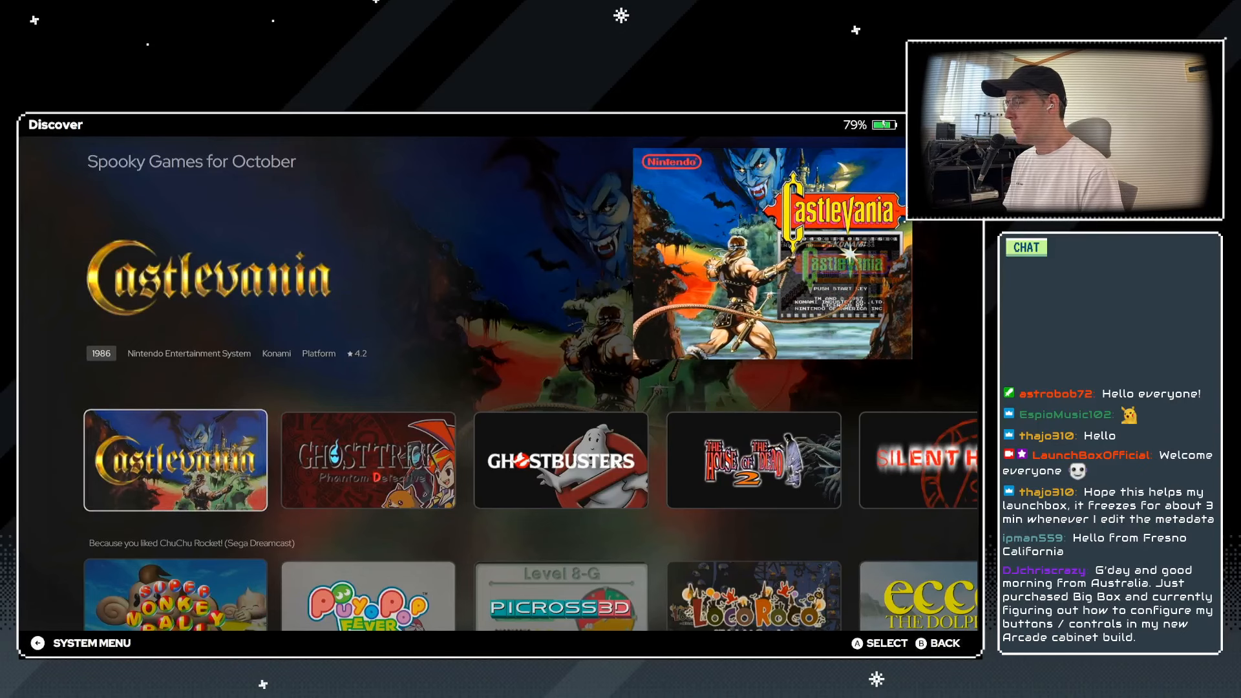
Browse the Spooky Games for October row back and forth, examining its titles and returning to Castlevania.
key(Right)
key(Right)
key(Right)
key(Right)
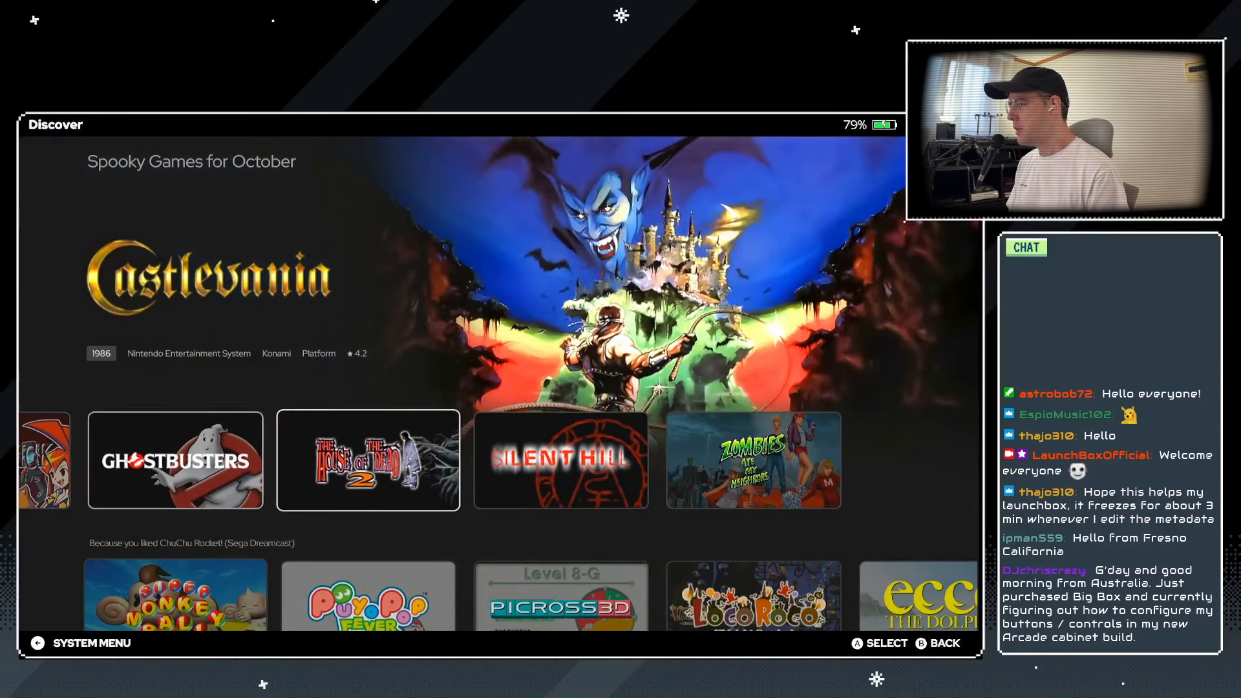
key(Left)
key(Left)
key(Left)
key(Left)
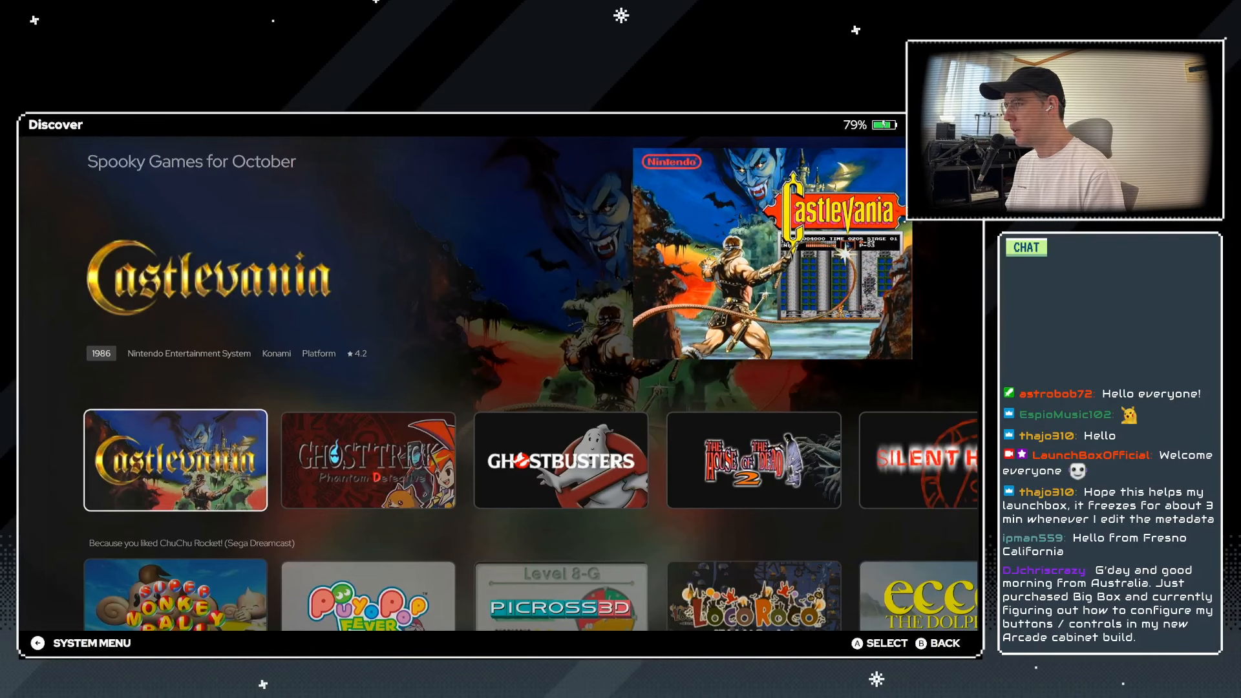
key(Right)
key(Right)
key(Left)
key(Left)
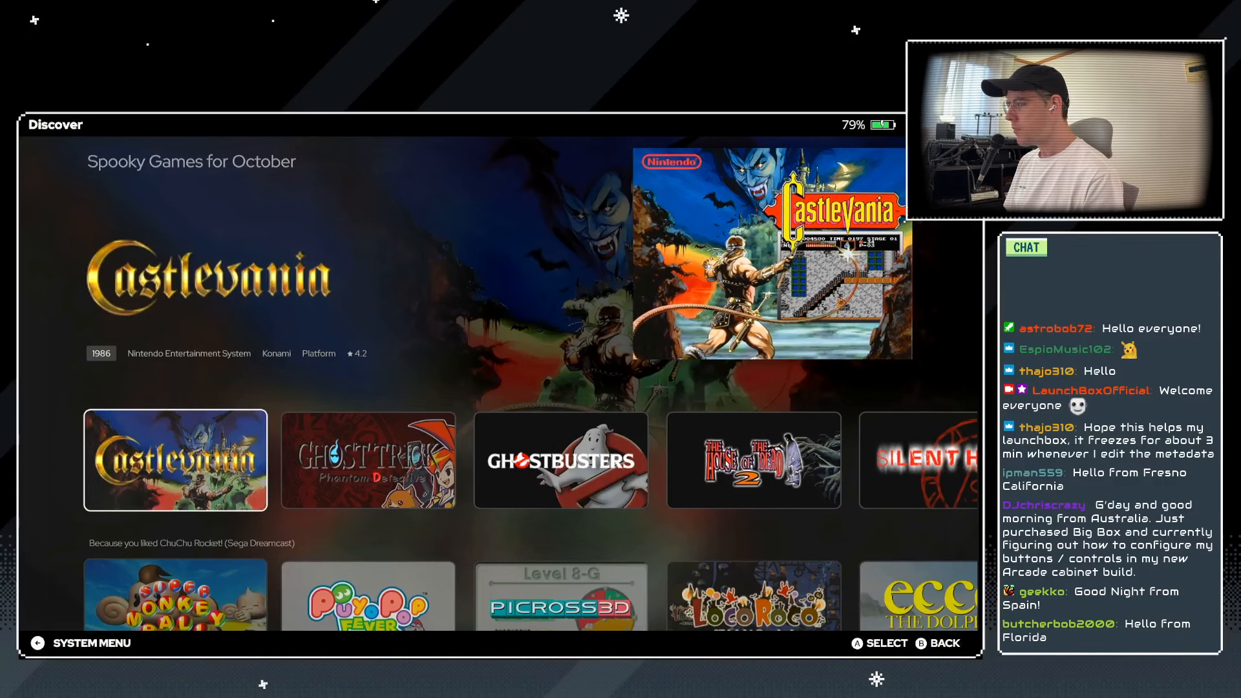
key(Right)
key(Right)
key(Right)
key(Right)
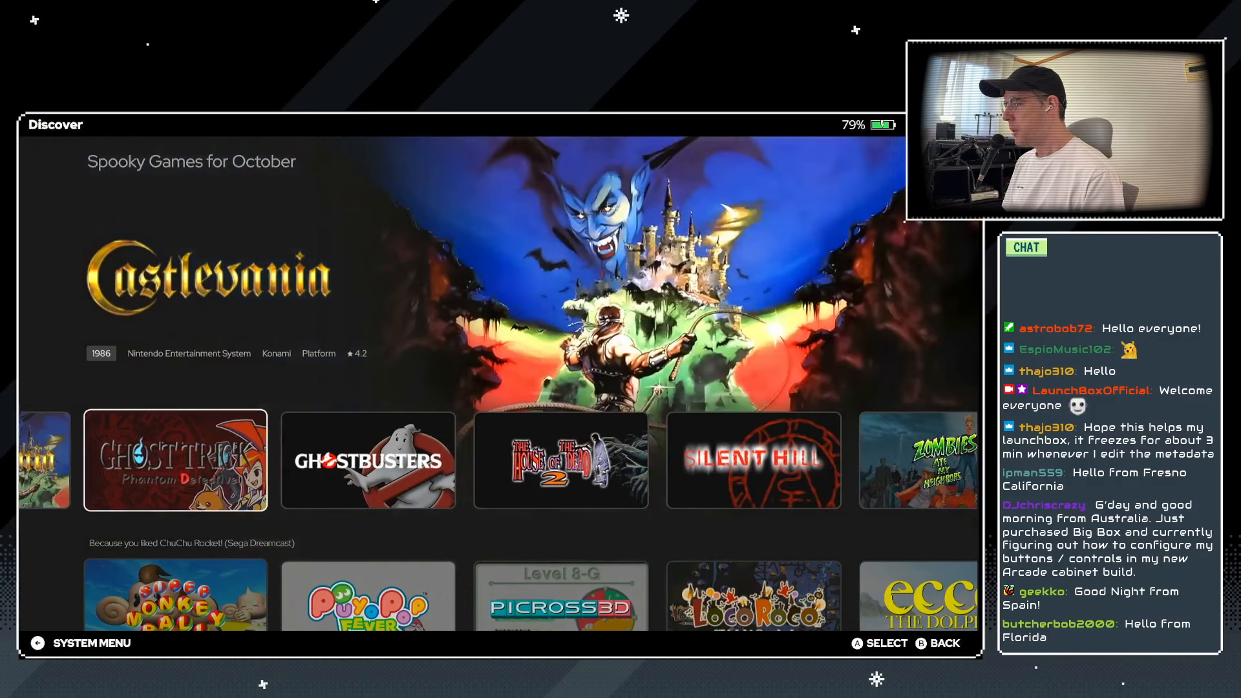
key(Left)
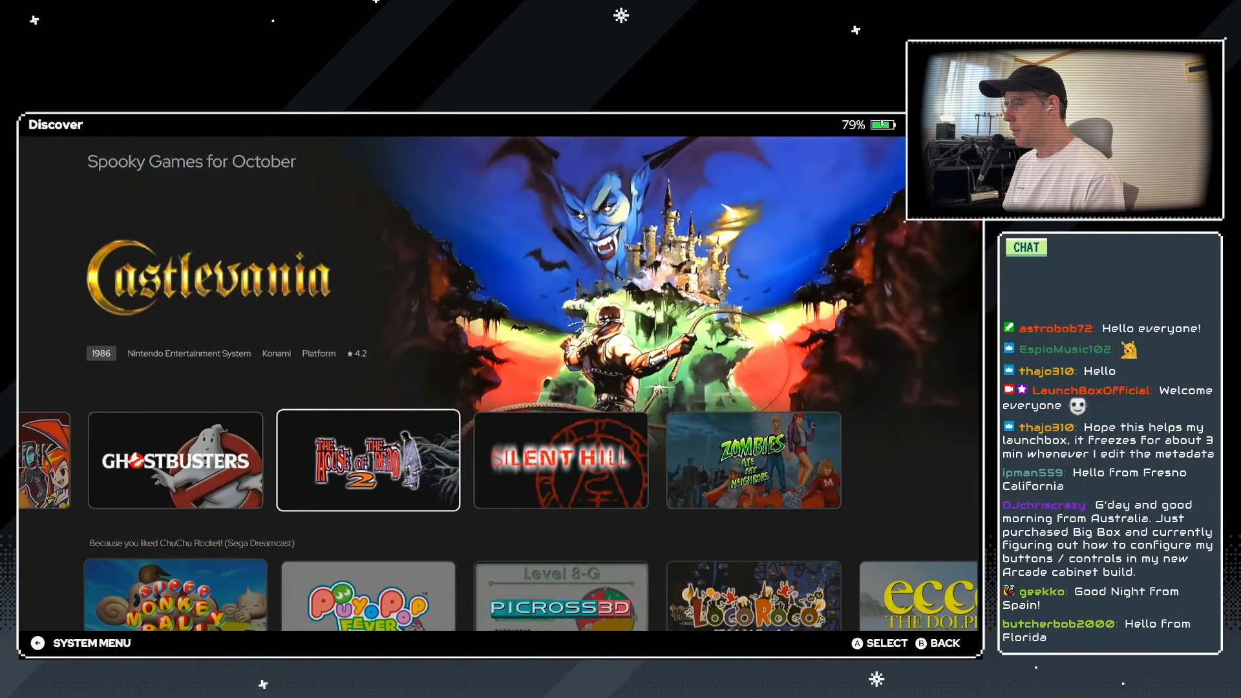
key(Left)
key(Left)
key(Left)
key(Right)
key(Right)
key(Right)
key(Right)
key(Right)
key(Left)
key(Left)
key(Left)
key(Left)
key(Left)
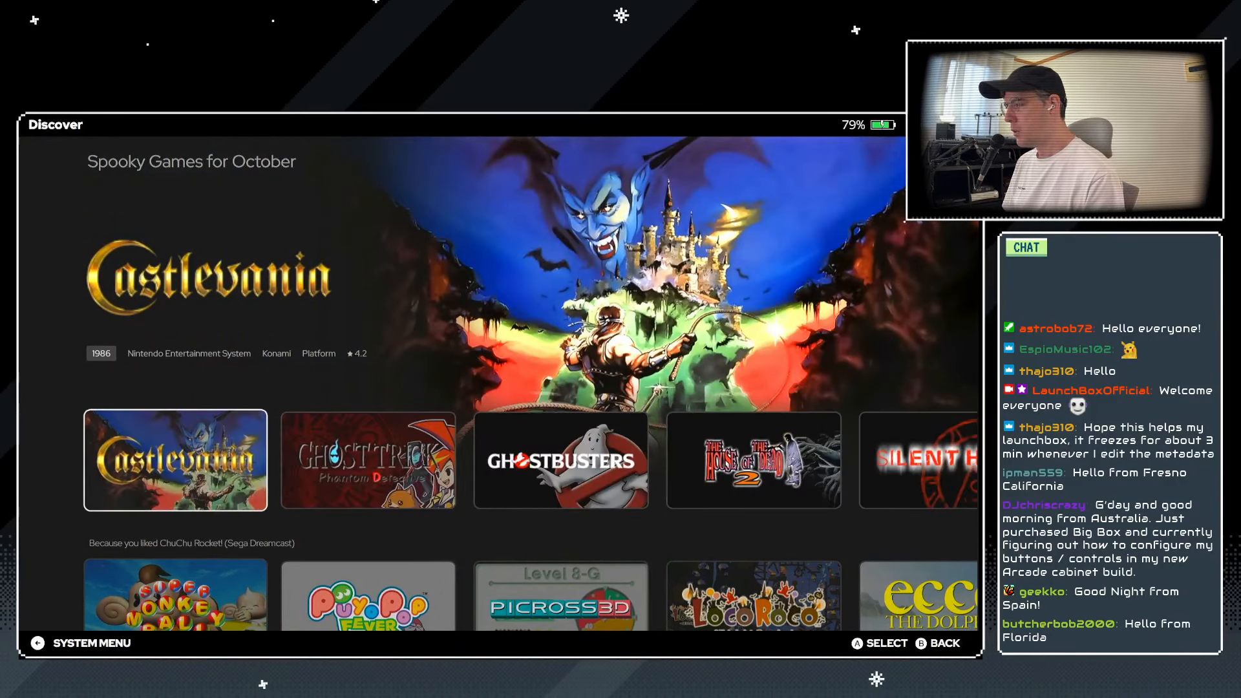
key(Right)
key(Right)
key(Right)
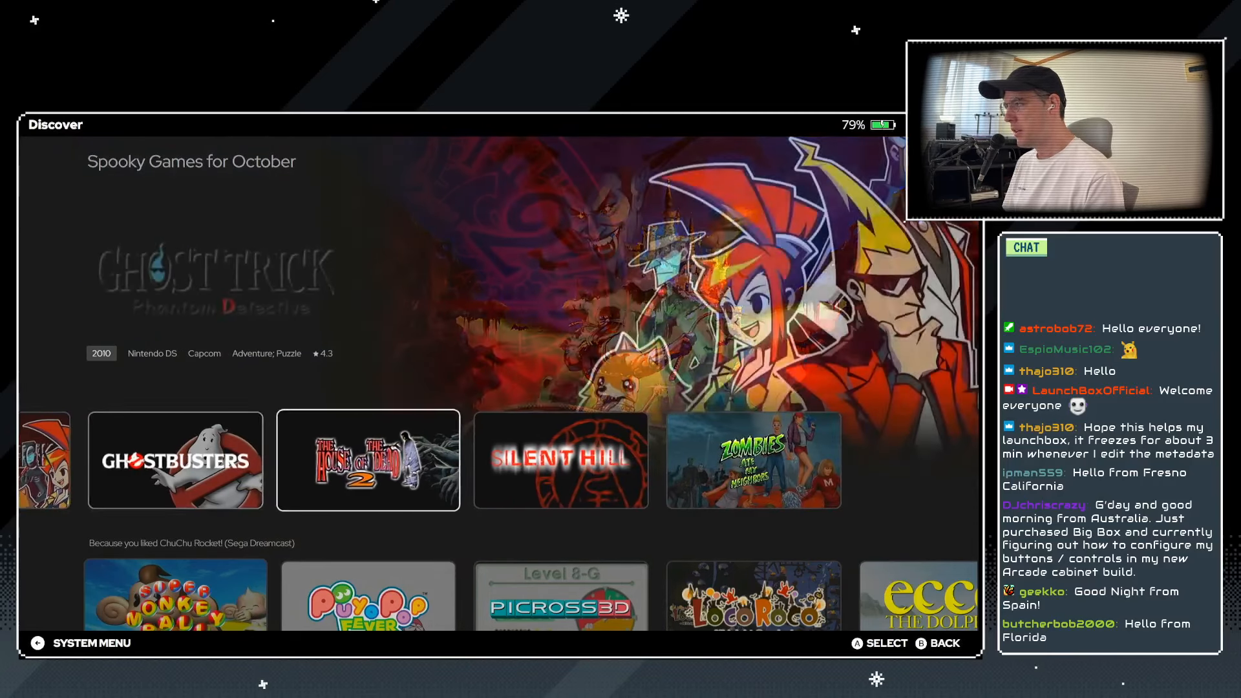
key(Right)
key(Left)
key(Left)
key(Left)
key(Left)
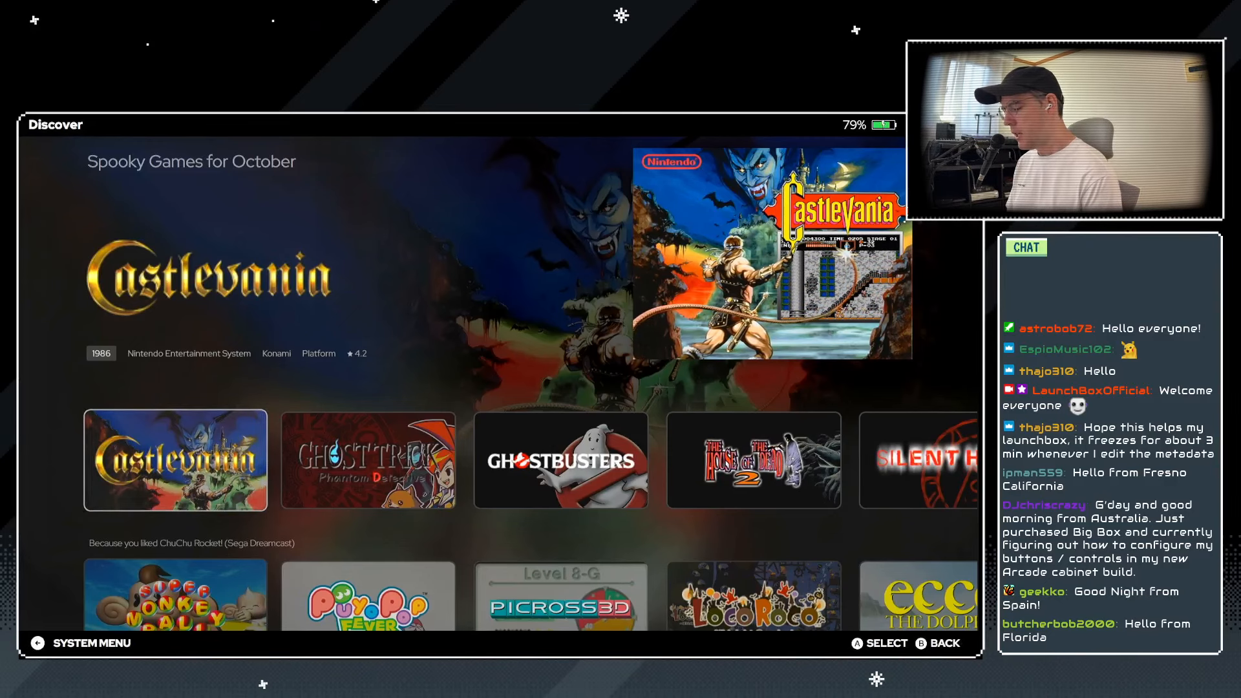
Switch from Big Box to Desktop Mode through the system options.
key(Escape)
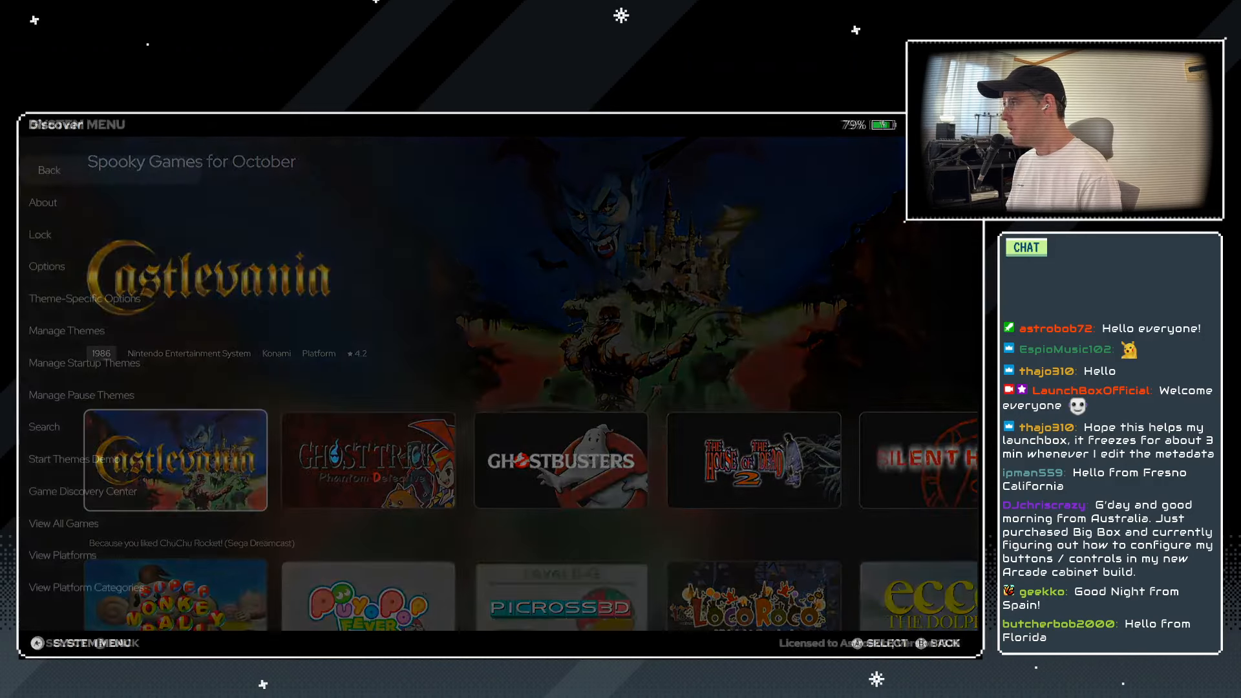
key(Up)
key(Up)
key(Up)
key(Up)
key(Up)
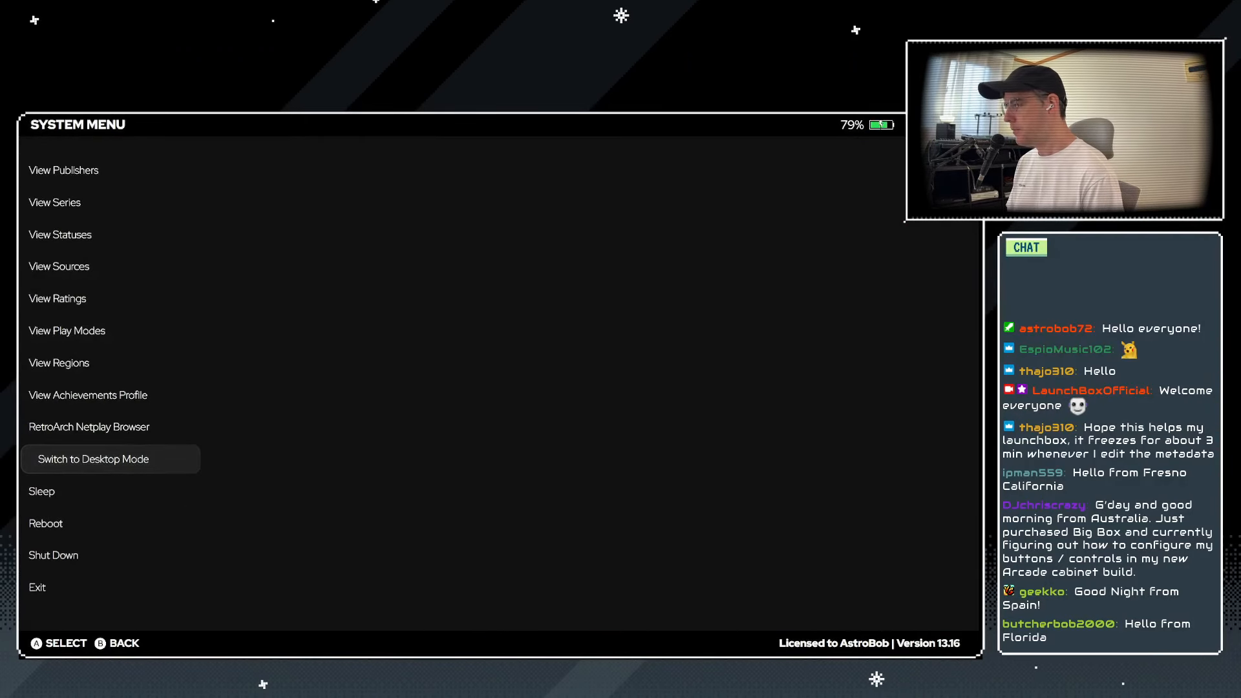
key(Return)
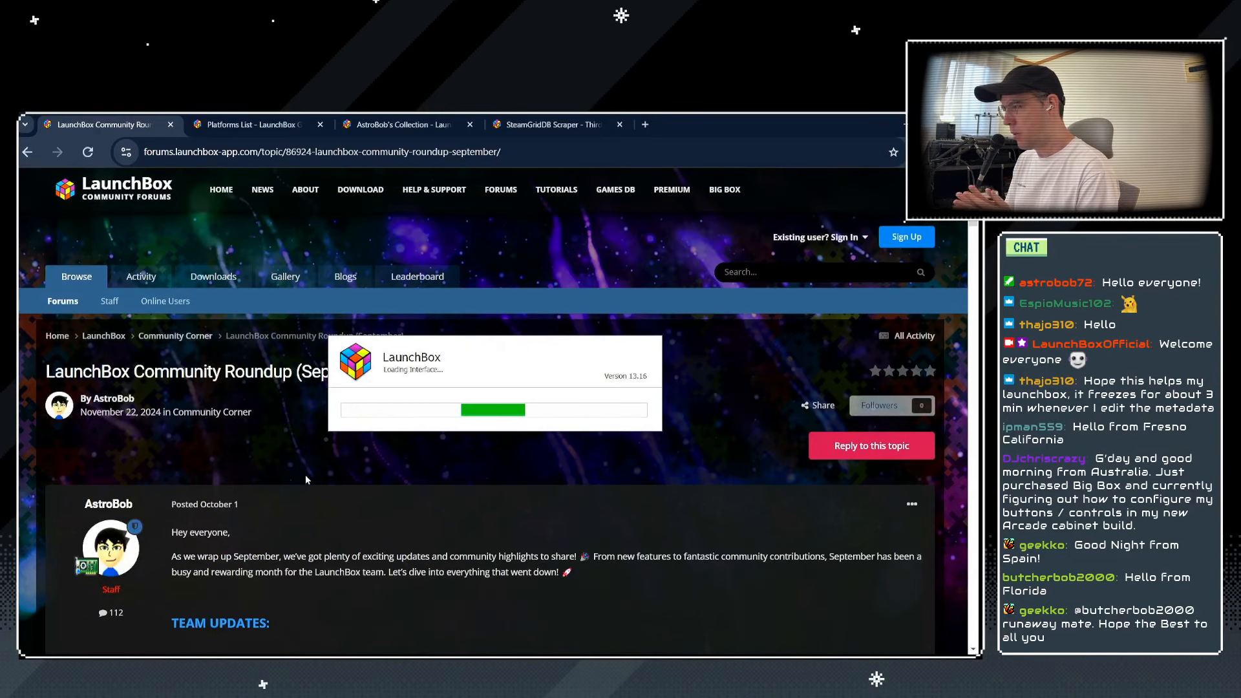
Switch to the browser and read the Save Management section of the September LaunchBox Community Roundup post.
key(alt+Tab)
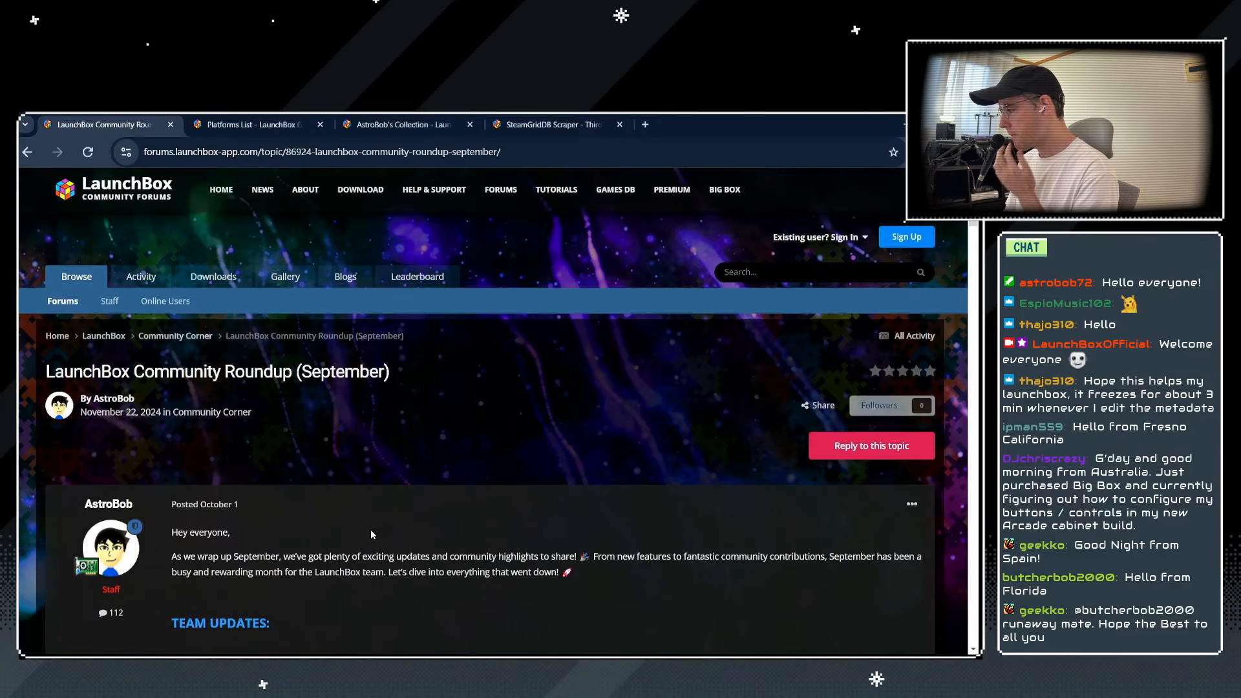
scroll(370, 528, down, 1)
scroll(313, 485, down, 3)
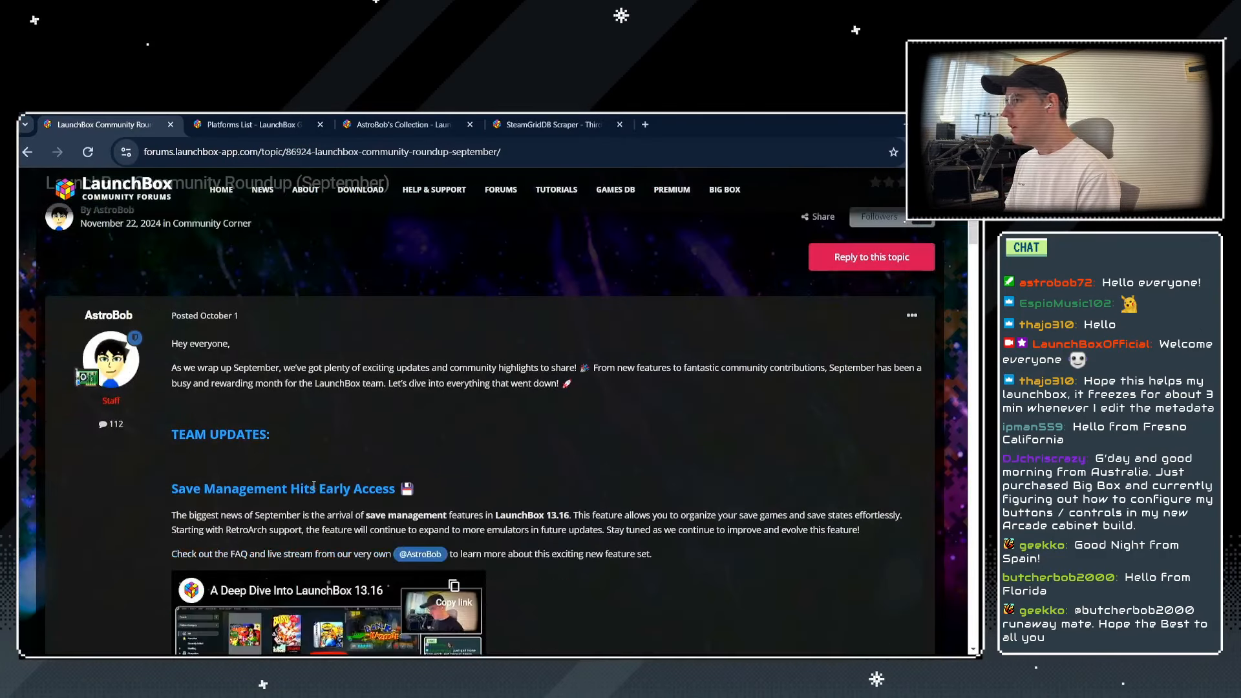
scroll(343, 426, up, 3)
scroll(350, 432, down, 3)
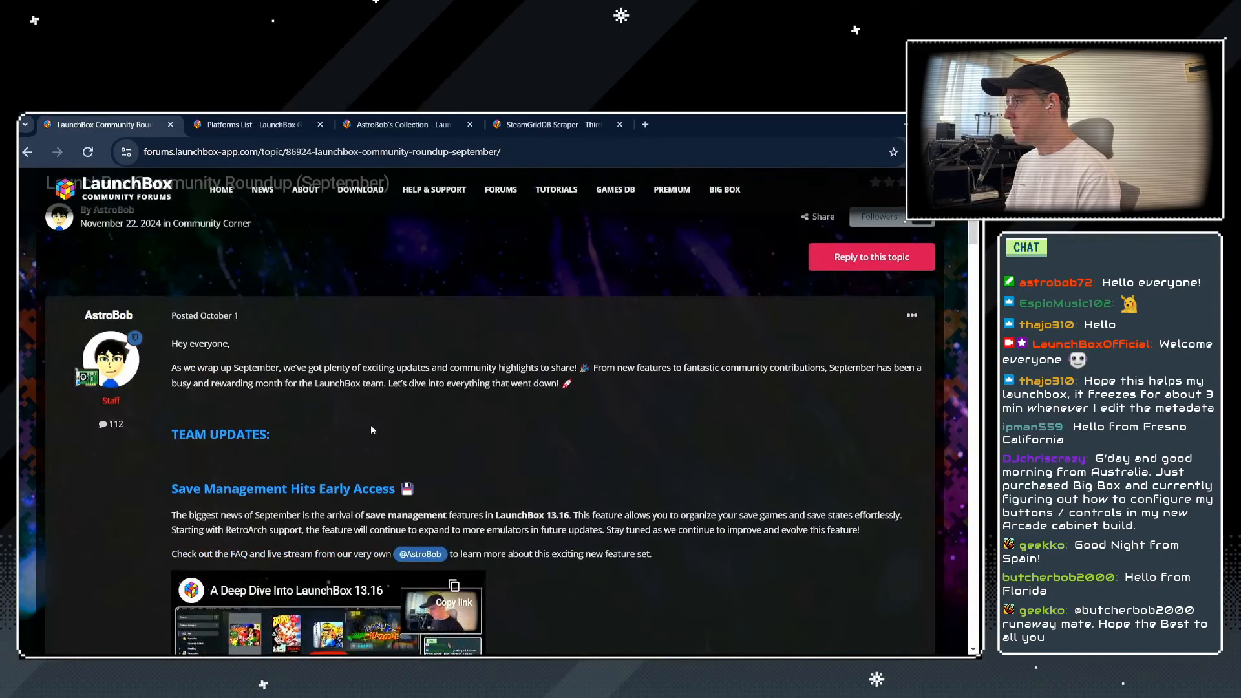
scroll(371, 414, down, 2)
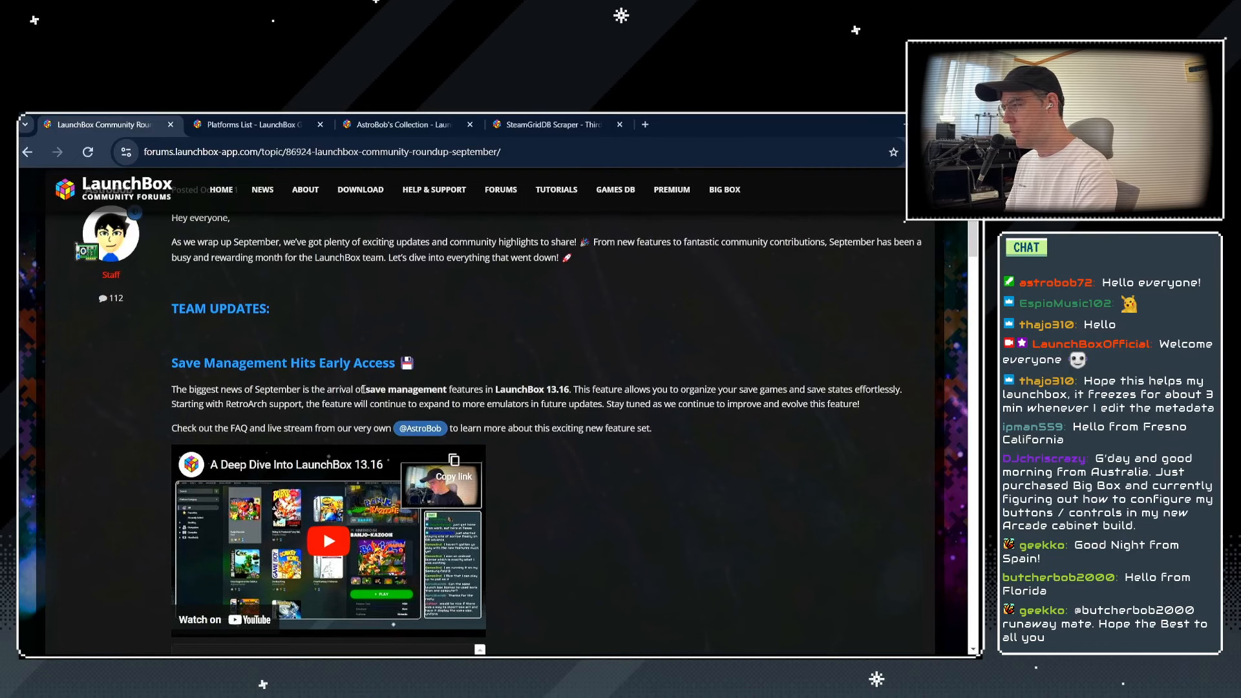
scroll(363, 390, down, 2)
scroll(375, 323, up, 1)
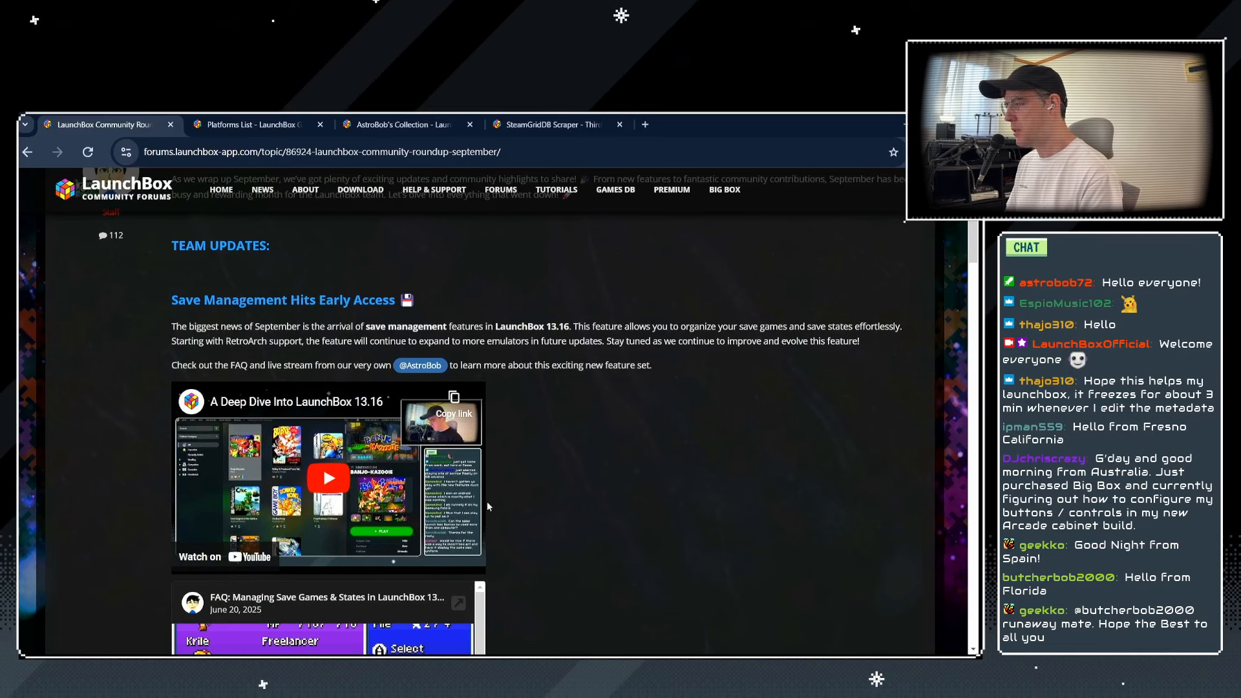
scroll(574, 475, down, 3)
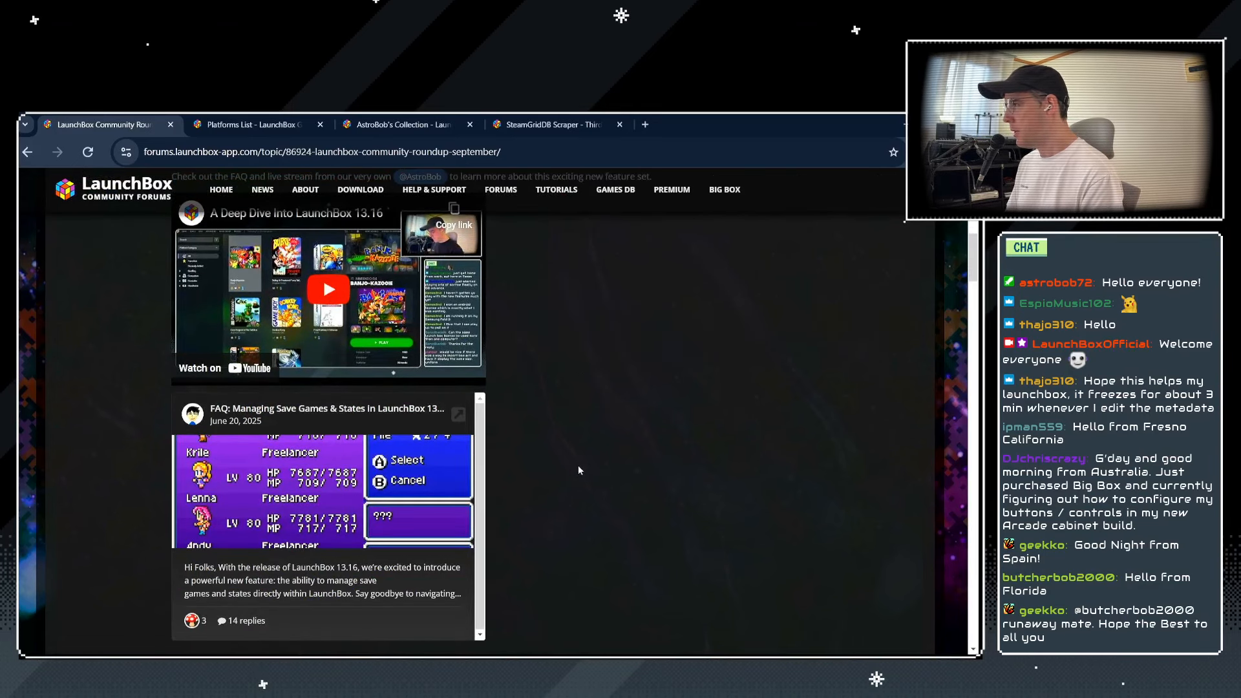
scroll(529, 336, up, 2)
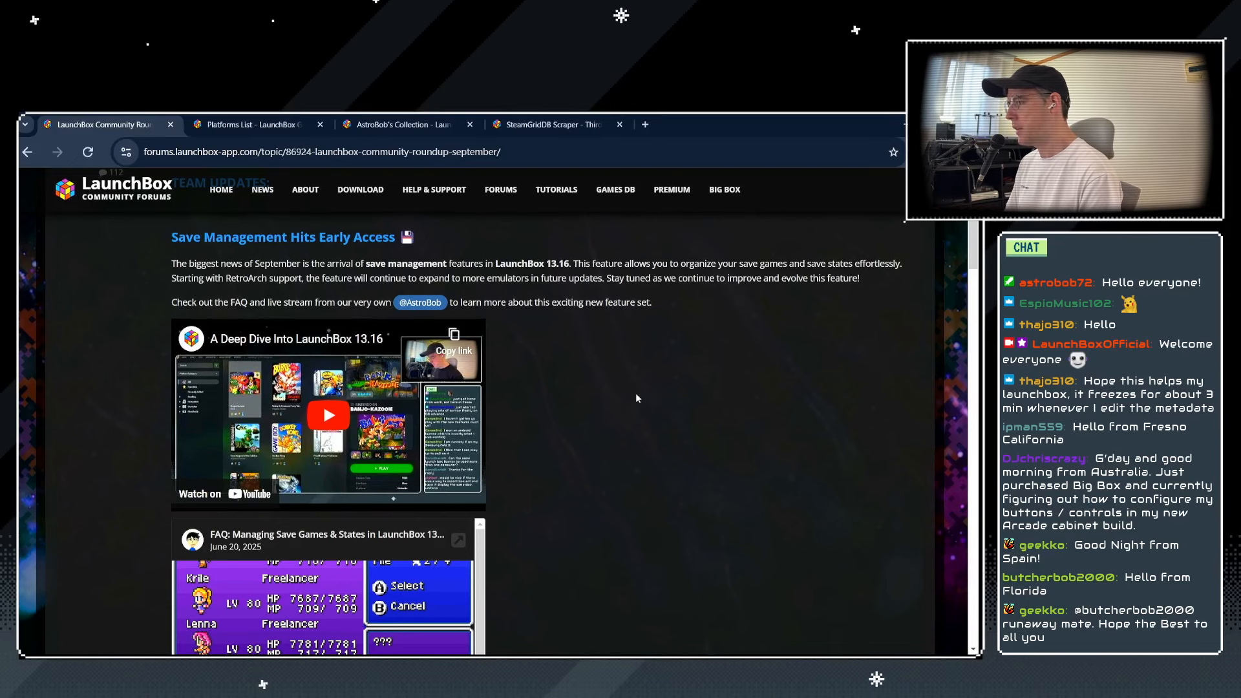
Read the roundup's team updates on Big Box, the celebration event prize winners and the AMA responses.
scroll(636, 399, down, 5)
scroll(637, 398, down, 2)
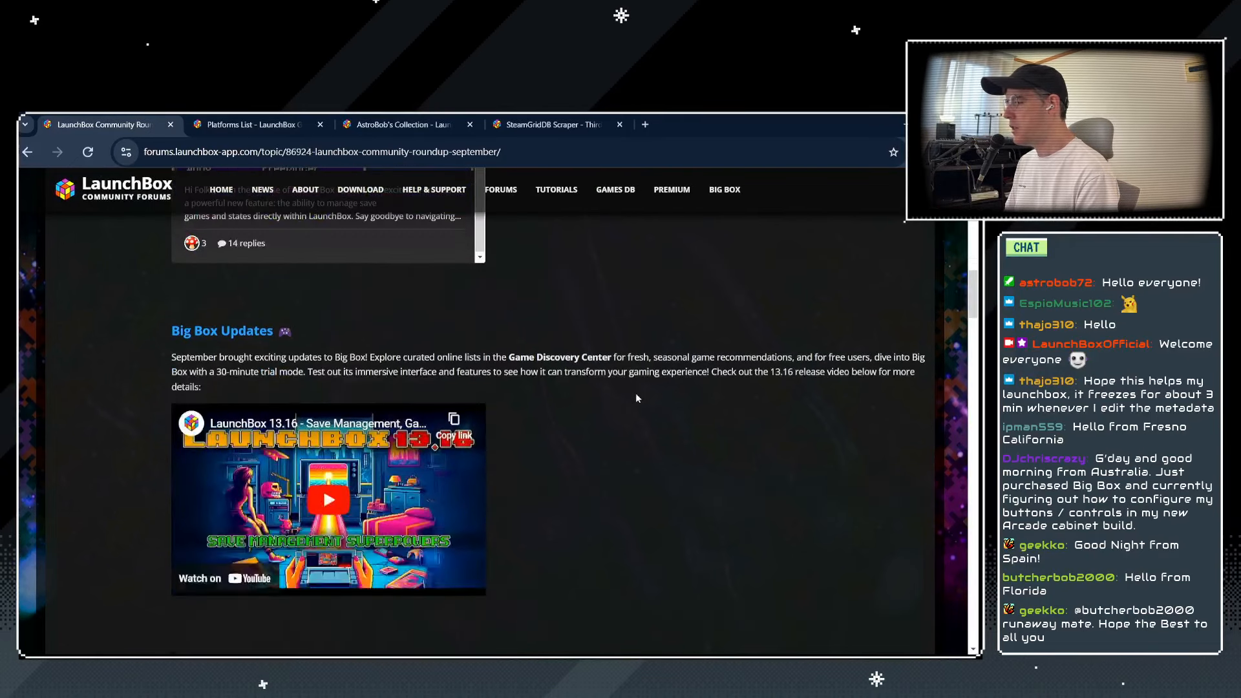
scroll(688, 331, down, 3)
scroll(655, 323, down, 3)
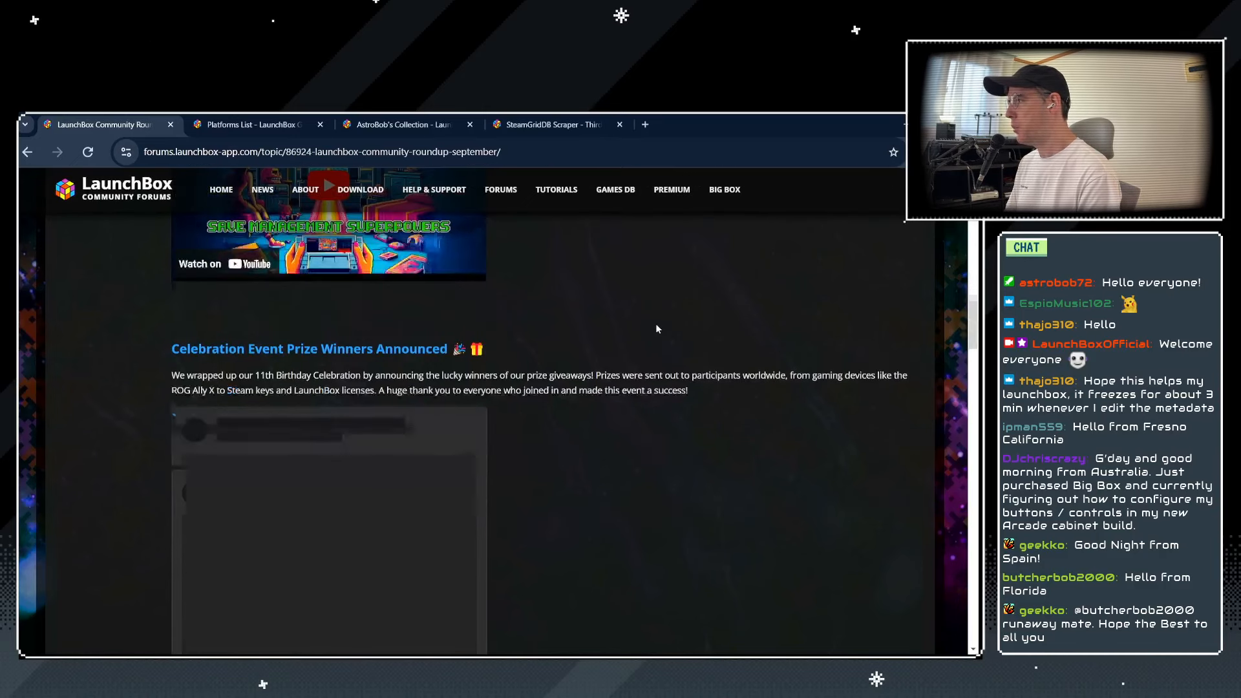
scroll(544, 309, up, 1)
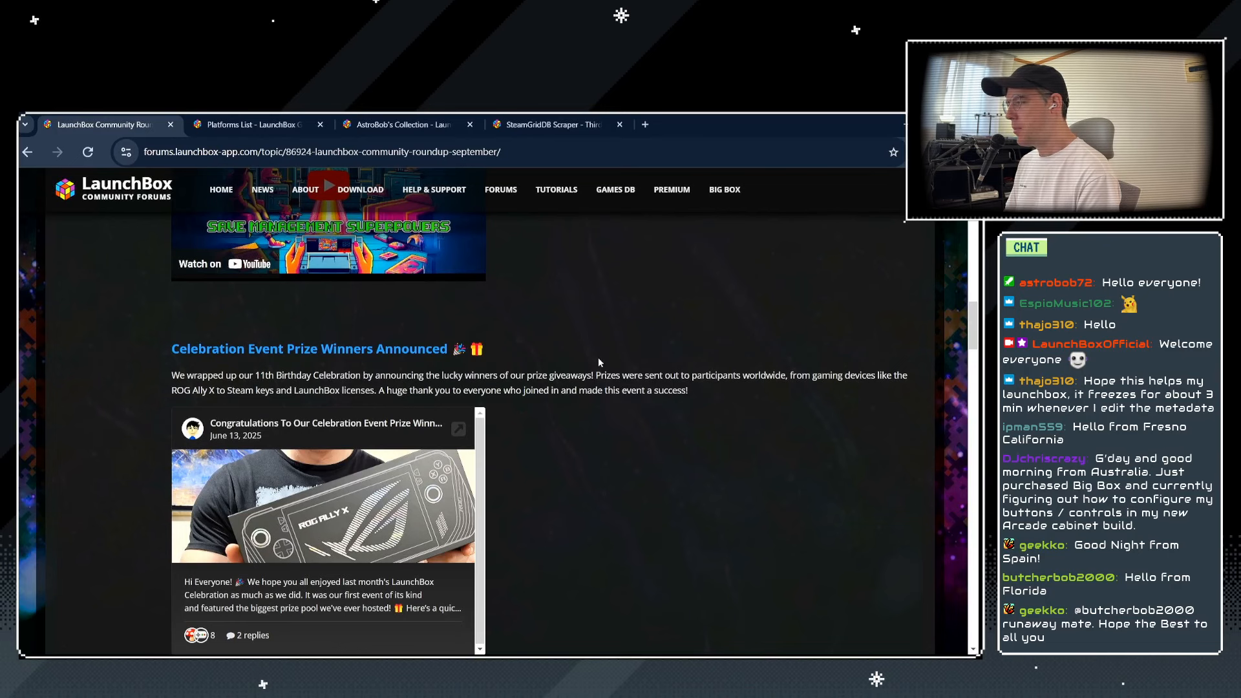
scroll(598, 362, down, 4)
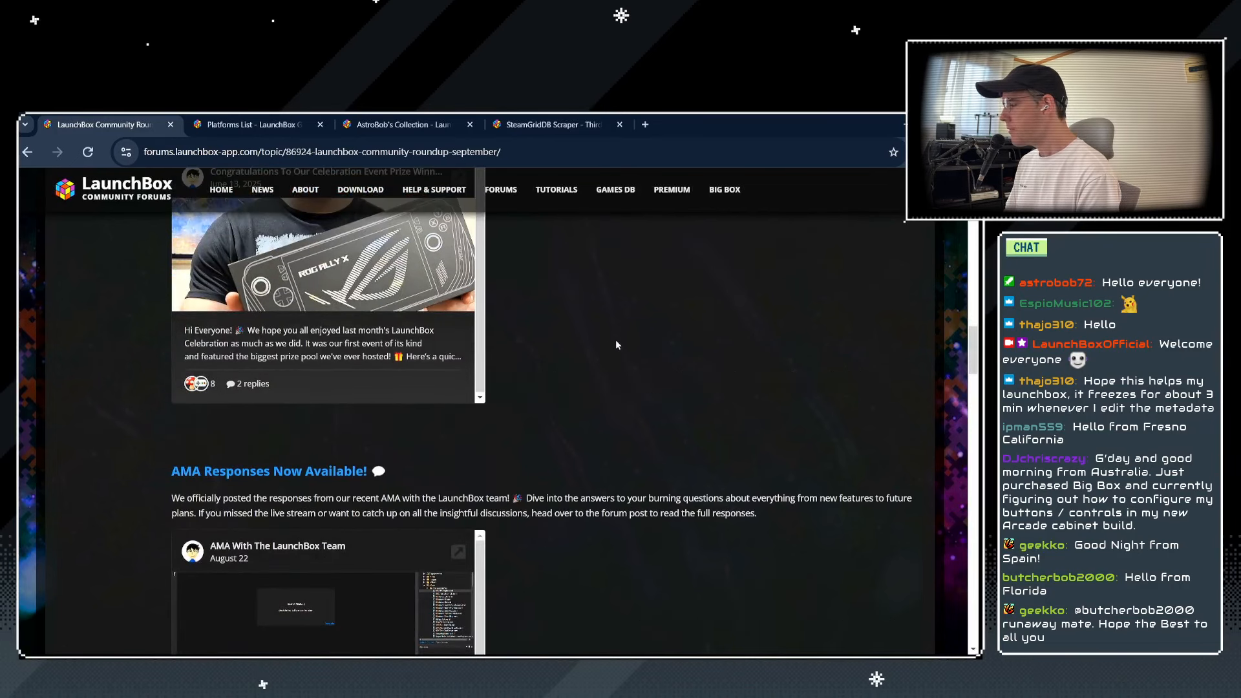
scroll(608, 349, down, 3)
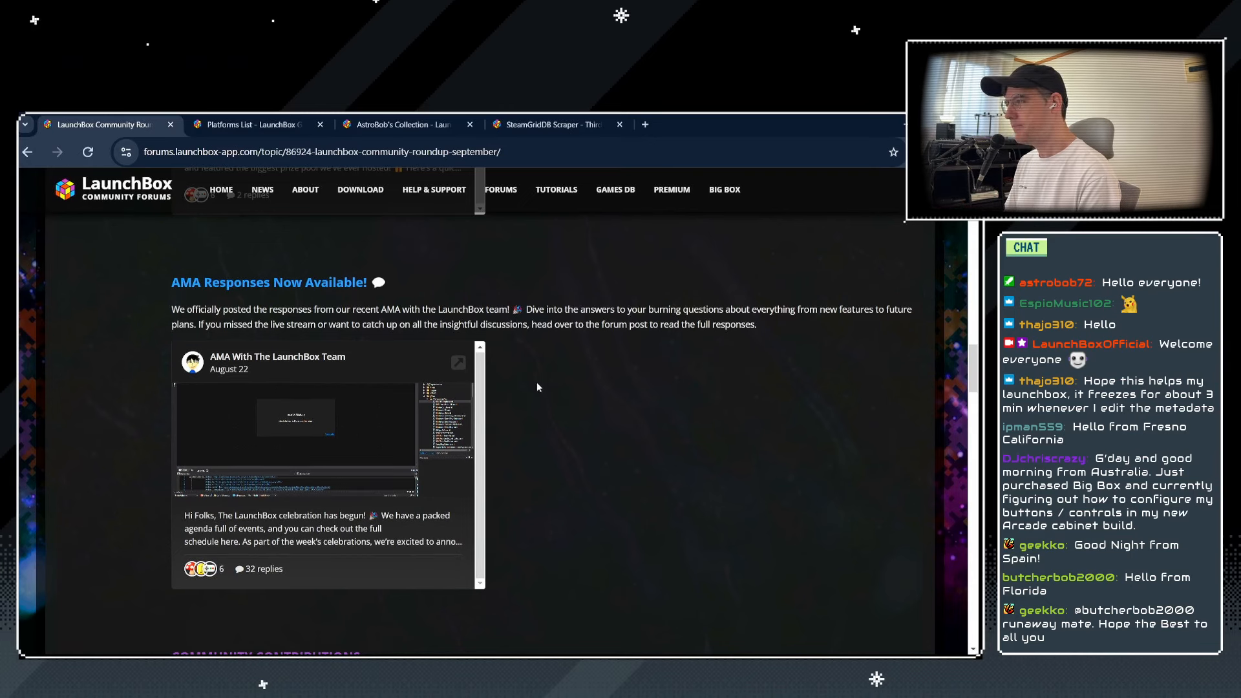
Review the roundup's Community Contributions and This Month sections, and return to the start of the post.
scroll(542, 388, down, 7)
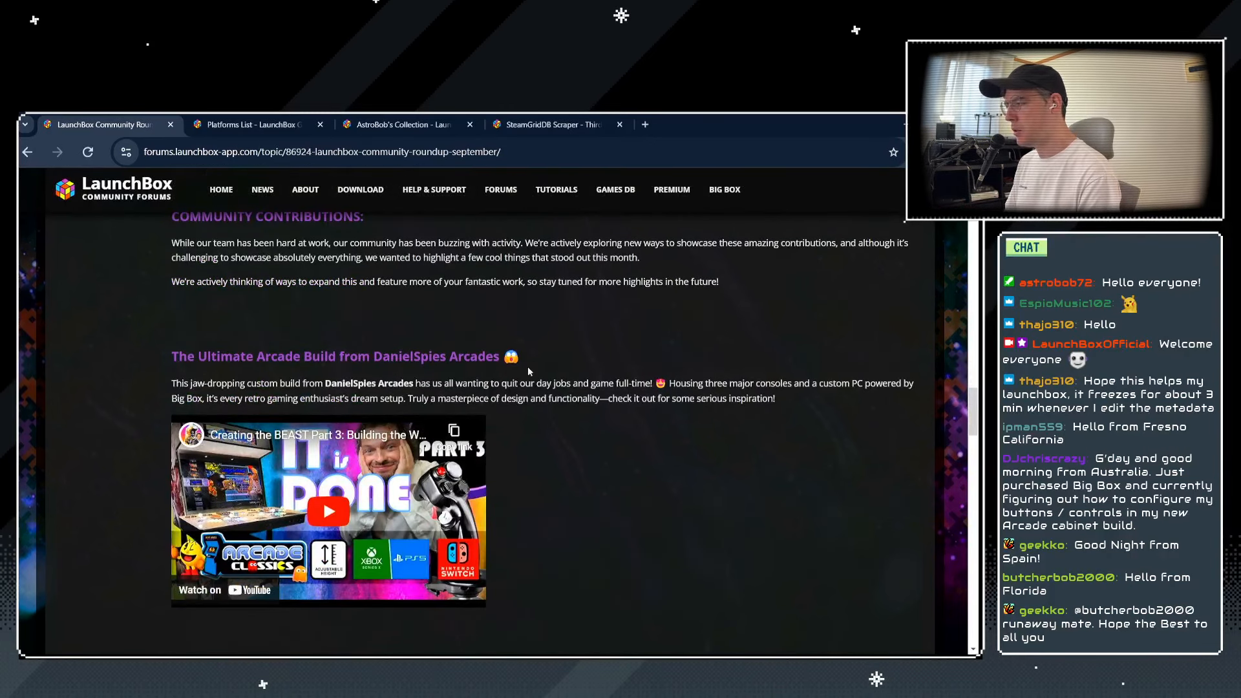
scroll(515, 342, down, 8)
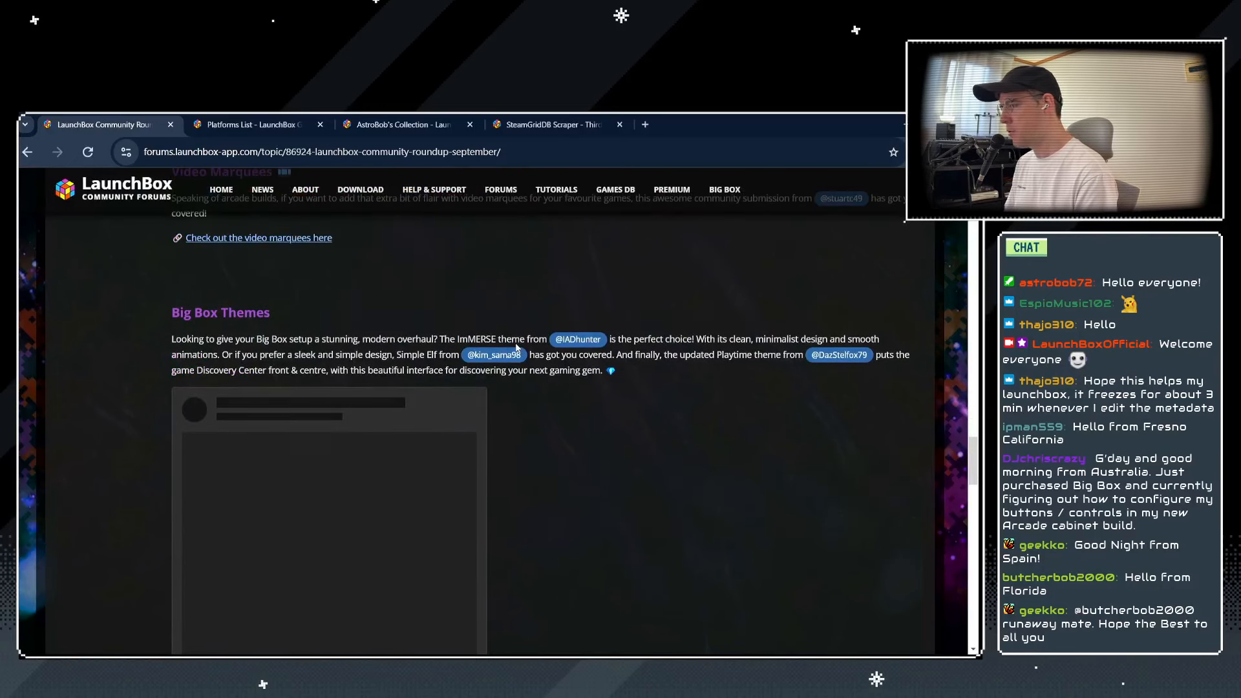
scroll(582, 344, down, 3)
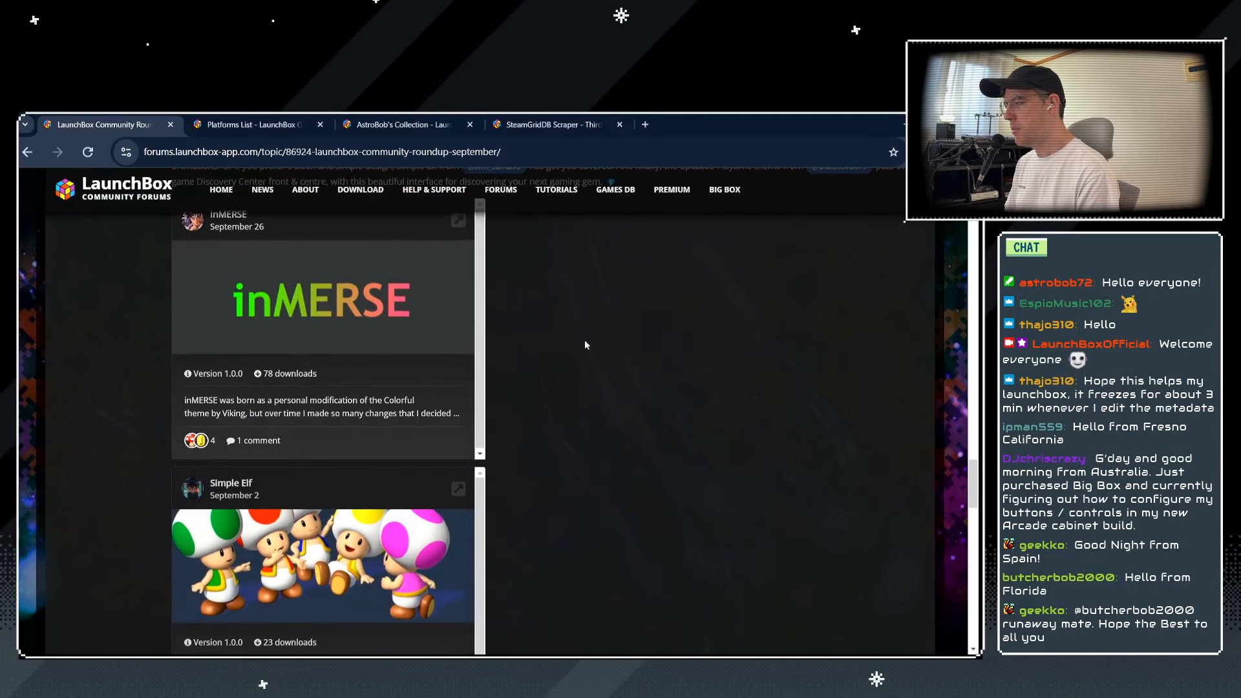
scroll(586, 344, down, 9)
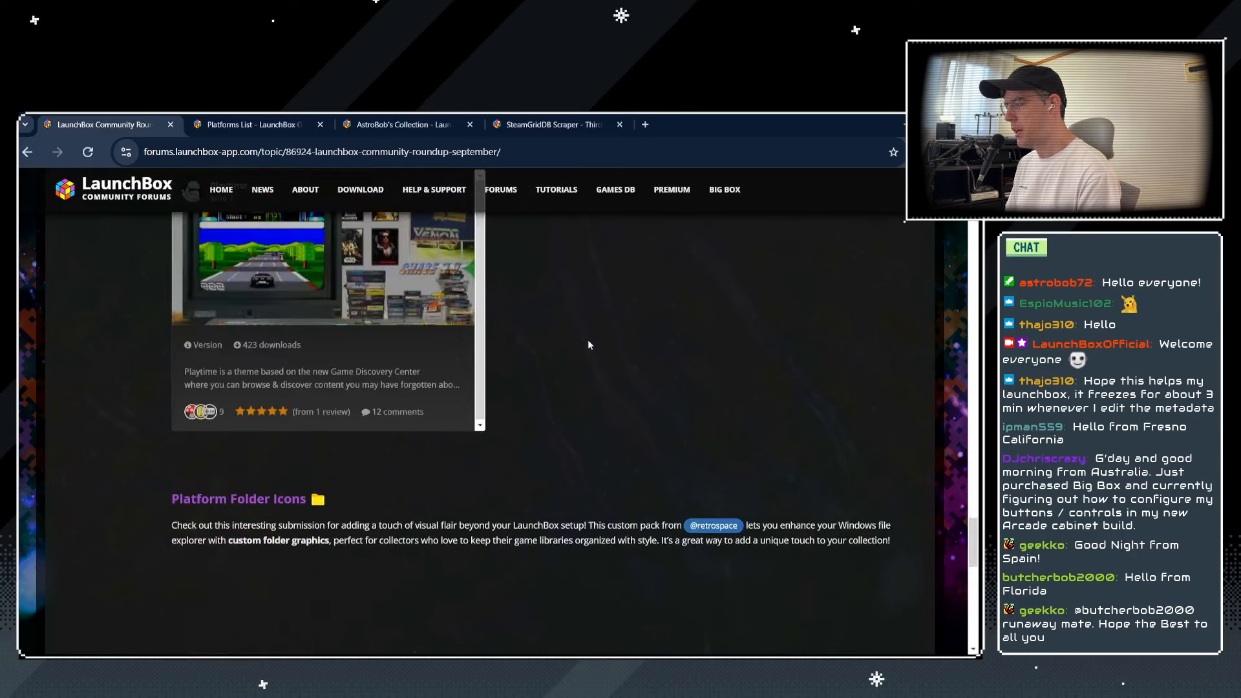
scroll(588, 344, down, 1)
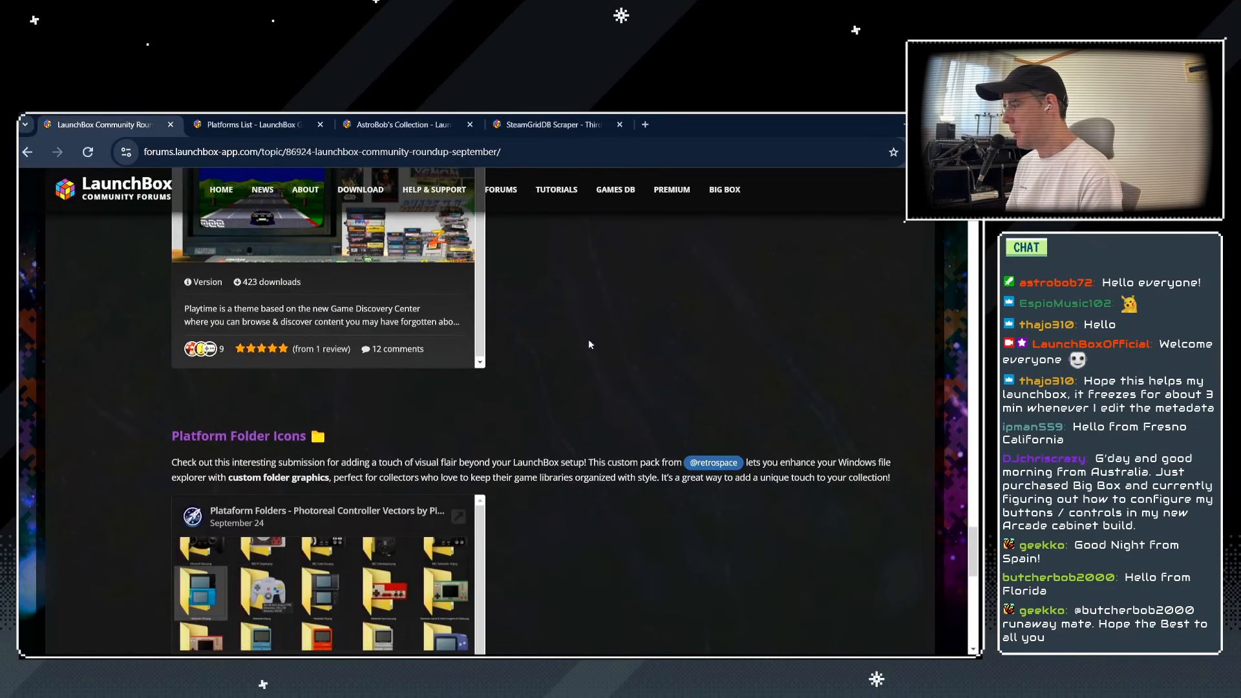
scroll(588, 344, down, 6)
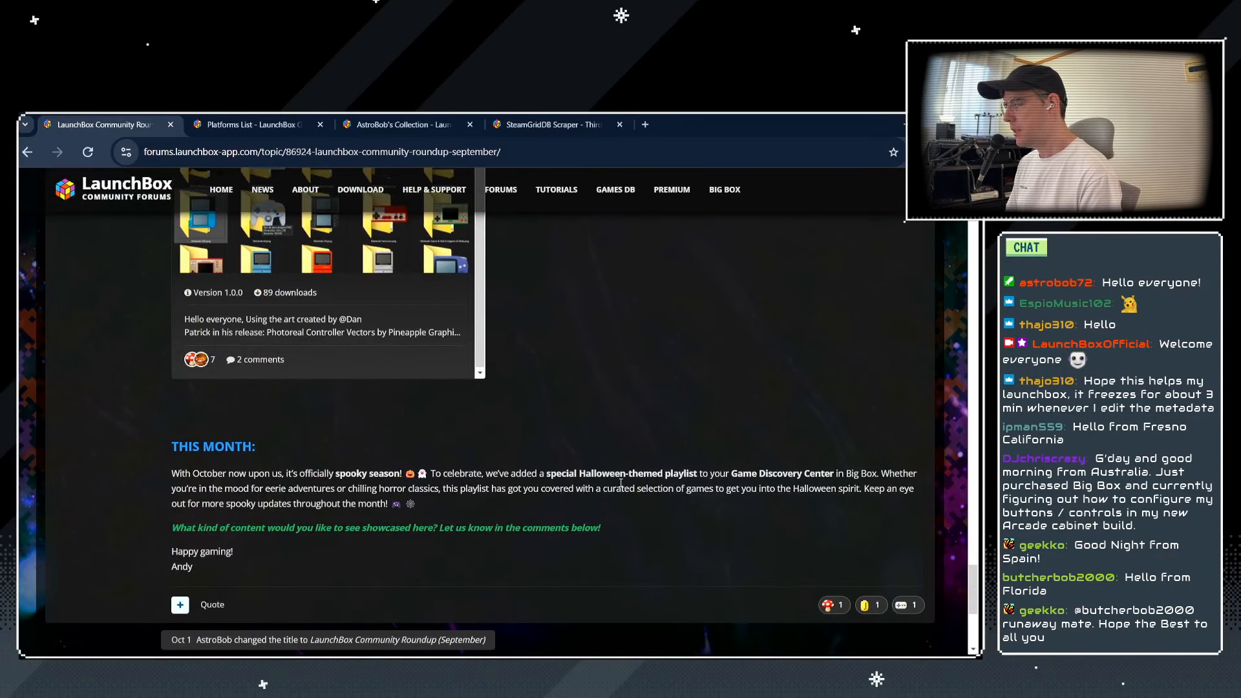
scroll(569, 402, down, 2)
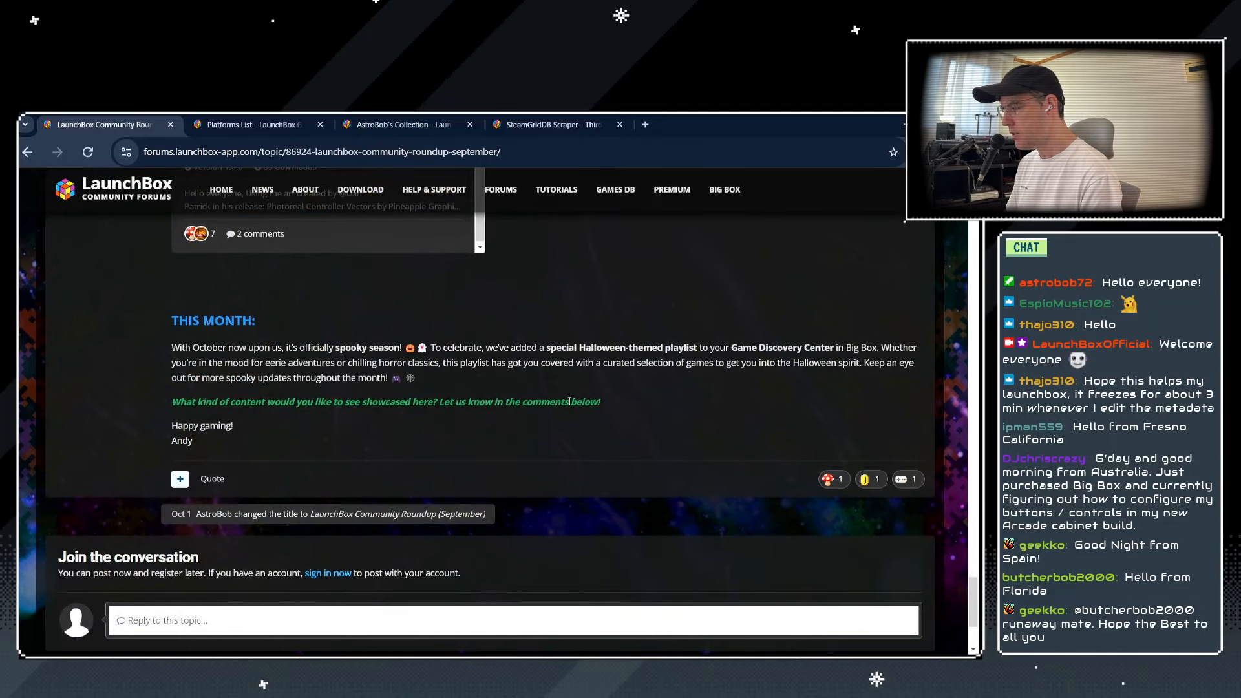
scroll(569, 401, up, 12)
scroll(571, 407, up, 15)
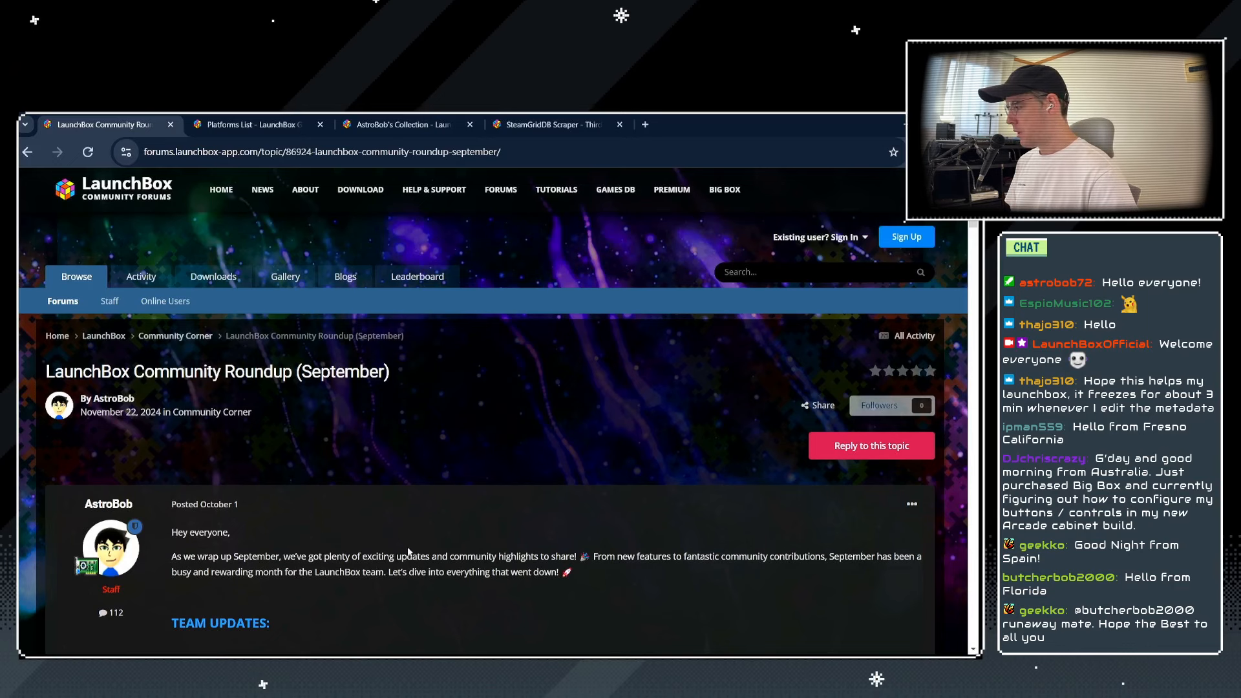
Switch to LaunchBox, look through the Favorites games and select the Xbox 360 version of Banjo-Kazooie.
key(alt+Tab)
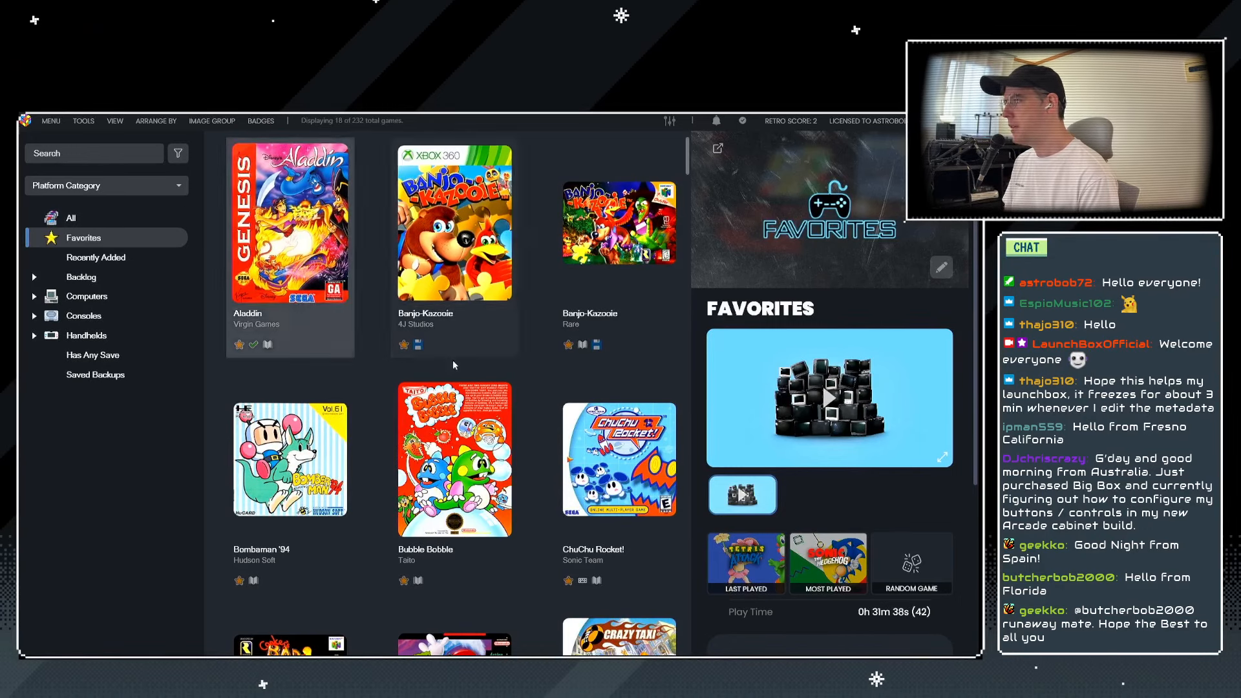
scroll(521, 354, down, 10)
scroll(523, 358, down, 3)
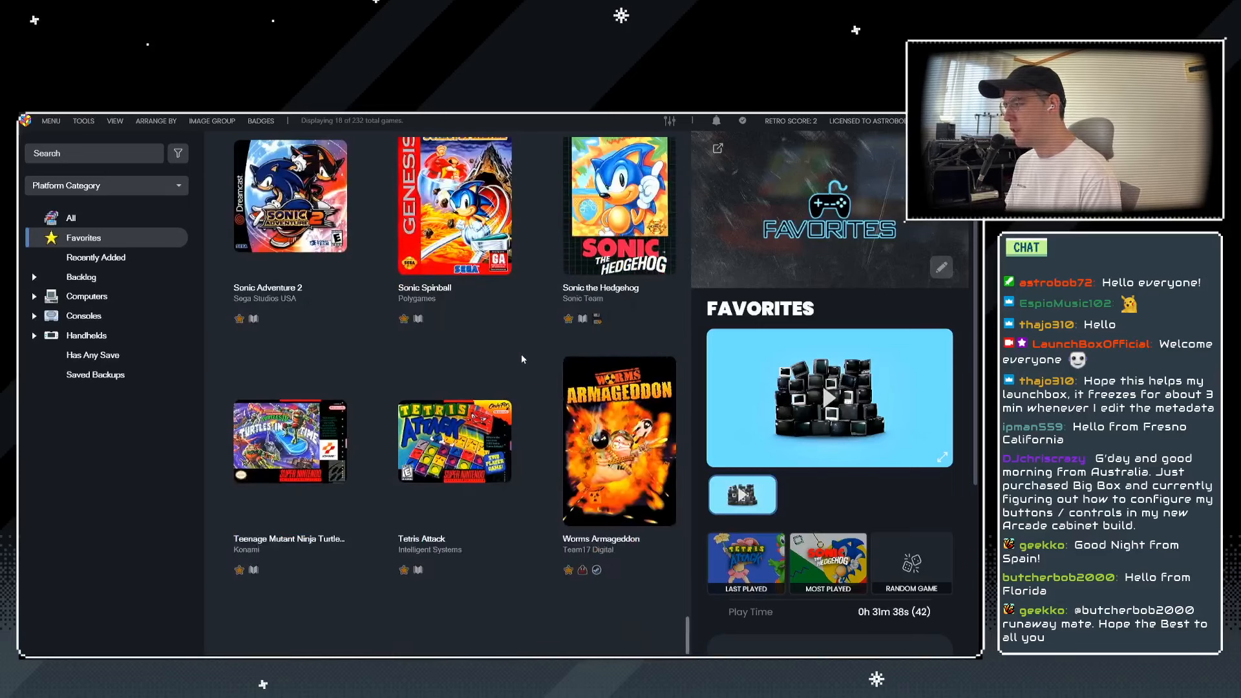
scroll(522, 358, up, 12)
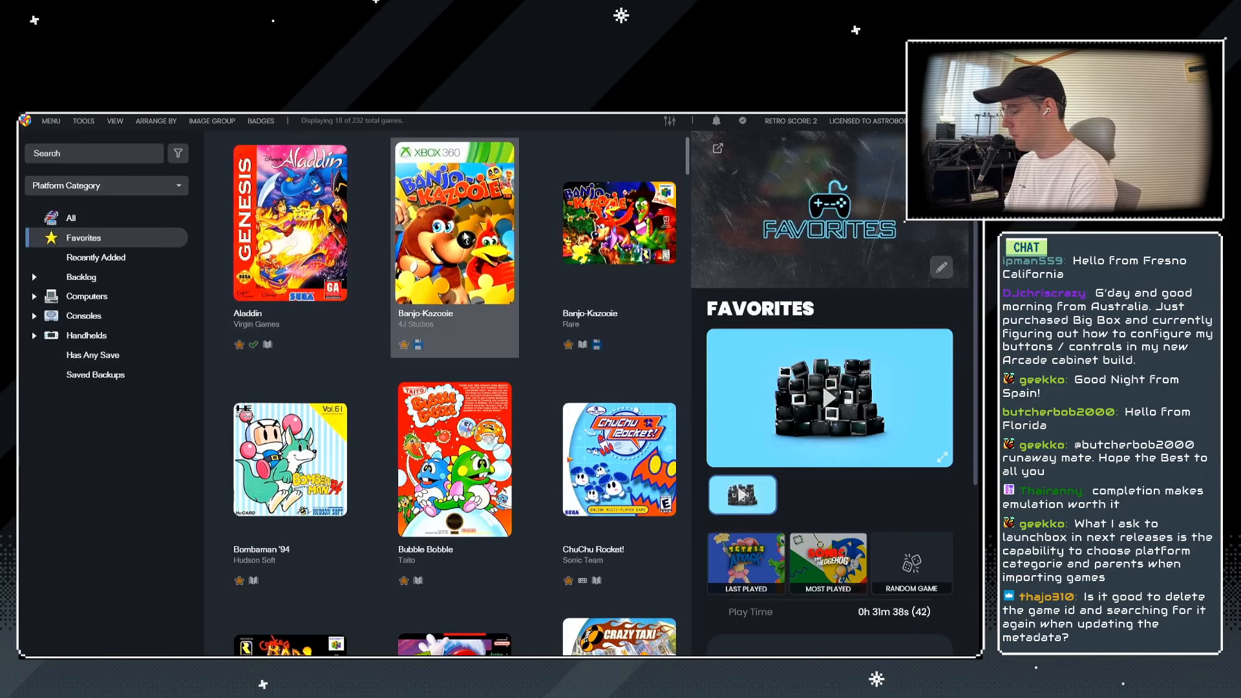
click(481, 268)
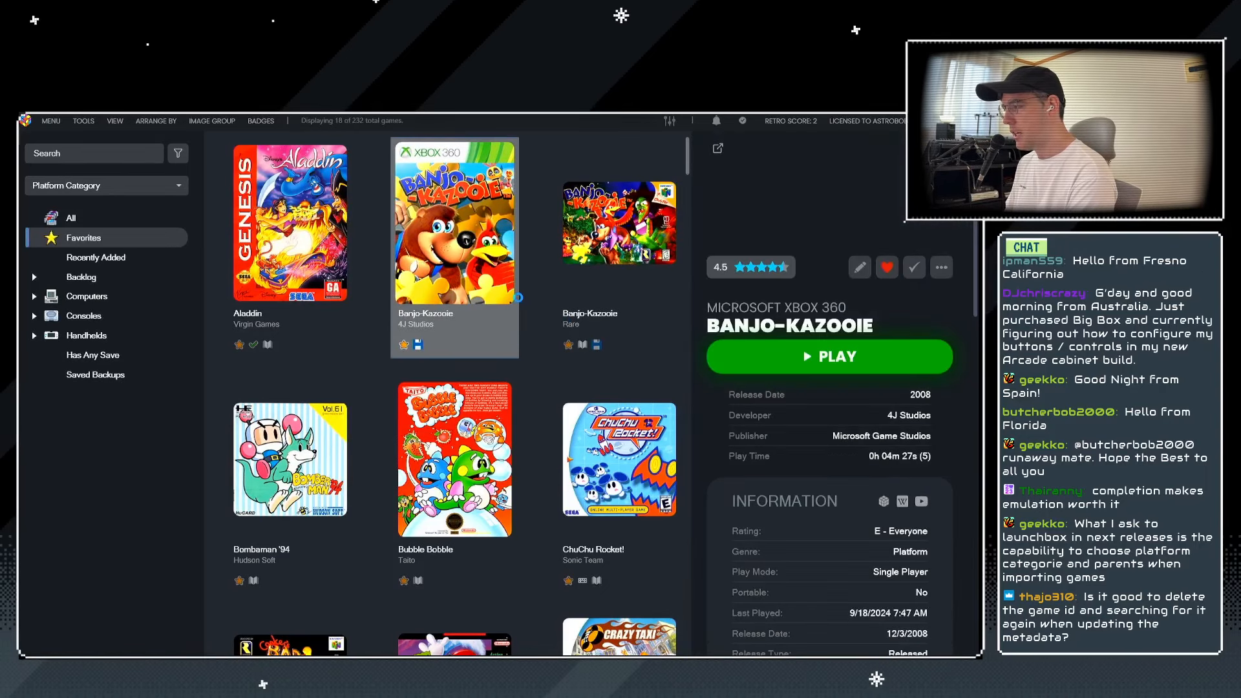
View the metadata of the Xbox 360 Banjo-Kazooie and the Sega Genesis Aladdin, closing each without saving.
click(860, 267)
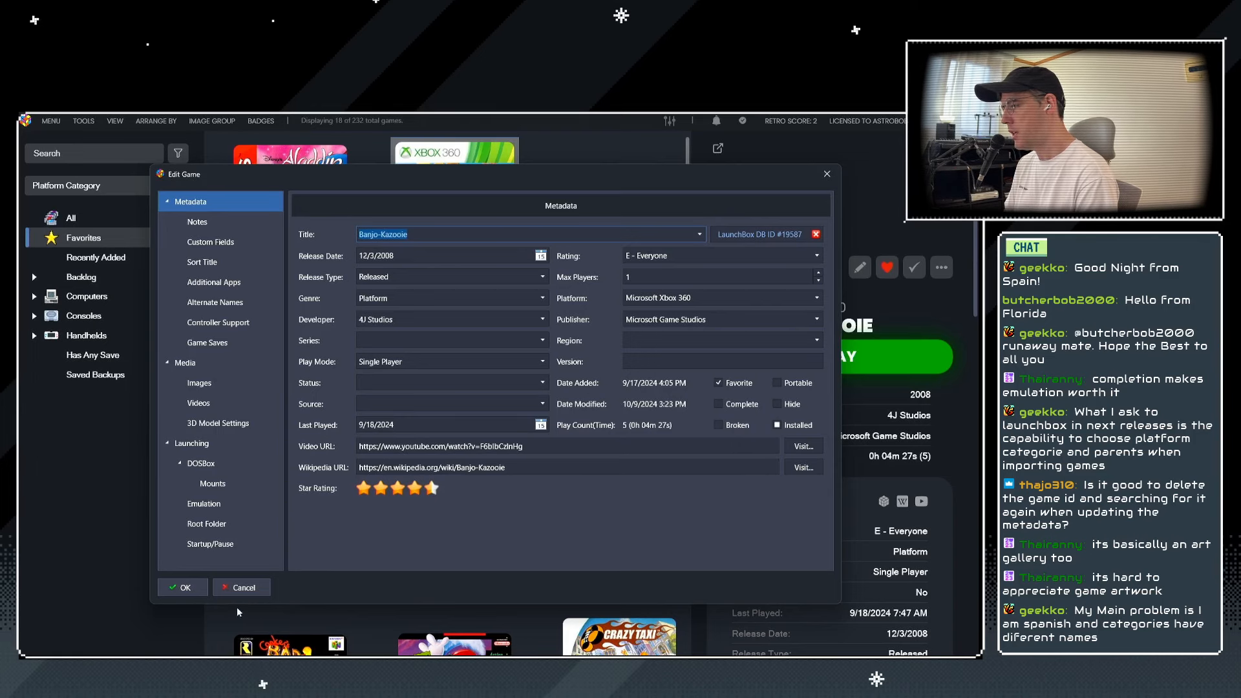
click(827, 174)
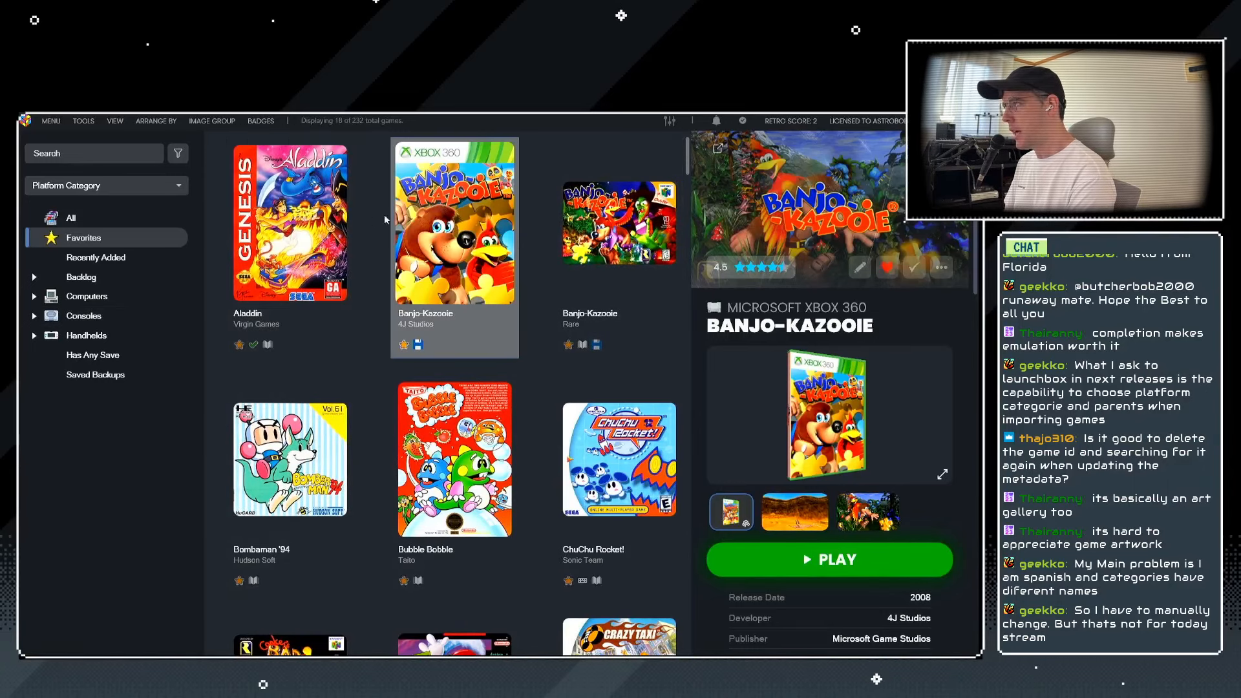
click(350, 242)
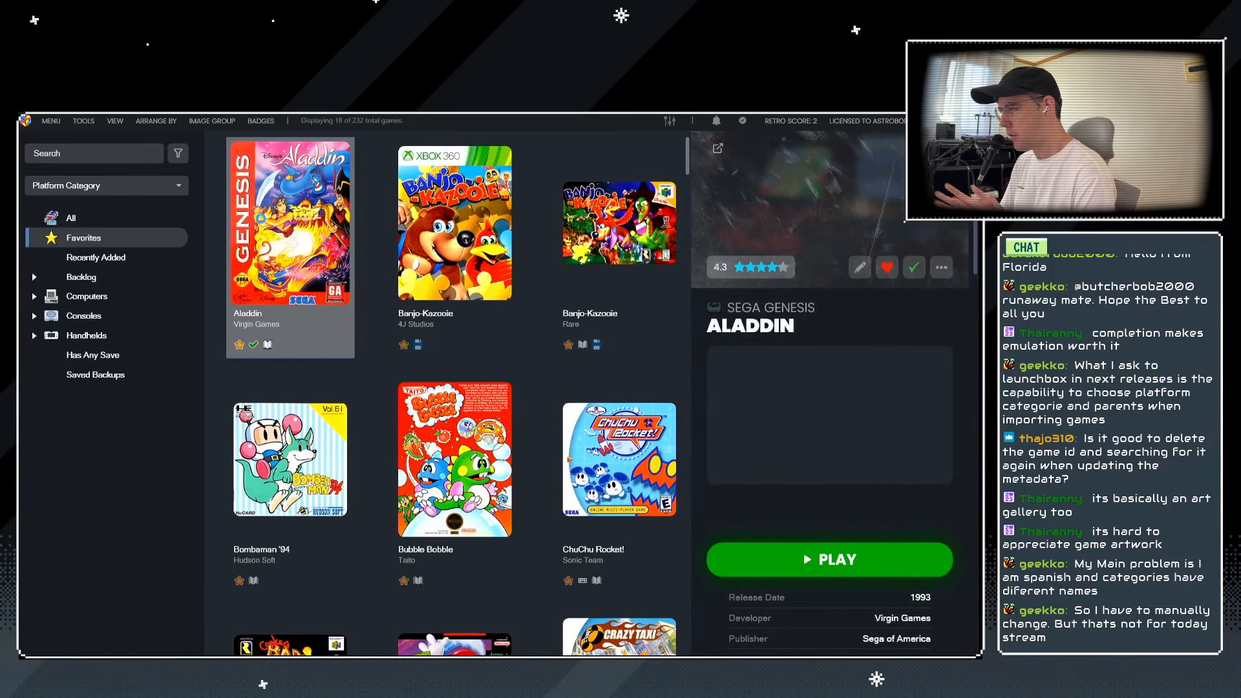
key(ctrl+e)
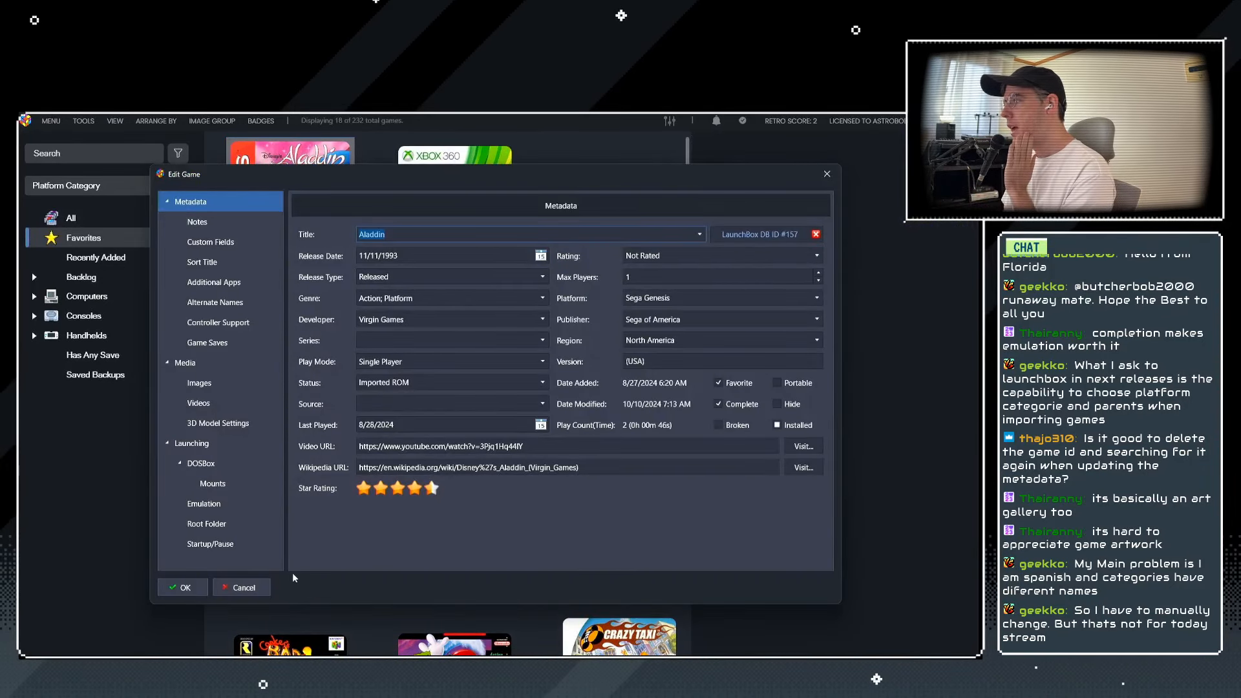
click(242, 587)
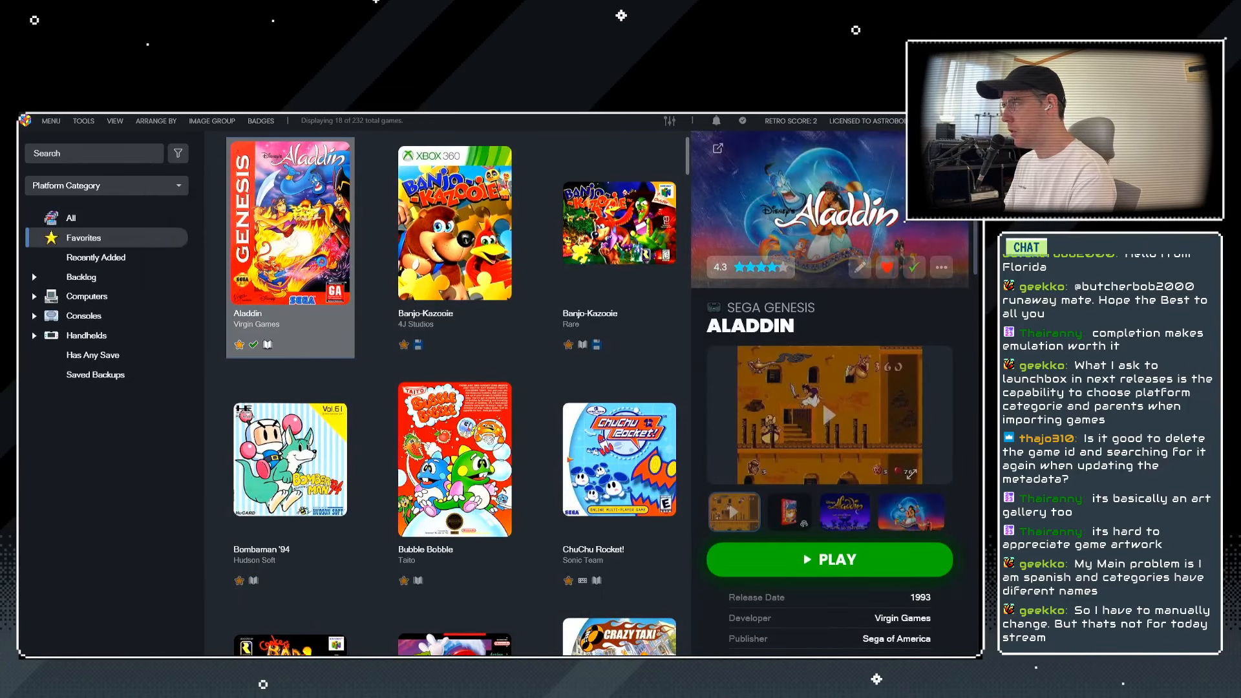
Reopen the metadata of the Sega Genesis game Aladdin for editing.
right_click(323, 271)
mouse_move(437, 357)
click(532, 355)
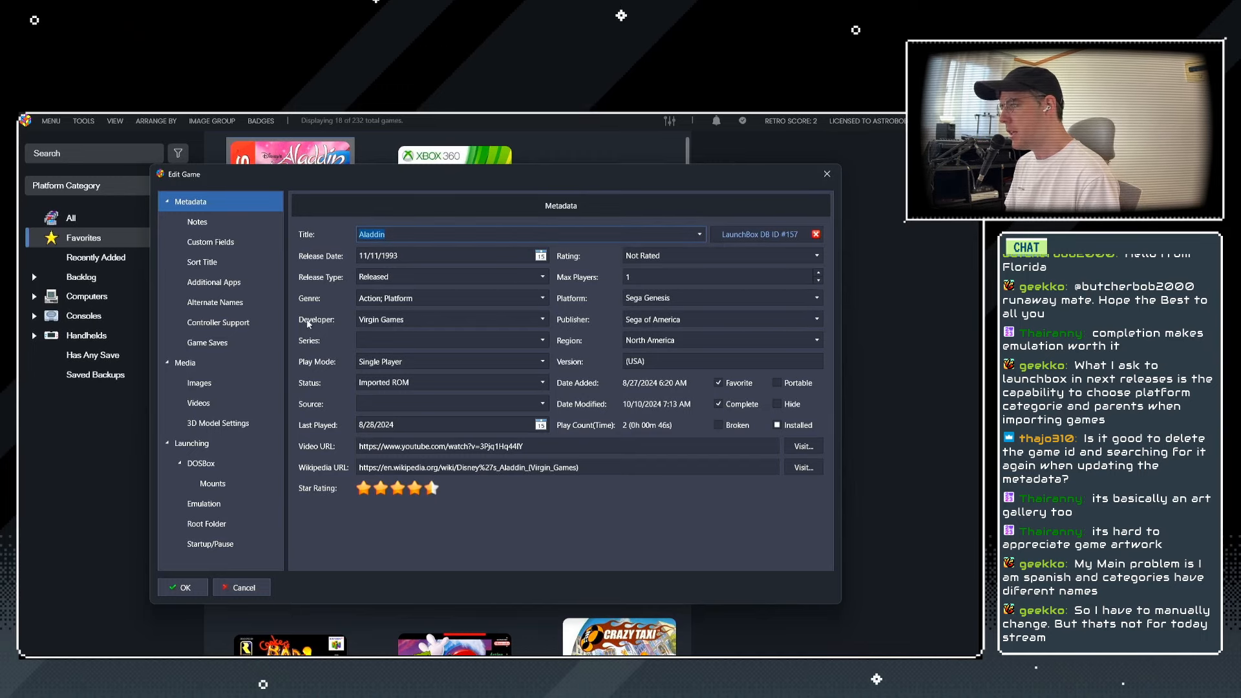
Switch to the browser and search the LaunchBox Games Database for Aladdin.
key(alt+Tab)
key(alt+Tab)
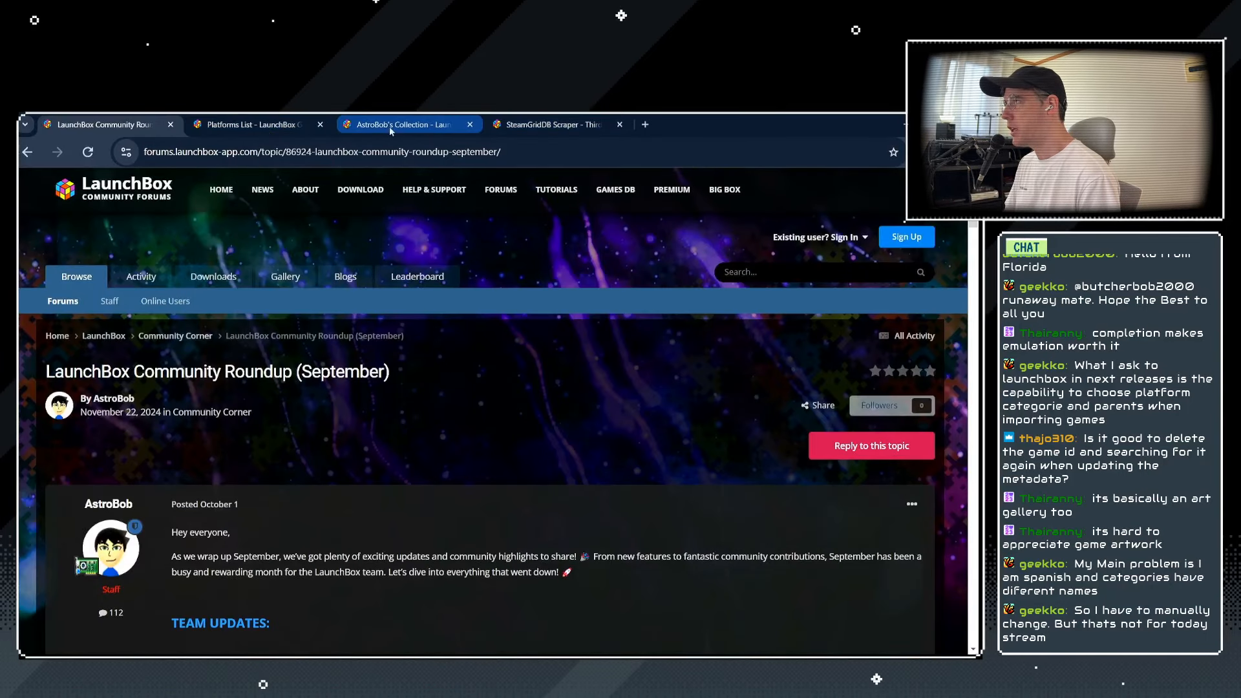
click(258, 124)
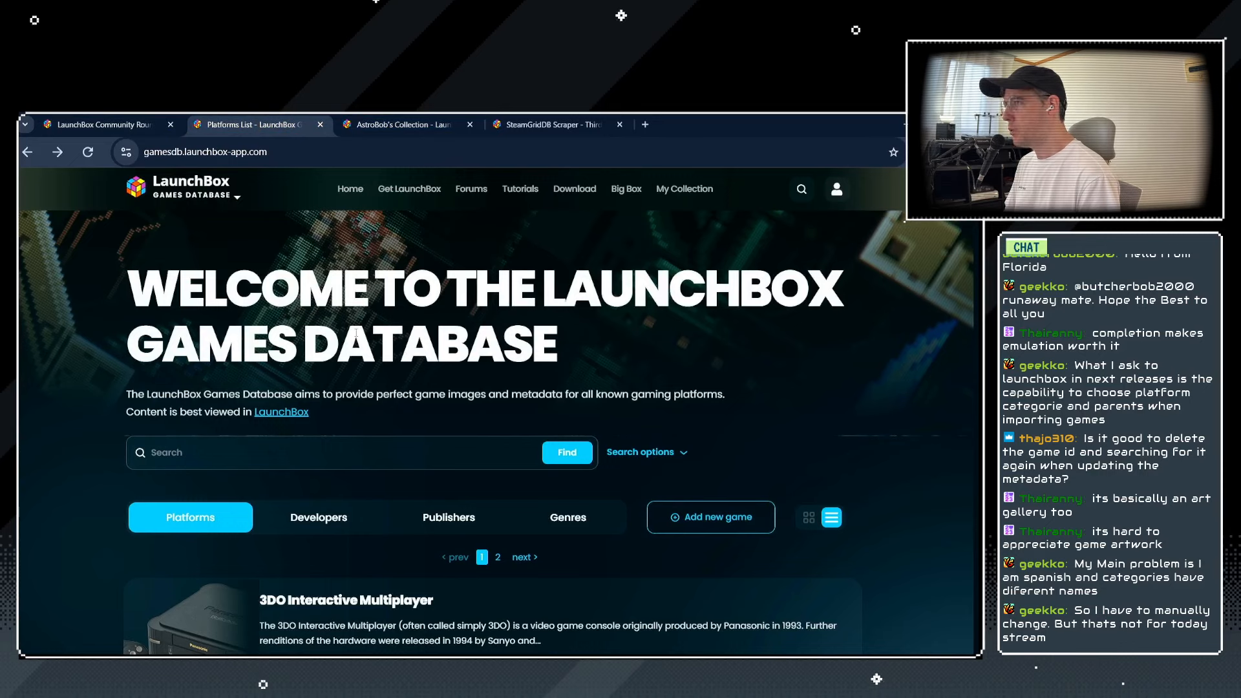
click(255, 454)
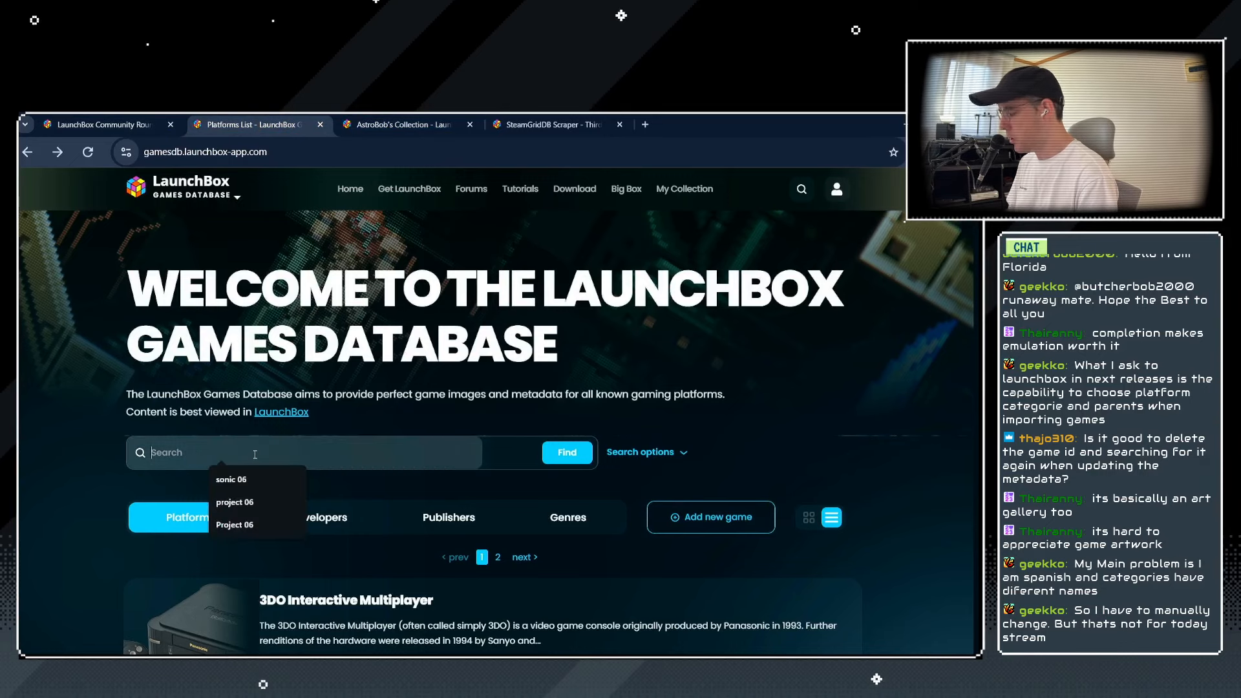
text(Aladdin)
key(Return)
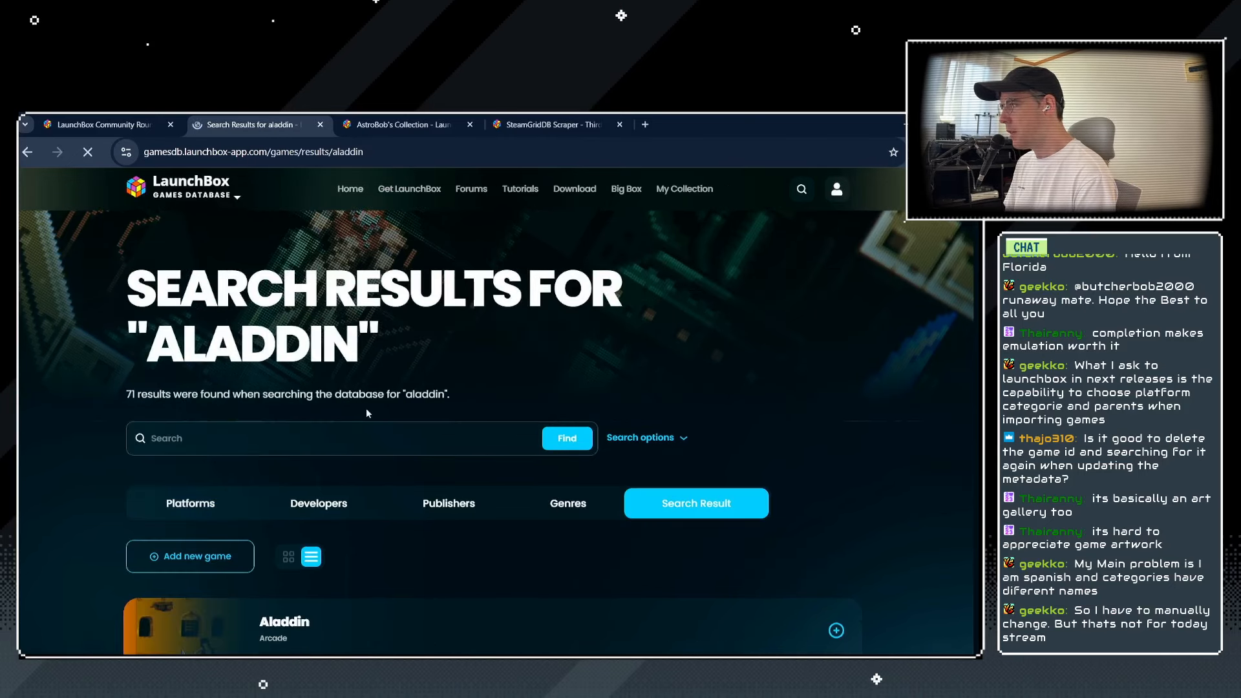
Look through the Aladdin results, find the matches for "genesis" on the page and open the Sega Genesis entry for Disney's Aladdin.
scroll(304, 471, down, 3)
scroll(225, 495, down, 8)
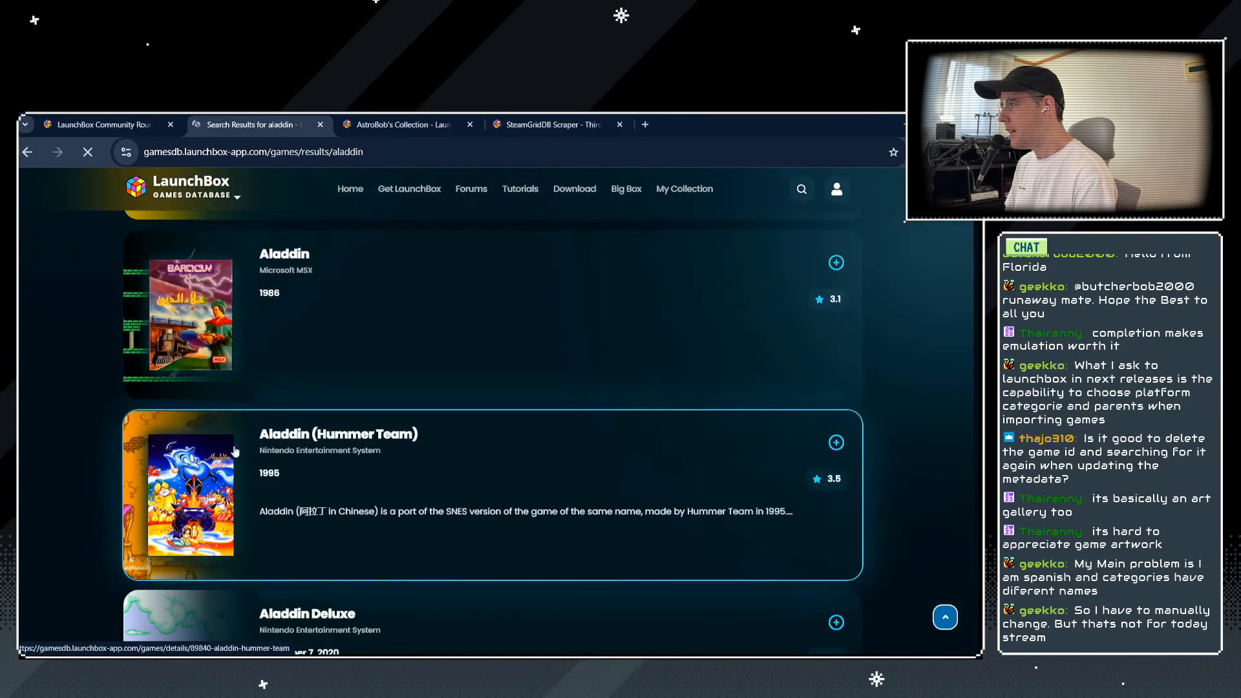
scroll(230, 405, down, 8)
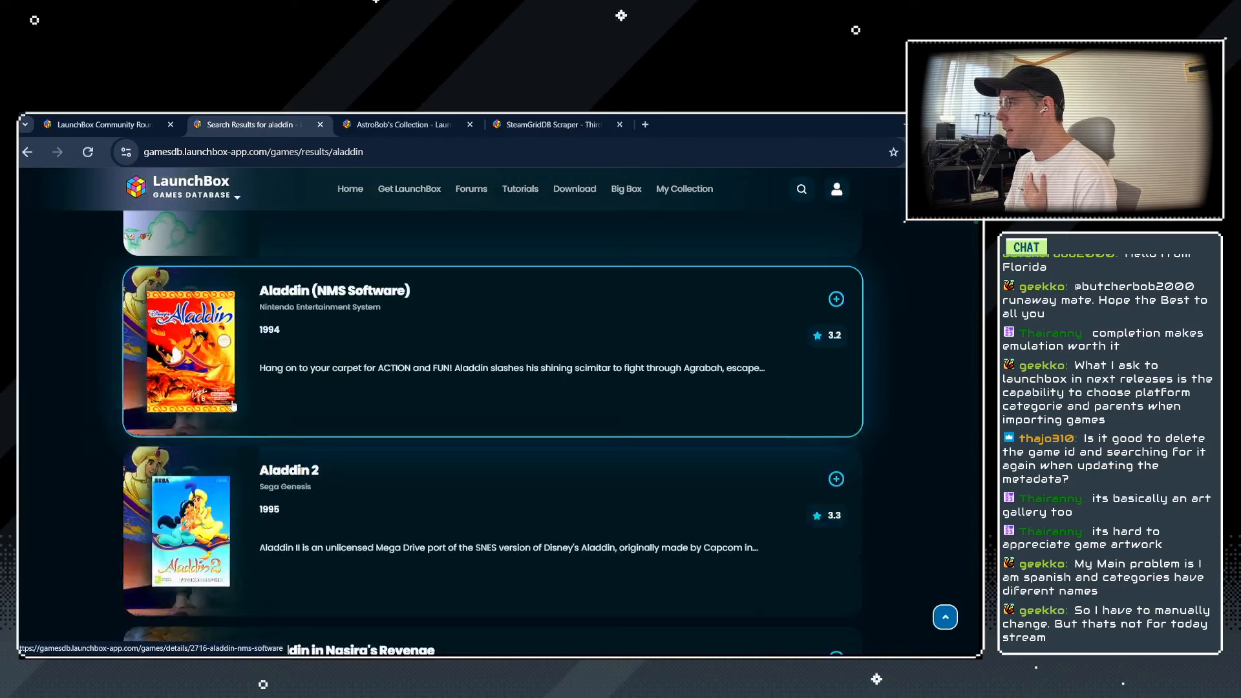
scroll(264, 379, up, 3)
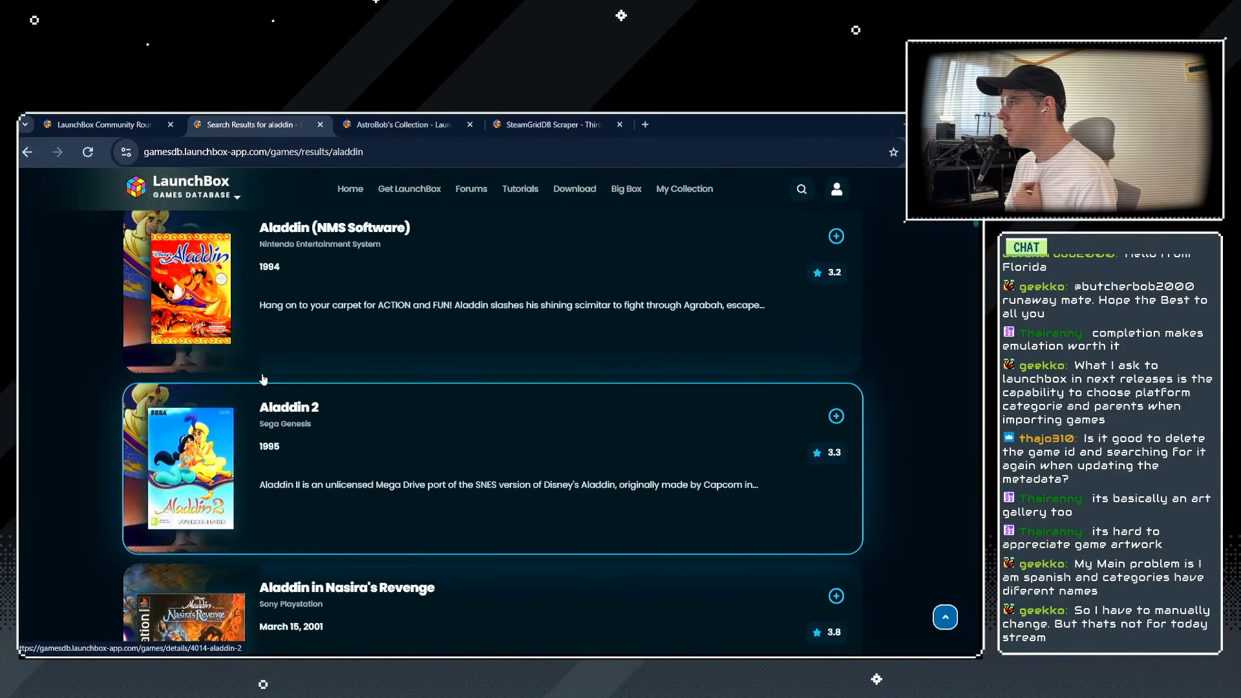
scroll(263, 379, down, 8)
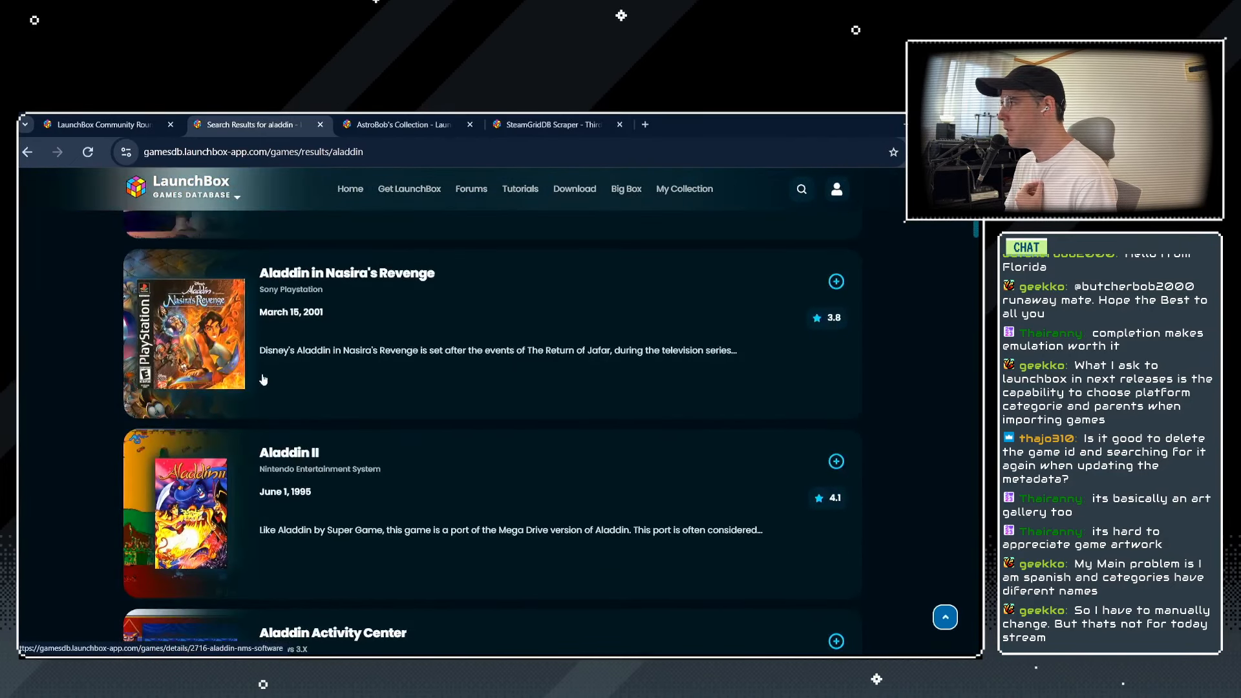
scroll(263, 379, down, 3)
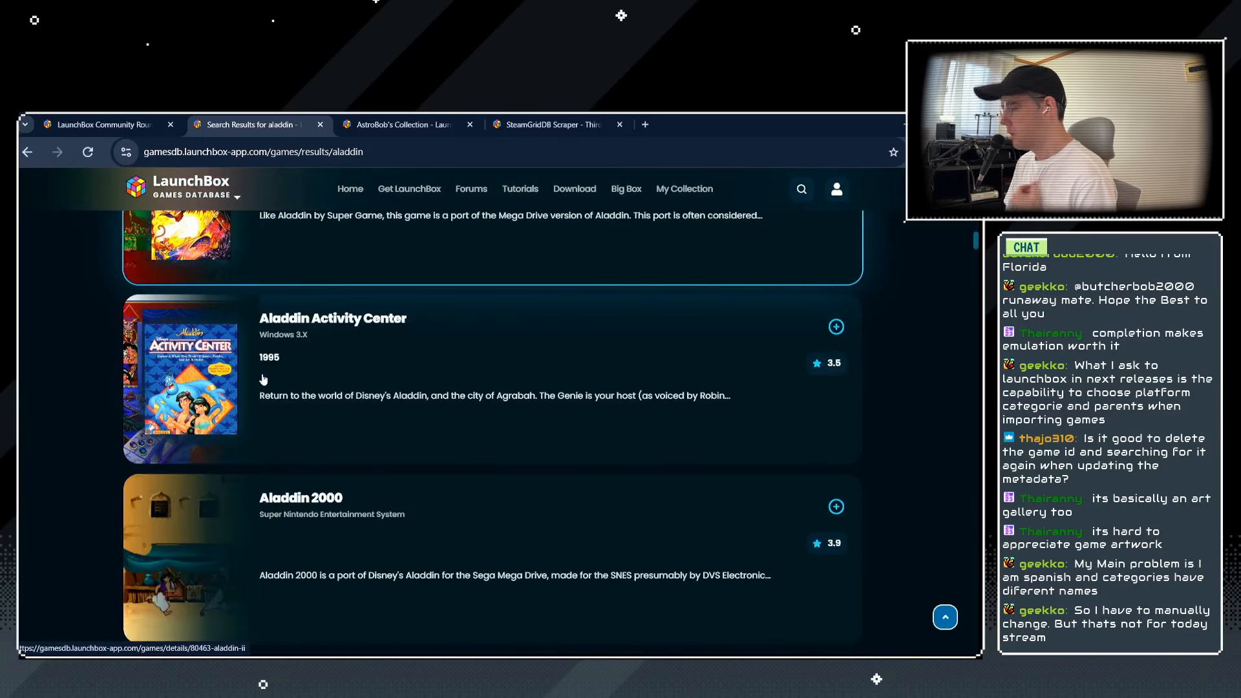
key(ctrl+f)
text(genesis)
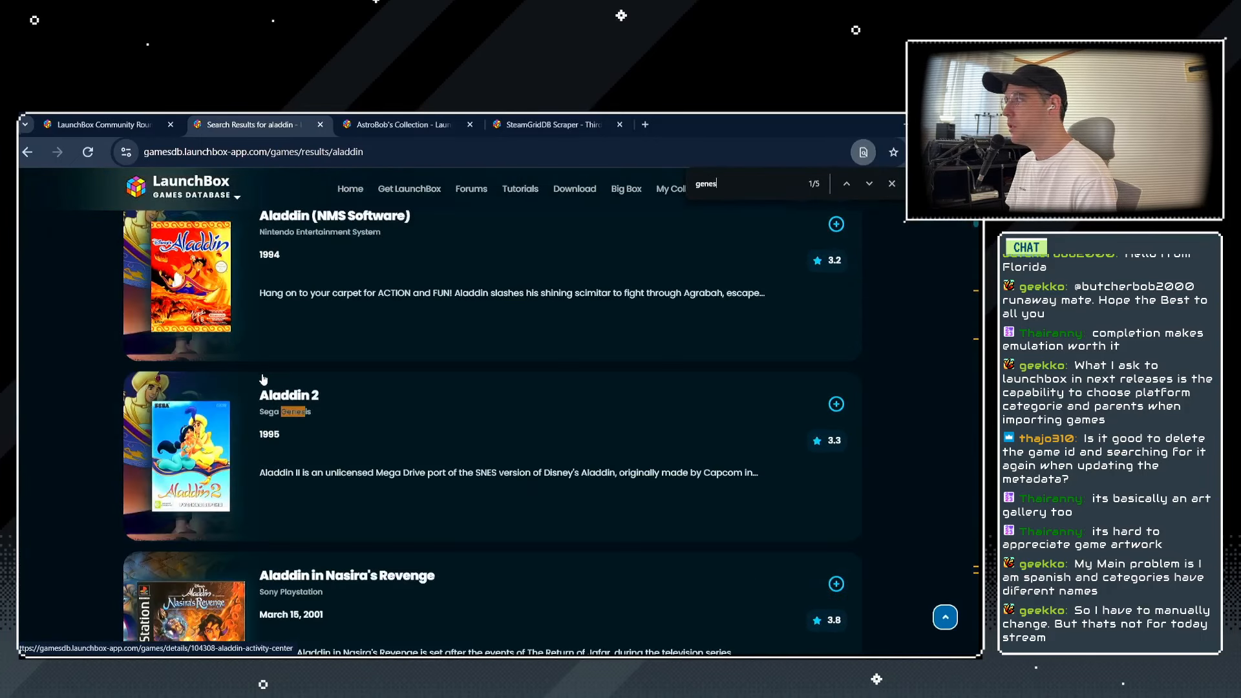
click(870, 184)
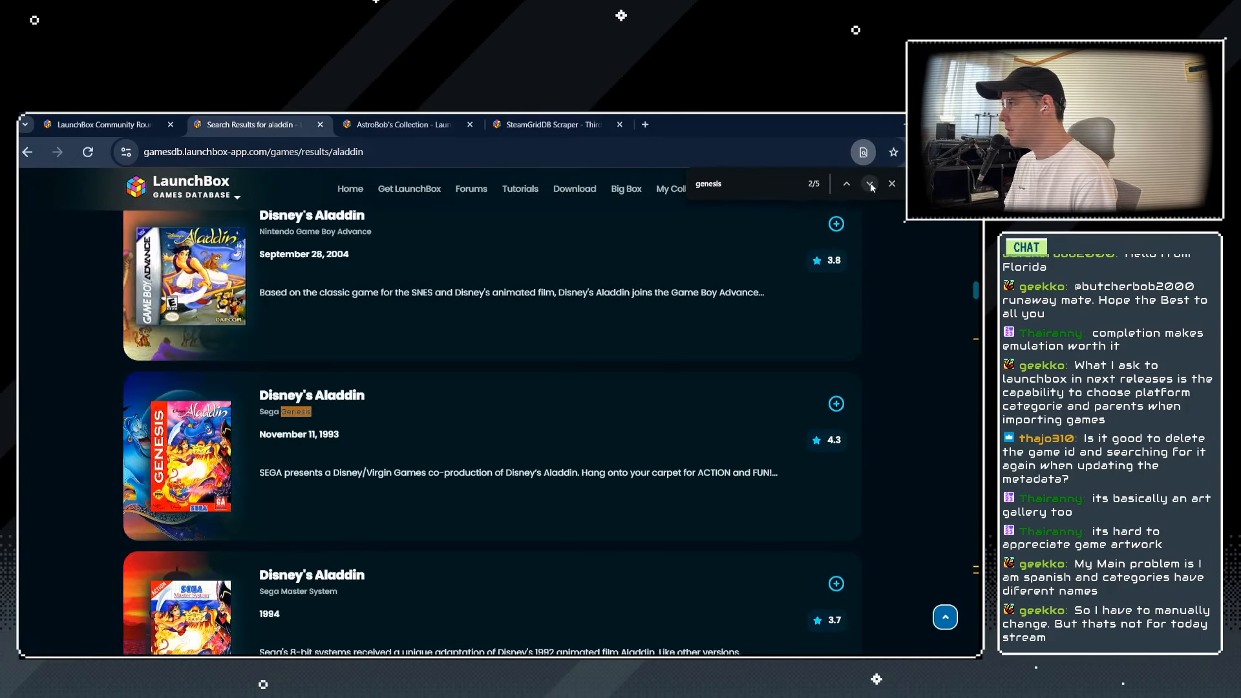
click(305, 398)
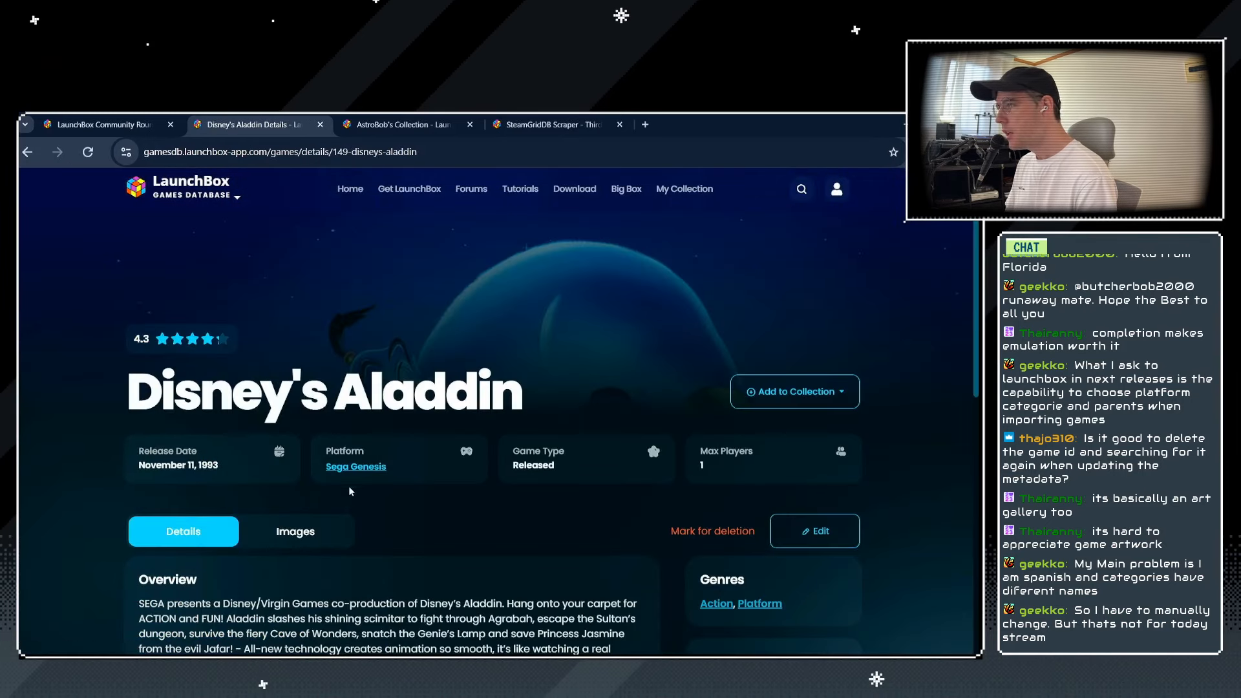
Review the overview and alternate names of Disney's Aladdin, and browse its image gallery.
scroll(336, 460, down, 2)
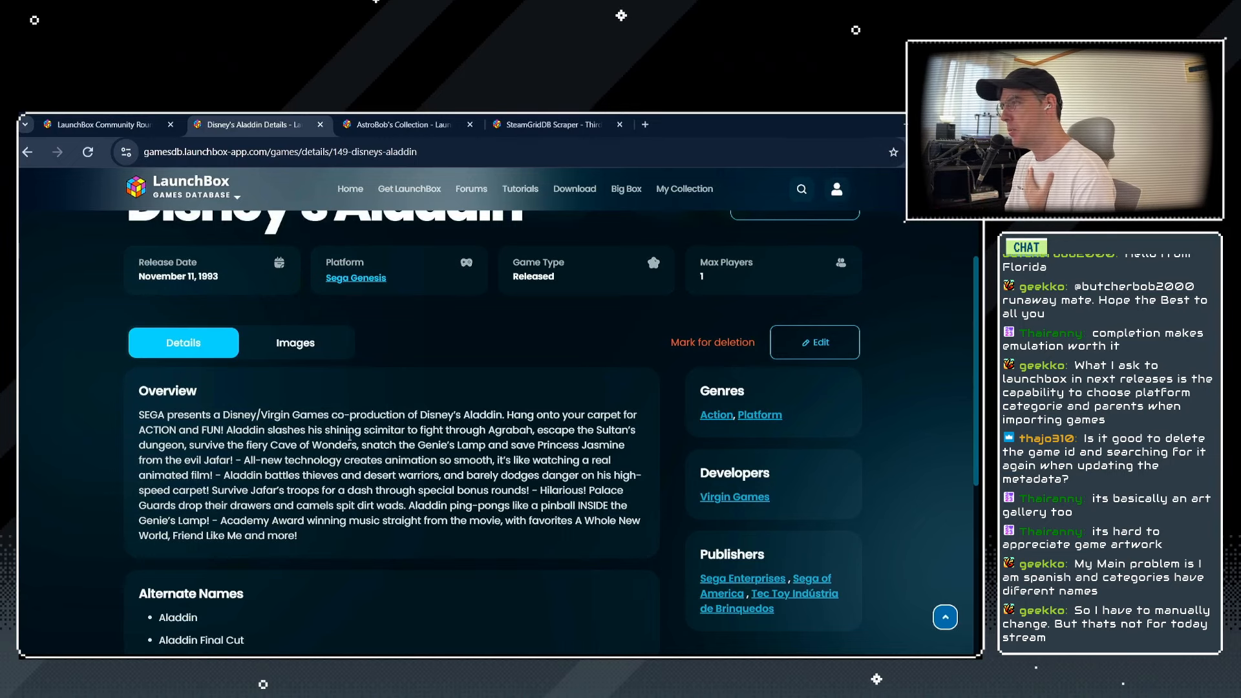
scroll(306, 430, up, 3)
scroll(306, 430, down, 6)
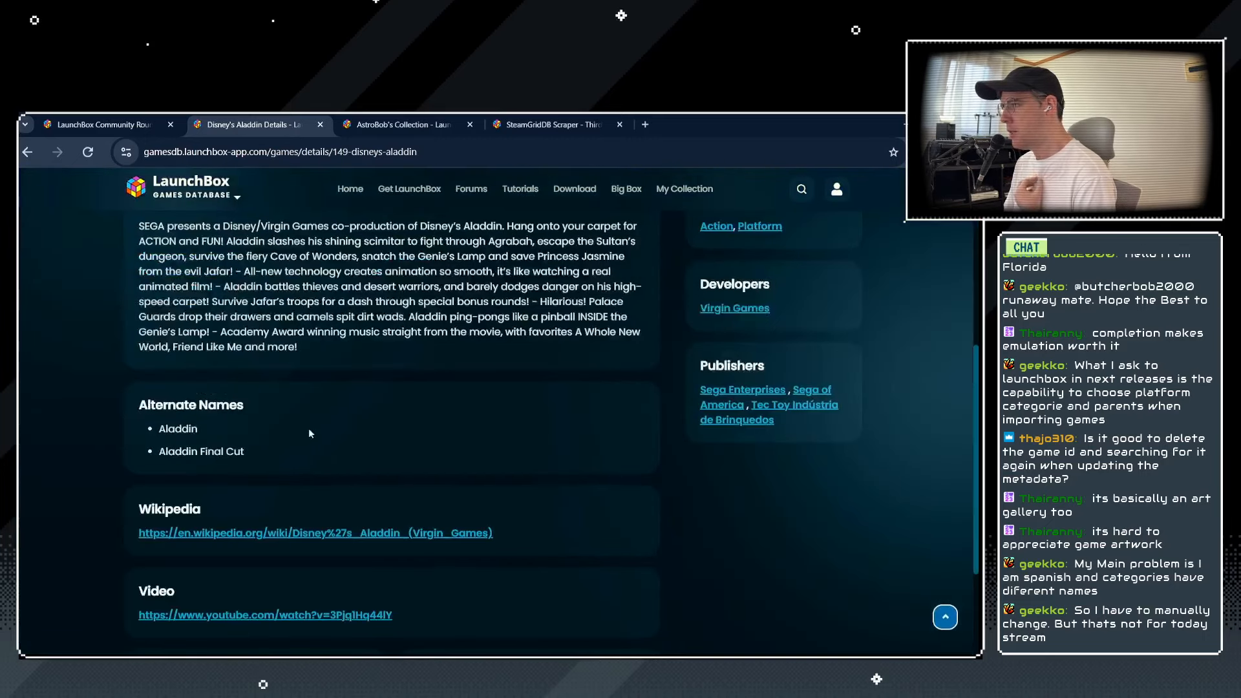
scroll(305, 417, up, 3)
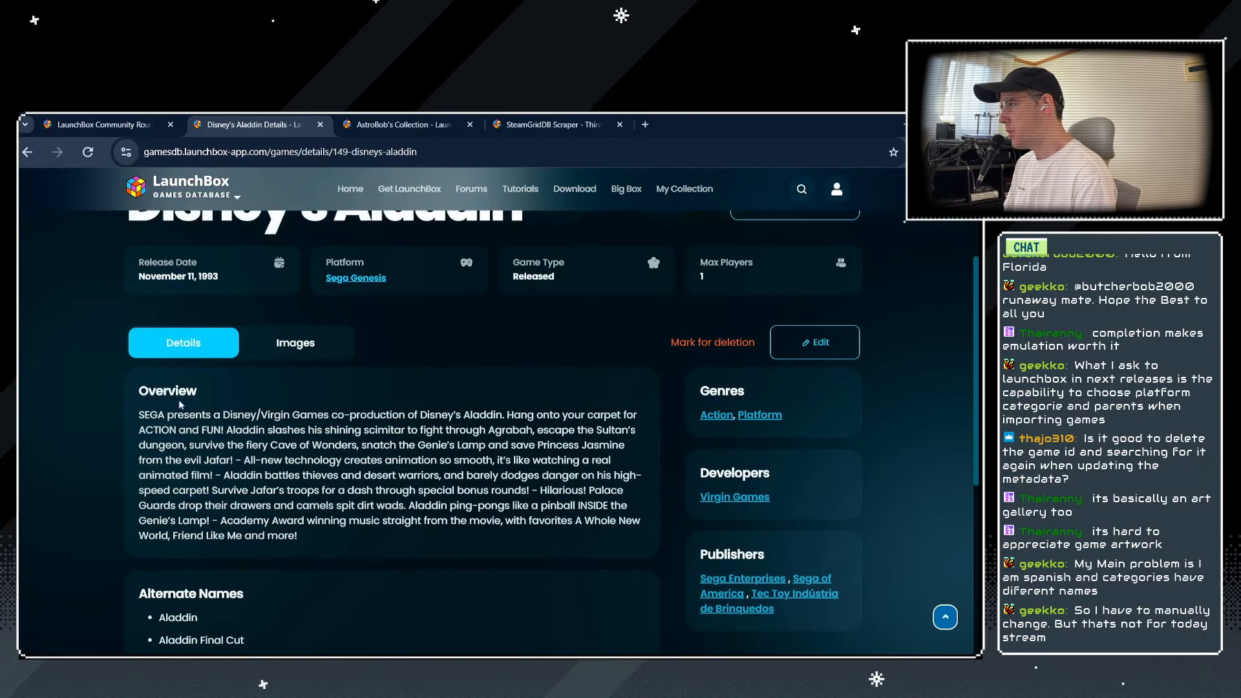
click(295, 343)
scroll(295, 349, down, 5)
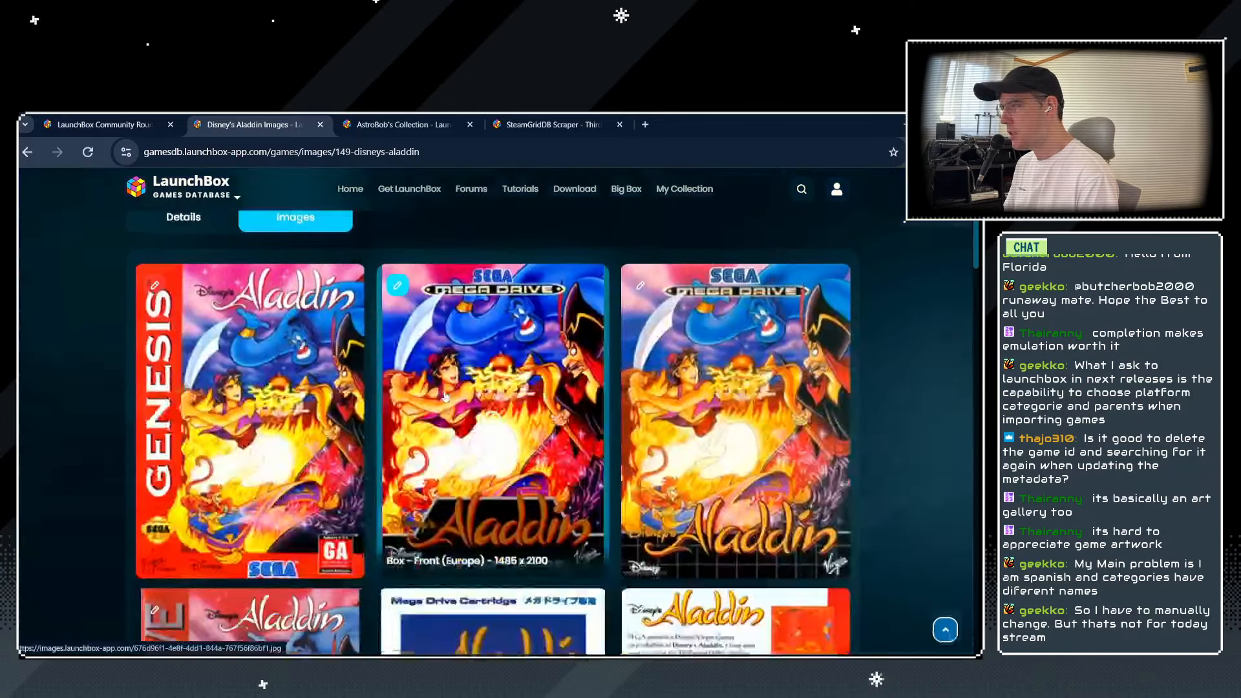
scroll(446, 395, down, 20)
scroll(445, 395, up, 20)
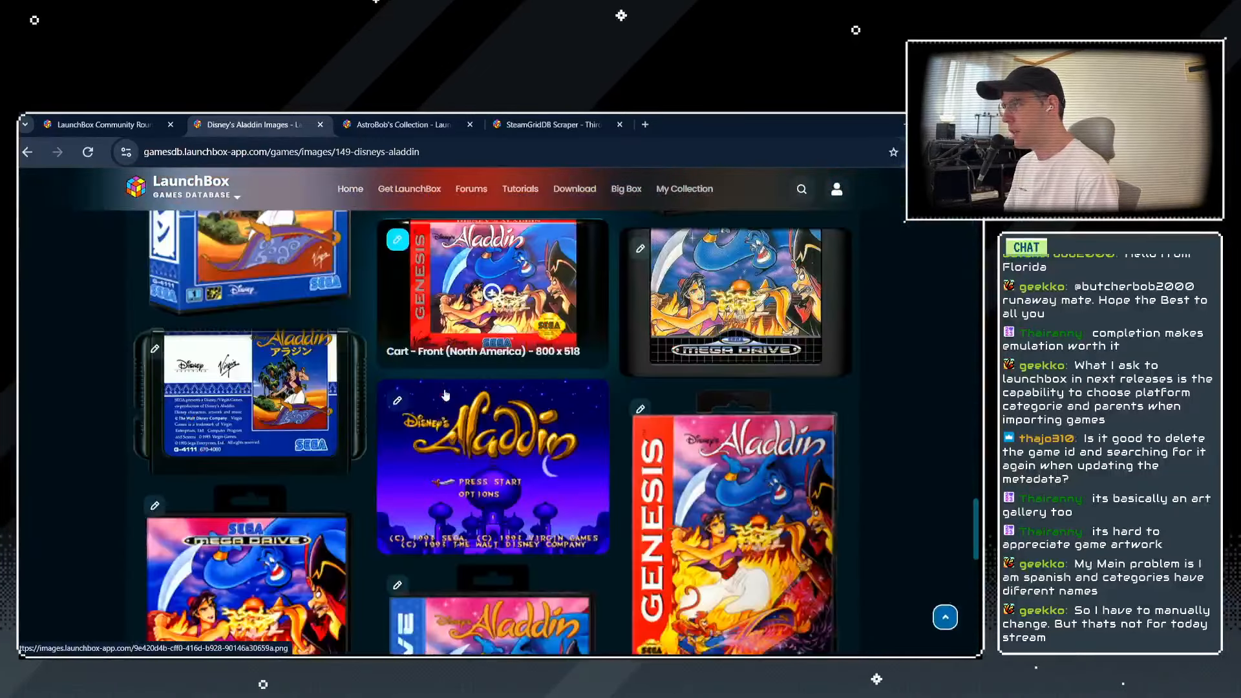
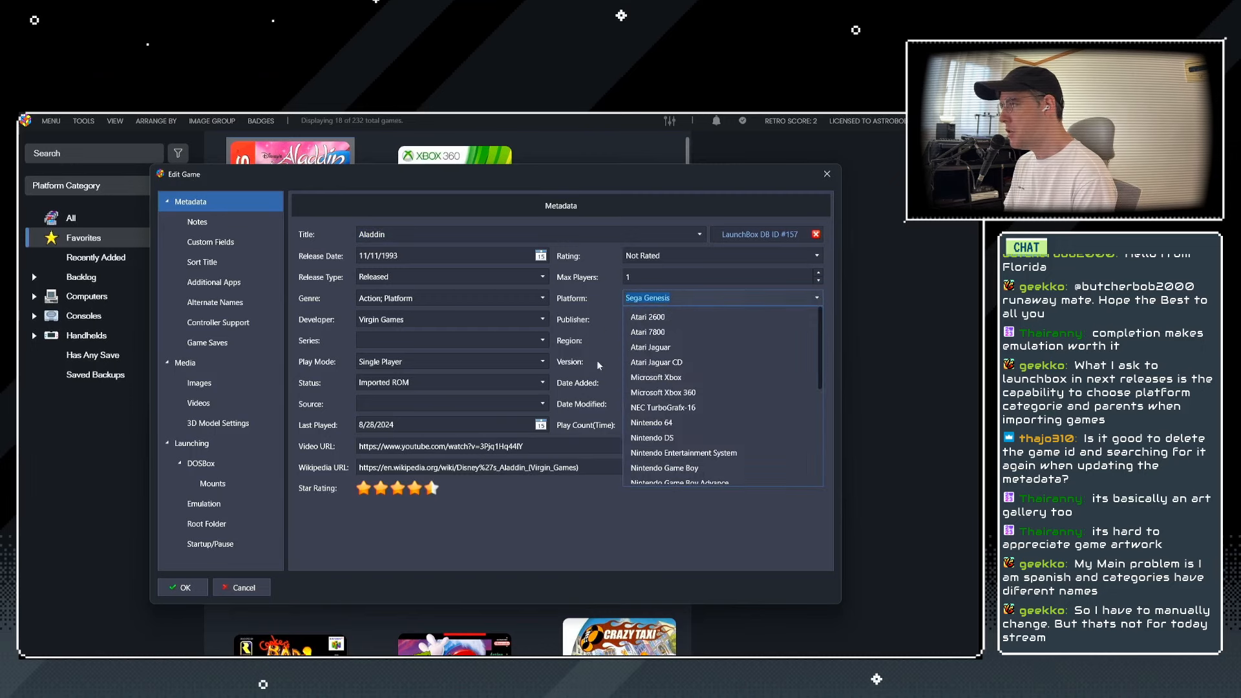
Return to LaunchBox's Edit Game window and examine Aladdin's Platform field, its semicolon-separated Genre entries and its Play Mode field.
click(541, 522)
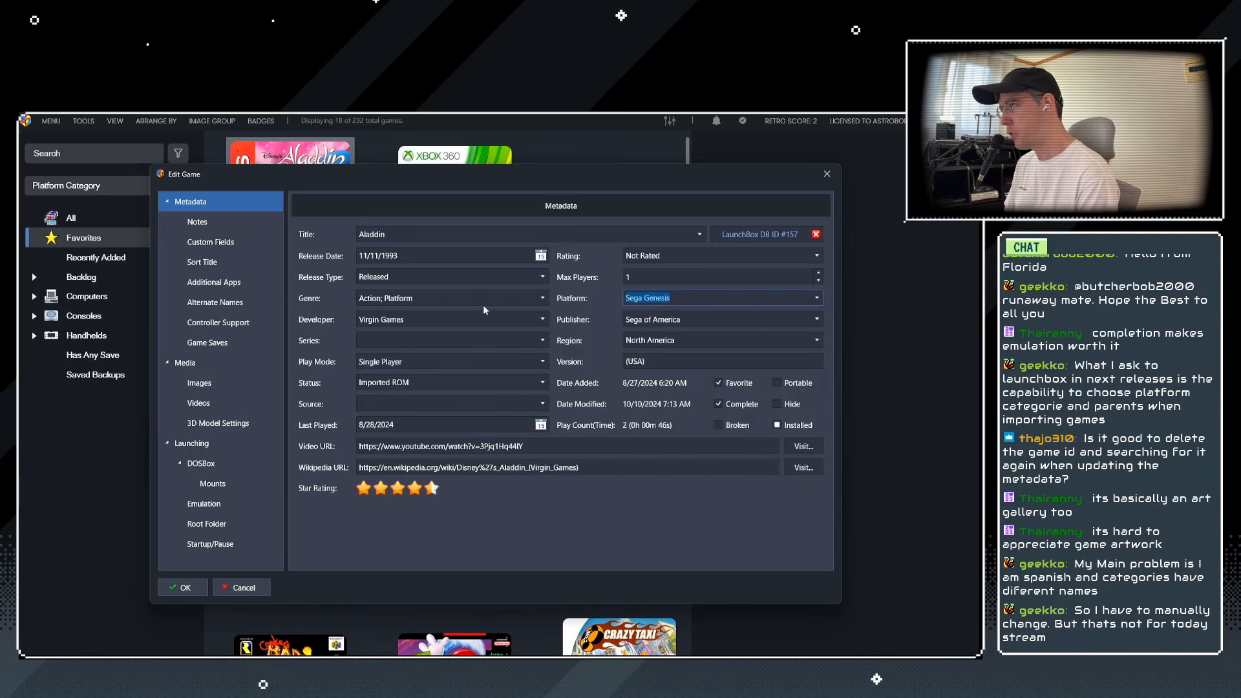
click(446, 296)
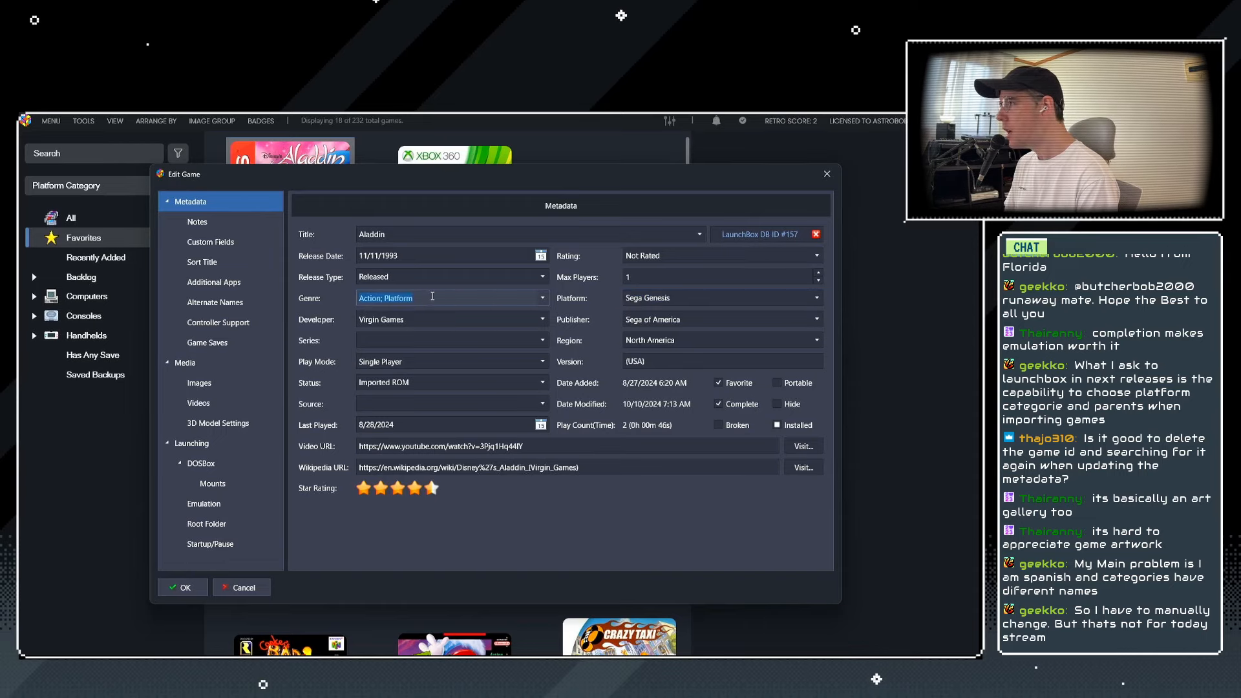
click(381, 298)
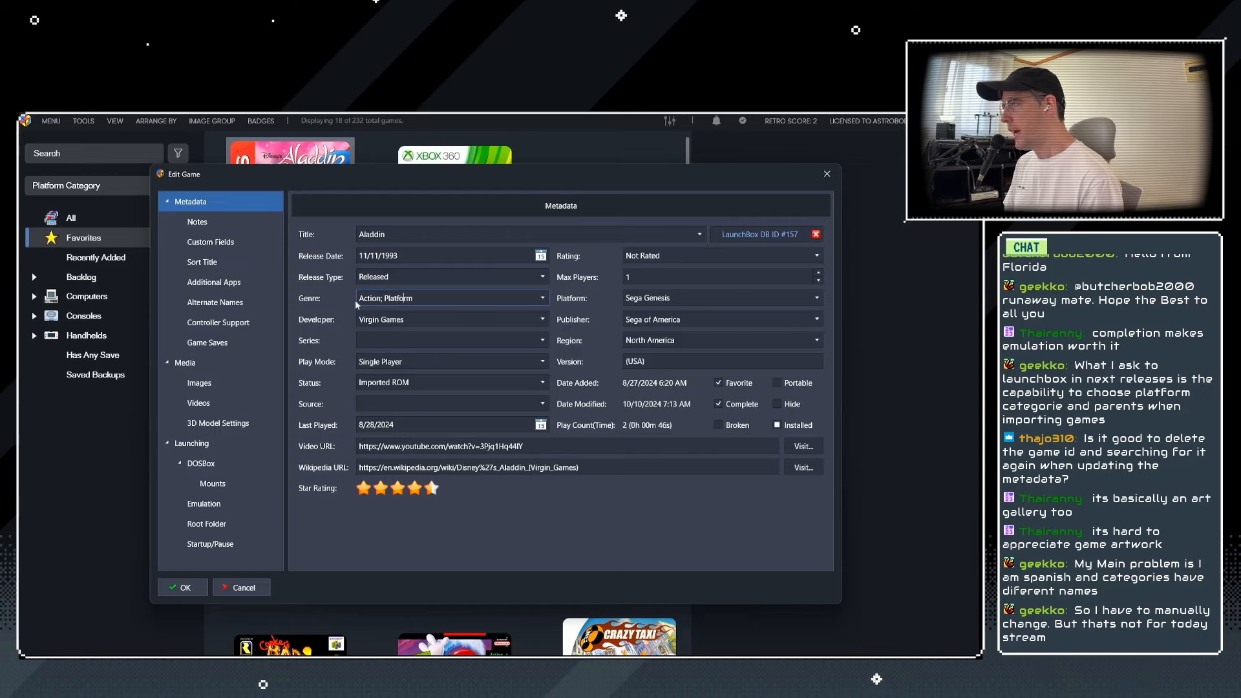
key(BackSpace)
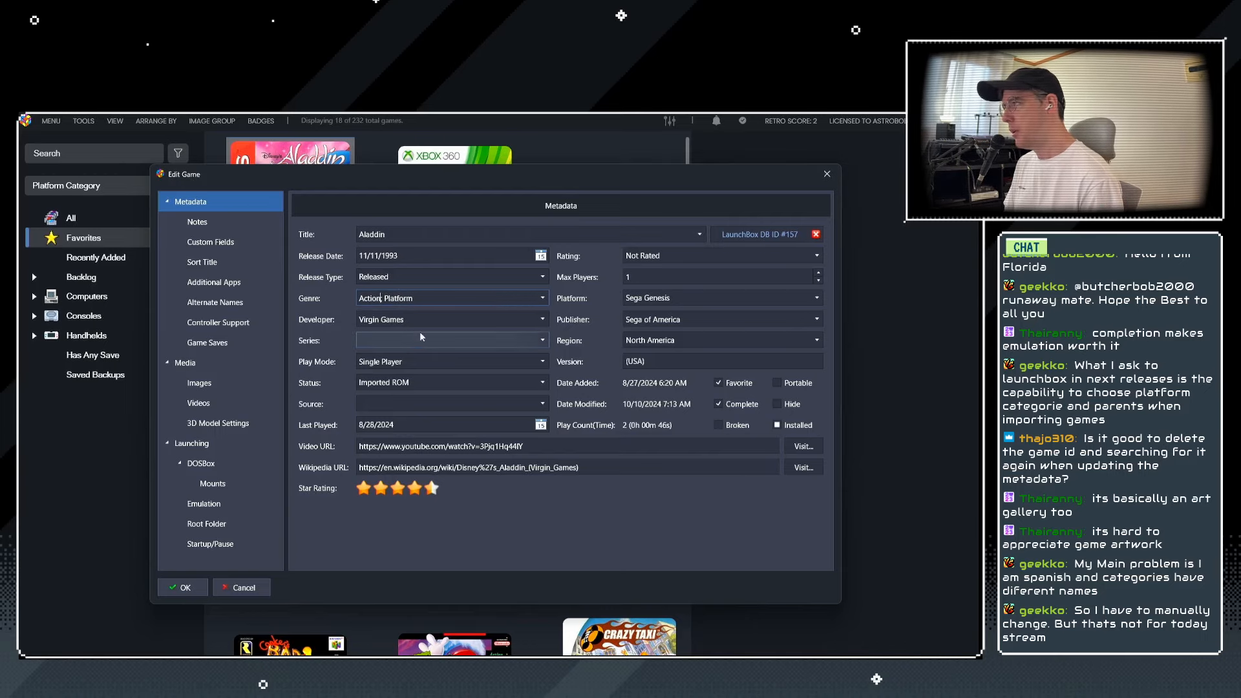
text(;)
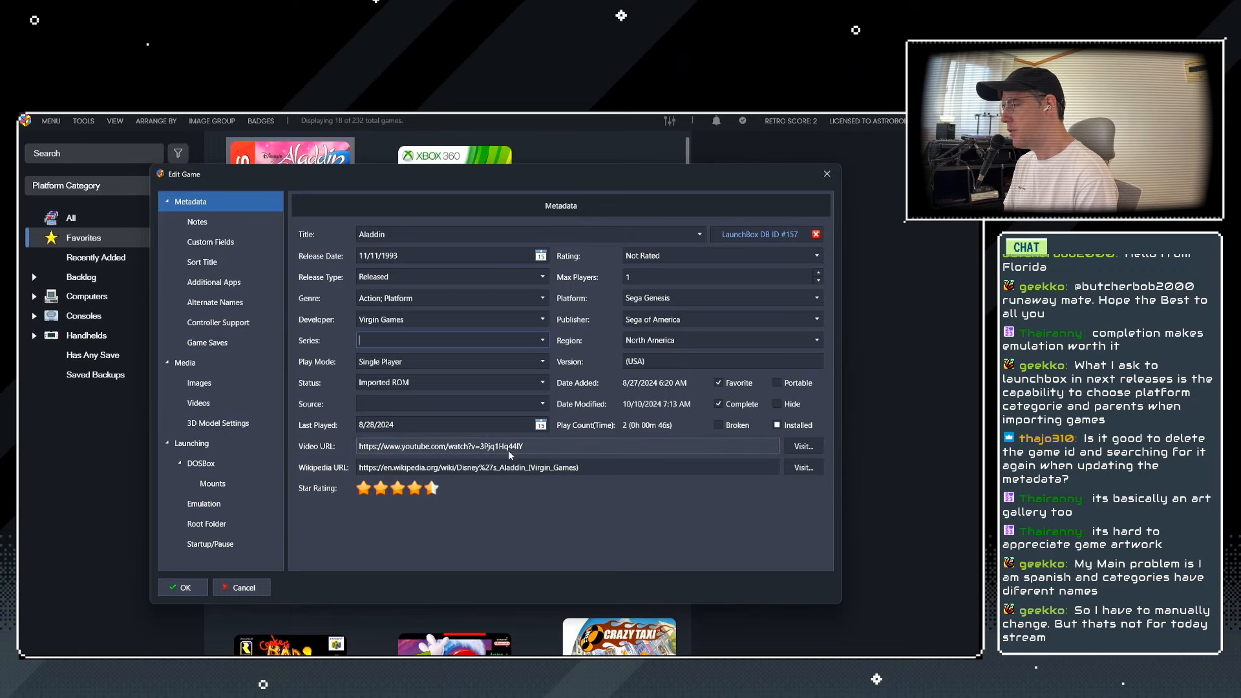
click(378, 299)
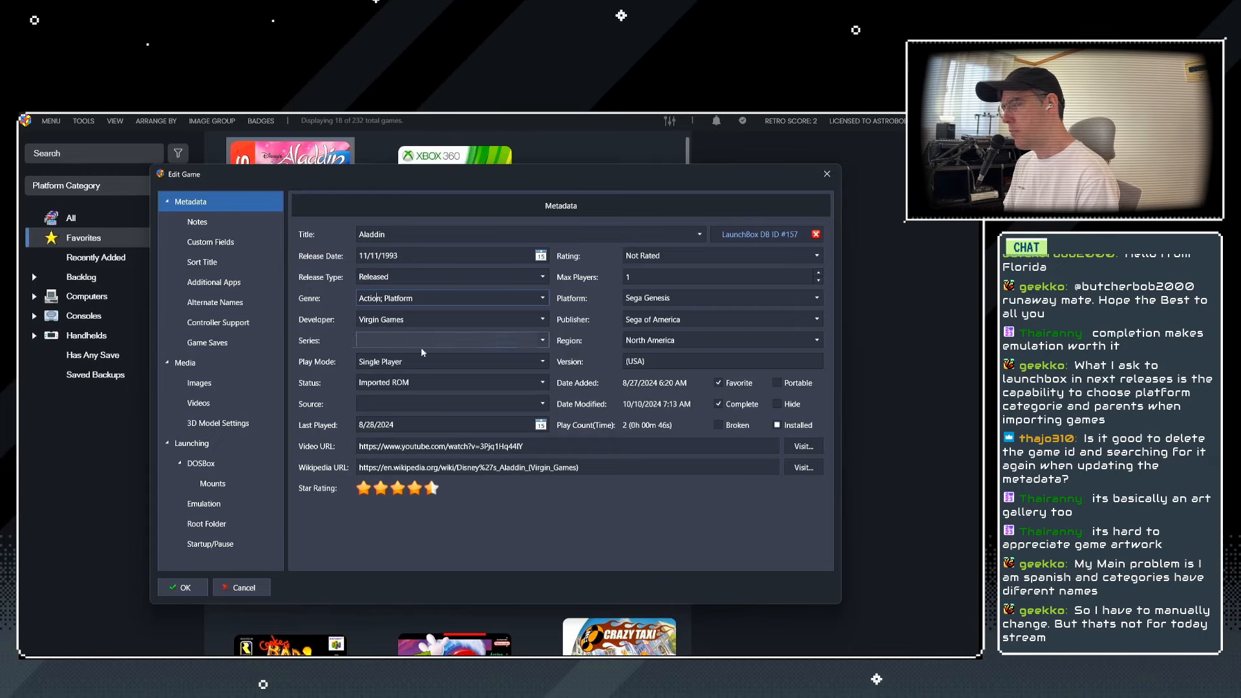
click(543, 362)
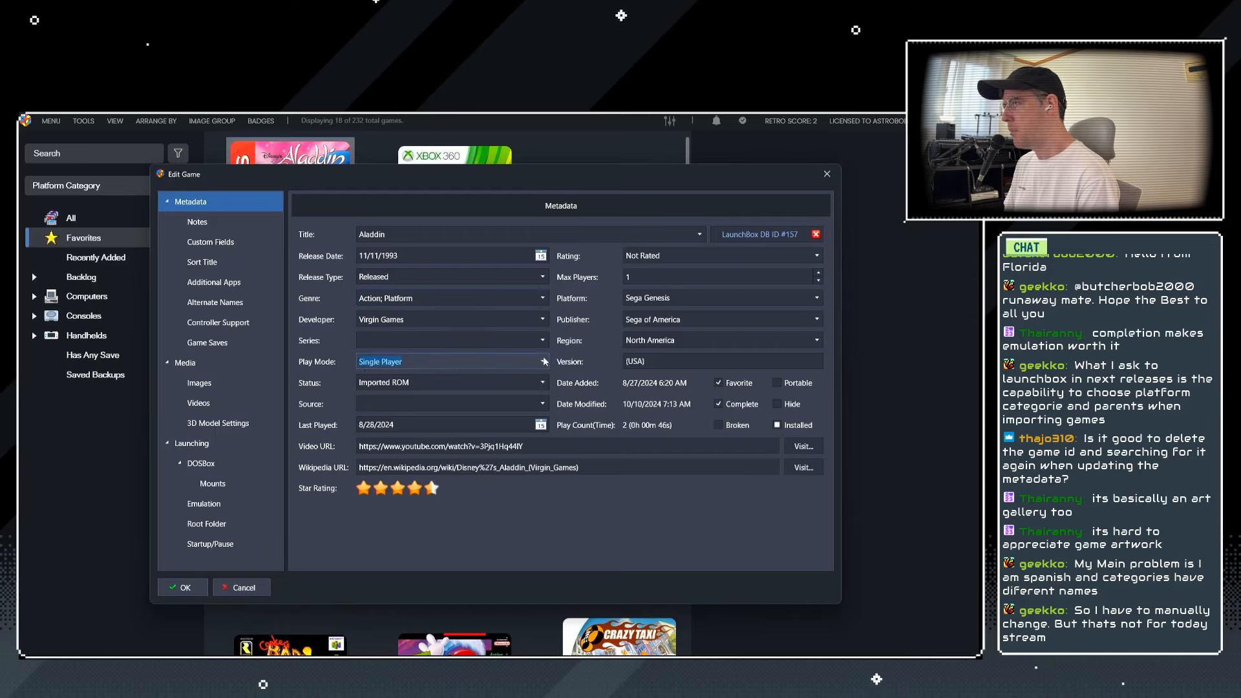
click(543, 362)
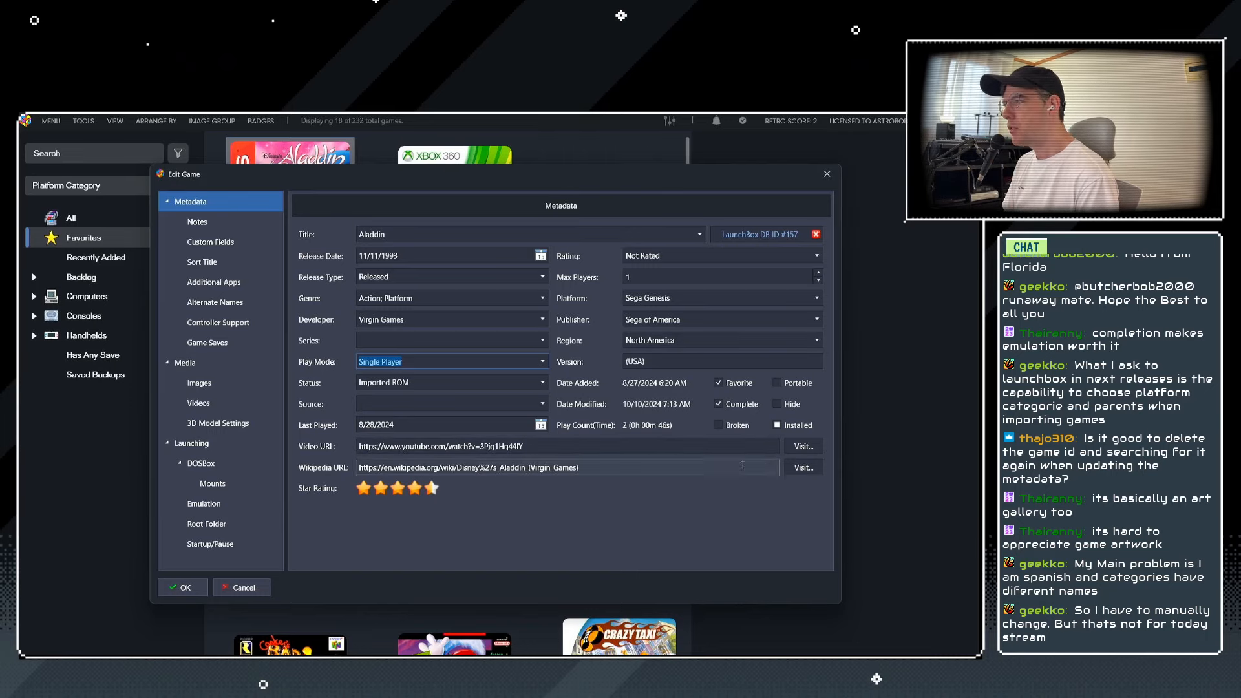
Go over Aladdin's status checkboxes and cycle the Installed option through its states back to the original one.
click(719, 383)
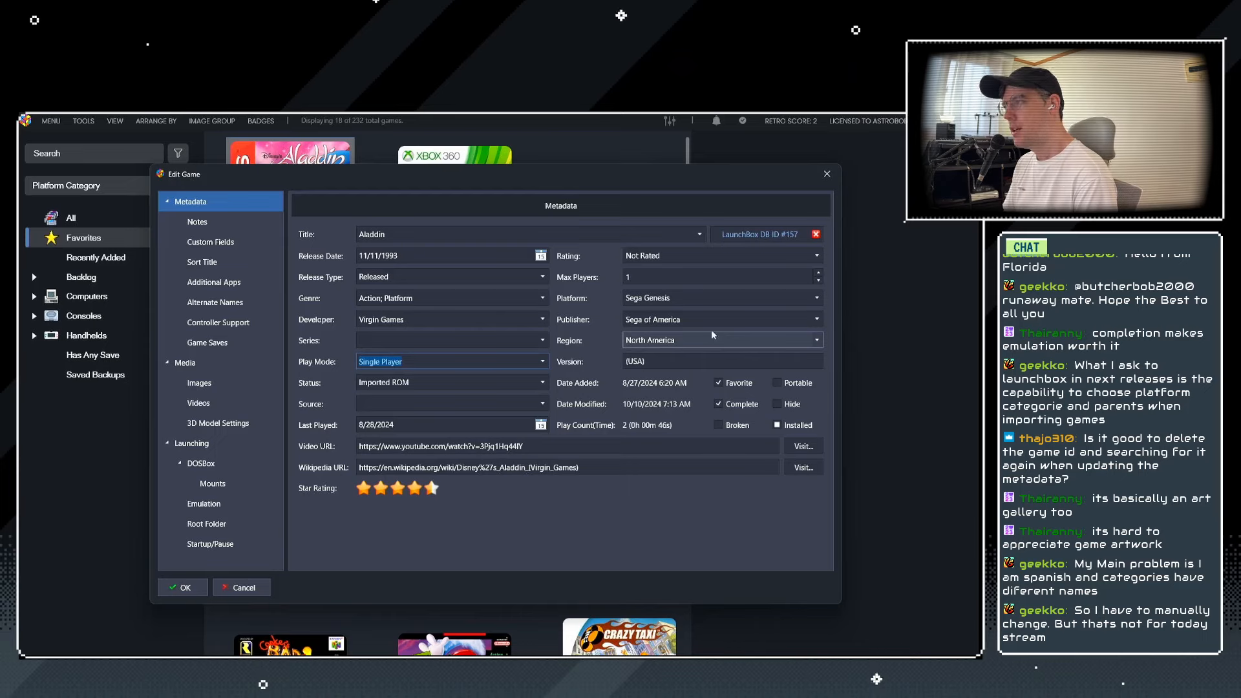
click(777, 426)
click(778, 427)
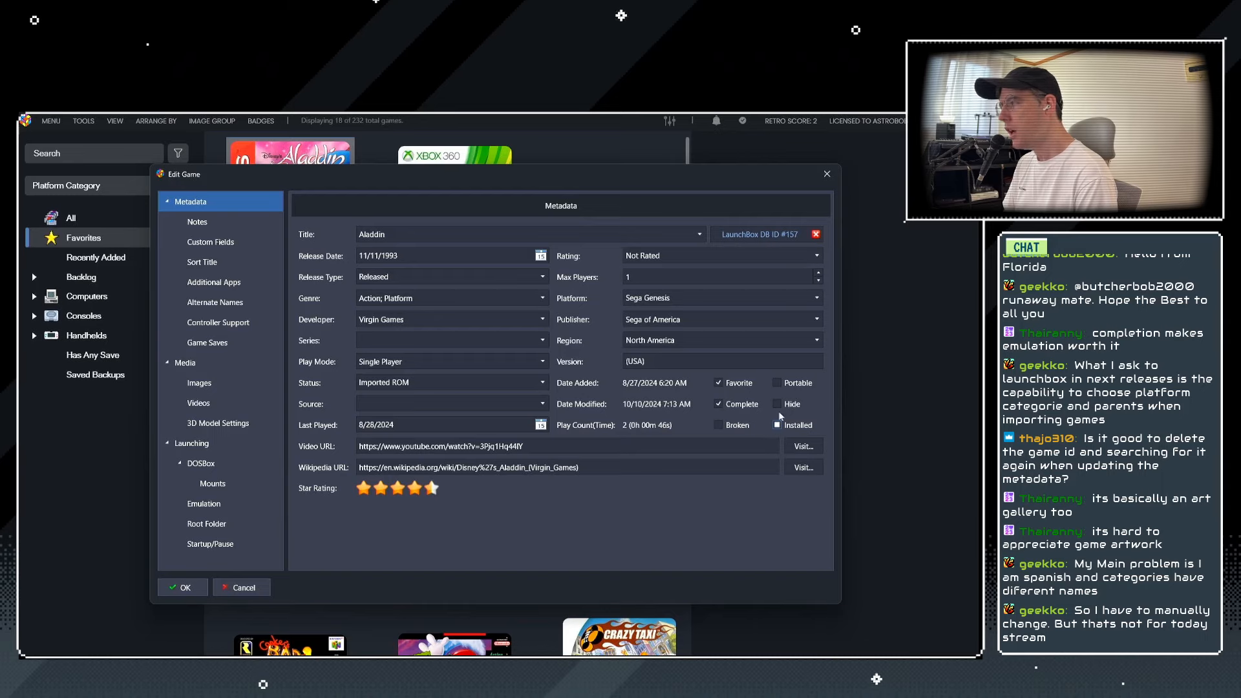
click(778, 426)
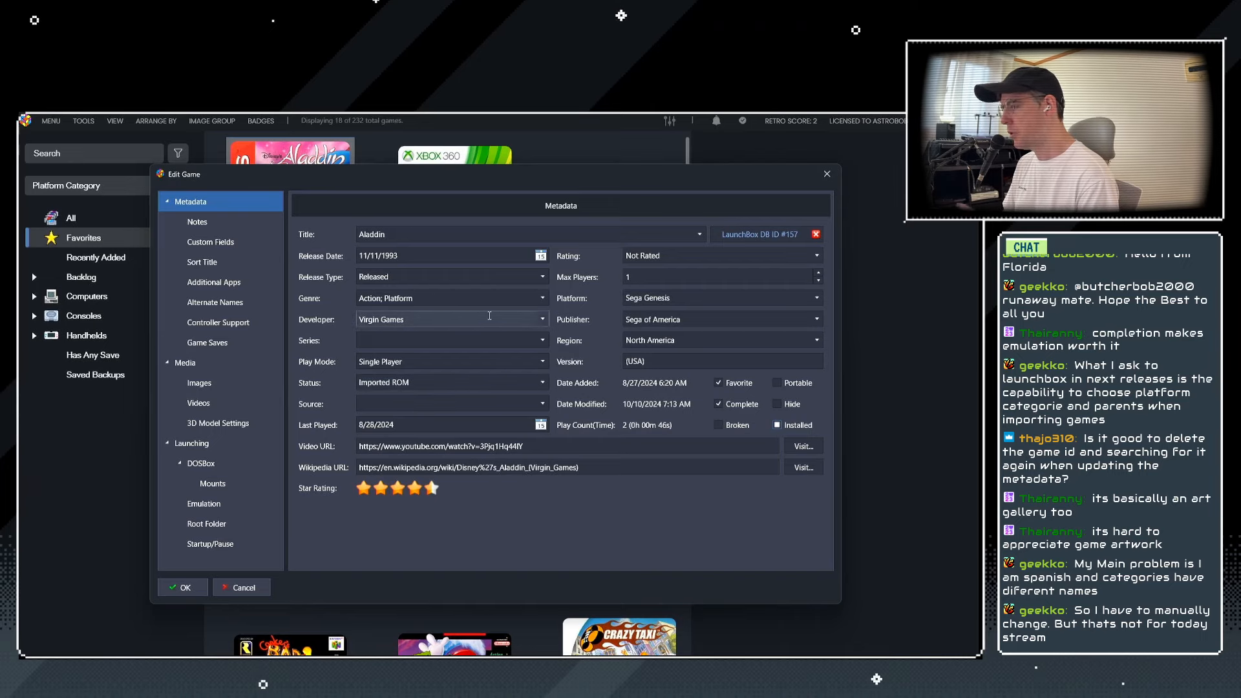
Examine the options offered for Aladdin's Status field without changing its value.
click(543, 382)
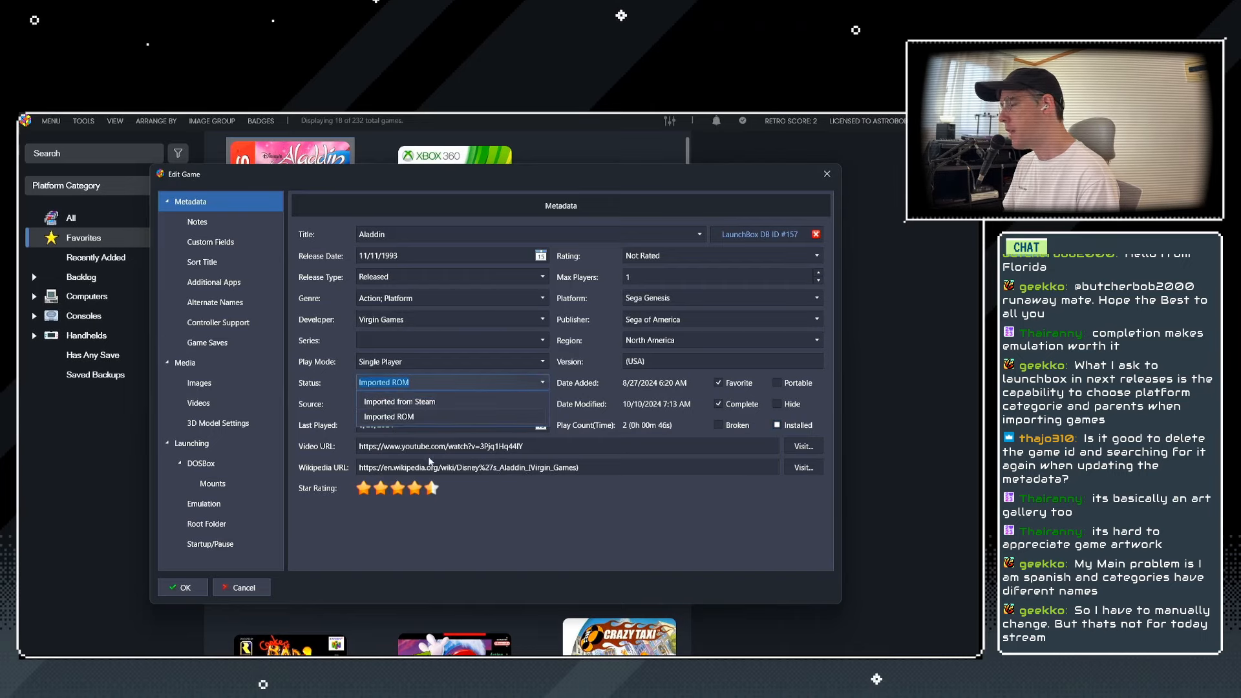
click(323, 510)
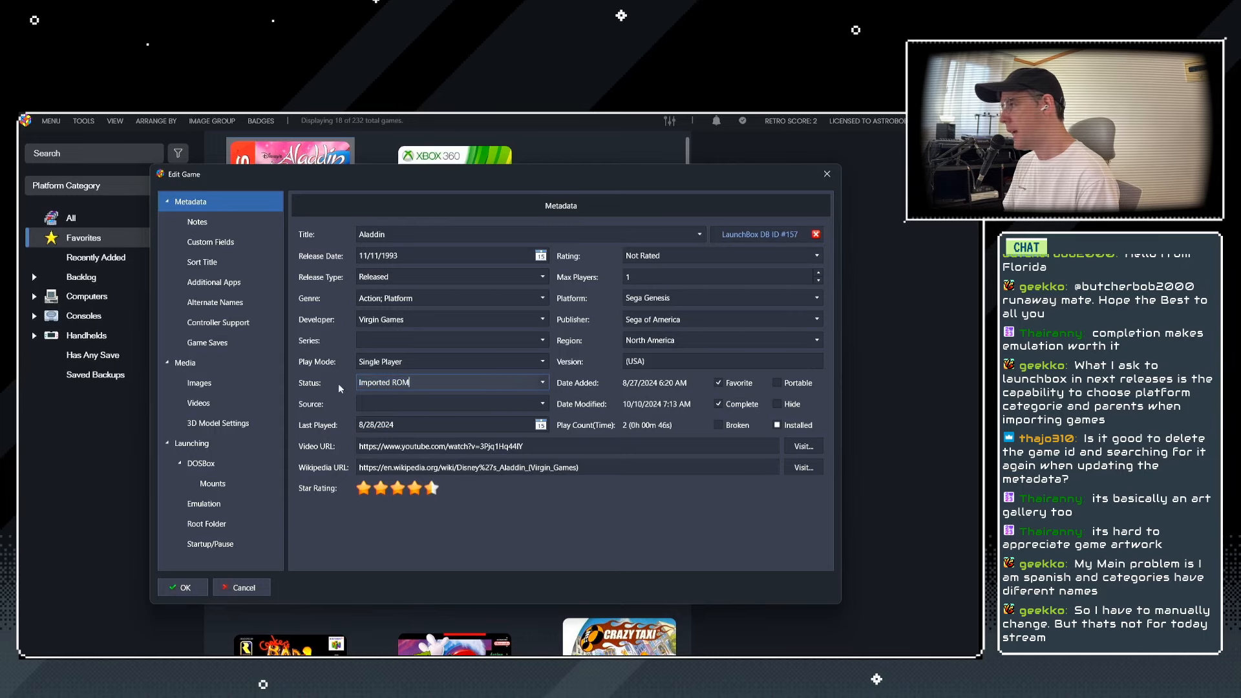
click(542, 384)
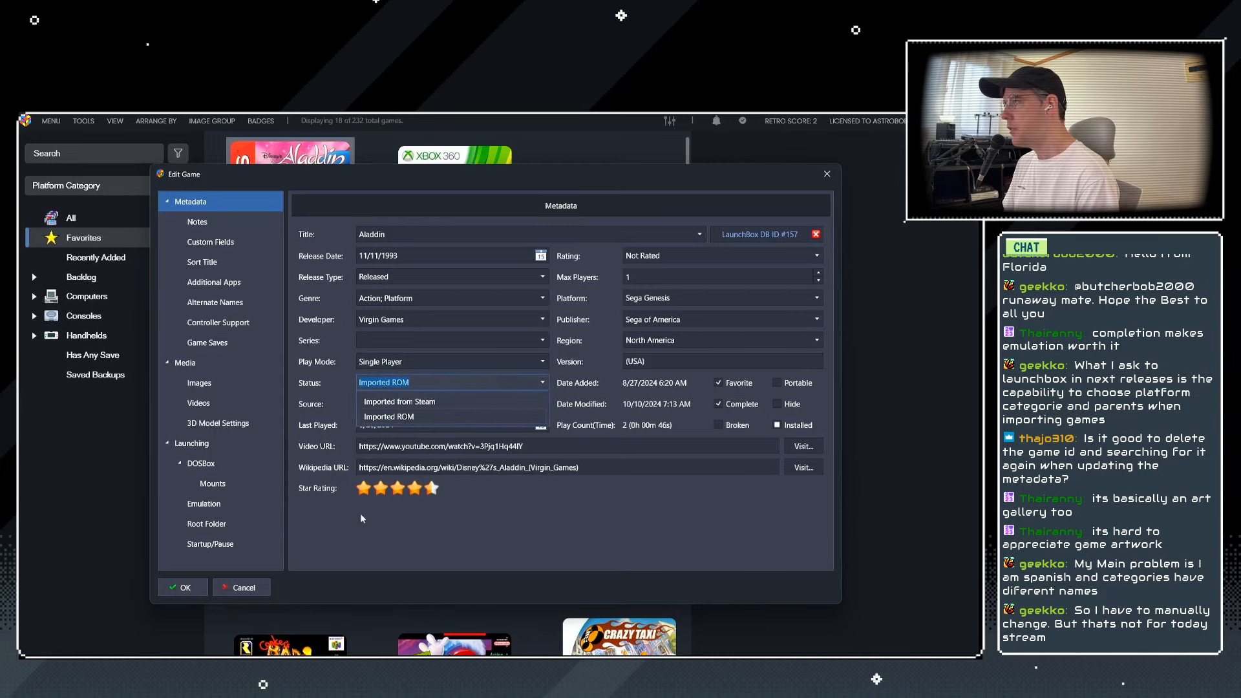
click(360, 513)
Enter Apple Arcade as a custom Source value for Aladdin, and clear the field again.
click(544, 404)
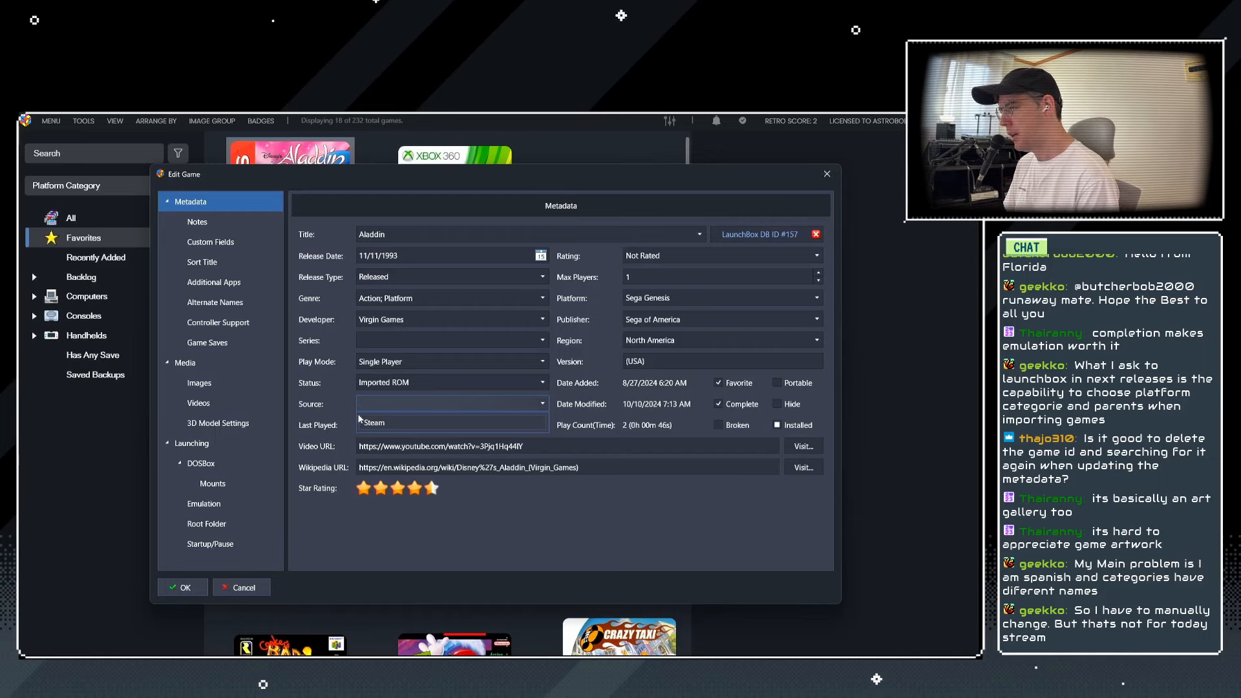
text(Apple Ar)
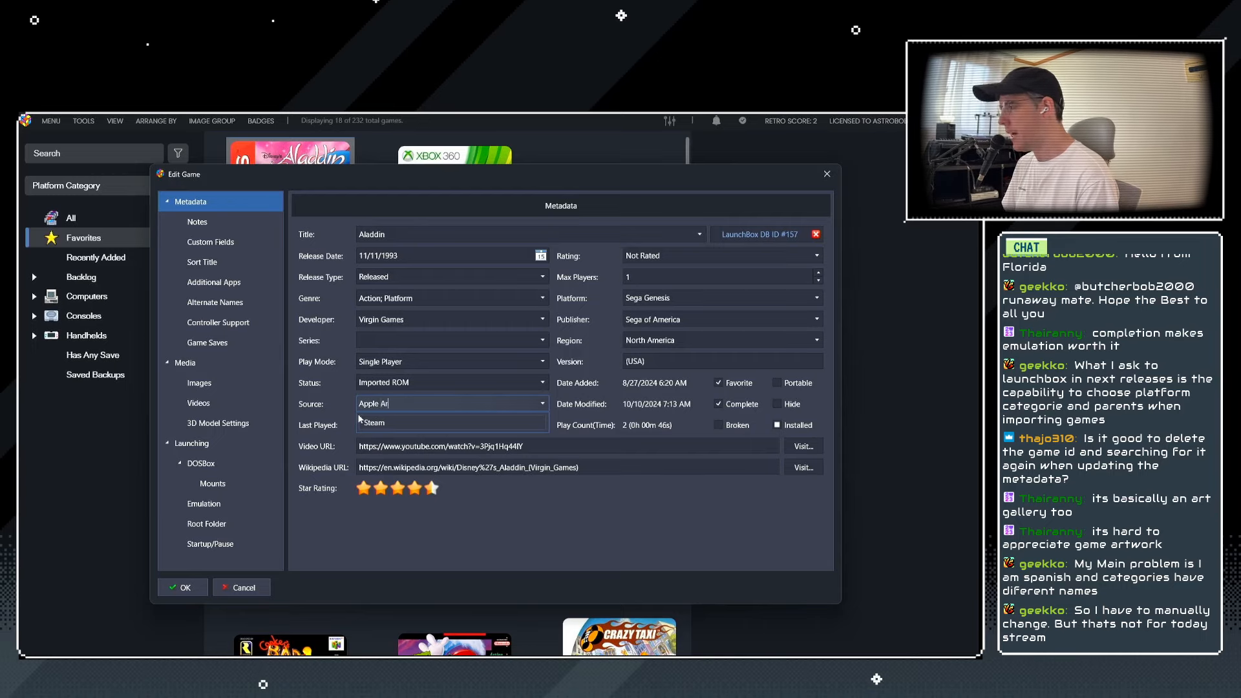
text(cade)
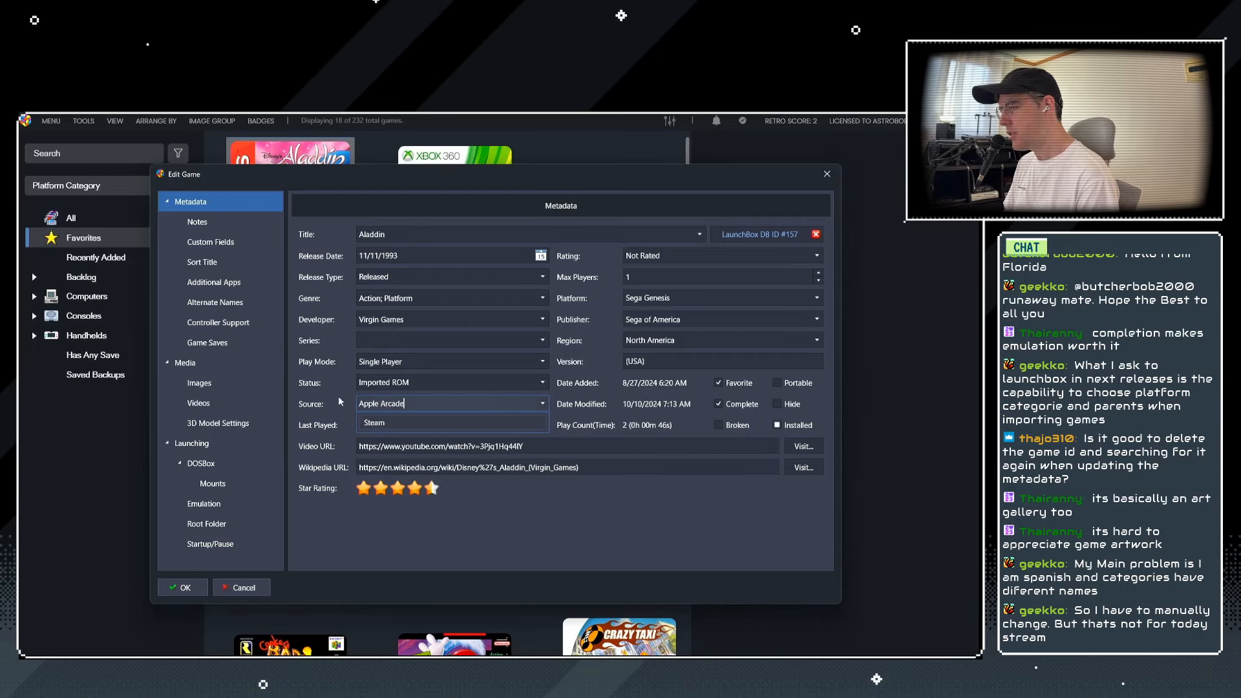
key(Escape)
key(ctrl+a)
key(BackSpace)
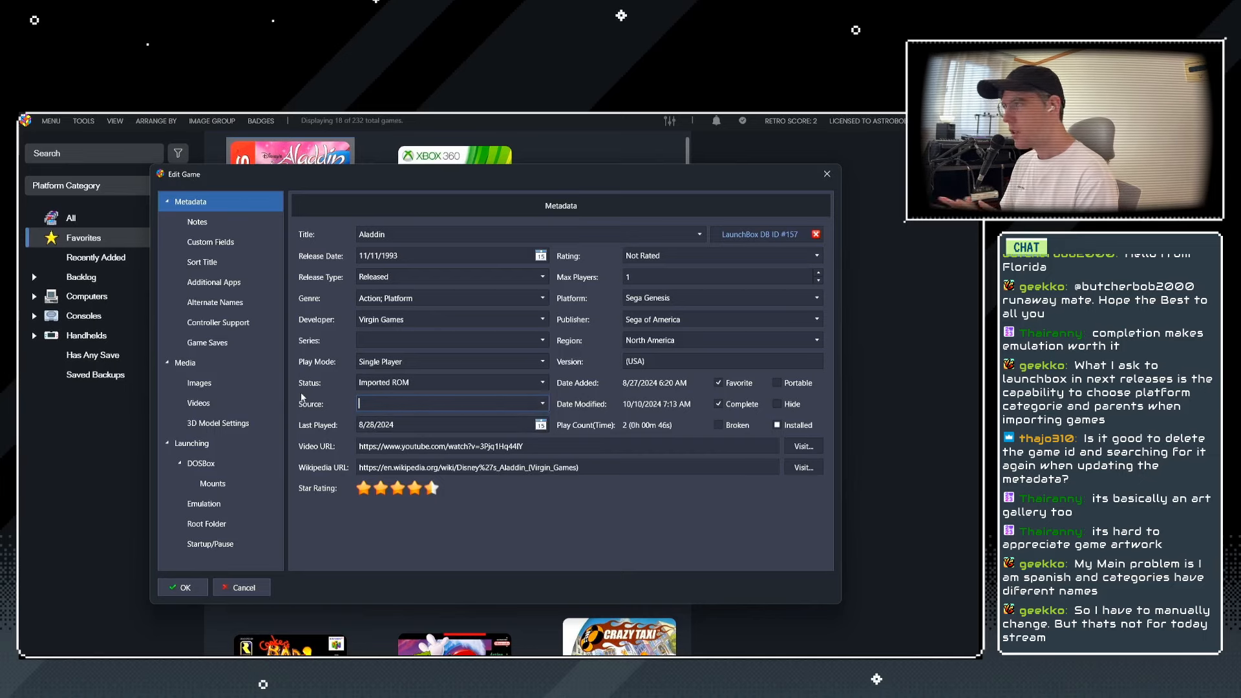
Review Aladdin's Notes, close the edit window without saving, and compare them with the description in the game details.
click(204, 226)
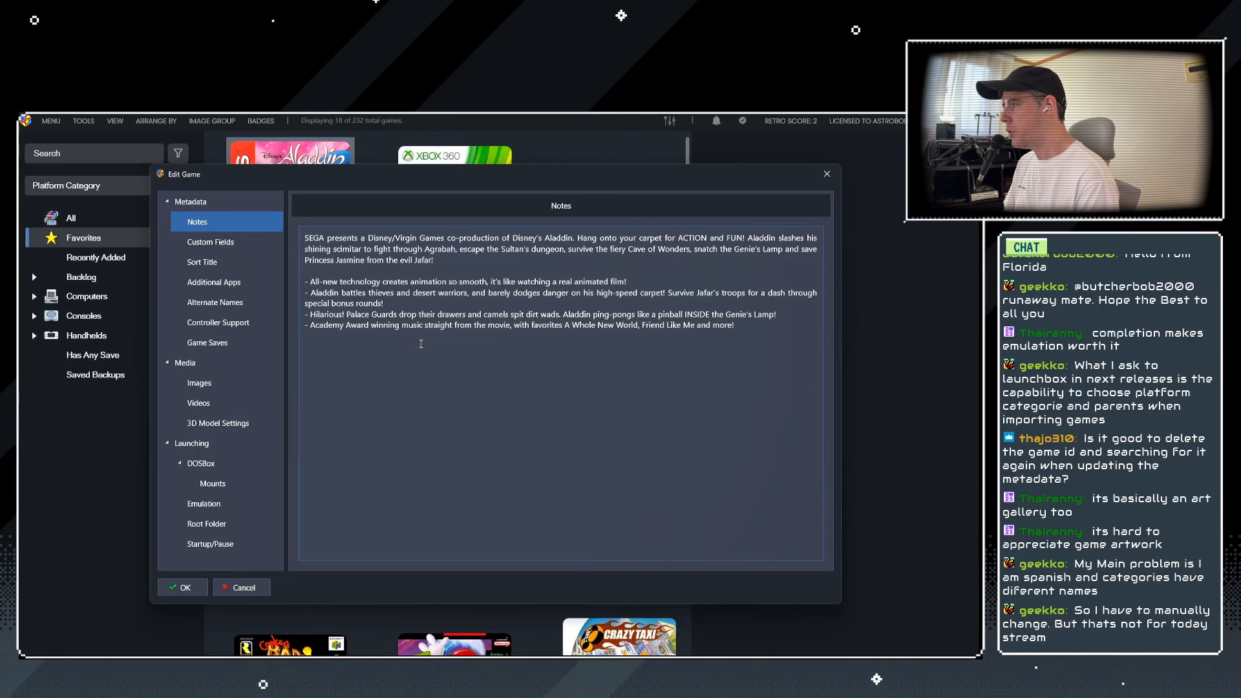
click(241, 588)
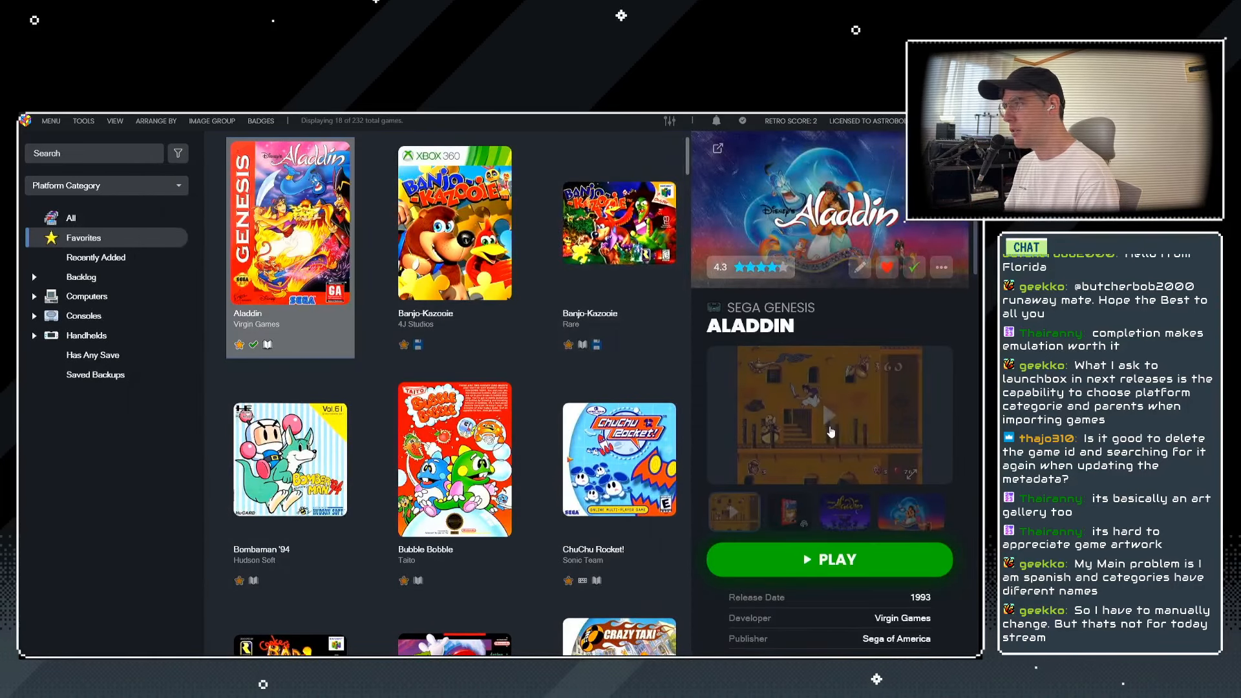
scroll(831, 432, down, 10)
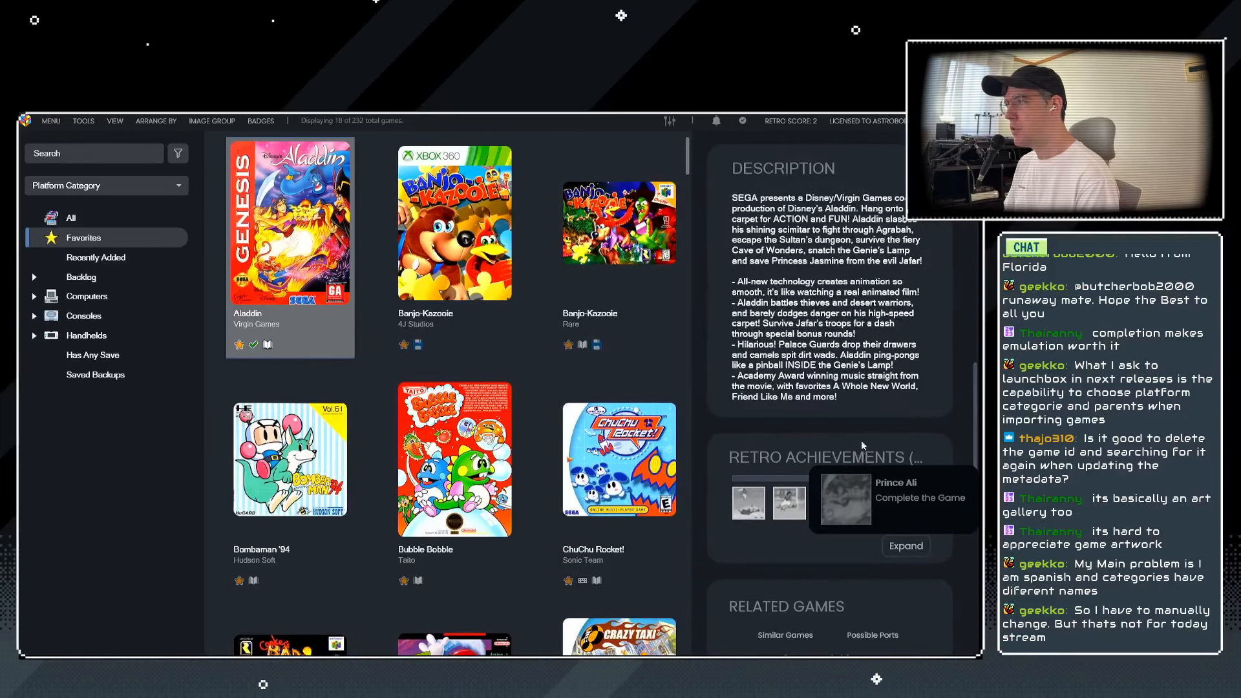
scroll(863, 445, up, 2)
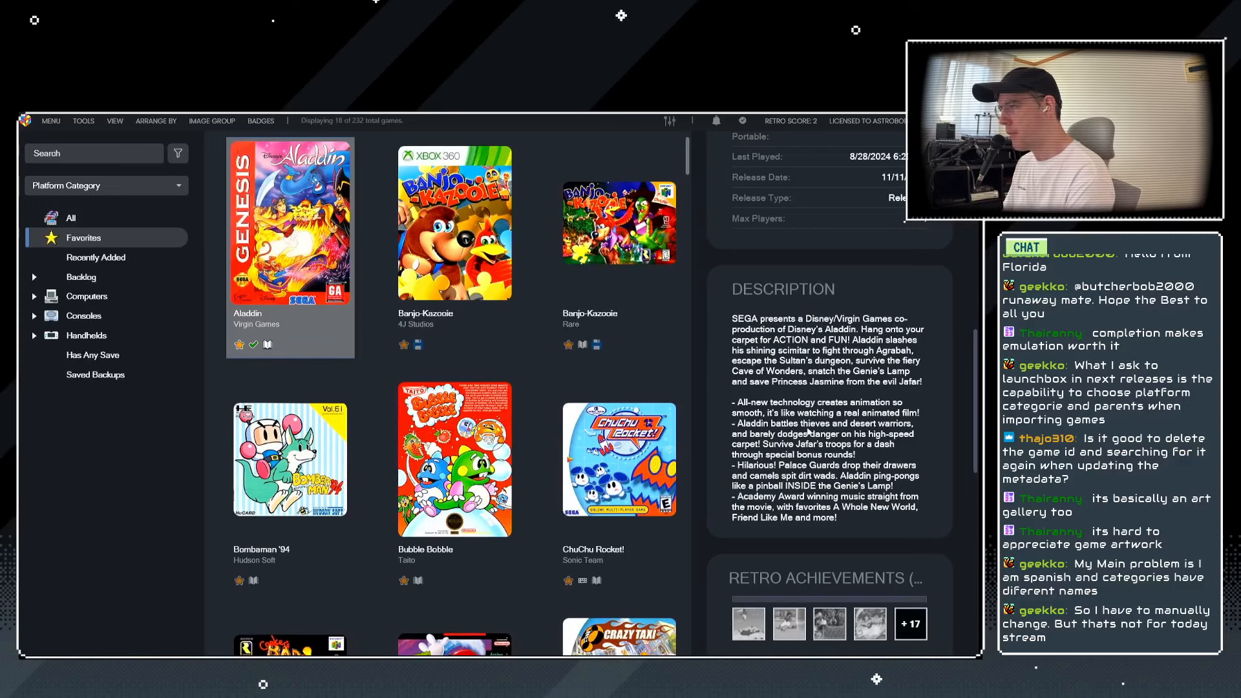
scroll(808, 431, up, 8)
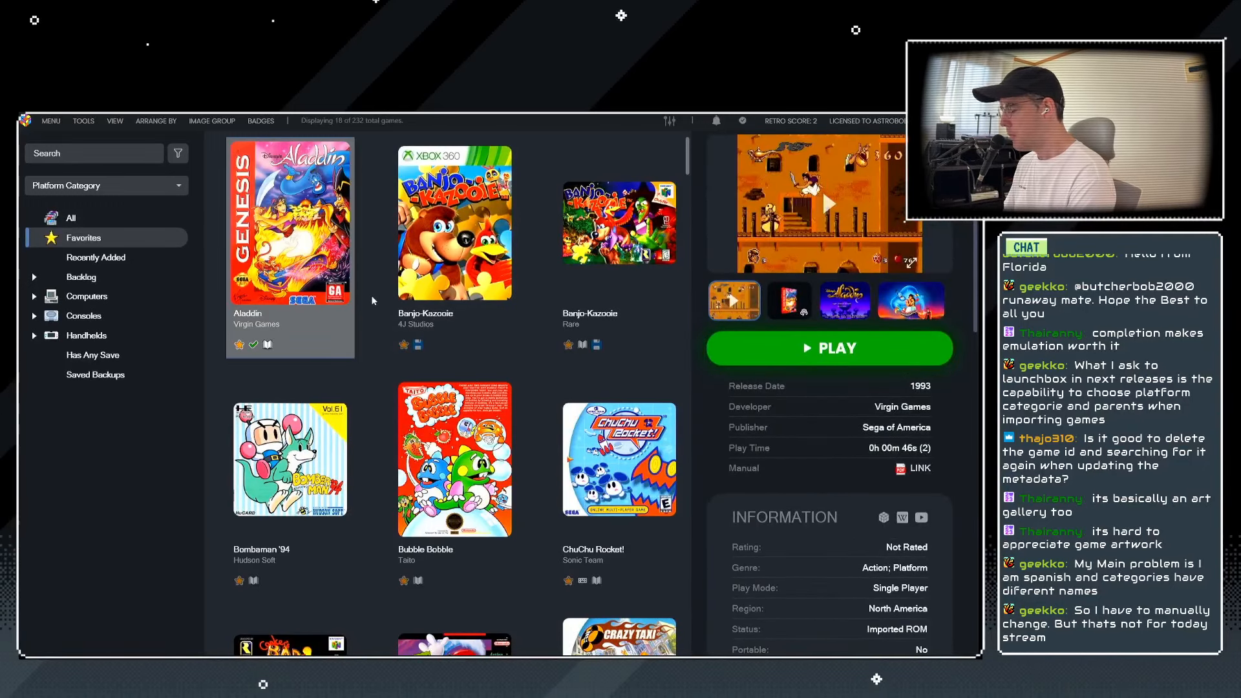
Reopen Aladdin for editing and go over its Notes, Custom Fields and main Metadata pages.
key(ctrl+e)
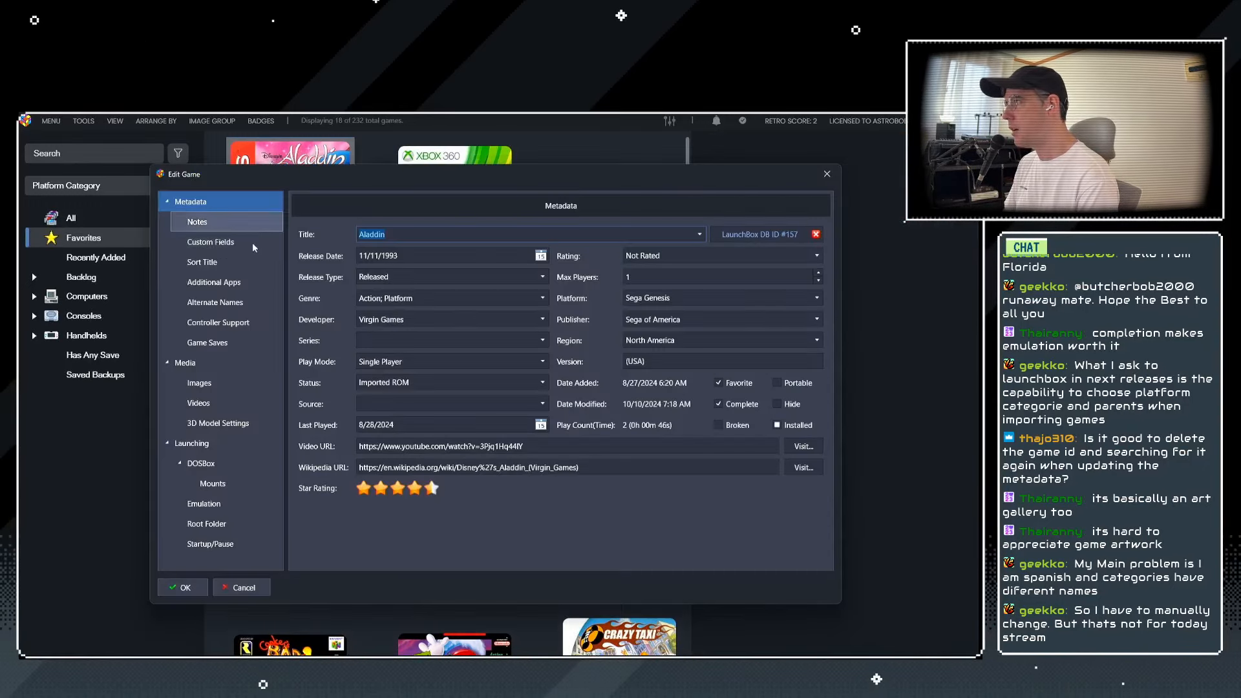
click(211, 225)
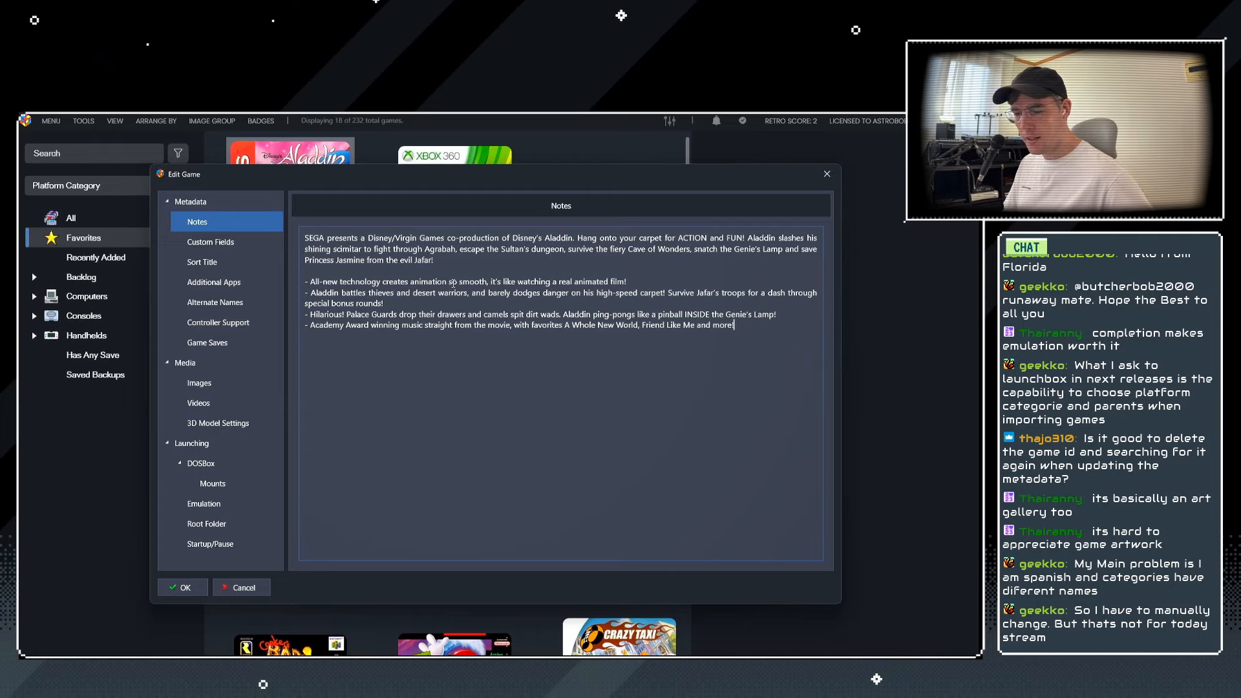
click(206, 243)
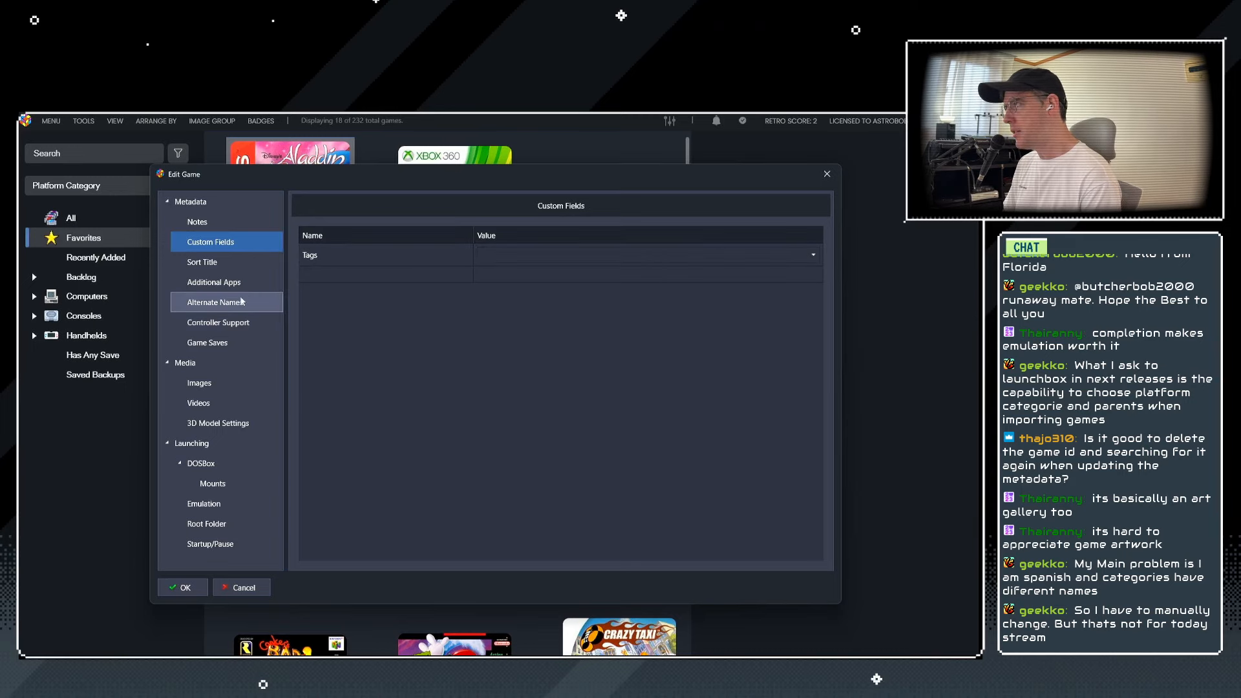
click(202, 204)
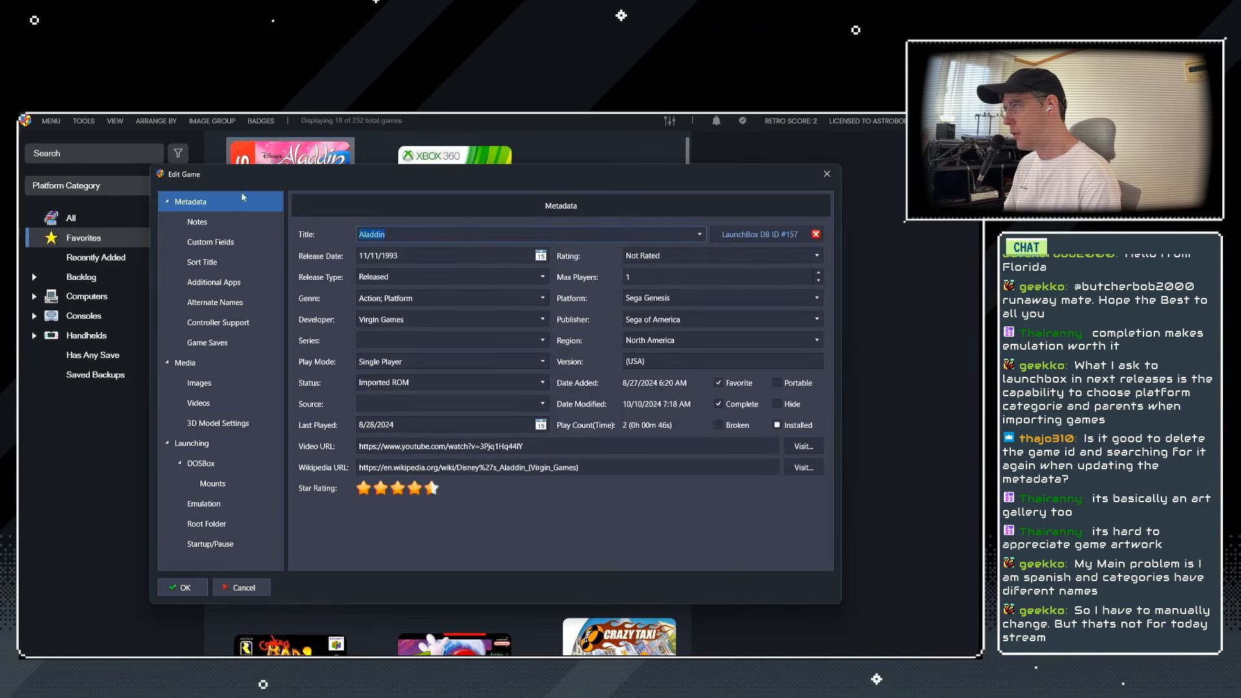
Examine the Tags custom field's value options and the Sort Title explanation, and close the edit window without saving.
click(206, 241)
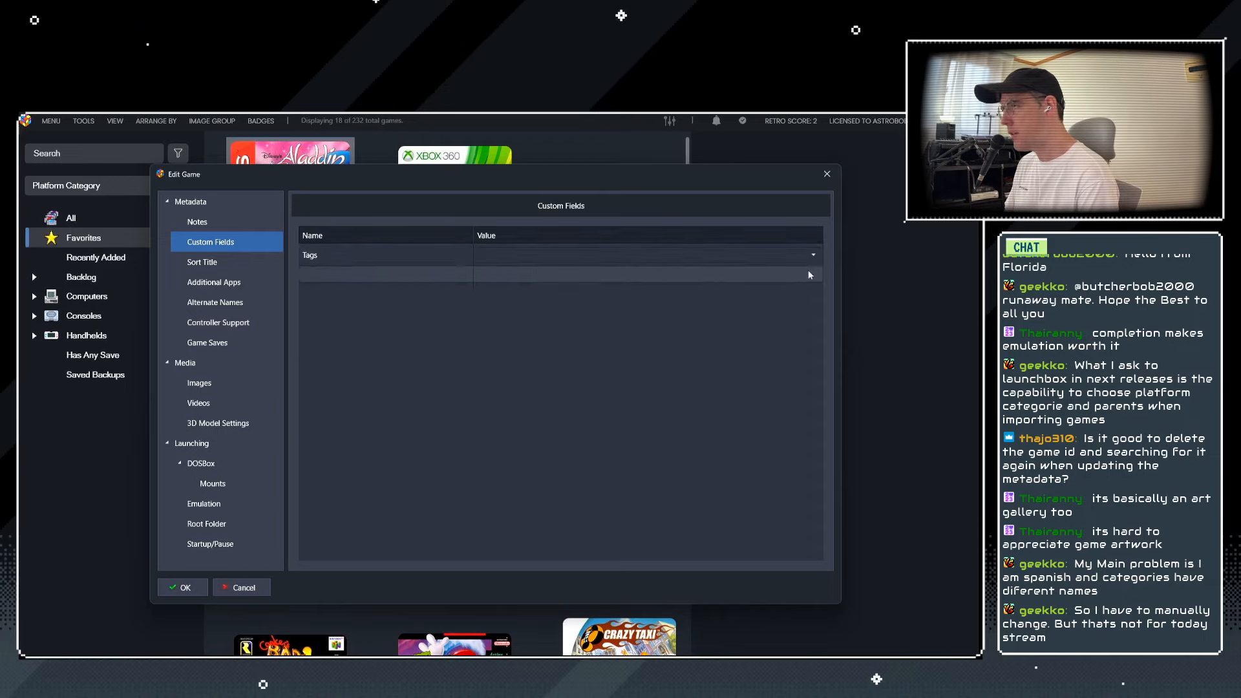
click(496, 255)
click(496, 256)
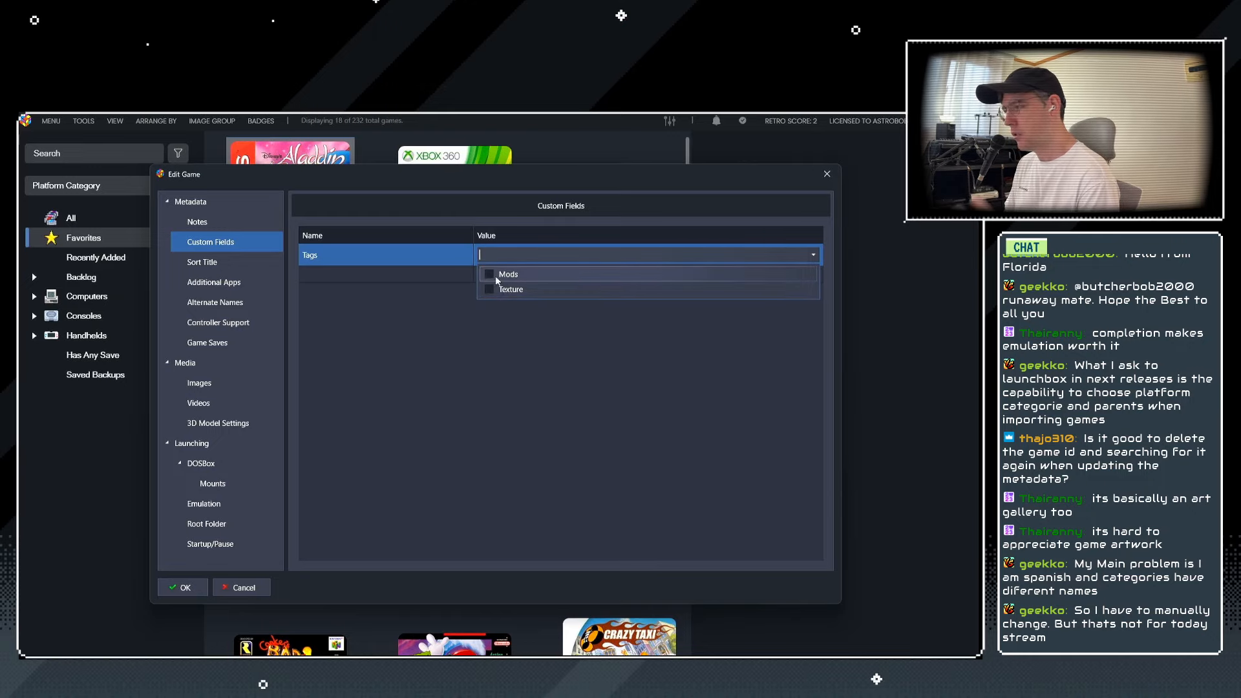
click(418, 318)
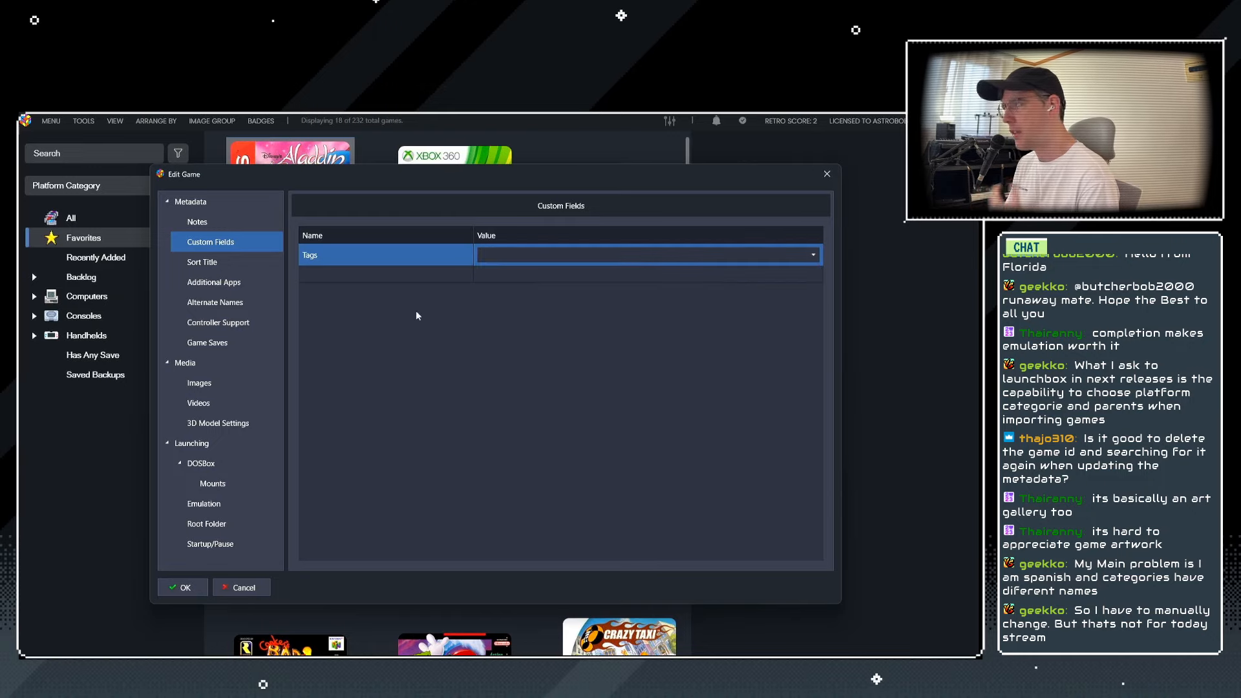
click(208, 262)
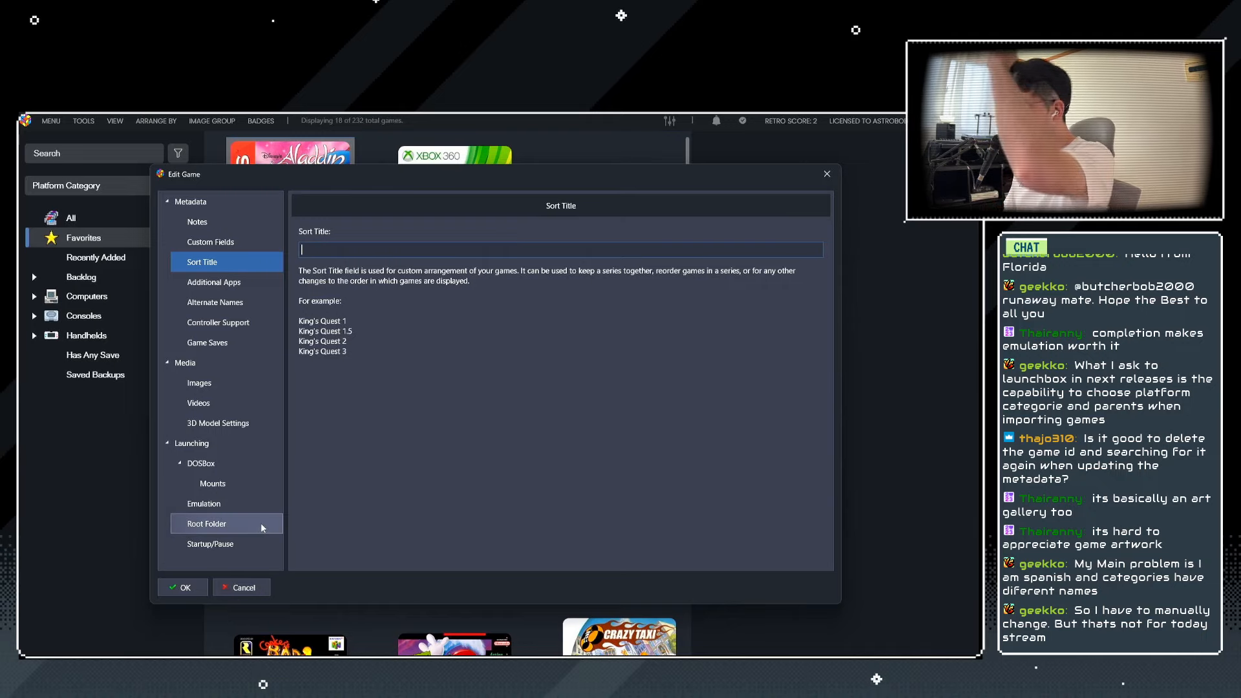
click(240, 588)
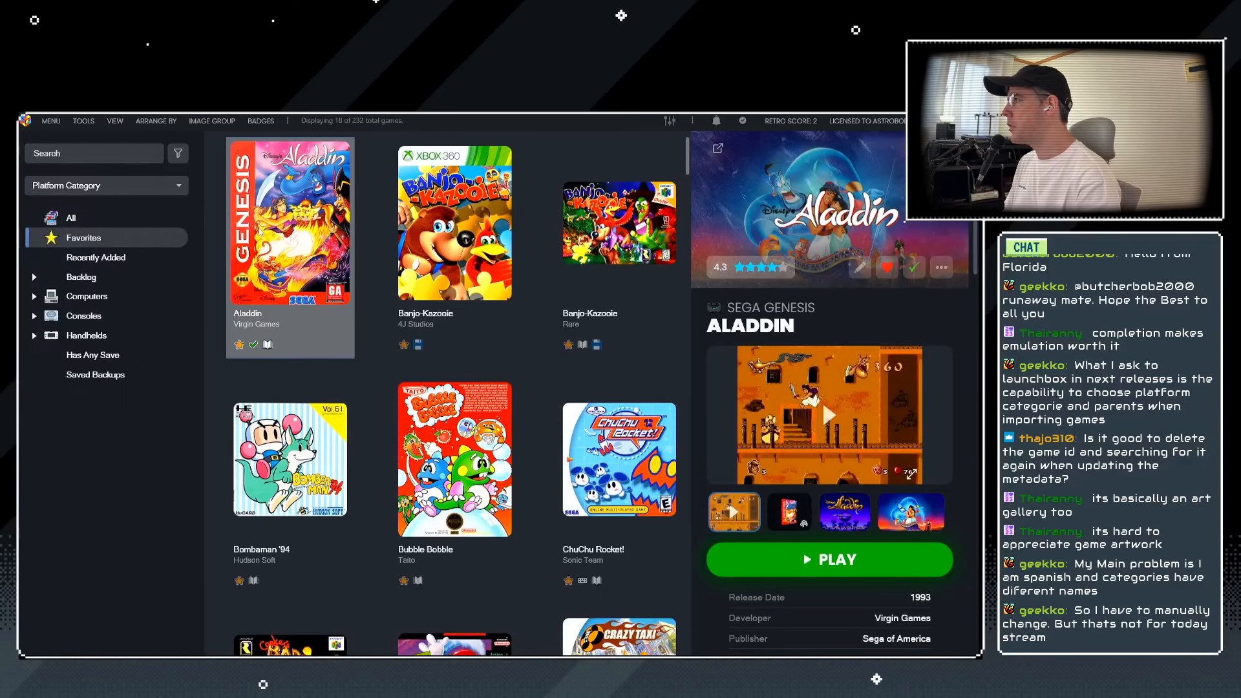
Show all games in the library and filter them with the search term "sonic".
click(74, 217)
click(62, 152)
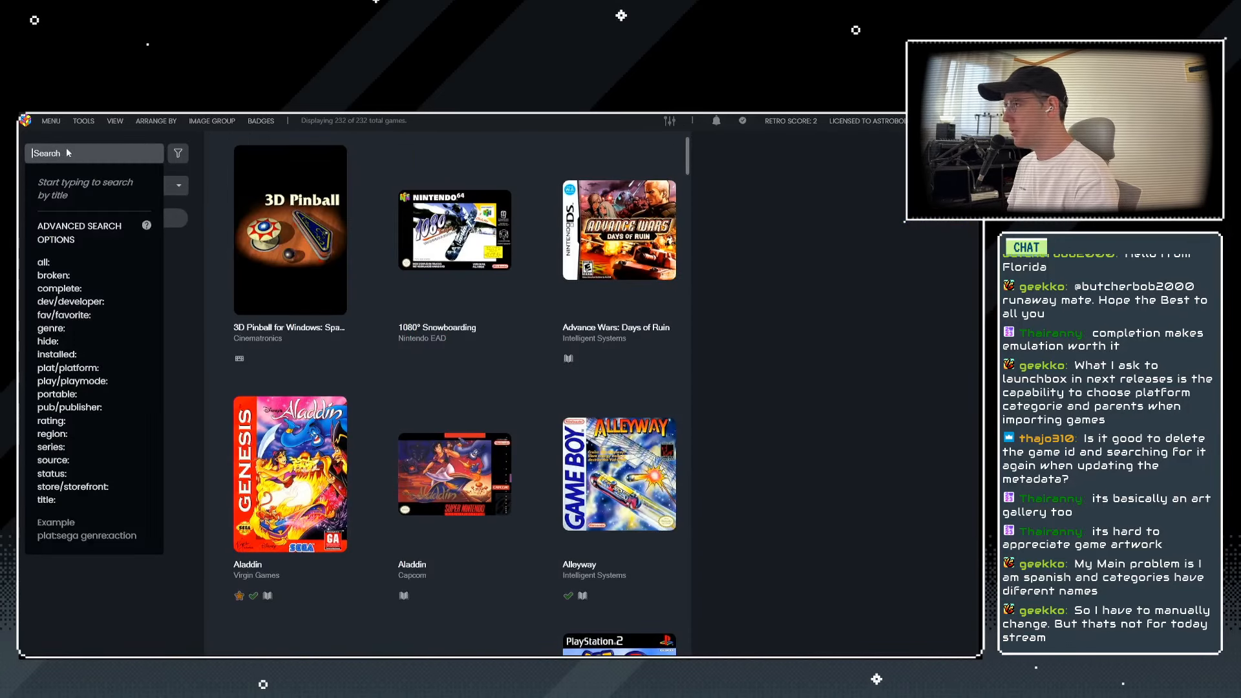
text(sonic)
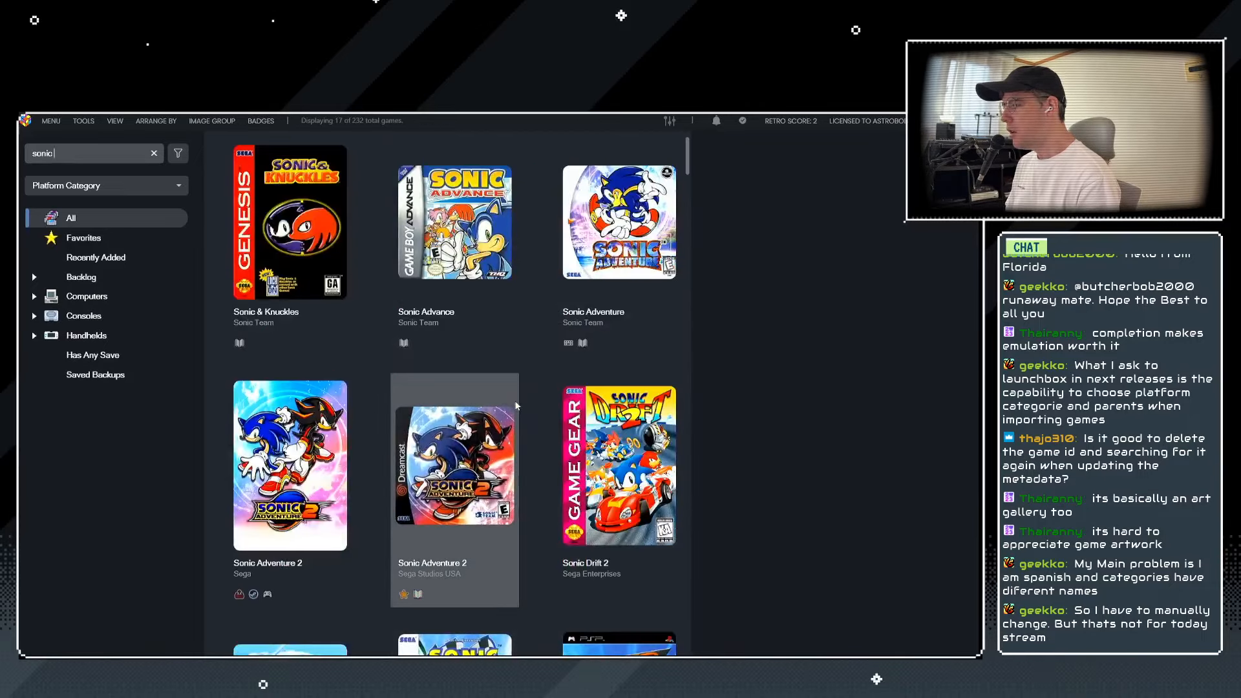
Look through the Sonic games to examine the order in which title sorting places them.
scroll(516, 405, down, 10)
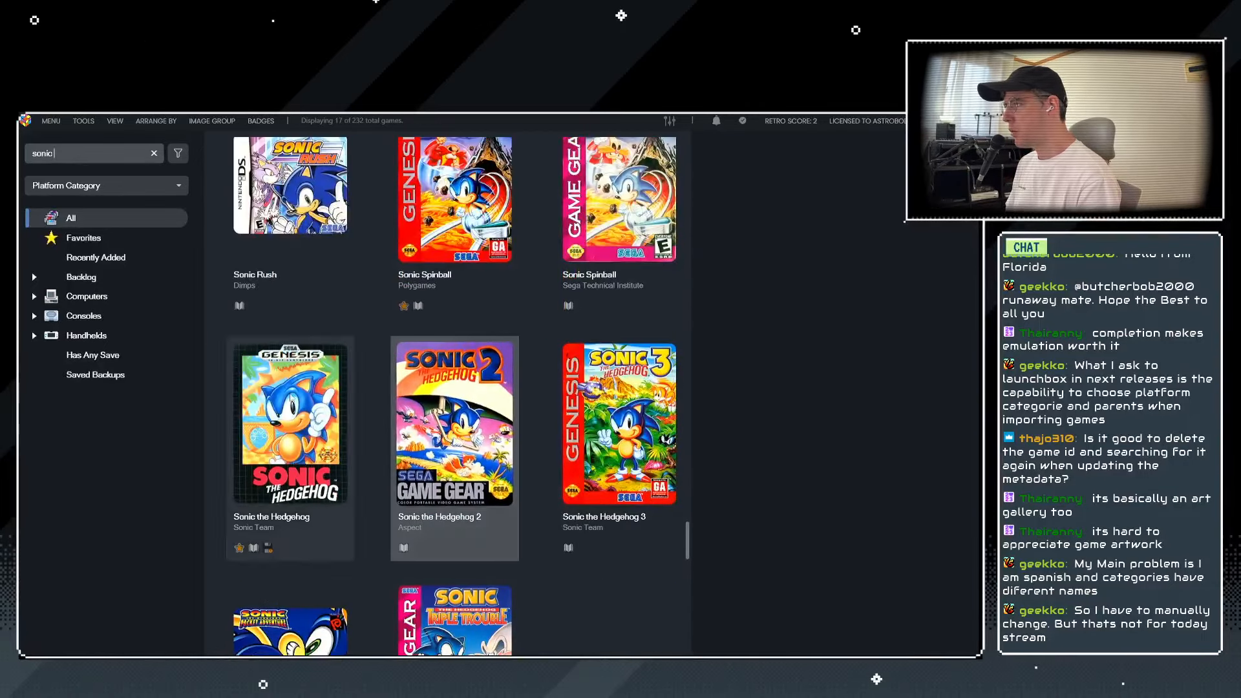
scroll(454, 420, down, 1)
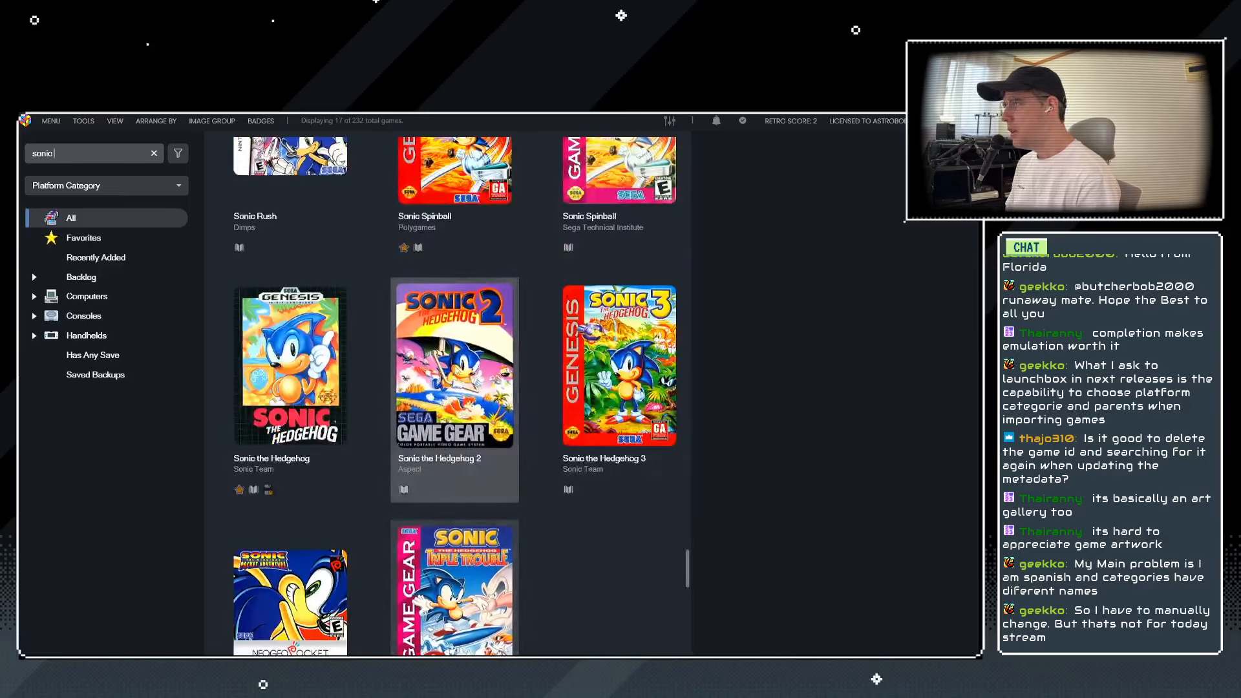
scroll(455, 388, up, 4)
scroll(454, 388, up, 2)
scroll(455, 388, down, 2)
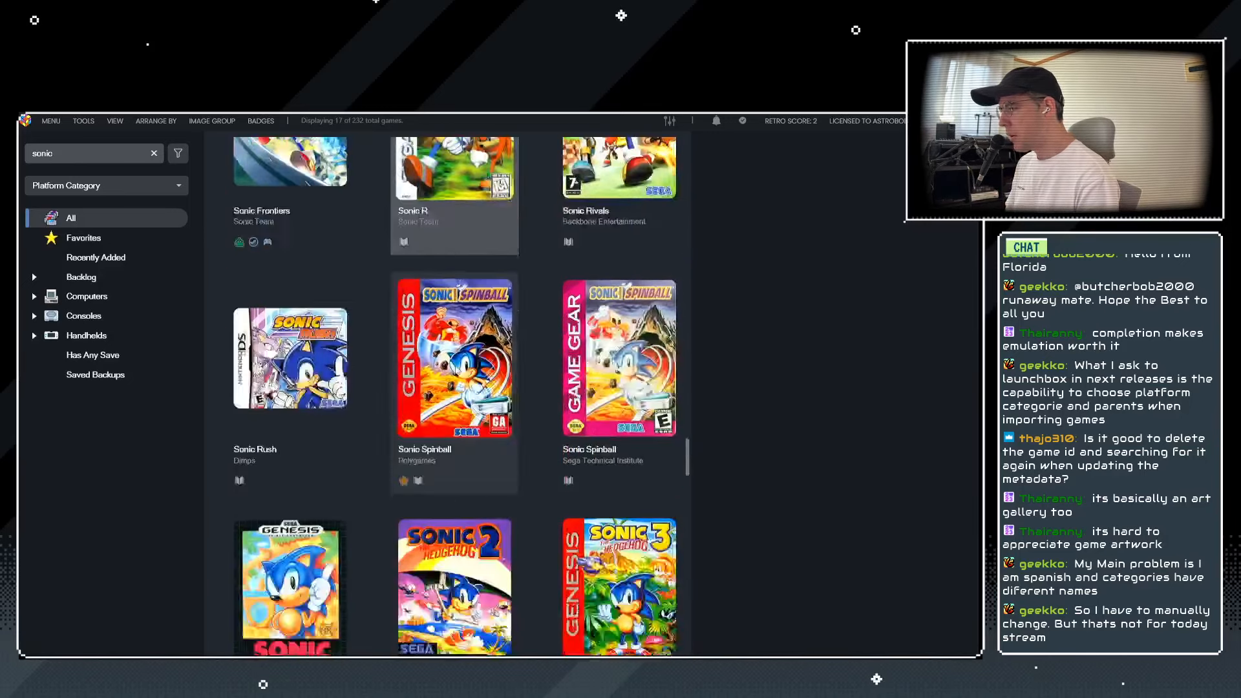
scroll(454, 387, down, 1)
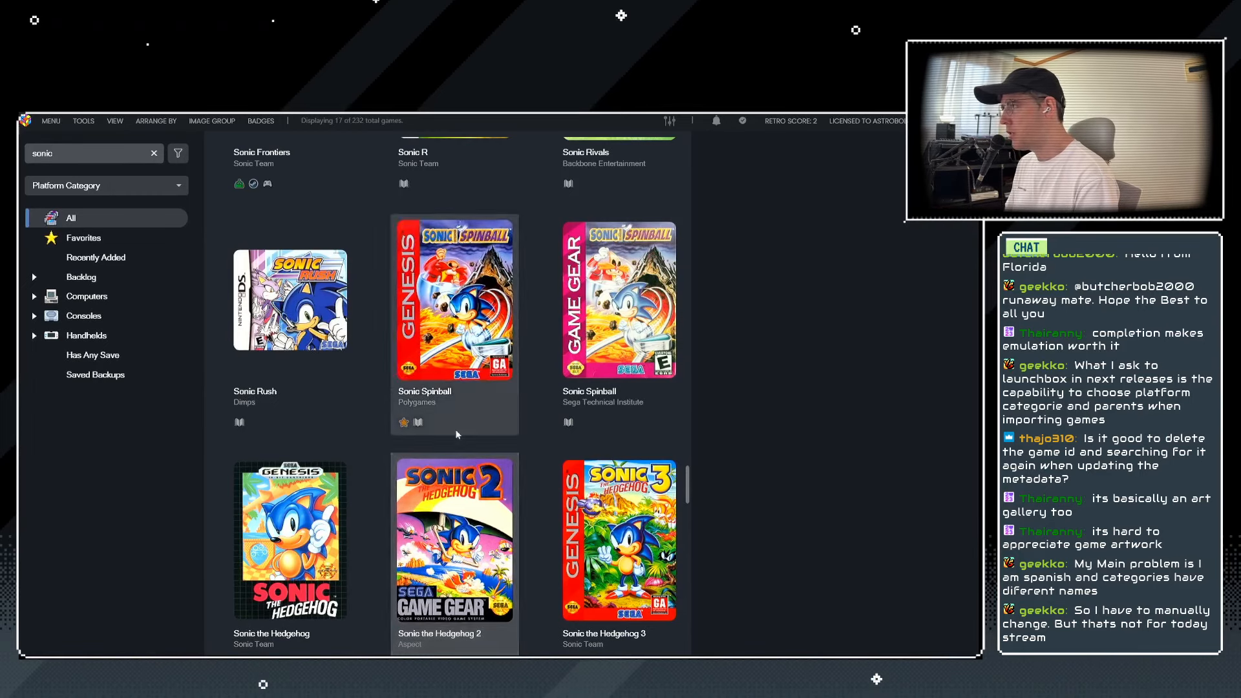
scroll(456, 434, up, 10)
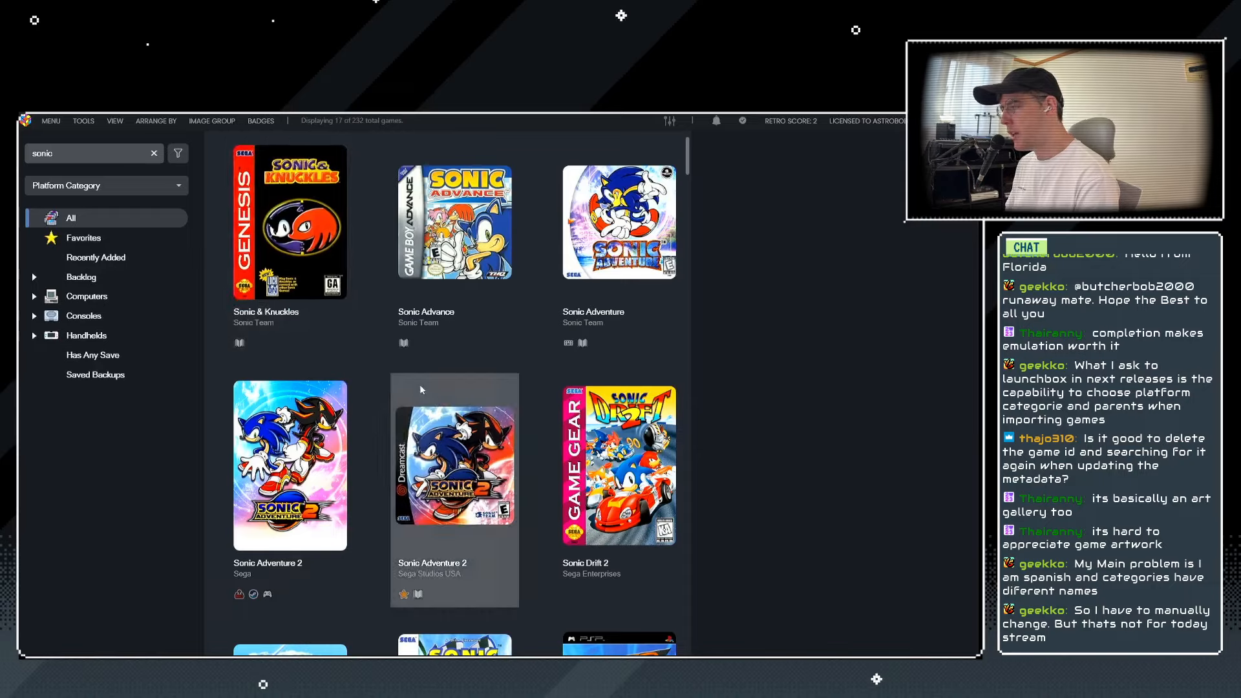
scroll(455, 452, down, 15)
scroll(454, 453, up, 15)
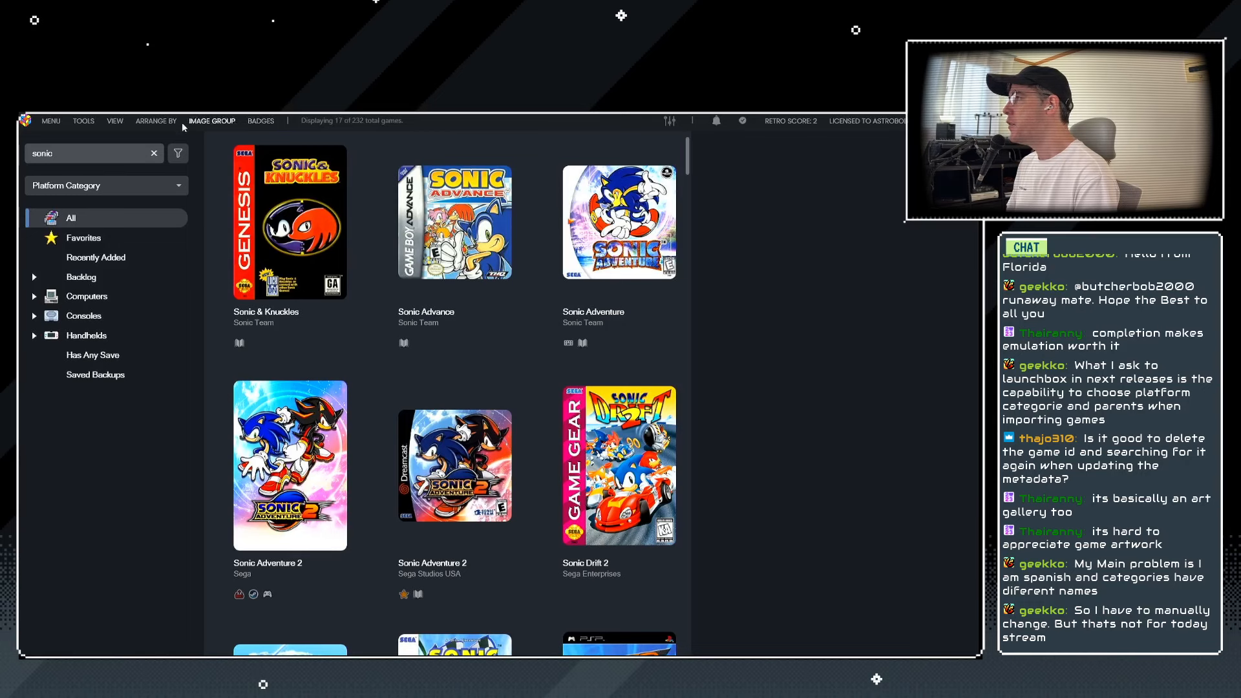
Arrange the Sonic games by Release Date and look through their chronological order.
click(123, 121)
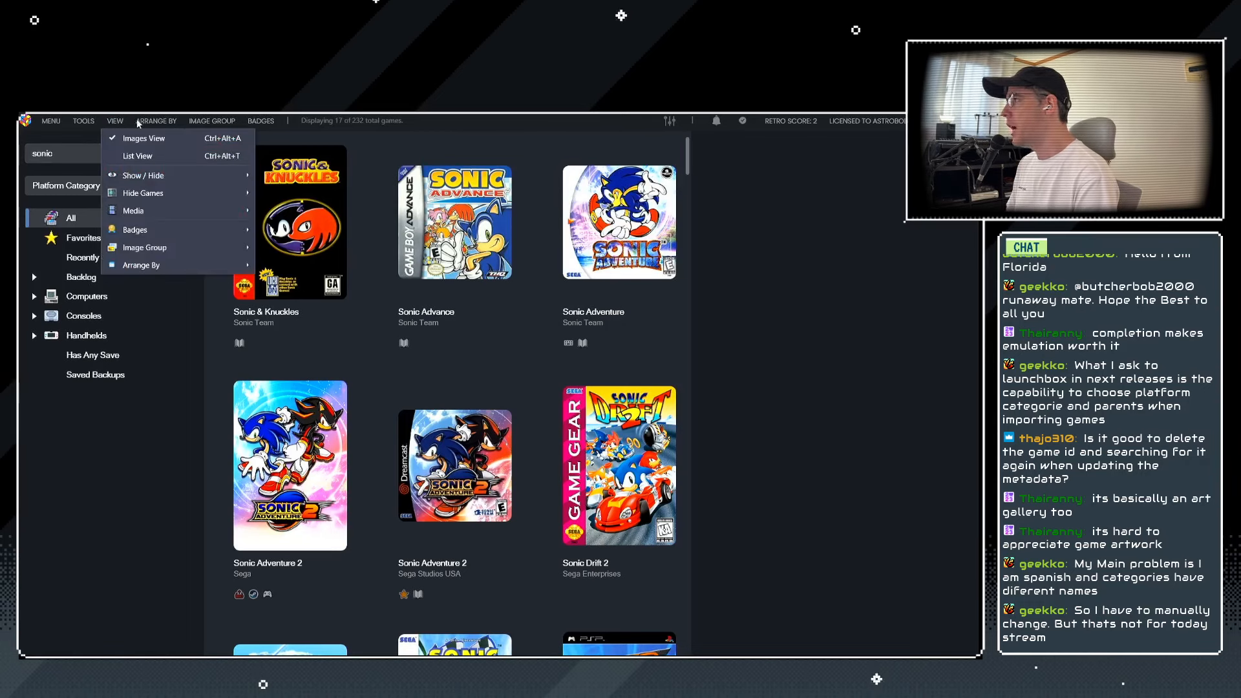
click(138, 122)
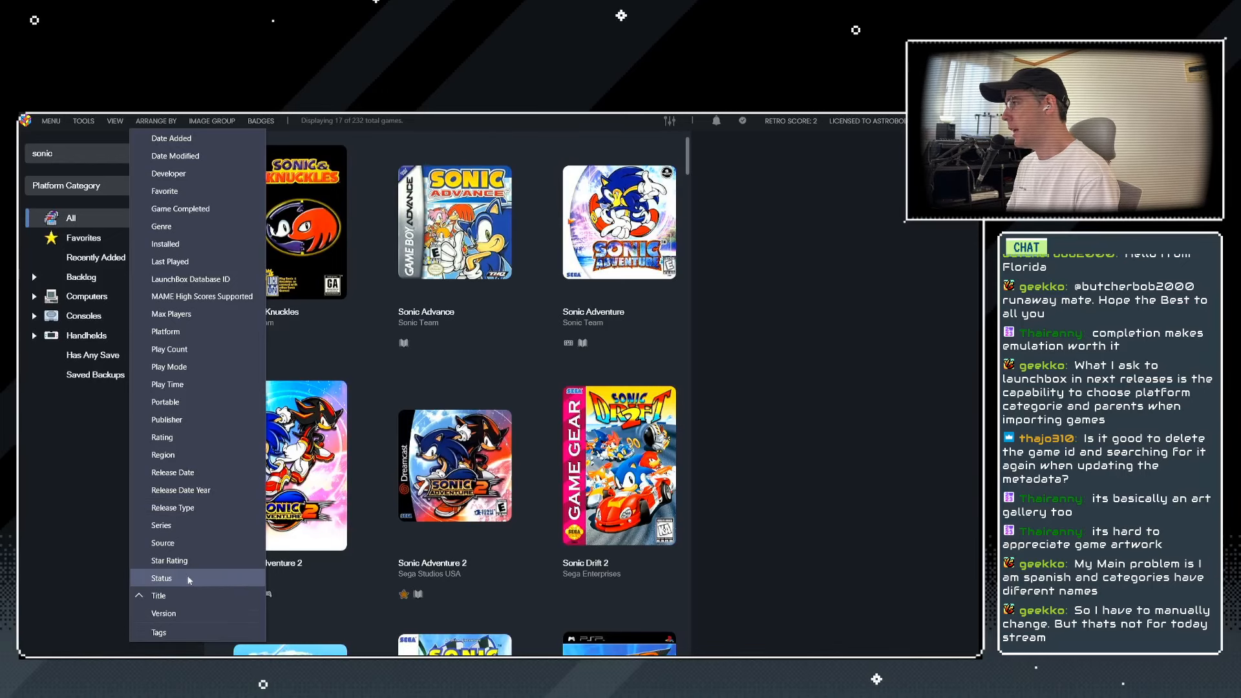
click(180, 473)
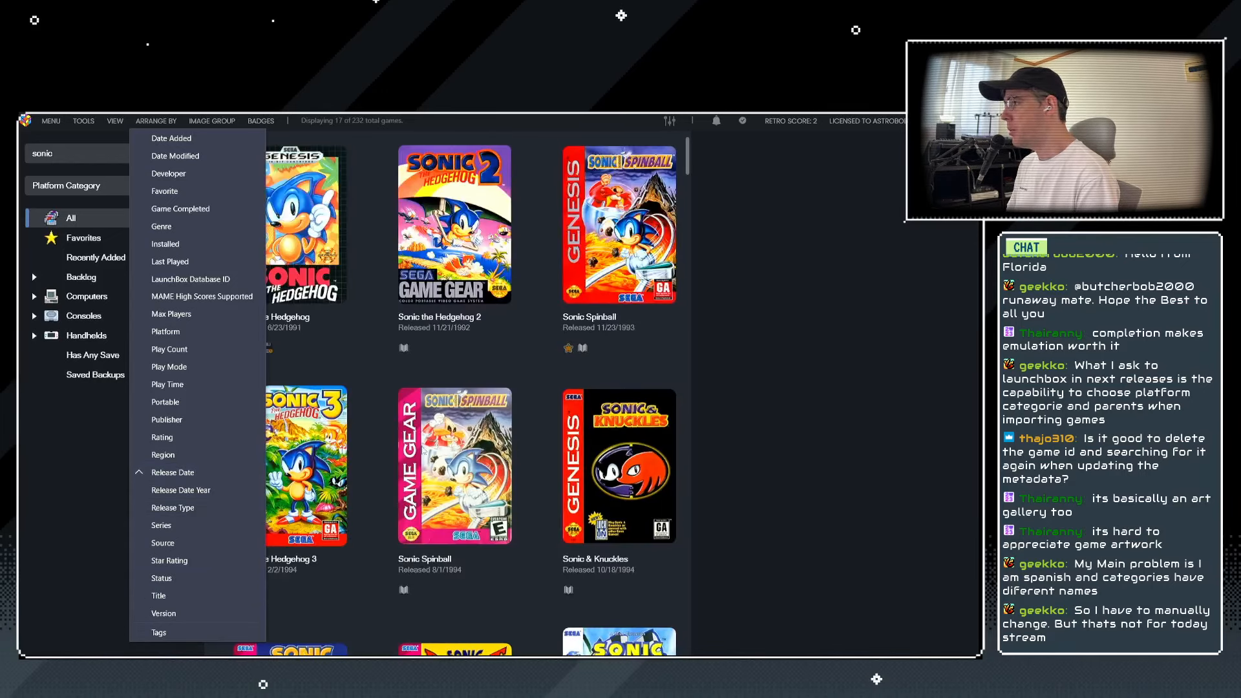
click(454, 465)
scroll(454, 465, down, 3)
scroll(455, 401, down, 3)
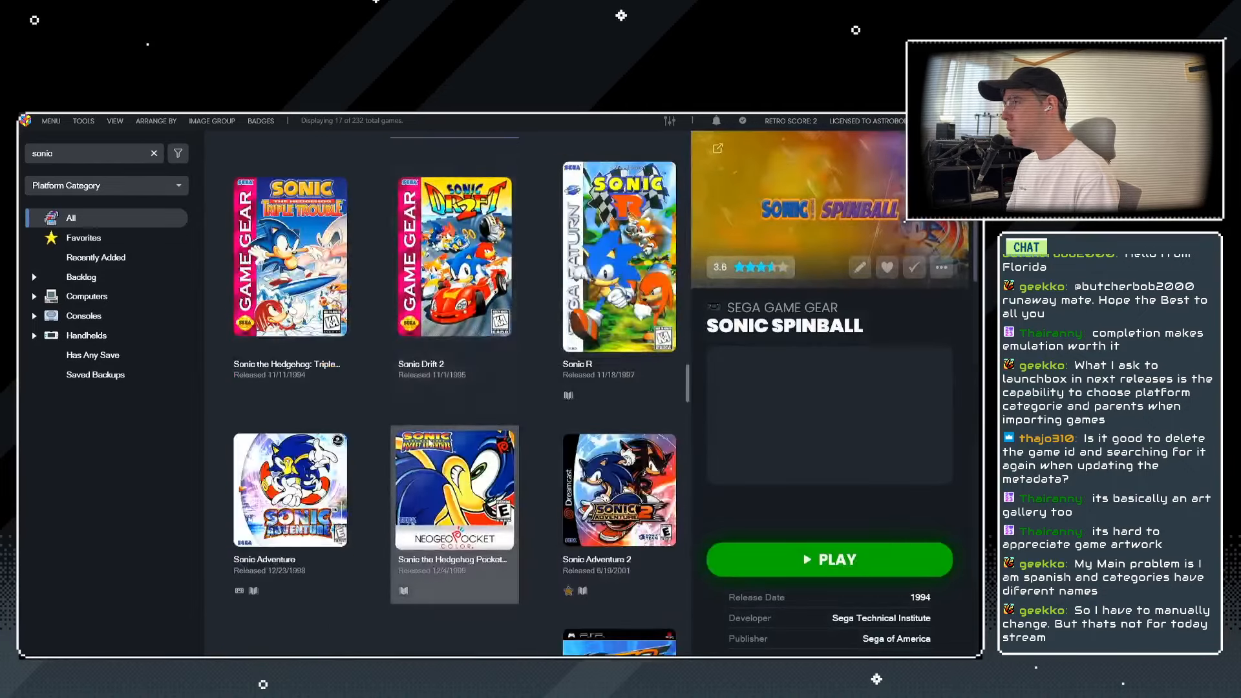
scroll(454, 401, up, 5)
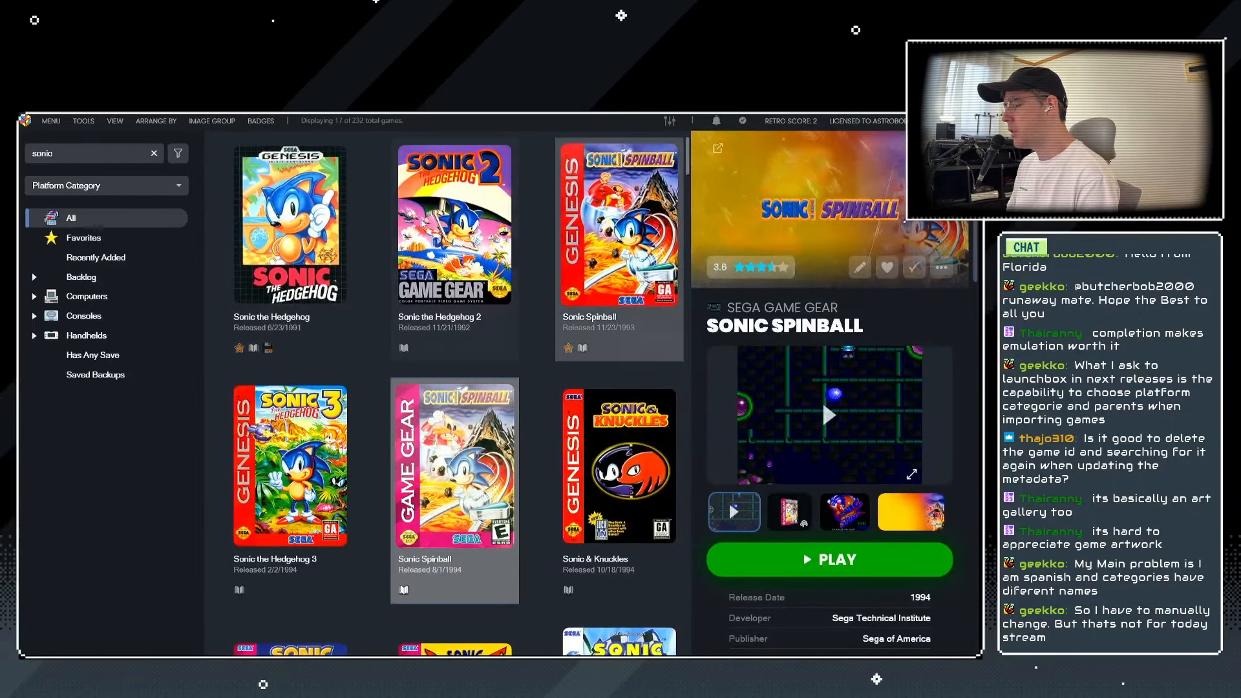
scroll(455, 397, down, 3)
scroll(455, 396, down, 6)
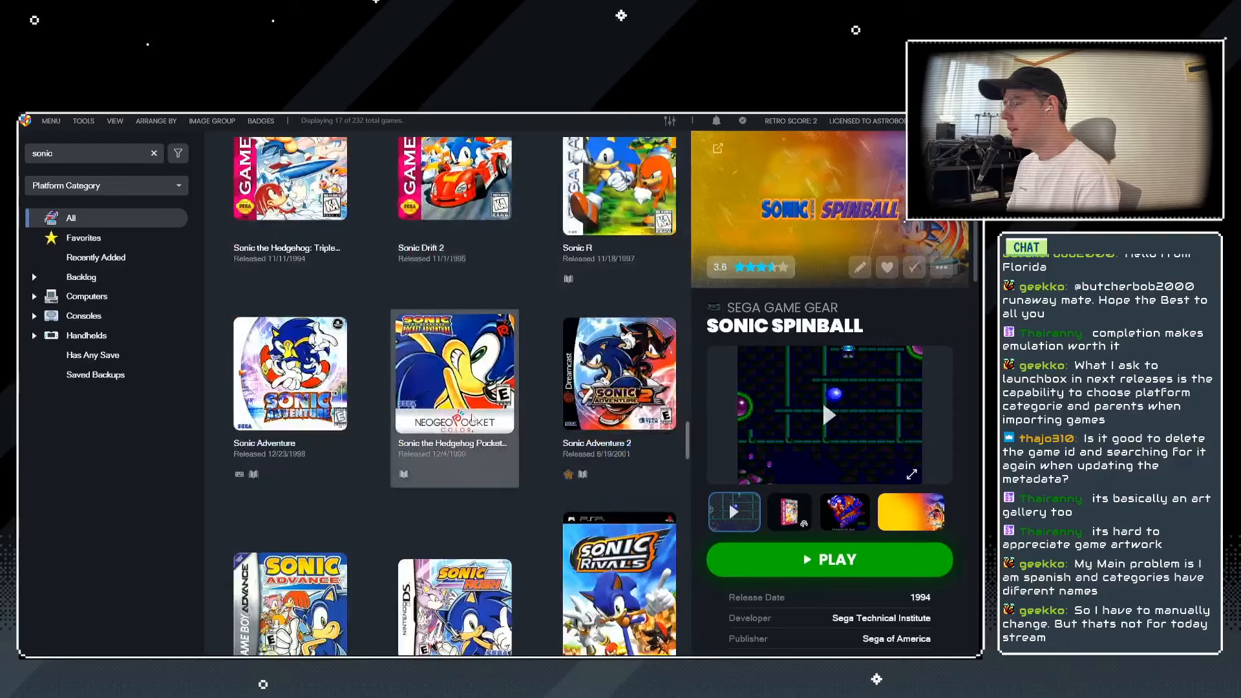
Arrange the Sonic games by Title and return to the start of the list.
scroll(455, 396, up, 6)
scroll(455, 397, up, 3)
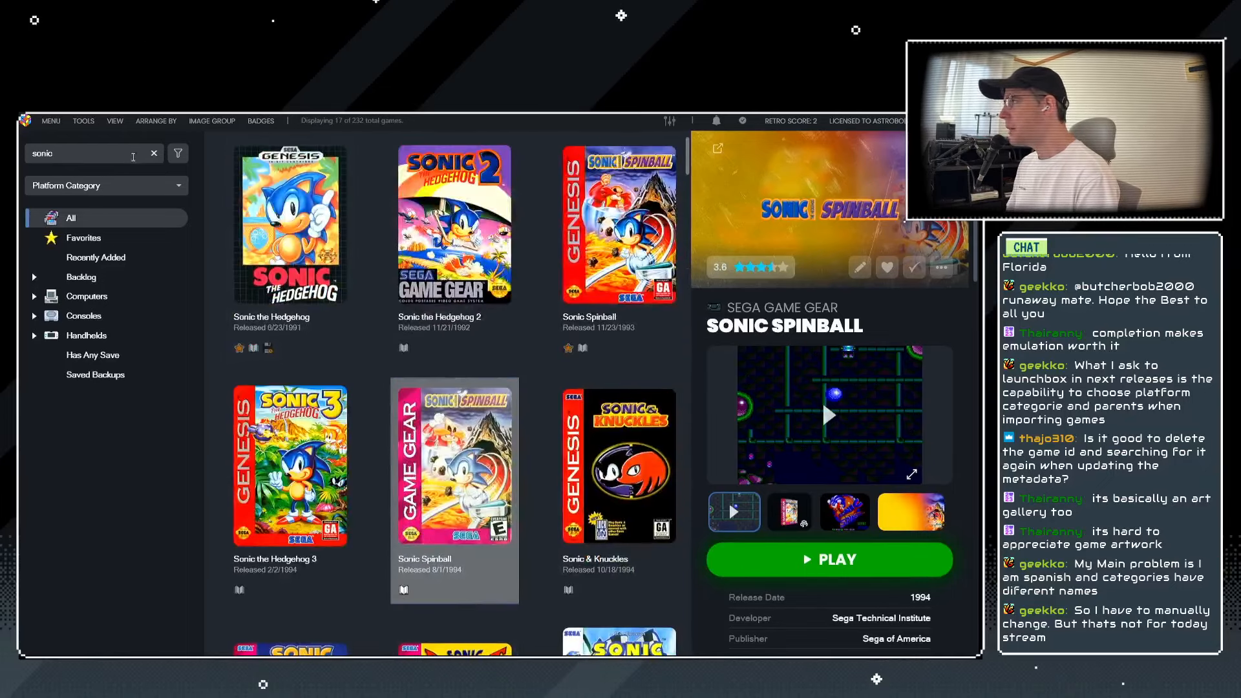
click(155, 121)
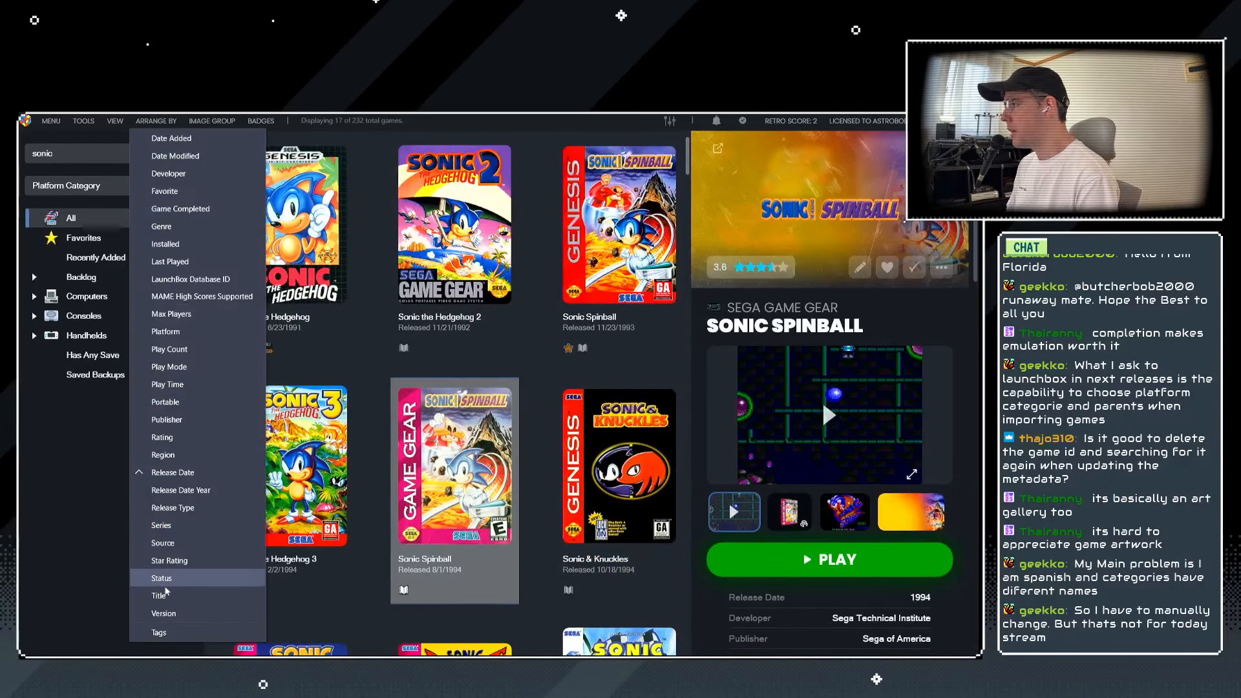
click(159, 596)
click(450, 470)
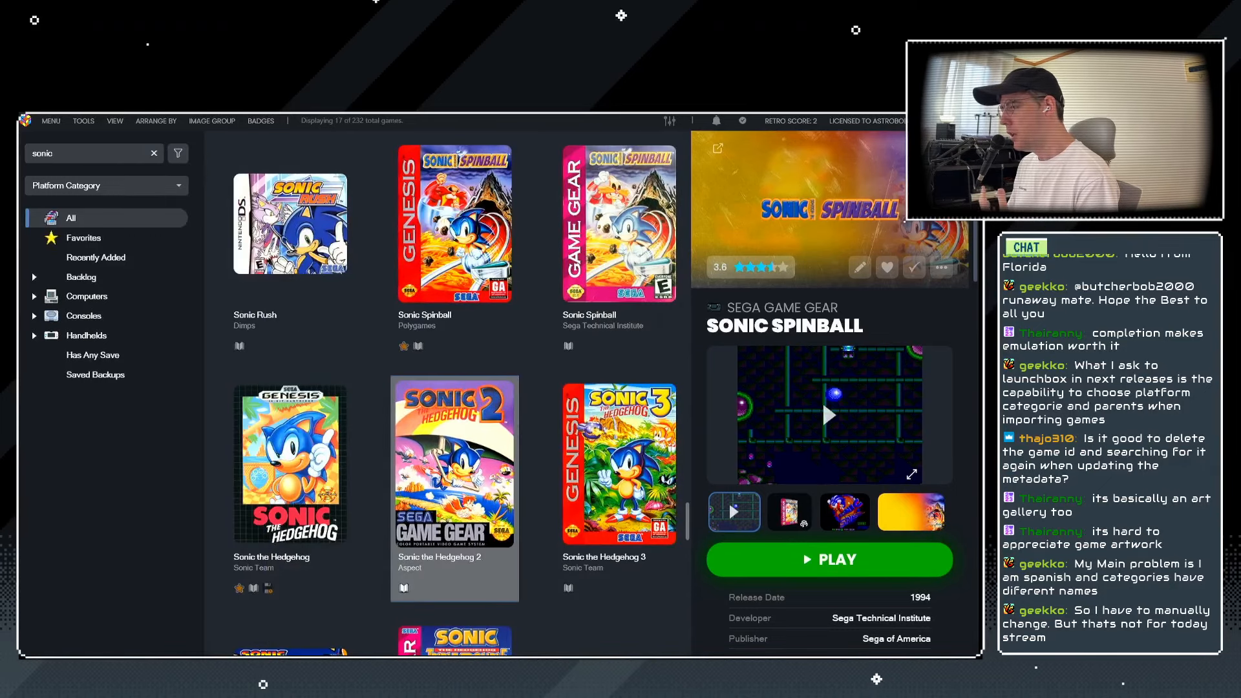
scroll(450, 465, up, 9)
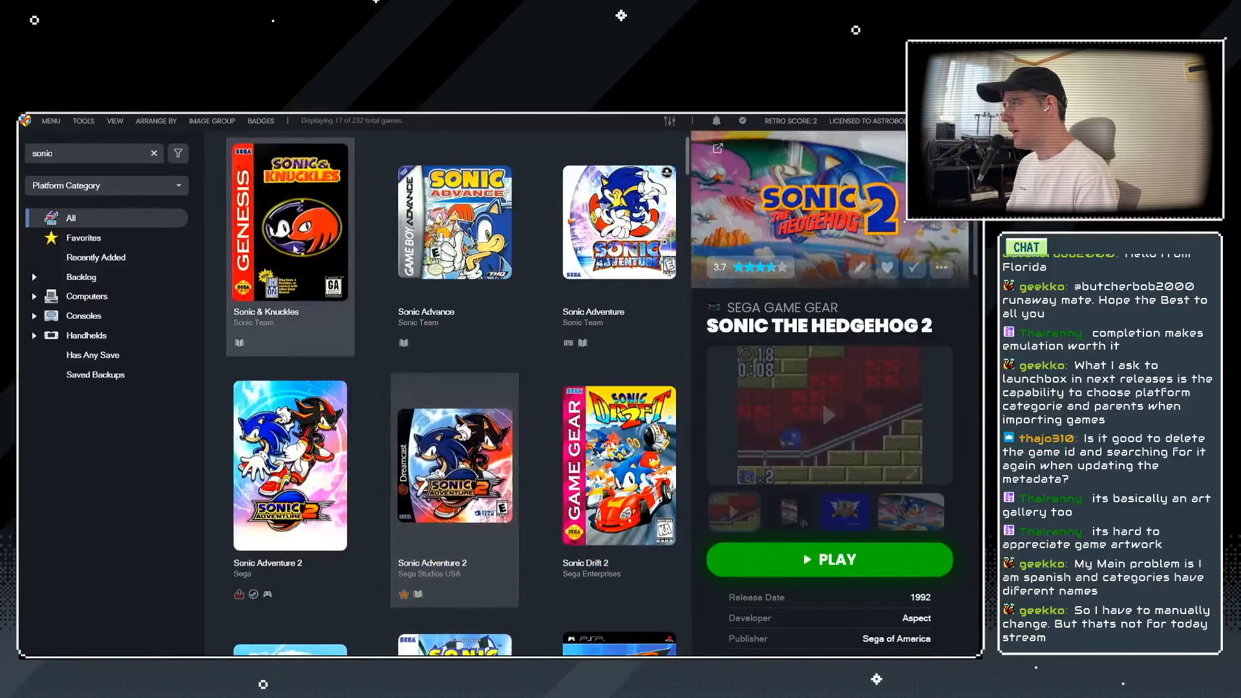
Set the sort title of Sonic & Knuckles to "Sonic The Hedgehog 3.5" and save the change.
click(272, 219)
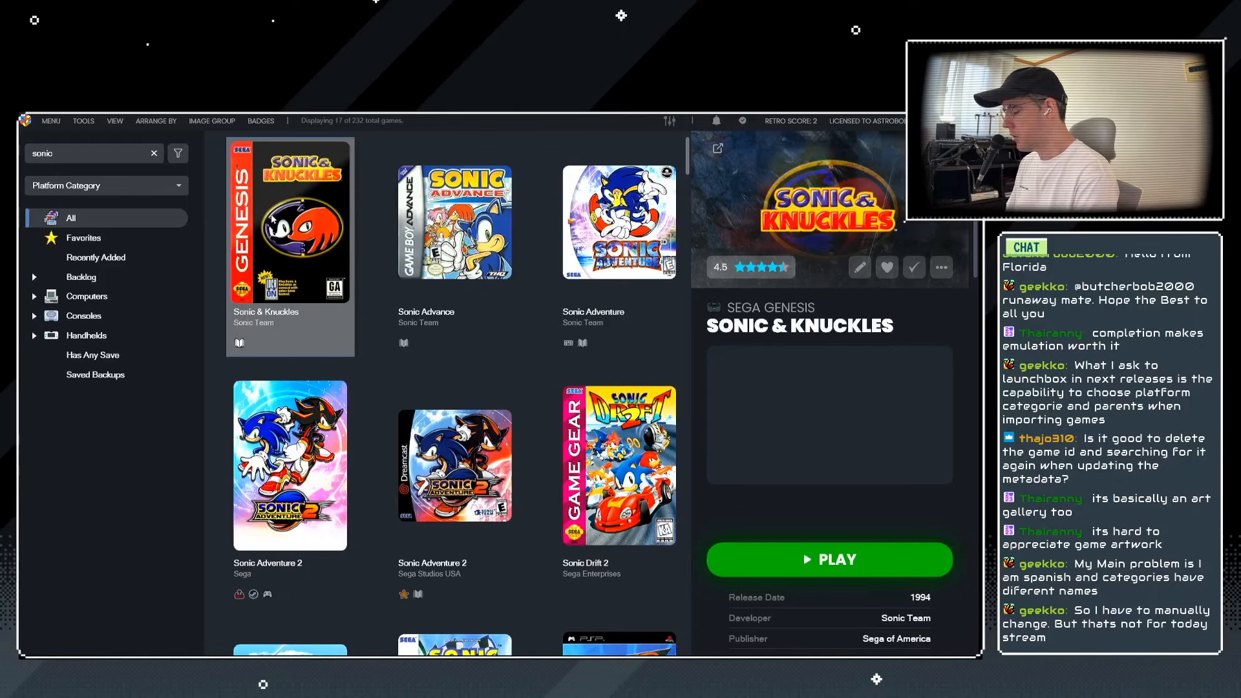
scroll(421, 408, down, 5)
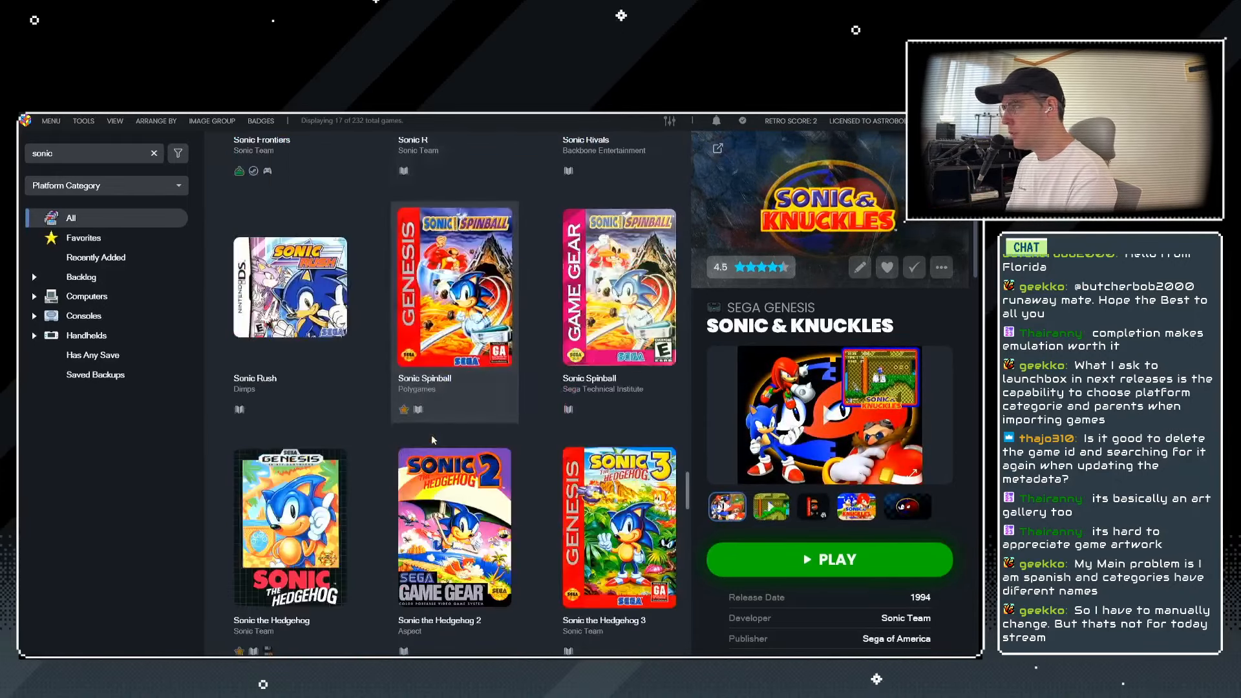
scroll(401, 362, up, 5)
key(ctrl+e)
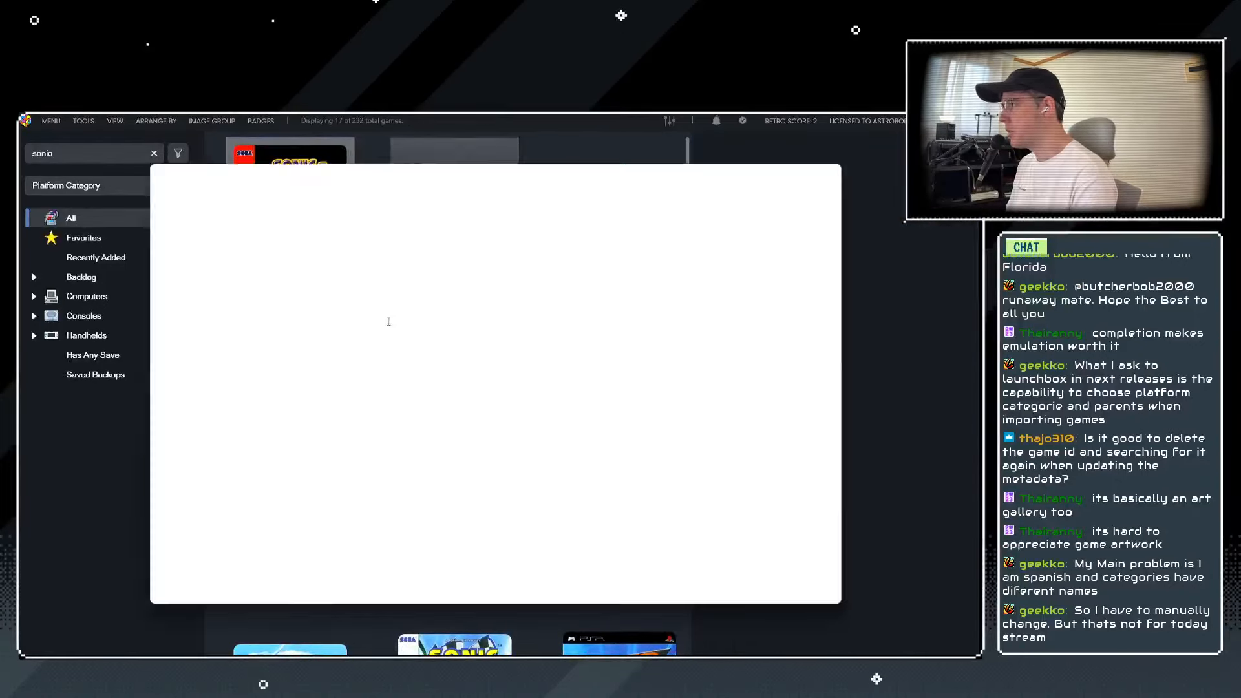
click(231, 262)
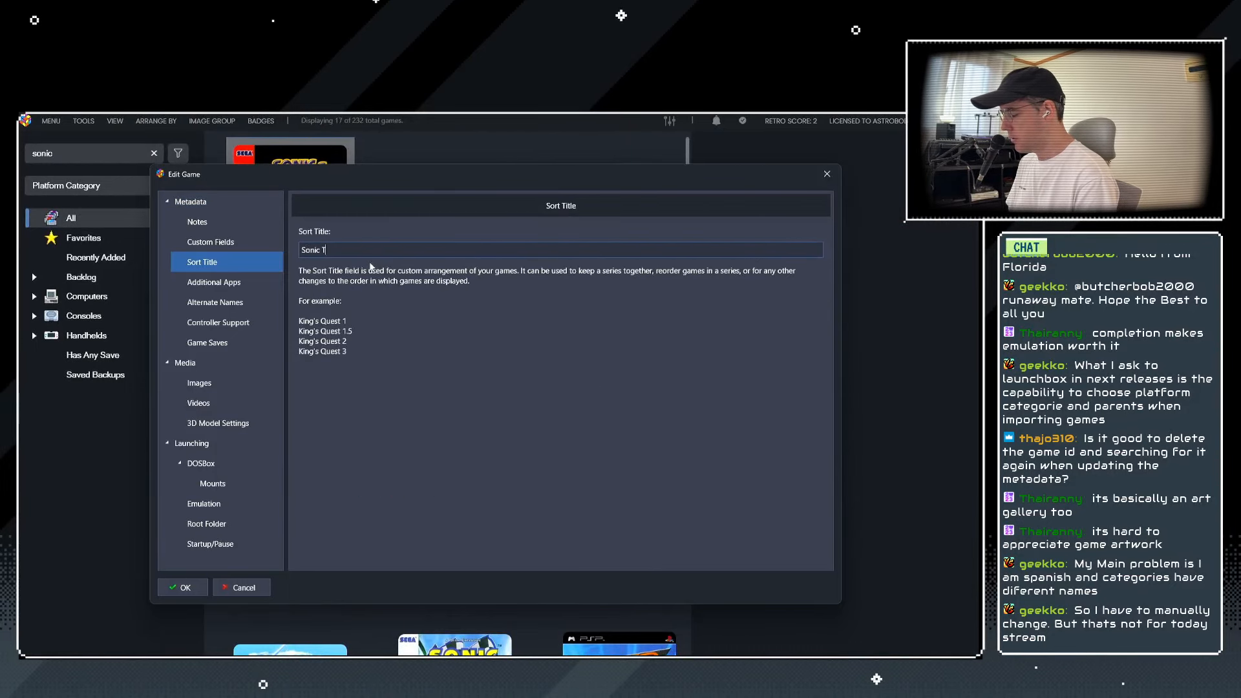
text(Sonic The Hedgehog 3)
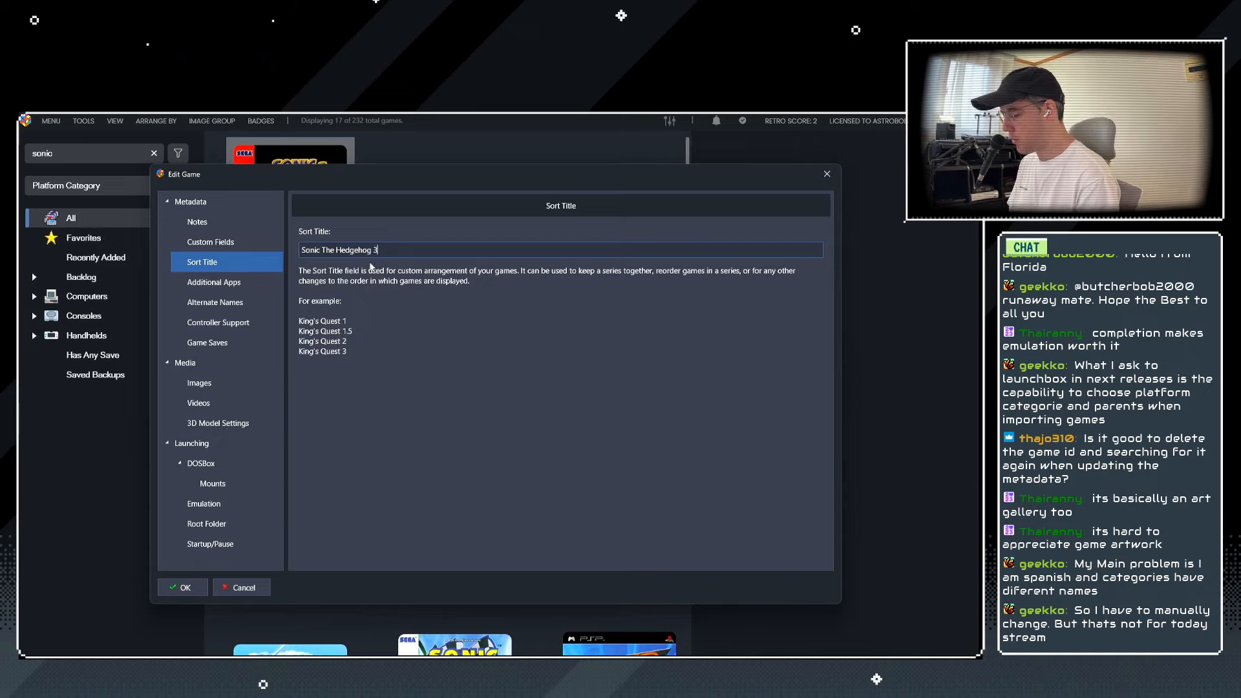
text(.)
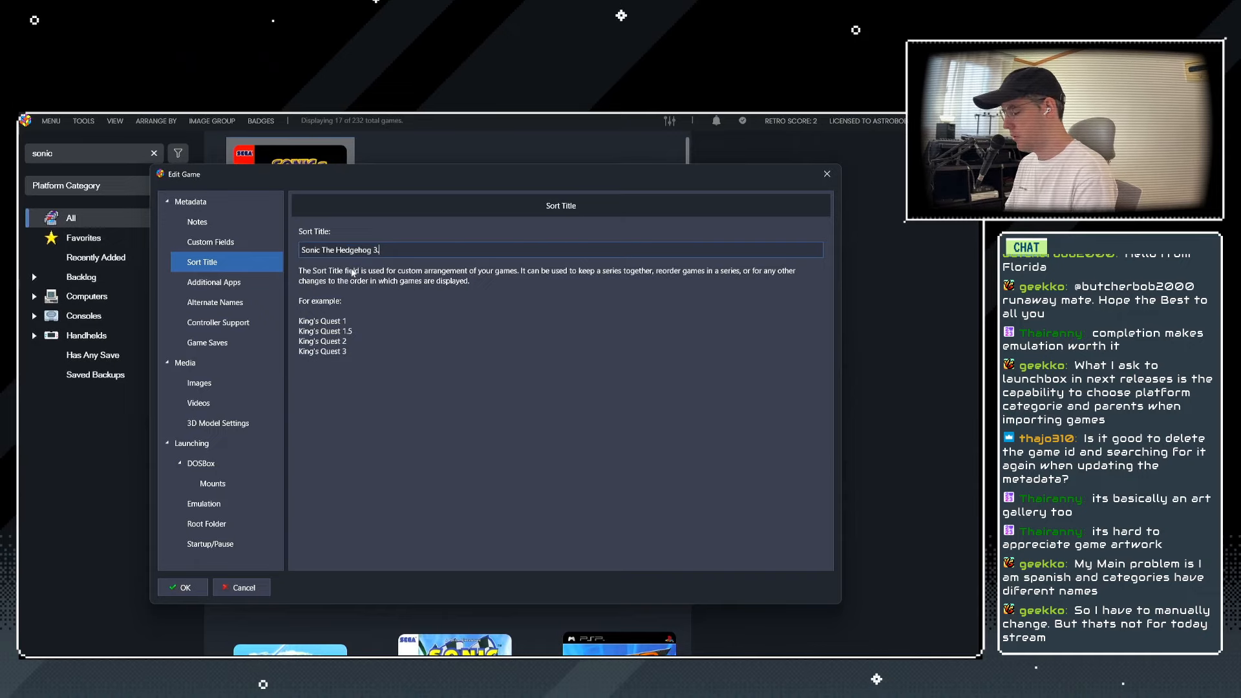
text(5)
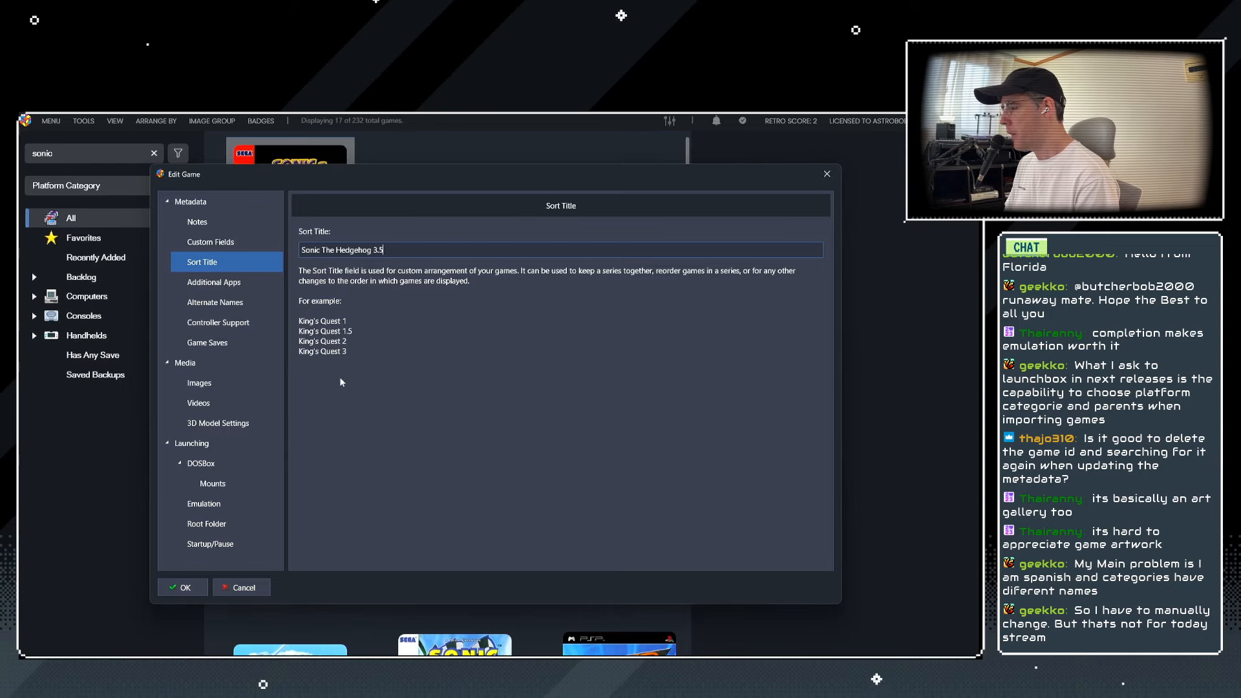
click(191, 588)
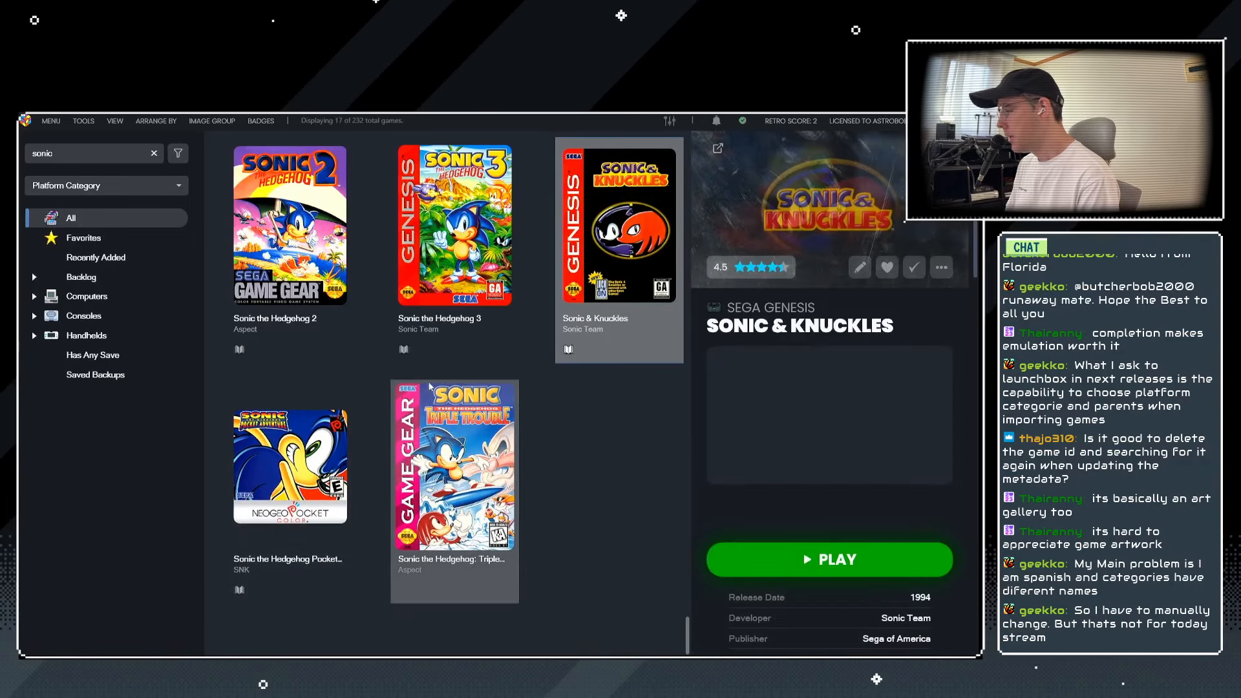
Check the position of Sonic & Knuckles among the numbered Sonic the Hedgehog games.
scroll(428, 386, down, 1)
scroll(428, 386, up, 3)
scroll(446, 394, up, 3)
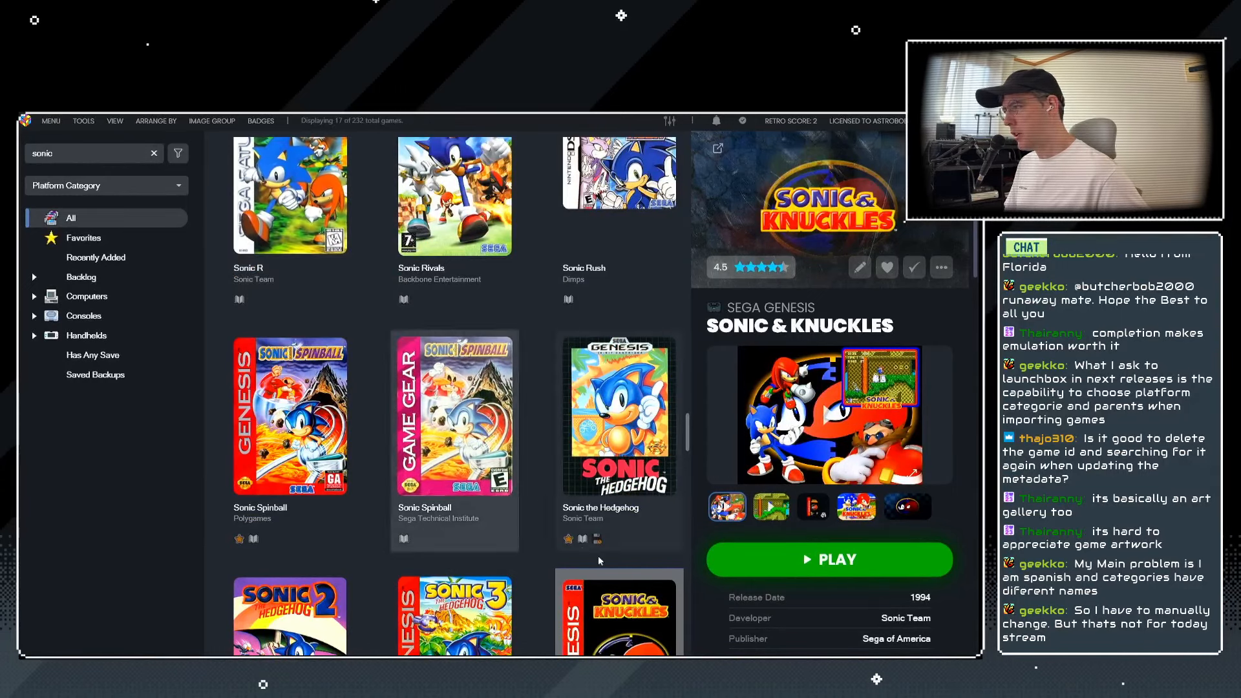
scroll(446, 394, down, 2)
scroll(568, 482, down, 2)
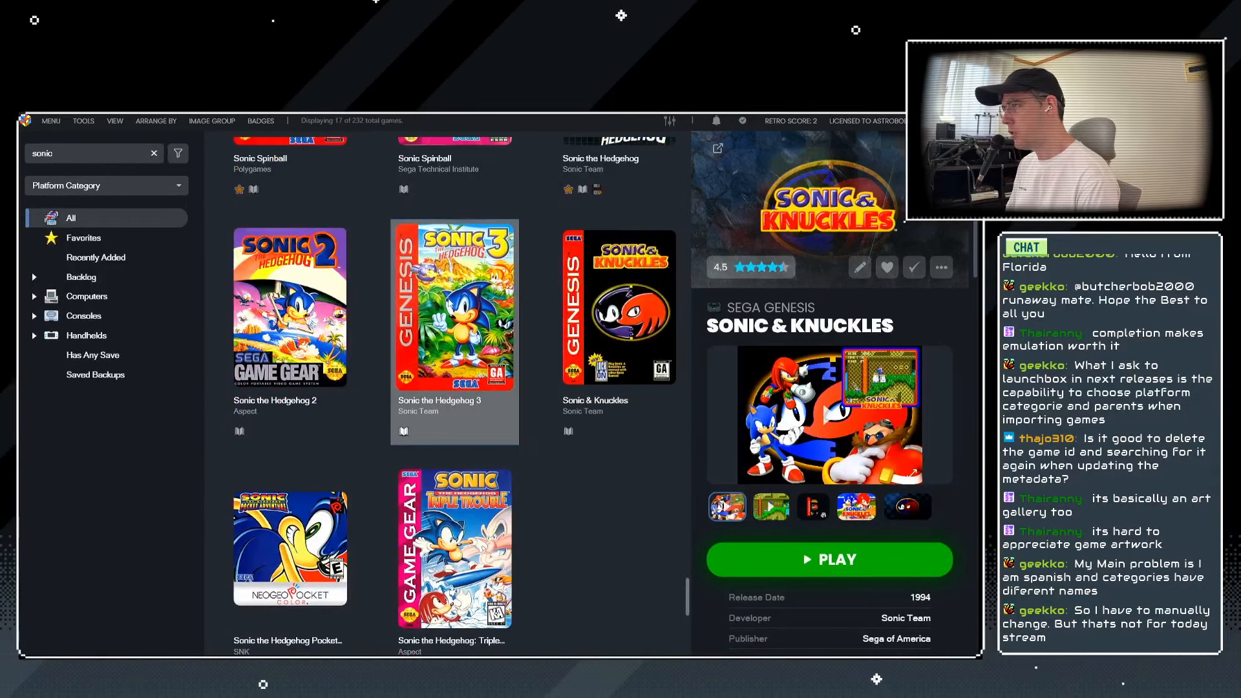
click(604, 328)
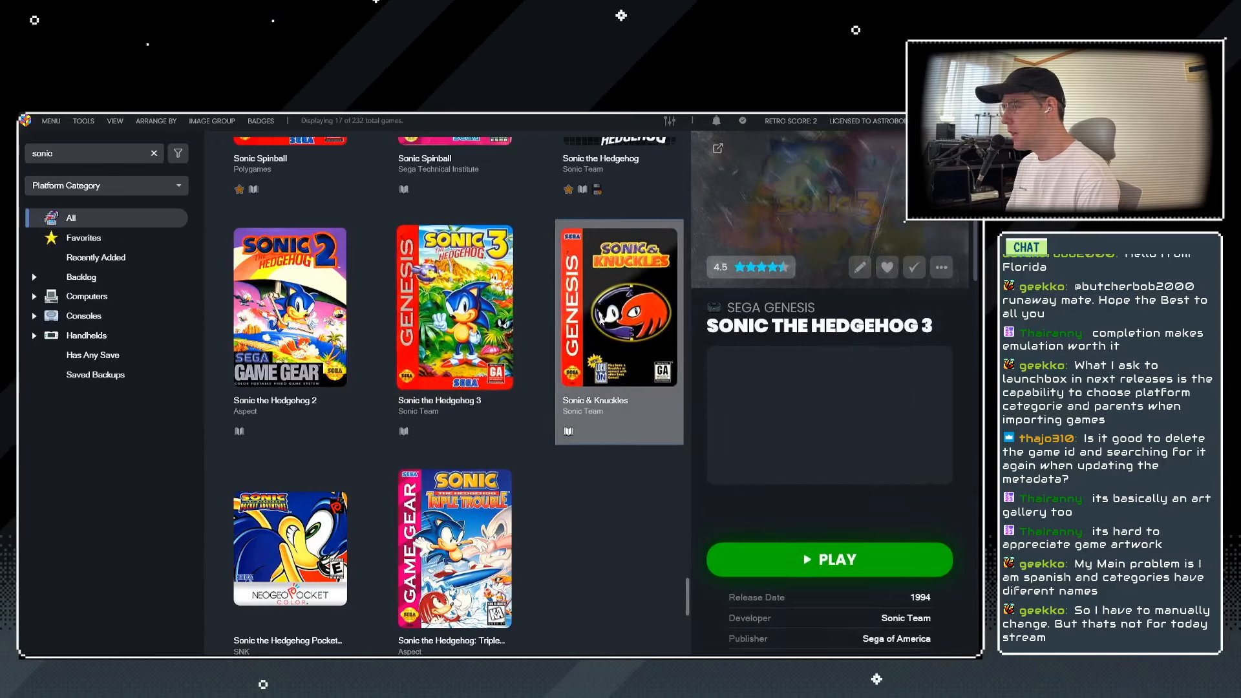
Replace the library search term with "final" and look over the matching games.
click(26, 153)
key(ctrl+a)
text(final)
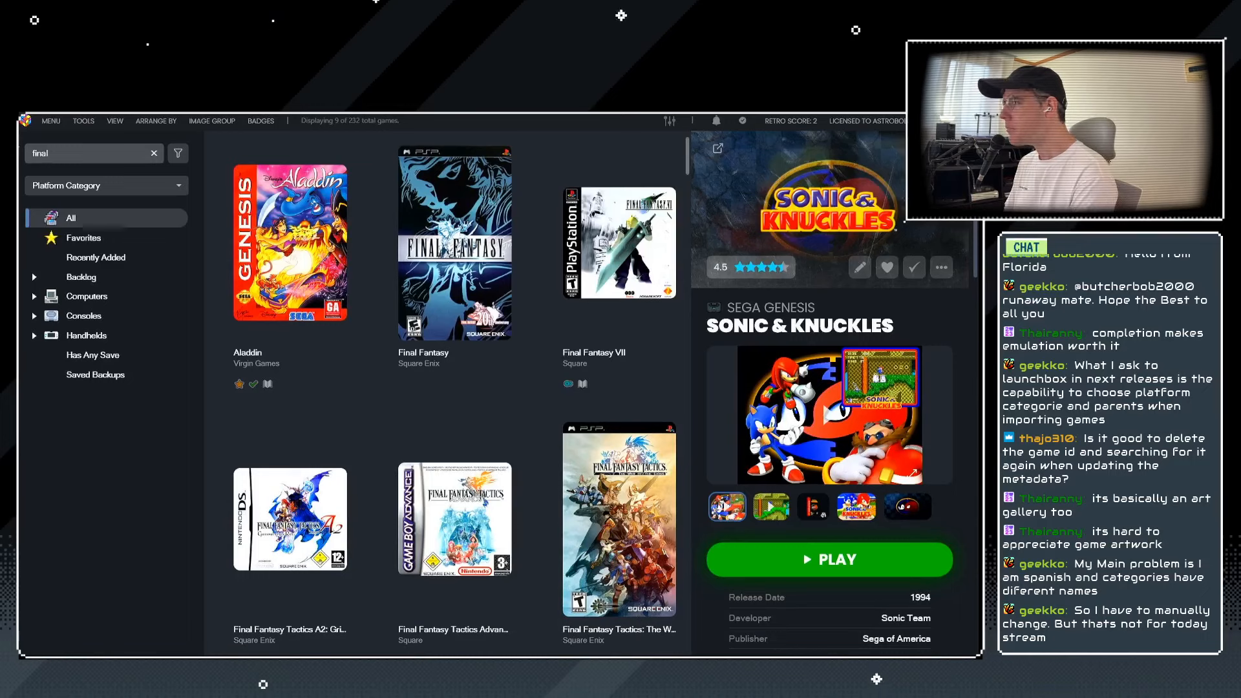
scroll(486, 403, down, 2)
scroll(486, 401, up, 2)
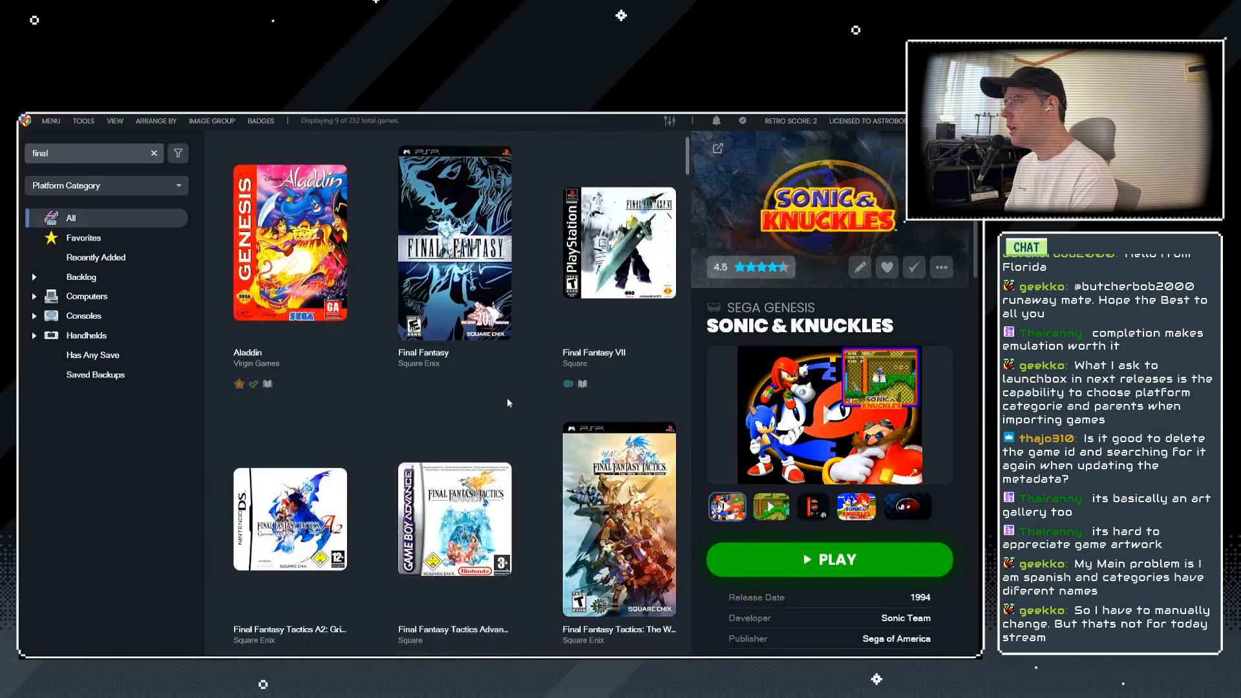
Examine the title order of the Final Fantasy games, including Final Fantasy VII, The War of the Lions and Tactics A2.
click(593, 292)
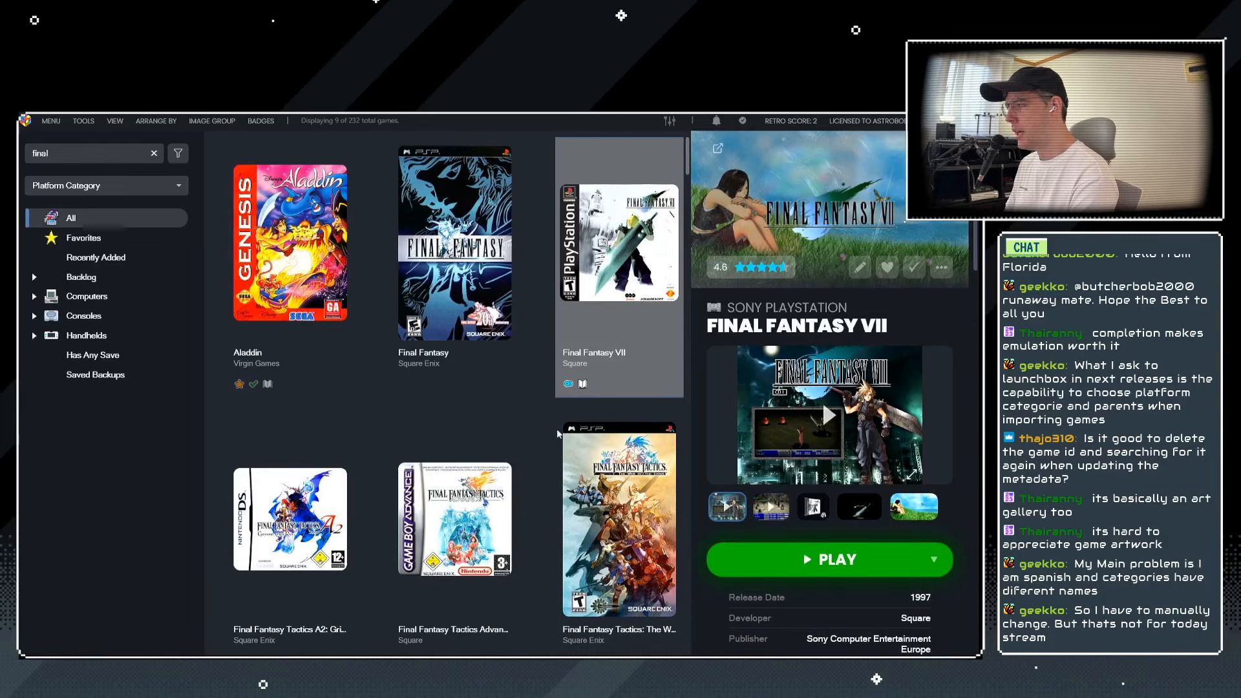
scroll(478, 397, down, 4)
scroll(475, 390, up, 3)
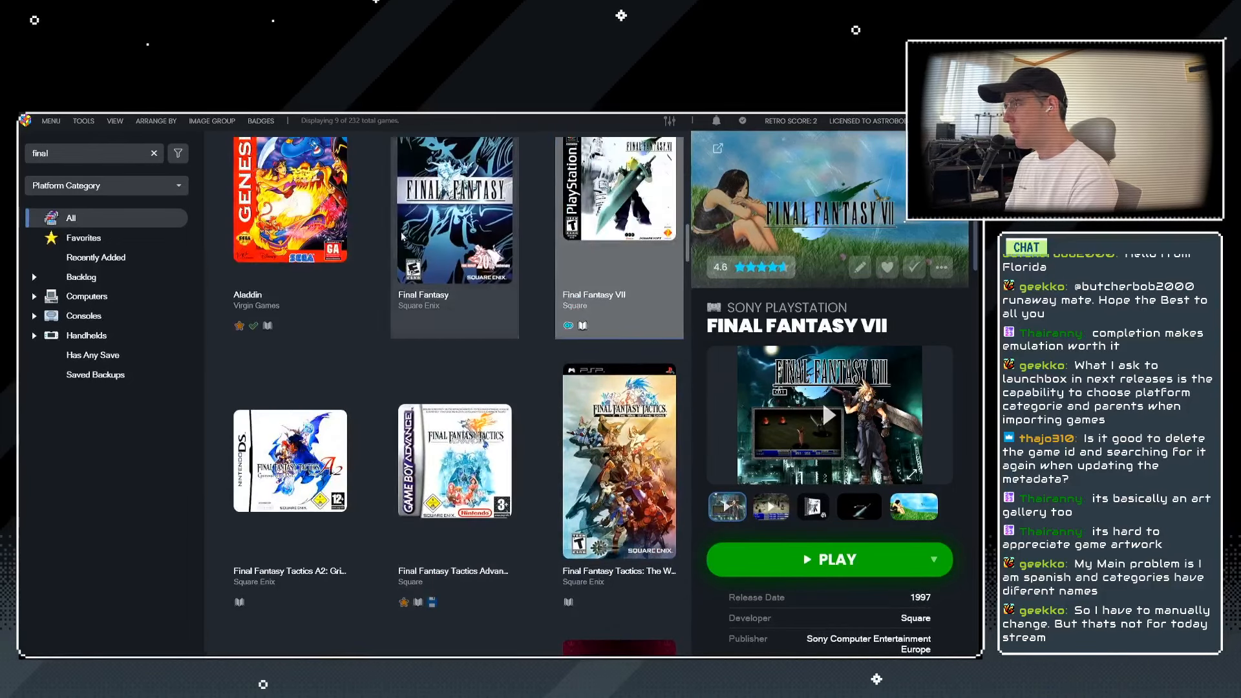
scroll(432, 321, down, 2)
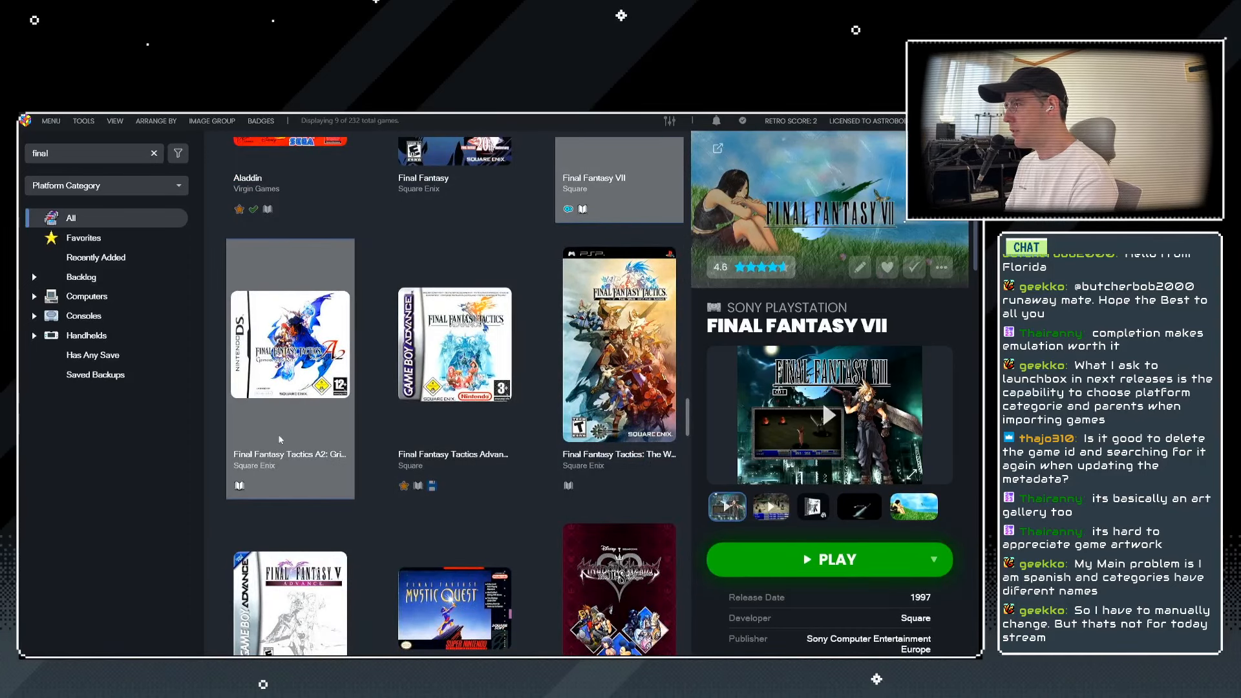
click(619, 410)
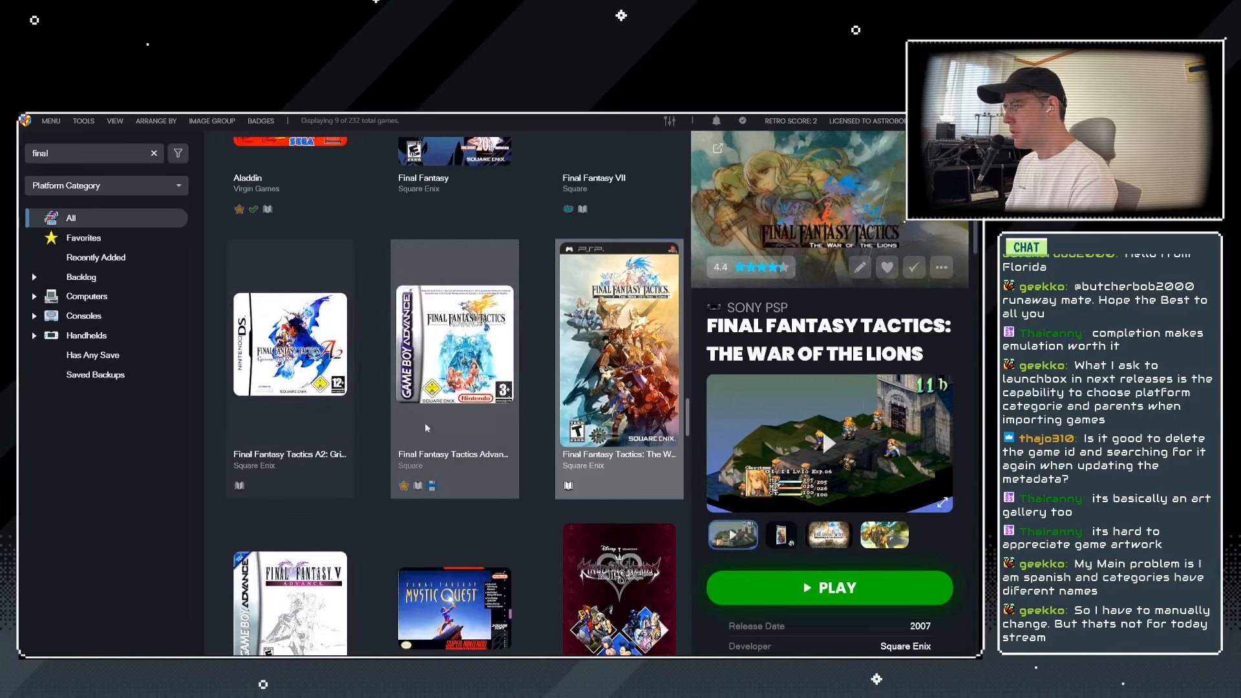
click(301, 380)
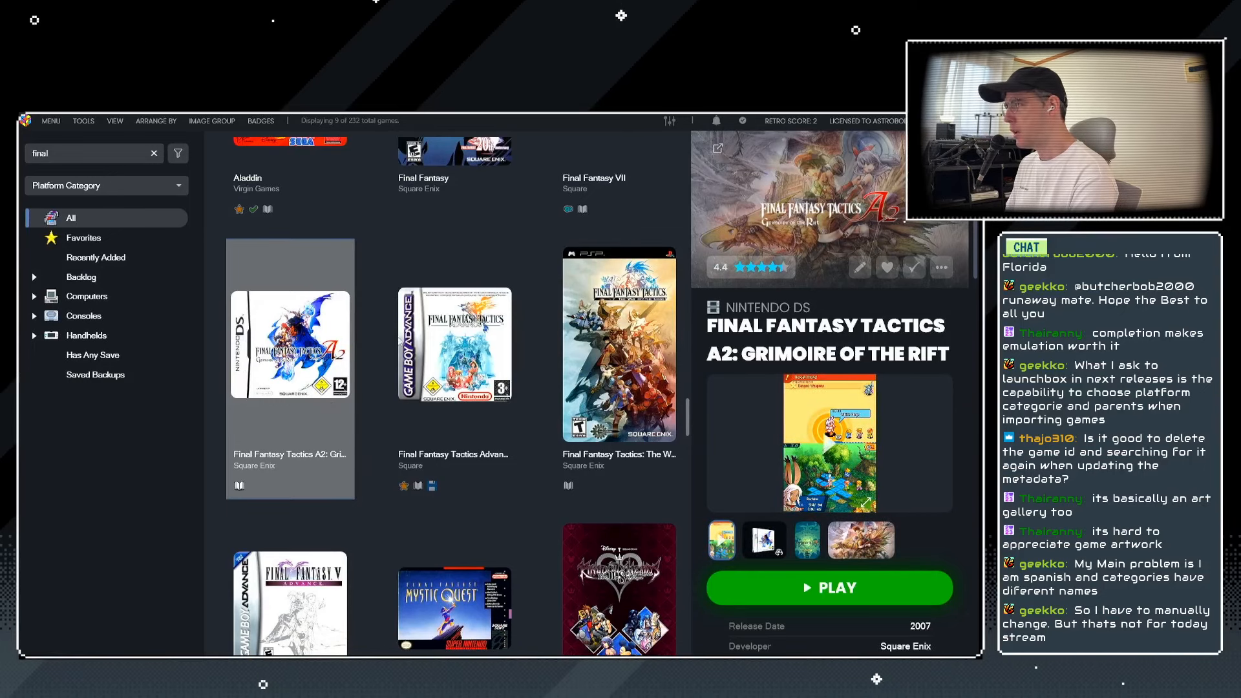
Set the sort title of Final Fantasy Tactics: The War of the Lions to "Final Fantasy Tactic 1", copy that text and save.
click(619, 362)
key(ctrl+e)
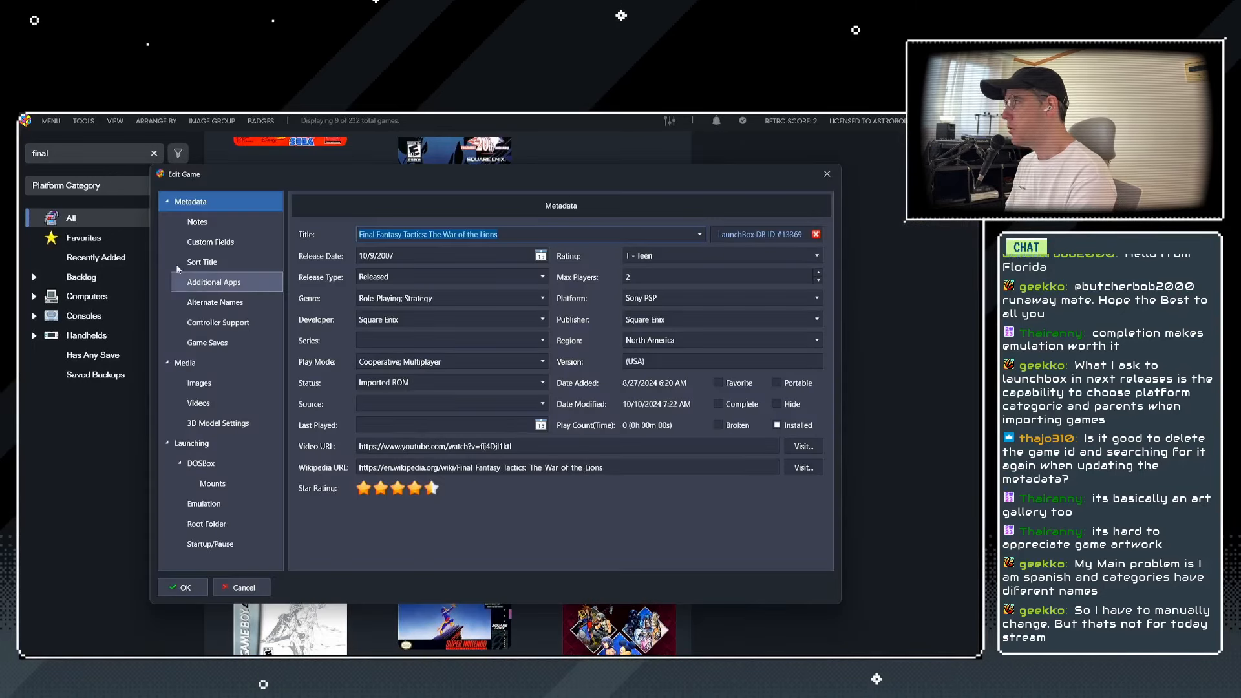
click(181, 262)
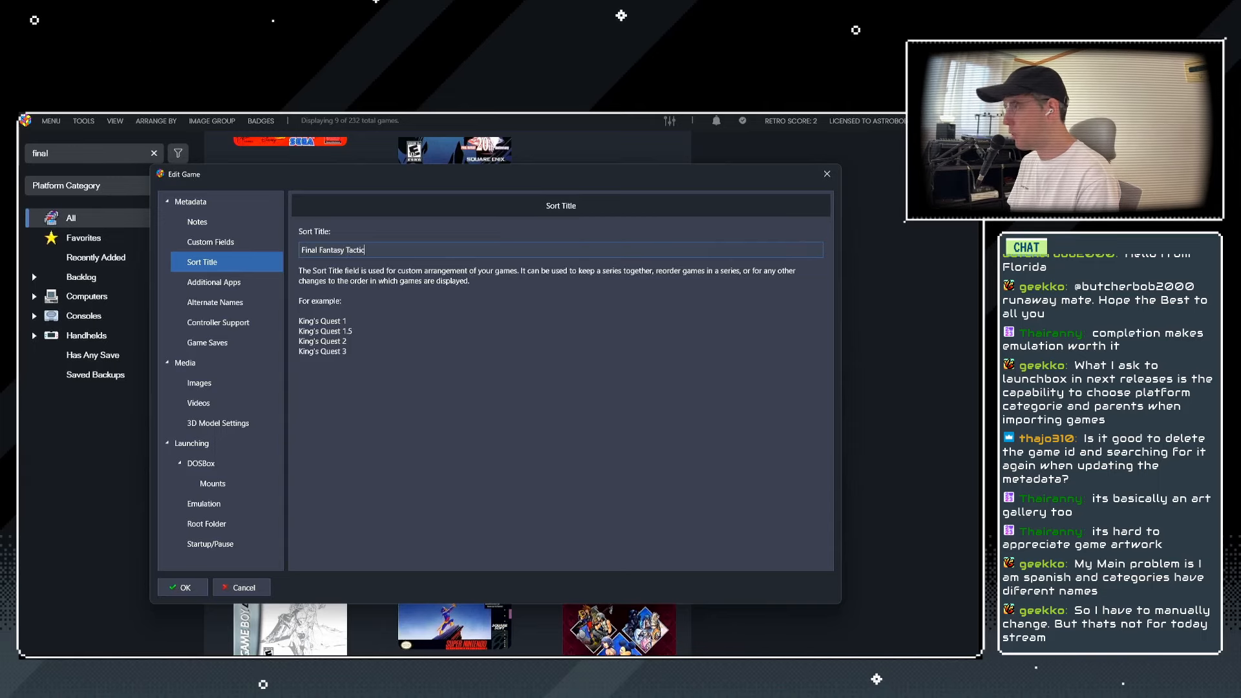
key(ctrl+a)
key(ctrl+c)
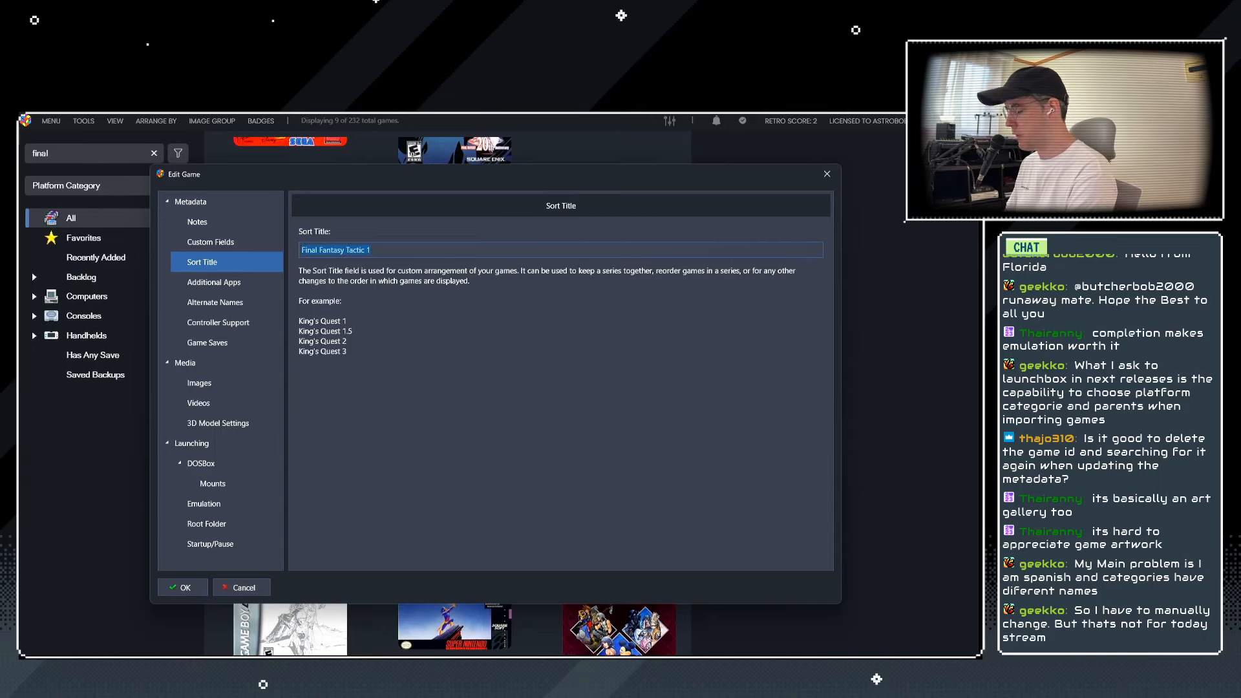
click(185, 588)
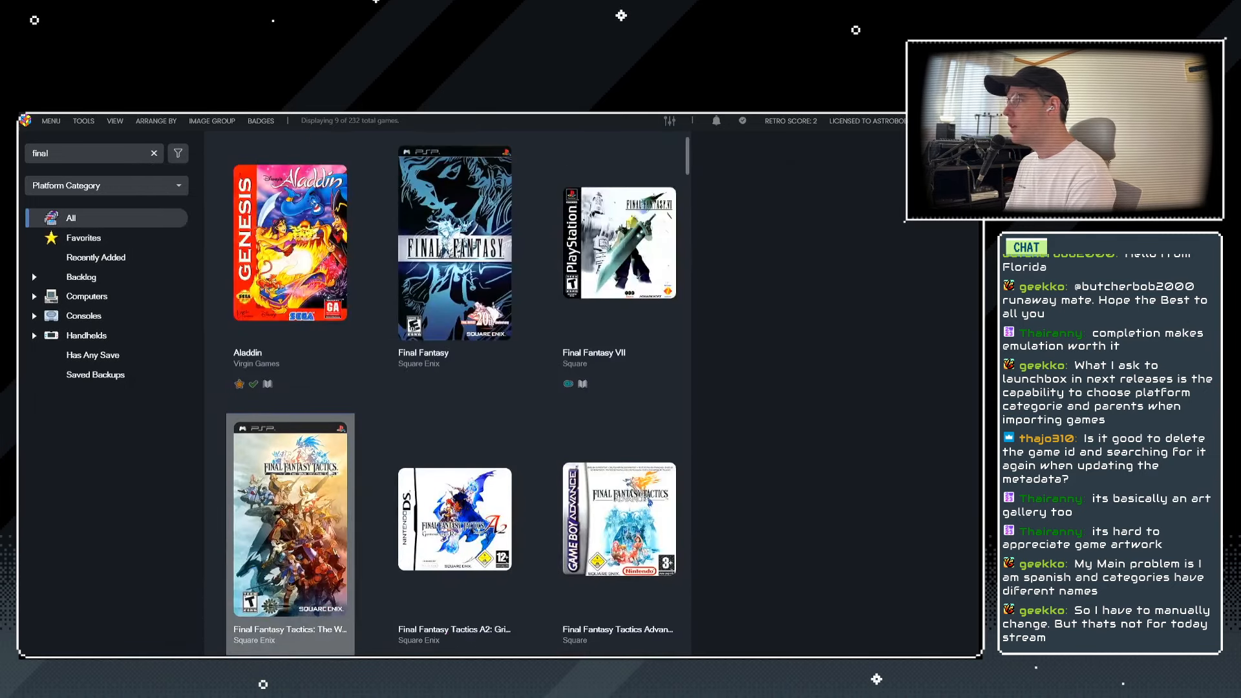
Give Final Fantasy Tactics Advance a sort title based on the copied text that places it after The War of the Lions, and save.
click(578, 420)
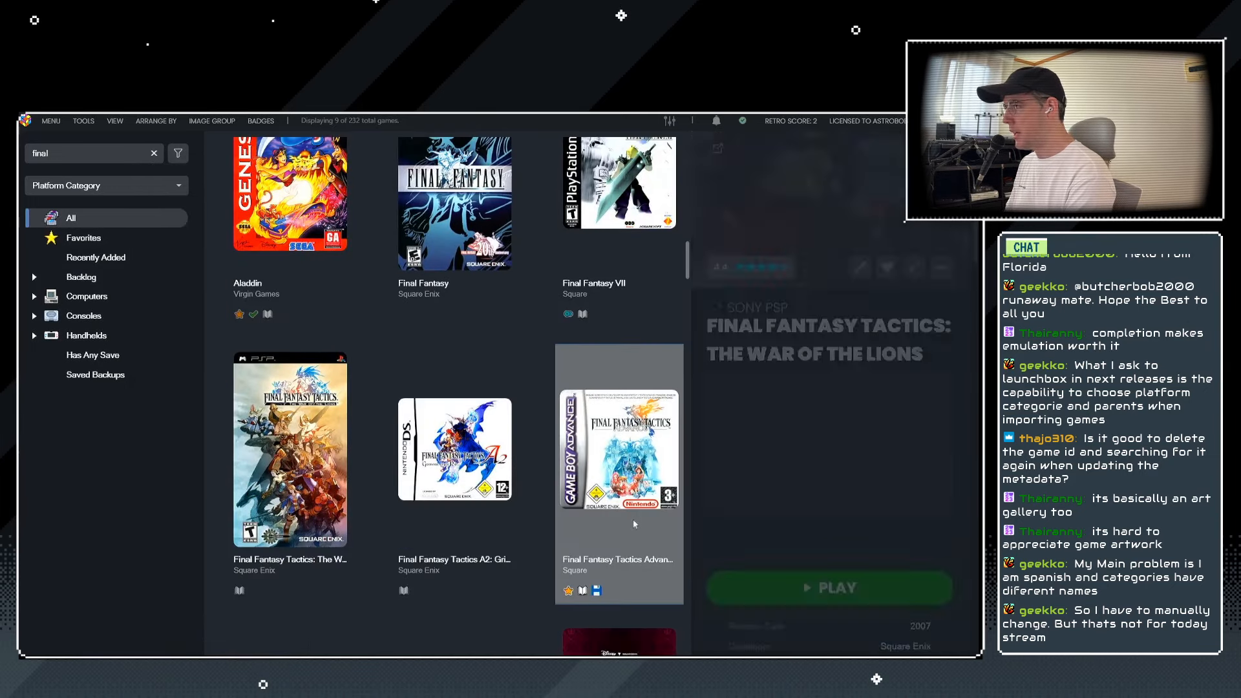
key(ctrl+e)
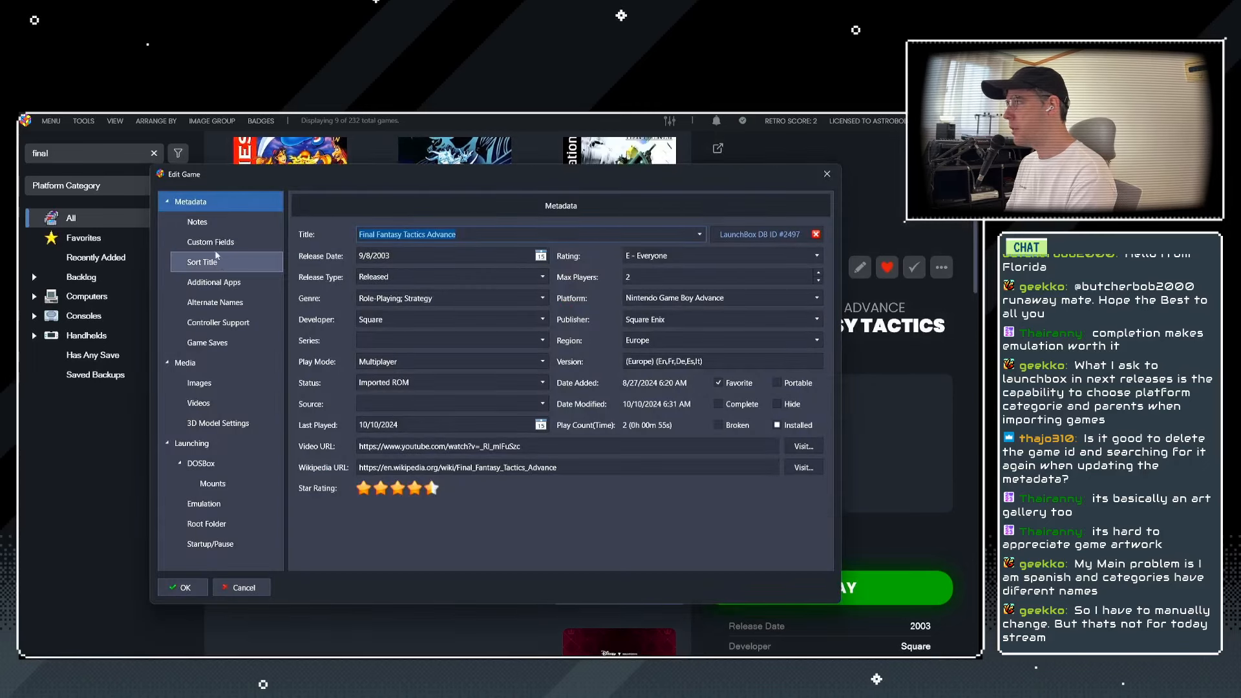
click(281, 245)
click(275, 262)
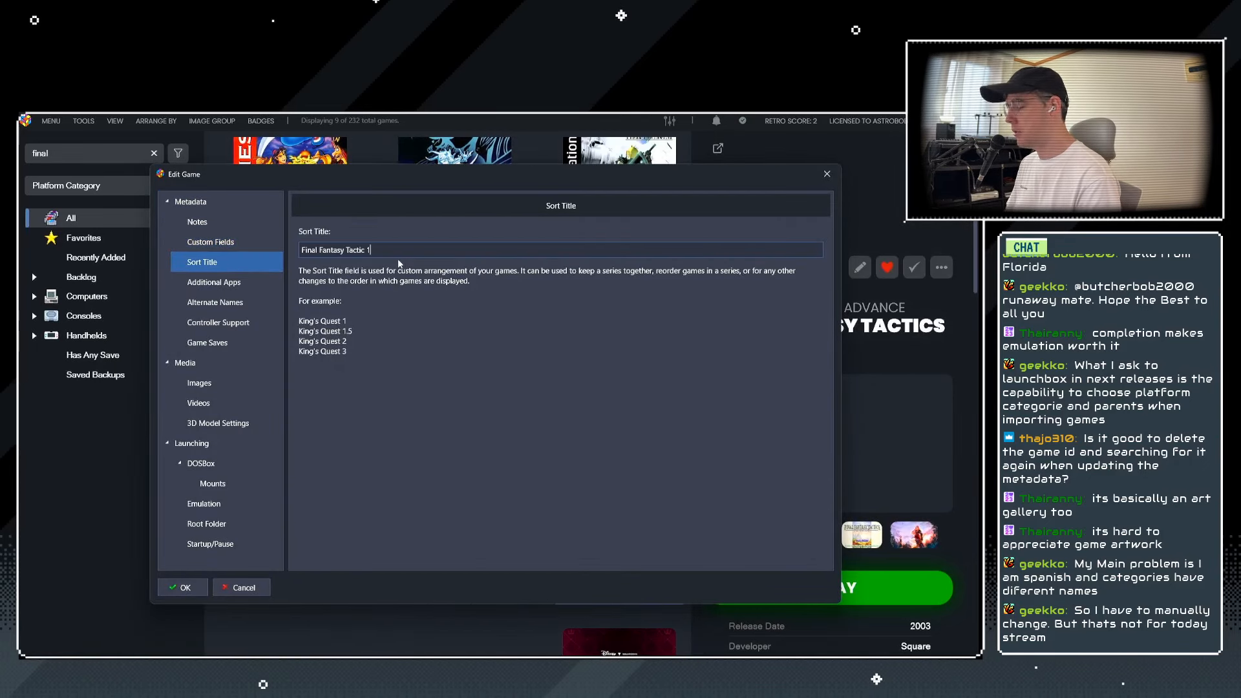
click(183, 588)
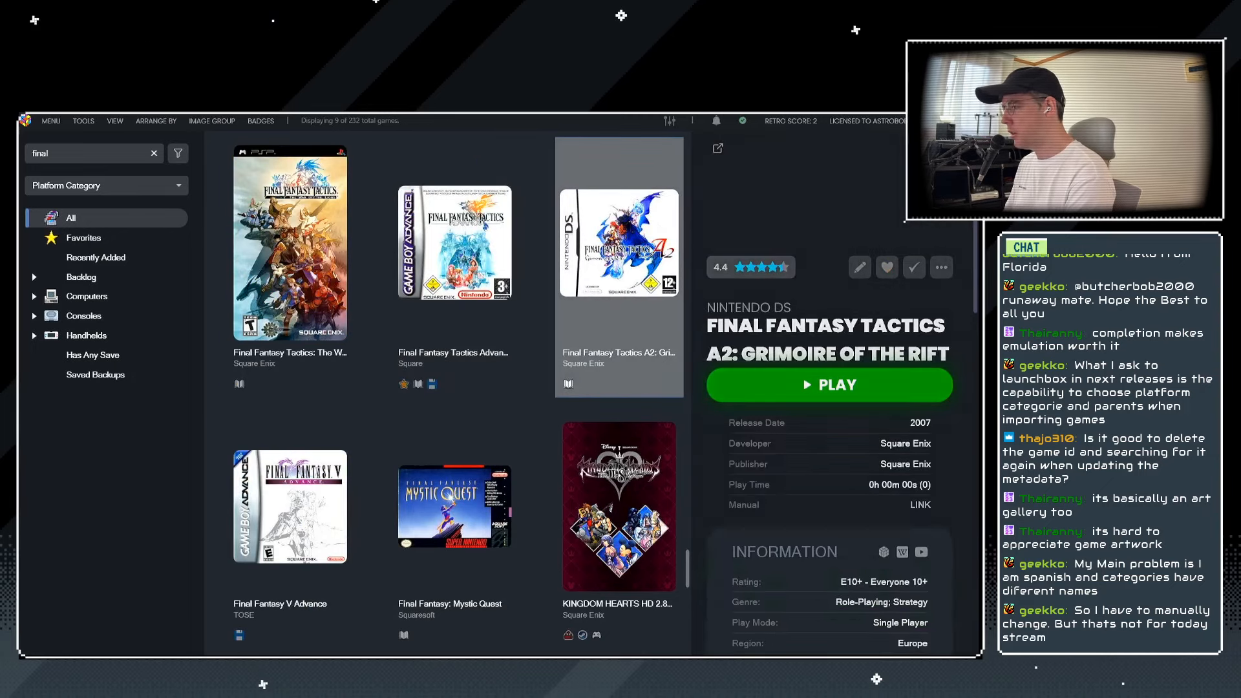
Give Final Fantasy Tactics A2 a sort title based on the copied text that keeps it after Tactics Advance, and save.
key(ctrl+e)
click(227, 261)
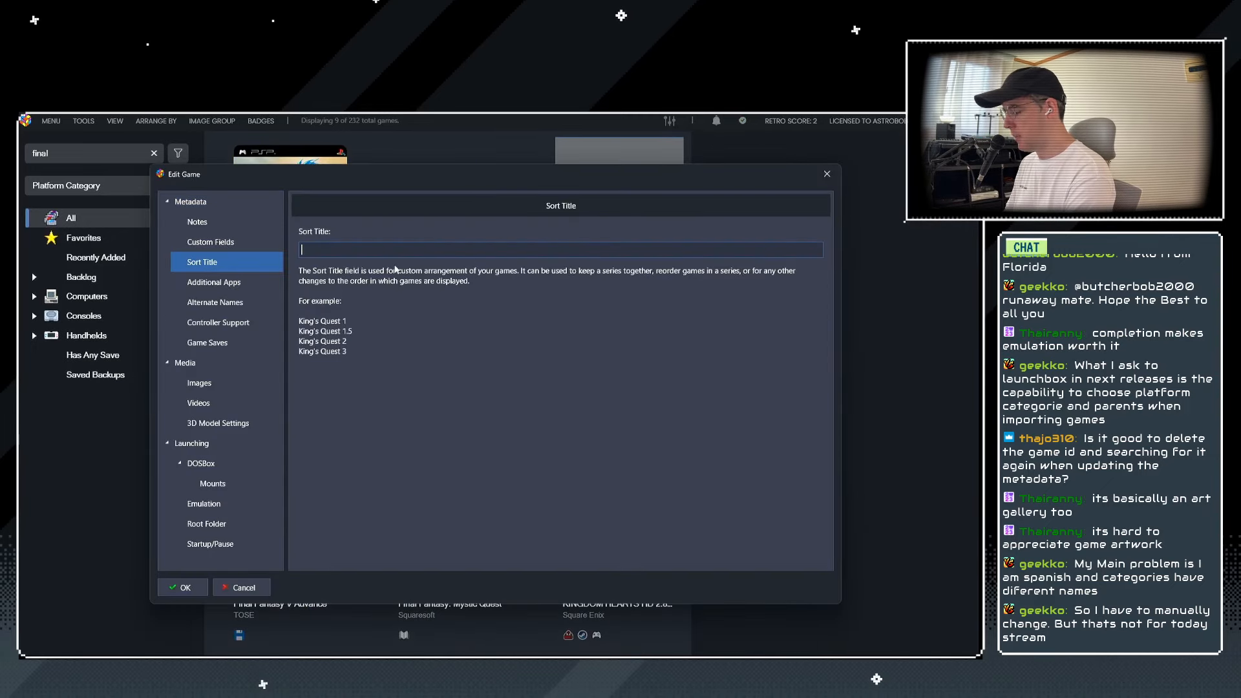
click(414, 251)
key(ctrl+v)
click(183, 588)
Review the order of the Final Fantasy games and check which arrangement option is active.
click(252, 536)
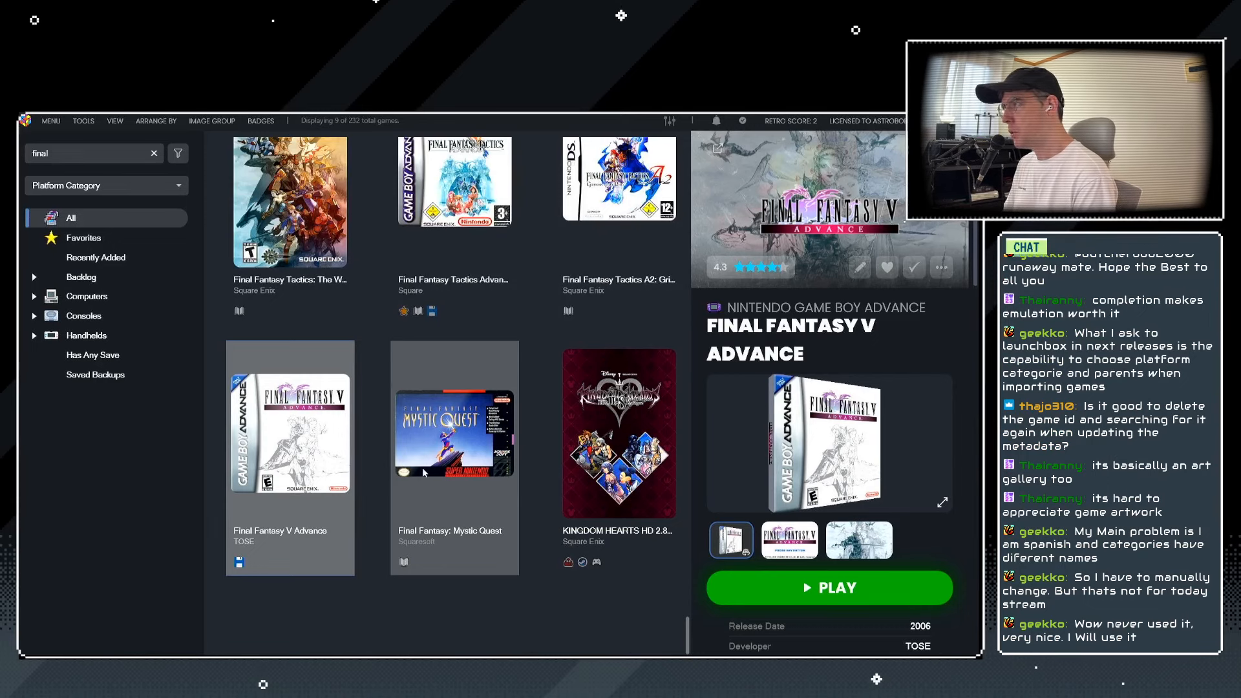
scroll(530, 367, up, 3)
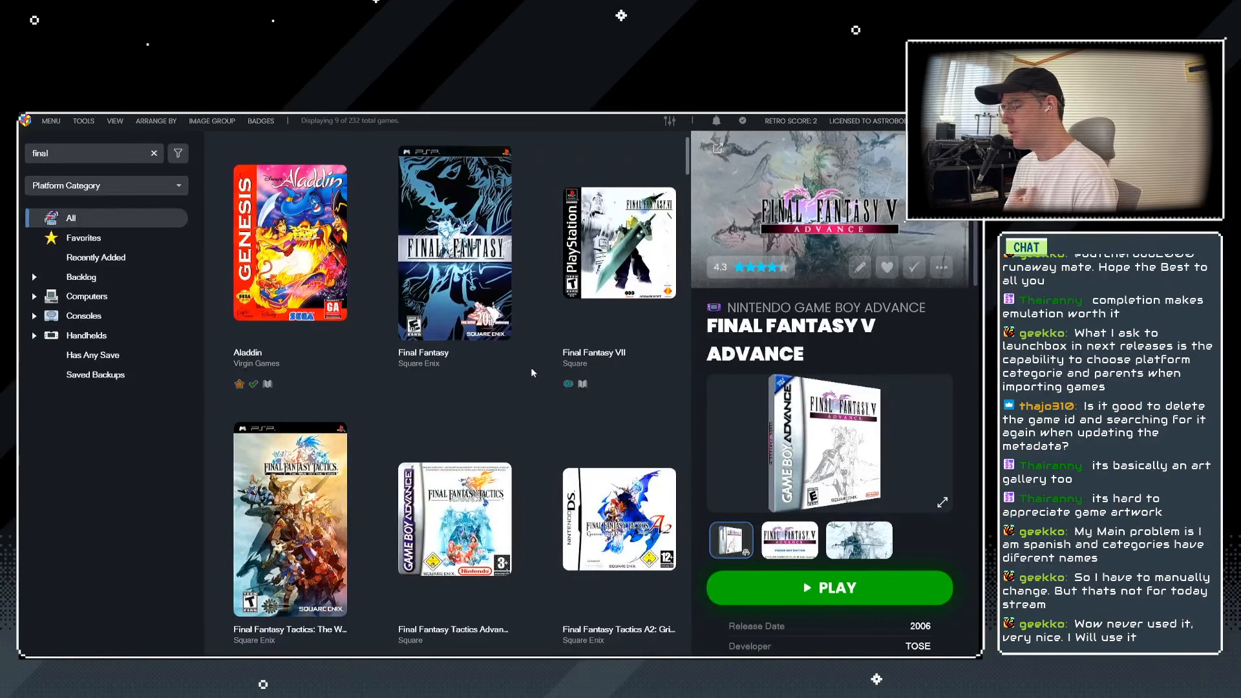
click(165, 122)
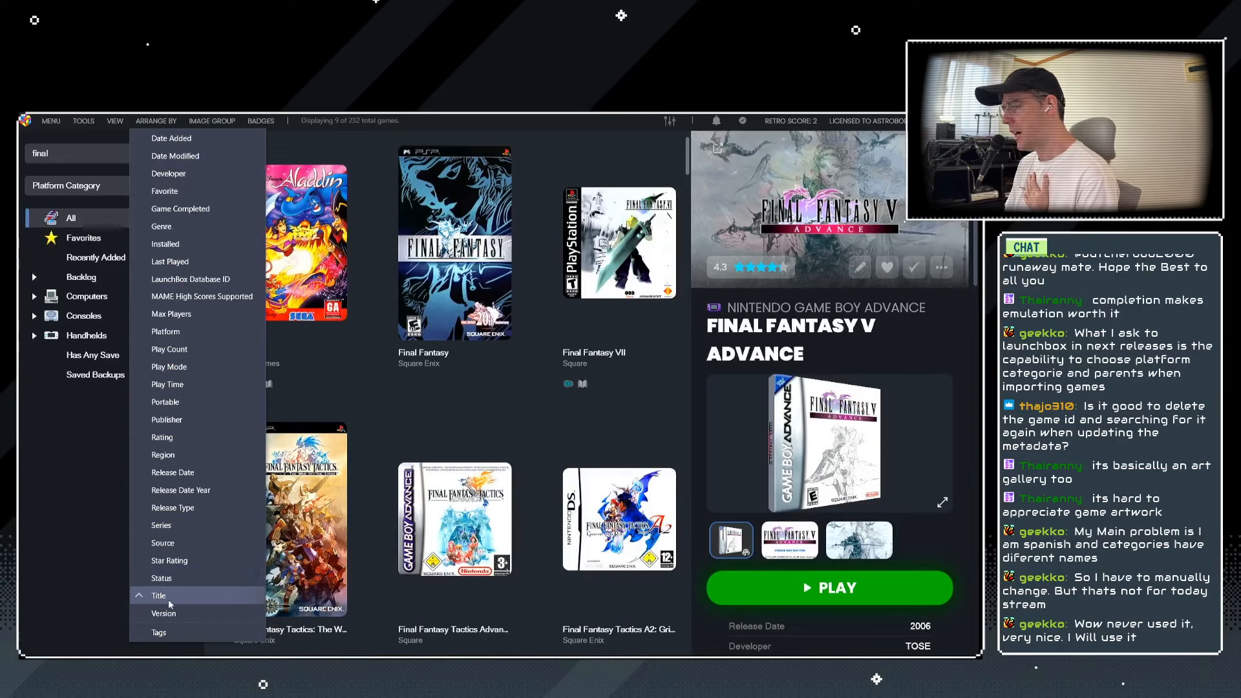
scroll(452, 453, down, 1)
click(446, 509)
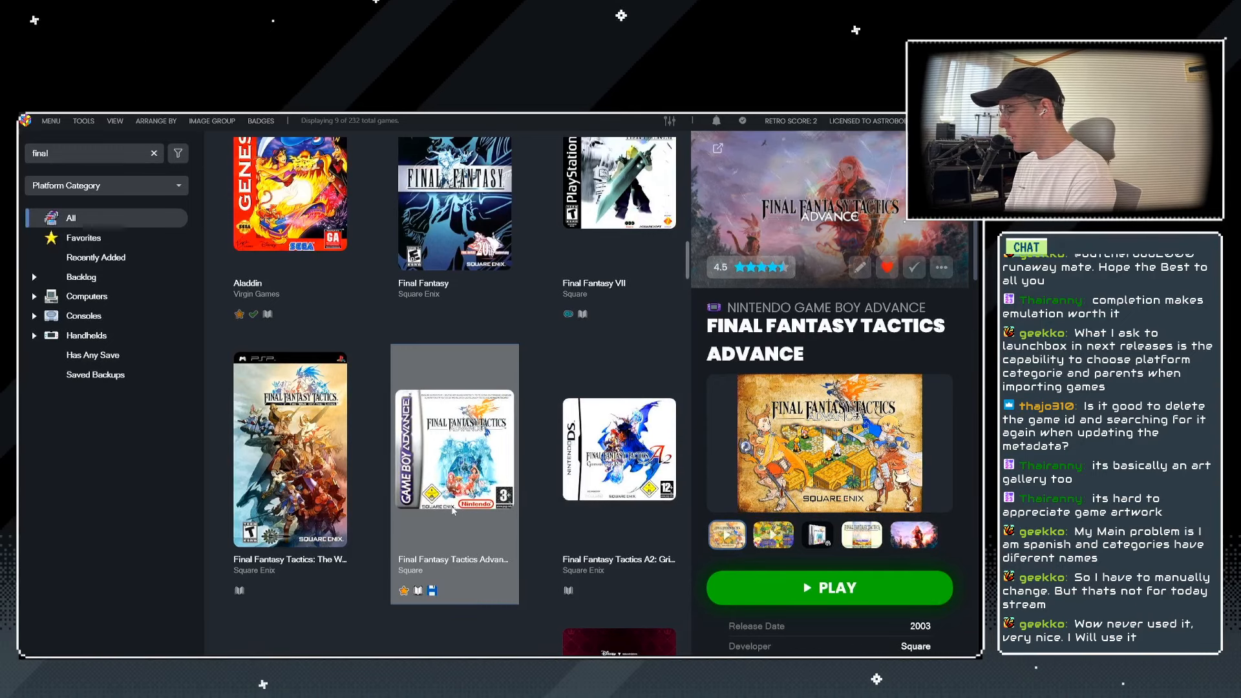
click(298, 449)
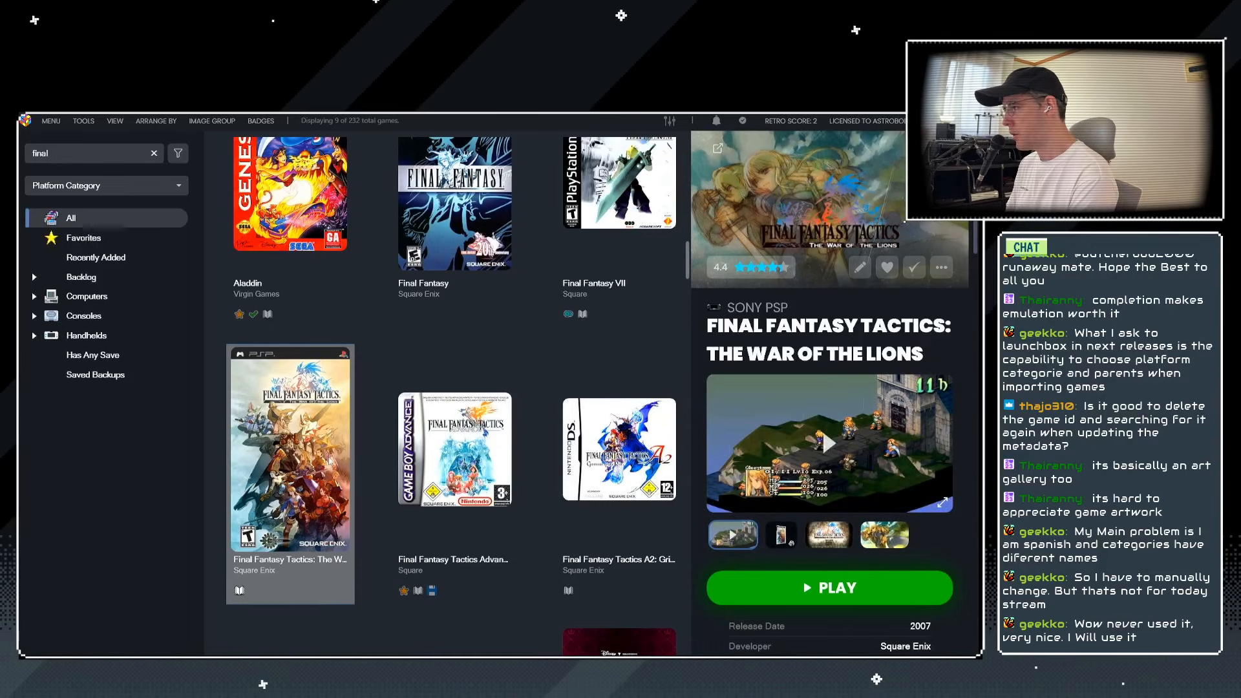
scroll(342, 443, down, 2)
scroll(343, 442, up, 3)
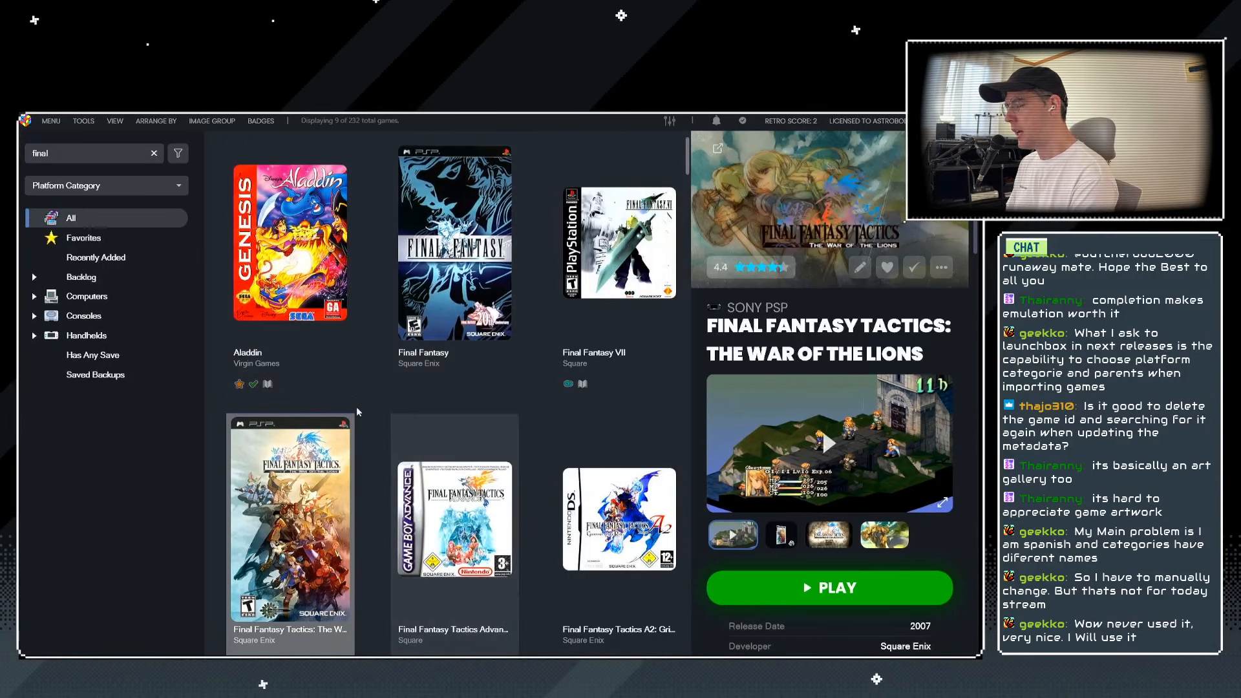
Open the Has Any Save playlist for editing, look at its Sort Title field and close it without saving.
right_click(85, 356)
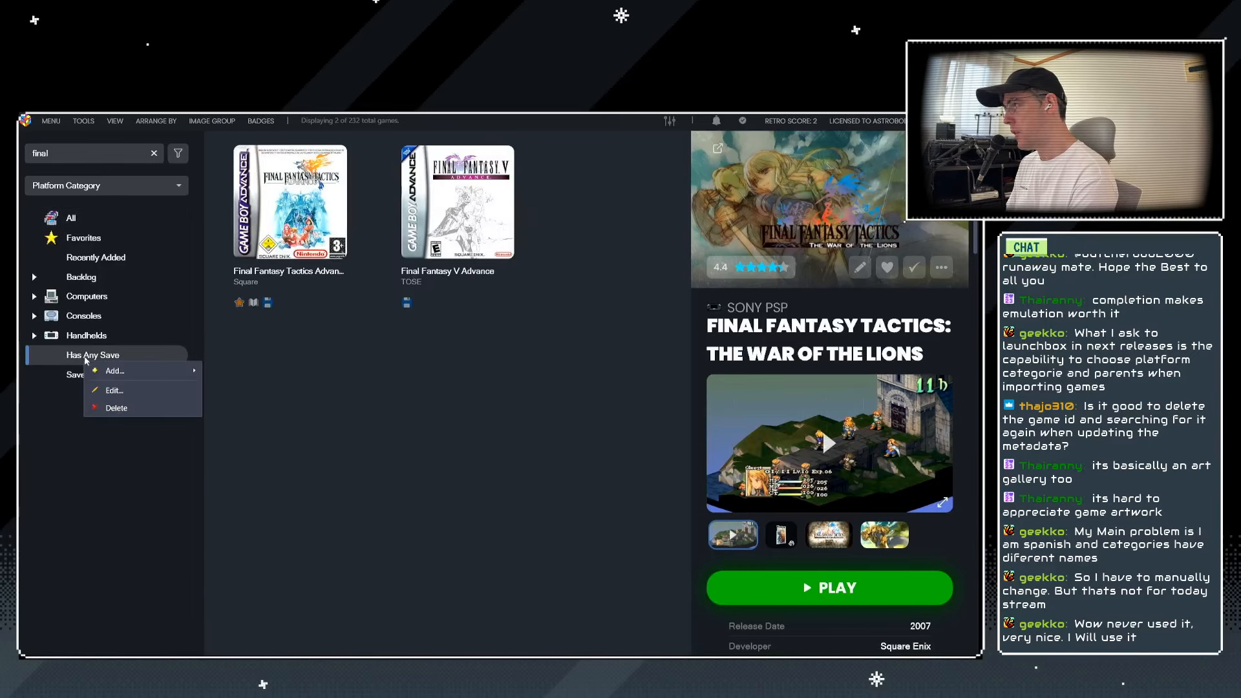
click(114, 391)
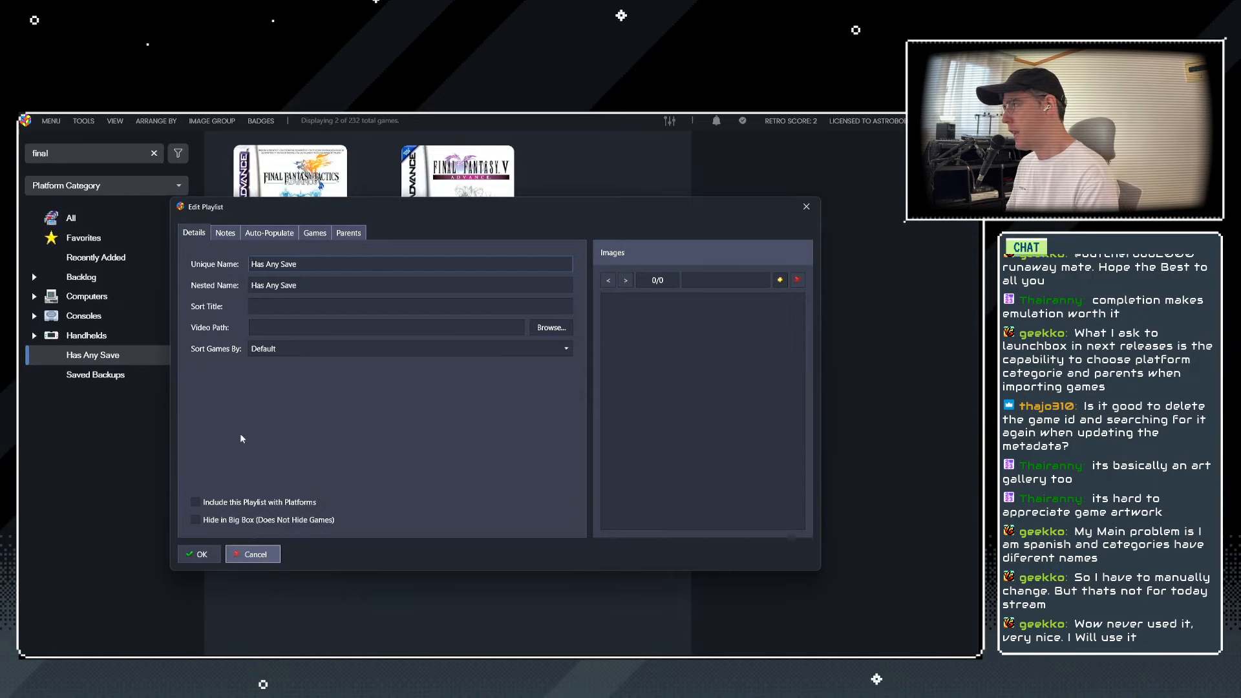
click(265, 305)
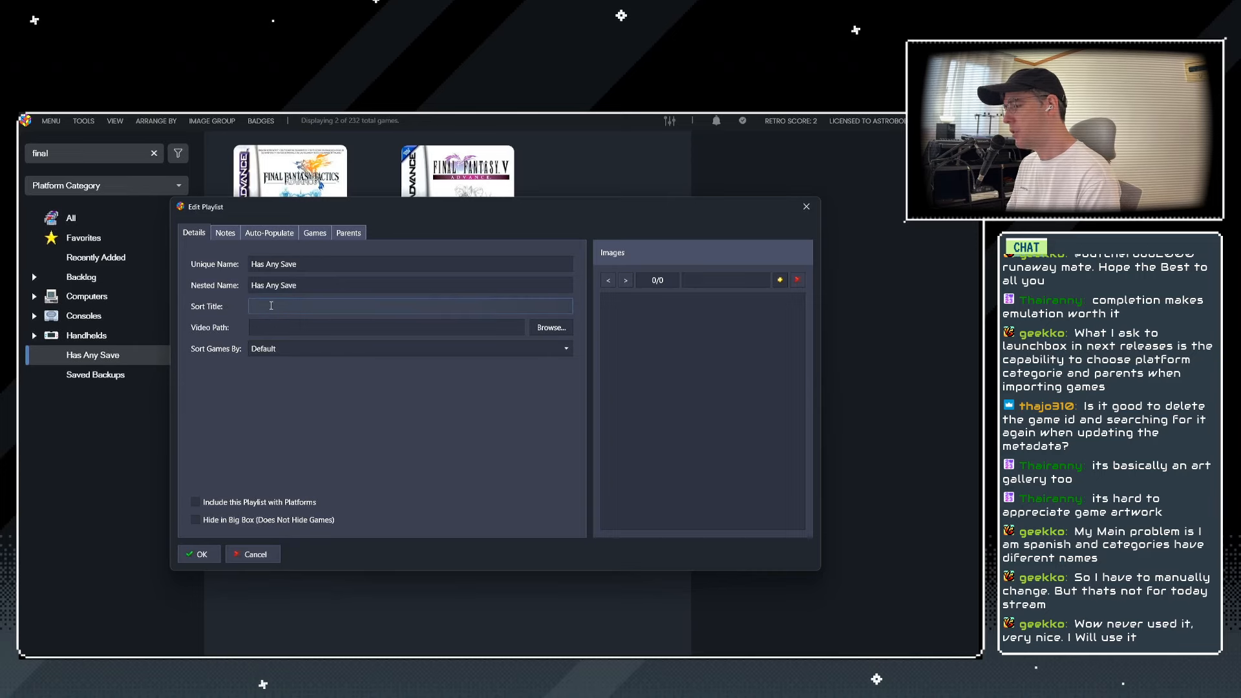
click(258, 553)
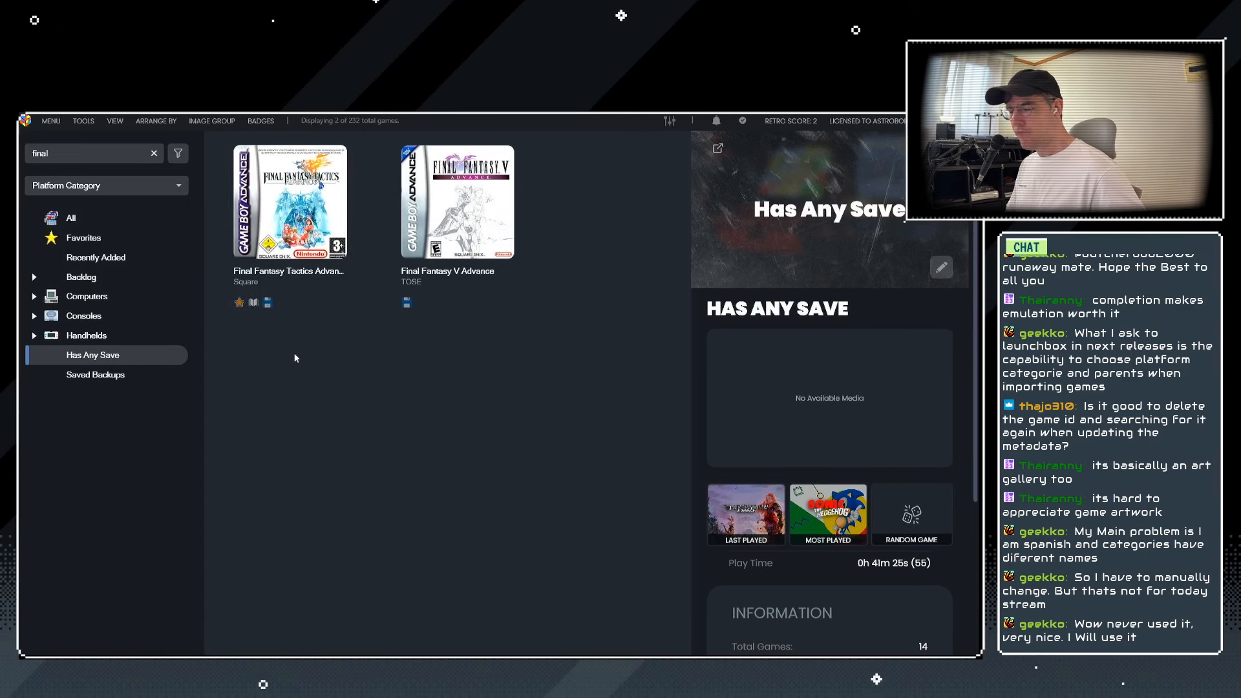
Show all Favorites without the search filter and view Aladdin's additional apps and alternate names, leaving them unchanged.
click(81, 237)
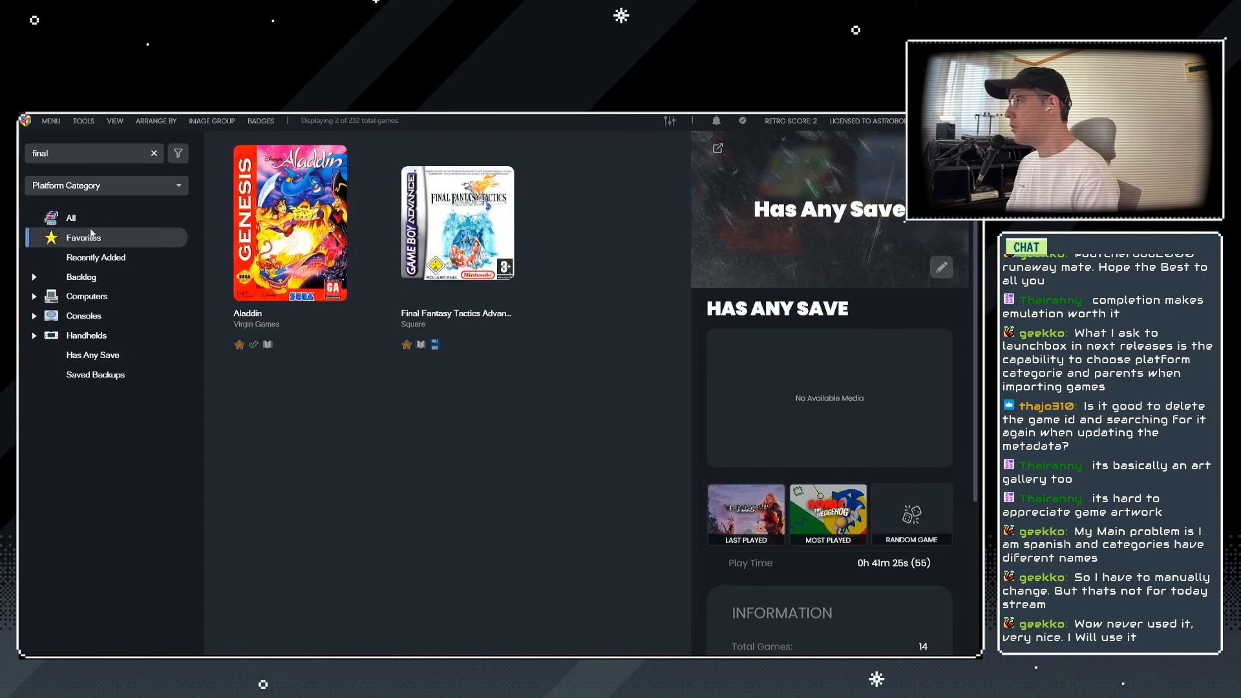
click(154, 154)
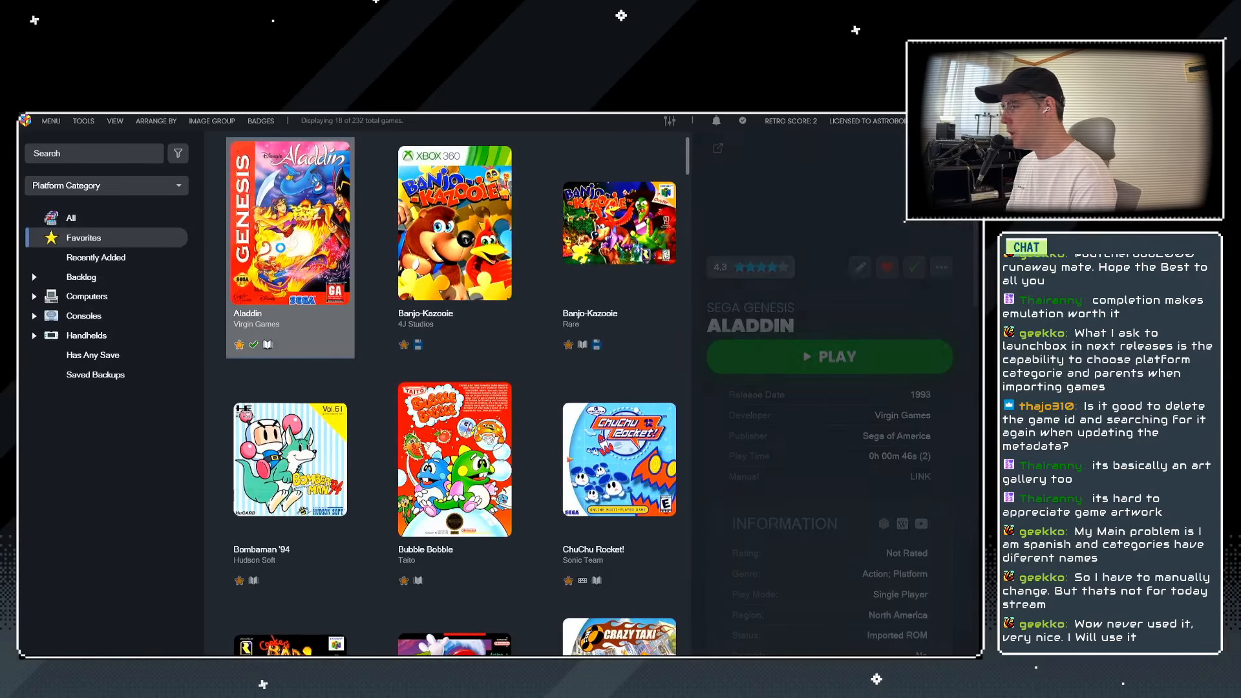
key(ctrl+e)
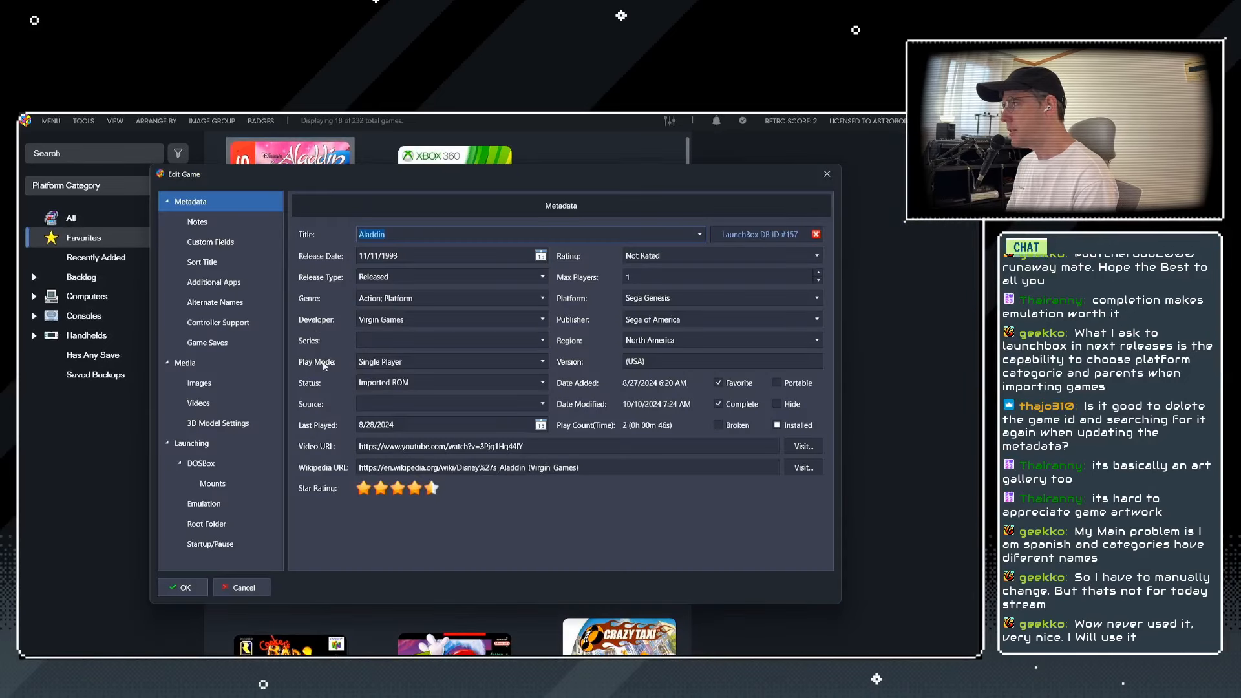
click(207, 281)
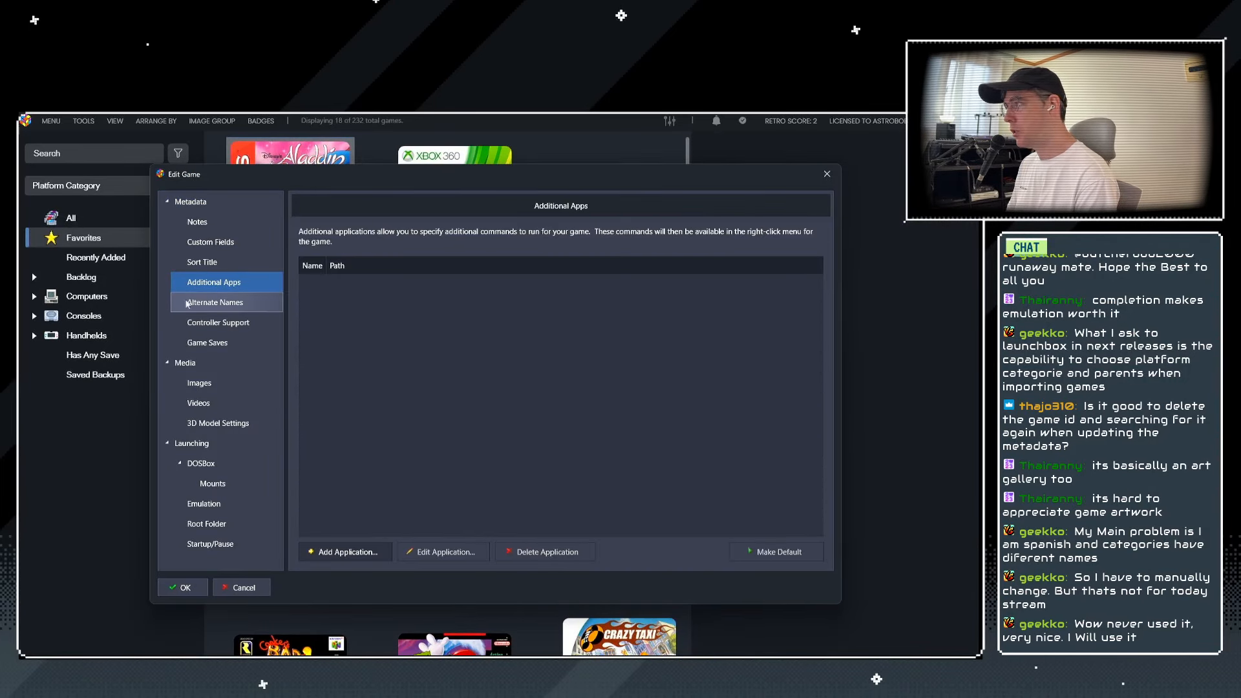
click(226, 305)
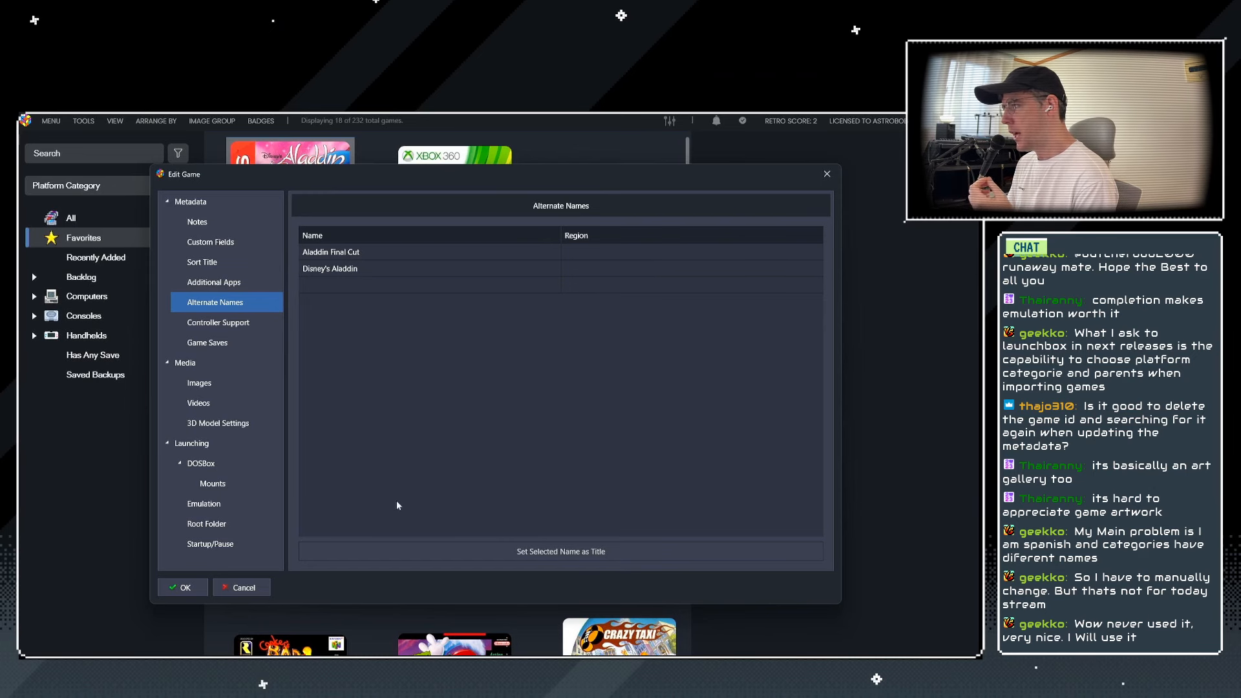
click(245, 587)
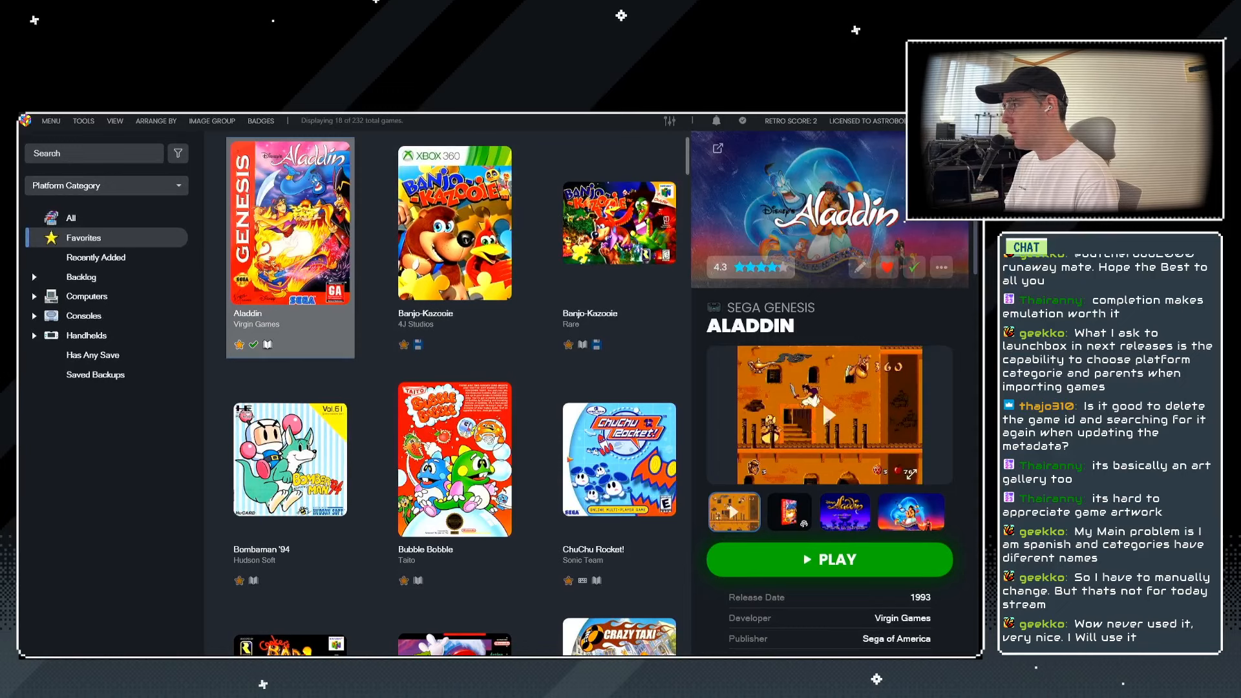
Browse the Nintendo 64 games under Consoles and select Tsumi to Batsu: Hoshi no Keishousha.
scroll(443, 447, down, 10)
scroll(443, 446, up, 3)
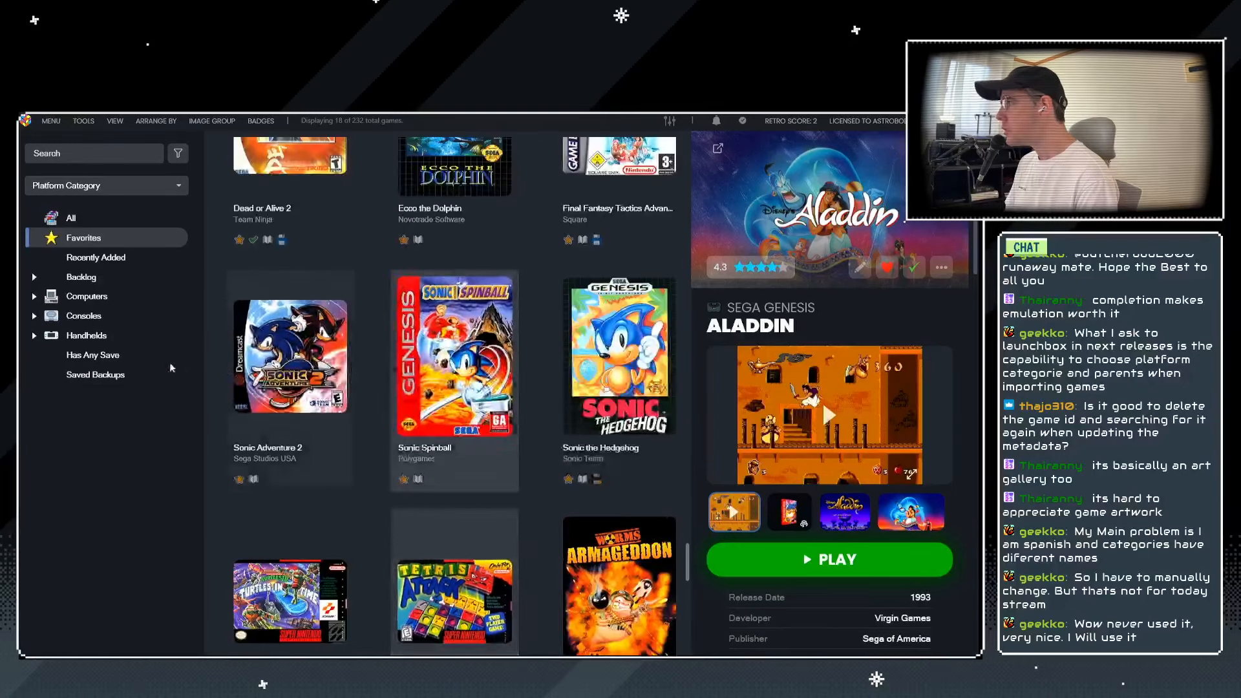
click(35, 316)
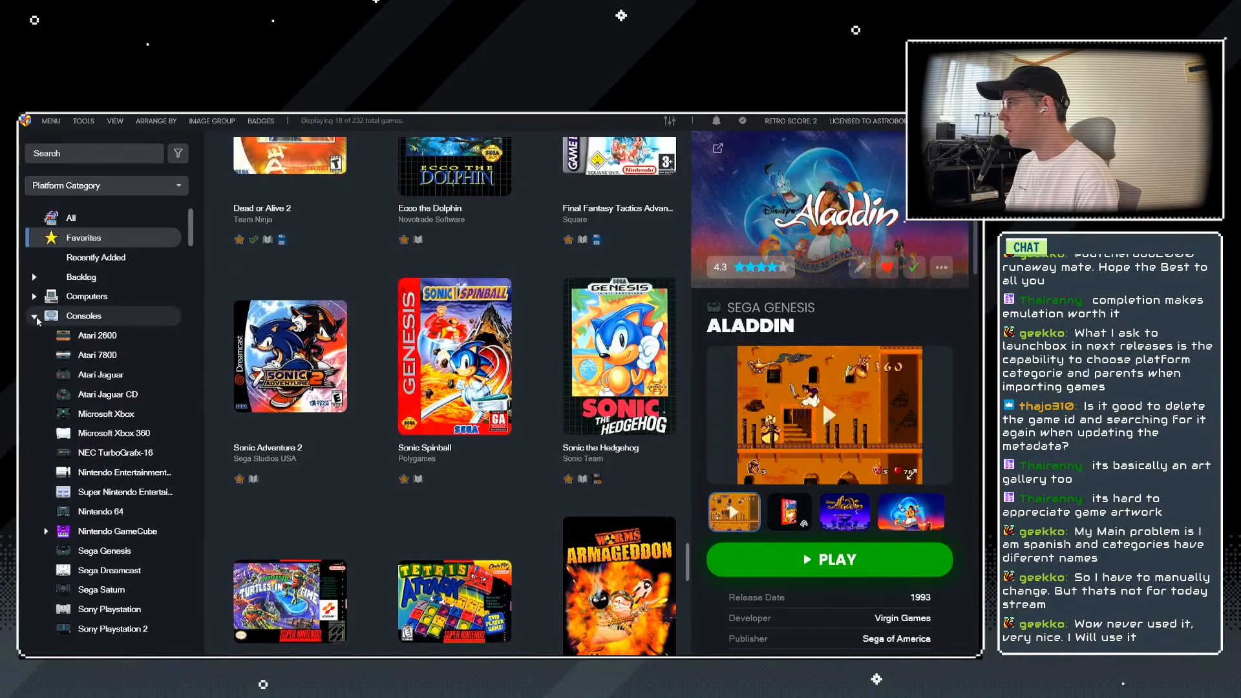
click(103, 512)
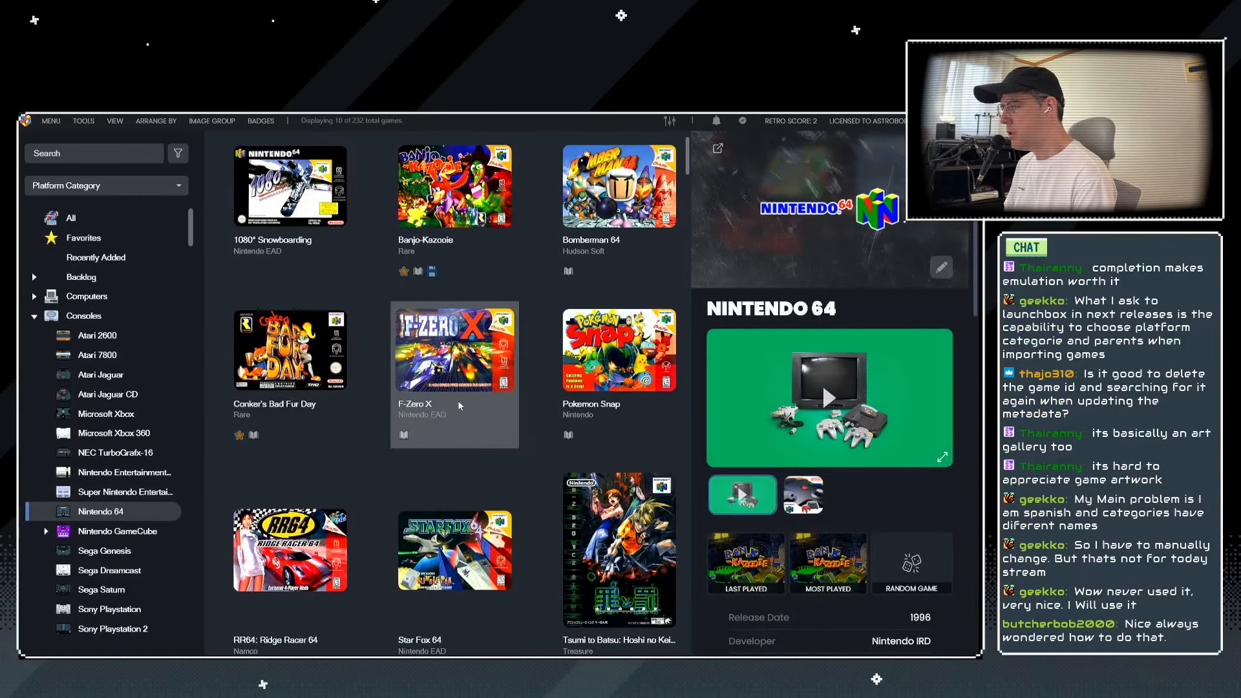
scroll(491, 397, down, 5)
scroll(490, 397, up, 4)
scroll(619, 504, down, 1)
click(619, 478)
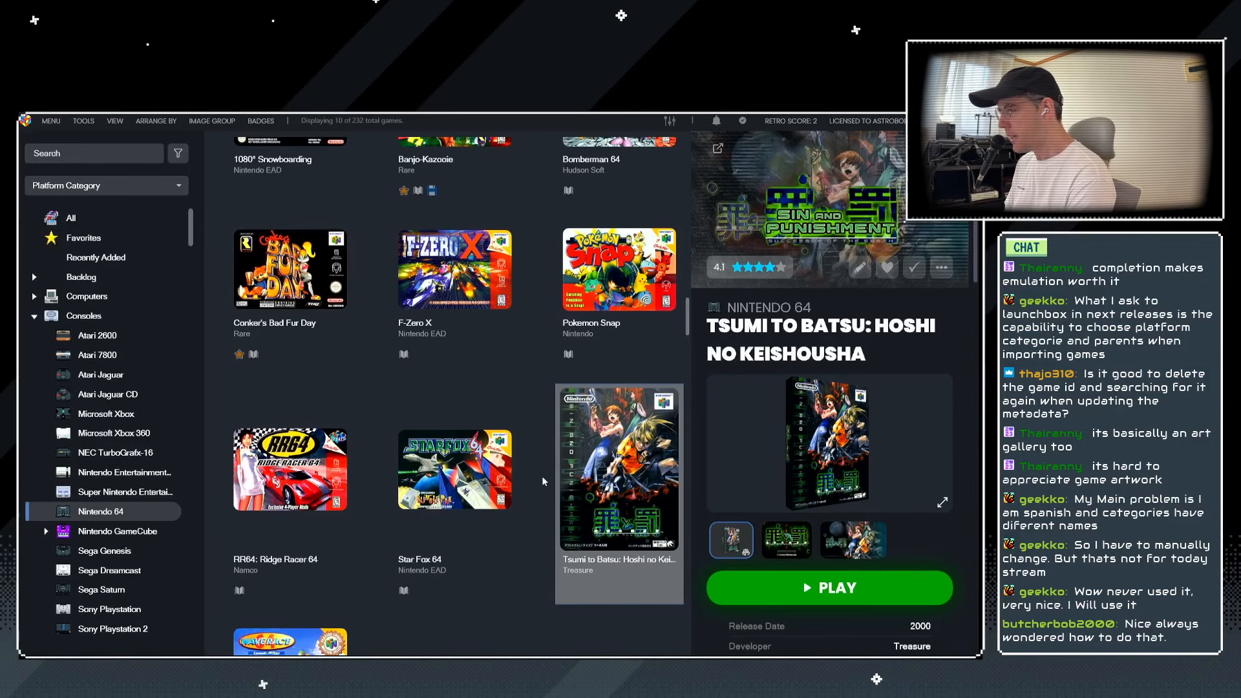
scroll(595, 449, down, 2)
scroll(595, 449, up, 2)
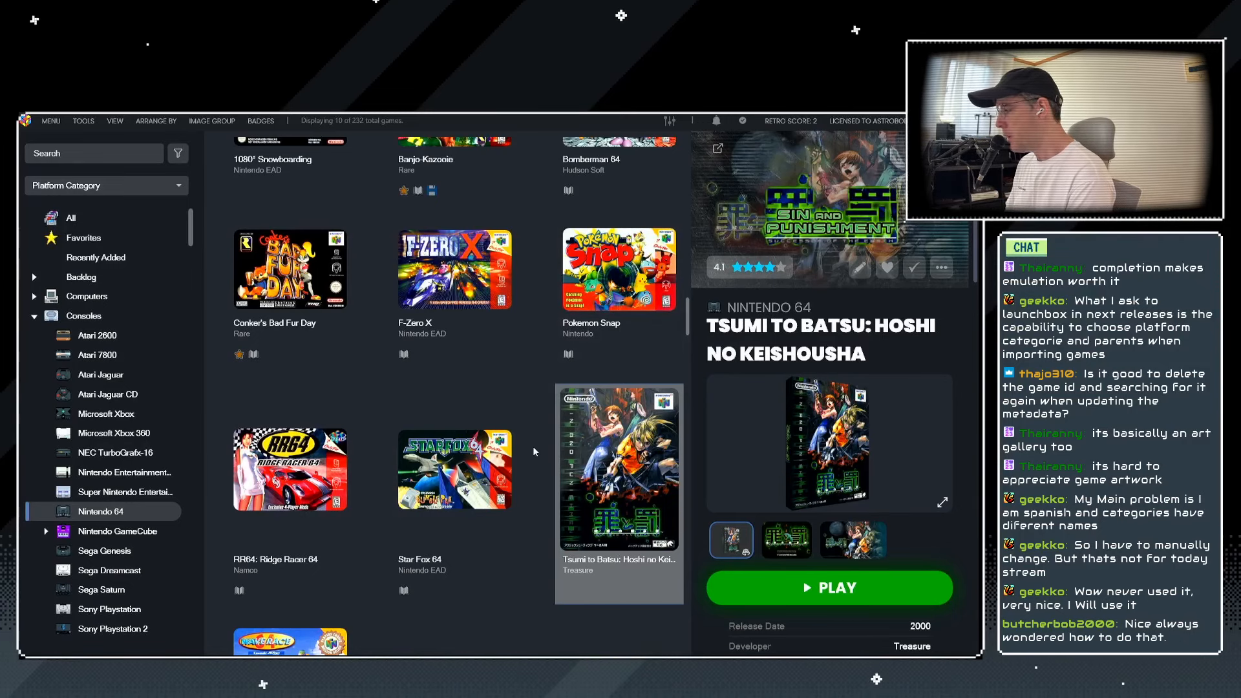
Open the alternate names of Tsumi to Batsu and examine the blank name row and the region choices for Sin and Punishment.
key(ctrl+e)
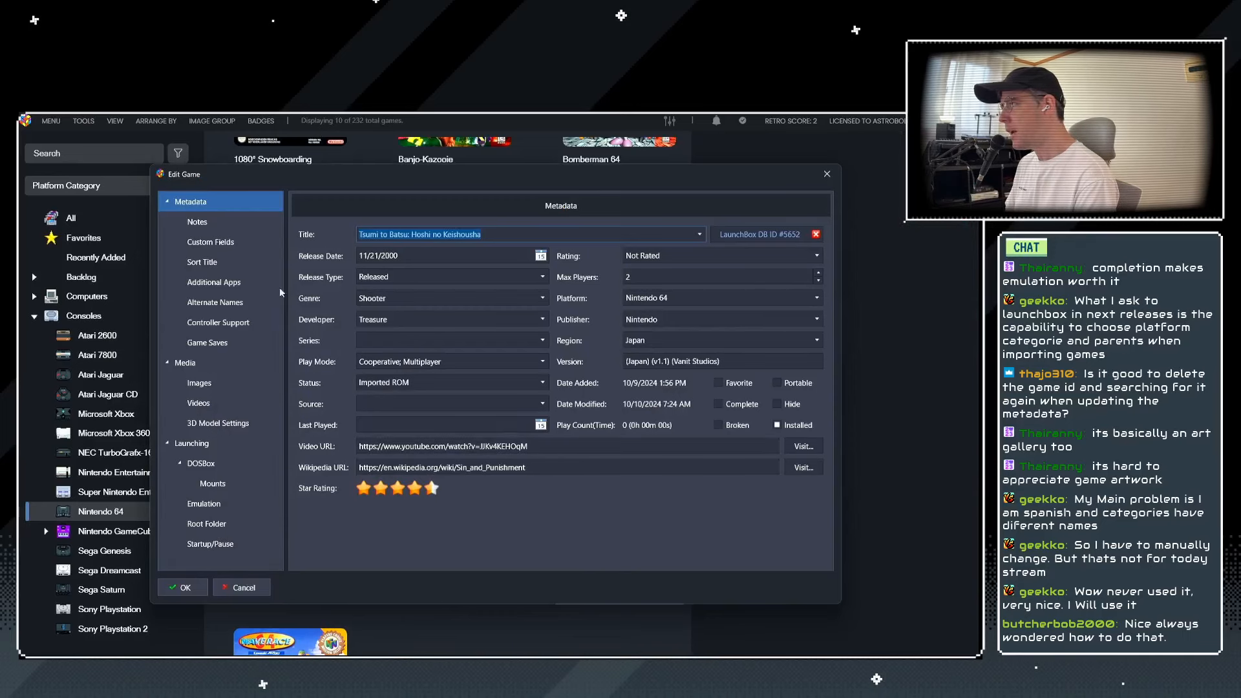
click(215, 304)
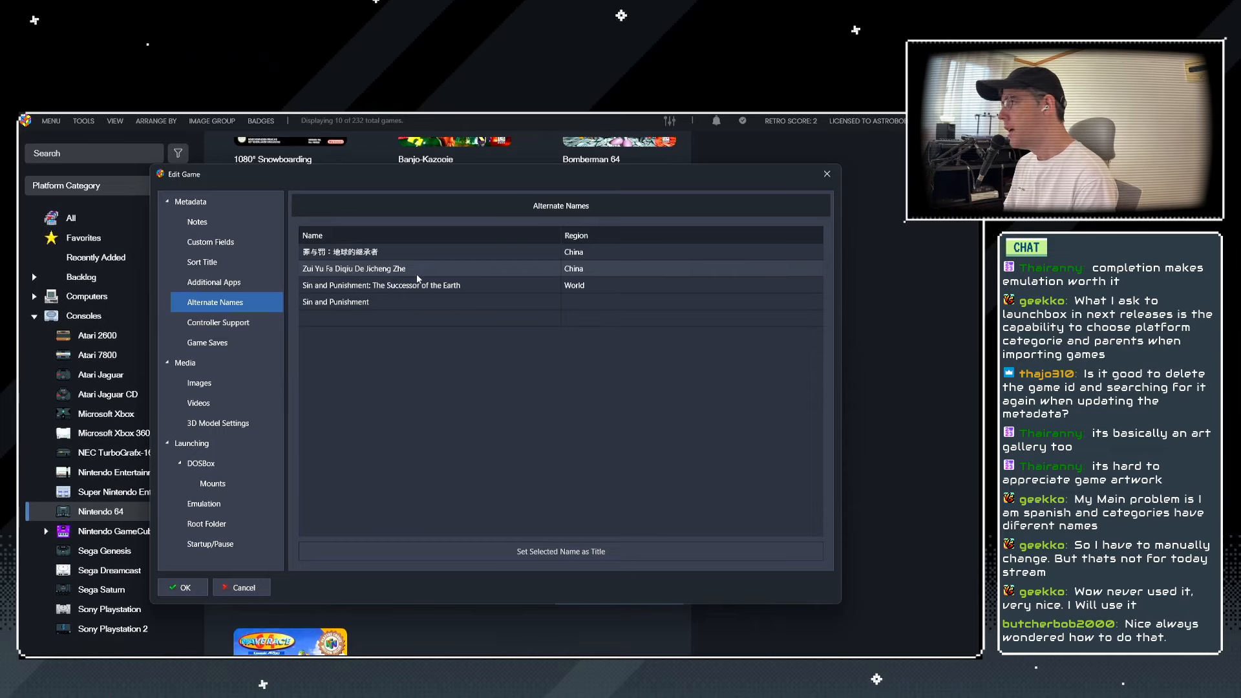
click(458, 301)
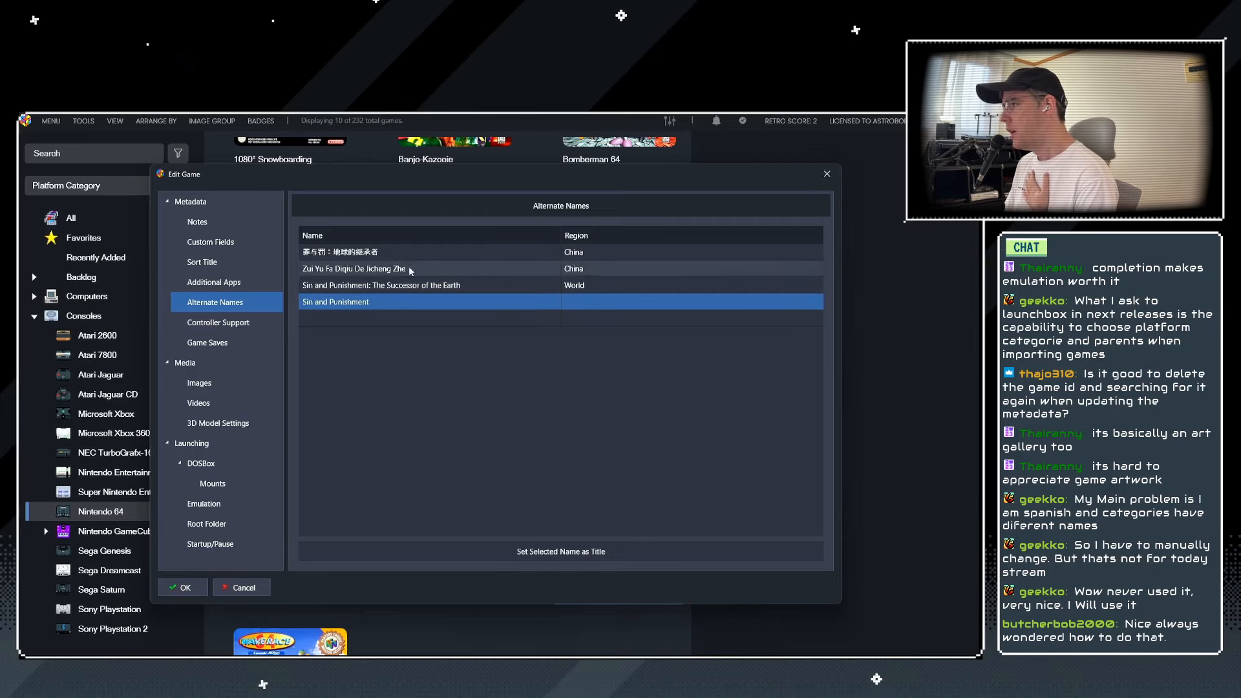
click(390, 284)
click(367, 318)
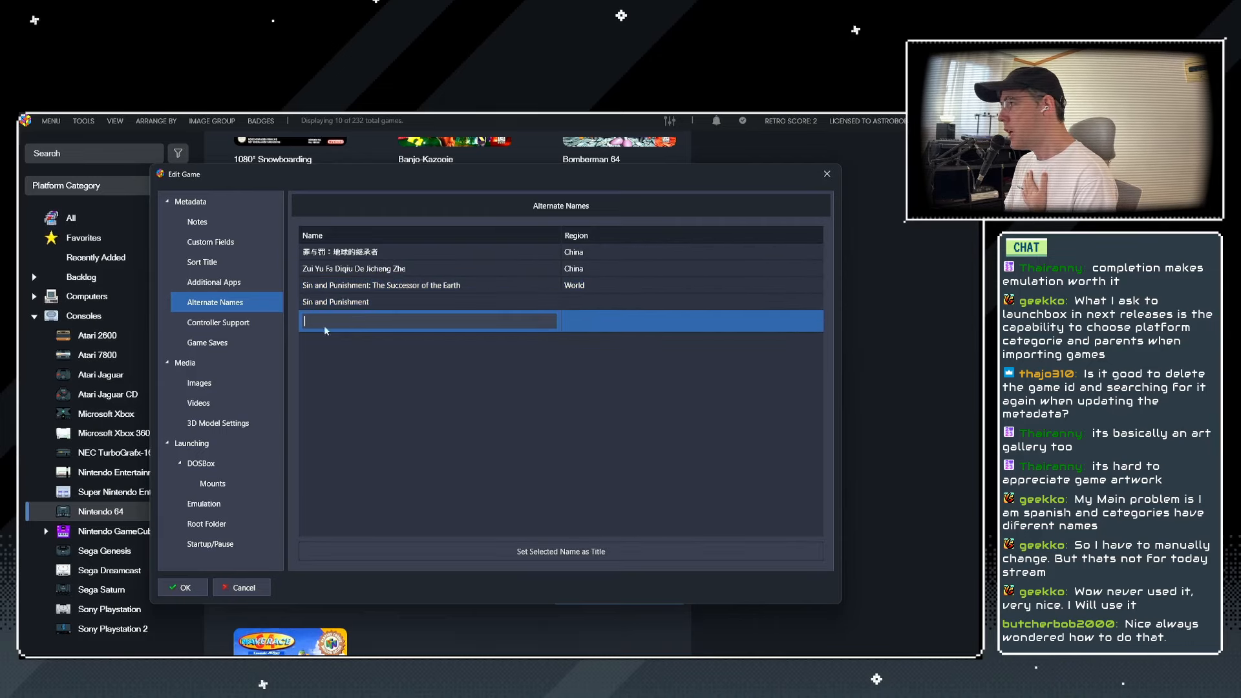
click(598, 301)
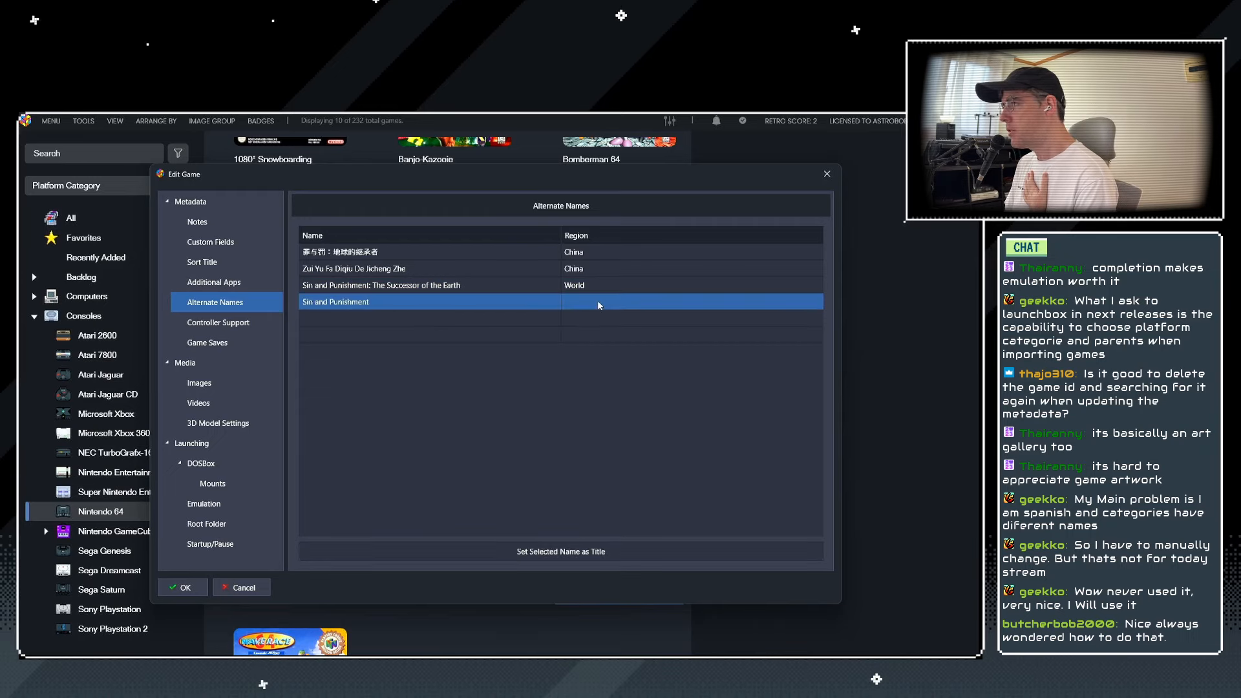
click(597, 300)
click(812, 306)
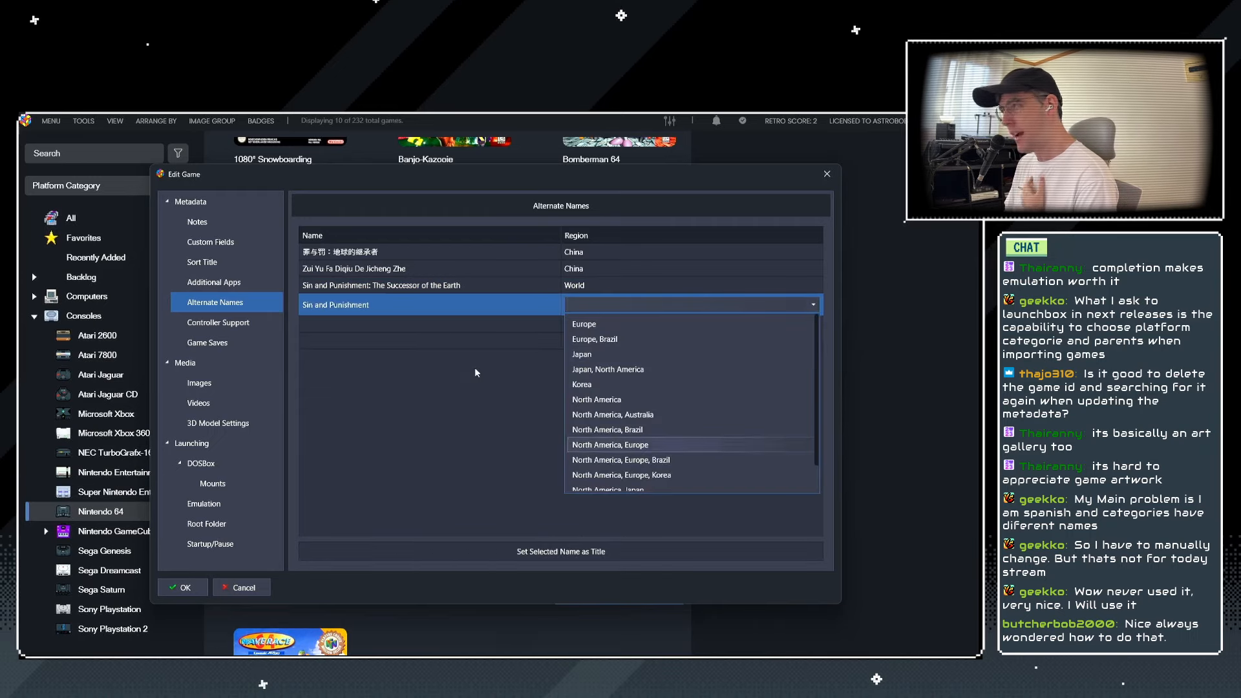
click(445, 362)
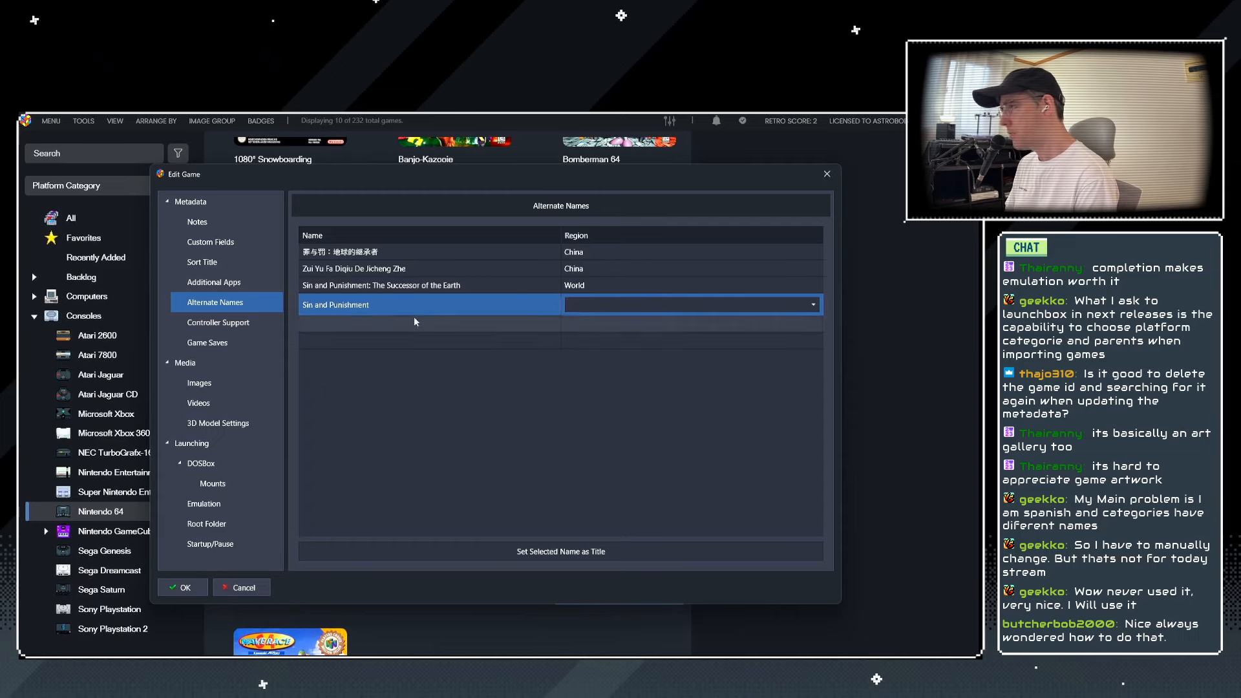
Make the alternate name "Sin and Punishment" the game's title, check it in the main metadata and save.
click(380, 286)
click(360, 302)
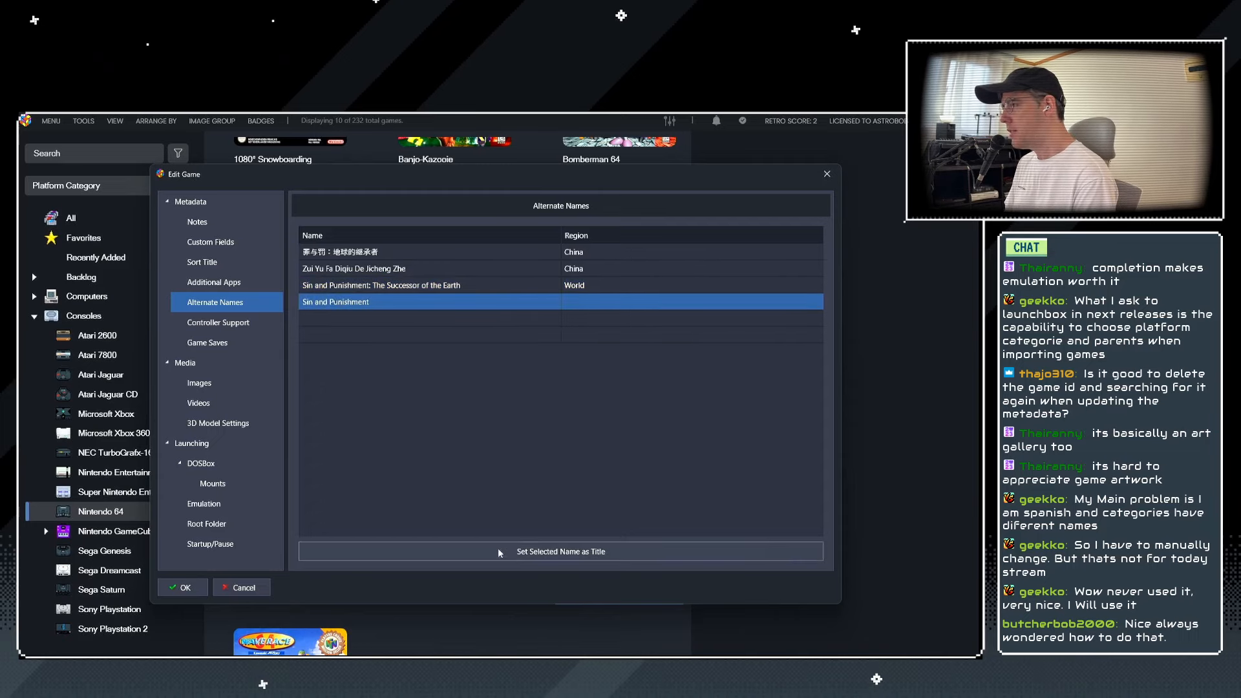
click(552, 553)
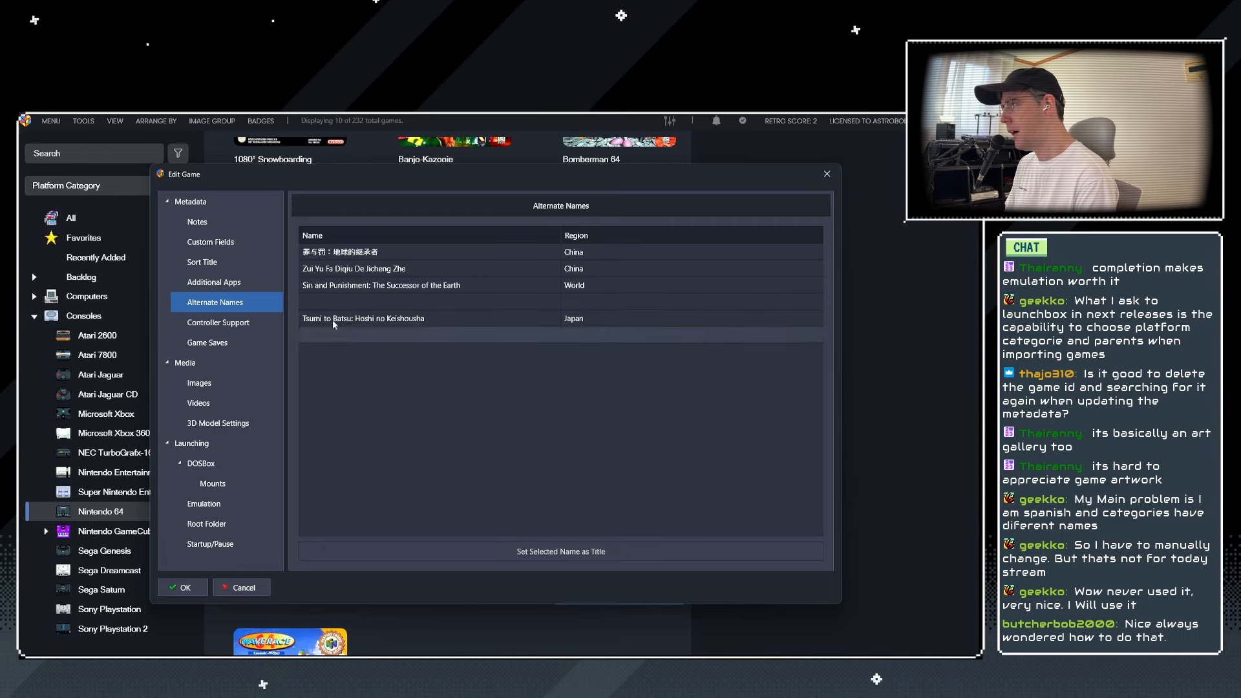
click(397, 322)
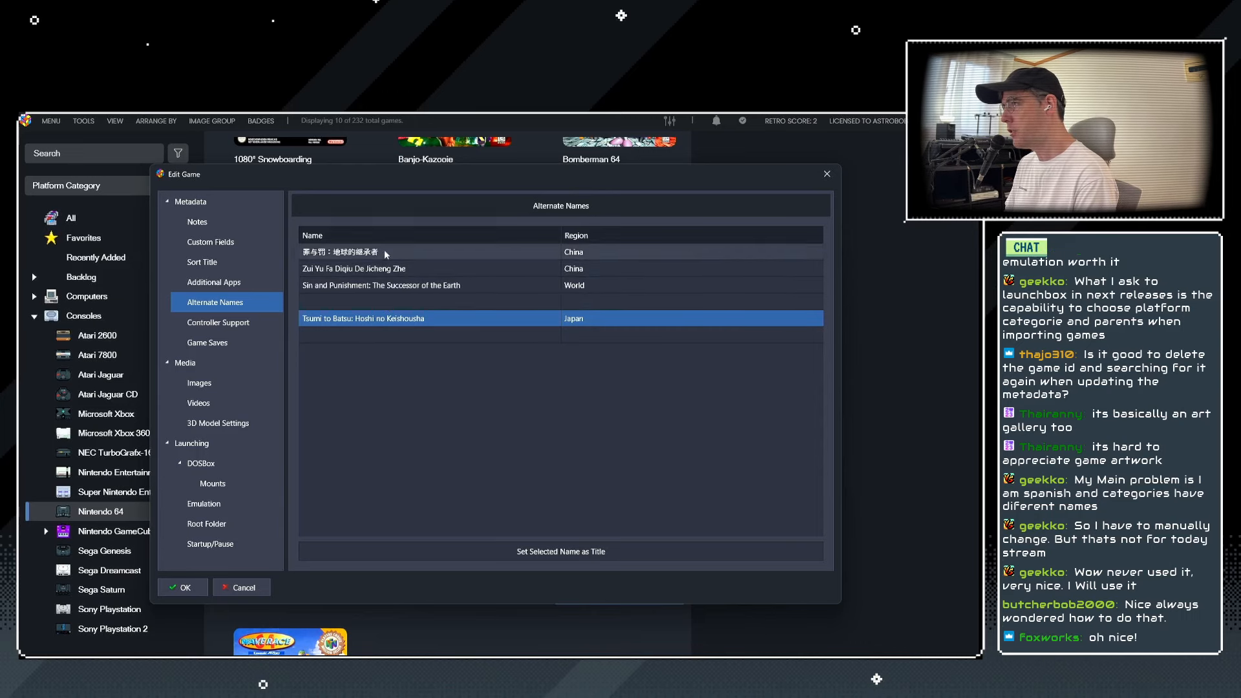
click(265, 202)
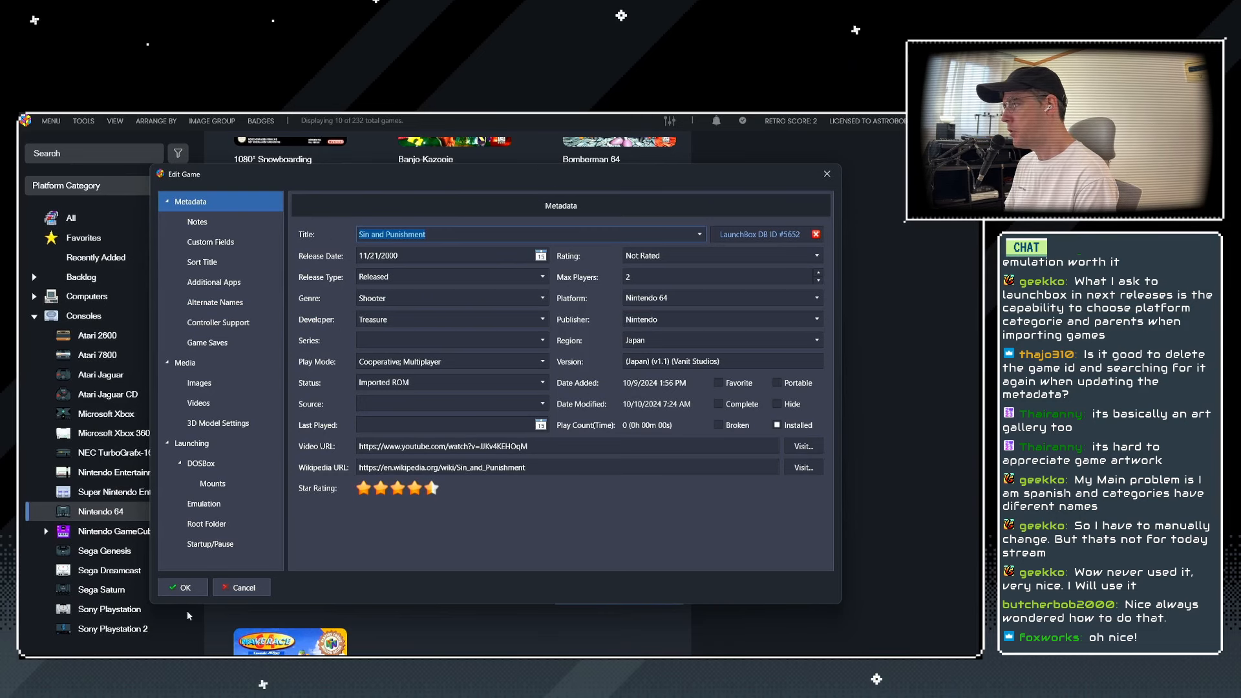
click(185, 587)
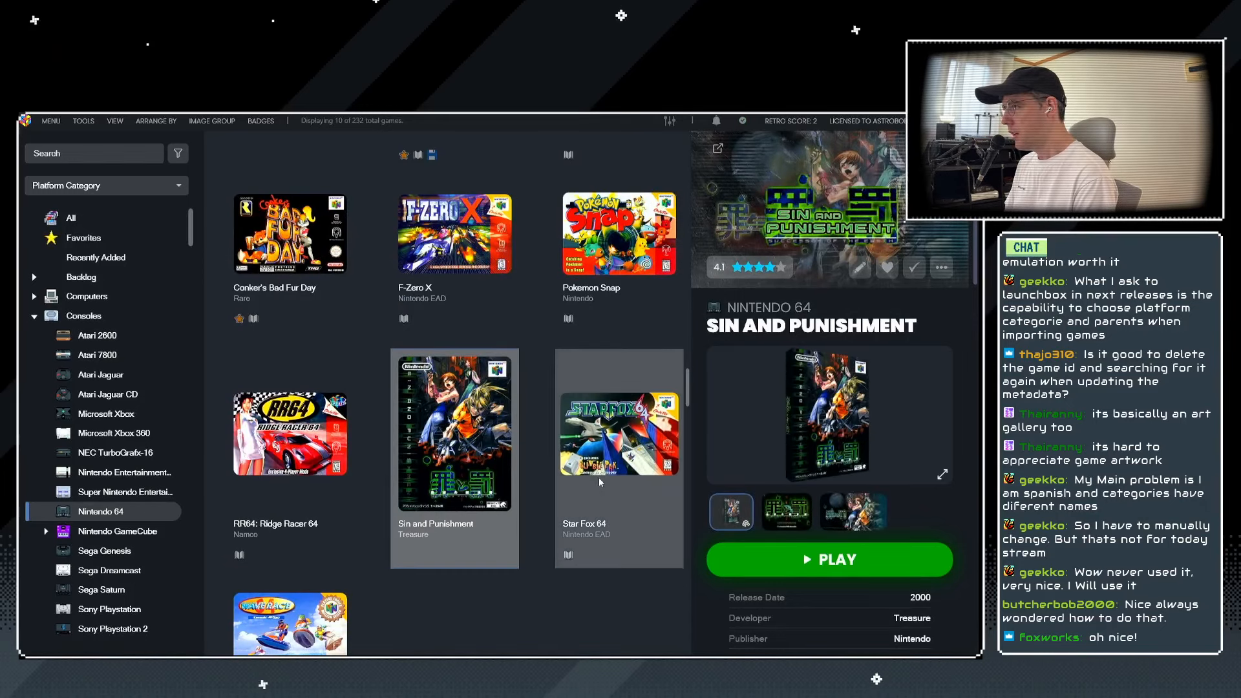
Review where Sin and Punishment is placed among the Nintendo 64 games.
click(483, 457)
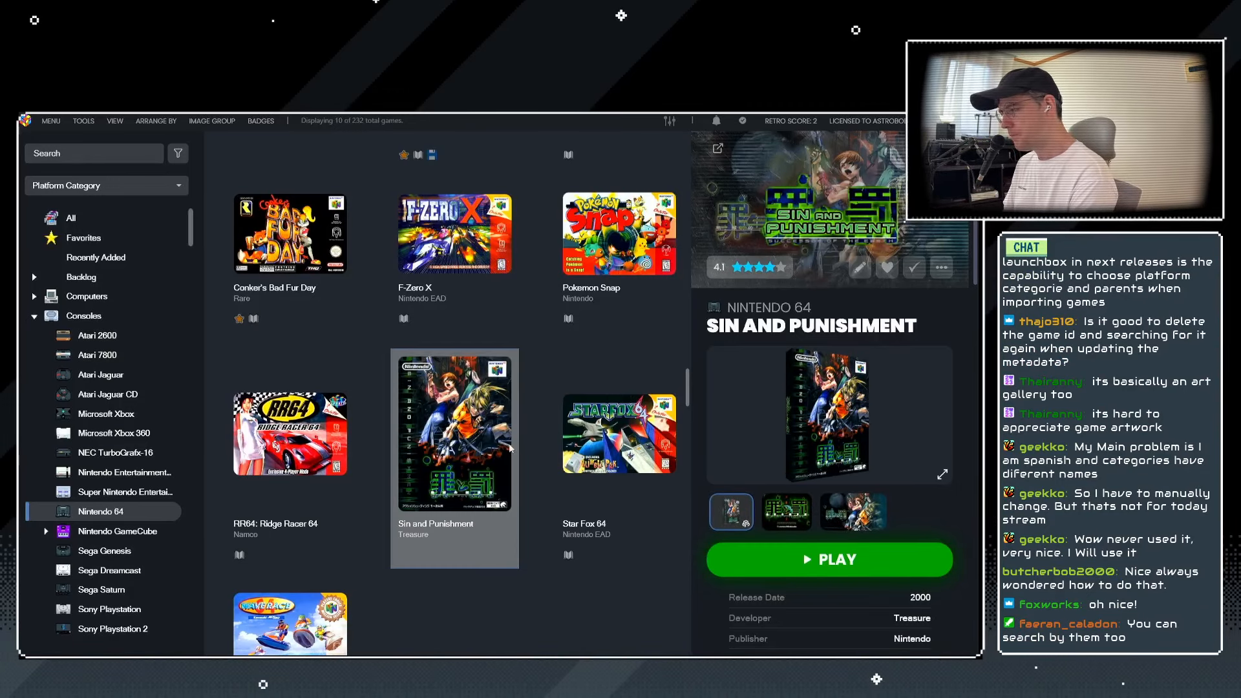
scroll(468, 429, down, 2)
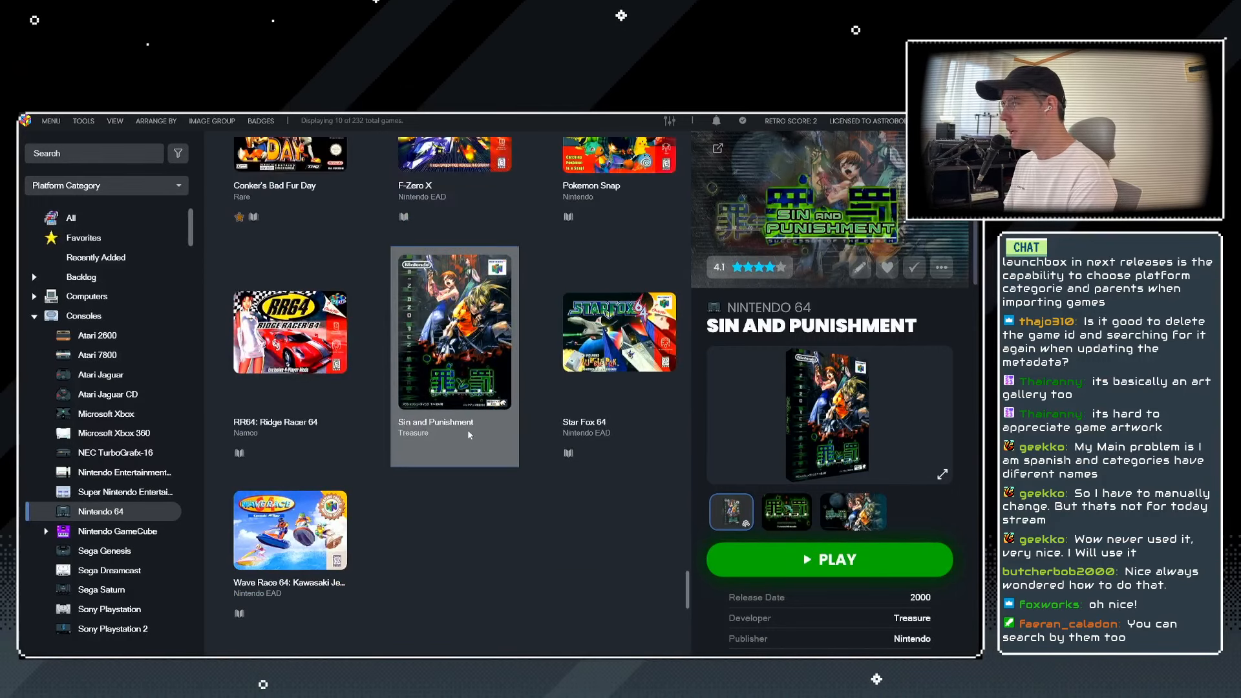
scroll(467, 429, up, 2)
scroll(468, 429, down, 1)
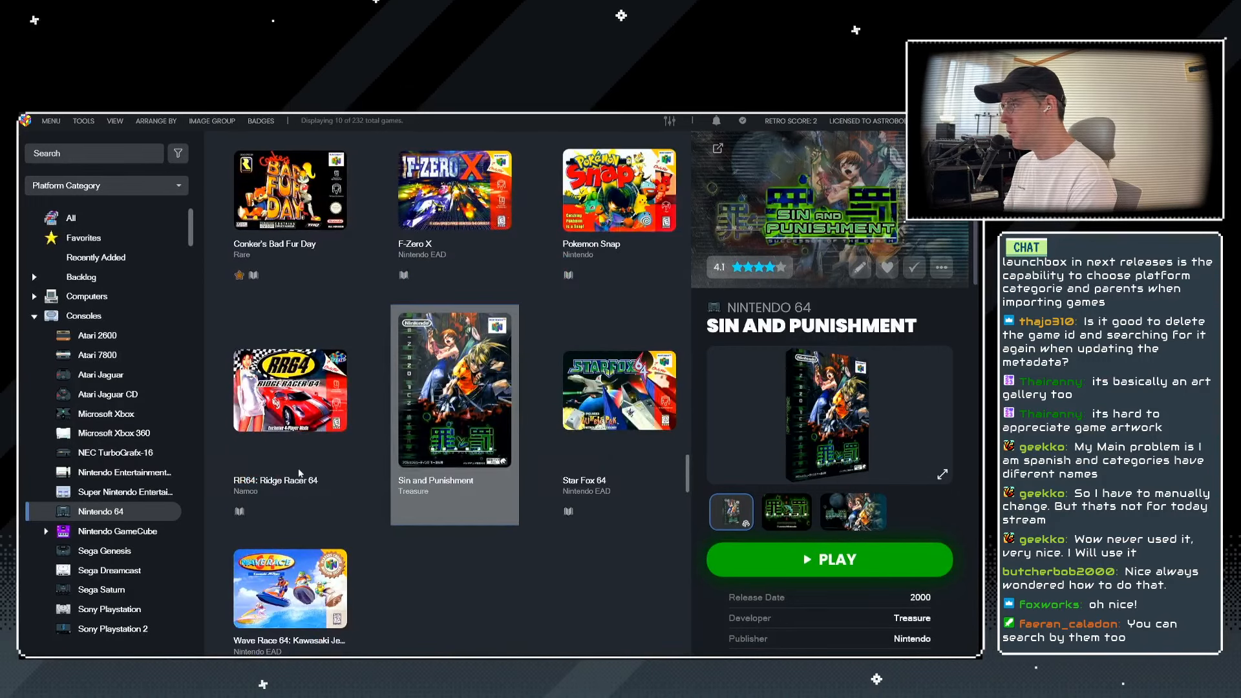
Open the metadata of RR64: Ridge Racer 64 for editing and add the alternate name "Ridger Racer 64".
click(293, 448)
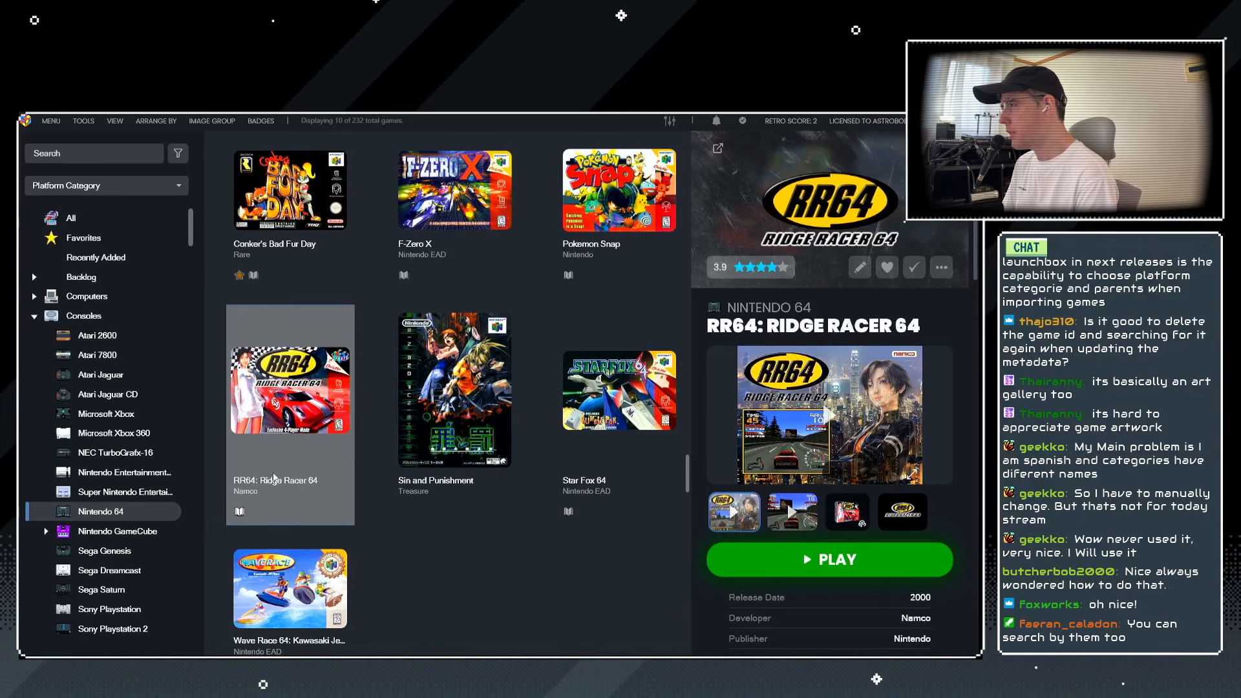
scroll(316, 477, up, 1)
scroll(316, 477, down, 1)
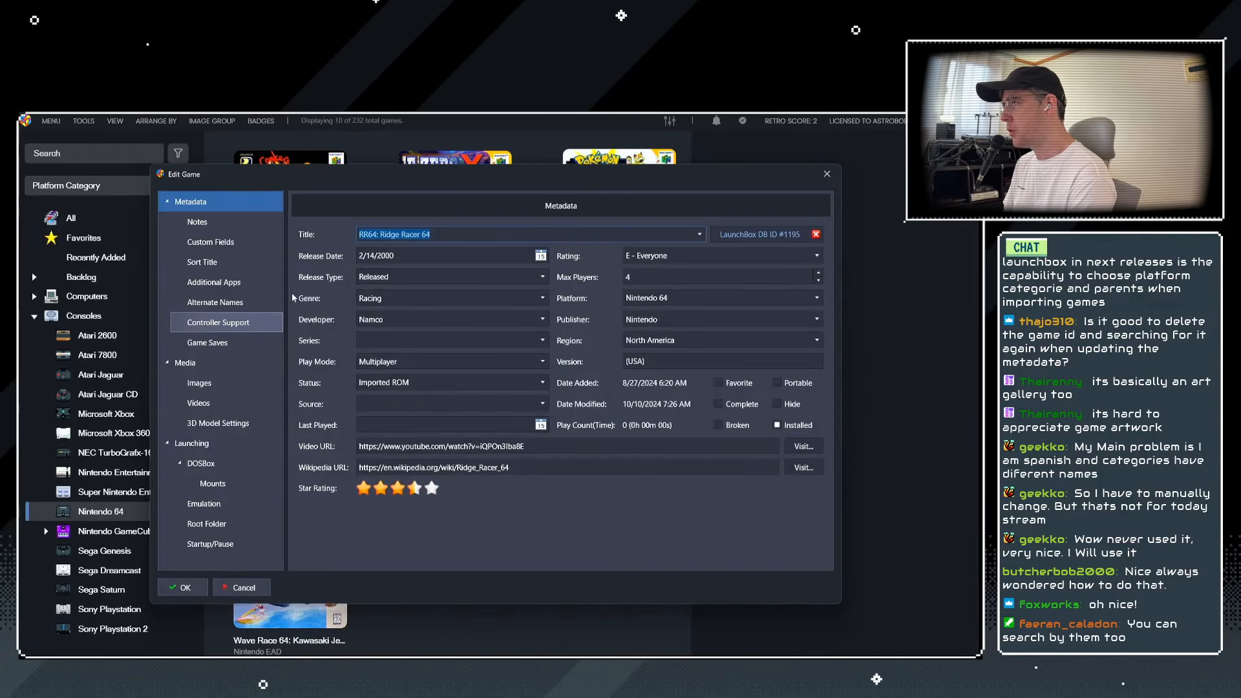
click(233, 263)
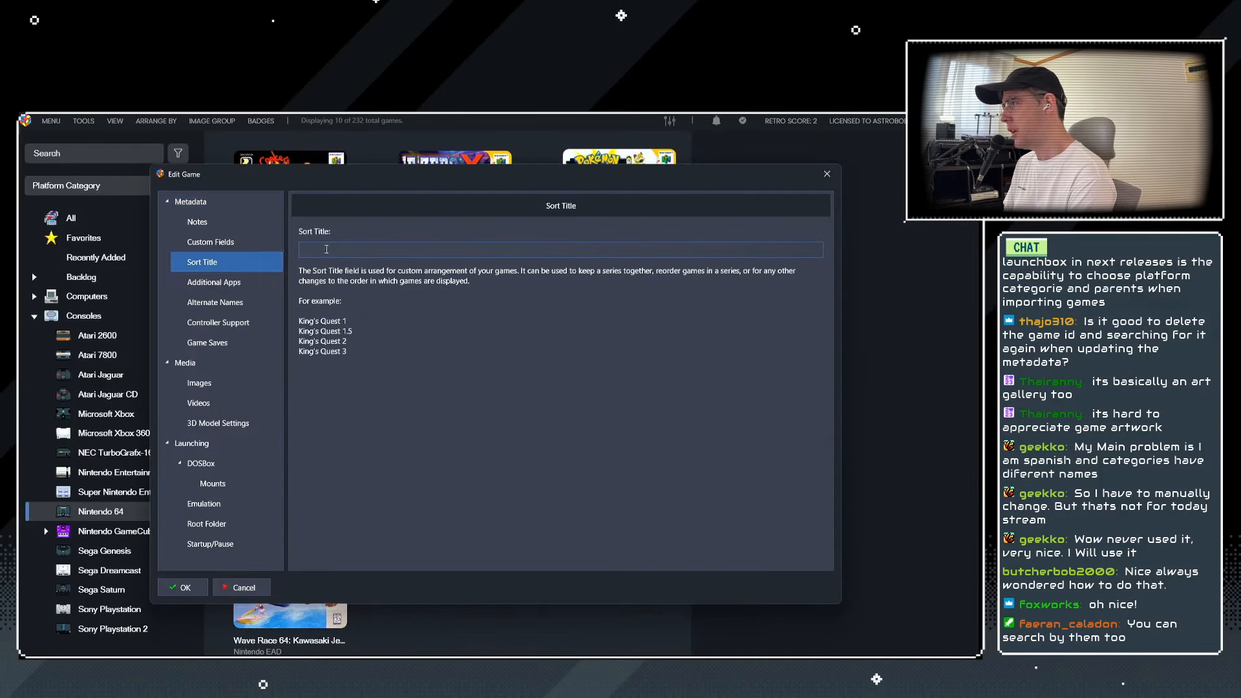
click(213, 285)
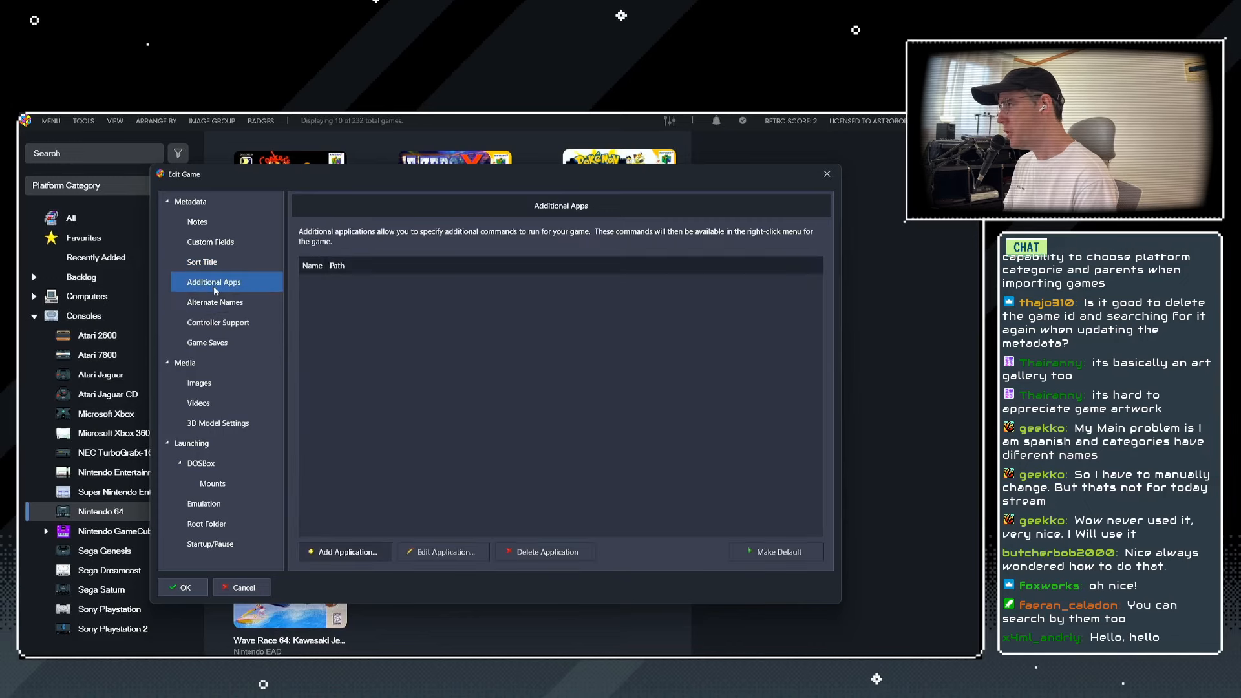
click(215, 302)
click(348, 250)
click(349, 250)
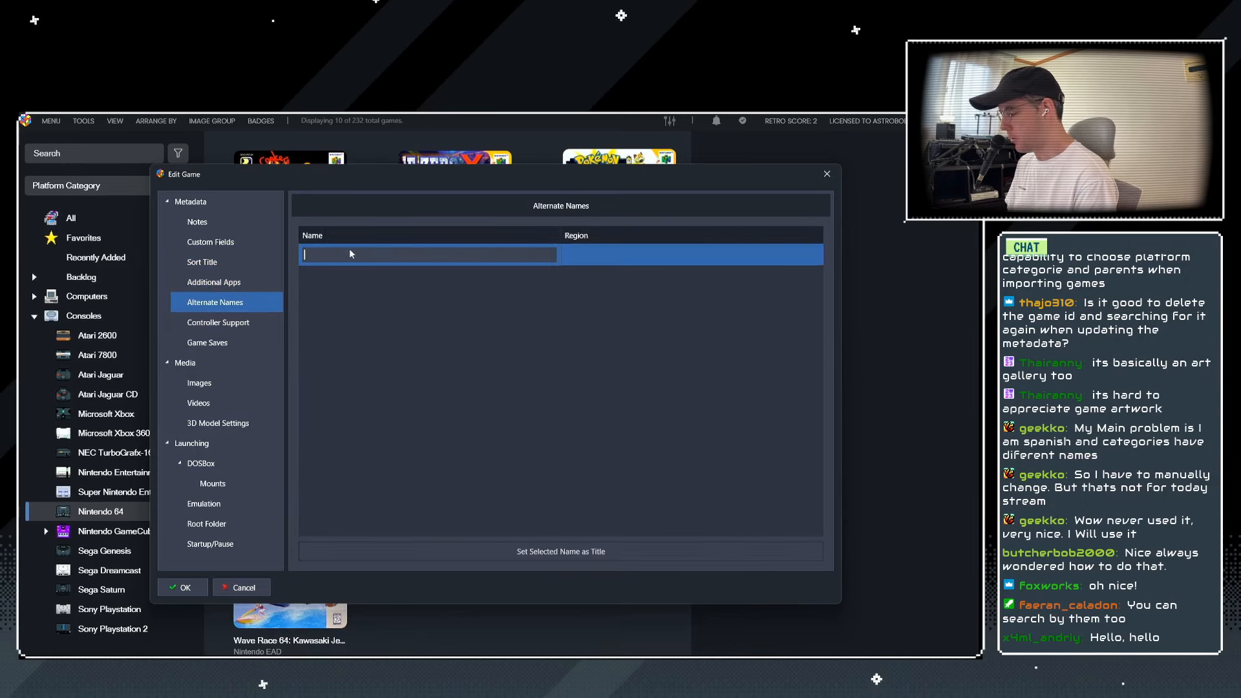
text(Ridger Racer 64)
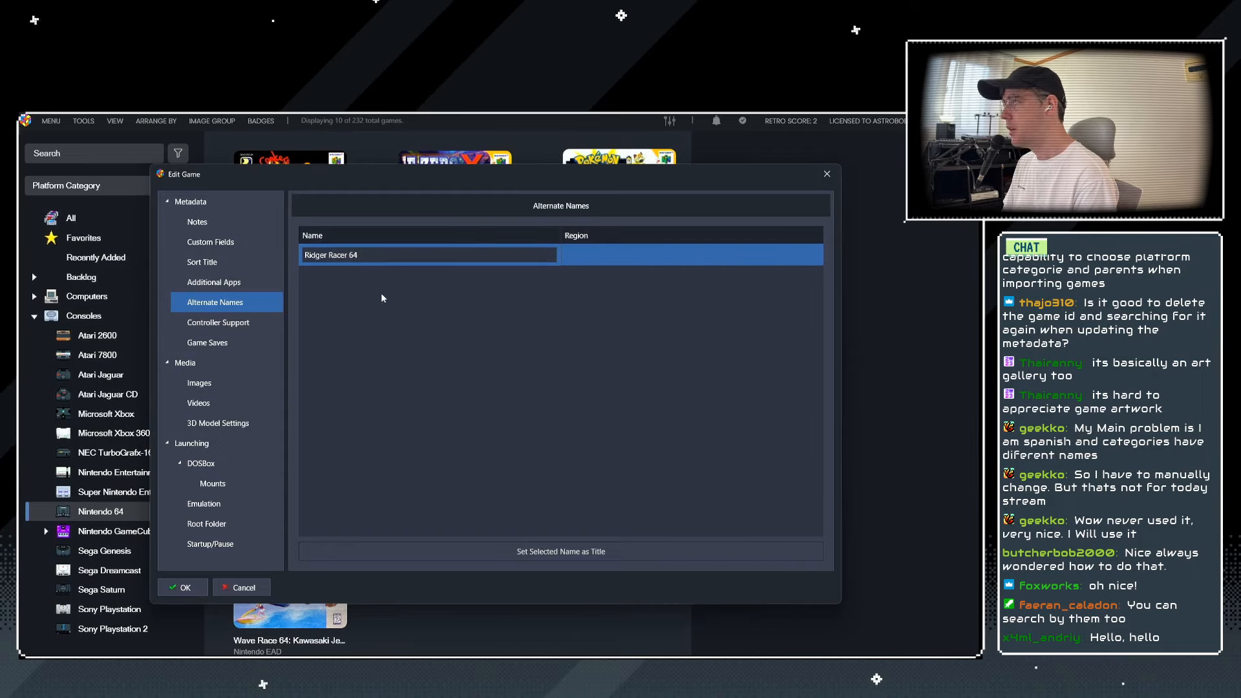
click(585, 260)
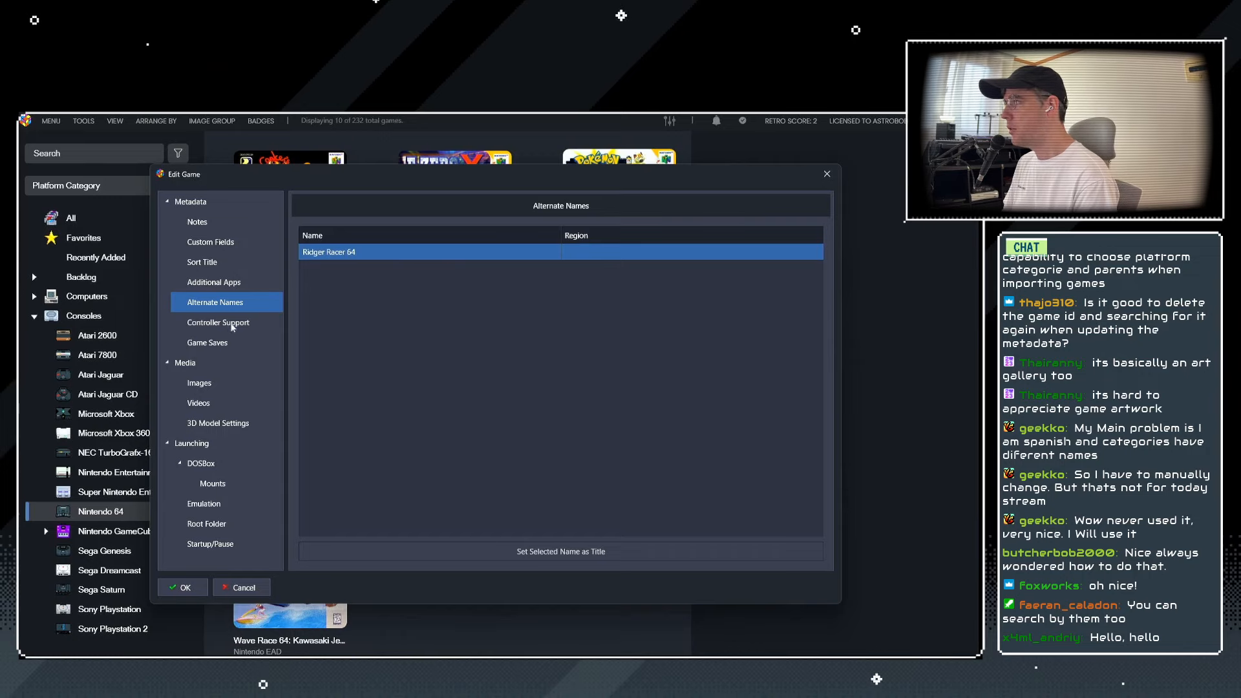
Assign the World region to the alternate name "Ridger Racer 64", make it the game's title and check the main metadata.
click(567, 550)
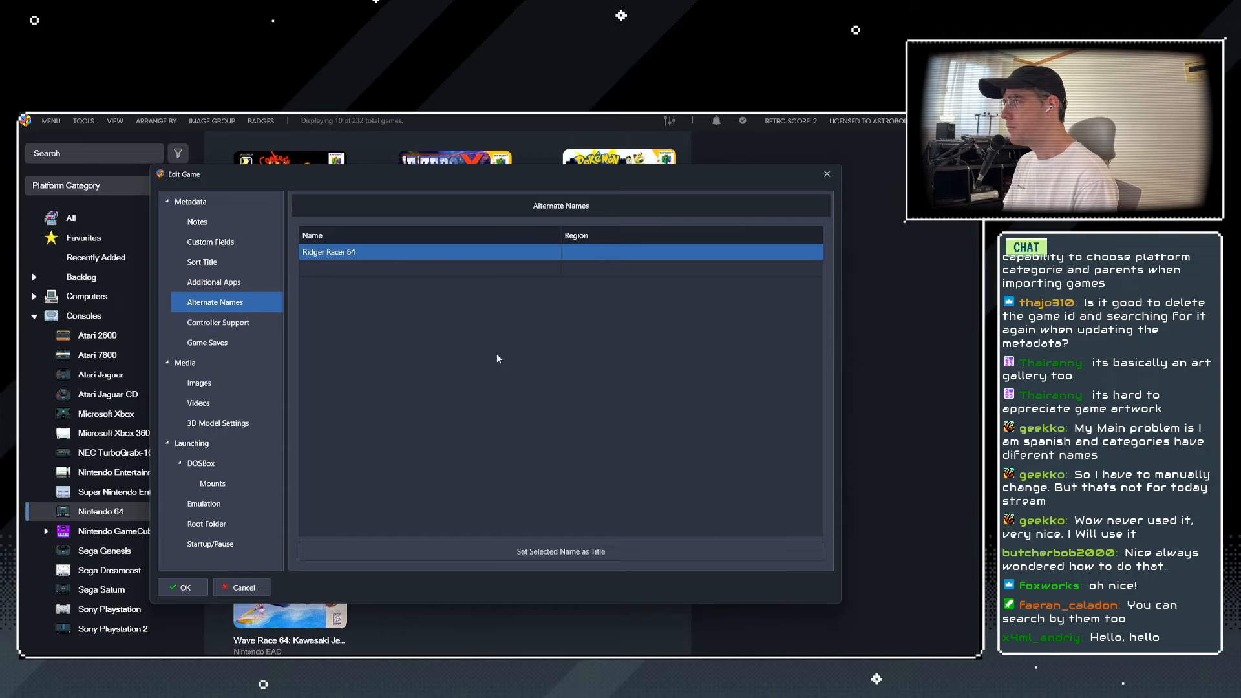
click(622, 249)
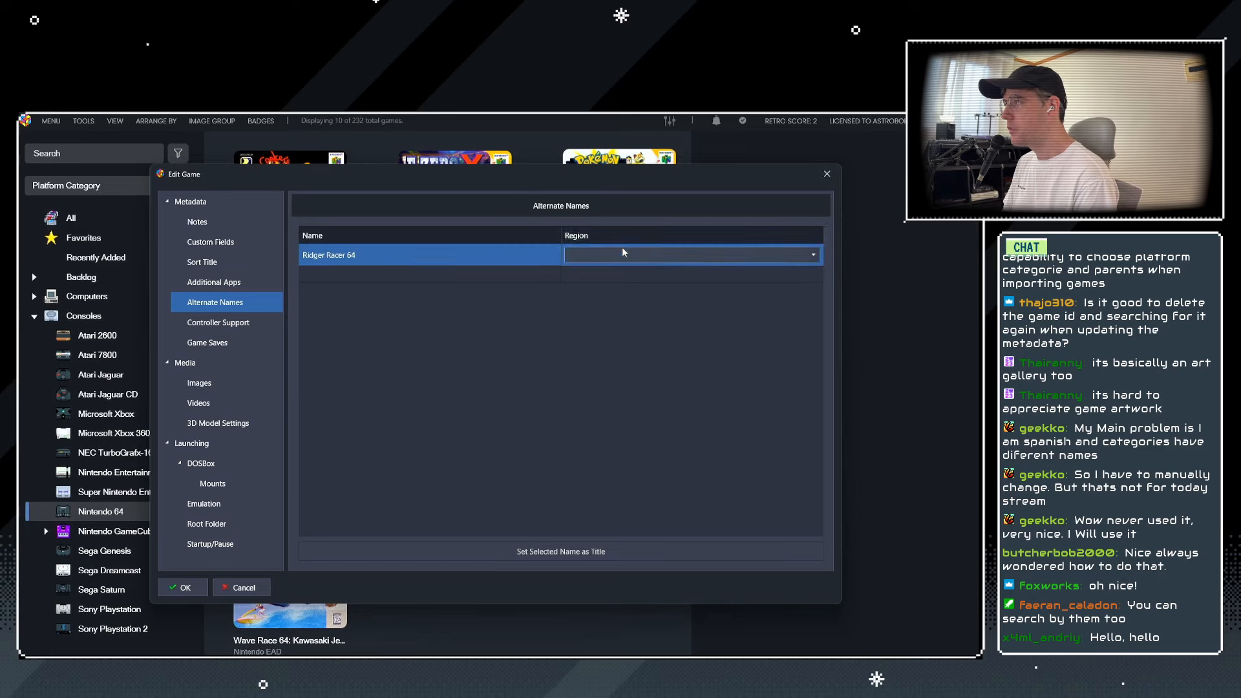
click(814, 252)
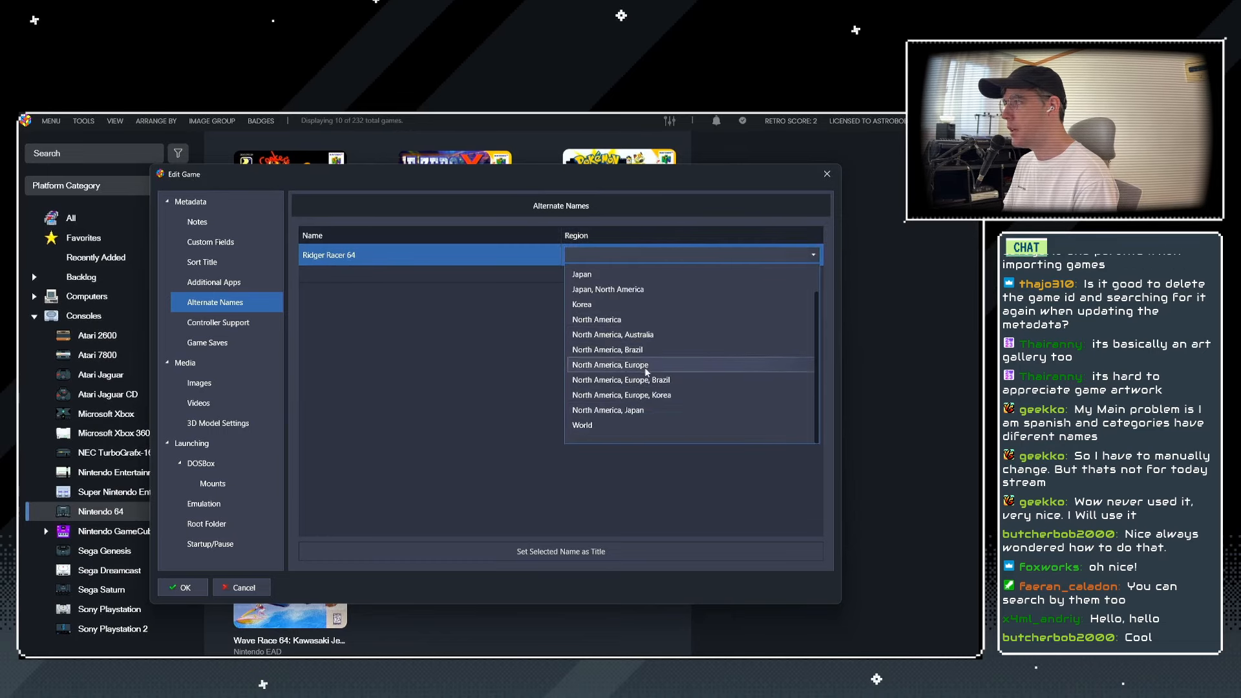
click(585, 425)
click(511, 548)
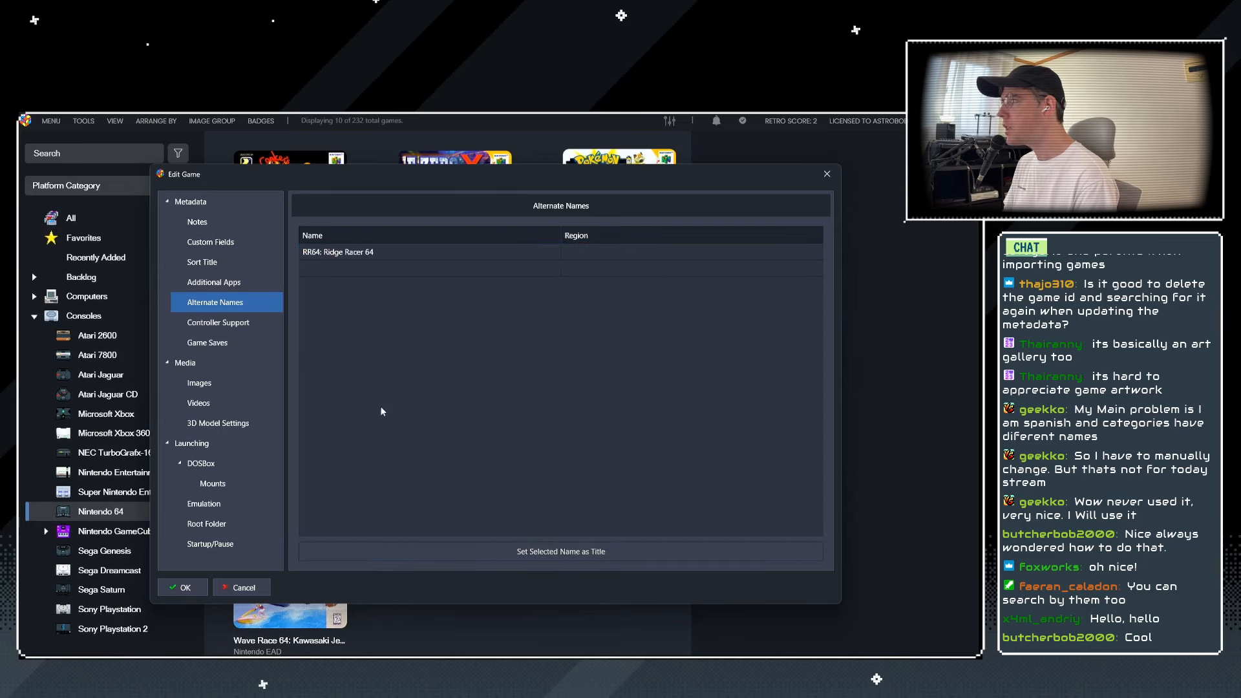
click(185, 200)
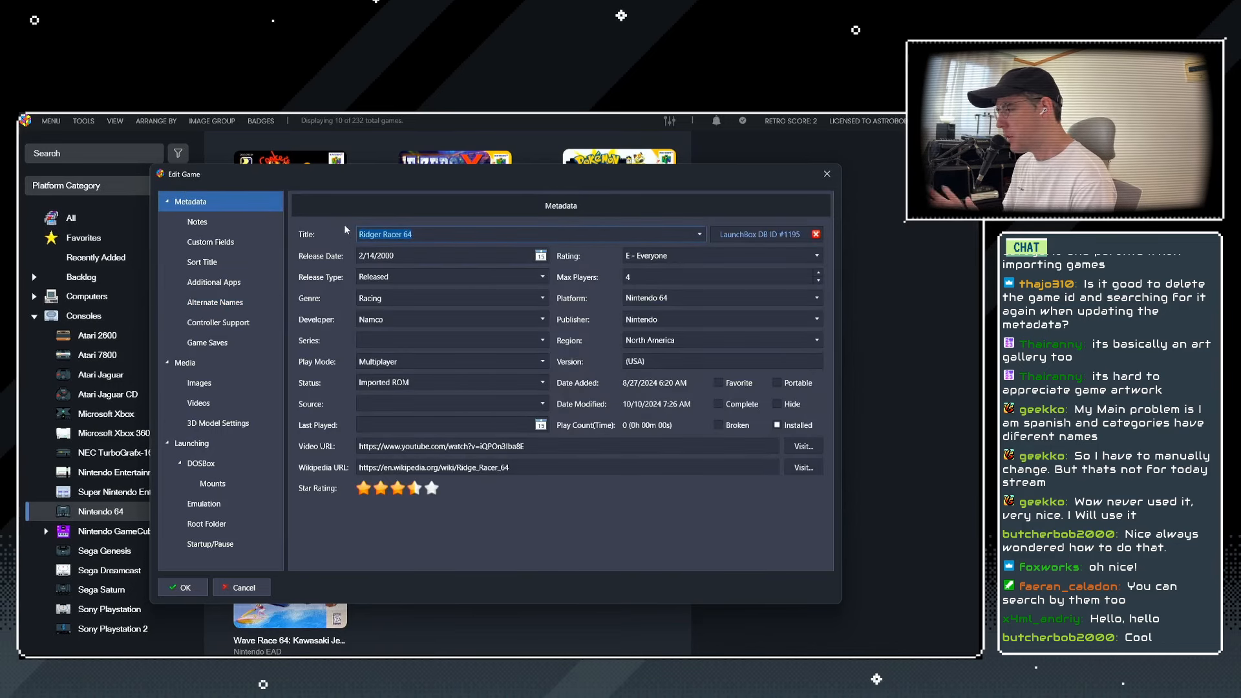
Compare the game's alternate name with its title in the main metadata, and save the edited game.
click(210, 303)
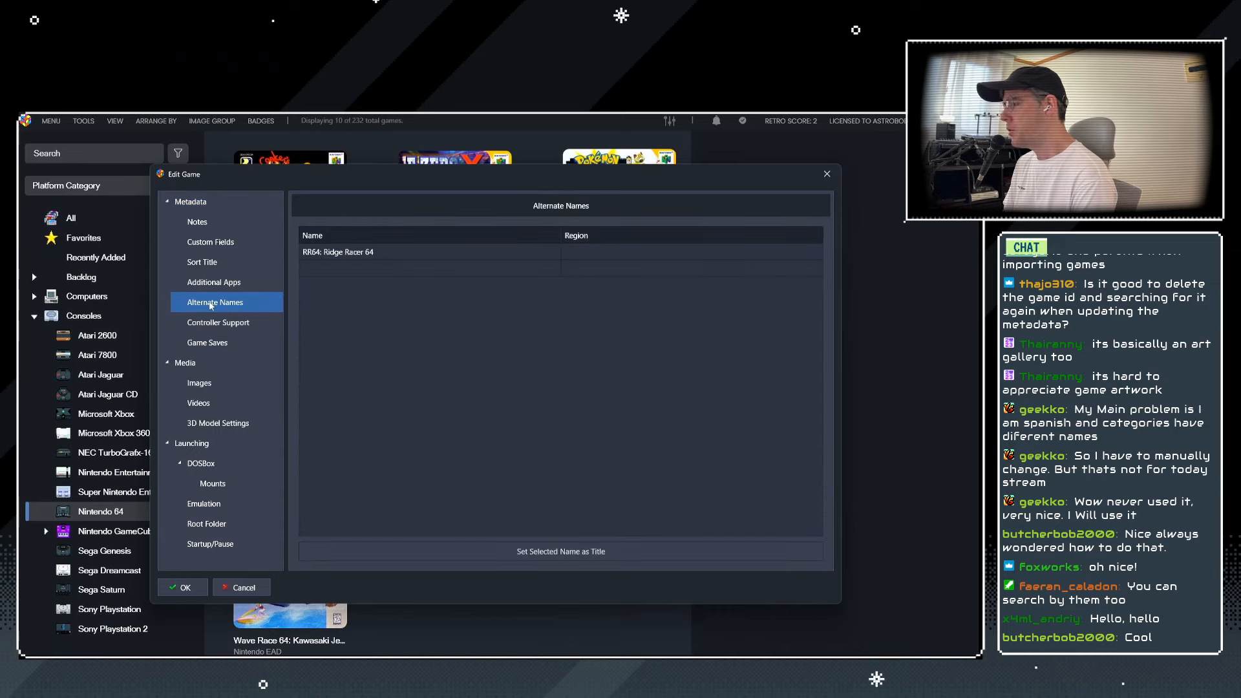
click(348, 251)
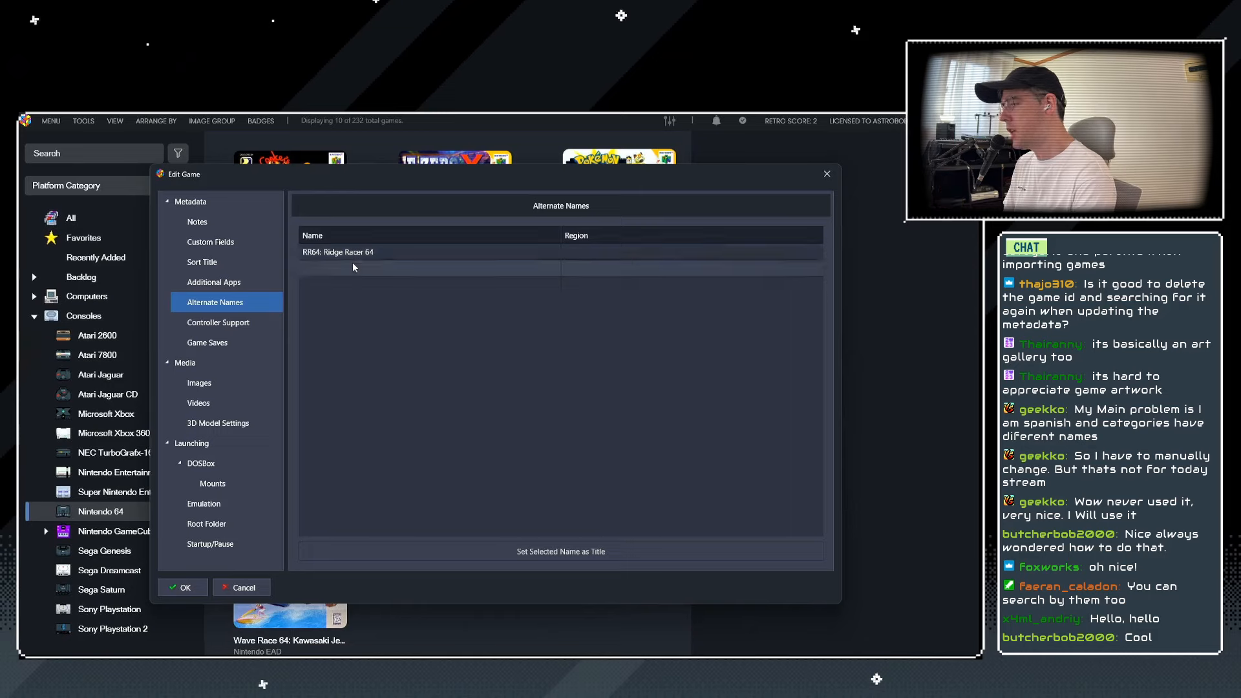
click(374, 262)
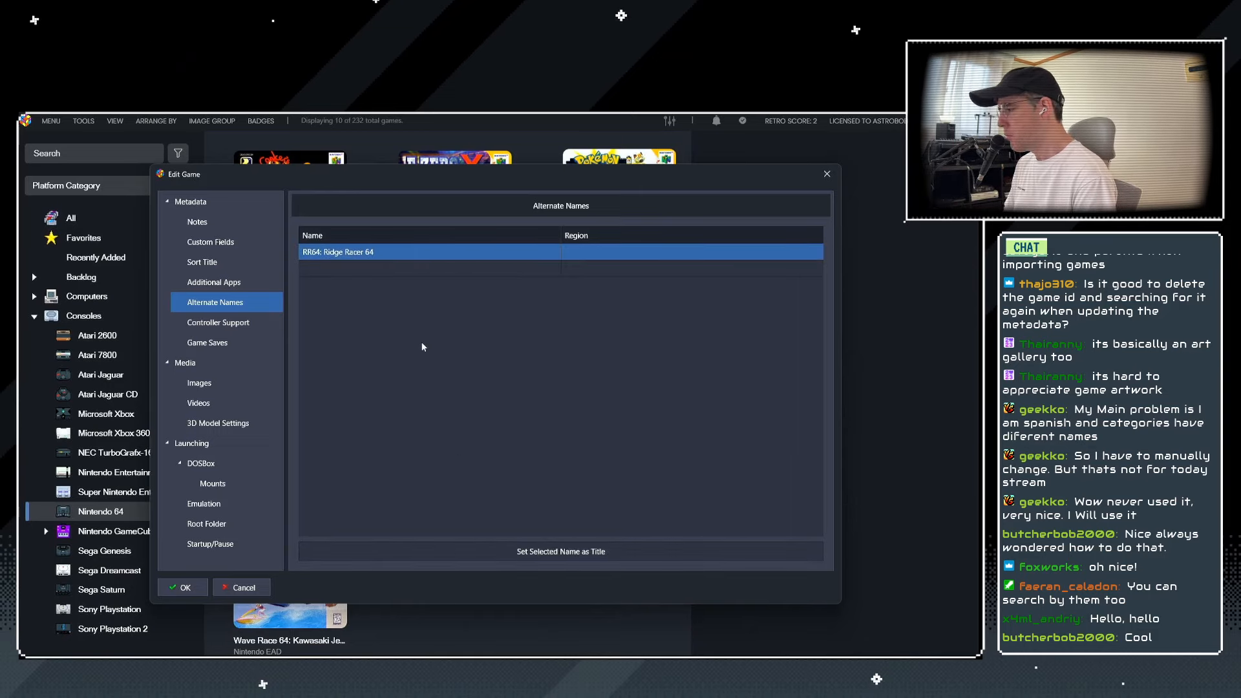
click(201, 205)
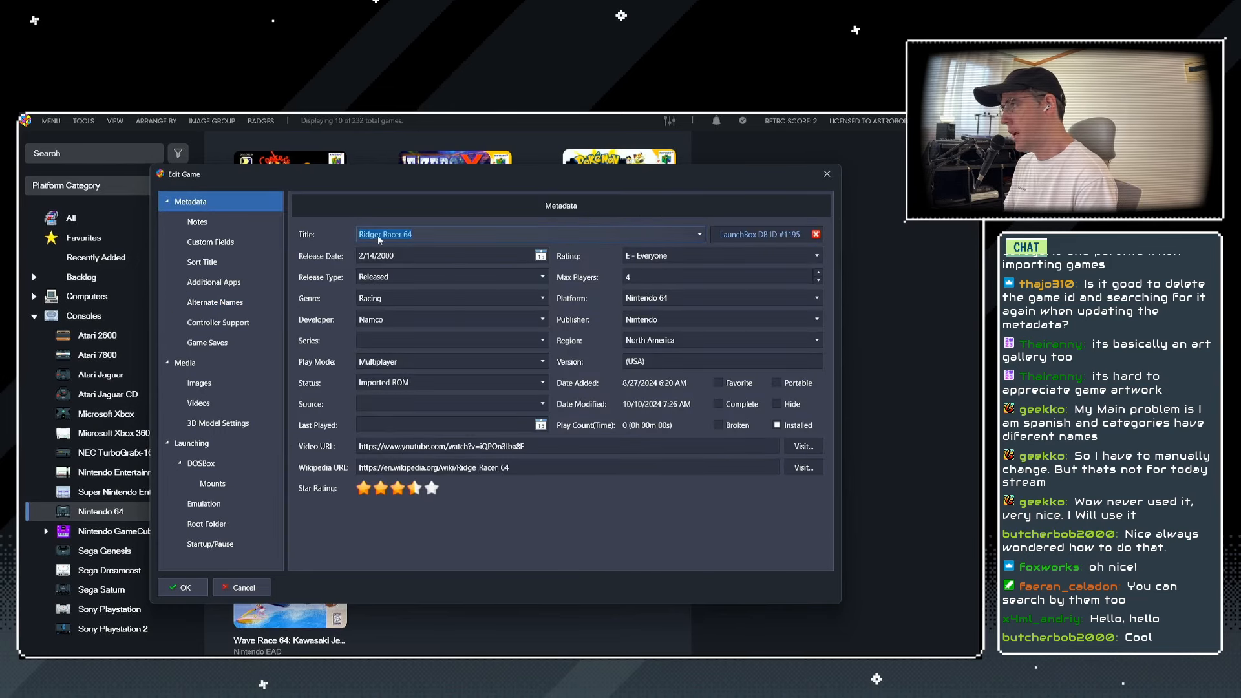
click(186, 588)
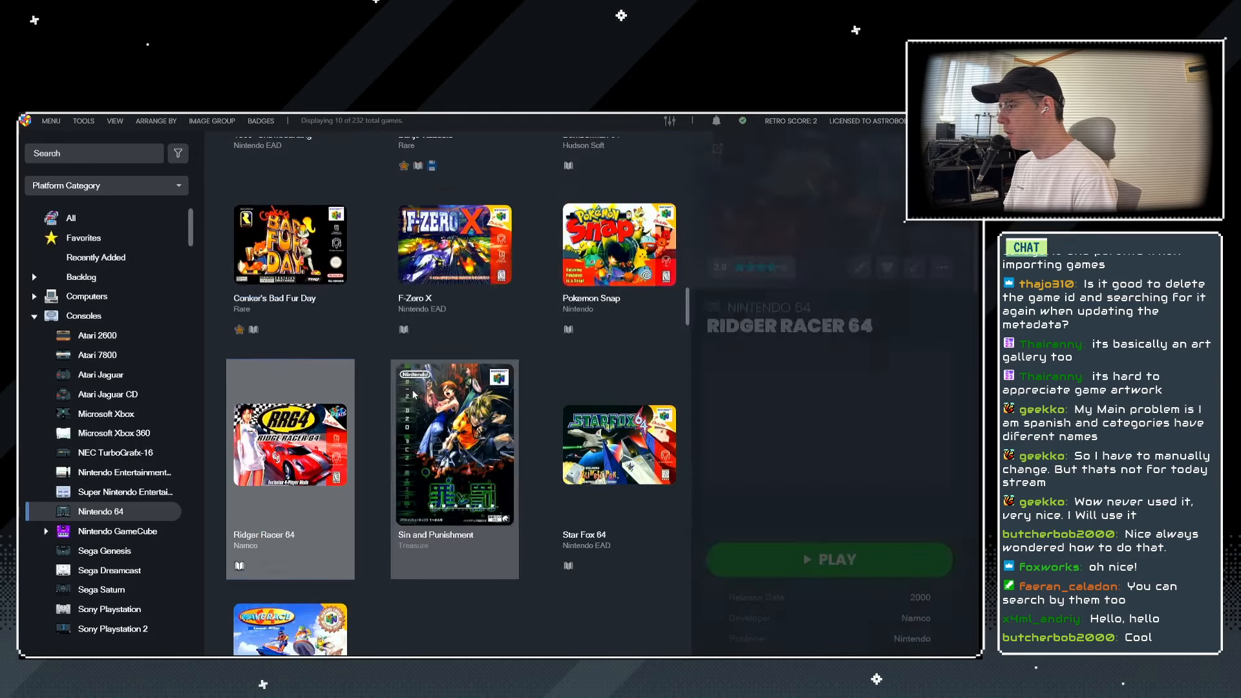
scroll(413, 390, up, 2)
scroll(458, 422, down, 3)
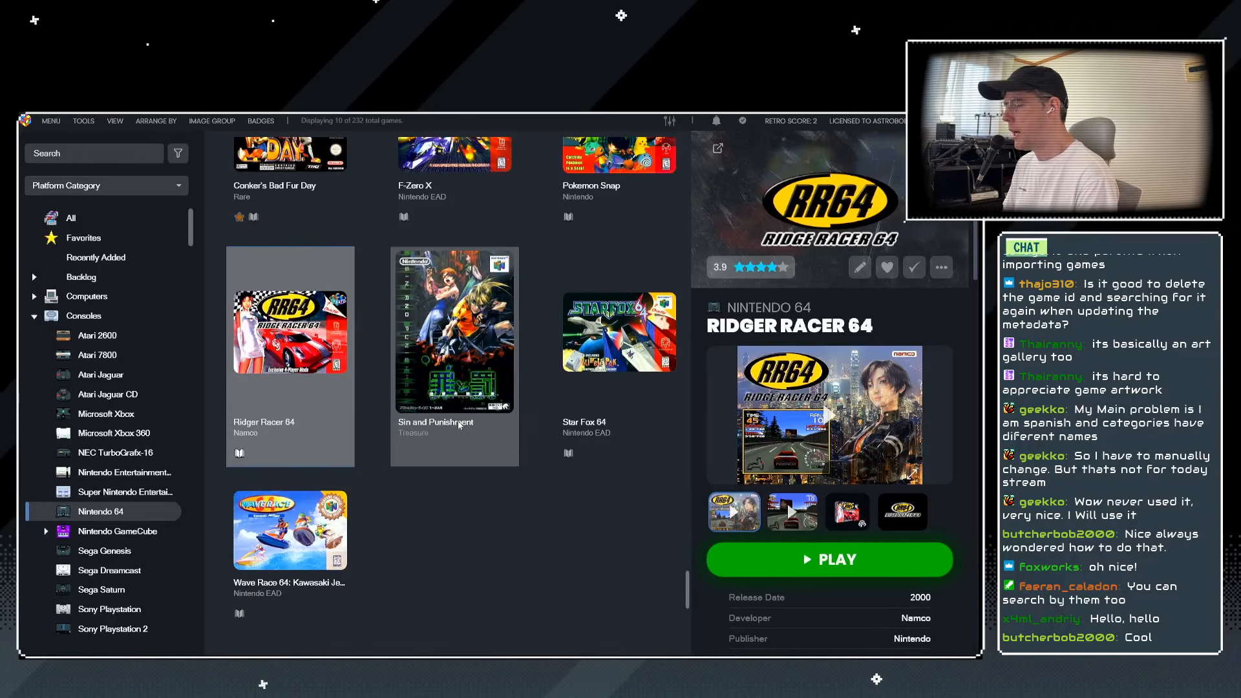
Show all games in the library and filter them by the Japan region.
click(72, 218)
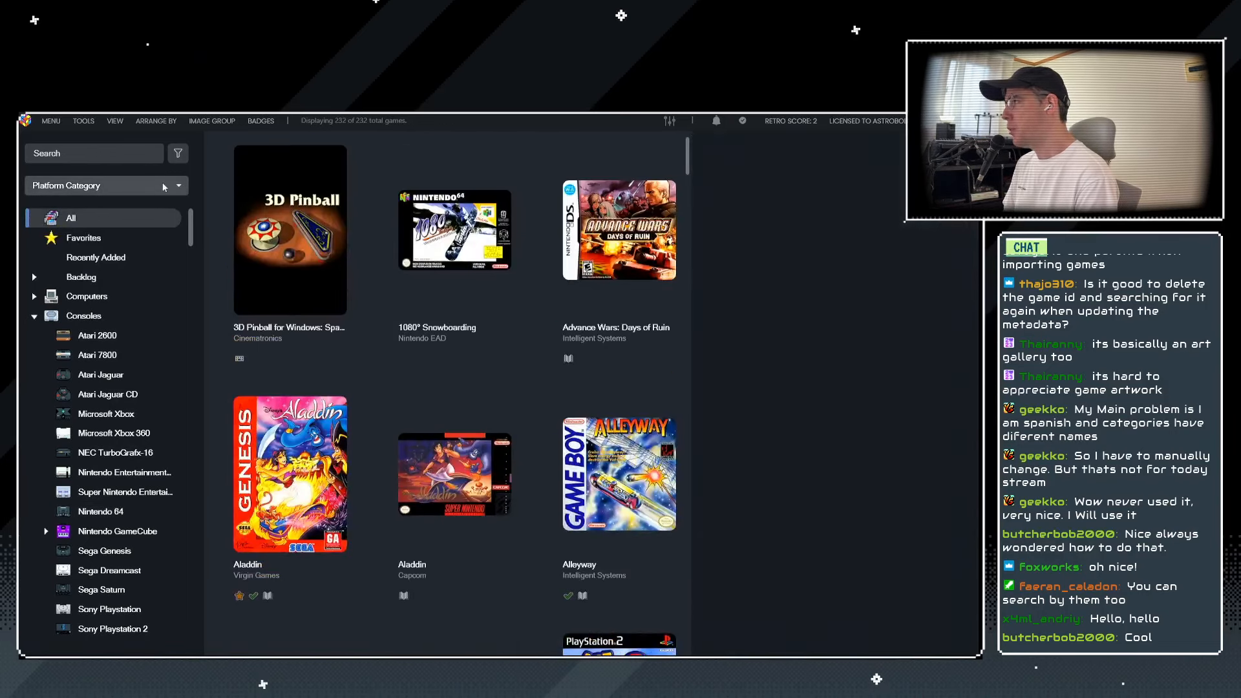
click(178, 153)
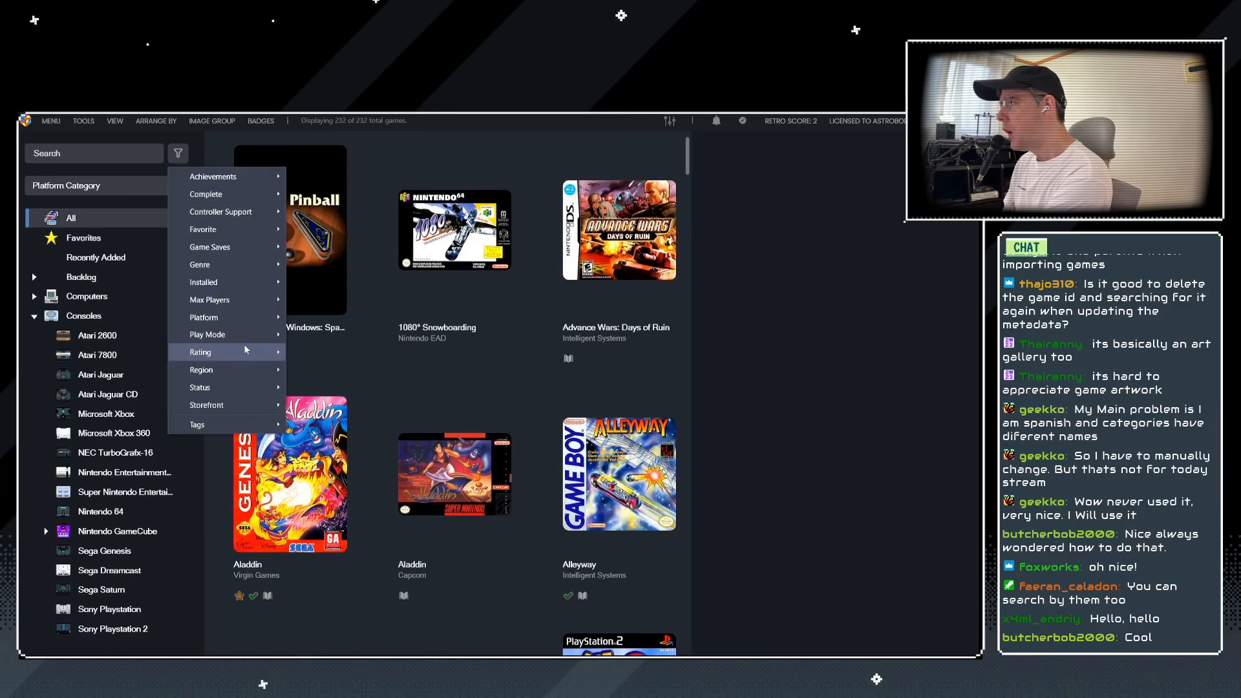
mouse_move(245, 344)
click(451, 272)
click(178, 153)
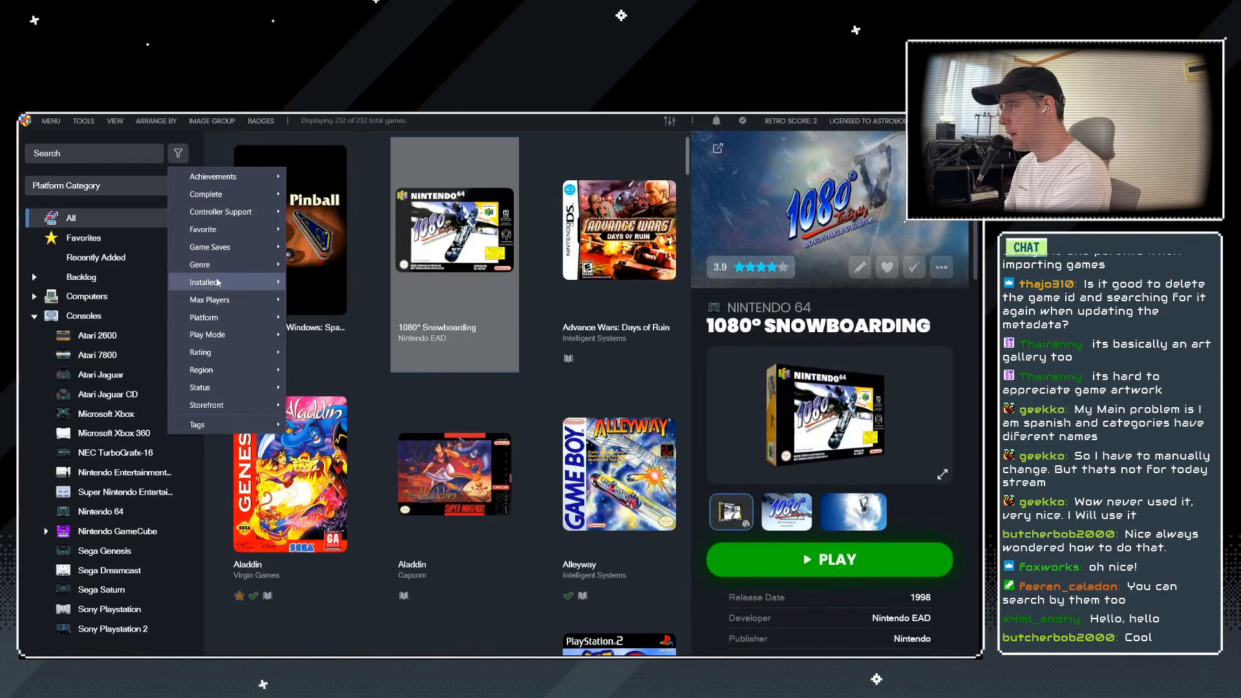
mouse_move(223, 349)
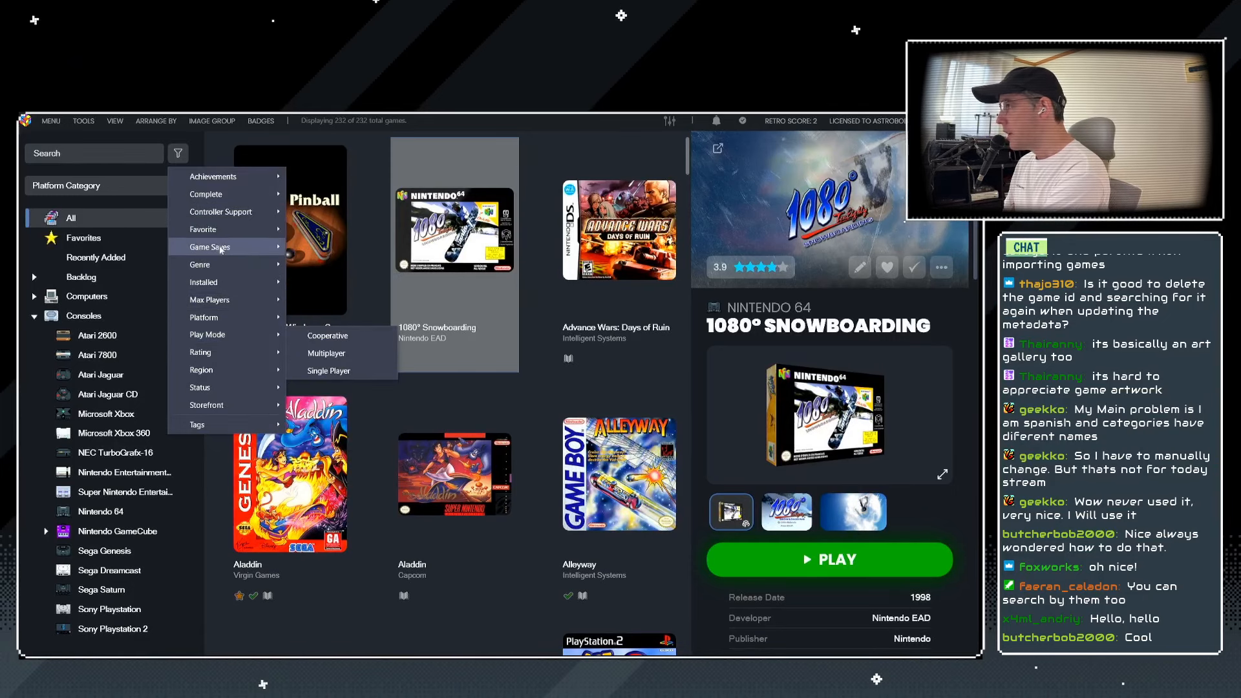
mouse_move(235, 373)
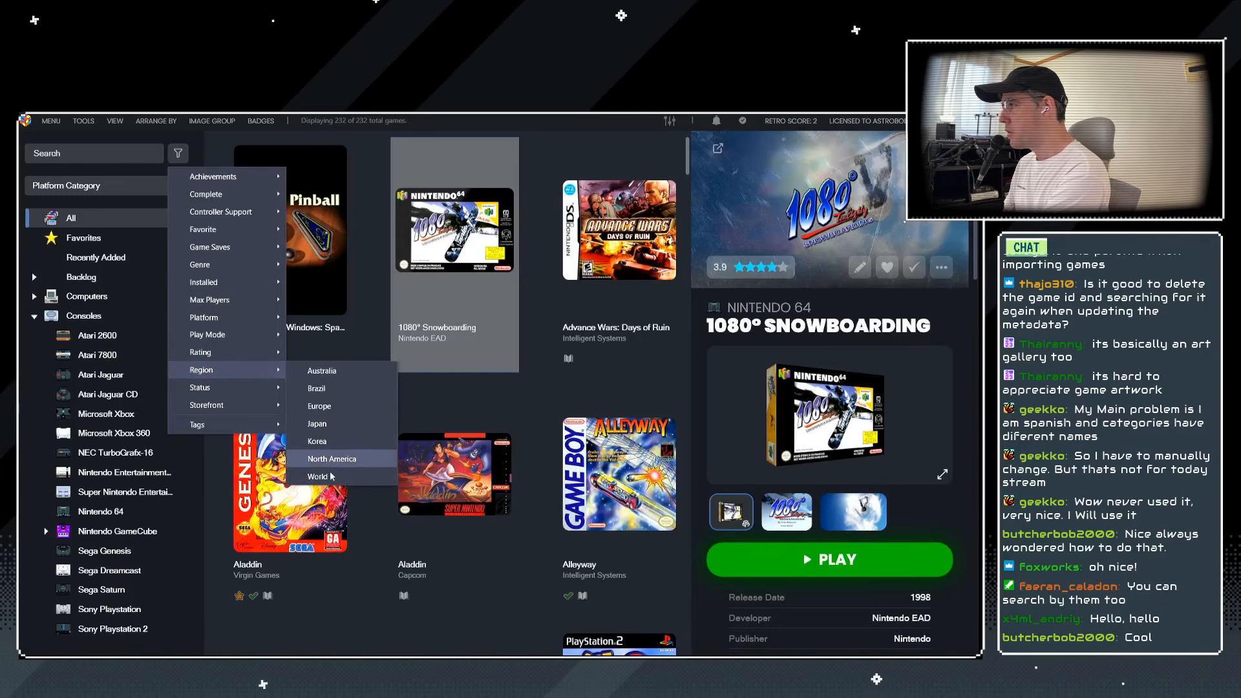
click(320, 424)
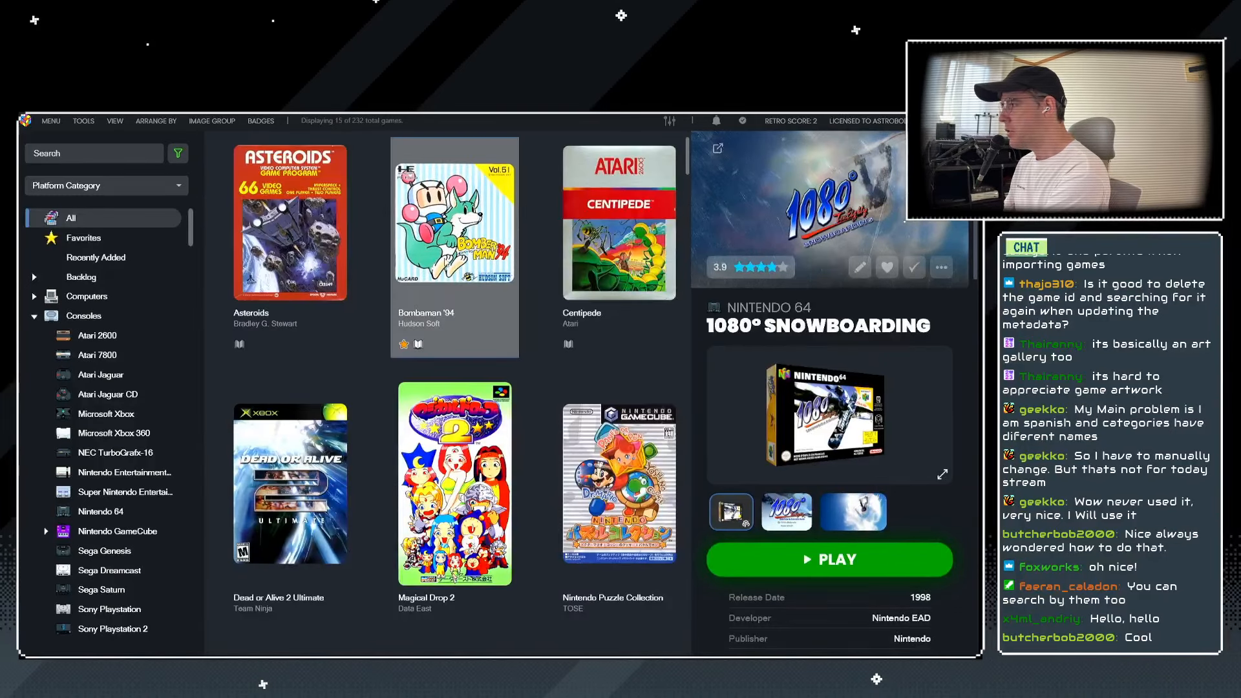
Browse the Japan-region games, viewing the details of Bombaman '94 and Sin and Punishment.
click(453, 291)
scroll(370, 351, down, 5)
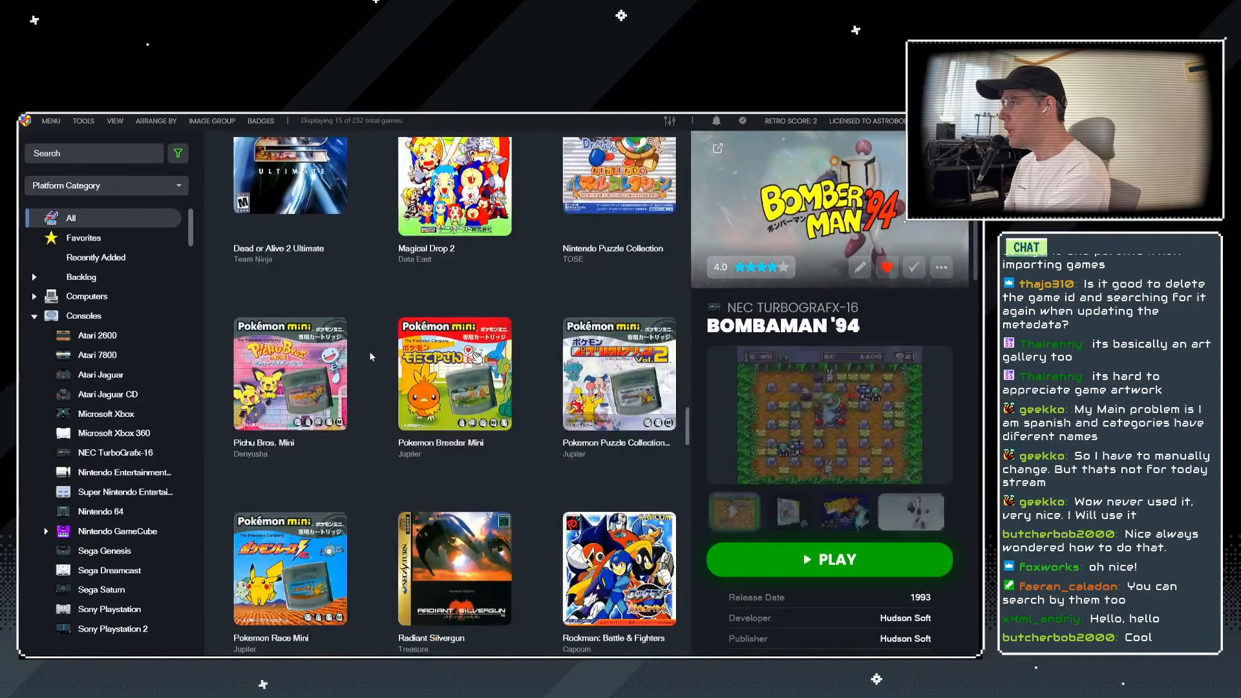
scroll(370, 351, down, 3)
scroll(384, 339, down, 2)
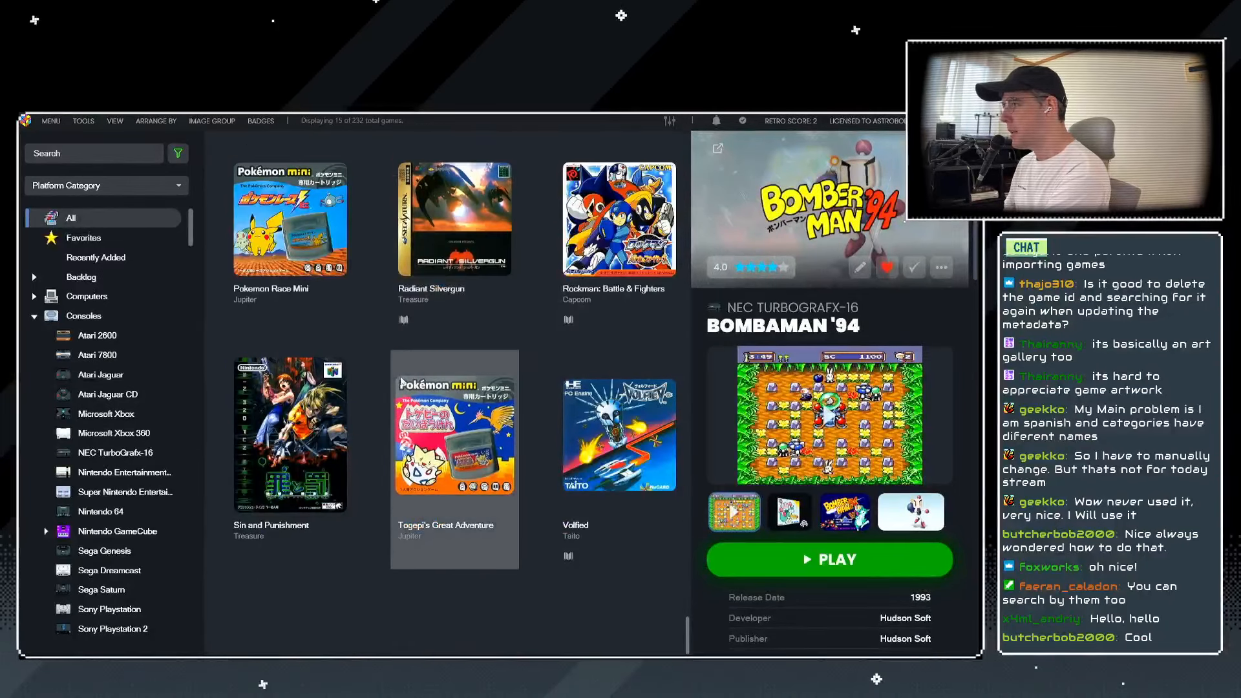
click(267, 448)
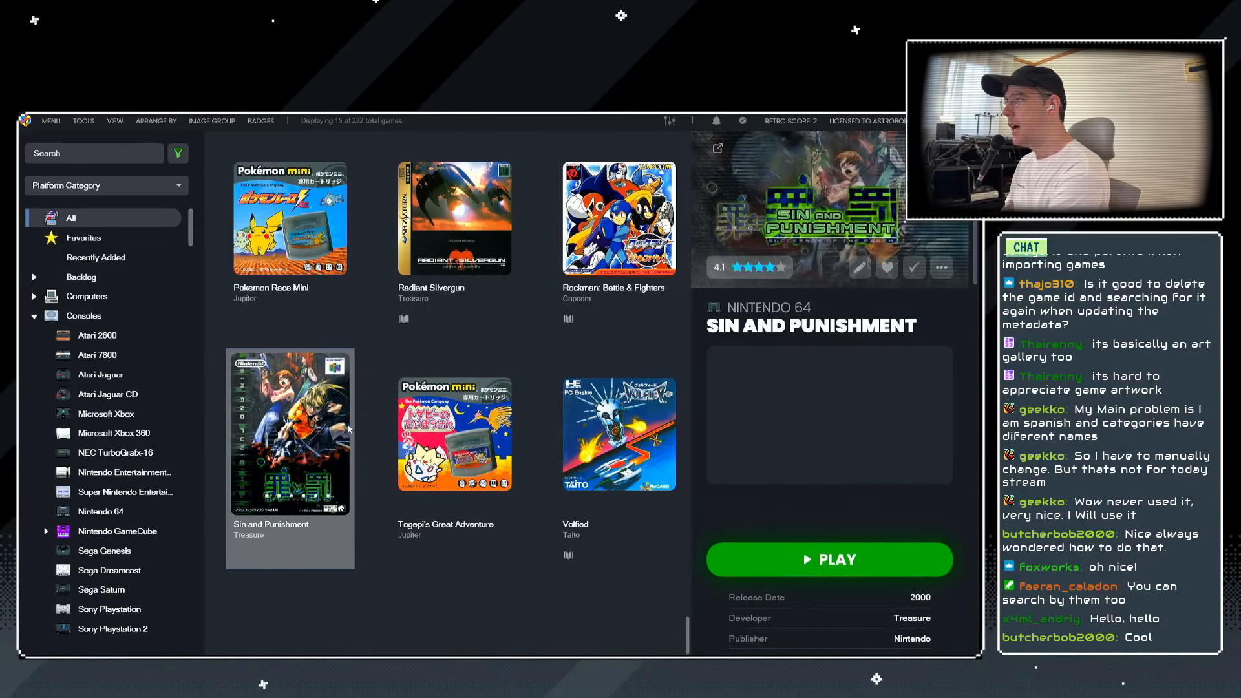
scroll(440, 400, up, 2)
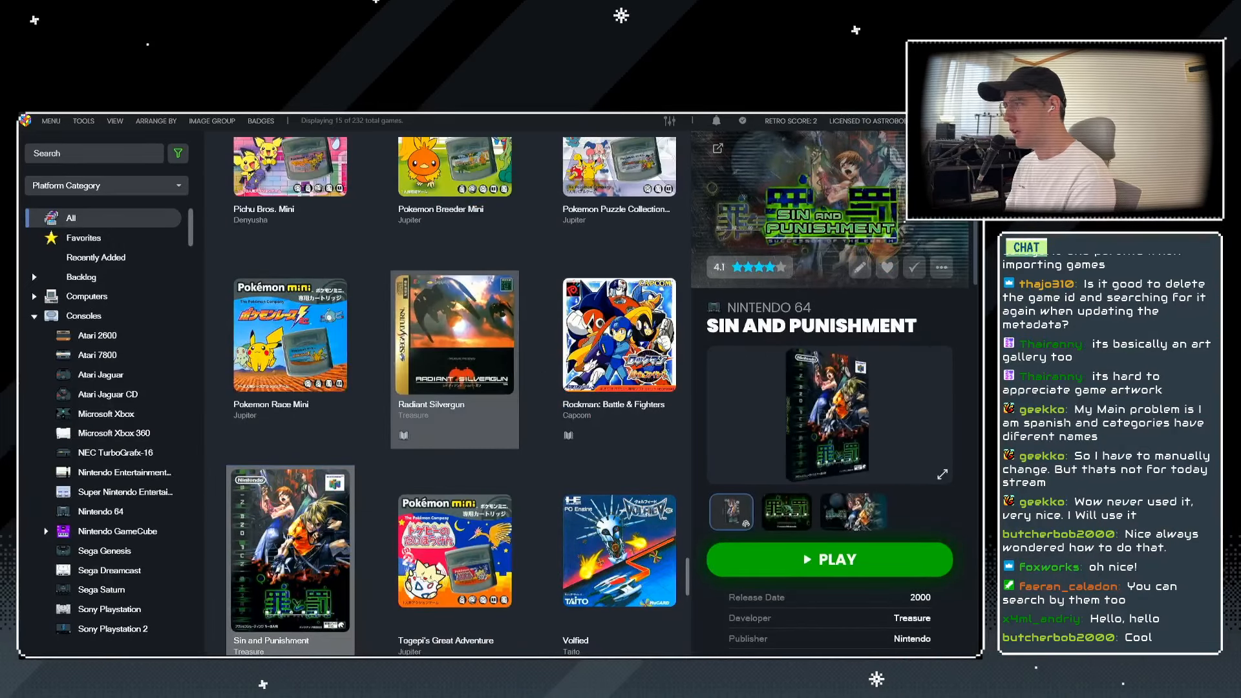
Examine the alternate names of Rockman: Battle & Fighters and close its metadata without changes.
click(540, 339)
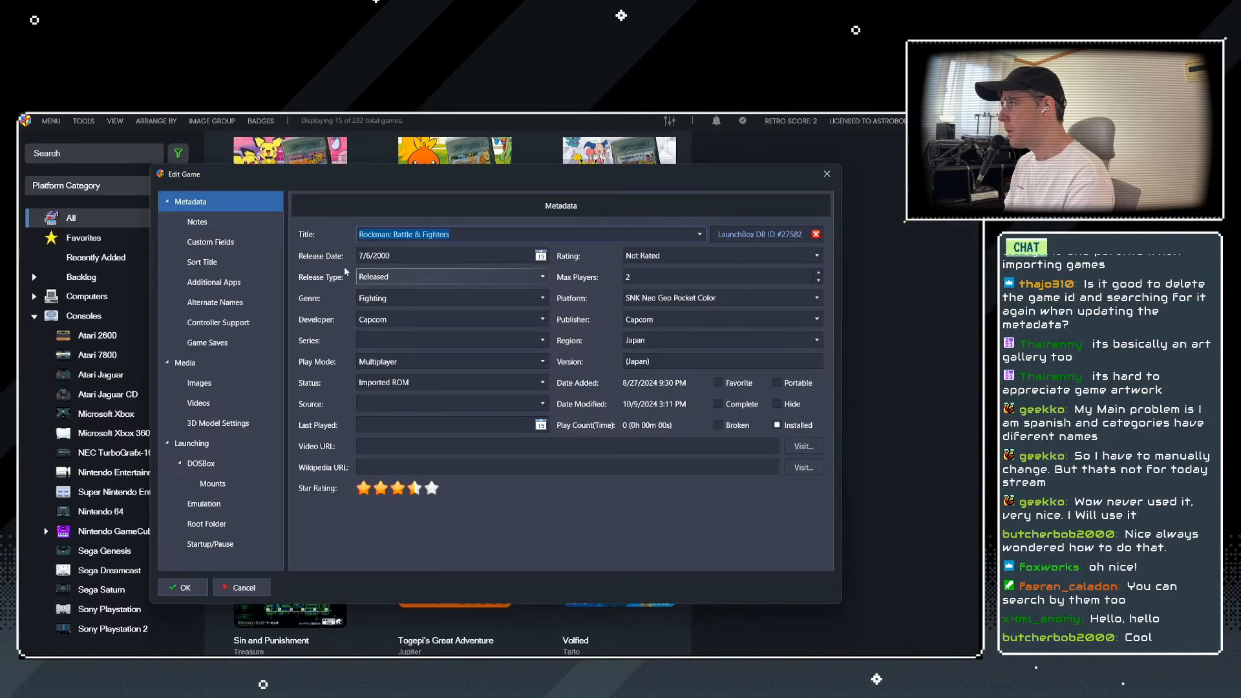
click(220, 302)
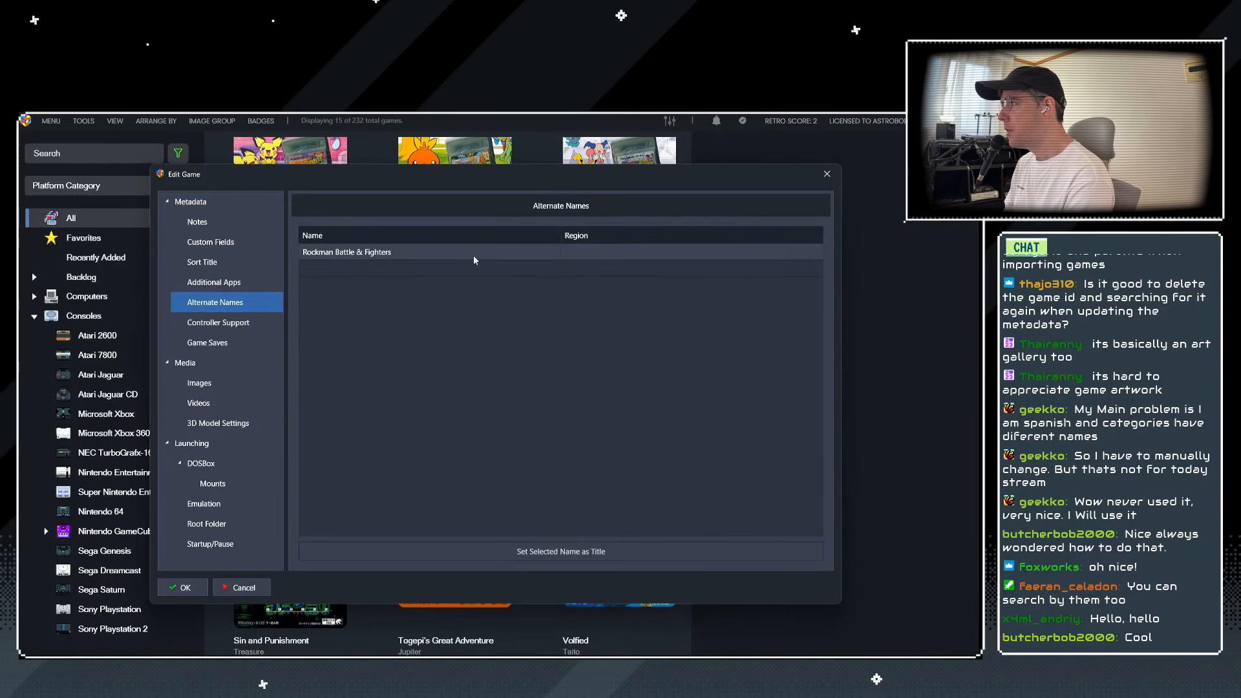
click(380, 260)
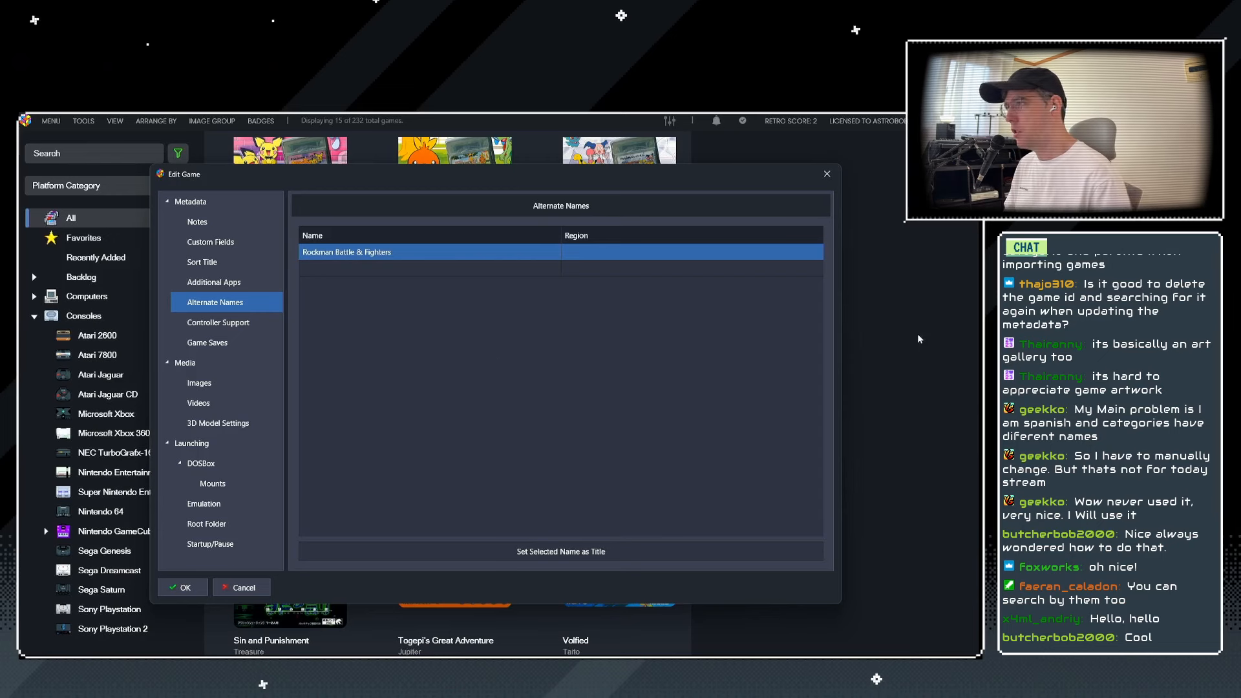
click(826, 174)
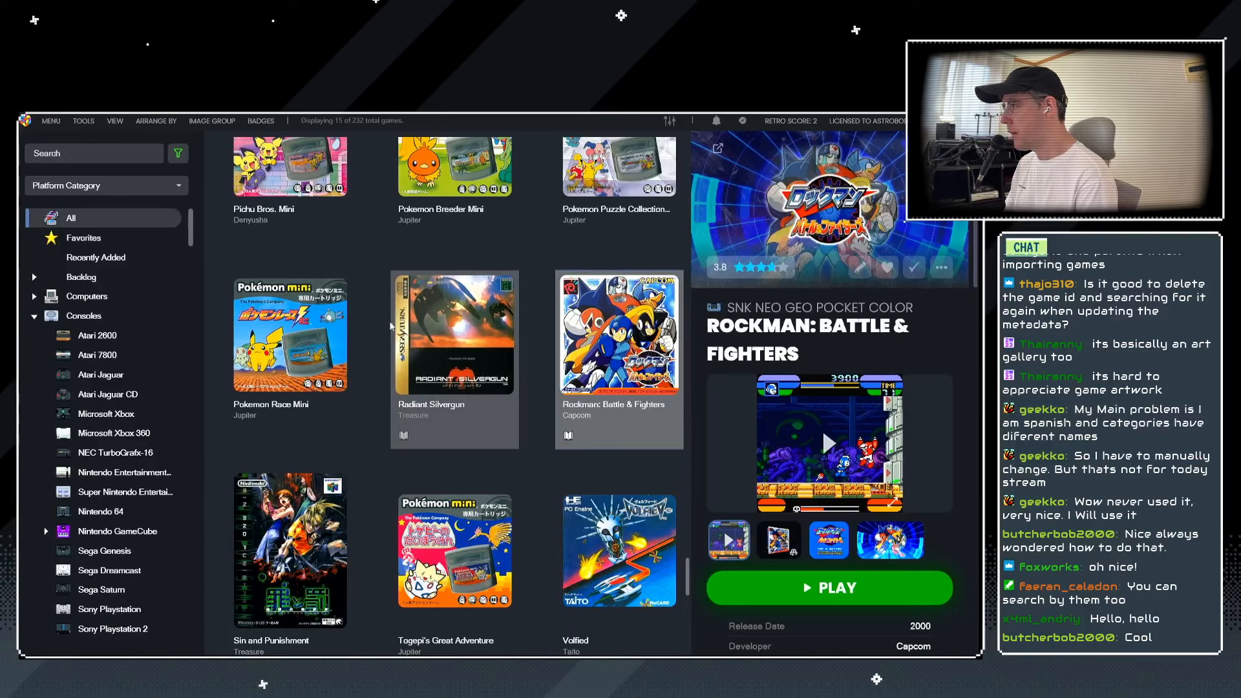
View the details of Pokemon Race Mini and look through the other games in the Japan-region list.
click(326, 333)
scroll(326, 332, up, 3)
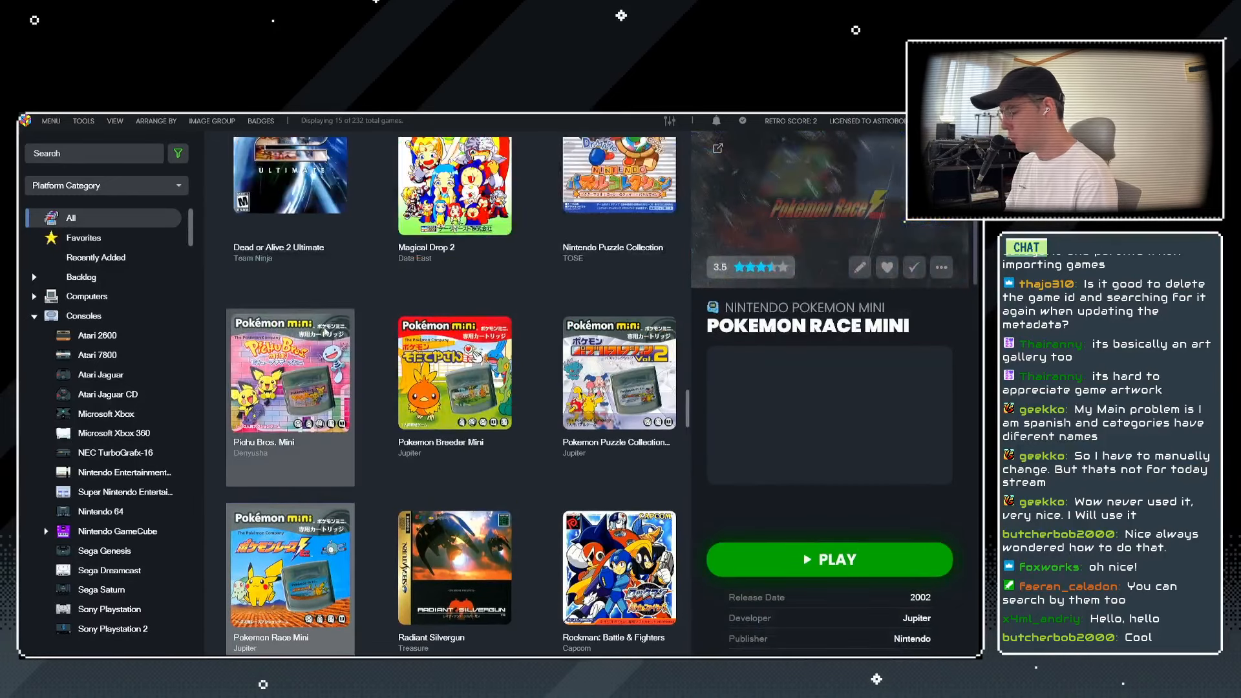
scroll(326, 332, down, 1)
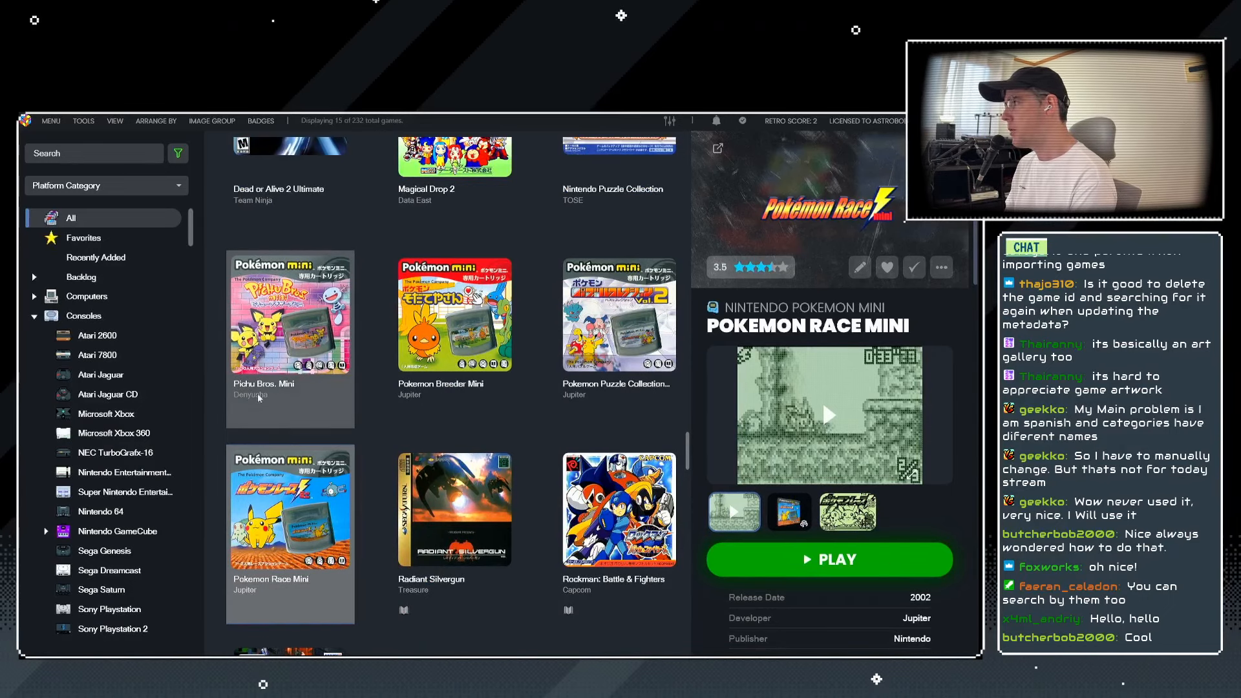
scroll(360, 332, up, 3)
scroll(360, 332, down, 5)
scroll(360, 391, up, 10)
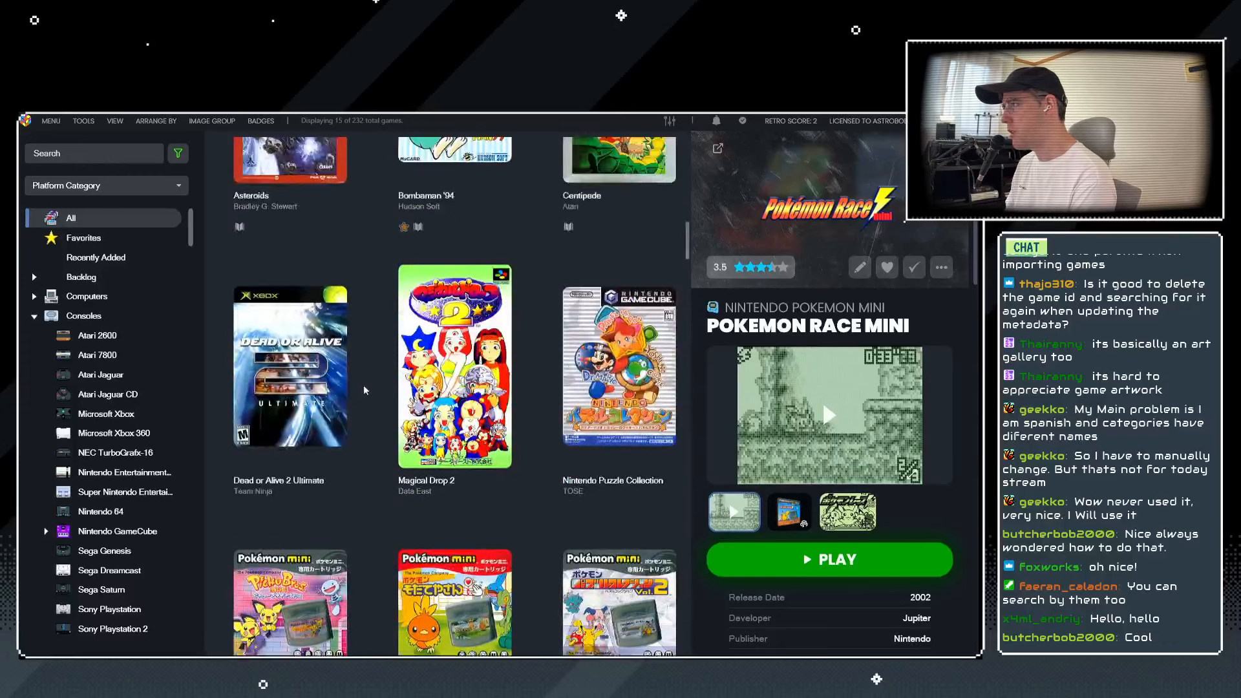
Search the library for "RR64" with the Japan region filter removed and clear the search text.
click(101, 153)
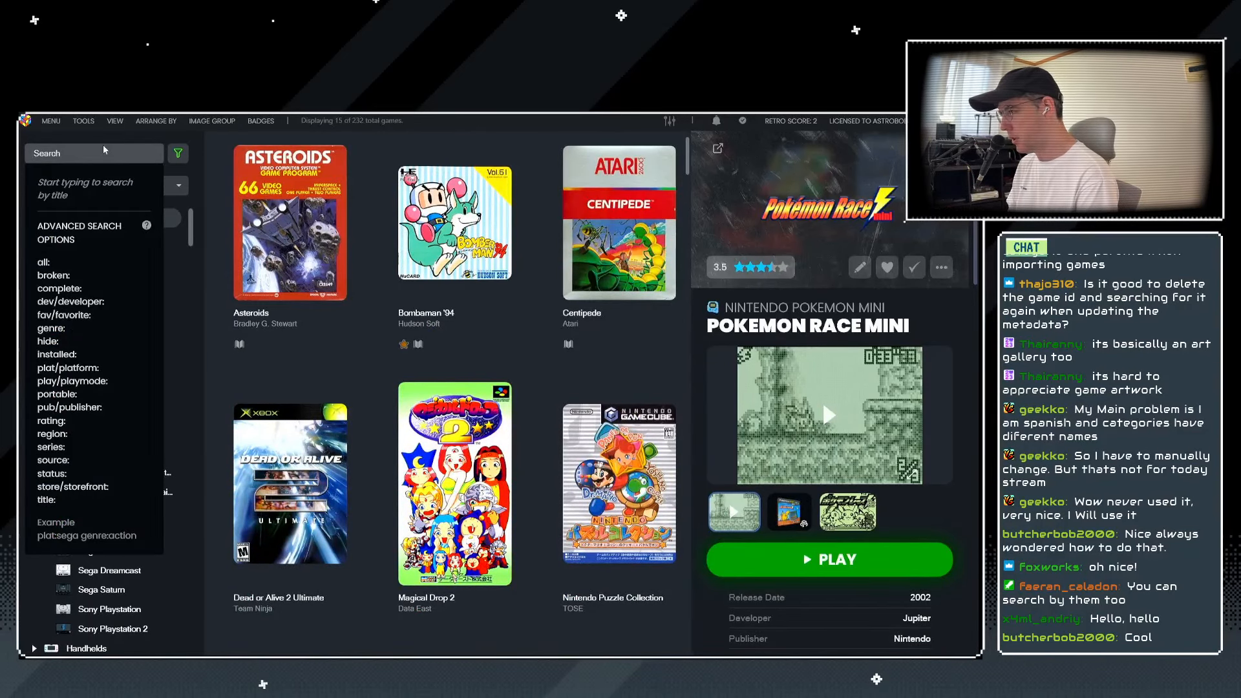
text(RR64)
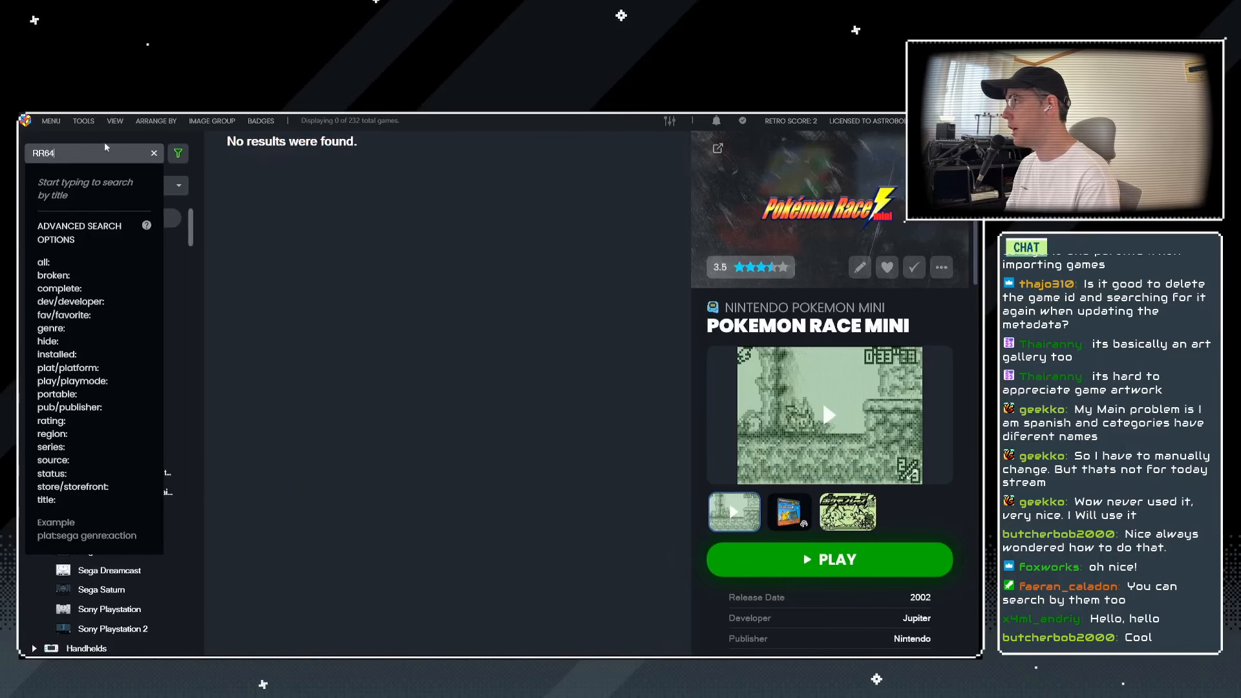
click(178, 153)
click(219, 451)
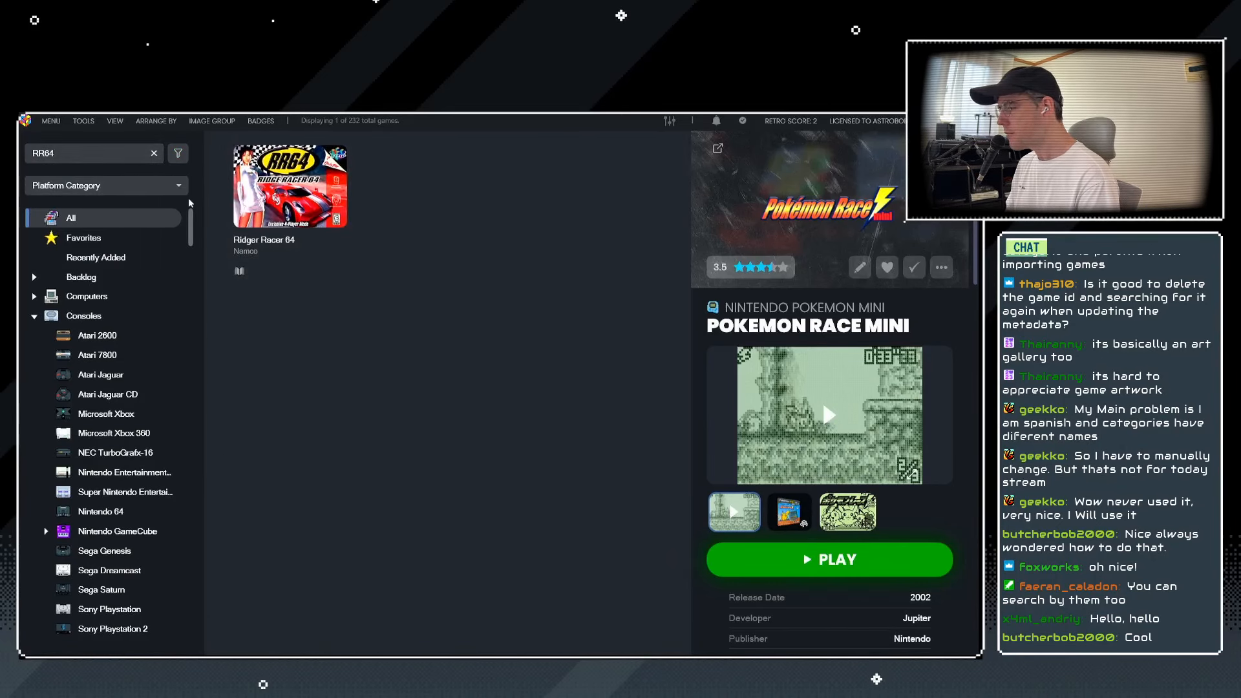
drag(103, 157, 19, 149)
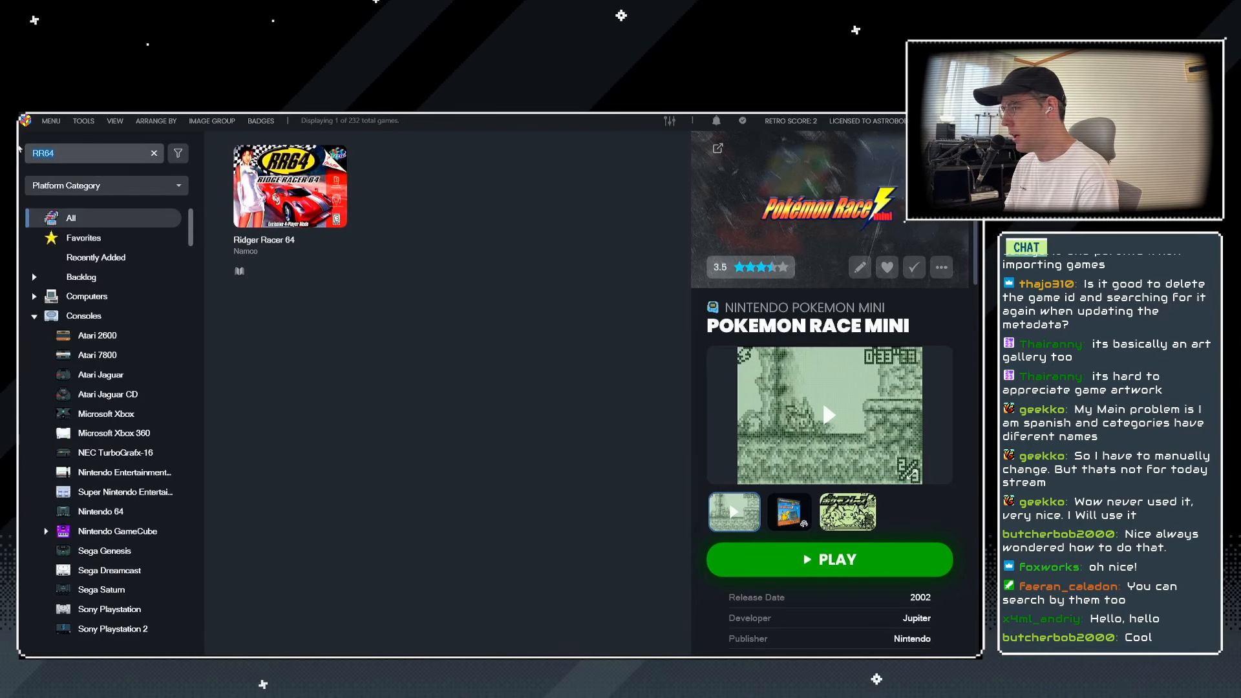
click(158, 153)
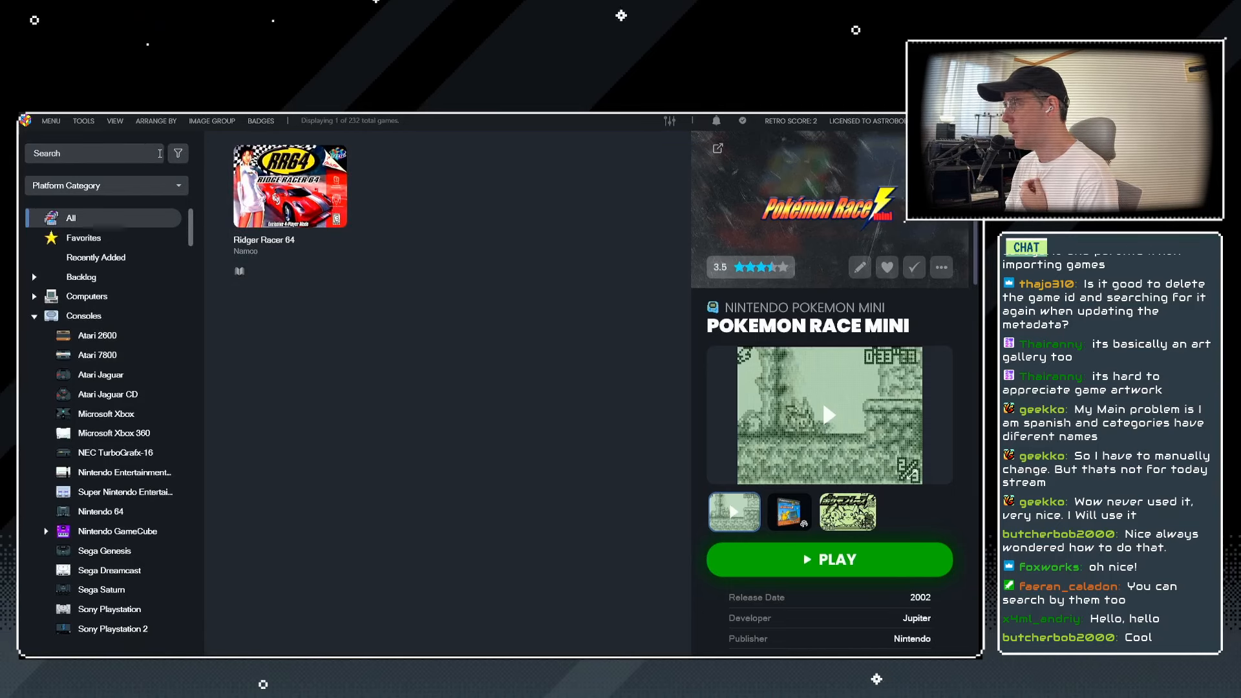
Show the favorite games, view the Additional Apps page of Aladdin, and close its metadata without changes.
click(85, 239)
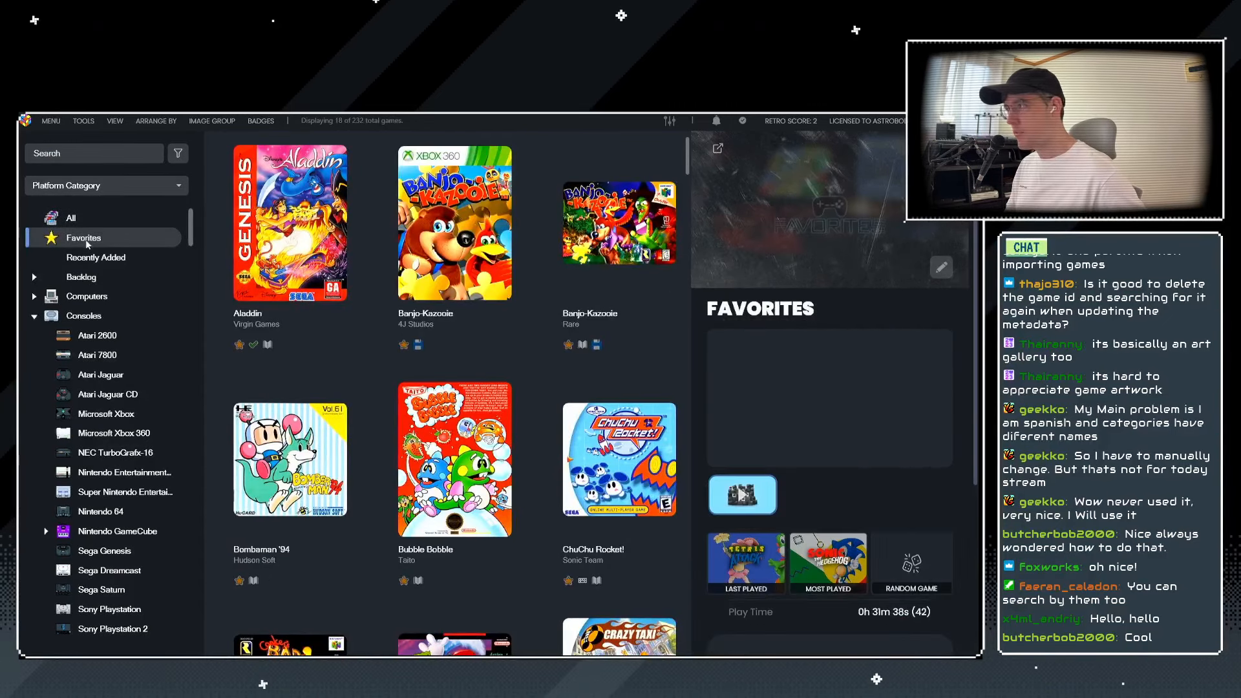
click(290, 245)
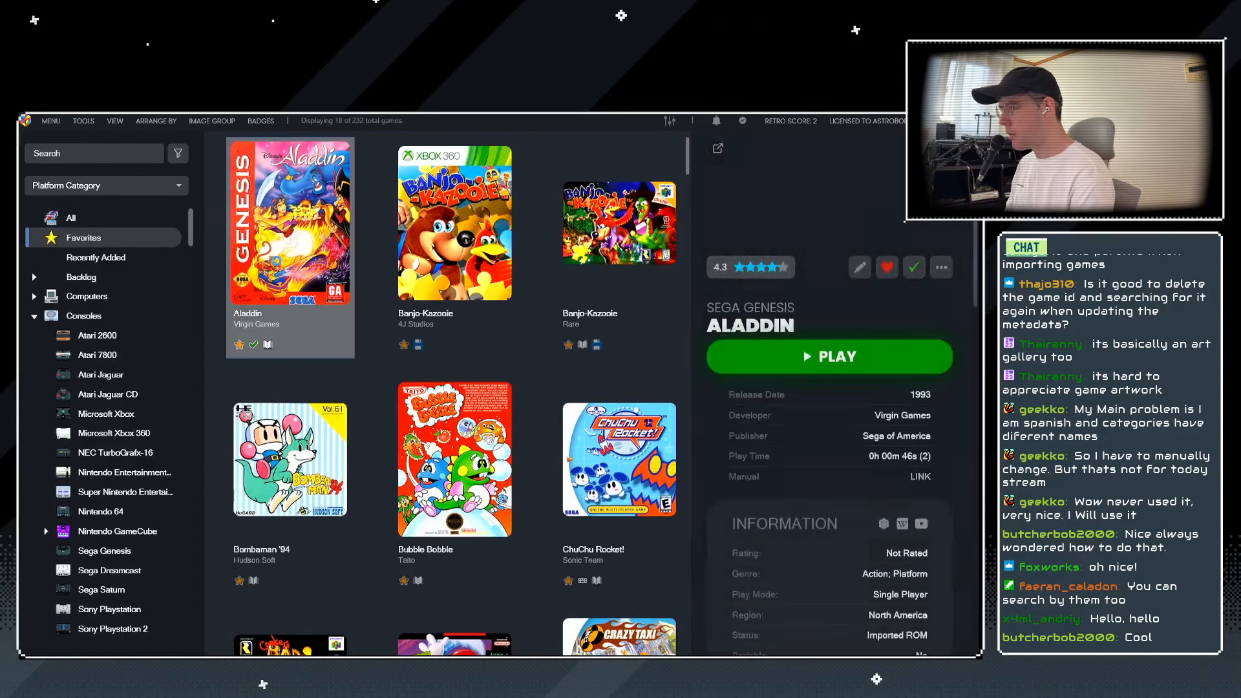
key(ctrl+e)
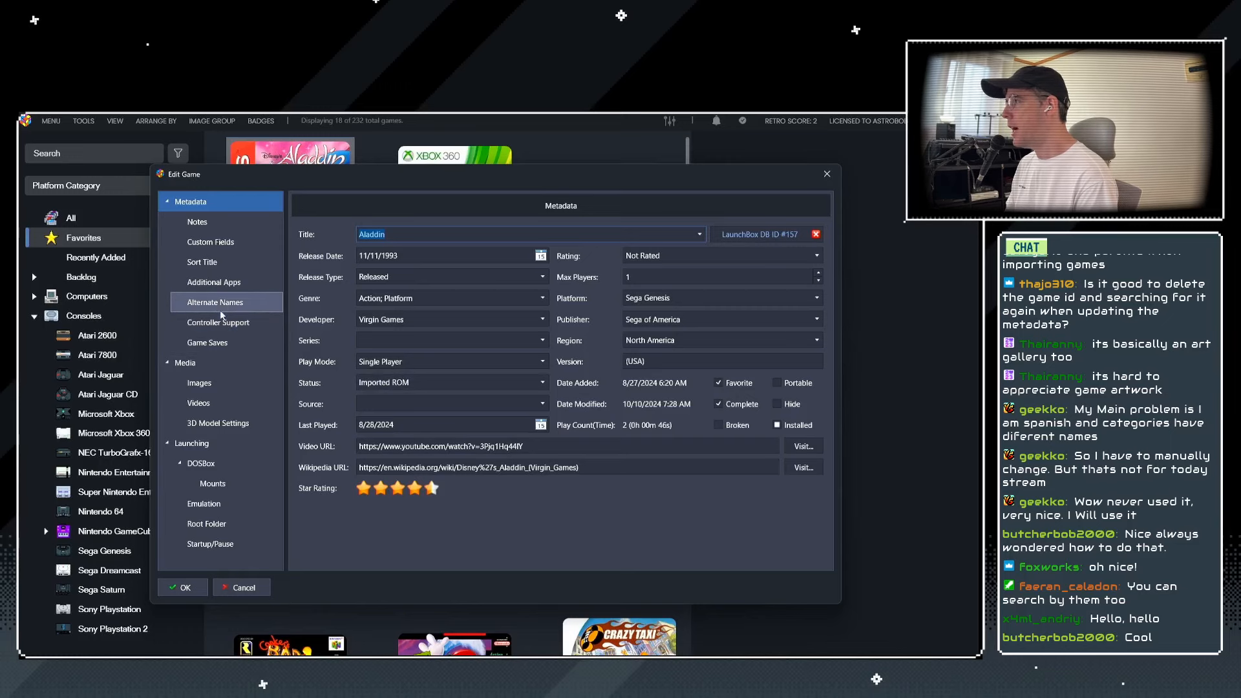
click(217, 285)
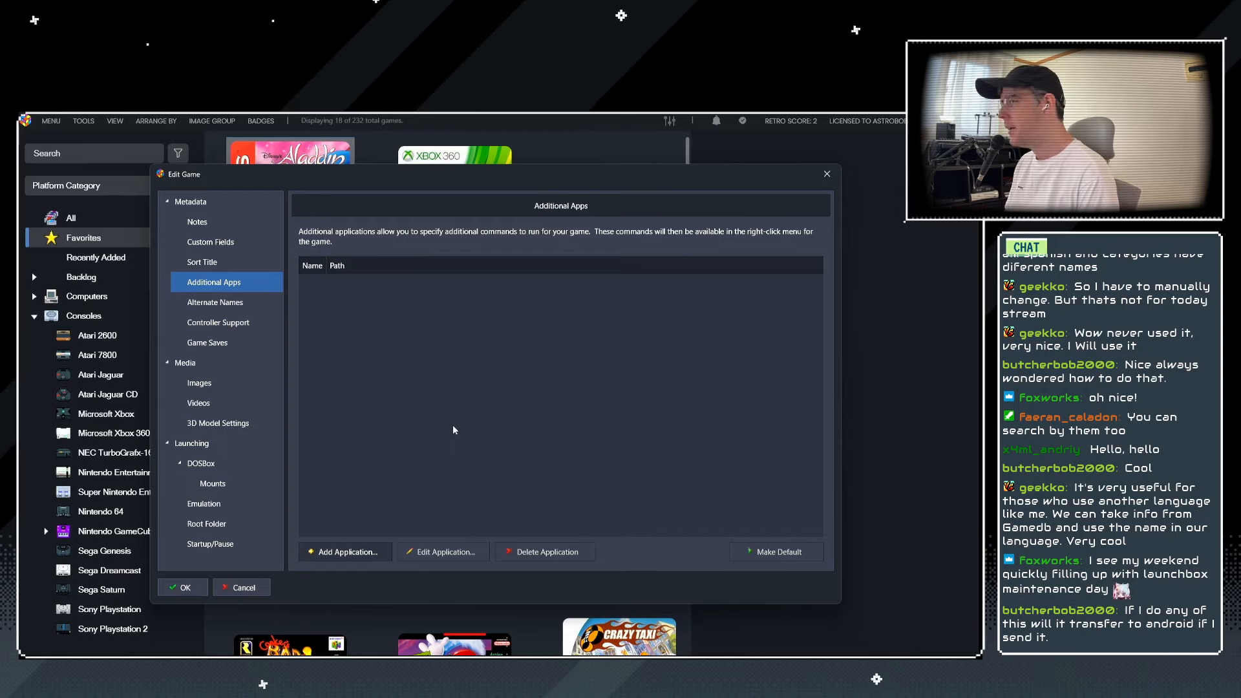
drag(442, 179, 463, 190)
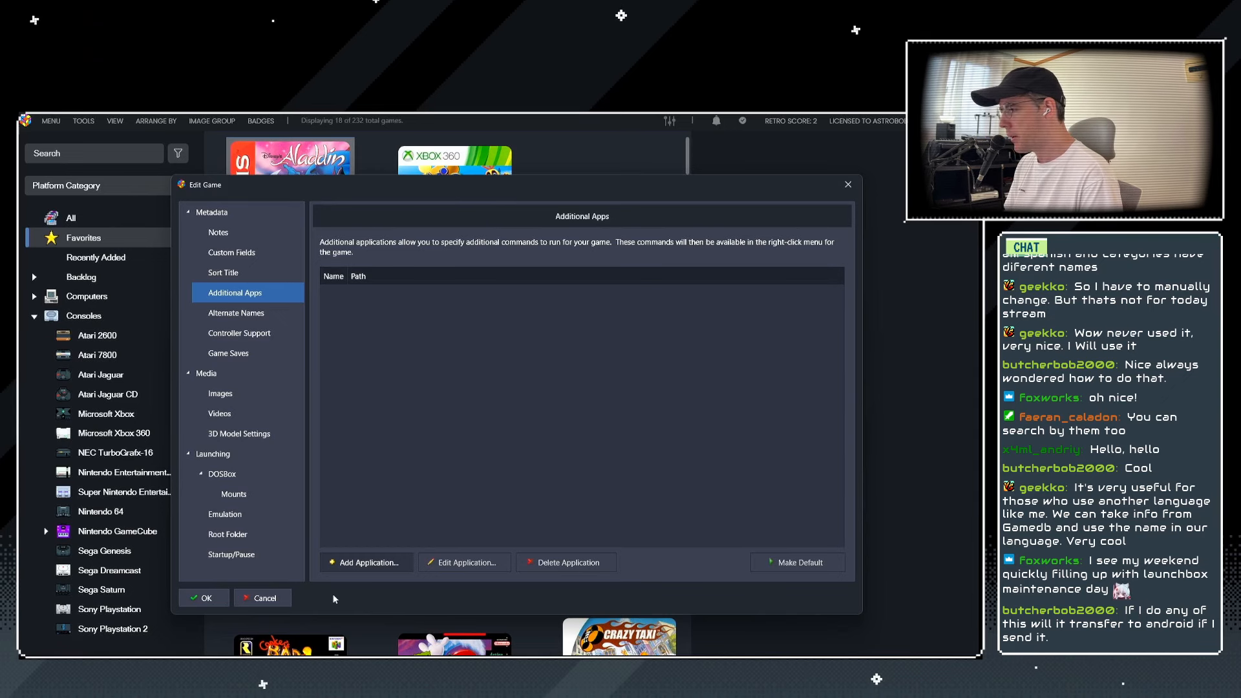
click(259, 599)
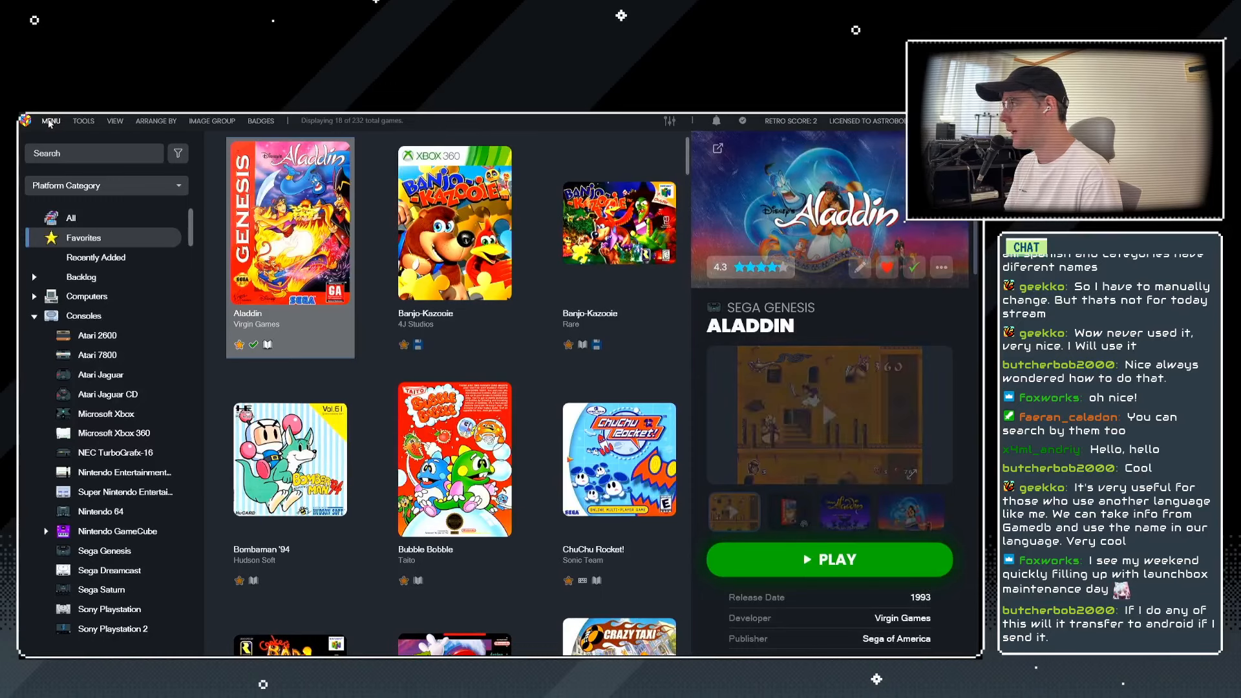
click(76, 123)
click(77, 121)
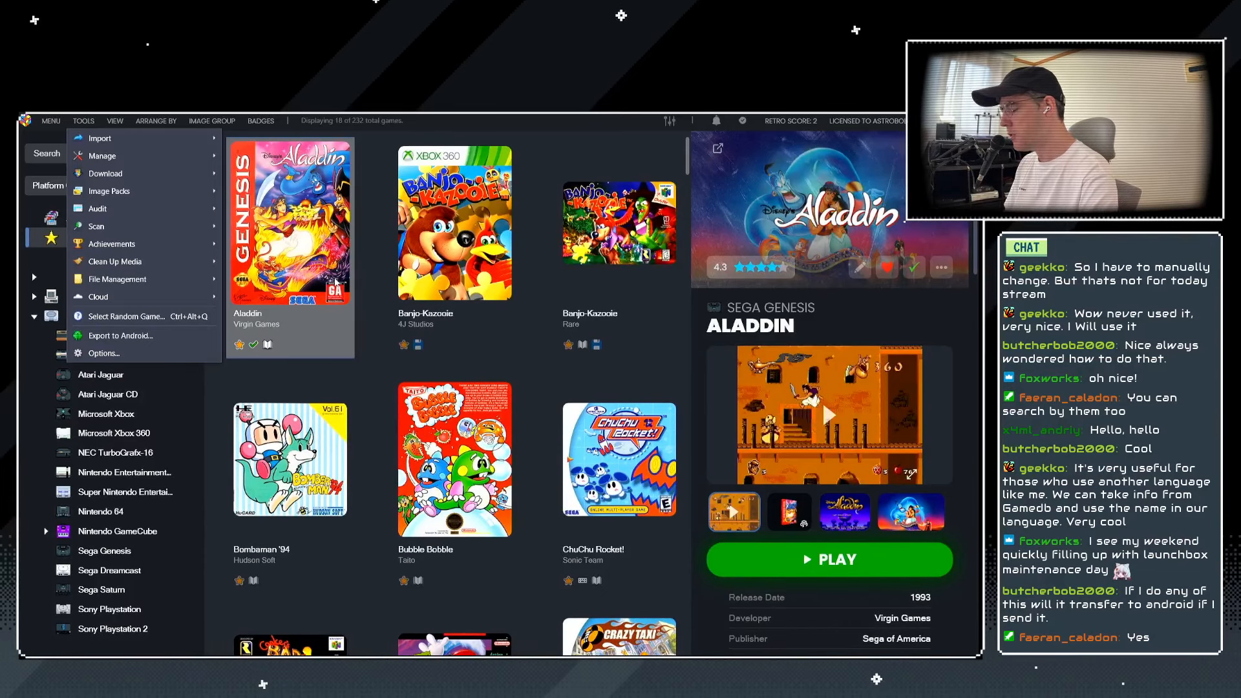
click(310, 241)
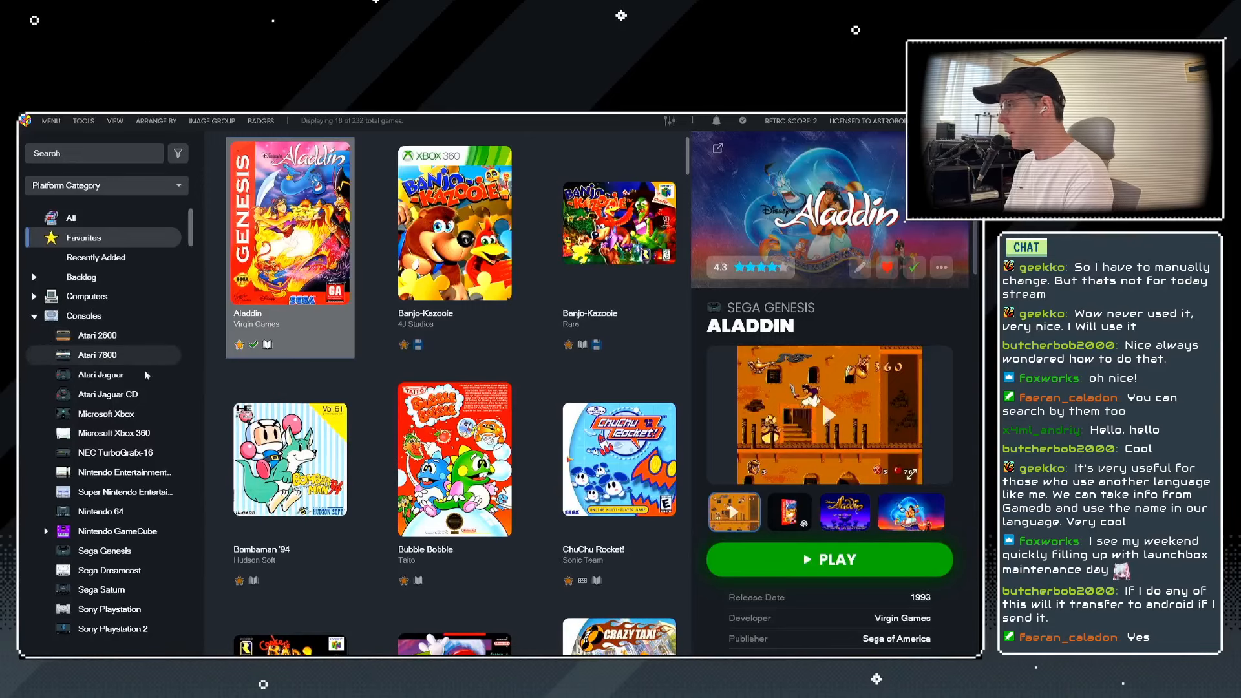
Show all games in the library and search them for "donkey konga".
click(90, 217)
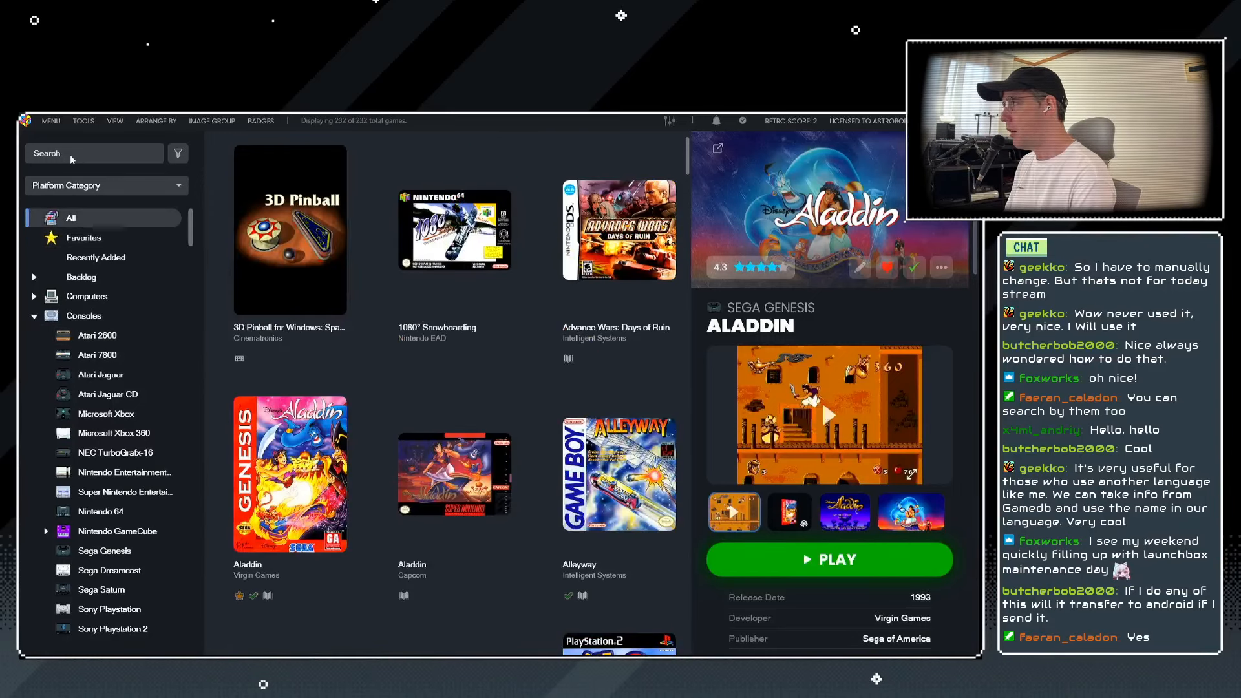
click(70, 154)
text(don)
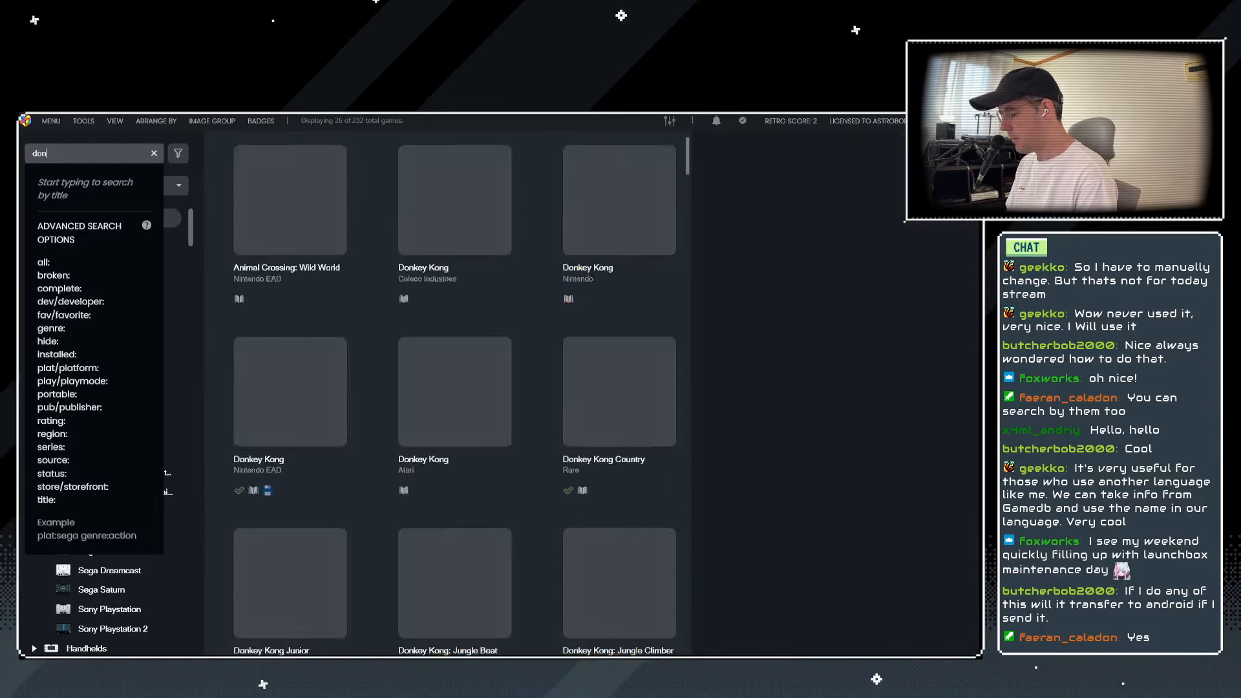
text(key kd)
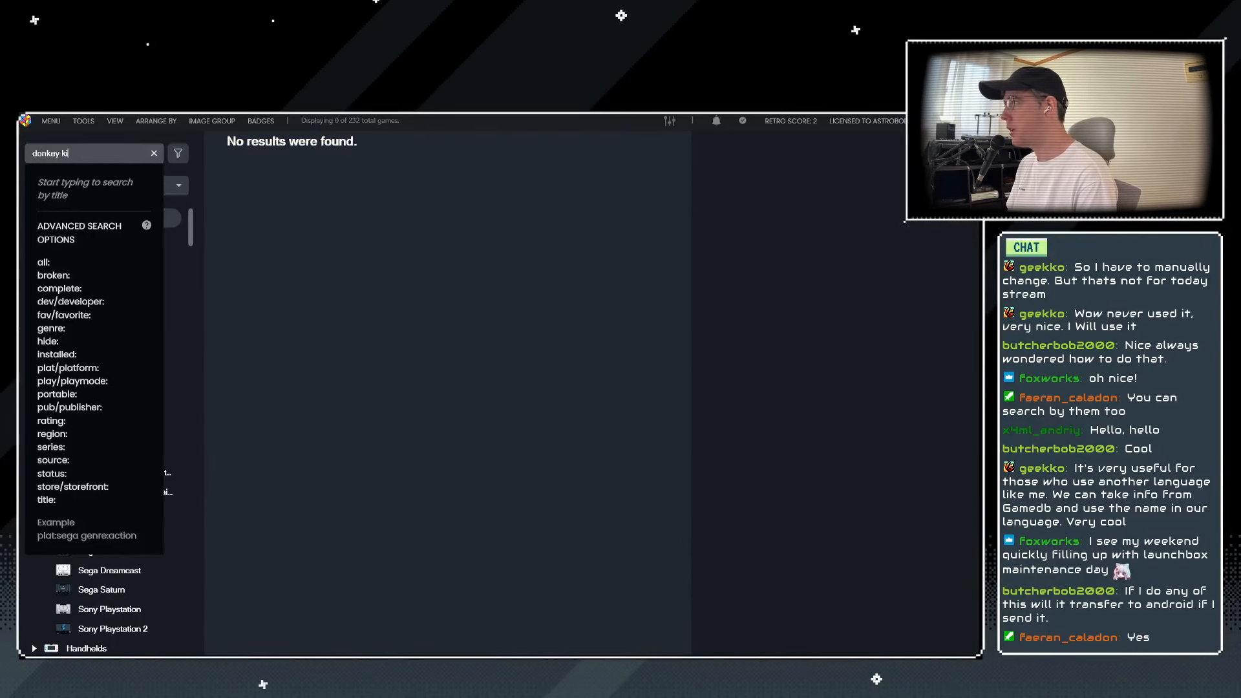
key(BackSpace)
text(onga)
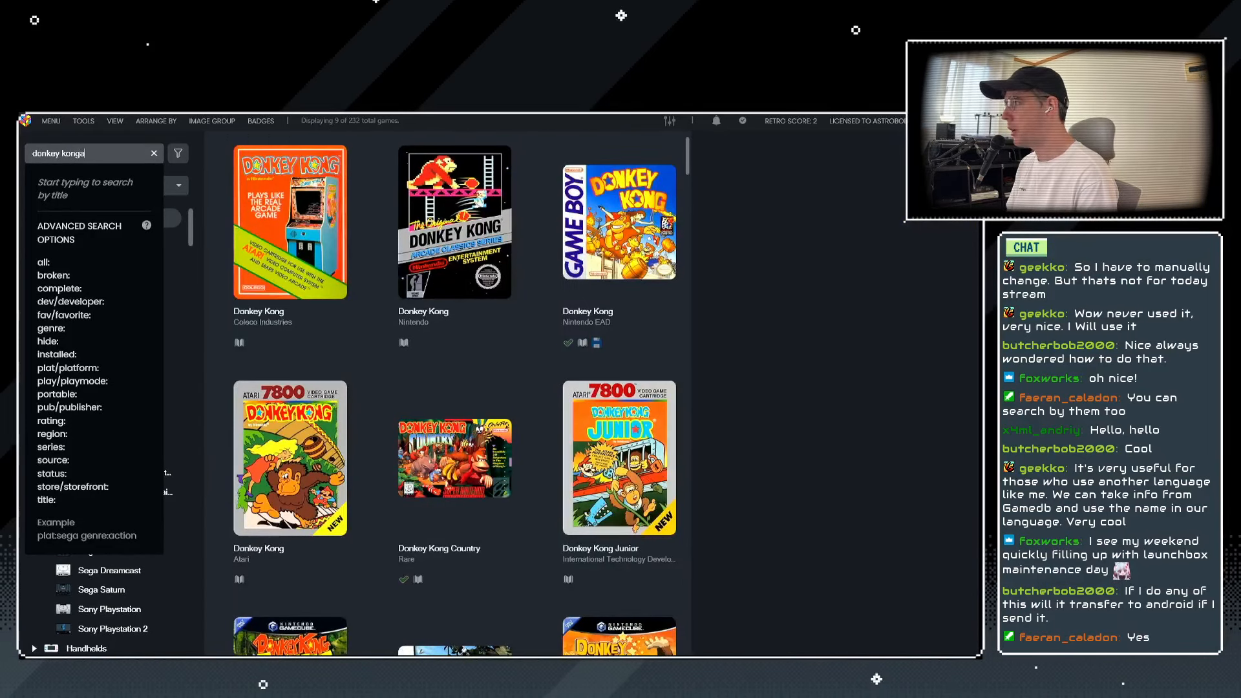
key(Return)
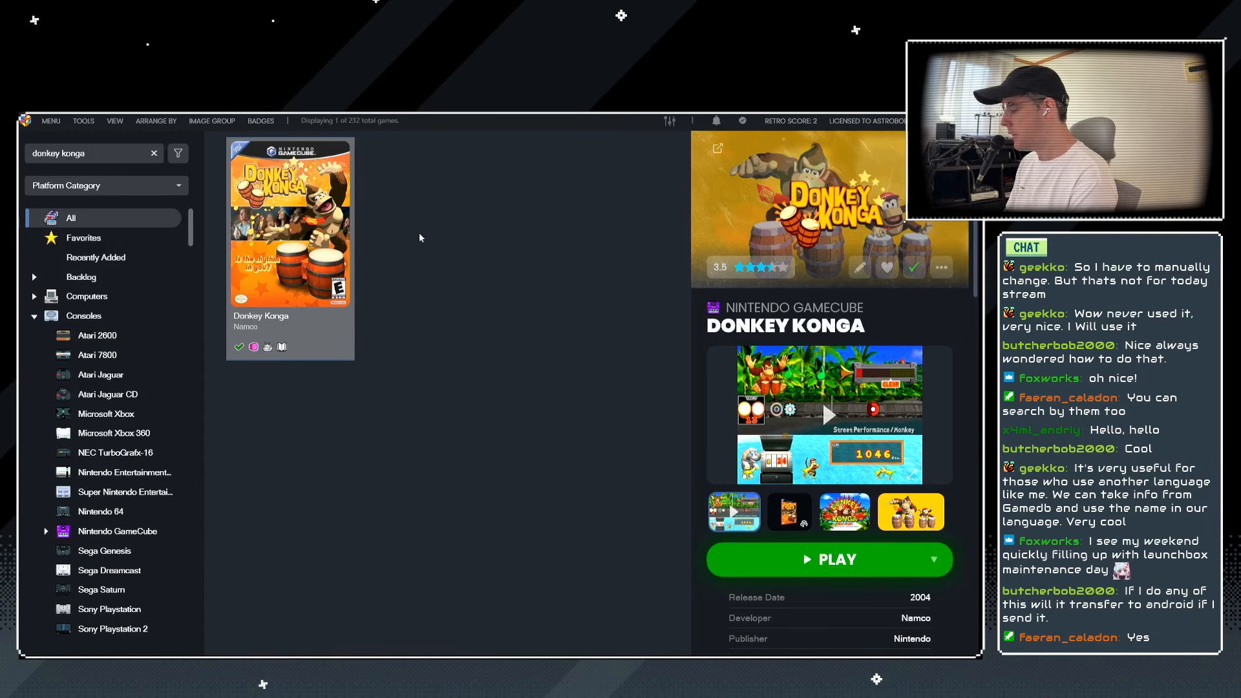
Examine the metadata and Additional Apps entries of Donkey Konga, closing the game editor without changes.
key(ctrl+e)
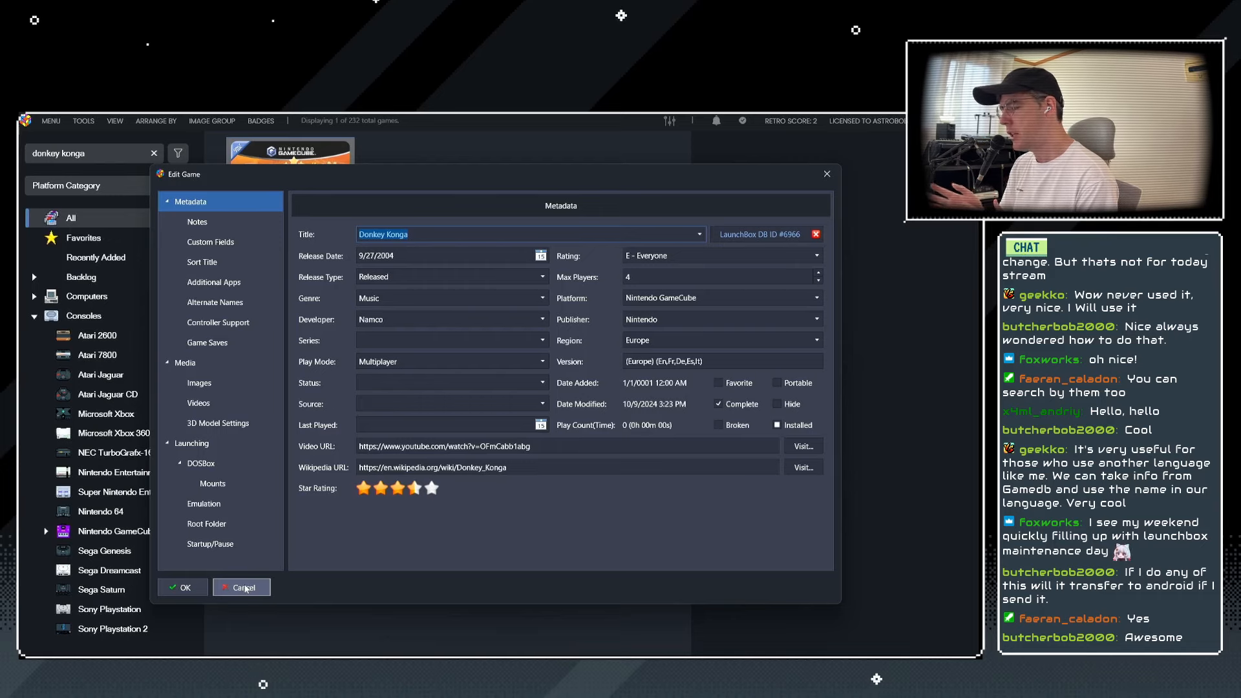
click(246, 589)
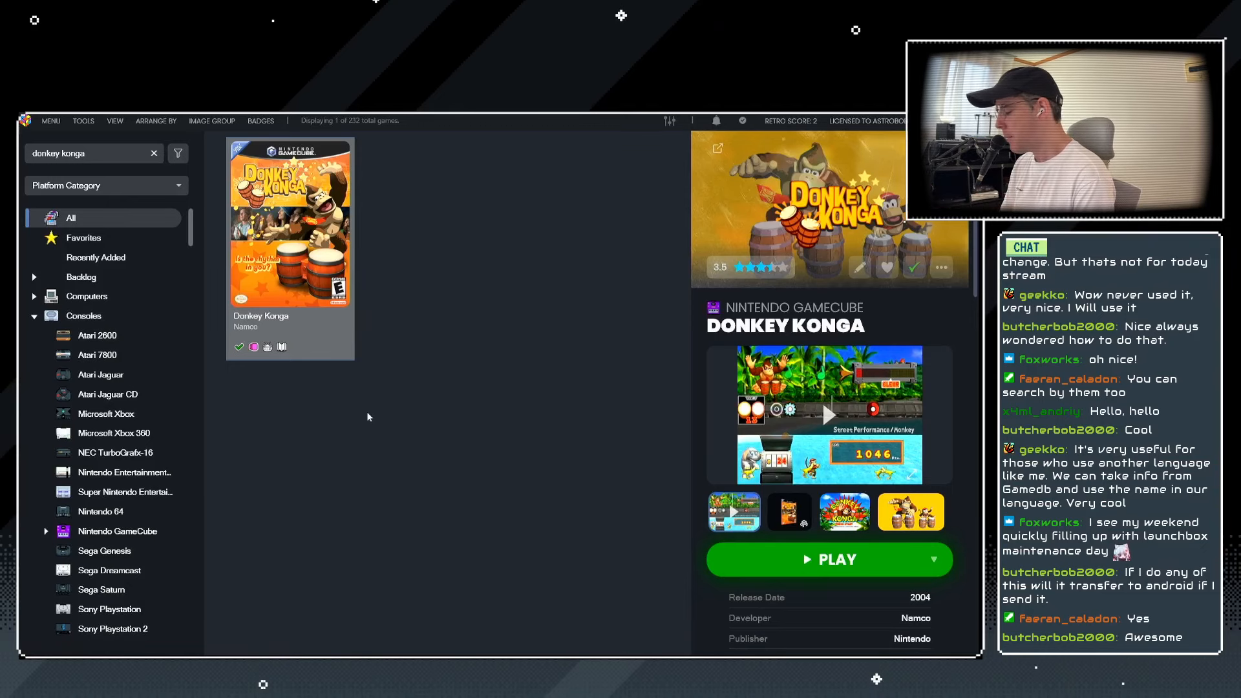
click(316, 296)
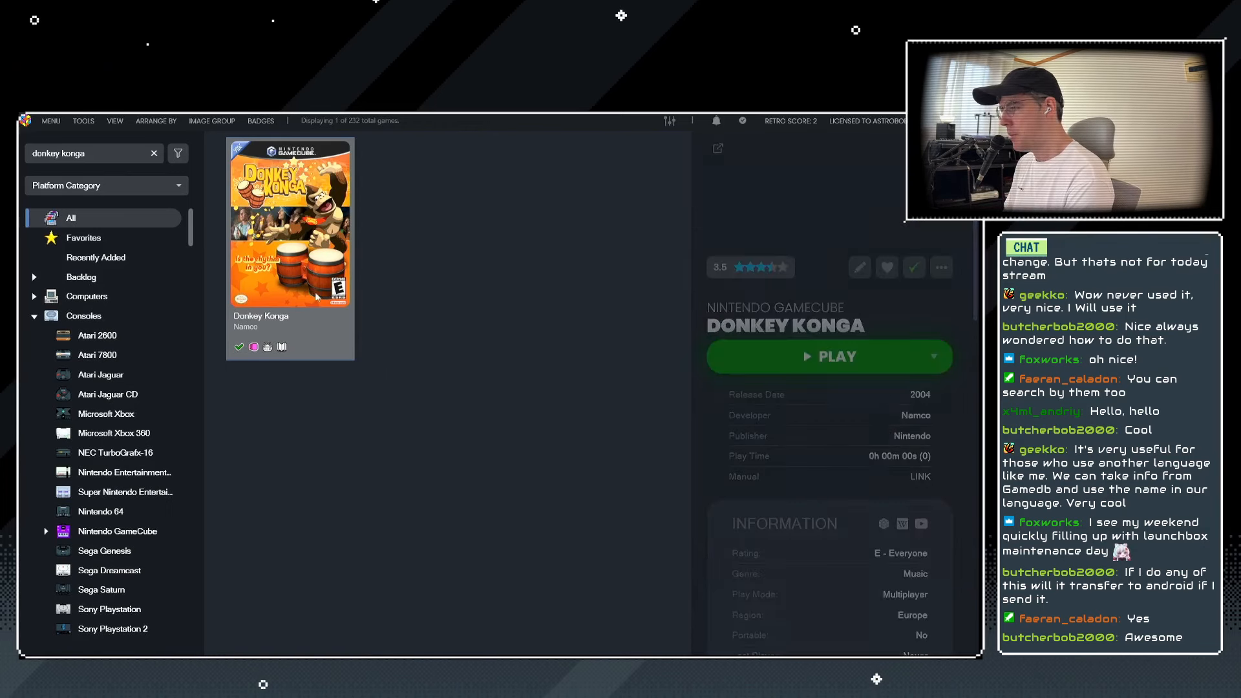
key(ctrl+e)
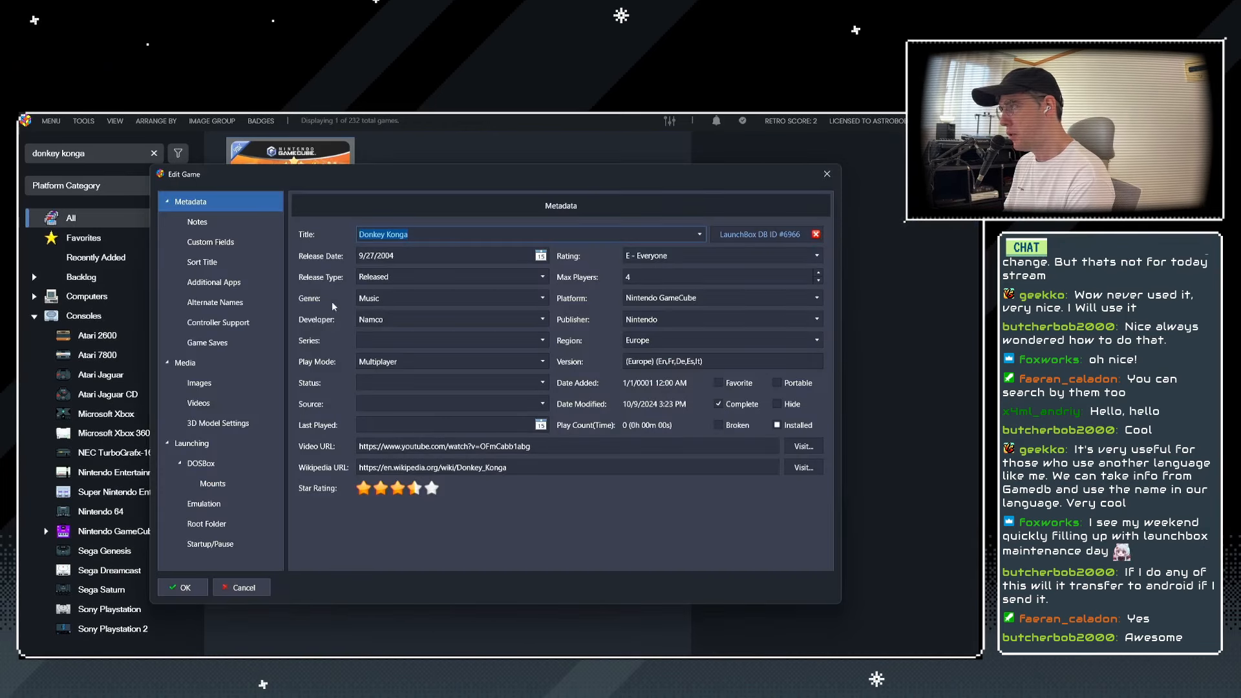
click(216, 285)
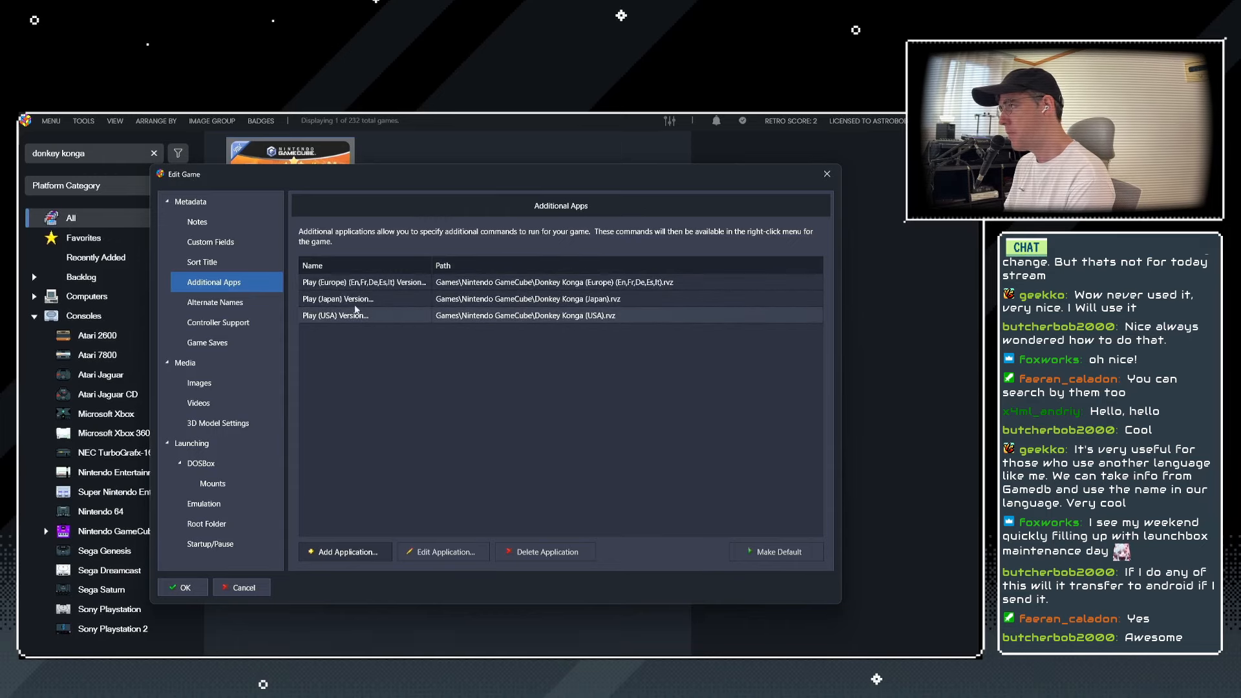
click(251, 587)
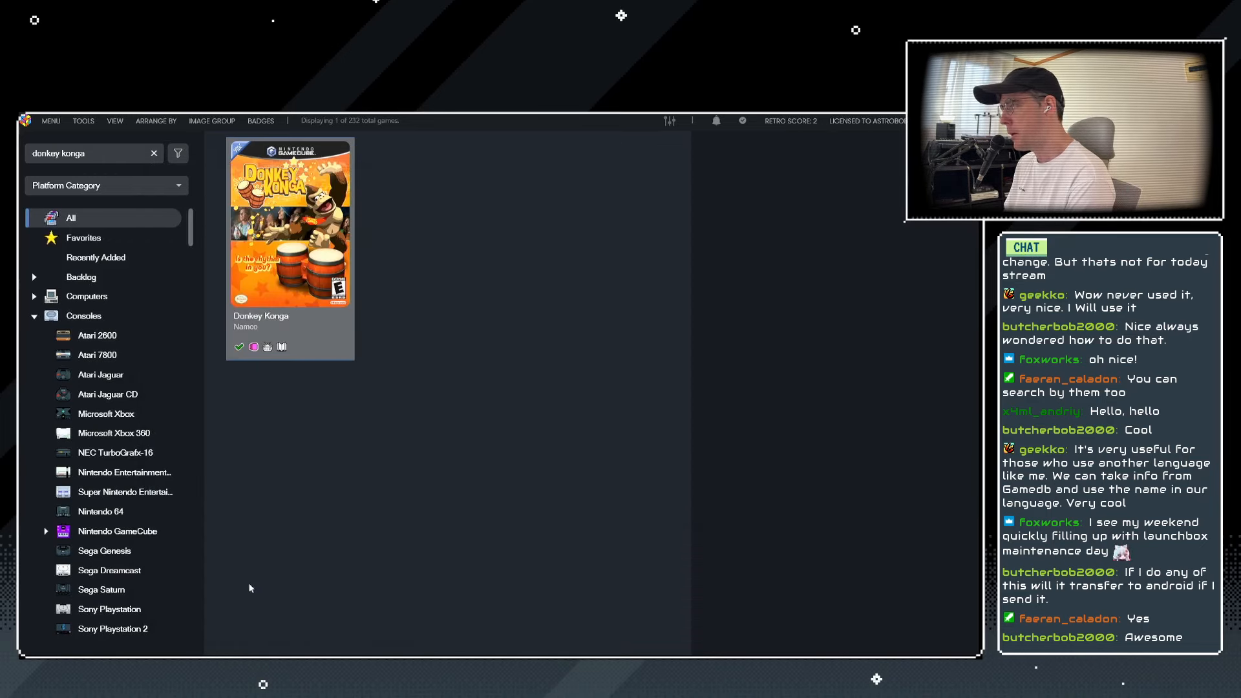
View the versions of Donkey Konga offered for playing without launching any of them.
right_click(325, 257)
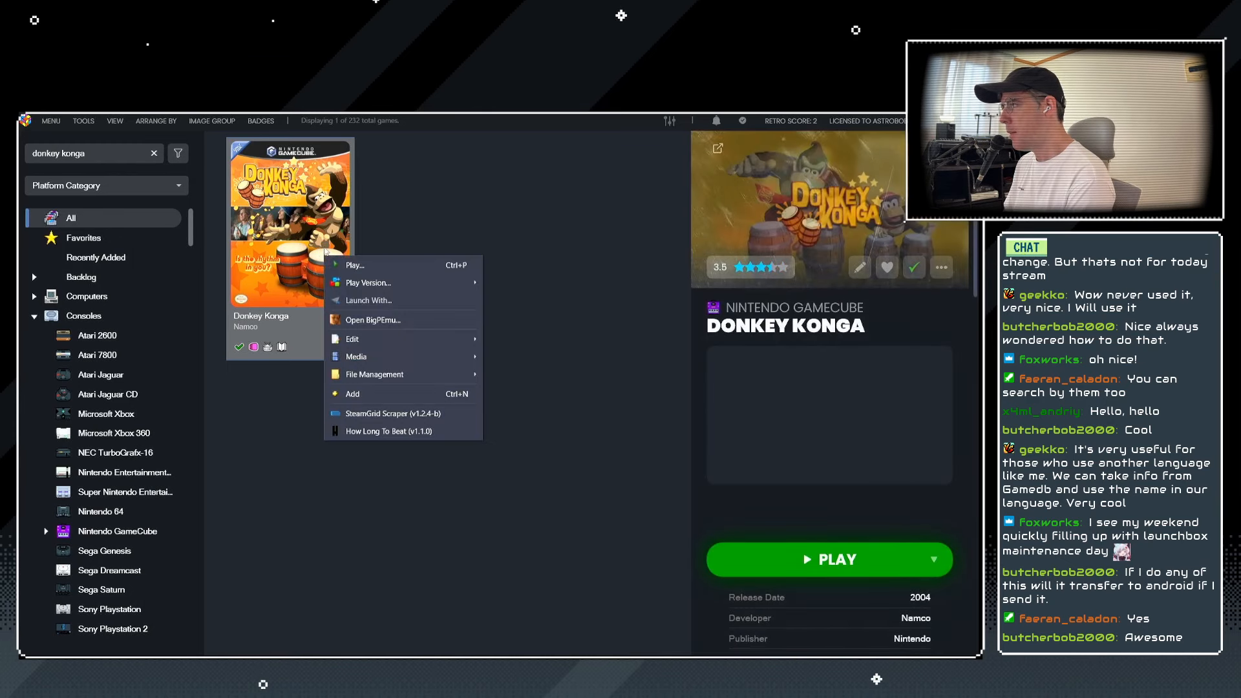
mouse_move(378, 283)
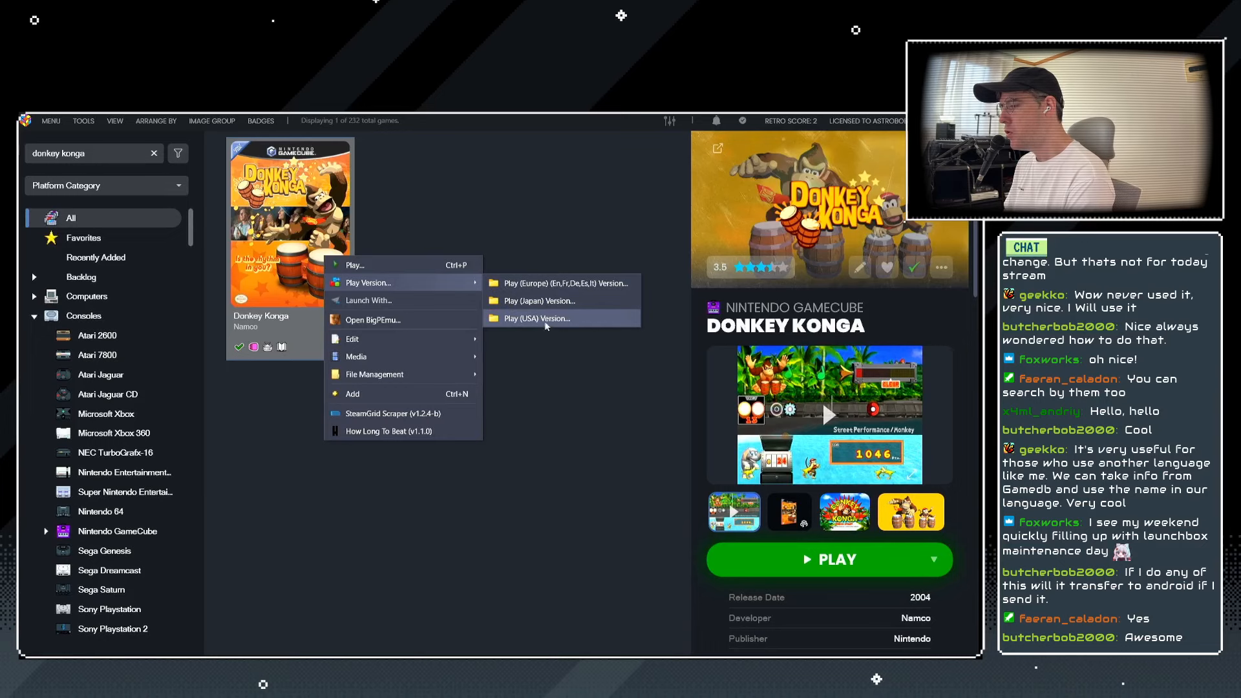
click(560, 218)
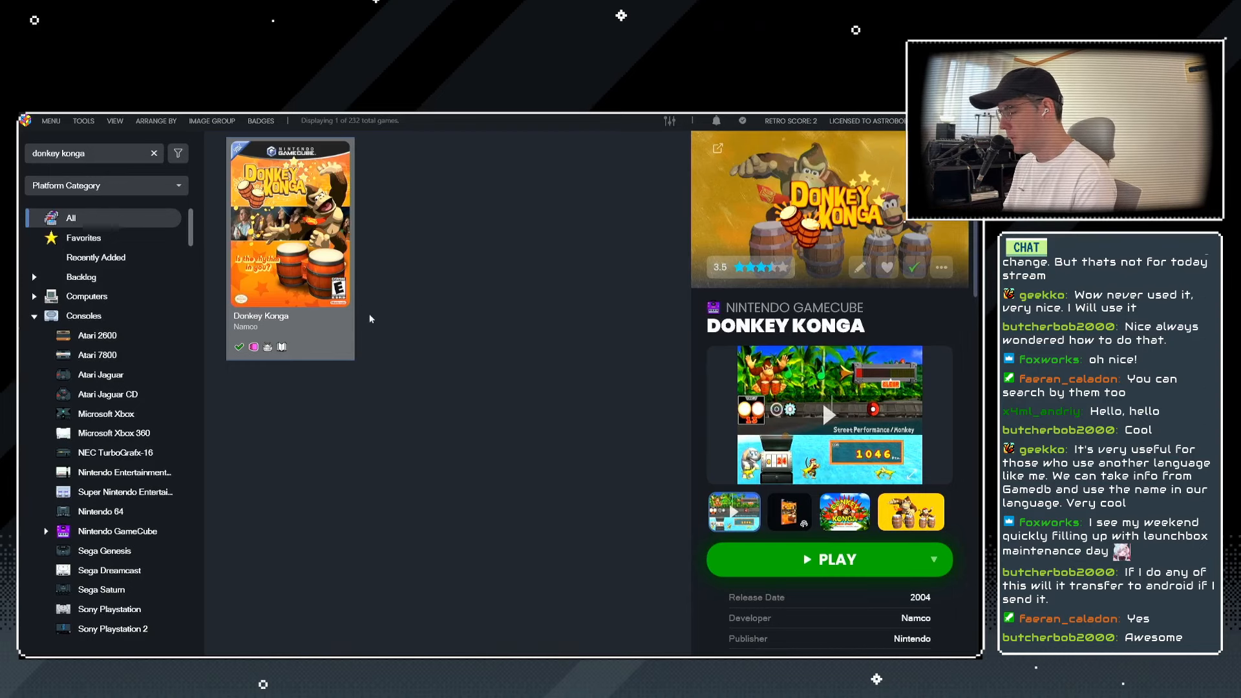
Expand Donkey Konga's additional application ROMs into separate games.
right_click(320, 256)
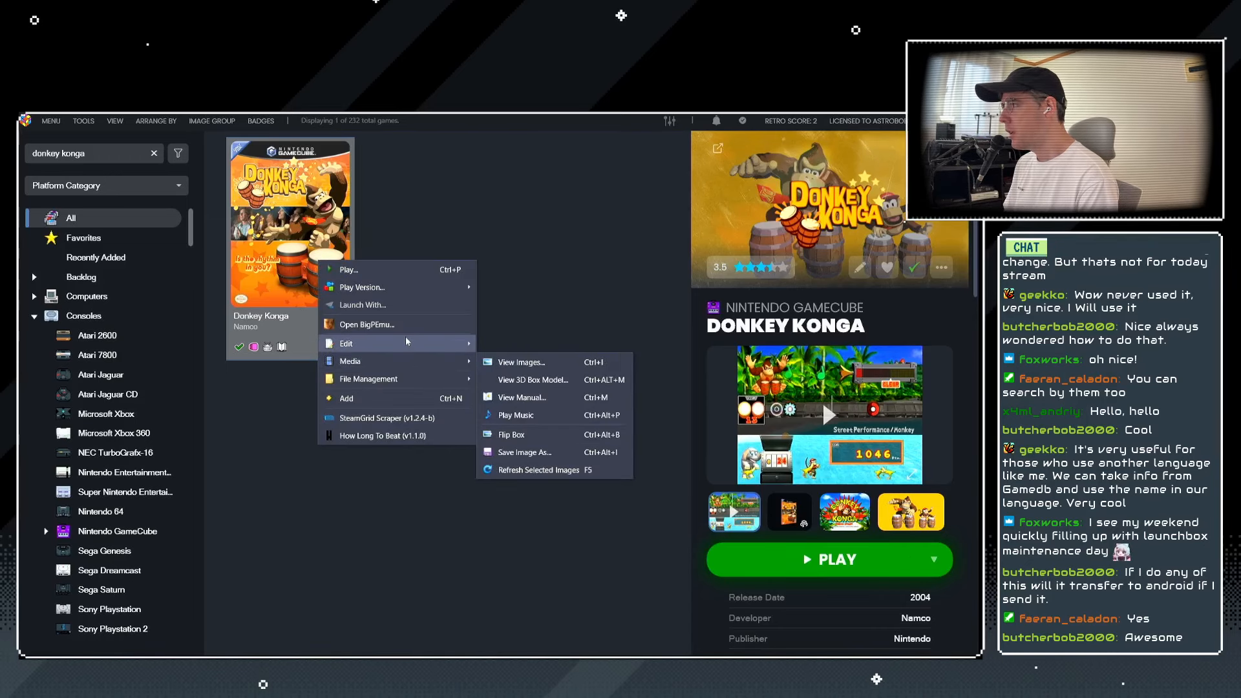
mouse_move(419, 344)
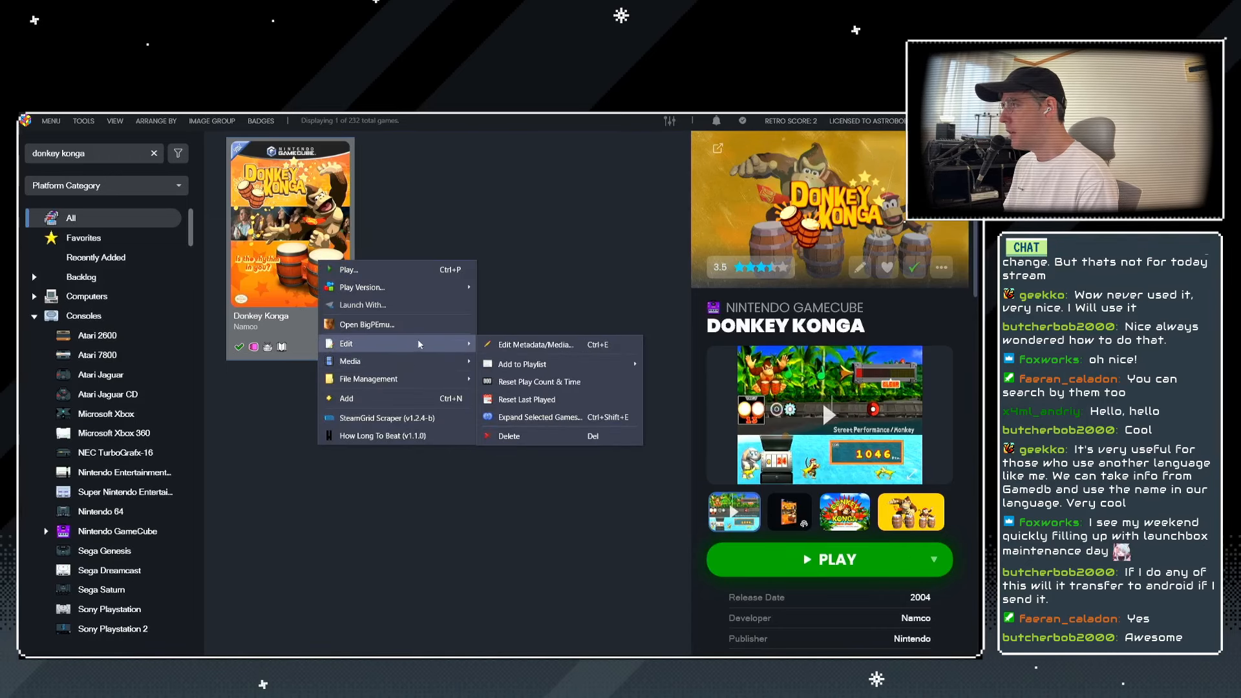
click(531, 419)
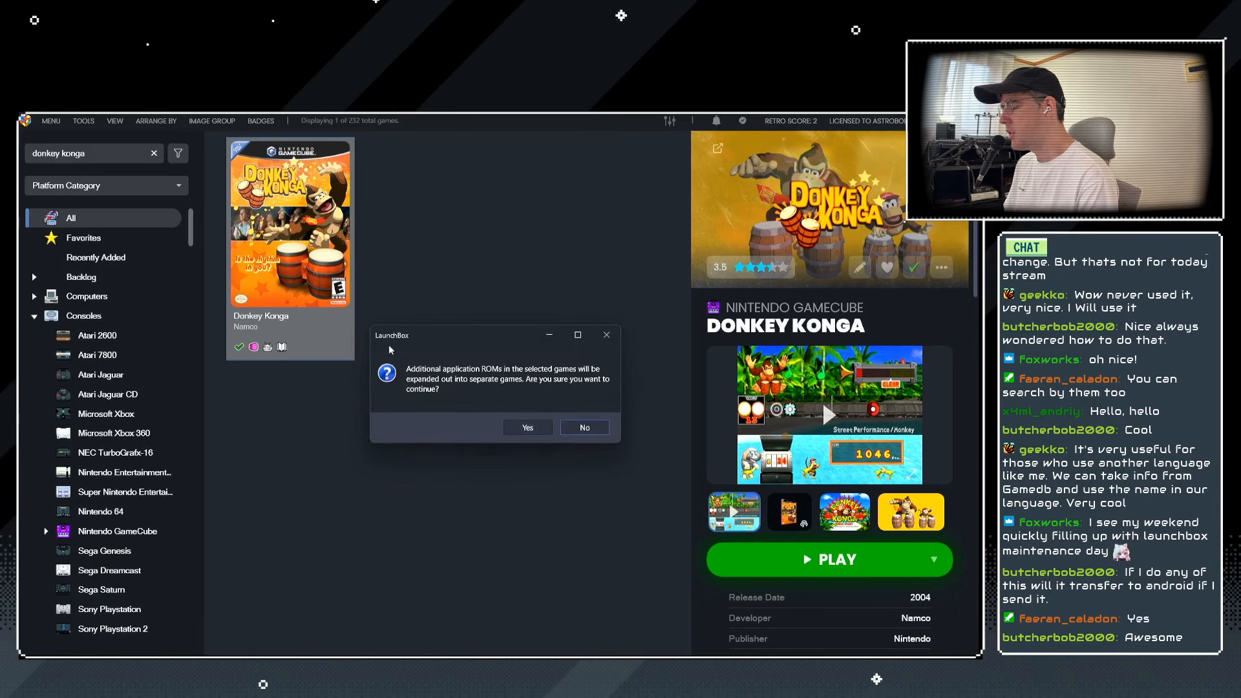
click(527, 427)
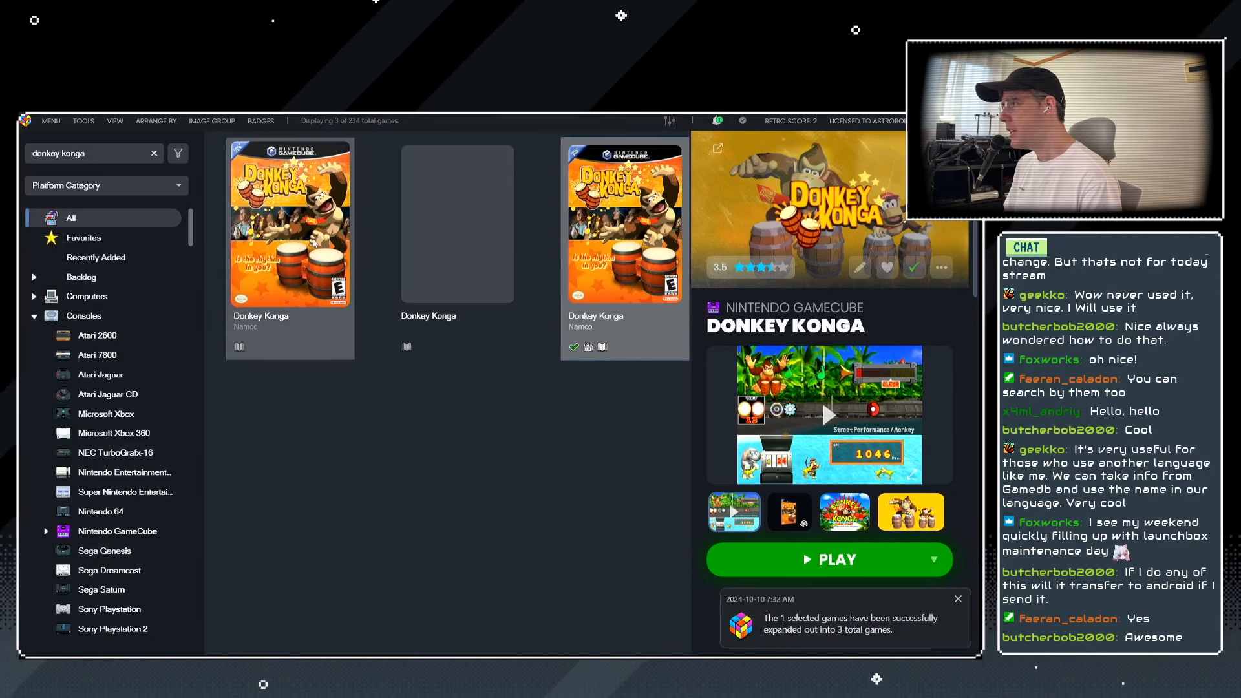
Combine the selected Donkey Konga games into one, using Donkey Konga (USA) as the root game.
right_click(315, 248)
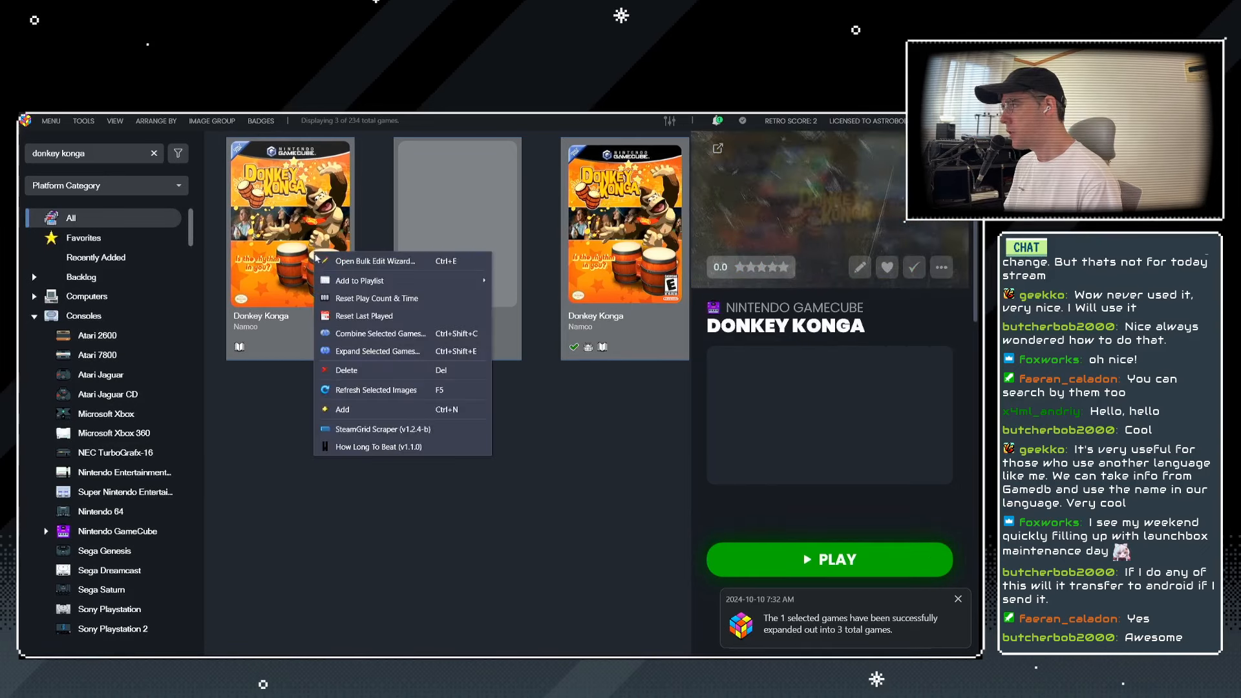
click(366, 333)
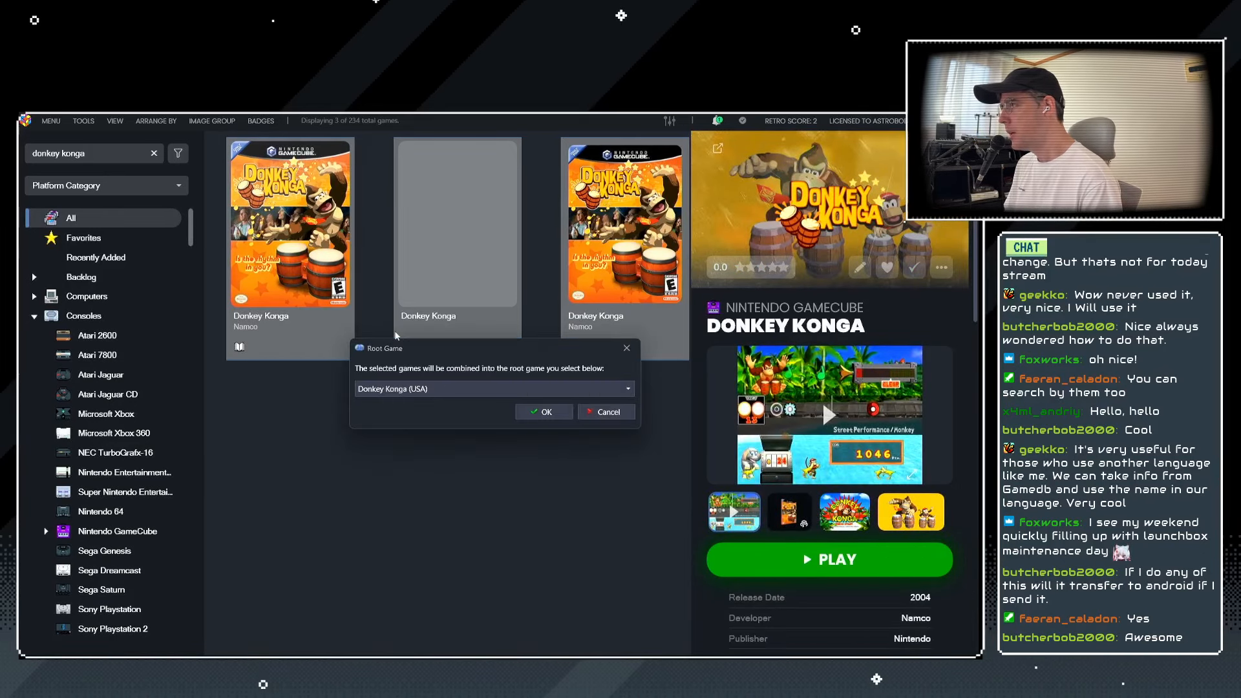
click(429, 390)
click(425, 404)
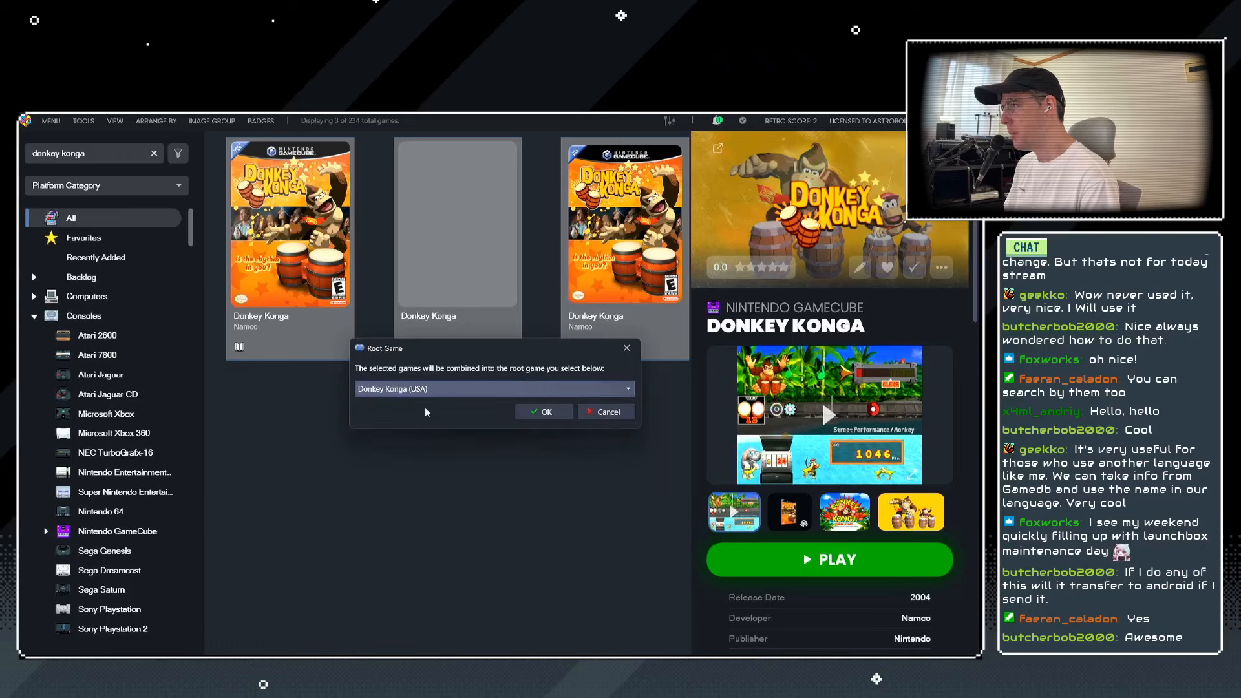
click(544, 413)
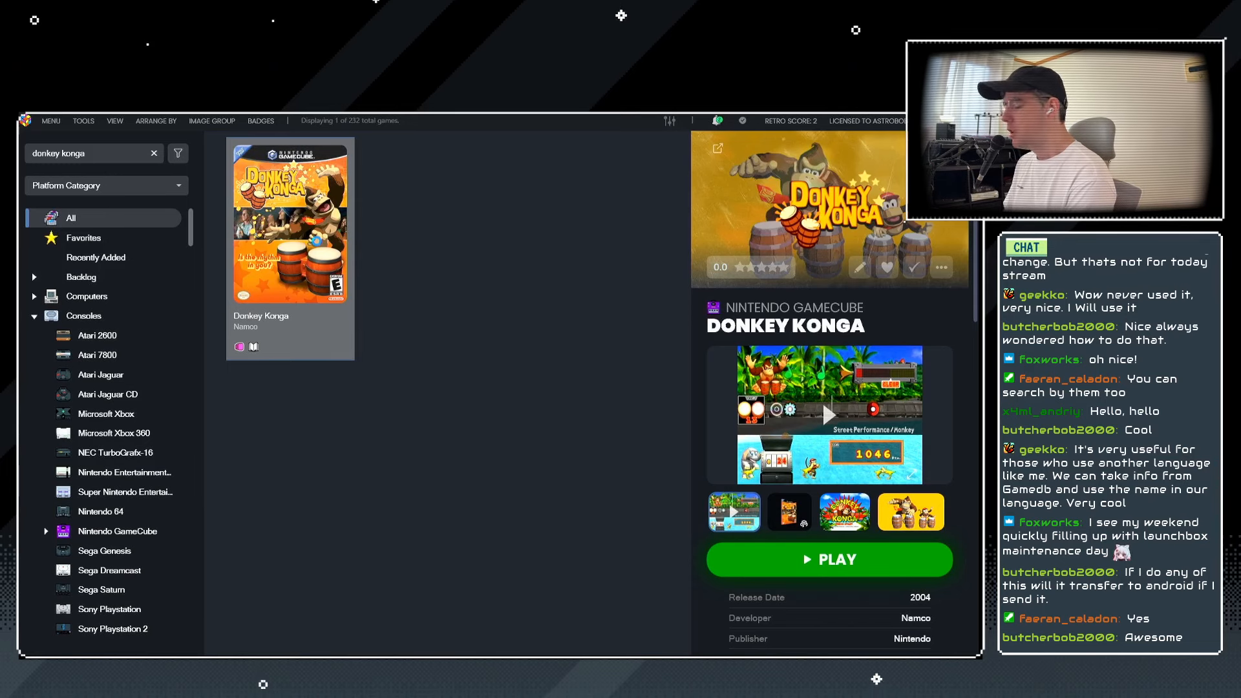
Examine Donkey Konga's launching settings, its Additional Apps list and the blank form for adding an application, without adding one.
key(ctrl+e)
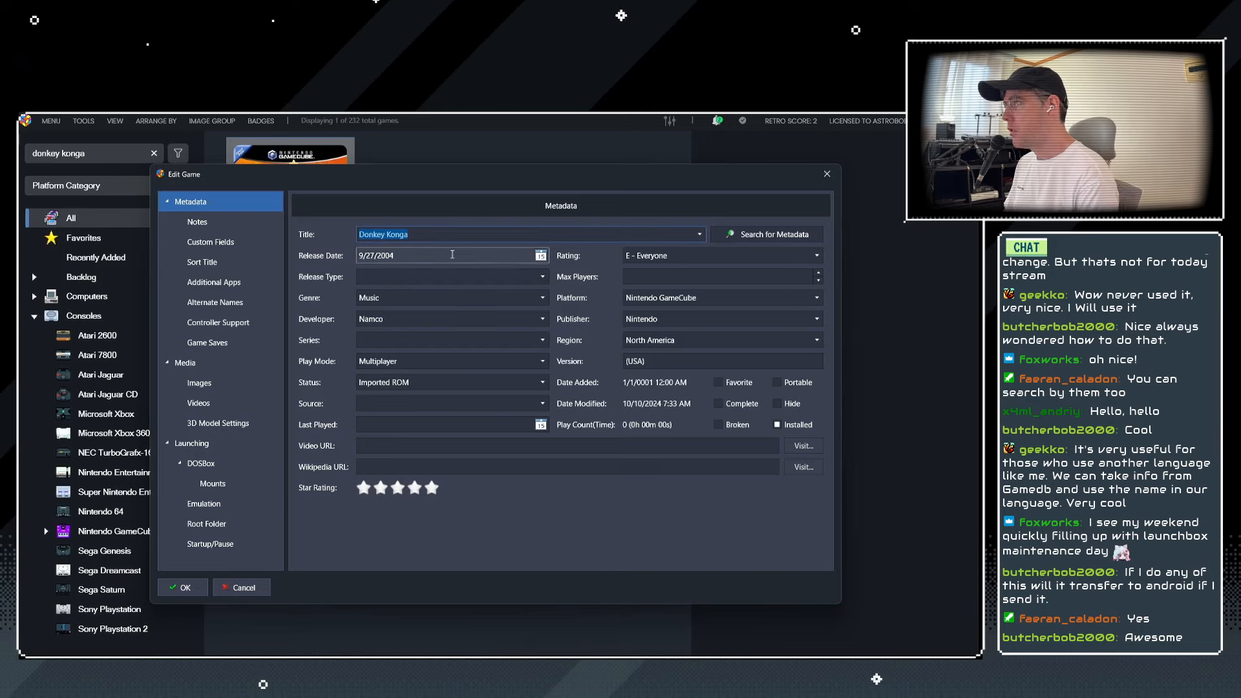
click(249, 445)
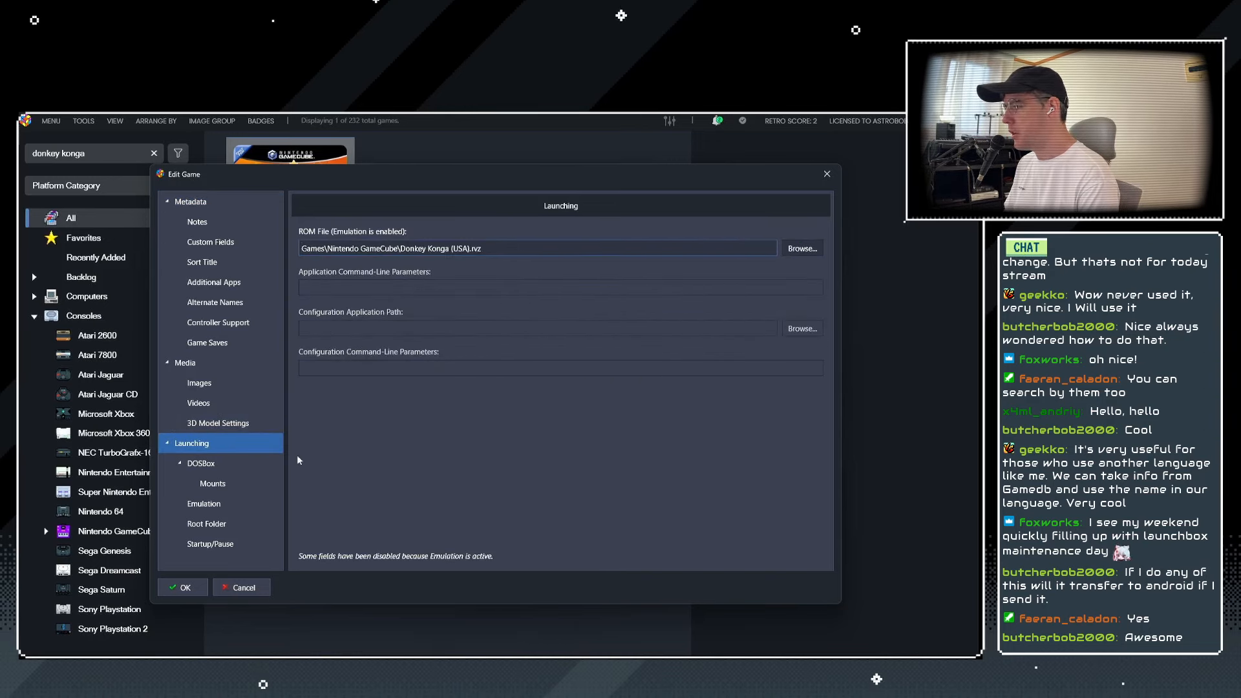
click(216, 283)
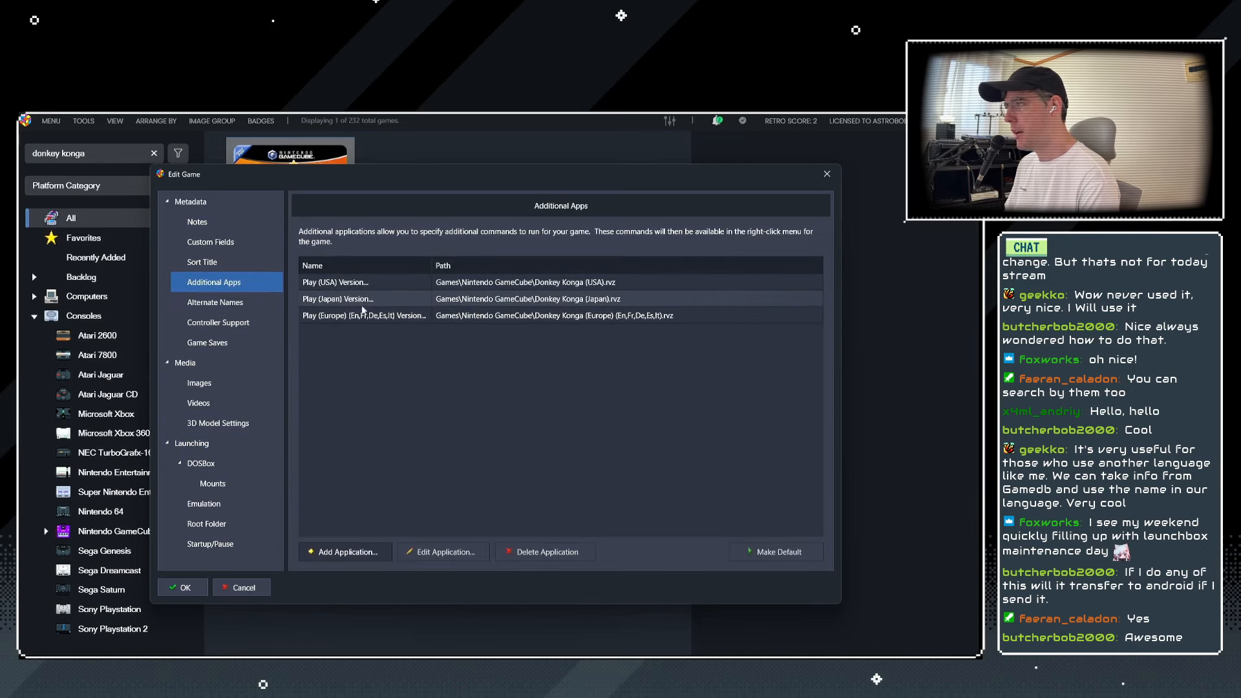
click(366, 548)
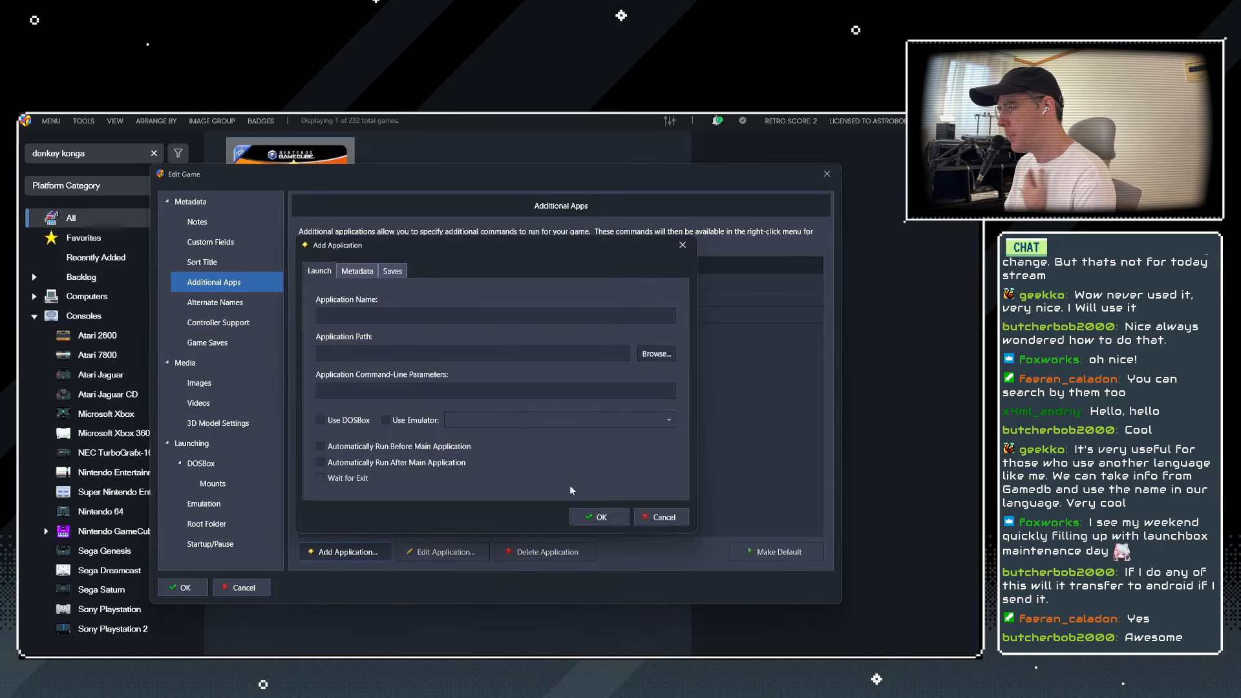
click(662, 517)
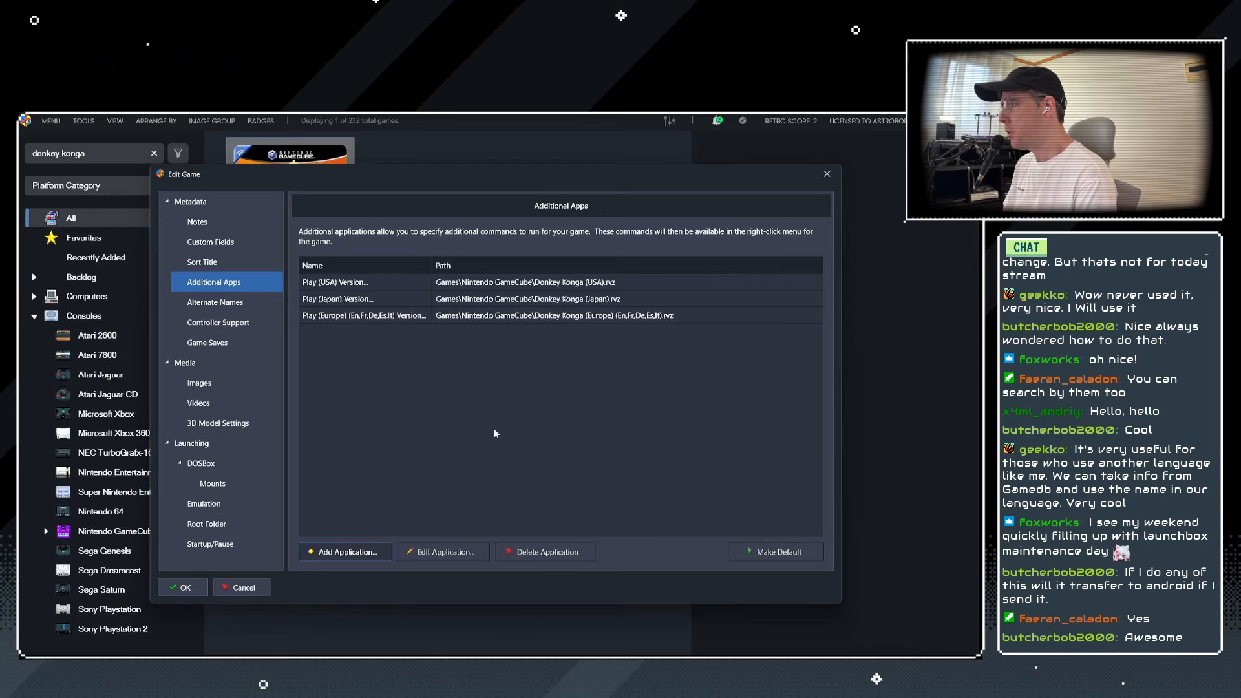
click(375, 555)
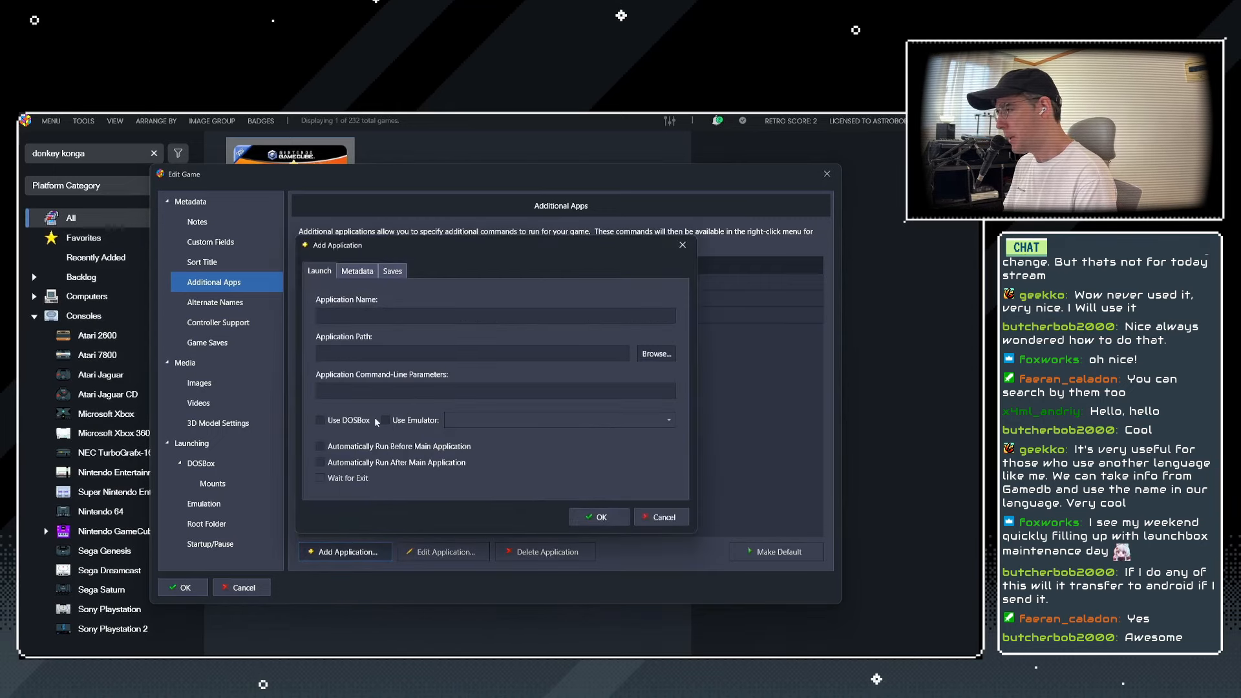
click(659, 517)
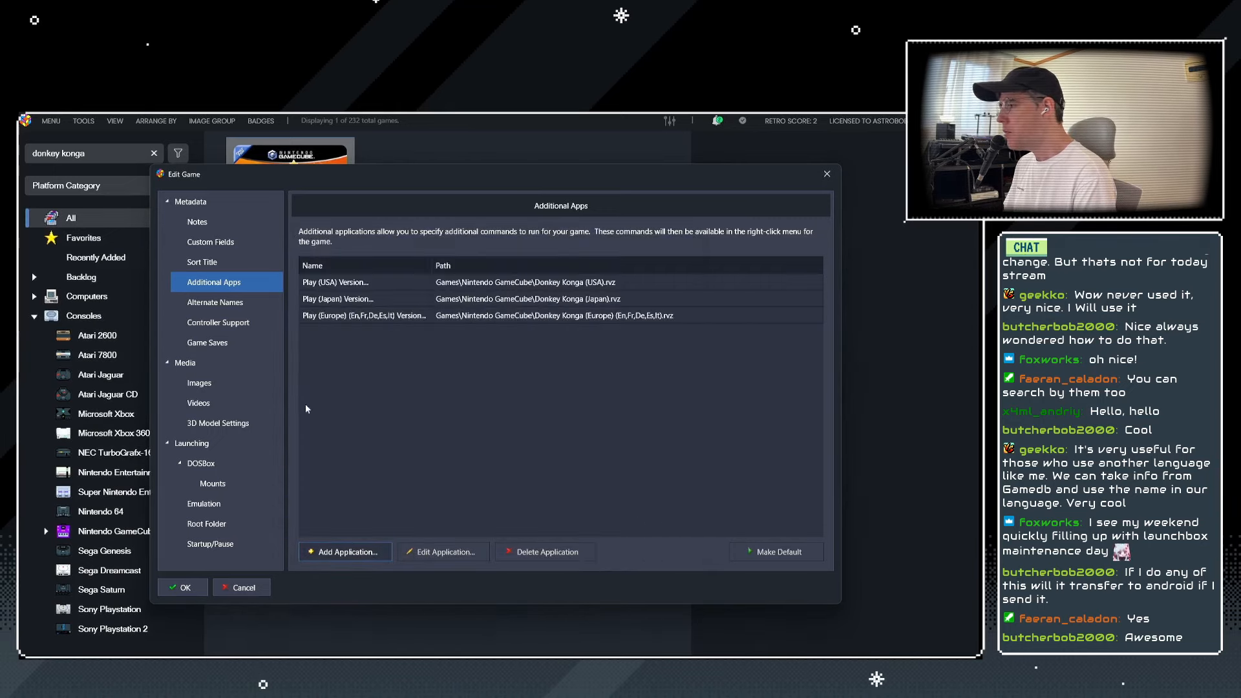
Examine the launch settings and metadata of Donkey Konga's USA version entry, closing the game editor without changes.
click(351, 286)
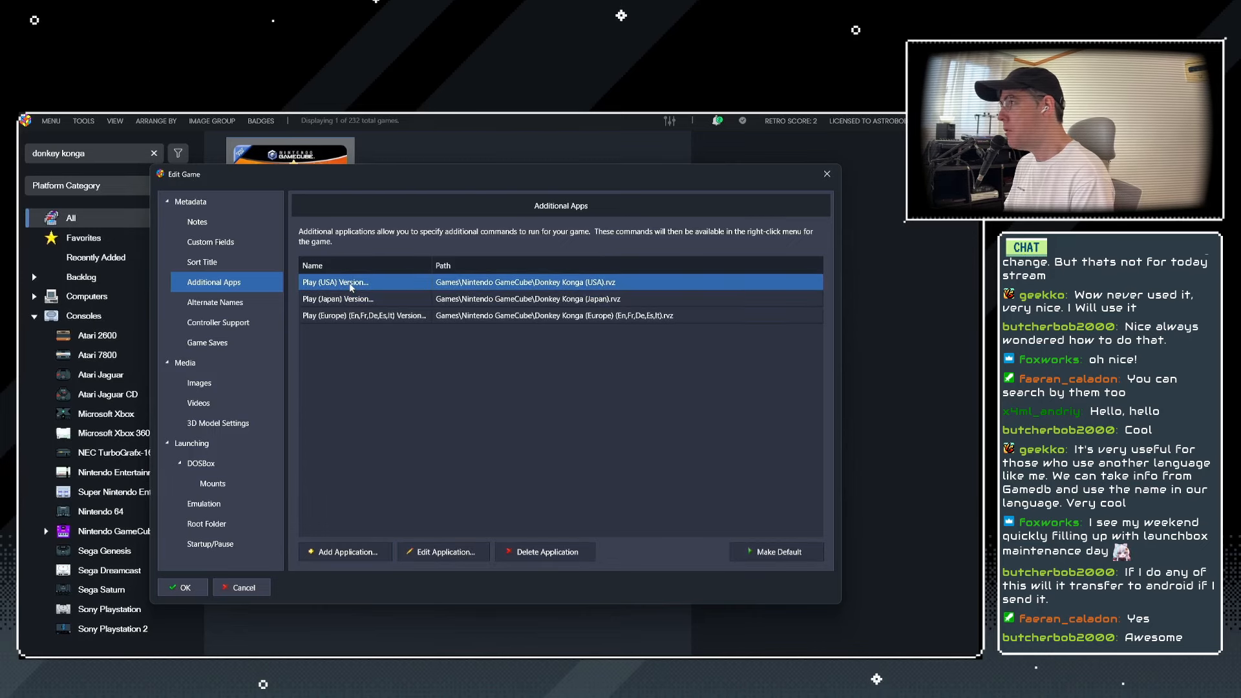
double_click(349, 283)
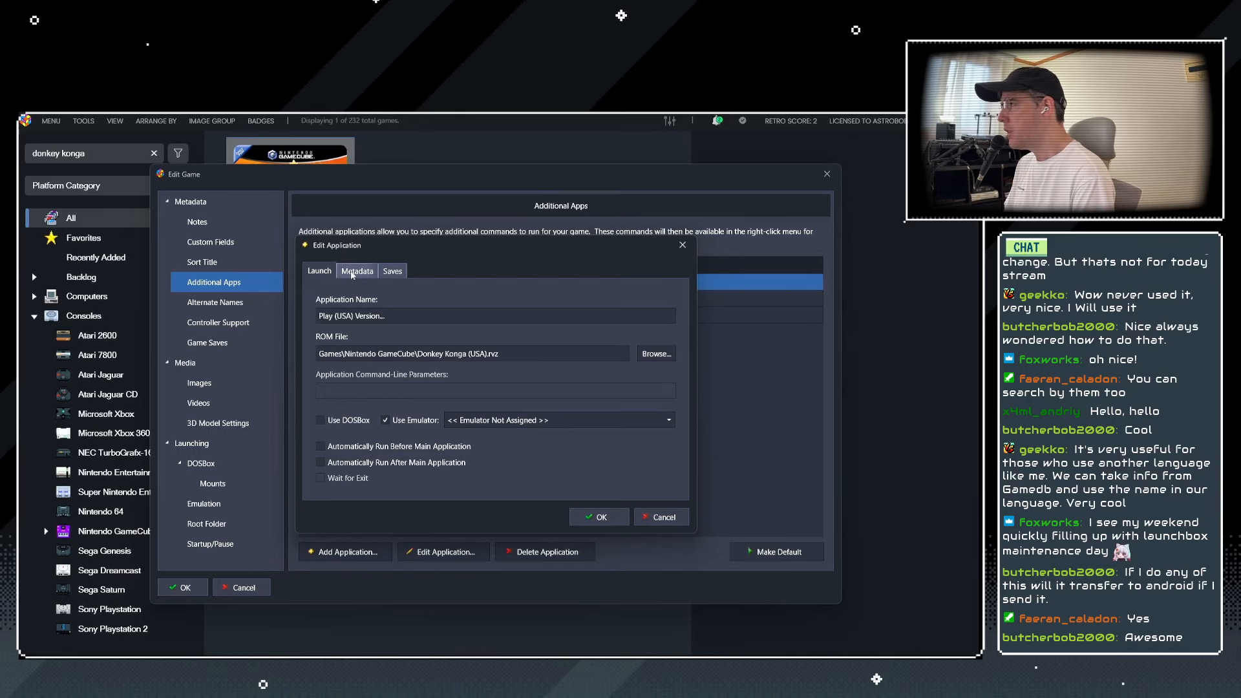
click(355, 271)
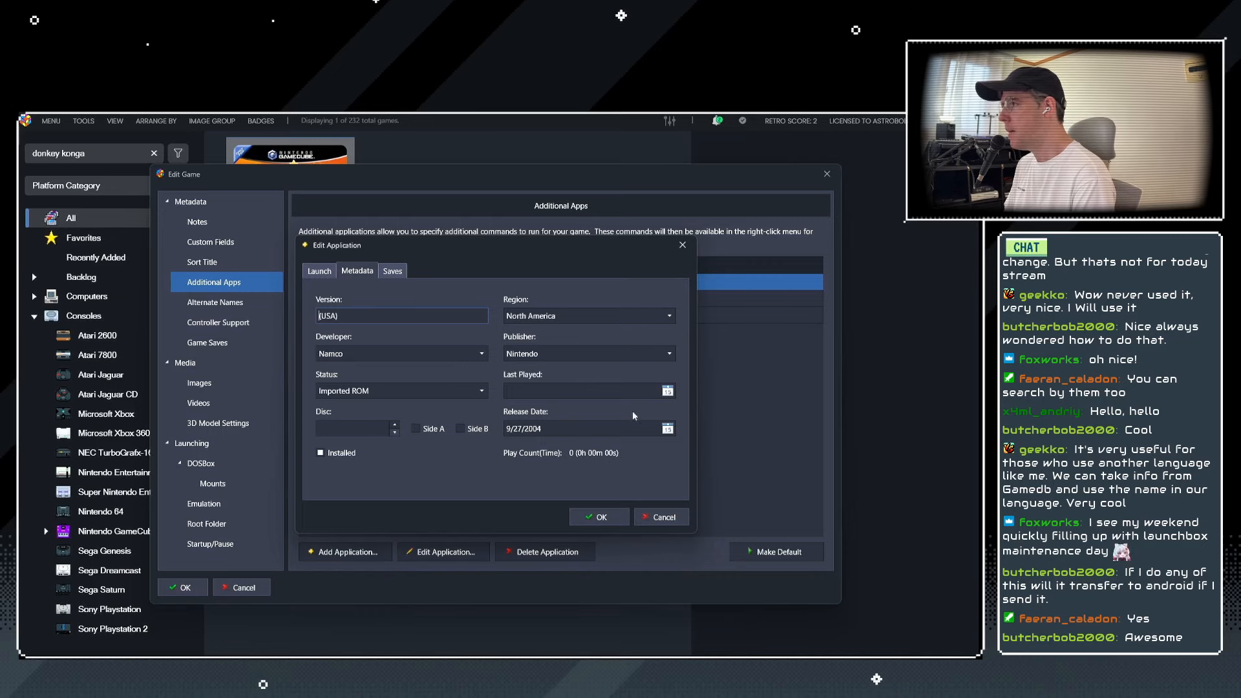
click(661, 516)
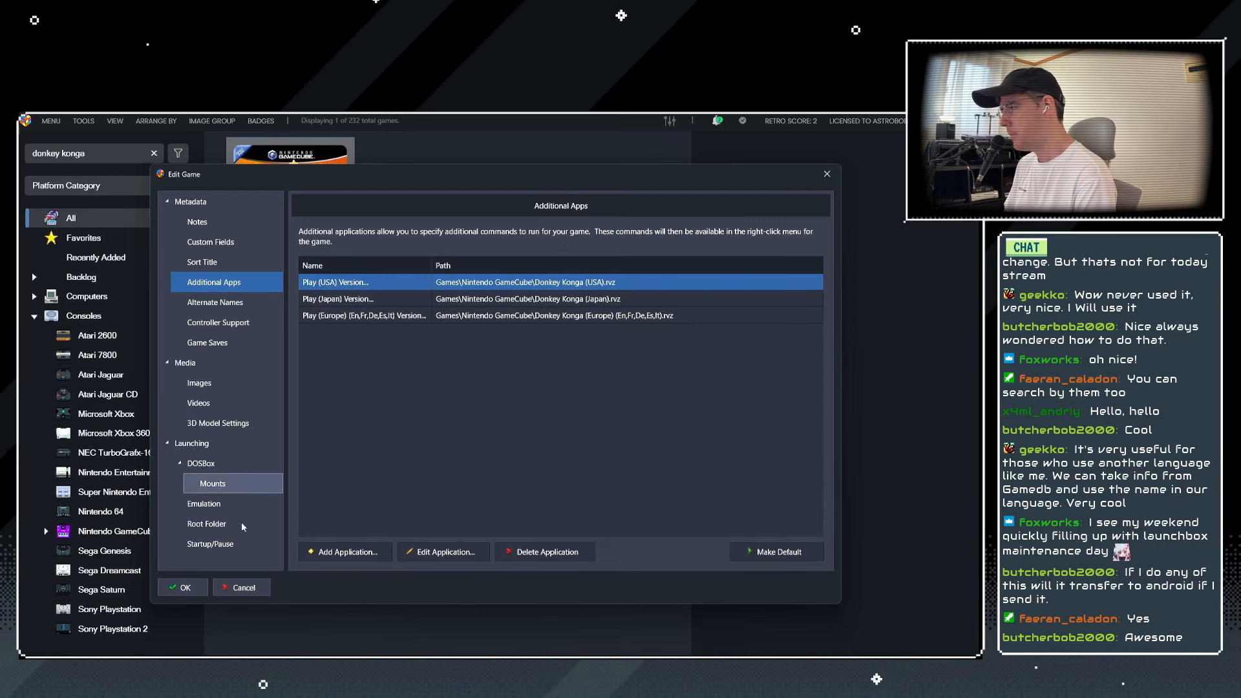
click(242, 587)
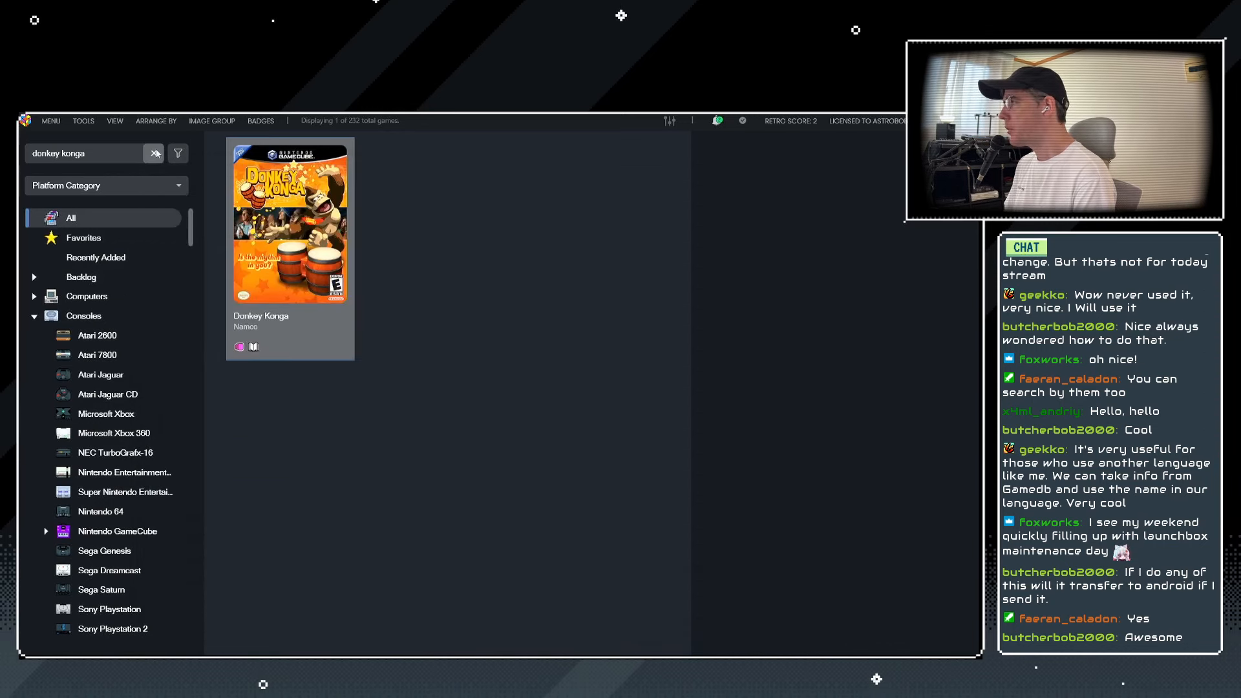
Search the library for "final fan" and select Final Fantasy VII.
click(155, 153)
text(f)
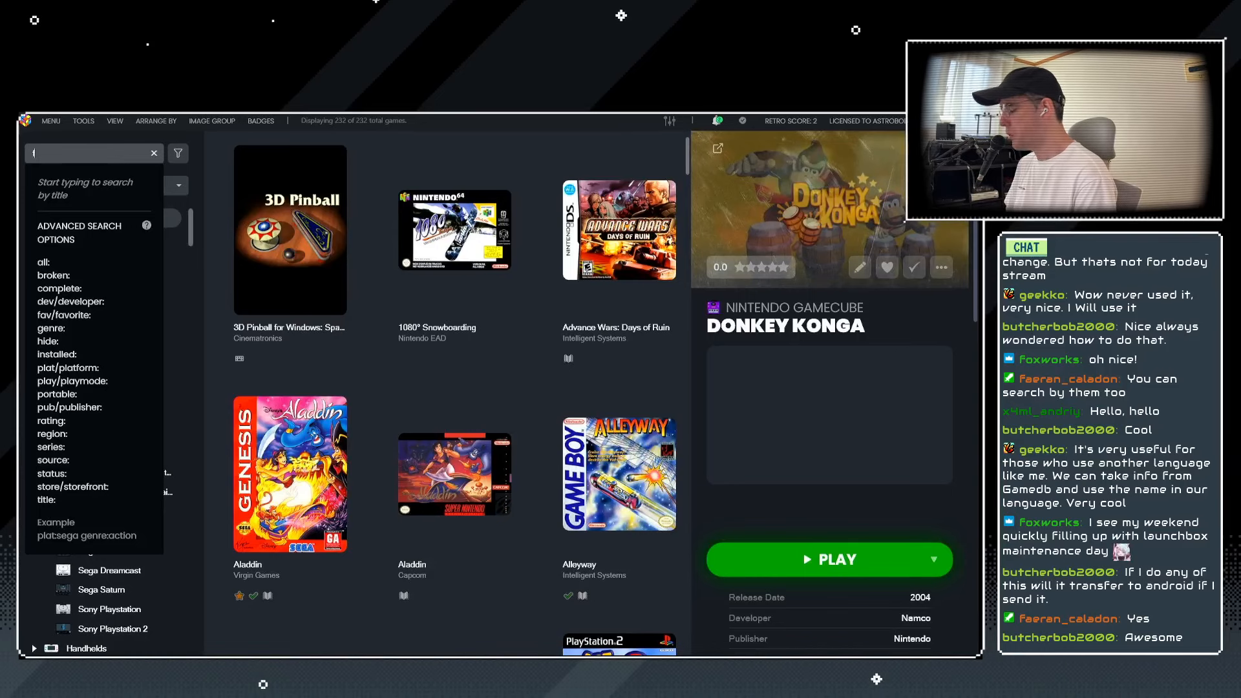
text(inal)
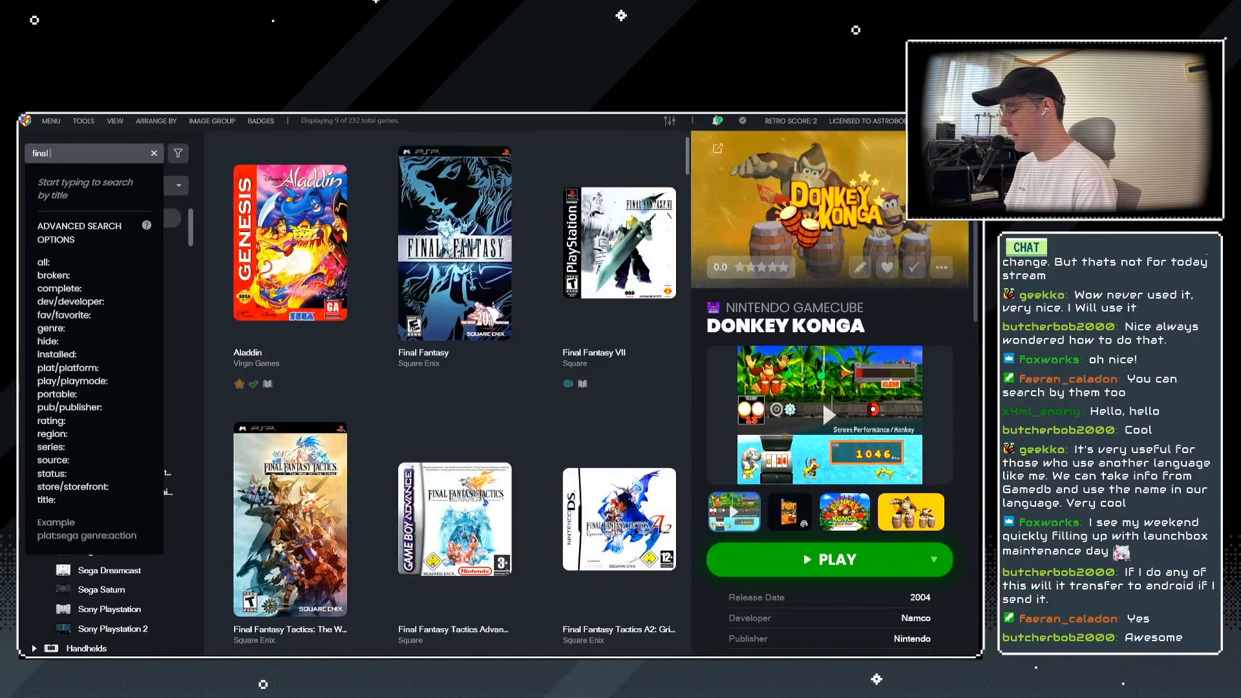
text( fan)
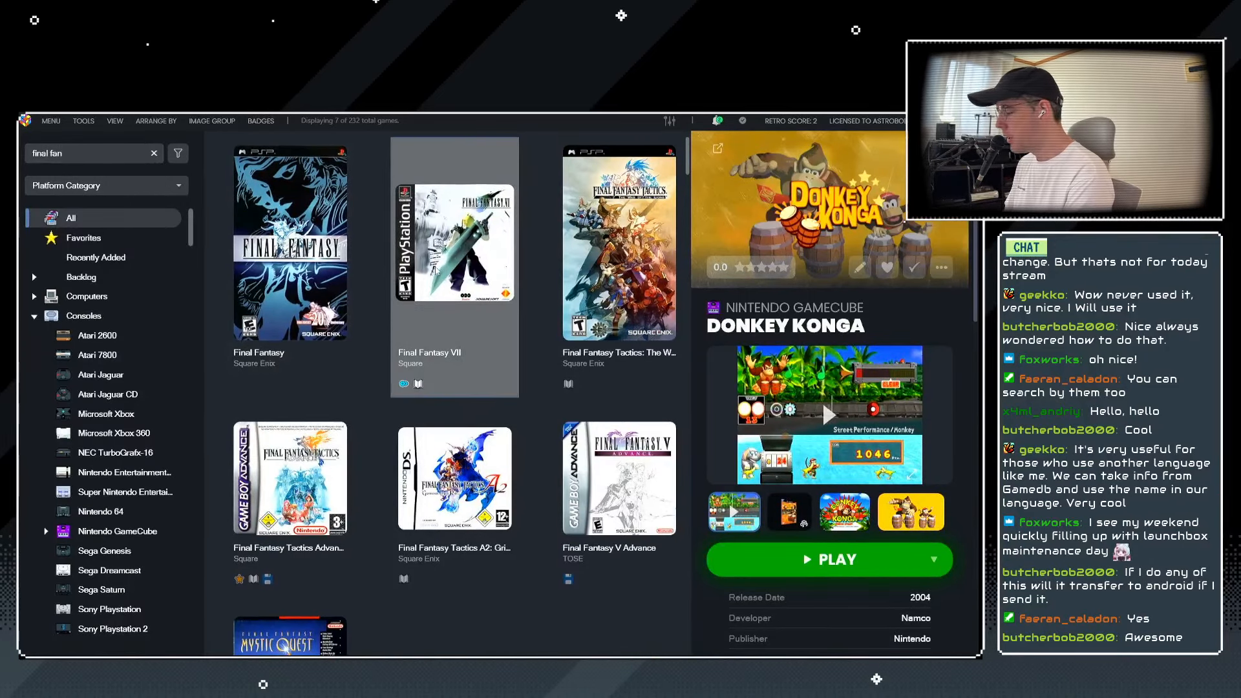
click(410, 393)
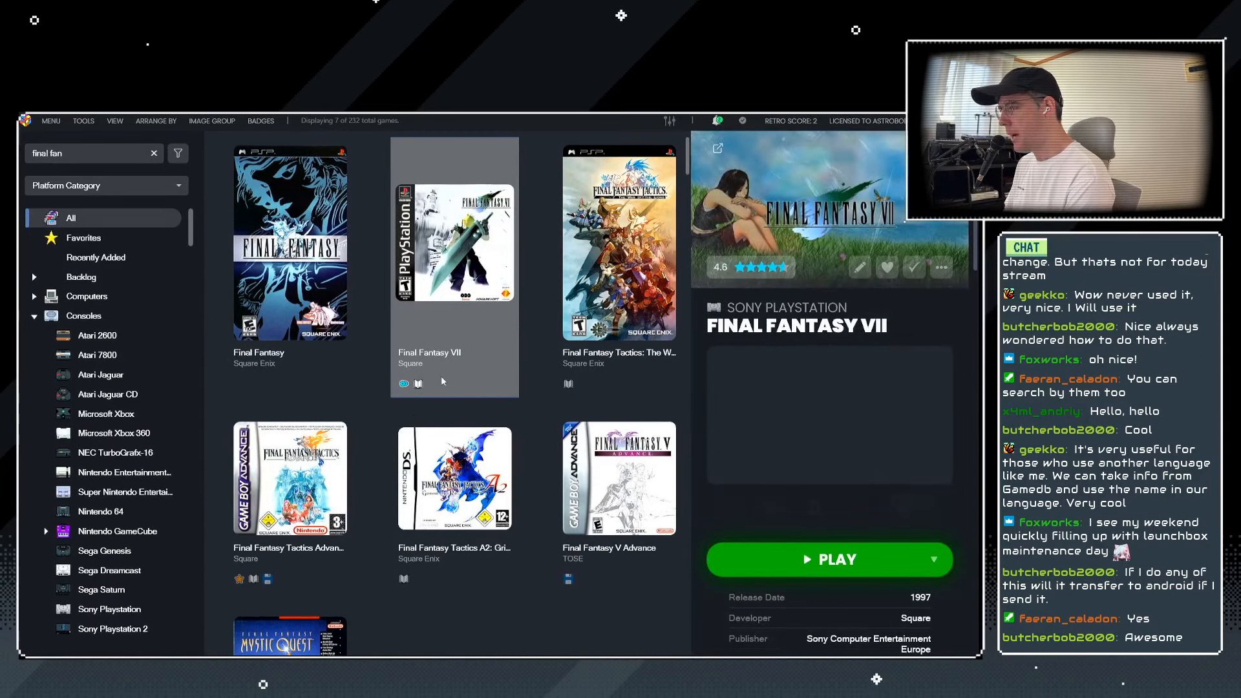
Examine Final Fantasy VII's alternate names, its Additional Apps and the Disc 1 entry's metadata, closing the editor without changes.
key(ctrl+e)
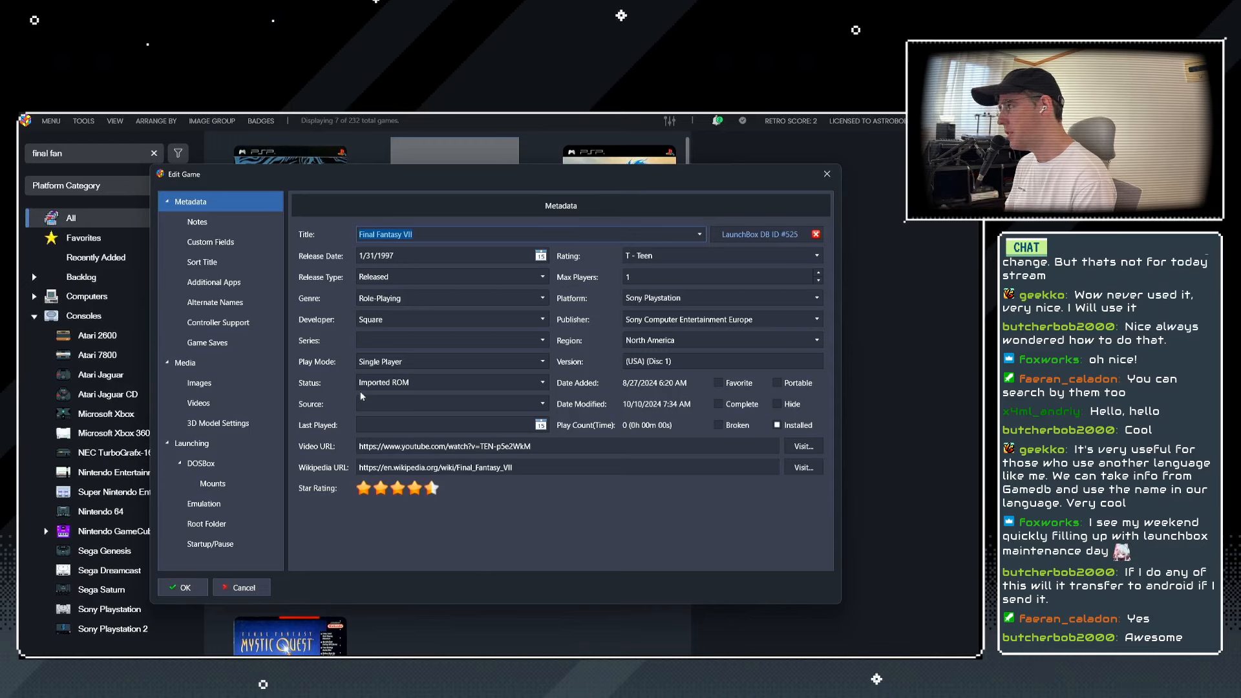
click(224, 301)
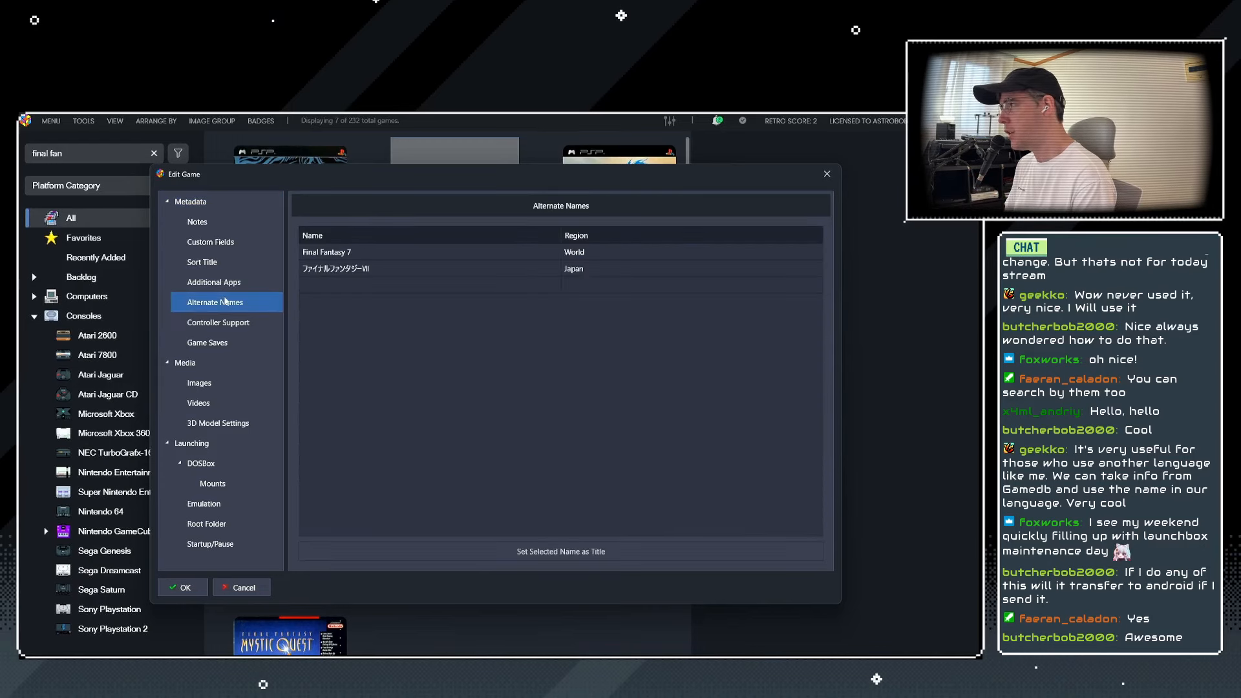
click(215, 285)
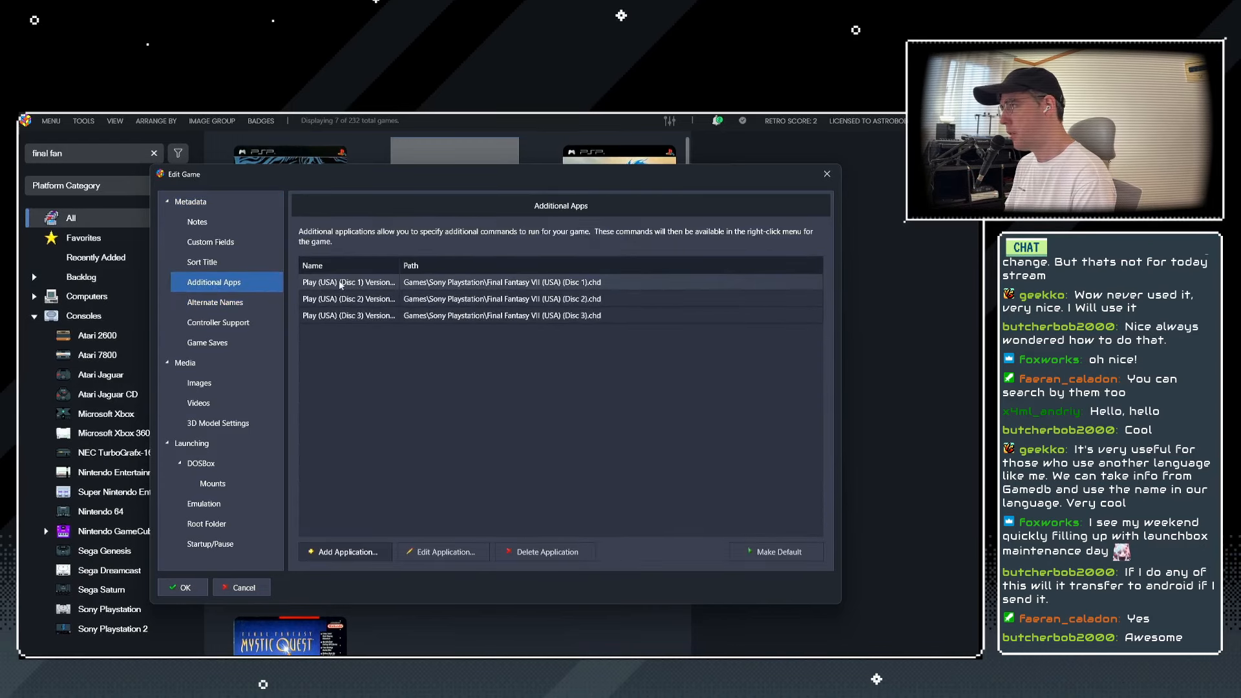
double_click(419, 288)
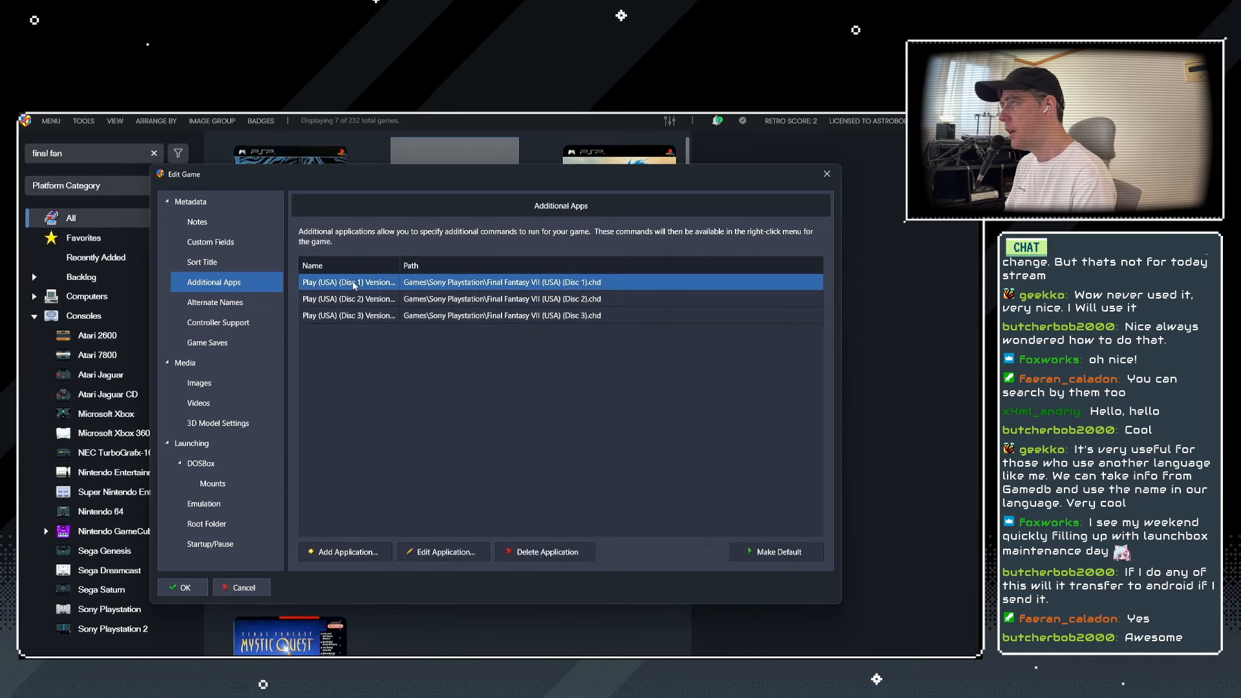
click(356, 271)
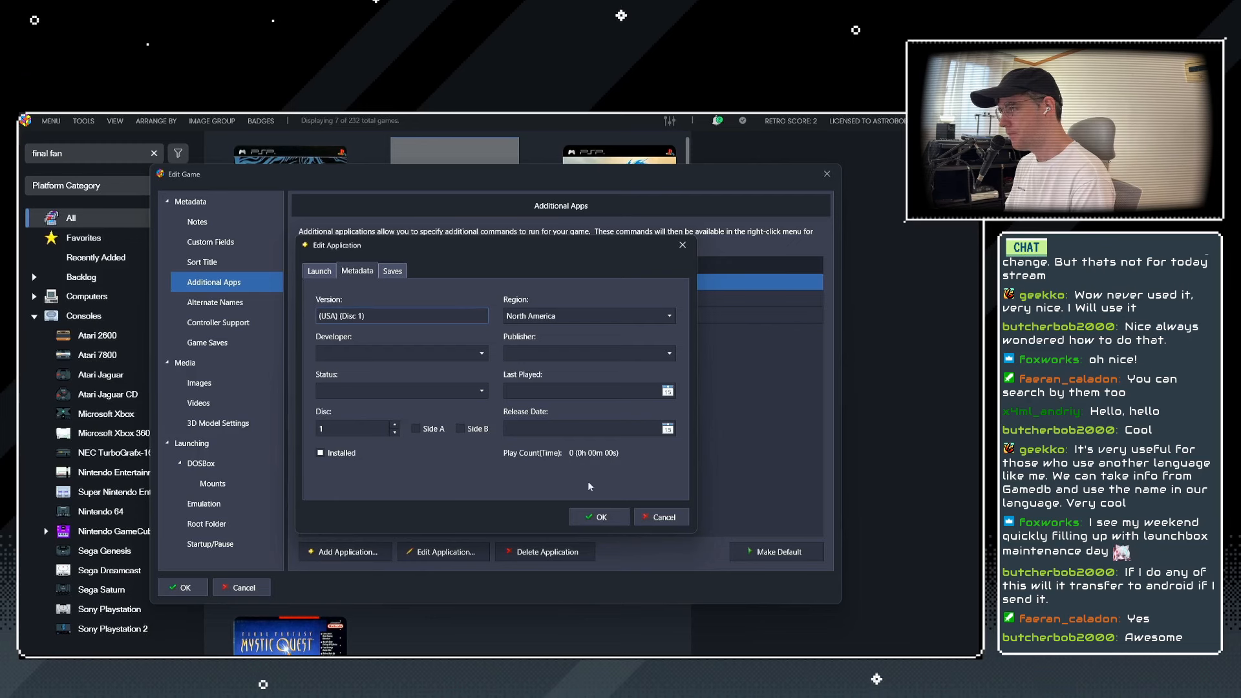
click(661, 516)
click(244, 587)
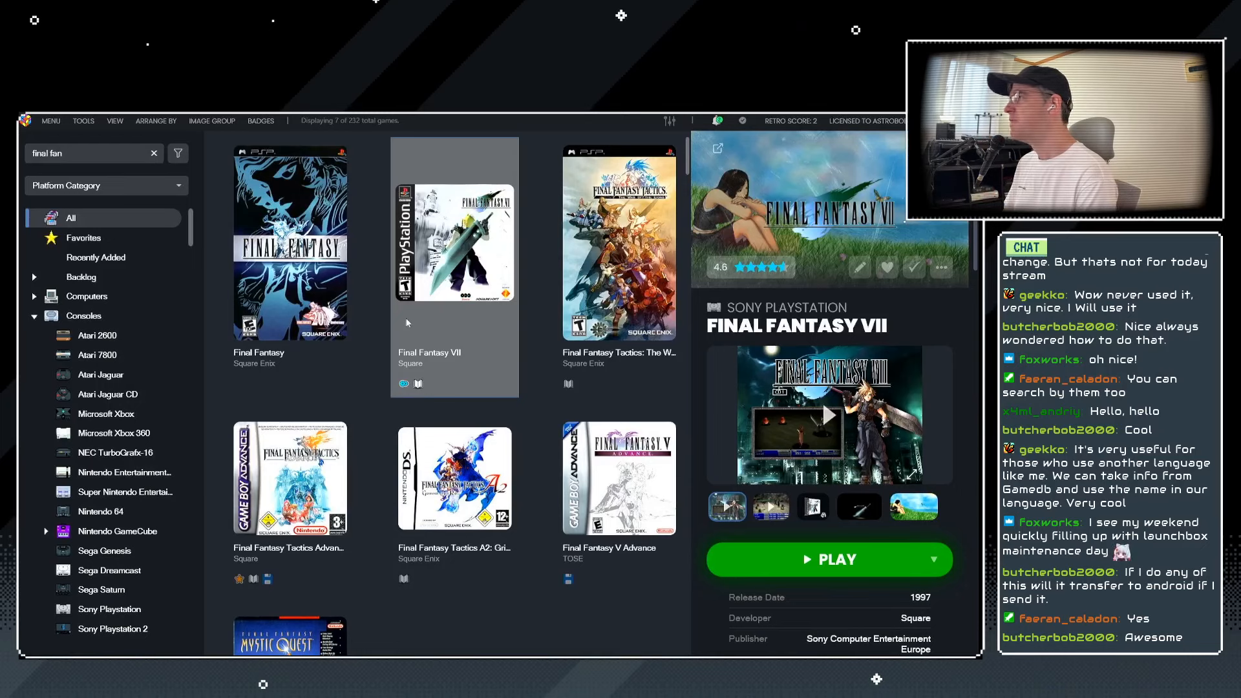
Search for "donkey konga" and view the game's Controller Support metadata, closing the editor without changes.
click(154, 153)
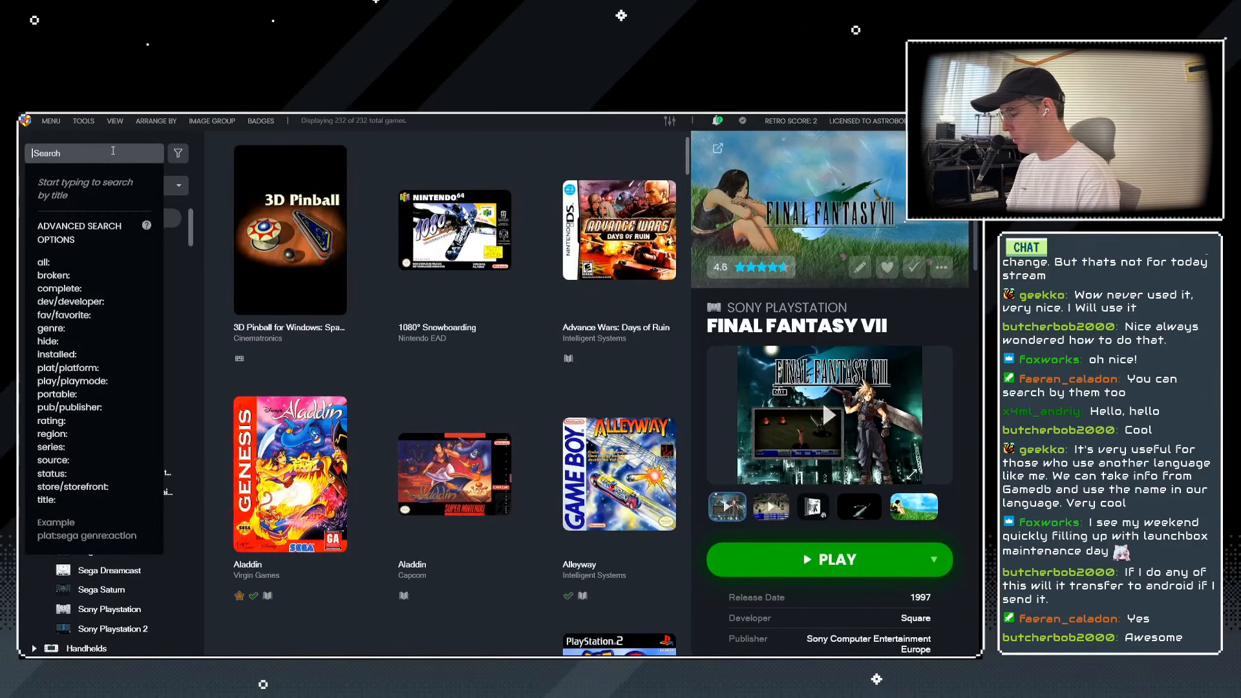
text(donkey k)
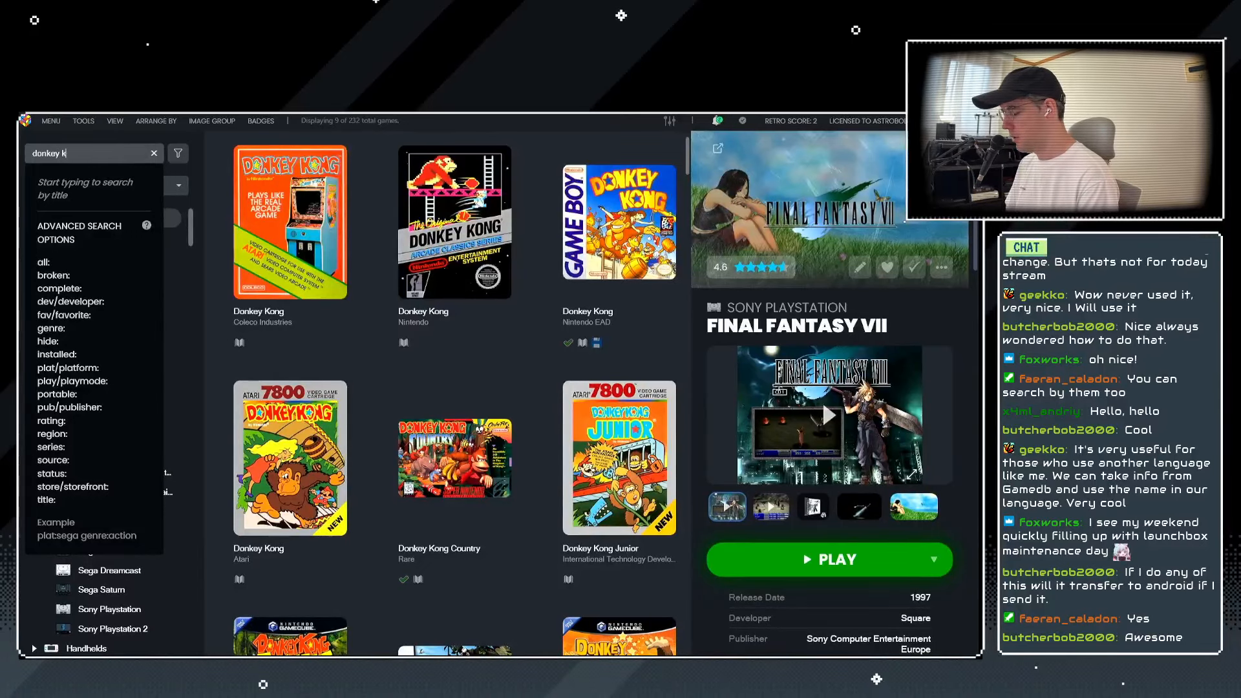
text(onga)
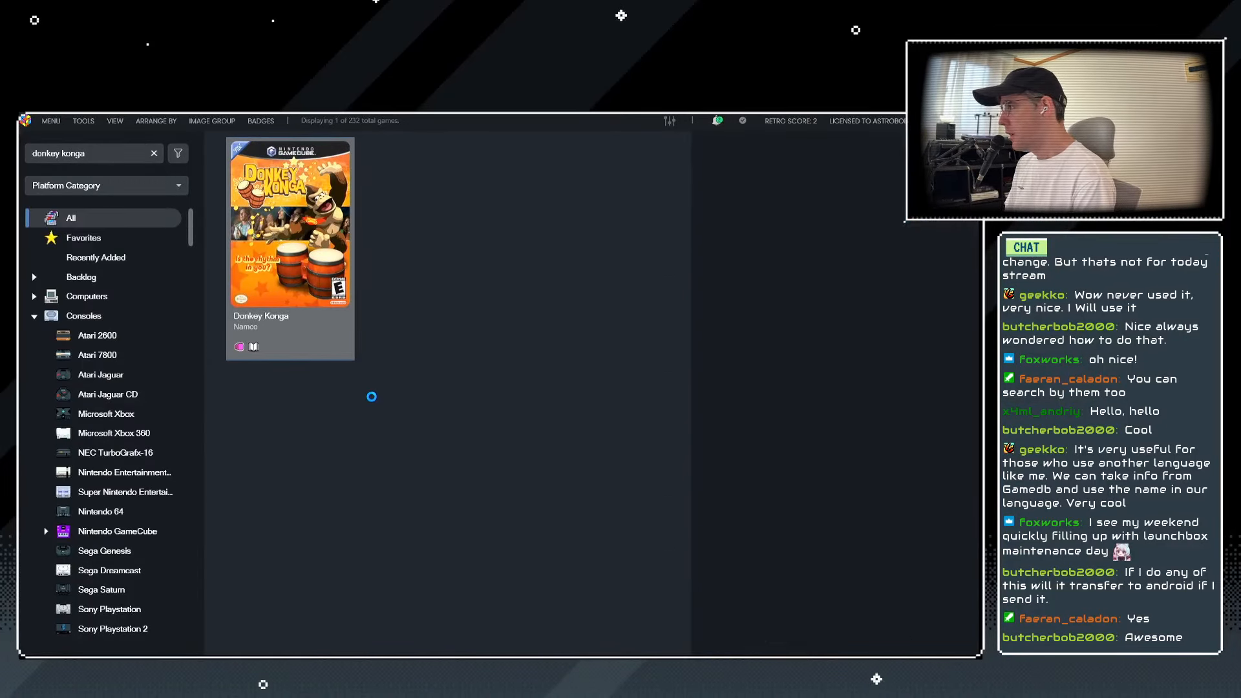
key(ctrl+e)
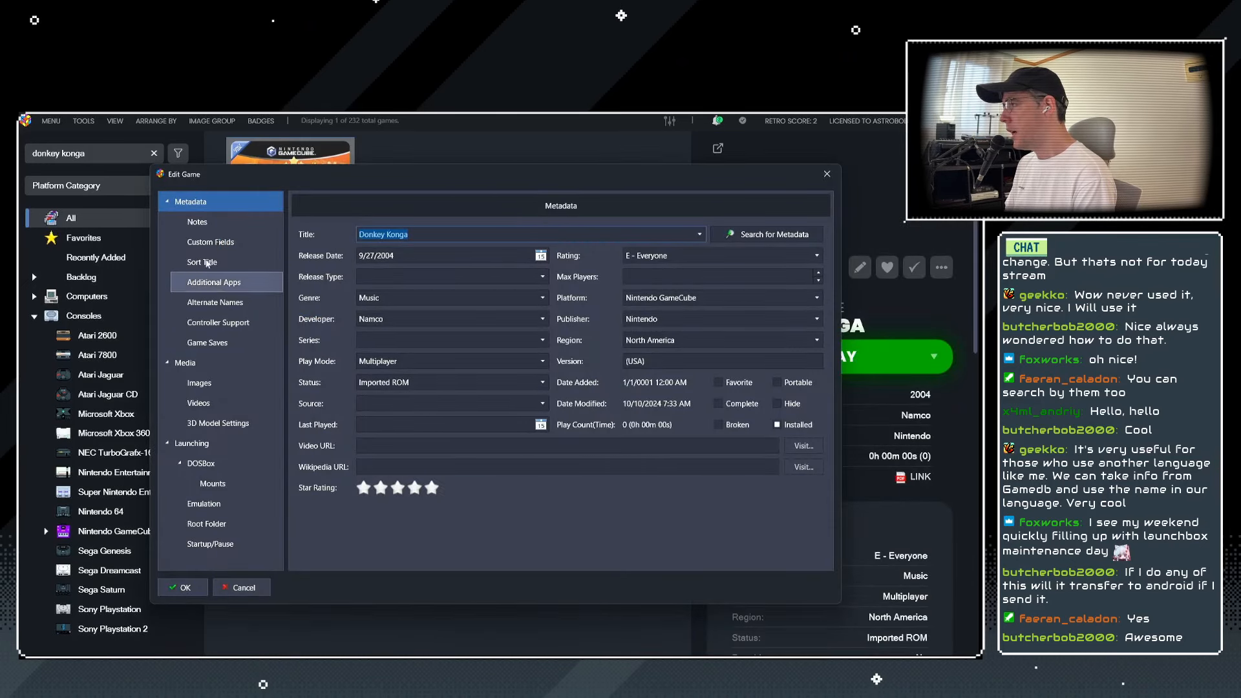
click(215, 330)
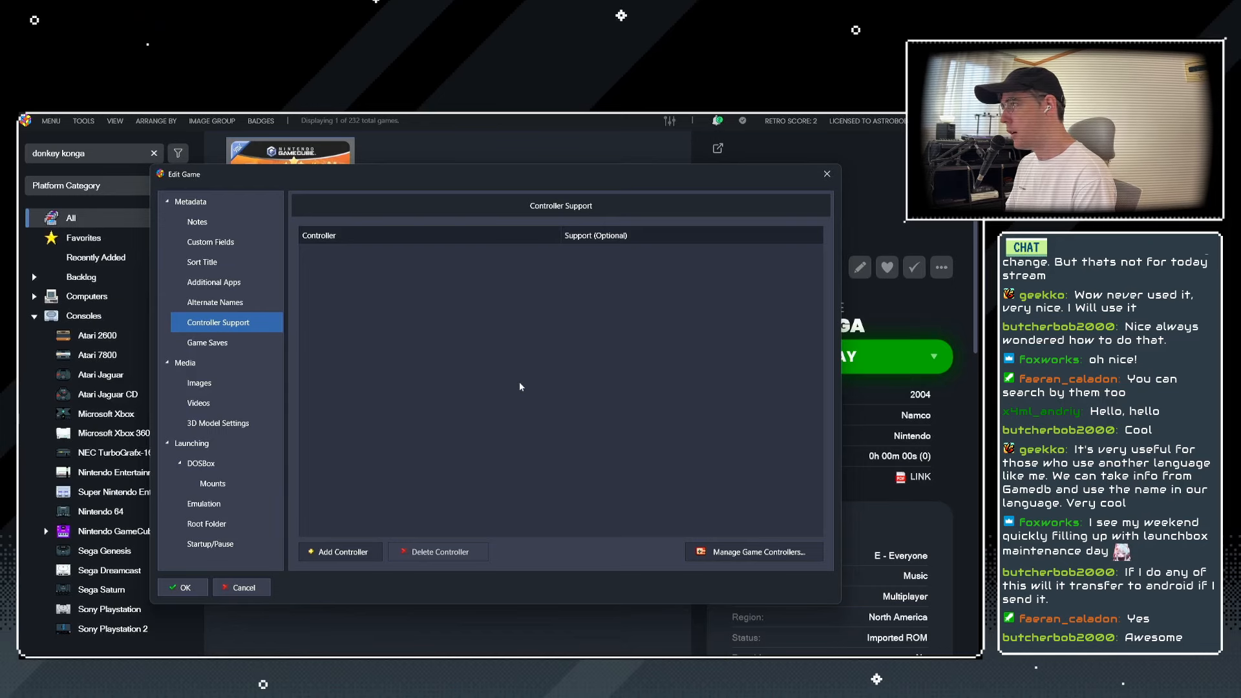
click(232, 589)
Clear the game search and show the Windows platform's games from the Computers category.
click(154, 153)
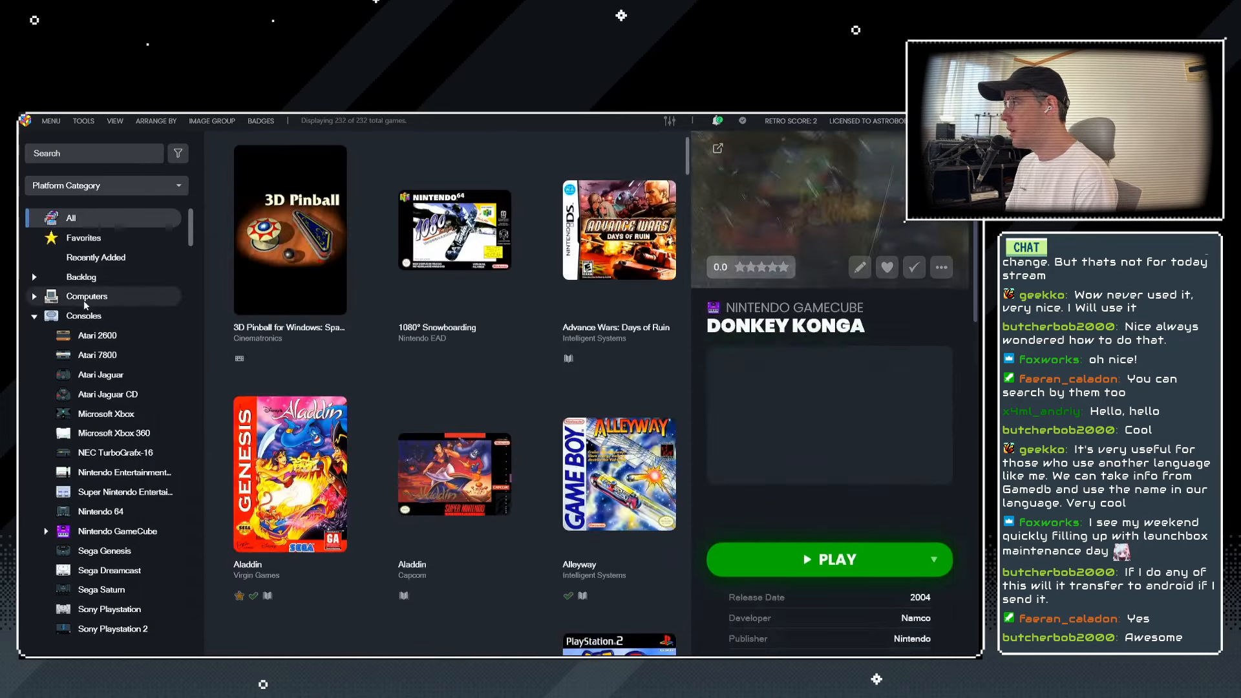
click(78, 240)
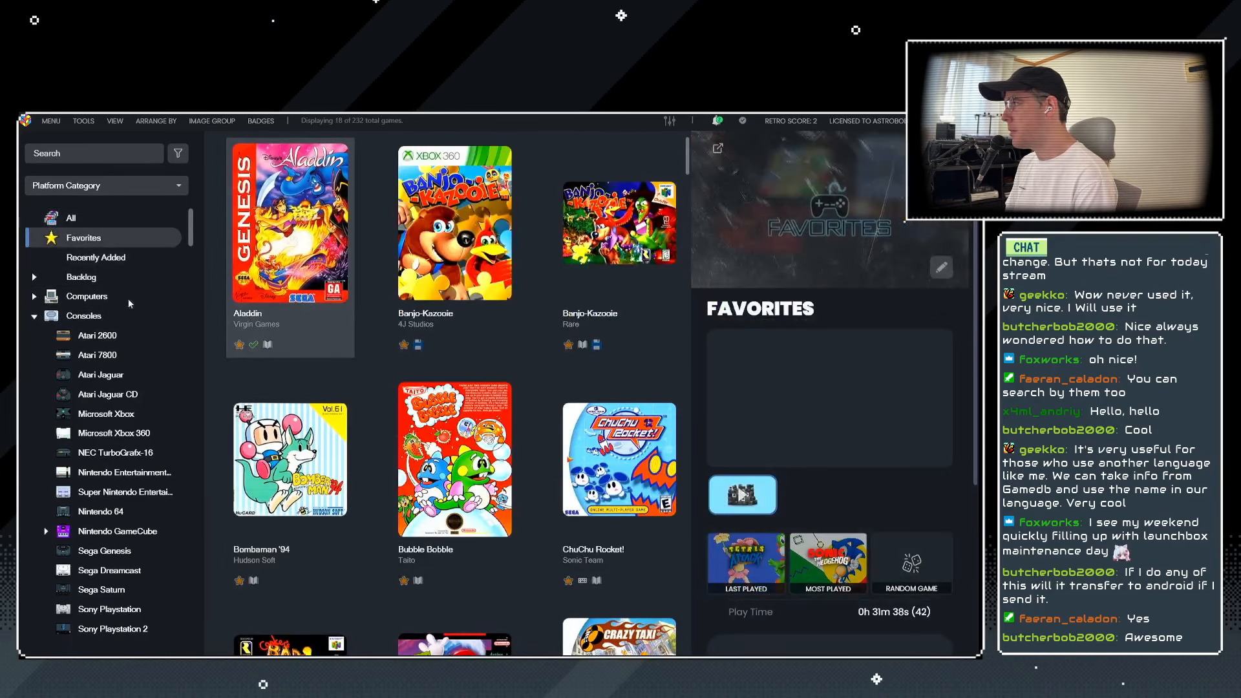
click(33, 296)
click(90, 315)
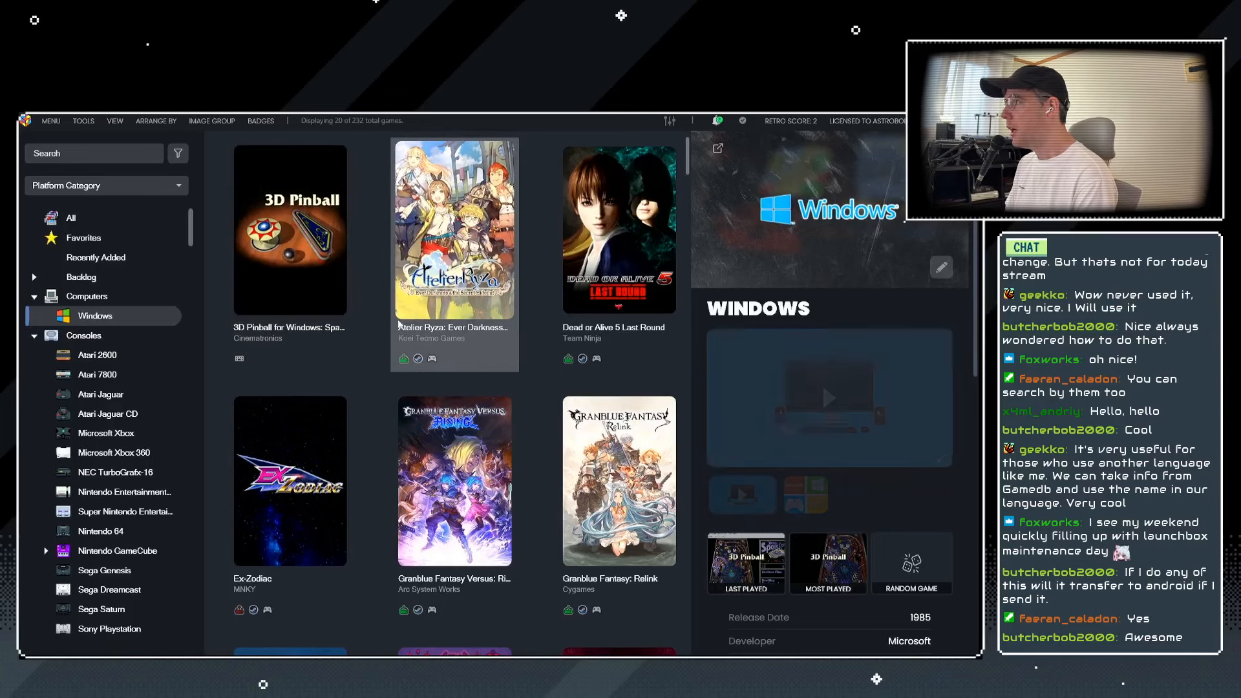
View the Controller Support metadata of Atelier Ryza: Ever Darkness & the Secret Hideout, closing the editor without changes.
click(441, 265)
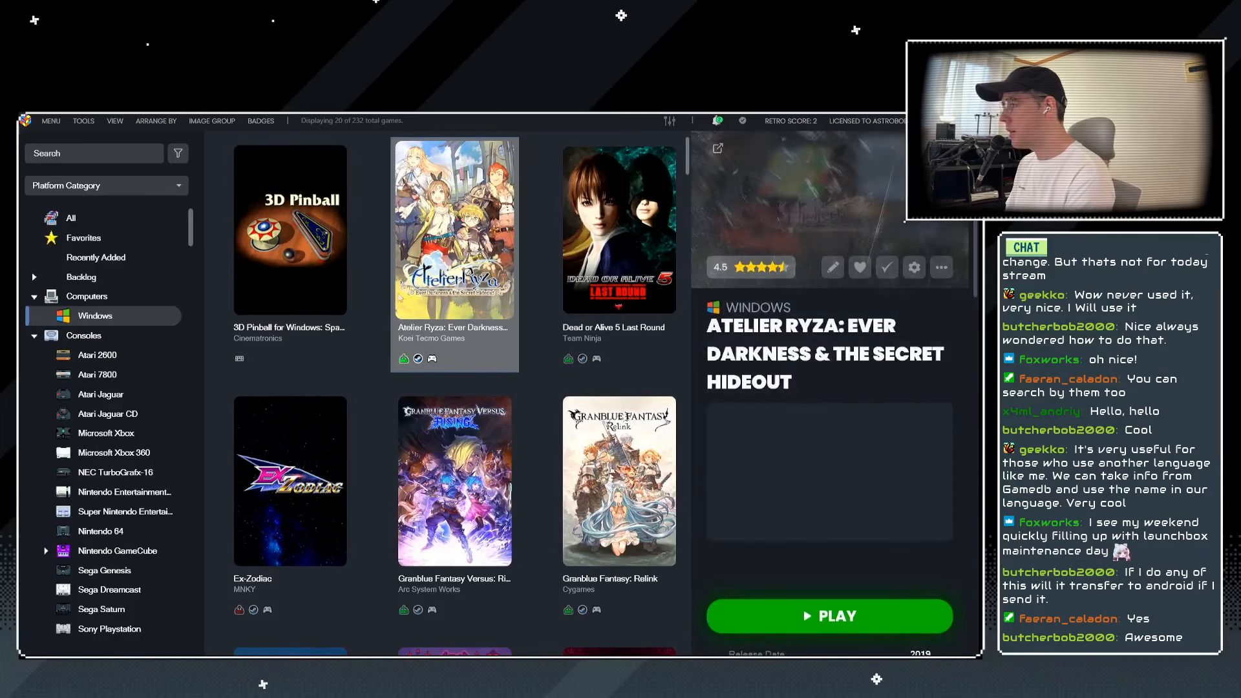
click(291, 258)
key(ctrl+e)
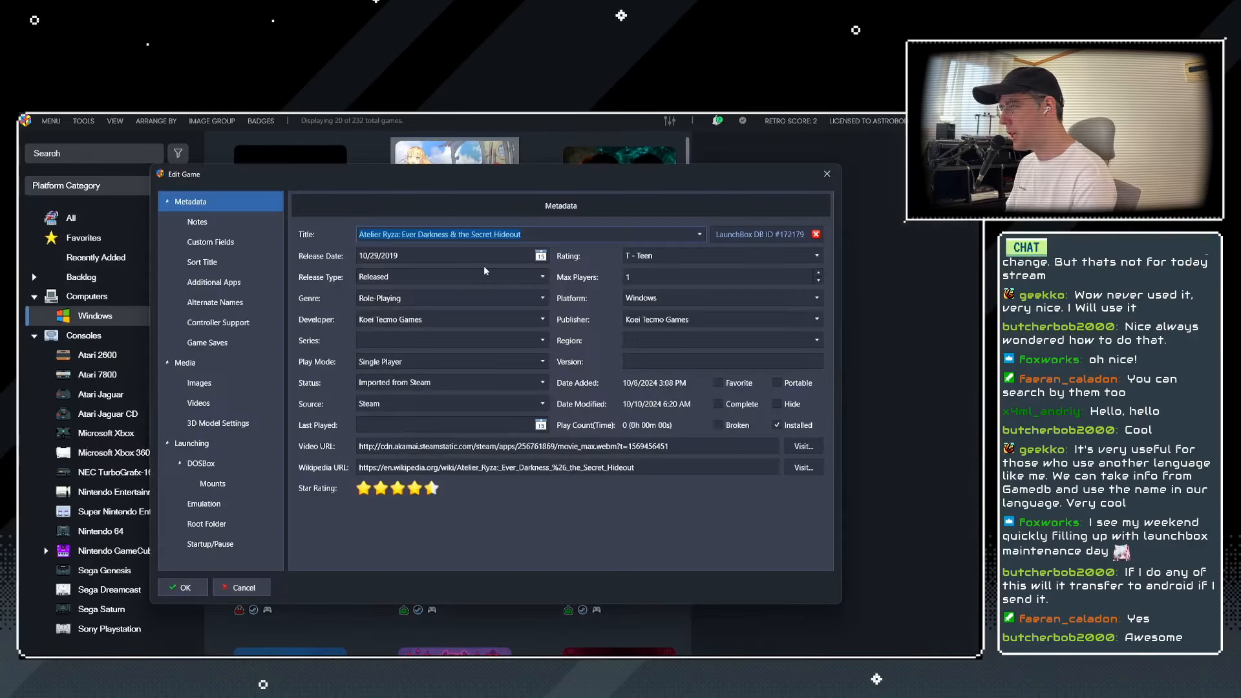
click(207, 326)
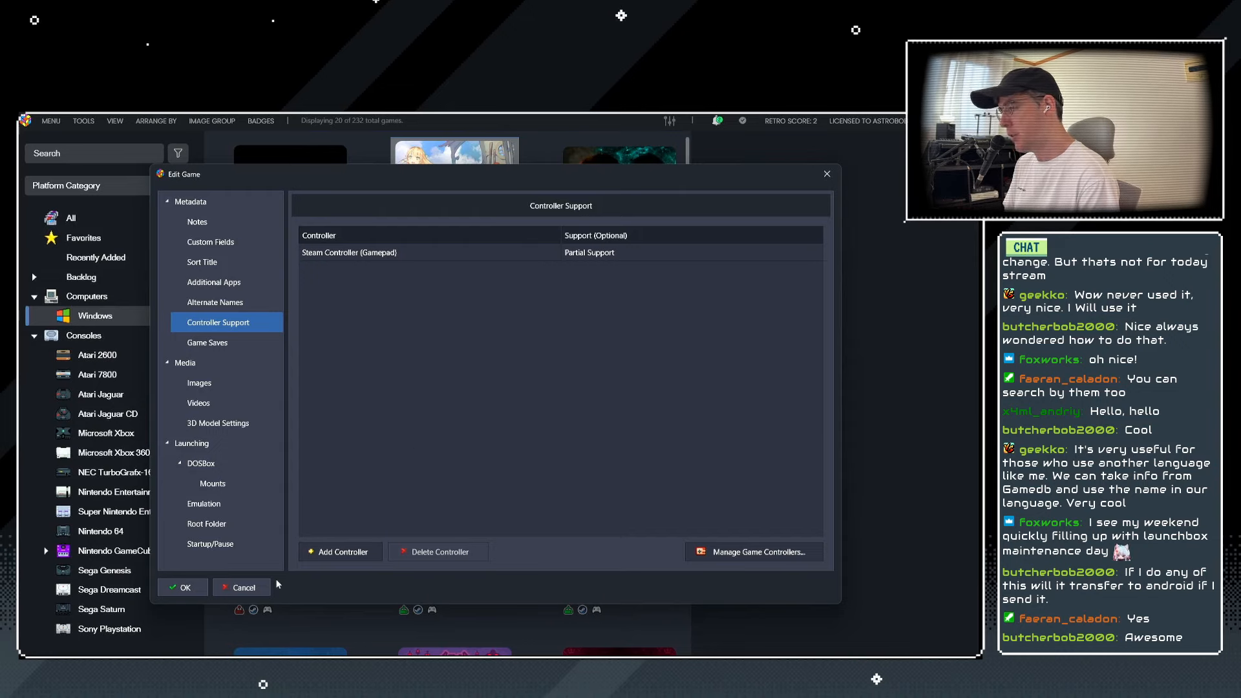
click(244, 587)
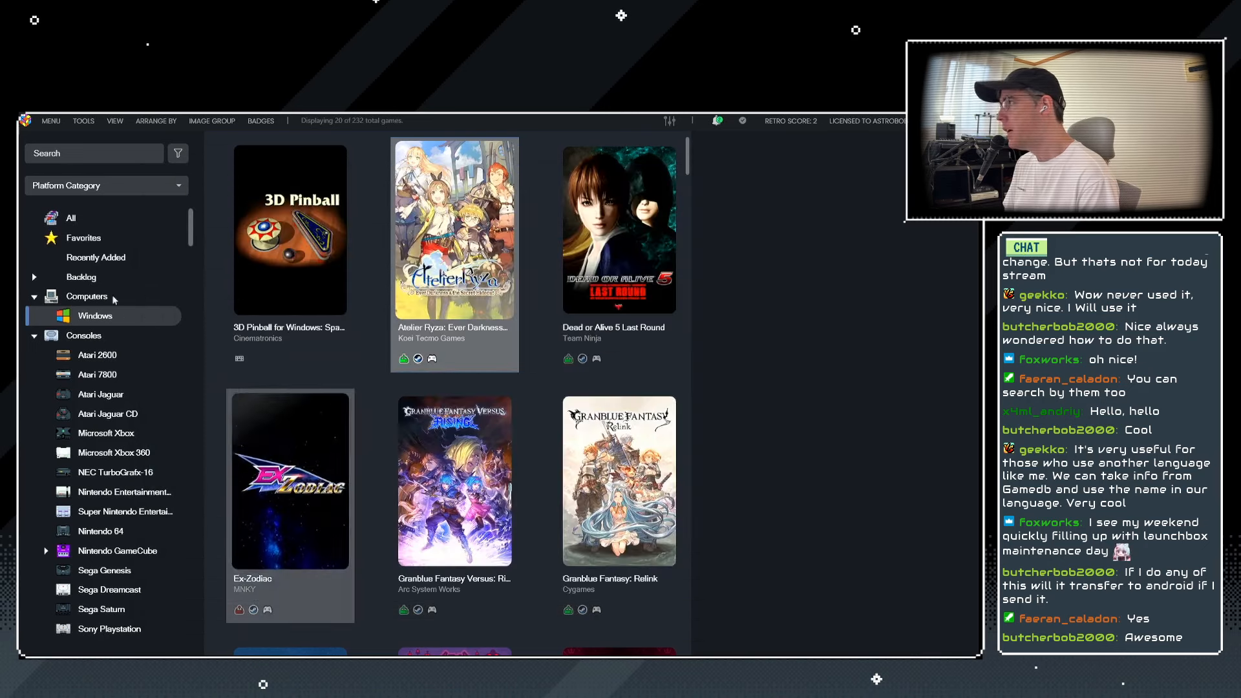
Show all games and filter them by Controller Support for the Motion category's Fishing Controller.
click(76, 219)
click(178, 154)
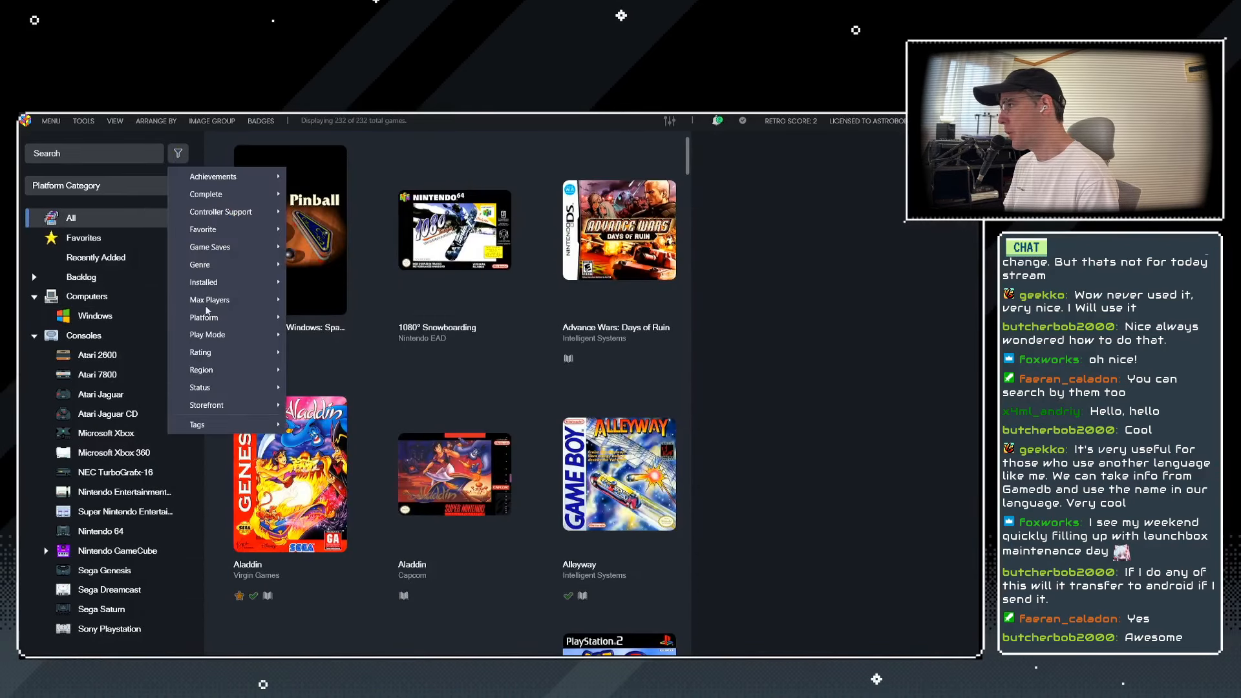
mouse_move(222, 214)
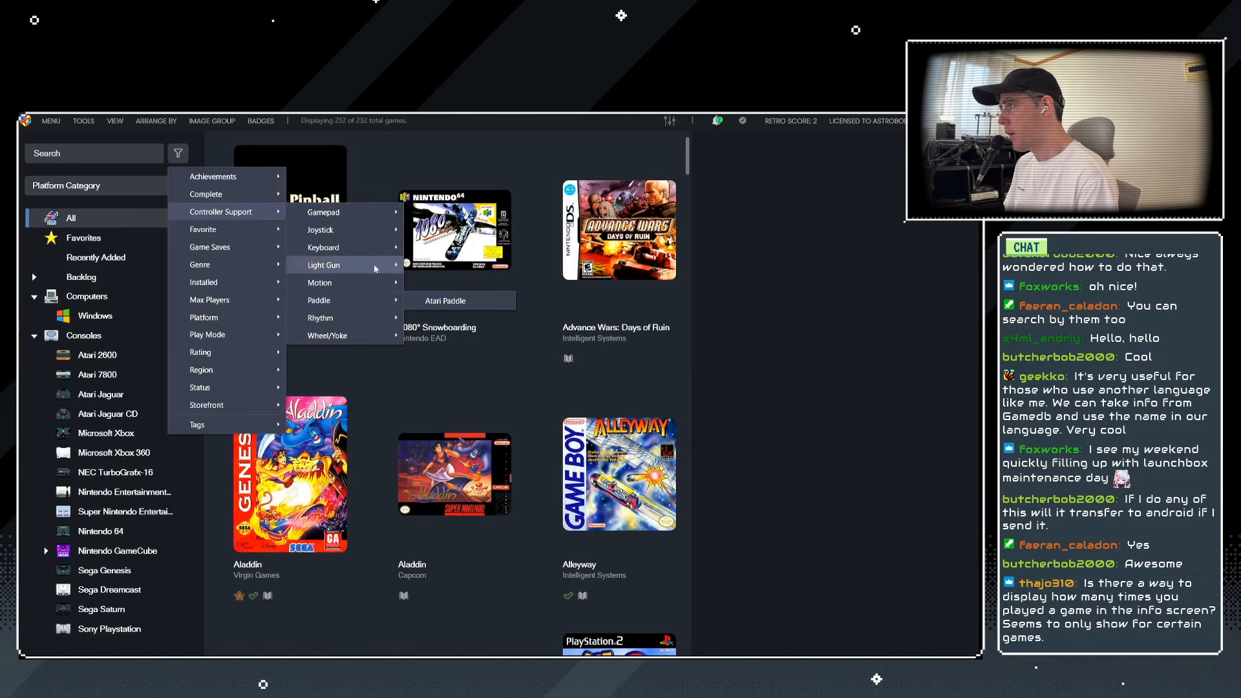
mouse_move(361, 248)
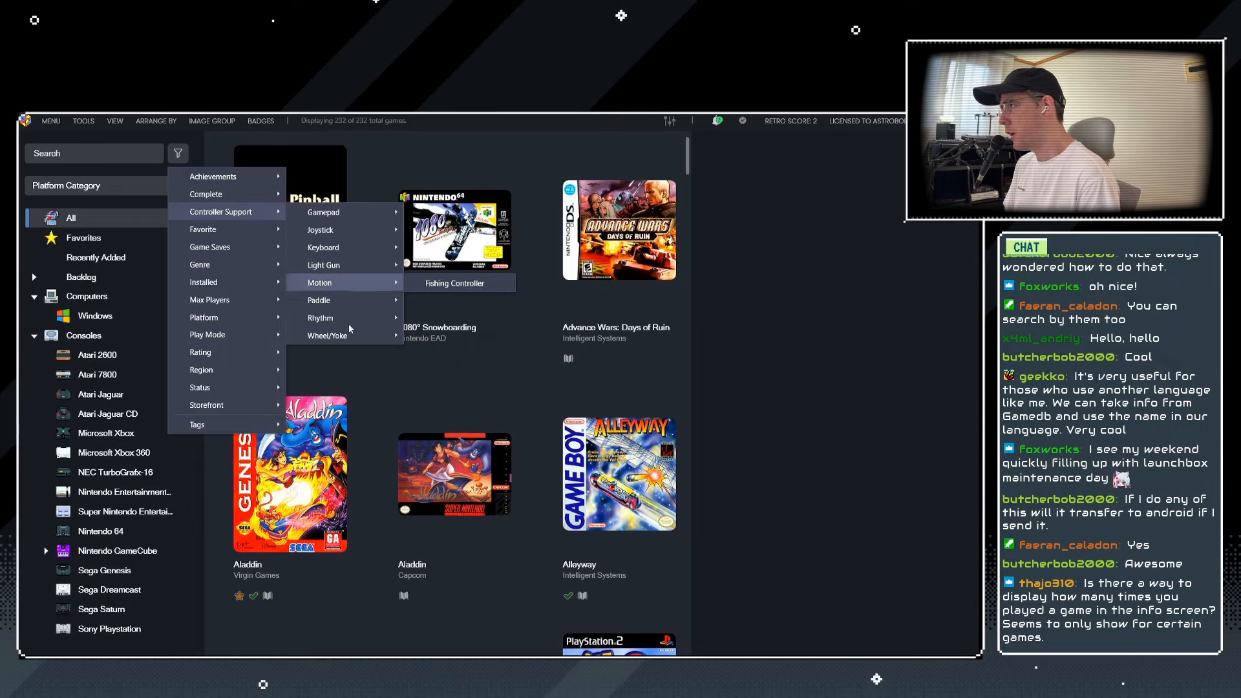
click(444, 285)
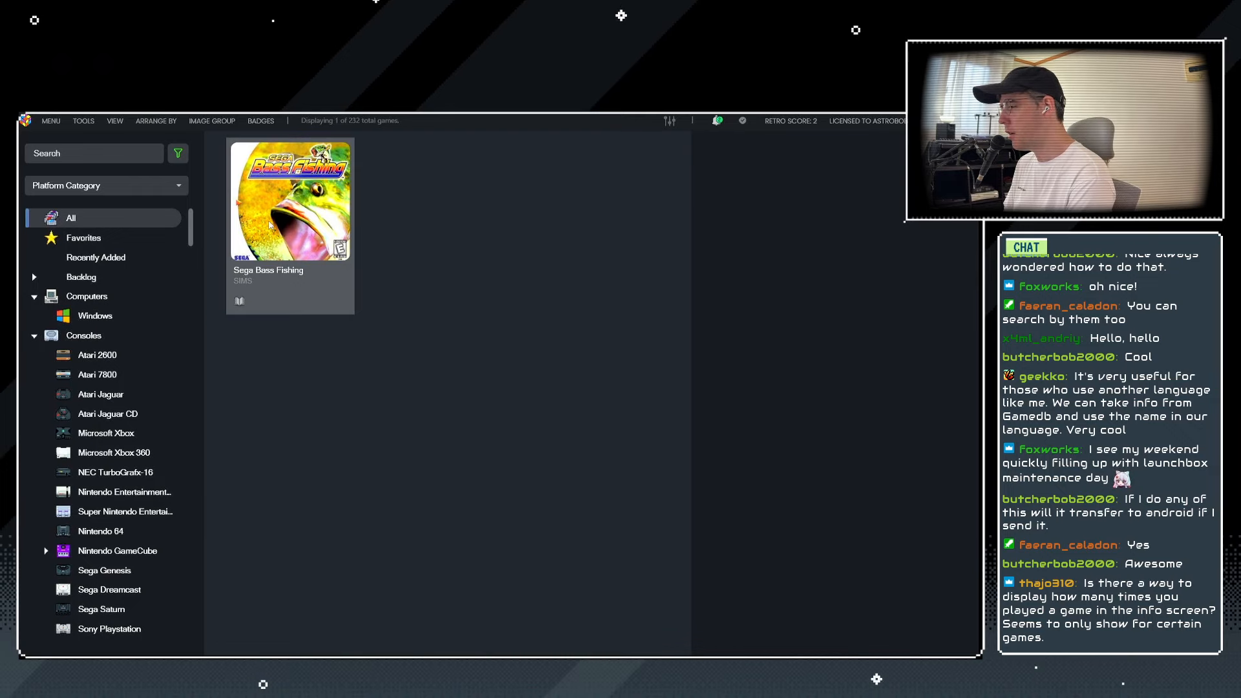
Remove the Motion controller filter and filter the games by the Rhythm category's DK Bongos instead.
click(178, 153)
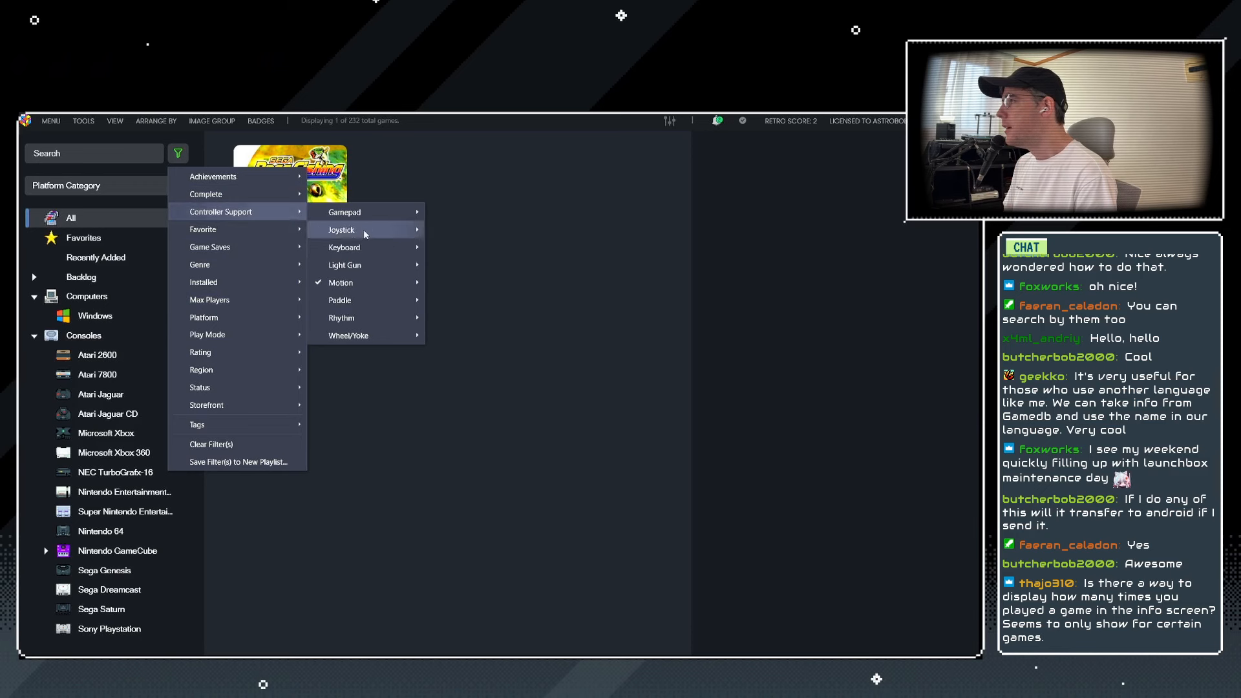
click(375, 285)
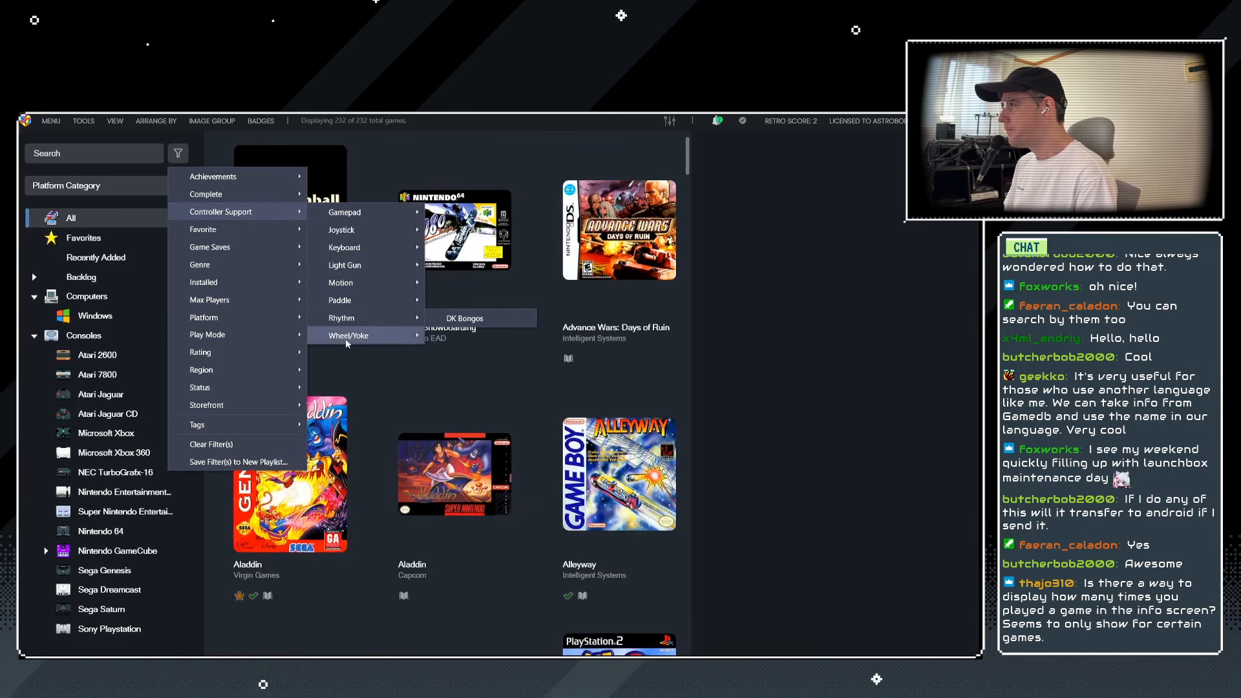
mouse_move(366, 341)
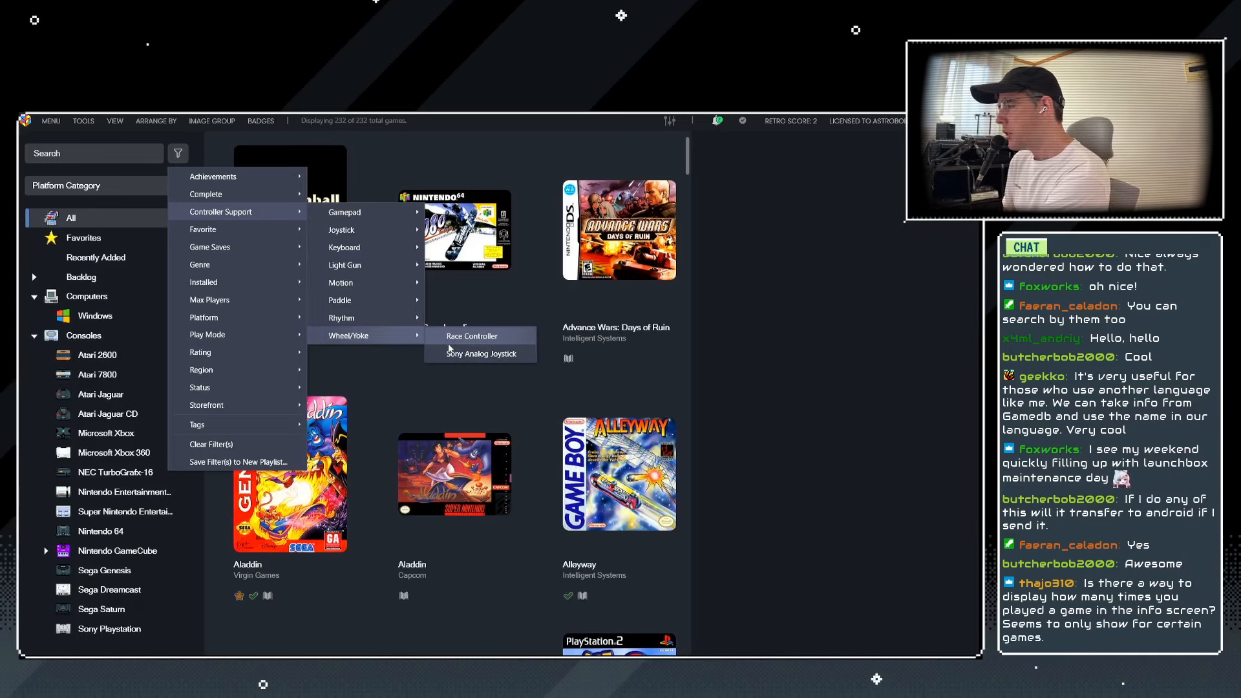
mouse_move(417, 322)
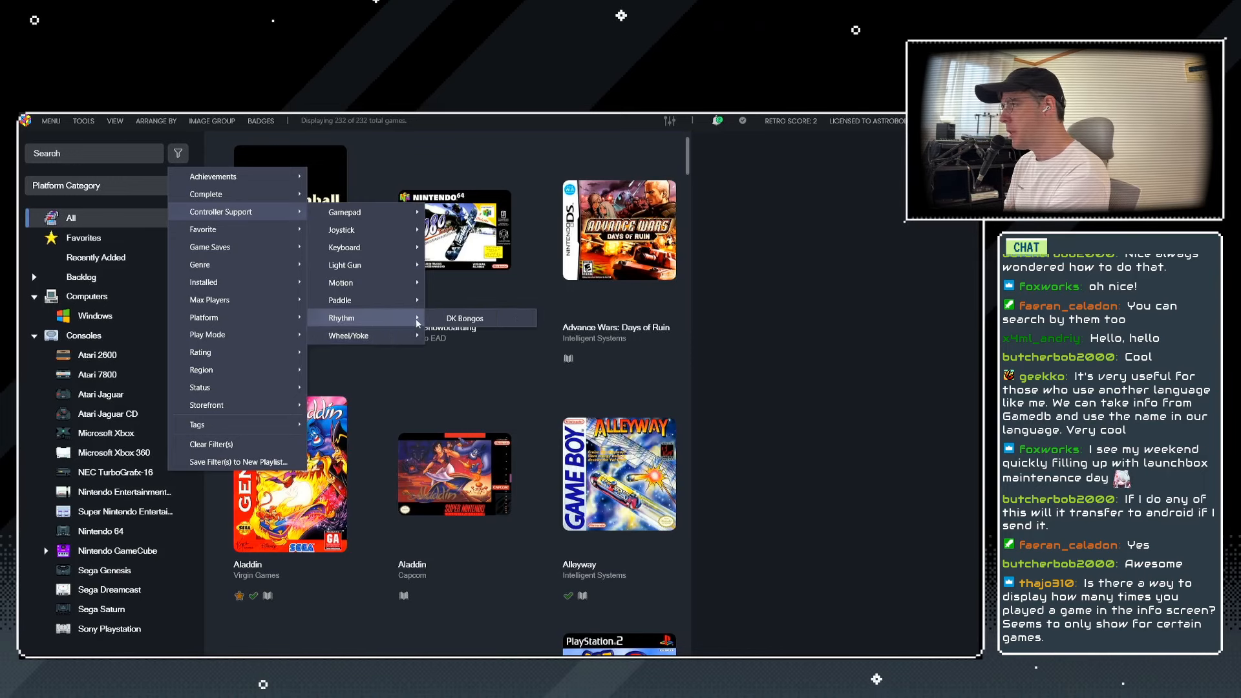
click(465, 319)
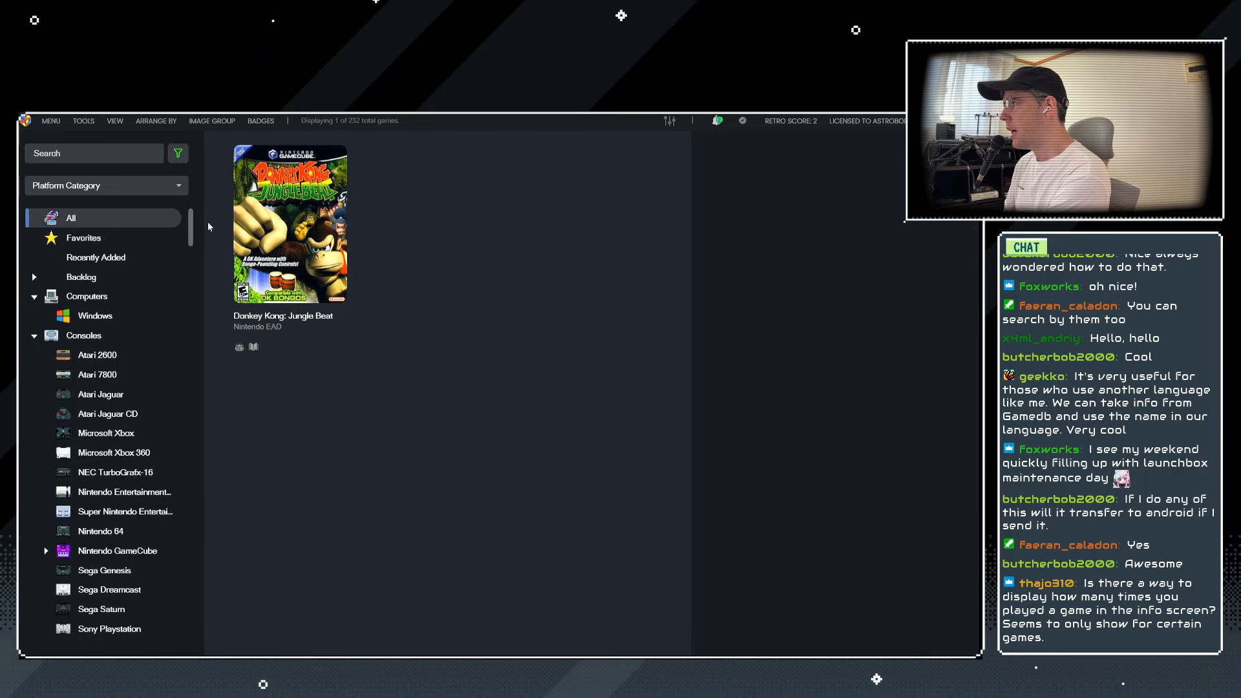
Clear the active filter and search all games for "donkey konga".
click(178, 153)
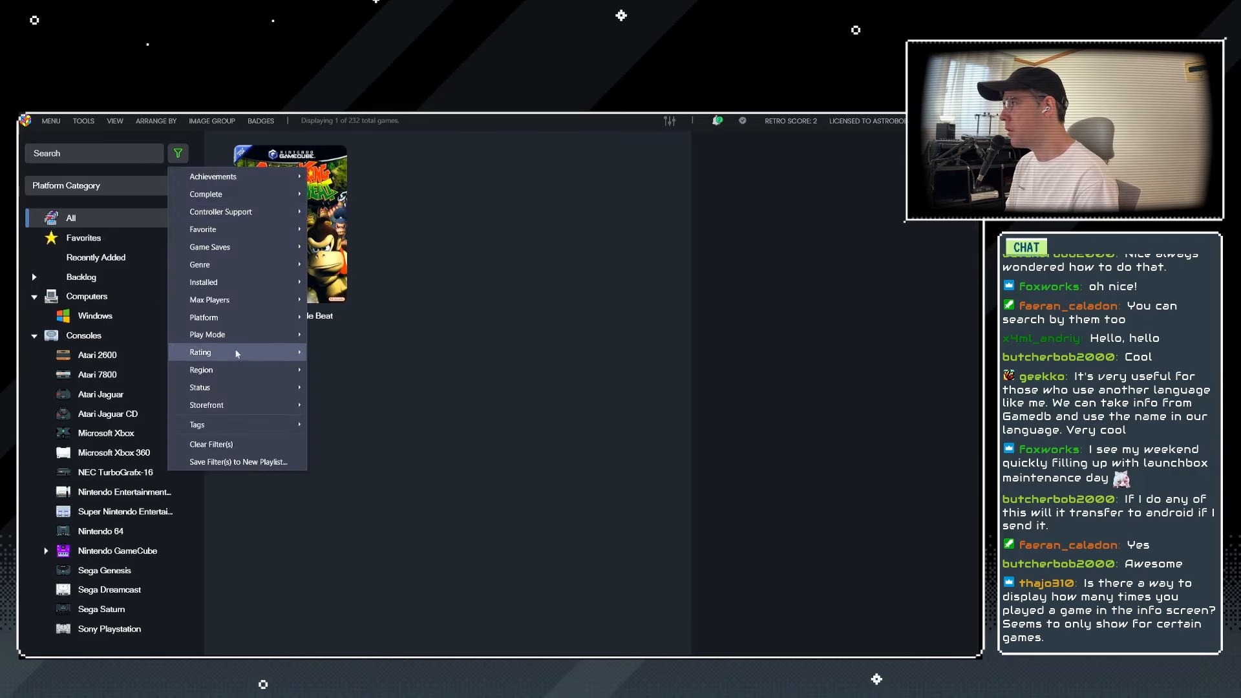
click(176, 154)
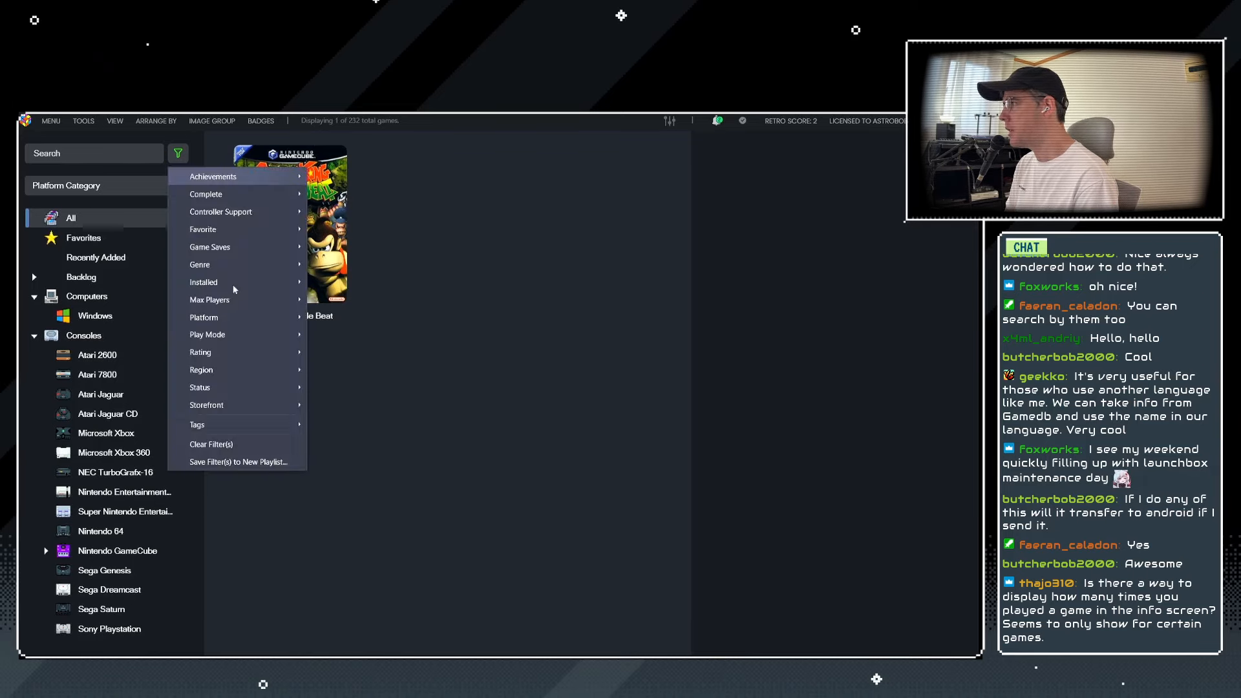
click(210, 444)
click(79, 153)
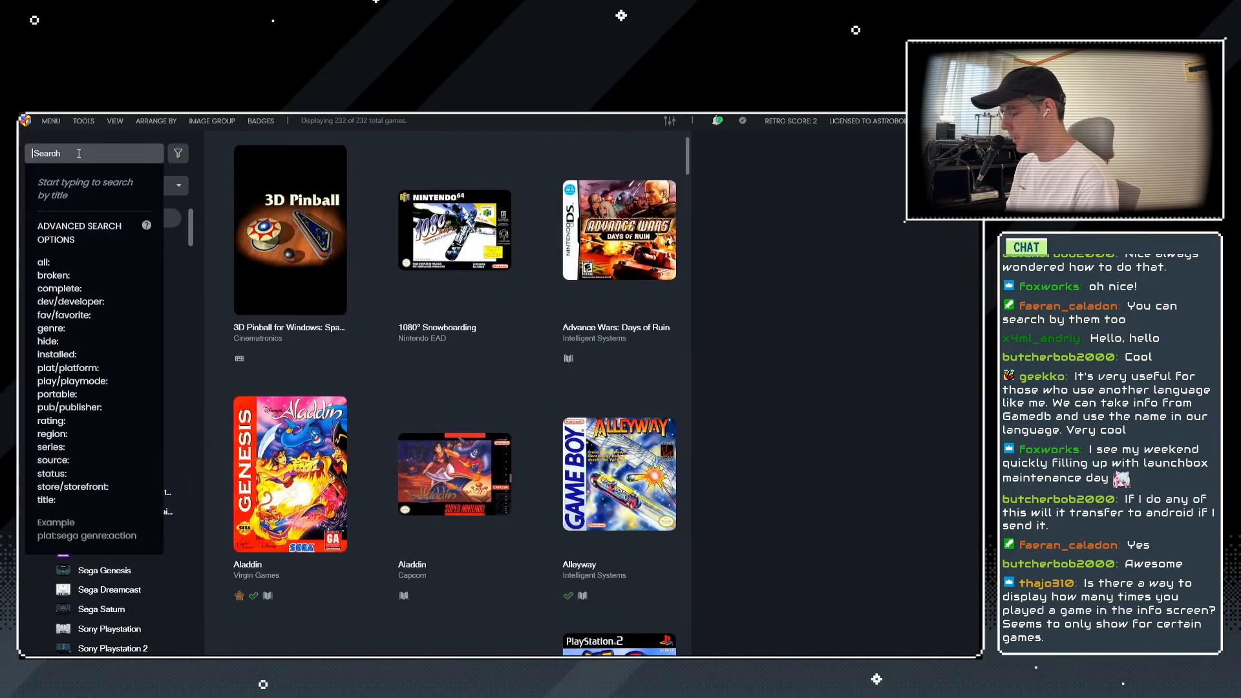
text(donkey)
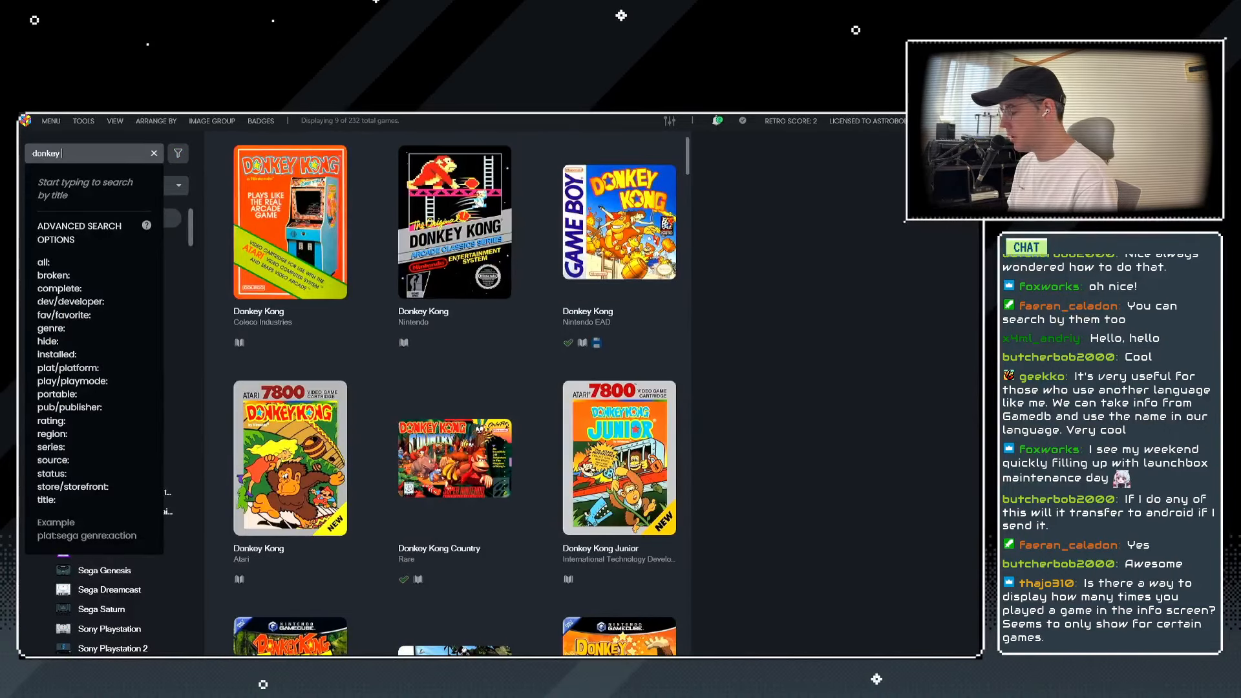
text( kongs)
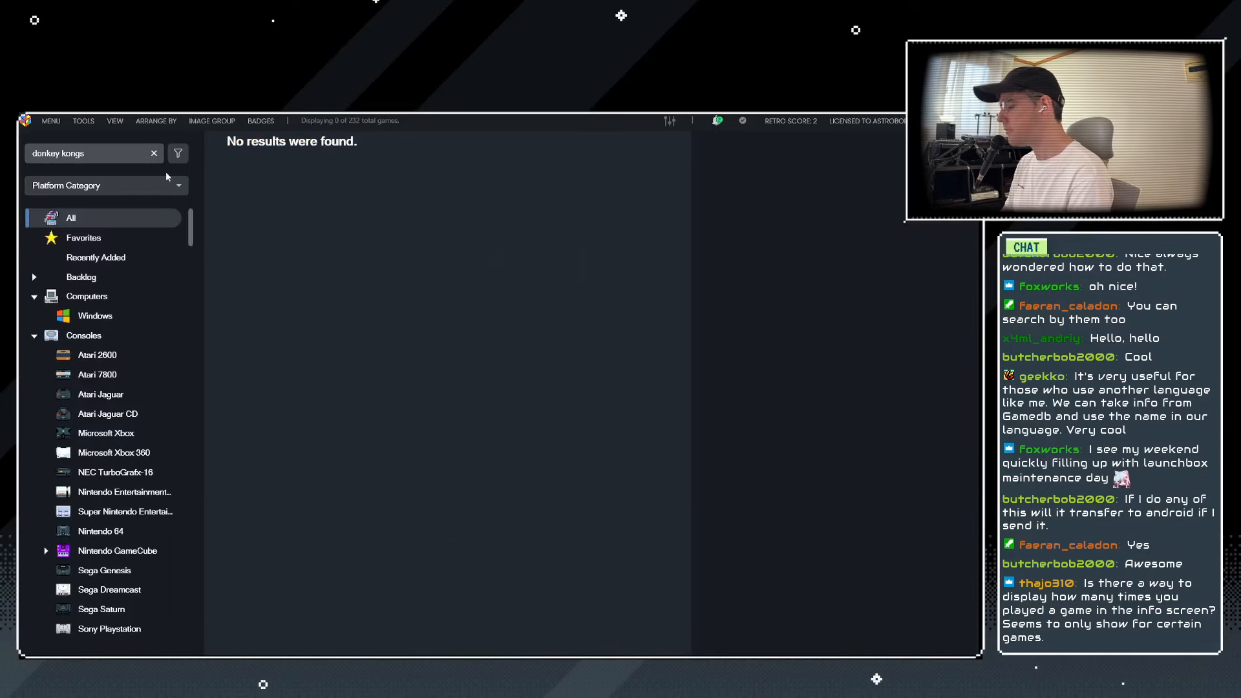
key(BackSpace)
text(a)
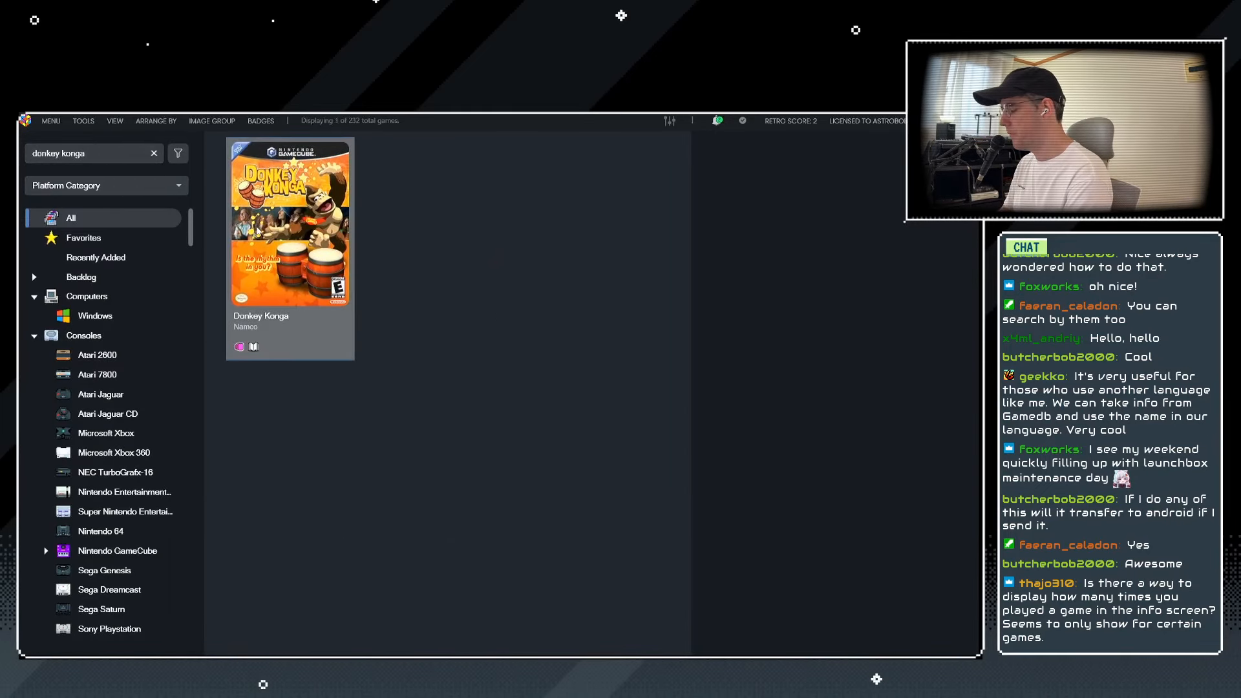
Open Donkey Konga's Controller Support metadata for editing.
click(257, 232)
key(ctrl+e)
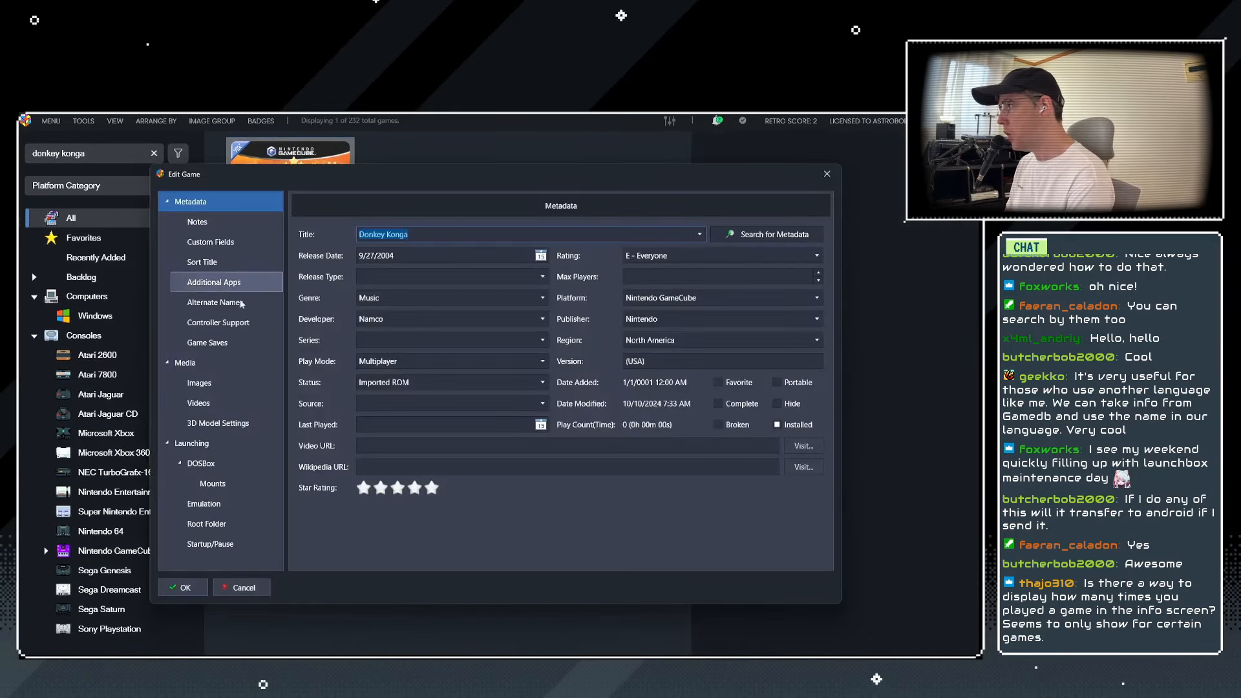
click(214, 322)
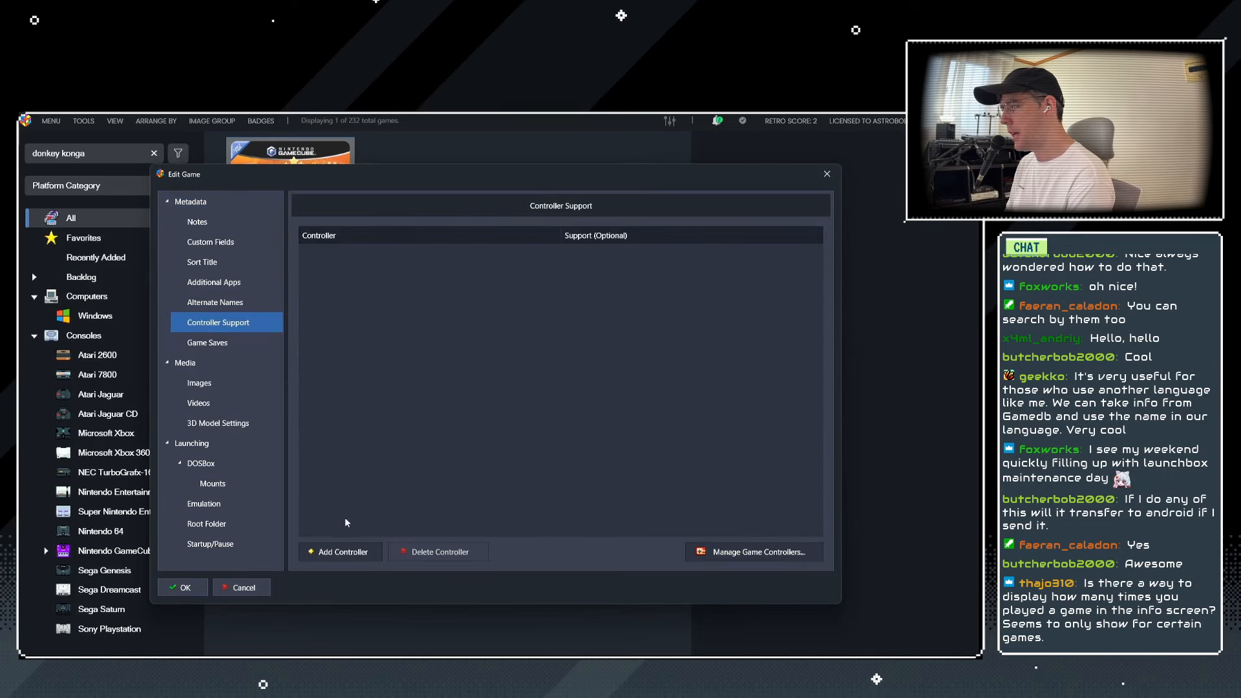
Examine the managed game controllers and the form for adding a new one, closing both without changes.
click(730, 553)
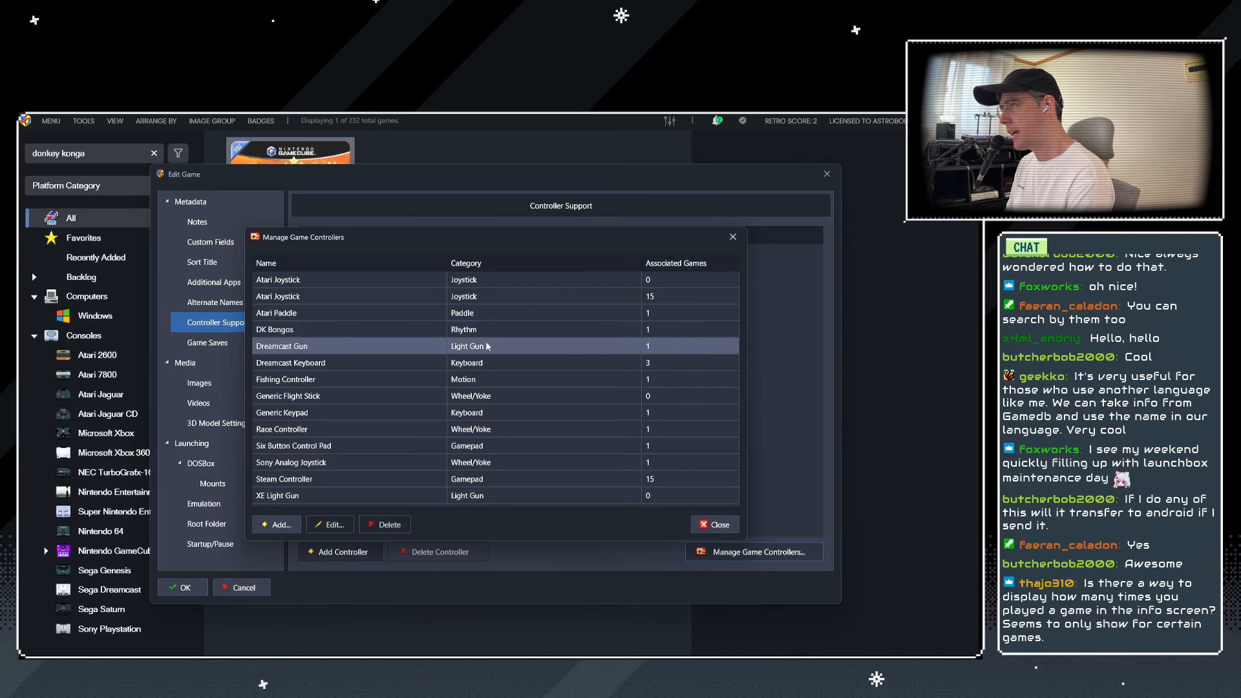
click(313, 329)
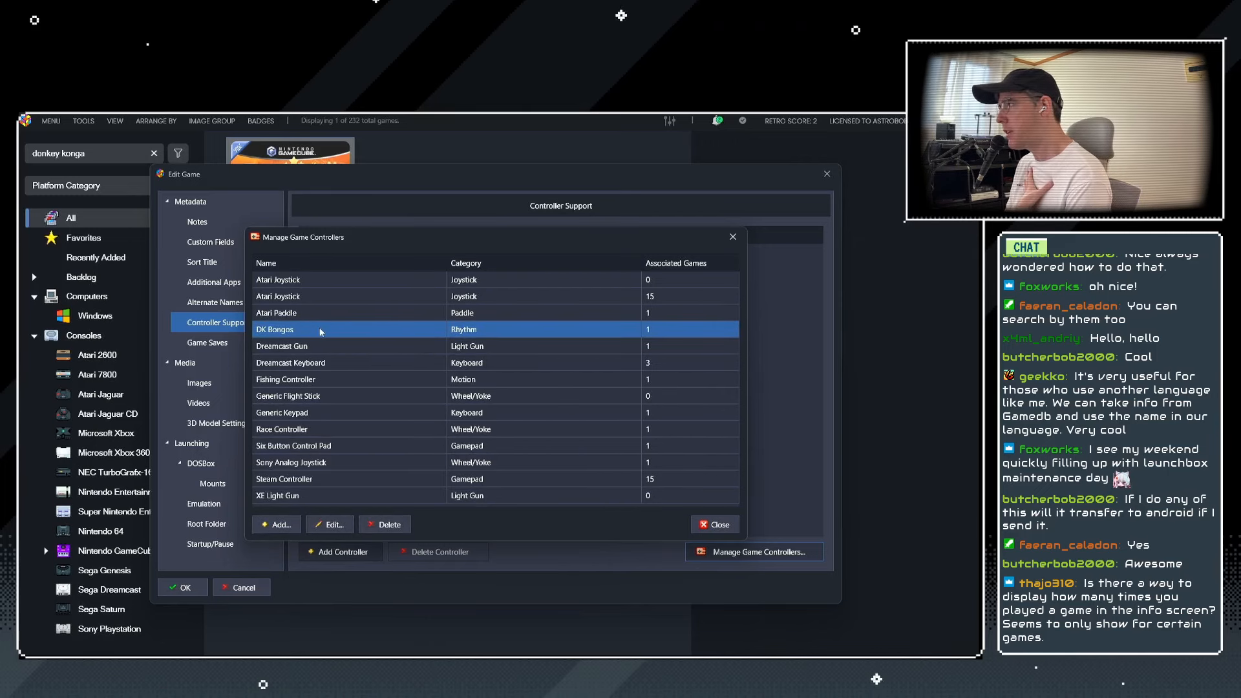
click(282, 525)
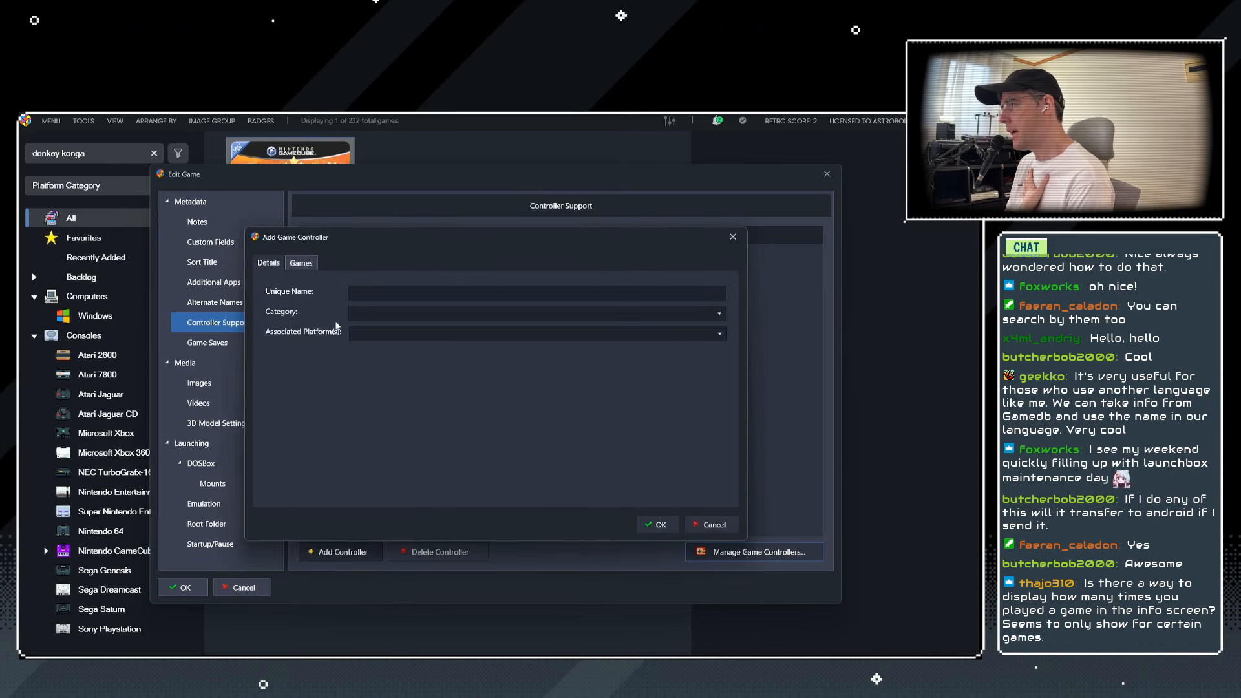
click(397, 314)
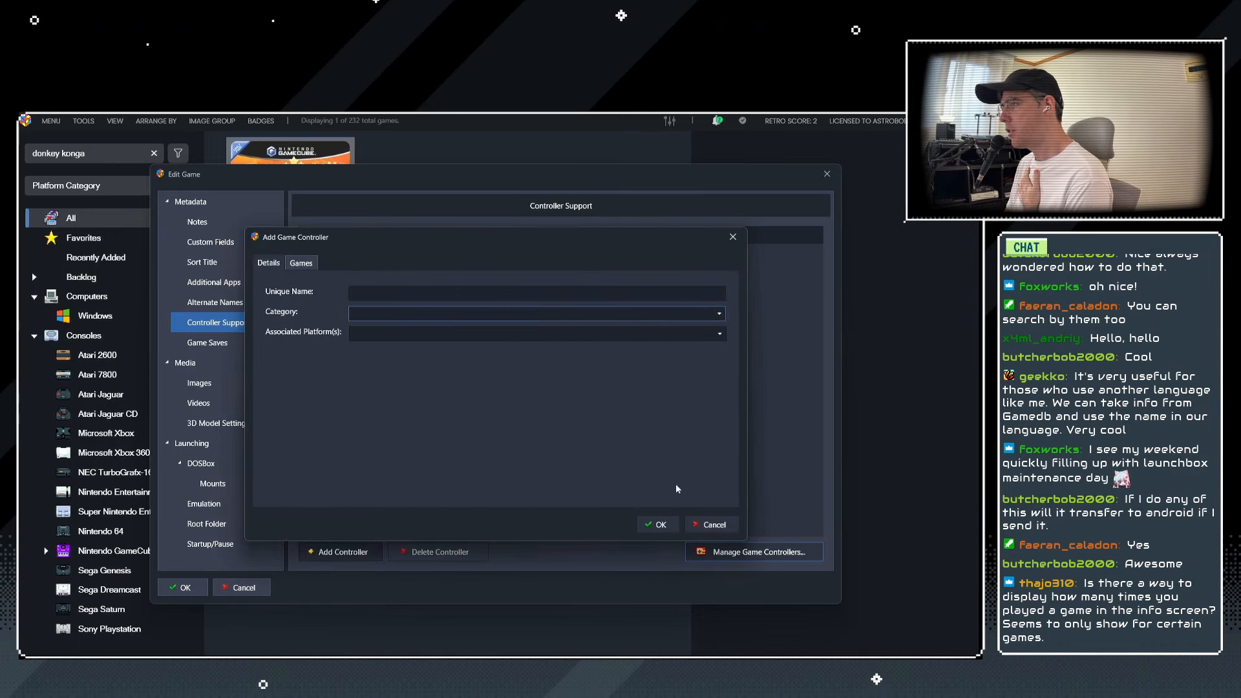
click(711, 524)
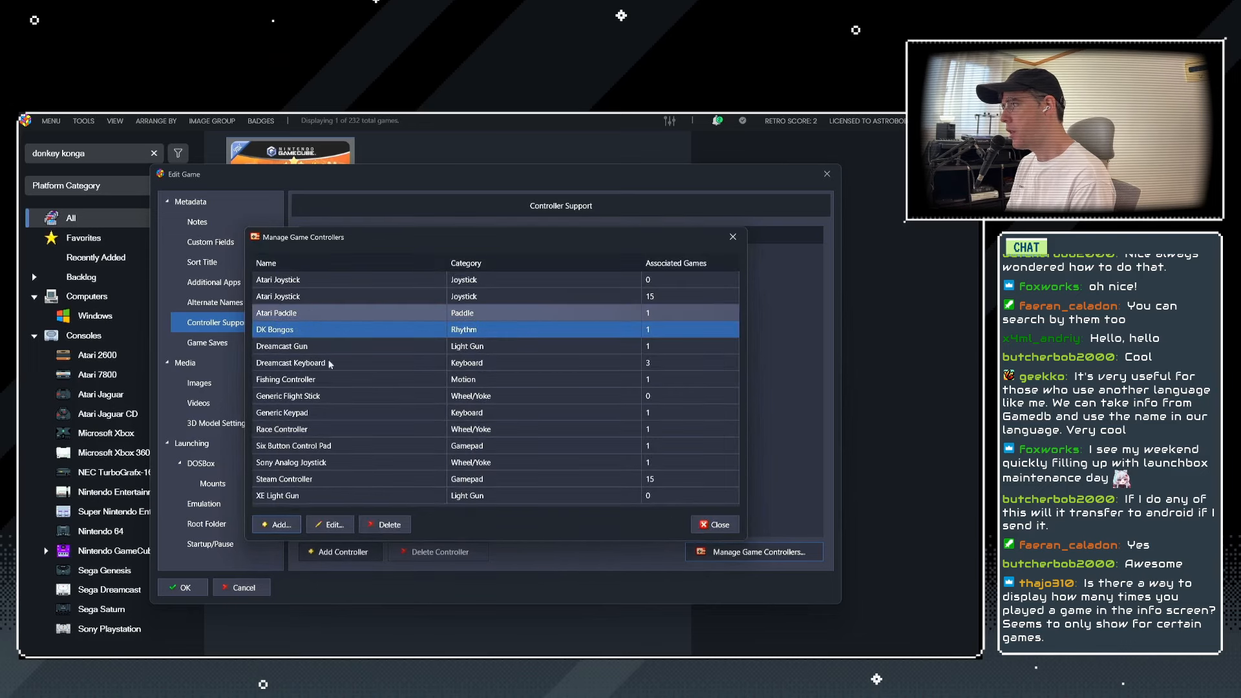
click(715, 525)
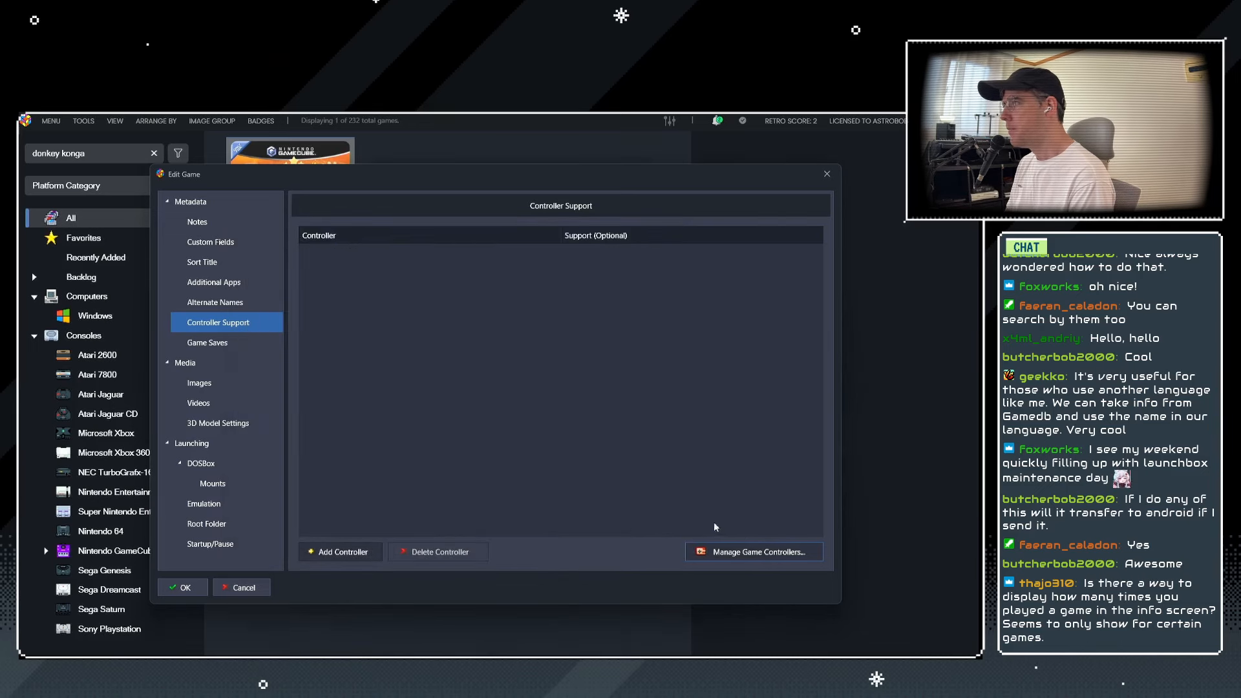
Add DK Bongos (Rhythm) with Full Support to Donkey Konga's supported controllers and save the game.
click(340, 553)
click(375, 252)
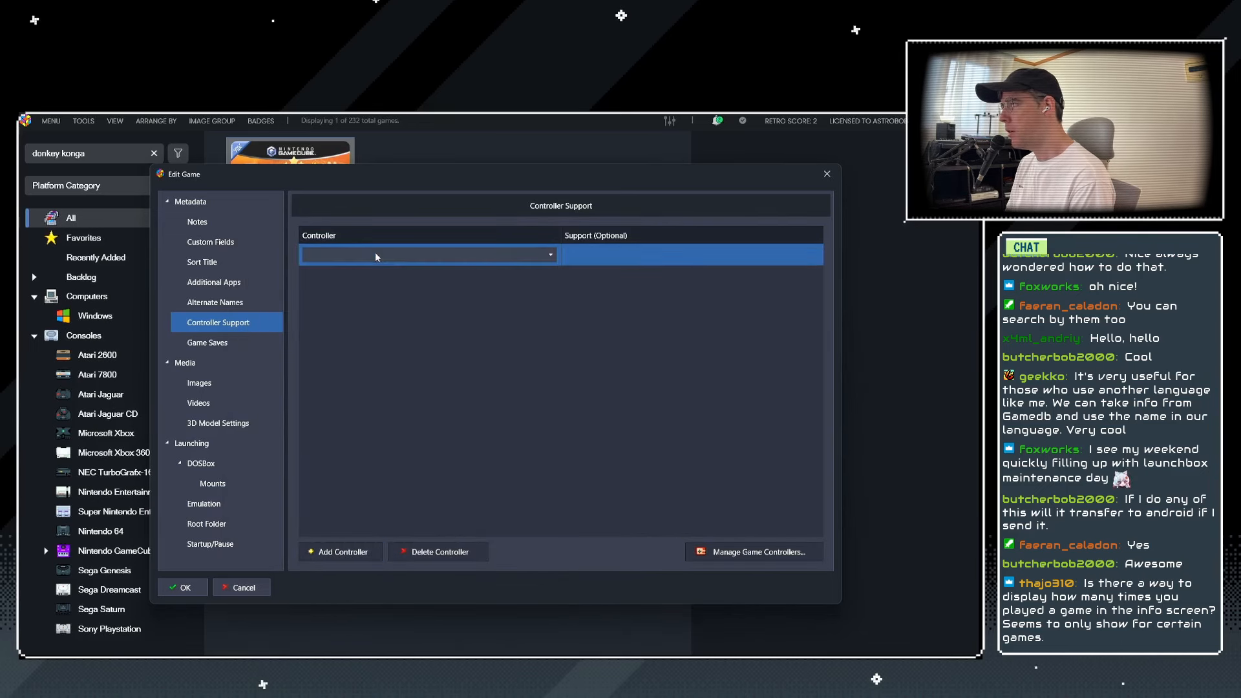
click(550, 255)
click(362, 320)
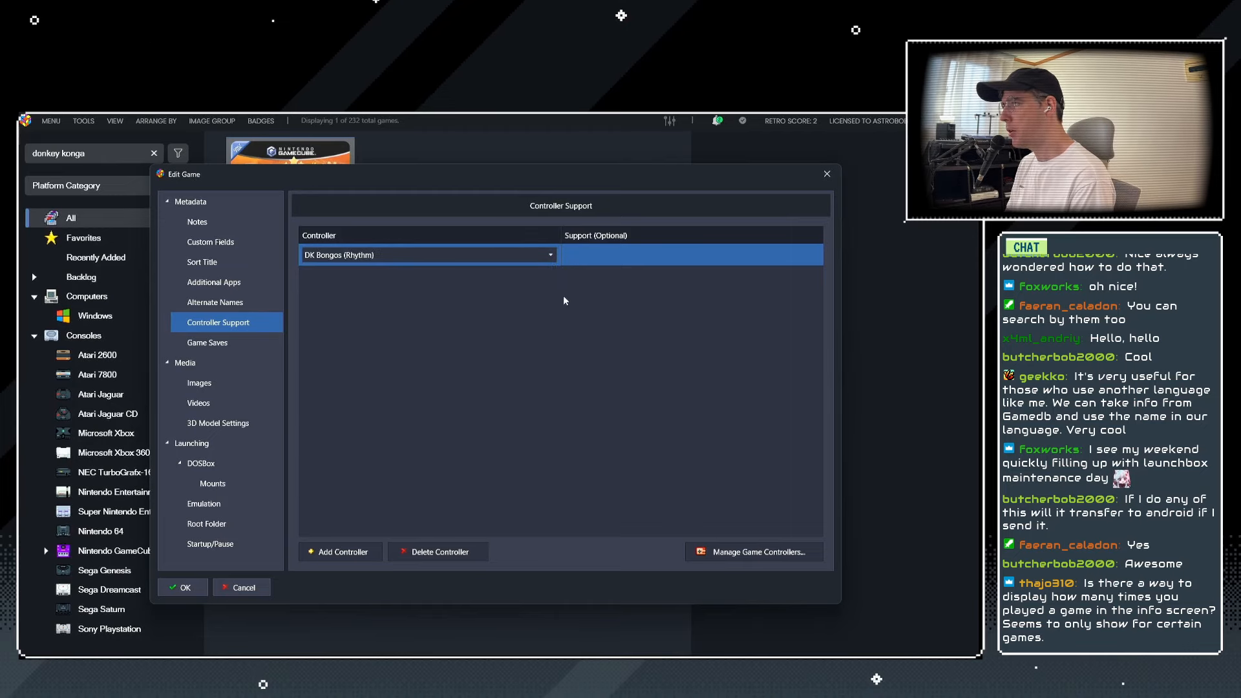
click(771, 250)
click(774, 256)
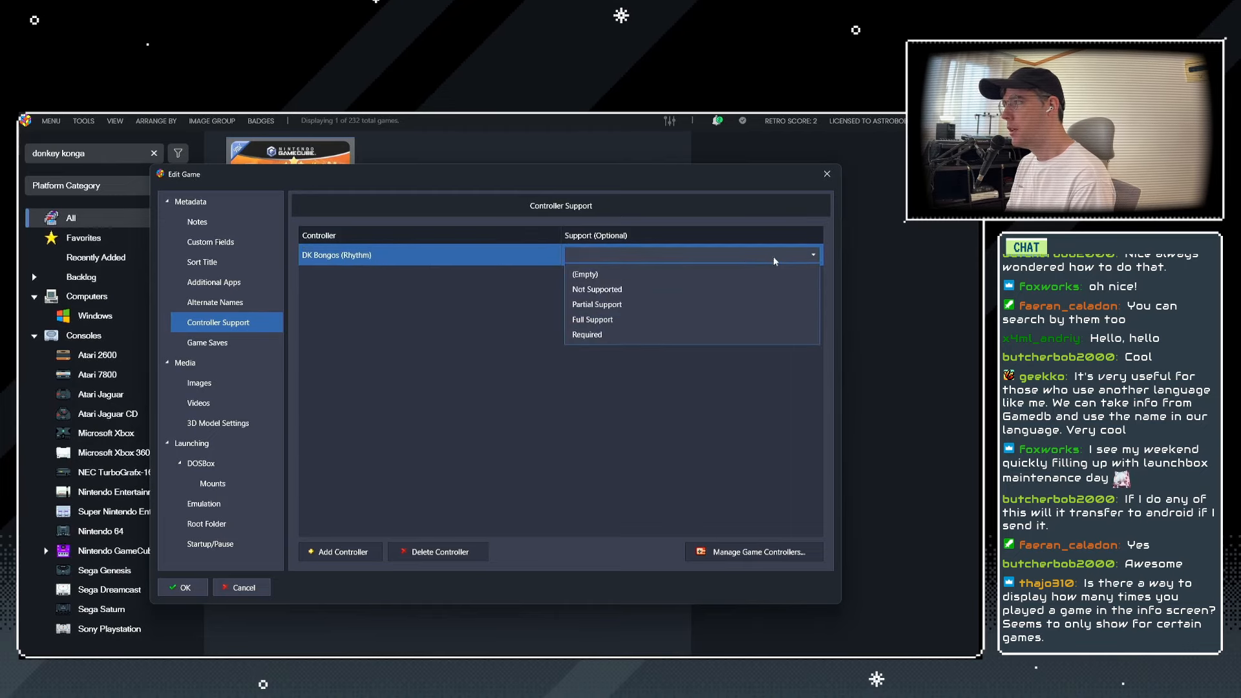
click(594, 319)
click(185, 588)
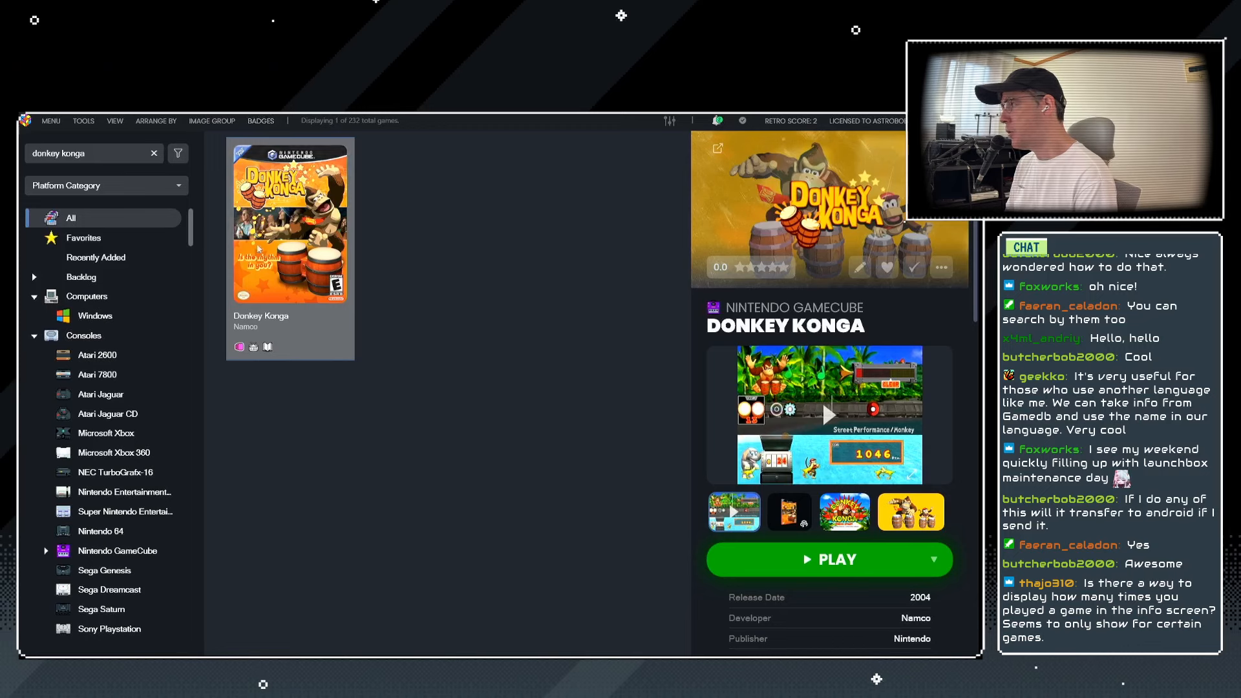
View which Controller Support badges are enabled, leaving the badge settings as they are.
click(260, 121)
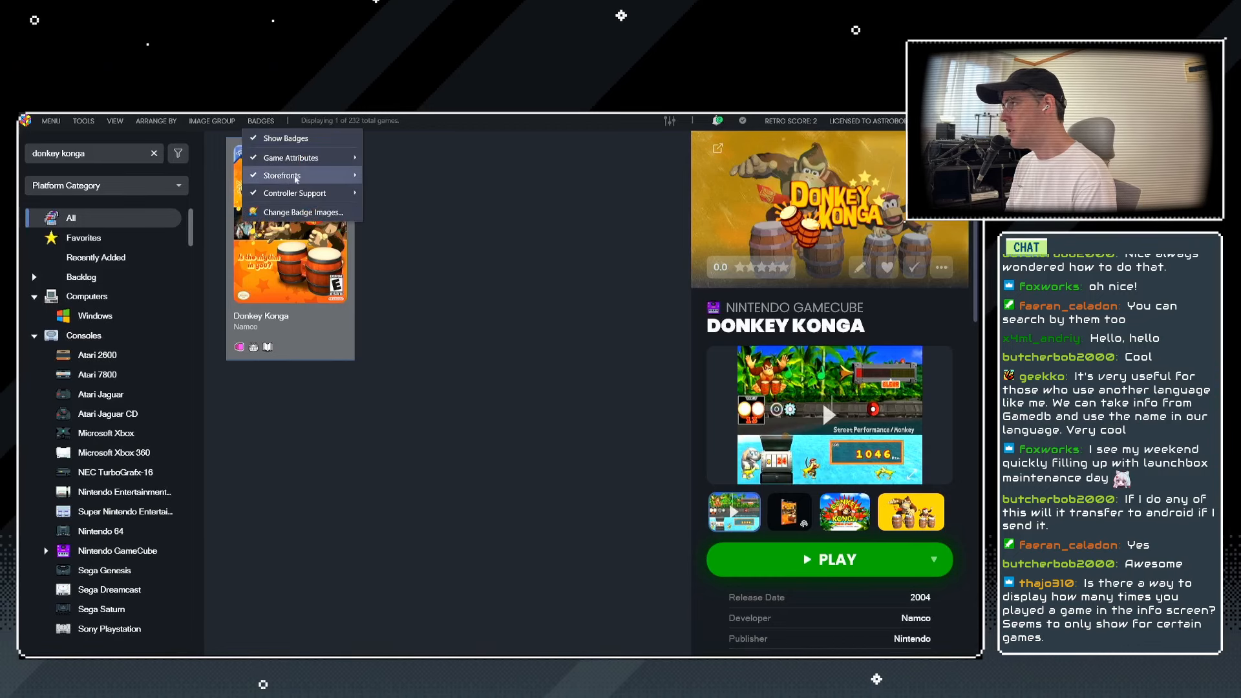
mouse_move(361, 196)
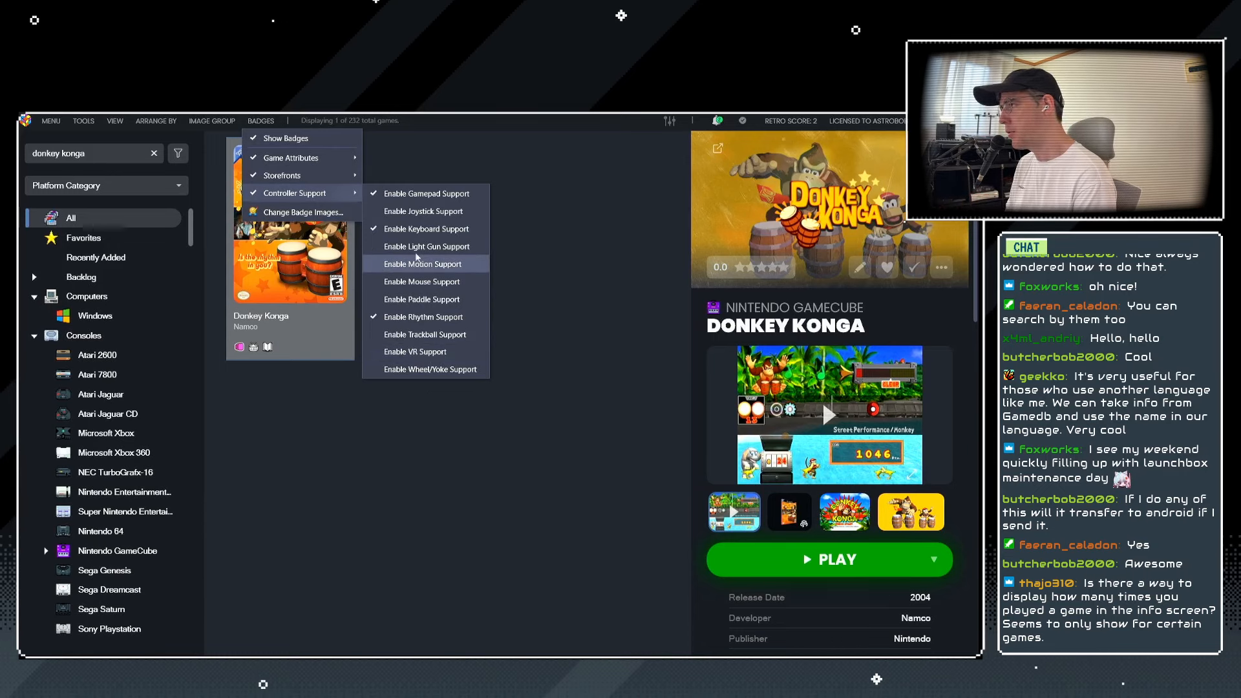
click(566, 280)
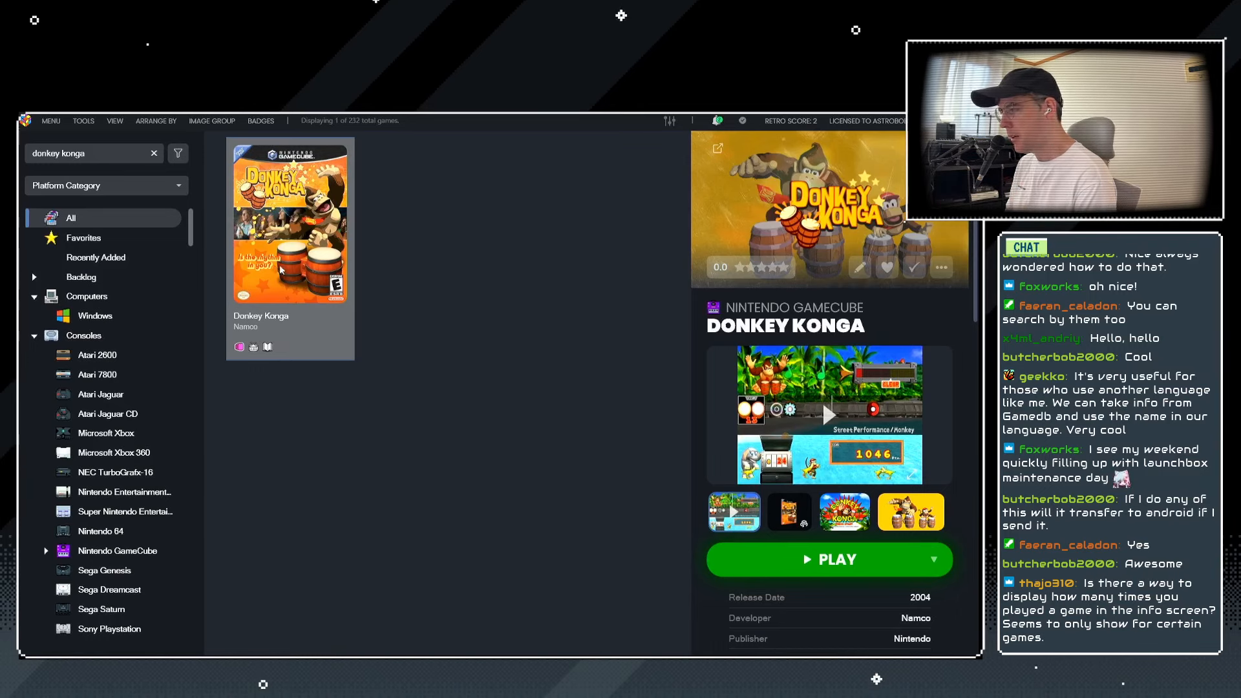
Show the Windows platform's games without the search and view 3D Pinball for Windows: Space Cadet's Controller Support metadata.
click(95, 316)
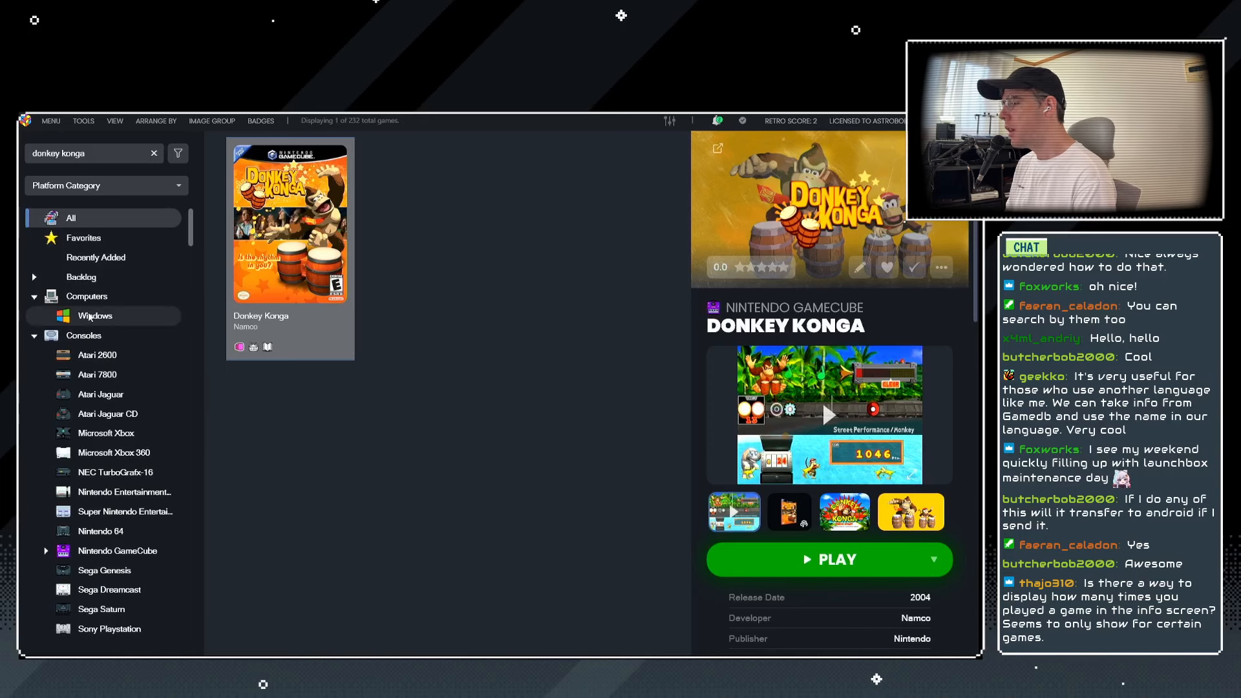
click(154, 154)
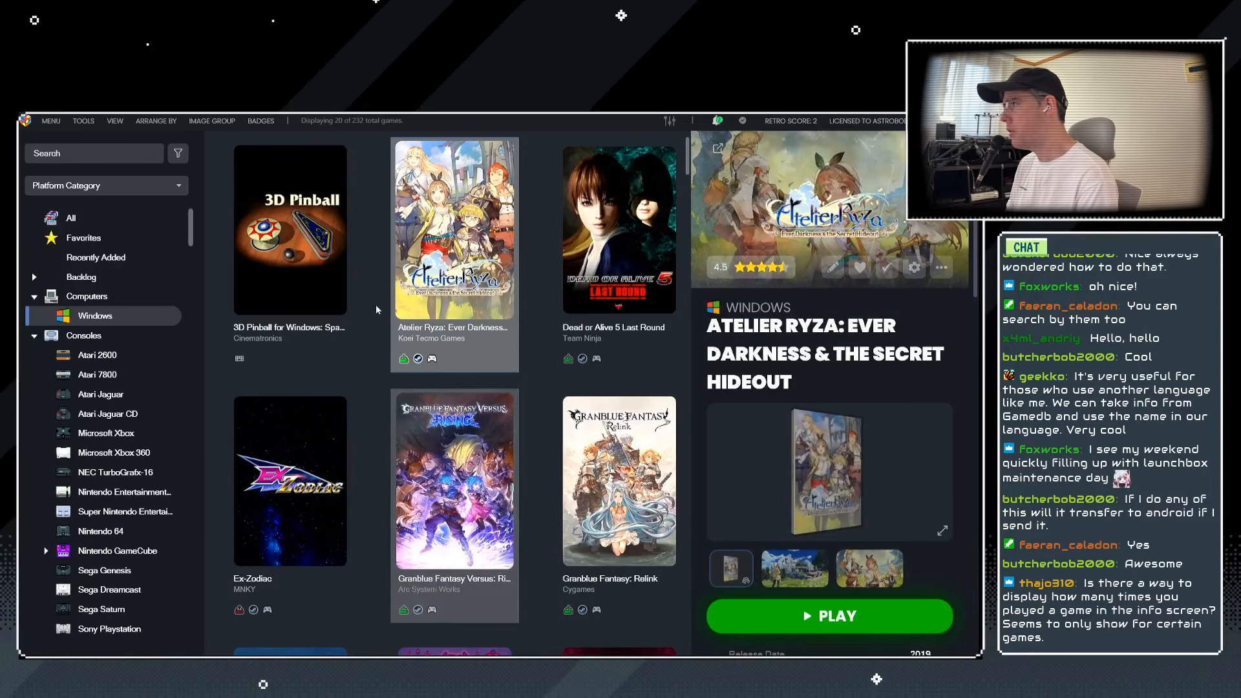
click(278, 221)
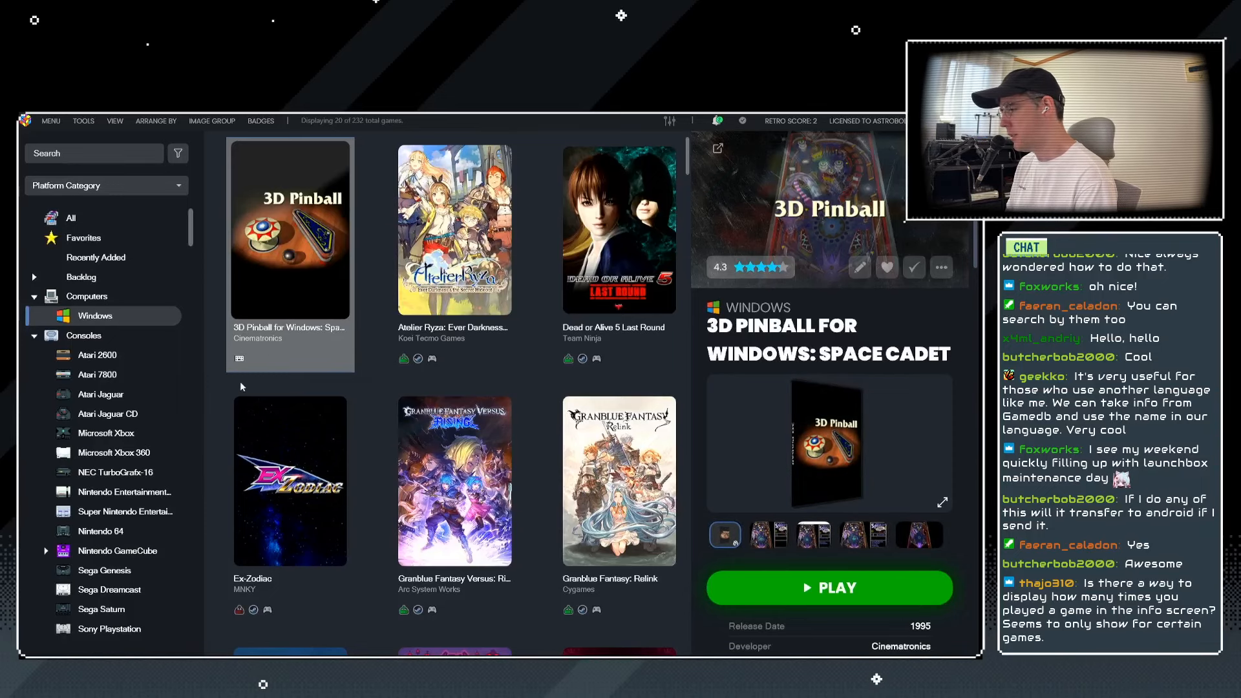
key(ctrl+e)
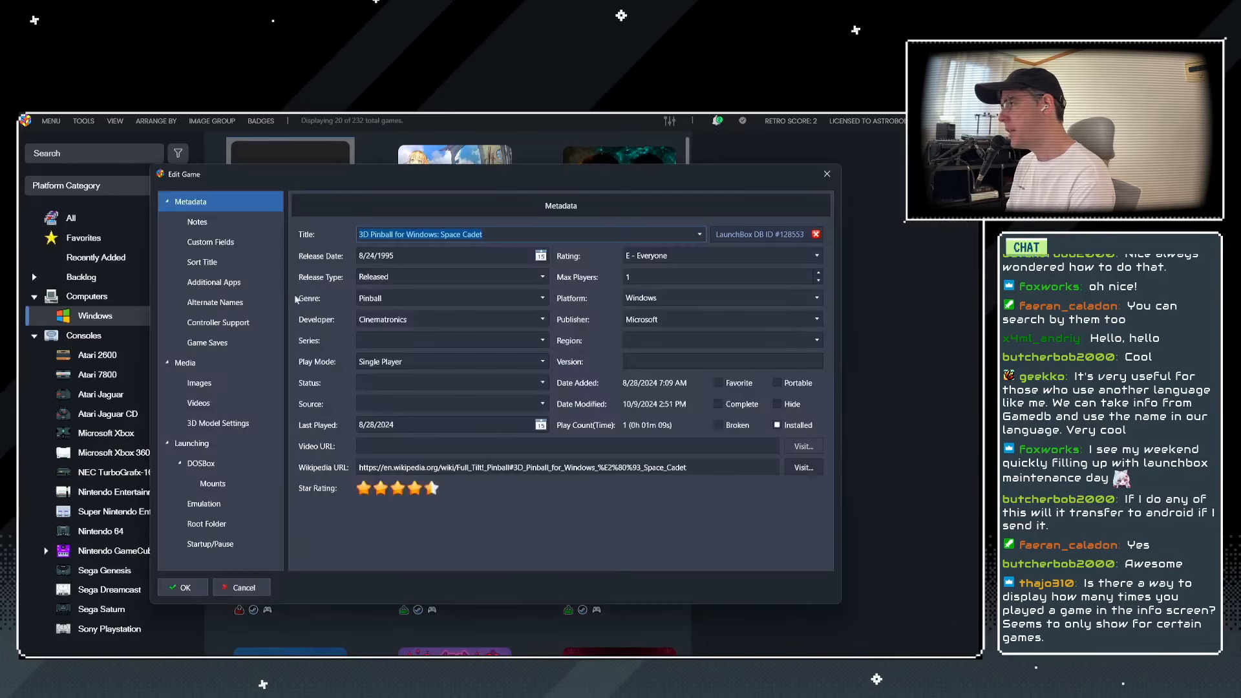
click(213, 326)
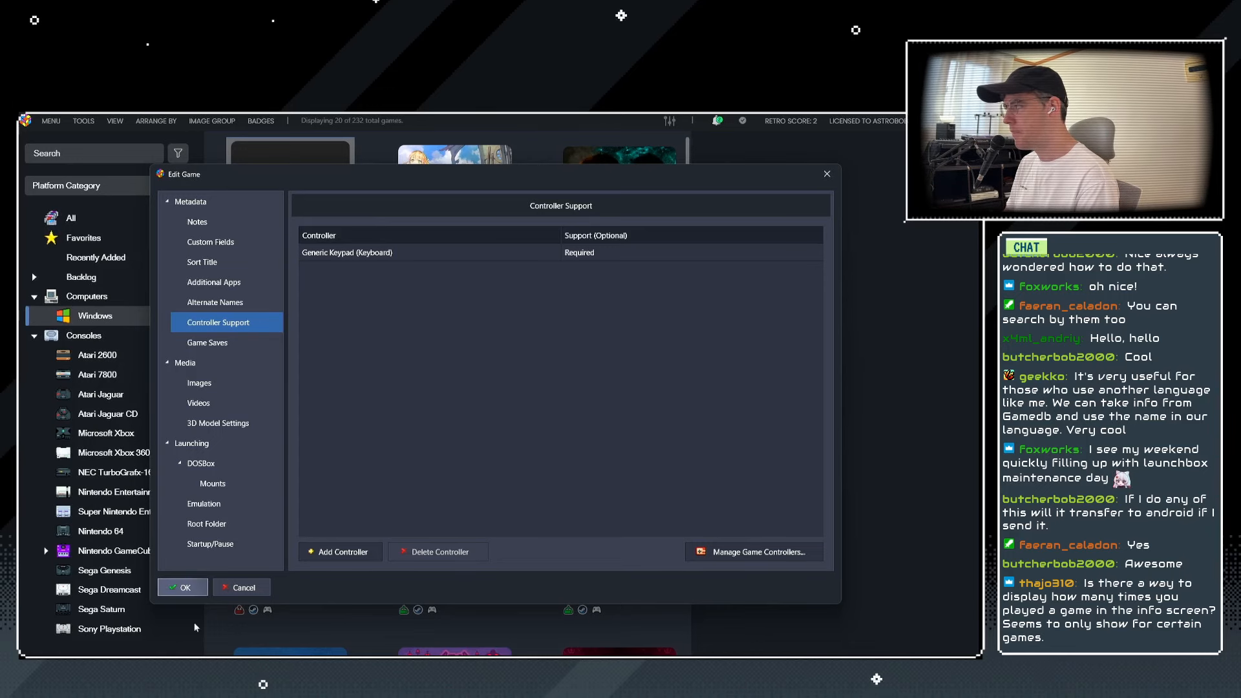
Close the metadata editor without changes and review the play time and information in 3D Pinball's game details.
click(240, 587)
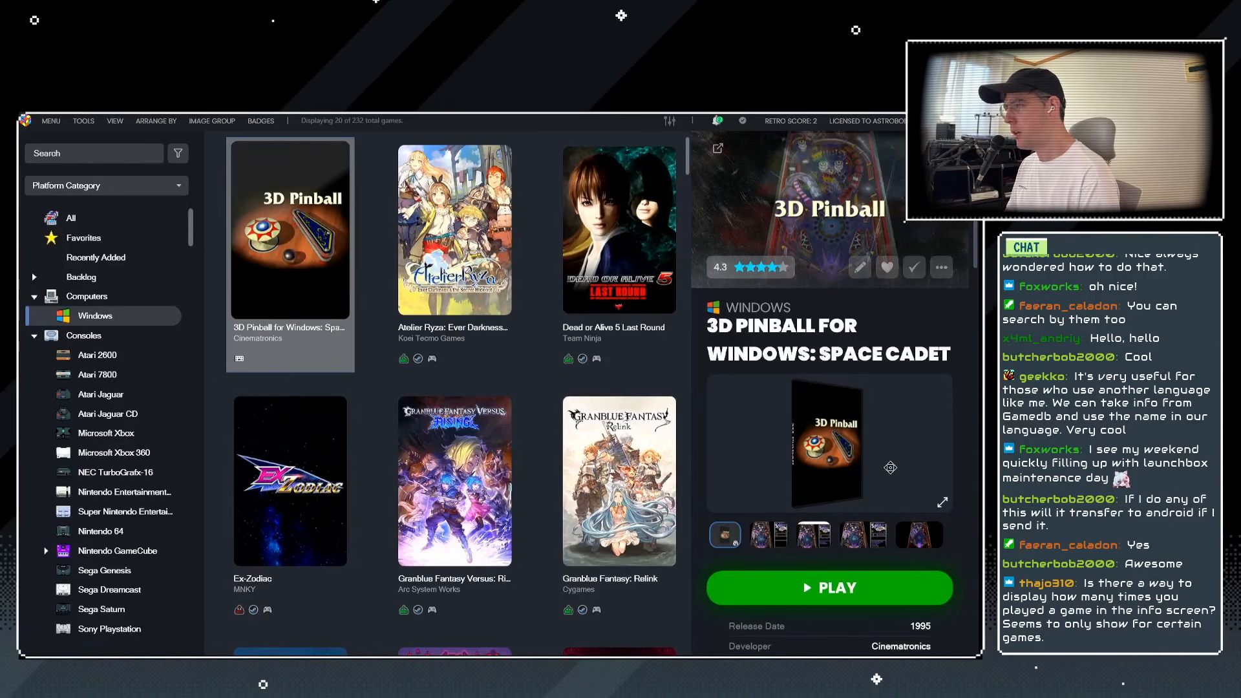
scroll(887, 601, down, 1)
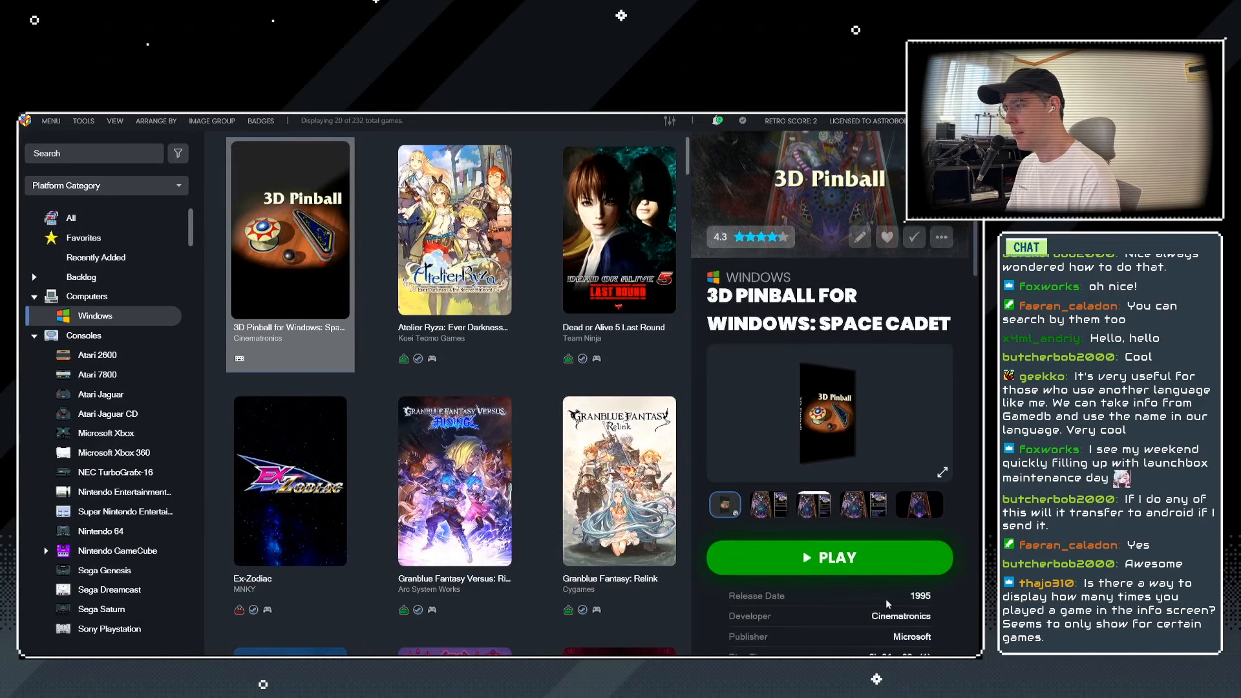
scroll(886, 599, down, 3)
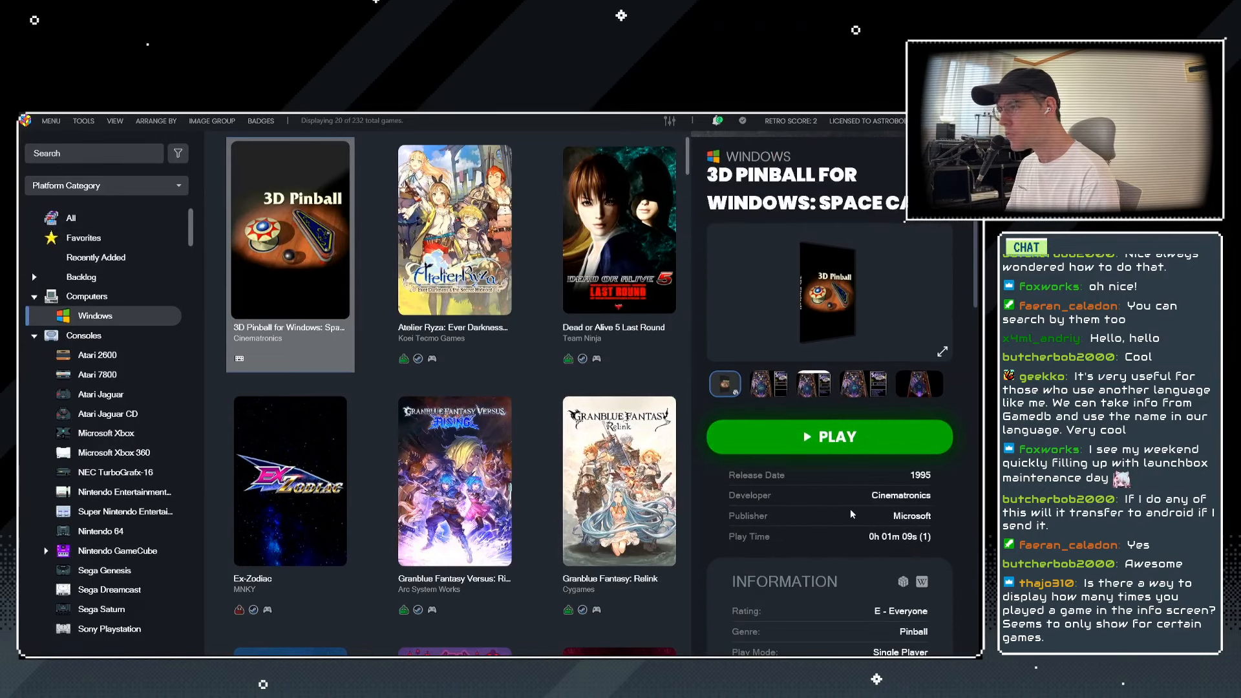
scroll(856, 510, down, 10)
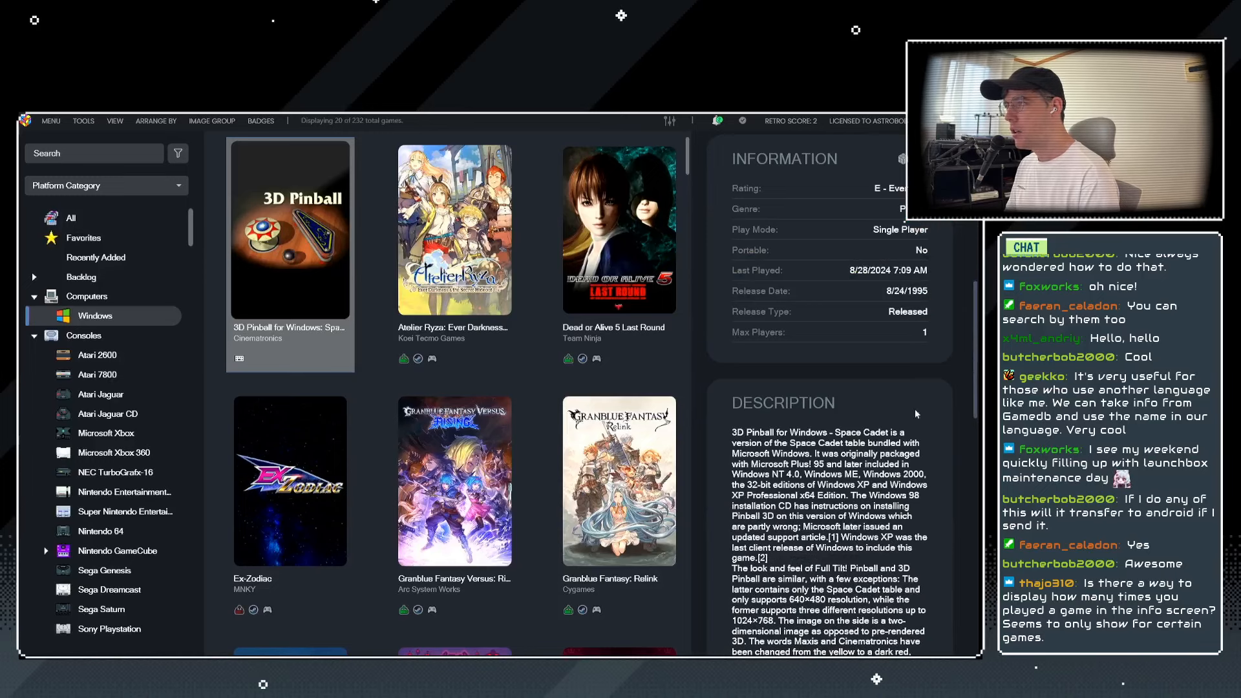
scroll(868, 375, up, 6)
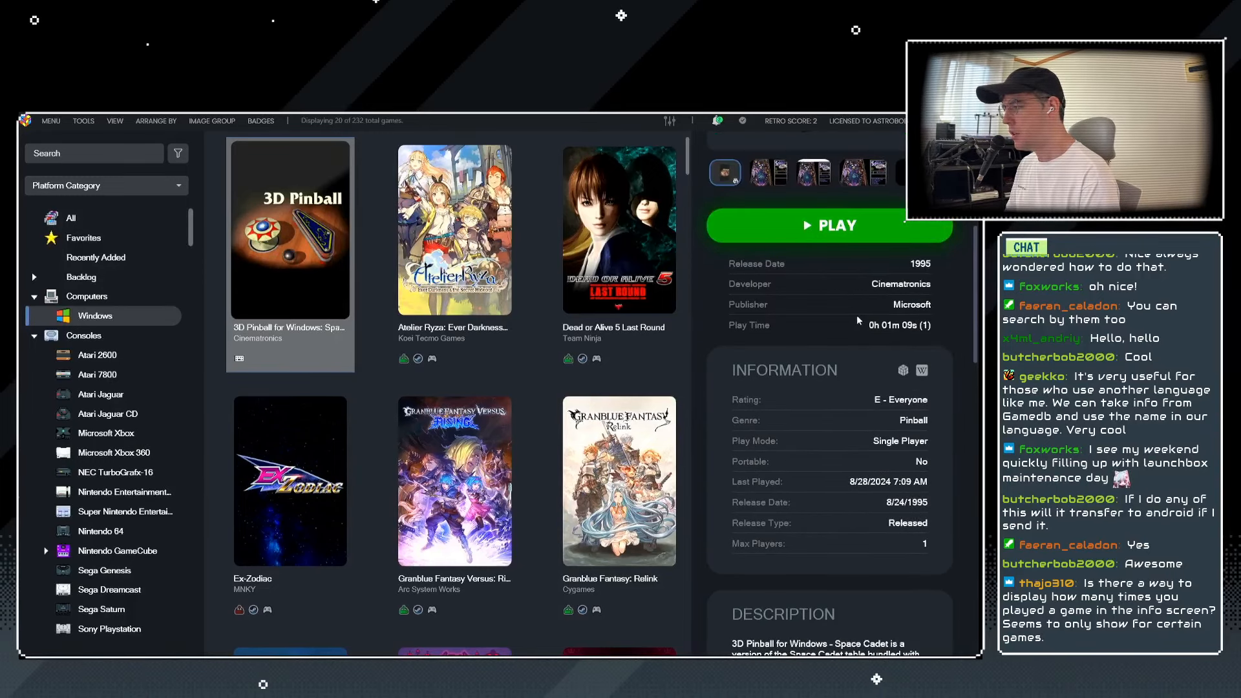
scroll(855, 542, up, 8)
scroll(842, 572, down, 3)
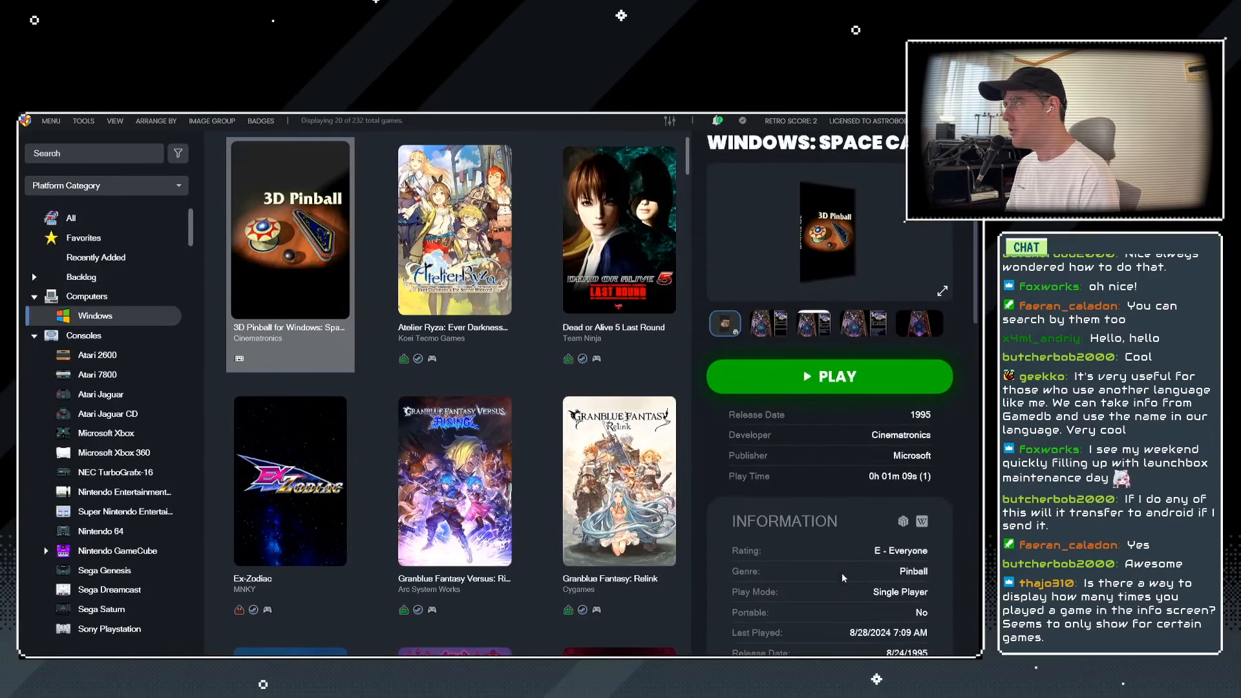
Check the Play Count setting in the Game Details display options, close them without saving and recheck 3D Pinball's details.
click(89, 126)
click(97, 336)
scroll(253, 375, down, 8)
click(254, 373)
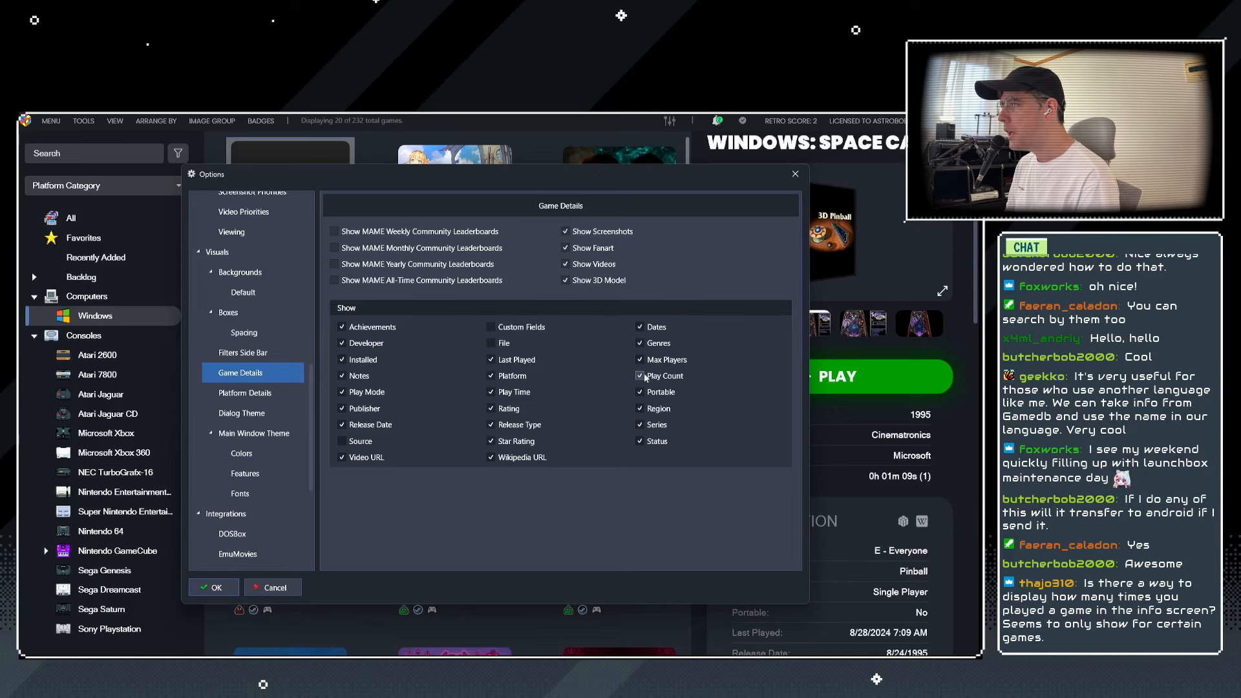
click(795, 174)
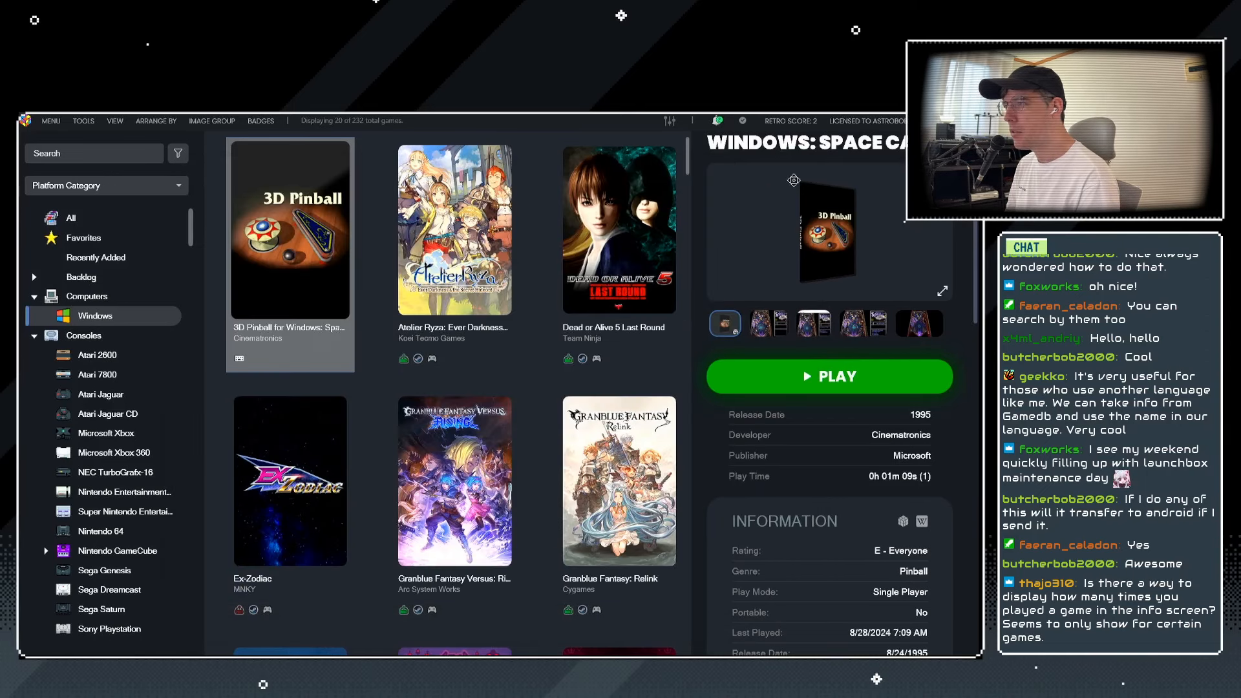
scroll(823, 459, down, 1)
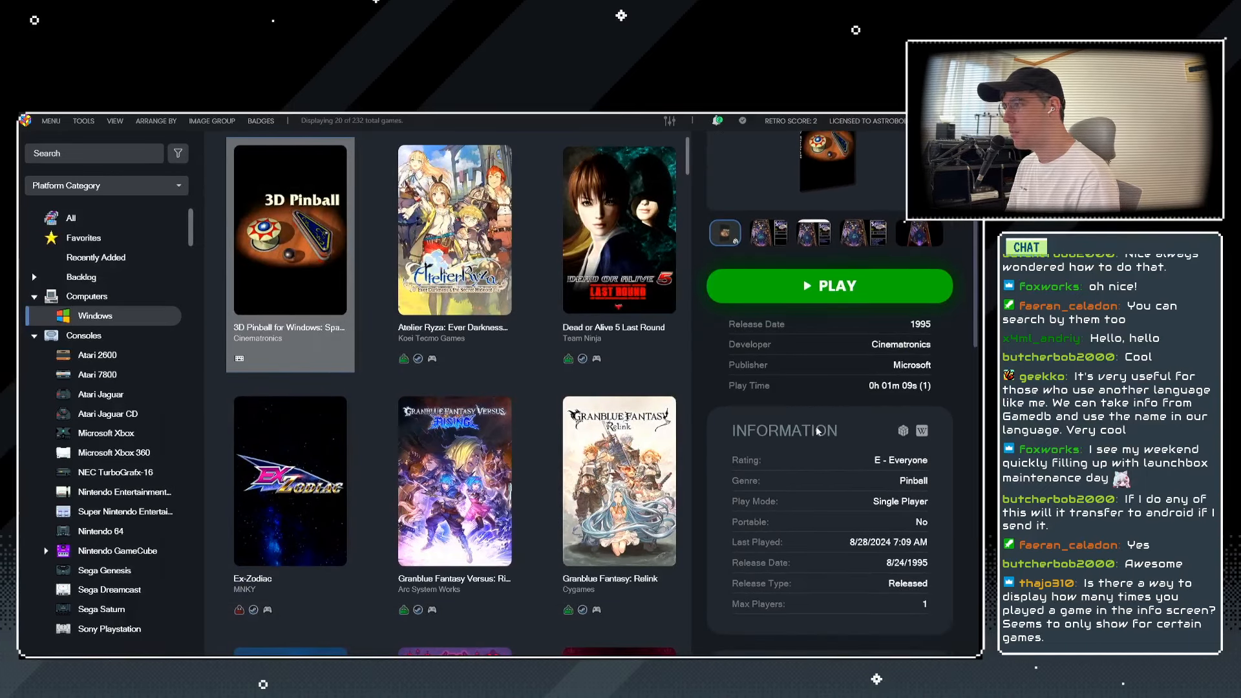
scroll(787, 510, down, 4)
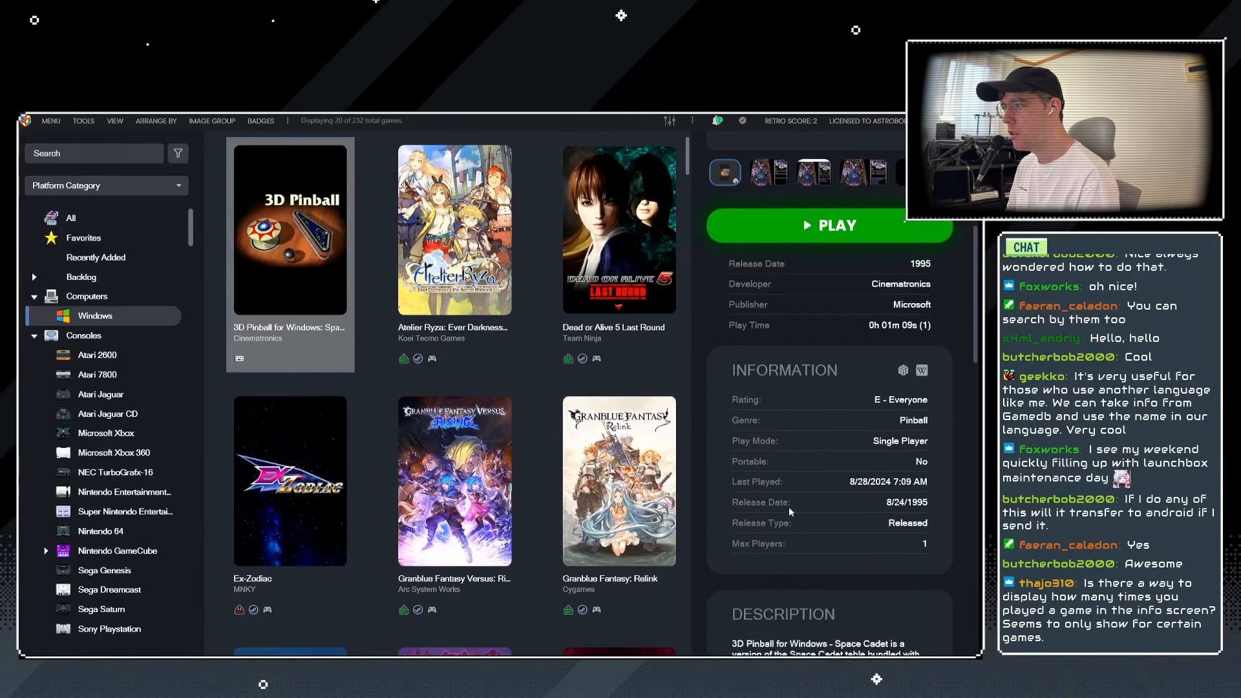
Search all games across platforms for "aladdi".
click(90, 218)
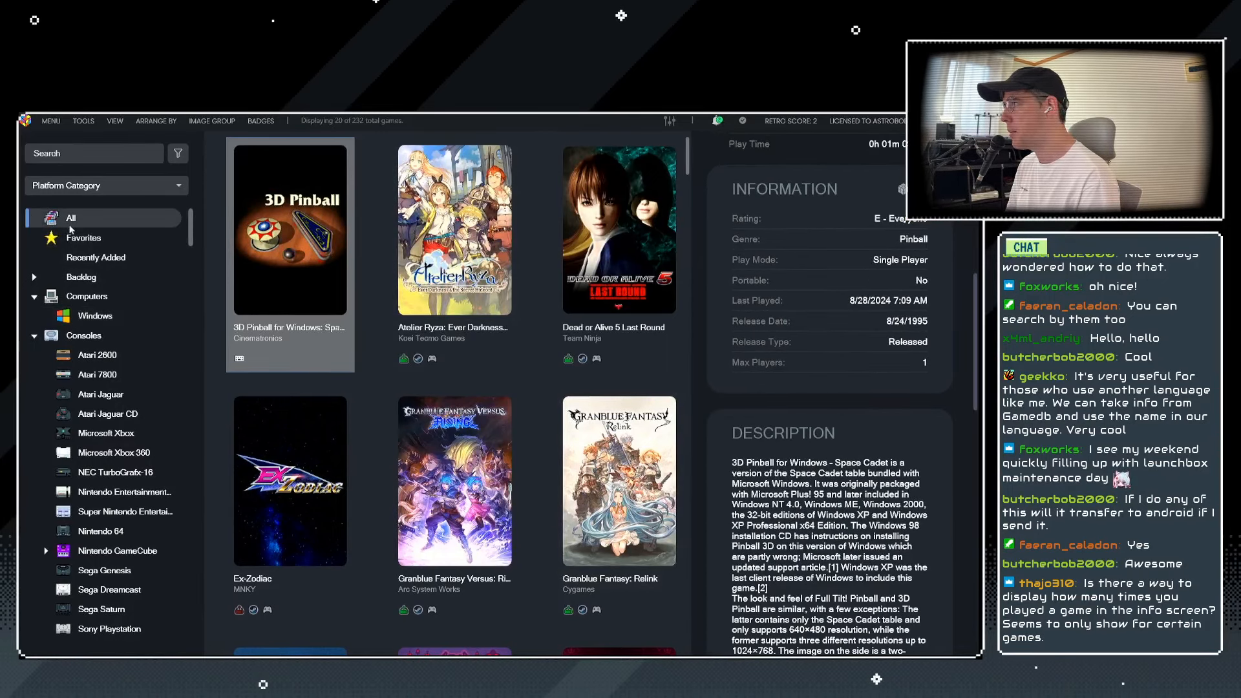
click(106, 153)
text(aladdi)
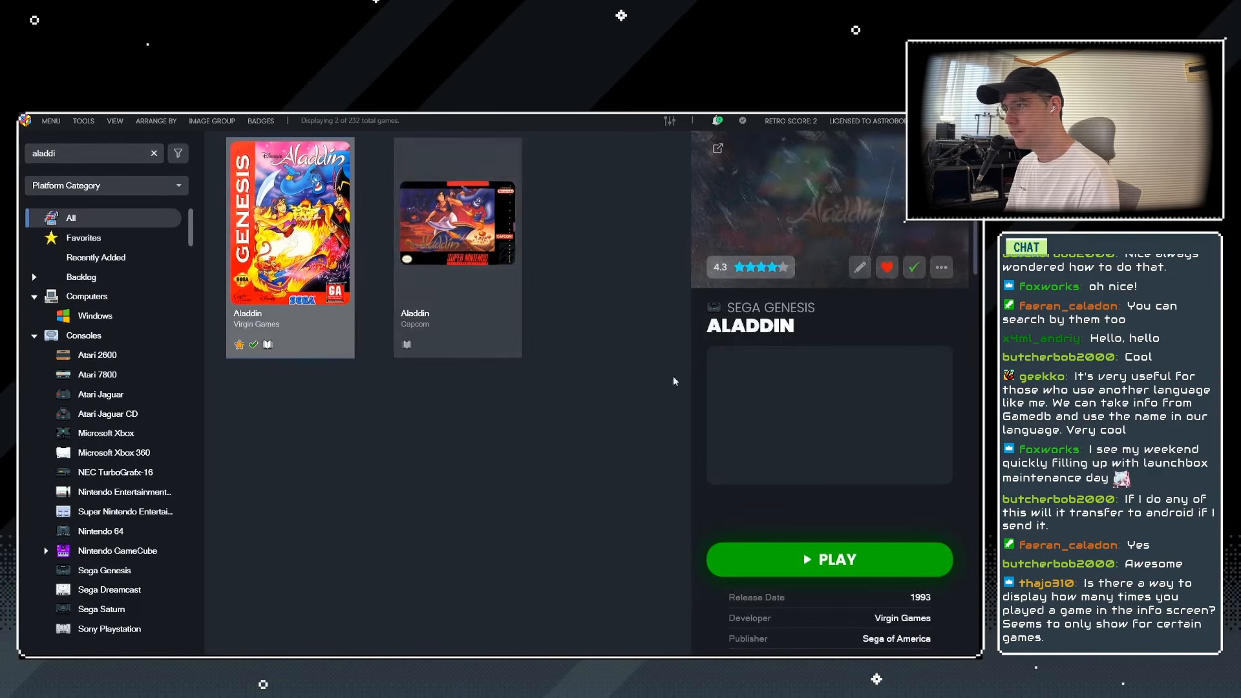
Examine the Sega Genesis Aladdin details, including its play time, information, achievements and related games.
scroll(879, 511, down, 3)
scroll(861, 499, down, 2)
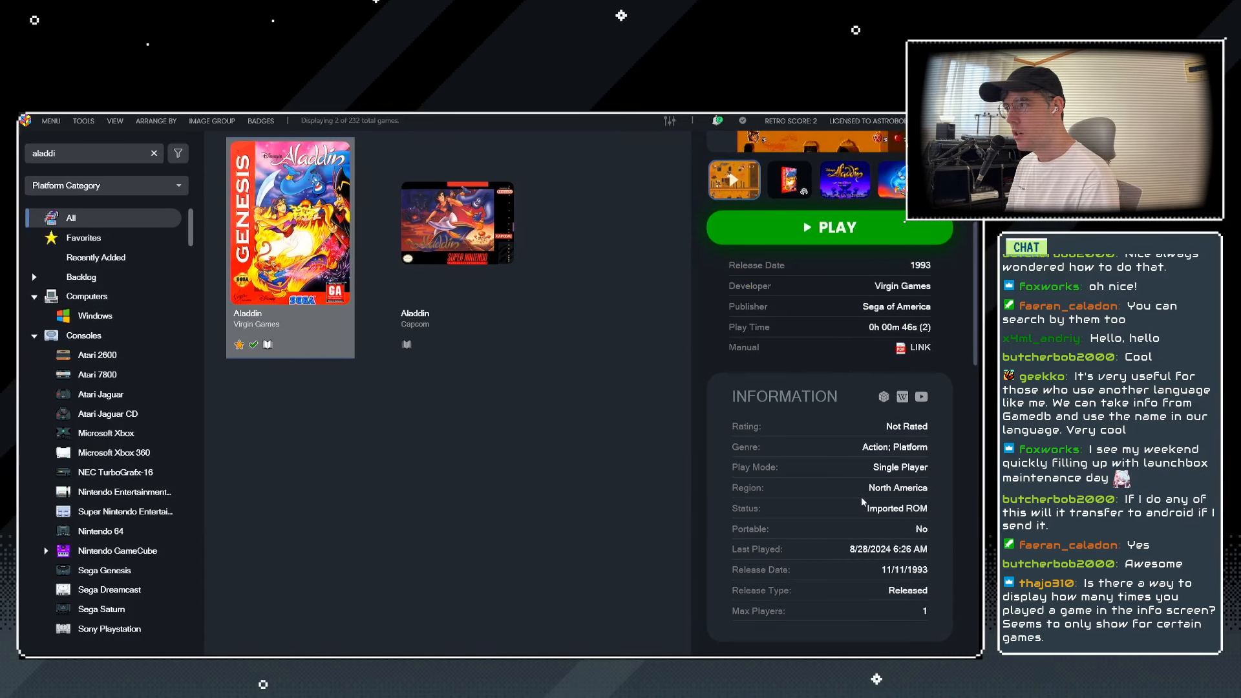
scroll(861, 496, down, 8)
scroll(863, 501, down, 5)
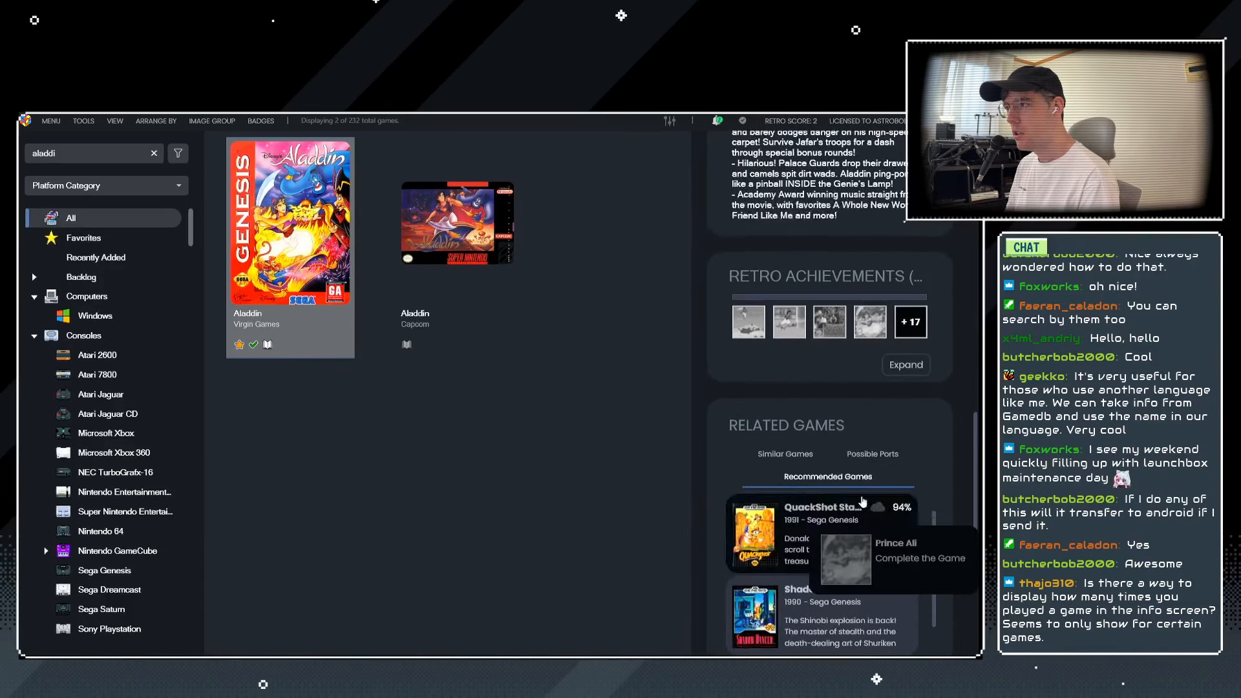
scroll(955, 469, down, 3)
scroll(955, 464, up, 12)
scroll(953, 464, up, 1)
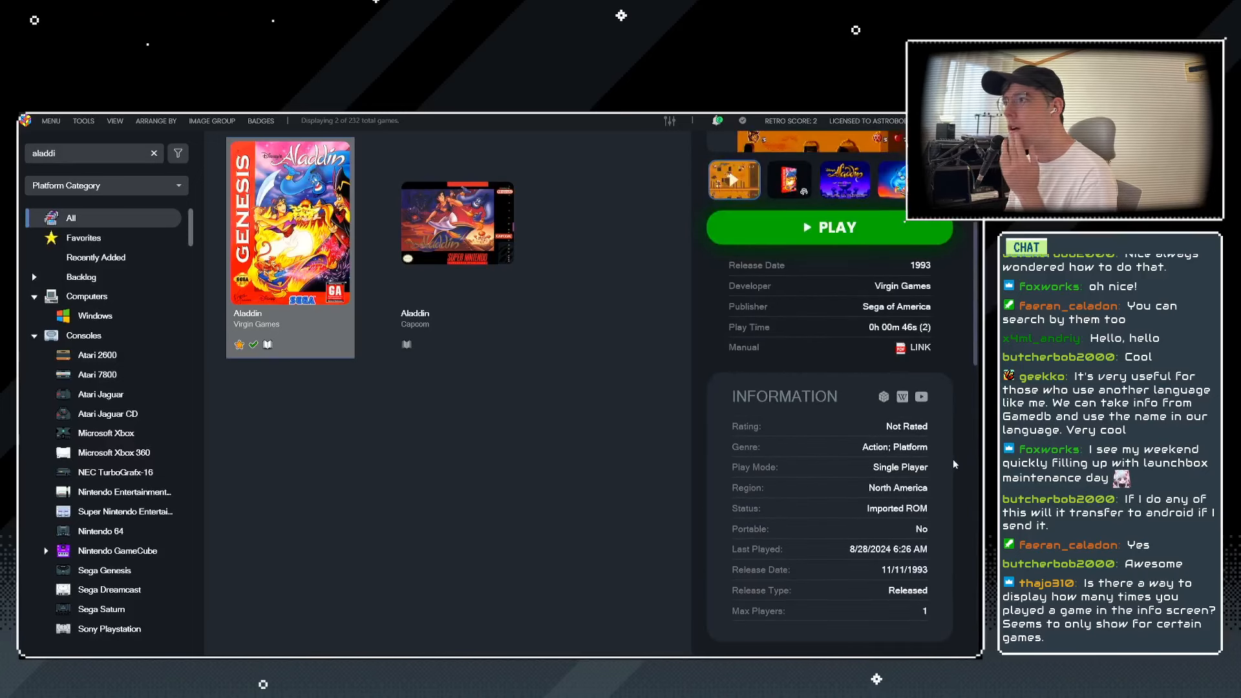
scroll(955, 464, up, 6)
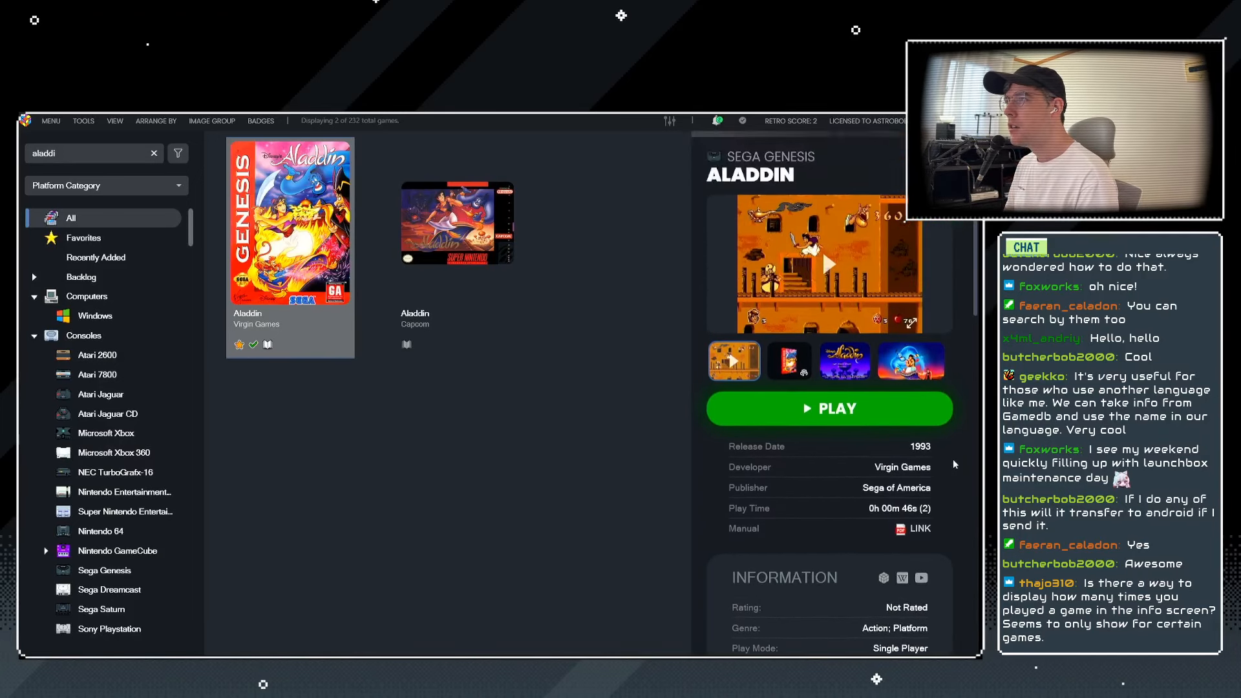
Toggle Play Count in the Game Details display options and save the options.
click(78, 123)
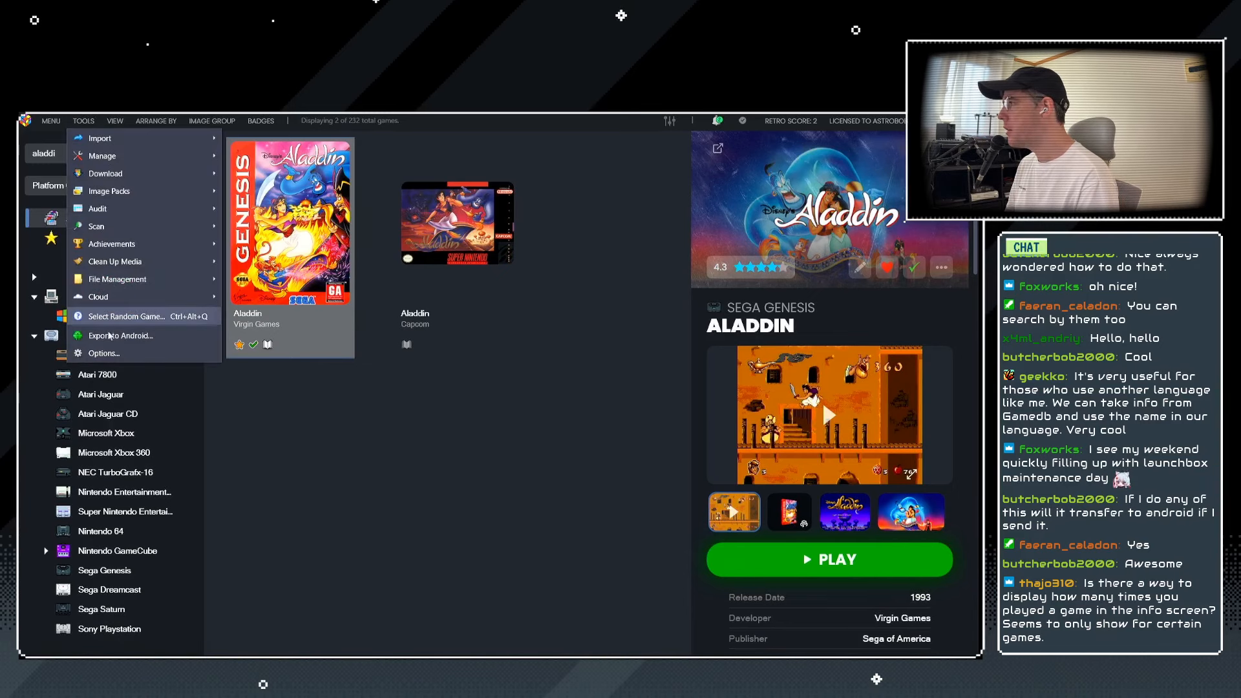
click(97, 351)
scroll(267, 453, down, 15)
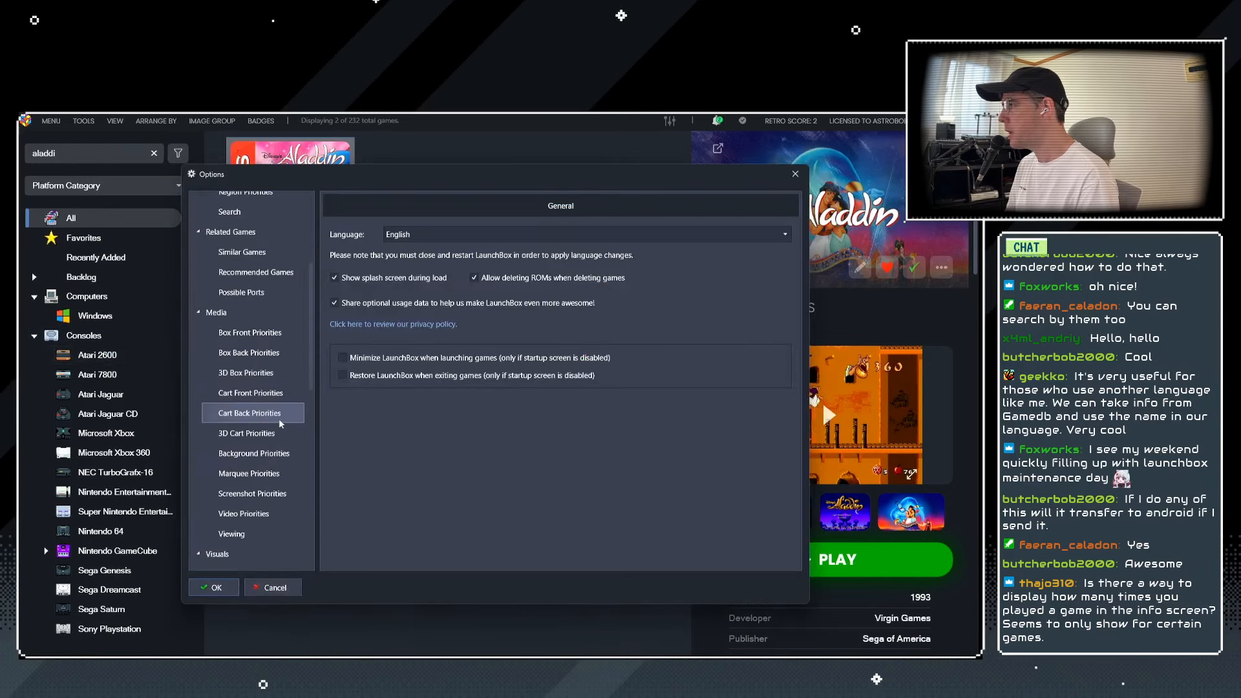
click(246, 493)
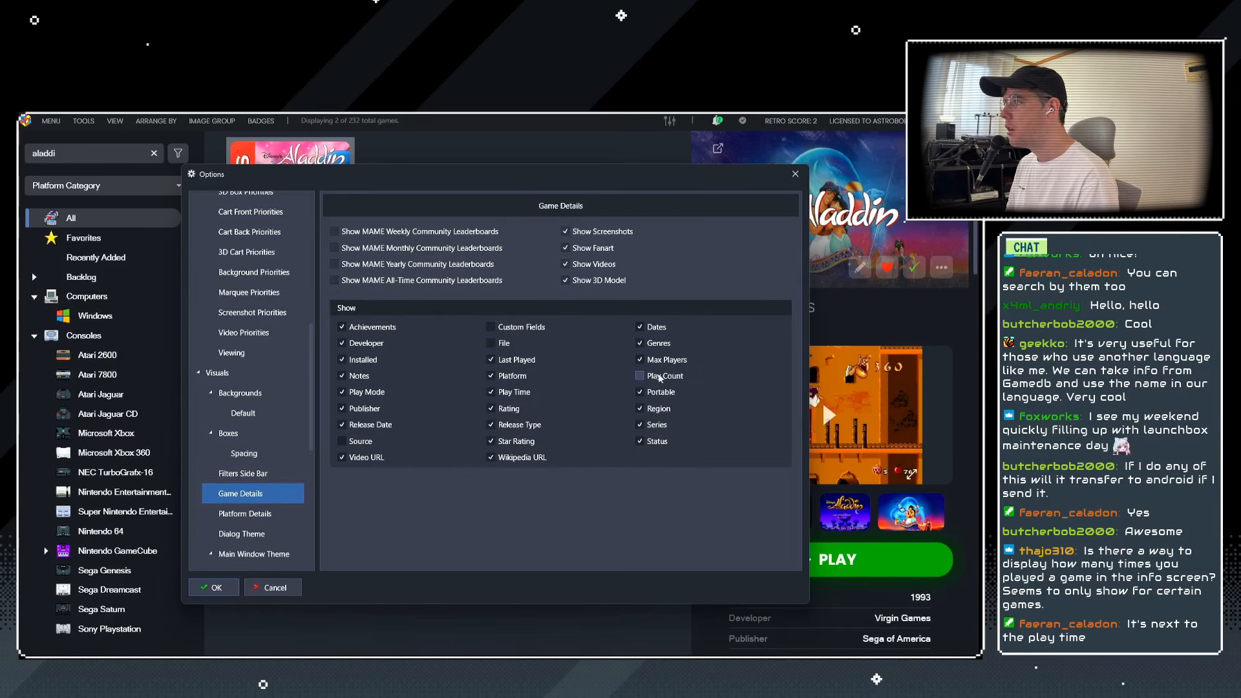
click(223, 588)
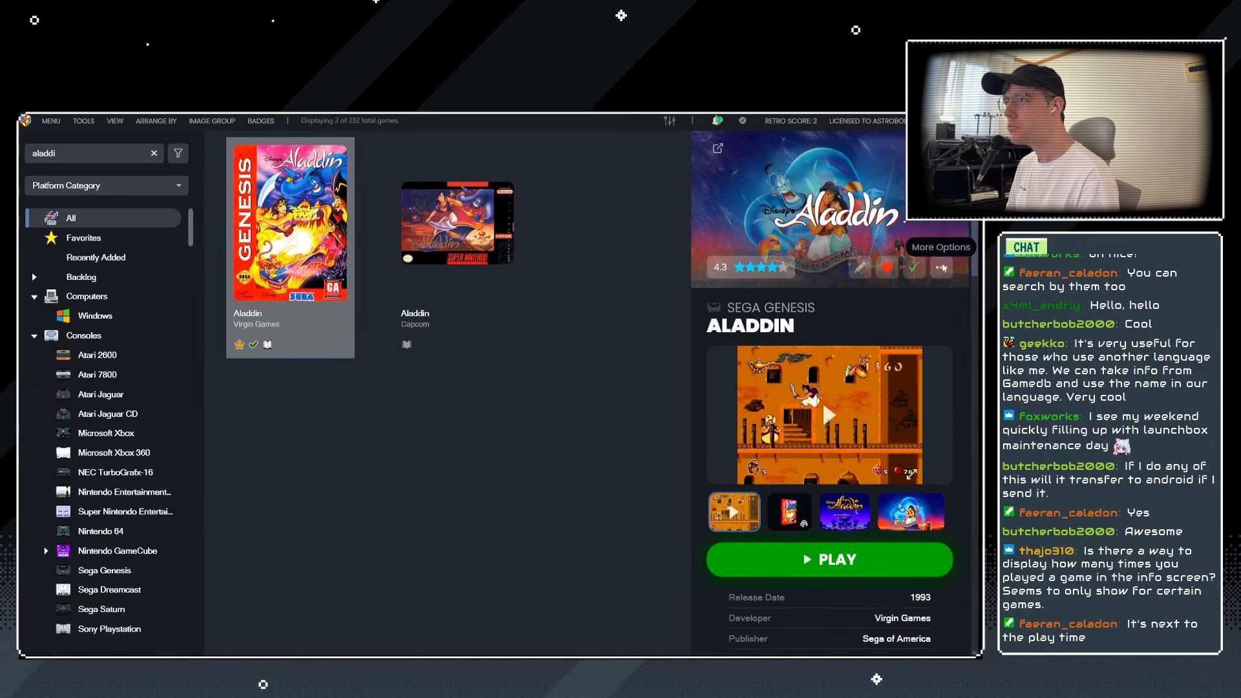
Review the play time and information fields in the Sega Genesis Aladdin details.
scroll(968, 438, down, 3)
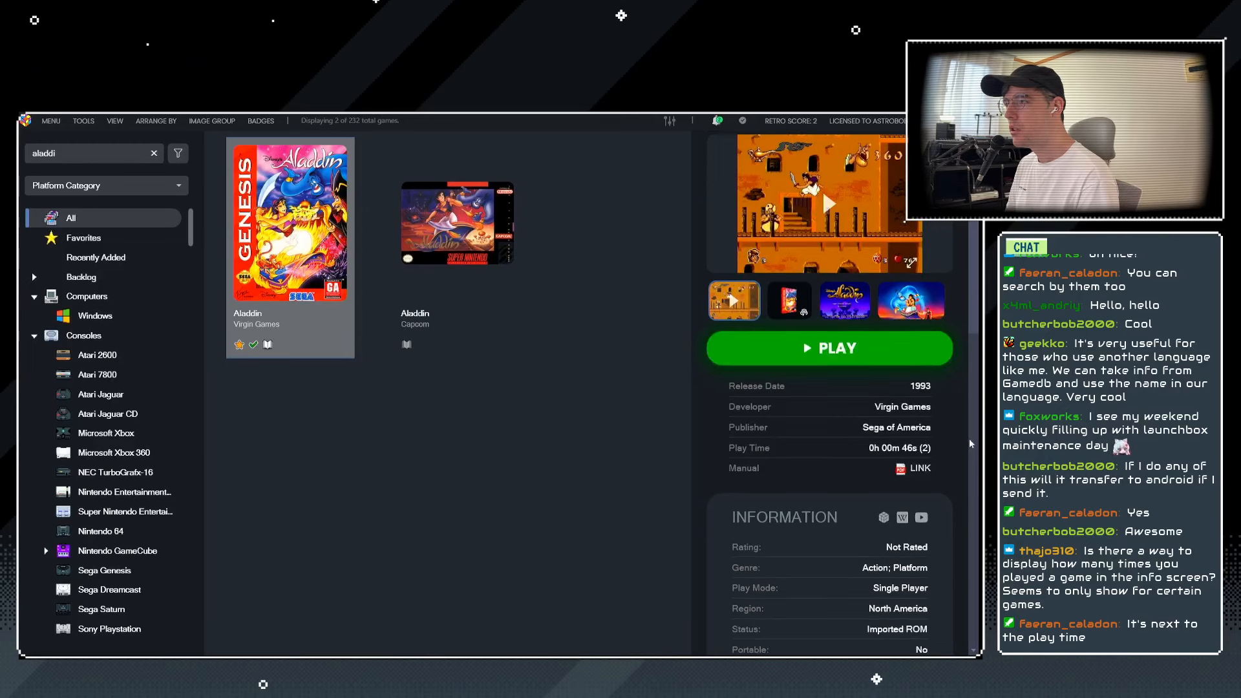
scroll(968, 438, down, 3)
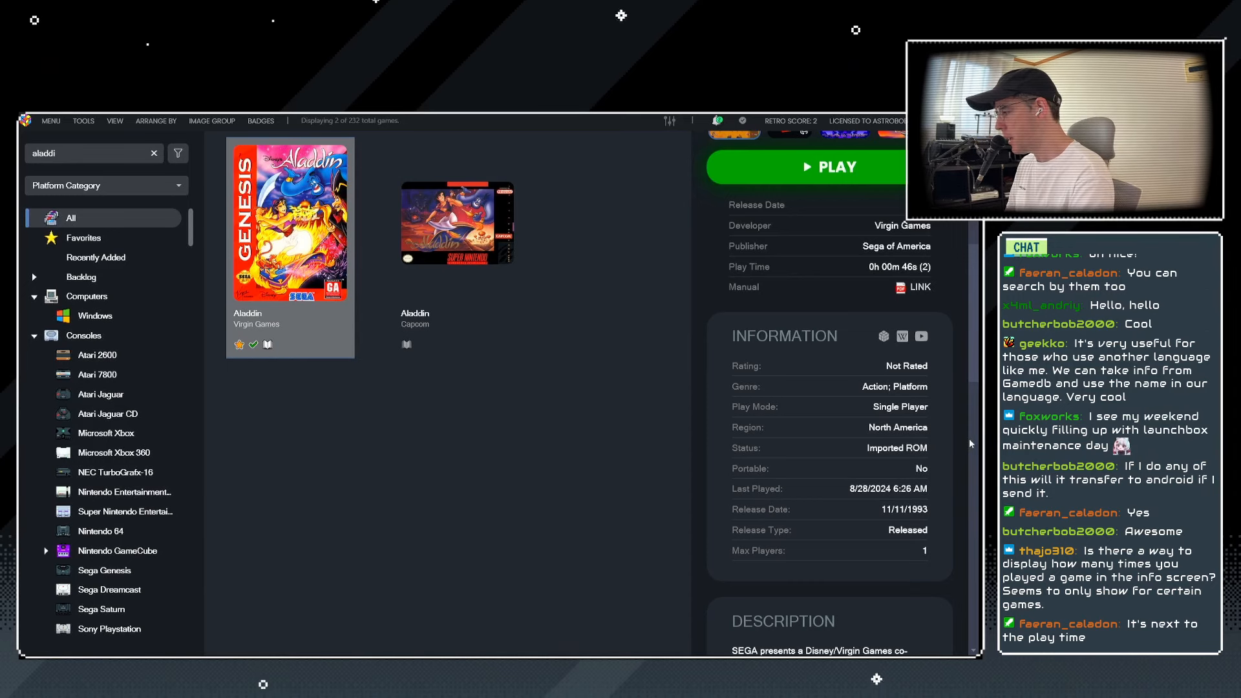
scroll(969, 438, up, 3)
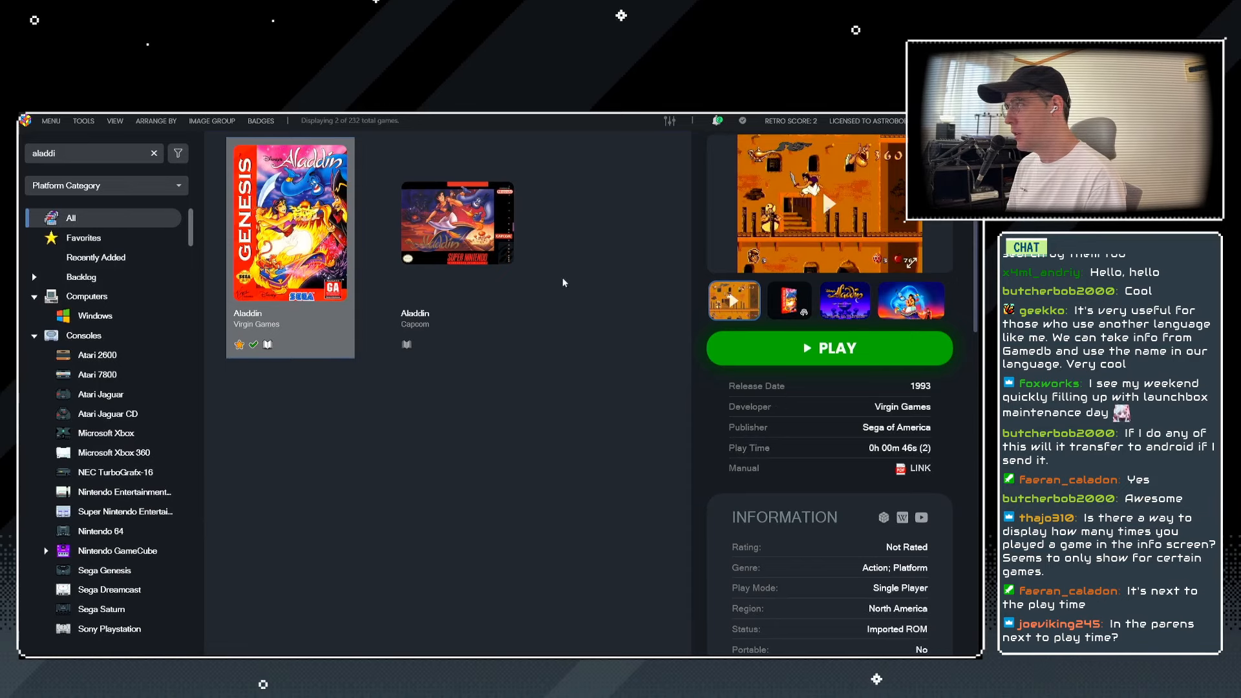
Launch and exit the Sega Genesis version of Aladdin, then reselect it to check its refreshed play time and play count.
double_click(316, 235)
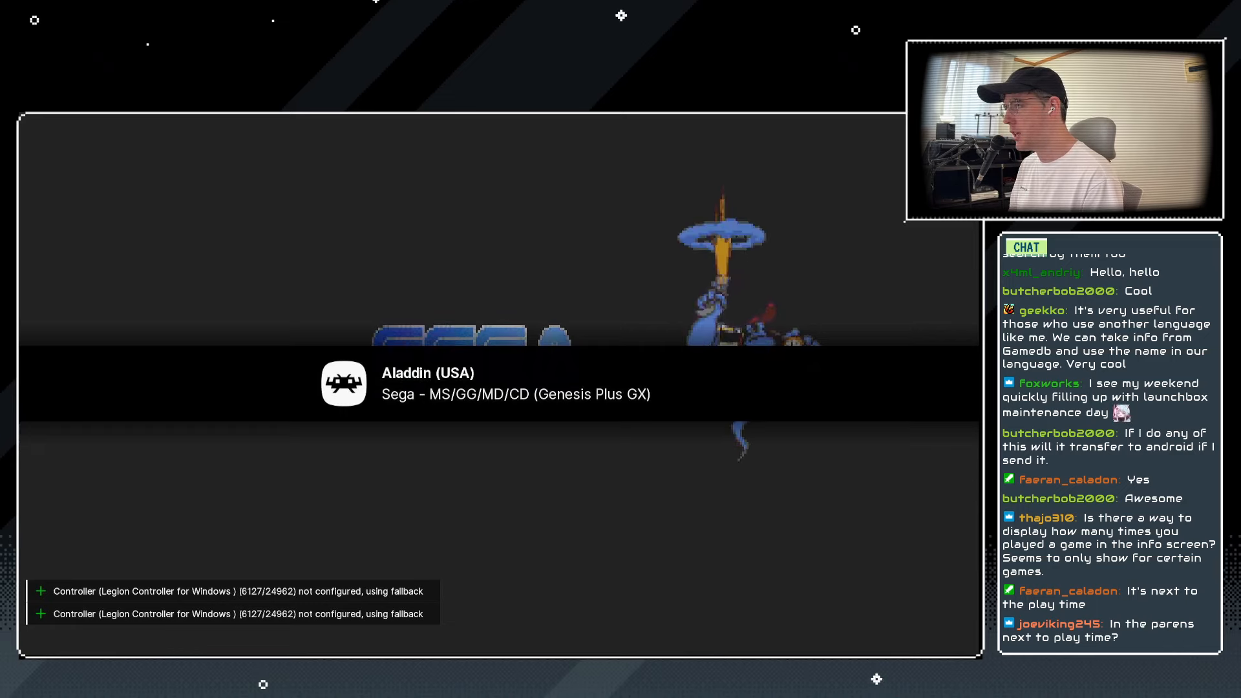
key(Escape)
key(Right)
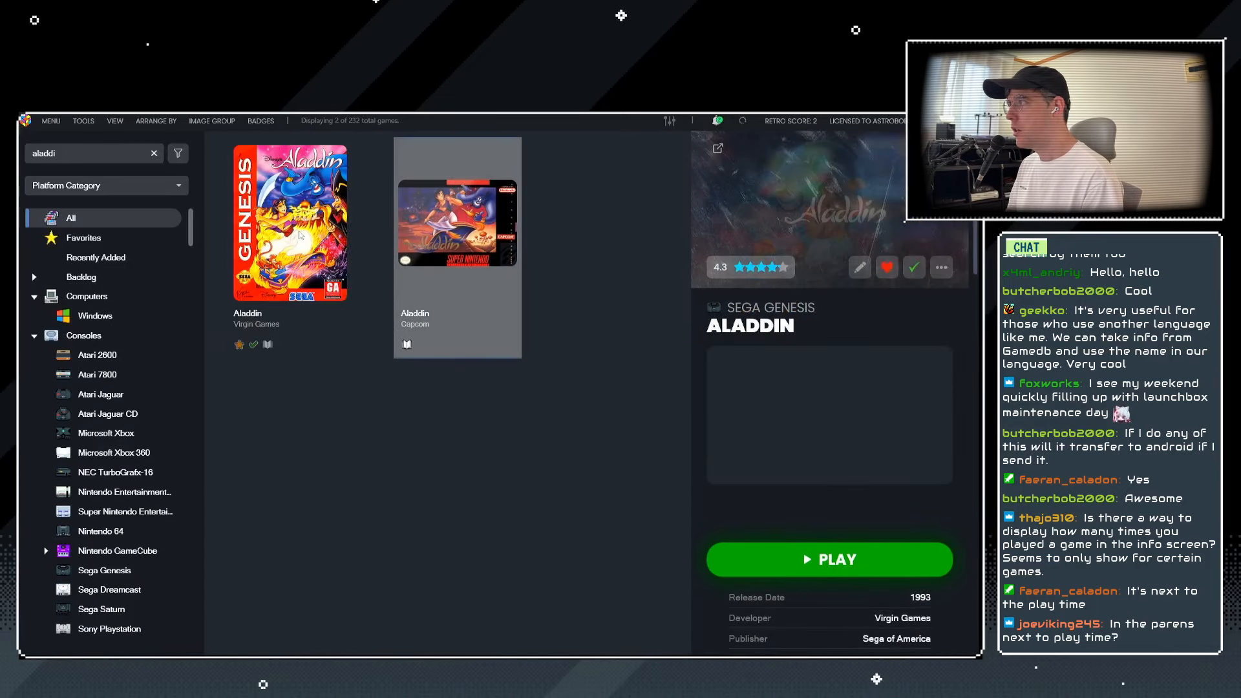
key(Left)
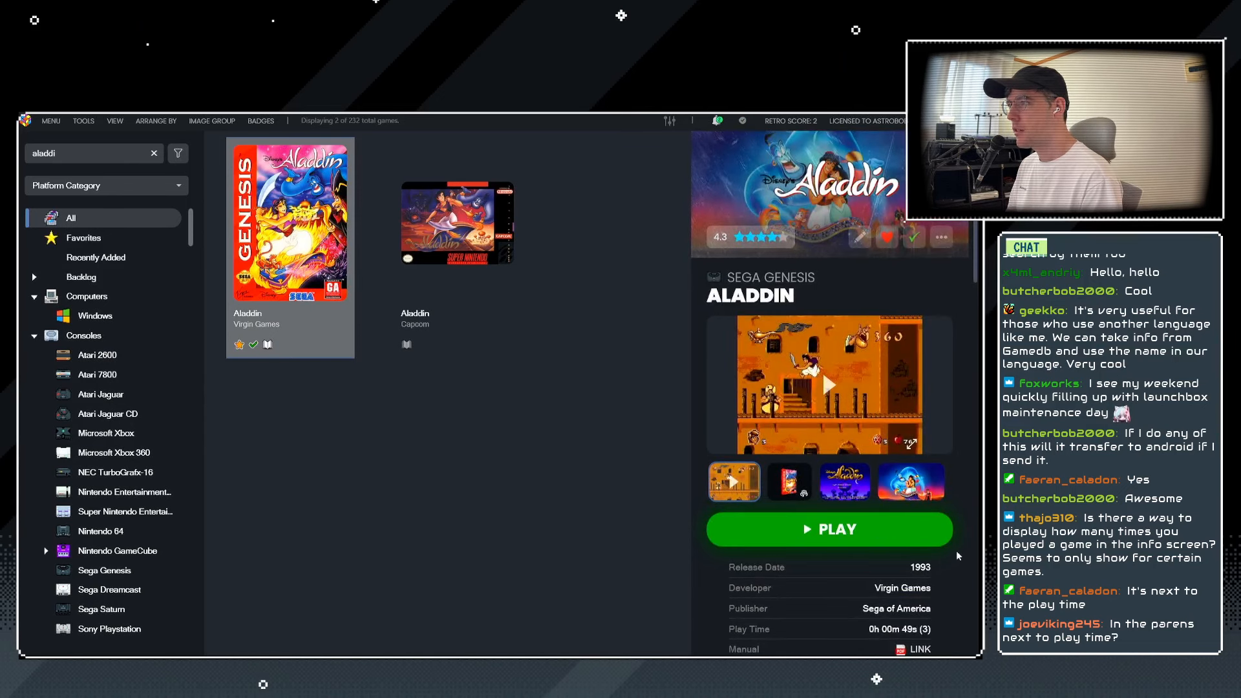
scroll(958, 554, down, 3)
scroll(868, 469, up, 2)
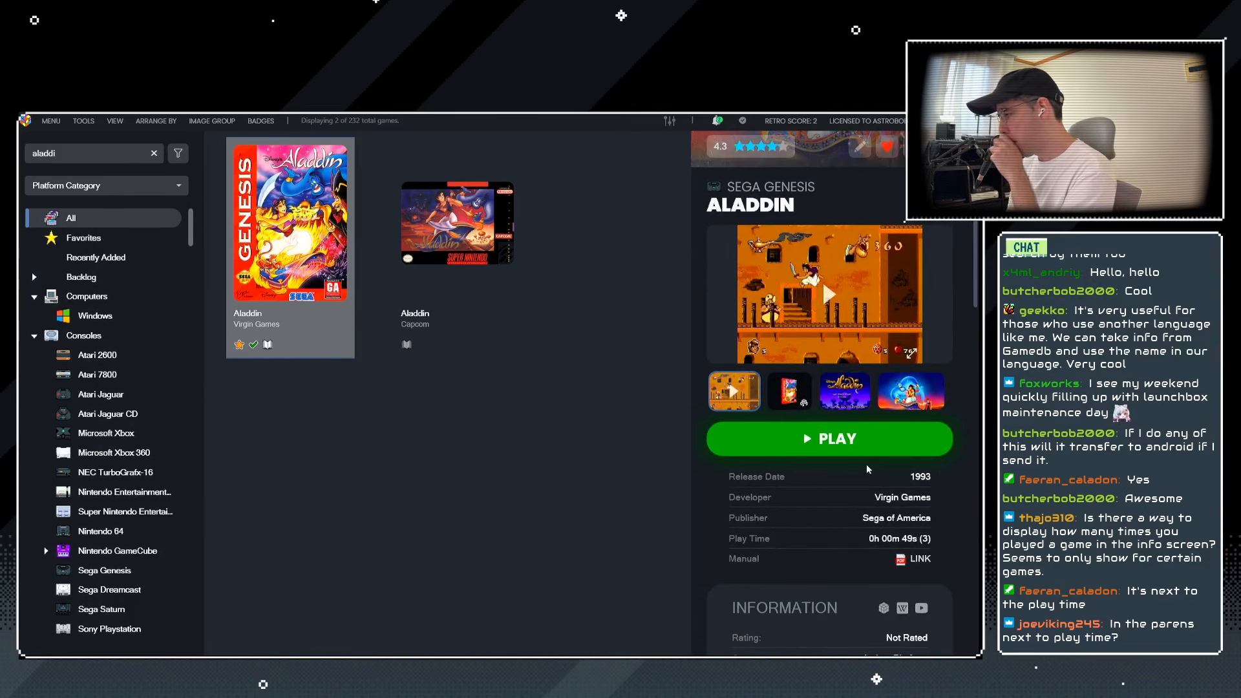
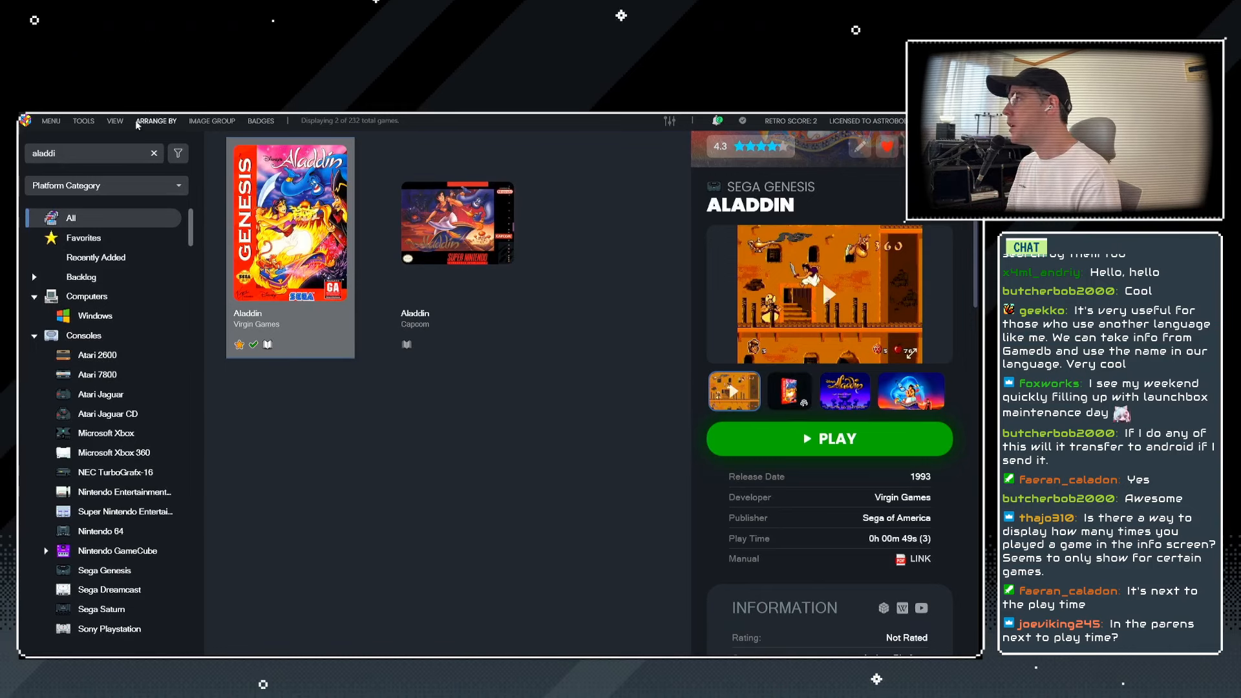
Hide the Game Details pane and show it again.
click(115, 121)
mouse_move(144, 176)
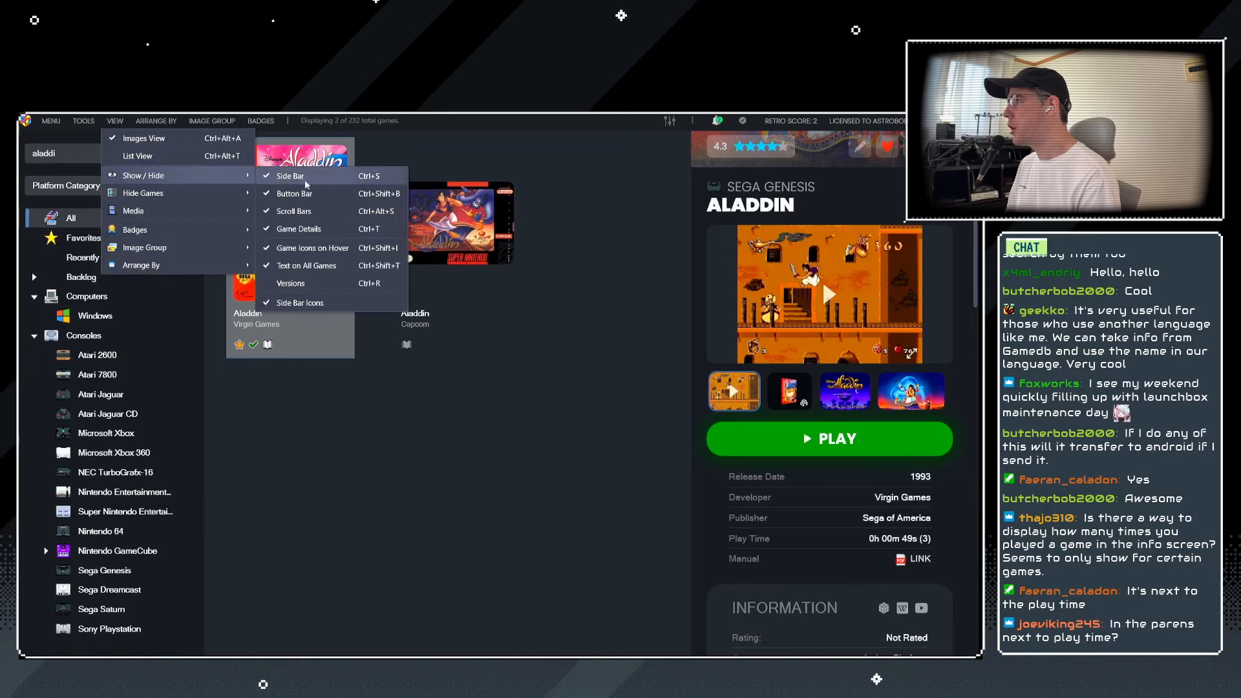
click(355, 236)
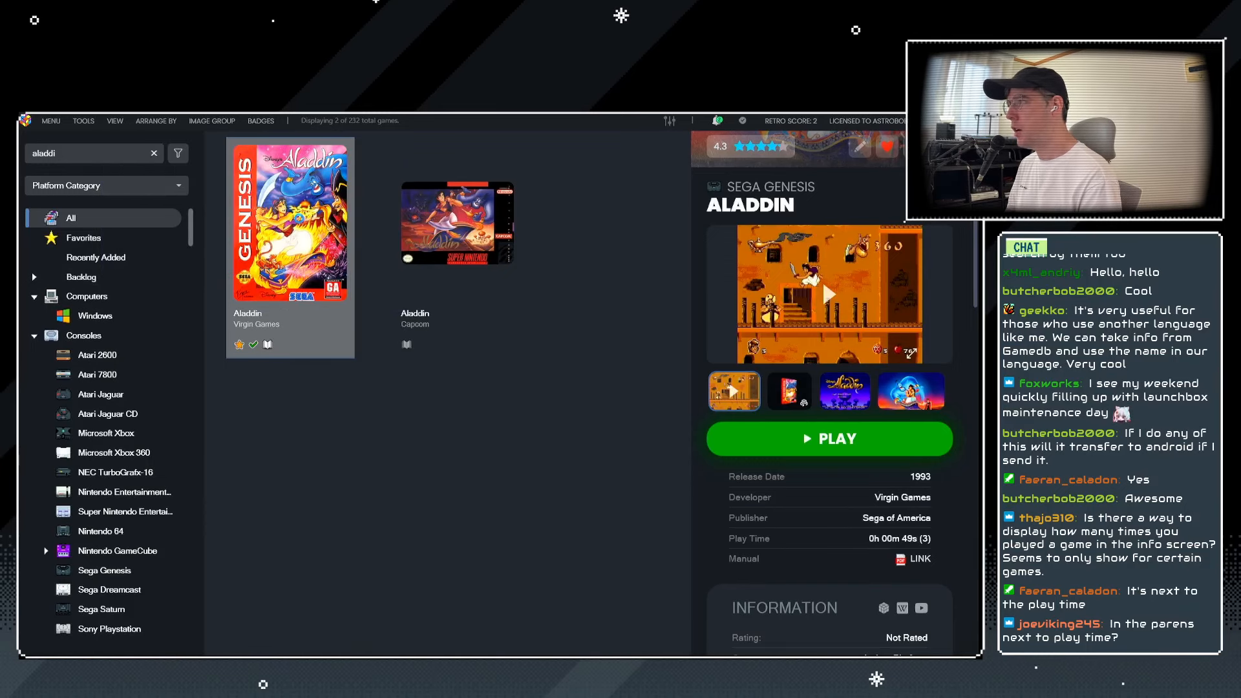
click(115, 121)
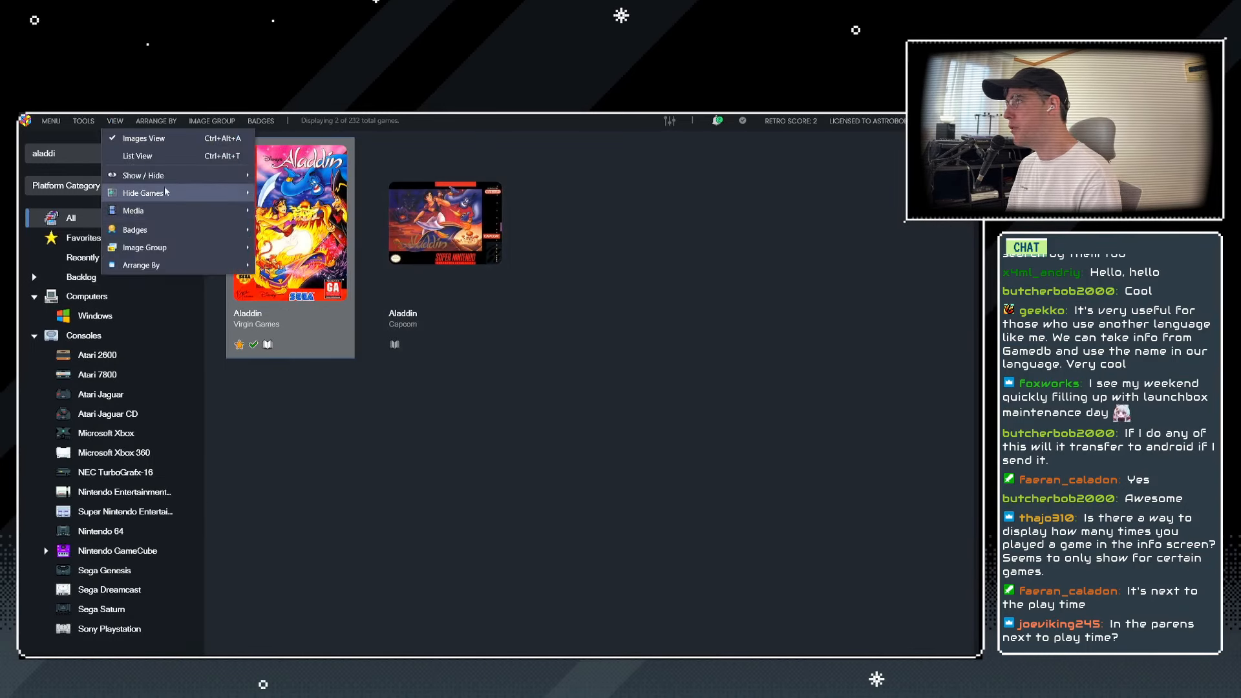
click(350, 232)
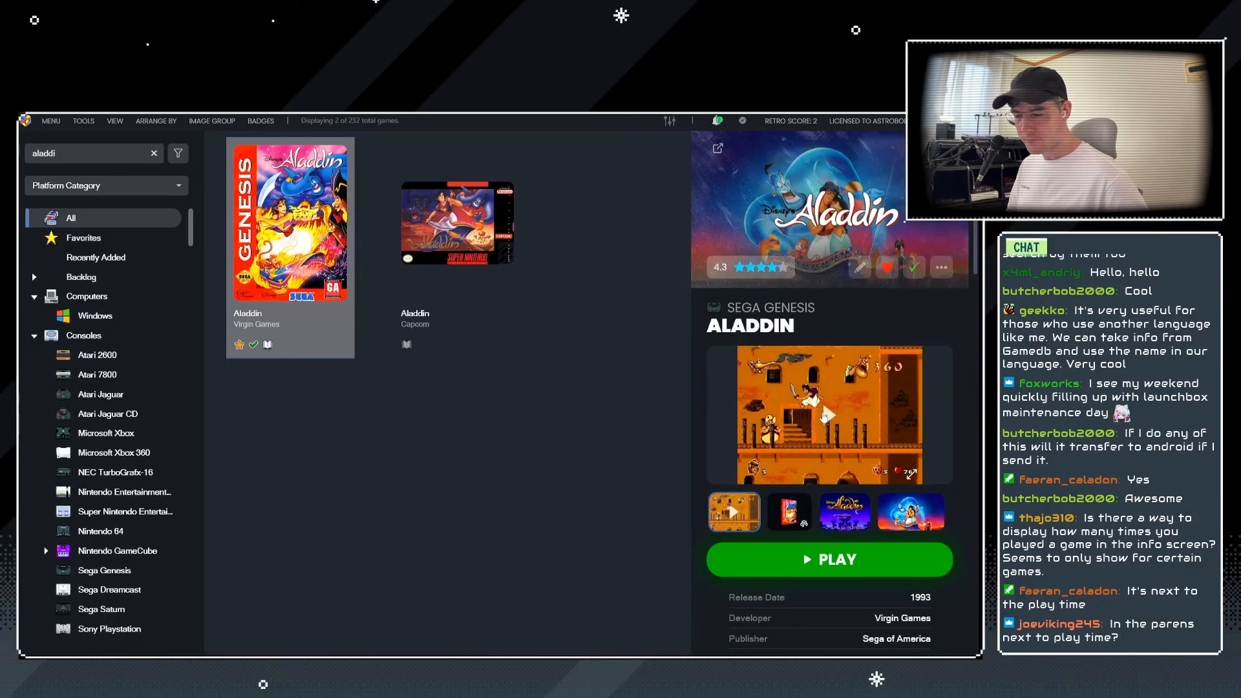
Hide the Portable field from the game details in the program options and save the change.
click(52, 121)
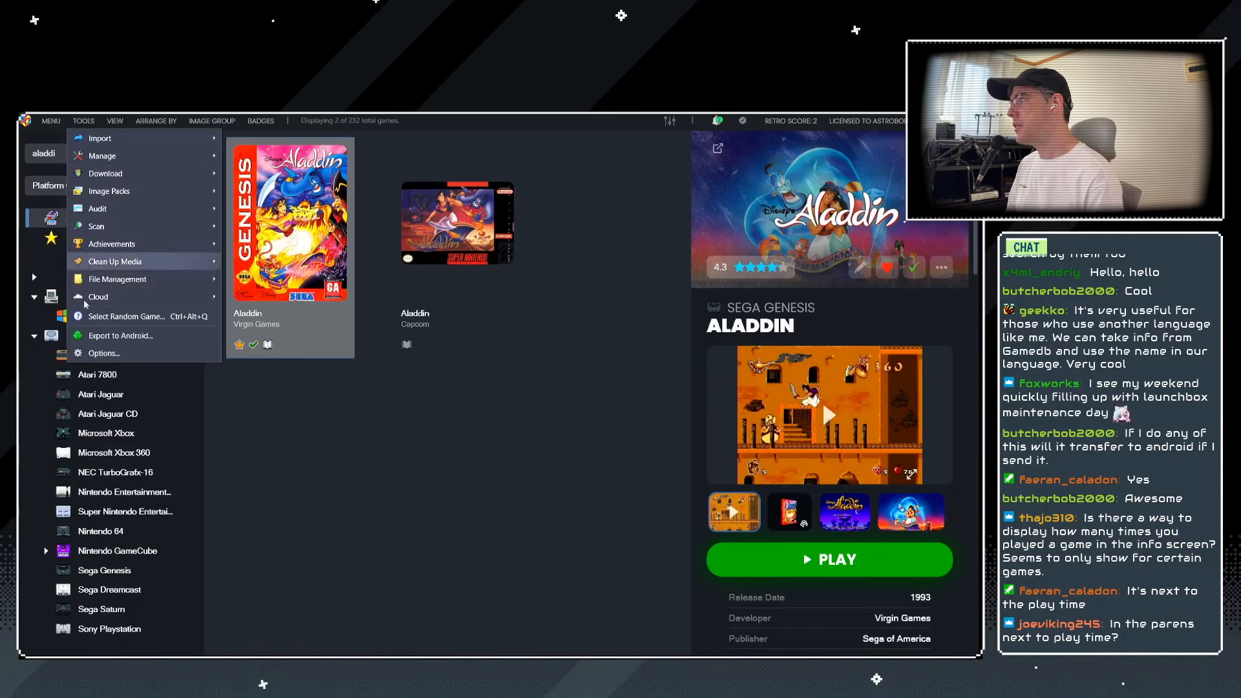
click(113, 352)
scroll(245, 428, down, 5)
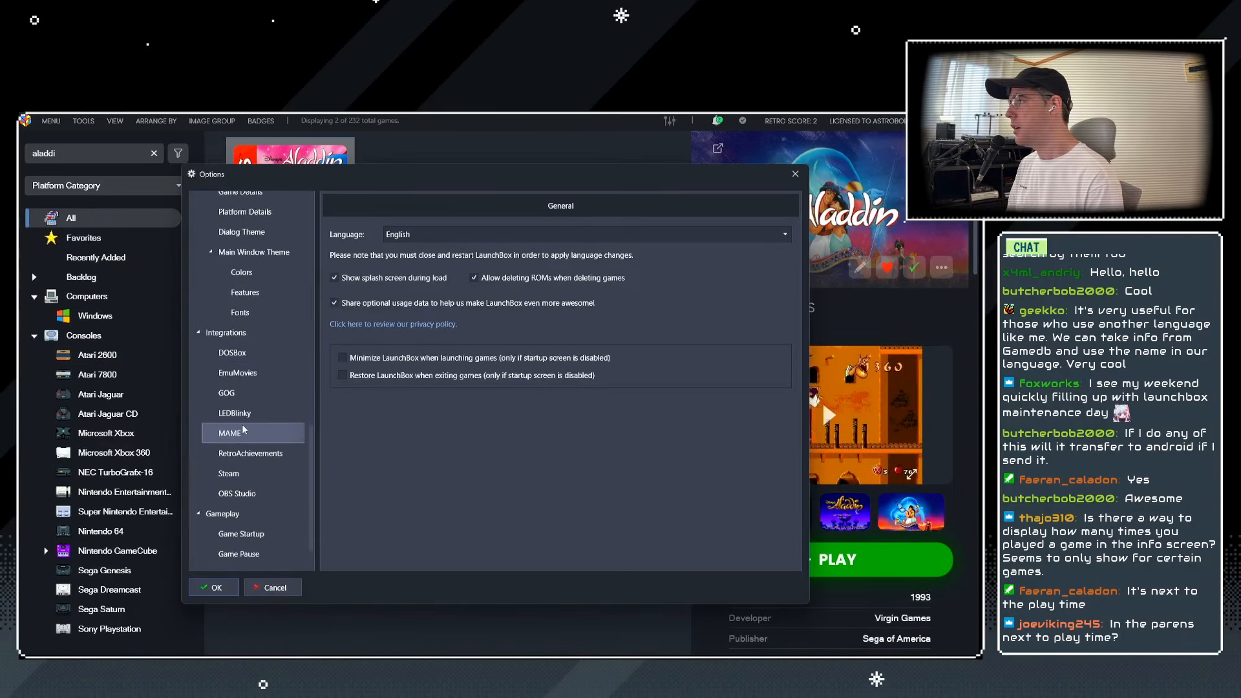
scroll(245, 429, up, 3)
scroll(244, 428, up, 1)
click(241, 342)
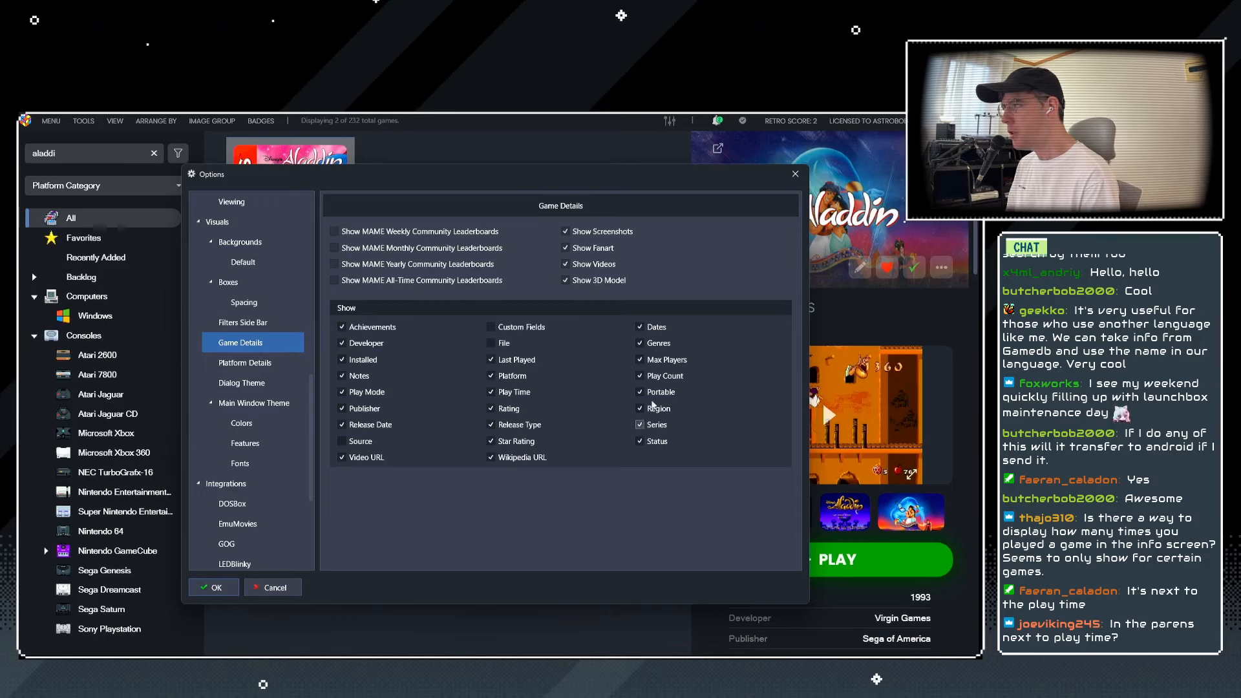
click(641, 392)
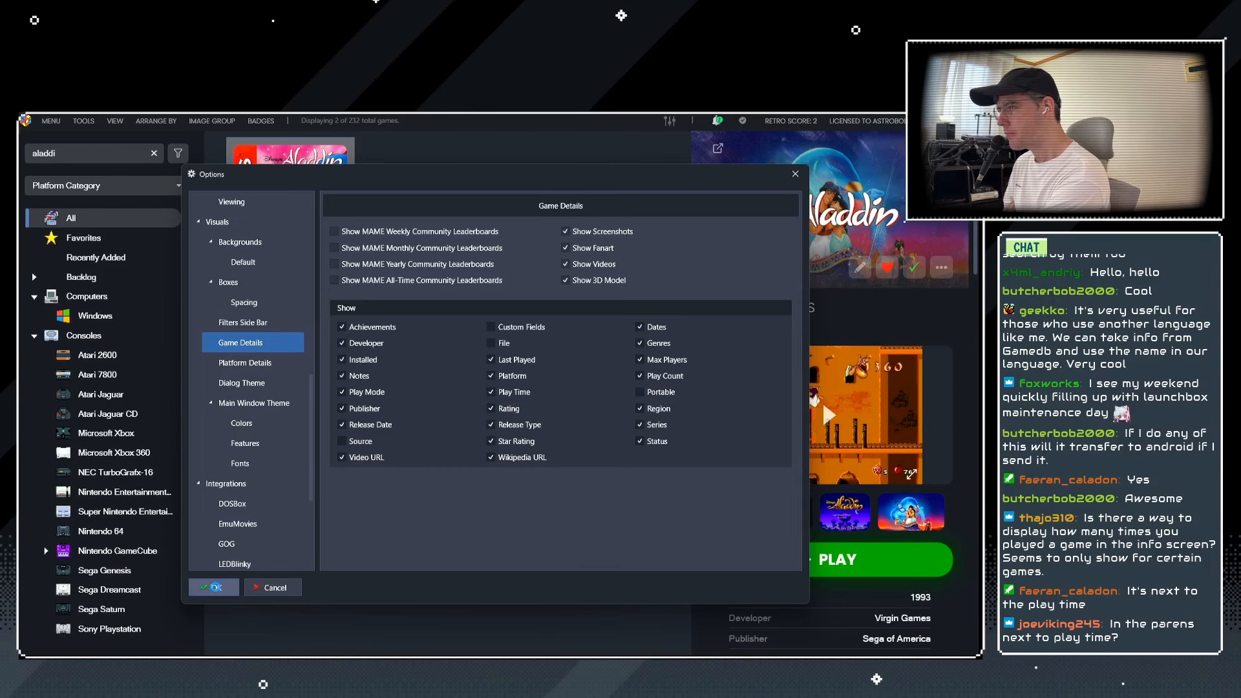
click(214, 587)
Review the play time and information fields in the details of the Sega Genesis game Aladdin.
scroll(929, 498, down, 1)
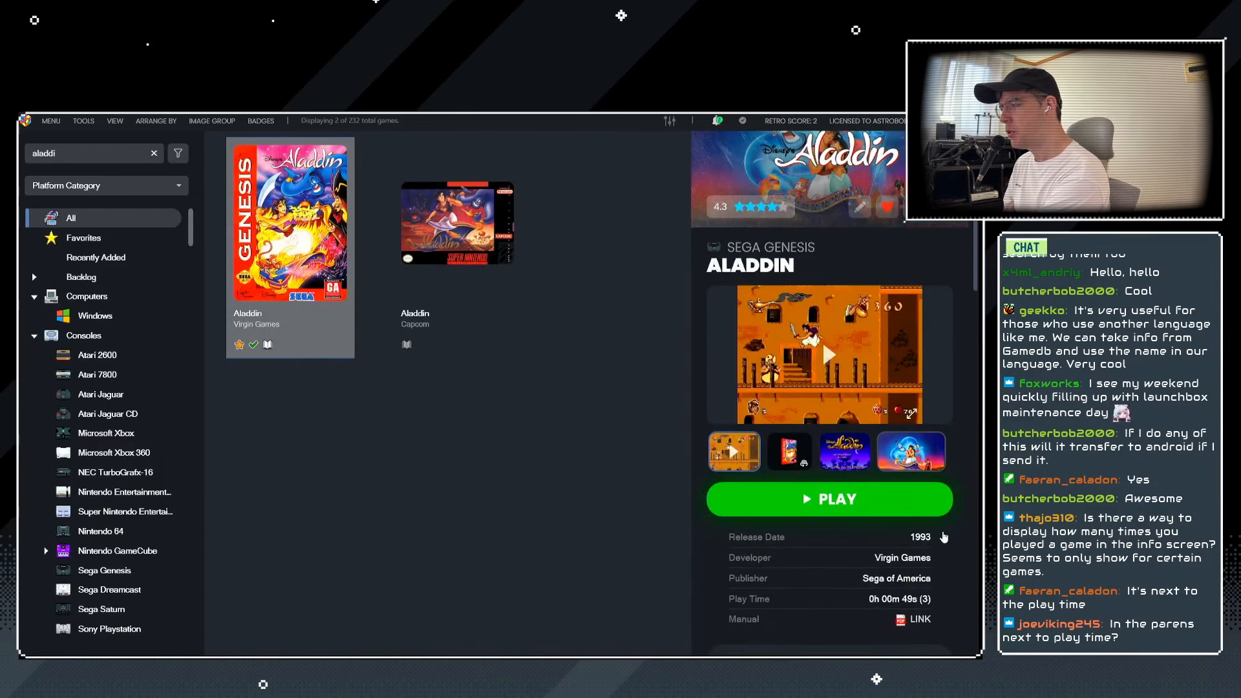
scroll(952, 518, down, 4)
scroll(953, 512, down, 1)
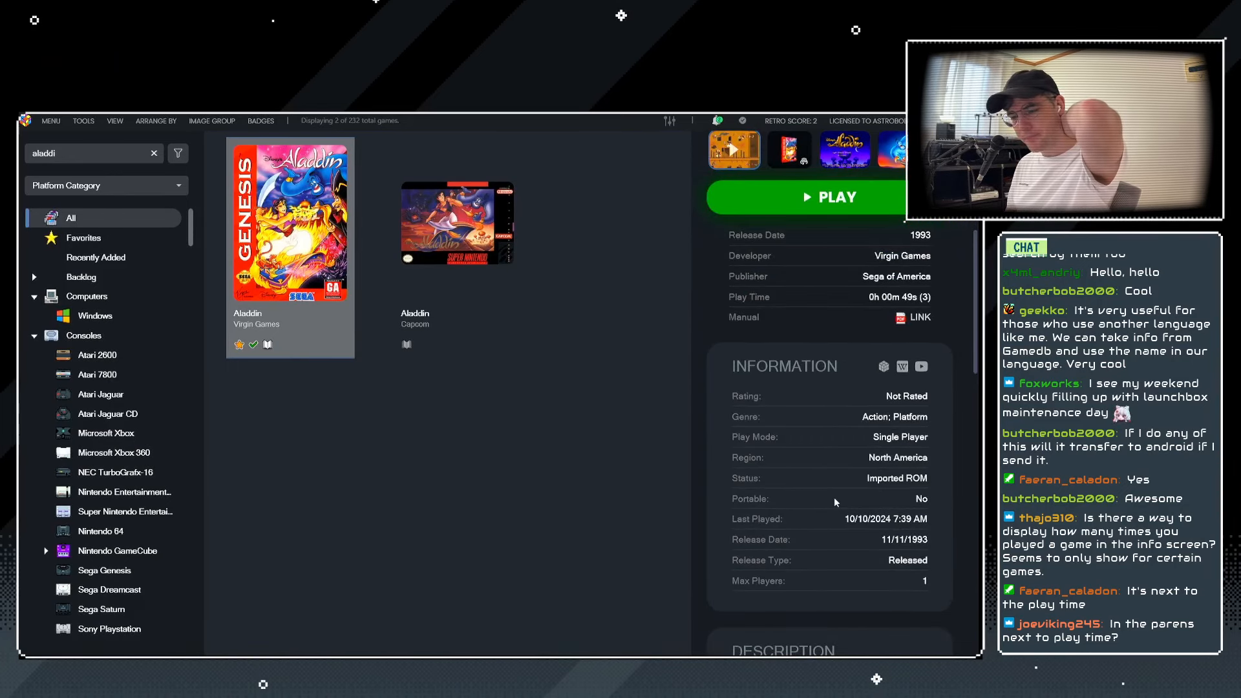
scroll(836, 482, up, 6)
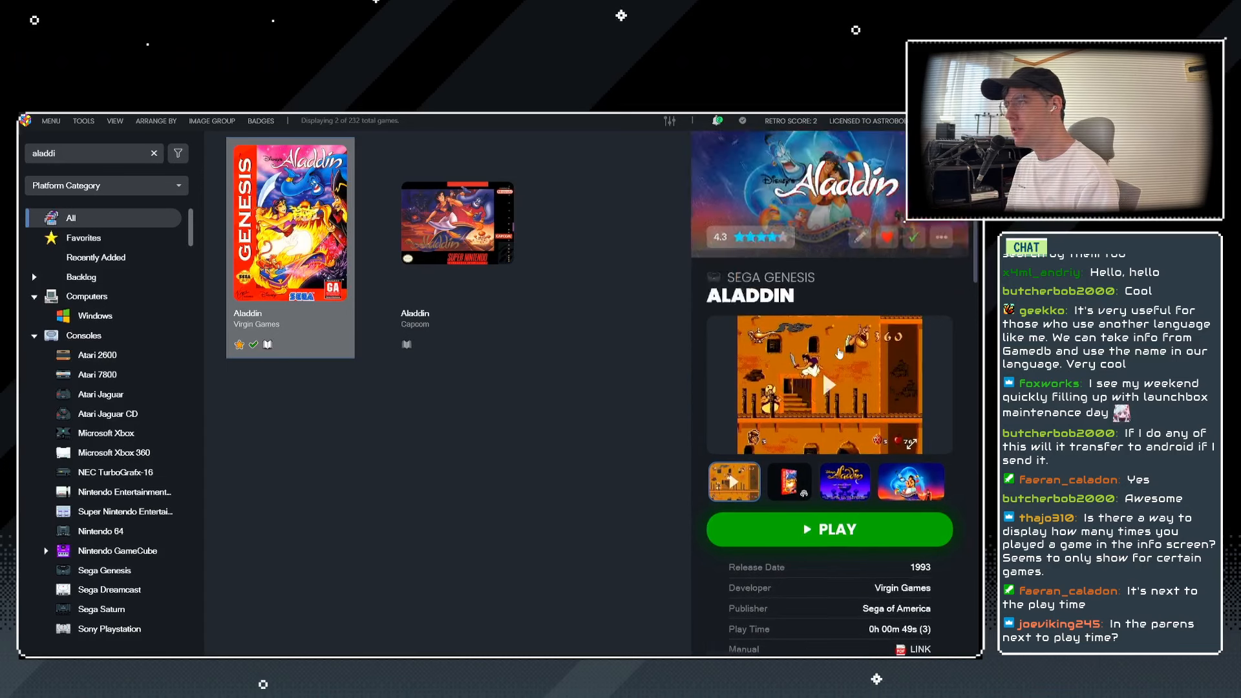
Clear the game search, and check the Sega Genesis Aladdin's metadata in its edit window without changing anything.
click(154, 153)
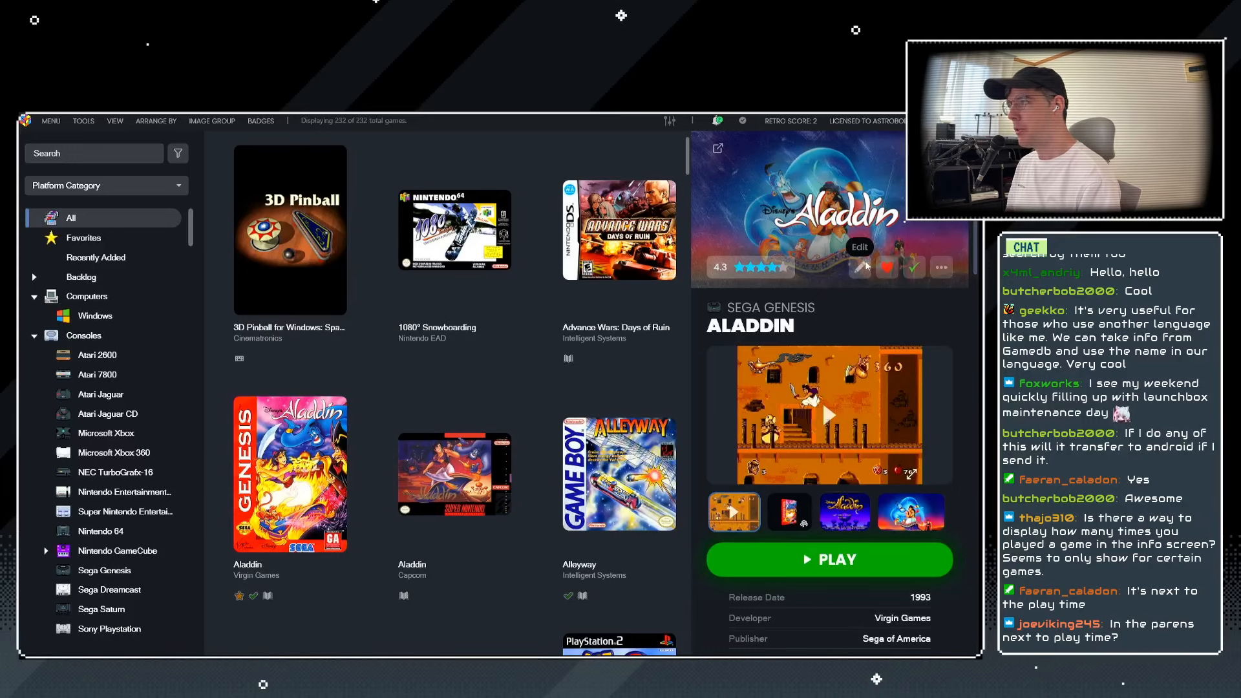
click(862, 267)
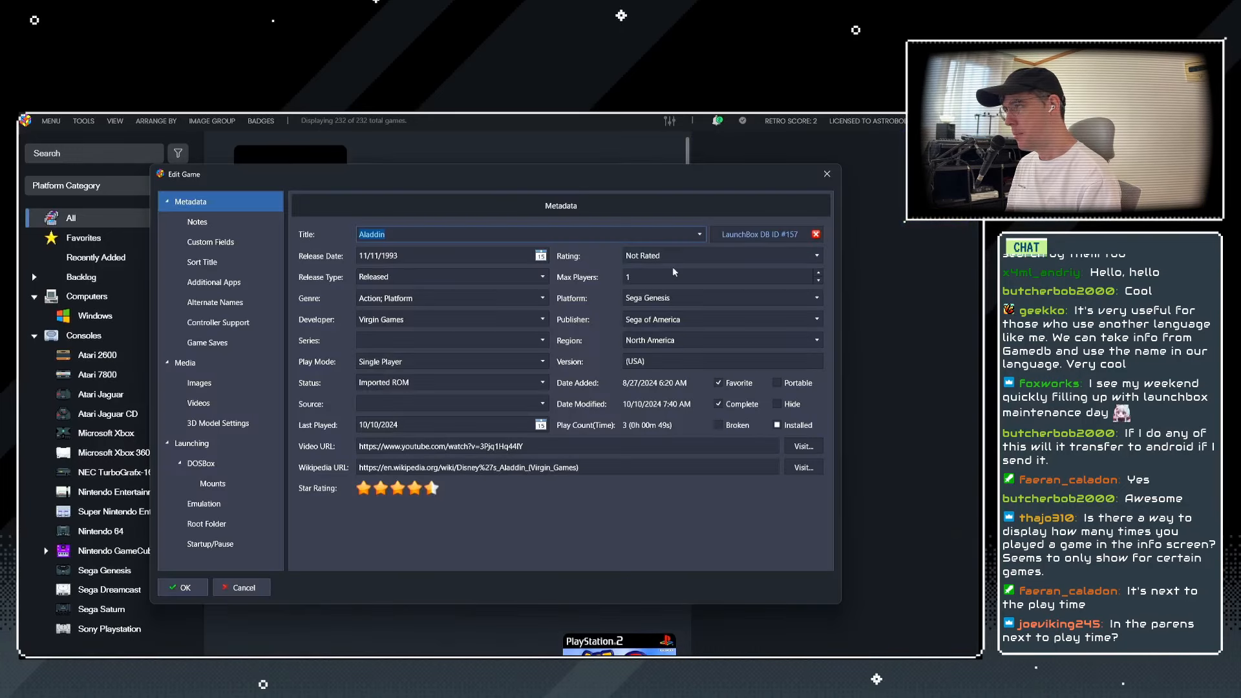
click(826, 175)
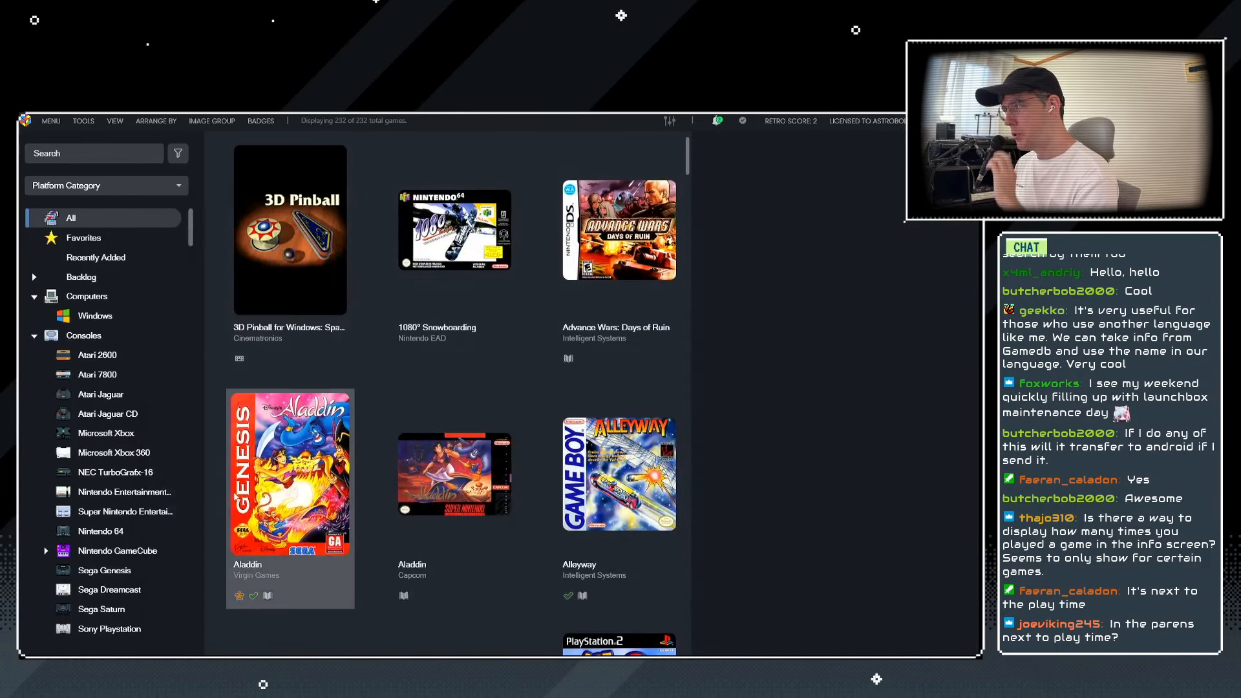
click(291, 472)
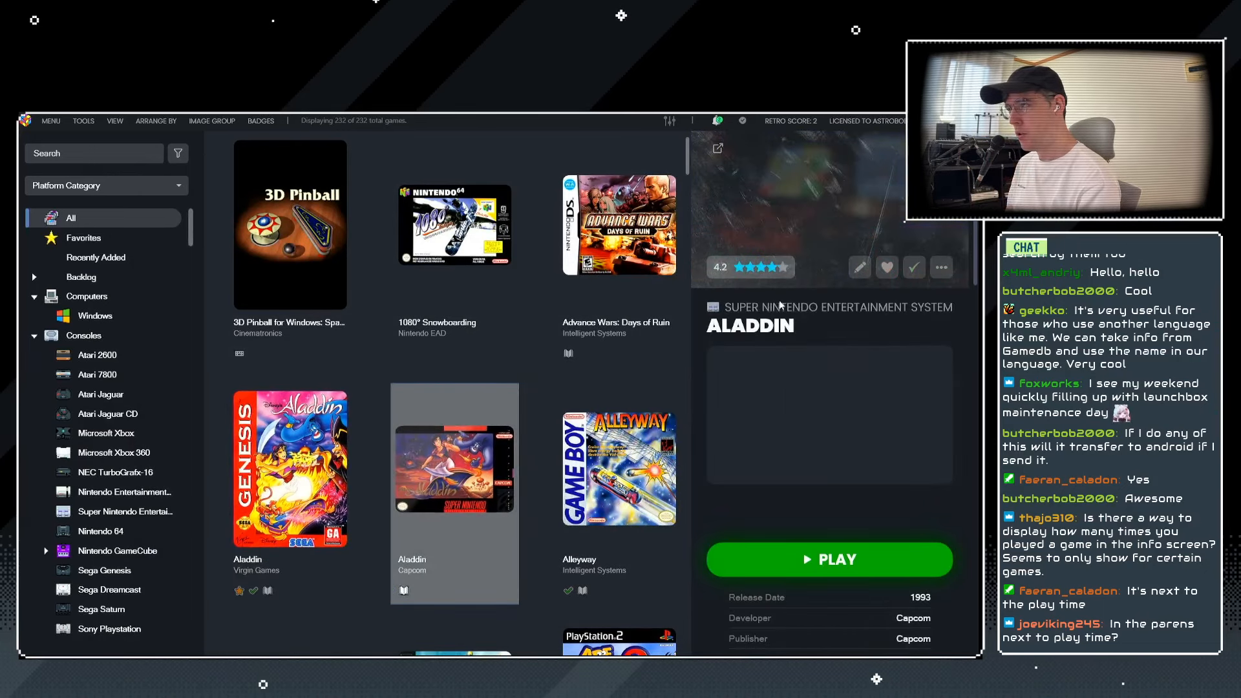
Find Cool Spot for Super Nintendo in the library, mark it as complete, and view its details.
mouse_move(790, 269)
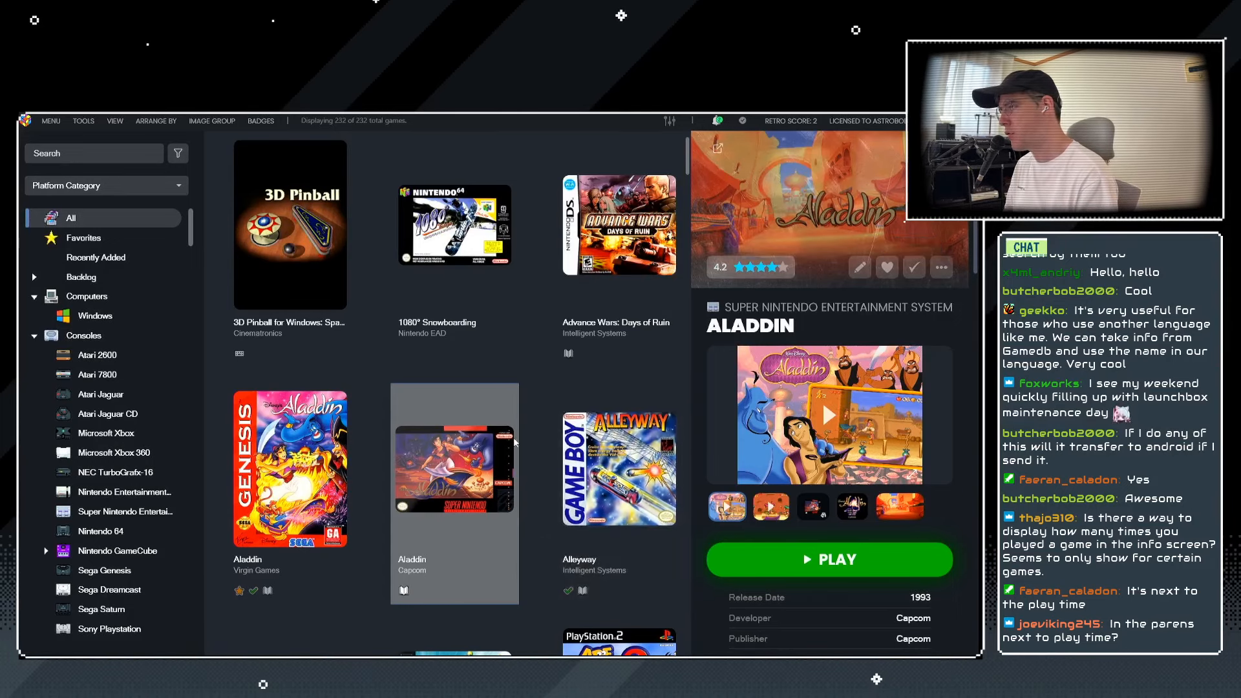
scroll(517, 435, down, 5)
scroll(525, 431, down, 5)
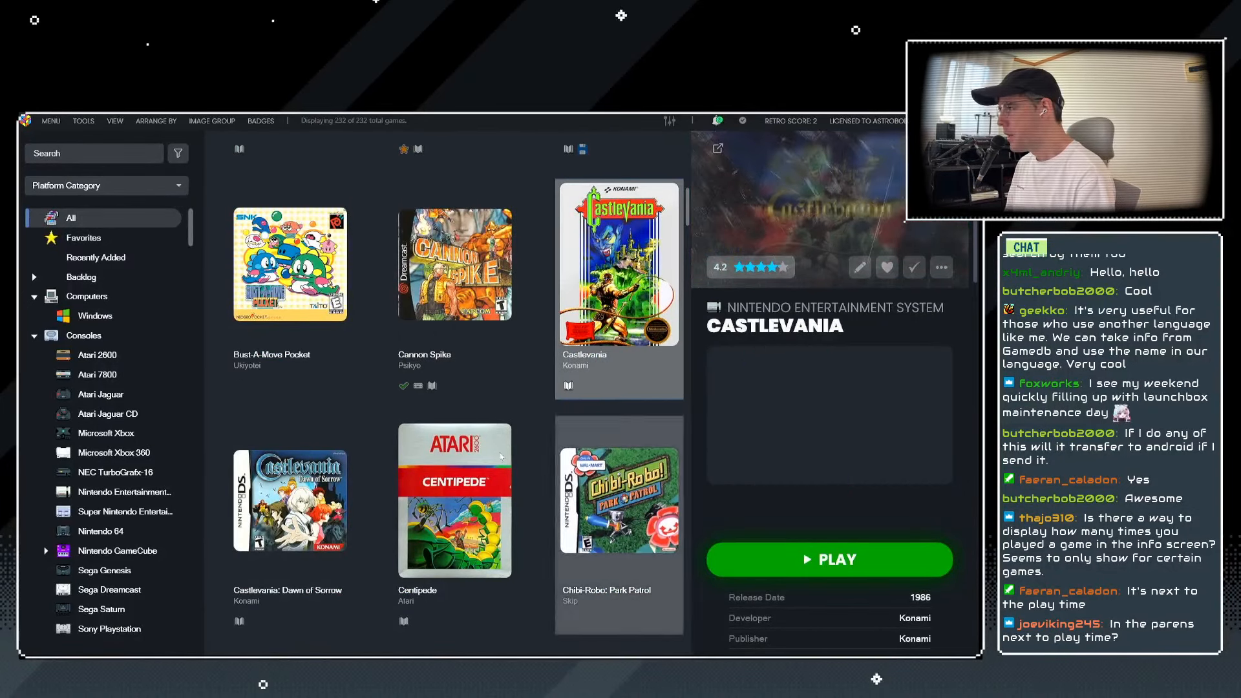
scroll(499, 452, down, 4)
click(455, 278)
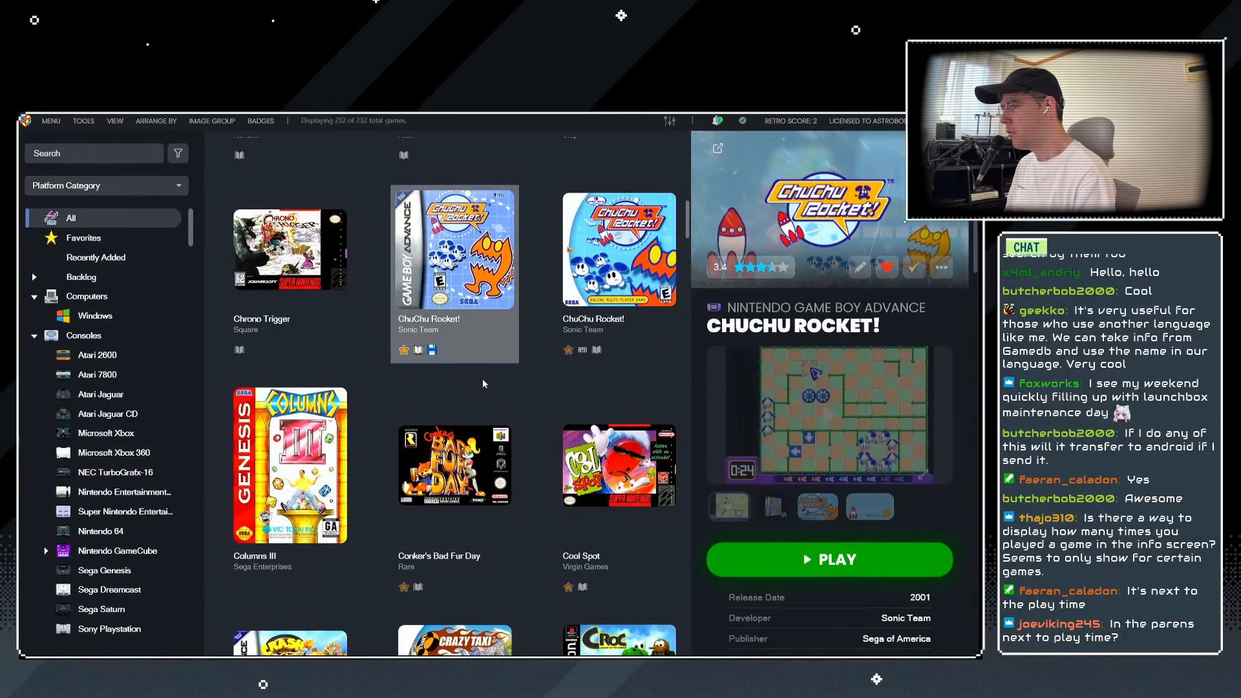
scroll(424, 504, down, 2)
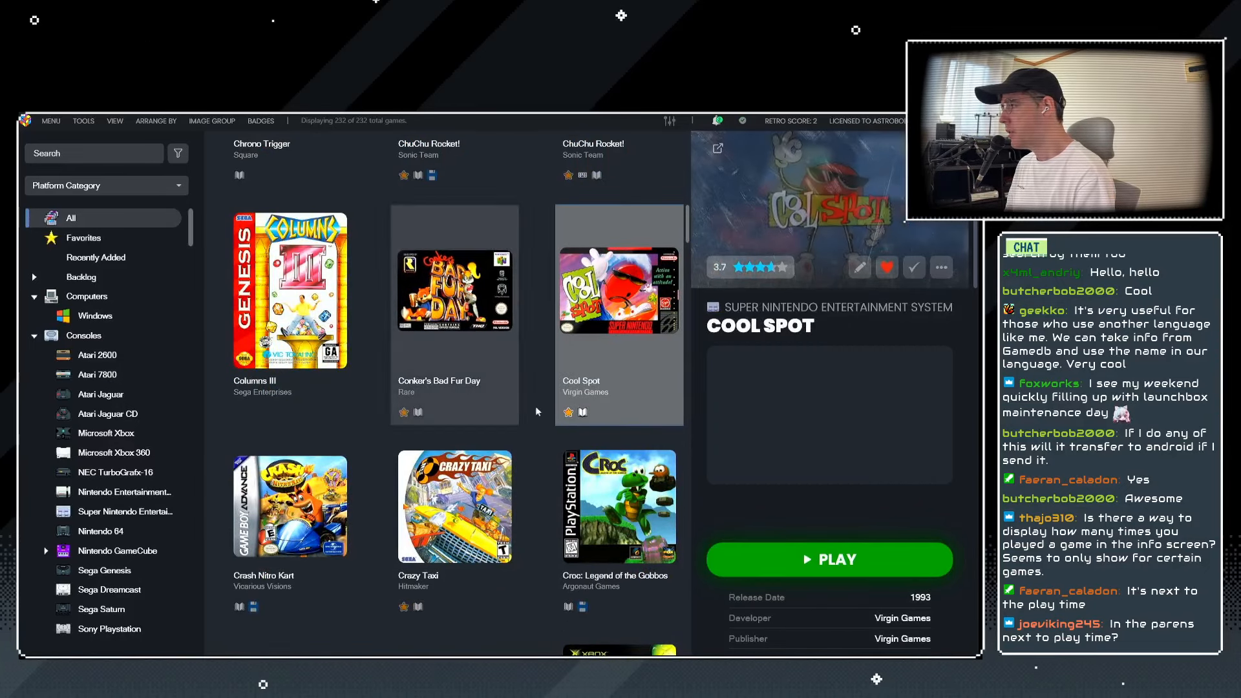
click(920, 271)
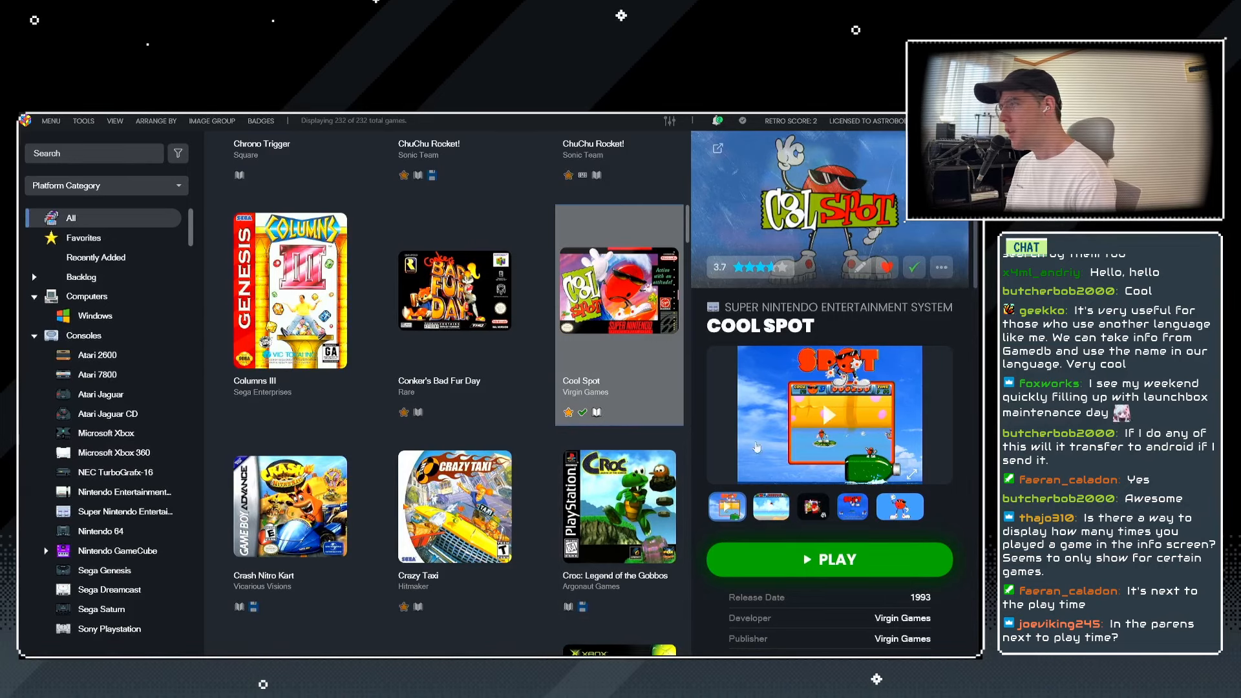
scroll(860, 484, down, 2)
scroll(898, 490, down, 2)
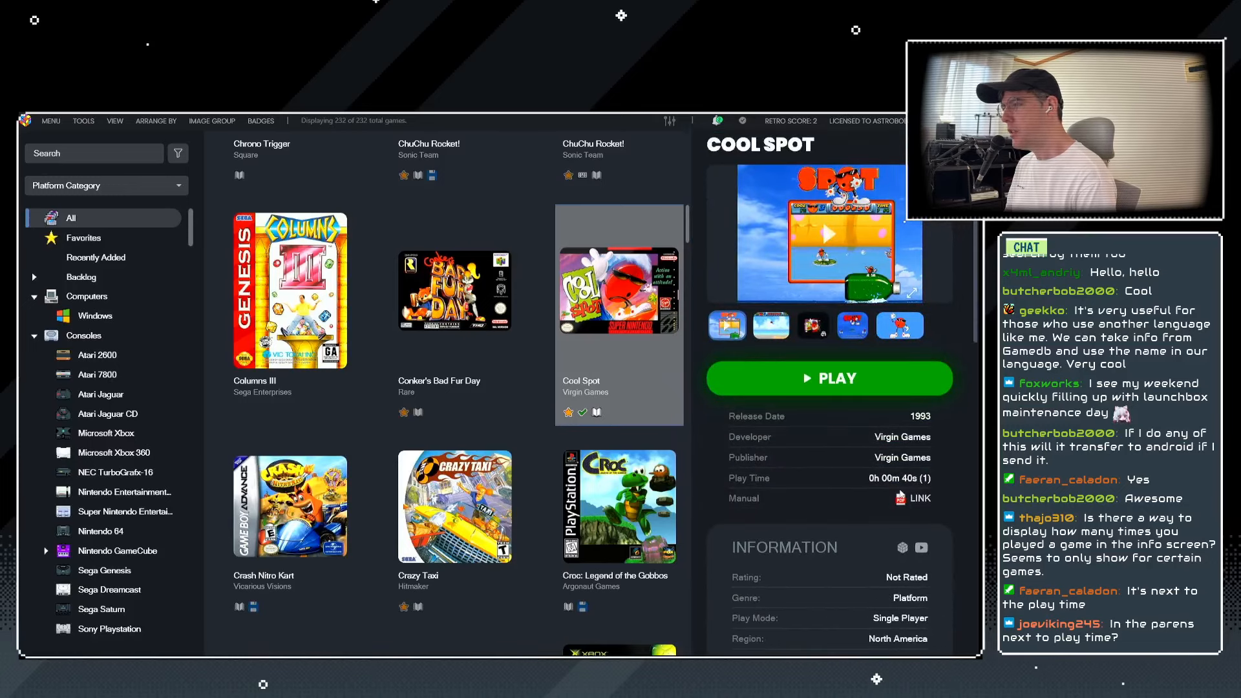
Find the Nintendo 64 Banjo-Kazooie, open its linked Wikipedia article, and look over the page.
scroll(498, 444, up, 5)
scroll(499, 444, up, 10)
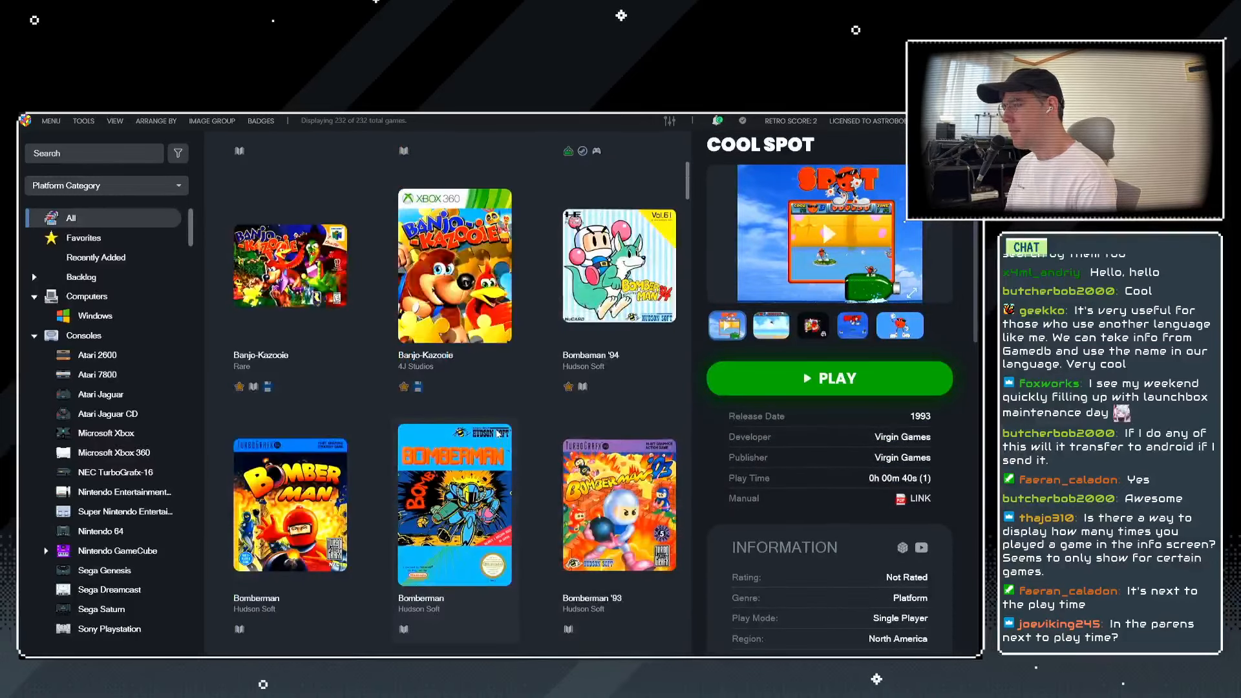
scroll(855, 580, down, 1)
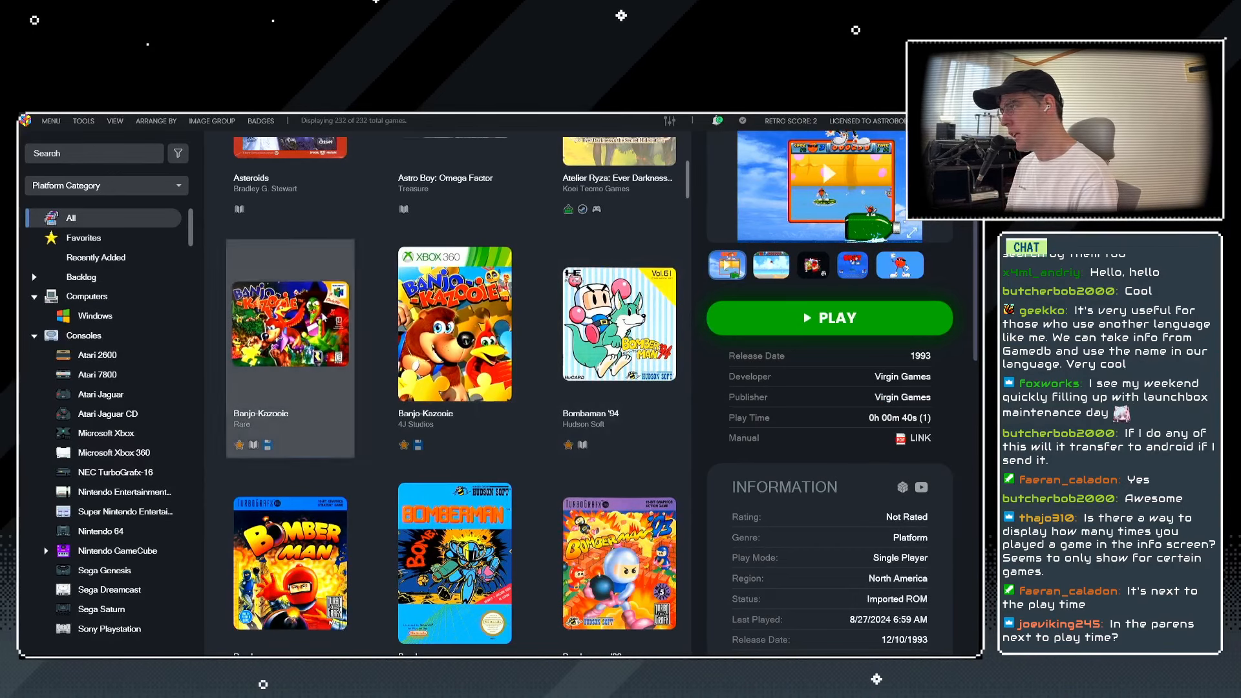
click(350, 325)
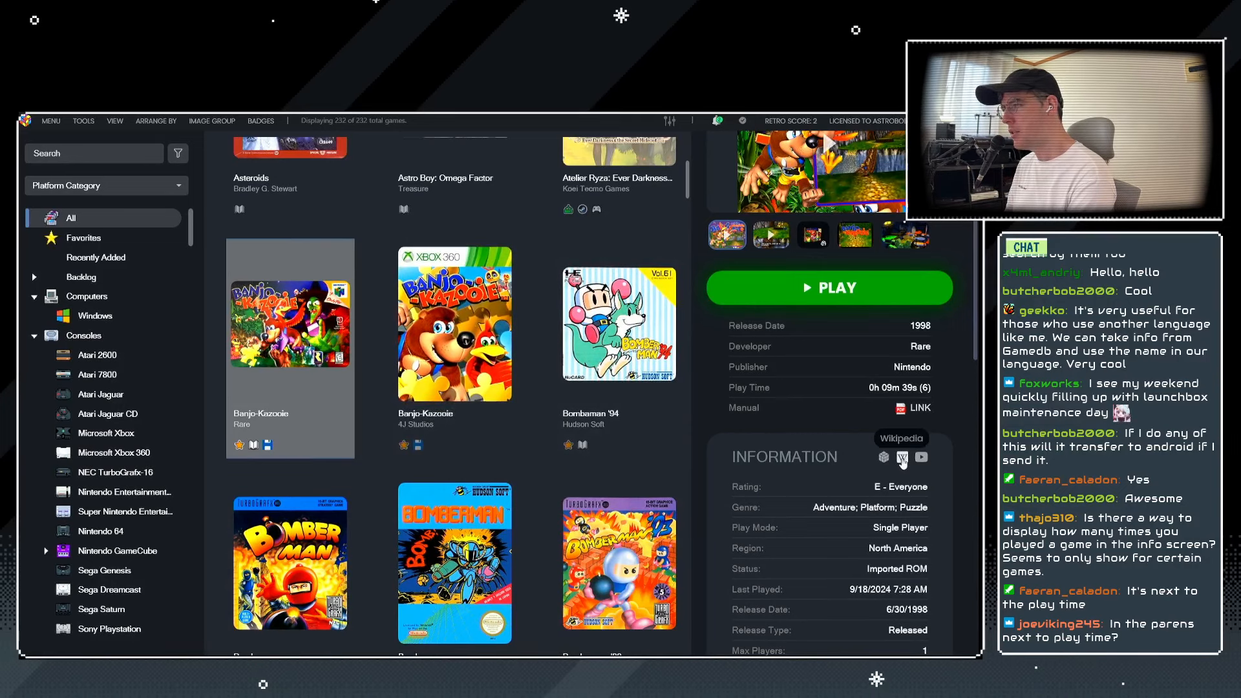
click(903, 458)
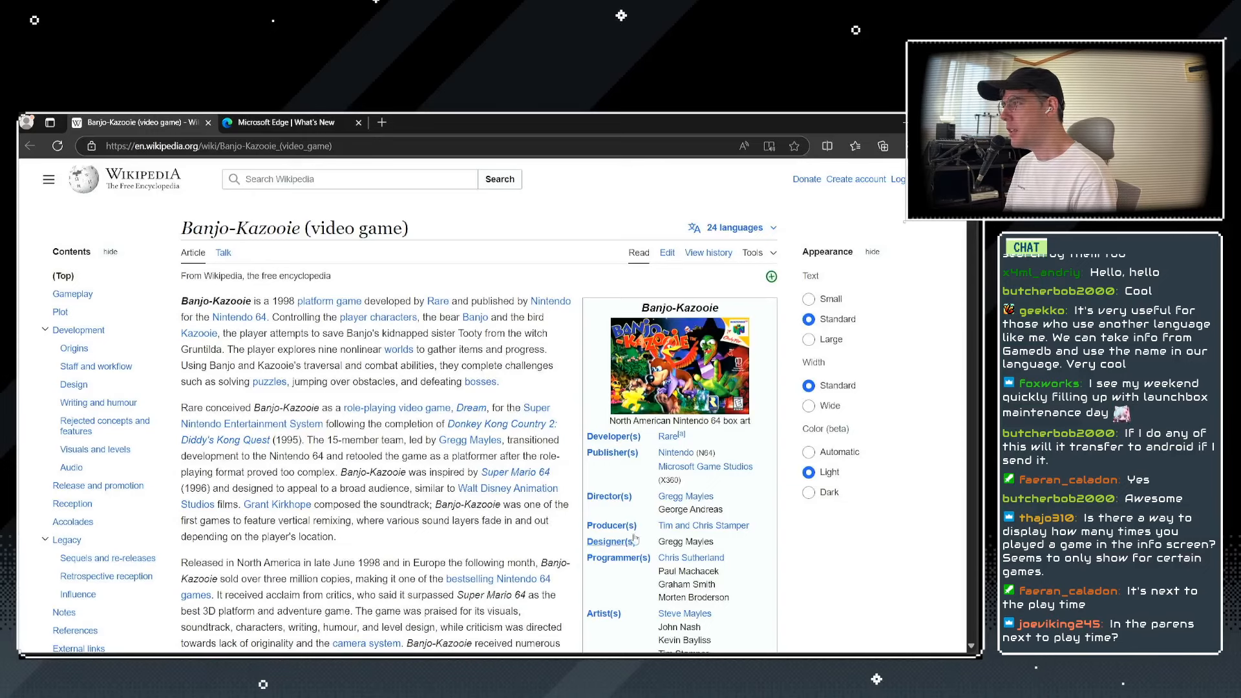
scroll(571, 458, down, 4)
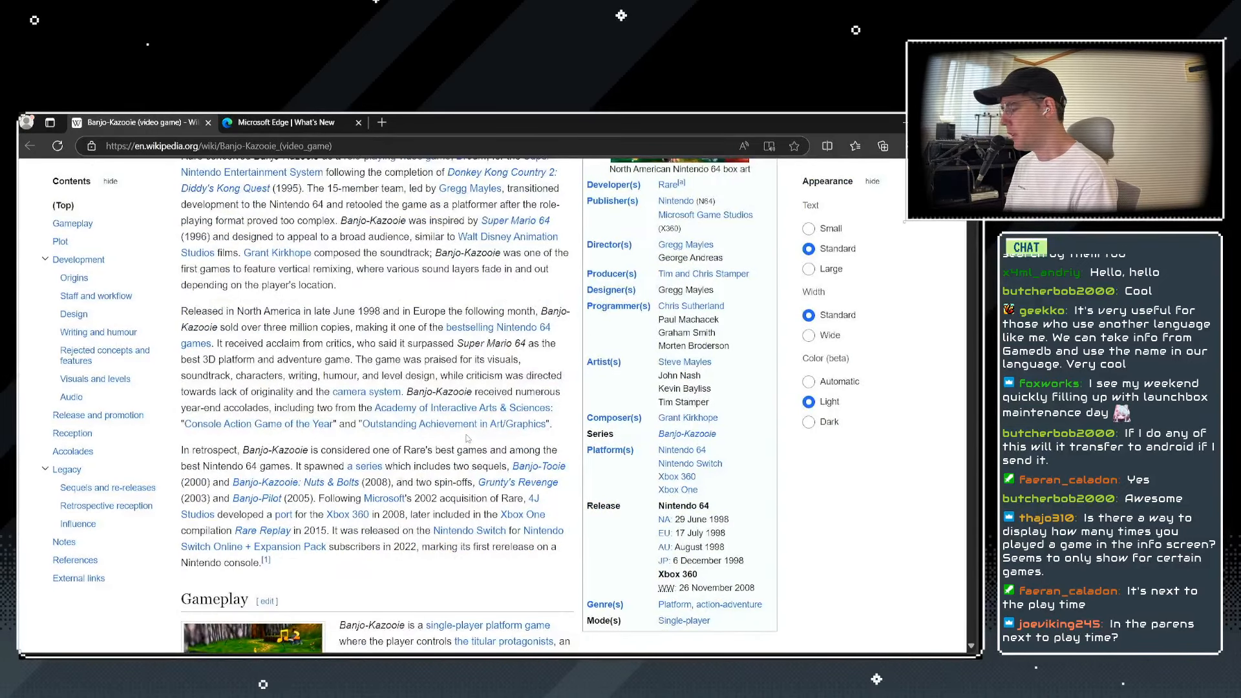
Return to LaunchBox, open Banjo-Kazooie's linked YouTube video, then close that page and switch back to LaunchBox.
key(alt+Tab)
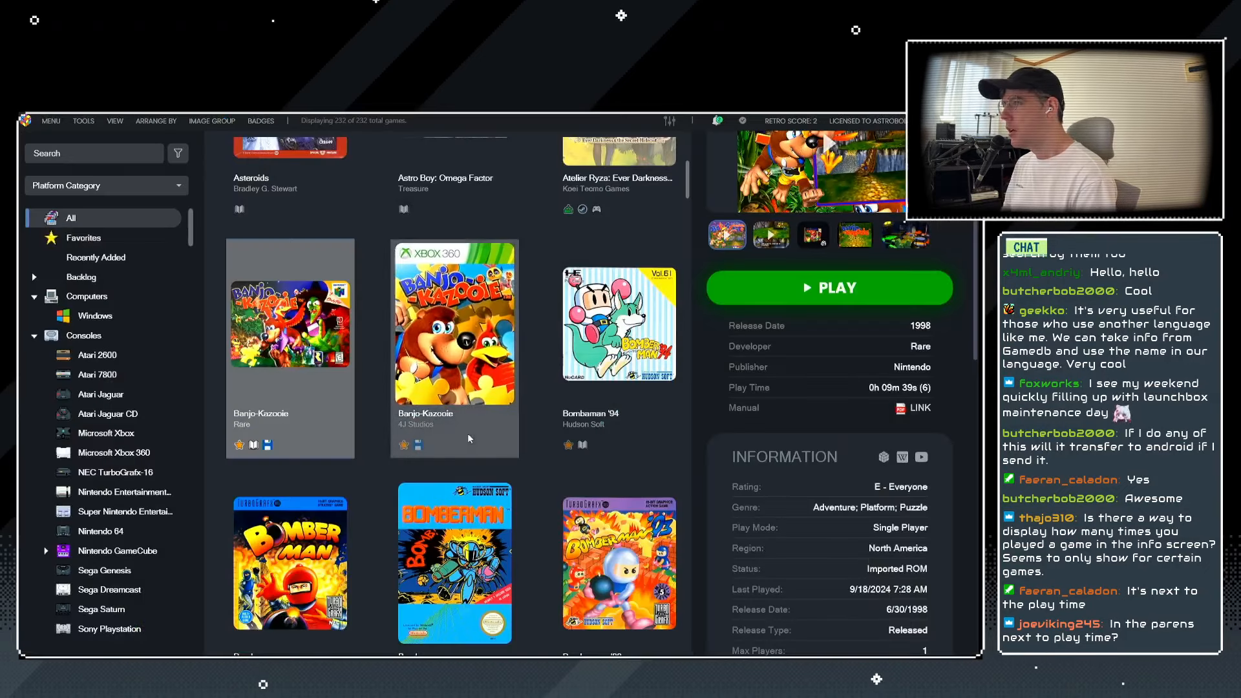
click(922, 459)
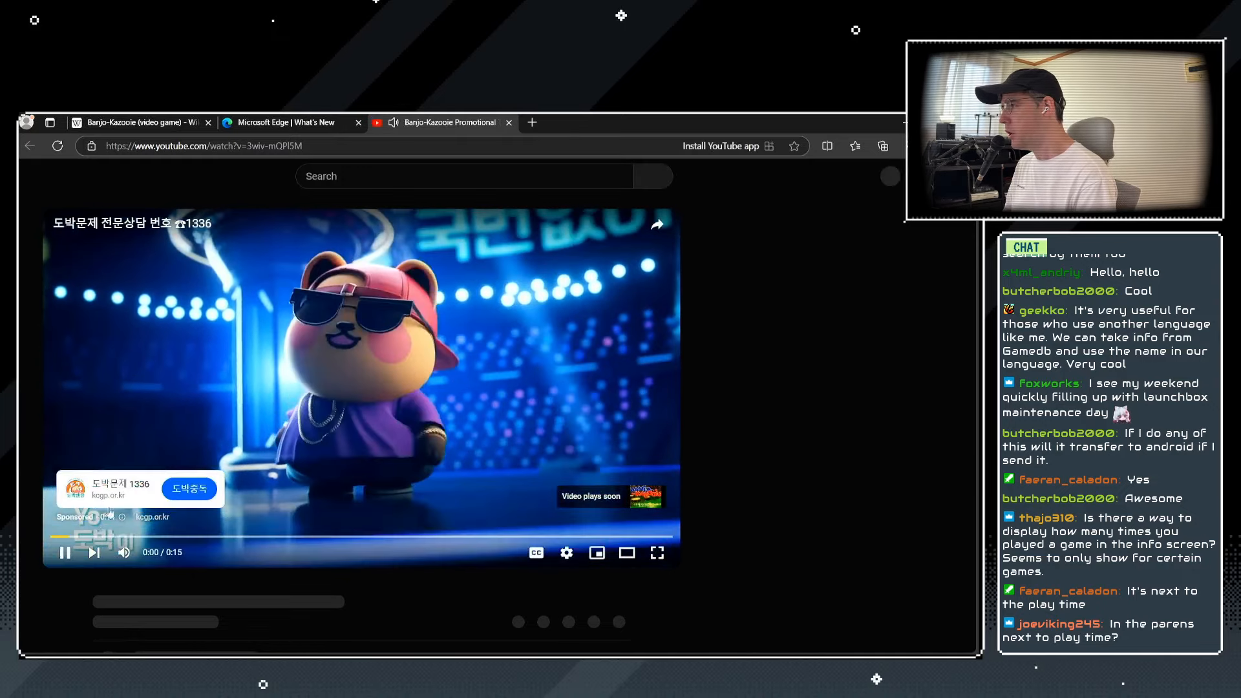
click(509, 123)
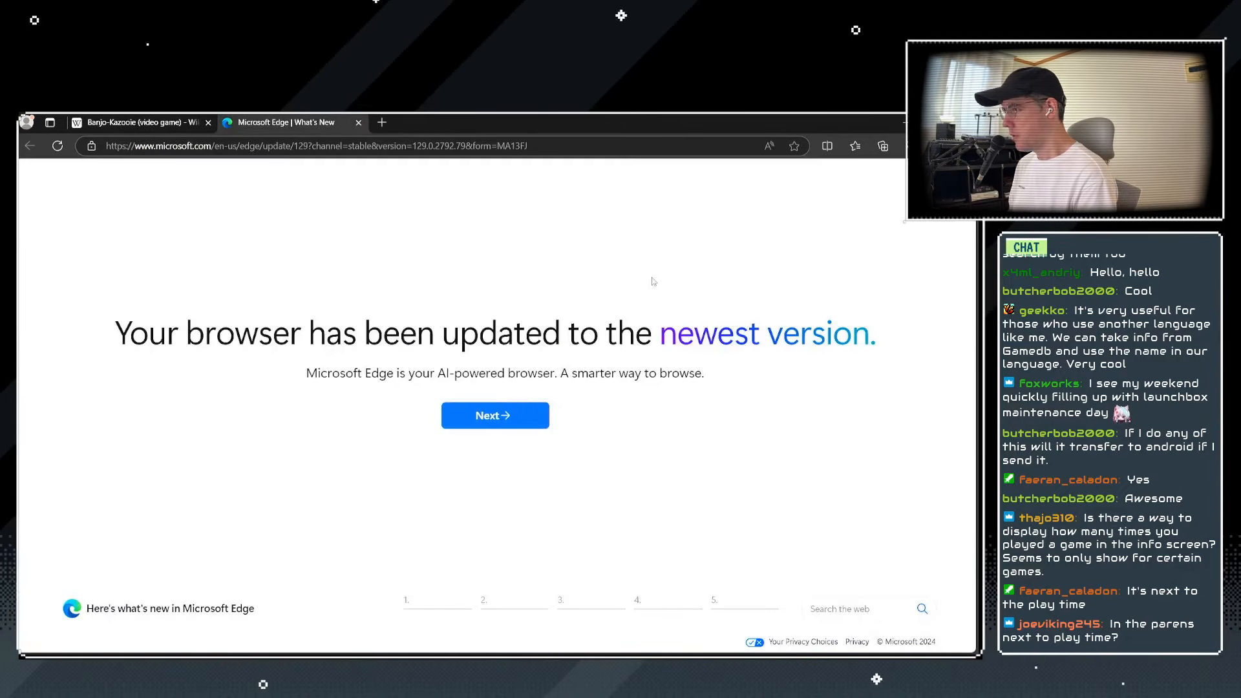
key(alt+Tab)
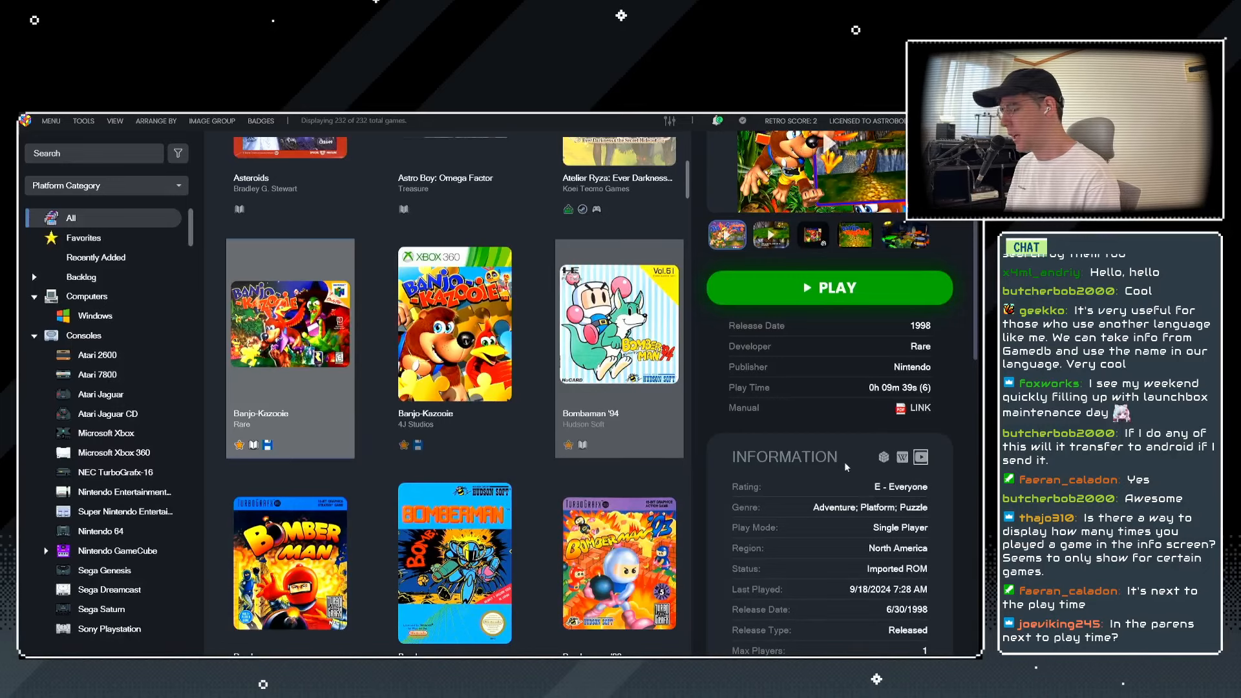
Check the metadata of the Nintendo 64 Banjo-Kazooie and the TurboGrafx-16 Bomberman in their edit windows, cancelling both.
click(451, 420)
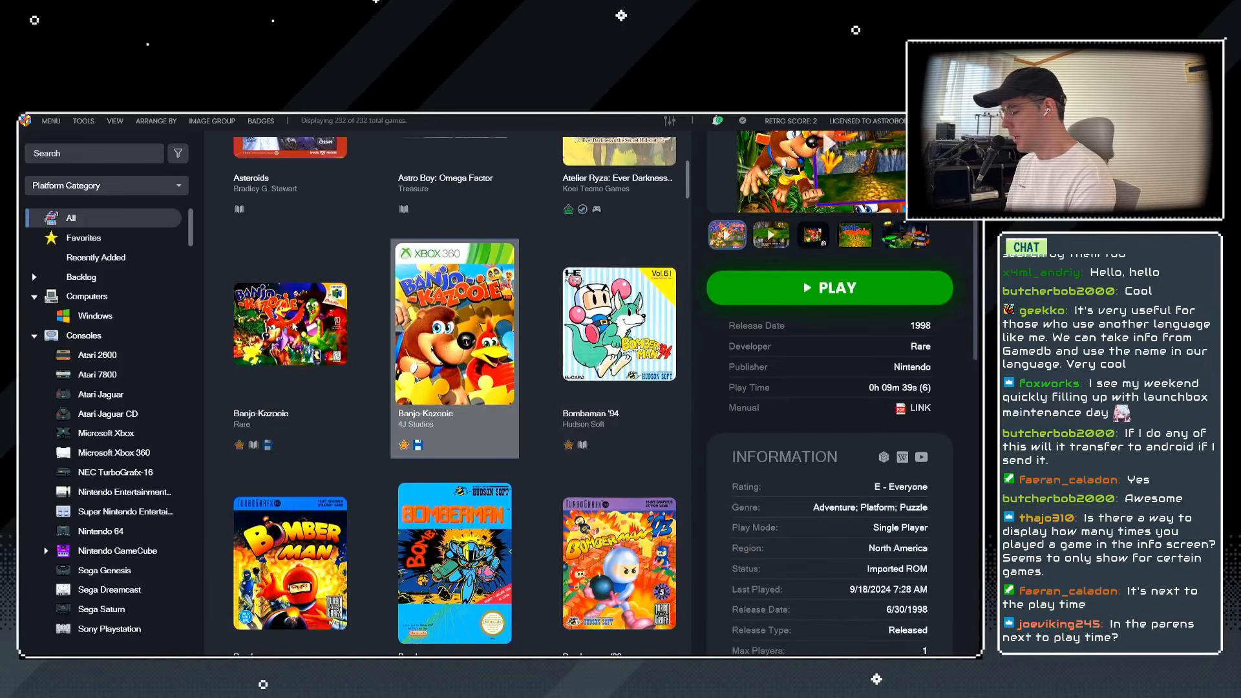
key(Left)
key(ctrl+e)
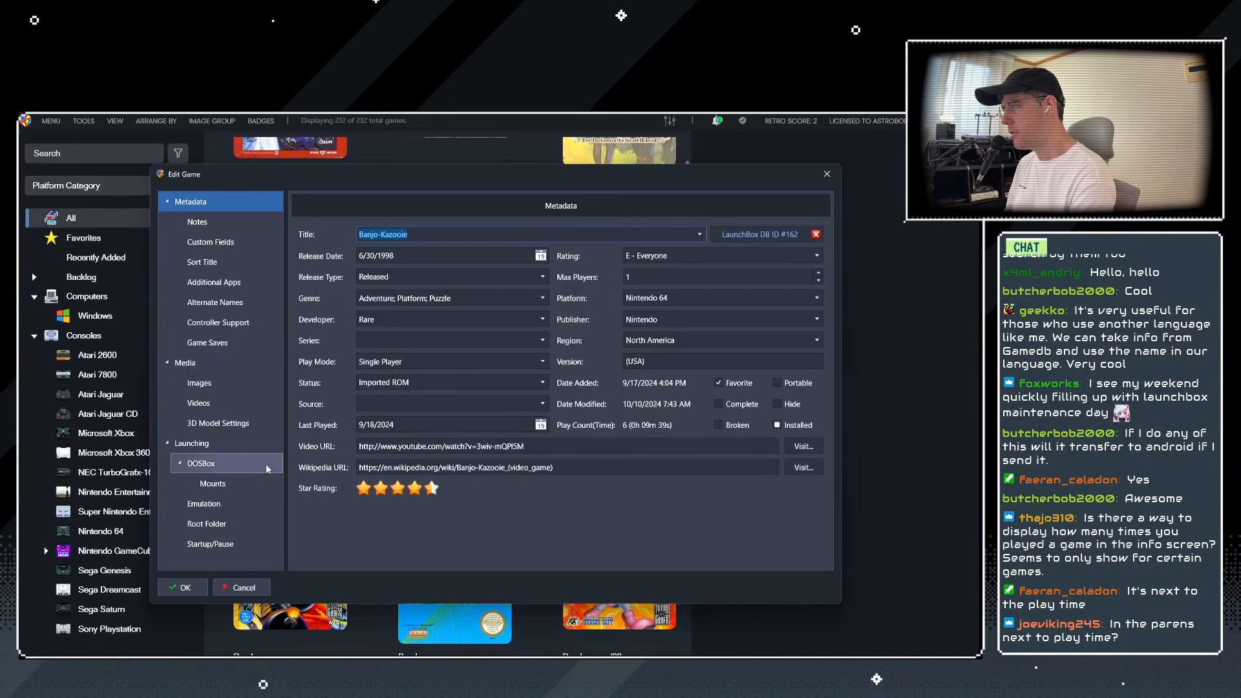
click(245, 588)
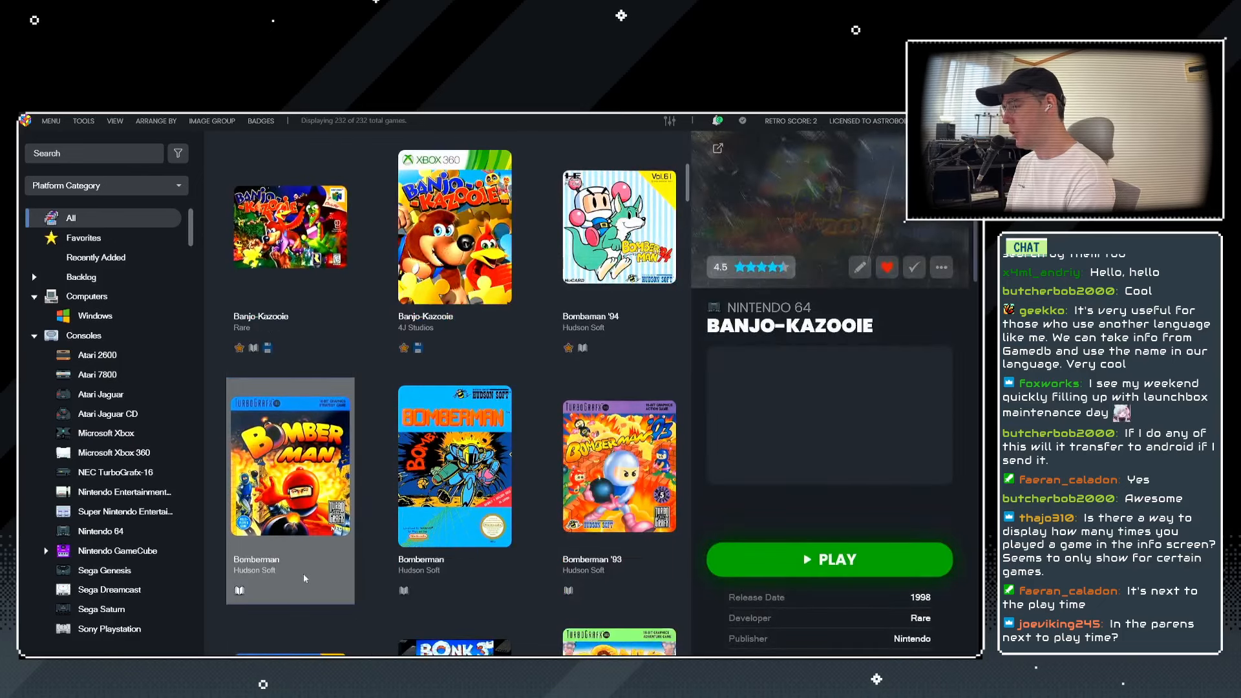
click(304, 573)
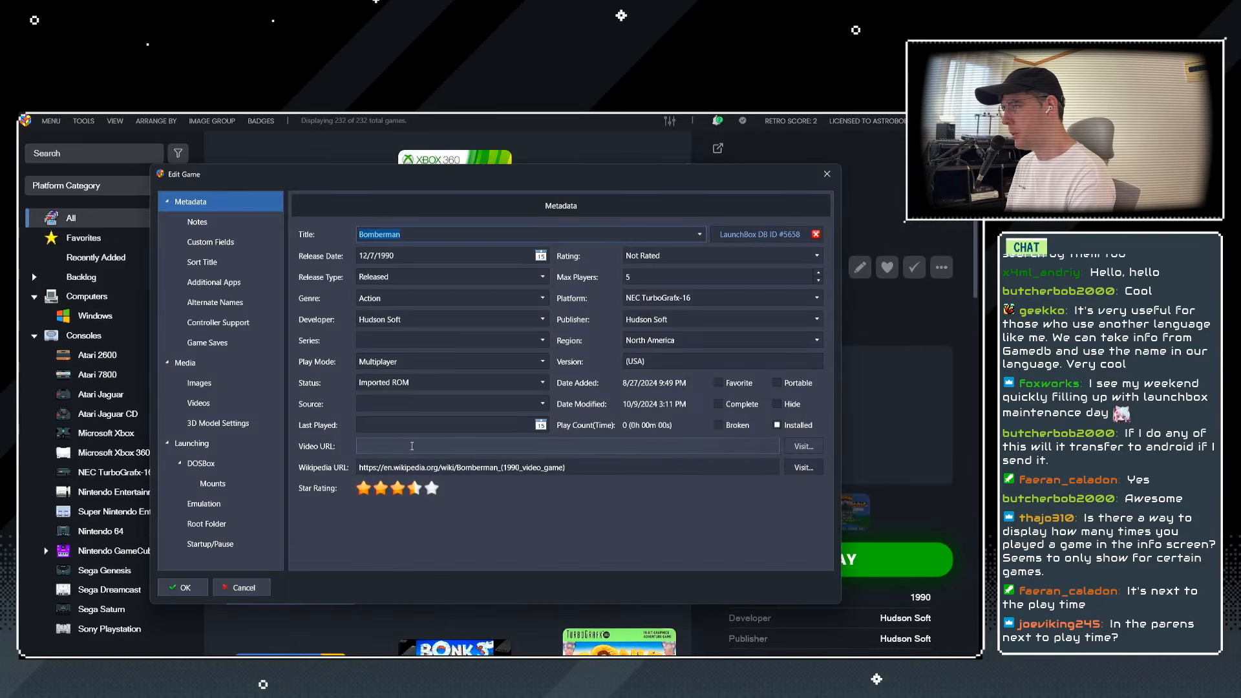
click(244, 588)
Select Bonk 3: Bonk's Big Adventure and review its play time and information fields.
scroll(671, 408, down, 3)
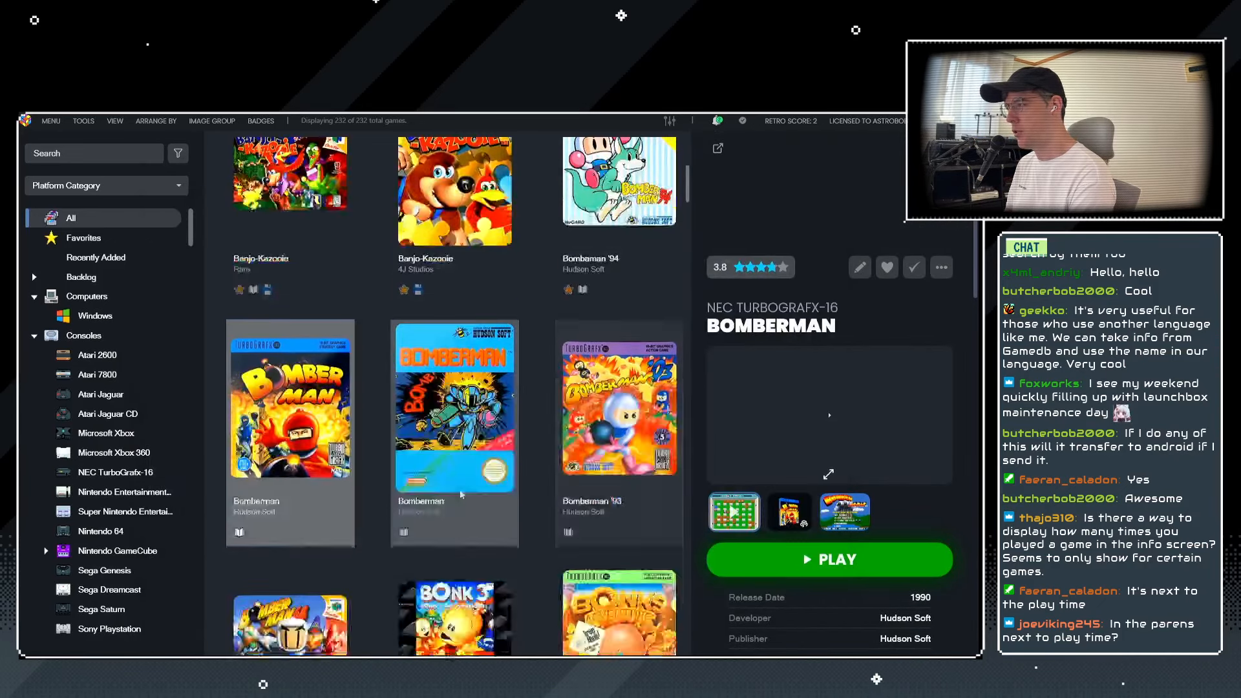
click(455, 492)
scroll(919, 537, down, 1)
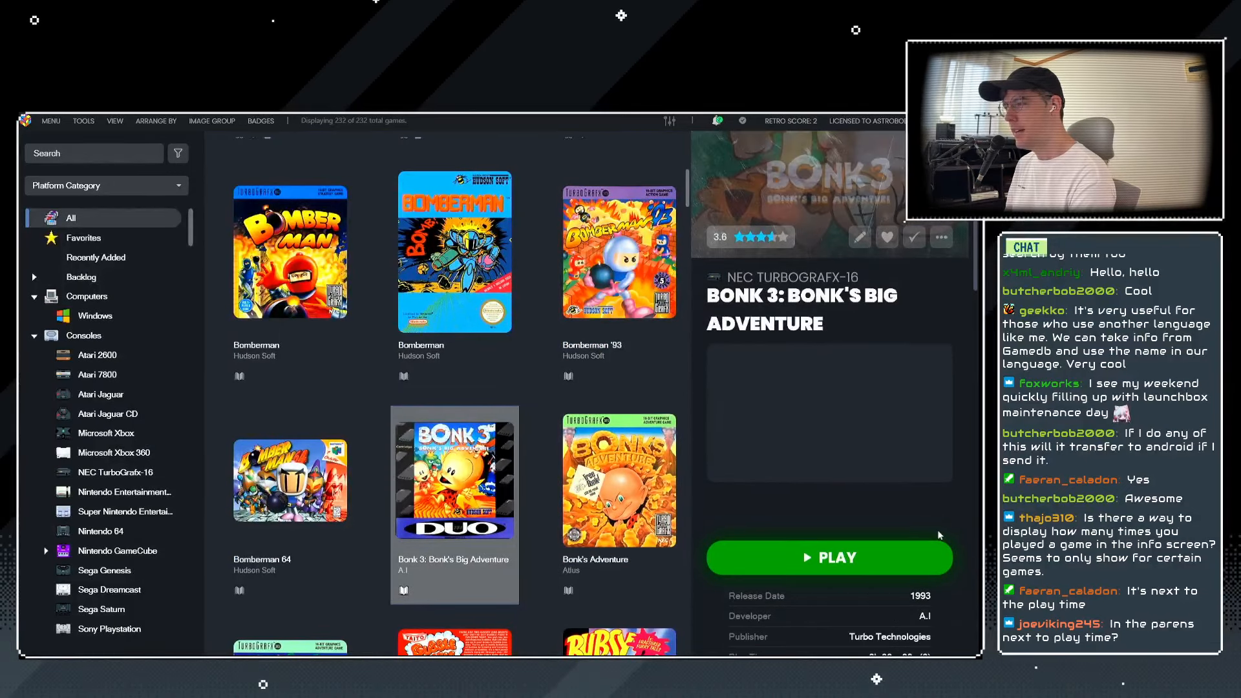
scroll(937, 525, down, 6)
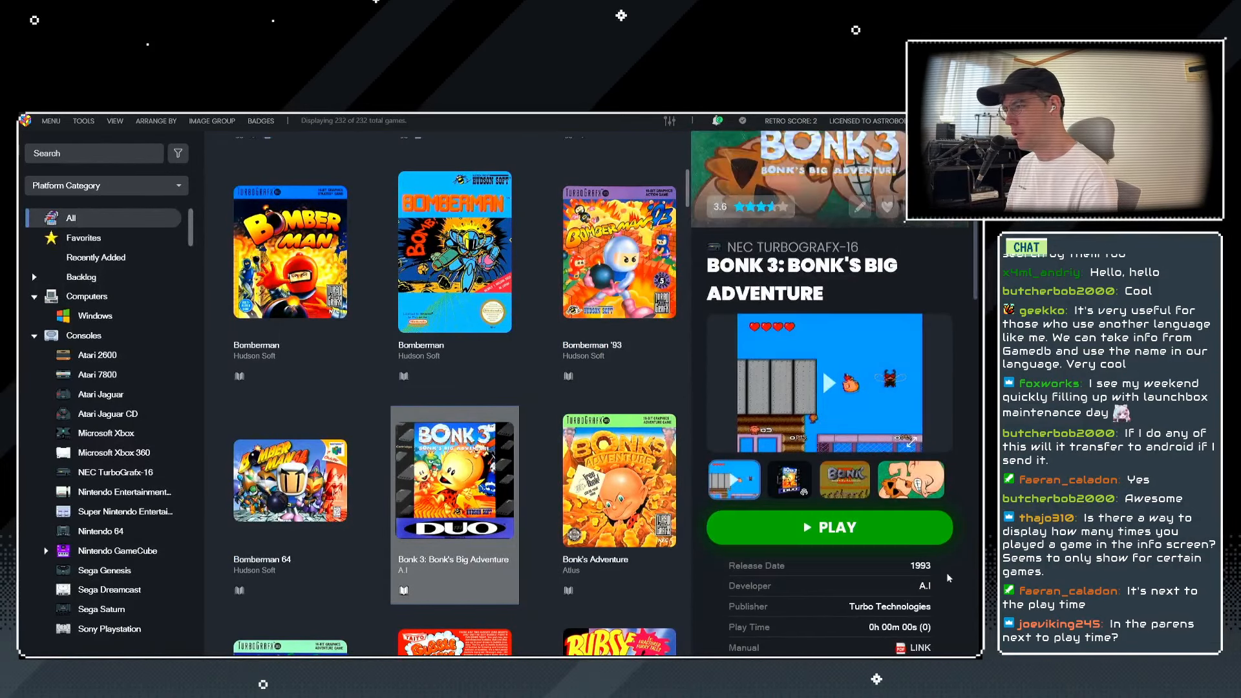
scroll(947, 575, down, 3)
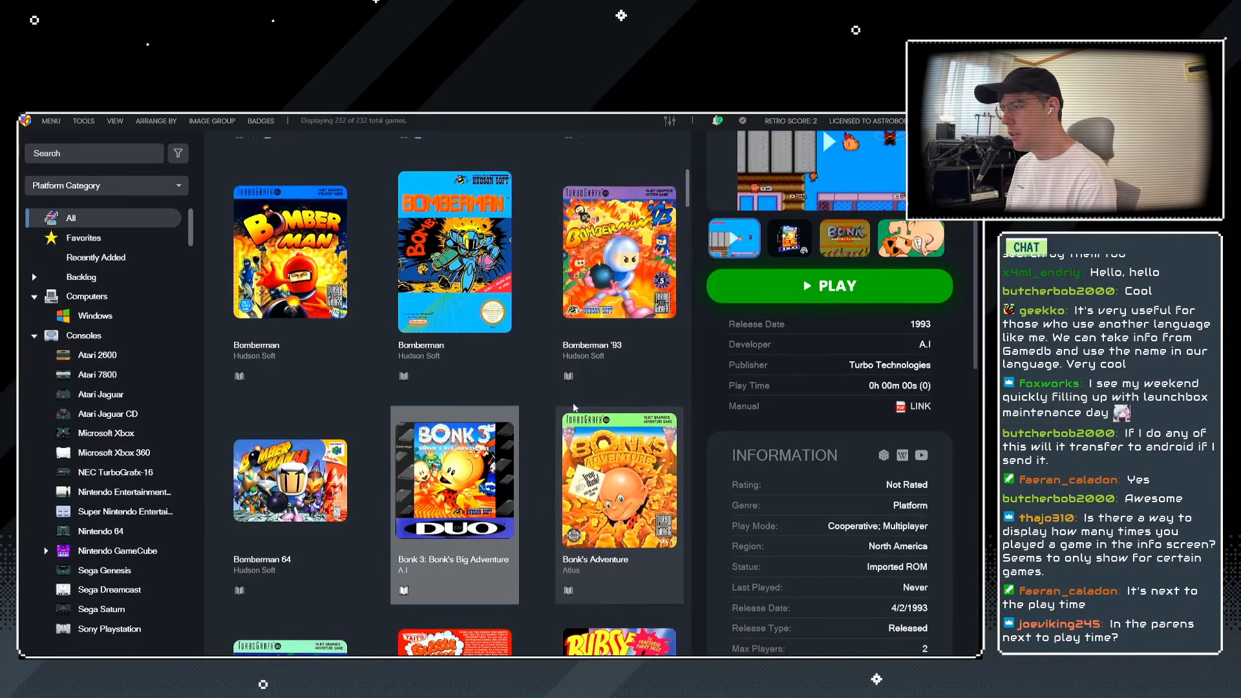
Review the available badge options, including those for storefronts and game attributes, without changing any.
click(260, 121)
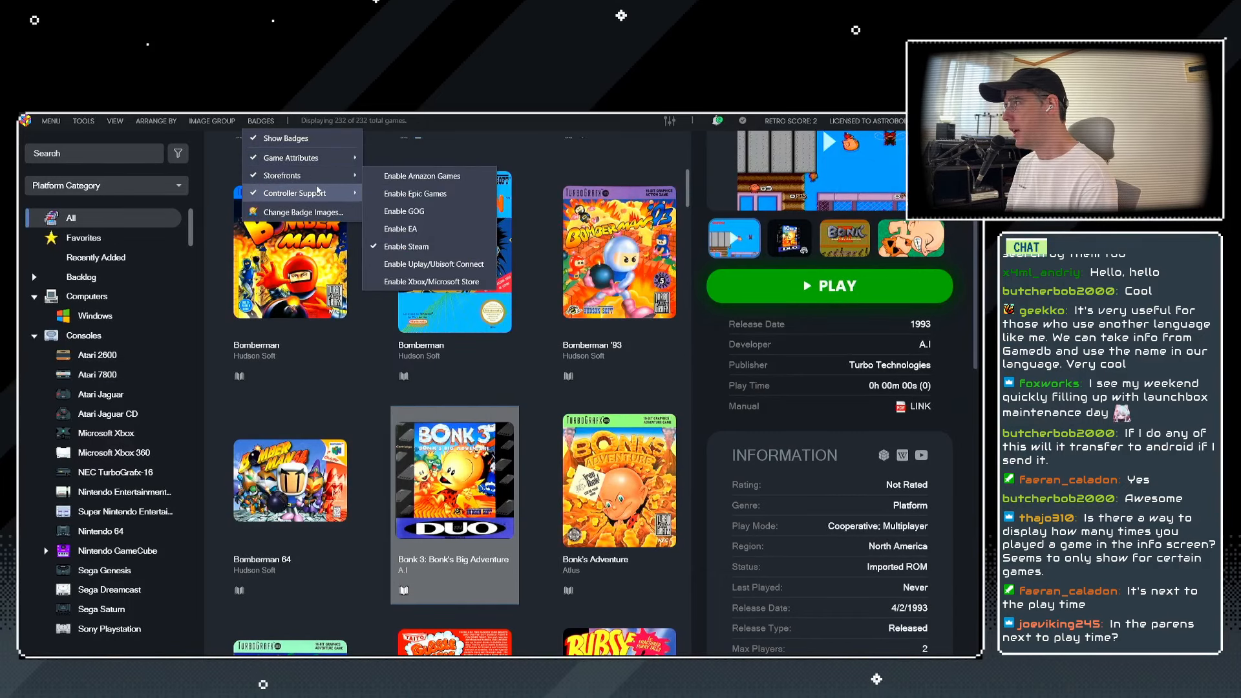
mouse_move(331, 161)
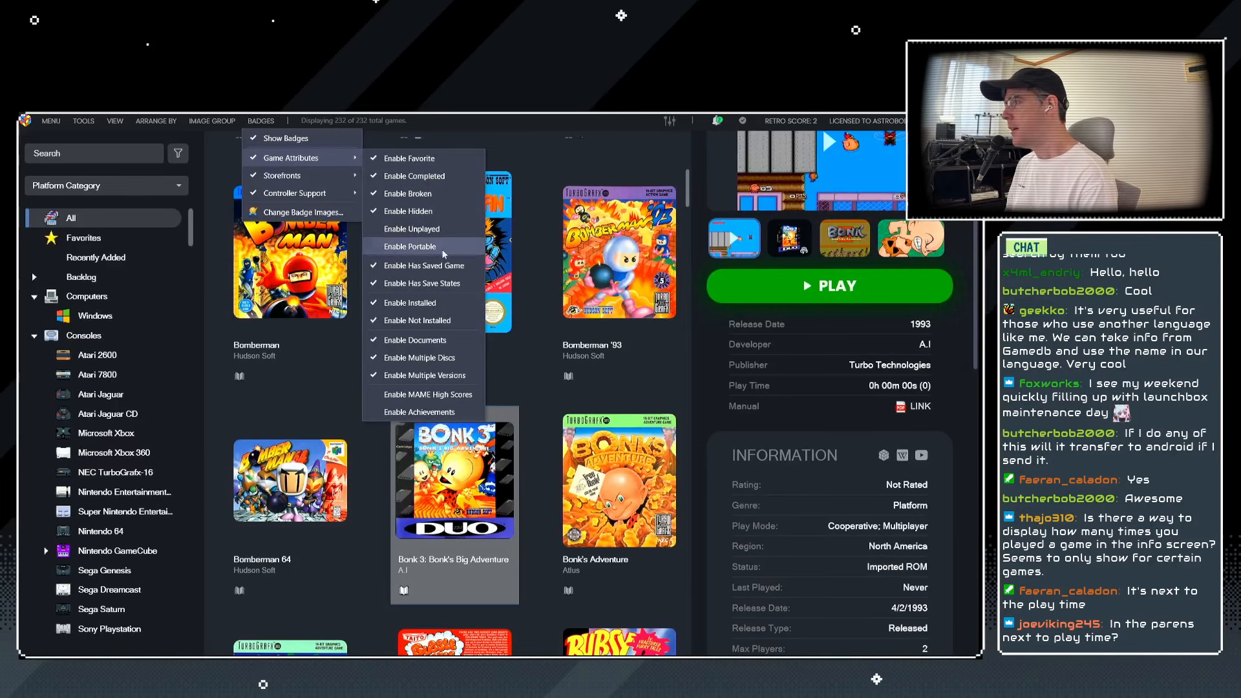
click(613, 282)
Change the Installed flag in the metadata of the Atari Jaguar game Bubsy In Fractured Furry Tales and save it.
scroll(380, 395, down, 2)
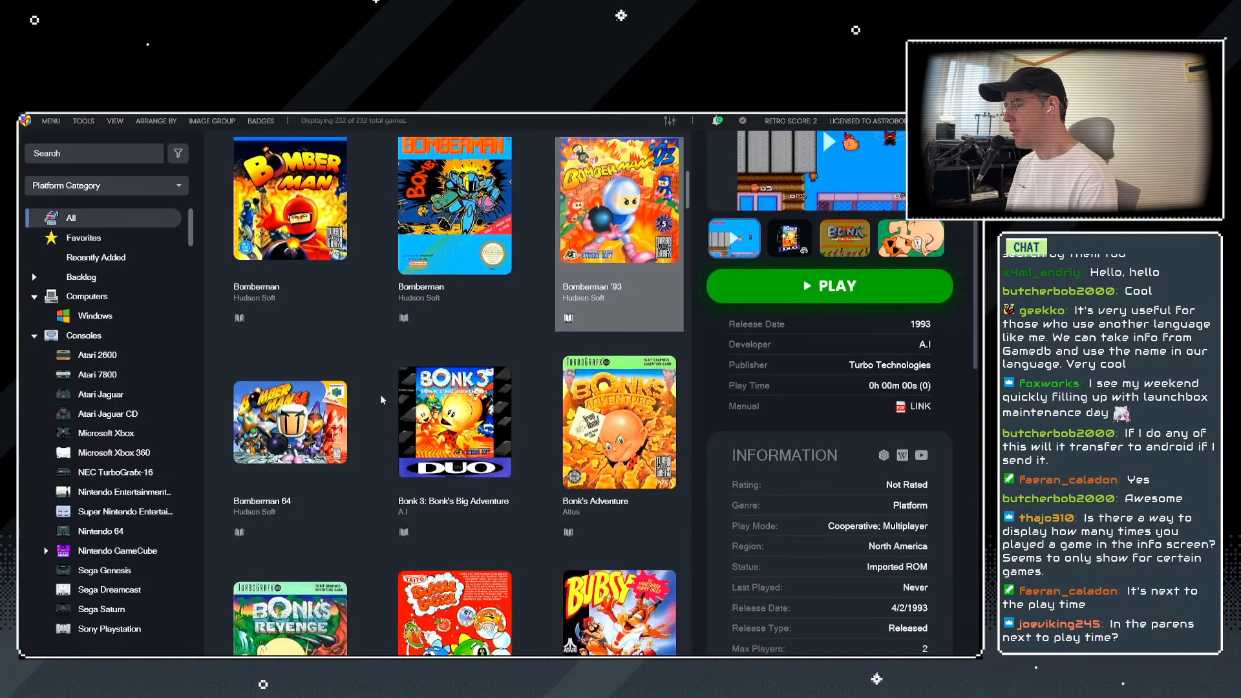
scroll(395, 401, down, 3)
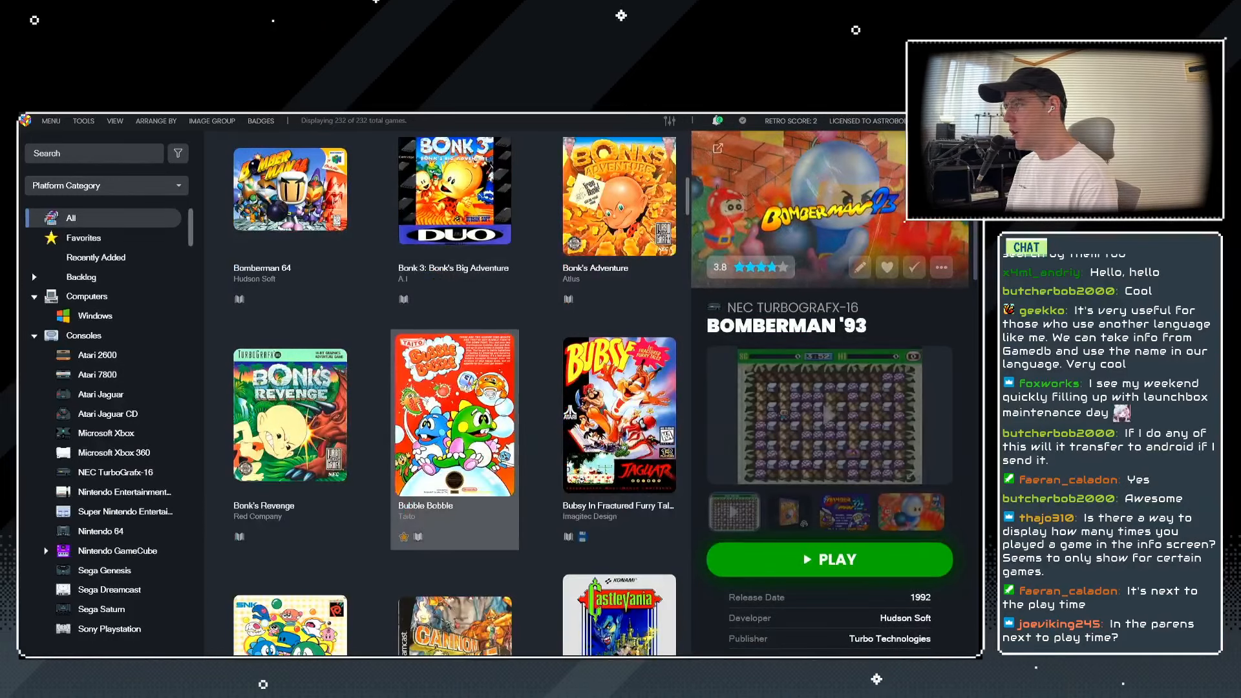
click(455, 414)
click(290, 414)
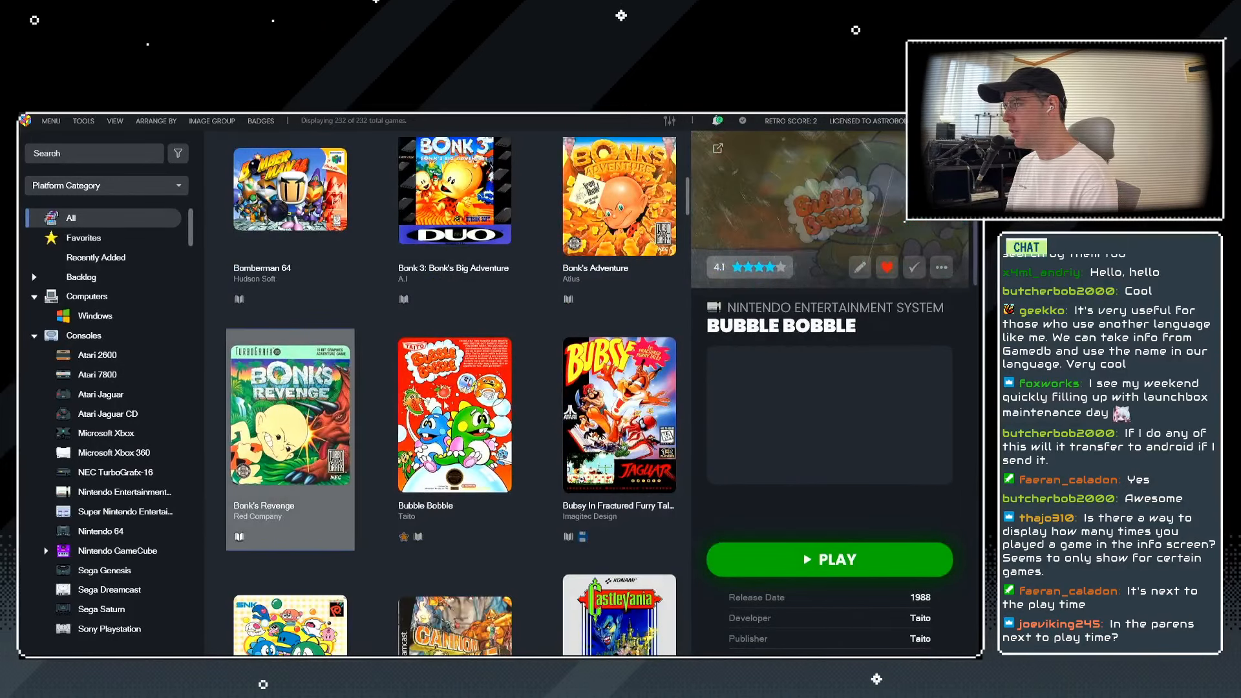
click(620, 413)
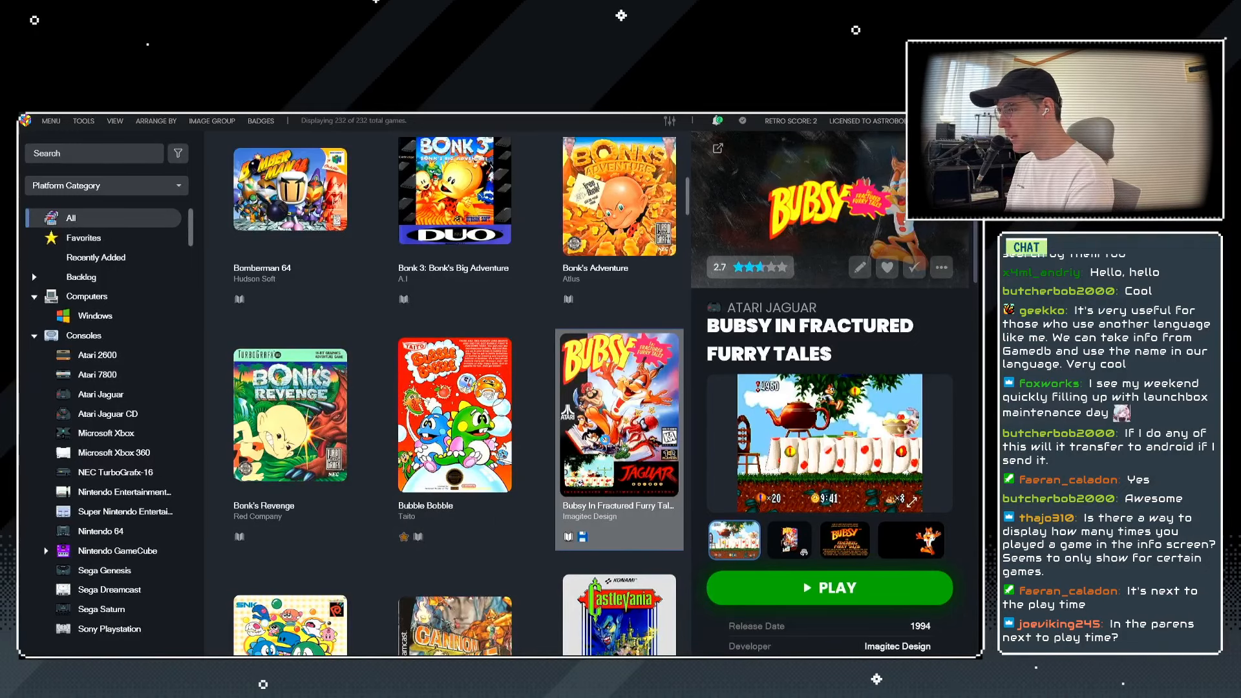
click(859, 267)
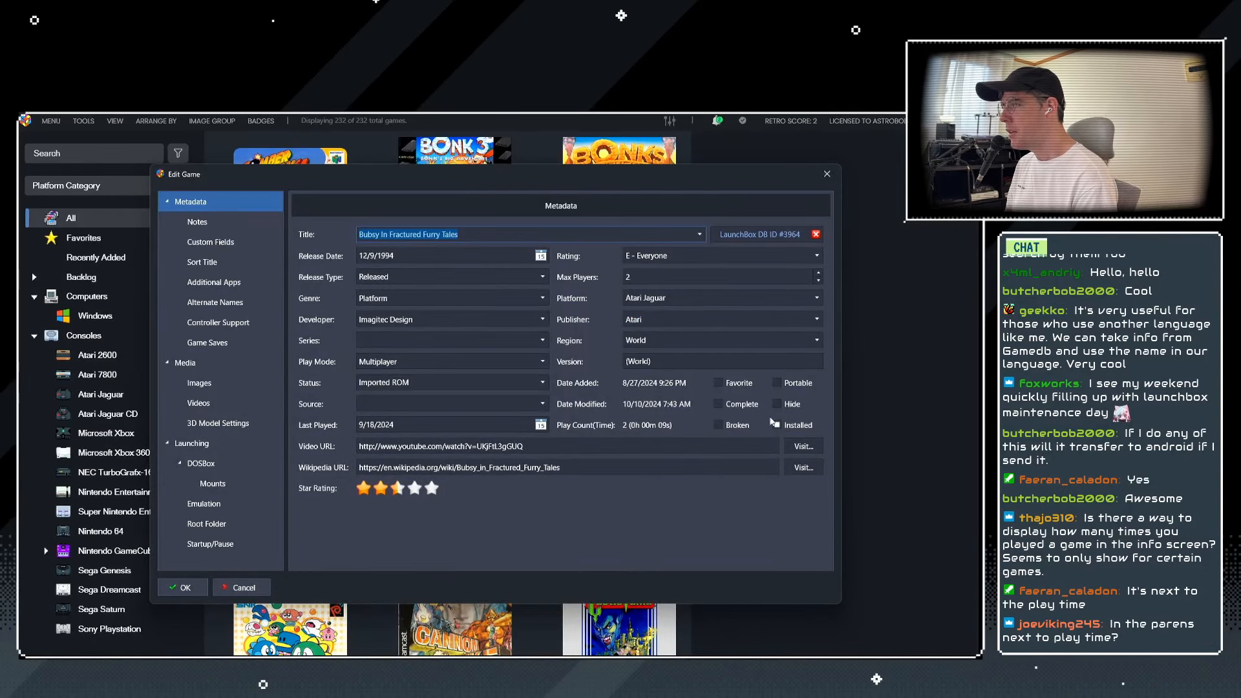
click(182, 587)
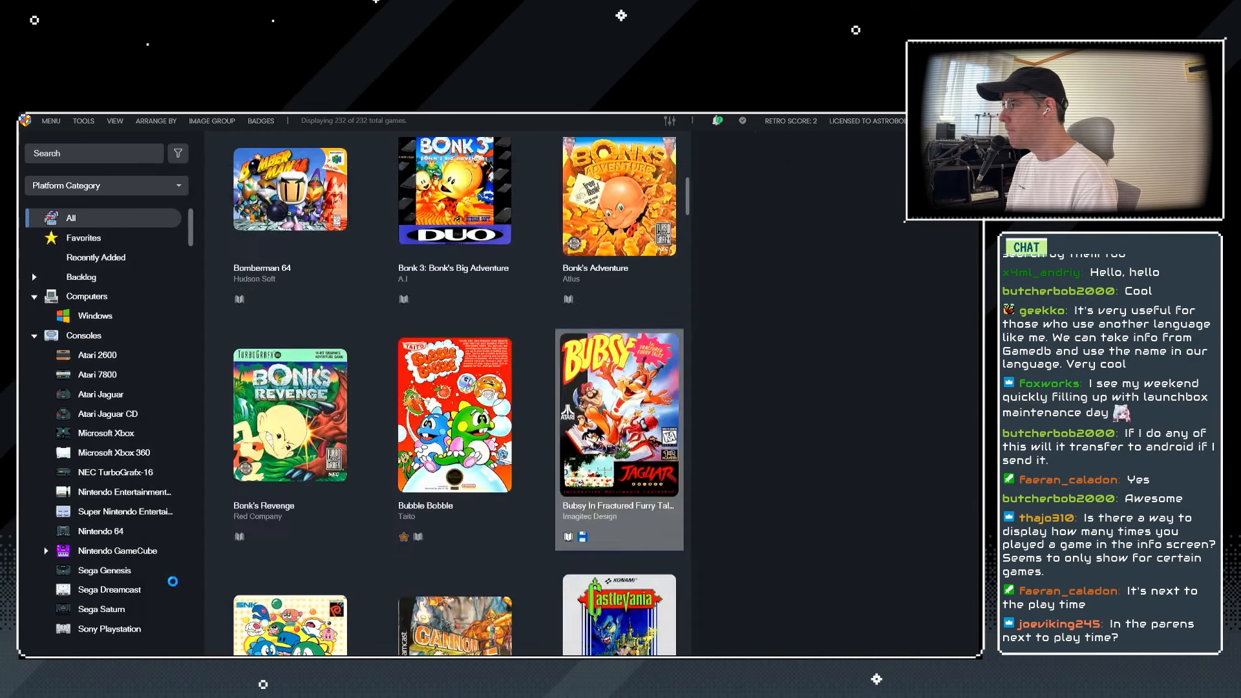
Check the library filter's Installed choices, then leave the filter list without applying one.
scroll(564, 358, down, 3)
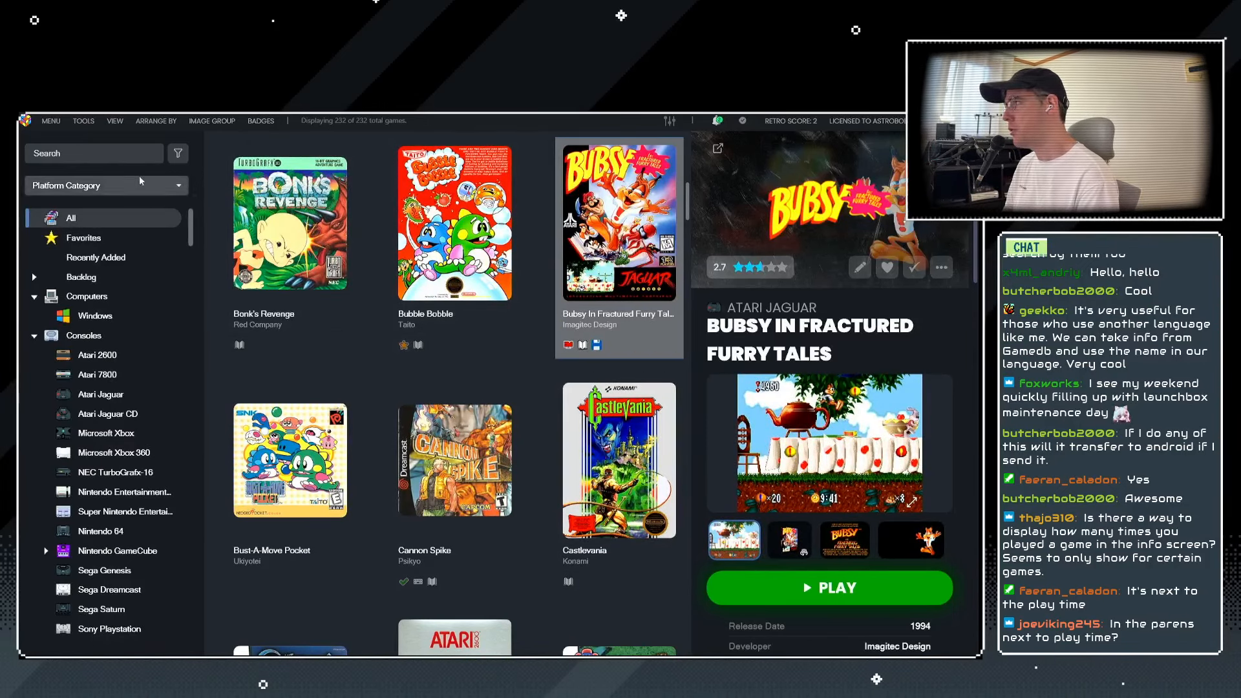
click(178, 153)
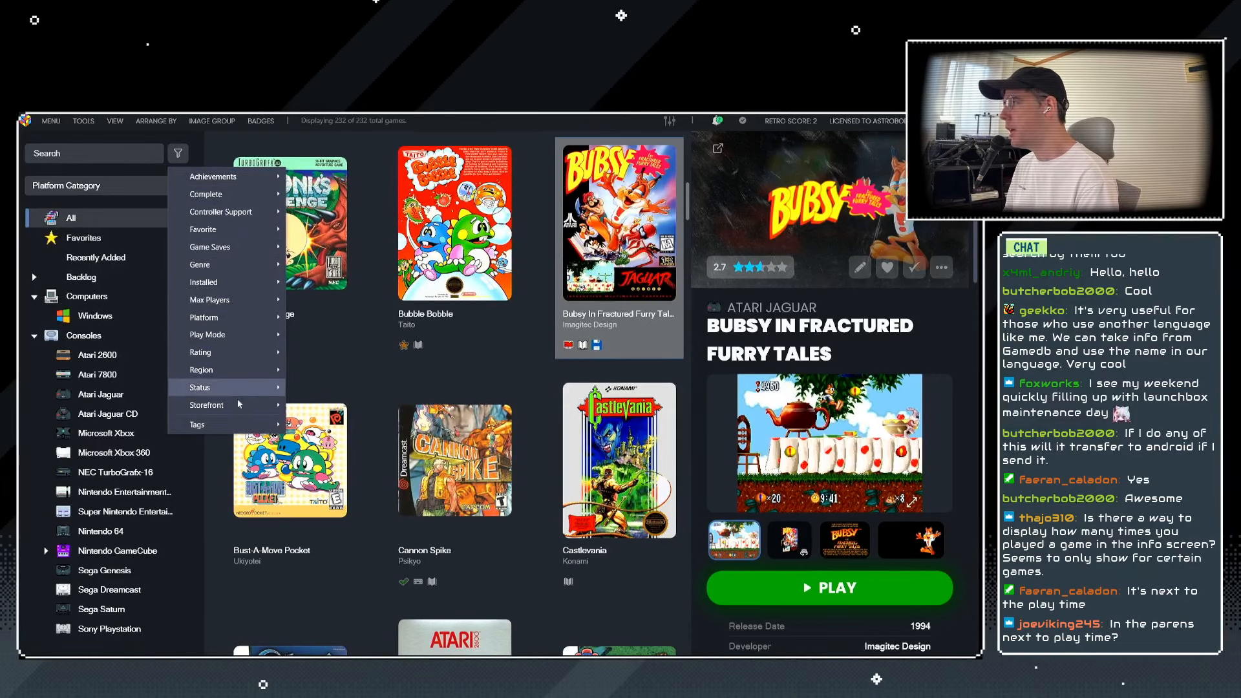
mouse_move(214, 281)
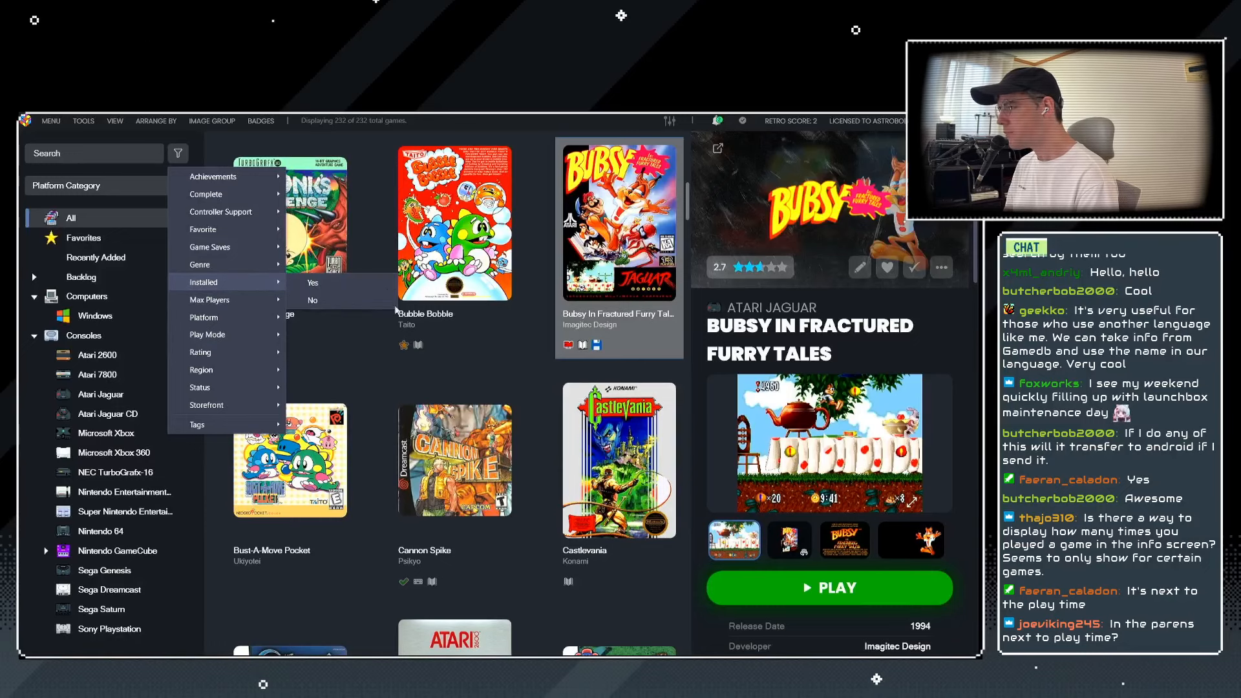
click(452, 248)
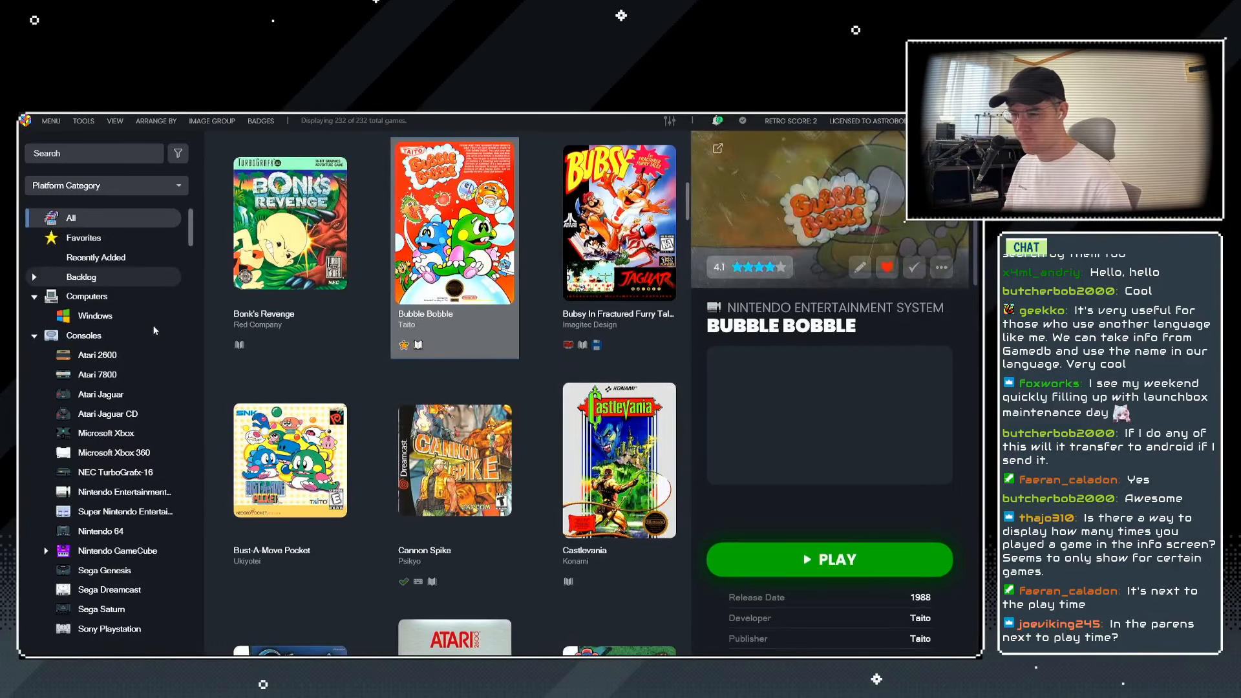
Review the image group choices for the game grid and close the list without changing the selection.
scroll(401, 315, up, 10)
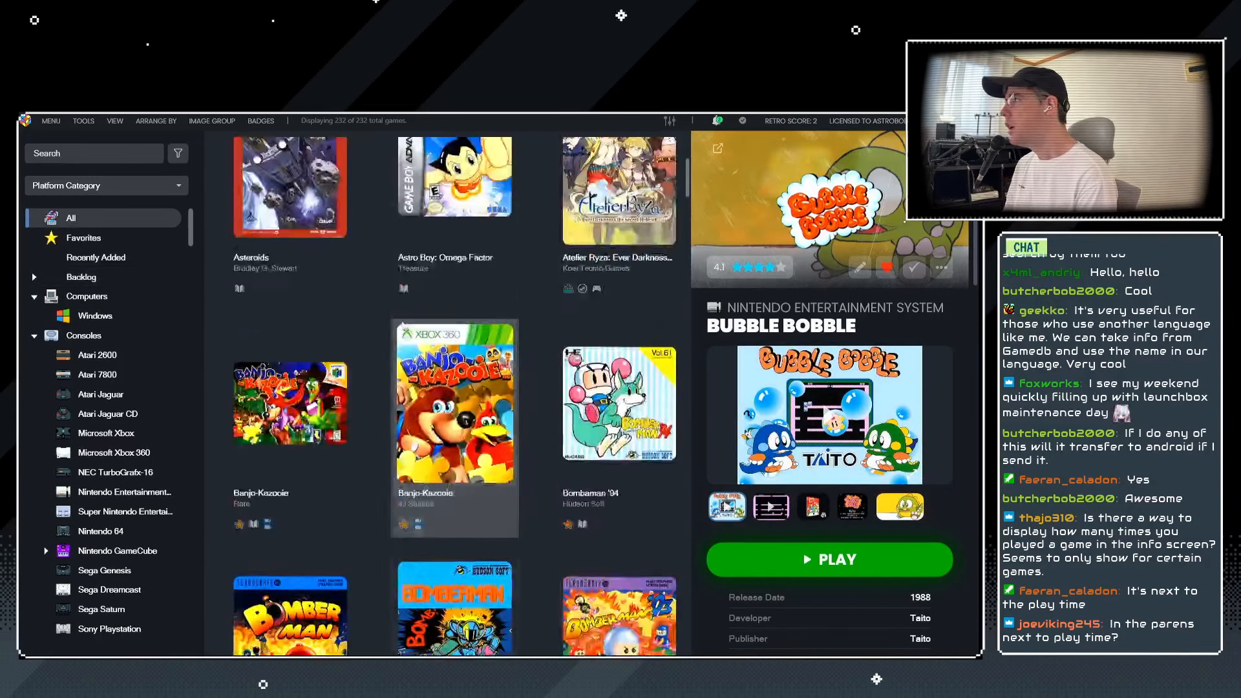
scroll(406, 317, up, 3)
click(210, 121)
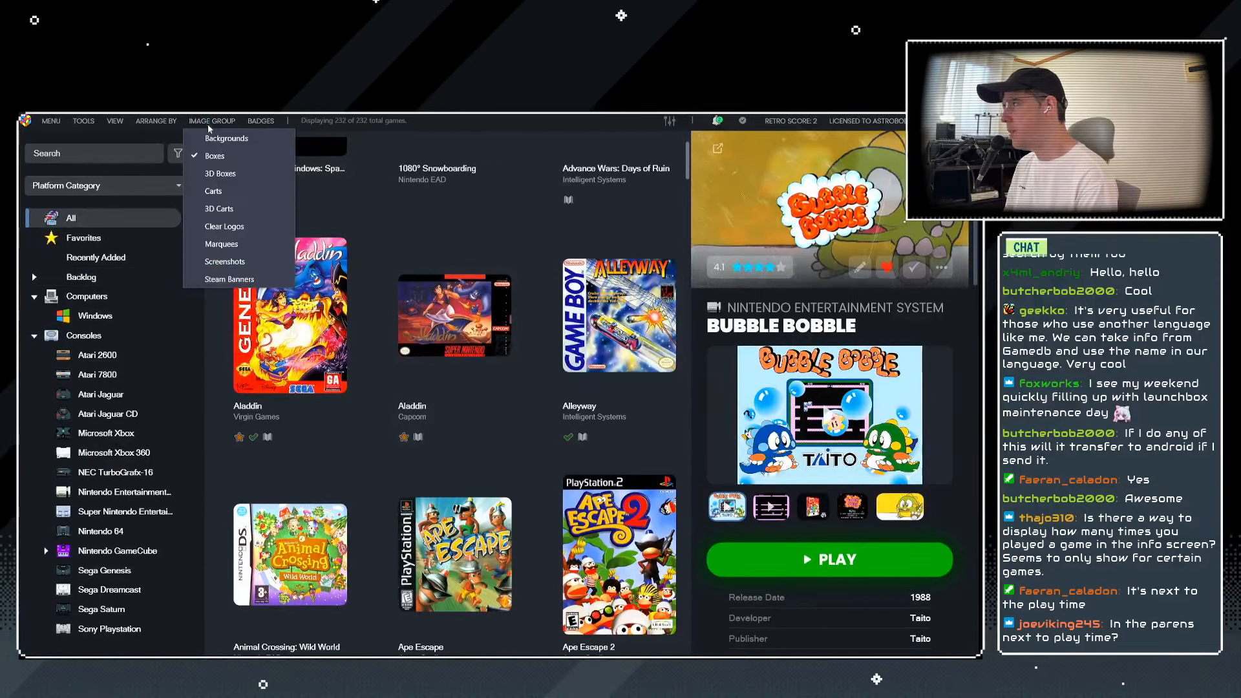
click(302, 197)
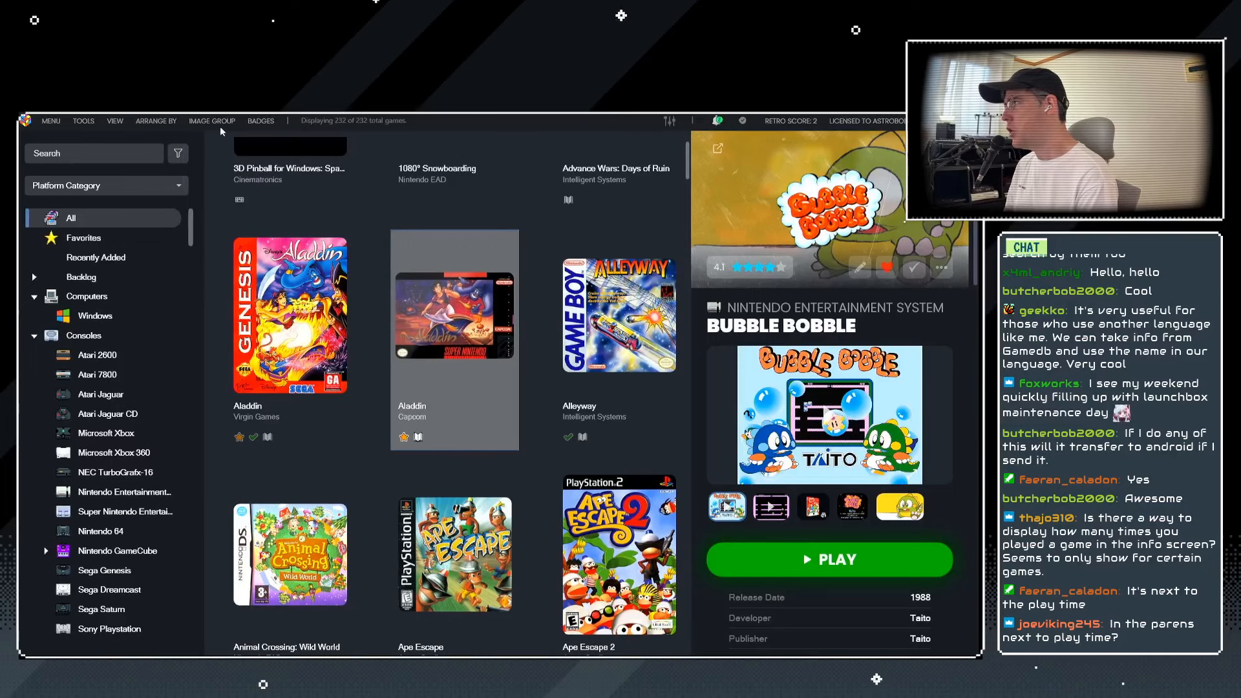
click(215, 120)
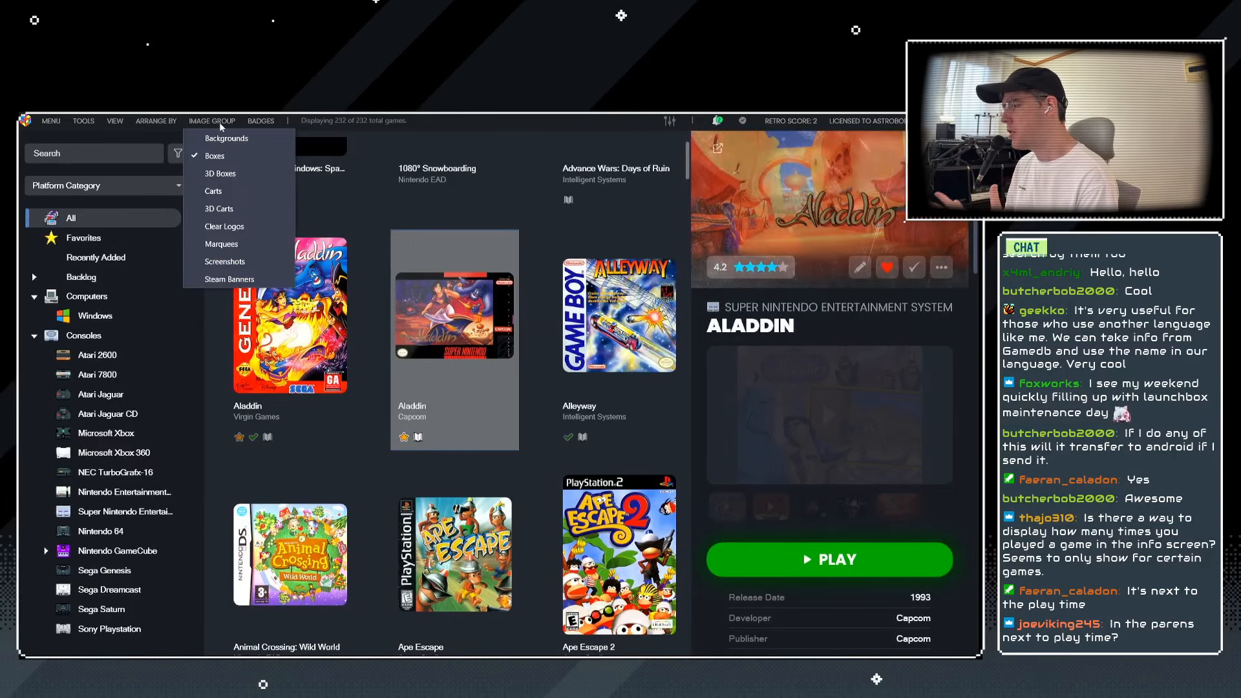
click(326, 396)
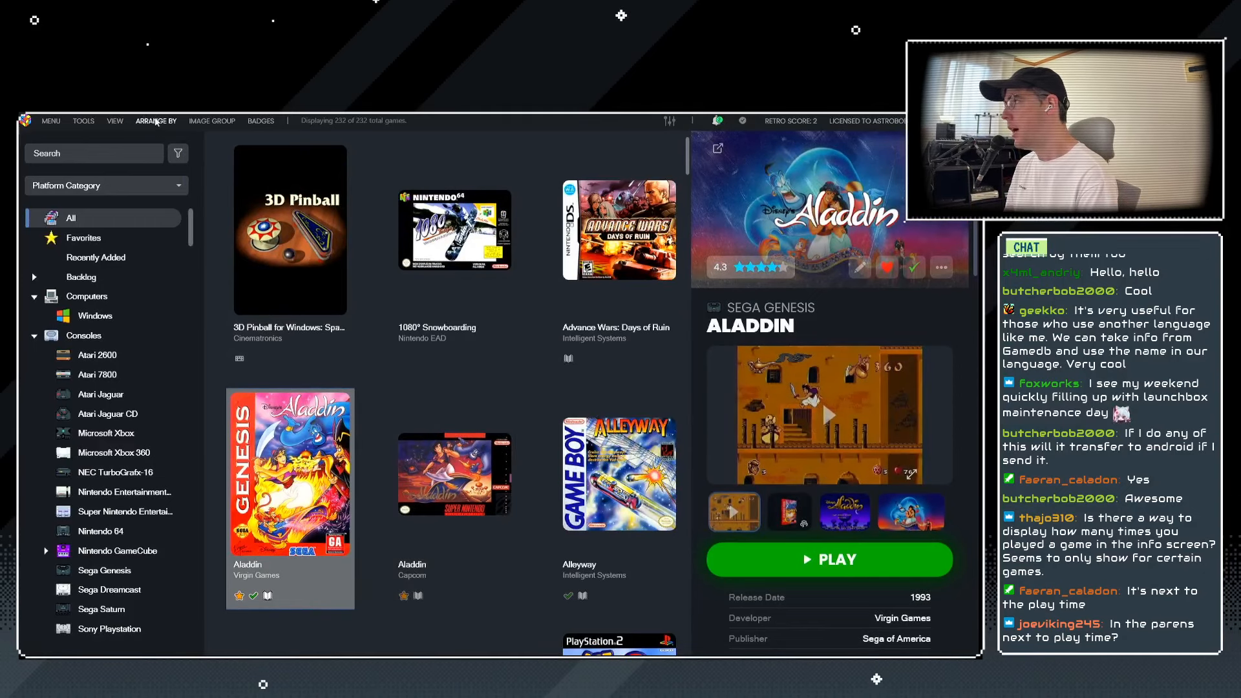
Show the game grid with Carts images, then with Clear Logos, and browse the games.
click(212, 121)
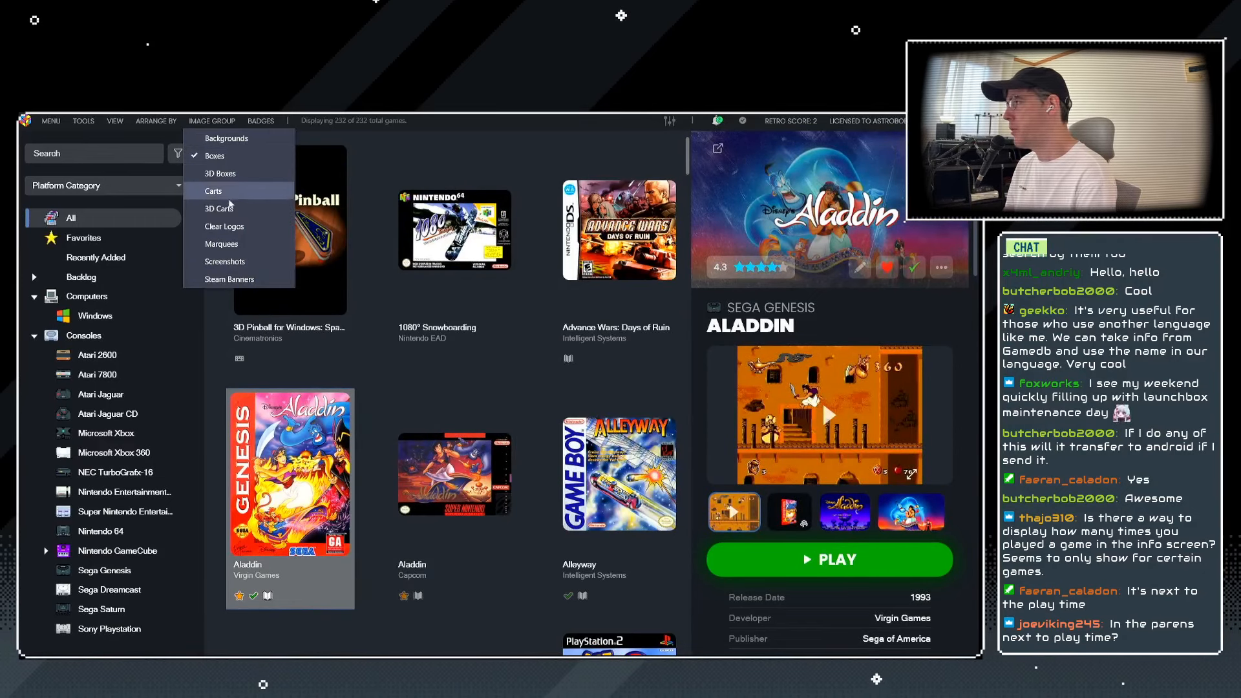
click(222, 198)
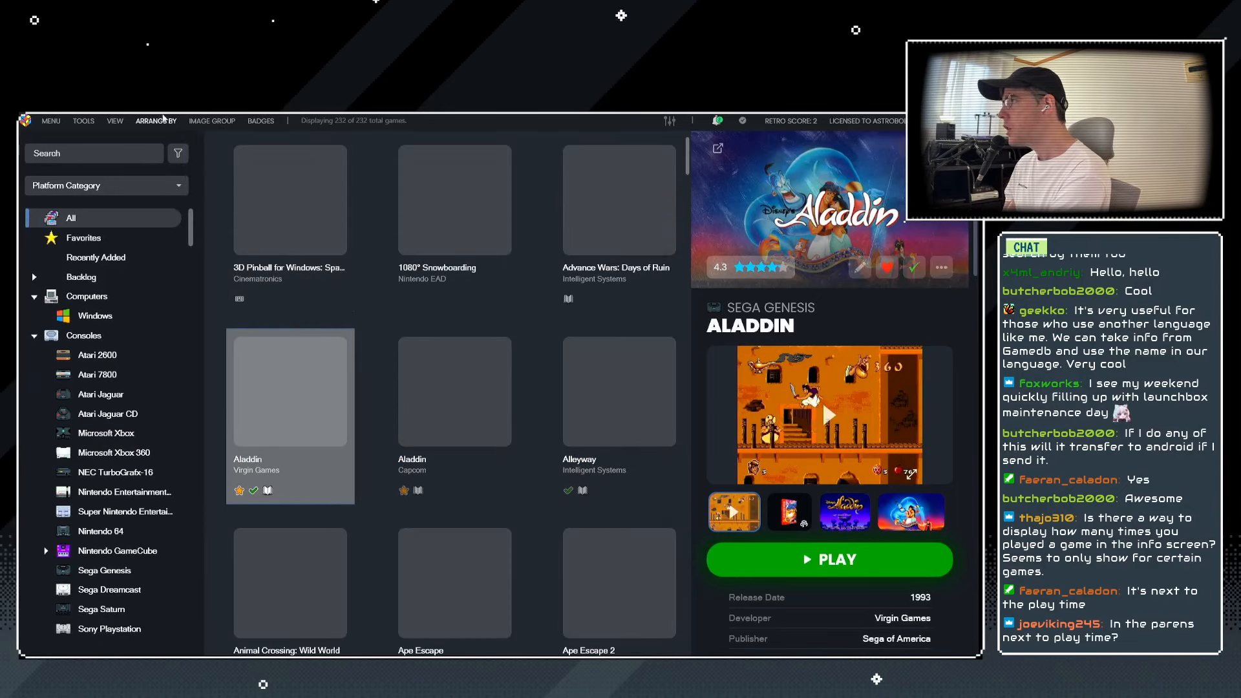
click(212, 120)
click(226, 234)
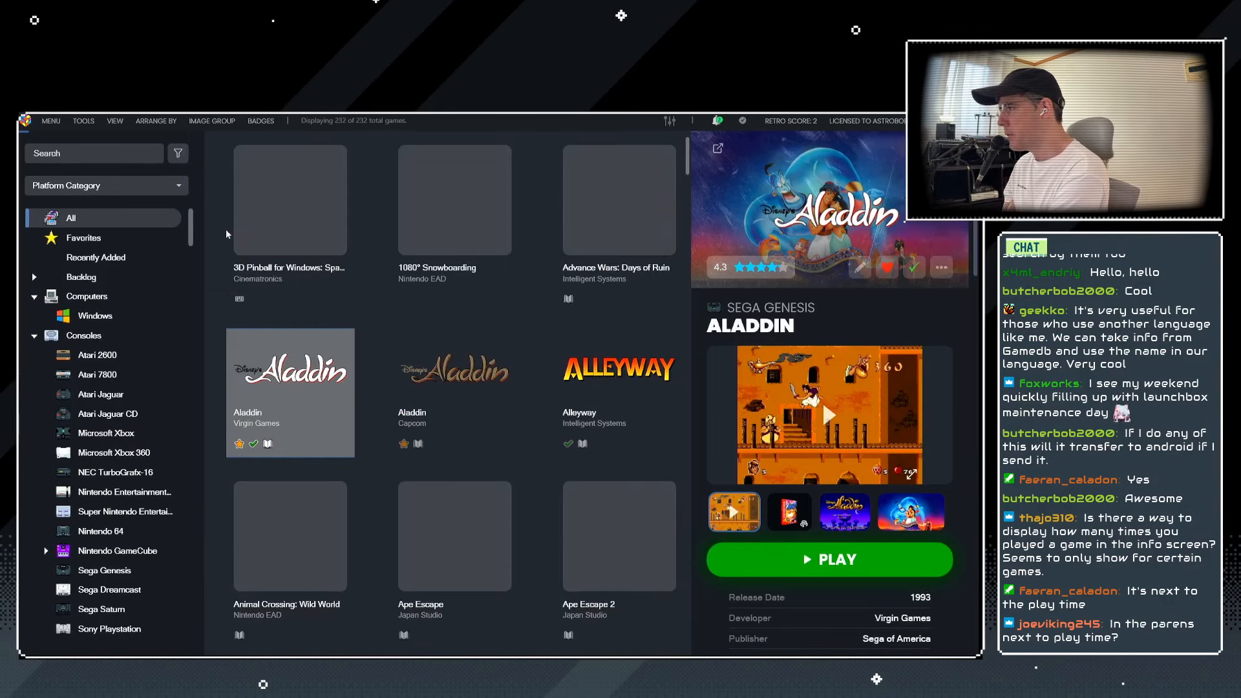
scroll(521, 294, down, 15)
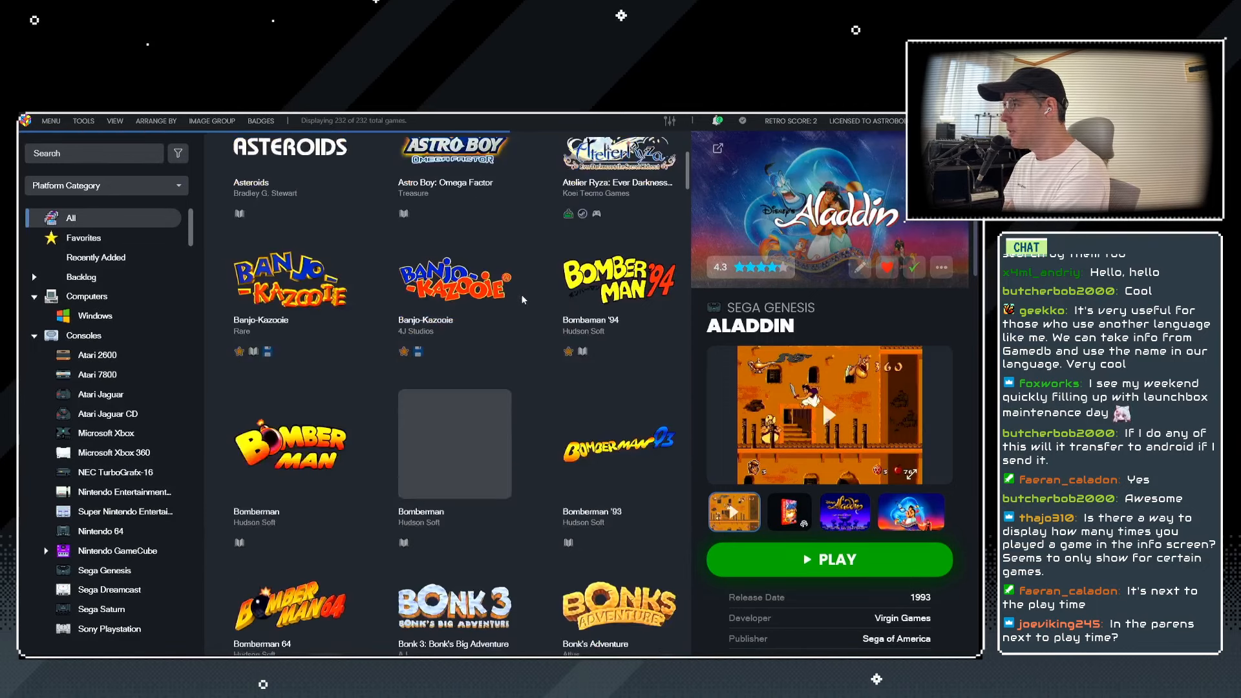
scroll(303, 381, down, 10)
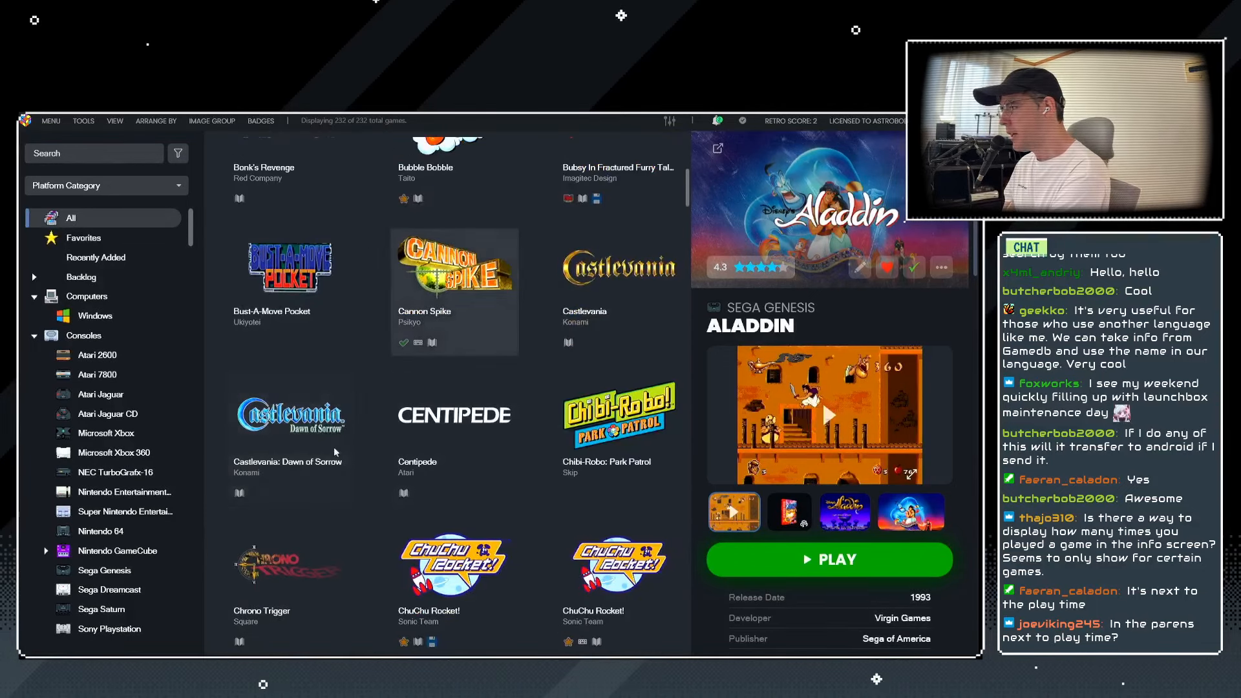
scroll(362, 371, down, 3)
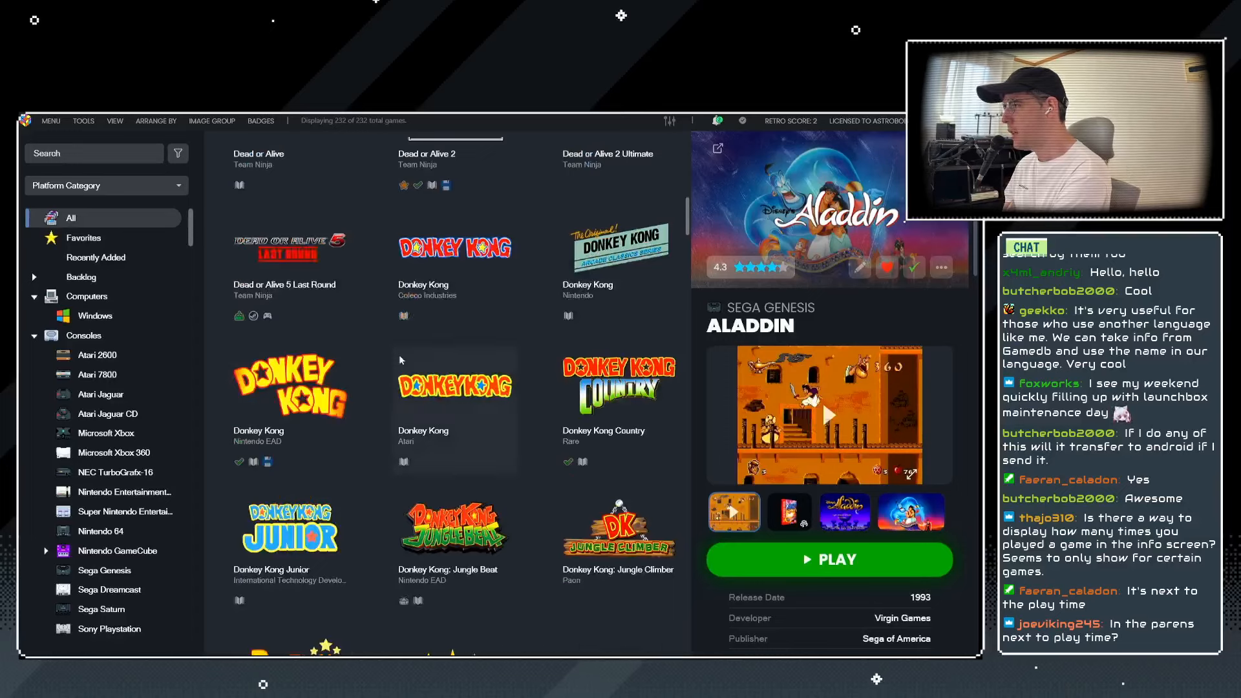
scroll(401, 452, down, 8)
scroll(407, 492, down, 5)
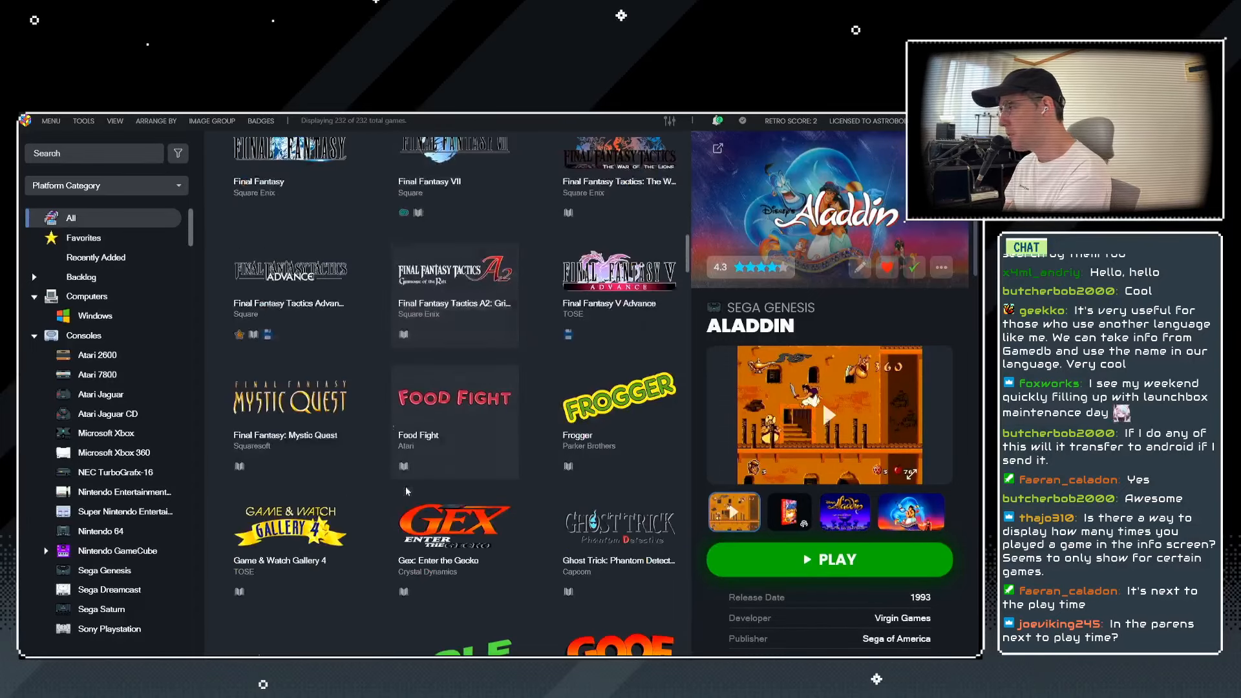
Switch the game grid images to Backgrounds and browse through the games.
click(212, 121)
click(223, 139)
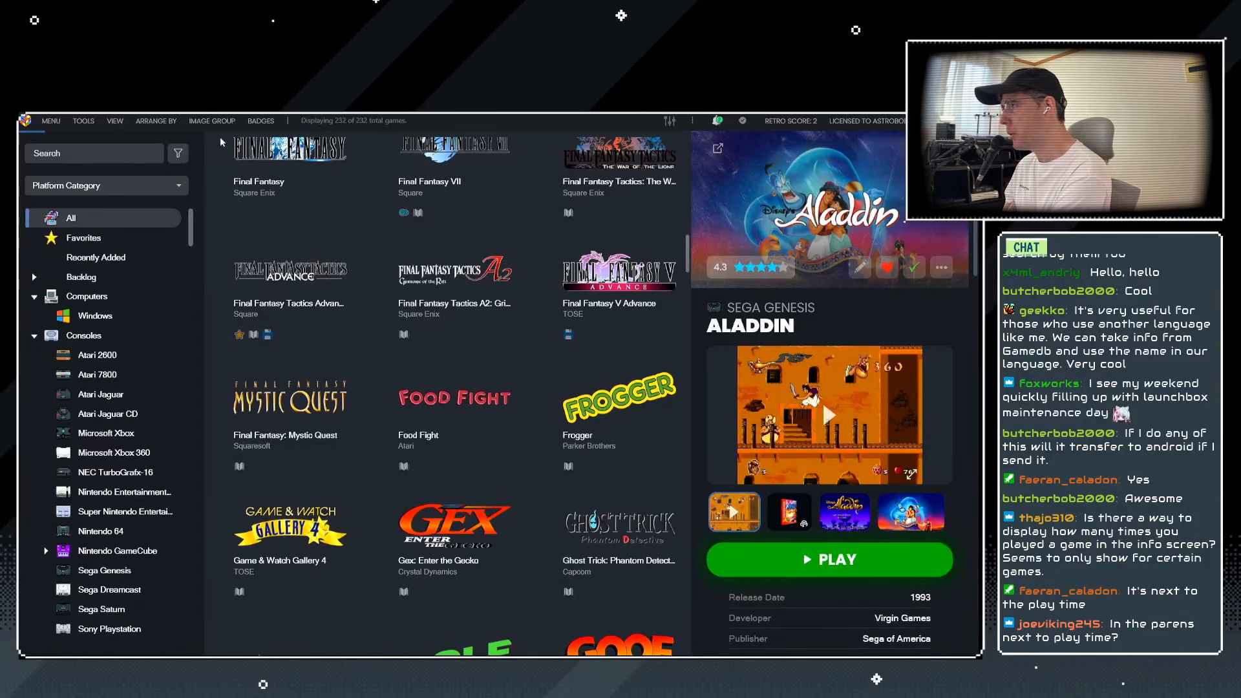
scroll(383, 463, down, 8)
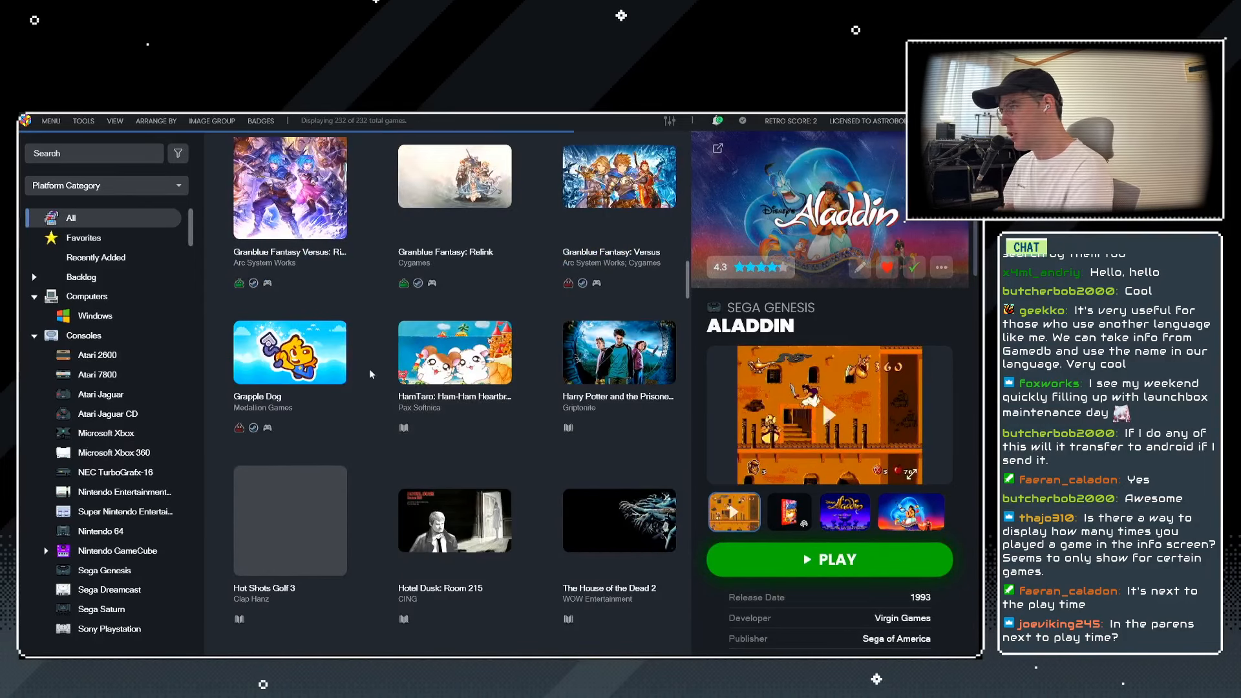
scroll(326, 504, down, 2)
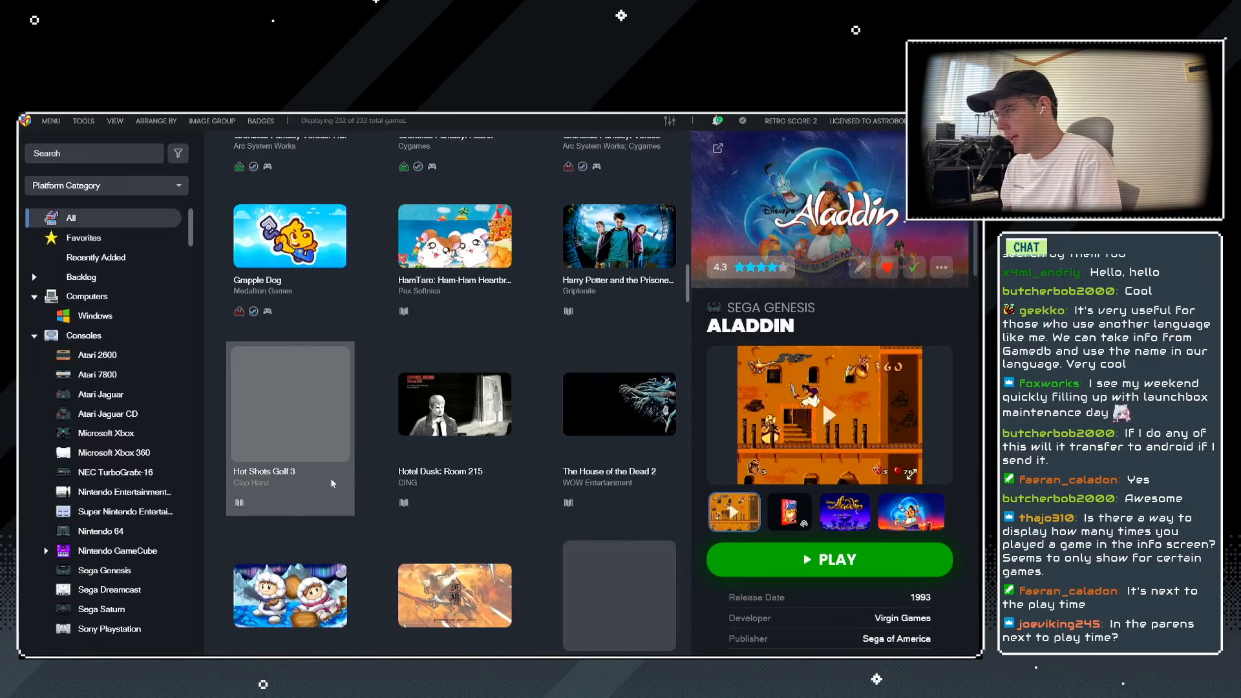
scroll(359, 443, down, 3)
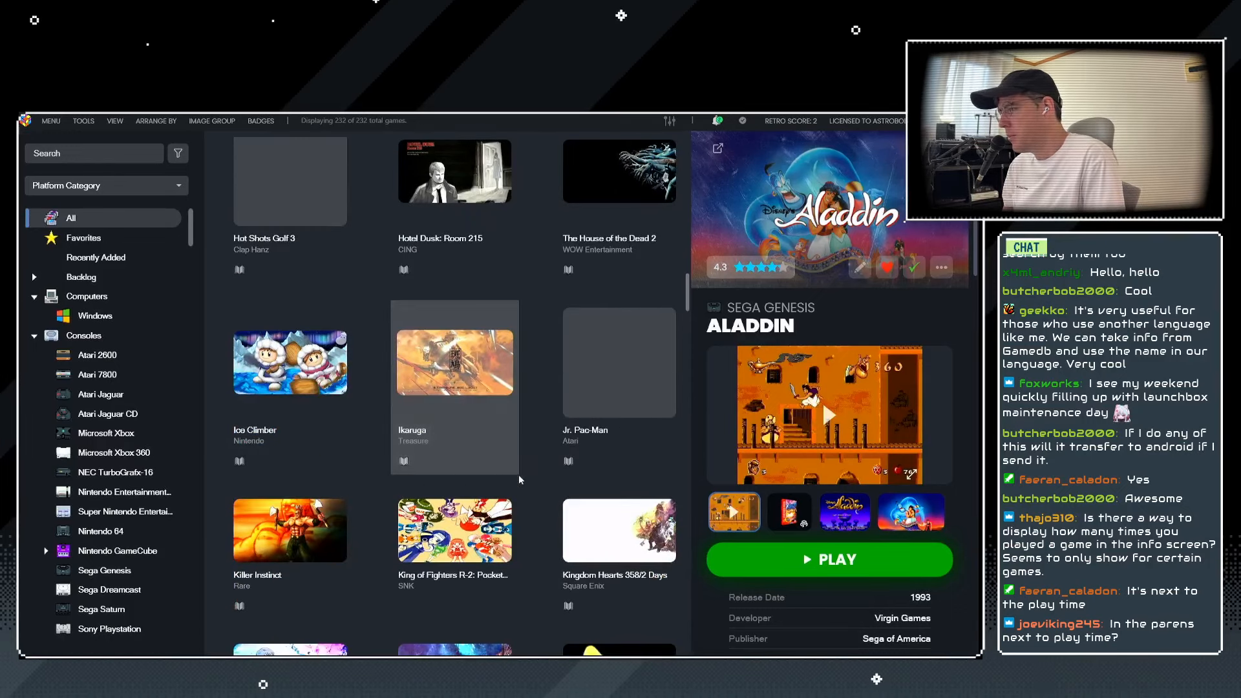
scroll(517, 475, down, 2)
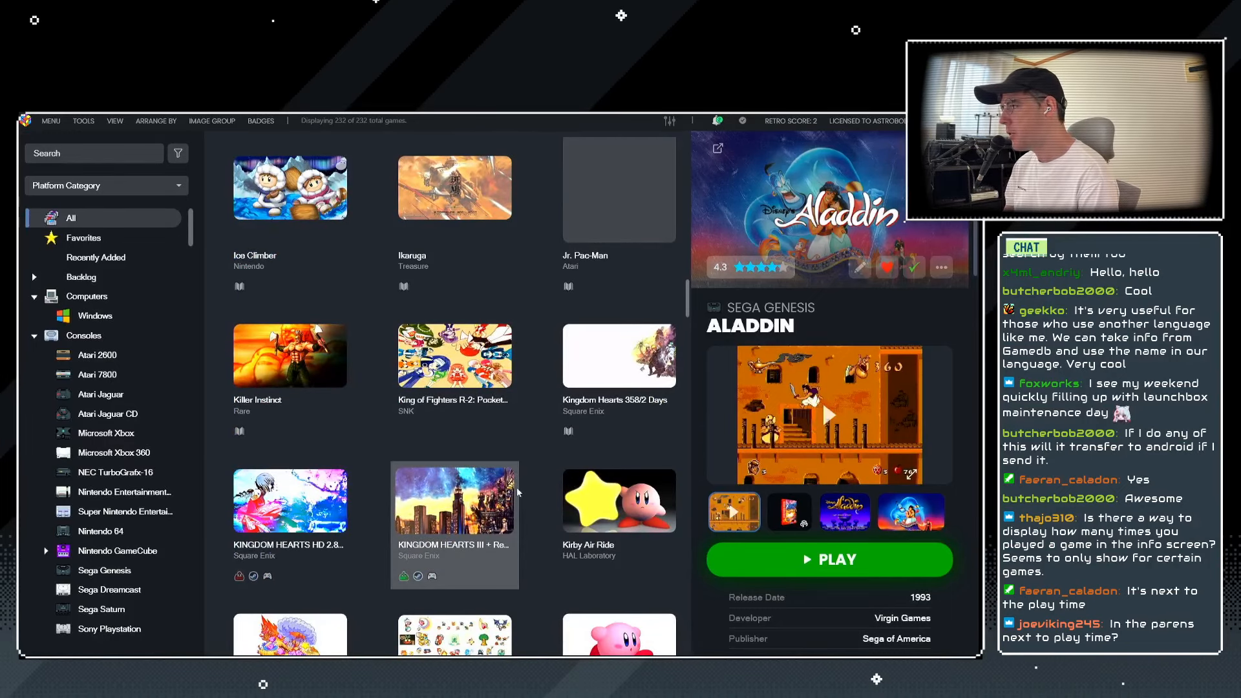
scroll(521, 499, down, 10)
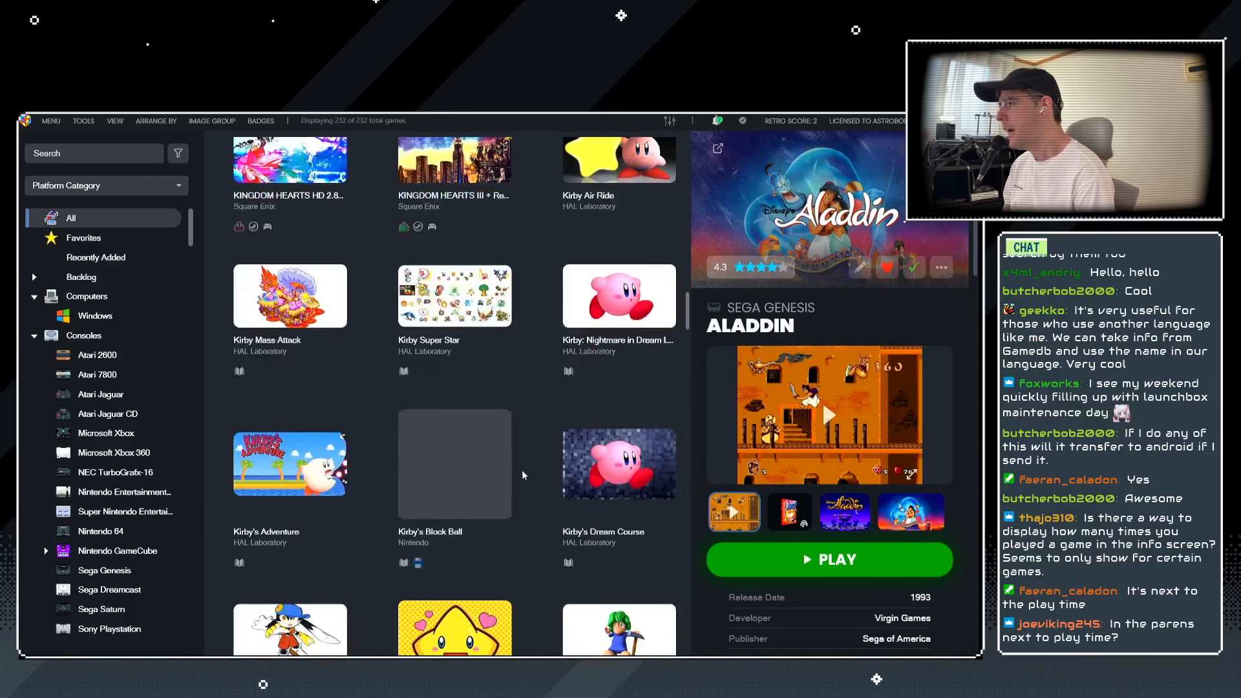
Switch the game grid images to Screenshots and browse through the games.
click(212, 121)
click(226, 260)
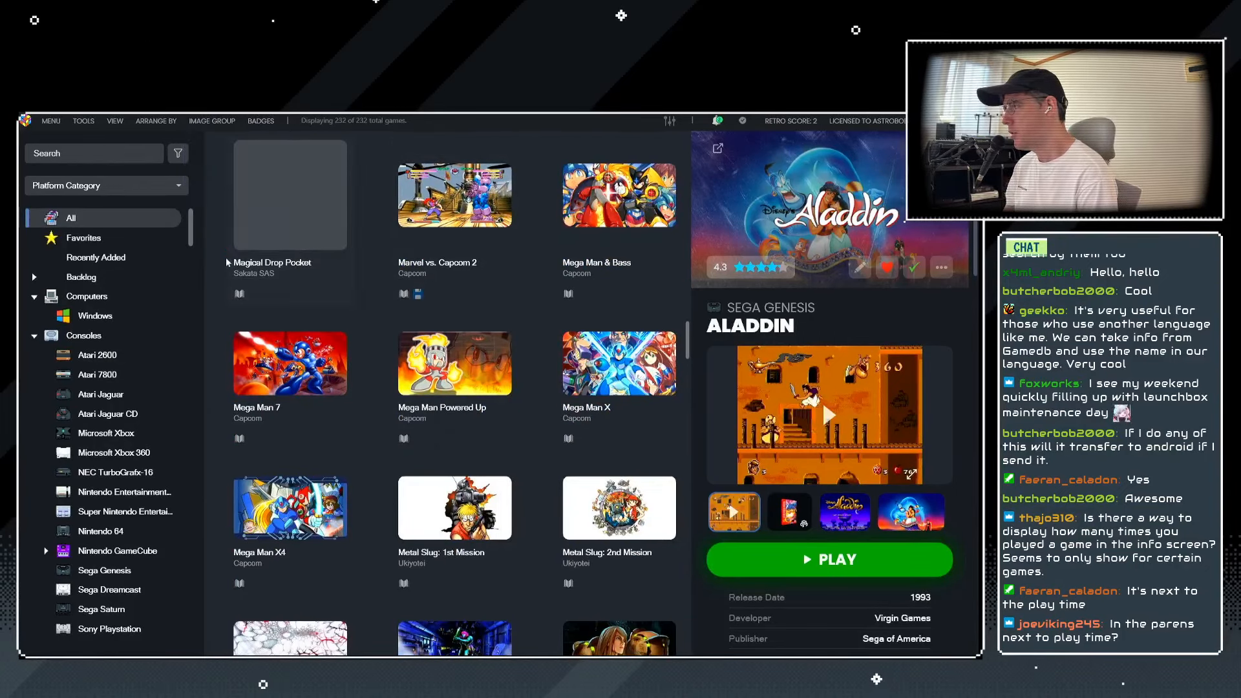
scroll(477, 354, down, 5)
scroll(477, 354, down, 5)
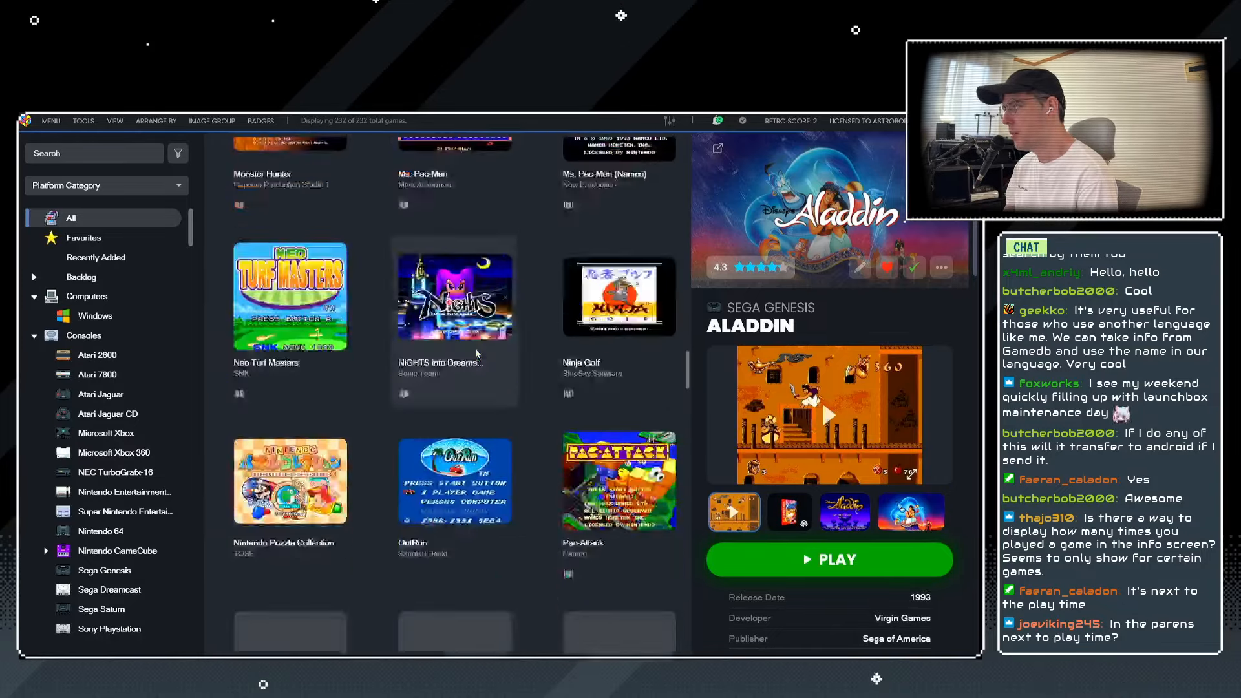
scroll(477, 354, up, 6)
scroll(481, 320, up, 15)
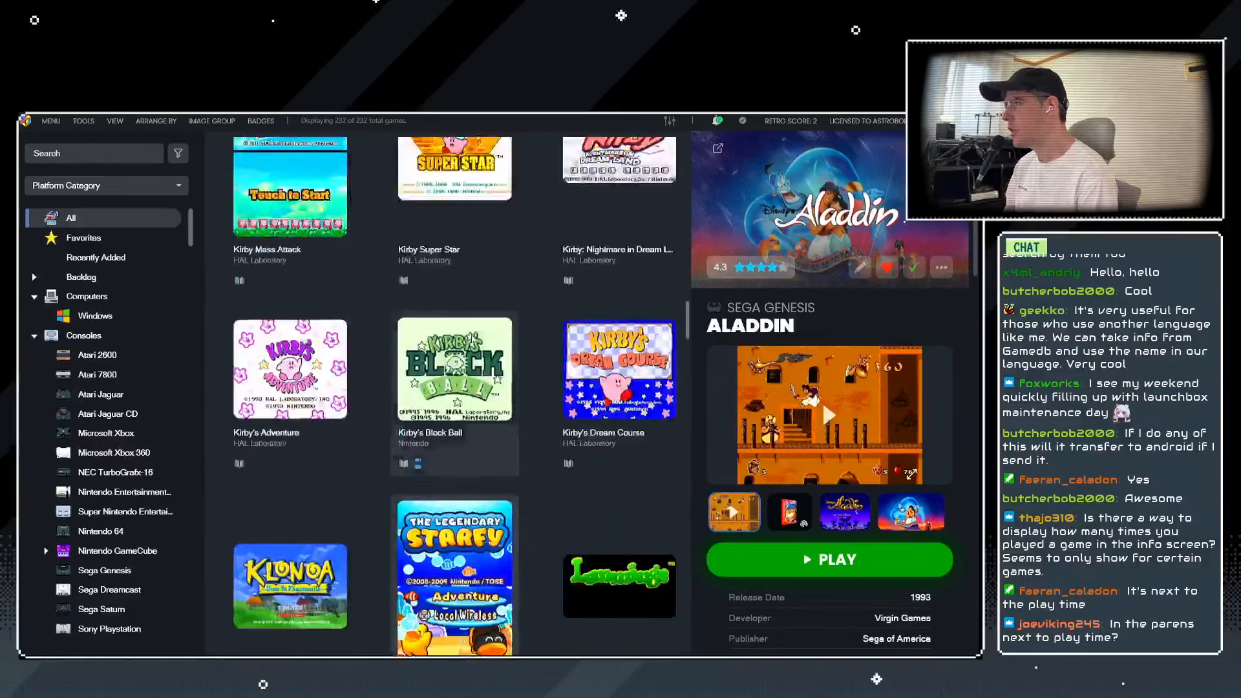
Return the game grid images to Boxes and arrange the games by Release Date.
scroll(482, 319, up, 8)
click(163, 122)
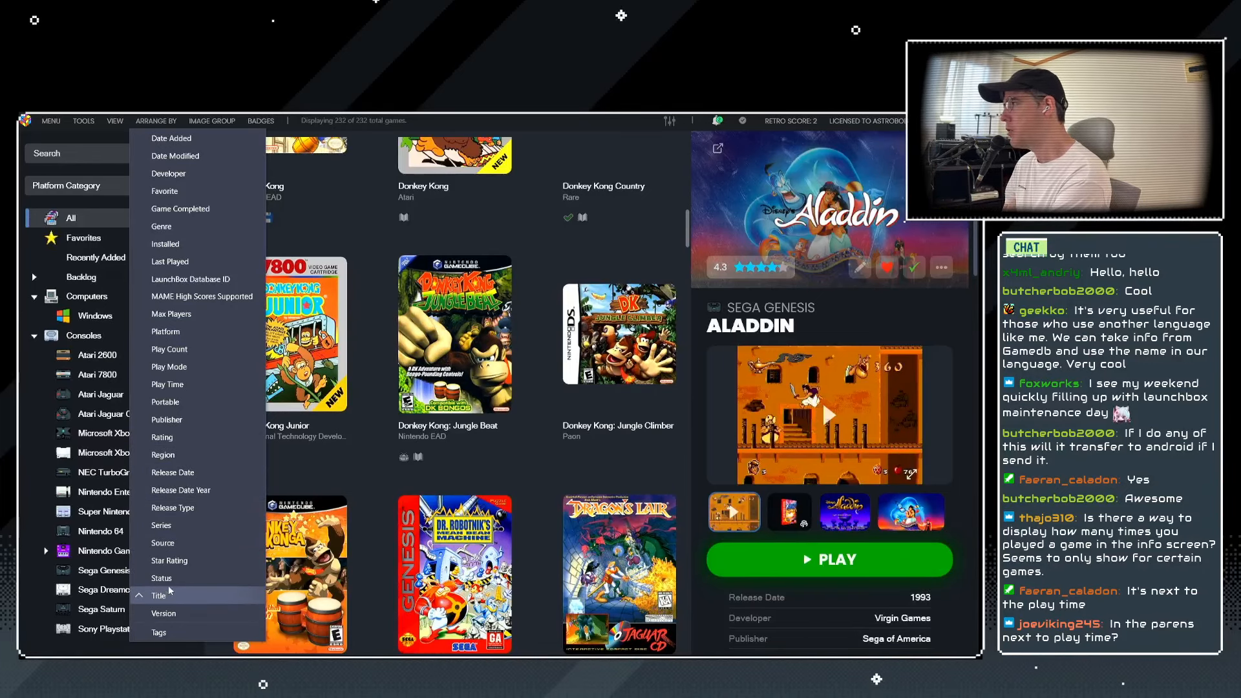
click(174, 475)
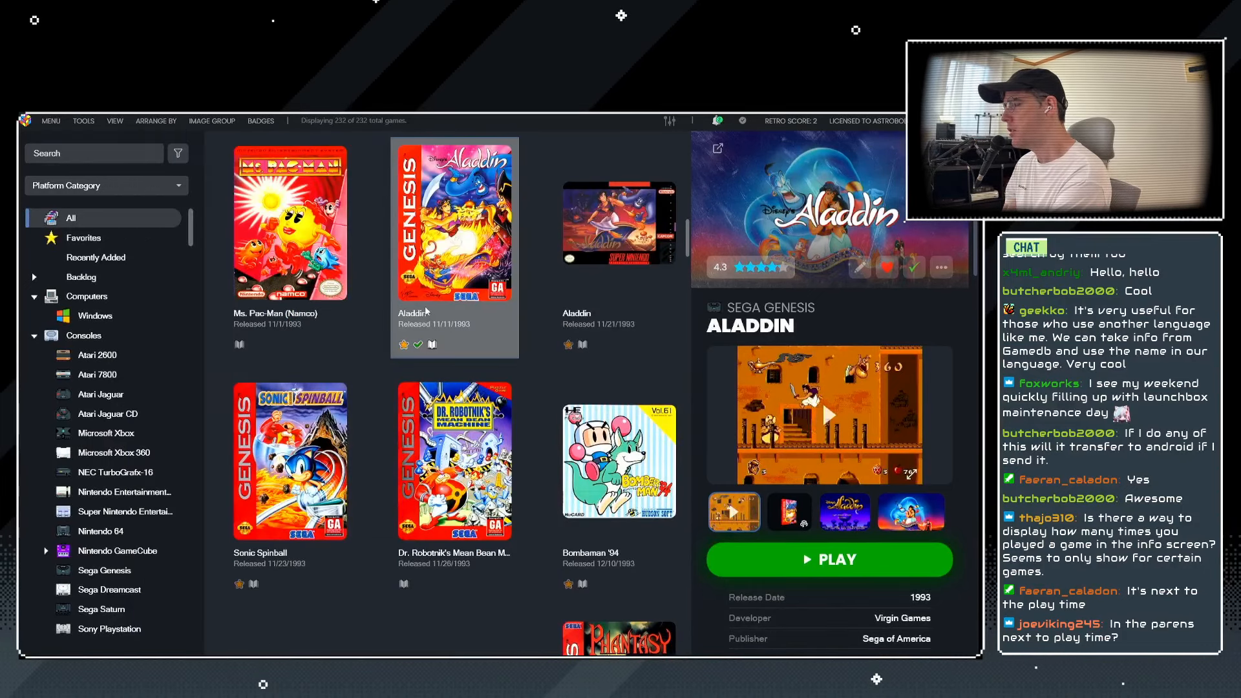
Show the Sega Genesis games, look over the arrangement options and select Ghostbusters.
click(101, 571)
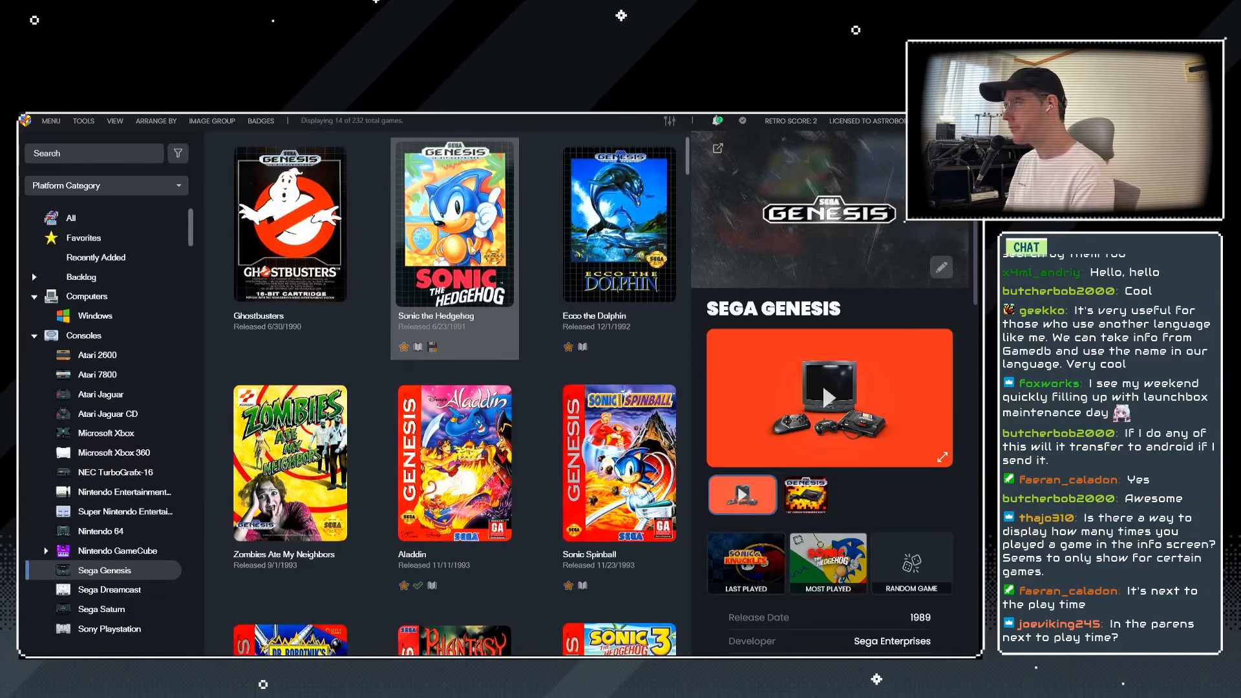
click(155, 120)
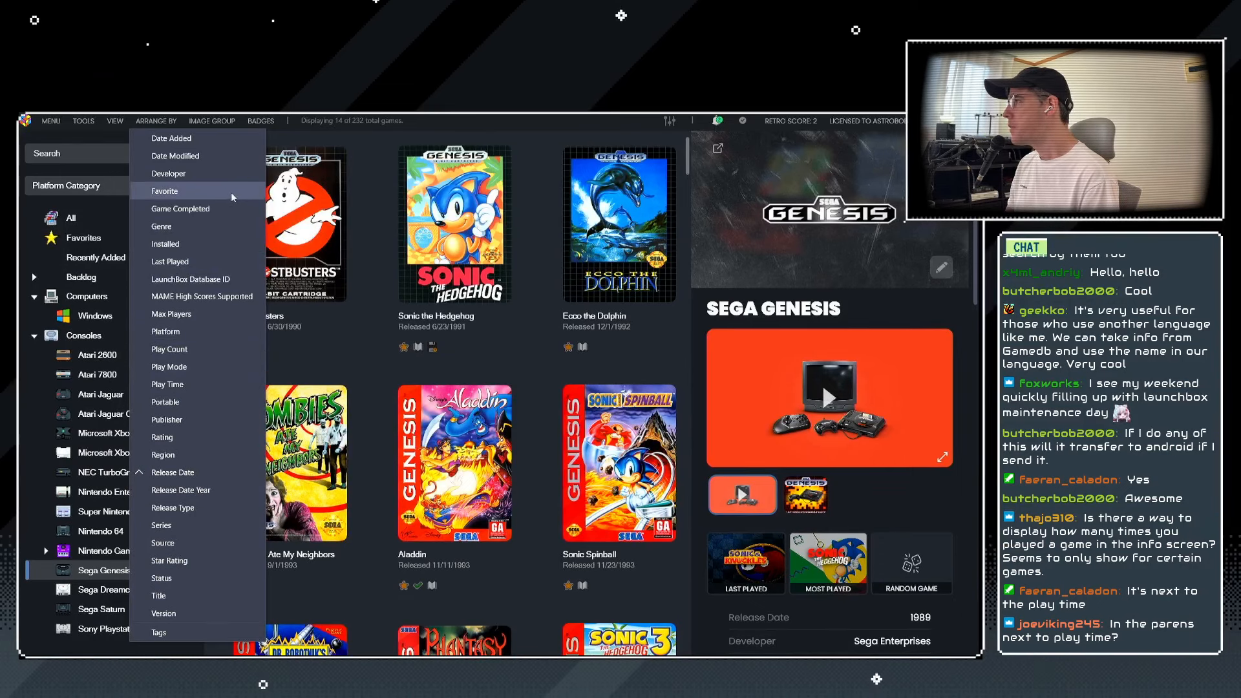
click(320, 267)
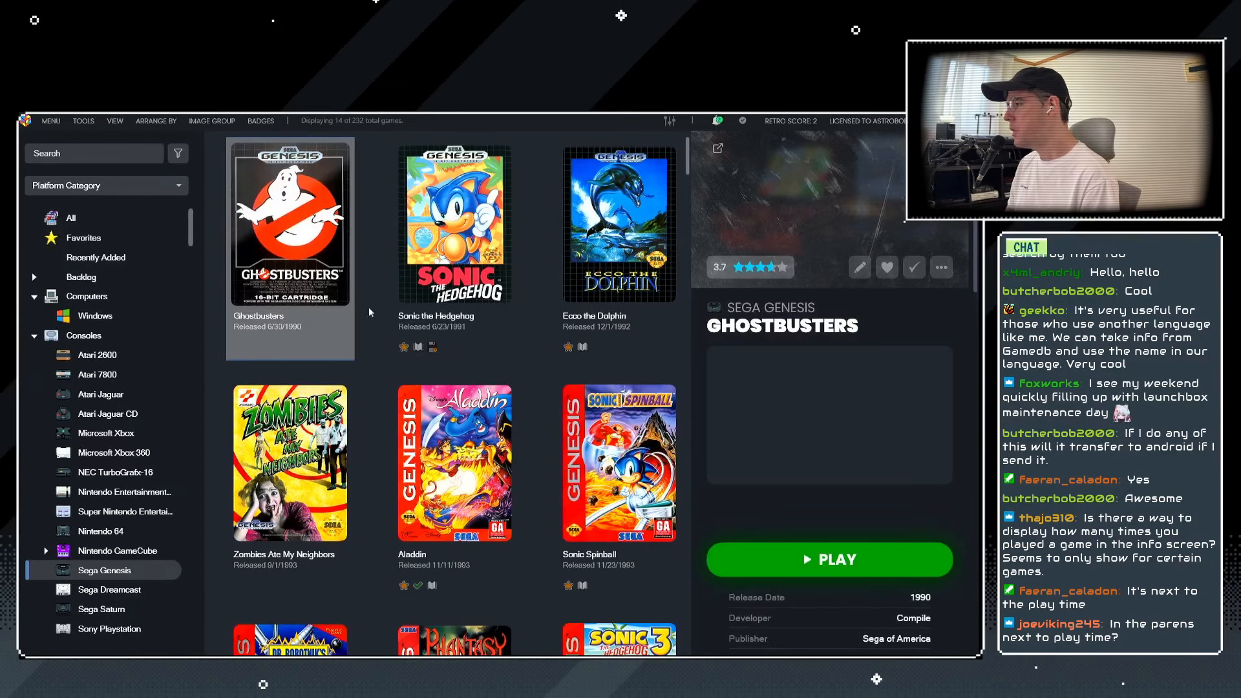
Arrange the Sega Genesis games by Favorite and browse the No and Yes groups.
click(160, 124)
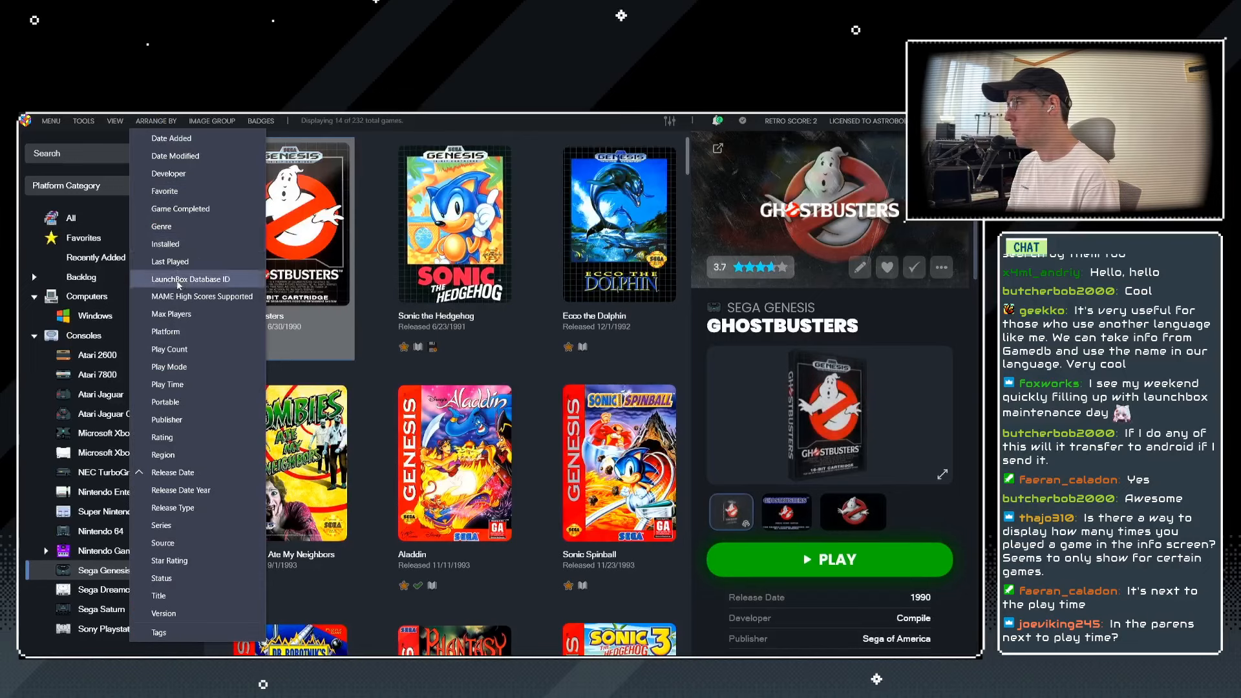
click(165, 191)
click(162, 191)
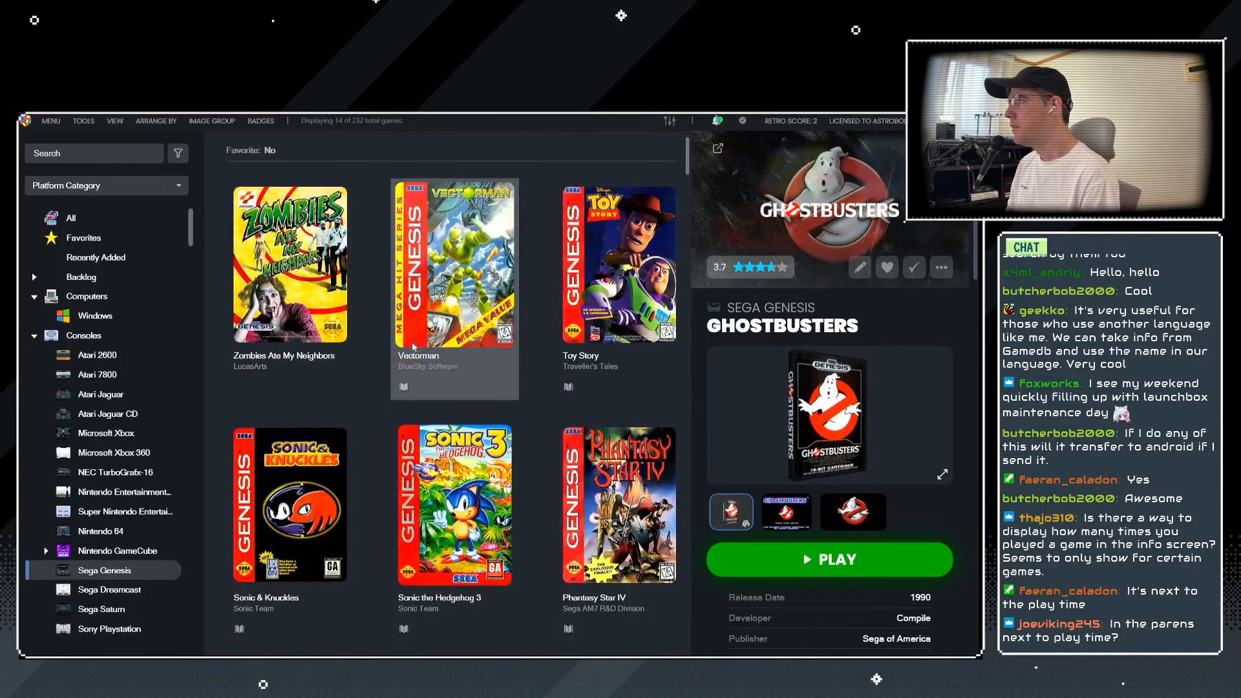
scroll(412, 343, down, 6)
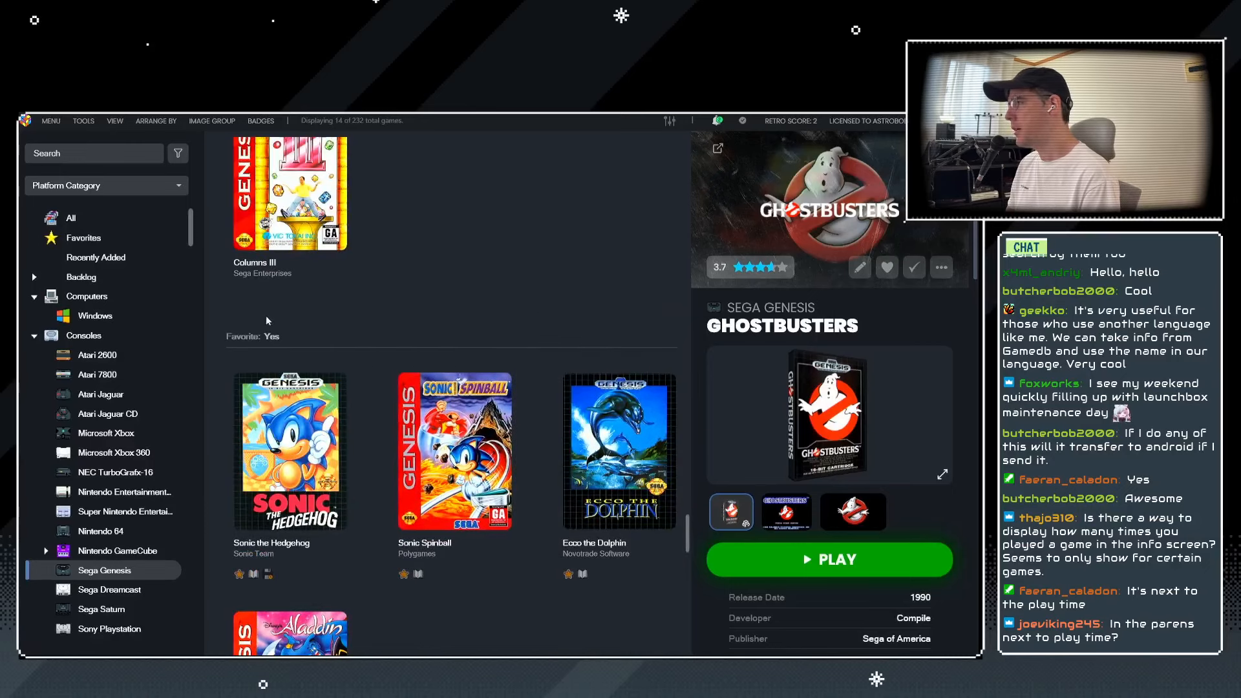
scroll(266, 319, down, 3)
scroll(278, 349, up, 5)
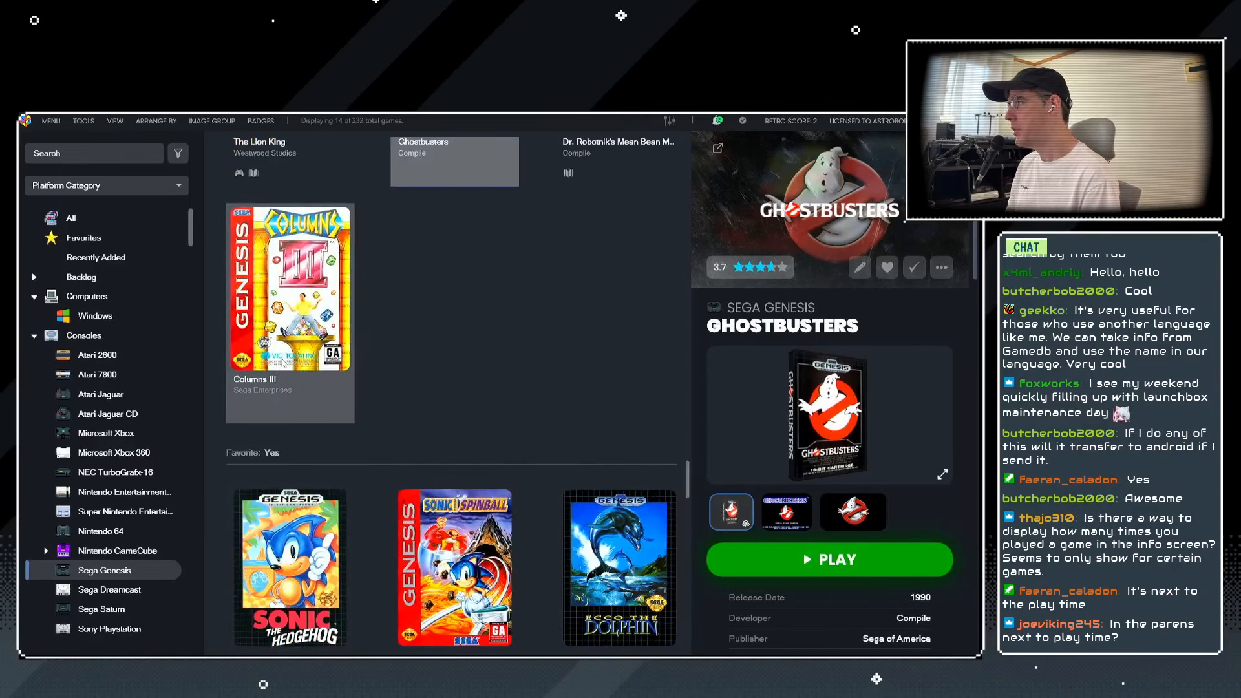
scroll(295, 384, down, 3)
scroll(295, 384, up, 6)
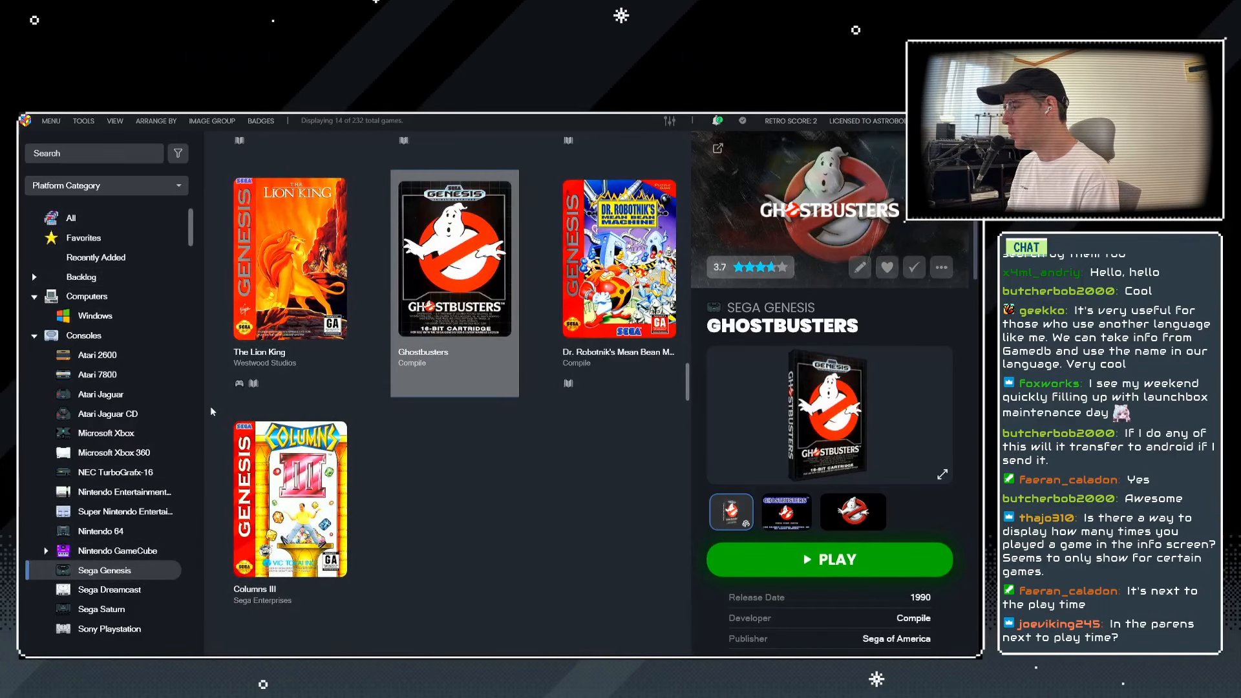
Arrange the Sega Genesis games by Title.
click(163, 121)
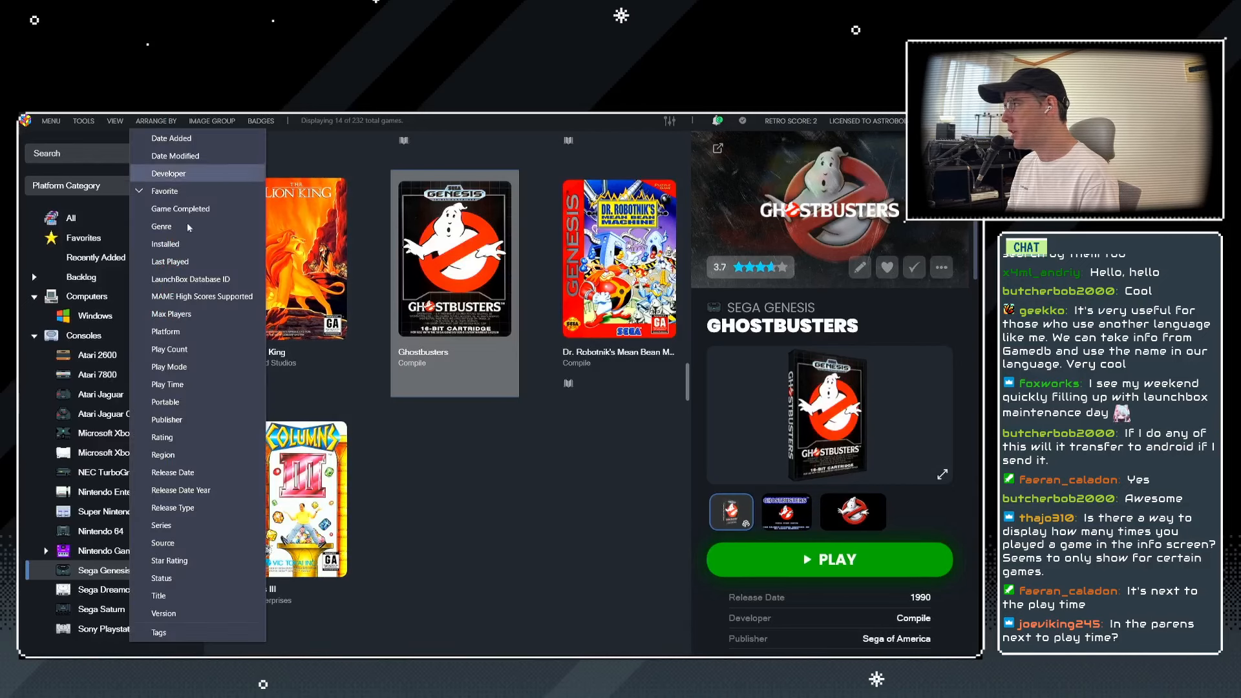
click(162, 595)
click(461, 292)
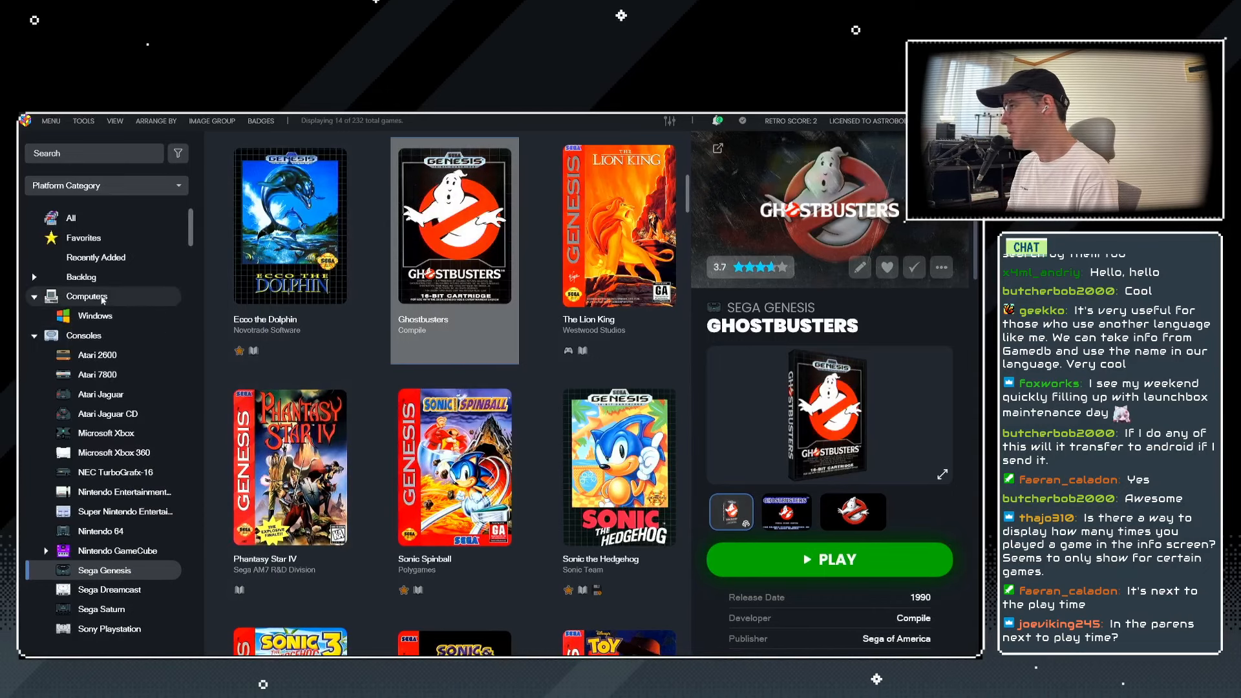
Show the Recently Added playlist, examine the Sort Games By choices in its settings and leave without changes.
click(97, 258)
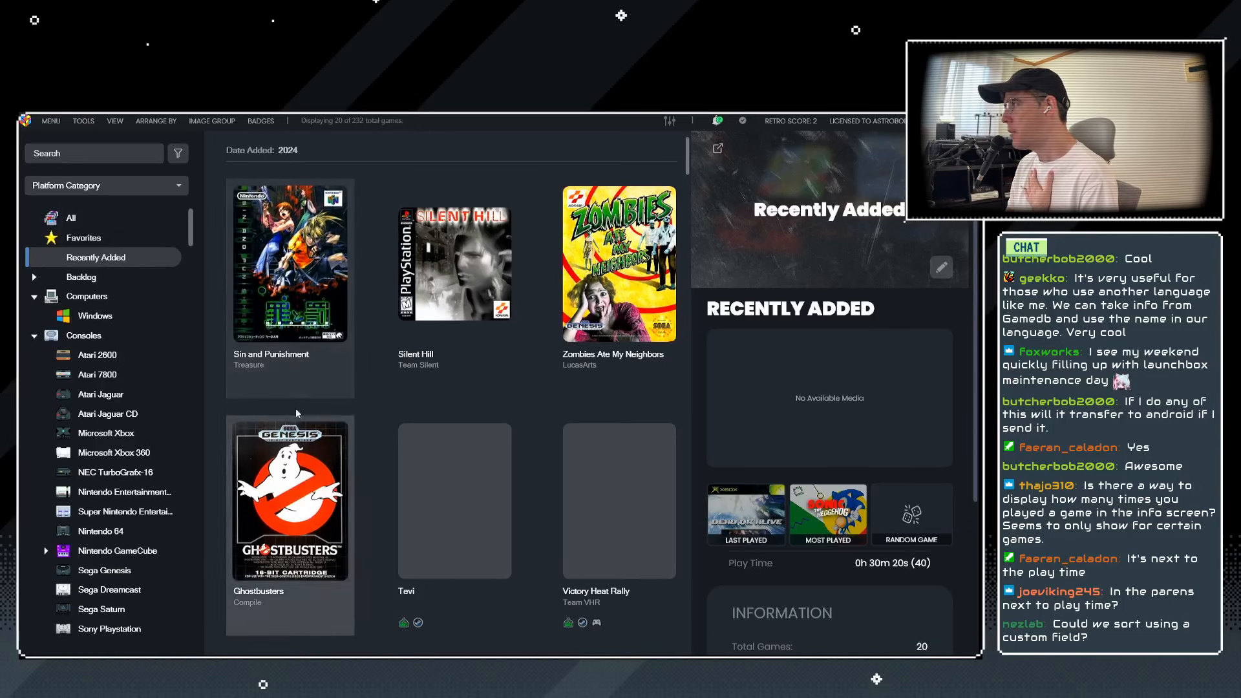
right_click(115, 259)
click(149, 293)
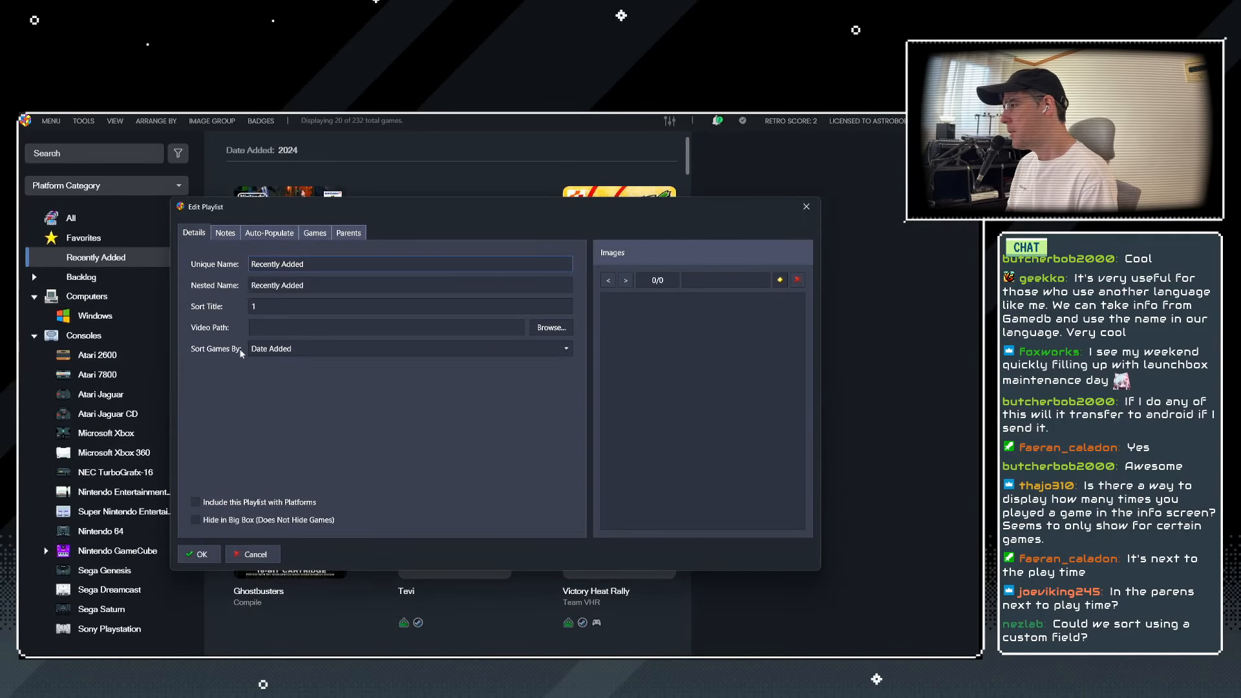
click(541, 352)
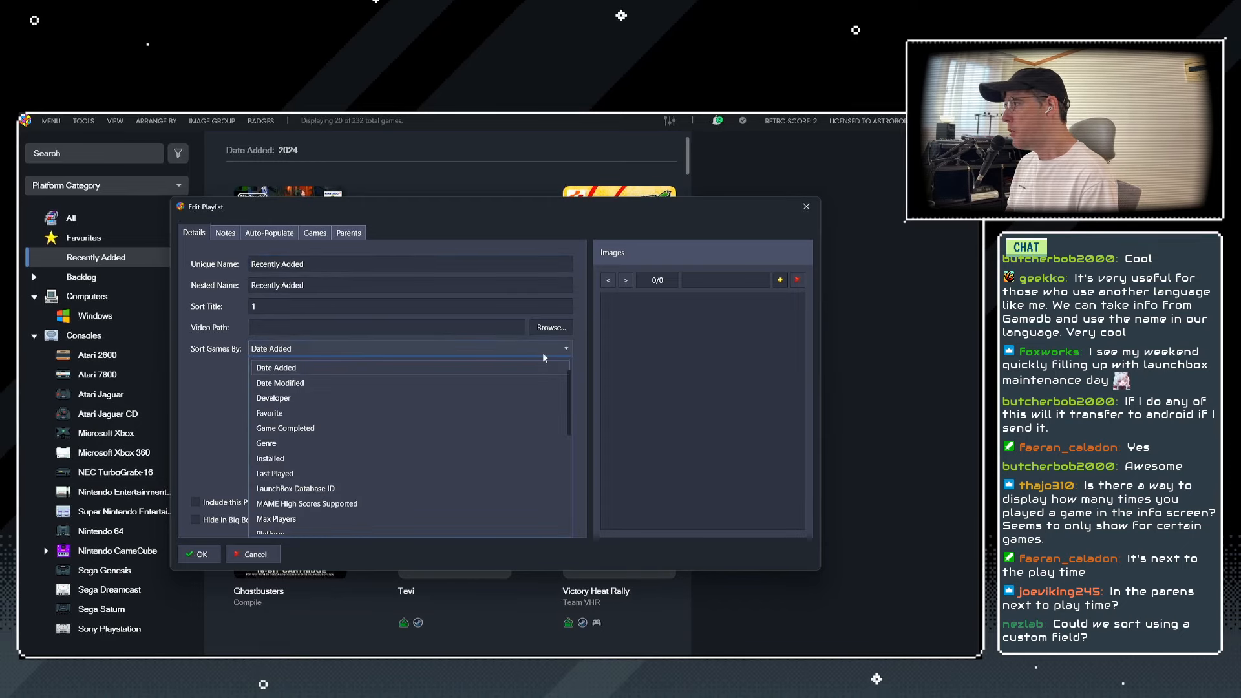
scroll(327, 438, up, 1)
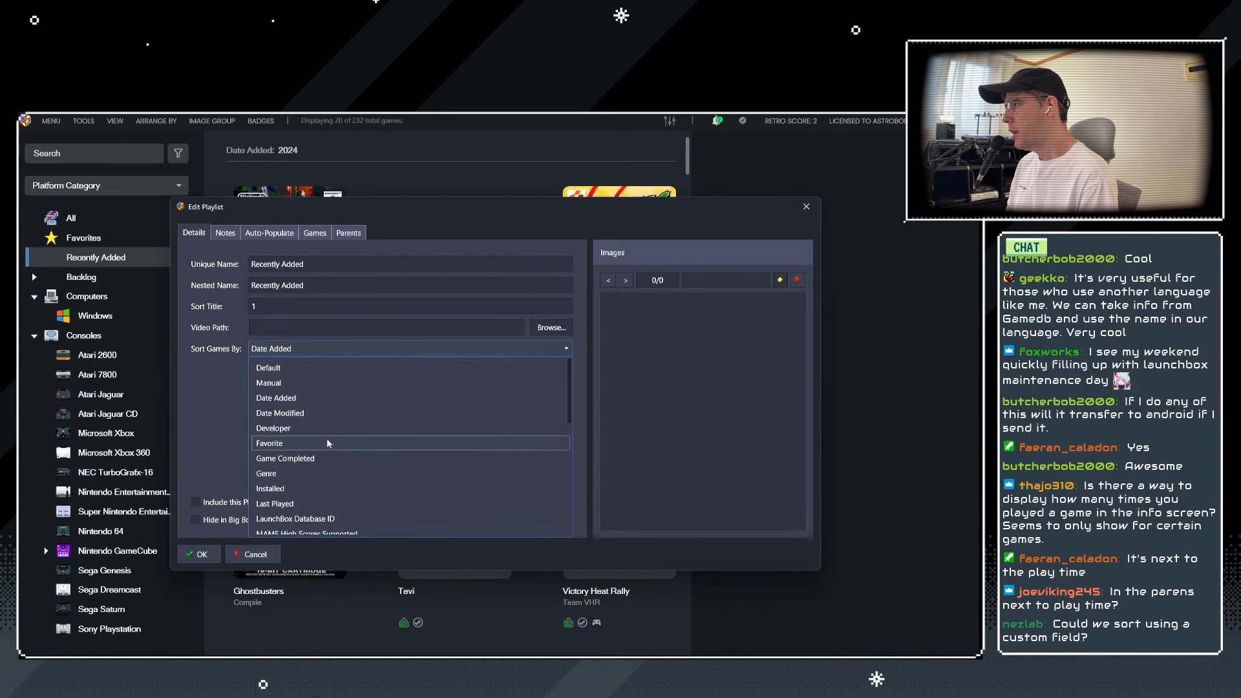
click(229, 388)
click(255, 554)
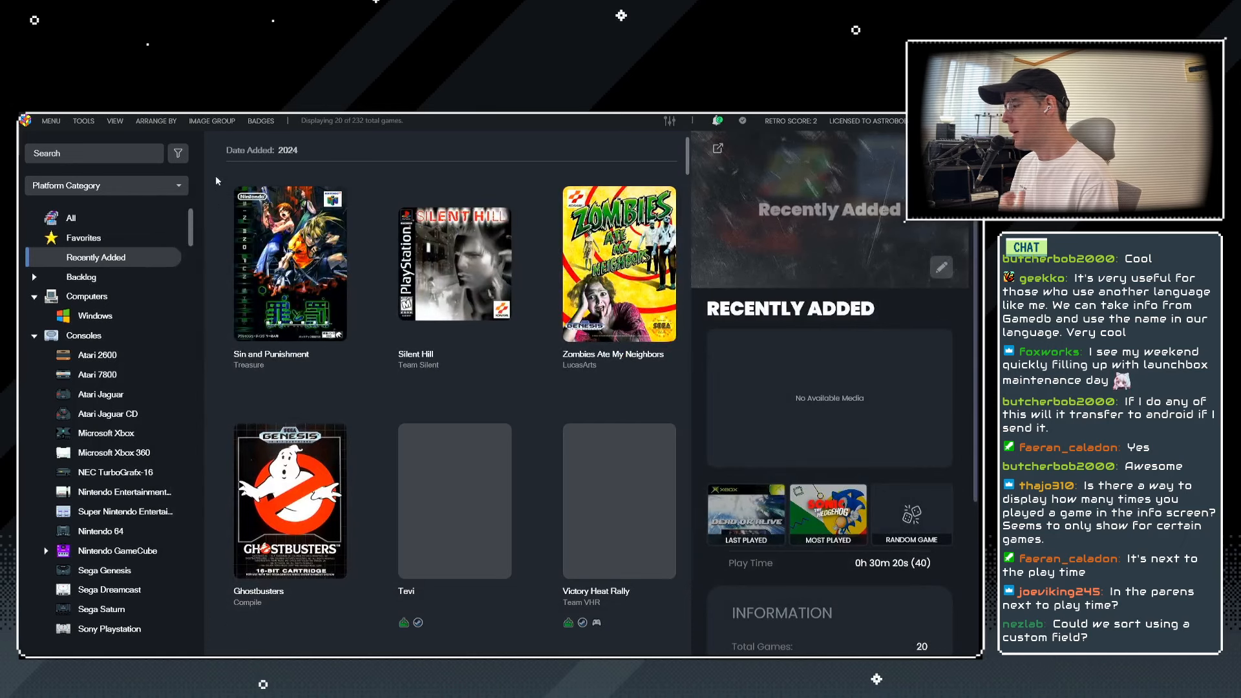
Compare the library's arrangement options with the Recently Added playlist's own sort setting, leaving the playlist unchanged.
click(162, 123)
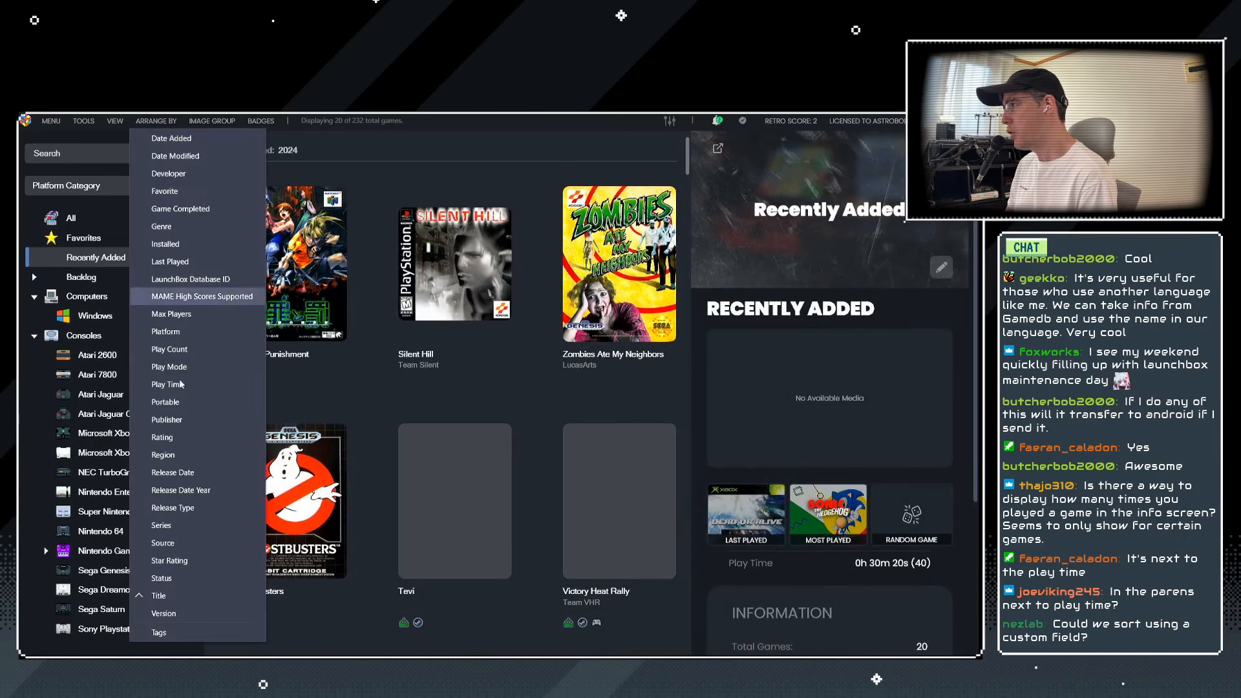
click(314, 252)
right_click(124, 262)
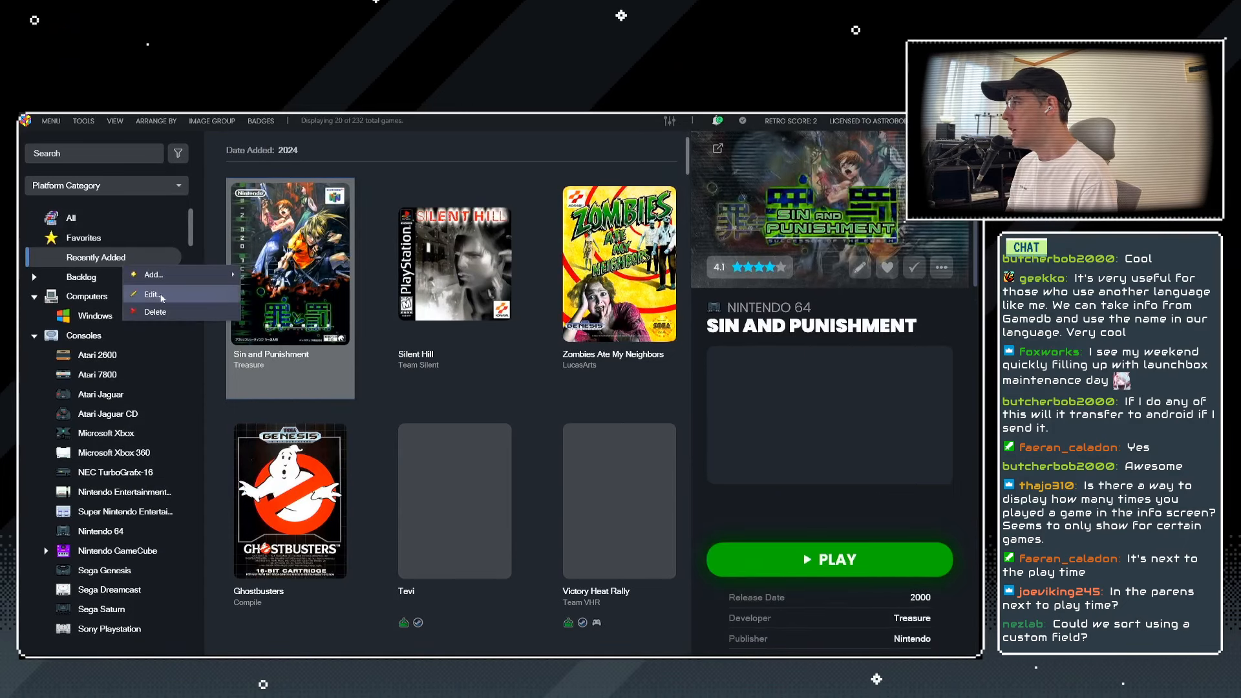
click(161, 295)
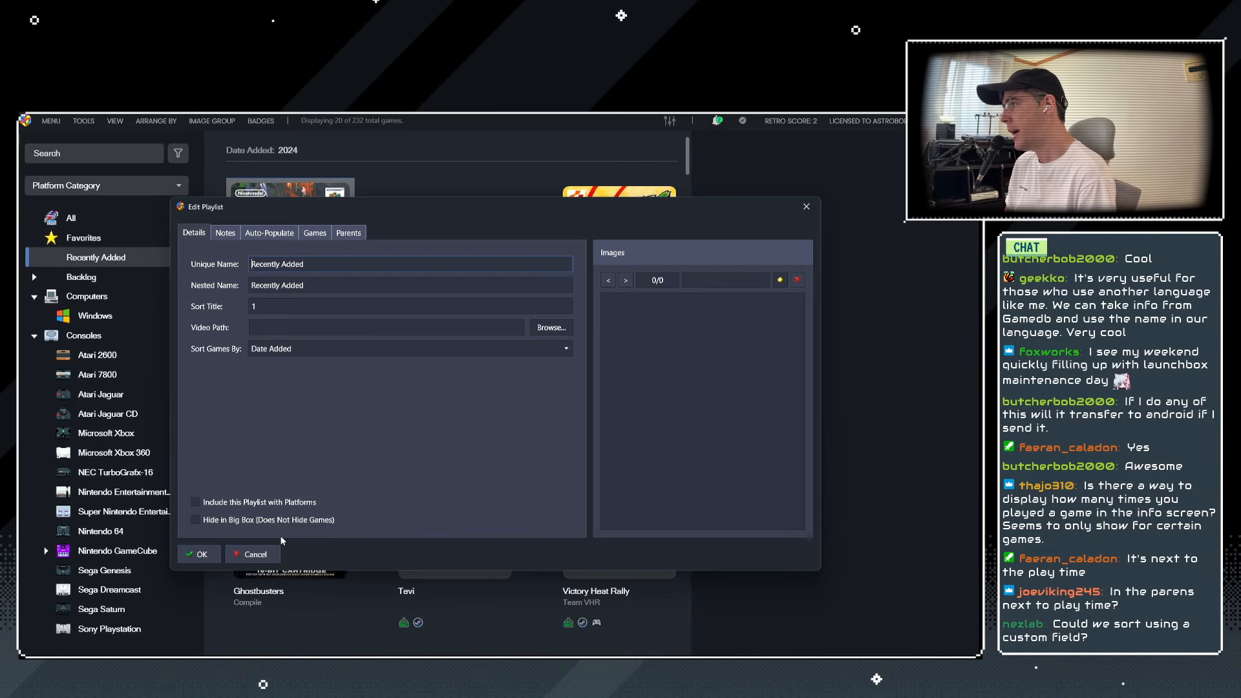
click(255, 554)
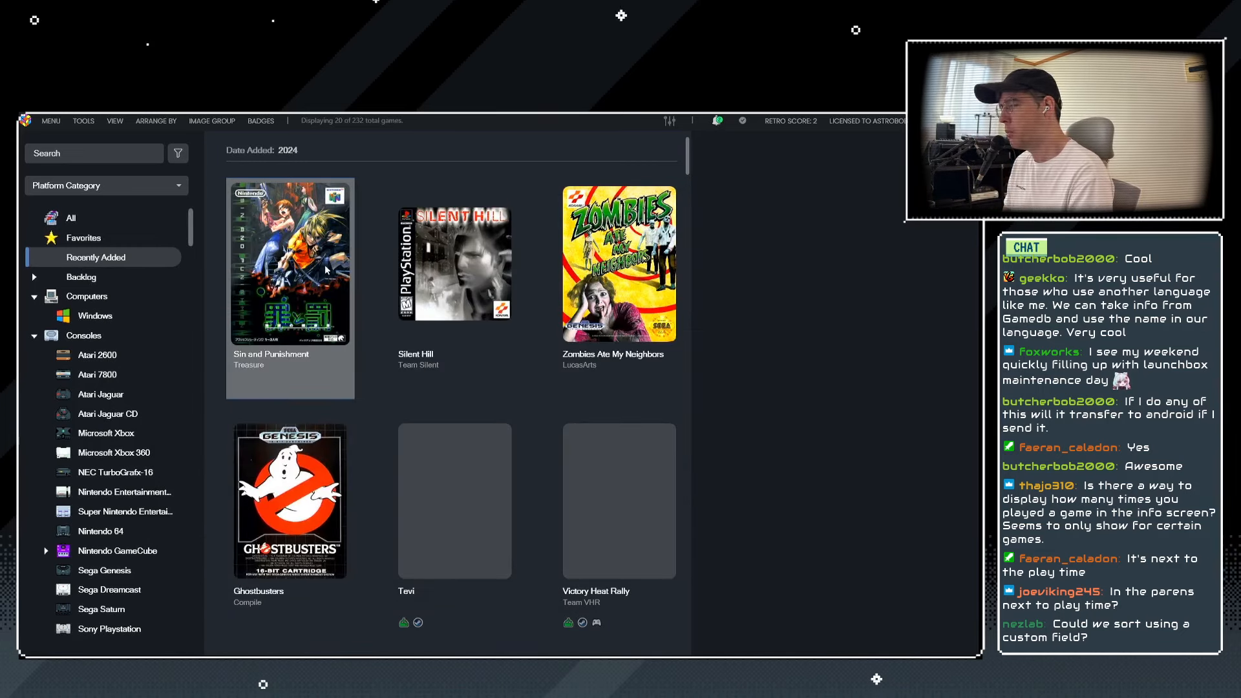
Browse the Recently Added games and recheck the playlist's Sort Games By setting without changing it.
scroll(354, 378, down, 6)
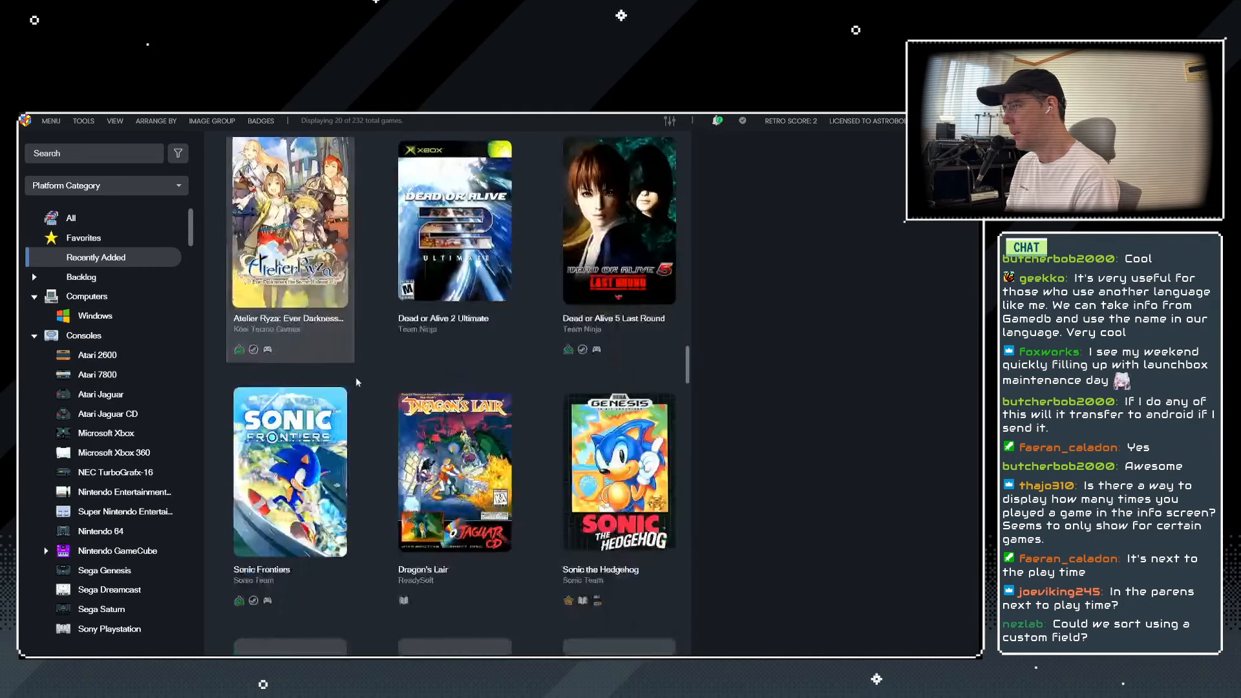
scroll(357, 378, up, 3)
right_click(122, 259)
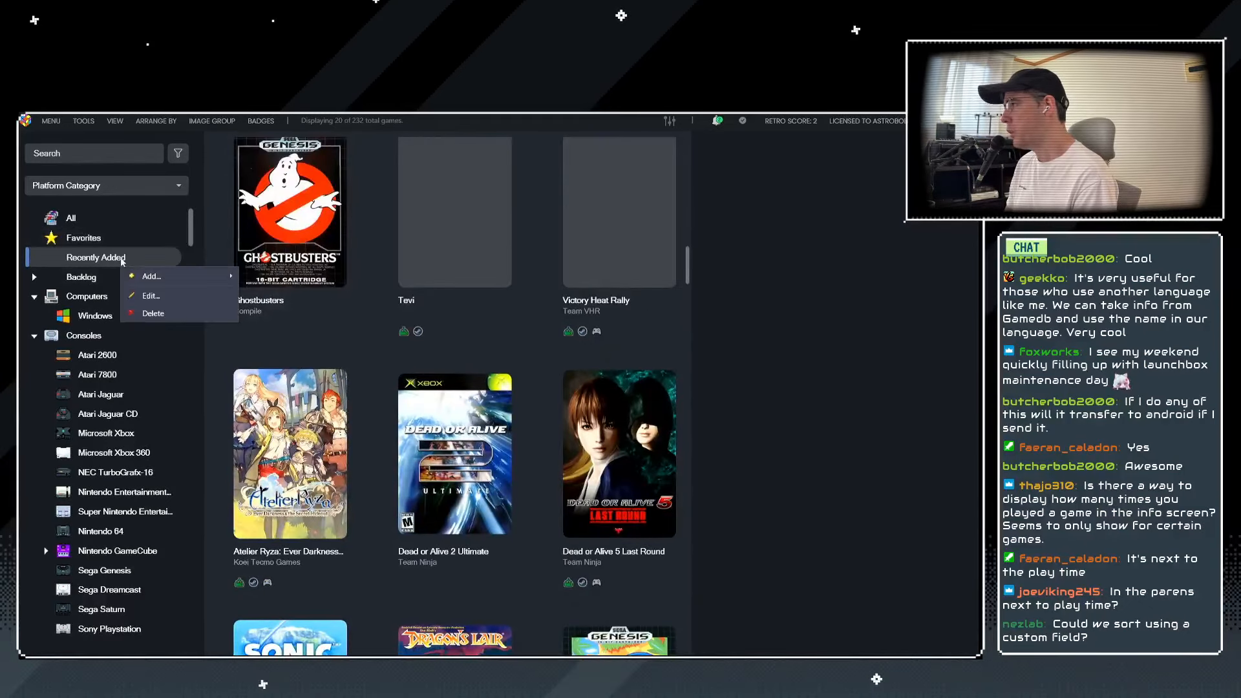
click(150, 295)
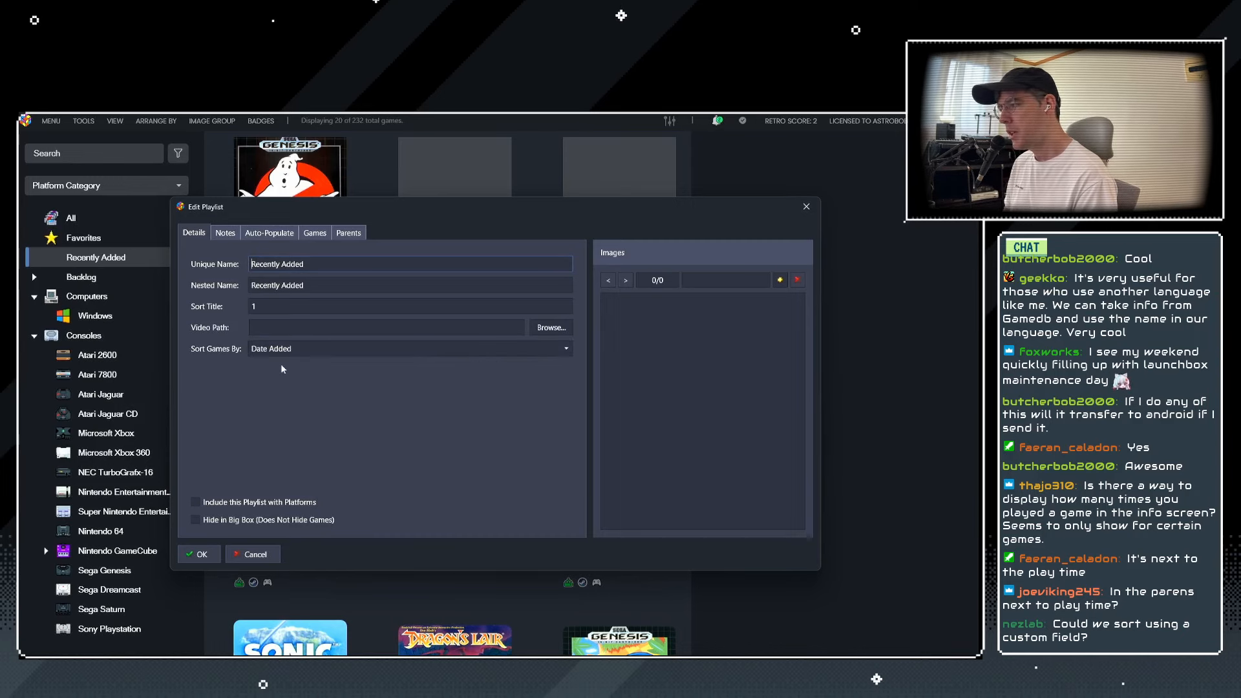
click(256, 555)
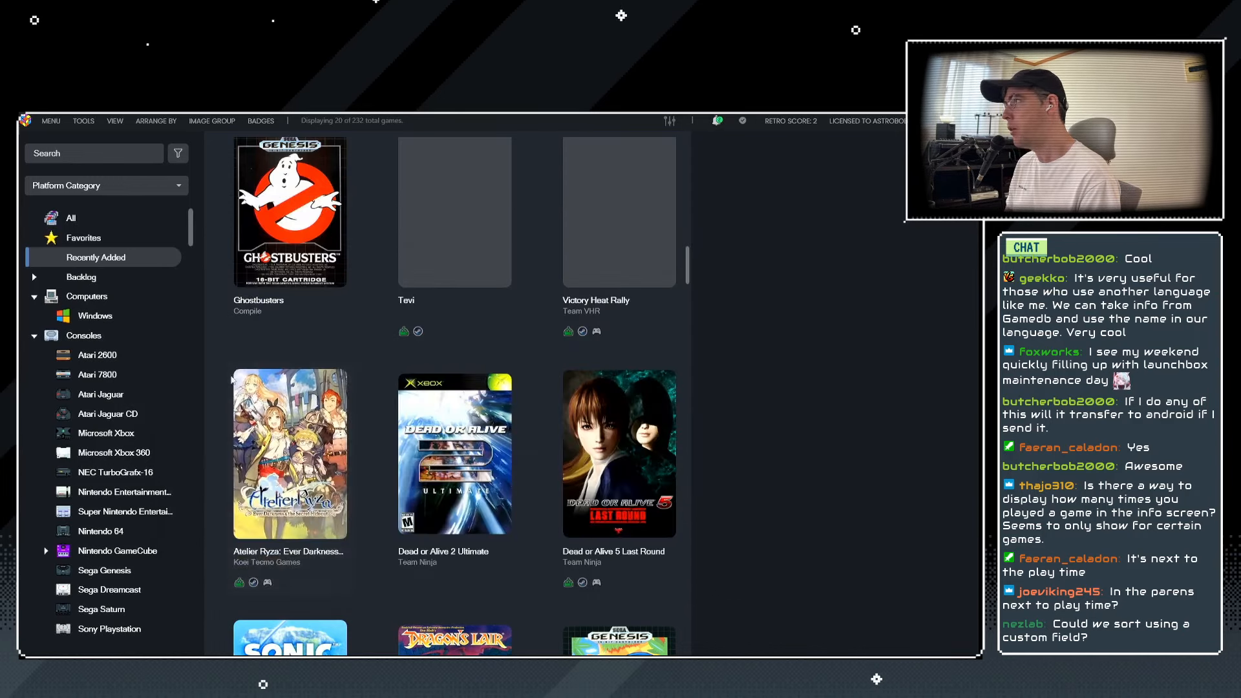
Review the arrangement options while in Recently Added and view the details of Atelier Ryza.
click(157, 121)
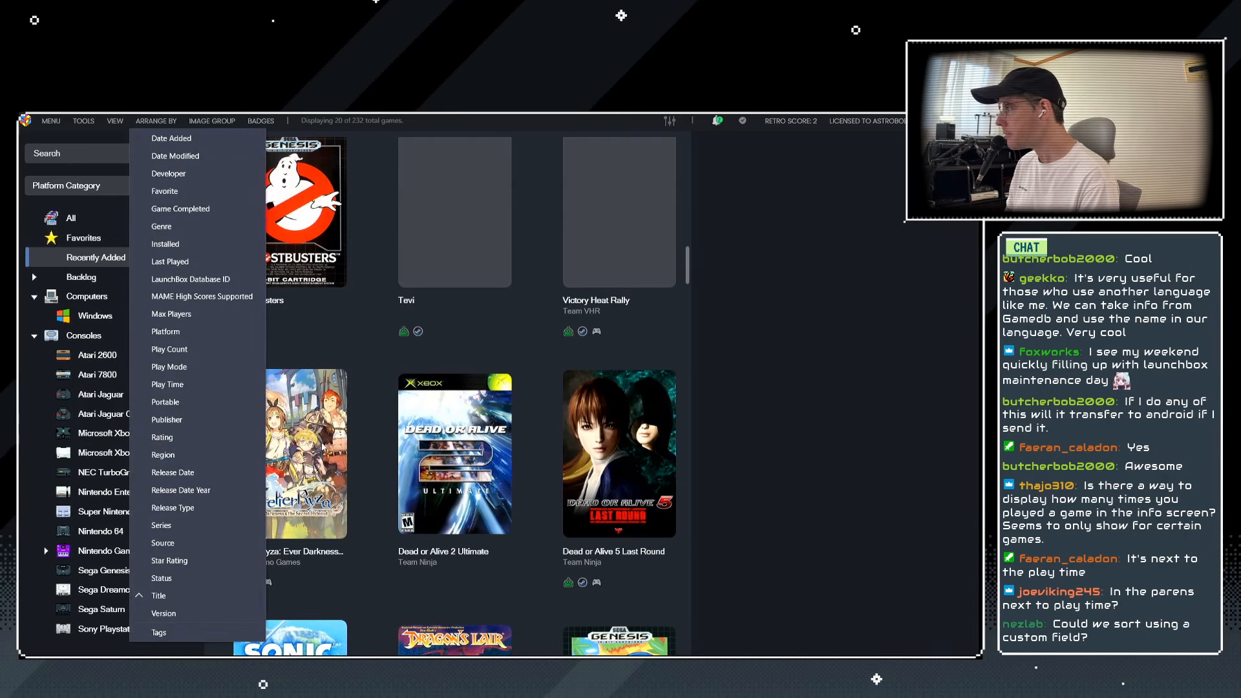
click(323, 446)
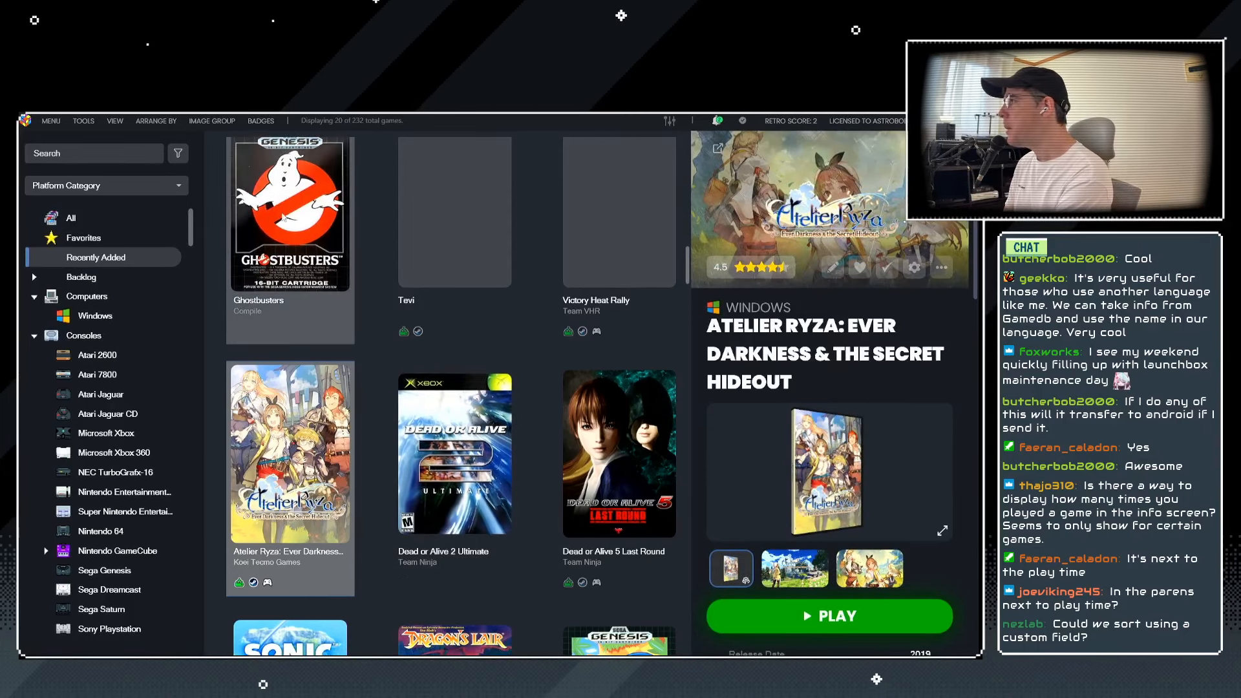
click(284, 218)
Show all games and arrange them by Tags.
click(71, 218)
click(152, 121)
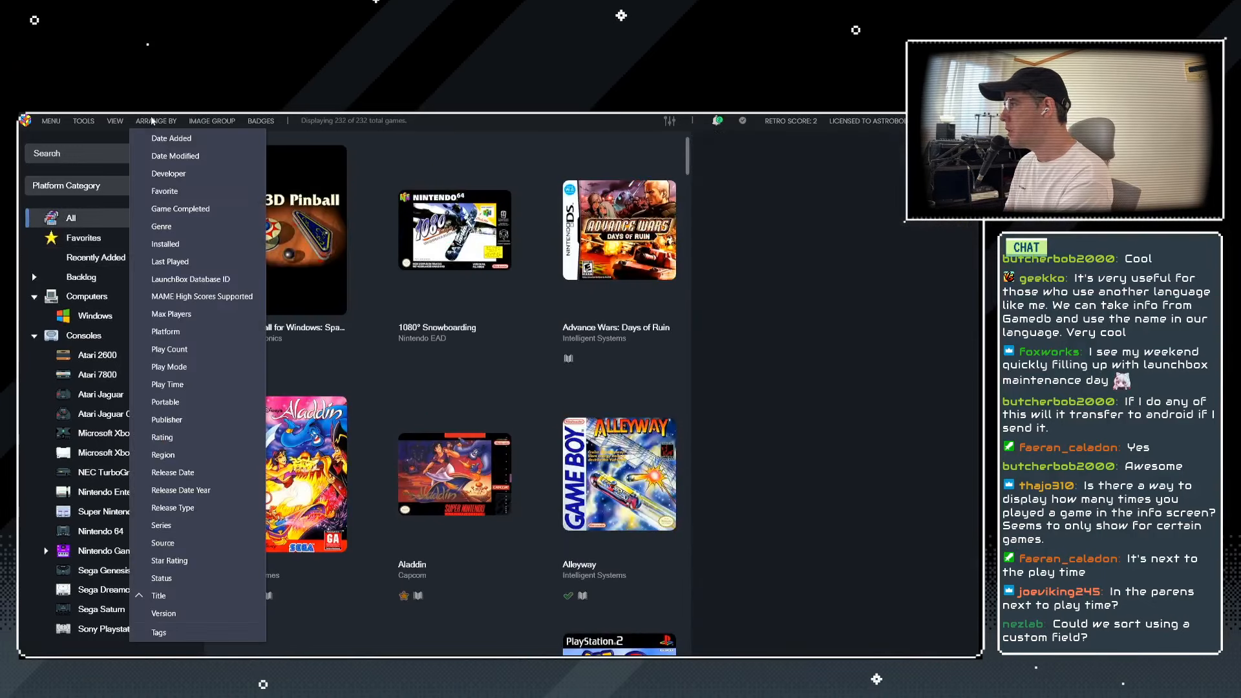
click(161, 632)
click(340, 285)
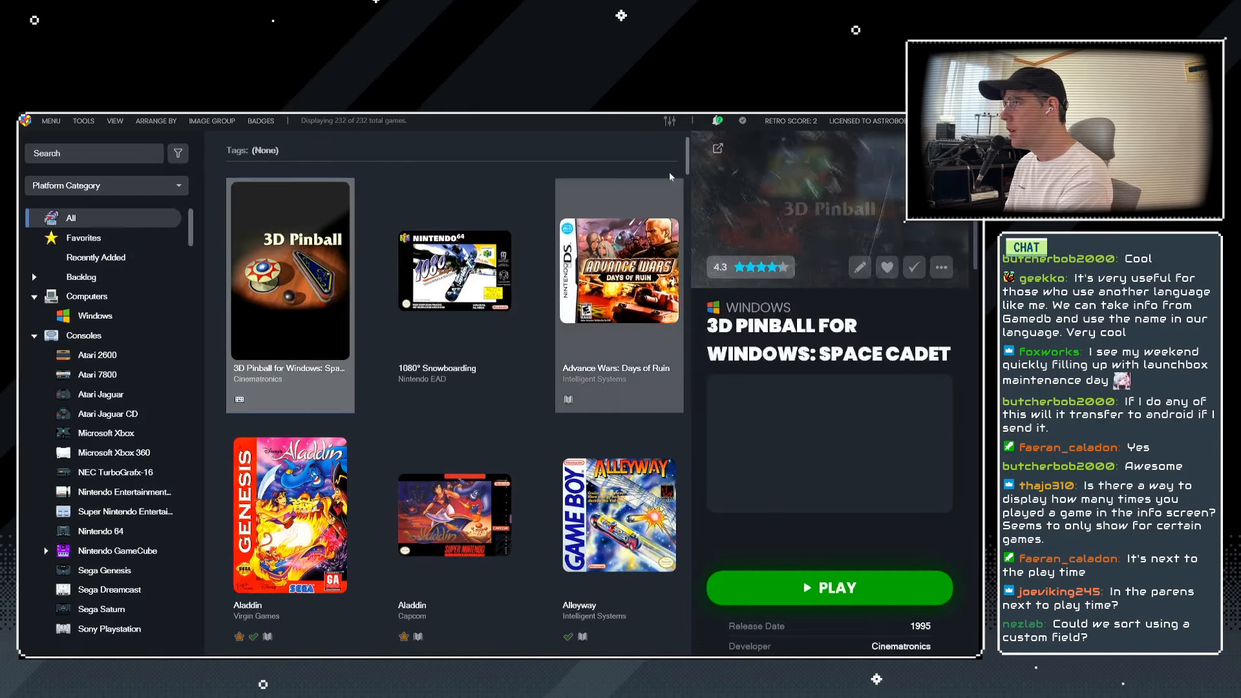
scroll(687, 159, down, 3)
scroll(687, 160, up, 3)
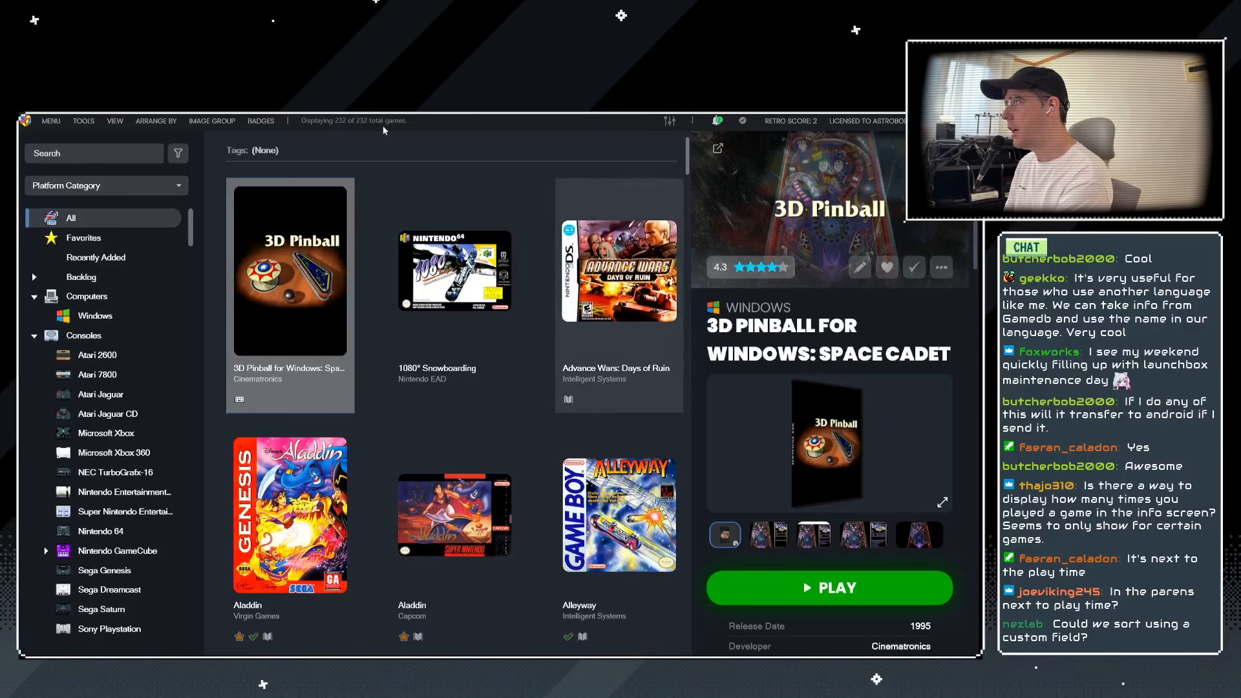
Reverse the Tags arrangement of all games and browse the Texture, Mods and (None) groups.
click(156, 121)
click(373, 294)
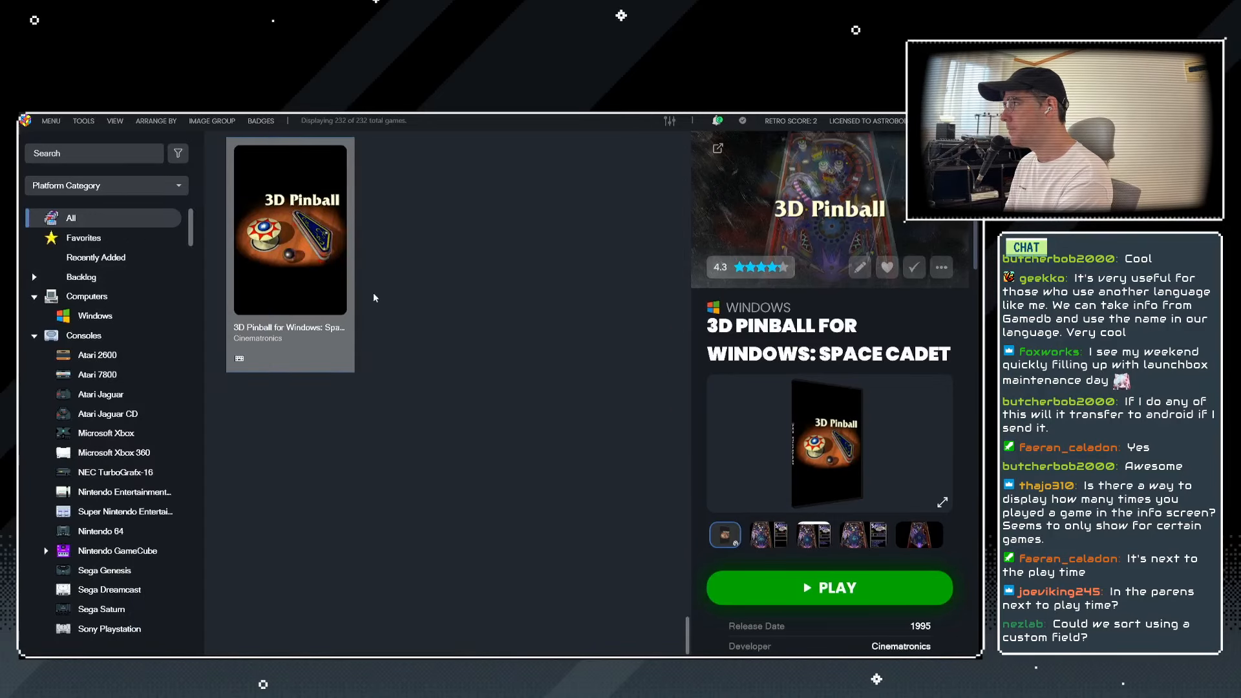
drag(689, 639, 674, 121)
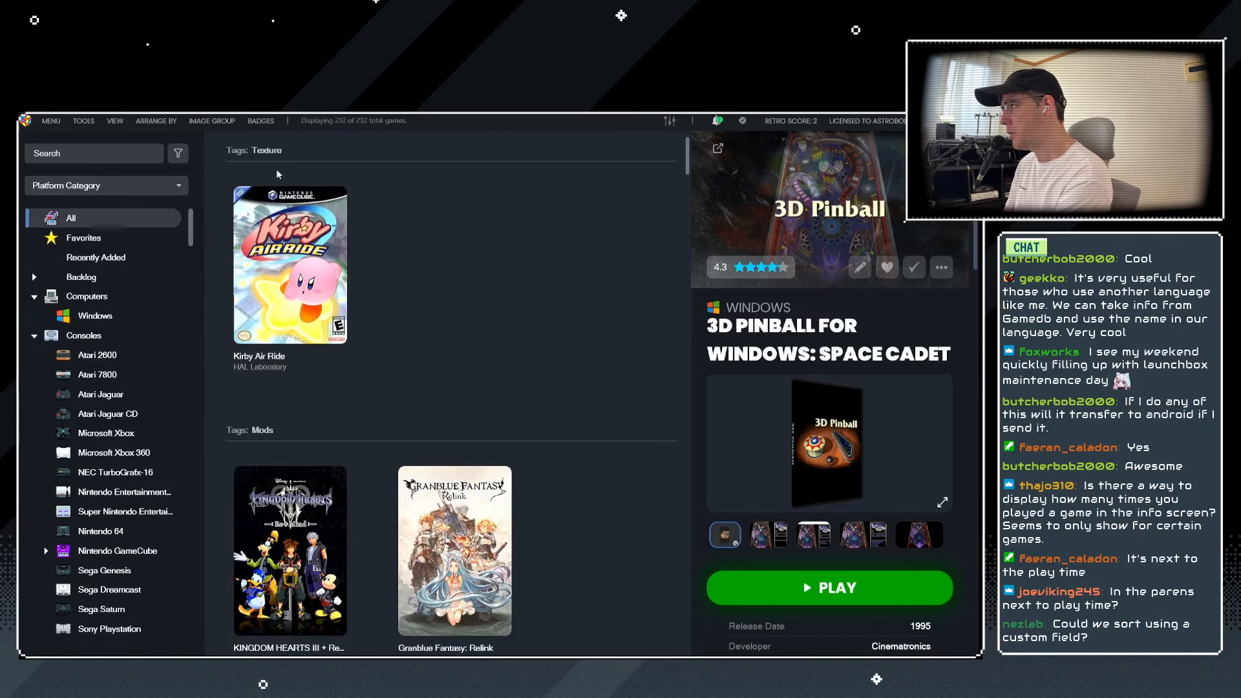
scroll(250, 256, down, 3)
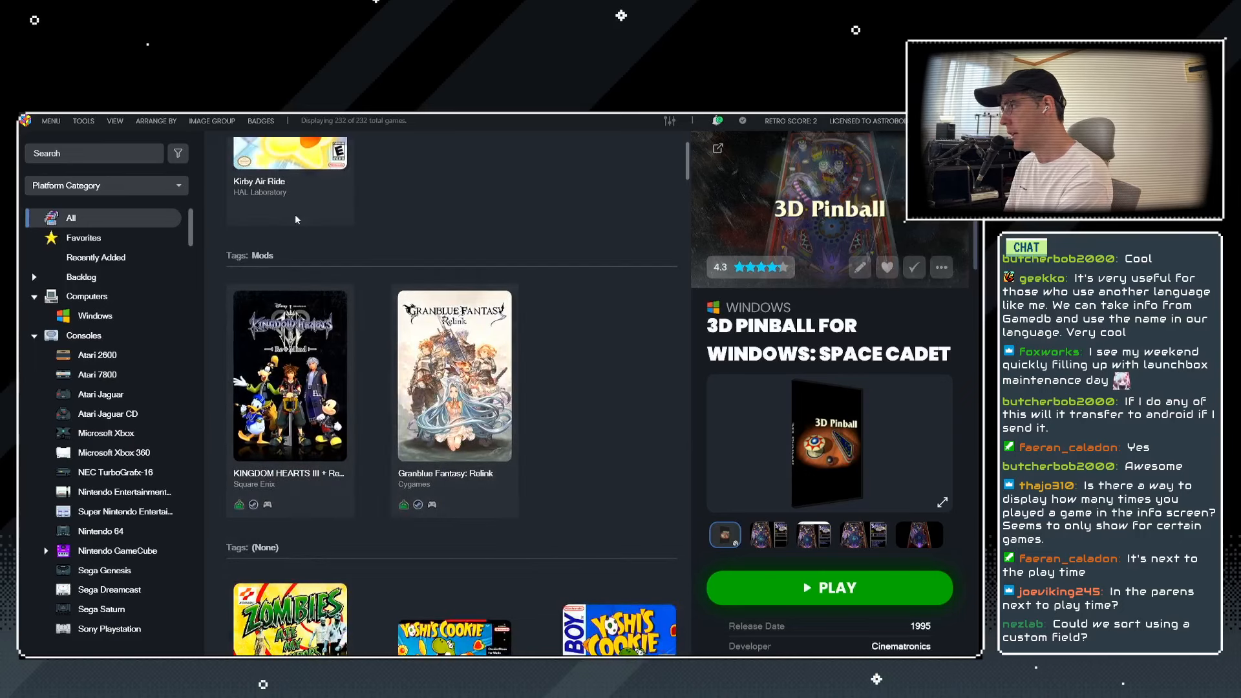
scroll(301, 392, down, 2)
scroll(262, 431, down, 2)
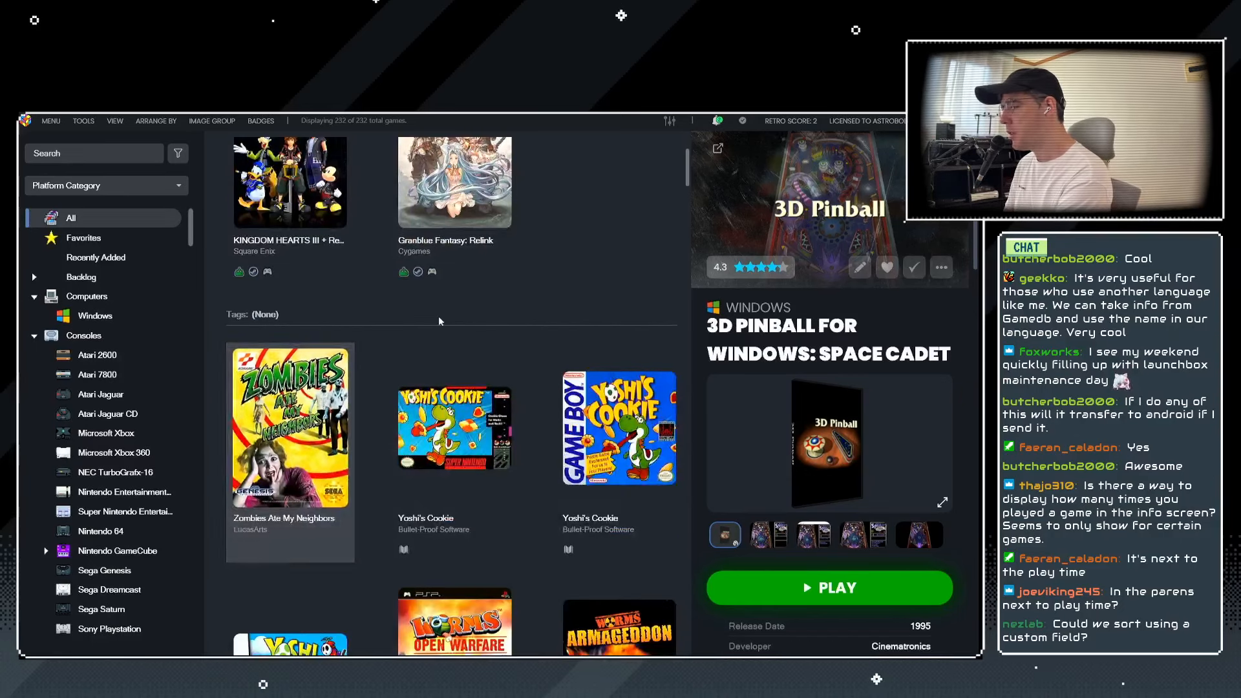
scroll(394, 405, up, 6)
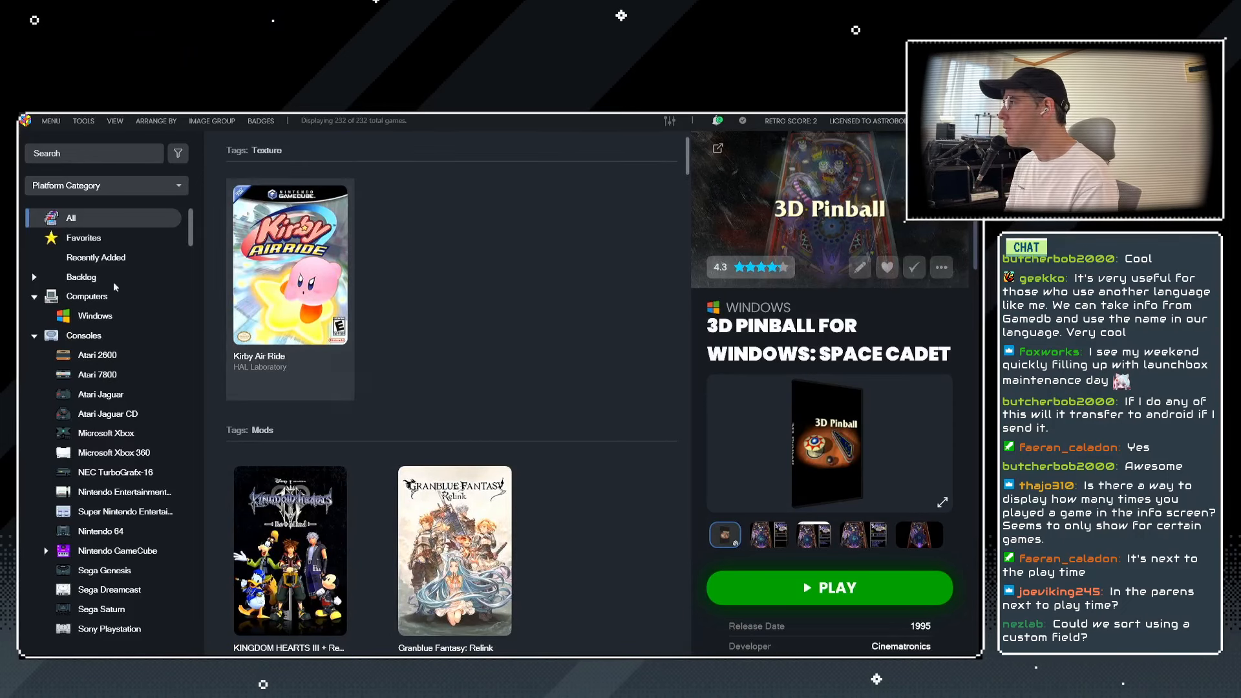
Look through the Sort Games By options of the Recently Added playlist for a custom field and close its settings without saving.
click(177, 153)
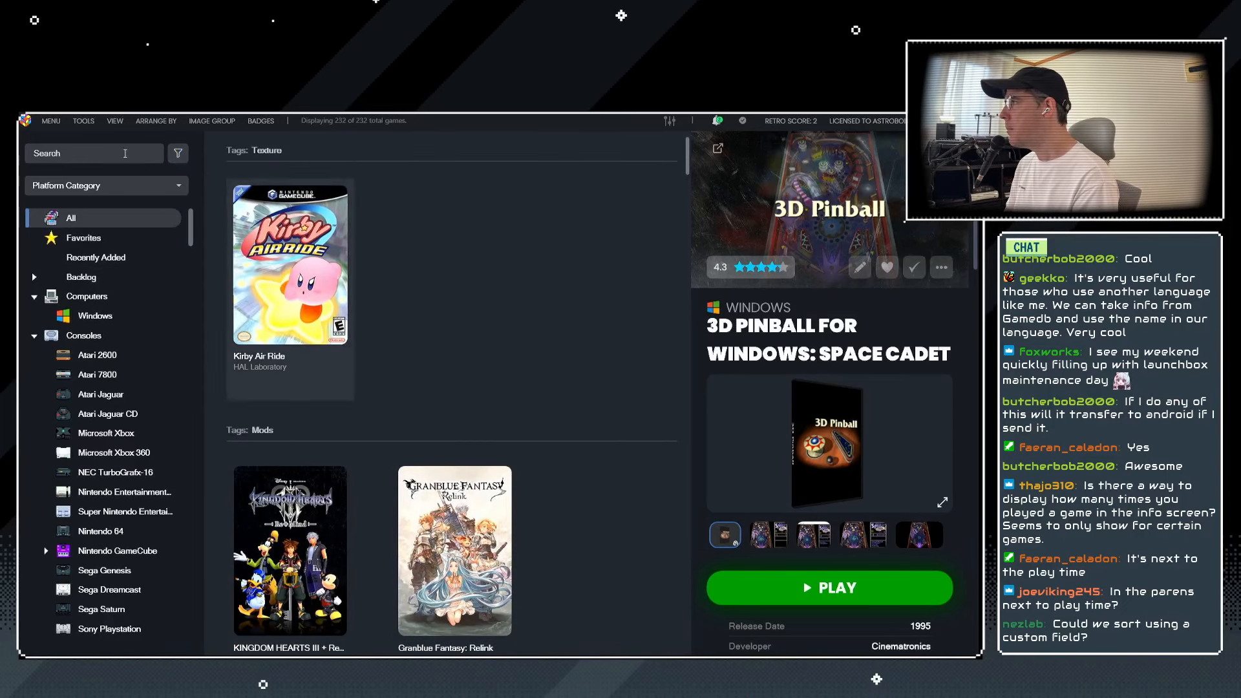
click(155, 121)
right_click(95, 257)
click(123, 284)
click(560, 348)
scroll(407, 439, down, 6)
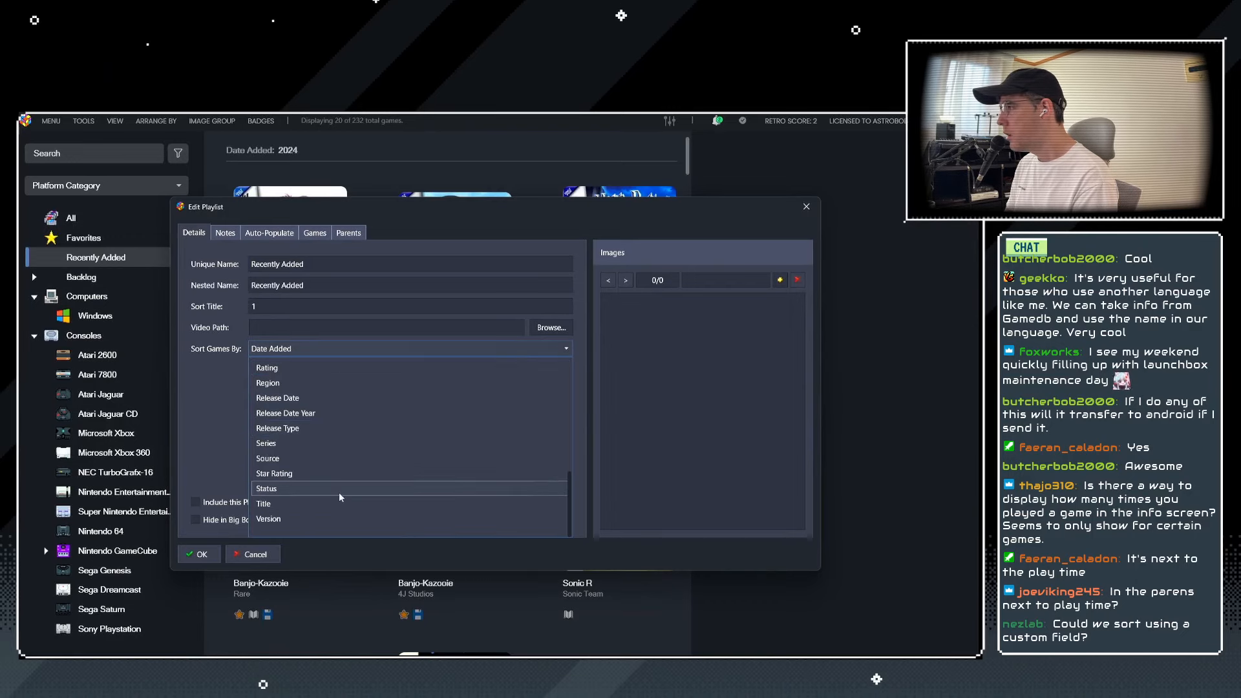
scroll(338, 491, up, 6)
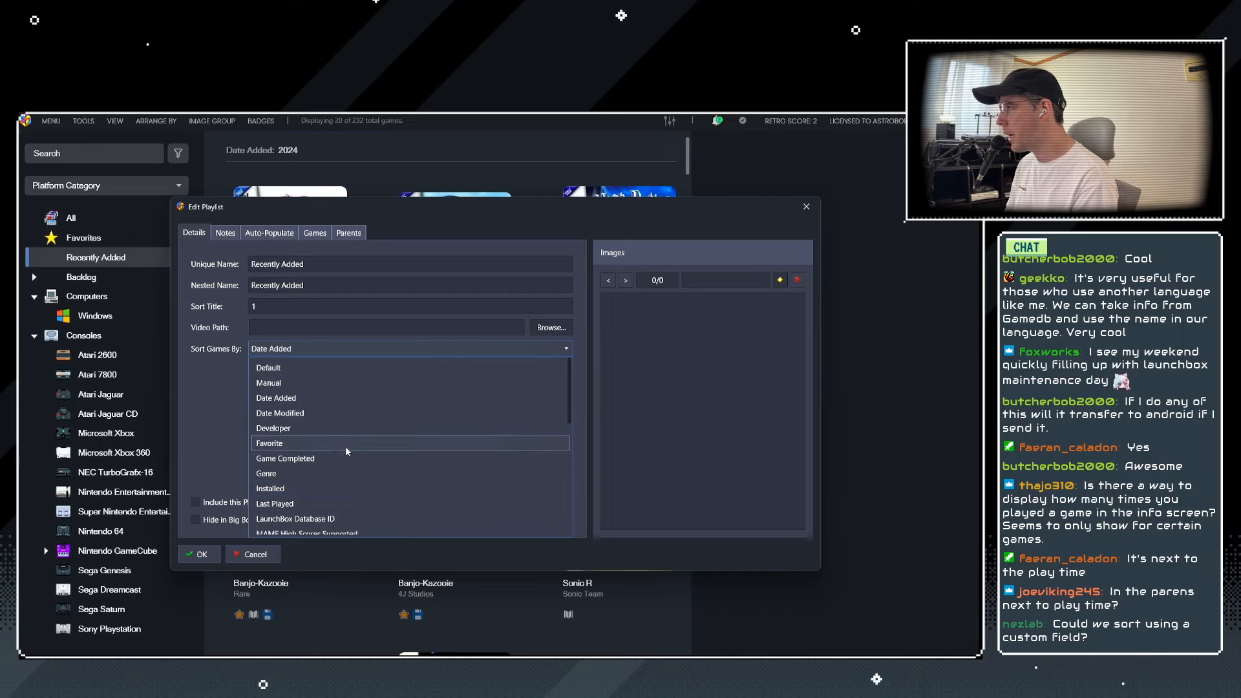
scroll(334, 468, down, 6)
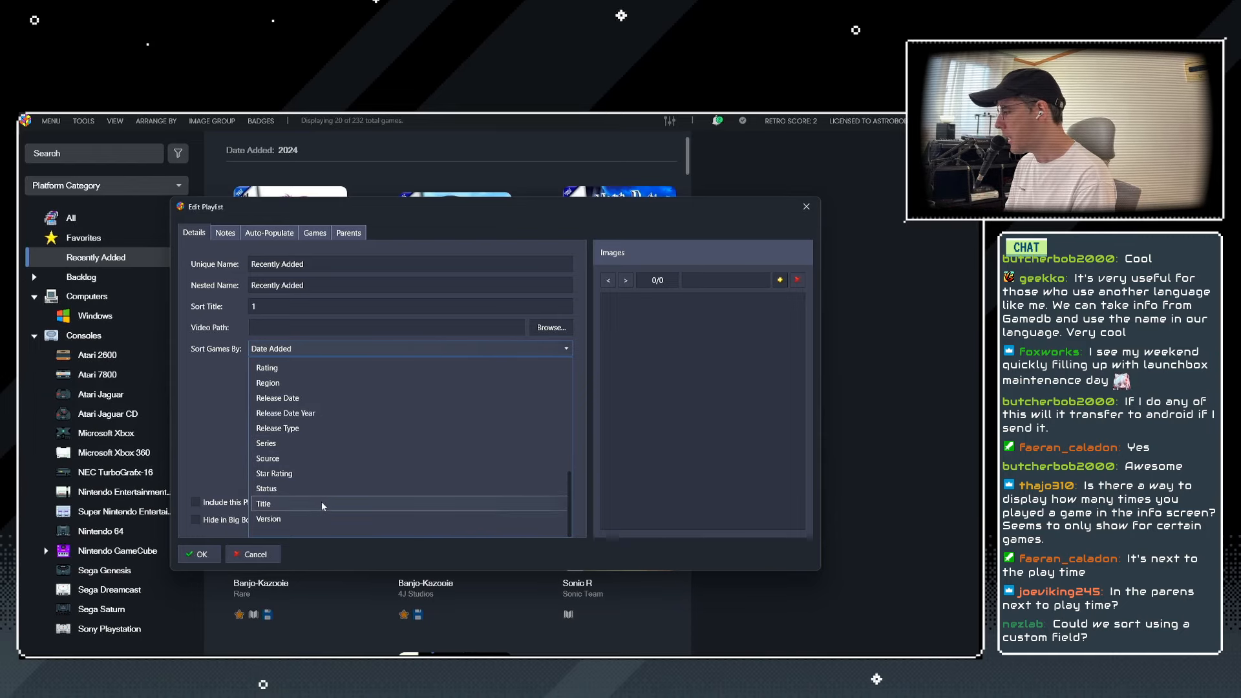
scroll(331, 465, up, 8)
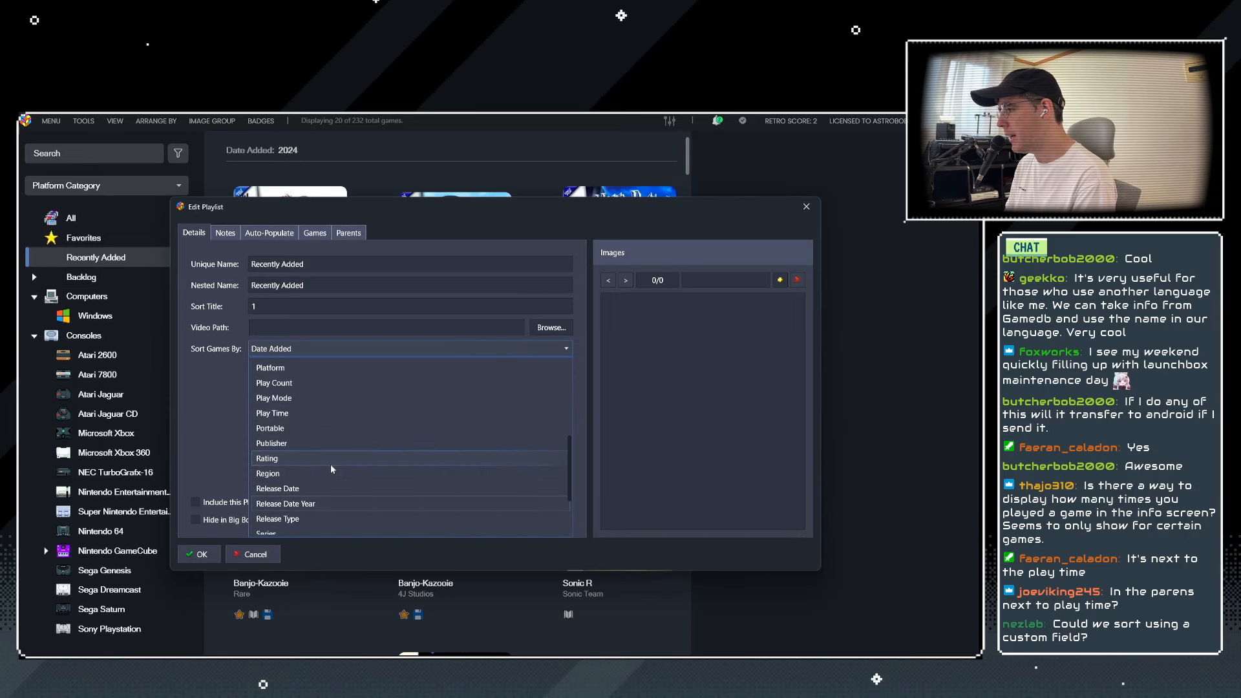
click(331, 443)
click(255, 554)
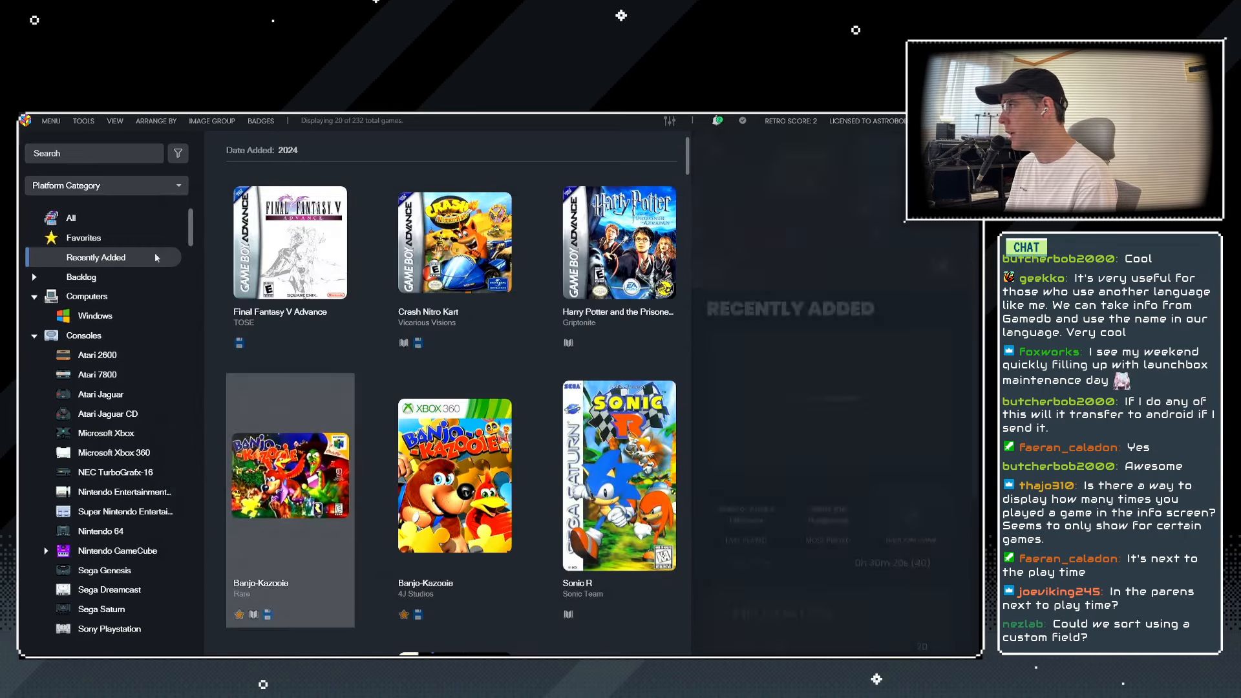
Show all games and arrange them by Title.
click(99, 218)
click(156, 121)
click(374, 230)
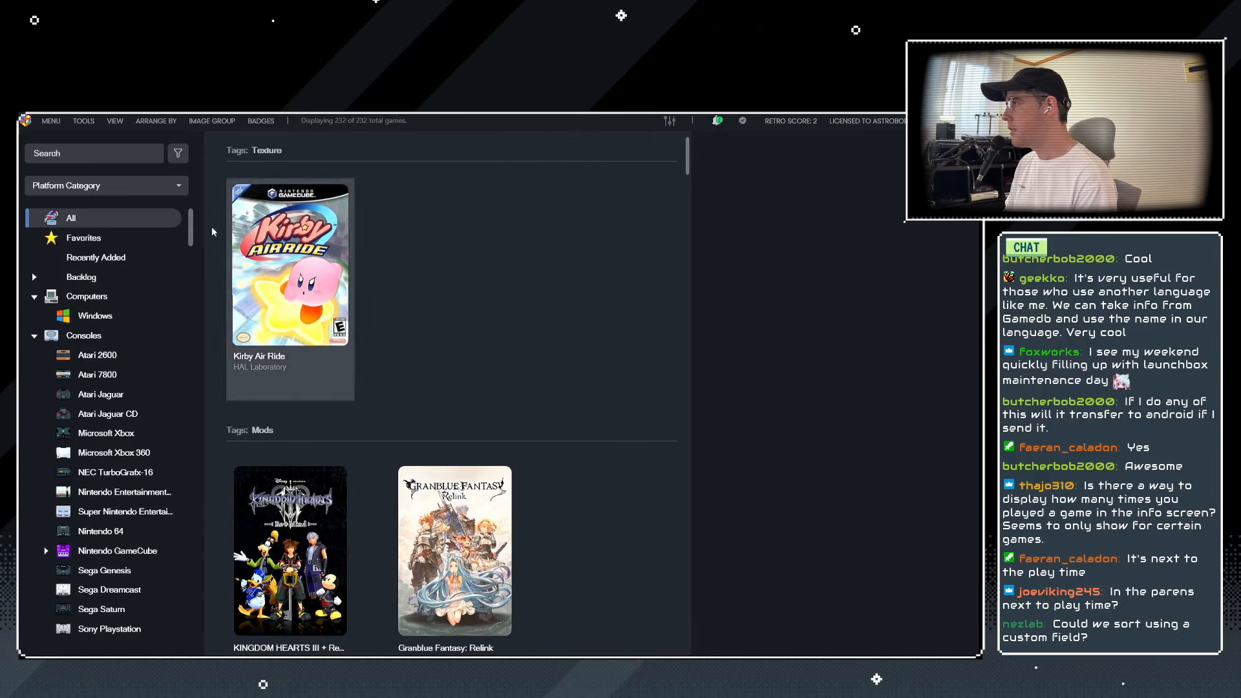
click(155, 121)
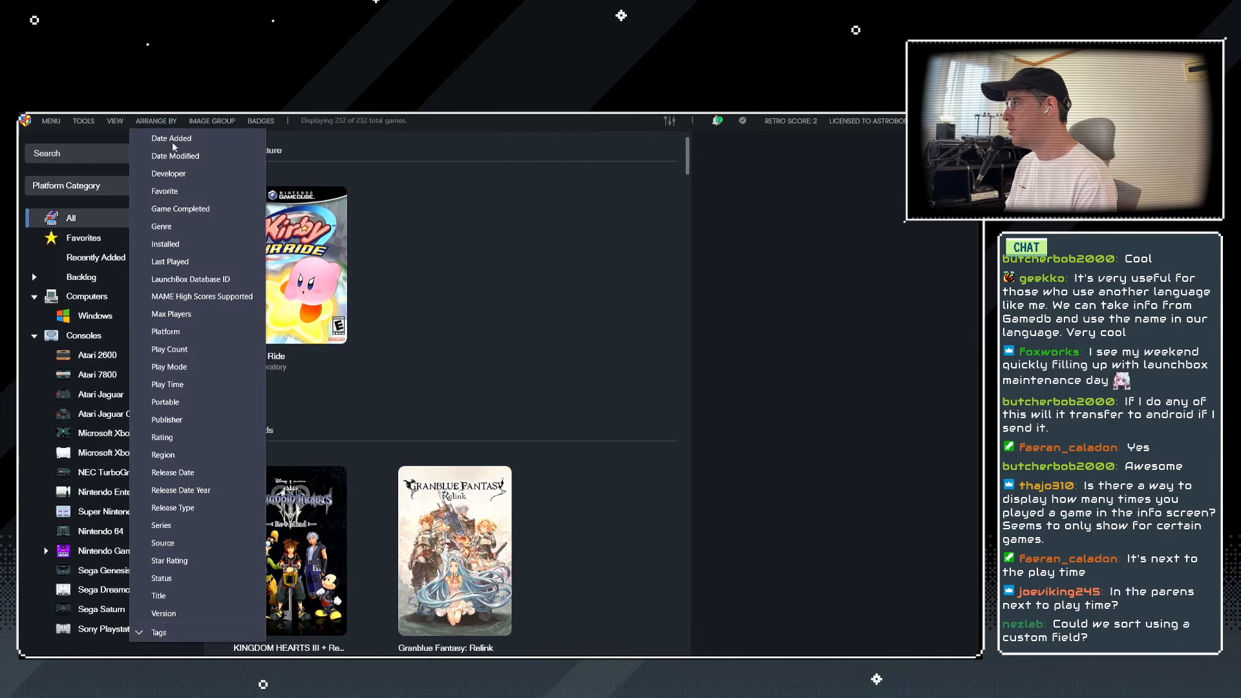
click(169, 595)
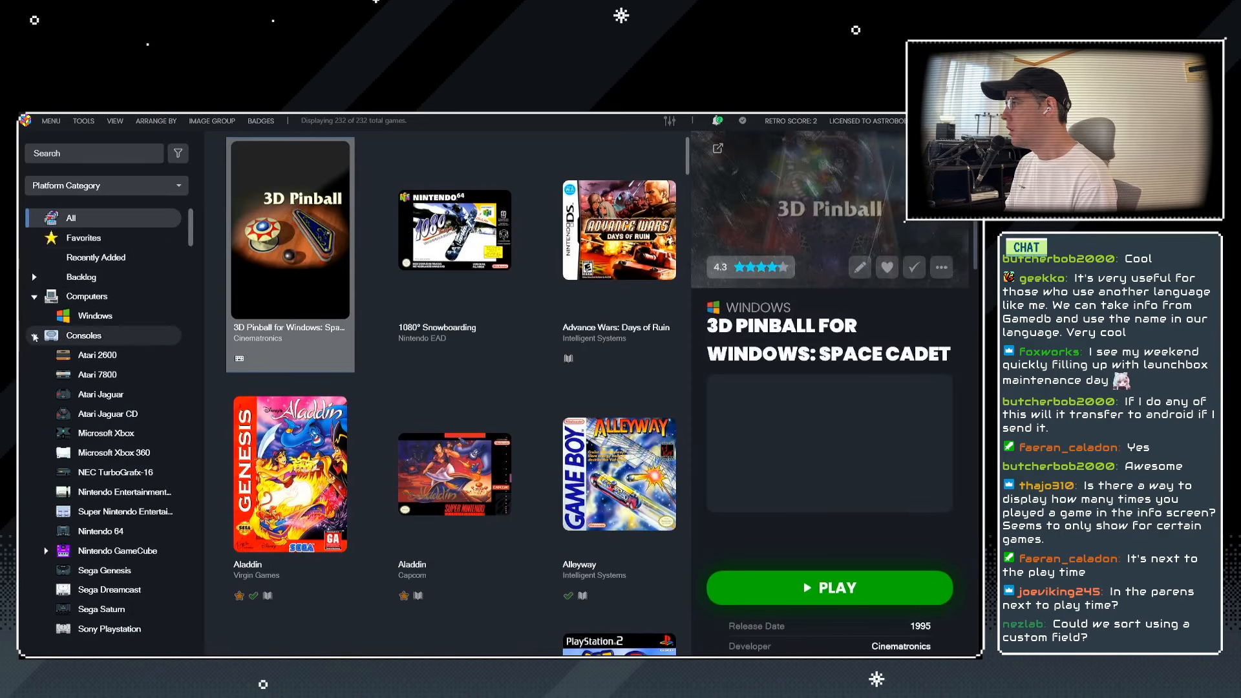
Collapse the Consoles and Computers categories and switch the sidebar grouping to Platform.
click(34, 336)
click(34, 297)
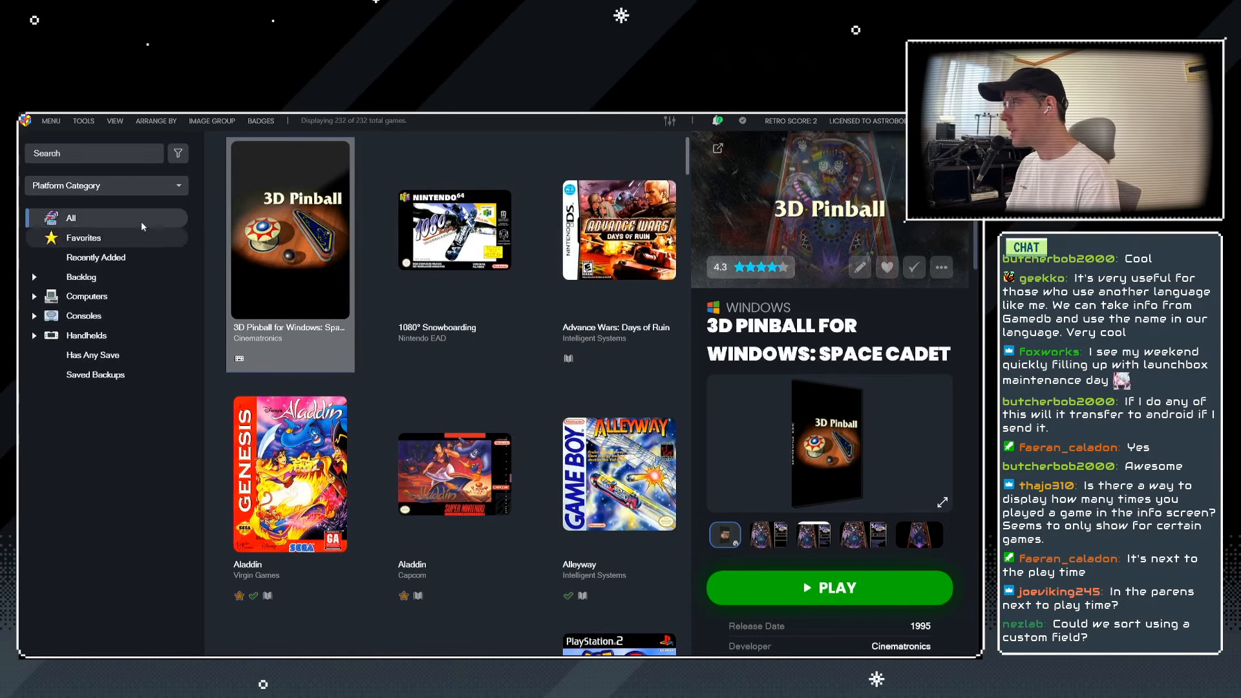
click(73, 188)
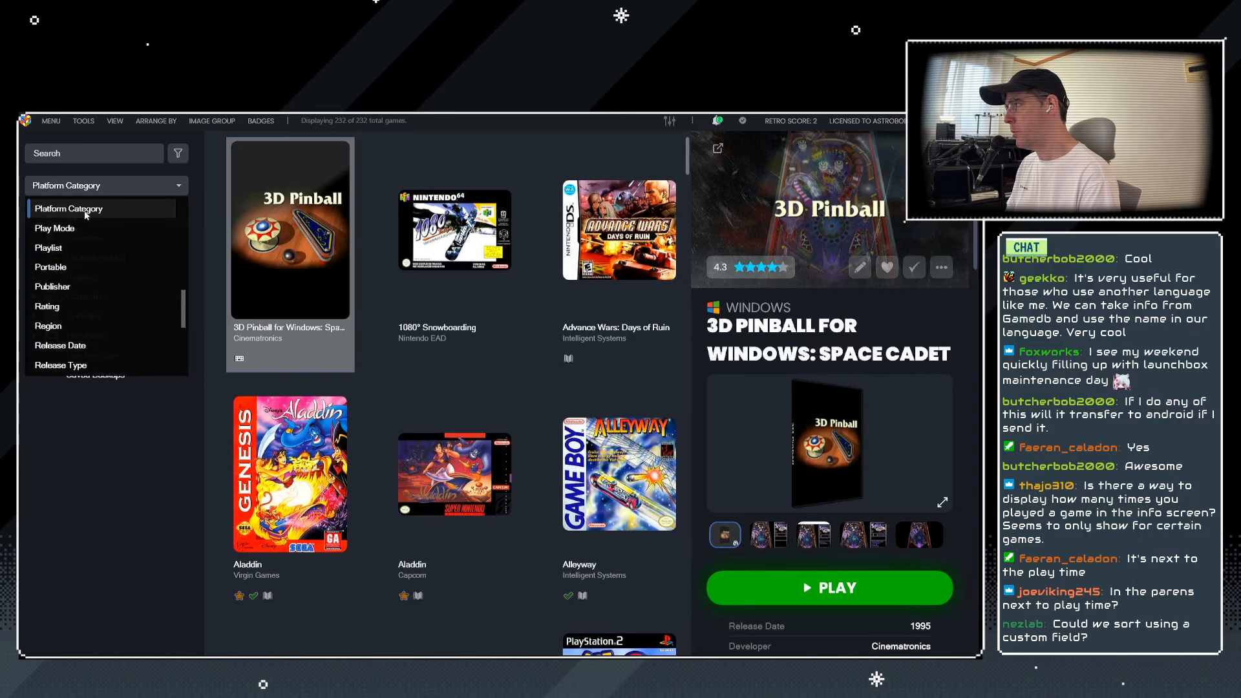
scroll(87, 309, down, 3)
scroll(64, 276, up, 2)
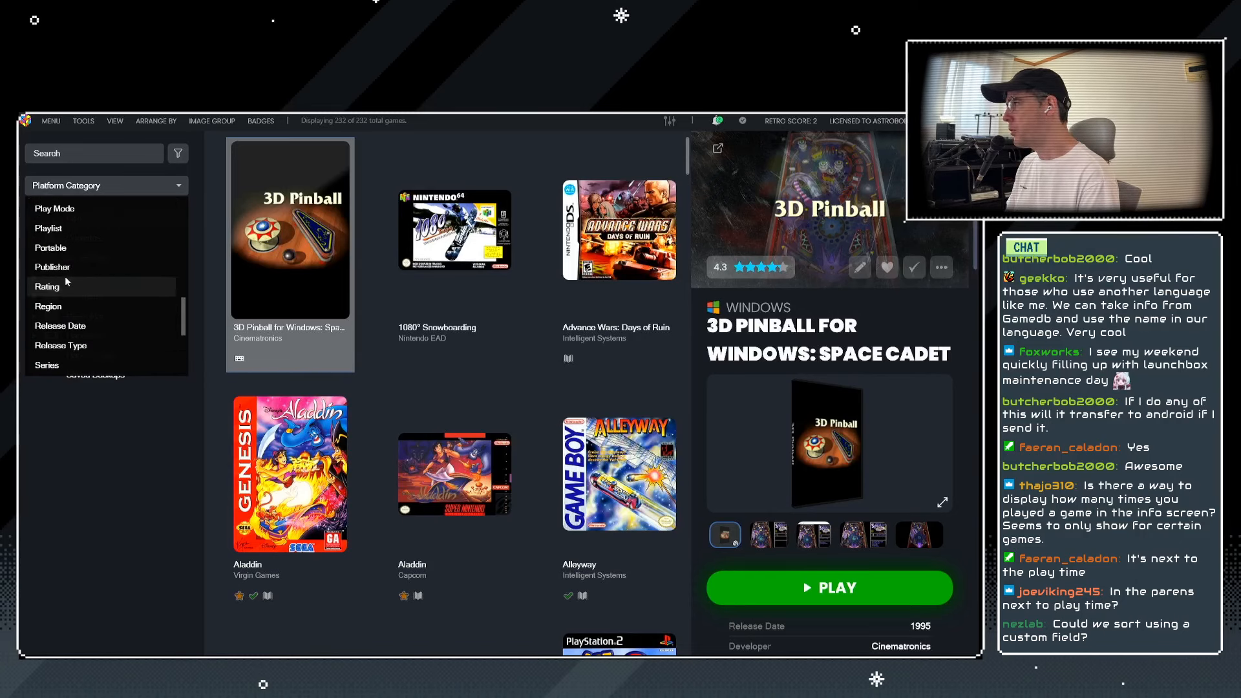
scroll(71, 291, up, 3)
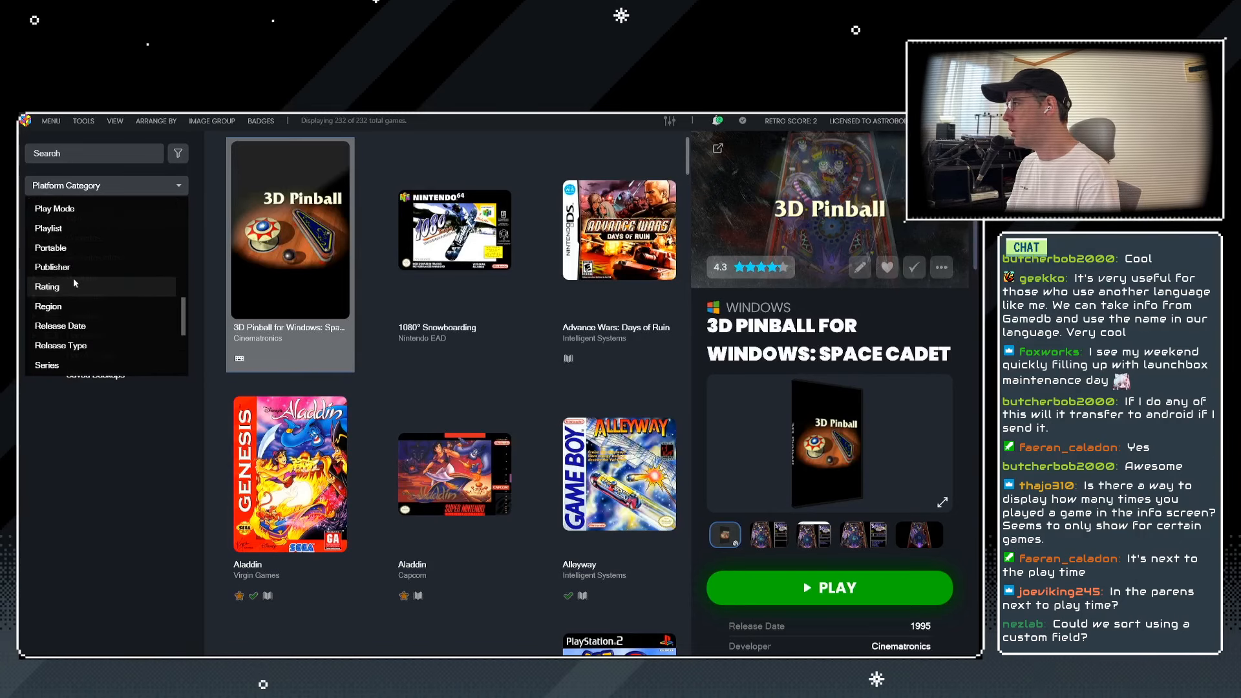
click(51, 229)
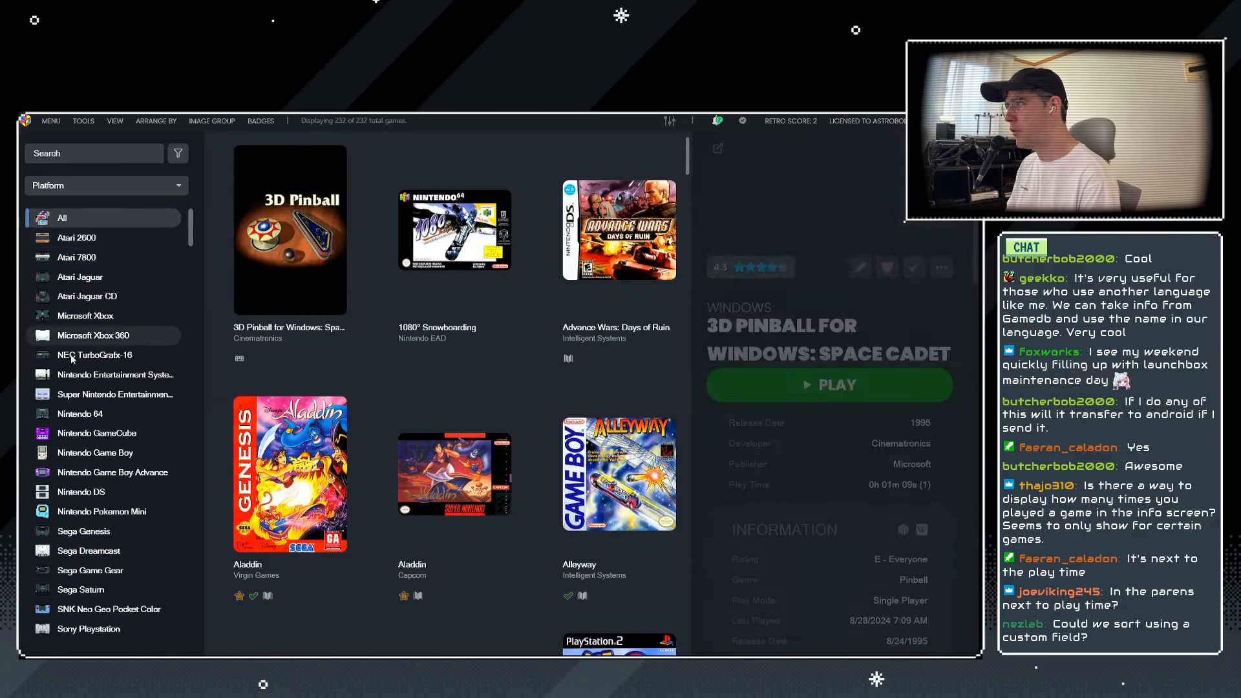
scroll(95, 462, up, 2)
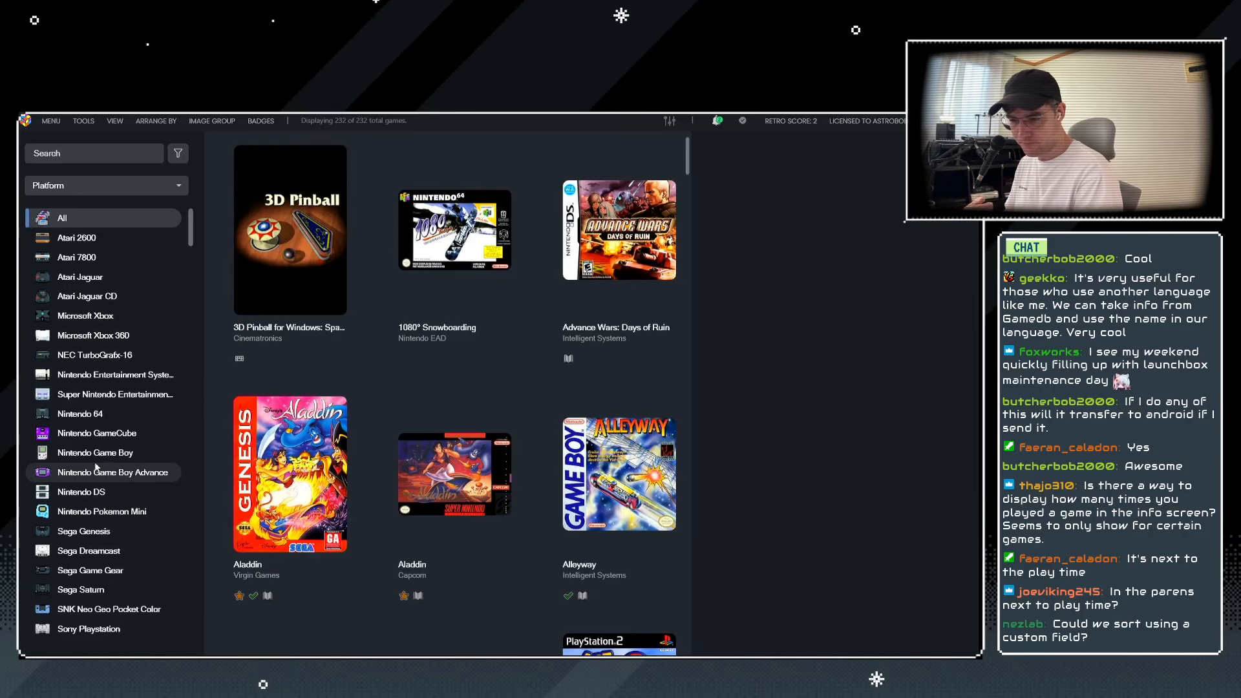
Group the sidebar by Complete and view the games under Yes, No and All.
click(133, 183)
scroll(100, 282, up, 3)
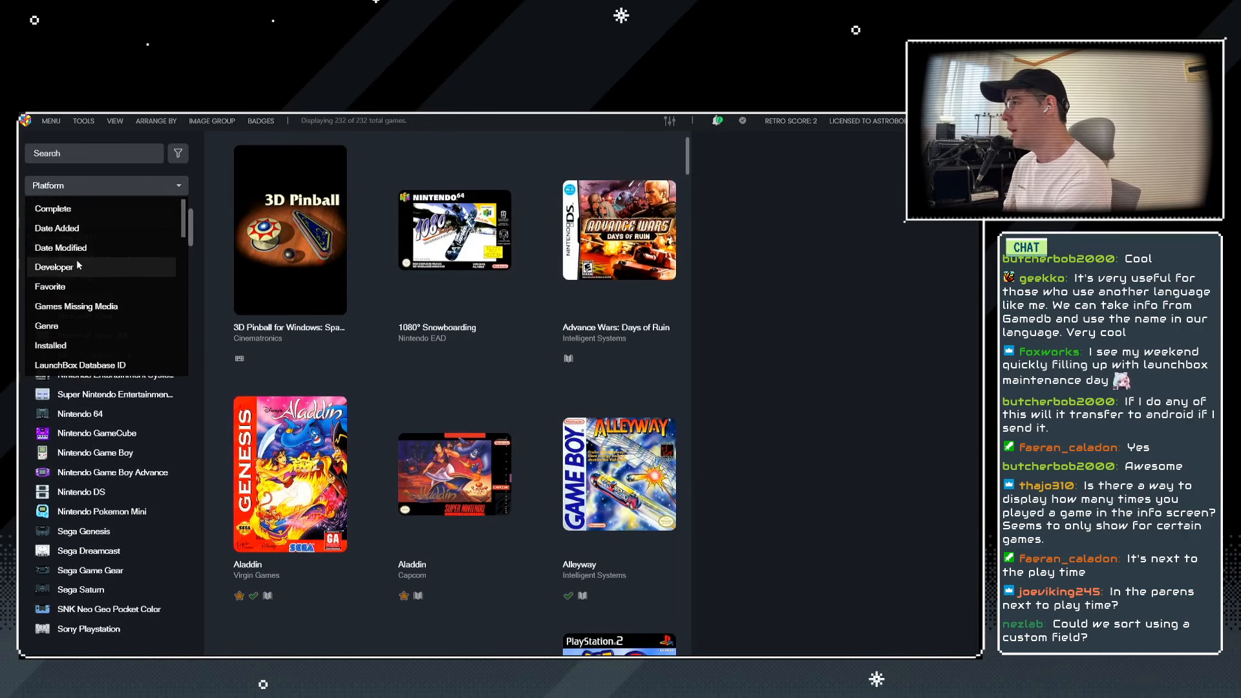
scroll(79, 260, down, 6)
scroll(83, 276, up, 6)
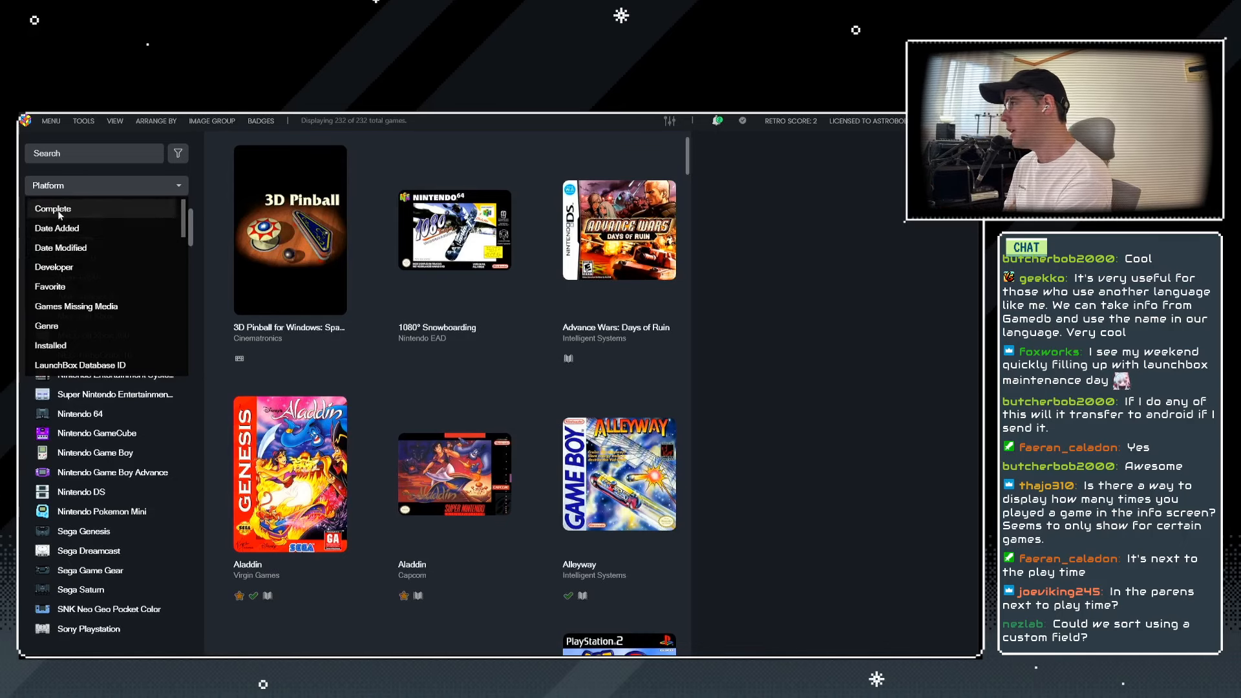
key(Escape)
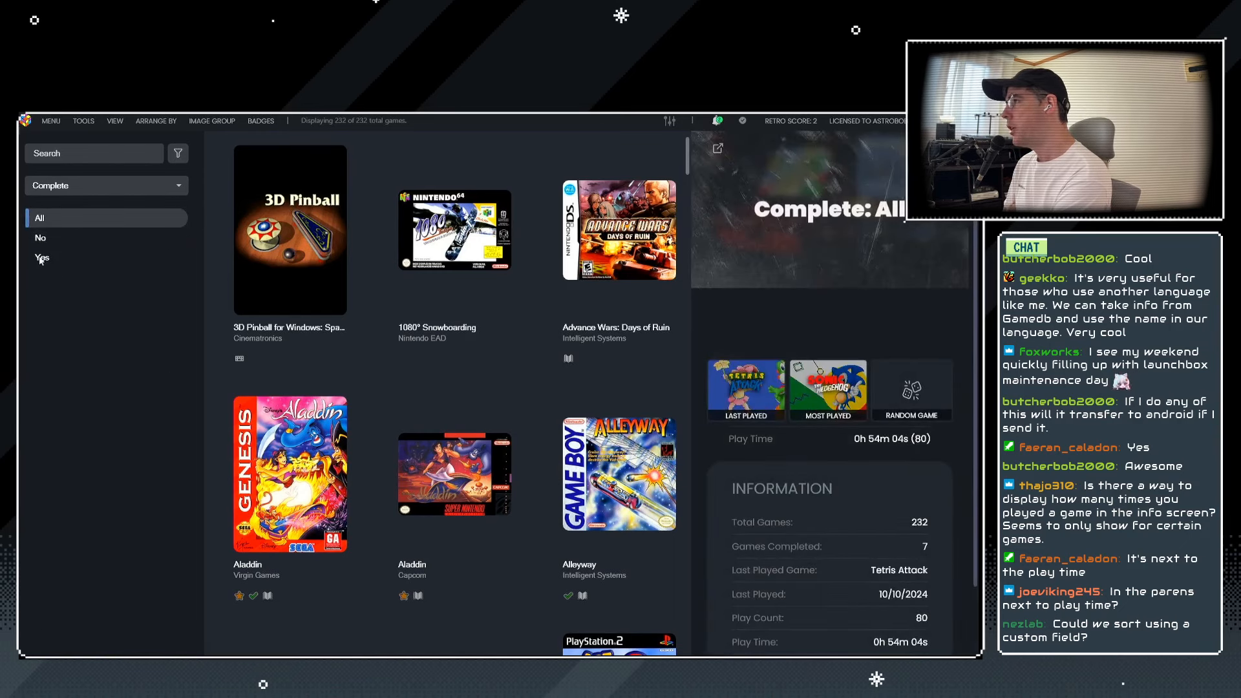
click(52, 256)
click(56, 237)
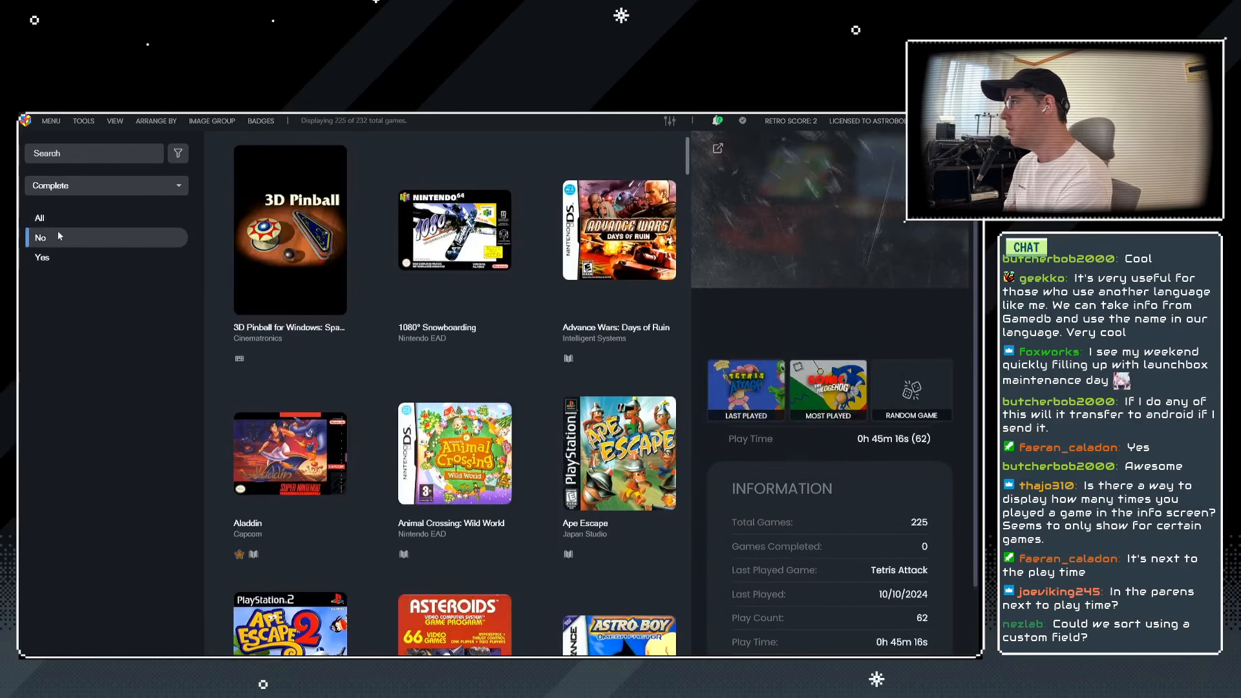
click(66, 217)
Switch the sidebar grouping to Favorite, and from there to Developer.
click(71, 186)
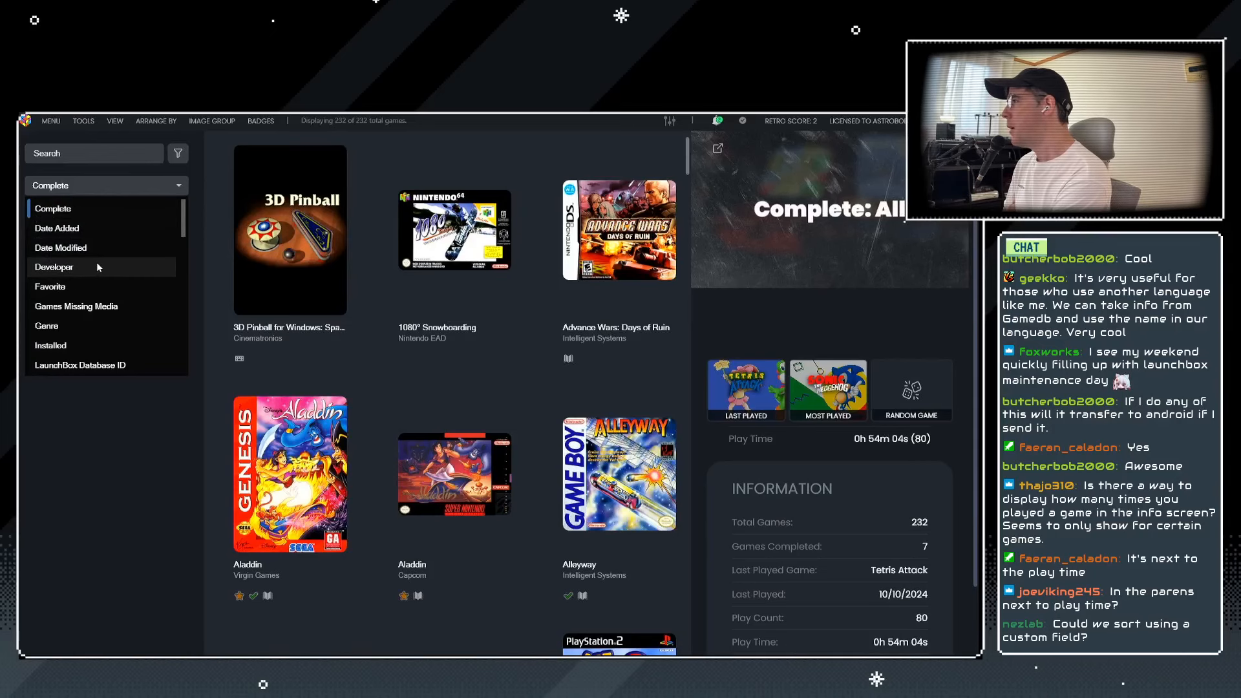
click(64, 285)
click(71, 187)
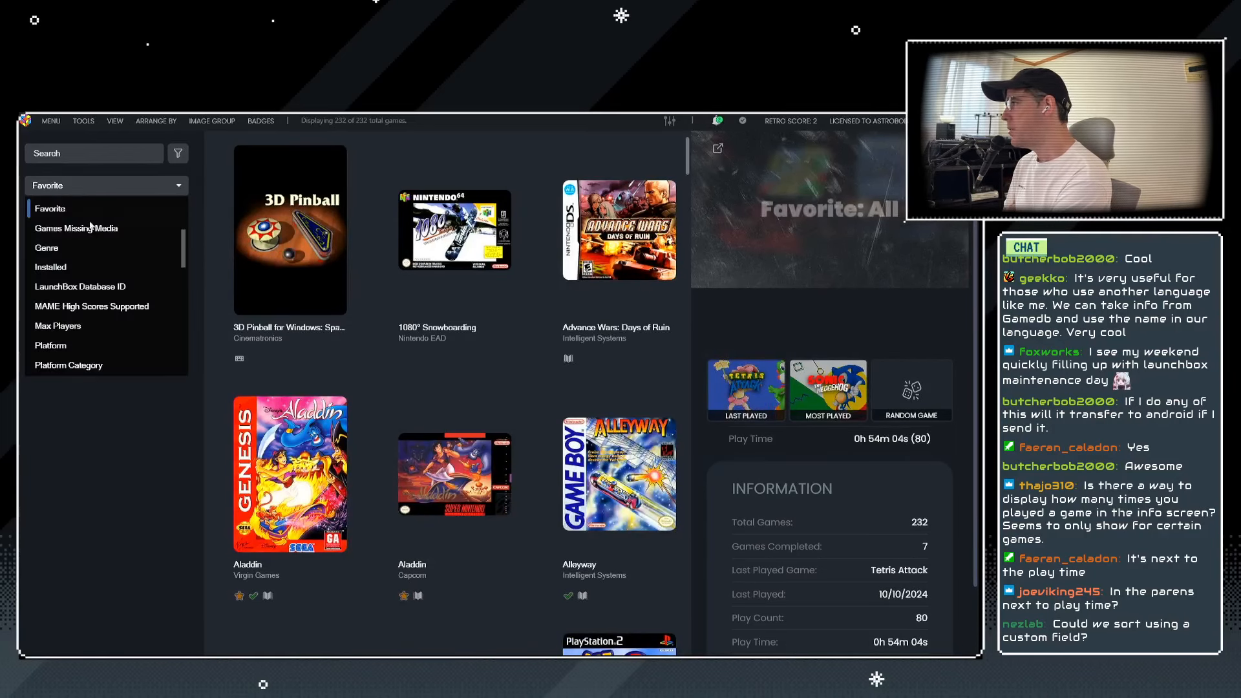
scroll(107, 310, up, 2)
click(87, 266)
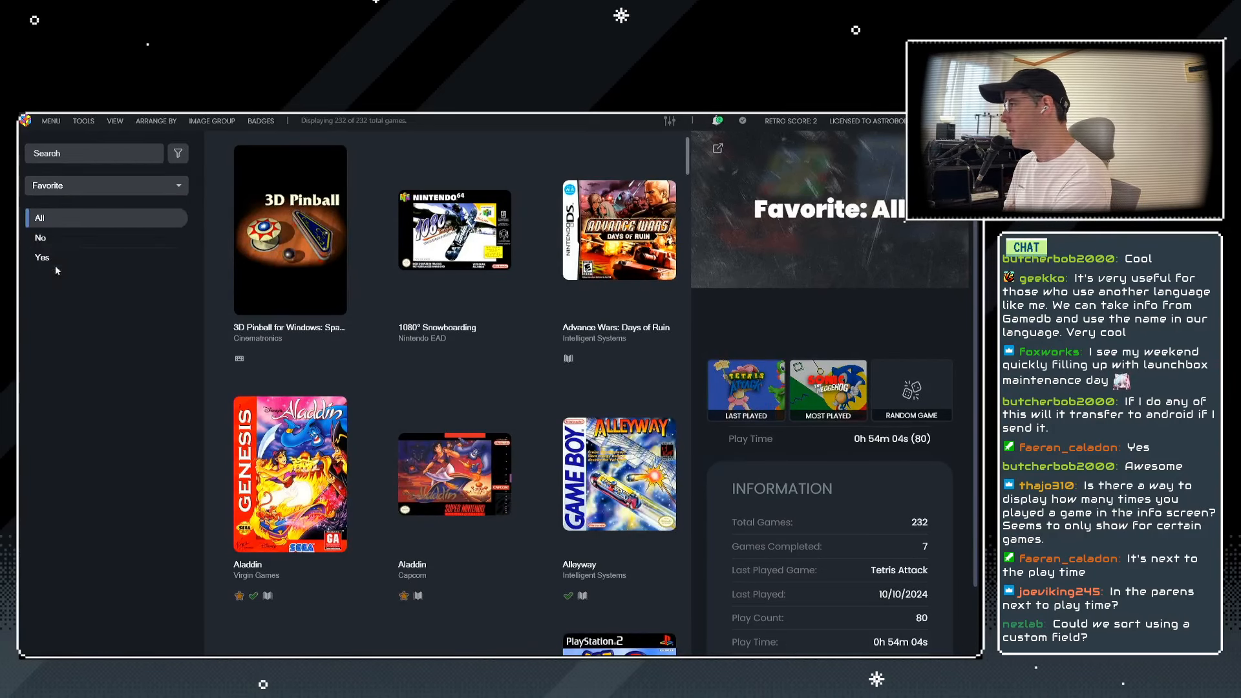
Browse the developer list and show the games by Konami and by LucasArts.
scroll(117, 340, down, 10)
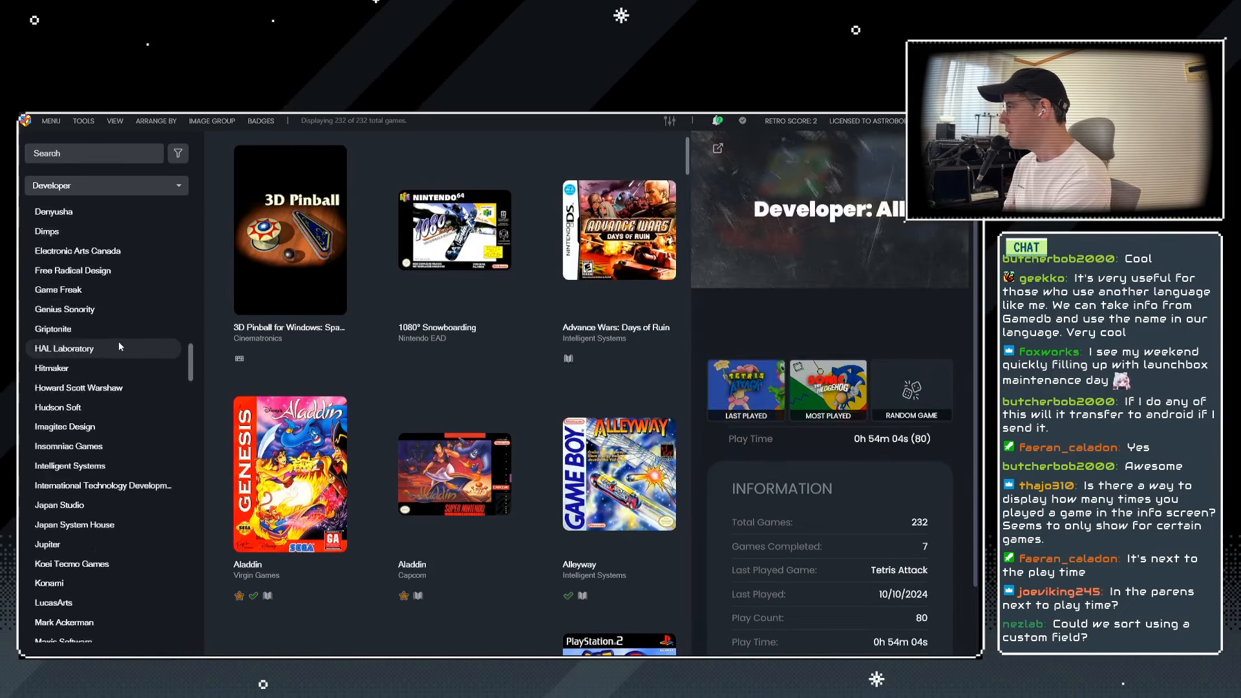
scroll(118, 349, up, 3)
scroll(119, 349, down, 6)
scroll(118, 349, up, 3)
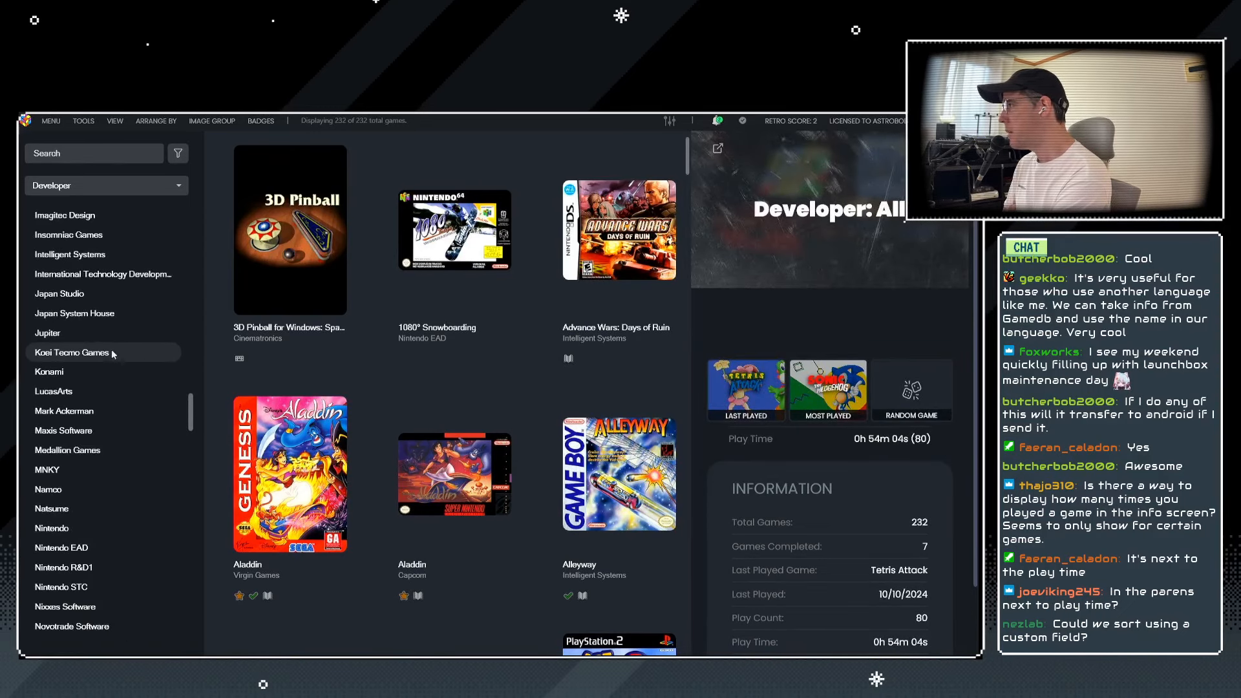
scroll(45, 362, up, 6)
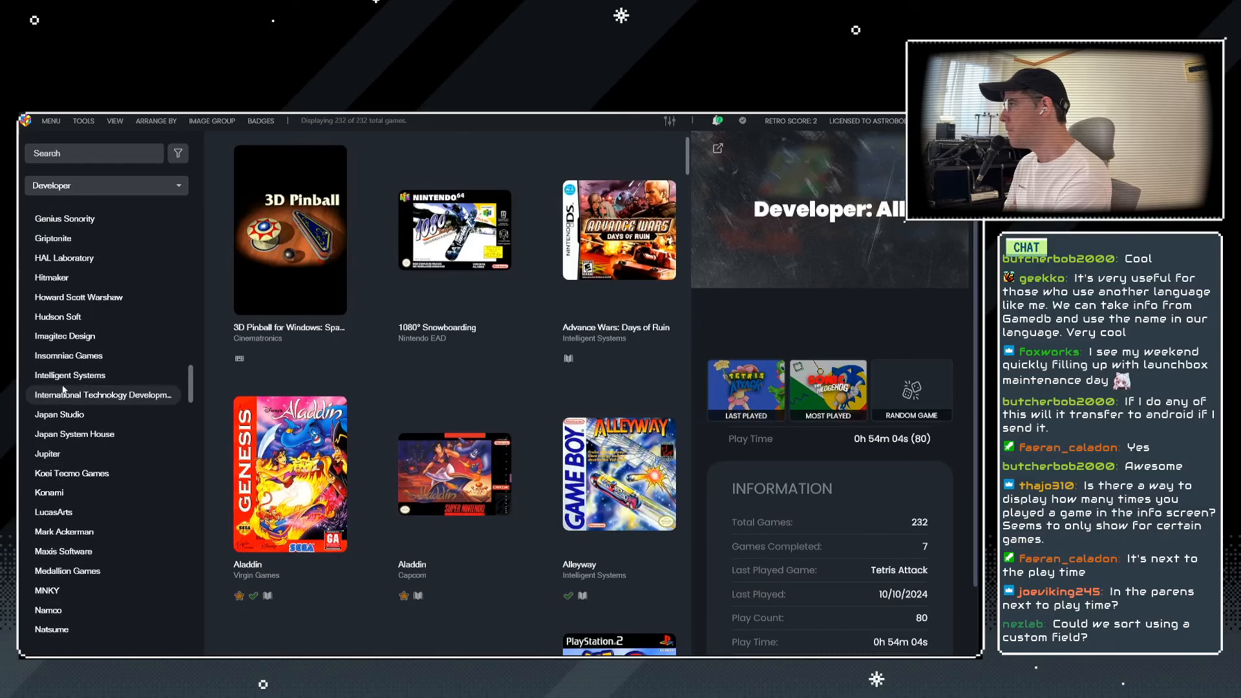
click(64, 491)
click(72, 516)
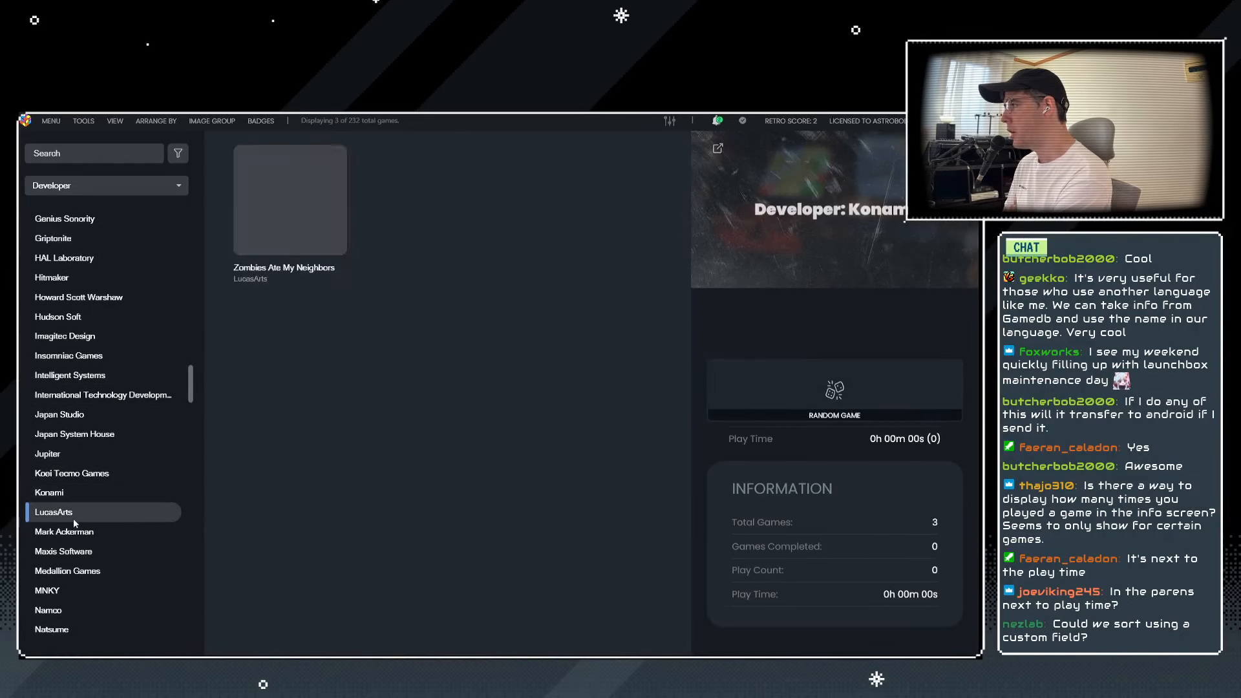
Group the sidebar by Tags, check the Texture and Mods entries, and return to All.
click(97, 187)
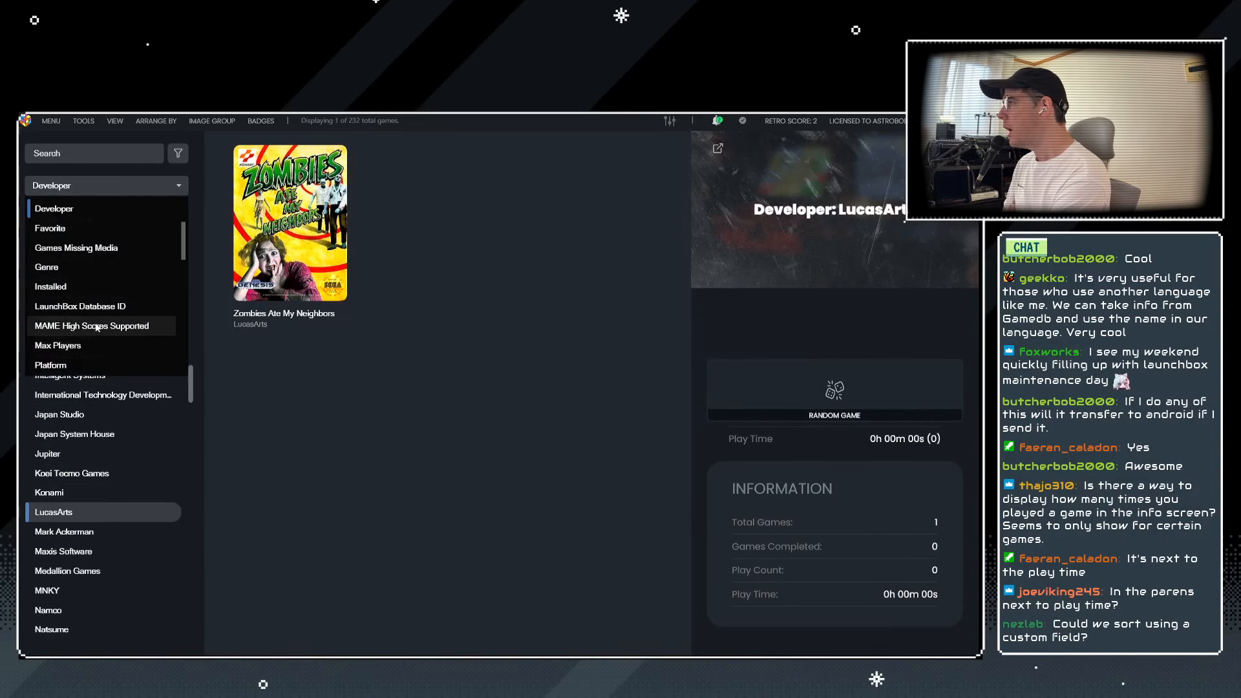
scroll(127, 317, down, 3)
scroll(122, 314, down, 3)
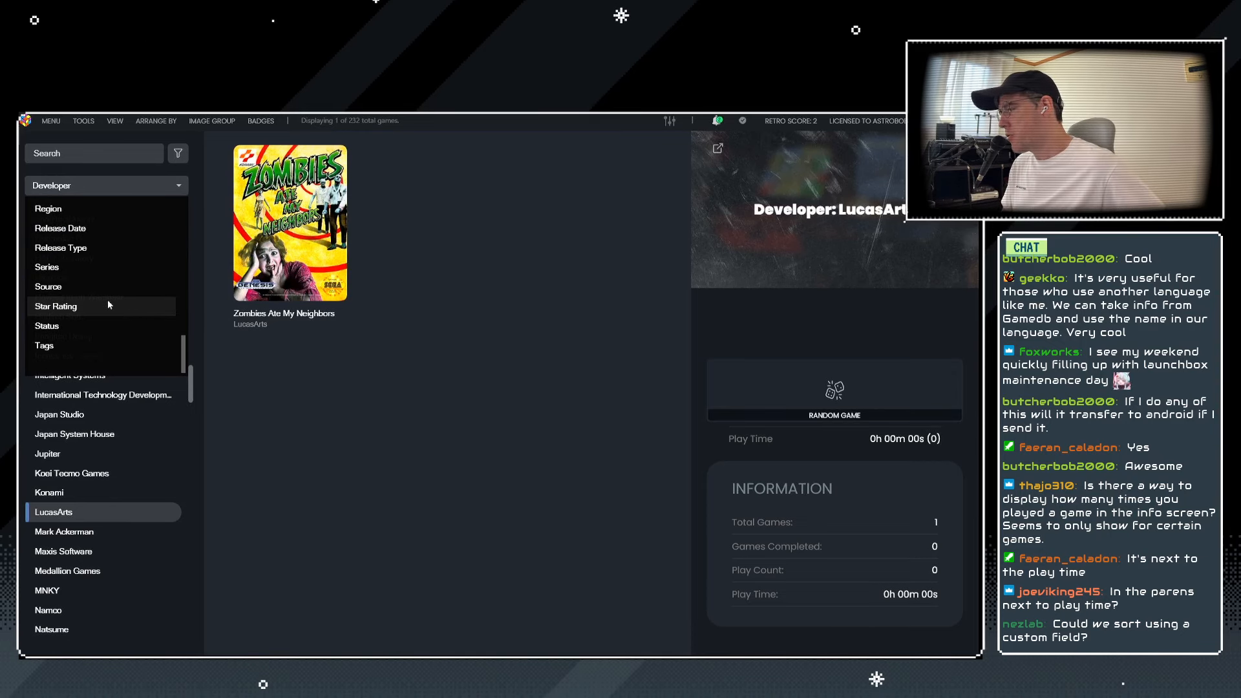
click(61, 348)
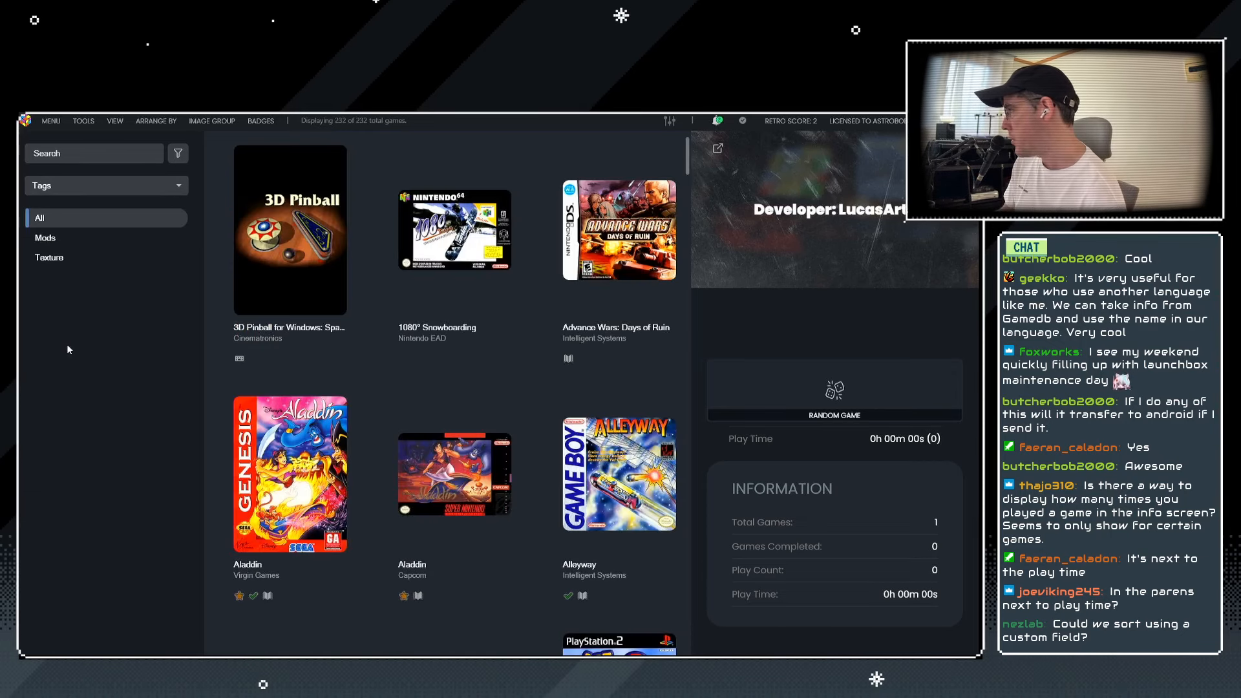
click(49, 258)
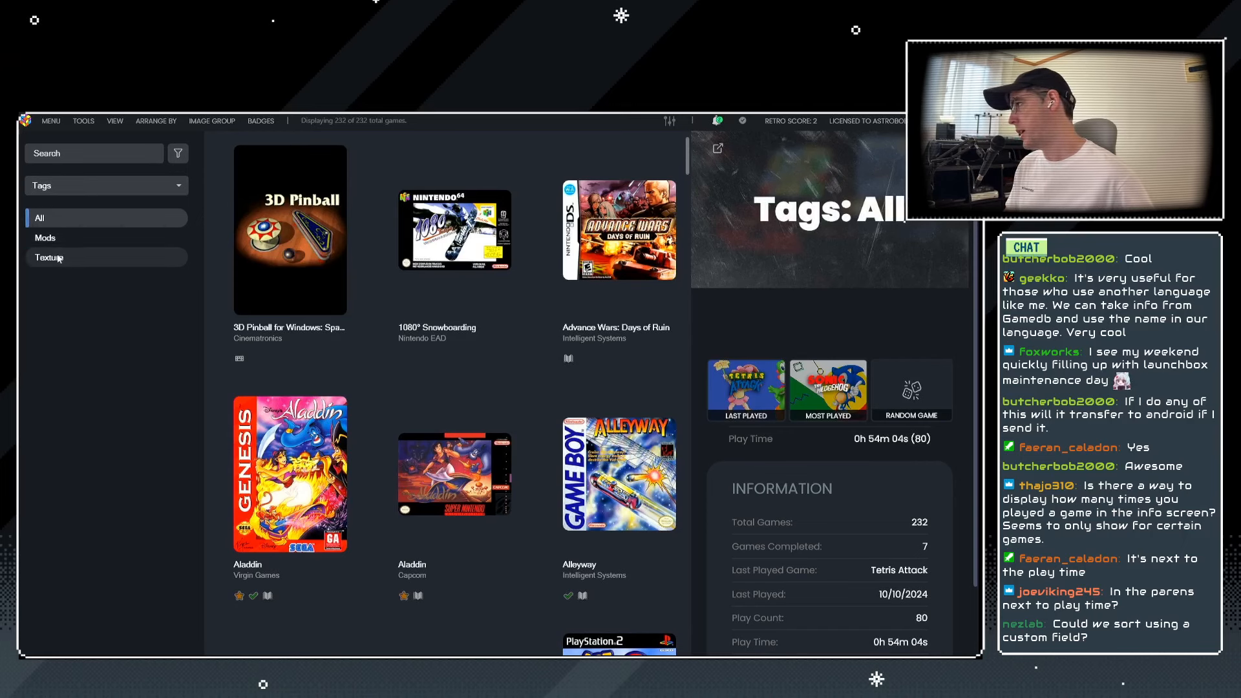
click(58, 238)
click(59, 219)
click(126, 182)
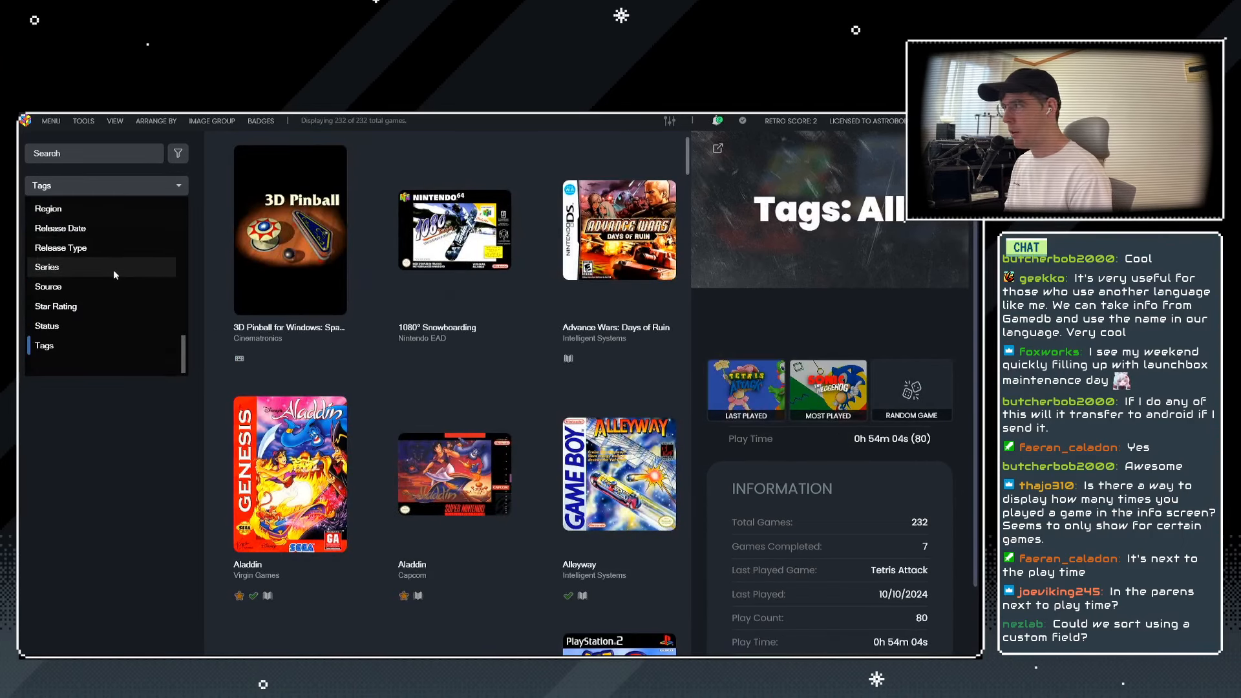
click(94, 447)
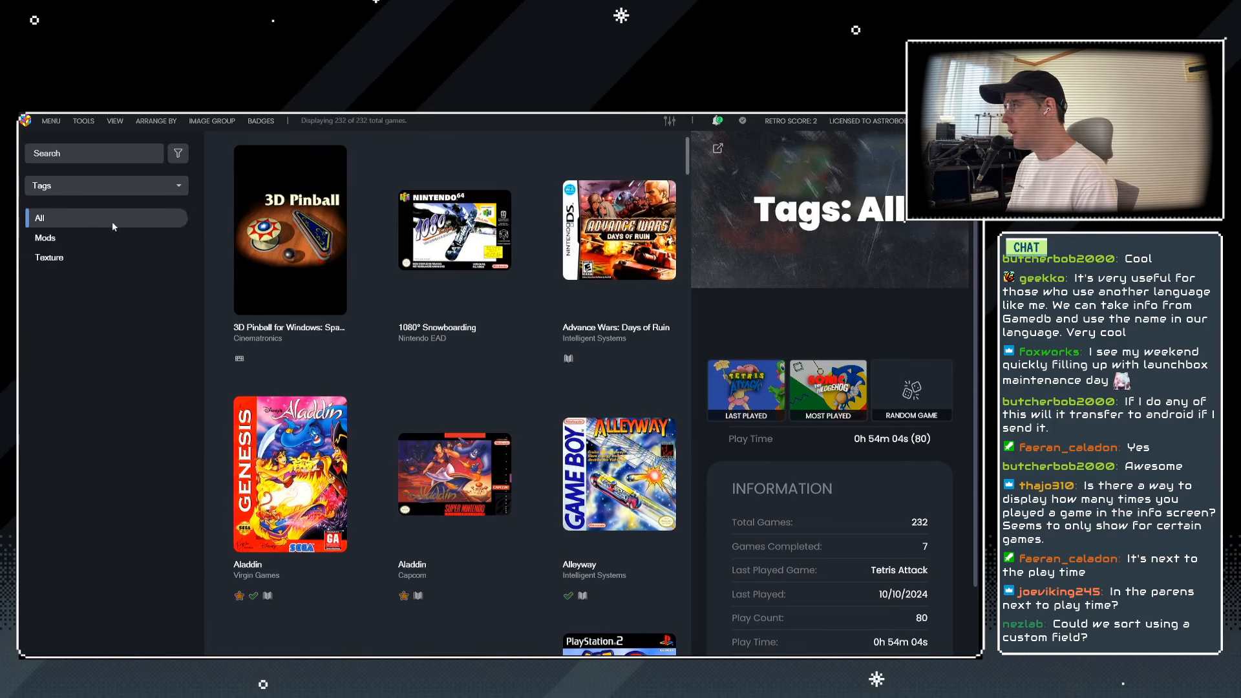
Review the Filters Side Bar settings in the visual options and close the options without changes.
click(83, 121)
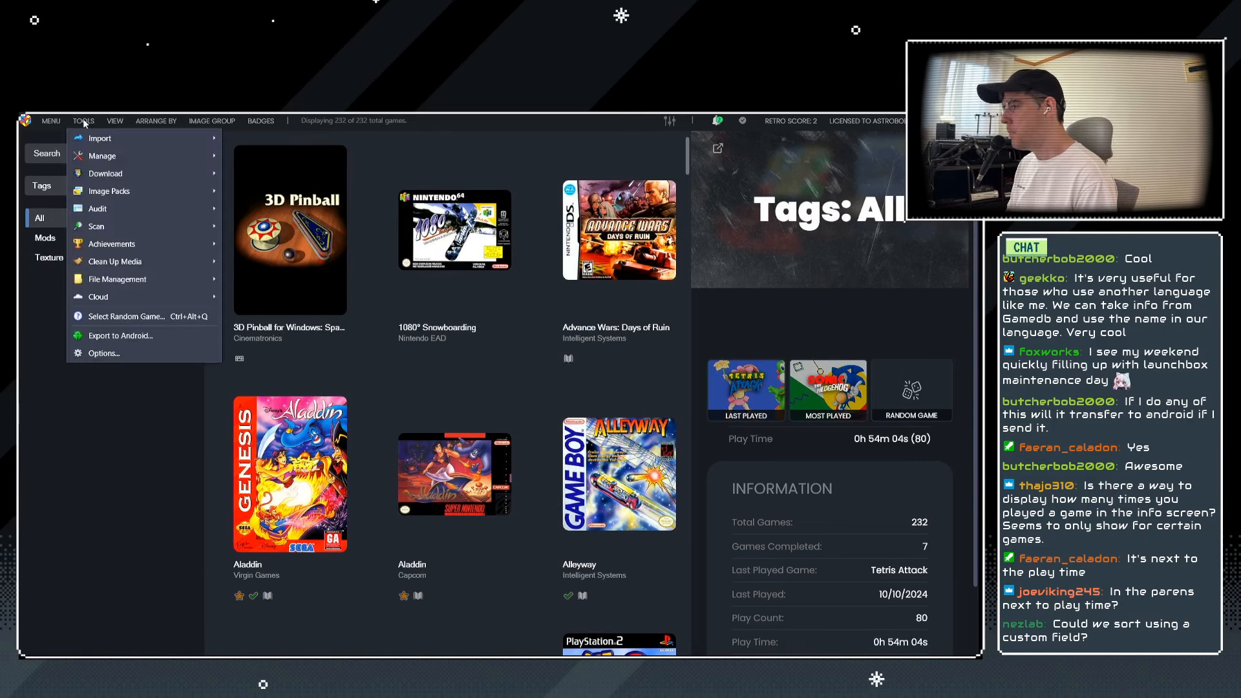
click(103, 353)
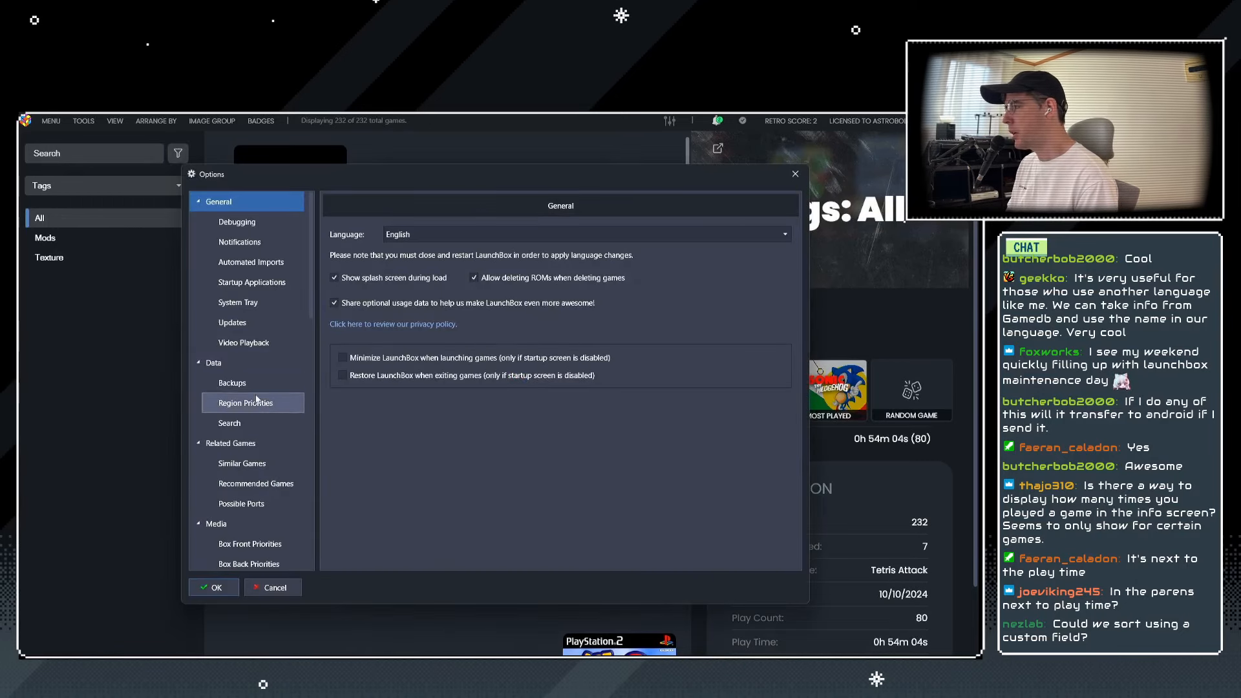
scroll(262, 351, down, 15)
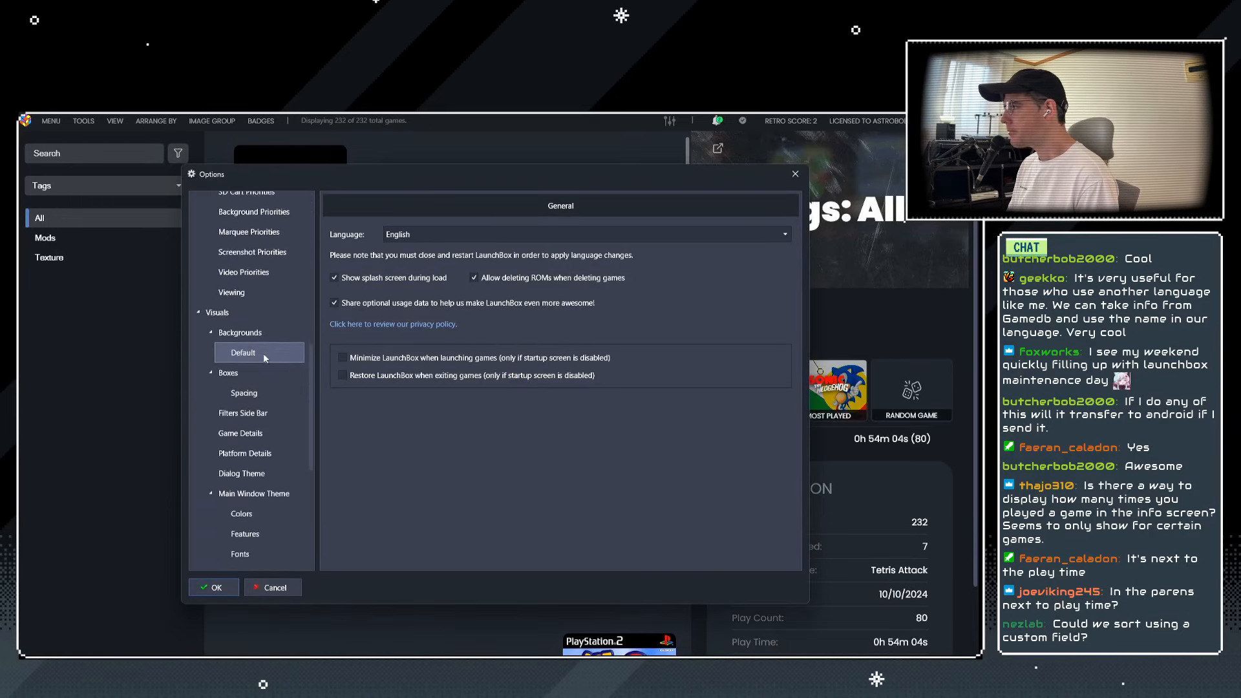
scroll(263, 357, down, 1)
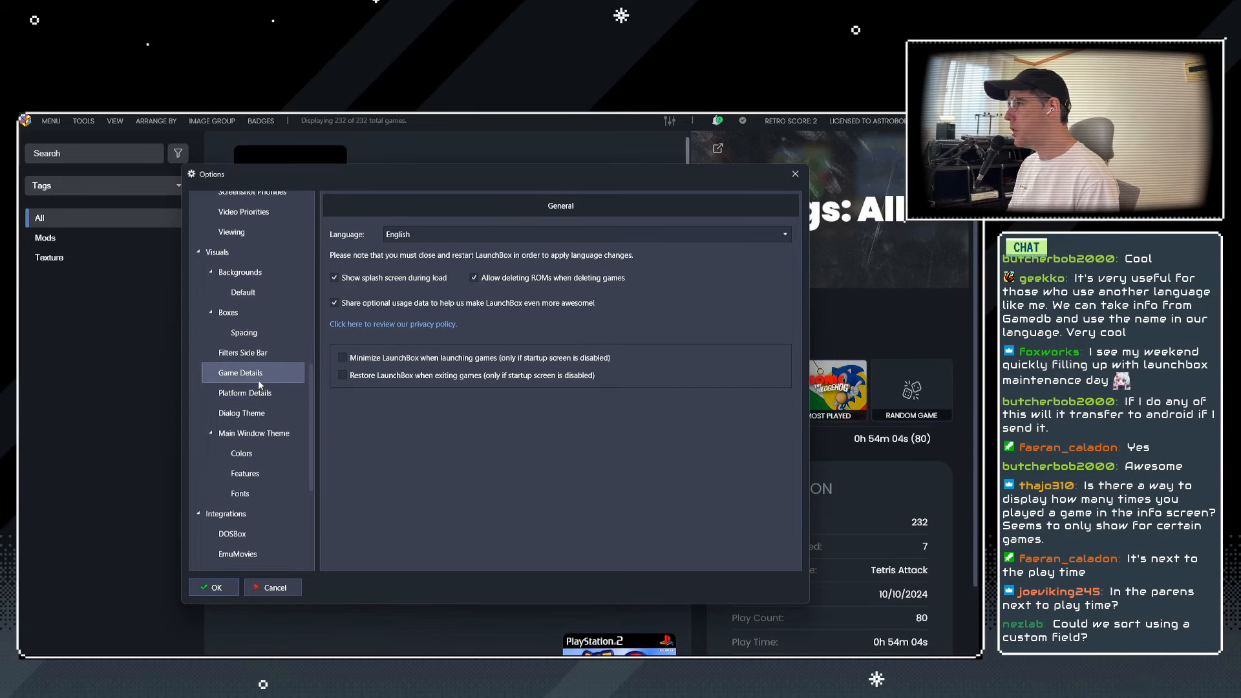
click(245, 357)
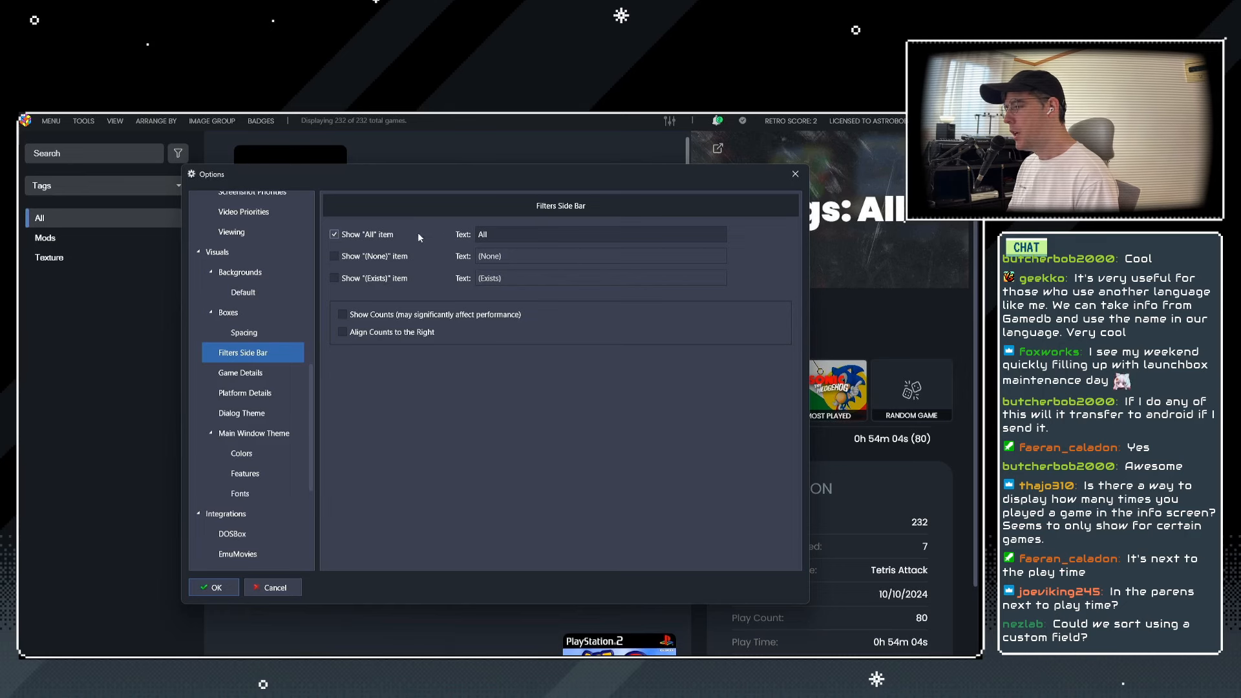
click(273, 588)
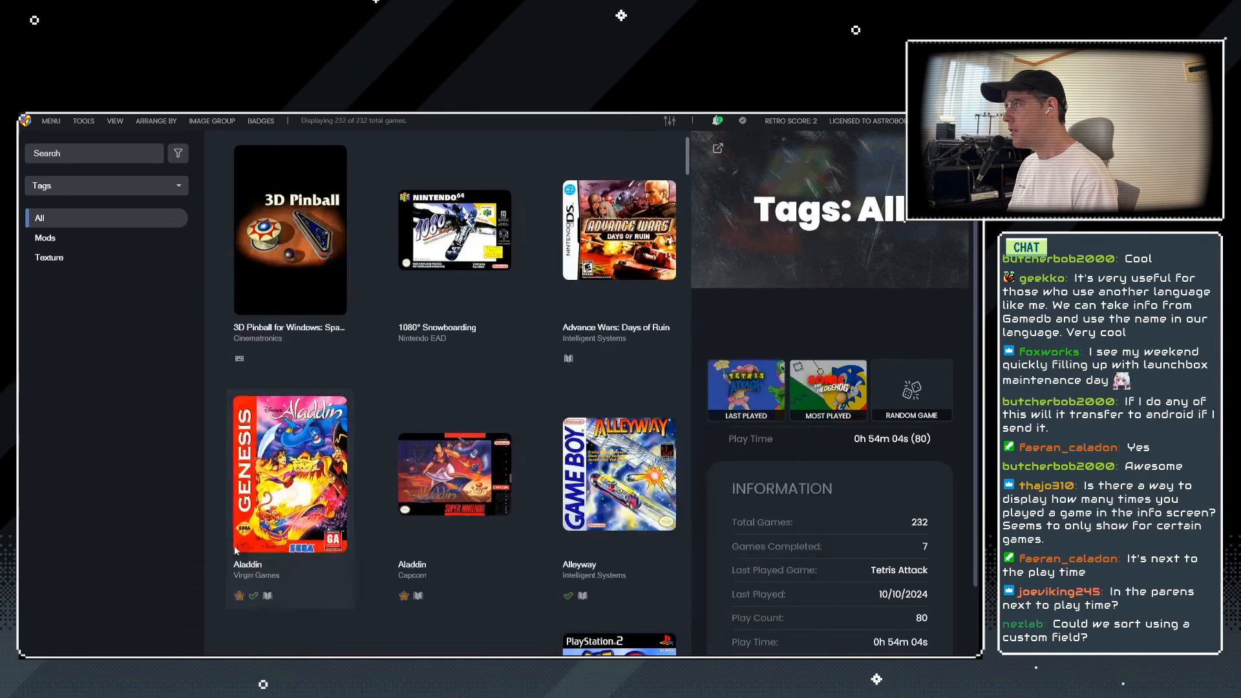
View the games under the Texture and Mods tags and return to All.
click(58, 258)
click(57, 239)
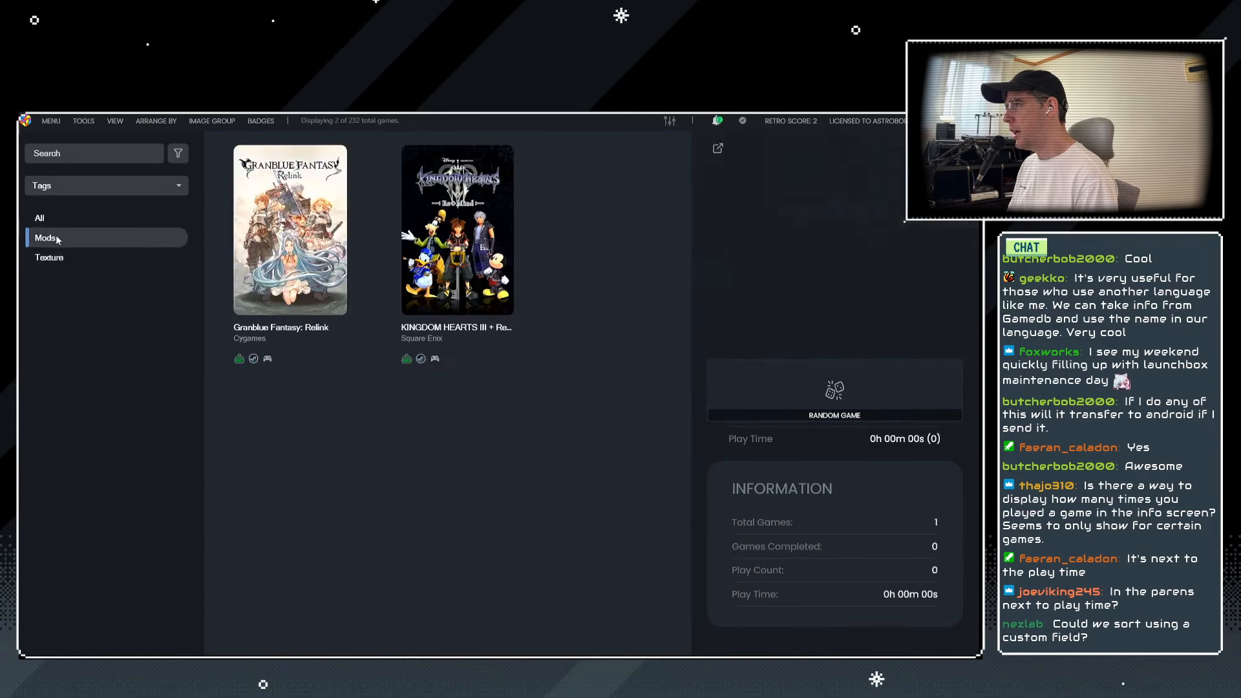
click(52, 218)
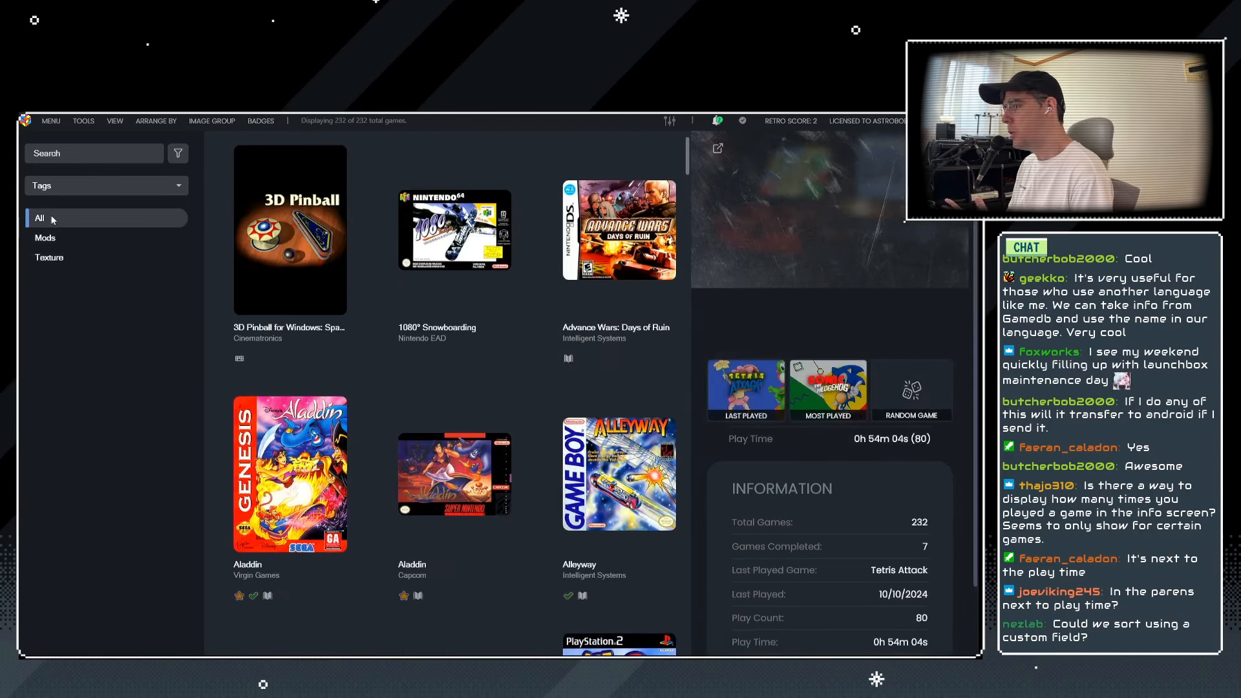
Turn off the "All" item in the Filters Side Bar options and apply the change.
click(86, 121)
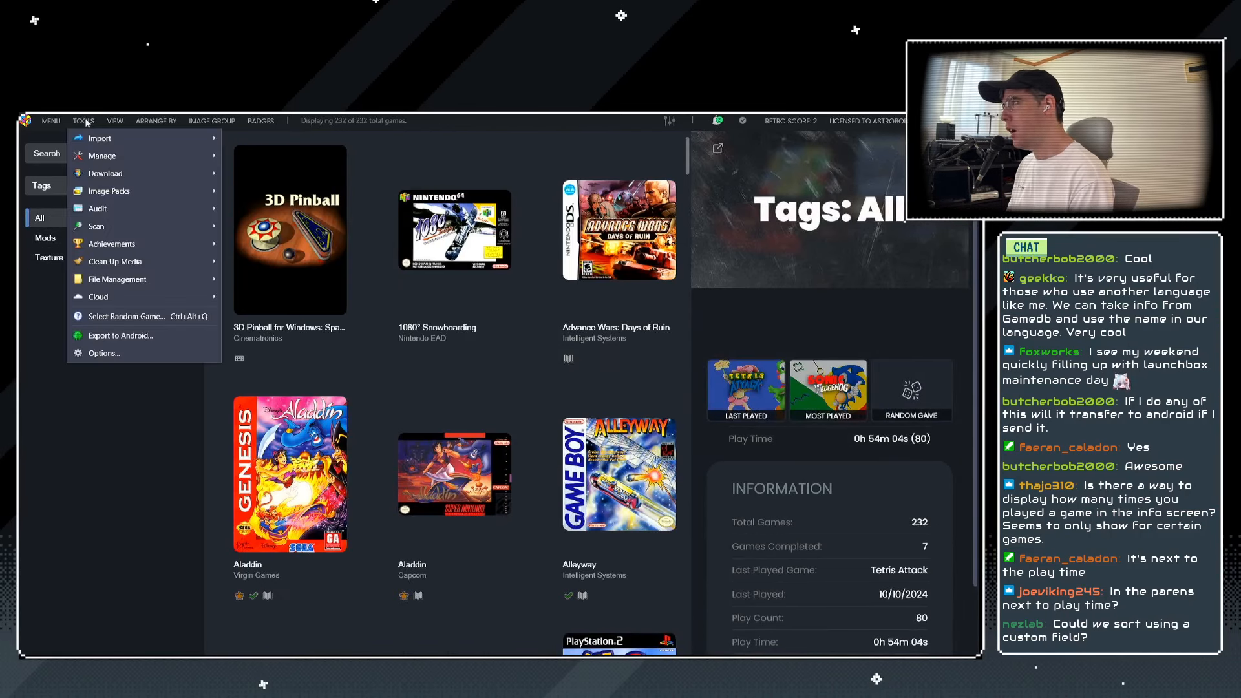
click(104, 353)
scroll(262, 411, down, 10)
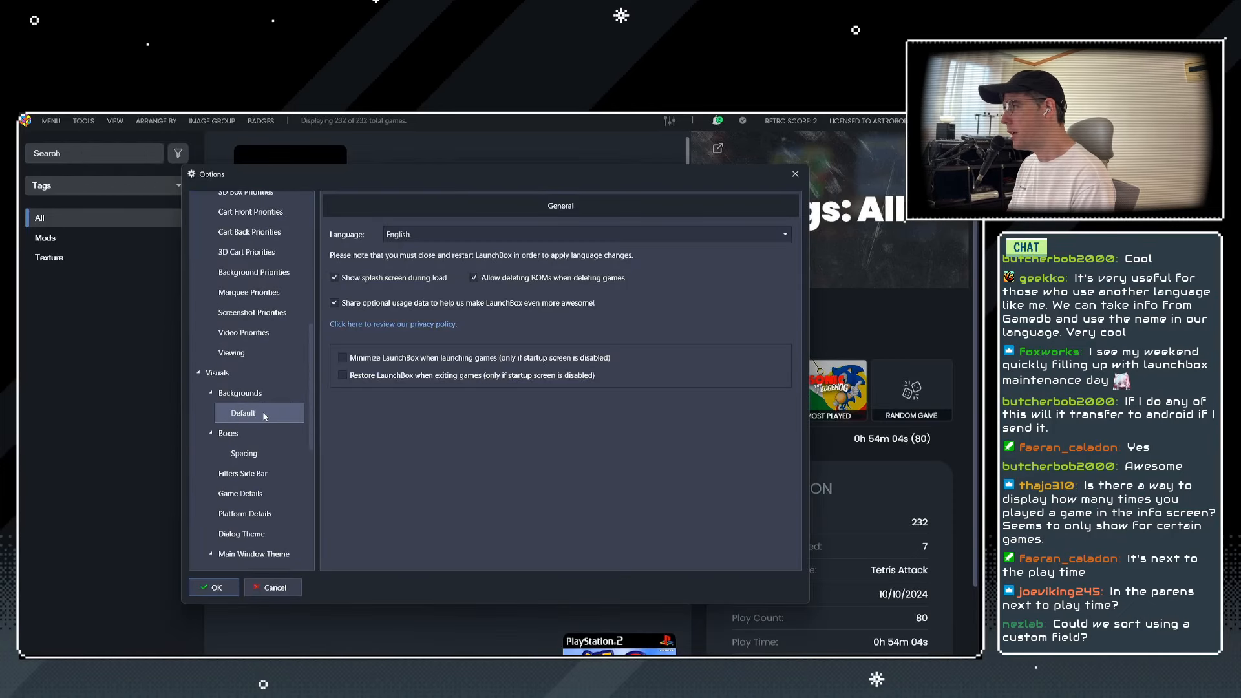
click(243, 359)
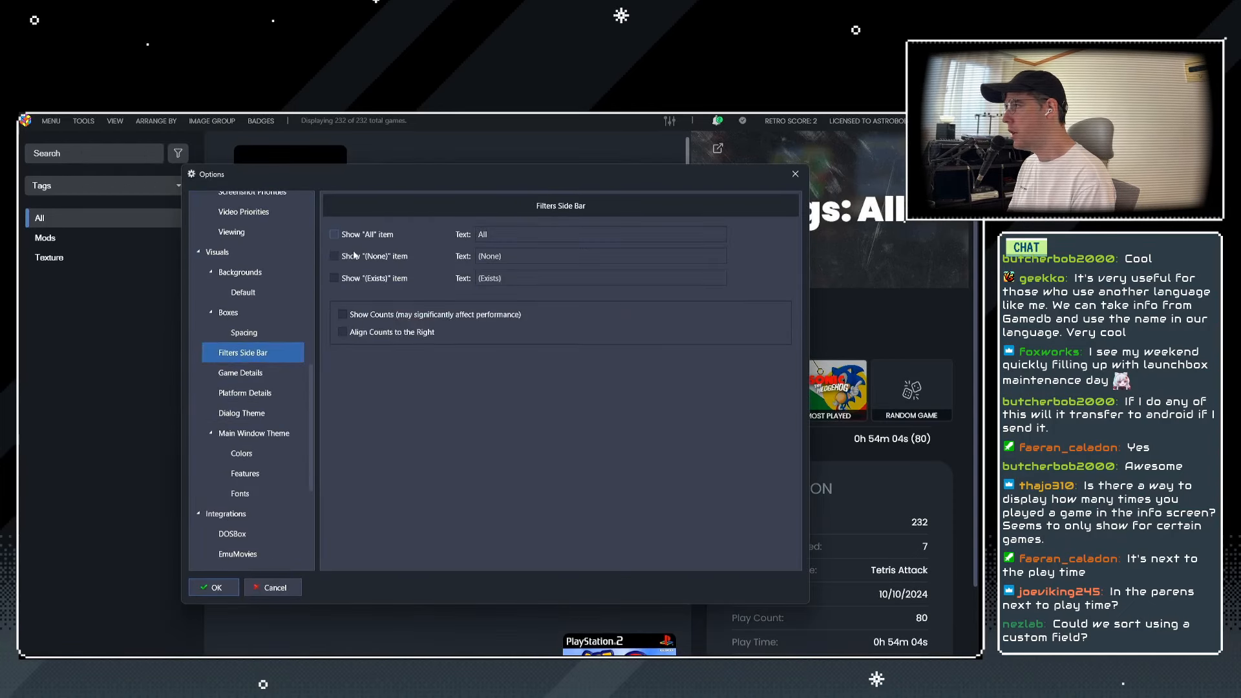
click(211, 587)
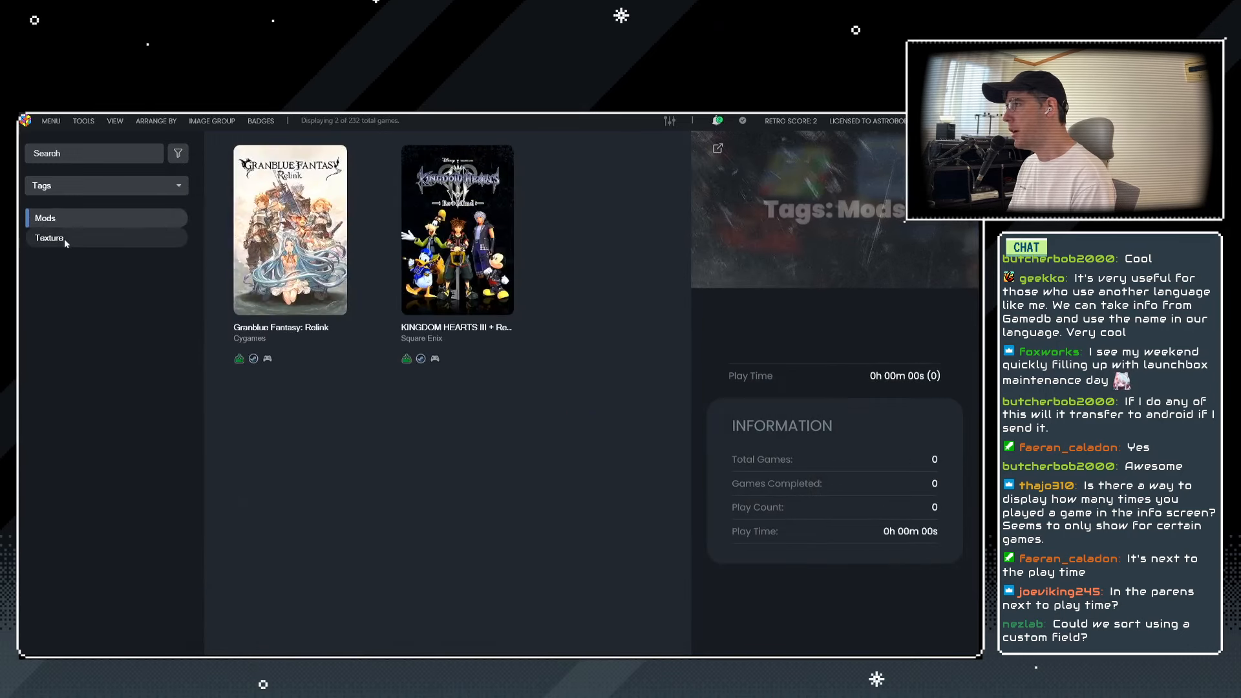
Group the sidebar by Region and view the games under "Europe, Brazil" and "North America, Brazil".
click(74, 190)
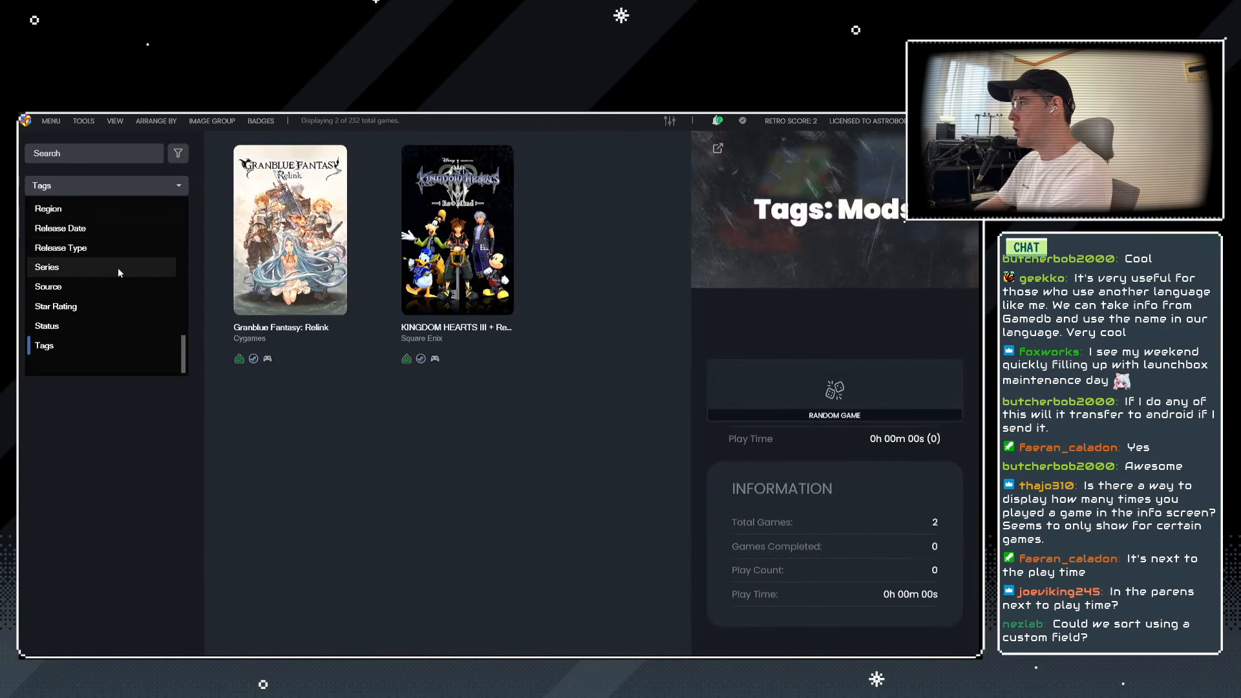
scroll(70, 285, up, 2)
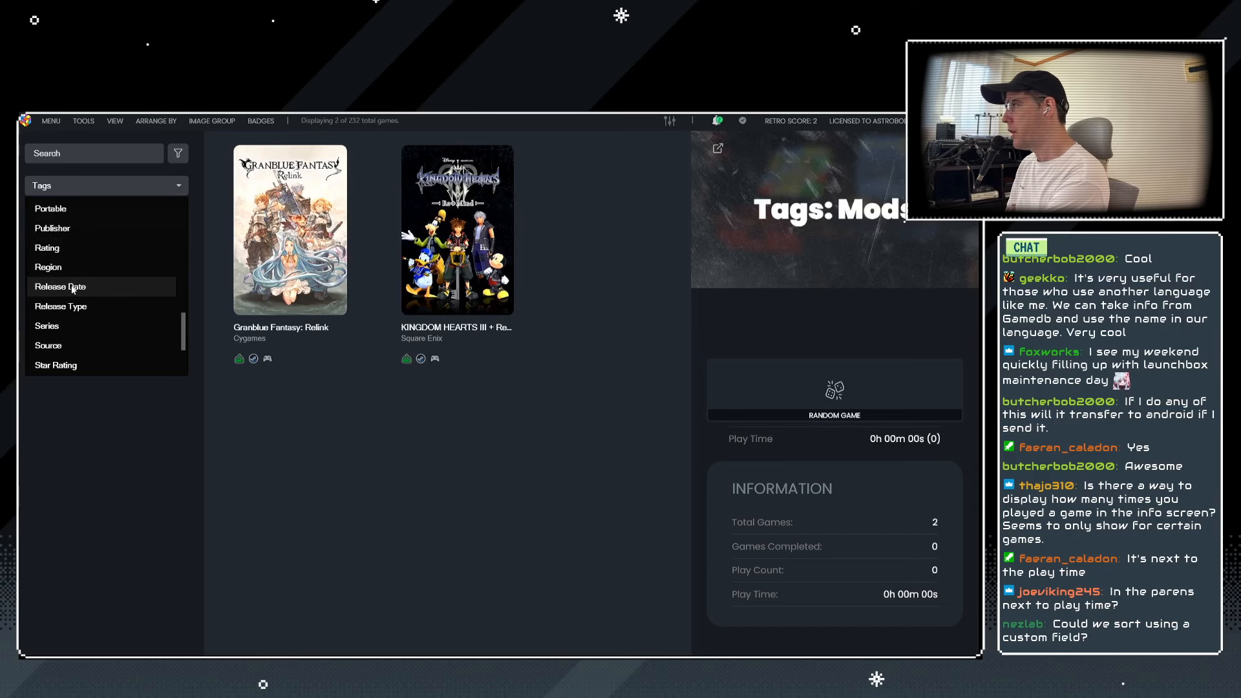
click(65, 266)
click(59, 238)
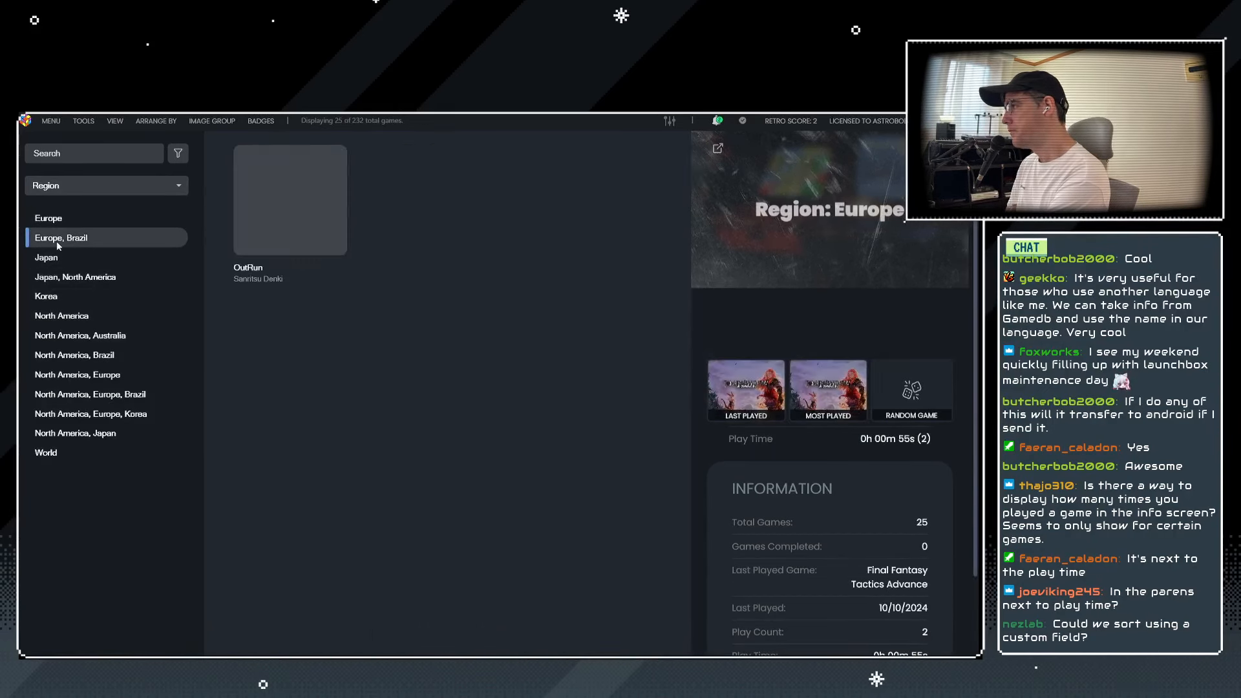
click(75, 355)
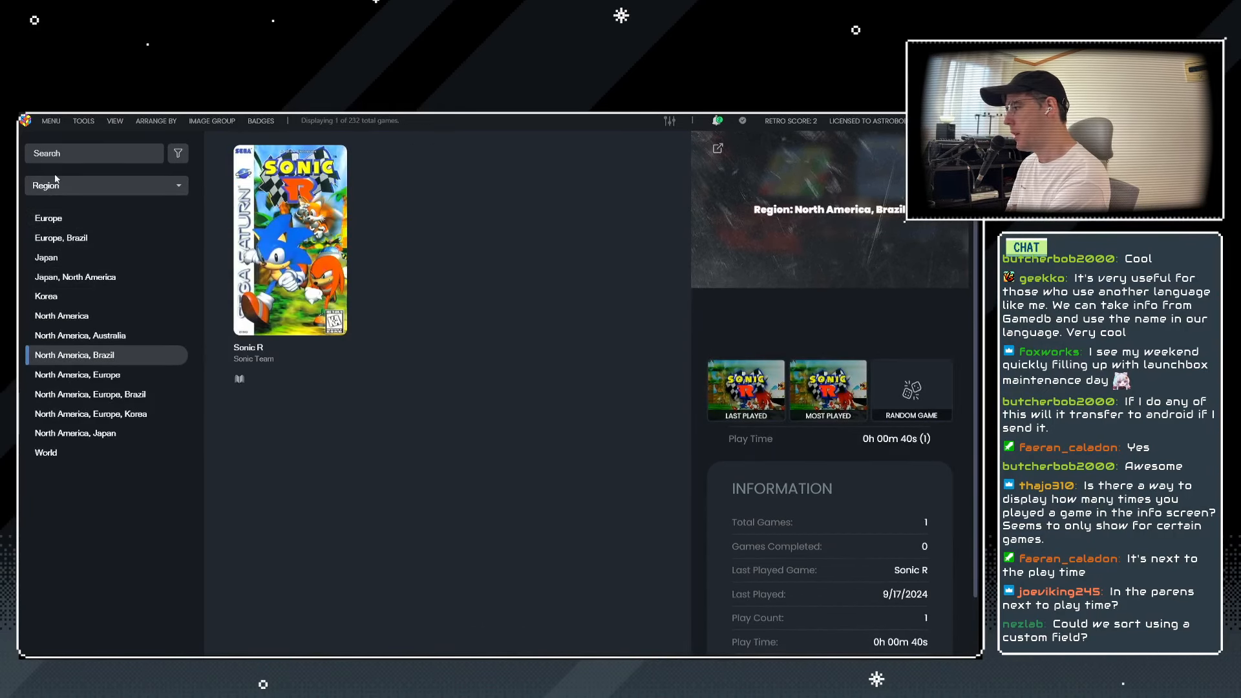
click(89, 183)
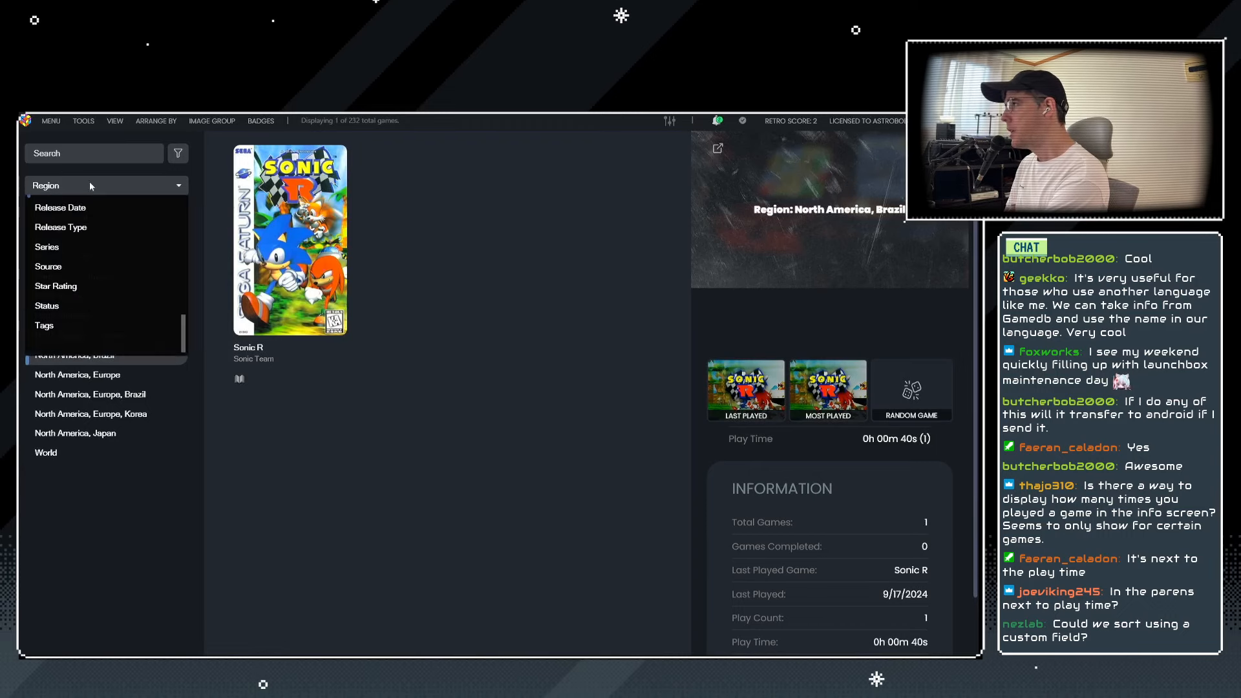
click(88, 184)
Enable the "All", "(None)" and "(Exists)" items together with Show Counts in the Filters Side Bar options, and apply.
click(88, 184)
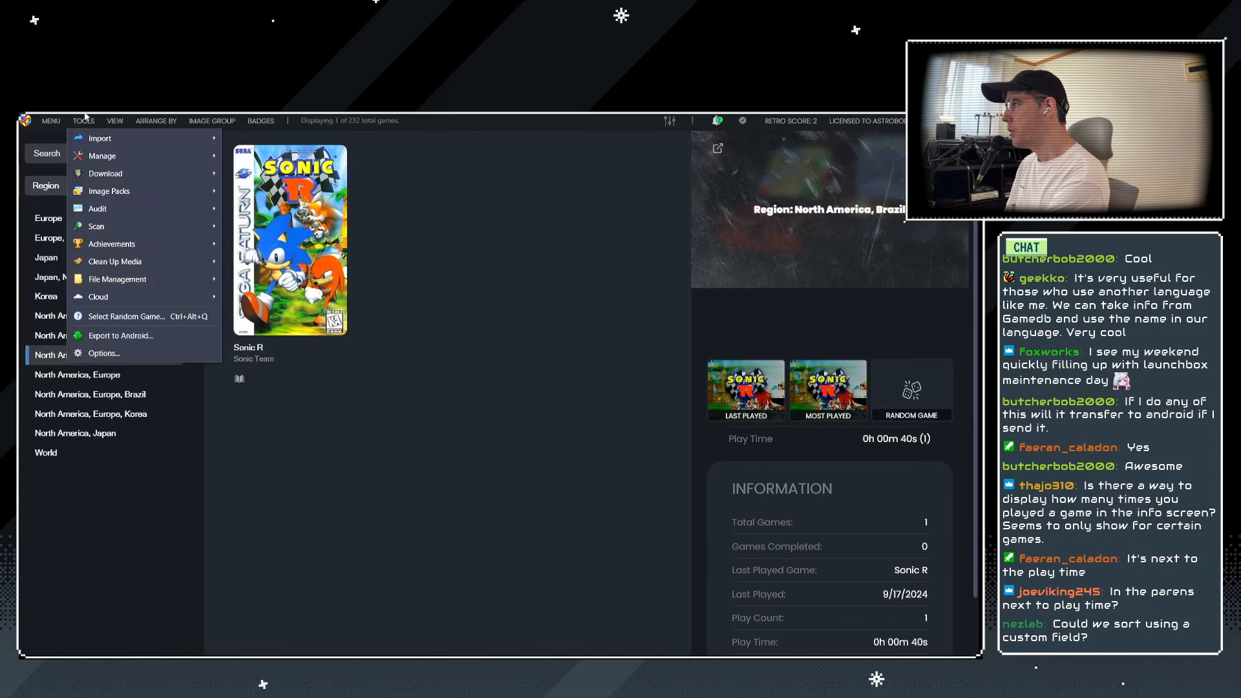
click(106, 353)
key(ctrl+o)
scroll(258, 374, down, 10)
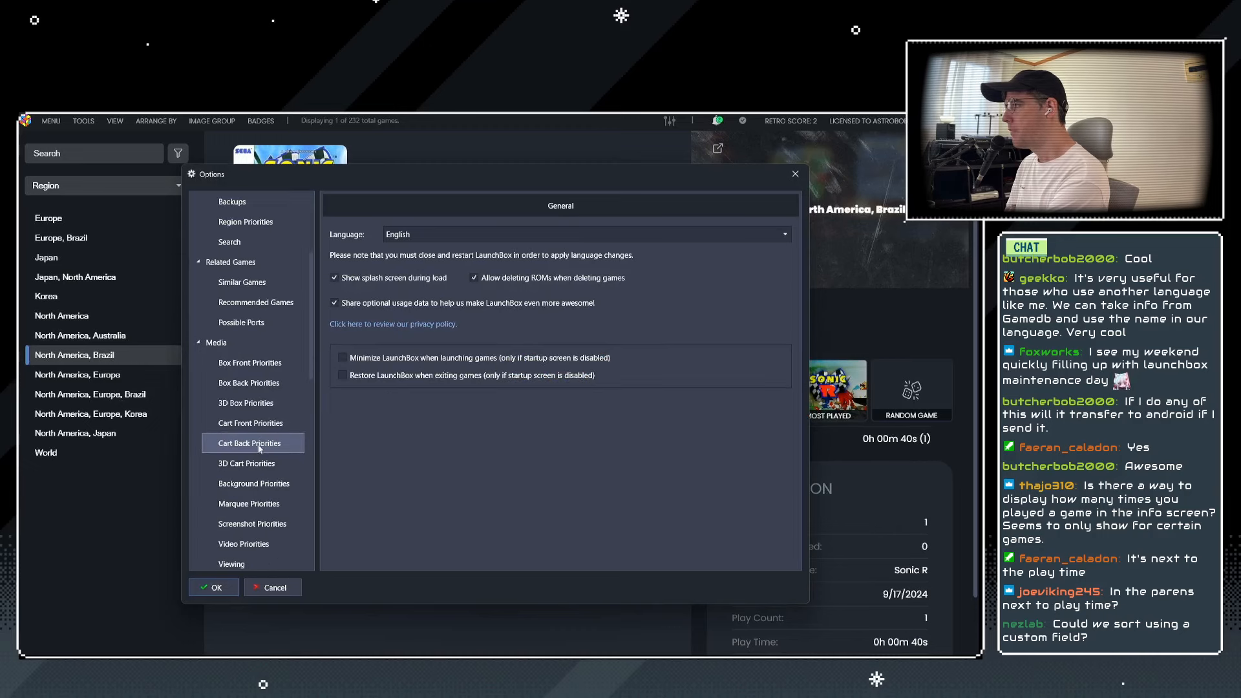
scroll(260, 414, down, 3)
click(255, 473)
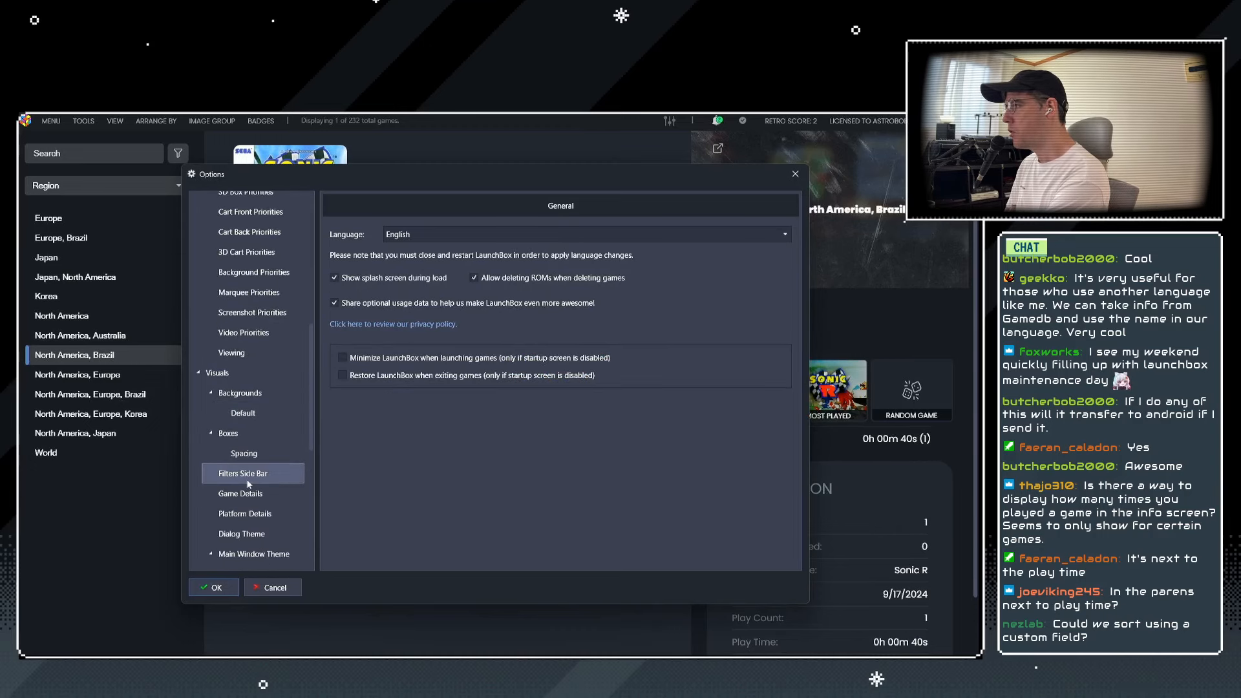
click(348, 234)
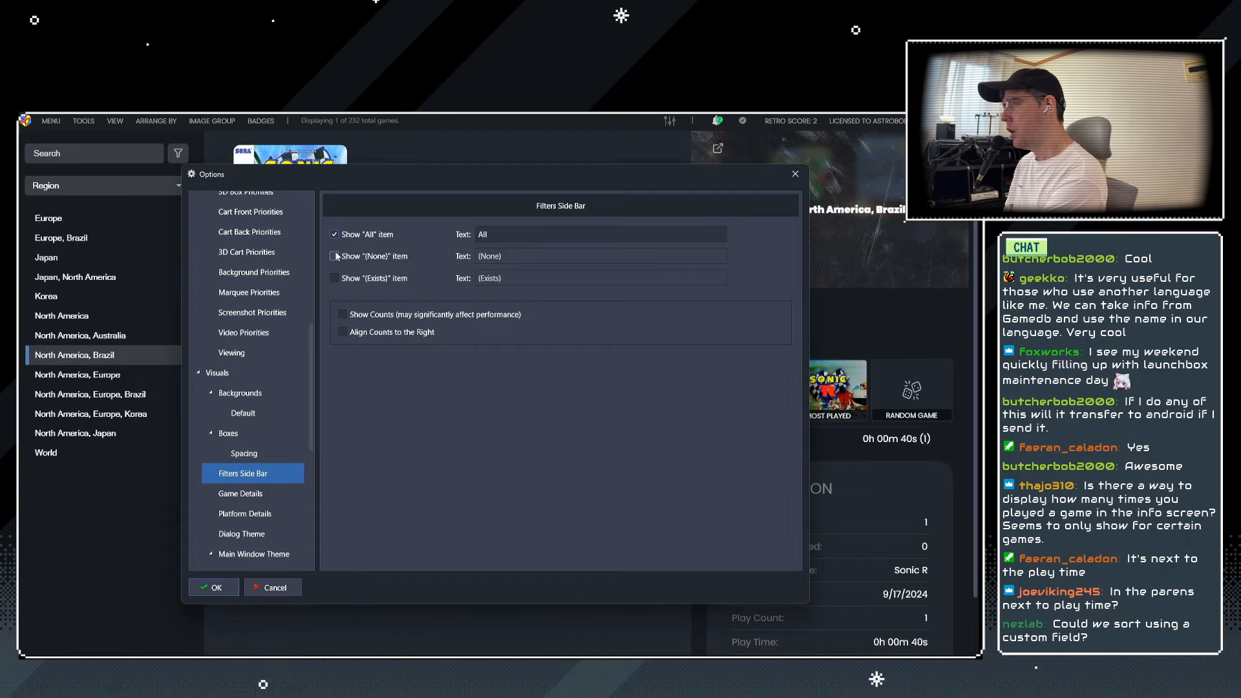
click(334, 257)
click(335, 278)
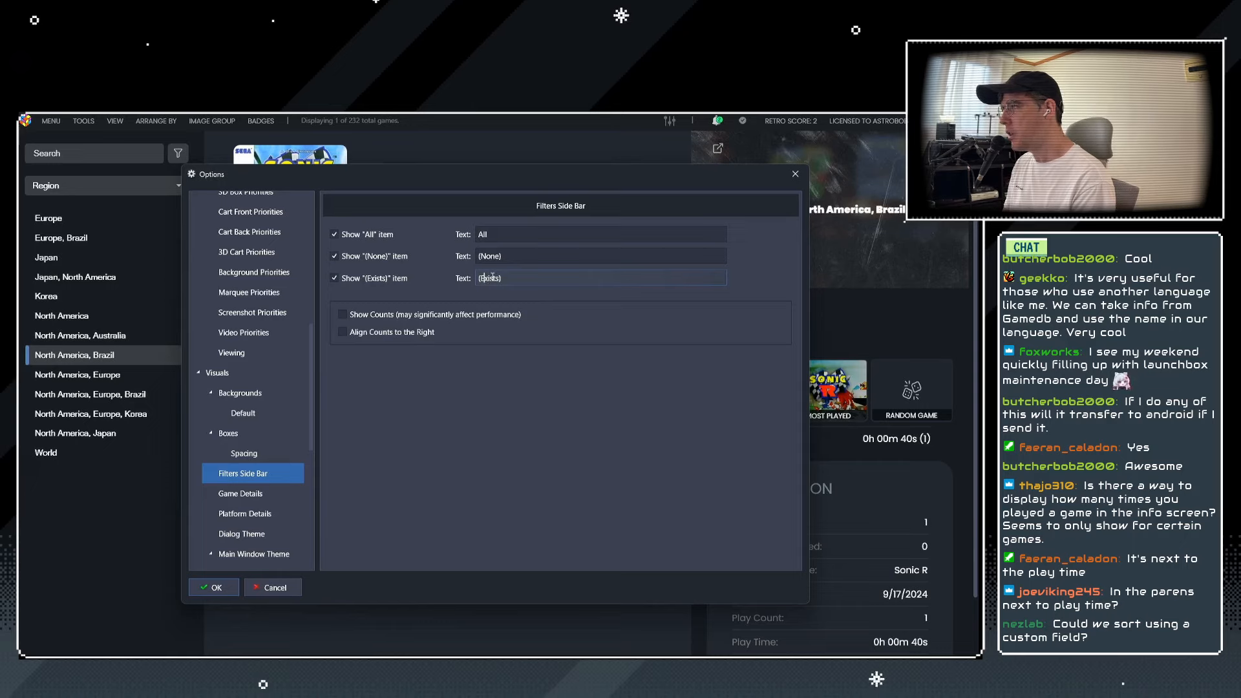
click(497, 258)
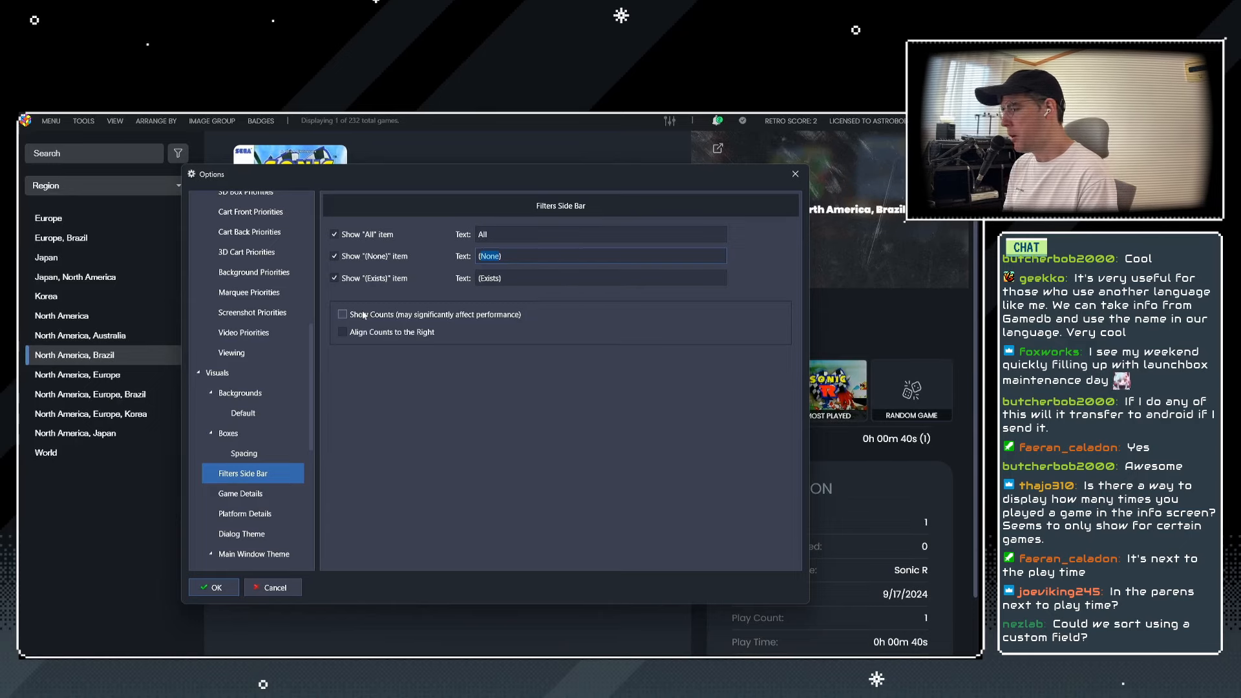
click(344, 314)
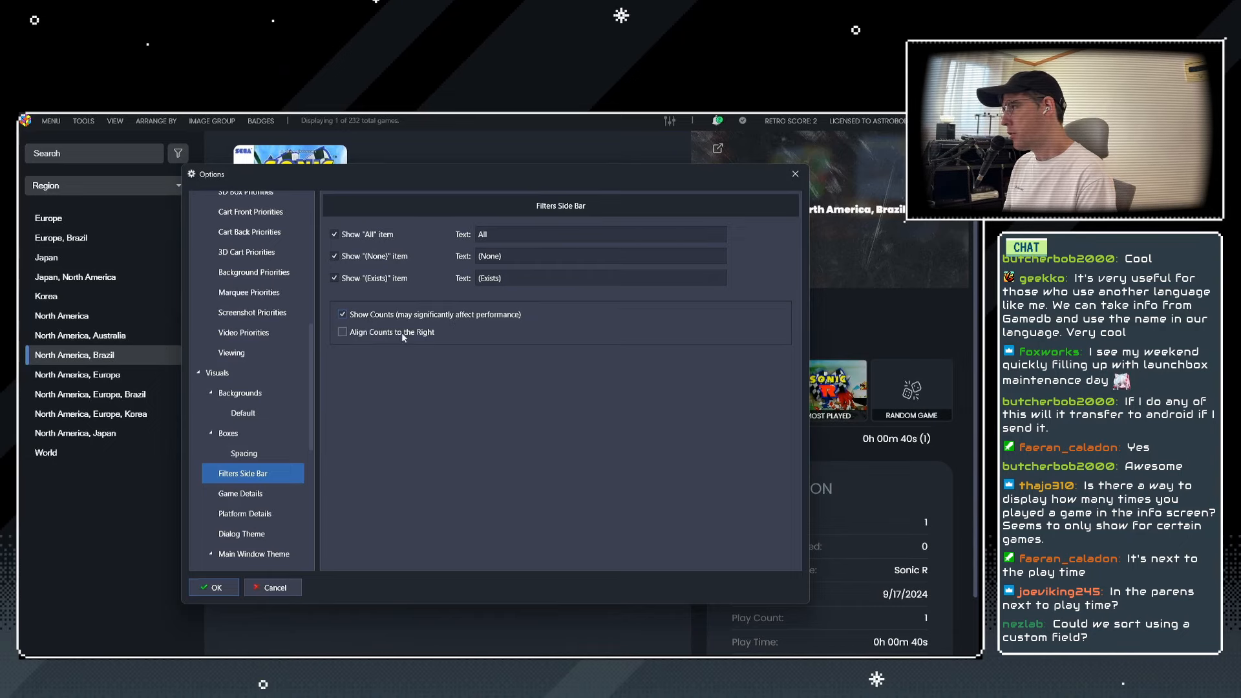
click(207, 587)
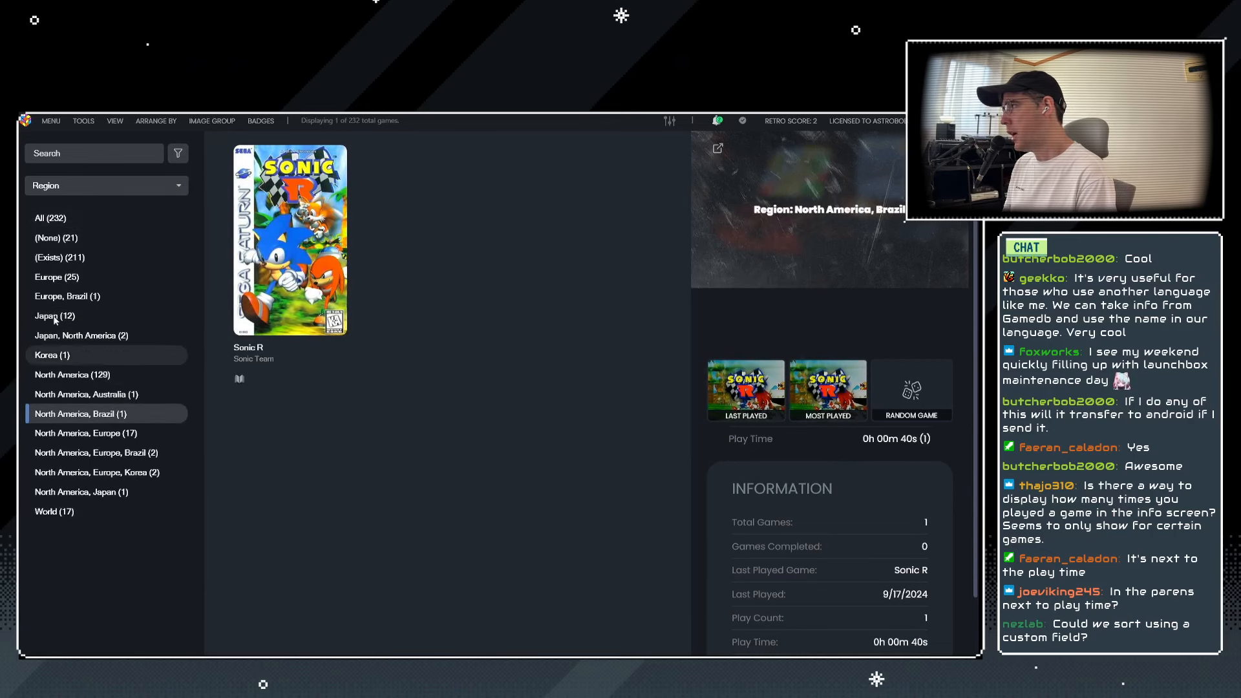
Enable Align Counts to the Right in the Filters Side Bar options and apply the change.
click(84, 121)
click(110, 352)
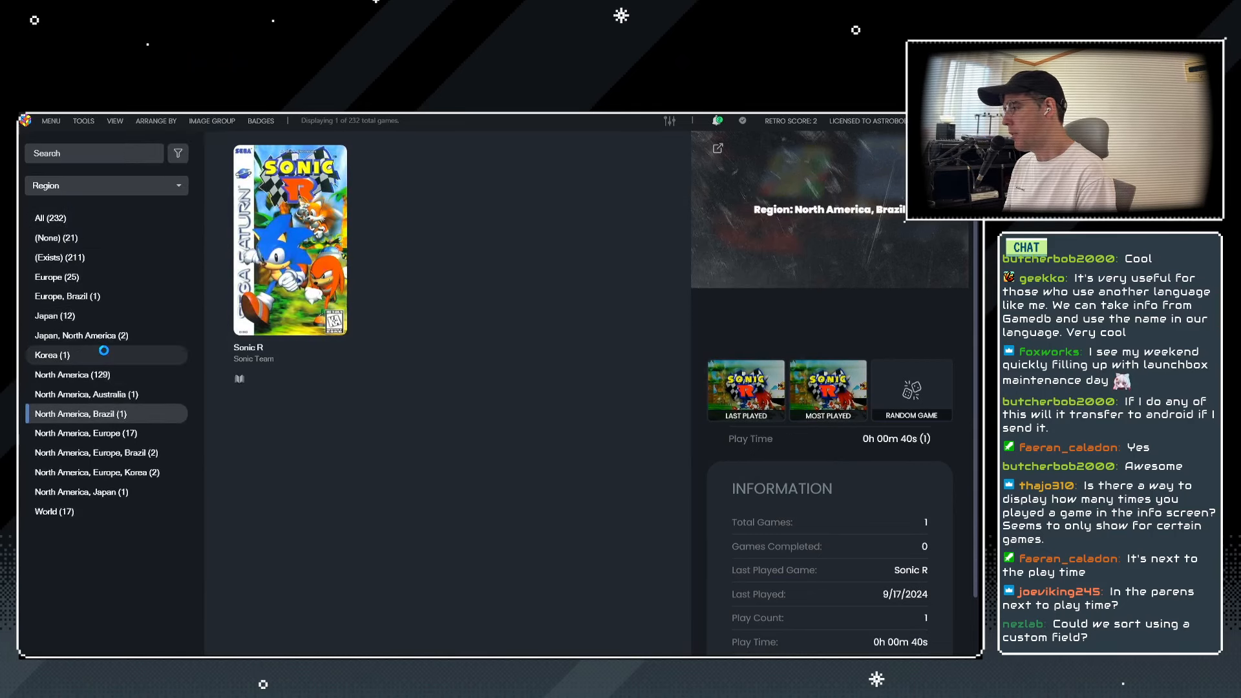
scroll(264, 411, down, 15)
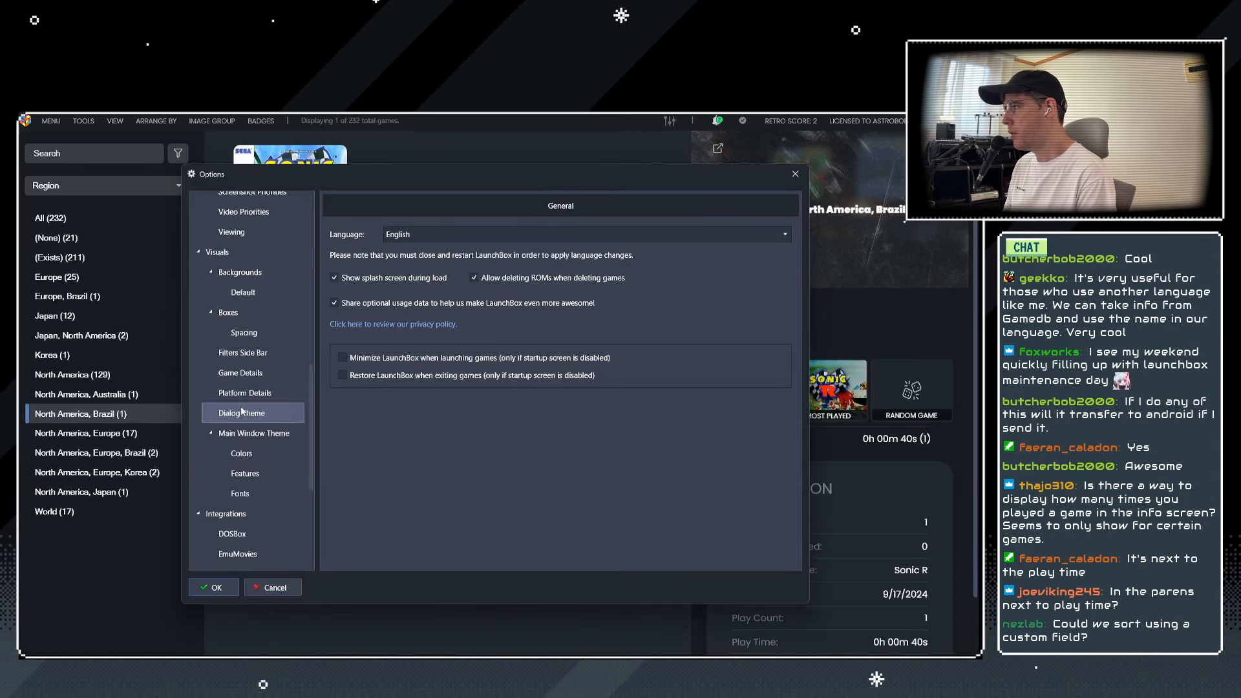
click(237, 373)
click(246, 393)
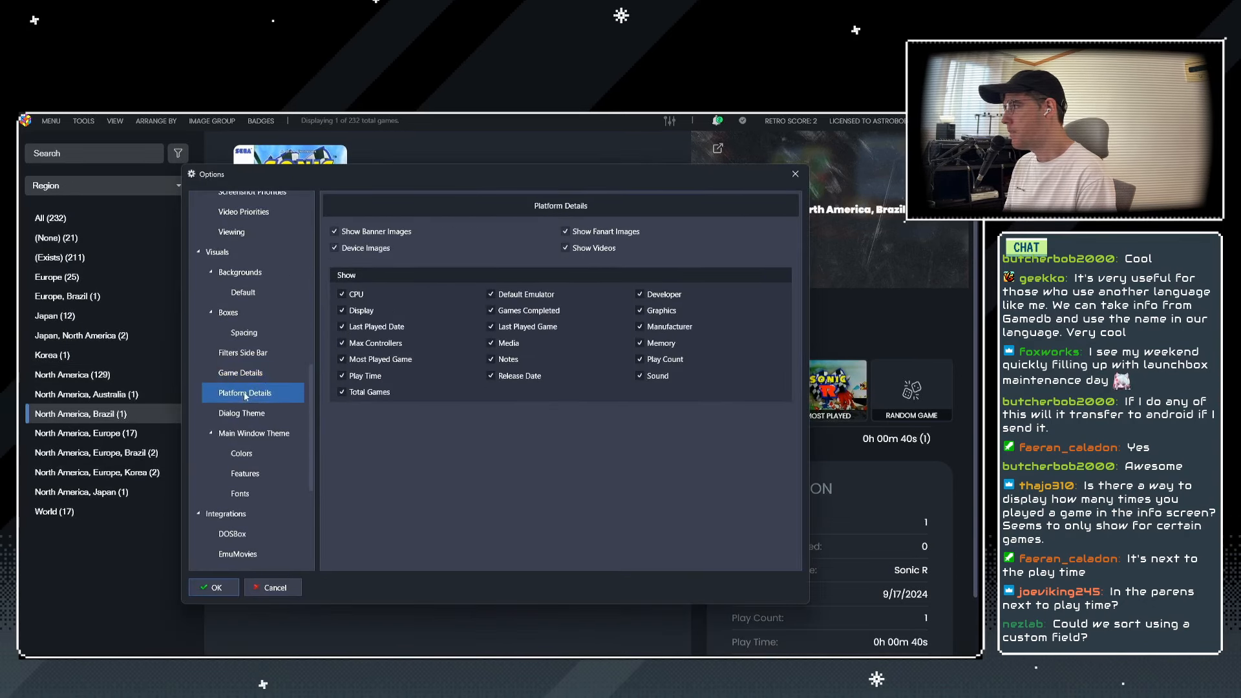
click(243, 352)
click(342, 332)
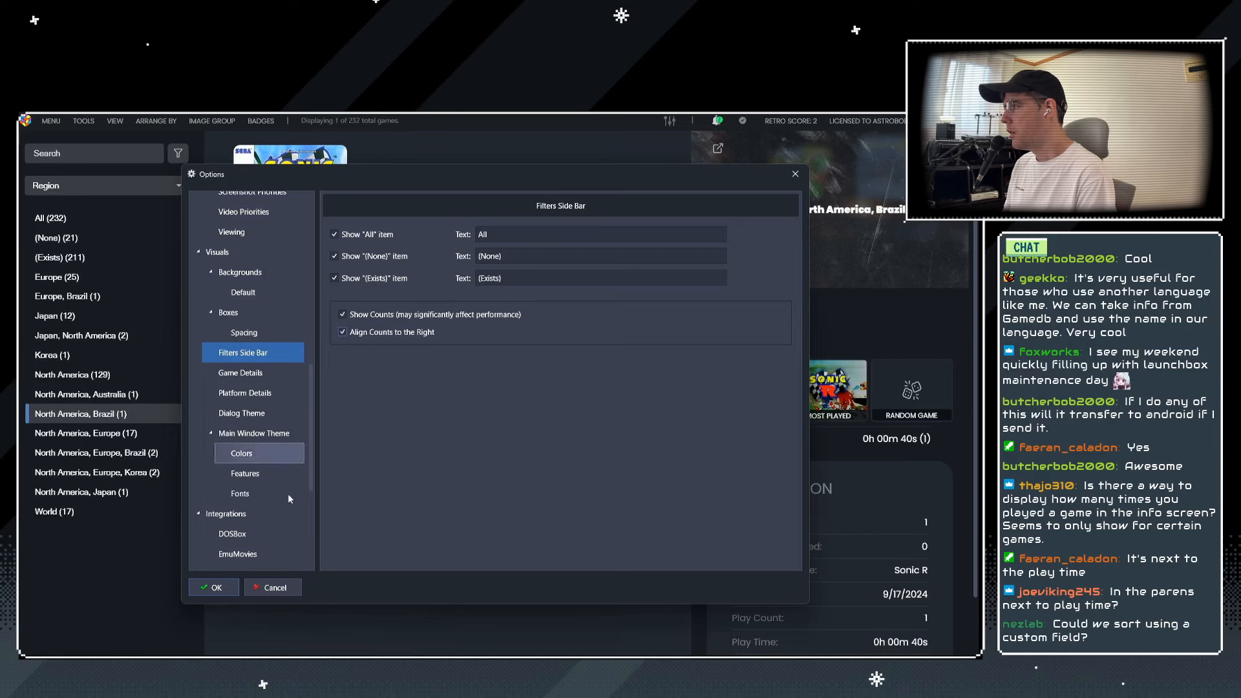
click(212, 588)
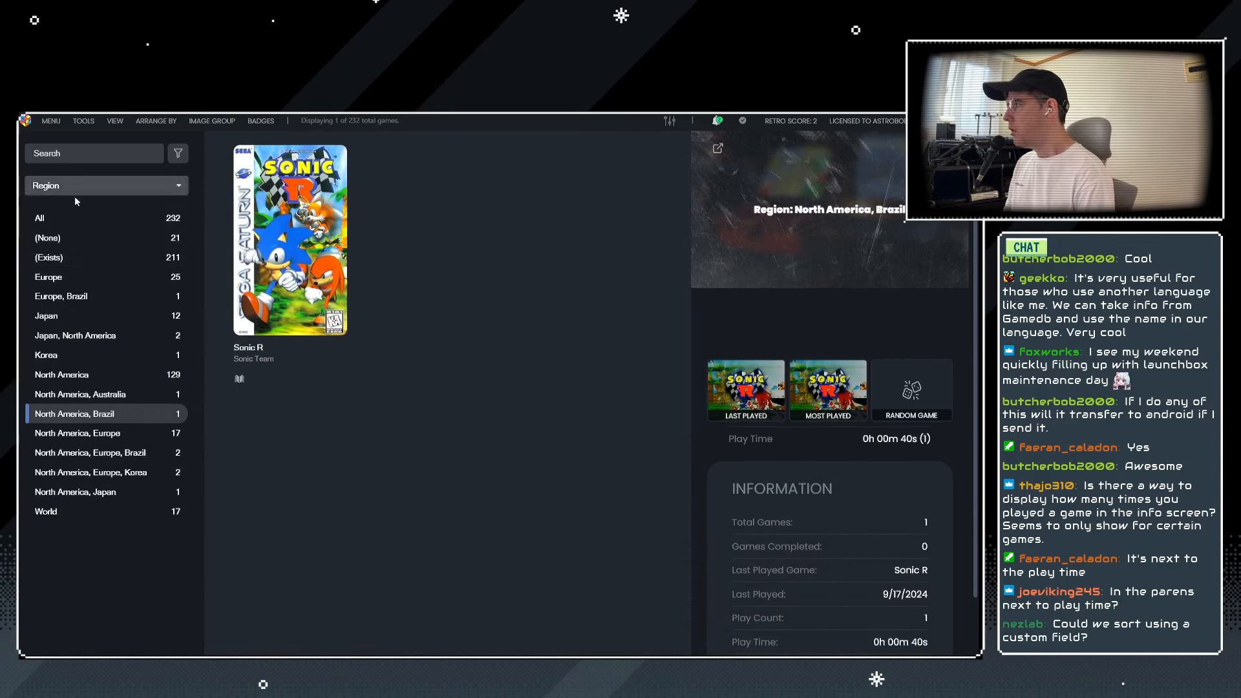
Switch the sidebar grouping from Region to Platform Category.
click(108, 185)
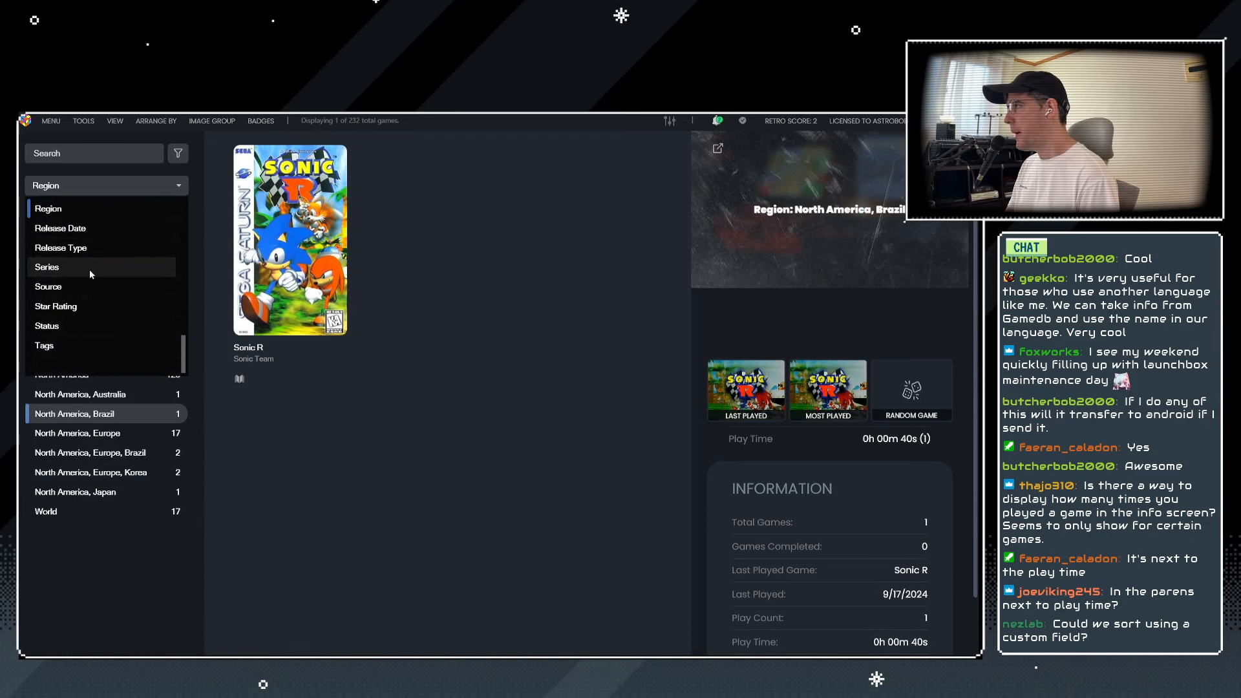
scroll(88, 265, up, 2)
click(71, 208)
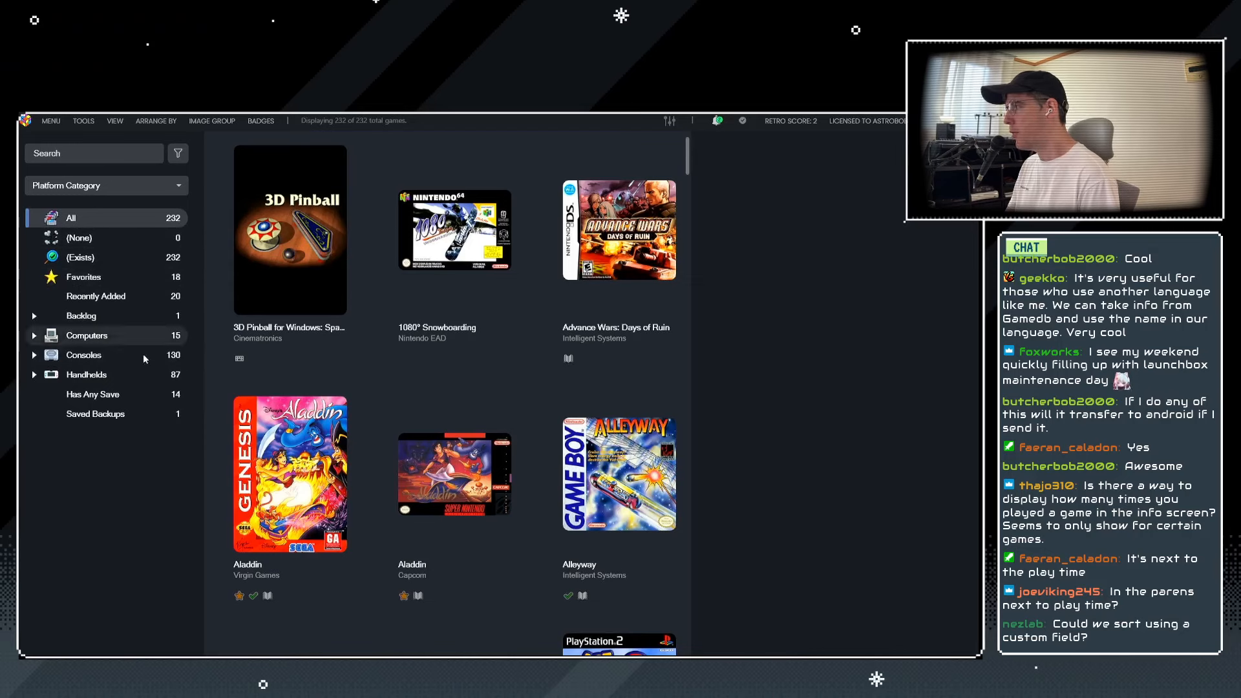
Expand the Consoles category and show the Sega Genesis games, followed by the Super Nintendo Entertainment System games.
click(34, 355)
scroll(119, 409, down, 1)
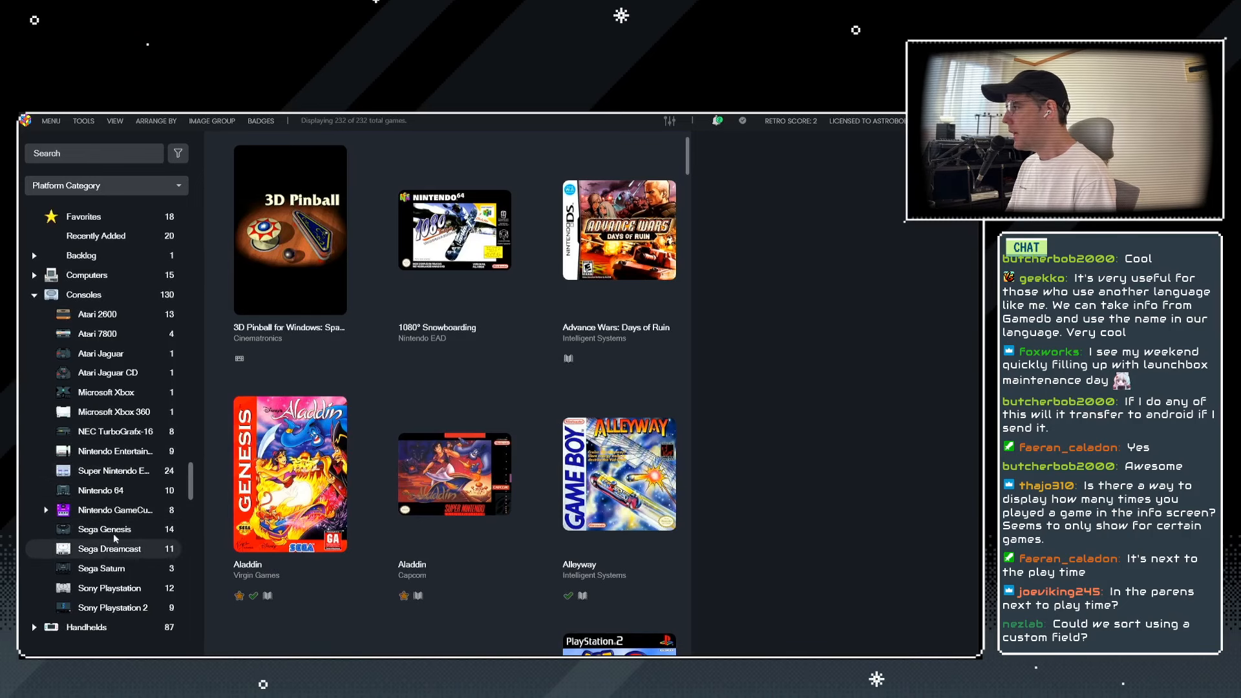
click(145, 530)
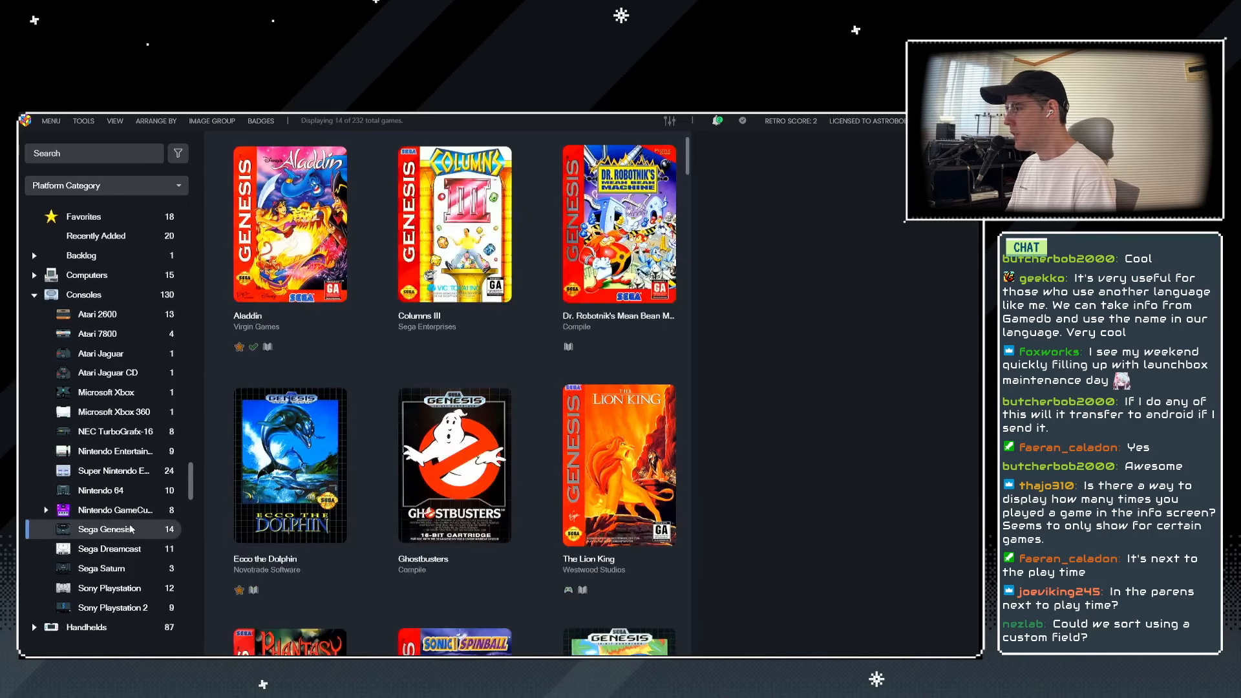
click(117, 474)
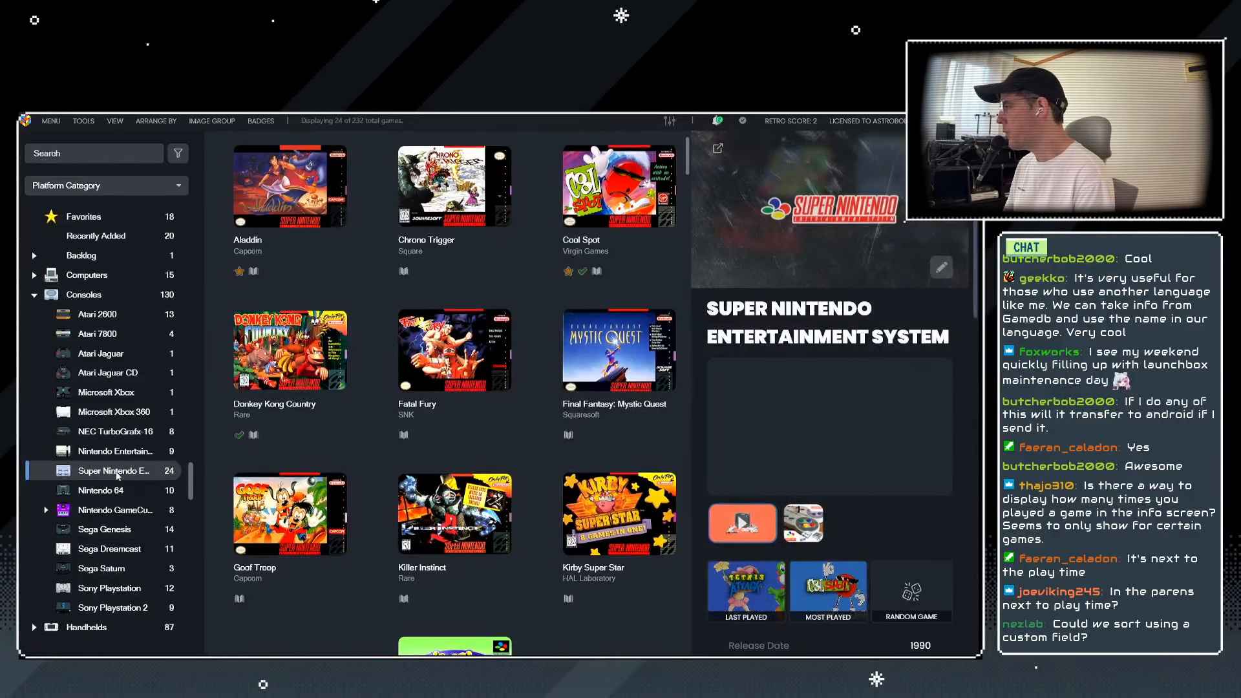
Expand the Backlog playlist in the sidebar and collapse the Consoles category.
scroll(134, 397, up, 1)
scroll(134, 397, up, 1)
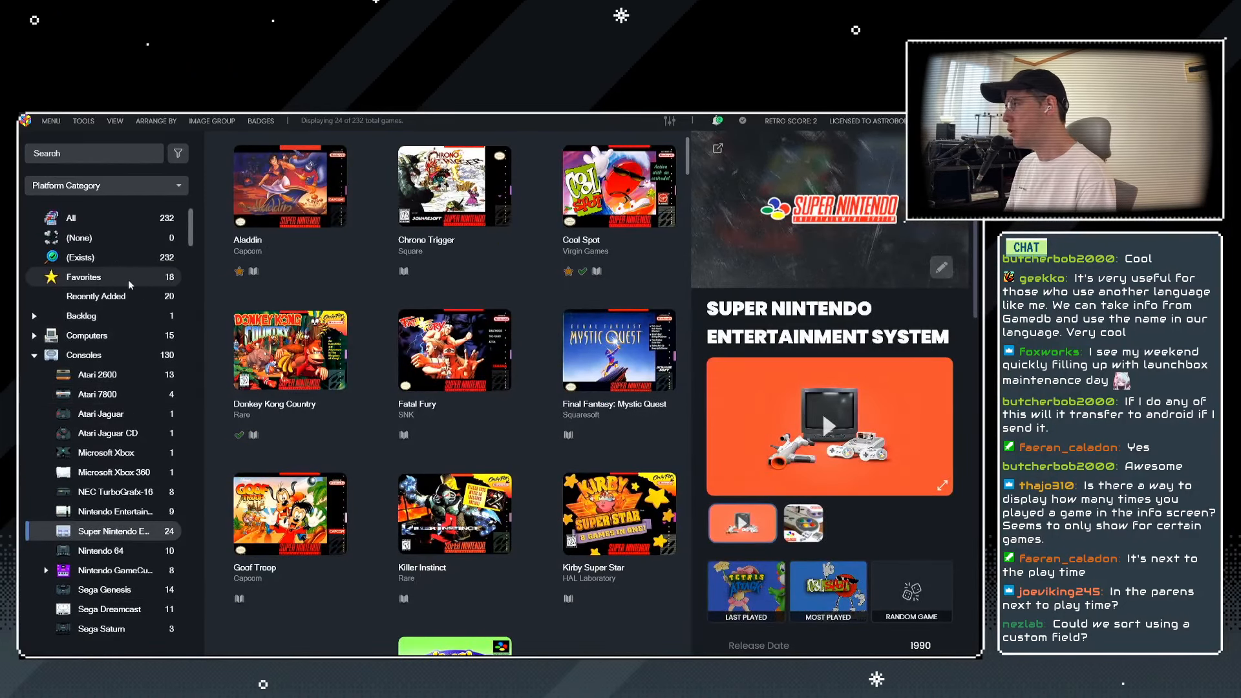
click(35, 316)
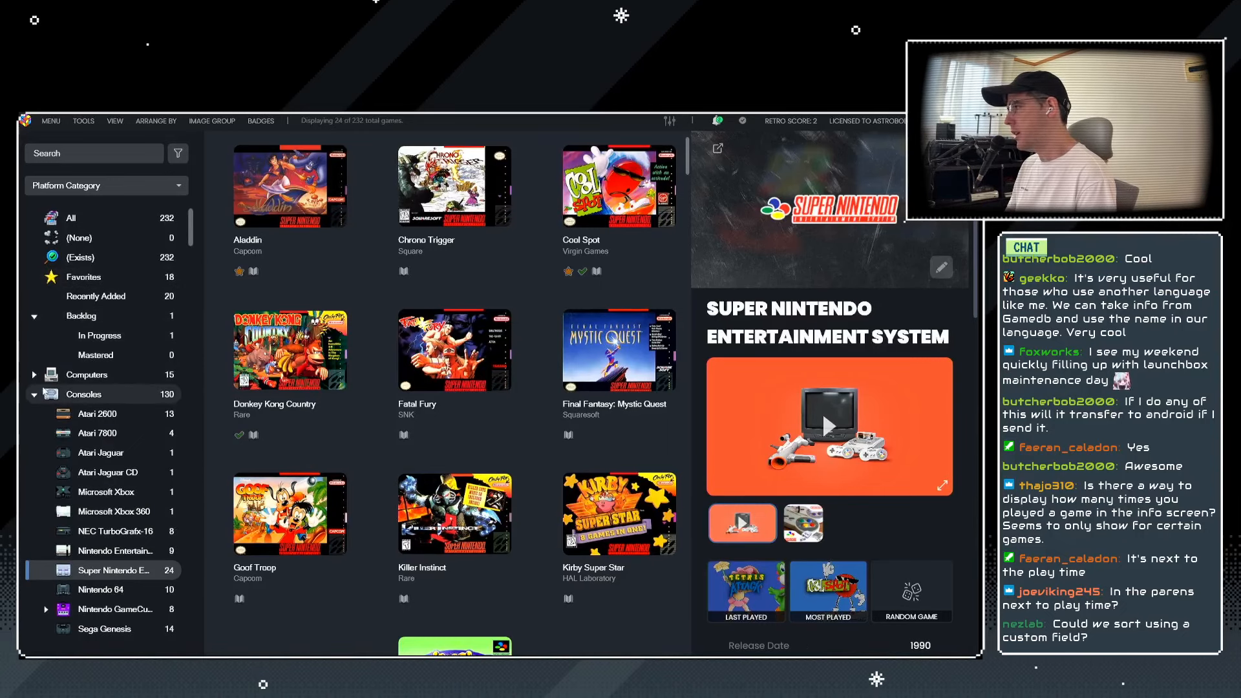
click(35, 395)
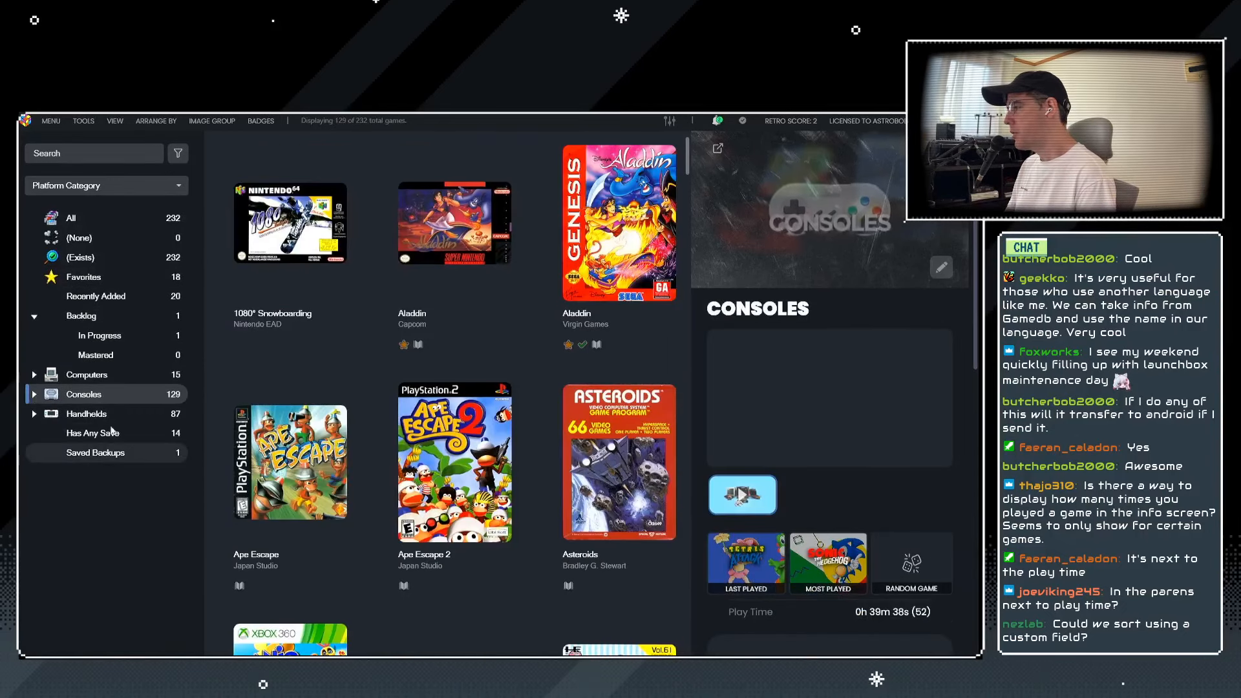
Show the Has Any Save games and inspect the Series field in the Xbox 360 Banjo-Kazooie metadata, closing it without saving.
click(117, 454)
click(121, 439)
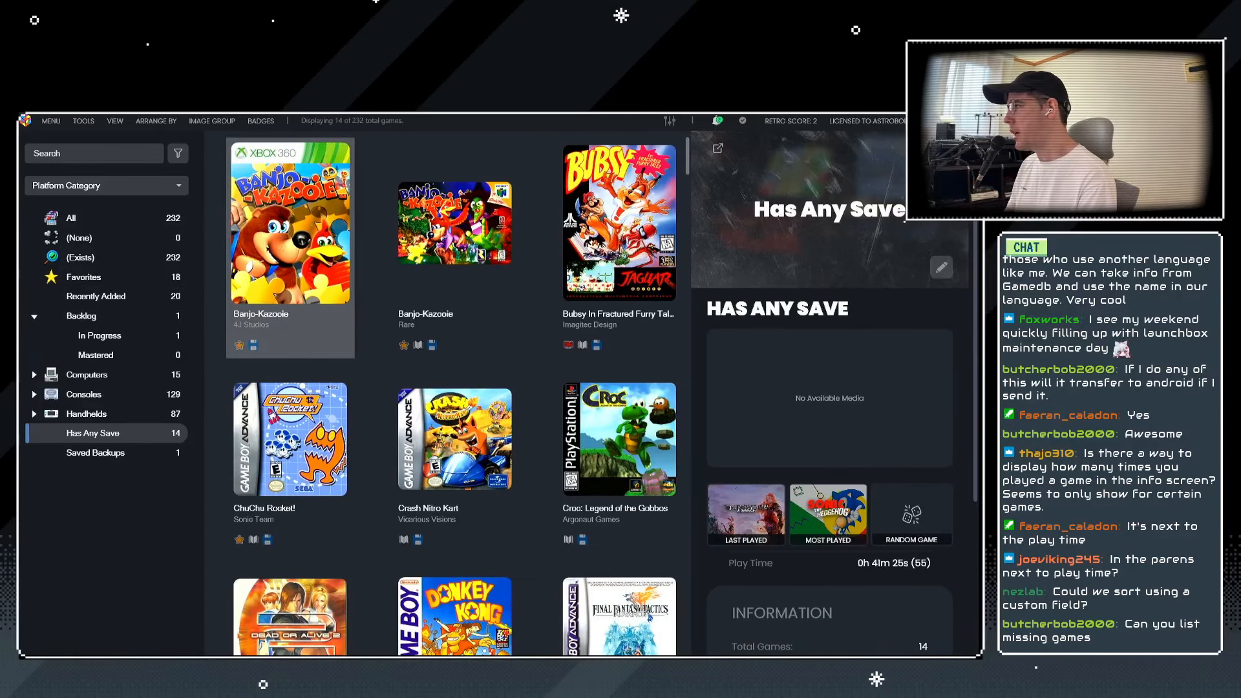
click(279, 227)
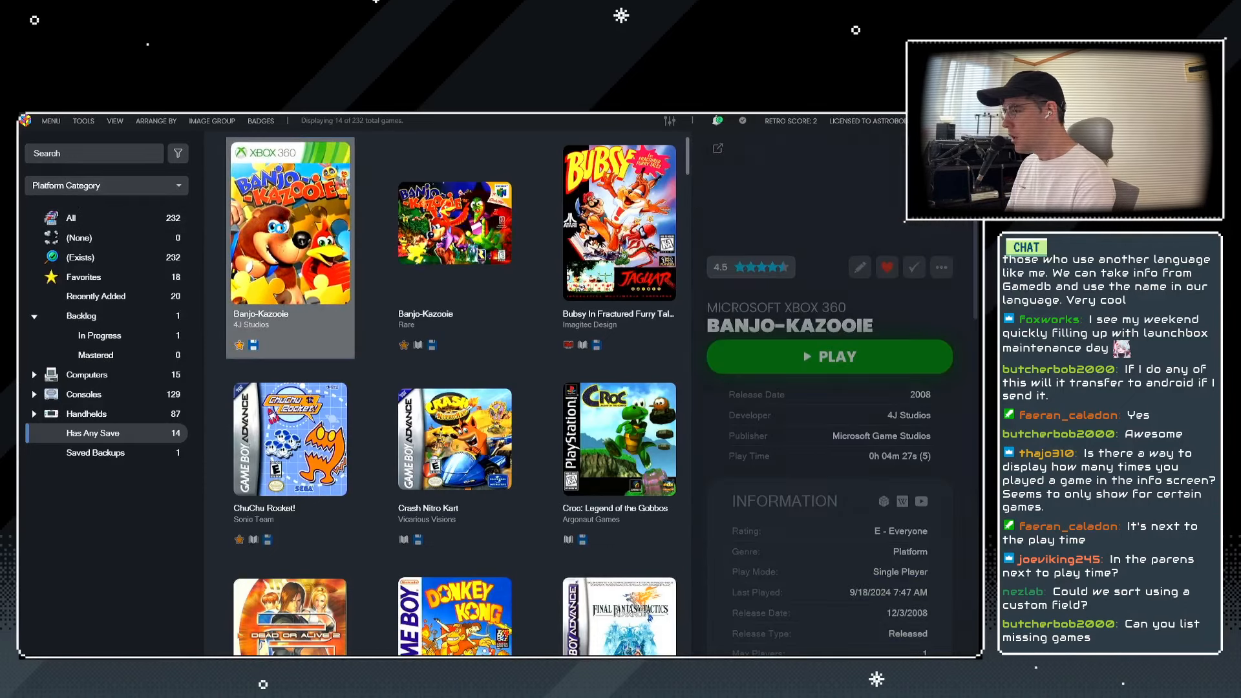
key(ctrl+e)
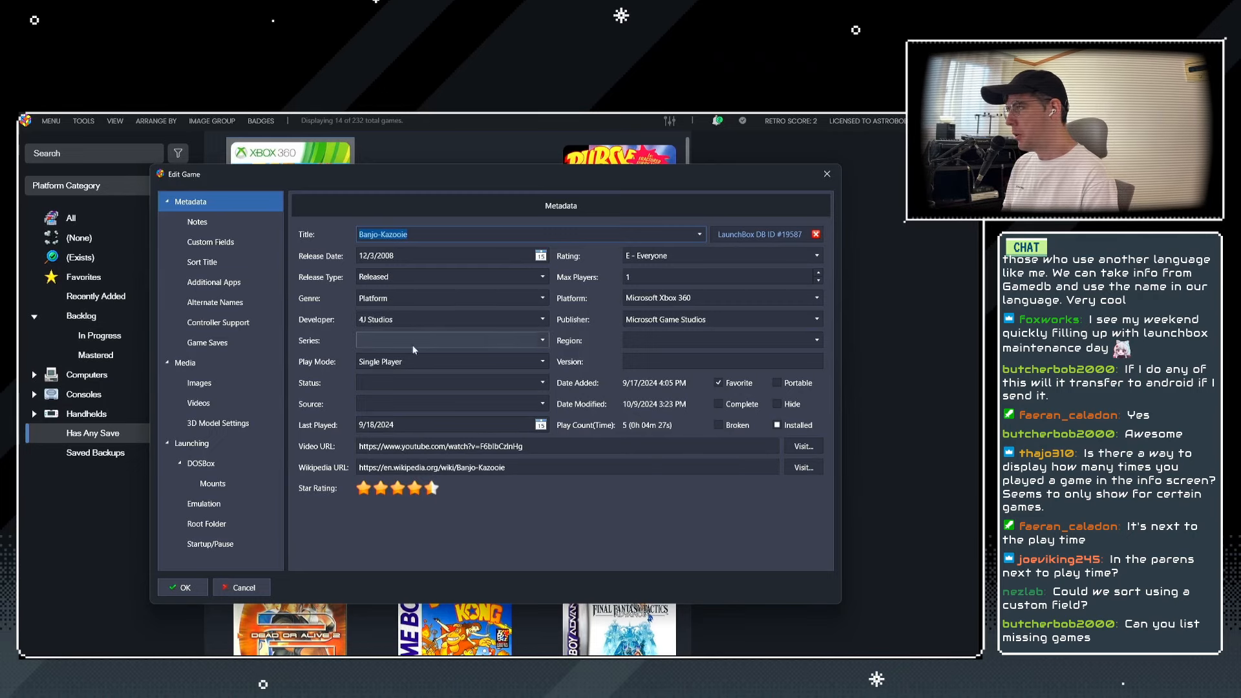
click(383, 343)
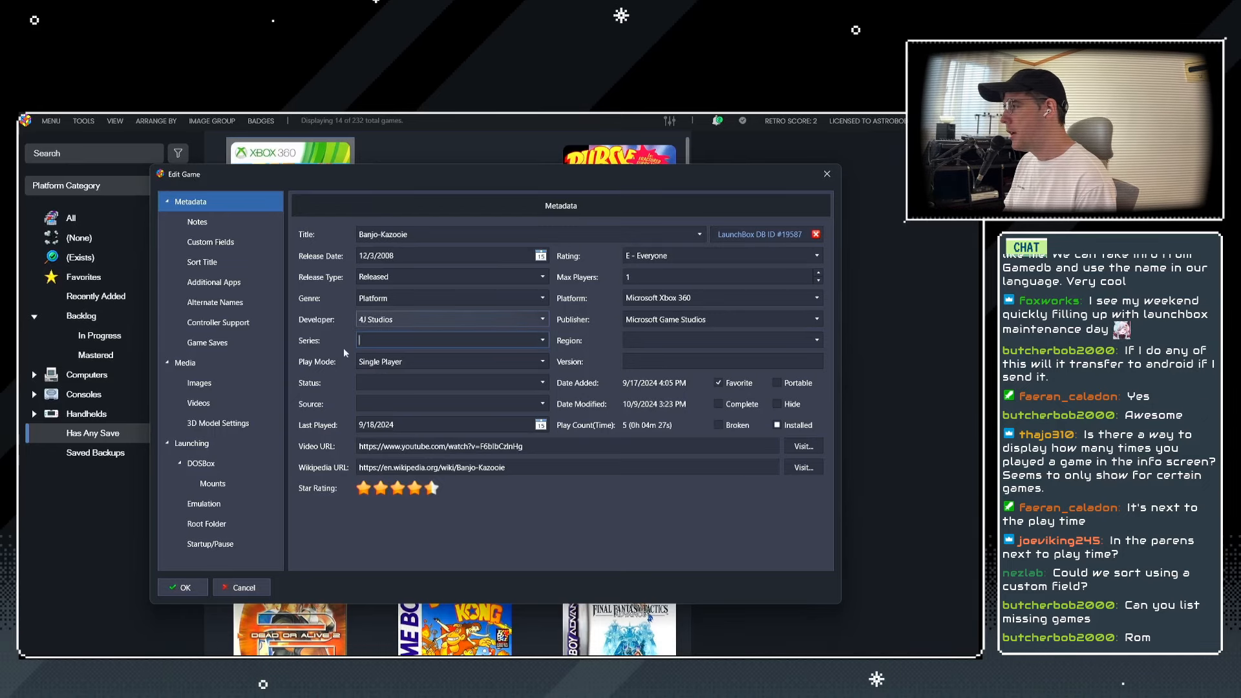
click(244, 587)
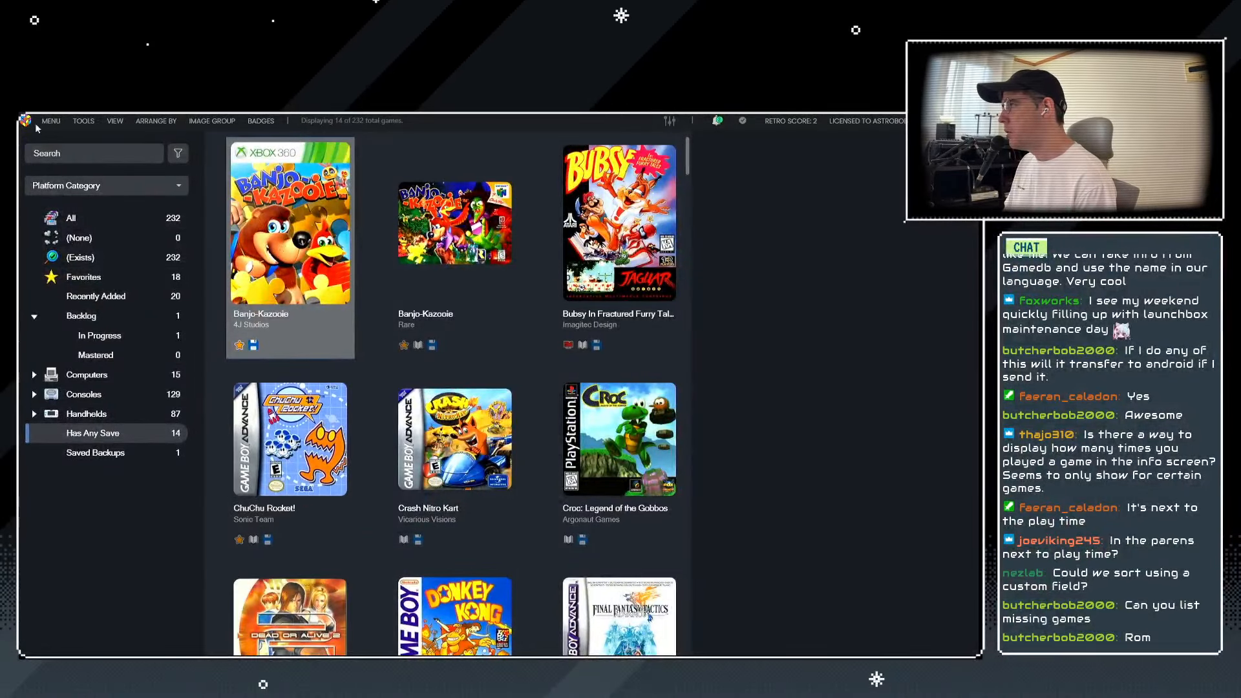
Switch the sidebar grouping from Platform Category to Series.
click(107, 186)
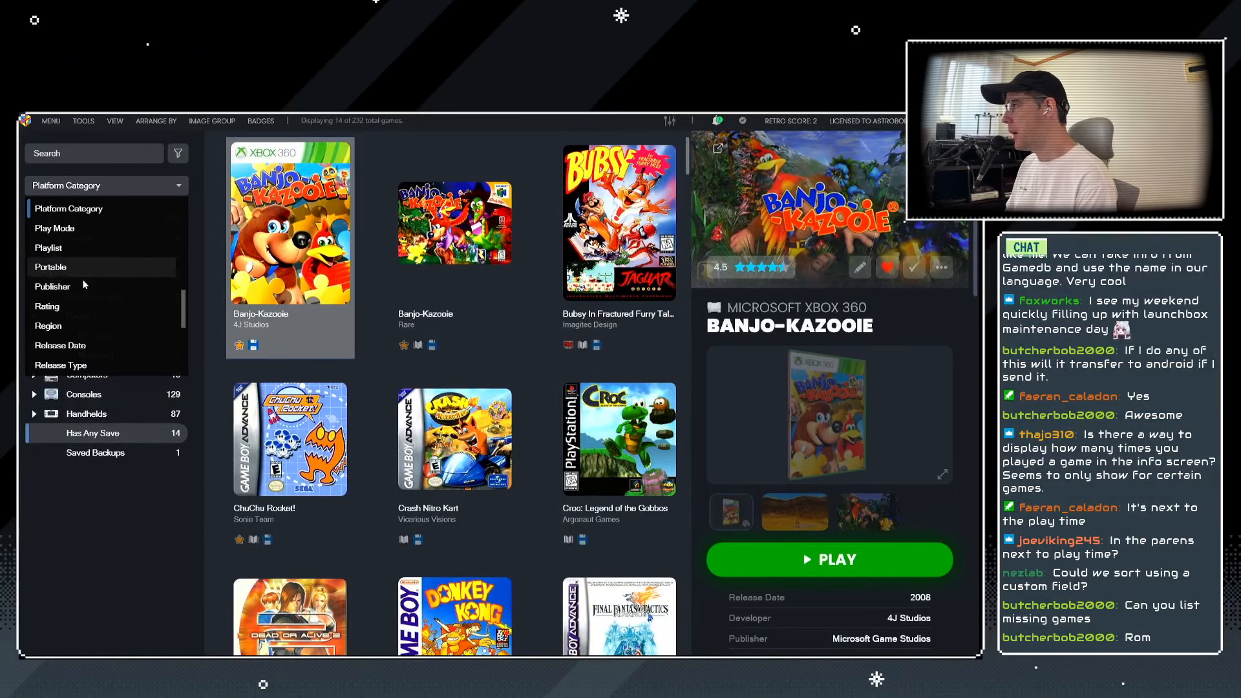
scroll(88, 290, up, 2)
scroll(76, 304, down, 2)
scroll(76, 315, down, 1)
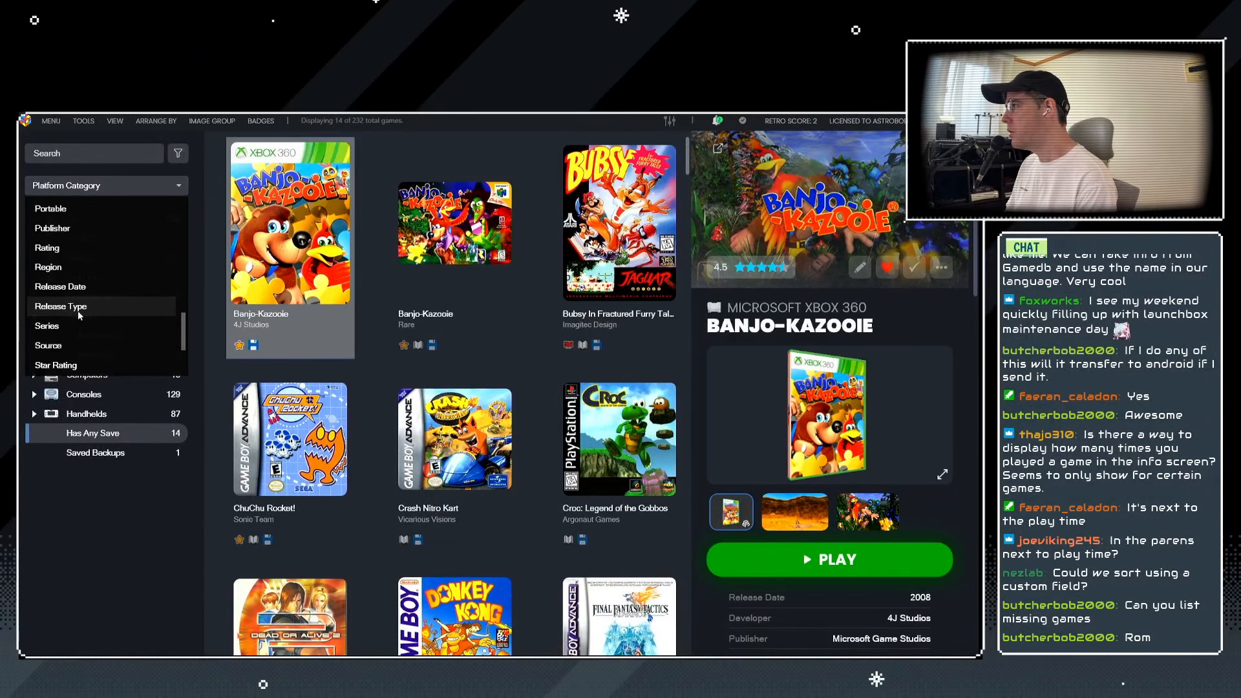
click(65, 325)
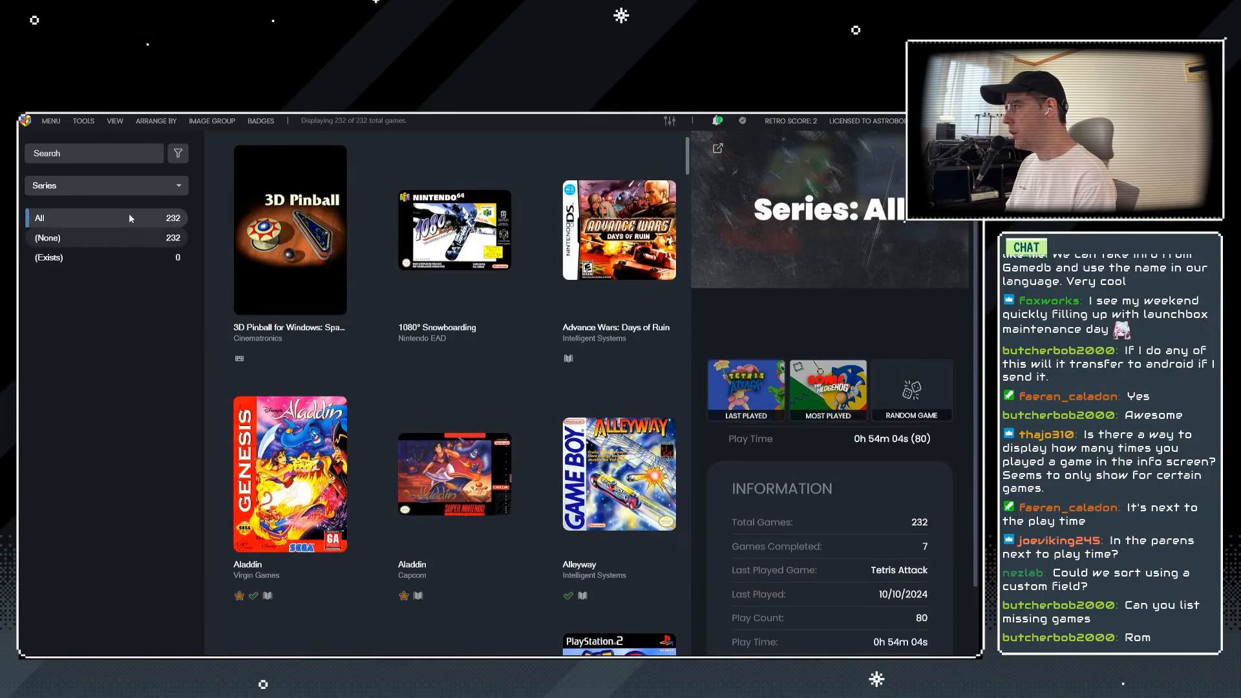
Show the (None) and (Exists) series groups in turn, and return to (None).
click(72, 239)
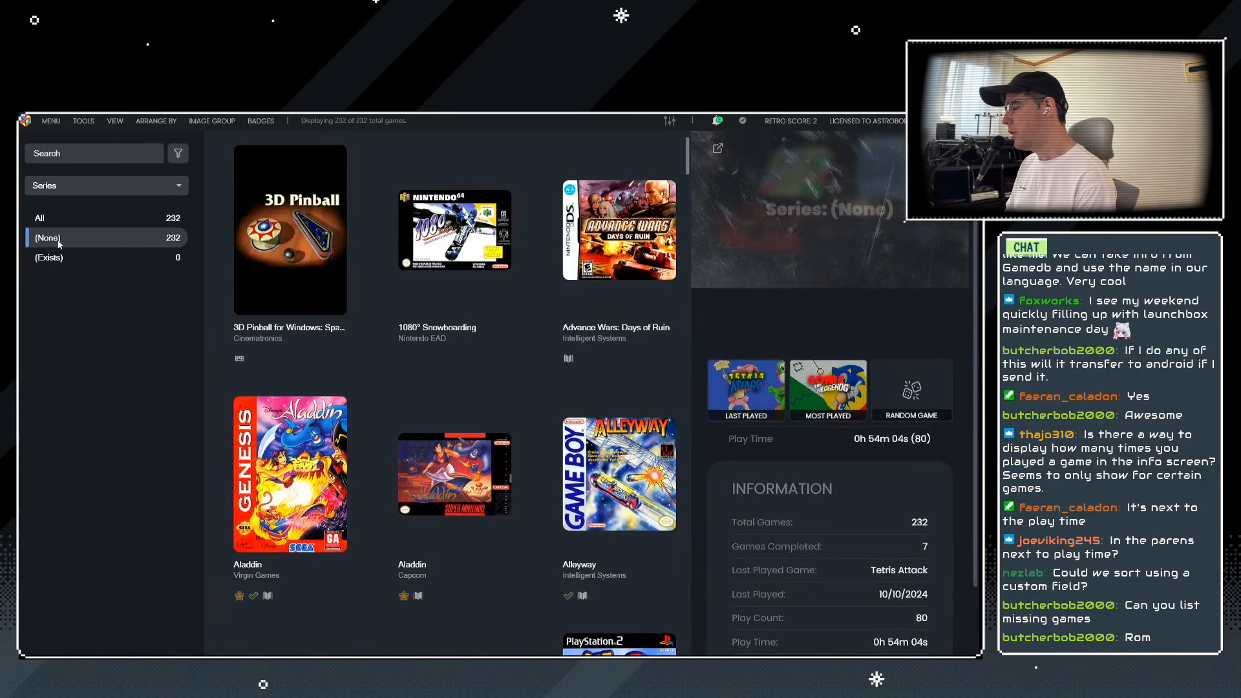
click(82, 258)
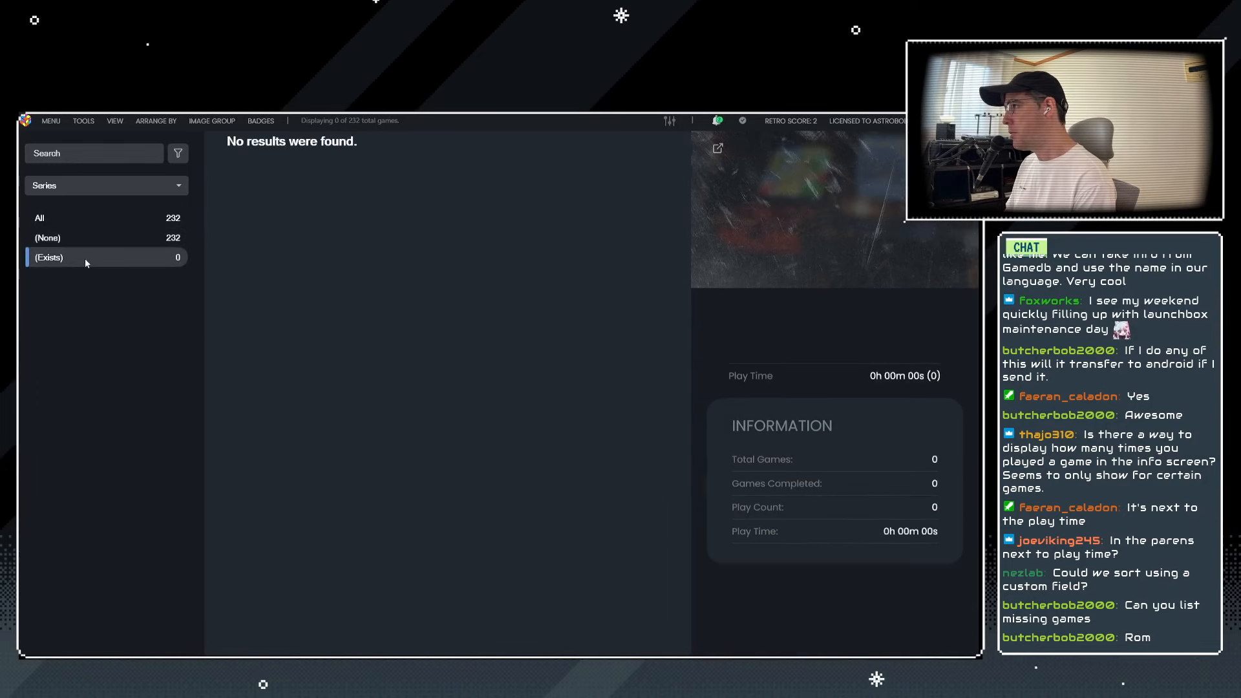
click(96, 240)
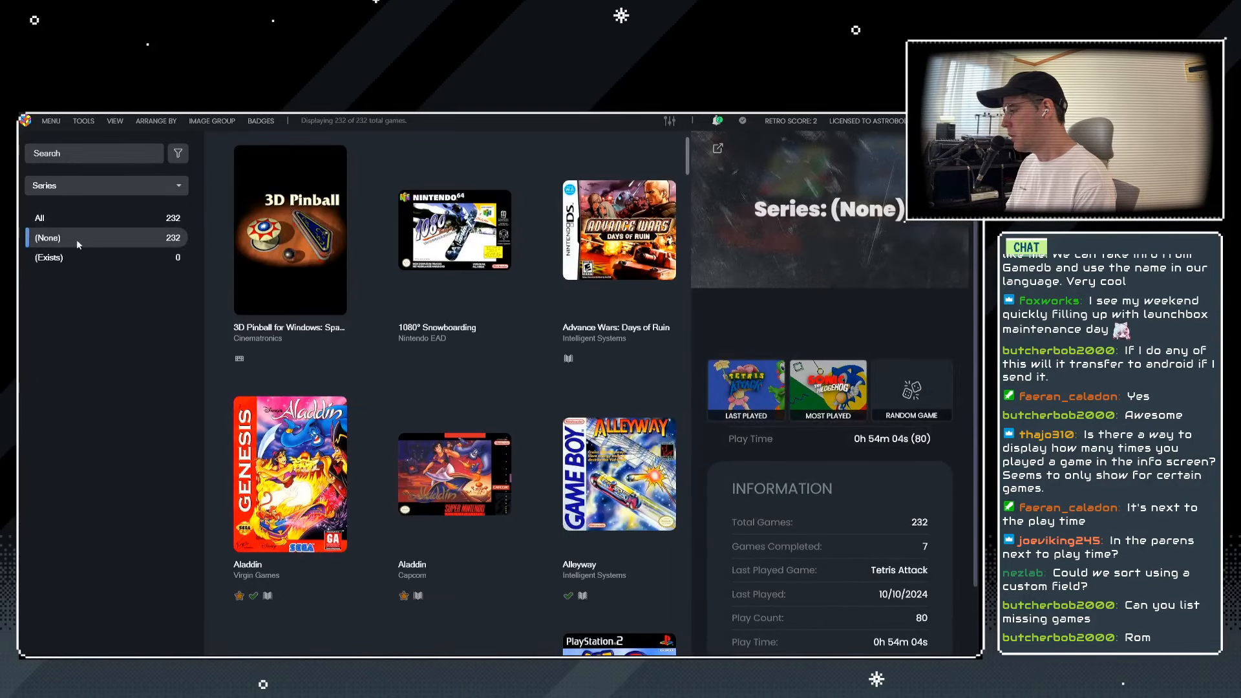
Search the games without a series for "sonic" and select all the results for bulk editing.
click(103, 155)
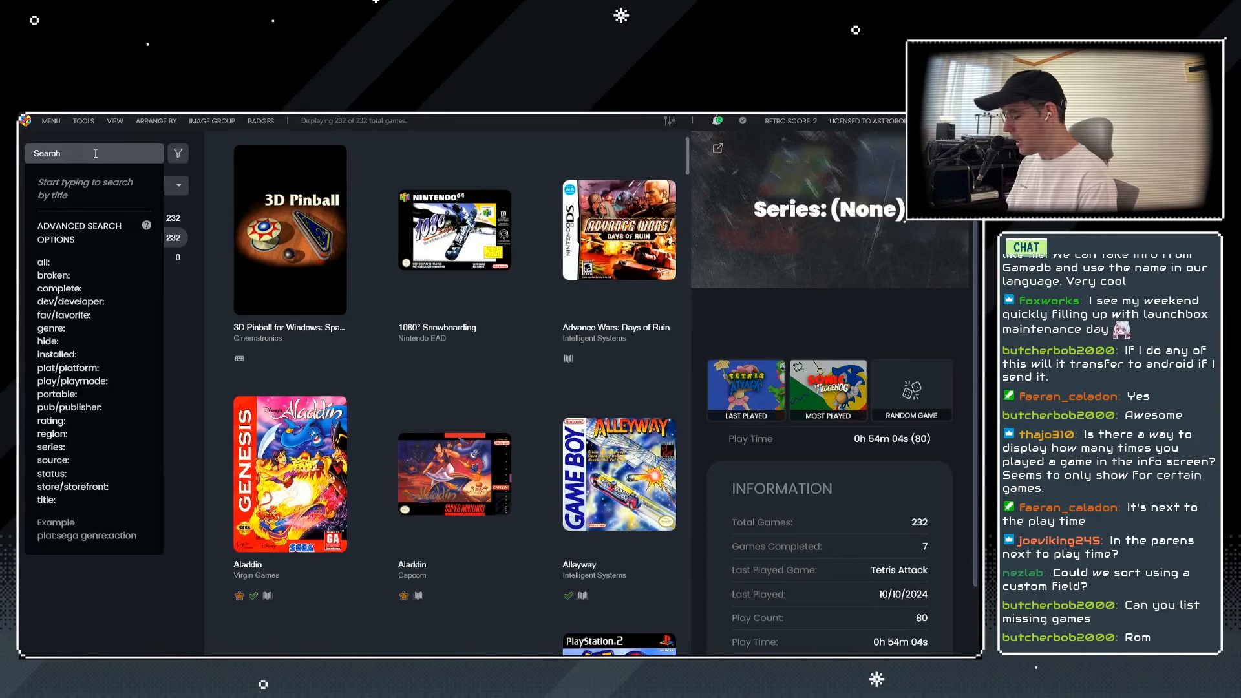
text(sonic)
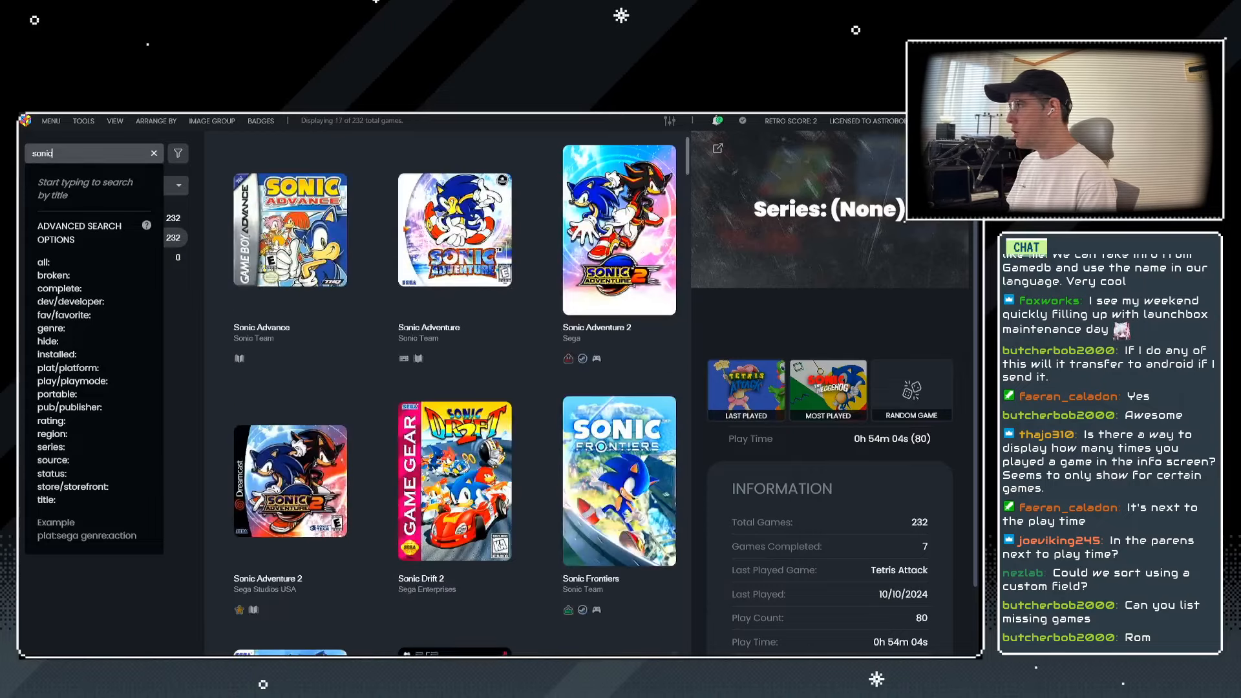
click(290, 229)
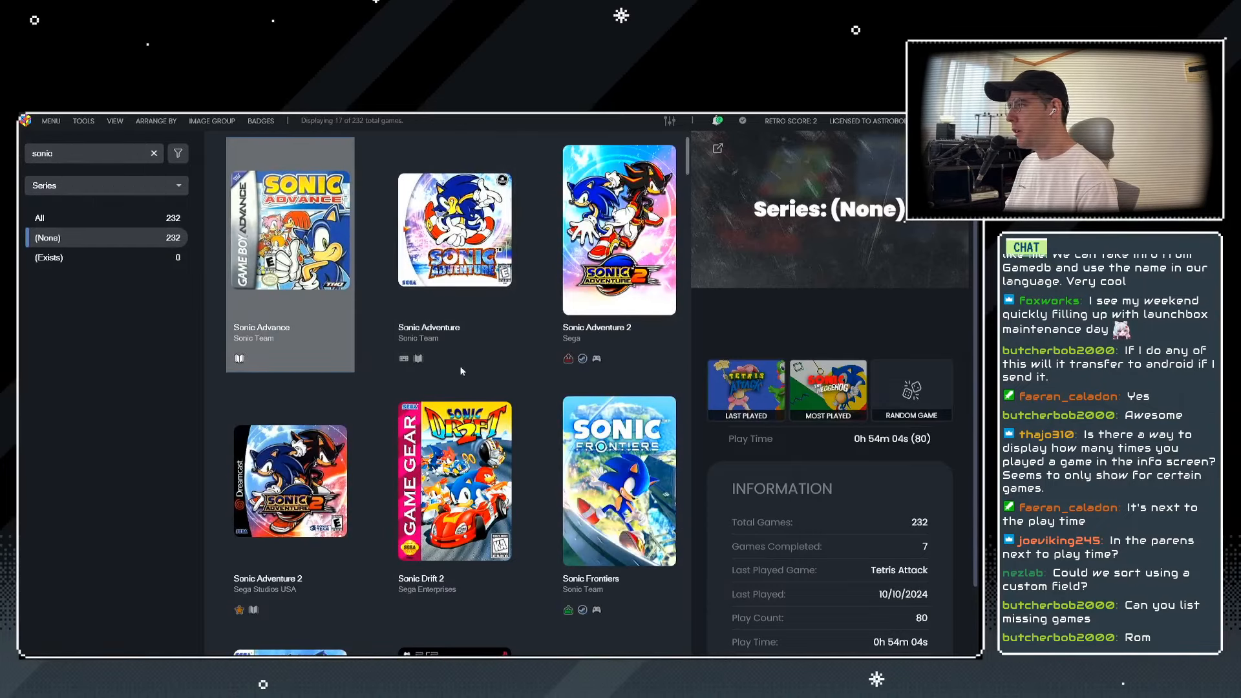
scroll(464, 366, down, 3)
scroll(464, 366, down, 10)
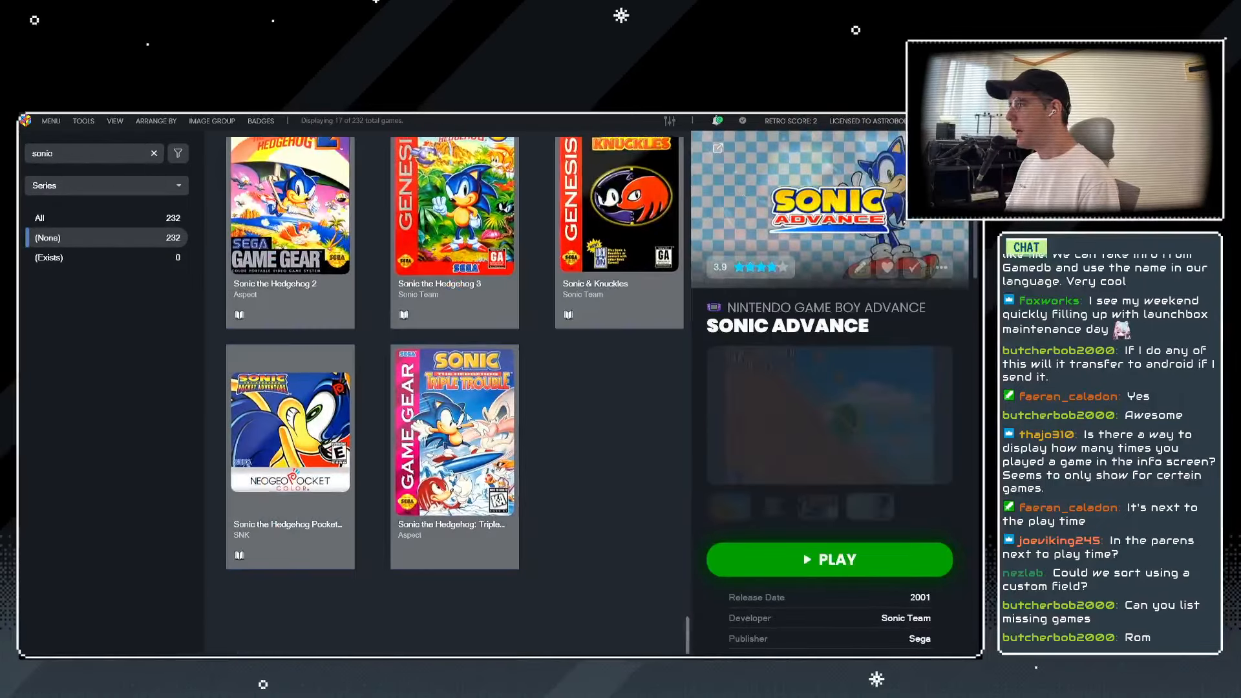
scroll(465, 366, up, 3)
scroll(454, 396, up, 8)
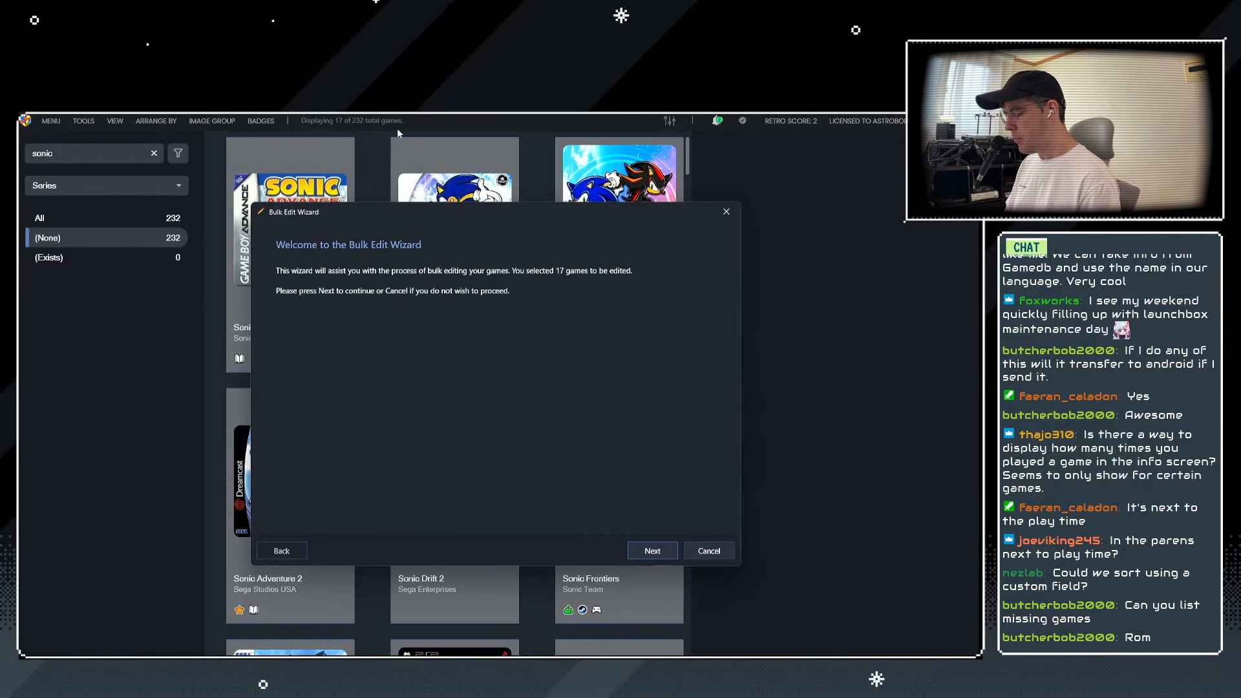
Bulk-edit the selected Sonic games to add Sonic The Hedgehog to their Series field, and show the games of that series.
key(Return)
click(394, 298)
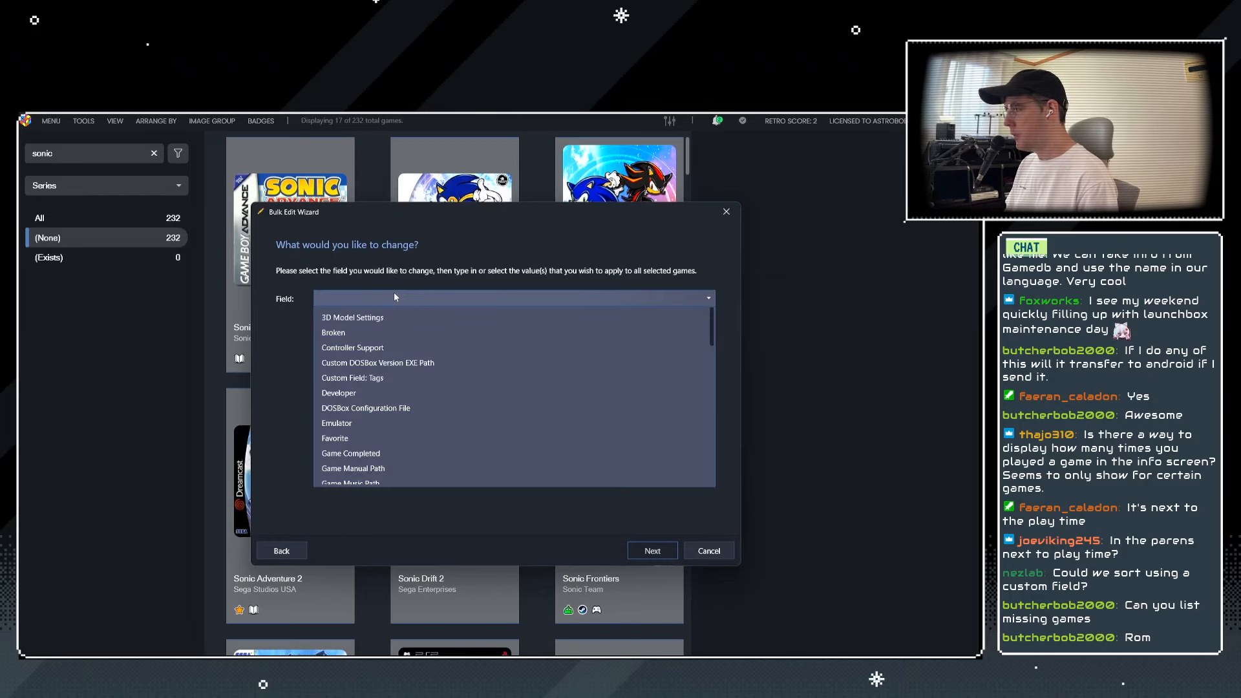
text(Series)
key(Return)
click(358, 343)
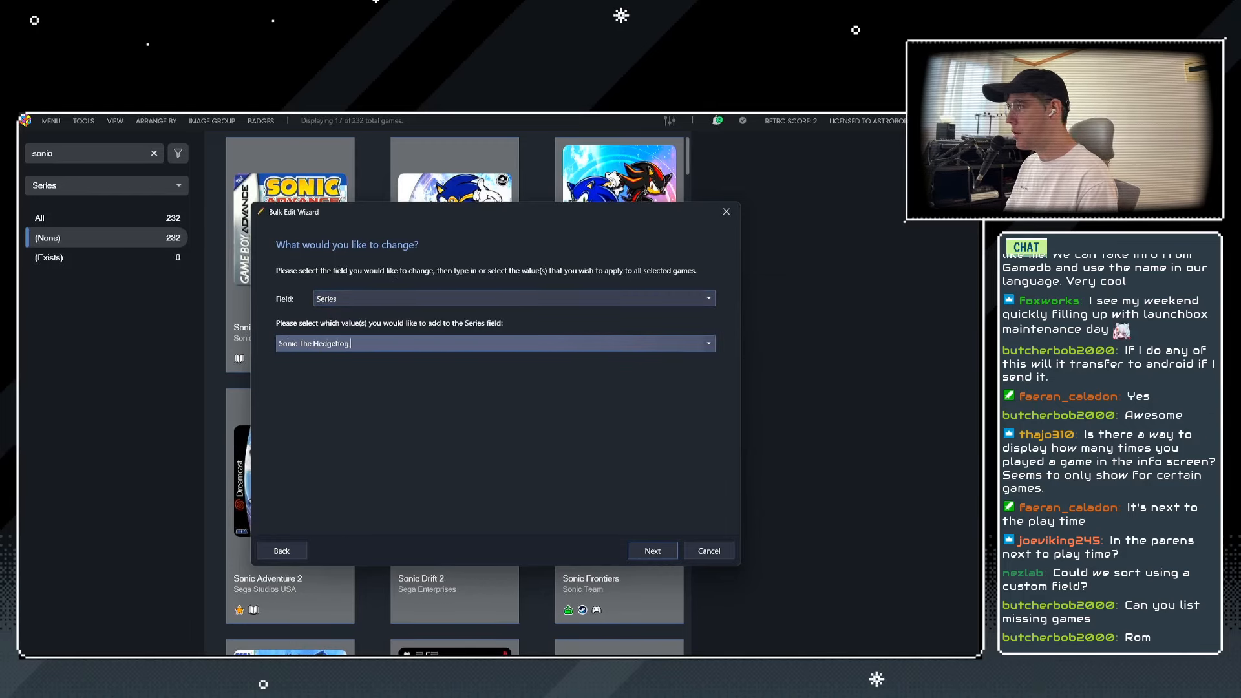
click(653, 553)
key(Return)
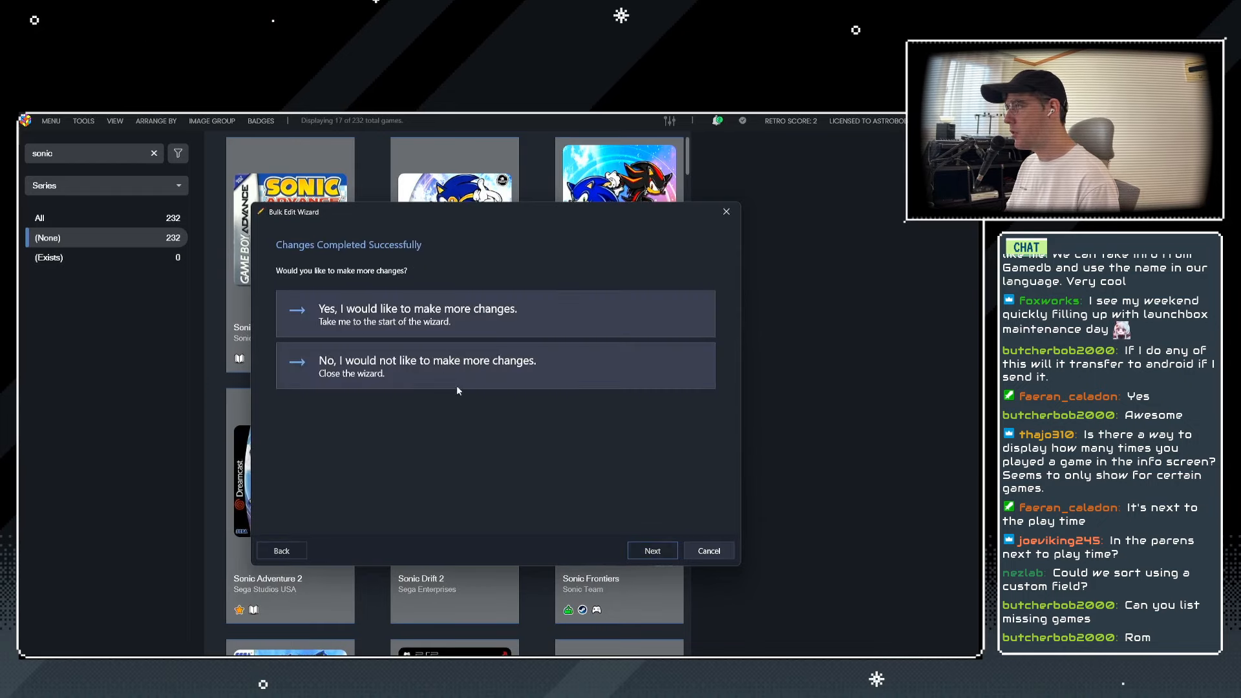
click(456, 382)
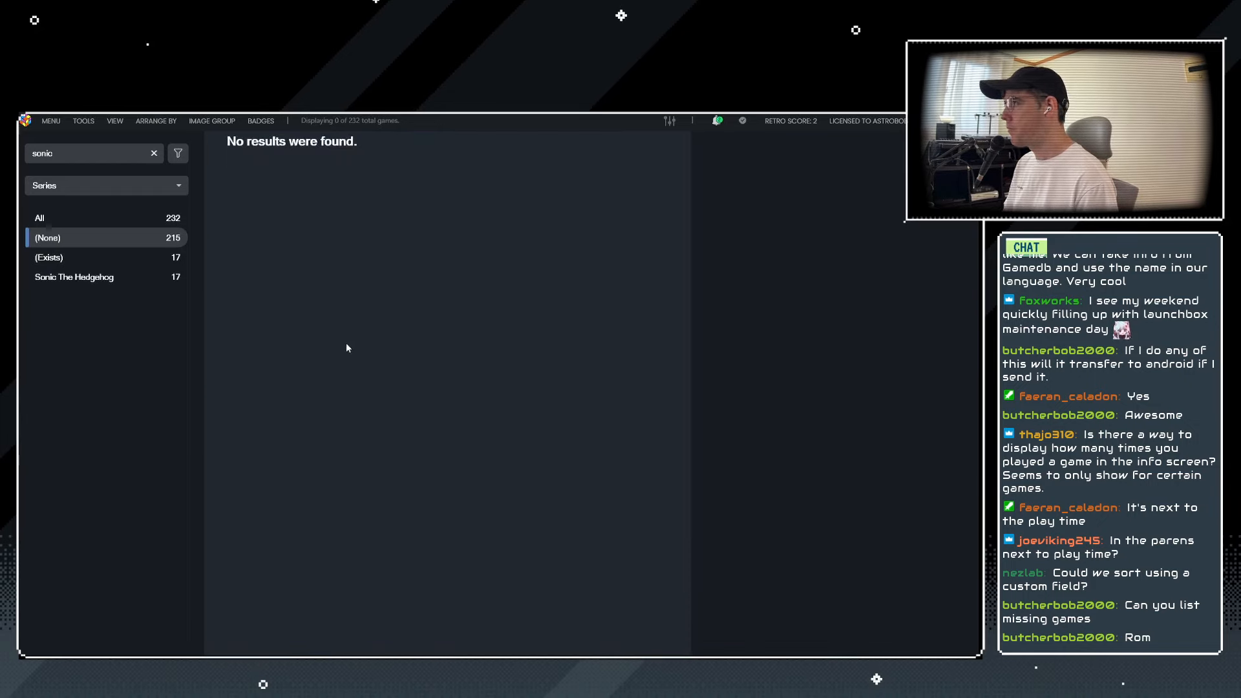
click(59, 277)
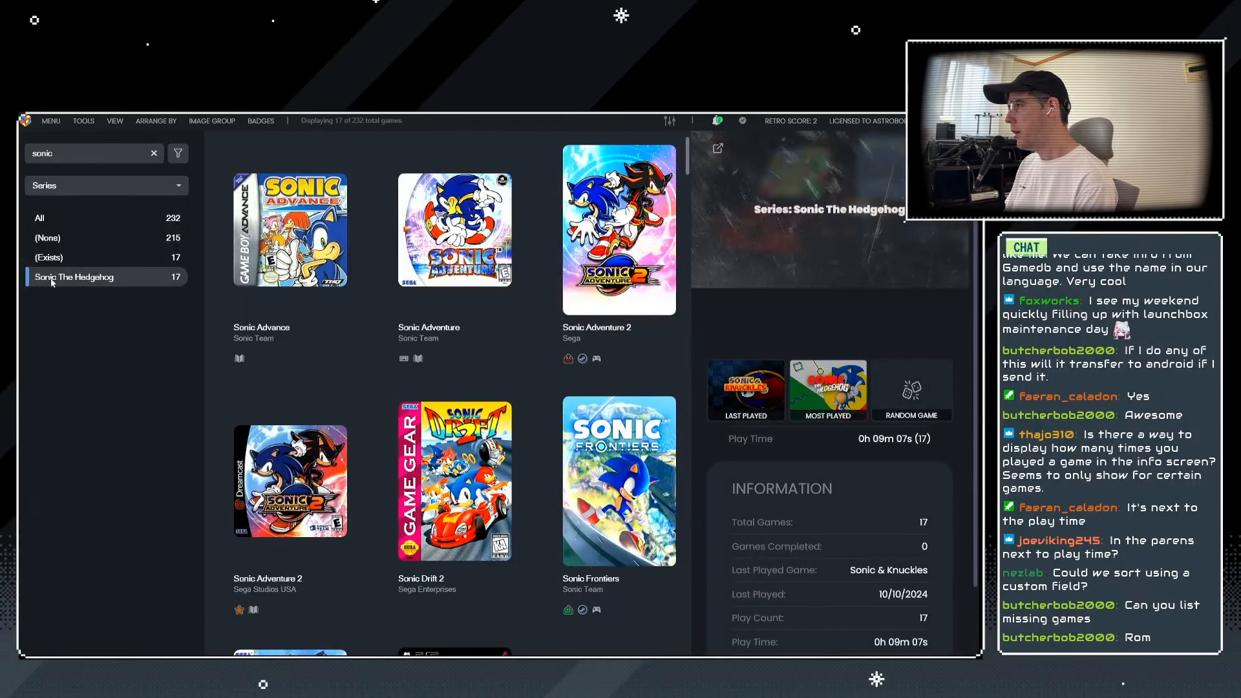
Search all series for "mega man" and select every game found.
click(78, 219)
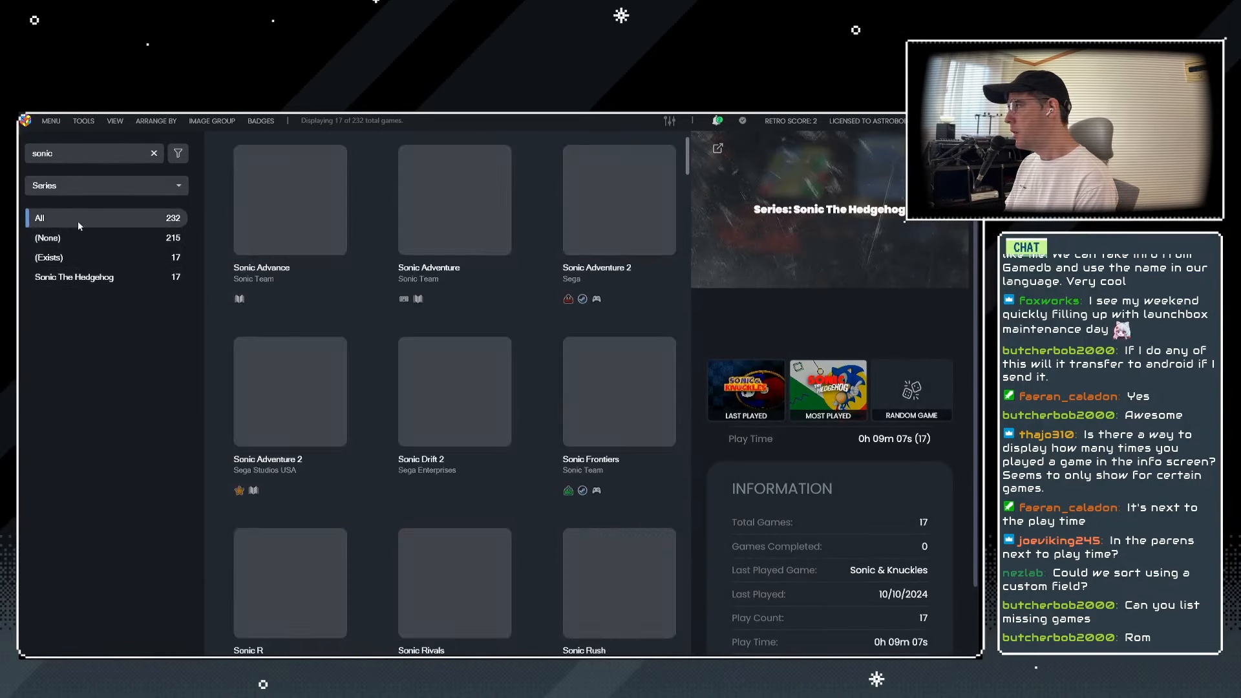
click(37, 152)
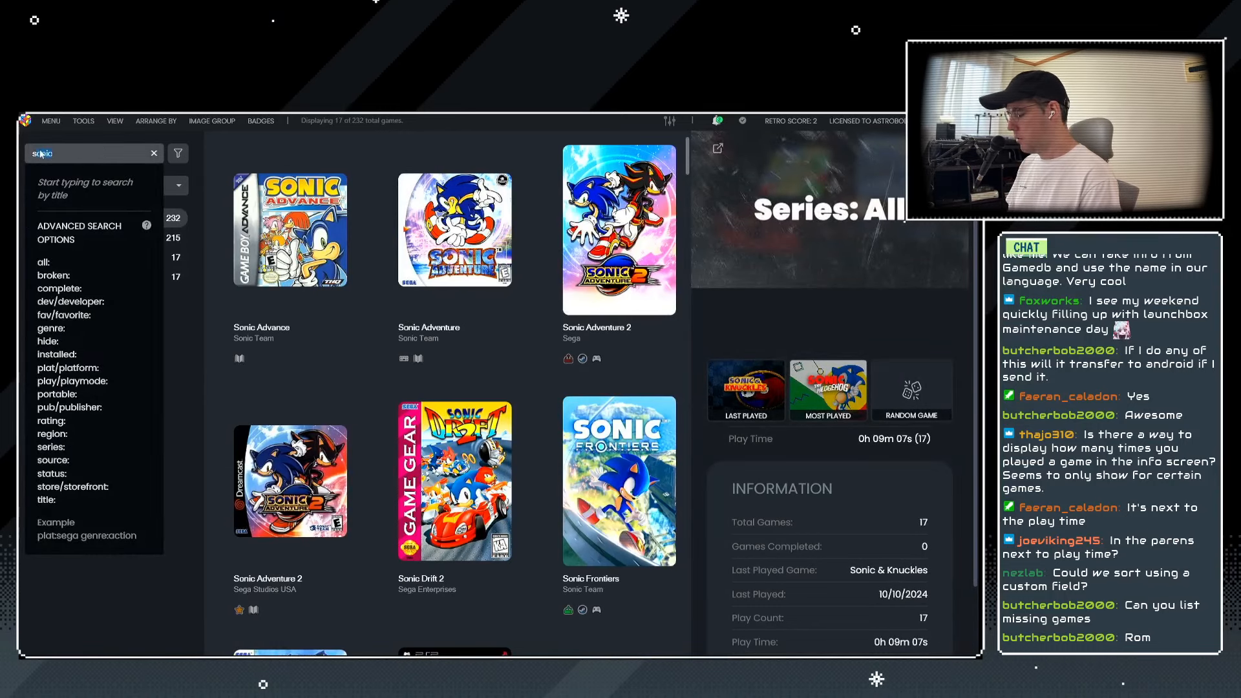
text(mega man)
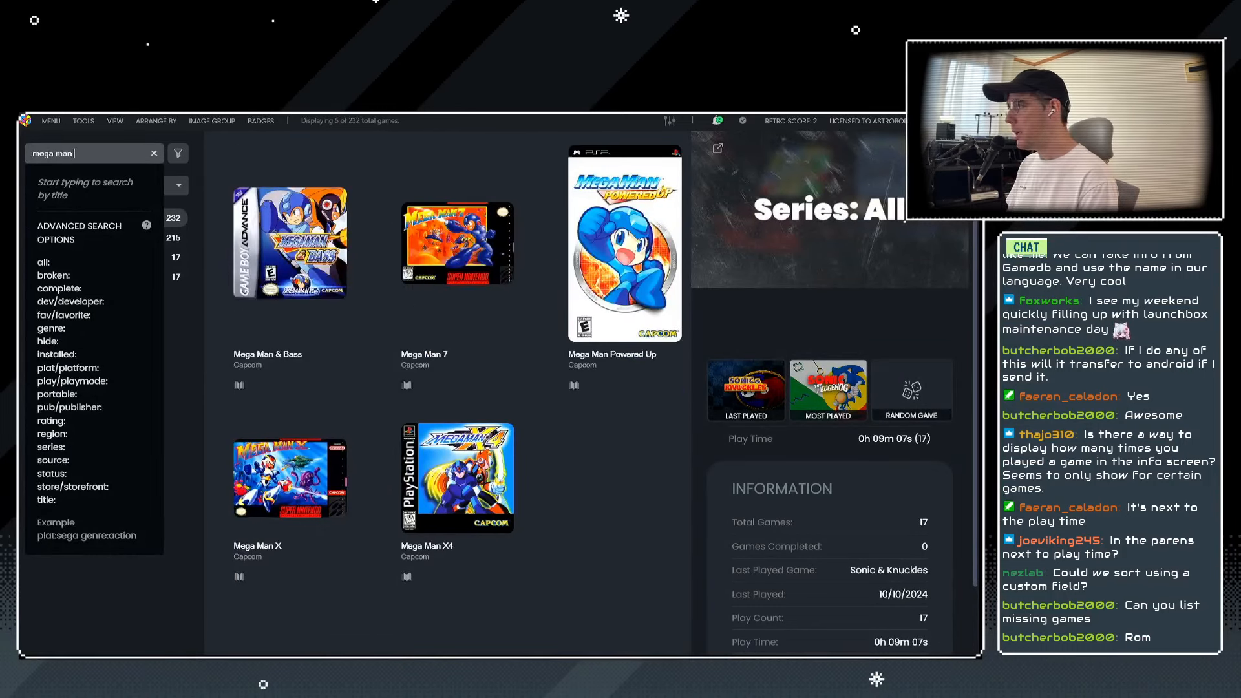
click(312, 327)
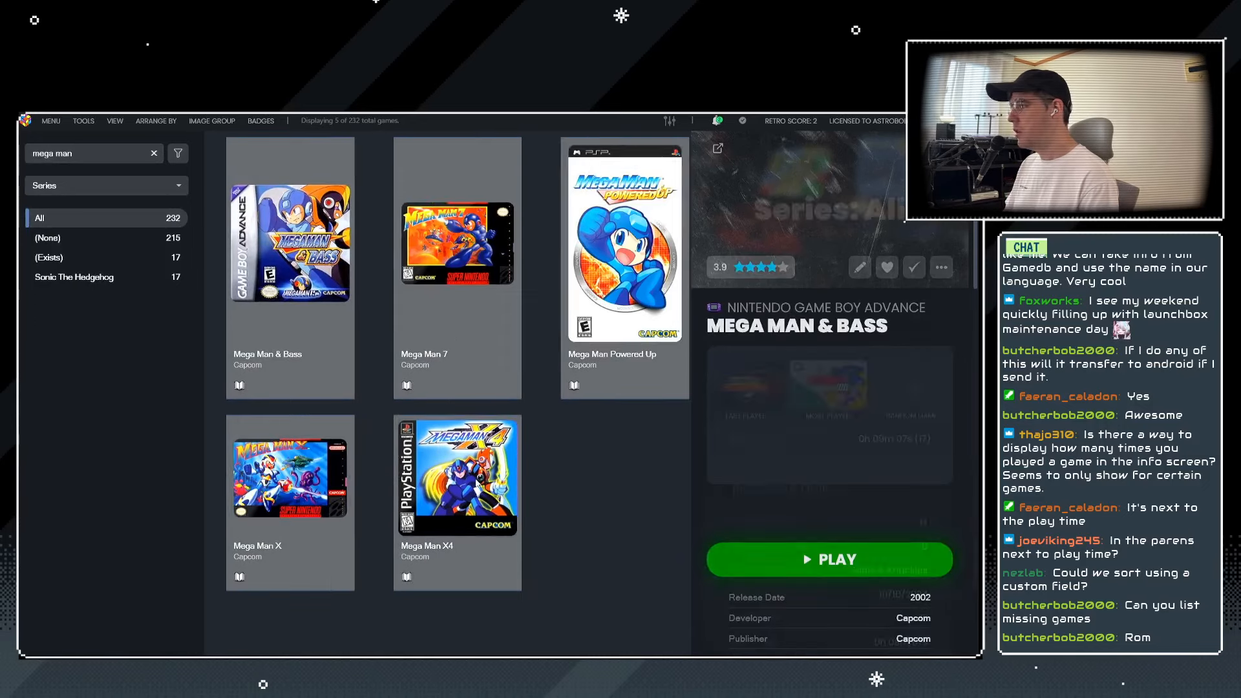
Bulk-edit the selected Mega Man games to add Mega Man to their Series field, and close the wizard.
key(ctrl+e)
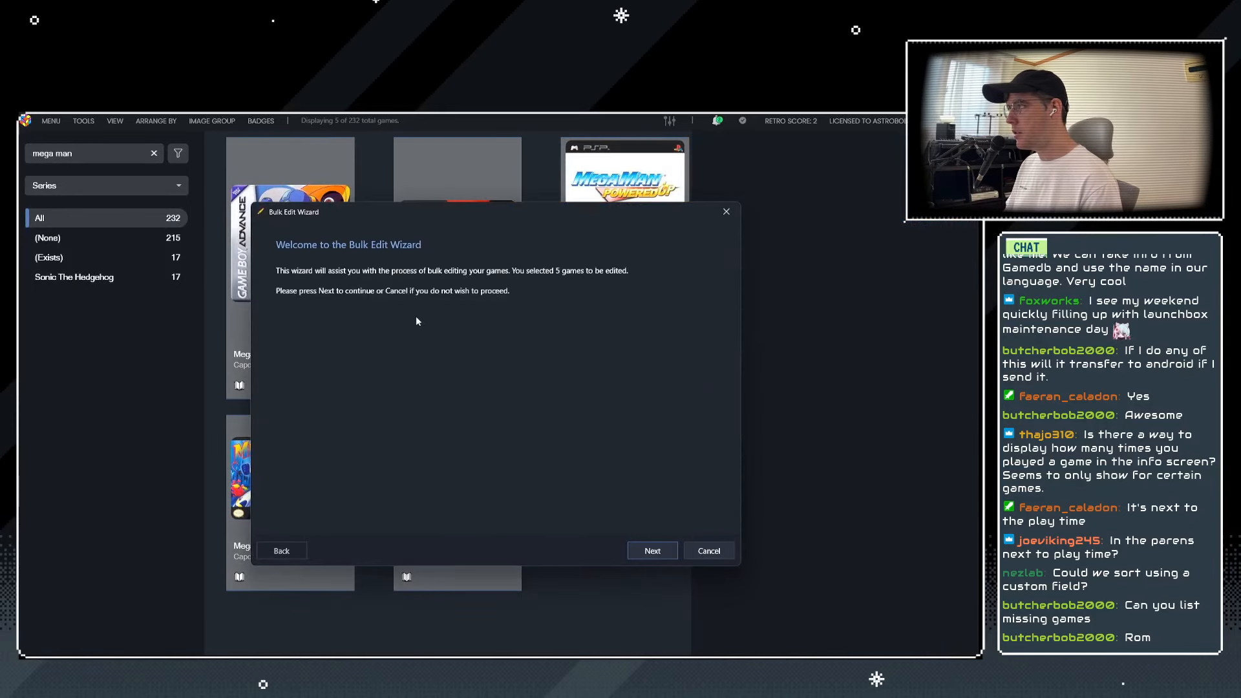
key(Return)
click(405, 304)
scroll(405, 337, down, 5)
click(382, 336)
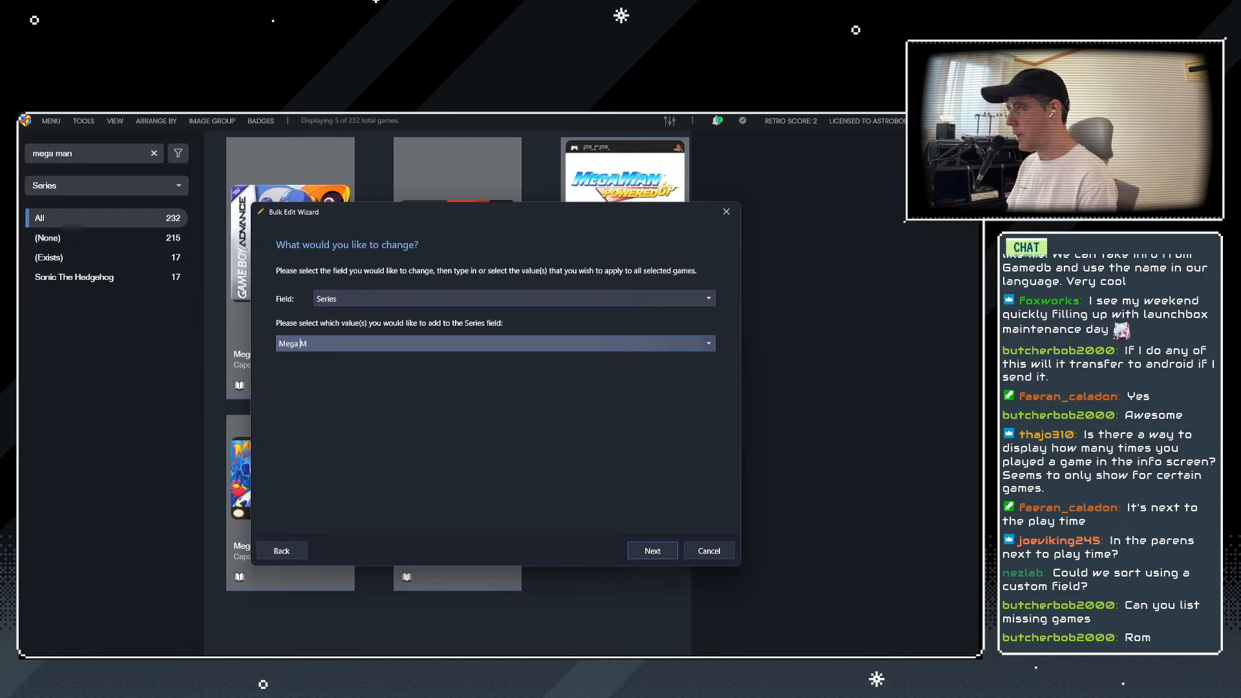
click(449, 346)
text(Mega Man)
click(709, 344)
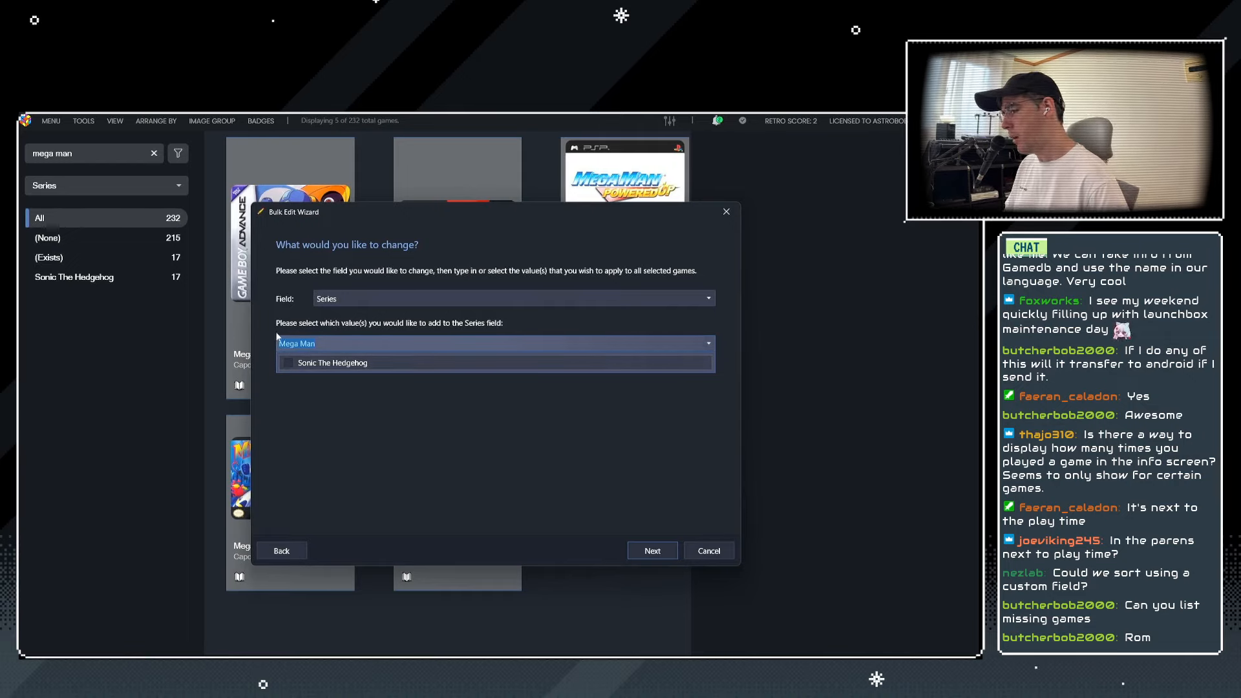
click(347, 409)
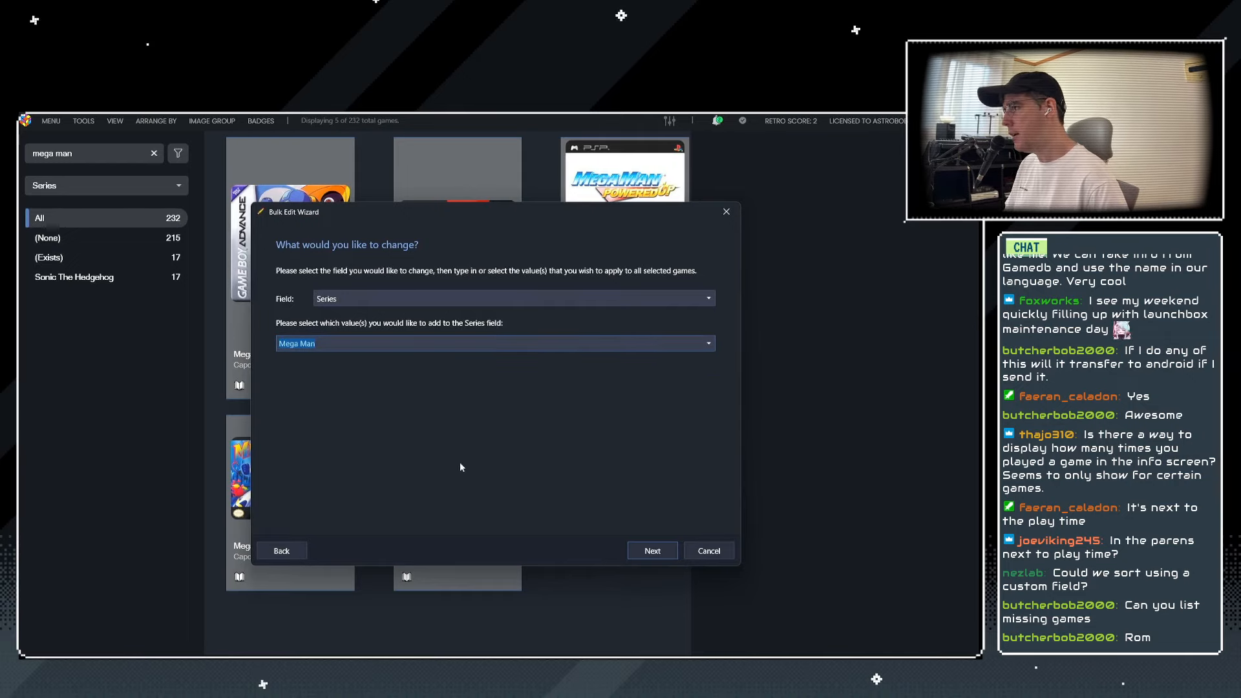
click(652, 550)
click(652, 550)
click(433, 369)
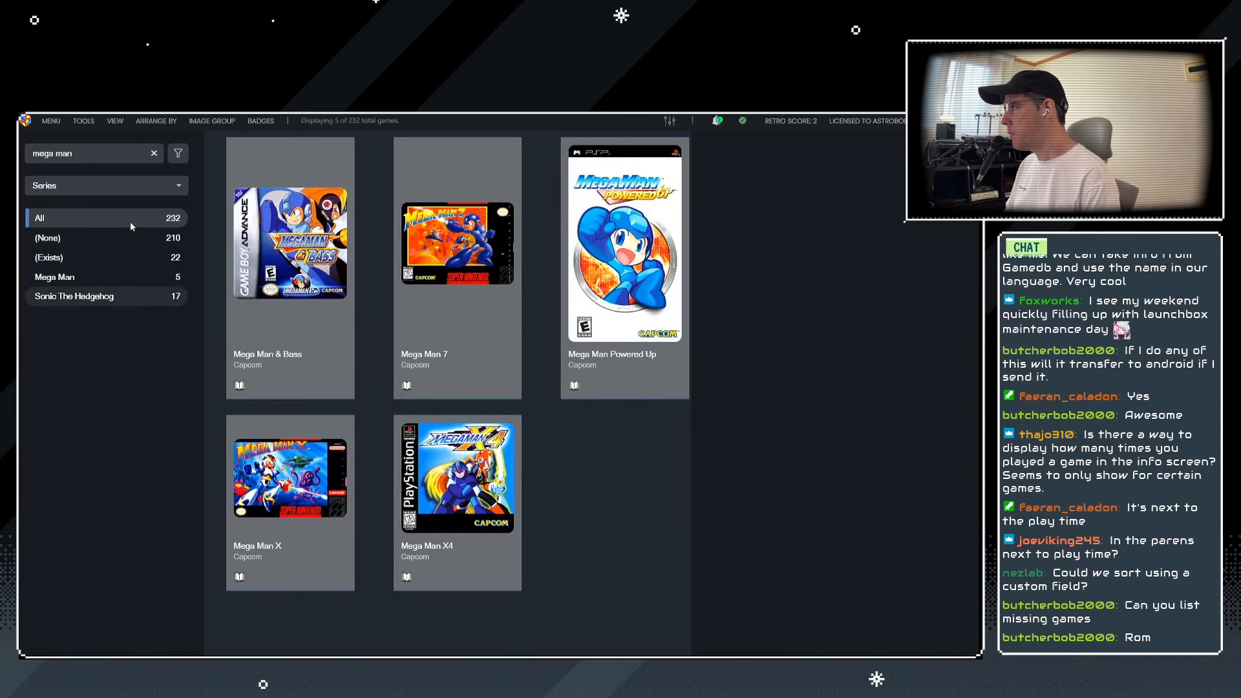
Clear the game search and browse the full library in the All series group.
click(153, 153)
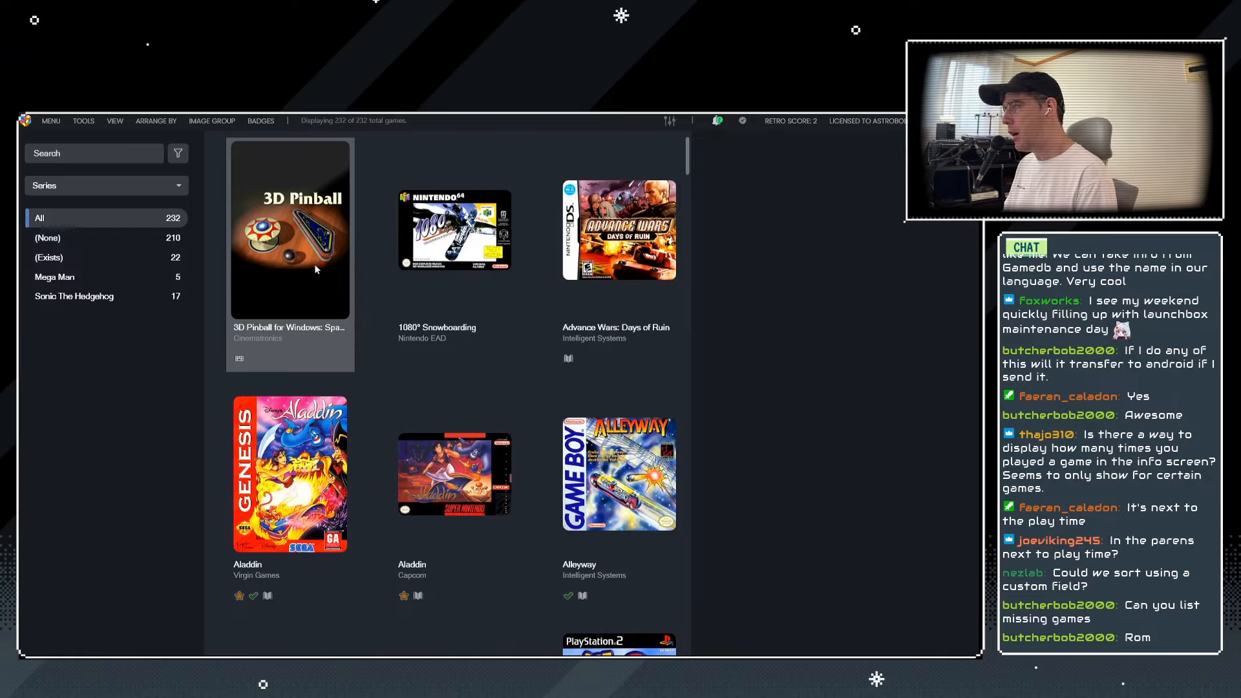
scroll(453, 359, down, 5)
scroll(471, 374, down, 15)
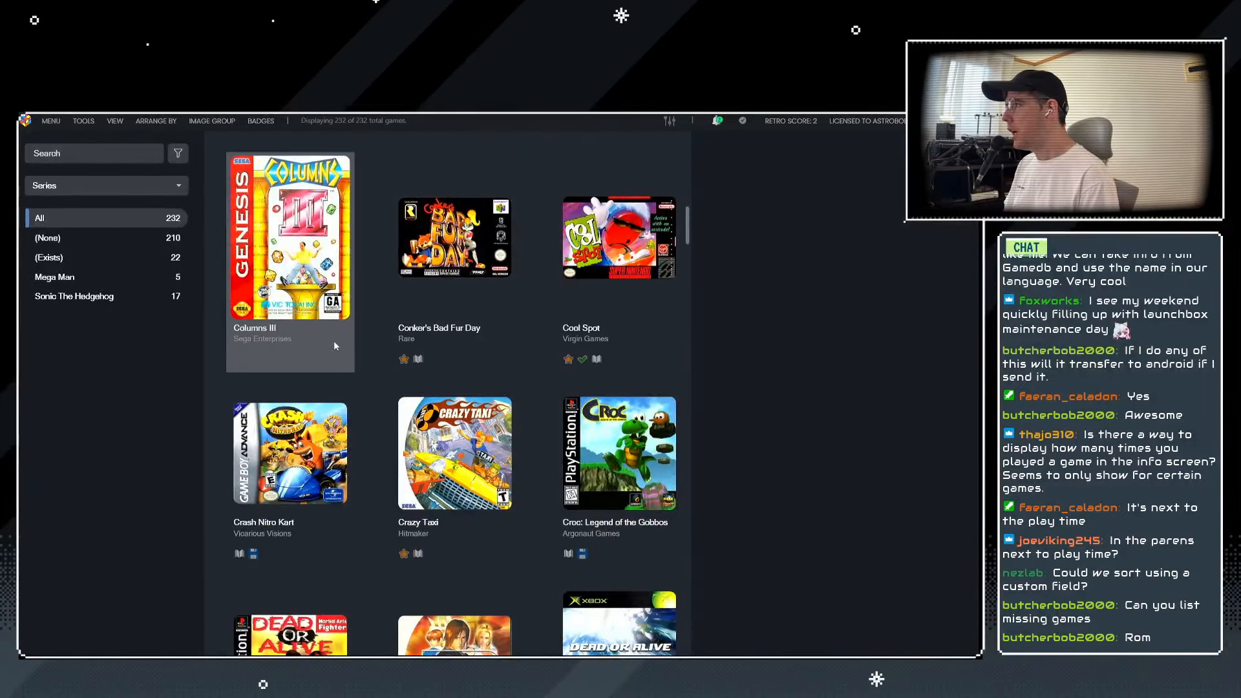
Search all series for "dead or alive" and select every game found.
scroll(384, 307, down, 5)
click(72, 155)
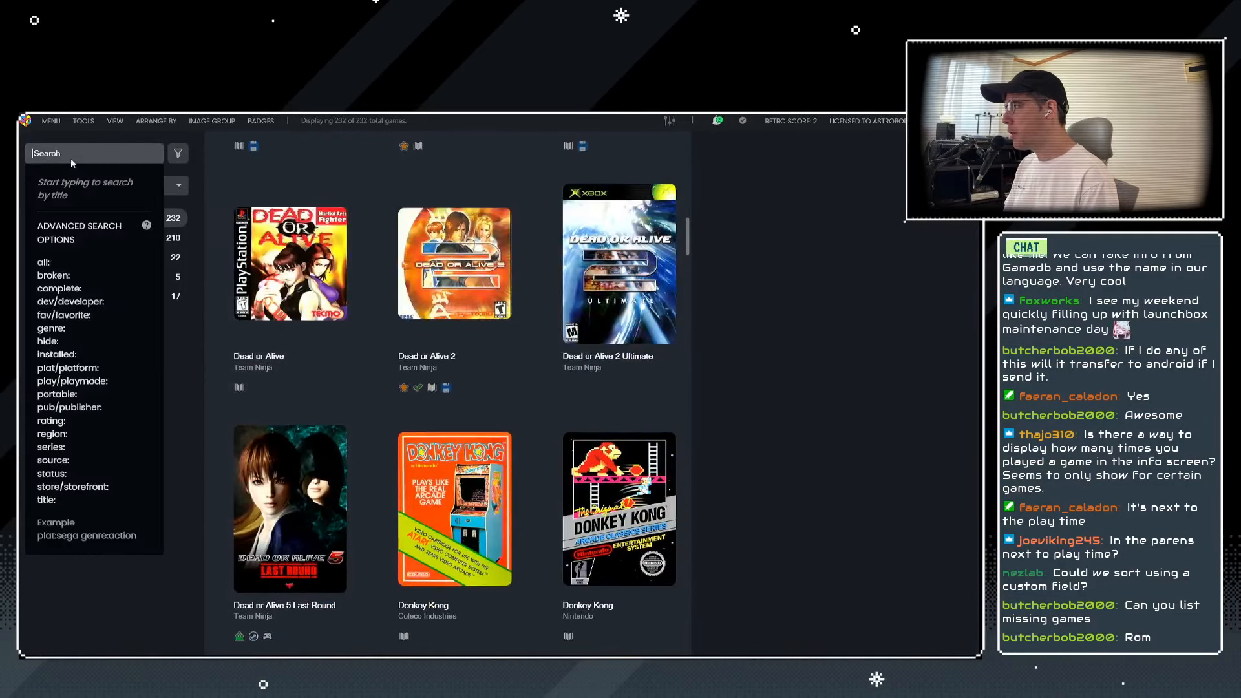
text(dead or alive)
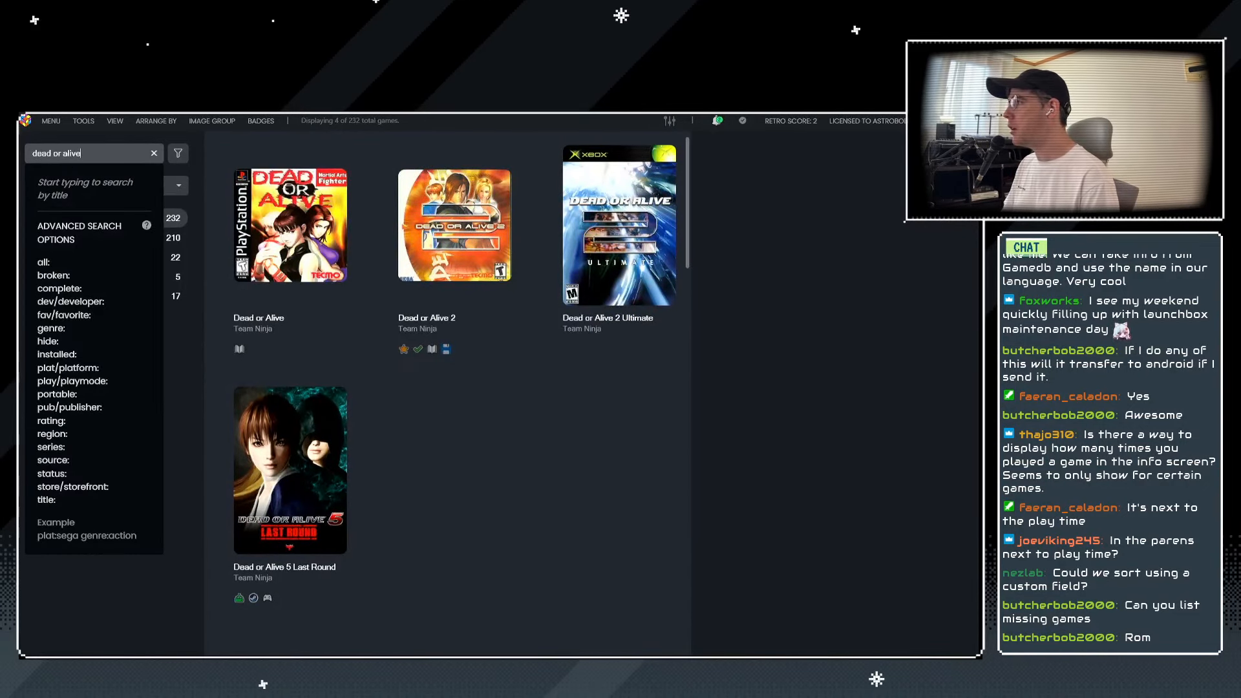
key(Return)
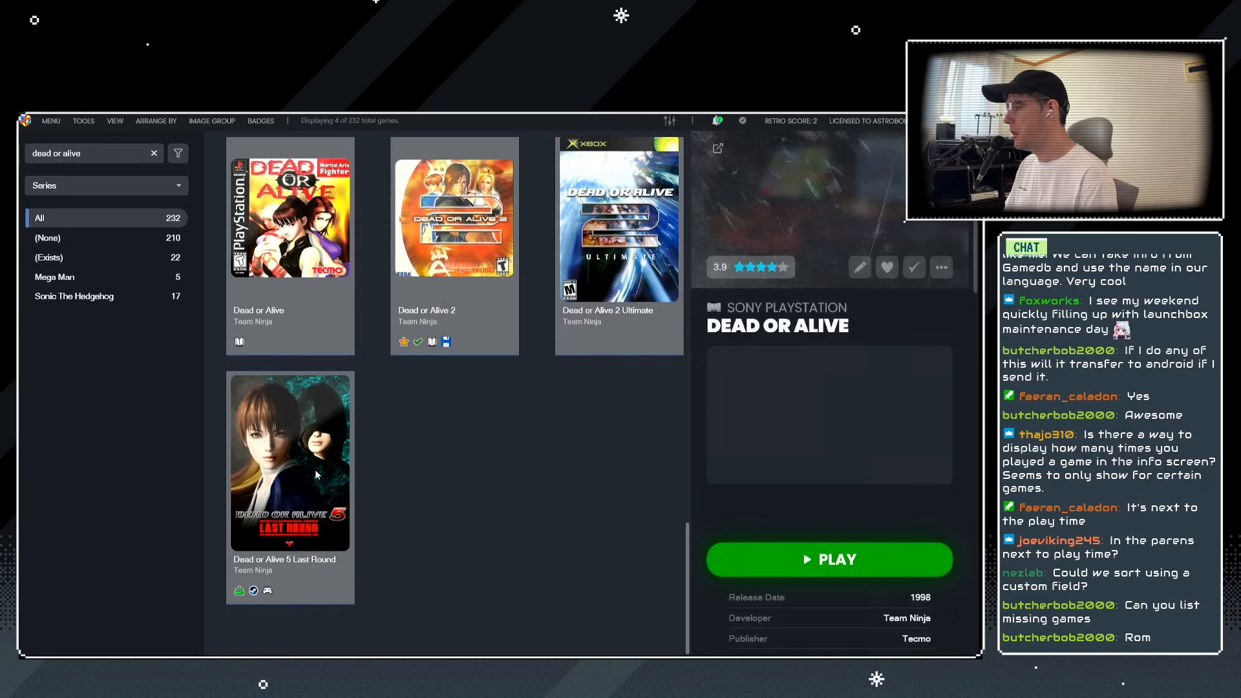
Bulk-edit the selected Dead or Alive games to add Dead Or Alive to their Series field, and close the wizard.
key(ctrl+e)
key(Return)
click(378, 300)
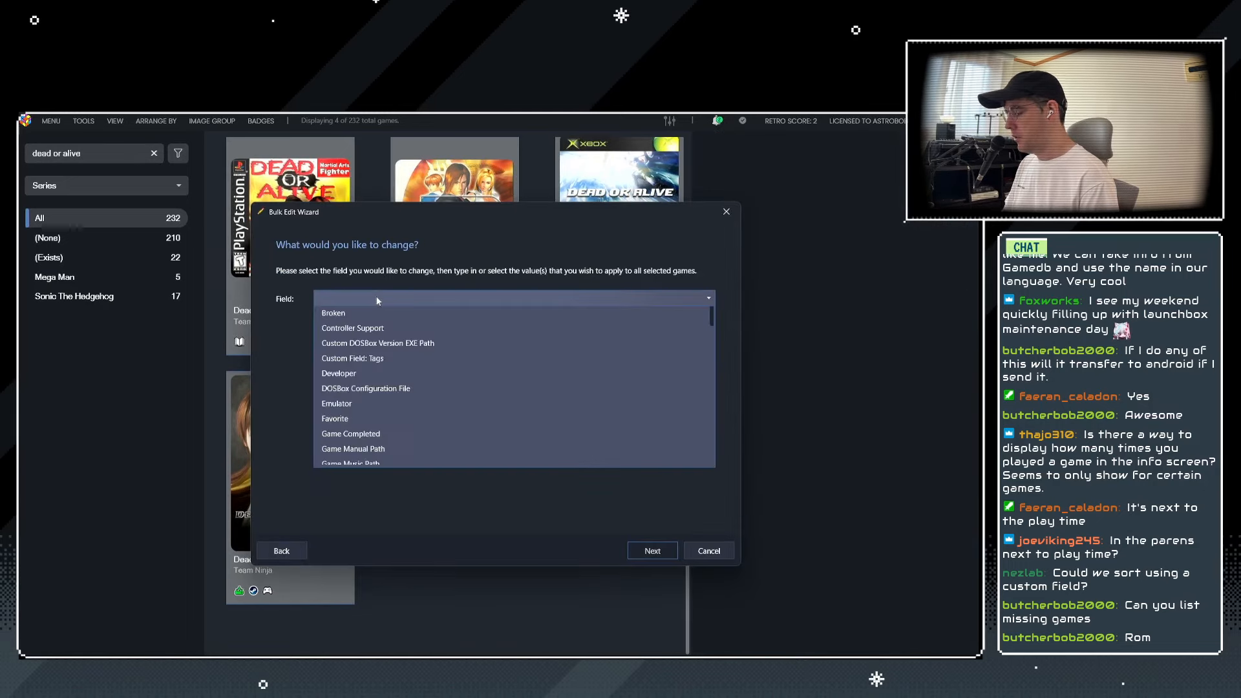
key(s)
key(Return)
click(364, 343)
text(D)
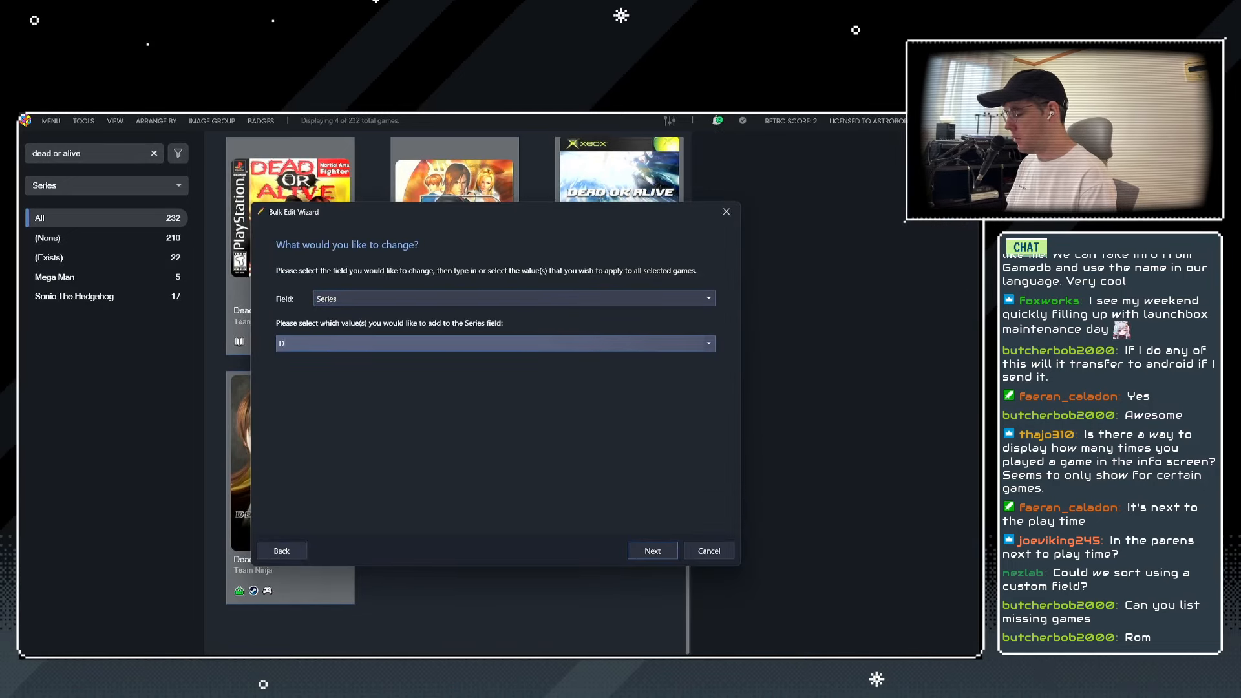
text(ead Or Alive)
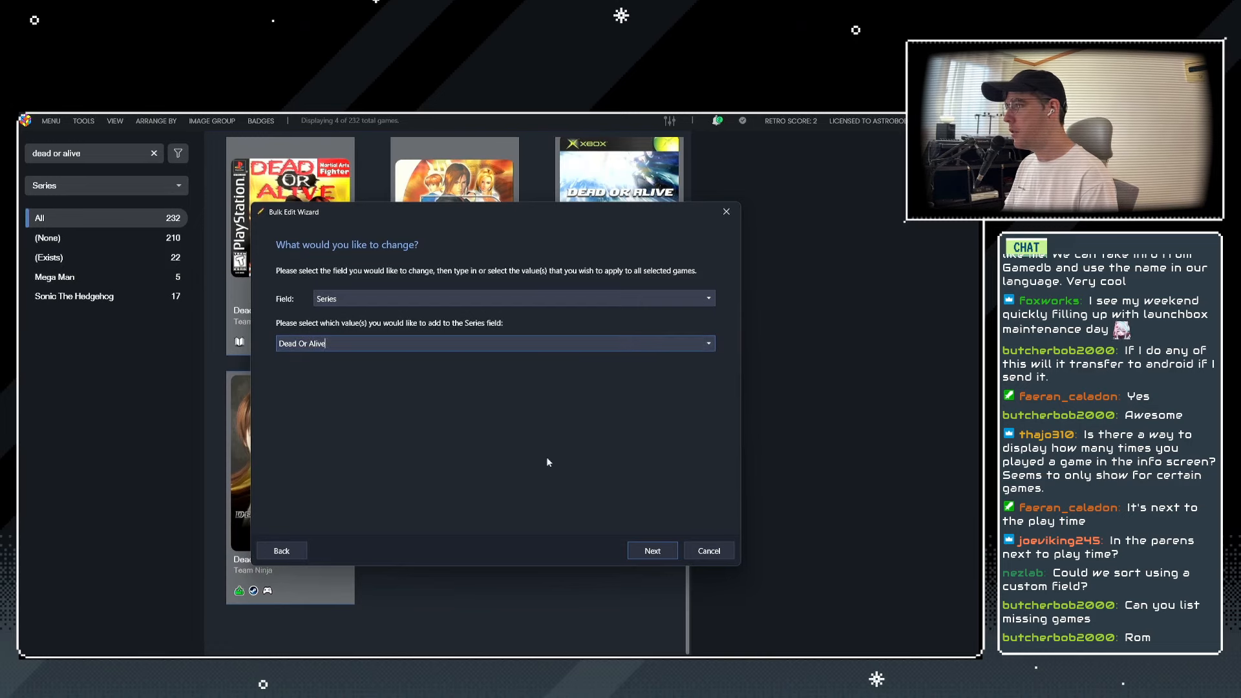
click(651, 551)
key(Return)
click(487, 368)
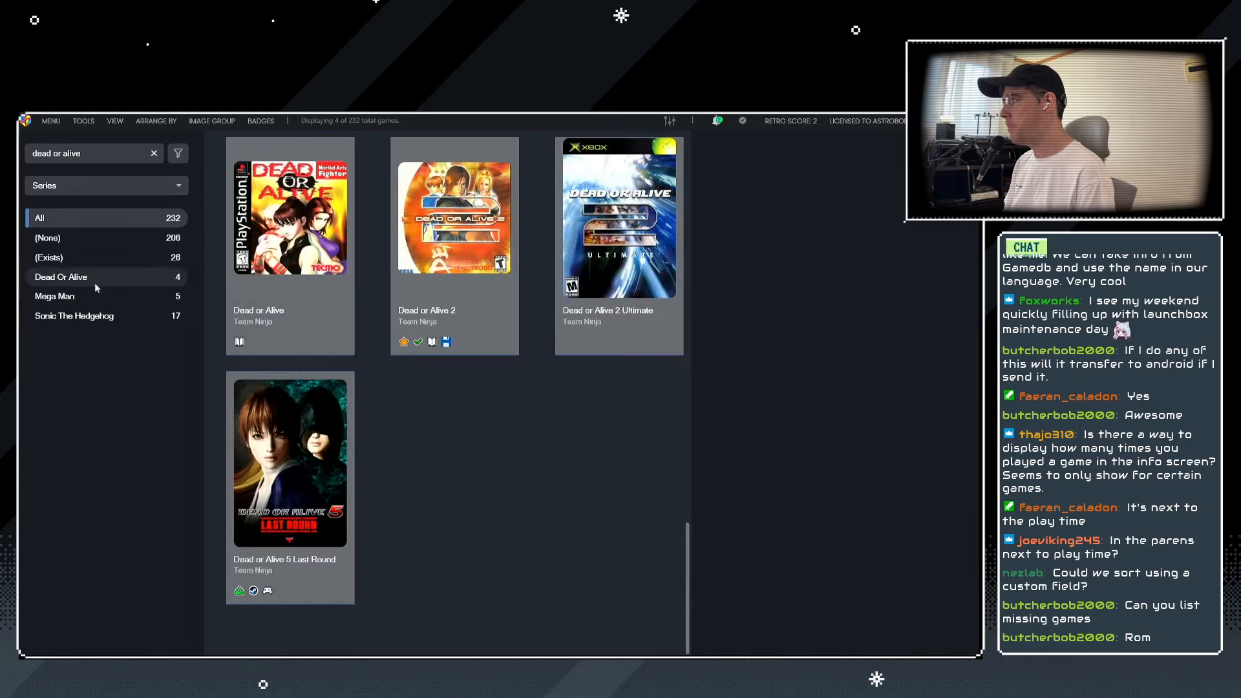
Clear the game search and view the games in the Dead Or Alive, Mega Man and Sonic The Hedgehog series.
click(71, 278)
click(72, 296)
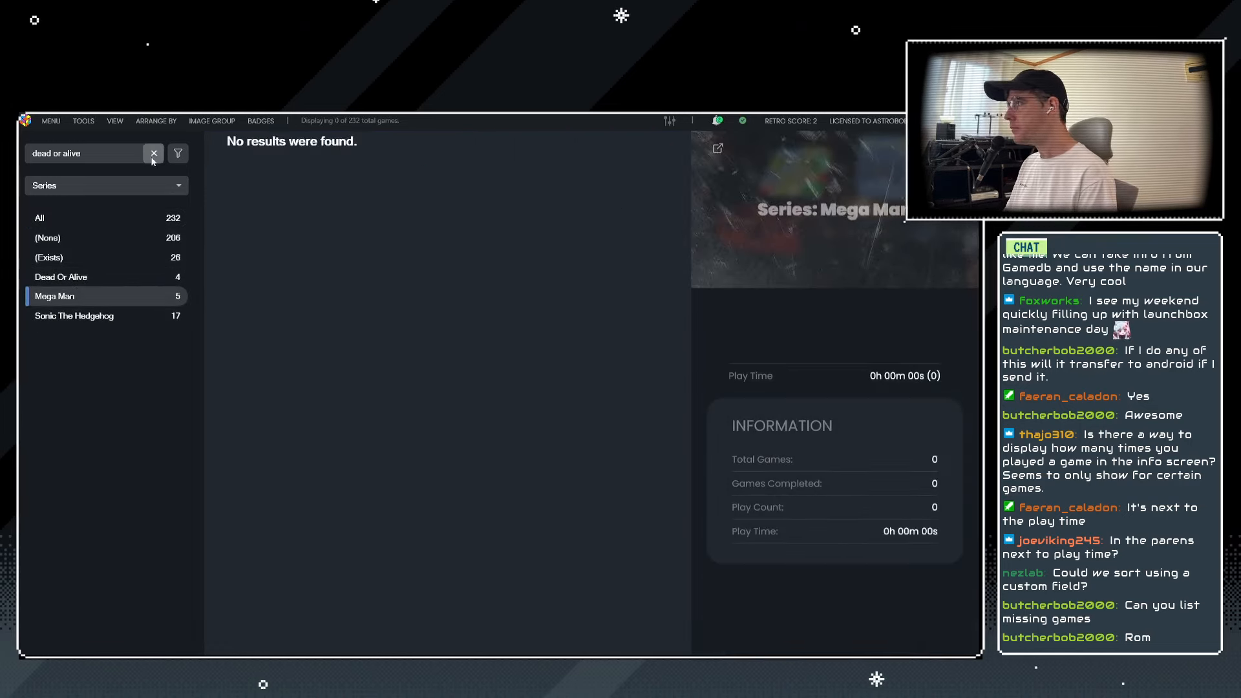
click(74, 316)
click(65, 296)
click(68, 277)
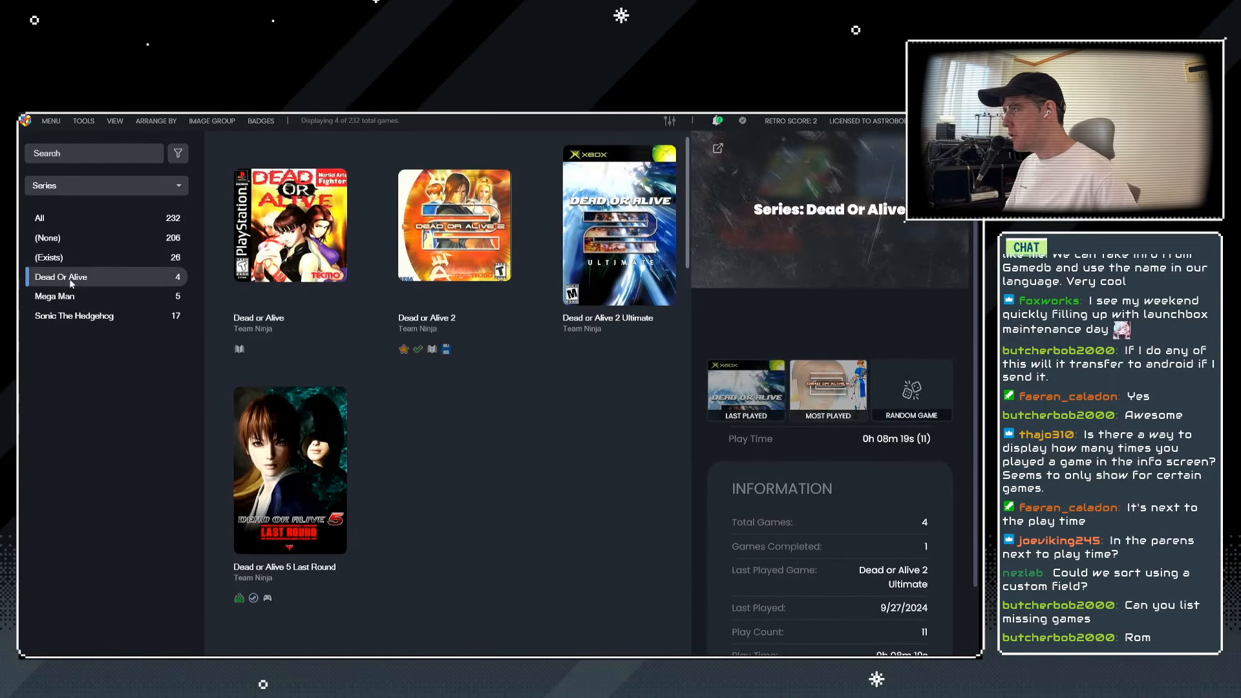
click(80, 294)
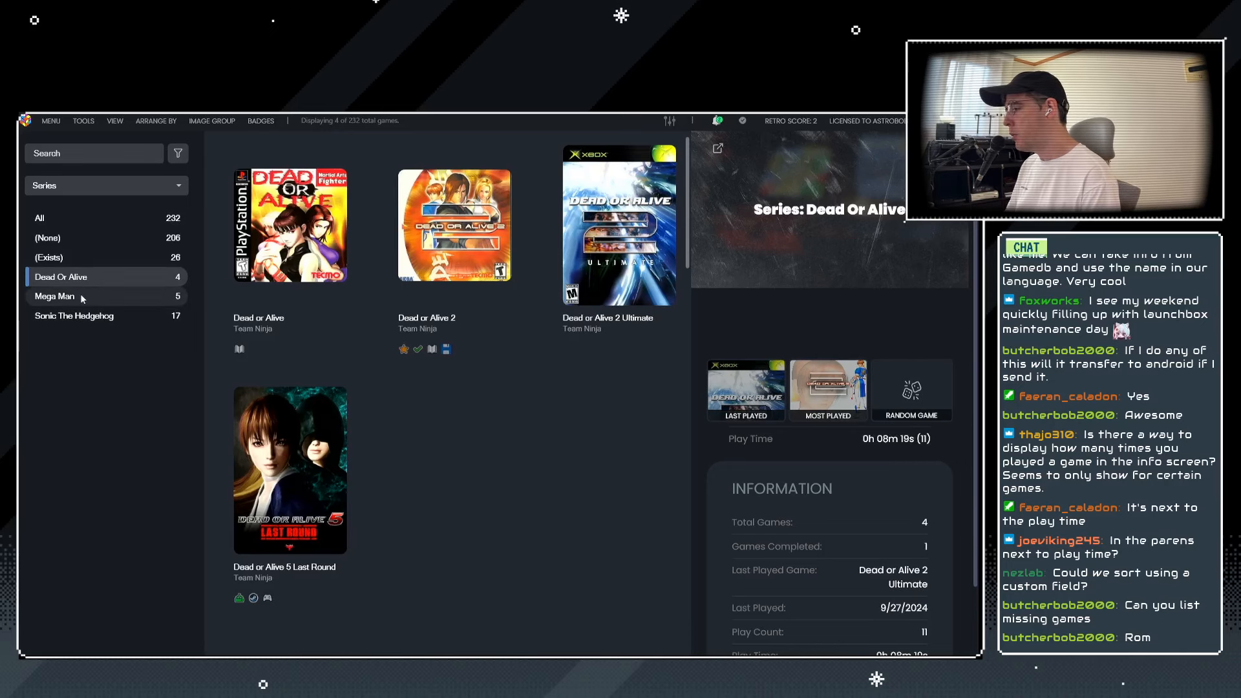
click(84, 317)
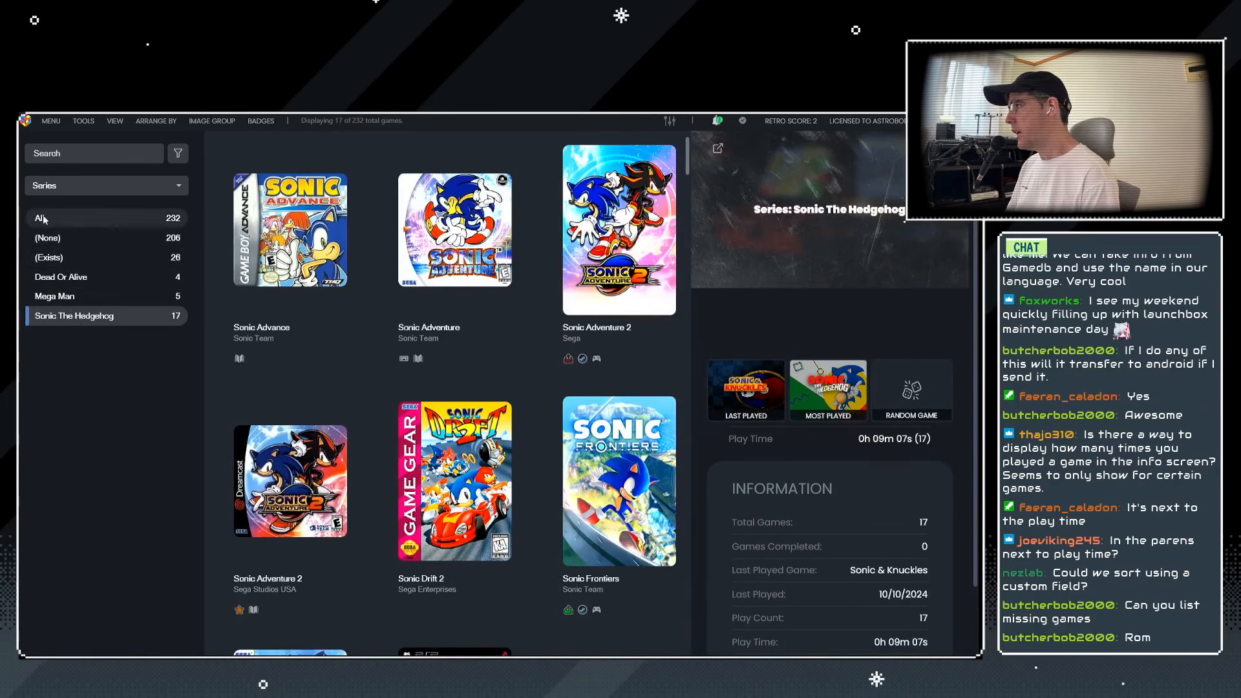
Compare the games without a series in the (None) group with those in the (Exists) group.
click(80, 239)
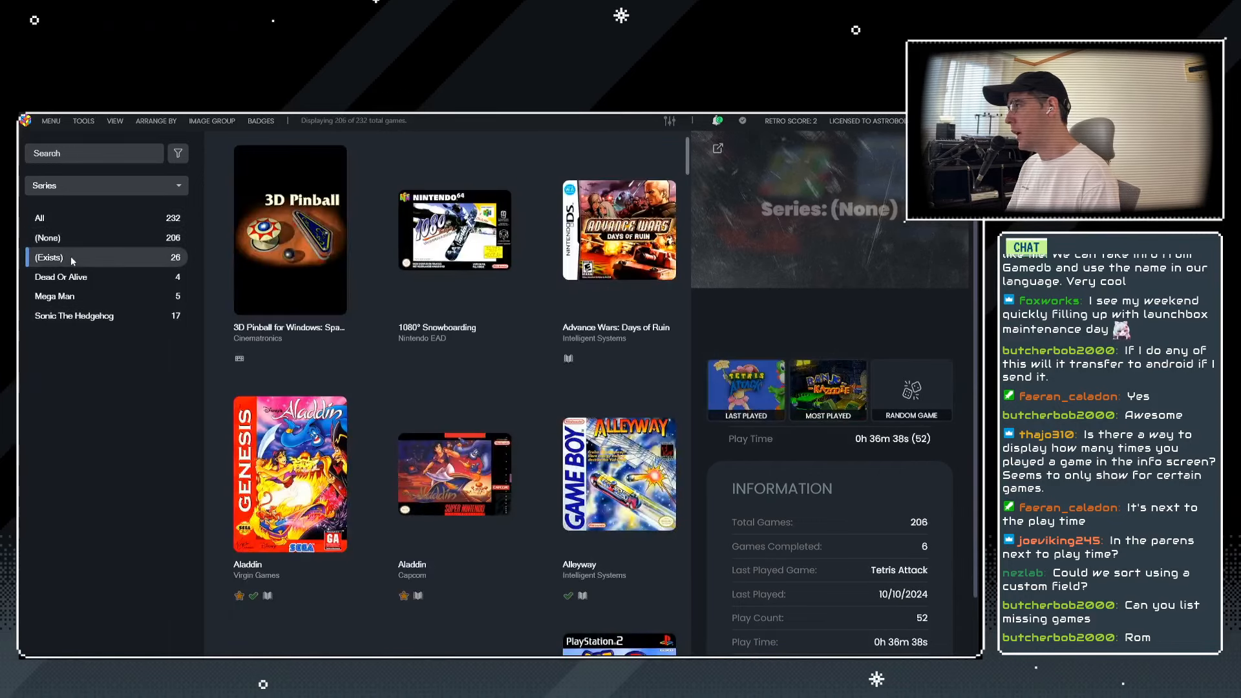
click(62, 259)
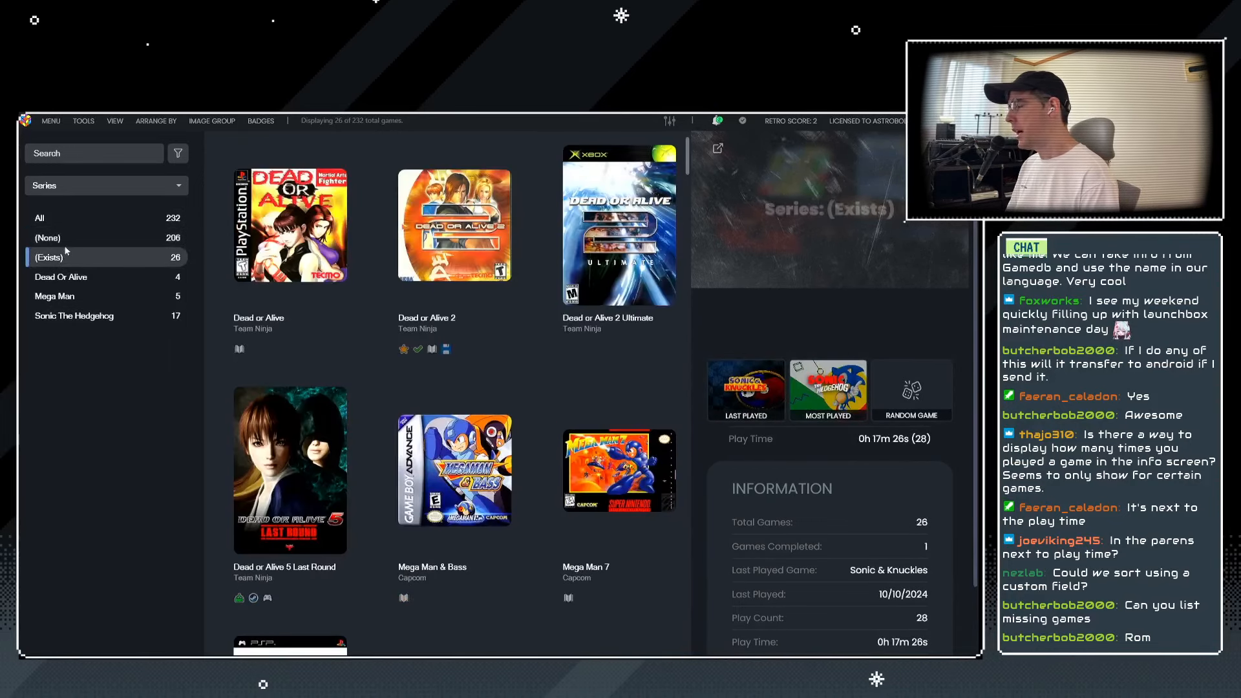
click(64, 238)
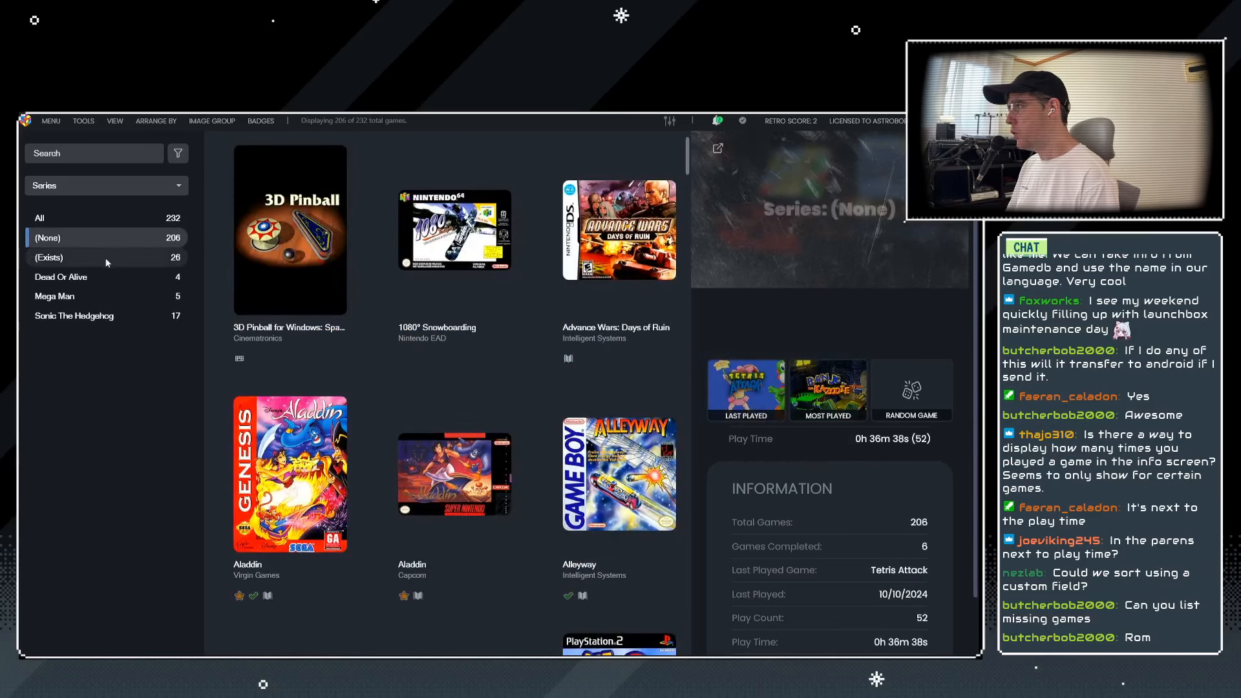
Group the sidebar by Release Date, view the games without a release date, and return to all games.
click(147, 184)
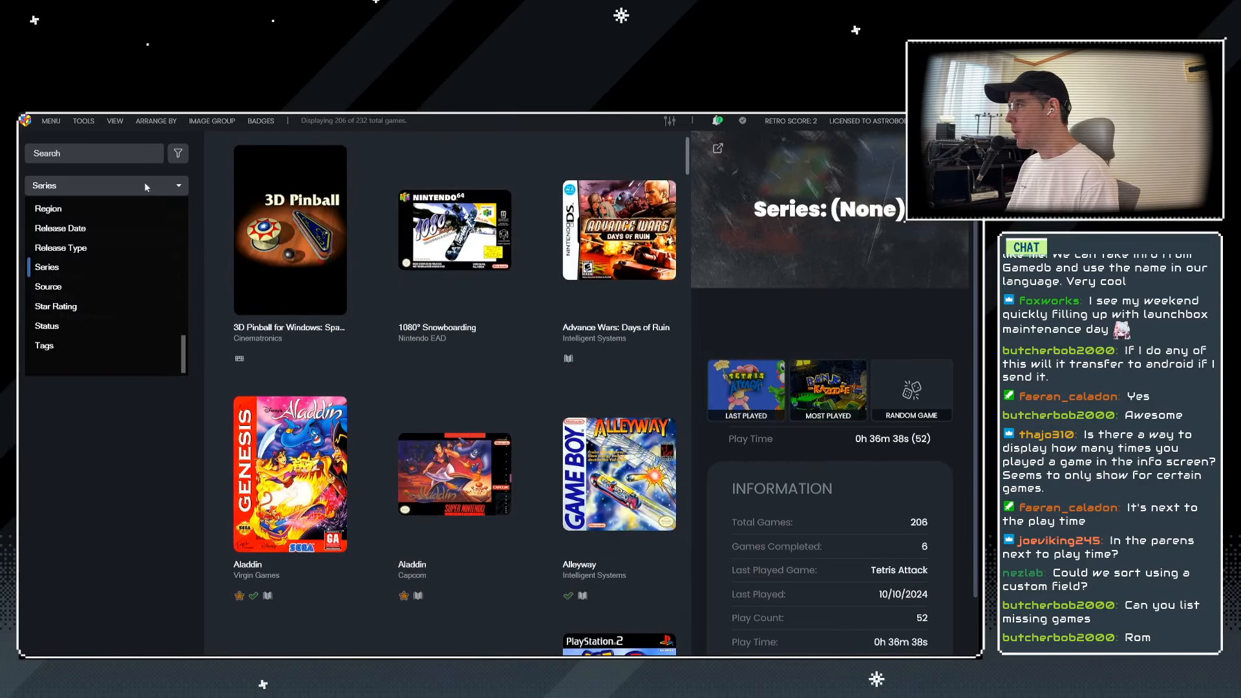
click(60, 228)
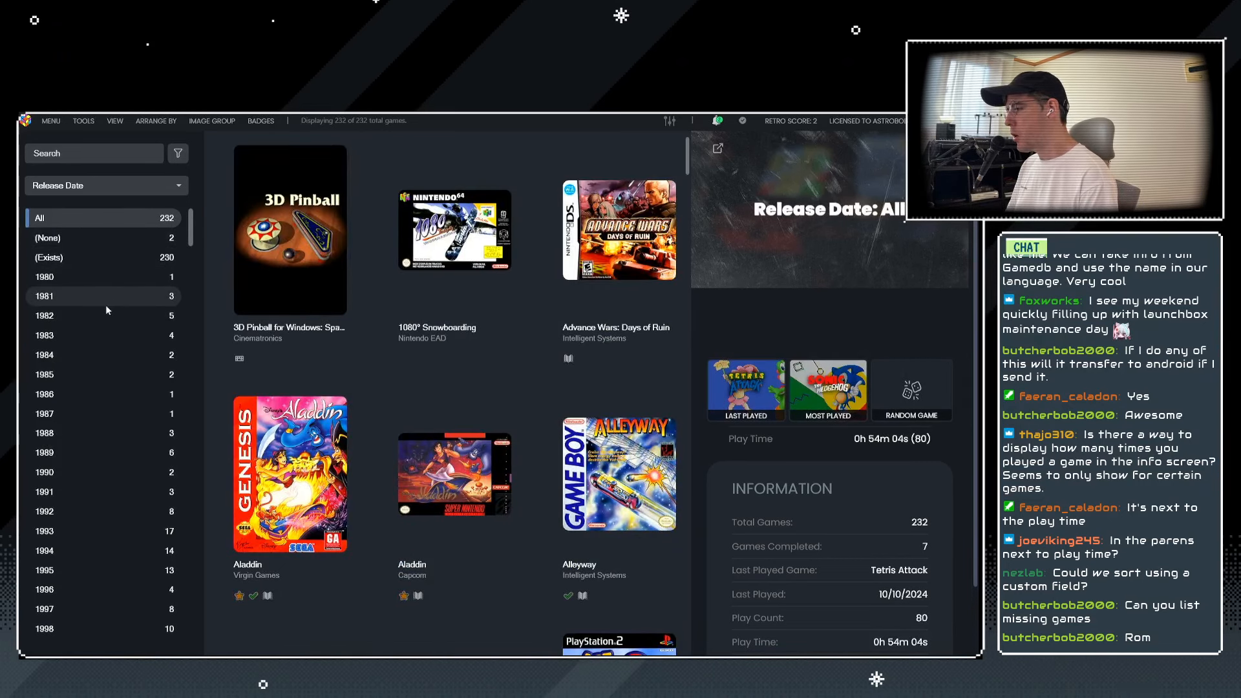
click(54, 239)
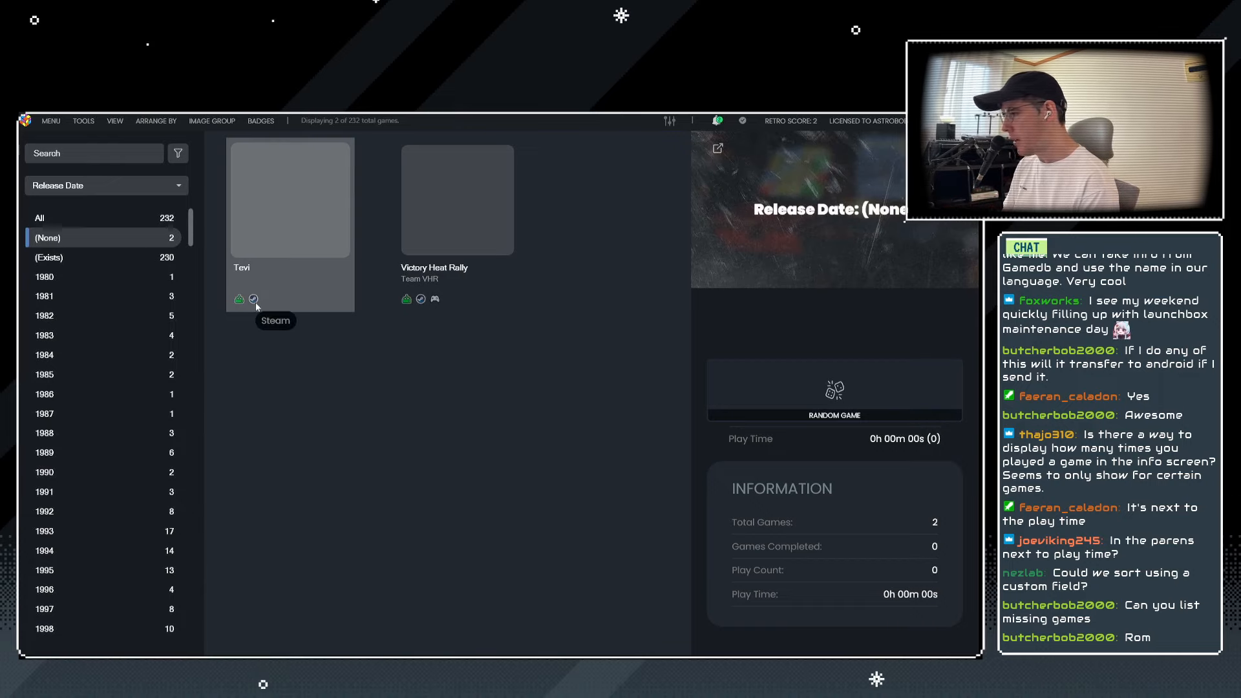
click(64, 219)
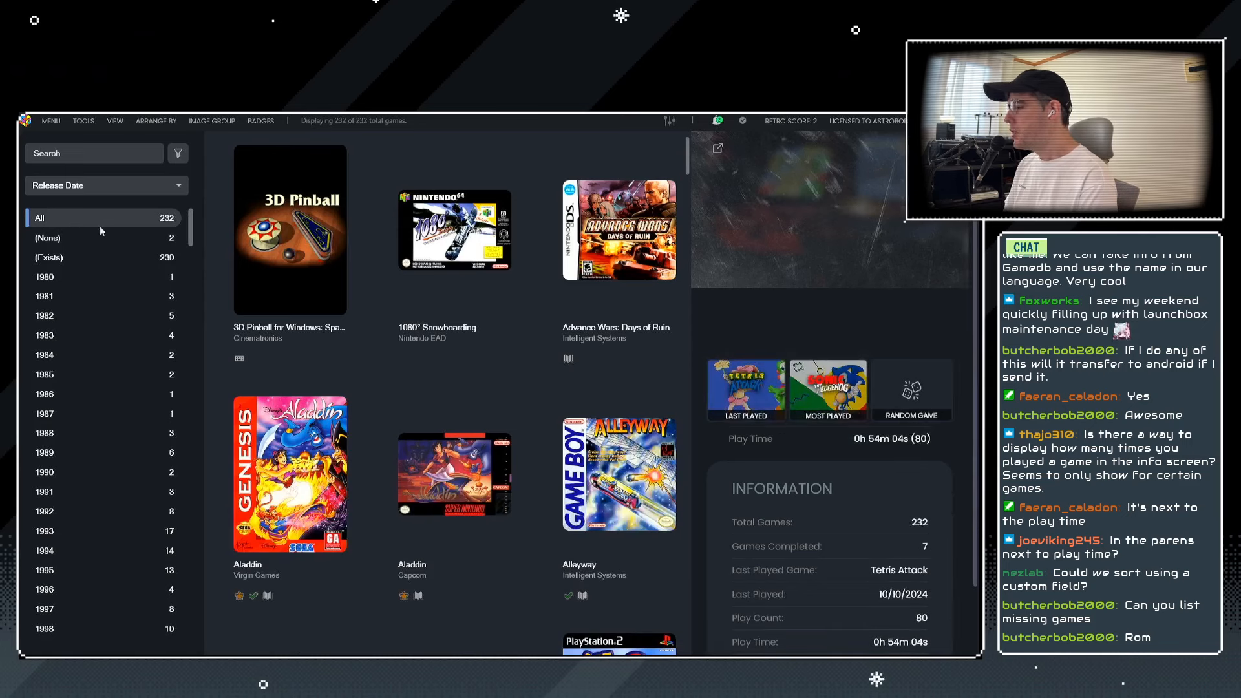
click(136, 186)
scroll(83, 329, up, 3)
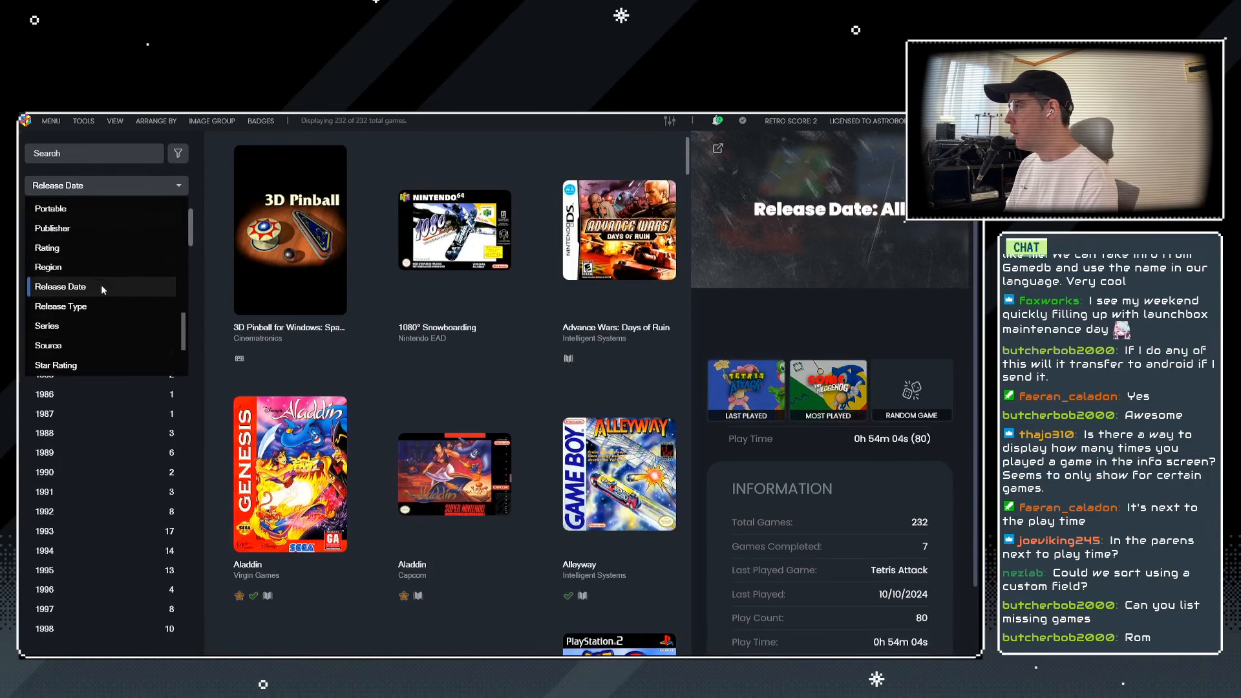
click(296, 446)
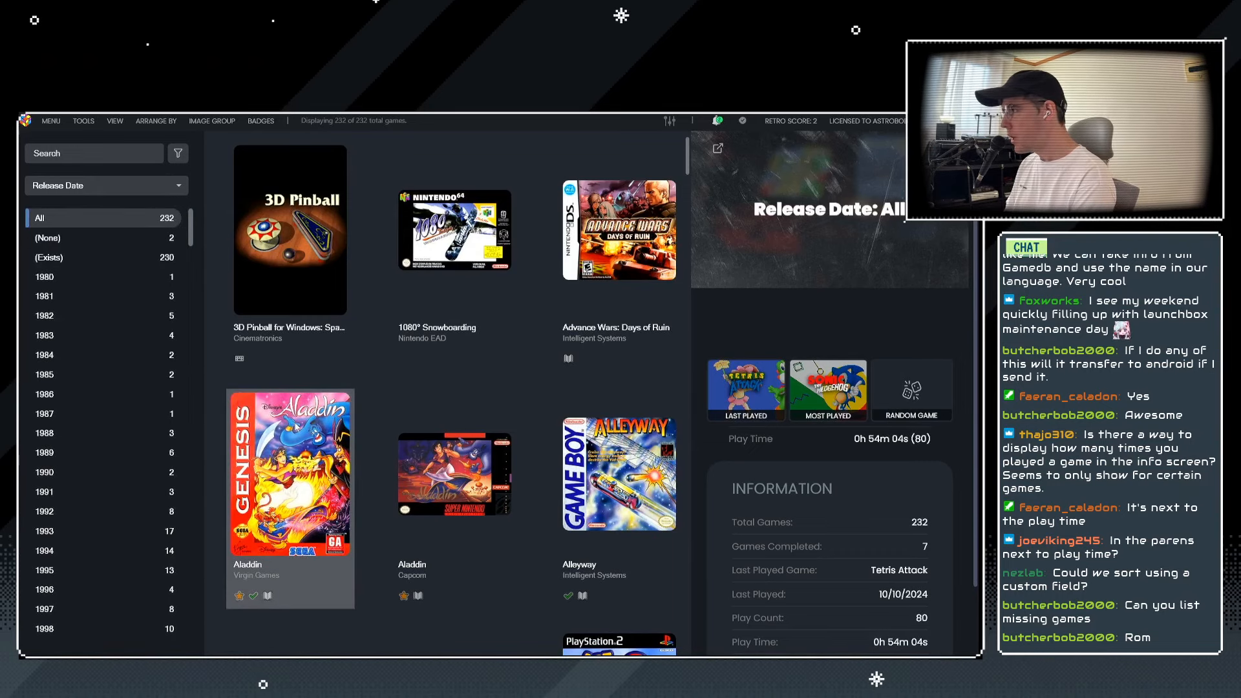
Open the Sega Genesis version of Aladdin for editing, examine its ROM file path in the Launching settings, and close the editor.
click(446, 462)
click(327, 440)
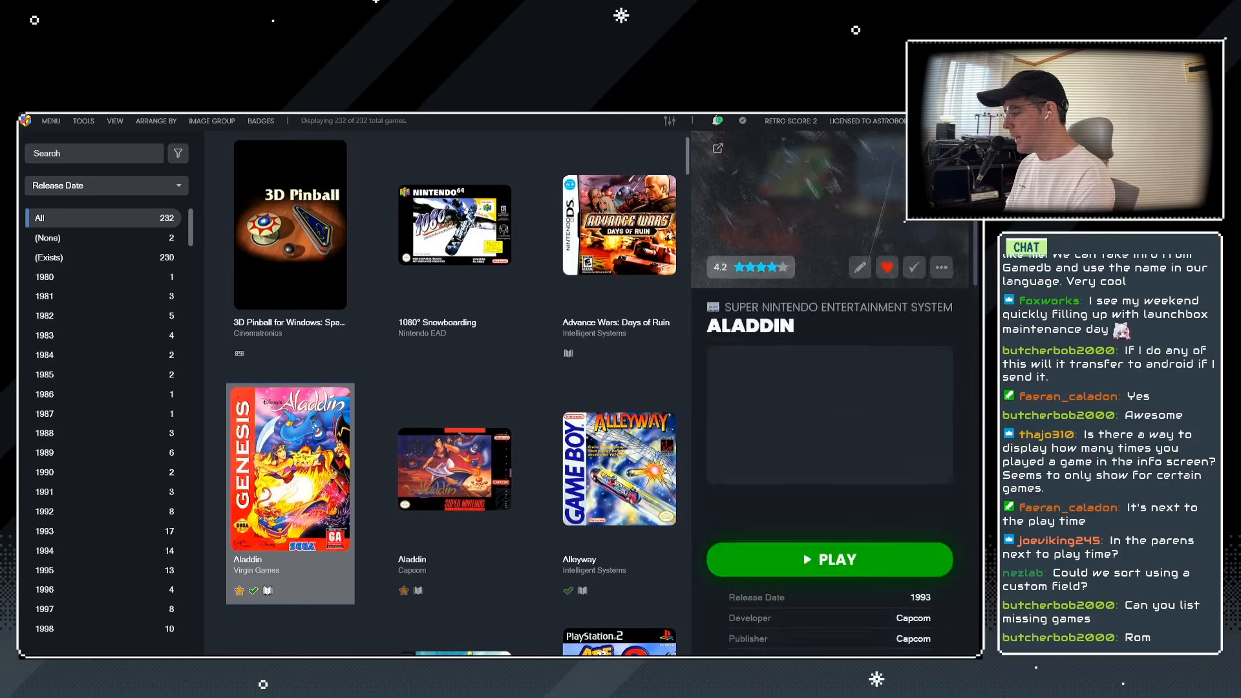
key(ctrl+e)
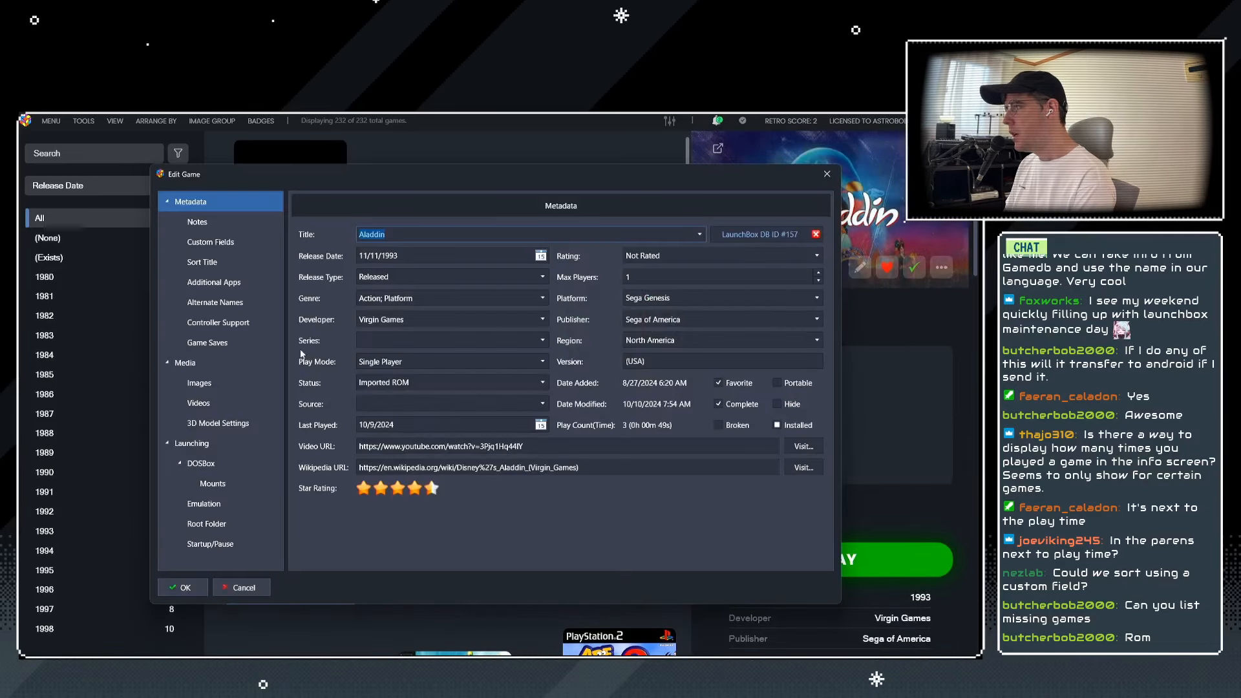
click(211, 444)
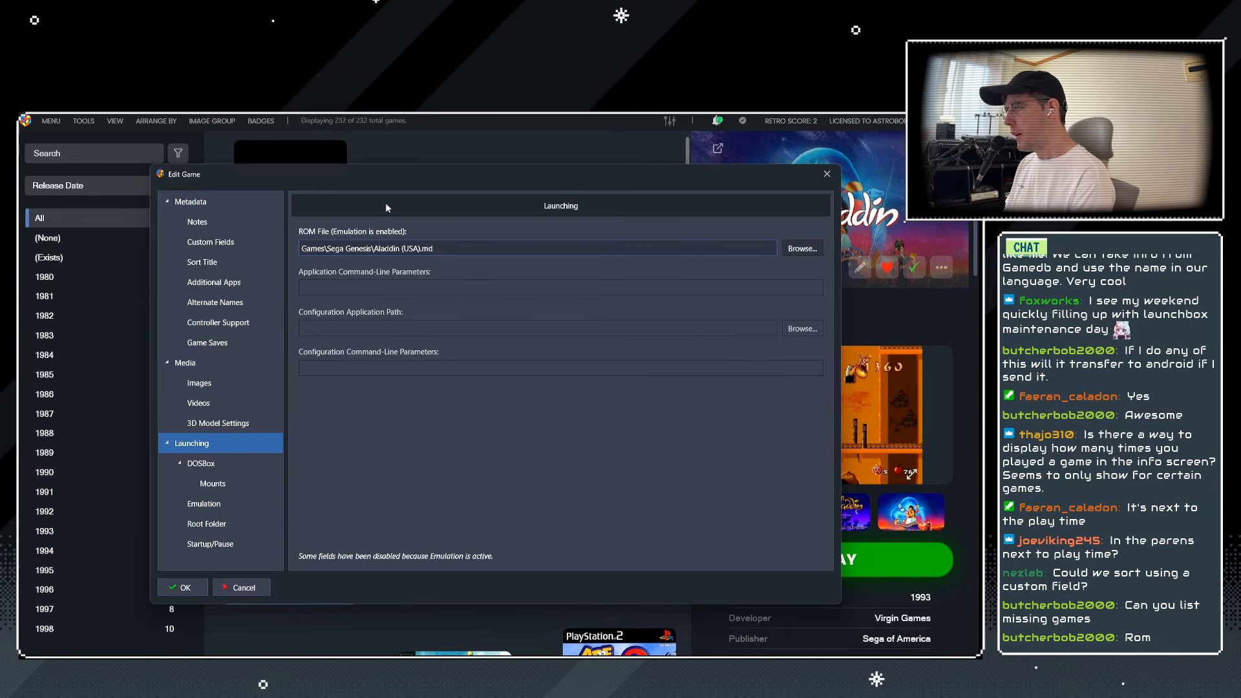
click(470, 250)
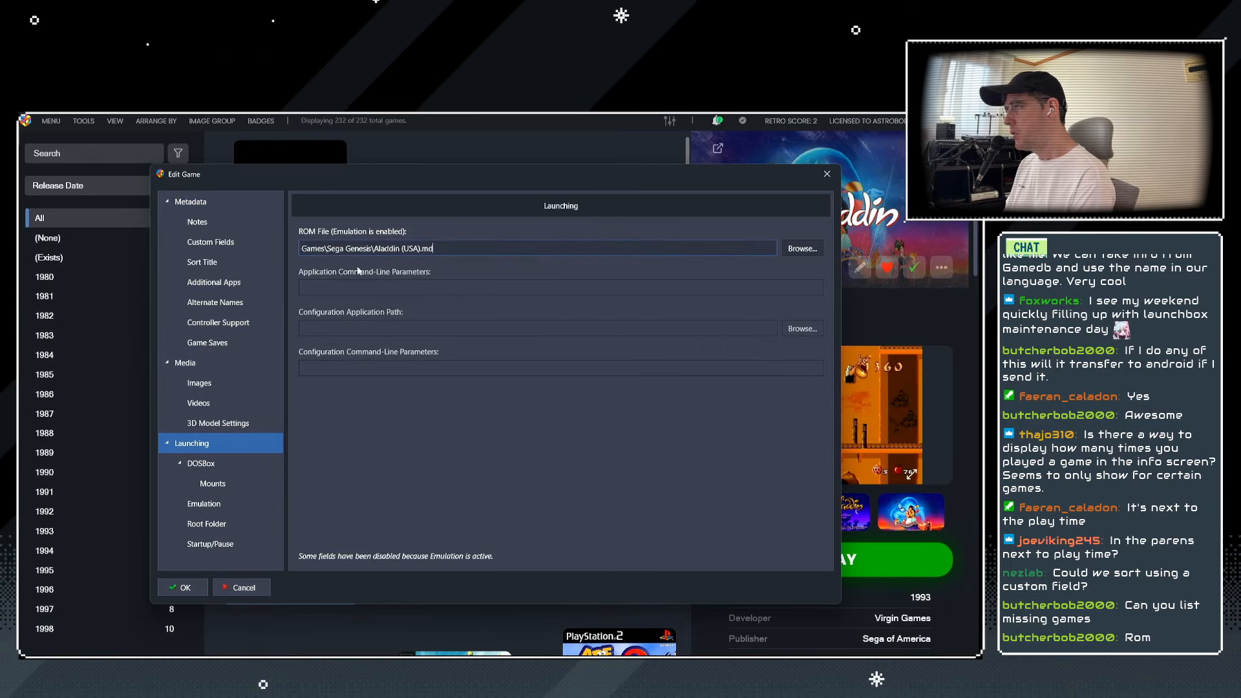
drag(473, 250, 262, 244)
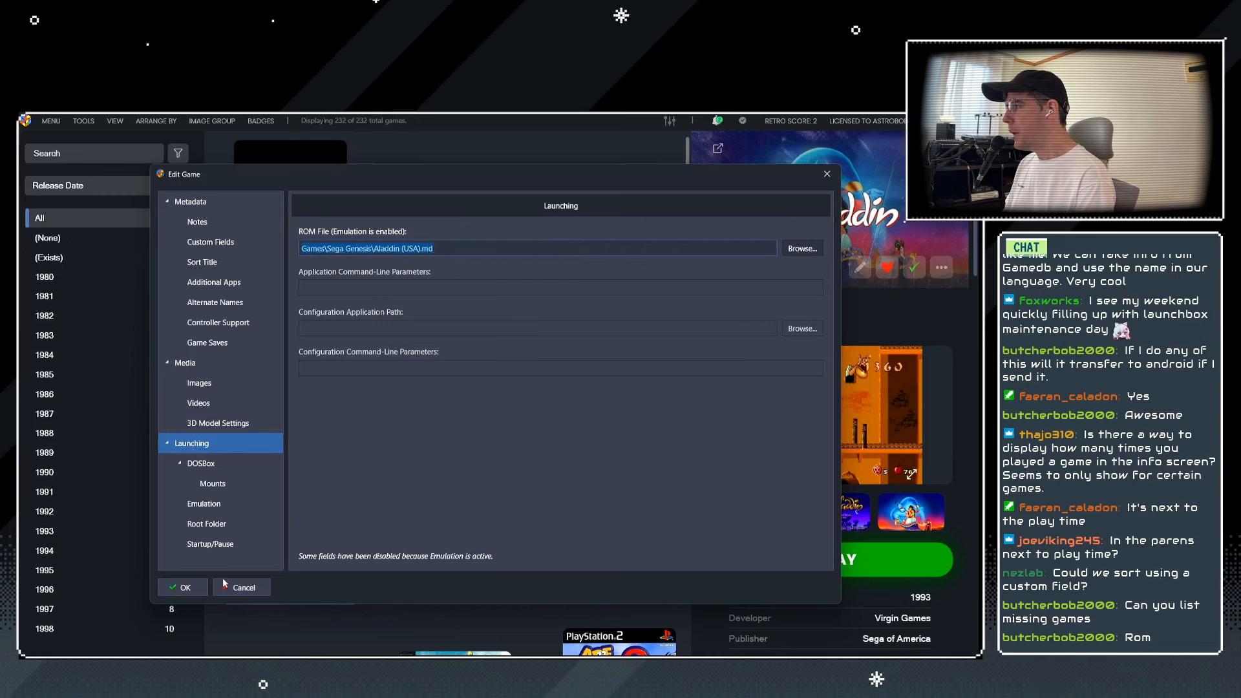
click(185, 587)
Group the sidebar by Platform Category.
click(105, 188)
scroll(90, 310, up, 2)
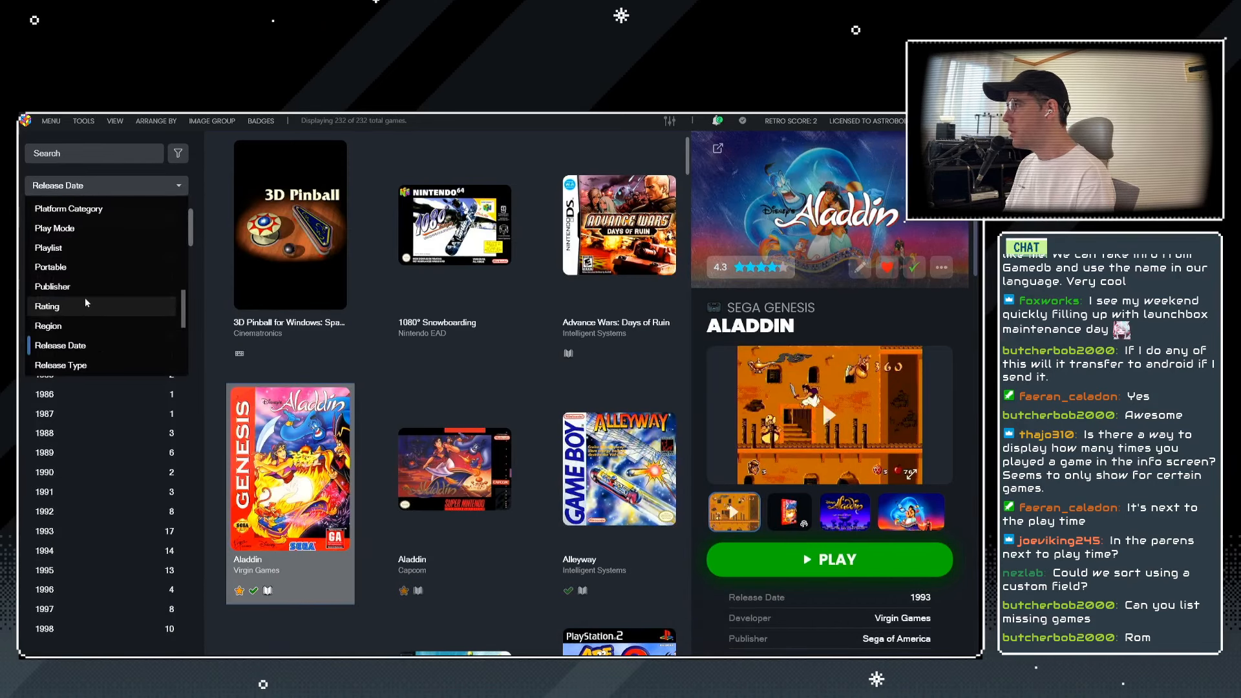
click(90, 209)
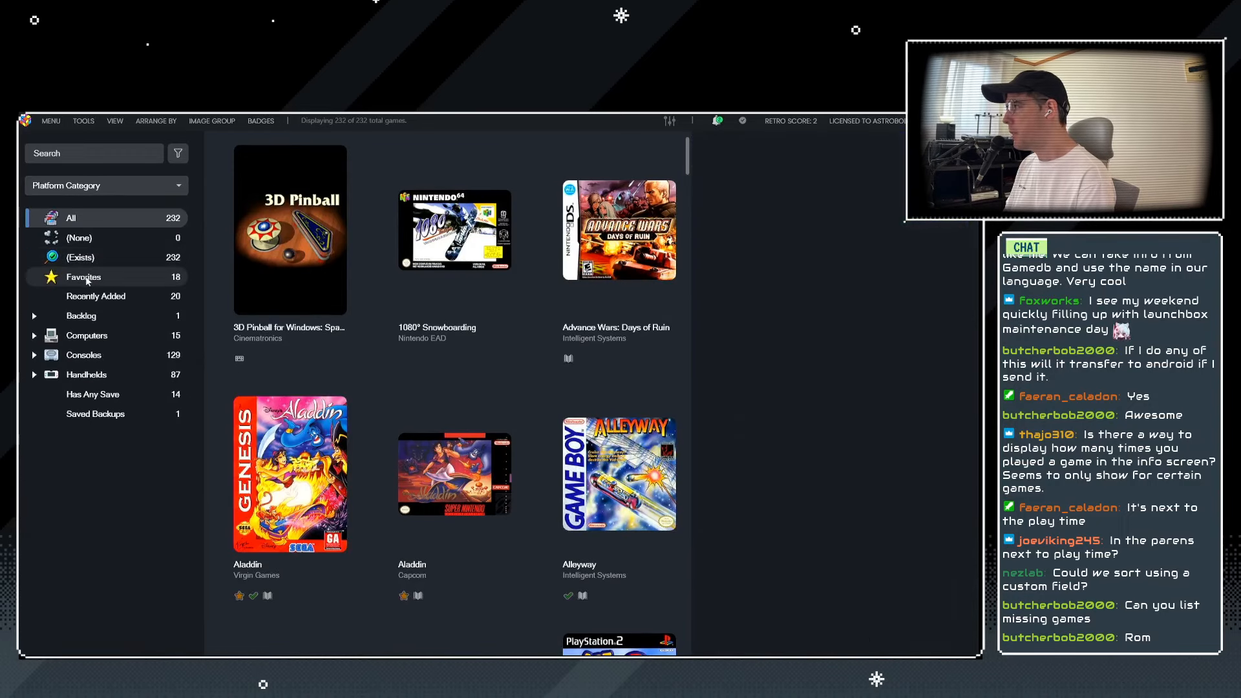
Start a new playlist from the Favorites entry with the unique name Missing ROMs.
right_click(89, 279)
mouse_move(183, 298)
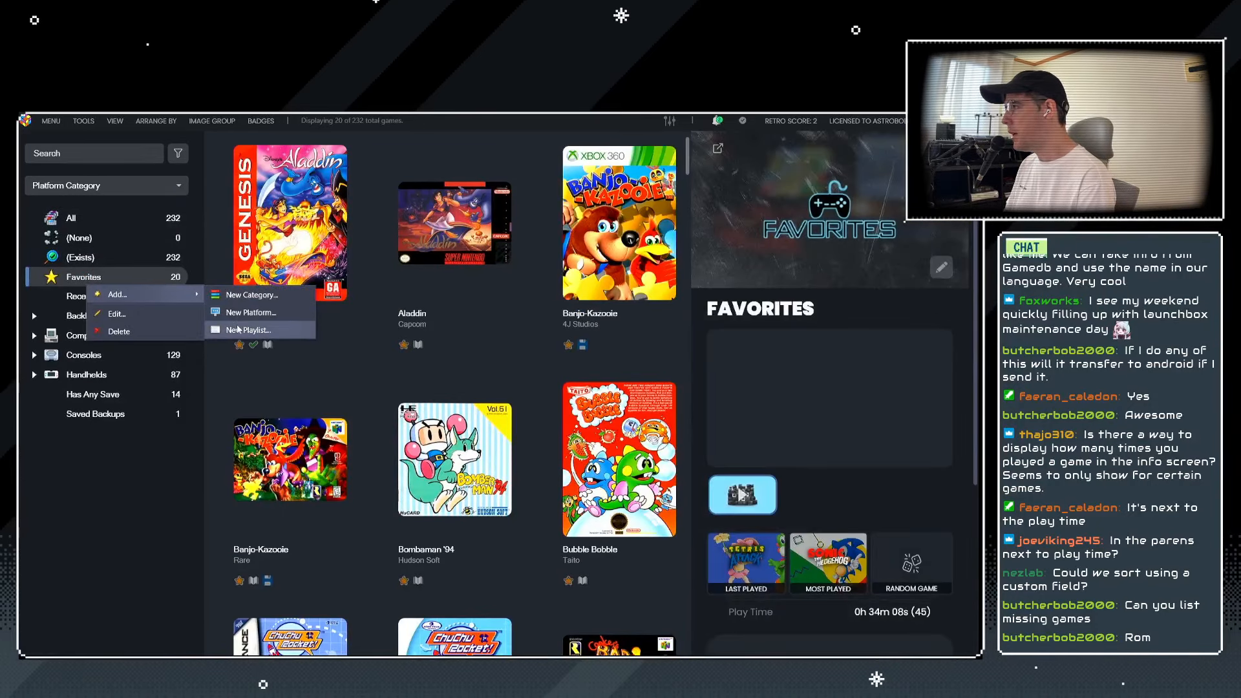
click(256, 330)
text(Missing ROMs)
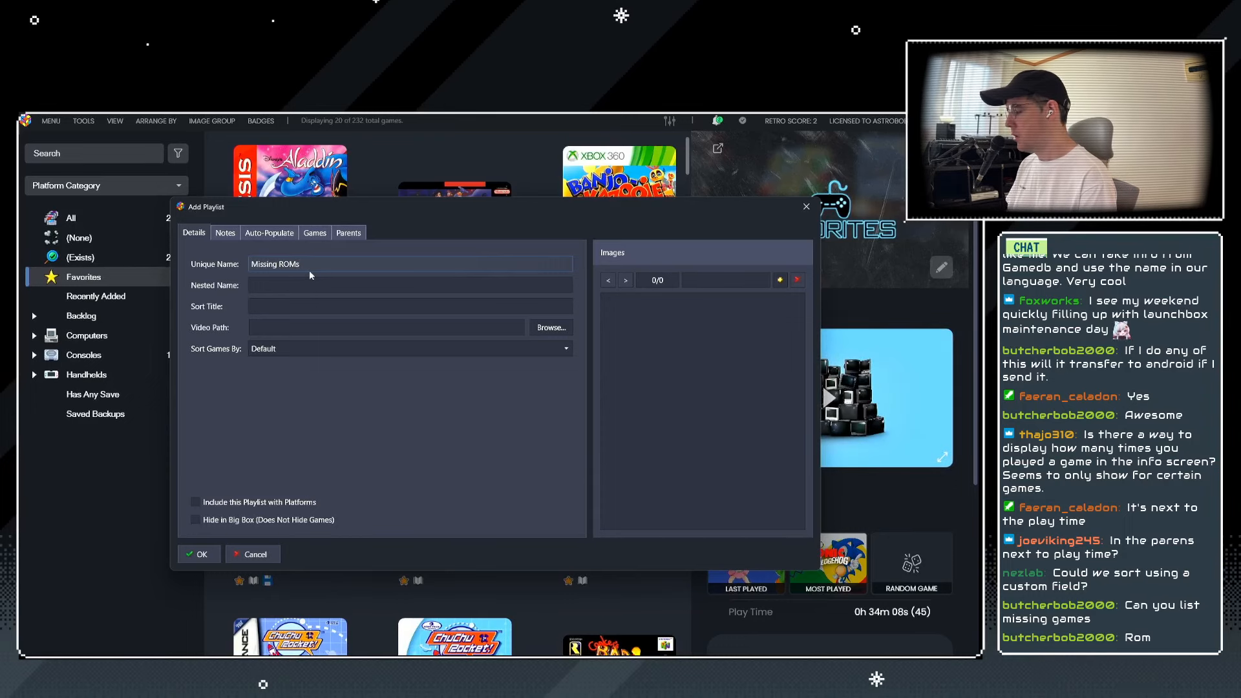
Auto-populate the Missing ROMs playlist with games whose Application/ROM Path Is Empty, check its details, and save it.
click(262, 234)
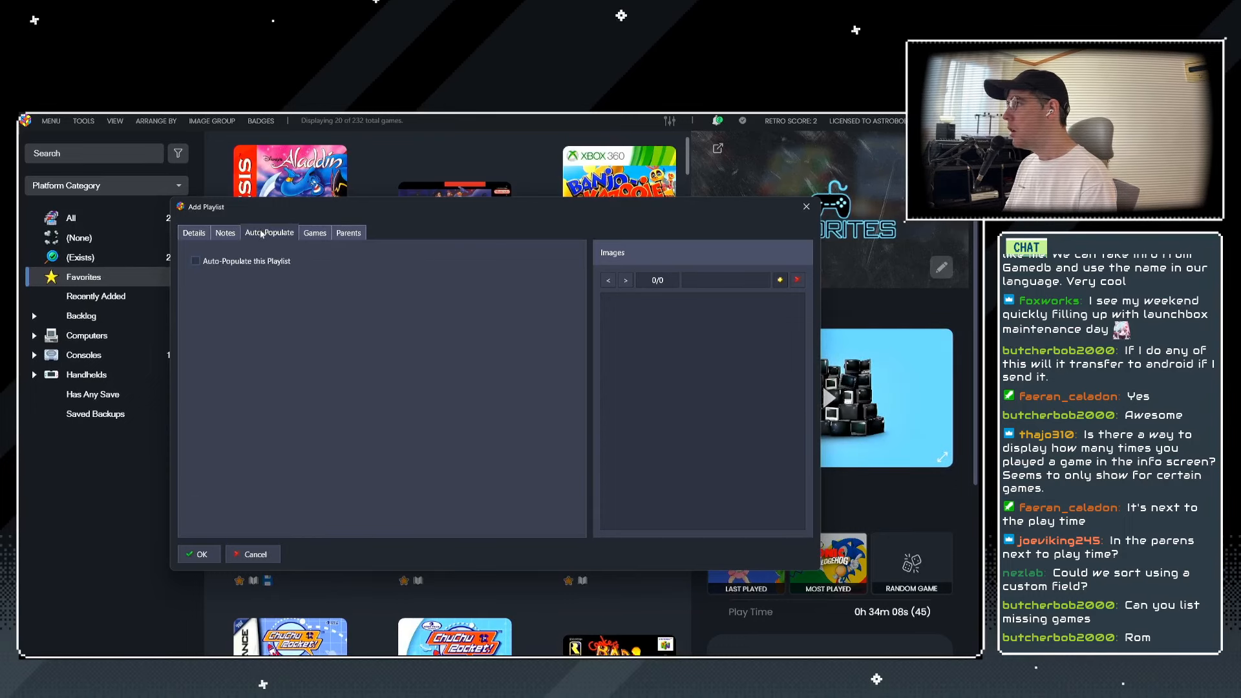
click(232, 262)
click(246, 302)
click(245, 302)
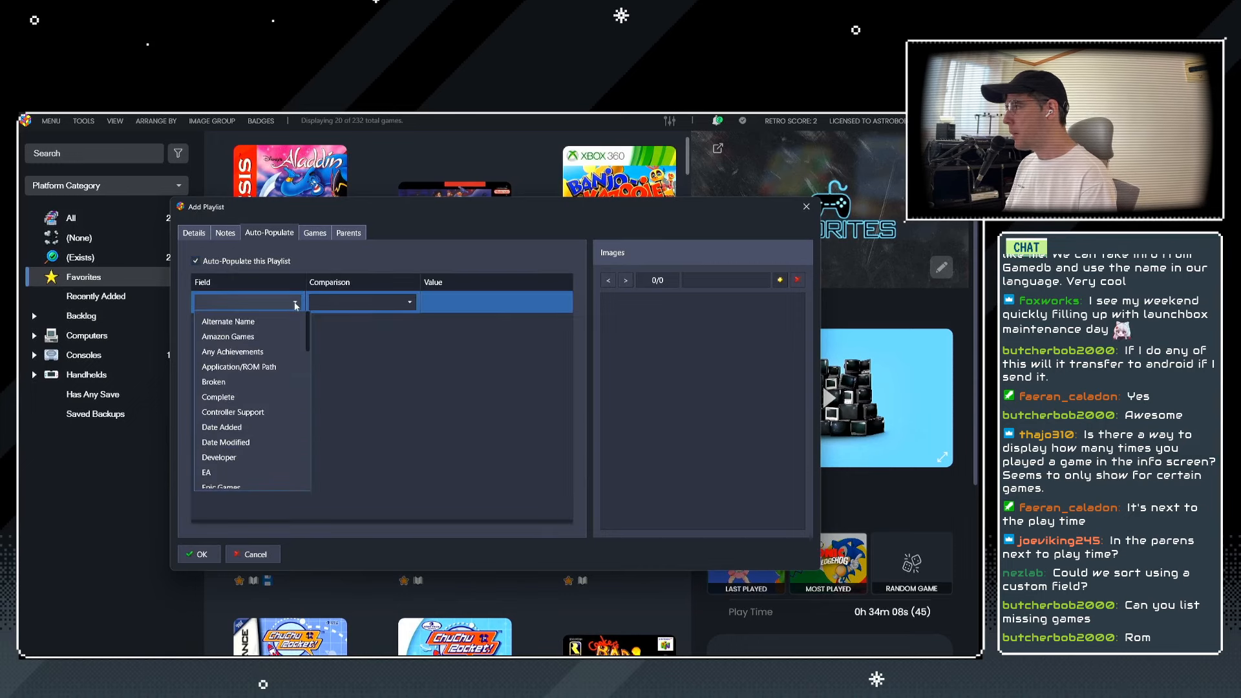
click(244, 369)
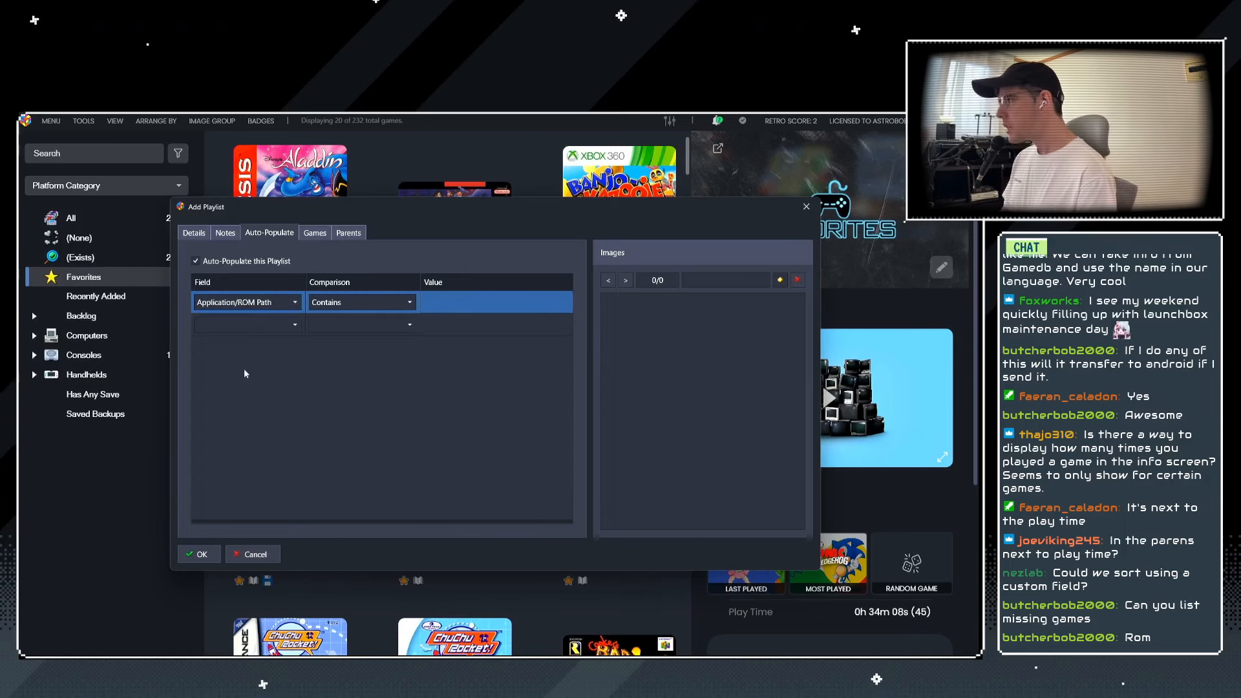
click(353, 303)
click(345, 385)
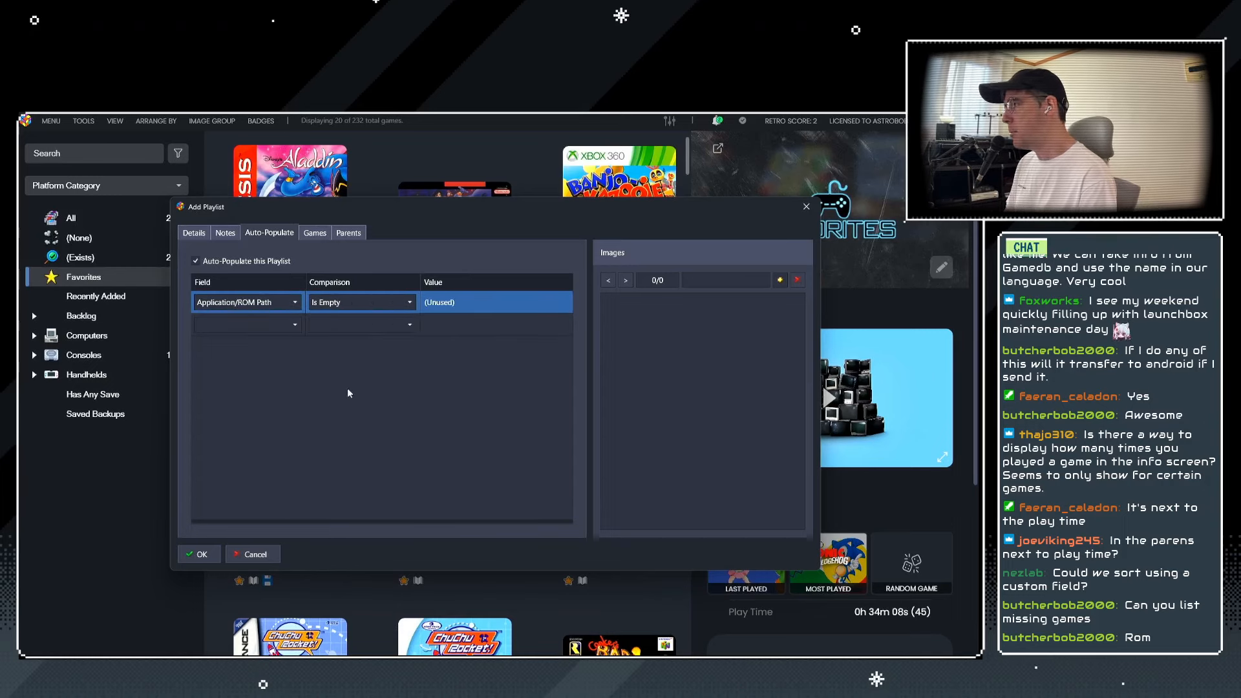
click(197, 234)
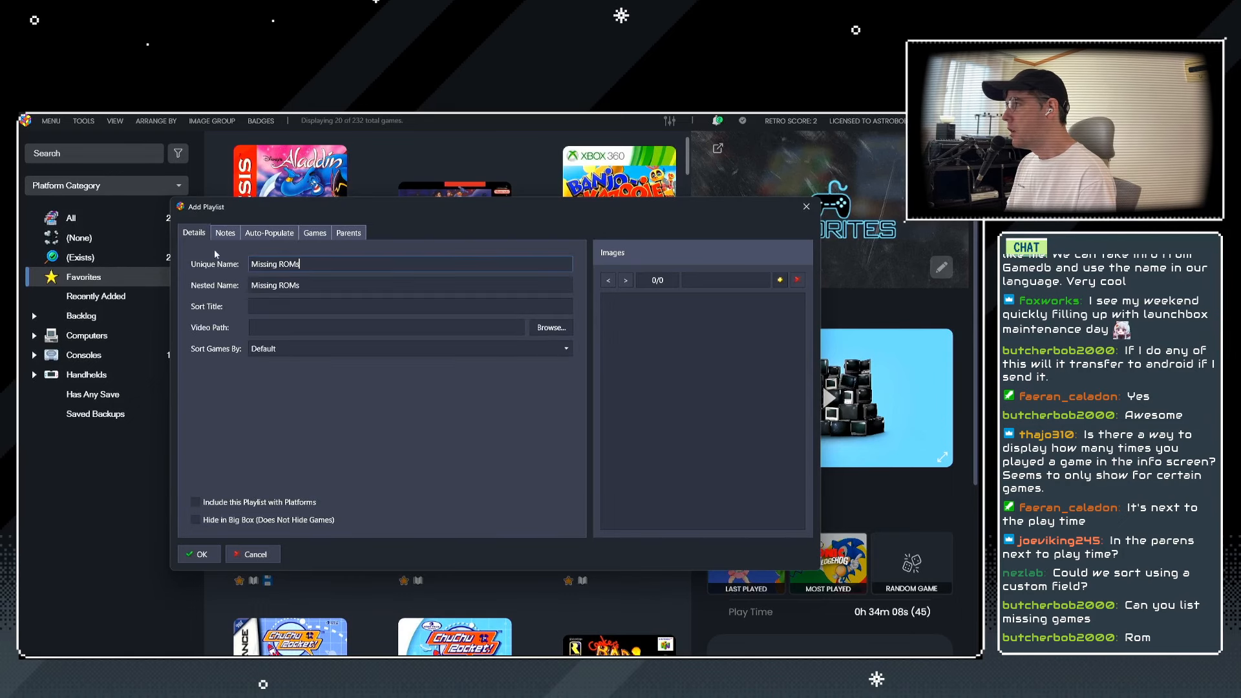
click(198, 554)
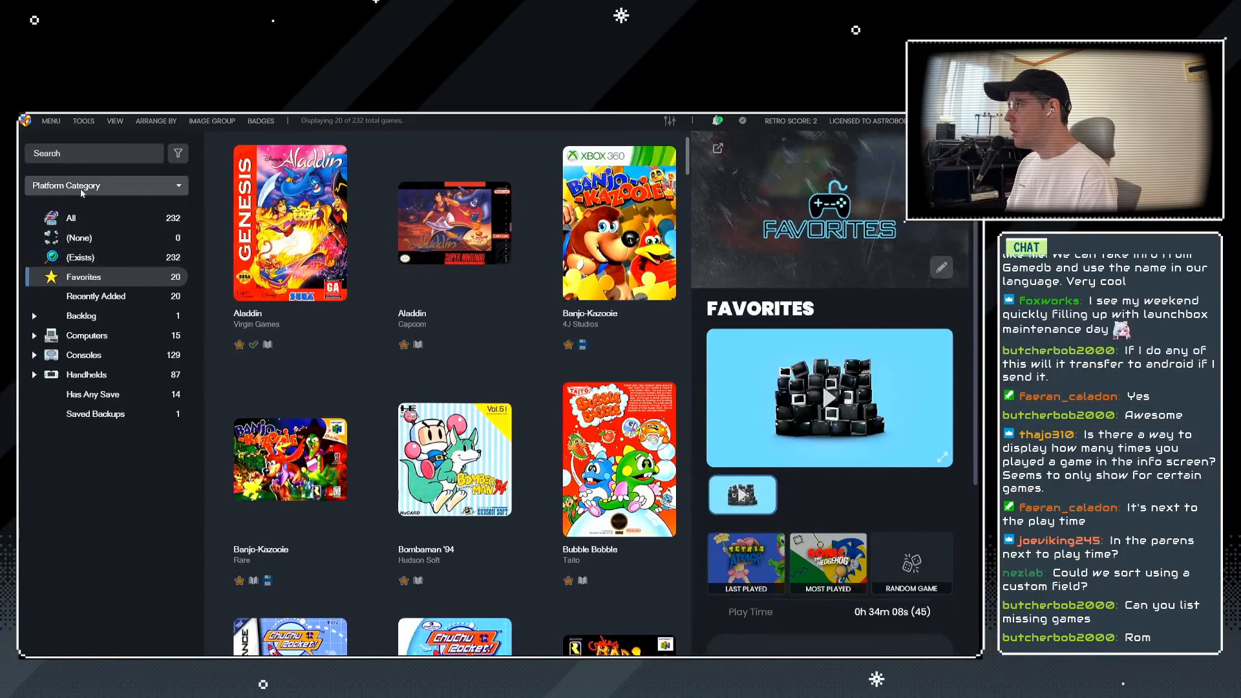
Group the sidebar by Playlist and show the games in the Missing ROMs playlist.
click(97, 186)
click(64, 248)
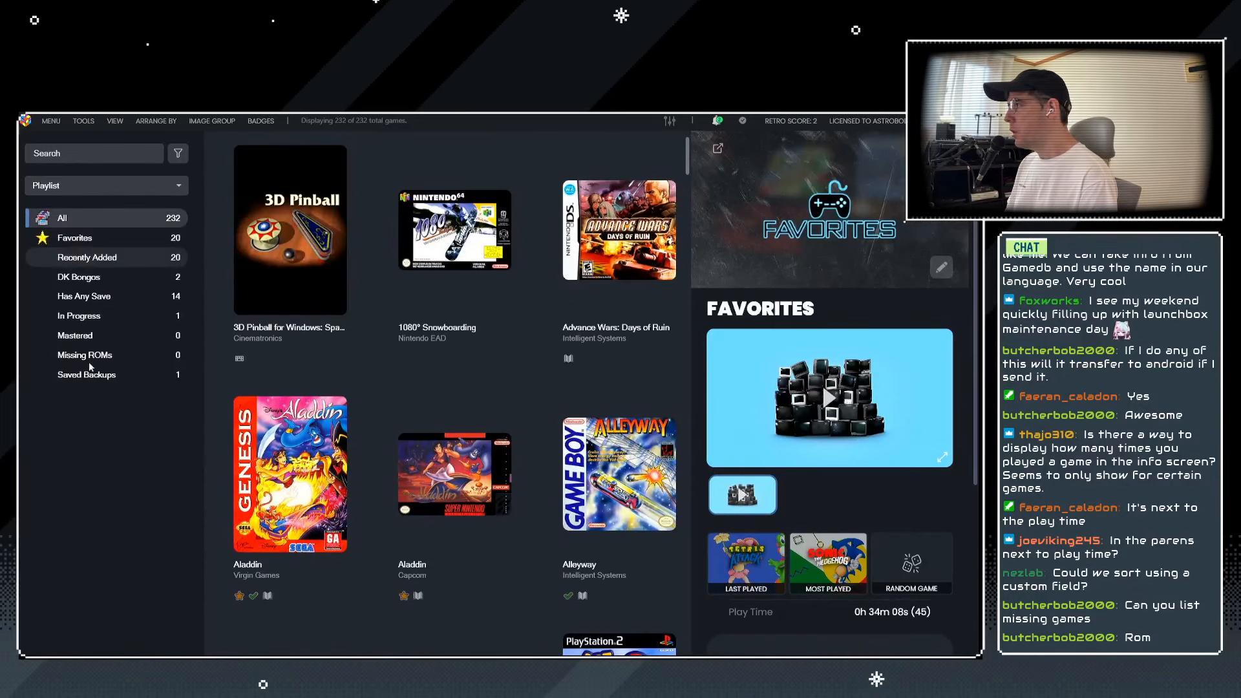
click(84, 354)
Open the Missing ROMs playlist for editing, look over its available parent categories, and close the editor without saving.
right_click(94, 365)
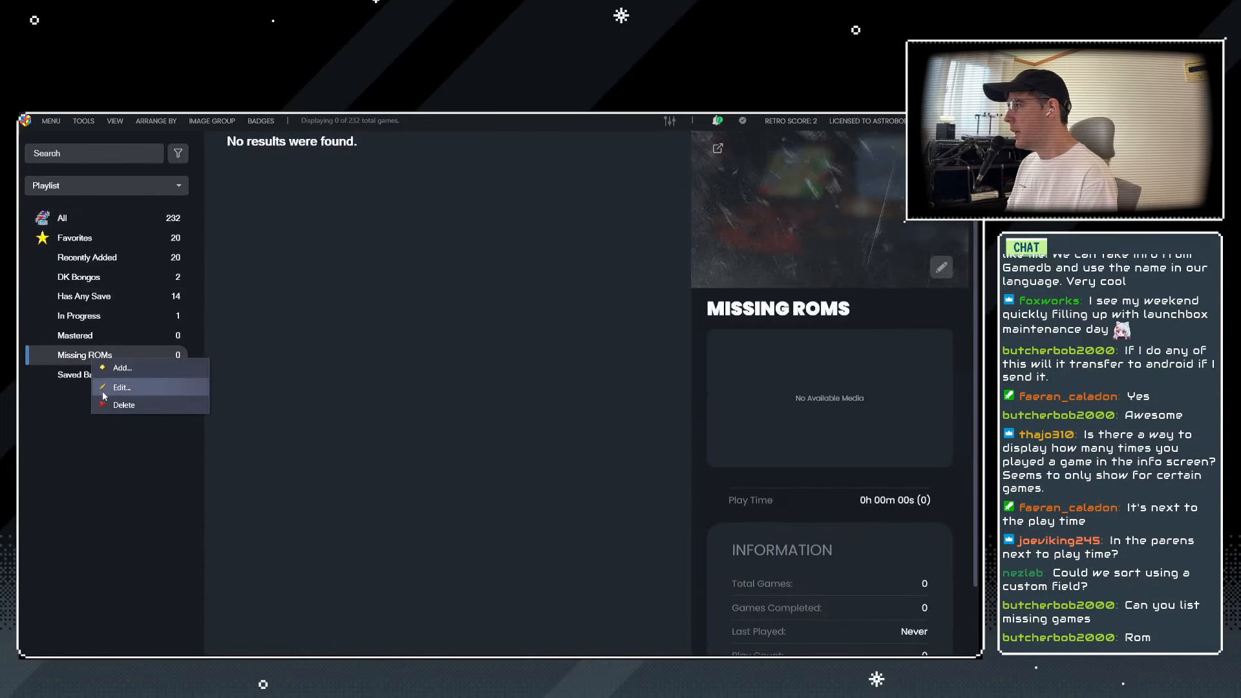
click(113, 388)
click(349, 234)
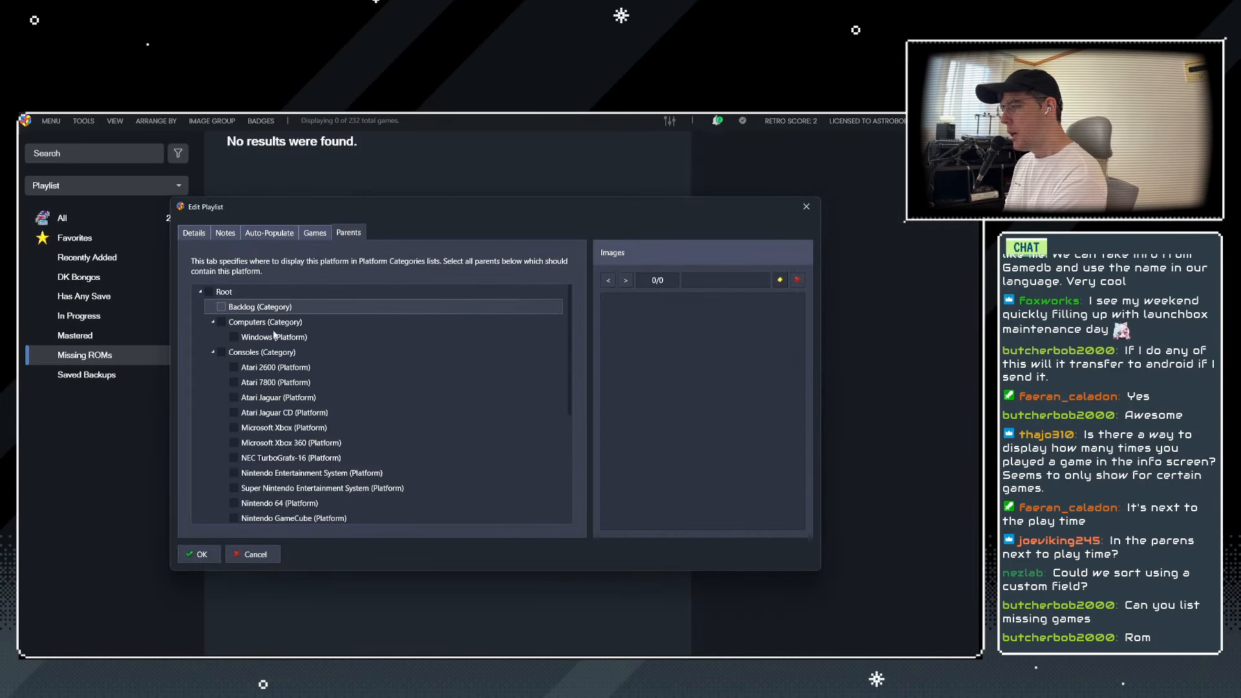
click(254, 555)
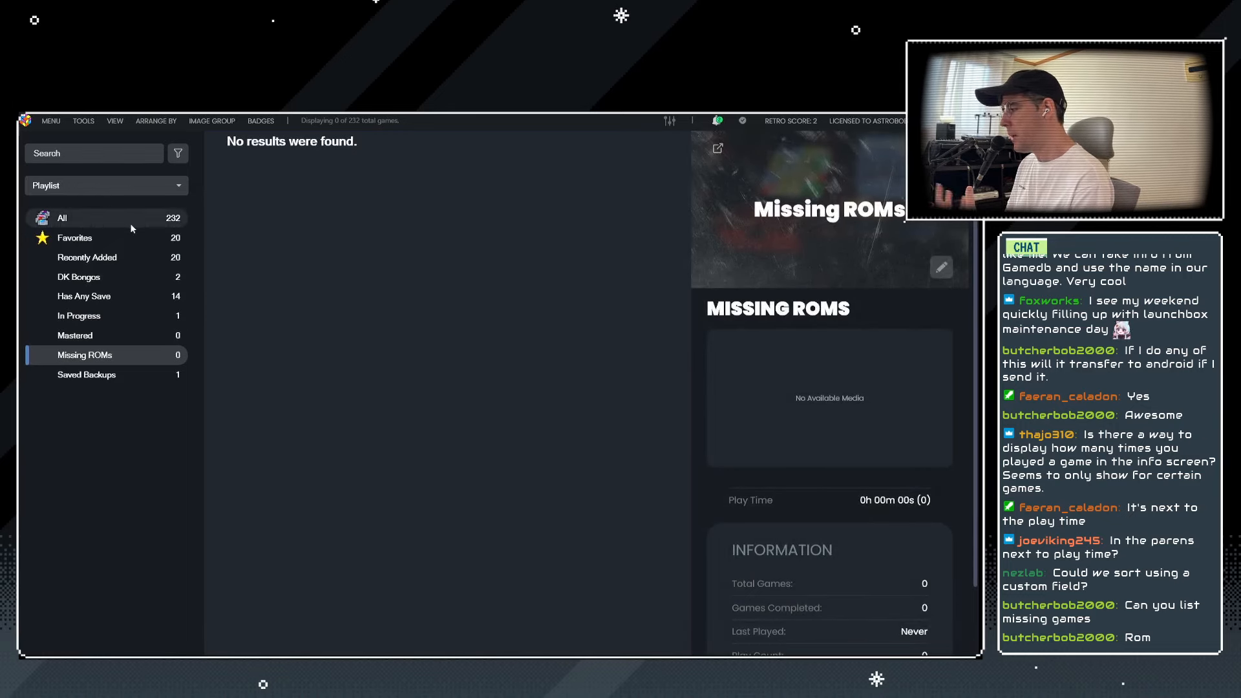
Edit the Missing ROMs playlist so that Root is its parent in the Platform Categories lists, and save it.
right_click(84, 357)
click(127, 398)
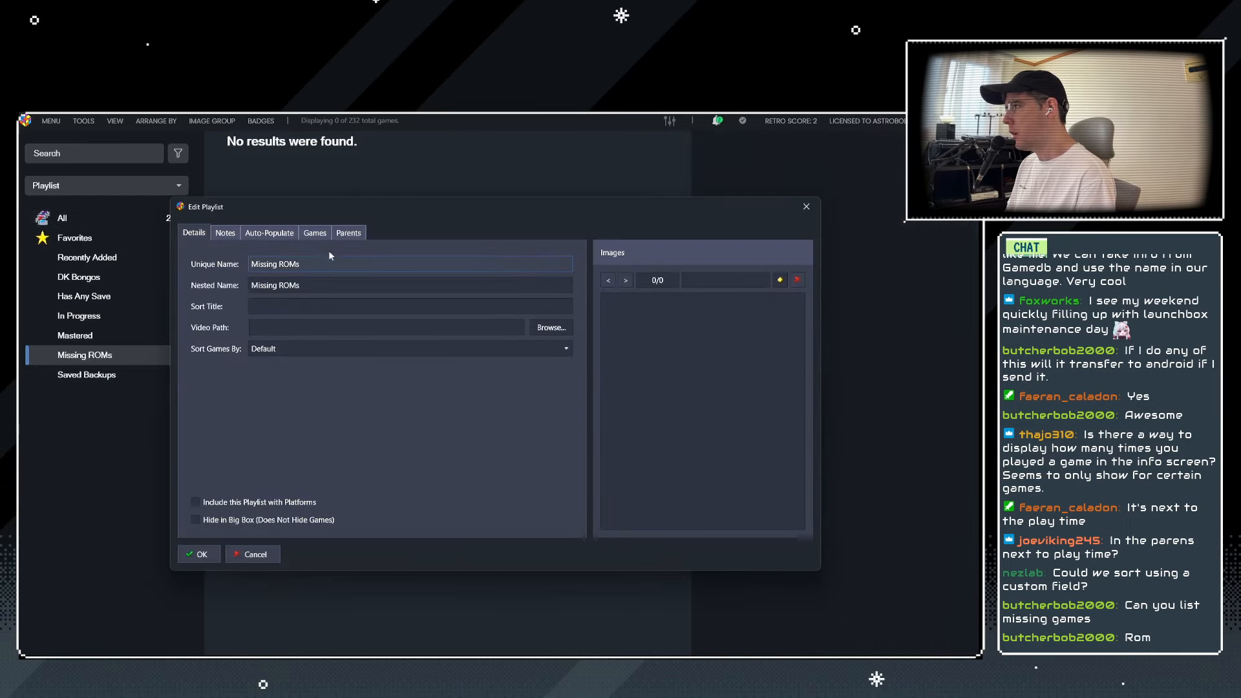
click(349, 233)
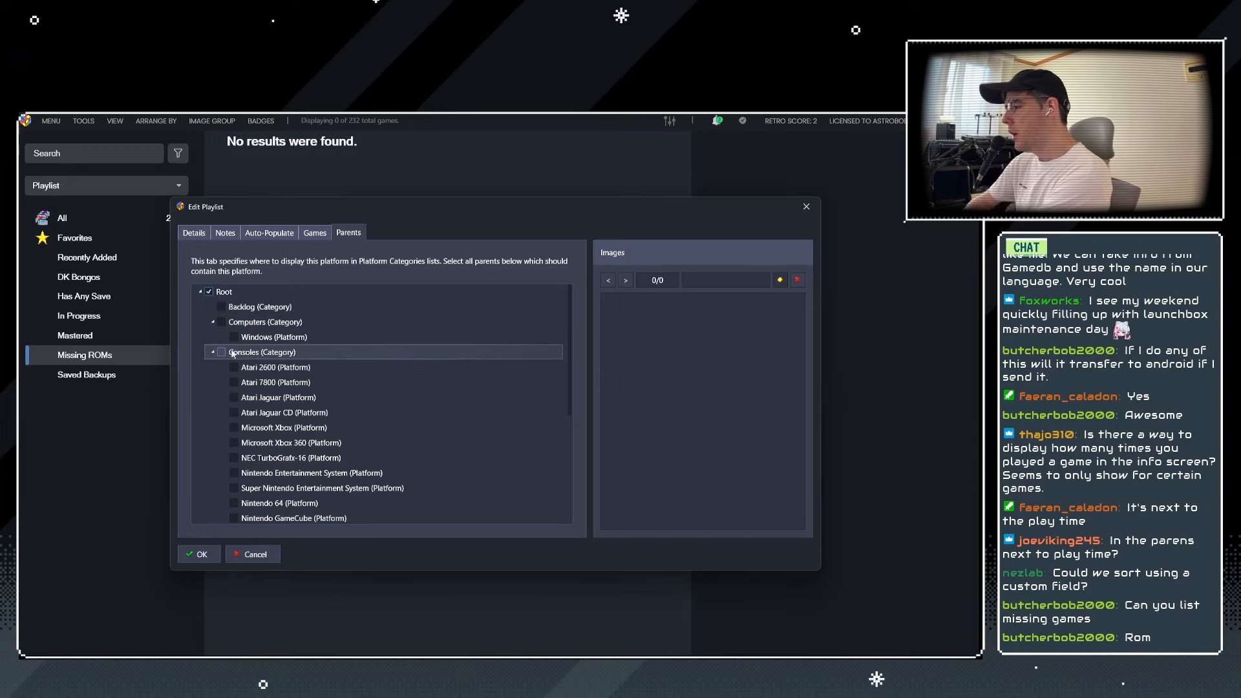
scroll(286, 393, down, 1)
scroll(286, 392, down, 3)
scroll(287, 407, up, 3)
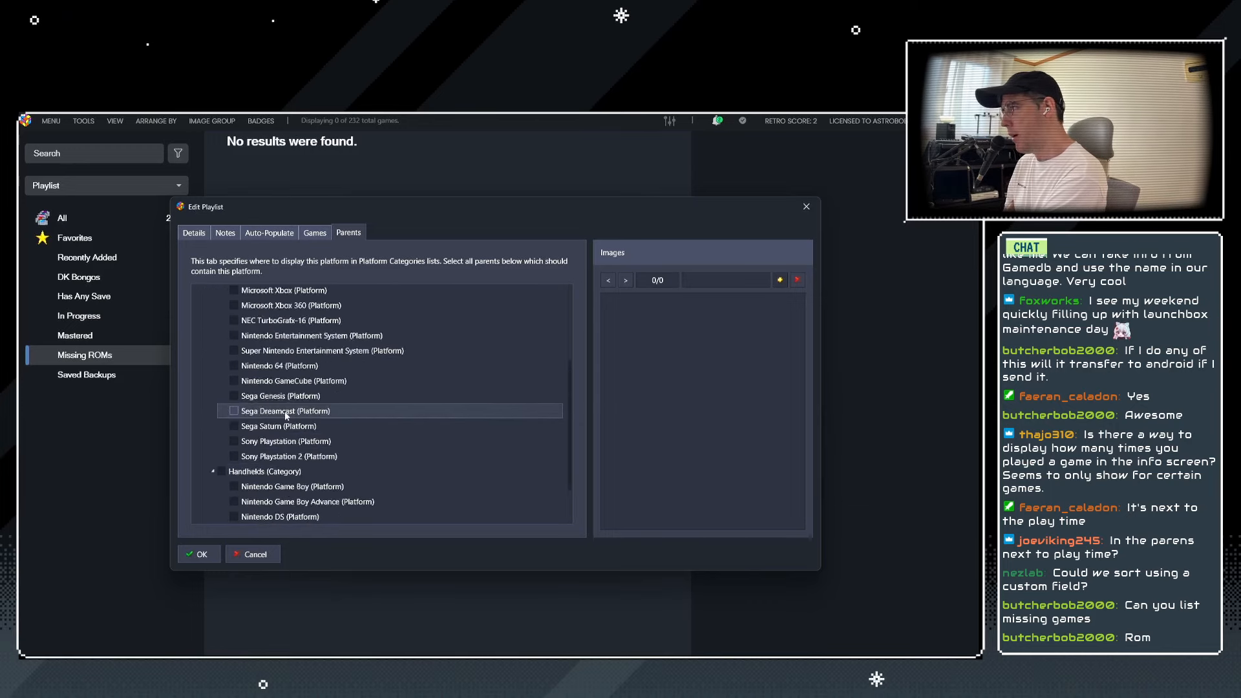
scroll(287, 417, down, 3)
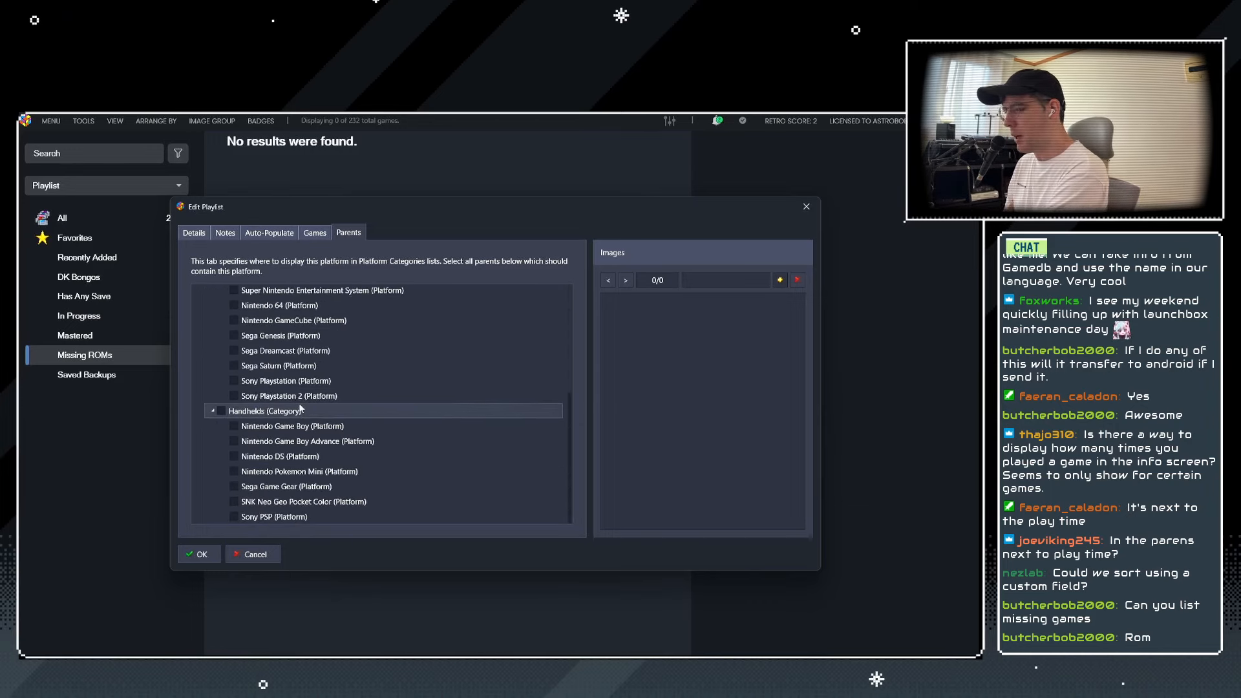
click(201, 555)
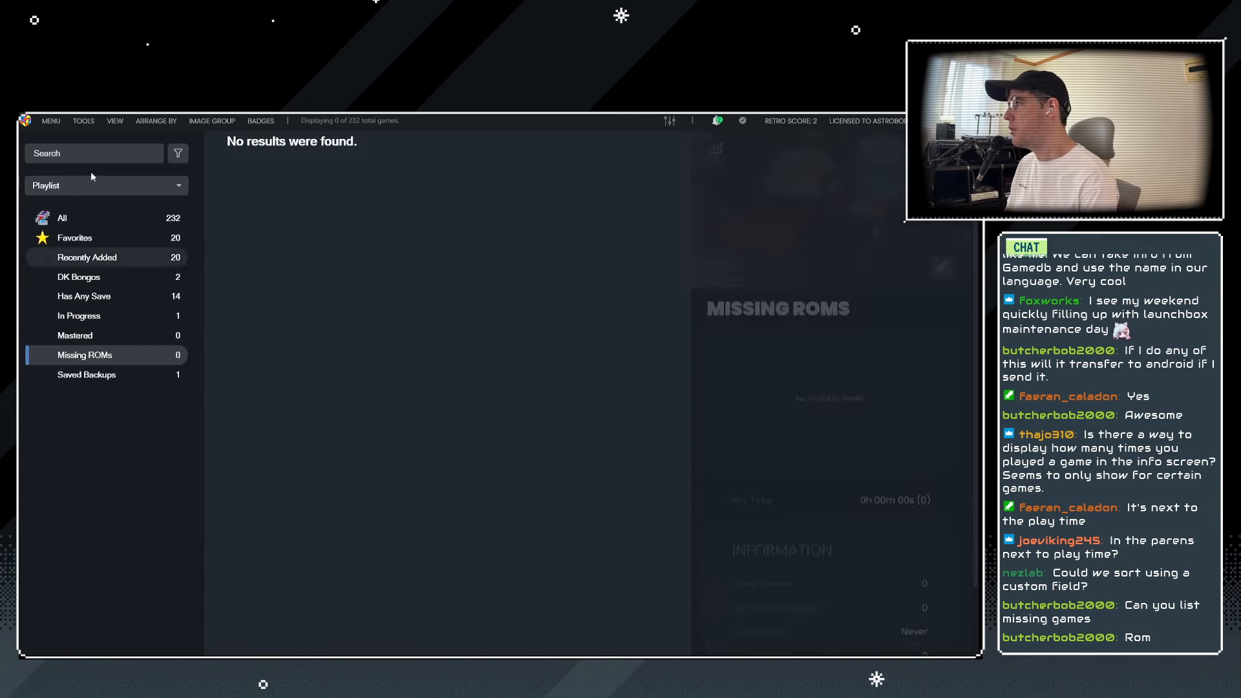
Group the sidebar by Platform Category and show the Missing ROMs playlist from there.
click(97, 185)
click(69, 228)
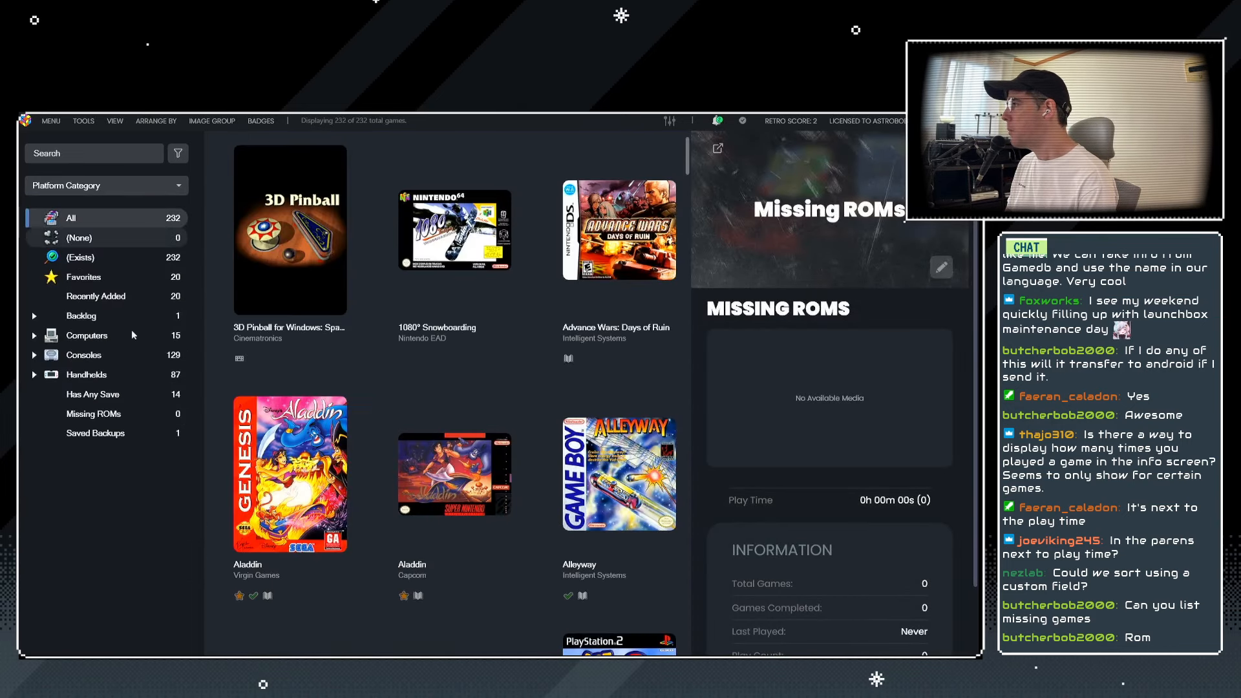
click(99, 415)
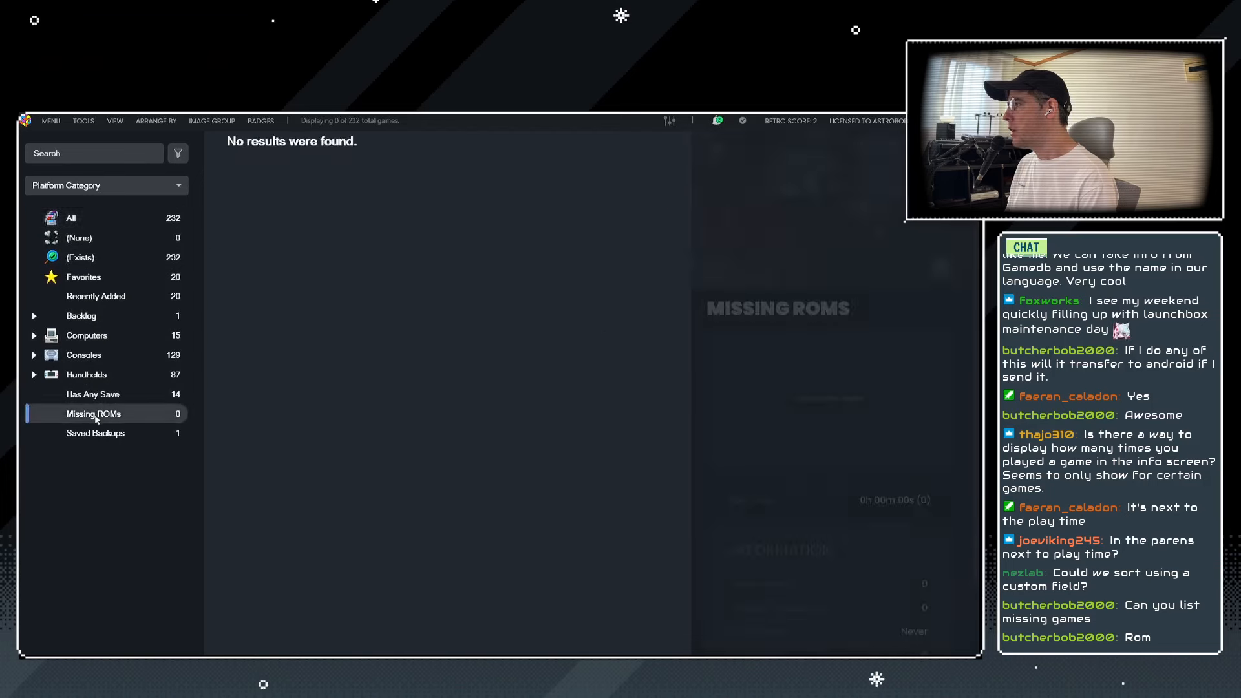
From the full game list, edit Animal Crossing: Wild World, clear its ROM file path in the Launching settings, and save.
click(73, 220)
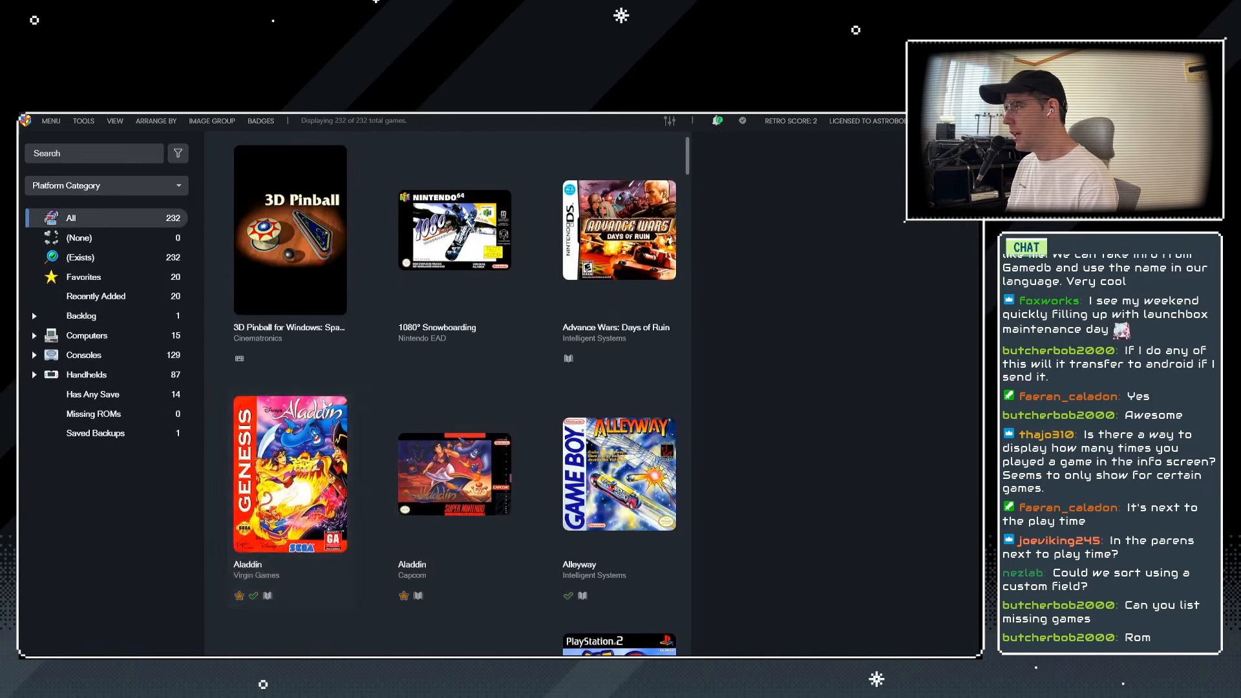
scroll(414, 452, down, 2)
scroll(416, 444, up, 1)
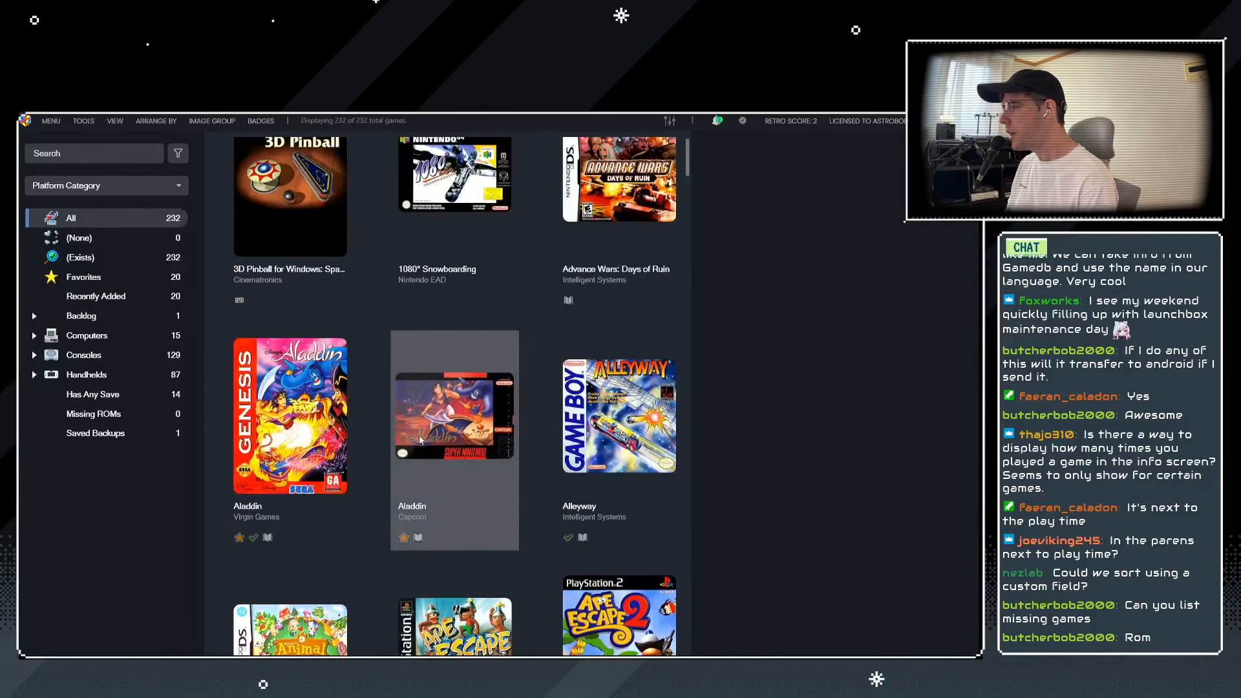
scroll(324, 446, down, 4)
click(290, 446)
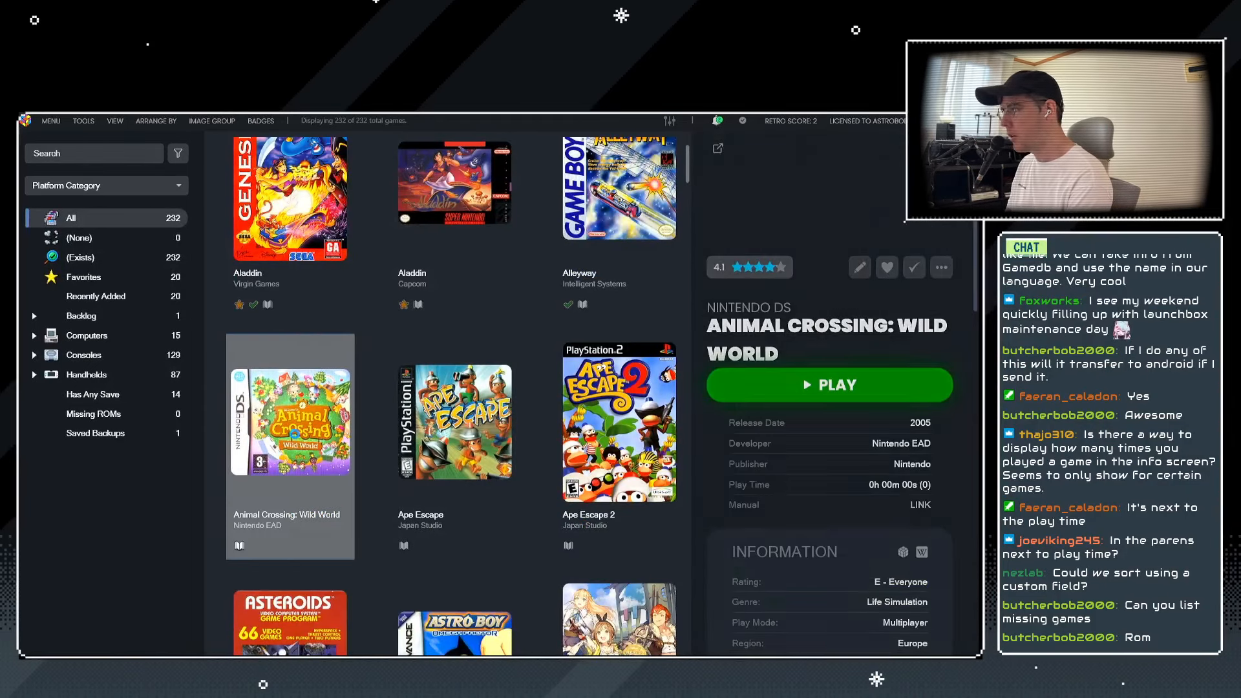
key(ctrl+e)
click(192, 443)
key(ctrl+a)
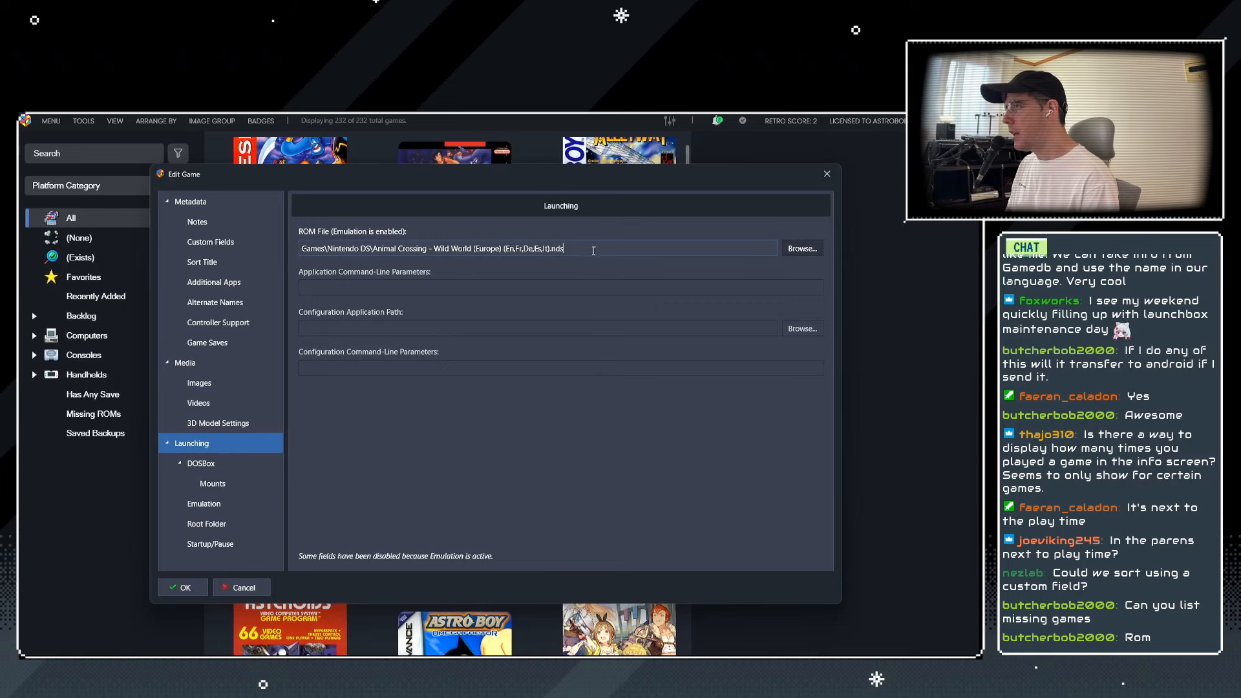
key(BackSpace)
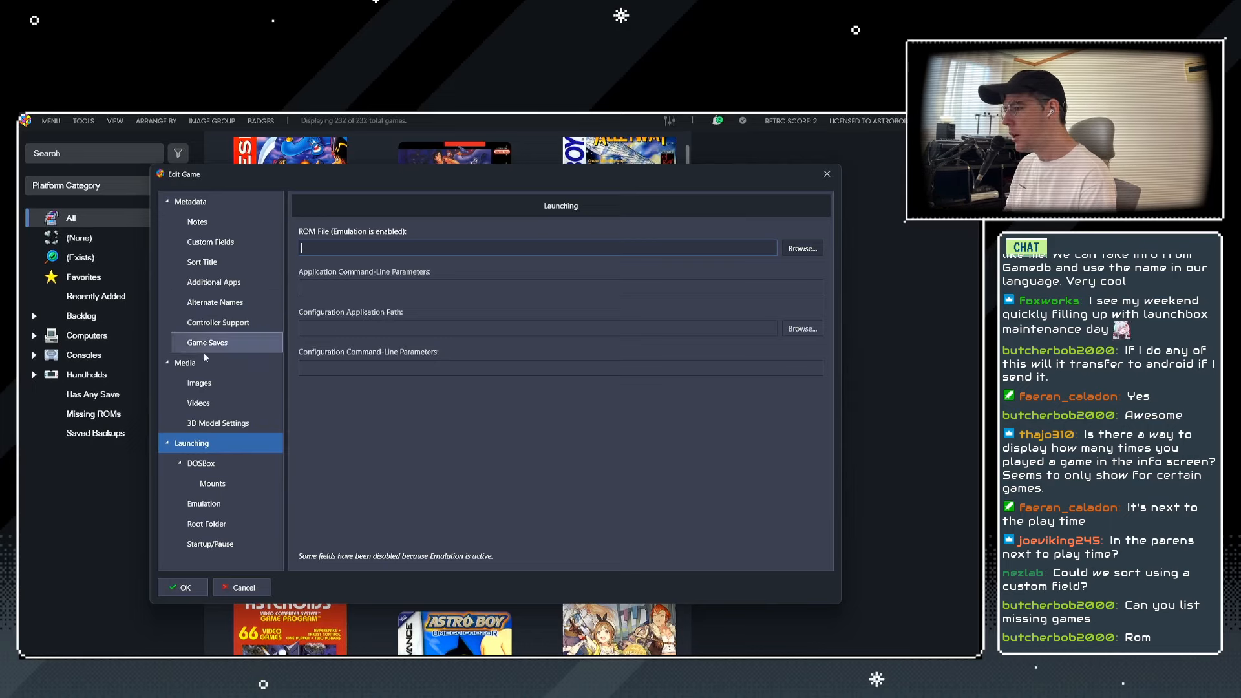
click(186, 587)
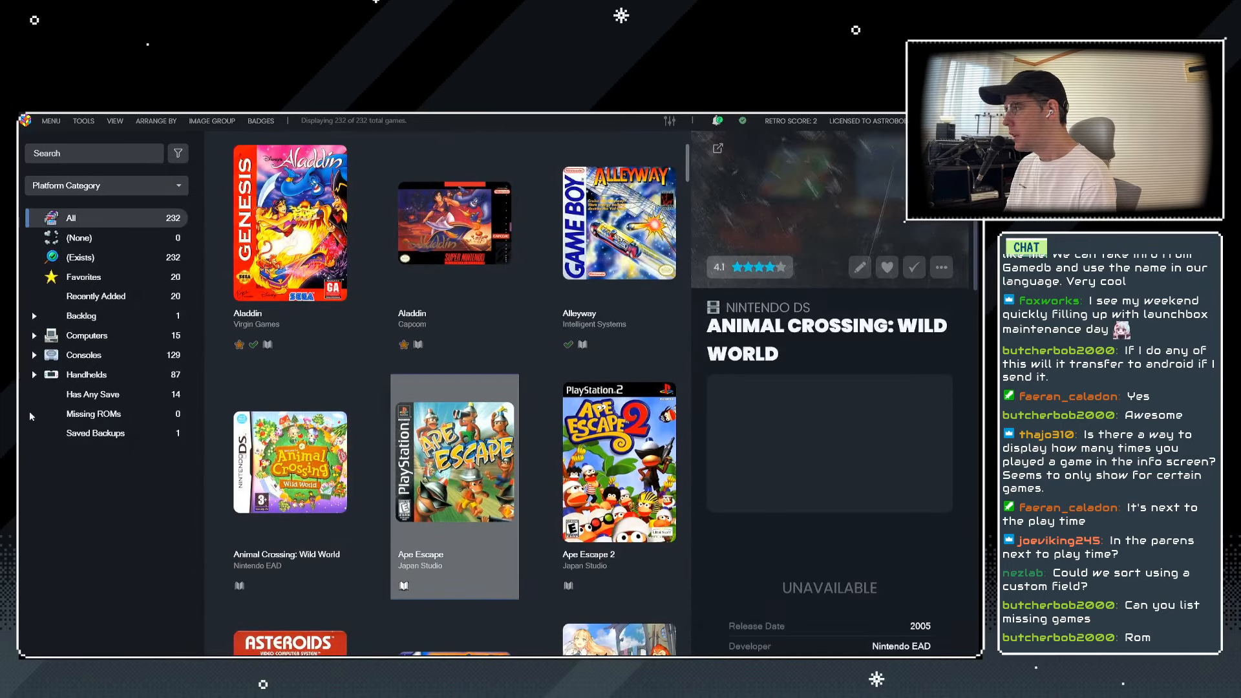
Show the Missing ROMs playlist and examine the Launching settings and metadata of Animal Crossing: Wild World, leaving them unchanged.
click(110, 415)
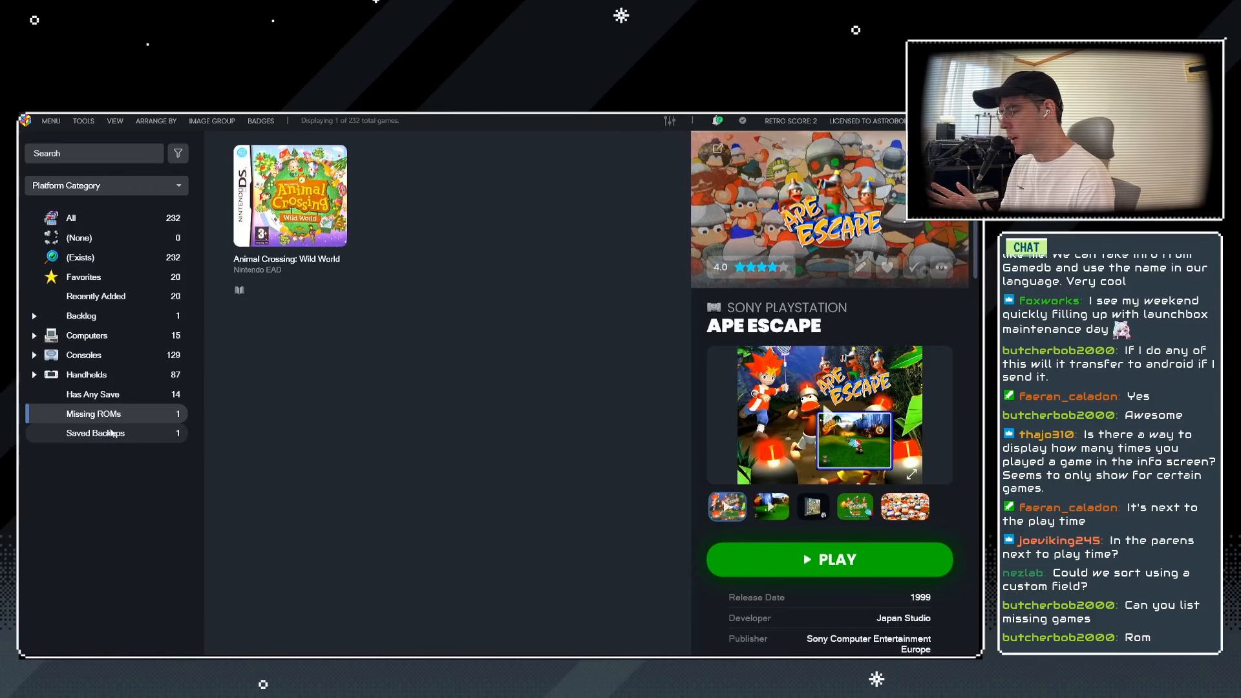
click(290, 196)
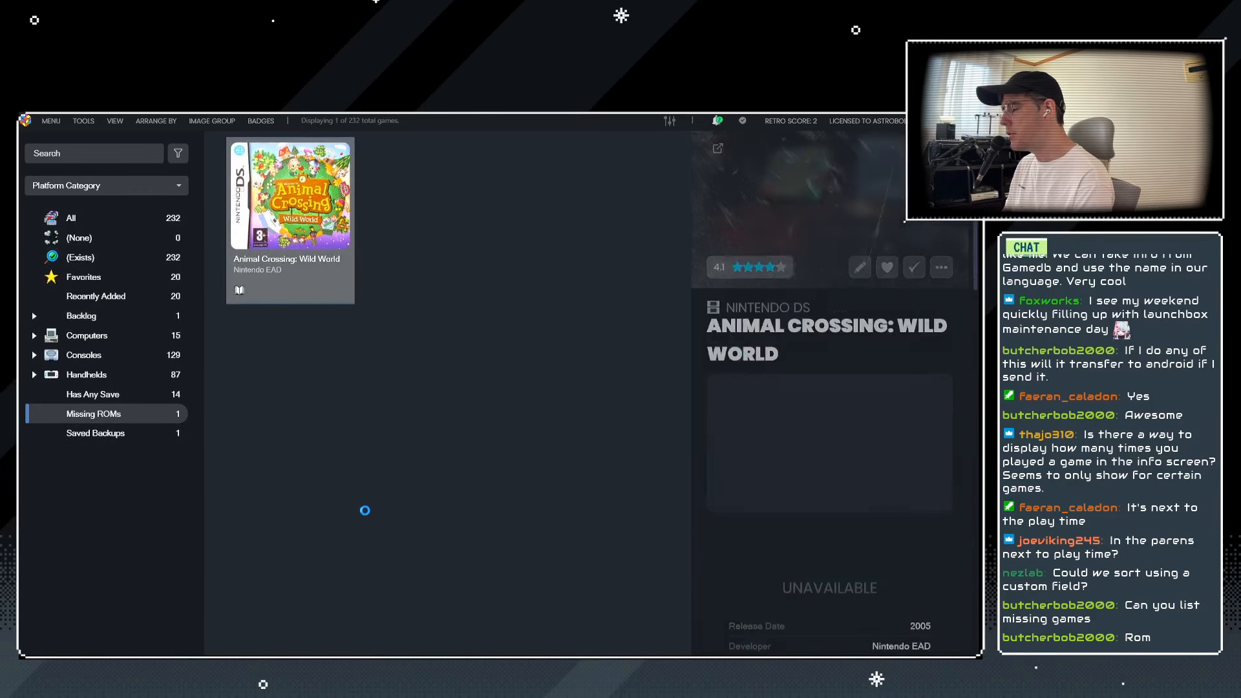
key(ctrl+e)
click(192, 444)
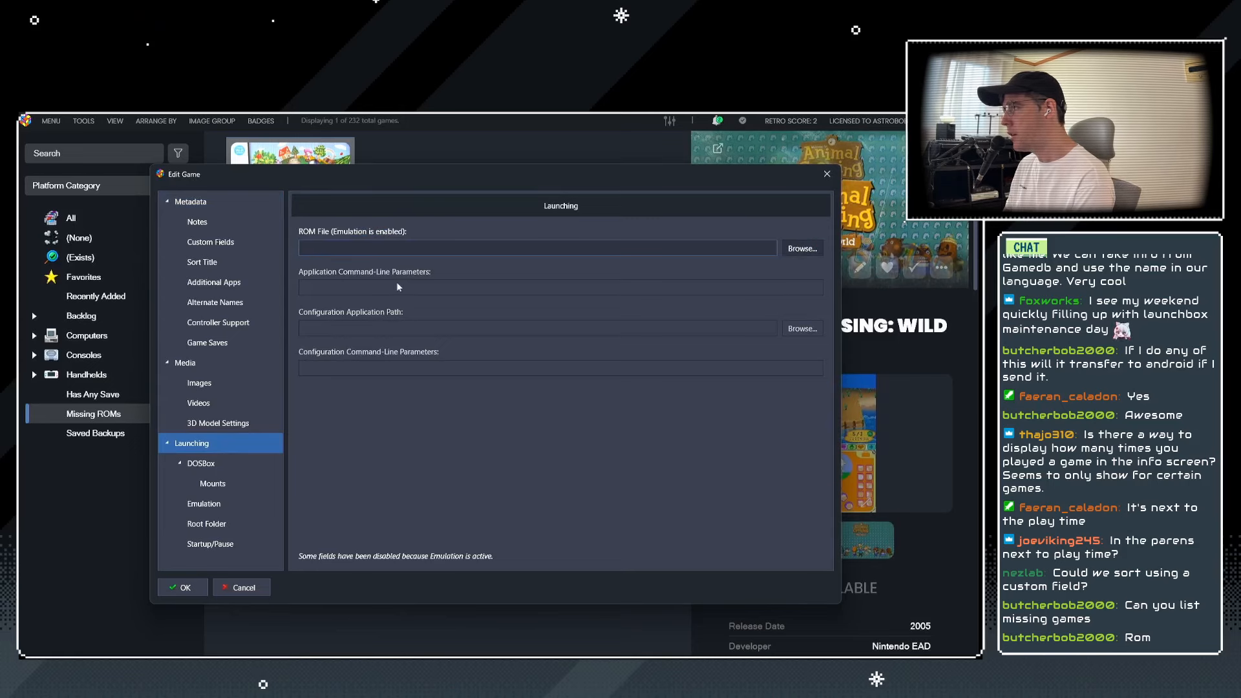
key(Return)
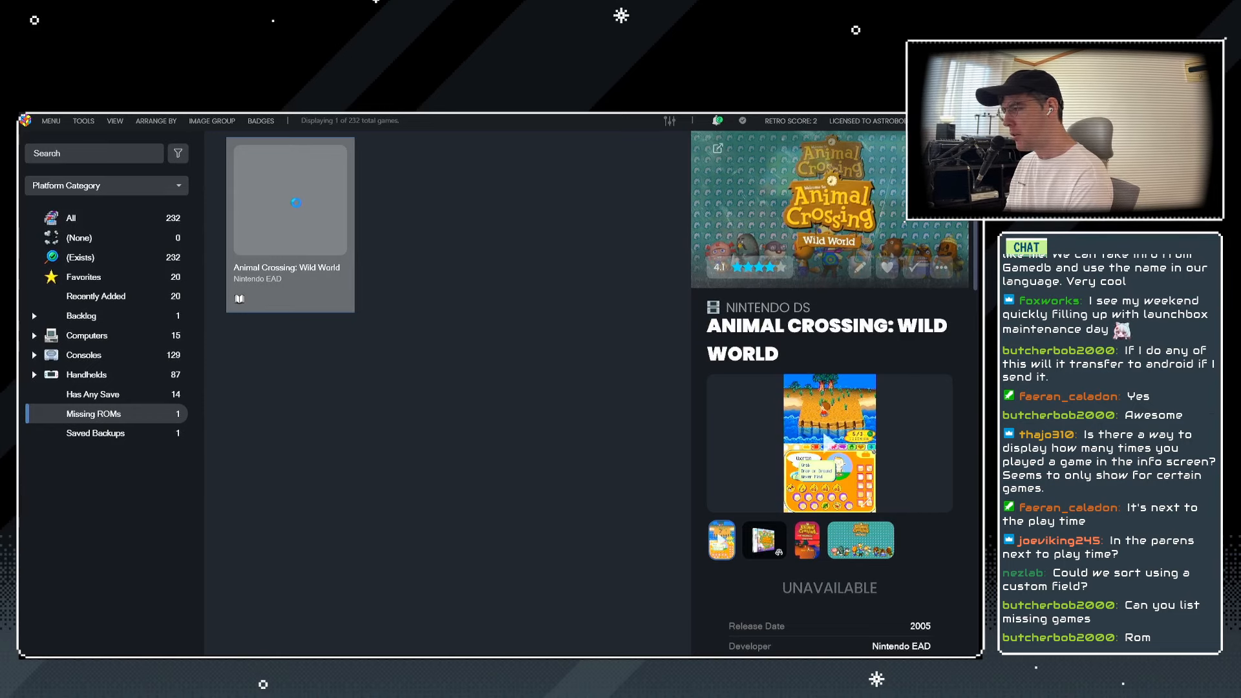
key(ctrl+e)
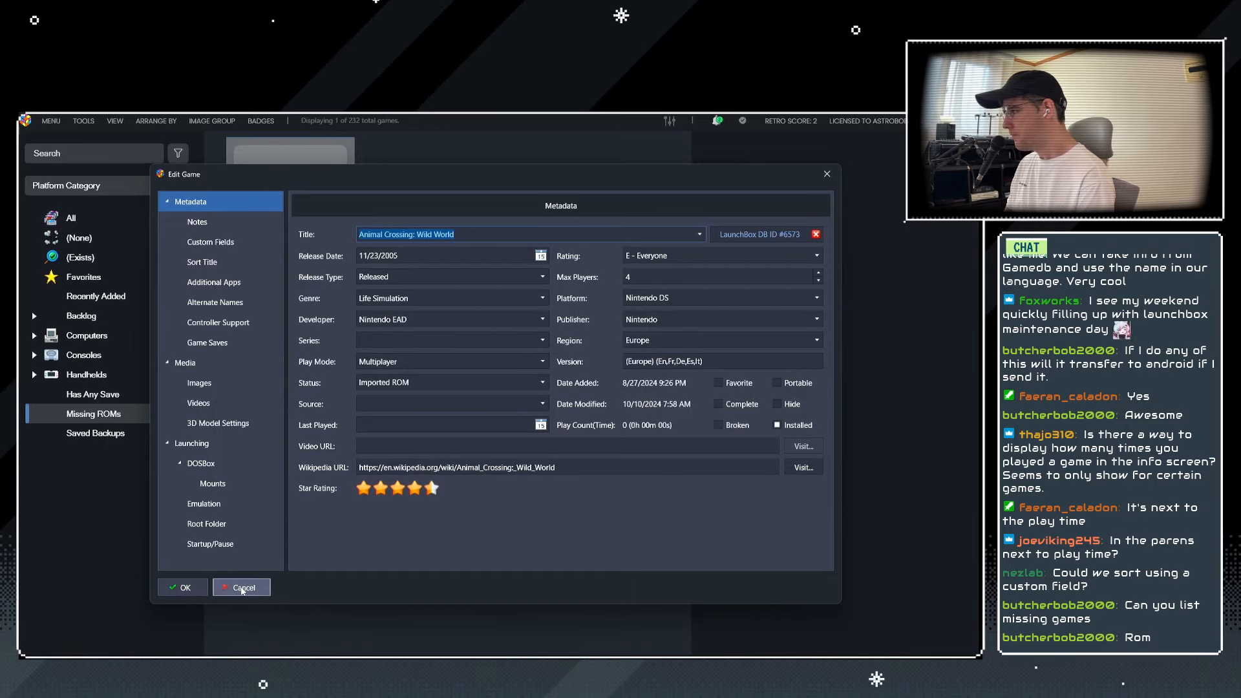
click(243, 590)
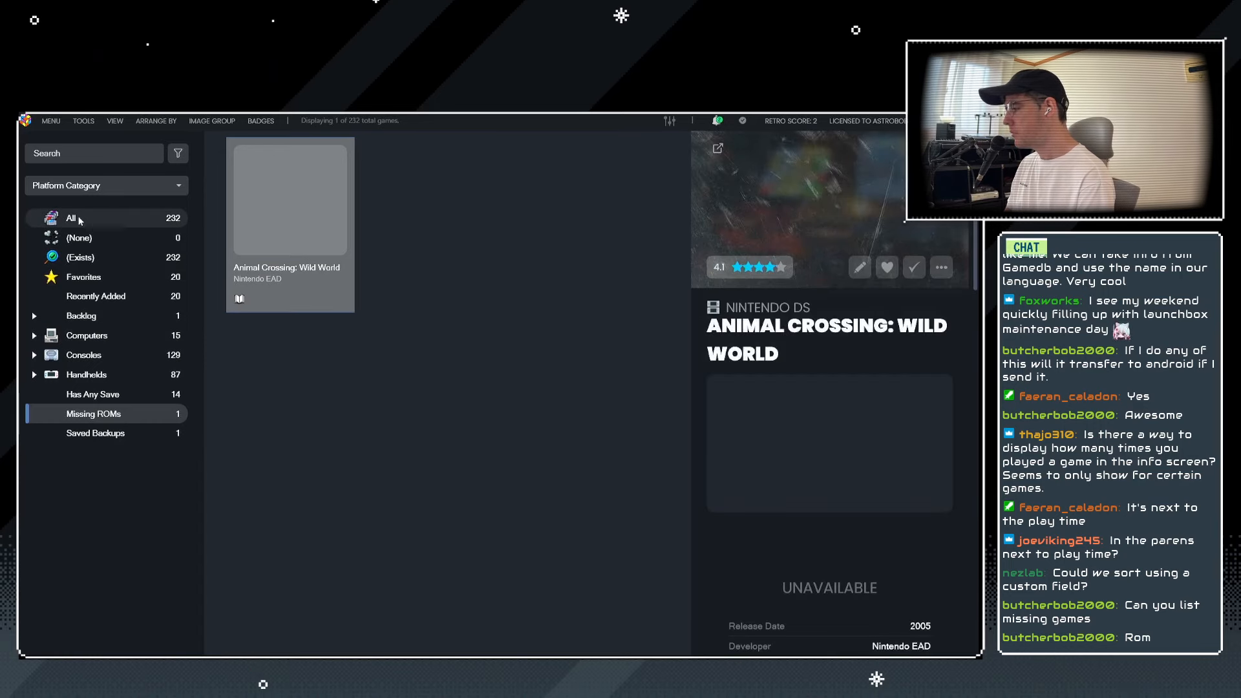
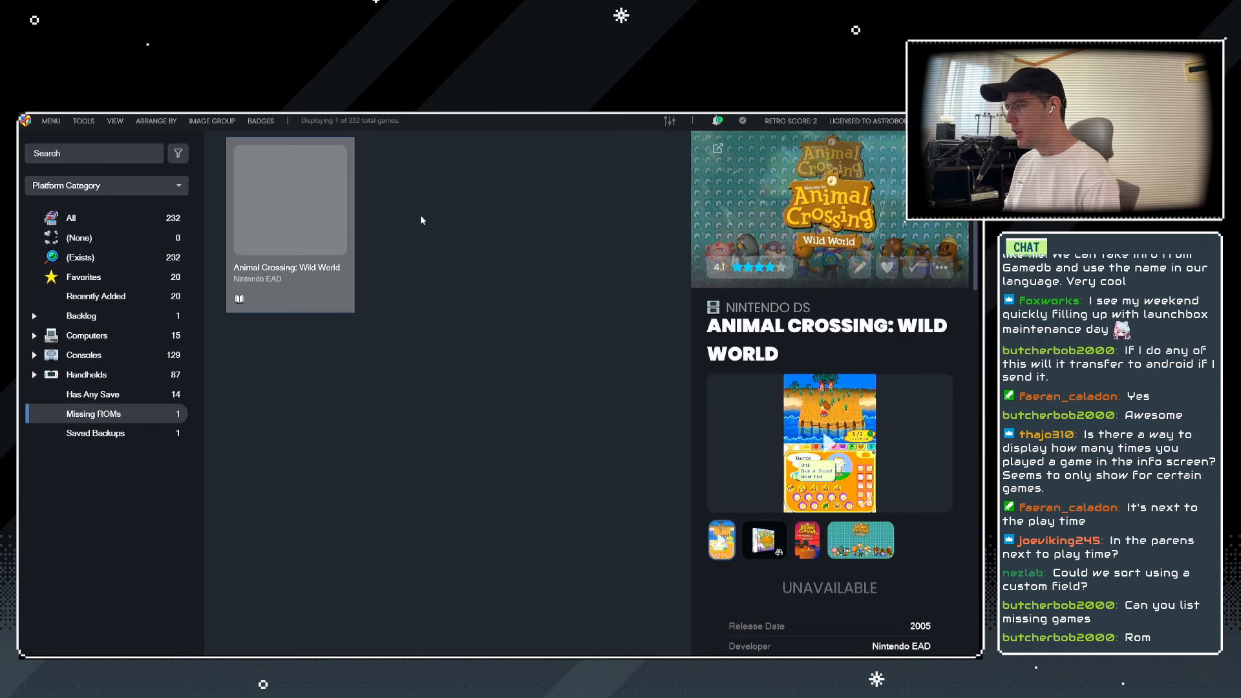
Show all games and compare the star ratings of Aladdin, Ape Escape, Atelier Ryza, and the Xbox 360 Banjo-Kazooie.
click(82, 218)
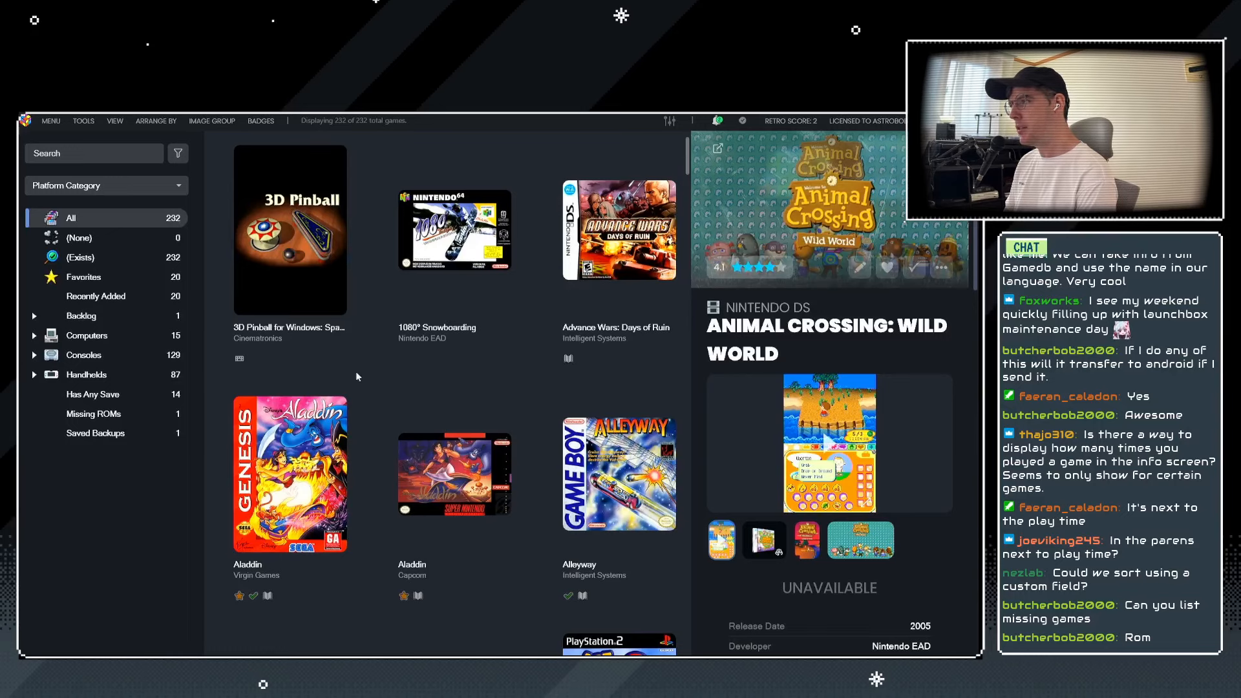
click(290, 475)
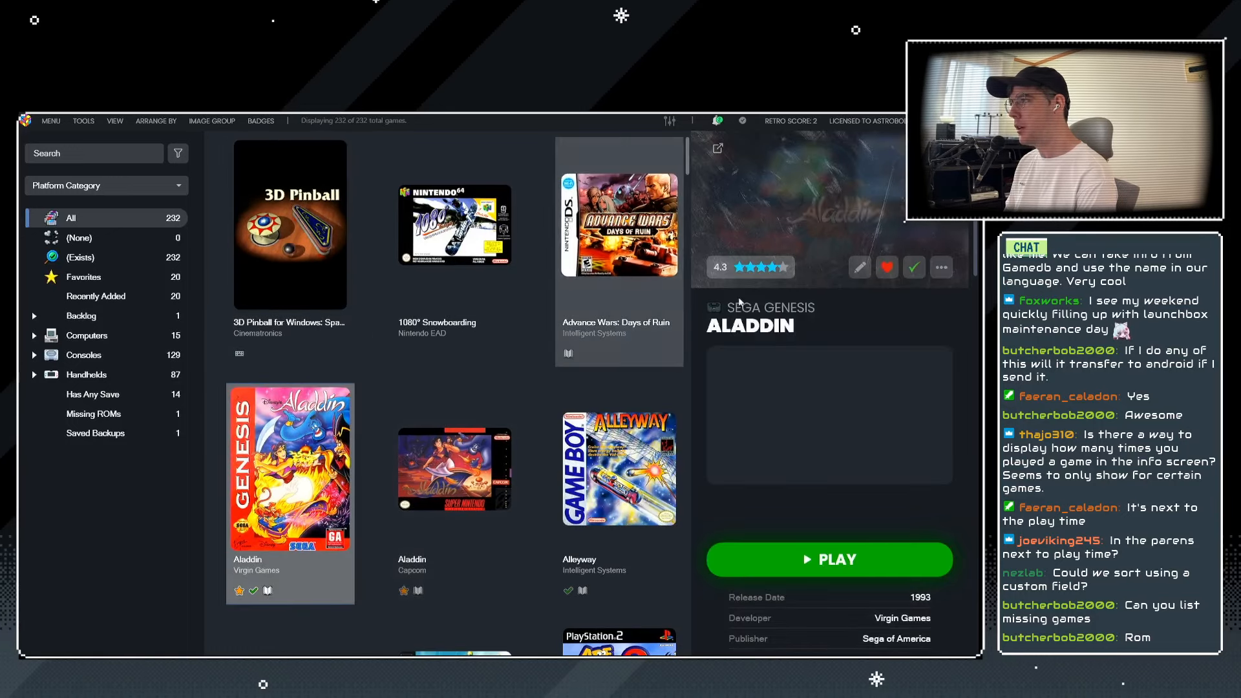
mouse_move(758, 266)
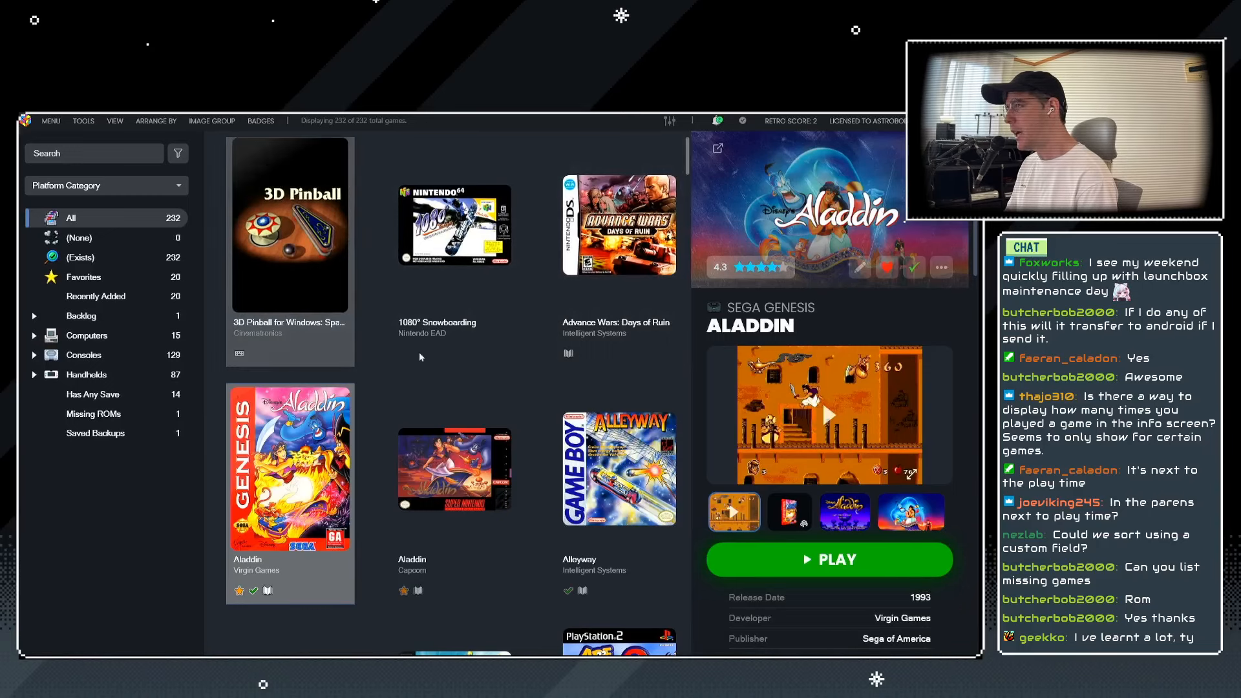
scroll(456, 227, down, 5)
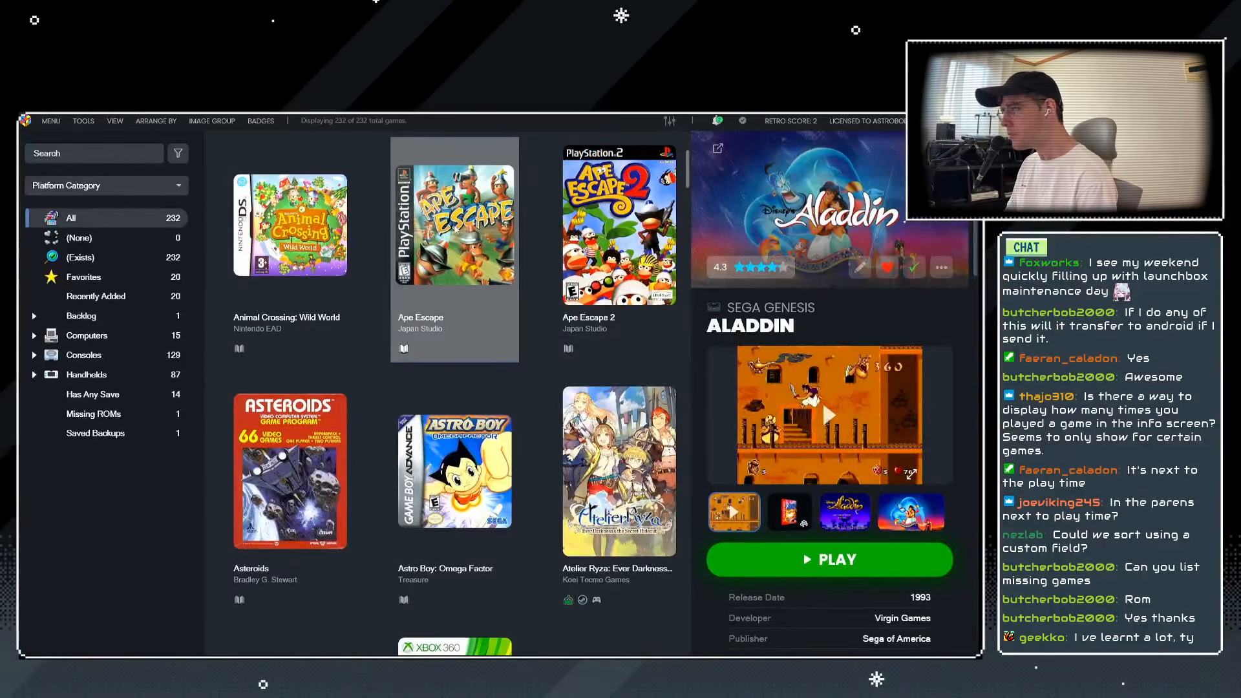
click(495, 331)
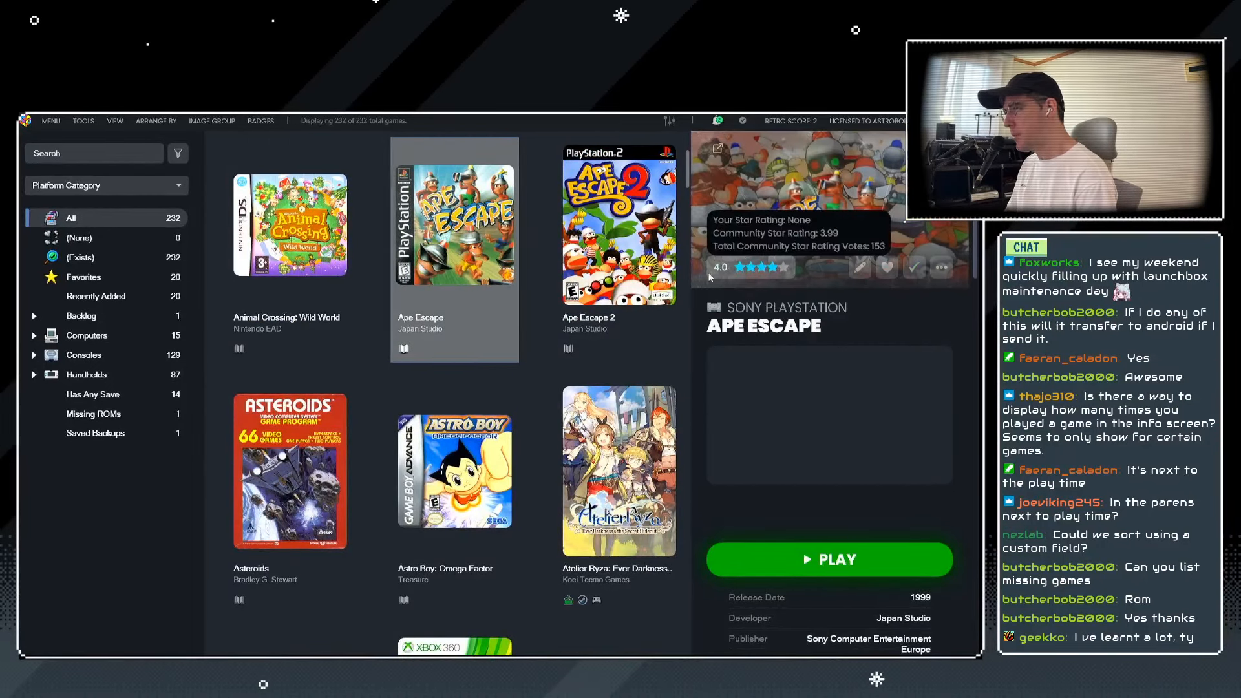
scroll(620, 466, down, 1)
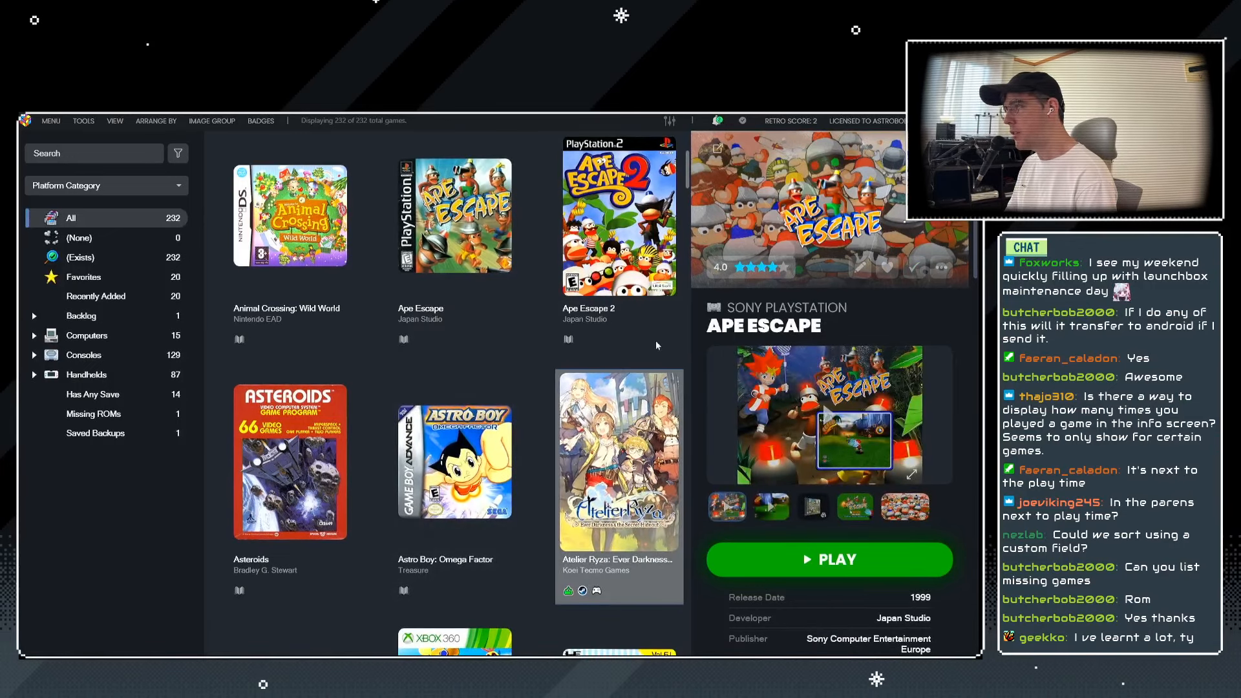
click(620, 452)
scroll(442, 437, down, 3)
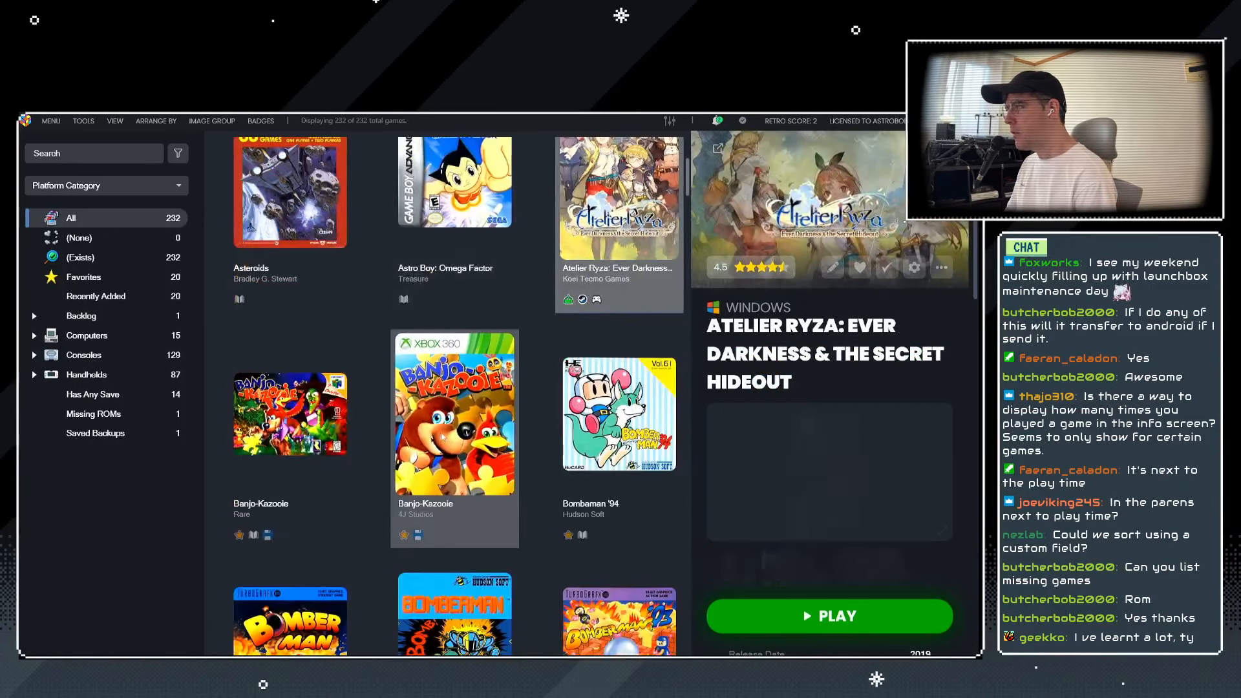
click(443, 438)
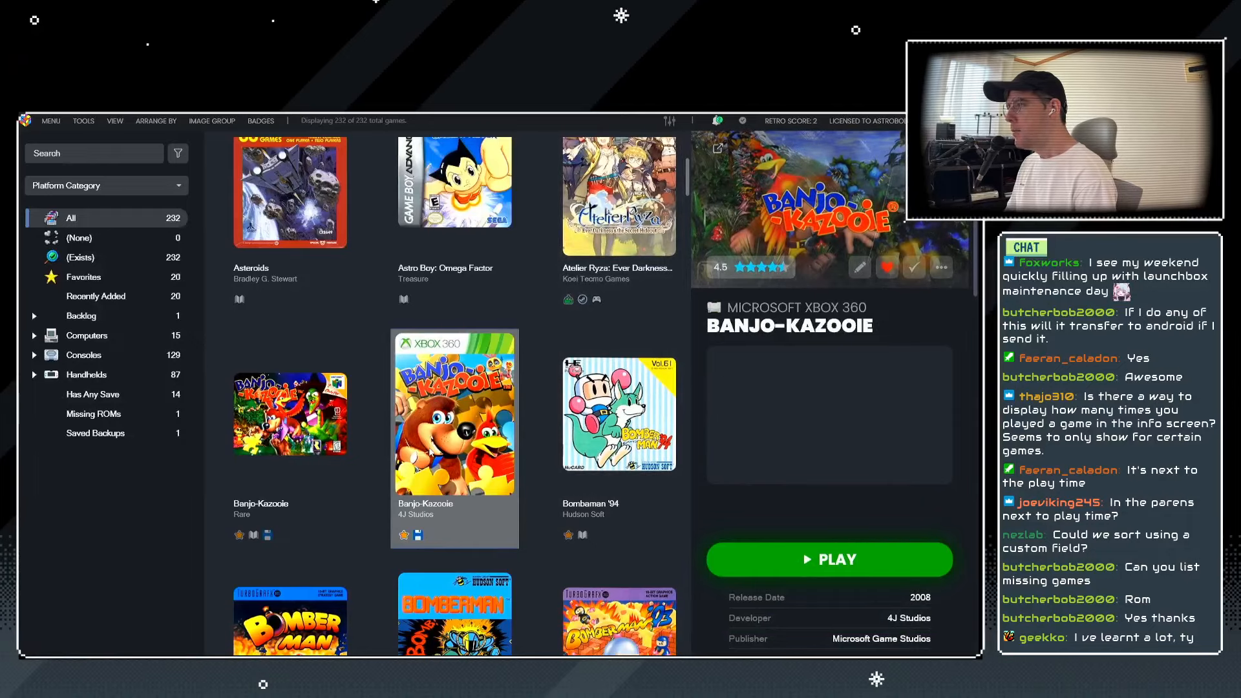
scroll(466, 448, down, 4)
scroll(465, 448, up, 6)
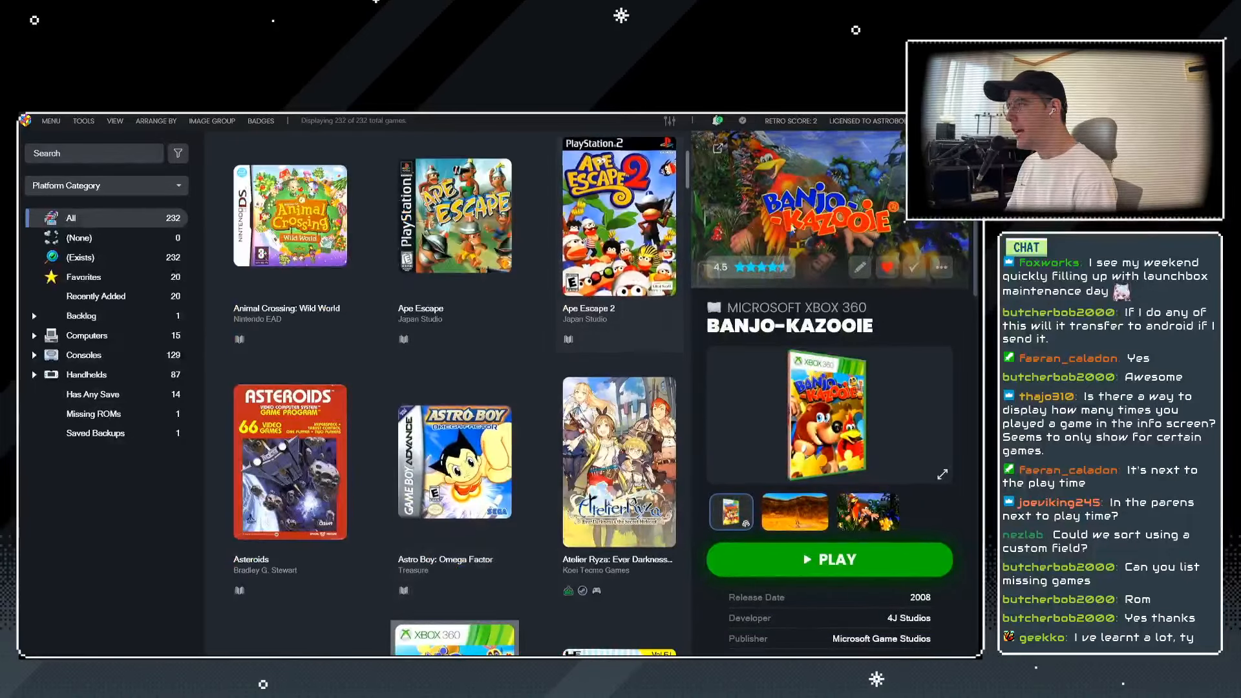
scroll(393, 464, down, 2)
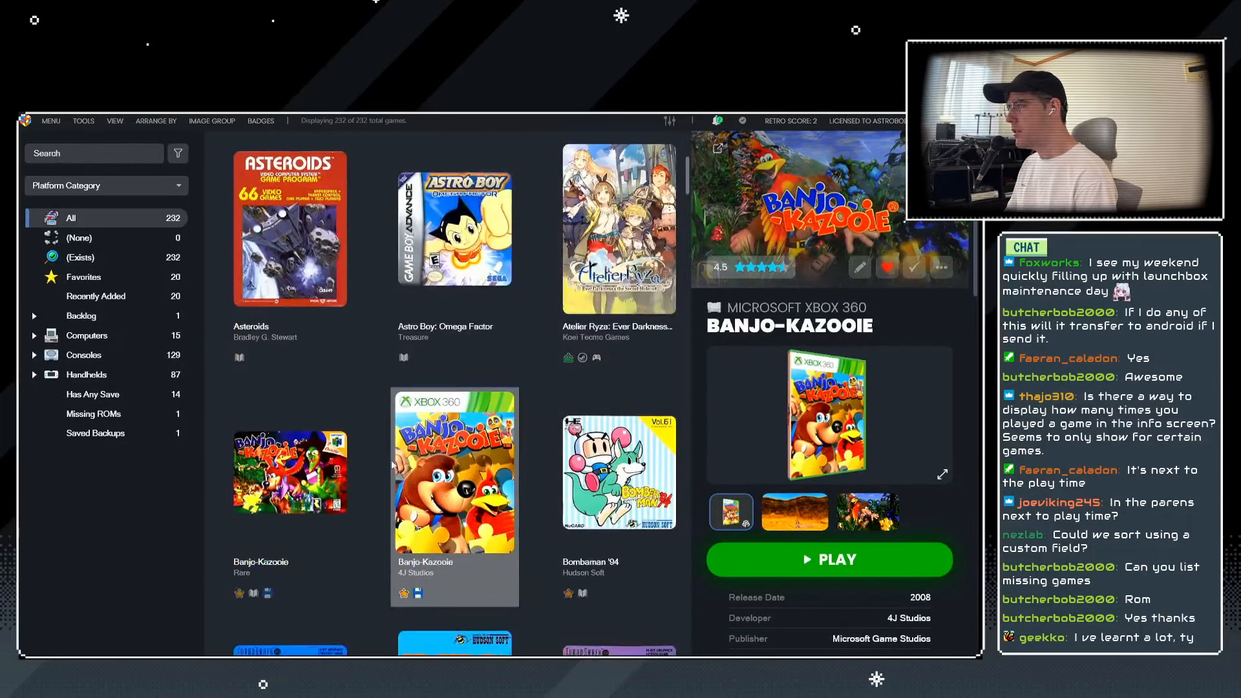
scroll(393, 464, down, 6)
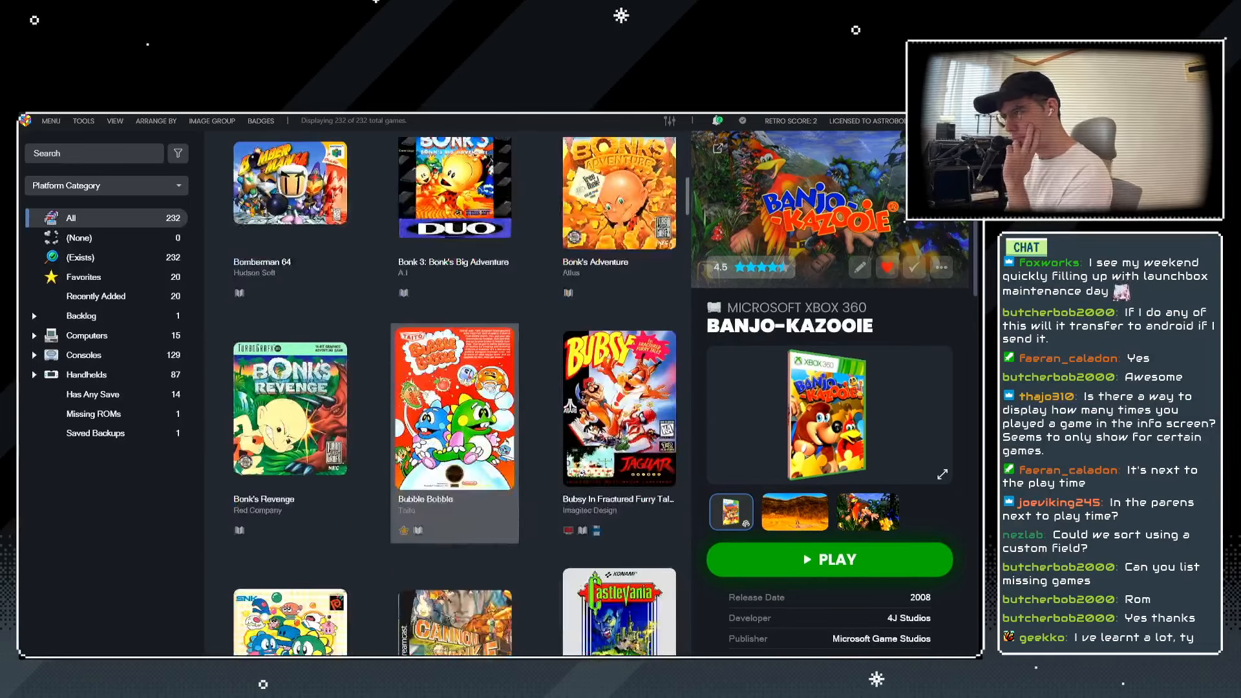
Give Bubsy In Fractured Furry Tales a personal star rating of 4.
scroll(453, 420, down, 2)
click(556, 336)
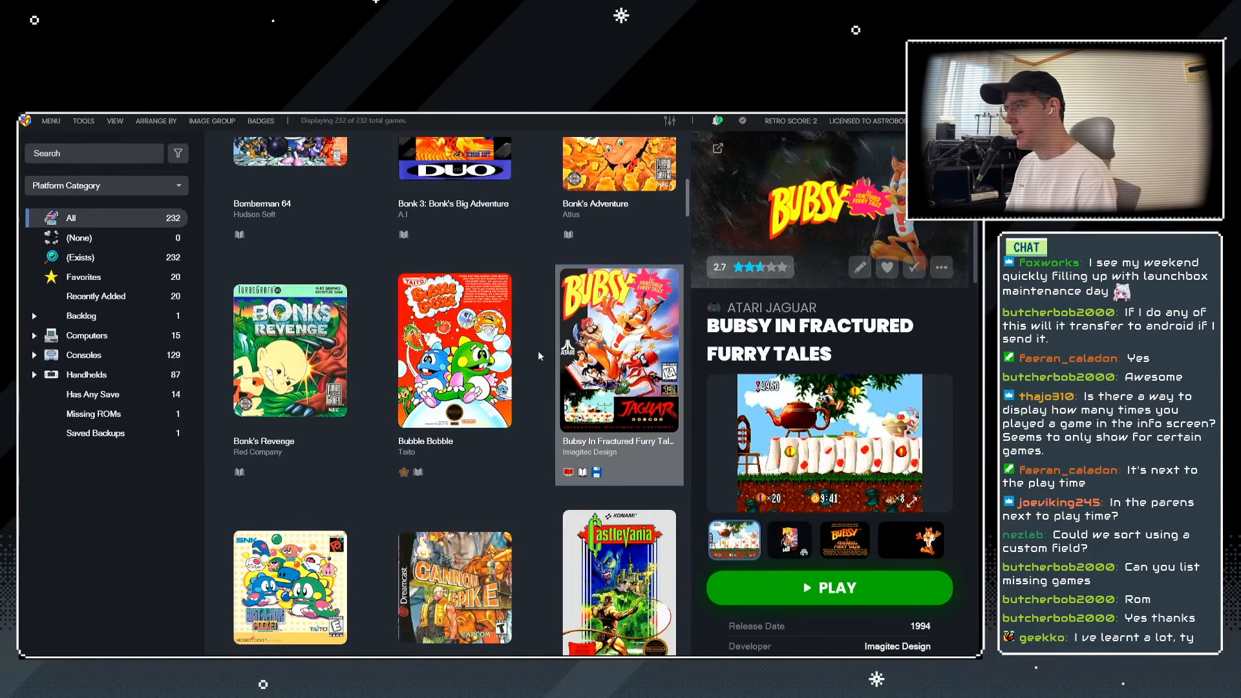
click(775, 270)
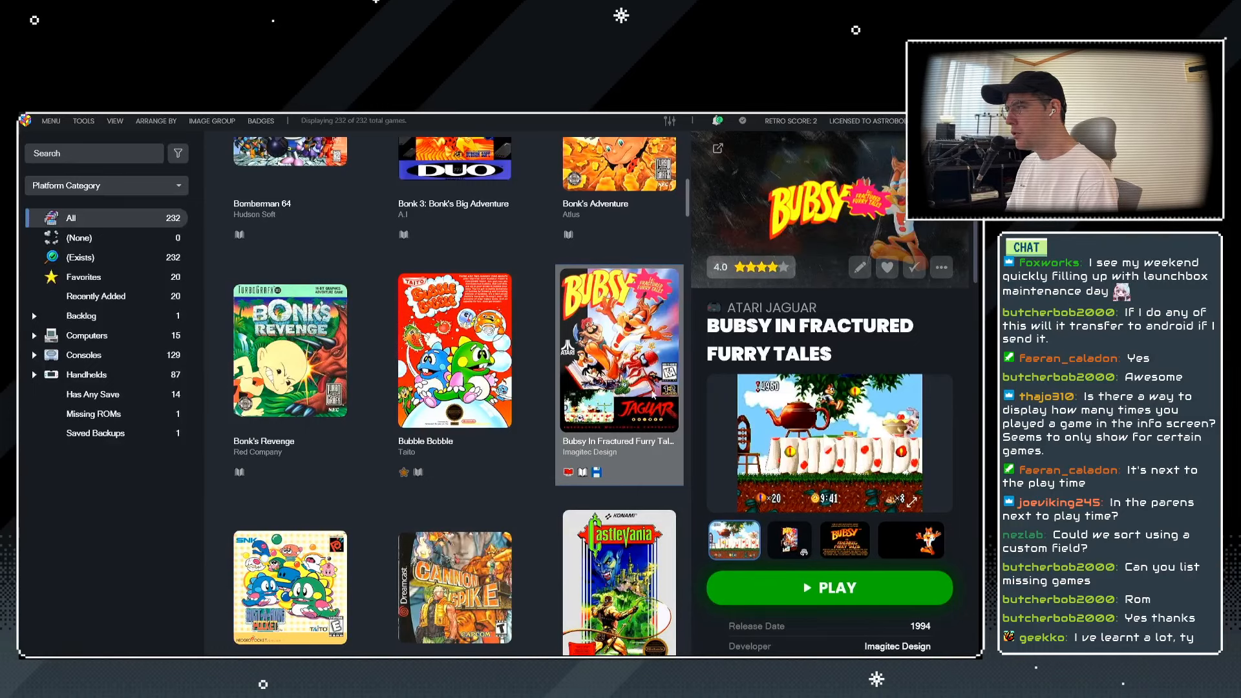
Compare the personal and community star ratings of Bubsy In Fractured Furry Tales and Bubble Bobble, and view Bonk's Revenge.
click(447, 336)
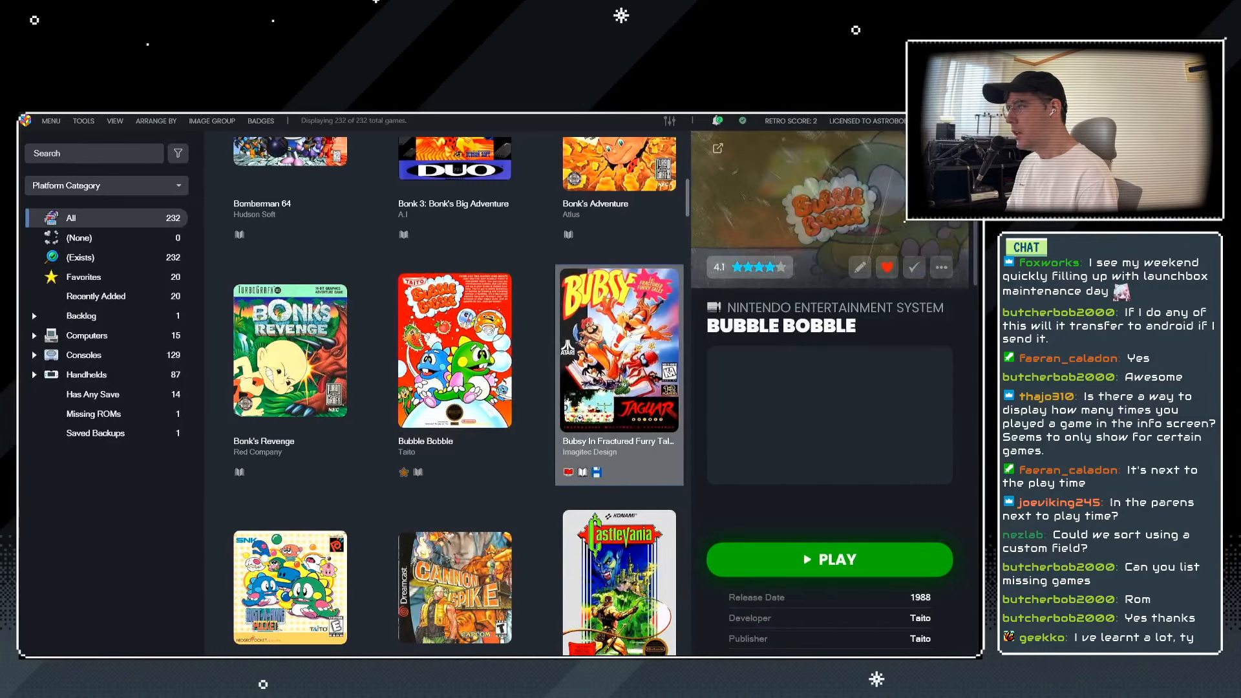
click(619, 362)
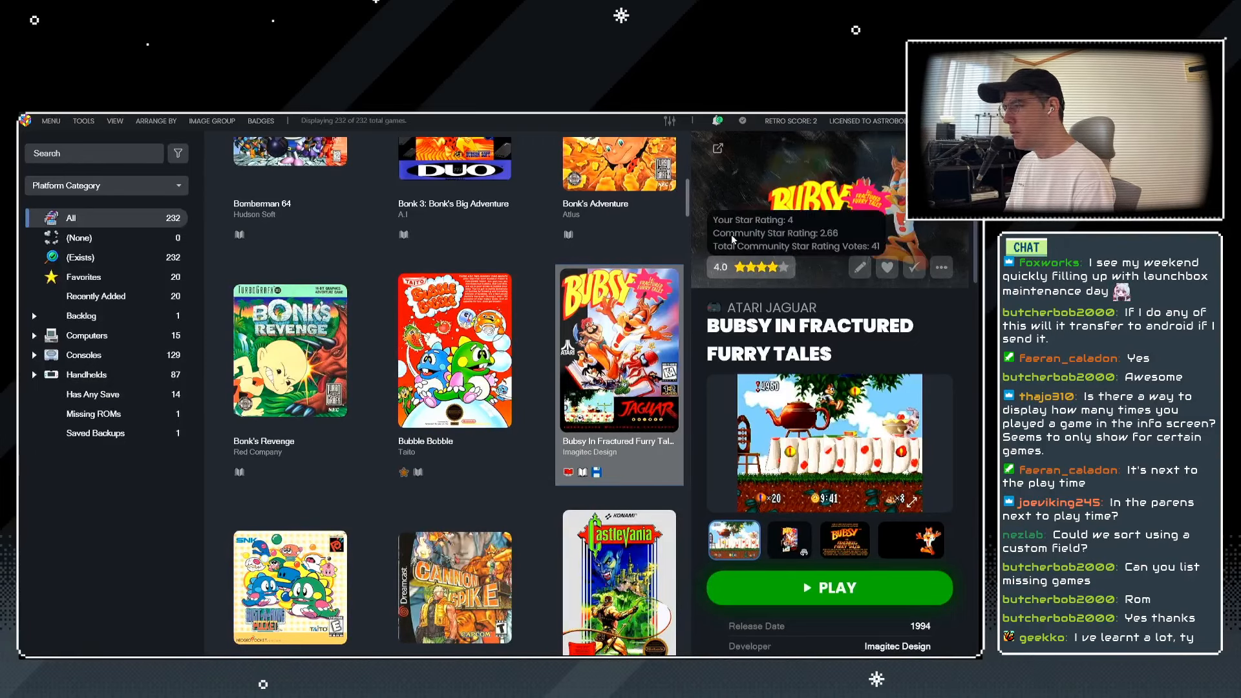
click(514, 378)
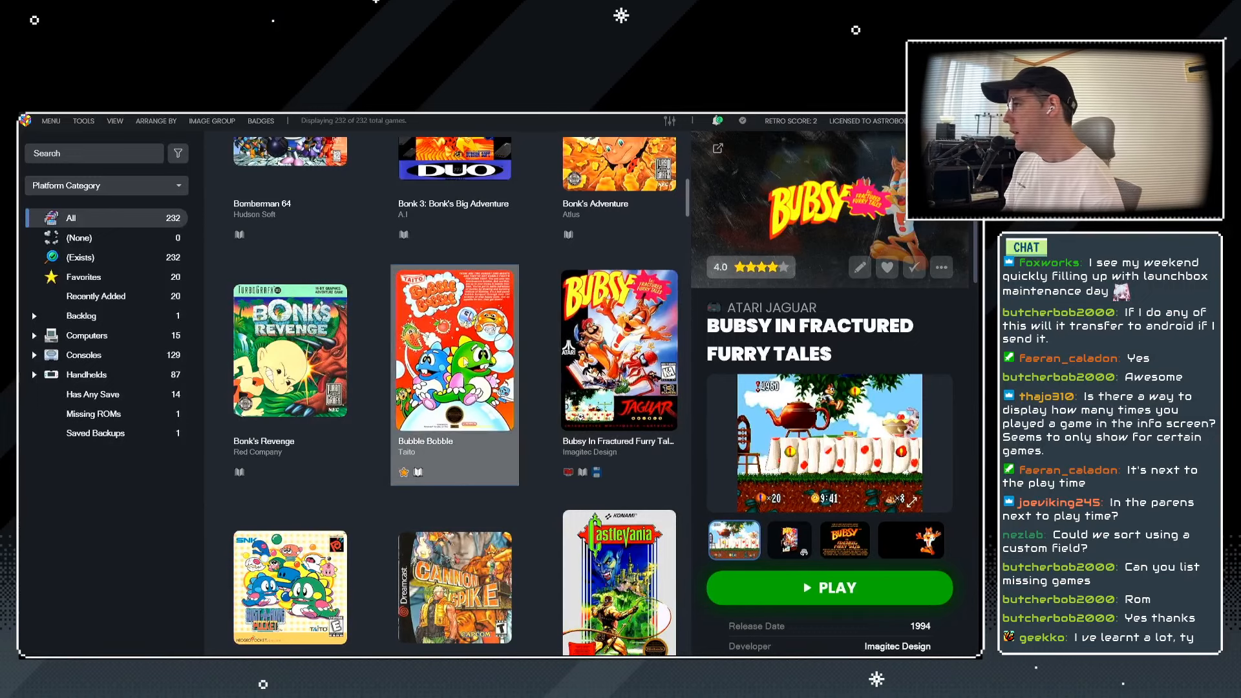
mouse_move(748, 267)
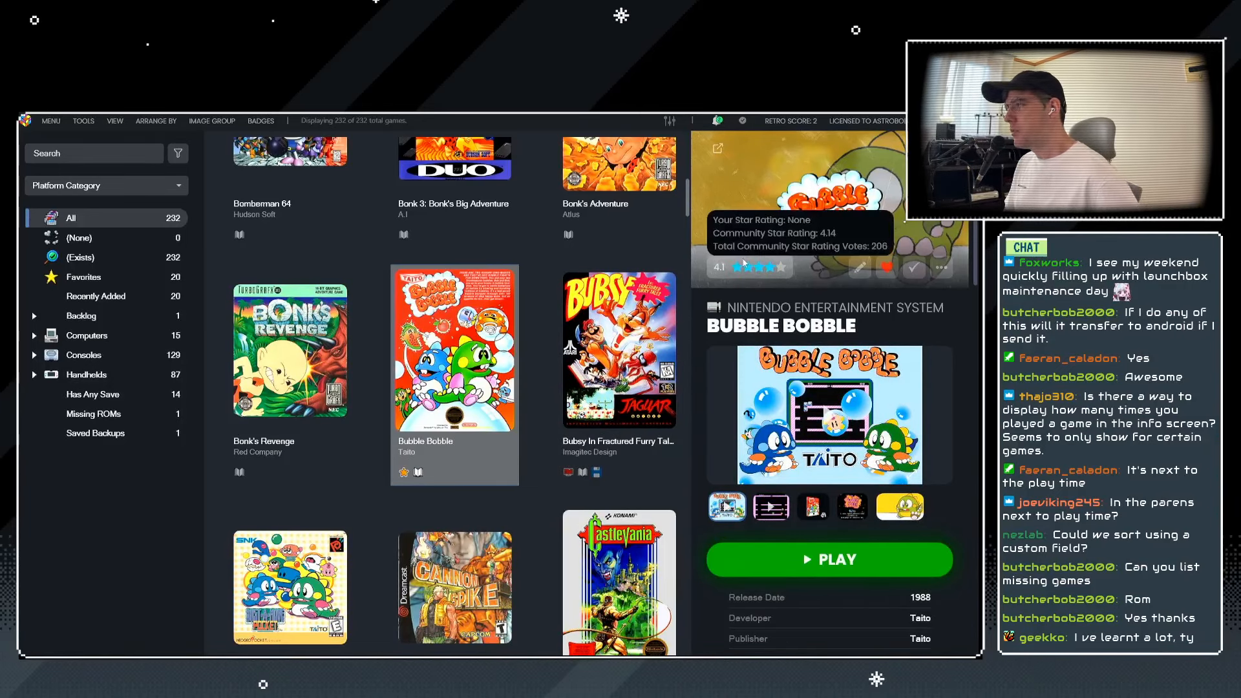
key(Right)
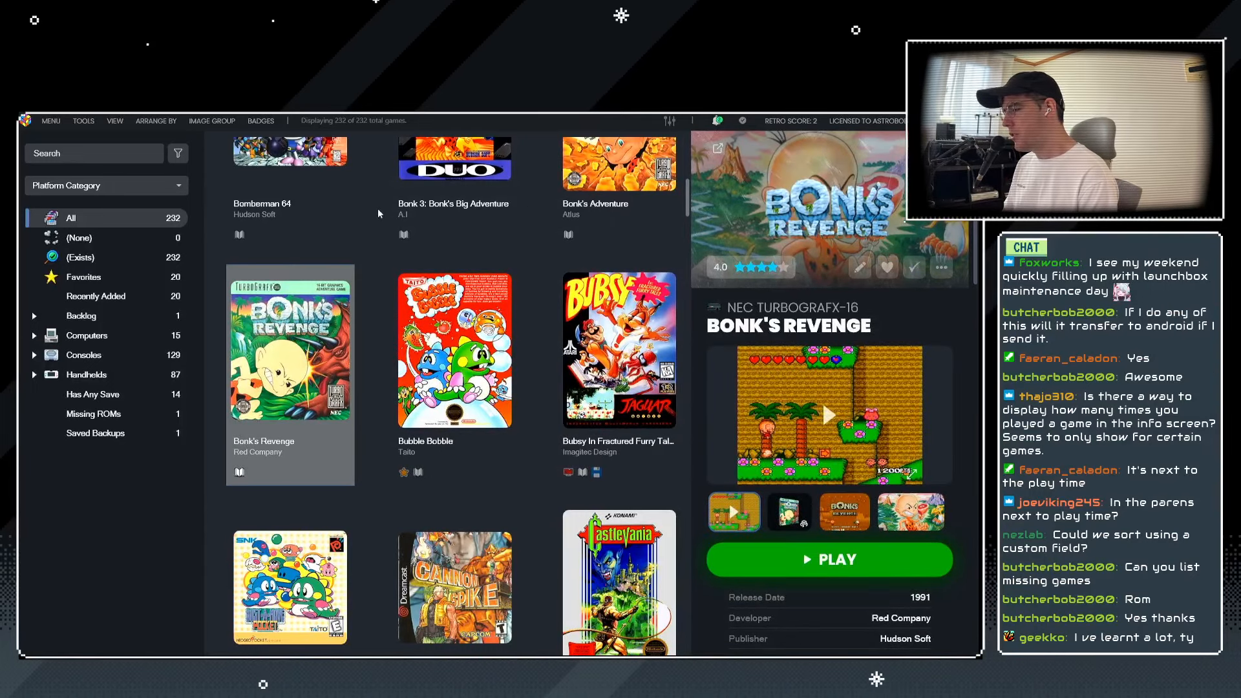
Download updated community star ratings for the whole game collection.
click(84, 121)
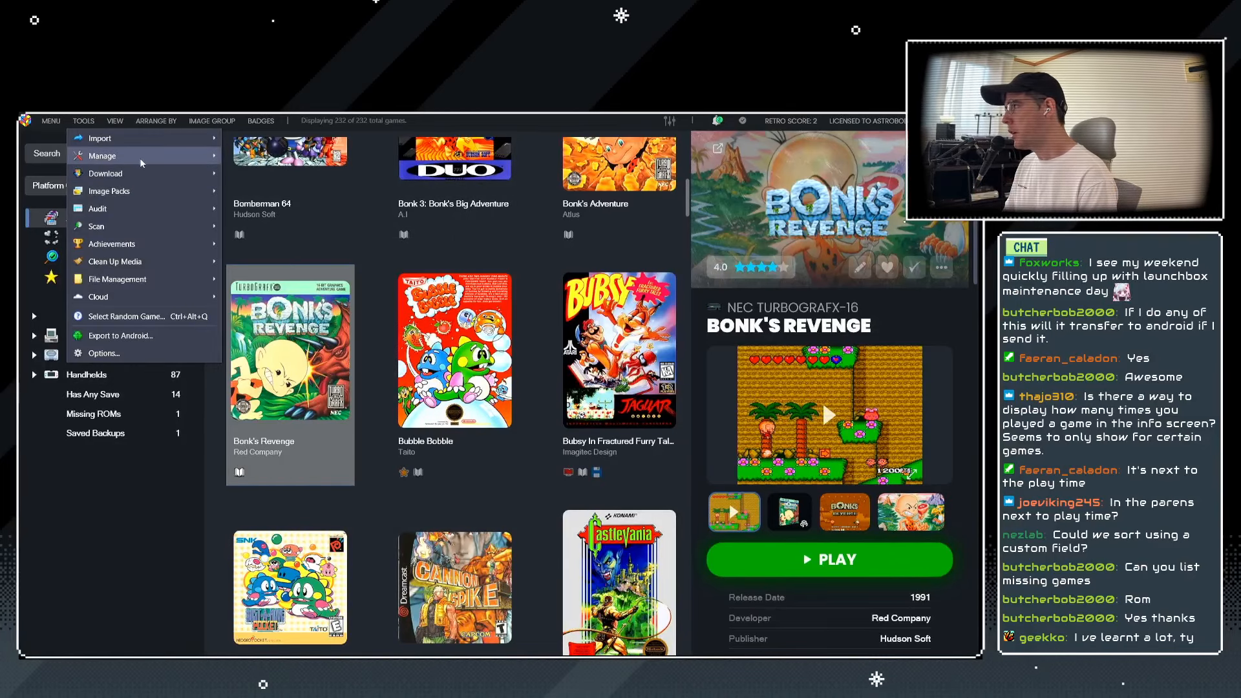
mouse_move(179, 156)
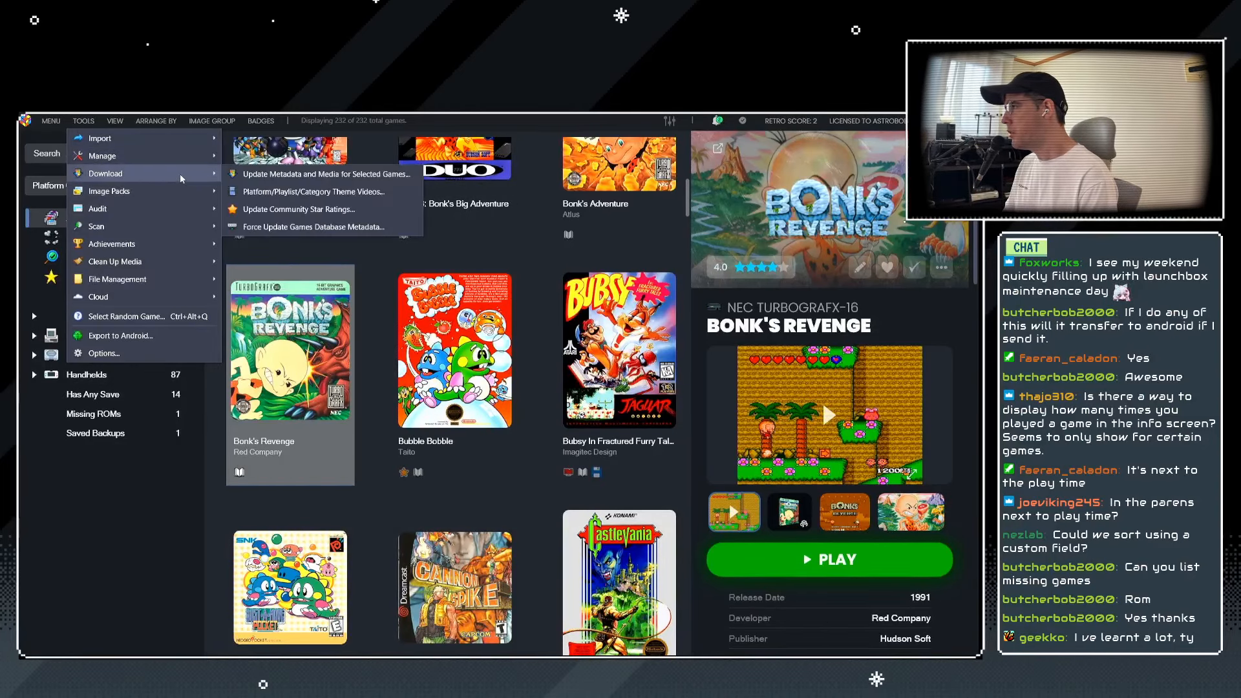
click(356, 210)
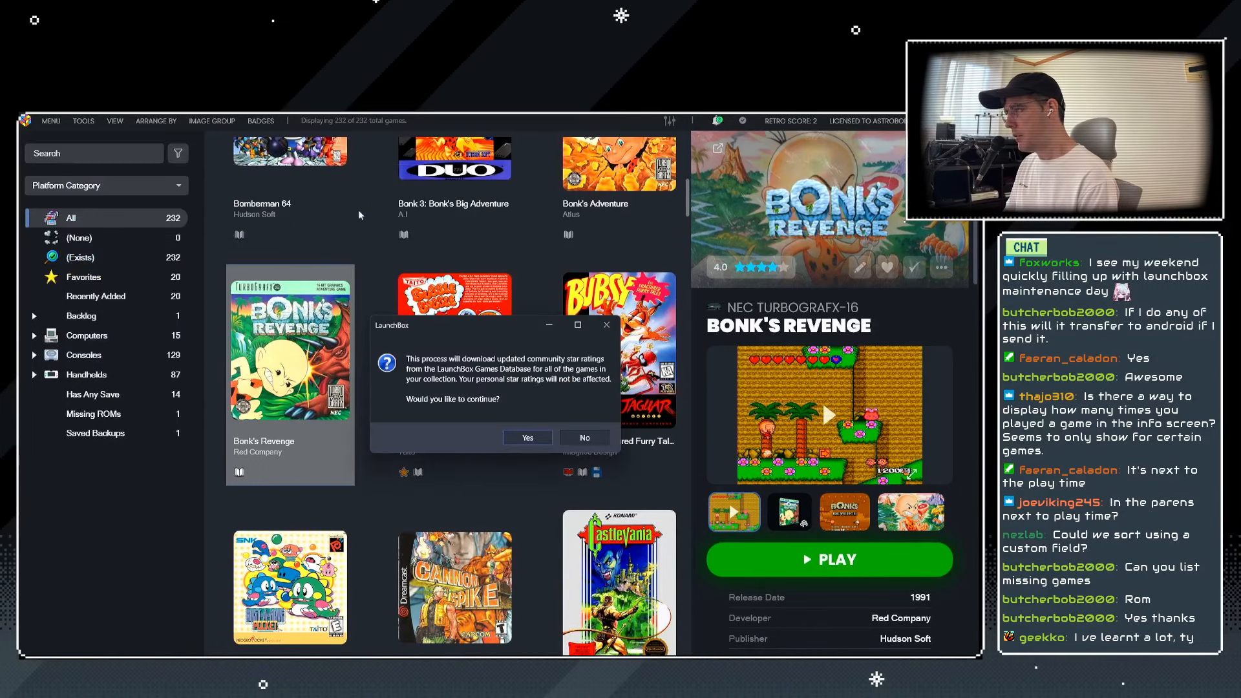
click(528, 438)
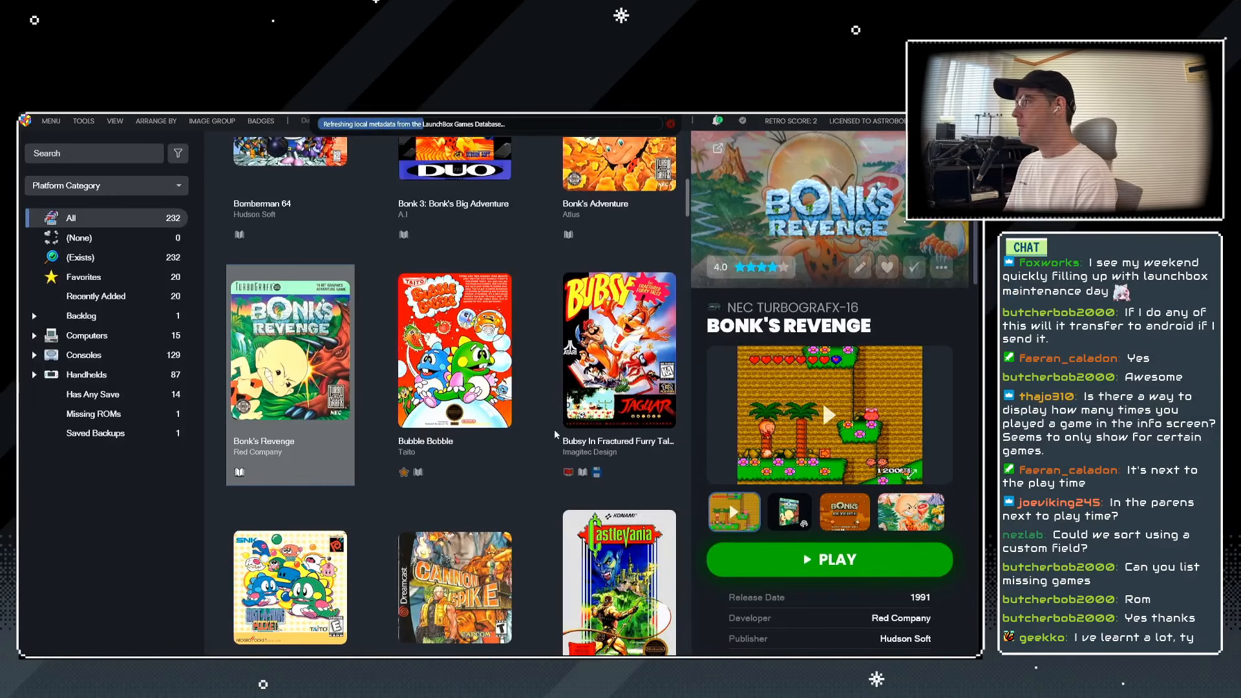
Group the sidebar by Rating.
click(116, 186)
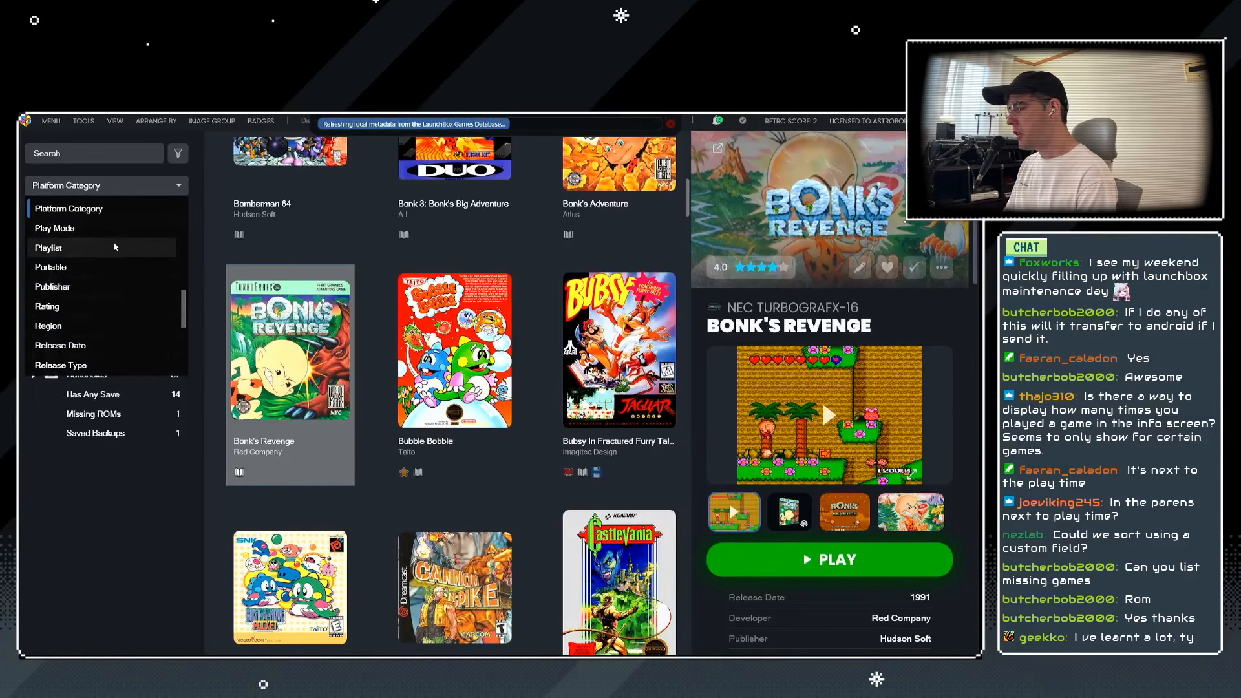
scroll(116, 289, up, 5)
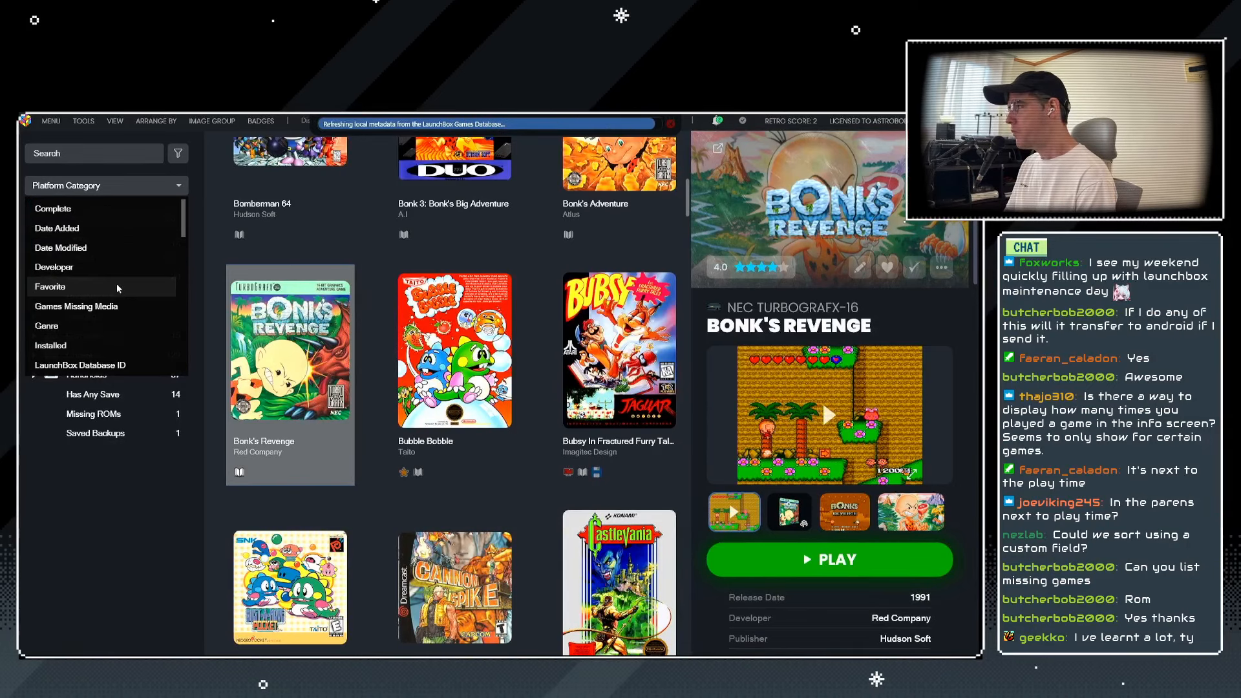
scroll(91, 281, down, 3)
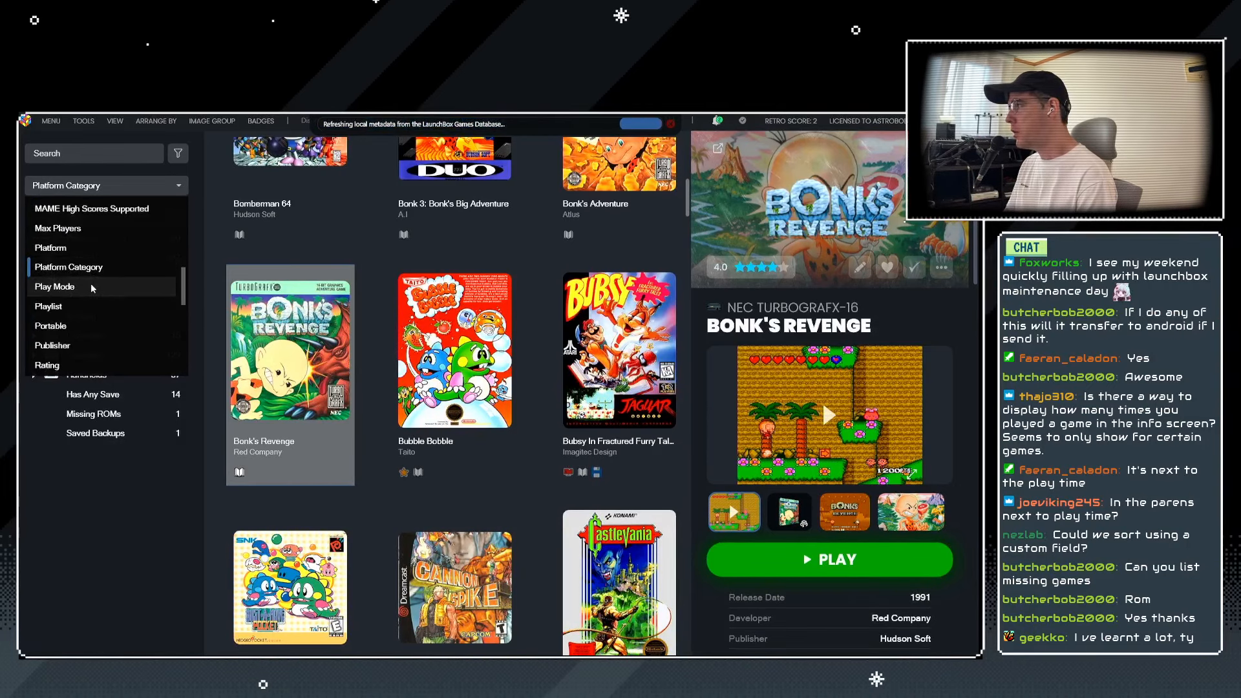
scroll(92, 288, down, 3)
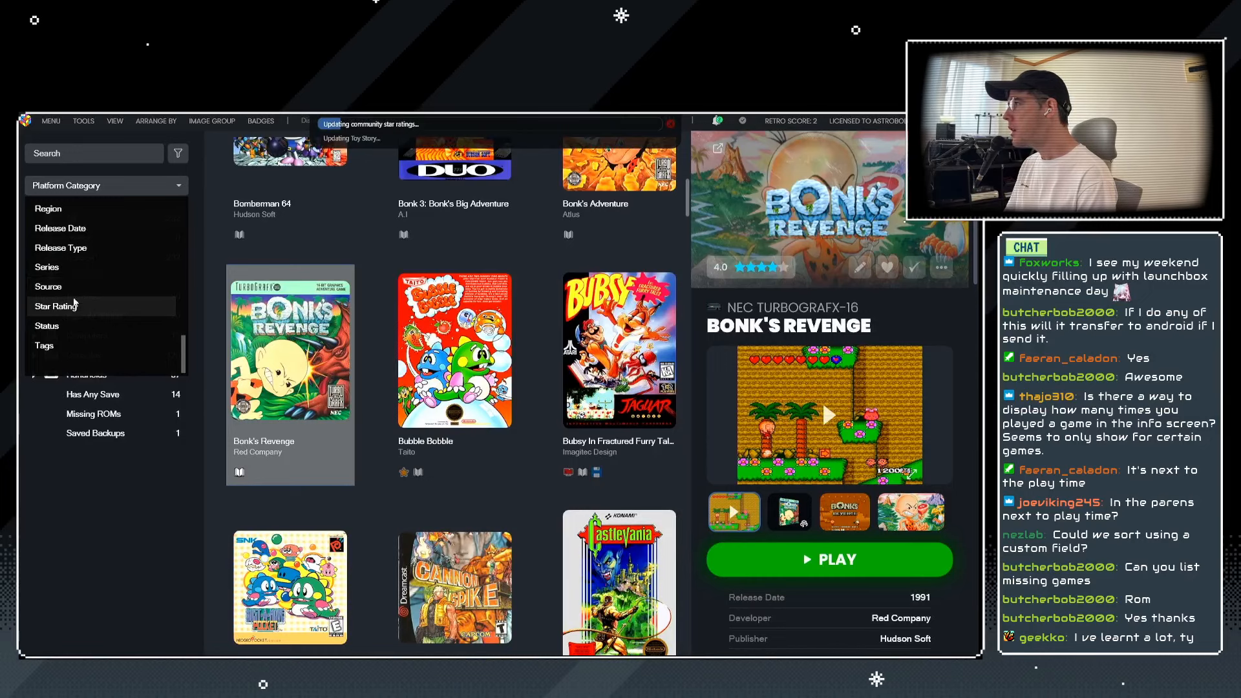
scroll(76, 294, up, 1)
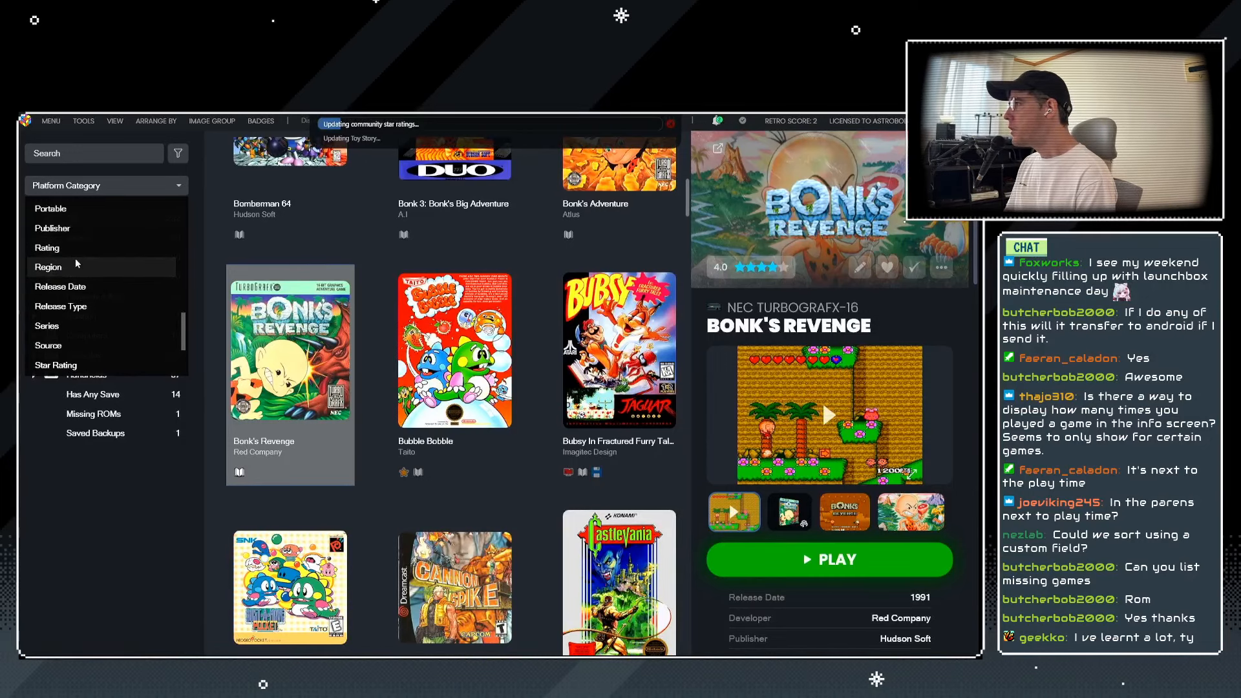
click(70, 250)
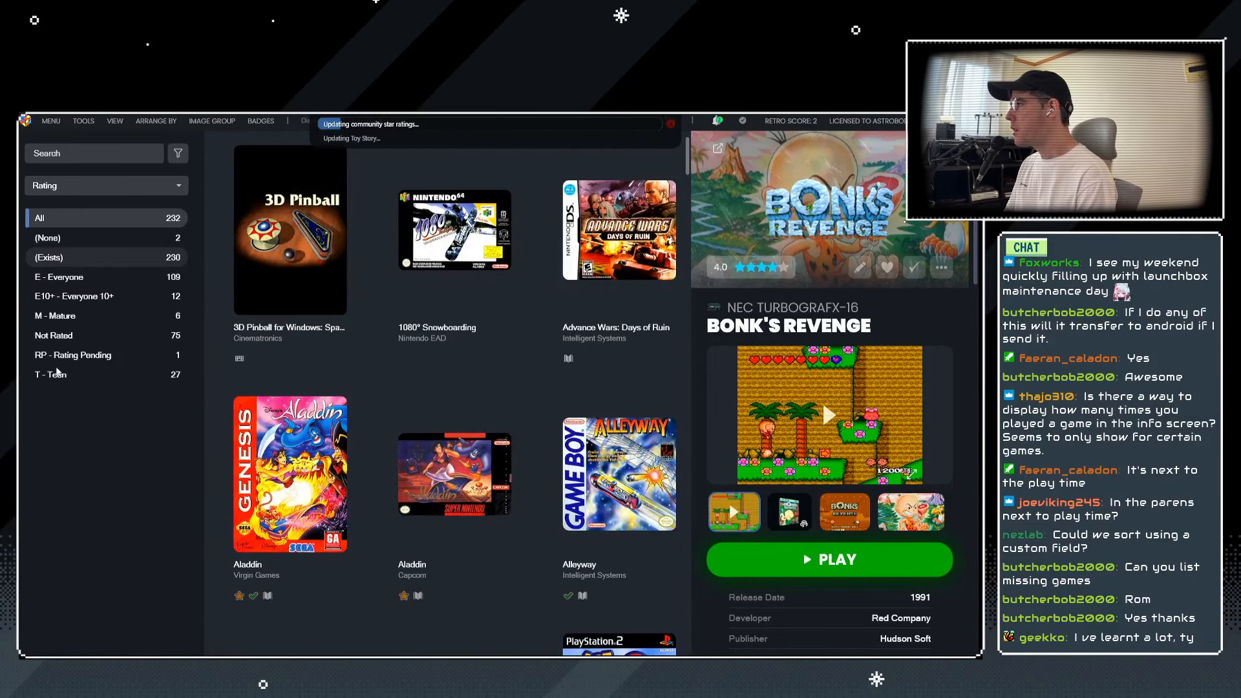
Look through the available sidebar groupings and group the sidebar by Star Rating.
click(79, 191)
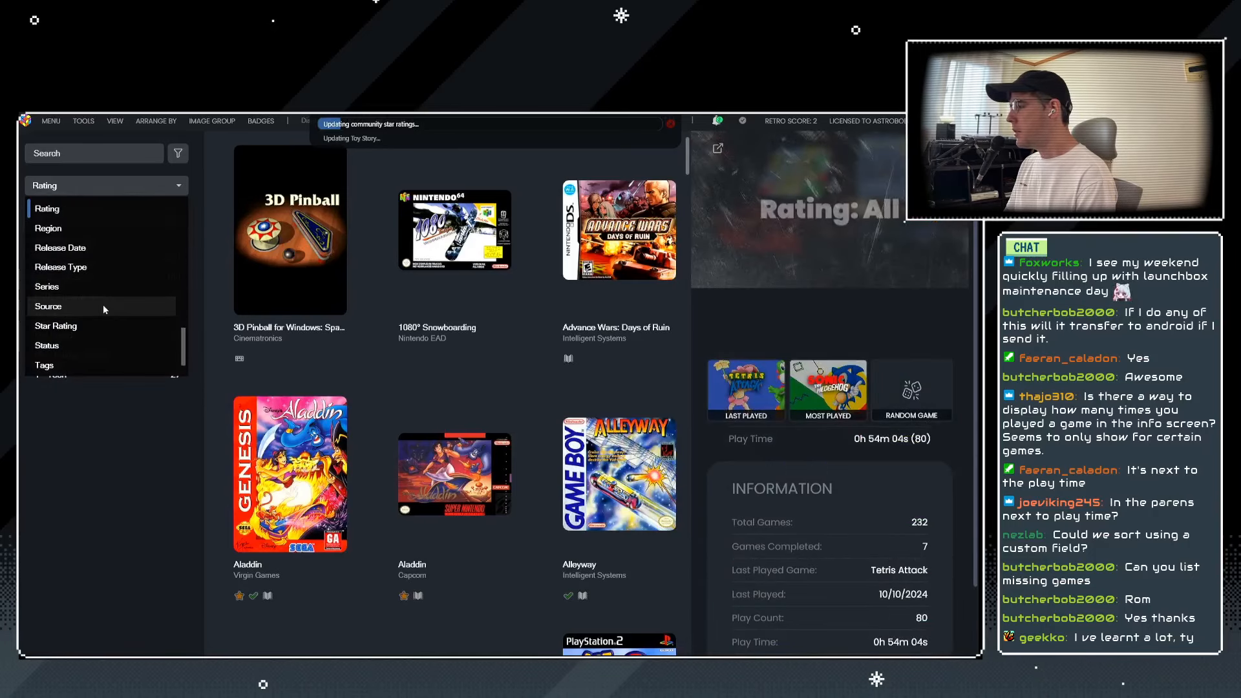
click(117, 429)
click(75, 187)
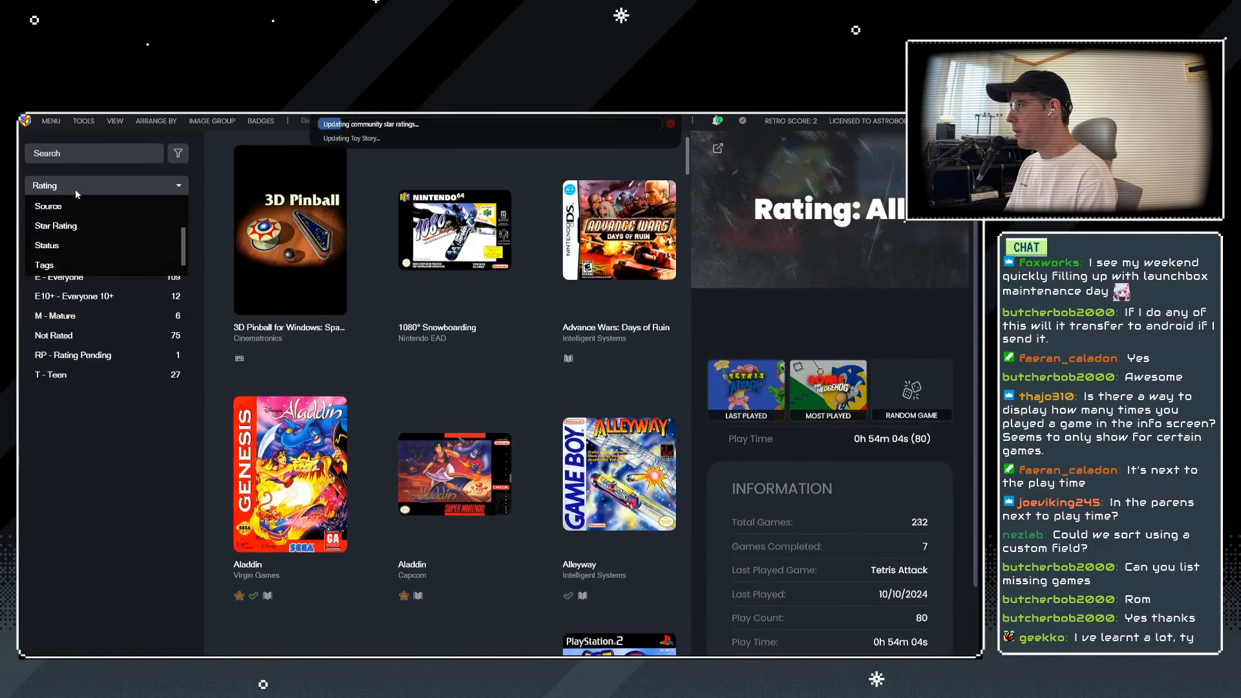
scroll(94, 295, up, 5)
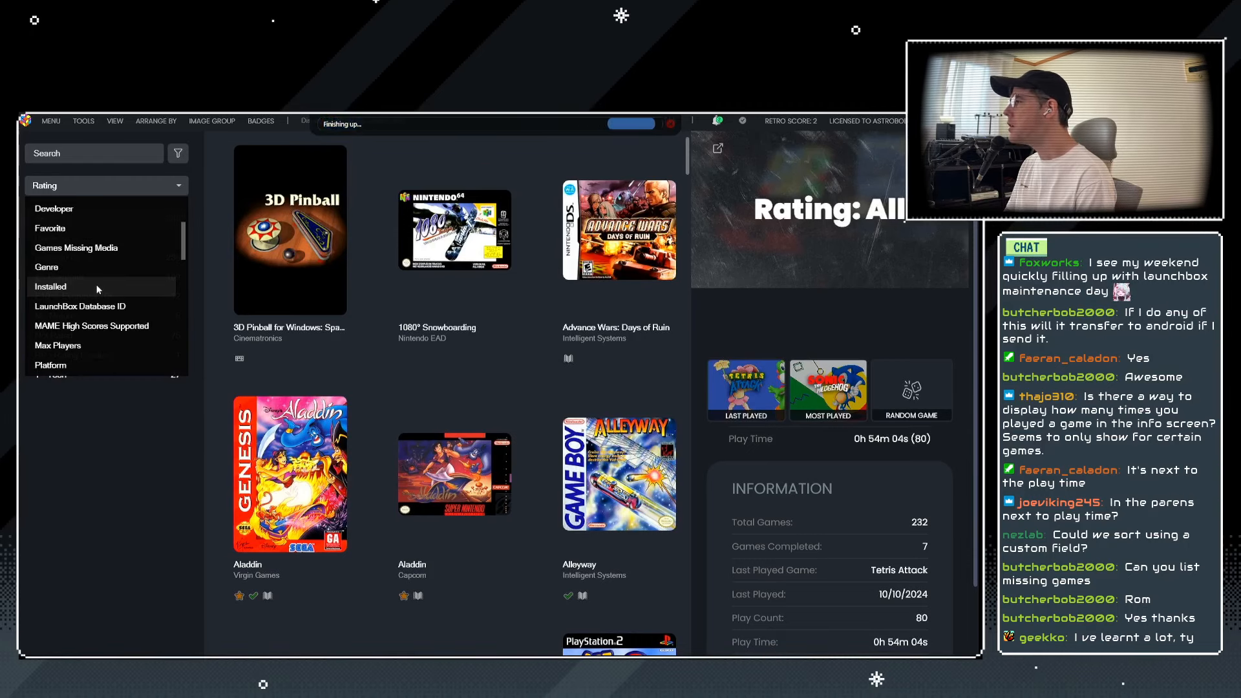
scroll(98, 289, down, 3)
scroll(98, 289, down, 2)
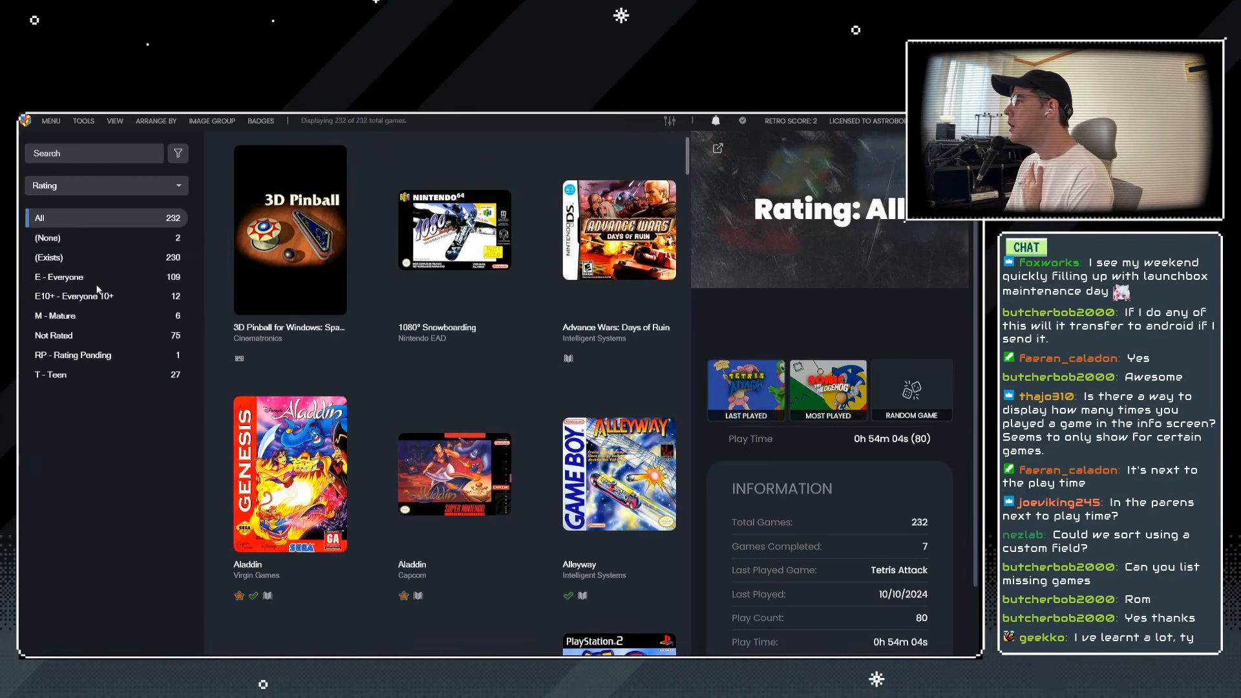
click(91, 184)
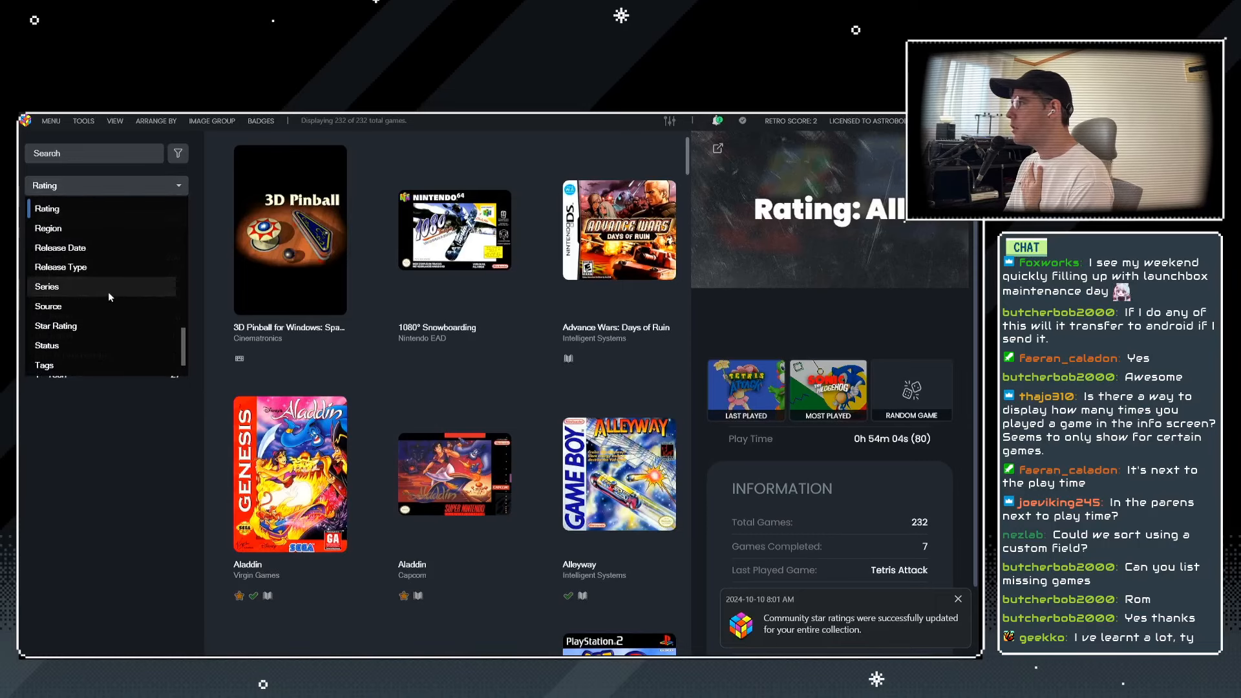
scroll(104, 282, up, 4)
scroll(105, 286, up, 1)
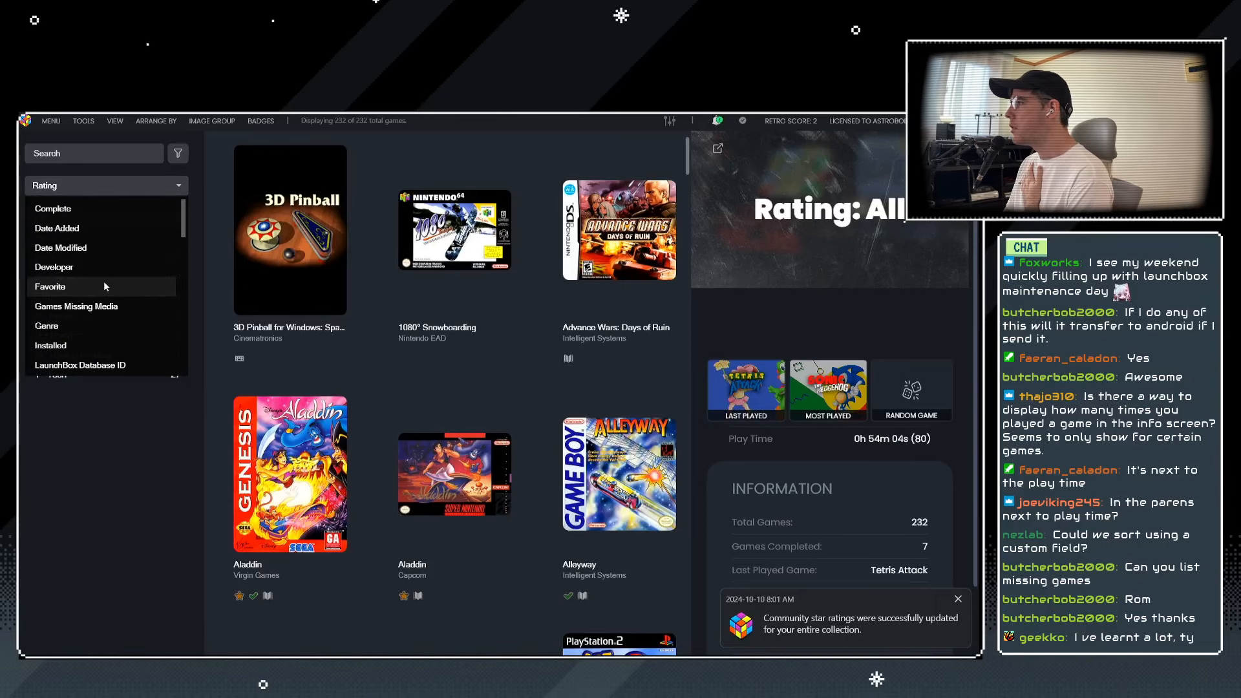
scroll(103, 282, down, 5)
click(61, 307)
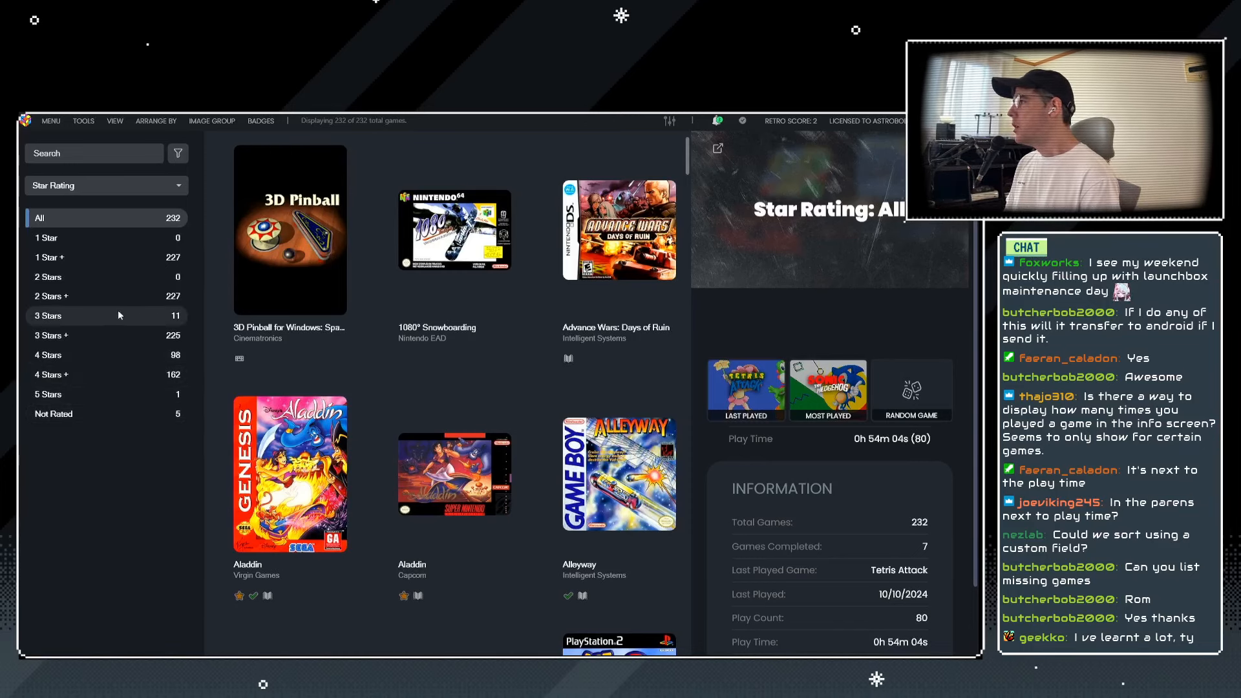
Browse the games in the 1 Star, 1 Star +, Not Rated, 4 Stars +, and 5 Stars groups.
click(55, 242)
click(57, 258)
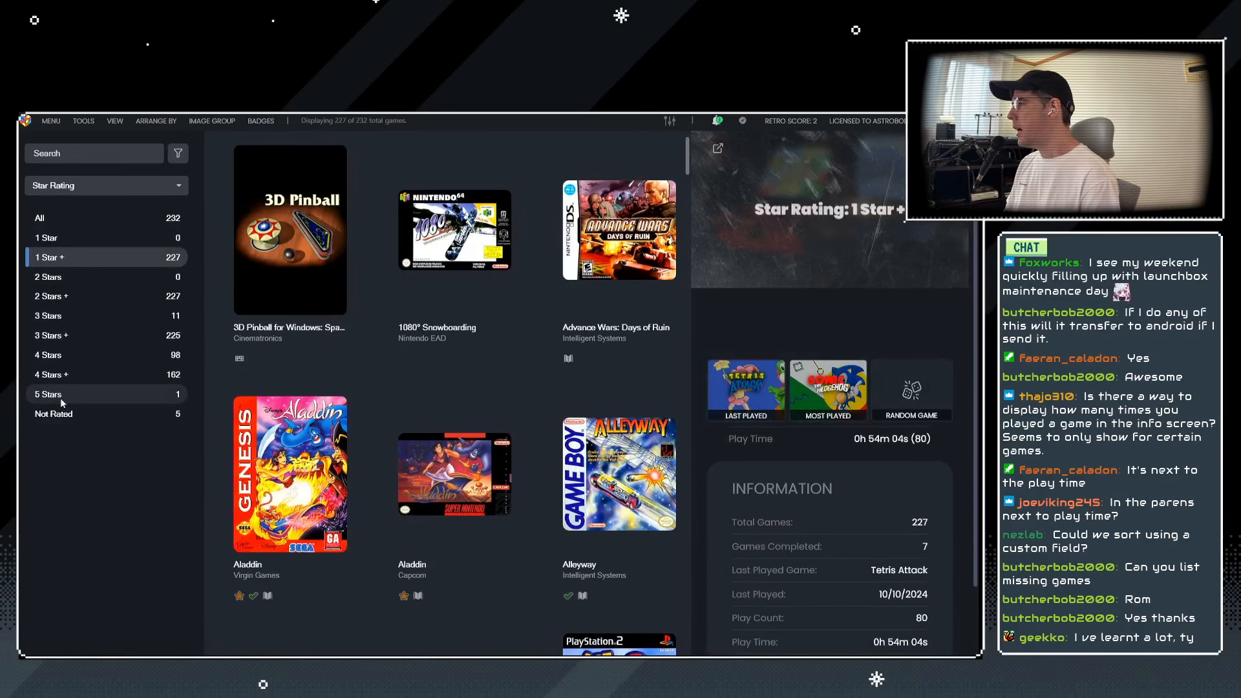
click(65, 417)
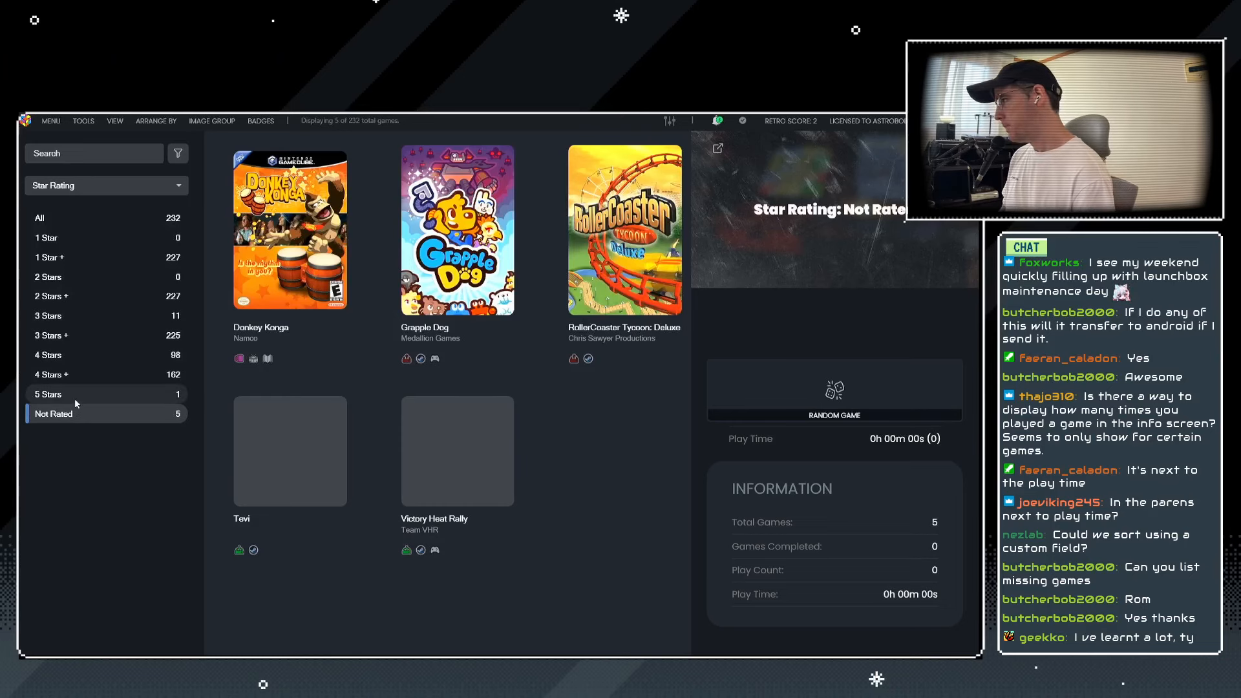
click(75, 396)
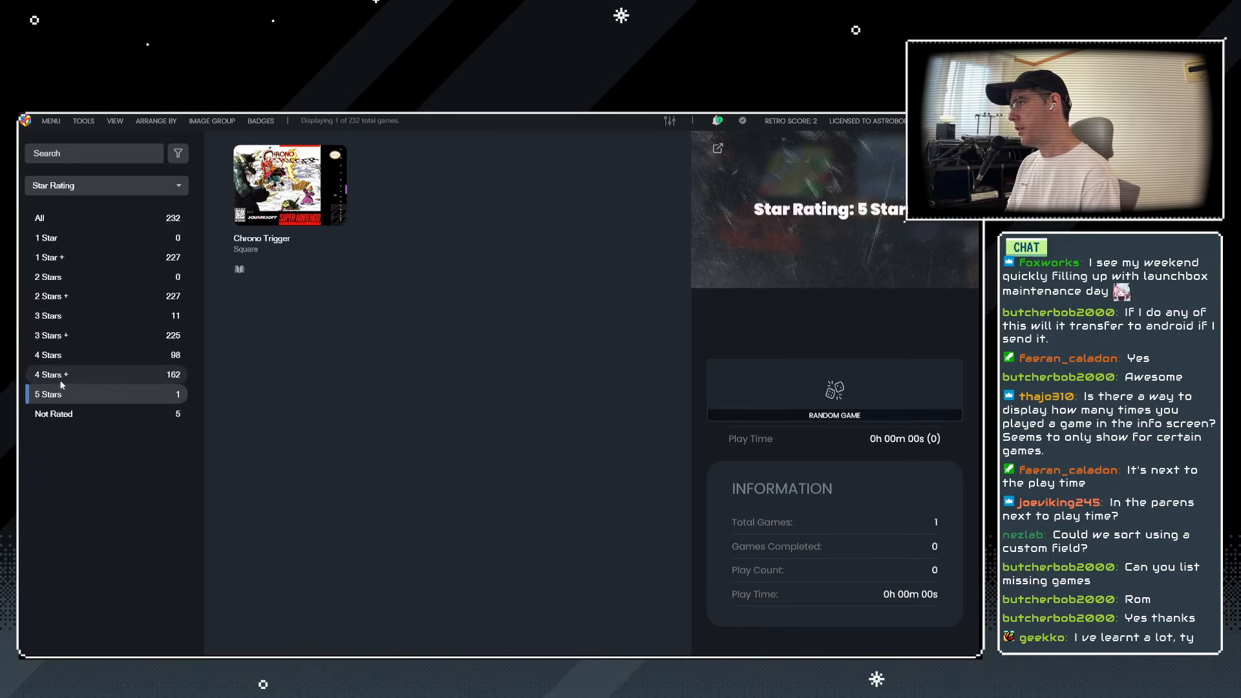
click(61, 380)
click(84, 394)
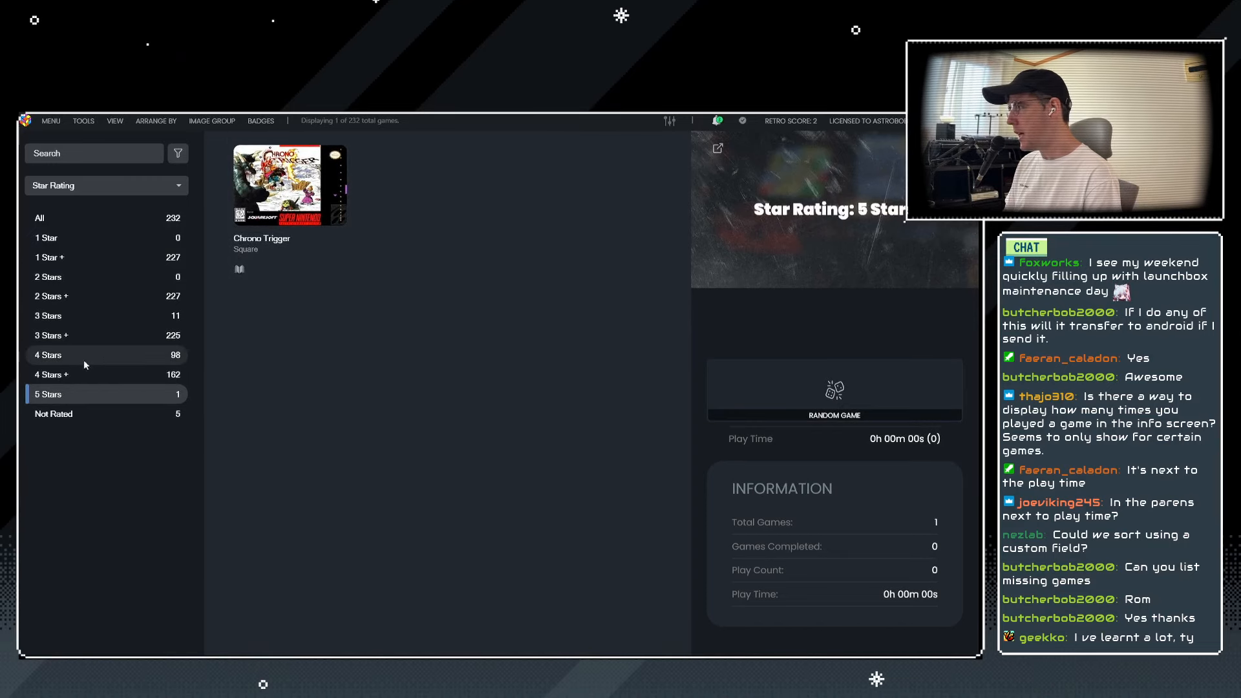
Show the 4 Stars + group, check the star rating of 3D Pinball for Windows: Space Cadet, and browse the other games.
click(58, 375)
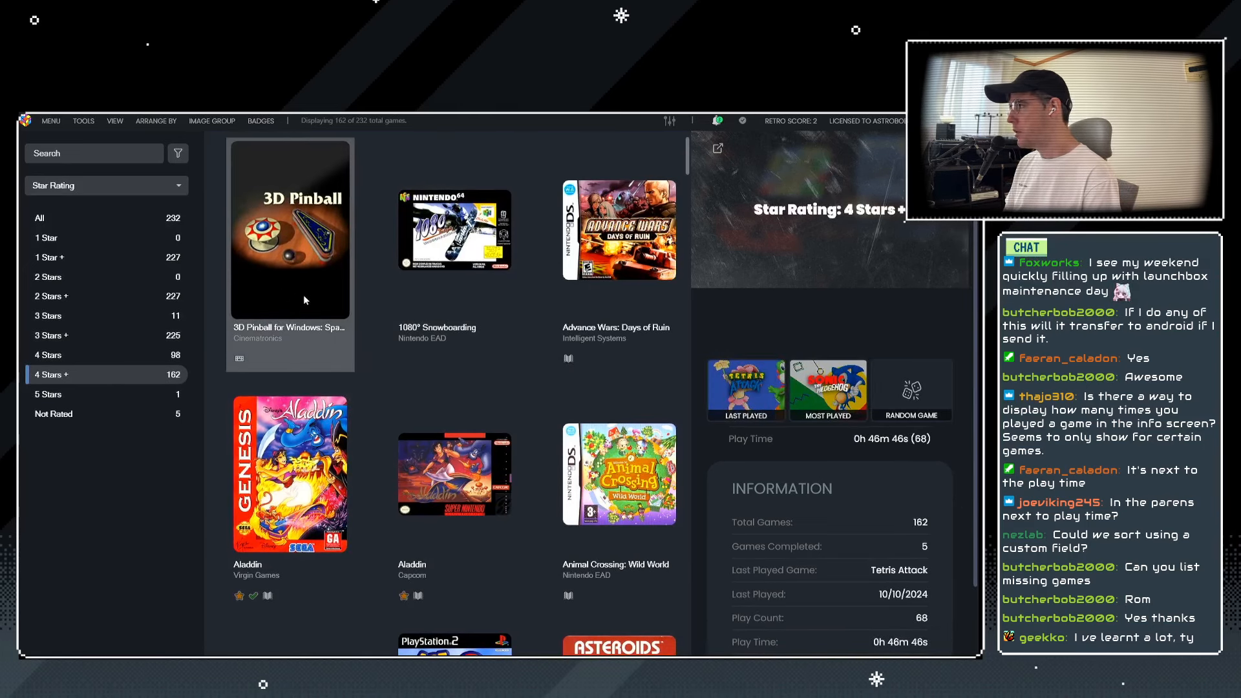
click(282, 253)
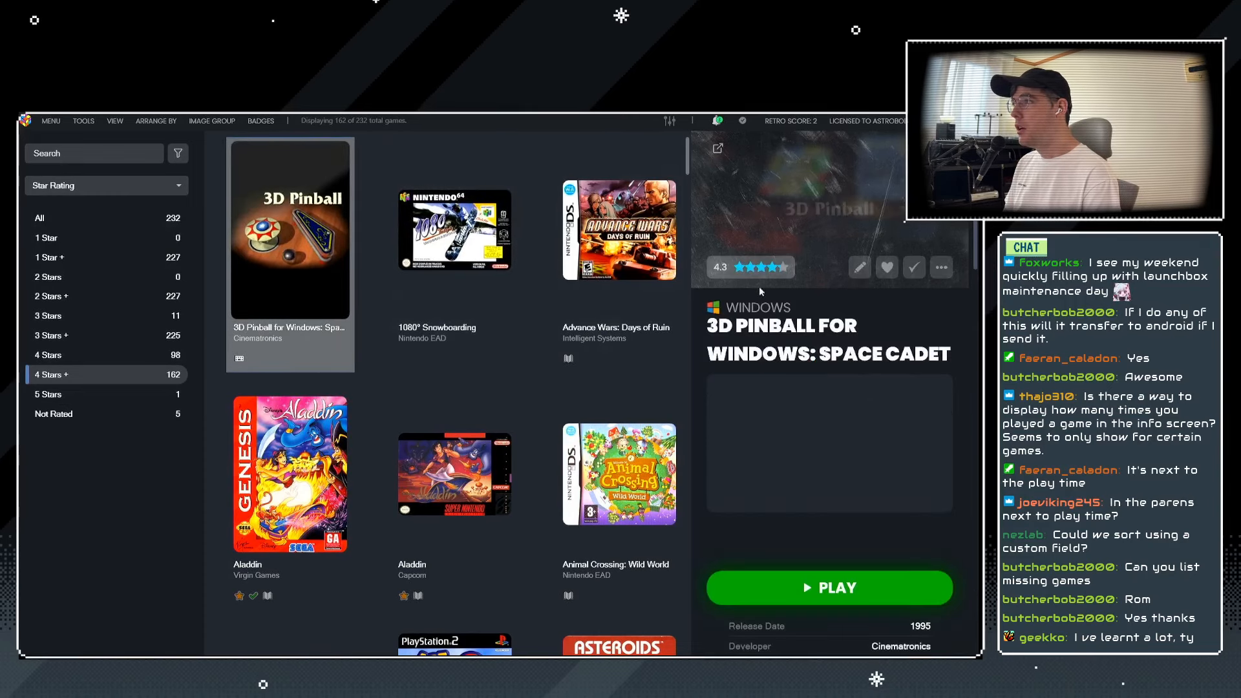
scroll(521, 417, down, 3)
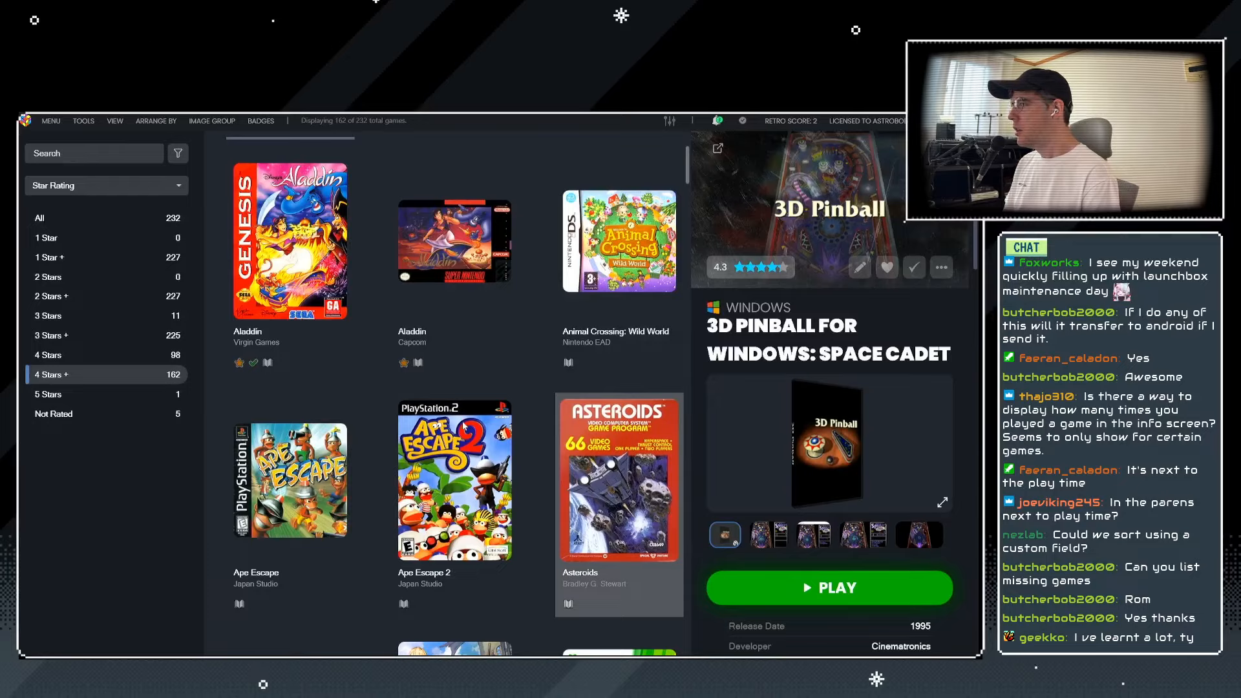
scroll(492, 386, down, 1)
scroll(540, 452, down, 15)
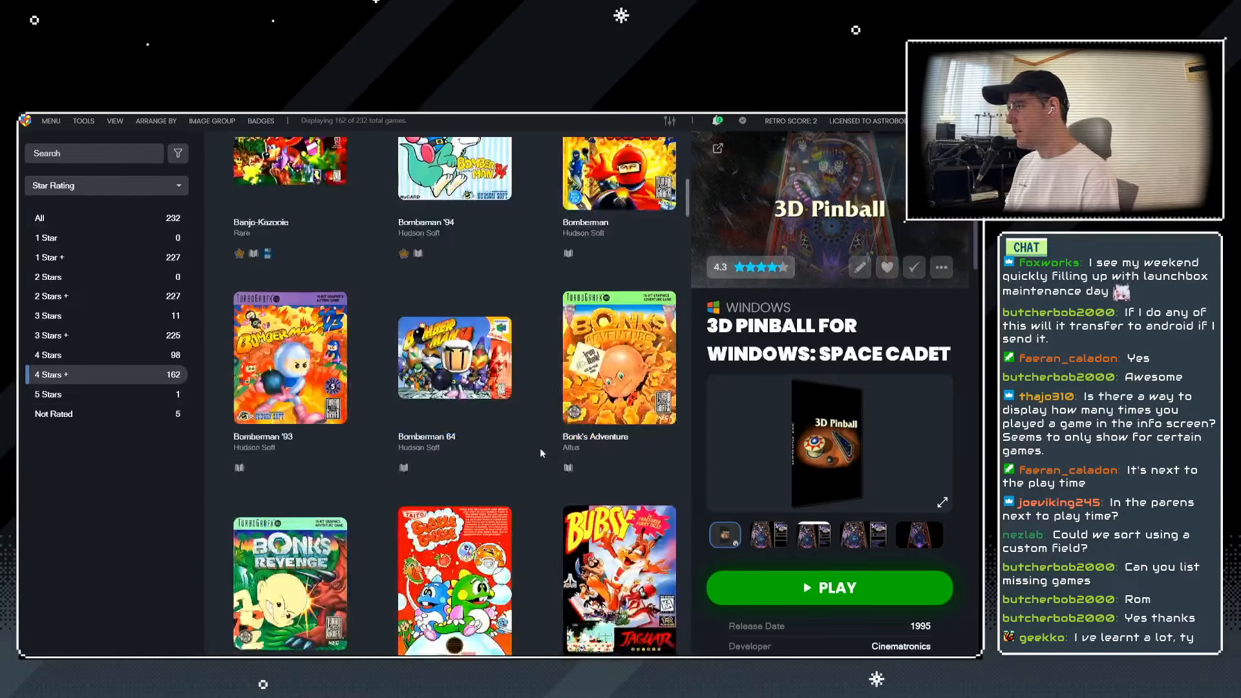
scroll(540, 447, down, 9)
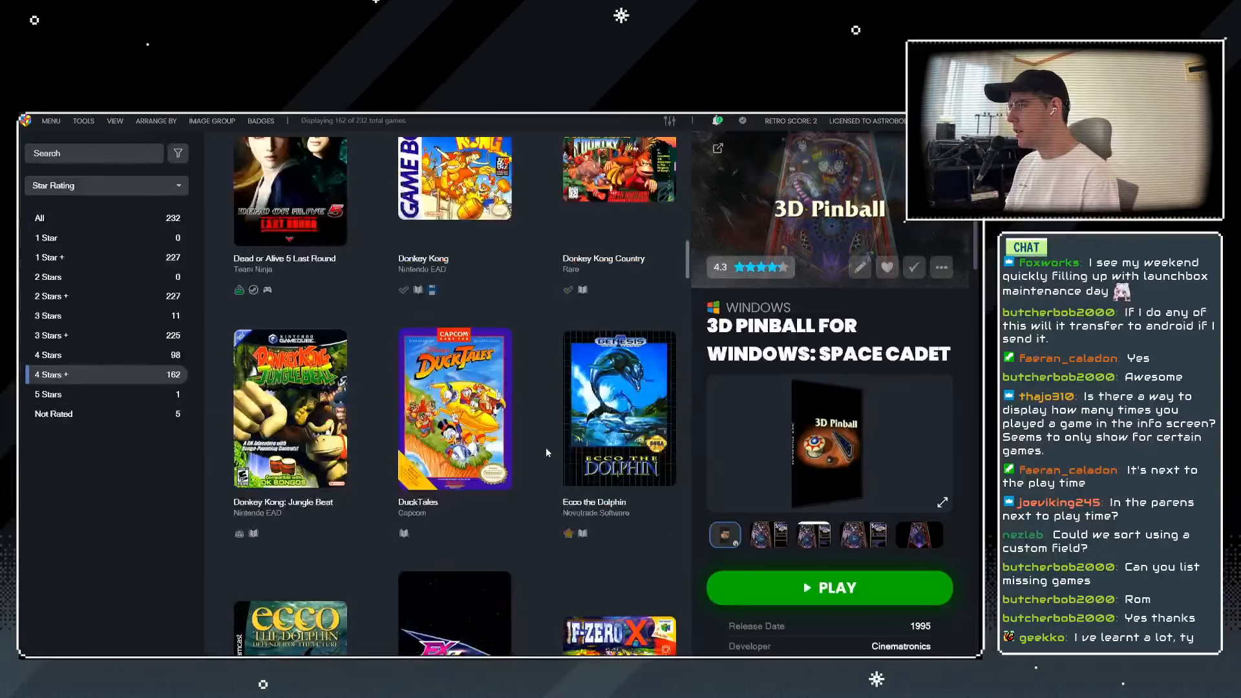
Show the Not Rated group and check the star rating of RollerCoaster Tycoon: Deluxe.
click(84, 412)
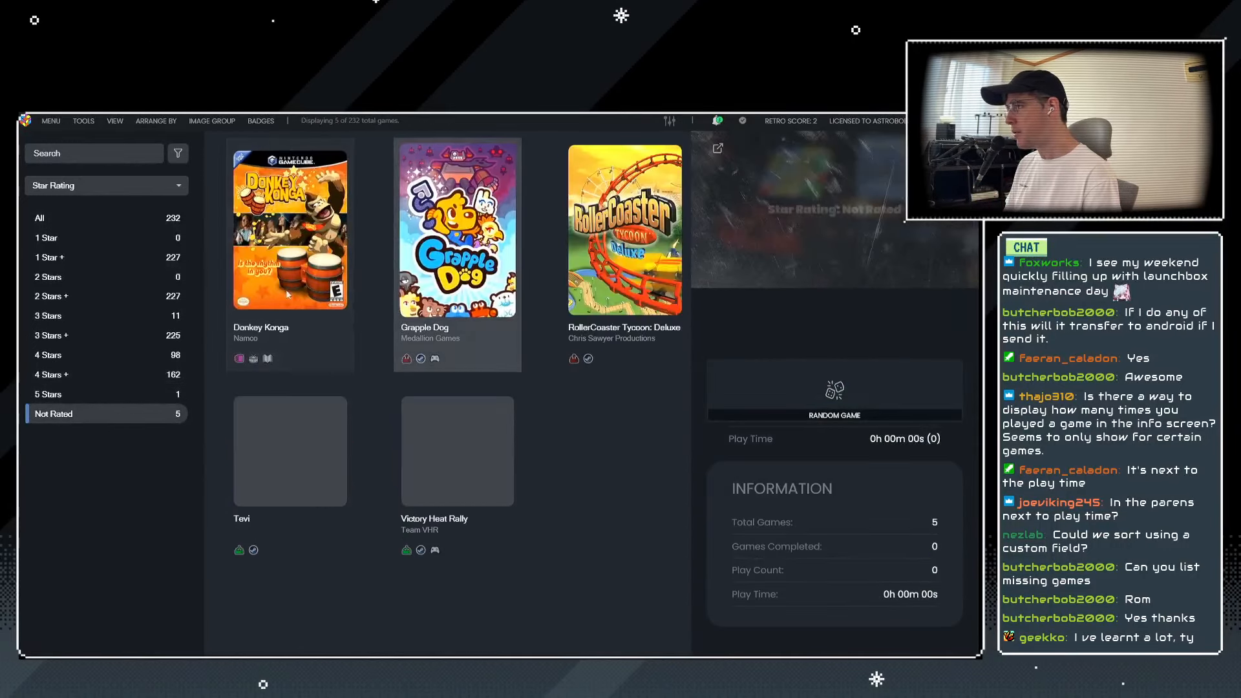
click(621, 323)
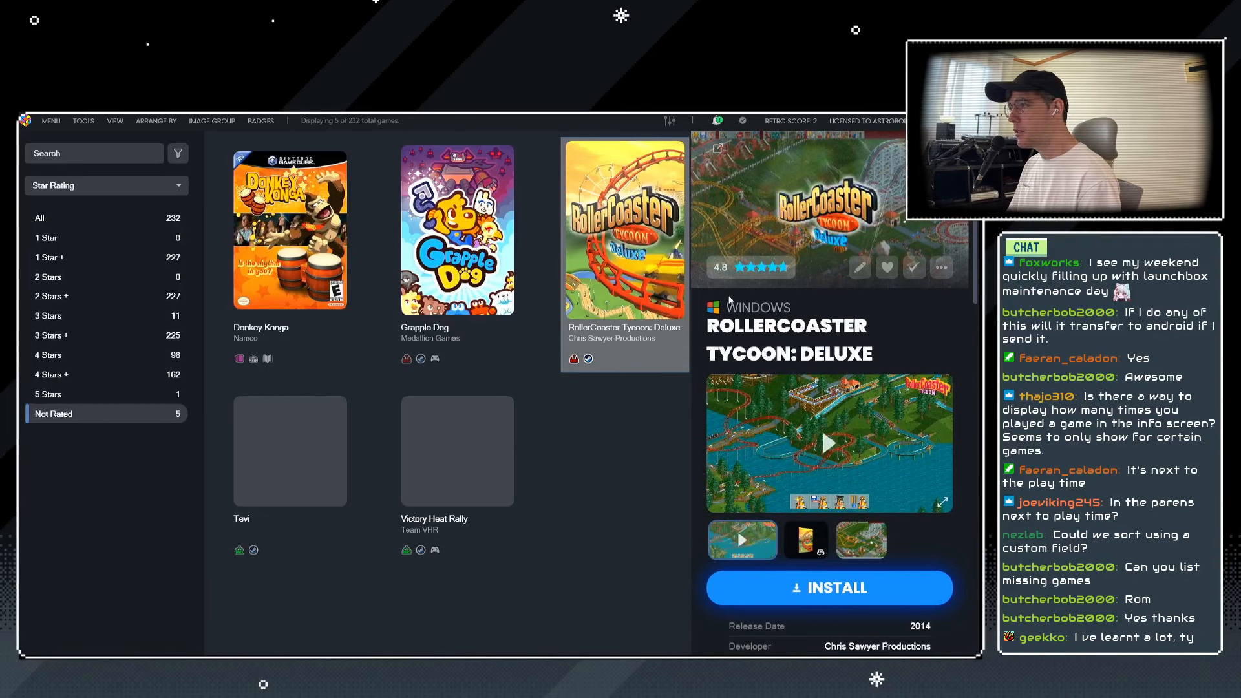
Give RollerCoaster Tycoon: Deluxe a personal rating of 4 stars and refresh the Not Rated group.
click(779, 271)
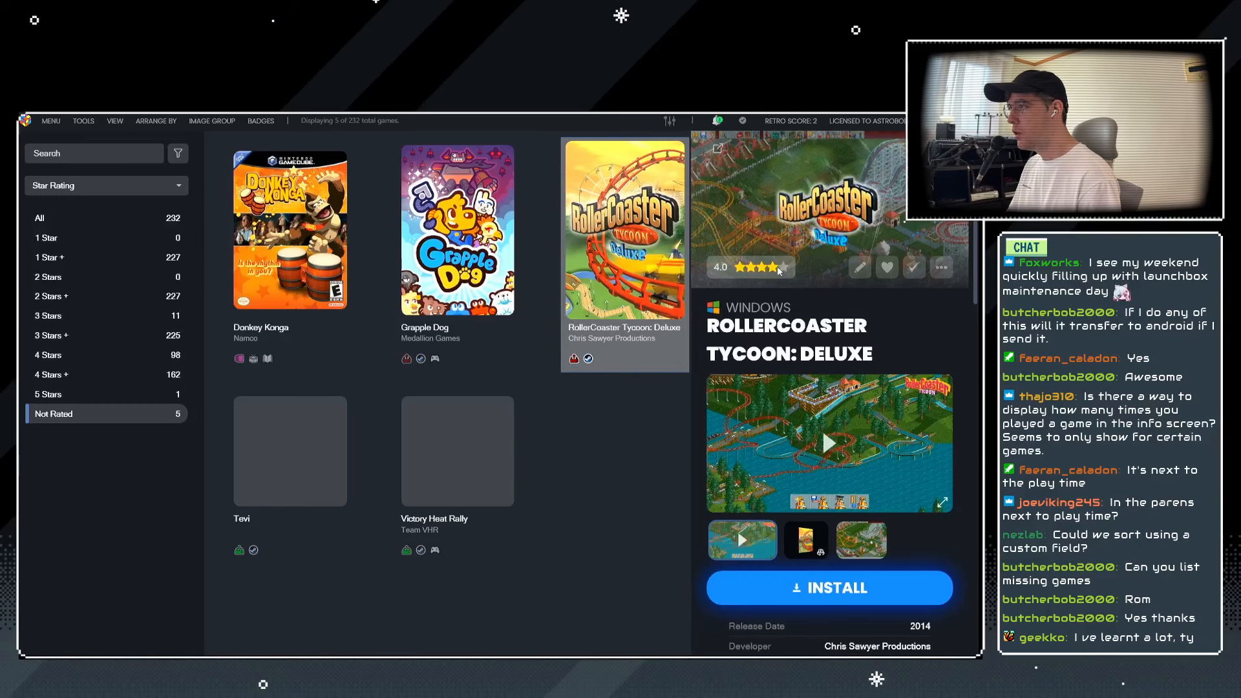
click(67, 401)
click(67, 413)
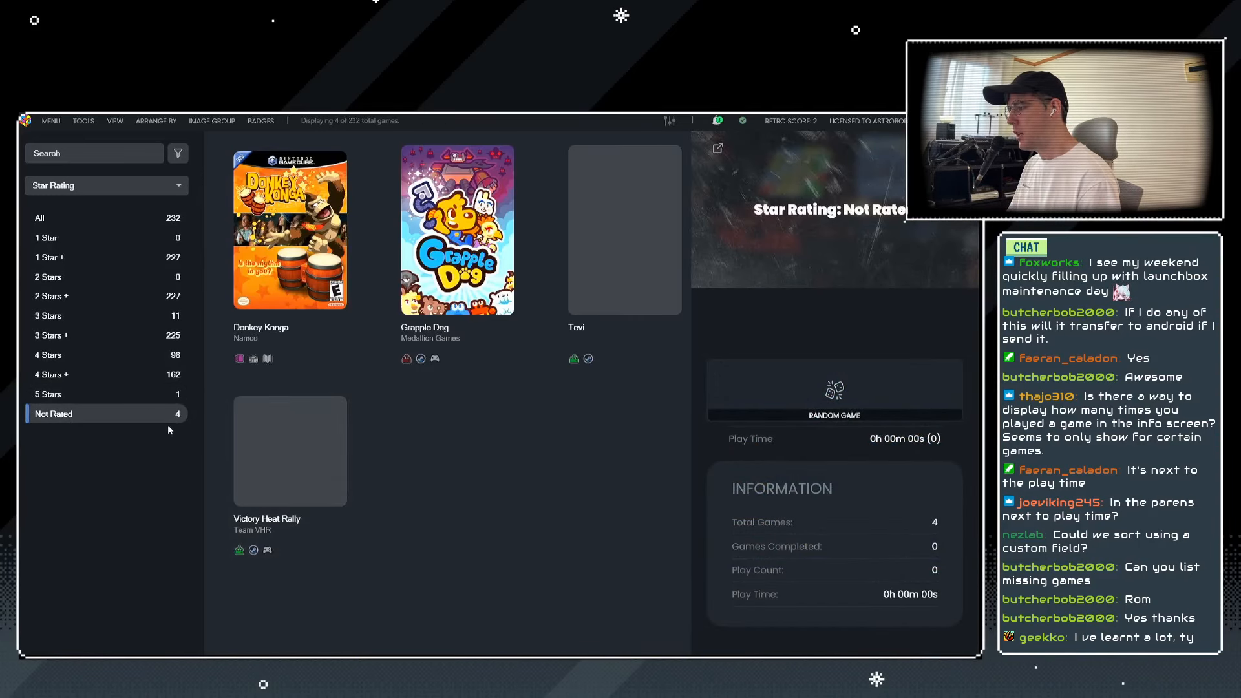
Look through the remaining unrated games and check Donkey Konga's star ratings and metadata without changing anything.
click(456, 271)
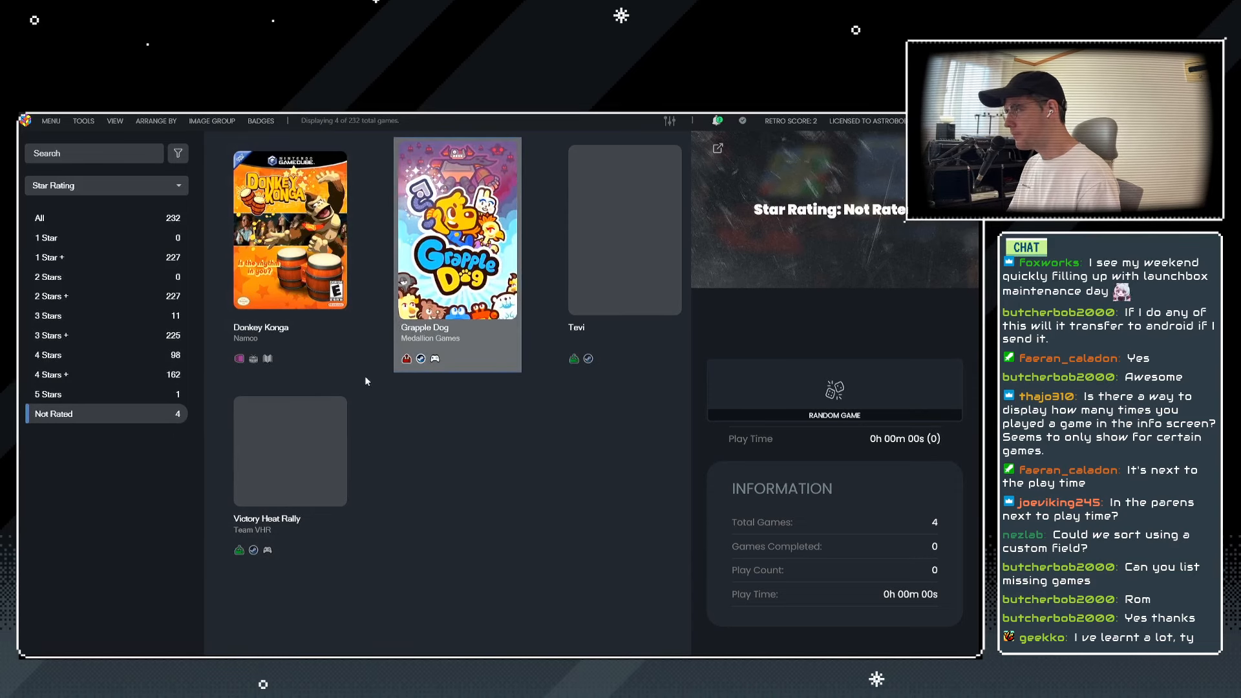
click(302, 260)
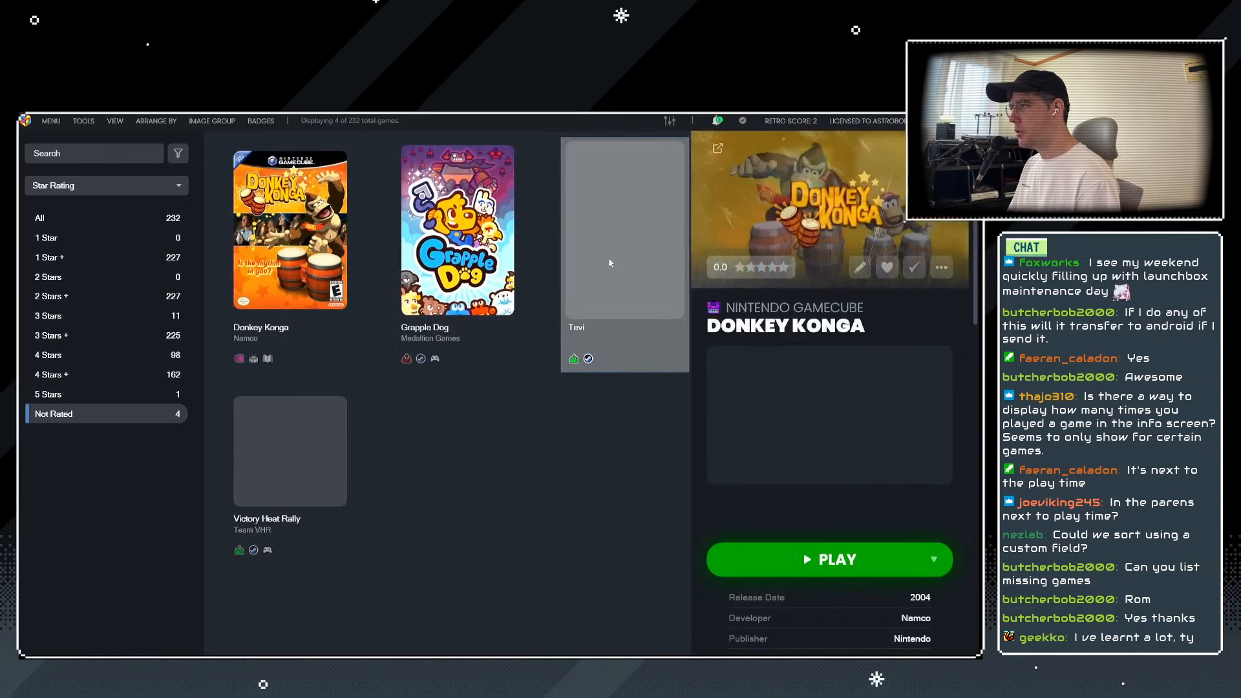
click(608, 257)
click(268, 247)
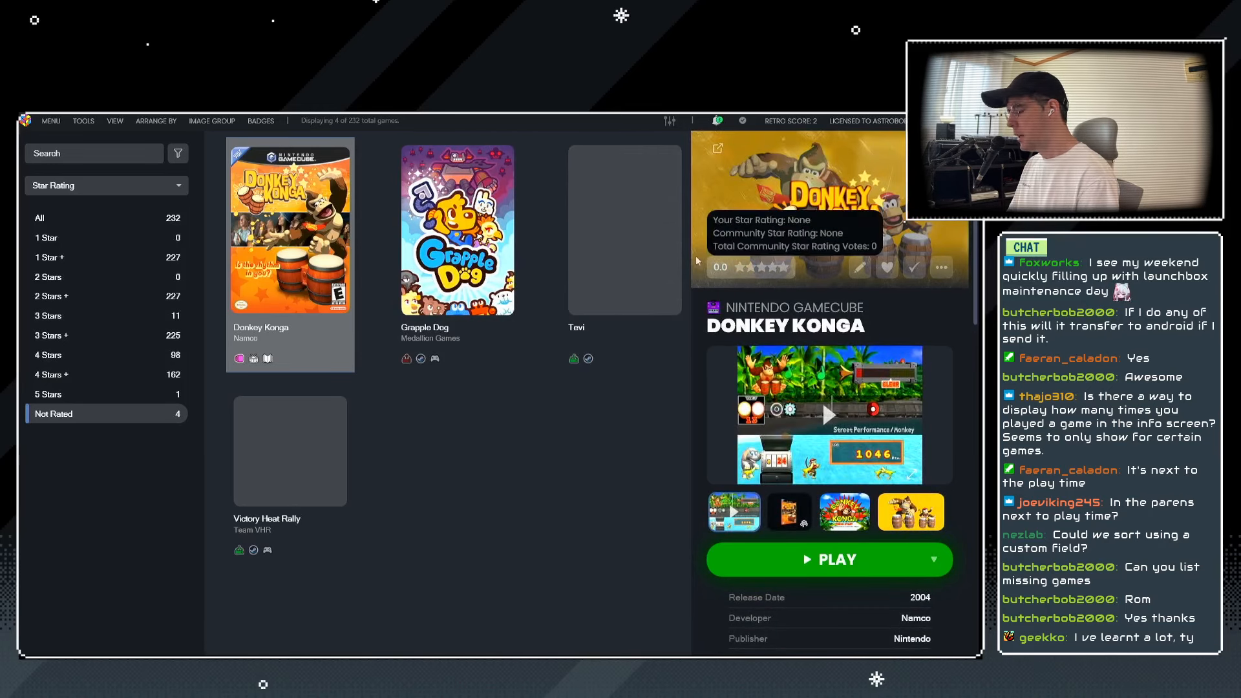
key(ctrl+e)
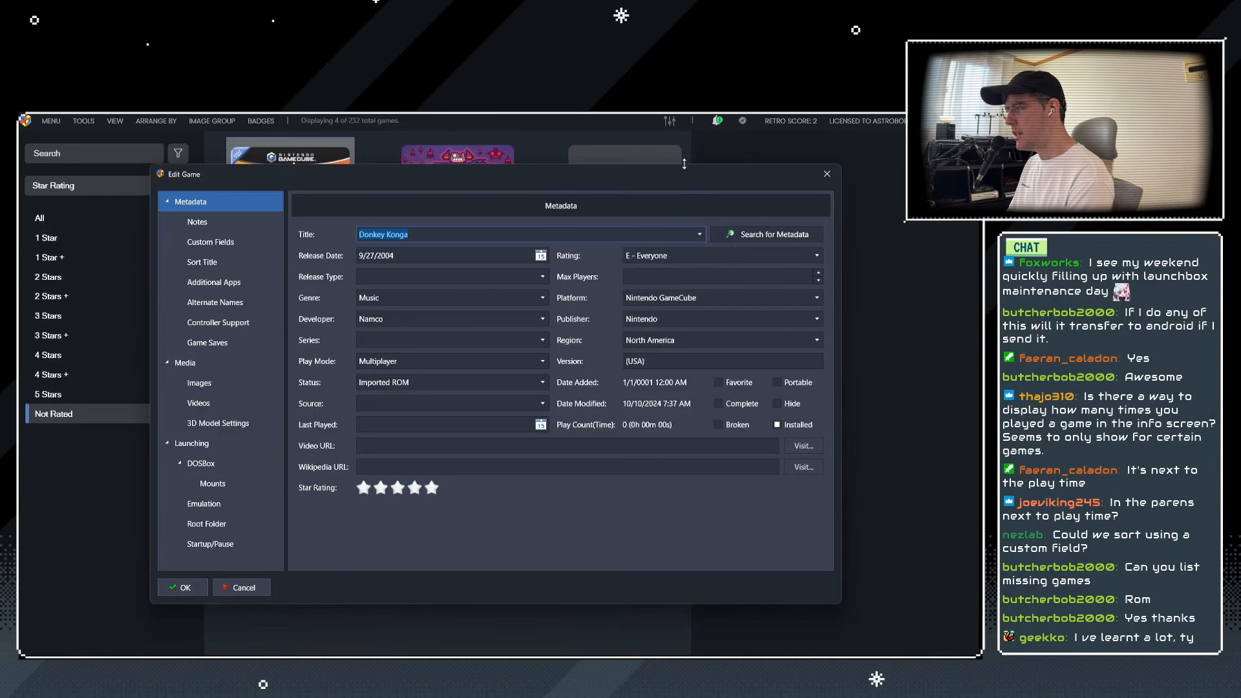
click(240, 589)
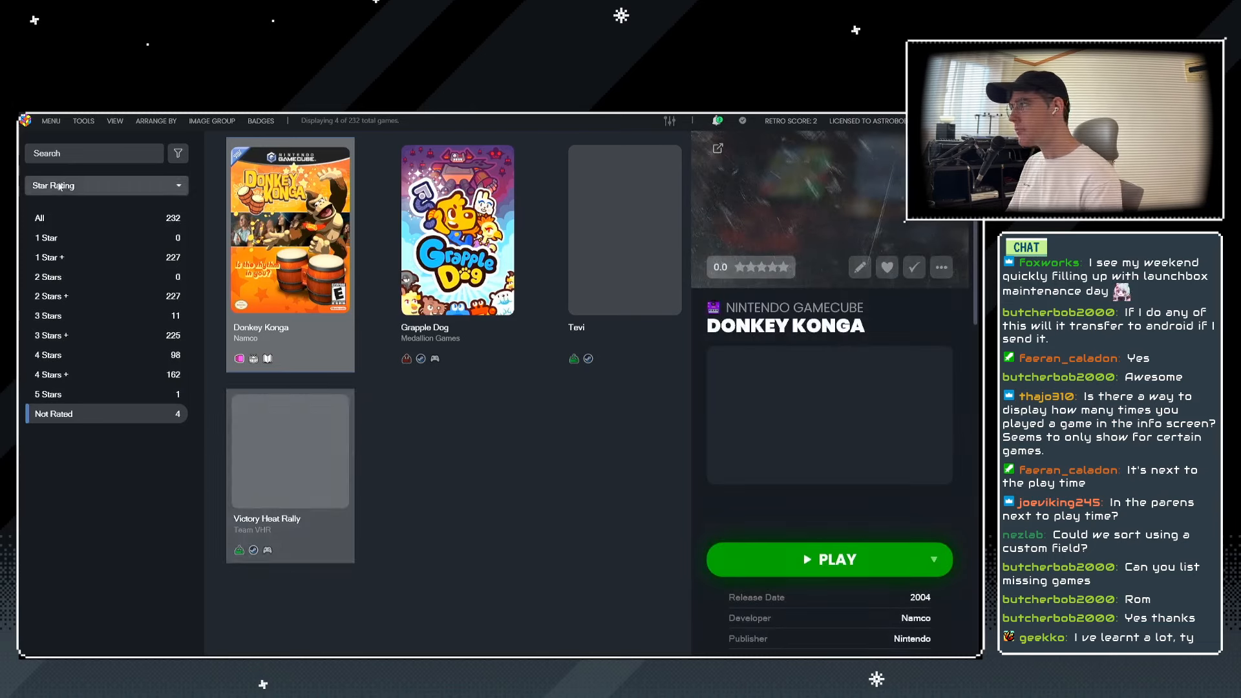
Group the sidebar by Platform Category.
click(94, 185)
scroll(80, 284, up, 3)
click(74, 272)
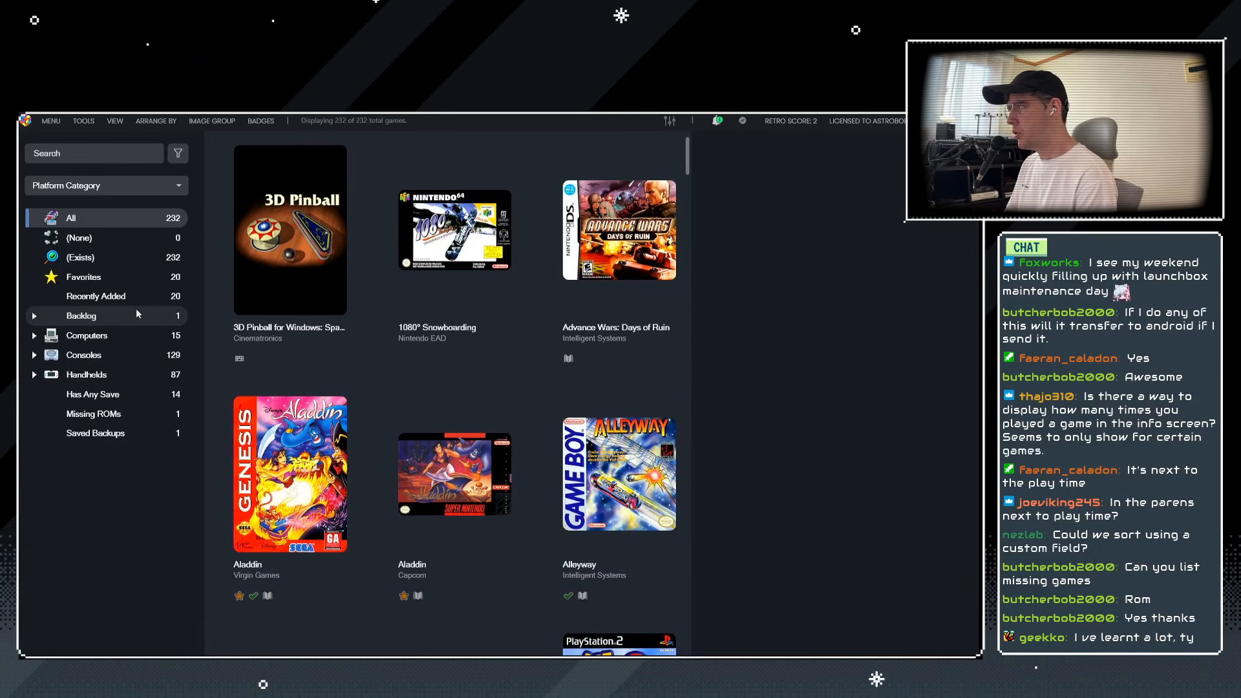
Start a new playlist with the unique name and nested name Inspiration.
right_click(117, 298)
mouse_move(144, 313)
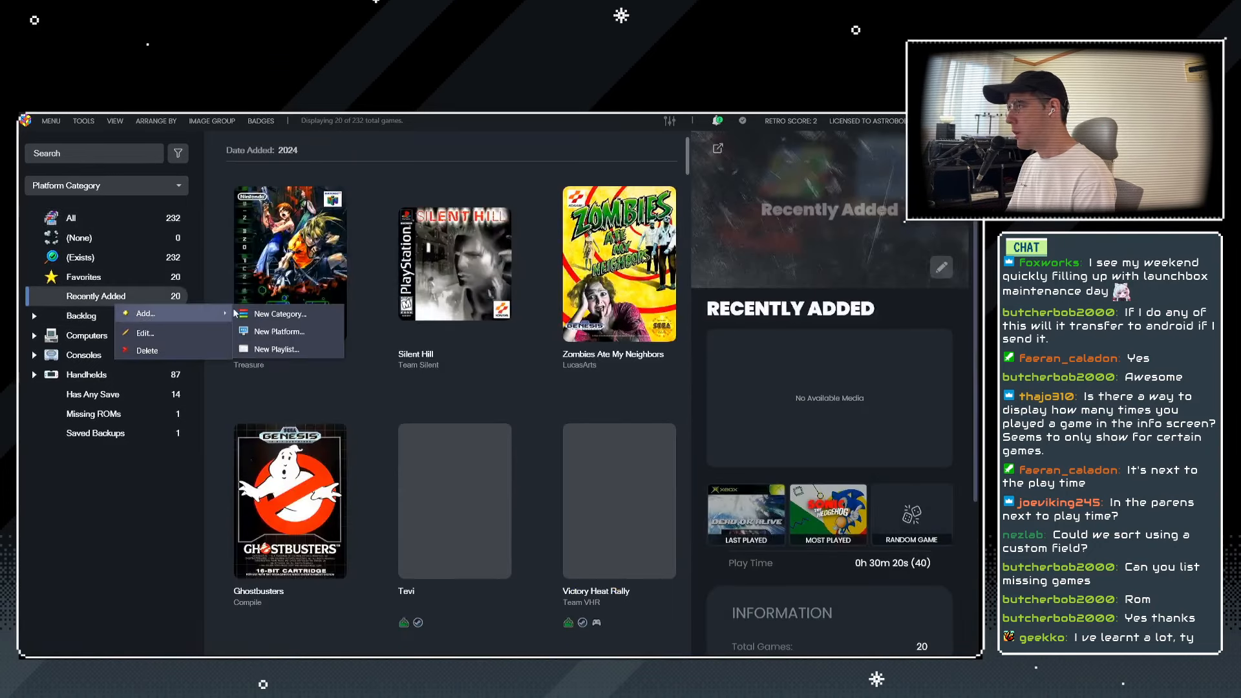
click(271, 331)
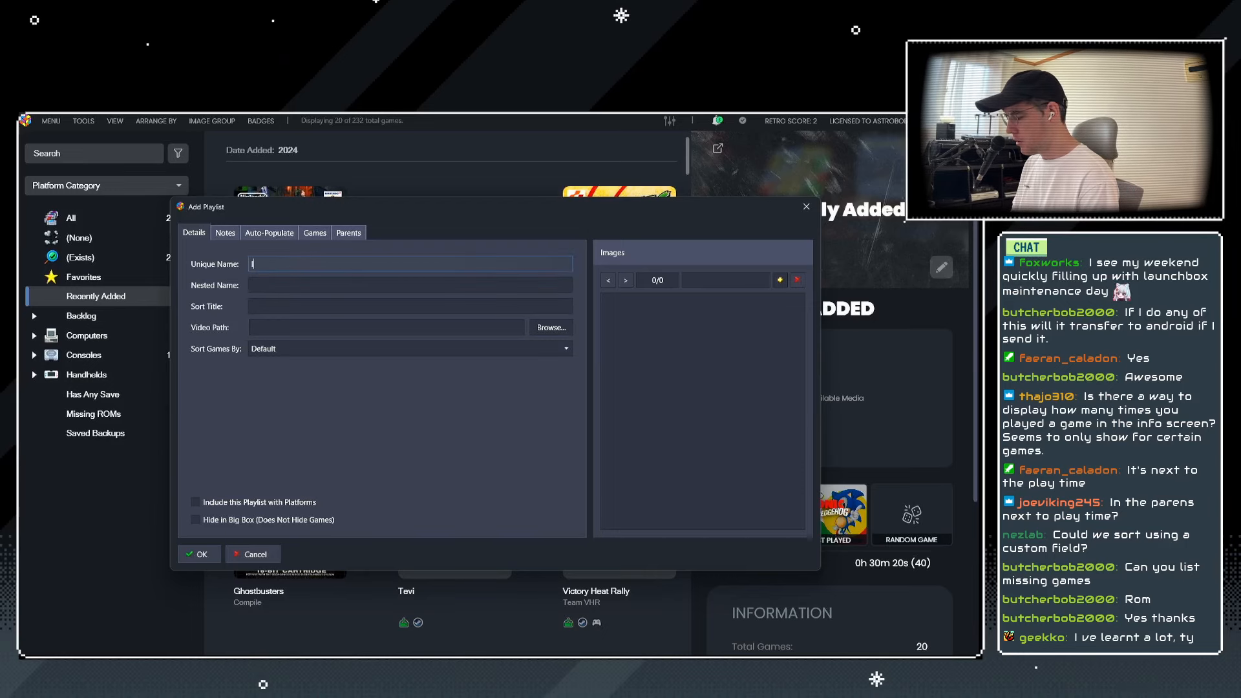
text(Inspiration)
key(Tab)
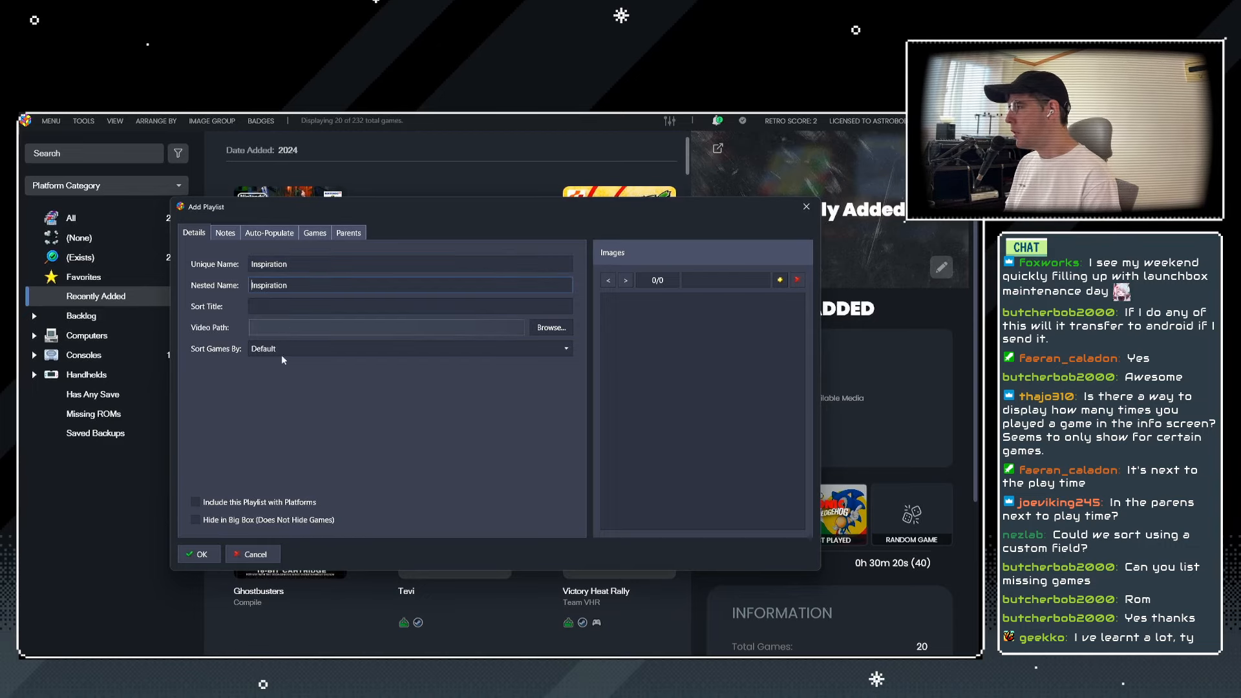
Set the Inspiration playlist to sort its games by Star Rating.
click(259, 353)
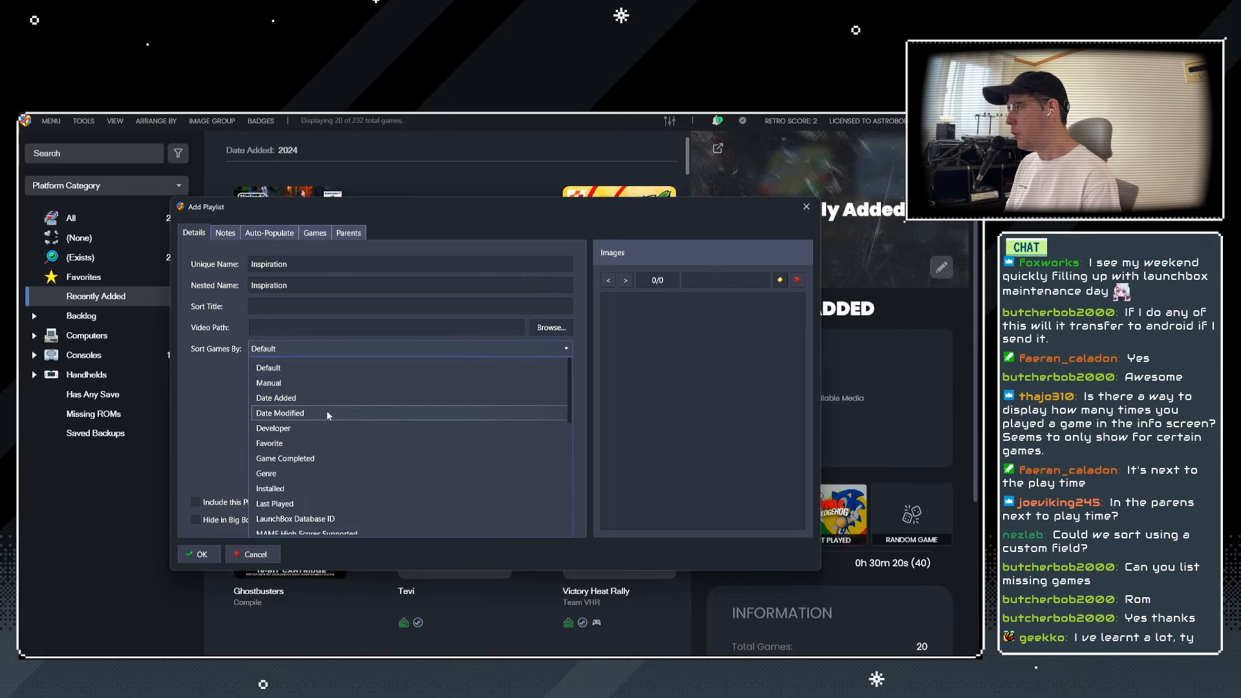
scroll(316, 456, down, 5)
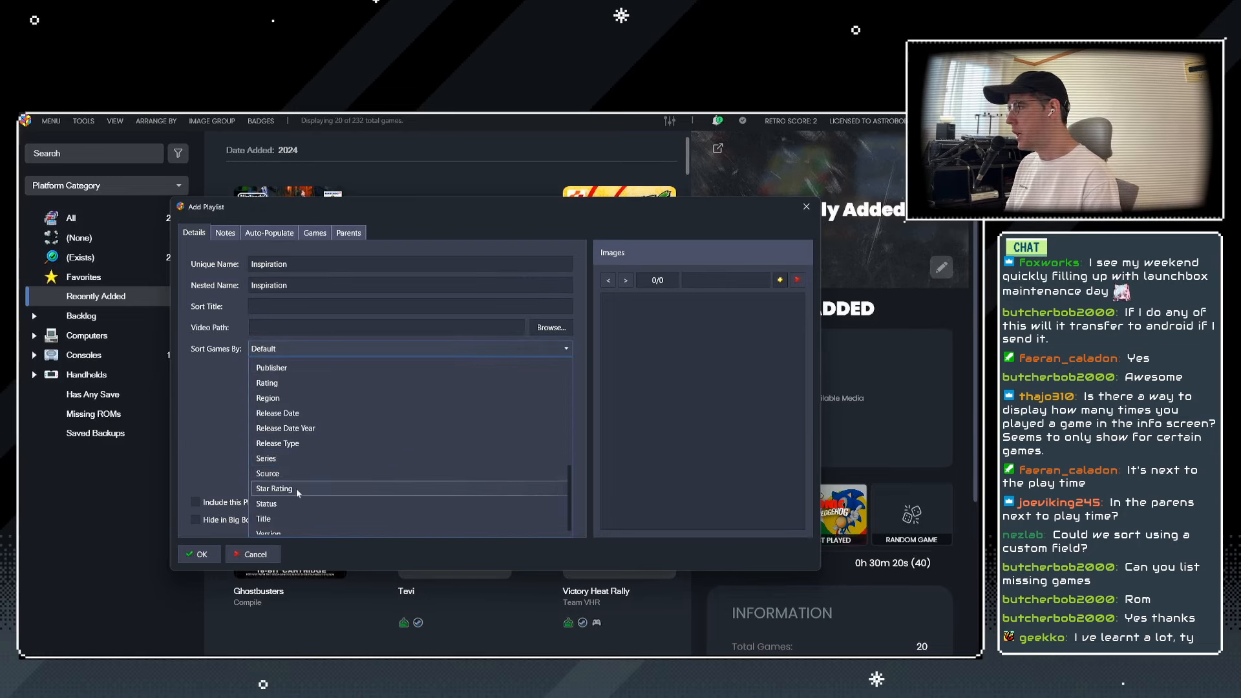
scroll(296, 490, down, 1)
scroll(295, 482, up, 6)
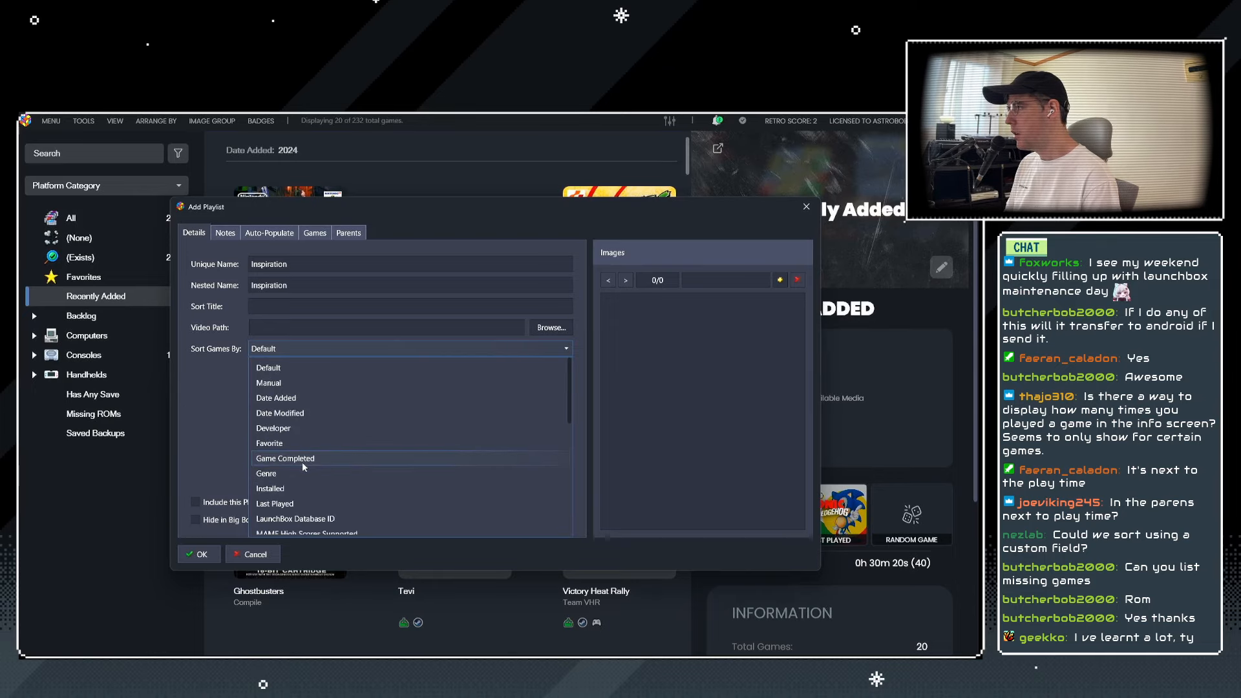
scroll(305, 467, down, 5)
click(308, 464)
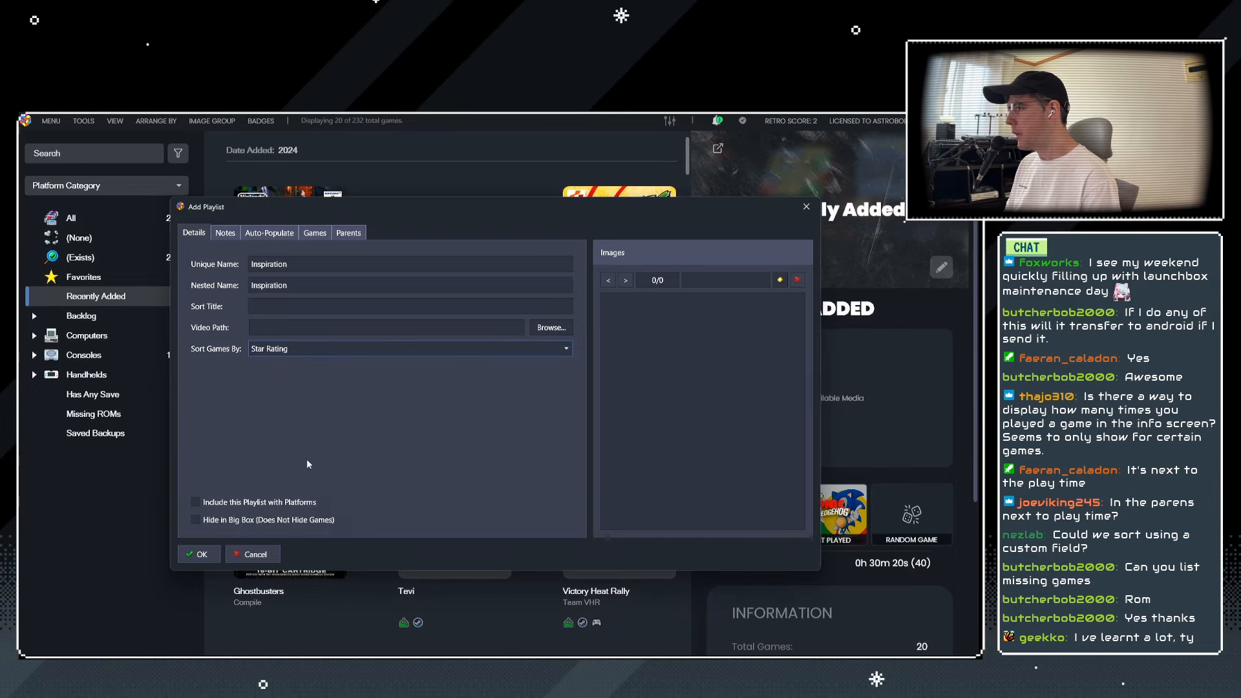
Enable auto-population for the Inspiration playlist.
click(269, 232)
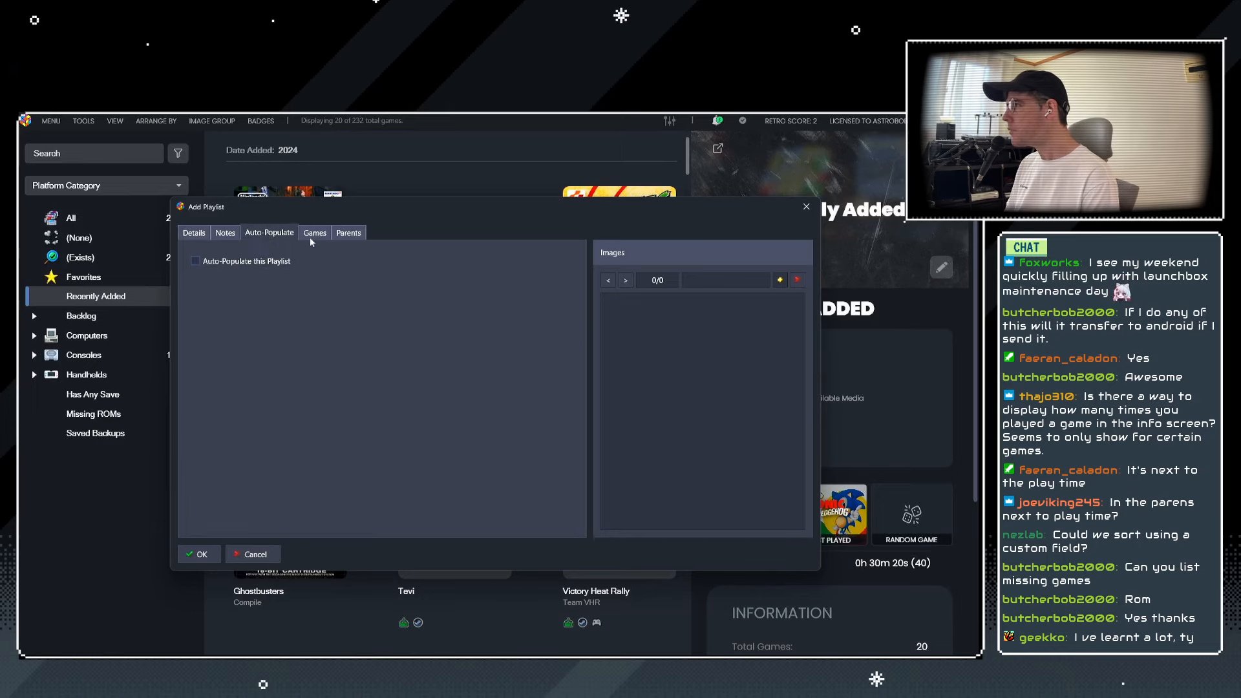
click(348, 233)
click(269, 233)
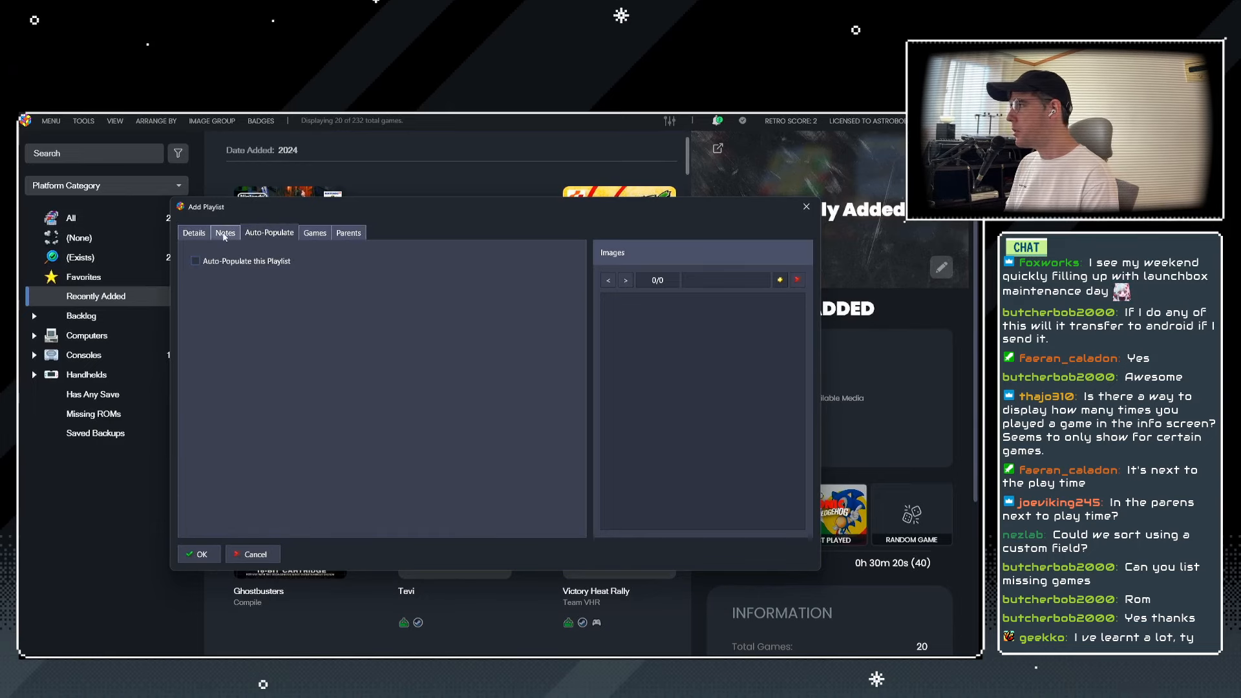
click(214, 262)
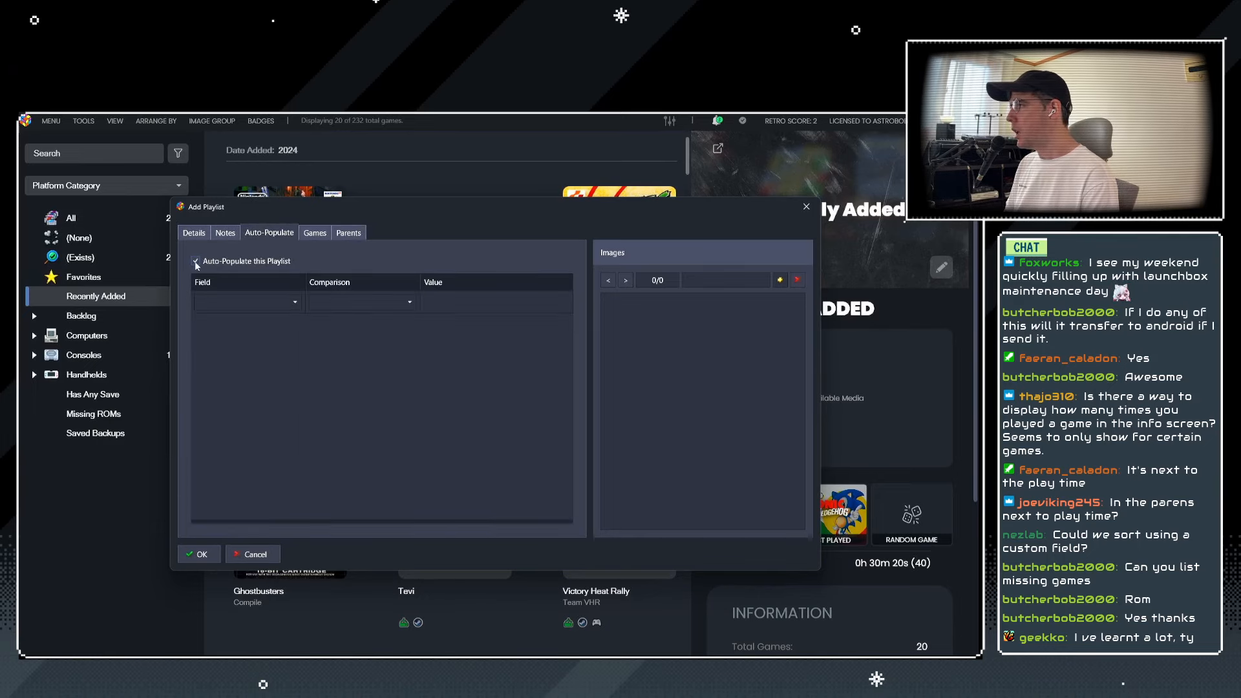
Add the auto-populate rule Star Rating Is Greater Than 4 and save the Inspiration playlist.
click(259, 303)
click(291, 303)
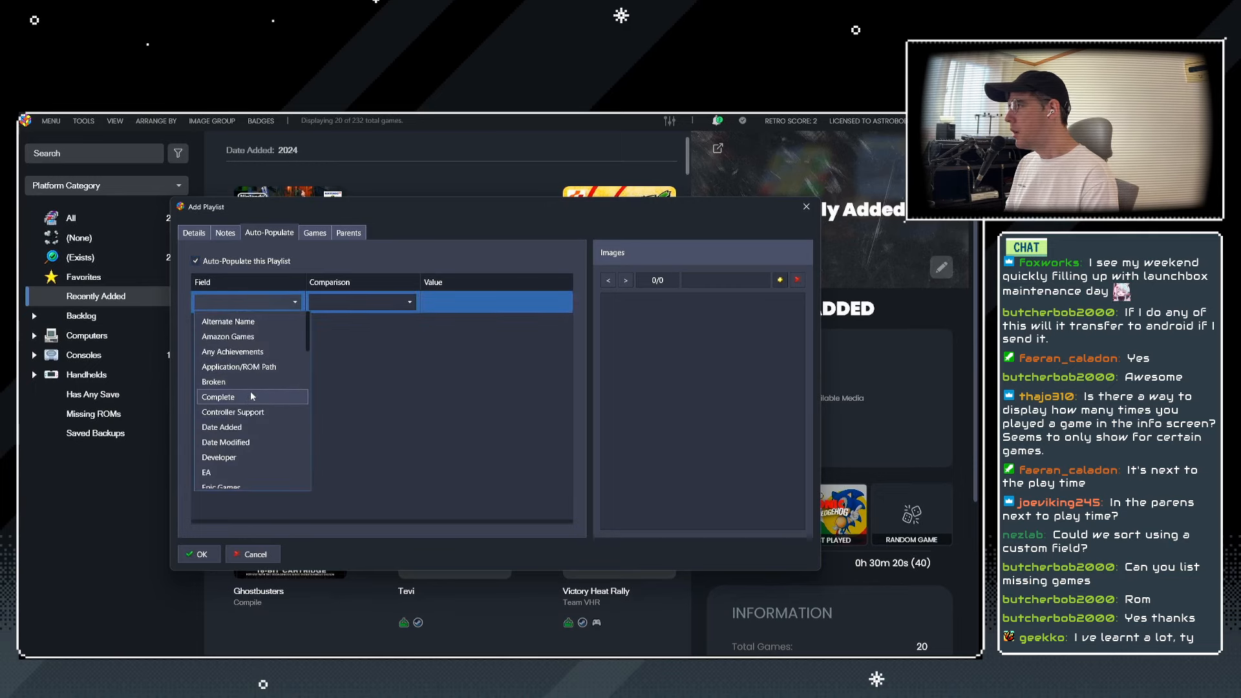
scroll(252, 396, down, 10)
scroll(255, 401, up, 2)
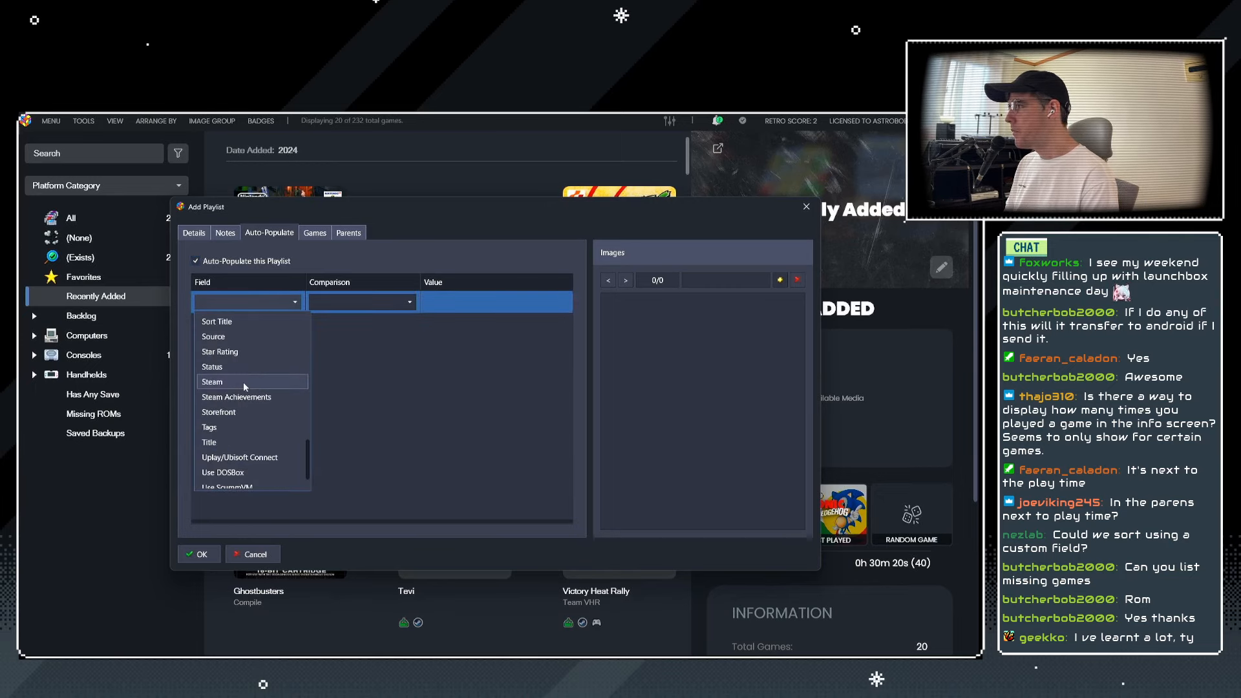
click(239, 366)
click(373, 302)
click(452, 306)
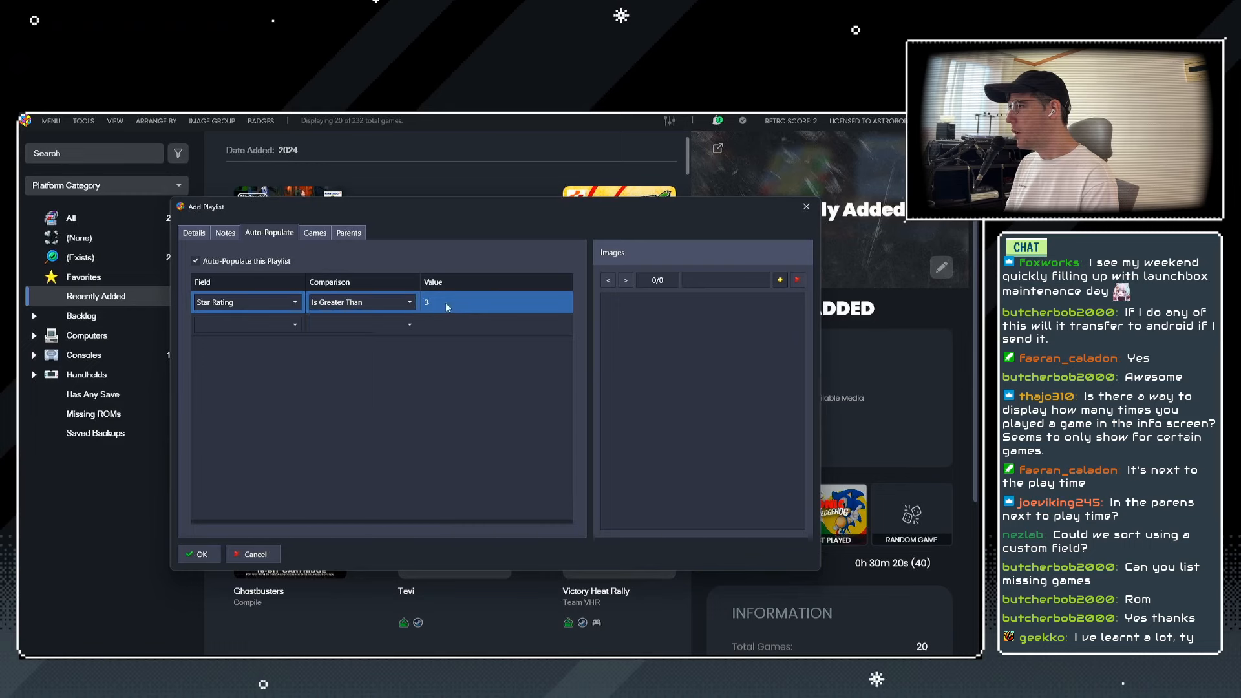
click(451, 305)
text(4)
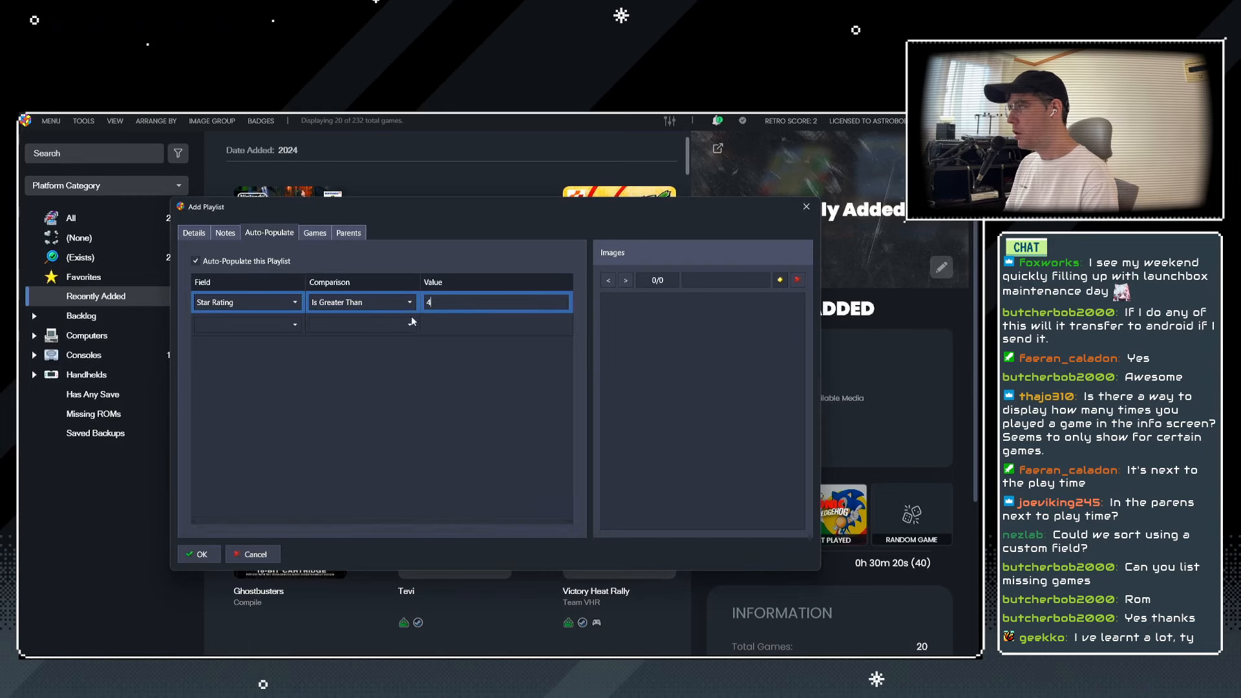
click(201, 554)
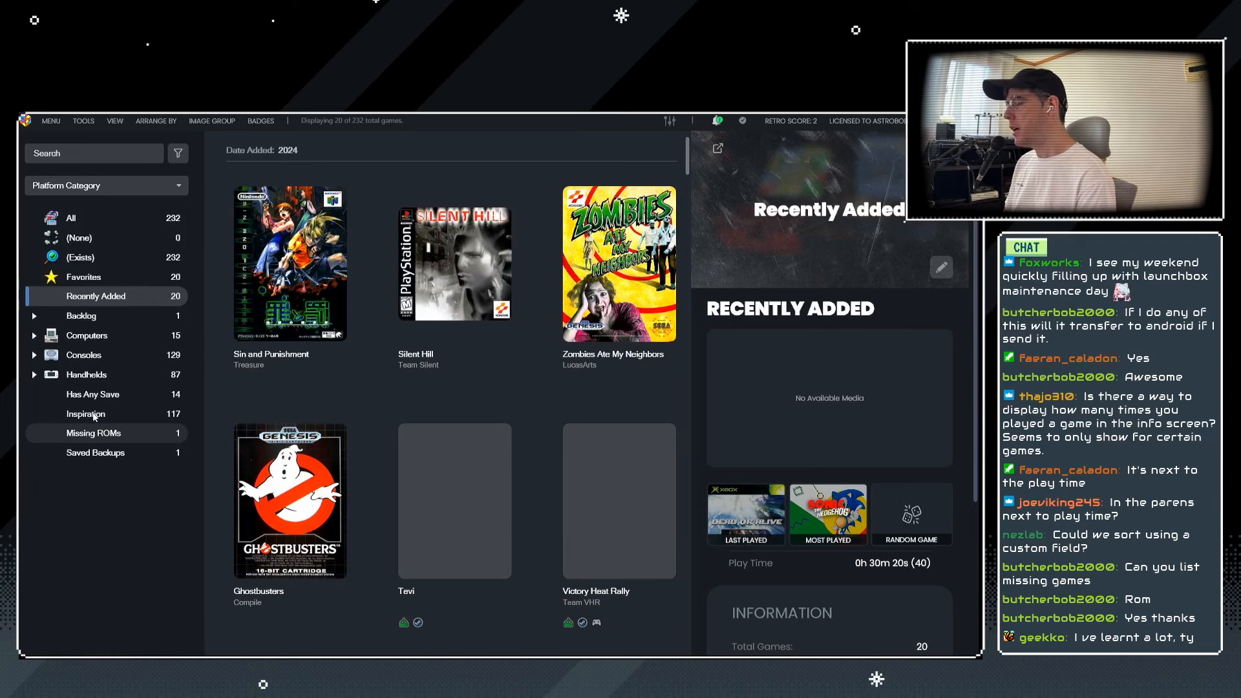
Show the Inspiration playlist and browse its games by star rating group.
click(94, 415)
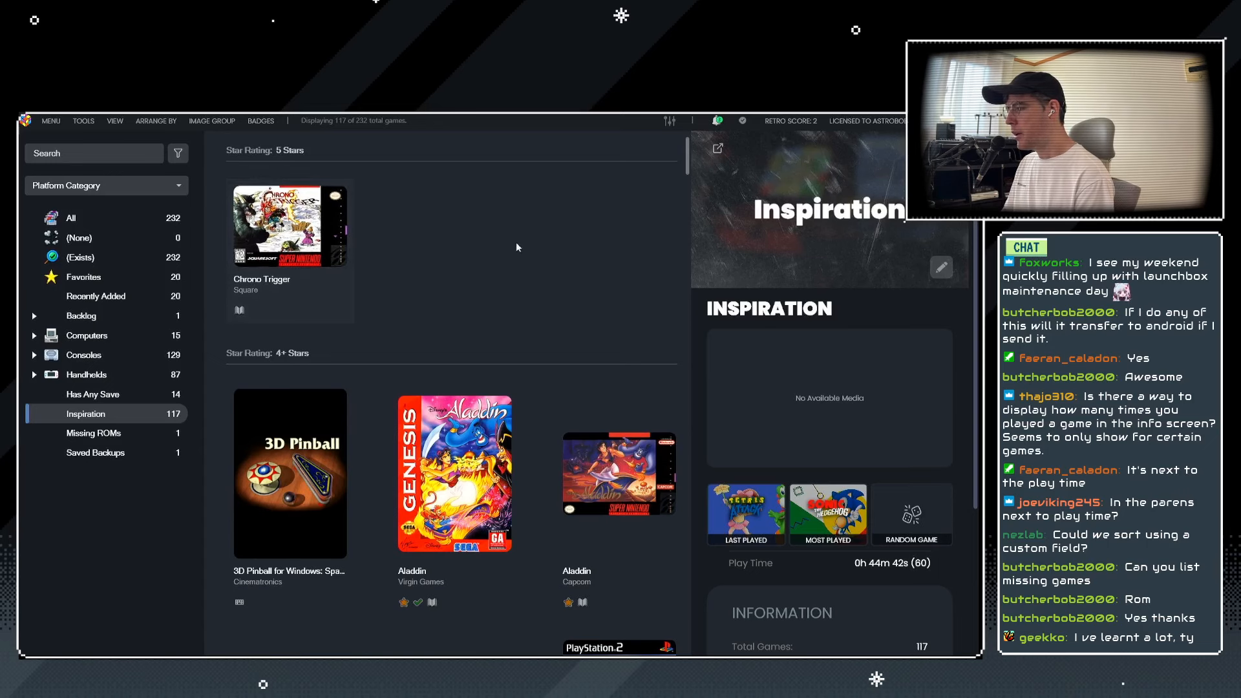
scroll(506, 299, down, 2)
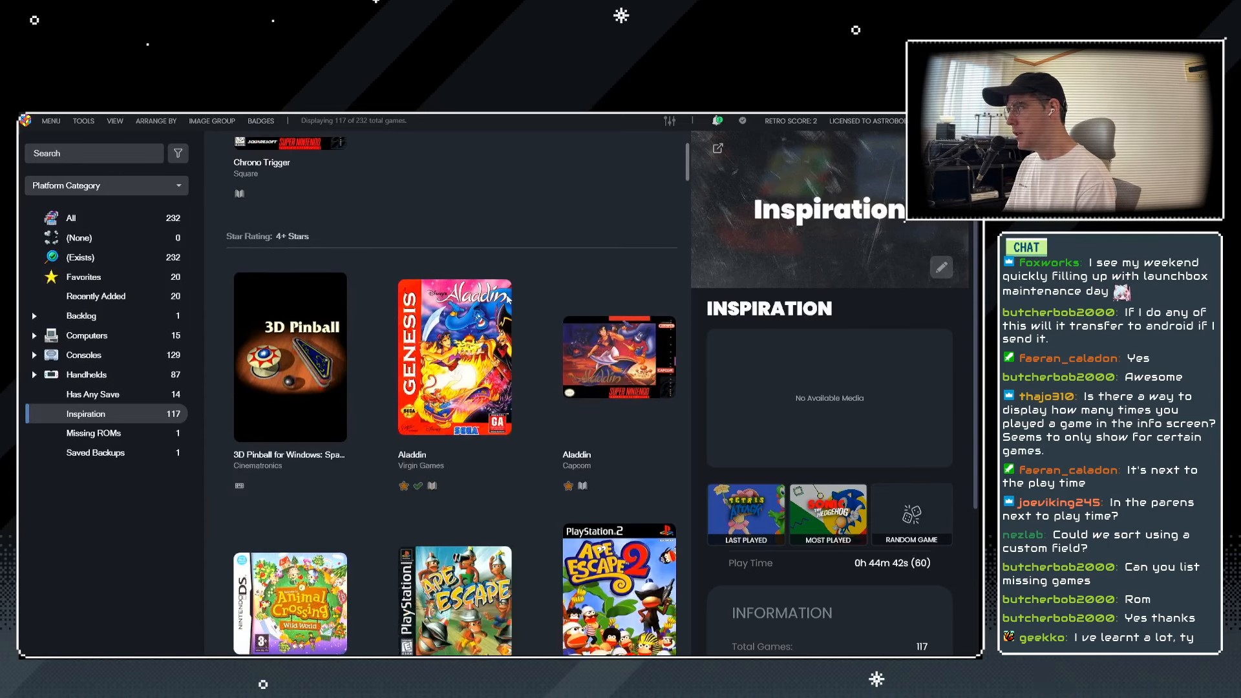
scroll(506, 298, up, 2)
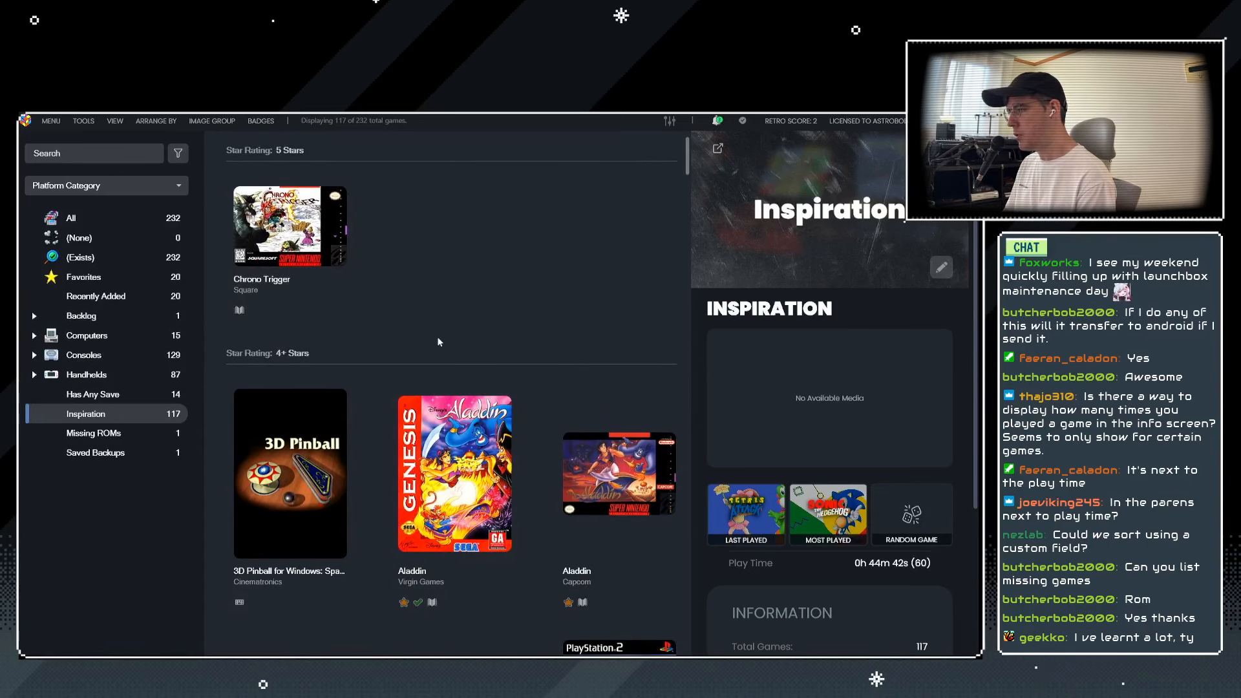
Add the auto-populate rule Complete Is False to the Inspiration playlist and save it.
right_click(104, 428)
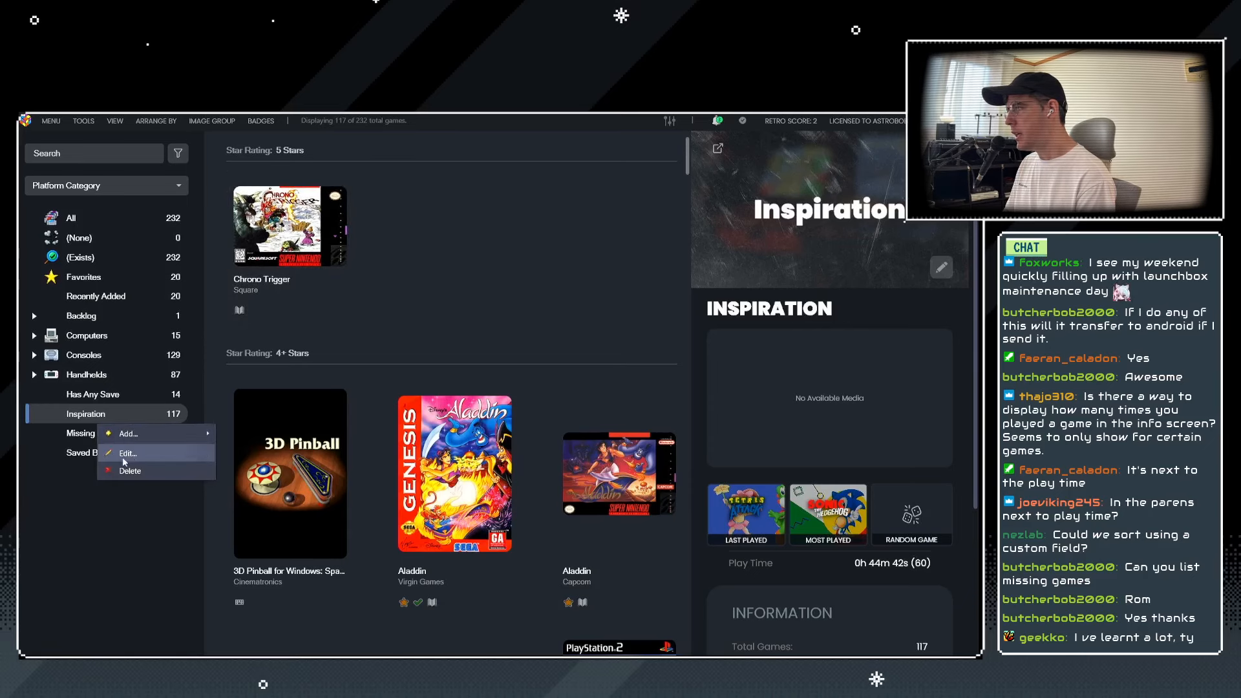
click(208, 437)
click(269, 233)
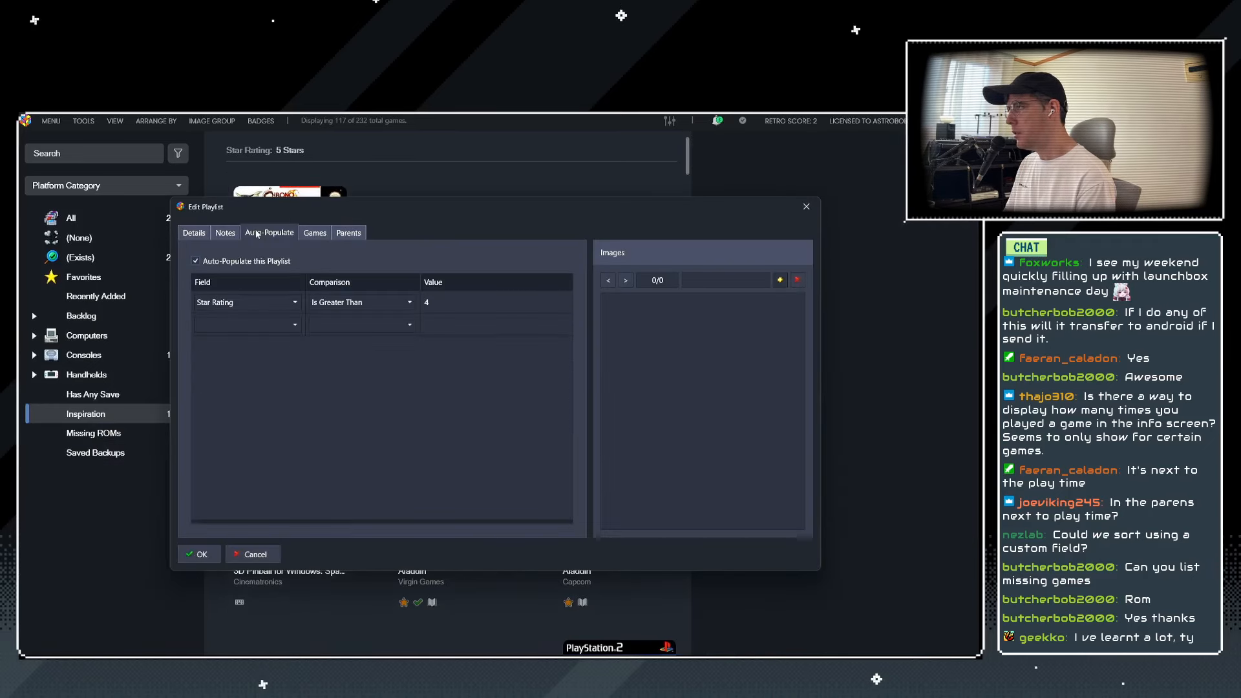
click(296, 325)
click(262, 435)
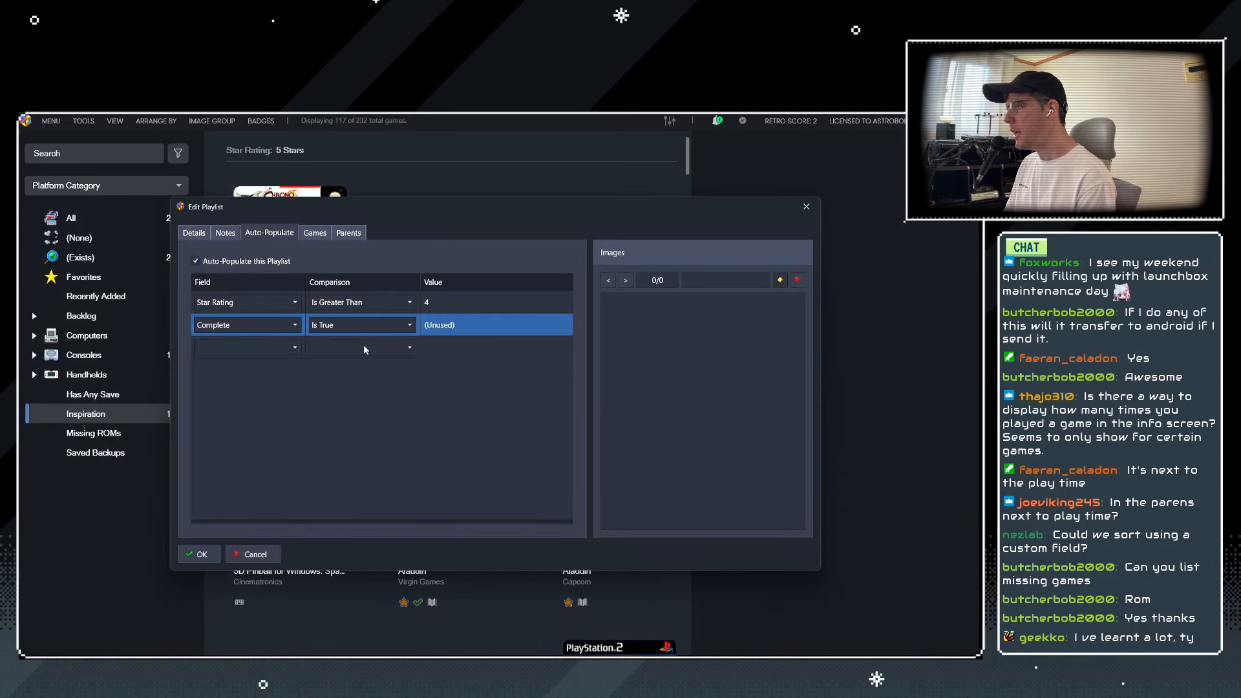
click(371, 327)
click(365, 360)
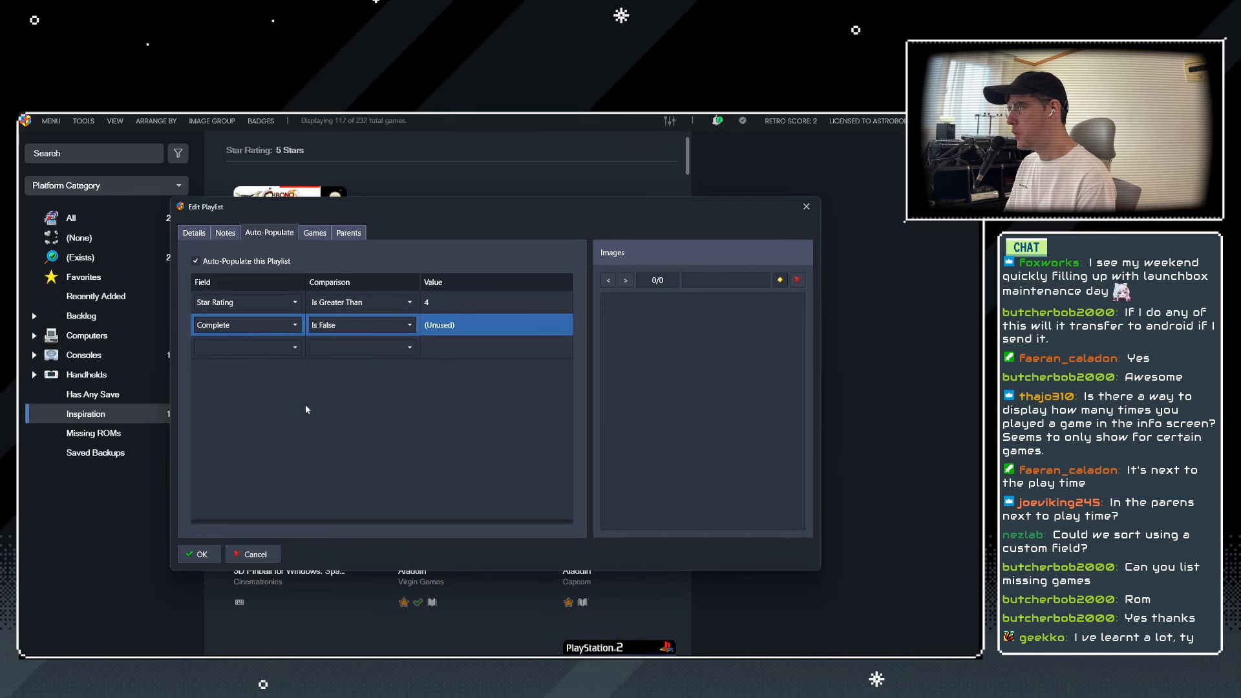
click(200, 555)
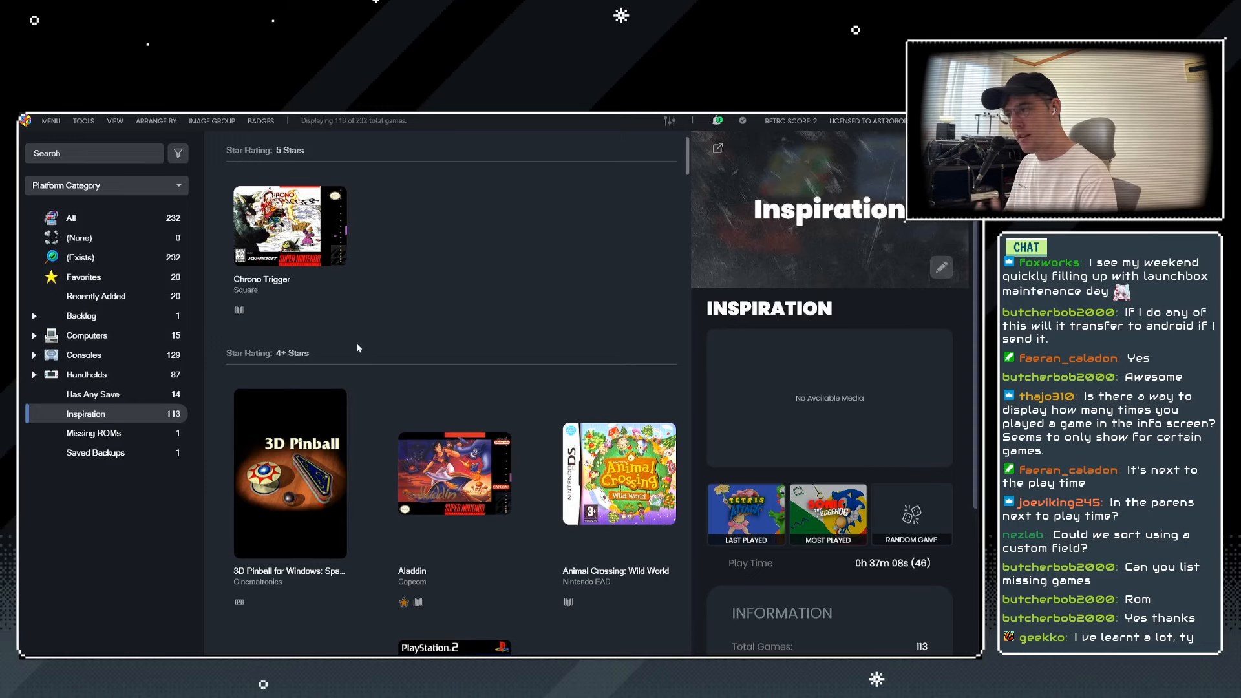
Reopen the Inspiration playlist's auto-populate rules and look through the available fields for a third rule.
right_click(100, 419)
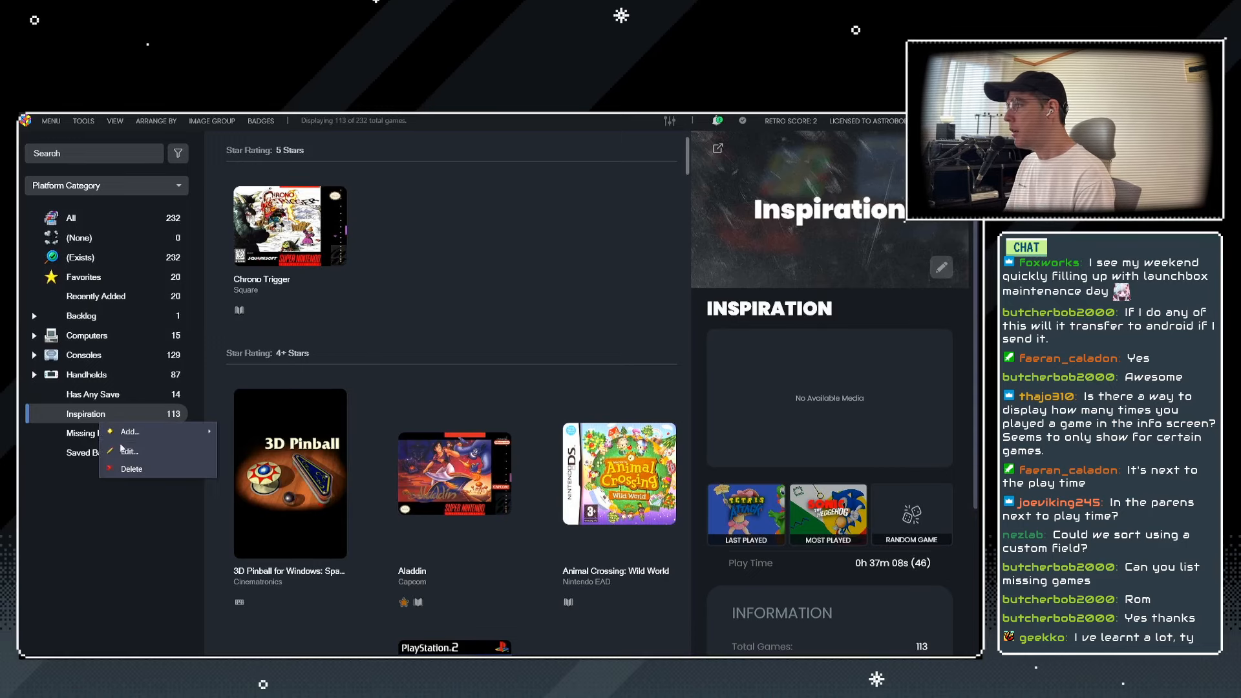
click(130, 453)
click(269, 233)
click(268, 347)
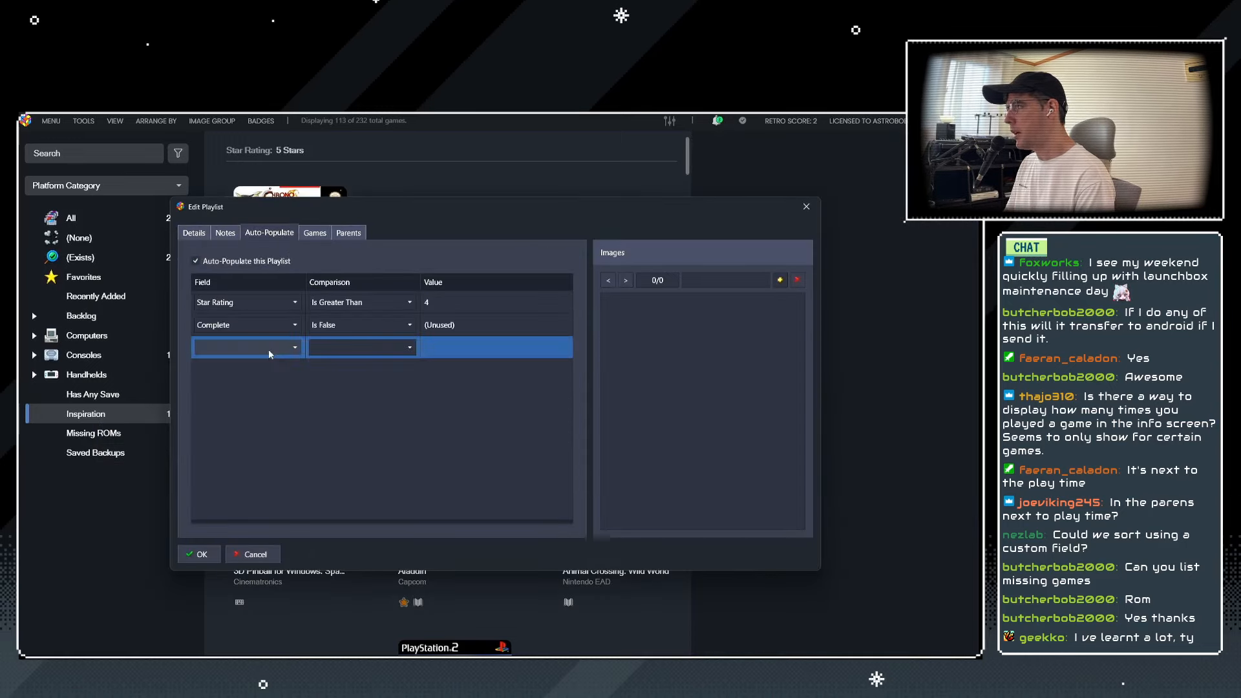
click(269, 347)
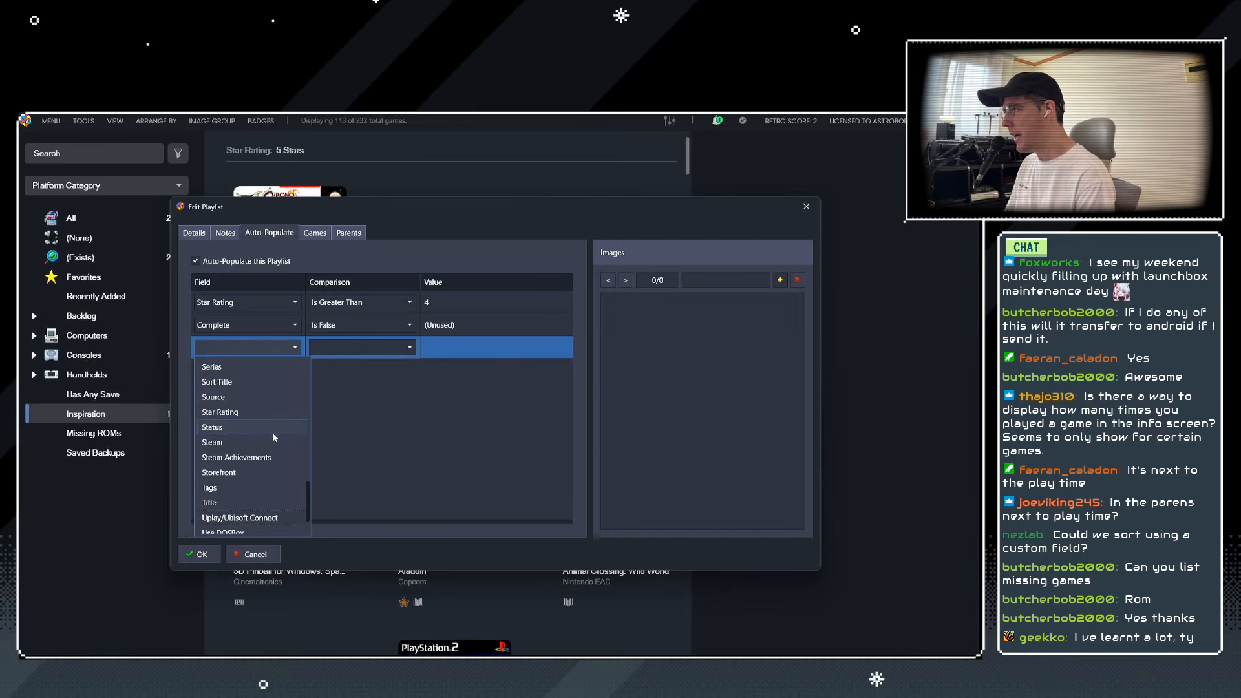
Look through the available fields for a third auto-populate rule, then close the playlist editor without saving.
scroll(258, 433, down, 10)
scroll(251, 431, up, 6)
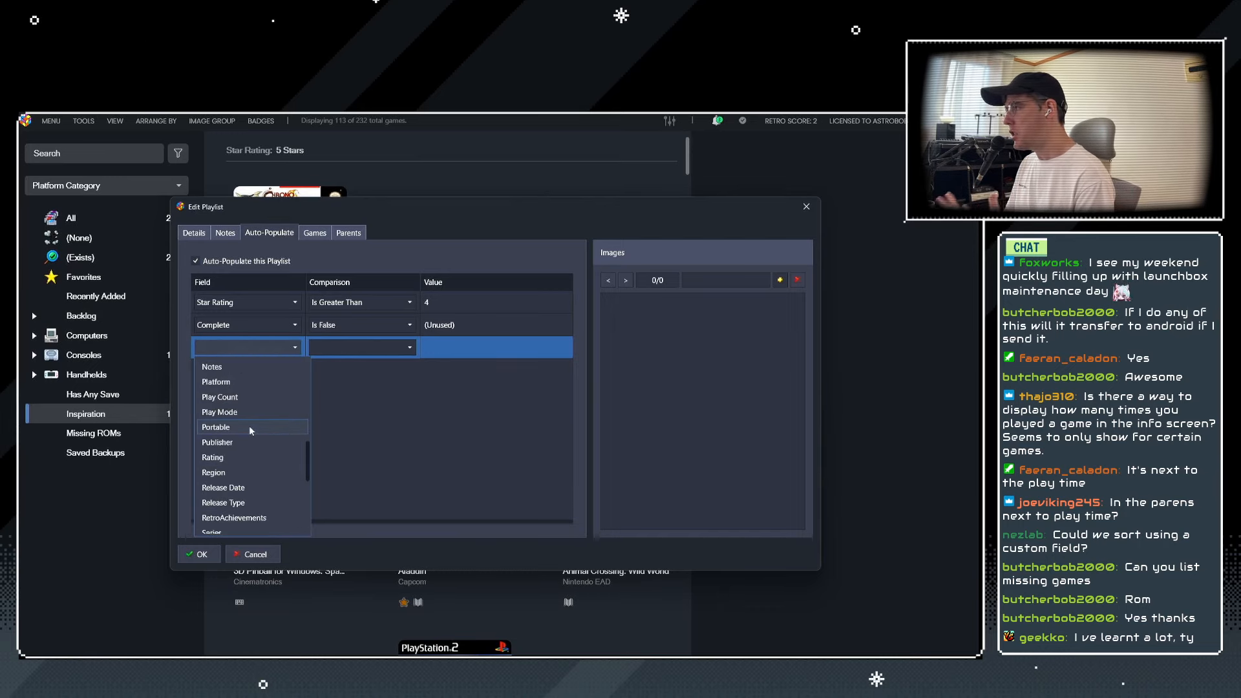
scroll(252, 433, up, 3)
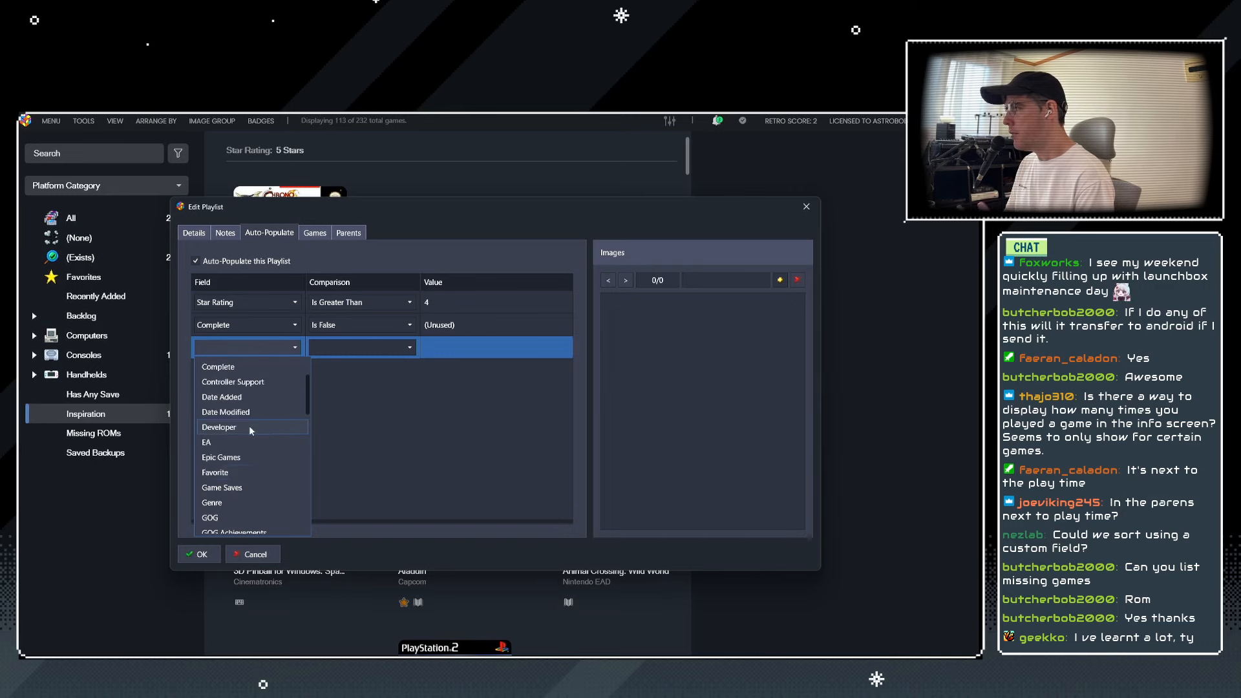
key(Escape)
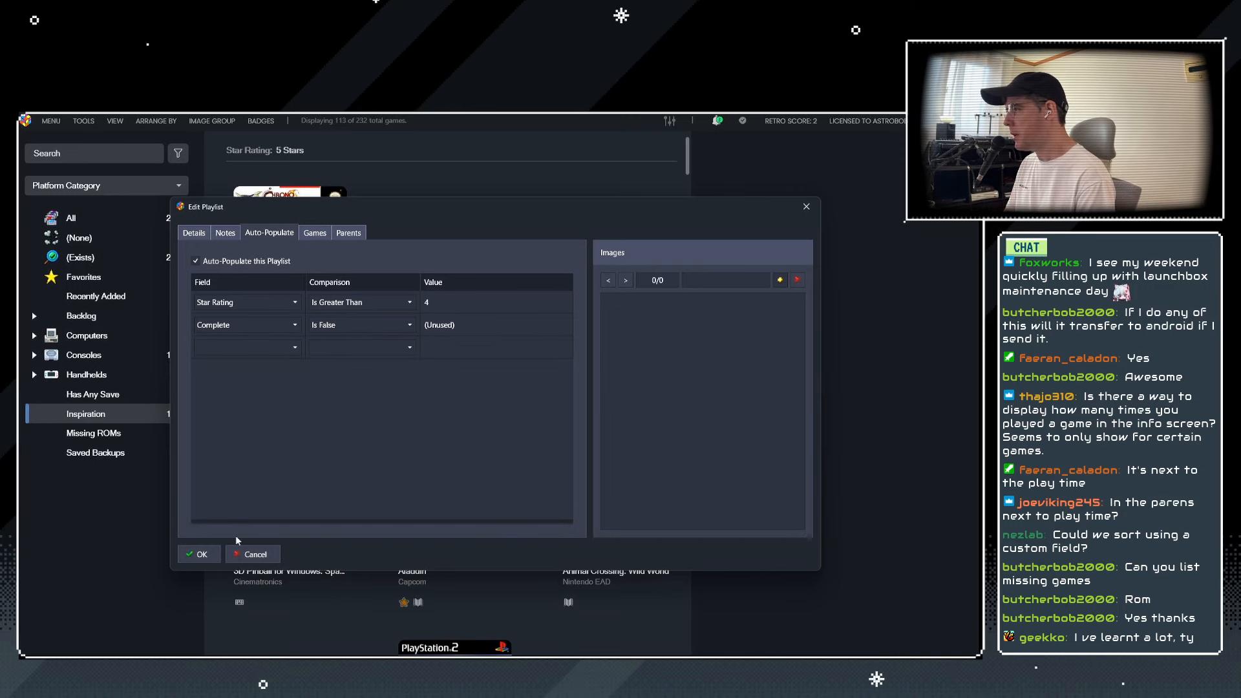
click(253, 554)
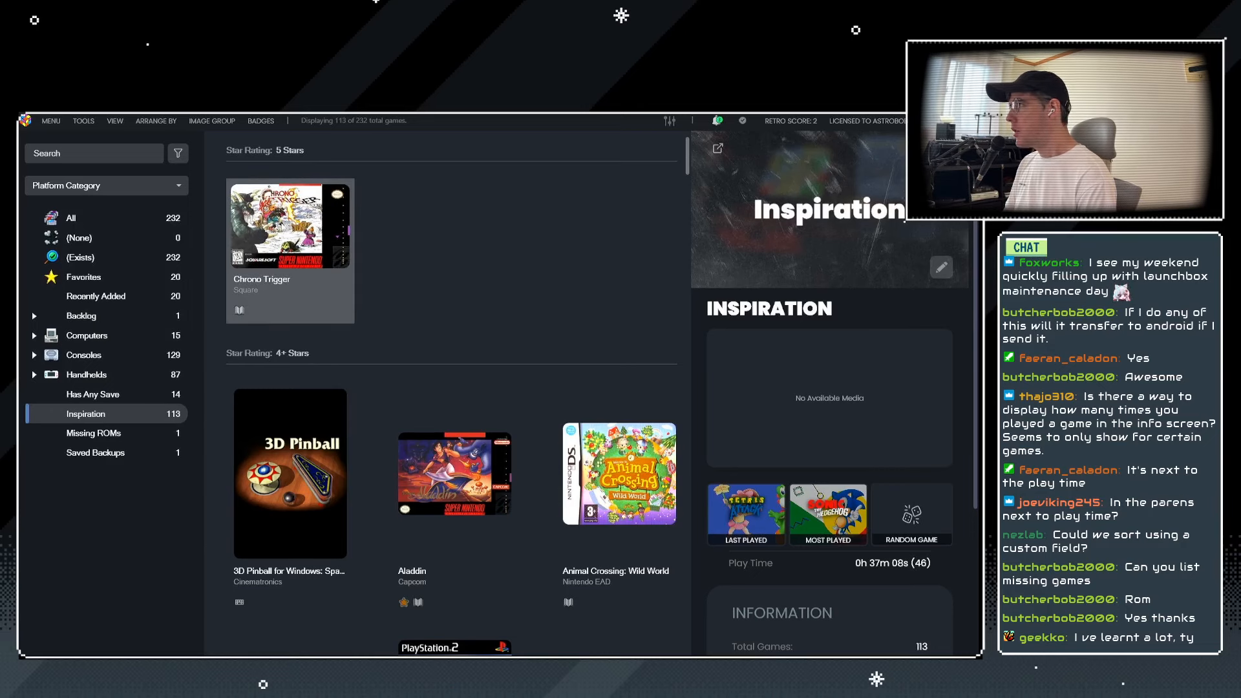
Show all games in the library, open the audit of all games and close it.
click(79, 216)
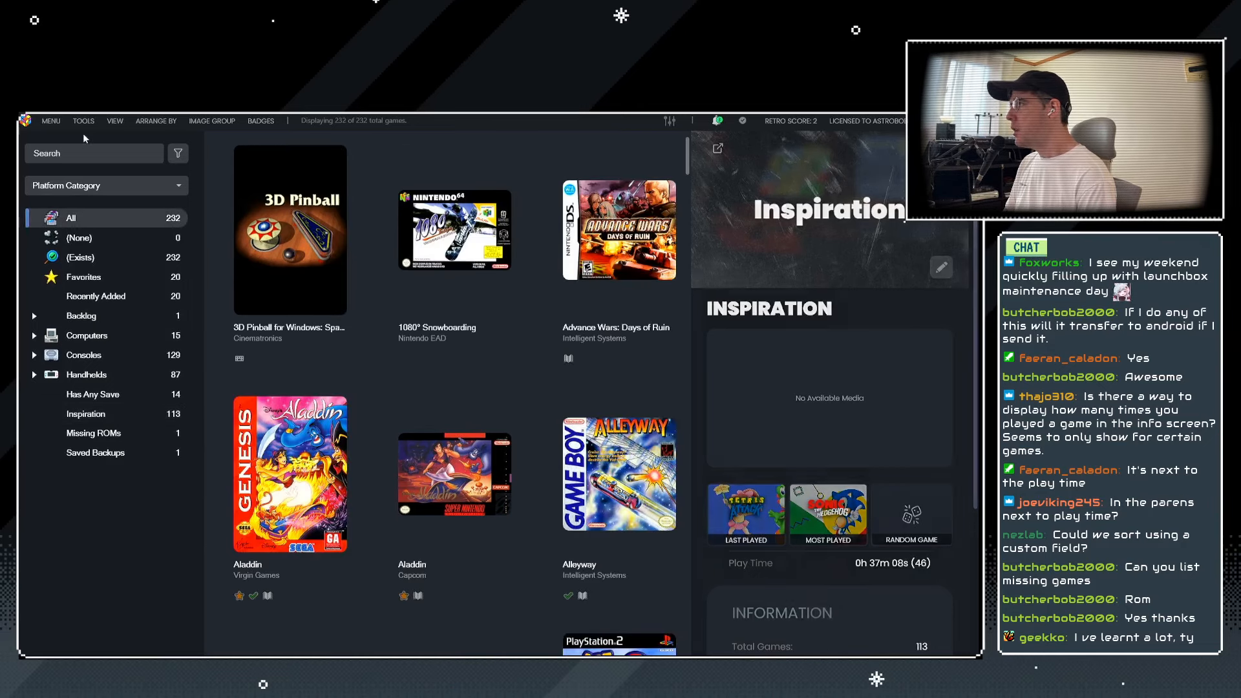
click(83, 122)
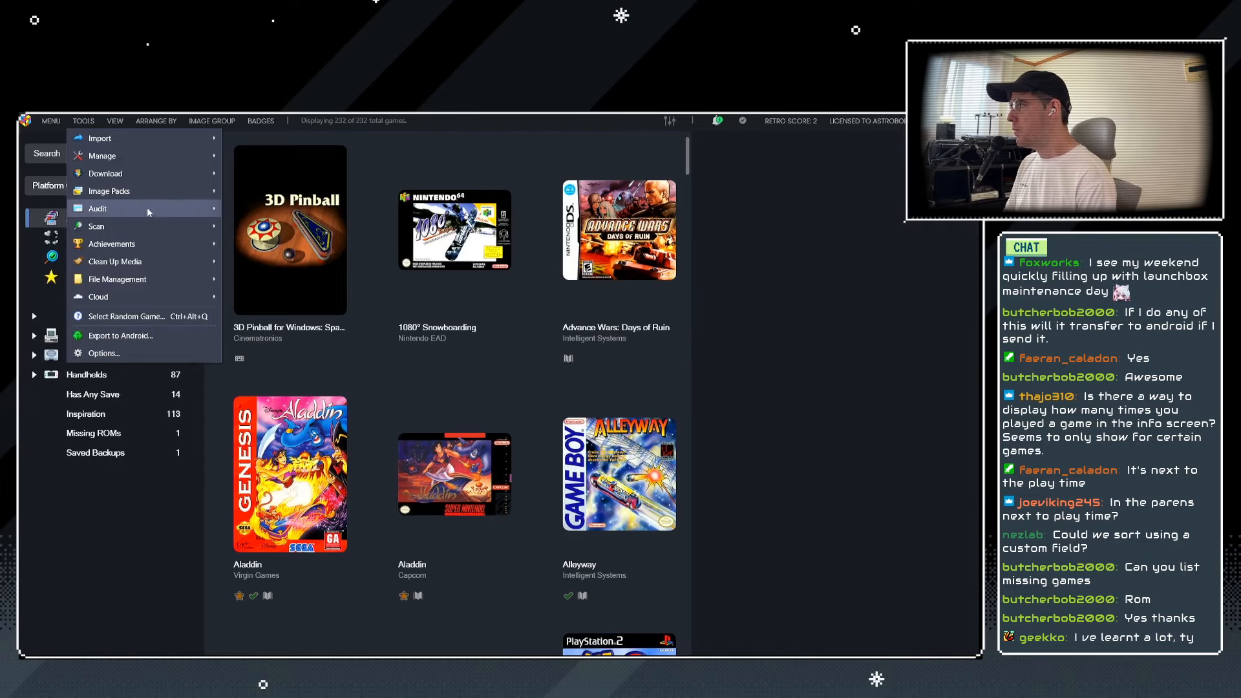
mouse_move(148, 213)
click(265, 208)
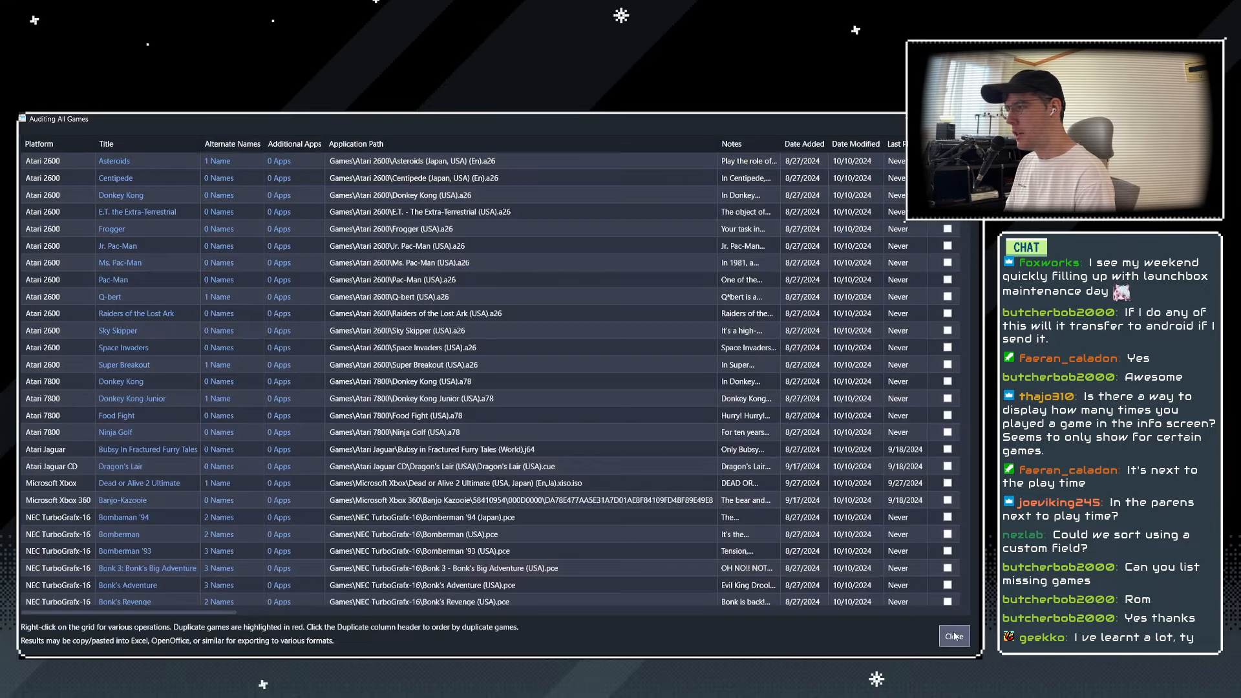
click(953, 634)
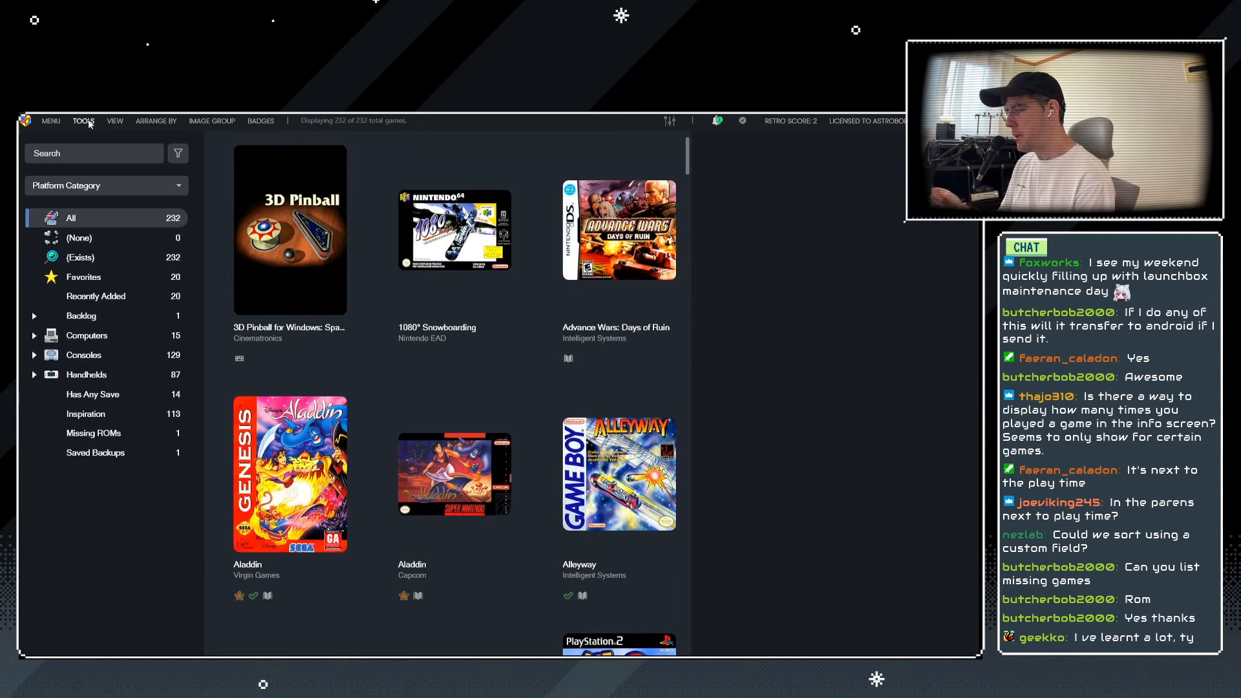
Reopen the audit of all games and examine the columns across the grid, including duplicate and installed status.
click(82, 121)
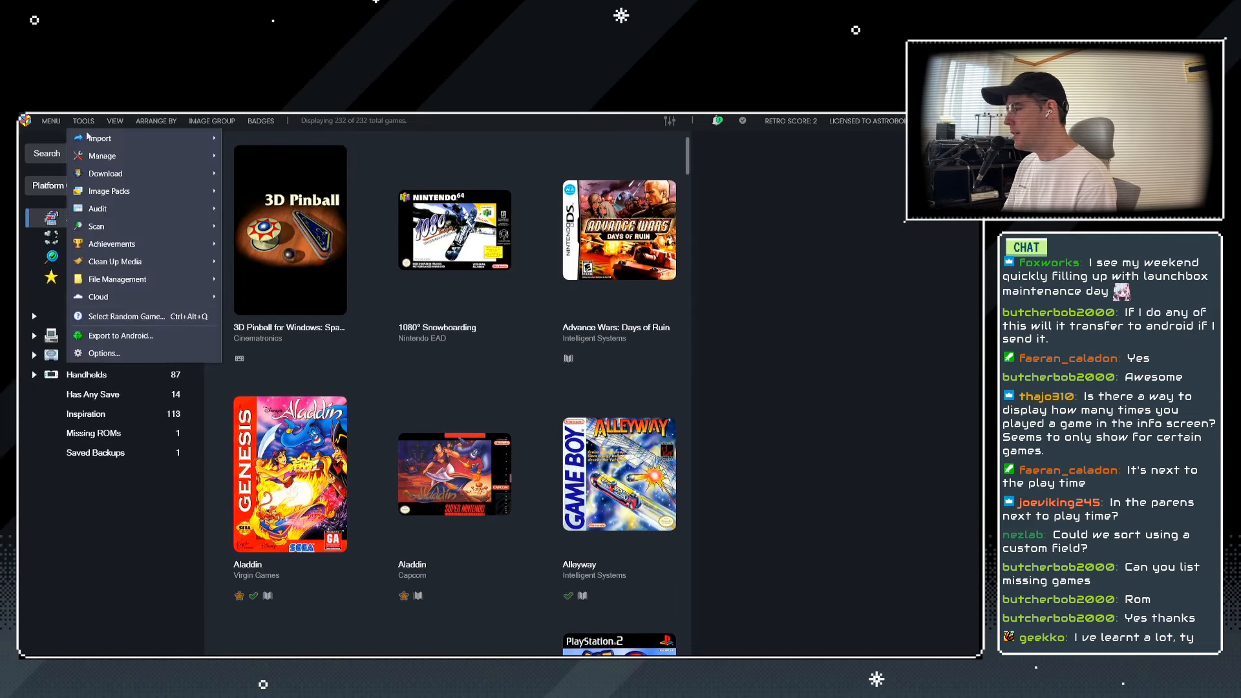
mouse_move(140, 215)
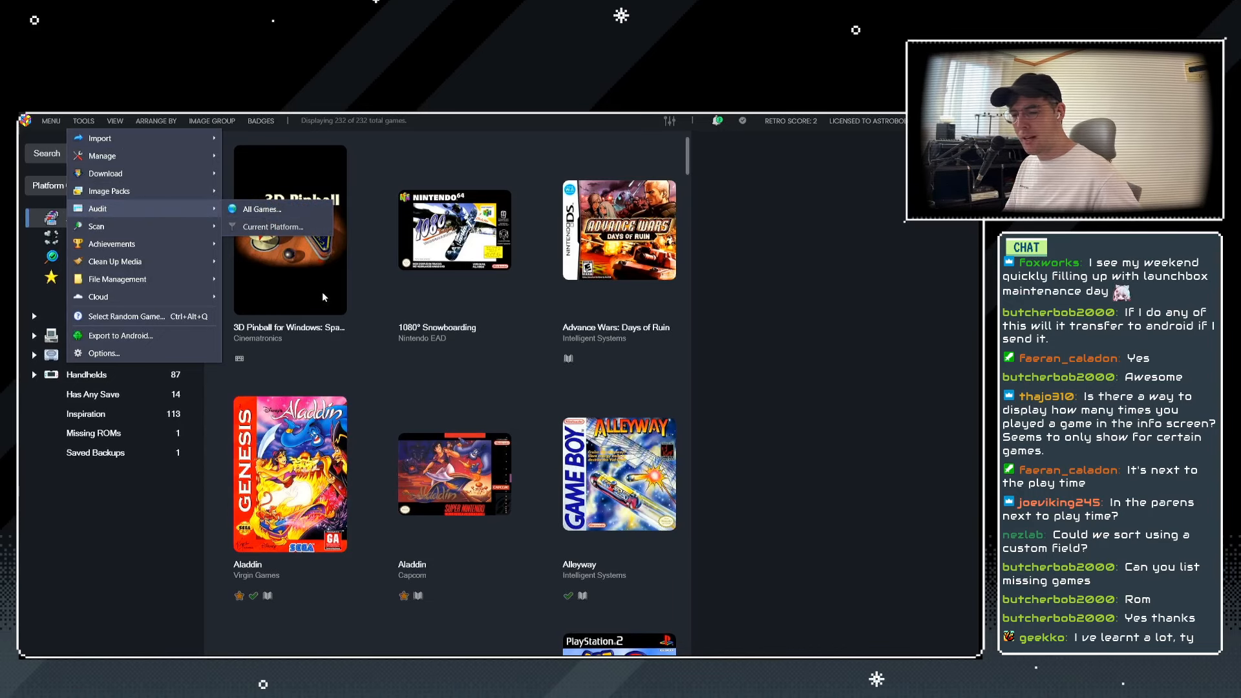
click(261, 210)
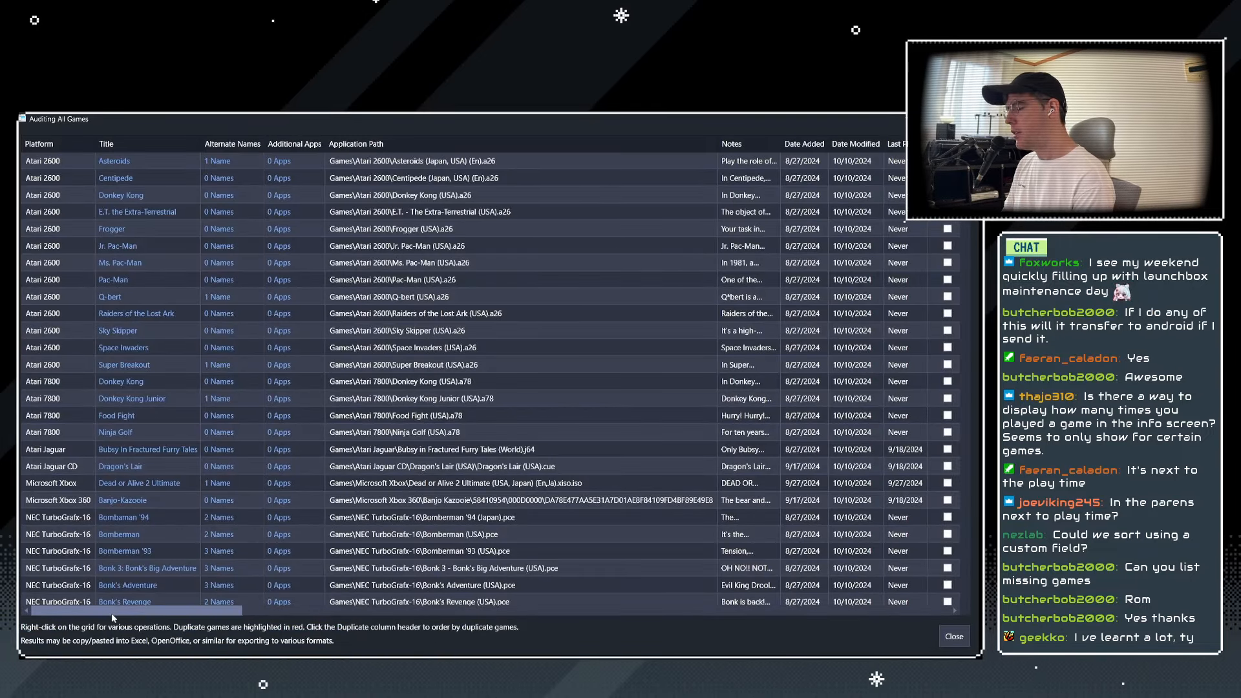
mouse_move(112, 613)
mouse_down()
mouse_move(207, 618)
mouse_move(114, 614)
mouse_up()
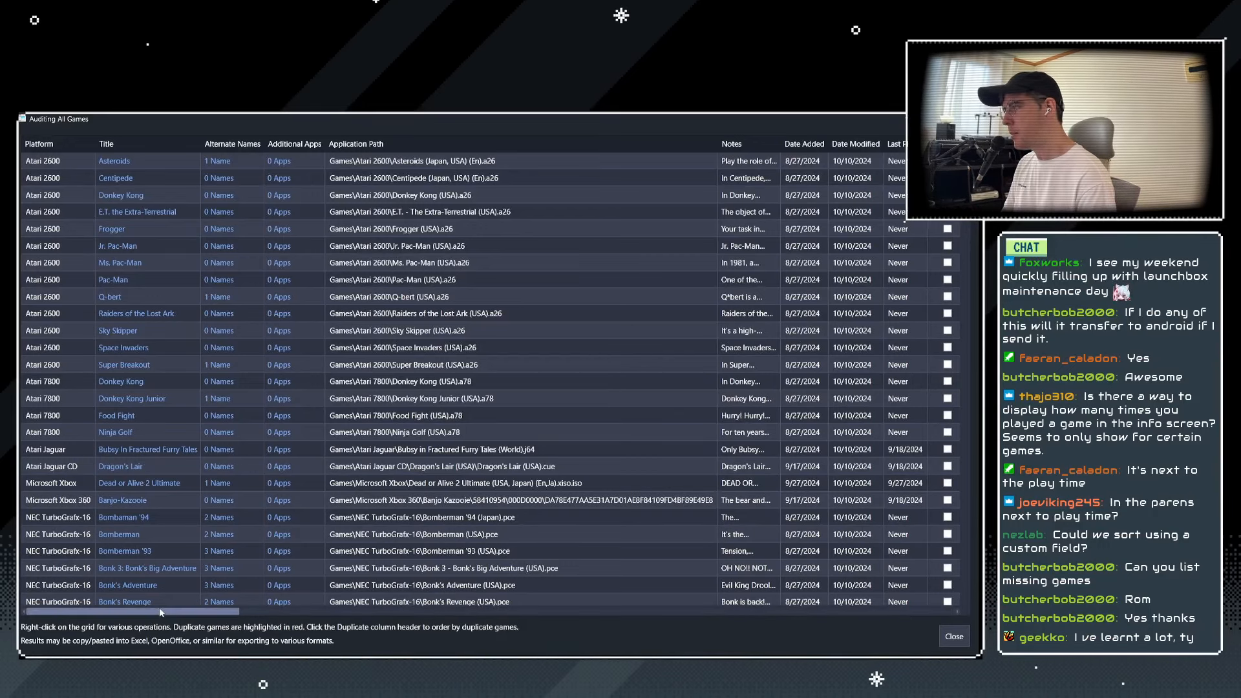
drag(136, 613, 129, 611)
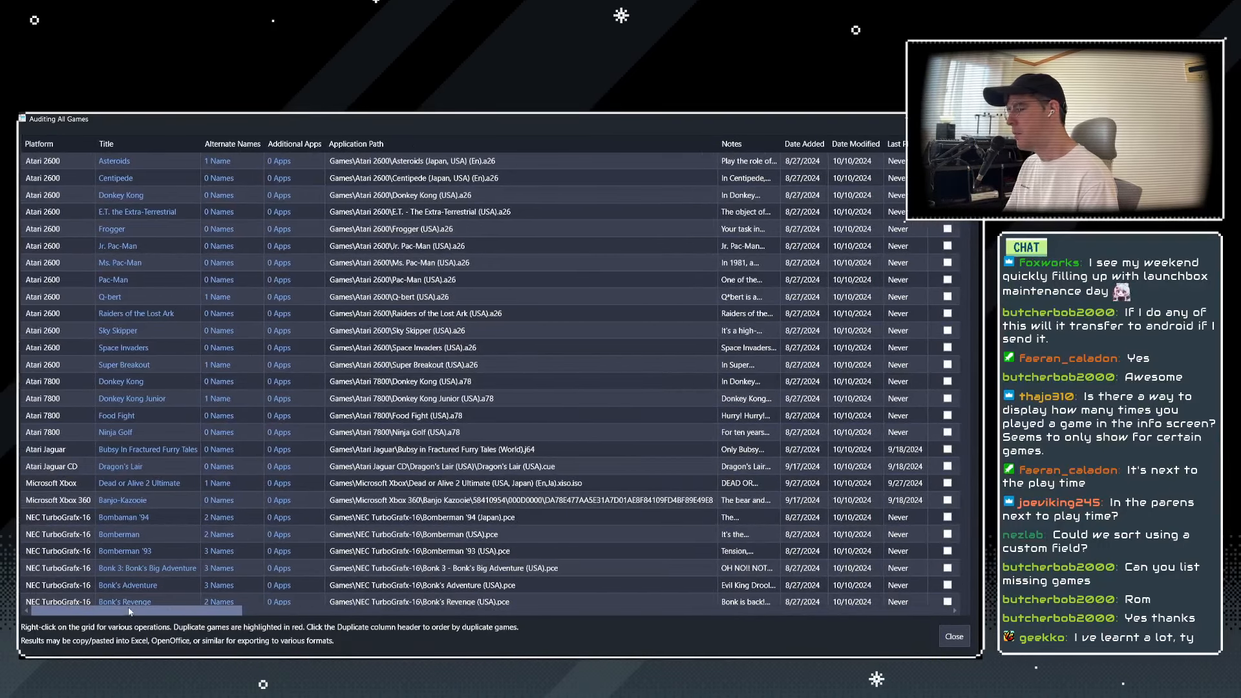
drag(170, 610, 99, 612)
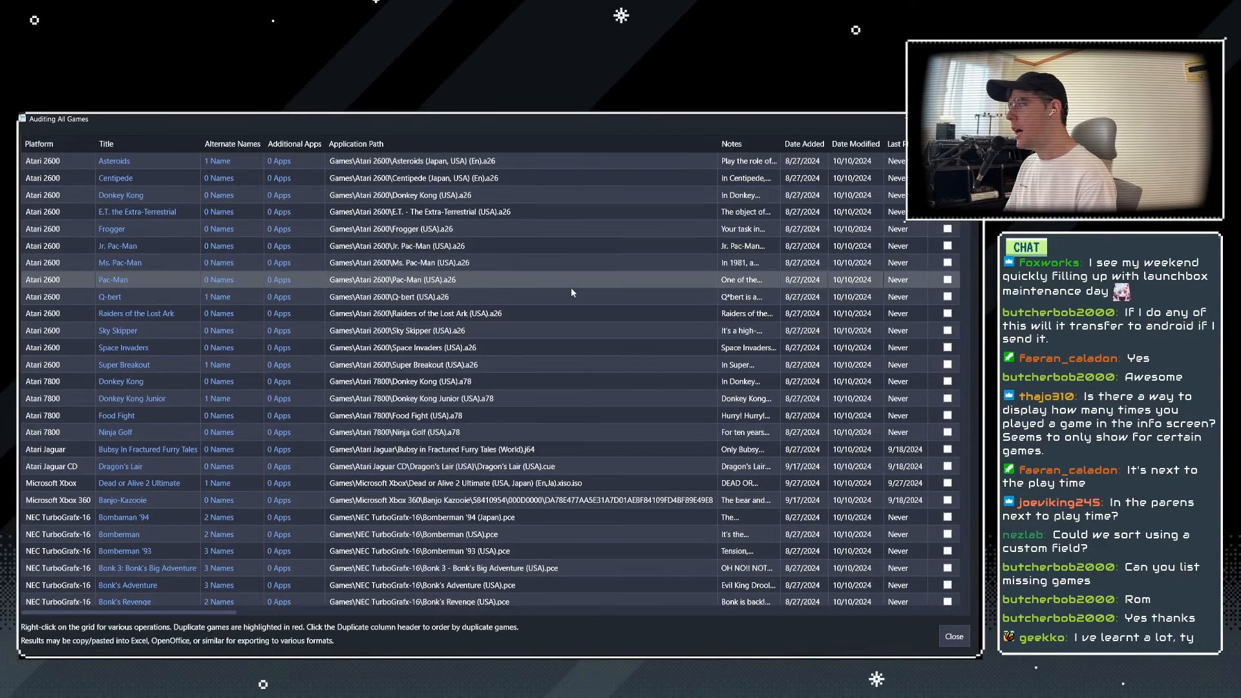
scroll(183, 608, right, 5)
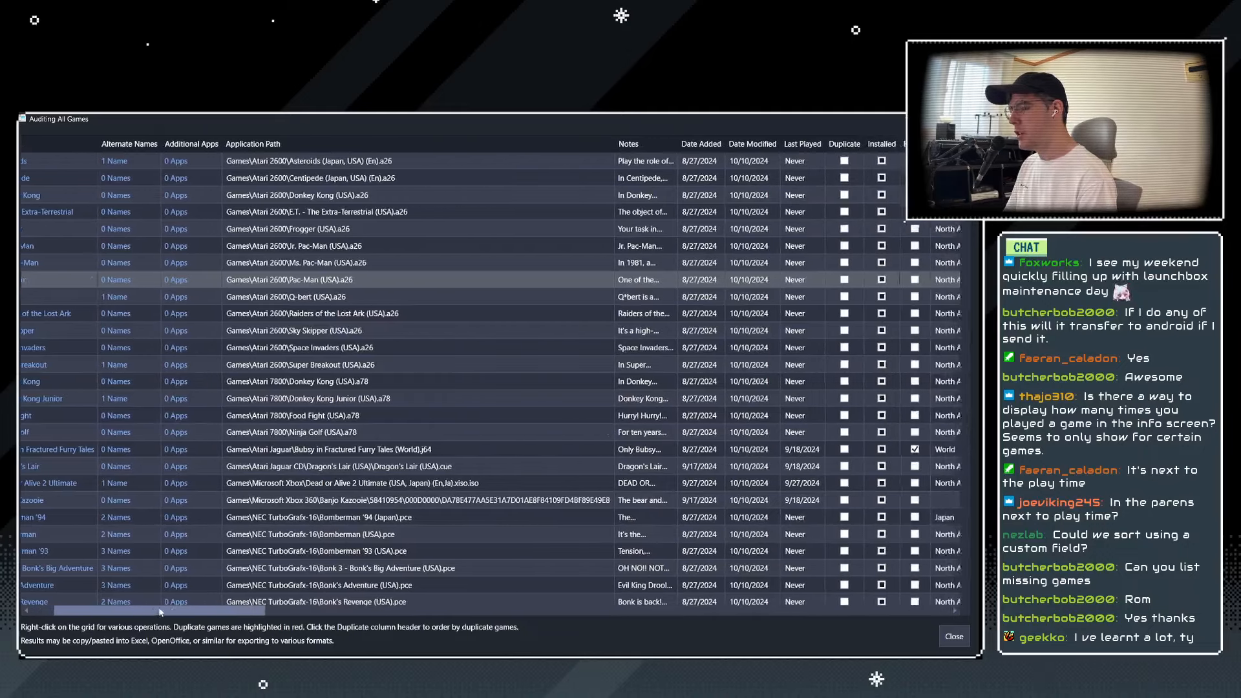
scroll(178, 612, left, 5)
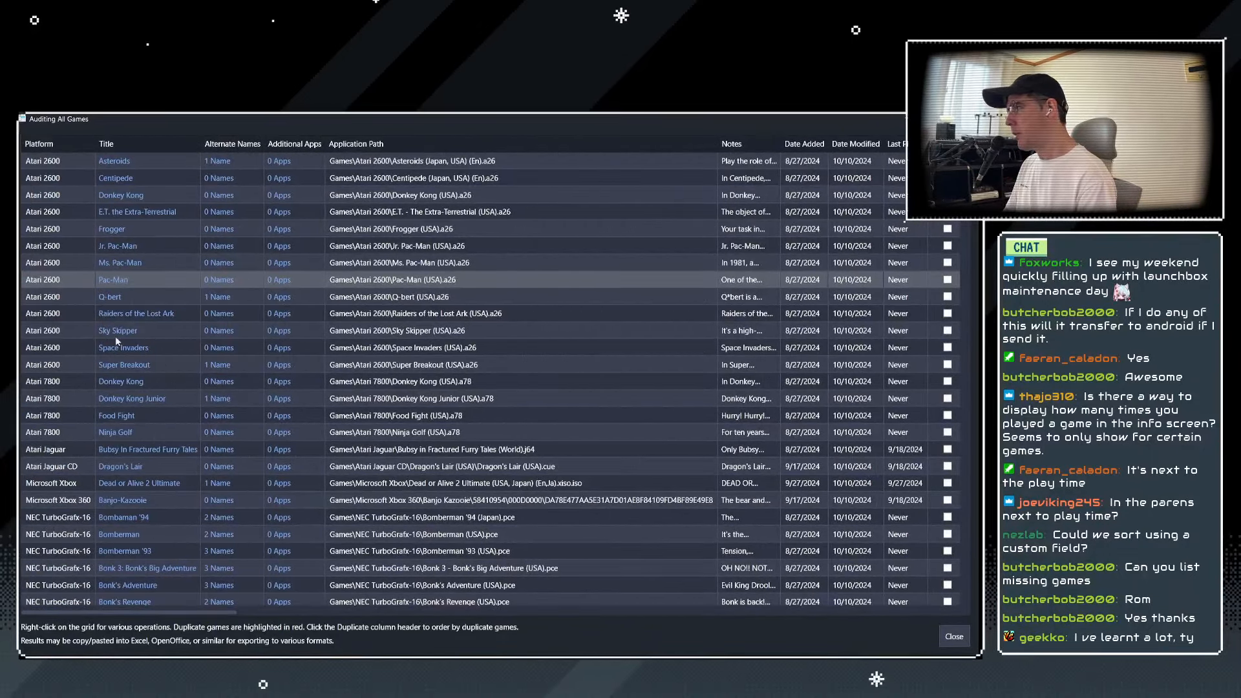
Open the Atari 2600 Donkey Kong entry for editing, close it unchanged, and view the operations available for Frogger.
double_click(121, 195)
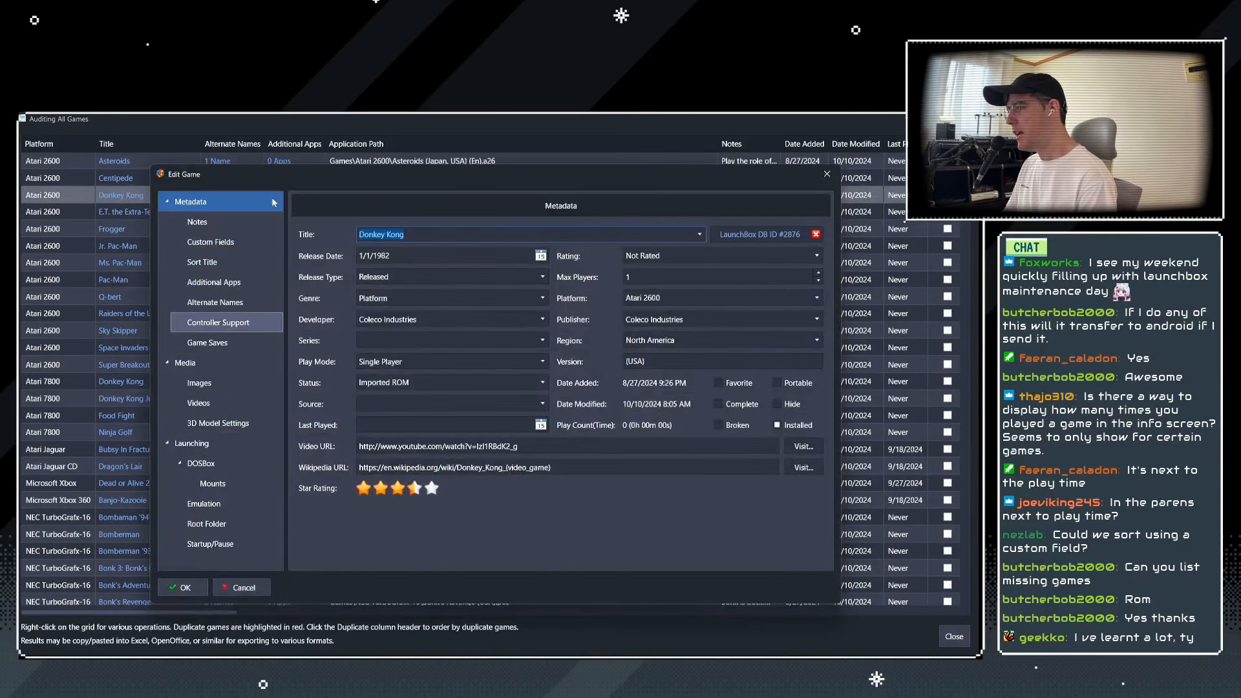
click(826, 174)
right_click(168, 227)
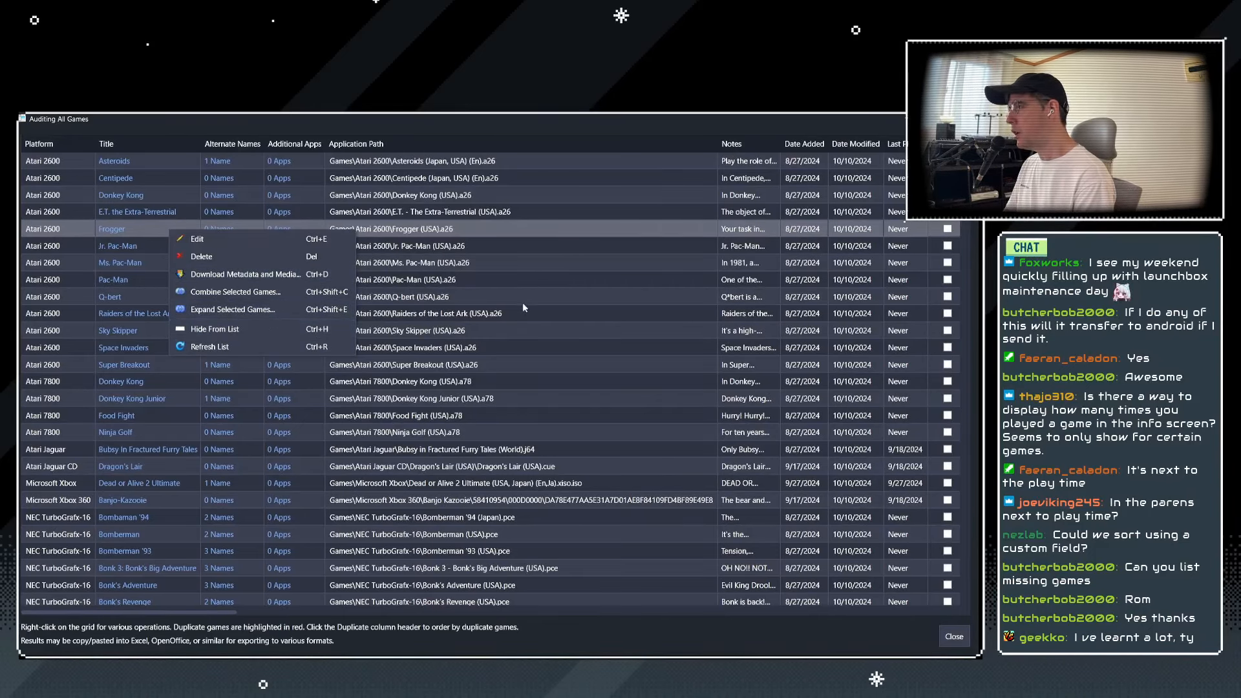
Hide the Atari 2600 Pac-Man row from the audit list and close the audit.
click(534, 276)
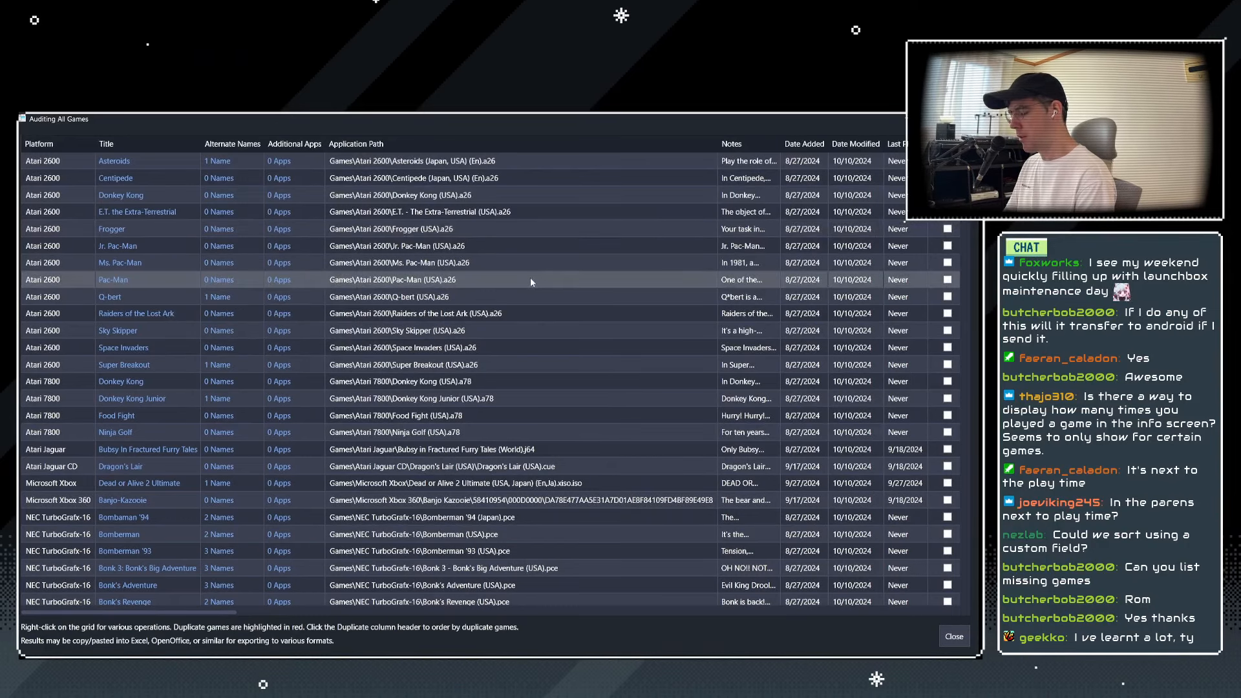
key(Delete)
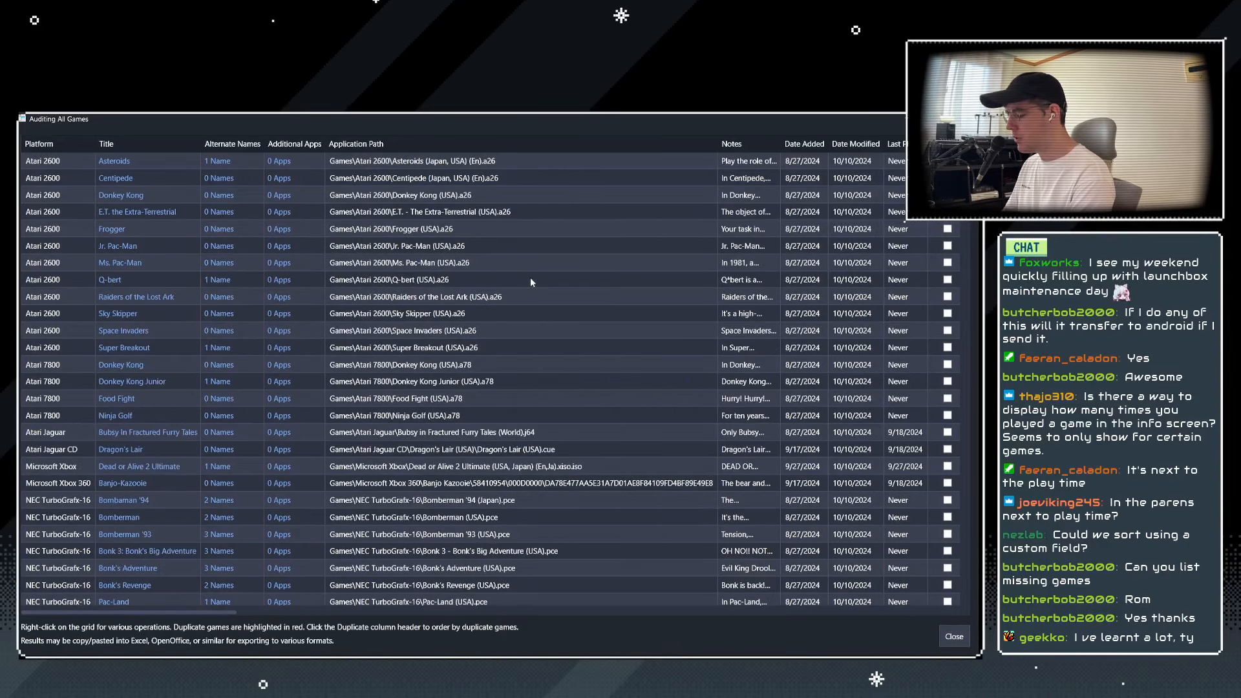
click(954, 637)
Audit the Nintendo Entertainment System platform under Consoles and hide the Ms. Pac-Man (Namco) row from the list.
click(35, 354)
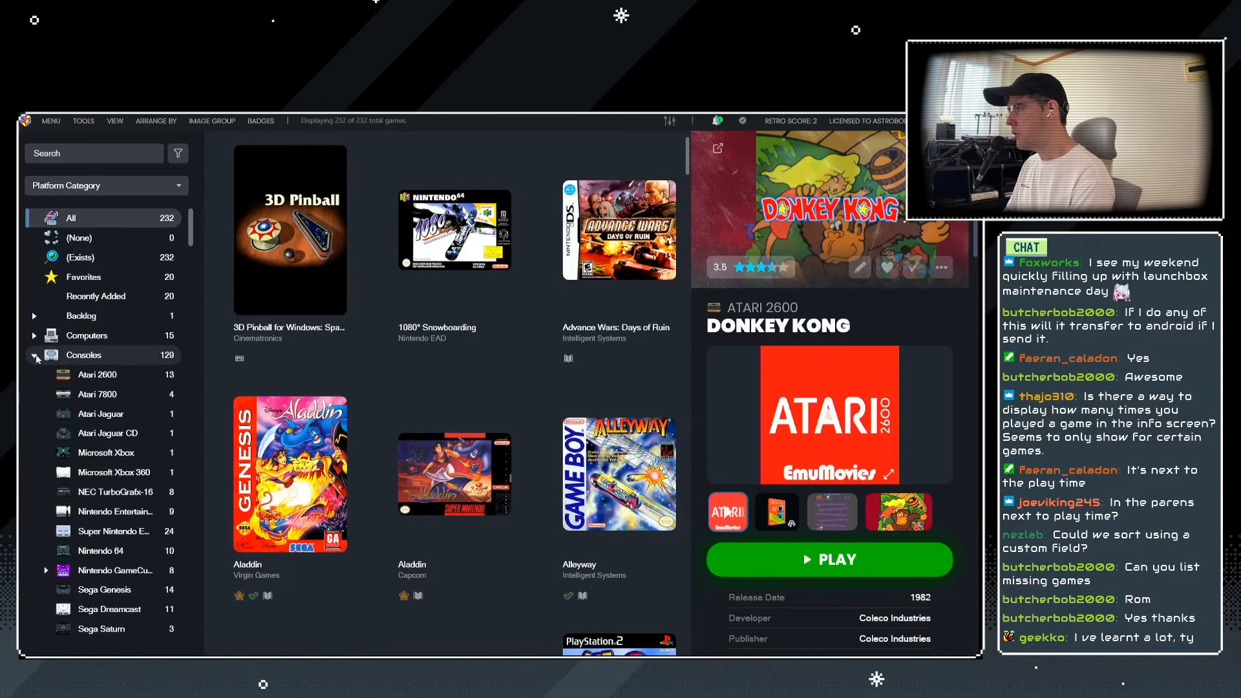
click(103, 512)
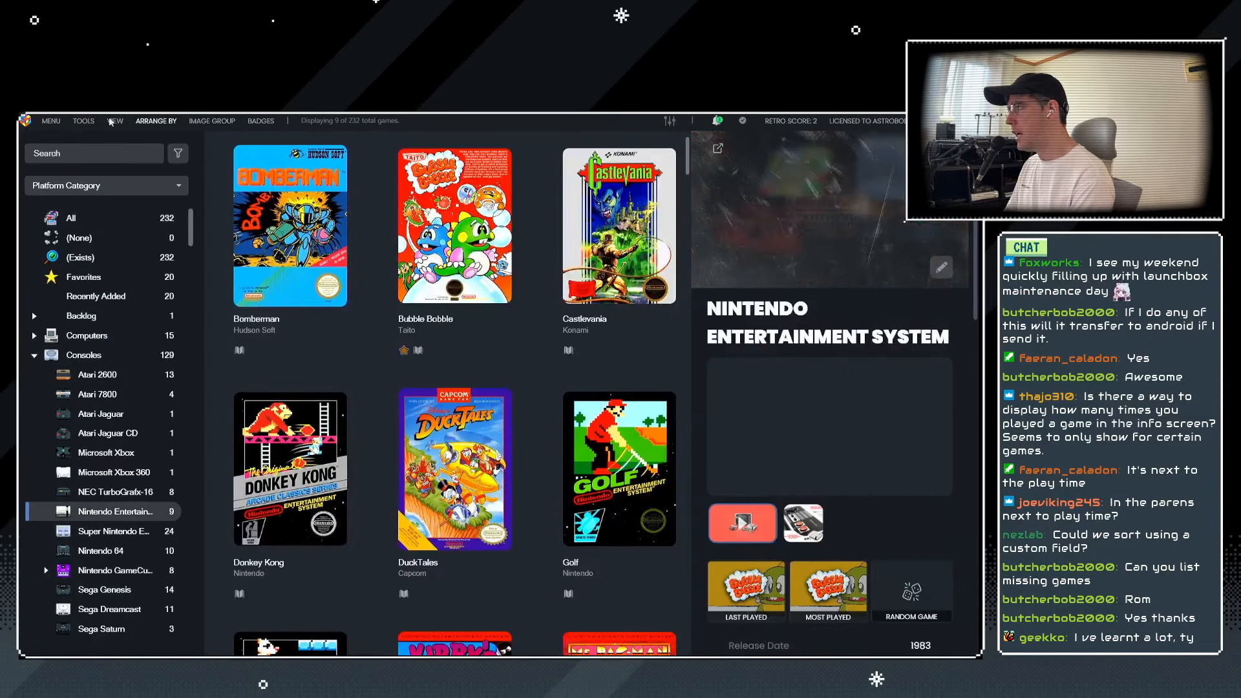
click(83, 122)
mouse_move(142, 210)
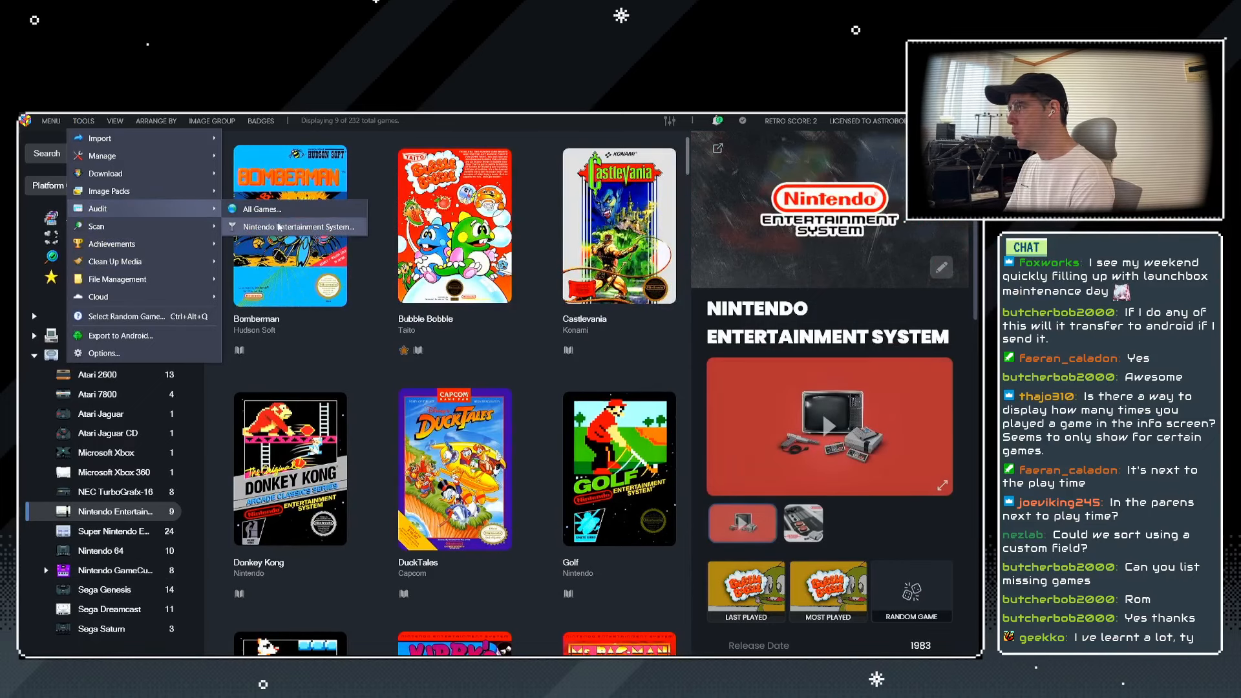
click(273, 228)
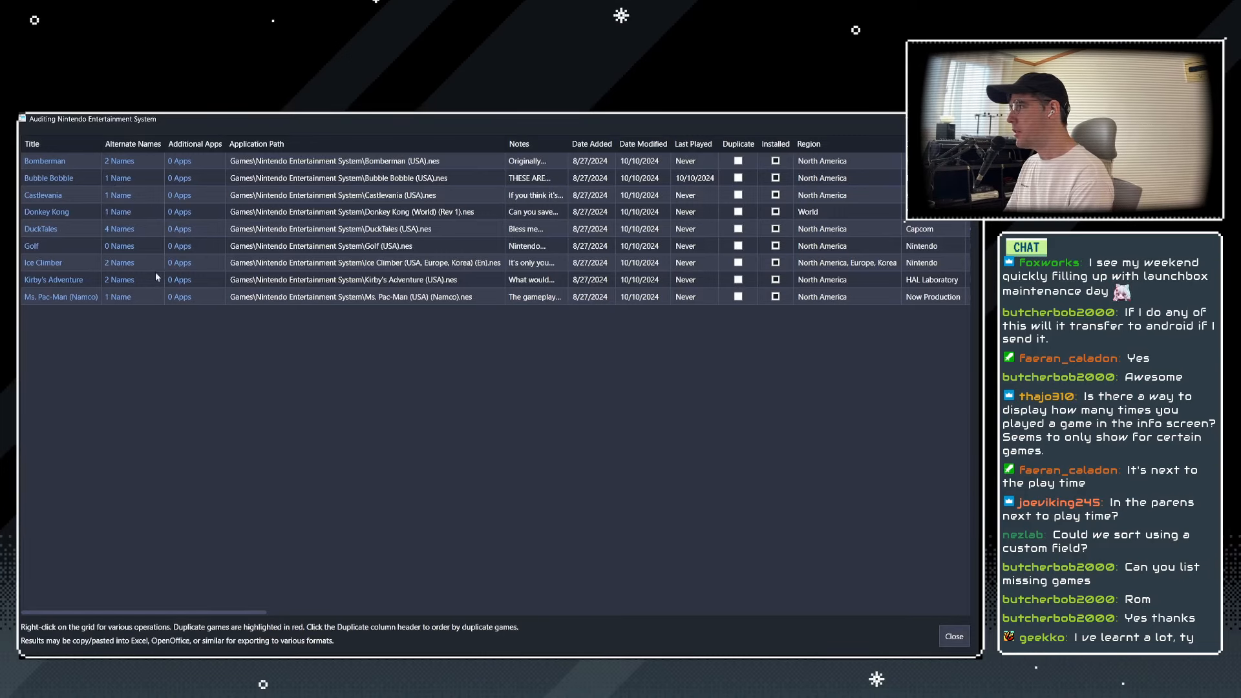
click(477, 300)
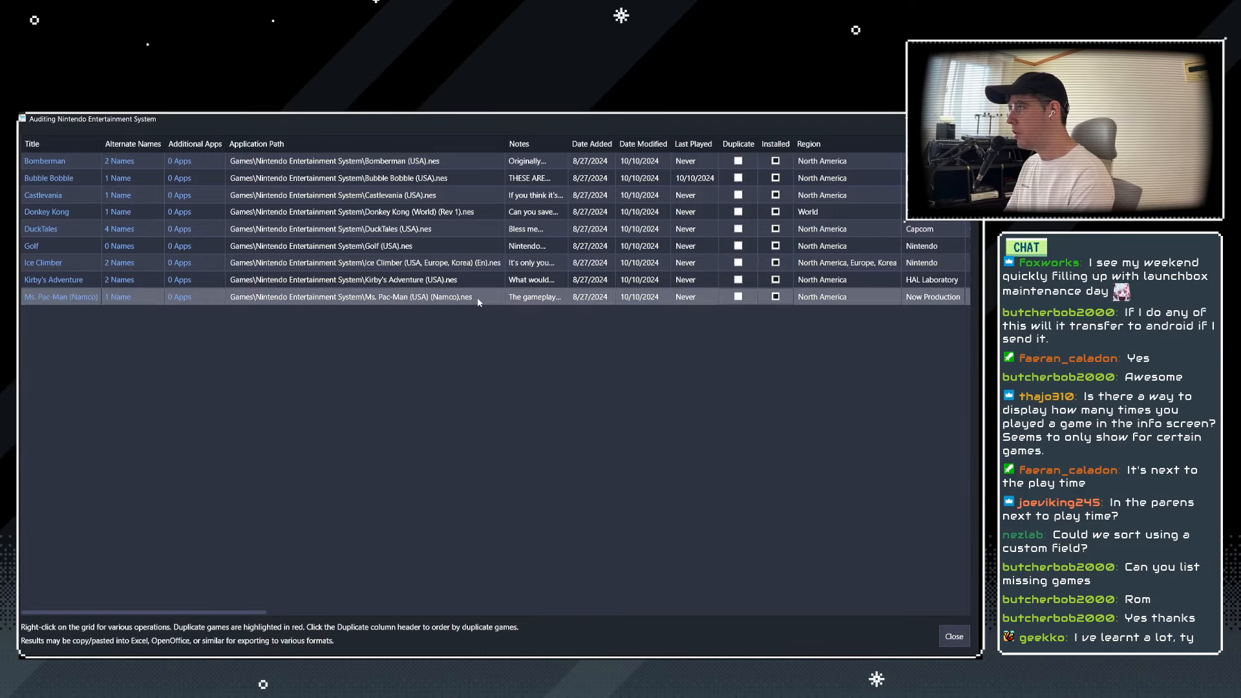
key(Delete)
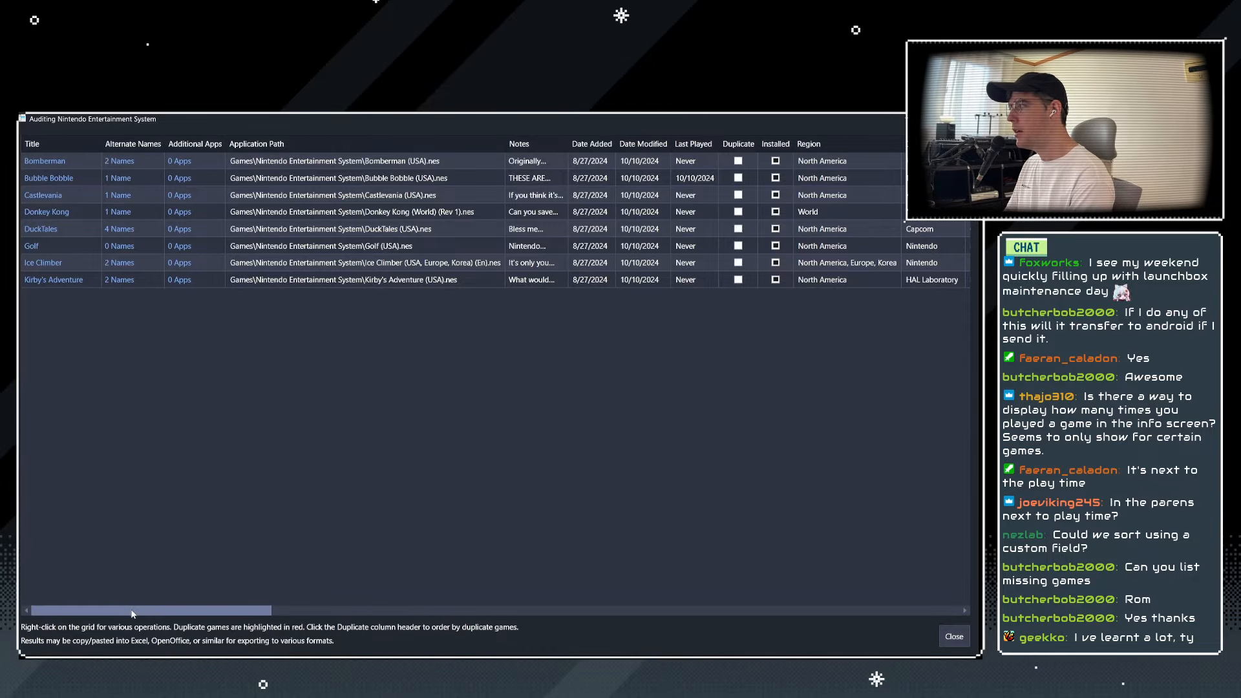
Sort the Nintendo Entertainment System audit by Video URL, review the image count columns, and close the audit.
drag(132, 612, 561, 629)
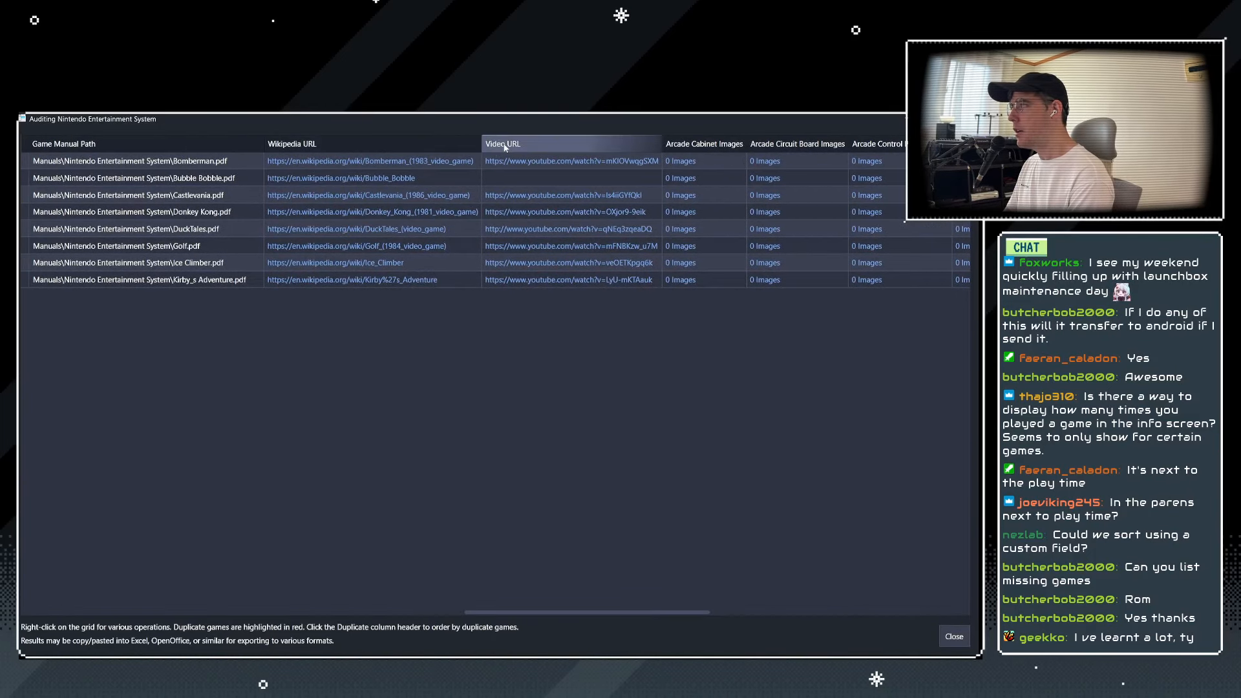
click(527, 144)
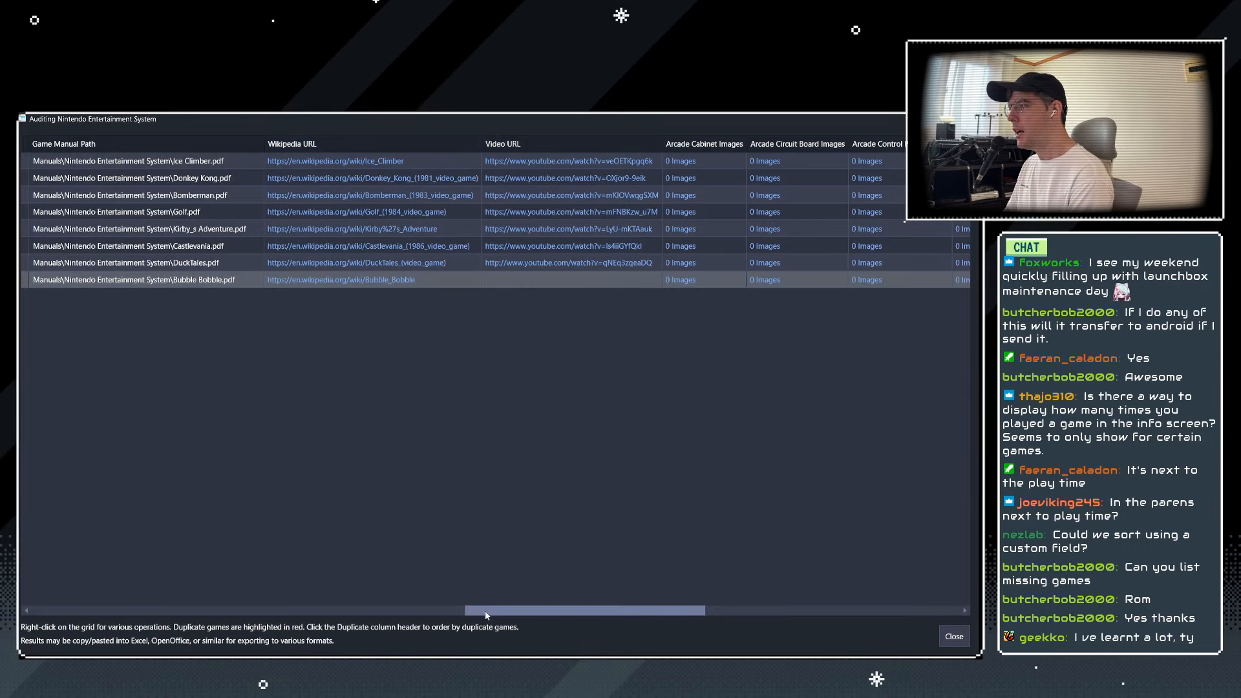
drag(485, 610, 653, 615)
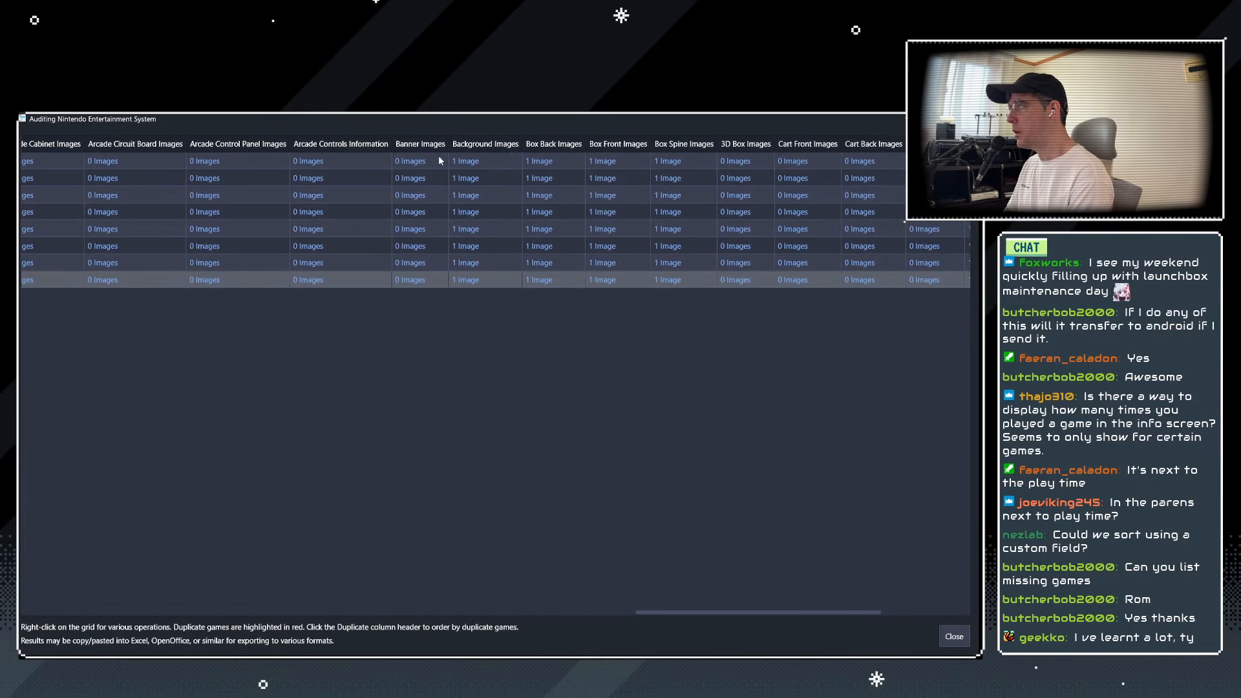
click(950, 639)
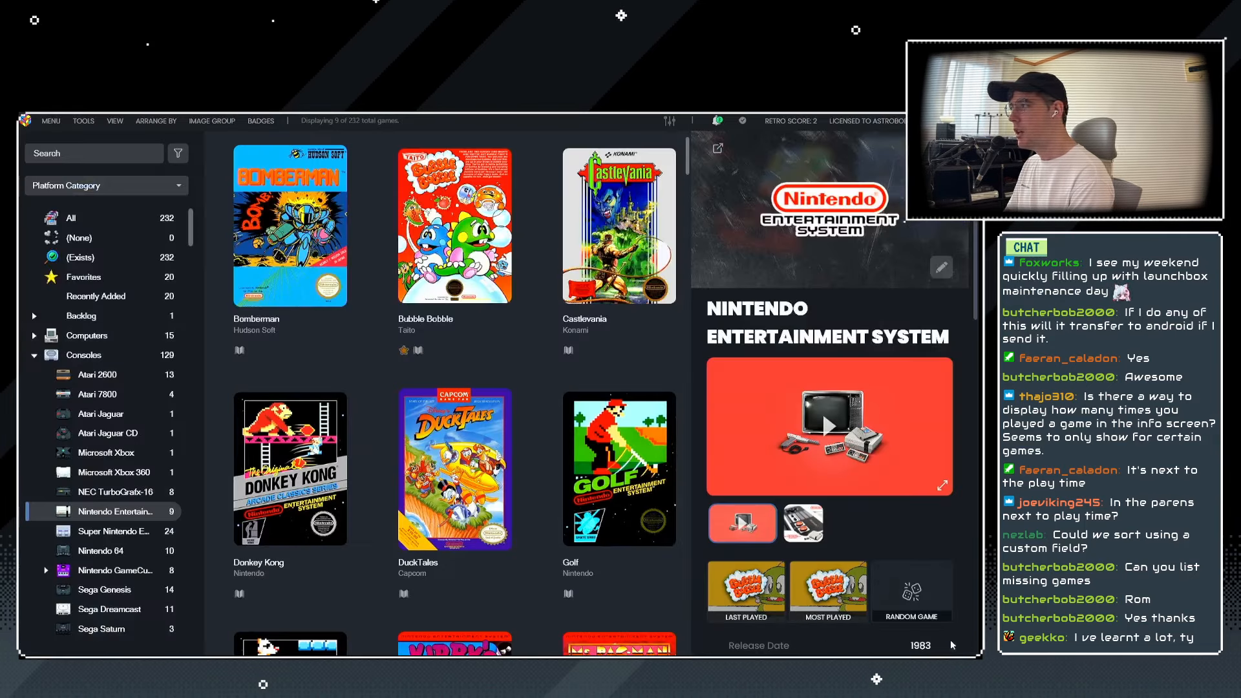
Audit the Windows platform under Computers and examine its metadata columns, such as publisher, genre, status and release date.
click(34, 336)
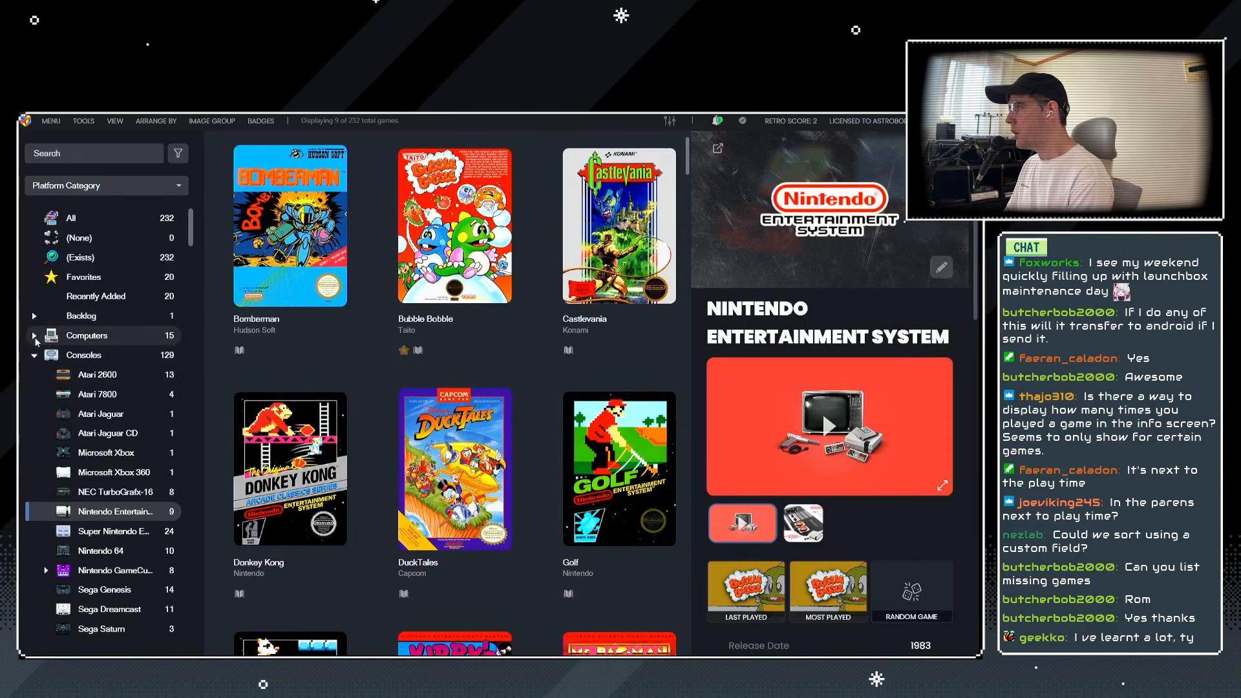
click(95, 354)
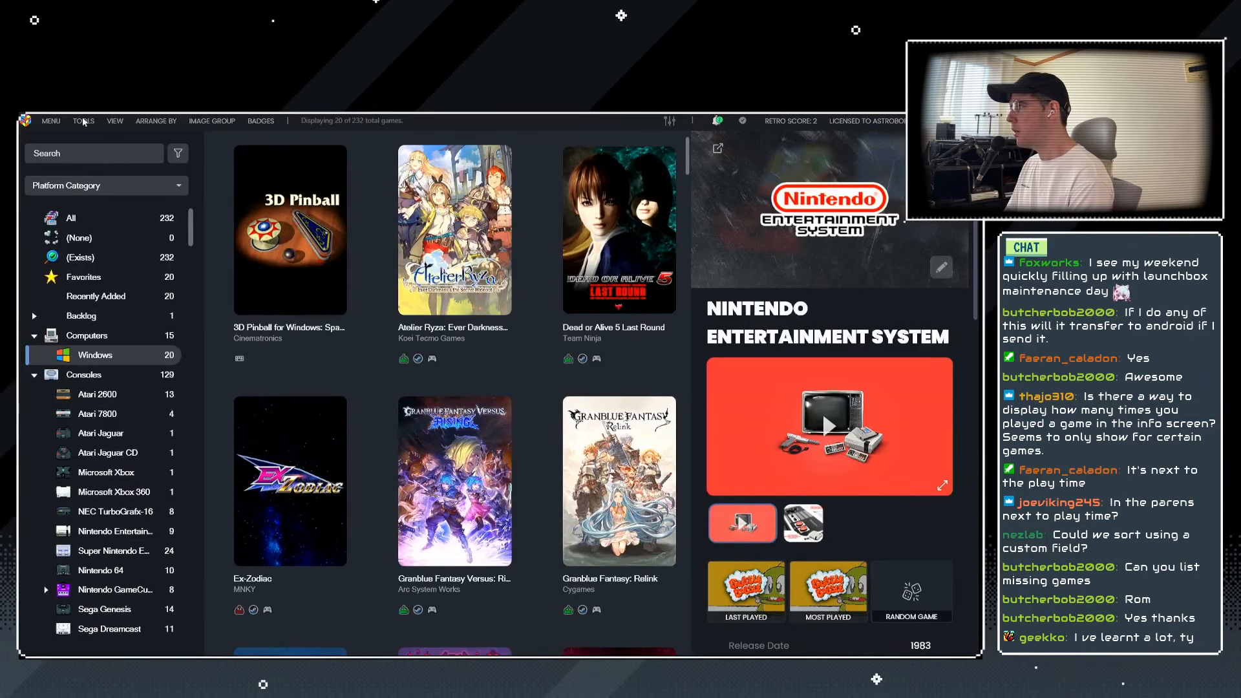
click(83, 121)
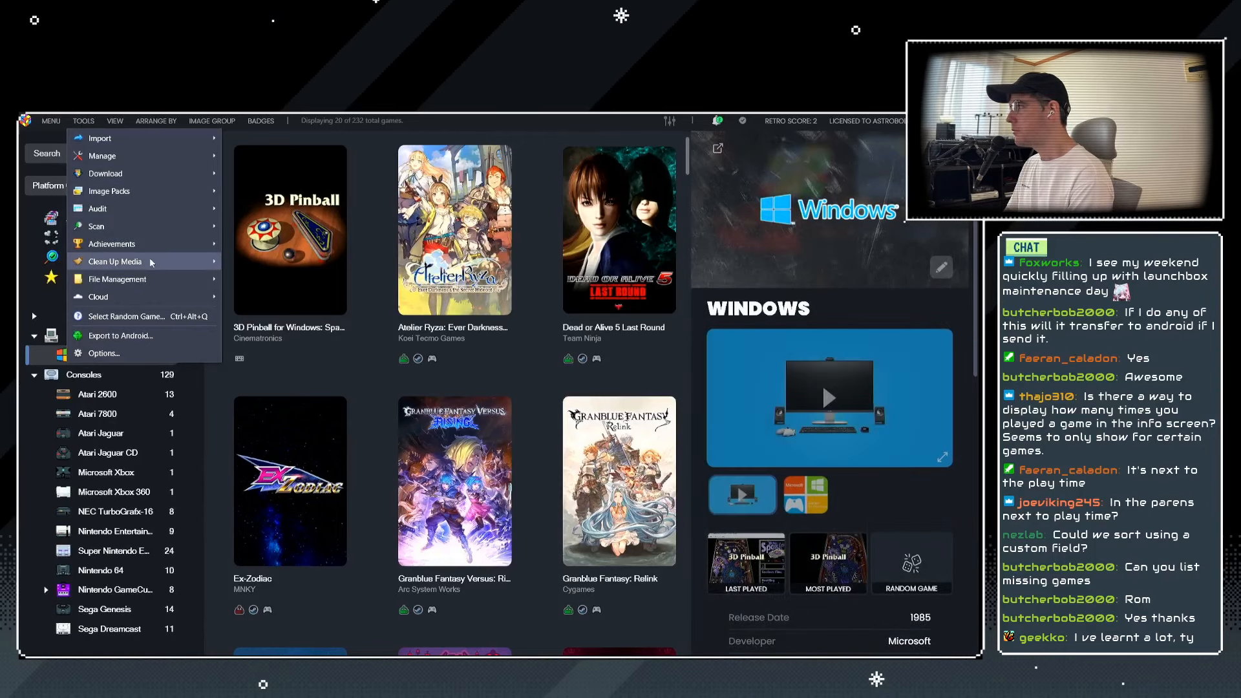
mouse_move(193, 209)
click(284, 227)
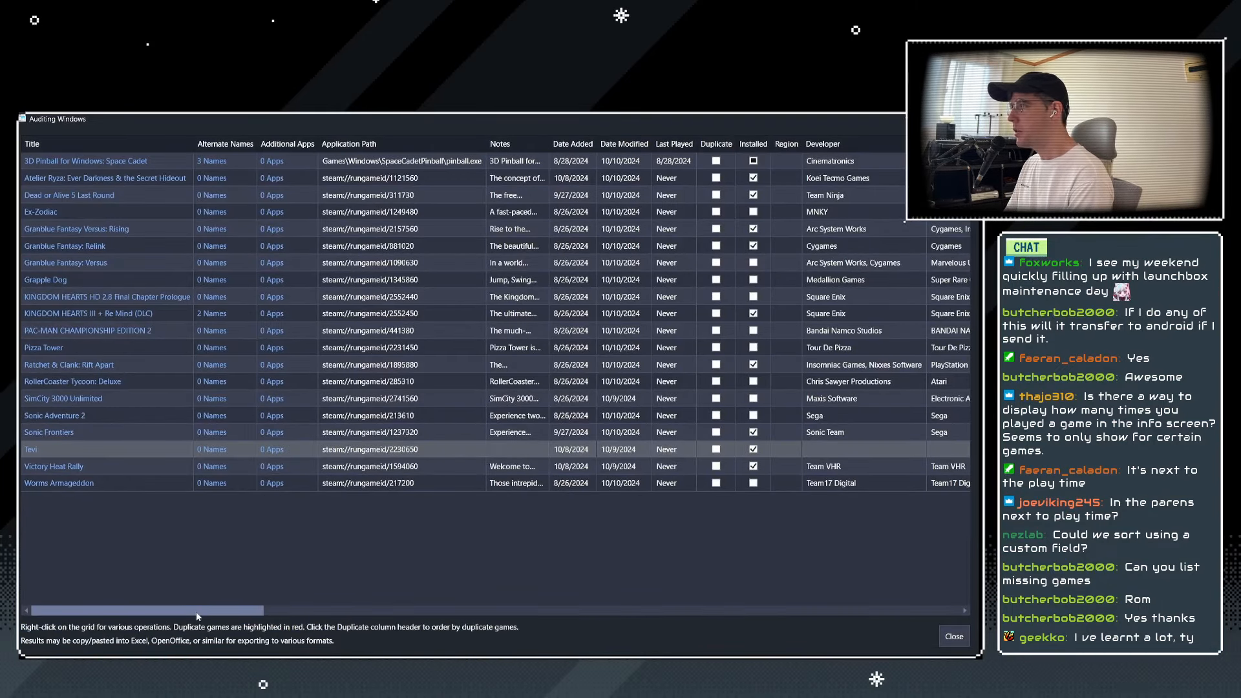
drag(195, 611, 25, 609)
drag(182, 619, 396, 631)
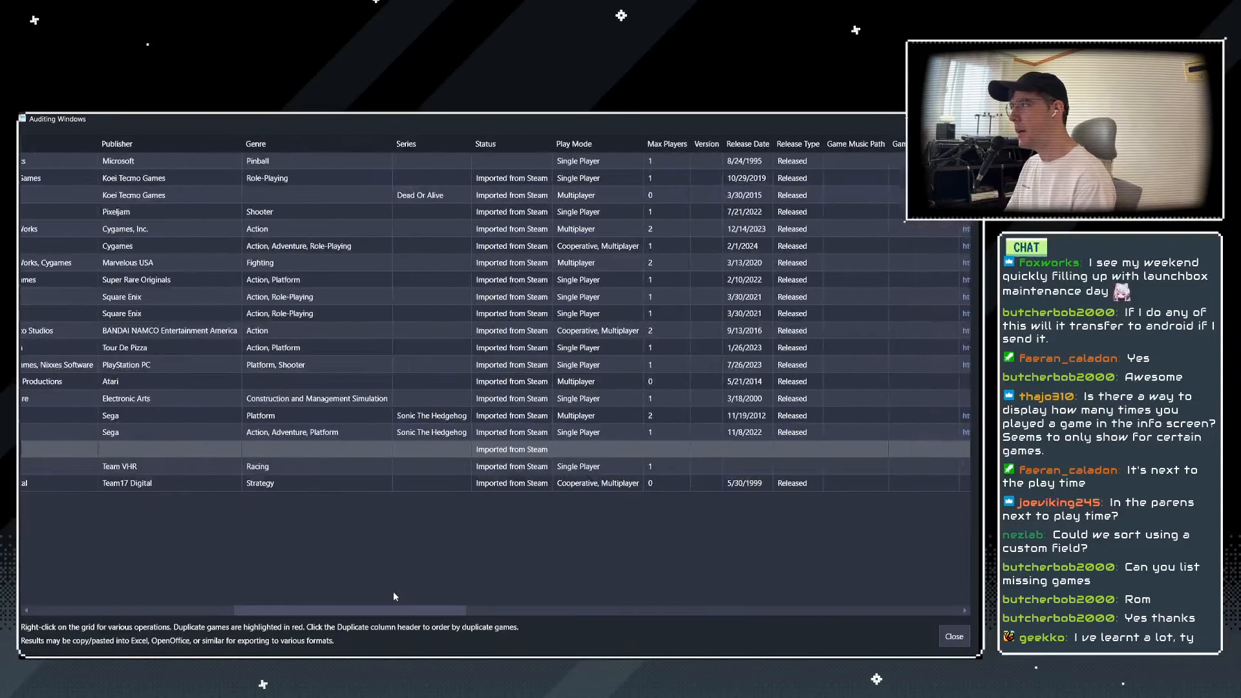
Sort the Windows audit by Series and examine the rows for games with missing metadata.
click(415, 144)
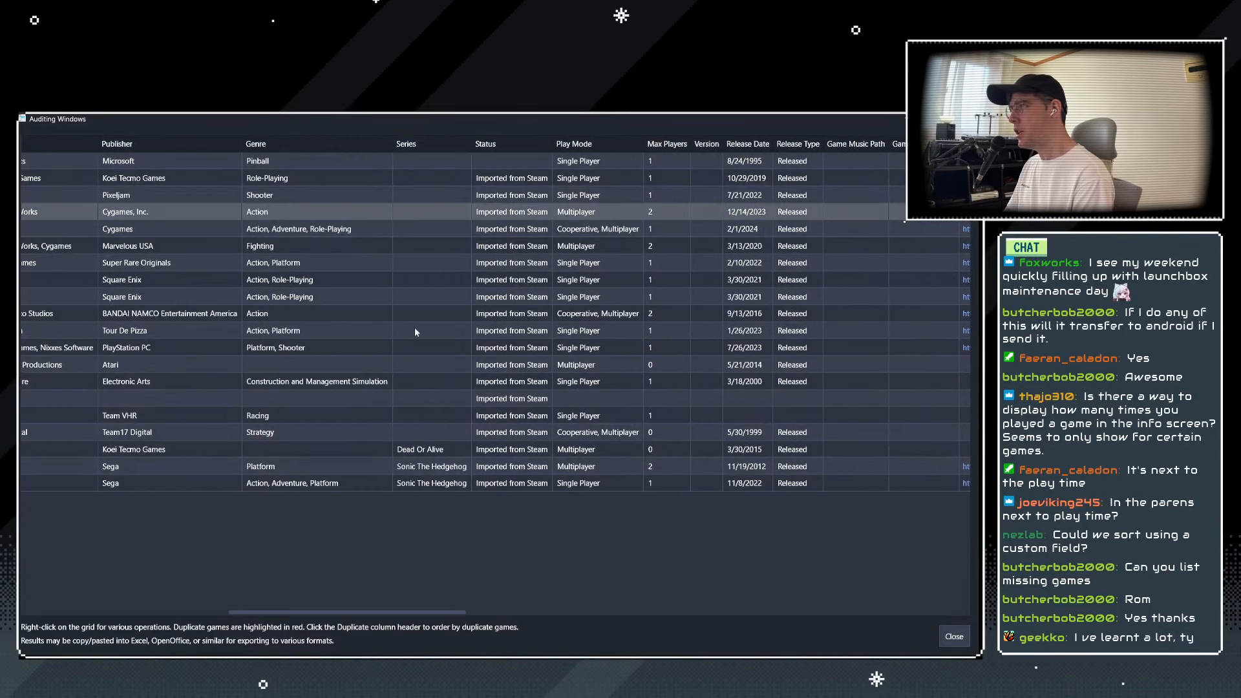
click(494, 162)
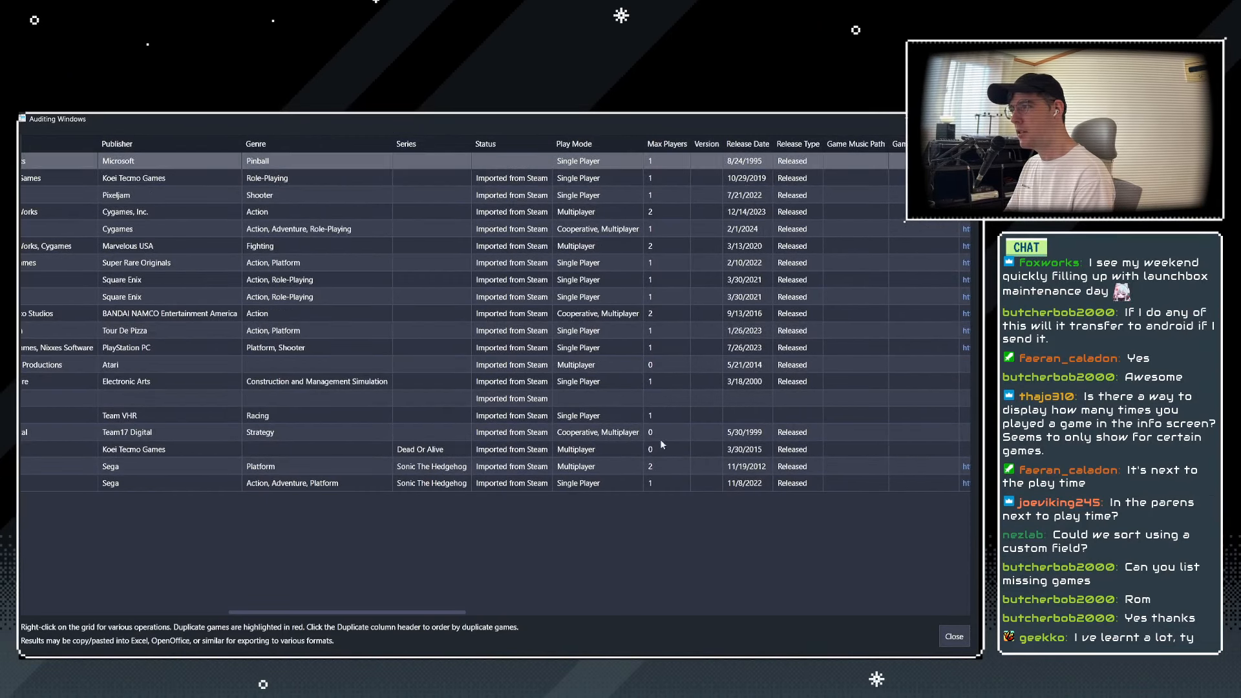
click(759, 400)
Review the image count columns and view the clear logo of Granblue Fantasy: Relink at full size, closing it again.
drag(390, 614, 808, 616)
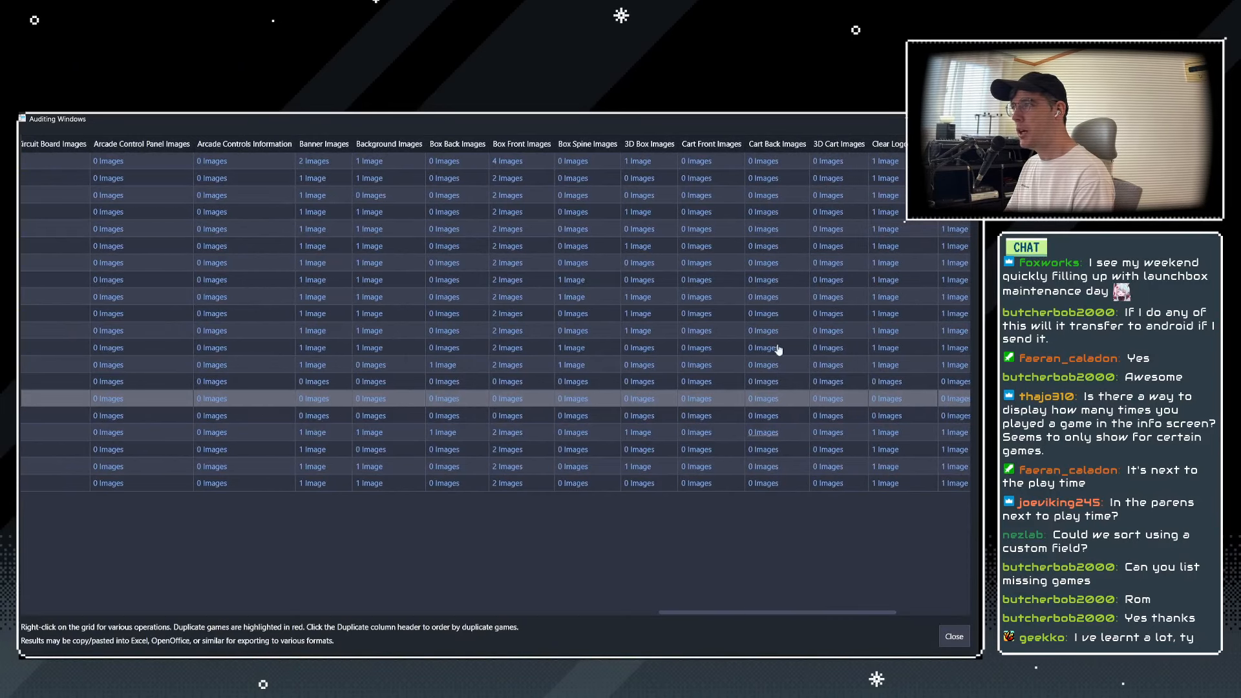
click(888, 232)
click(888, 231)
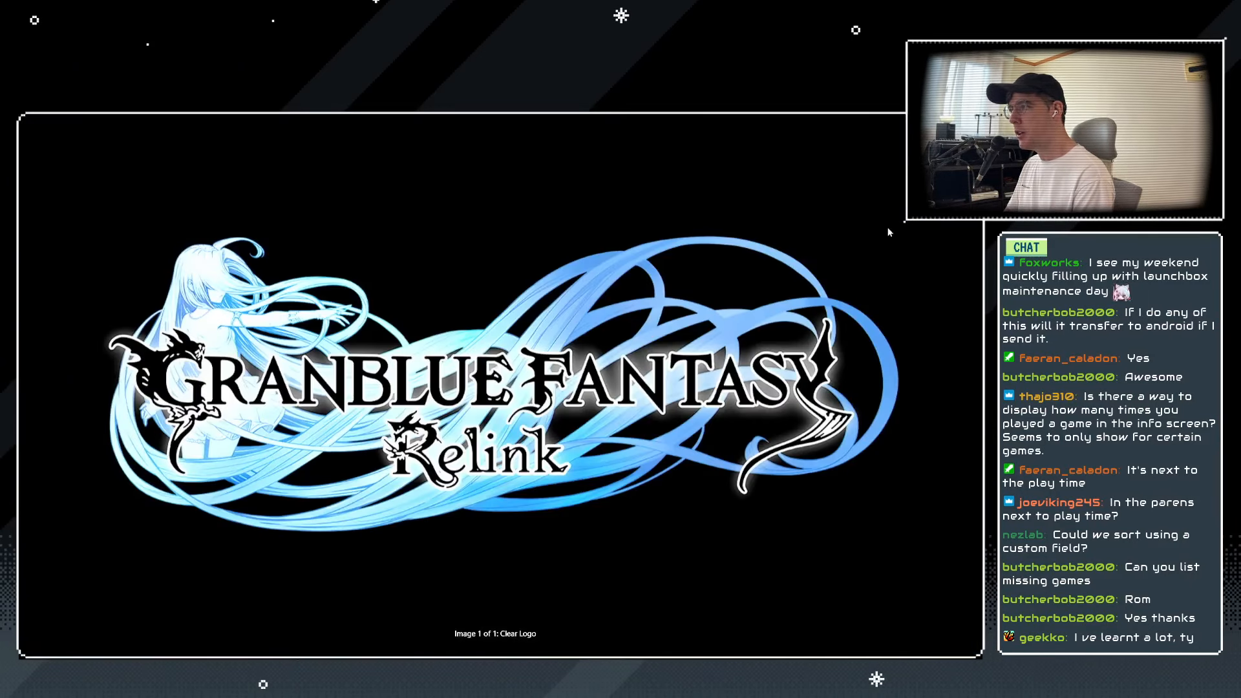
click(719, 366)
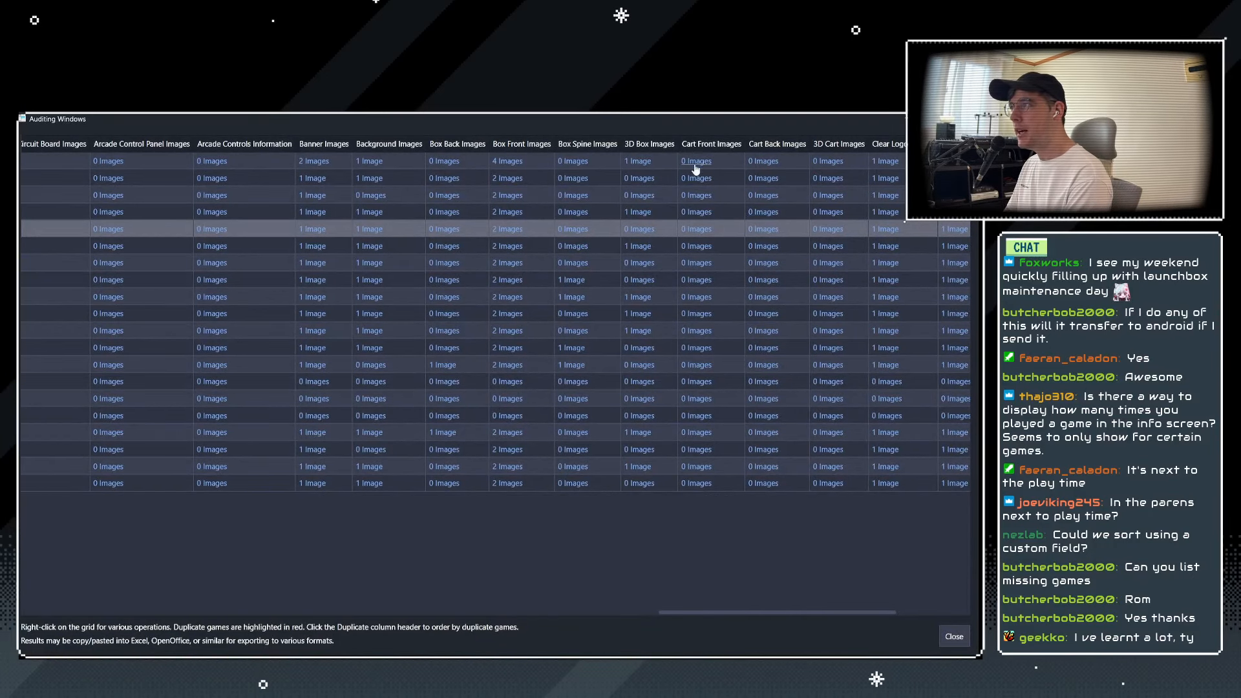
Sort by 3D Box Images from most to fewest, select all games without one, and review the operations available for them.
click(644, 149)
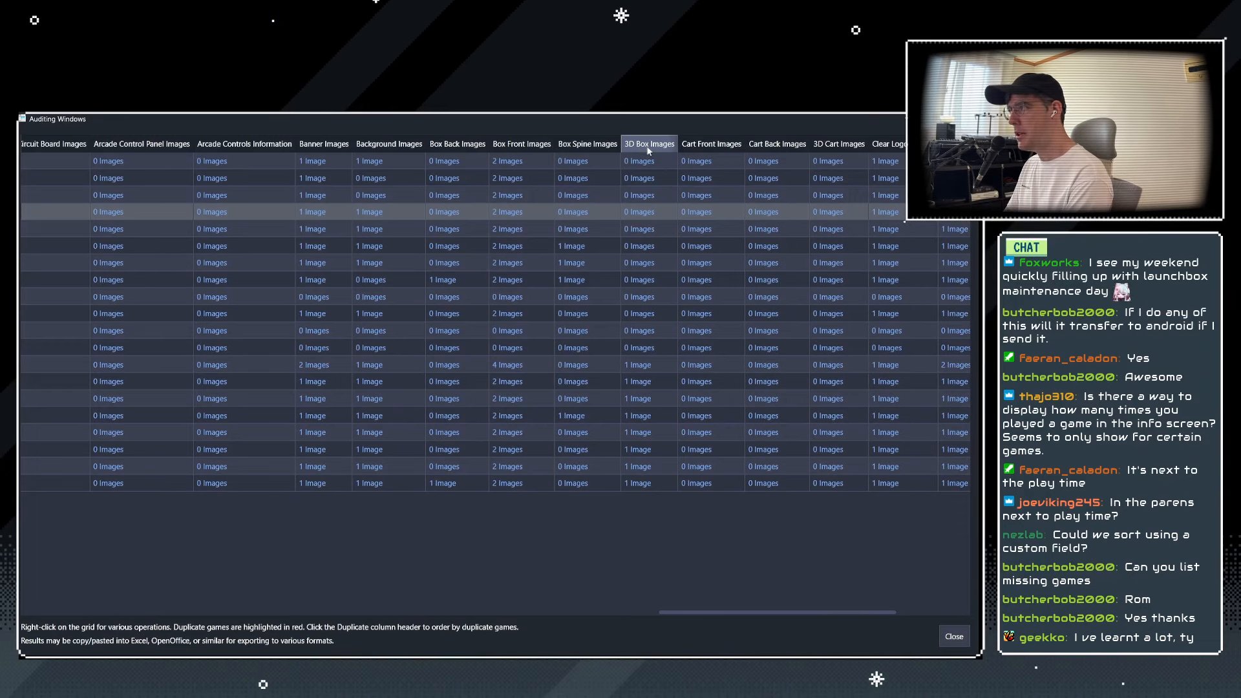
click(649, 147)
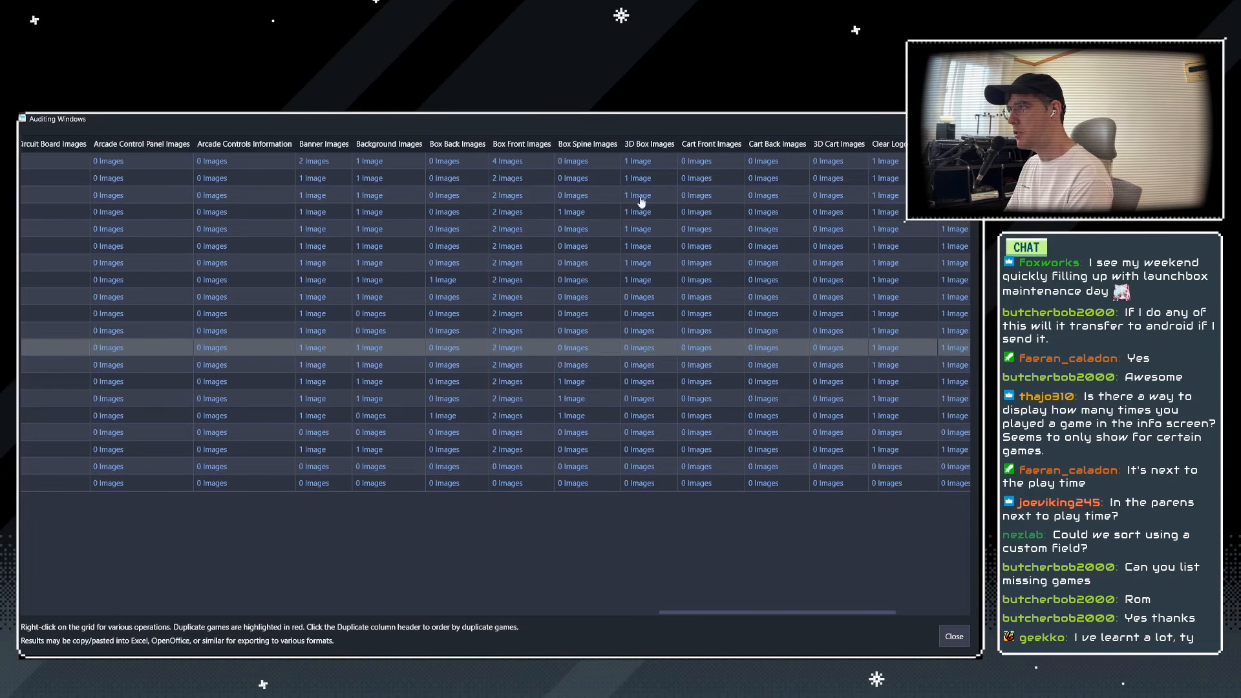
click(671, 365)
click(666, 481)
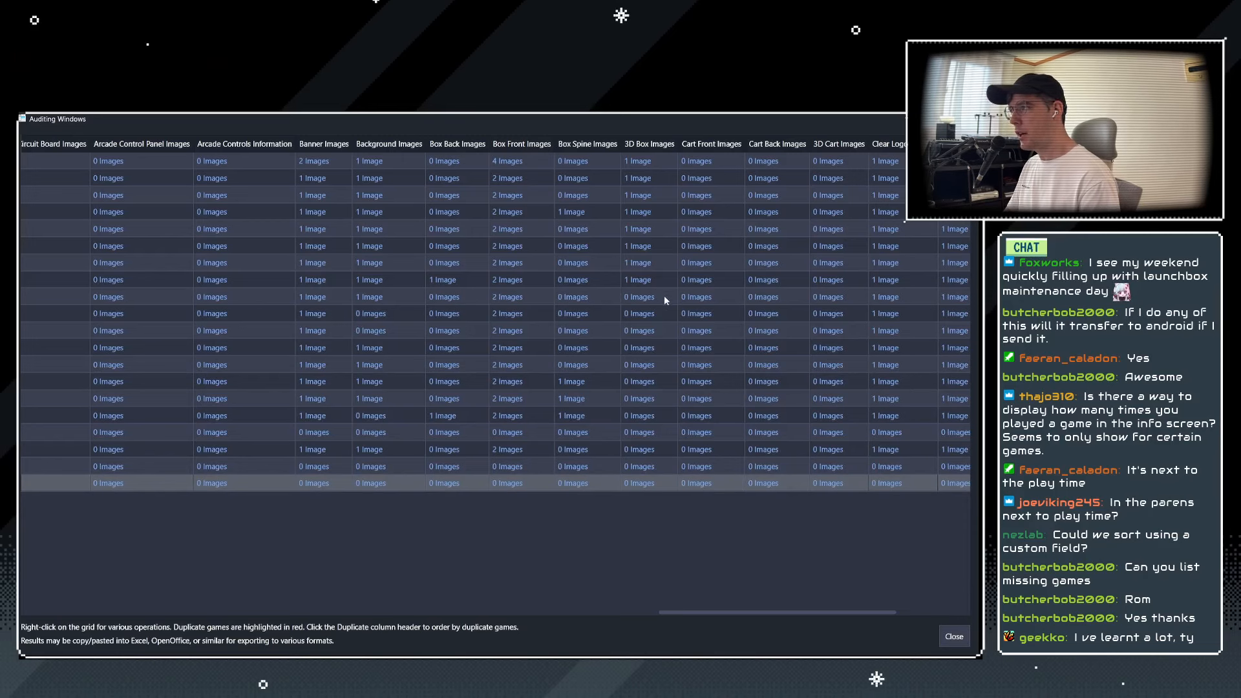
shift+click(665, 297)
right_click(663, 291)
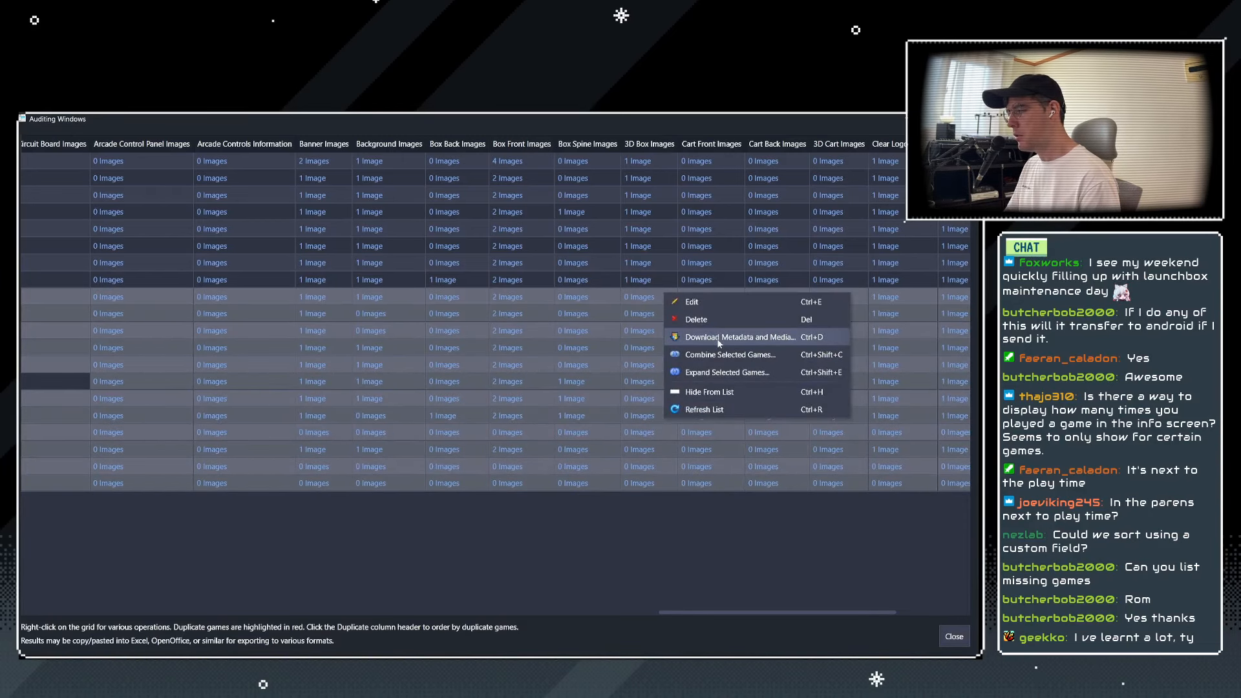
click(576, 542)
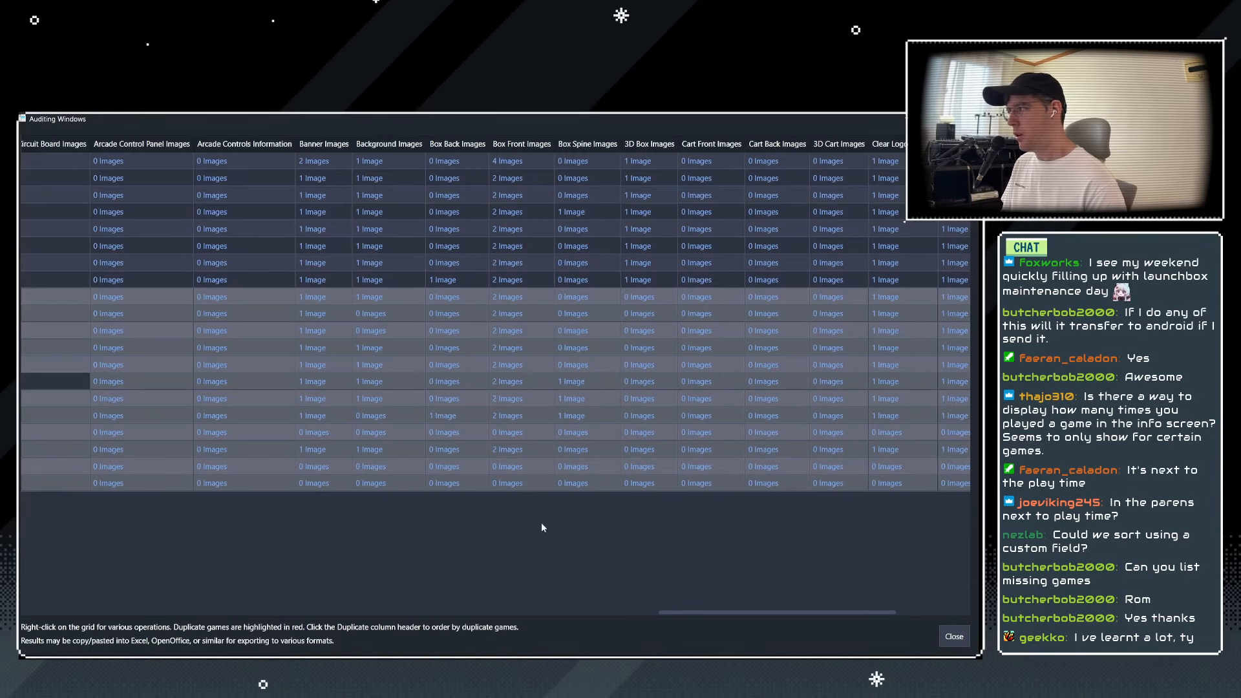
Open the Bulk Edit Wizard for the games from Worms Armageddon through RollerCoaster Tycoon: Deluxe, and cancel it.
drag(700, 612, 149, 584)
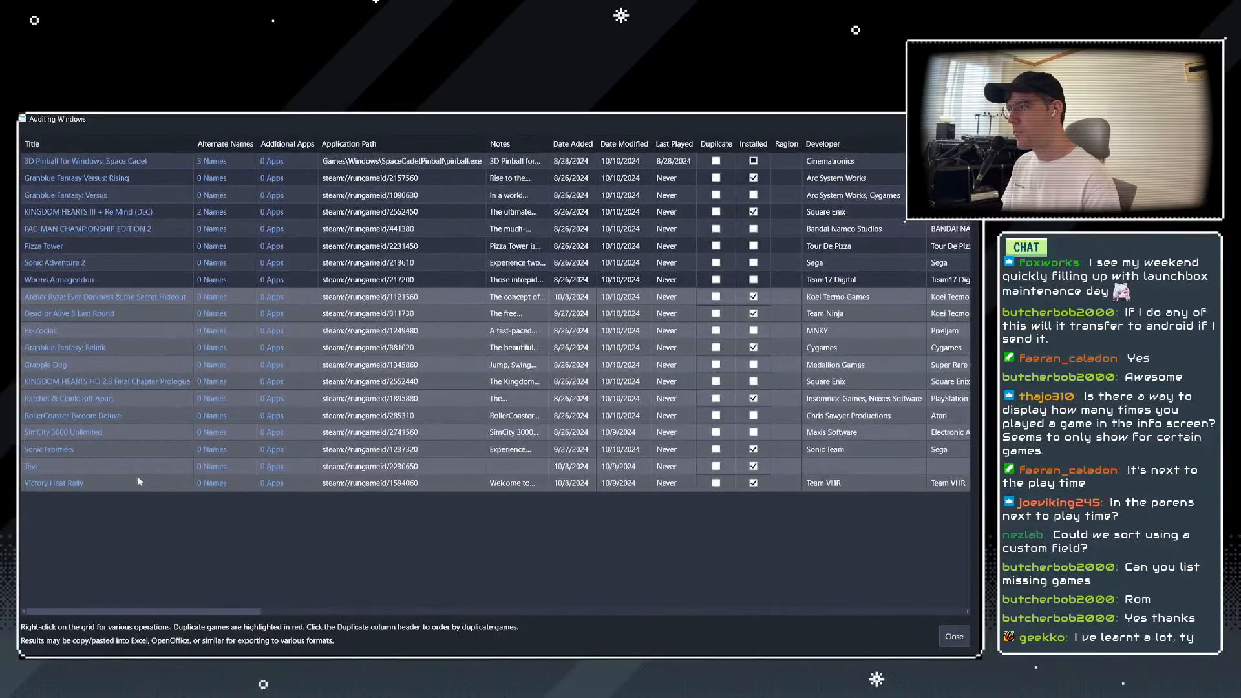
click(151, 467)
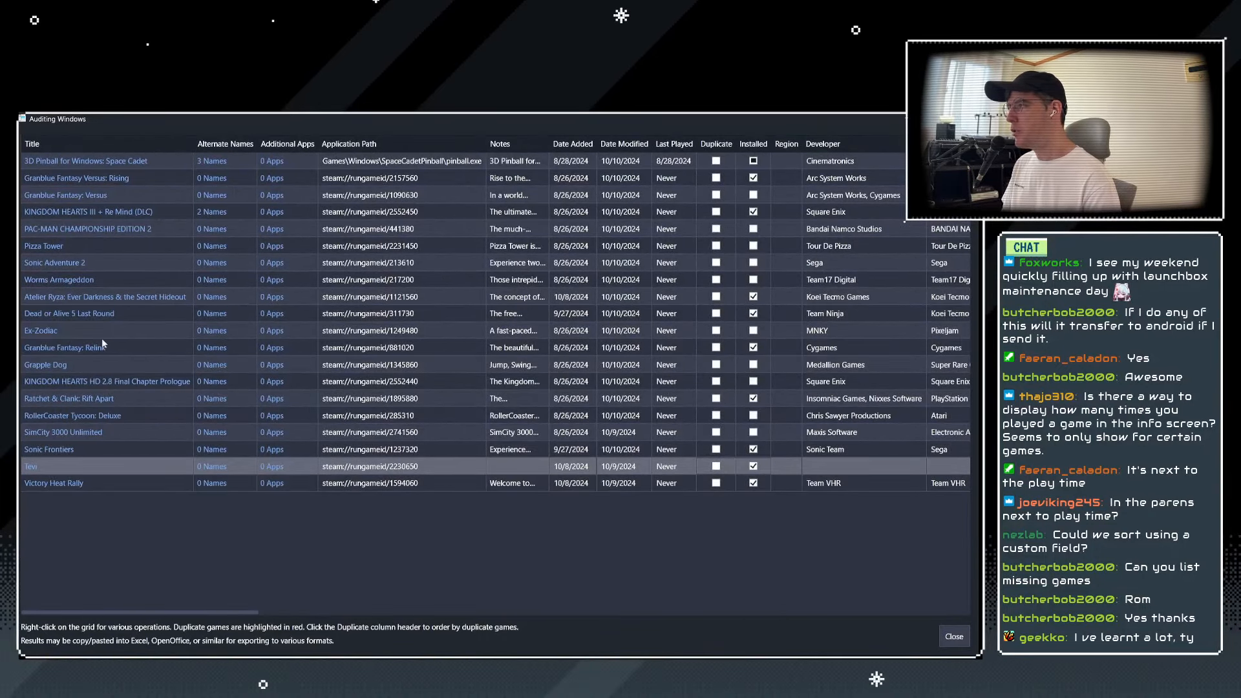
click(146, 333)
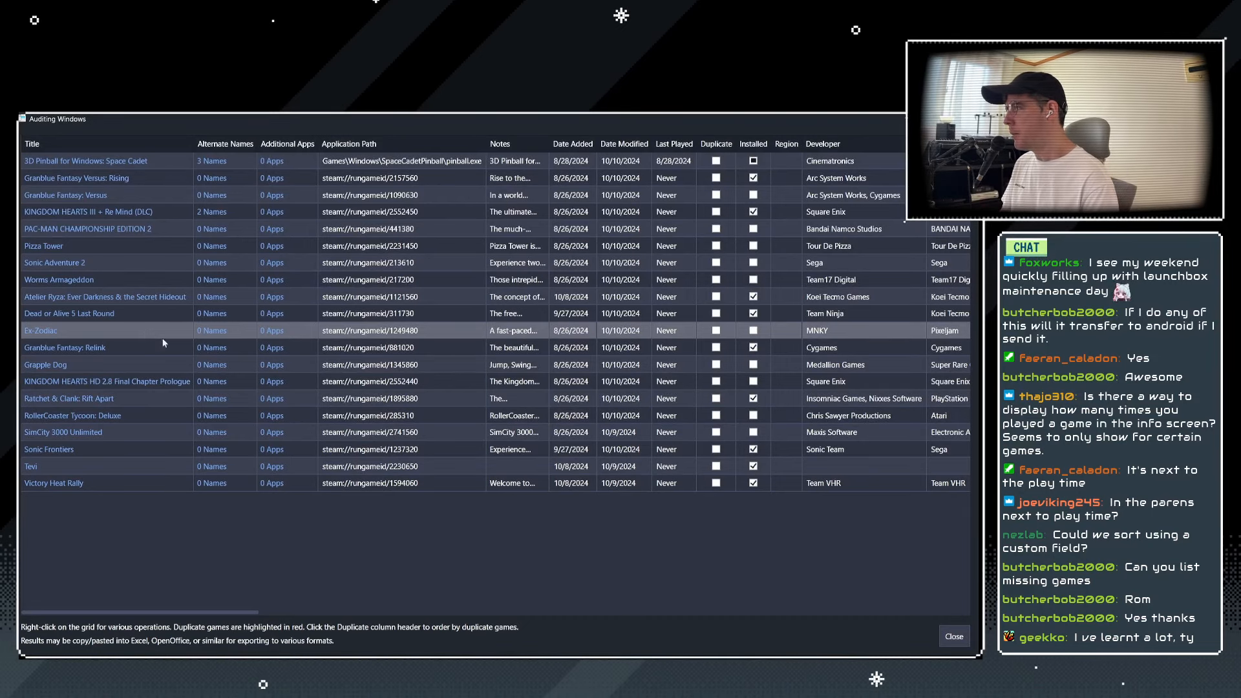
click(156, 418)
shift+click(165, 280)
right_click(164, 281)
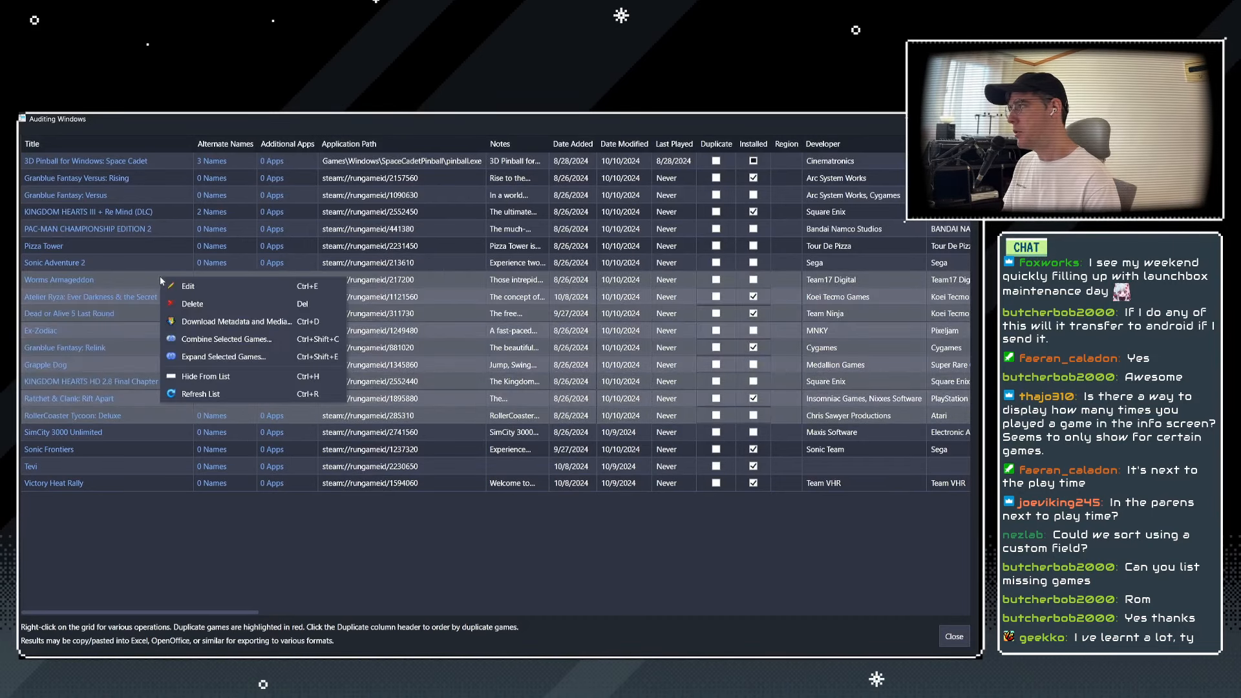
click(199, 282)
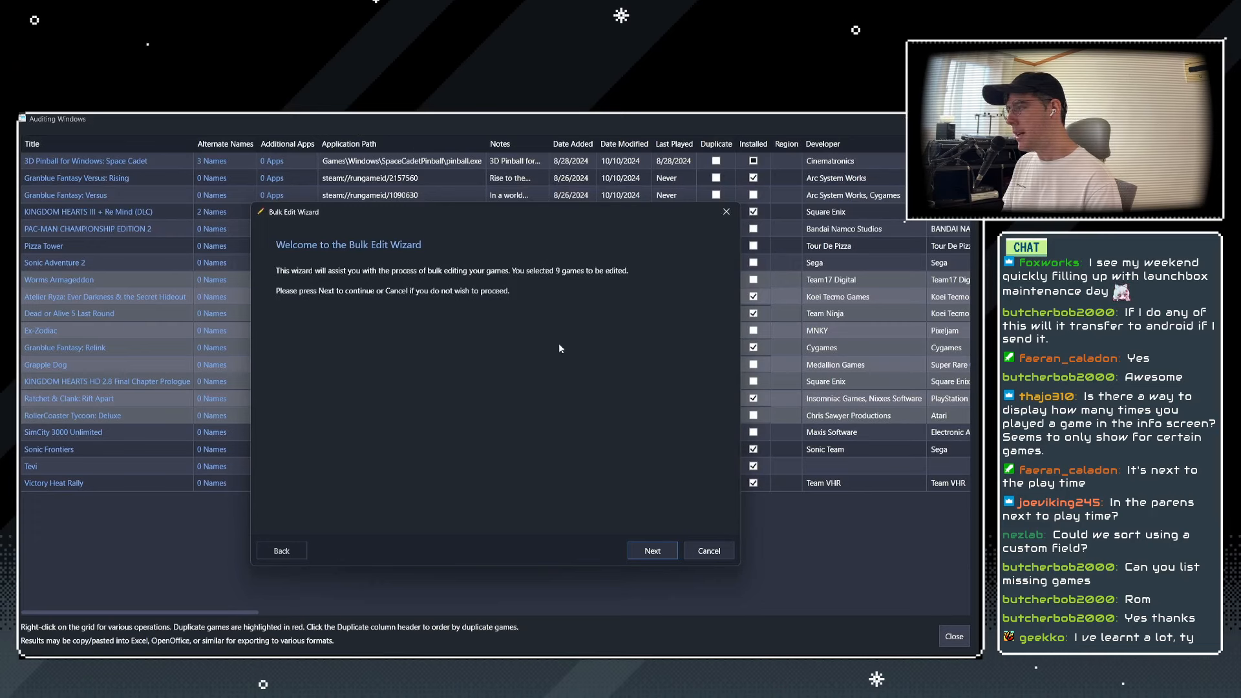
click(704, 552)
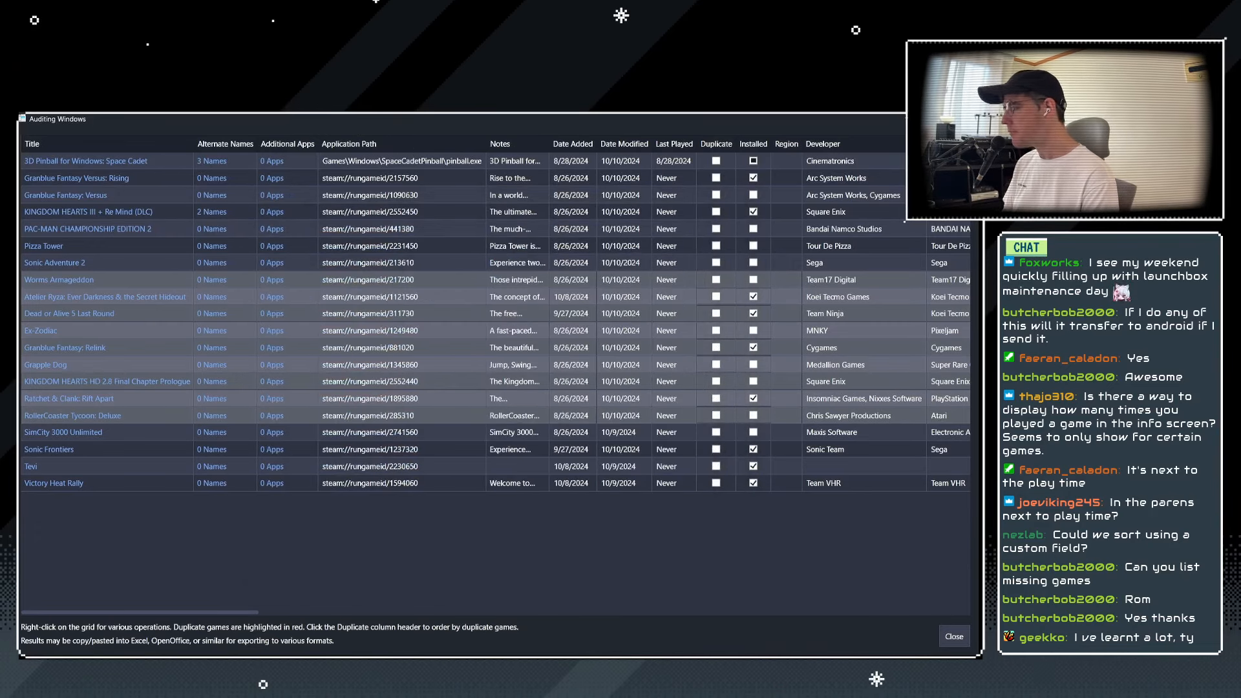
Close the Windows audit and collapse the Consoles and Computers categories.
click(956, 637)
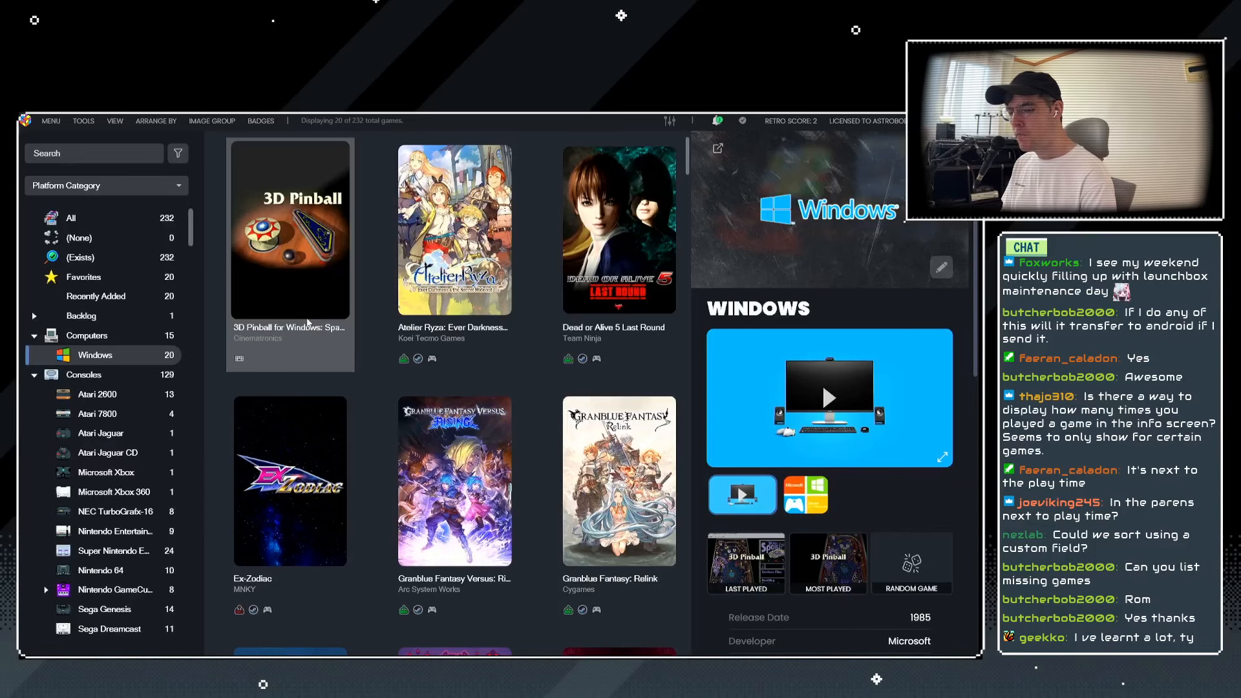
click(34, 374)
click(34, 335)
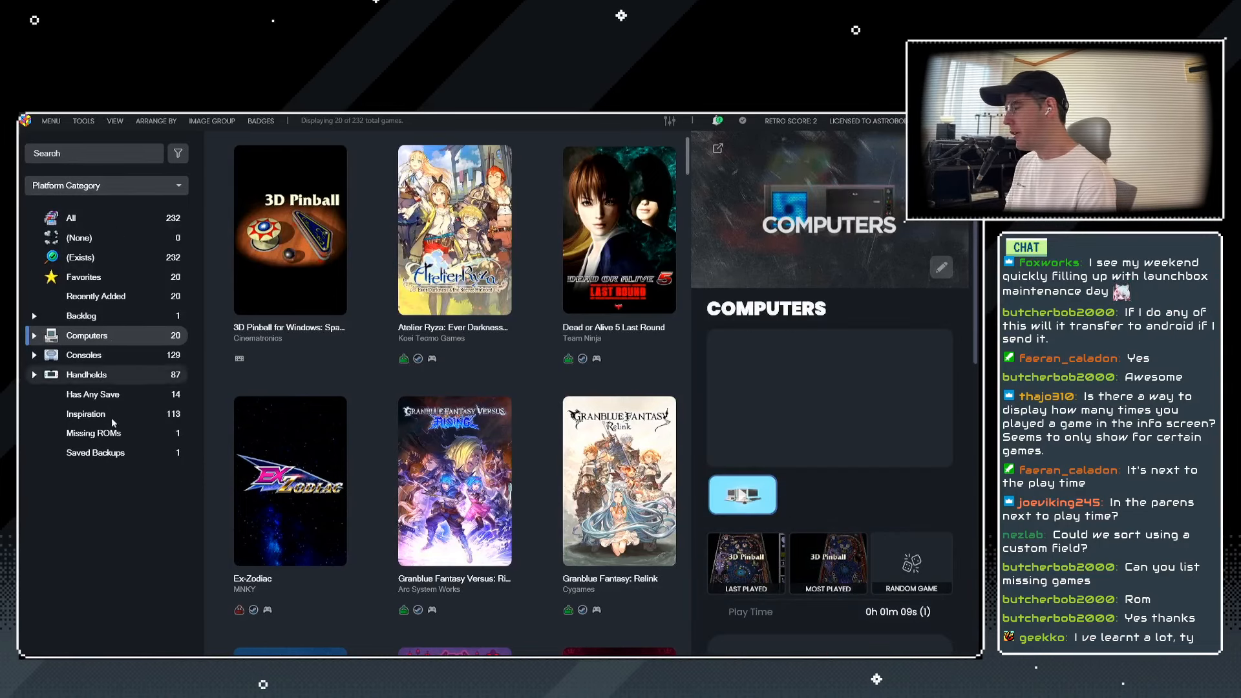
Hide the "(None)" and "(Exists)" items from the filters side bar through the program options.
click(83, 121)
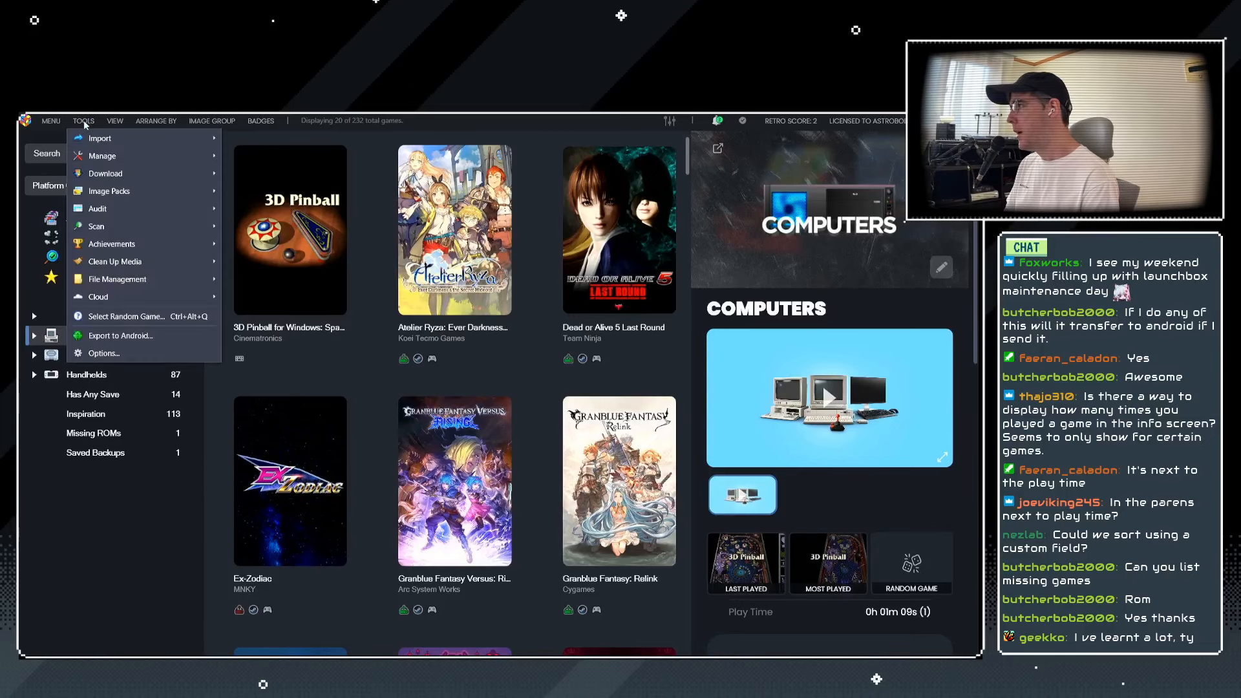
click(103, 355)
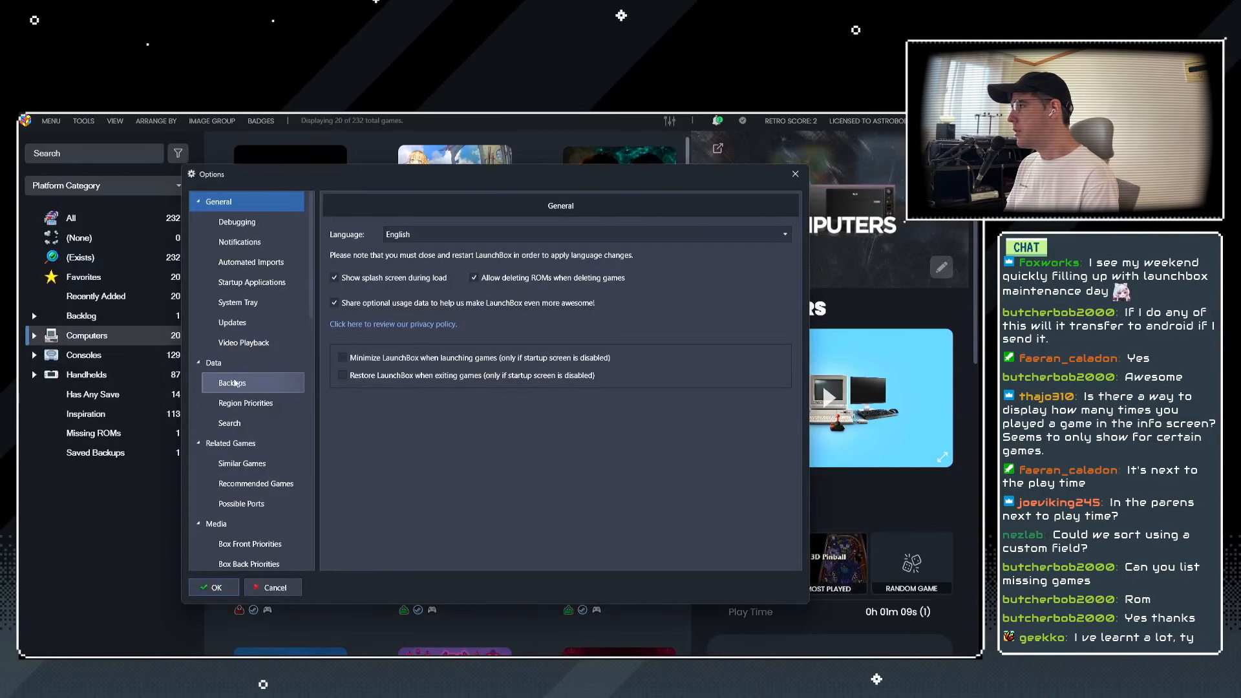
scroll(262, 417, down, 5)
scroll(265, 417, up, 1)
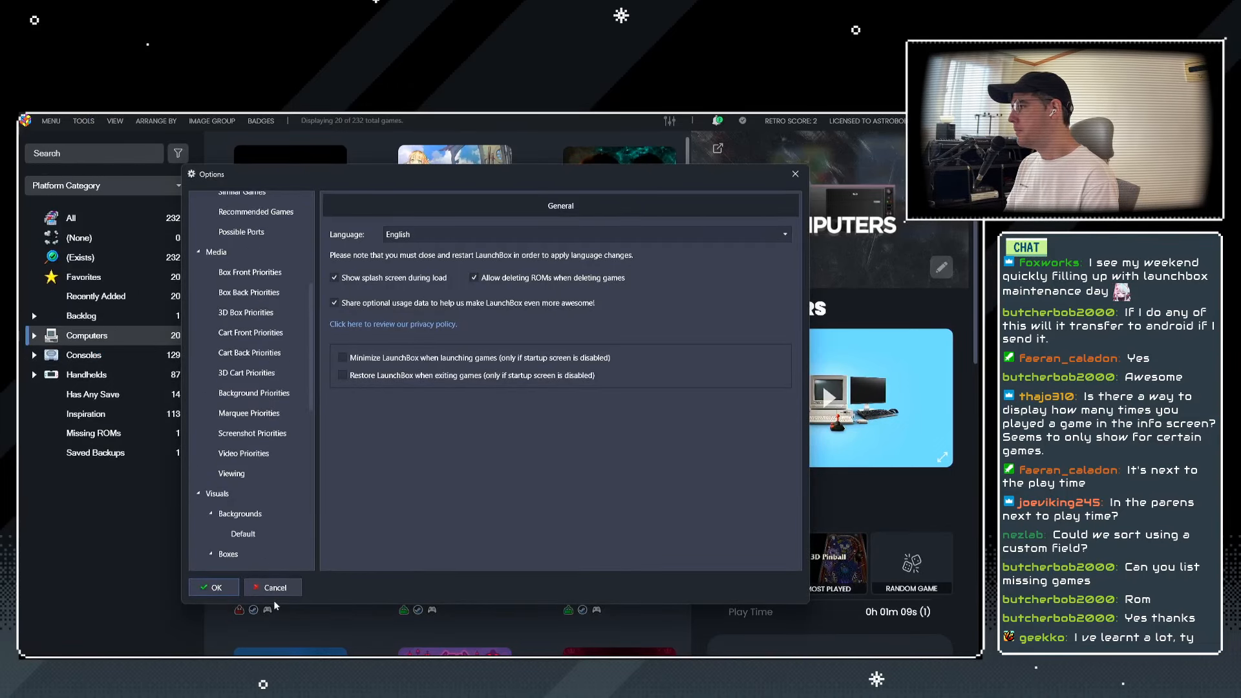
scroll(261, 527, down, 8)
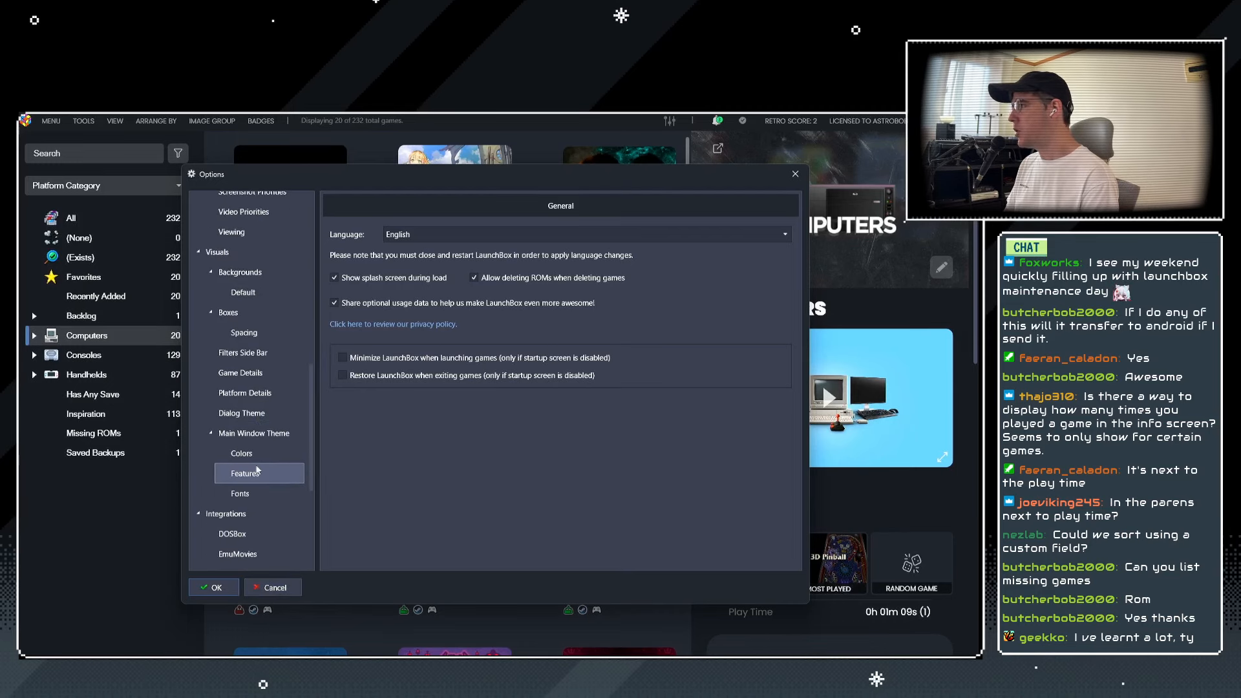
click(244, 353)
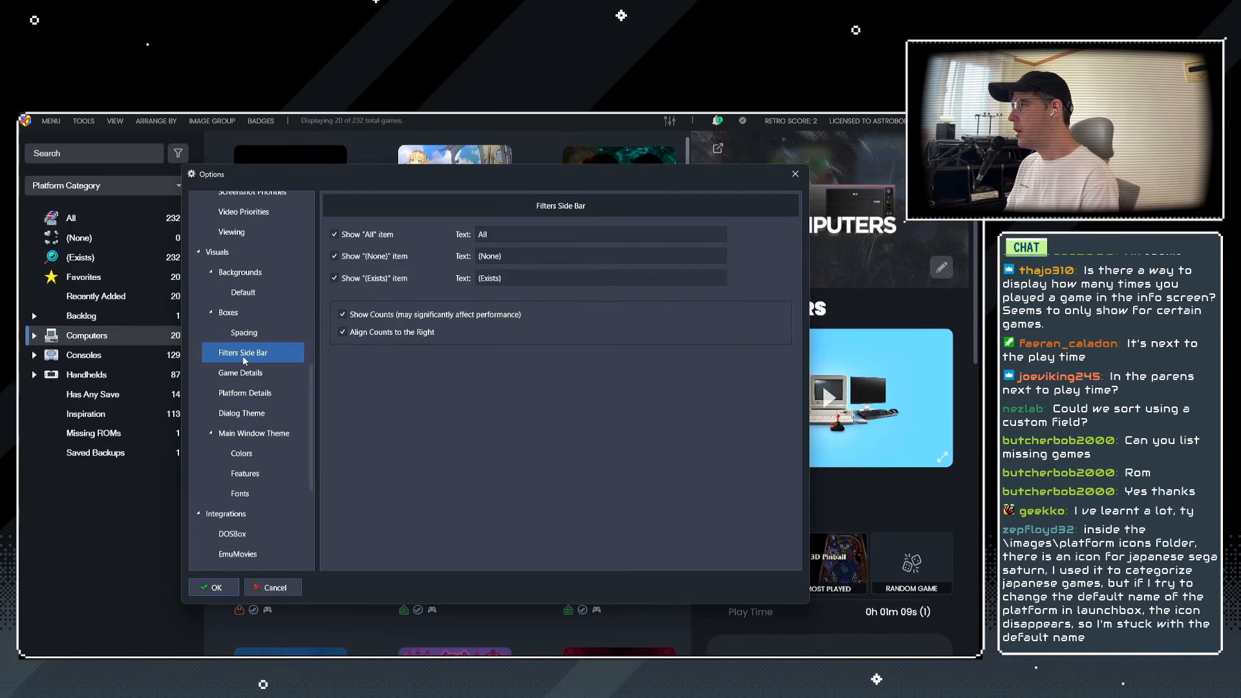
click(334, 256)
click(334, 278)
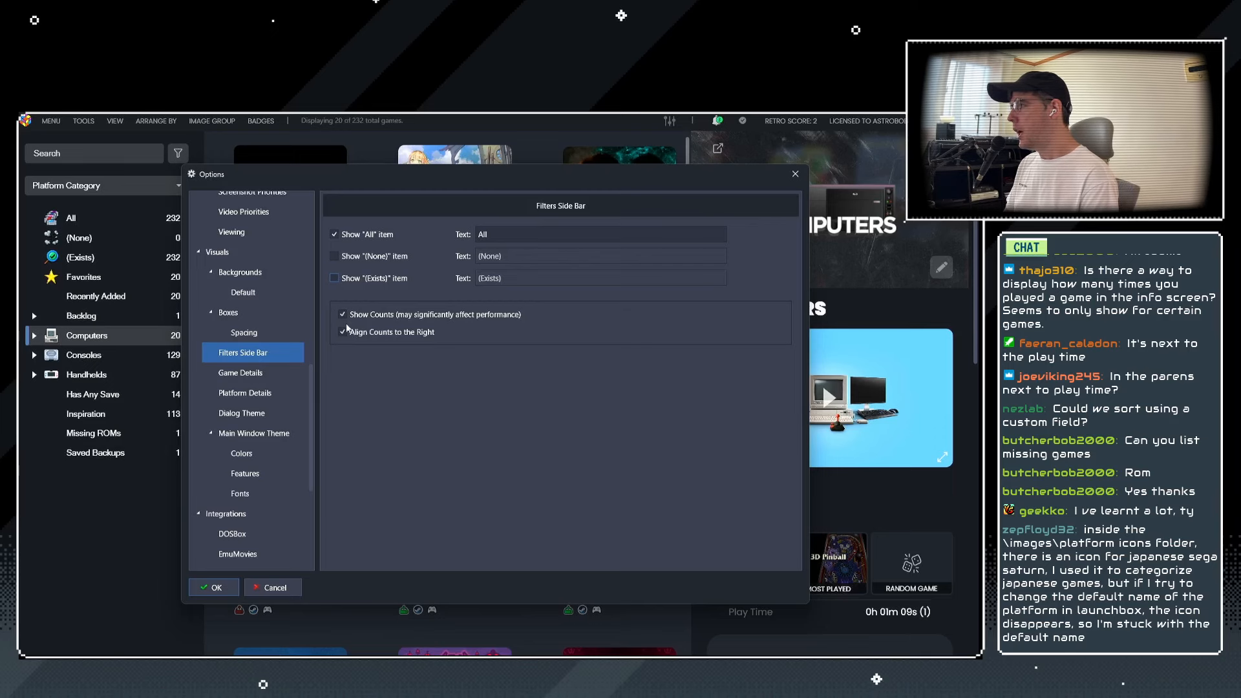
click(214, 588)
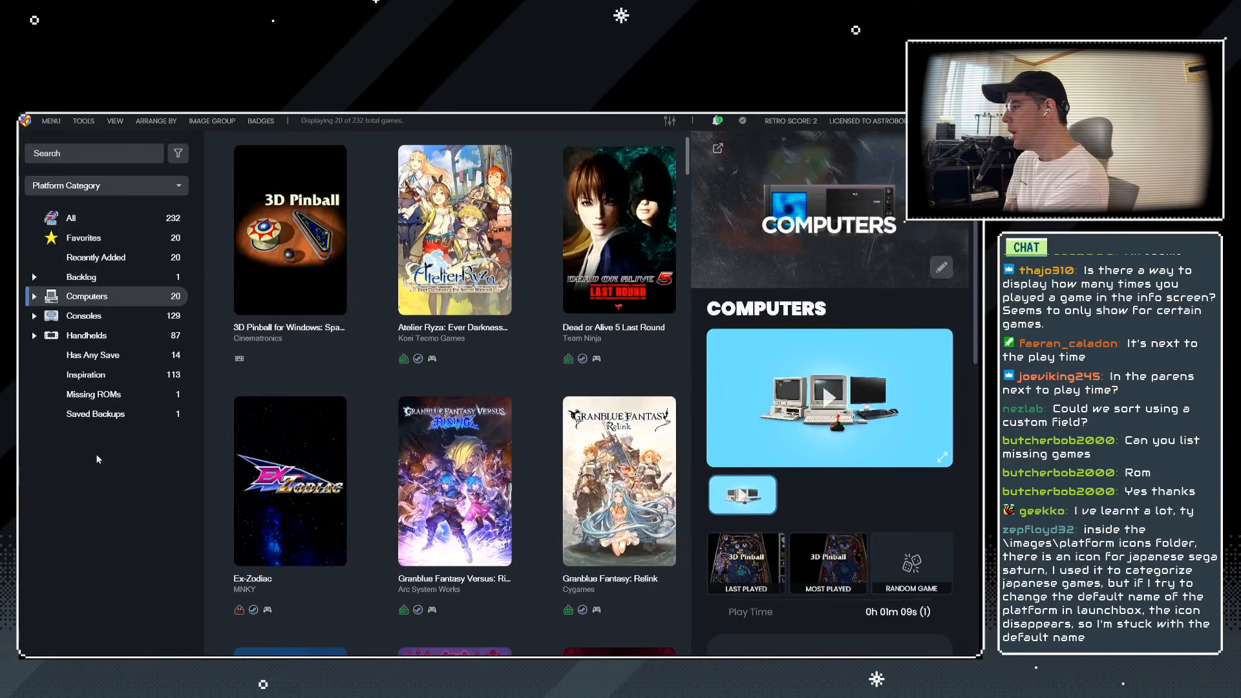
Expand the Computers, Consoles and Handhelds categories, look through their platforms, and collapse all three.
click(35, 316)
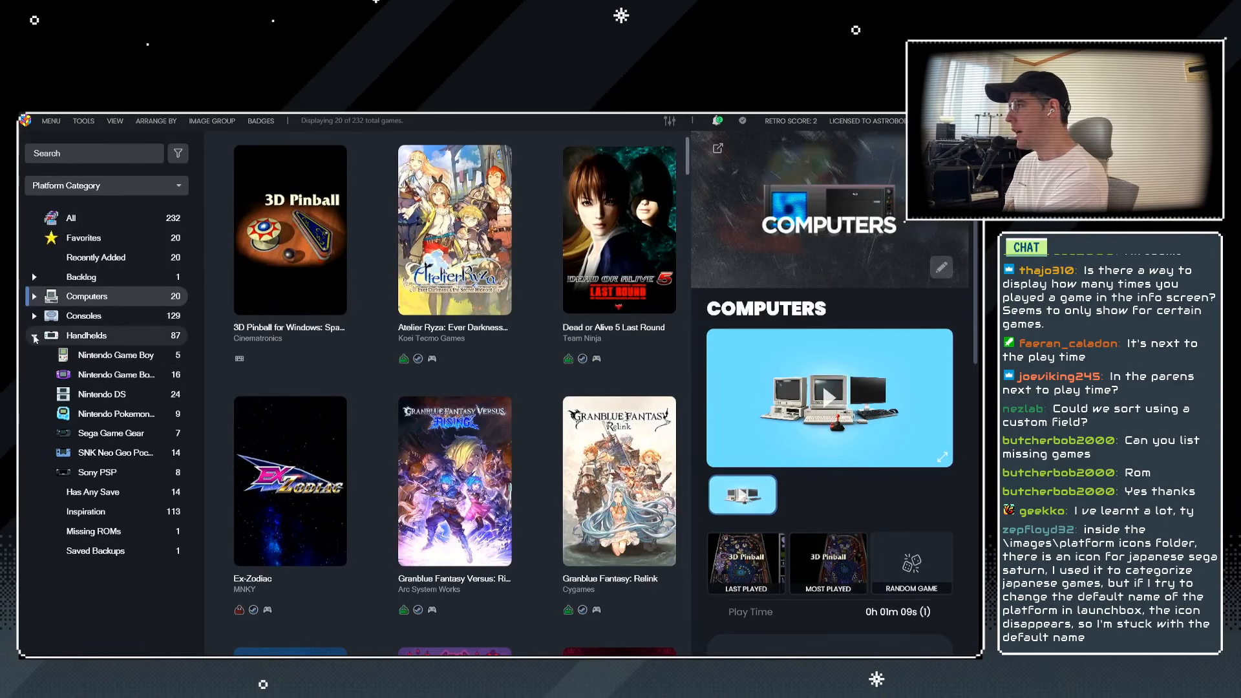
click(34, 316)
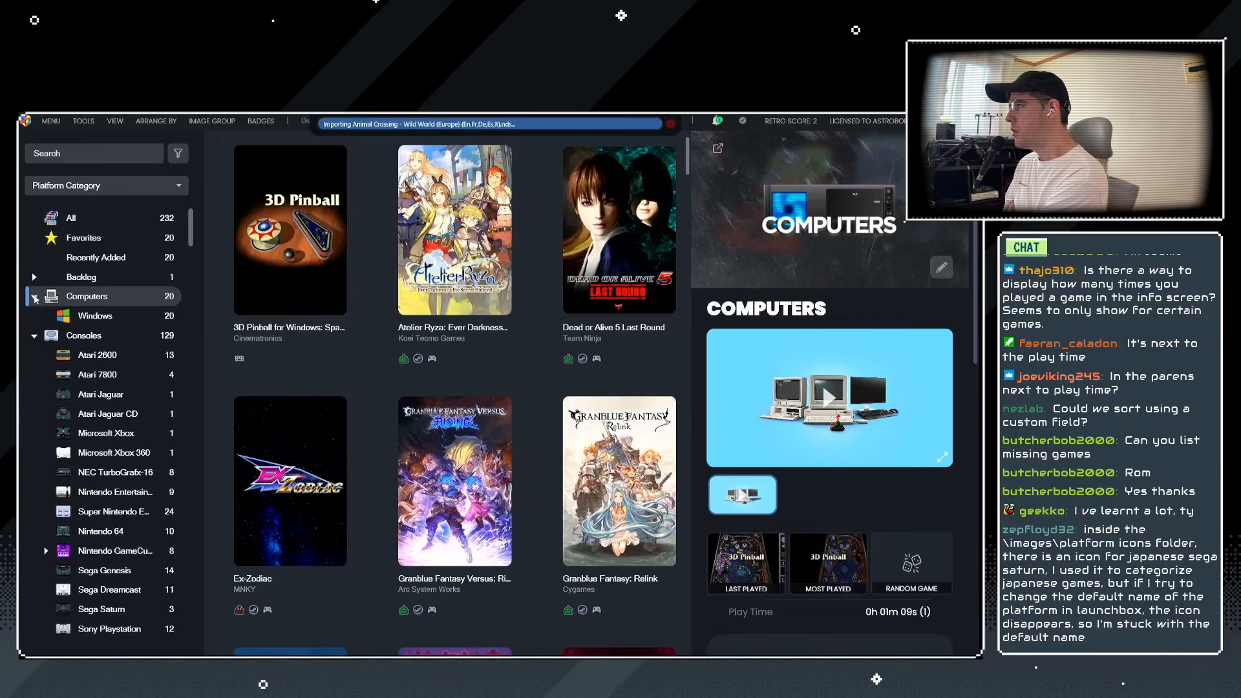
click(35, 316)
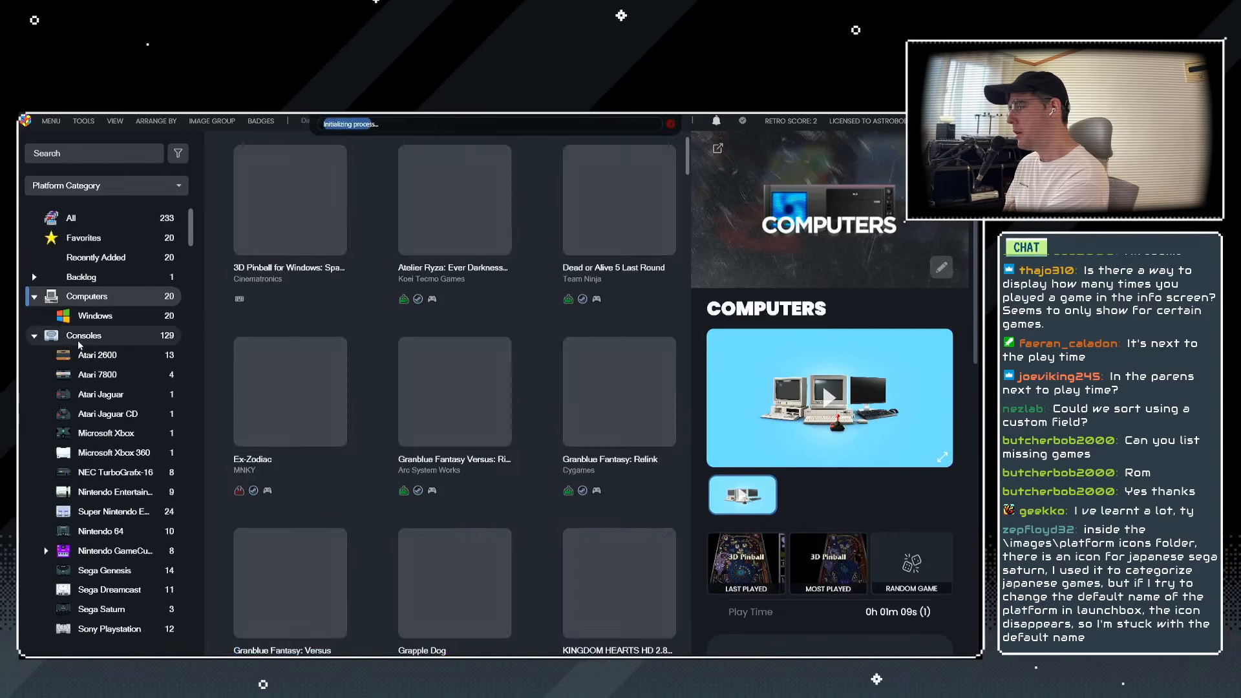
scroll(84, 406, down, 3)
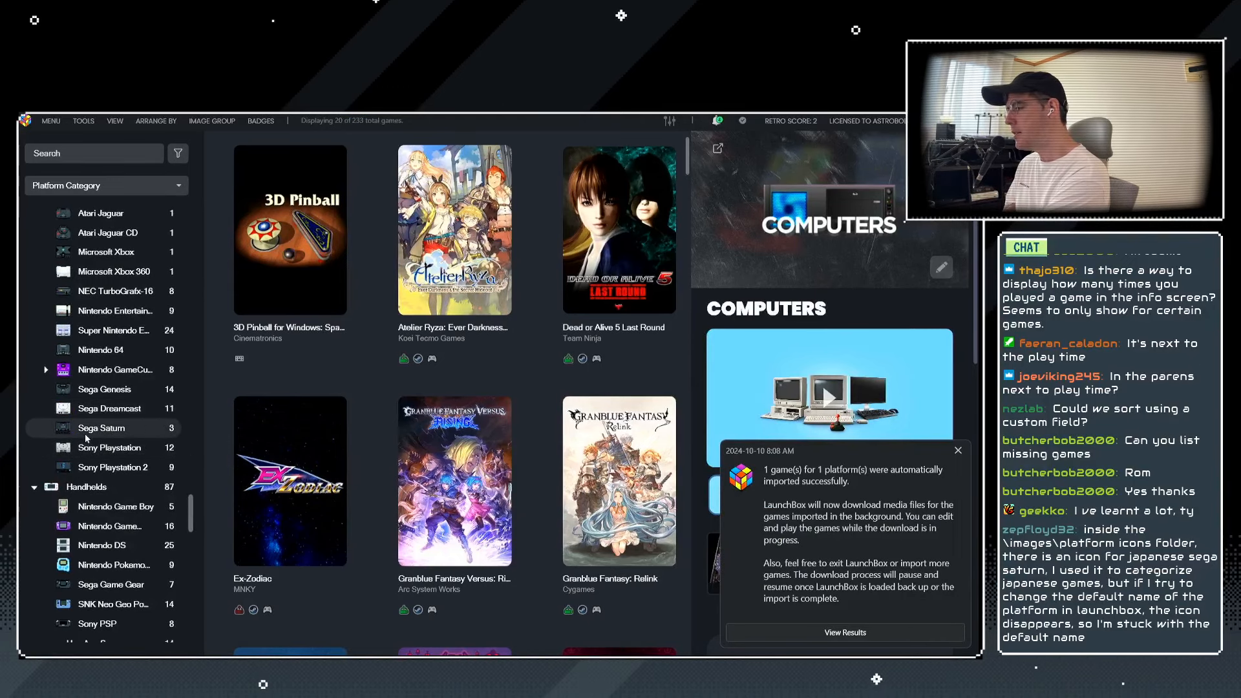
scroll(86, 433, down, 1)
scroll(86, 433, up, 4)
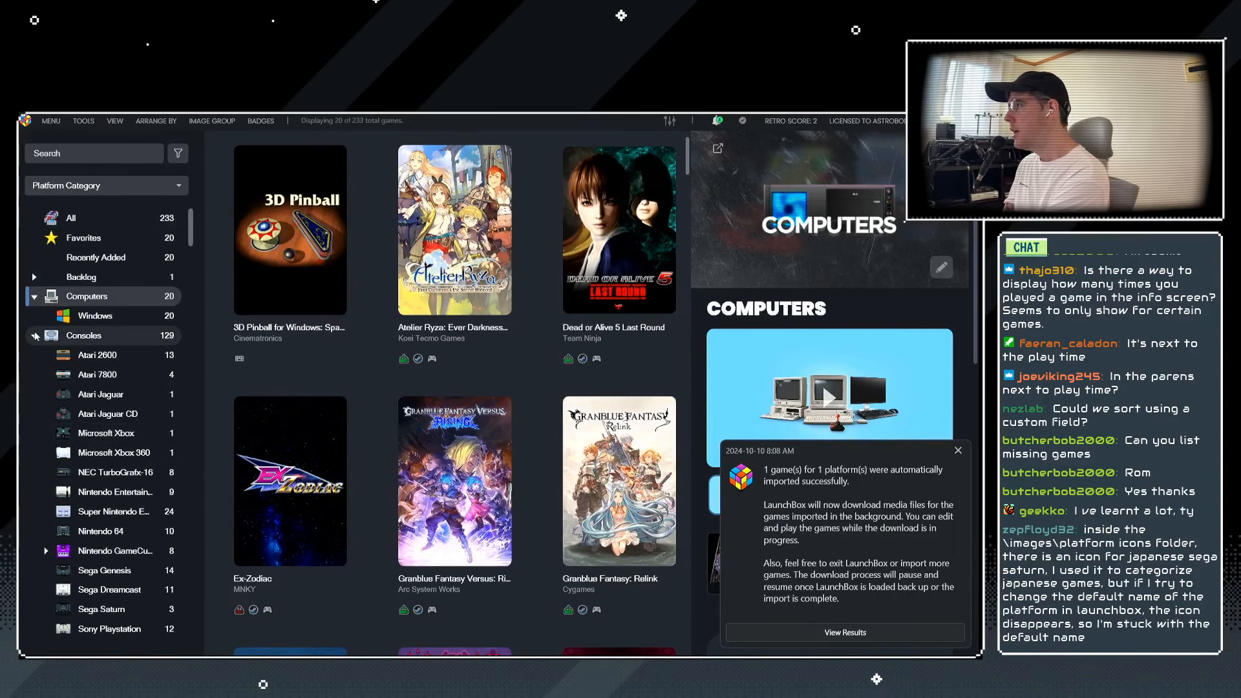
click(34, 336)
click(36, 296)
click(35, 336)
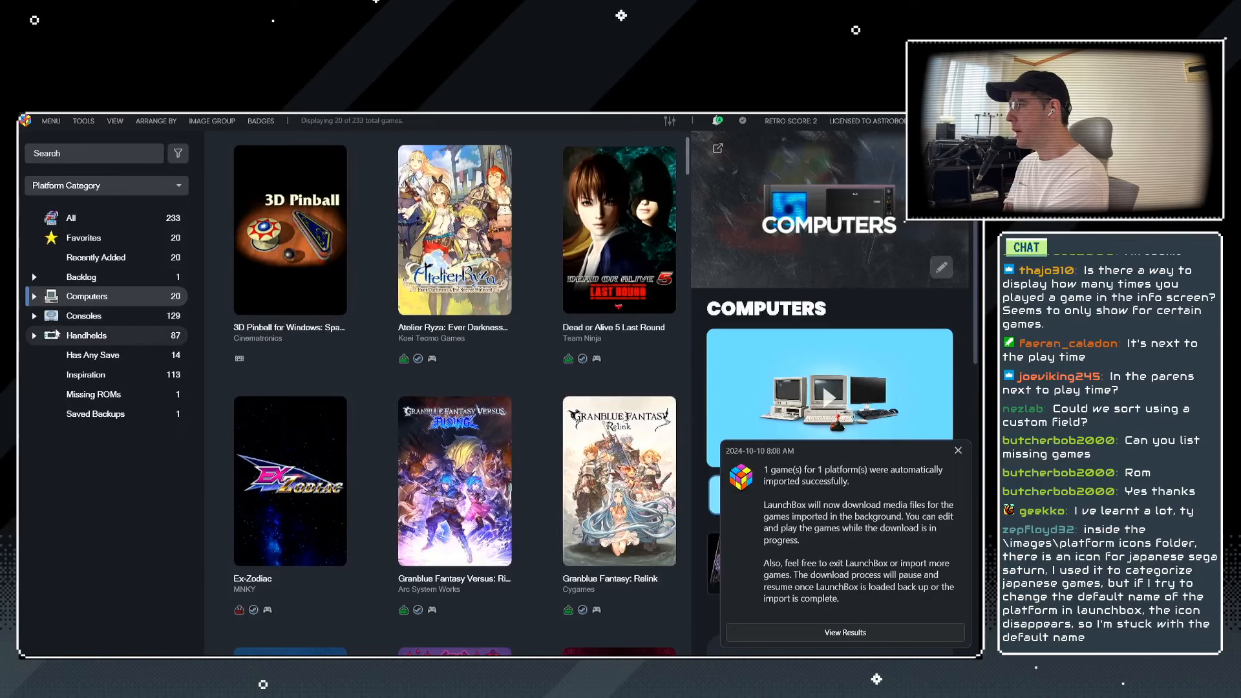
click(86, 355)
right_click(86, 357)
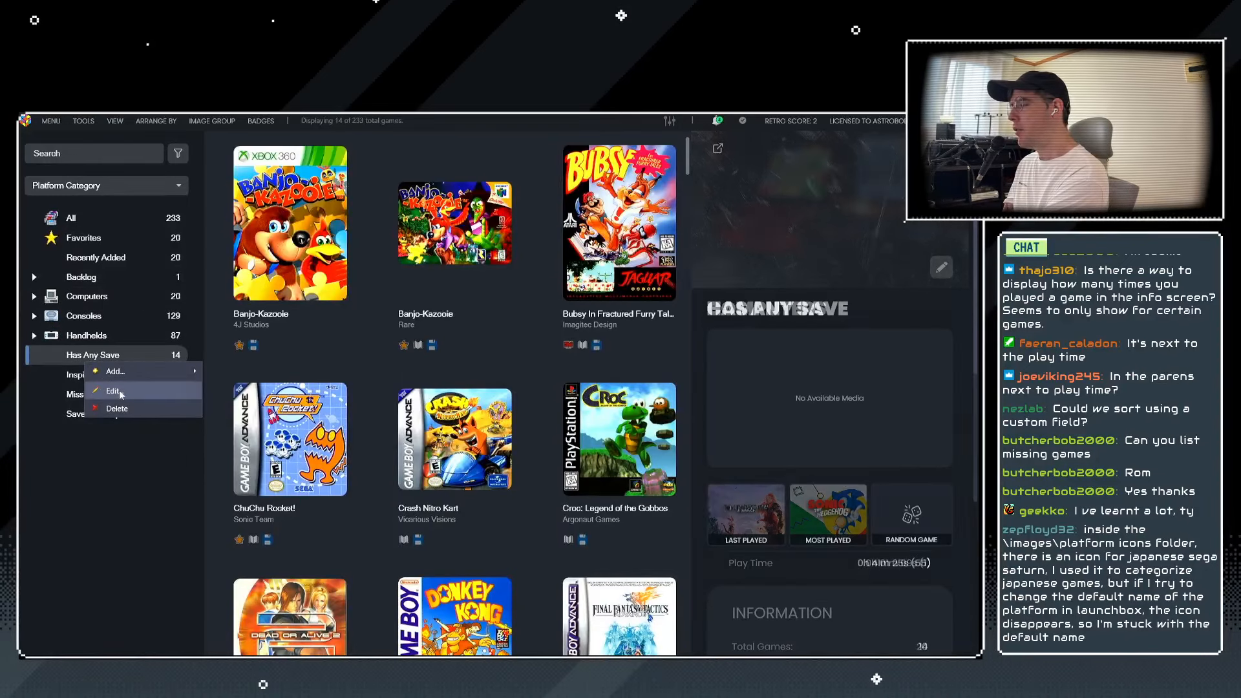
click(70, 472)
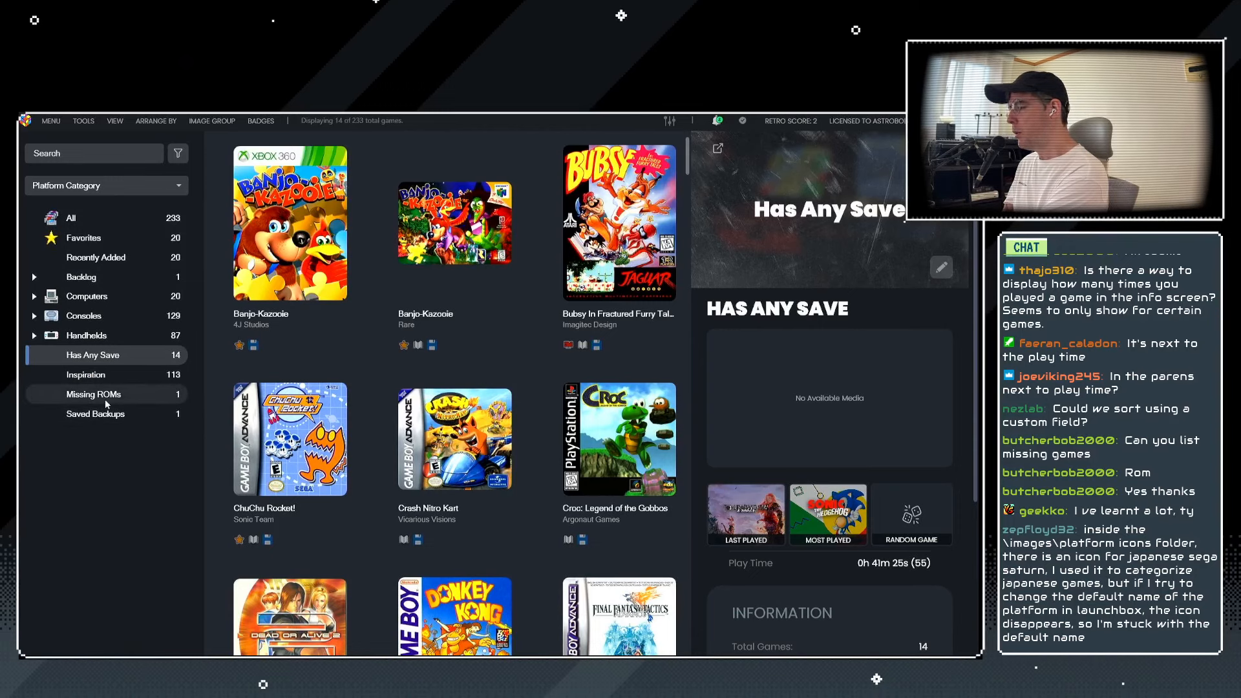
right_click(93, 357)
mouse_move(129, 373)
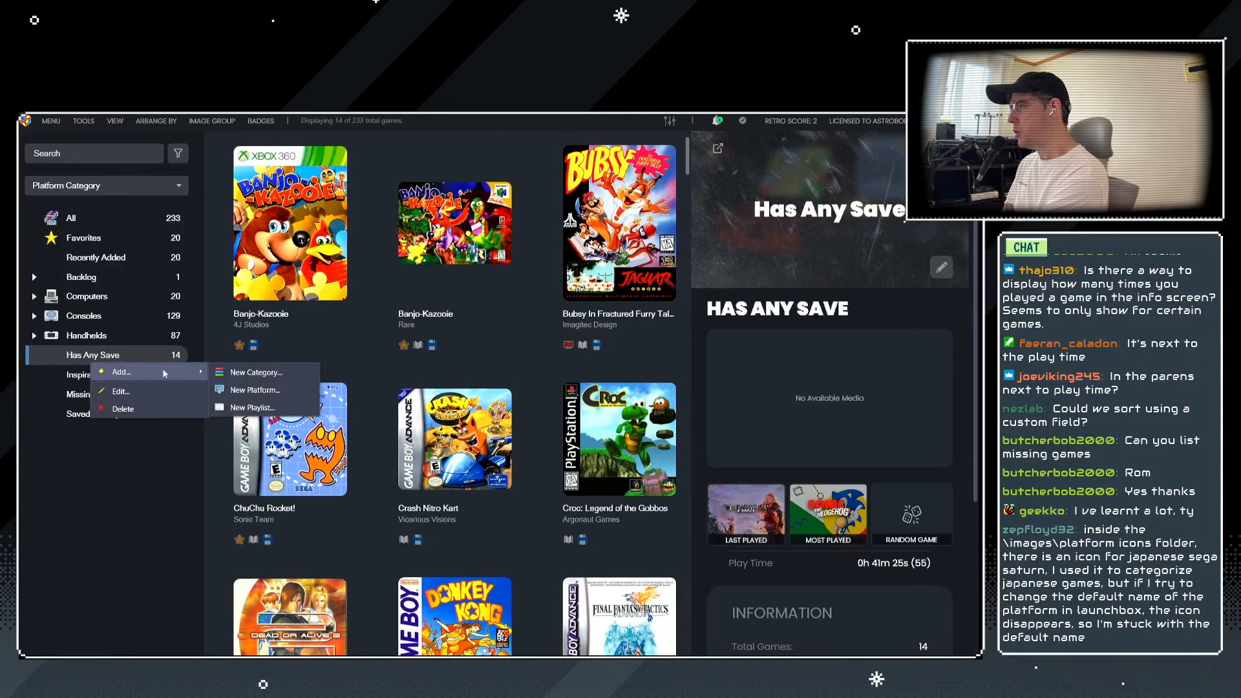
click(256, 373)
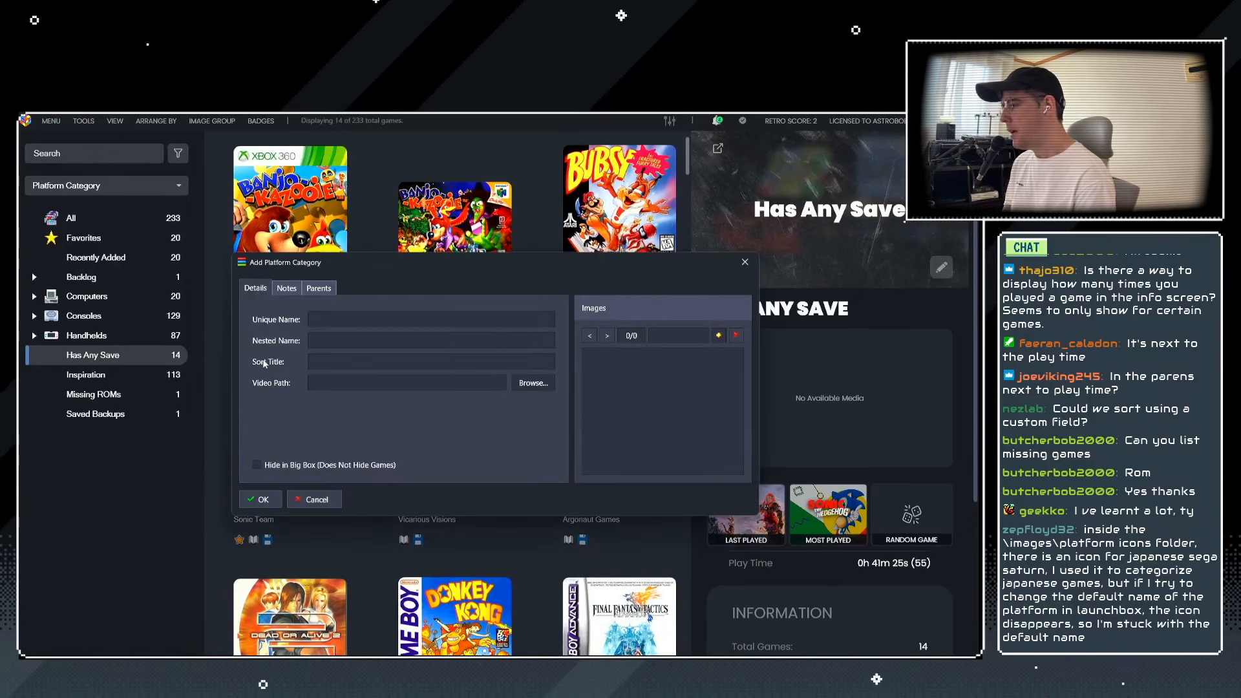
click(314, 499)
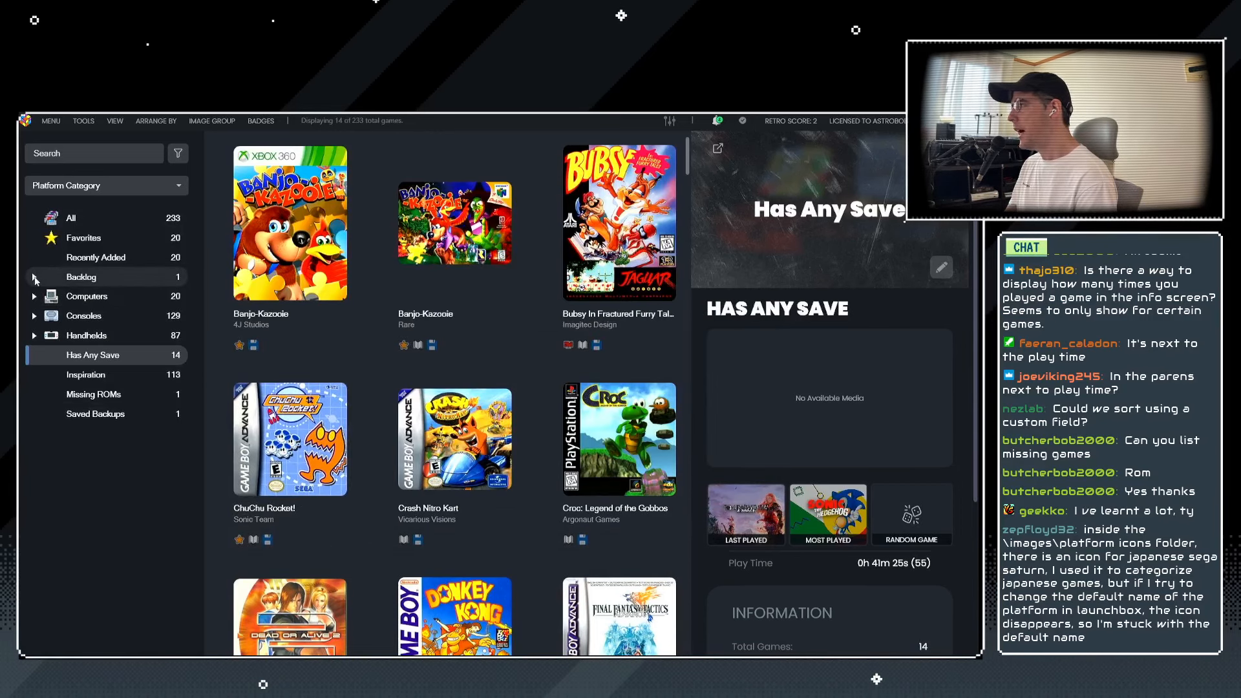
Open the Backlog category for editing, review its notes and parent assignments, and cancel without changes.
right_click(89, 279)
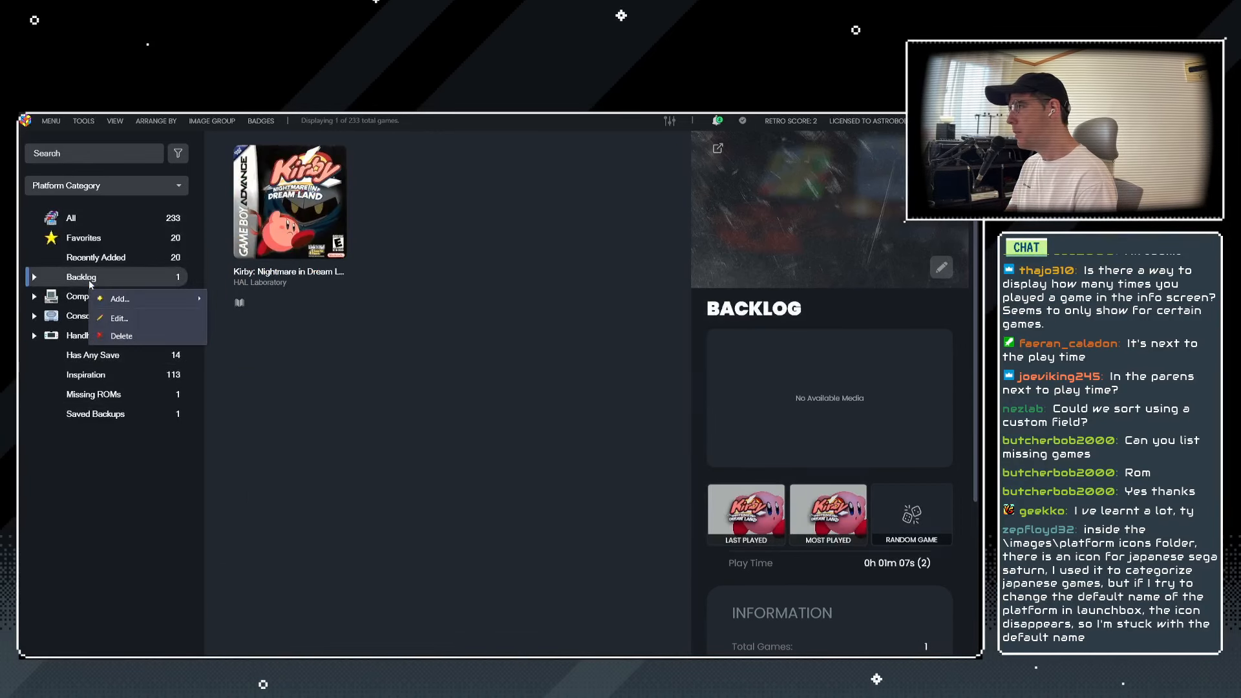
click(312, 344)
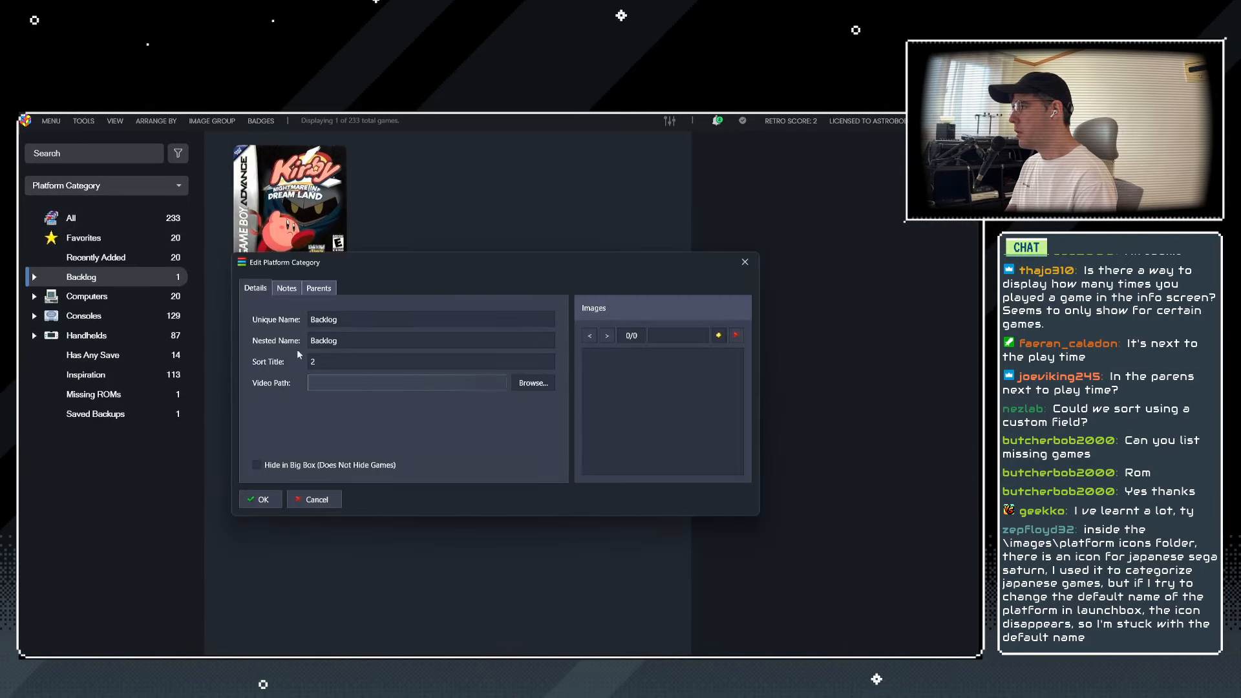
click(287, 289)
click(320, 289)
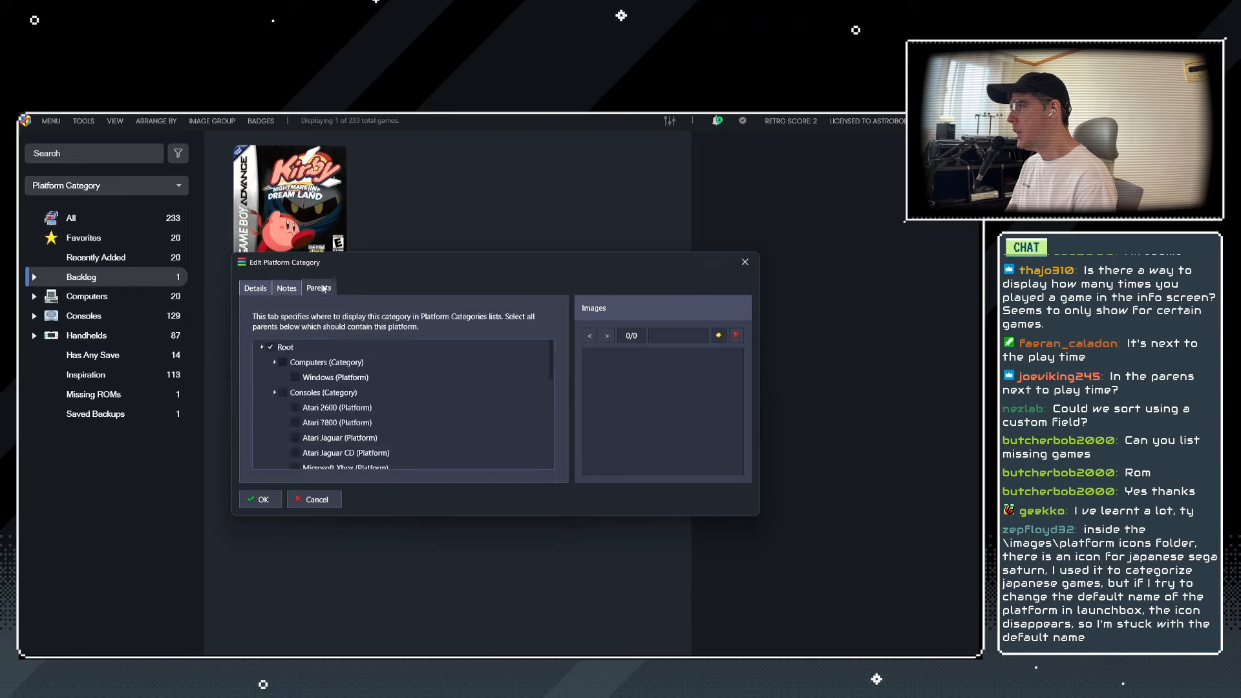
scroll(330, 388, down, 8)
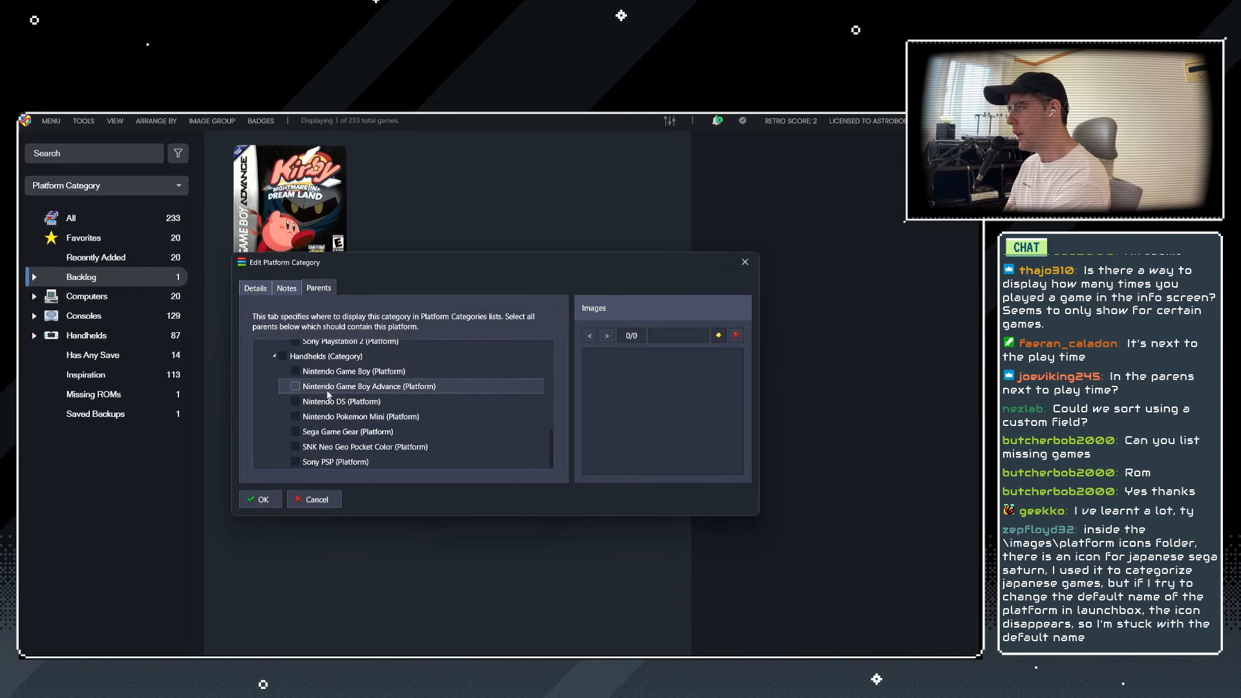
scroll(329, 395, up, 8)
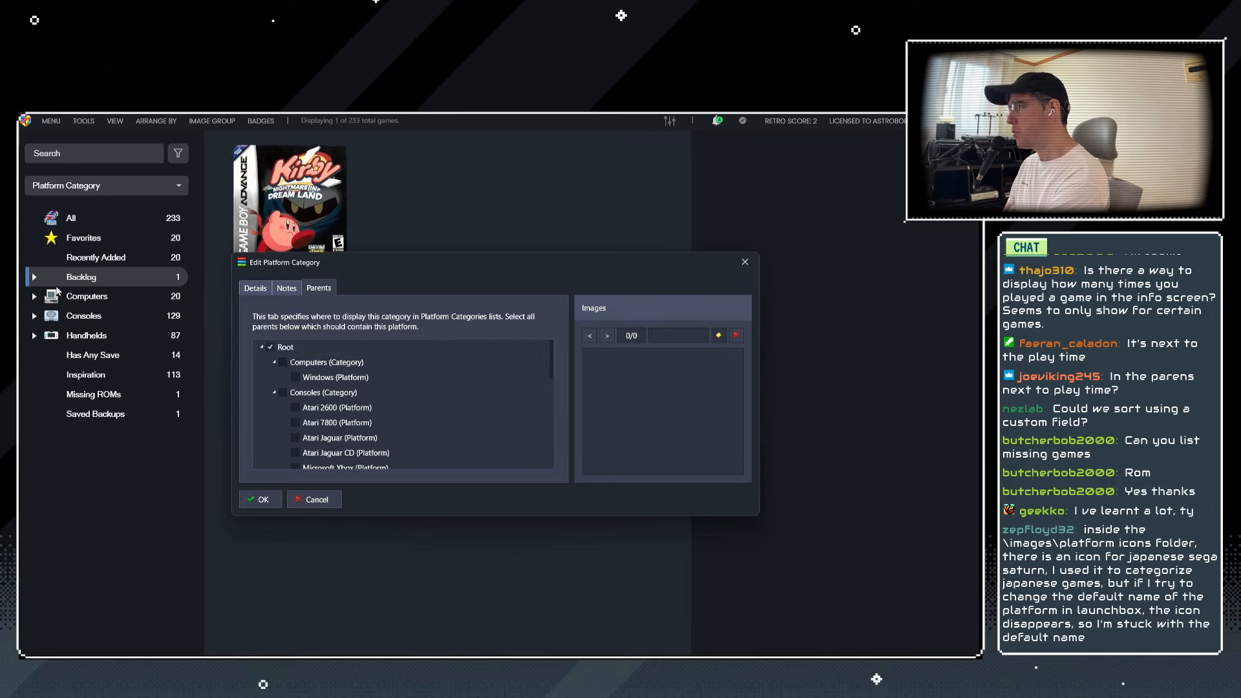
click(332, 498)
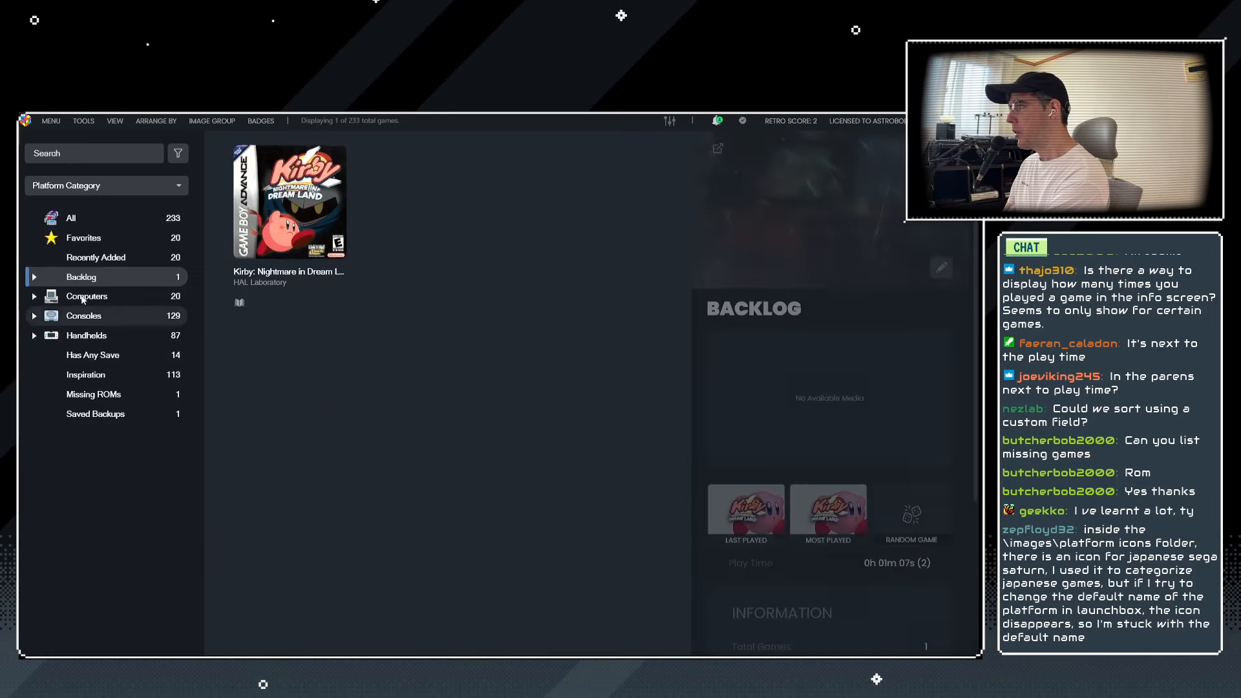
Expand the Backlog category, inspect the In Progress playlist's parent assignments, and collapse the category again.
click(34, 277)
click(107, 298)
right_click(135, 299)
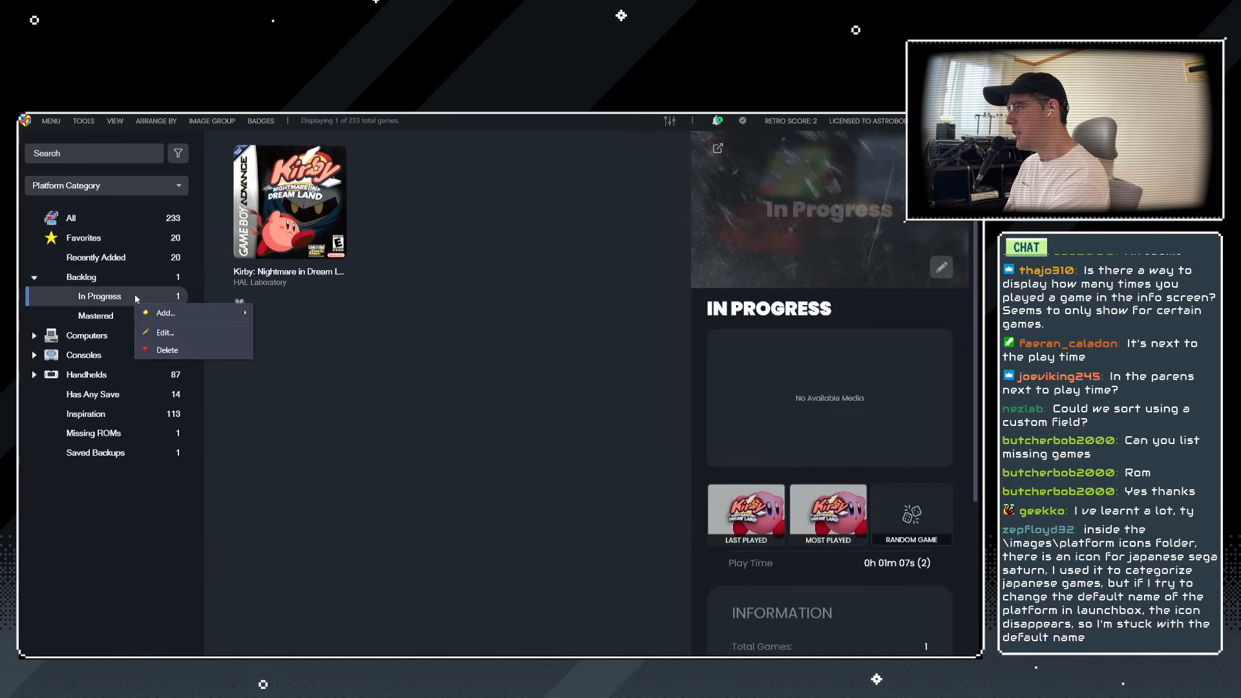
click(165, 333)
click(348, 233)
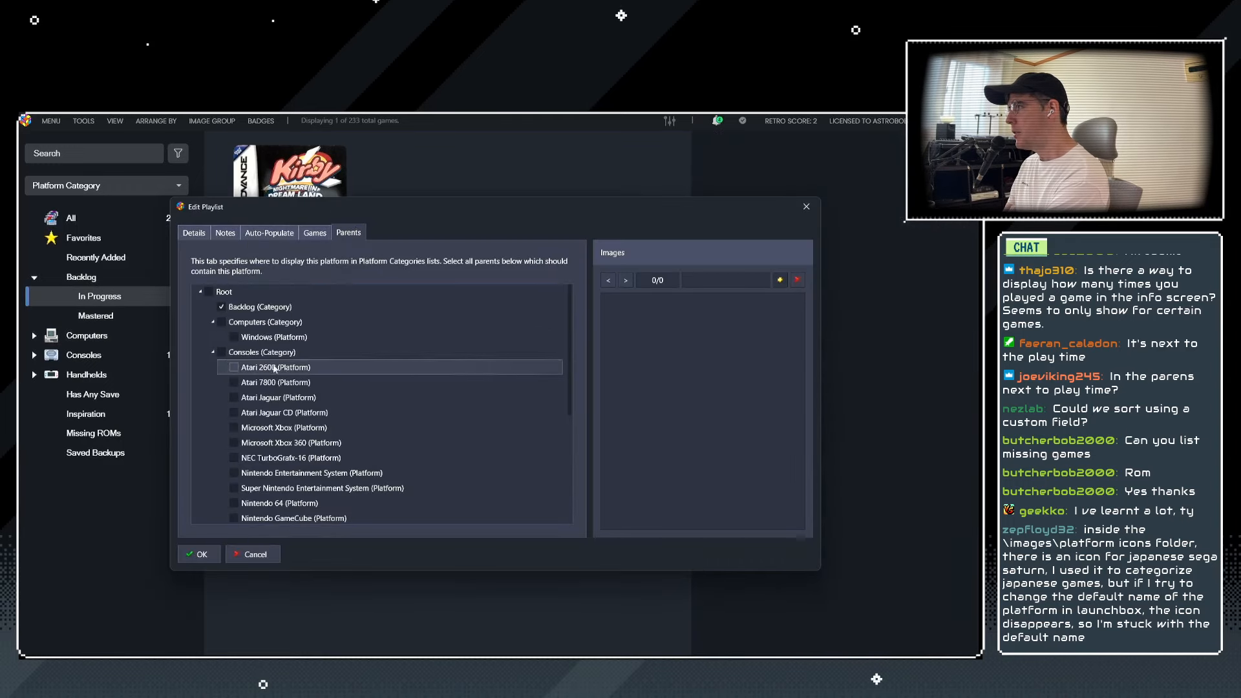
click(199, 554)
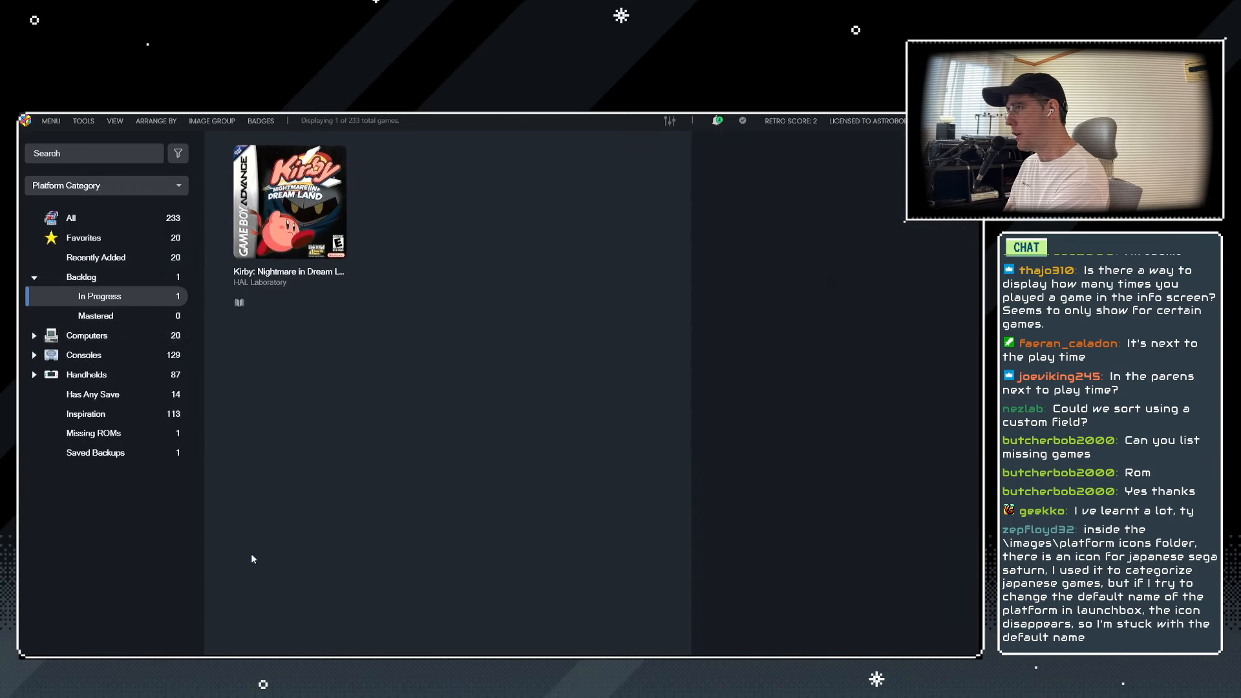
click(34, 278)
click(34, 278)
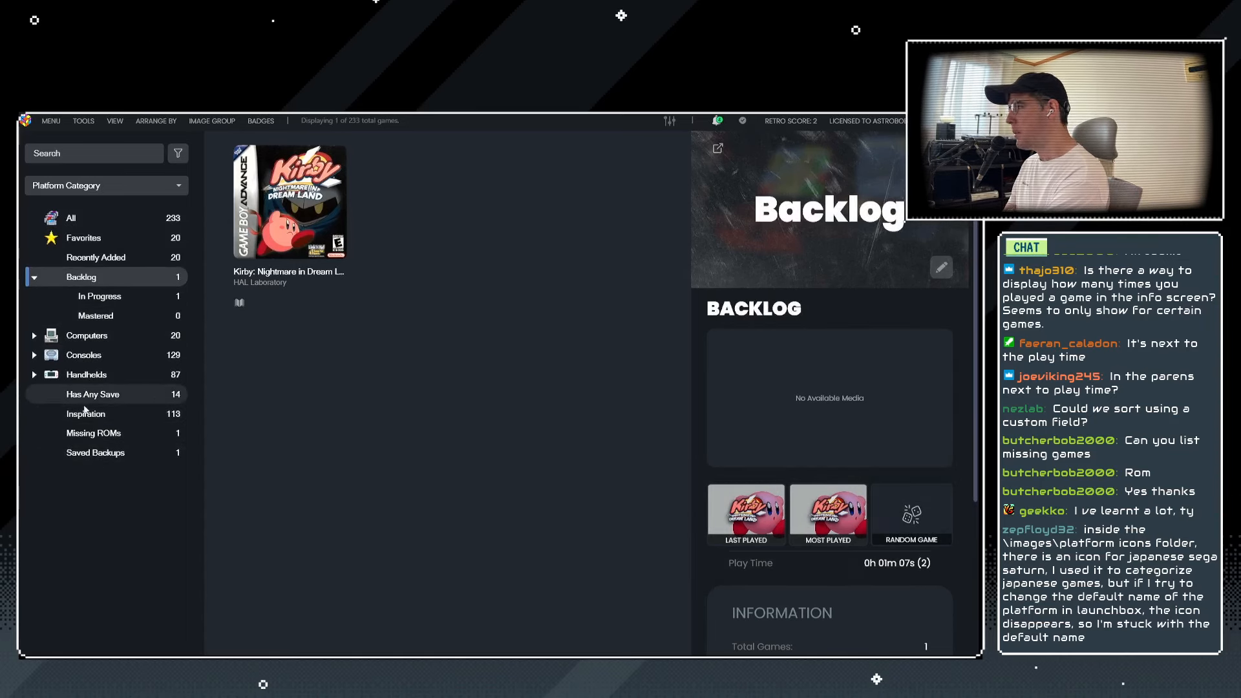
click(37, 282)
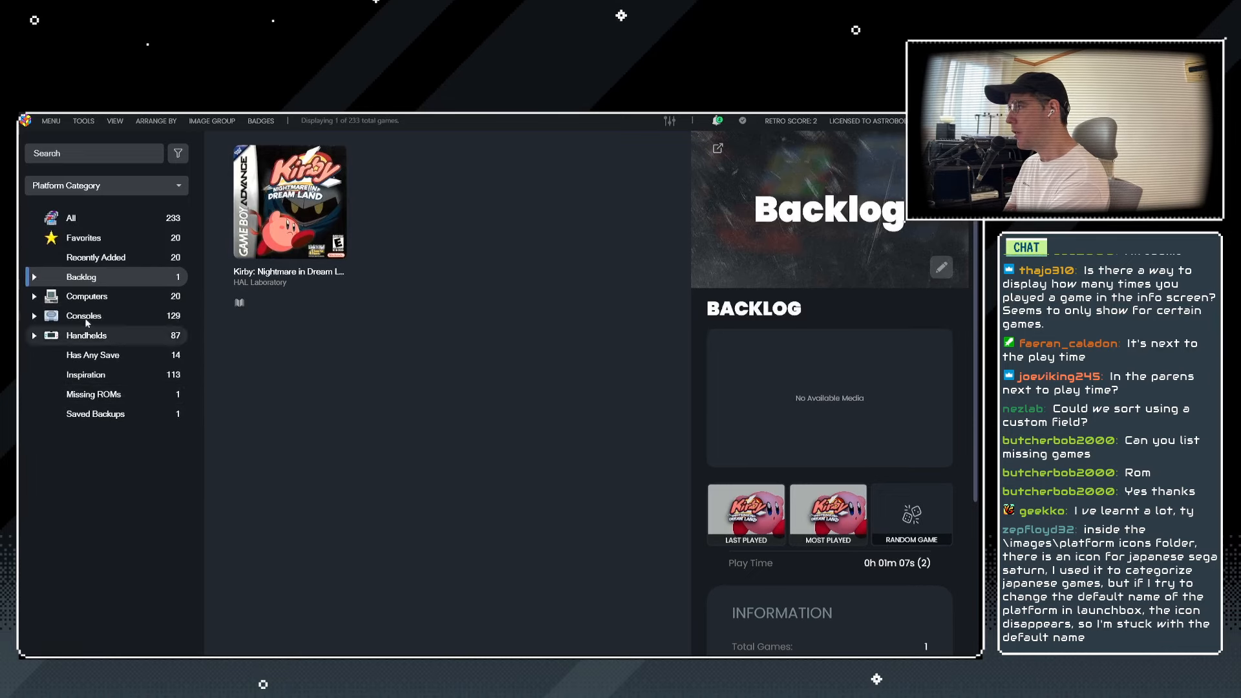
Start a new platform category with "Sorting" as both its unique name and nested name.
right_click(84, 283)
mouse_move(107, 298)
click(232, 298)
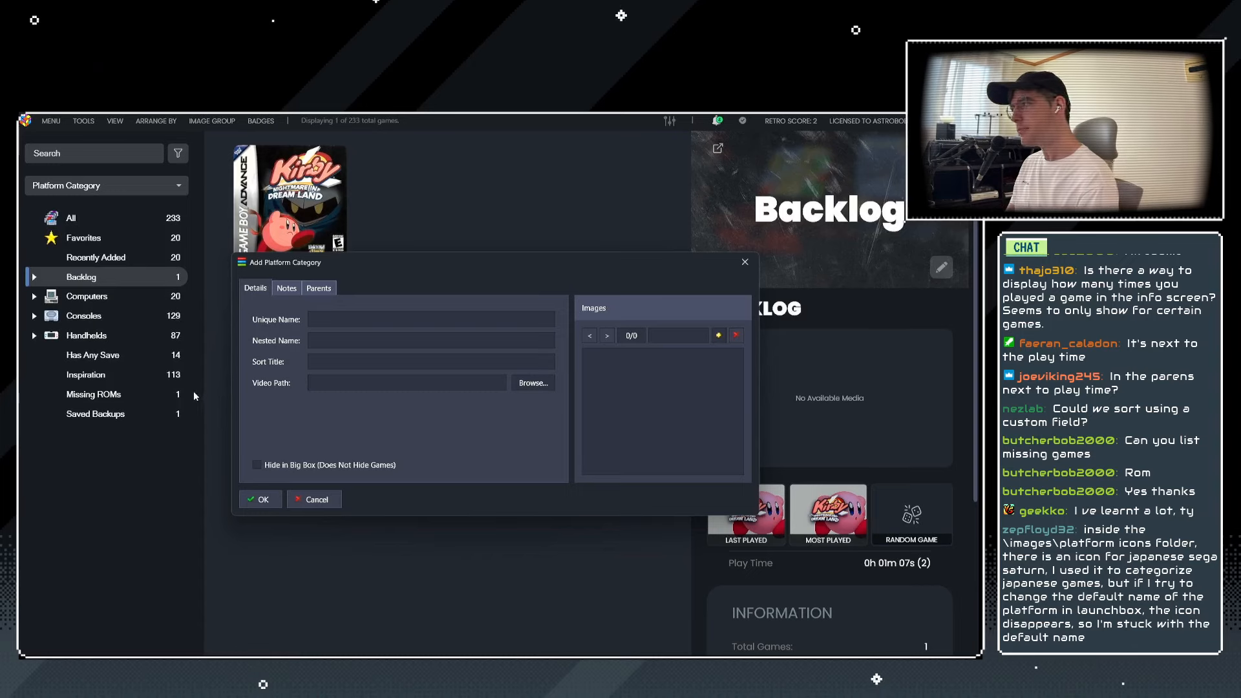
click(328, 321)
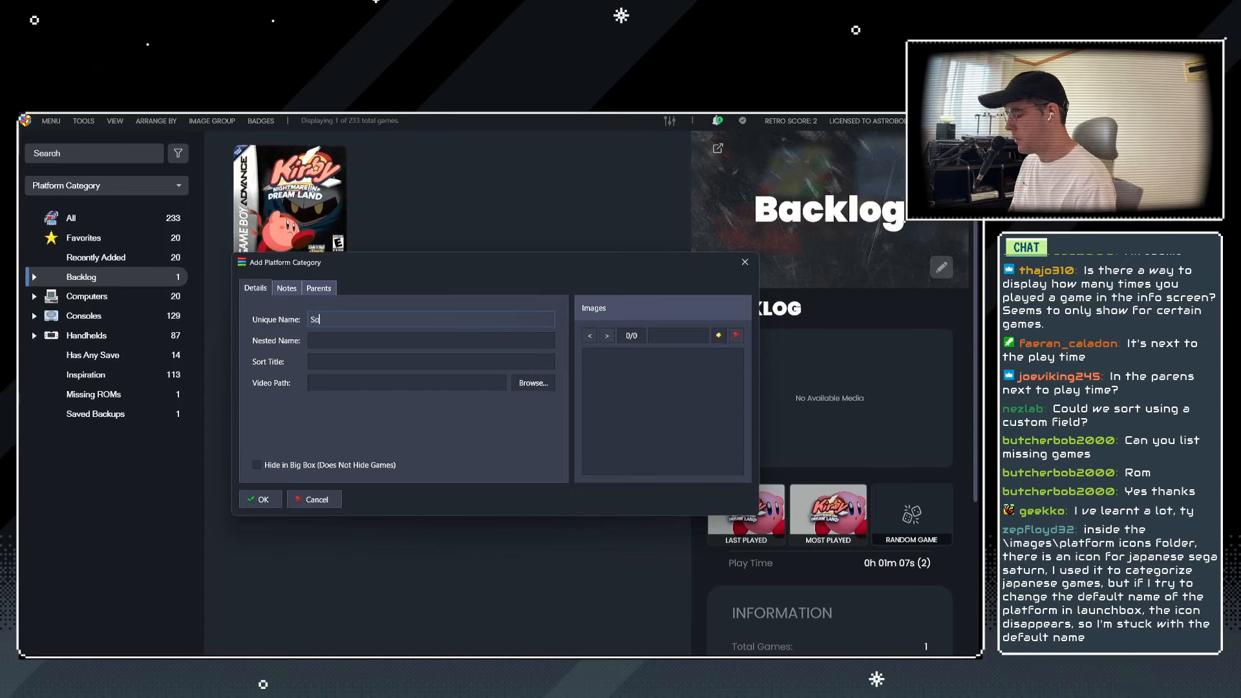
key(Tab)
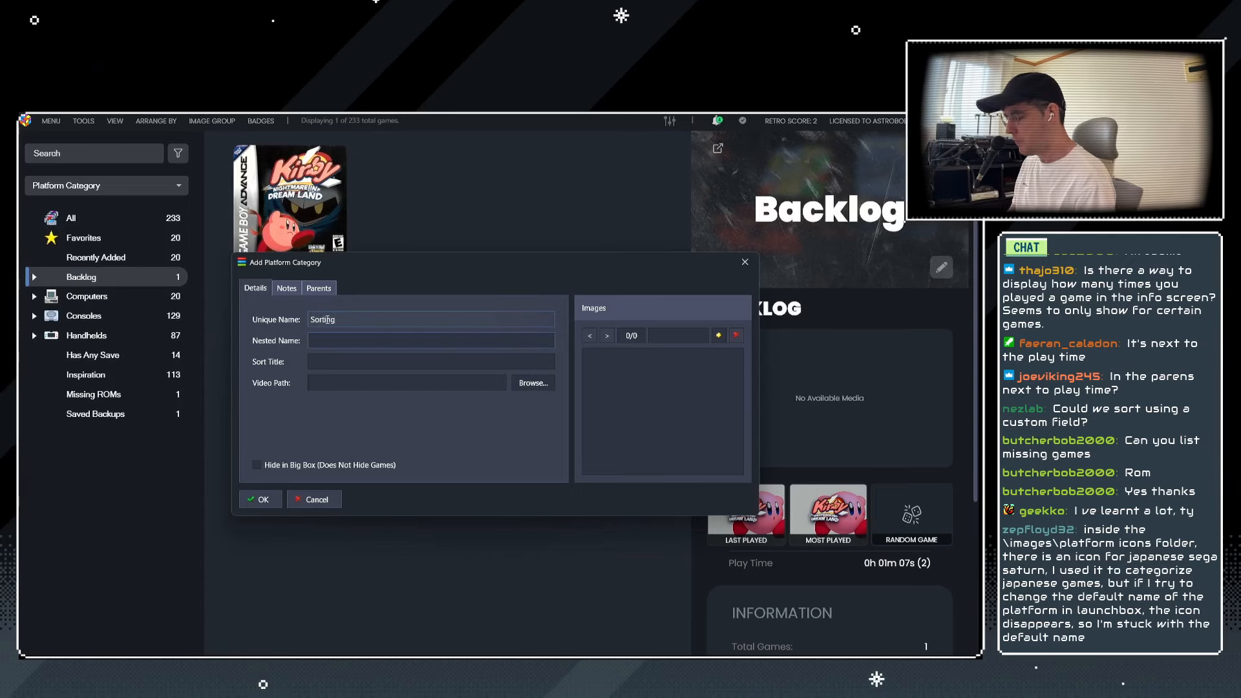
text(Sorting)
key(Tab)
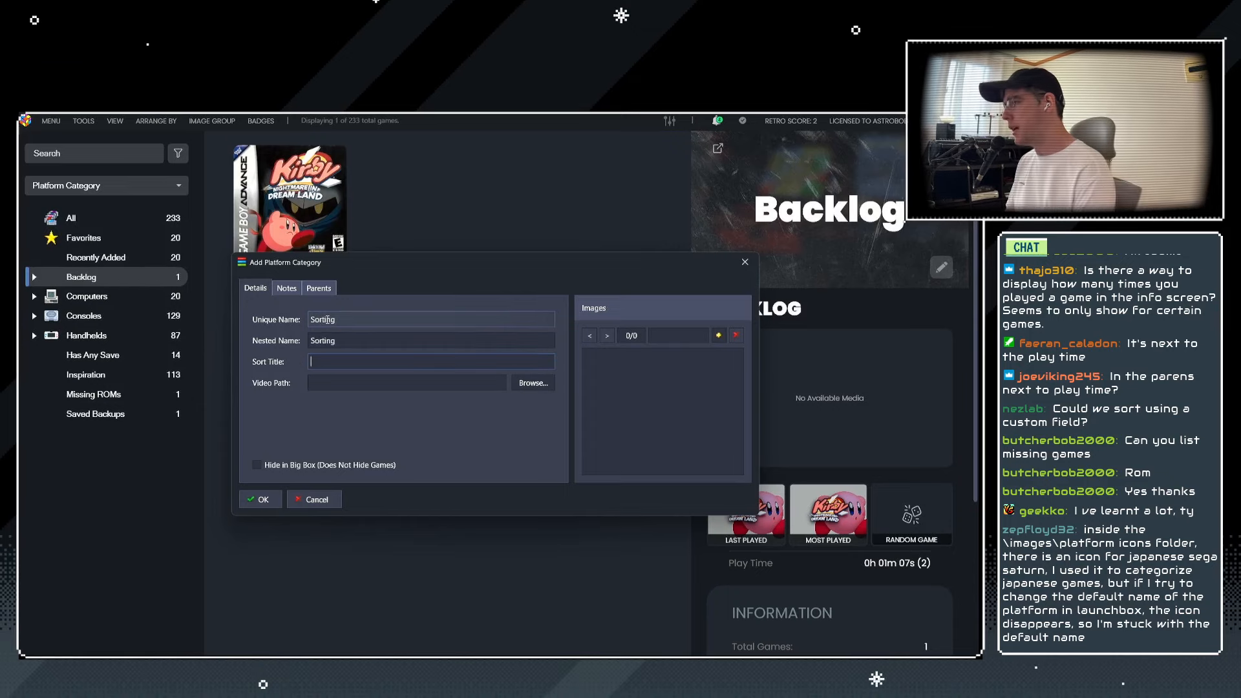
Remove Backlog from the new category's parents, keeping only Root, and save the category.
click(318, 287)
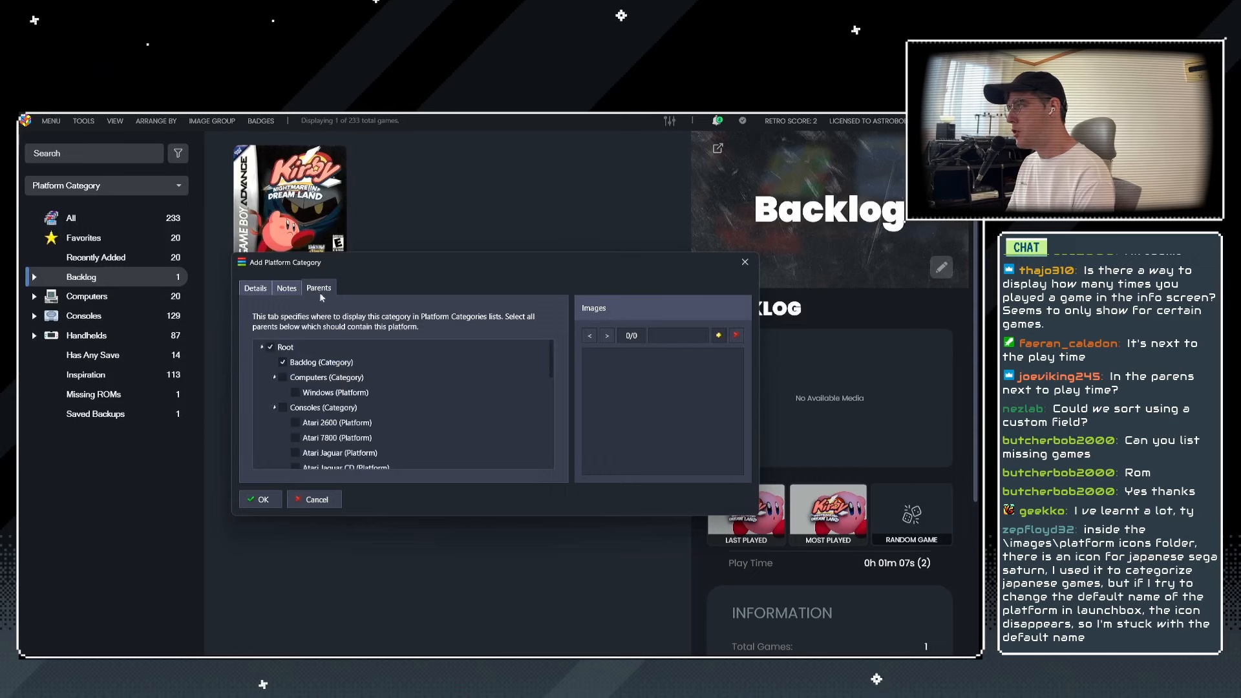
click(283, 363)
click(262, 498)
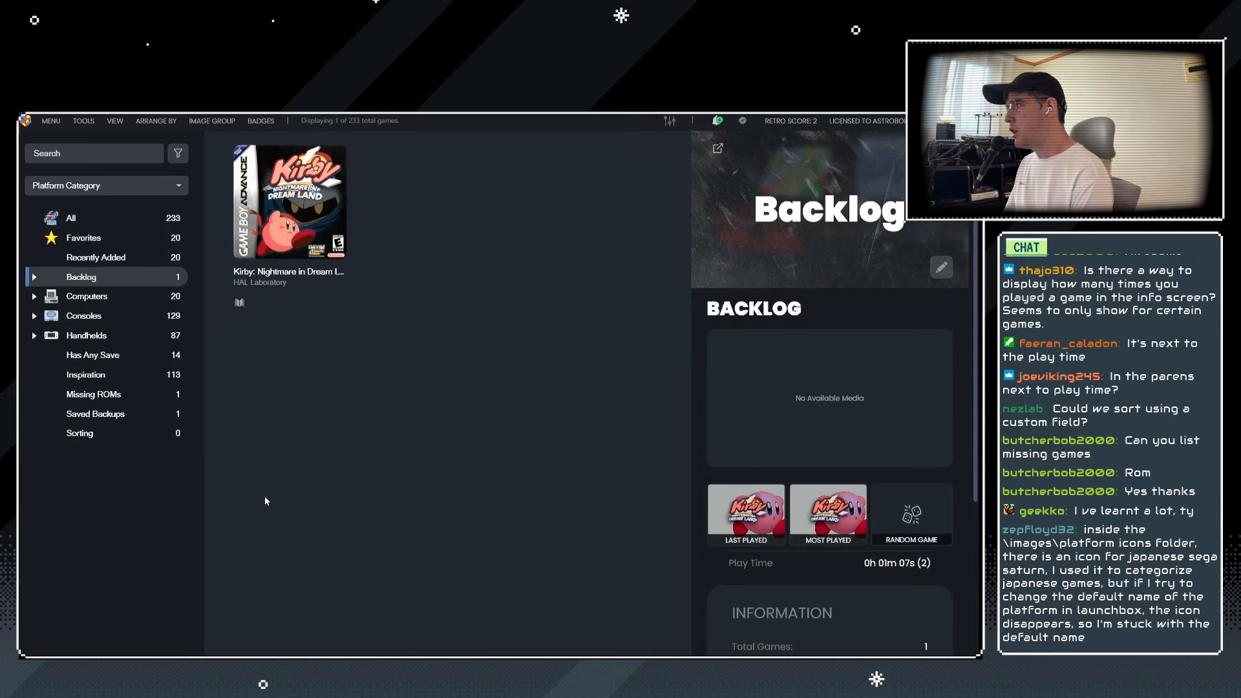
Edit the Has Any Save playlist to add the Sorting category as a parent, and save it.
click(92, 356)
right_click(93, 361)
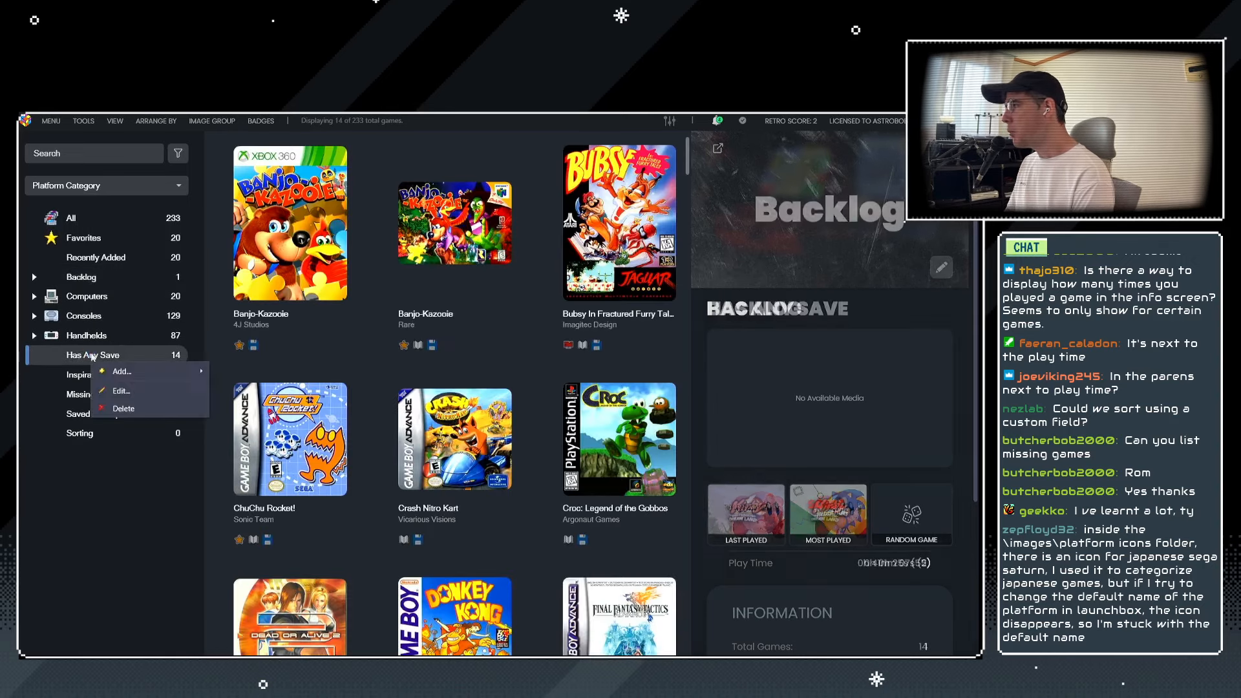
click(122, 391)
click(344, 234)
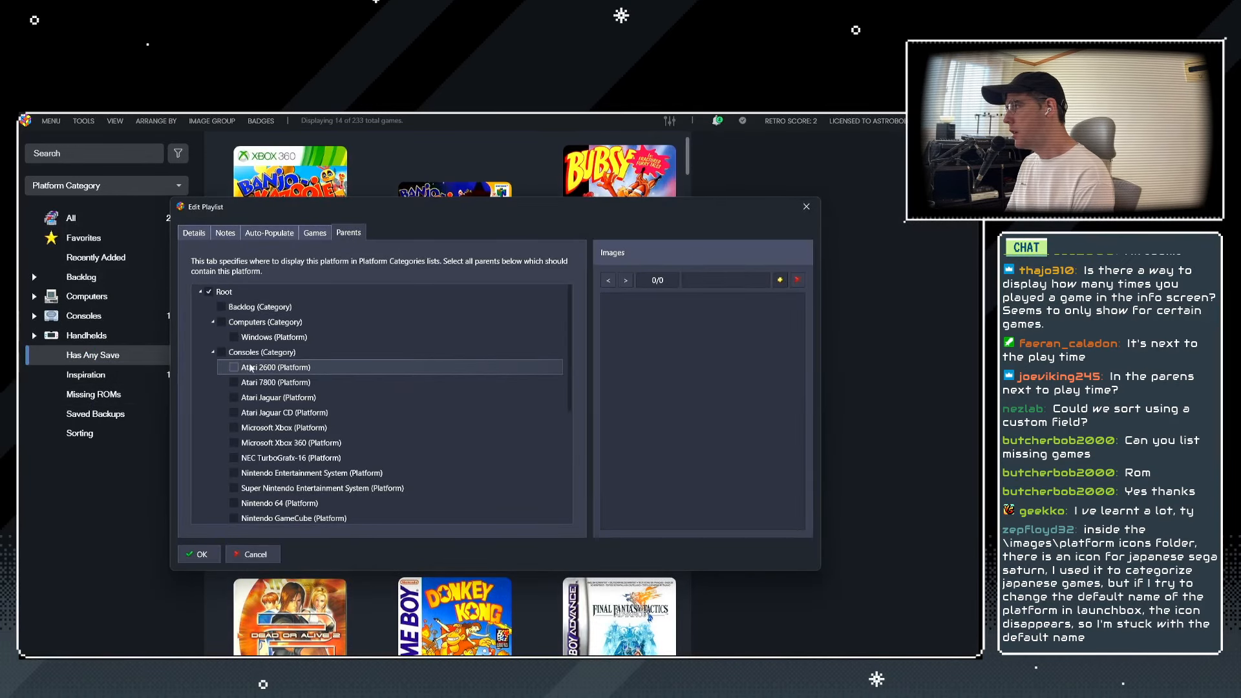
scroll(278, 405, down, 5)
click(222, 516)
click(199, 554)
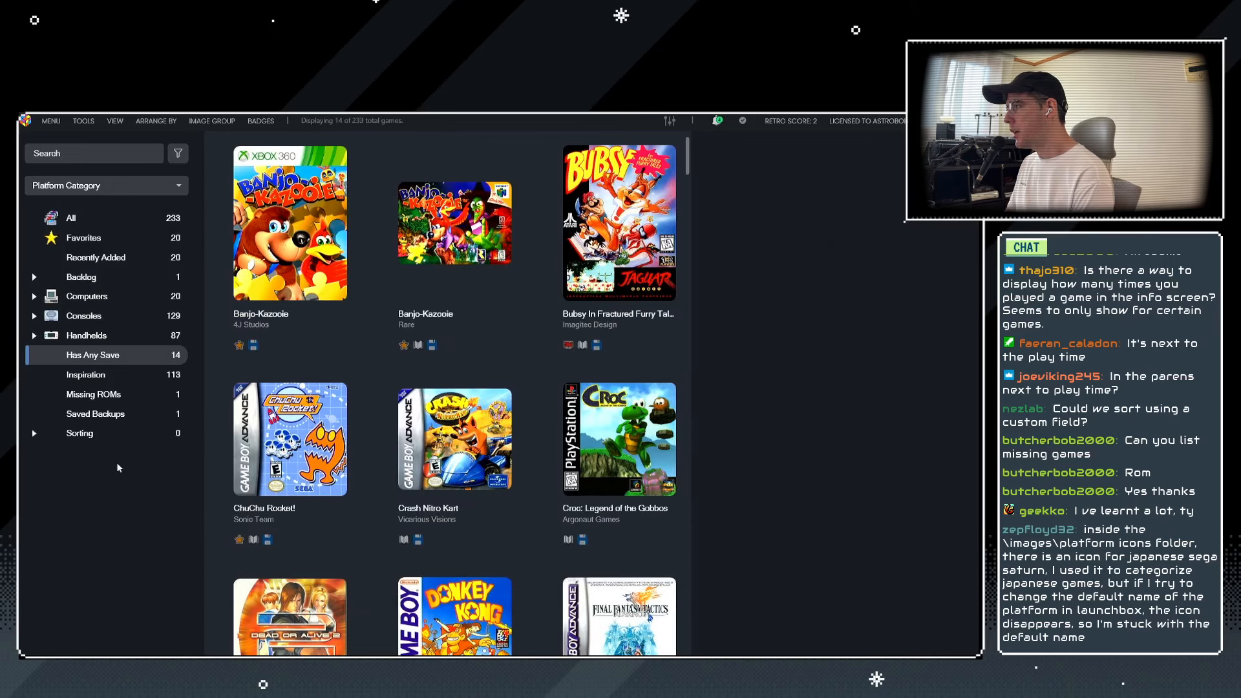
Review the Has Any Save playlist's parents again without changing them, and check its nested entry under the Sorting category.
click(92, 414)
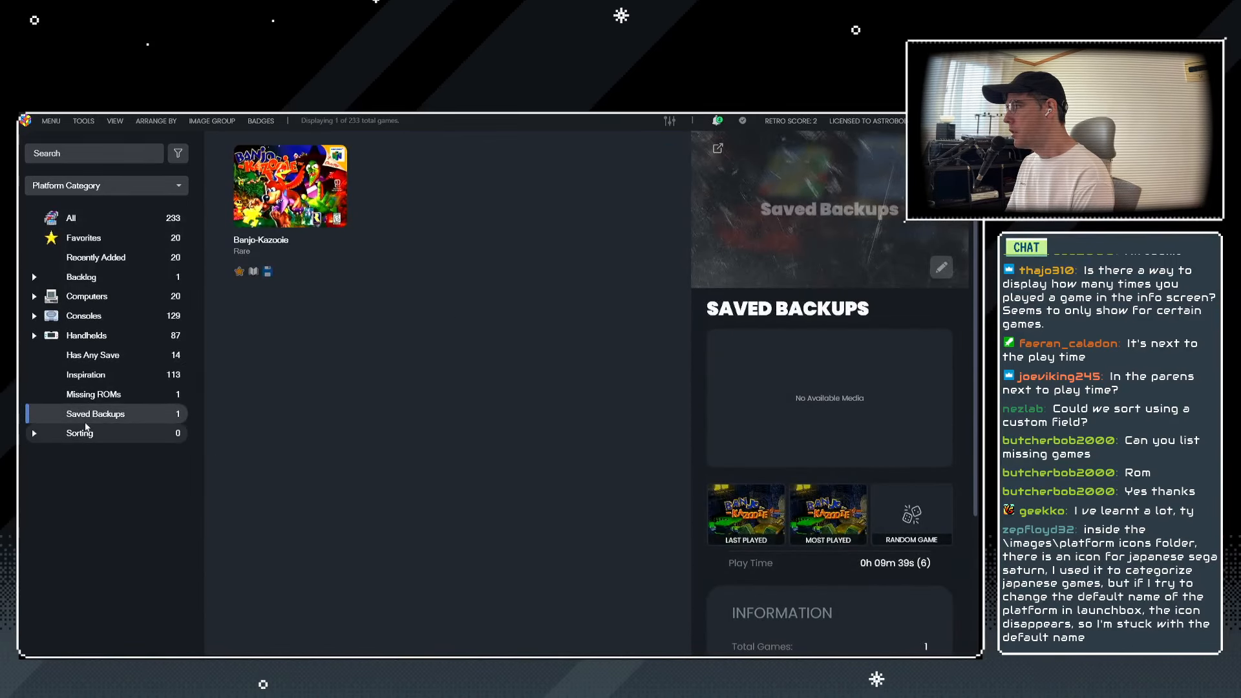
click(91, 356)
right_click(90, 356)
click(136, 386)
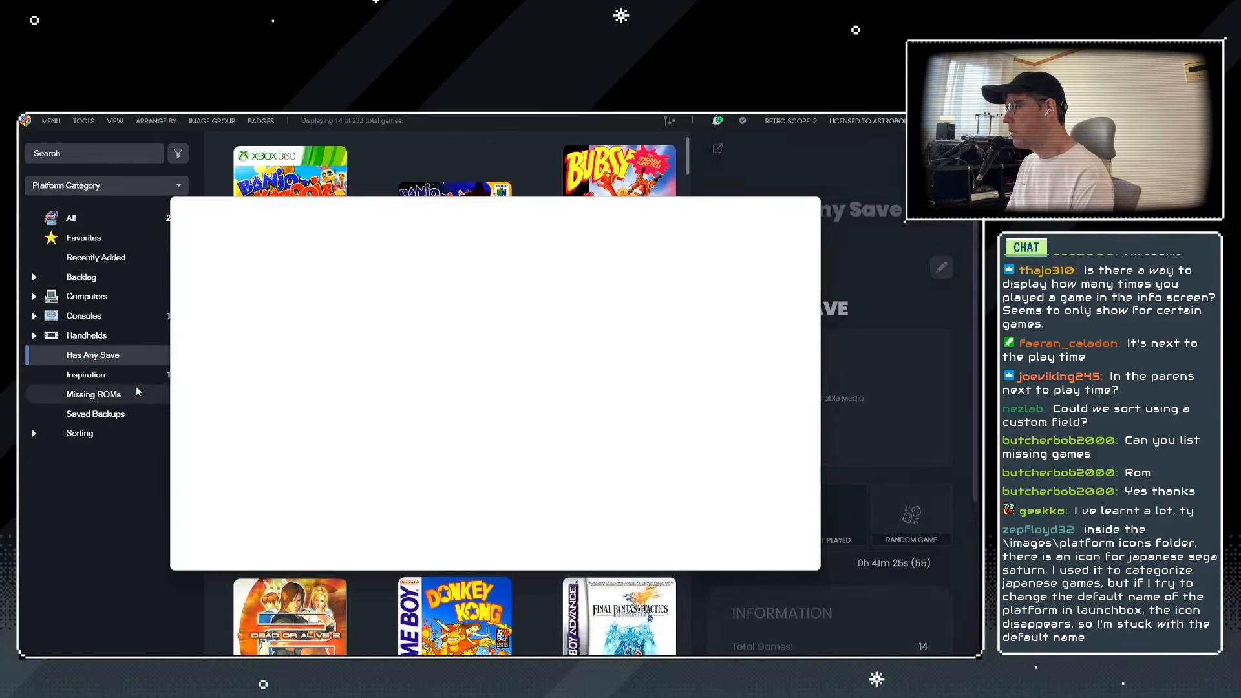
click(349, 233)
scroll(261, 453, down, 10)
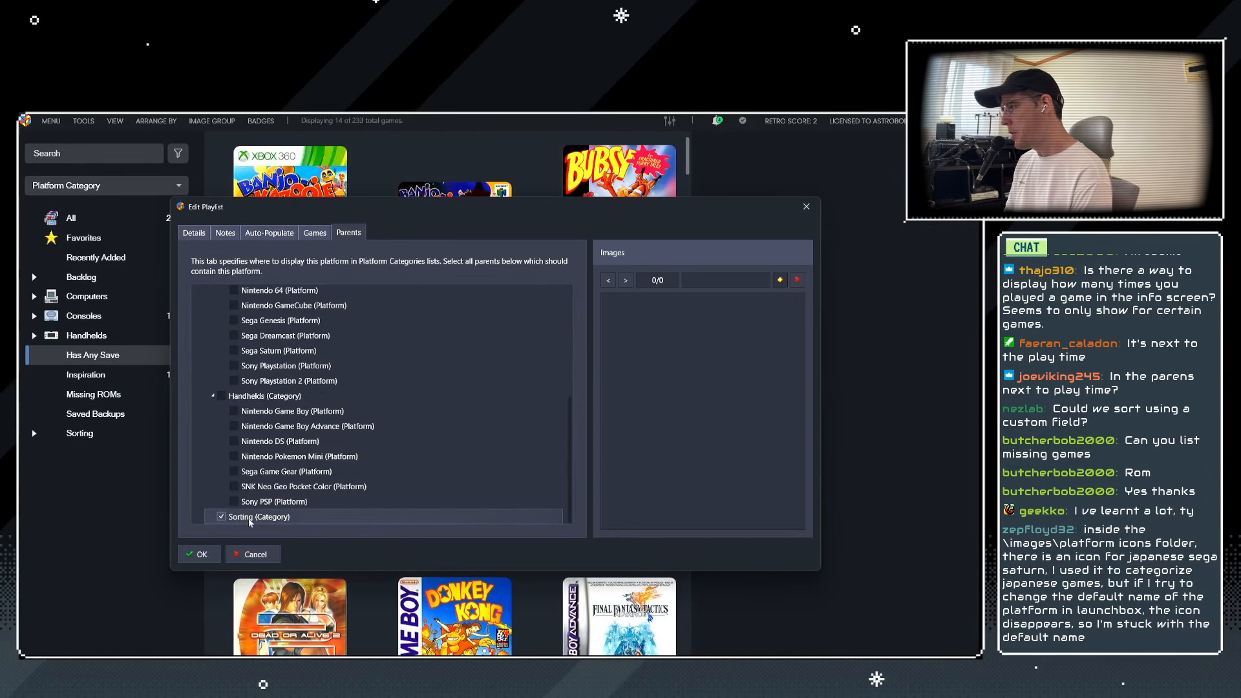
scroll(272, 498, up, 5)
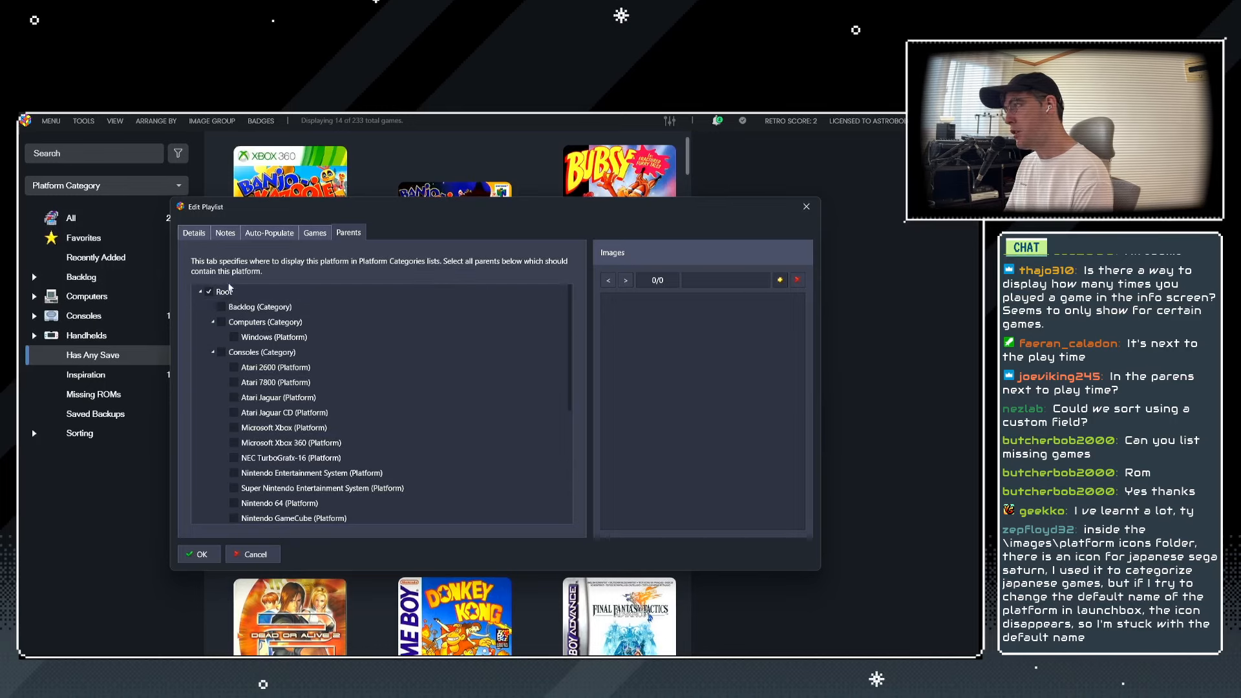
click(251, 556)
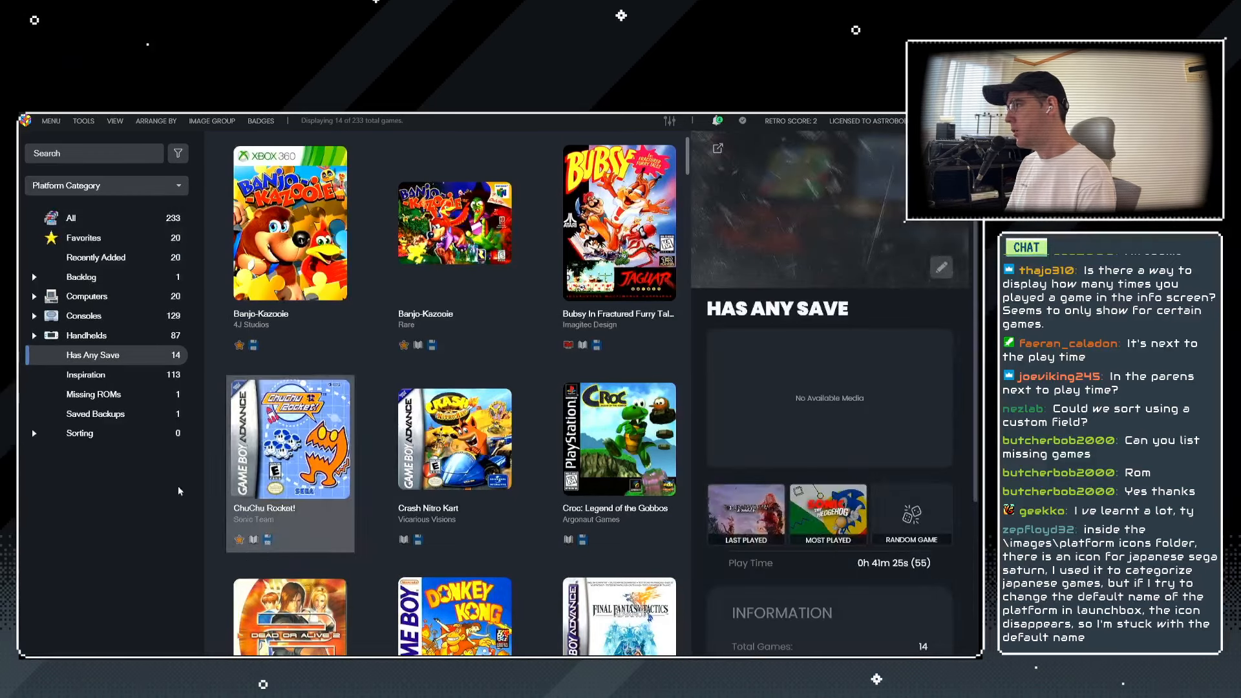
click(34, 435)
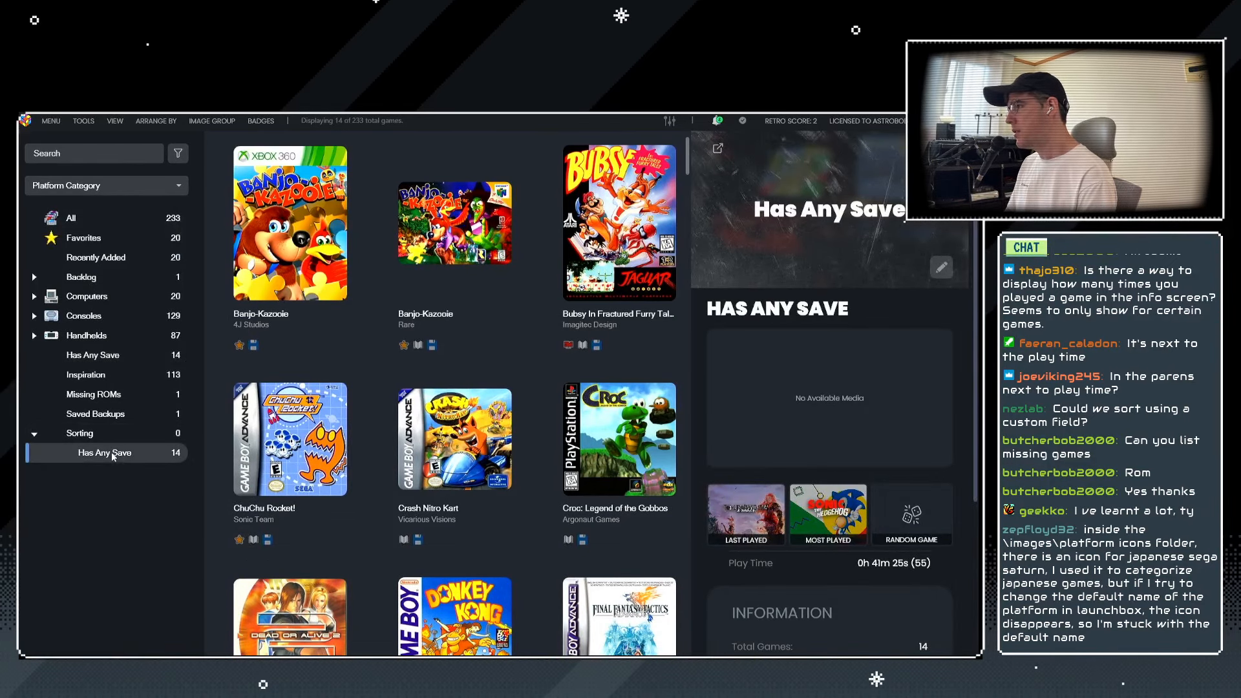
click(36, 435)
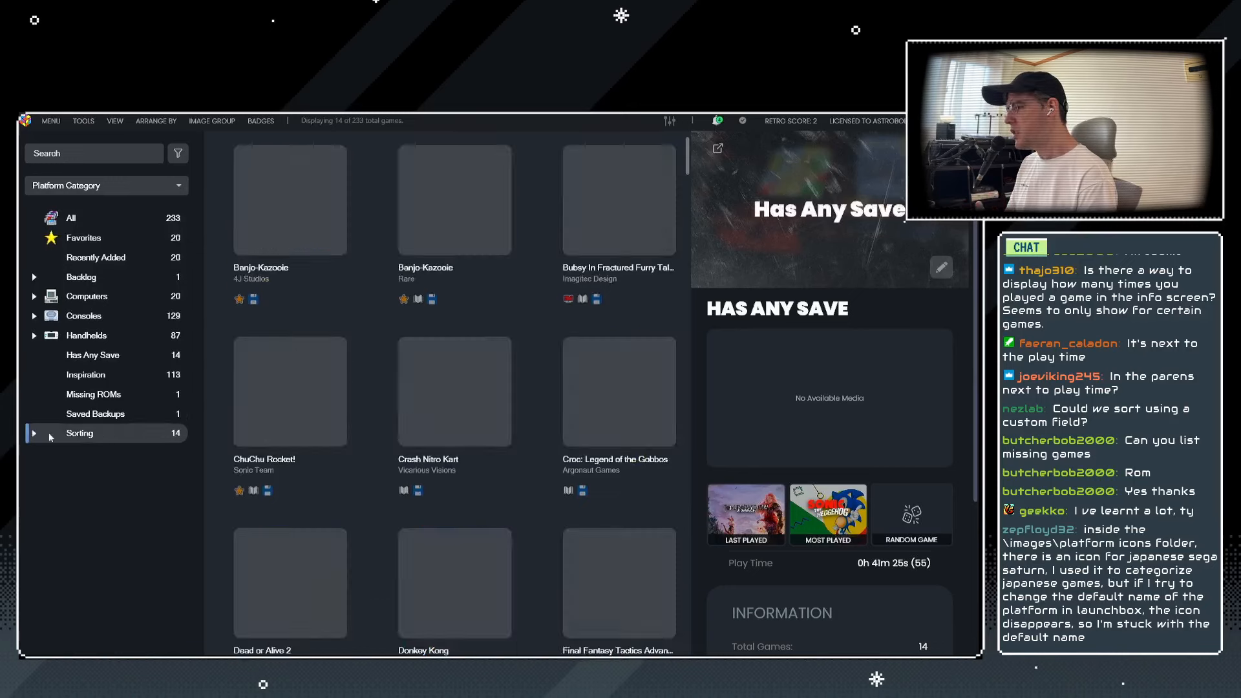
Expand the Consoles category and its Nintendo GameCube platform to view the playlist nested inside.
click(36, 316)
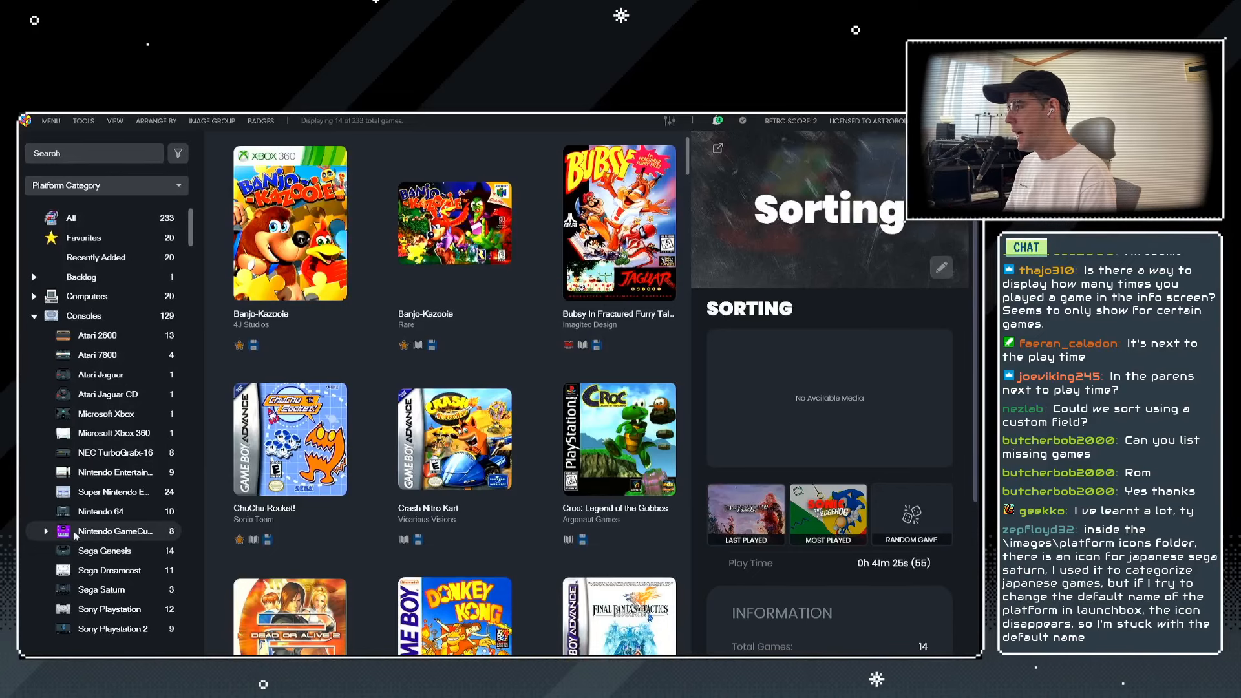
scroll(89, 526, down, 3)
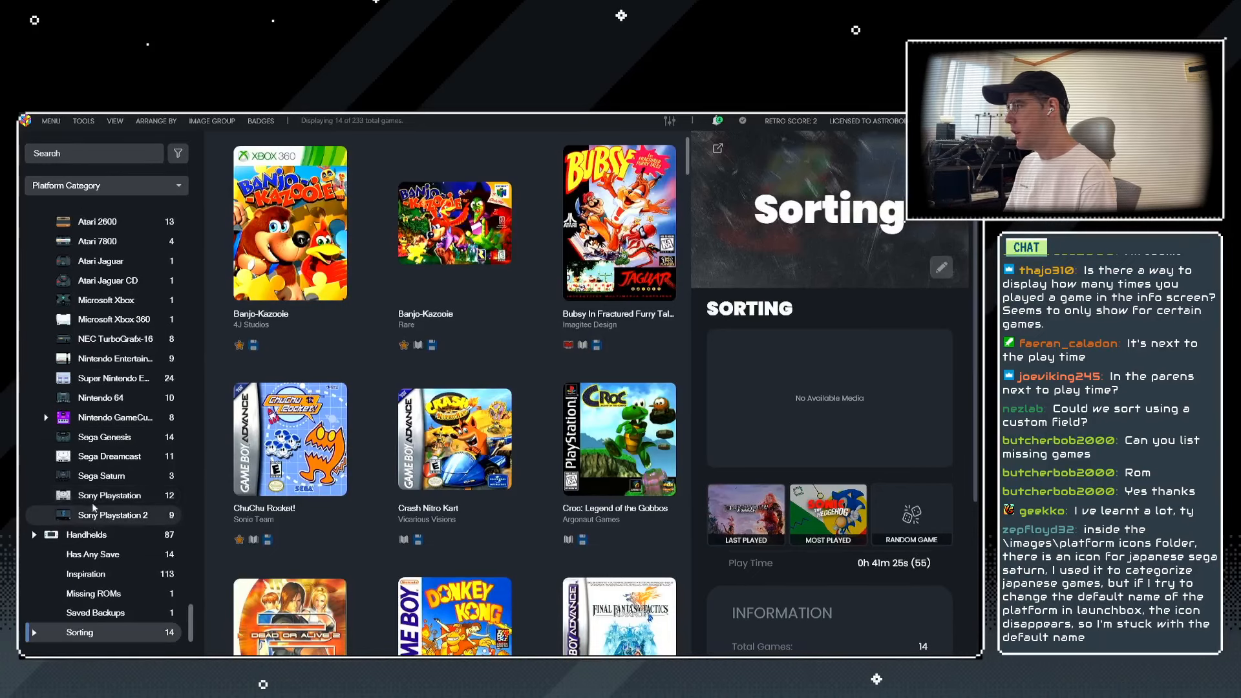
click(47, 418)
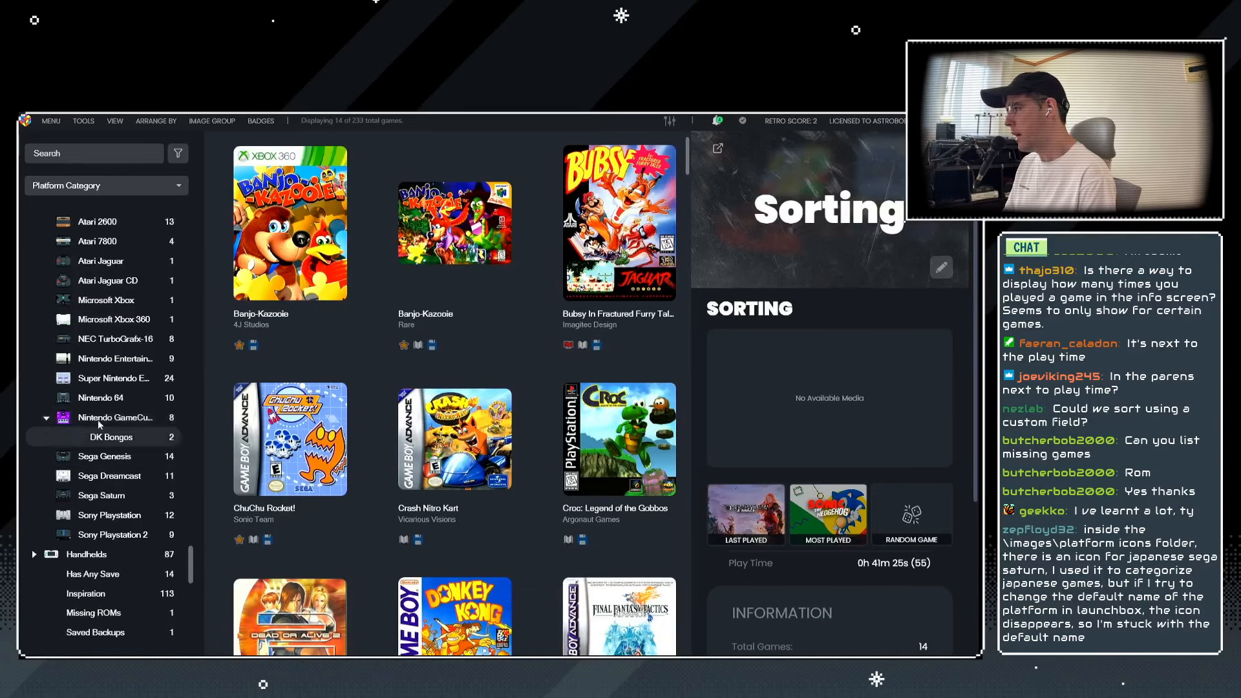
Collapse the Nintendo GameCube platform and the Handhelds and Consoles categories in the side bar.
click(46, 418)
scroll(47, 419, up, 3)
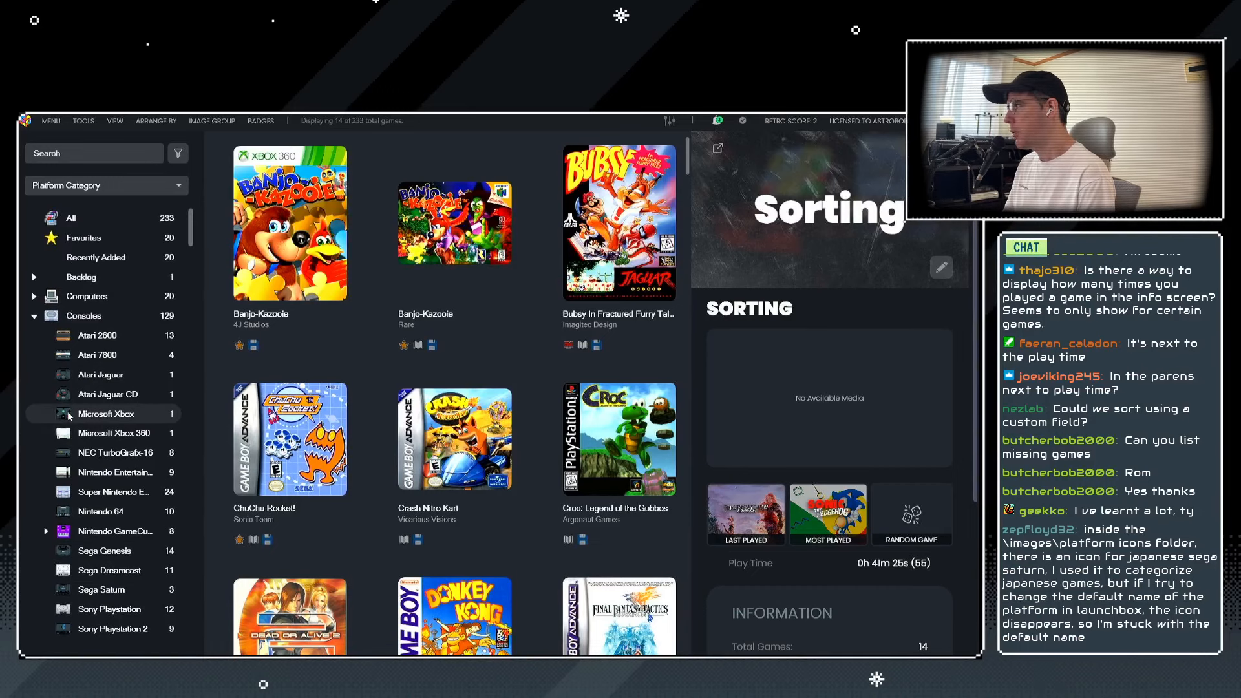
scroll(39, 517, down, 3)
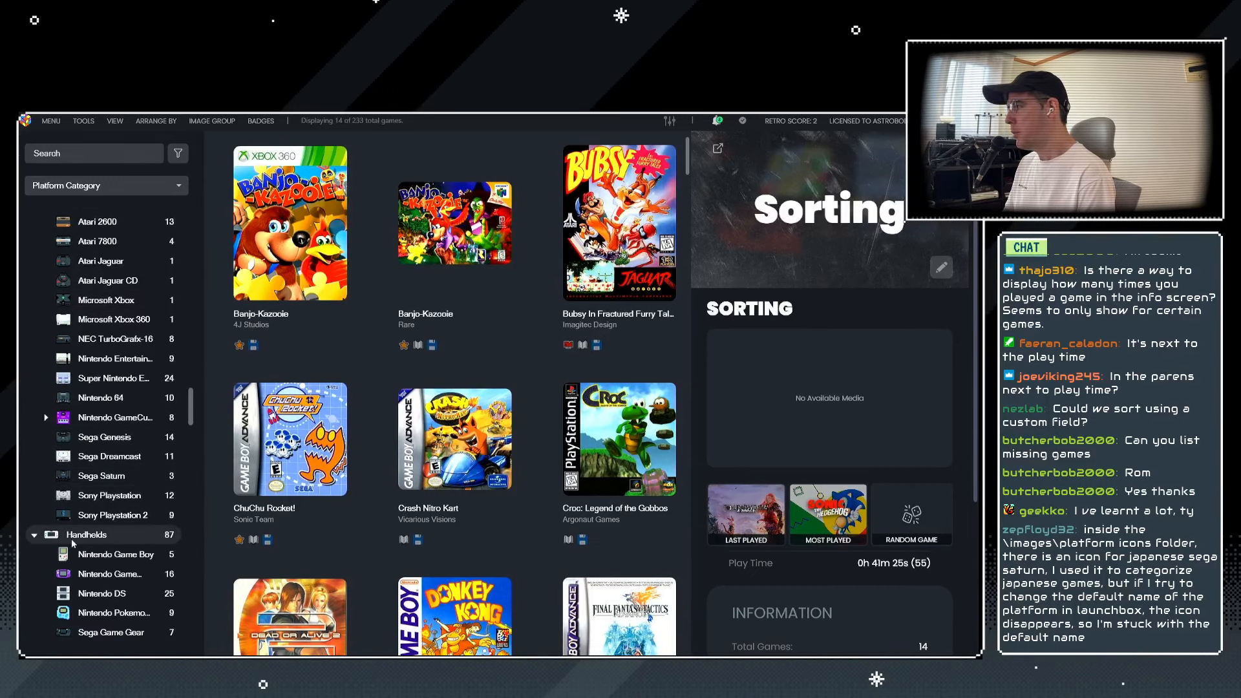
click(34, 535)
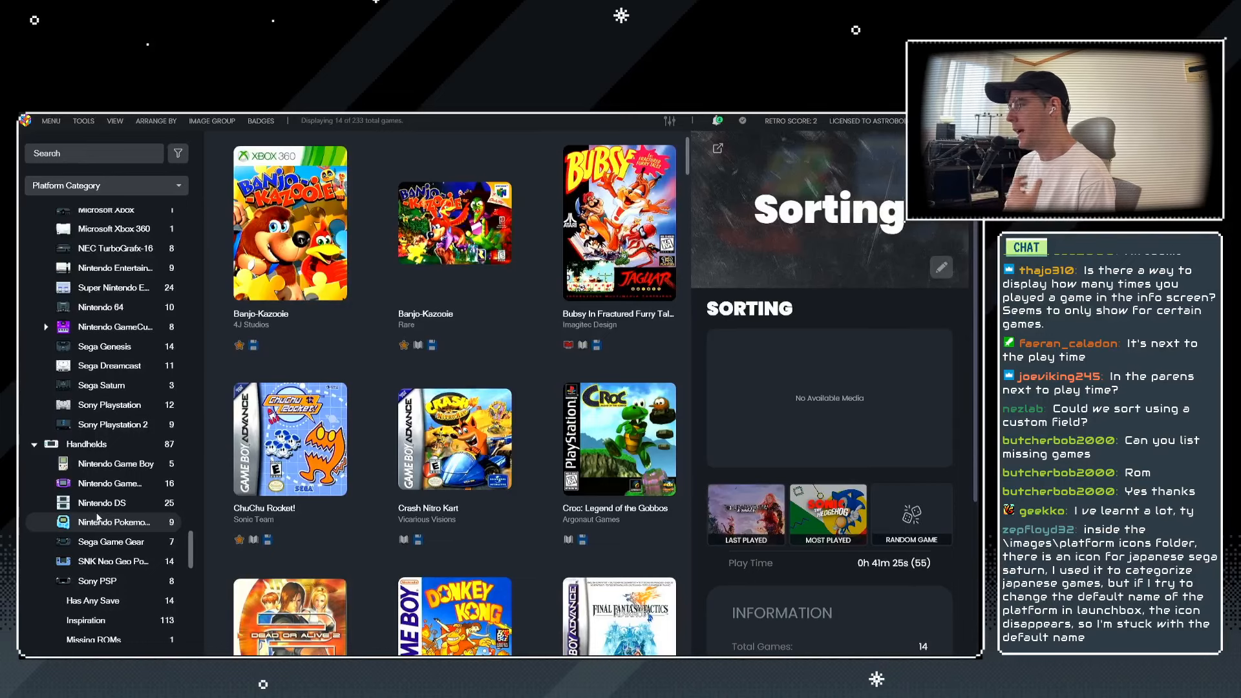
click(34, 444)
scroll(31, 388, up, 5)
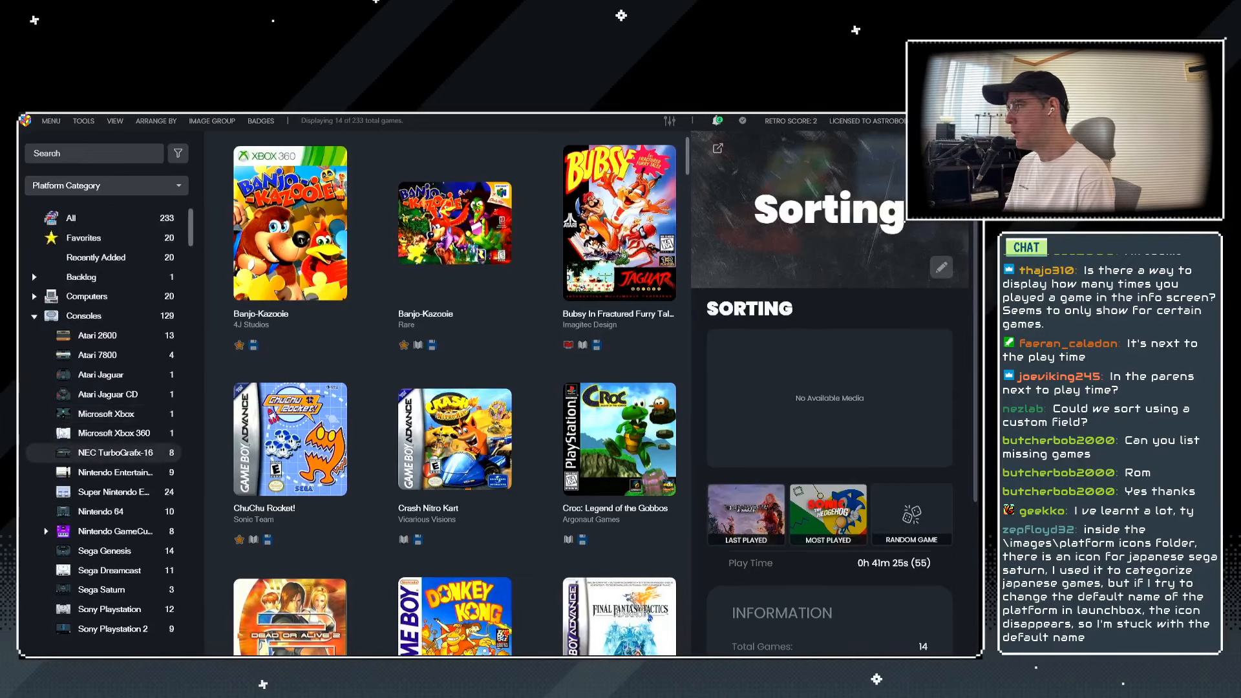
click(33, 317)
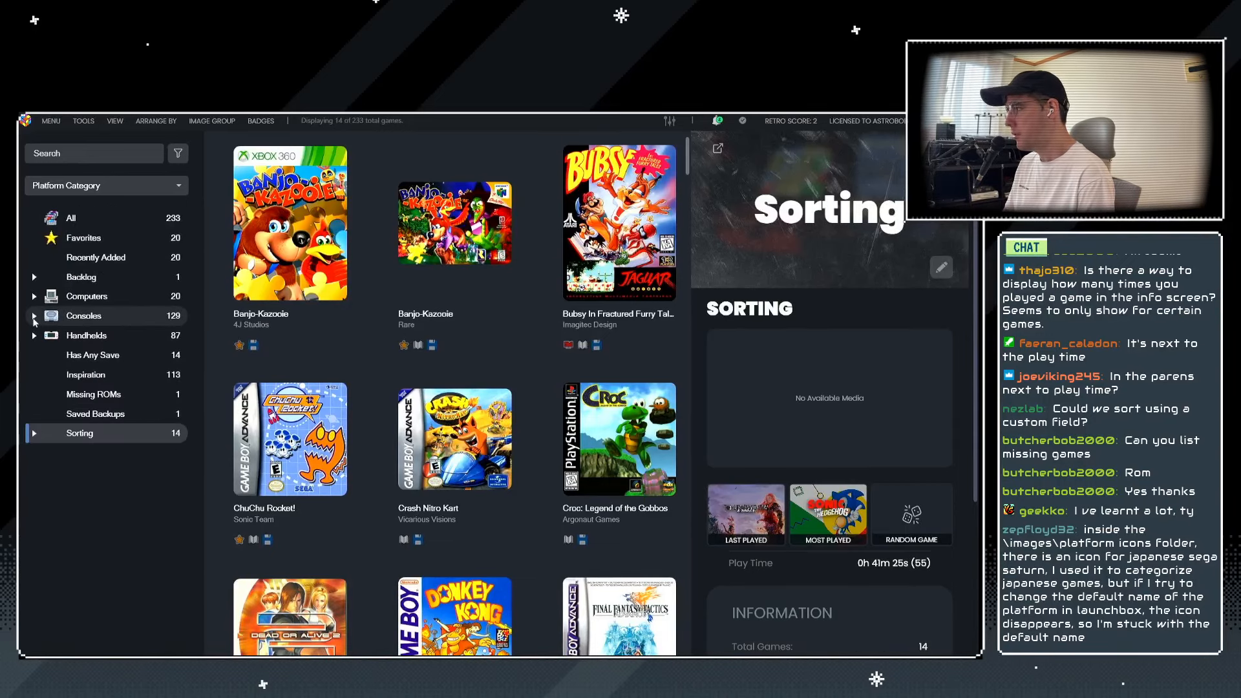
Remove Root from the Has Any Save playlist's parents and save the playlist.
double_click(85, 360)
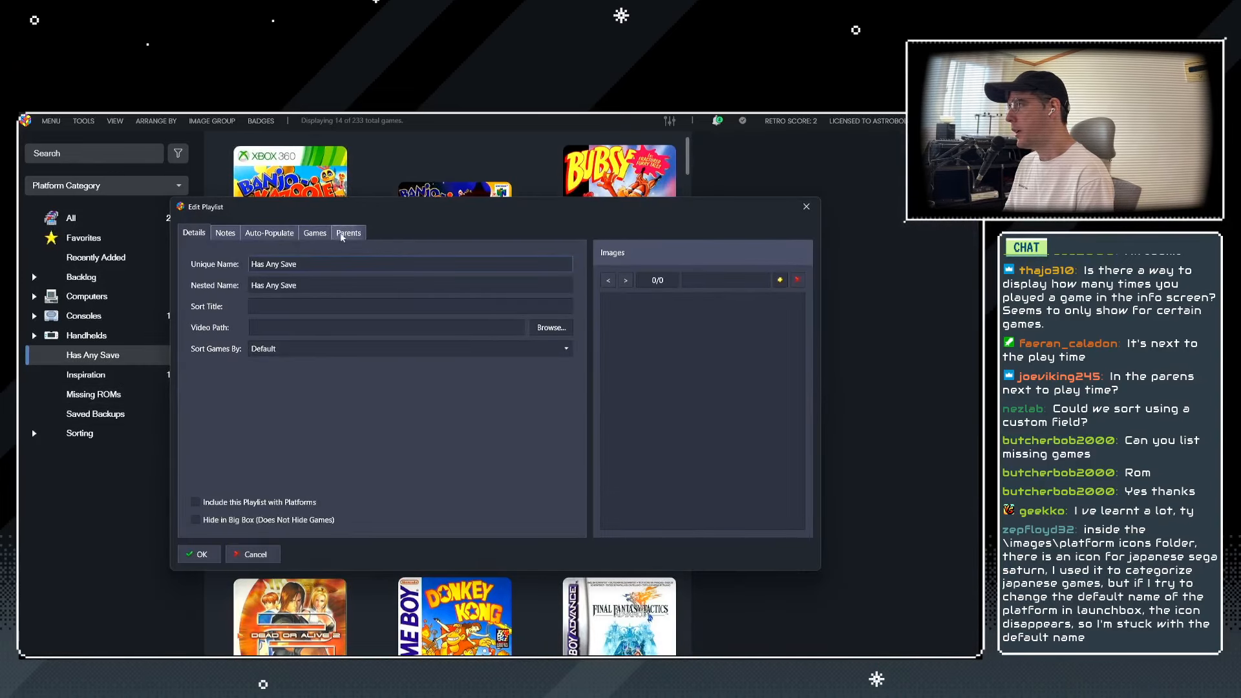
click(343, 233)
click(198, 555)
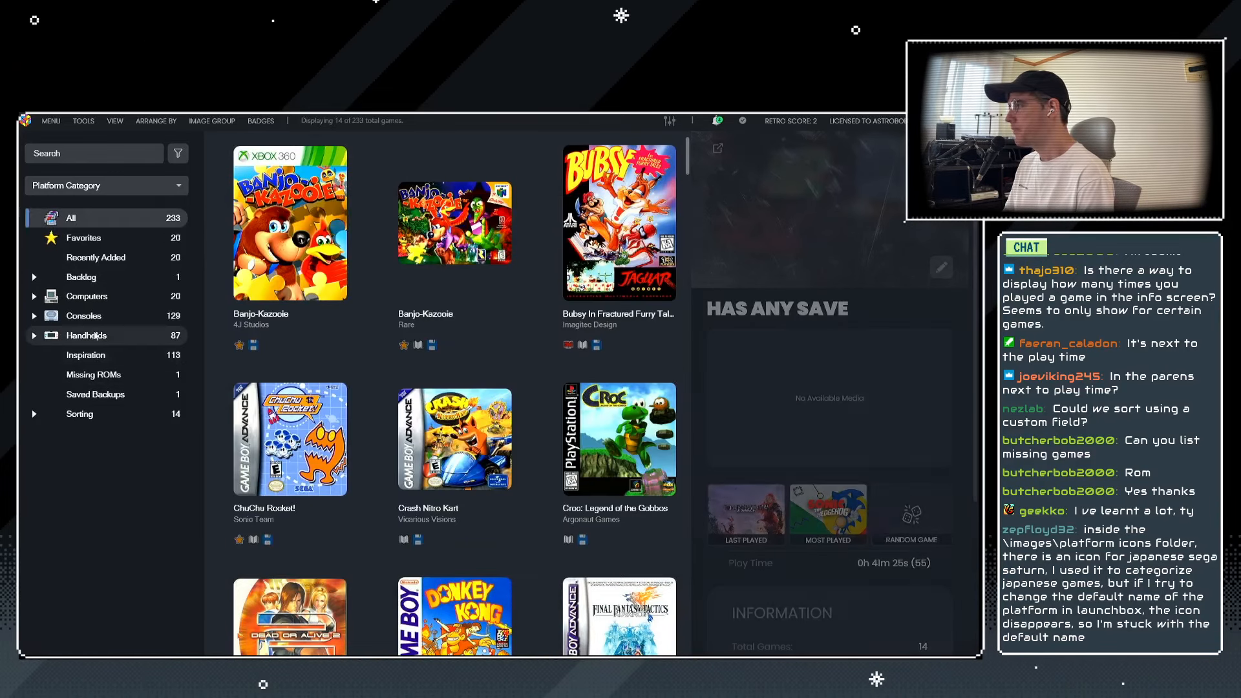
Review the Inspiration playlist's parents without changing them.
right_click(90, 354)
click(114, 388)
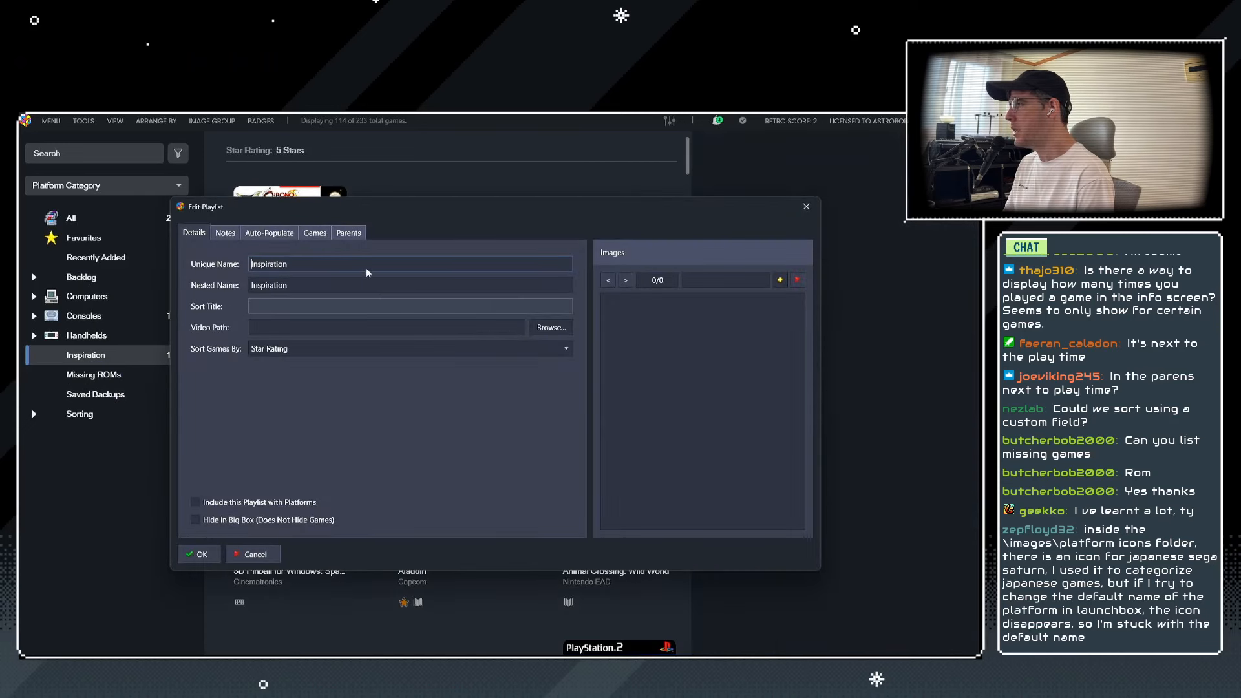
click(348, 233)
click(255, 555)
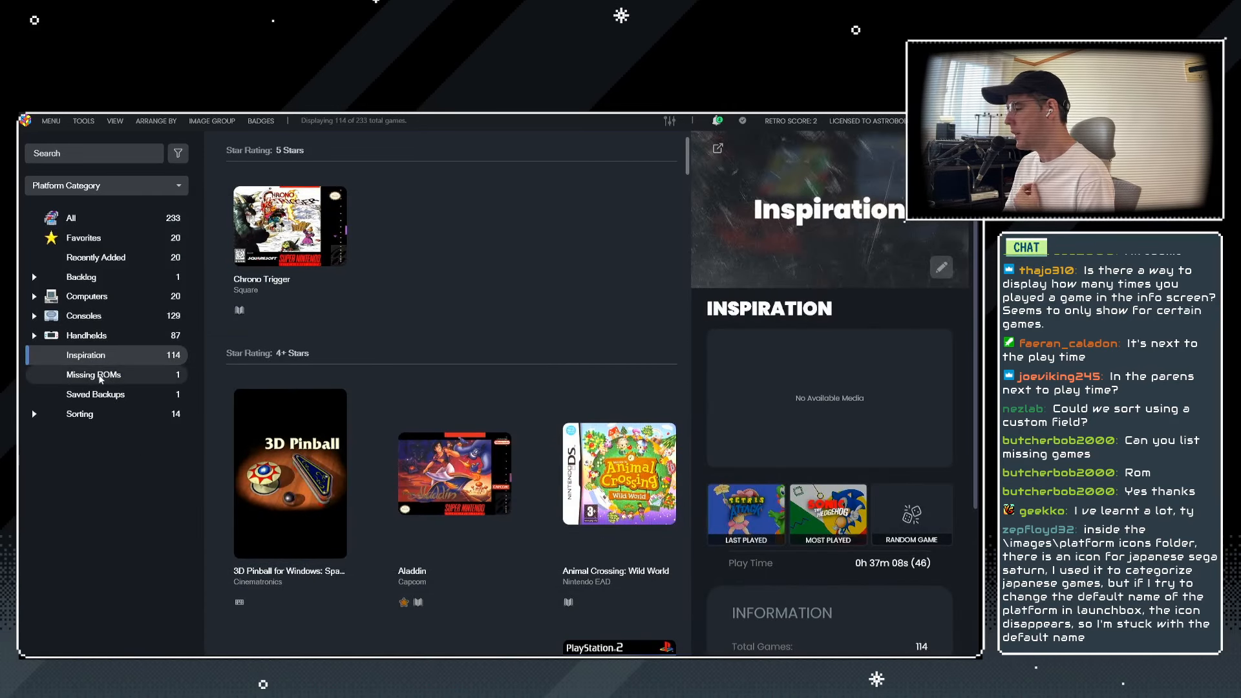
Set the Missing ROMs playlist's parent to the Sorting category instead of Root, and save it.
click(97, 376)
right_click(95, 380)
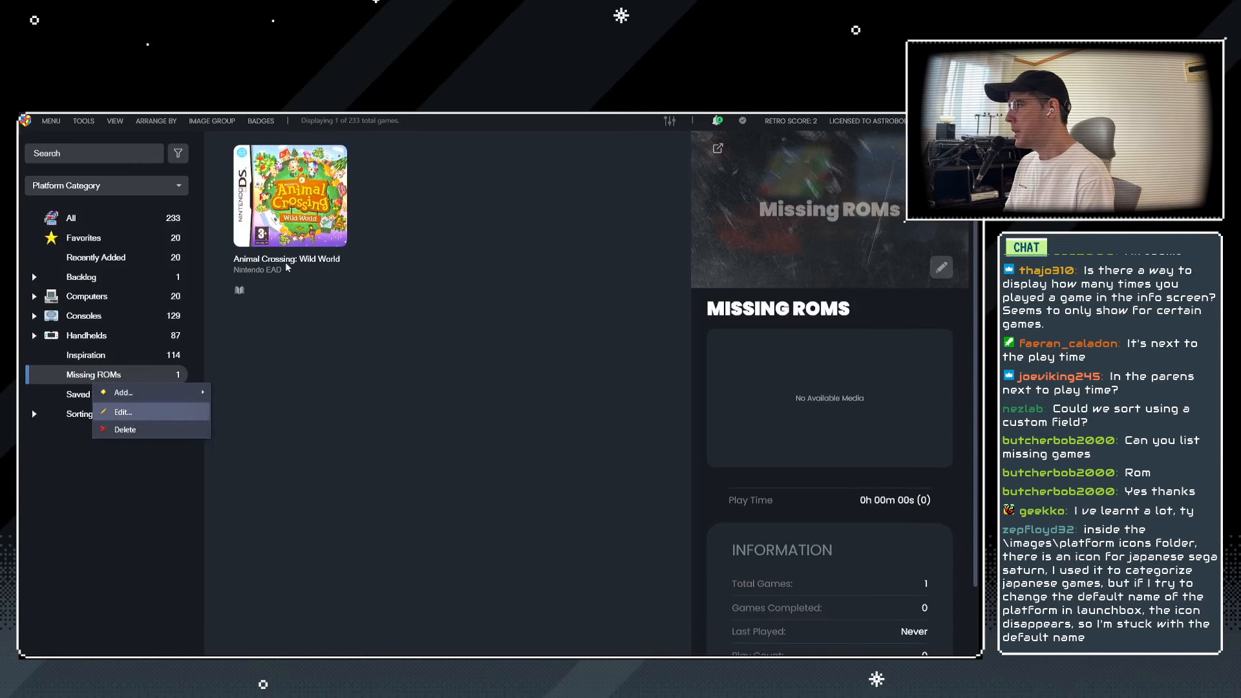
click(123, 411)
click(348, 234)
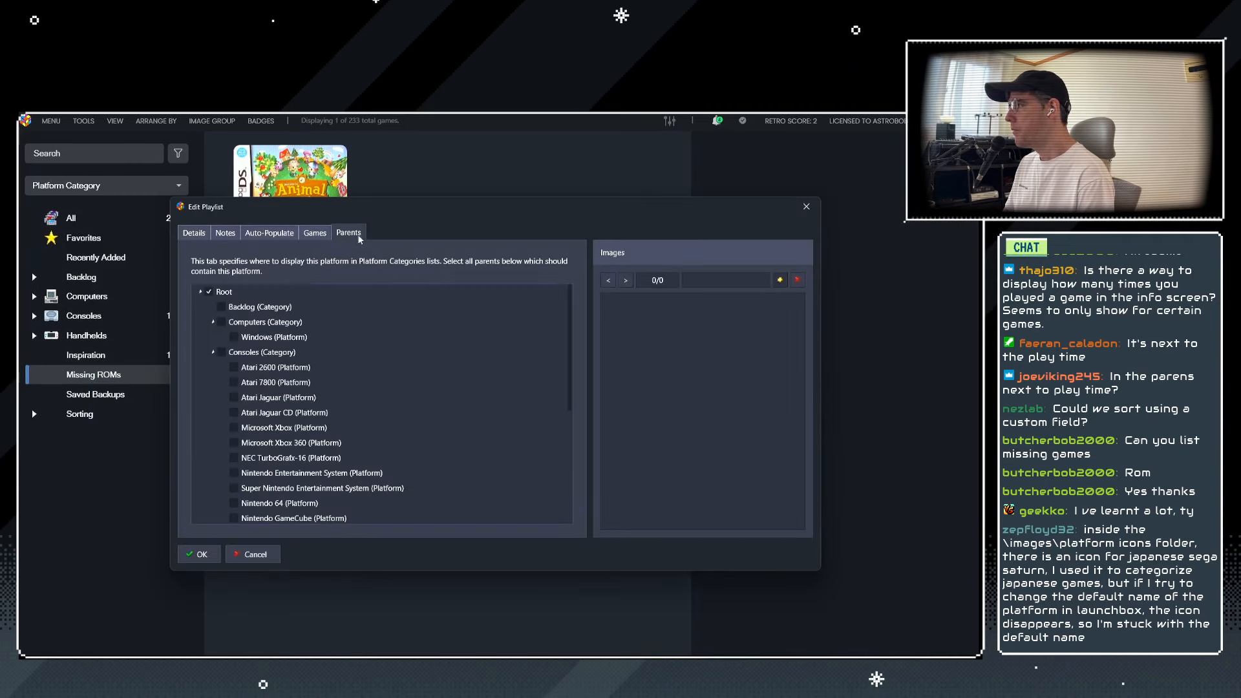
scroll(269, 511, down, 4)
click(221, 517)
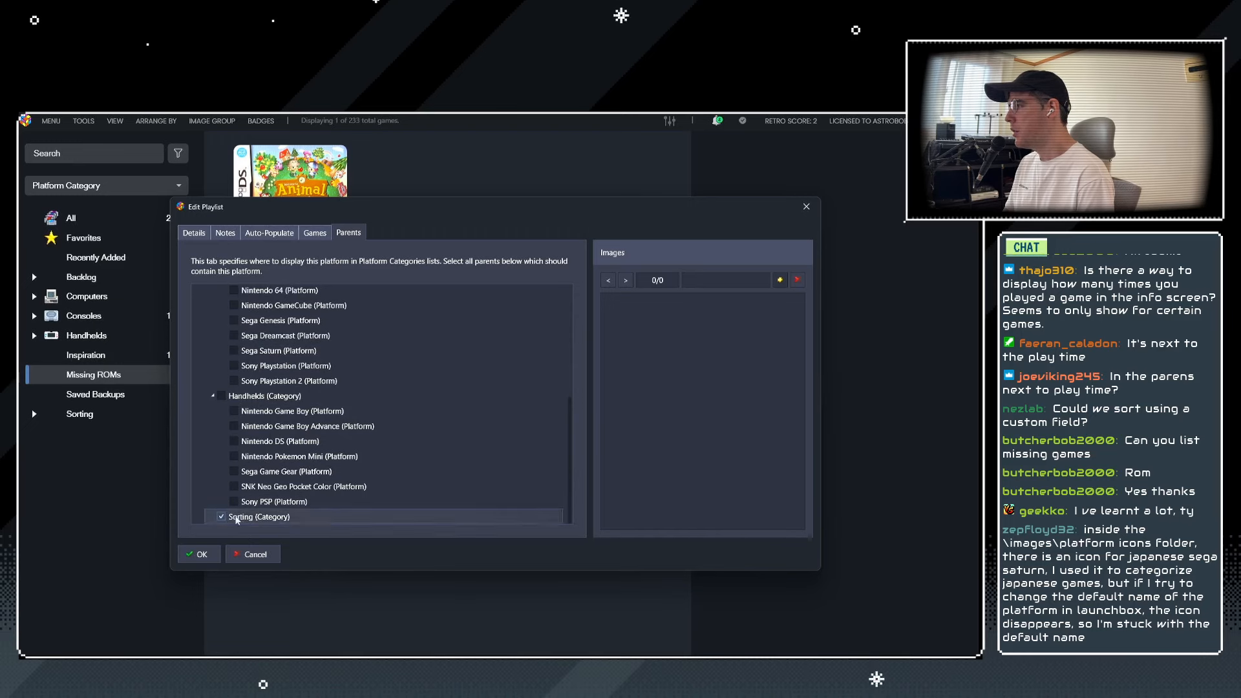
click(199, 554)
Set the Saved Backups playlist's parent to the Sorting category instead of Root, and save it.
click(110, 377)
right_click(110, 378)
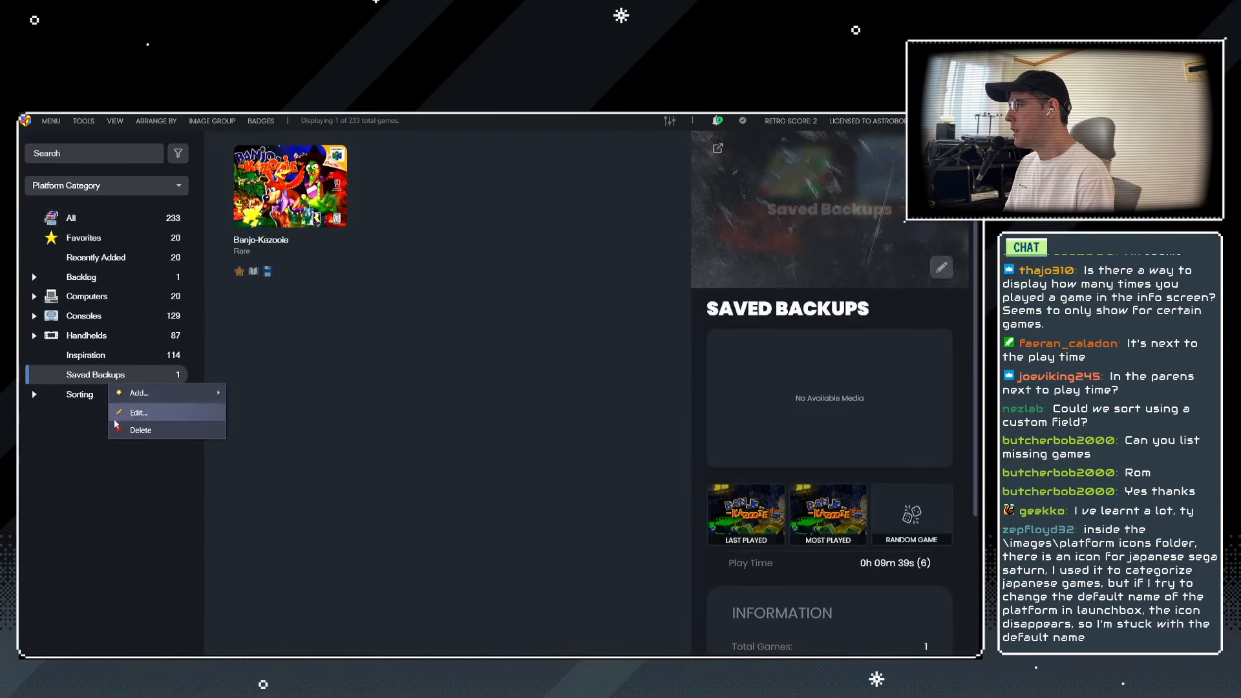
click(123, 420)
click(349, 234)
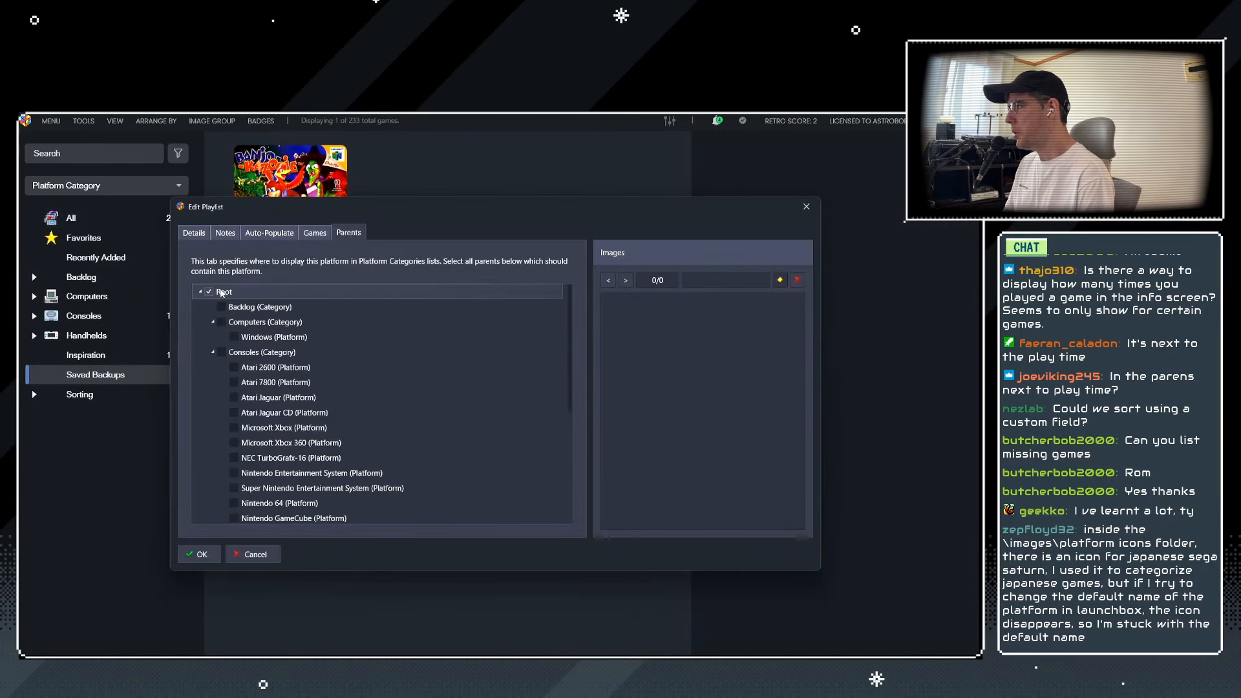
scroll(239, 518, down, 5)
click(221, 517)
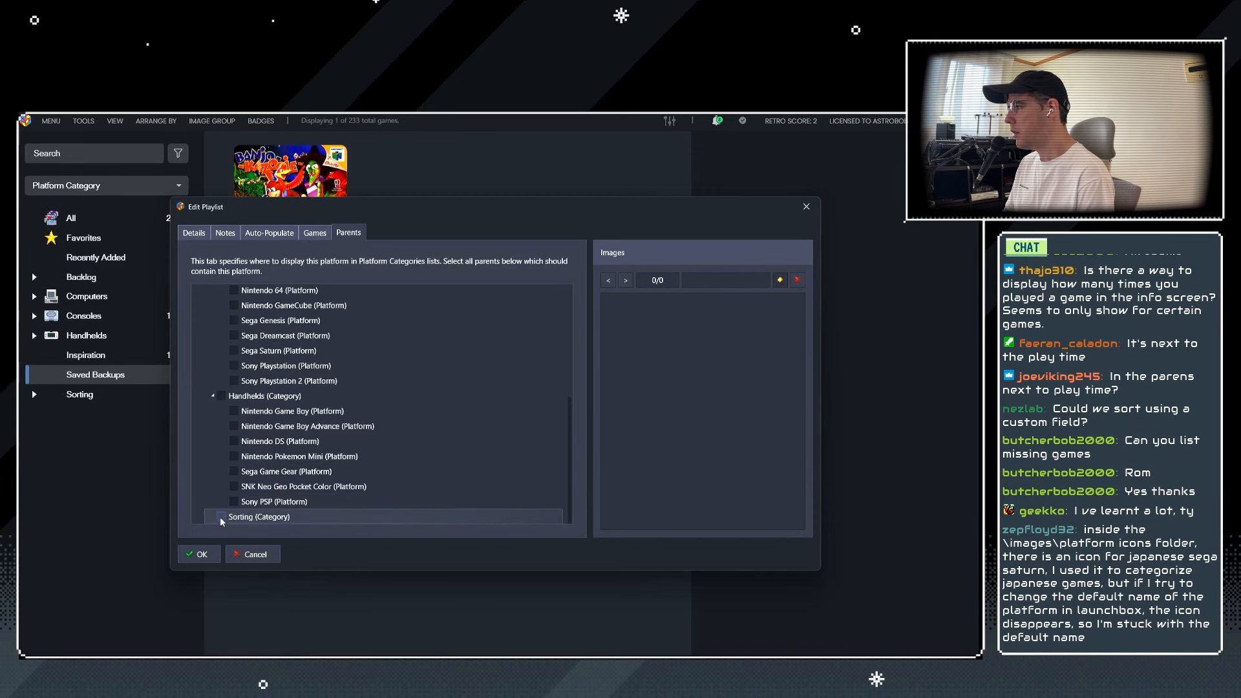
click(199, 555)
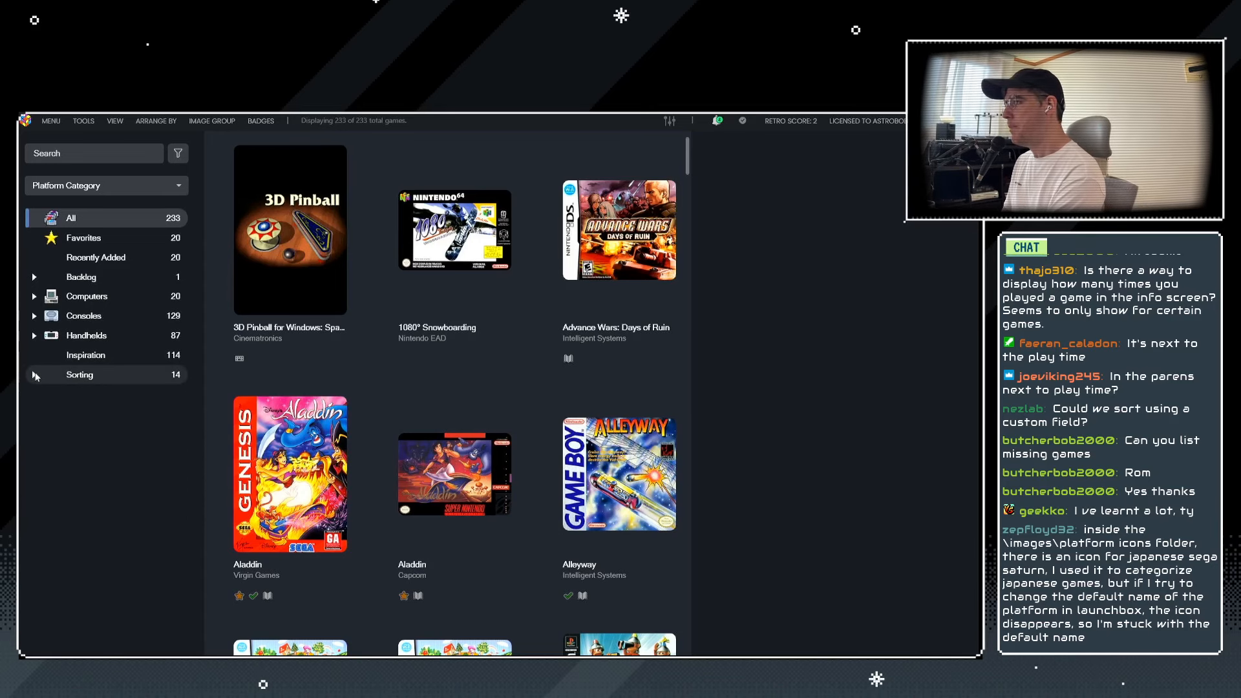
View the Sorting category, and check the Backlog category's sort title without changing it.
click(35, 375)
right_click(77, 378)
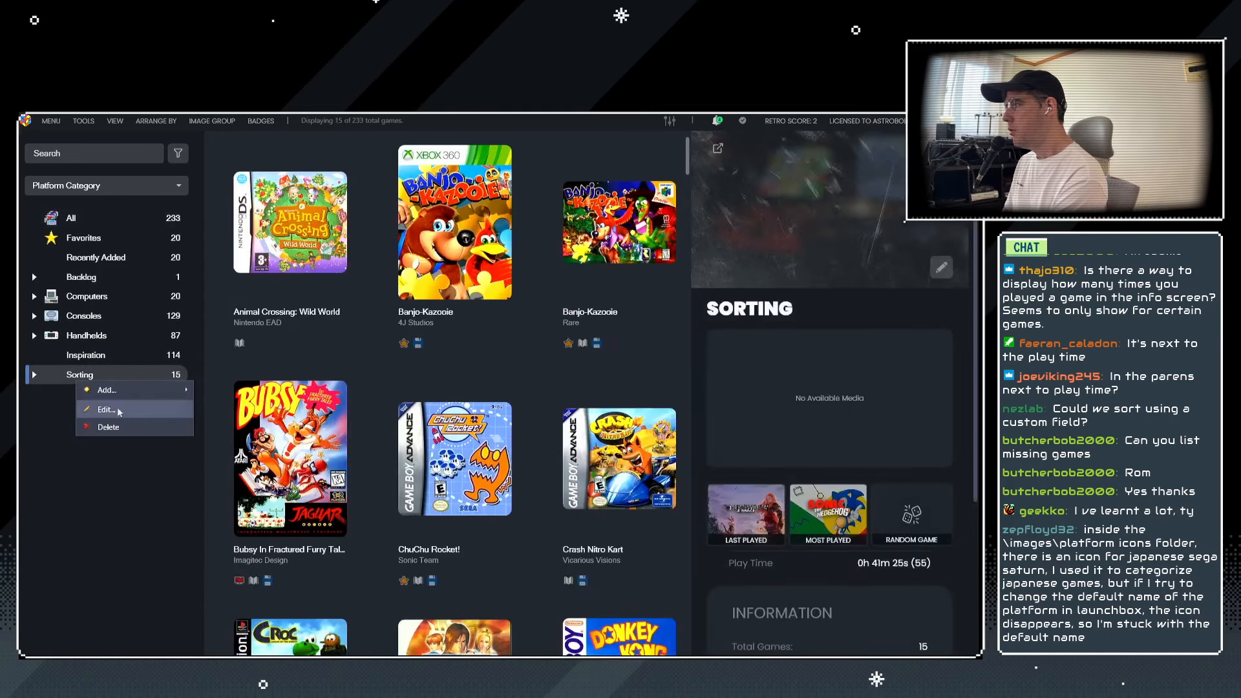
click(60, 404)
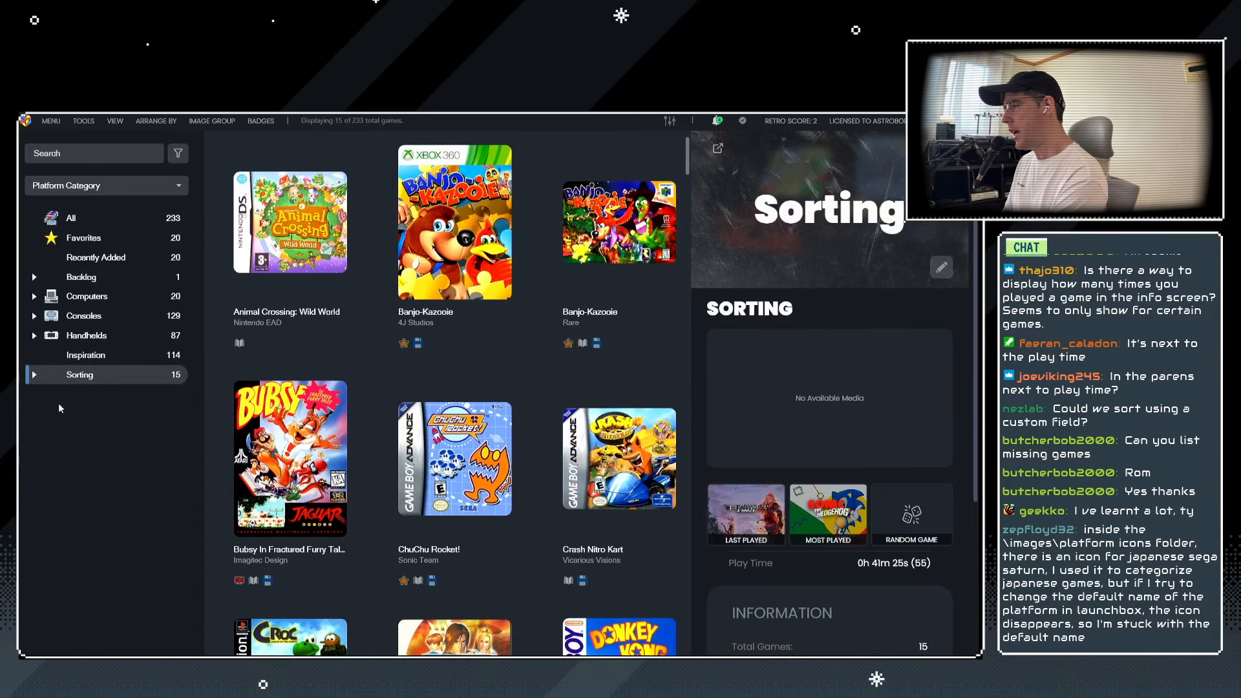
click(81, 277)
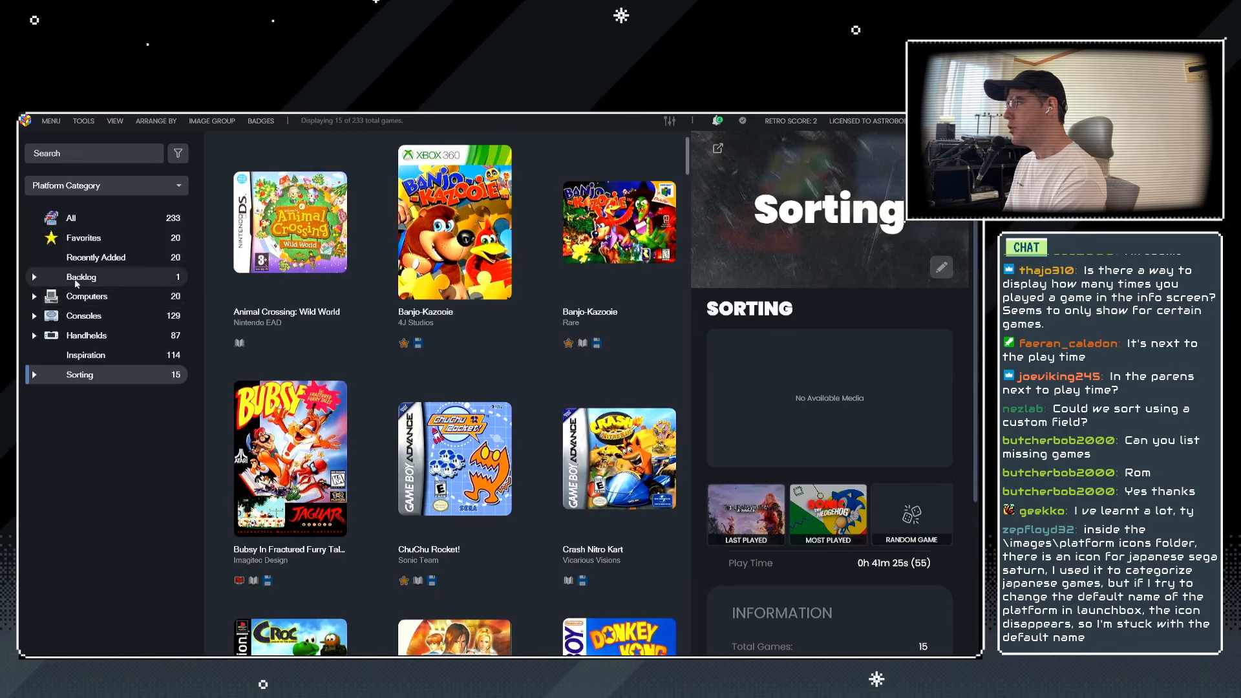
right_click(81, 276)
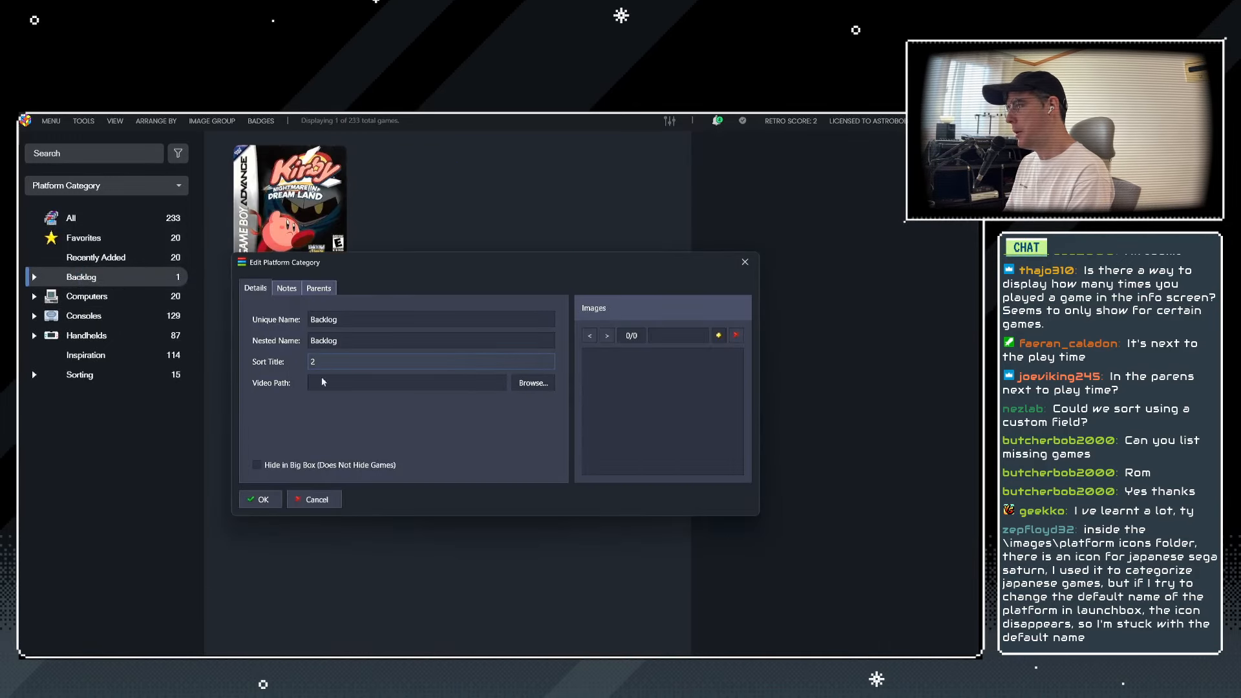
click(315, 502)
Set the Sorting category's sort title to 3 and save the category.
click(90, 376)
right_click(91, 377)
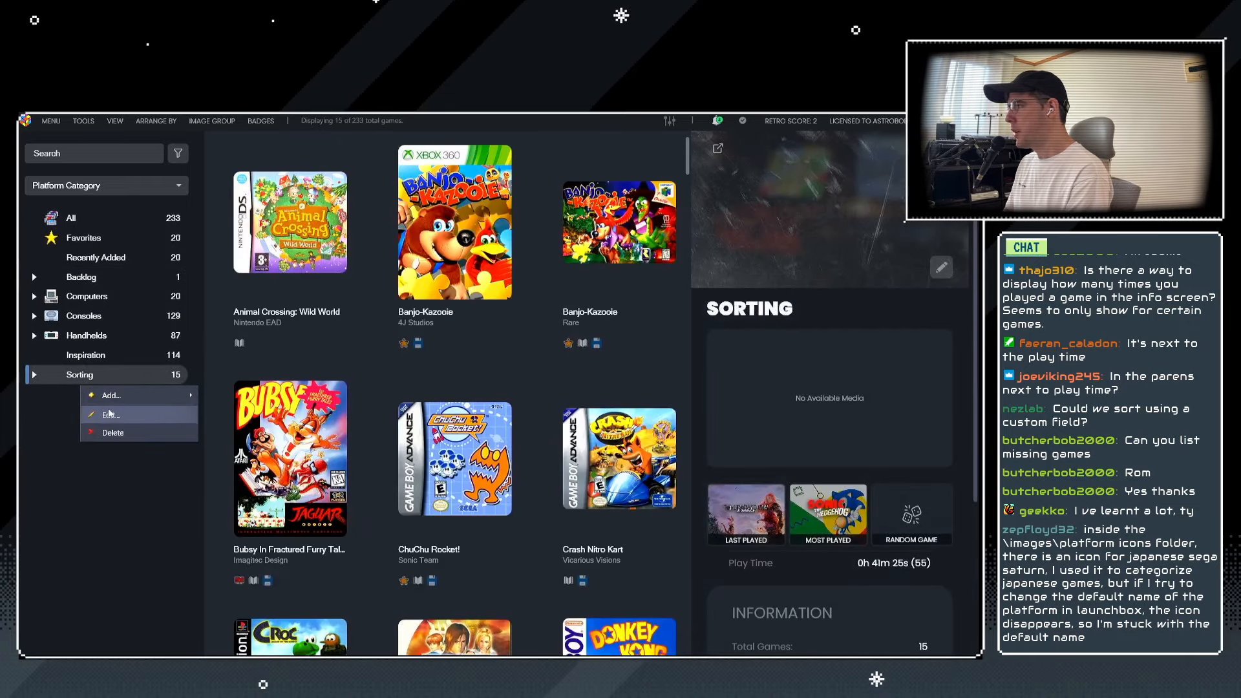
click(113, 395)
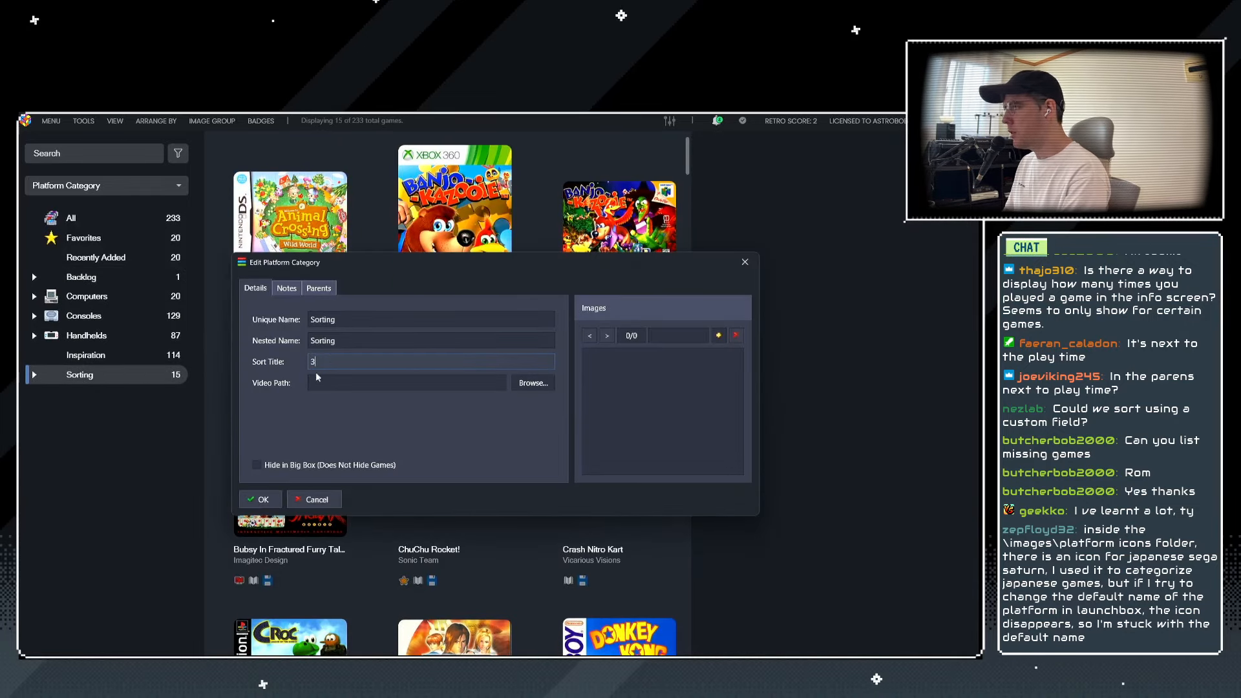
click(259, 500)
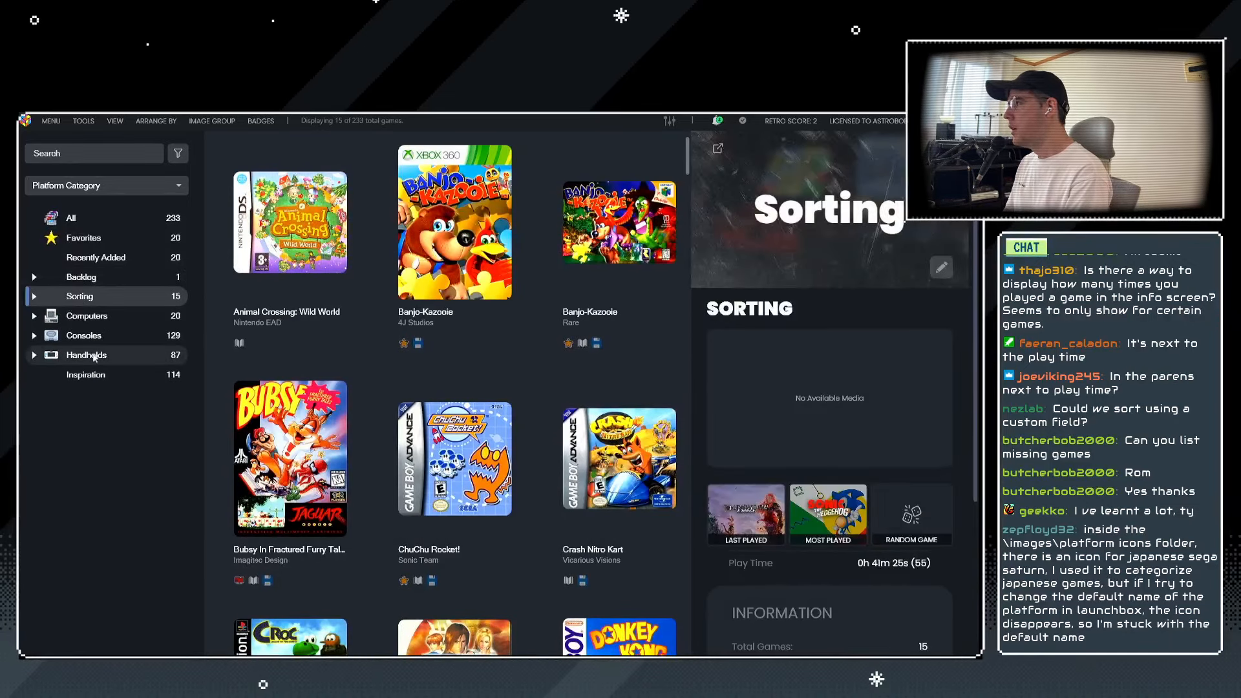
Expand and collapse the Backlog and Sorting categories to check their nested playlists.
click(35, 277)
click(35, 277)
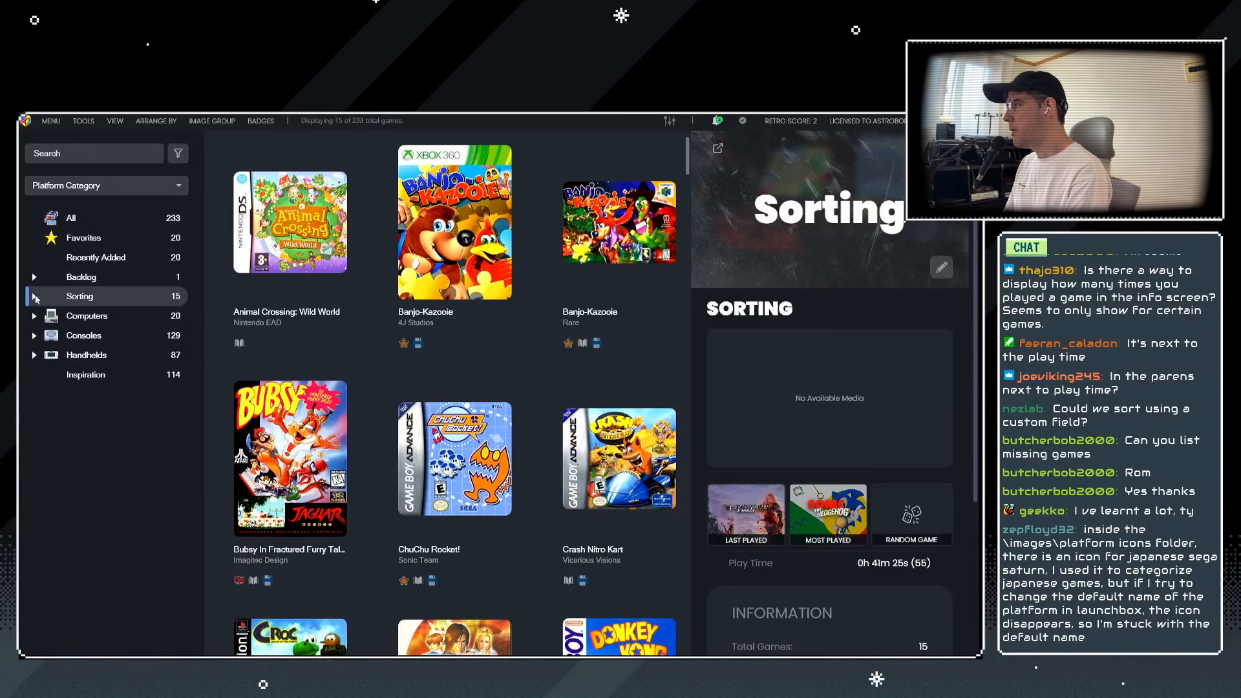
click(34, 296)
click(35, 296)
Set the Inspiration playlist's sort title to "_" and save the playlist.
click(90, 375)
right_click(93, 379)
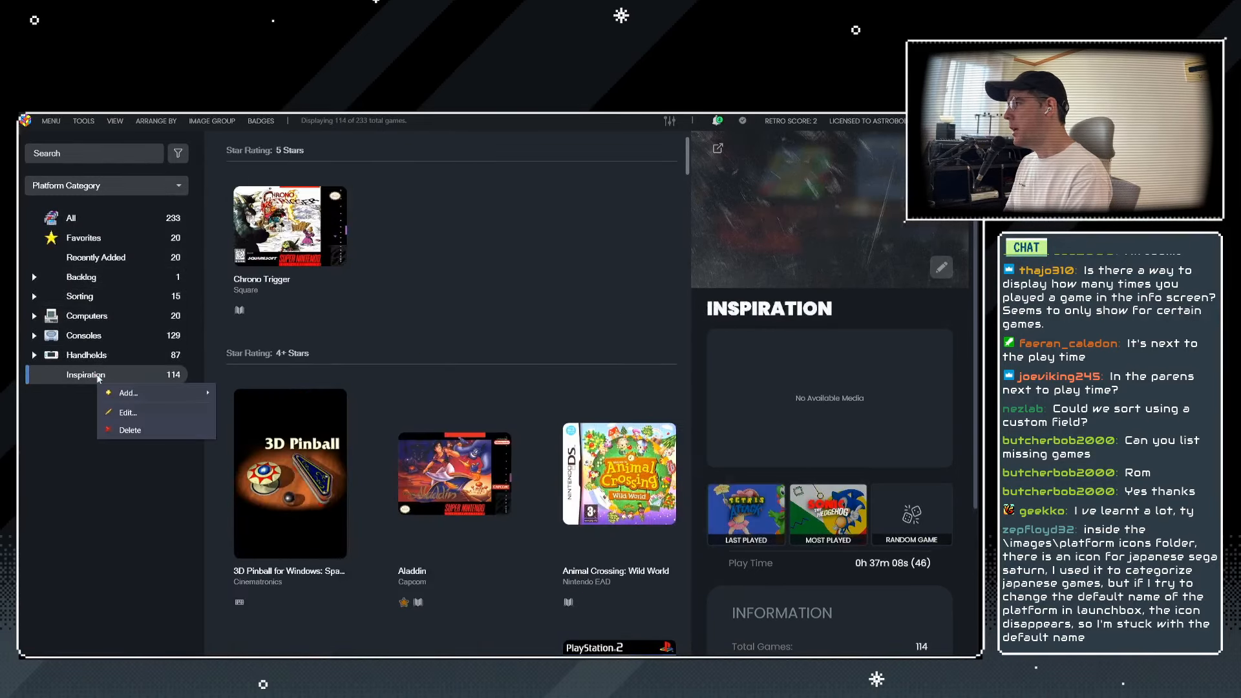
click(271, 374)
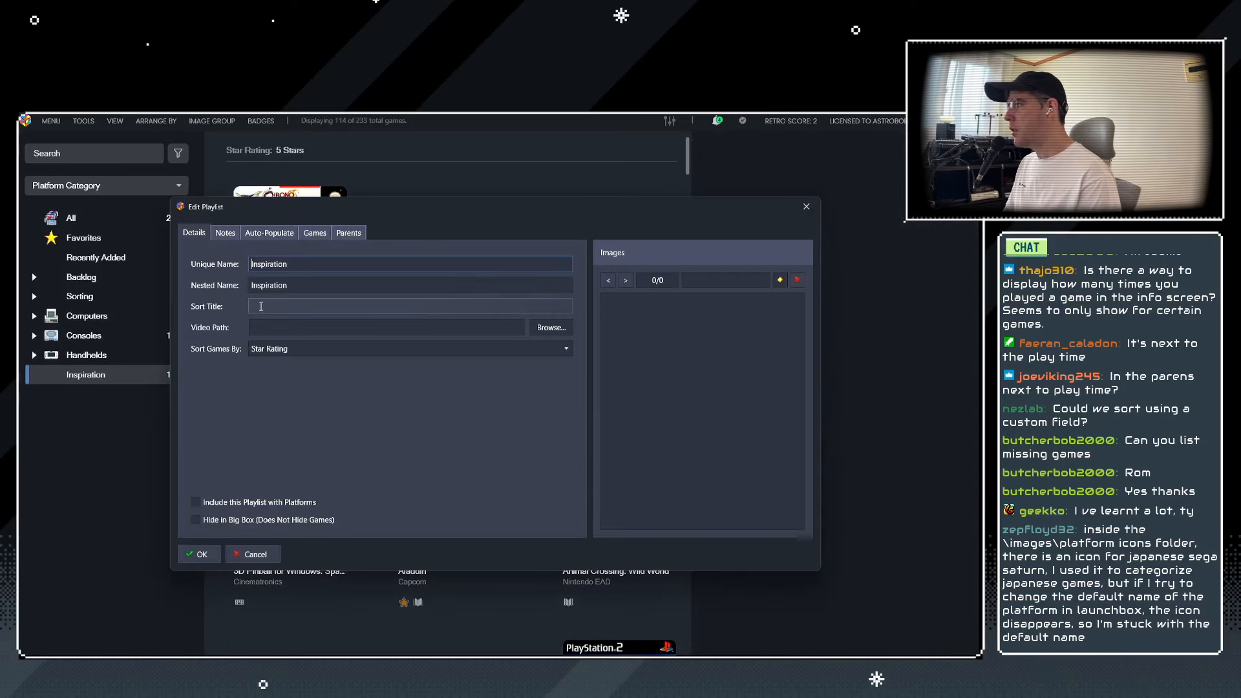
click(264, 306)
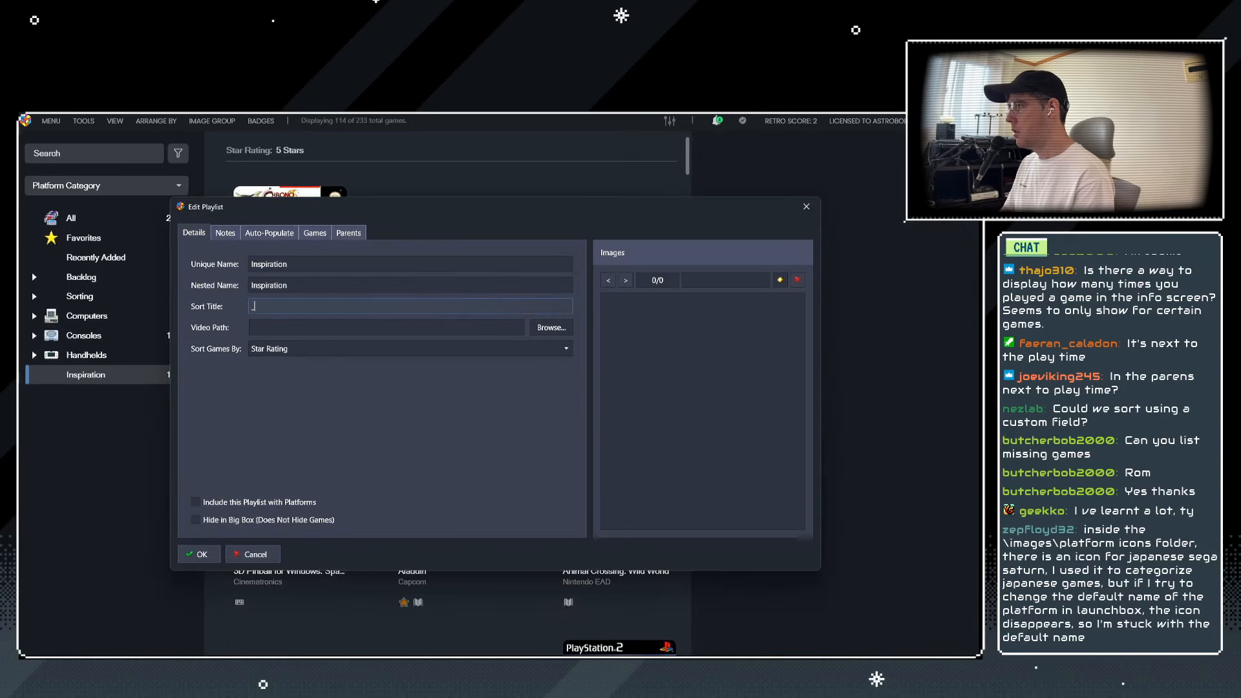
click(200, 556)
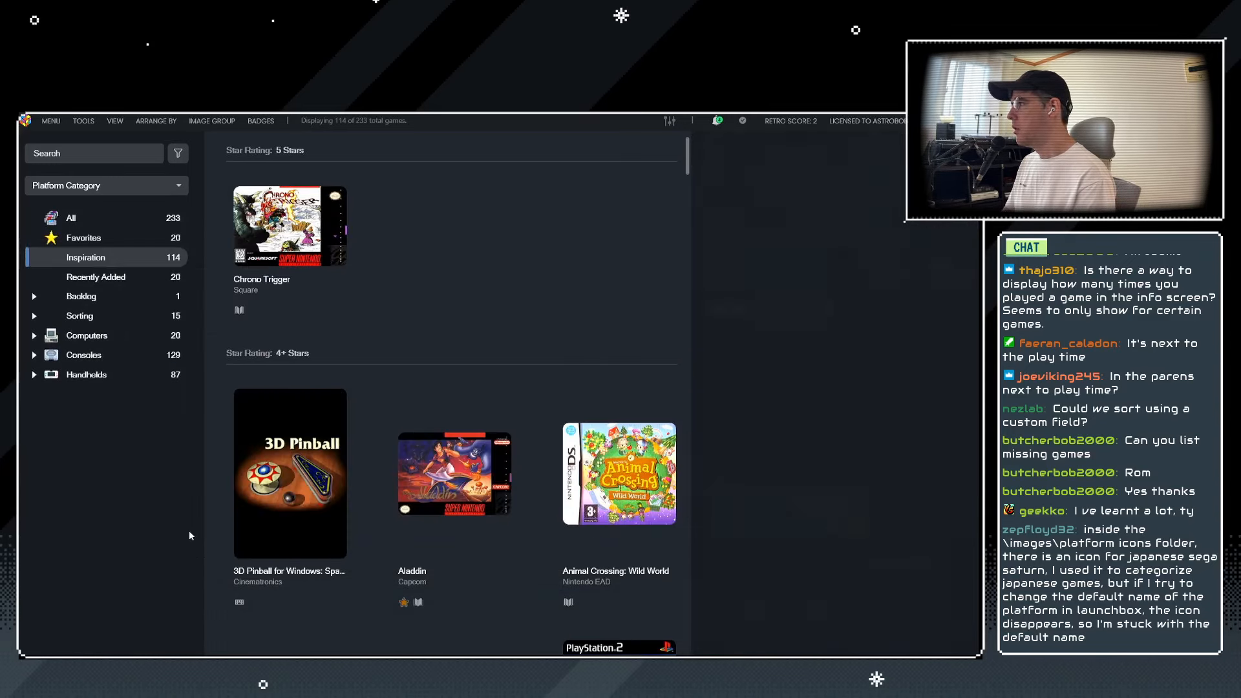
Browse the Recently Added, Favorites and Inspiration lists, and check the playlists nested under Backlog and Sorting.
click(89, 275)
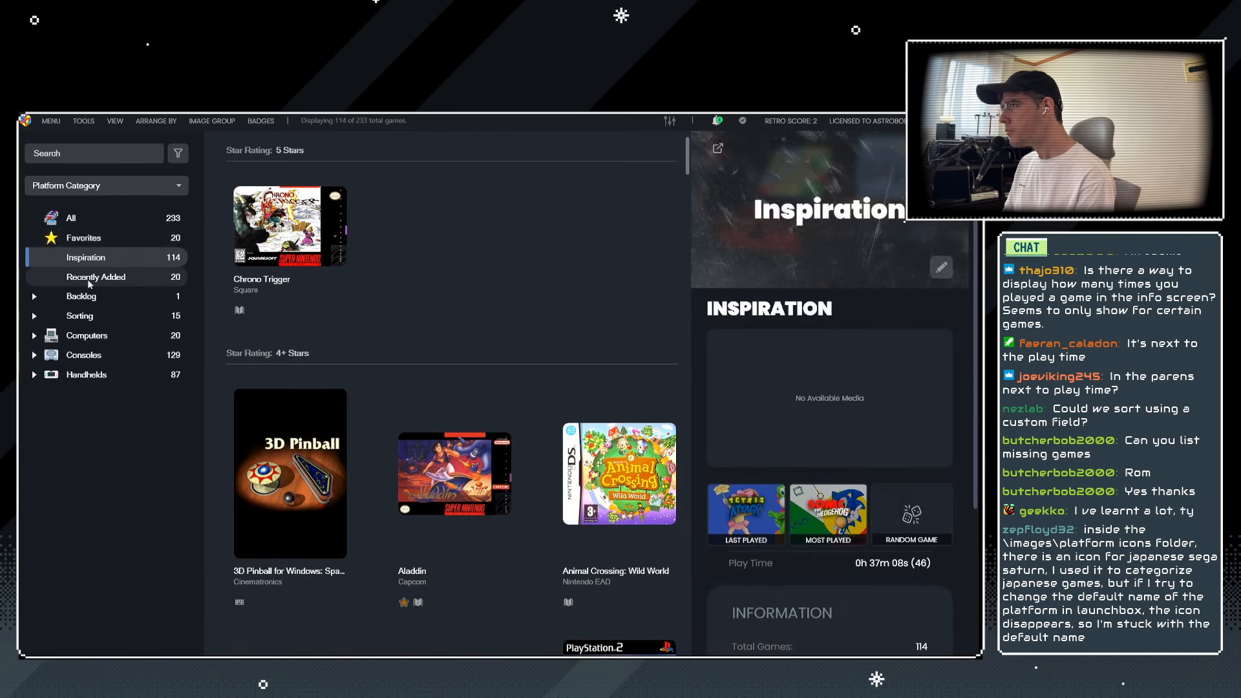
click(68, 239)
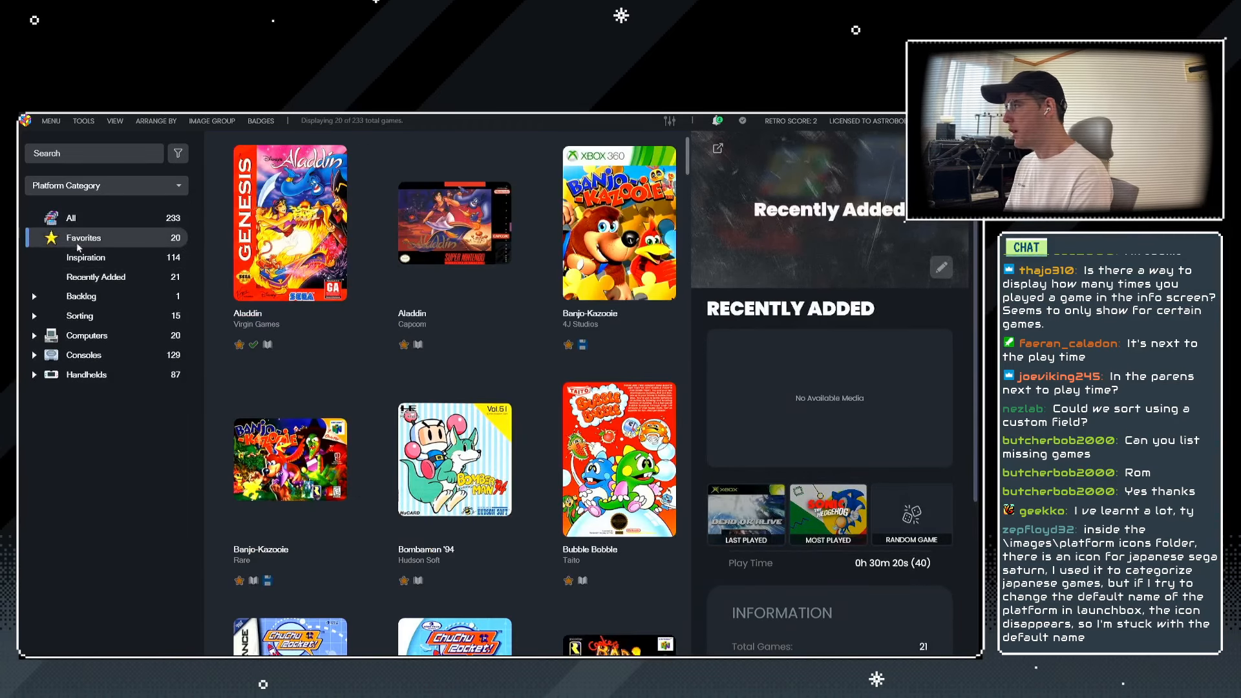
click(97, 259)
click(132, 276)
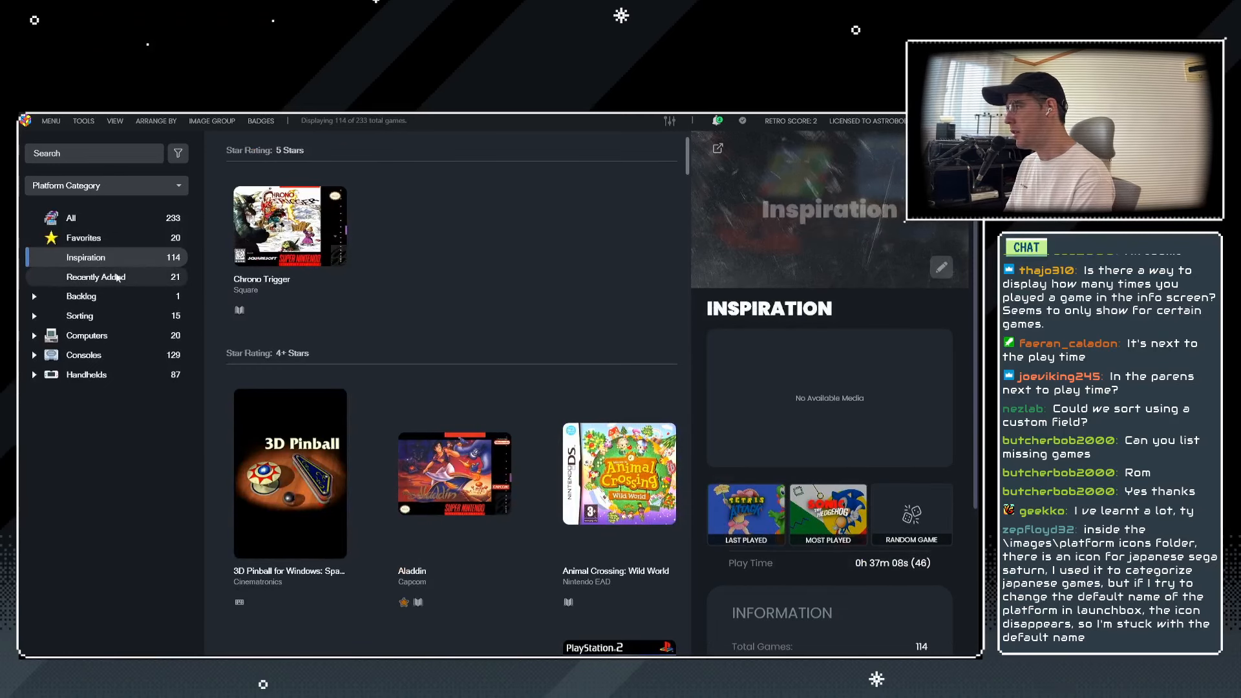
click(34, 315)
click(35, 297)
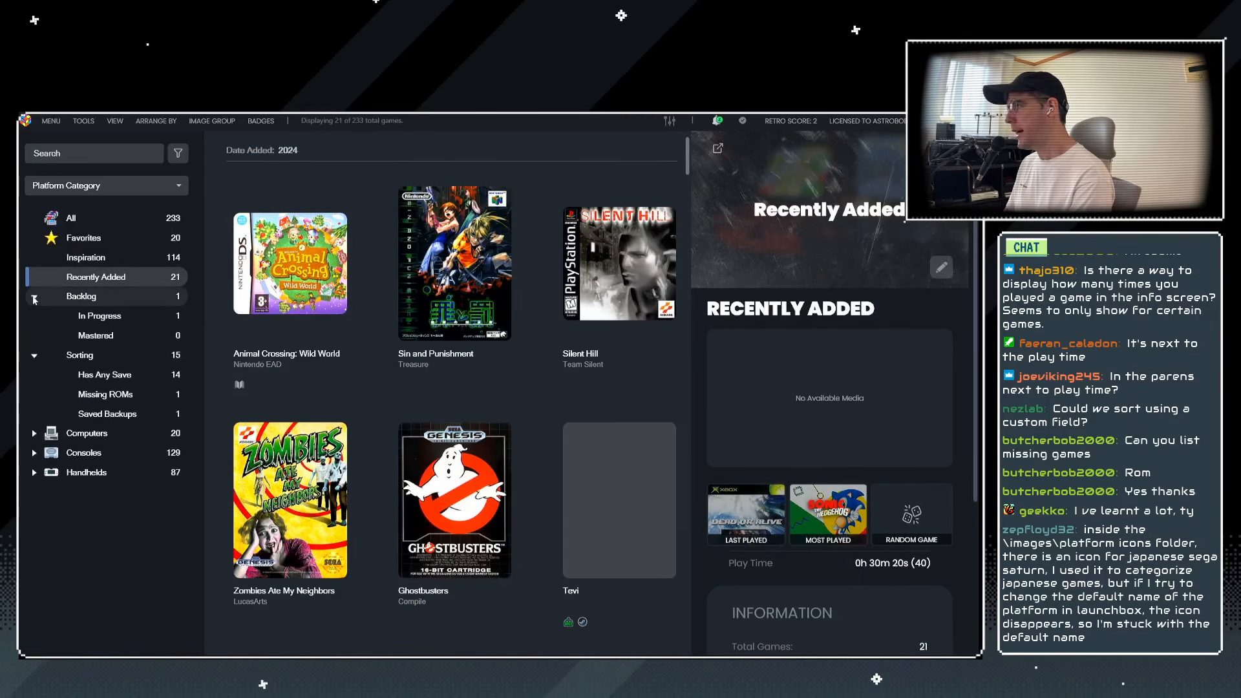
click(35, 357)
click(36, 299)
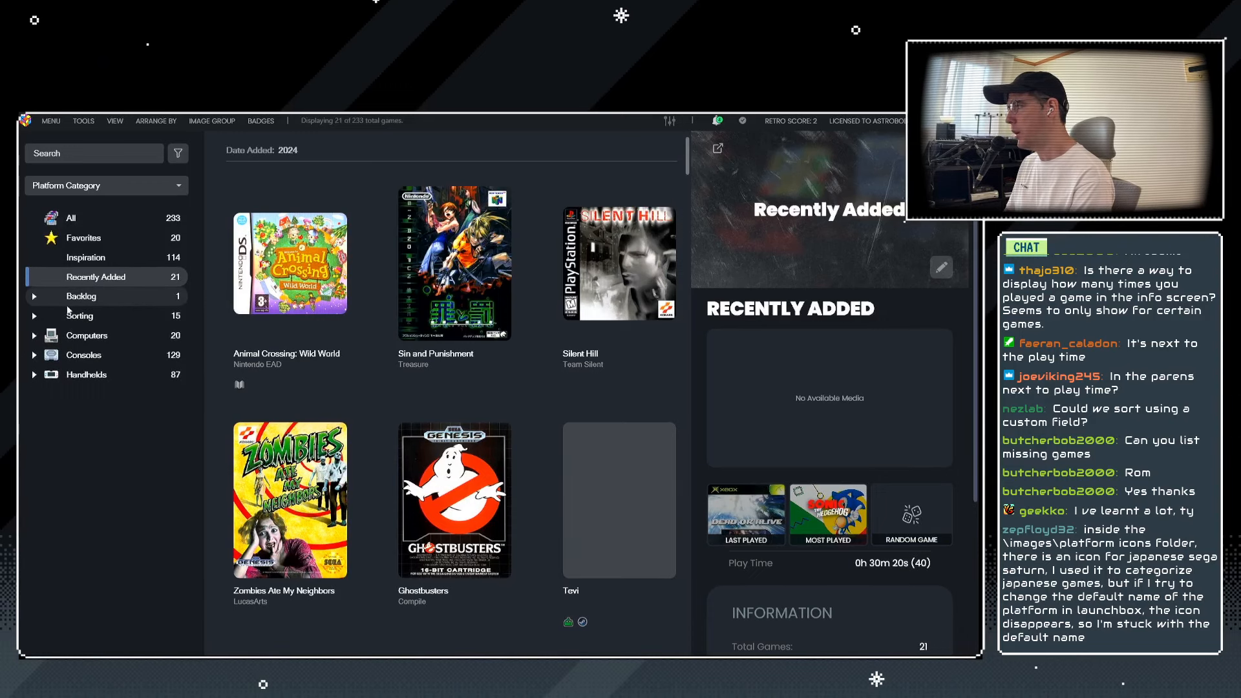
click(97, 298)
Open the Sorting category's details to check its names and sort title, and close them without saving.
click(79, 316)
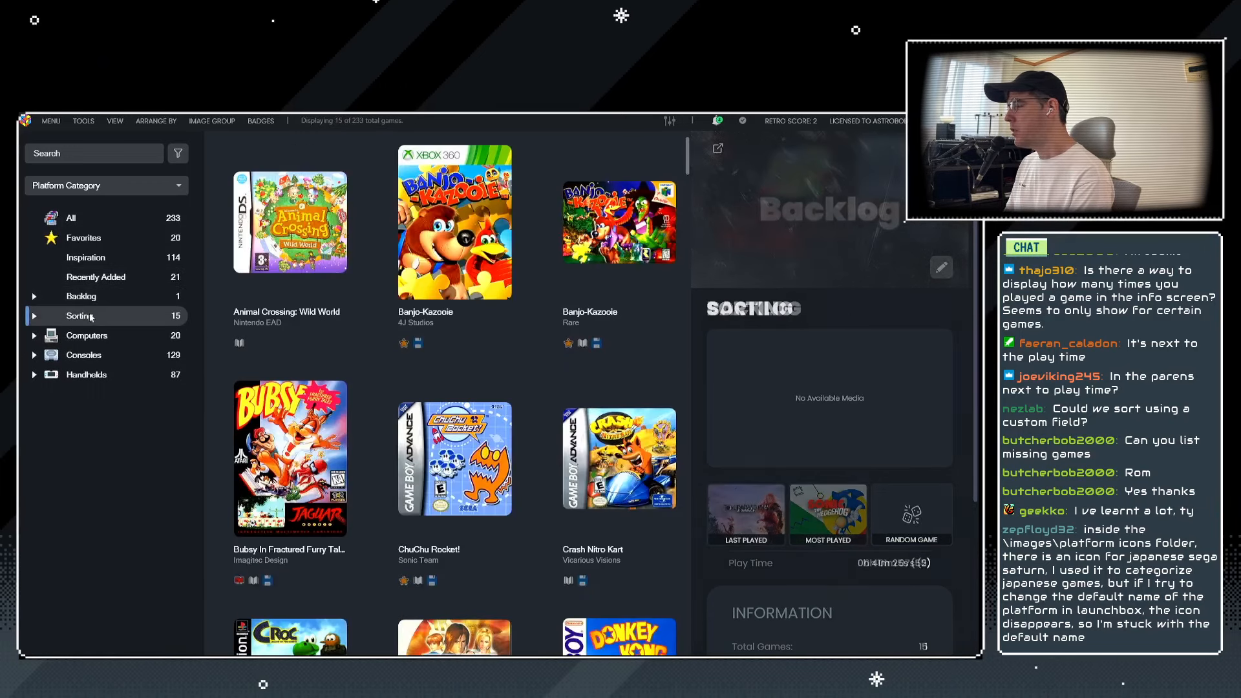
right_click(79, 316)
click(110, 352)
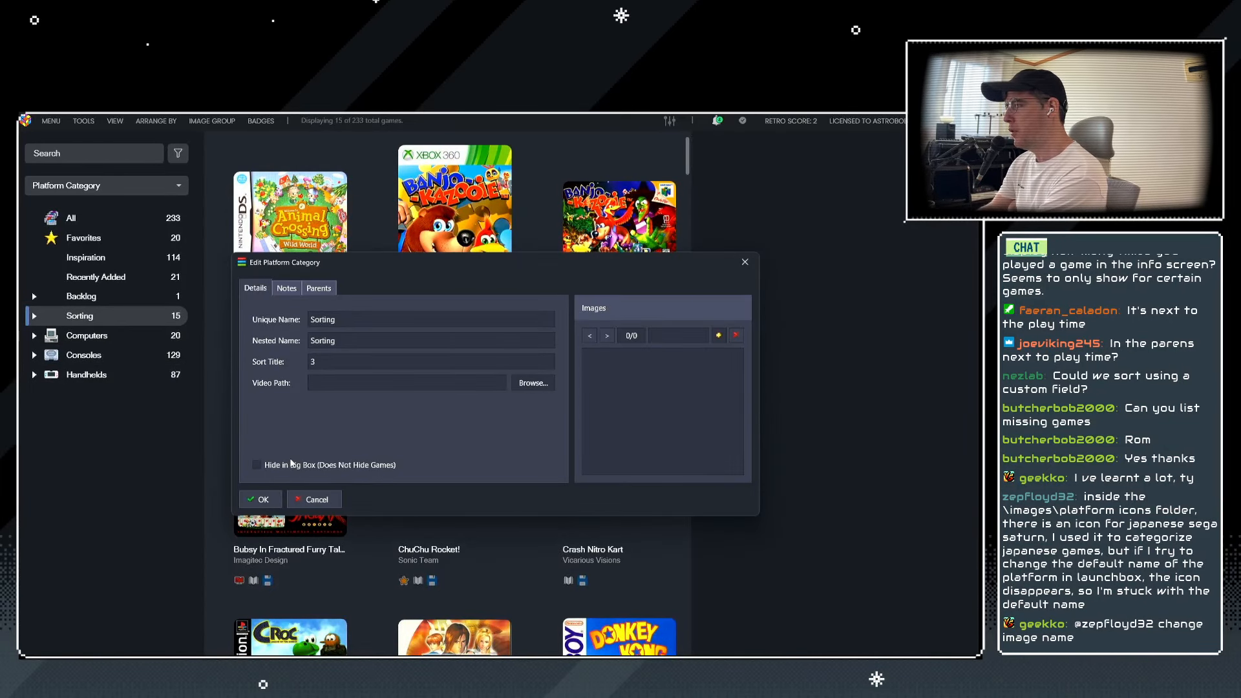
click(317, 501)
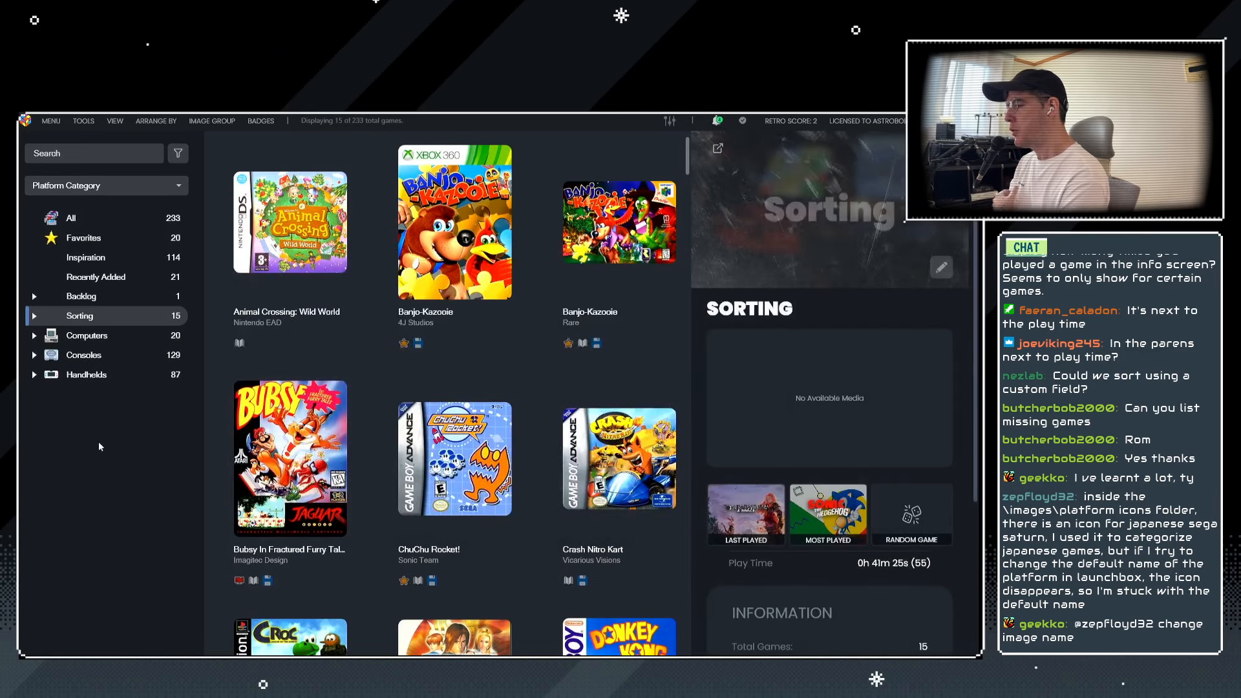
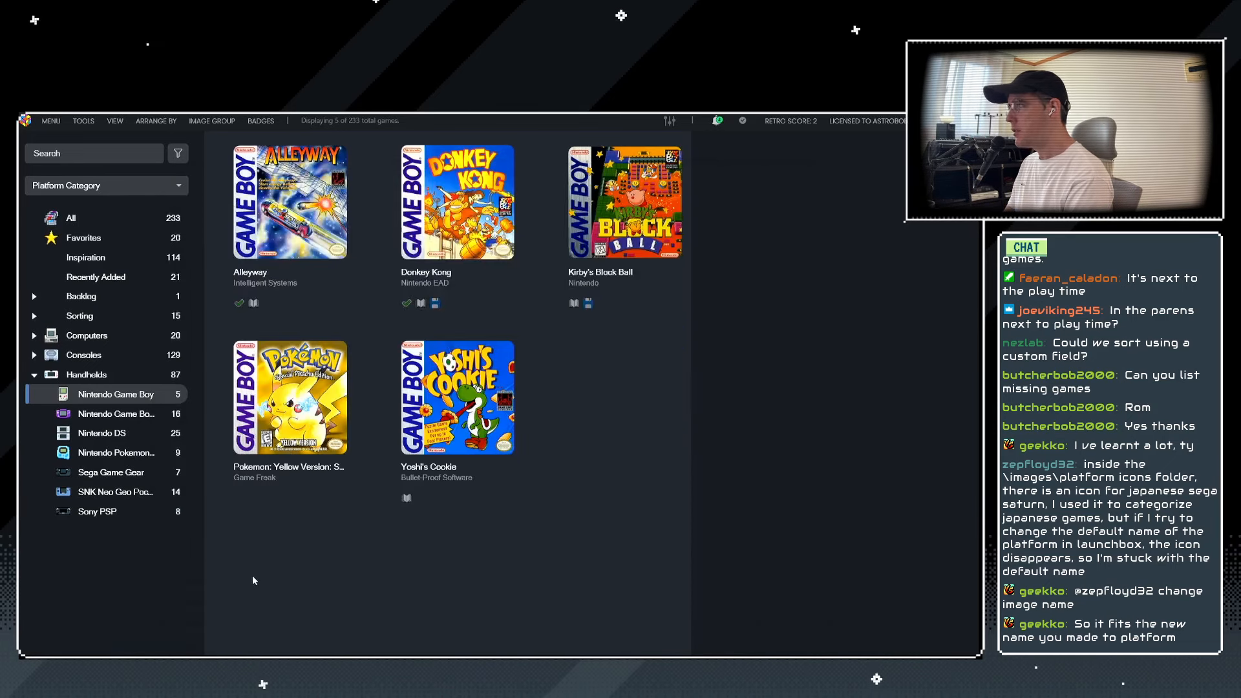
View the Nintendo Game Boy platform's details and close them without changes.
click(249, 581)
click(82, 123)
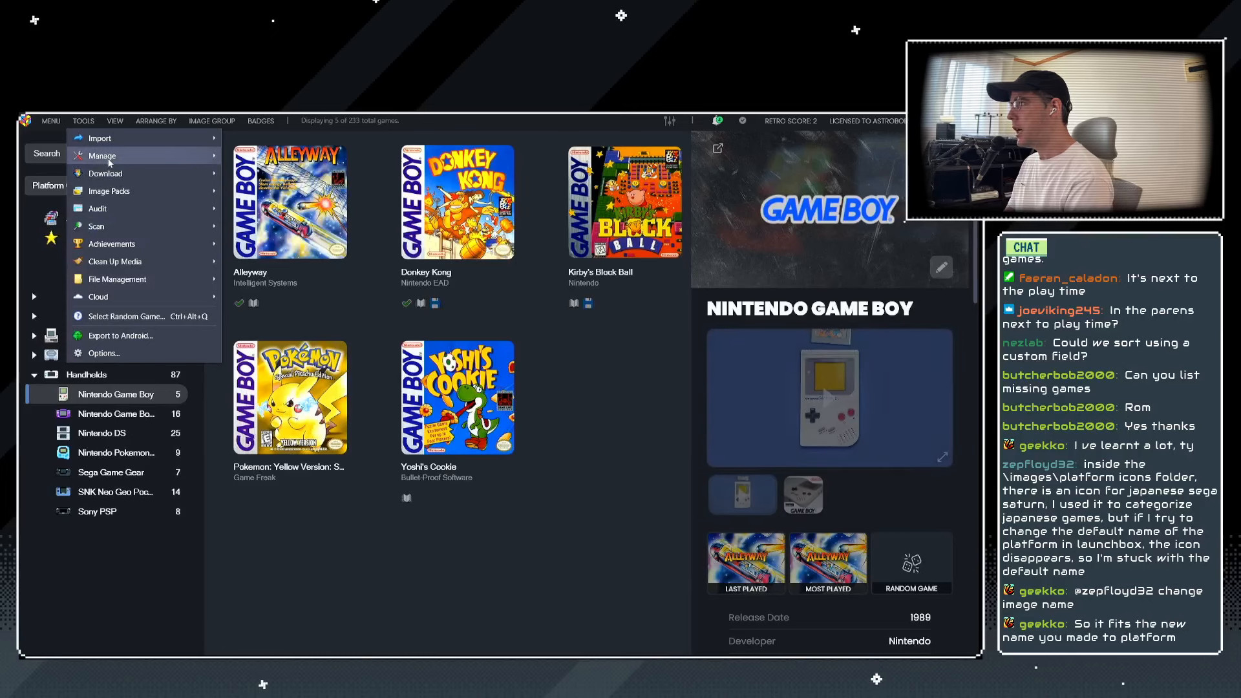
click(99, 565)
right_click(100, 396)
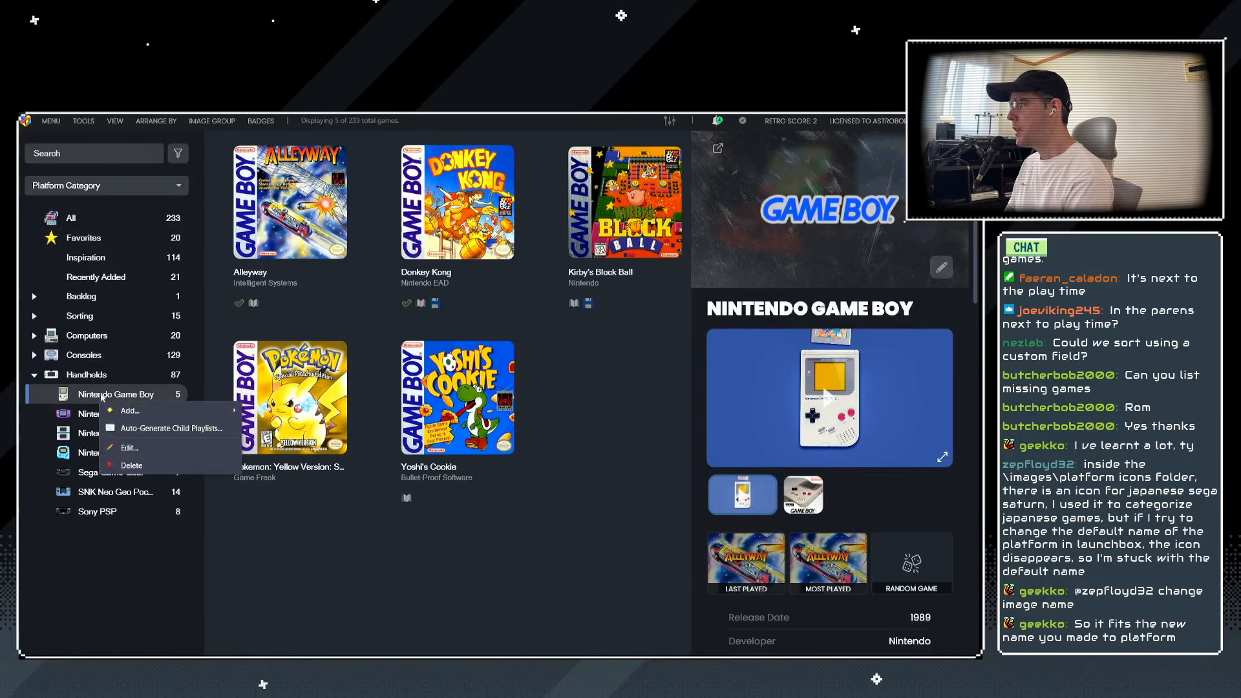
click(129, 451)
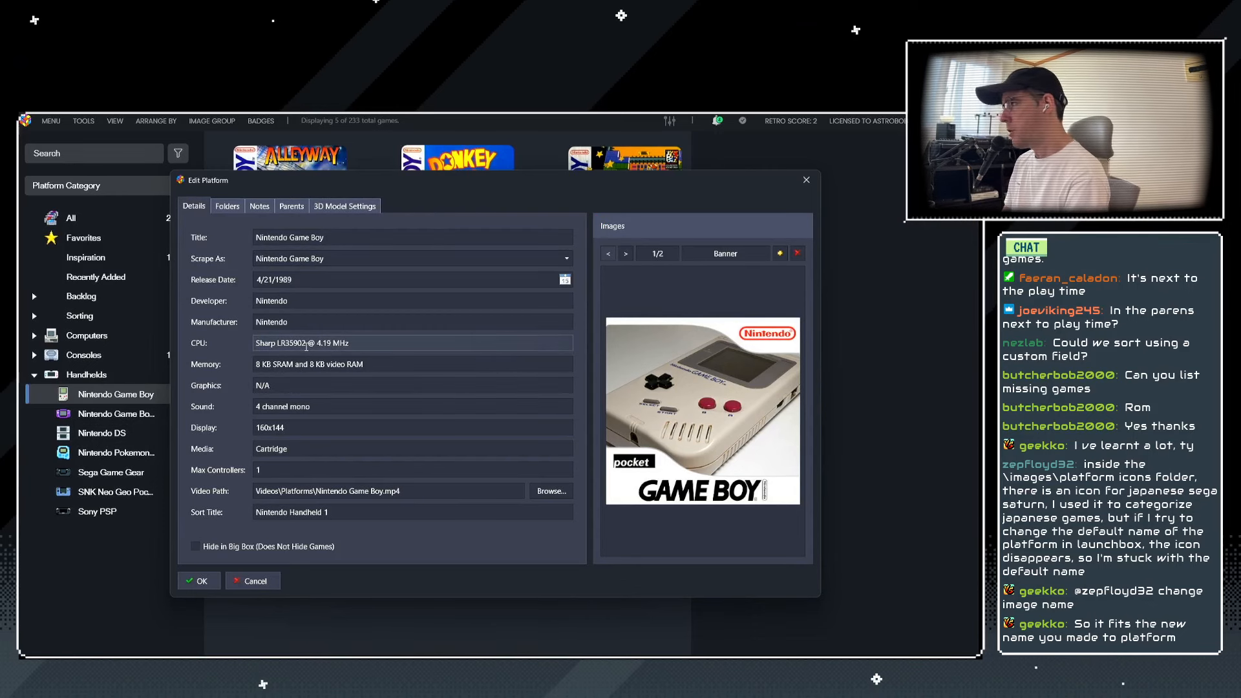
click(254, 581)
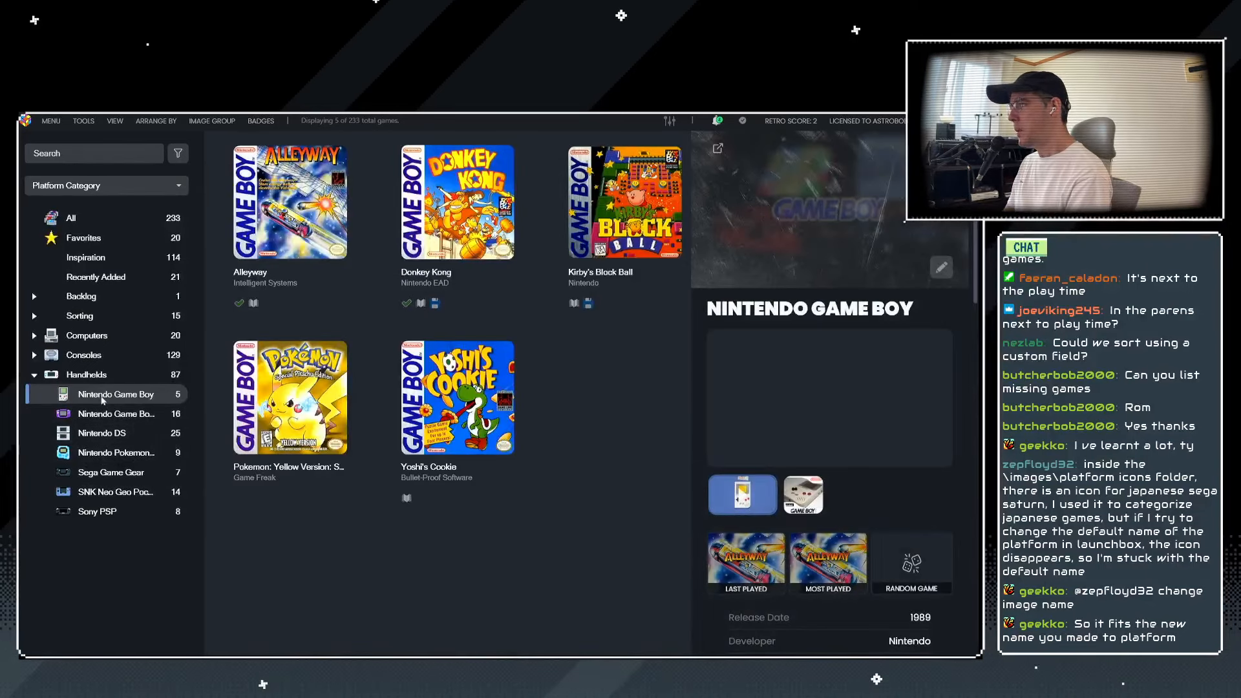
Reopen the Nintendo Game Boy platform's details and examine its title and the available Scrape As platforms.
right_click(102, 396)
click(133, 452)
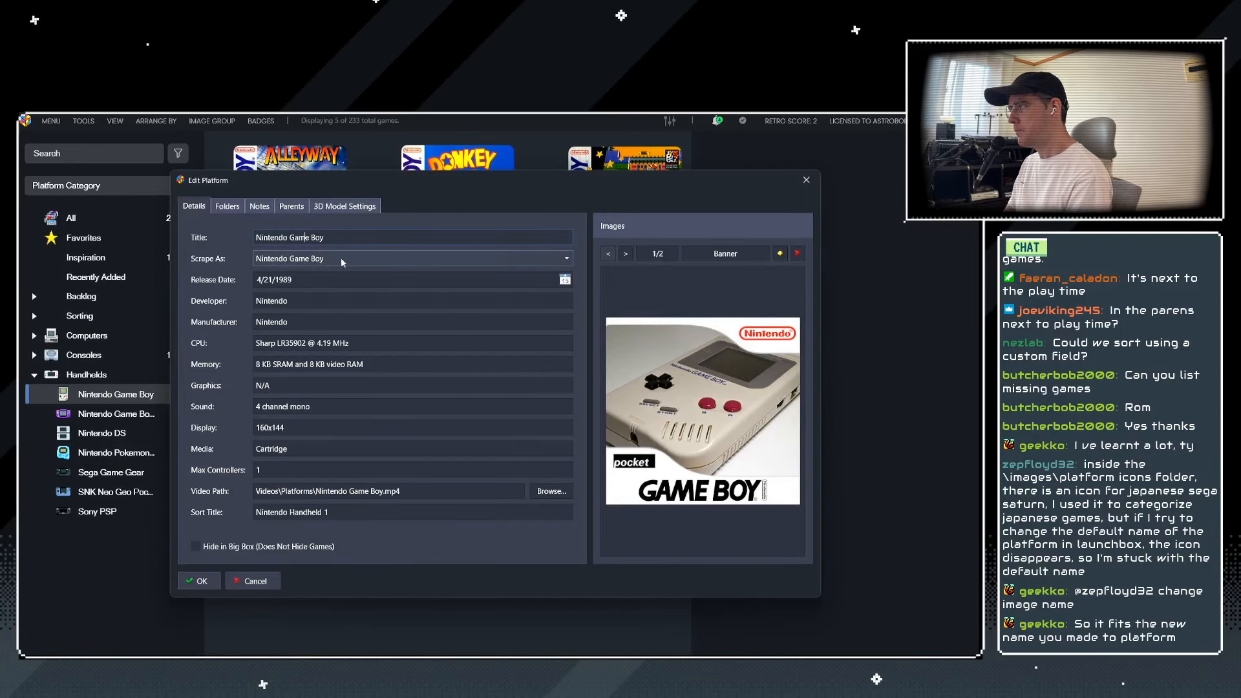
click(567, 259)
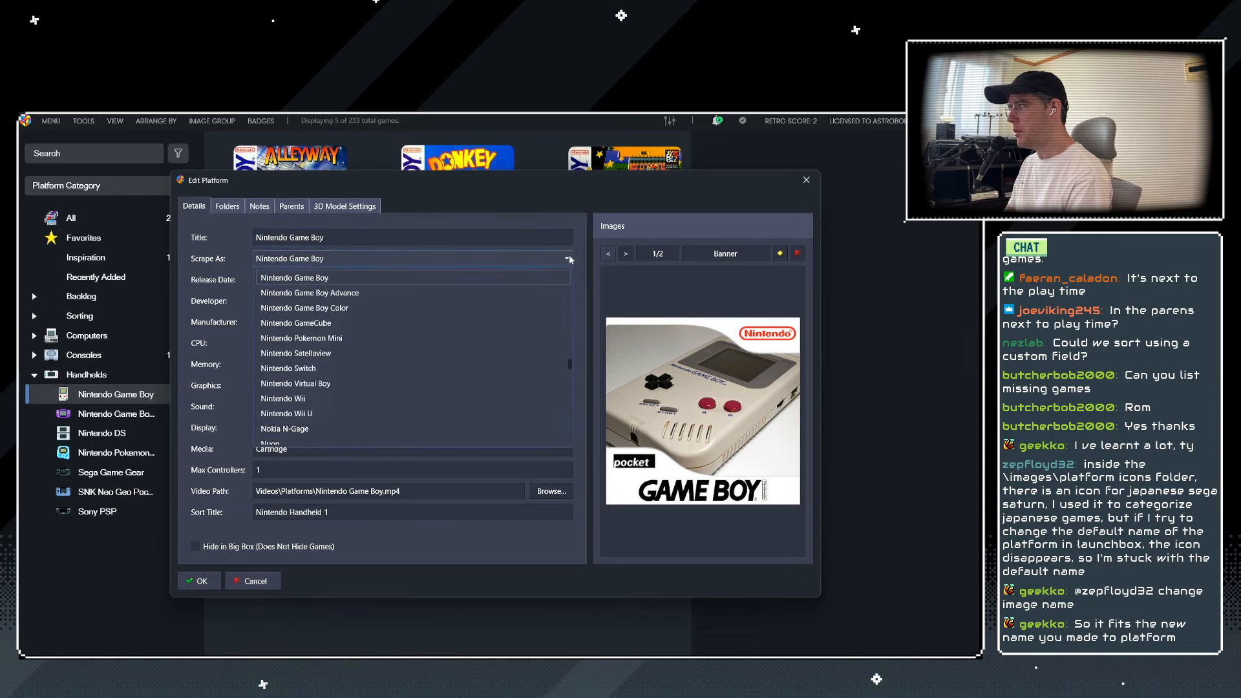
click(501, 258)
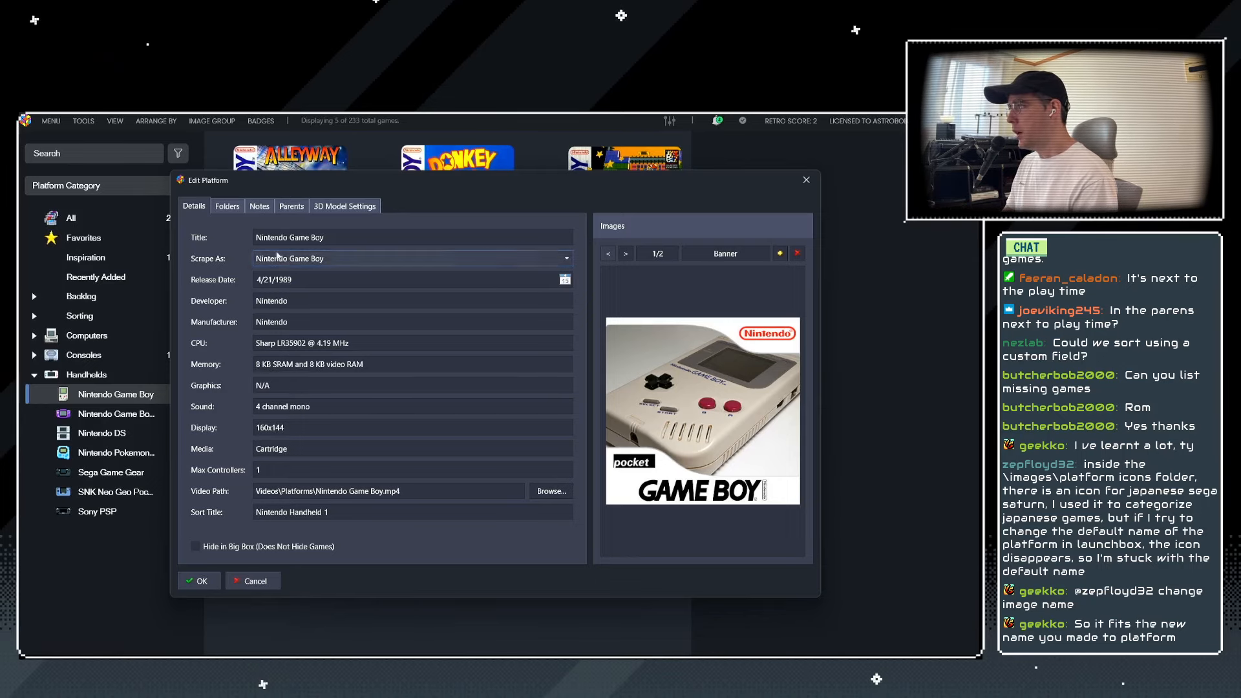
drag(324, 237, 228, 235)
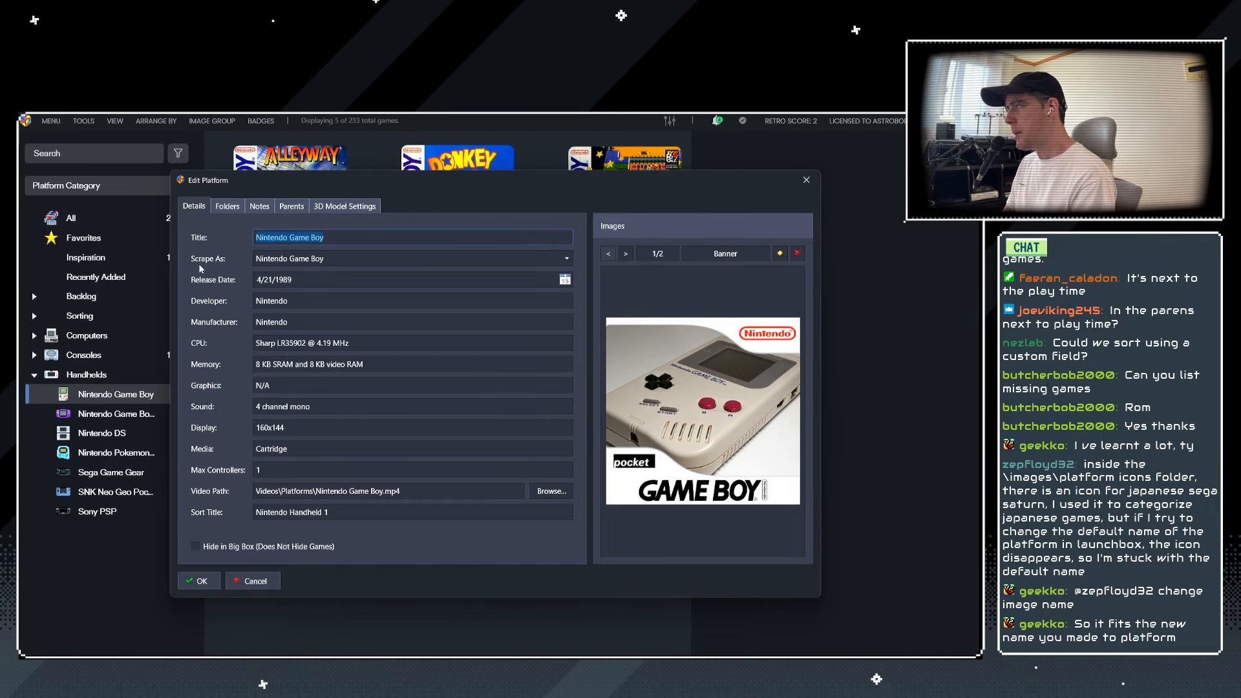
click(360, 234)
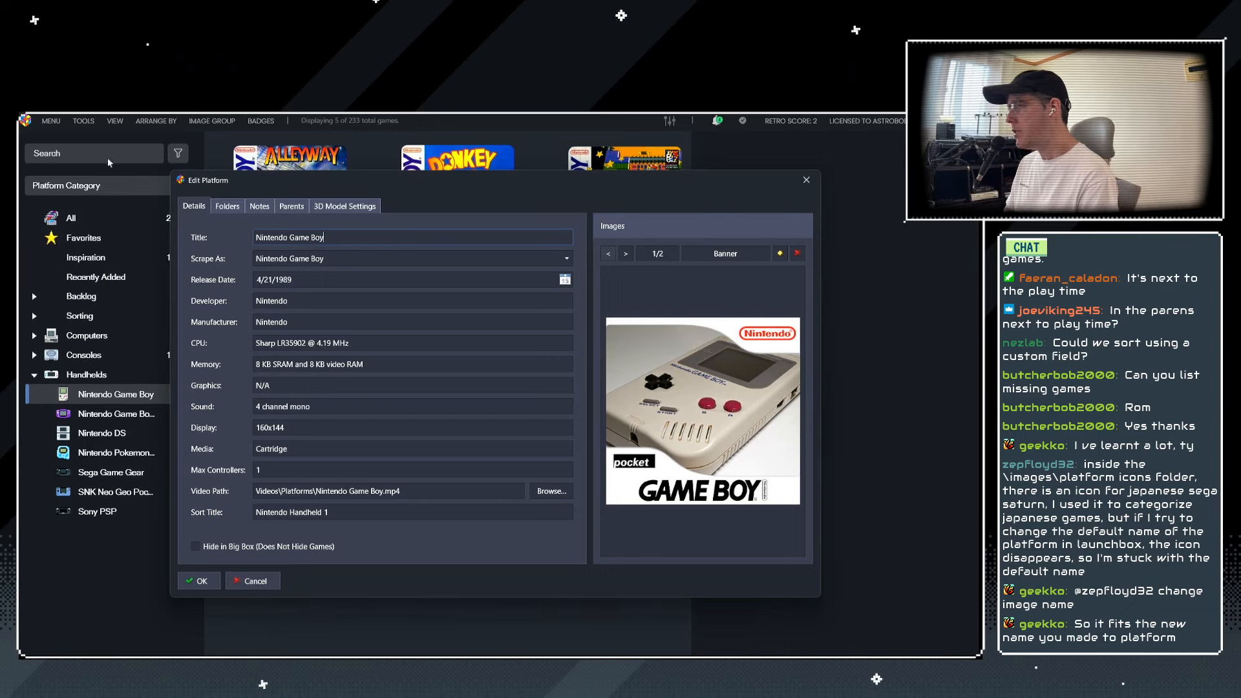
Try to retitle the platform as "Nintendo Super Game Boy", declining to update the default platform folder names.
triple_click(354, 238)
click(337, 237)
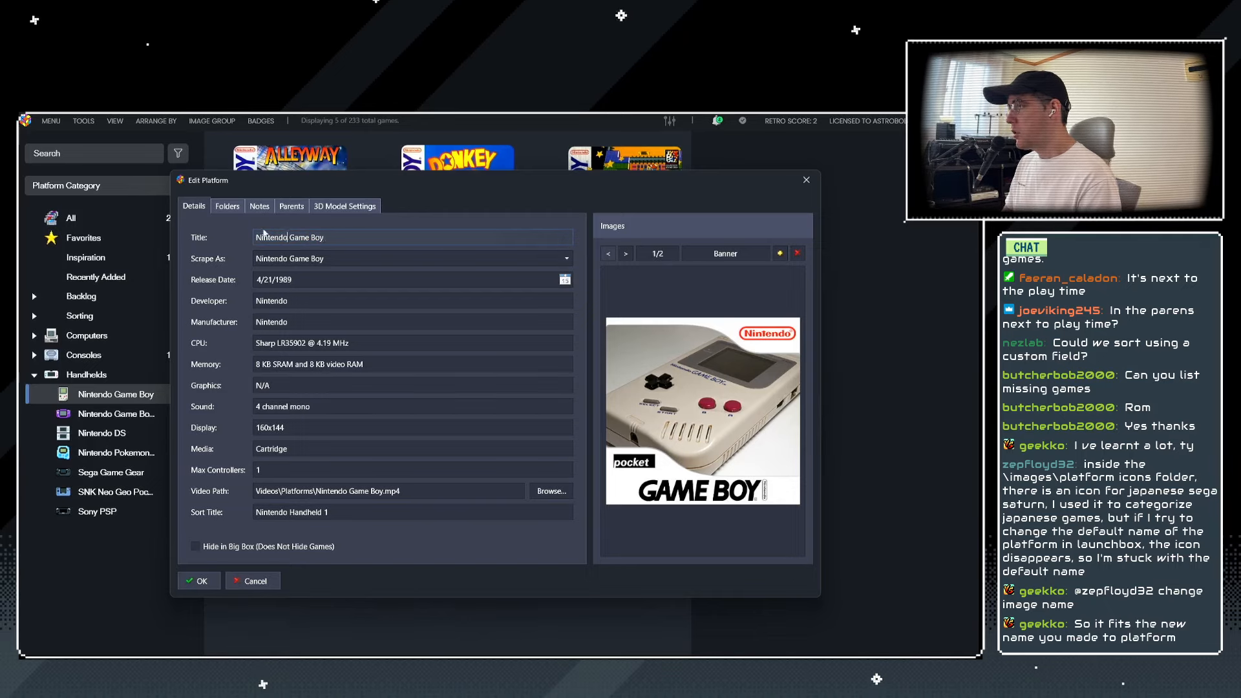
text(Super)
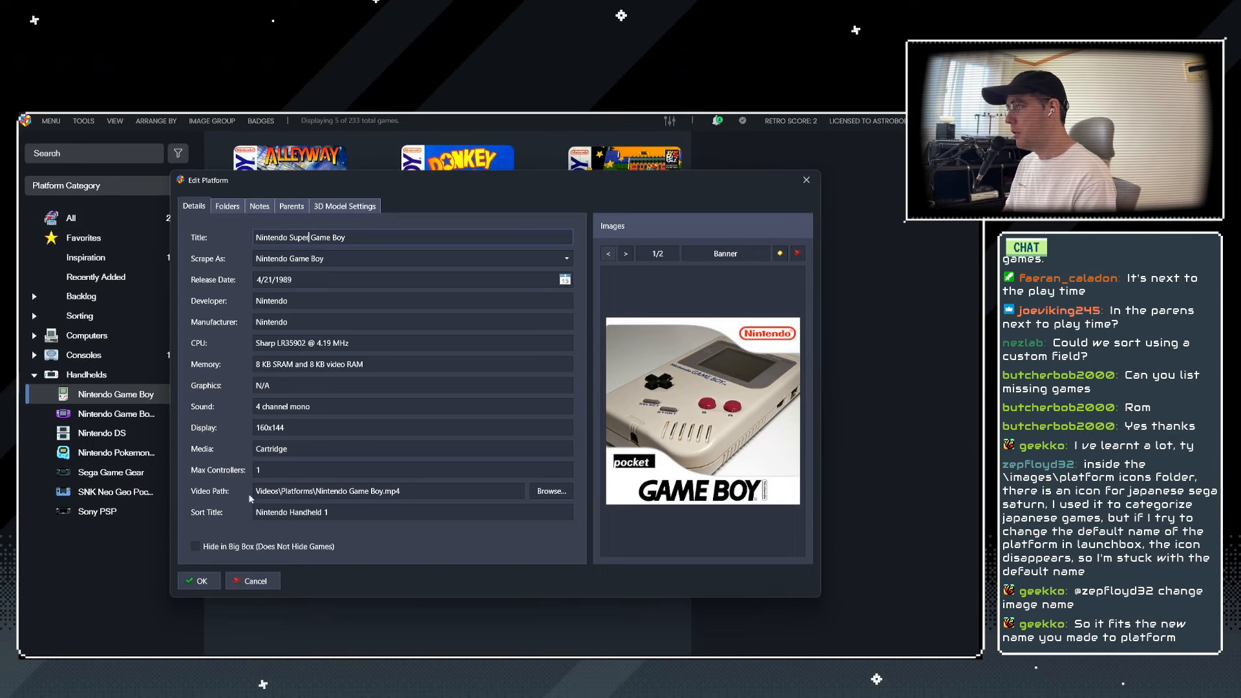
click(205, 582)
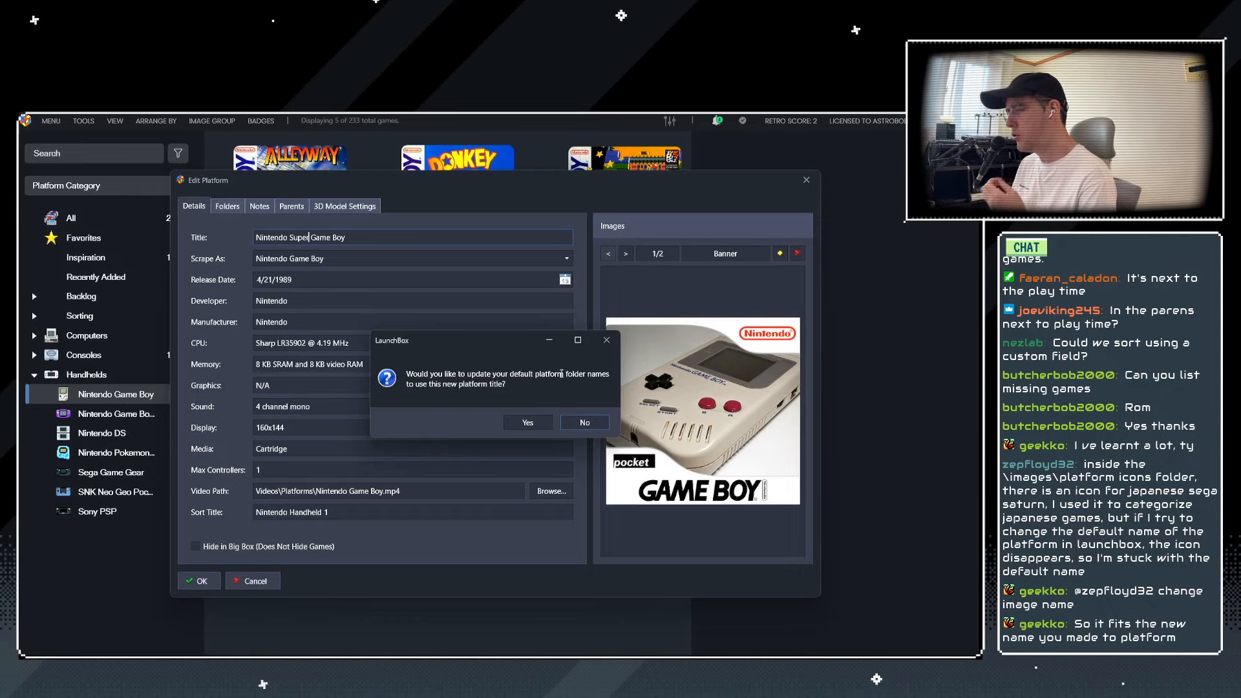
click(584, 422)
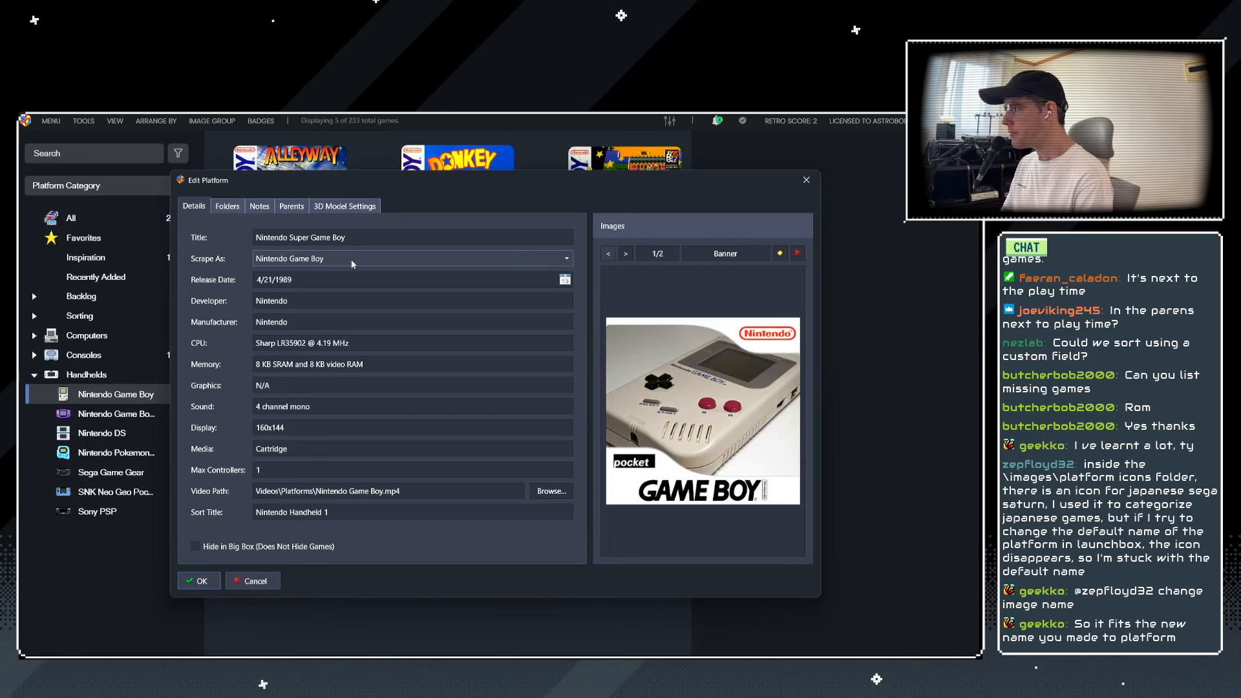
Remove "Super" from the platform title so it reads Nintendo Game Boy, and save the platform.
click(305, 236)
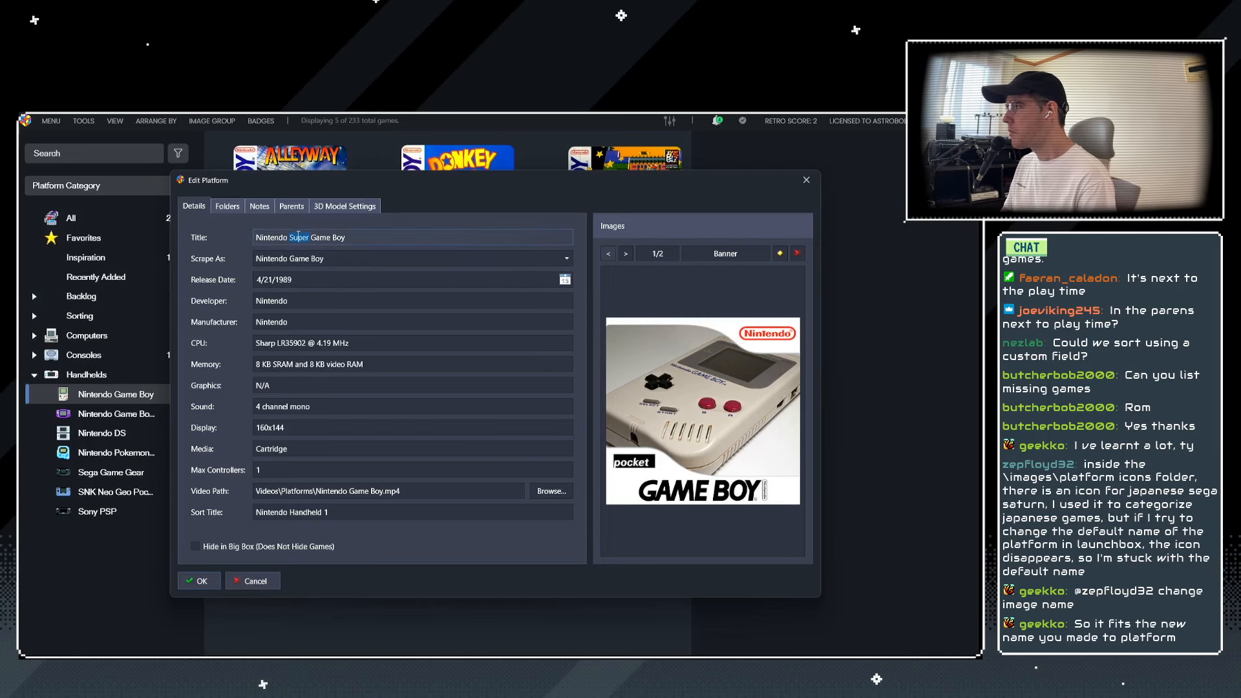
key(BackSpace)
click(199, 581)
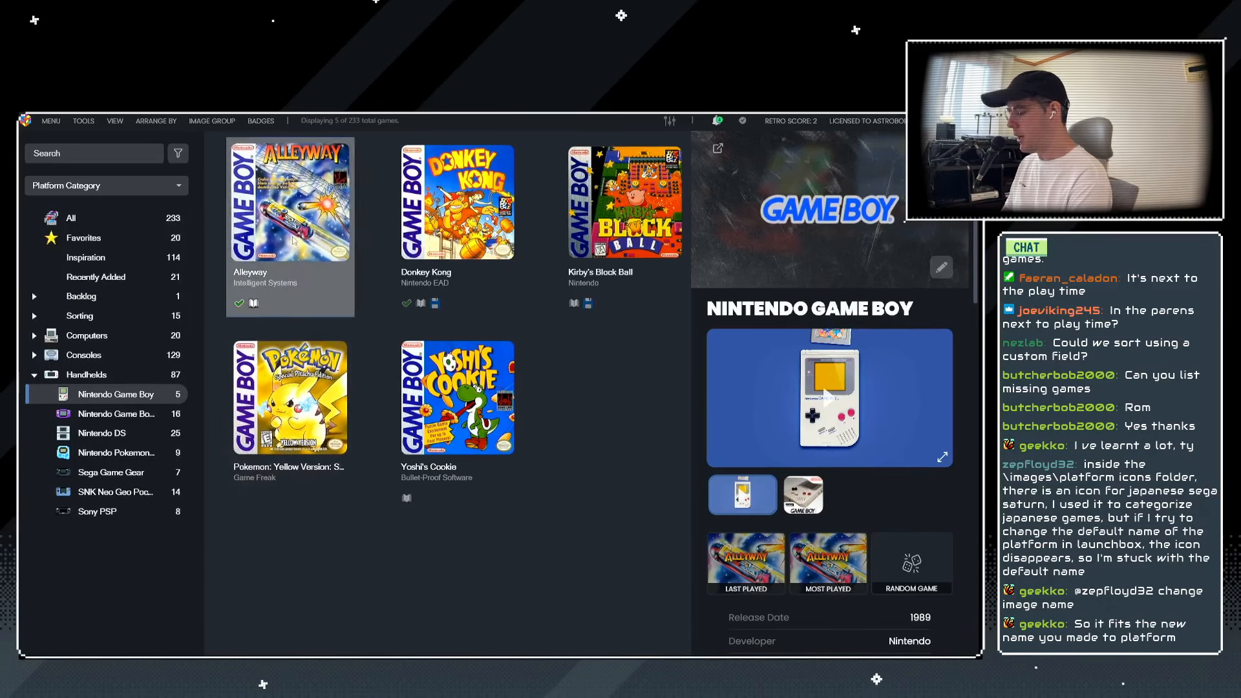
Examine the Tags values offered in the Alleyway game's custom fields and close its details without saving.
click(298, 313)
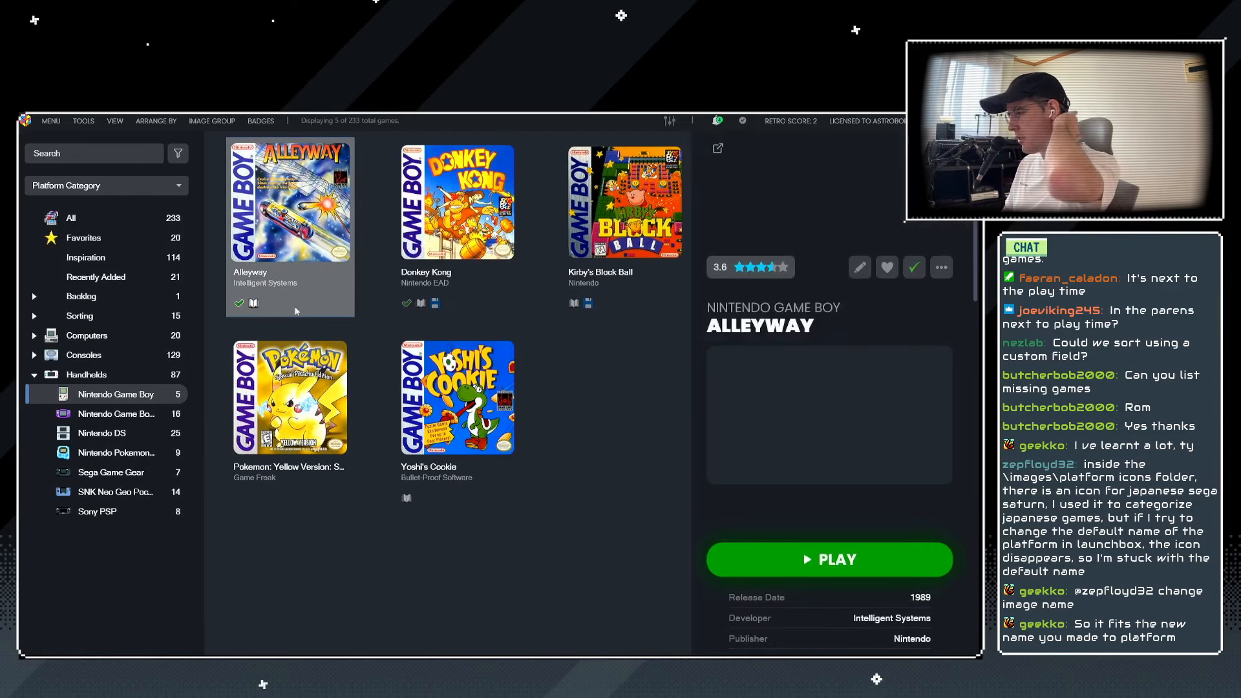
key(ctrl+e)
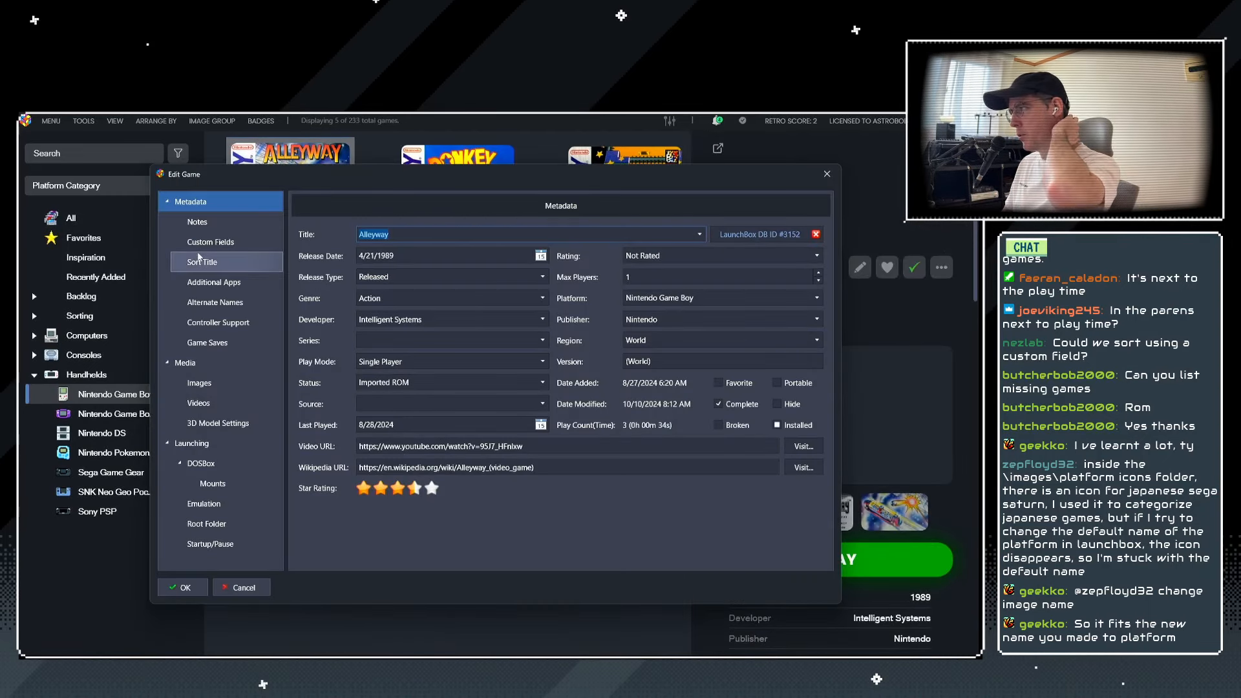
click(209, 243)
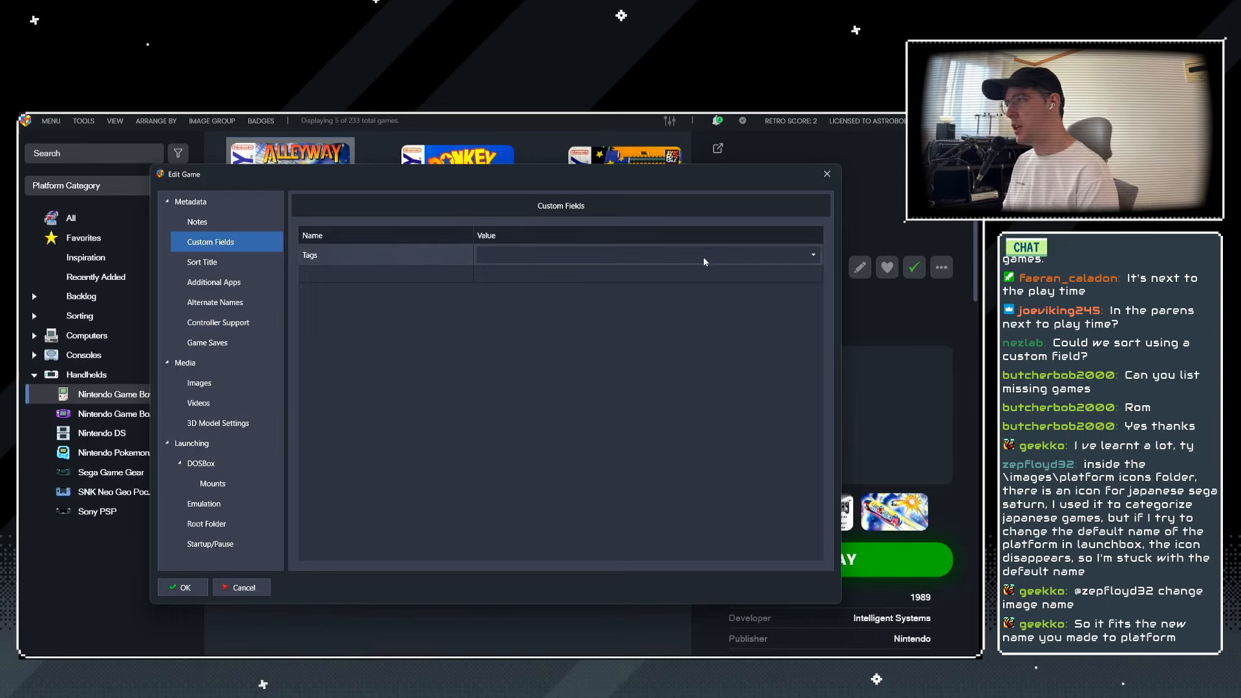
click(813, 256)
click(813, 255)
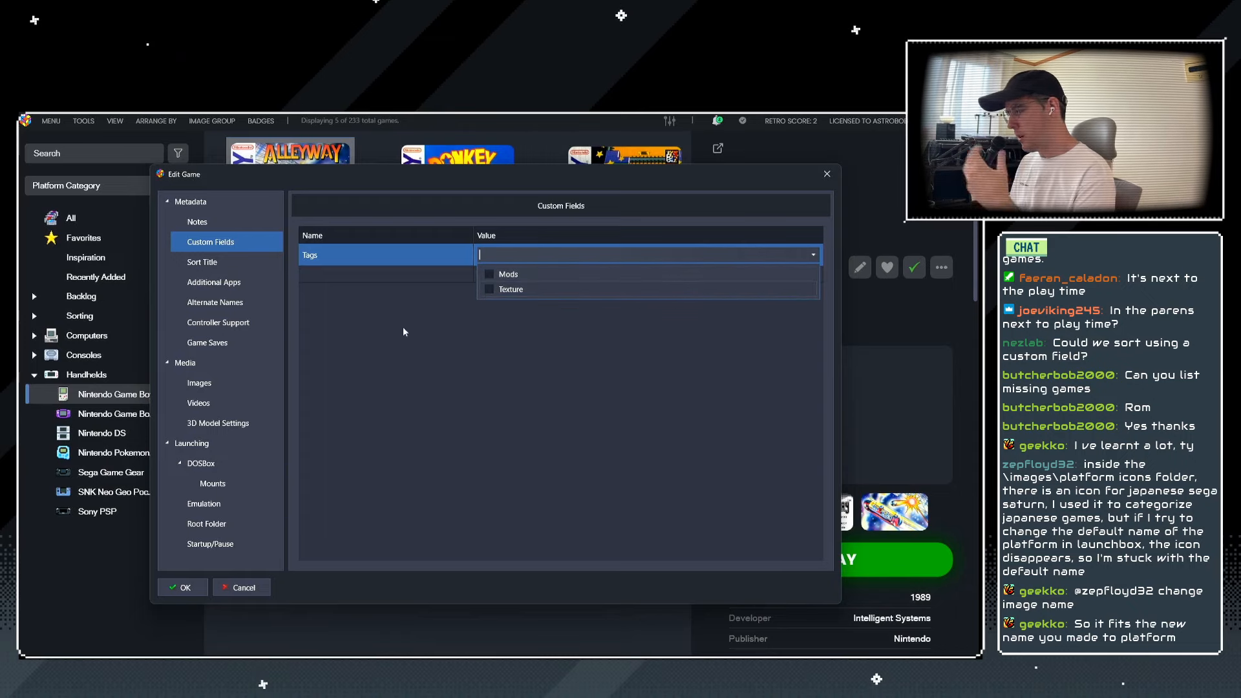
click(399, 343)
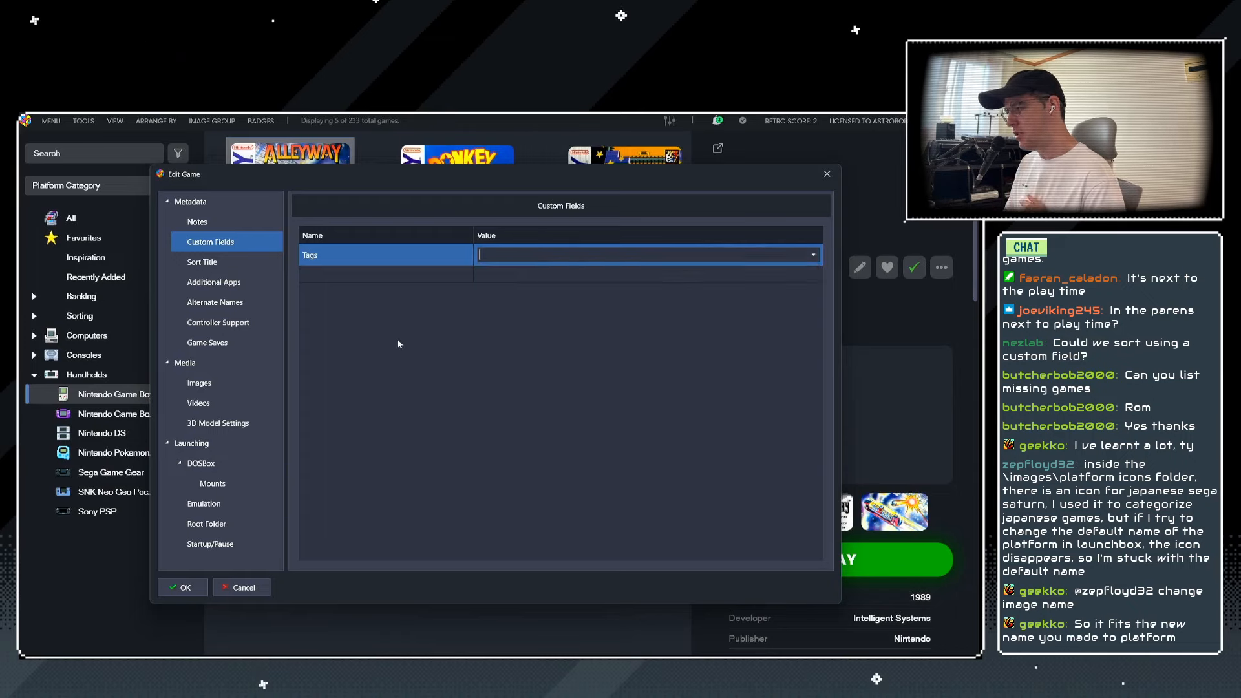
click(243, 587)
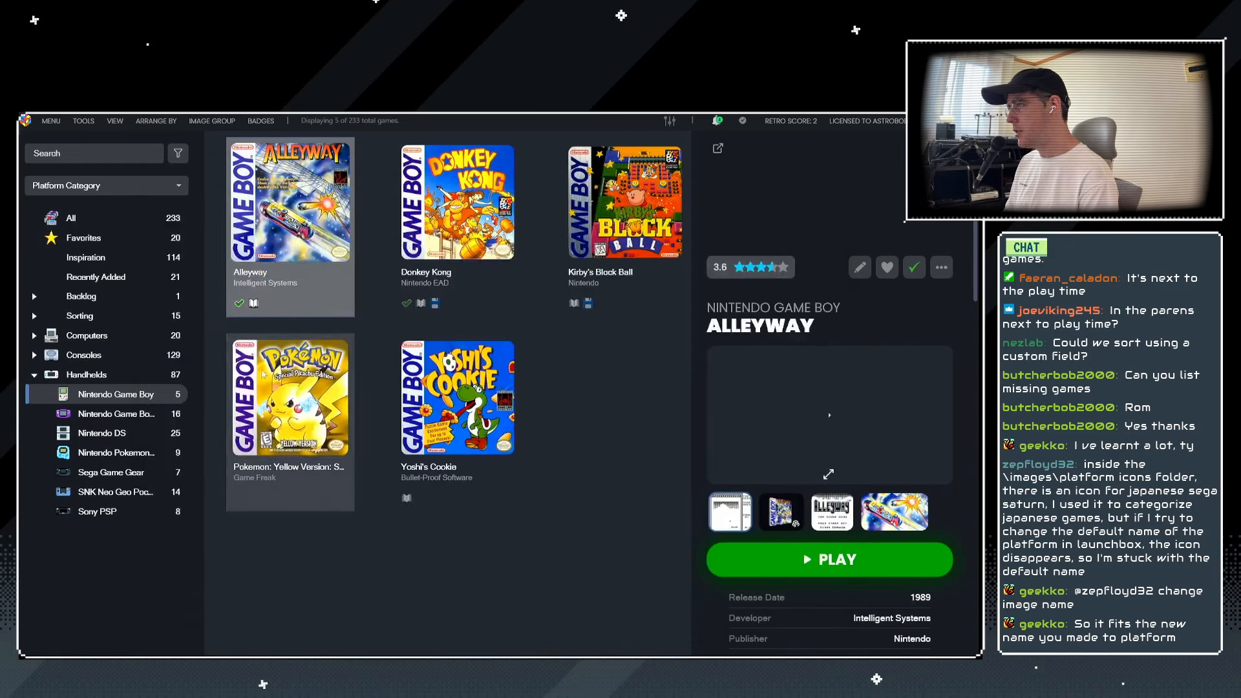
Add a custom field named Purchased with the value Physical to Pokemon: Yellow Version and save the game.
click(302, 396)
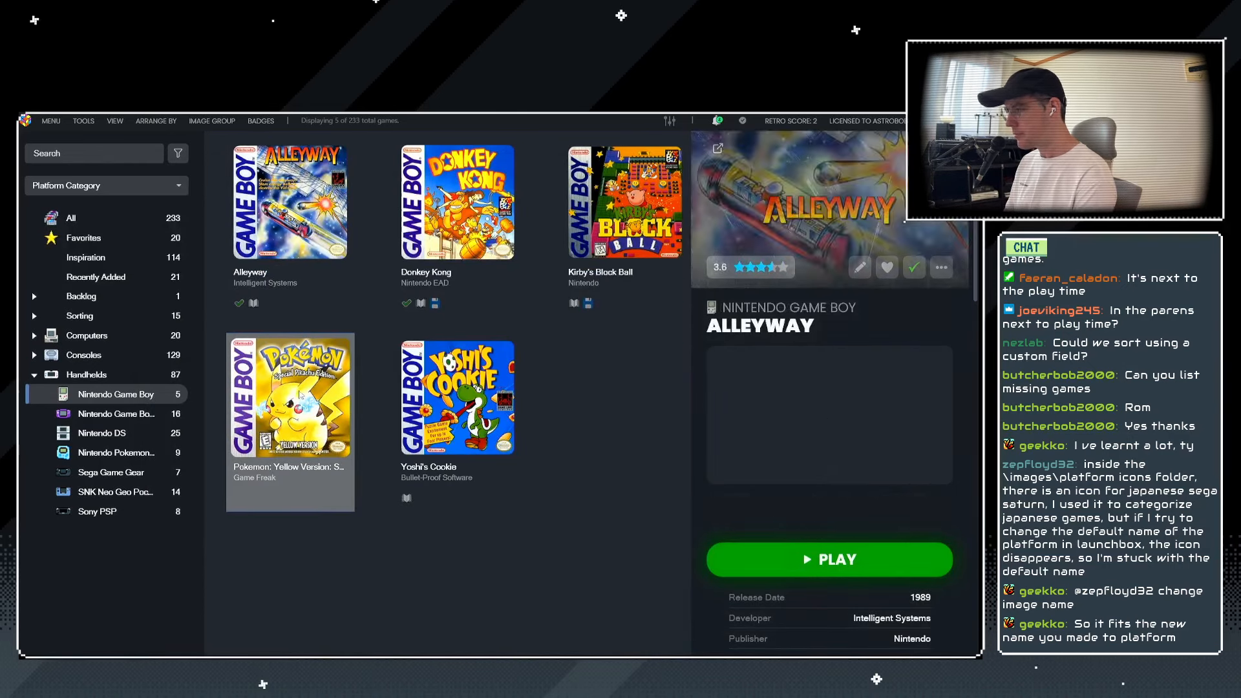
key(ctrl+e)
click(210, 241)
click(380, 279)
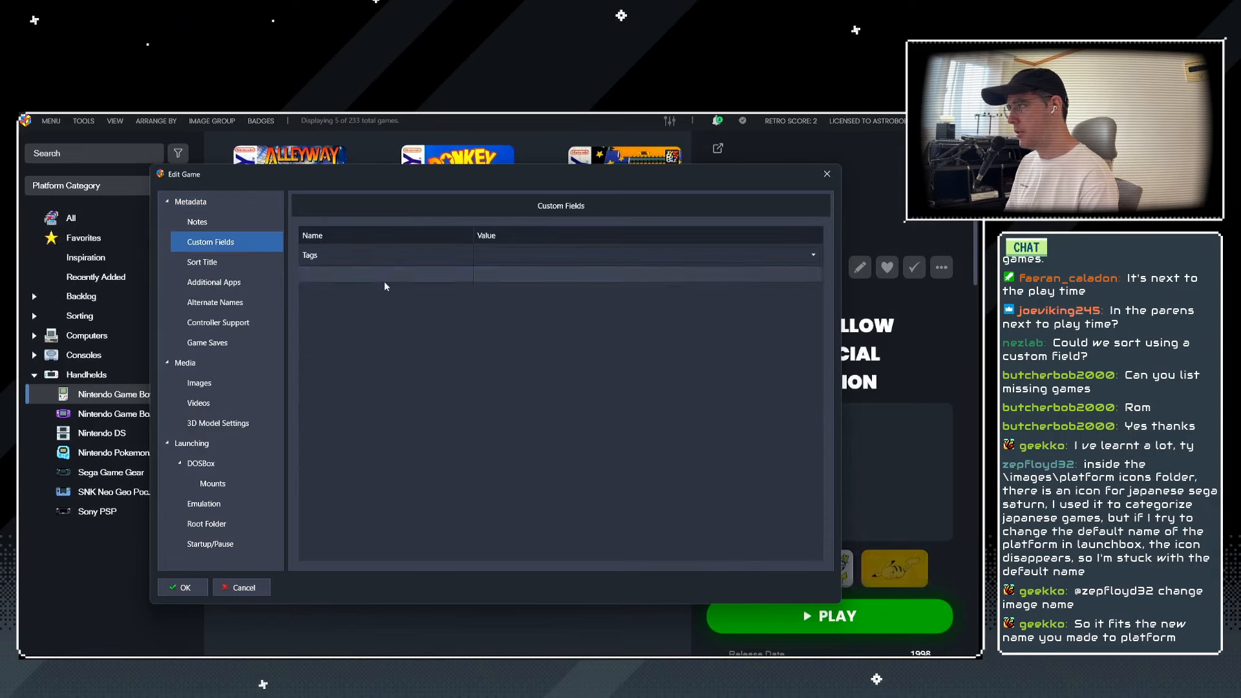
text(Purchased)
key(Tab)
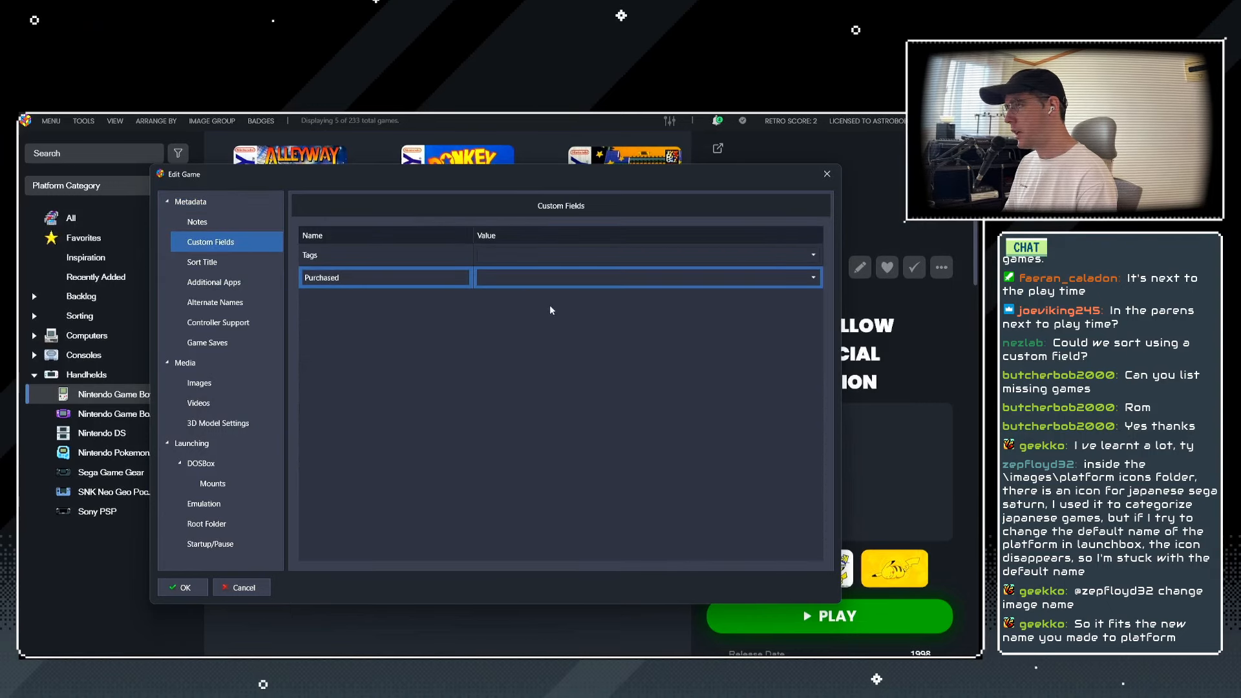
click(696, 277)
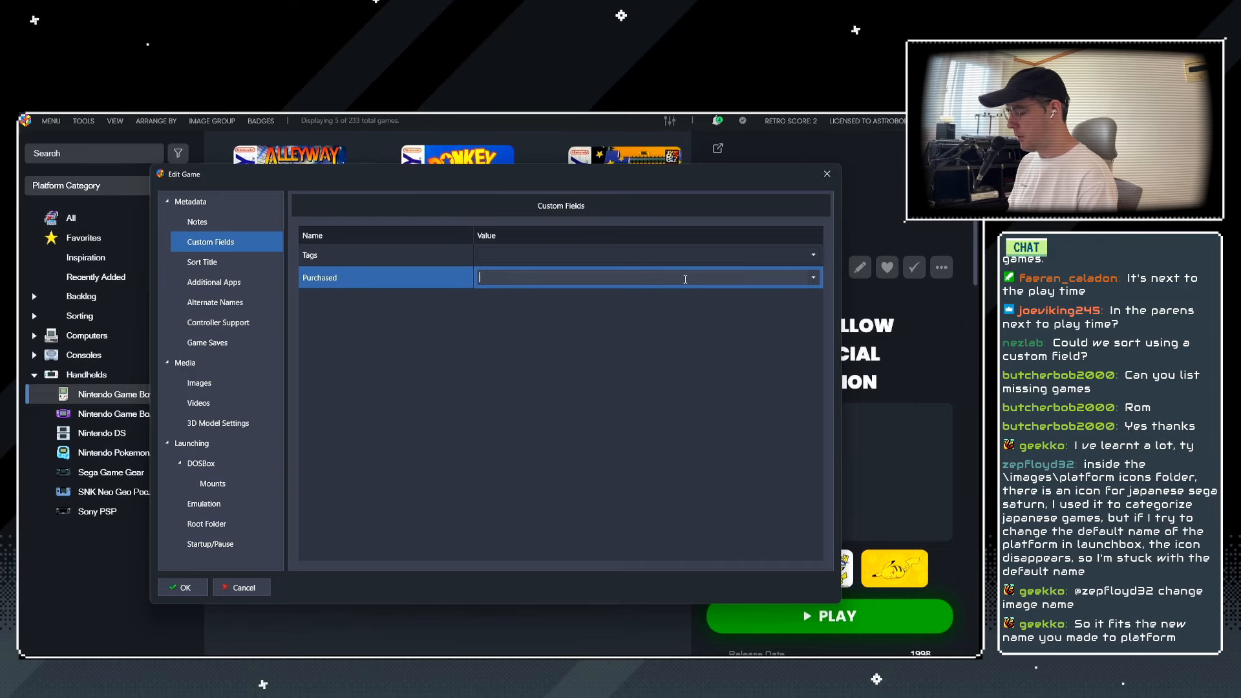
text(Physical)
key(Return)
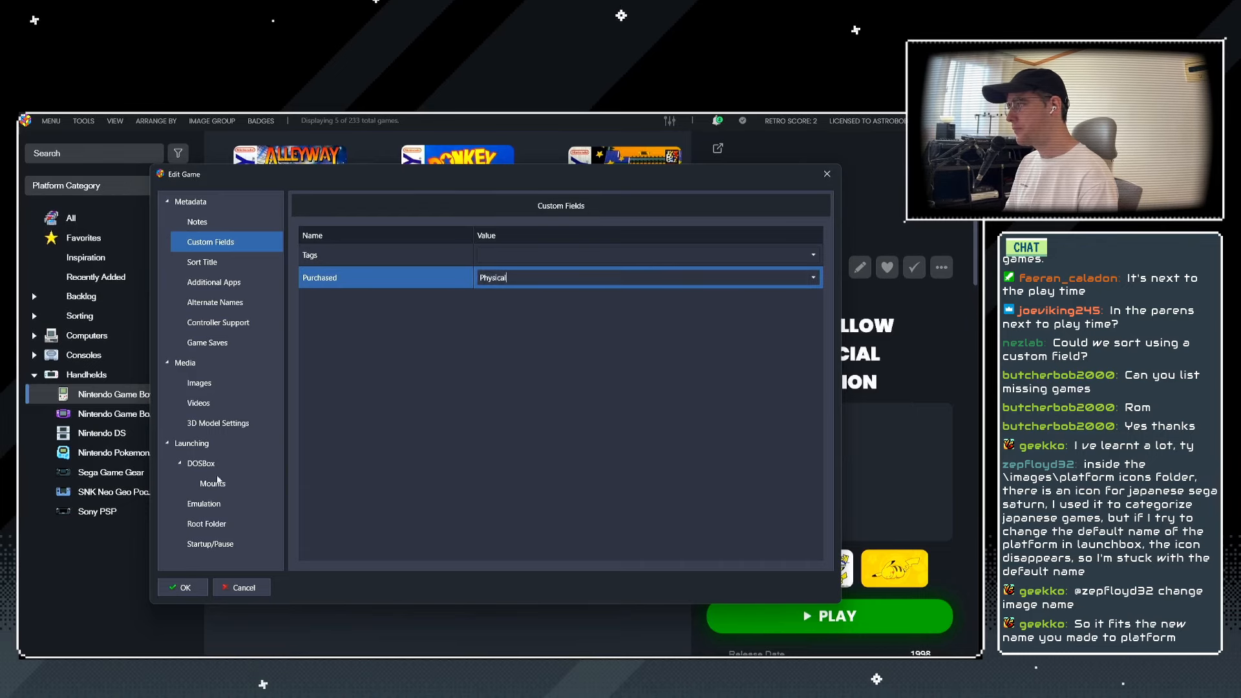
click(186, 587)
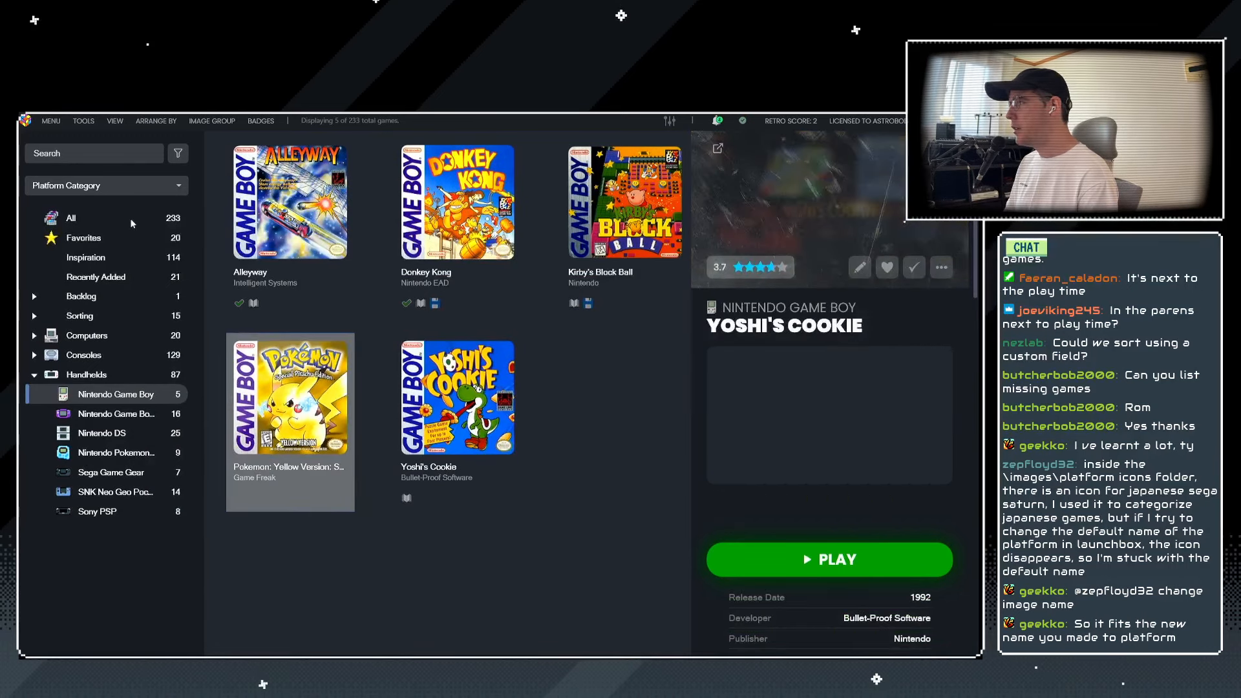
Group the sidebar by the Purchased custom field and view its Physical and All entries.
click(157, 186)
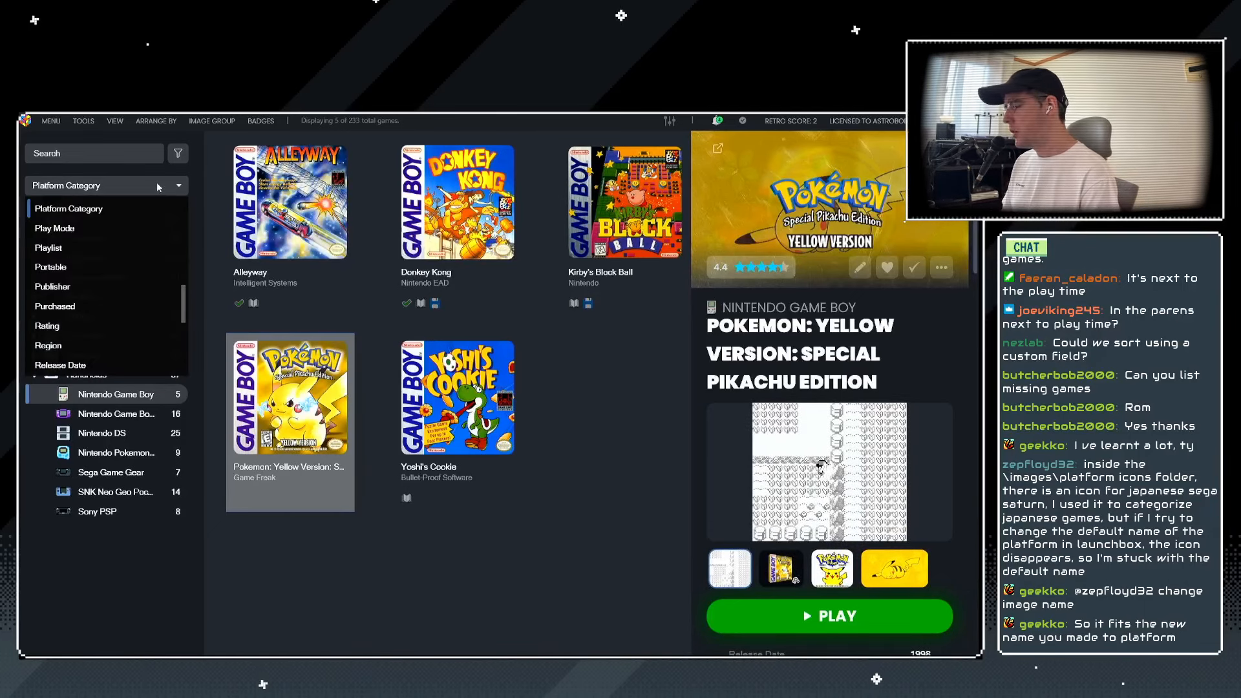
scroll(117, 270, down, 3)
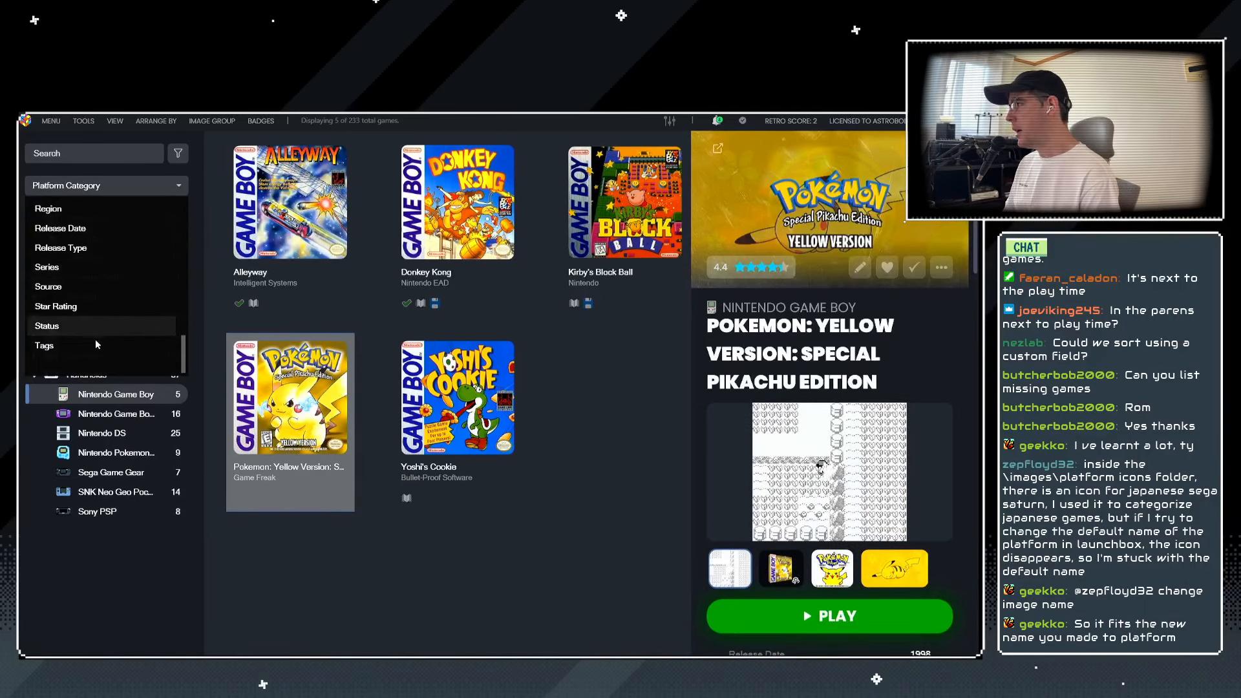
scroll(61, 325, up, 3)
scroll(66, 309, down, 3)
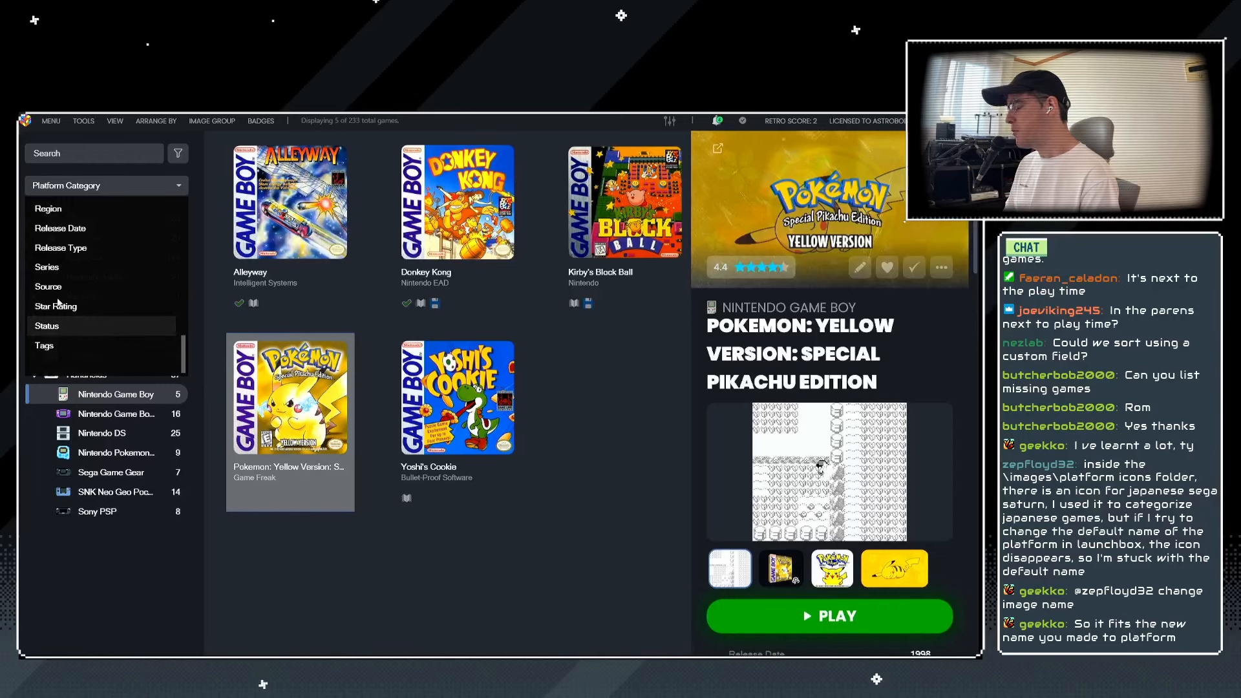
scroll(61, 338, up, 4)
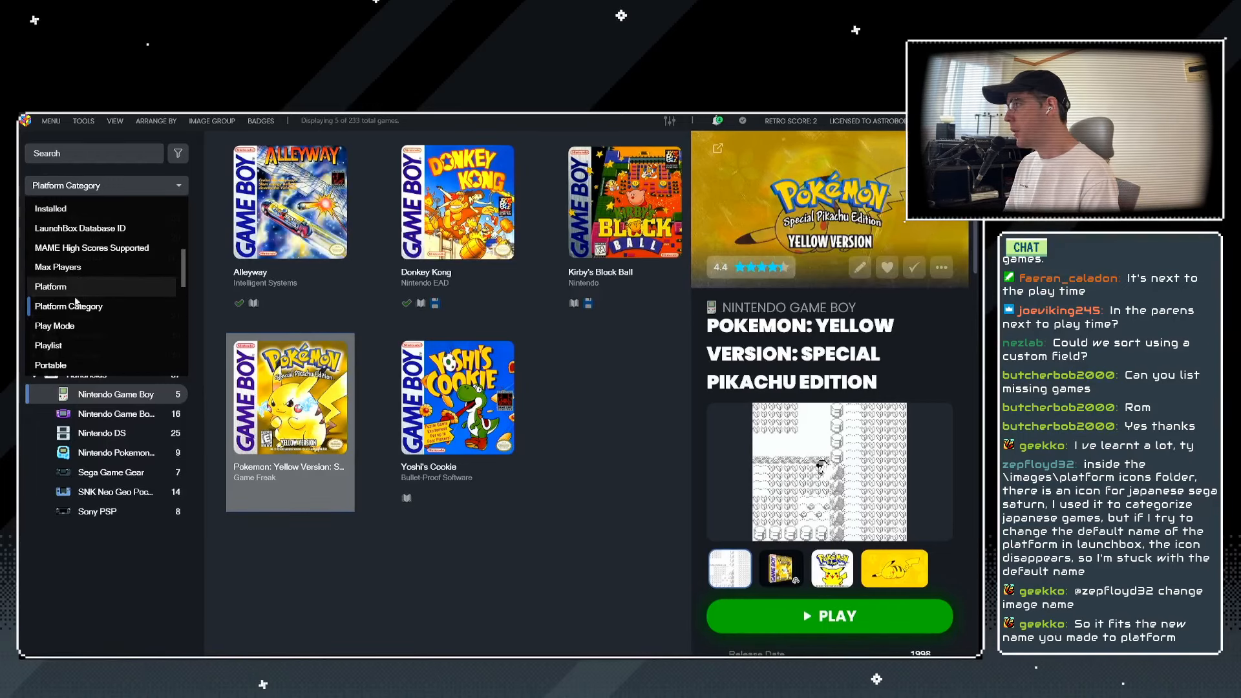
scroll(76, 311, down, 1)
click(71, 349)
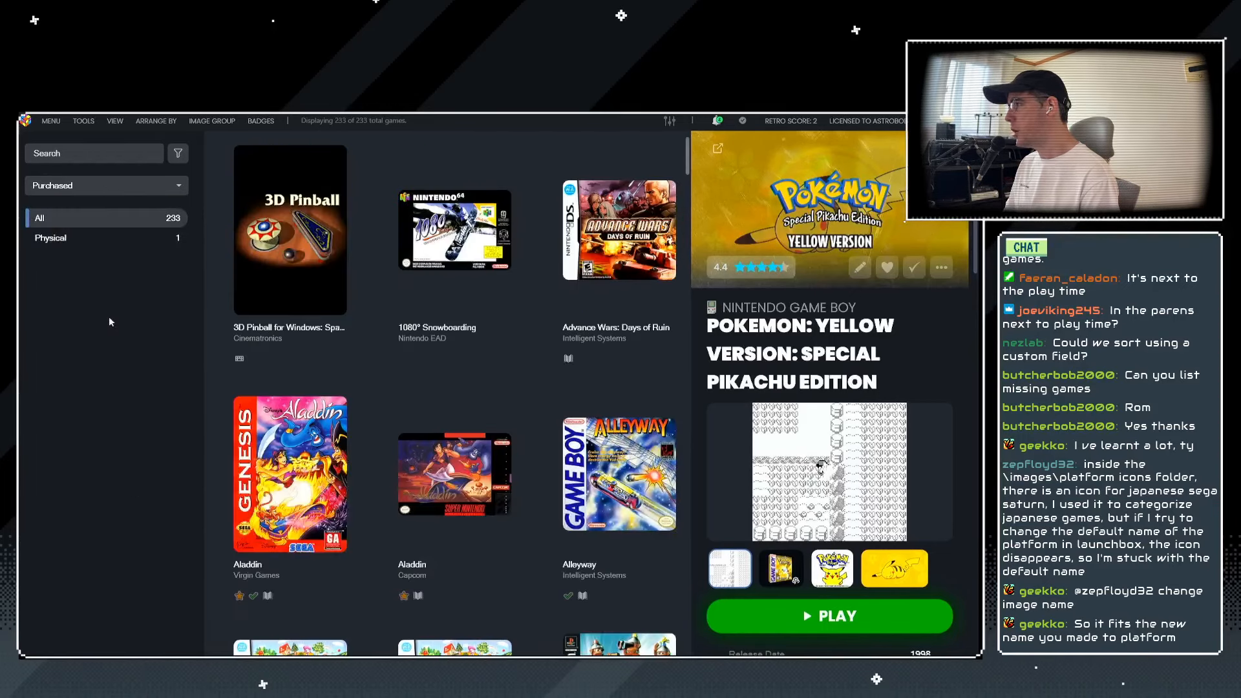
click(49, 217)
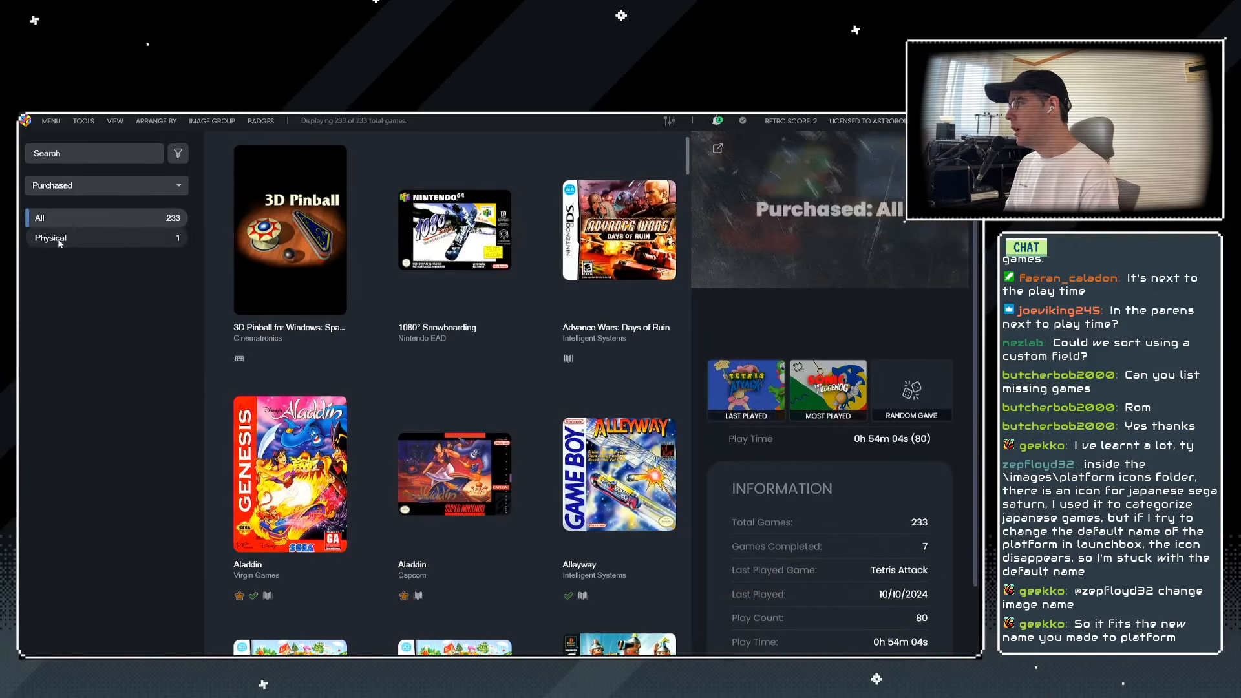
click(60, 239)
click(89, 216)
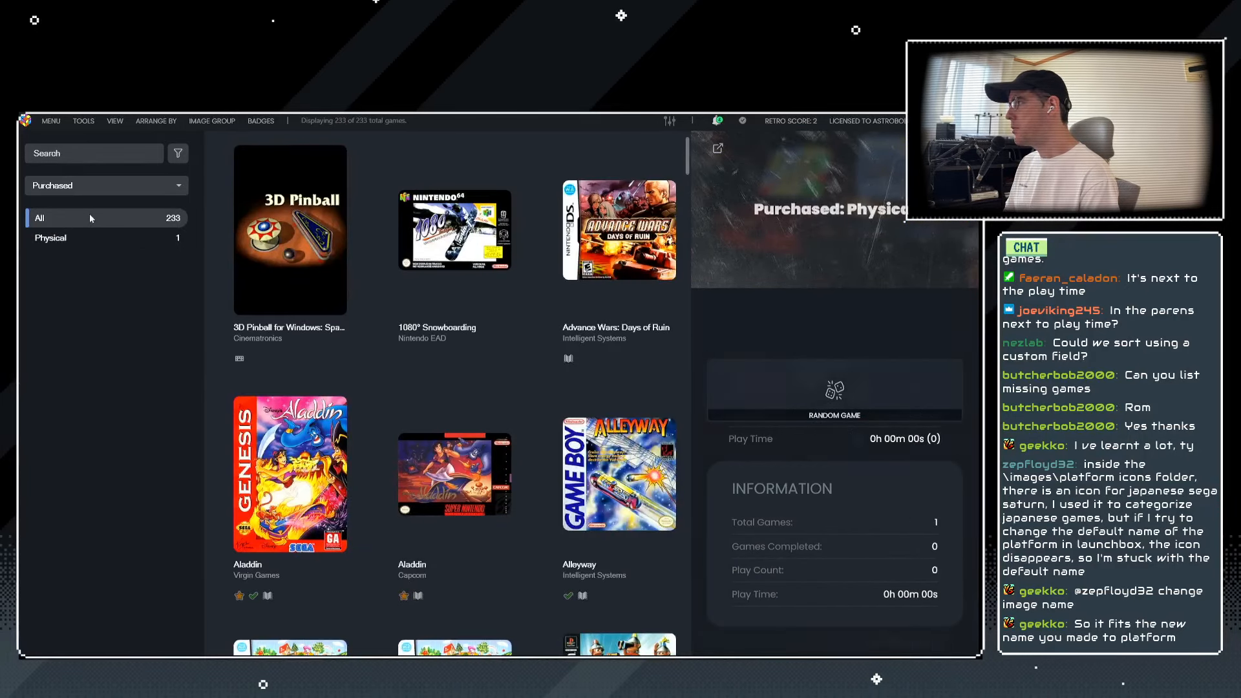
Enable the "(None)" item in the Filters Side Bar options and save the options.
click(82, 122)
click(102, 353)
scroll(253, 466, down, 10)
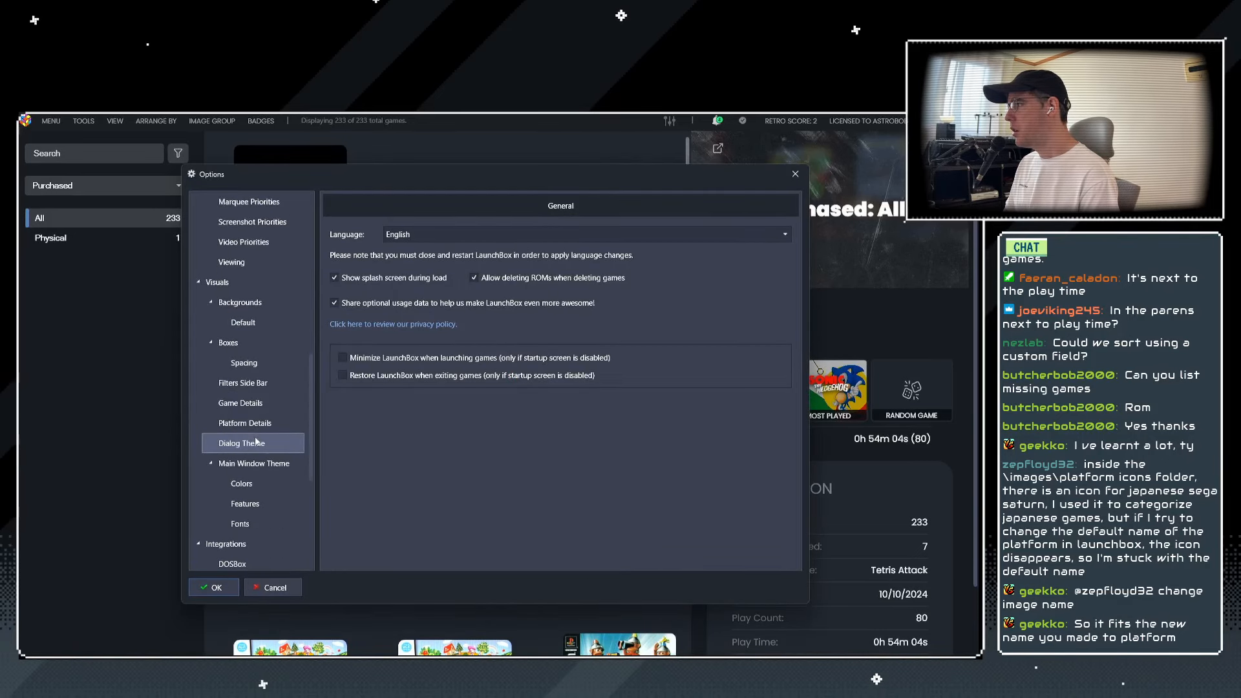
click(247, 406)
click(254, 424)
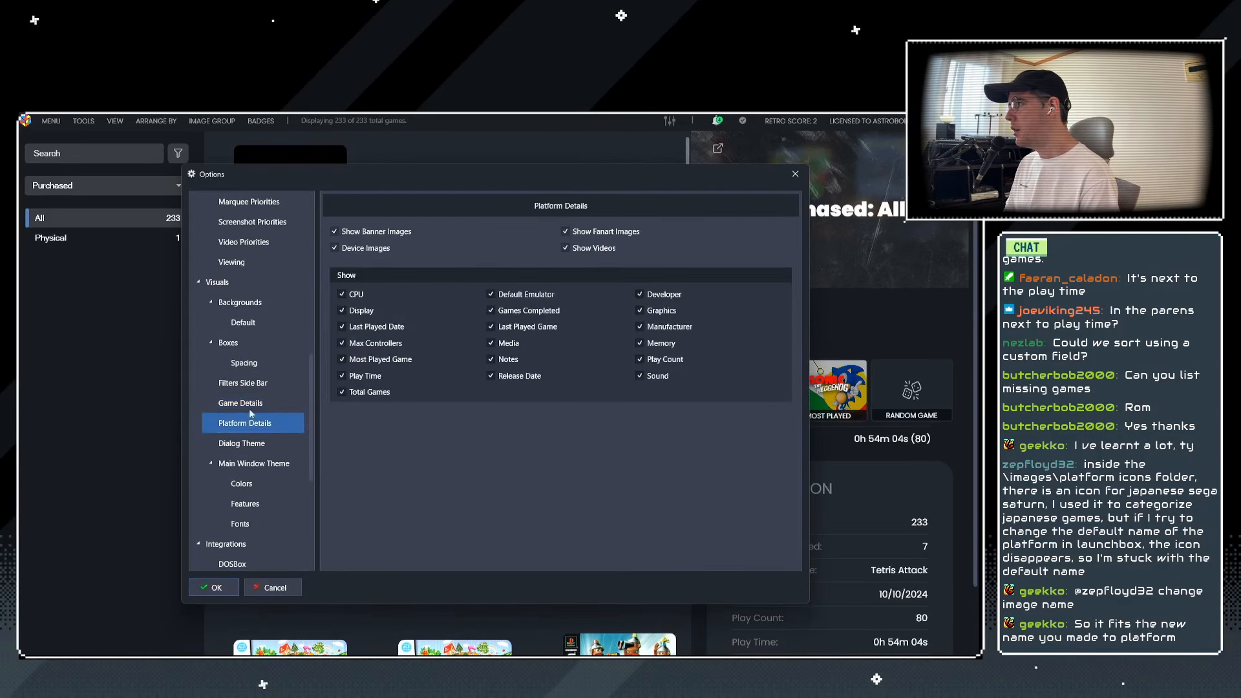
click(251, 403)
click(245, 362)
click(252, 382)
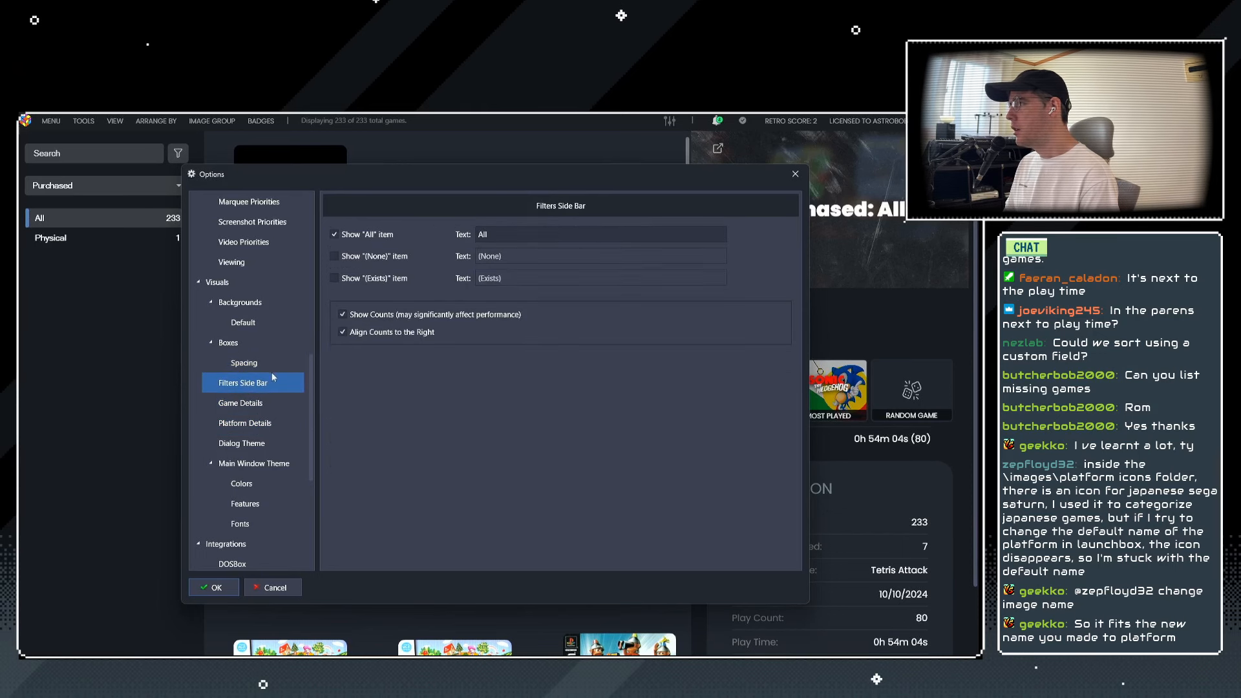
click(365, 257)
click(215, 587)
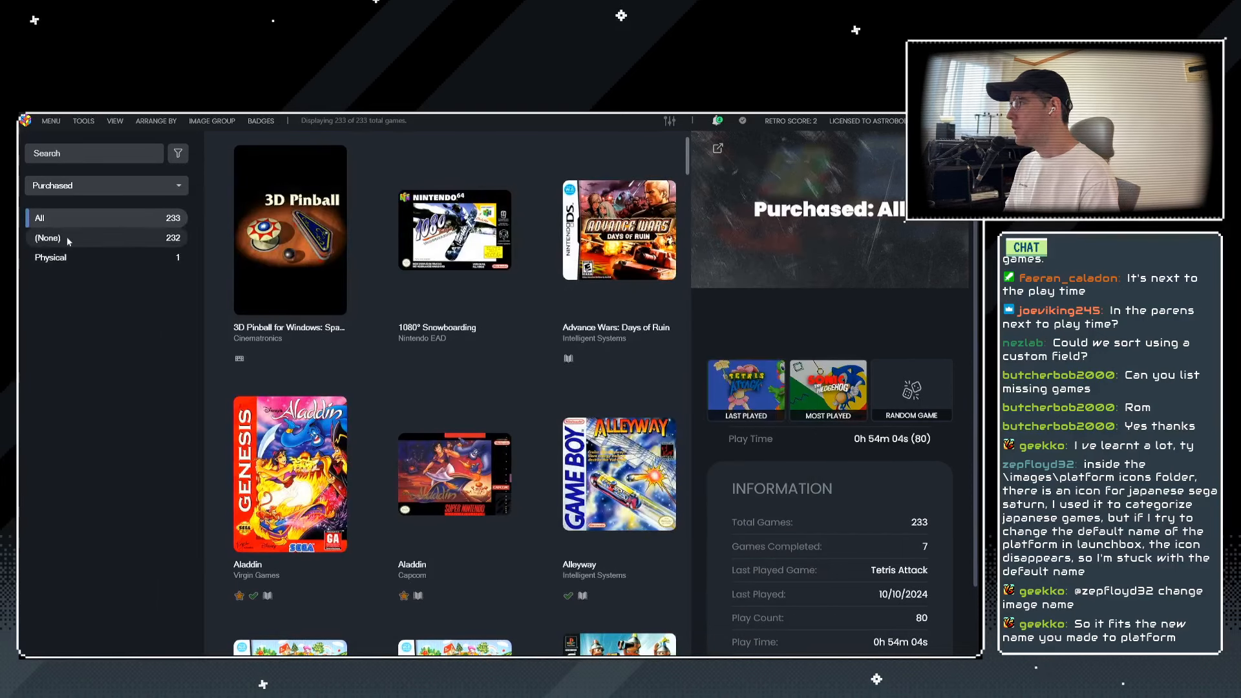
Bulk edit 1080° Snowboarding, Genesis Aladdin and Alleyway from the (None) group, adding Purchased value Physical, and view the Physical group.
click(127, 238)
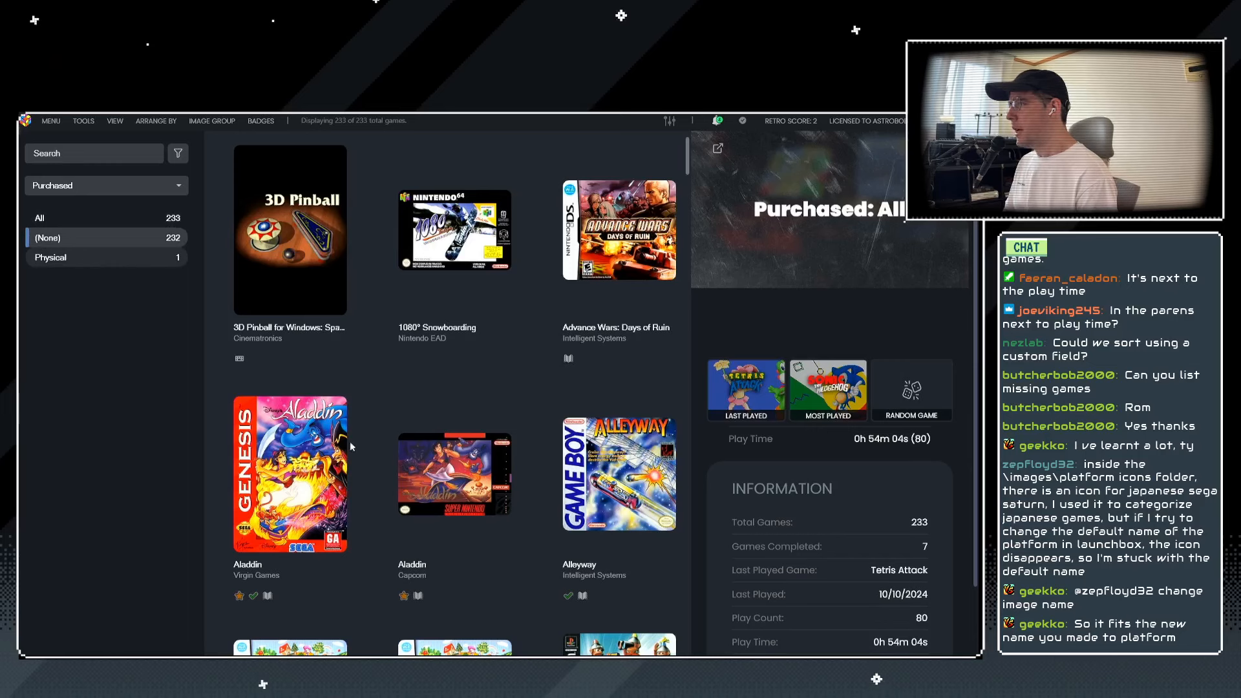
click(309, 444)
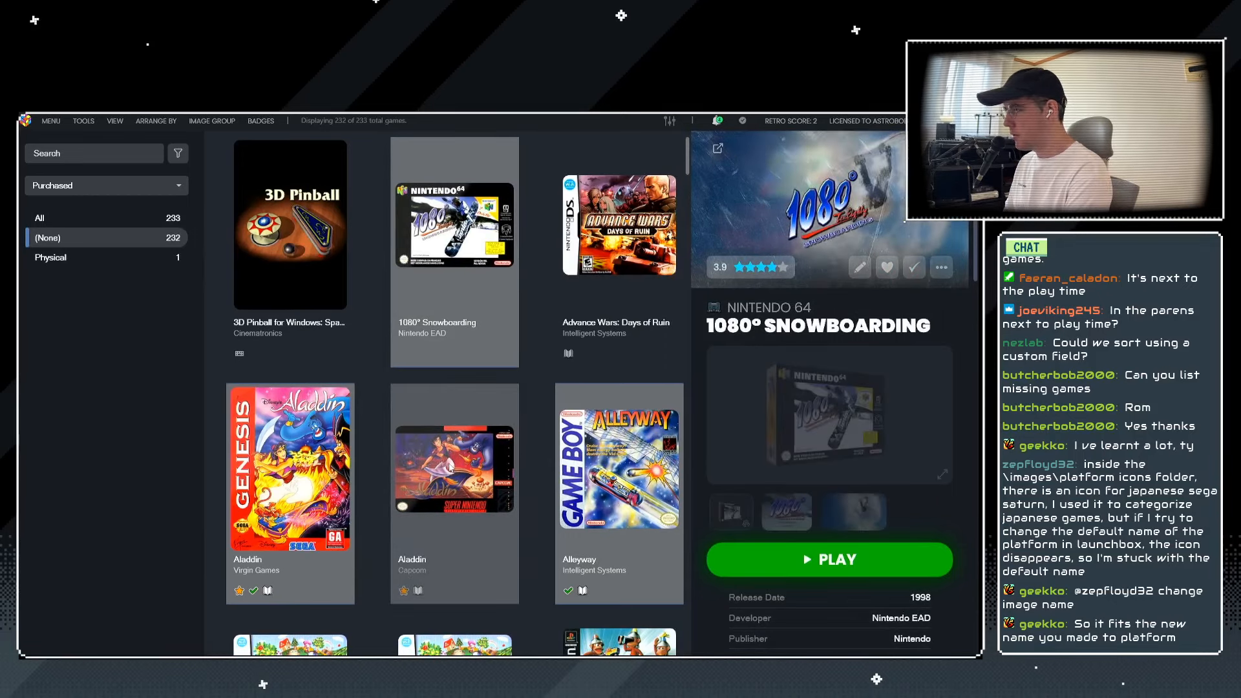
key(ctrl+e)
key(Return)
click(398, 303)
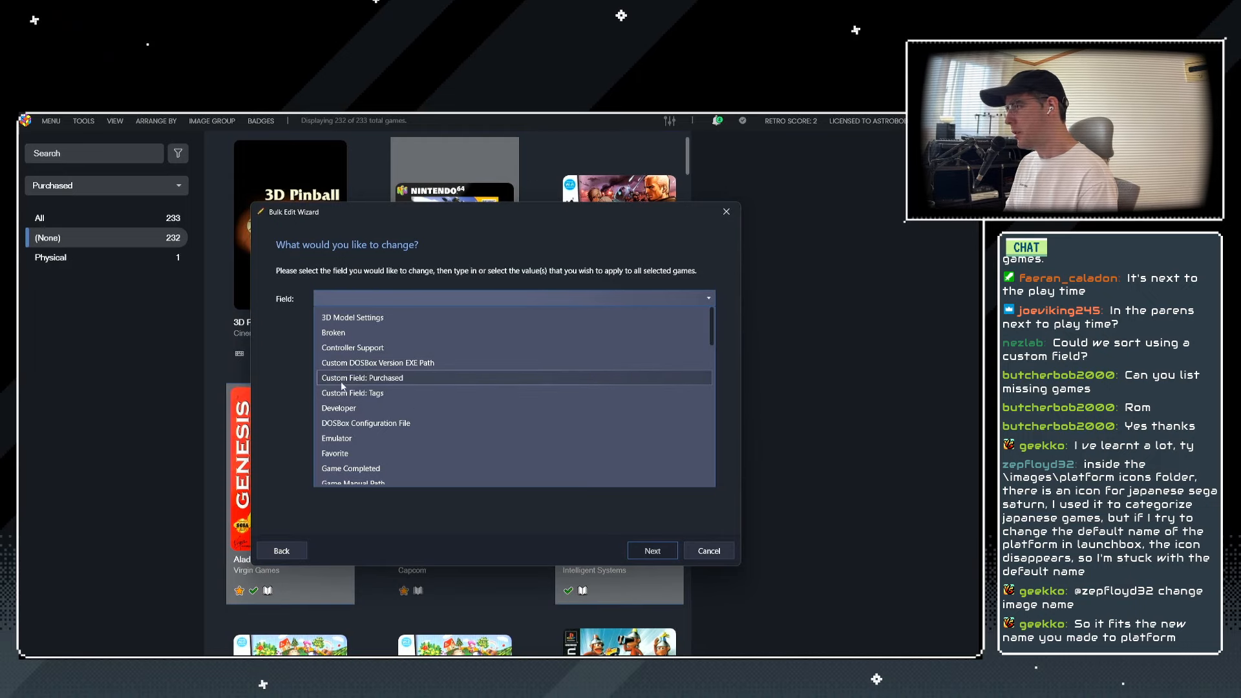
click(375, 378)
click(340, 344)
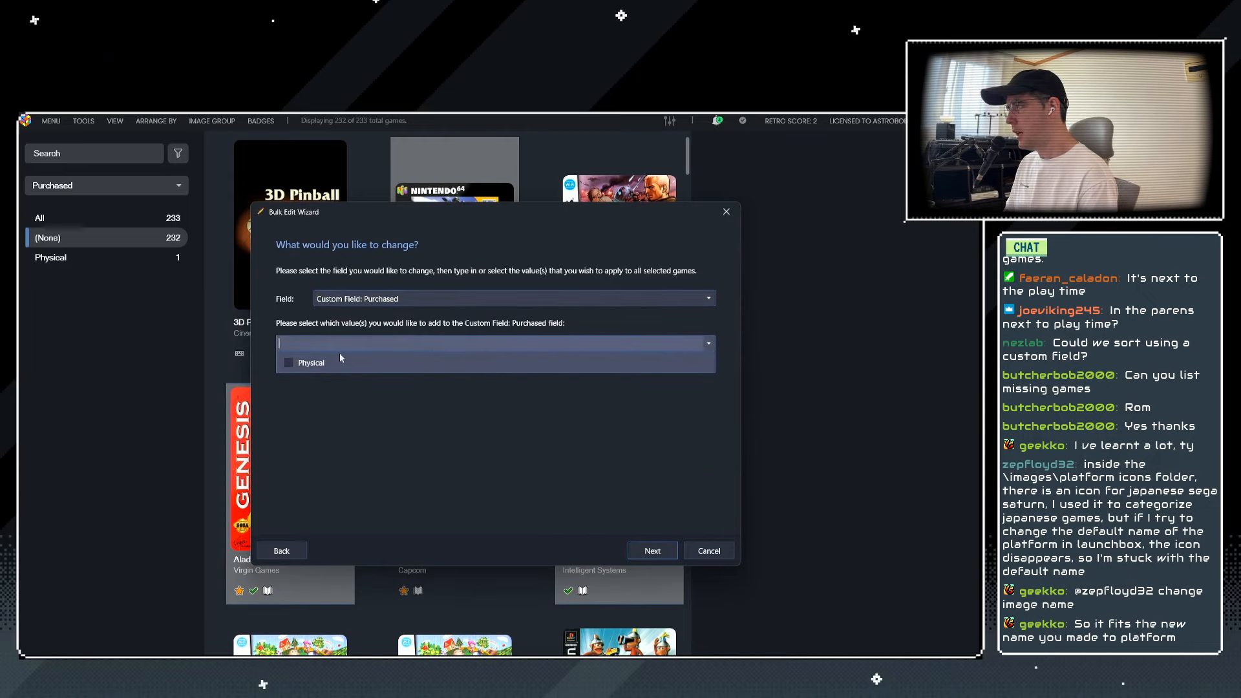
click(340, 362)
double_click(652, 550)
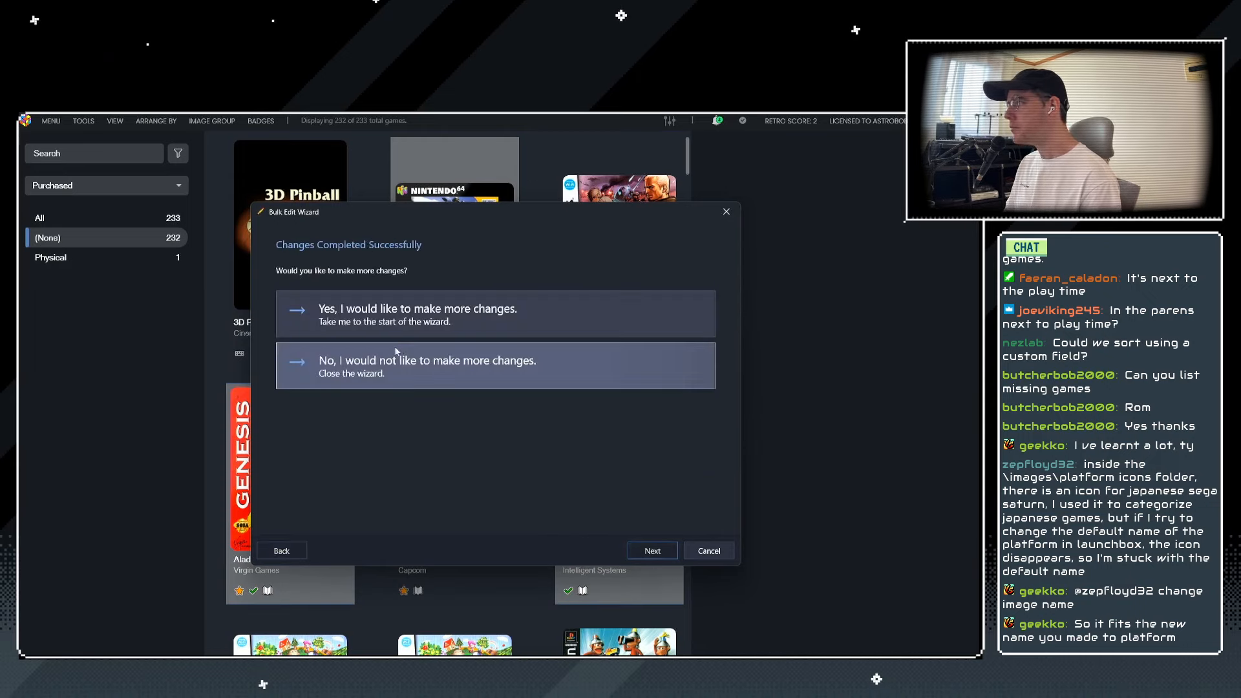
click(375, 375)
click(84, 257)
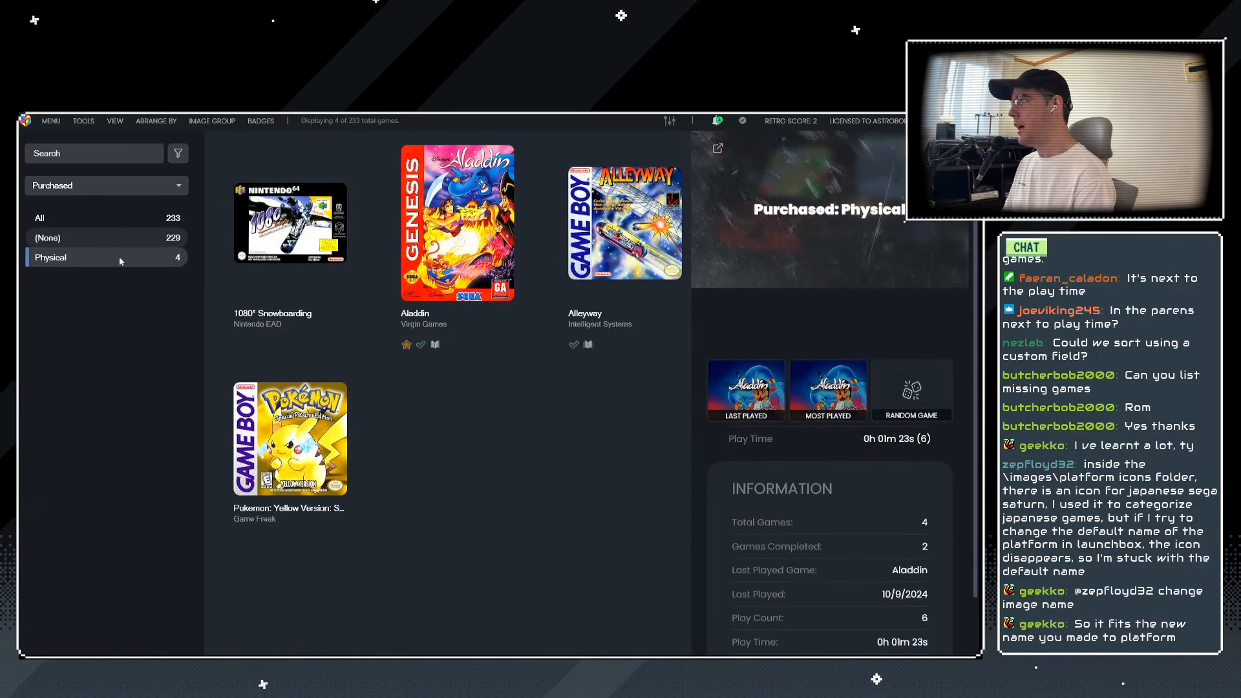
Search all games for "gran" and bulk edit the three Granblue Fantasy games, adding the Purchased value Digital.
click(76, 220)
click(83, 158)
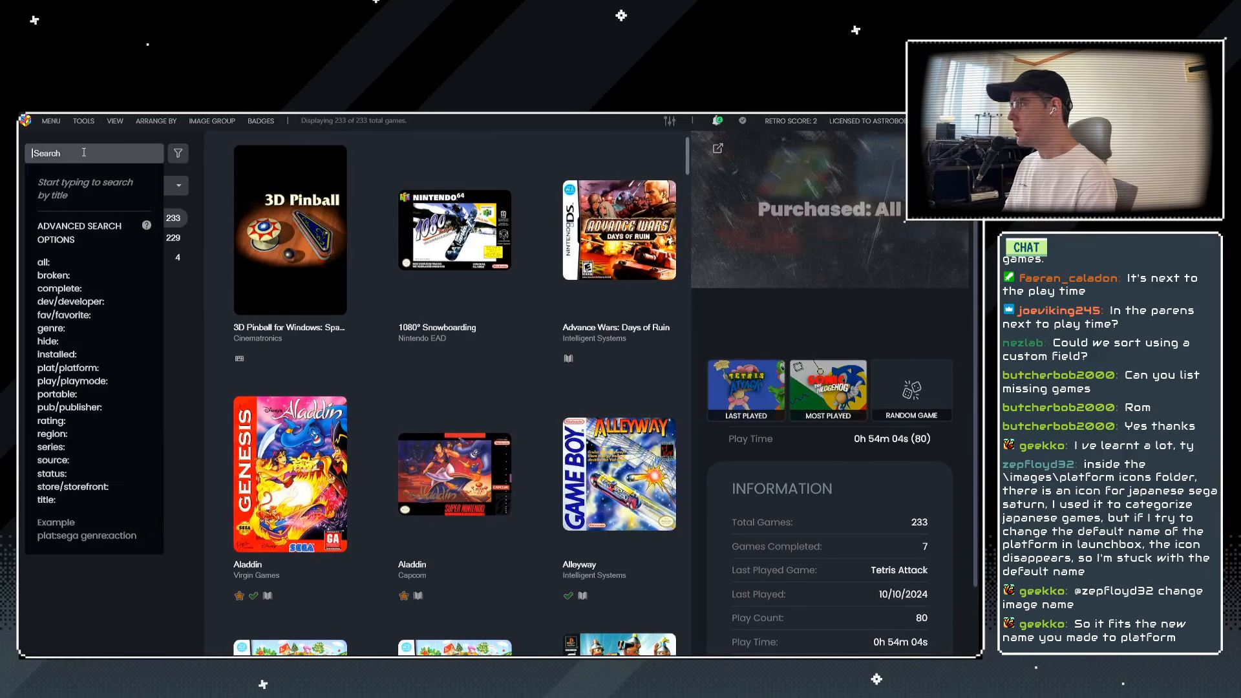
text(grand)
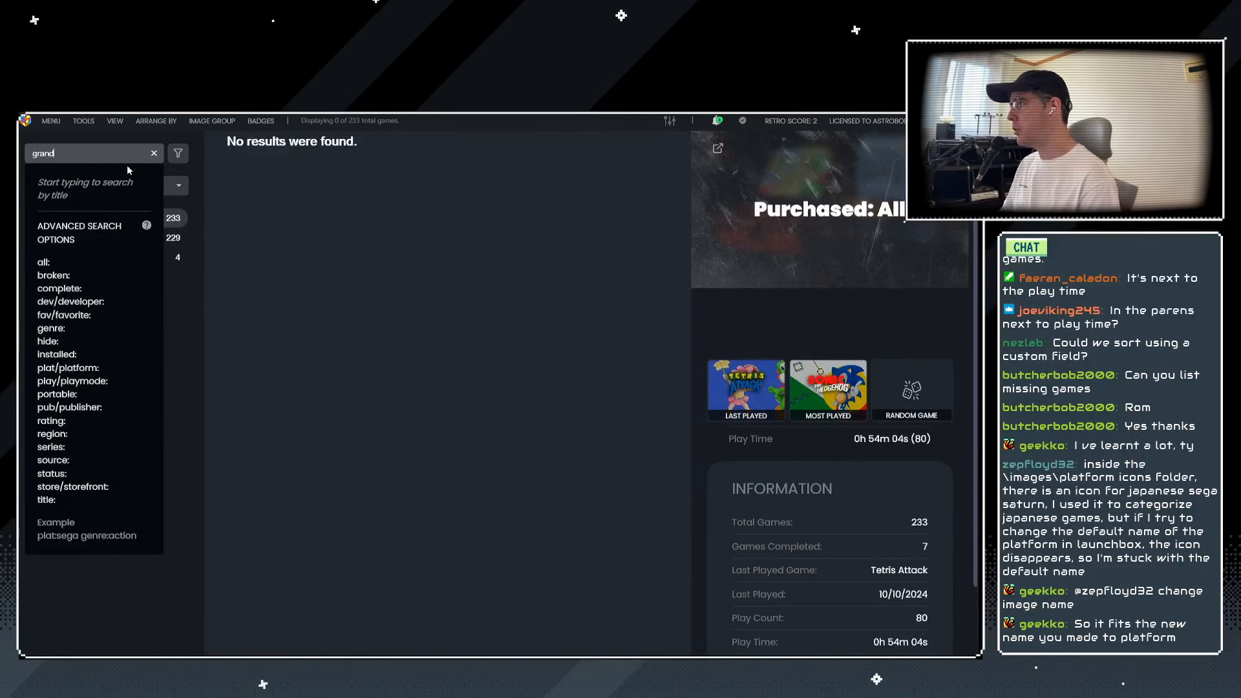
key(BackSpace)
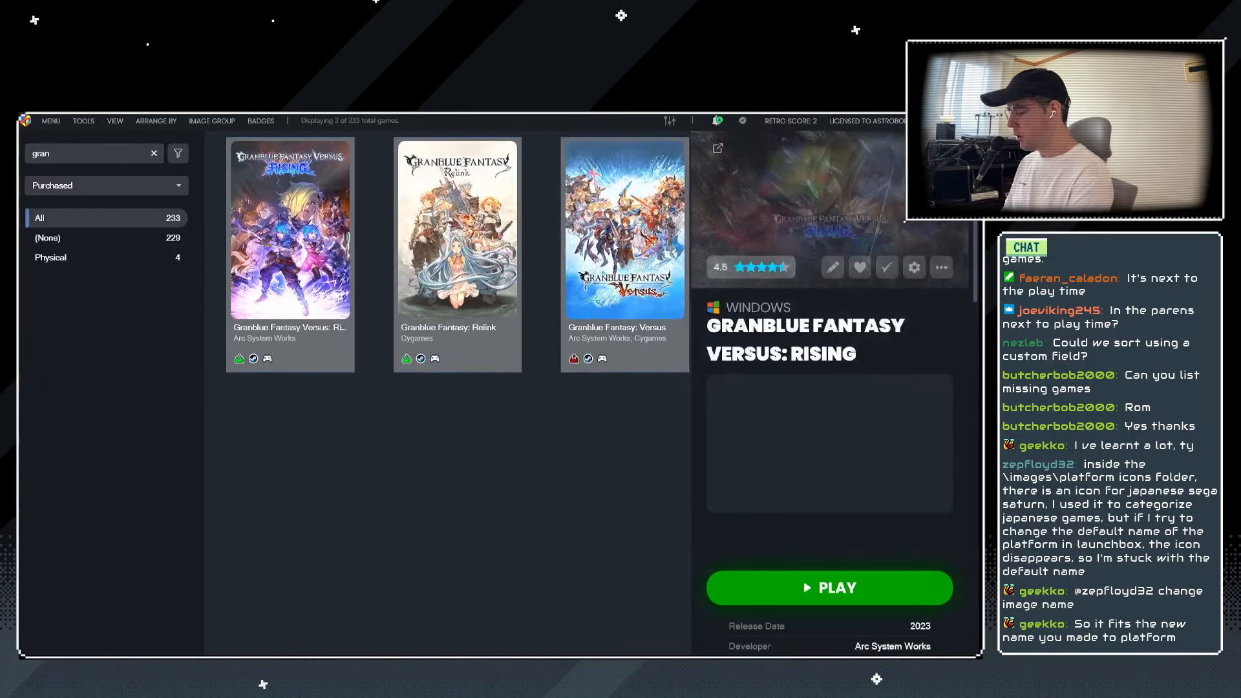
key(ctrl+e)
key(Return)
click(366, 298)
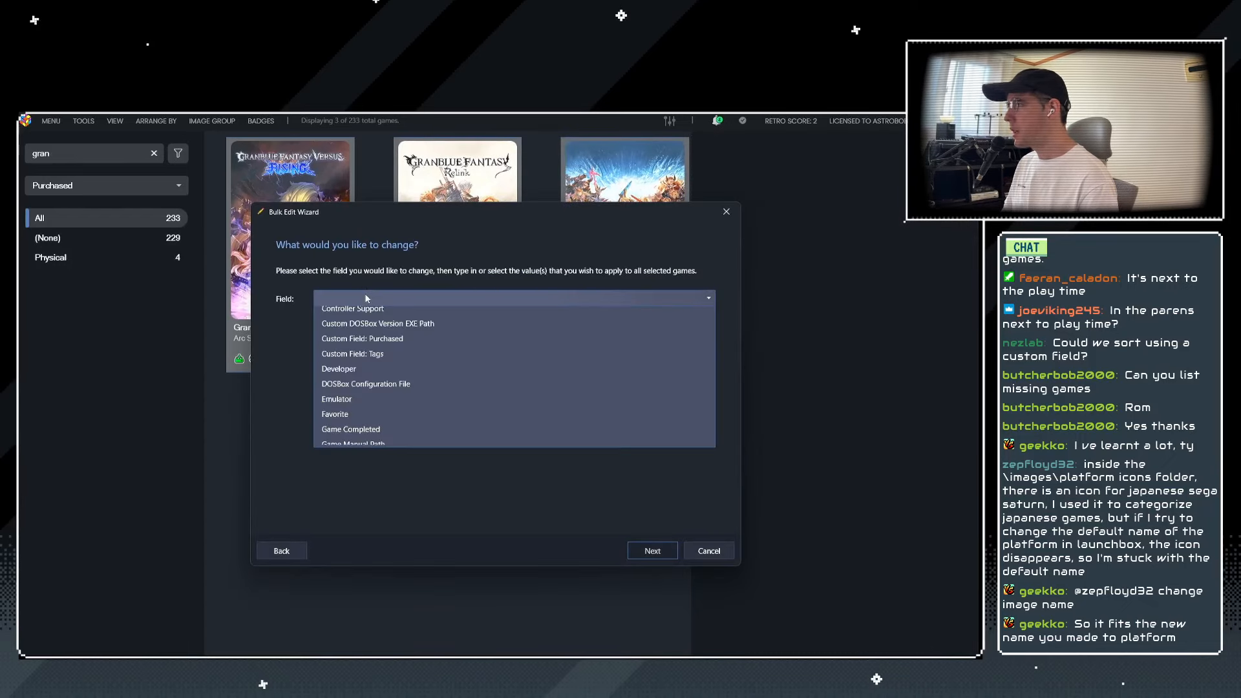
click(366, 382)
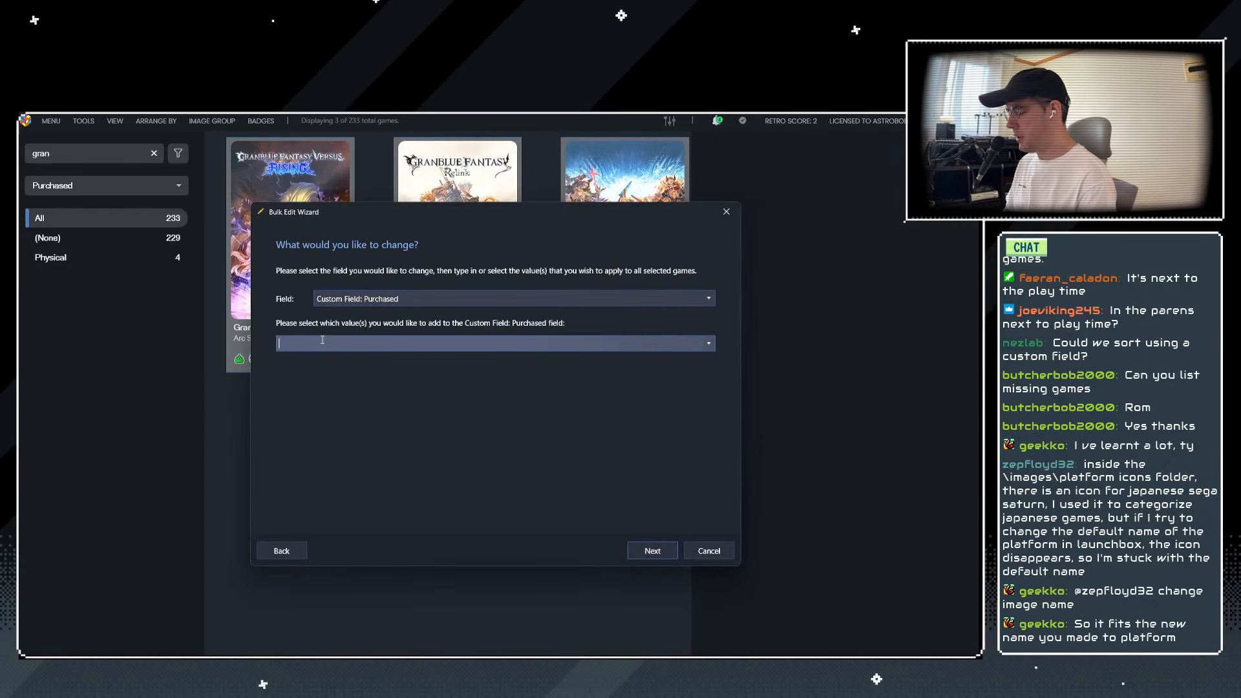
text(Digital)
click(652, 551)
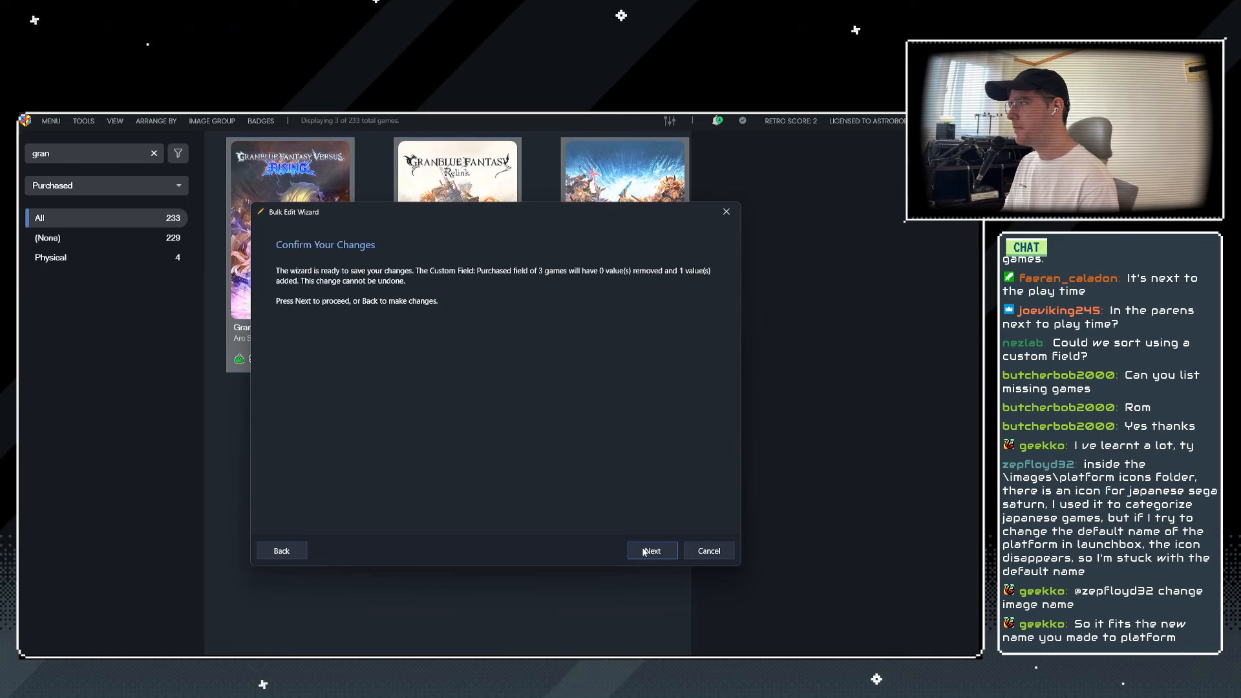
click(354, 334)
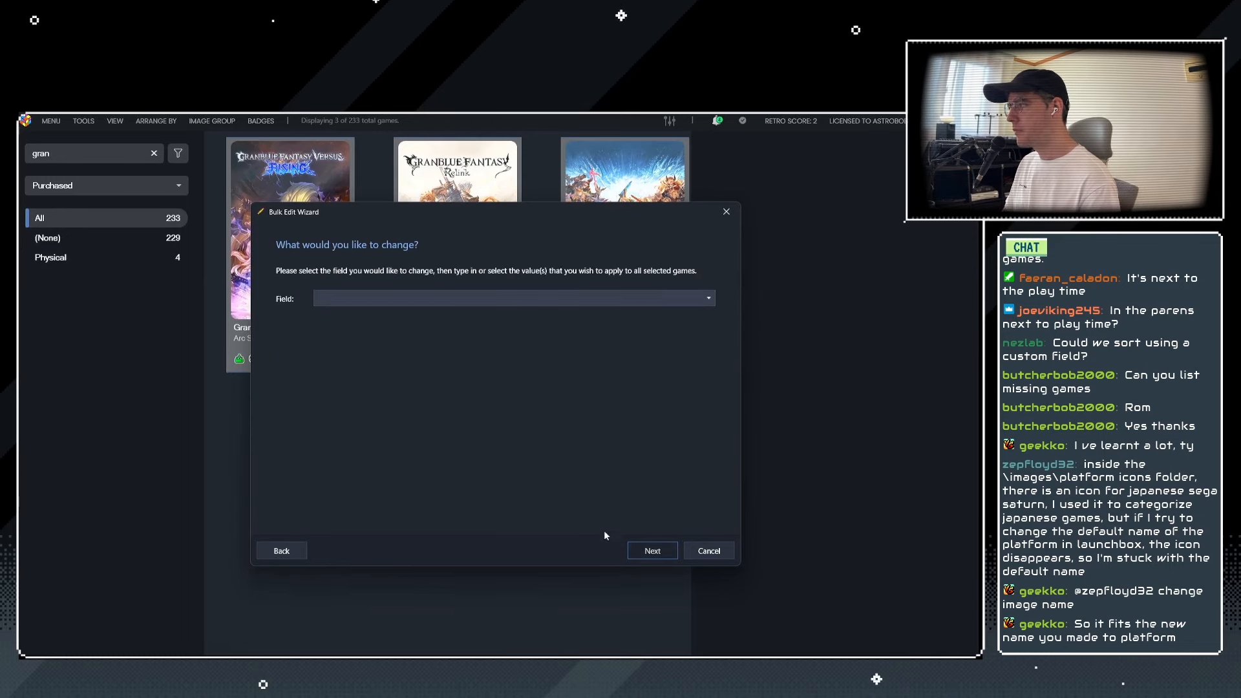
click(709, 551)
Compare the games listed under the Digital, Physical and (None) values of the Purchased field.
click(76, 258)
click(69, 272)
click(64, 258)
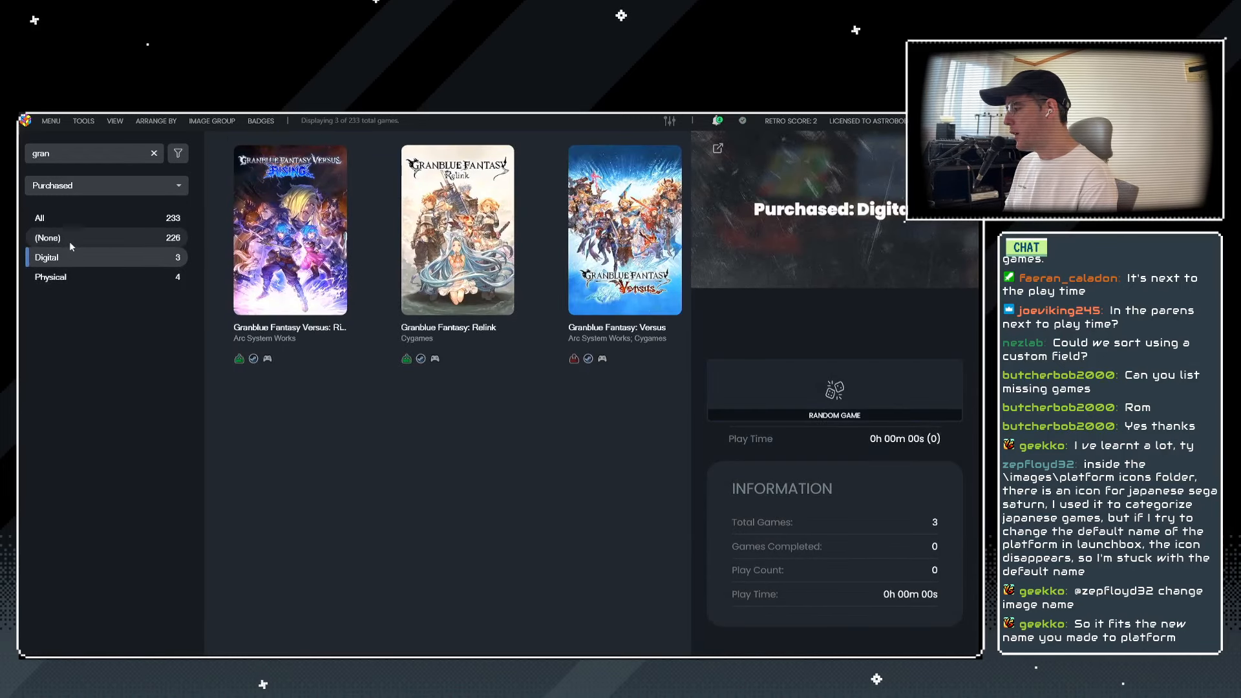
click(70, 238)
click(73, 259)
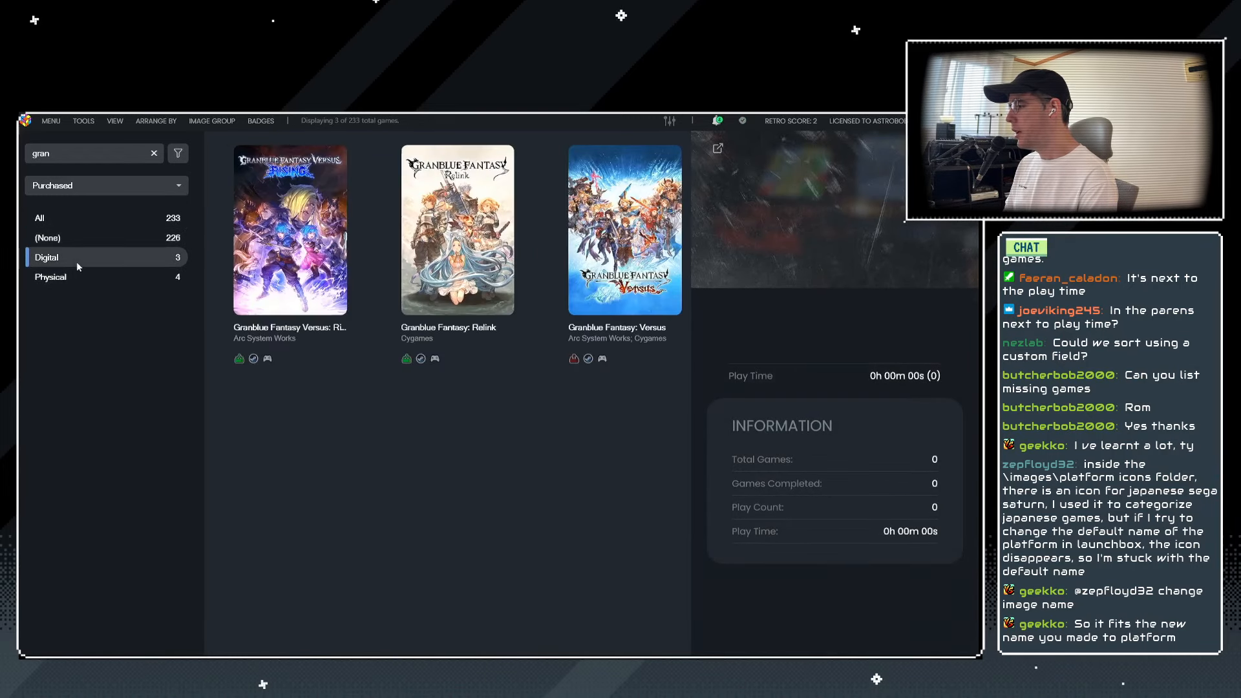
click(72, 277)
click(71, 252)
Group the sidebar by Platform Category again, clear the search and show all games.
click(102, 184)
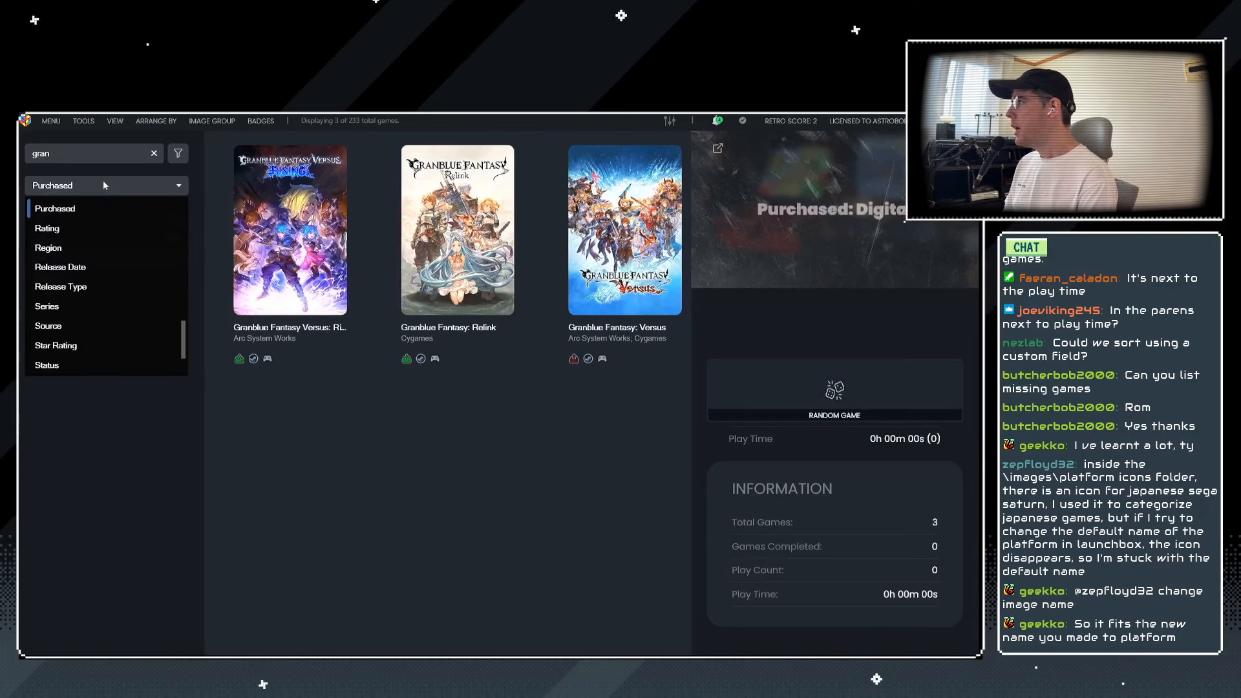
scroll(99, 286, up, 2)
click(77, 228)
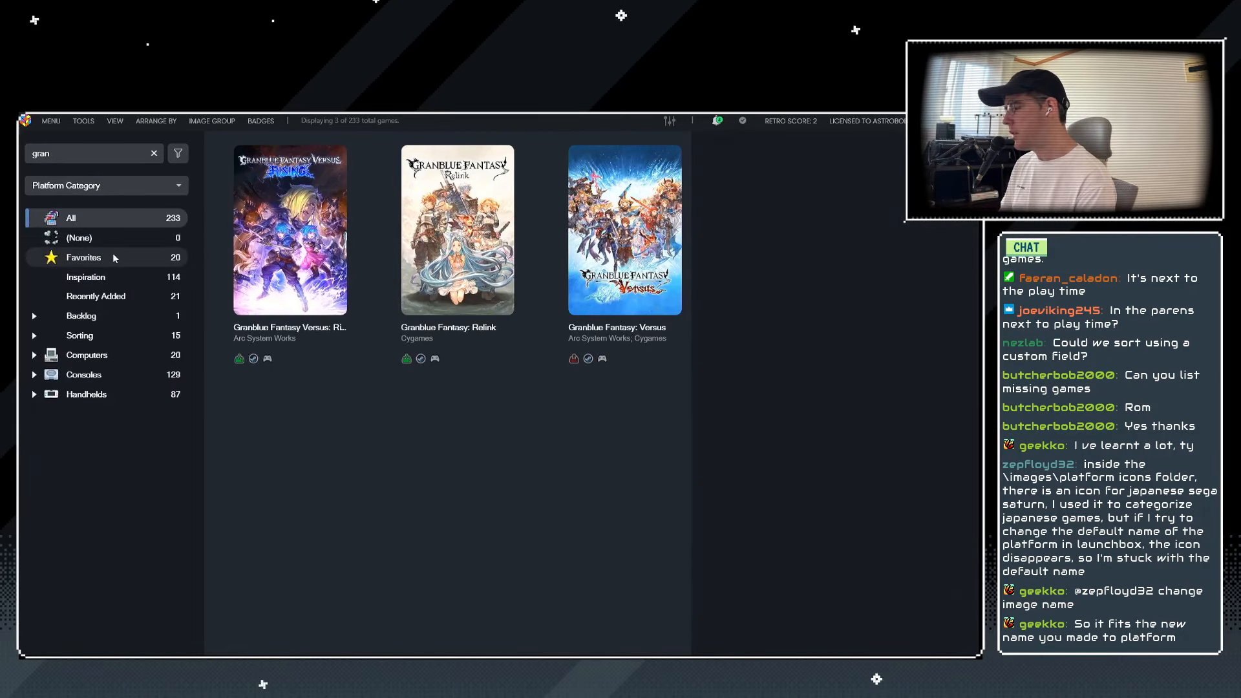
click(107, 336)
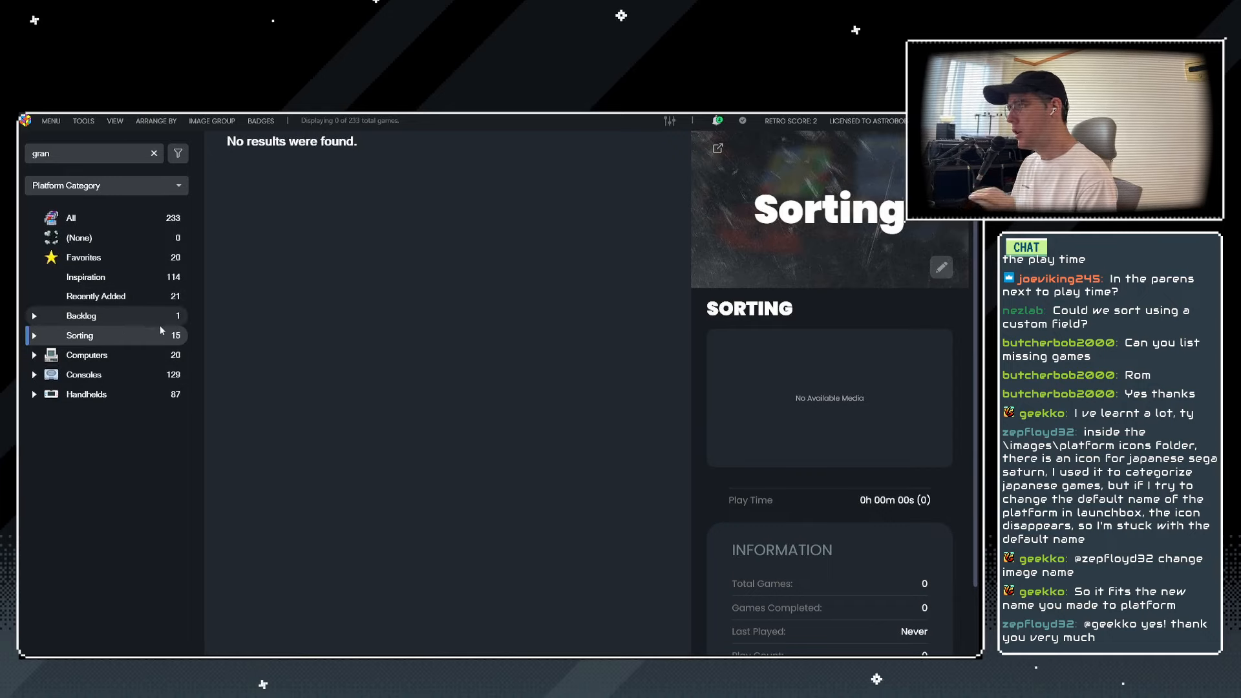
click(83, 312)
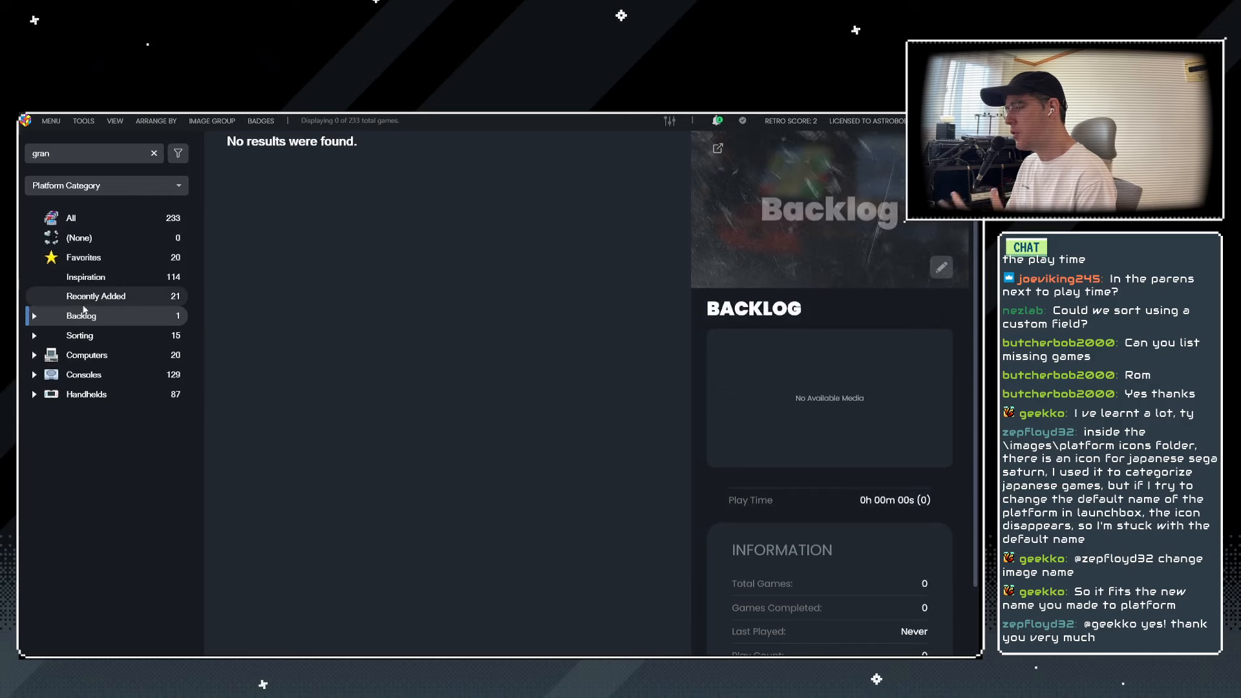
click(155, 153)
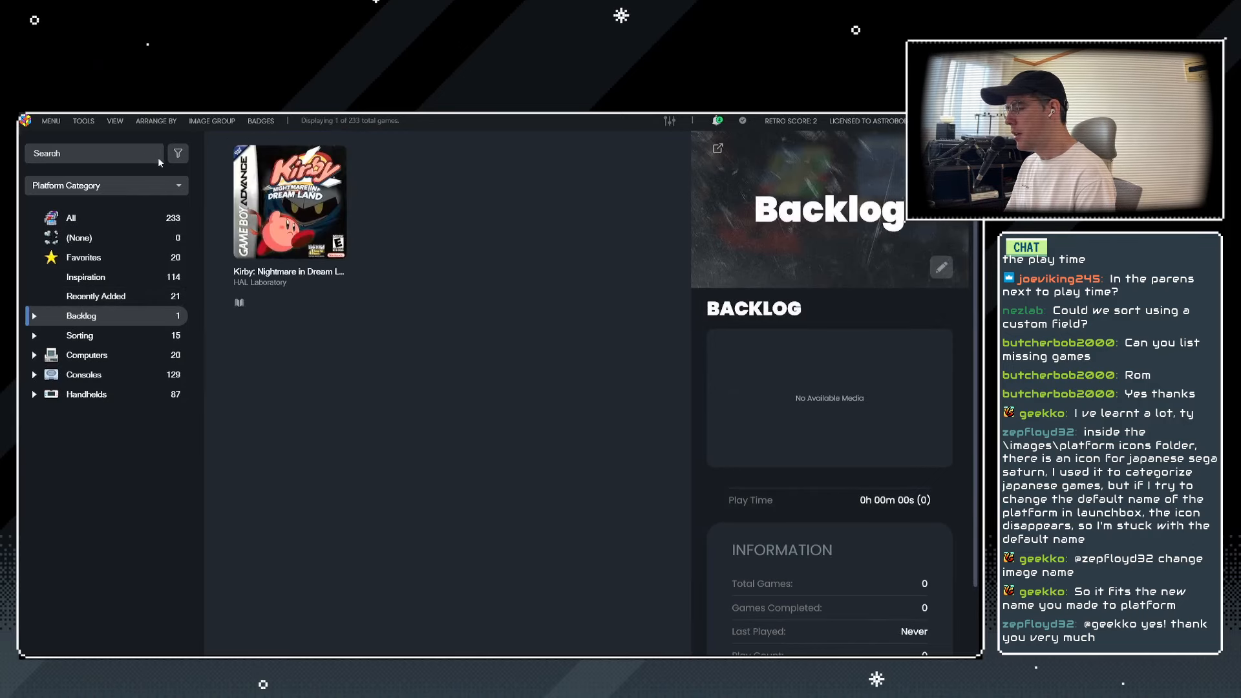
click(87, 214)
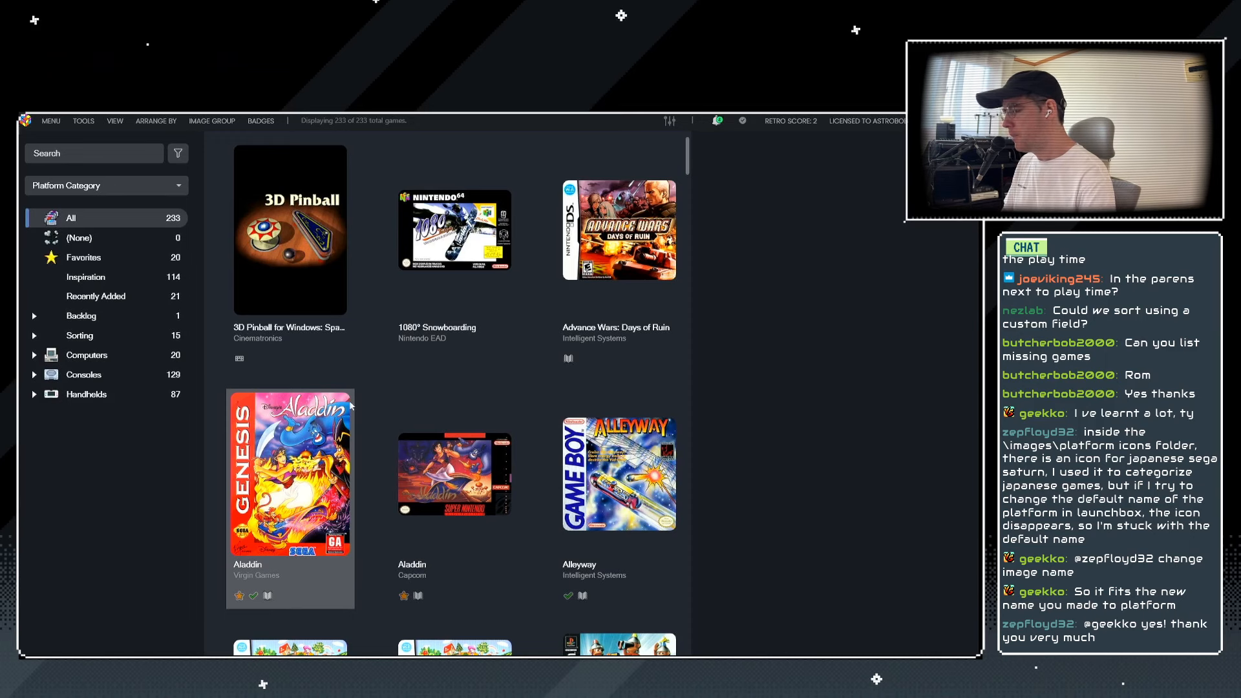
View the details of 1080° Snowboarding and the Sega Genesis version of Aladdin.
click(404, 257)
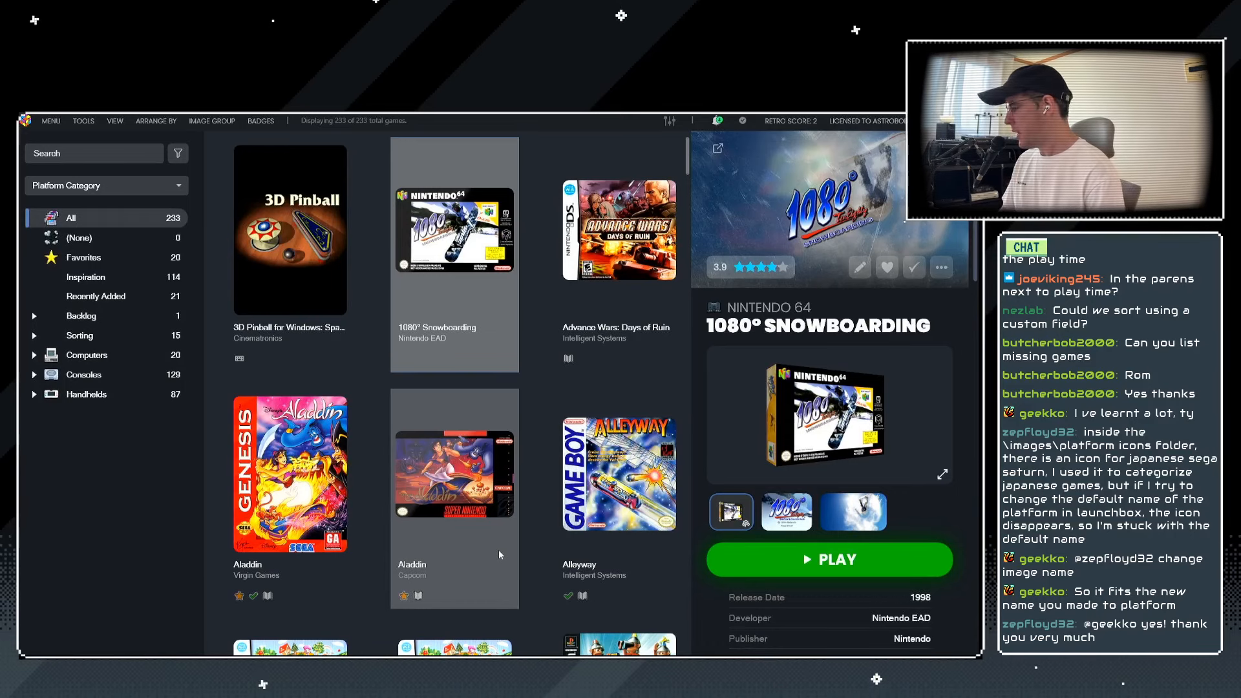
key(Left)
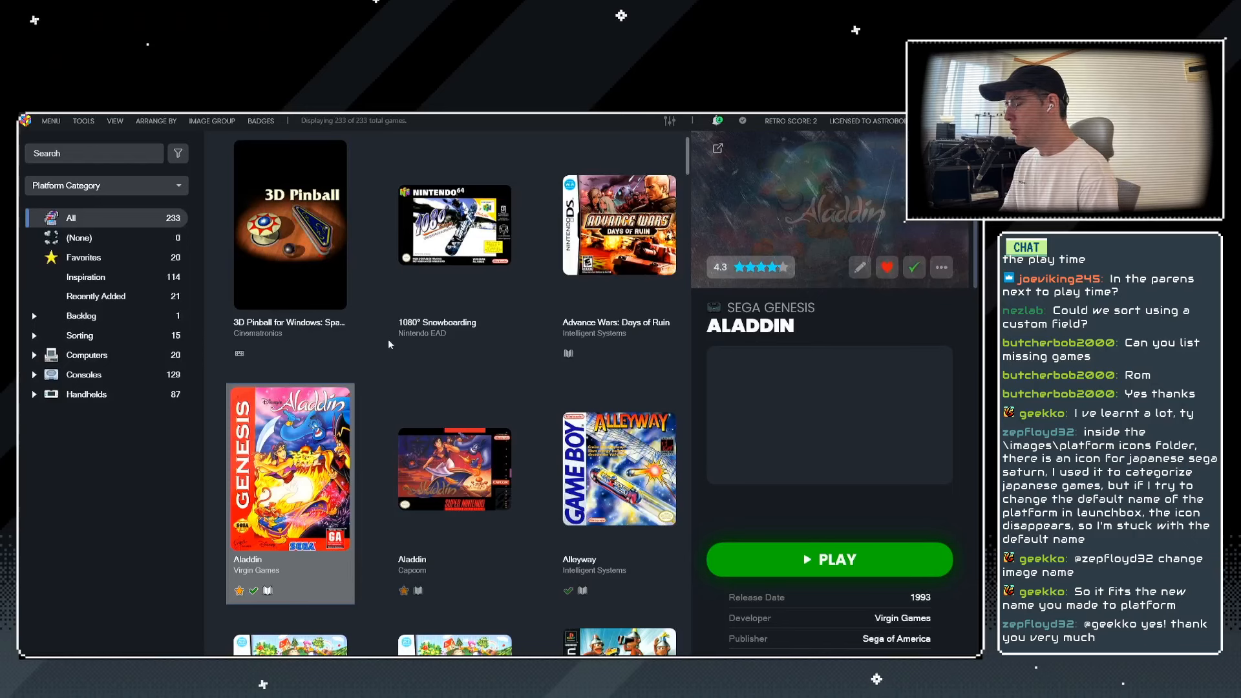
scroll(388, 339, down, 1)
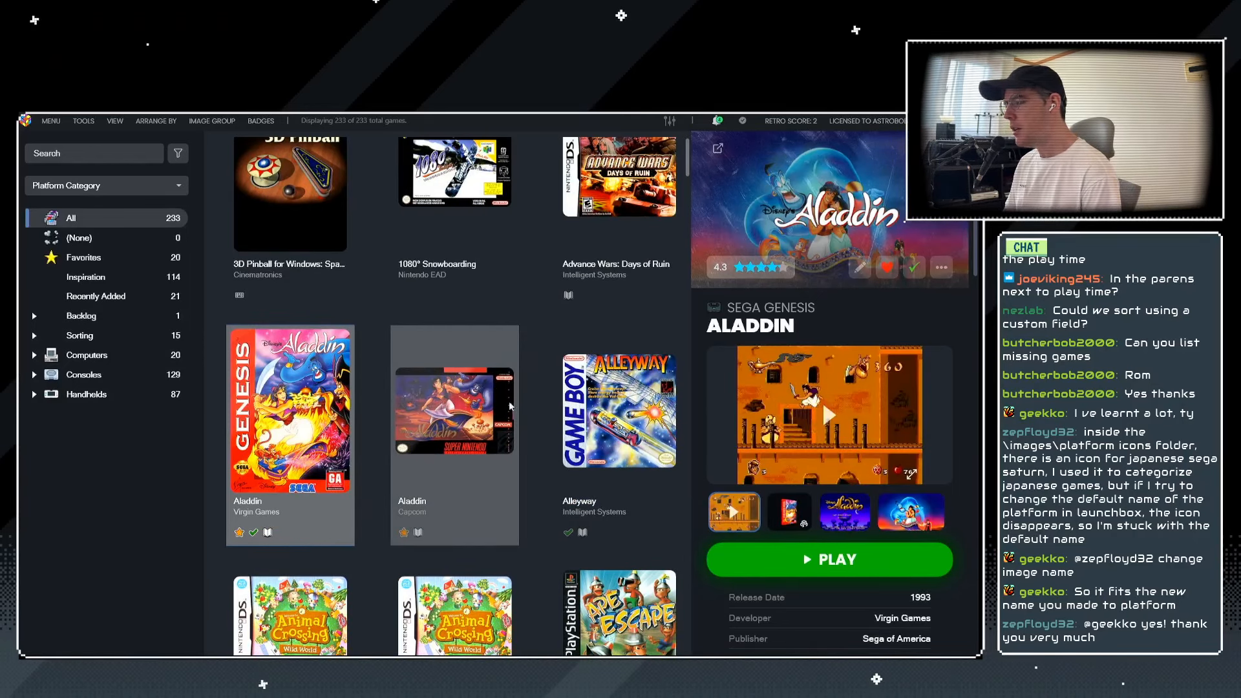
scroll(508, 394, down, 3)
scroll(507, 390, down, 3)
scroll(510, 389, up, 6)
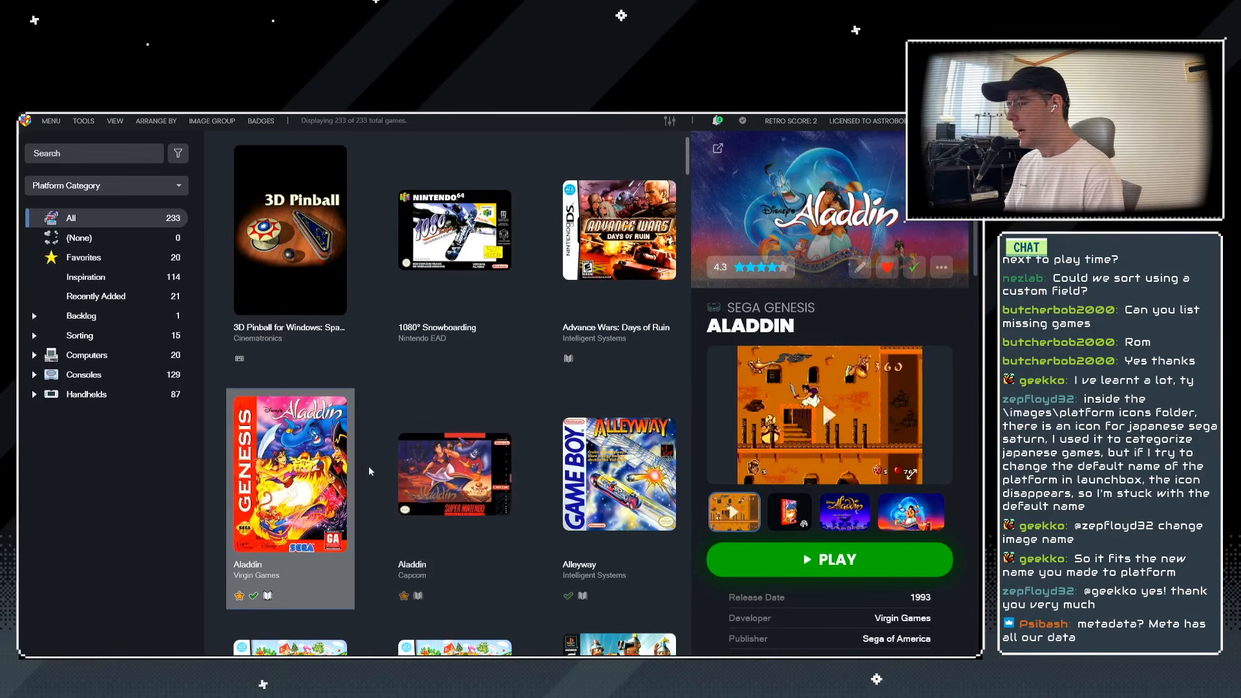
scroll(371, 471, down, 1)
scroll(371, 471, up, 1)
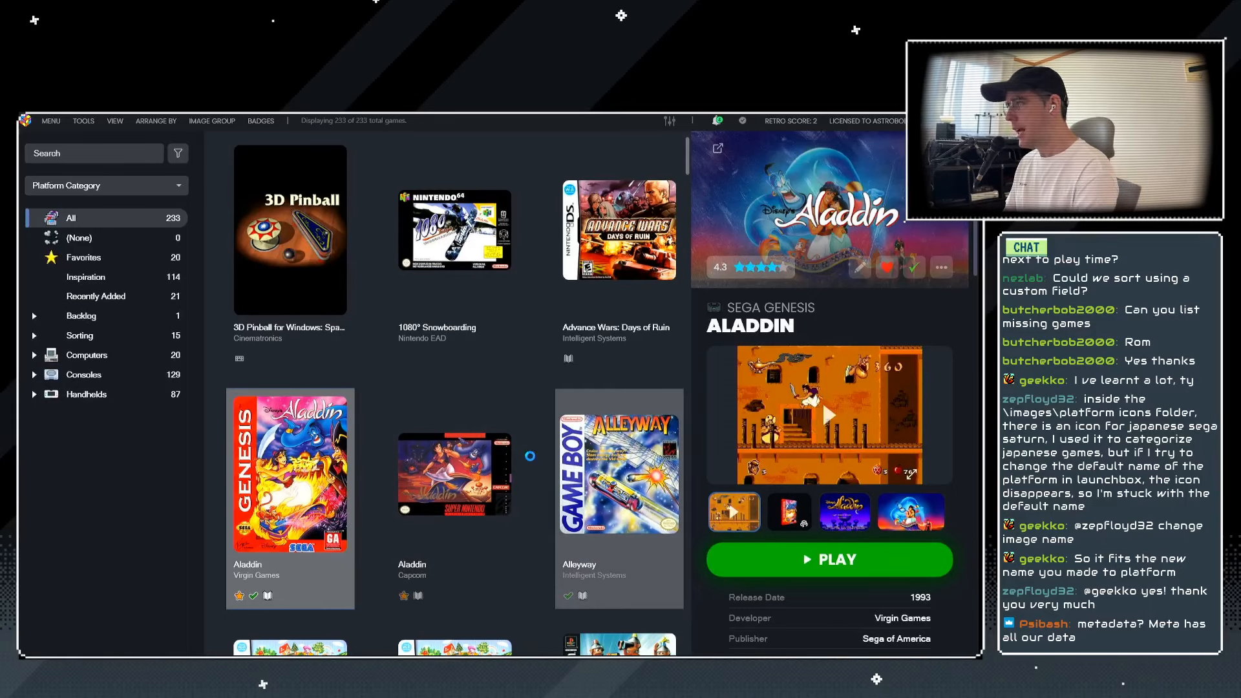
Browse all the images of the Sega Genesis version of Aladdin in its game editor and close it without saving.
click(325, 399)
key(ctrl+e)
click(199, 382)
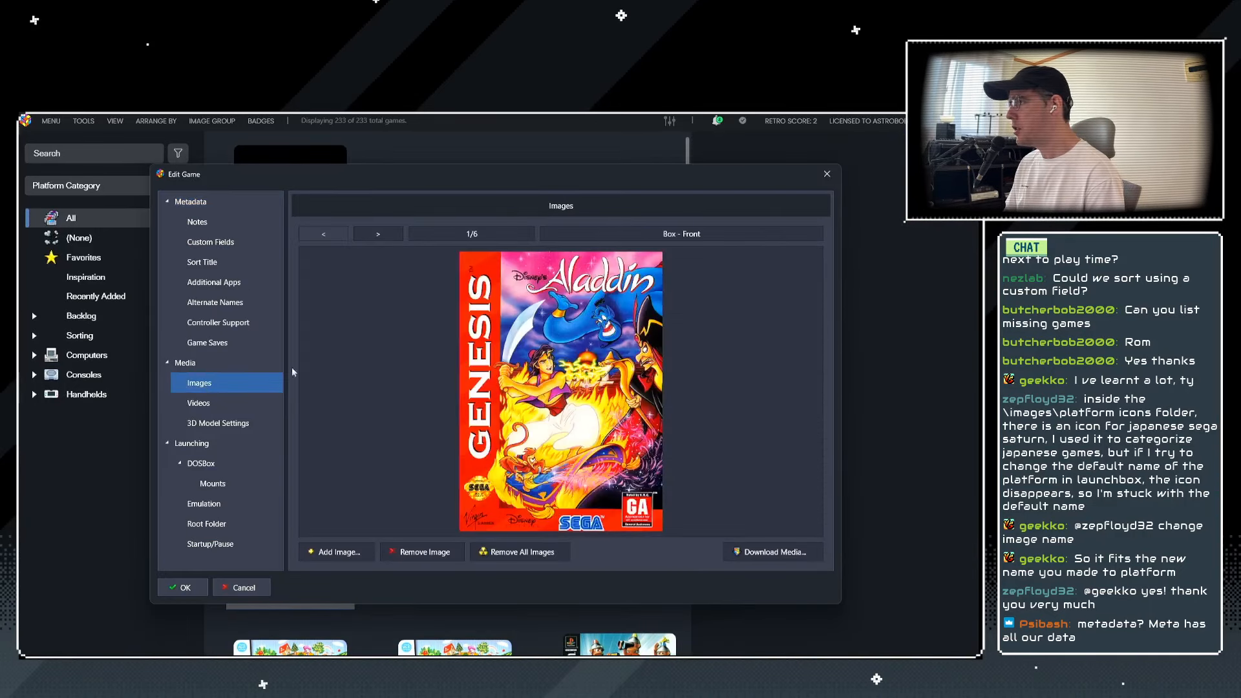
click(381, 230)
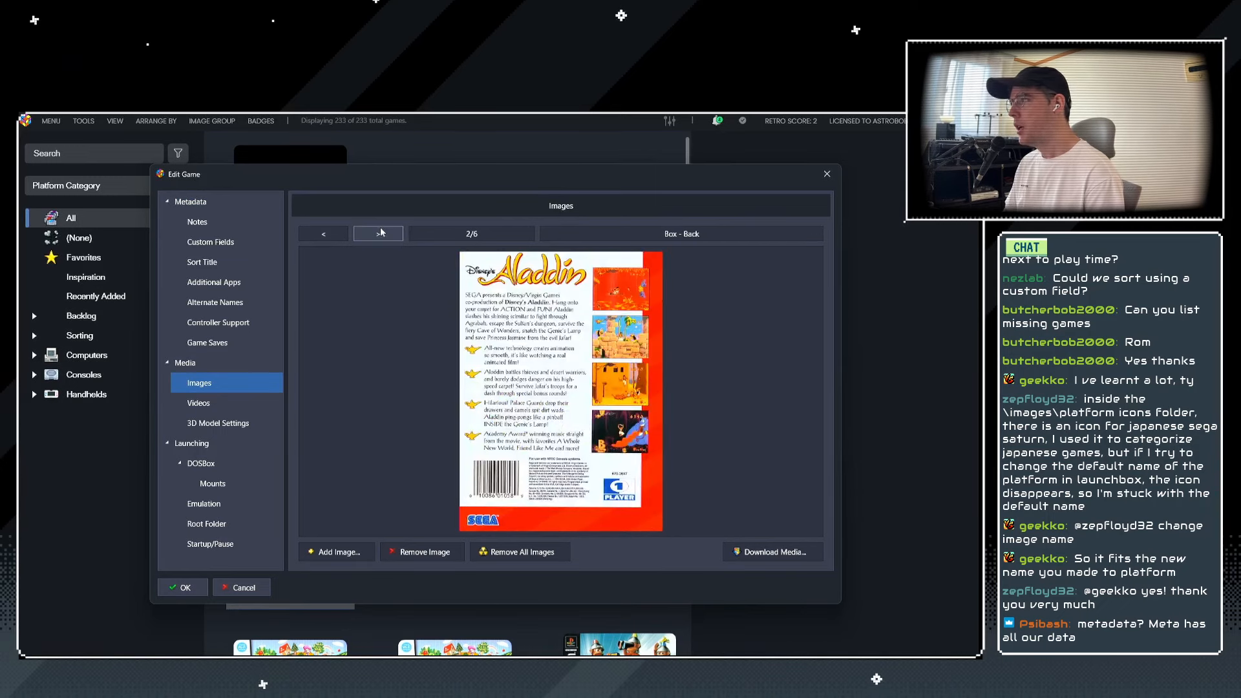
click(386, 234)
click(386, 234)
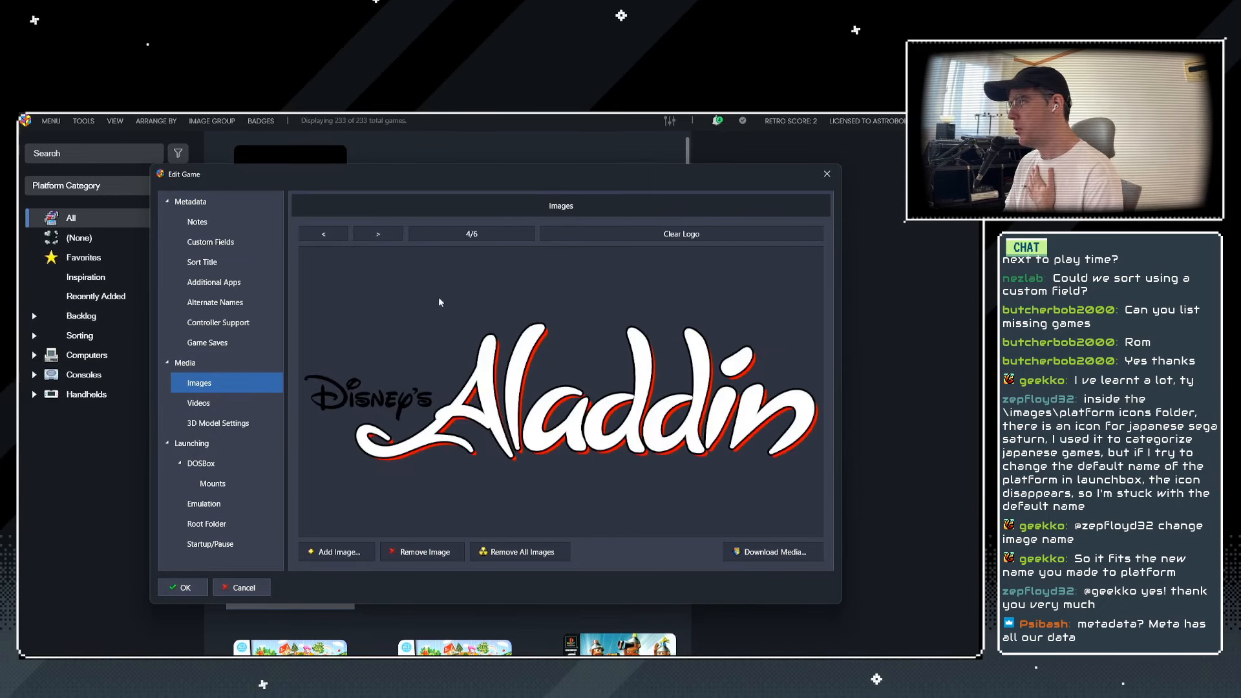
click(386, 234)
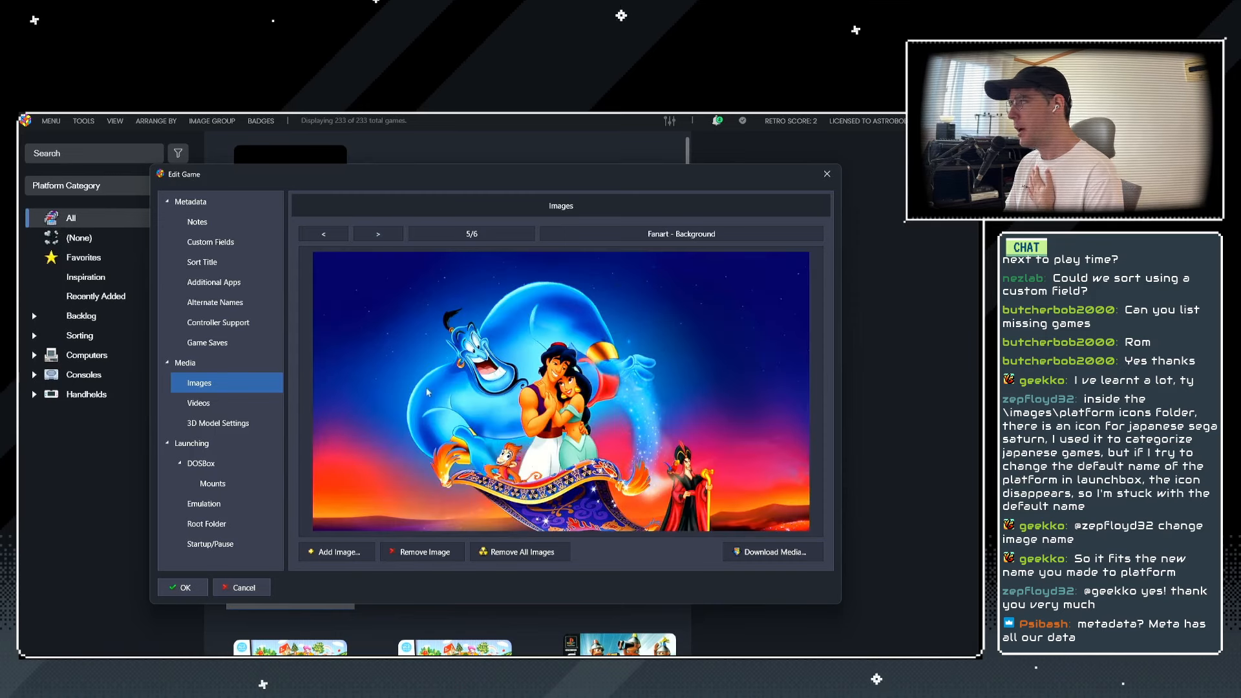
click(383, 234)
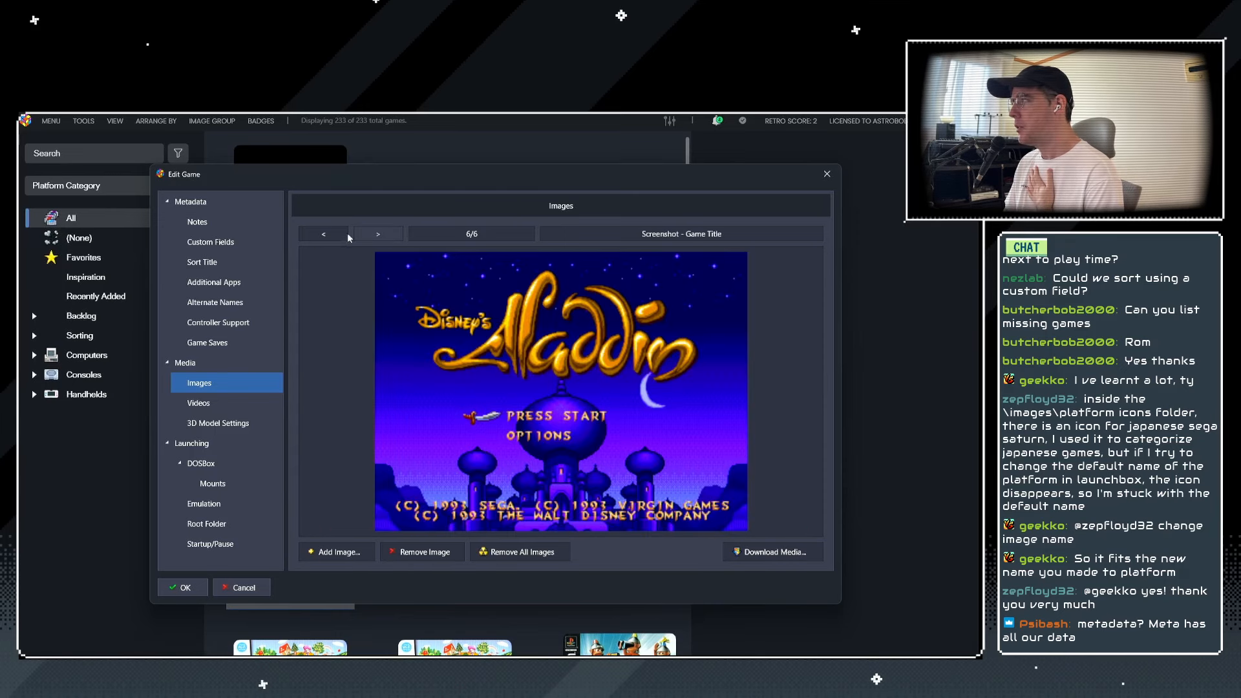
click(327, 234)
click(244, 587)
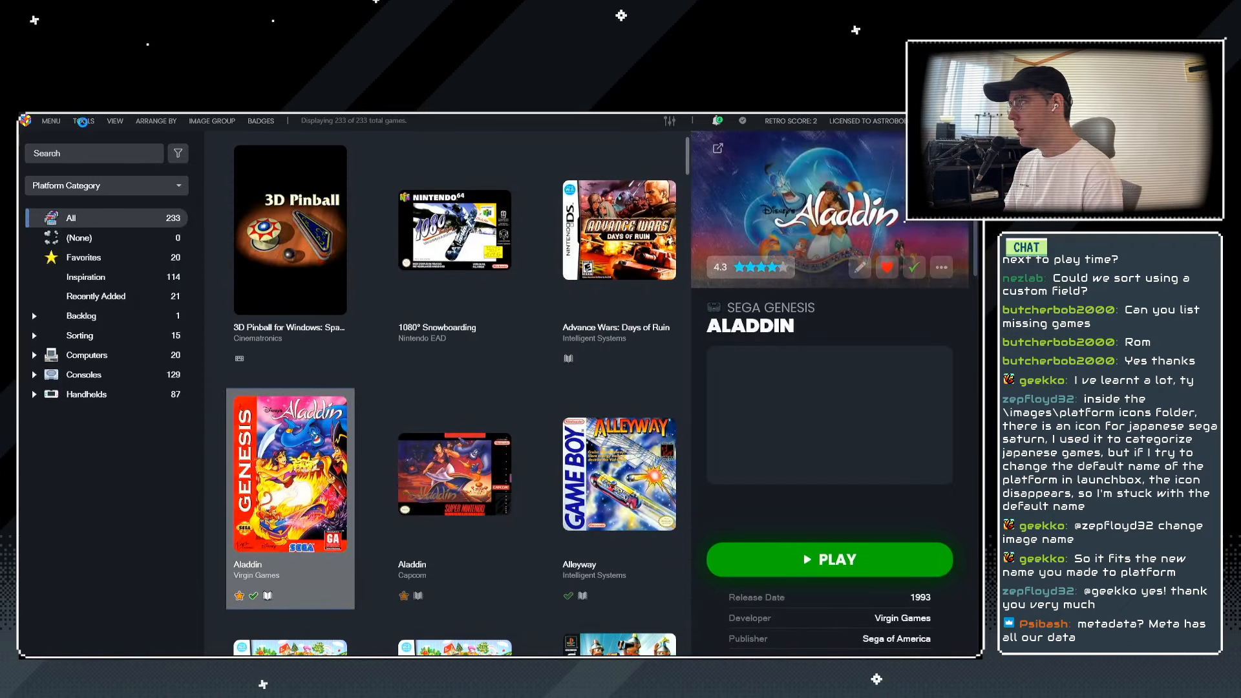
Review the Region Priorities in the options, highlighting Europe and Japan in the region list, and close without saving.
click(84, 121)
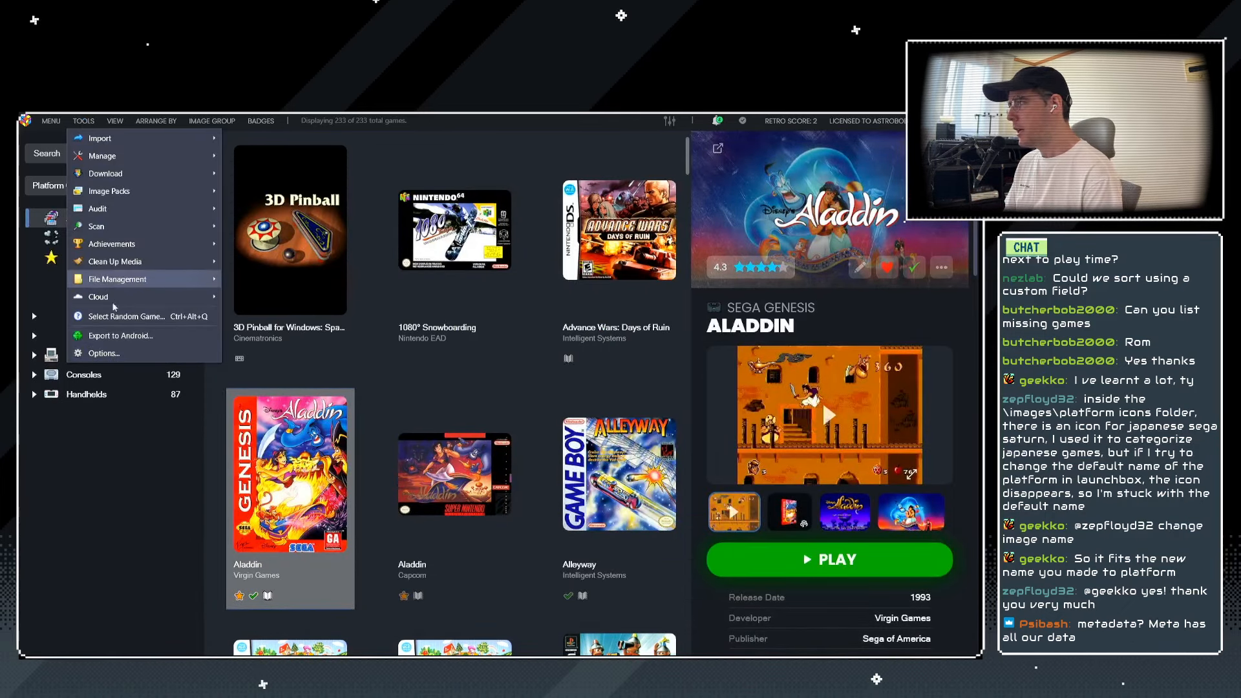
click(103, 354)
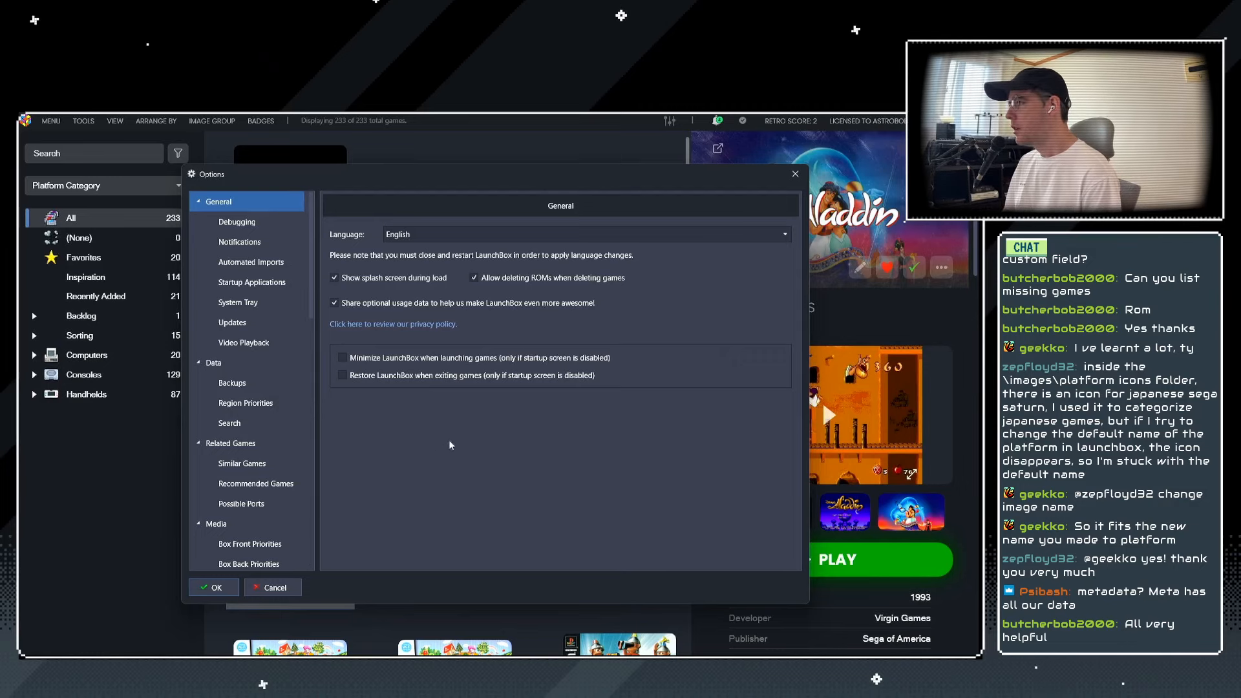
scroll(288, 323, down, 1)
scroll(287, 324, down, 5)
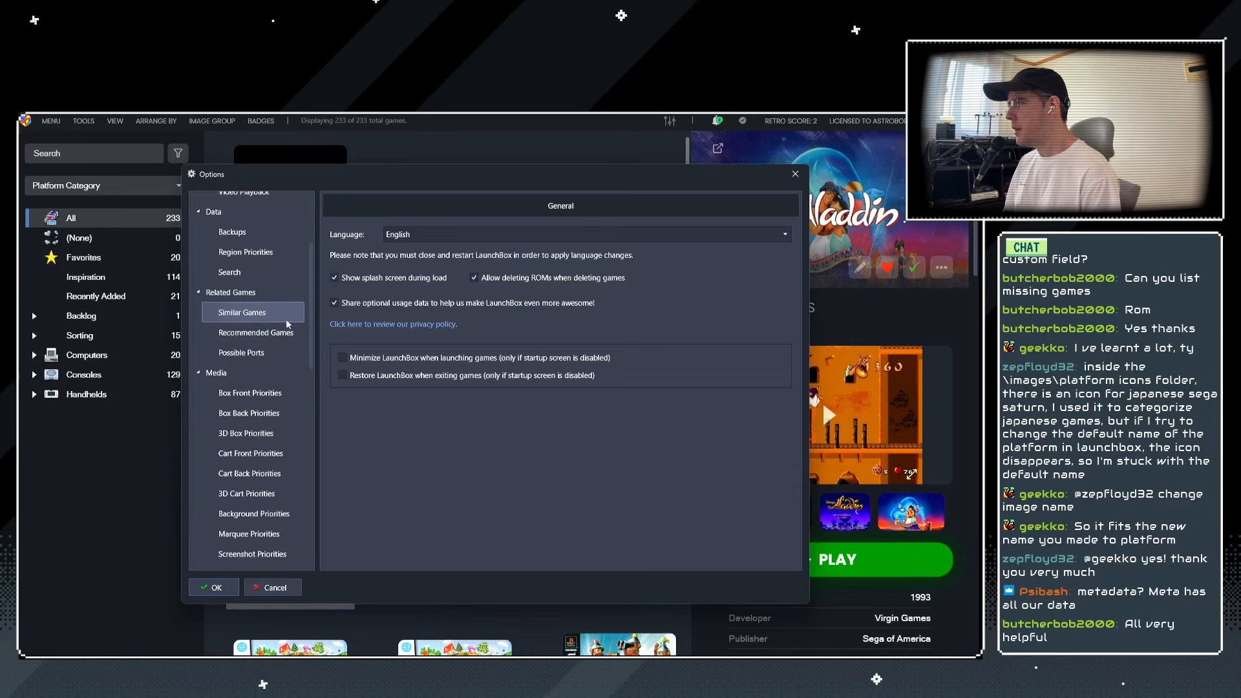
drag(309, 370, 313, 335)
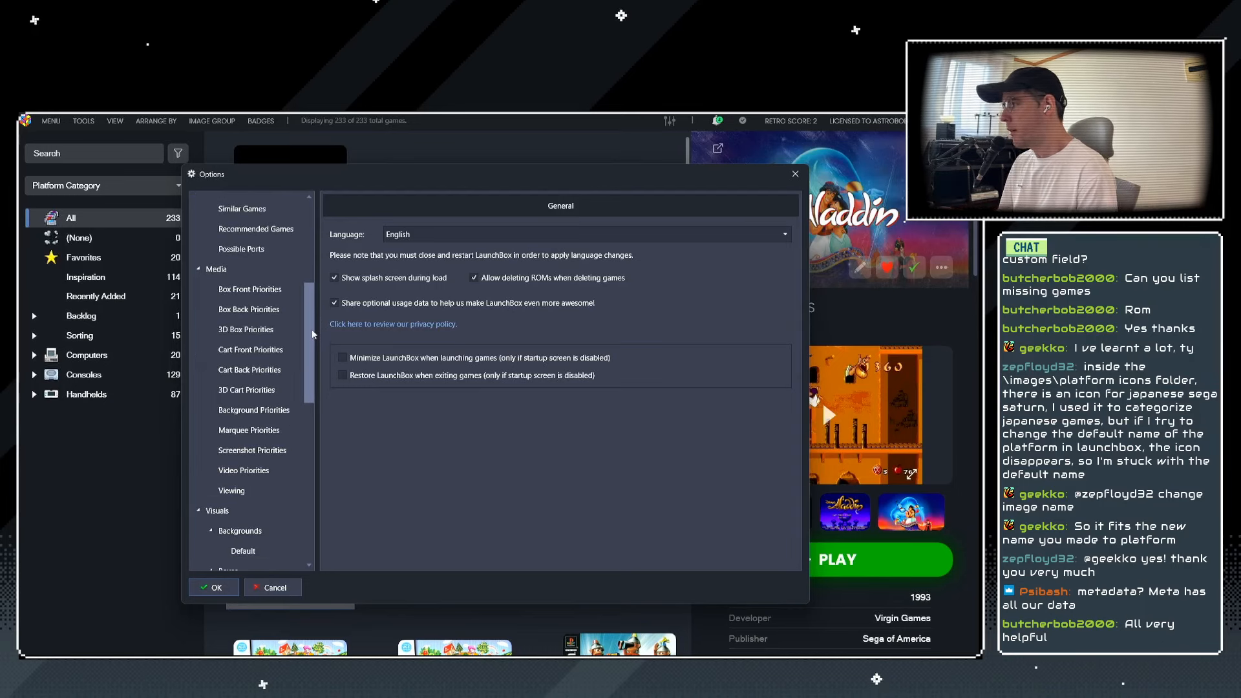
drag(312, 334, 307, 282)
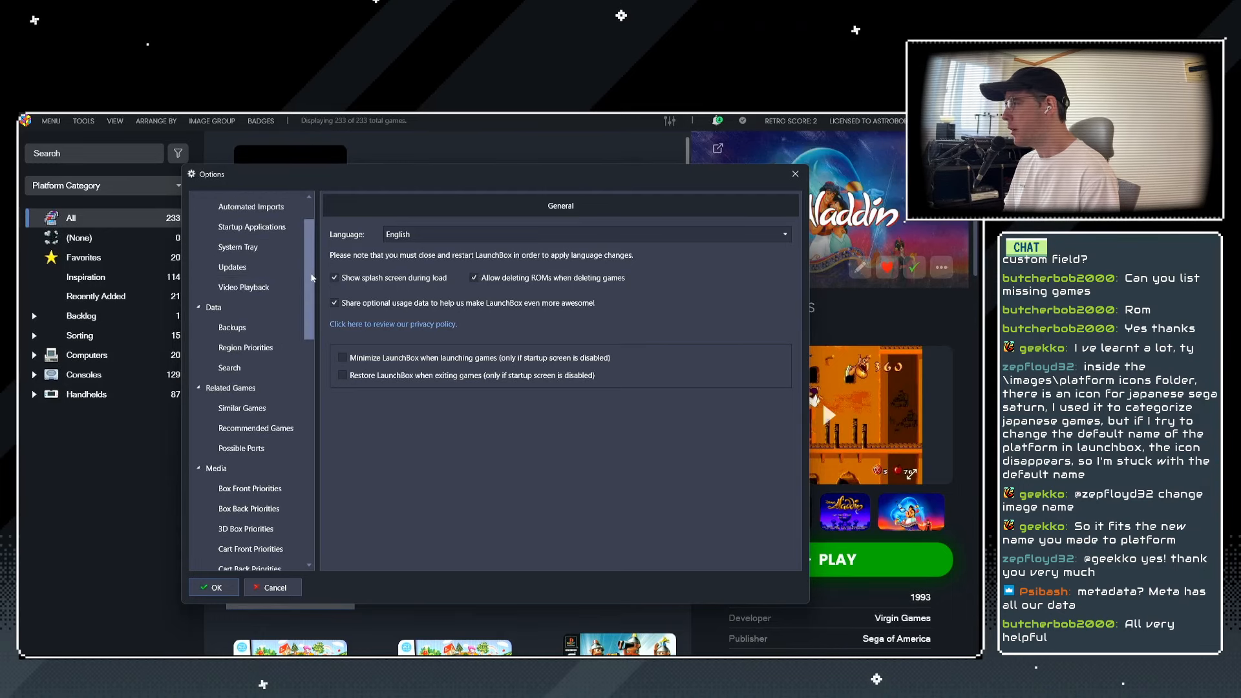
drag(312, 280, 315, 290)
scroll(315, 271, up, 3)
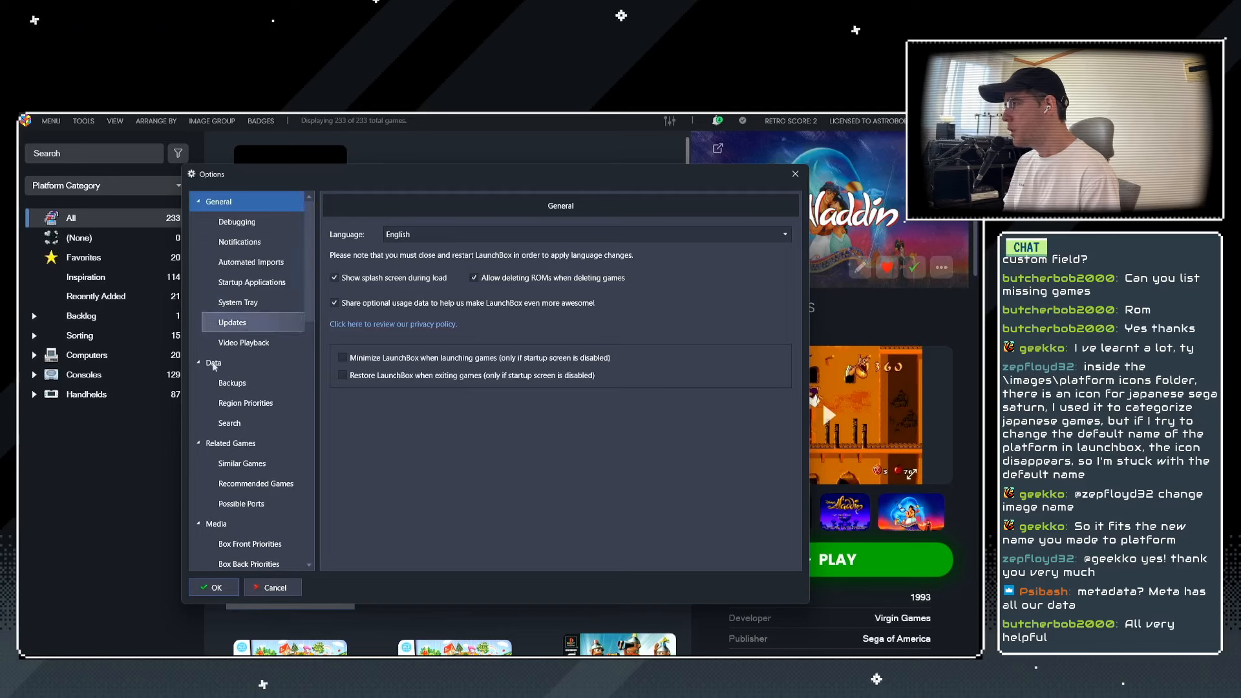
click(246, 403)
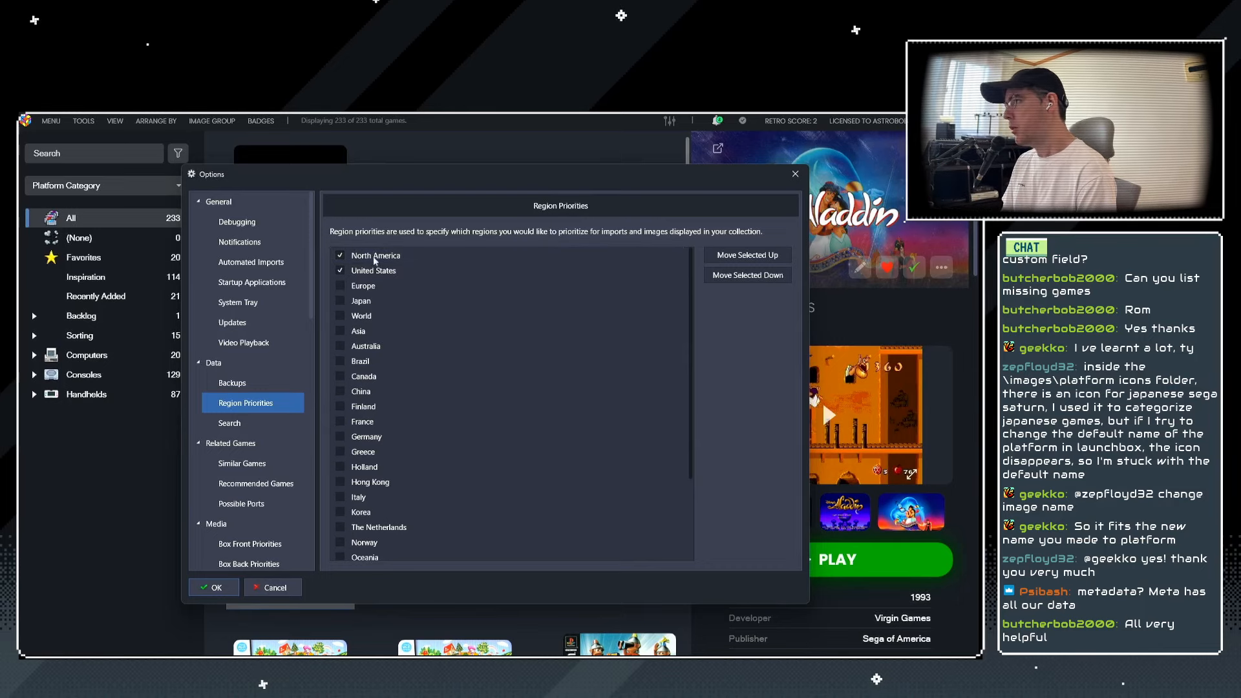
click(373, 286)
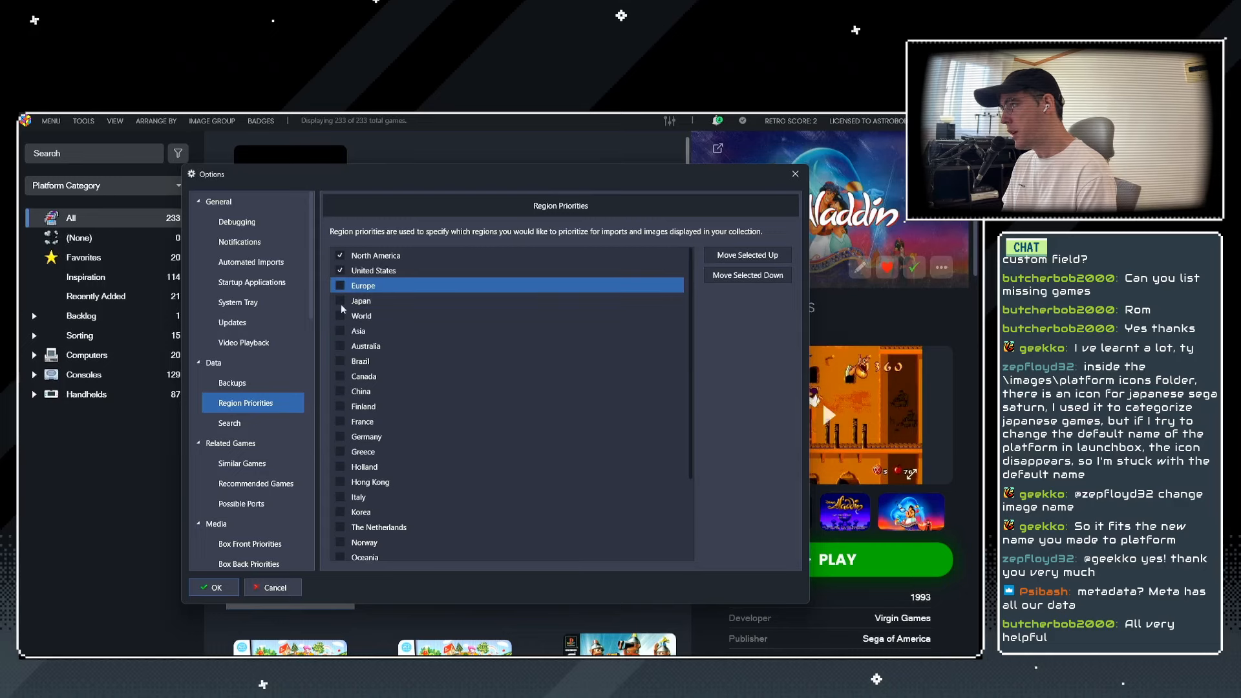
click(361, 301)
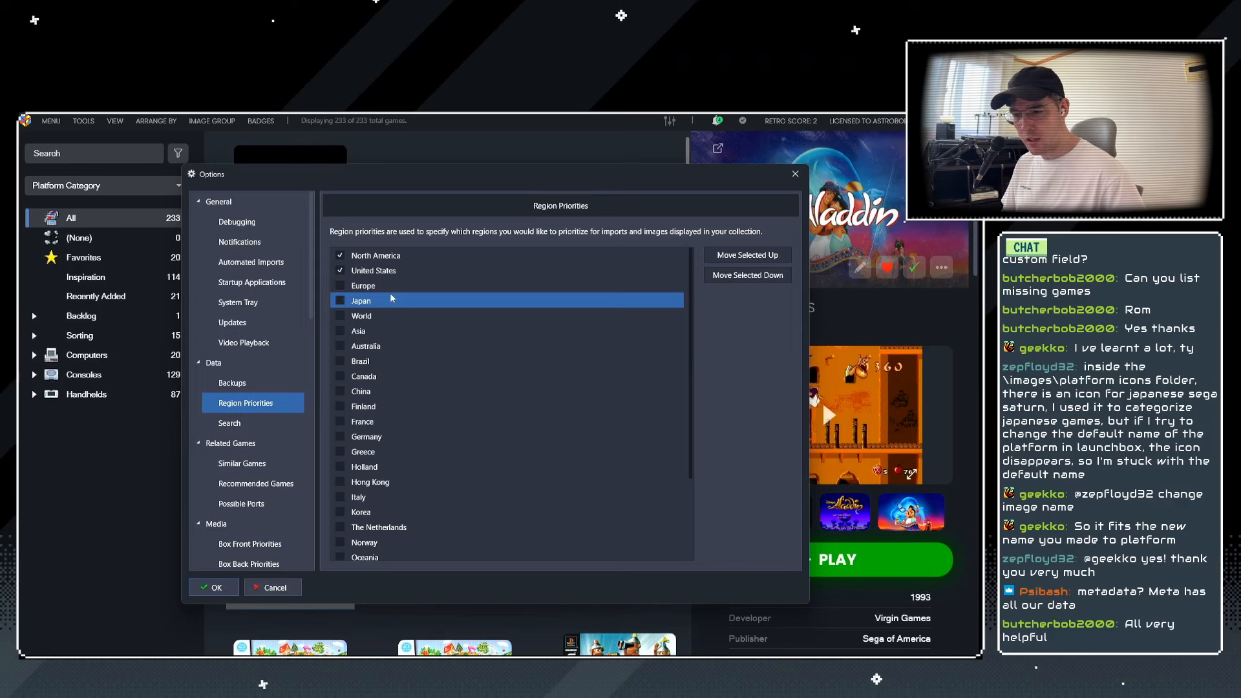
click(294, 585)
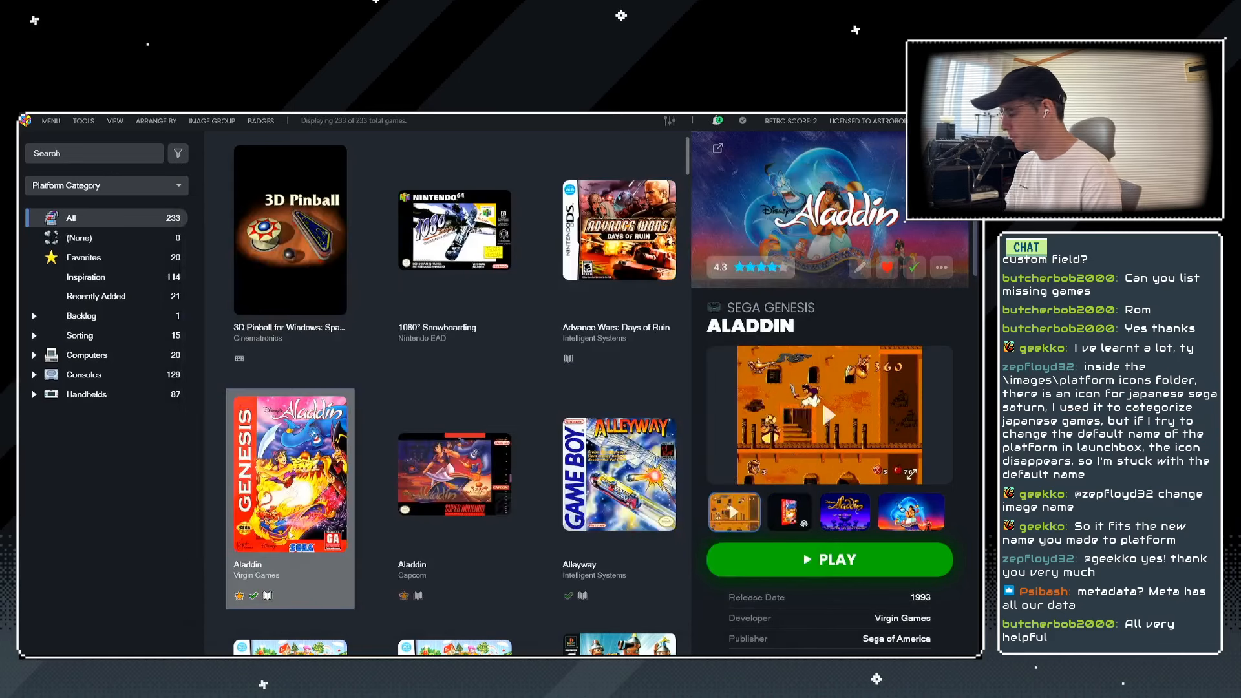
Switch to File Explorer and open the Boxart Games folder inside Items to see its ROM files.
key(alt+Tab)
key(alt+Tab)
key(alt+Tab)
key(alt+Tab)
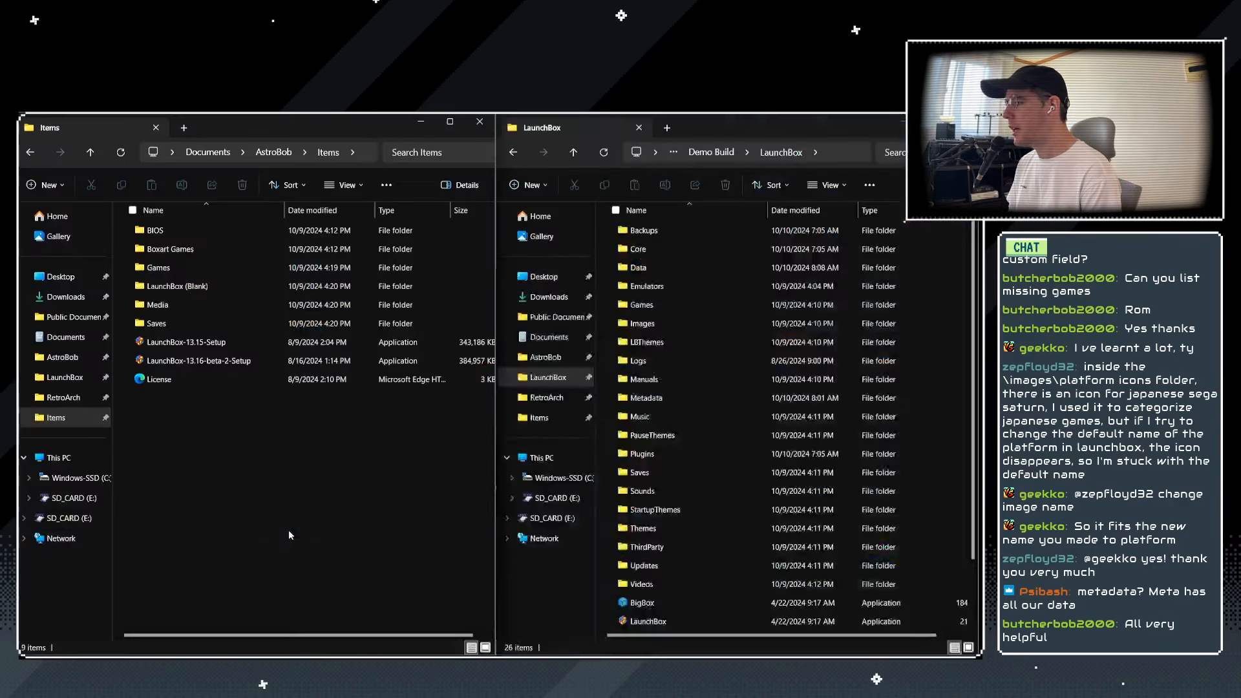
click(158, 307)
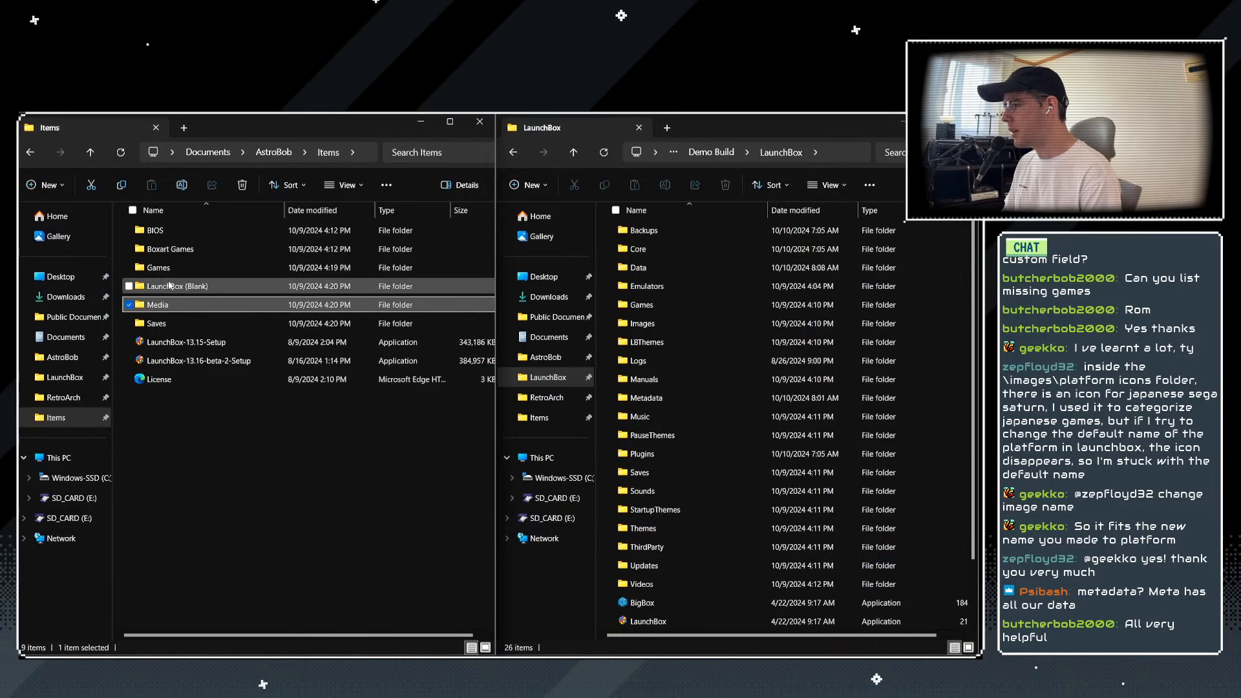
double_click(163, 251)
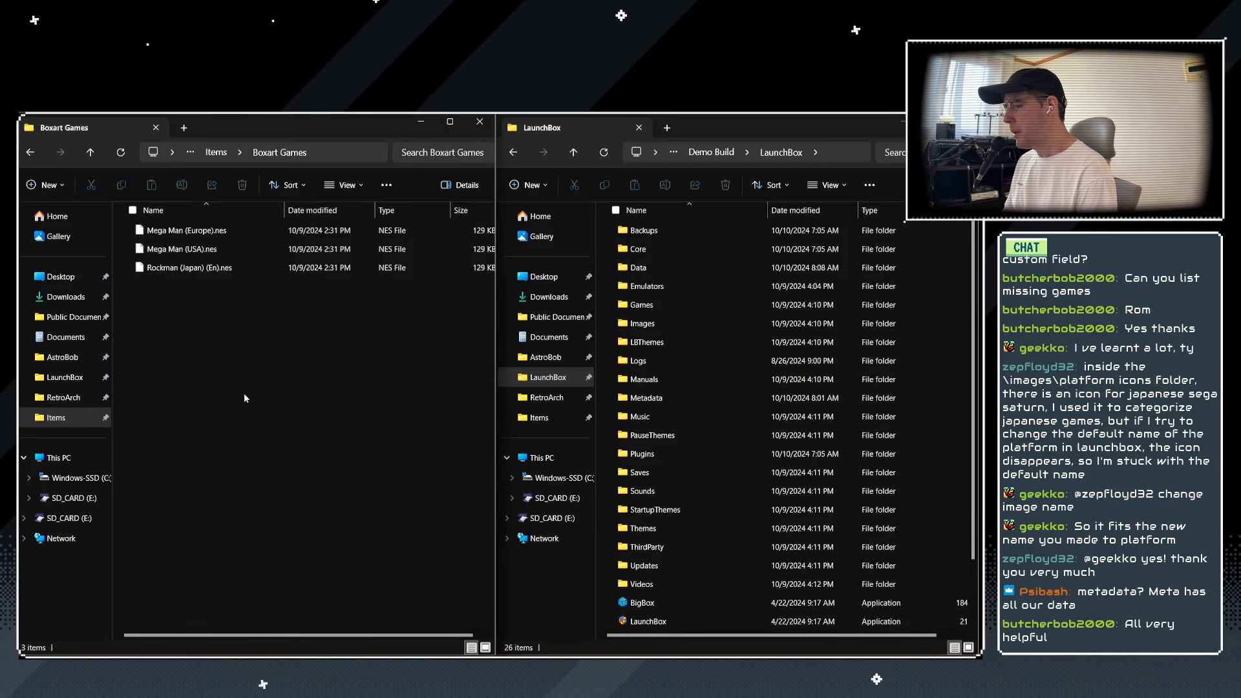
Switch back to LaunchBox, start a ROM files import and add the Boxart Games folder from Items as the source.
key(alt+Tab)
key(Tab)
key(shift+Tab)
key(Tab)
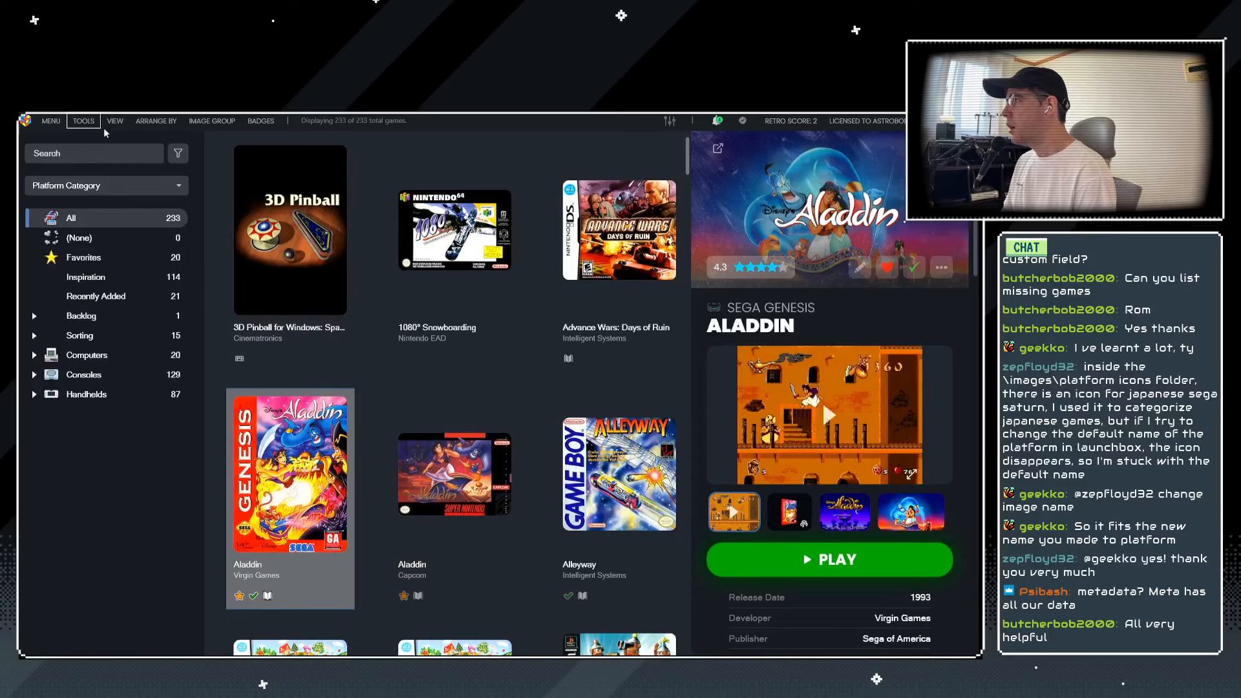
click(84, 121)
mouse_move(106, 143)
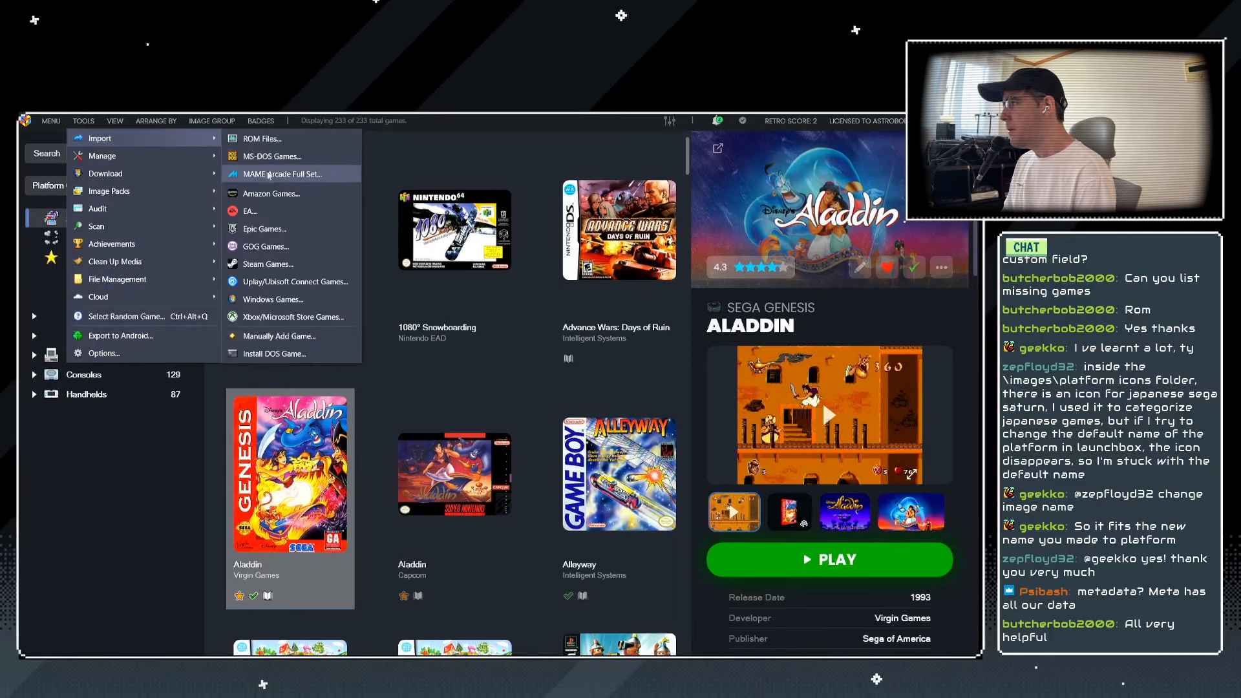
click(269, 140)
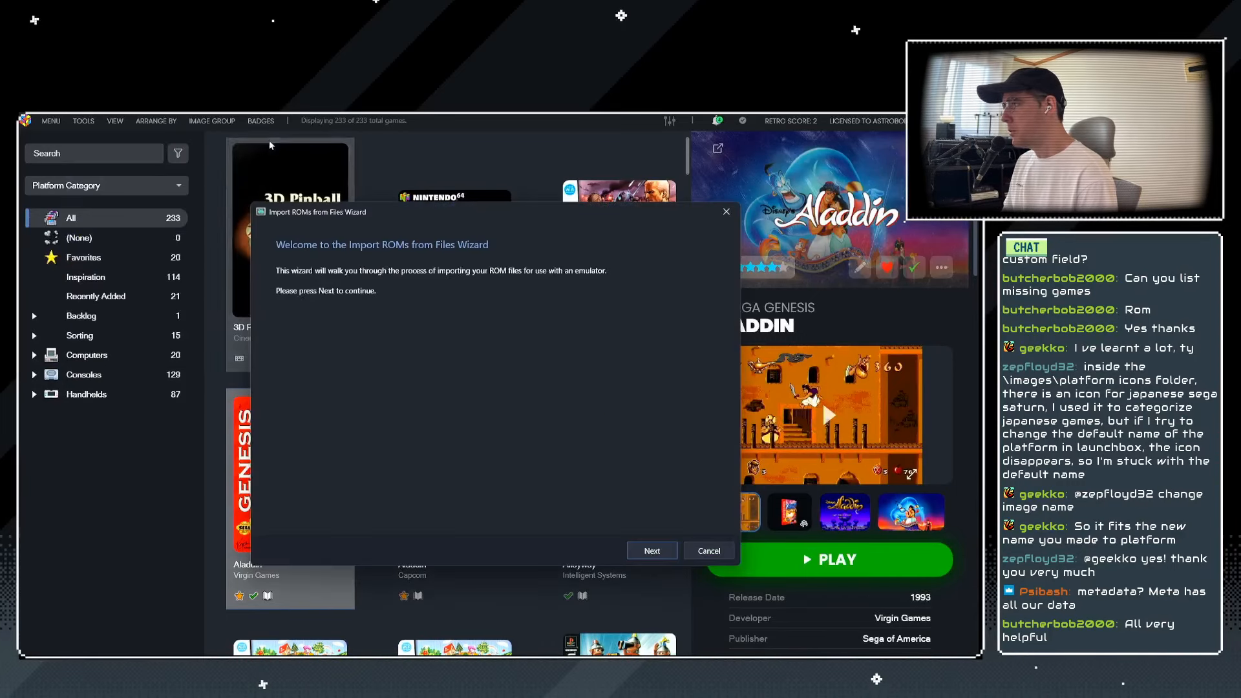
key(Return)
click(304, 509)
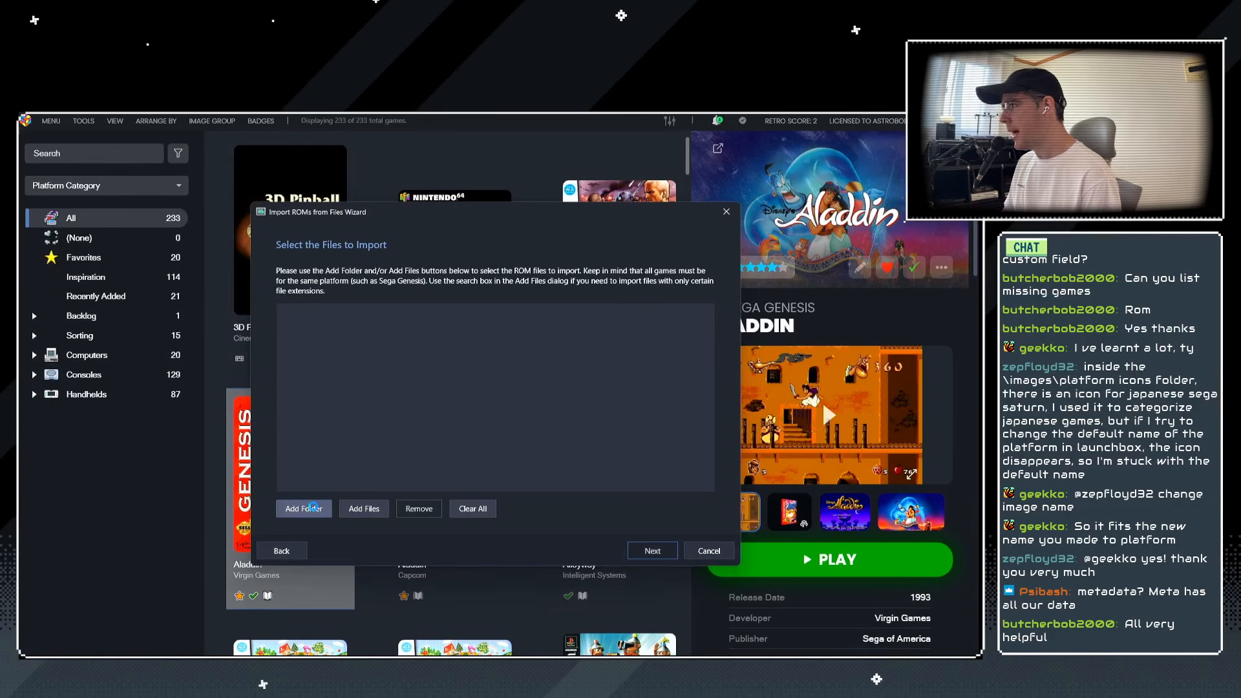
click(299, 470)
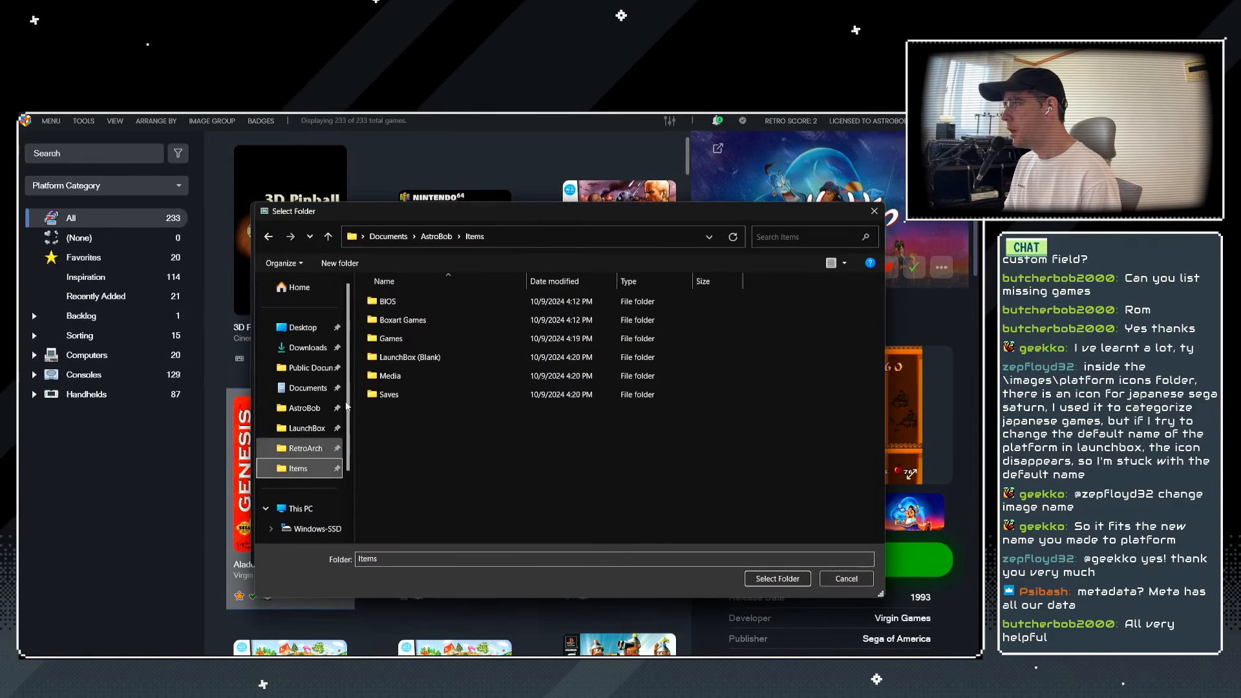
click(405, 319)
double_click(400, 320)
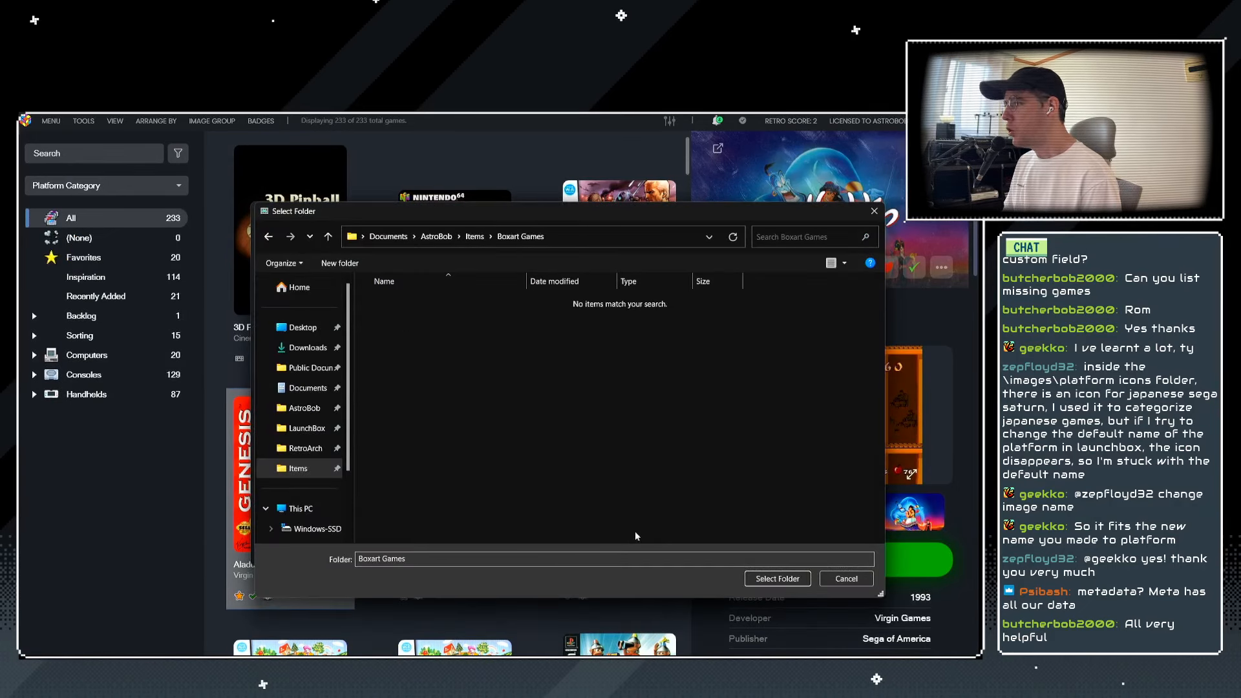
click(778, 578)
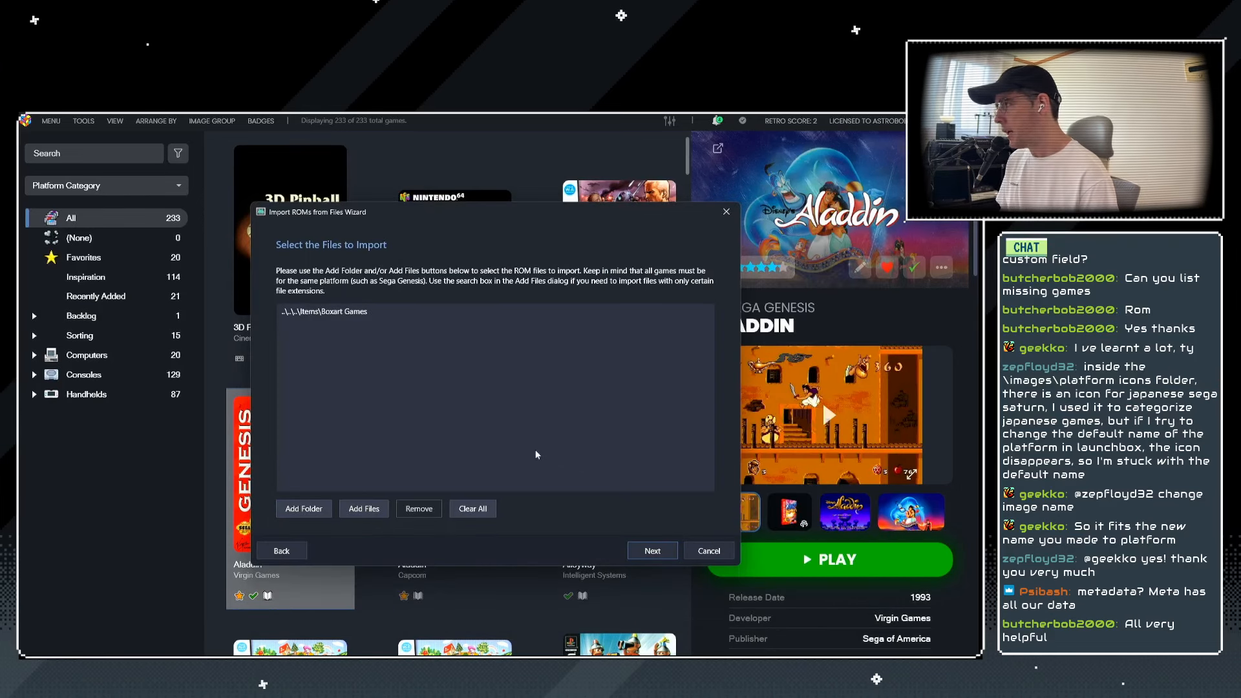
Recheck the ROM files of the Boxart Games folder in File Explorer and return to the import wizard's file selection.
click(651, 552)
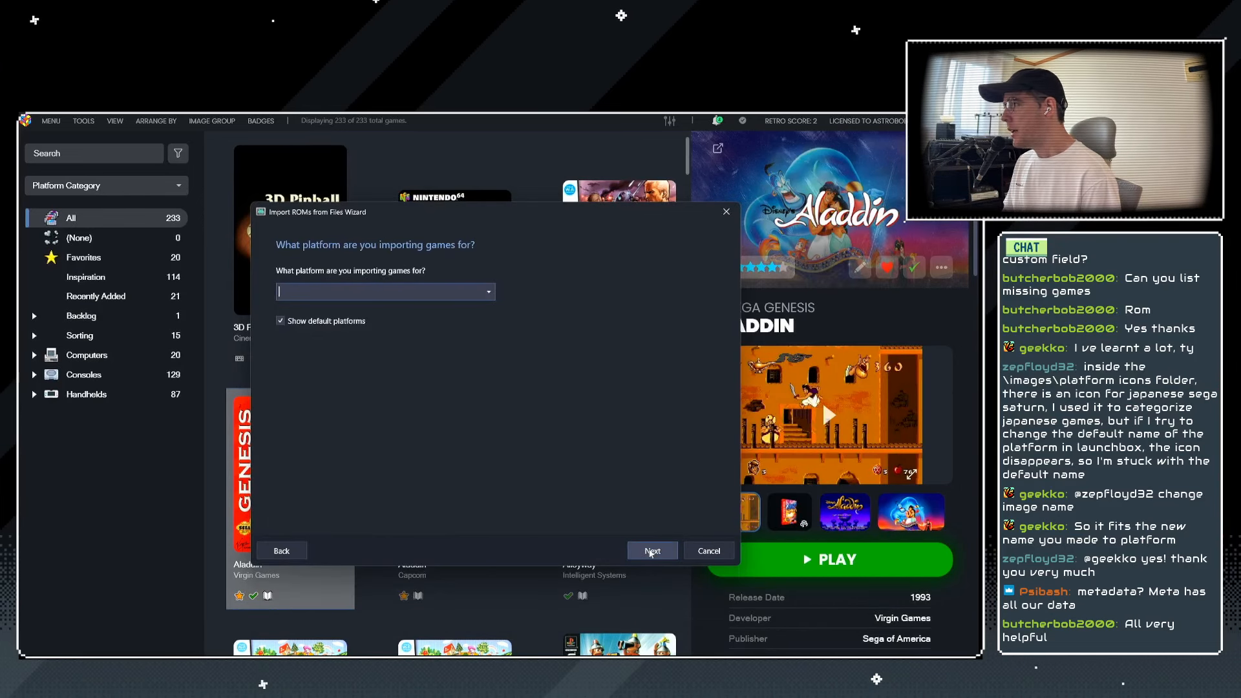
click(283, 550)
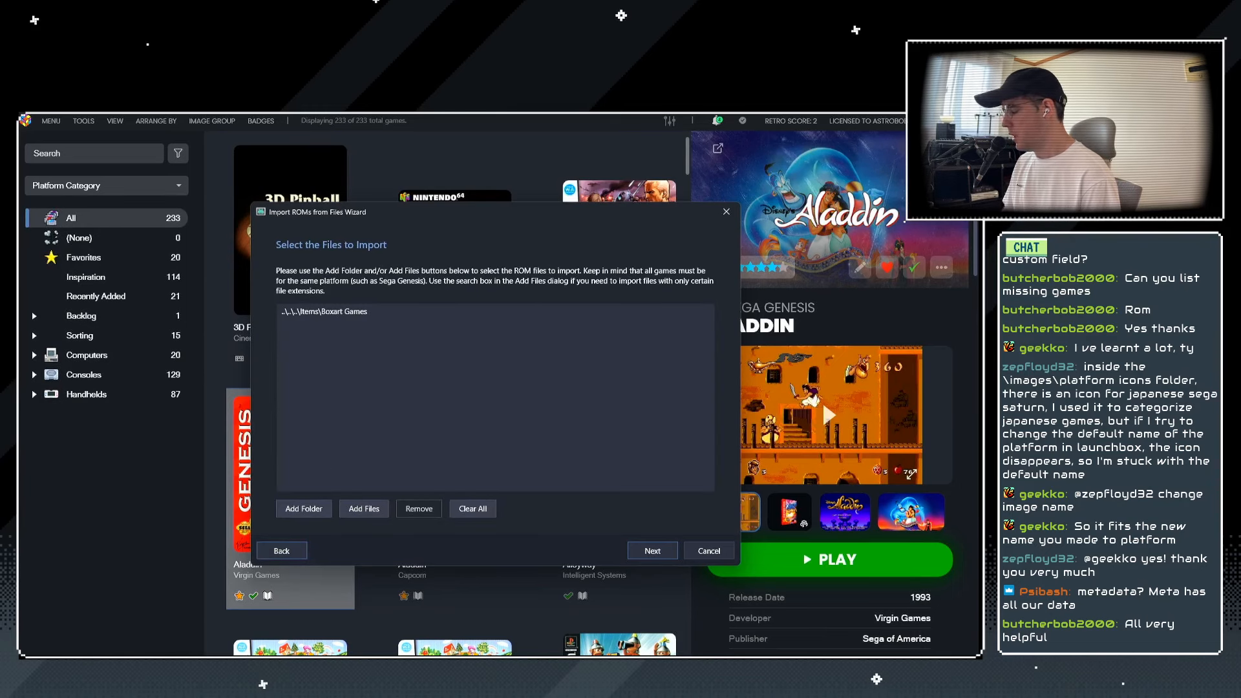
key(alt+Tab)
key(alt+Tab)
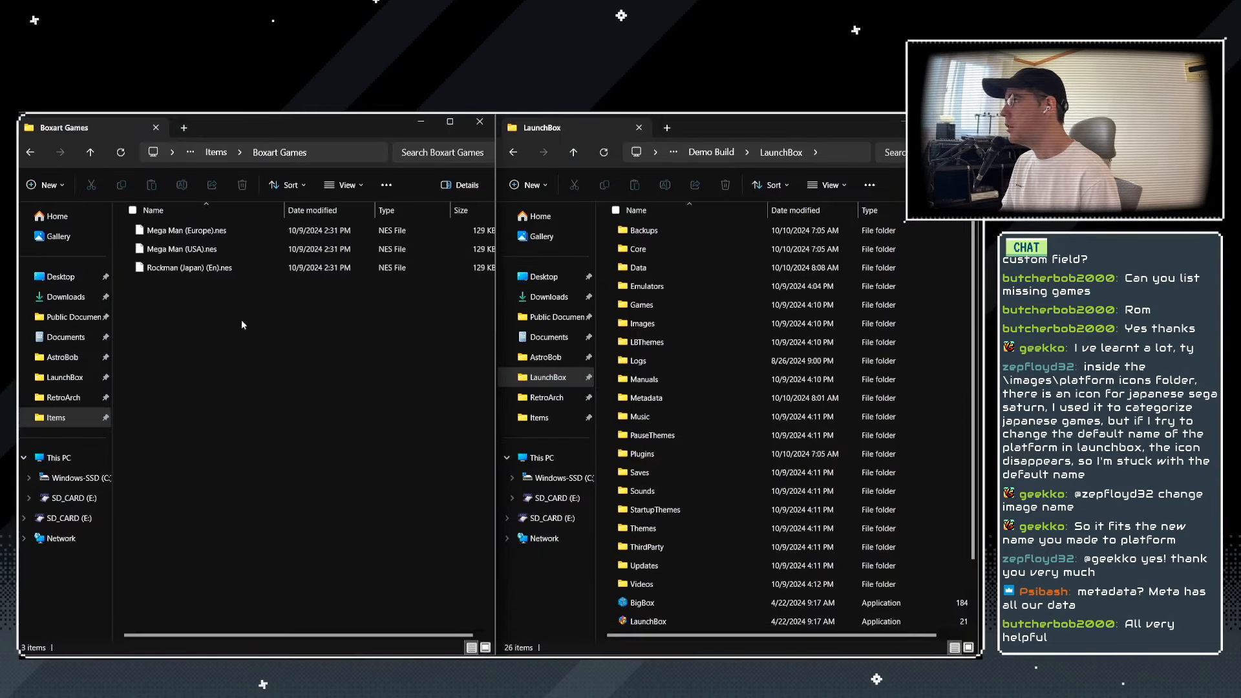
key(alt+Tab)
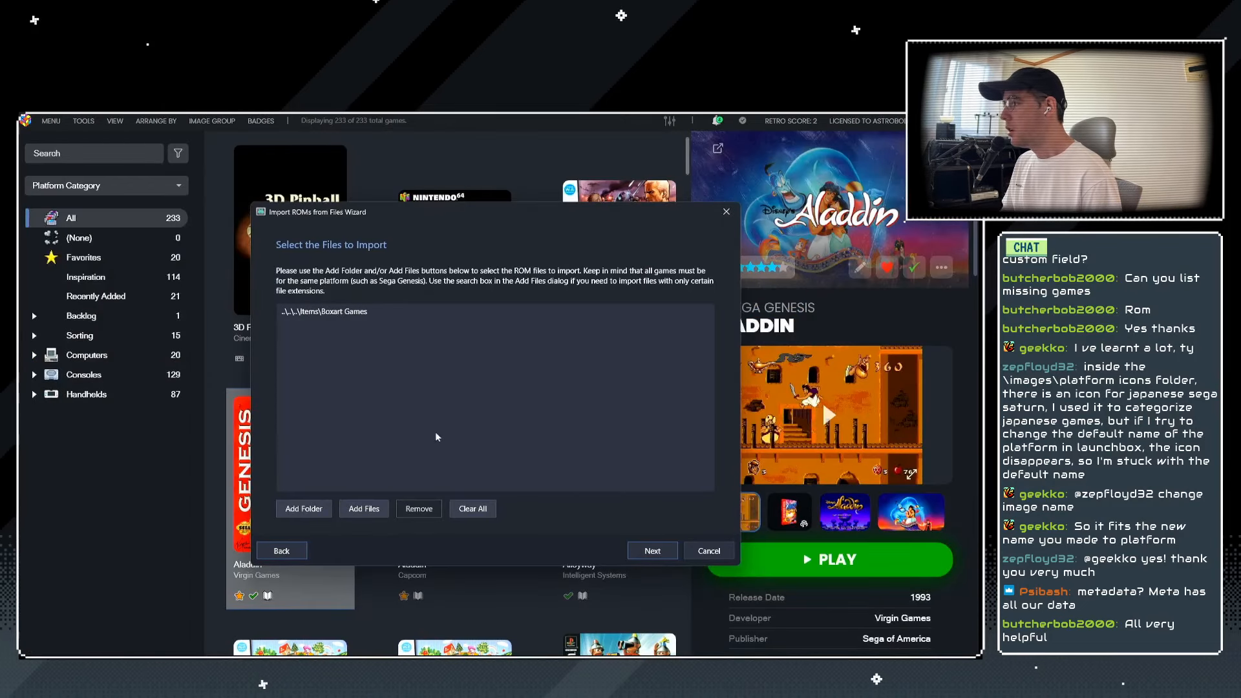
Set the import platform to Nintendo Entertainment System and continue to the choice of copying or moving the files.
click(659, 556)
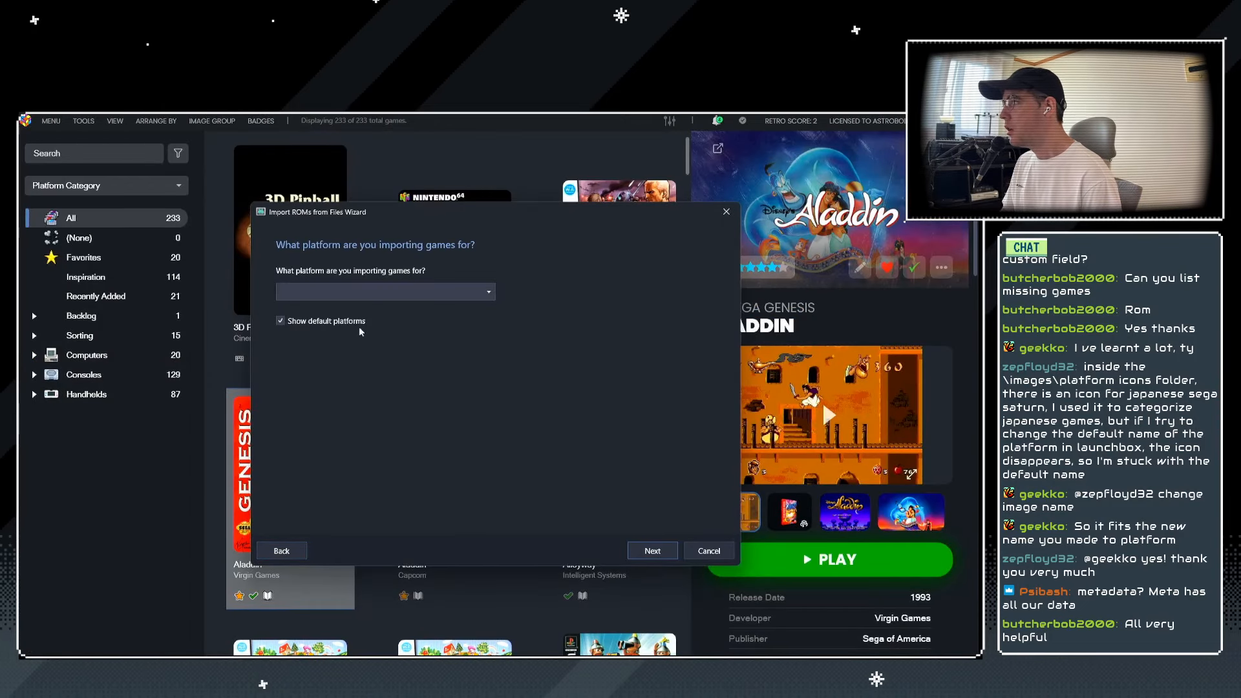
click(492, 294)
text(Nintendo 3DS)
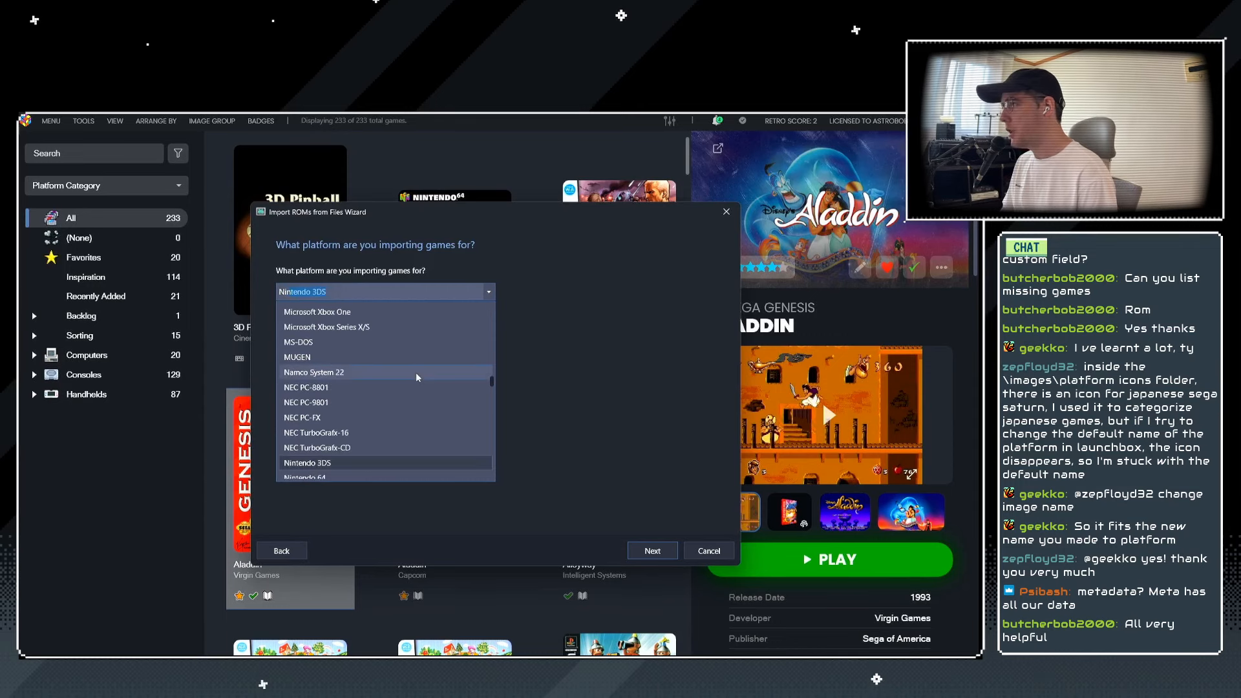
click(325, 437)
click(651, 549)
click(653, 551)
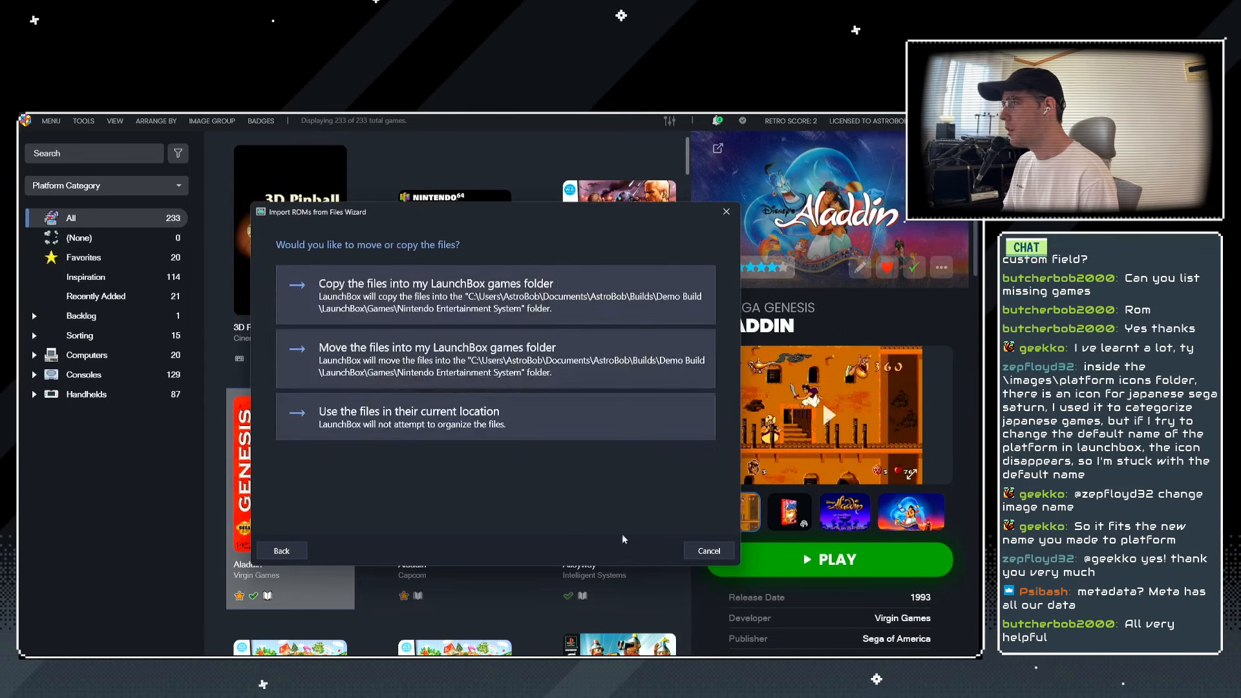
Choose copying the files into the LaunchBox games folder and accept the preset metadata, image and EmuMovies download options.
click(378, 304)
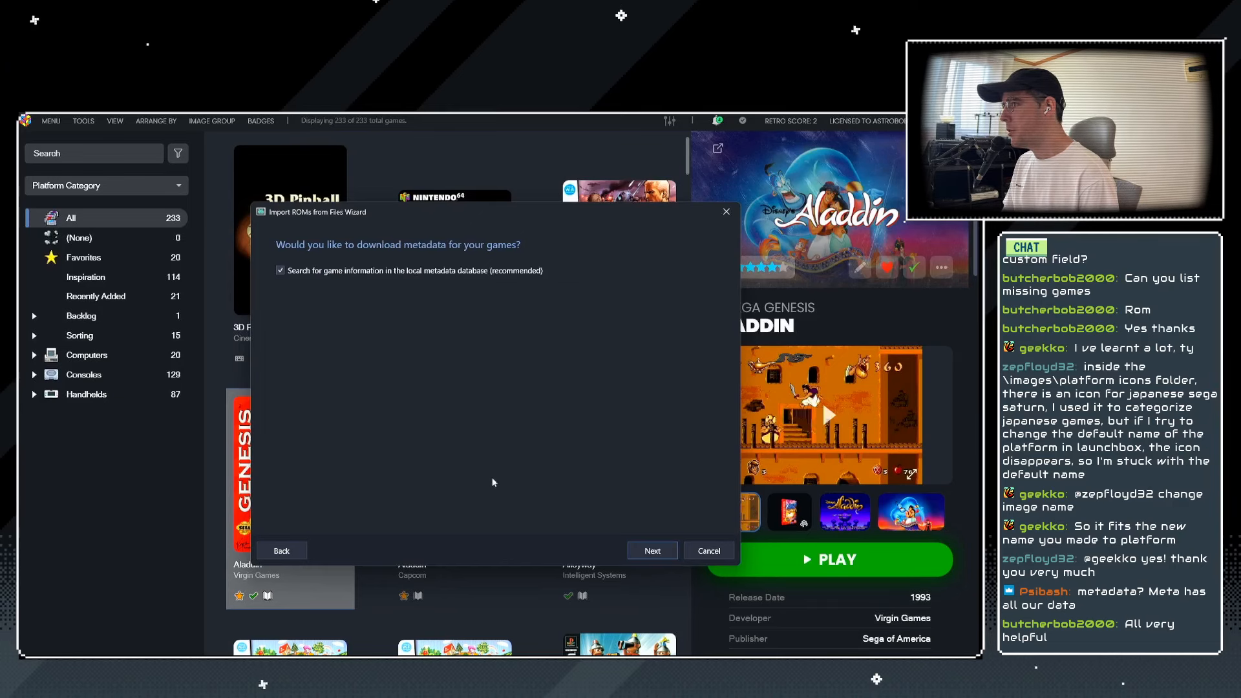
click(652, 551)
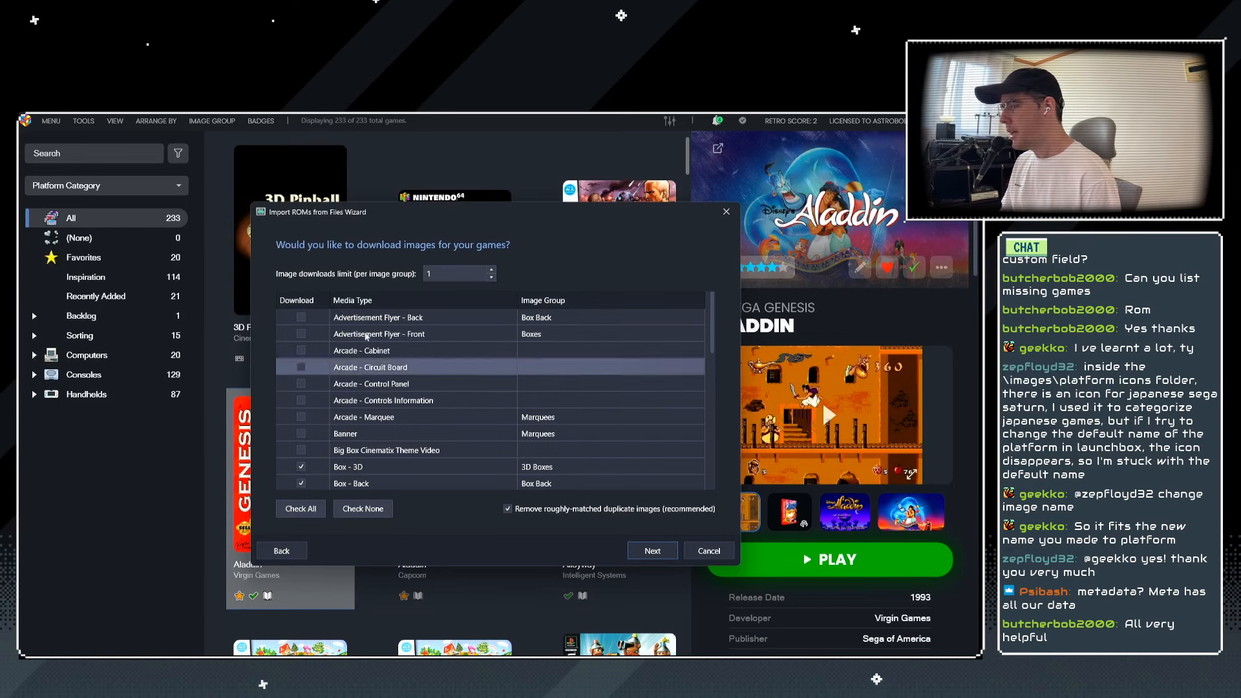
click(649, 551)
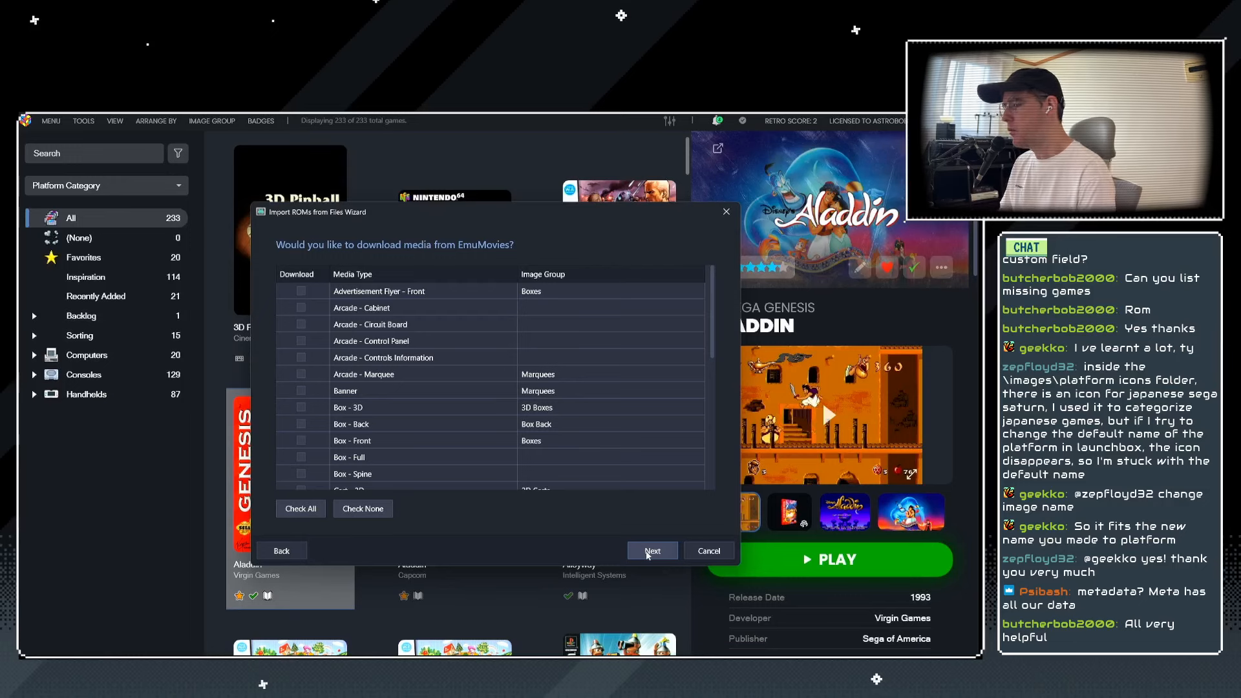
scroll(437, 463, down, 6)
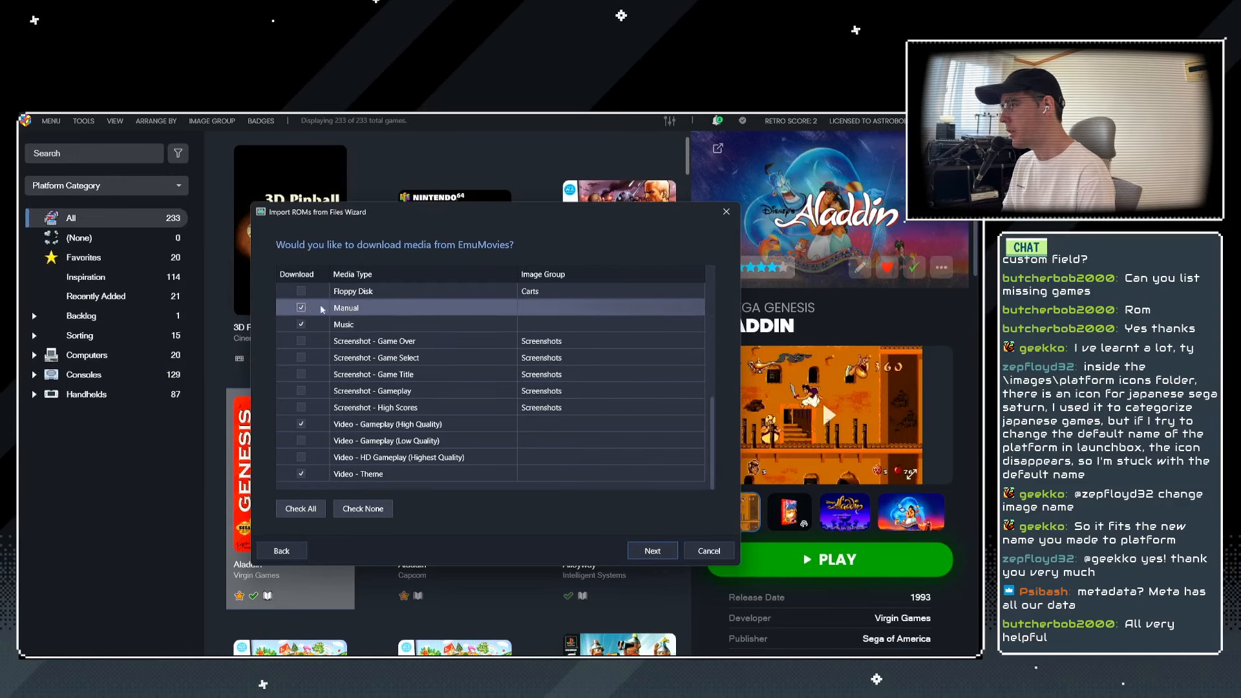
click(653, 551)
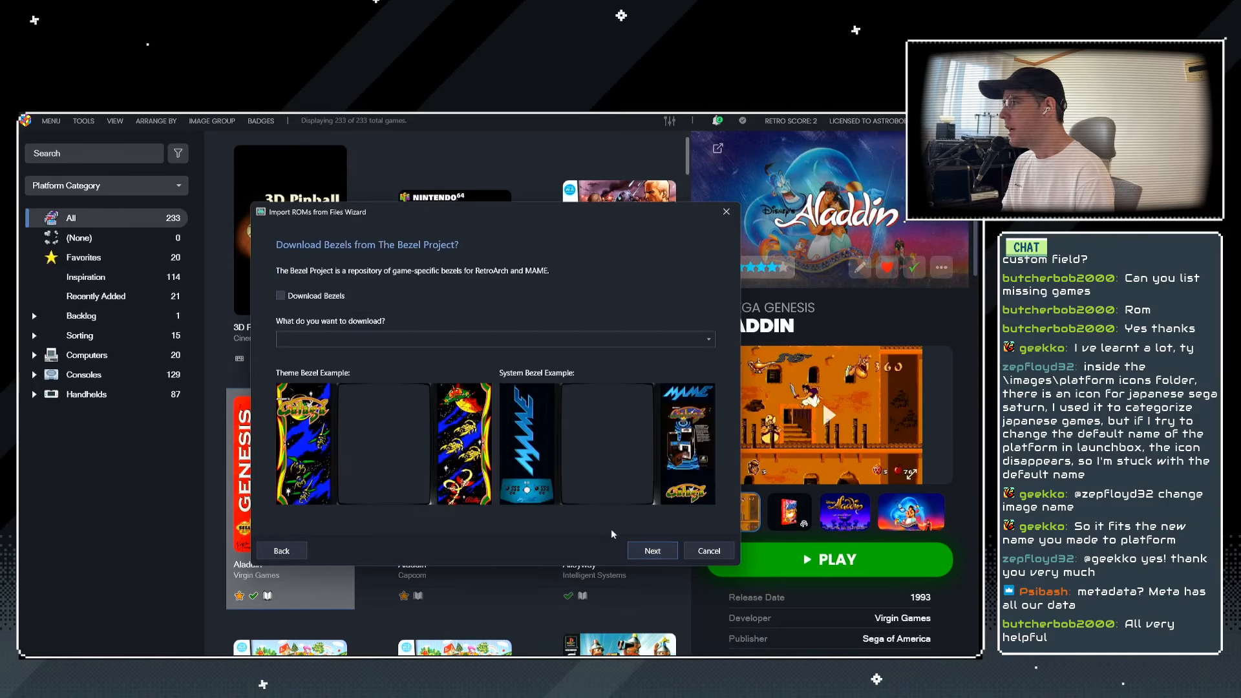
Skip the bezel download, leave combining ROMs with matching titles off, and finish importing the two Mega Man games and Rockman.
click(653, 551)
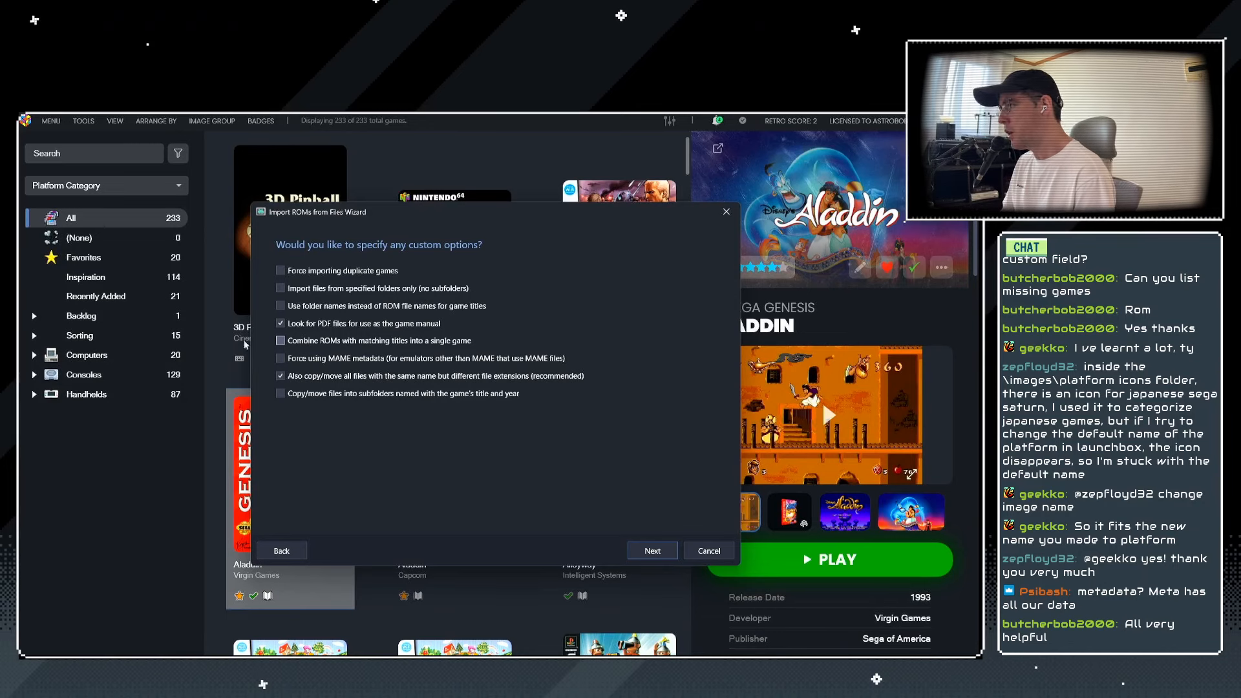
click(653, 552)
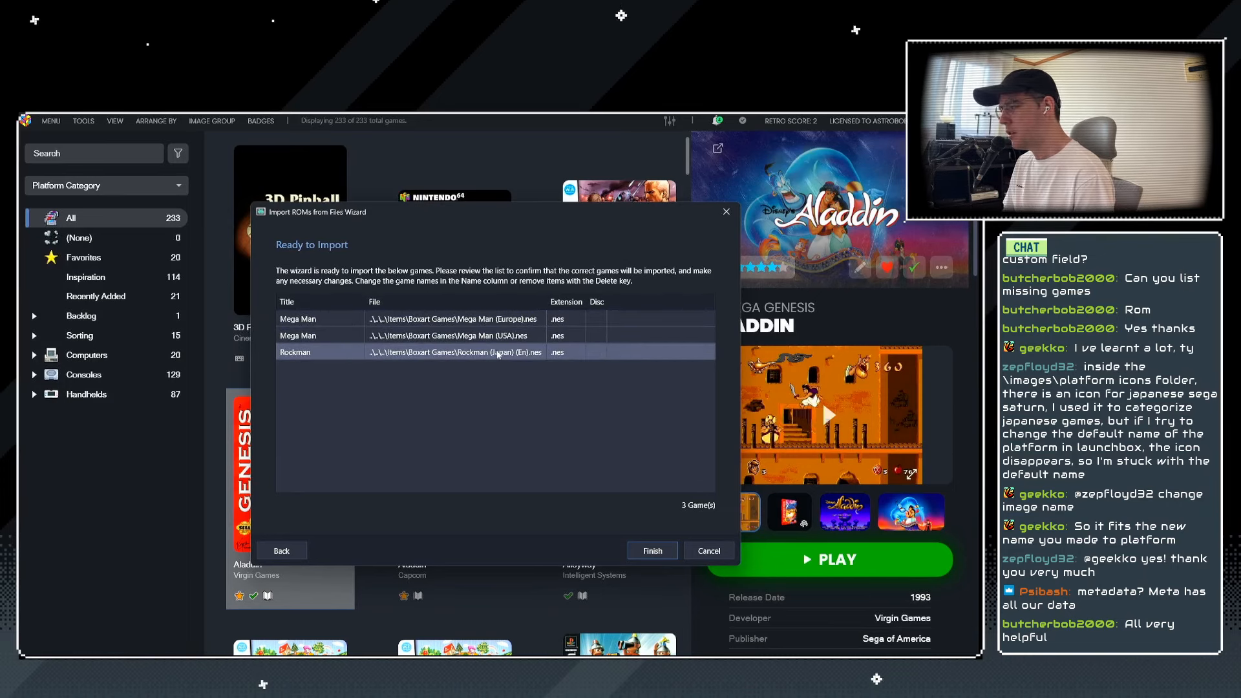
click(652, 551)
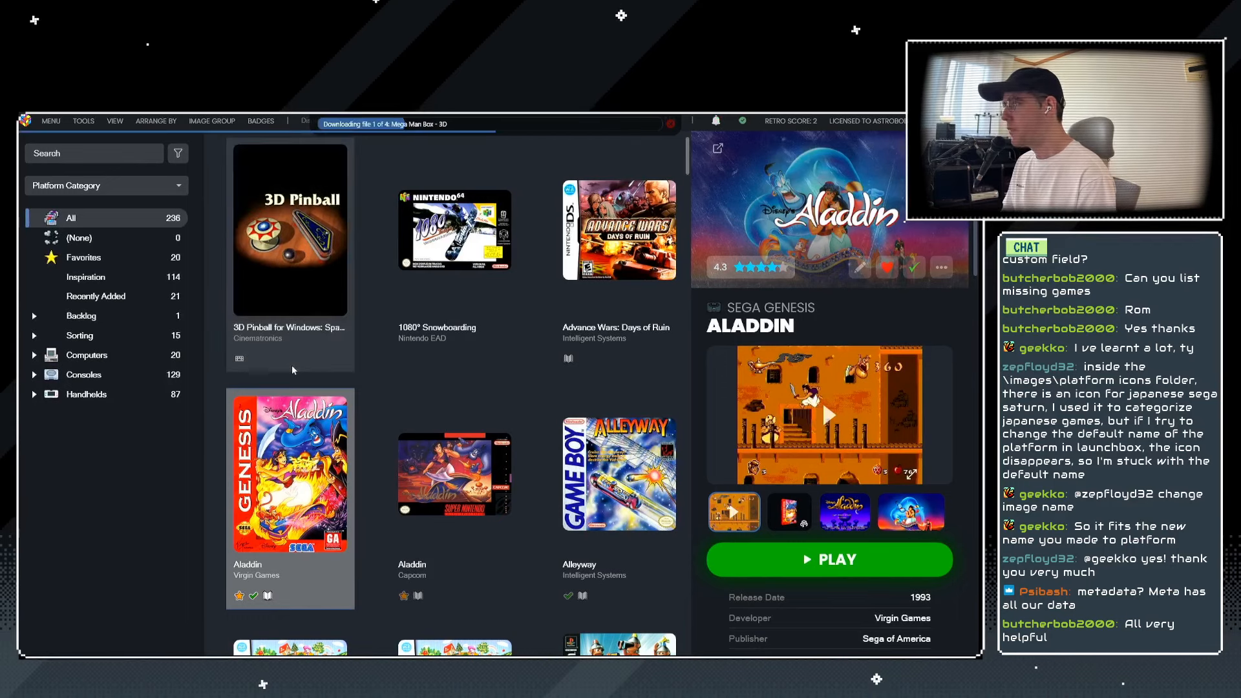
Expand the Consoles category and show the Recently Added playlist.
click(63, 155)
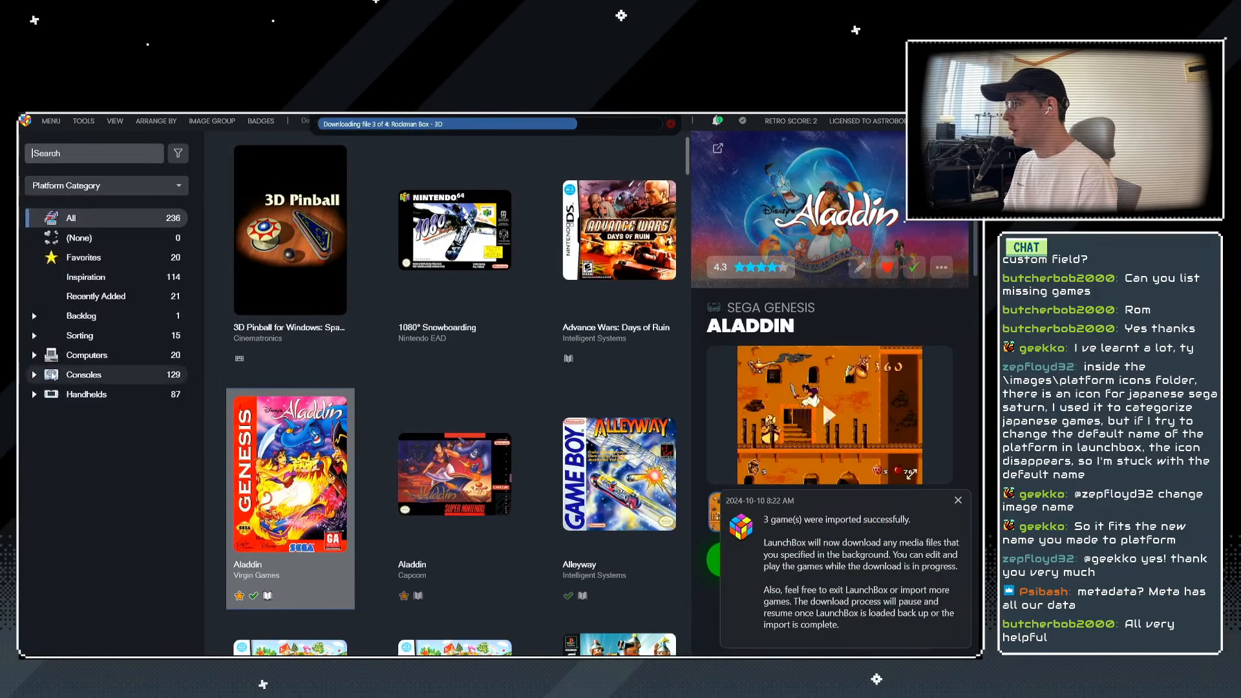
click(34, 375)
click(96, 296)
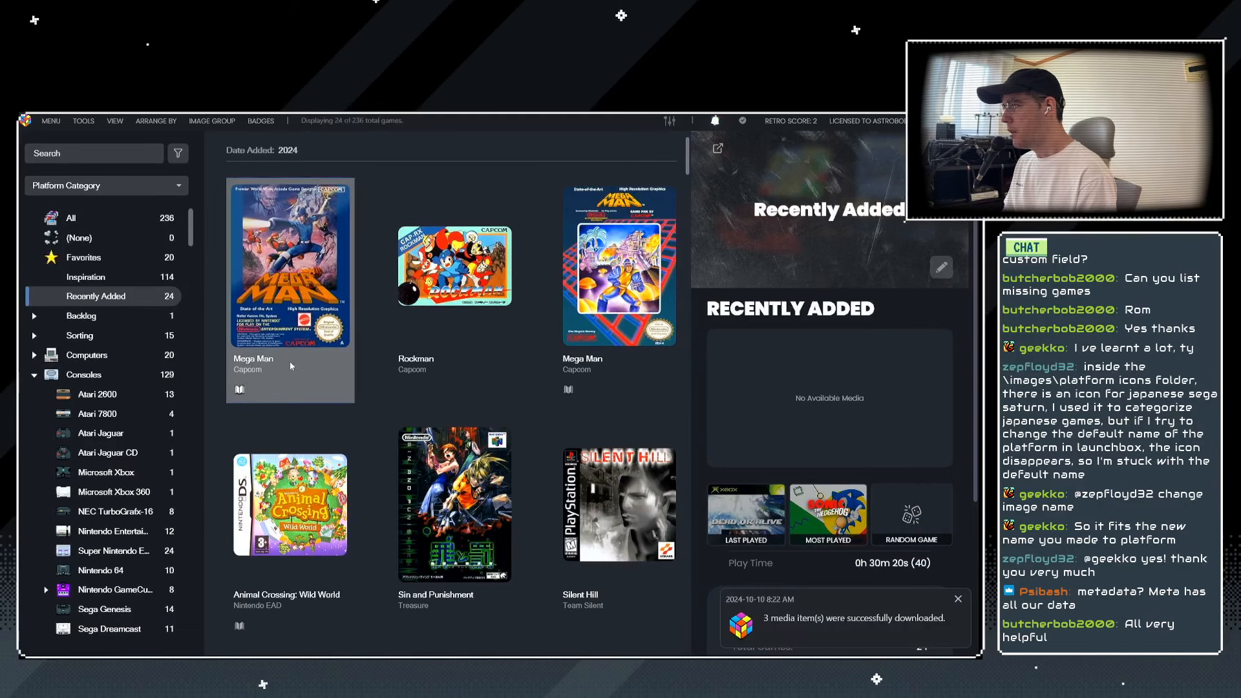
Select the European Mega Man and view its 3D box model in full screen.
click(316, 181)
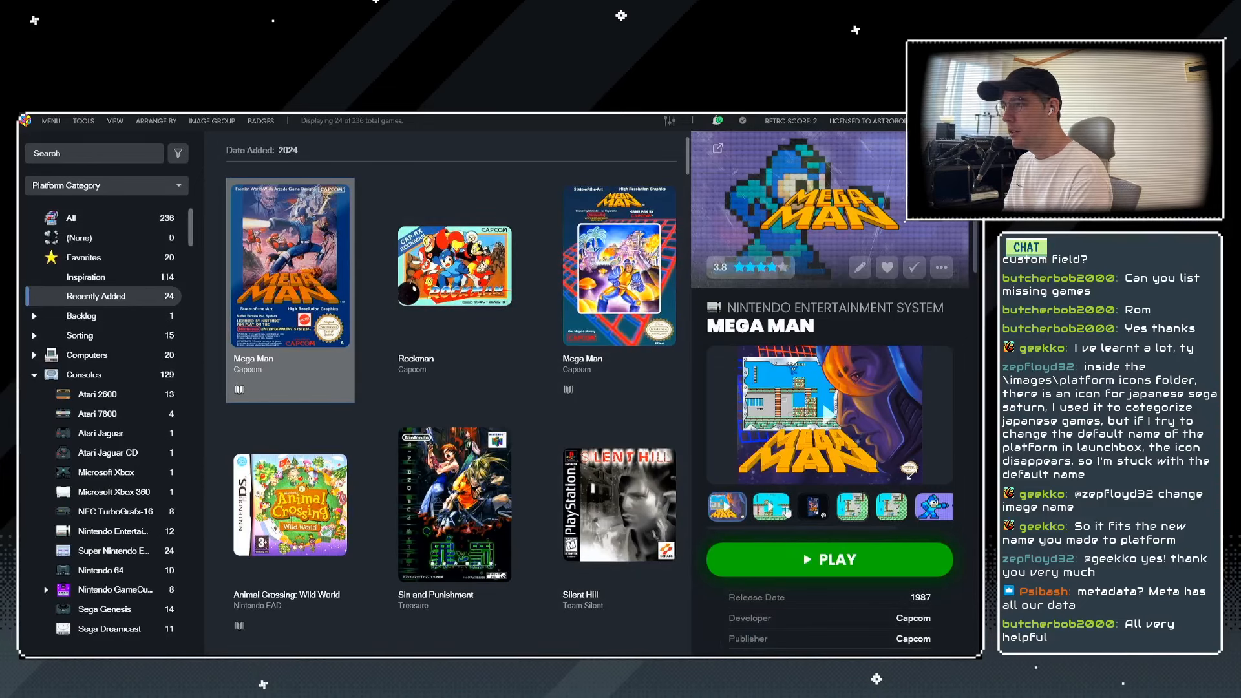
click(806, 507)
click(941, 475)
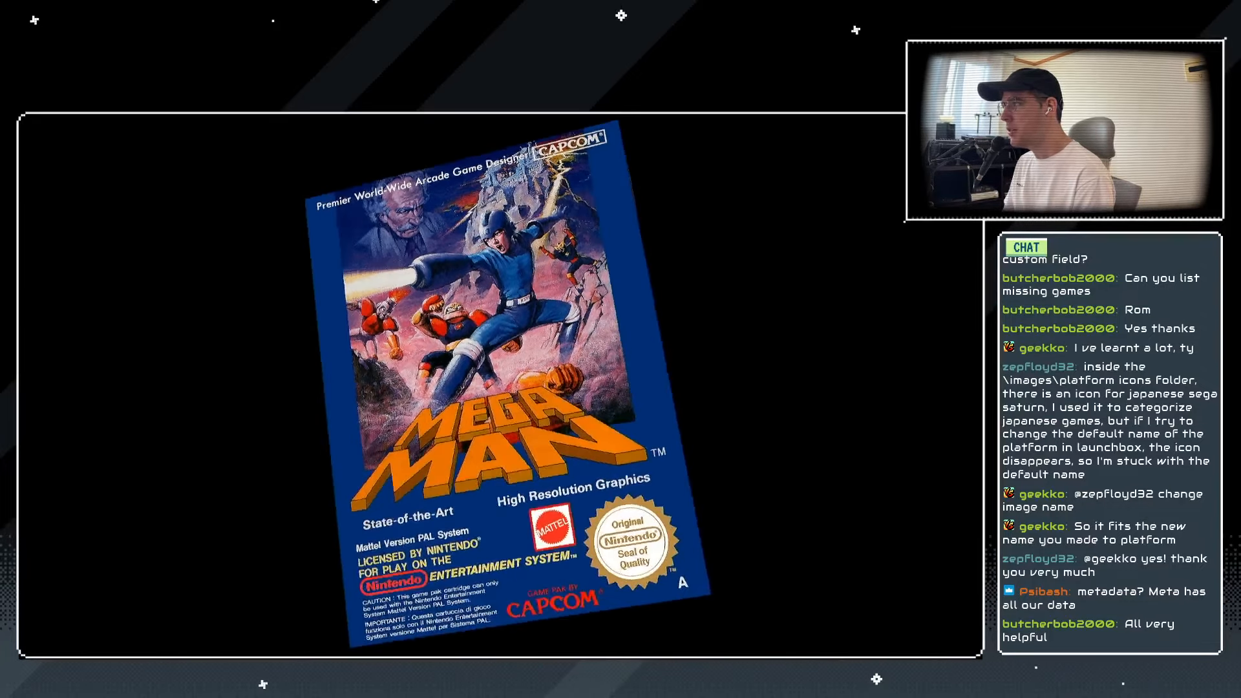
View Rockman's 3D box model in full screen, rotate it, and return to the game list.
click(451, 361)
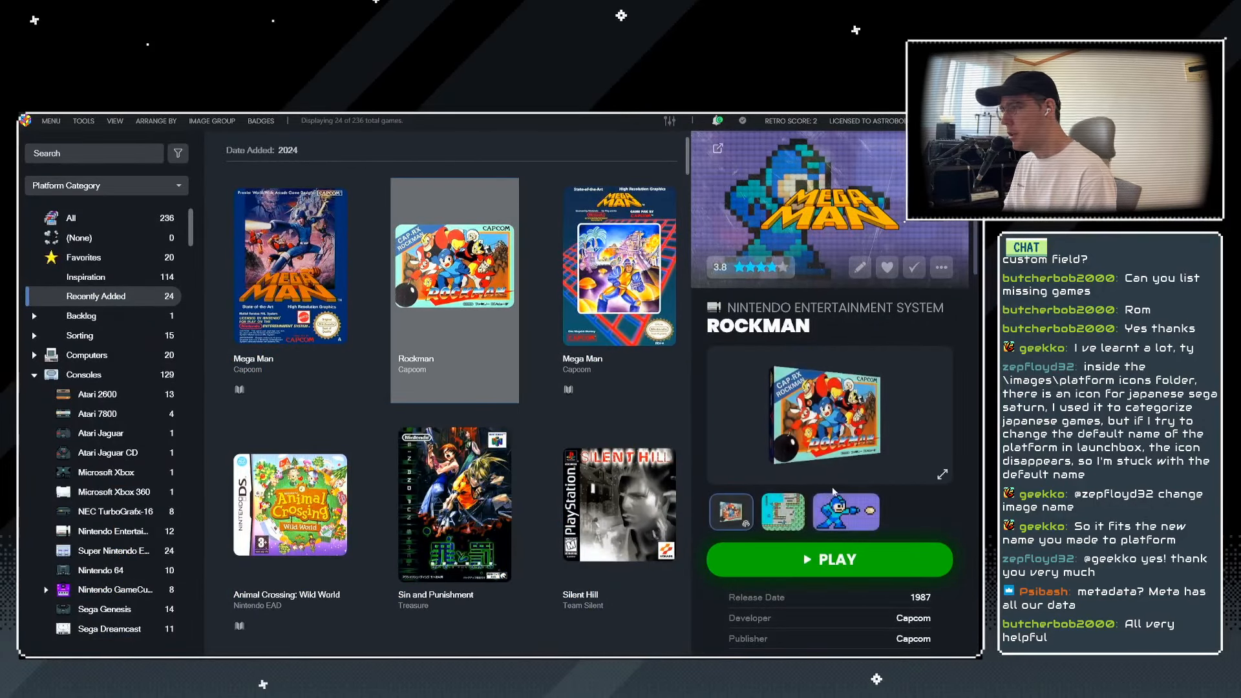
click(938, 474)
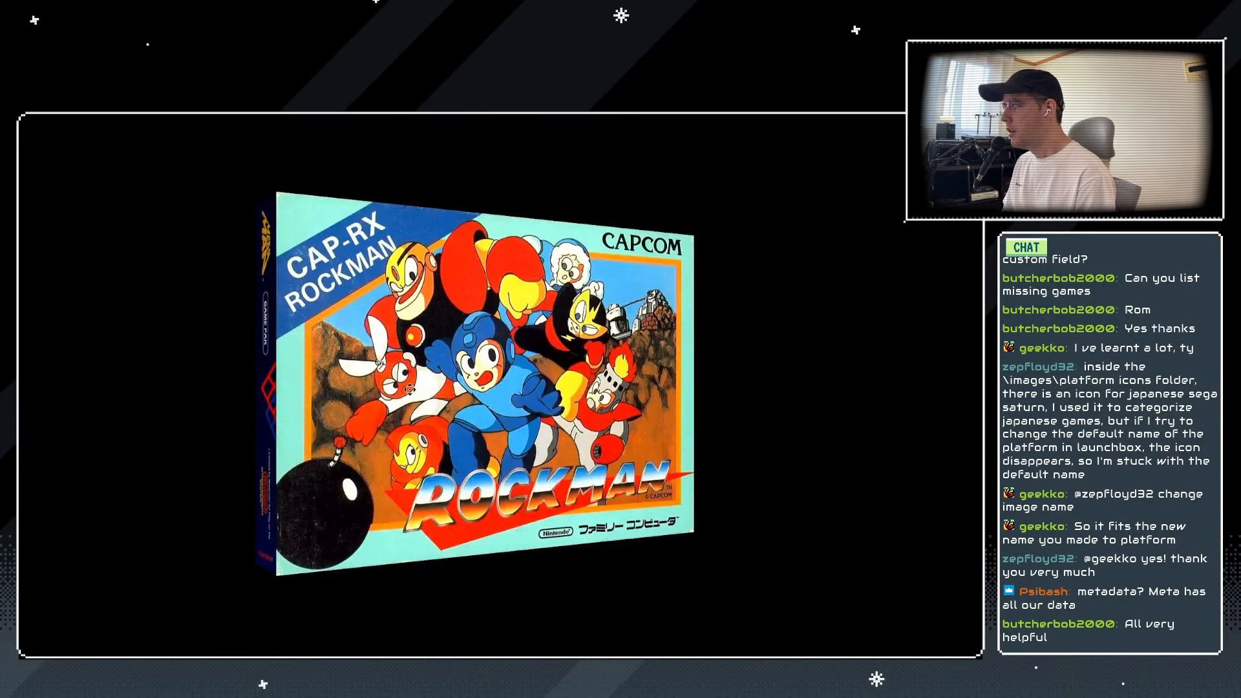
drag(410, 389, 481, 386)
drag(255, 434, 496, 385)
key(Escape)
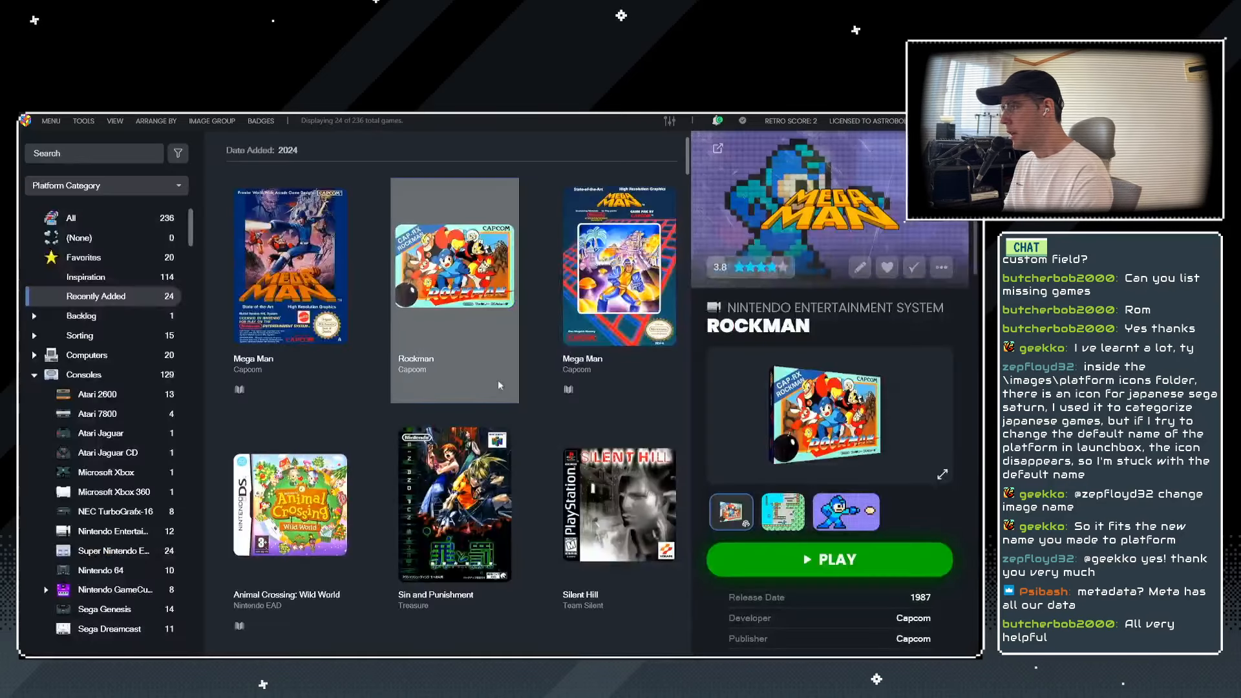
Open the US Mega Man's 3D box model in full screen and examine the front cover artwork up close.
key(Right)
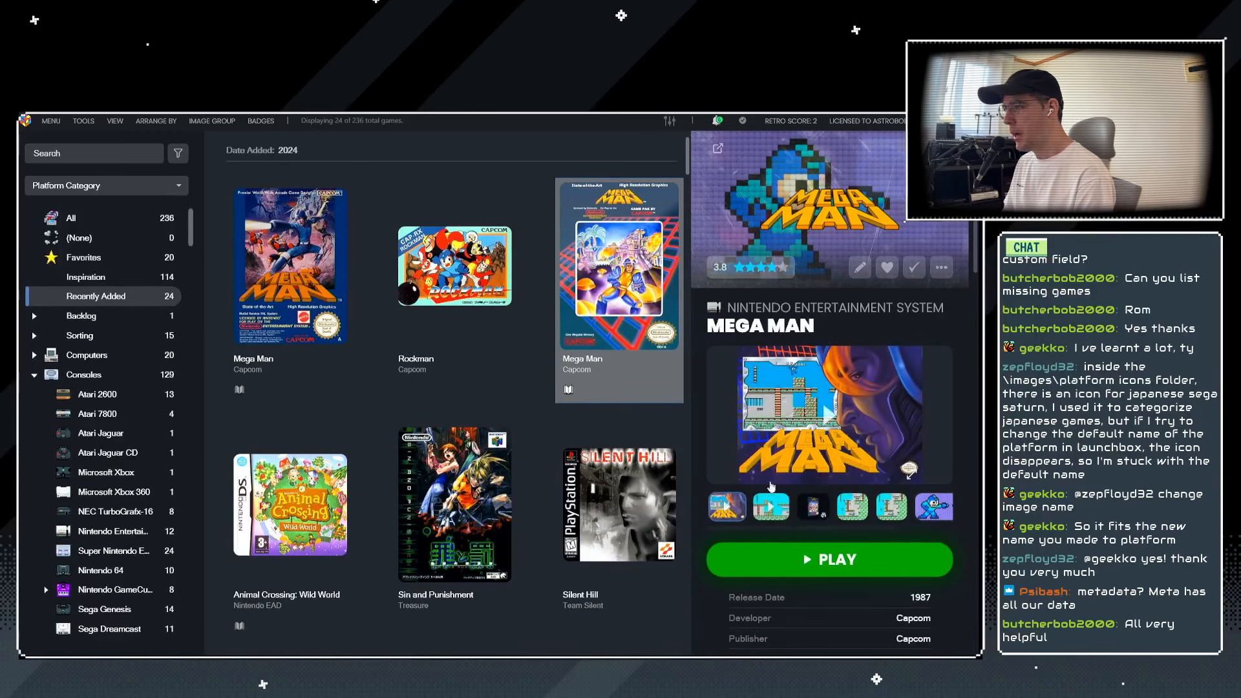
click(803, 511)
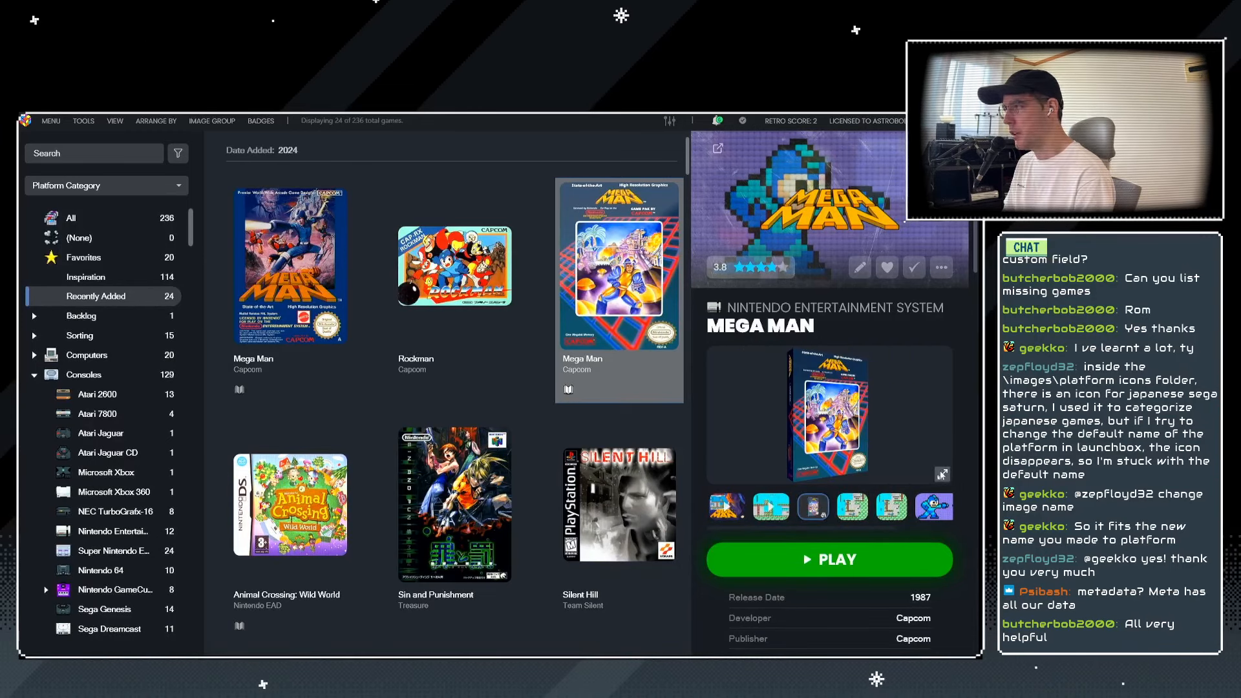
click(943, 477)
scroll(554, 398, up, 5)
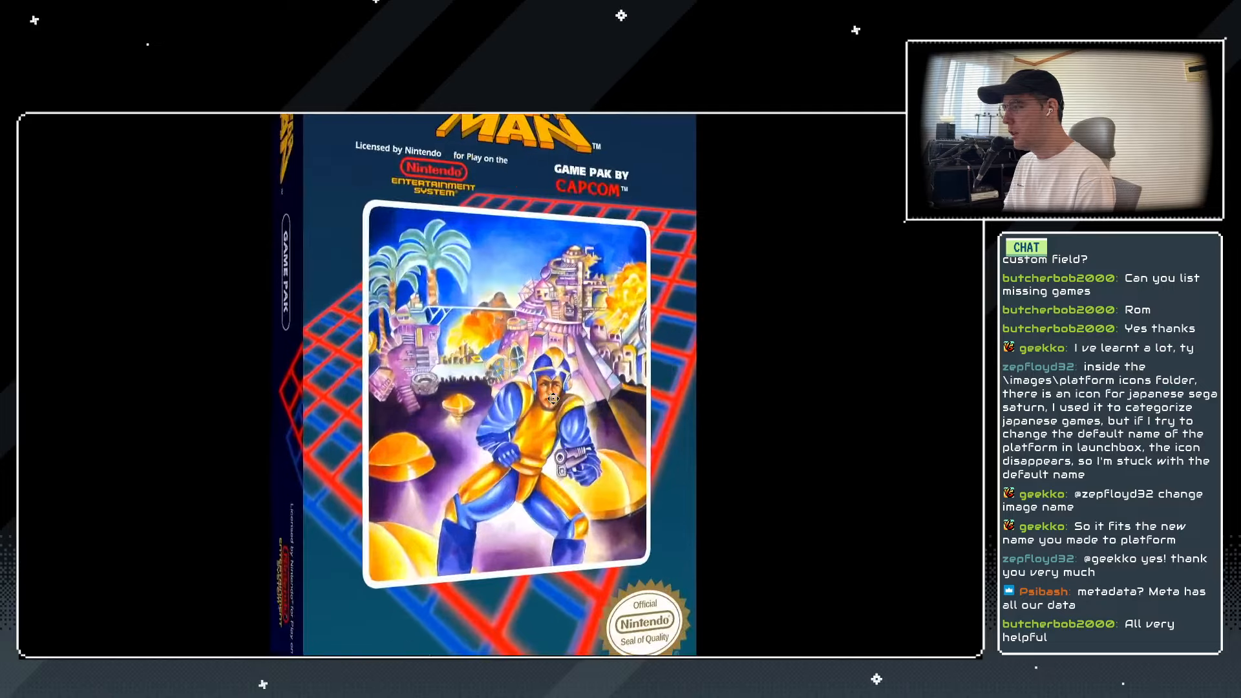
scroll(553, 398, up, 3)
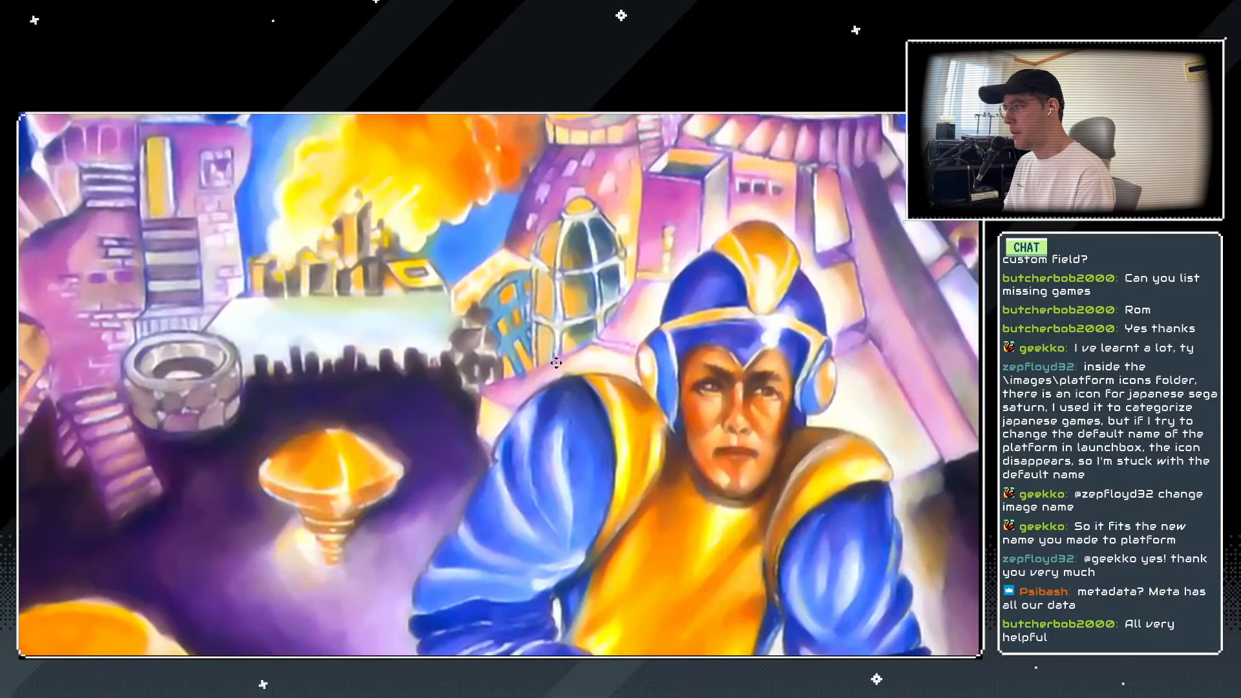
drag(638, 392, 584, 538)
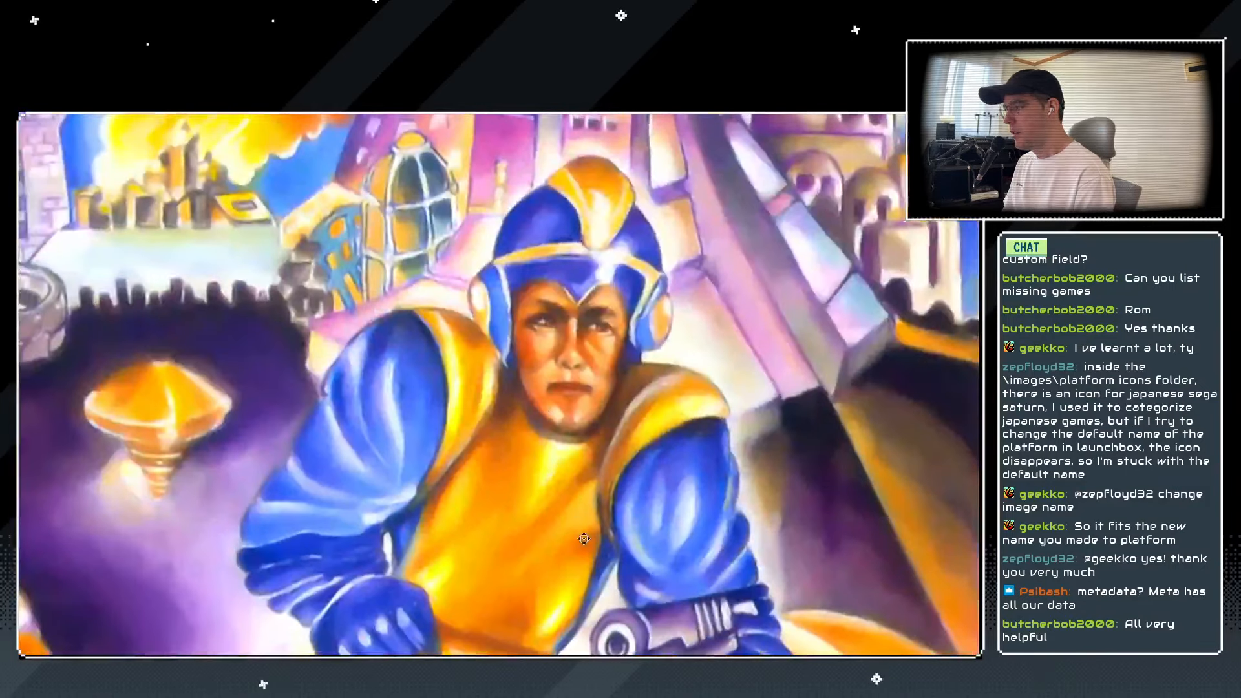
scroll(551, 465, down, 5)
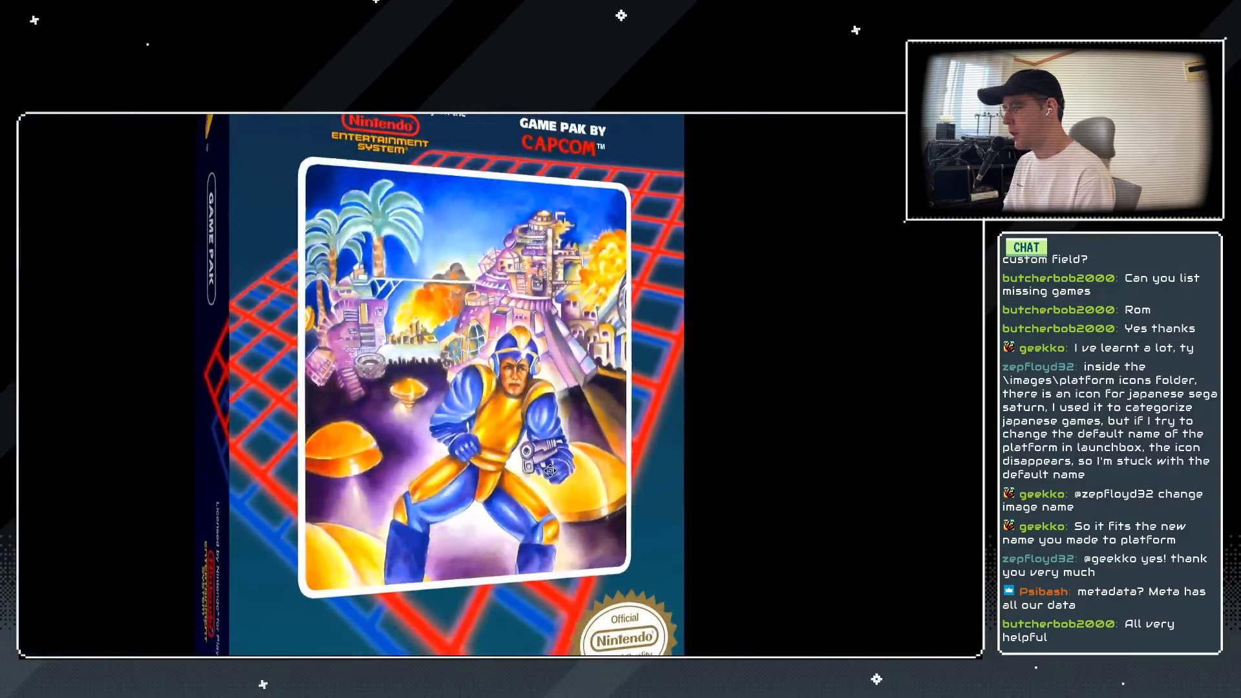
scroll(510, 414, down, 2)
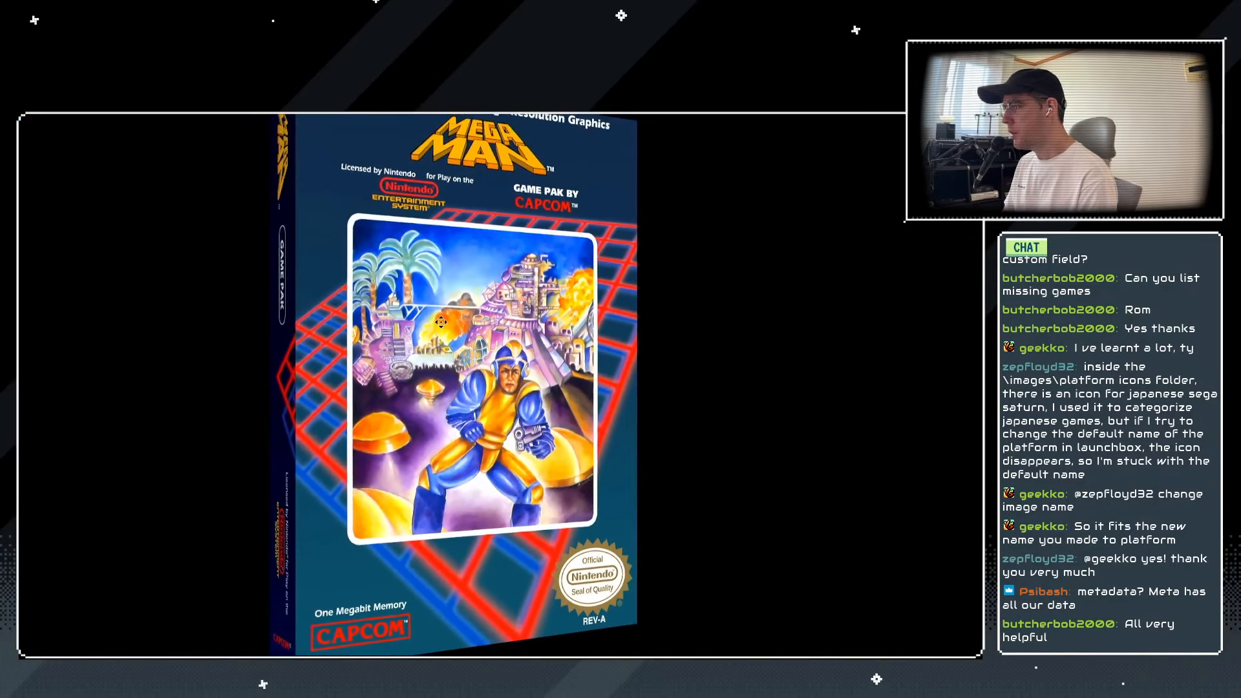
scroll(441, 317, down, 3)
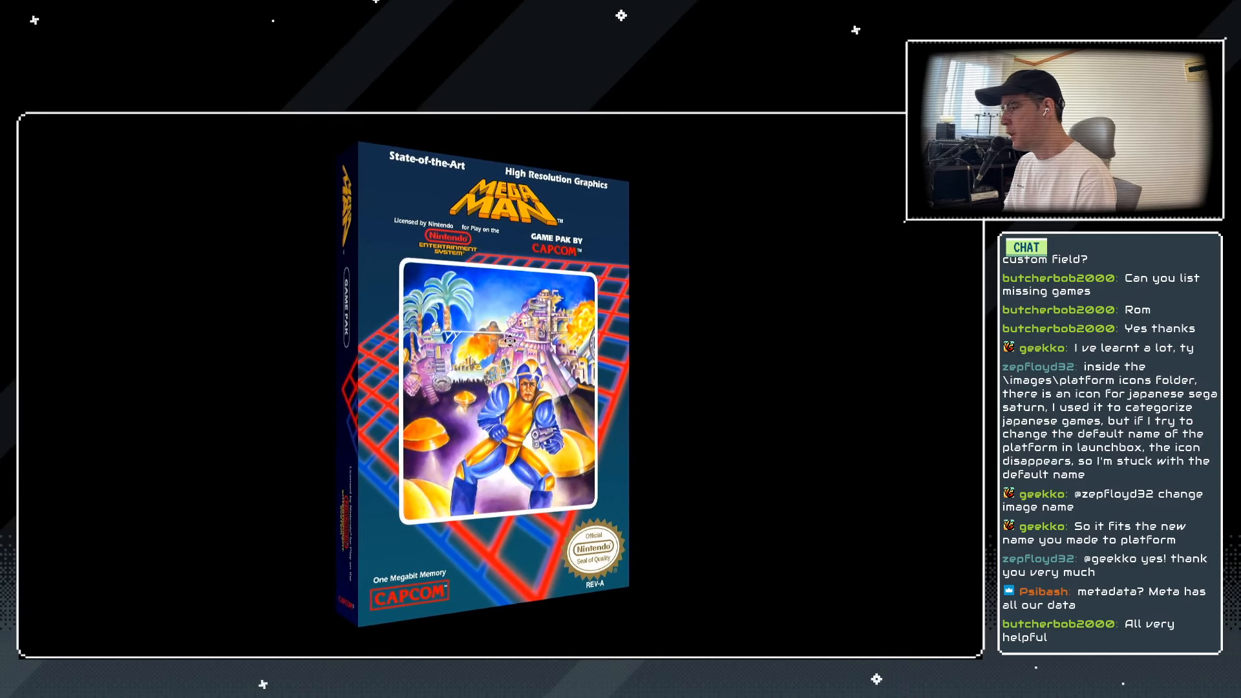
Rotate the US Mega Man 3D box to its back, examine the text up close, and return to the game list.
drag(497, 323, 456, 337)
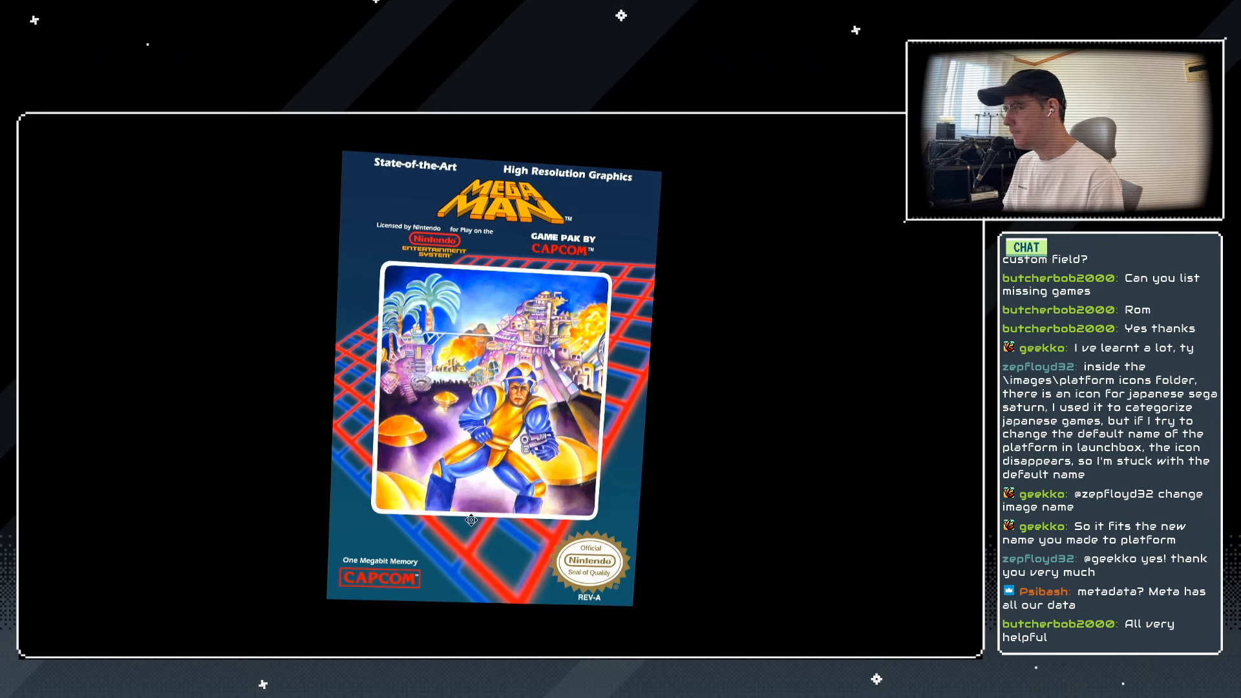
drag(361, 412, 589, 412)
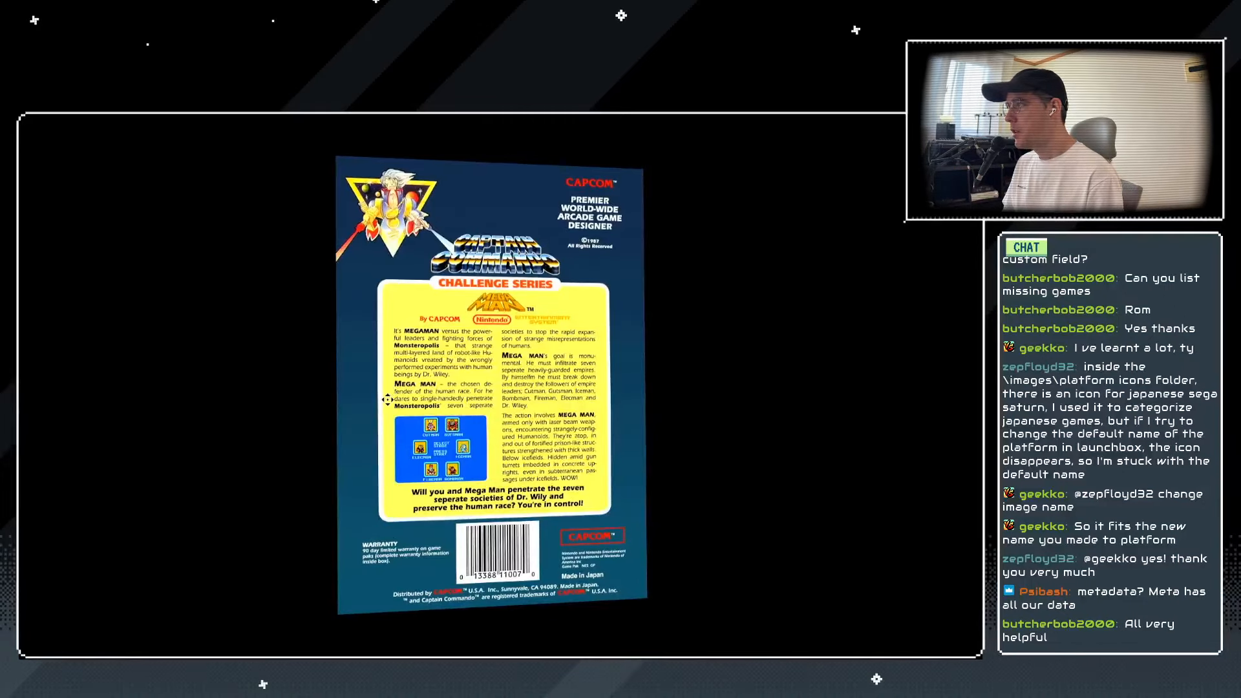
click(363, 282)
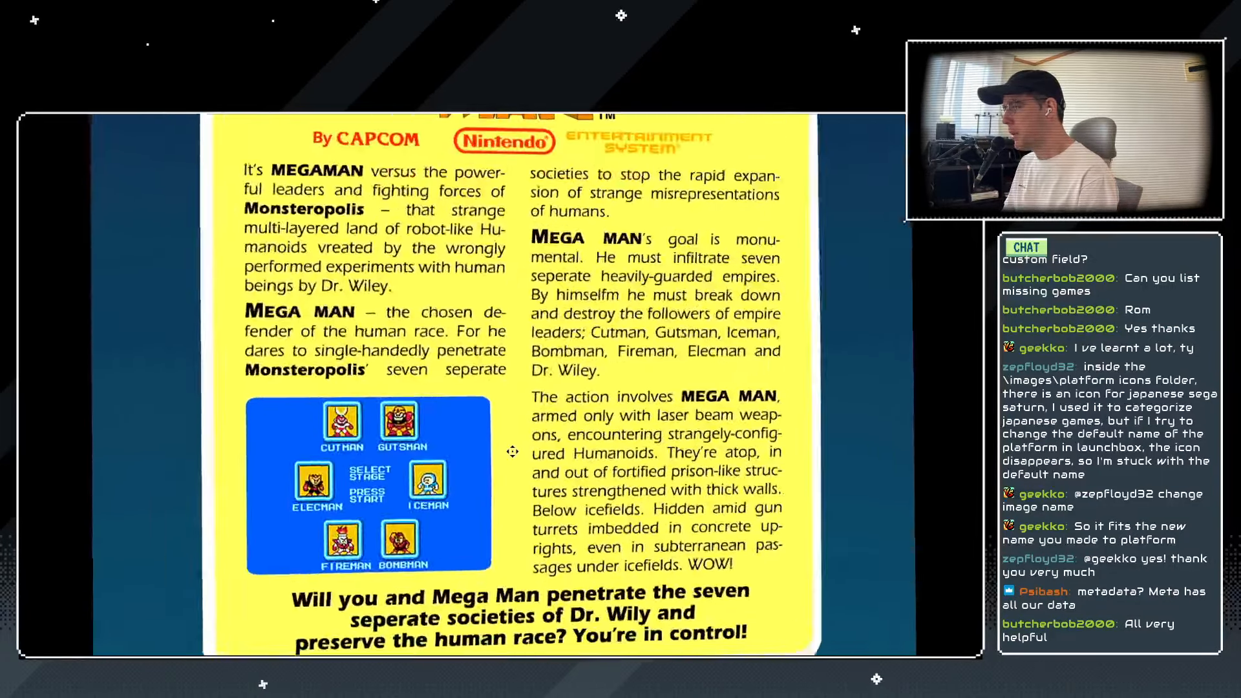
scroll(512, 451, down, 3)
scroll(494, 422, down, 3)
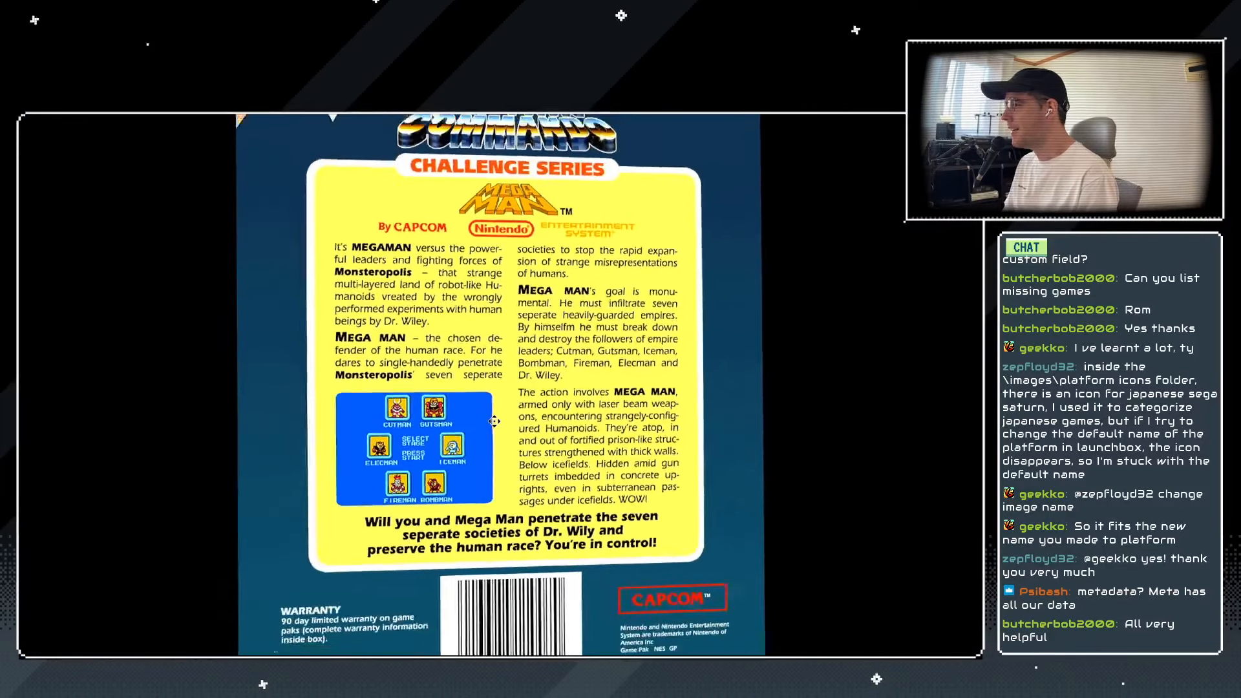
scroll(496, 385, up, 2)
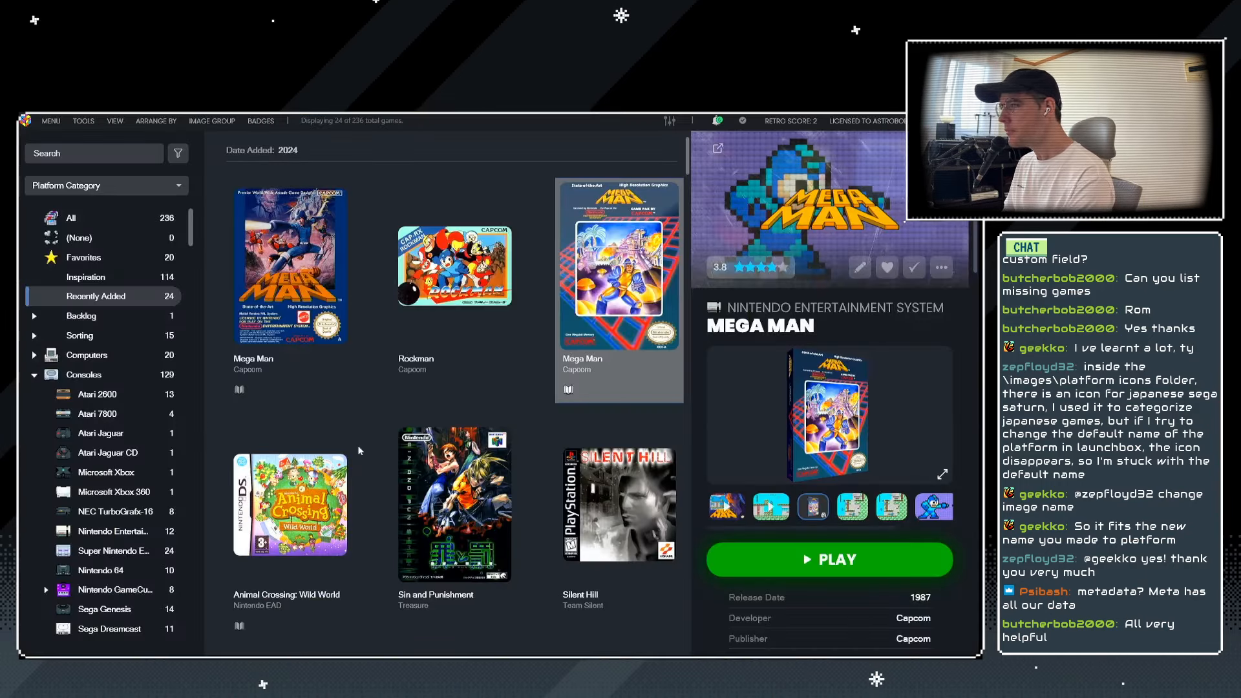
click(359, 446)
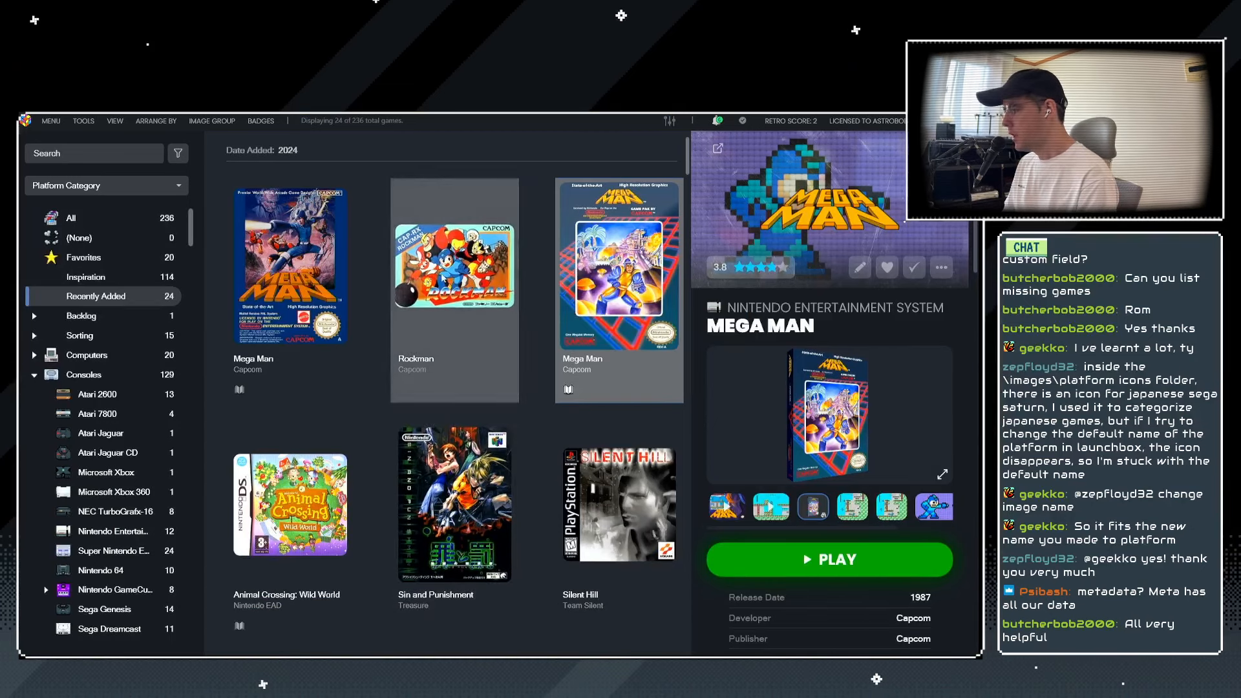
click(440, 277)
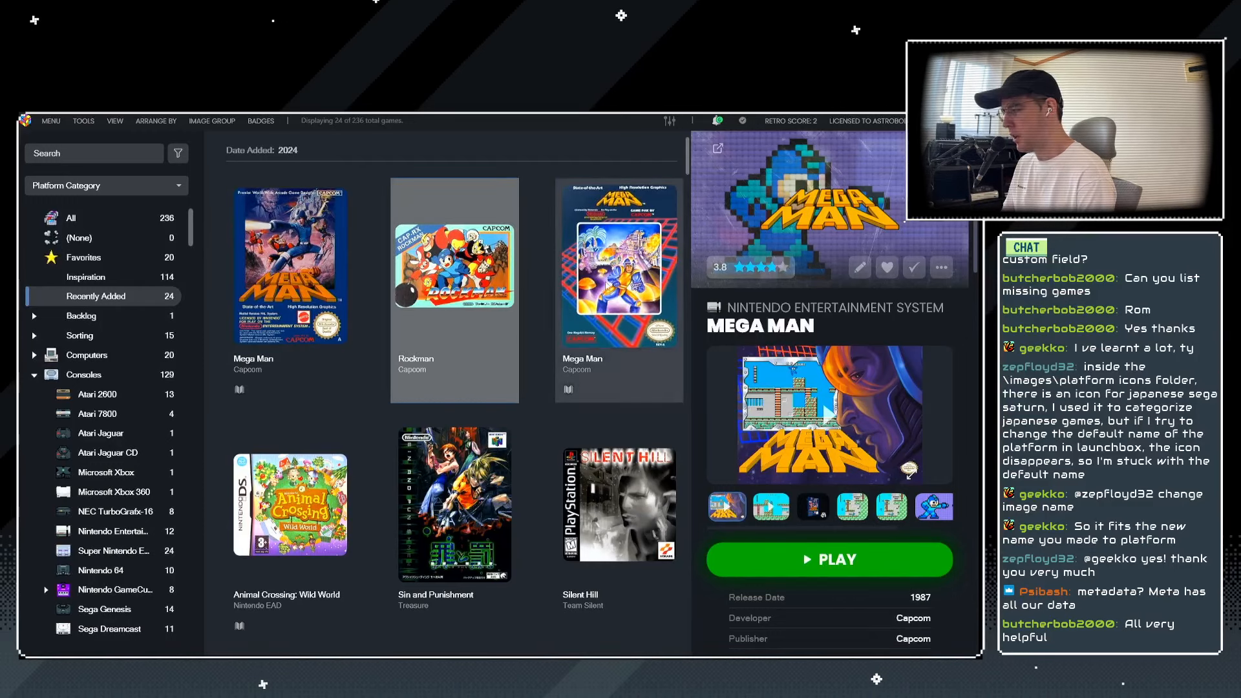
Open the Region Priorities page in the program options and review the order of the regions.
click(84, 122)
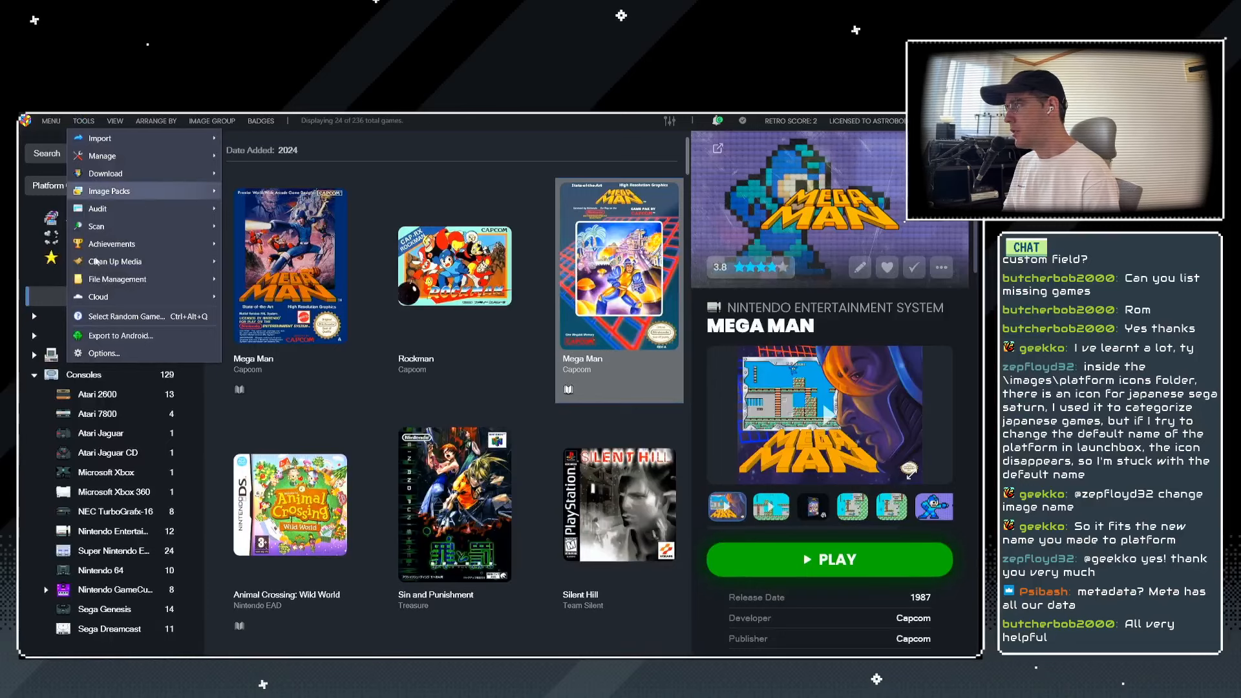
click(107, 352)
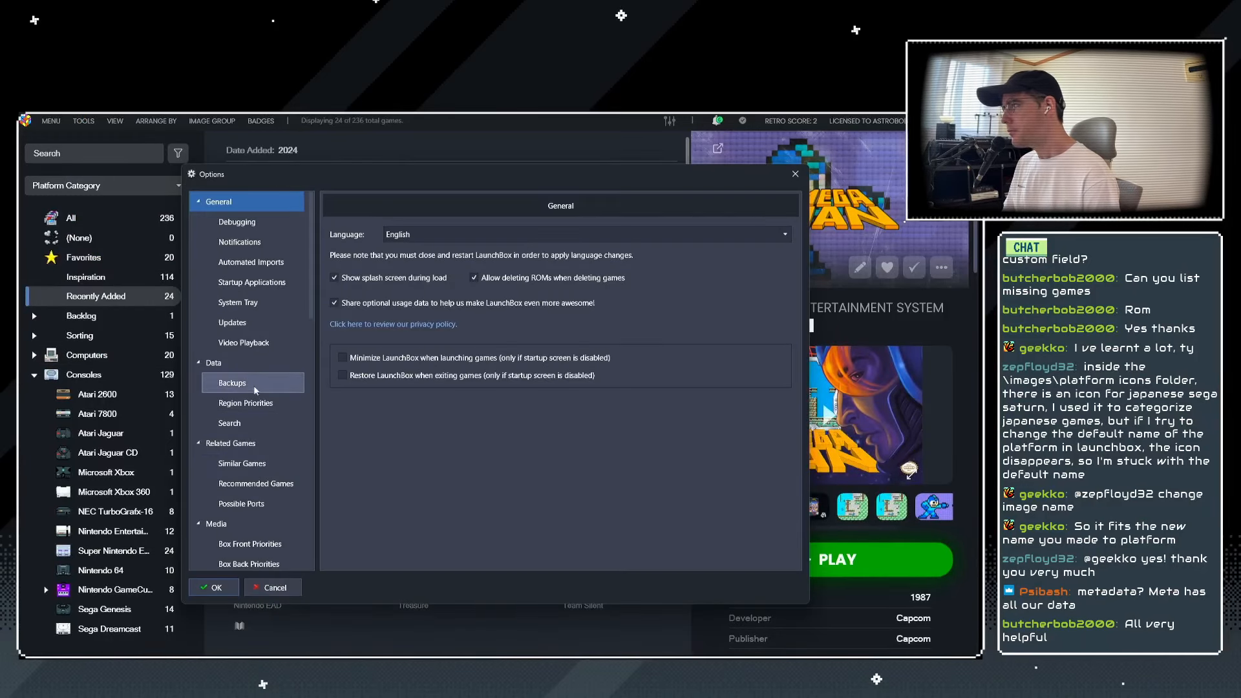
click(285, 405)
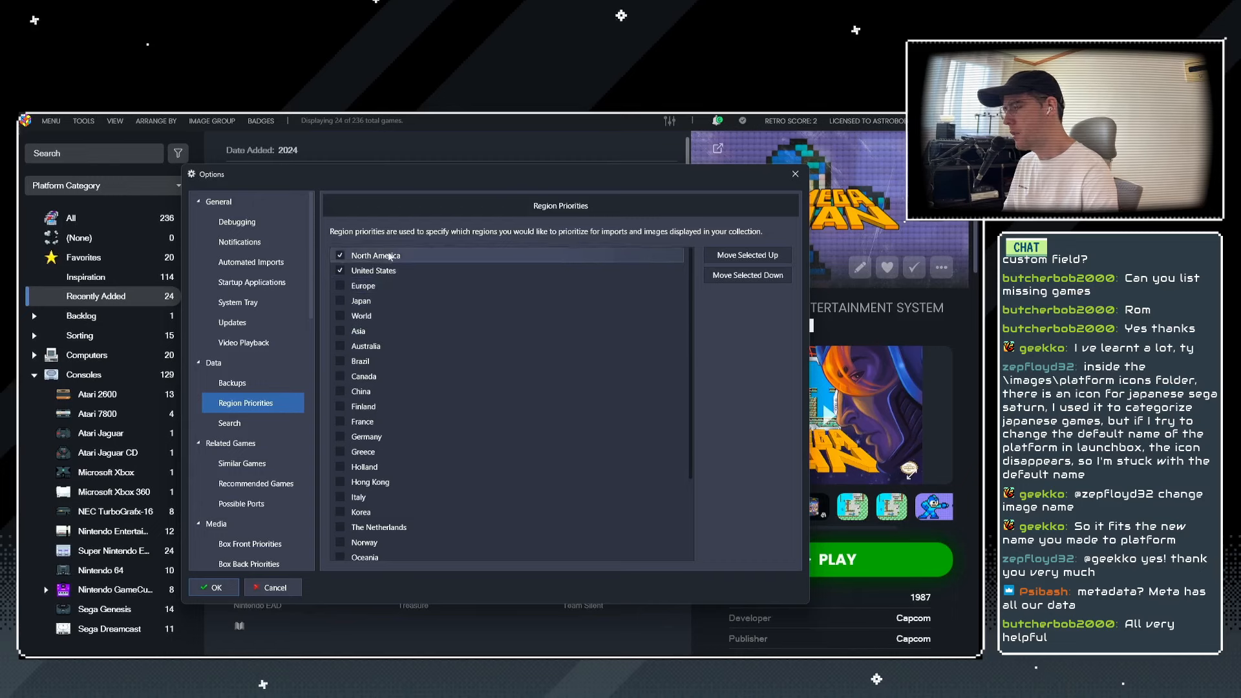
scroll(401, 407, down, 1)
scroll(419, 445, up, 1)
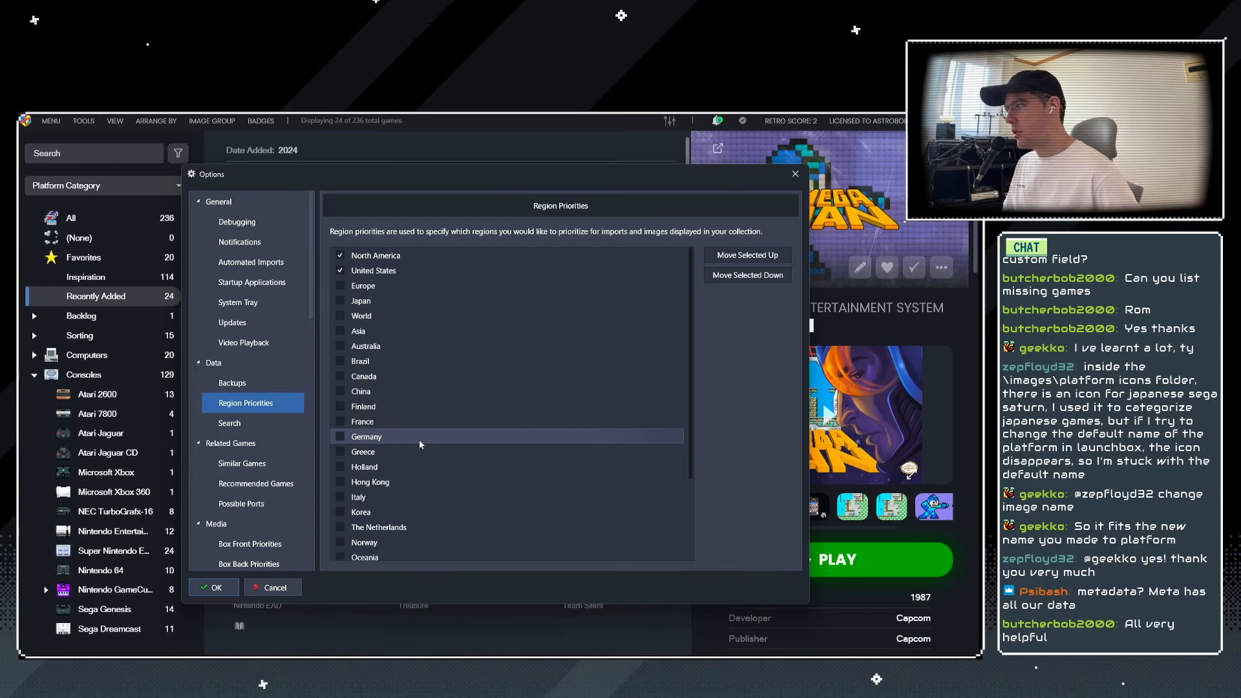
scroll(247, 401, down, 2)
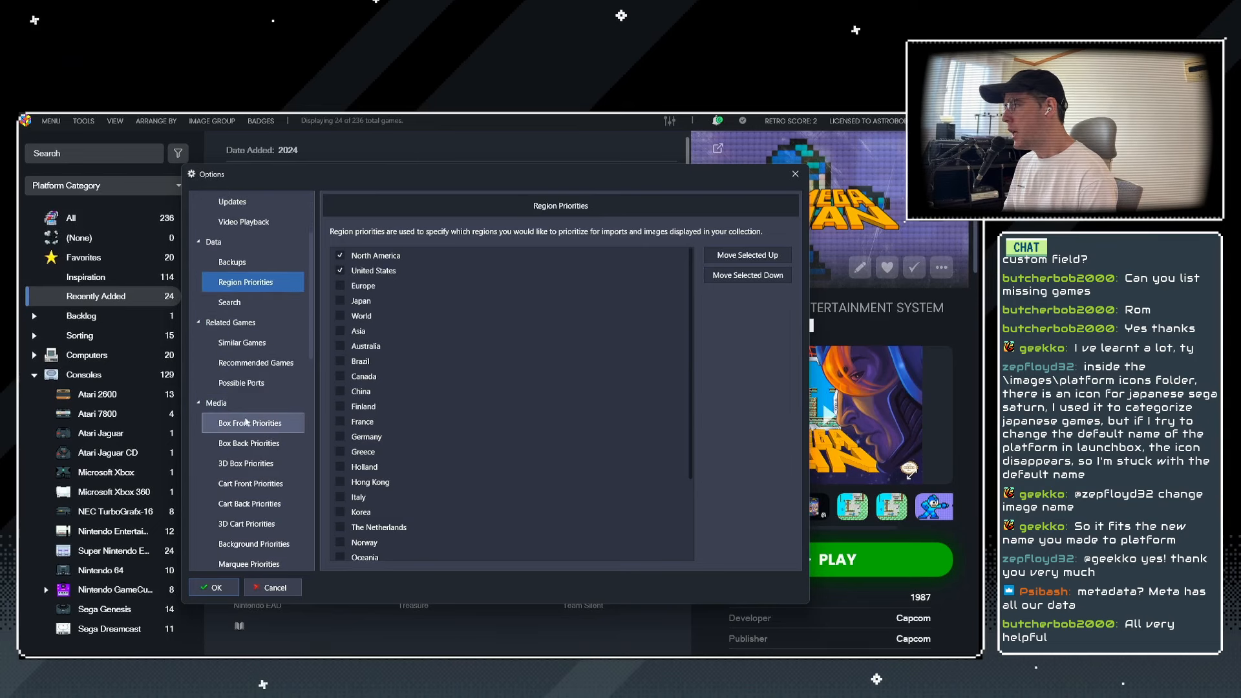
Examine the image types enabled on the Box Front, Box Back and 3D Box Priorities pages.
click(248, 423)
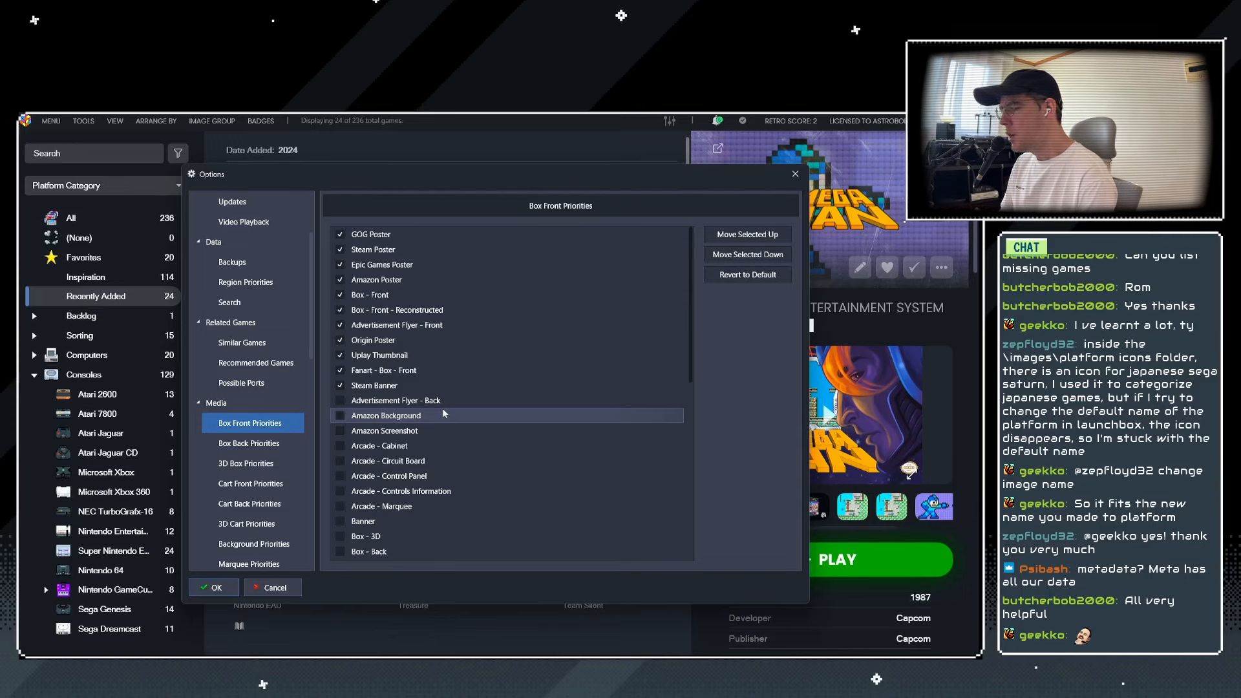
click(241, 445)
click(243, 462)
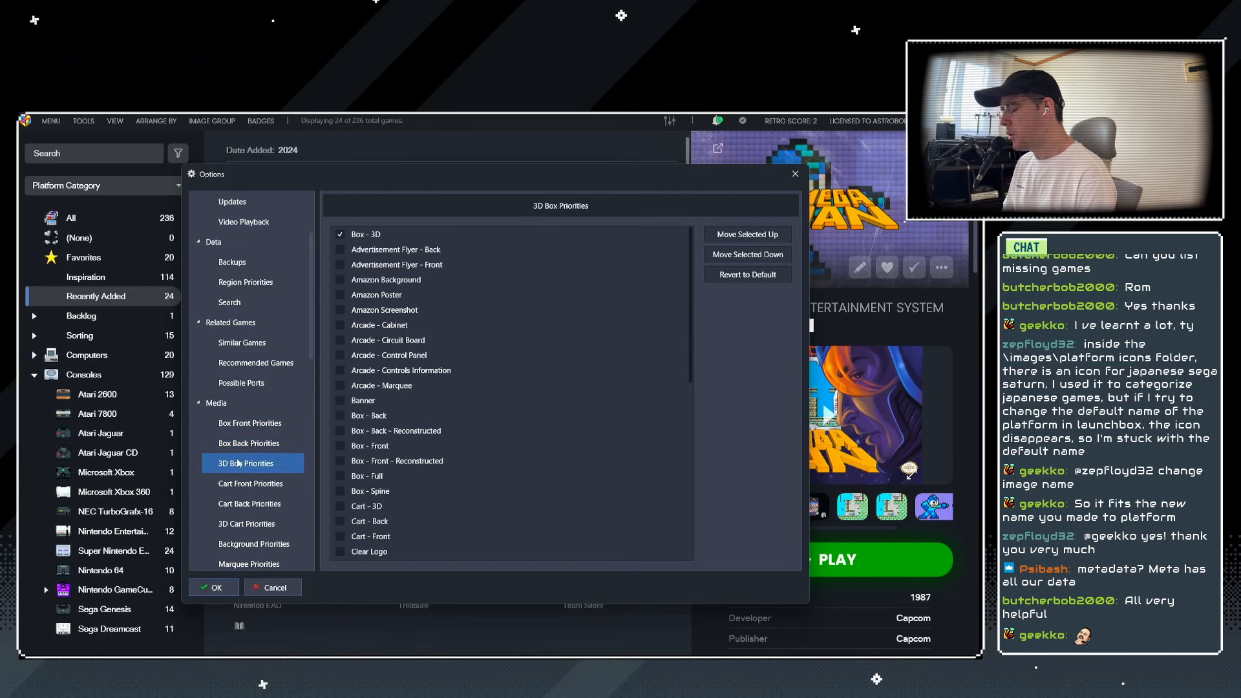
scroll(248, 450, down, 1)
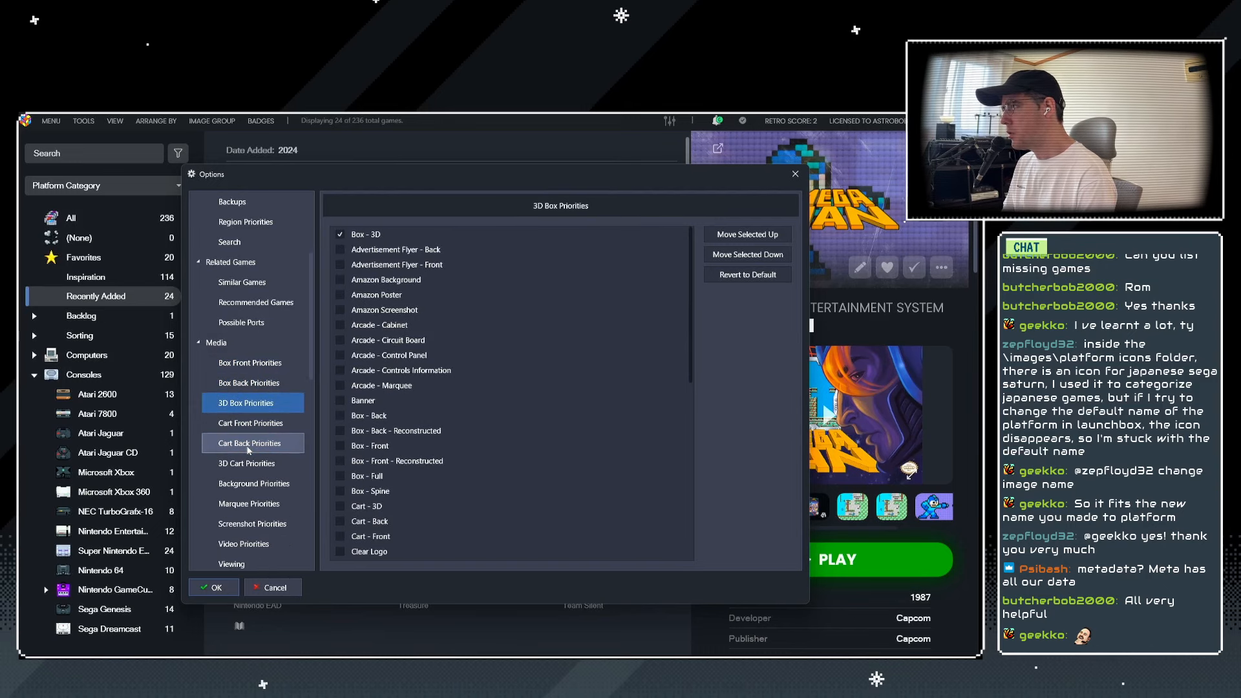
click(241, 382)
click(242, 372)
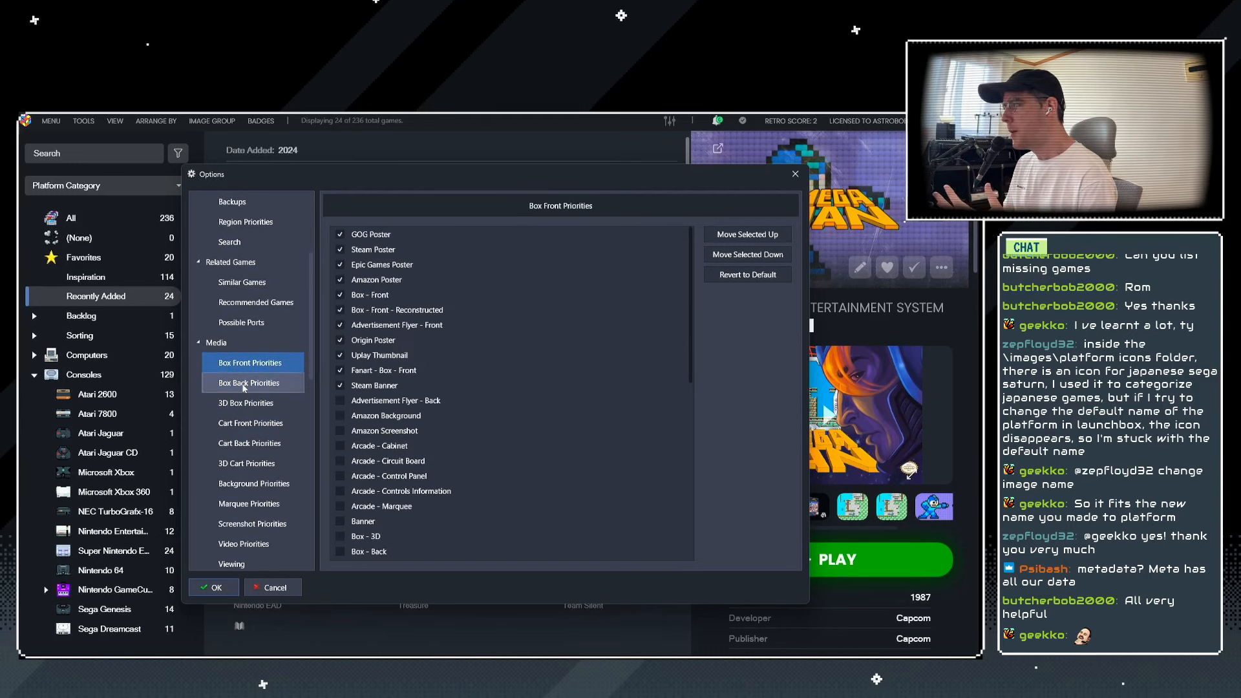
click(246, 385)
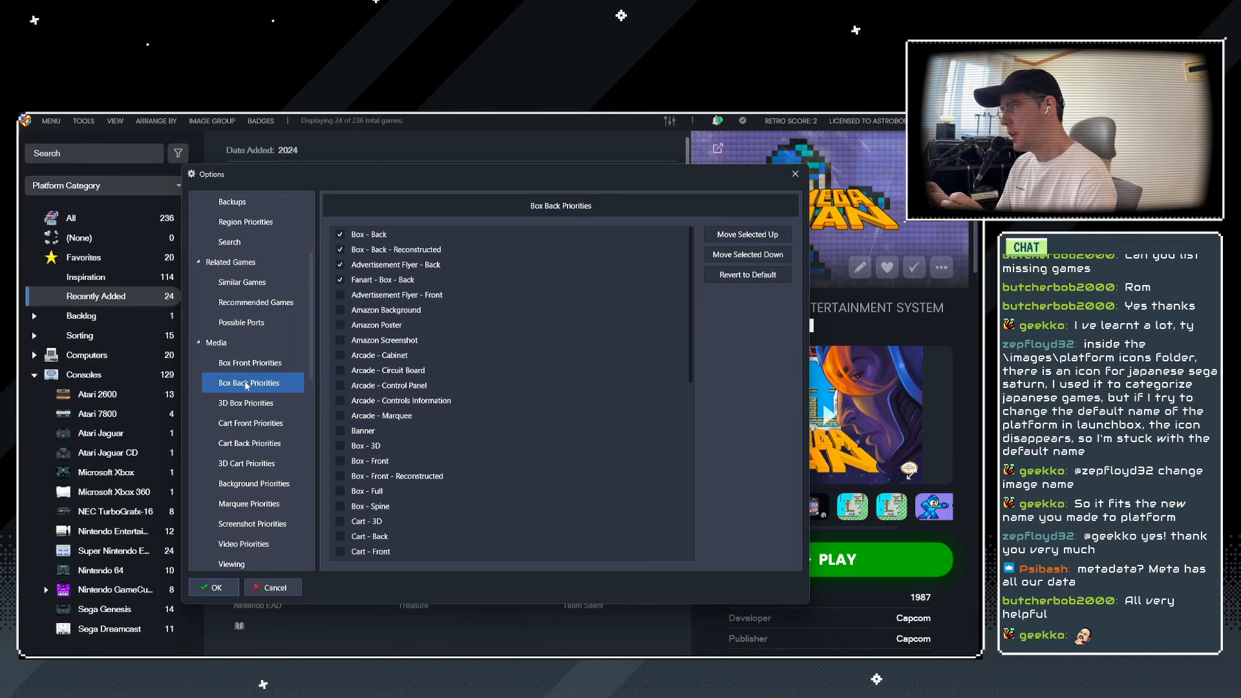
click(233, 365)
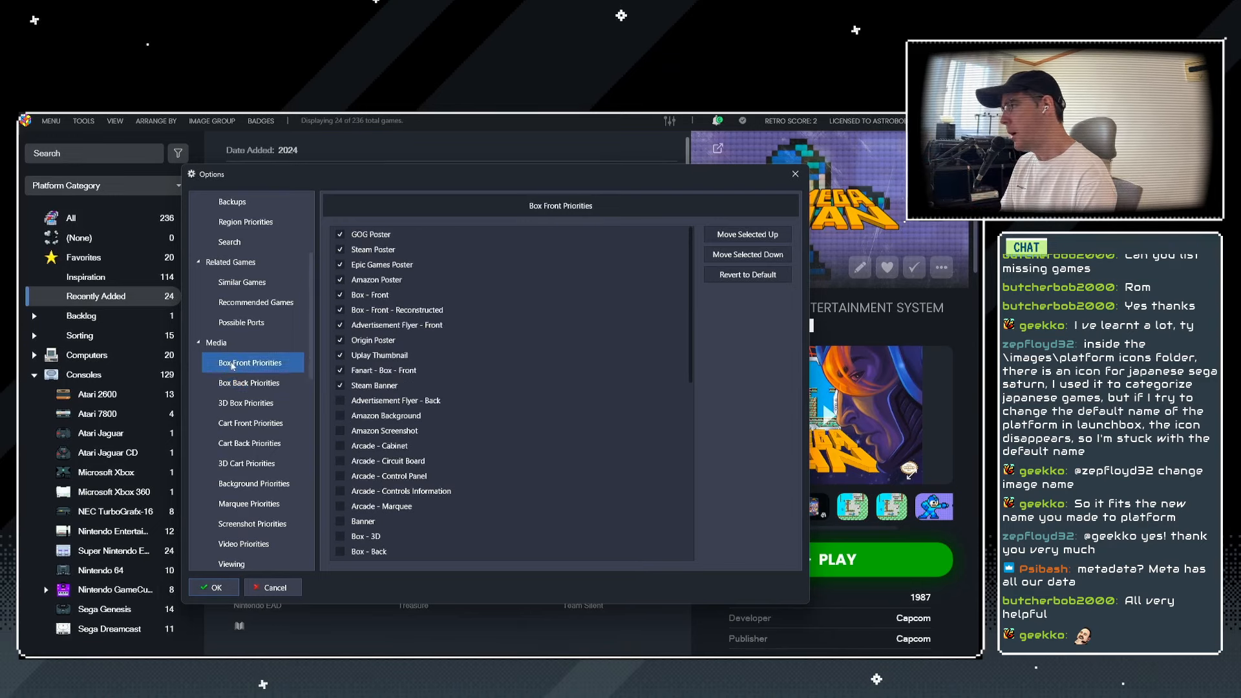
scroll(388, 402, down, 5)
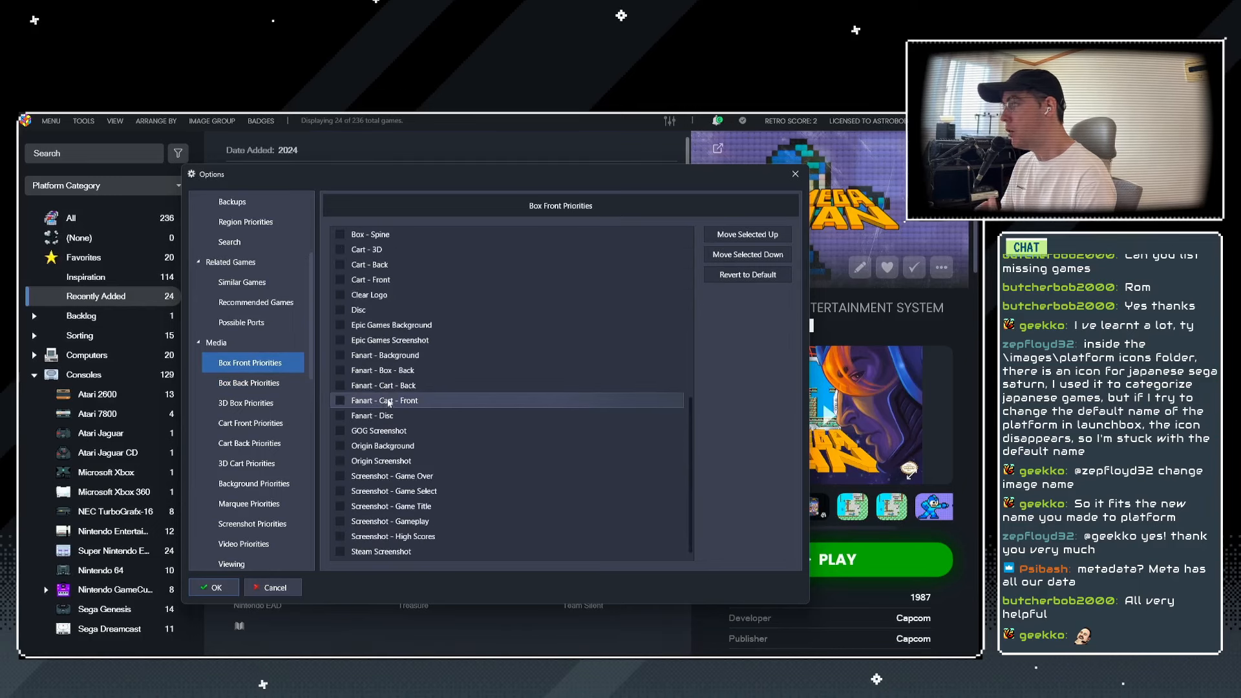
scroll(388, 402, up, 5)
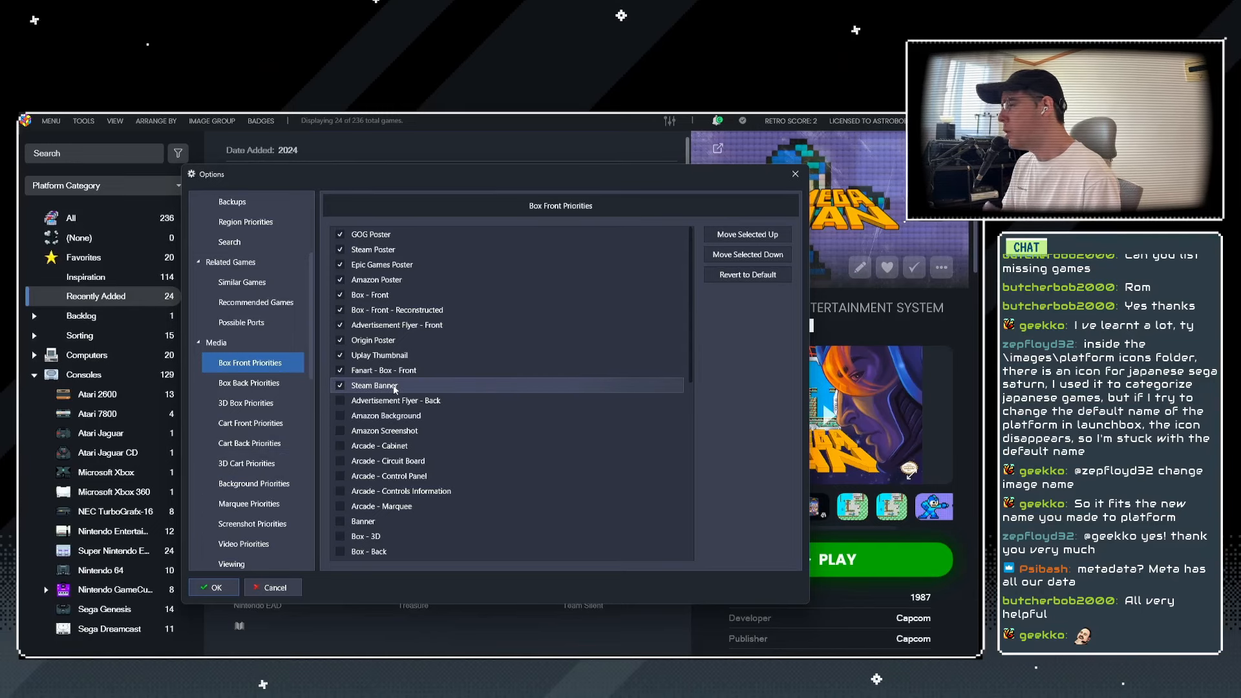
In the box front priorities, disable GOG Poster, Amazon Poster, Advertisement Flyer - Front, Origin Poster, Uplay Thumbnail and Steam Banner.
click(372, 284)
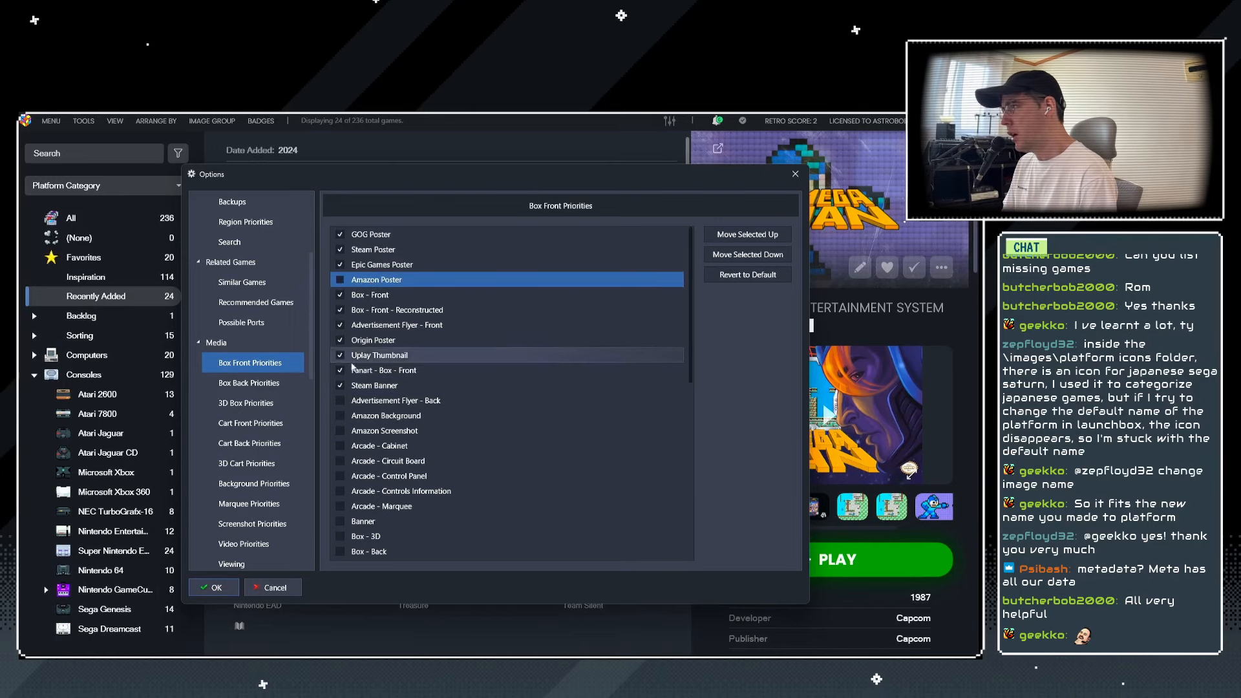
click(340, 340)
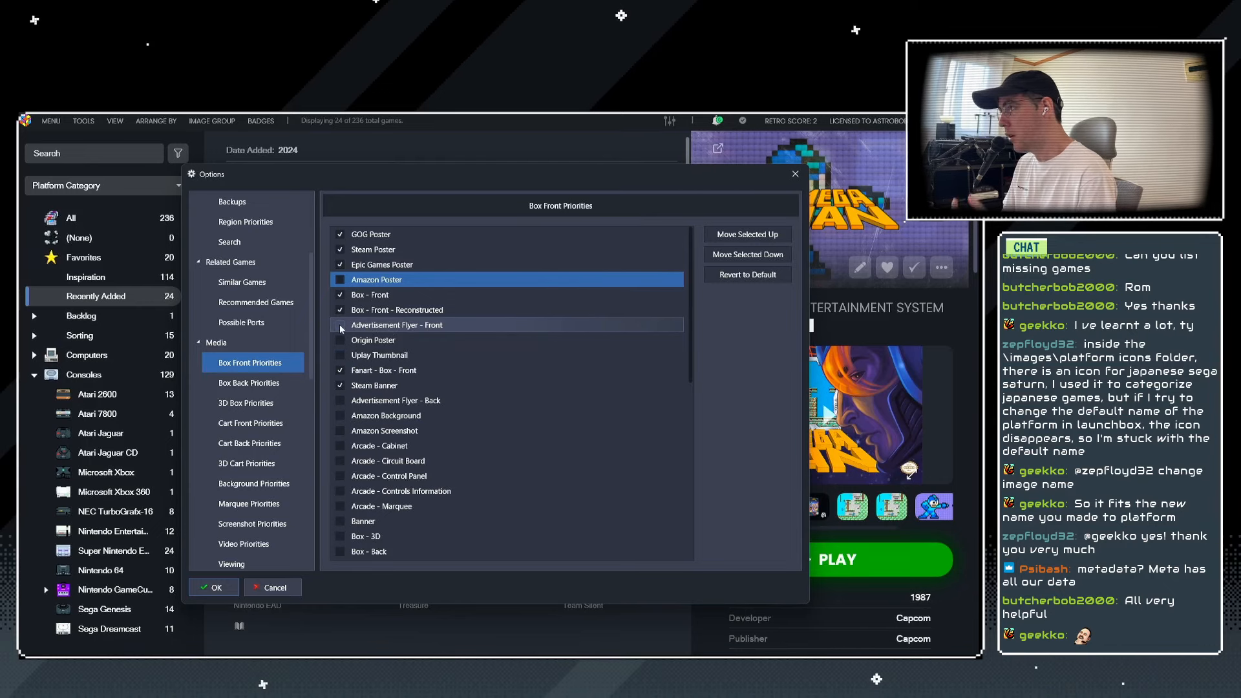
click(340, 234)
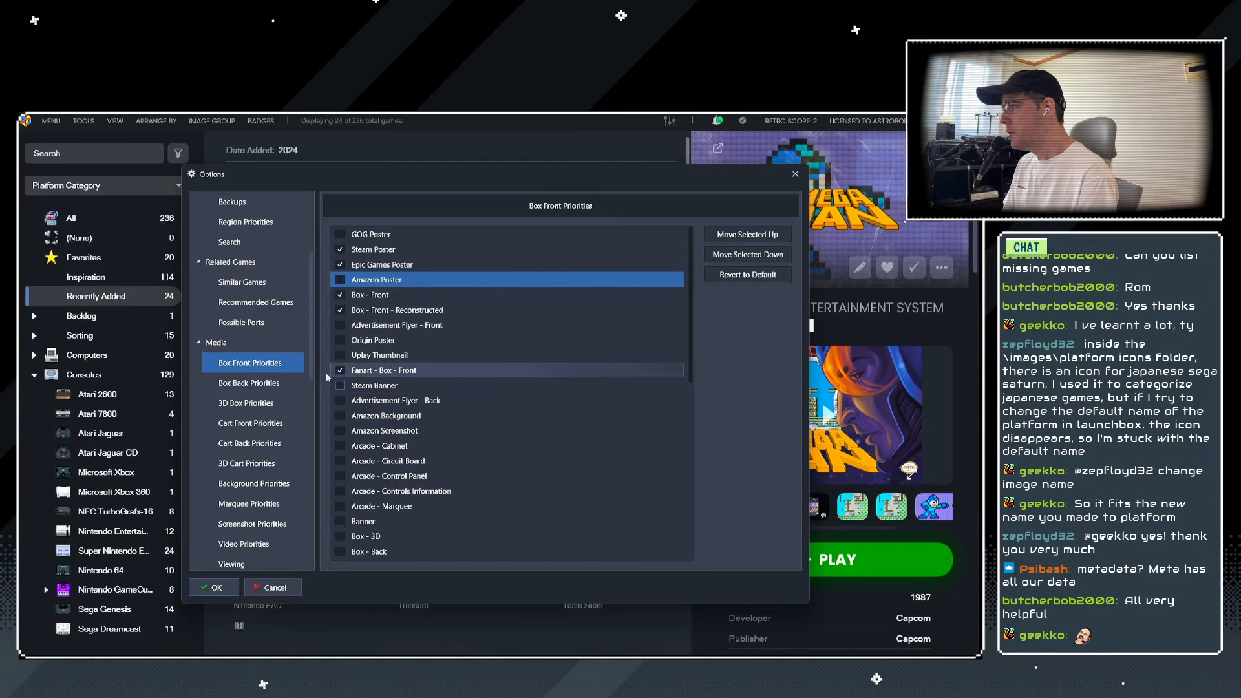
Disable Advertisement Flyer - Back in the box back priorities and Box - 3D in the 3D box priorities.
click(246, 385)
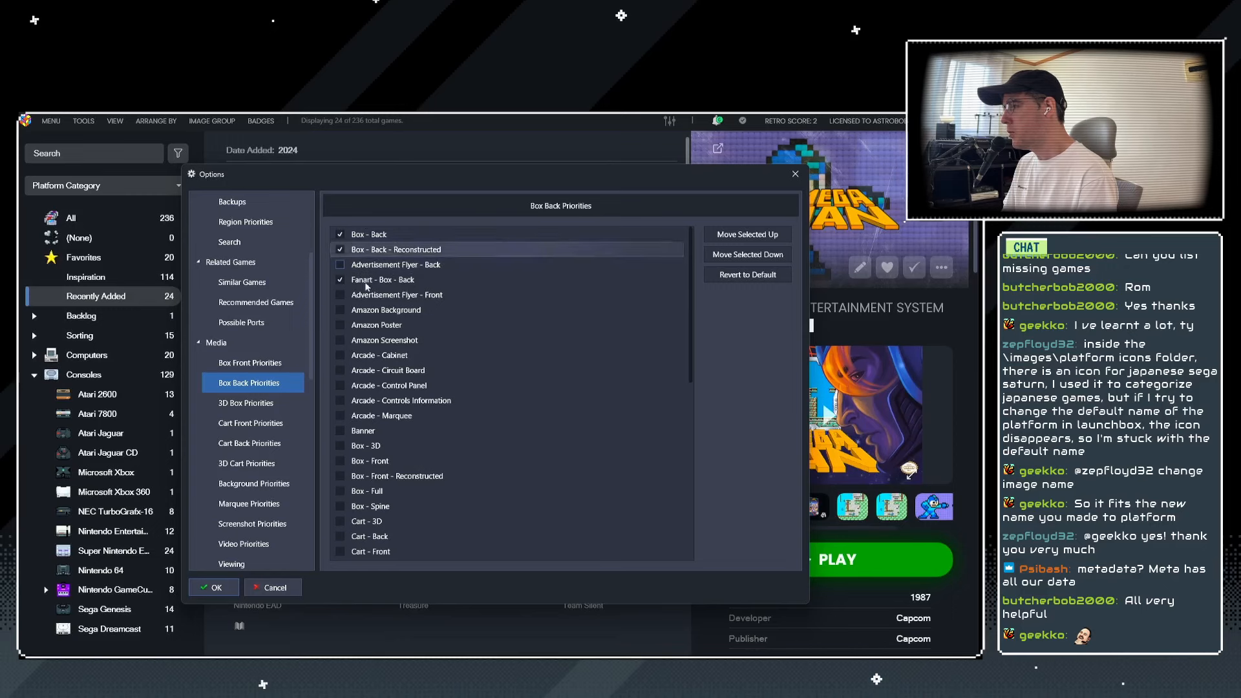
click(251, 404)
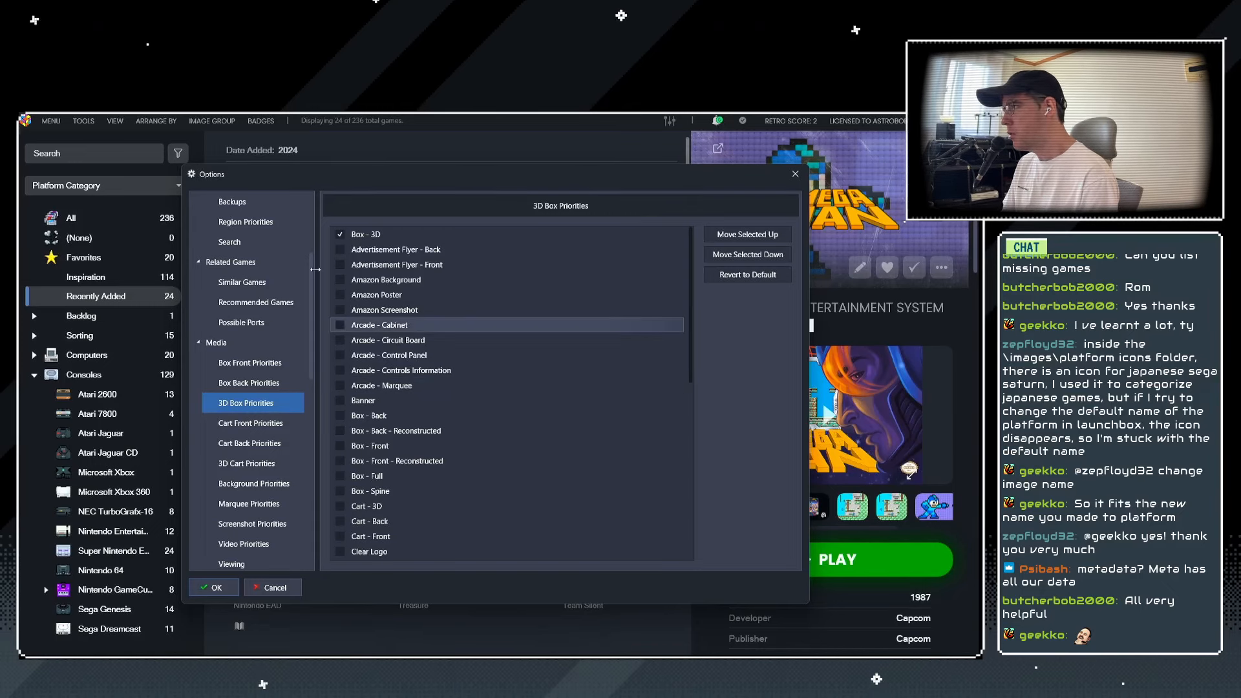
click(339, 234)
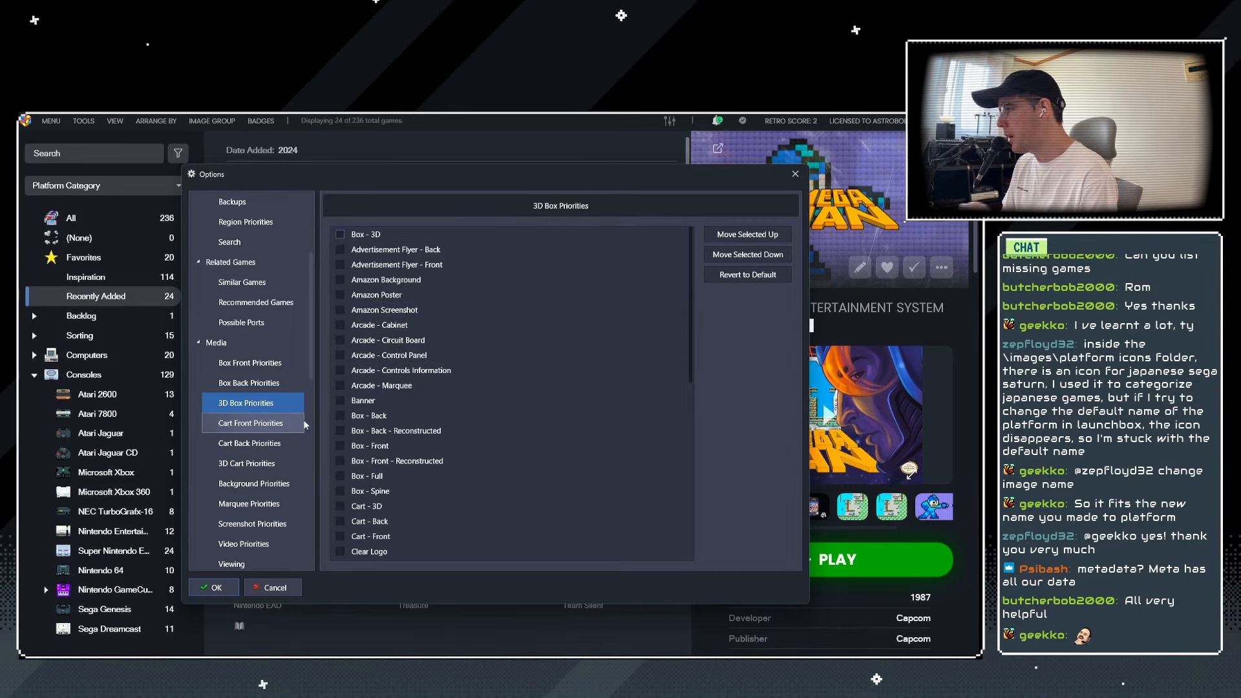
Disable Cart - Back and Fanart - Cart - Back in the cart back priorities, and open the 3D Cart Priorities.
click(267, 424)
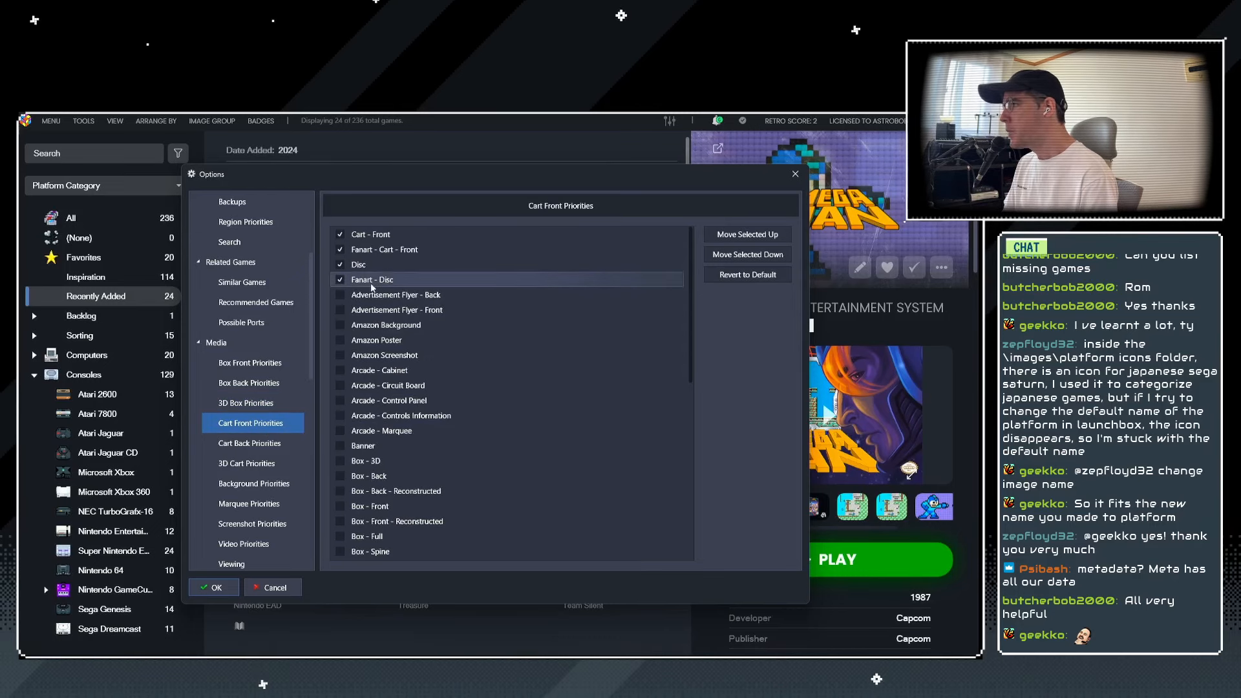
click(247, 444)
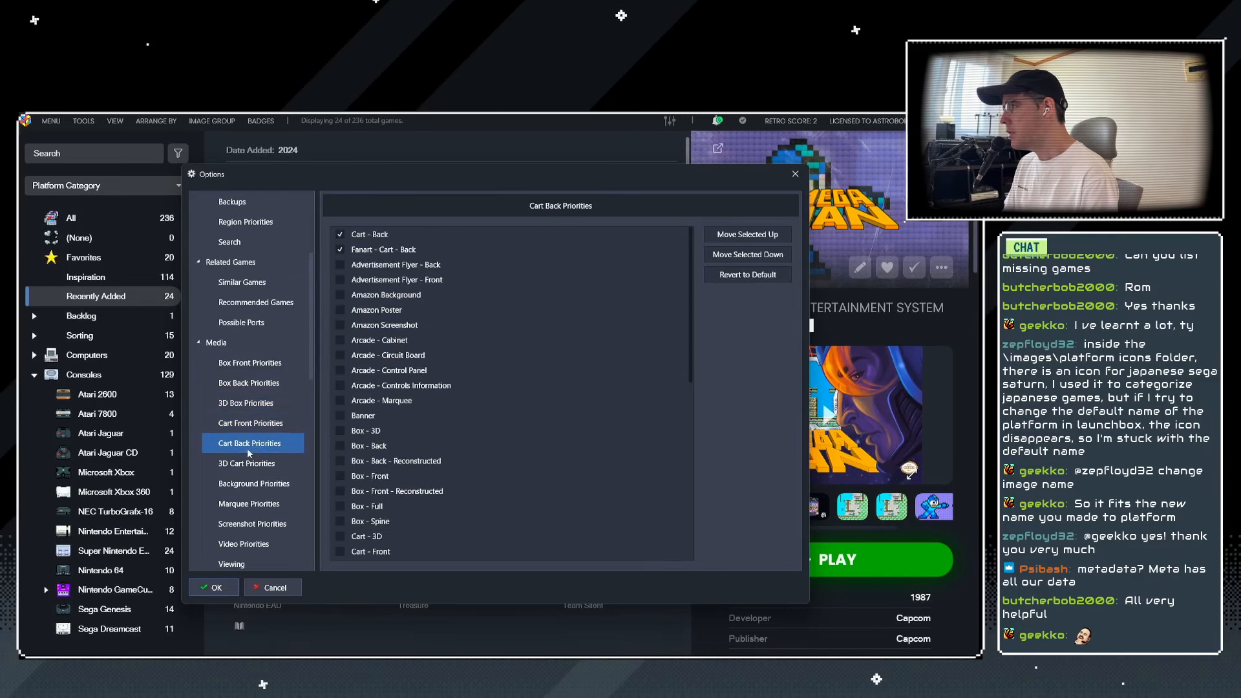
click(340, 249)
click(340, 234)
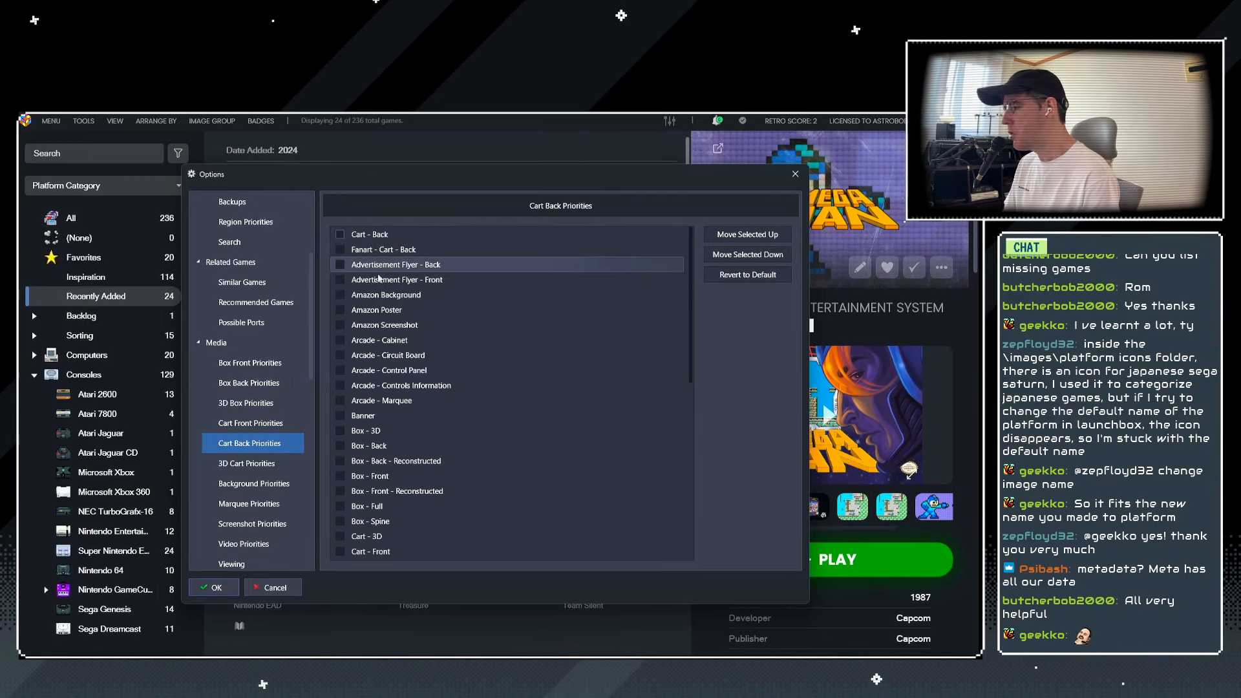
click(246, 464)
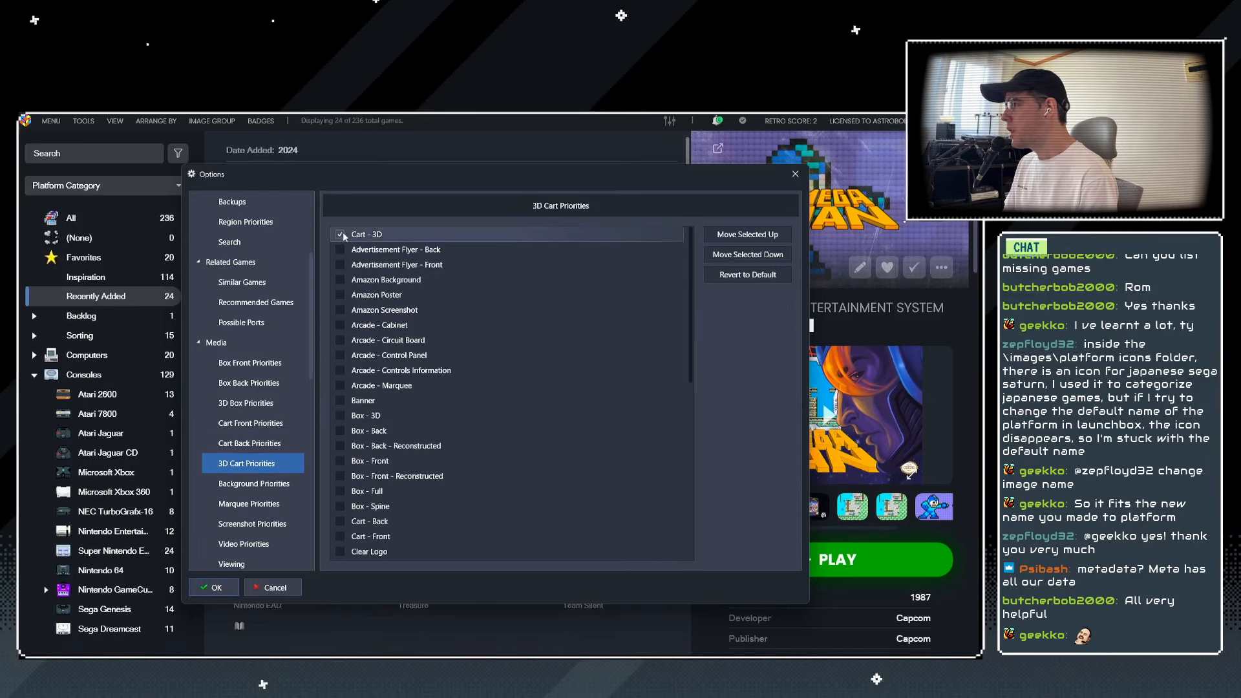
Disable the Epic Games, Uplay, Origin and Amazon backgrounds in the background priorities.
click(254, 483)
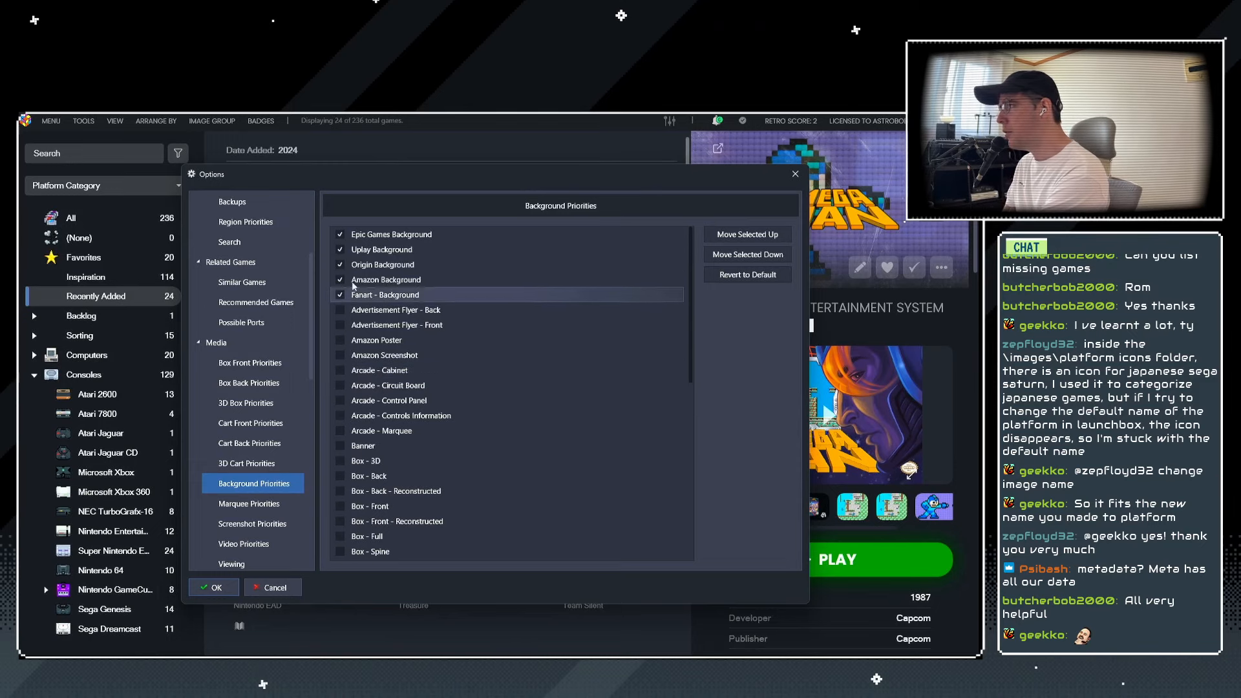
click(340, 250)
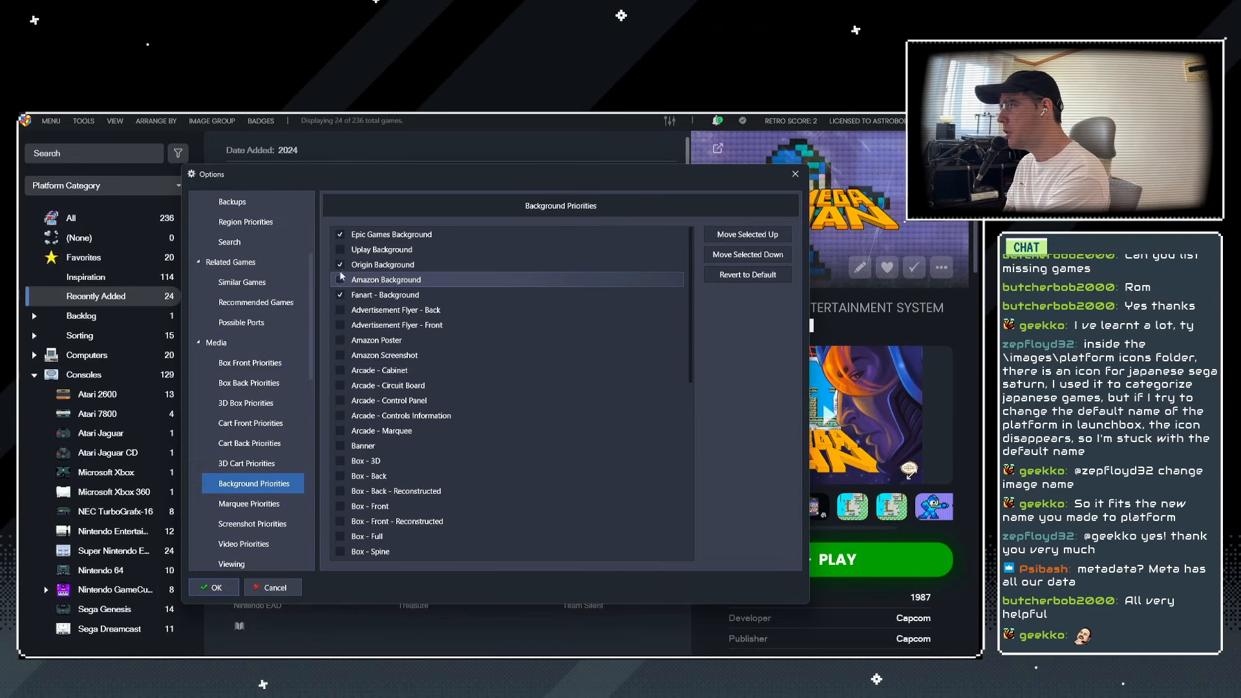
click(340, 265)
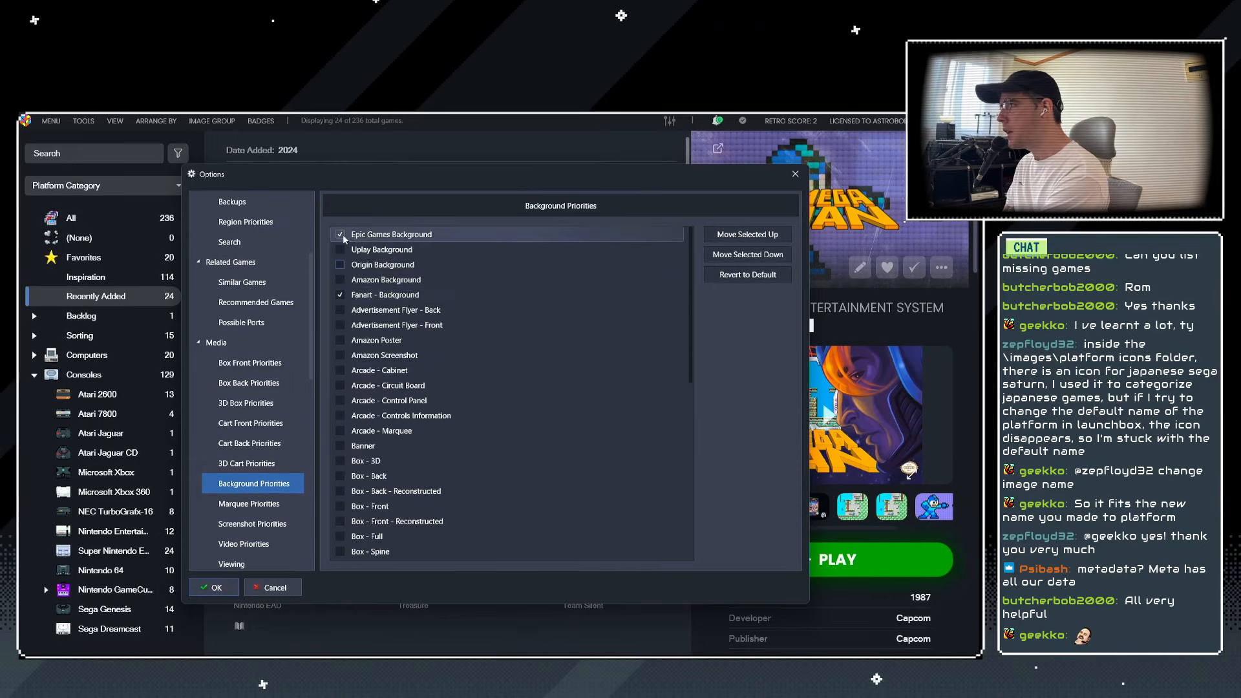
click(340, 234)
Move Fanart - Background to the first place in the background priorities.
click(431, 295)
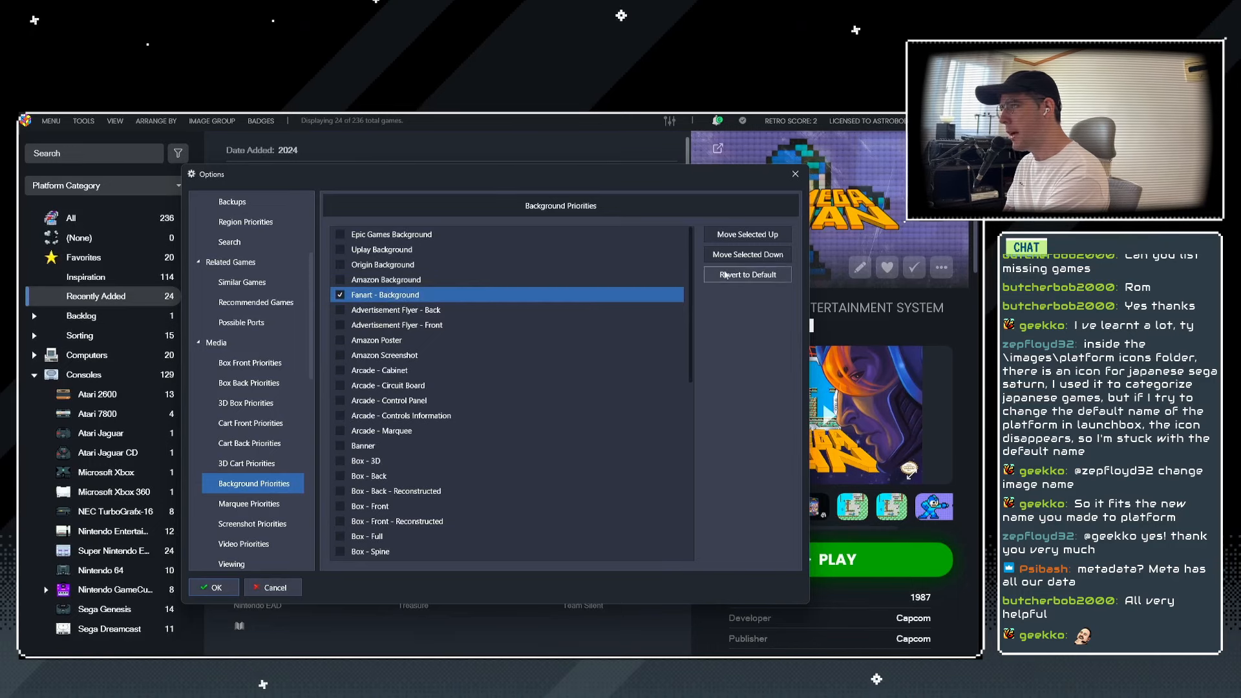
click(744, 234)
click(744, 234)
click(744, 234)
click(743, 234)
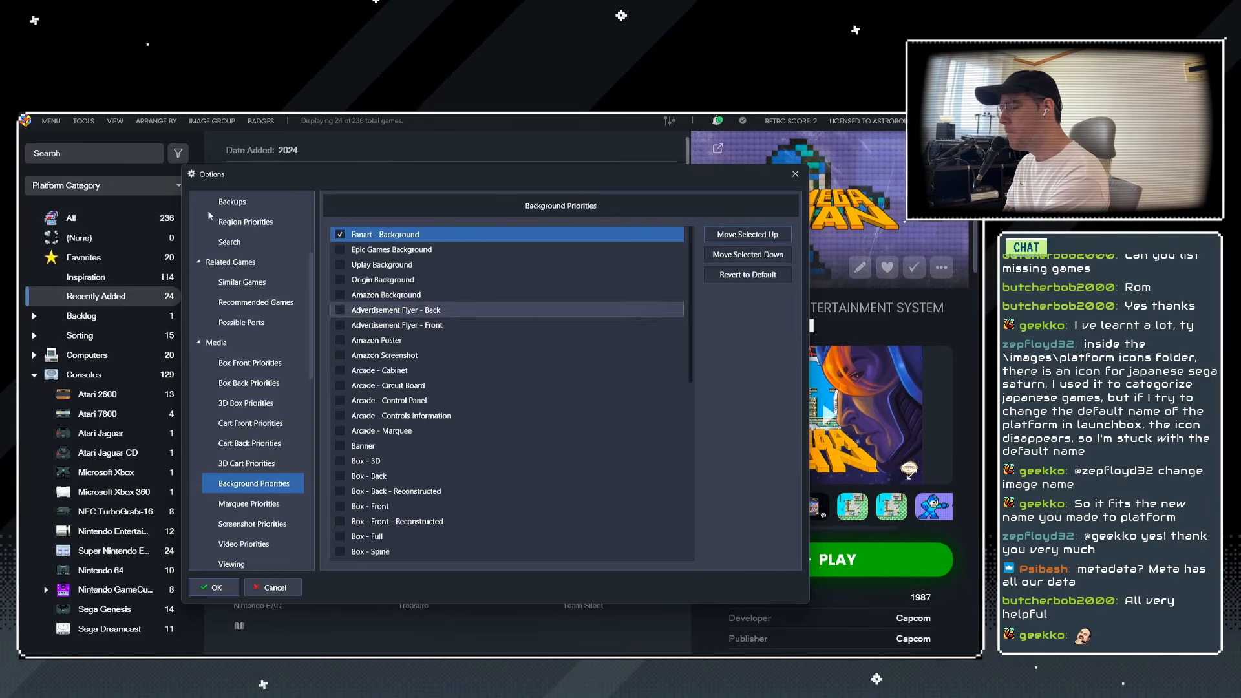
Disable Arcade - Marquee, Banner and Steam Banner in the marquee priorities.
click(246, 505)
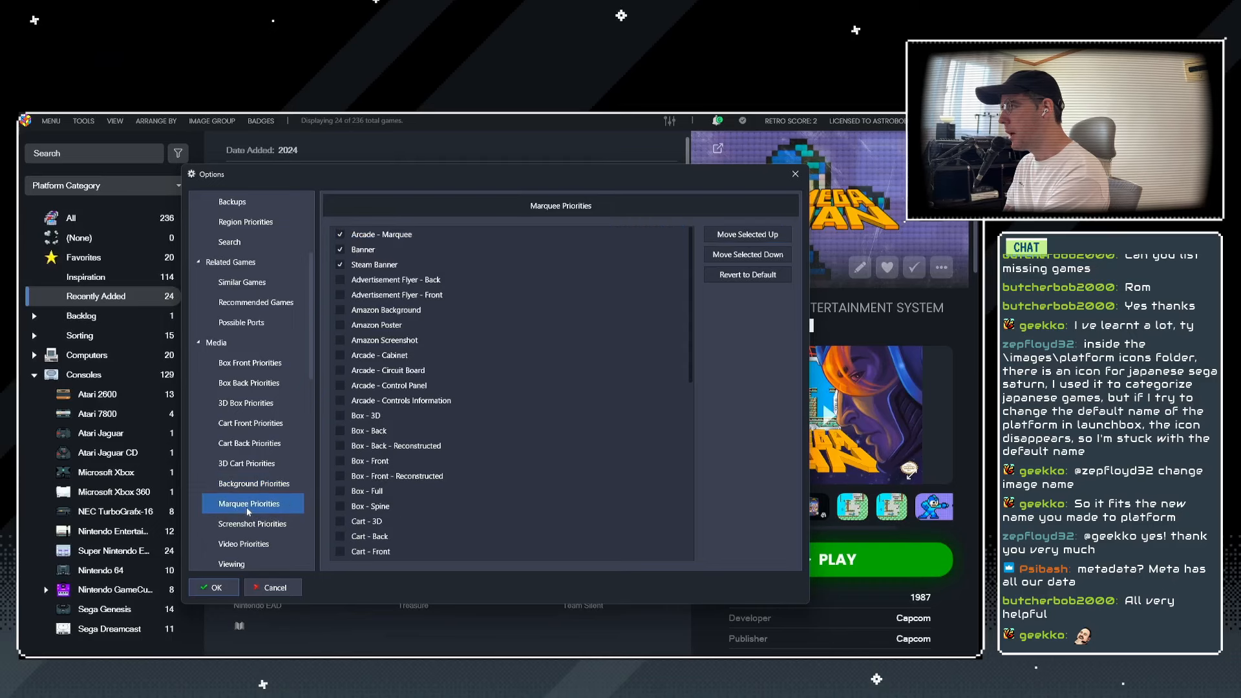
click(339, 265)
click(340, 249)
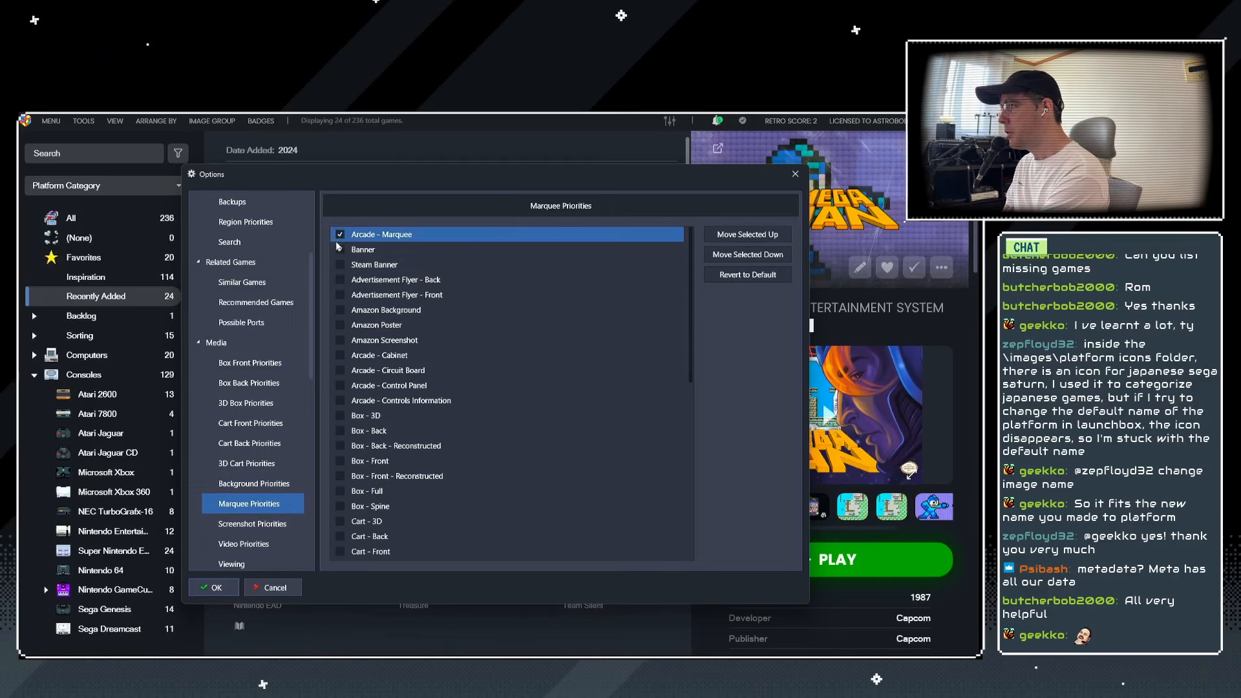
click(339, 235)
scroll(255, 453, down, 1)
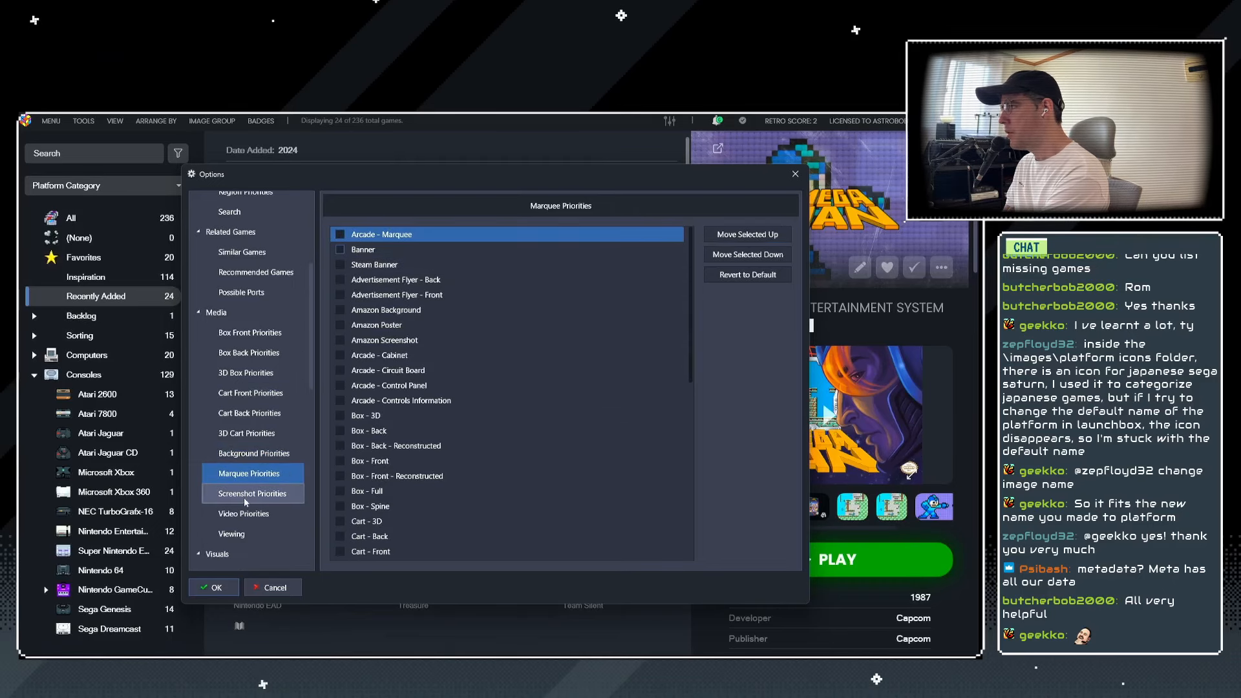
click(243, 495)
click(249, 474)
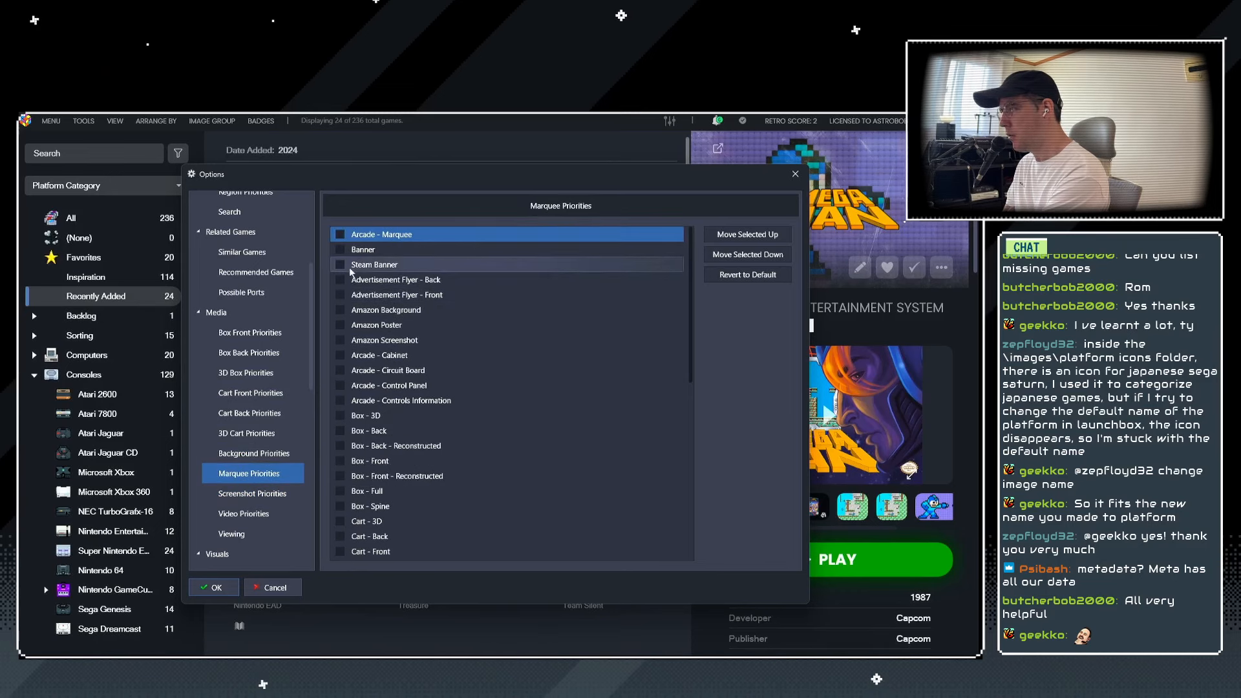
Disable the GOG, Epic Games, Origin and Amazon screenshots in the screenshot priorities, and open the Video Priorities page.
click(237, 496)
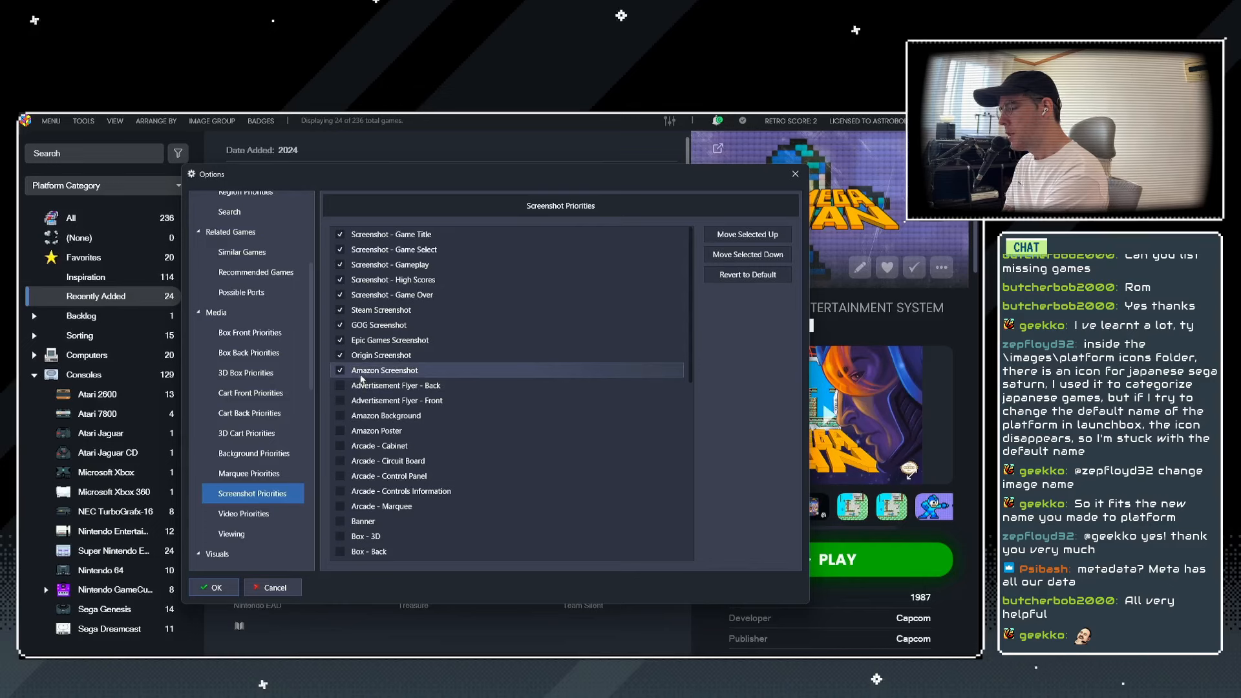
click(386, 238)
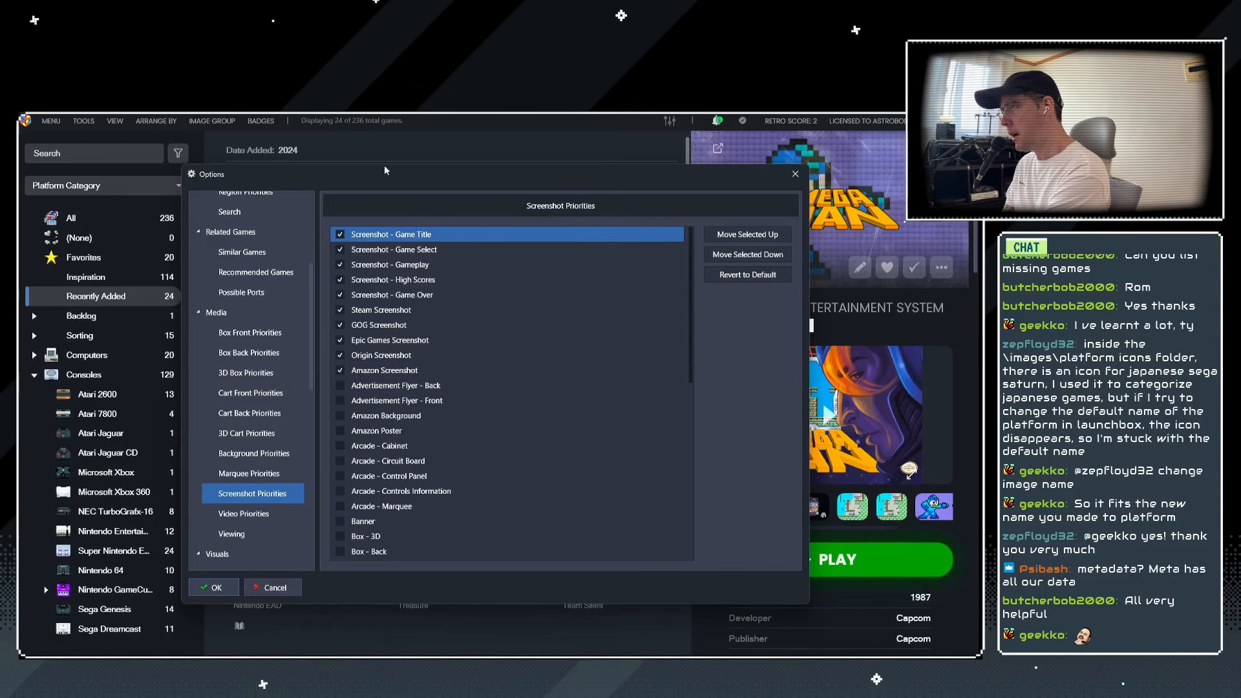
click(408, 251)
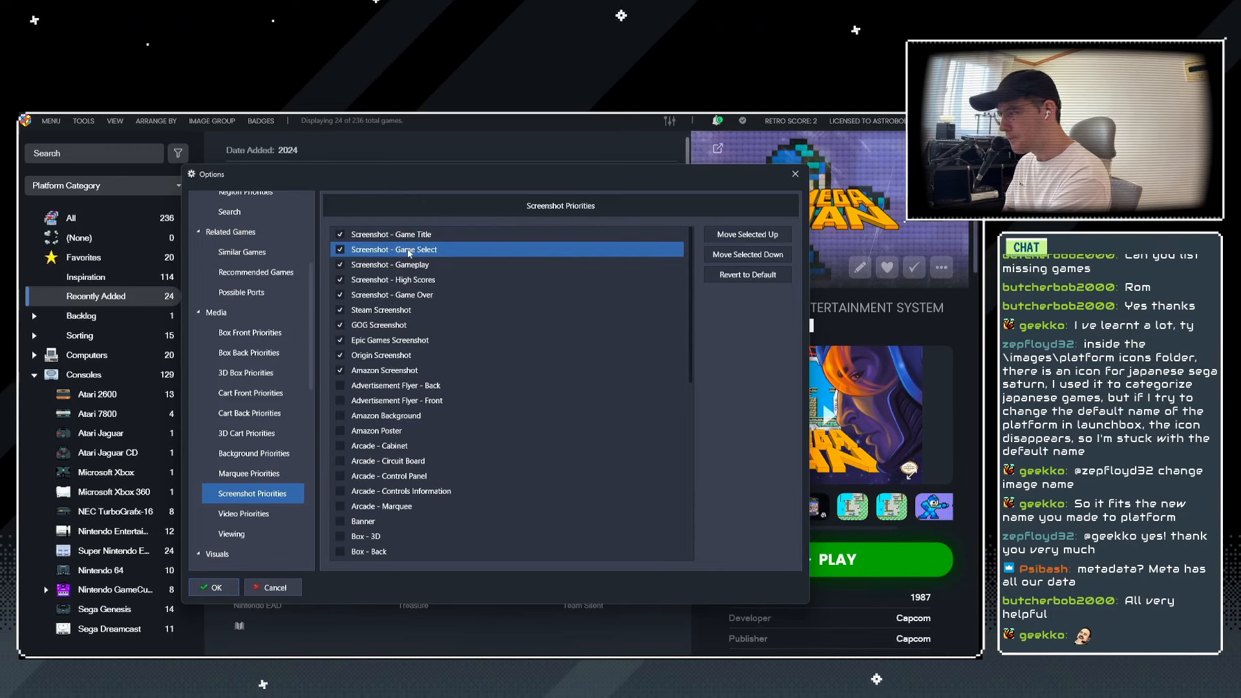
click(386, 266)
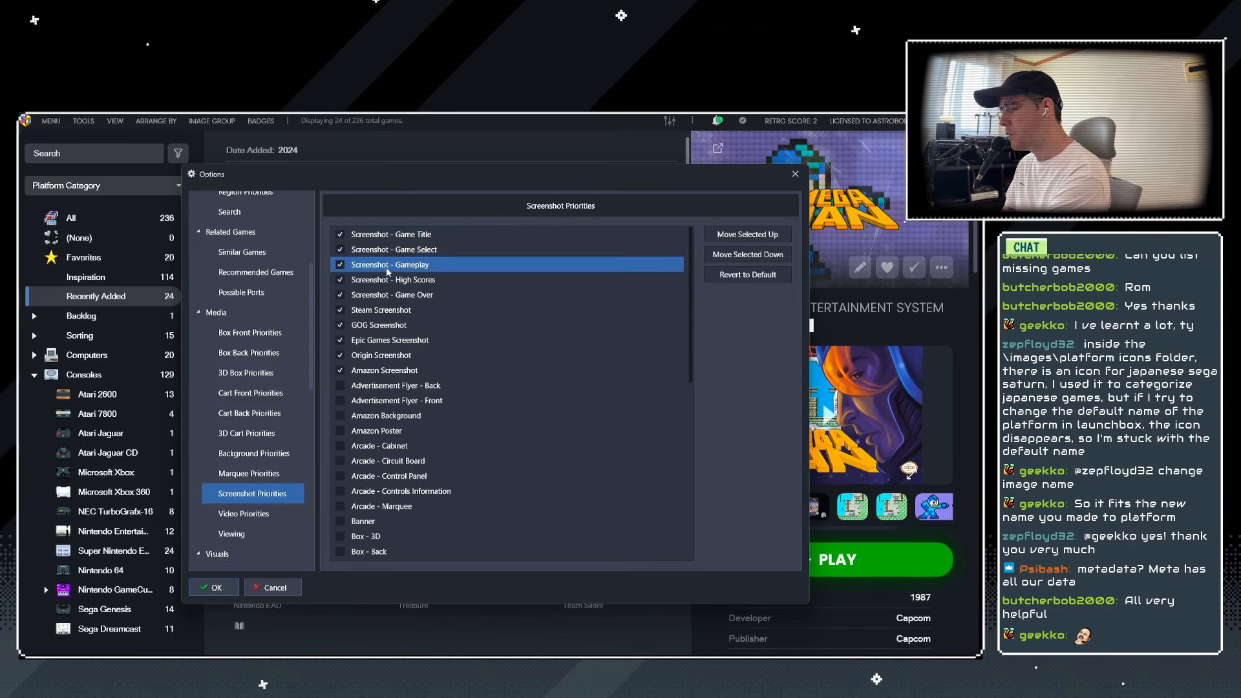
click(252, 514)
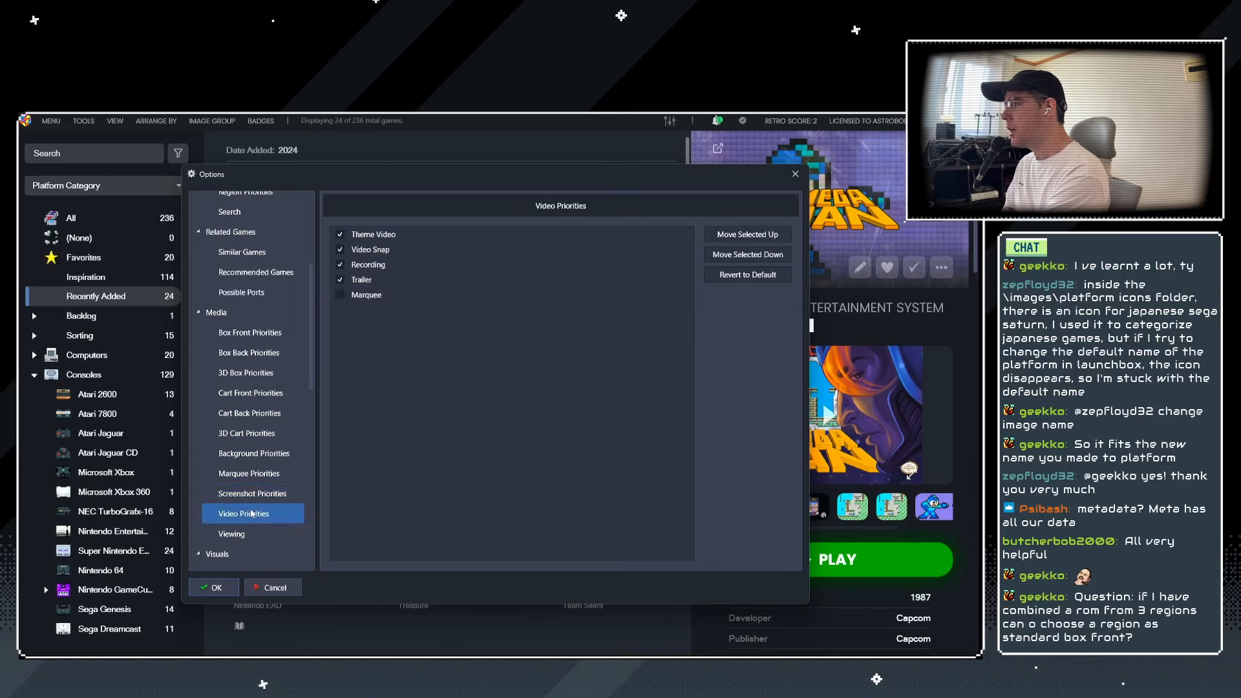
click(247, 497)
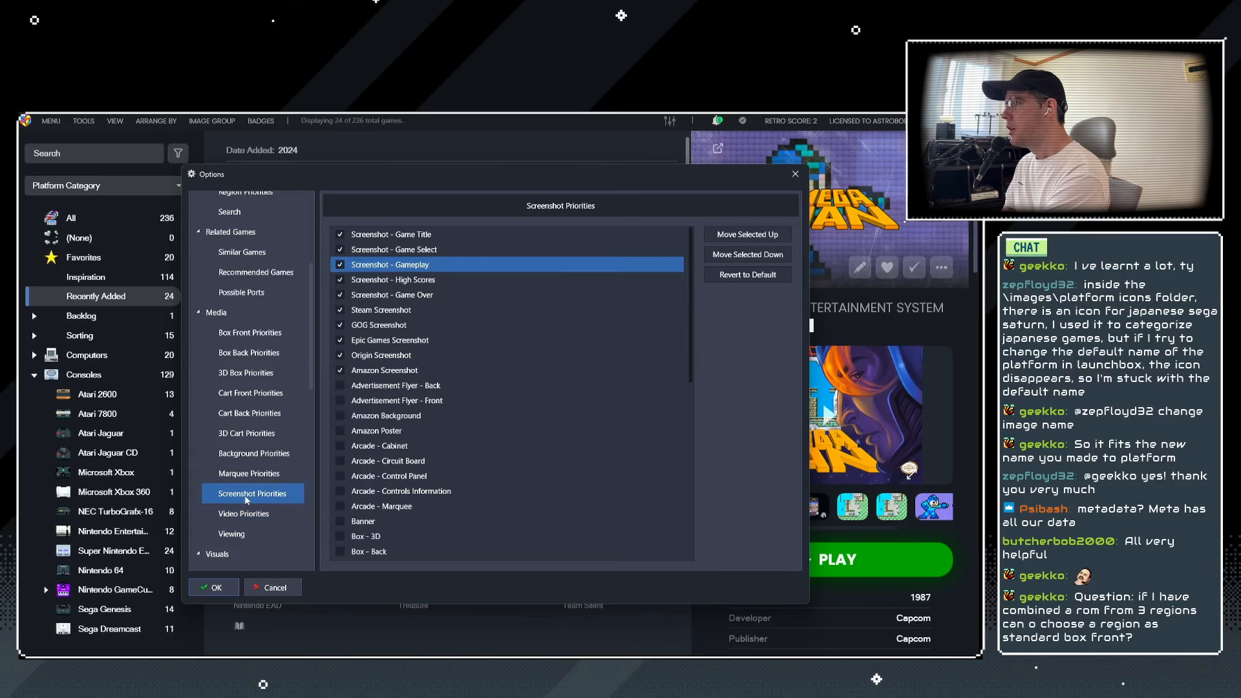
click(340, 325)
click(340, 340)
click(340, 355)
click(340, 370)
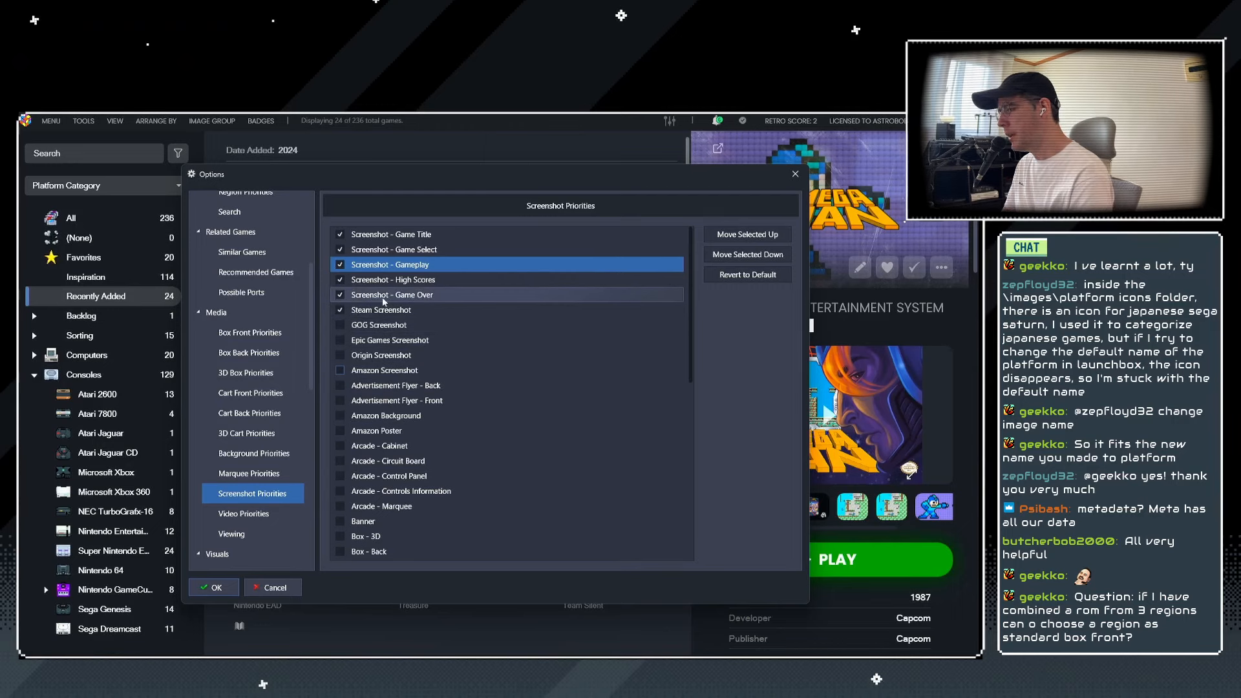
click(246, 514)
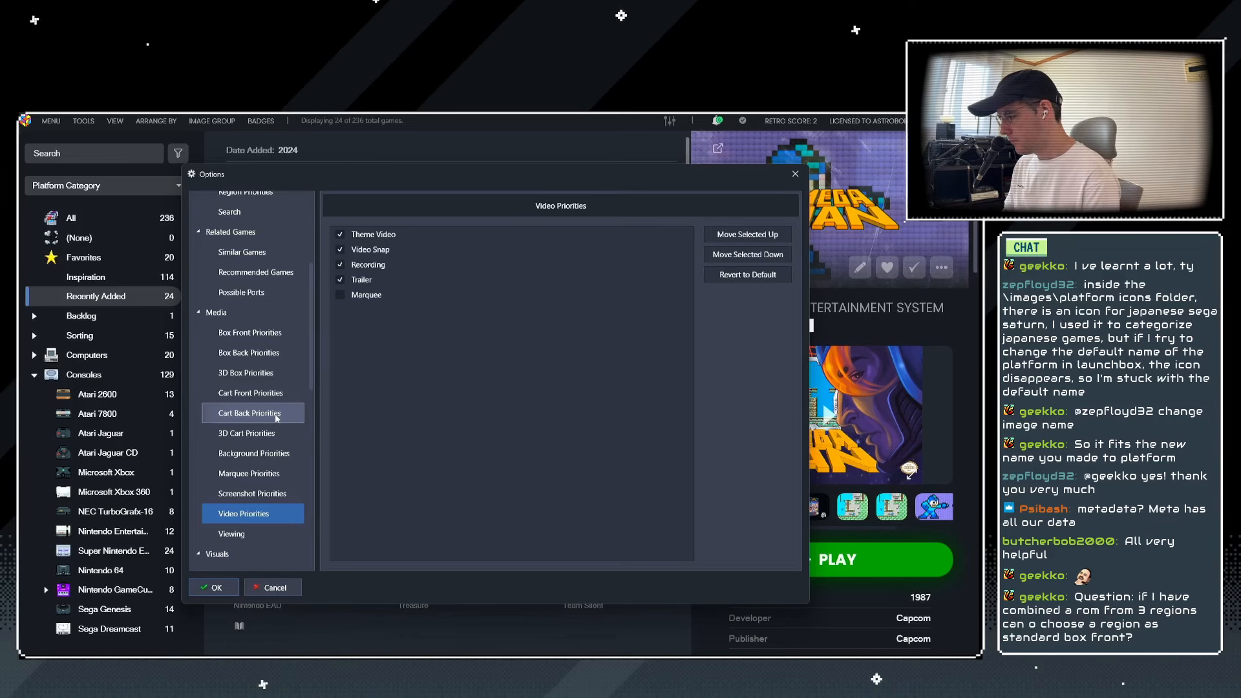
Save the priority options, and combine the two Mega Man games and Rockman with Mega Man (USA) as the root game.
click(216, 589)
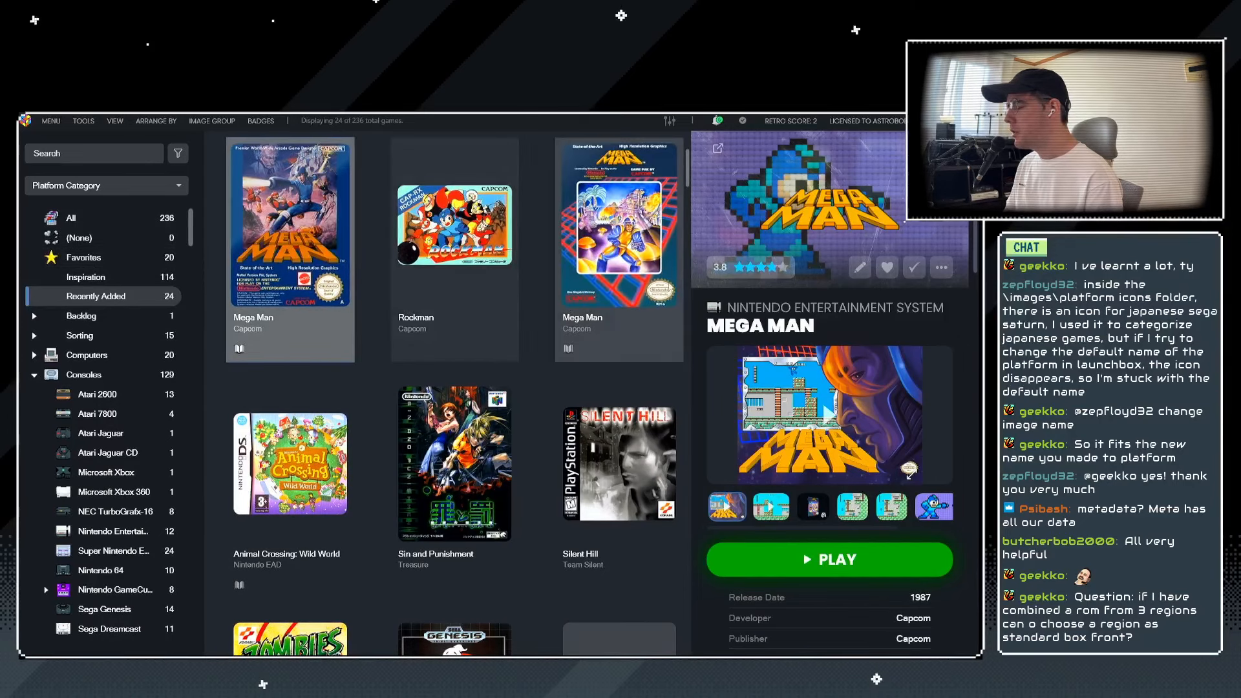
click(619, 246)
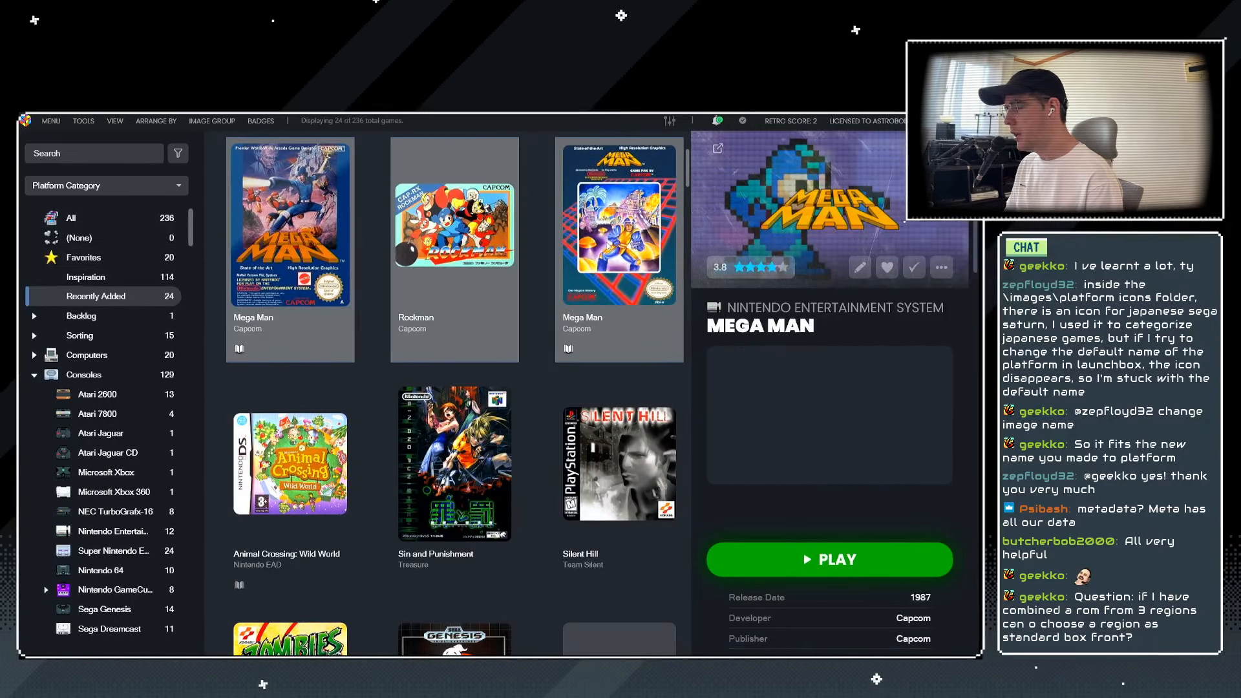
right_click(617, 302)
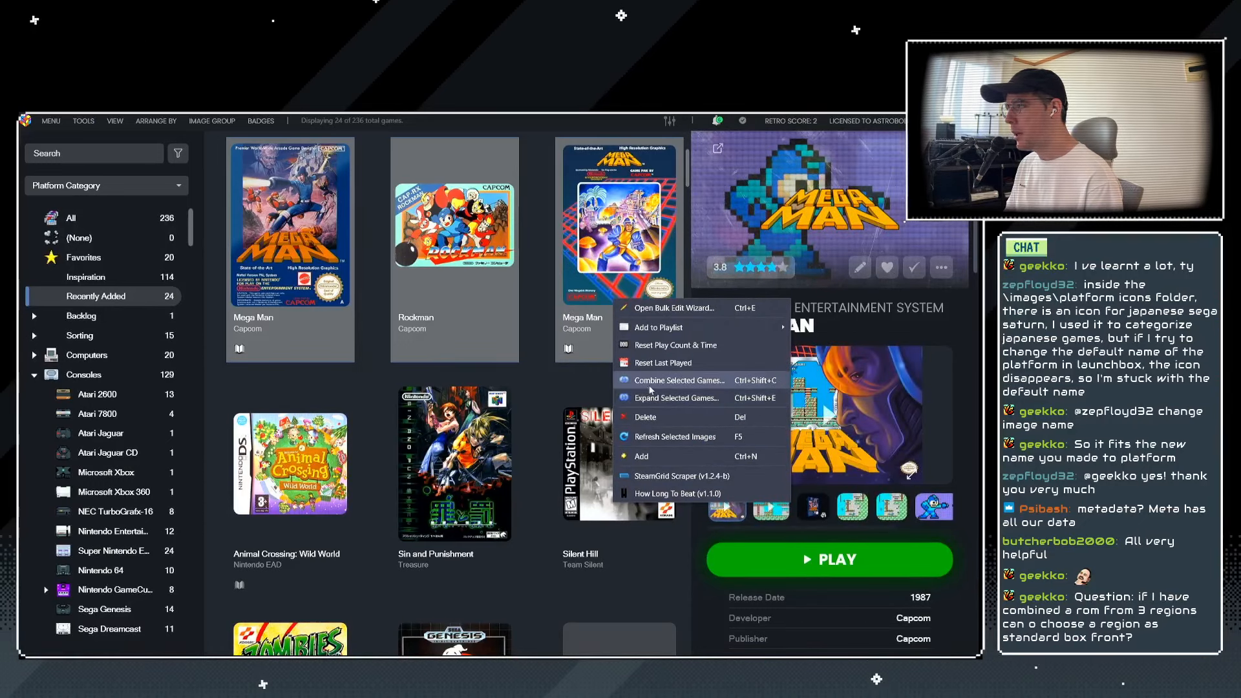
click(672, 381)
click(470, 389)
click(470, 399)
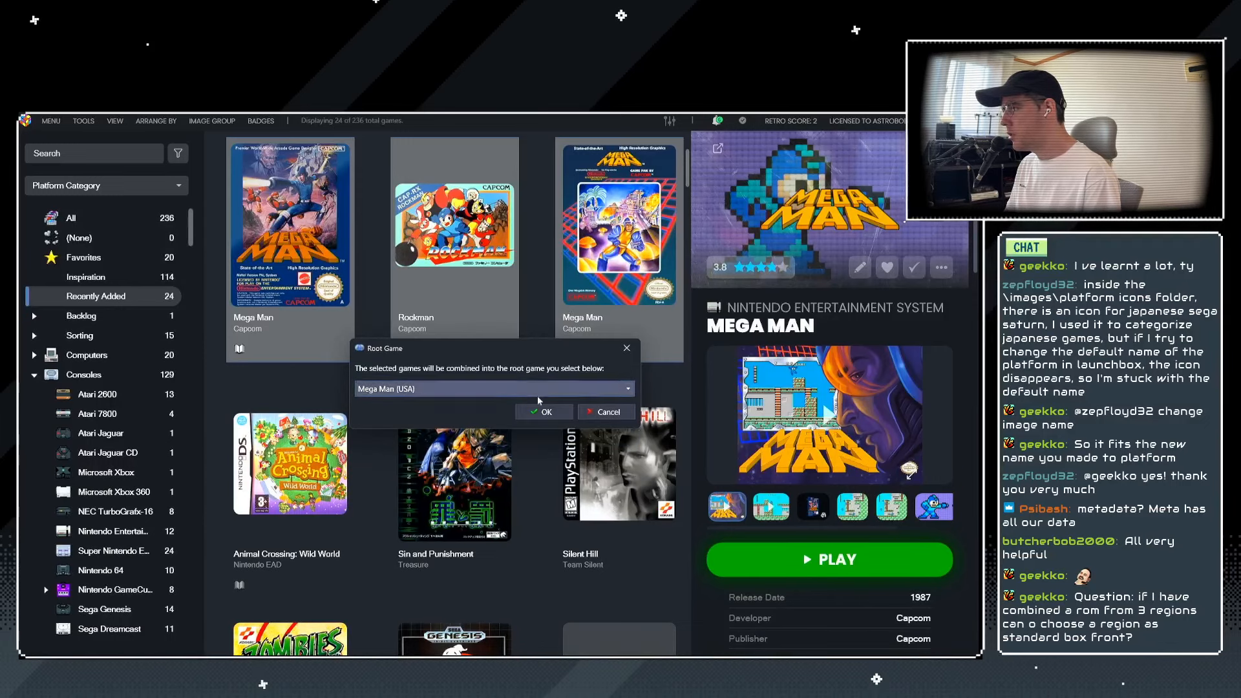
click(545, 412)
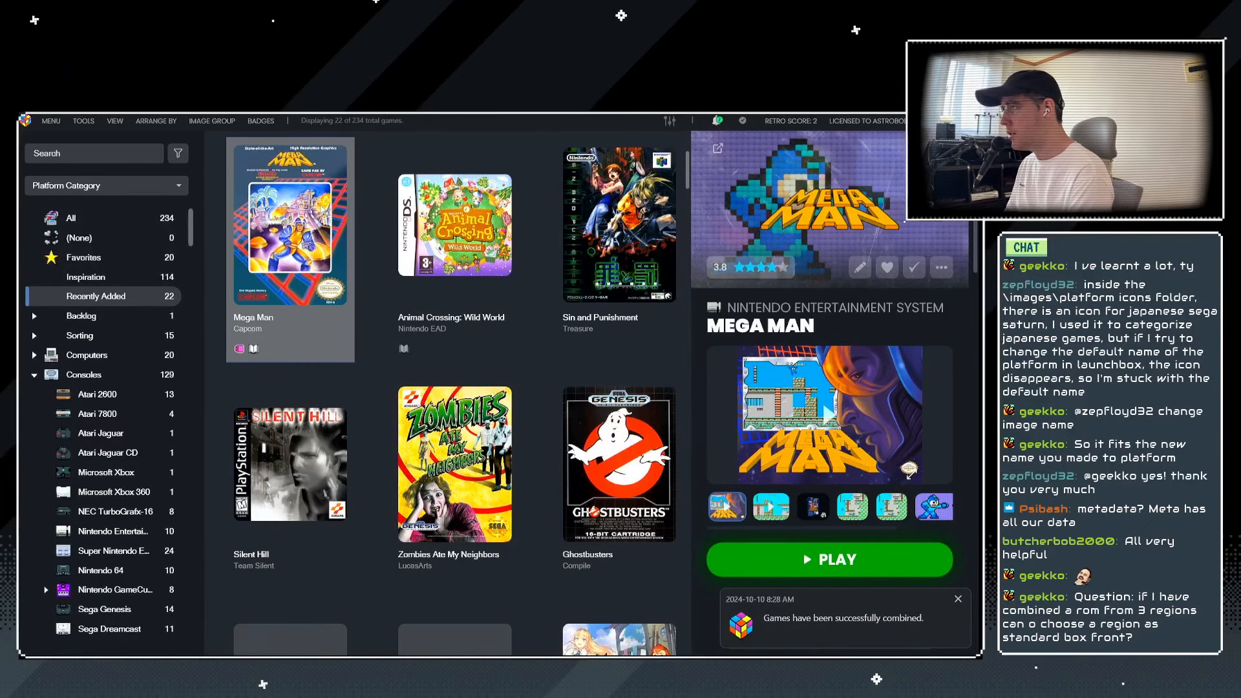
Open the images of the combined Mega Man game for editing and look through them up to the last gameplay screenshot.
key(ctrl+e)
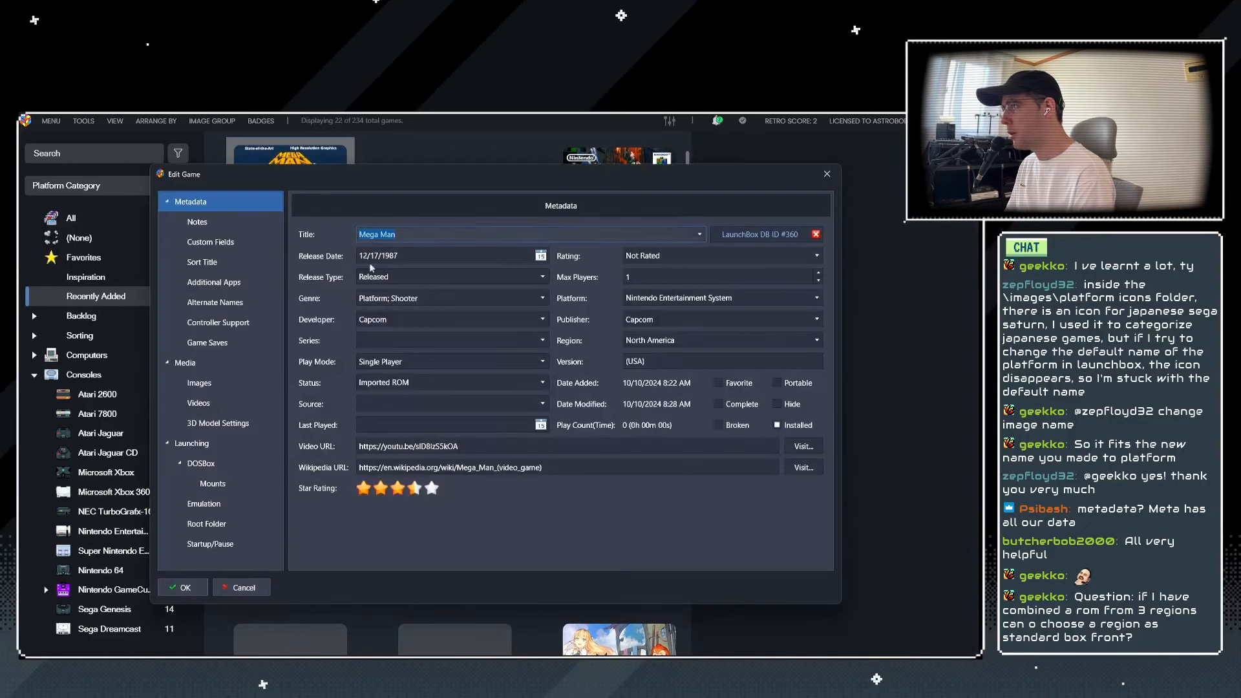
click(199, 382)
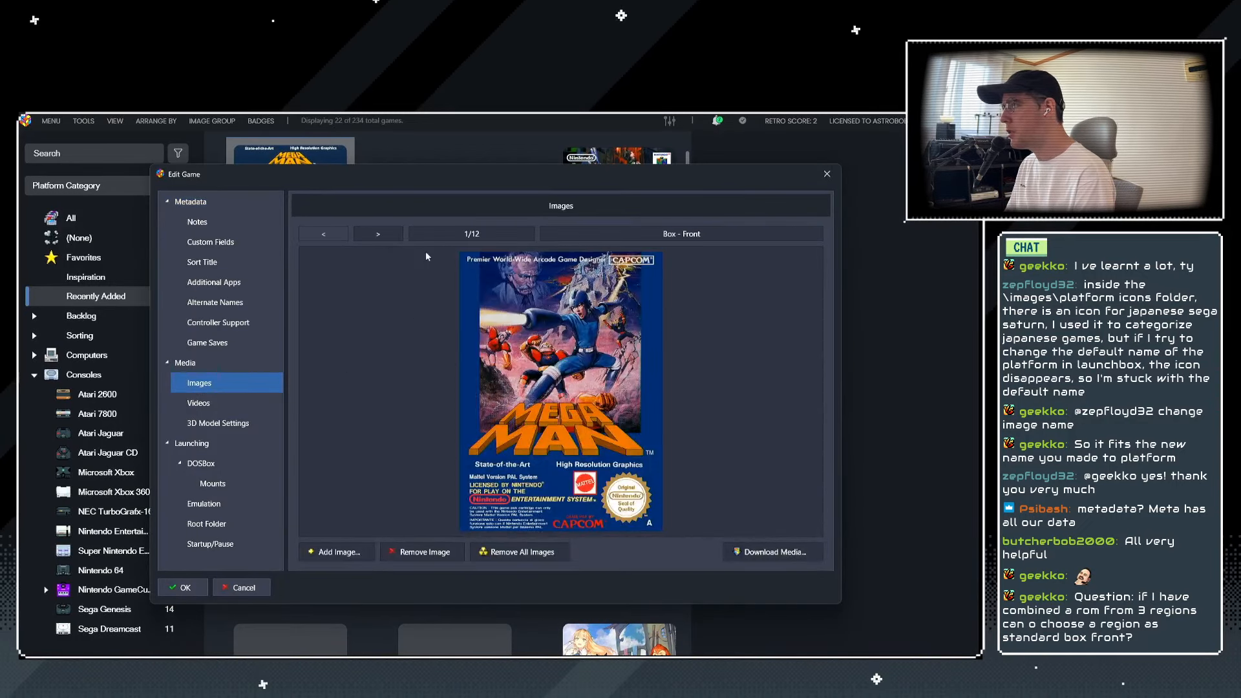
click(378, 234)
click(379, 234)
click(378, 234)
click(378, 234)
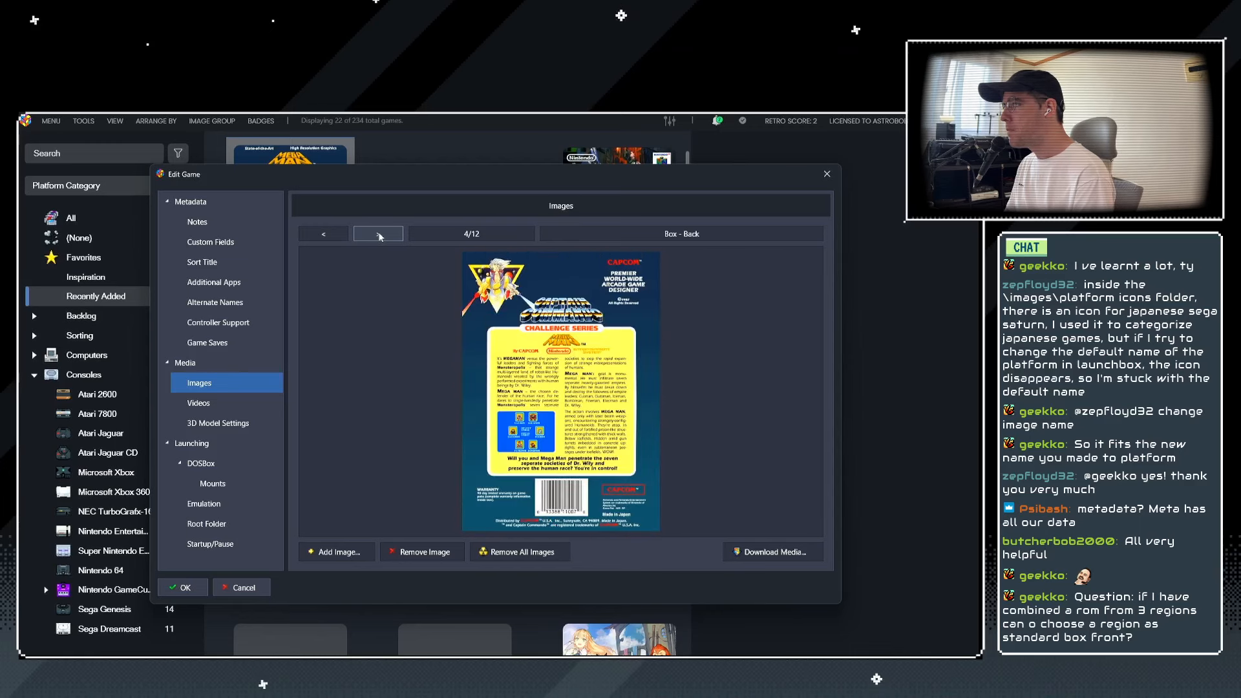
click(378, 235)
click(378, 234)
click(378, 234)
click(378, 234)
click(378, 234)
click(378, 234)
click(379, 234)
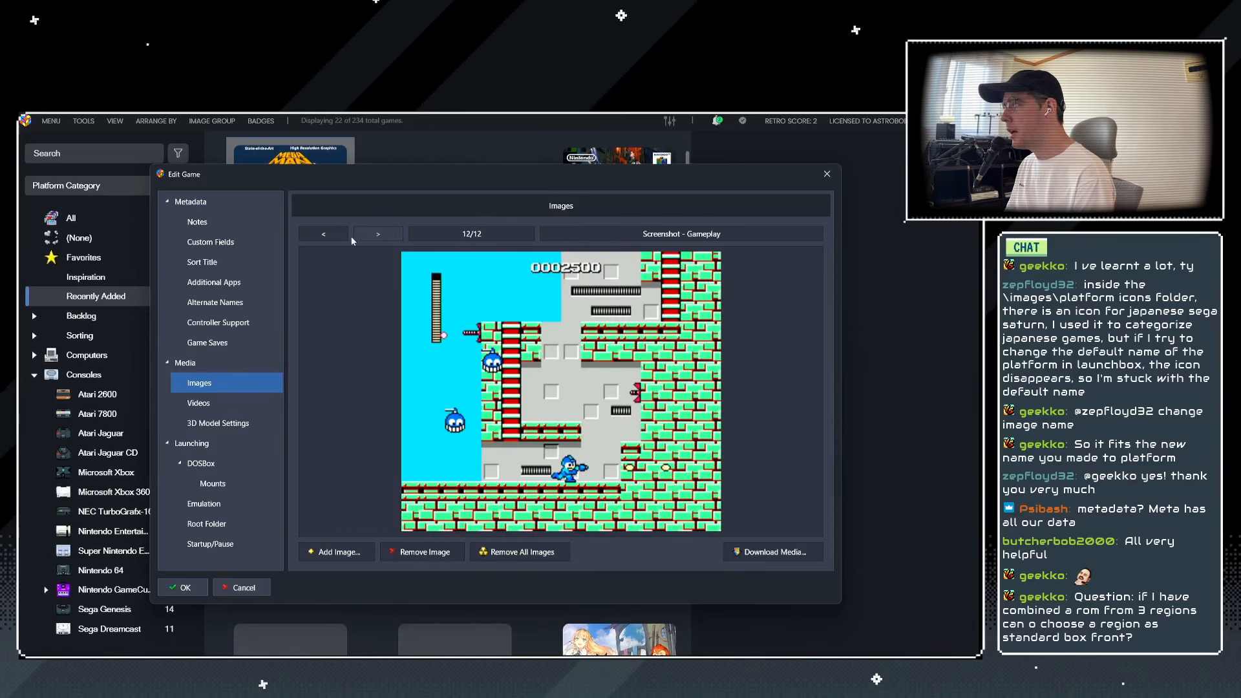
Go back through Mega Man's images and compare its Box - Front and Box - Back images.
click(324, 234)
click(324, 234)
click(324, 234)
click(324, 234)
click(324, 234)
click(324, 234)
click(324, 234)
click(324, 234)
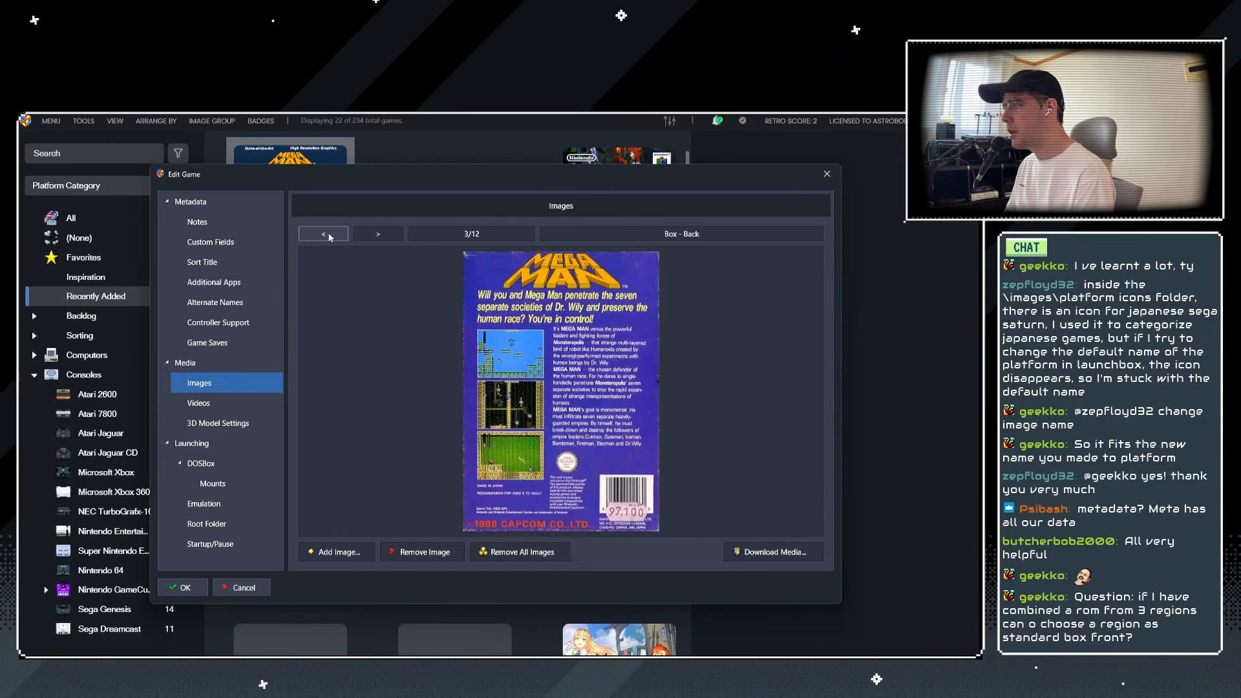
click(324, 234)
click(324, 234)
click(378, 234)
click(379, 234)
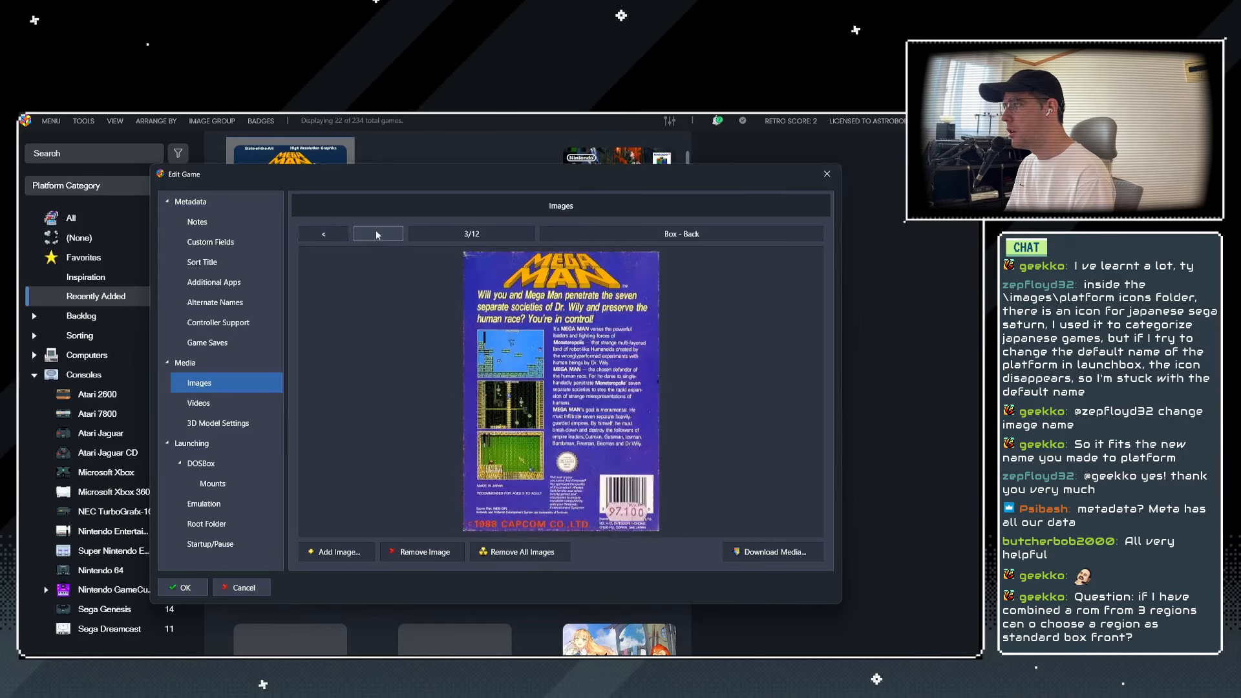
click(378, 234)
click(379, 234)
click(378, 234)
click(379, 234)
click(324, 234)
click(323, 234)
click(324, 234)
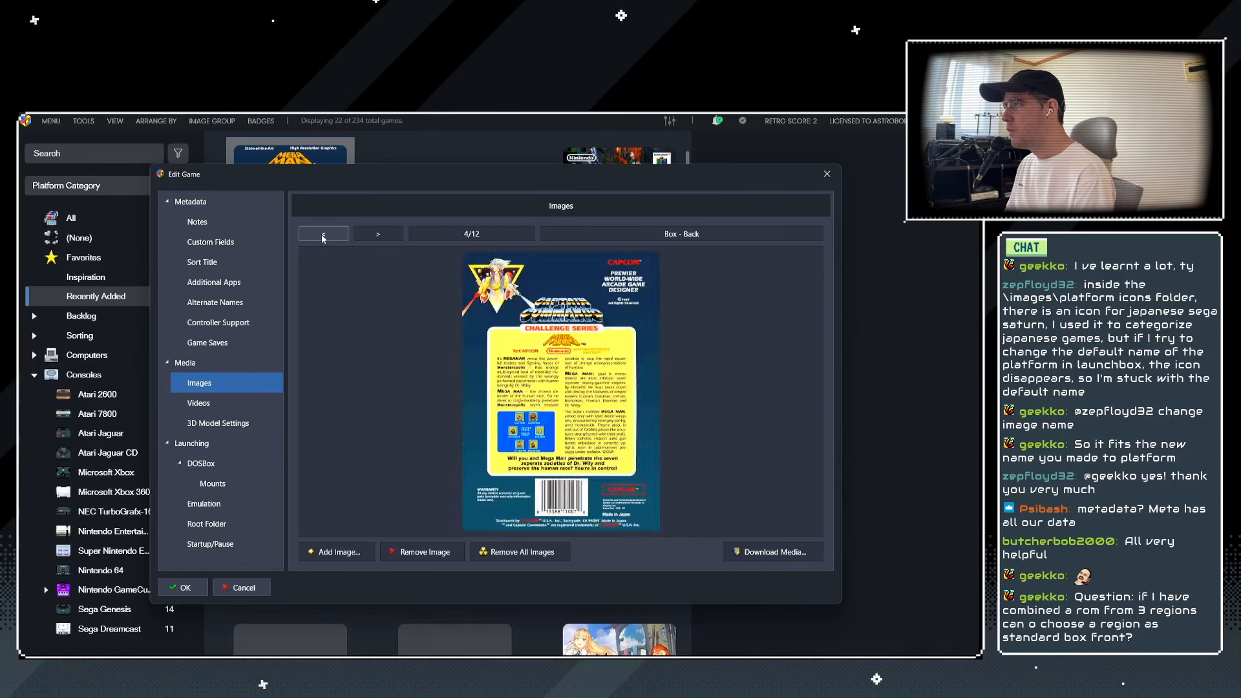
click(322, 236)
click(329, 236)
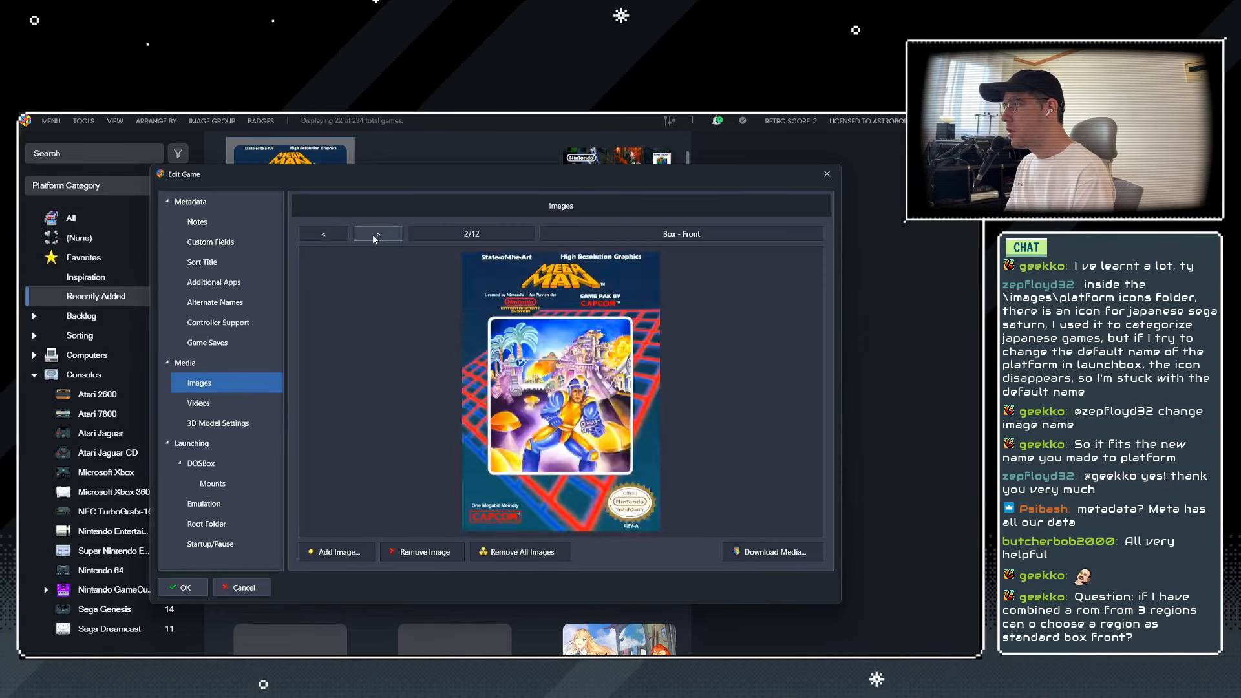
click(330, 235)
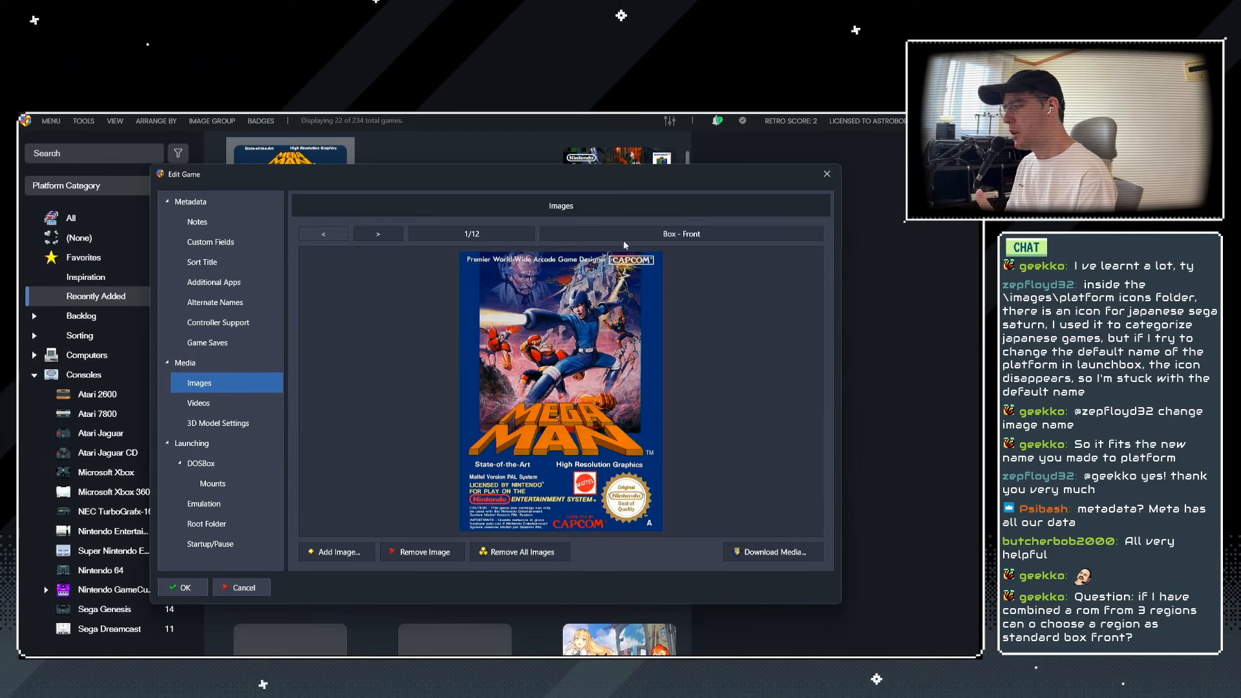
click(365, 236)
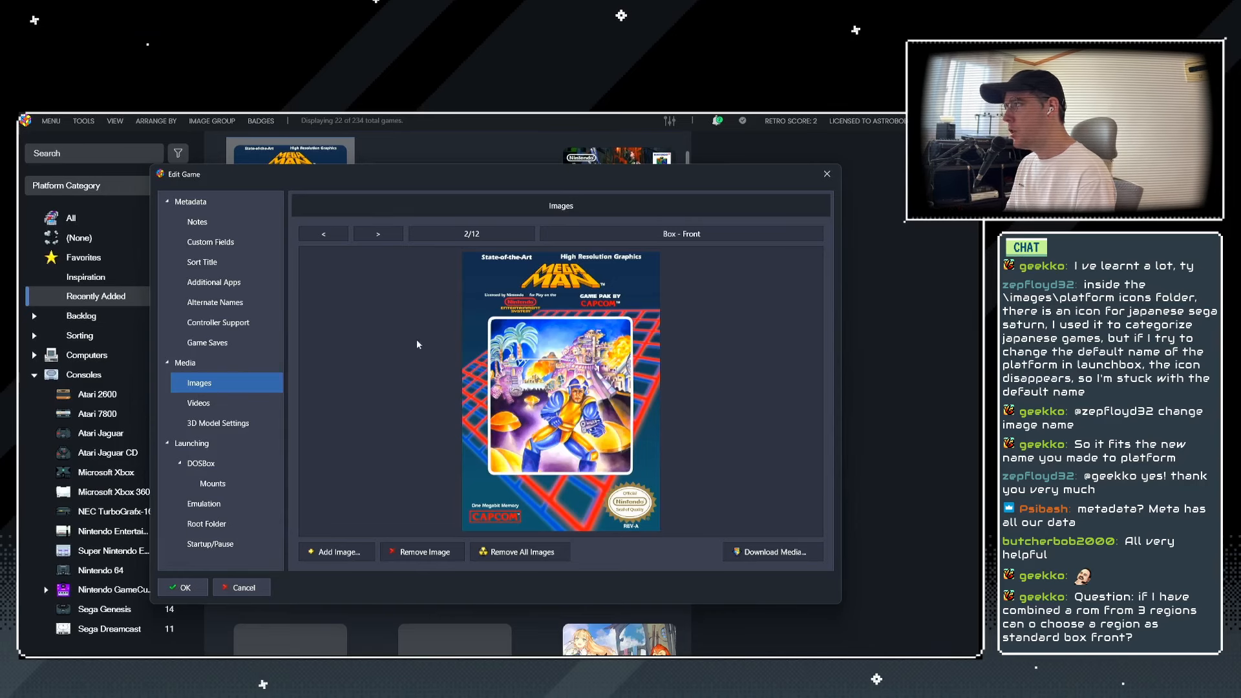
click(336, 235)
Check the image type choices for the first Box - Front image, review the images again and close the game editor.
click(623, 235)
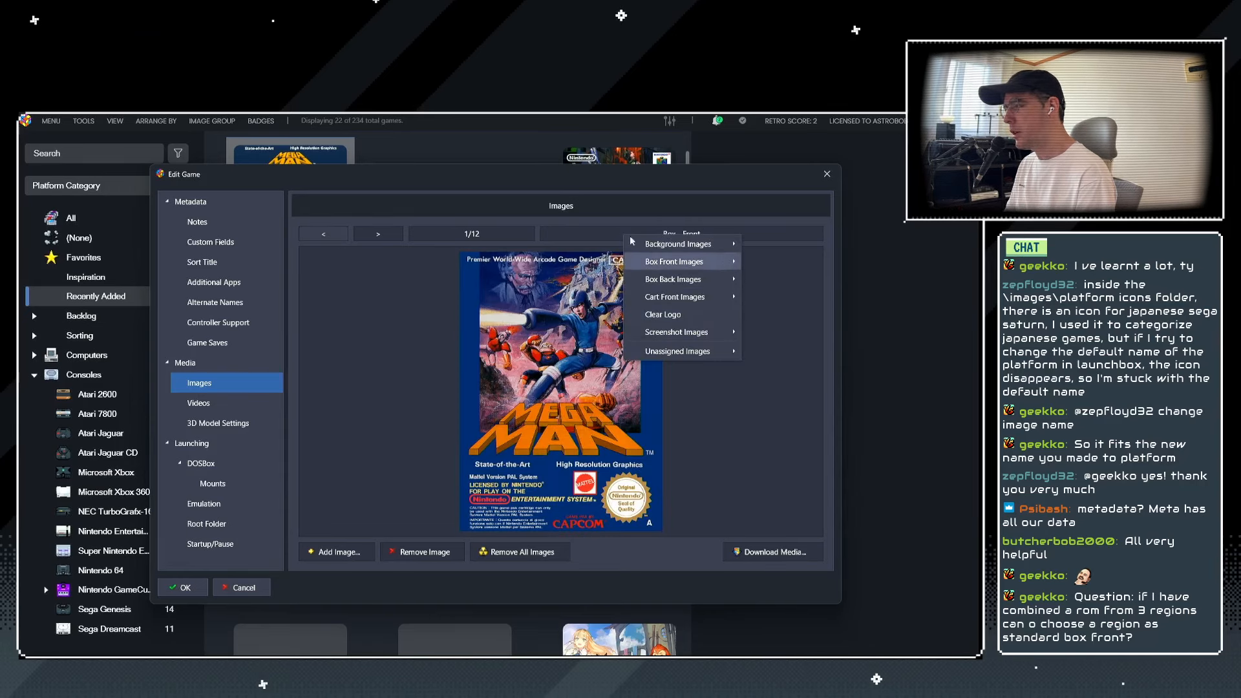
click(363, 323)
click(379, 235)
click(379, 235)
click(378, 236)
click(328, 238)
click(329, 239)
click(328, 239)
click(328, 239)
click(329, 239)
click(329, 238)
click(331, 238)
click(331, 238)
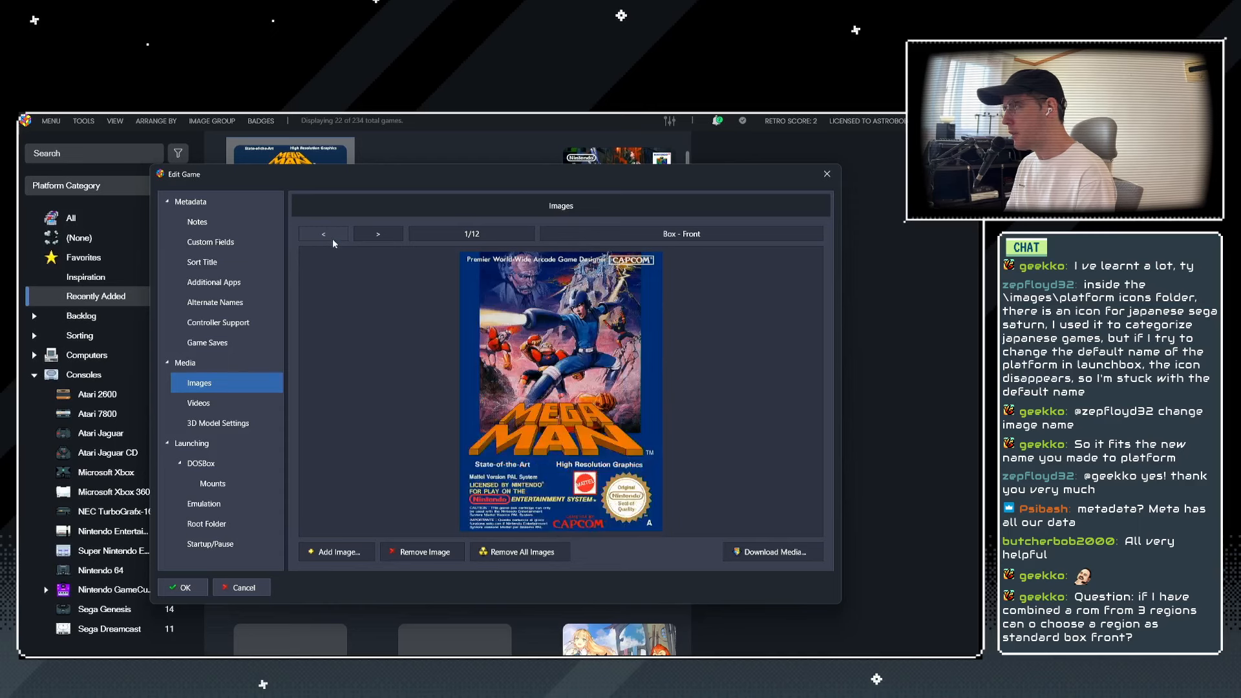
click(382, 235)
click(185, 587)
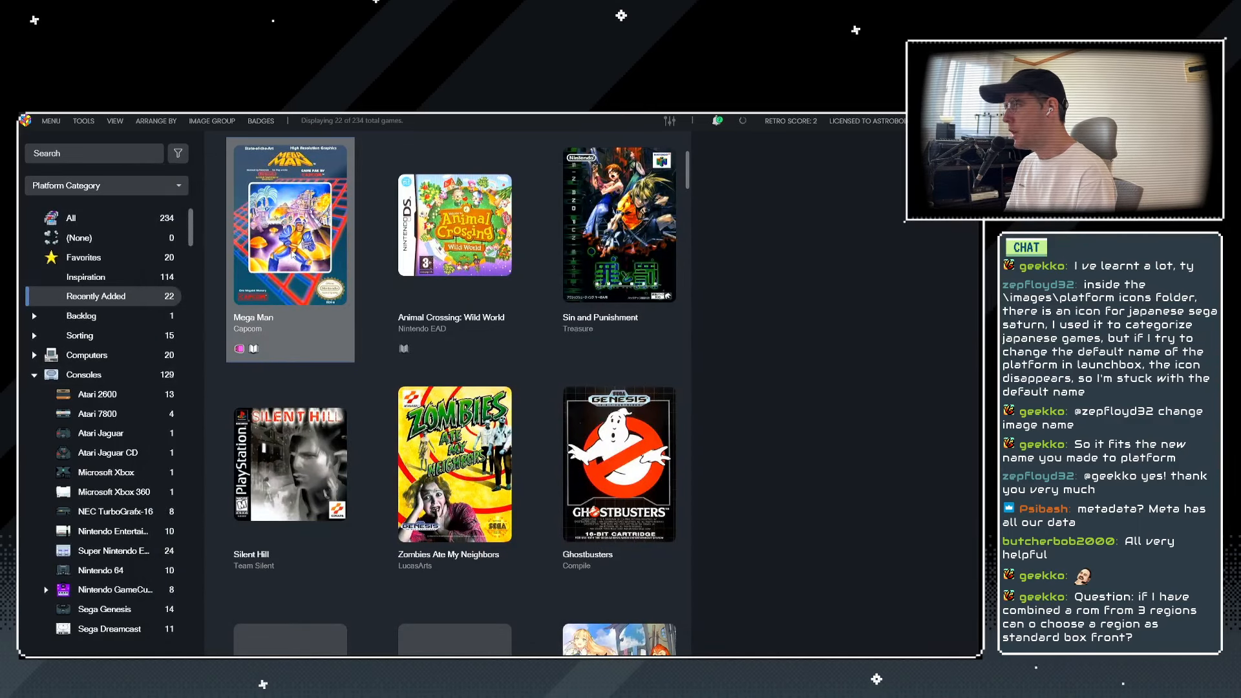
Open Mega Man's images folder on disk and inspect the Japan subfolder of Box - Front.
right_click(299, 258)
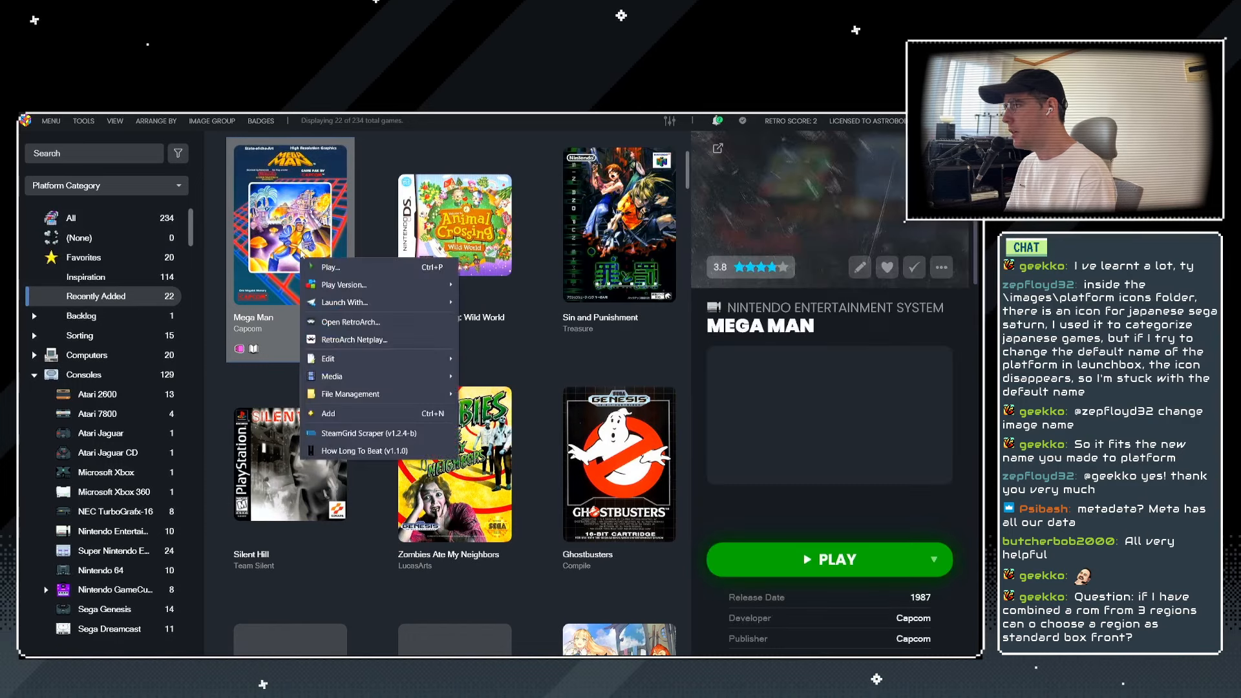
mouse_move(366, 394)
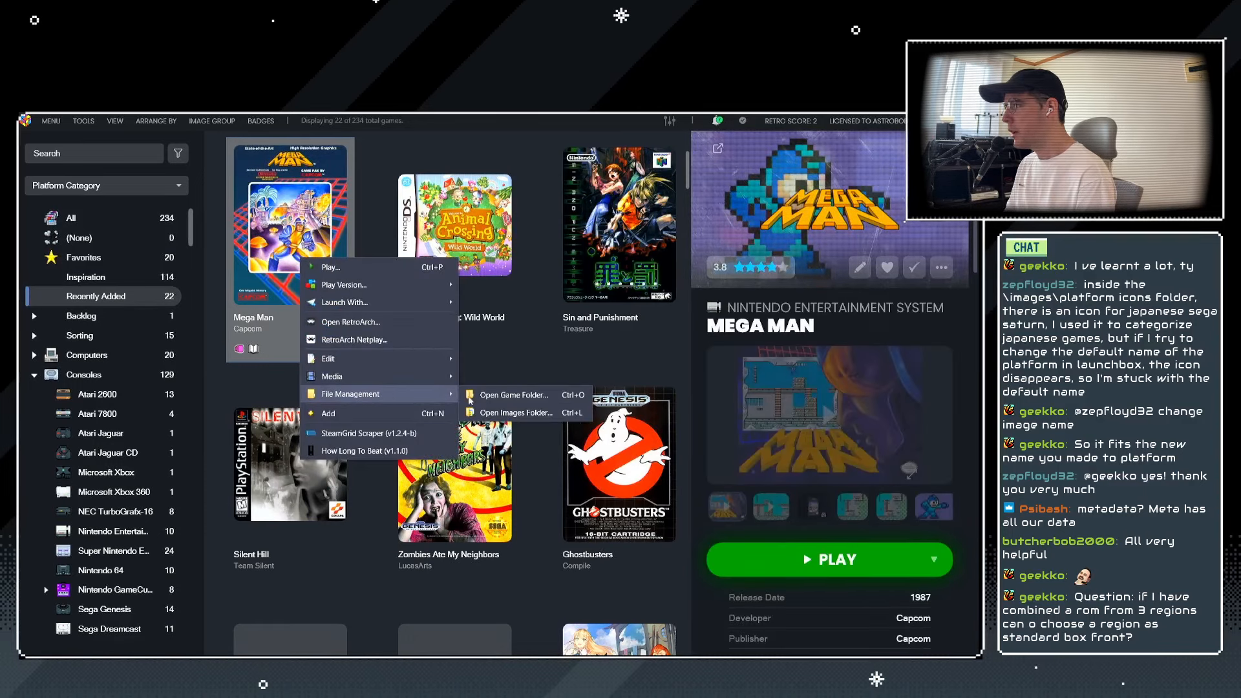
click(502, 417)
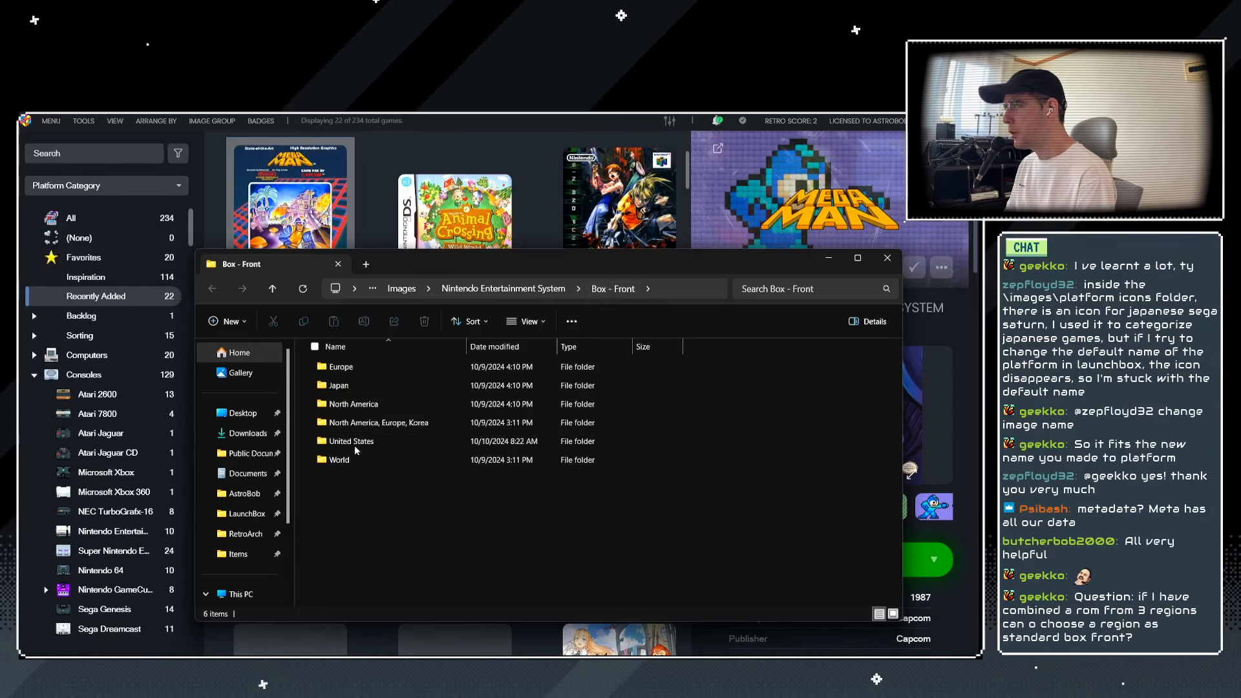
double_click(339, 386)
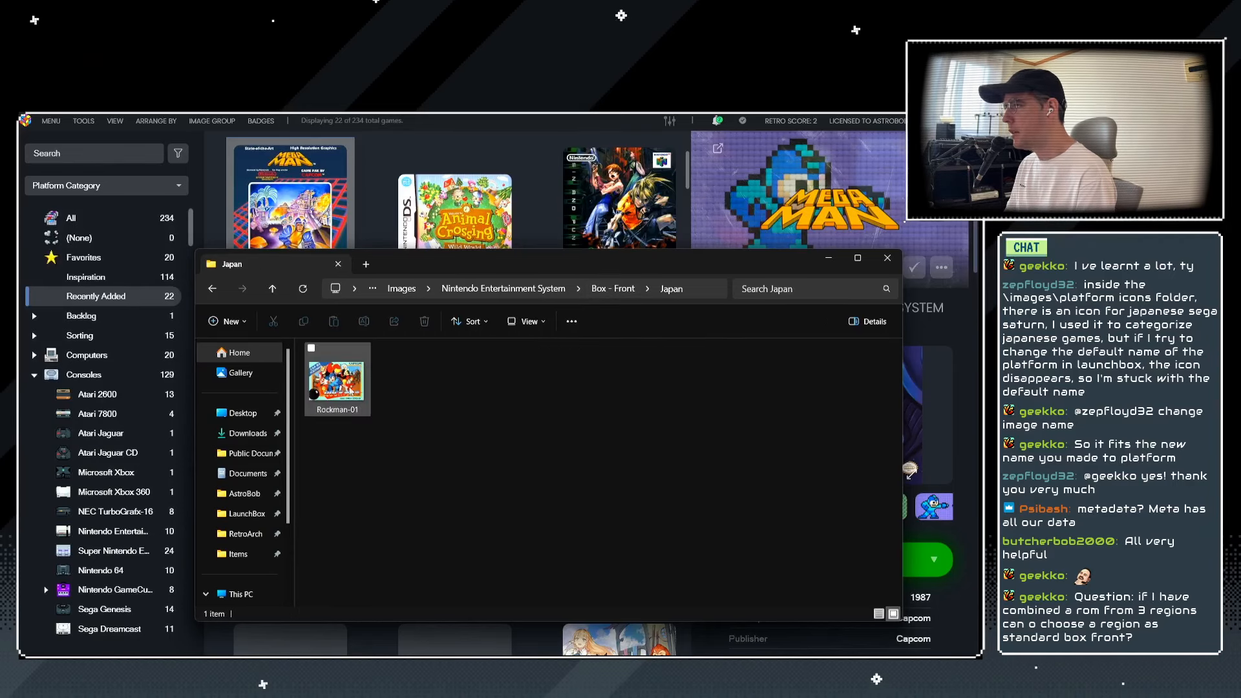
click(212, 288)
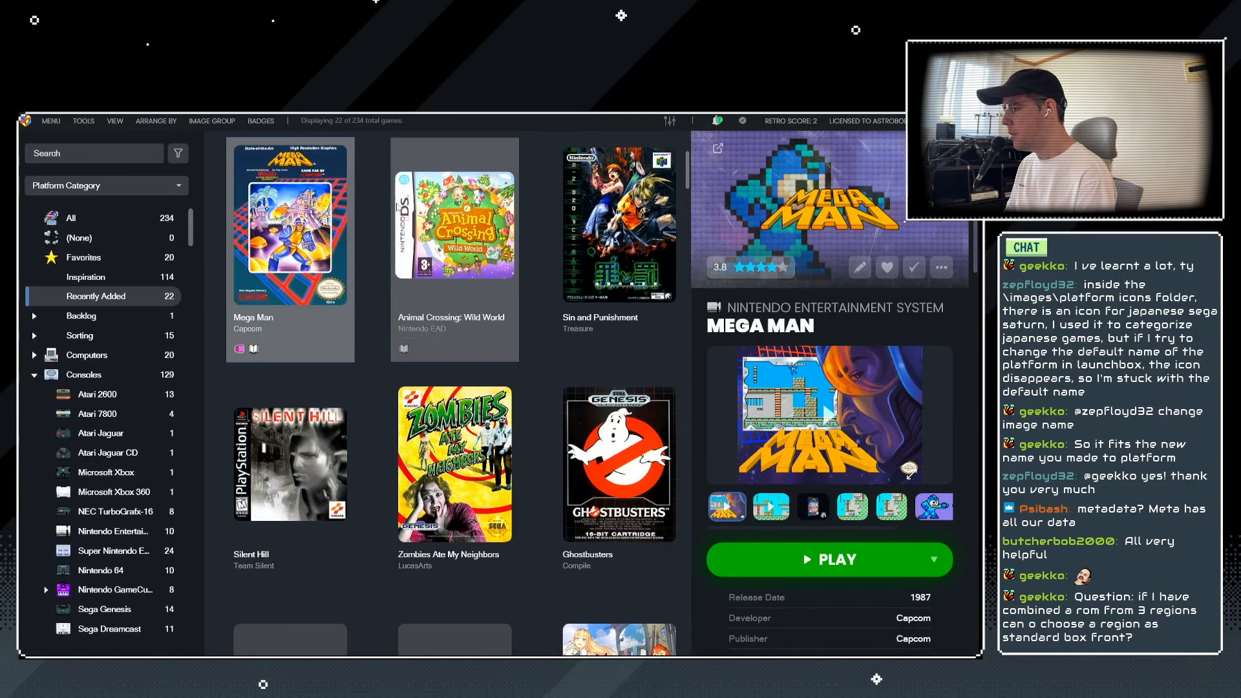
click(388, 220)
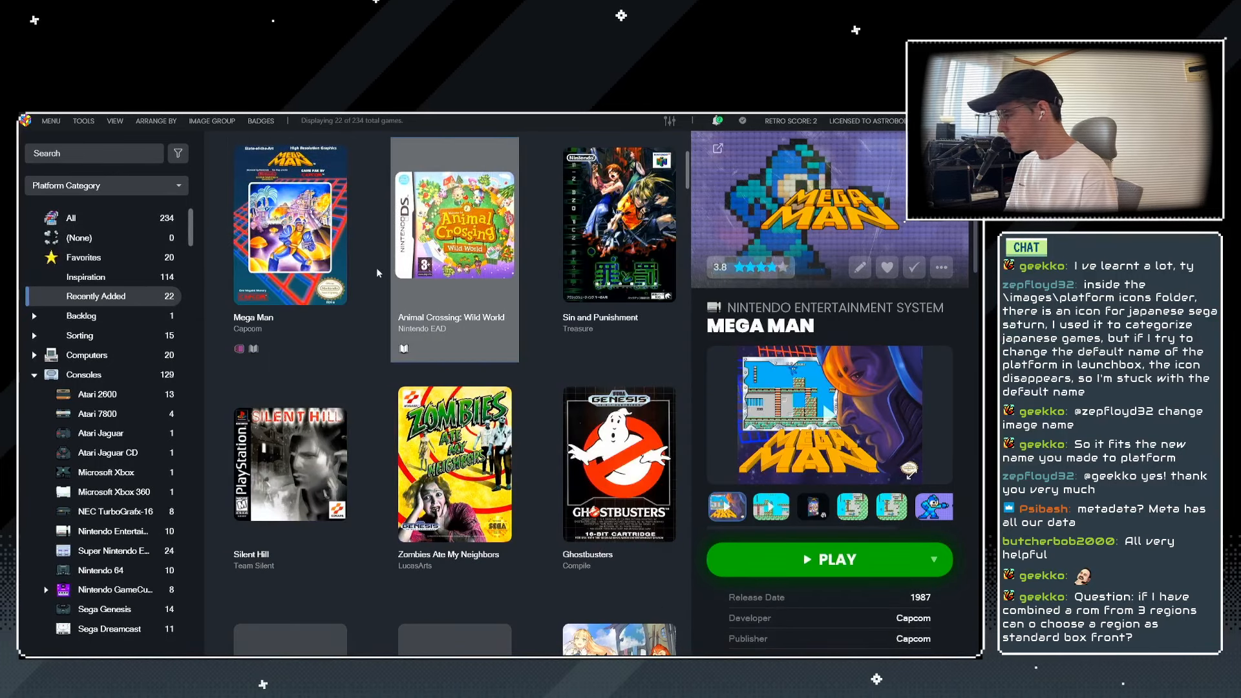
click(394, 319)
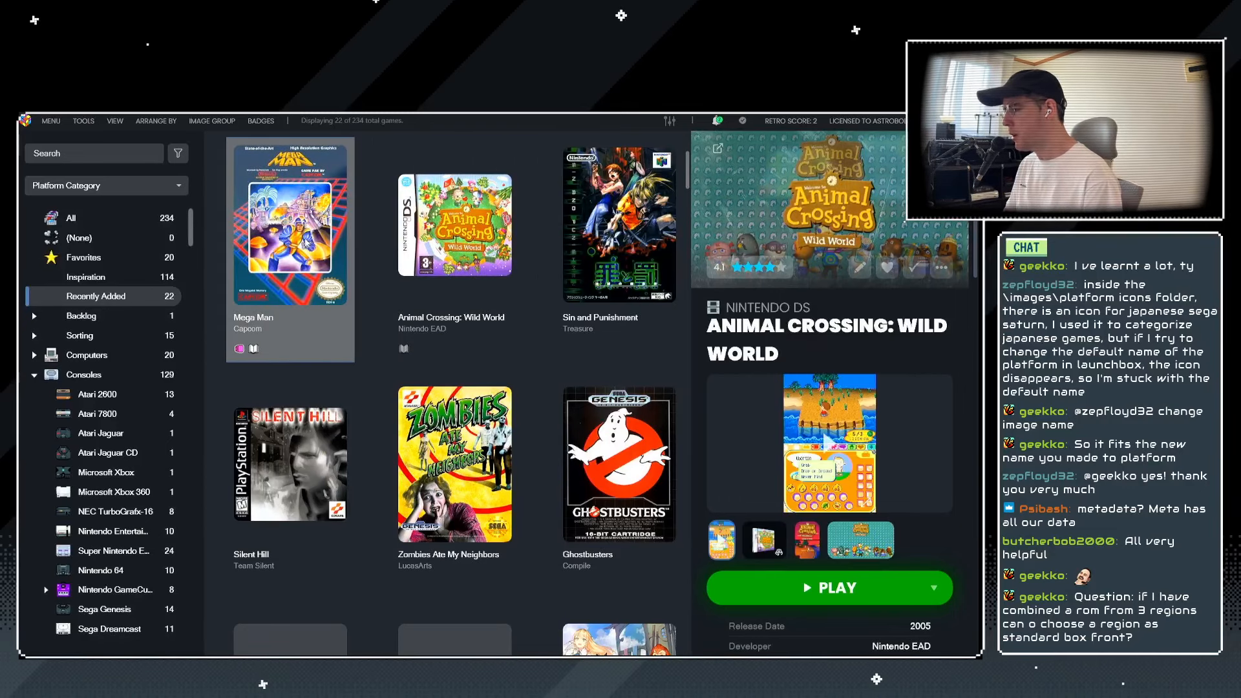
Expand the combined Mega Man game back into separate games.
click(309, 246)
right_click(309, 246)
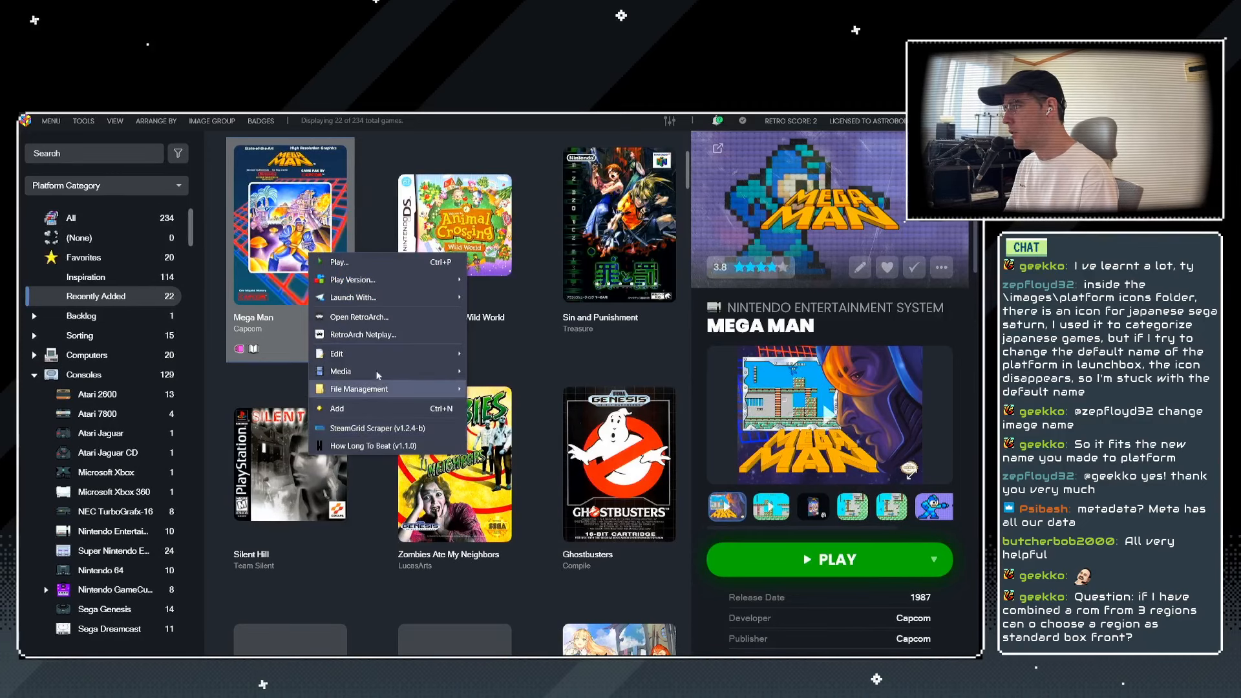
mouse_move(415, 394)
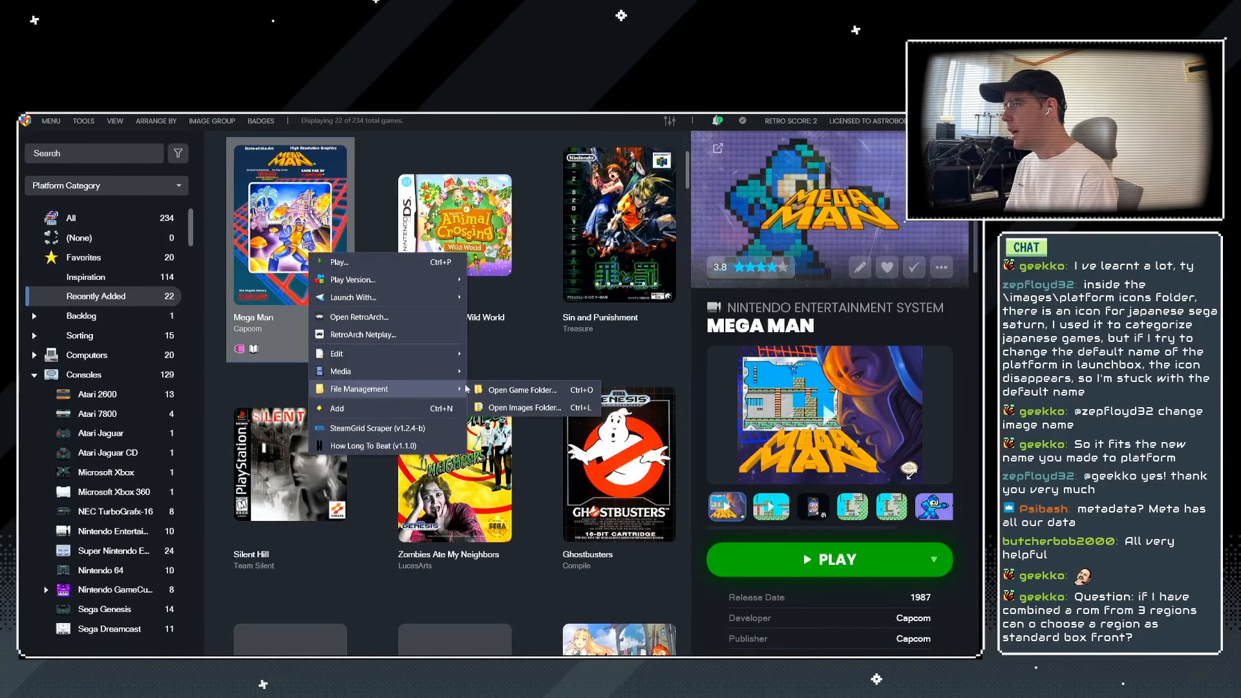
mouse_move(426, 371)
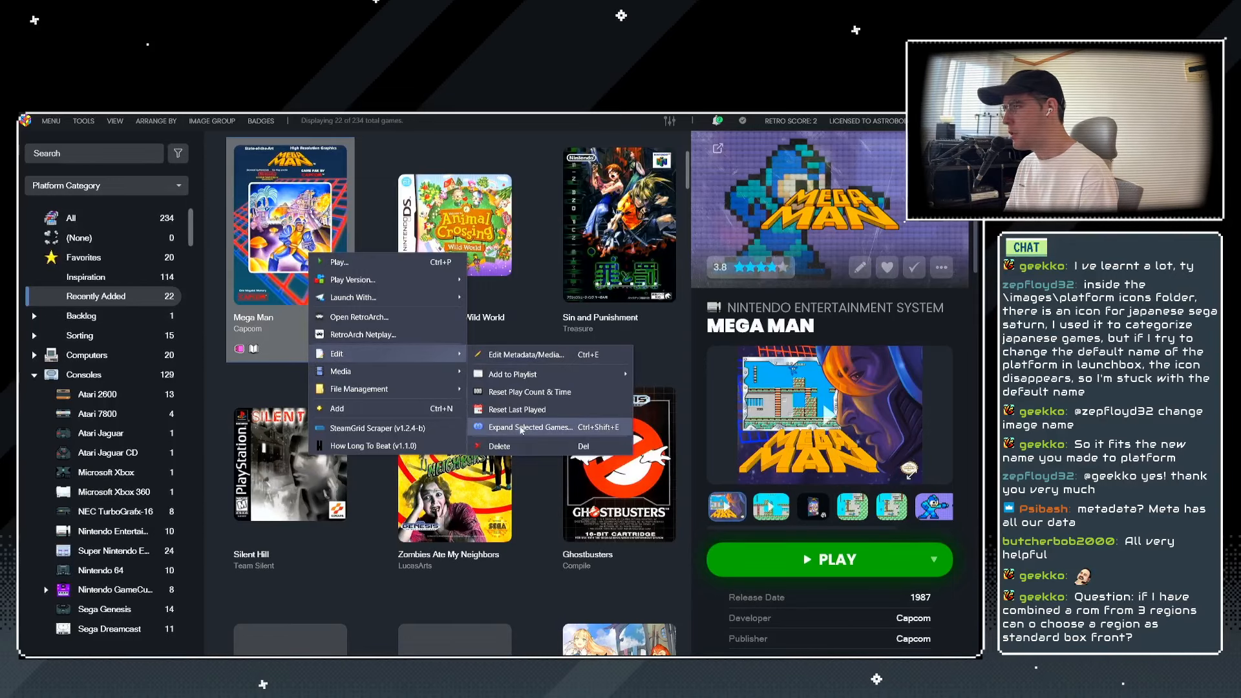
click(526, 427)
click(527, 427)
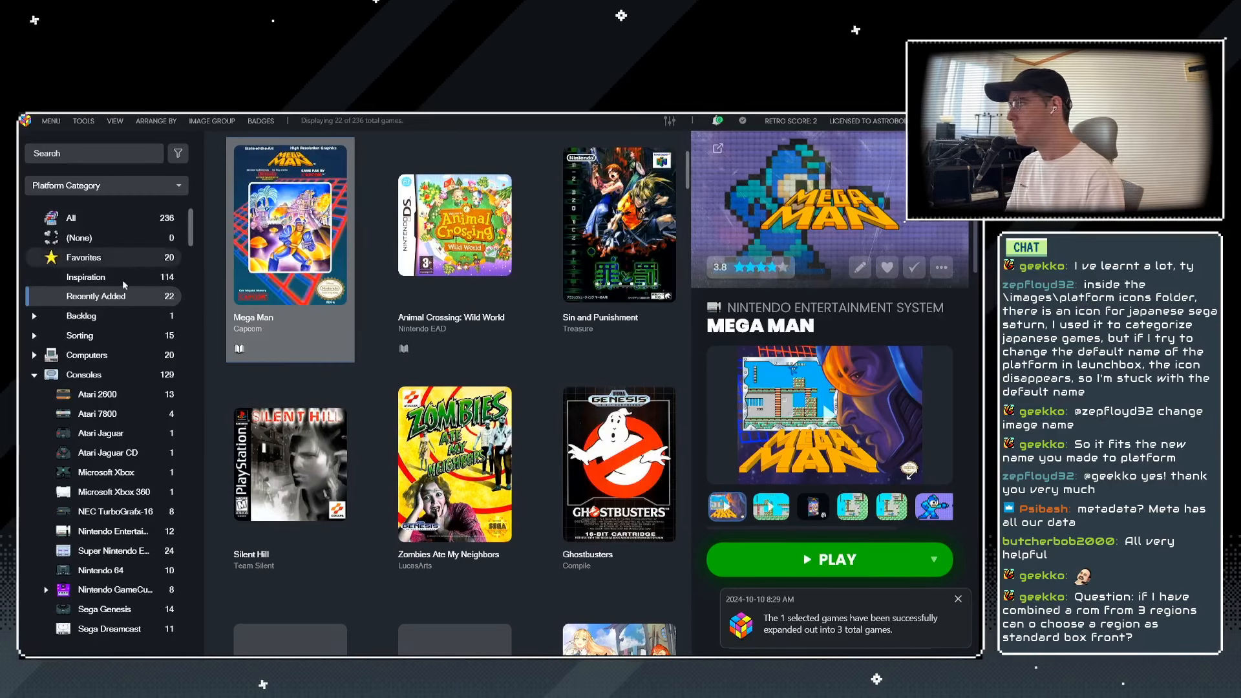
Search all games for "mega man".
click(75, 218)
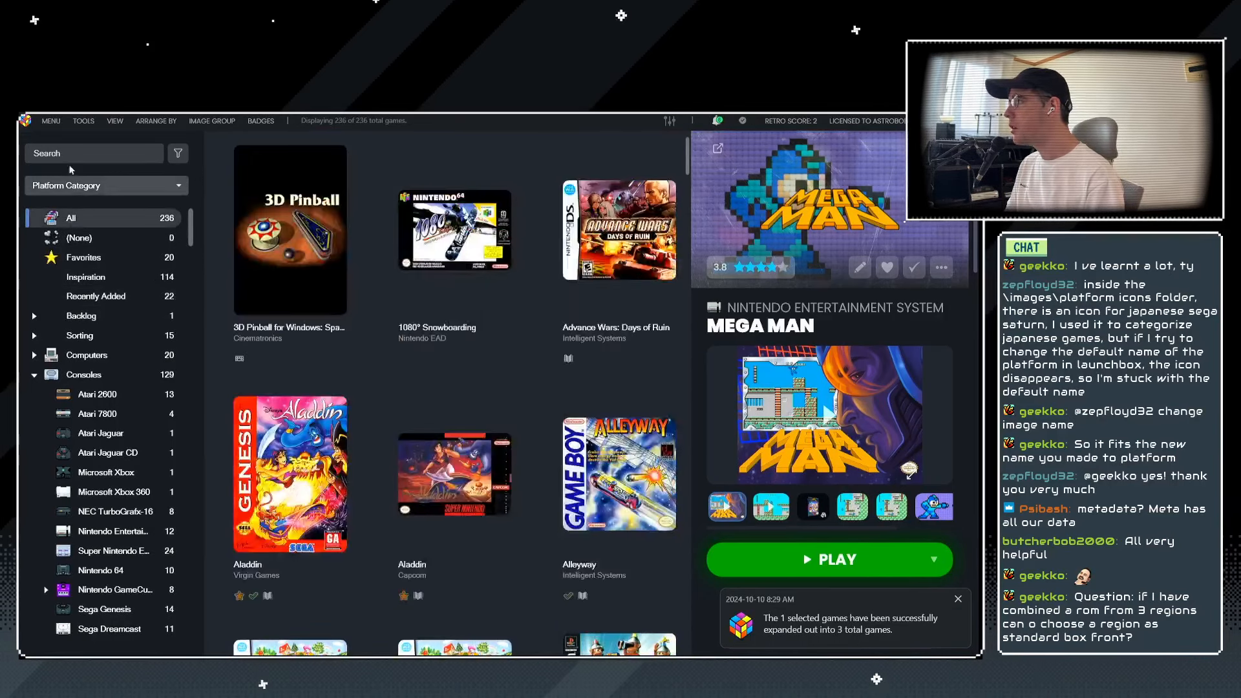
click(66, 154)
text(mega)
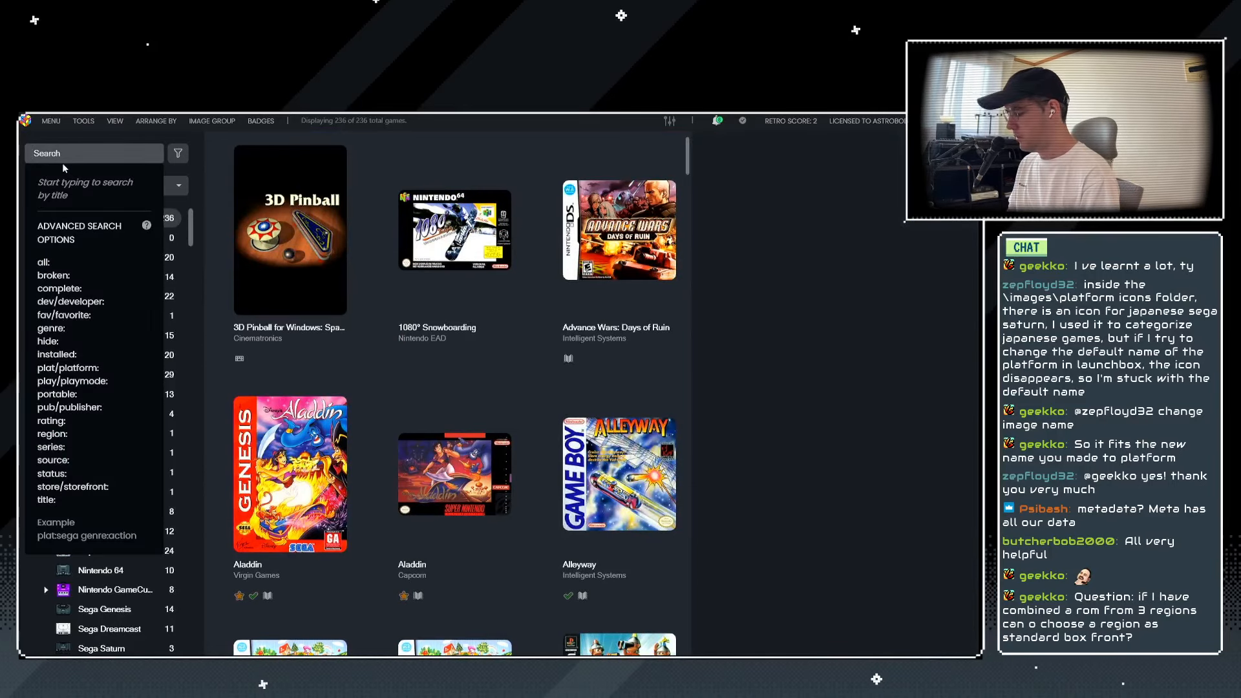
text( man)
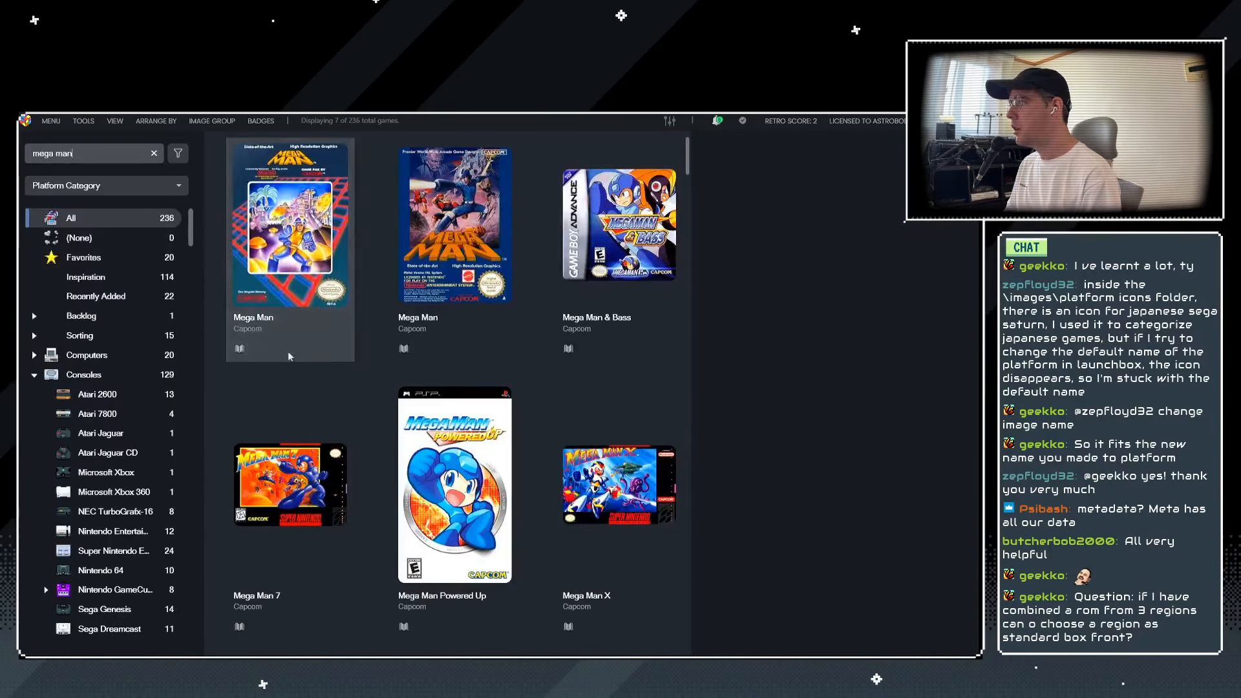
View the first Mega Man result in the game editor without saving, and select the other Mega Man game.
click(412, 308)
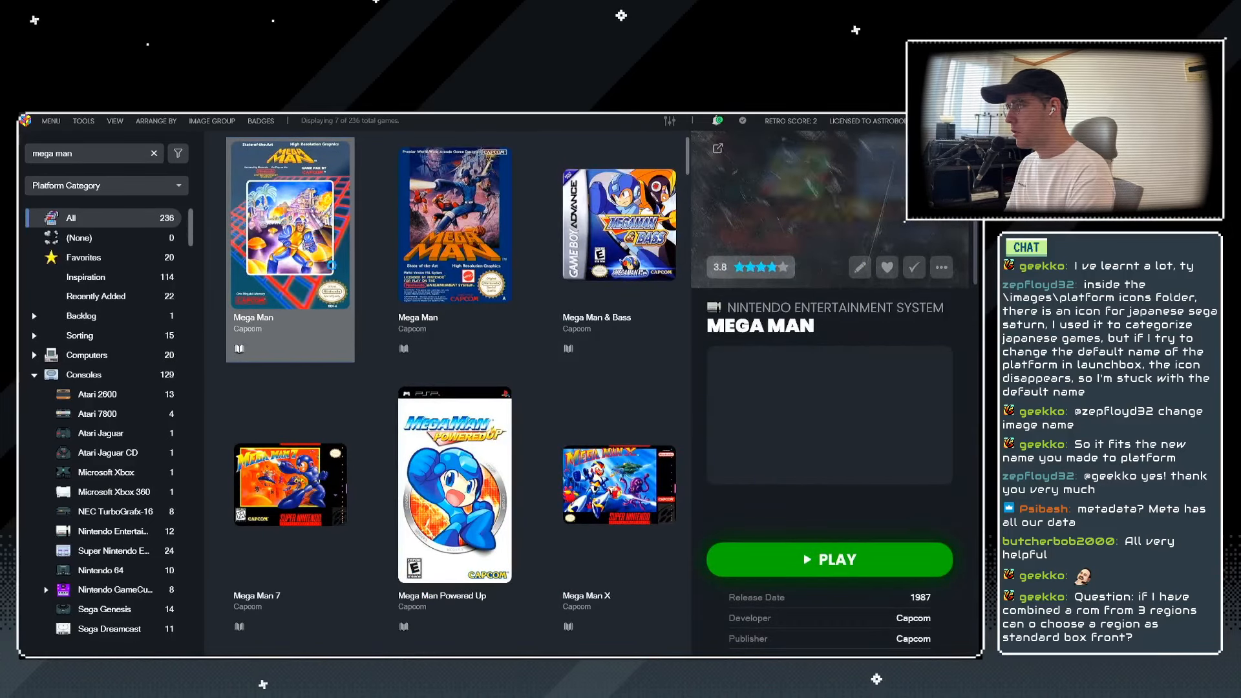
key(ctrl+e)
click(241, 586)
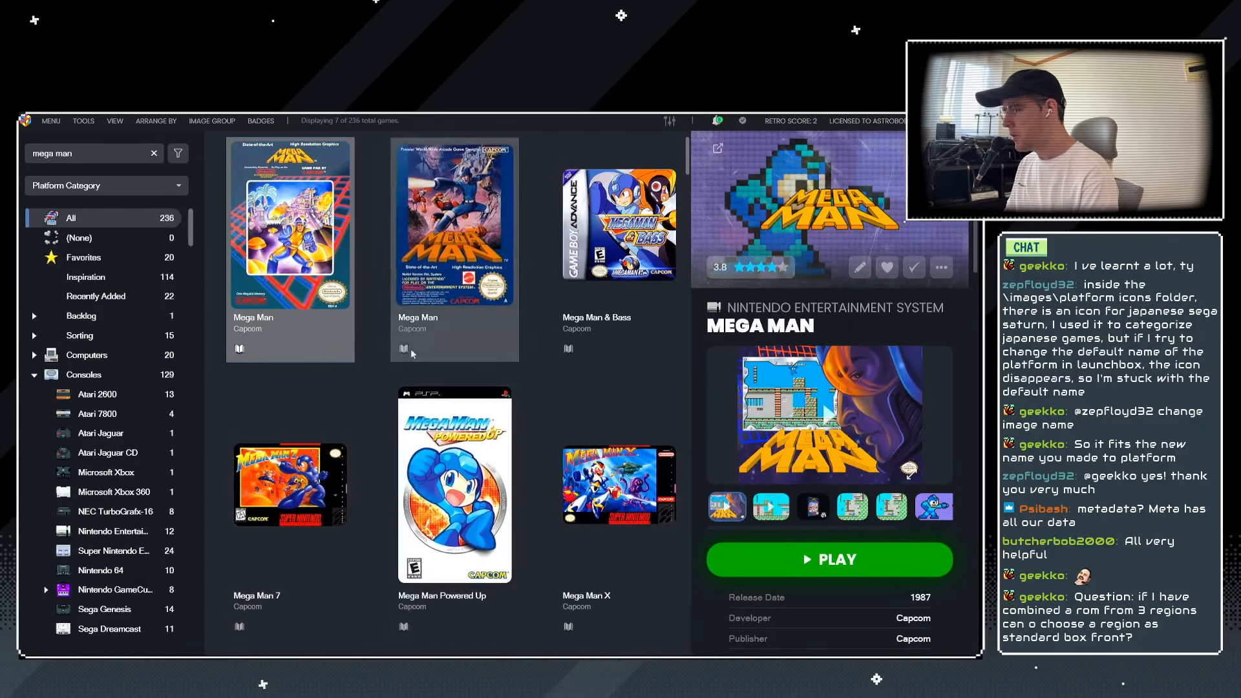
click(481, 253)
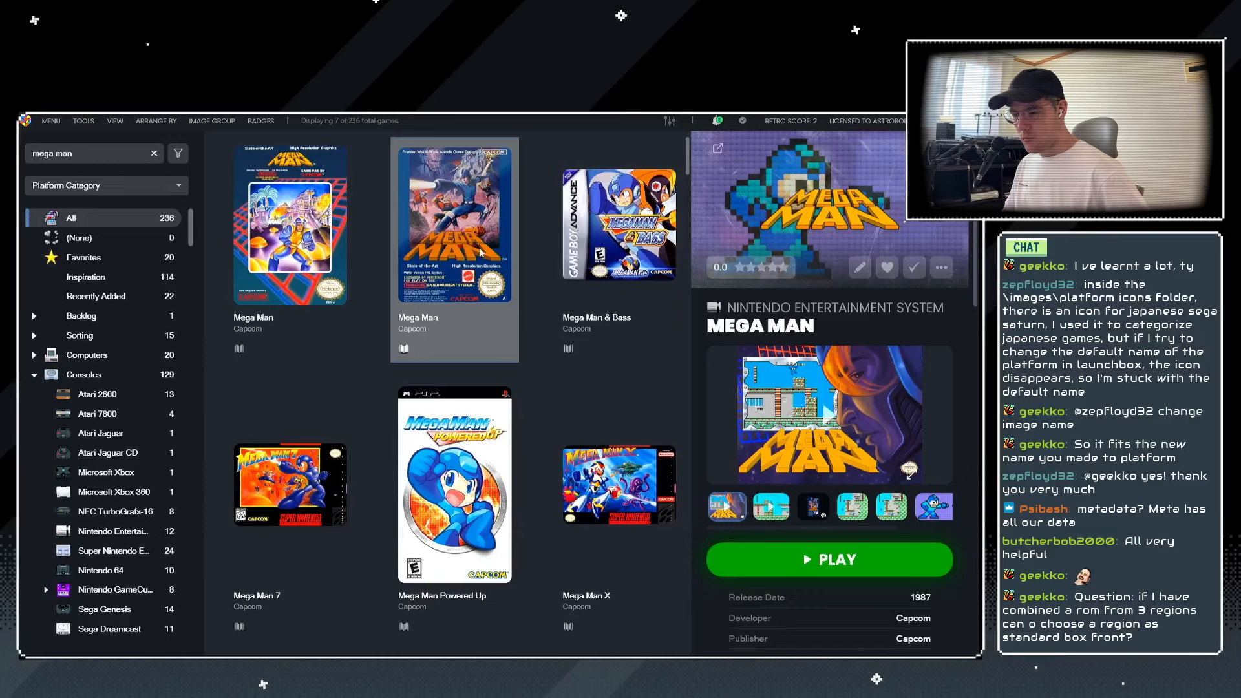
Open the program options.
click(83, 122)
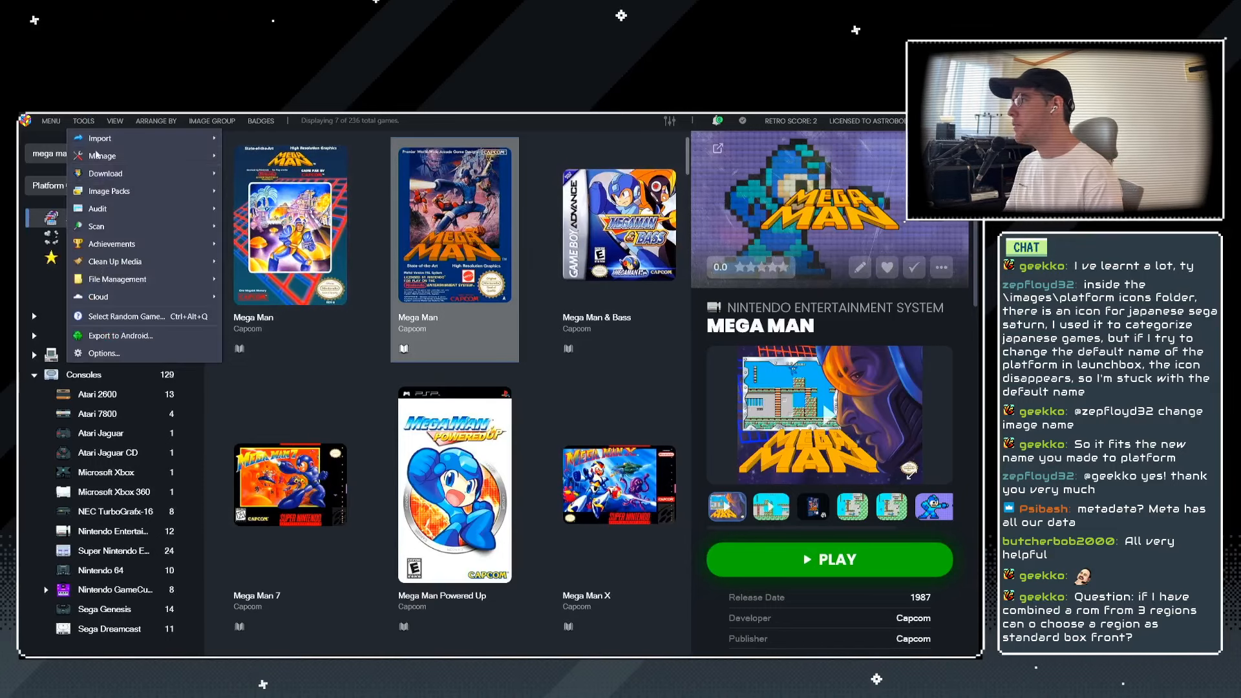
click(111, 353)
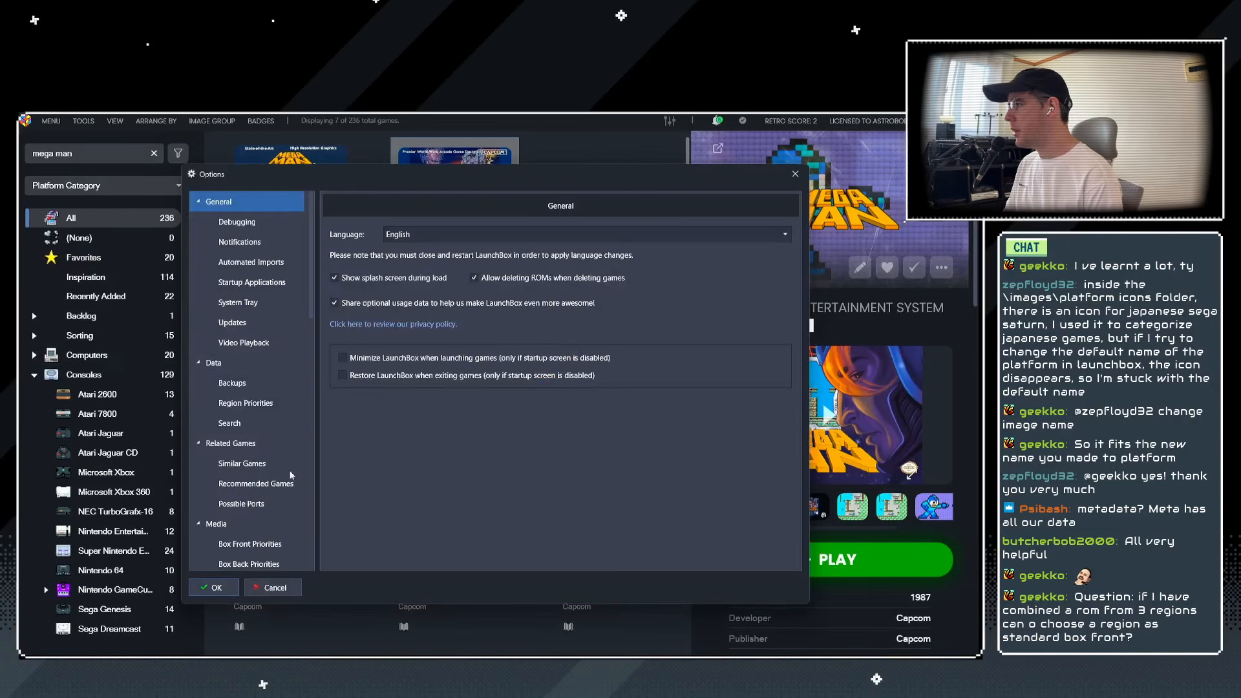
Look through the media priority options, including 3D Cart Priorities, and close the options without changes.
scroll(285, 453, down, 3)
click(271, 394)
click(249, 335)
click(252, 314)
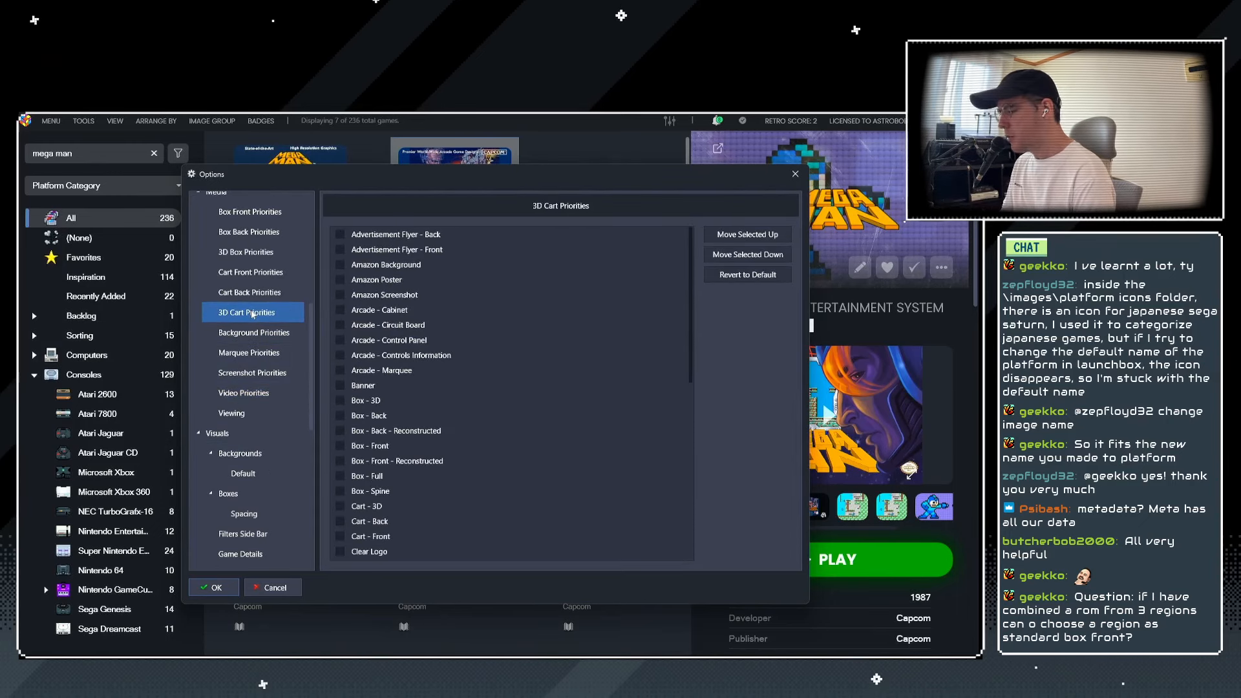
click(262, 588)
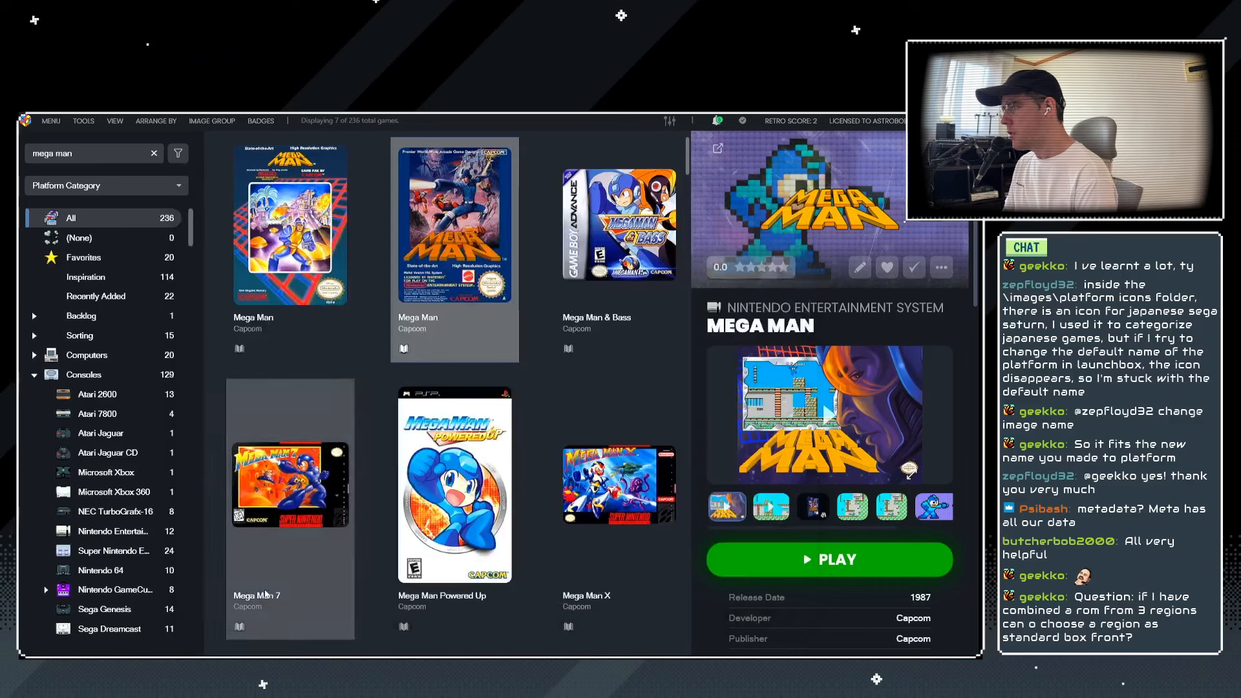
Clear the "mega man" search and select all games in the library.
click(285, 249)
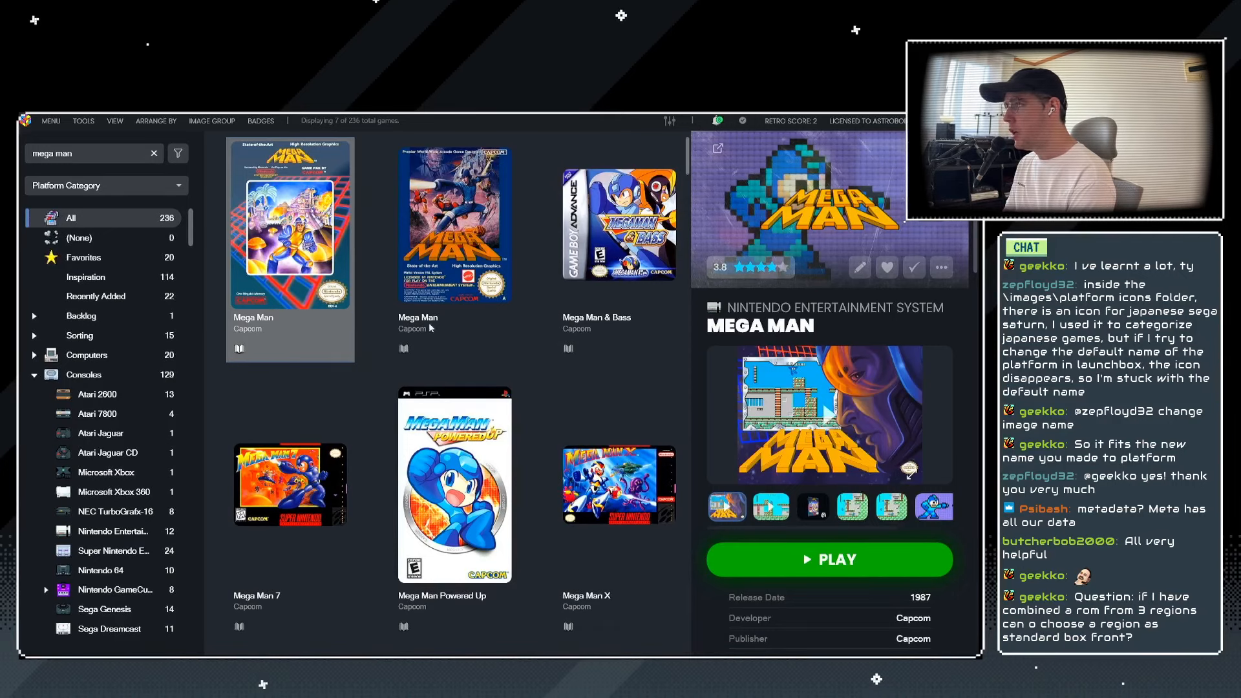
click(154, 154)
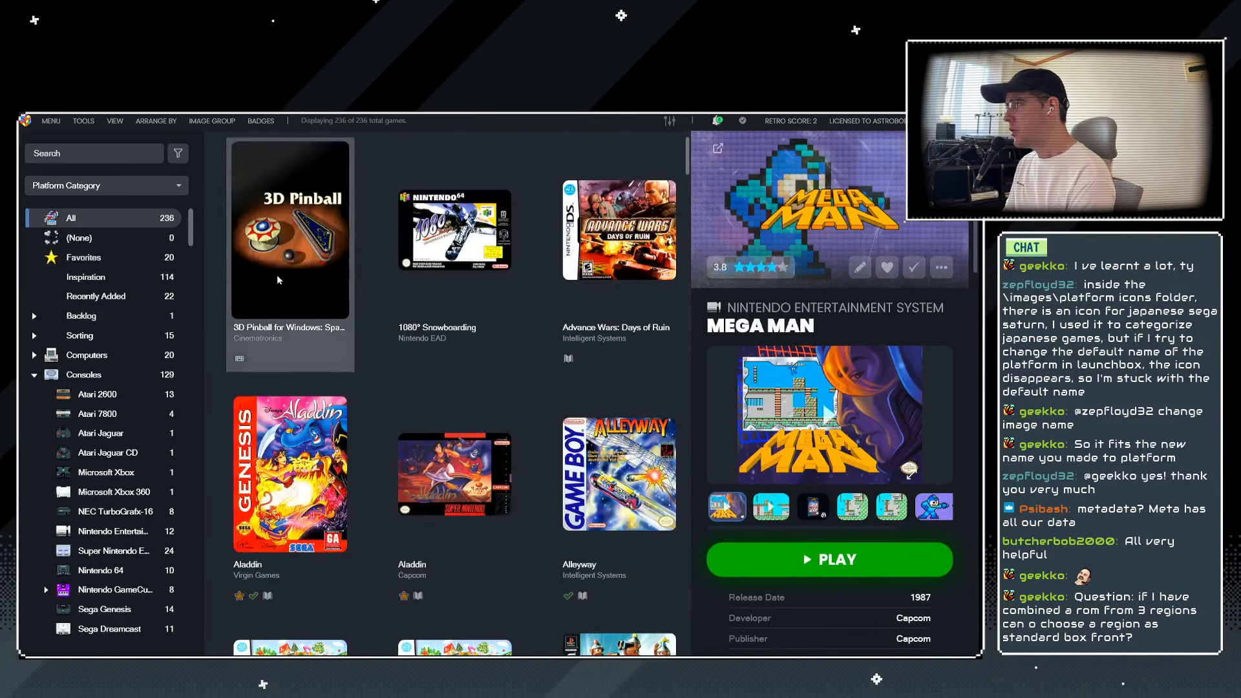
click(286, 242)
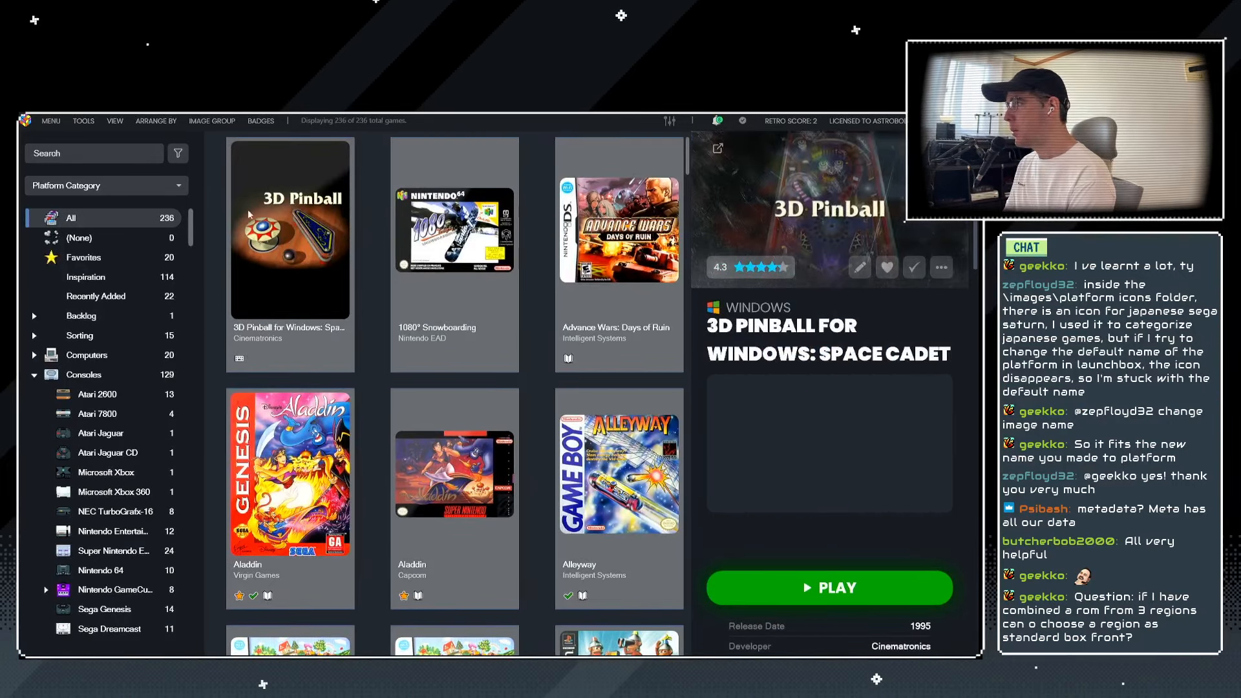
right_click(262, 223)
Start the metadata and media download wizard for all selected games and advance to the image type selection.
click(84, 121)
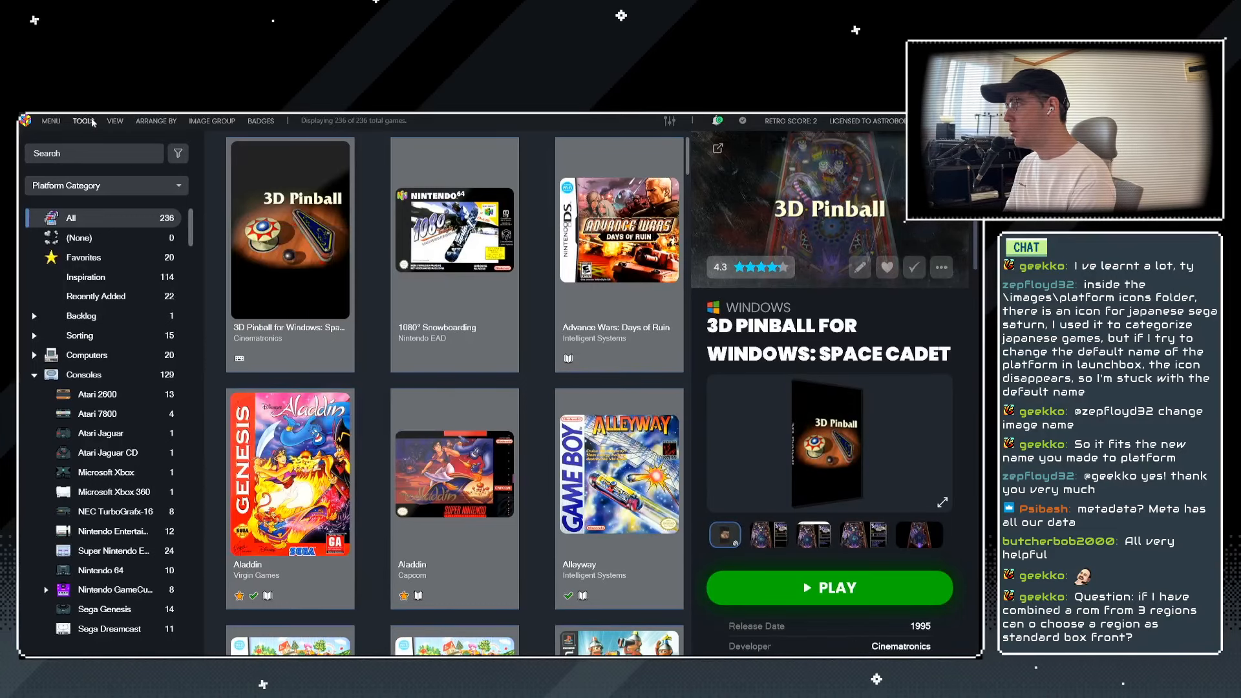
click(83, 121)
mouse_move(177, 174)
click(286, 172)
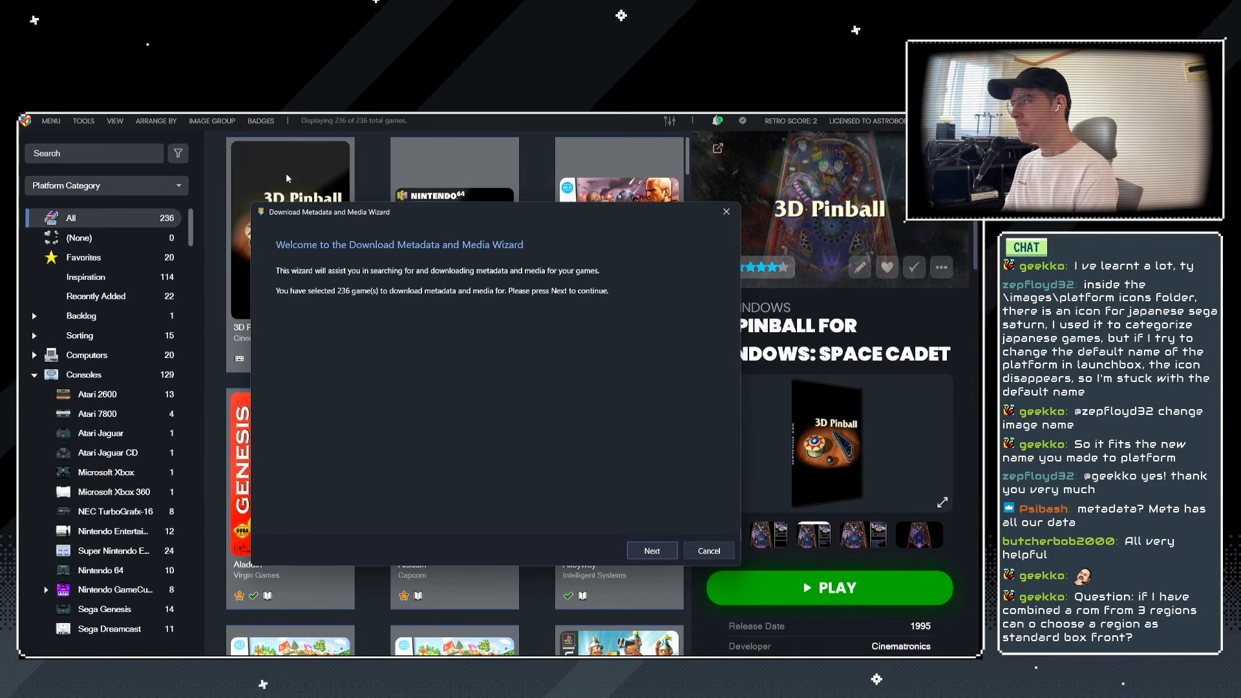
key(Return)
key(Return)
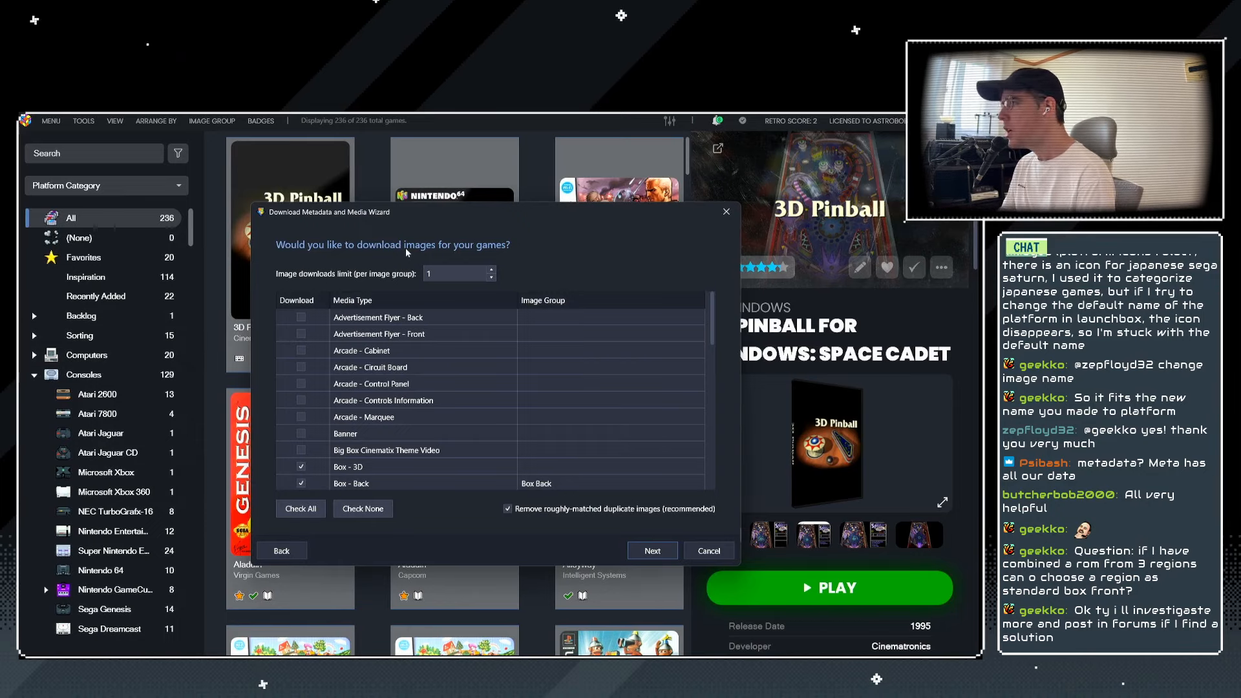
Sort the image types by image group in descending order and examine which types belong to each group.
click(362, 318)
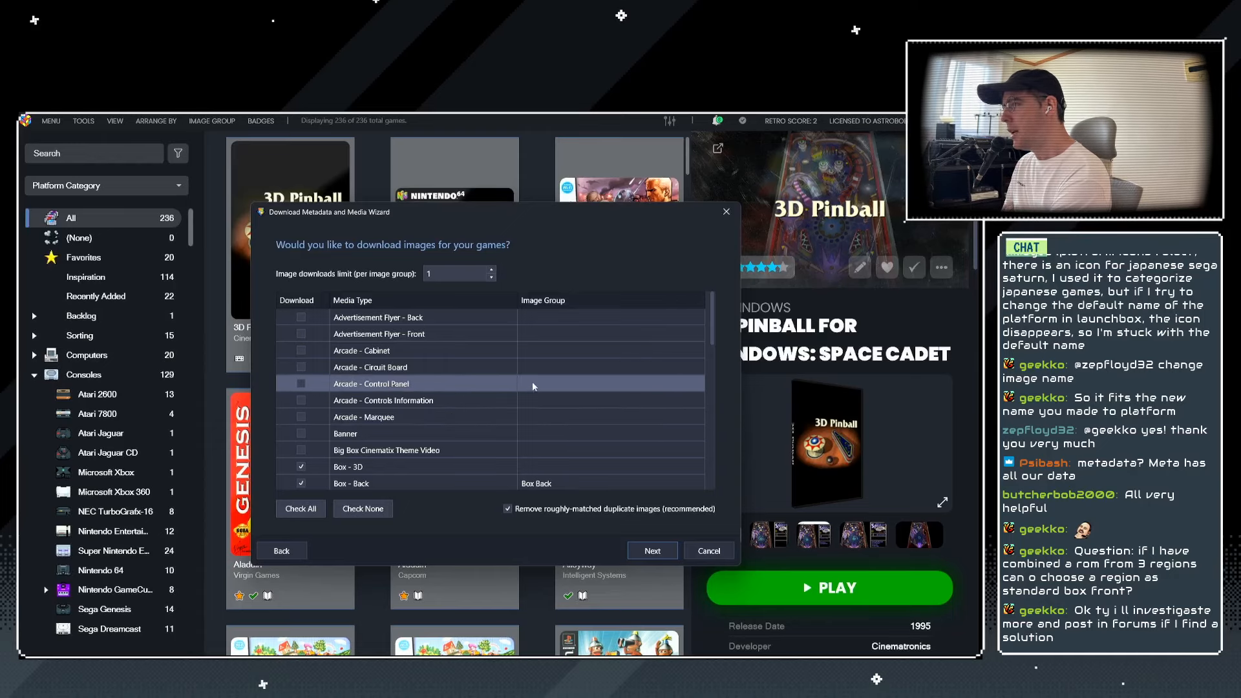
click(543, 301)
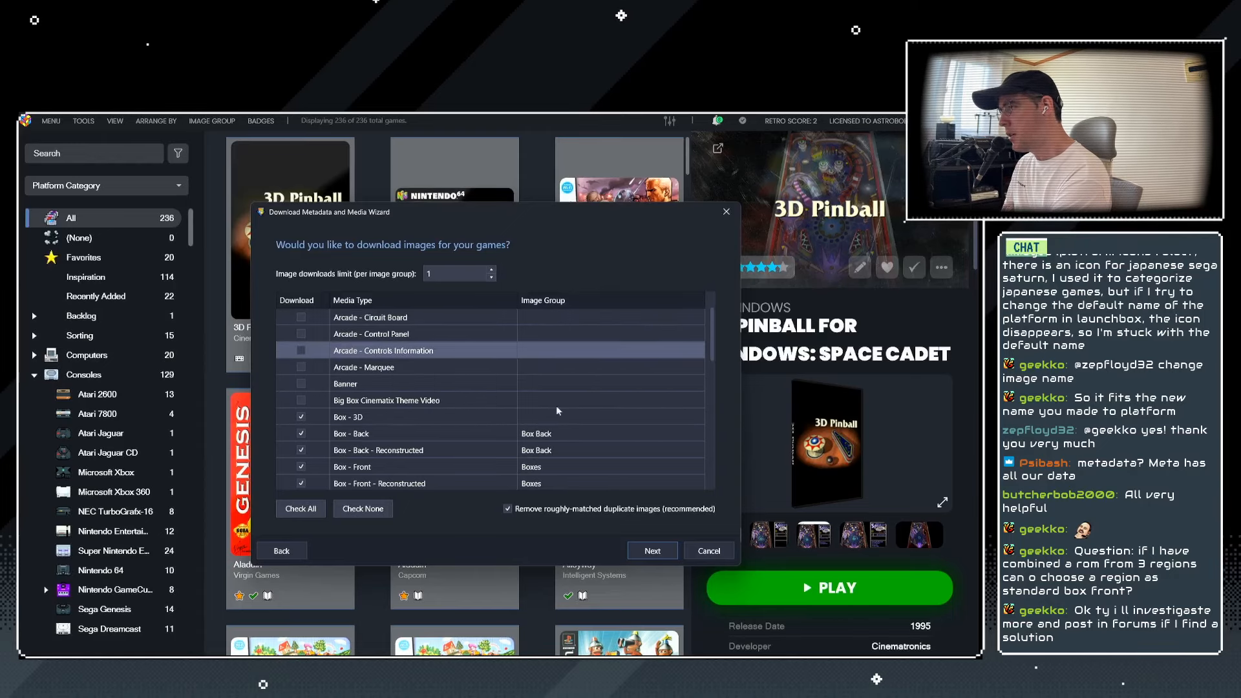
click(544, 301)
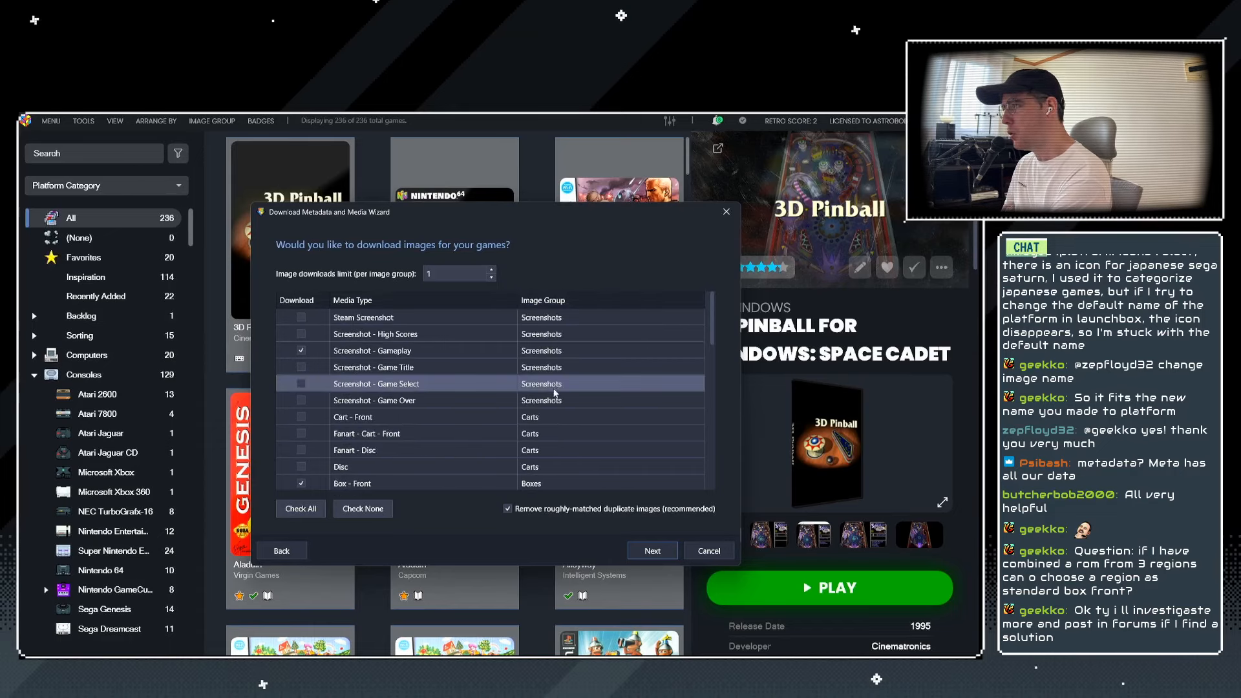
scroll(560, 391, down, 5)
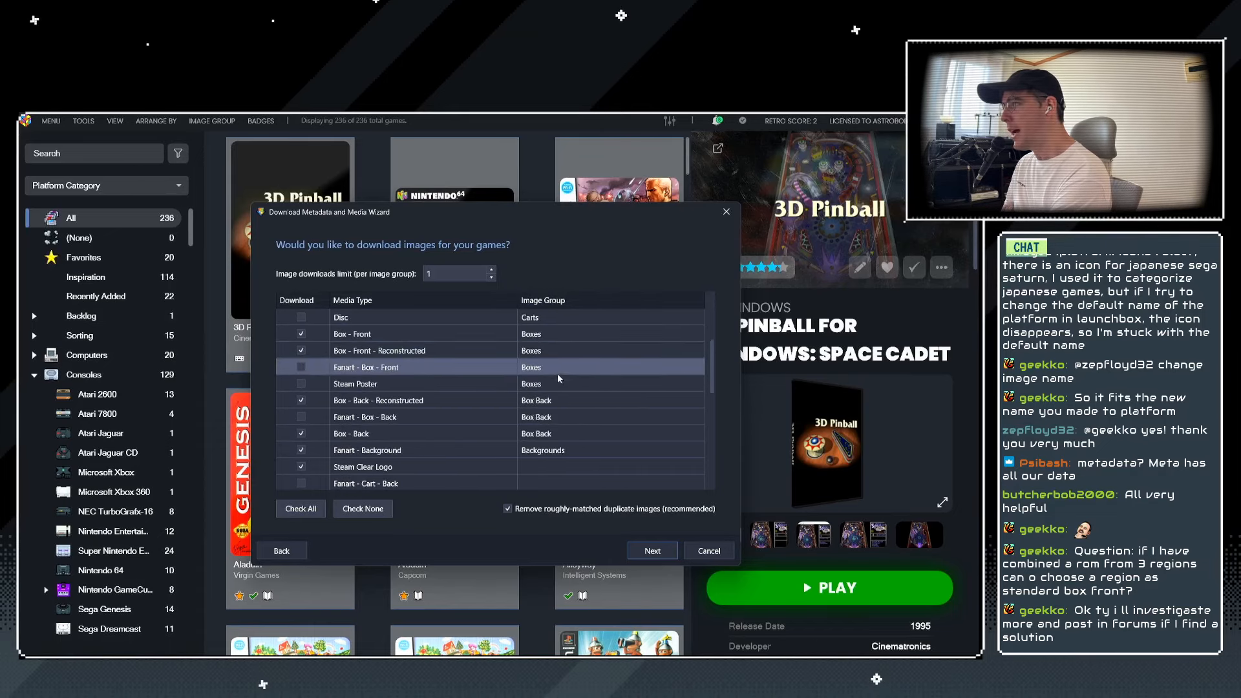
scroll(546, 365, up, 3)
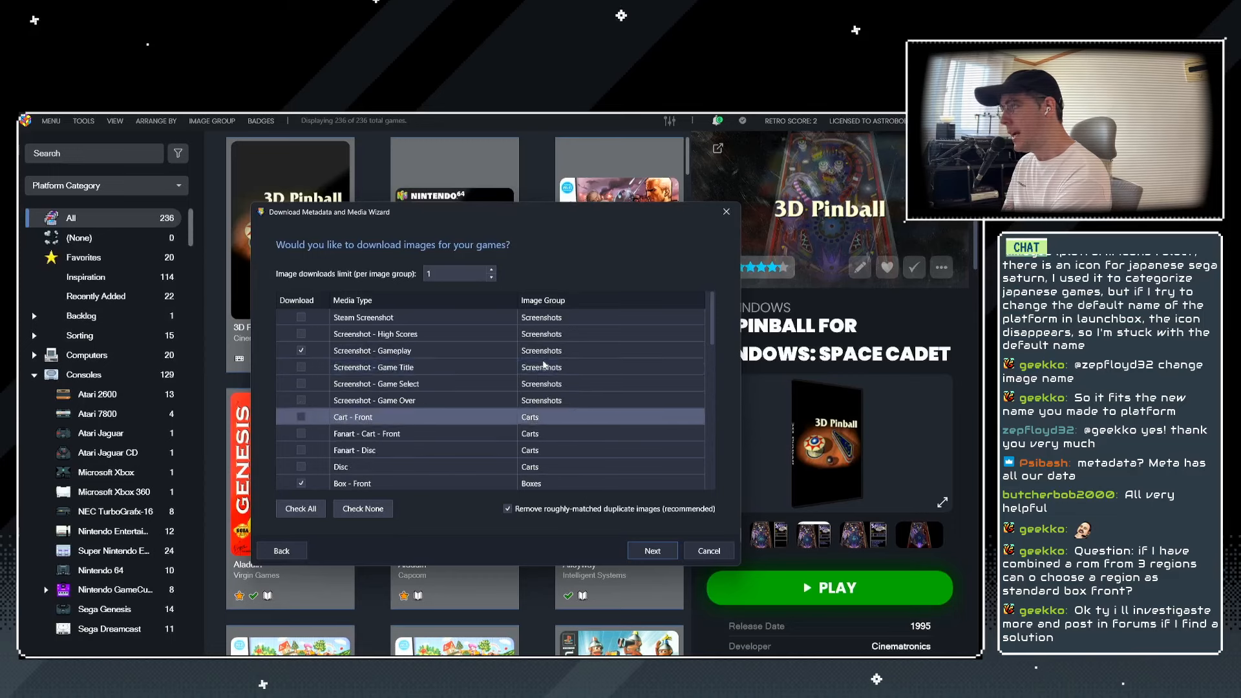
scroll(546, 361, down, 2)
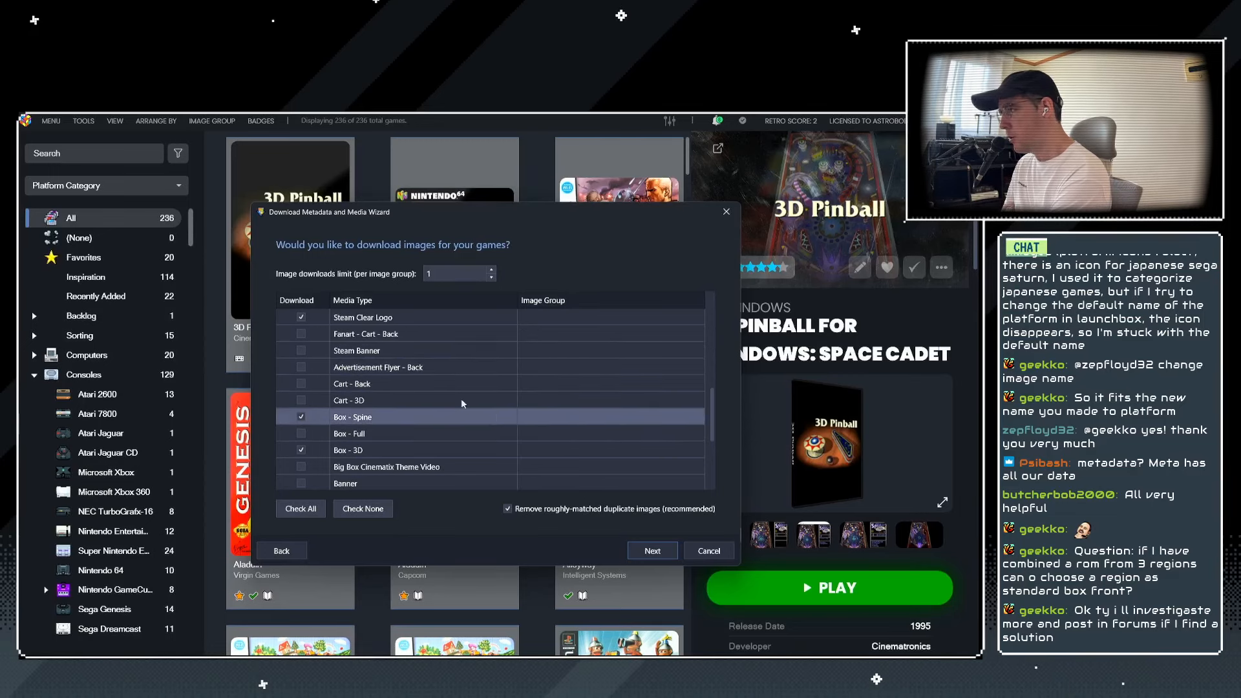
Exclude Box - 3D from the image downloads, review the remaining image types, and cancel the download wizard.
click(301, 417)
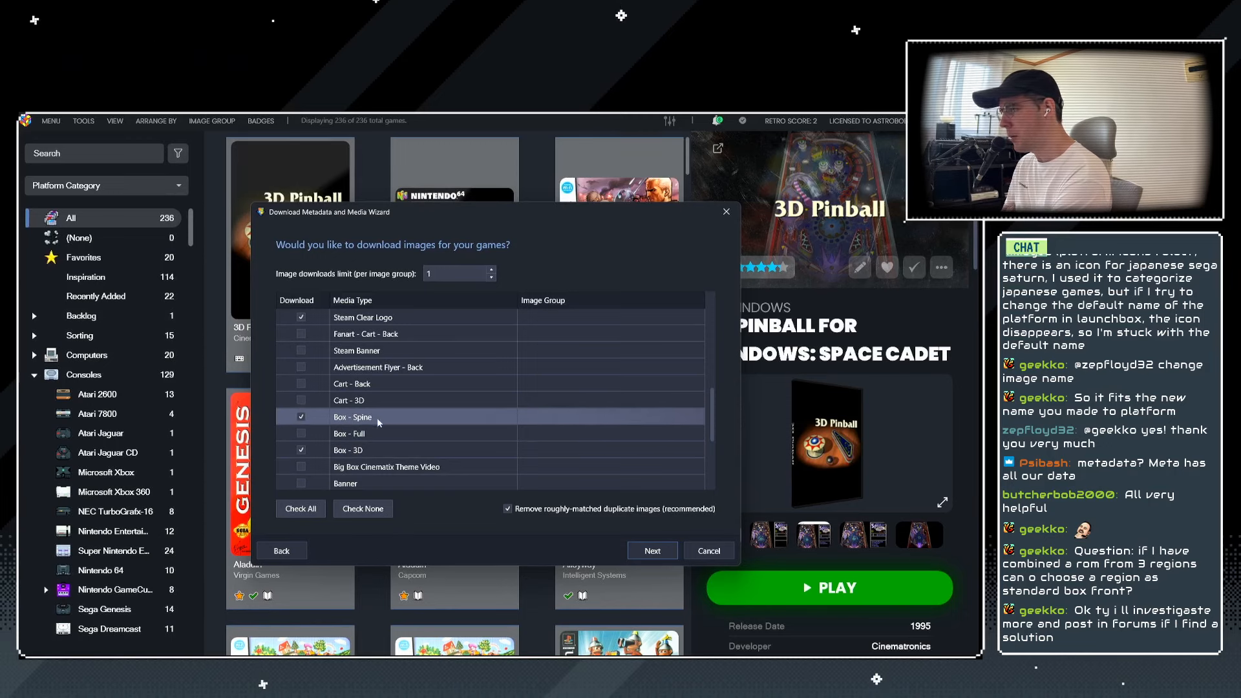
click(300, 450)
scroll(310, 446, down, 1)
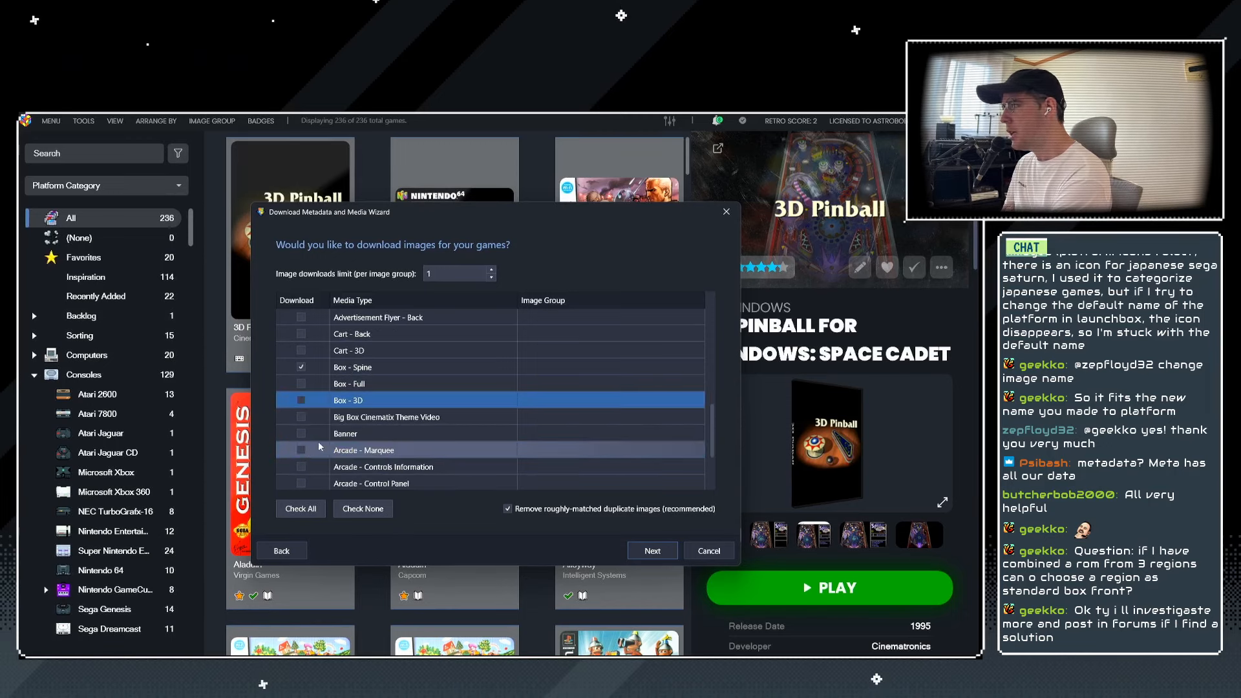
scroll(319, 446, down, 2)
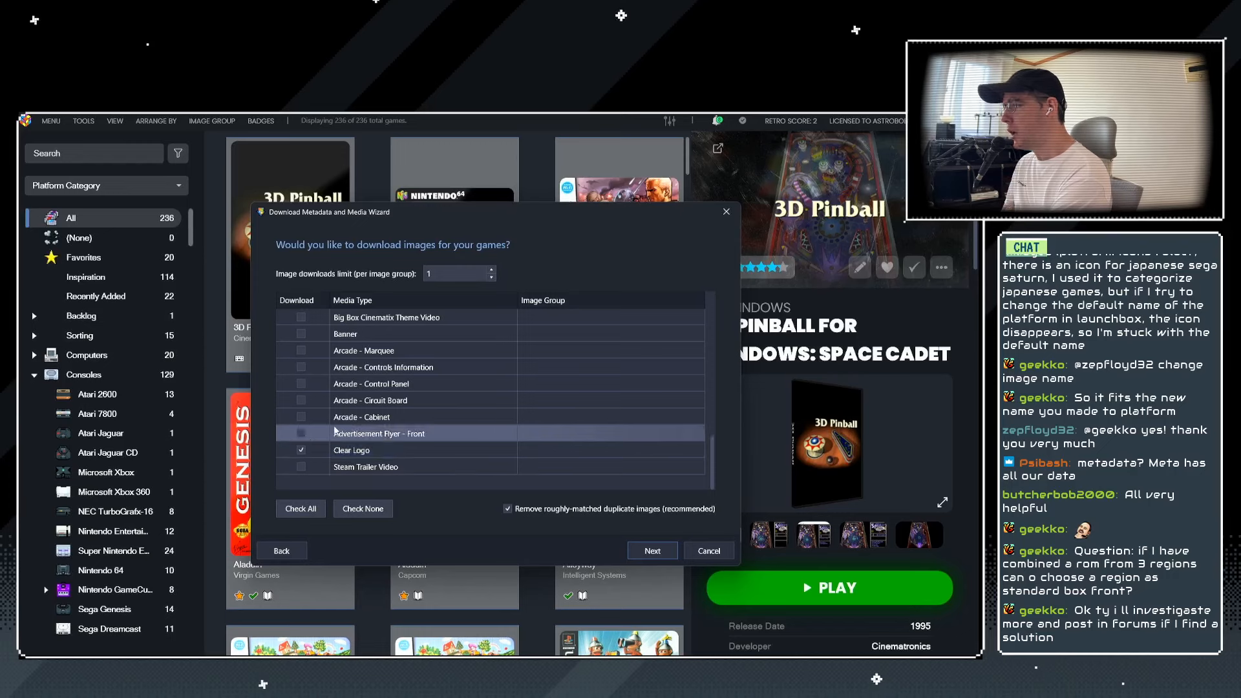
scroll(335, 431, up, 4)
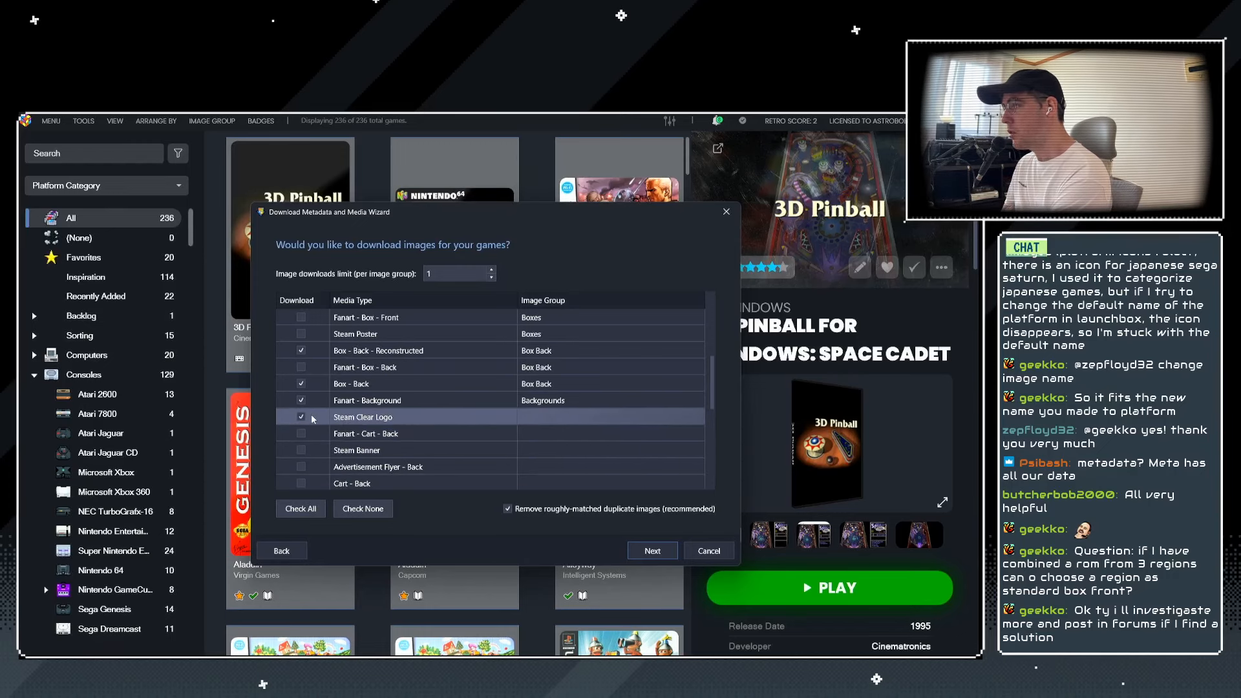
click(709, 551)
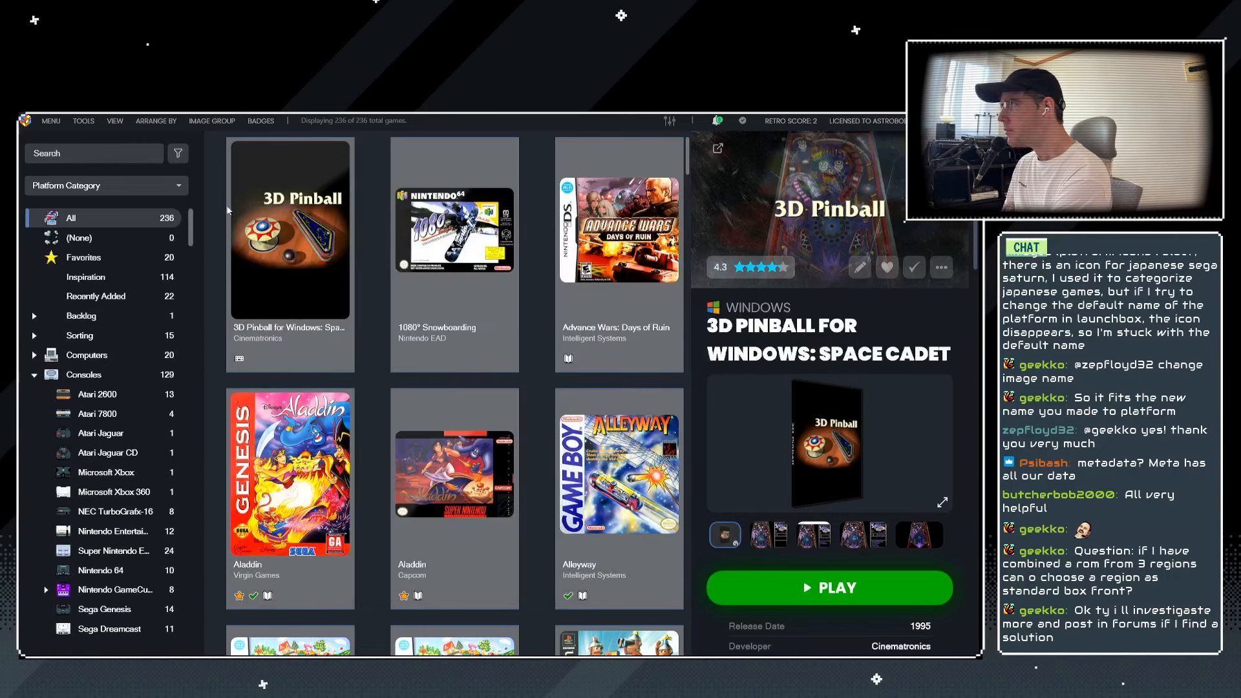
Review the screenshot, cart front and box back priorities in the media options, and close the options without changes.
click(84, 121)
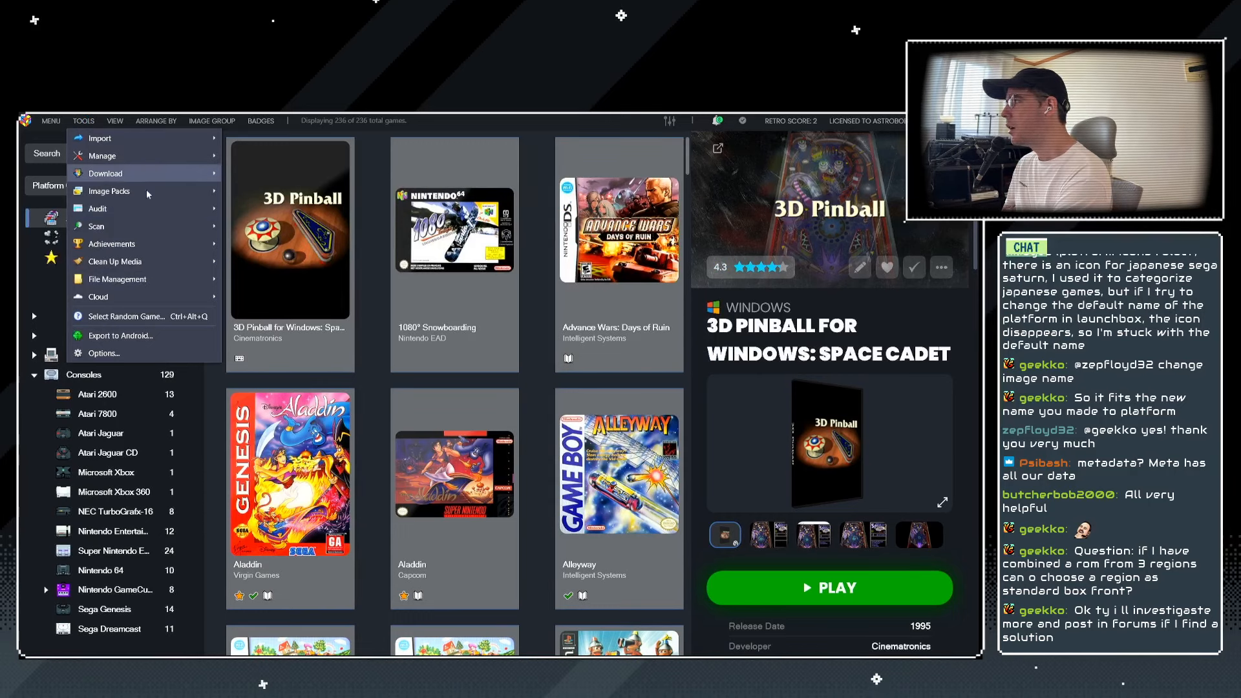
click(115, 355)
scroll(251, 398, down, 5)
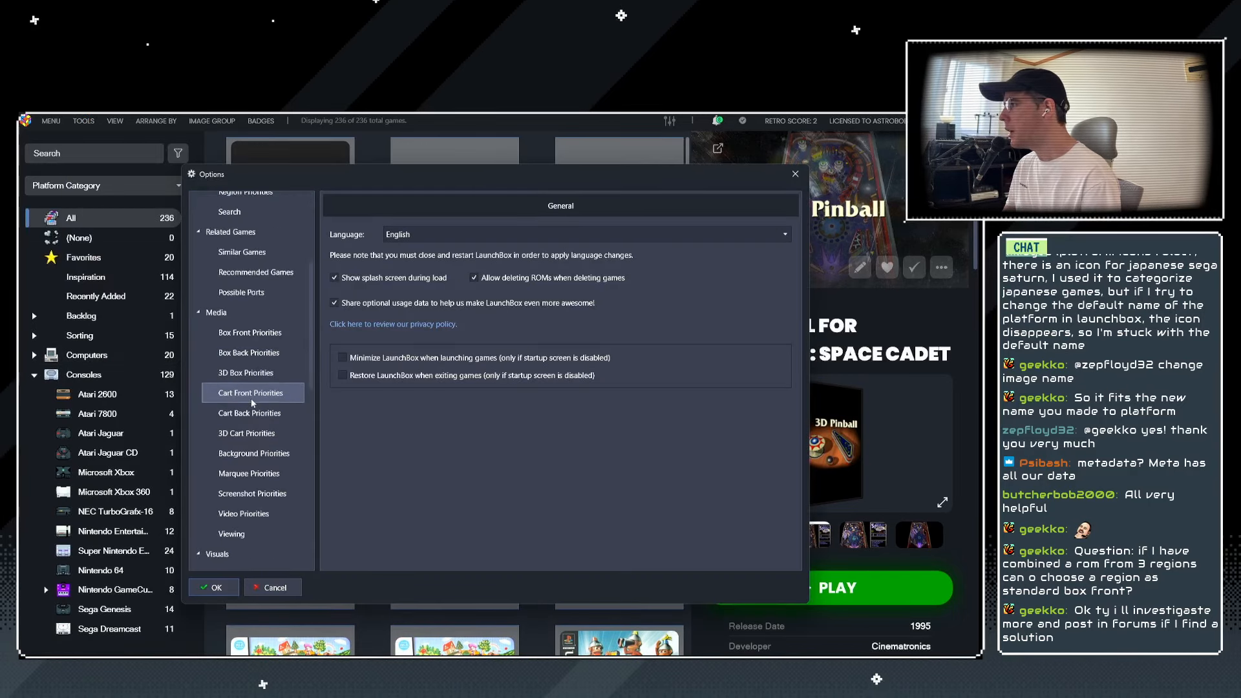
click(257, 399)
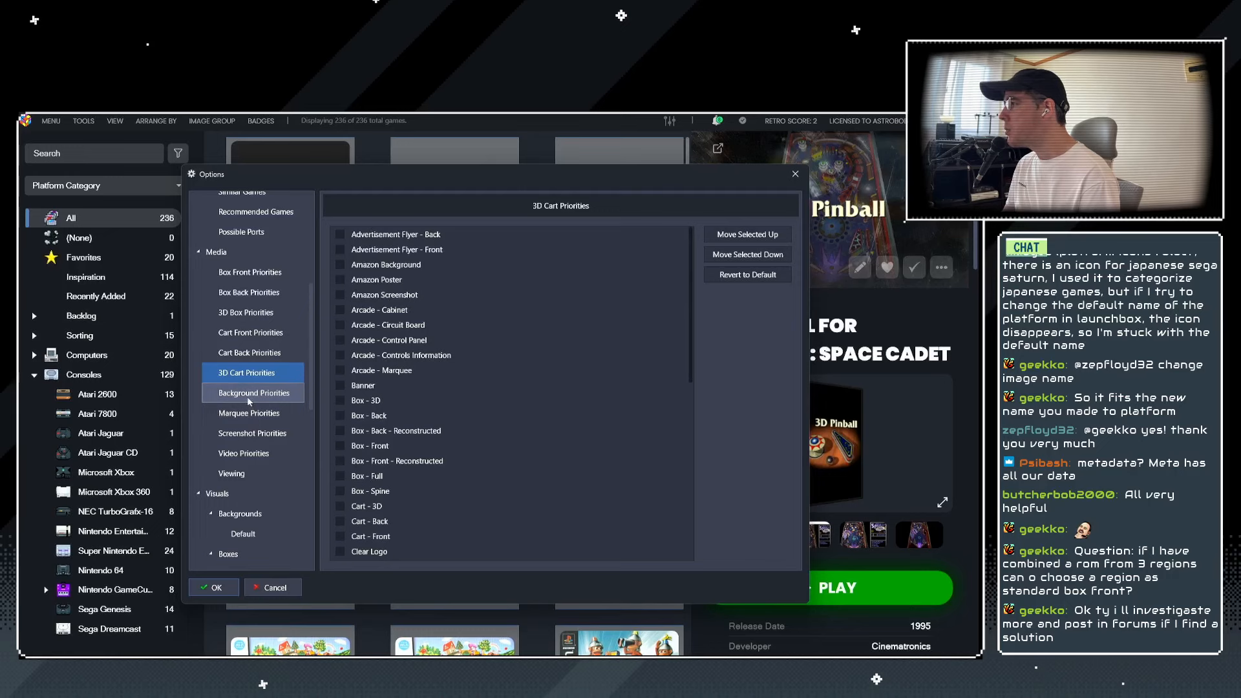
click(249, 432)
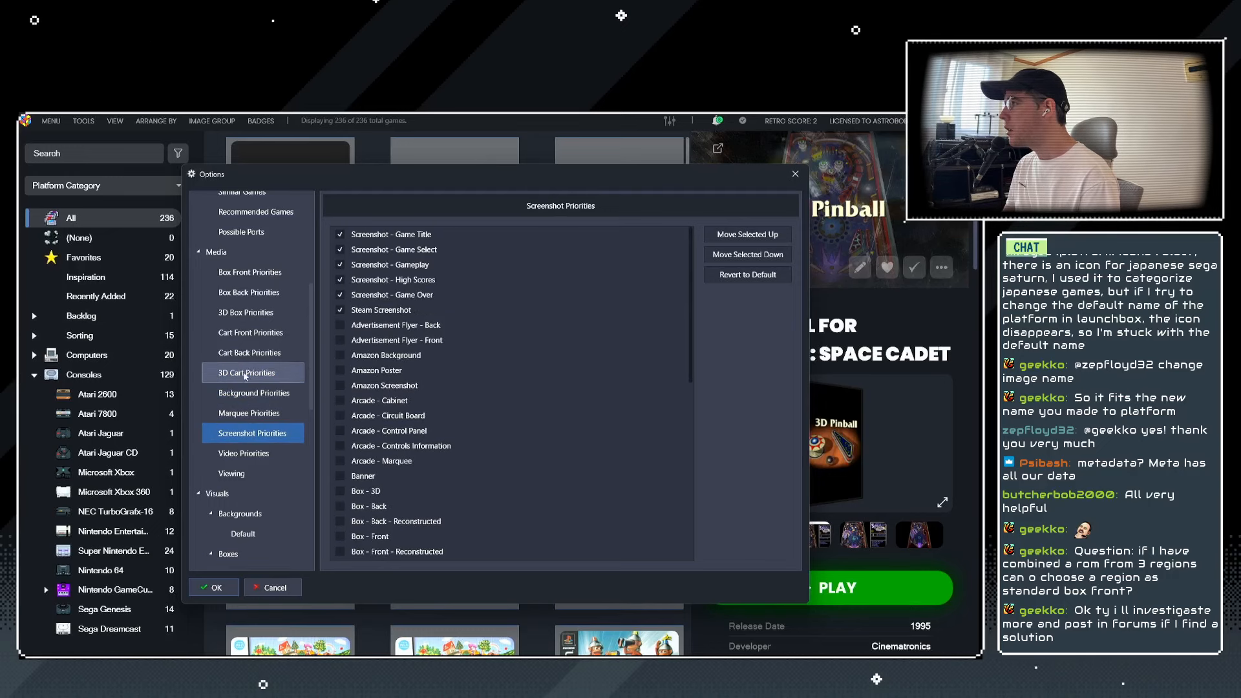
click(246, 312)
click(247, 333)
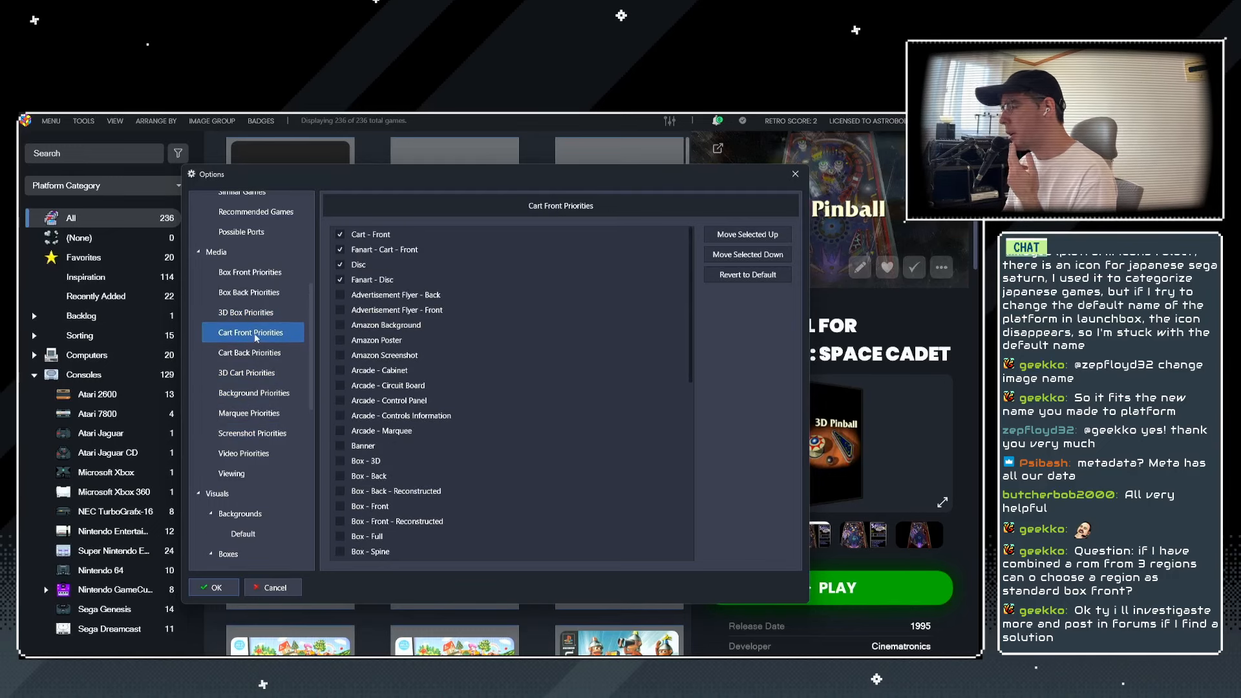
click(249, 292)
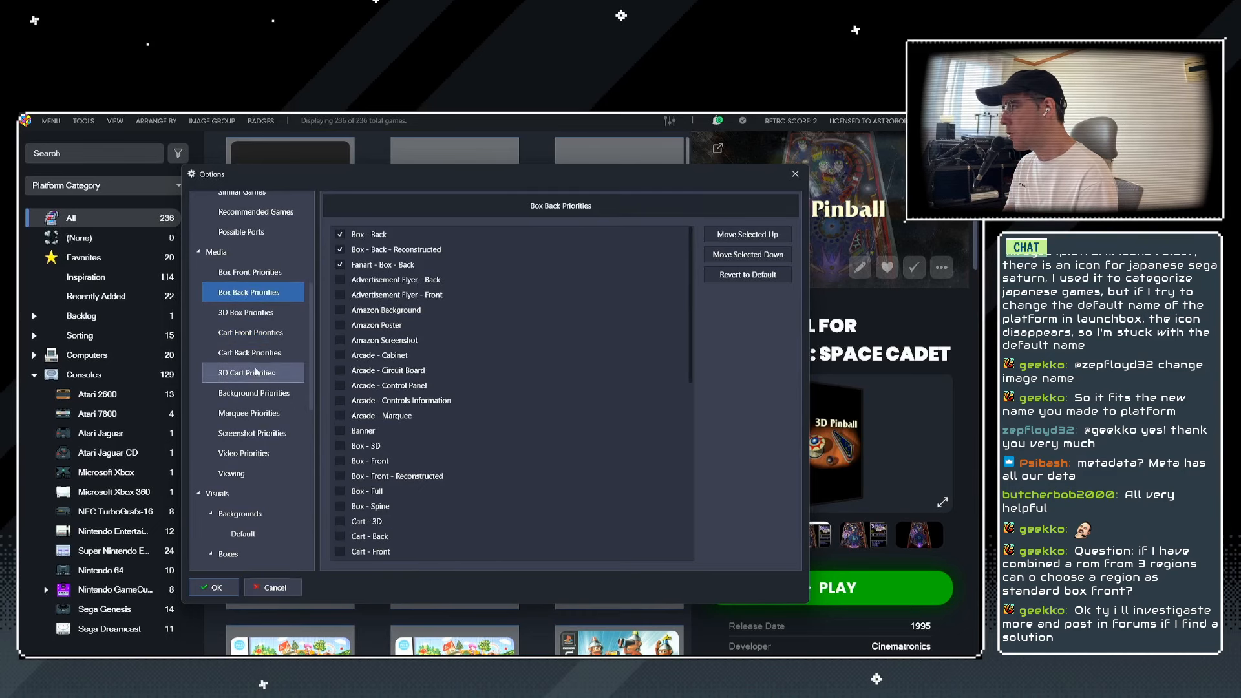
click(272, 587)
Restart the metadata and media download wizard for the selected games and proceed to choosing image types, keeping the default metadata source.
click(84, 121)
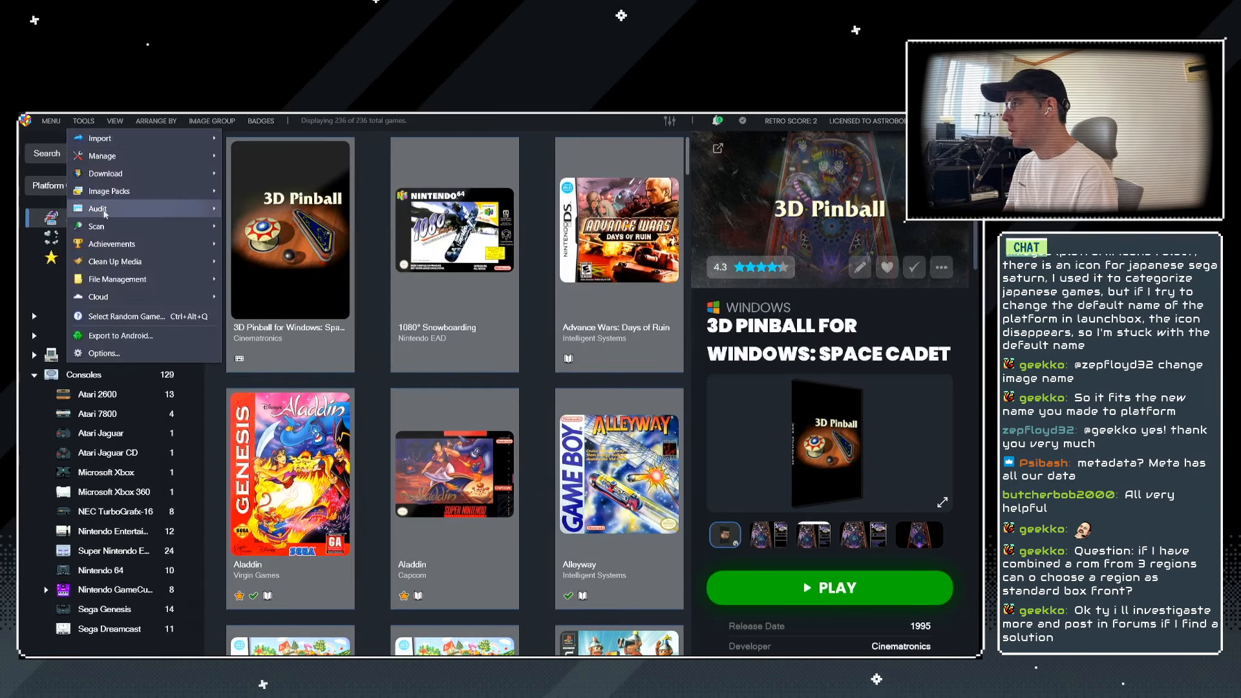
mouse_move(129, 172)
click(266, 172)
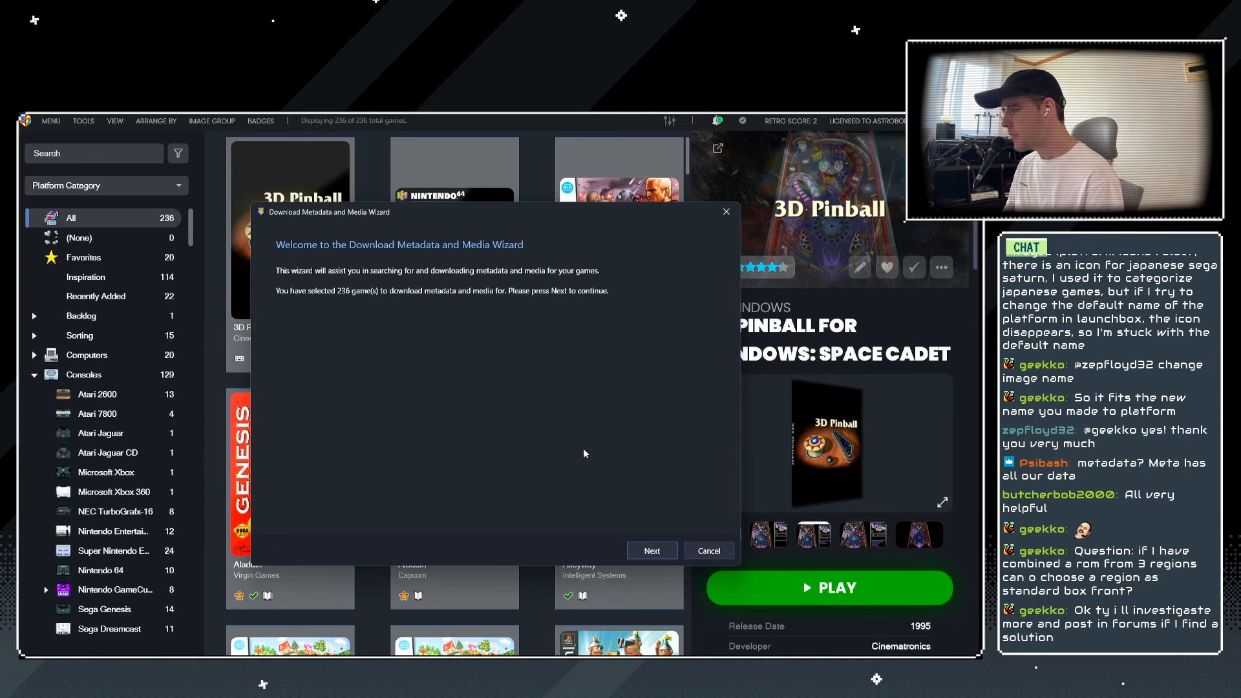
key(Return)
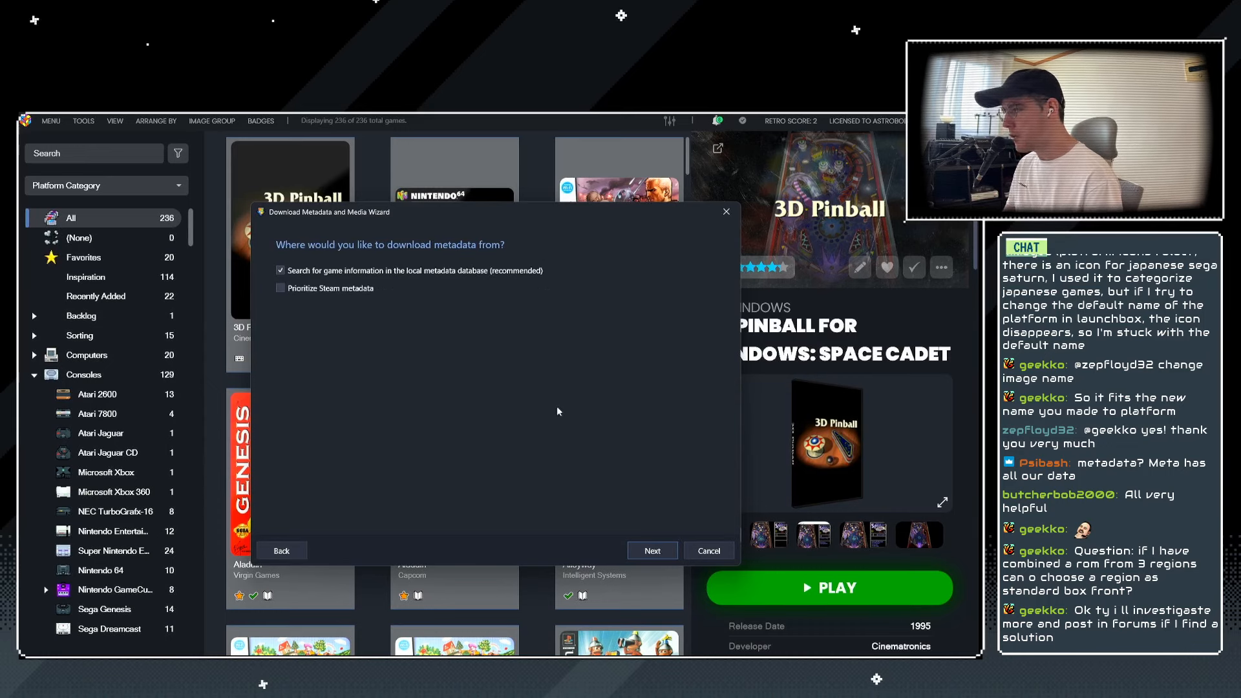
key(Return)
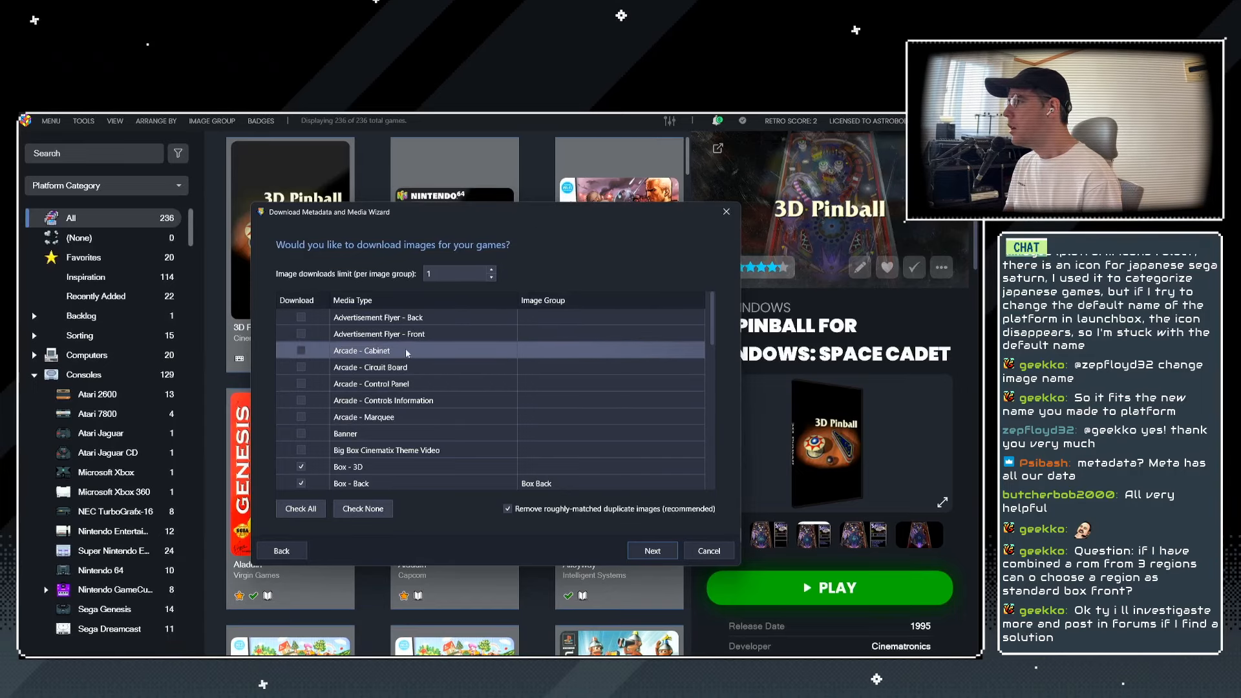
Exclude Box - Back - Reconstructed, Box - Front - Reconstructed and Box - 3D from the image downloads.
scroll(426, 395, down, 2)
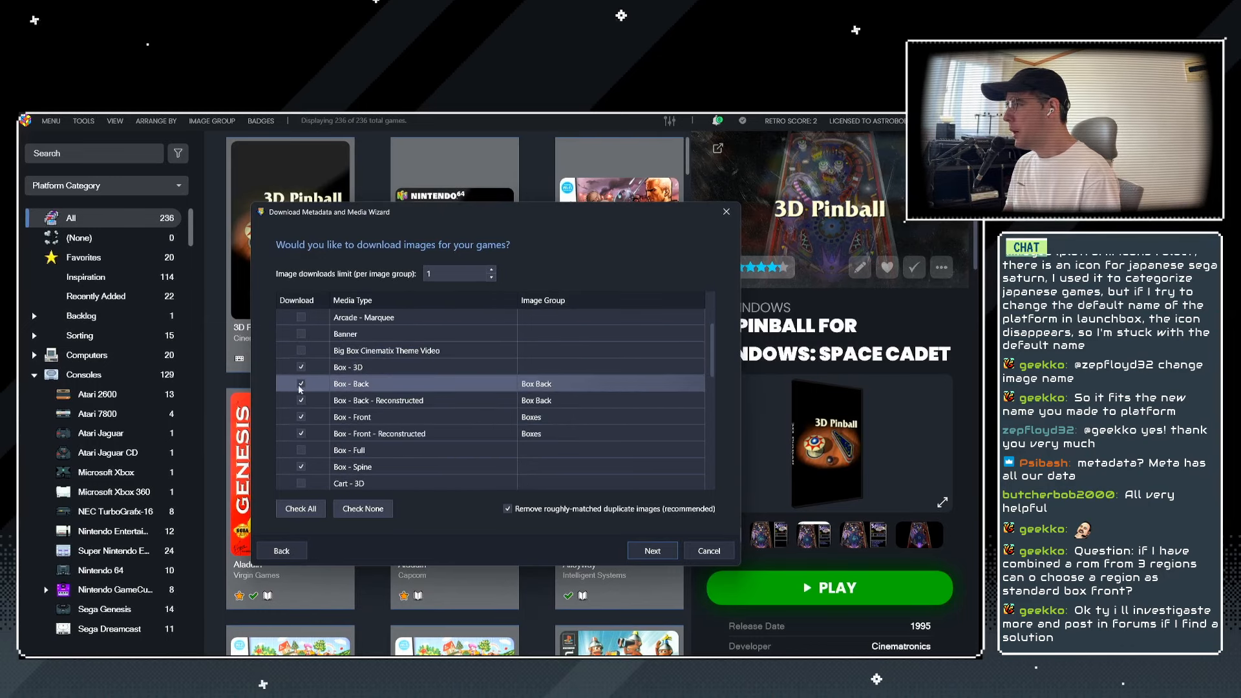
click(300, 400)
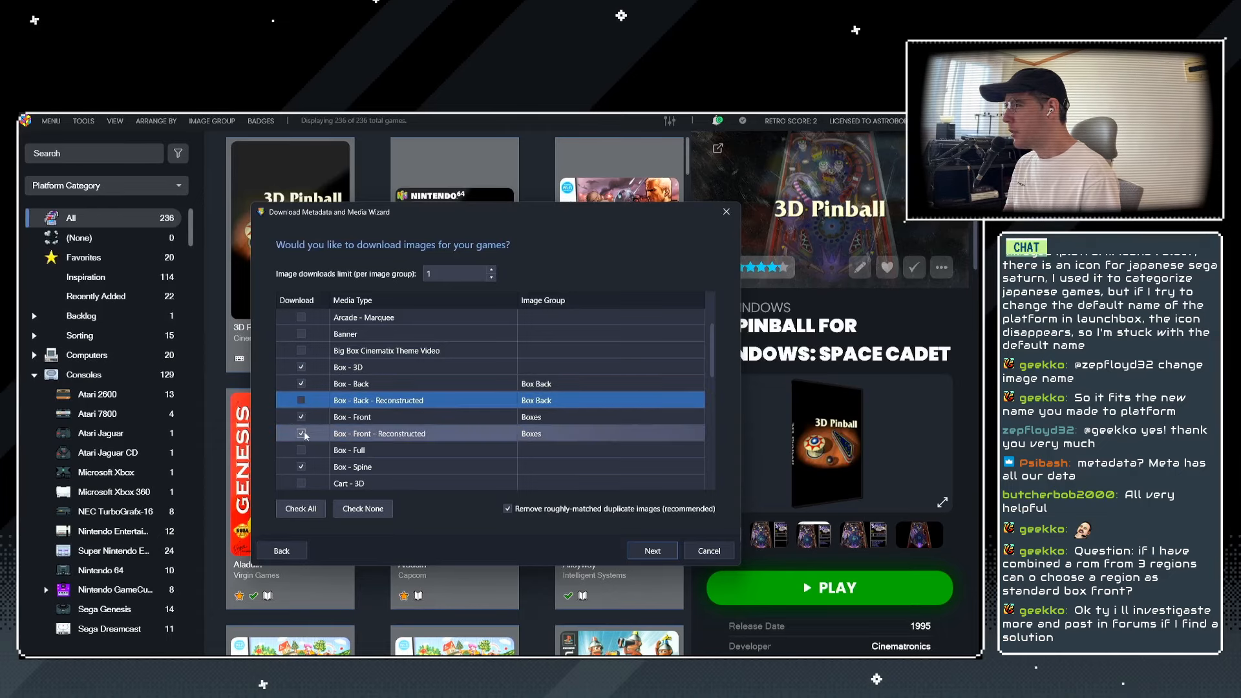
click(301, 433)
click(301, 367)
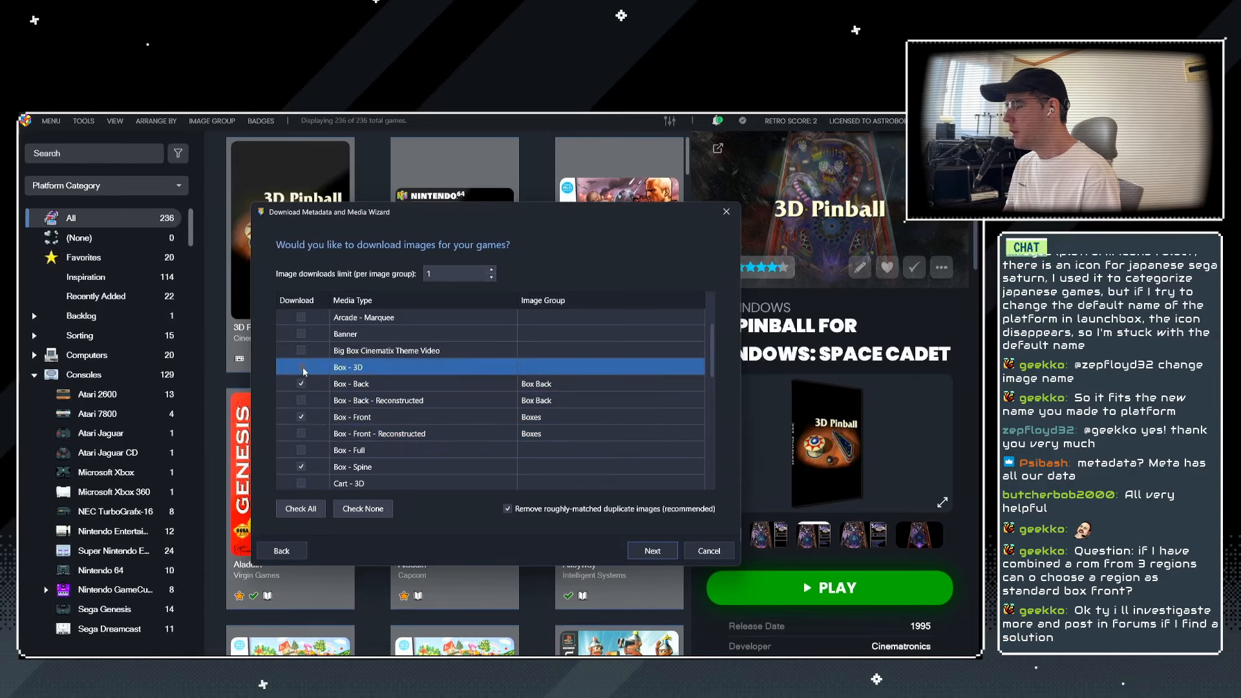
Include Cart - Front in the image types to download.
scroll(309, 397, down, 1)
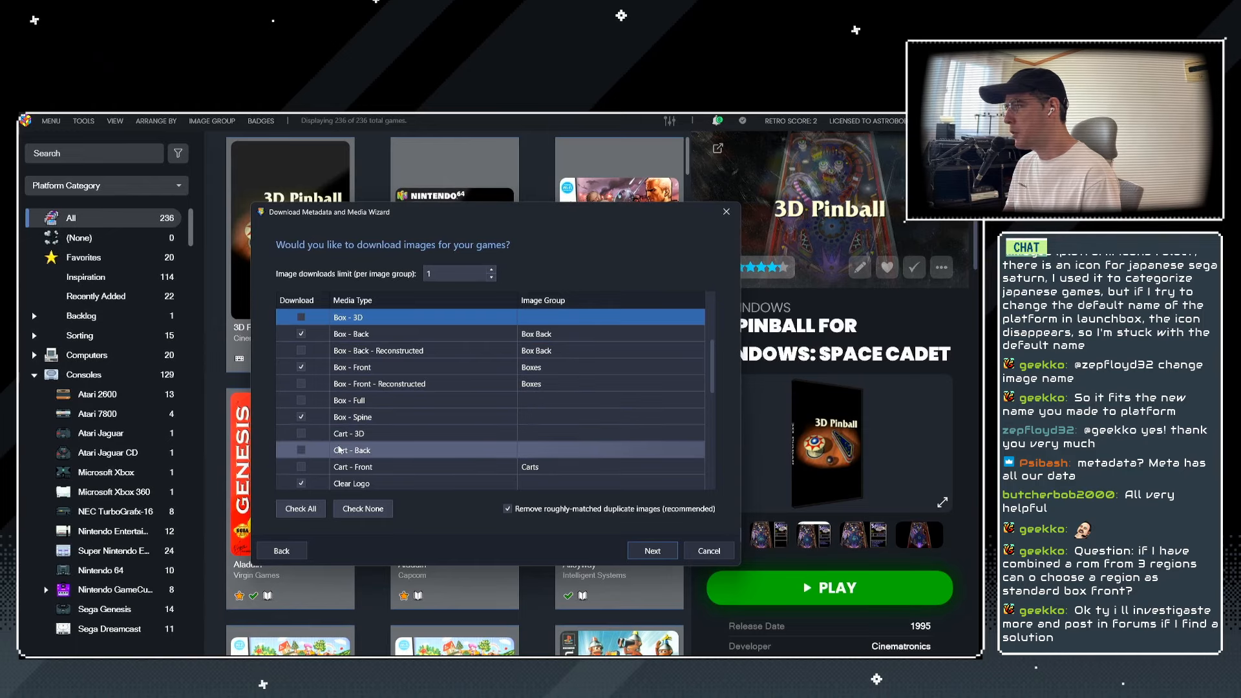
scroll(349, 432, down, 1)
click(301, 417)
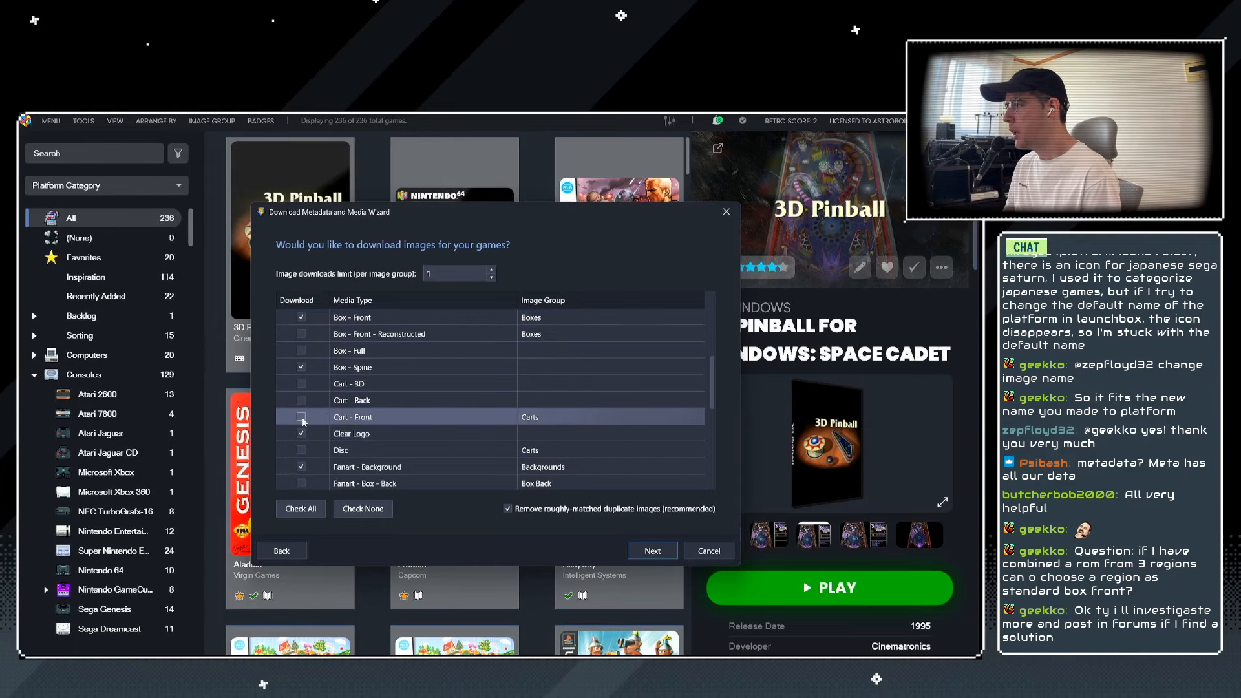
scroll(354, 452, down, 1)
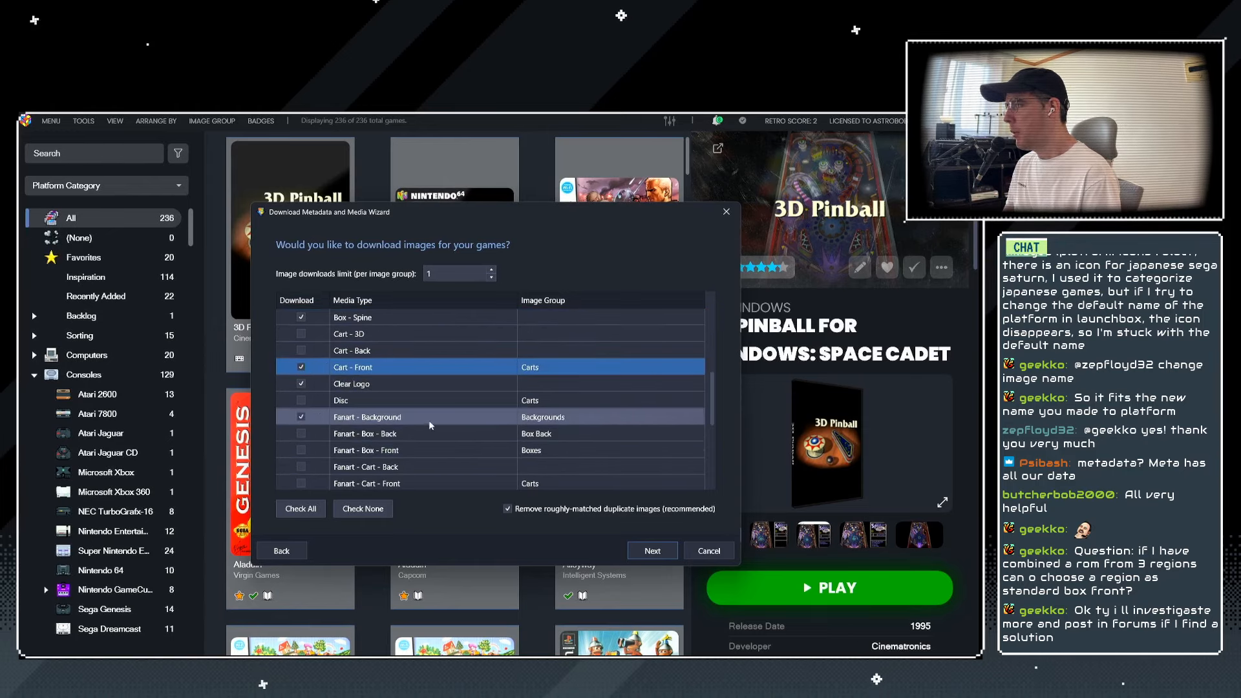
Exclude Steam Clear Logo from the image types to download and review the remaining selected media types.
scroll(321, 425, down, 3)
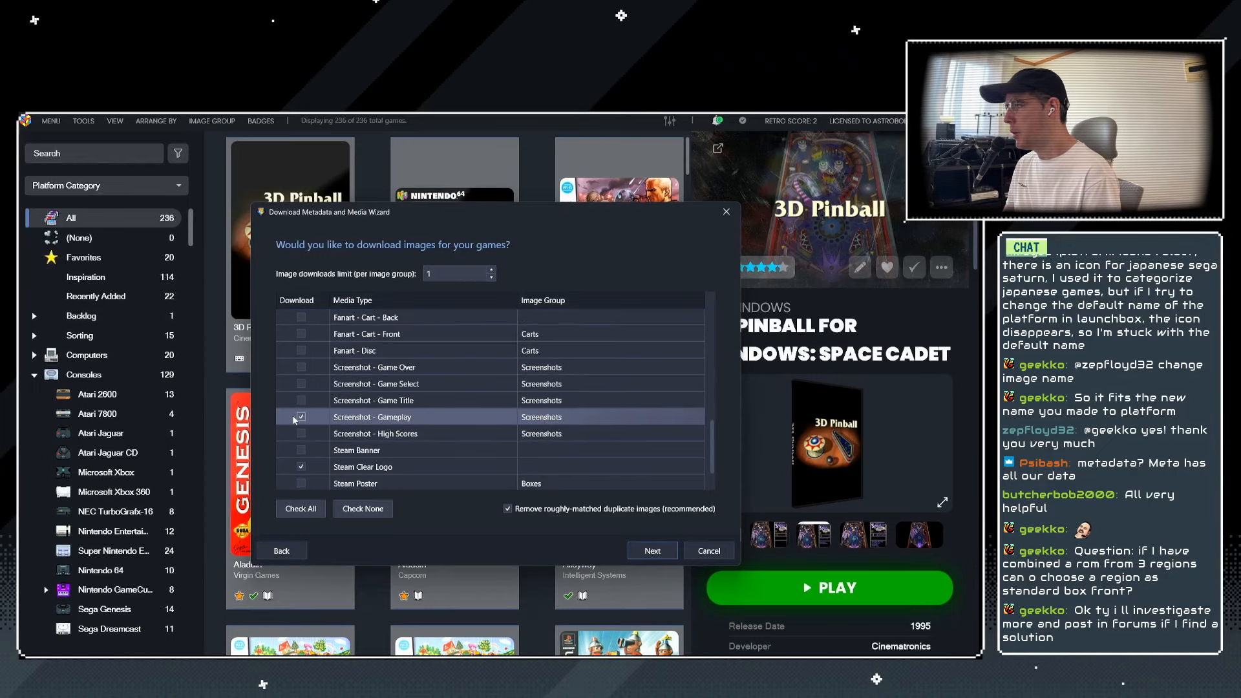
scroll(321, 456, down, 1)
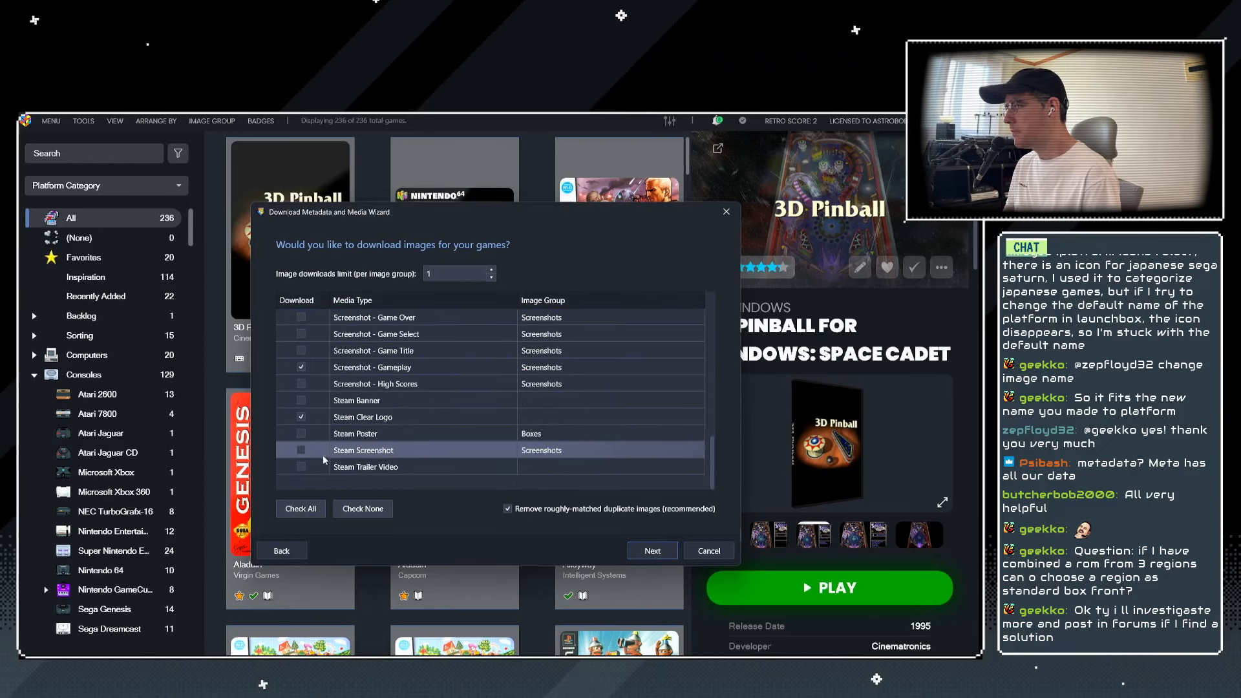
click(303, 417)
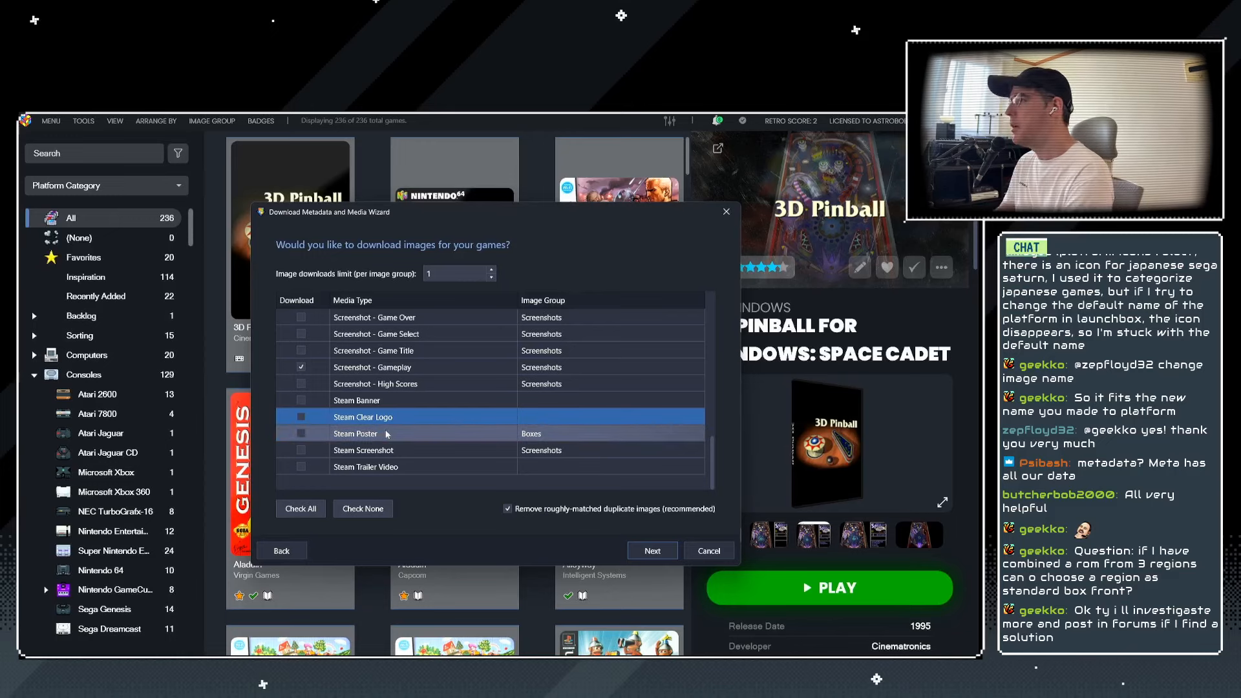
scroll(456, 406, up, 6)
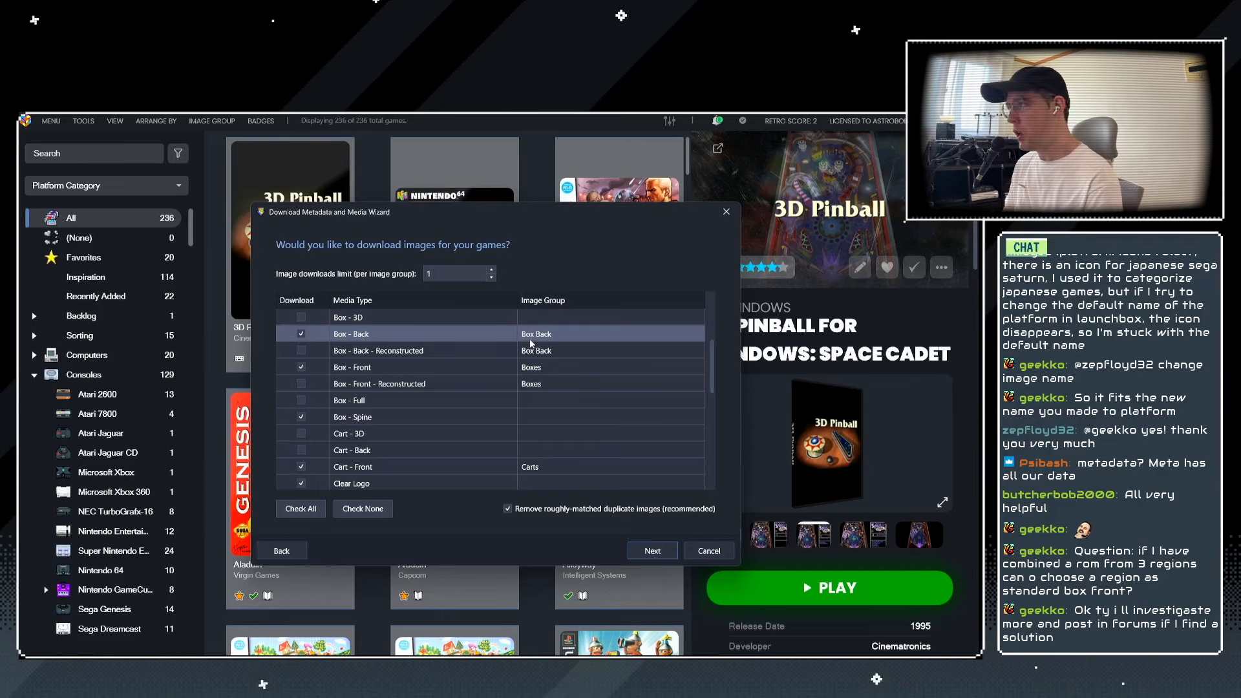
scroll(479, 362, up, 1)
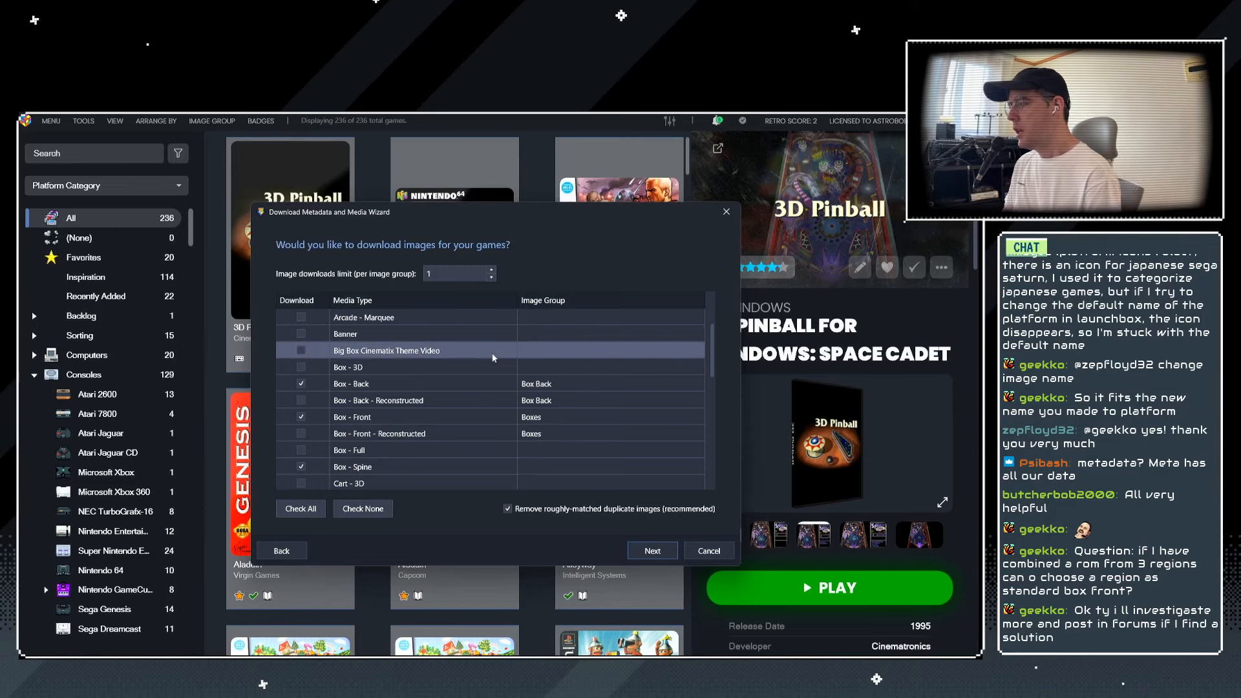
scroll(494, 358, up, 1)
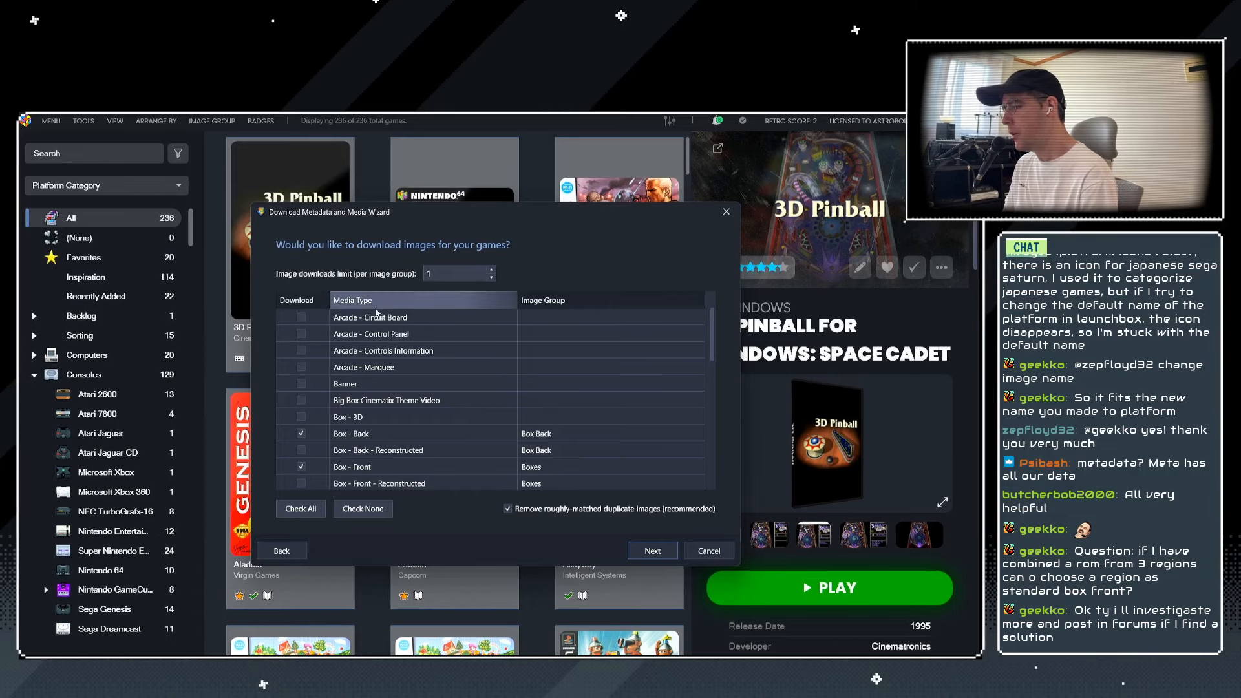
scroll(526, 425, down, 5)
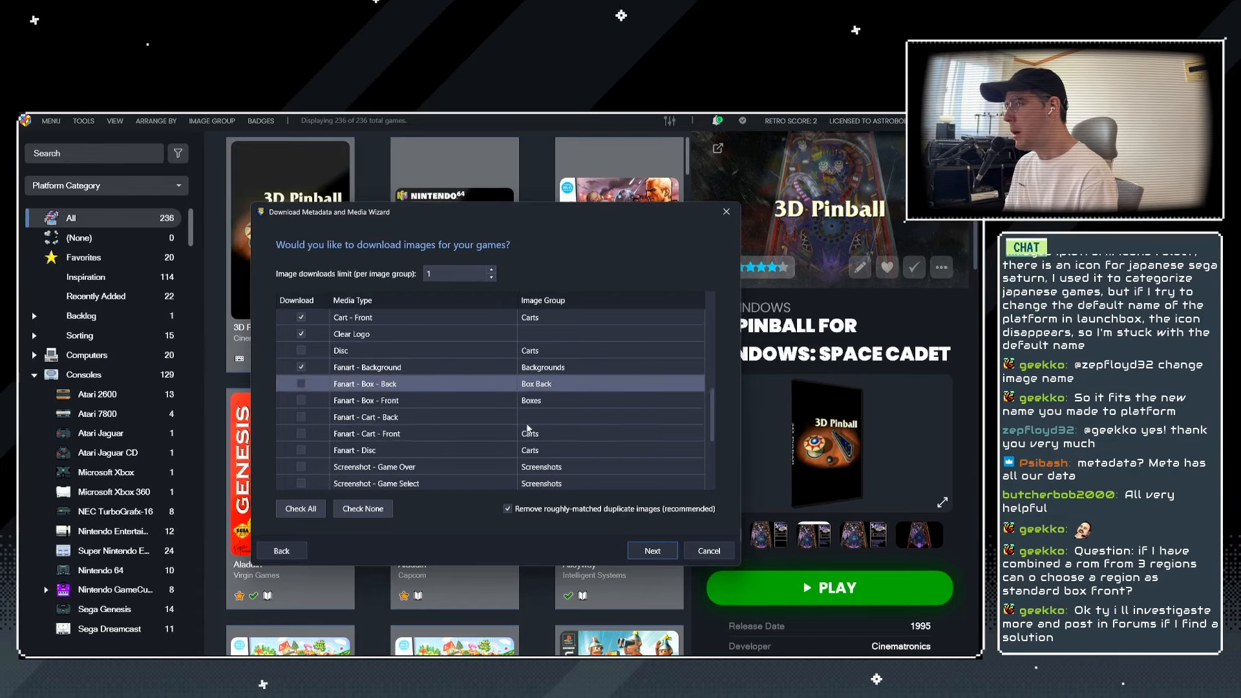
scroll(490, 373, down, 2)
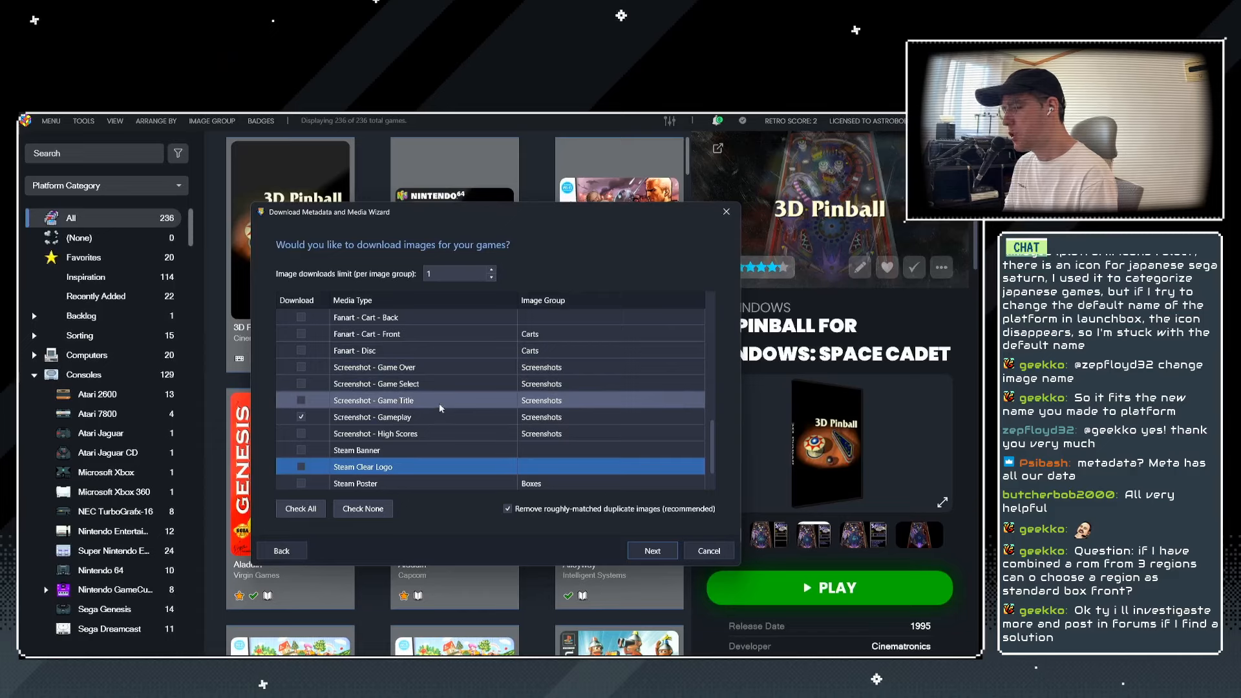
click(301, 401)
click(302, 384)
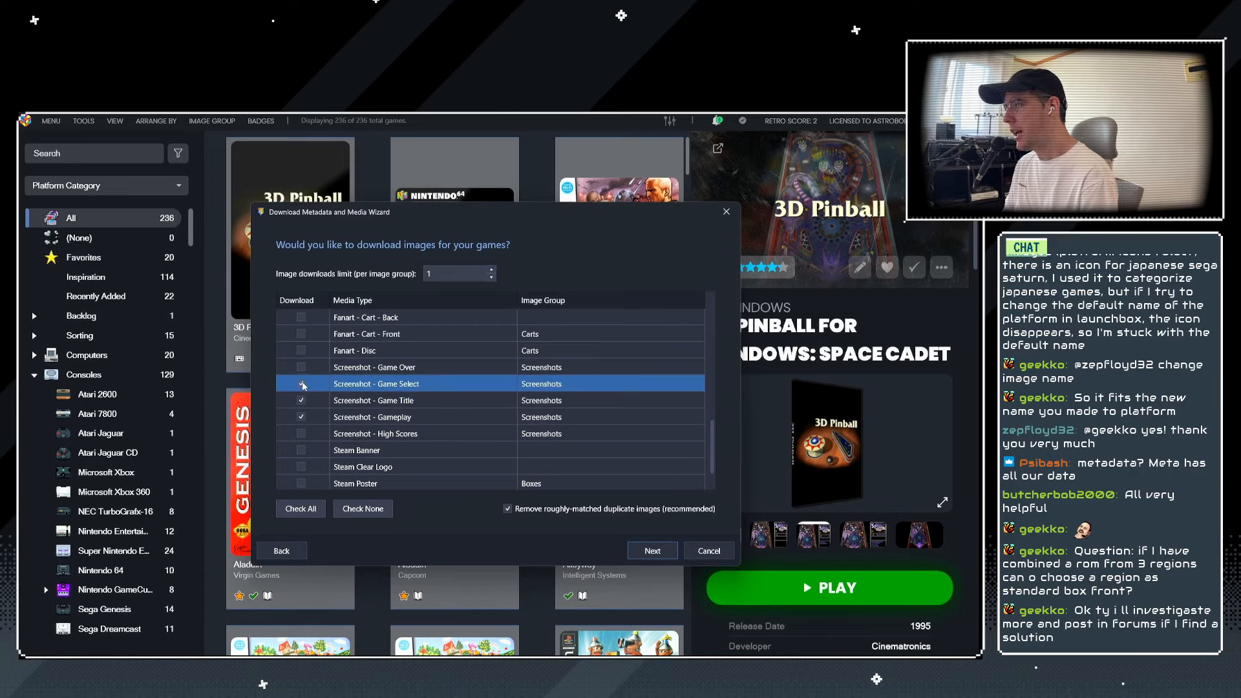
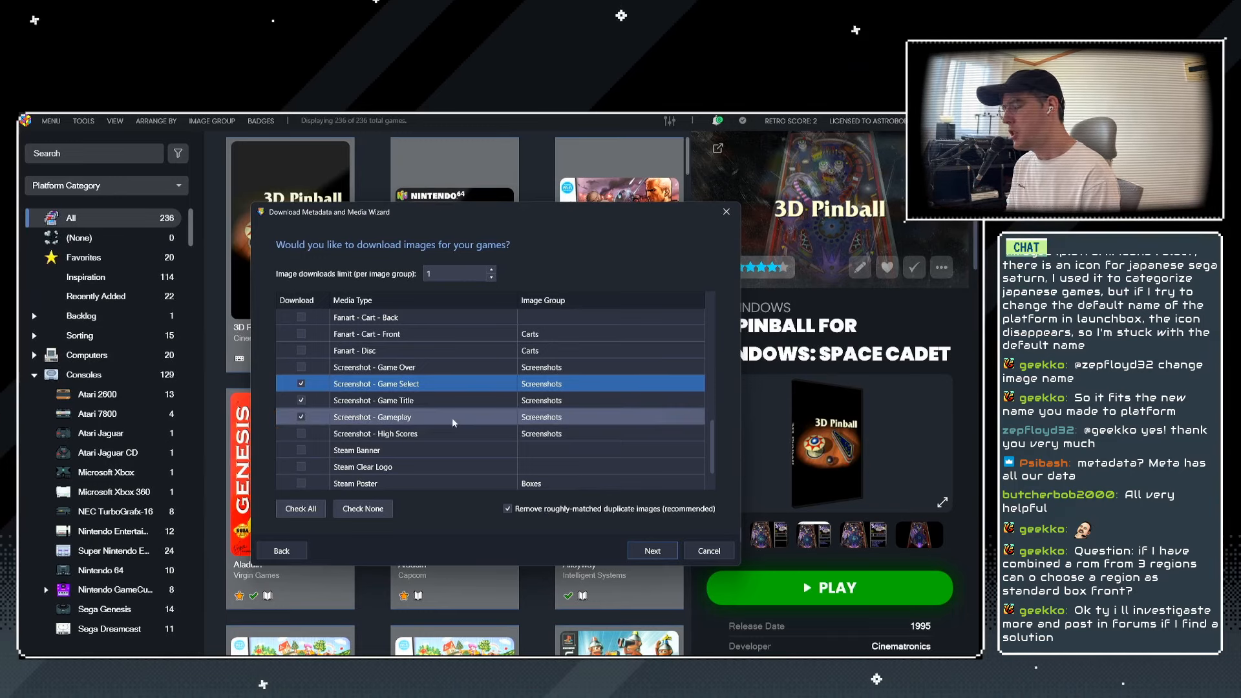
click(301, 384)
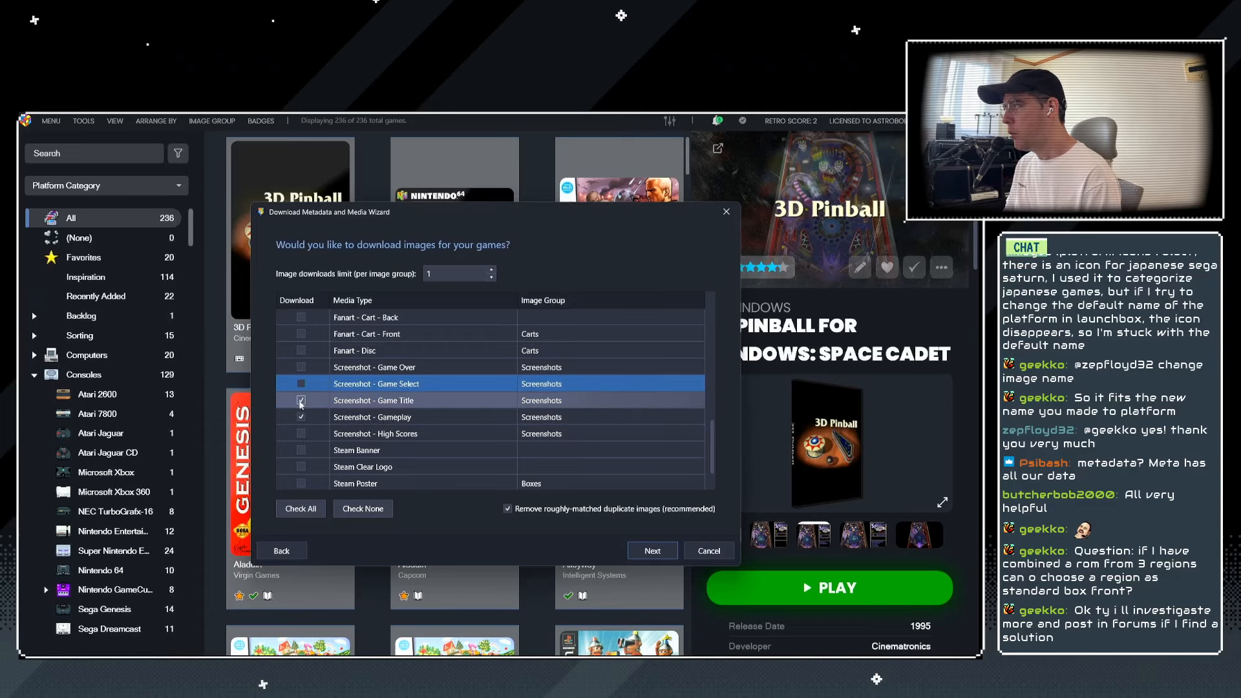
click(302, 401)
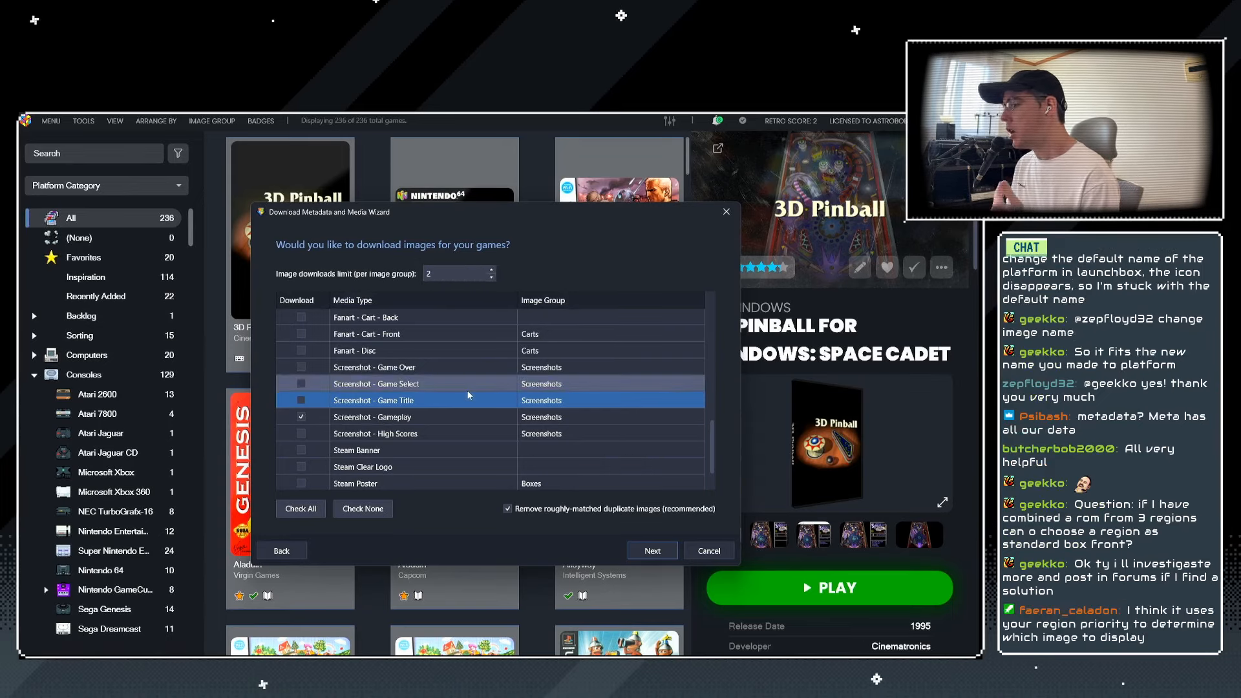
Review the selected image types, keep the limit at 1 per image group, and proceed to the EmuMovies media selection.
scroll(457, 390, up, 6)
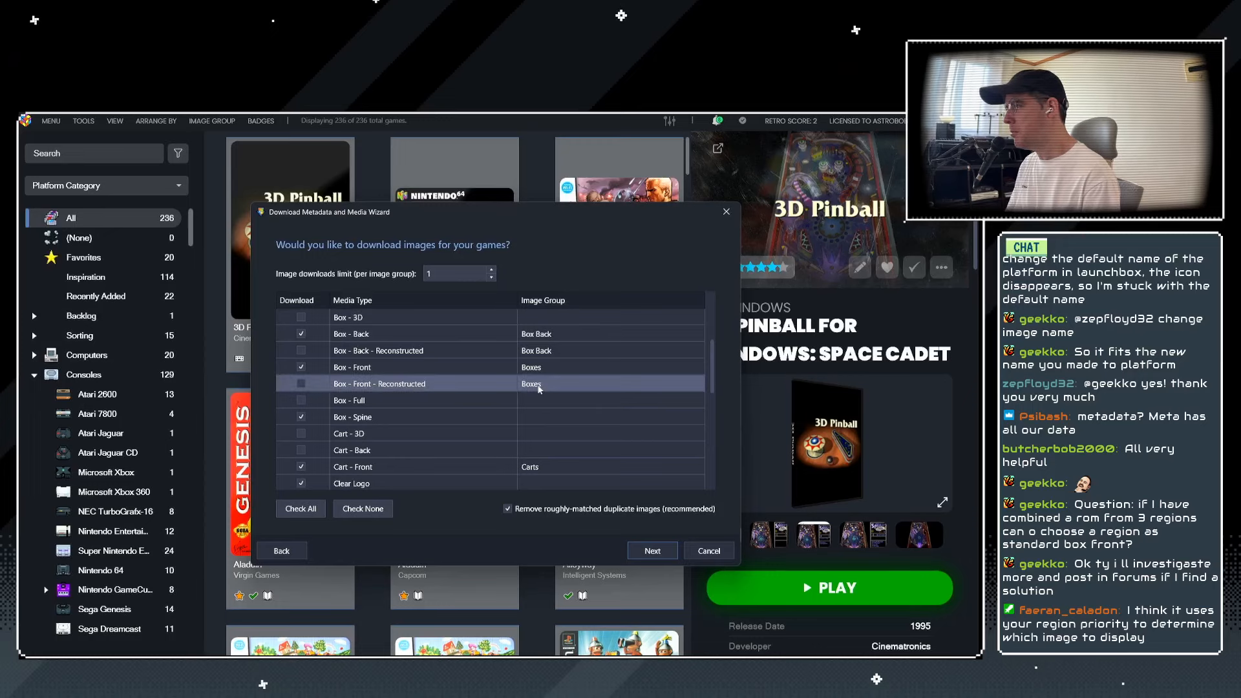
scroll(540, 388, down, 3)
scroll(543, 386, down, 2)
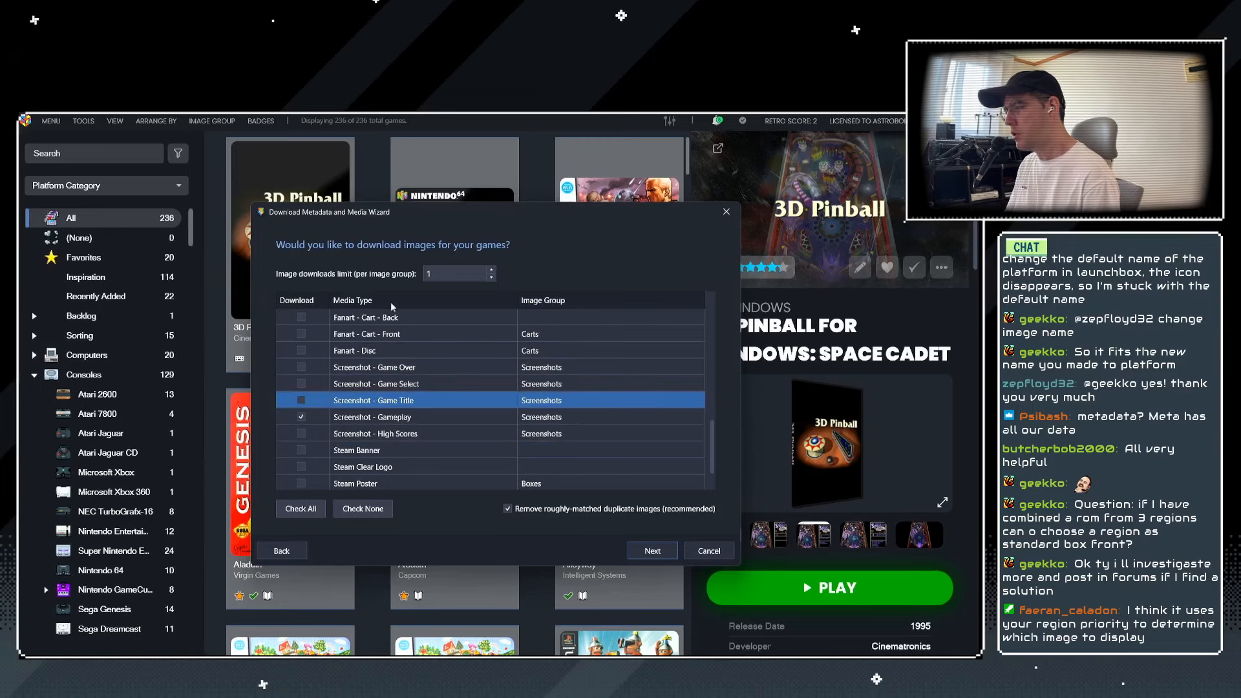
scroll(383, 351, up, 2)
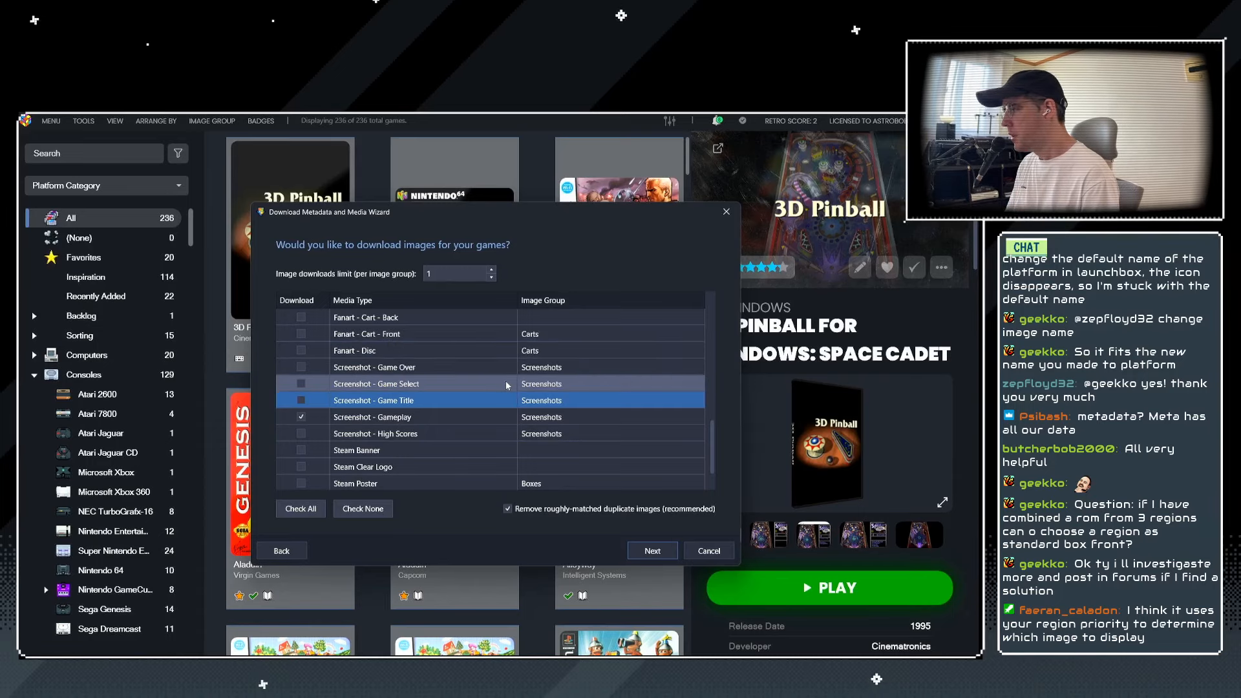
scroll(478, 358, up, 4)
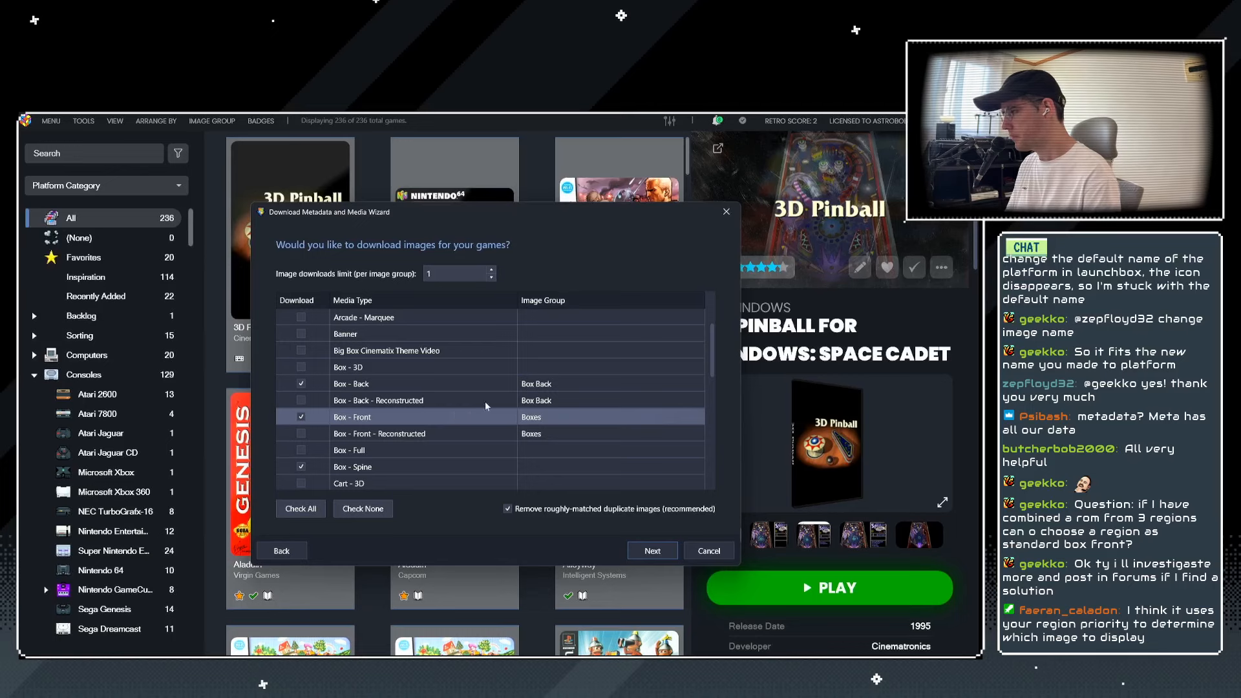
scroll(590, 414, down, 6)
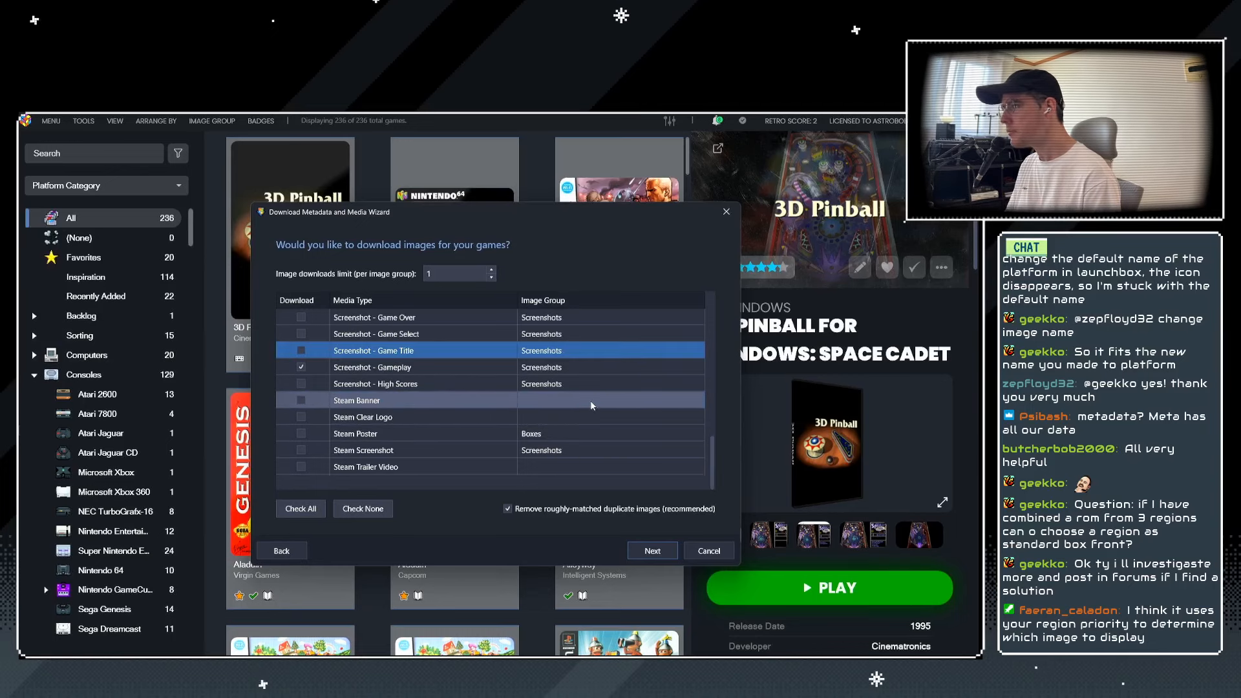
click(654, 550)
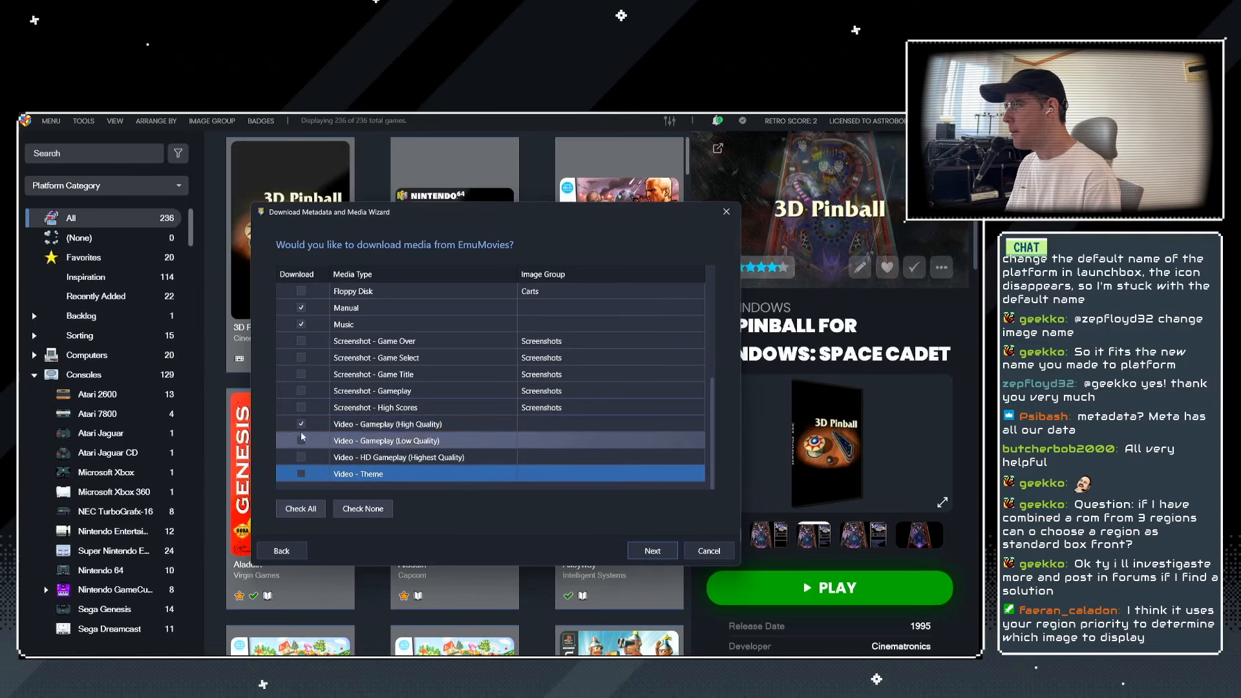
Accept the EmuMovies media selection, skip the Bezel Project downloads, and start the metadata and media download.
scroll(312, 409, up, 1)
scroll(312, 381, up, 3)
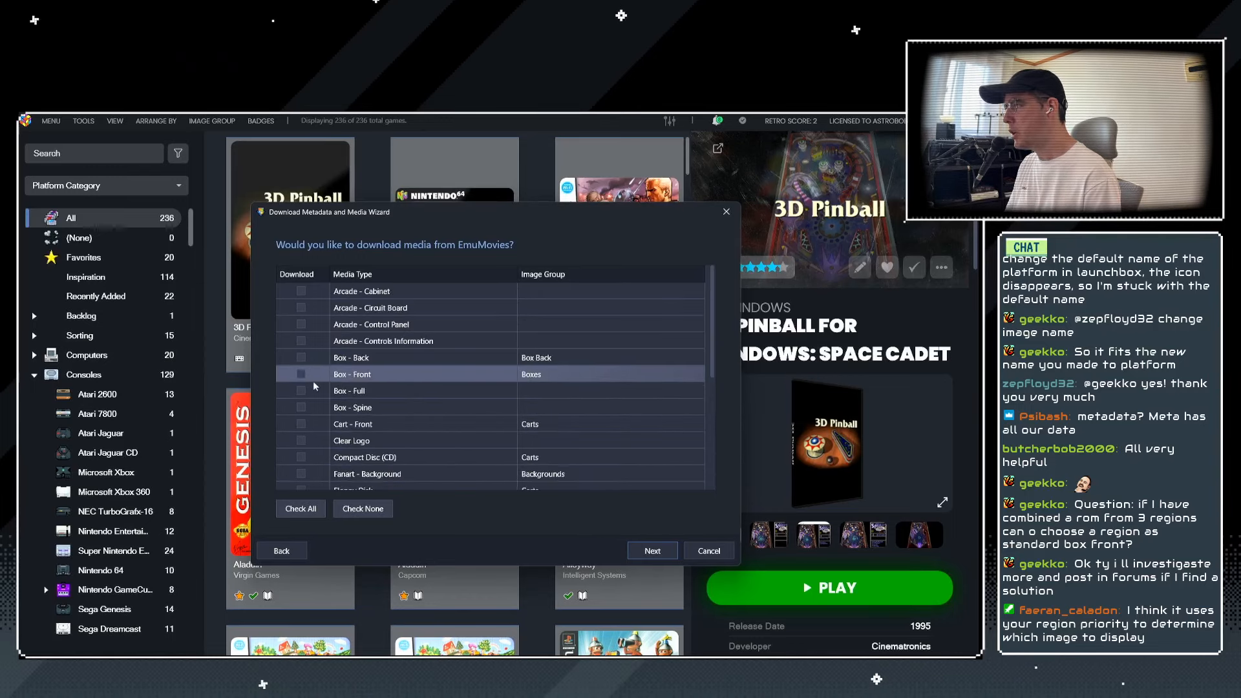
click(652, 551)
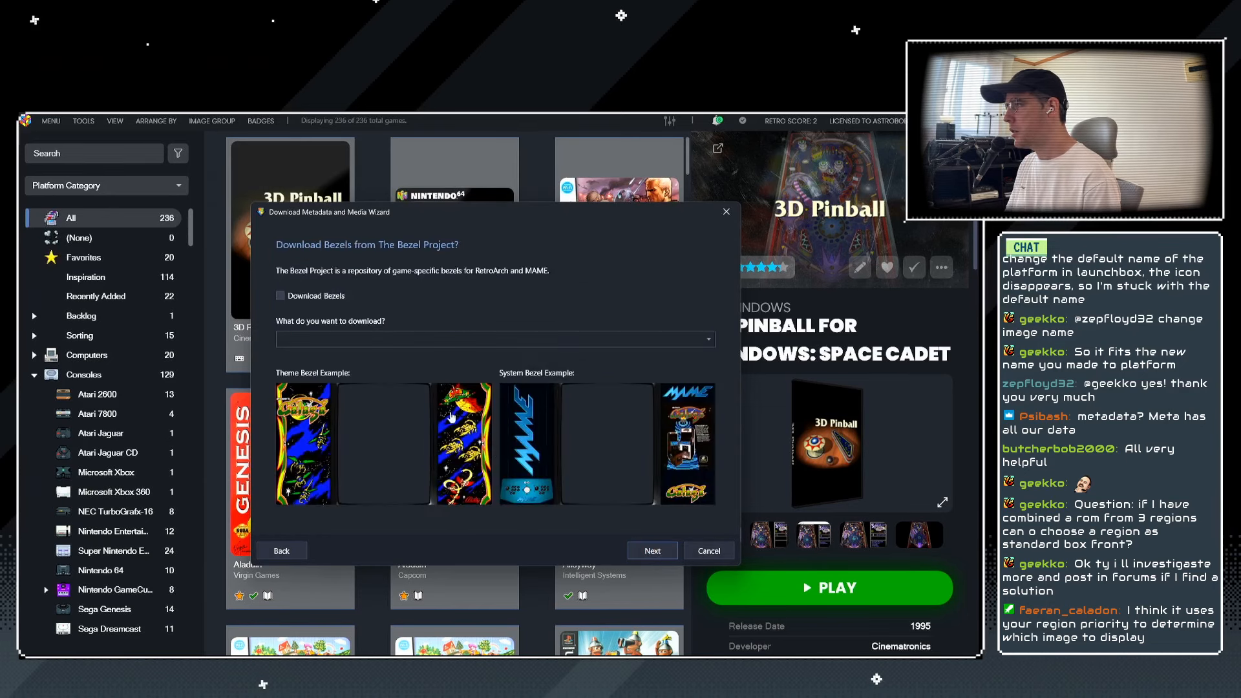
key(Return)
click(403, 359)
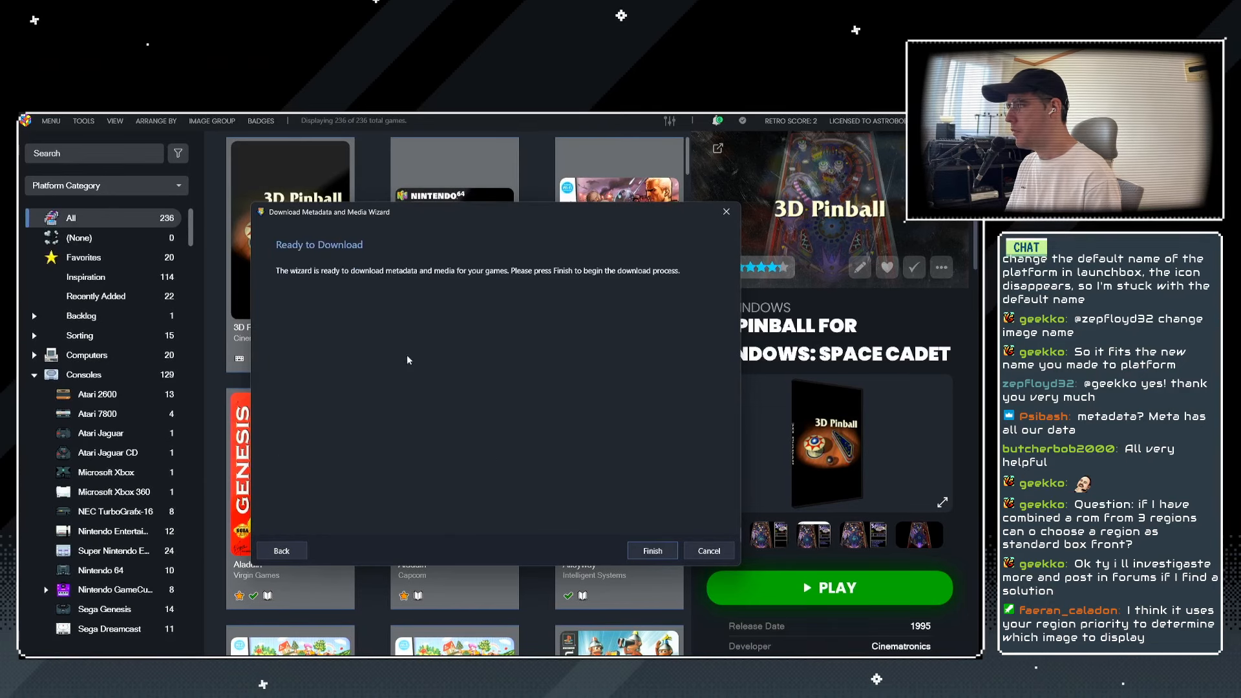
key(Return)
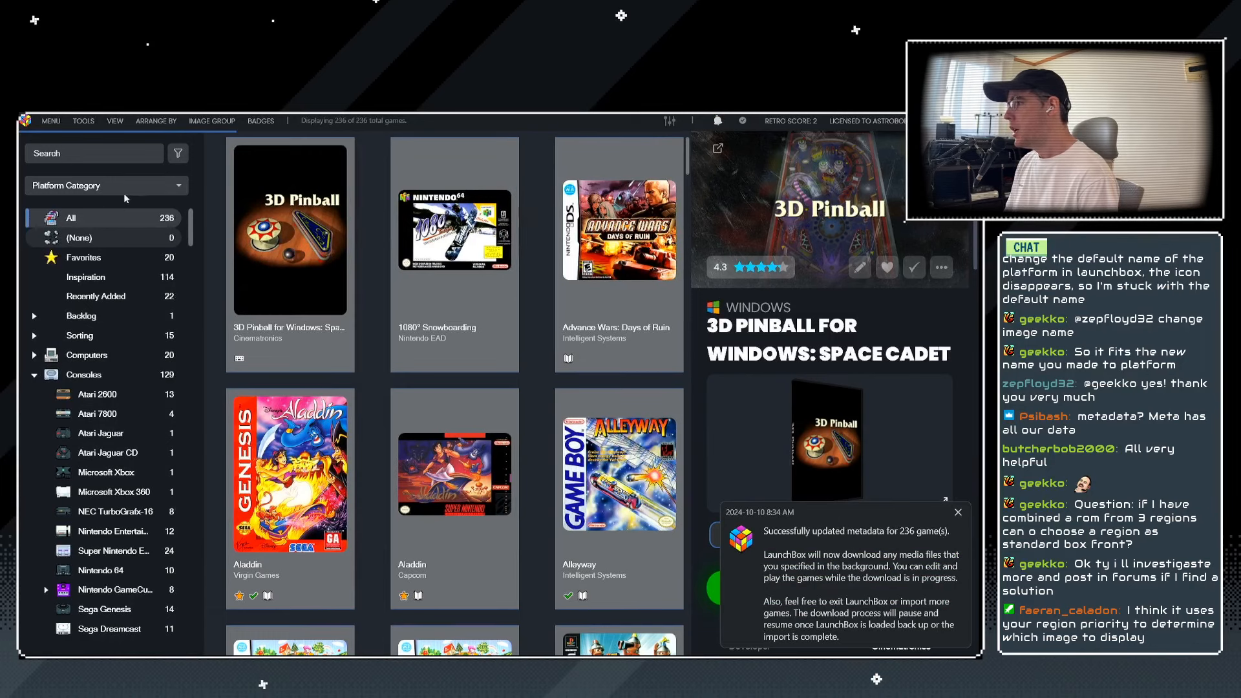
Group the library by Games Missing Media and try to refresh the images and missing media.
click(132, 187)
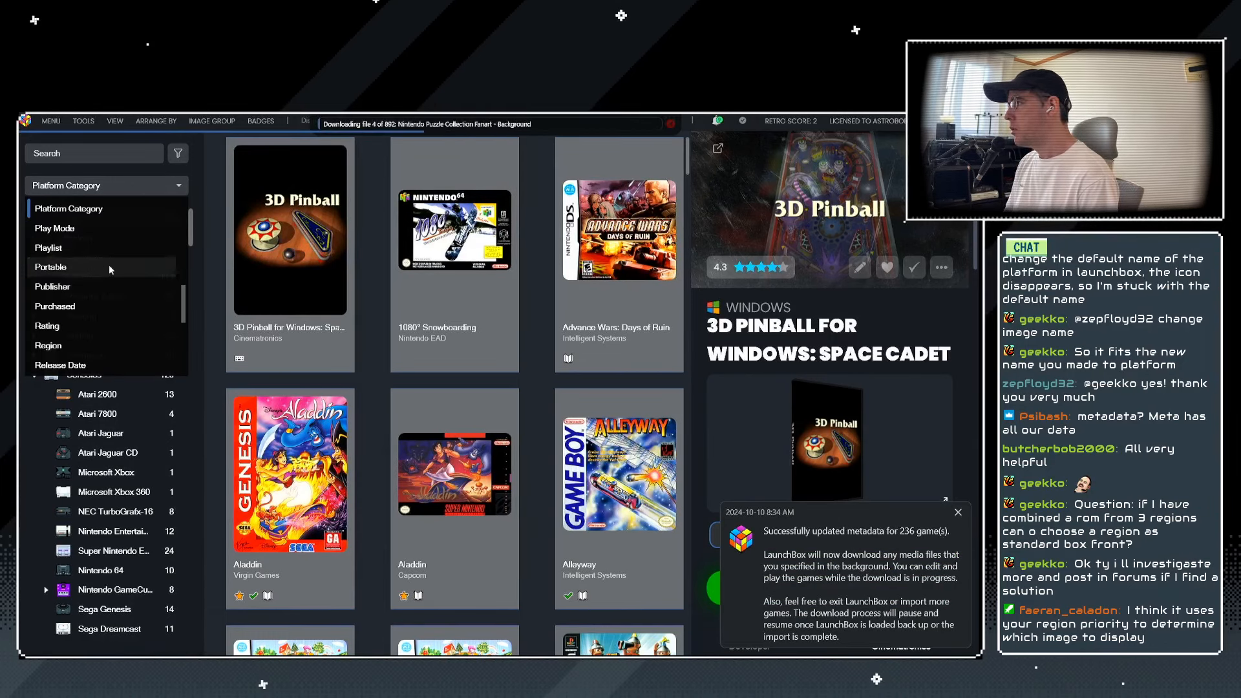
scroll(109, 265, up, 3)
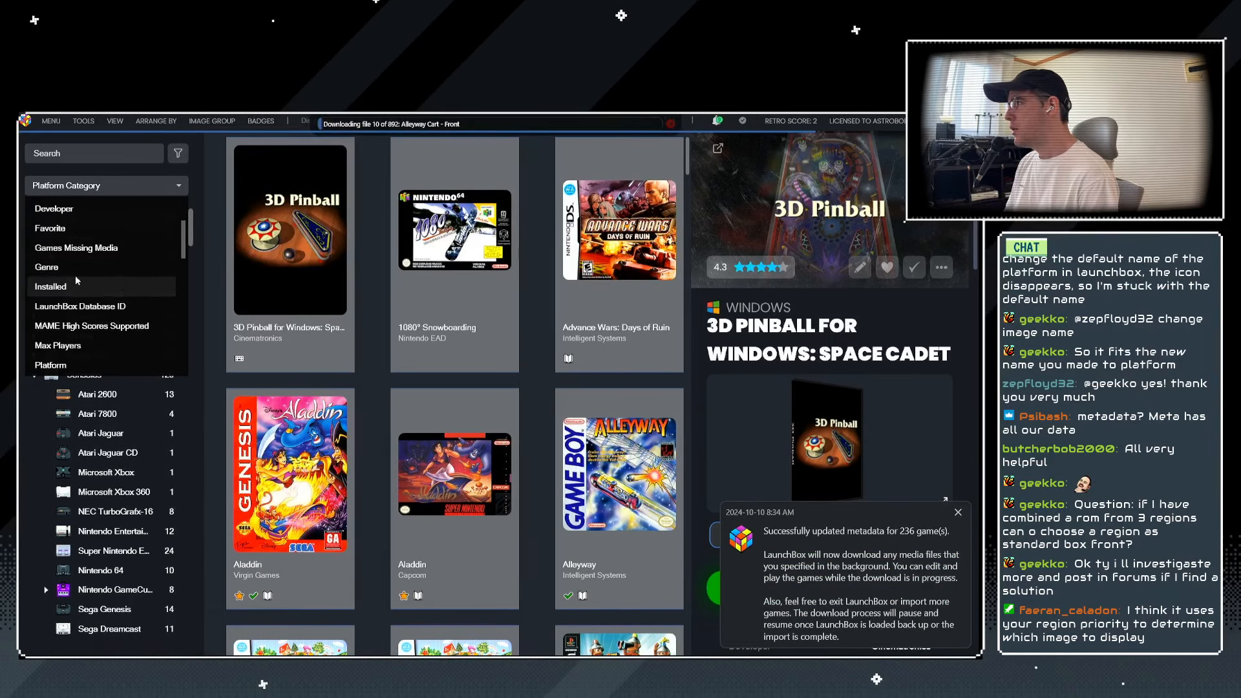
click(81, 248)
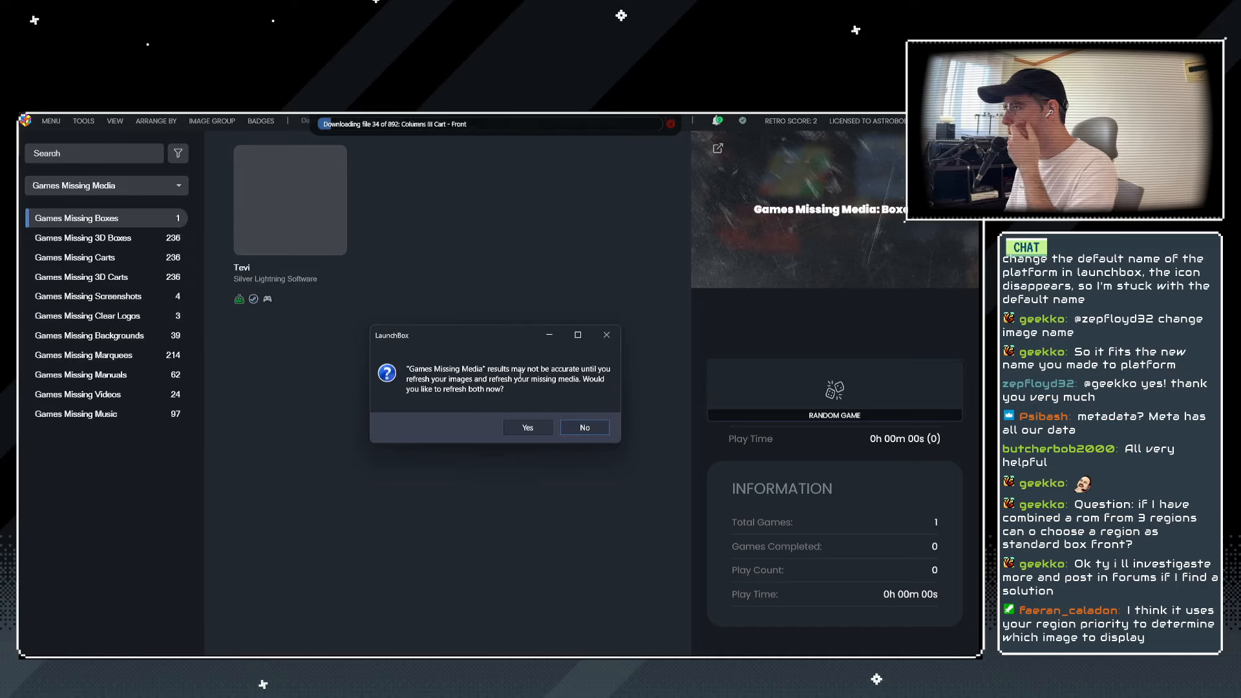
click(525, 426)
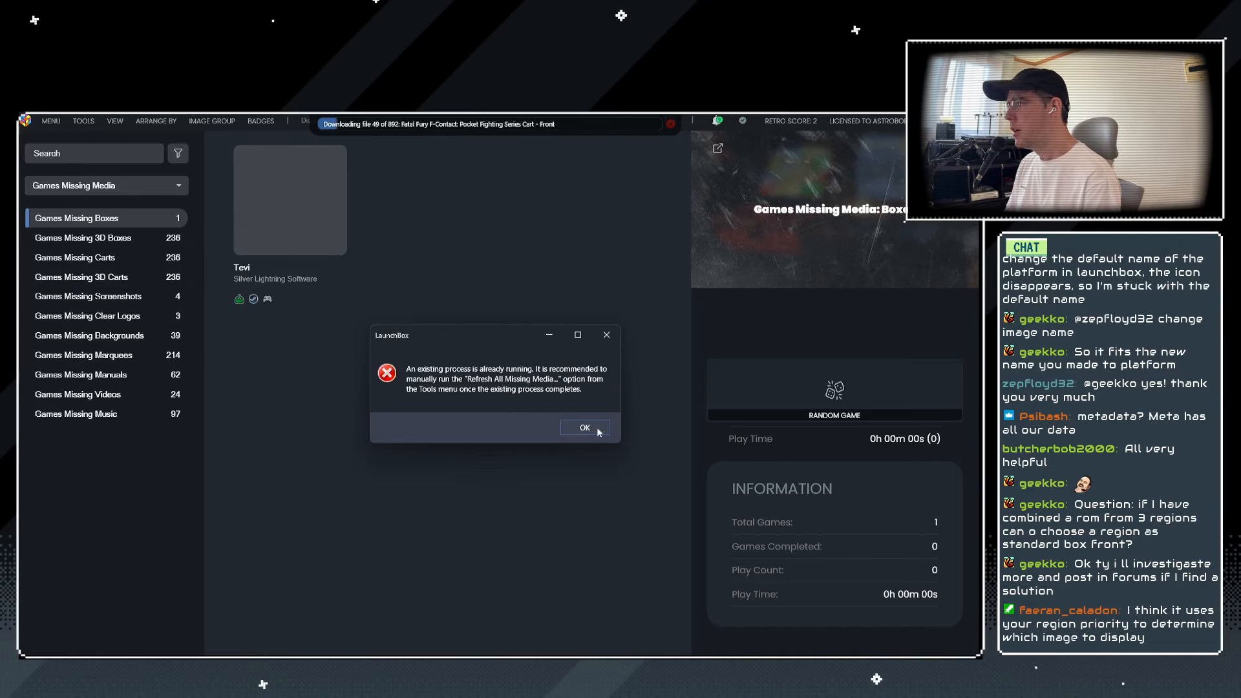
click(586, 428)
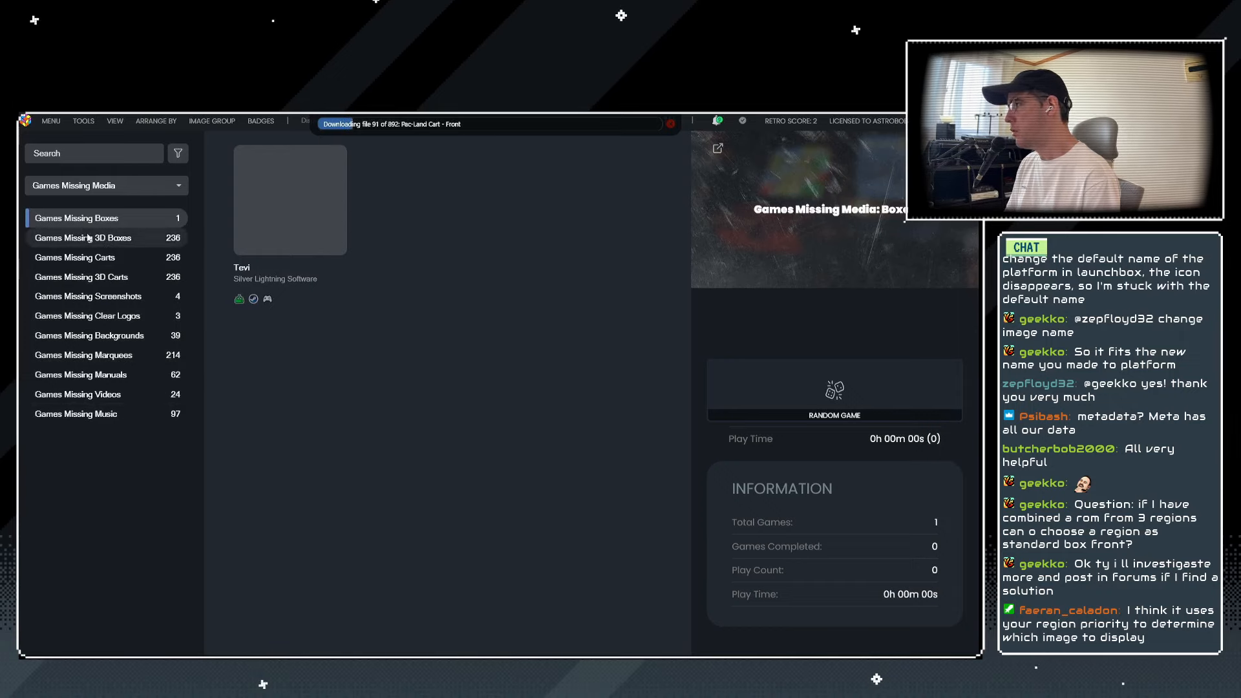
Examine the games missing carts, screenshots and manuals, browsing through the whole missing manuals list.
click(90, 257)
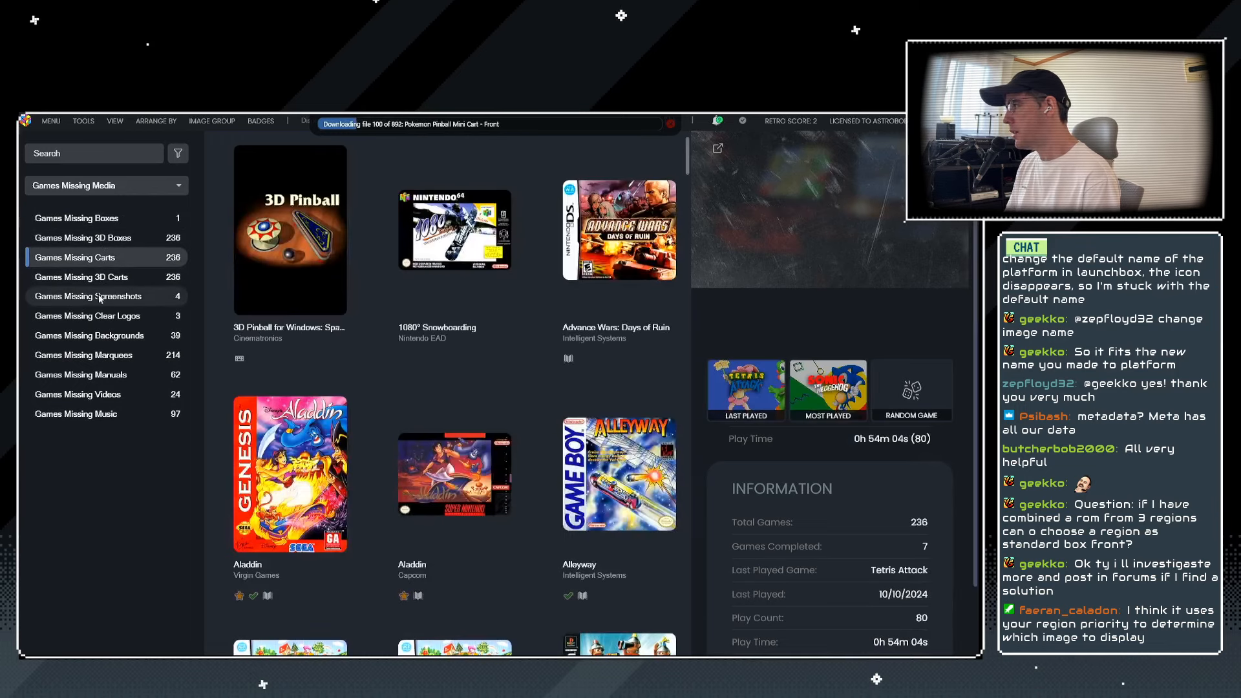
click(100, 296)
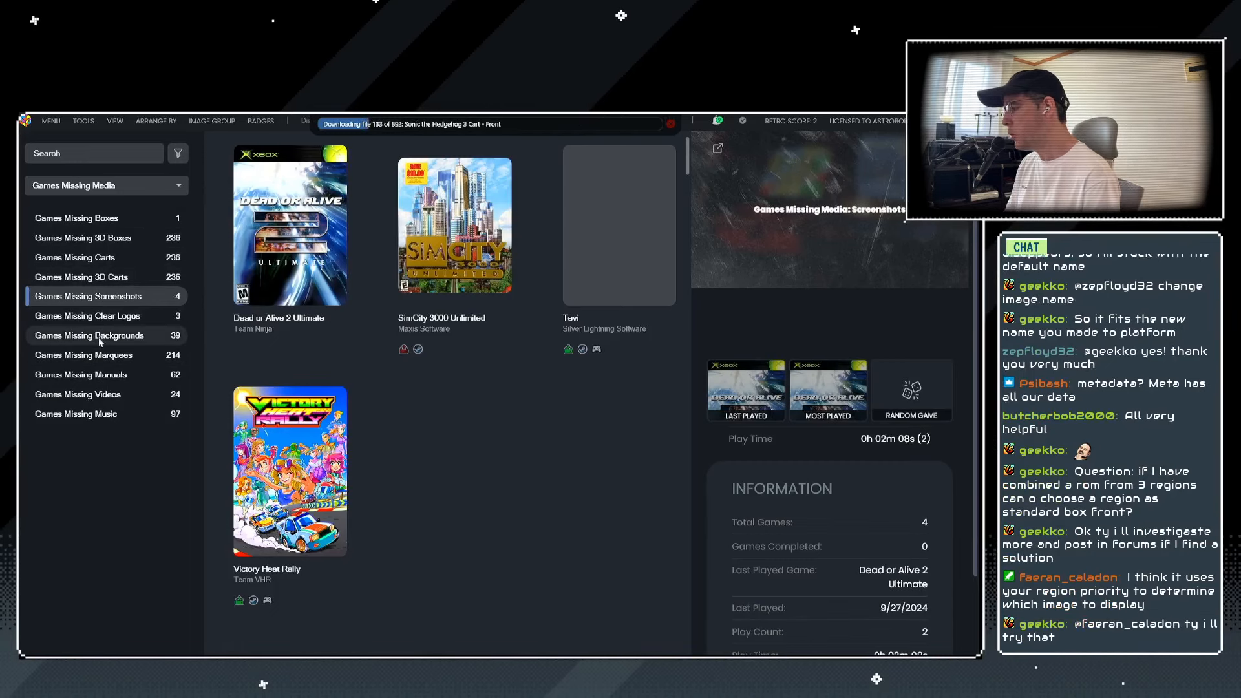
click(89, 376)
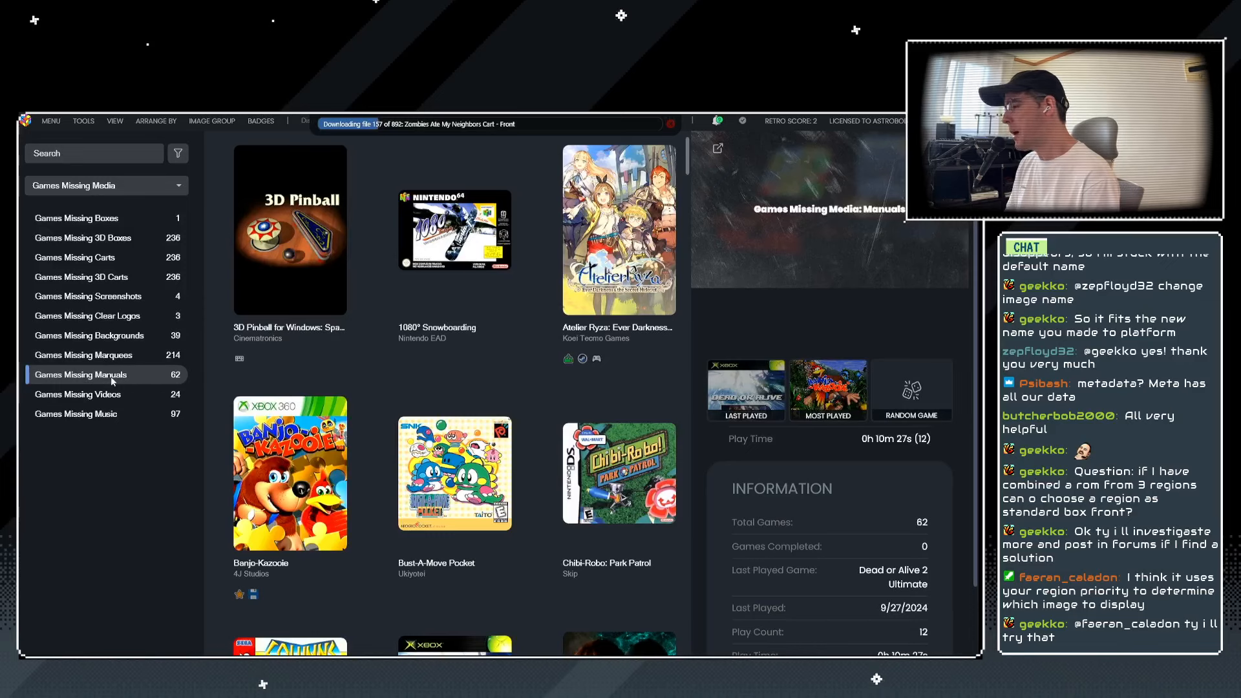
click(294, 221)
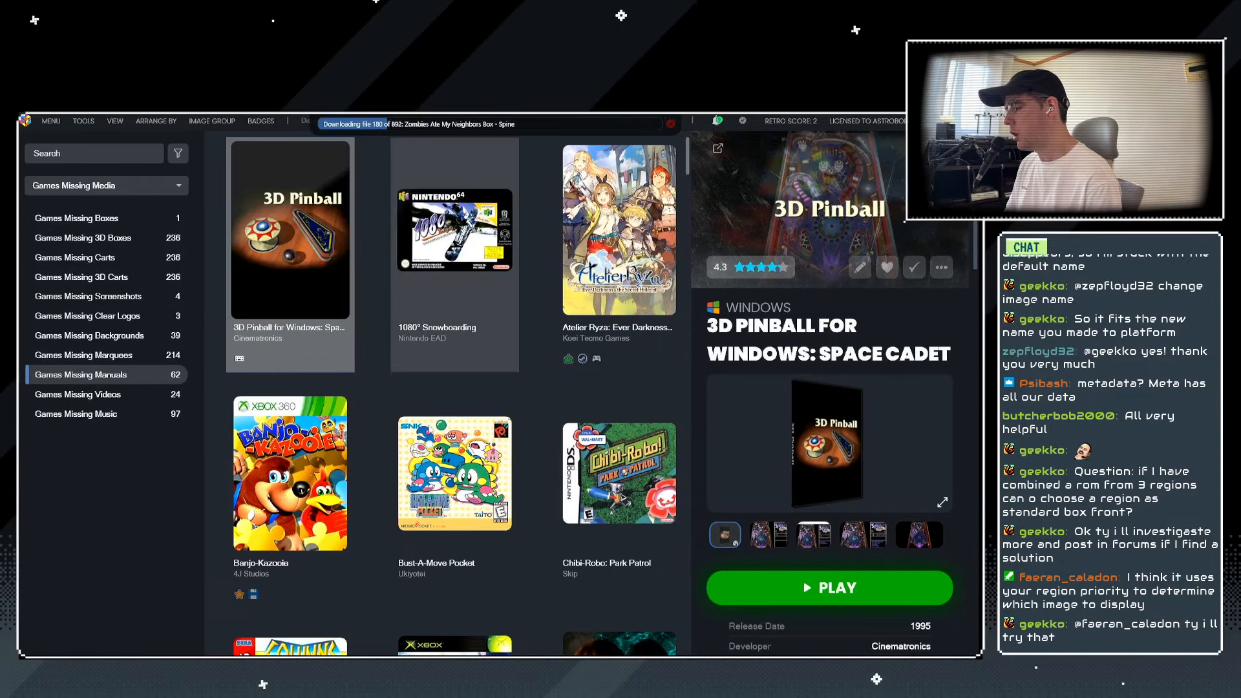
scroll(453, 324, down, 20)
scroll(482, 420, down, 10)
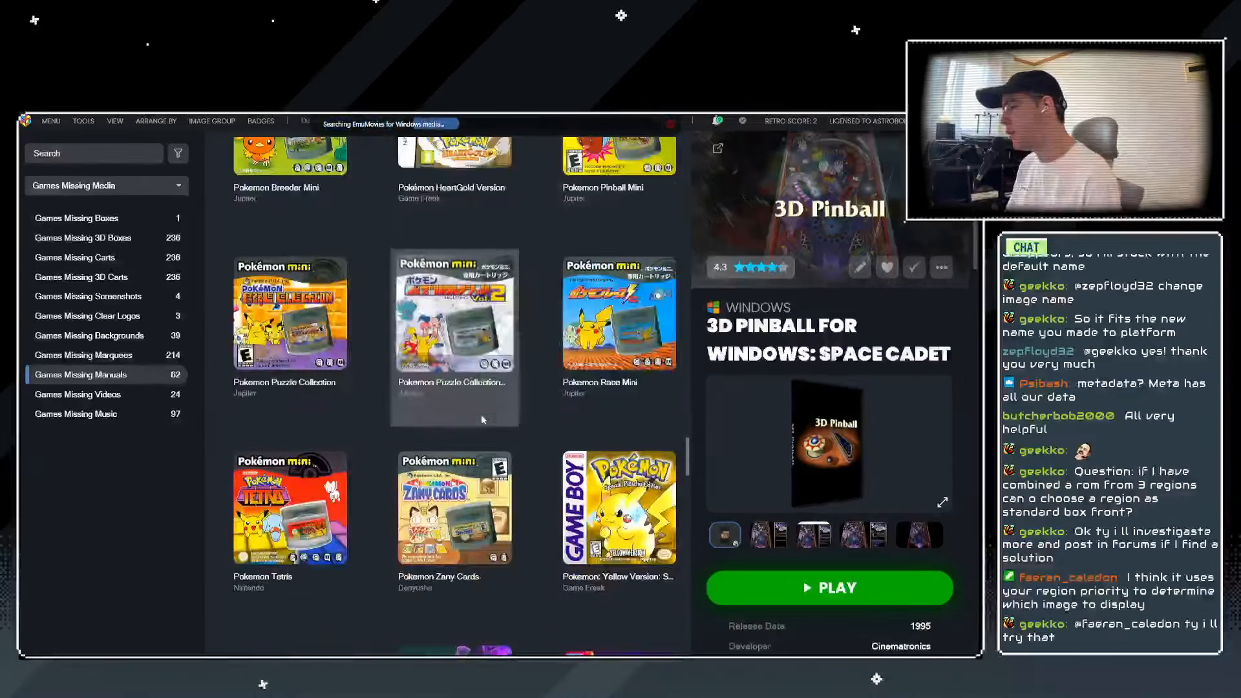
scroll(482, 420, up, 12)
scroll(482, 420, up, 15)
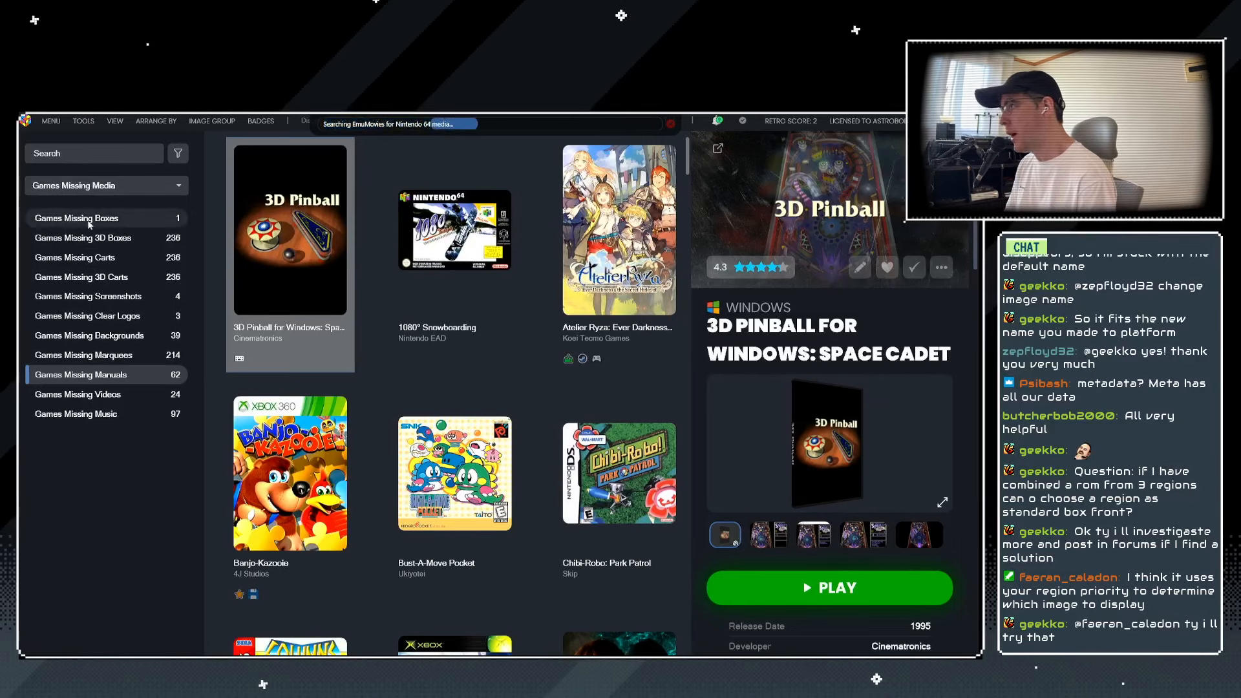
List the games missing boxes, check Tevi's images in its game editor, and close the editor.
click(89, 221)
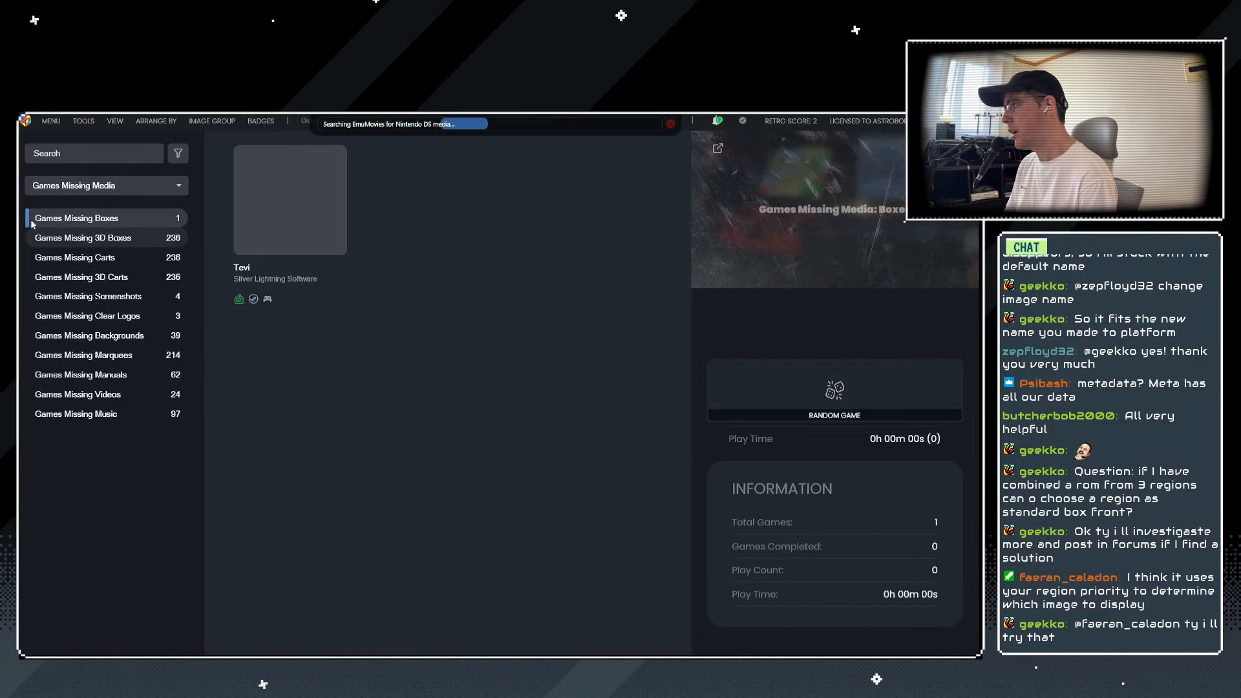
click(288, 210)
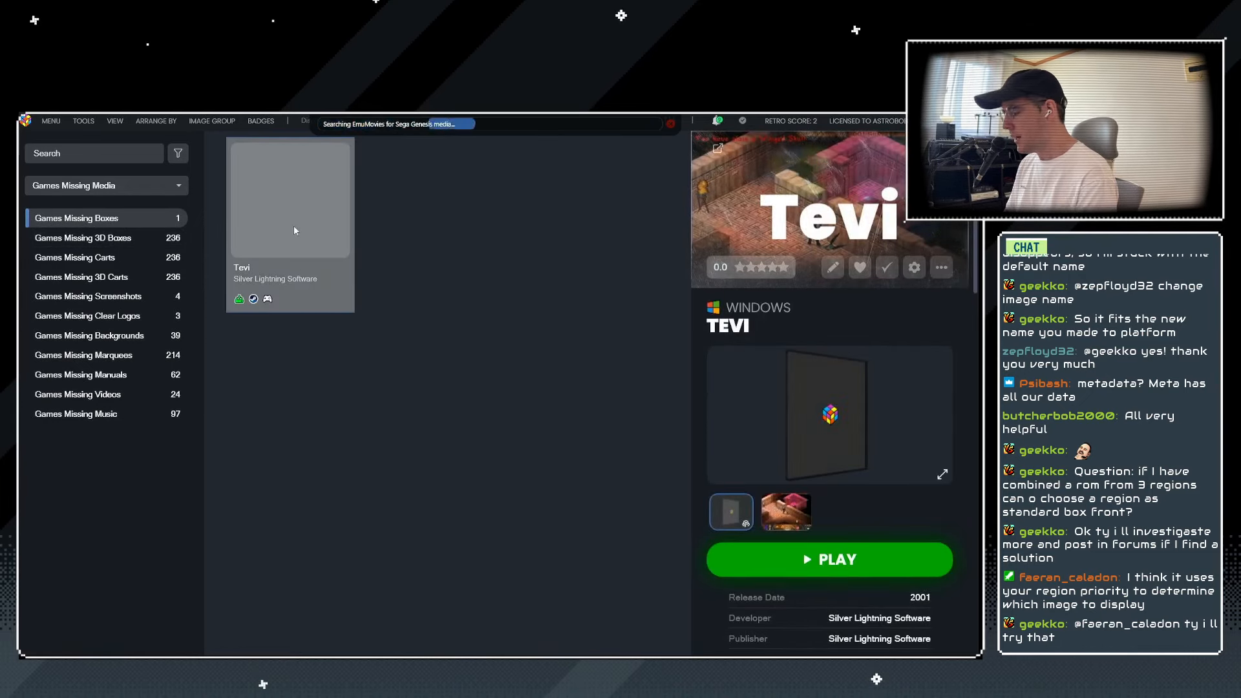
key(ctrl+e)
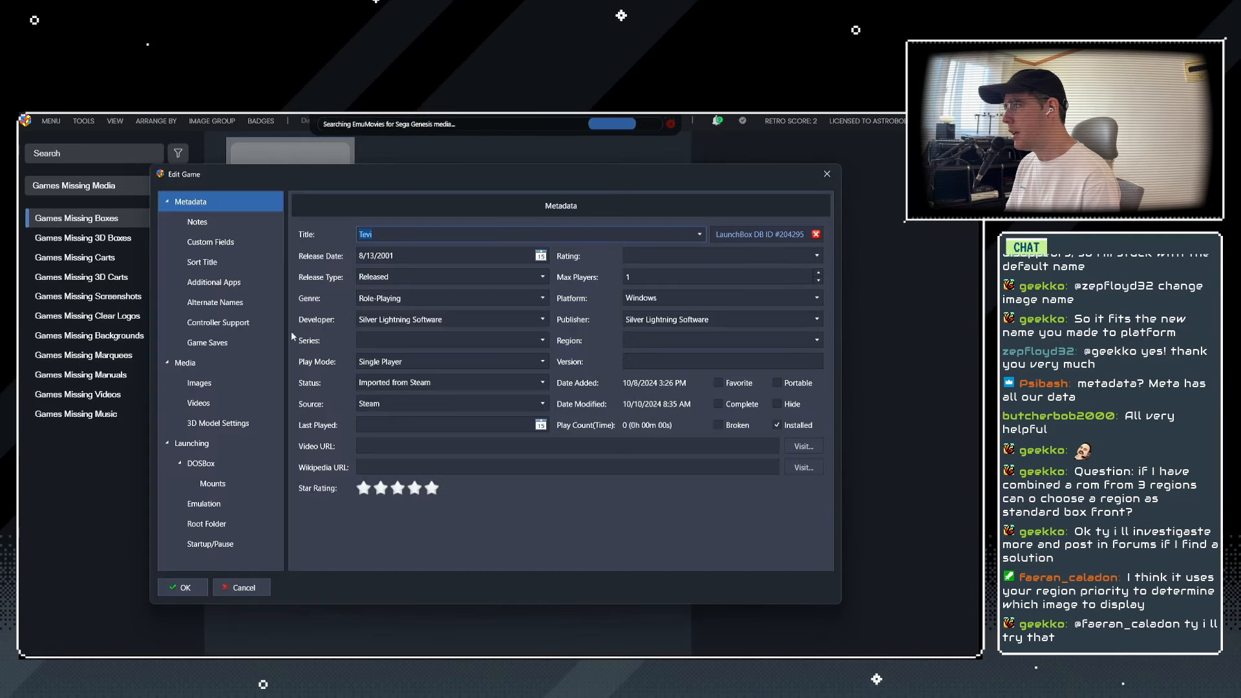
click(209, 389)
click(413, 553)
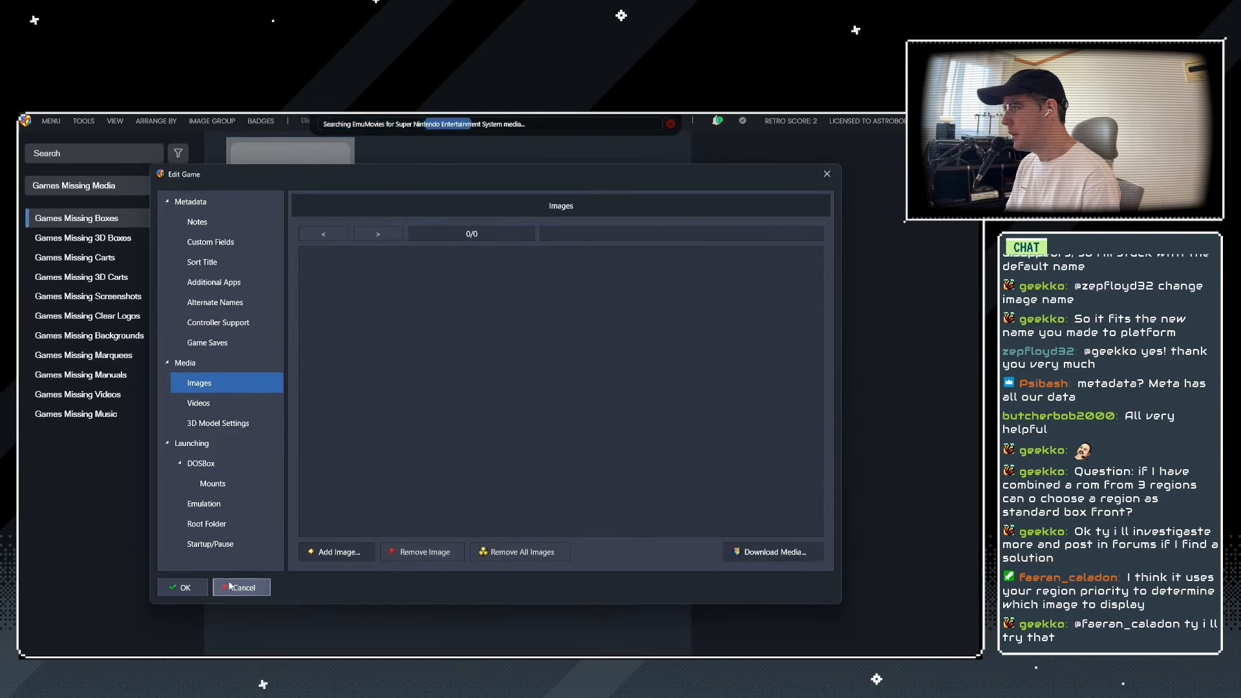
key(Return)
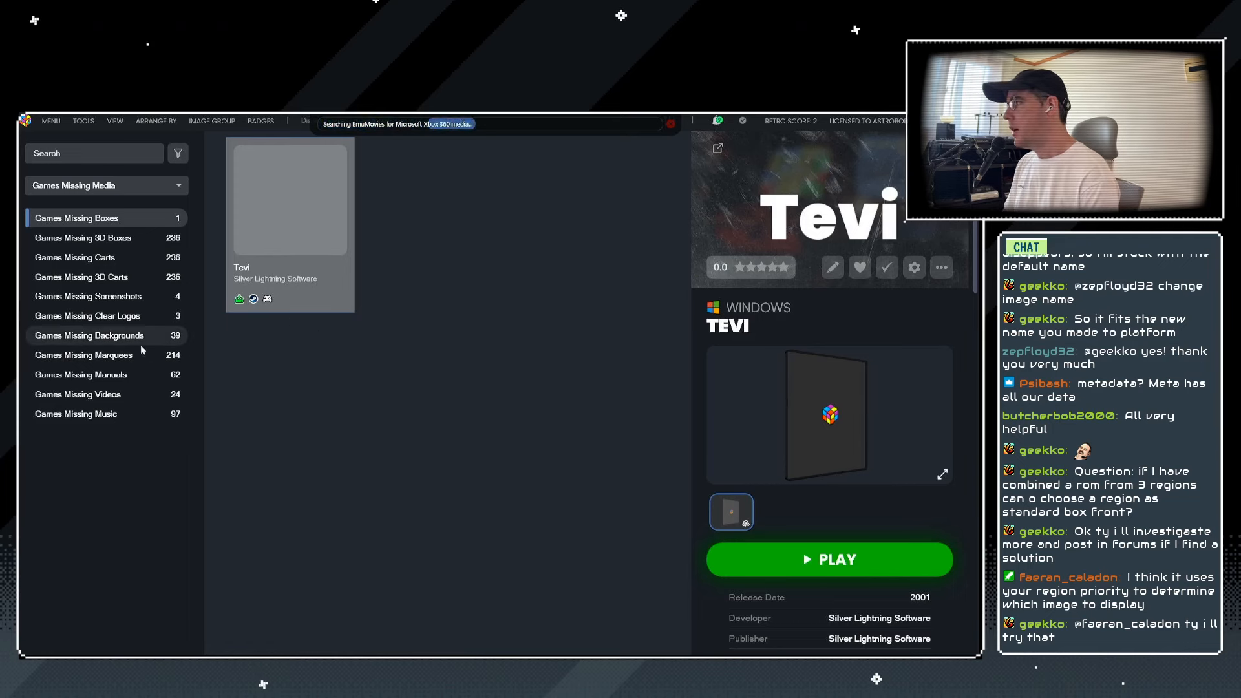
Examine the games missing clear logos and the games missing backgrounds, then return to the clear logos list.
click(89, 316)
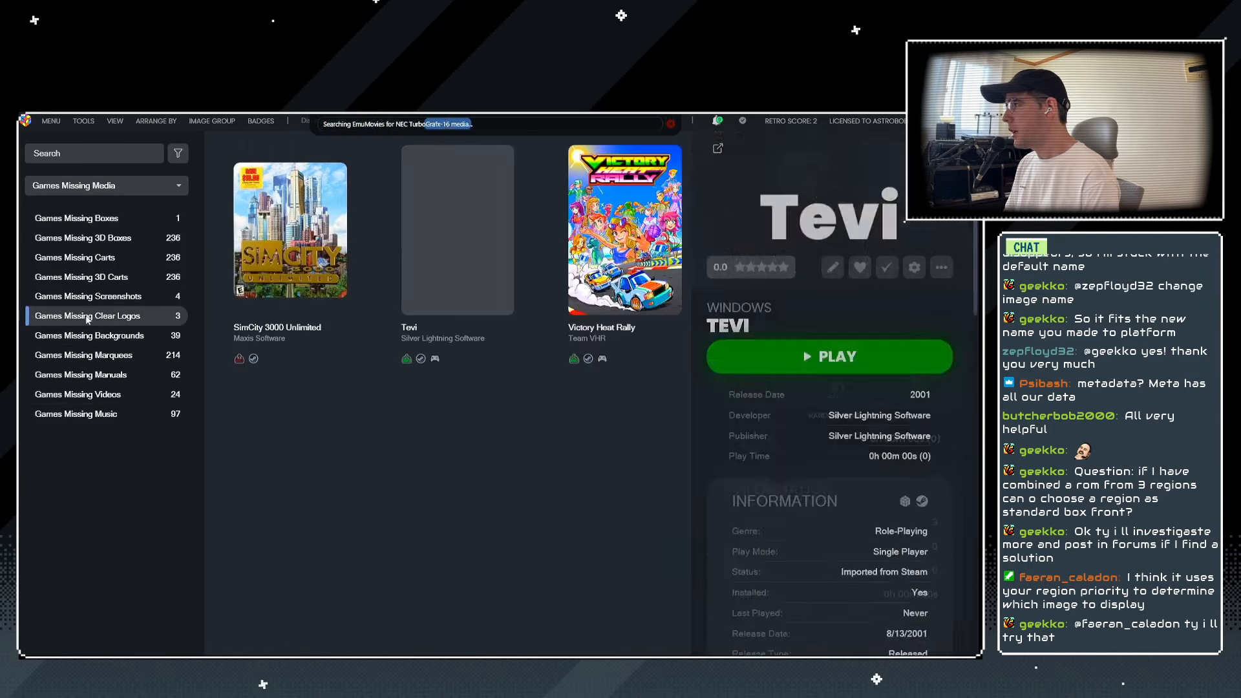
click(286, 314)
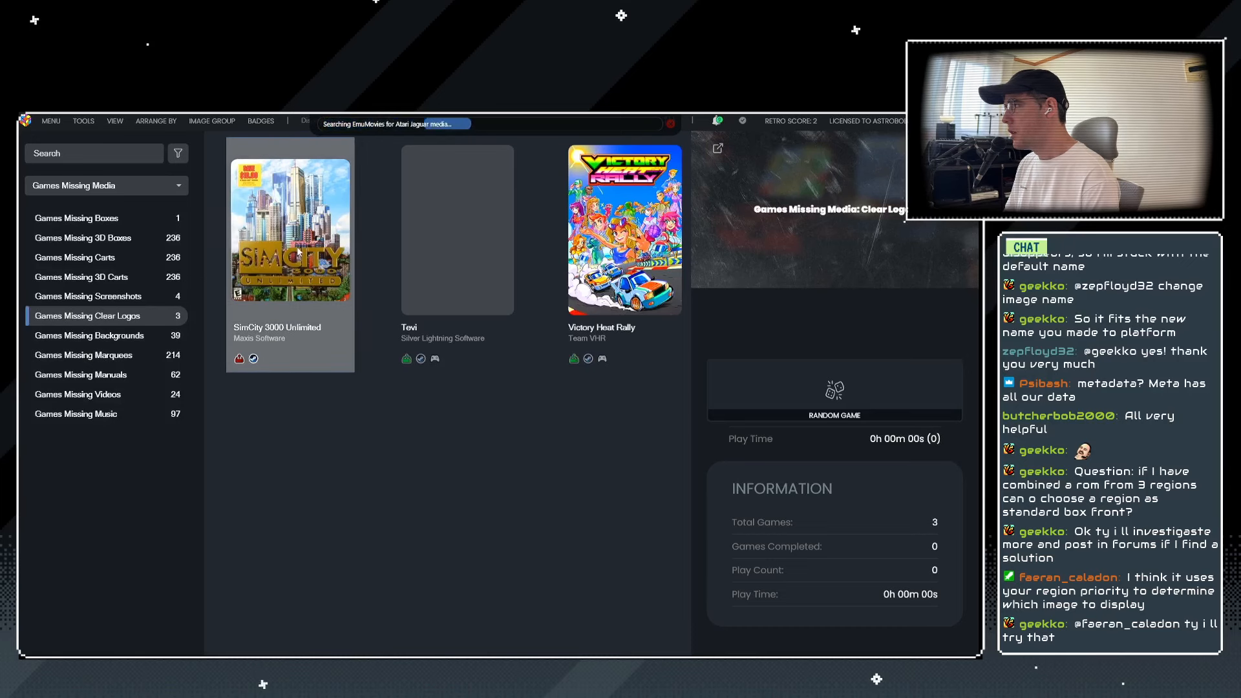
click(107, 336)
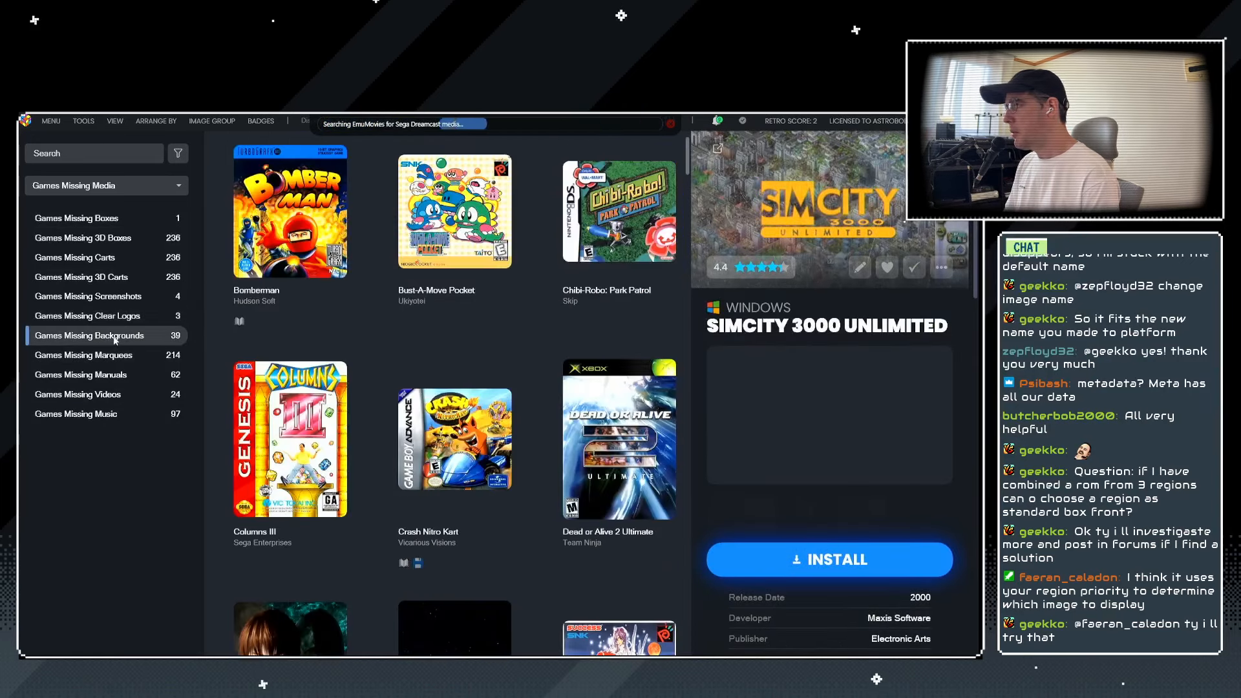
click(94, 316)
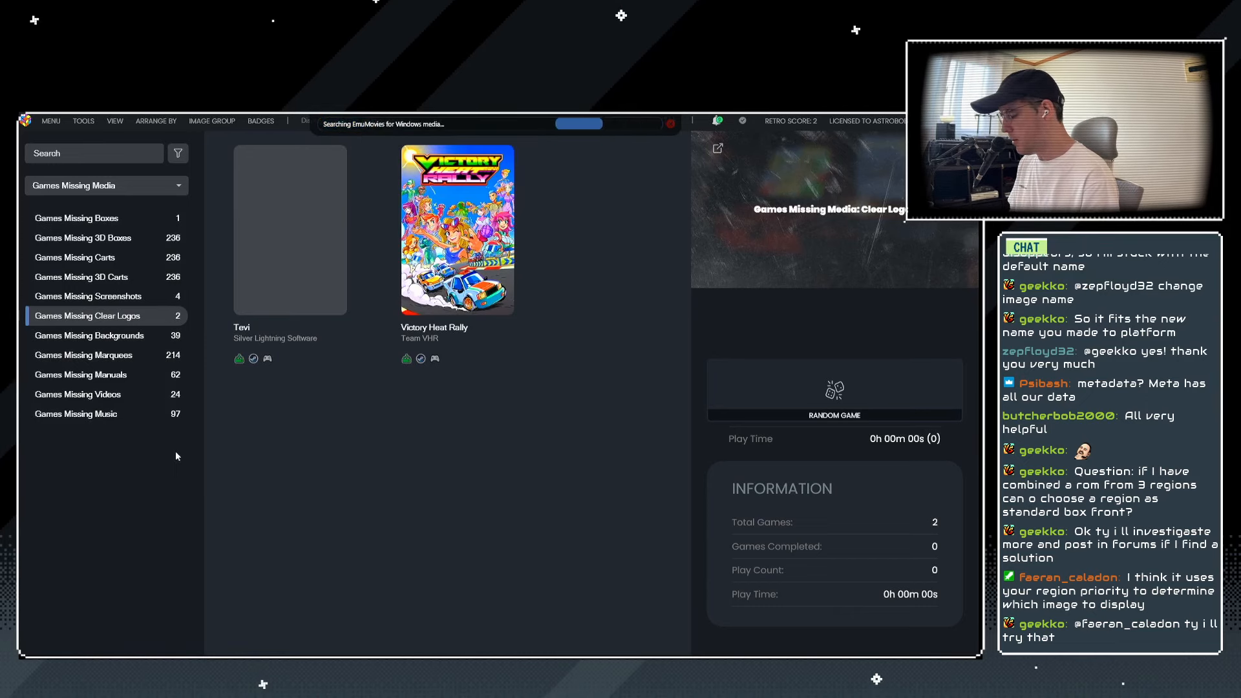
Switch to the Chrome browser and look over the SteamGridDB Scraper plugin page on the LaunchBox forums.
key(alt+Tab)
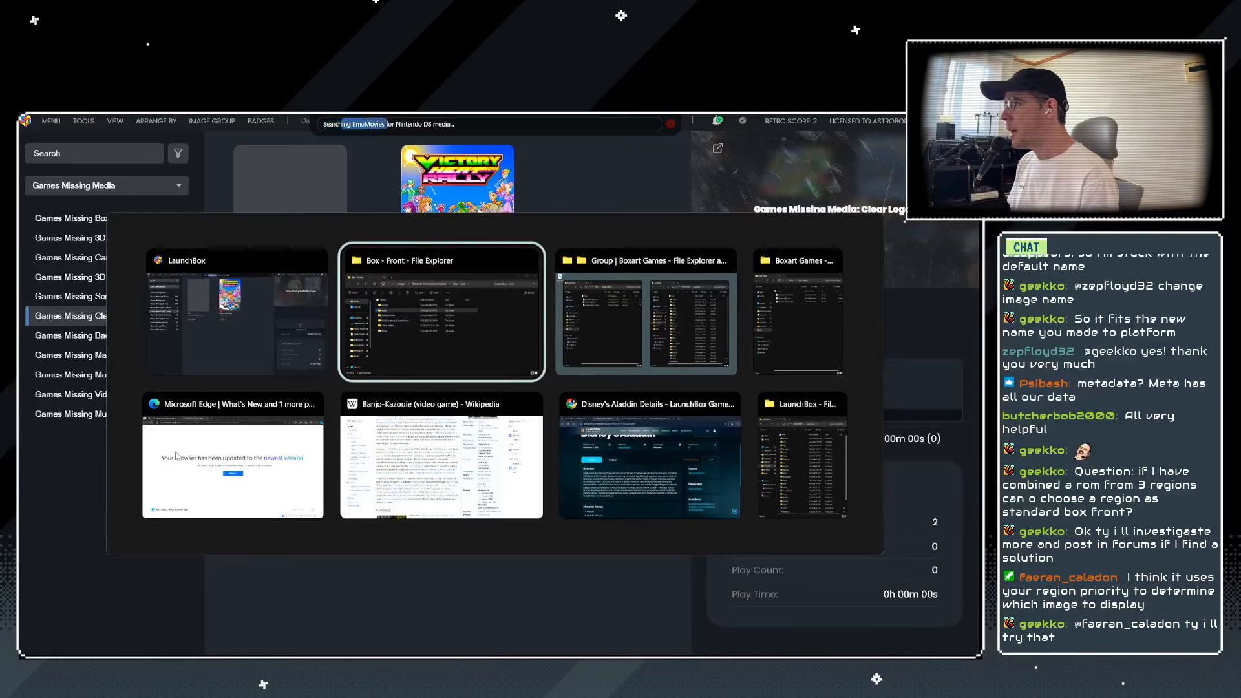
key(alt+Tab)
key(alt+Tab)
key(alt+Tab)
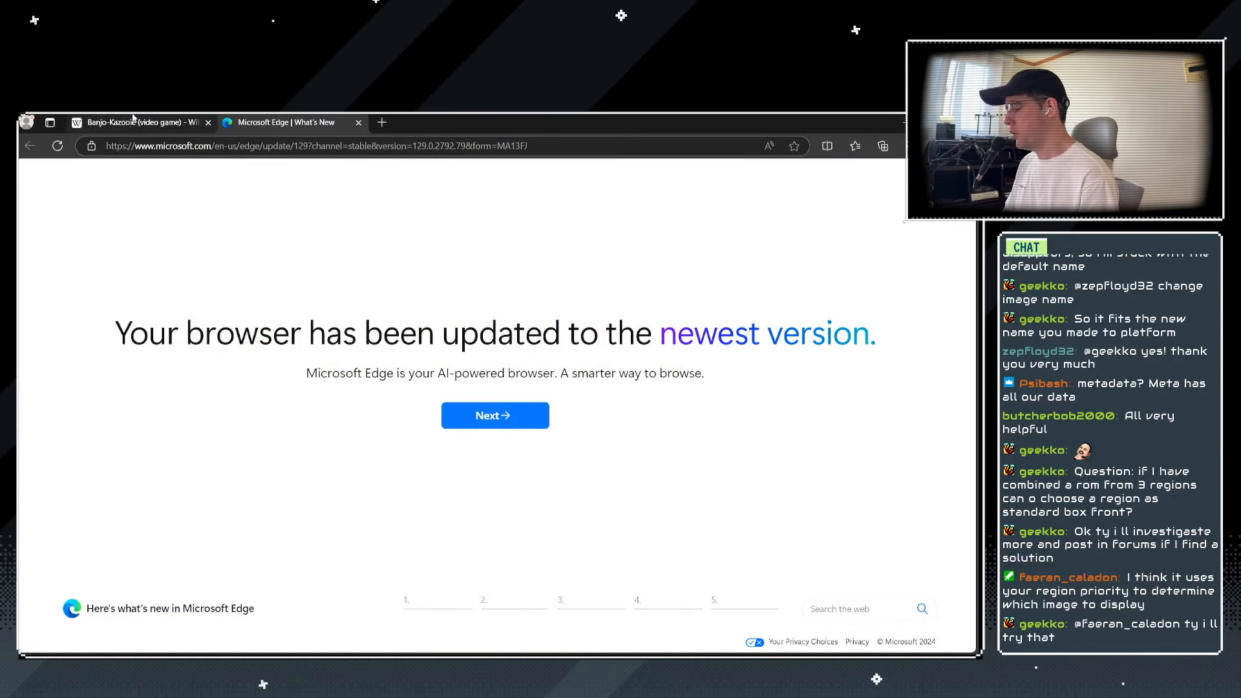
key(alt+Tab)
key(alt+Tab)
key(alt+Tab)
key(alt+Tab)
key(alt+Tab)
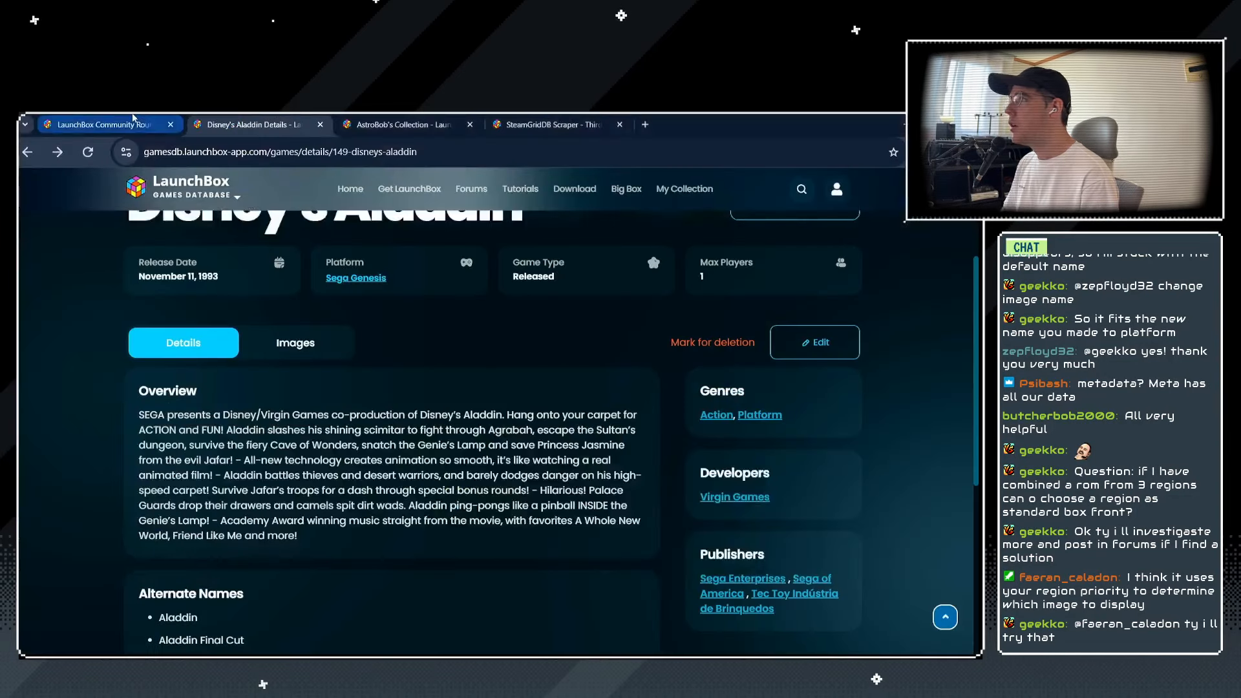
click(508, 125)
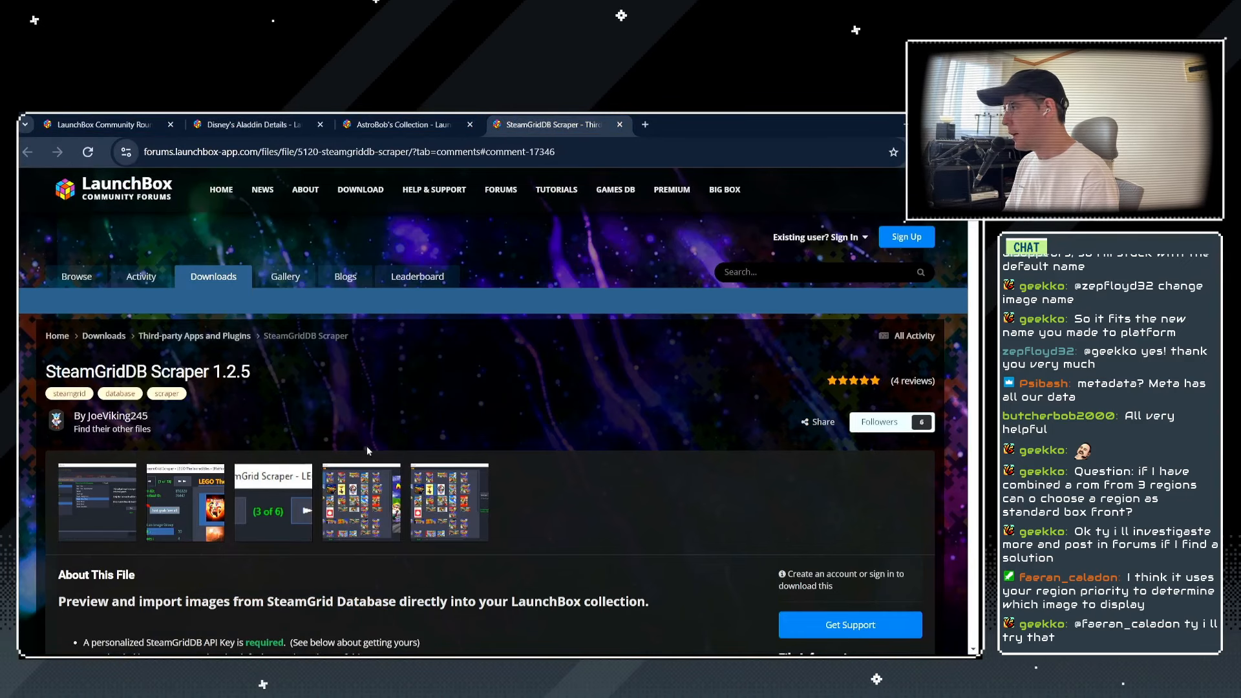
scroll(263, 380, down, 1)
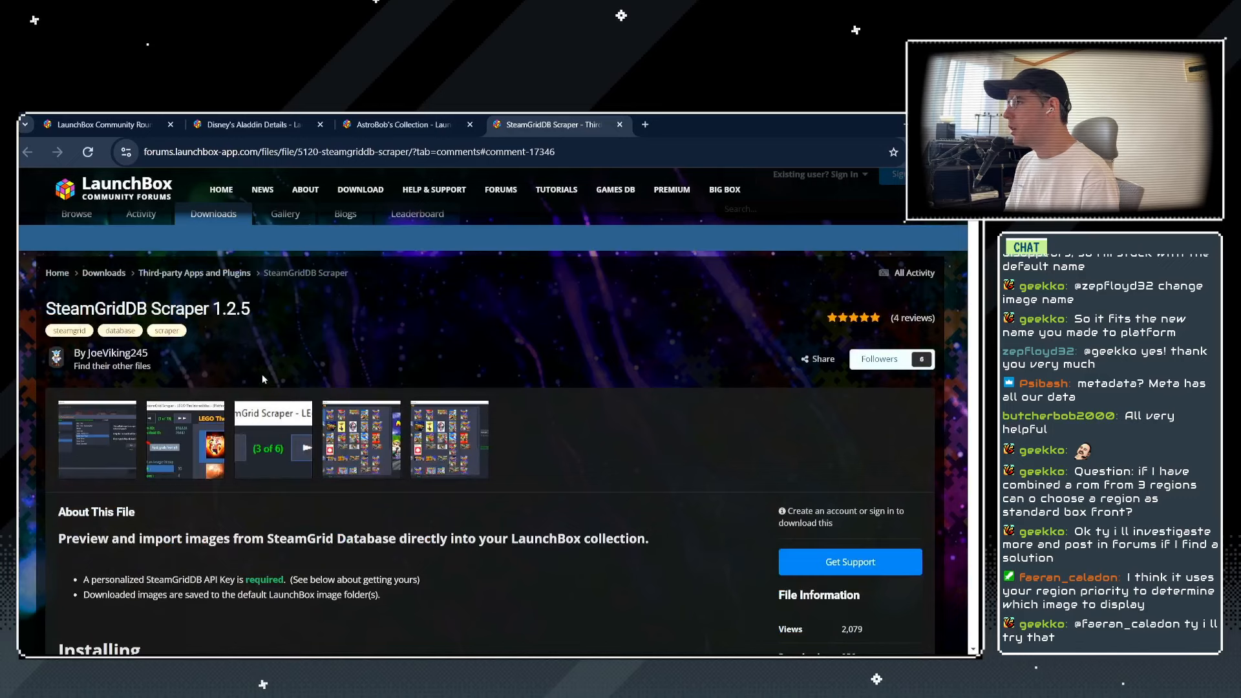
scroll(435, 390, down, 2)
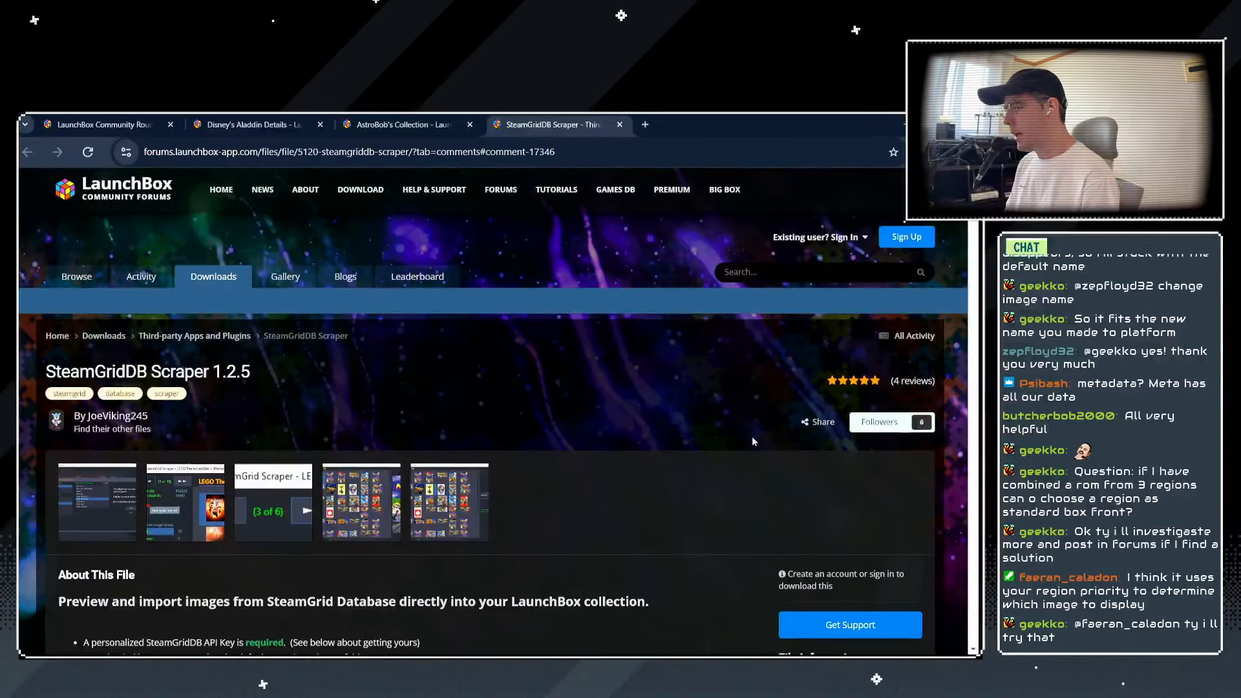
Switch to File Explorer and locate SteamGrid Scraper.dll in LaunchBox's Plugins folder.
key(alt+Tab)
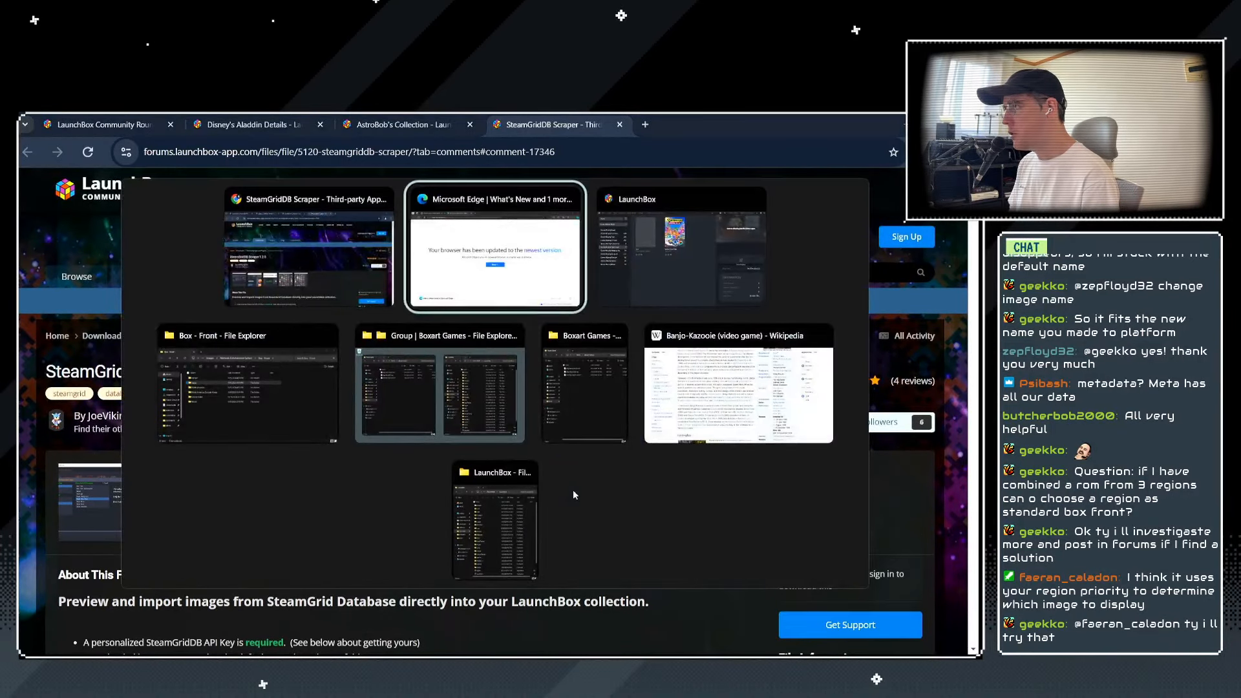
key(alt+Tab)
key(alt+Tab)
key(alt+Tab)
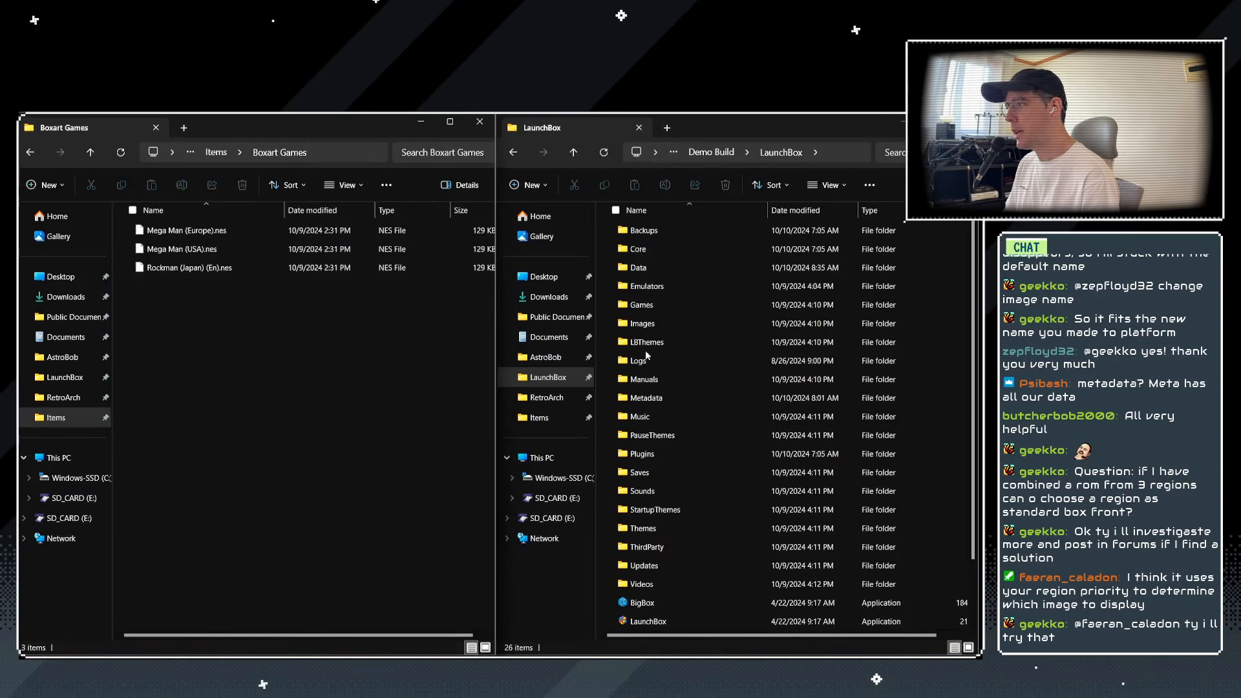
double_click(646, 453)
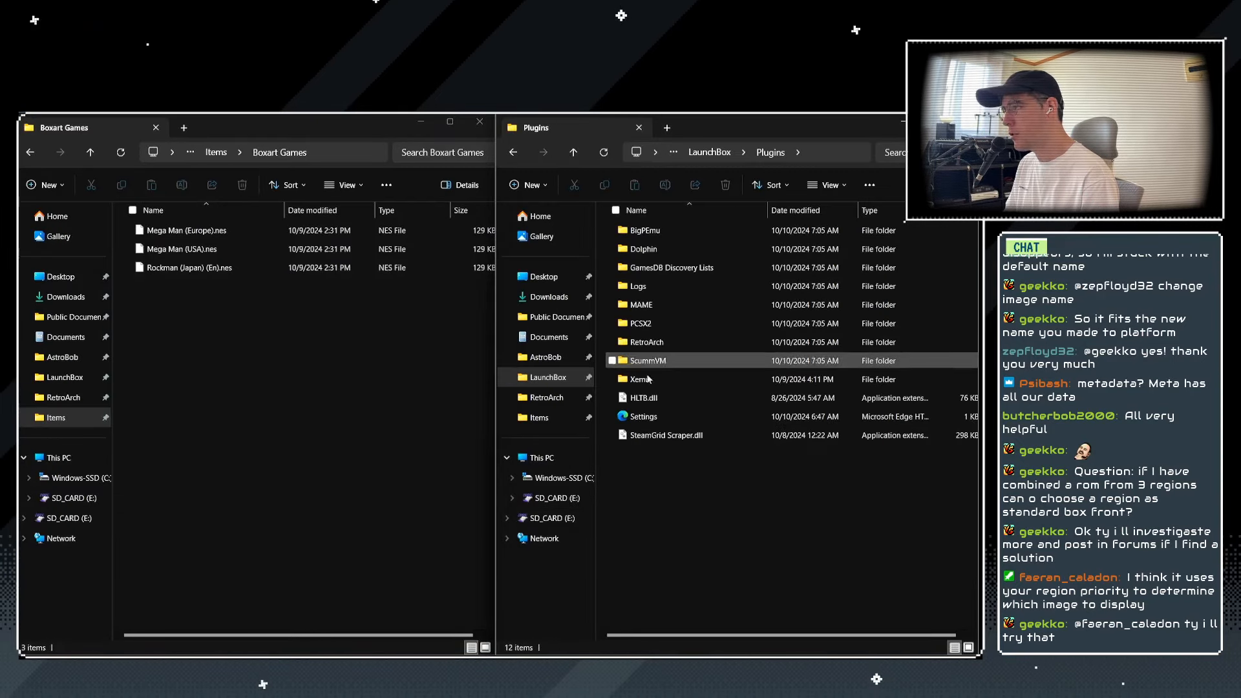
click(665, 435)
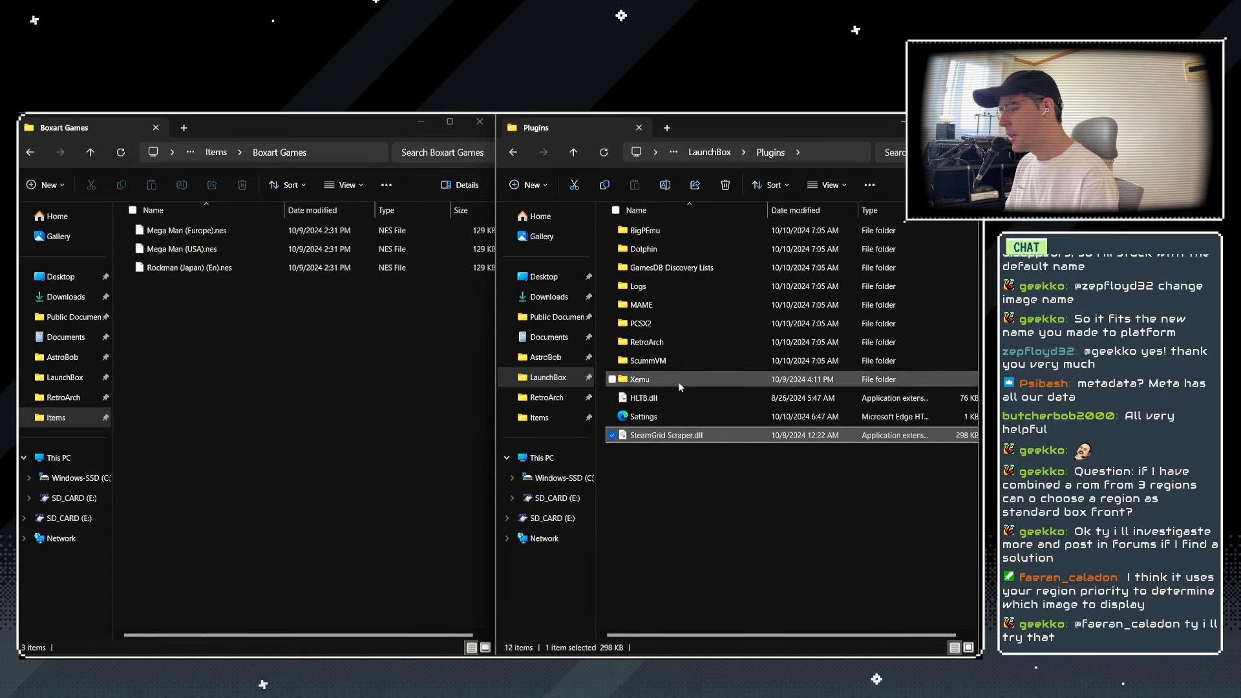
click(712, 490)
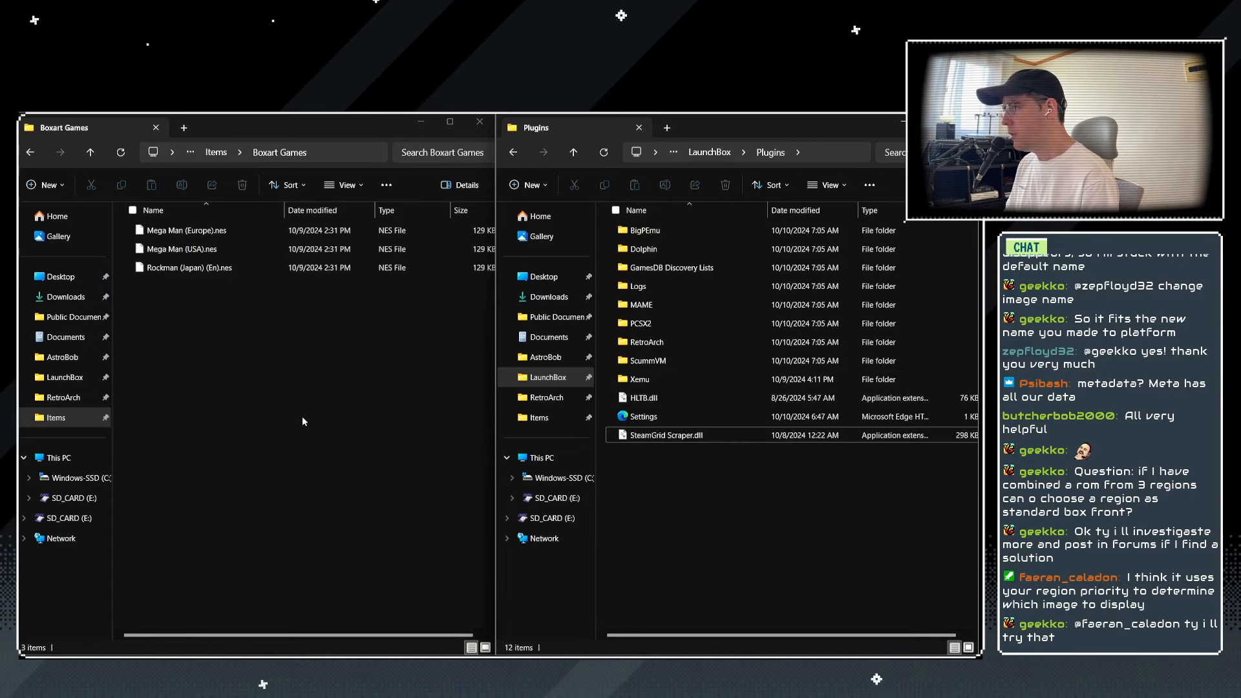
Return to LaunchBox, review the errors from the media download, and close the error report.
key(alt+Tab)
key(Tab)
key(Tab)
key(Tab)
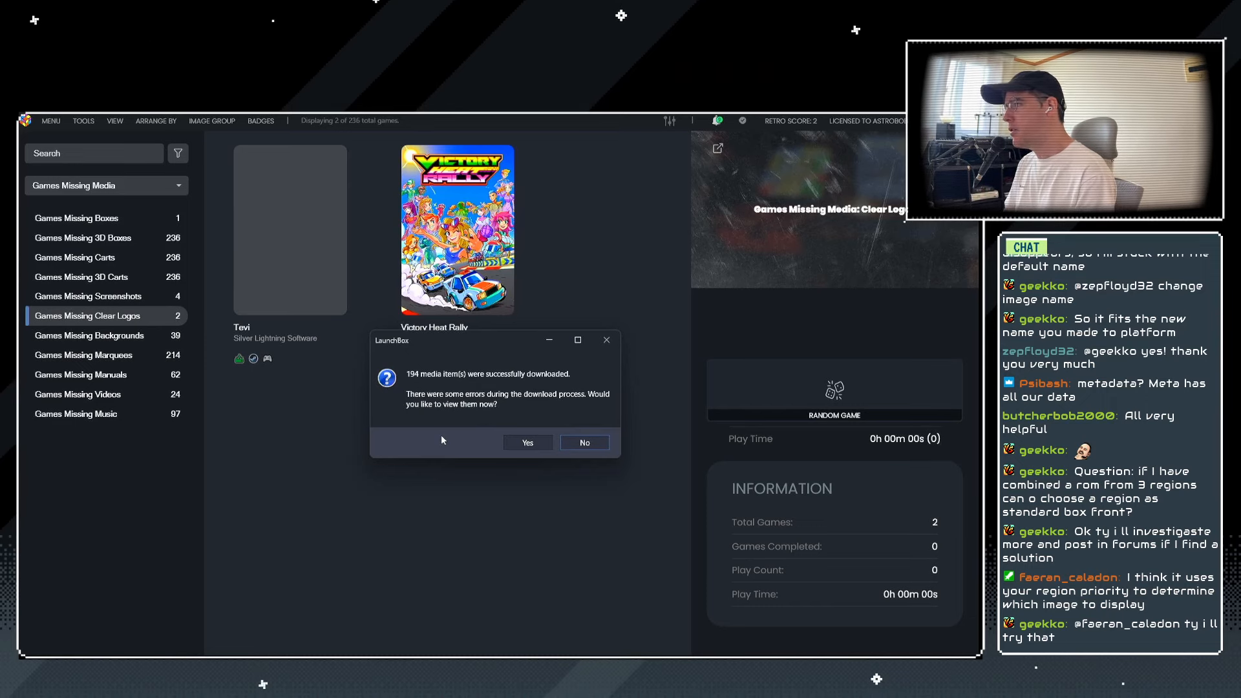
click(524, 442)
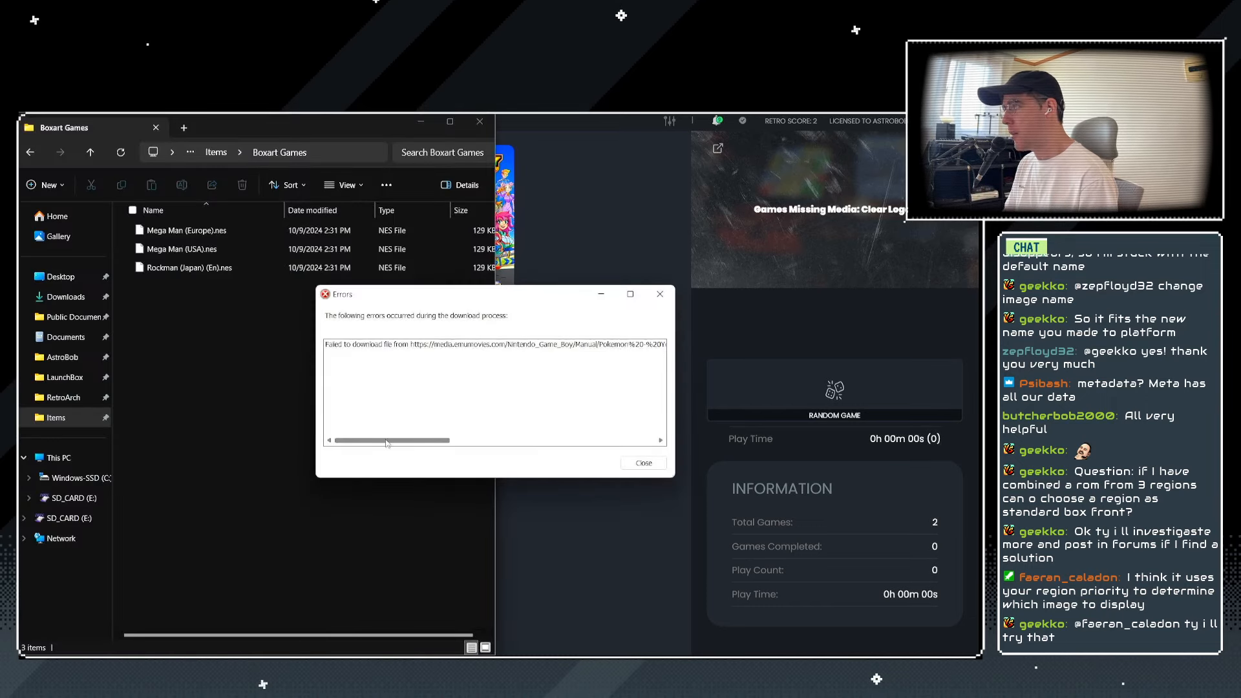
drag(387, 443, 295, 419)
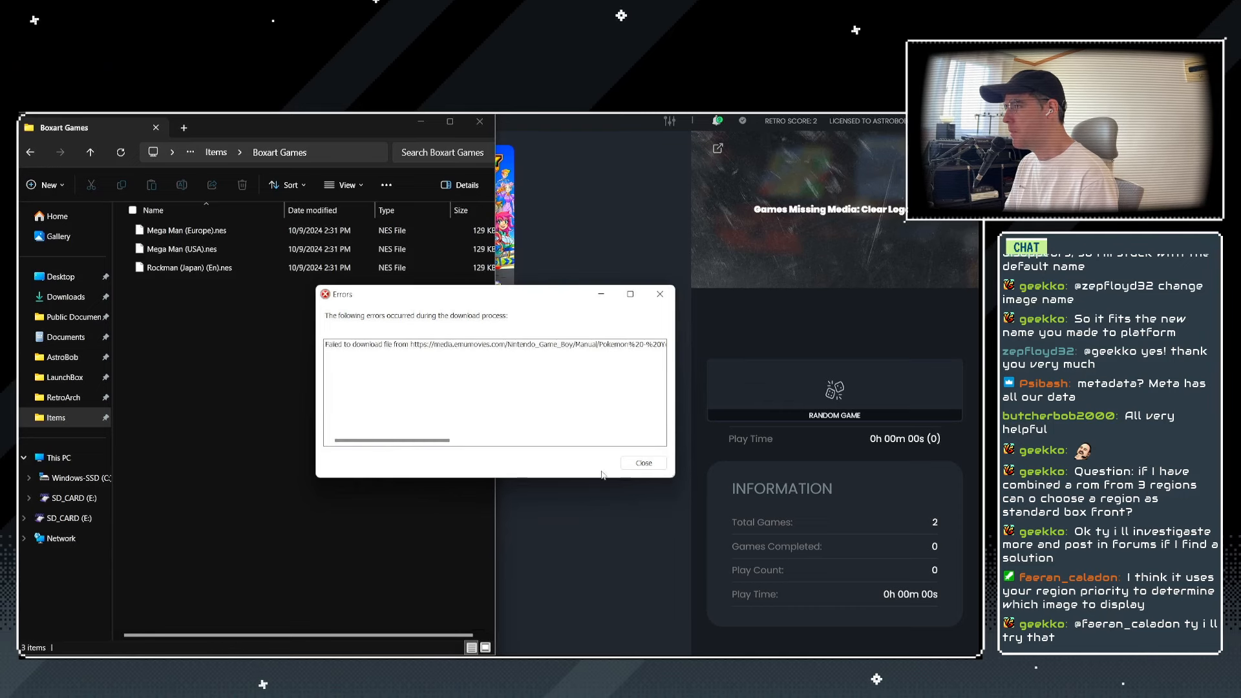
click(637, 464)
click(590, 503)
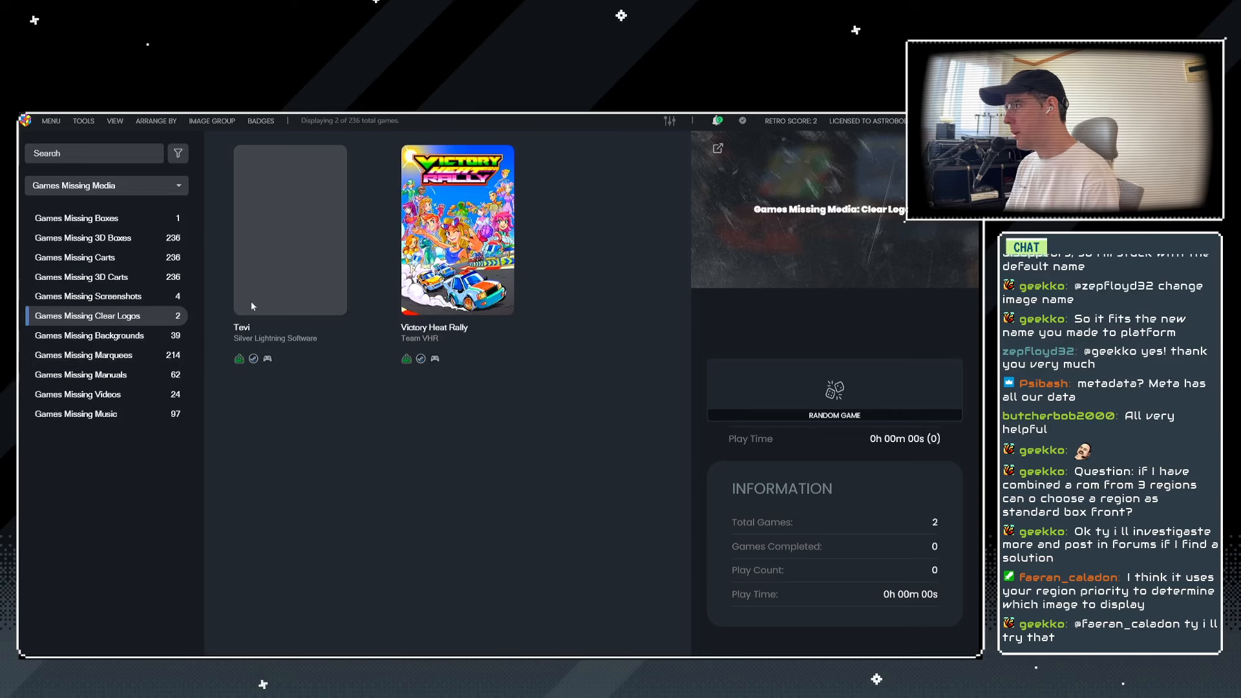
Check which plugin actions are offered for Tevi, and preview Victory Heat Rally's images in its details.
right_click(279, 282)
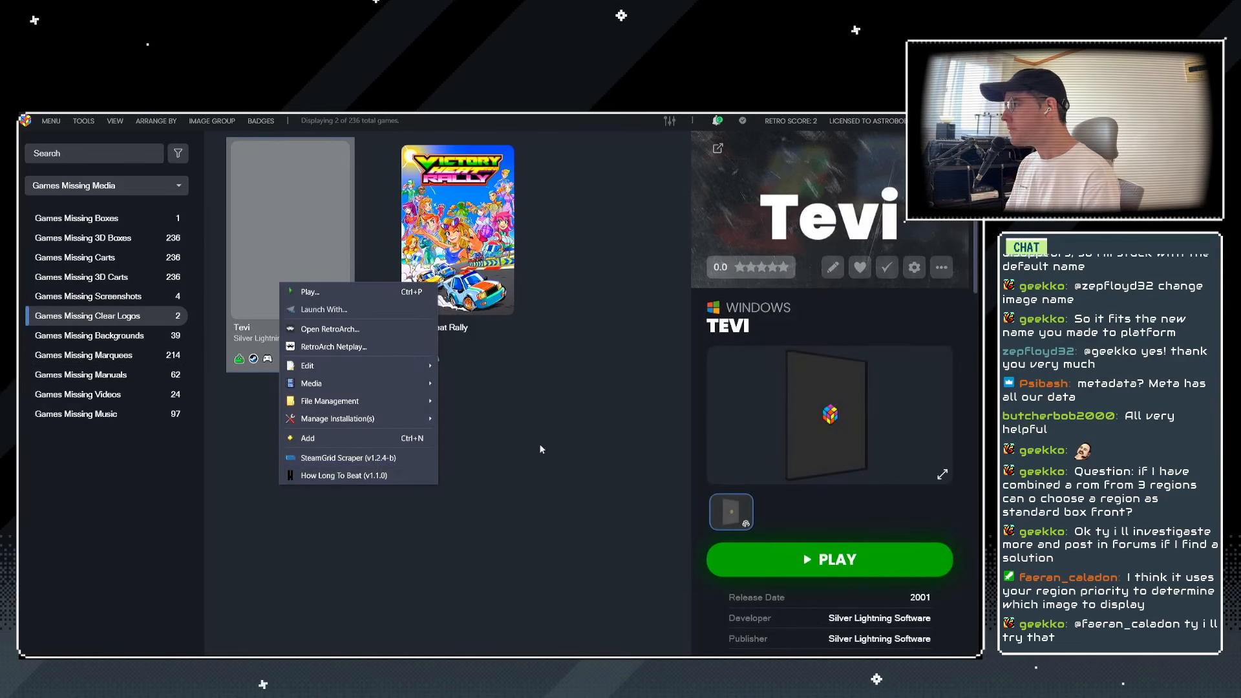
click(554, 435)
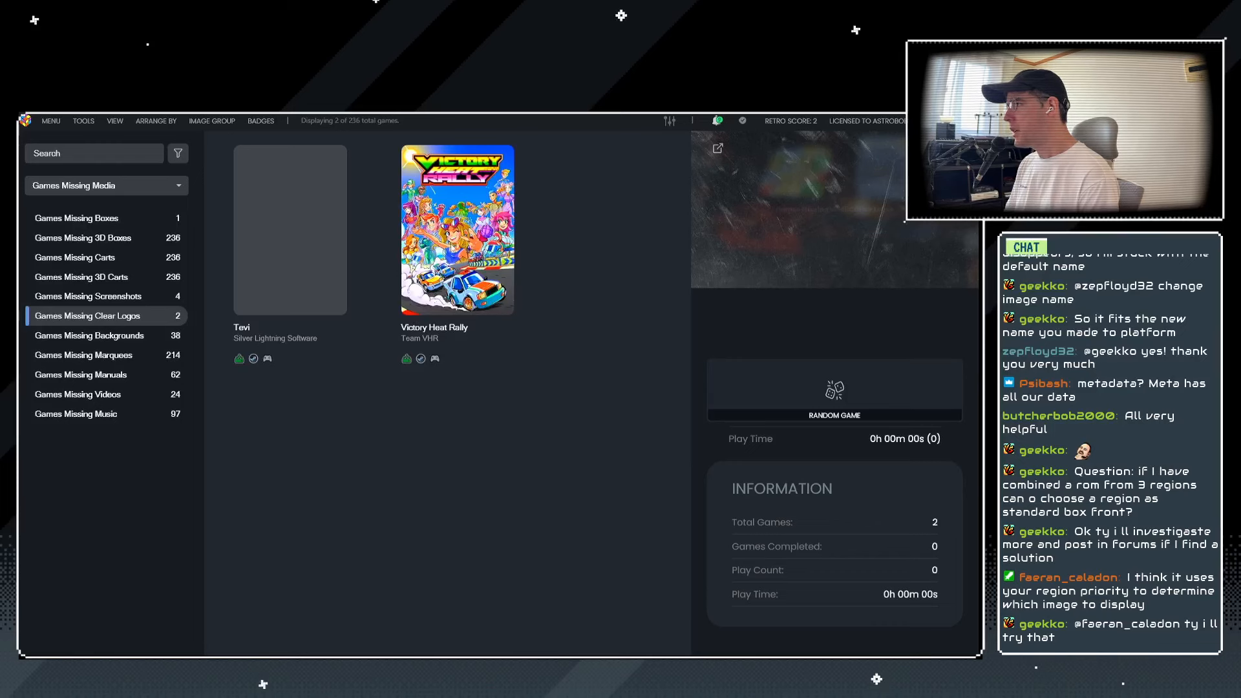
click(461, 317)
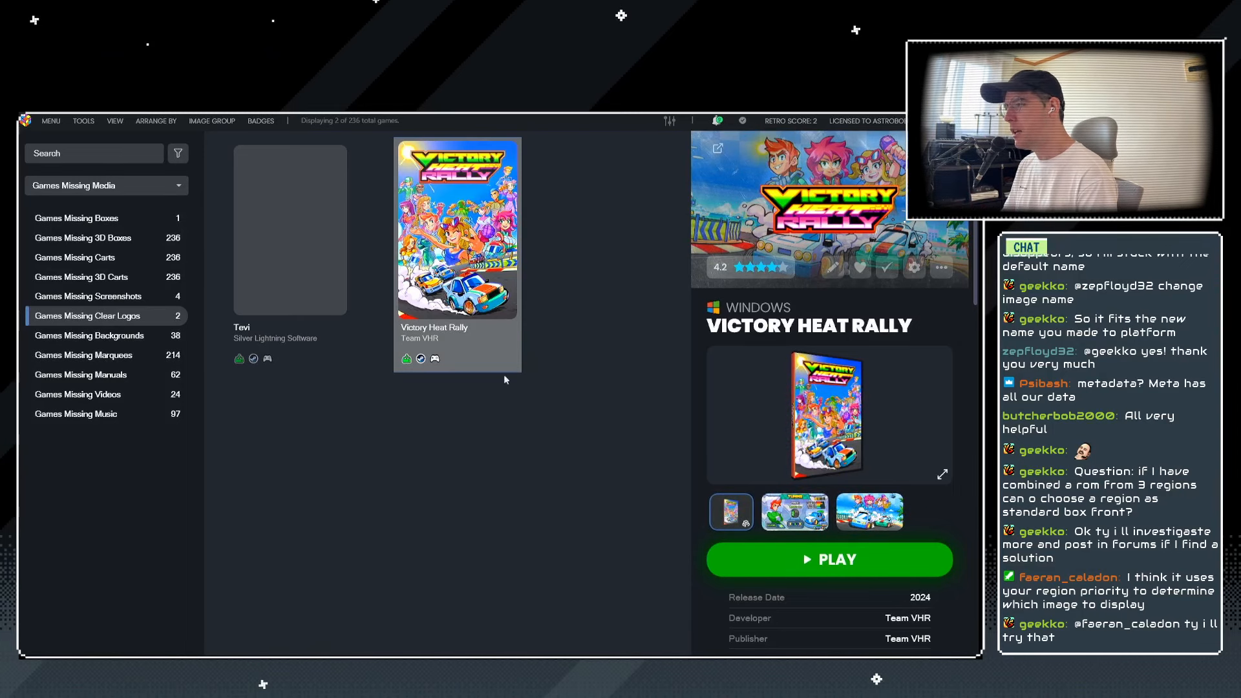
click(795, 512)
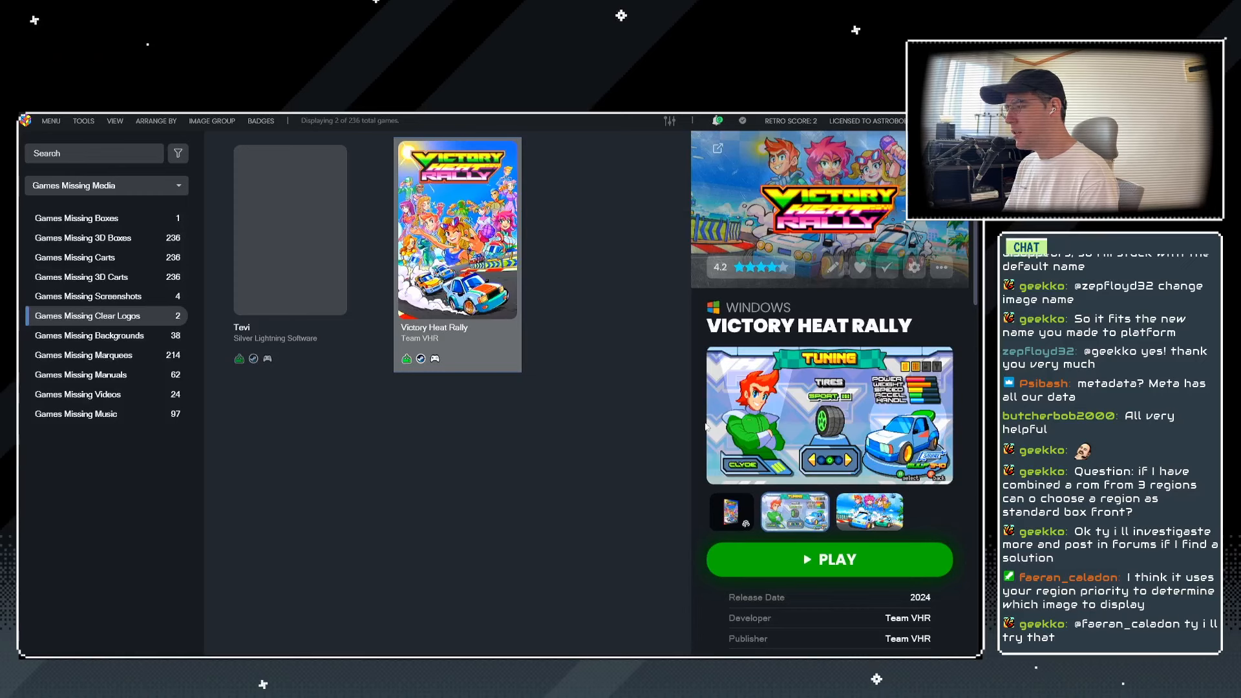
click(853, 512)
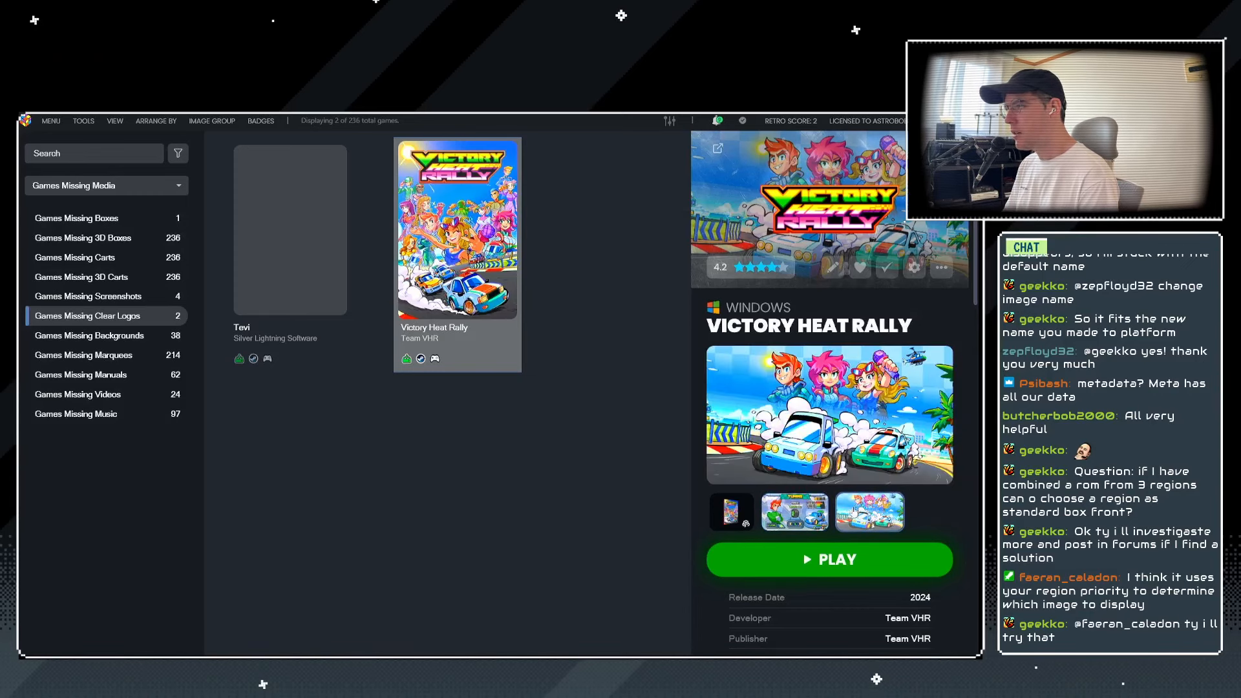
click(792, 511)
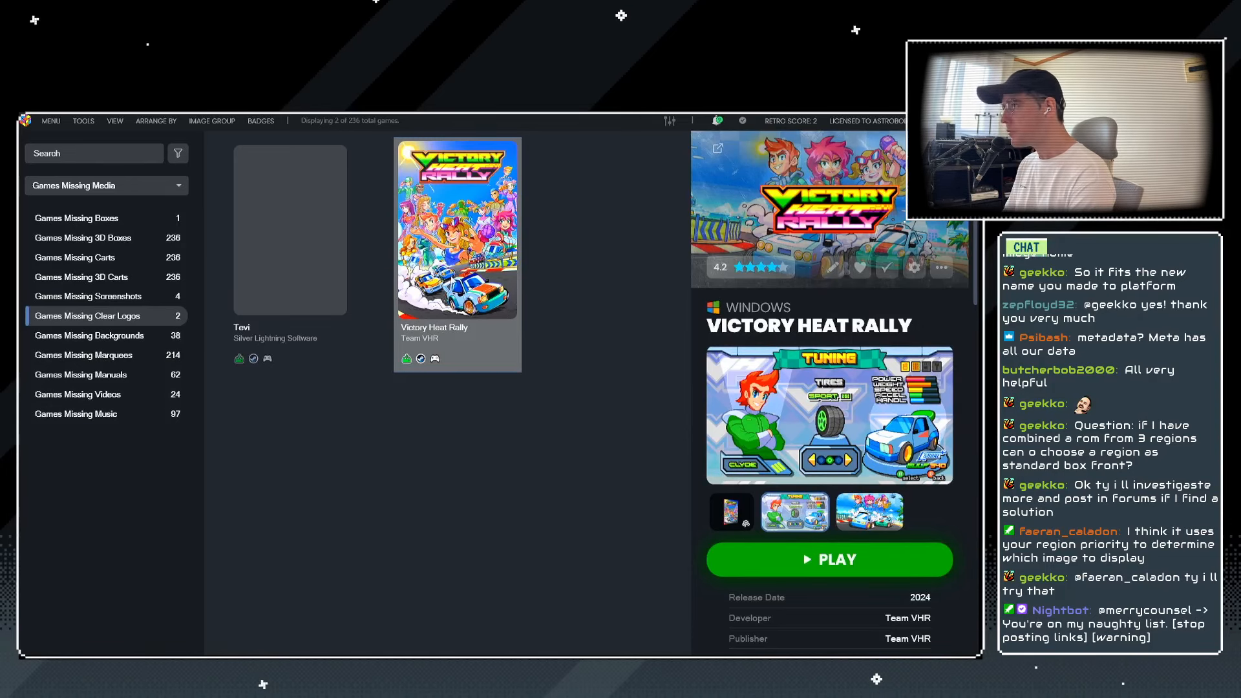
Launch SteamGrid Scraper for Victory Heat Rally and look through its grids, heroes and logos image groups.
right_click(450, 328)
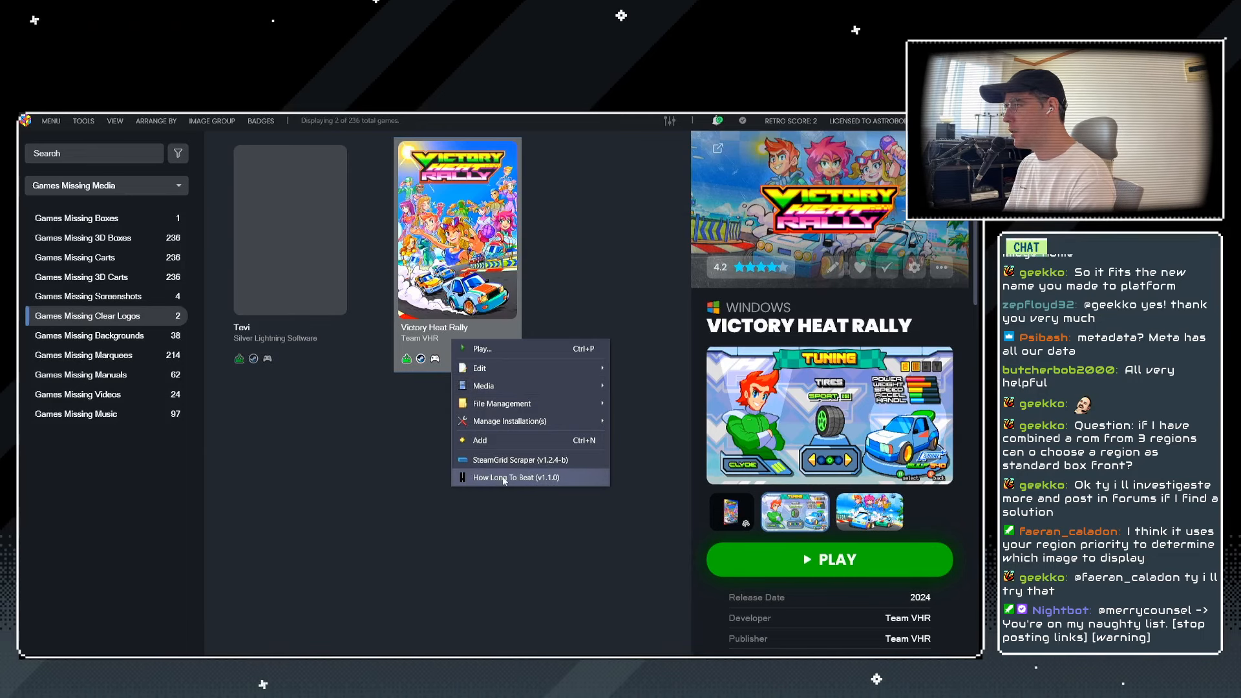
click(525, 460)
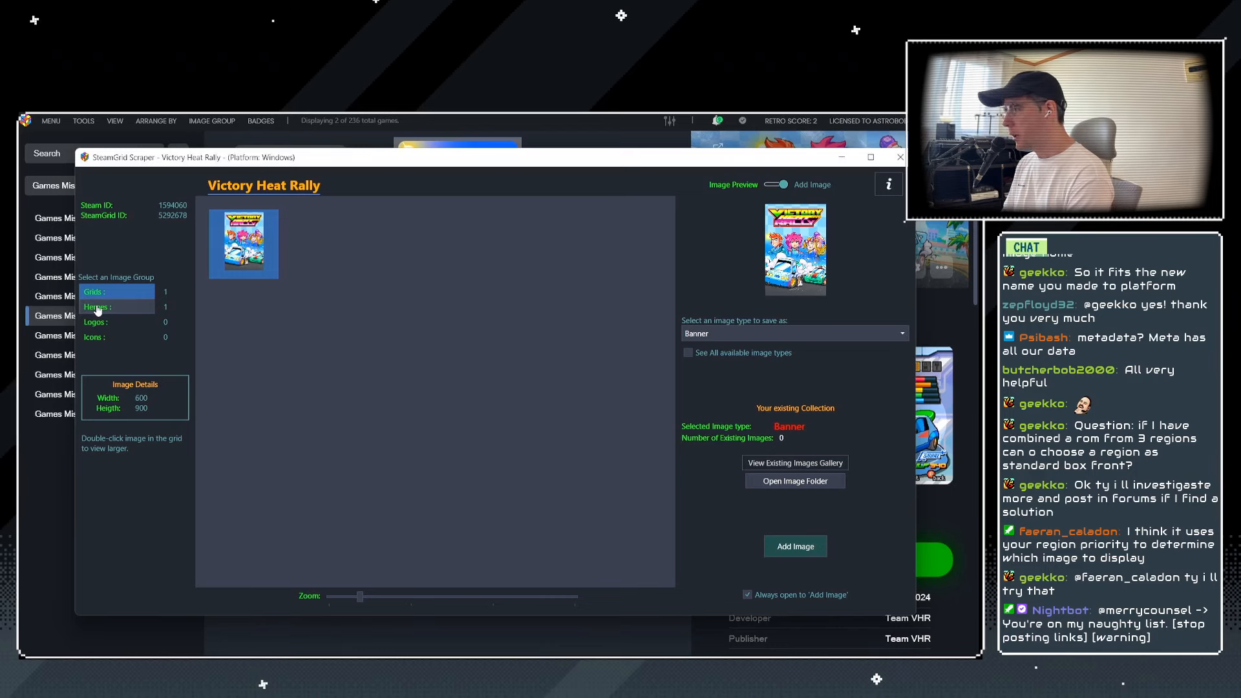
click(122, 294)
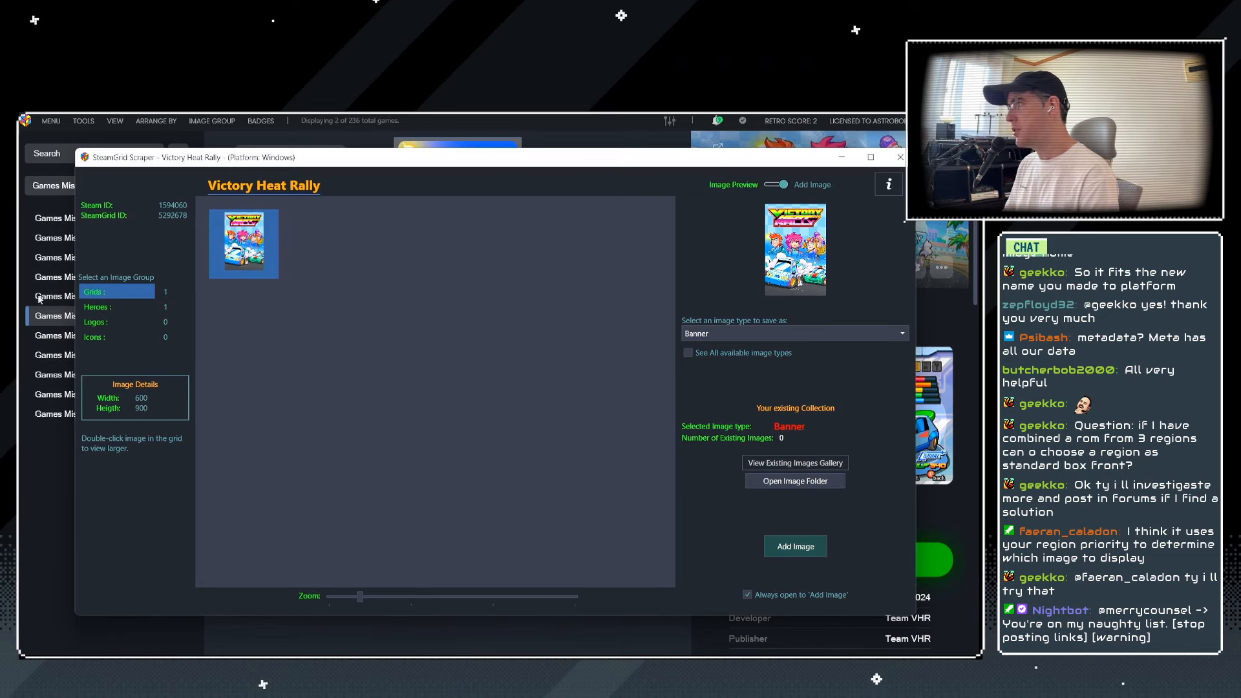
click(104, 307)
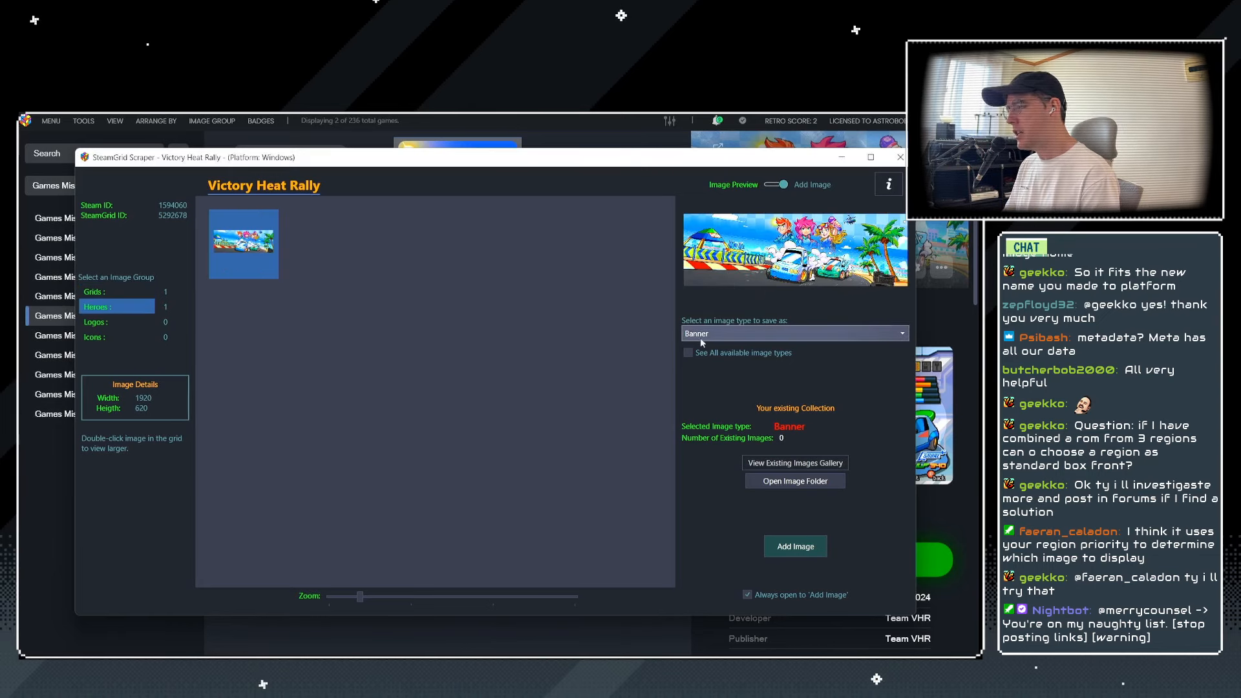
click(106, 290)
click(114, 322)
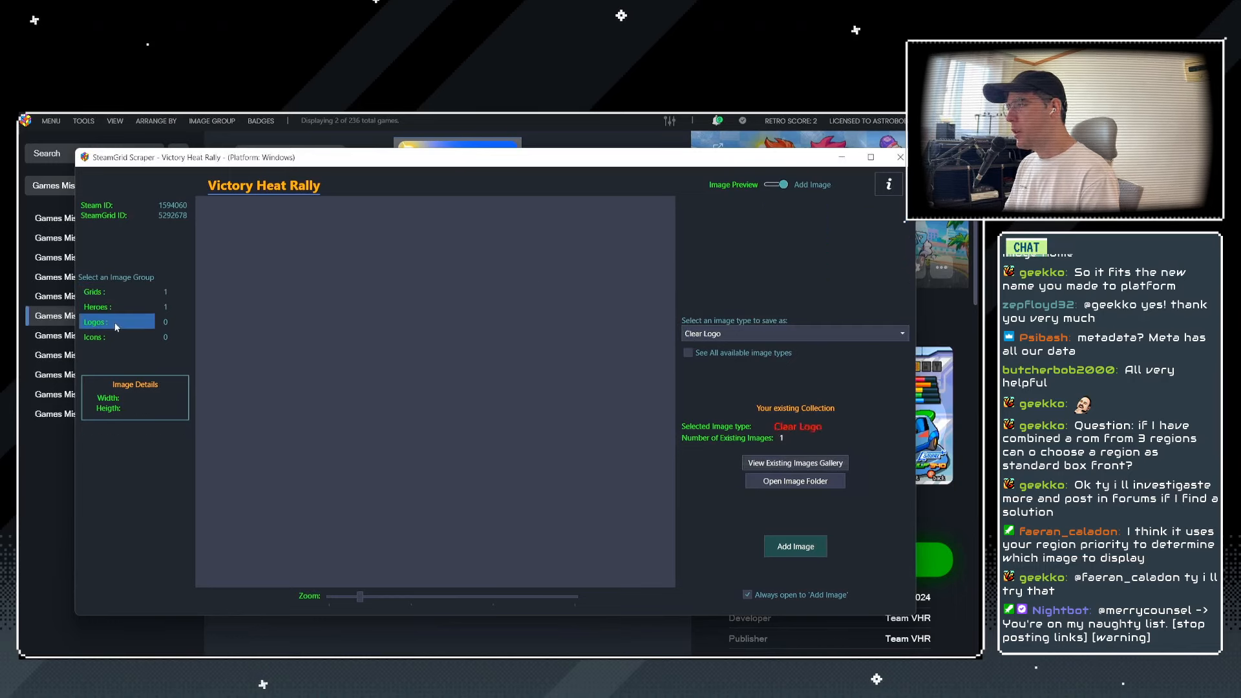
Recheck the logos image group for Victory Heat Rally and close its SteamGrid Scraper window.
click(107, 325)
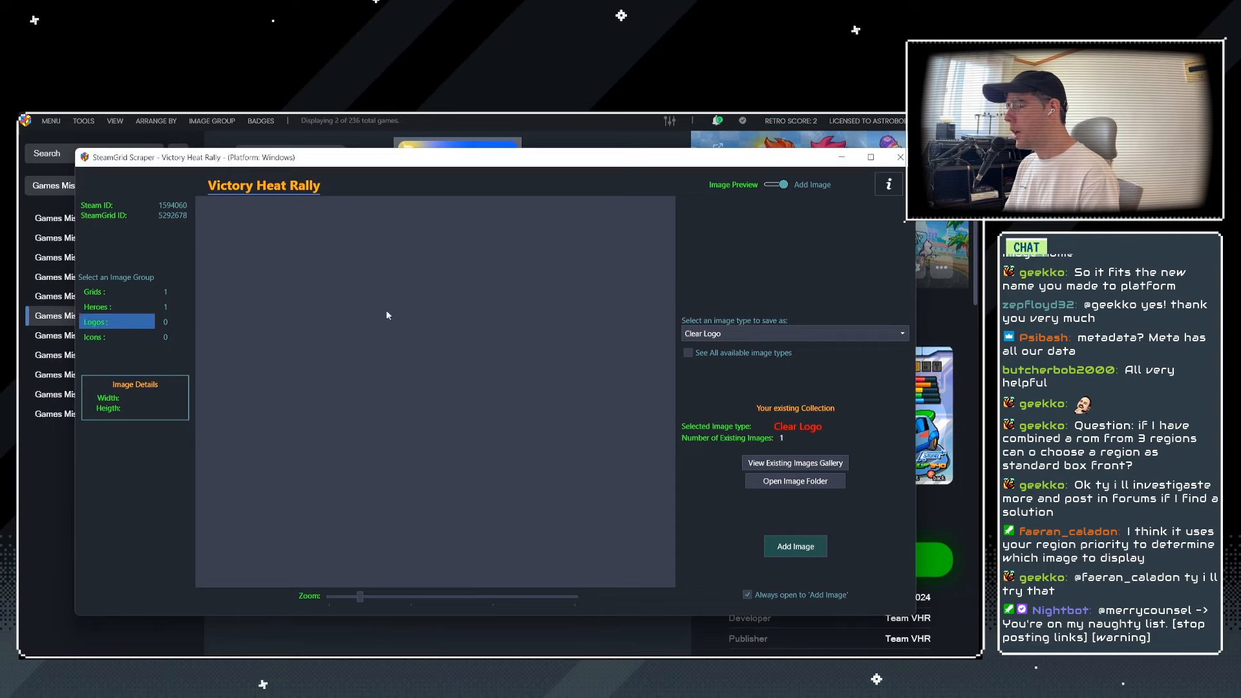
click(103, 318)
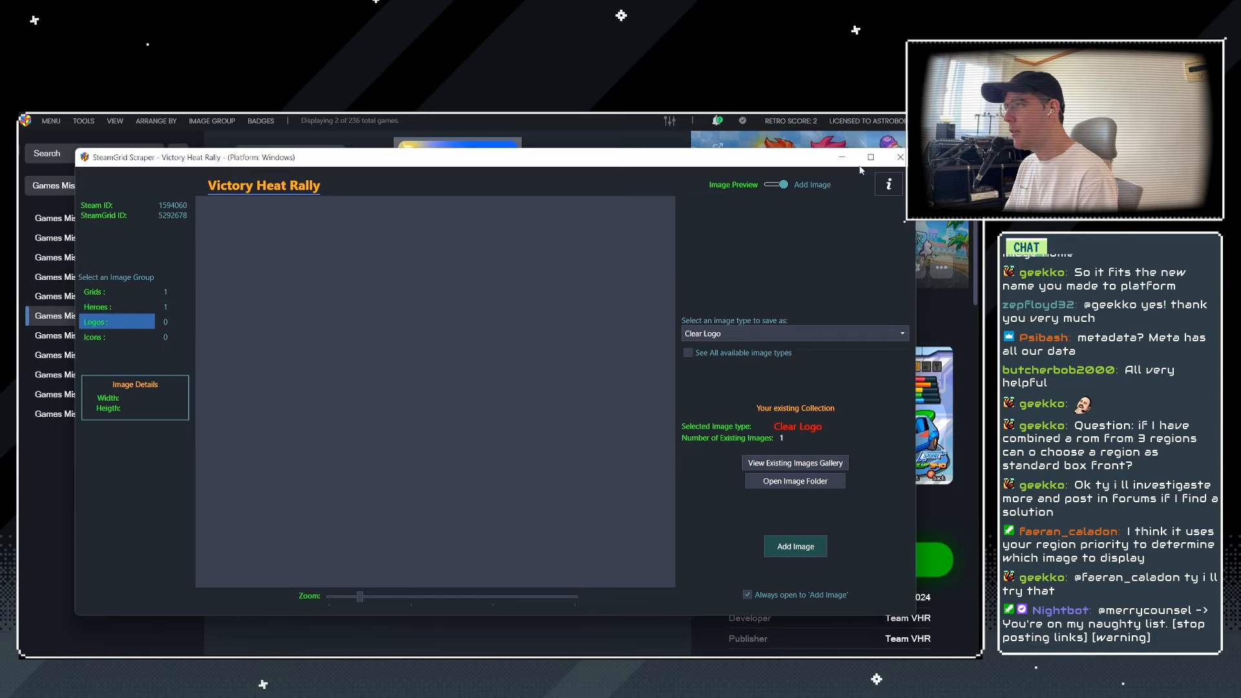
click(898, 159)
Launch SteamGrid Scraper for Tevi, add the white glowing logo as its Clear Logo, and close the scraper.
click(279, 279)
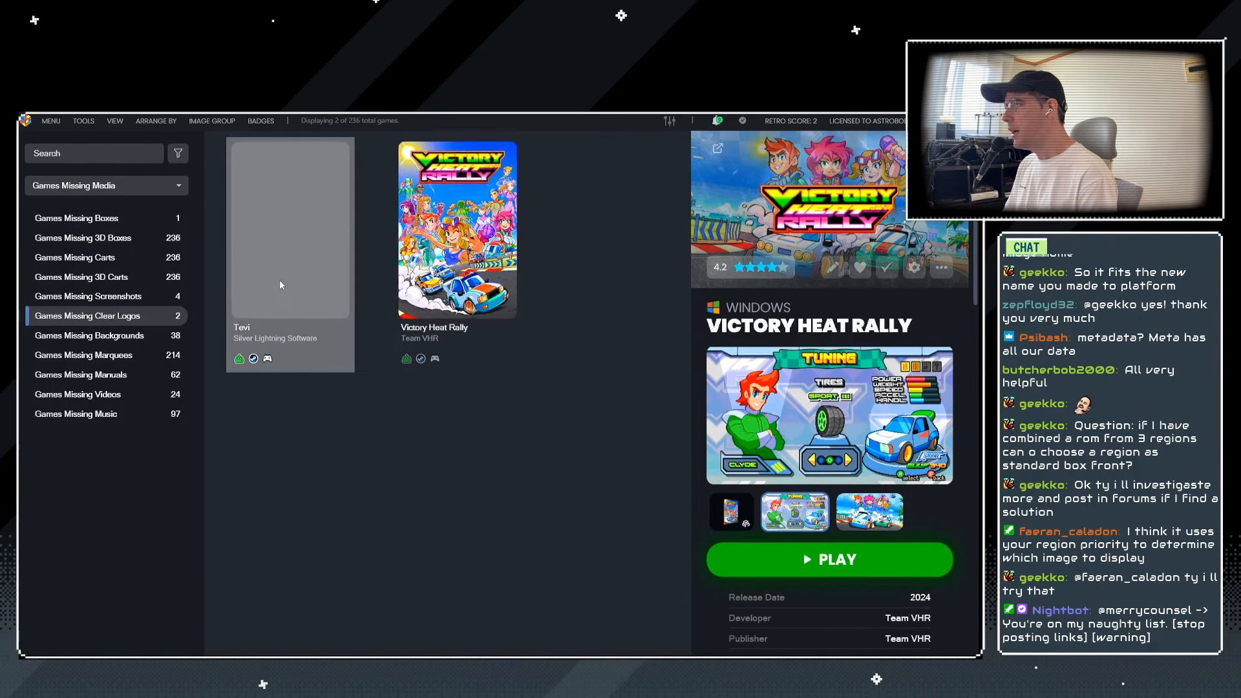
right_click(280, 291)
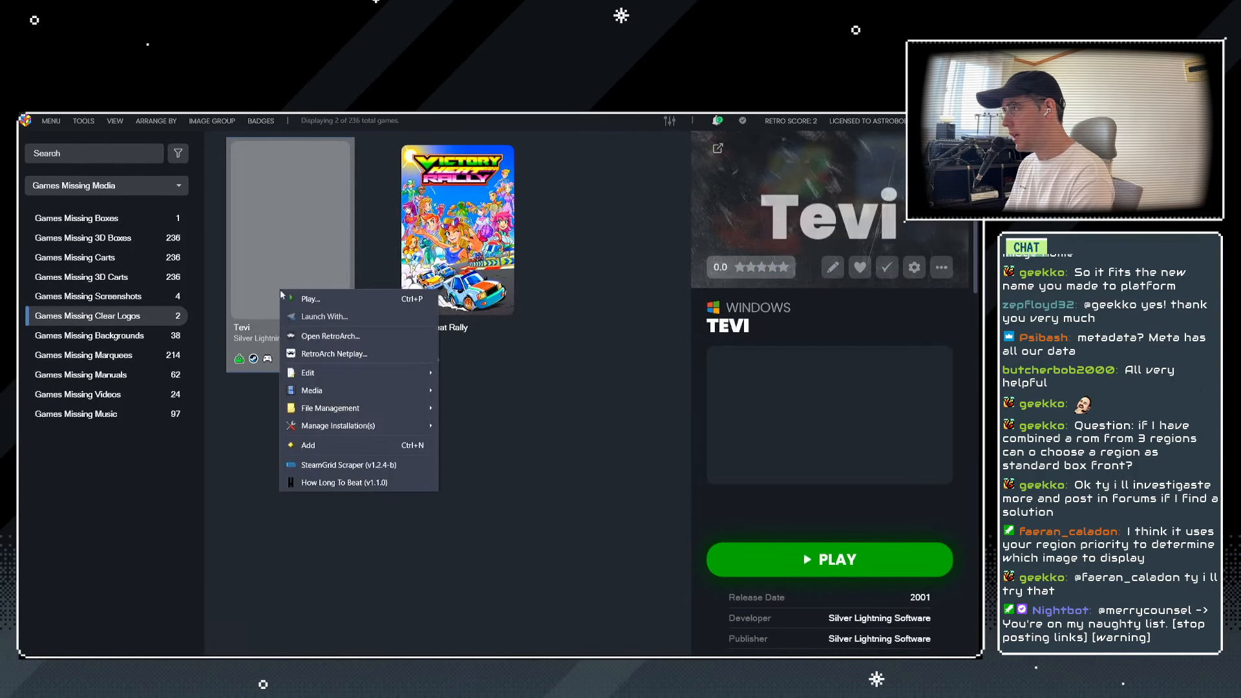
click(325, 467)
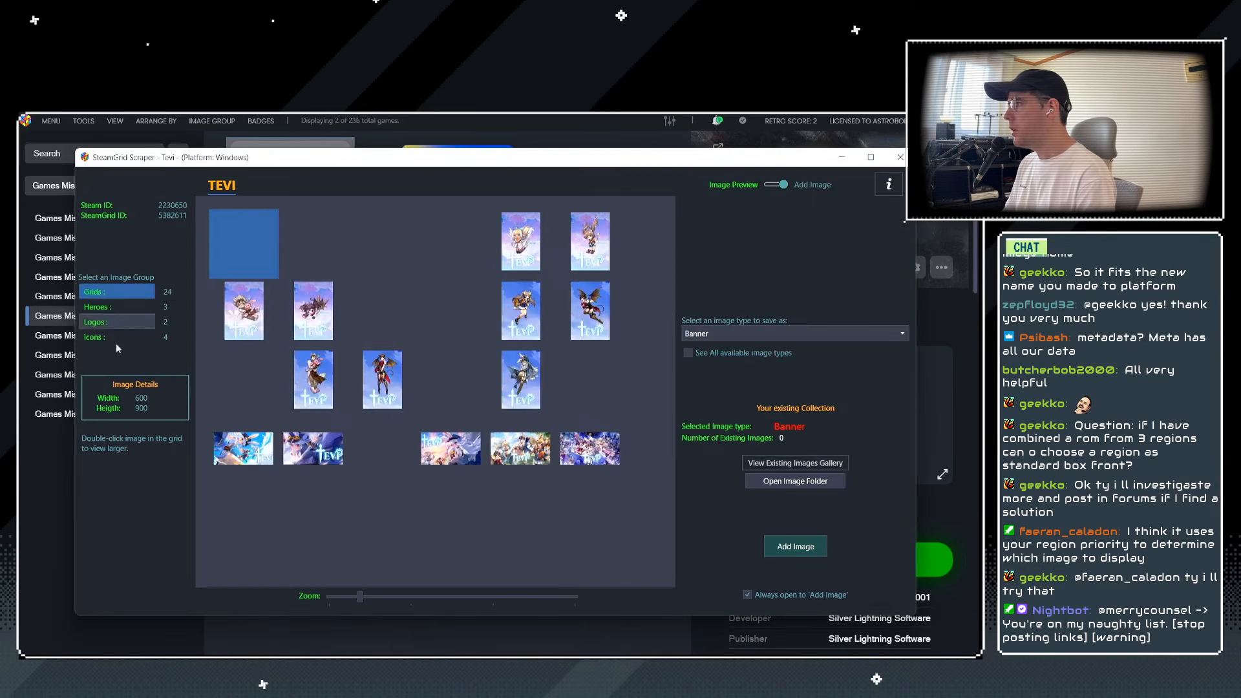
click(112, 324)
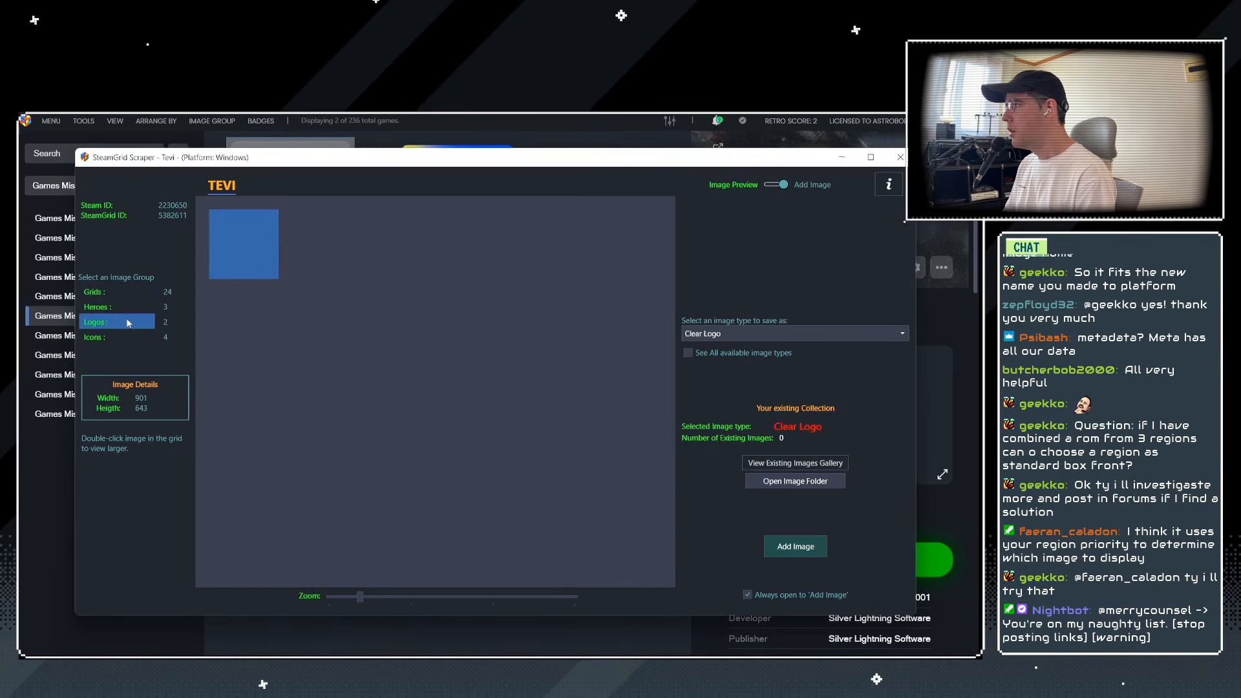
click(317, 265)
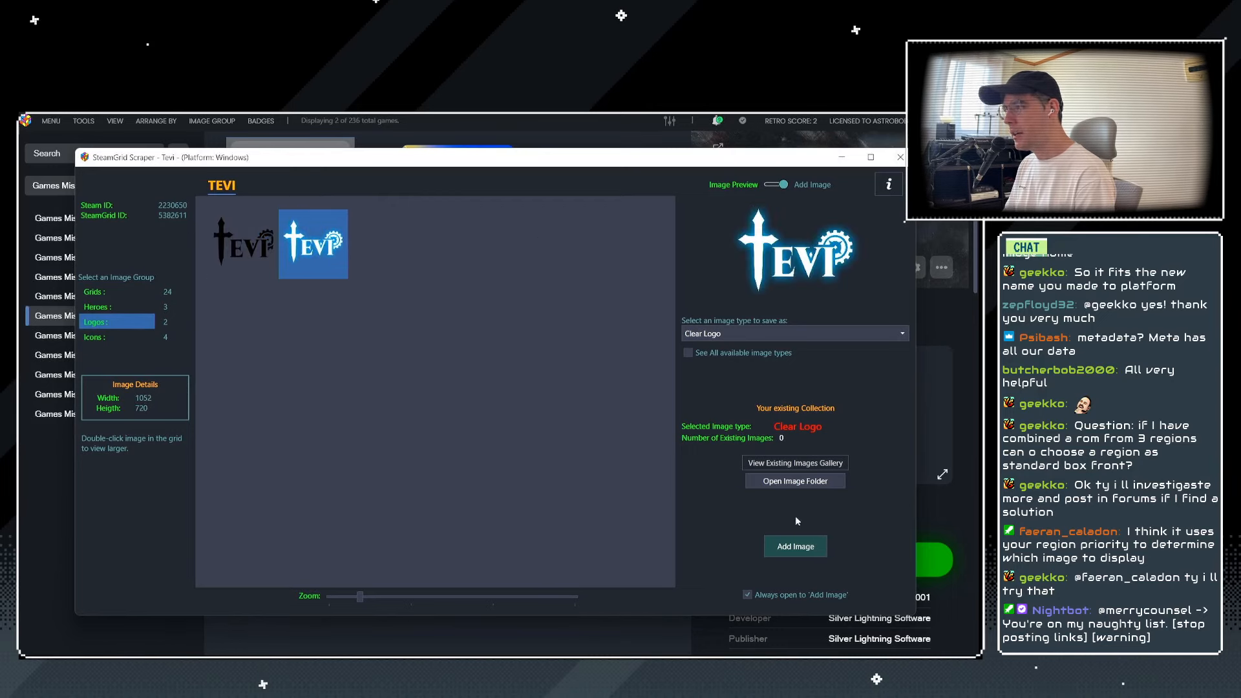
click(799, 547)
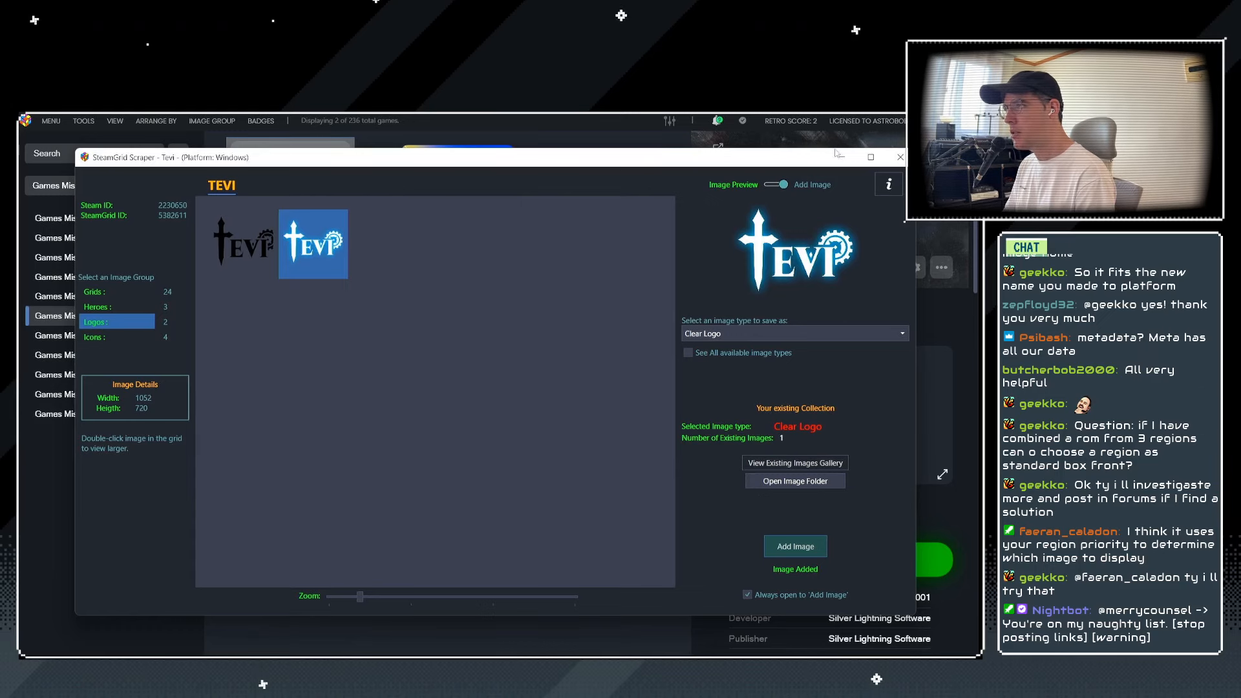
click(900, 158)
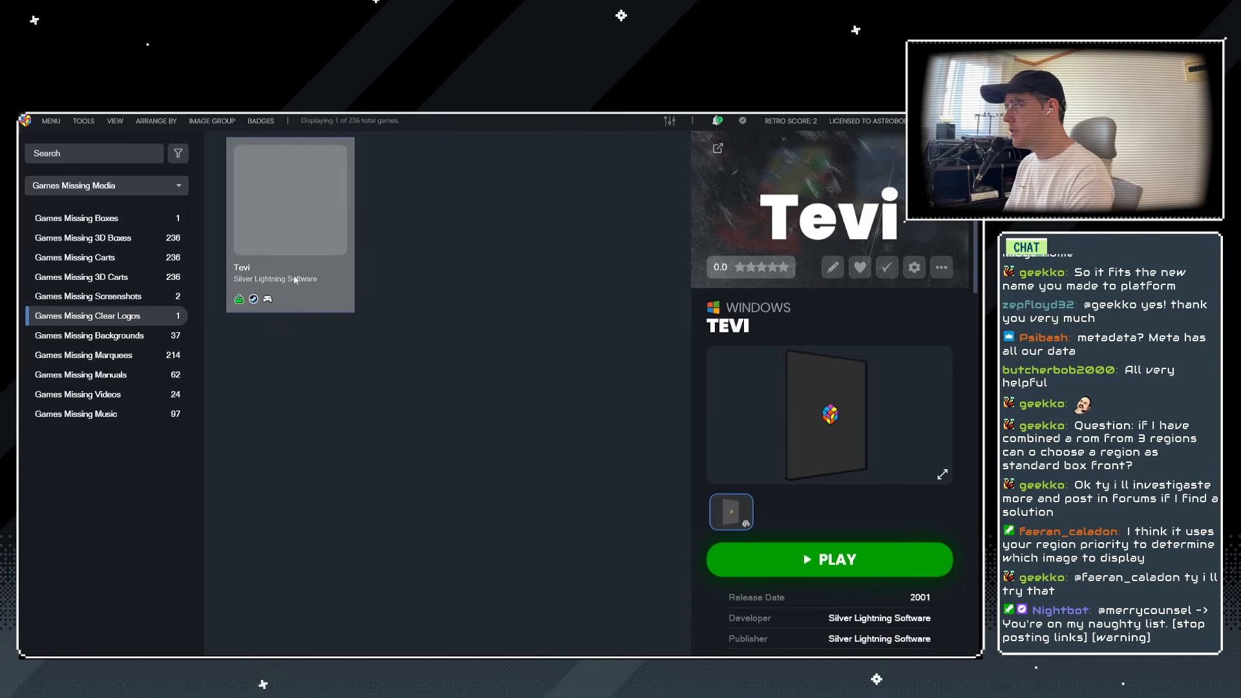
Inspect the images stored in Tevi's game details and close the details without saving.
key(ctrl+e)
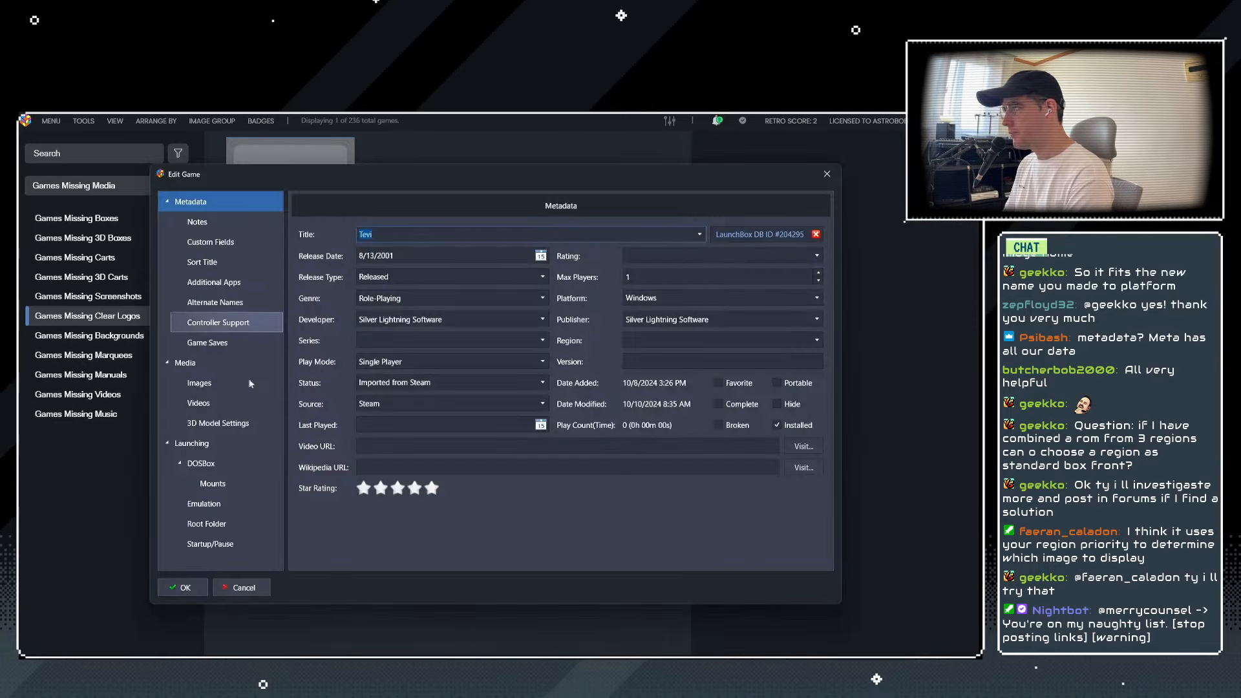
click(228, 382)
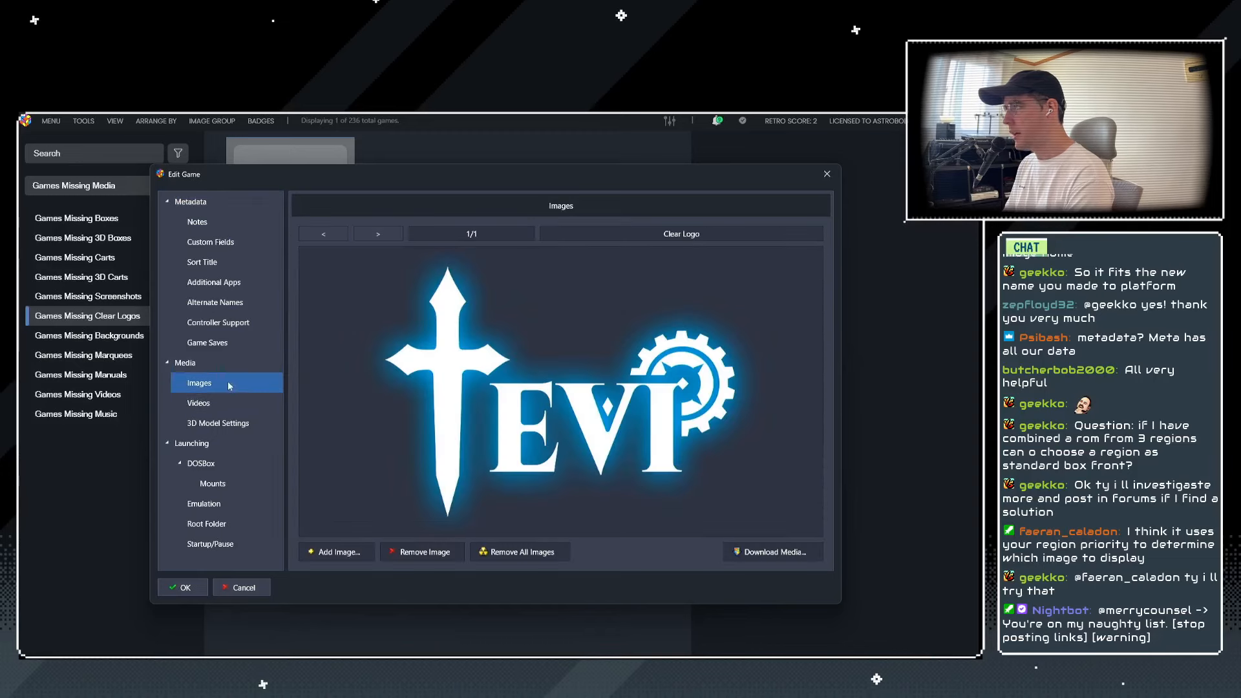
click(238, 588)
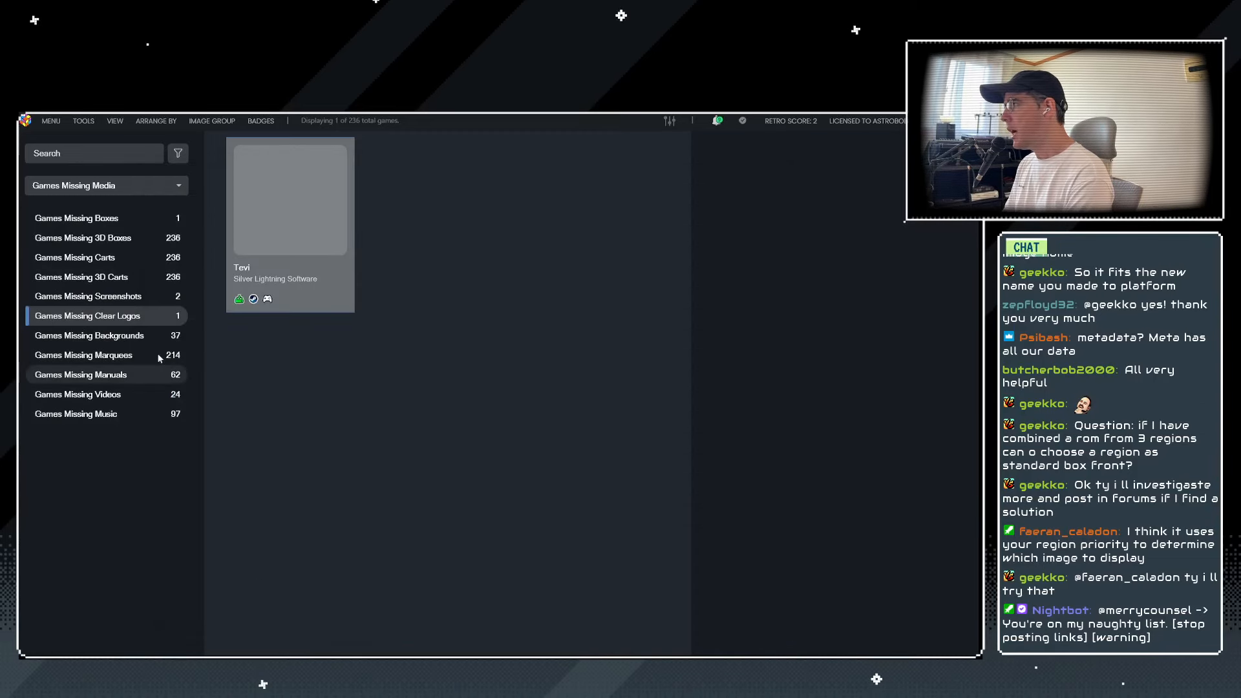
Refresh the Games Missing Media groups by switching to Installed and back, and check the games missing boxes and clear logos.
click(84, 189)
click(75, 267)
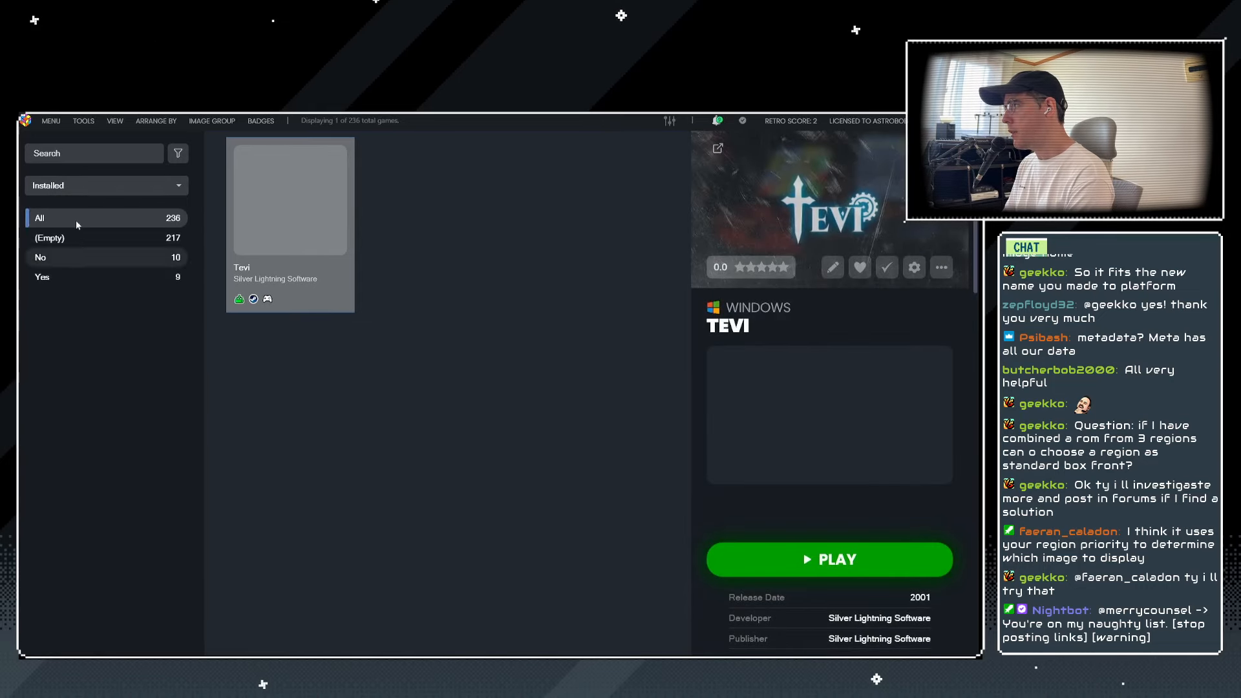
click(78, 184)
click(76, 228)
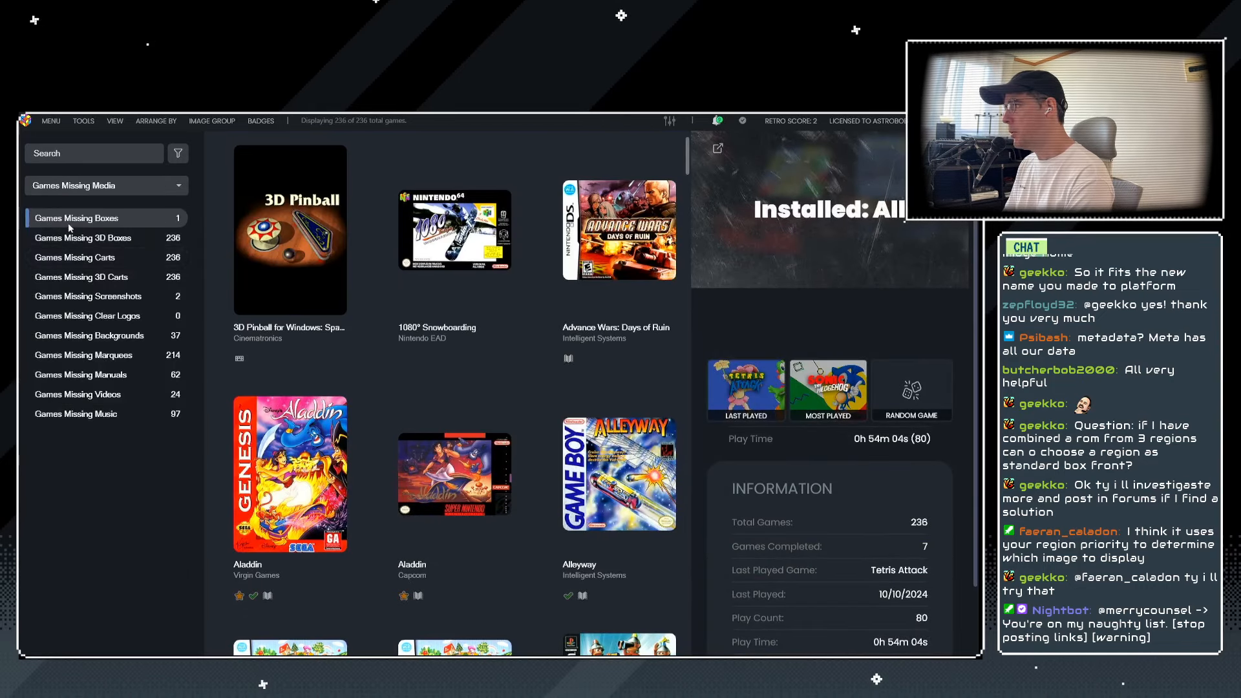
click(68, 220)
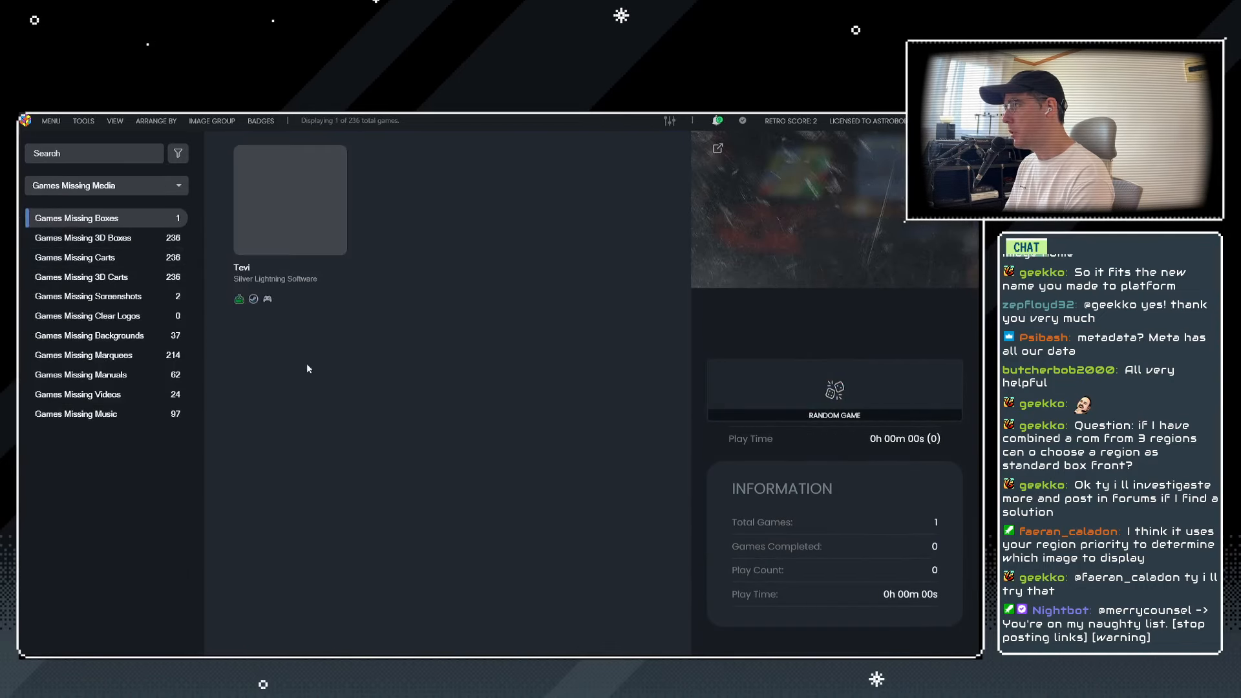
click(122, 357)
click(89, 313)
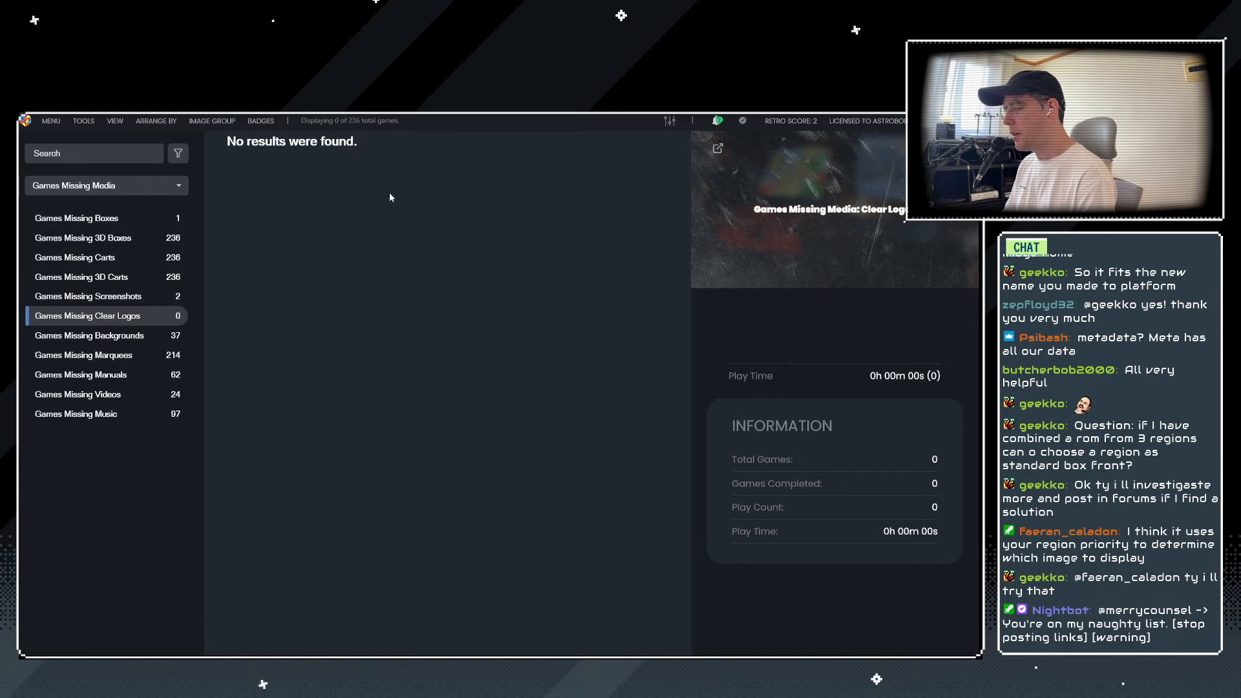
click(90, 182)
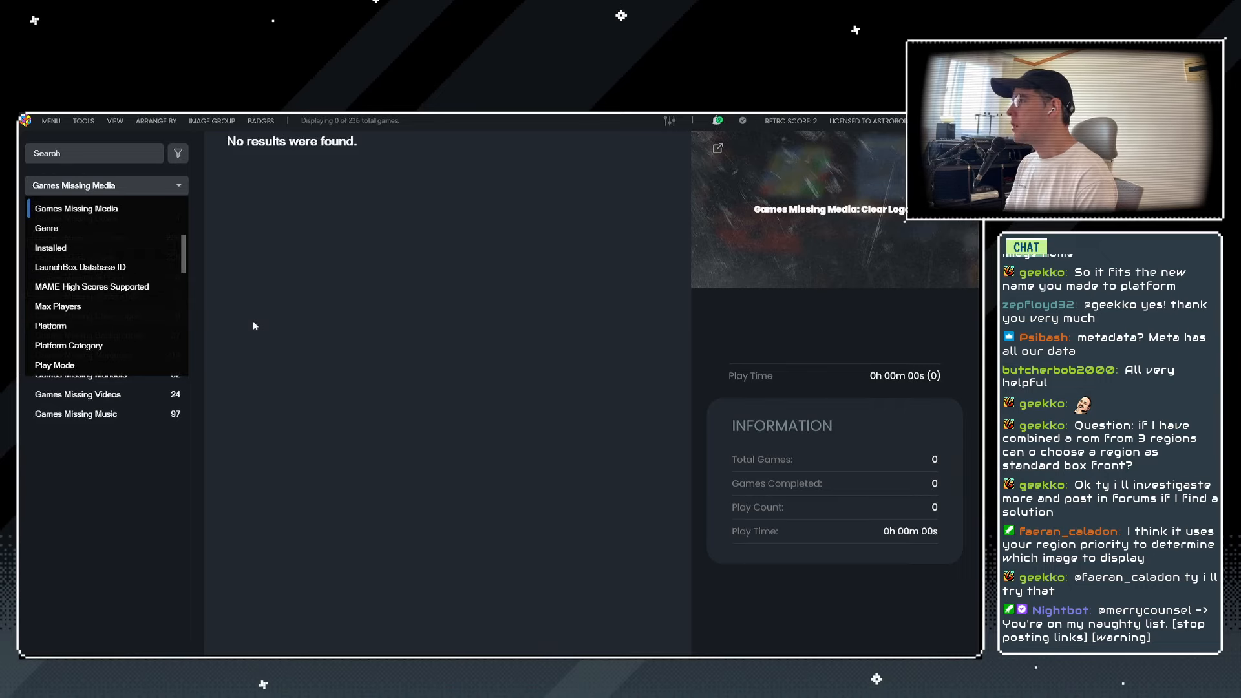
click(270, 328)
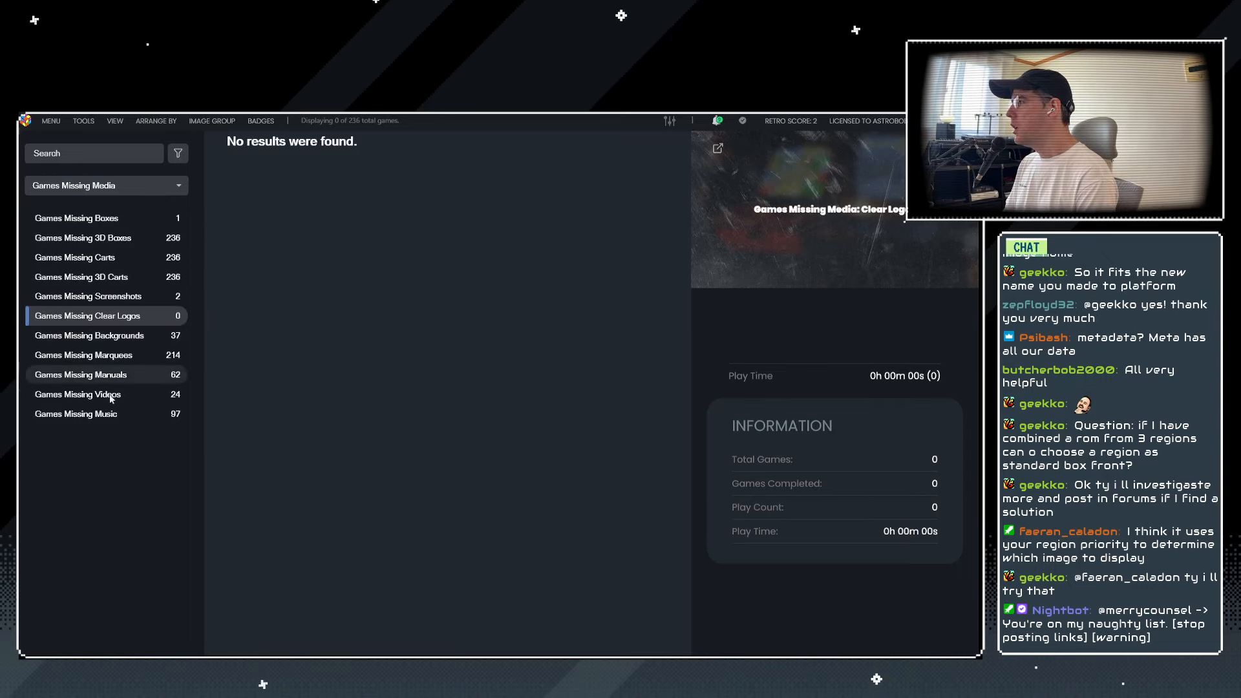
List the games missing boxes and use SteamGrid Scraper to add Tevi's first grid image as a Banner.
click(83, 218)
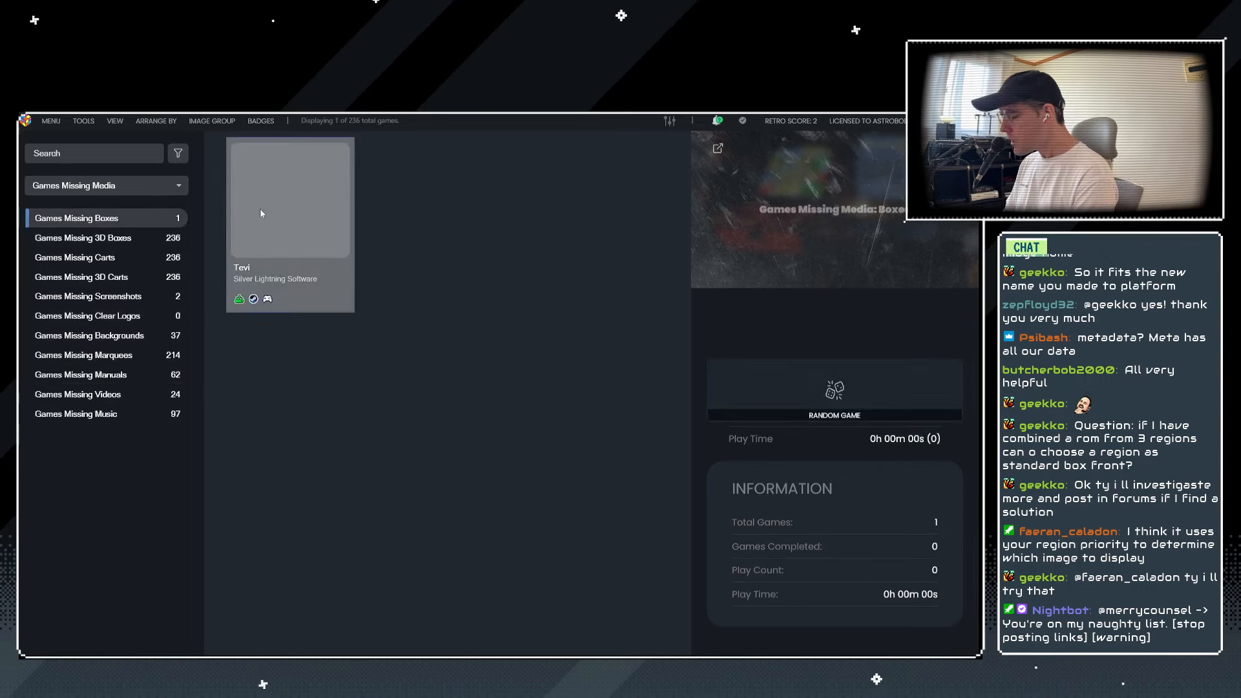
key(ctrl+e)
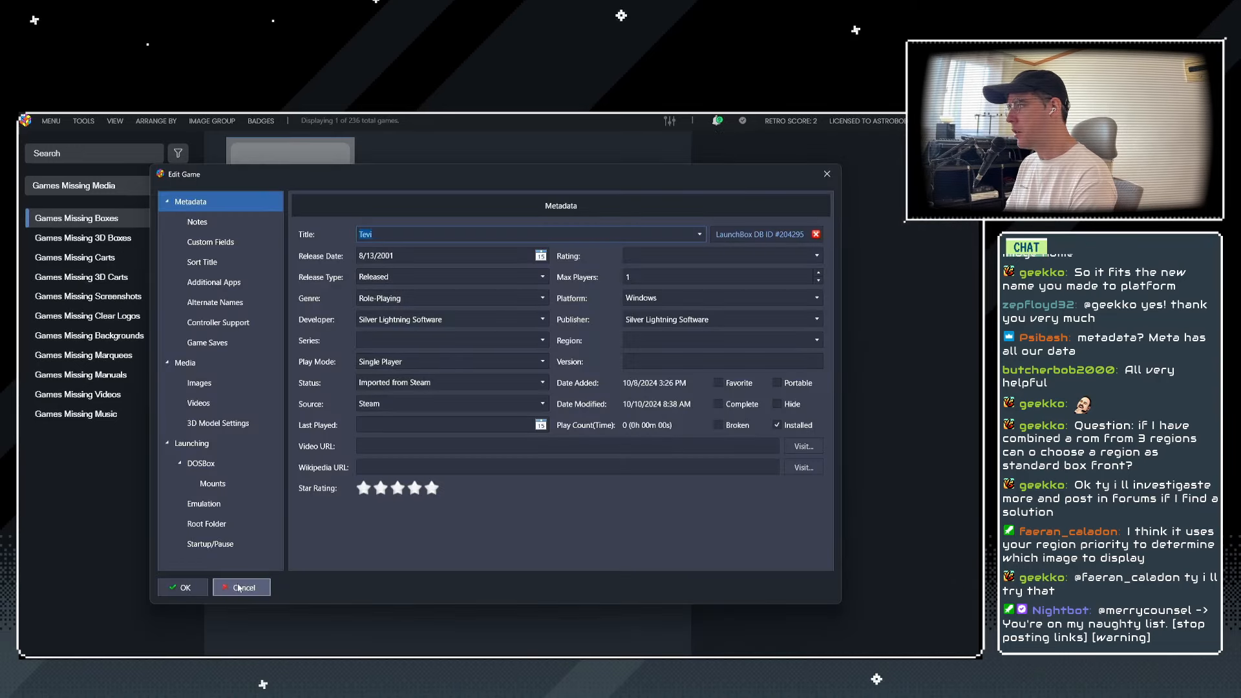
click(242, 588)
right_click(273, 244)
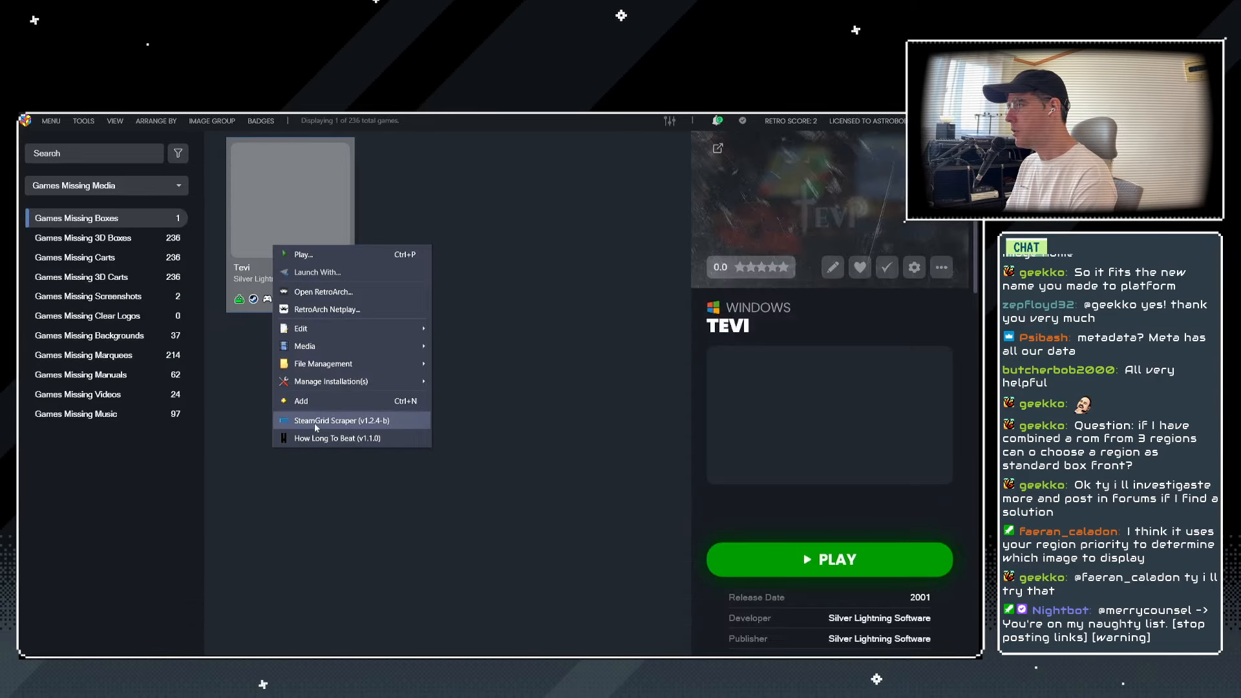
click(316, 421)
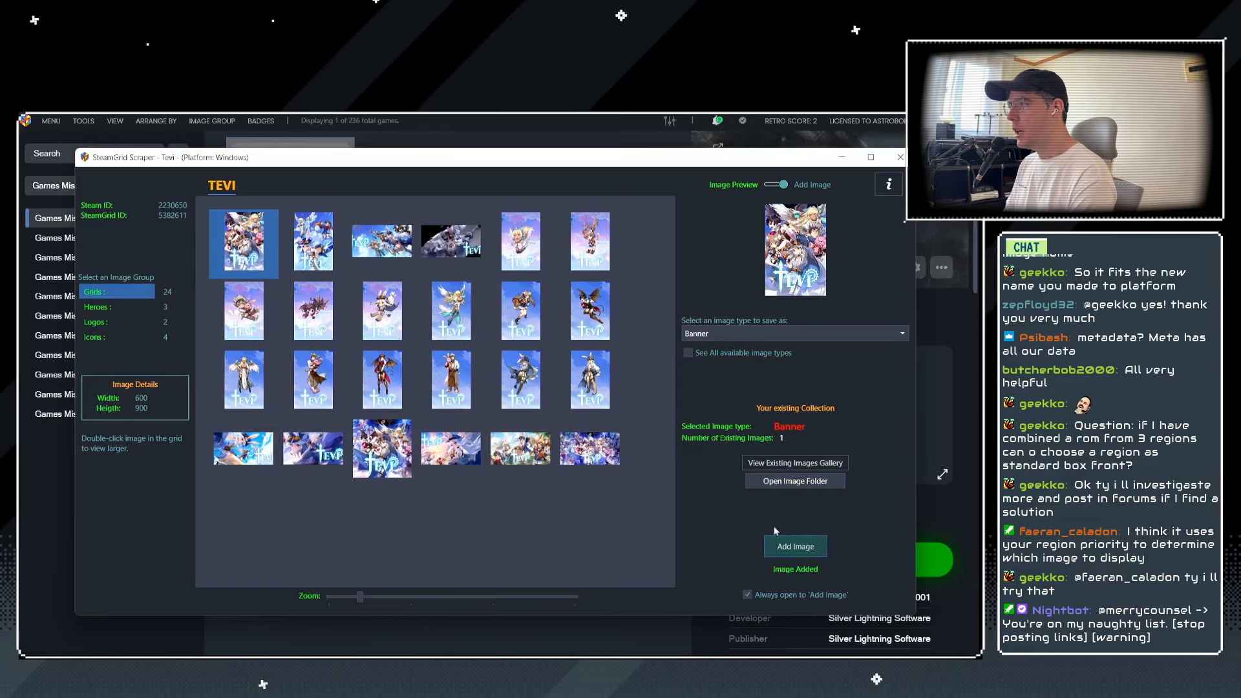
click(737, 333)
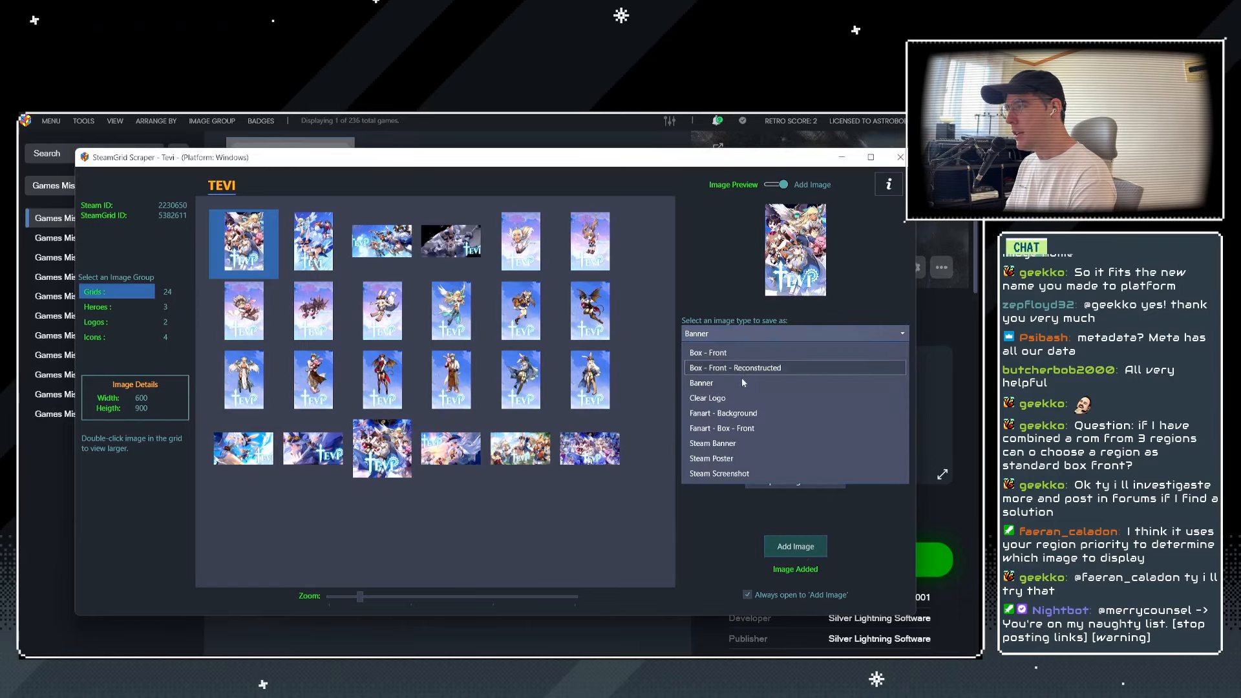
click(709, 354)
click(900, 157)
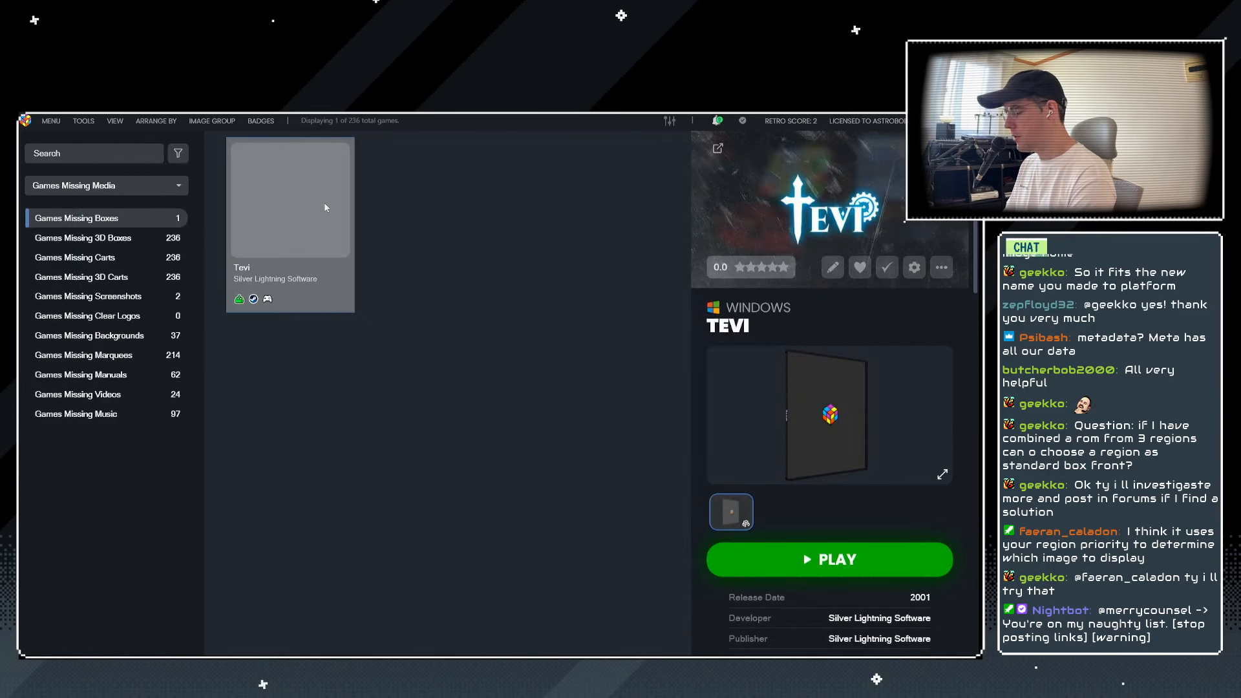
Reassign Tevi's banner image to the Box - Front image type in its game details and save.
key(ctrl+e)
click(241, 363)
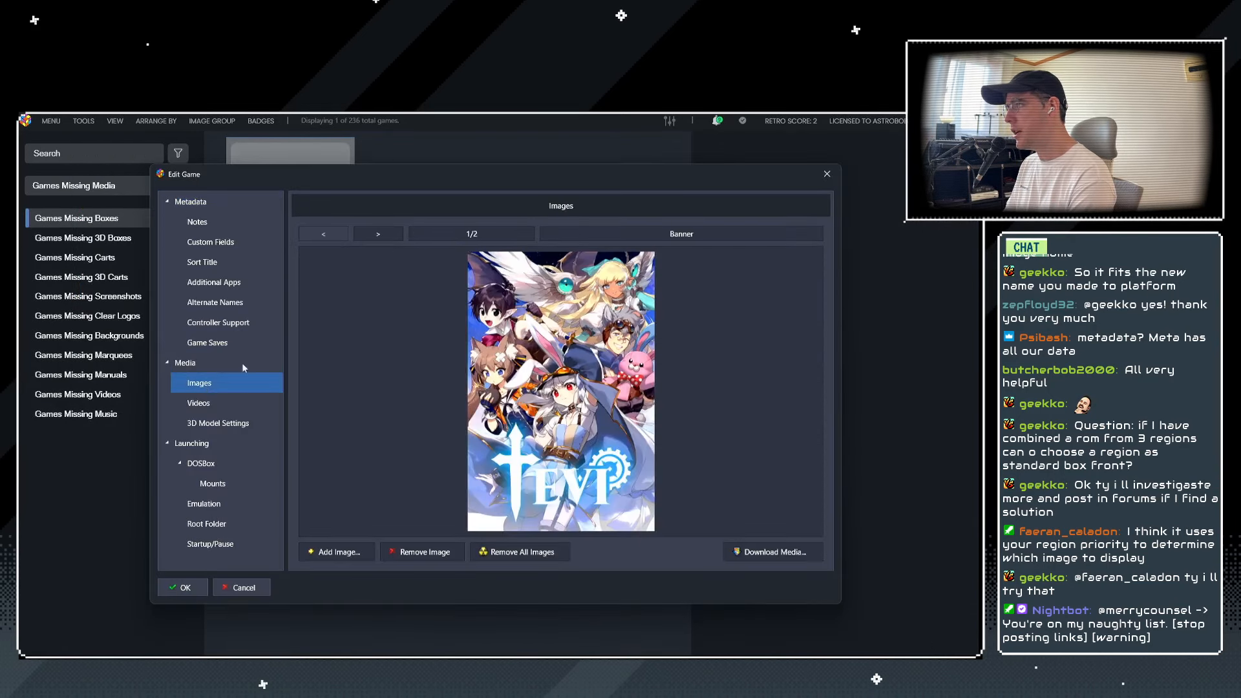
click(640, 234)
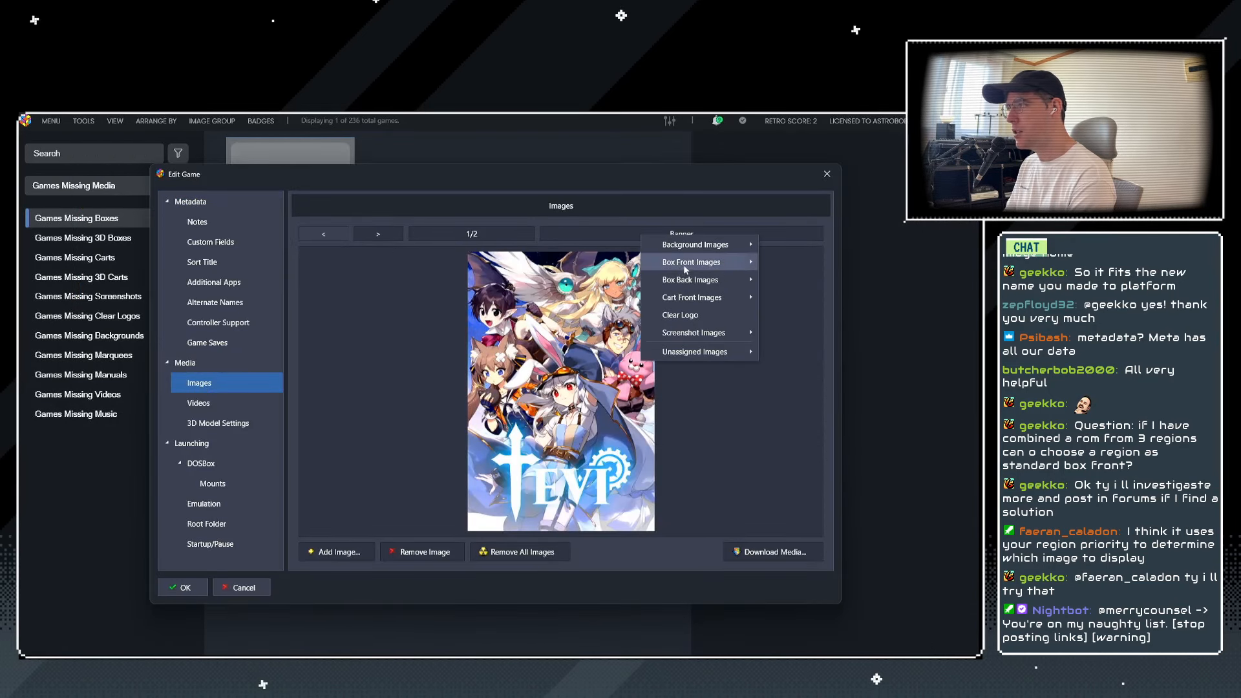
mouse_move(684, 264)
click(799, 262)
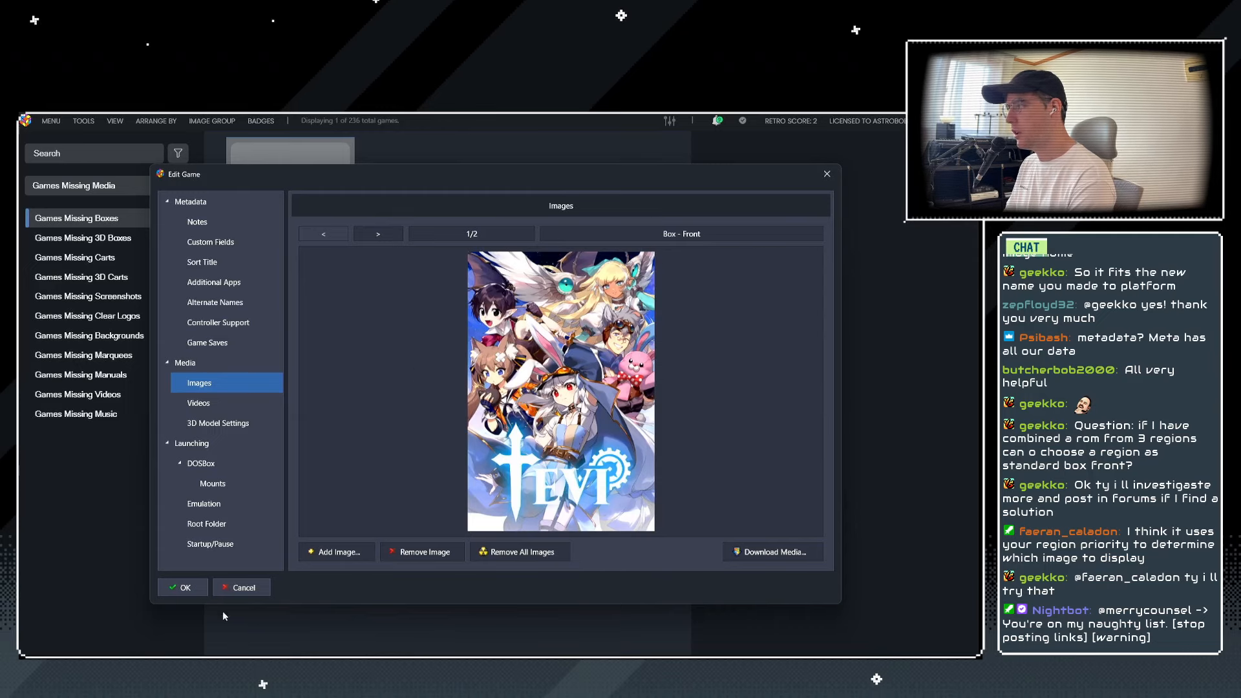
click(184, 588)
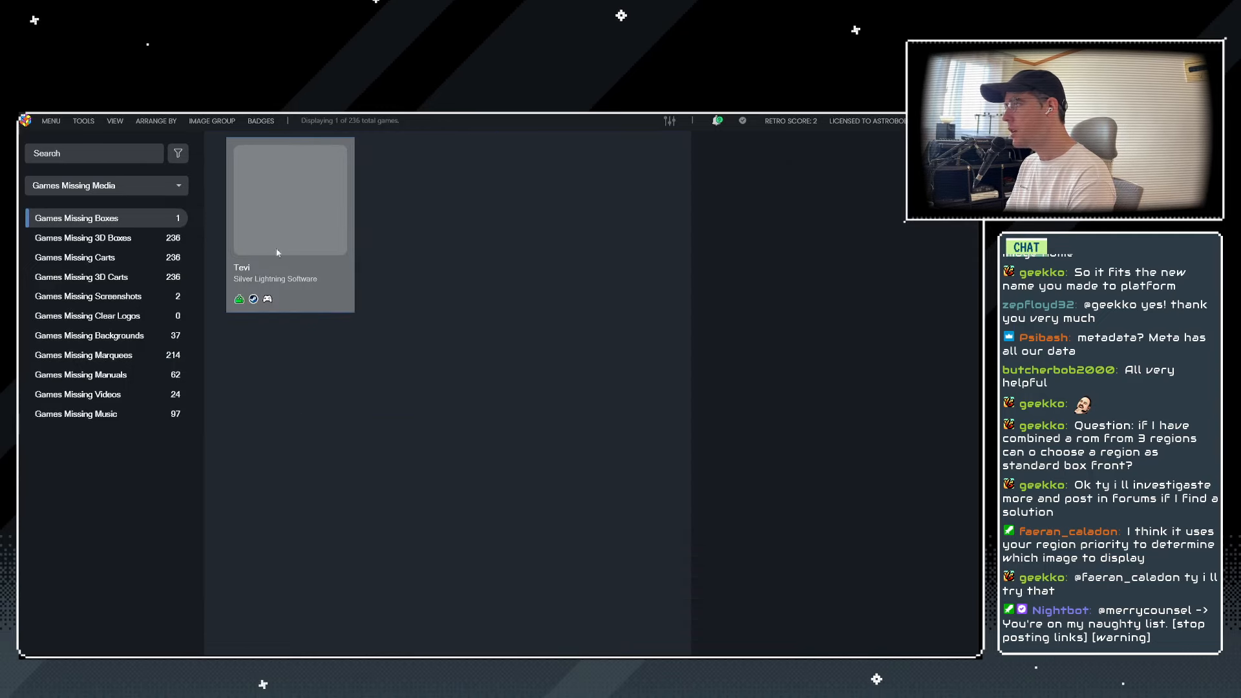
View Tevi's 3D box model in full screen and return to the library.
click(257, 224)
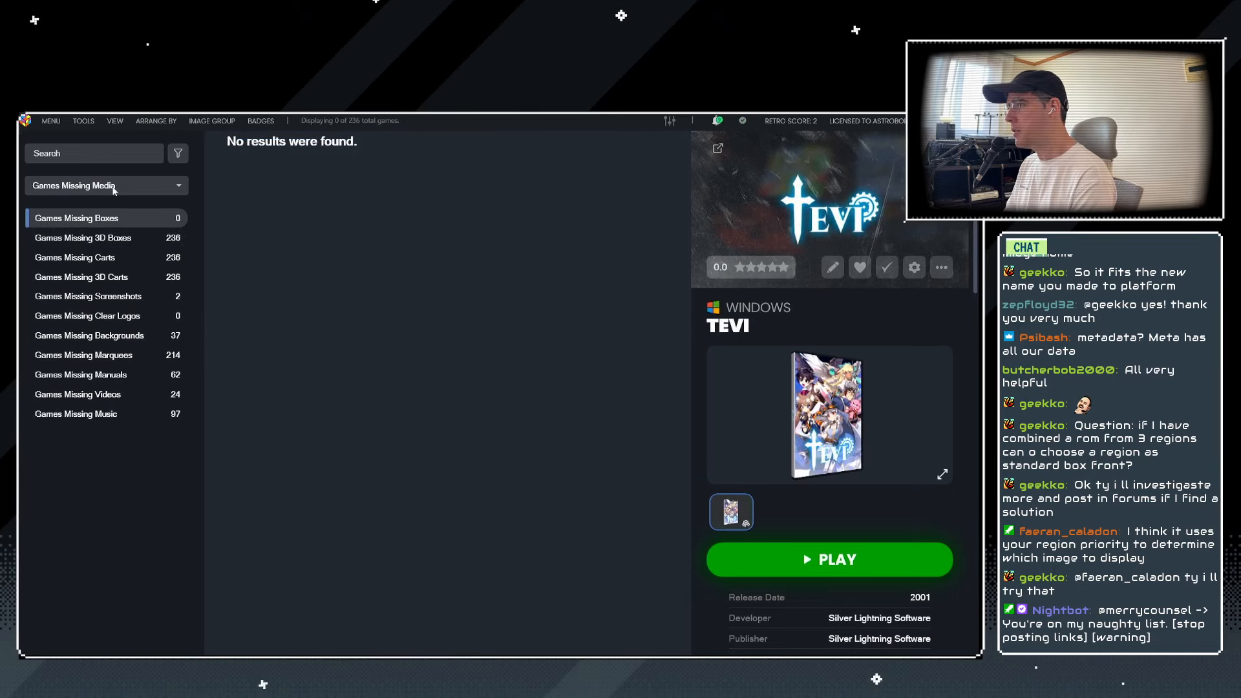
click(942, 474)
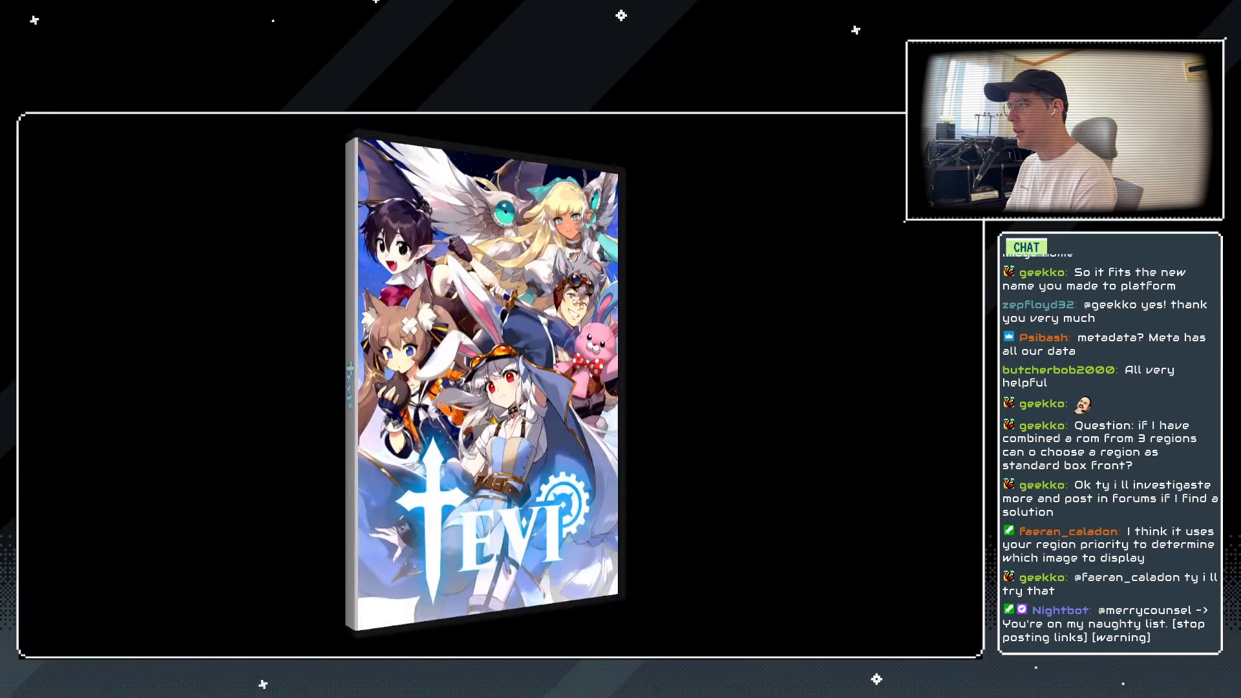
click(496, 387)
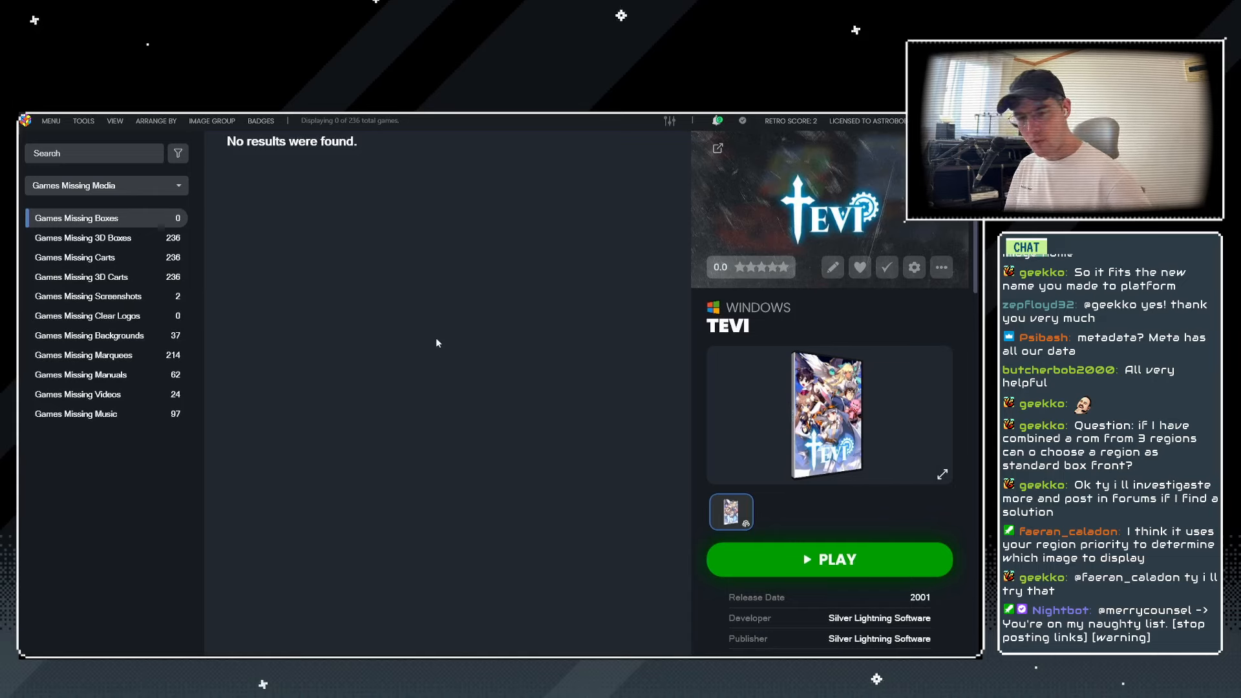
Group the library by Platform Category instead of Games Missing Media.
click(137, 182)
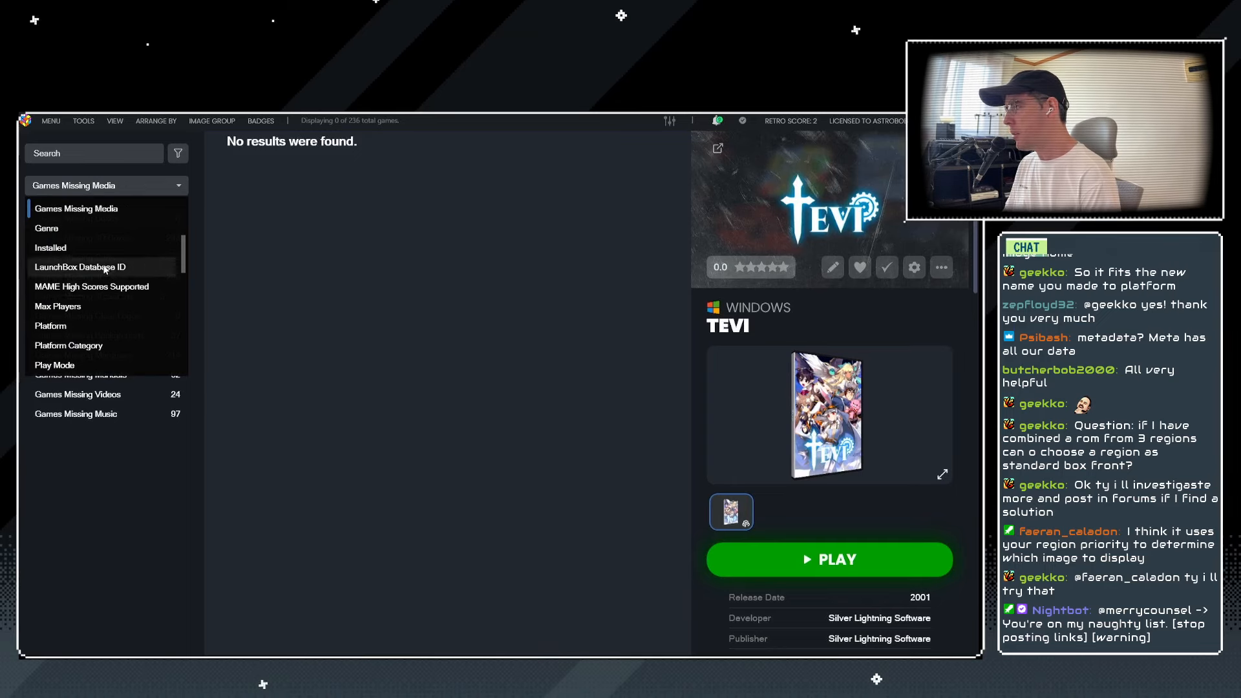
scroll(103, 323, up, 2)
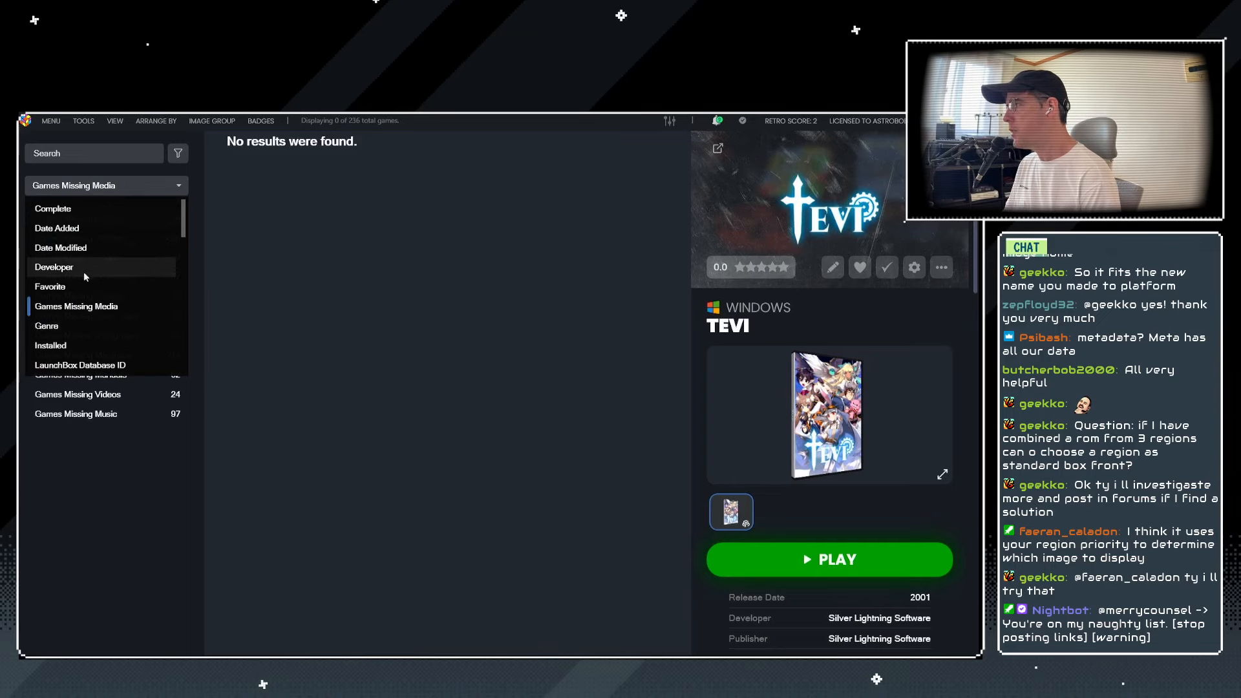
scroll(93, 315, down, 2)
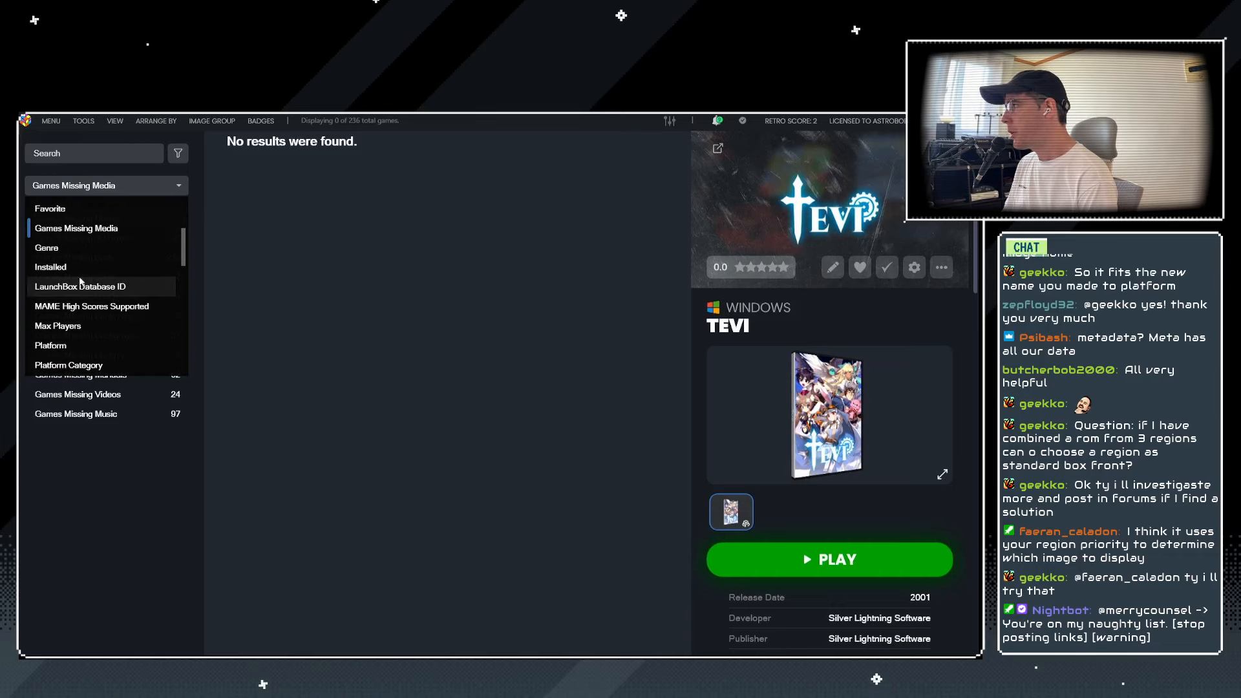
scroll(68, 336, down, 2)
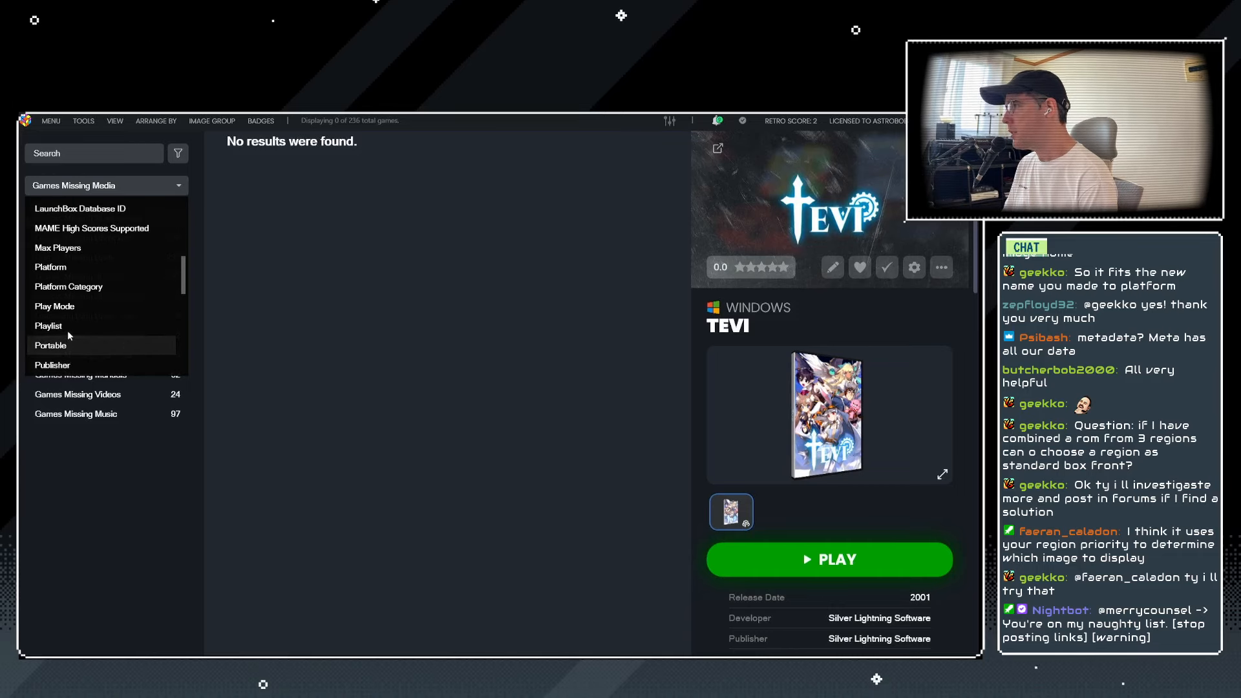
click(58, 287)
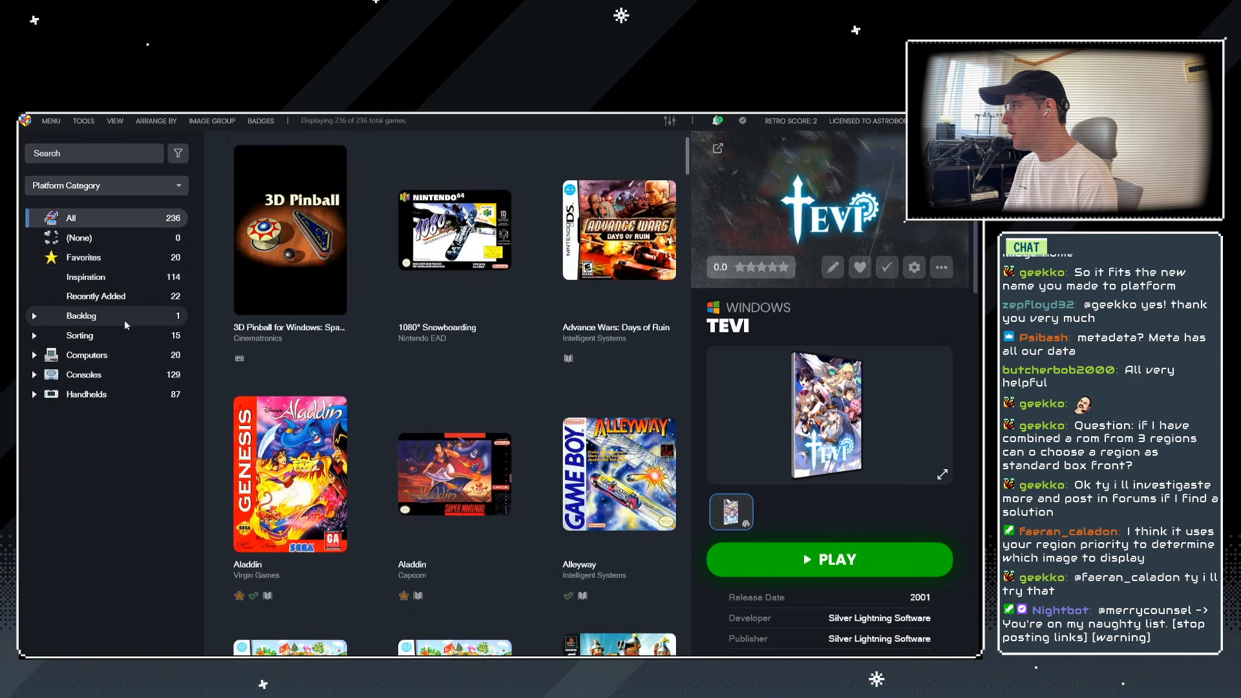
click(83, 120)
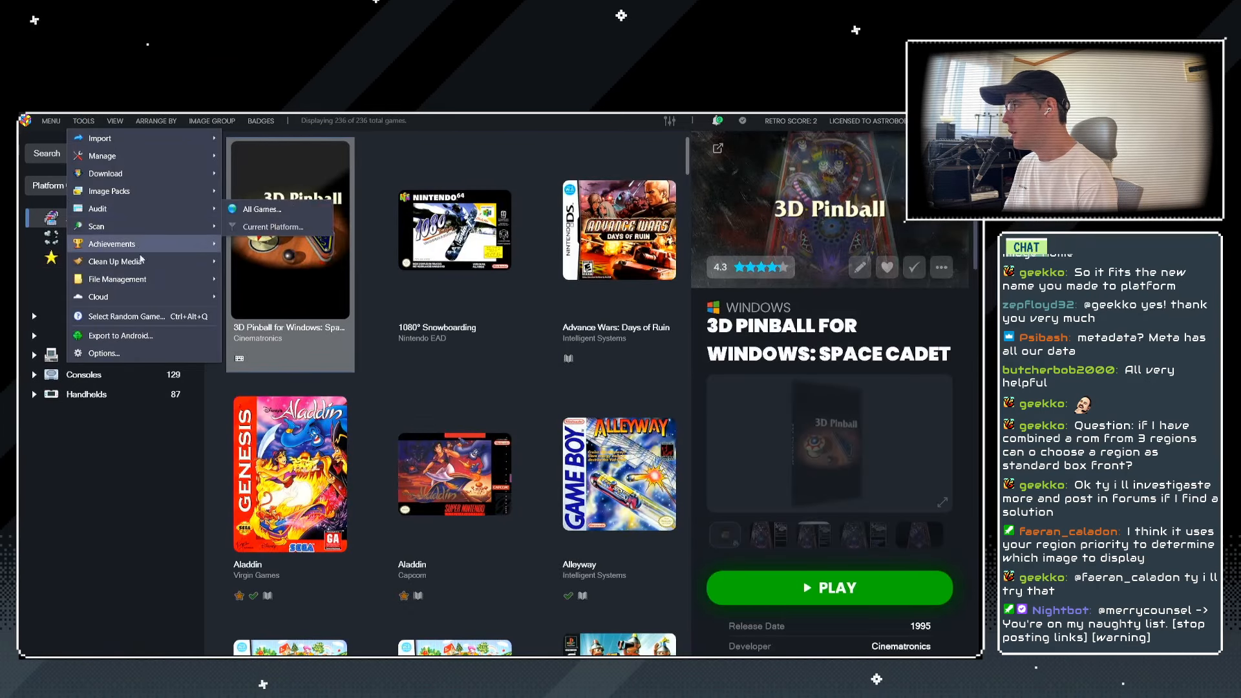
mouse_move(154, 268)
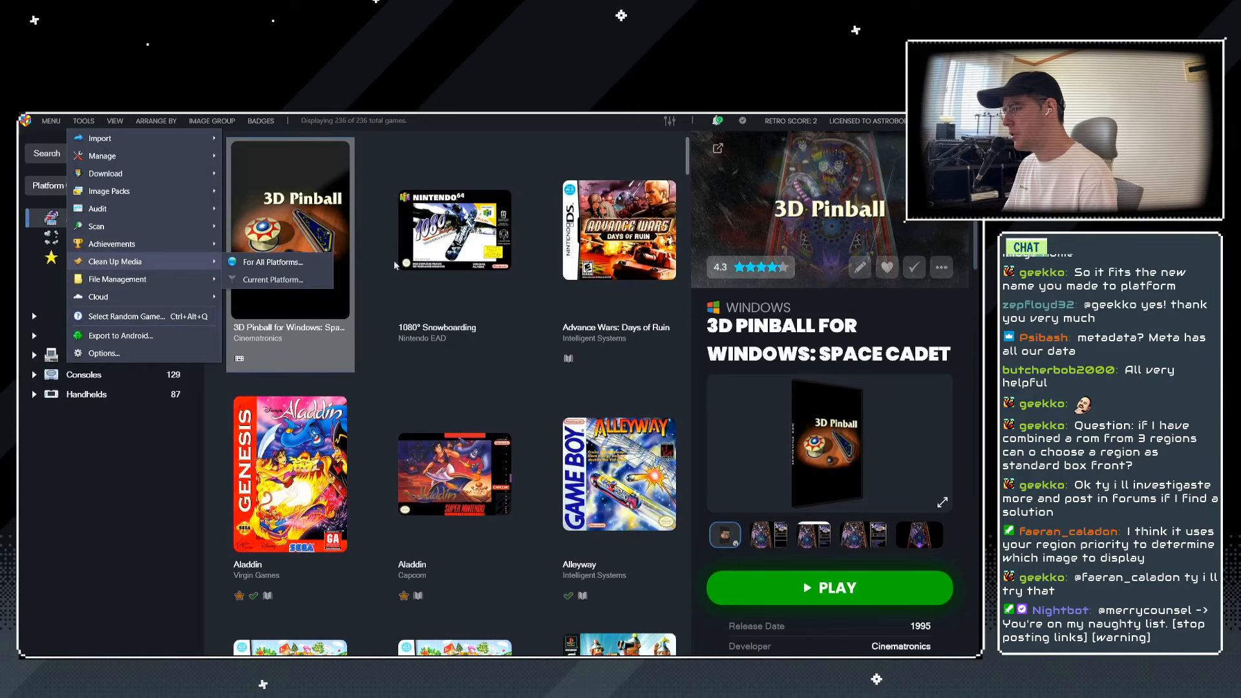
click(440, 248)
click(432, 270)
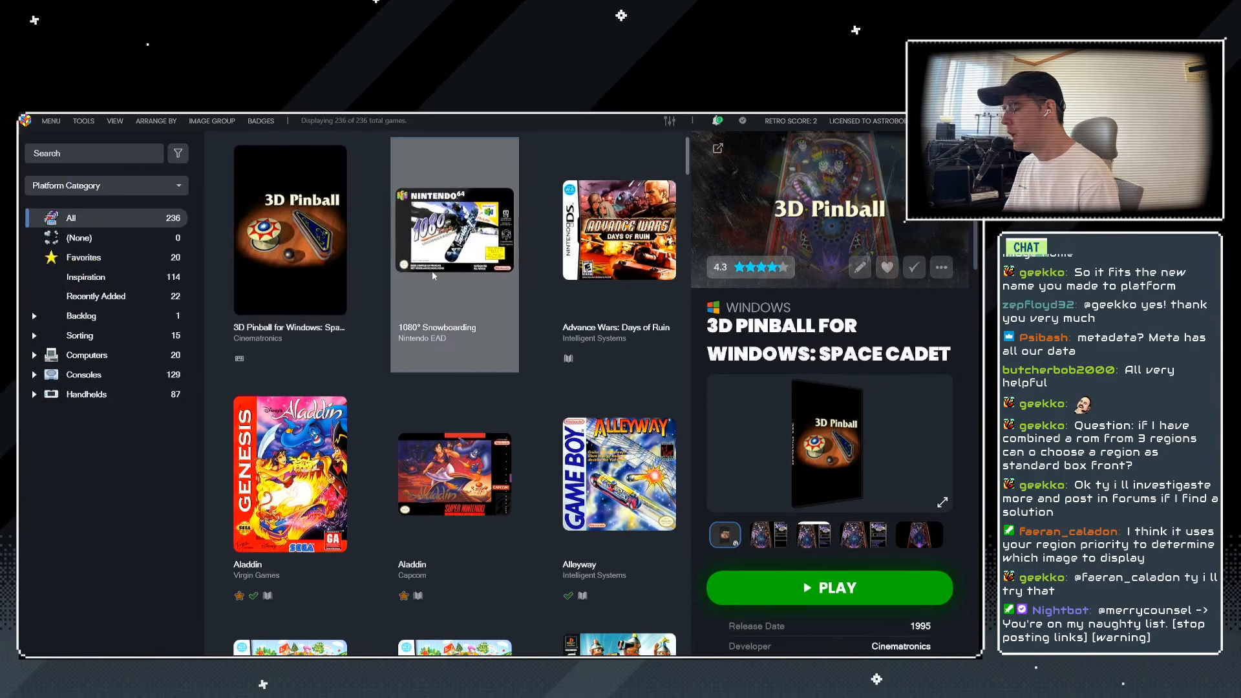
Permanently delete Bubsy In Fractured Furry Tales from the library, including its ROM file on the hard drive.
scroll(432, 270, down, 5)
key(Down)
key(Down)
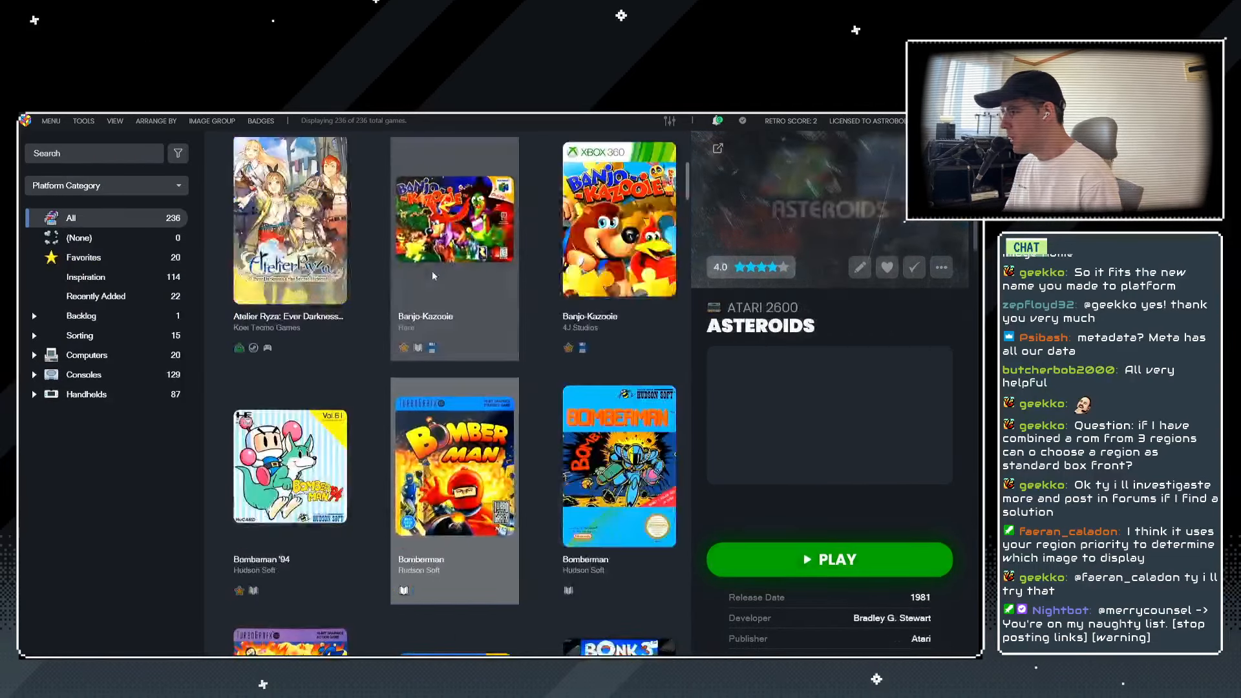
key(Down)
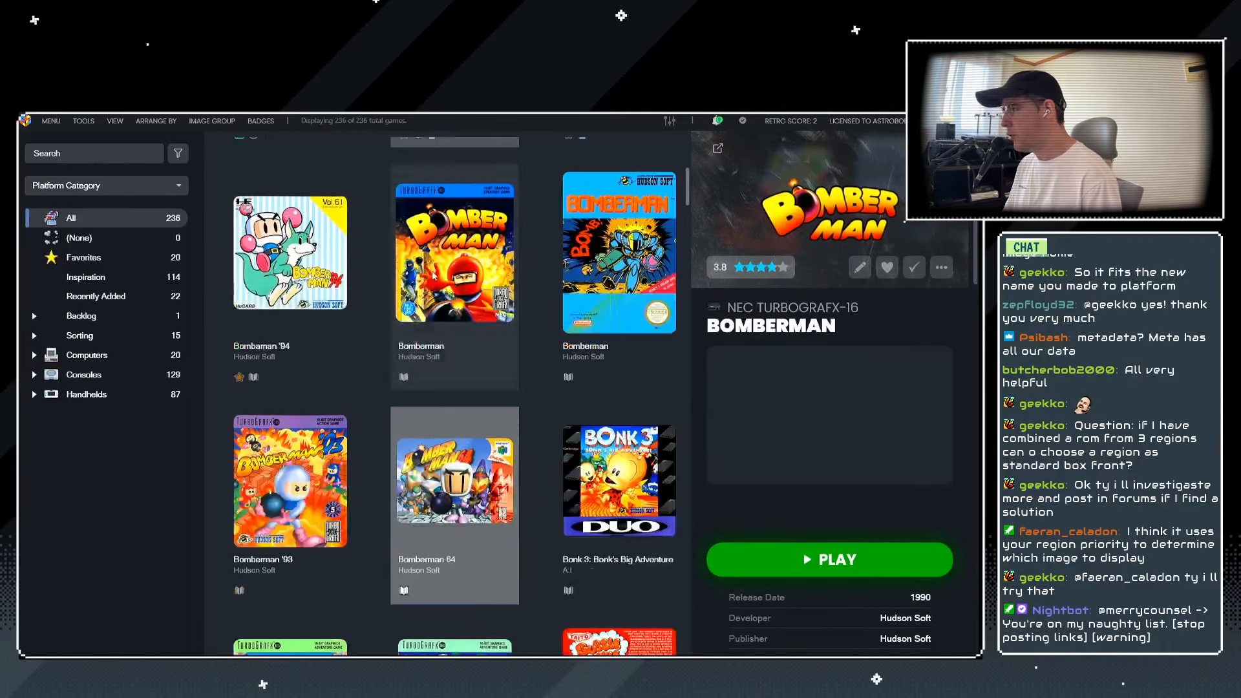
key(Down)
key(Down)
key(Down)
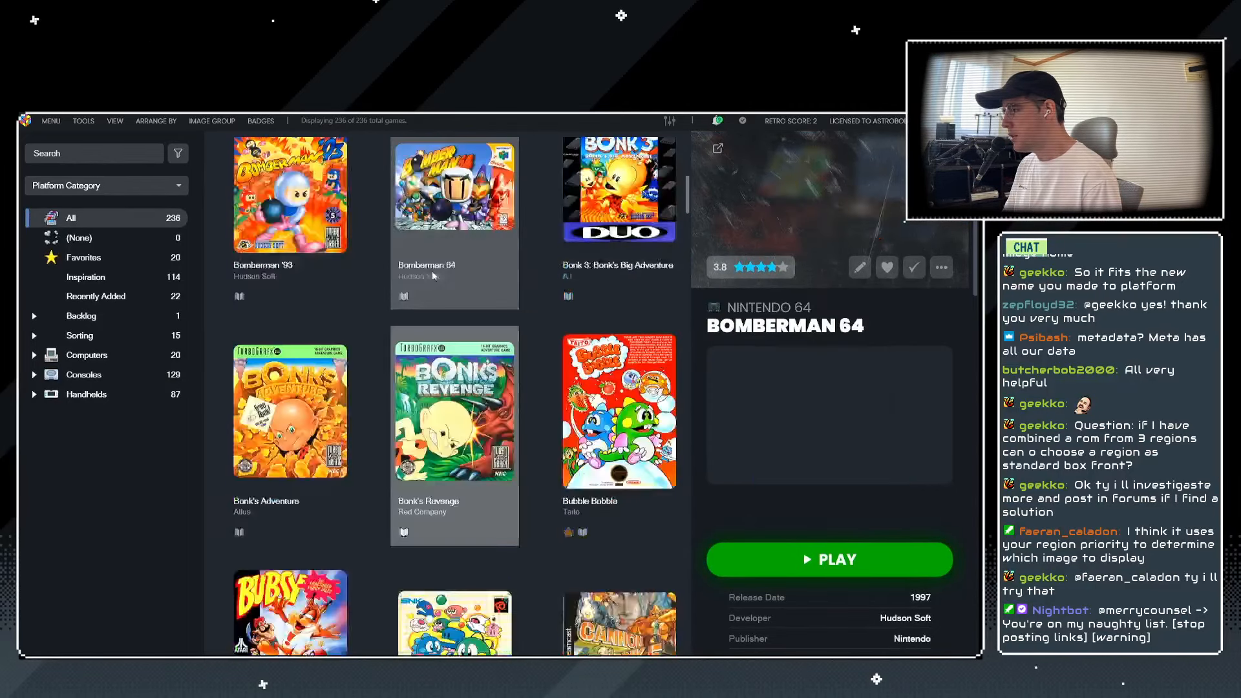
key(Up)
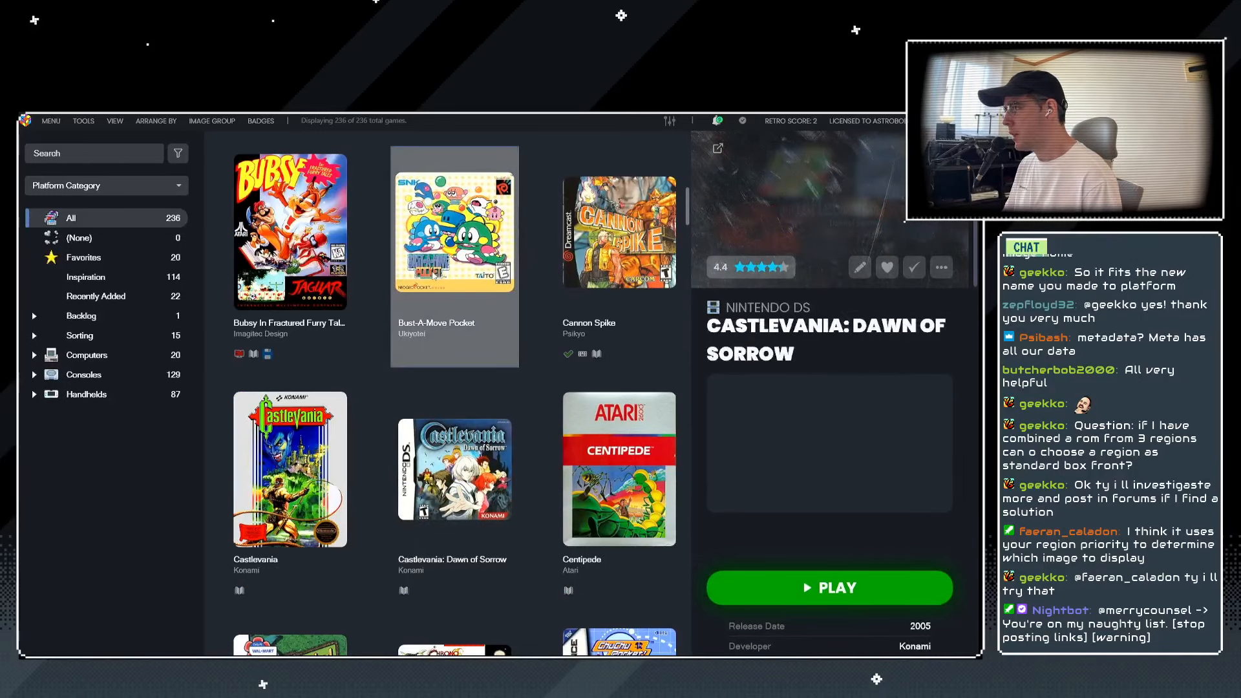
key(Left)
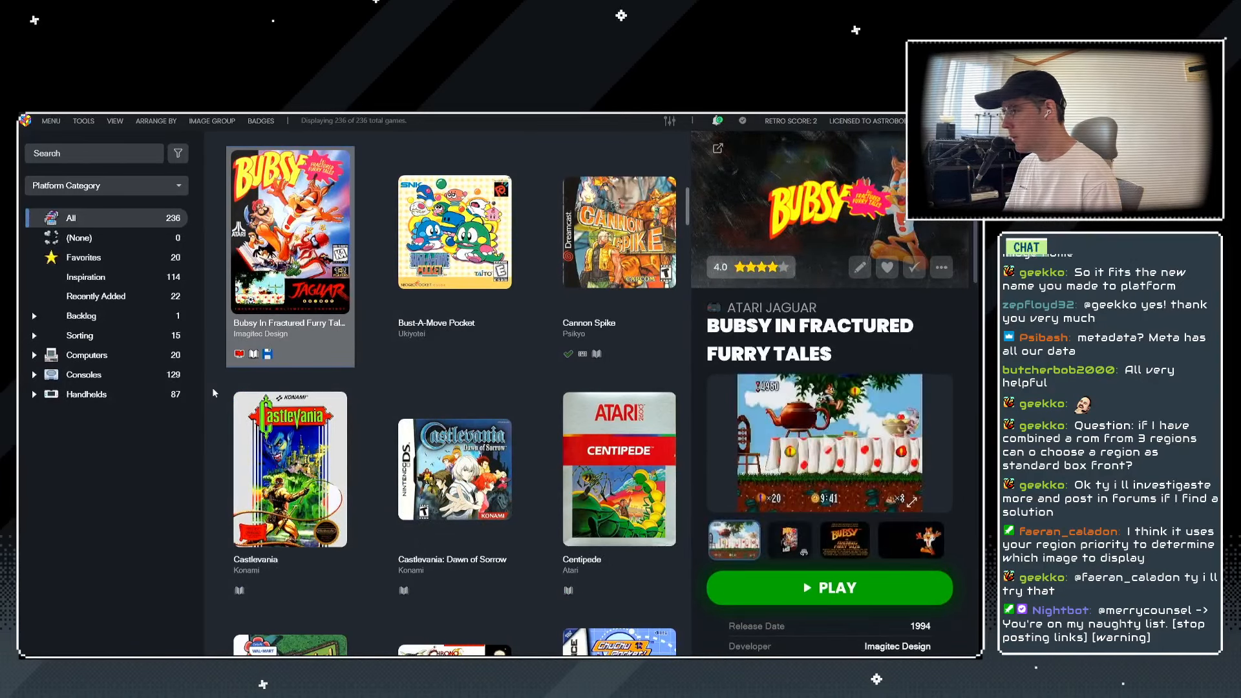
scroll(298, 438, down, 2)
scroll(299, 438, up, 2)
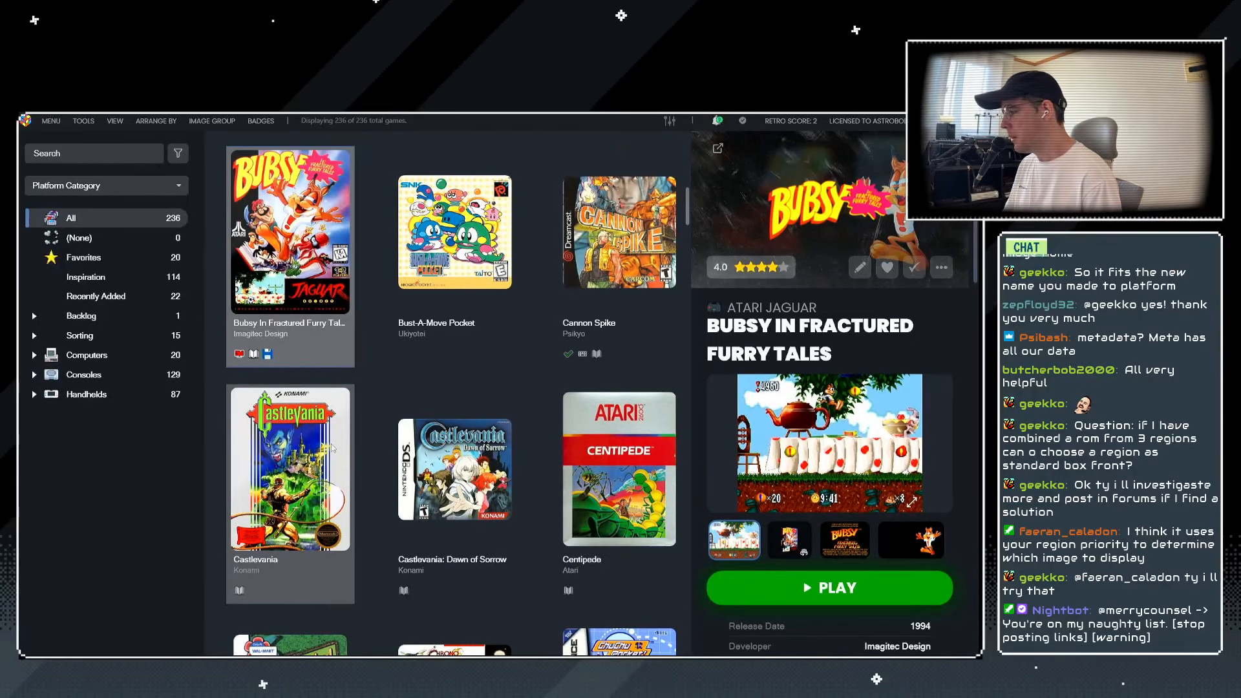
scroll(332, 448, up, 1)
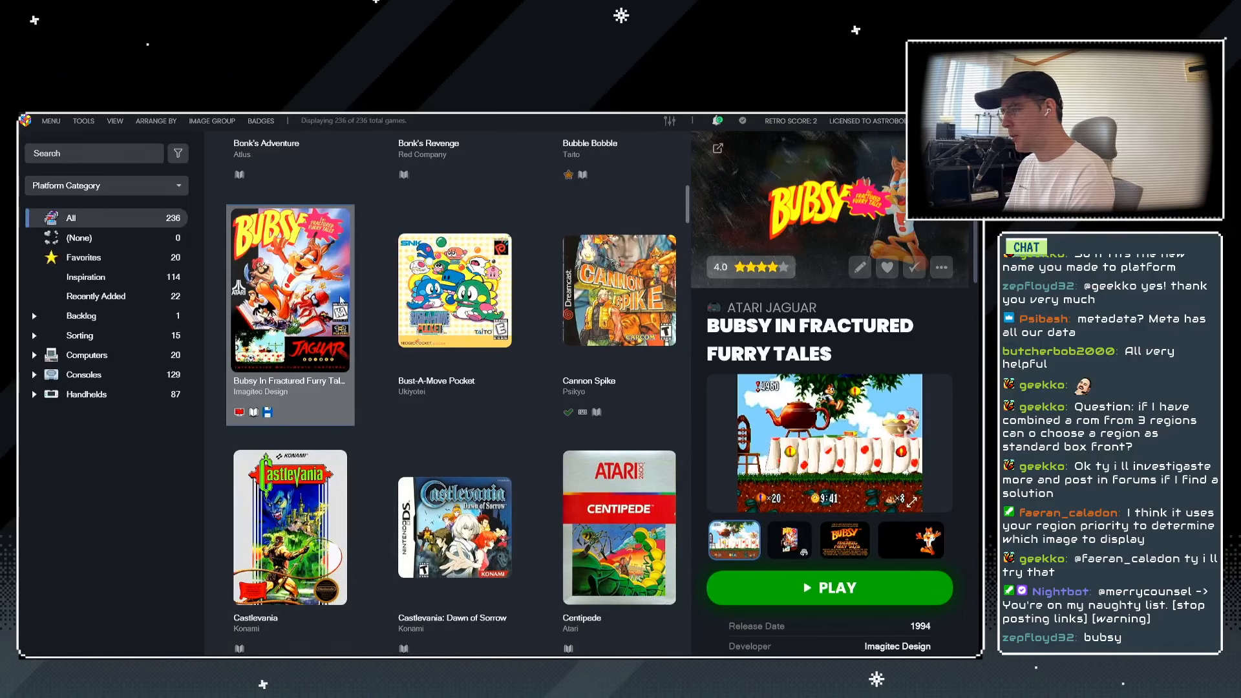
right_click(279, 318)
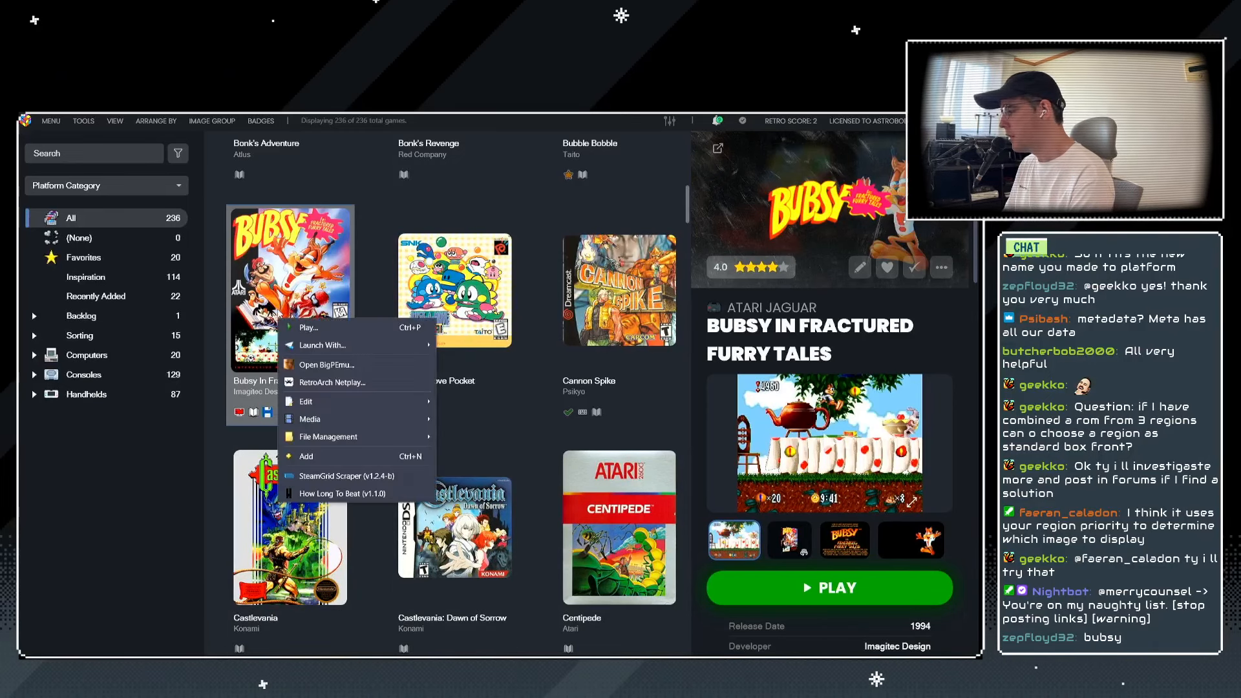
mouse_move(351, 402)
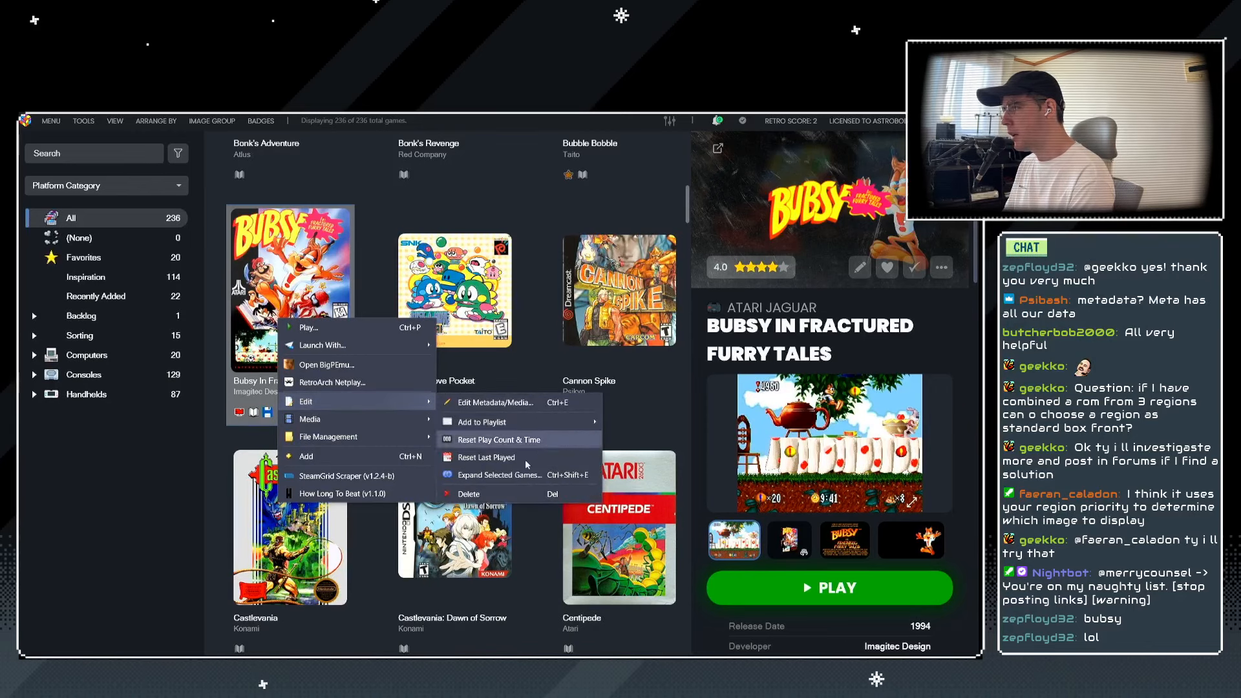
click(468, 495)
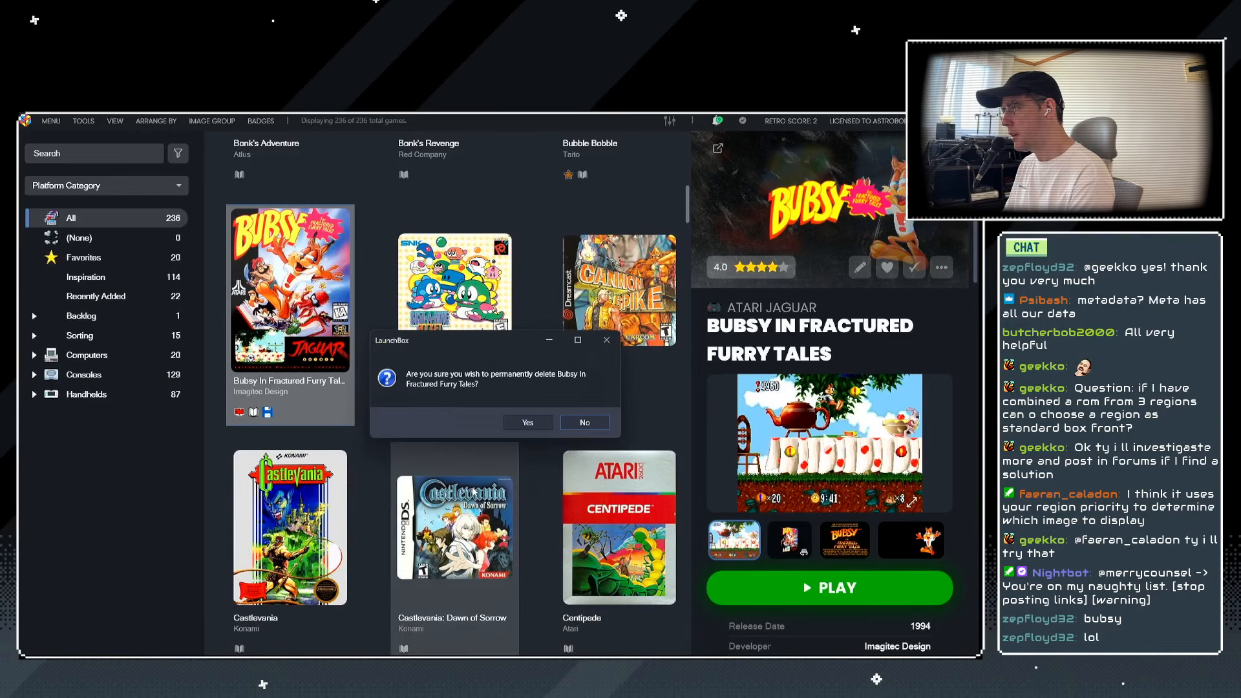
click(522, 425)
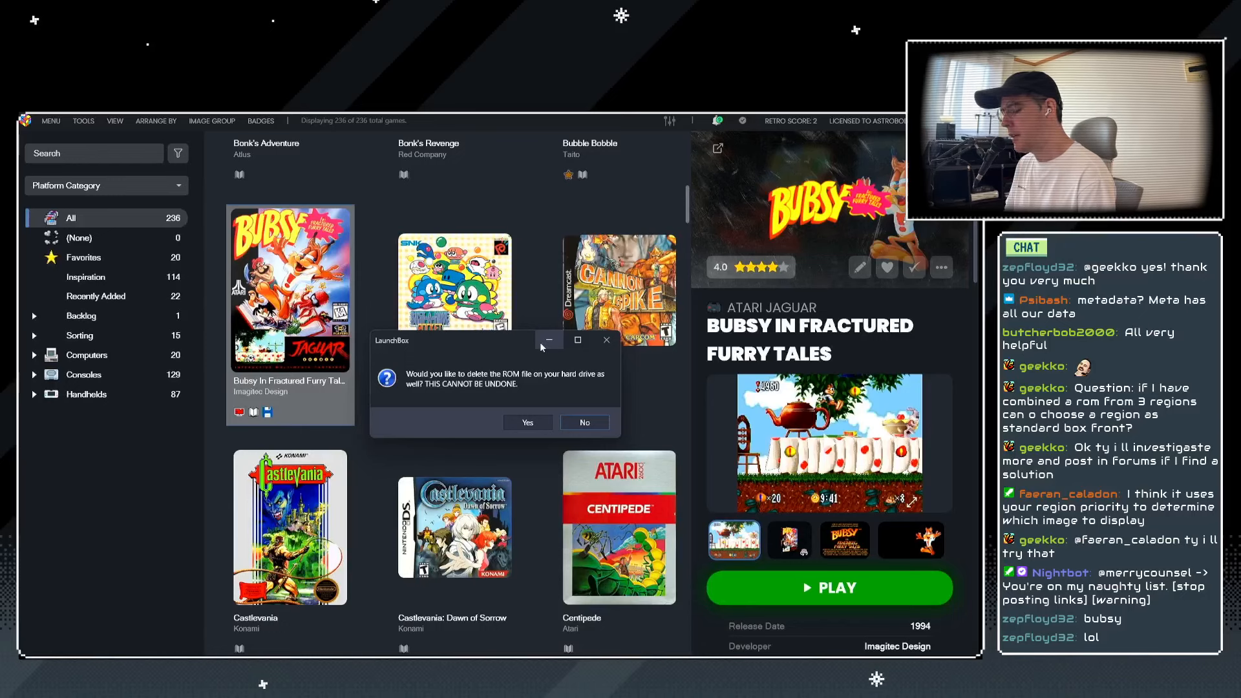
click(529, 423)
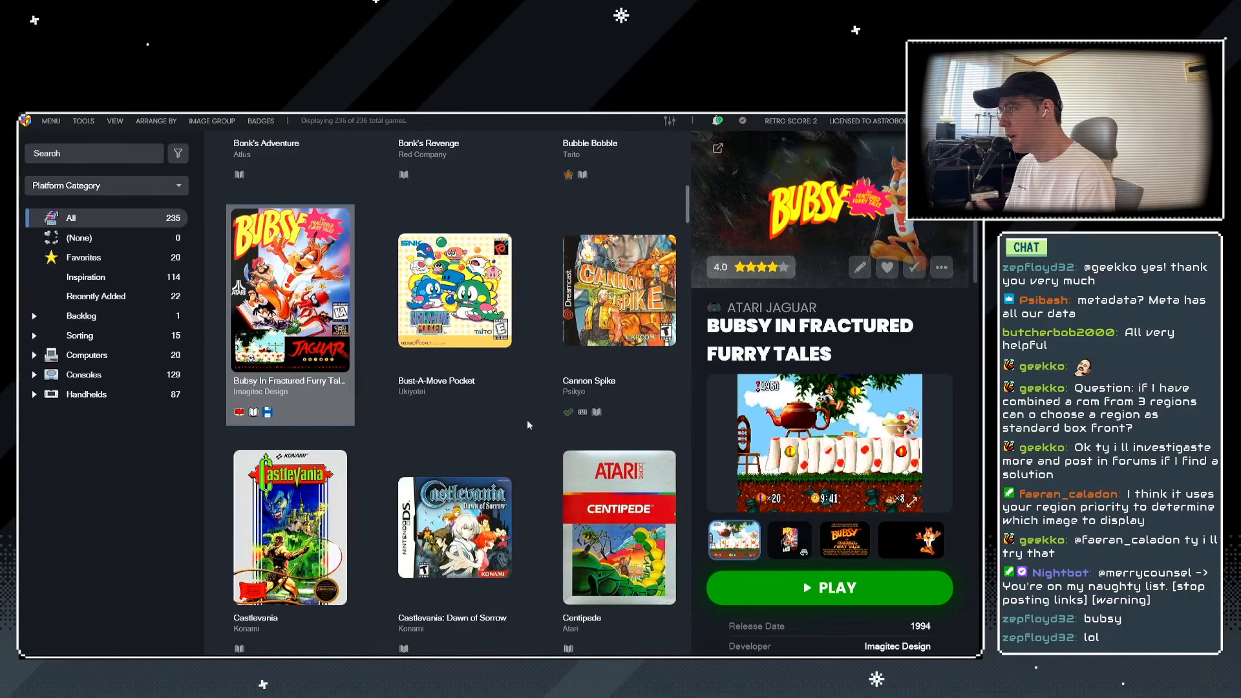
Look up the general option that allows deleting ROMs when deleting games, and leave the options without saving changes.
click(91, 121)
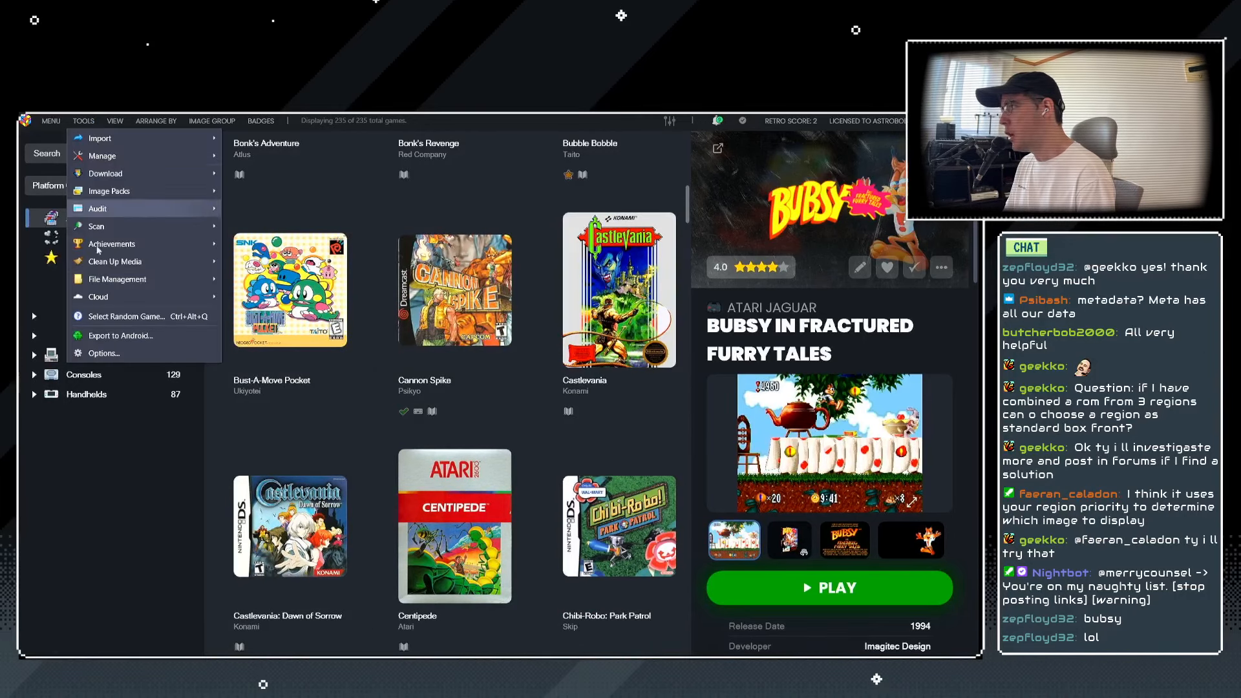
click(104, 353)
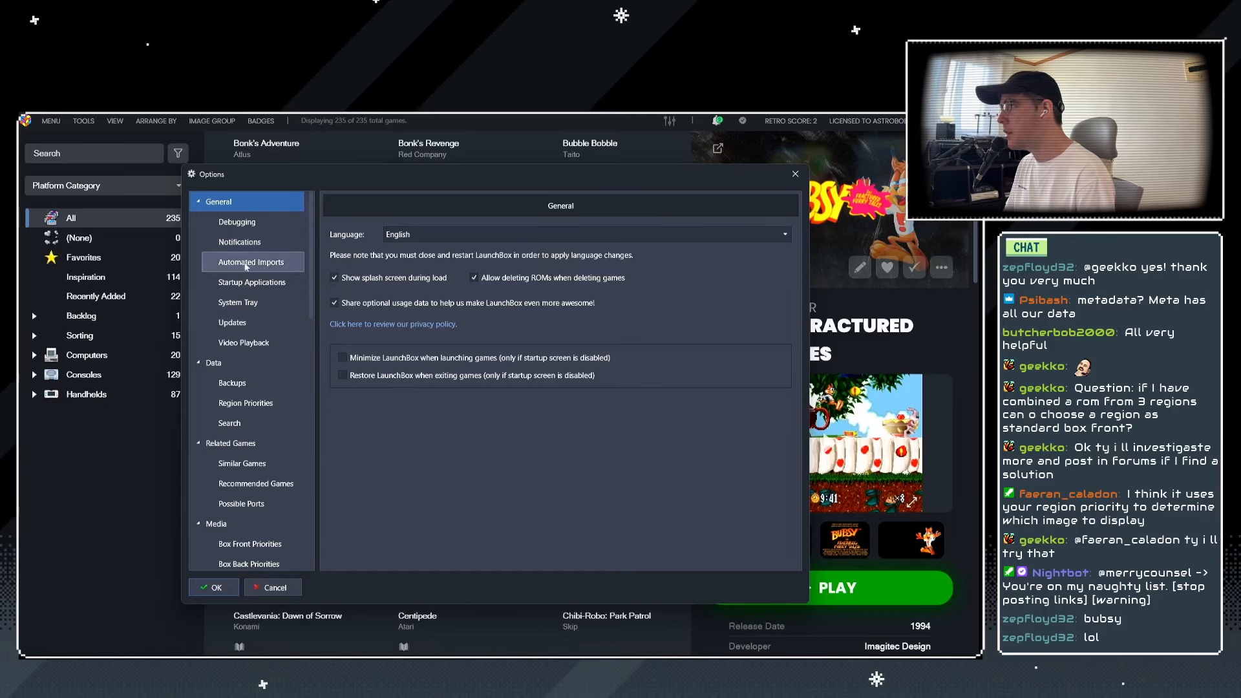
click(252, 283)
click(249, 262)
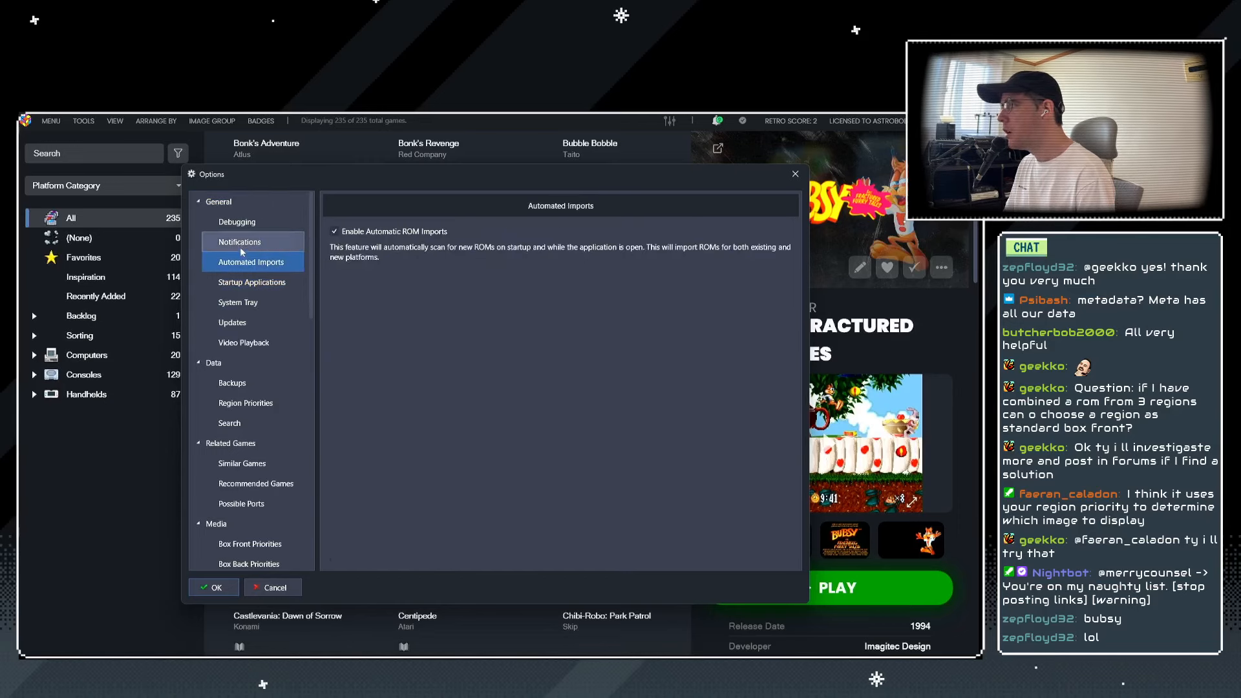
click(241, 245)
click(236, 222)
click(228, 203)
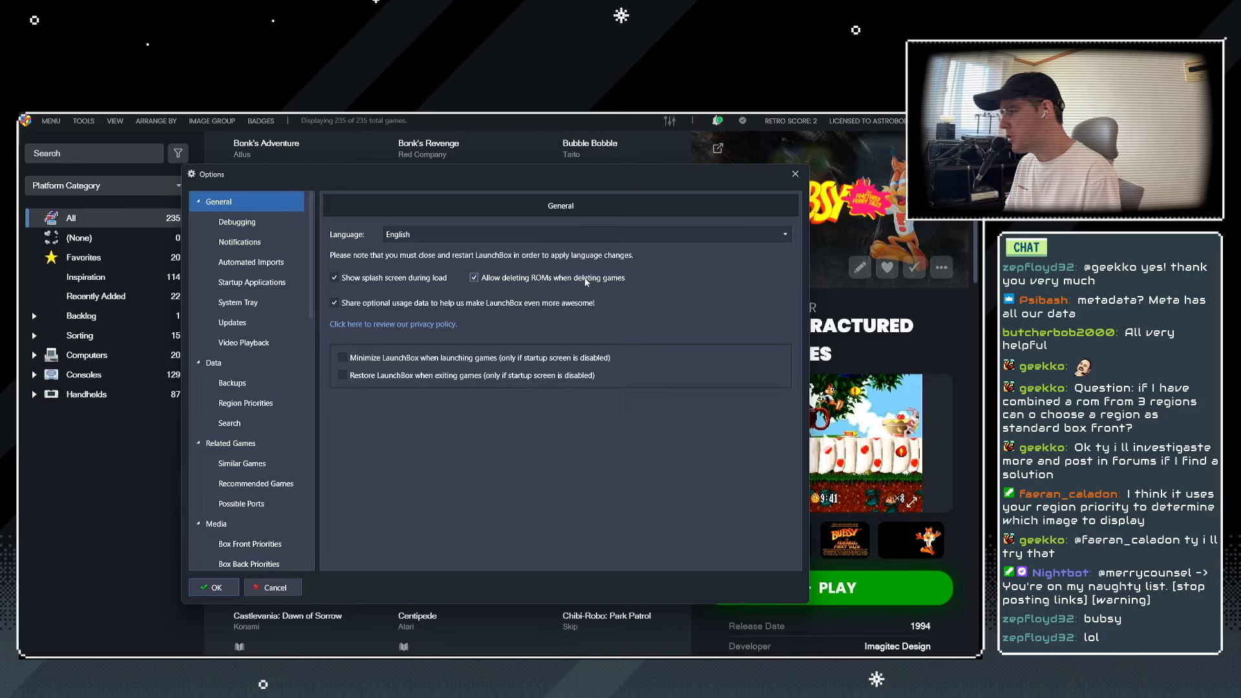
click(273, 587)
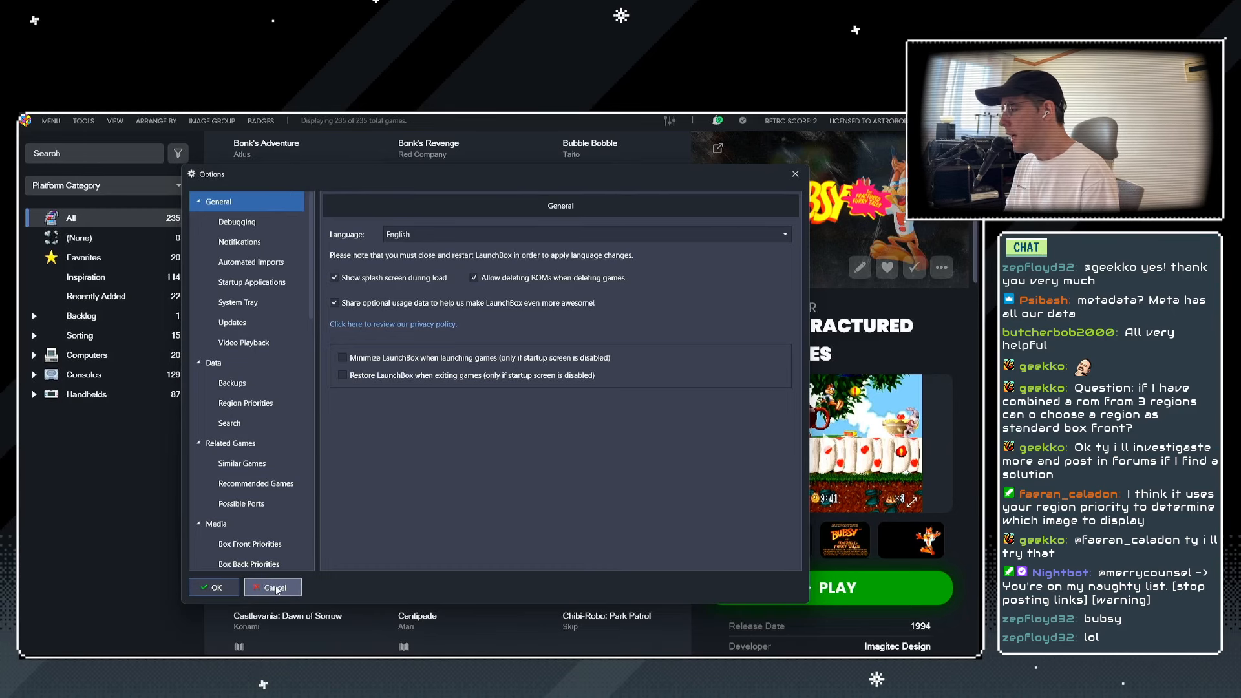
click(276, 588)
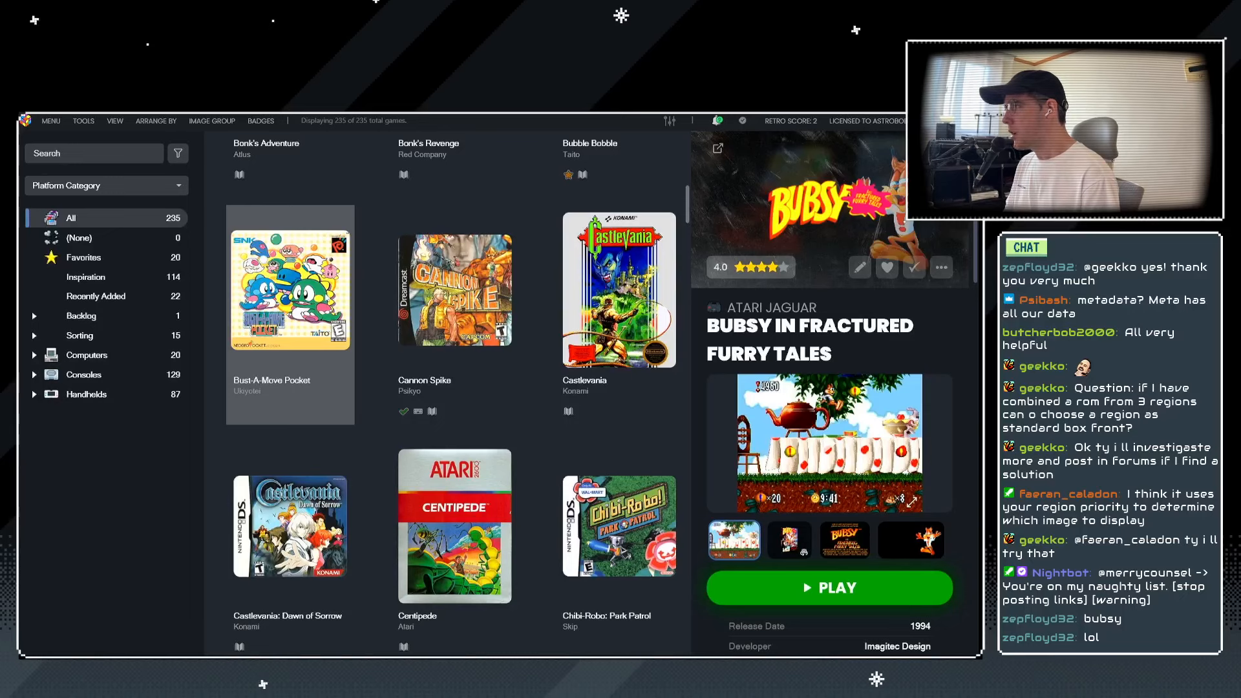
Run a Clean Up Media scan for all platforms, covering images, videos, manuals and also music.
click(83, 121)
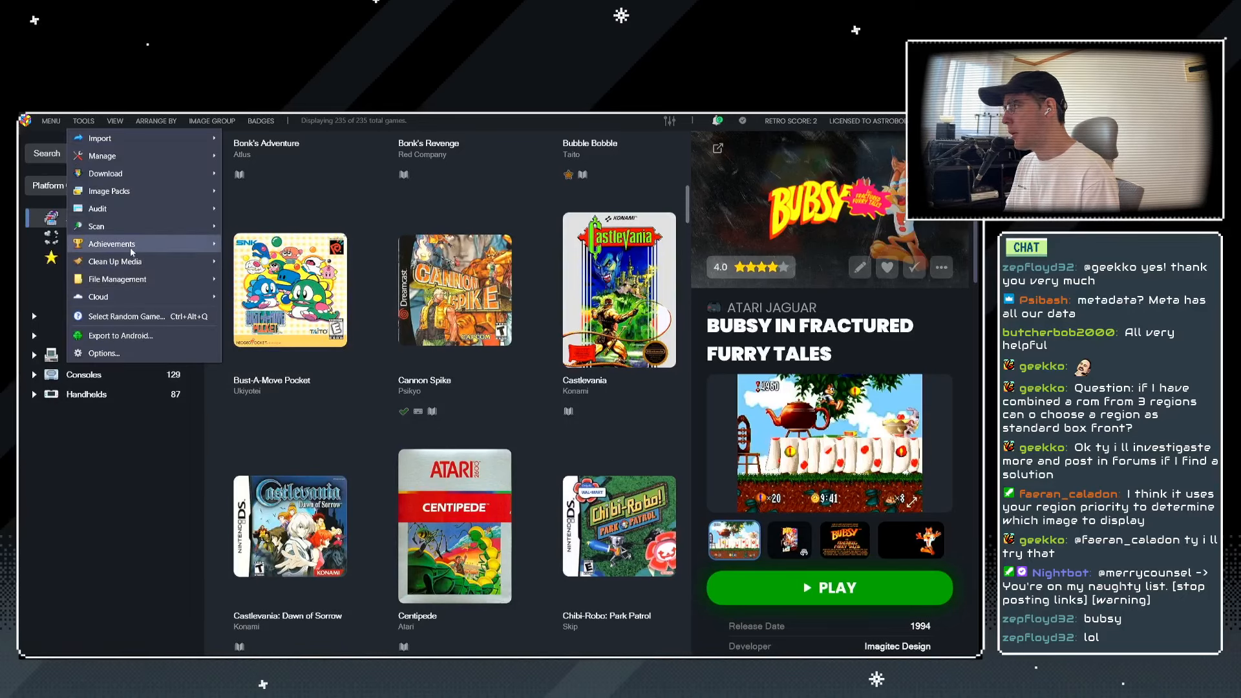
mouse_move(136, 262)
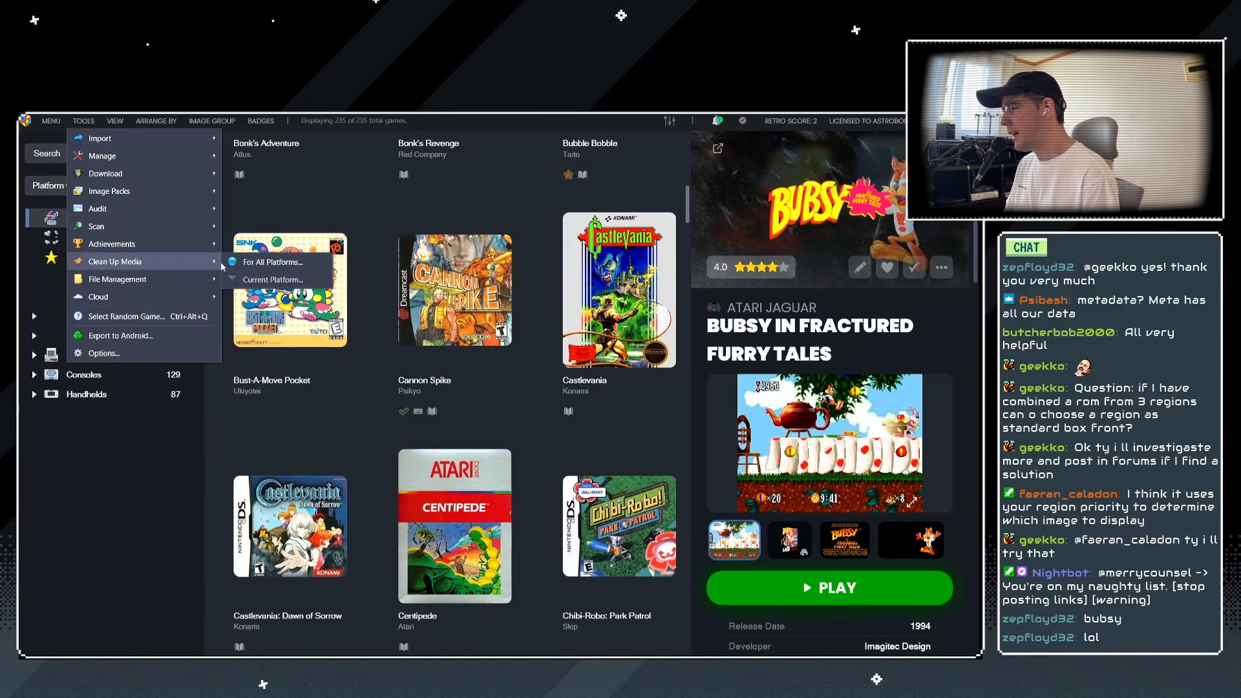
click(278, 263)
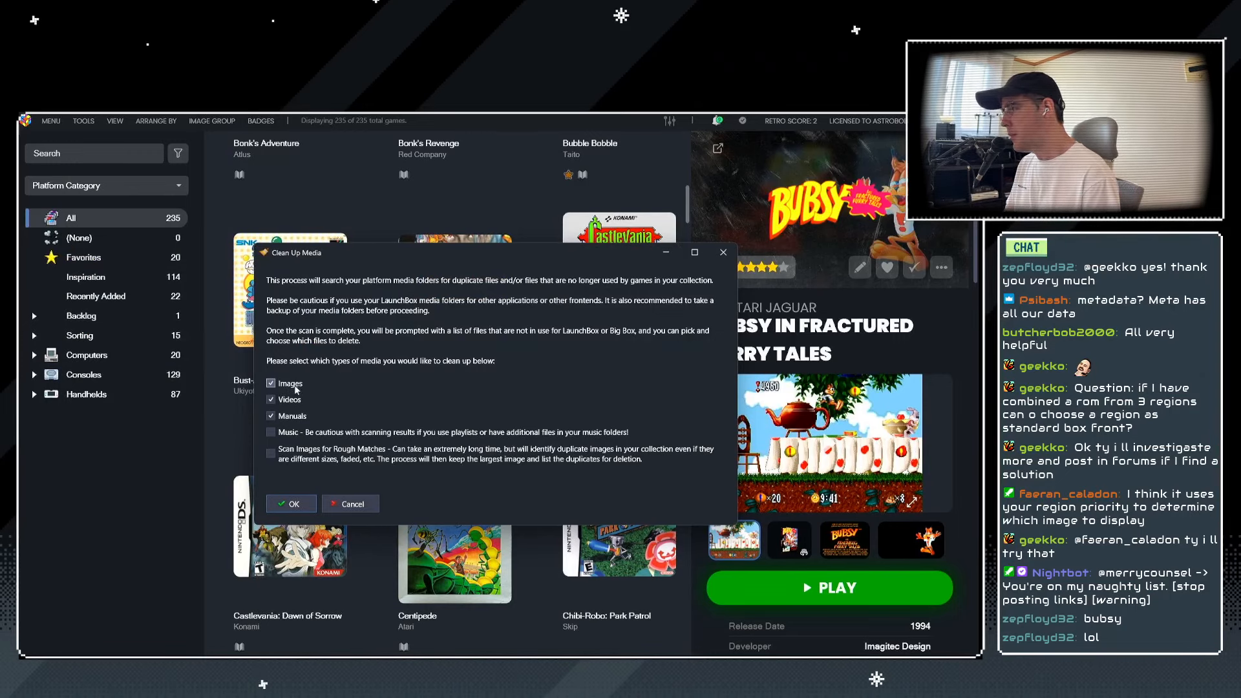
click(290, 435)
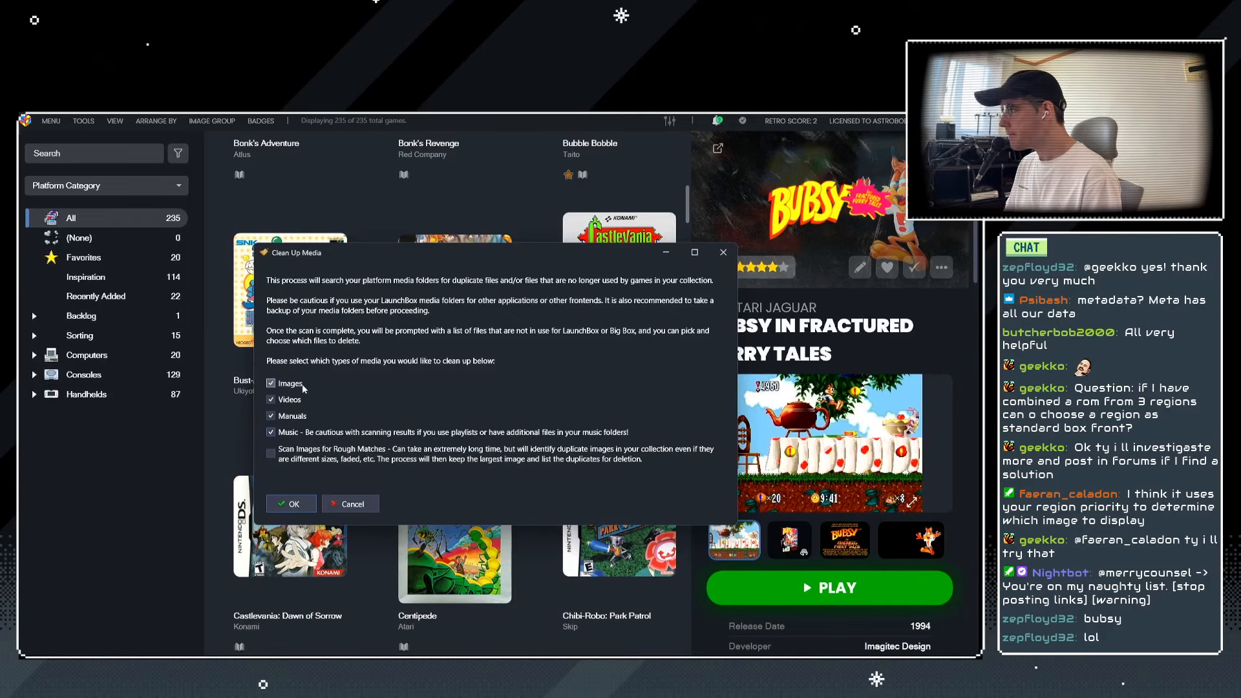
click(295, 505)
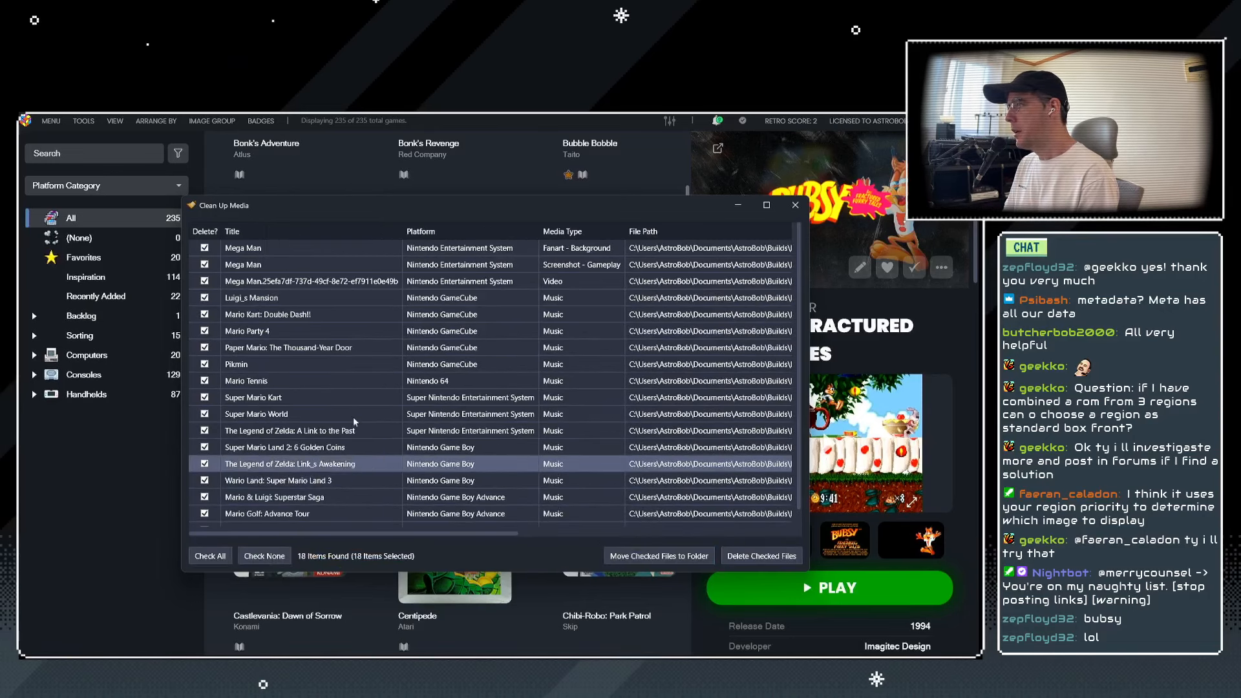
Review the unused media files found by the scan, delete all checked files, and select Cannon Spike in the library.
scroll(437, 367, down, 1)
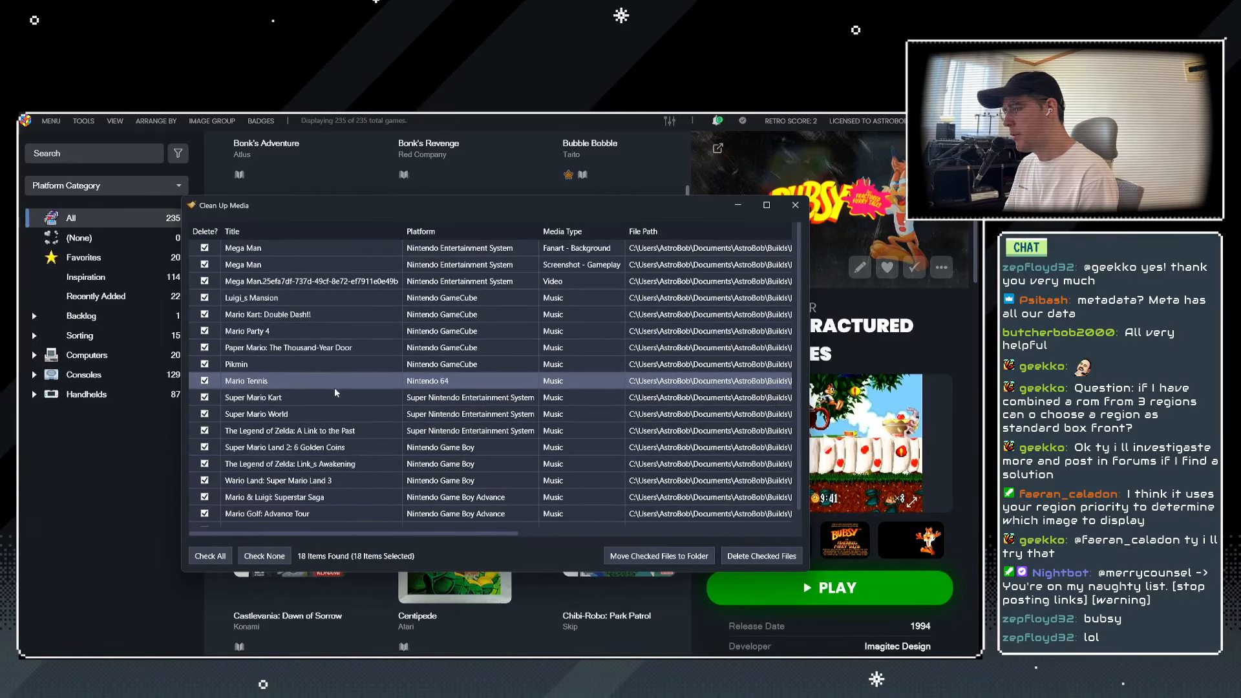
scroll(328, 362, up, 1)
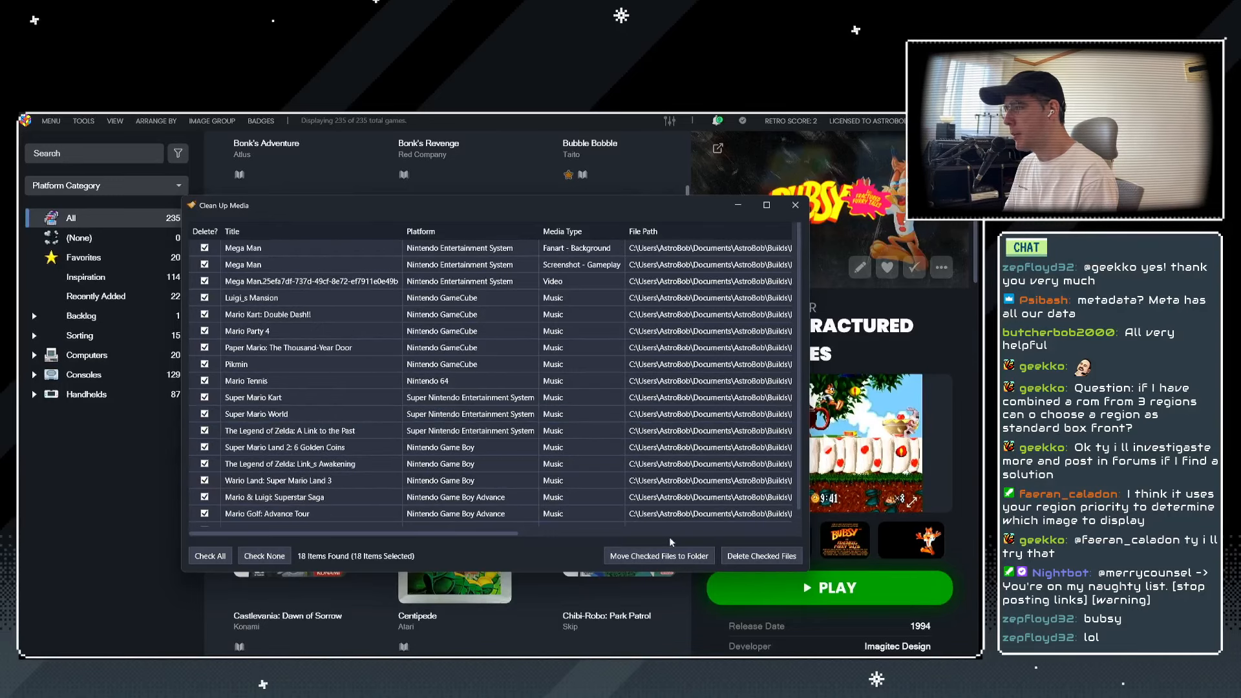
click(761, 556)
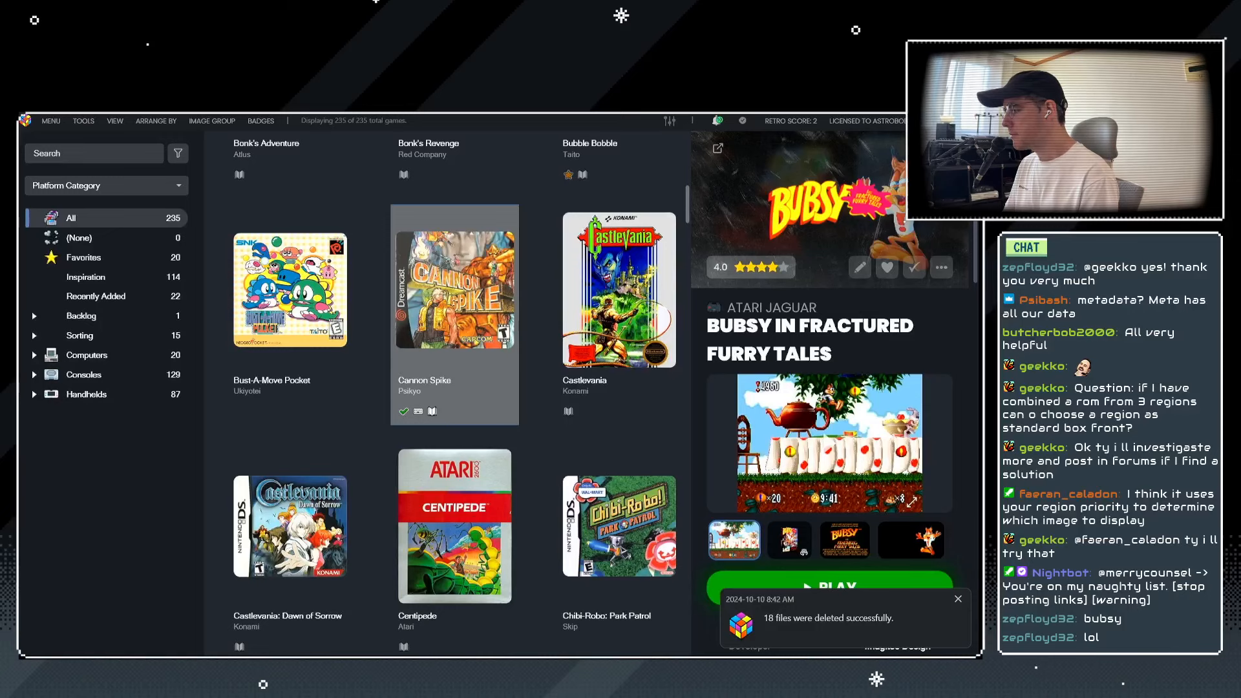
click(401, 272)
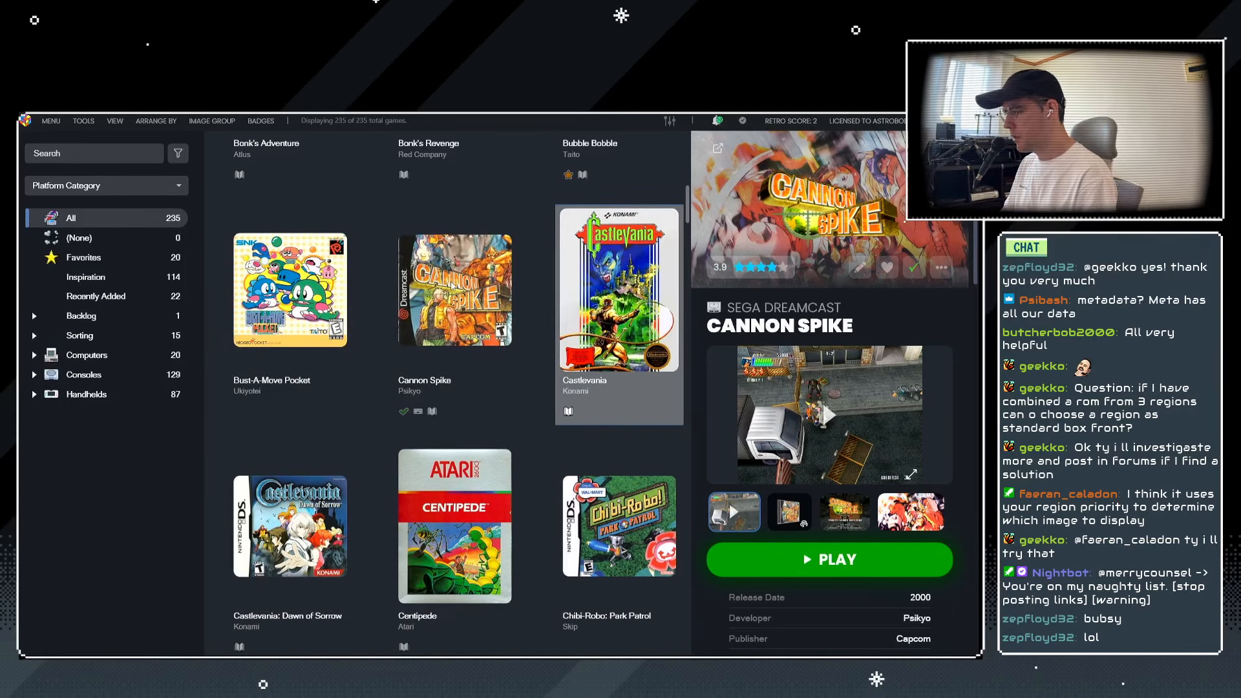
Look up where Clean Up Media can be run for all platforms, and leave without starting a scan.
click(619, 291)
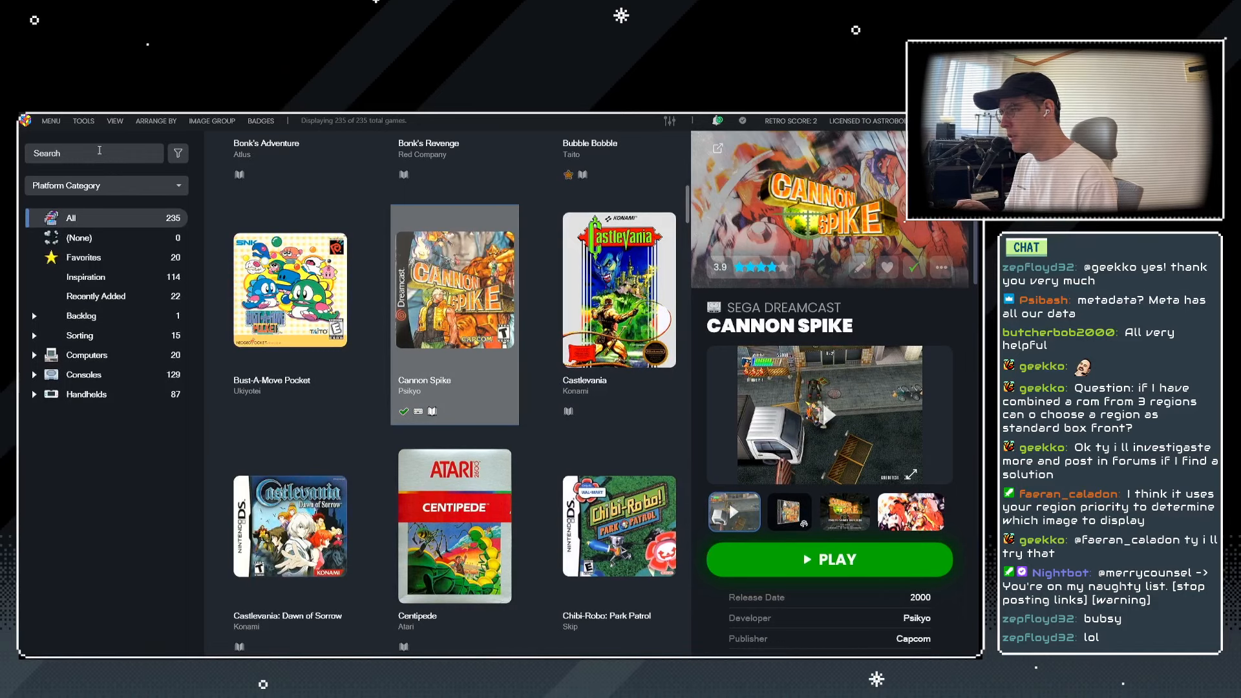
click(83, 121)
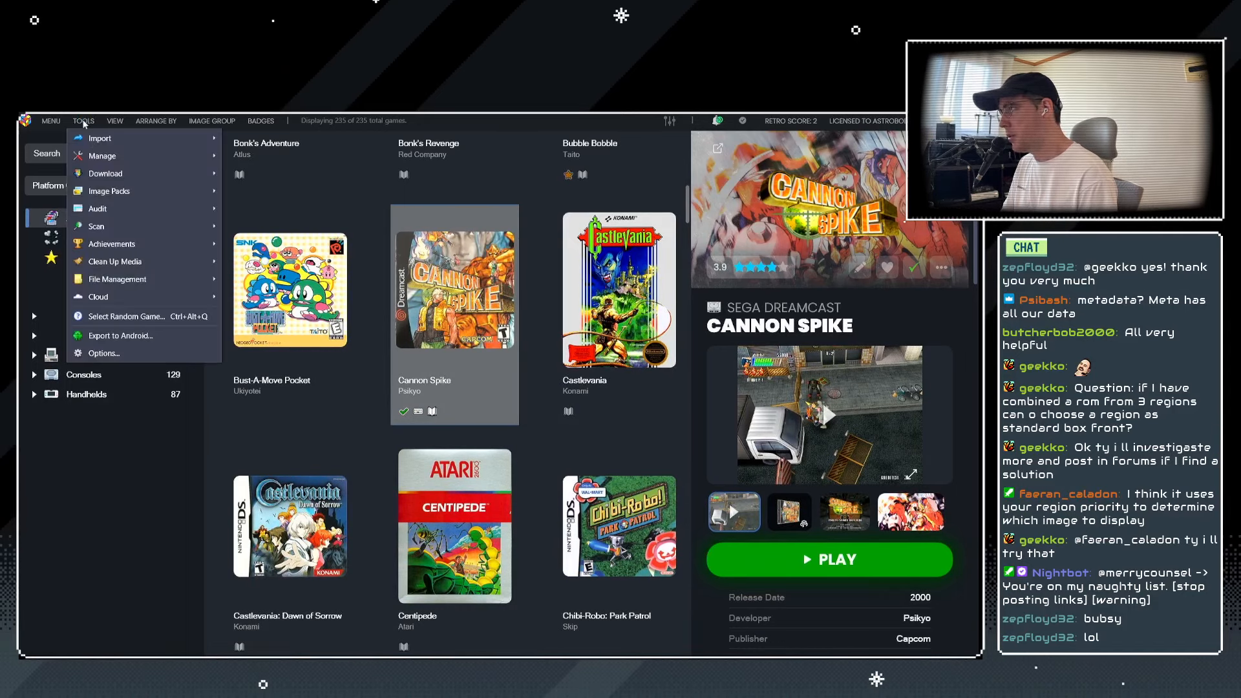
mouse_move(176, 262)
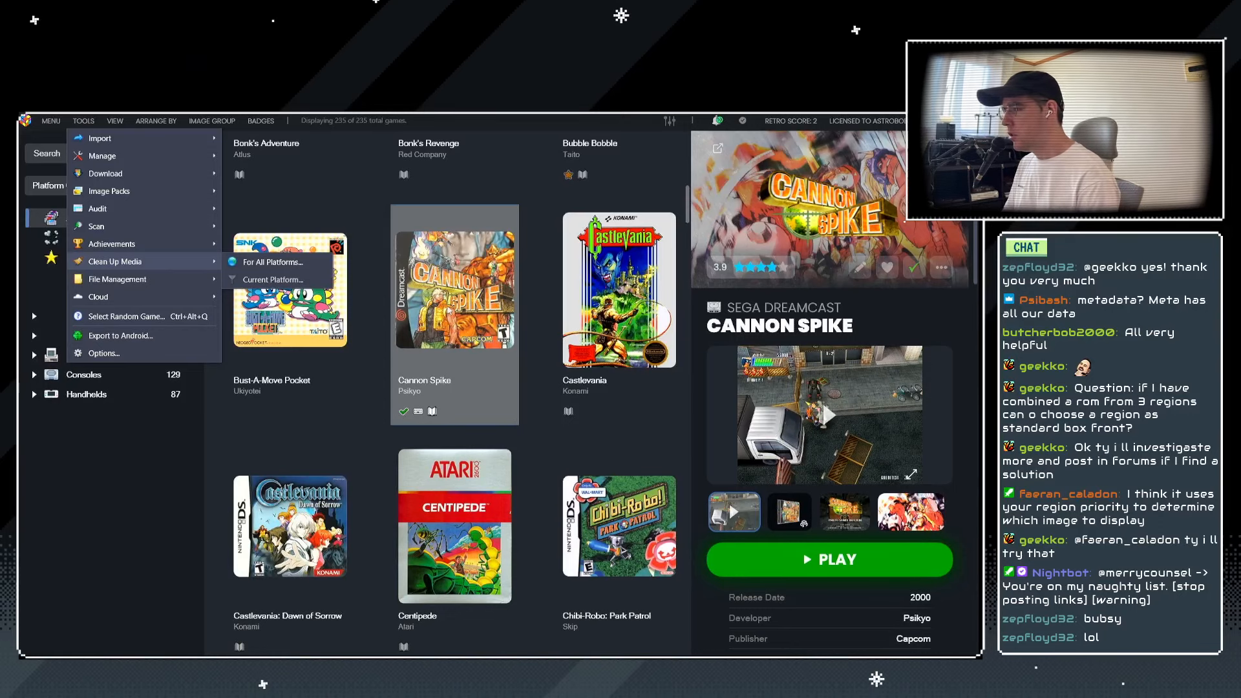
click(524, 471)
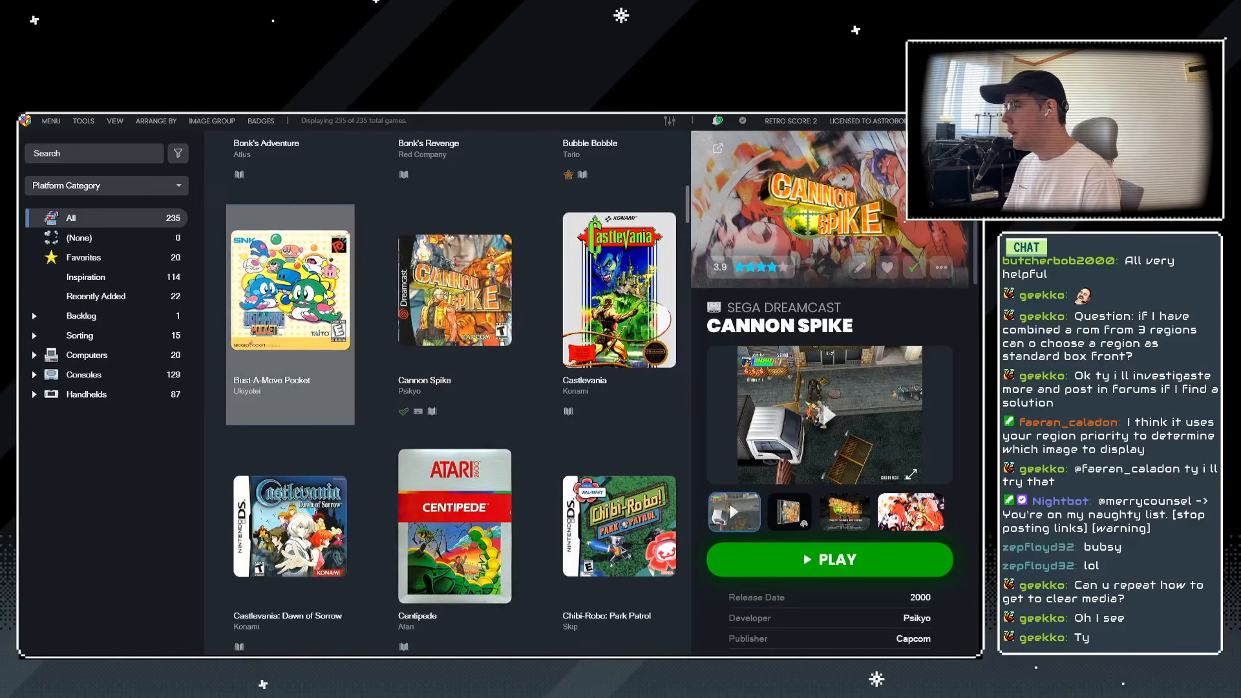
click(82, 121)
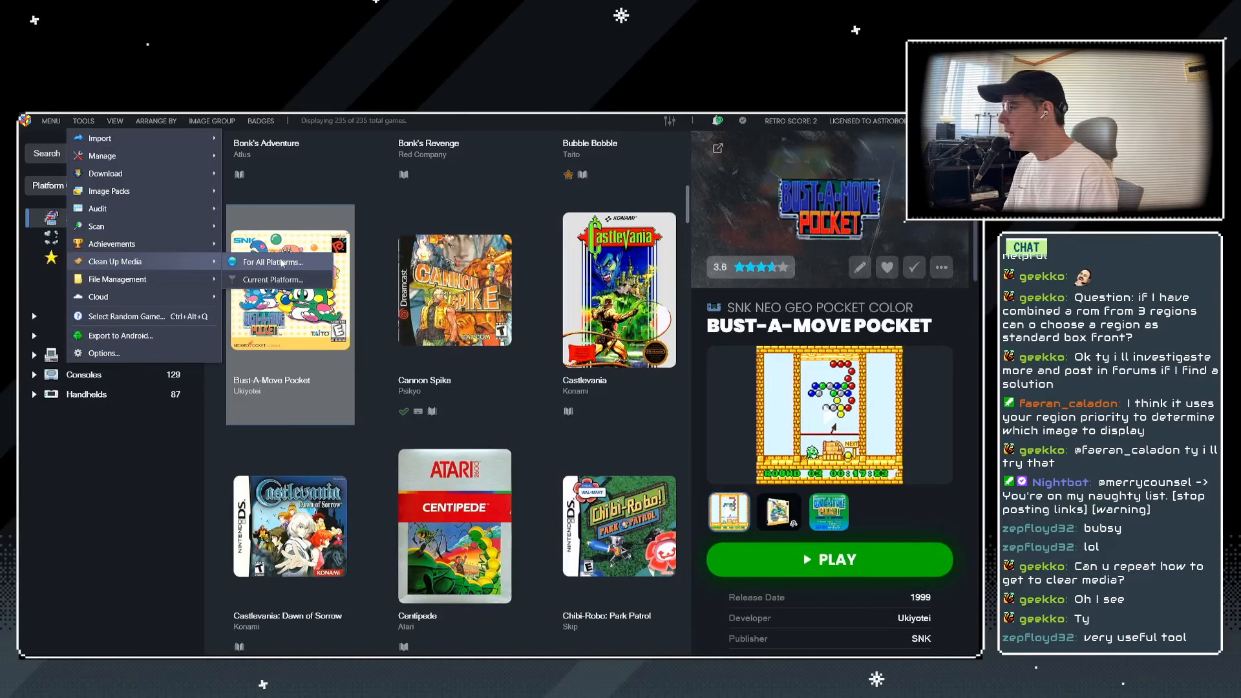
click(449, 323)
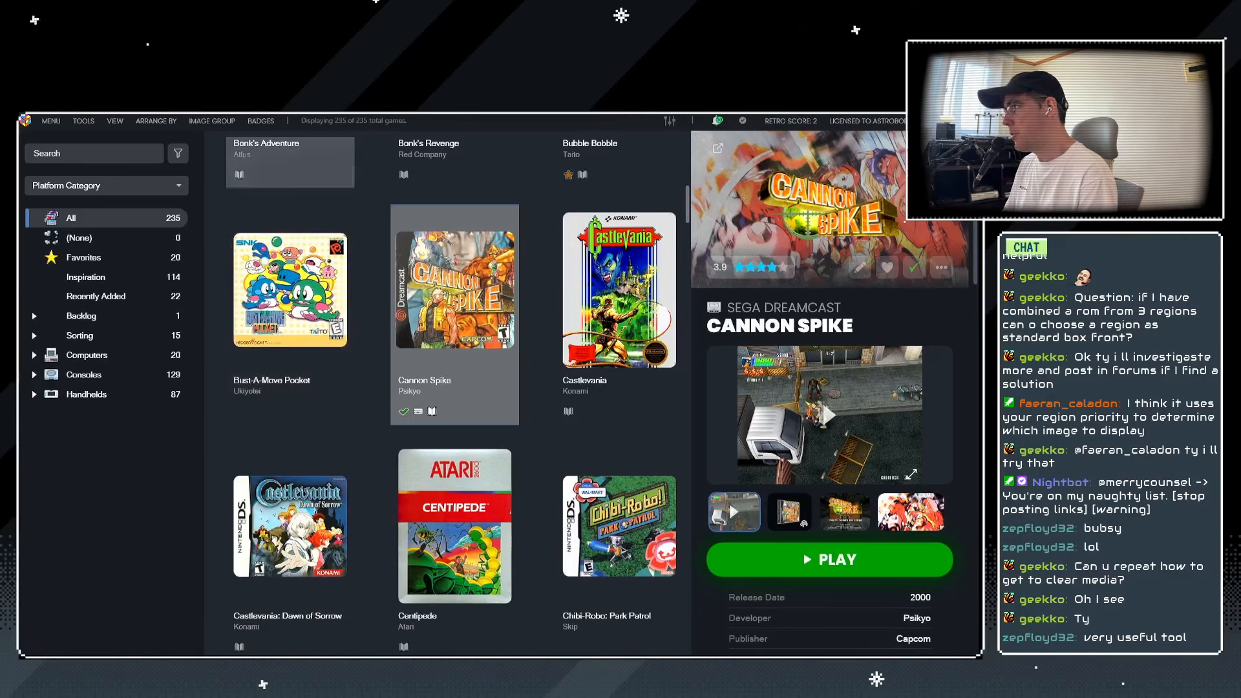
click(83, 121)
mouse_move(149, 262)
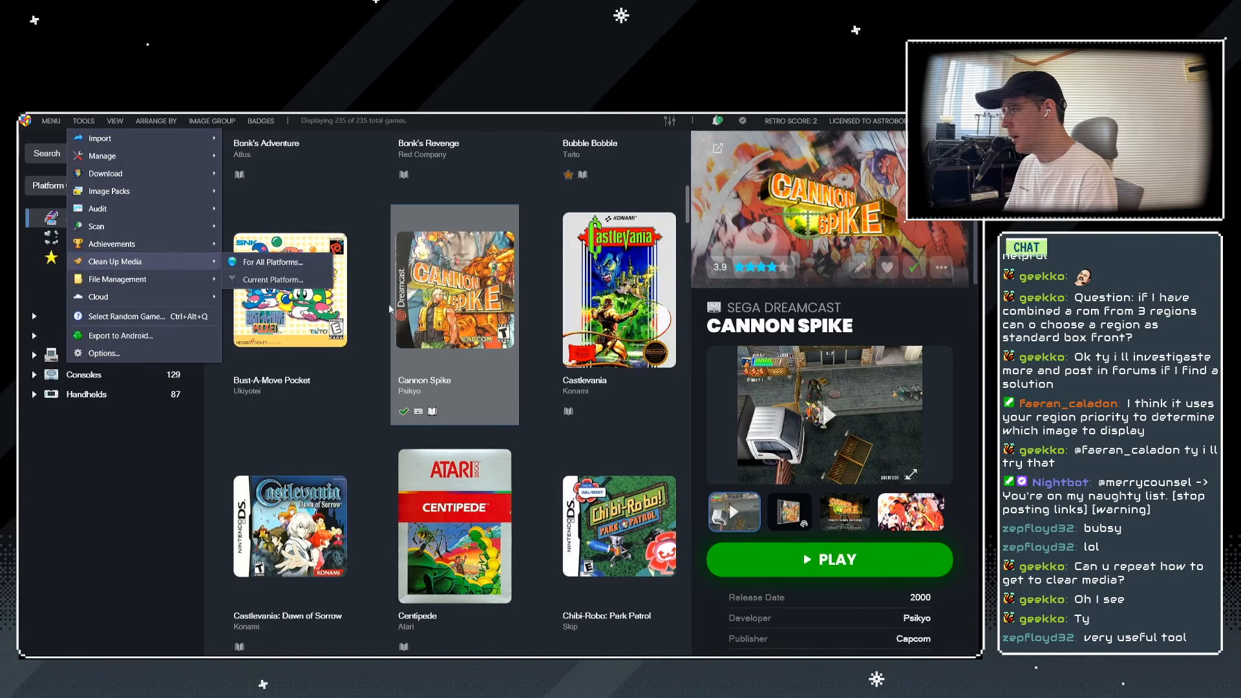
click(474, 275)
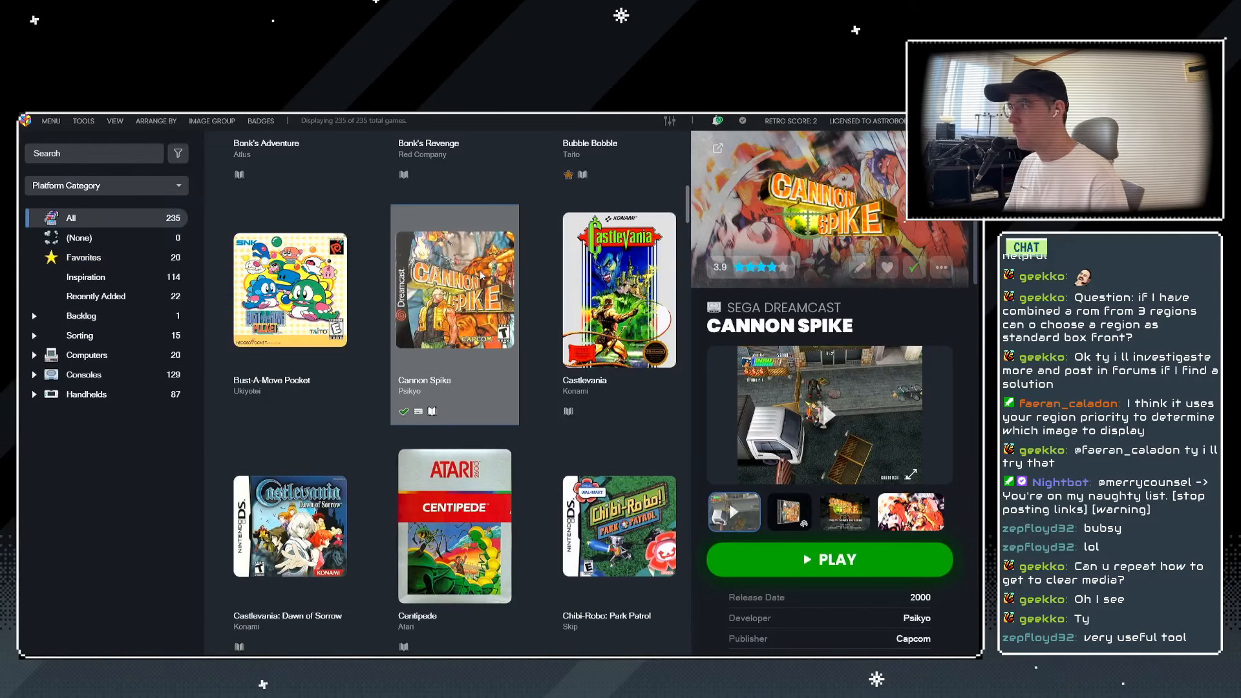
View Cannon Spike's 3D box model in full screen, rotate it to inspect the back cover, and leave the full-screen view.
click(788, 517)
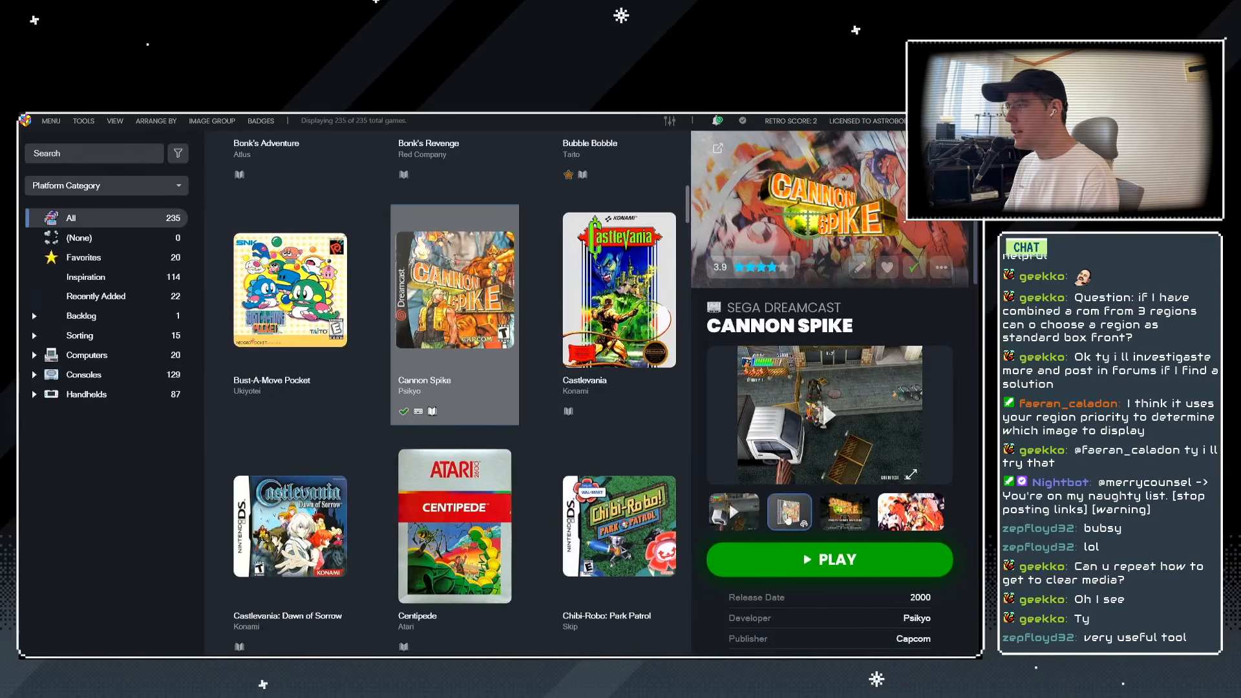
click(909, 463)
drag(413, 413, 711, 413)
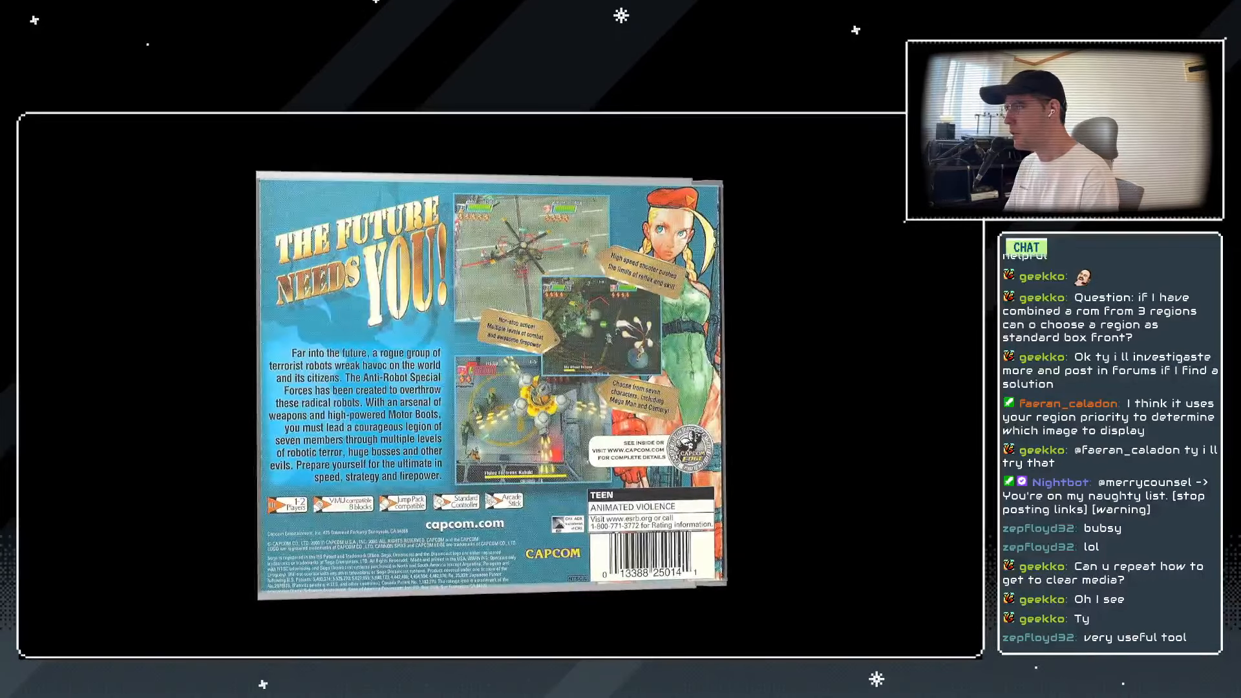
key(Escape)
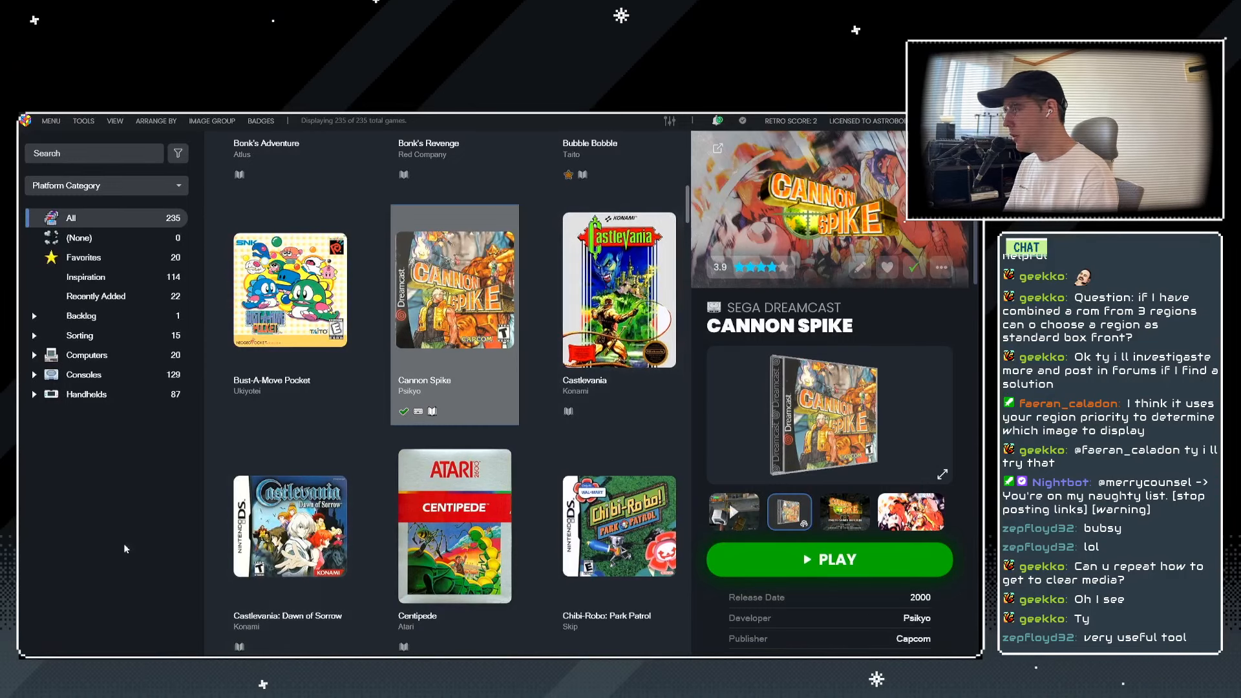
List the Sega Saturn console games and inspect the NiGHTS into Dreams 3D box in full screen by rotating it.
click(34, 374)
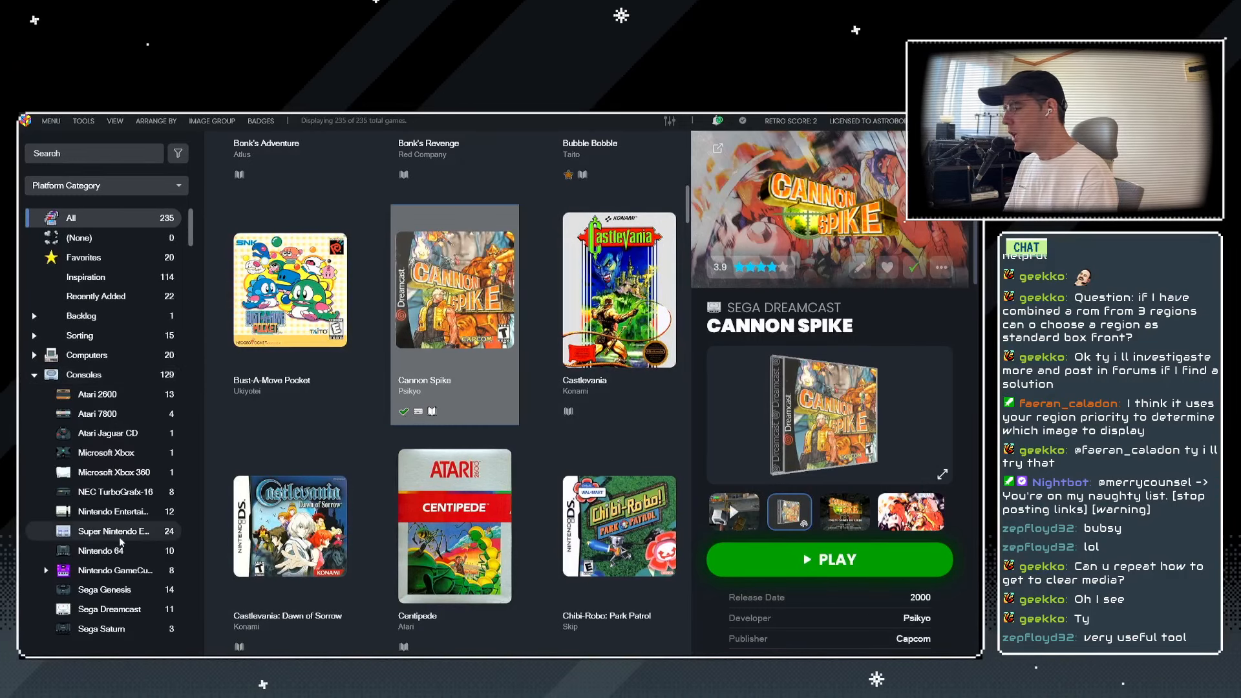
scroll(133, 524, down, 1)
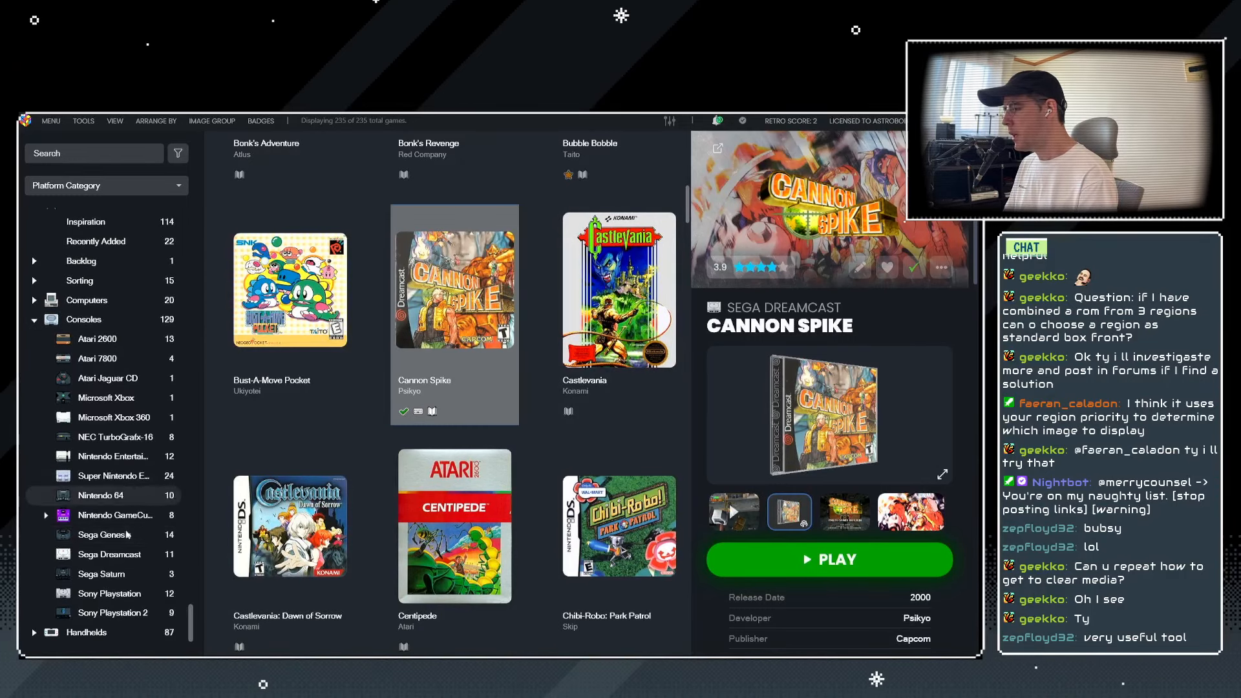
click(96, 577)
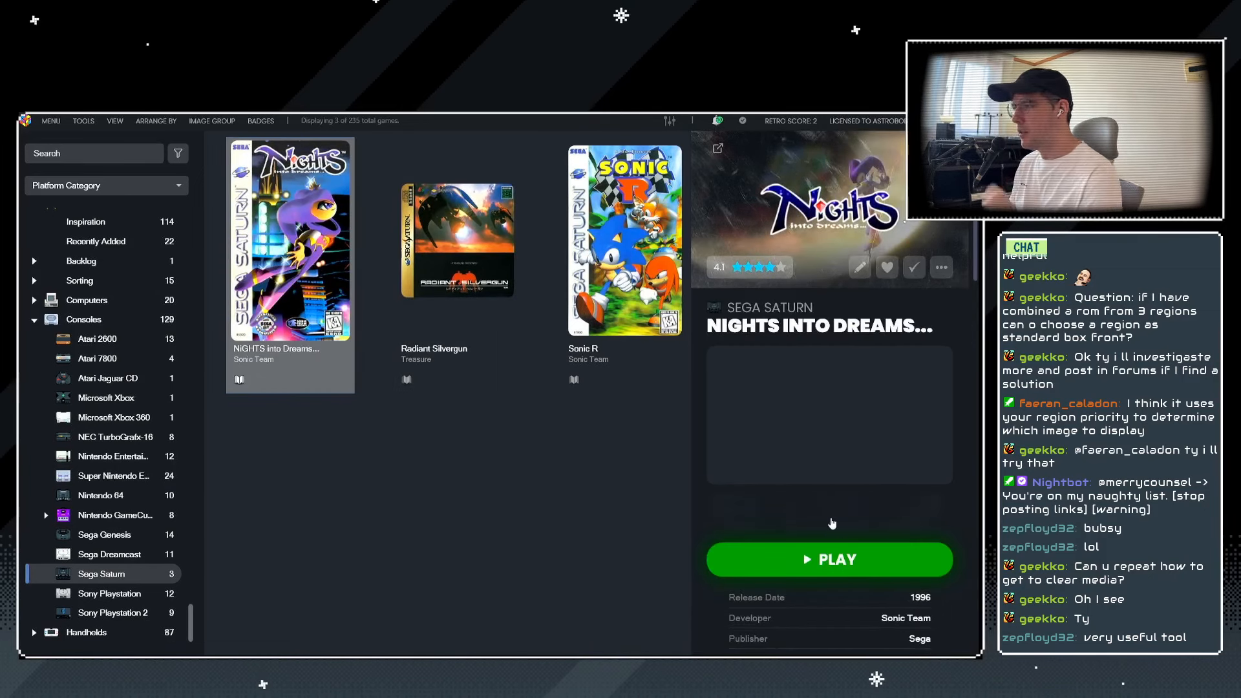
click(789, 512)
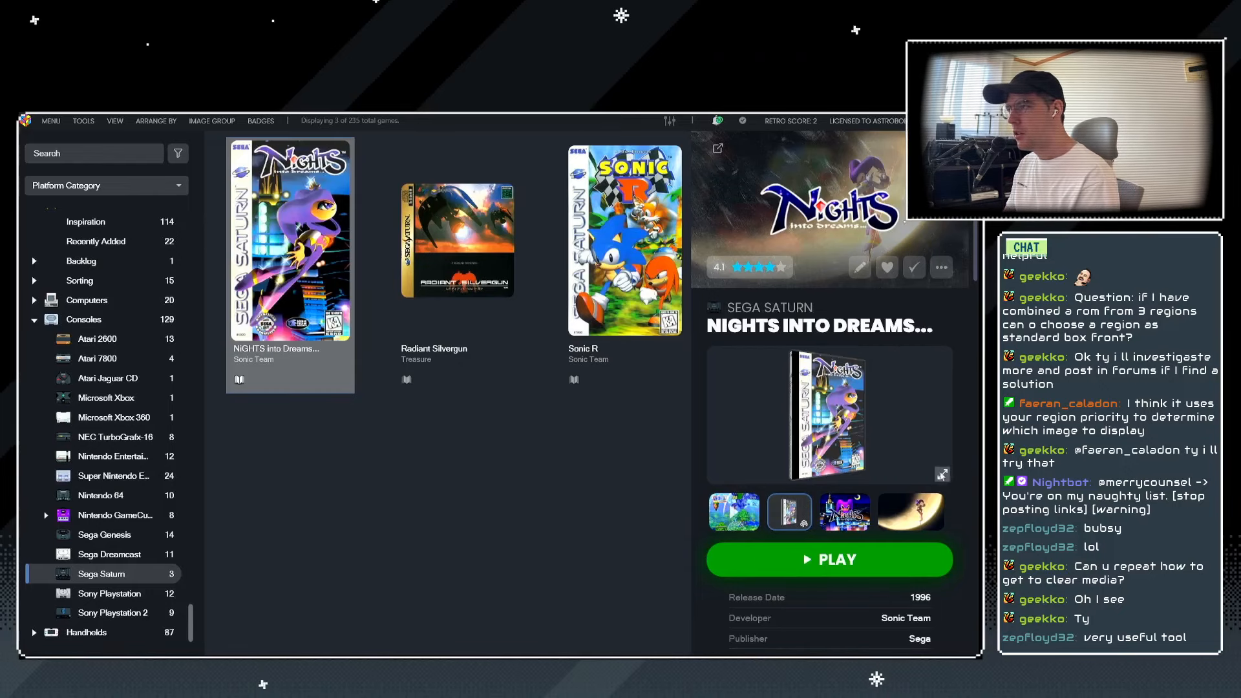
click(943, 474)
drag(338, 443, 491, 444)
drag(244, 388, 496, 385)
key(Escape)
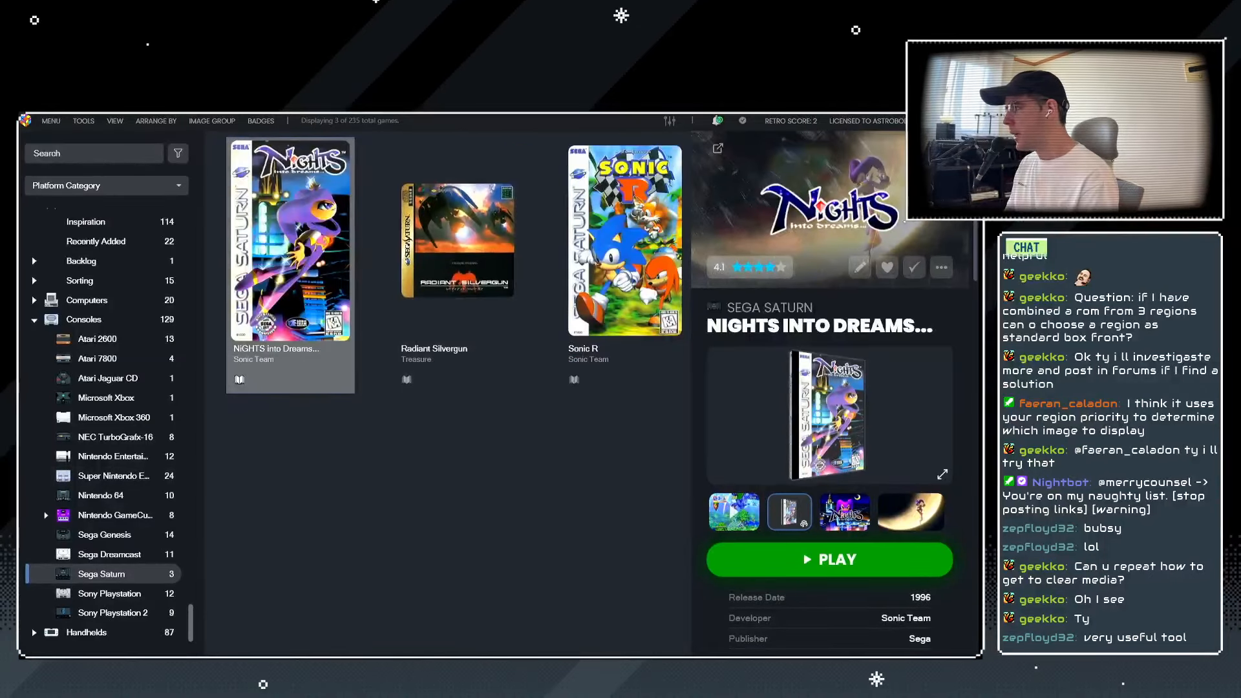
Browse the Sony Playstation games and inspect Tekken 3's 3D box model in full screen.
click(107, 596)
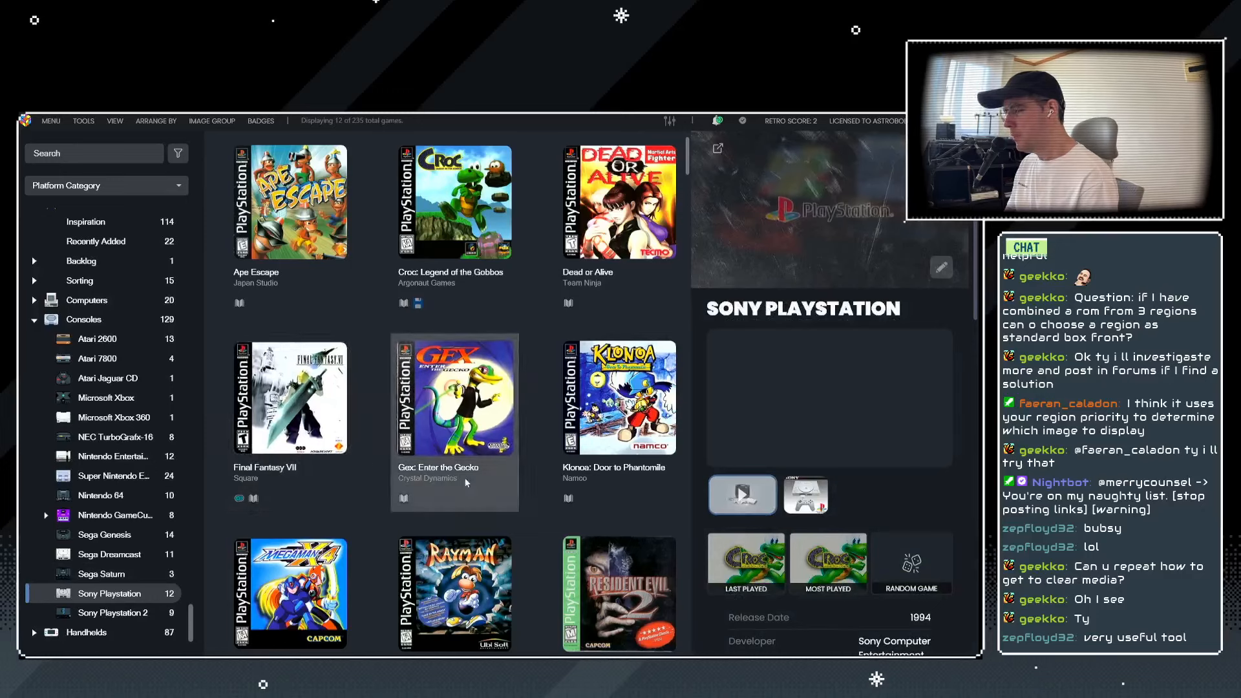
scroll(455, 401, down, 5)
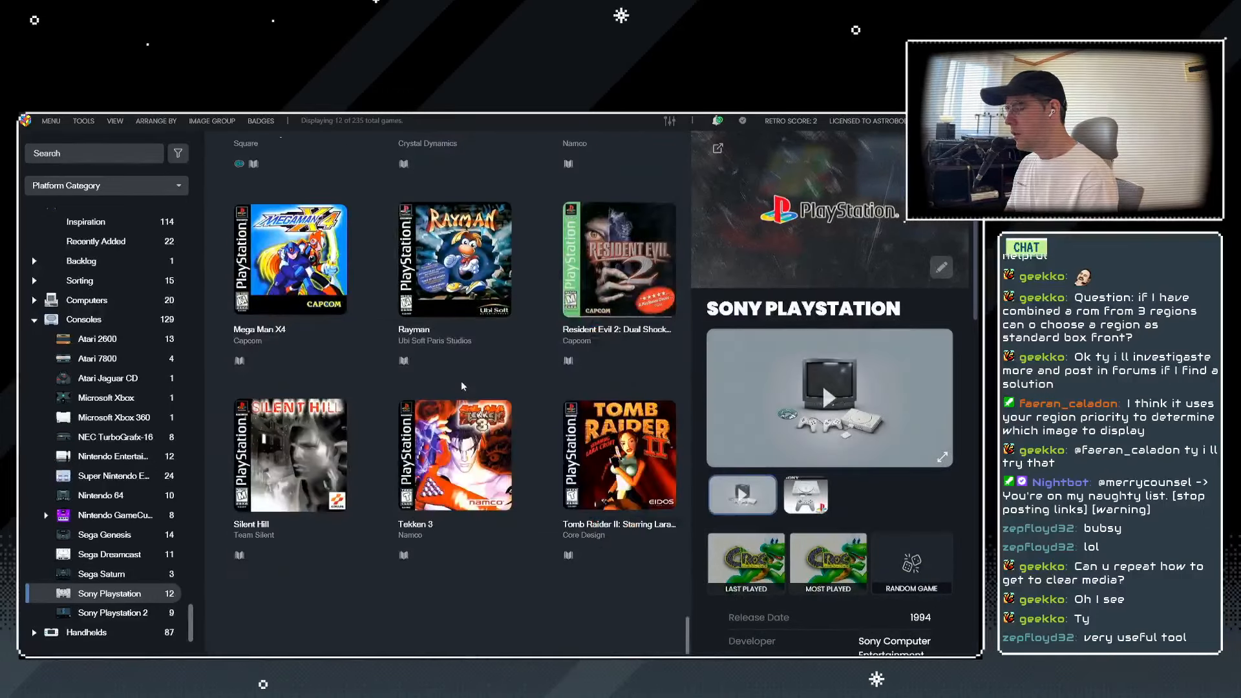
scroll(455, 401, up, 5)
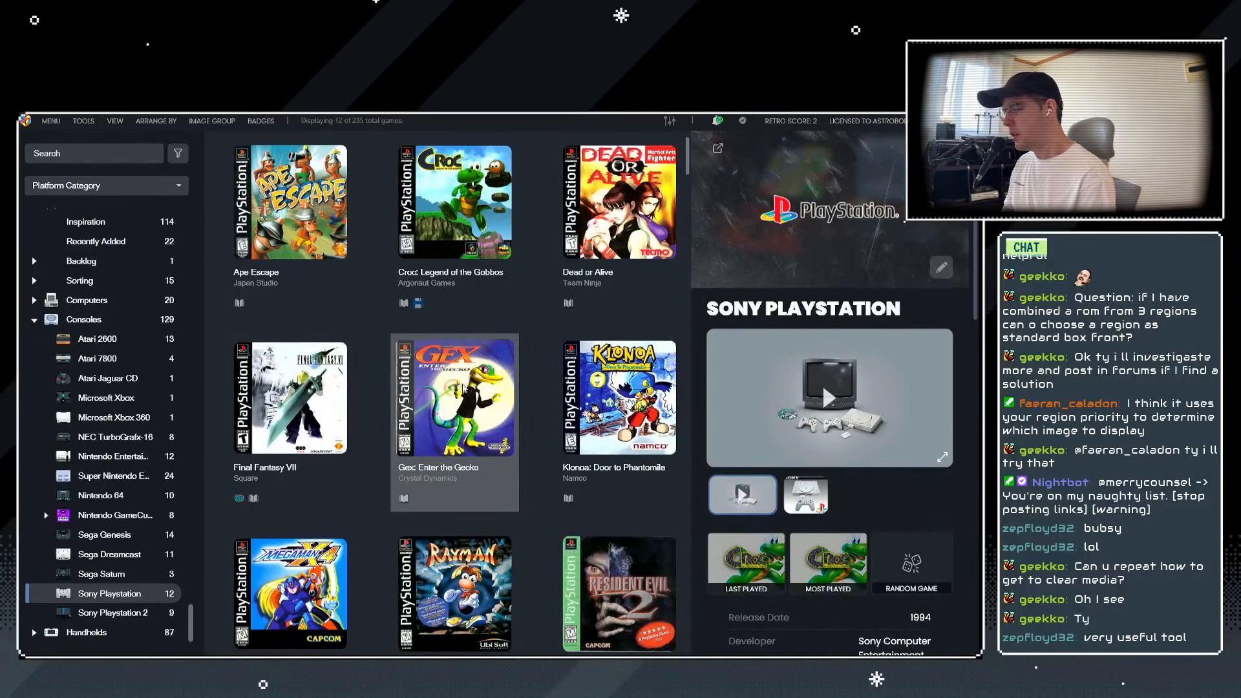
scroll(463, 389, down, 4)
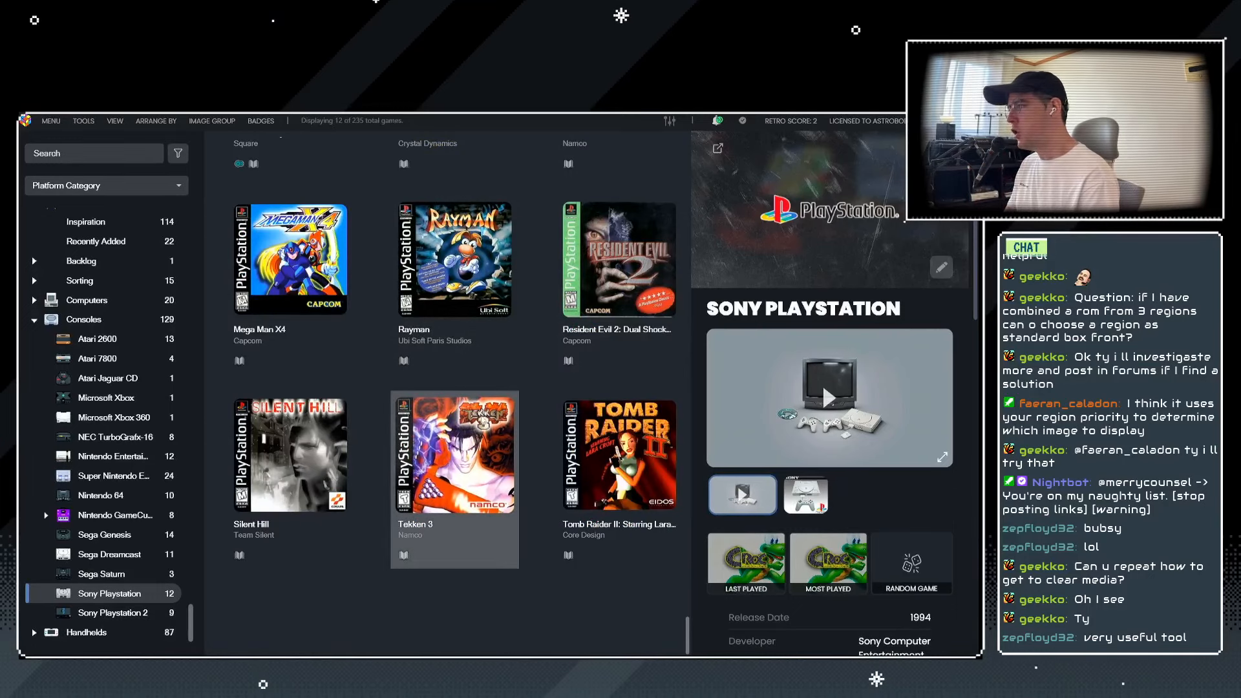
scroll(466, 391, up, 4)
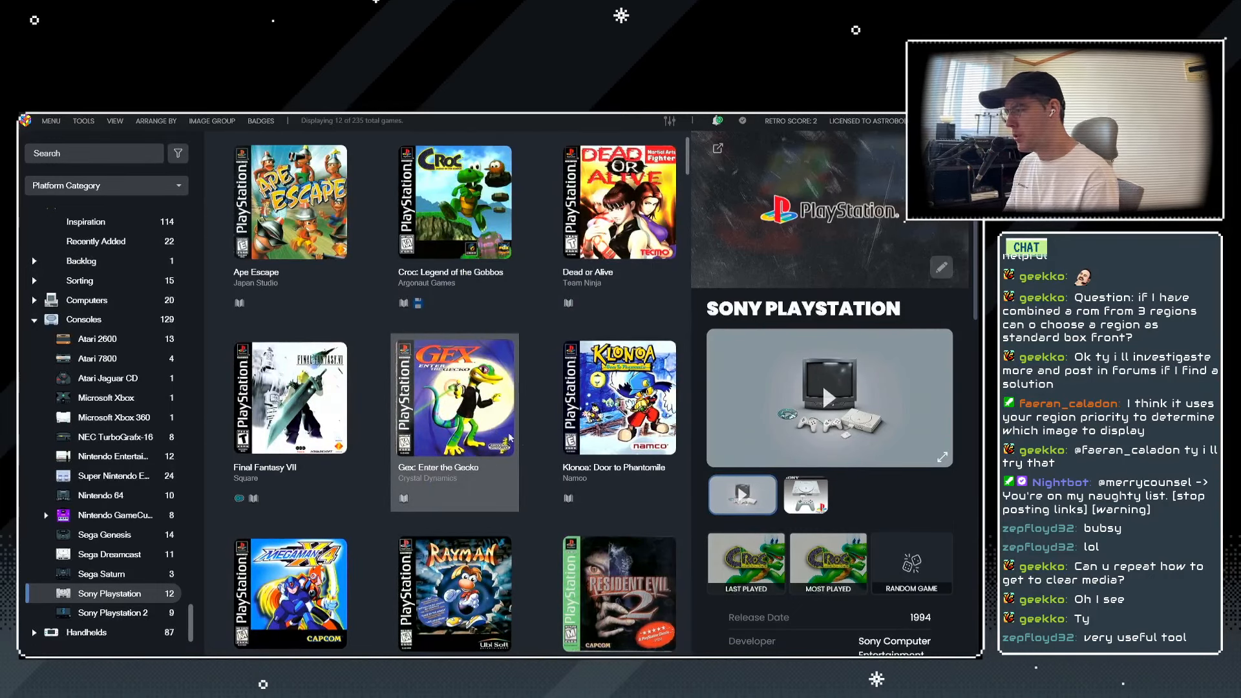
scroll(510, 437, down, 4)
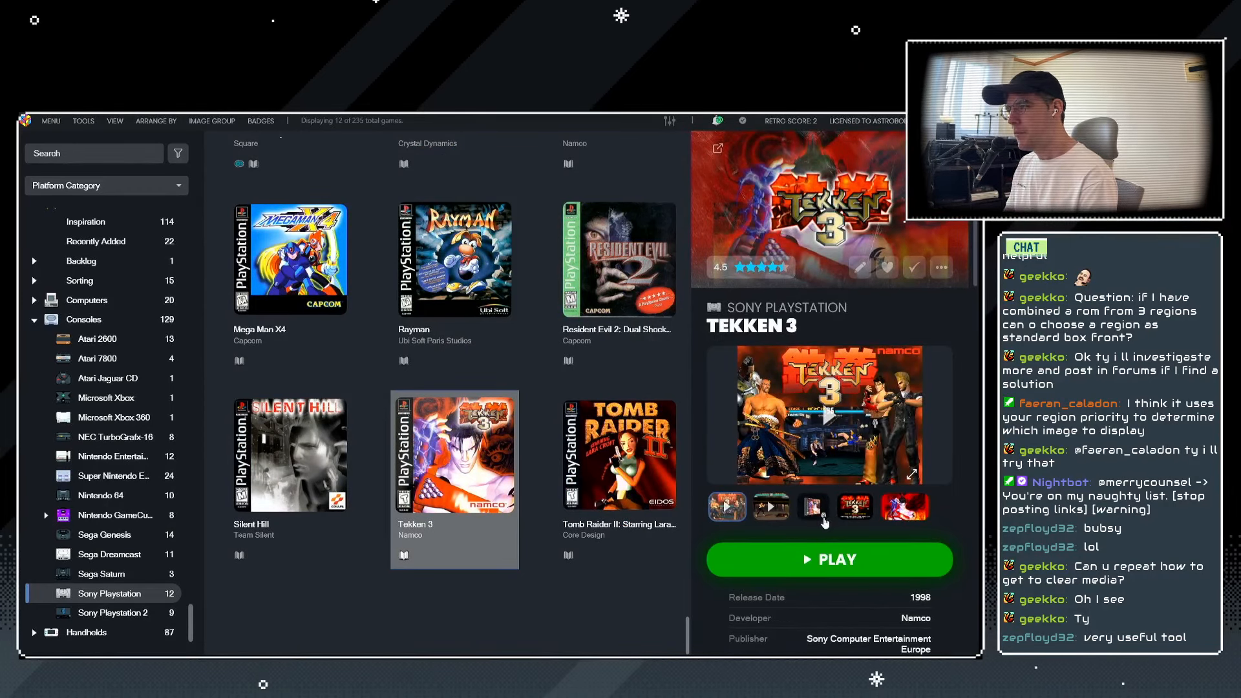
click(814, 508)
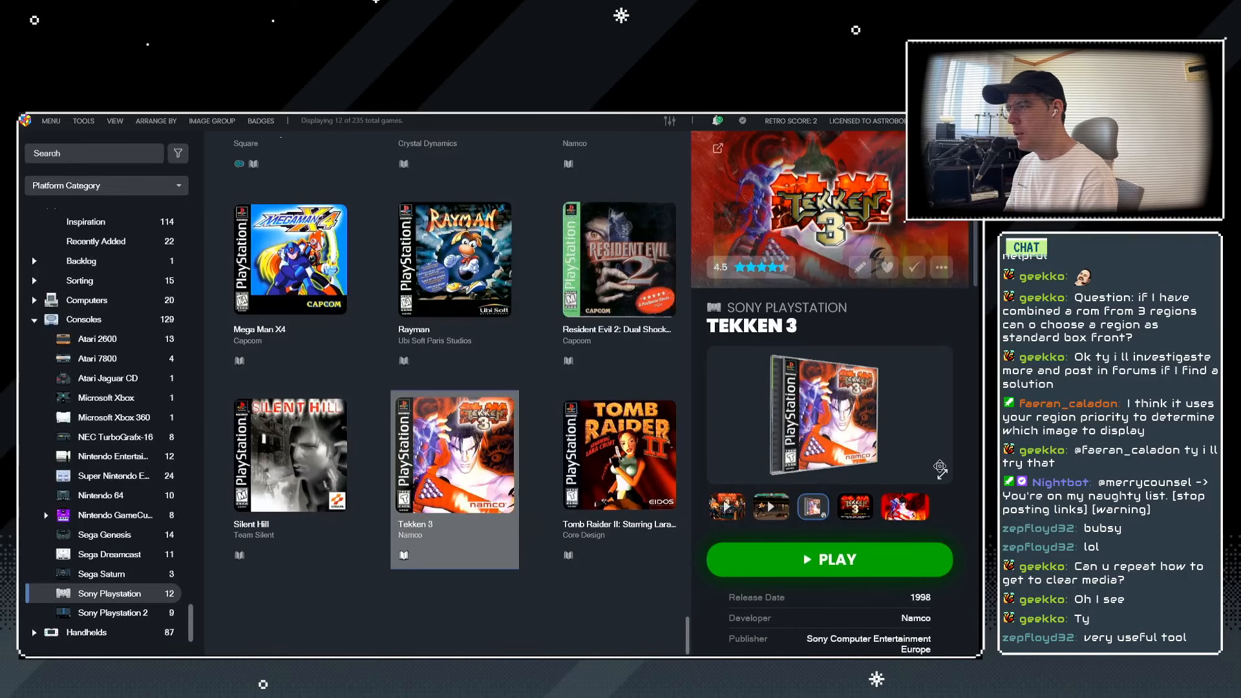
click(943, 475)
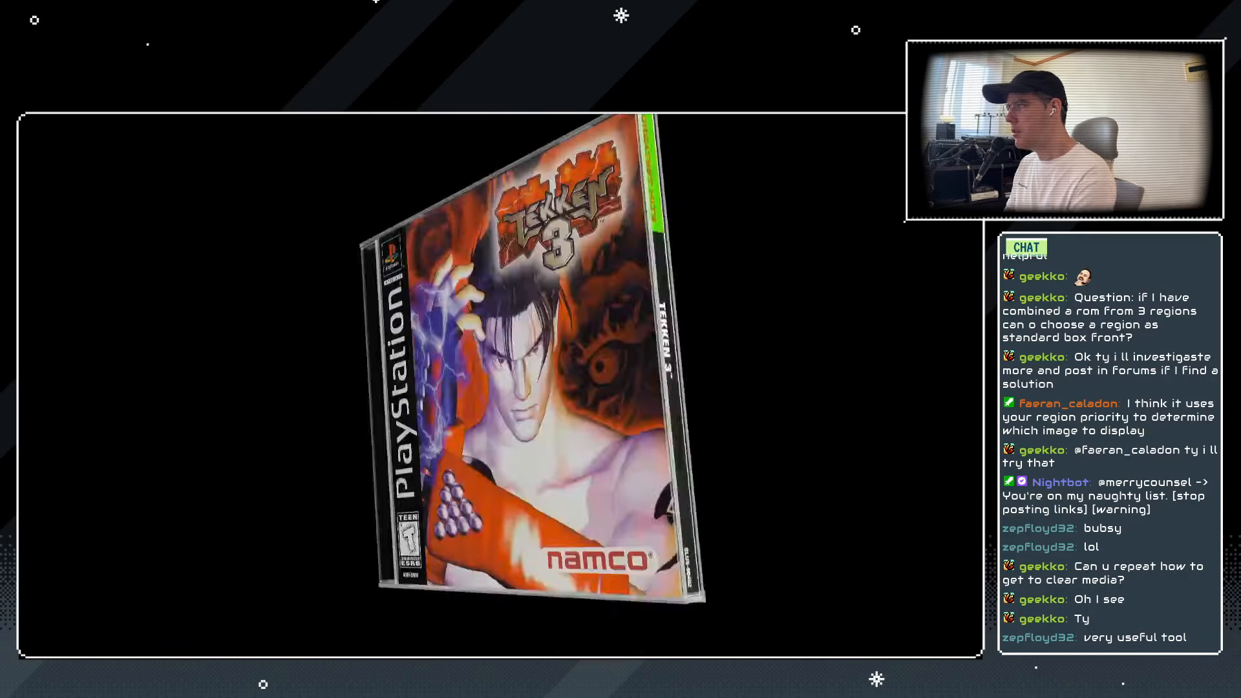
key(Escape)
Switch to the paired File Explorer windows and select Tekken (USA).chd in the Games folder inside Items.
key(alt+Tab)
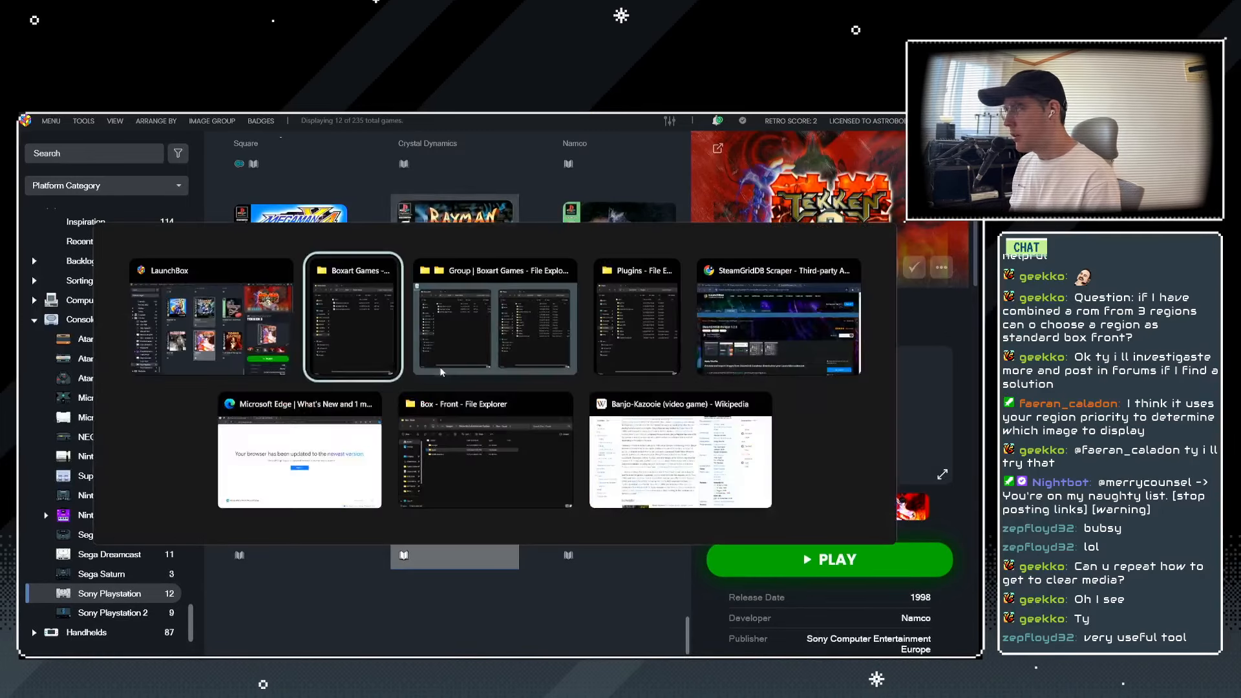
click(442, 373)
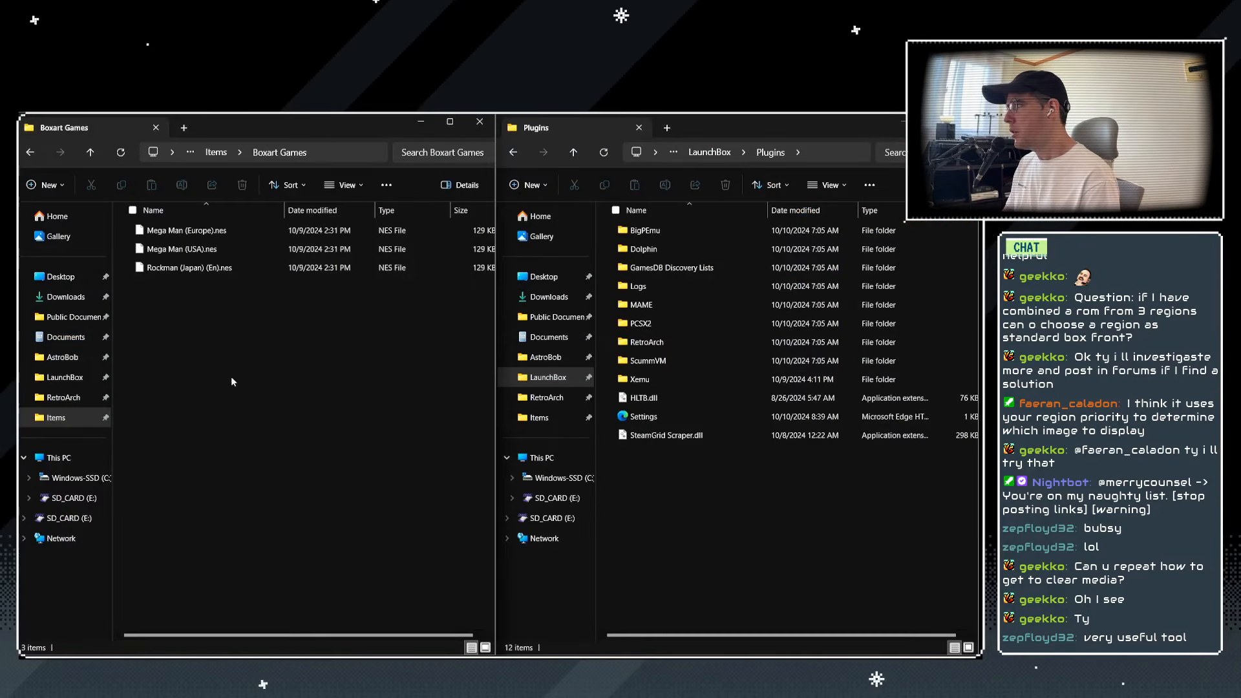
click(29, 155)
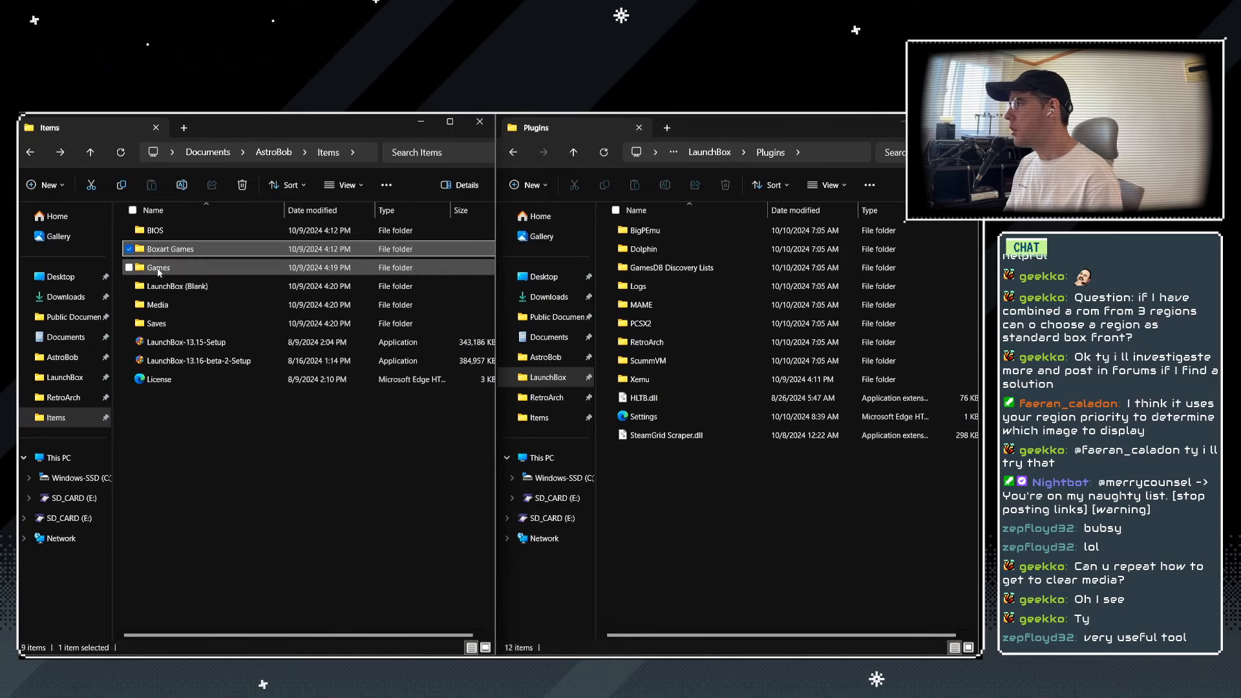
double_click(168, 250)
click(30, 152)
key(Down)
key(Down)
key(Down)
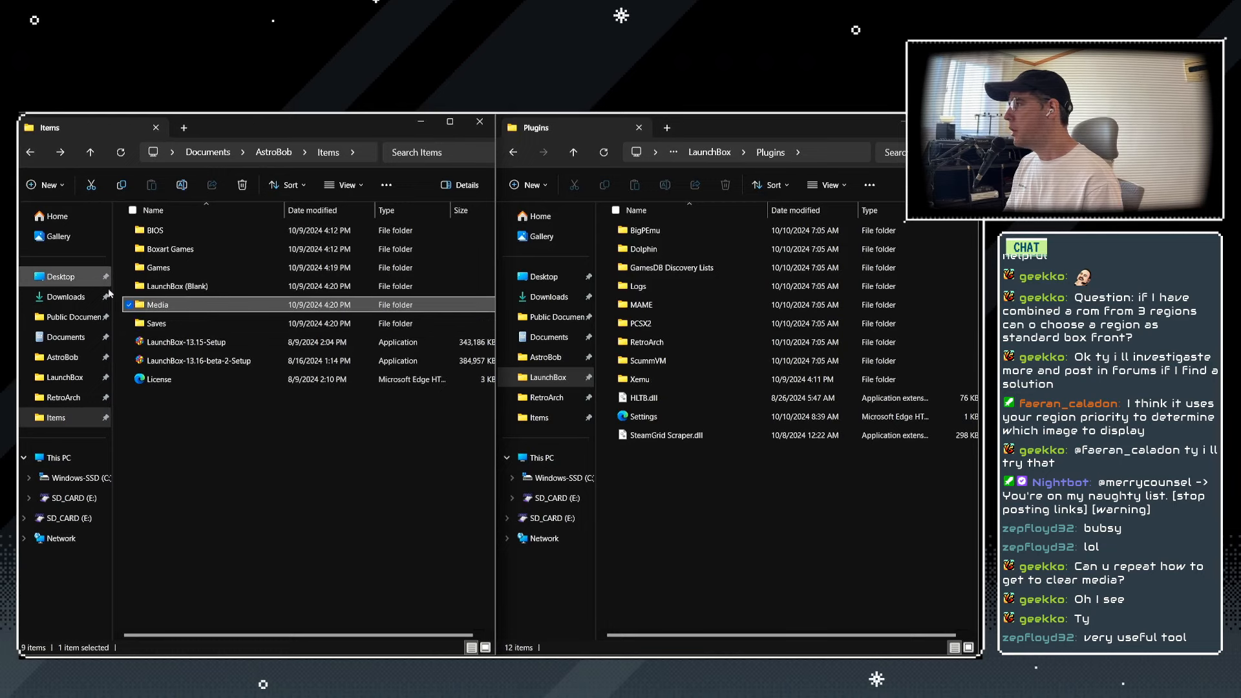
click(158, 318)
click(153, 269)
double_click(153, 269)
scroll(158, 414, down, 1)
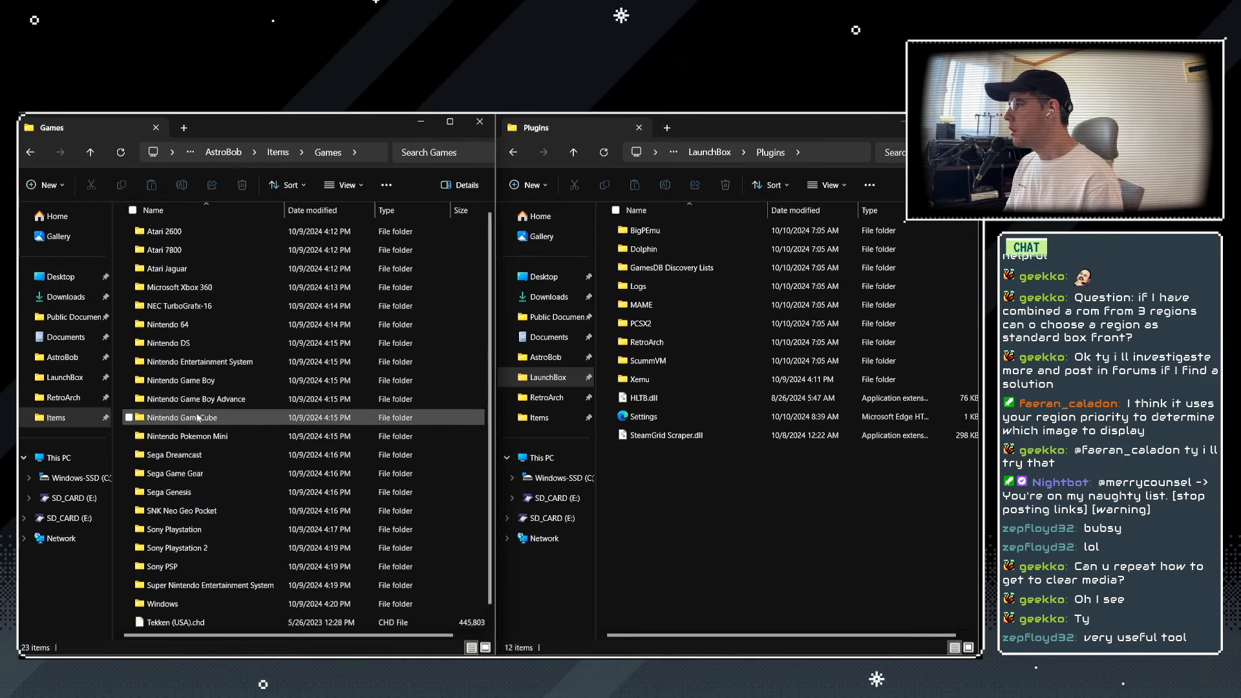
click(166, 624)
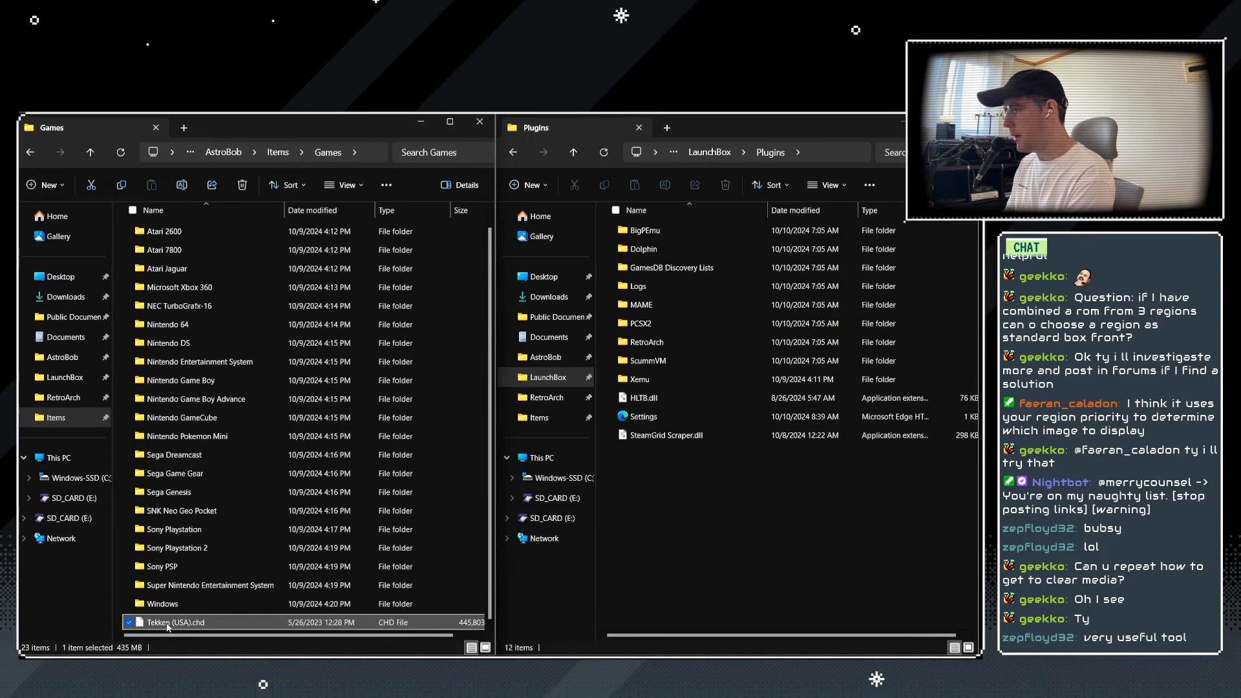
key(alt+Tab)
key(alt+Tab)
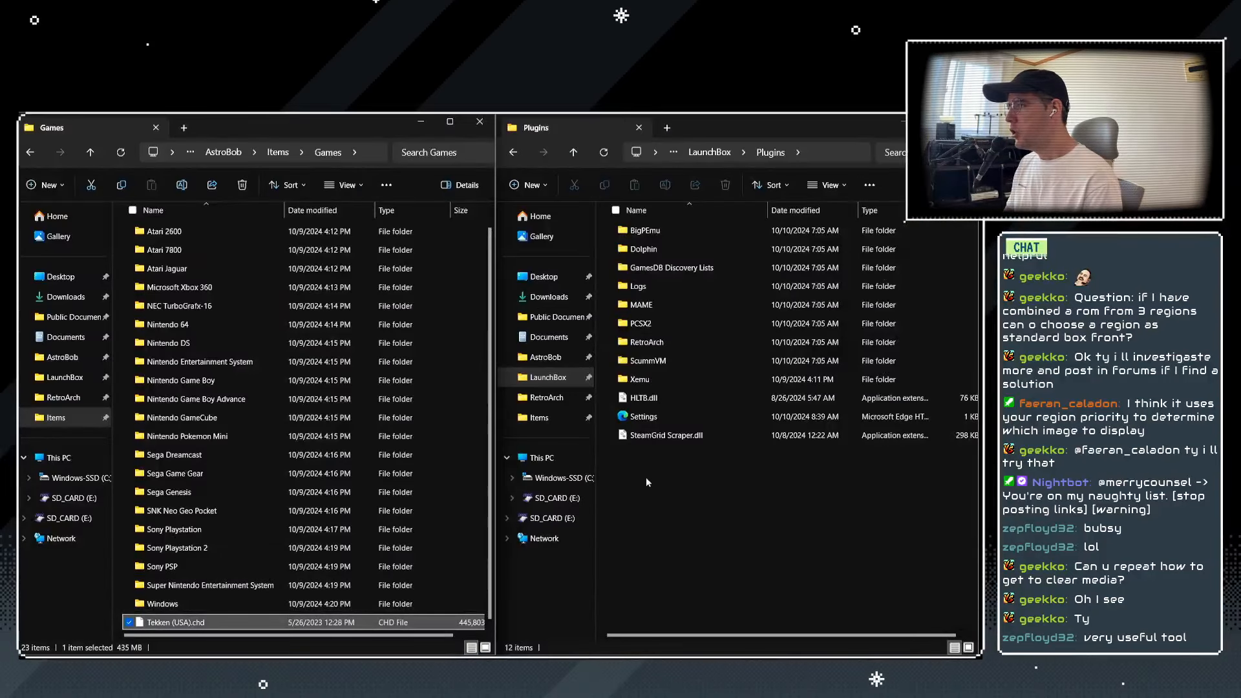
Move Tekken (USA).chd into the Sony Playstation folder within LaunchBox's Games folder.
click(681, 489)
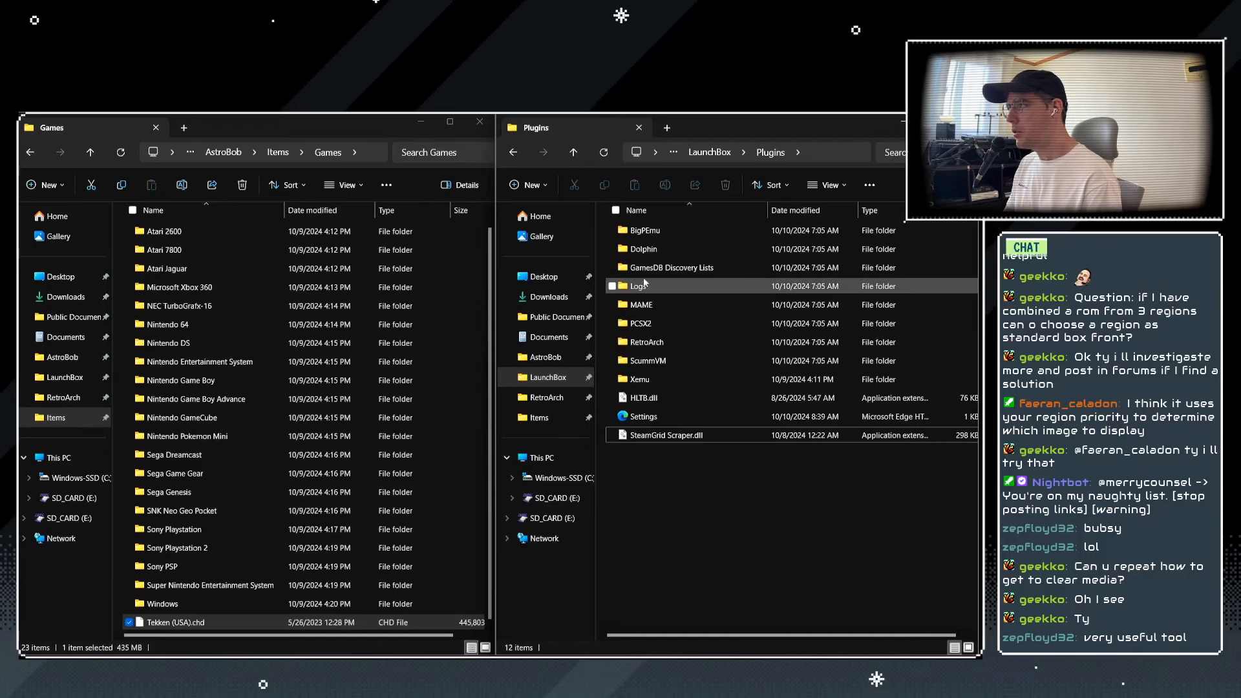
click(548, 377)
double_click(642, 305)
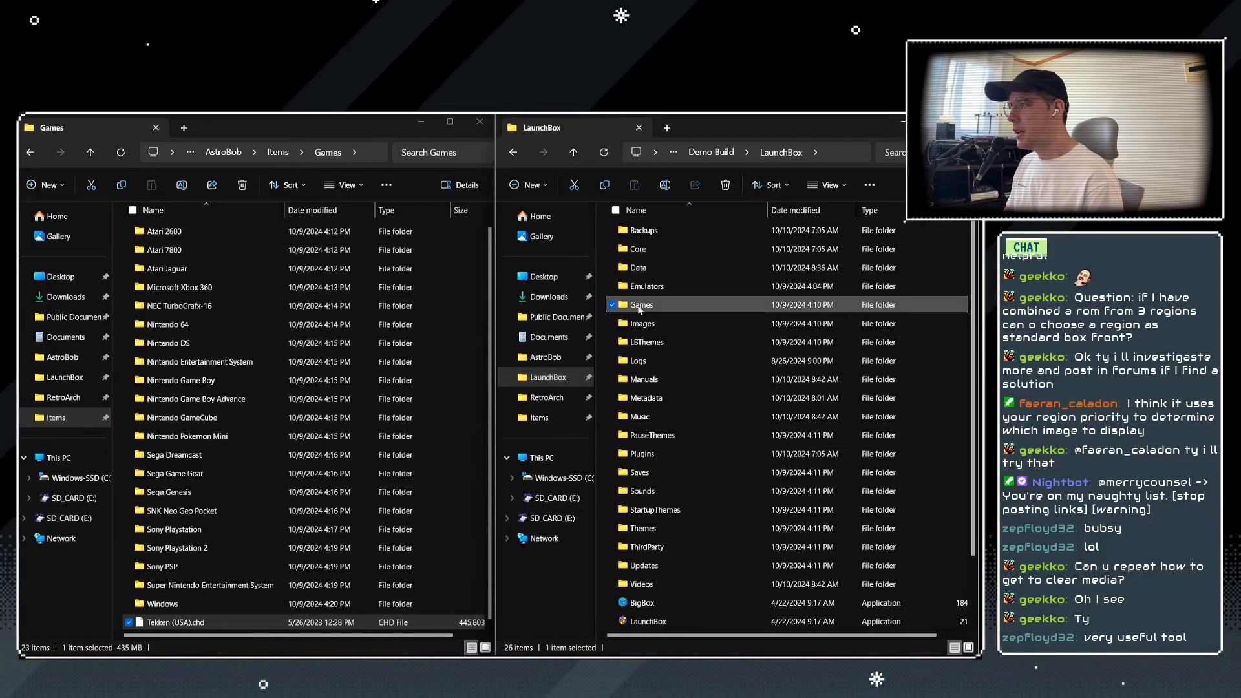
text(sony)
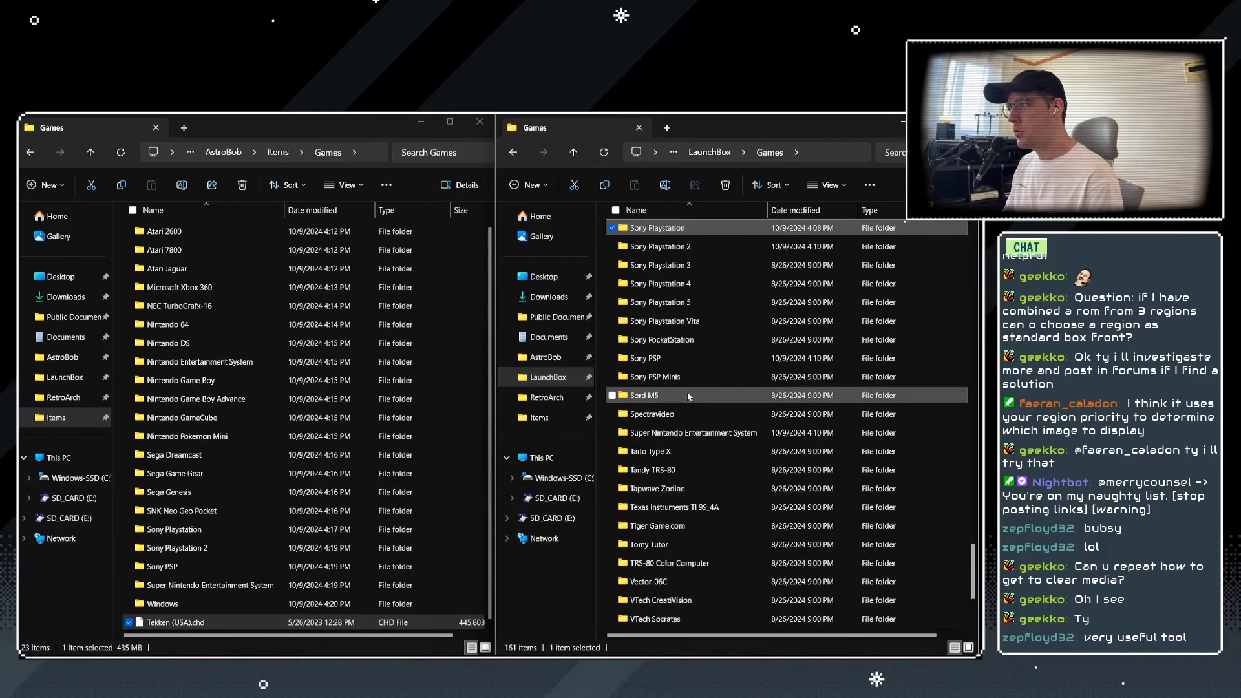
double_click(666, 230)
drag(187, 623, 797, 576)
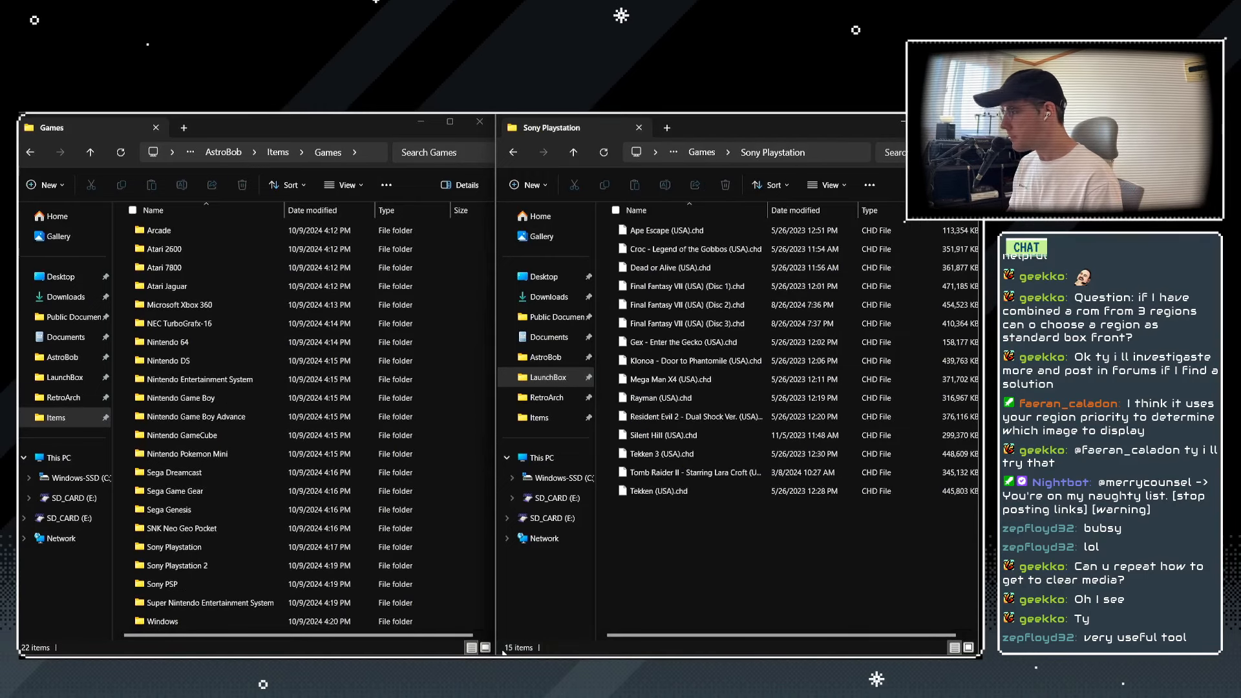
Switch back to LaunchBox and inspect Tekken's 3D box model in full screen.
key(alt+Tab)
key(alt+Tab)
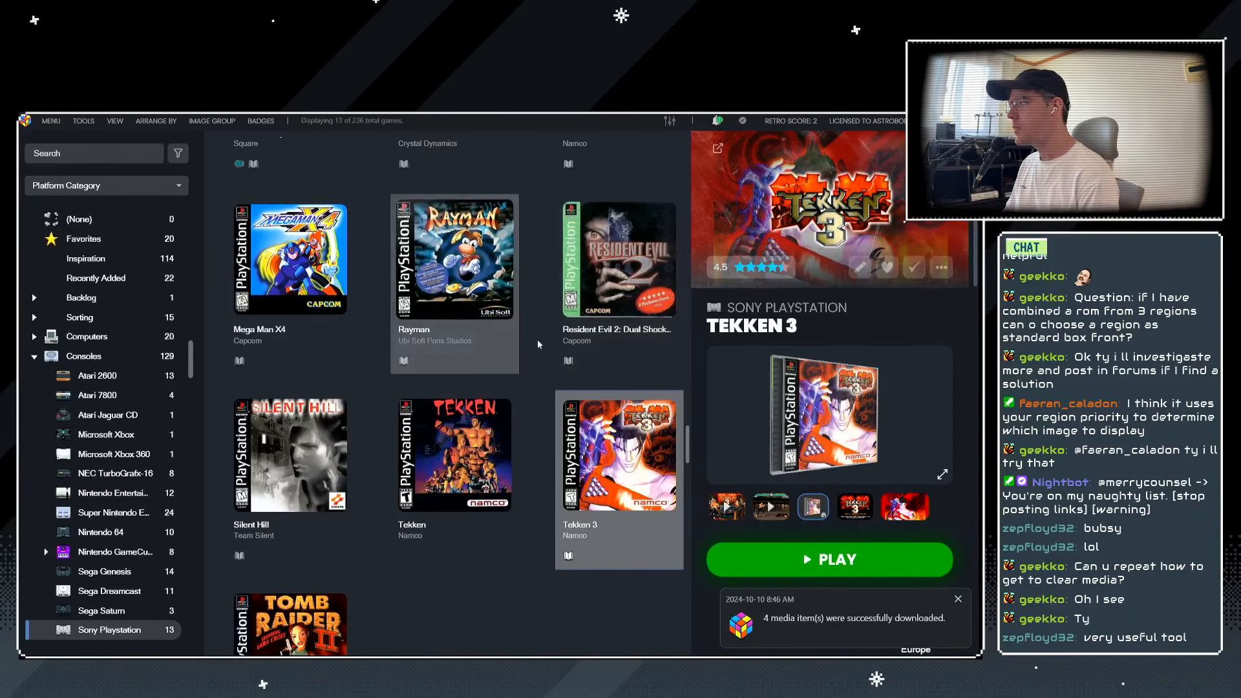
click(446, 464)
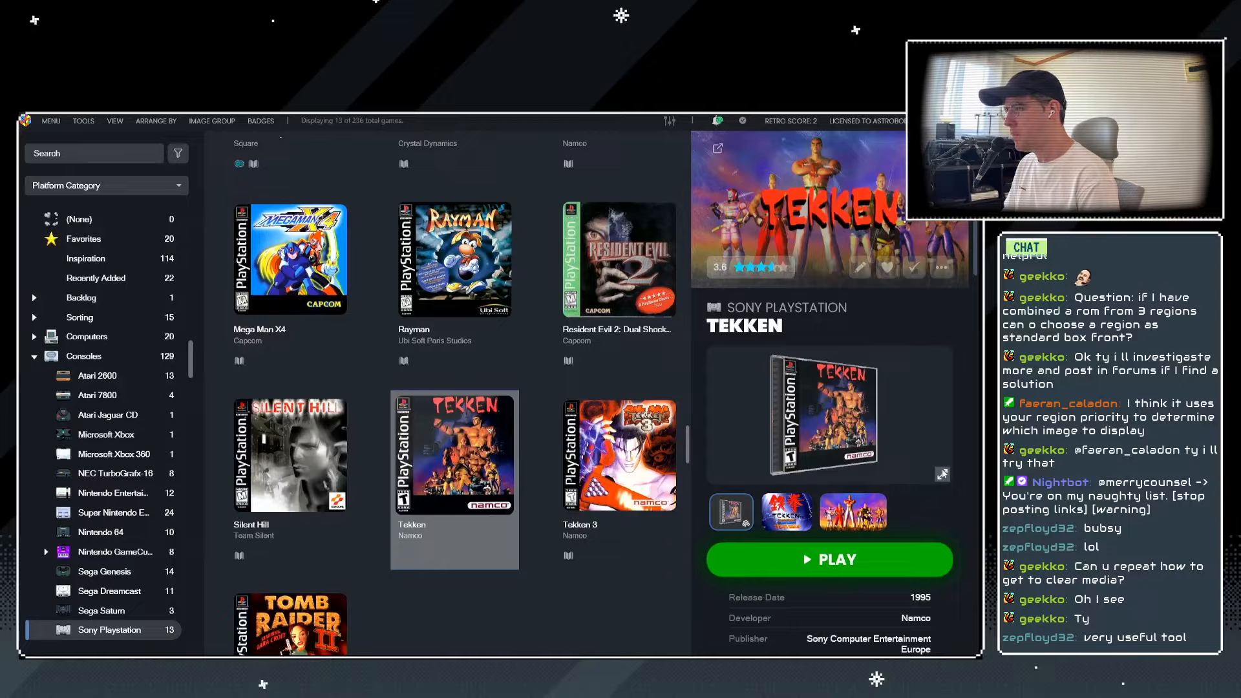
click(943, 474)
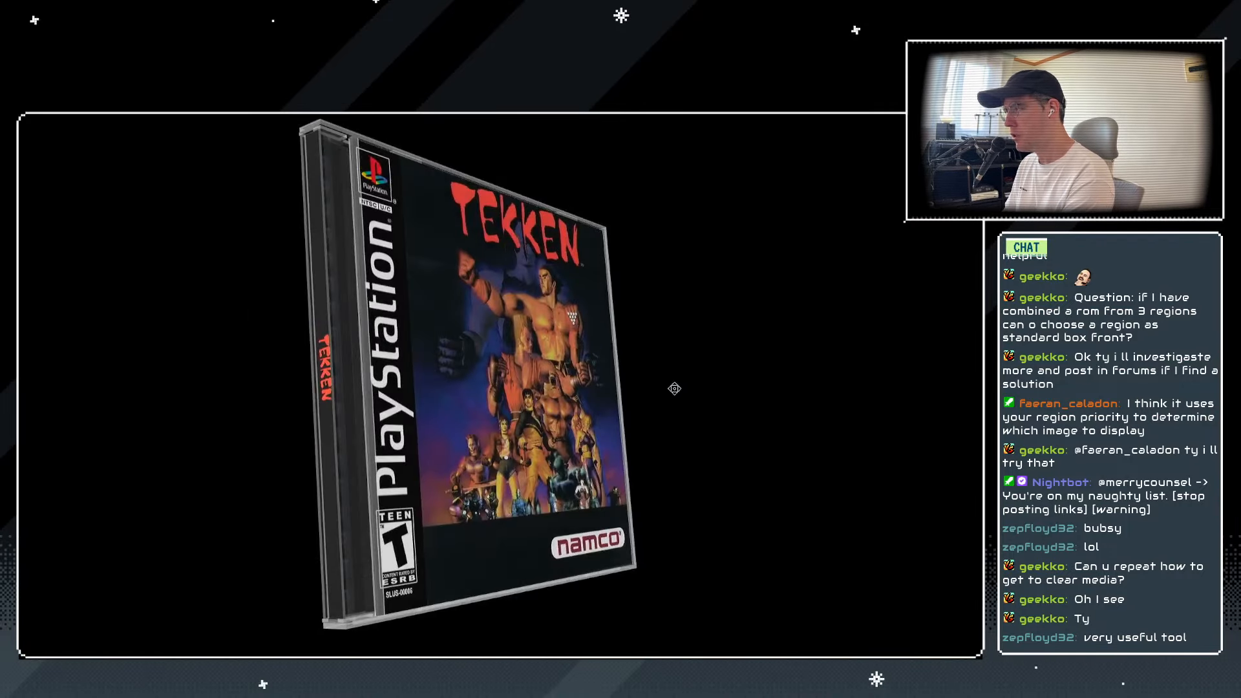
click(498, 390)
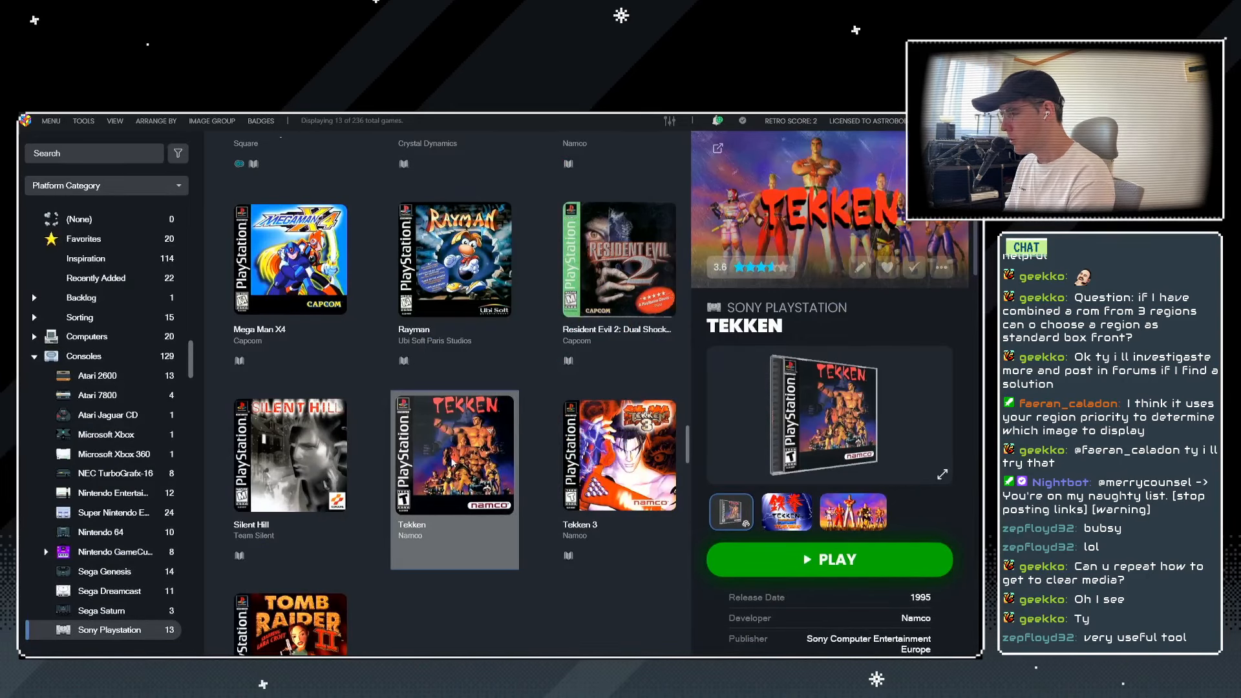
Override Tekken's default 3D model settings with the Long Jewel Case model type and save the game.
key(ctrl+e)
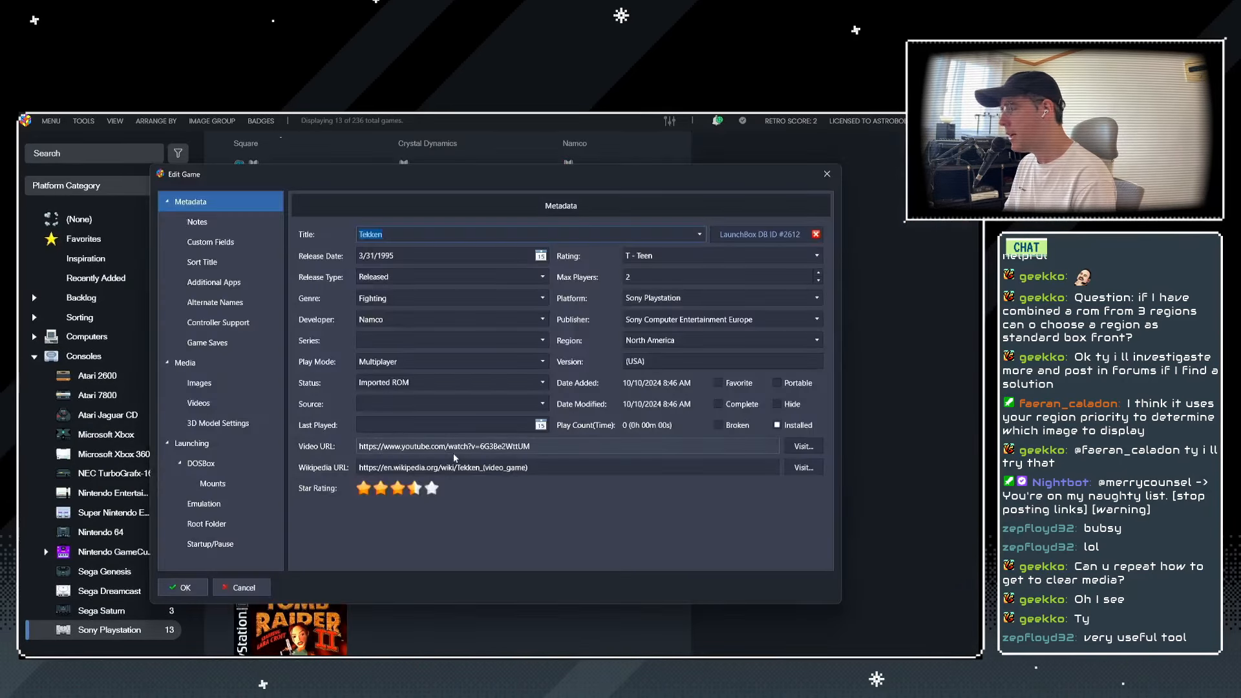
click(214, 424)
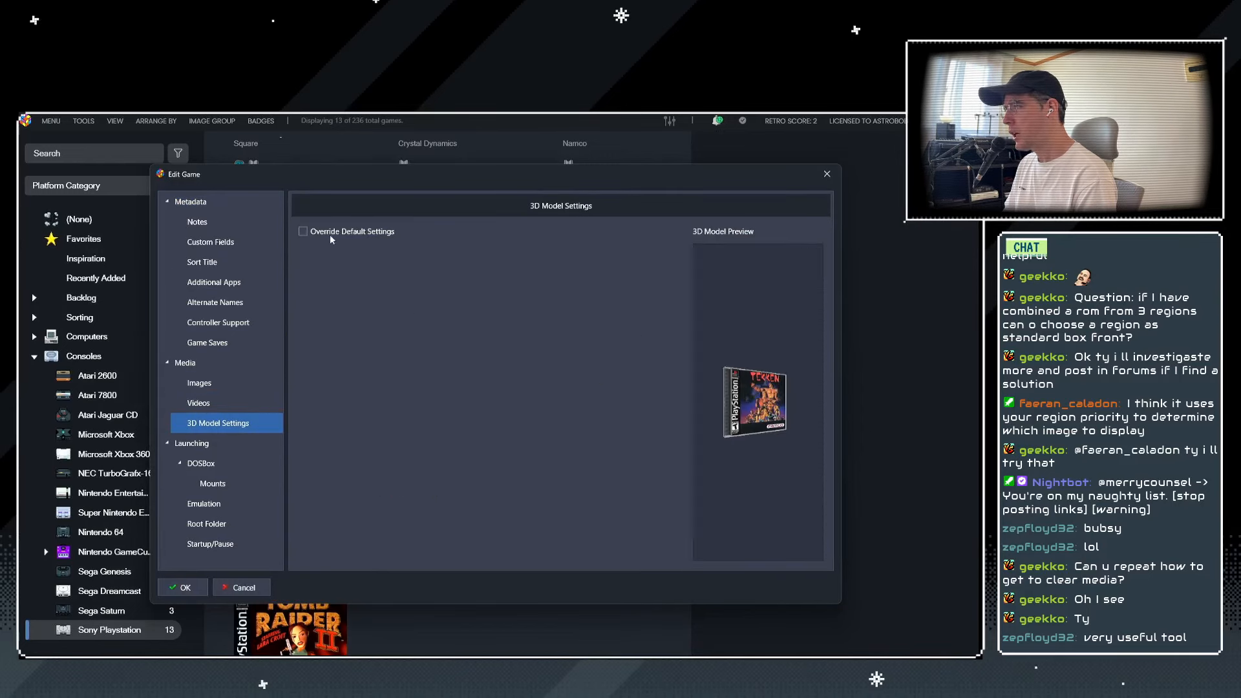
click(338, 235)
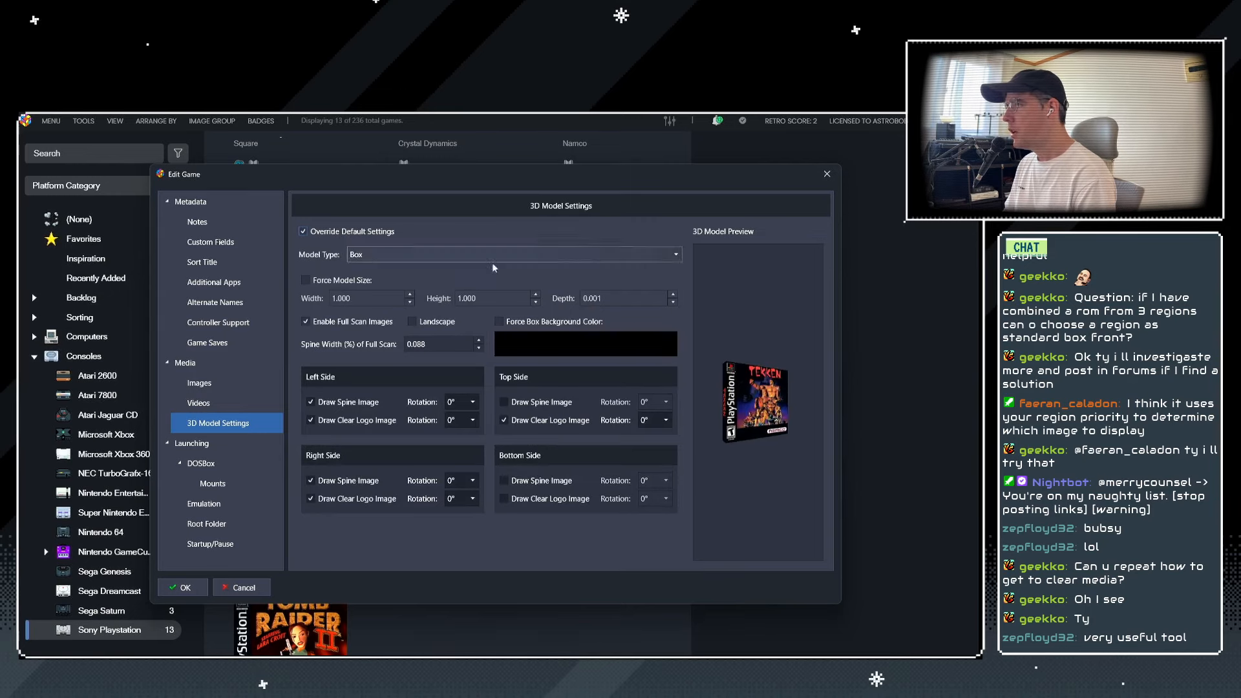
click(676, 255)
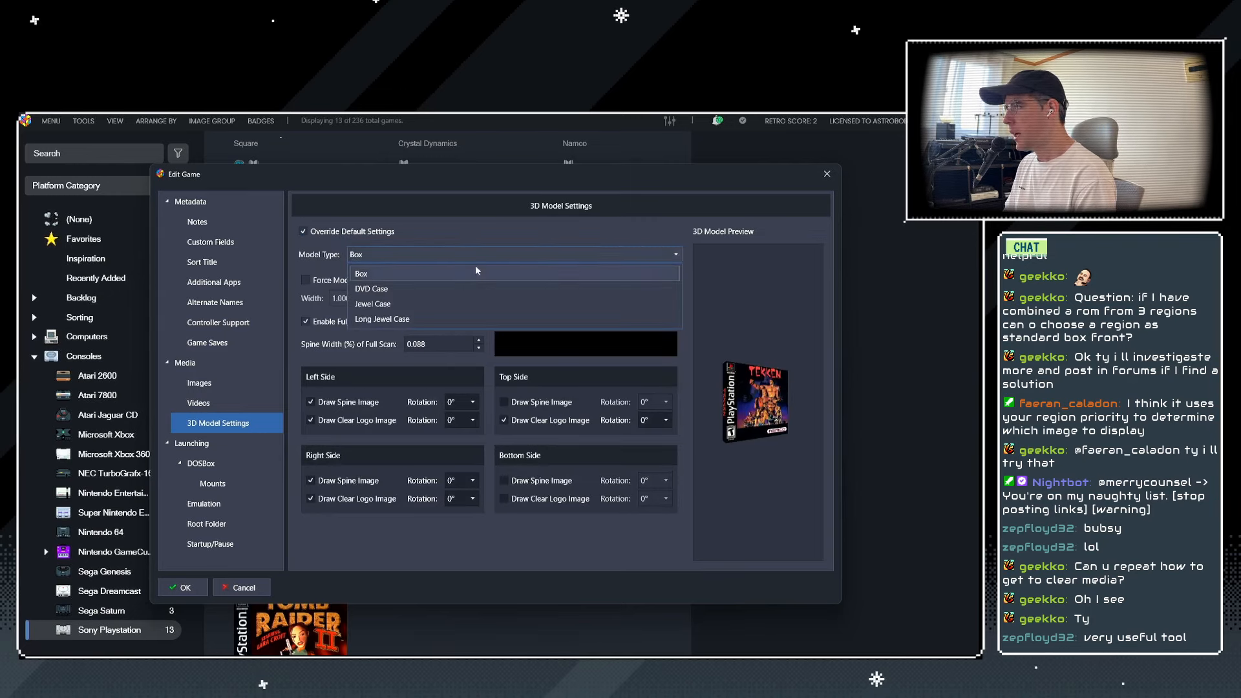
click(362, 319)
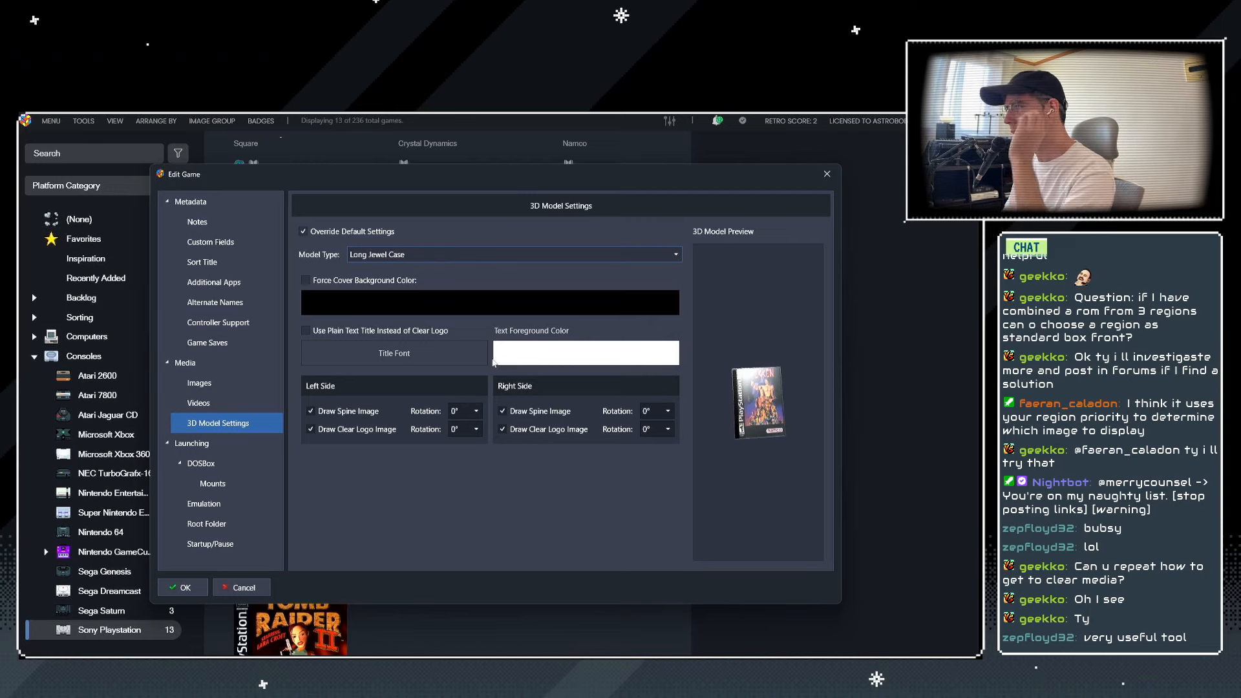
click(394, 255)
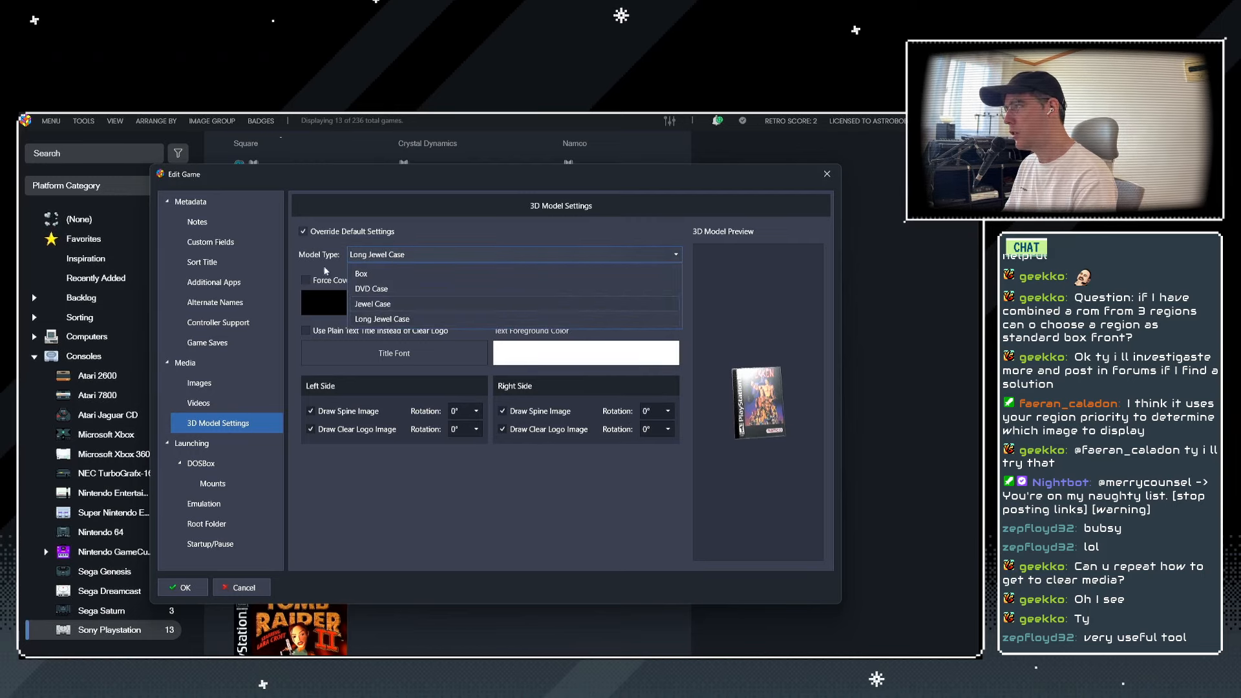
click(327, 271)
click(185, 588)
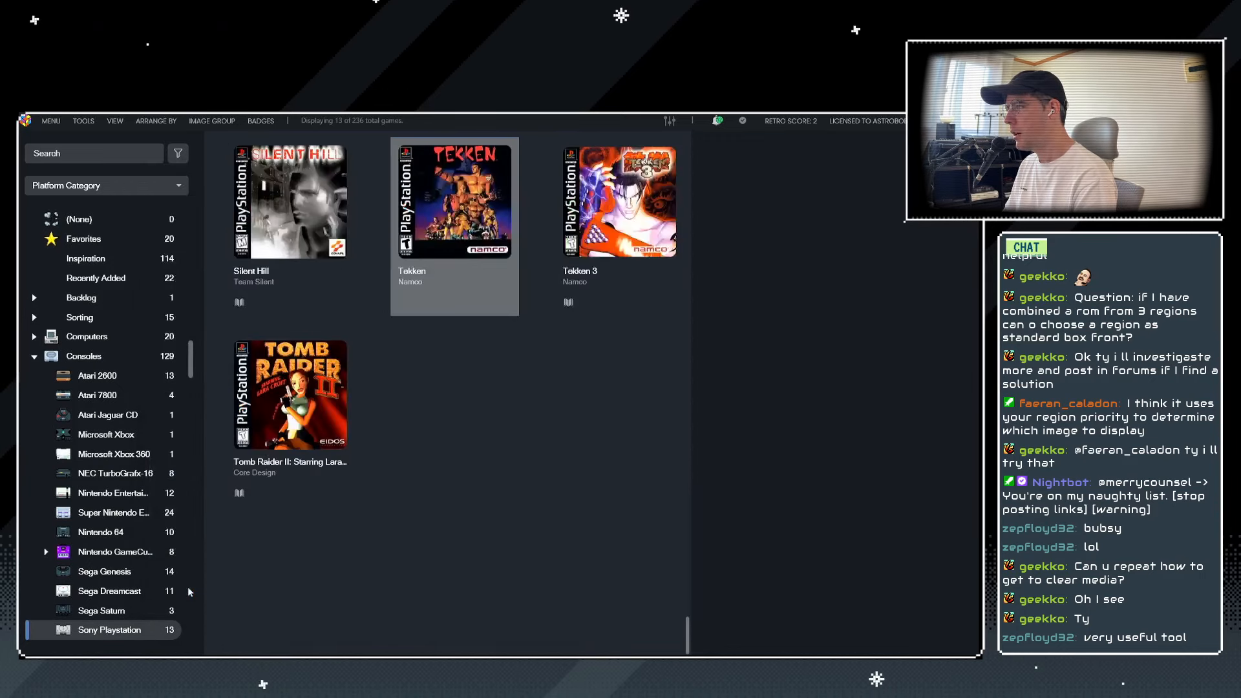
Open Tekken's image collection for editing and look through its existing artwork.
scroll(390, 374, up, 5)
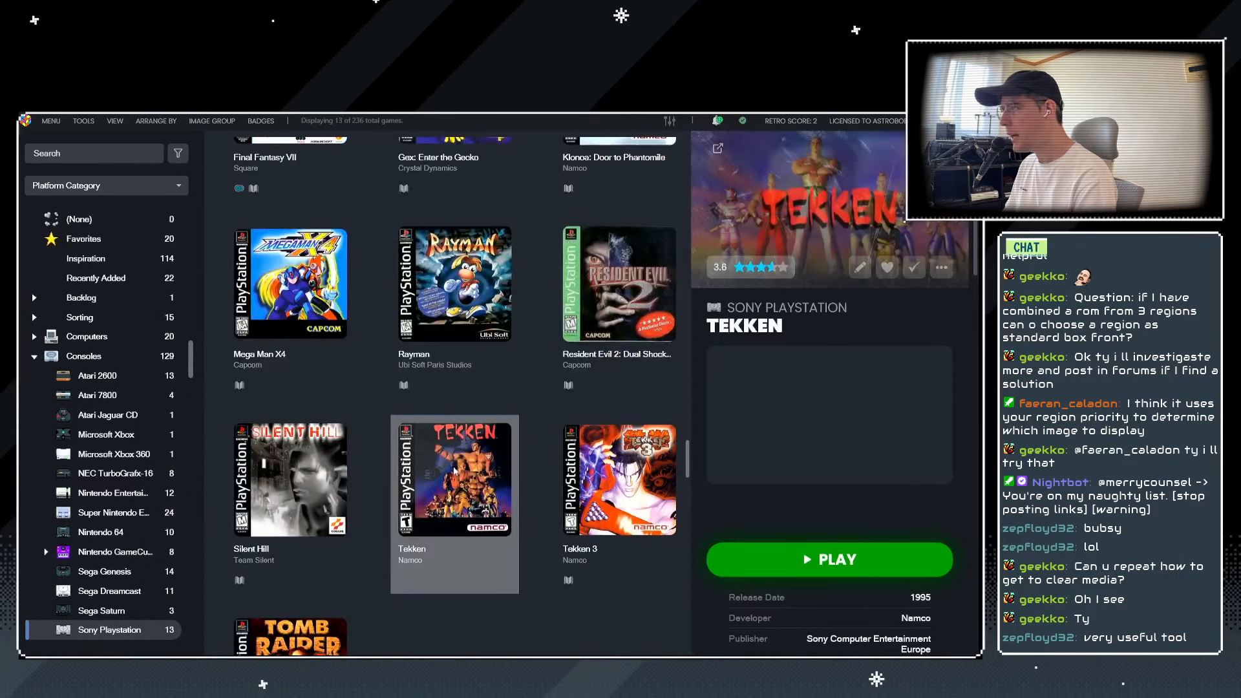
key(ctrl+e)
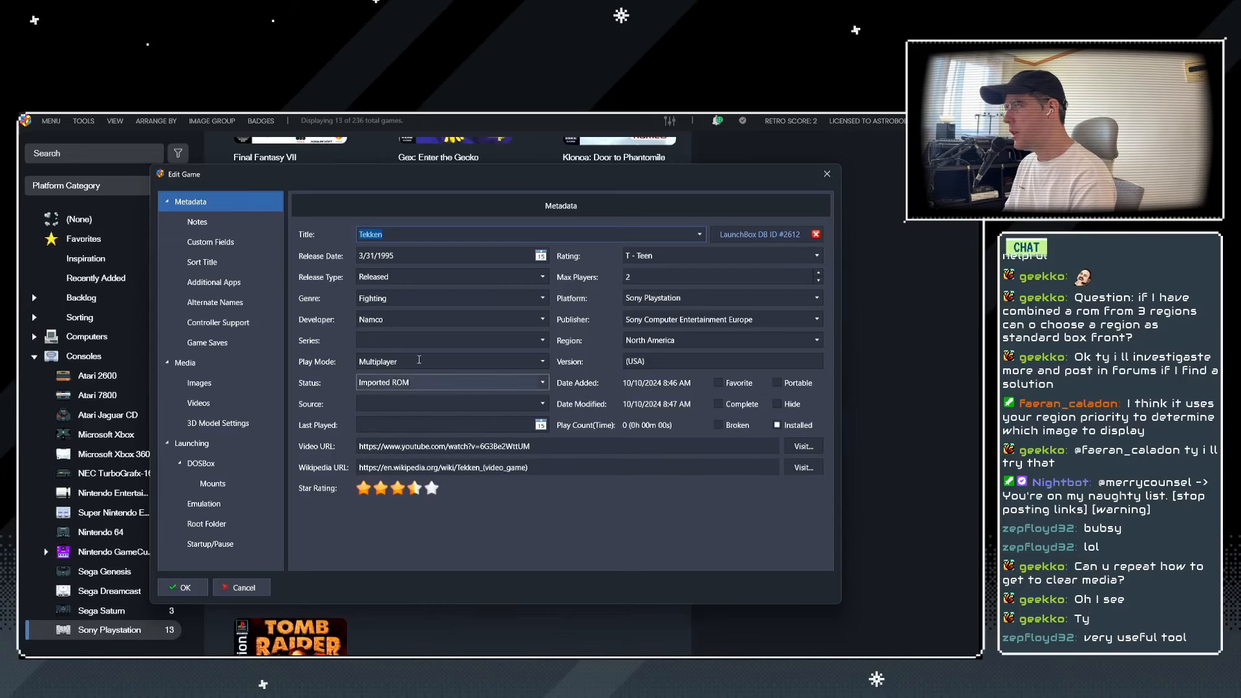
click(199, 383)
click(386, 231)
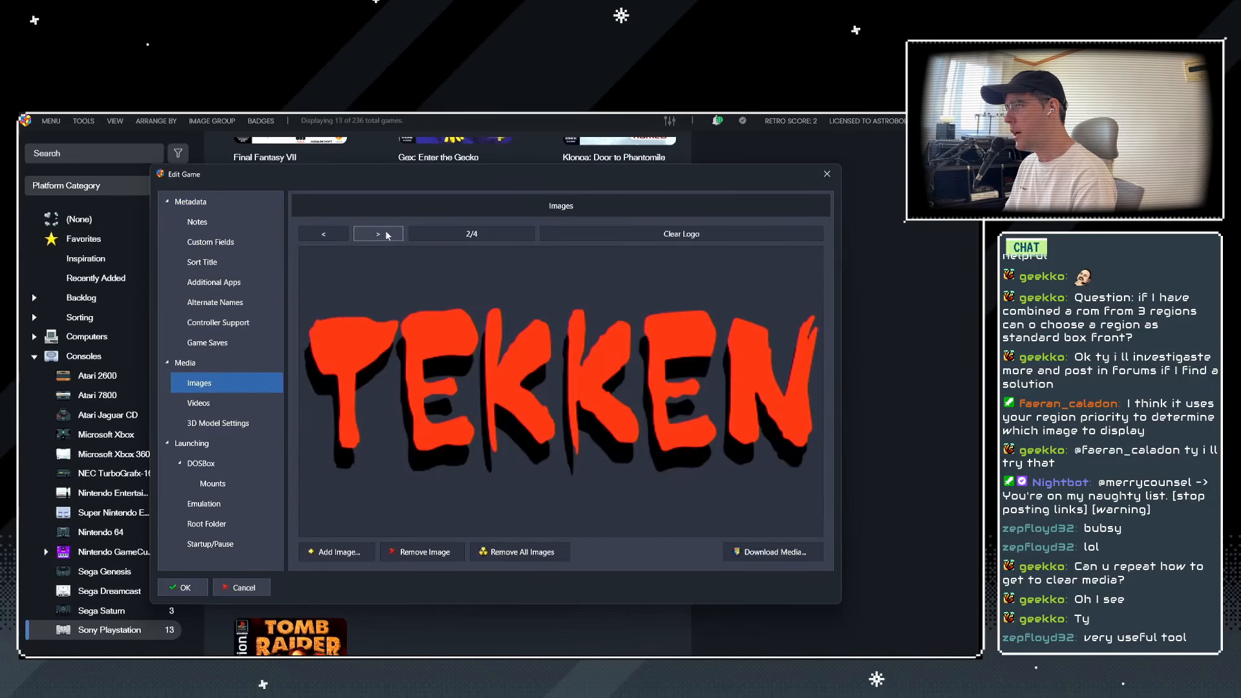
click(385, 230)
click(332, 234)
click(332, 234)
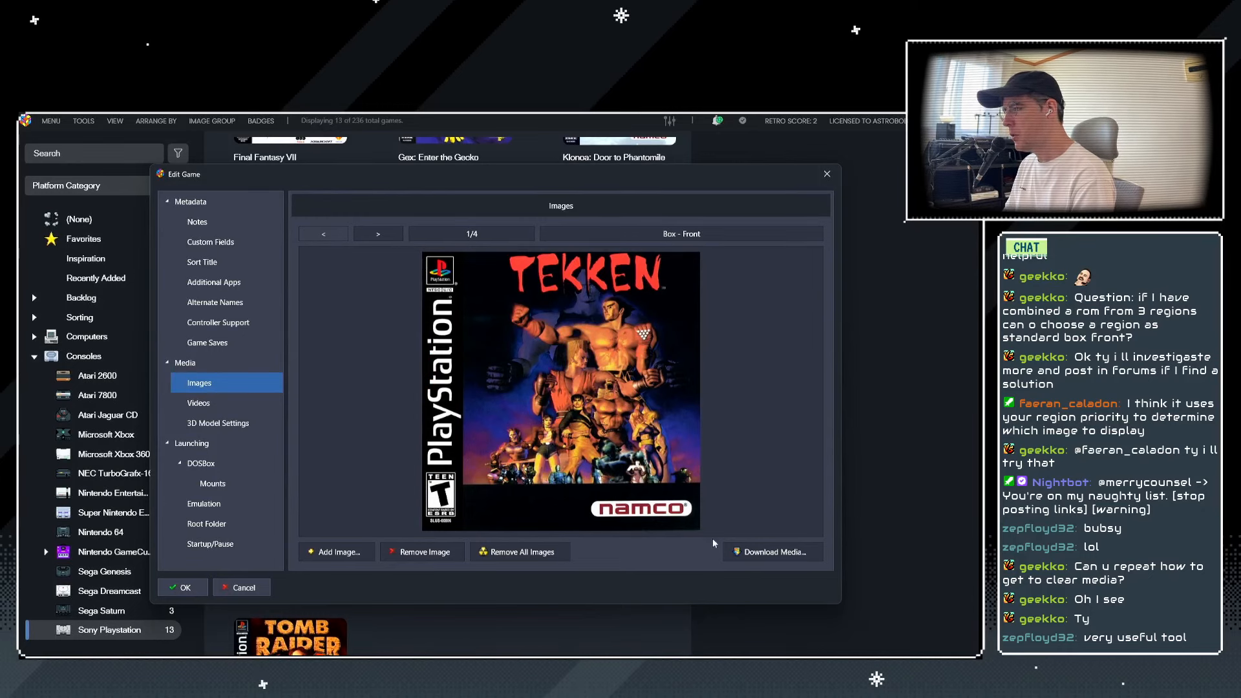
Download more Tekken media with the preselected database and EmuMovies types, excluding the database's Advertisement Flyer - Front and Box - 3D.
click(771, 554)
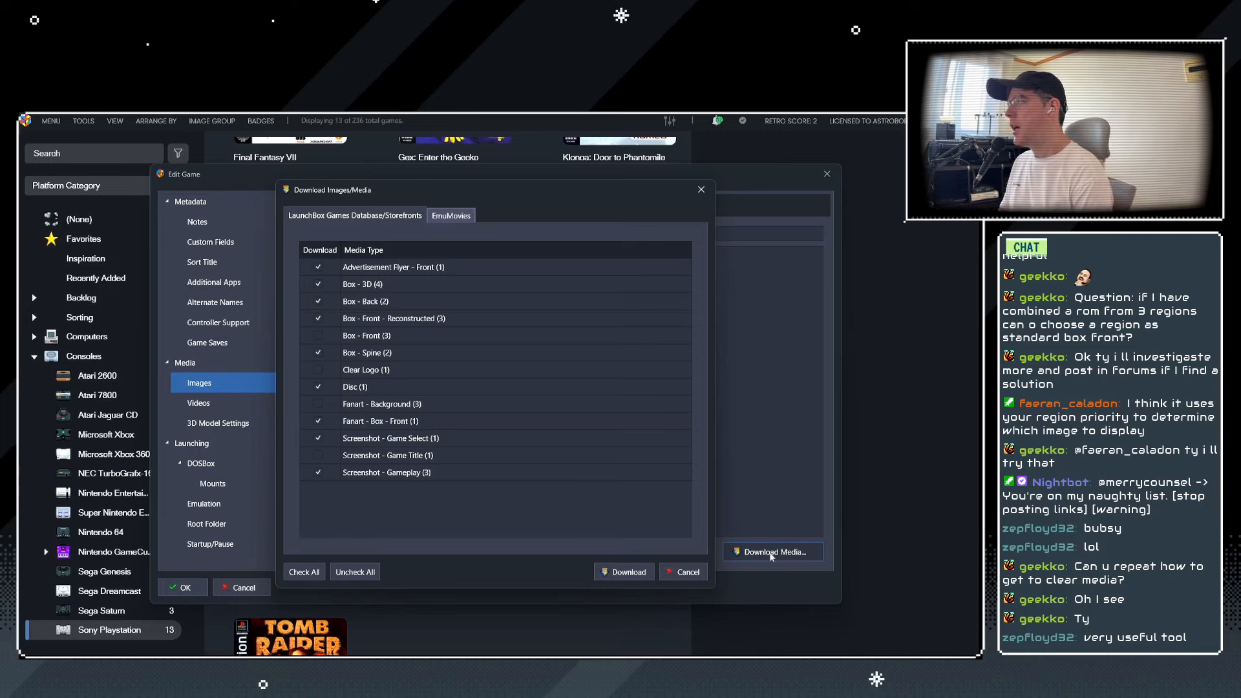
click(318, 267)
click(318, 283)
click(318, 283)
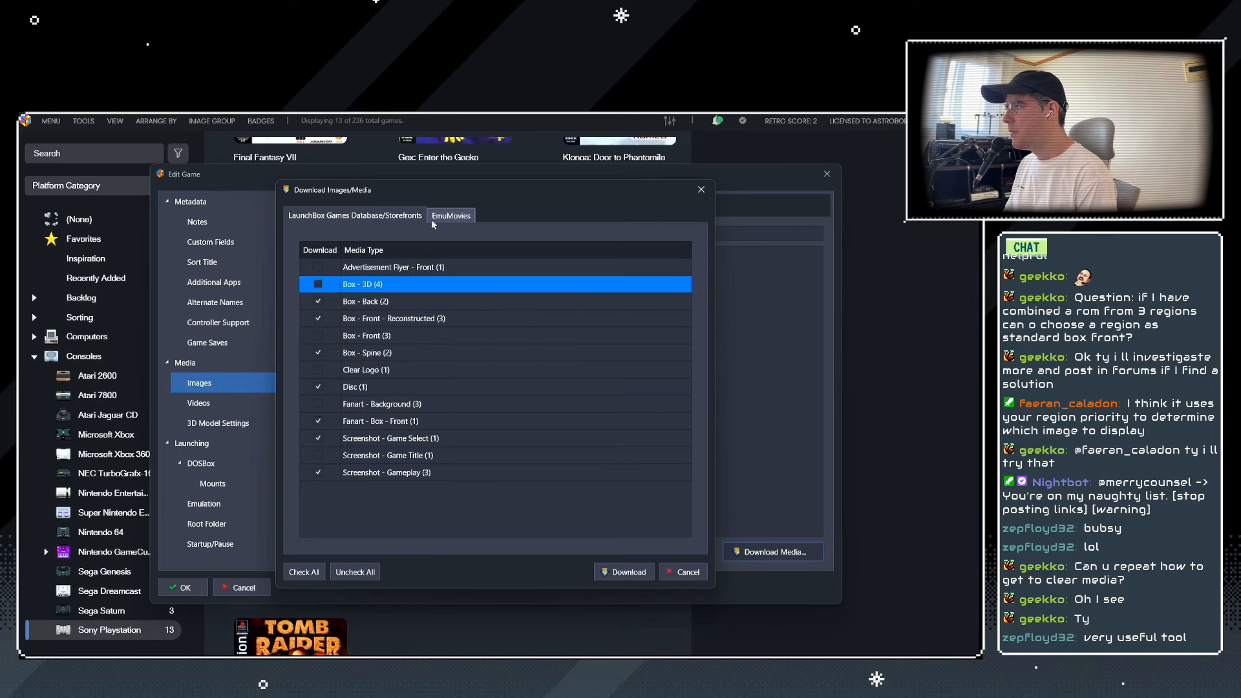
click(460, 217)
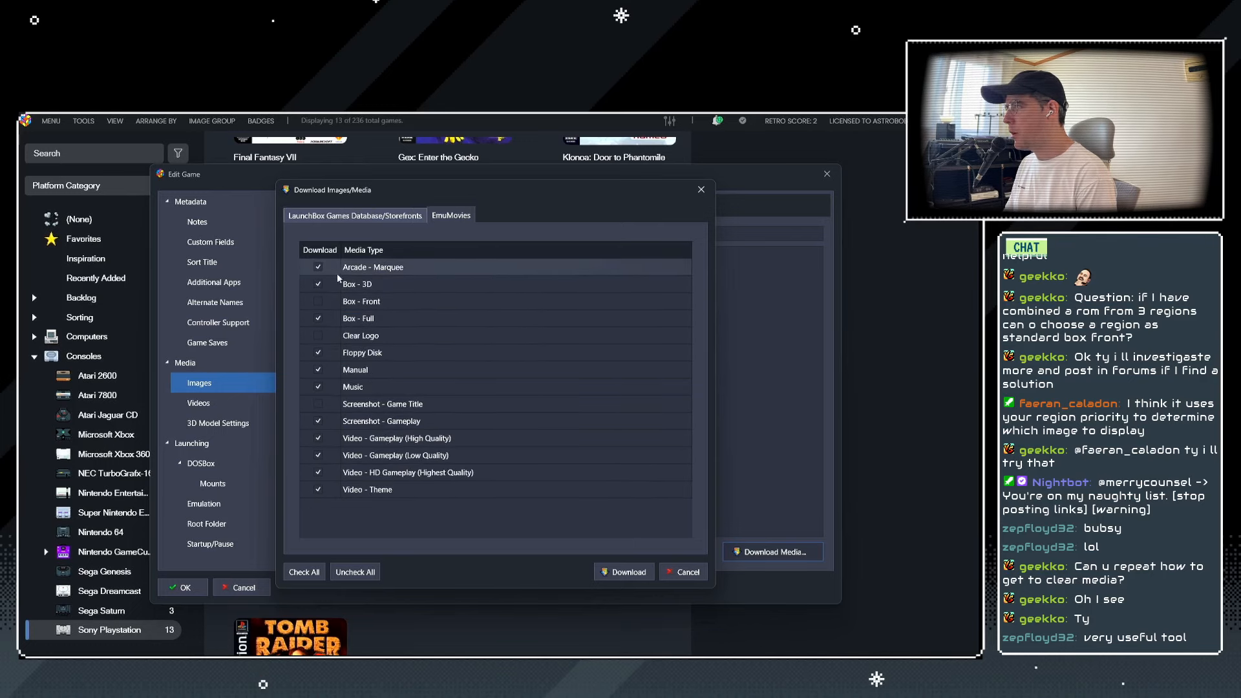
click(631, 573)
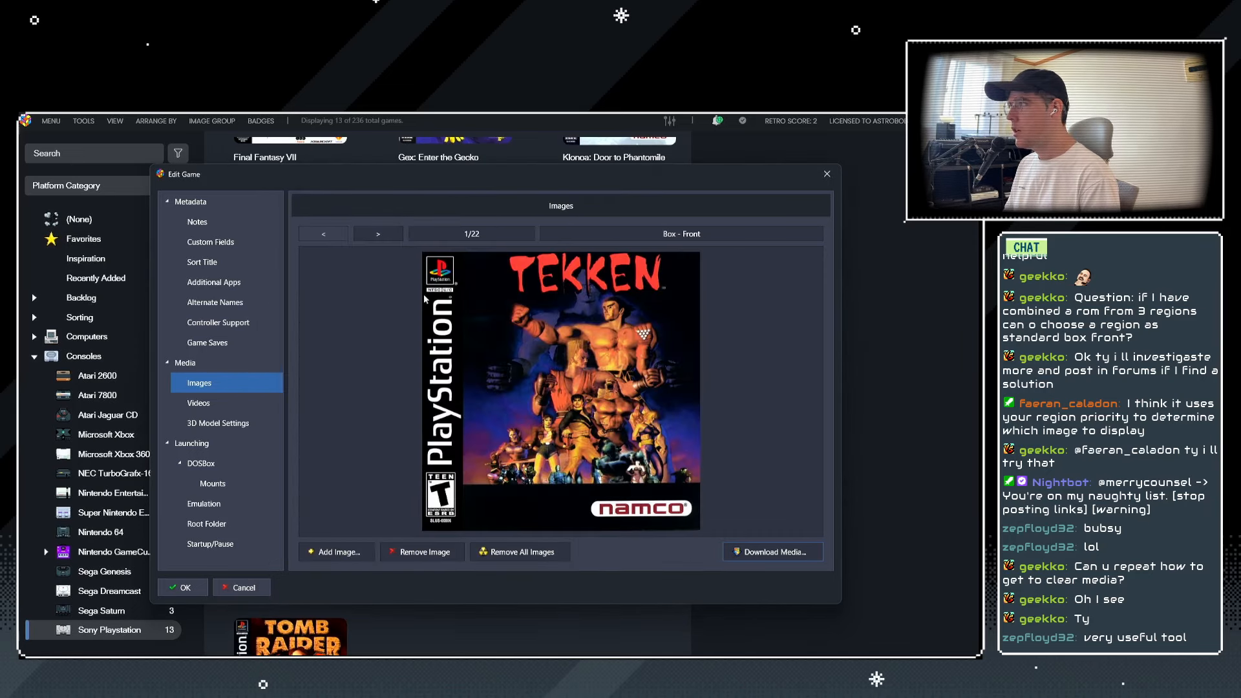
Review the downloaded Tekken artwork and compare the back covers and spine images.
click(370, 237)
click(371, 234)
click(371, 234)
click(371, 235)
click(373, 237)
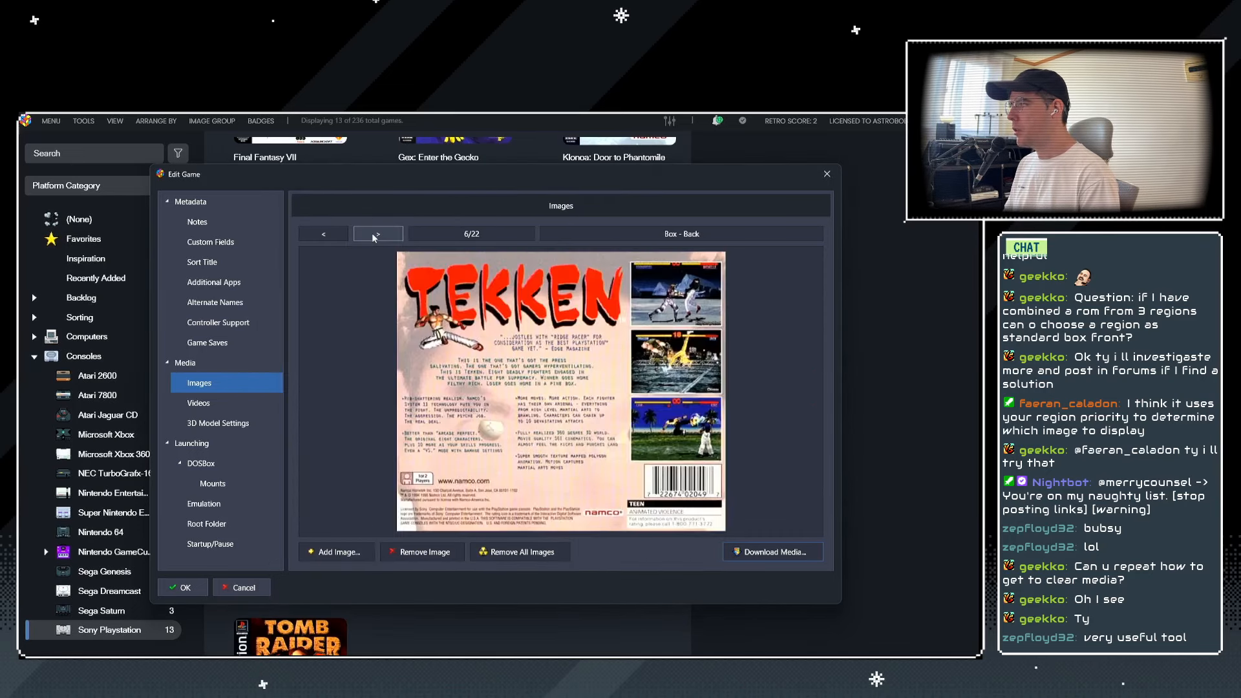
click(373, 238)
click(373, 238)
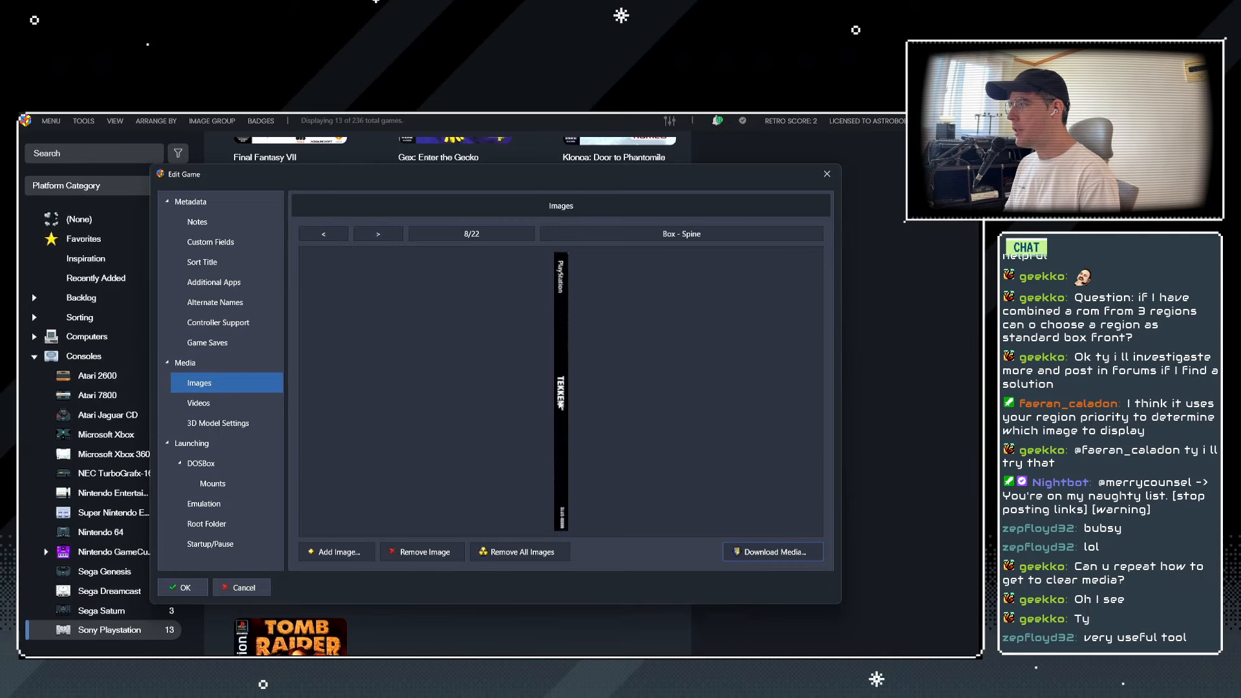
click(323, 236)
click(321, 236)
click(321, 236)
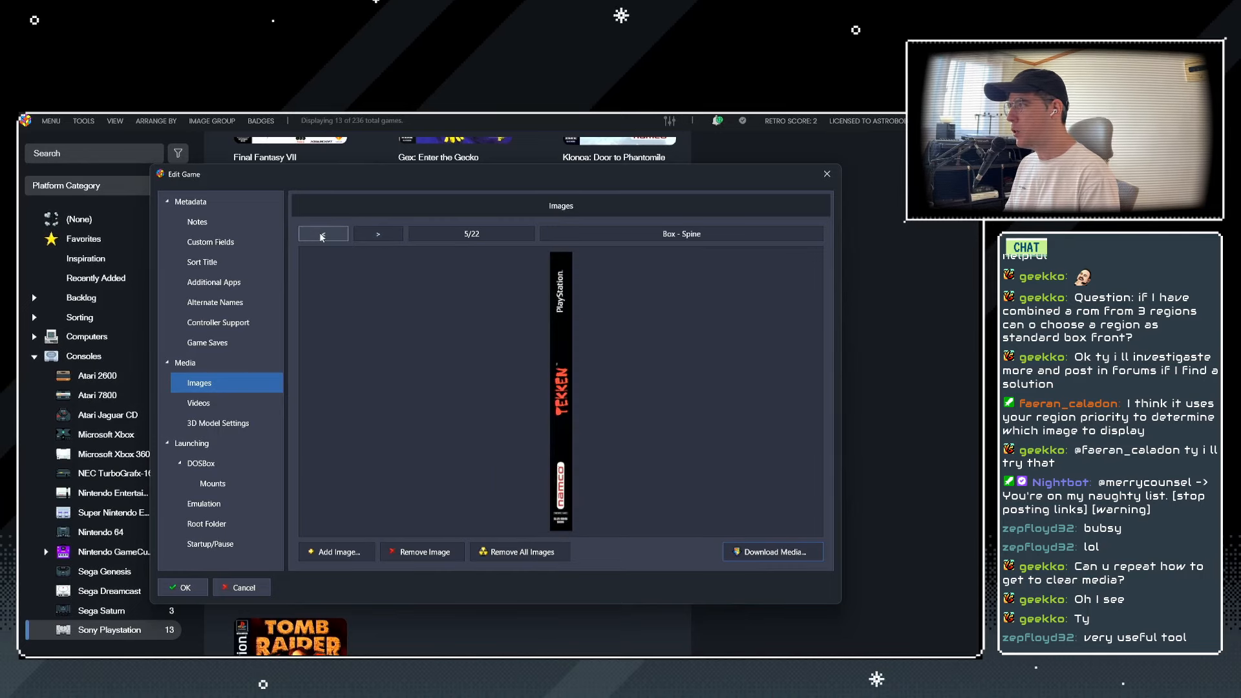
Compare the two back covers again and remove the wide jewel-case Box - Back image.
click(379, 239)
click(379, 239)
click(379, 238)
click(335, 237)
click(335, 238)
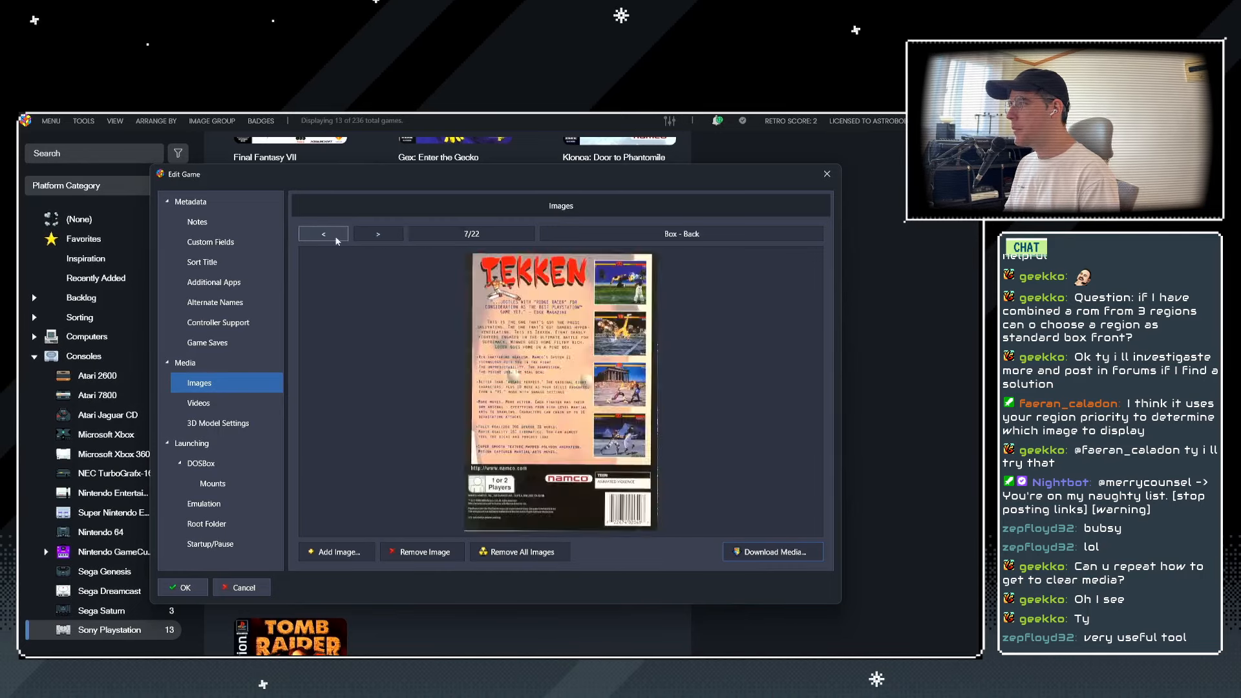
click(335, 237)
click(416, 548)
Go back to the first Tekken image and remove the square Box - Front cover.
click(327, 235)
click(328, 235)
click(327, 235)
click(328, 235)
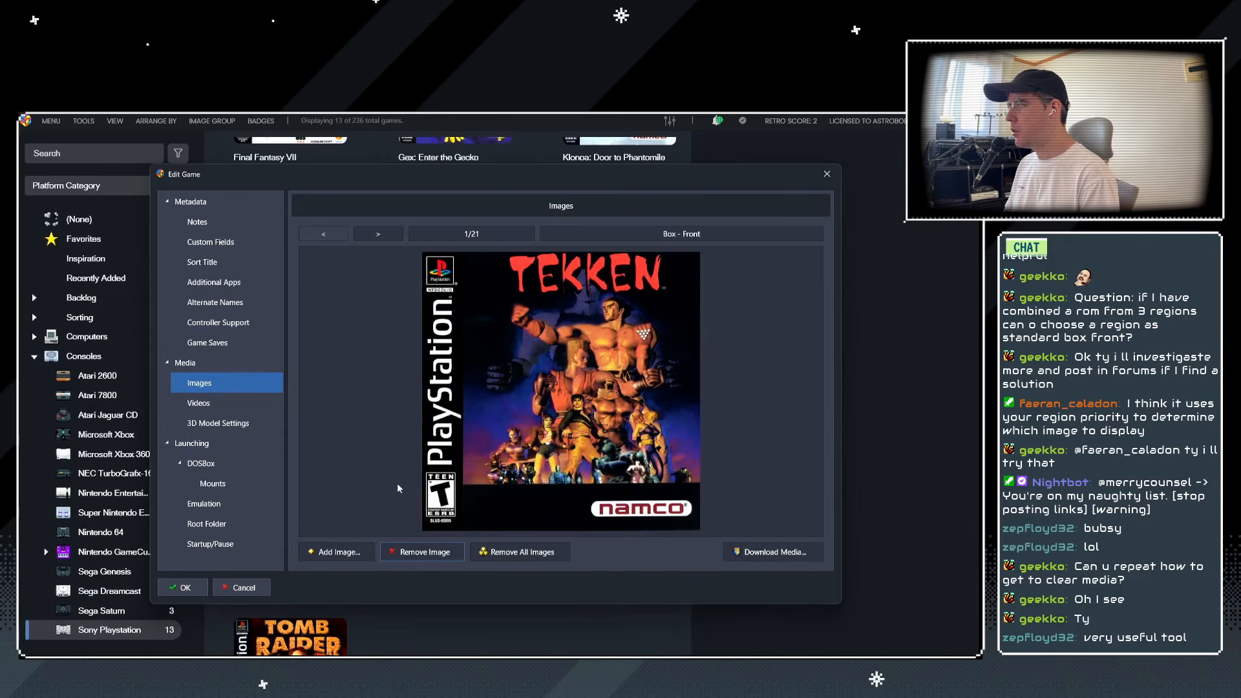
click(414, 553)
Remove the standard jewel-case spine image that has the red Tekken title and Namco logo.
click(370, 235)
click(370, 235)
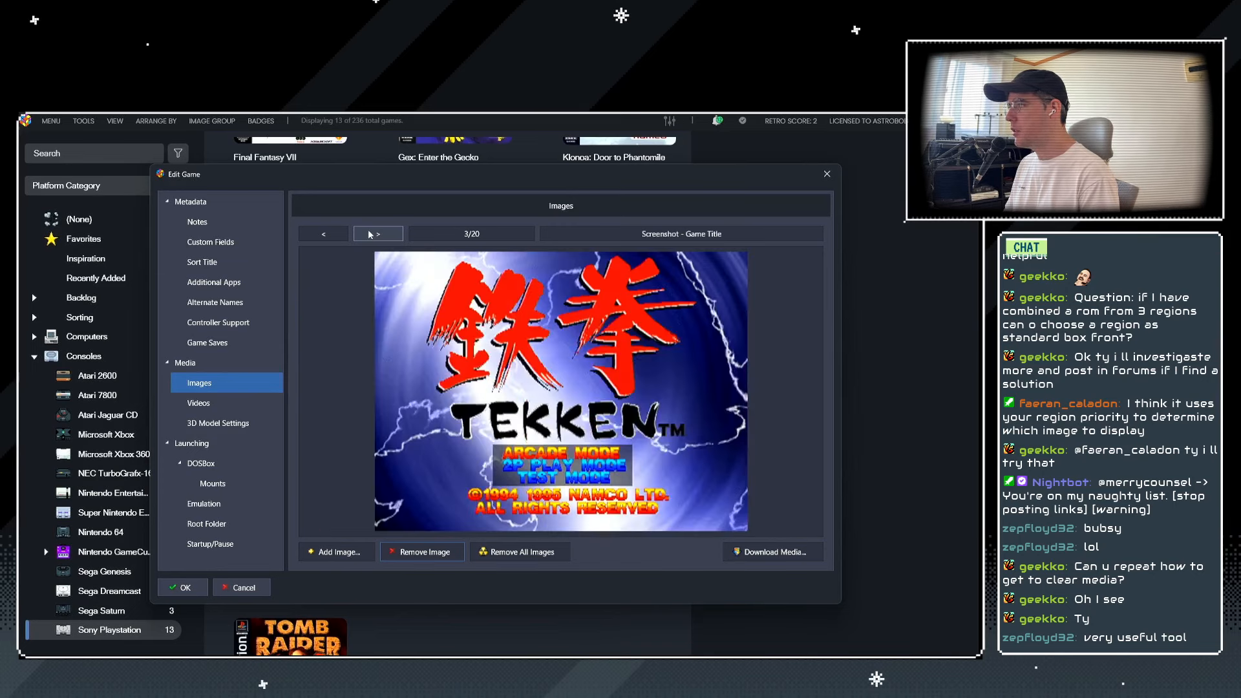
click(371, 235)
click(422, 553)
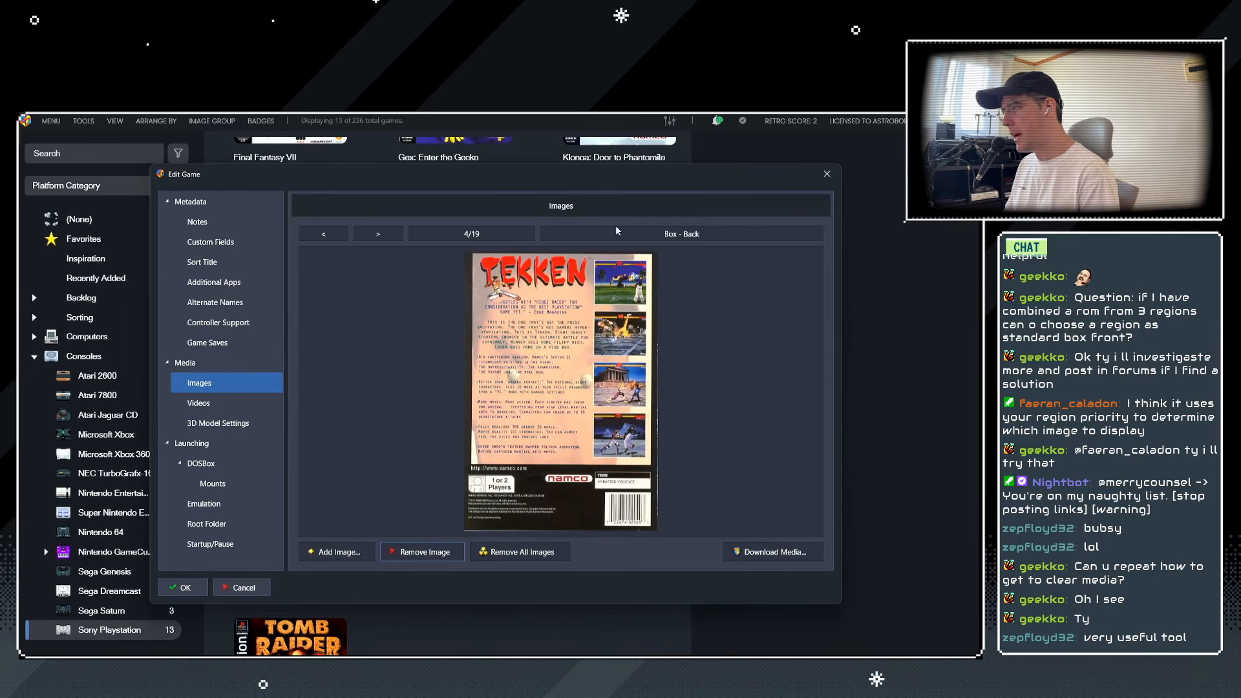
Reclassify the long jewel-case reconstructed cover of Tekken as Box - Front.
click(377, 235)
click(374, 232)
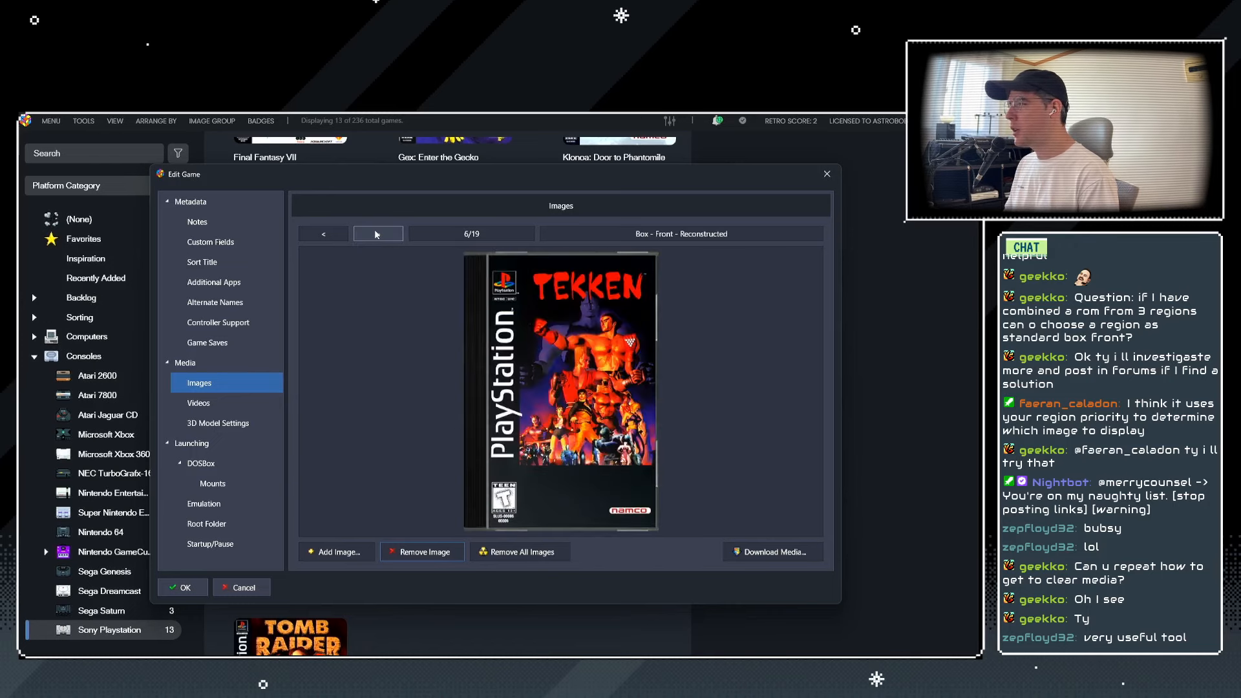
click(661, 234)
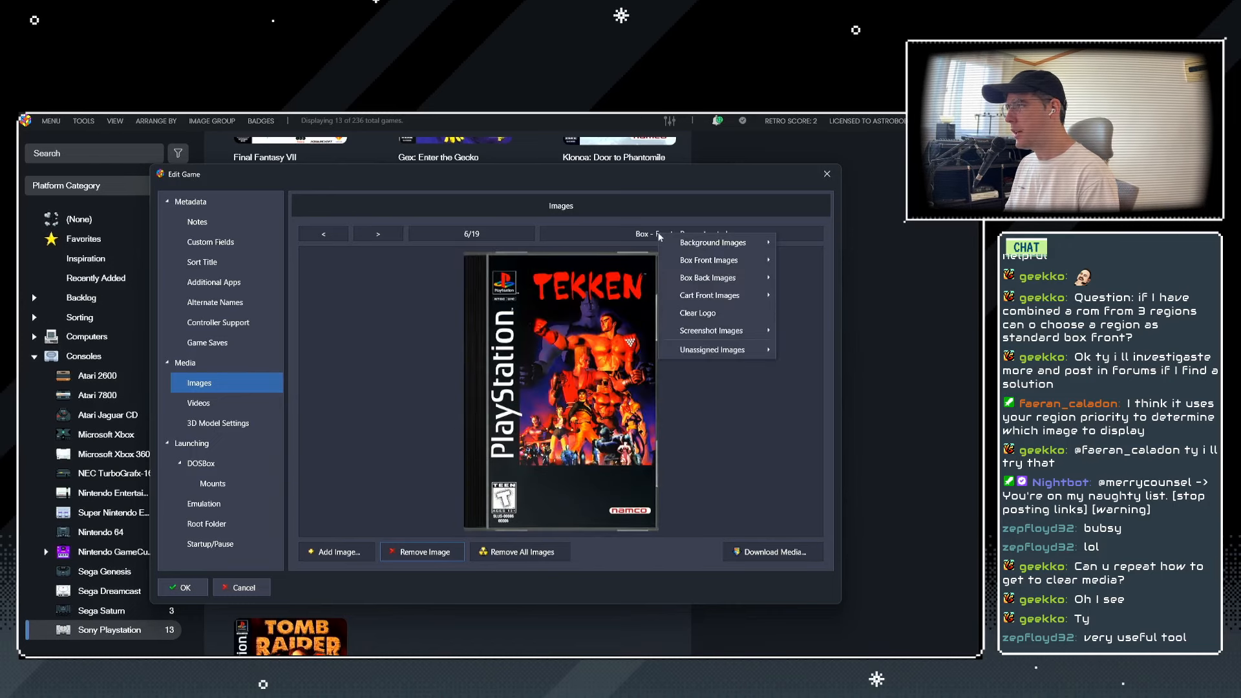
mouse_move(712, 260)
click(801, 261)
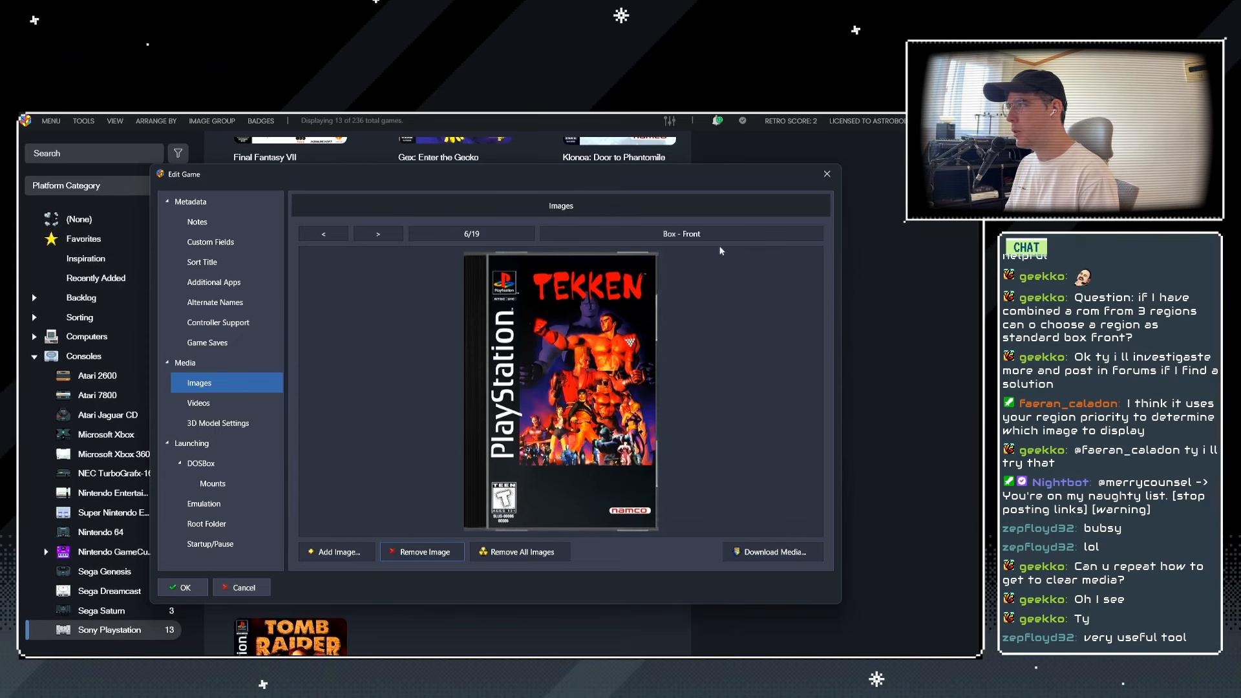
Remove the two remaining reconstructed front covers and the Fanart - Box - Front image.
click(370, 232)
click(401, 552)
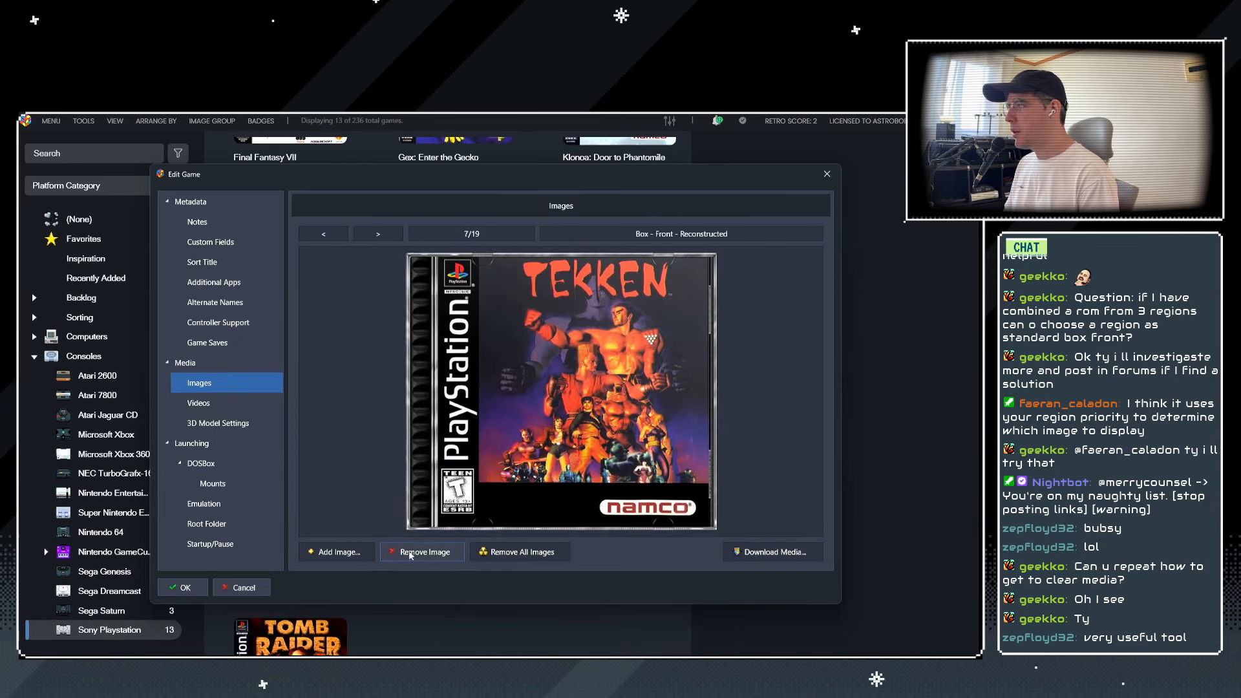
click(401, 554)
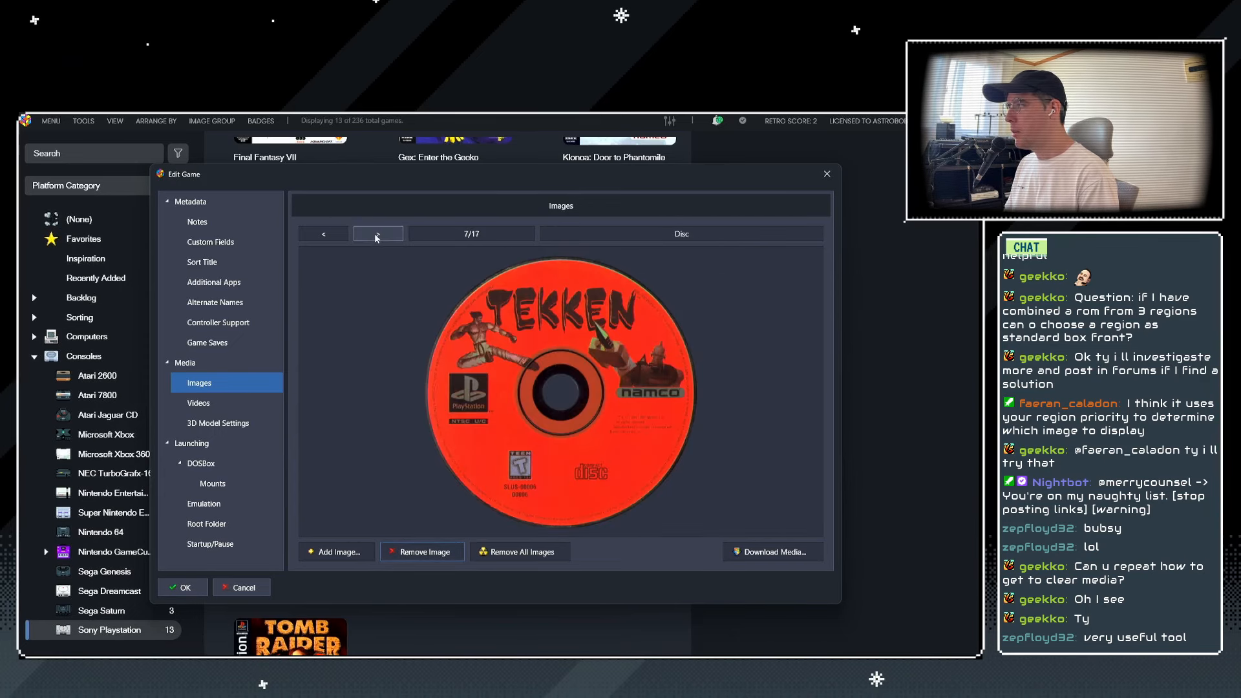
click(375, 236)
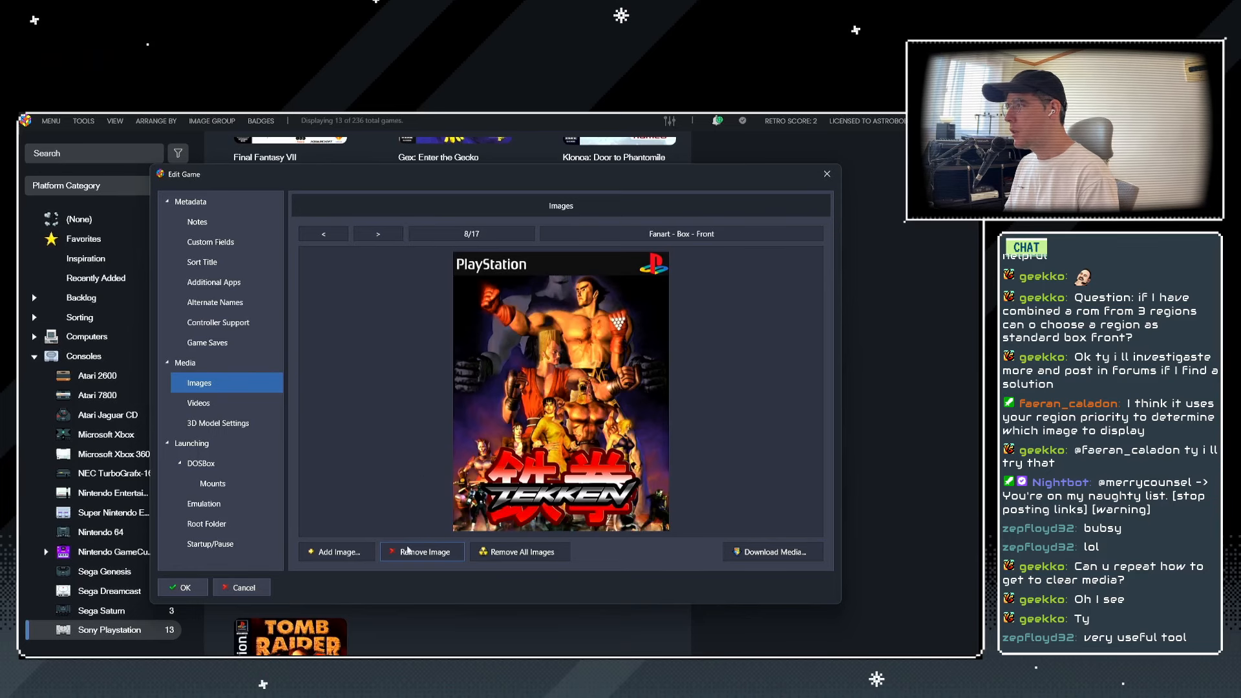
click(408, 552)
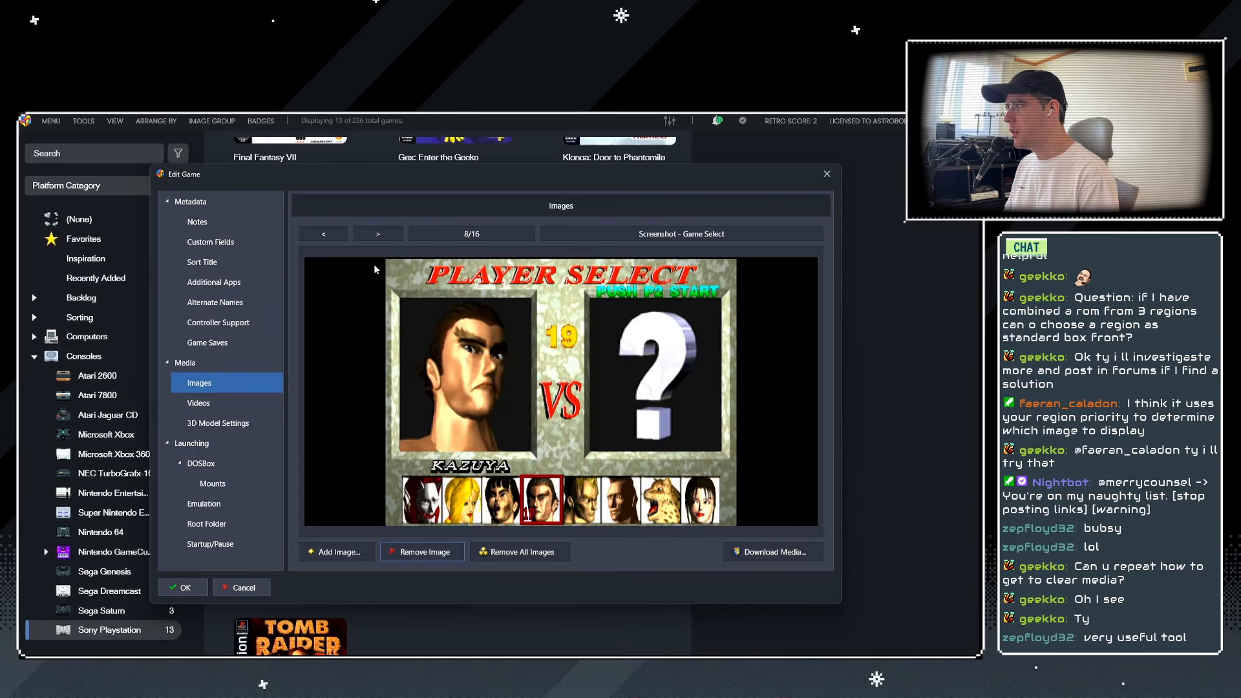
Remove the Tekken image that follows the character-select screenshot, and one more image from among the gameplay screenshots.
click(378, 233)
click(428, 554)
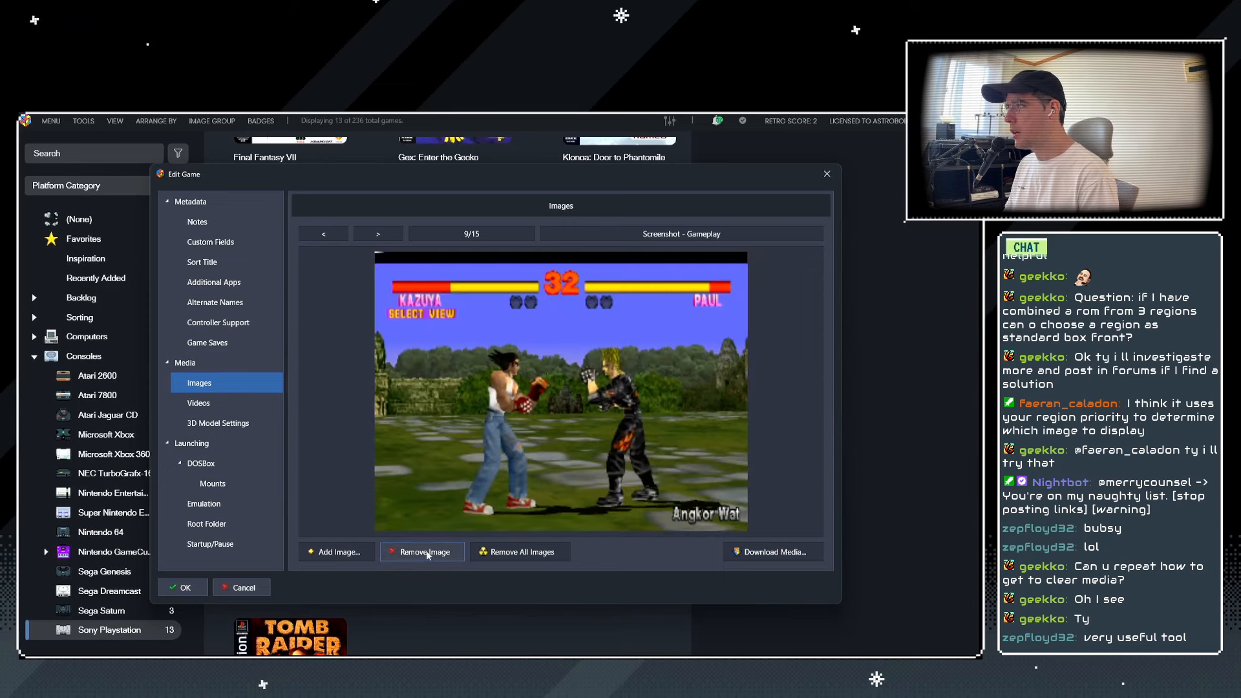
click(380, 234)
click(380, 234)
click(380, 234)
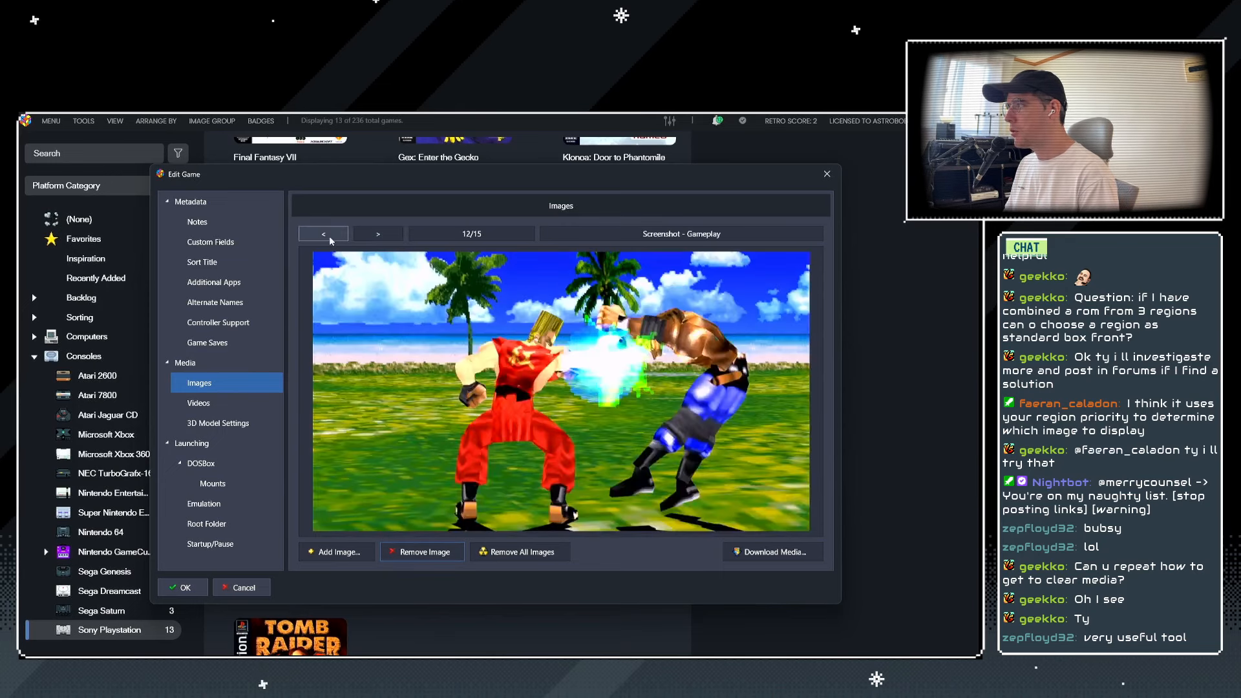
click(329, 235)
click(423, 552)
Remove Tekken's Box - 3D image, the King versus Paul gameplay screenshot and the Box - Full cover scan.
click(365, 236)
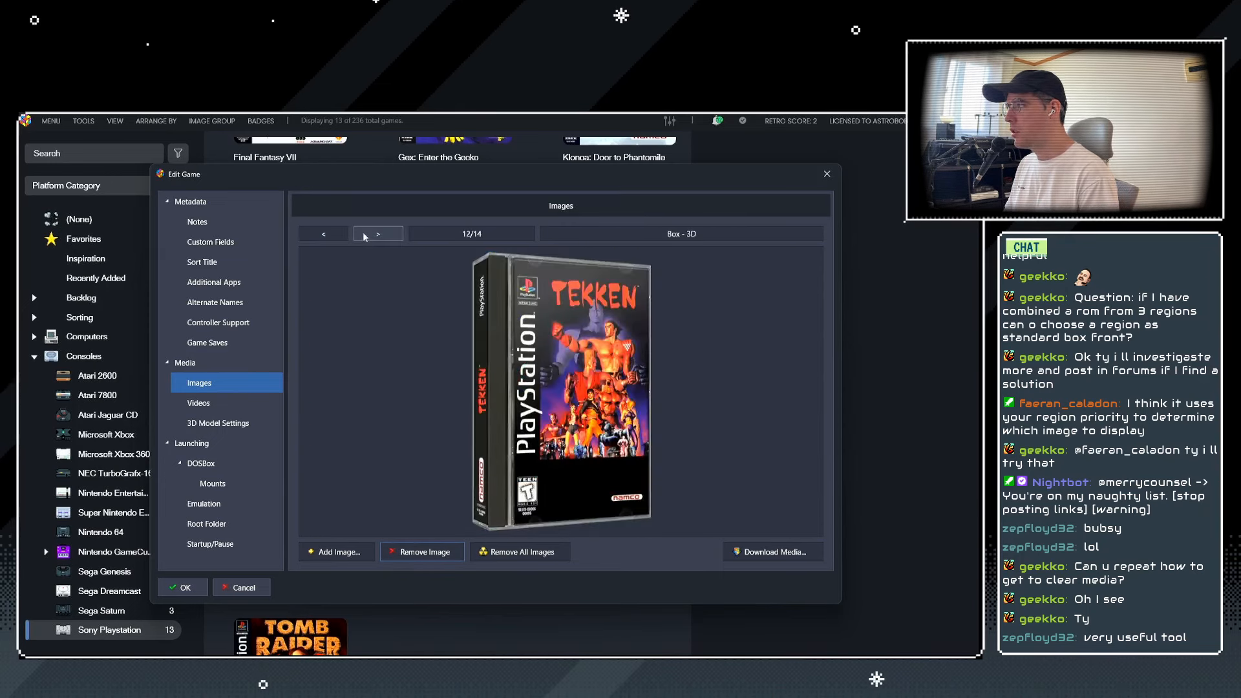
click(419, 557)
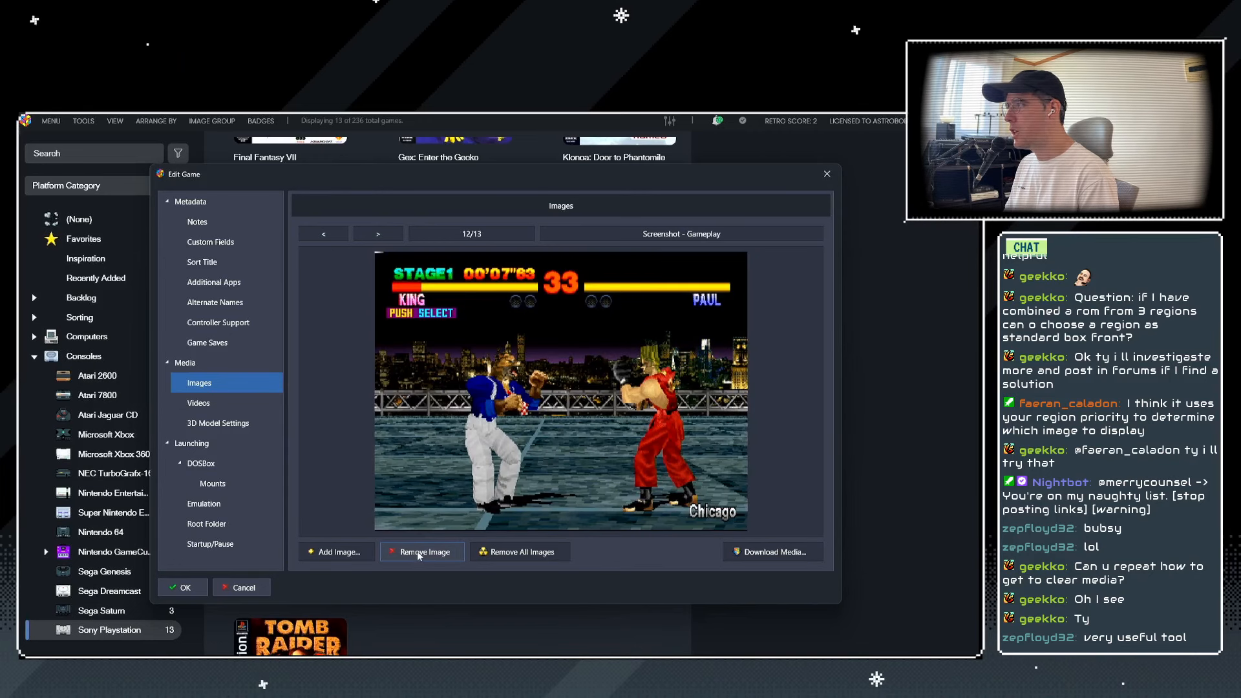
click(423, 552)
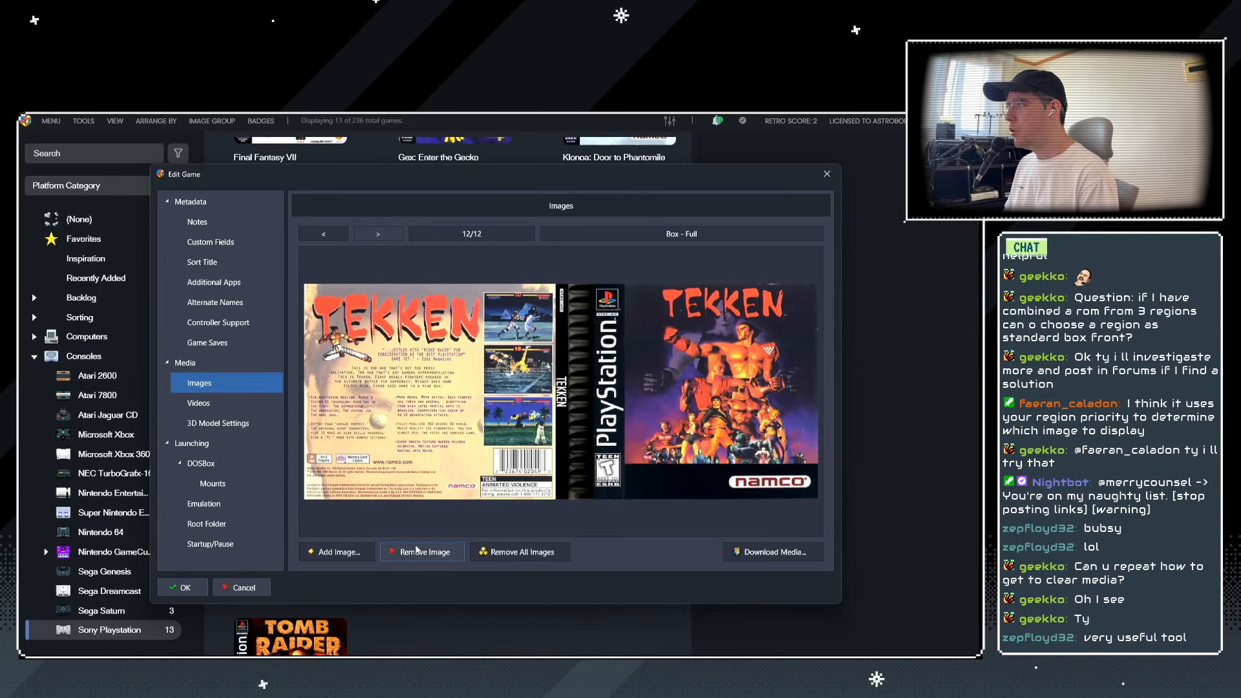
click(417, 550)
Review Tekken's remaining images, including the disc, game title and Box - Back, and save the game's changes.
click(342, 237)
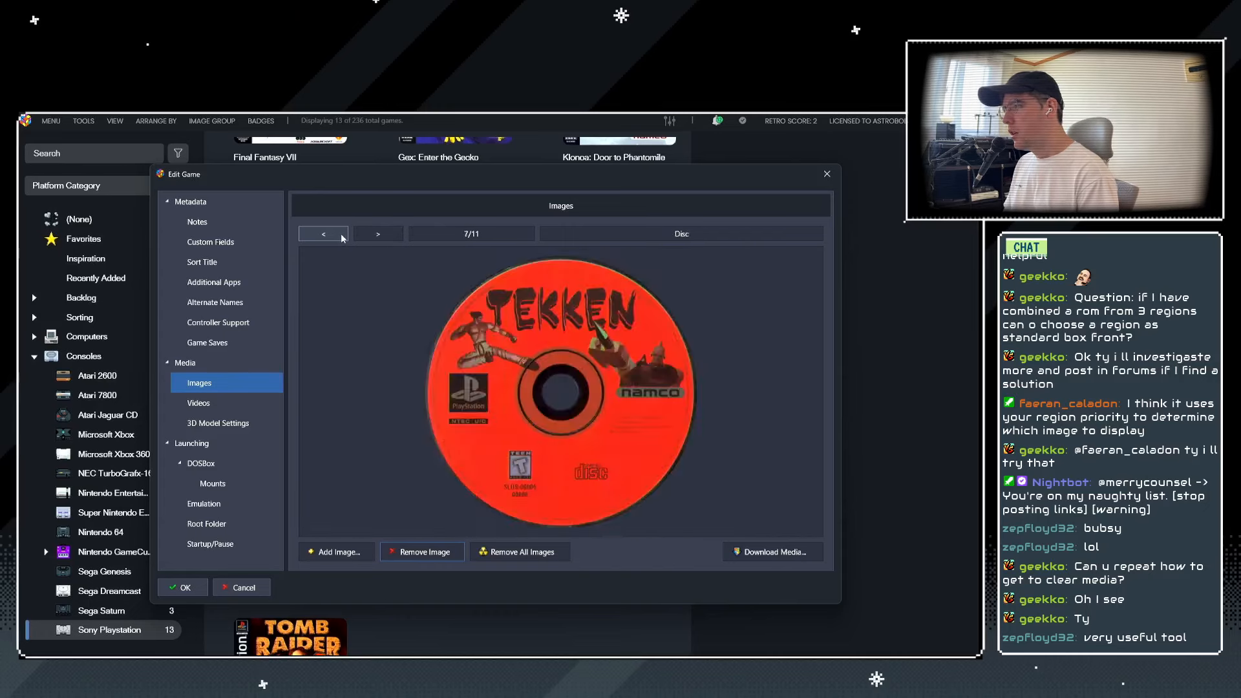
click(342, 237)
click(343, 237)
click(376, 236)
click(378, 237)
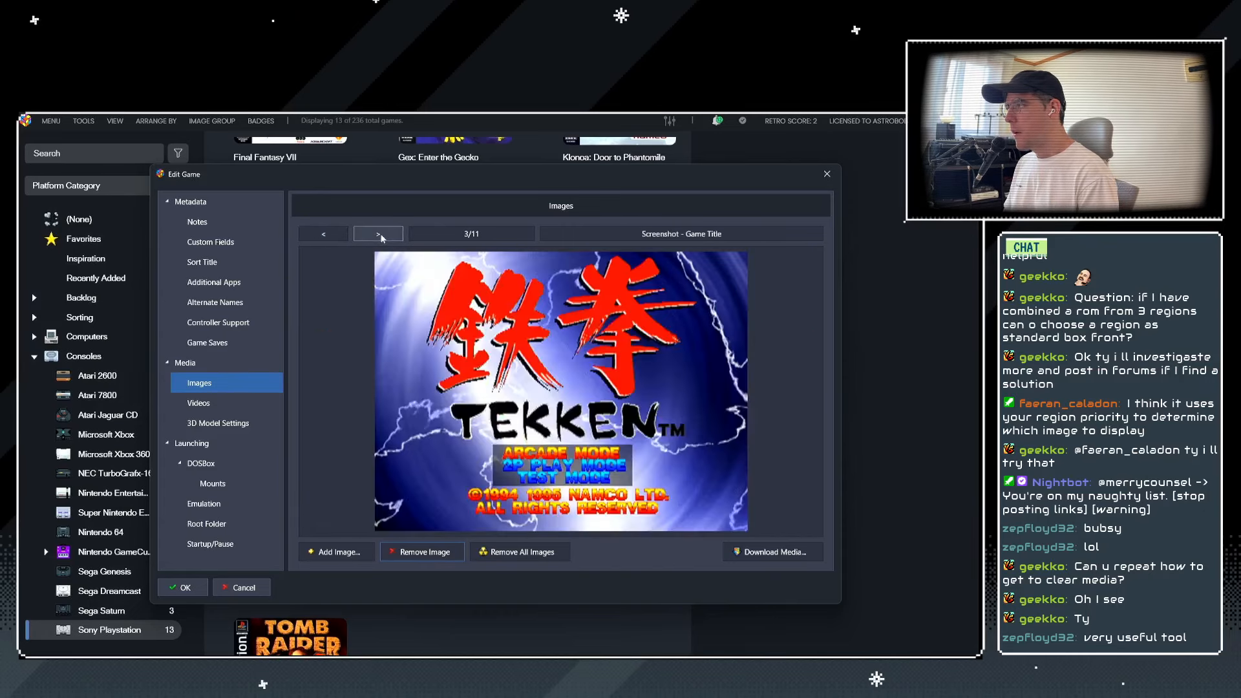
click(380, 237)
click(382, 237)
click(348, 234)
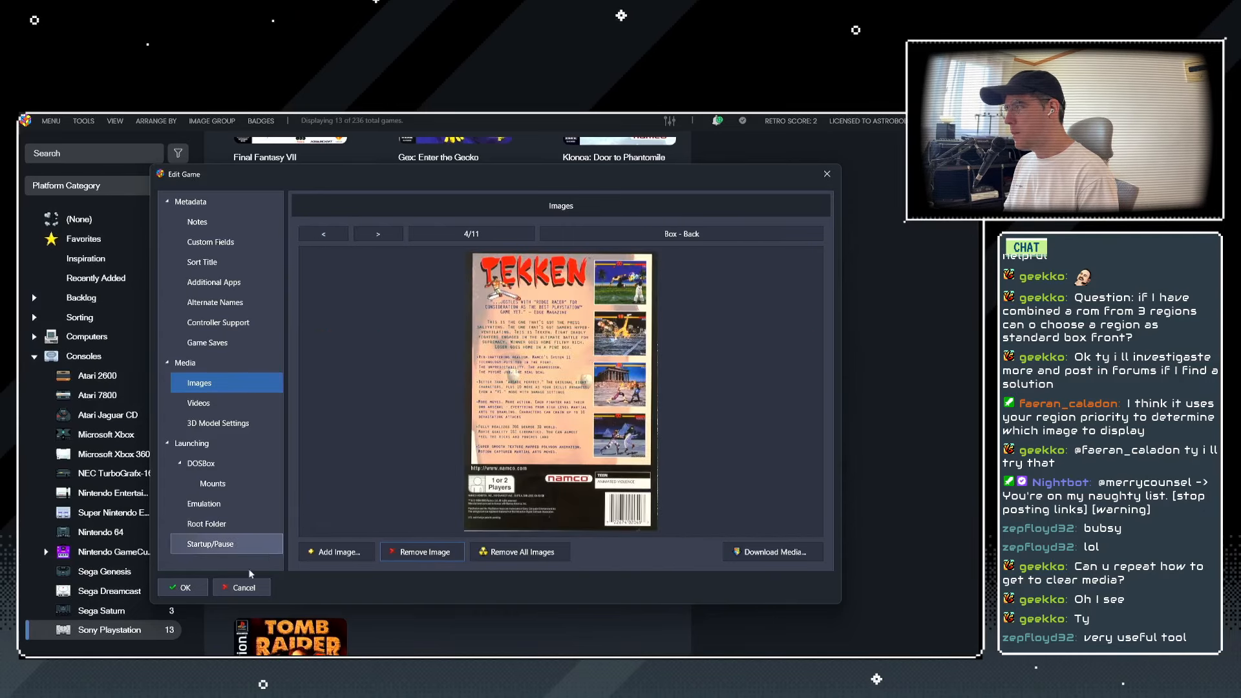
click(184, 588)
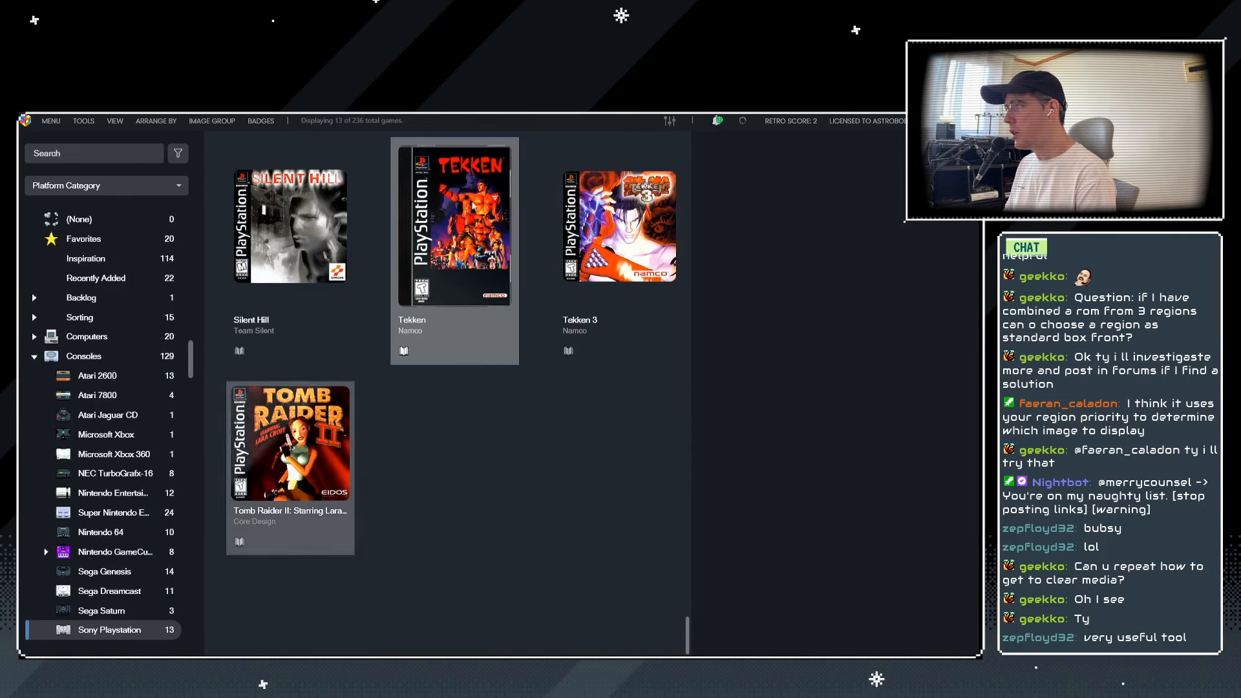
View Tekken's 3D box model full screen and rotate it to inspect the front cover, spines and back.
click(477, 262)
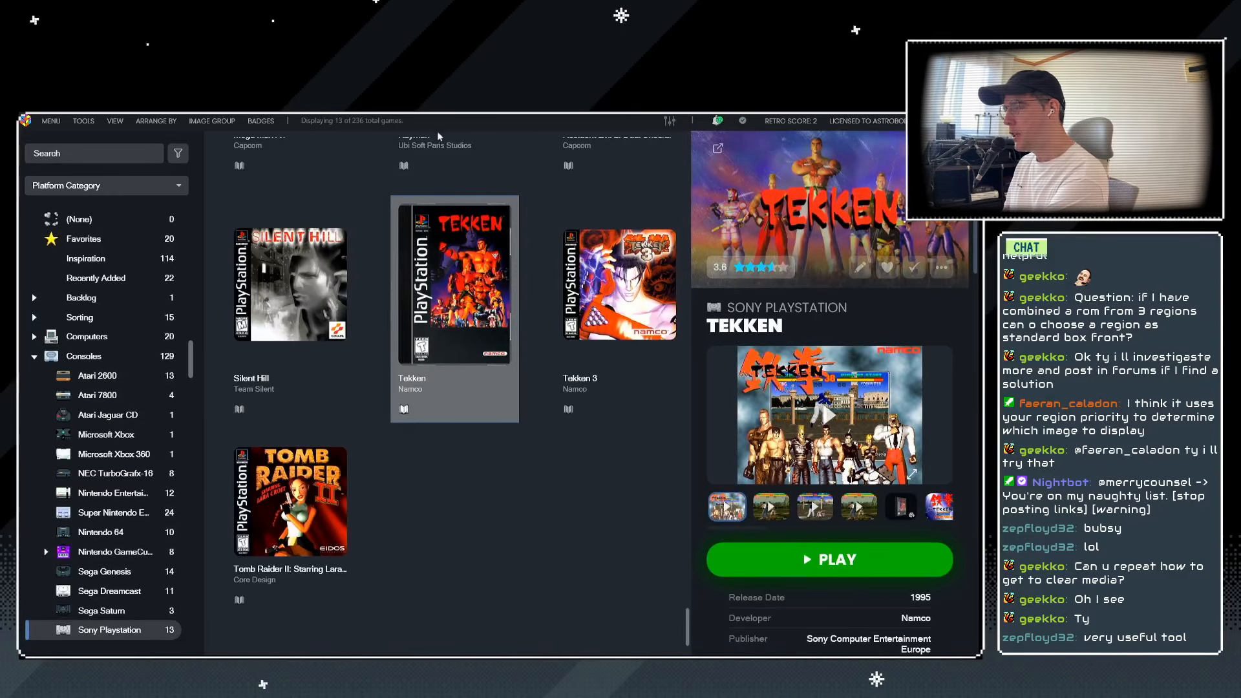
click(901, 506)
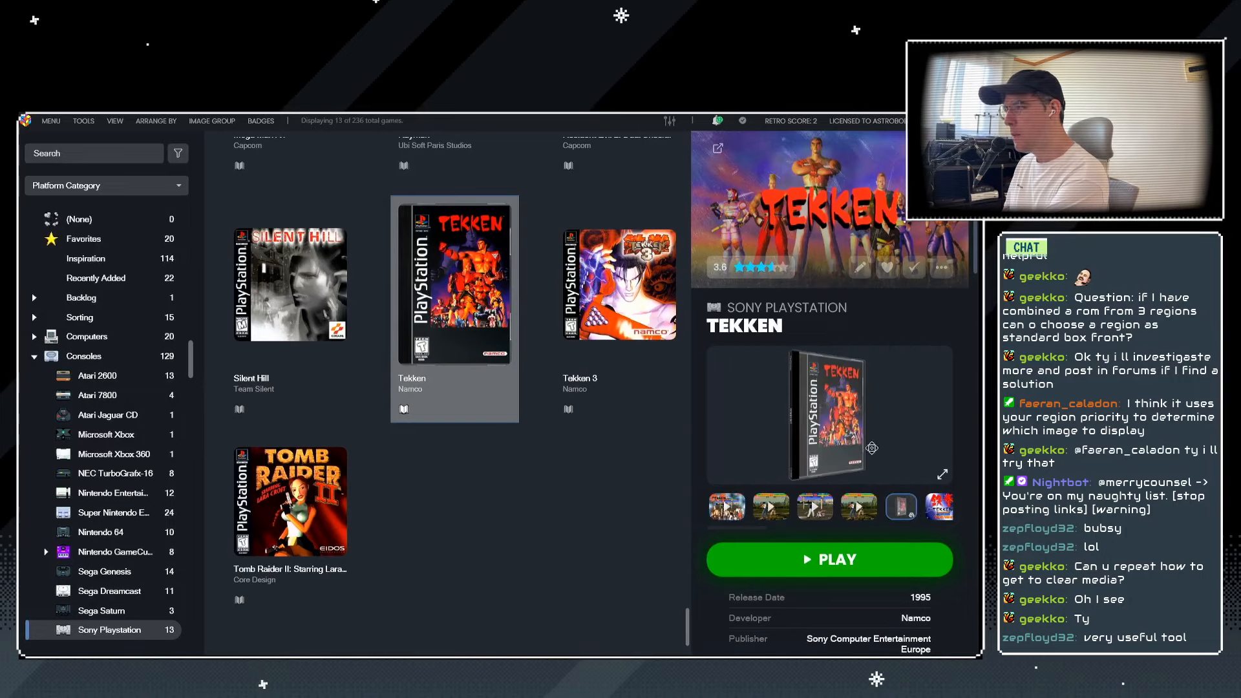
click(942, 477)
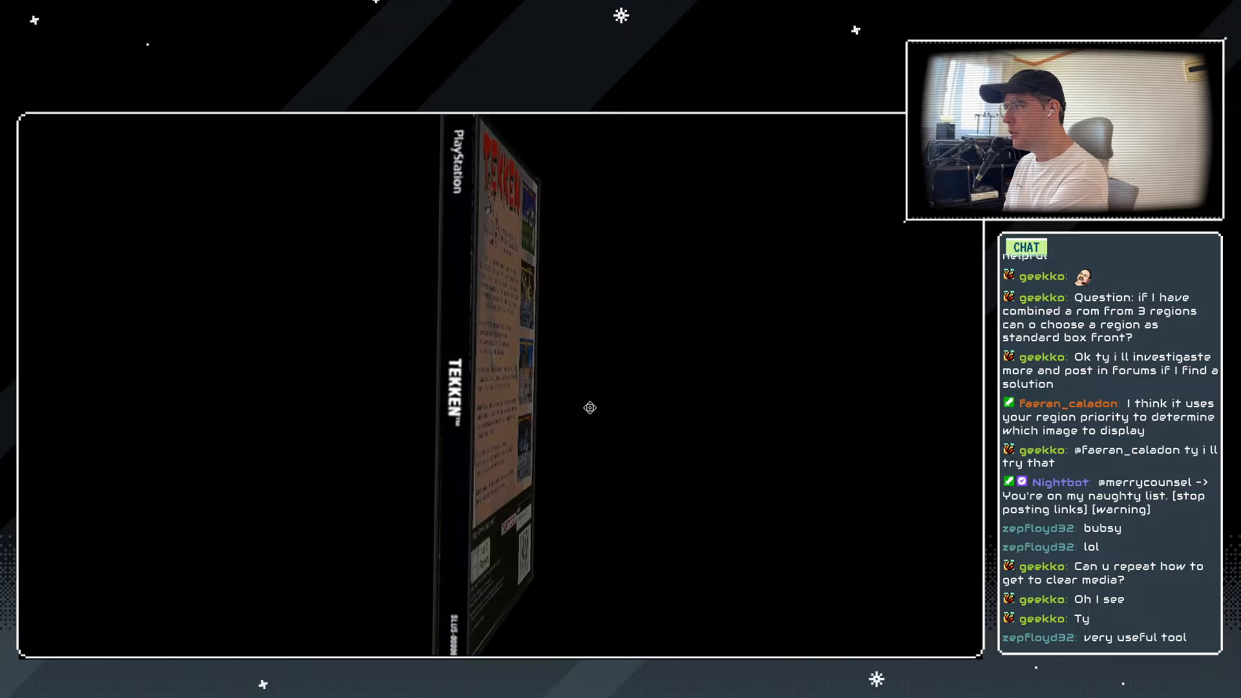
drag(589, 407, 550, 395)
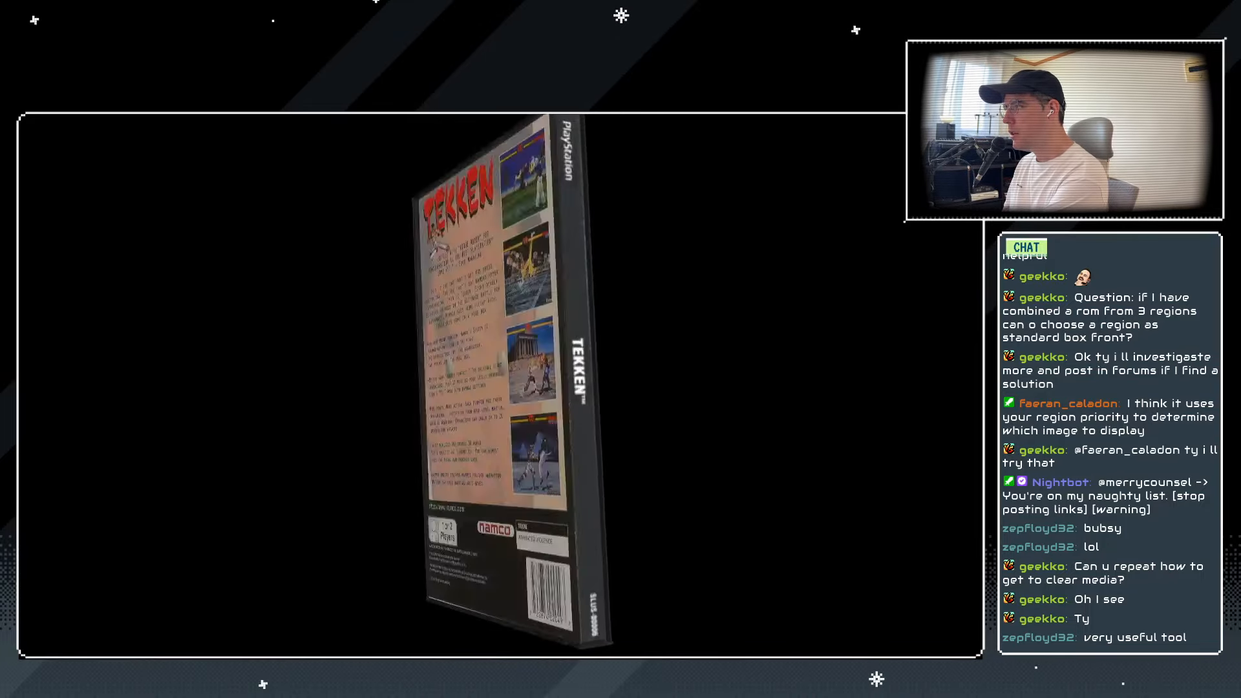
drag(310, 420, 495, 385)
drag(362, 414, 549, 391)
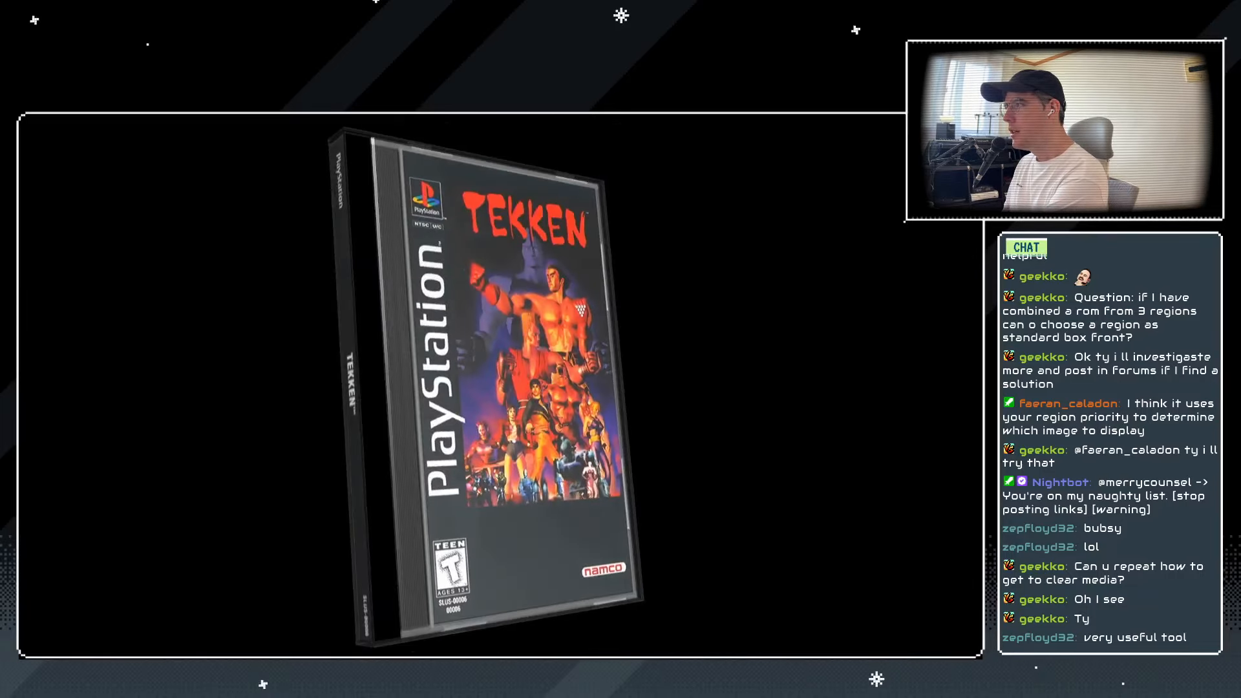
drag(762, 419, 514, 399)
drag(742, 412, 629, 391)
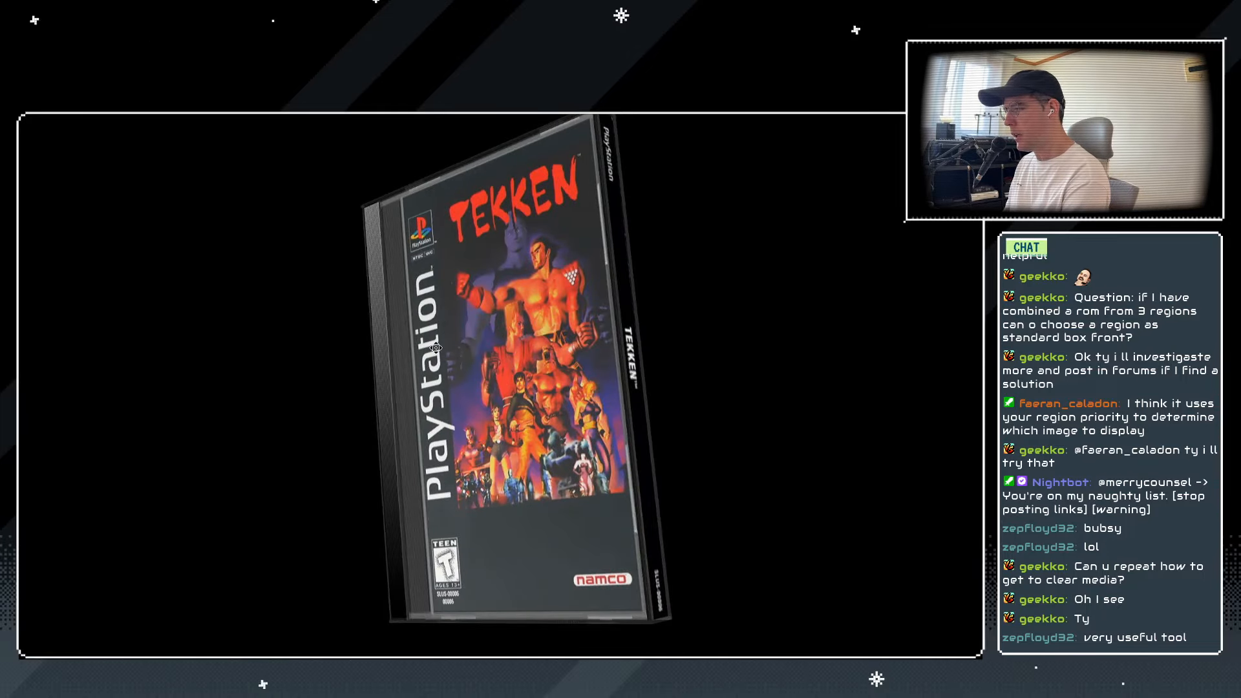
drag(423, 194, 494, 386)
drag(613, 398, 801, 404)
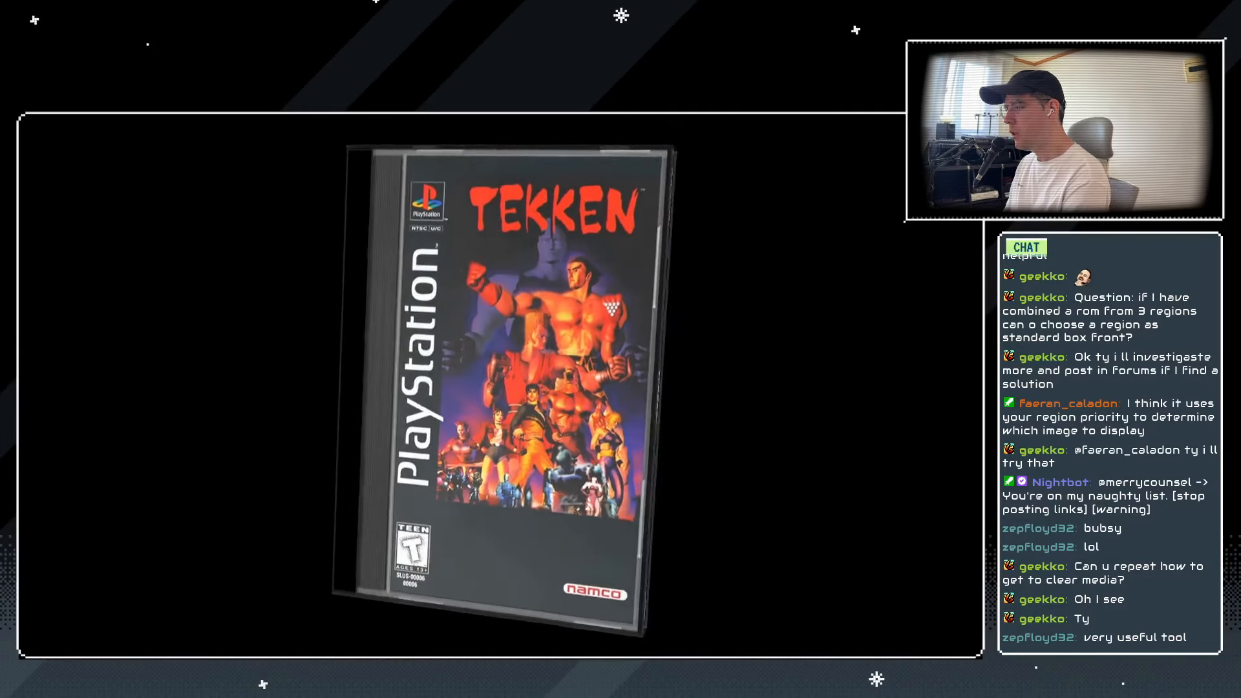
drag(502, 401, 496, 385)
key(Escape)
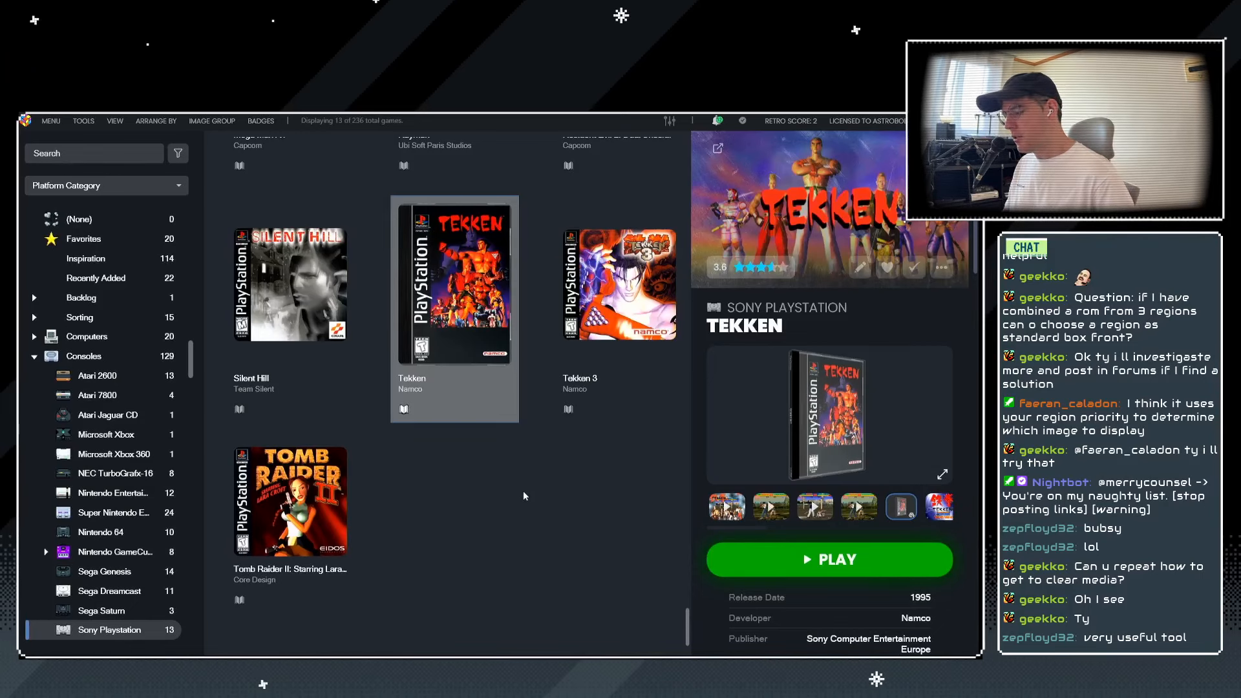
Select Silent Hill in the Sony Playstation games and toggle the Auto-Play Music option.
scroll(487, 428, up, 1)
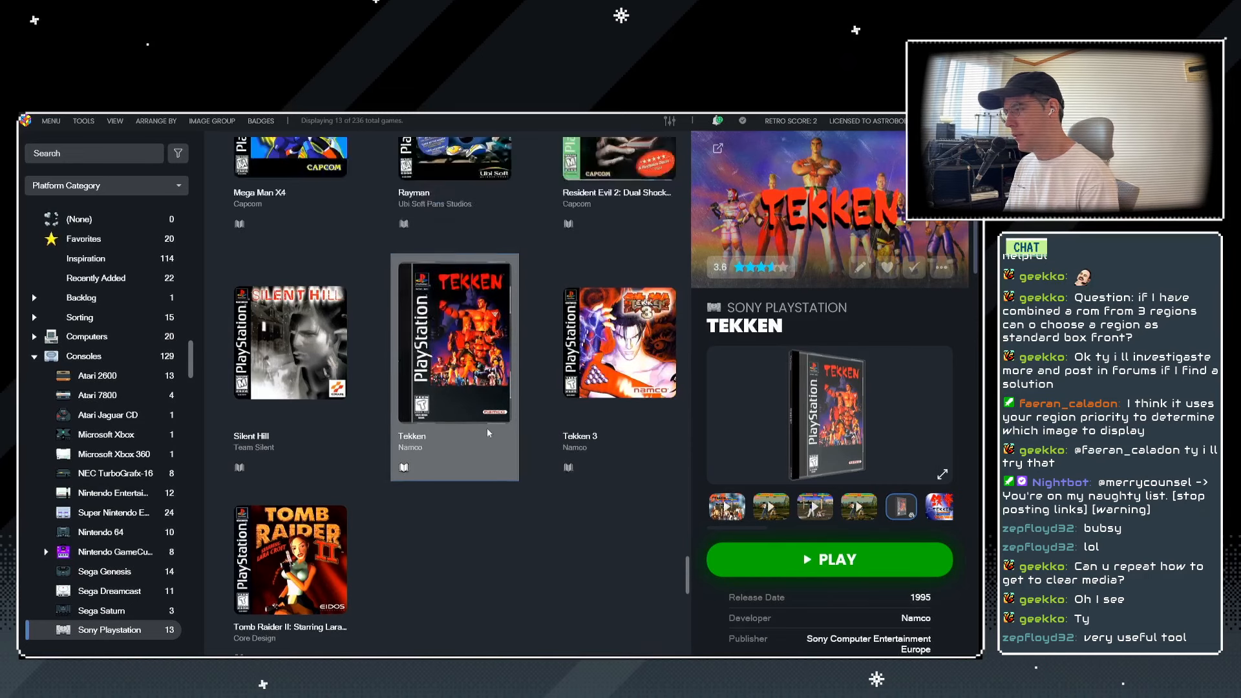
scroll(488, 432, up, 3)
scroll(490, 432, down, 5)
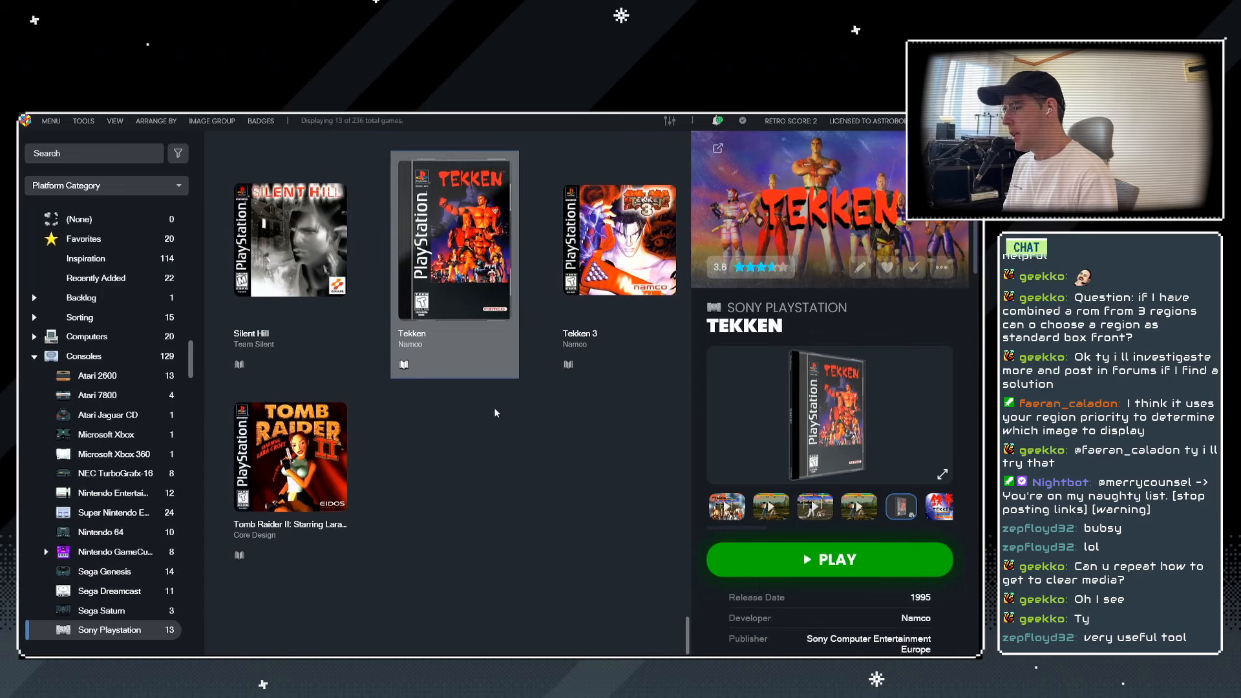
click(300, 247)
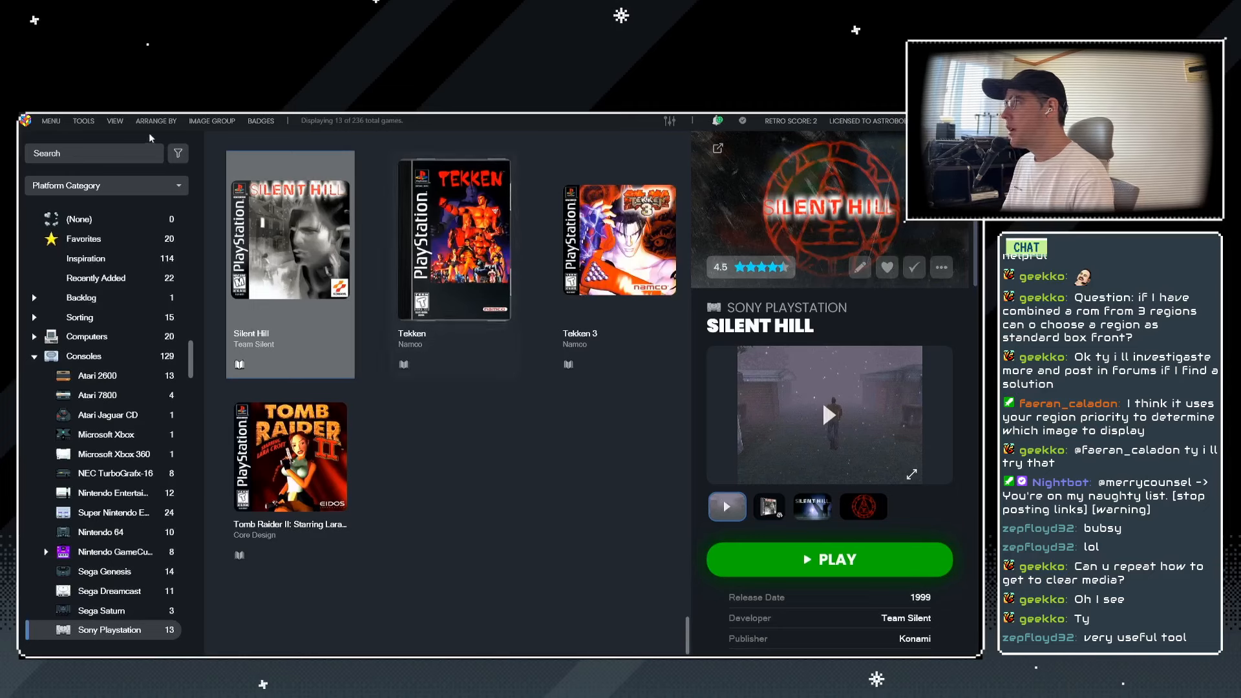
click(116, 121)
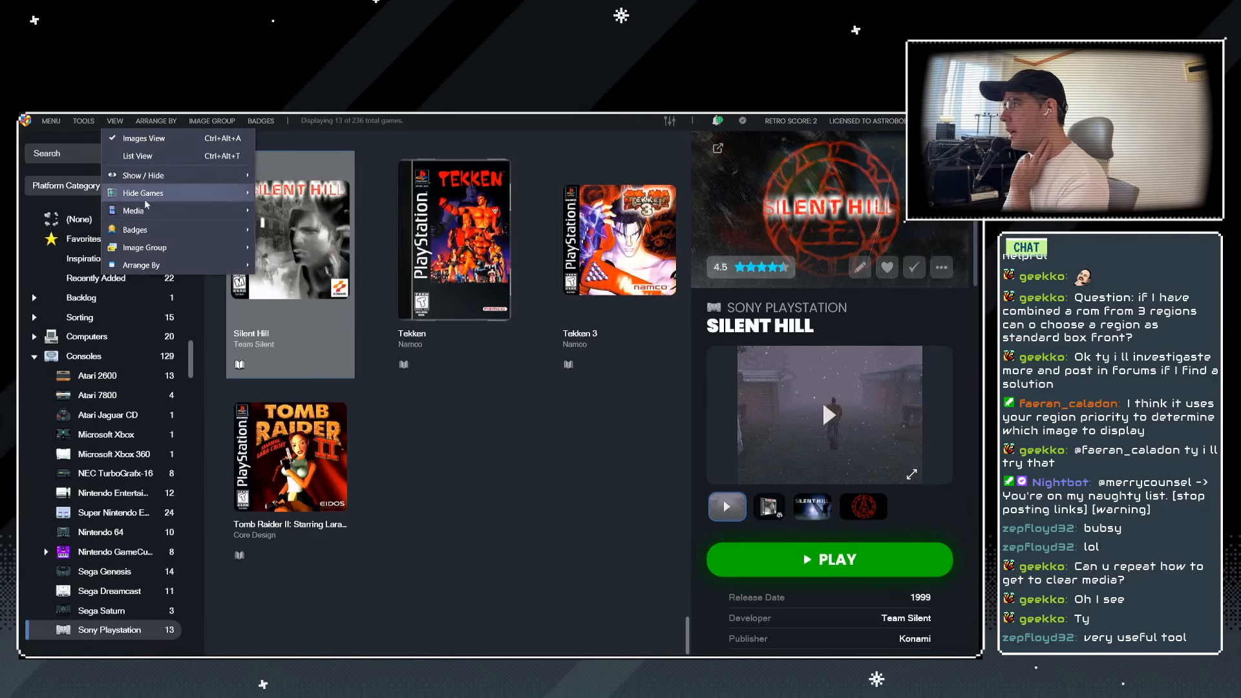
mouse_move(161, 212)
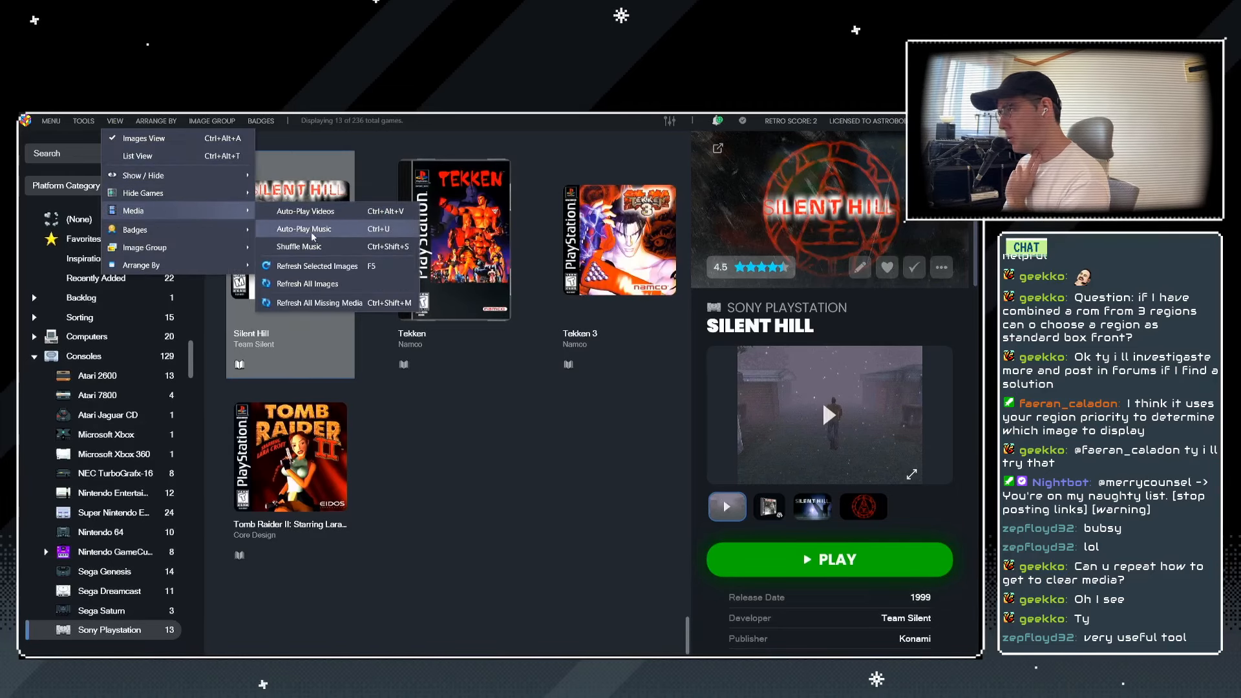
click(314, 230)
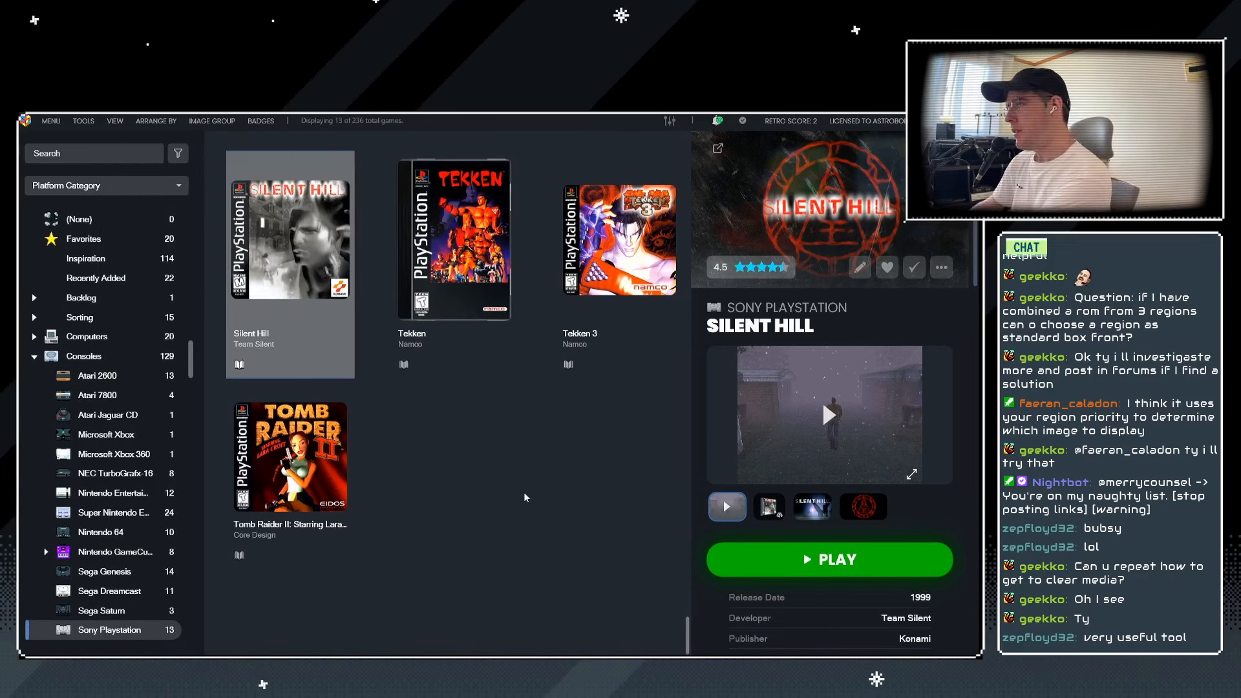
View Tekken 3's Fanart - Background image and its 3D box model full screen.
scroll(523, 492, up, 5)
scroll(520, 486, down, 3)
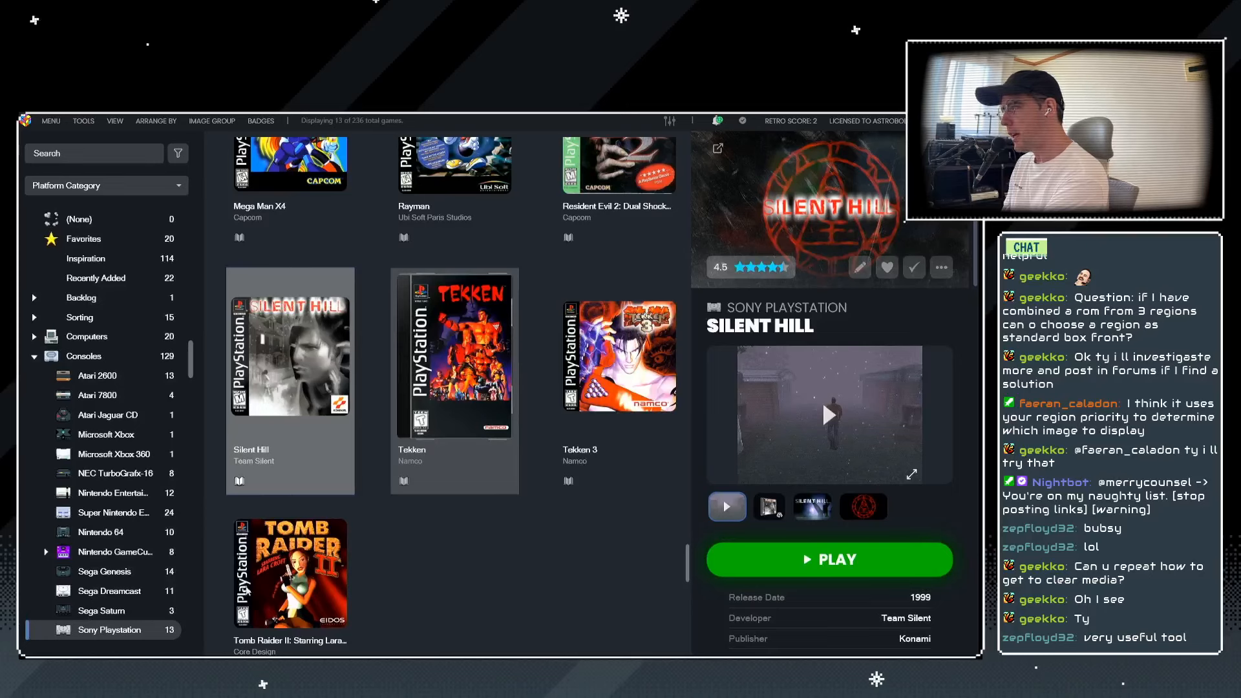
click(613, 381)
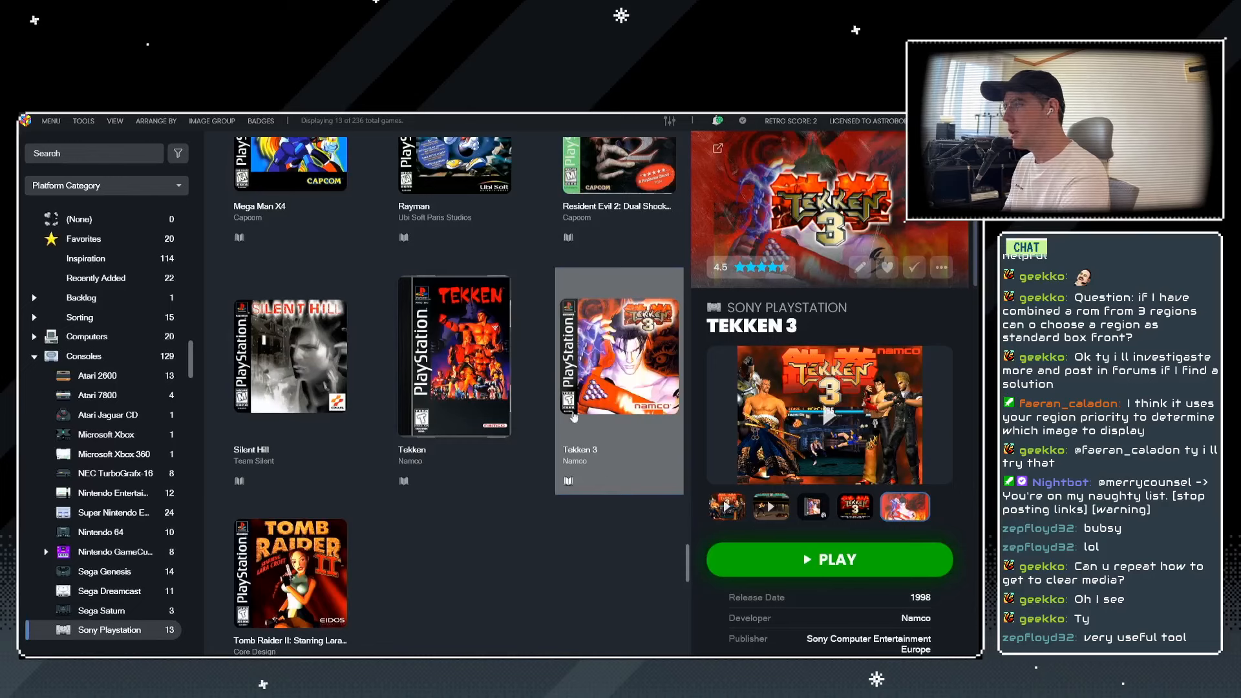
click(905, 512)
click(843, 427)
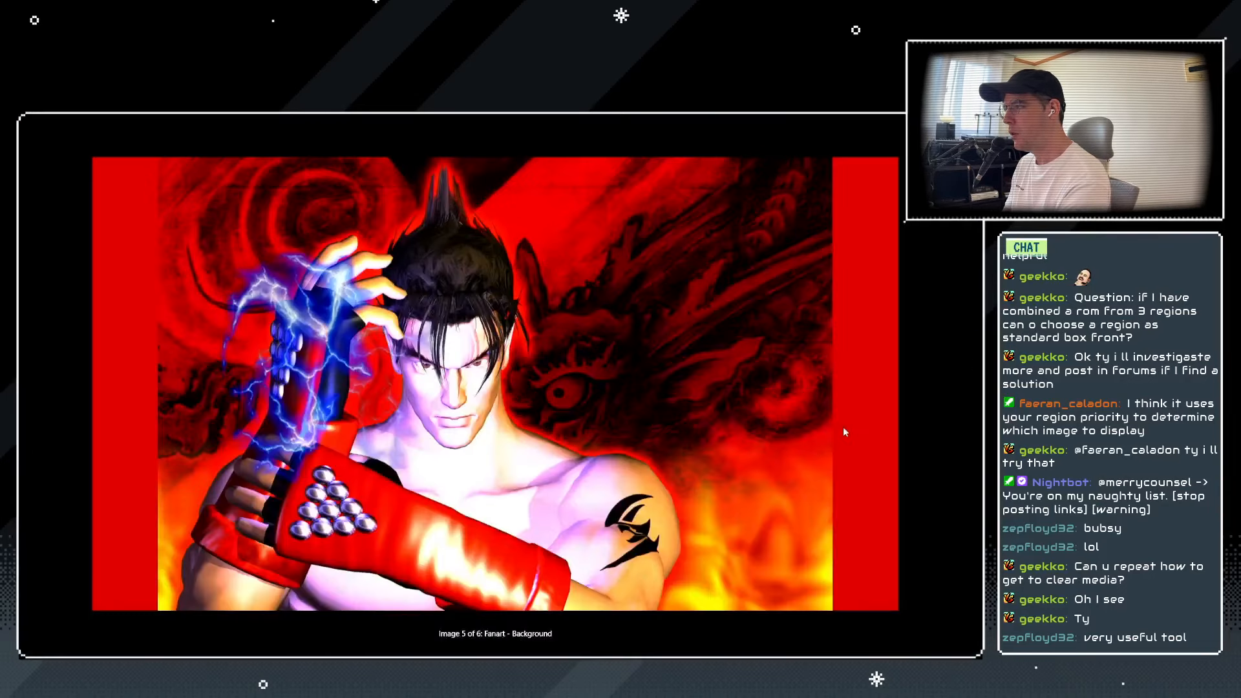
click(843, 427)
click(813, 507)
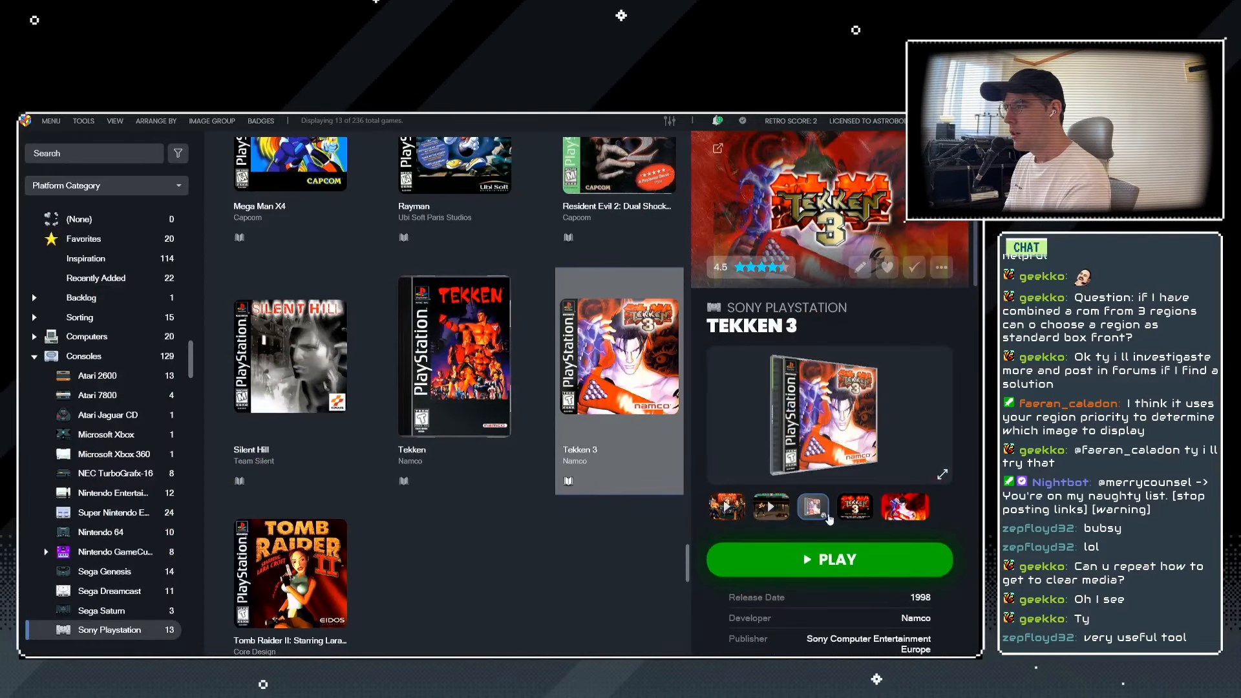
click(941, 477)
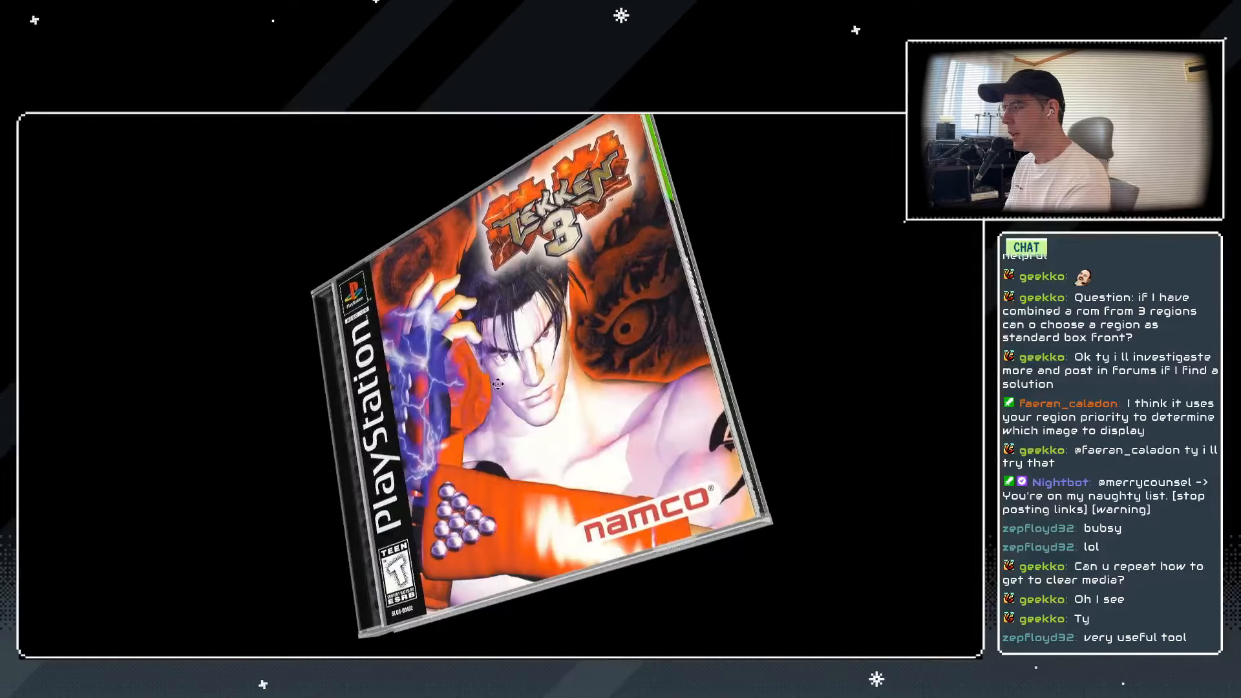
key(Escape)
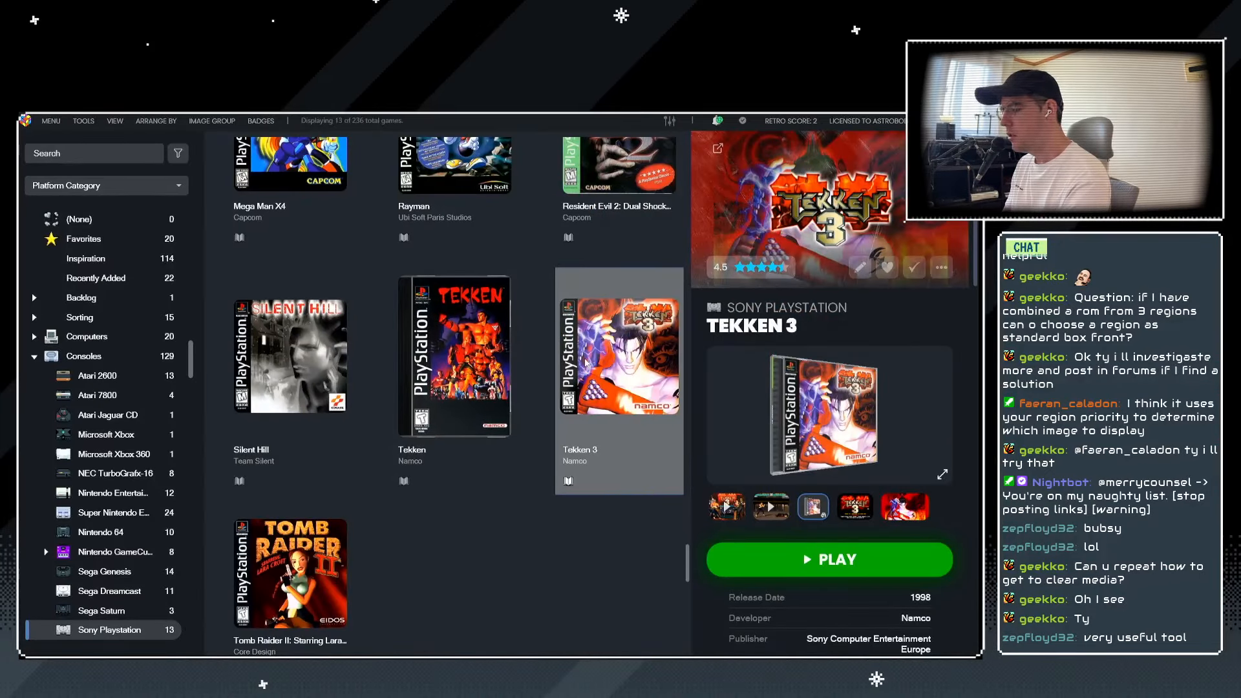
Check the volume and music playback controls, and look at the Auto-Play Music option with Final Fantasy VII selected.
click(673, 122)
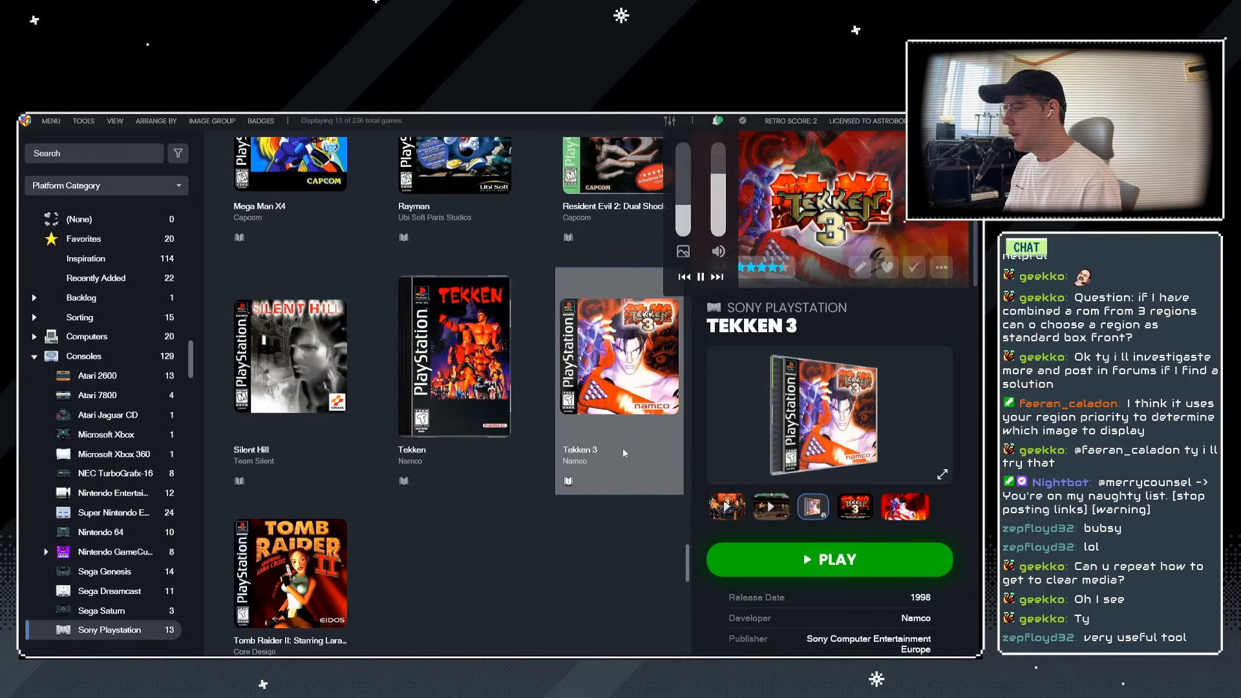
click(560, 533)
scroll(536, 436, up, 6)
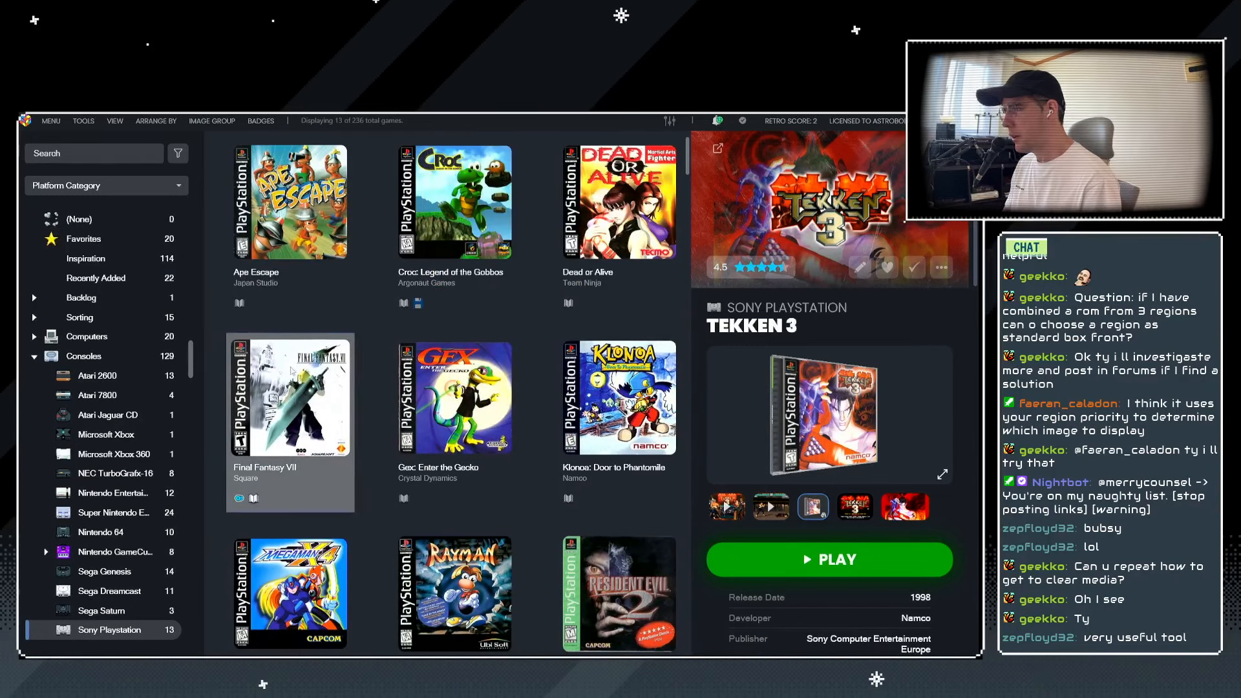
click(346, 401)
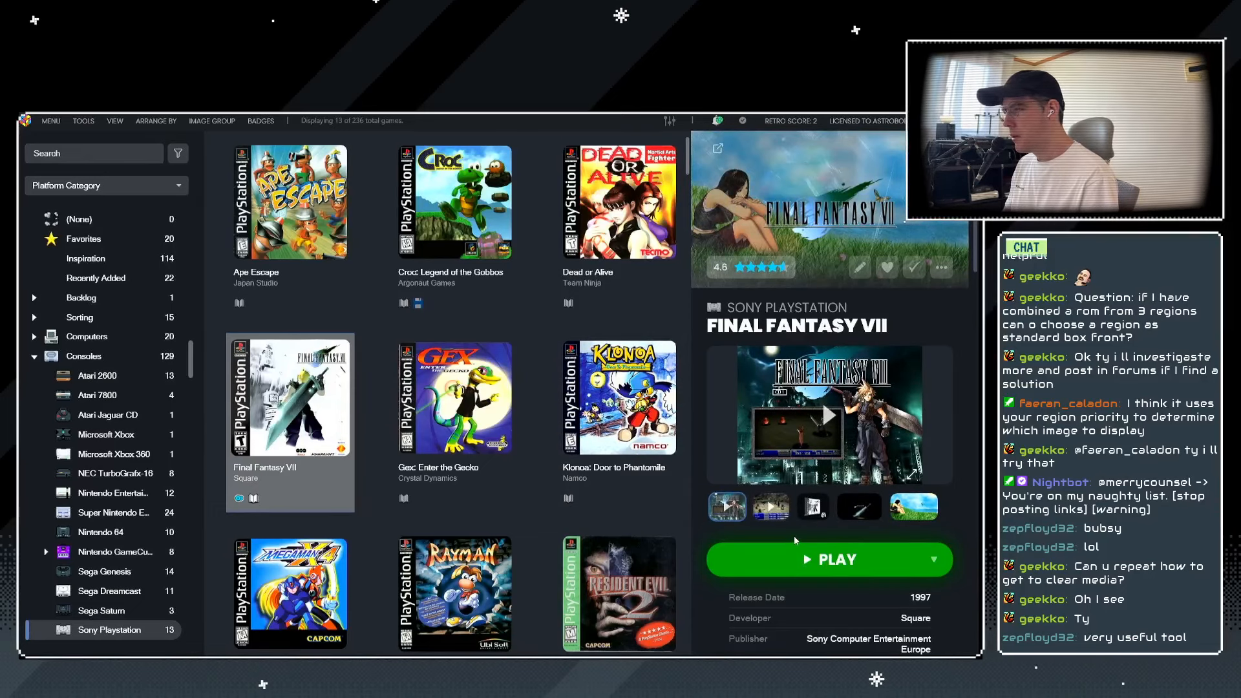
click(115, 121)
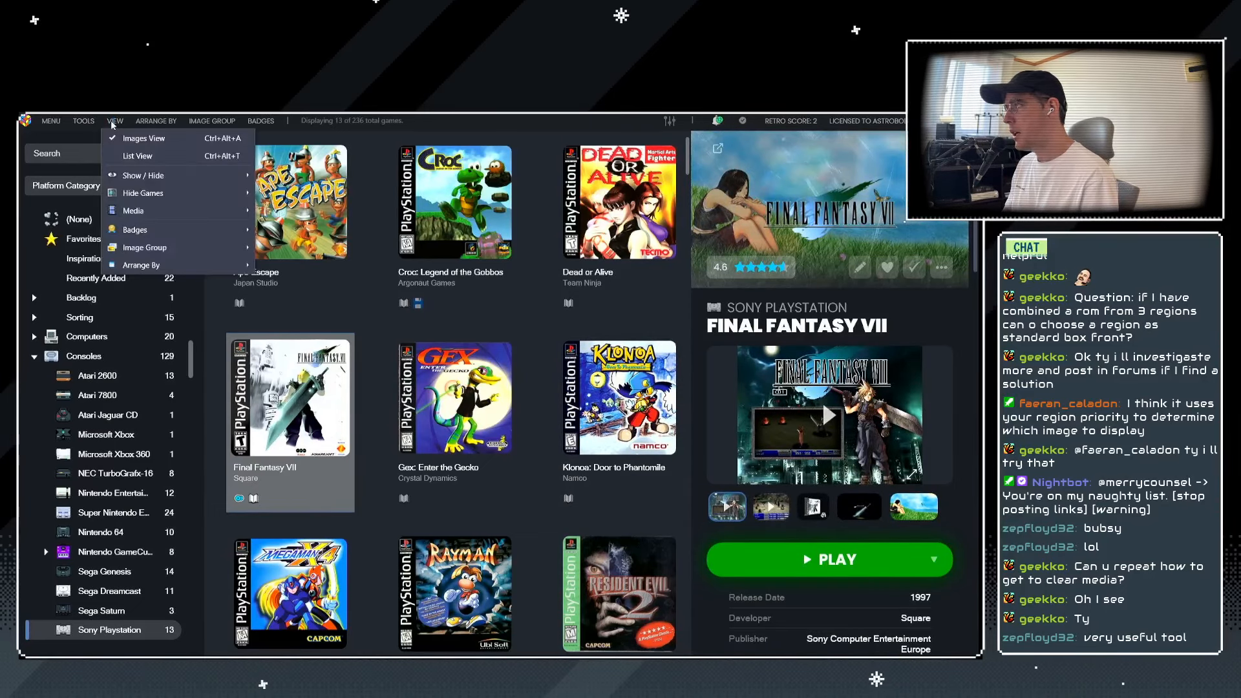
mouse_move(170, 208)
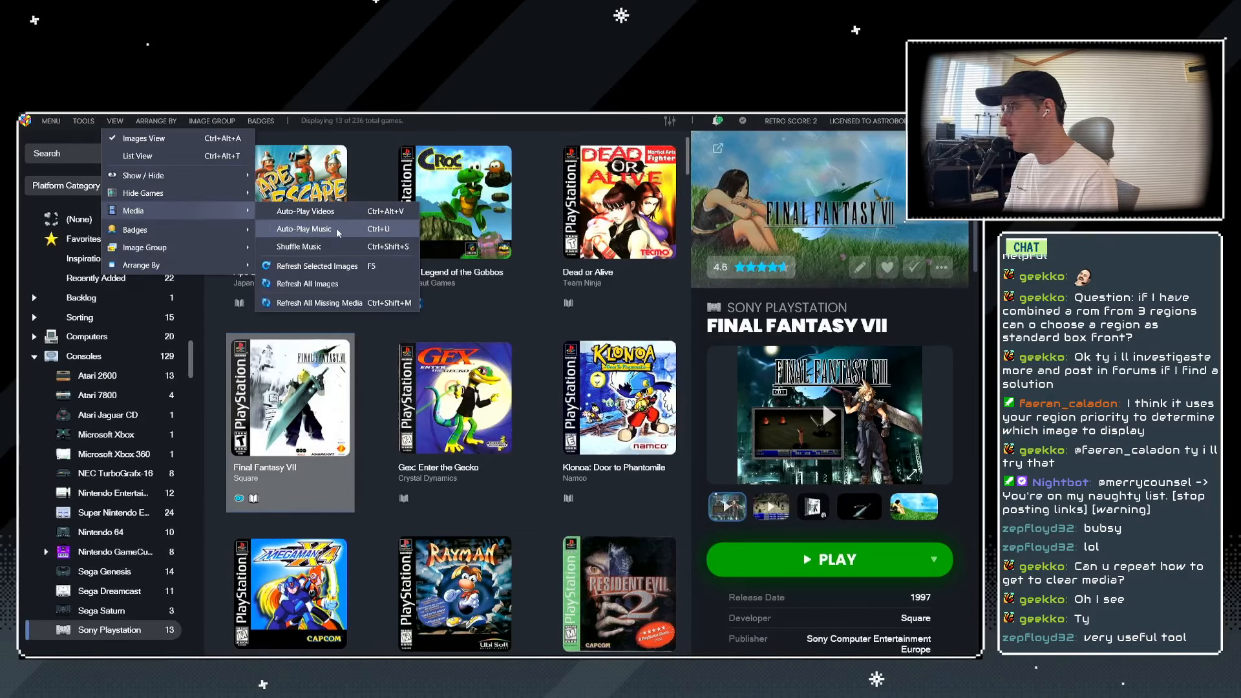
click(452, 207)
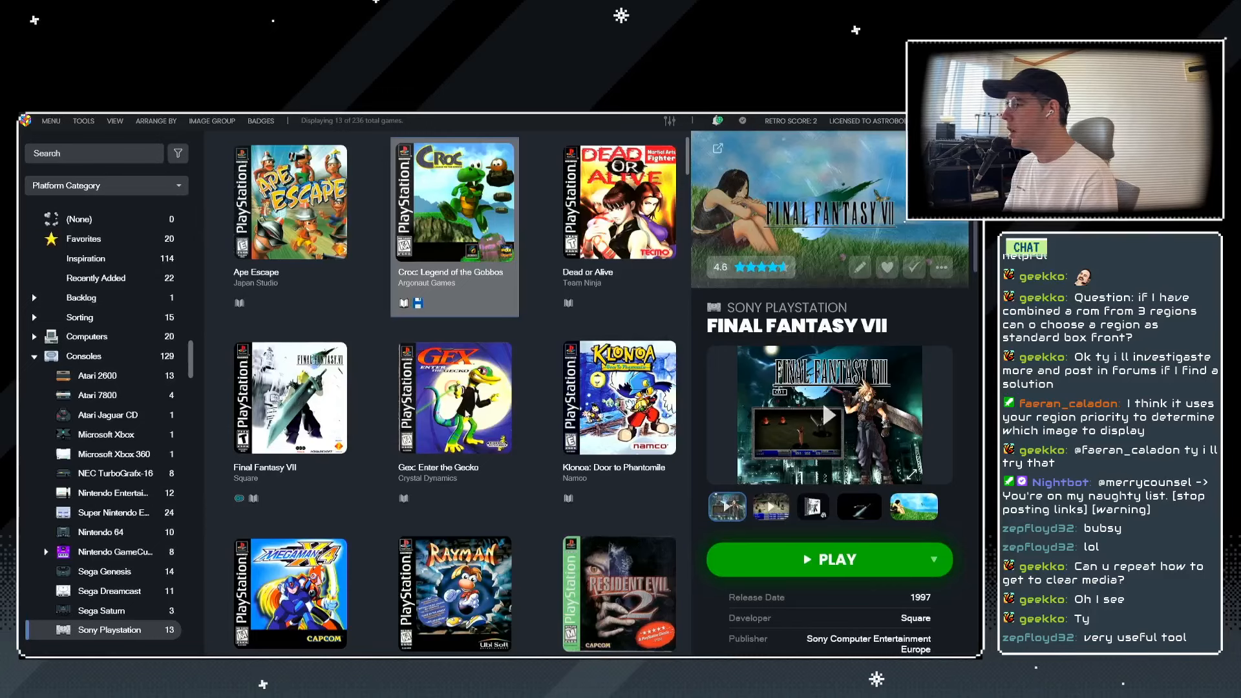
Select Mega Man X4 in the Sony Playstation games, and look over the LaunchBox pages open in the browser.
scroll(453, 388, down, 5)
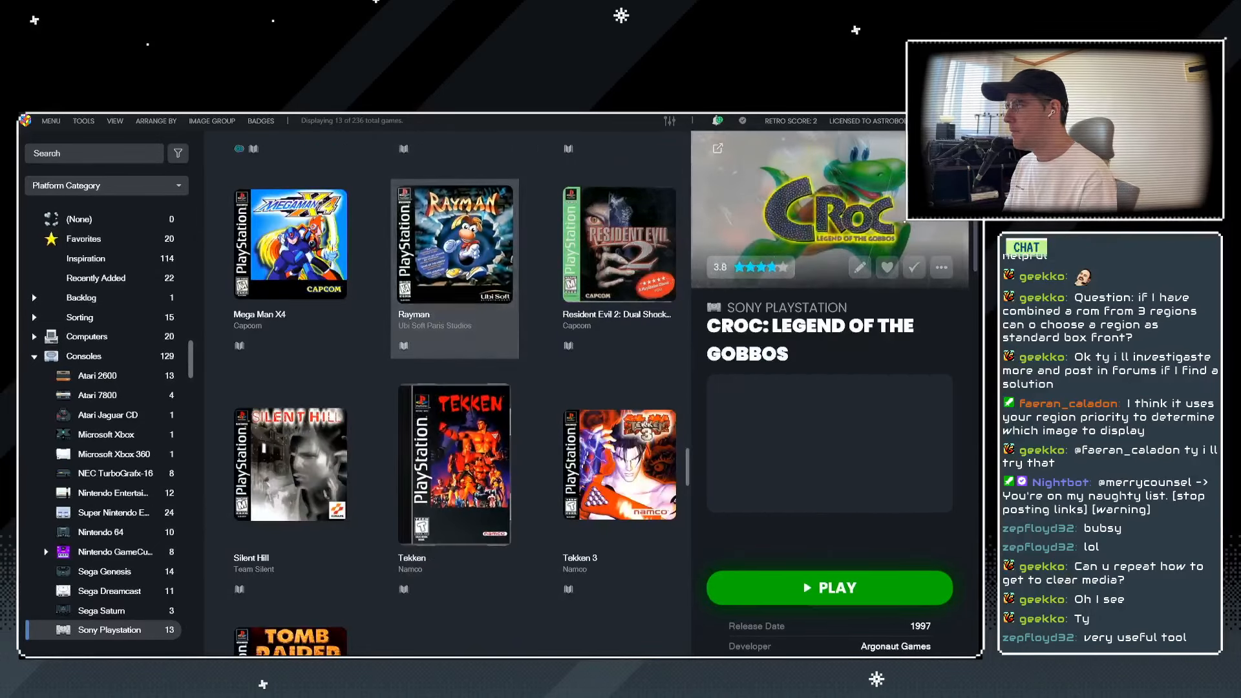
click(326, 247)
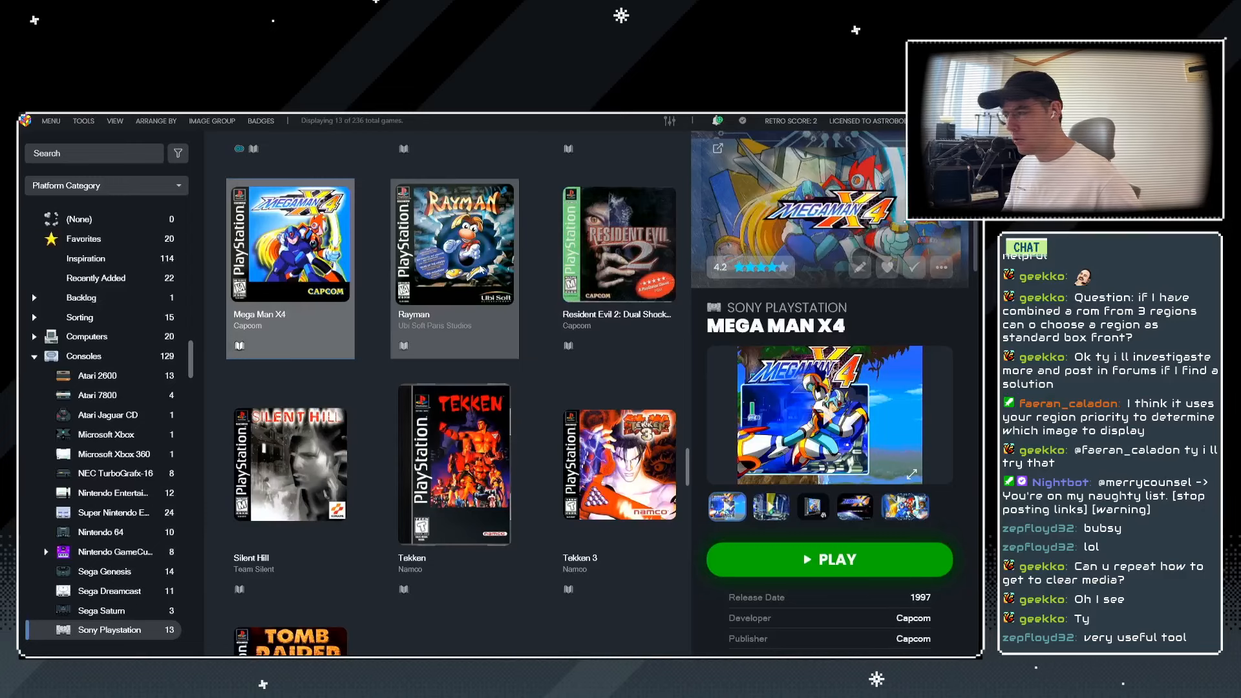
key(alt+Tab)
key(alt+Tab)
key(alt+Tab)
key(alt+Tab)
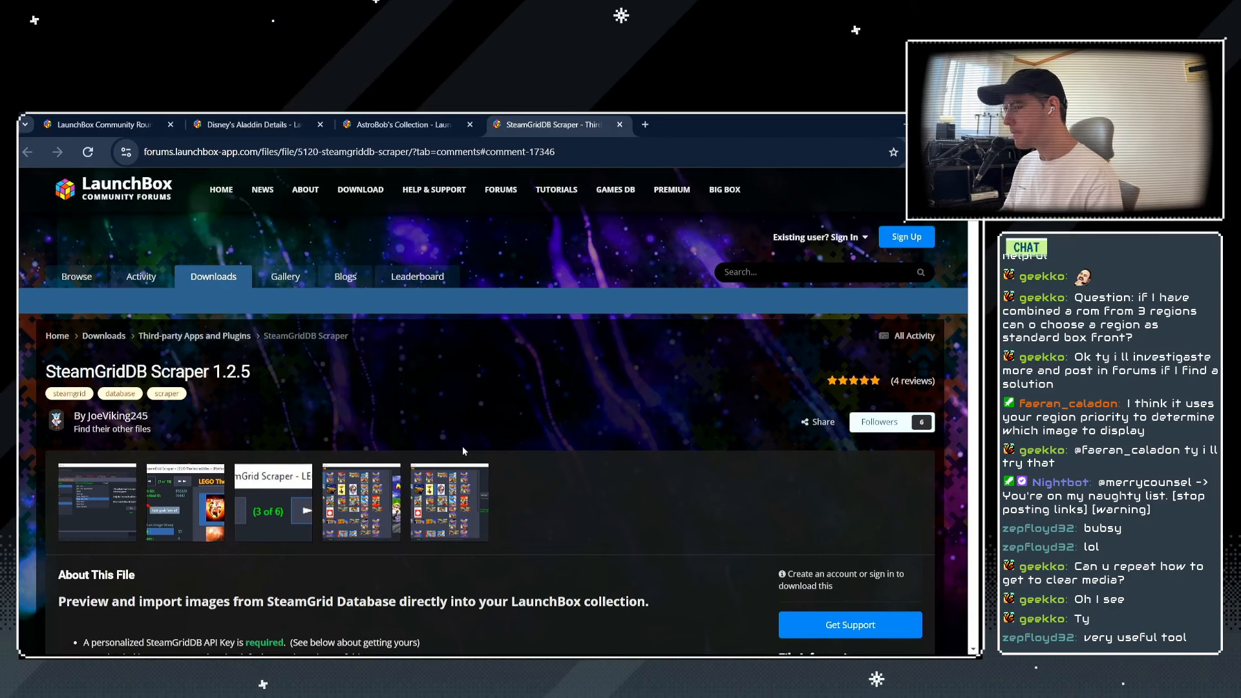
click(386, 124)
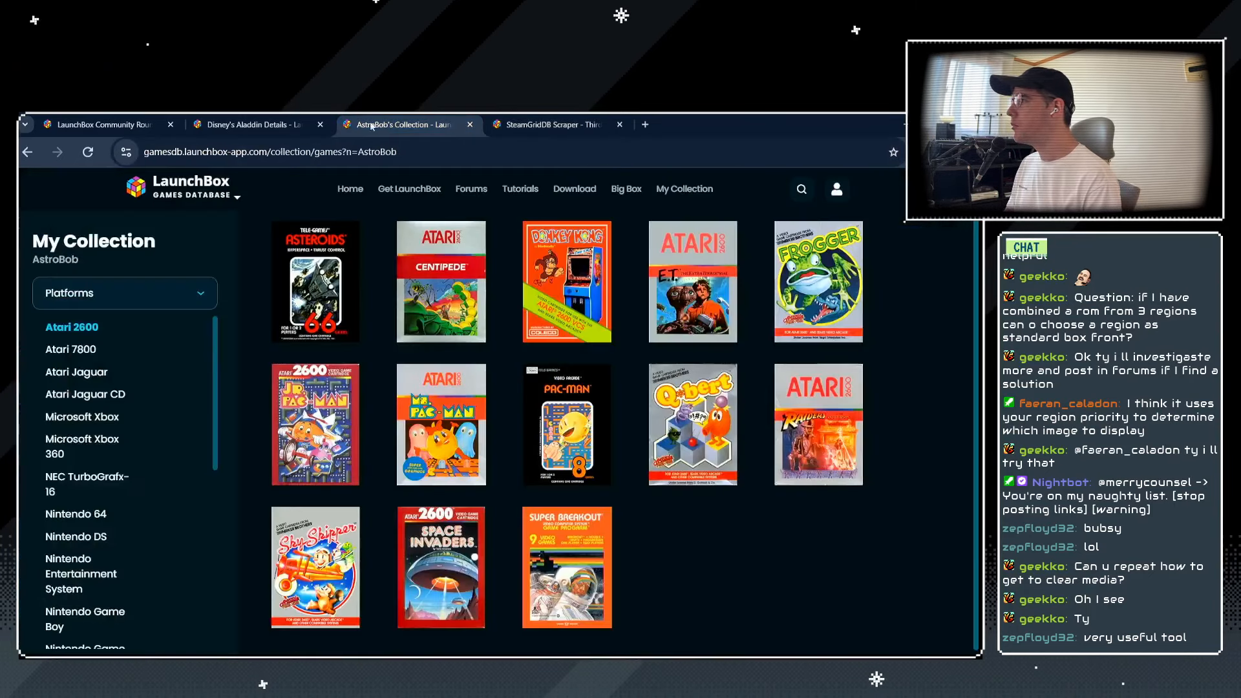
click(261, 118)
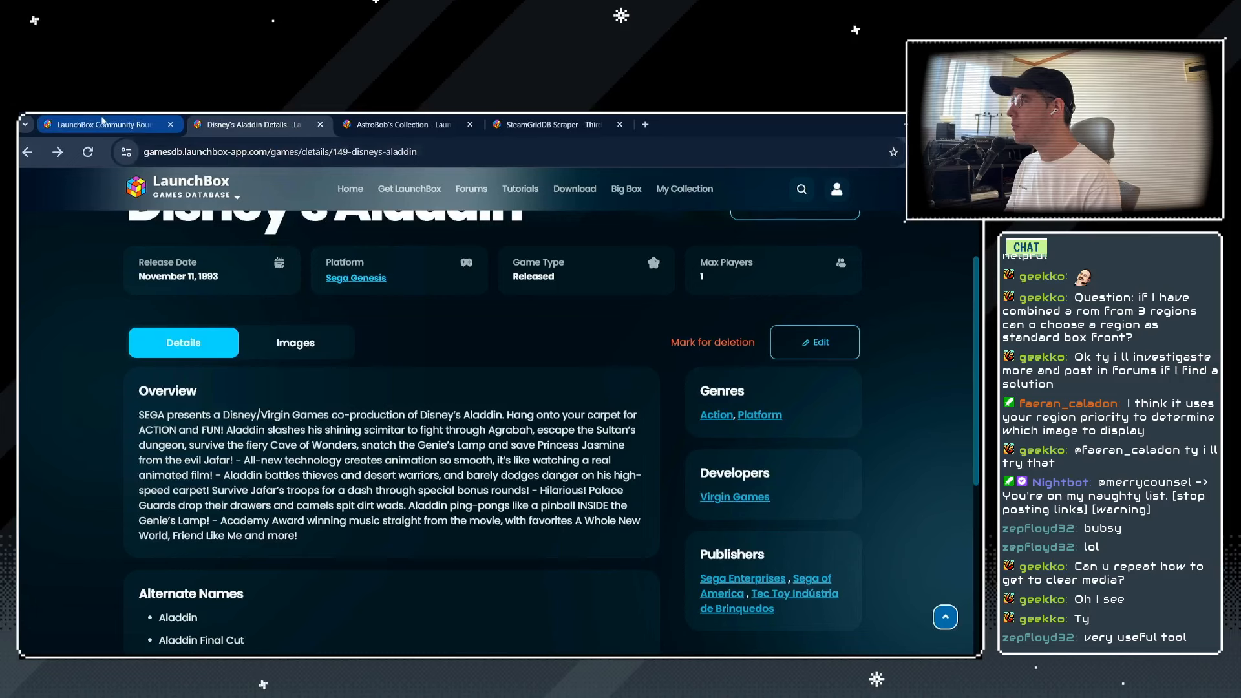
click(148, 124)
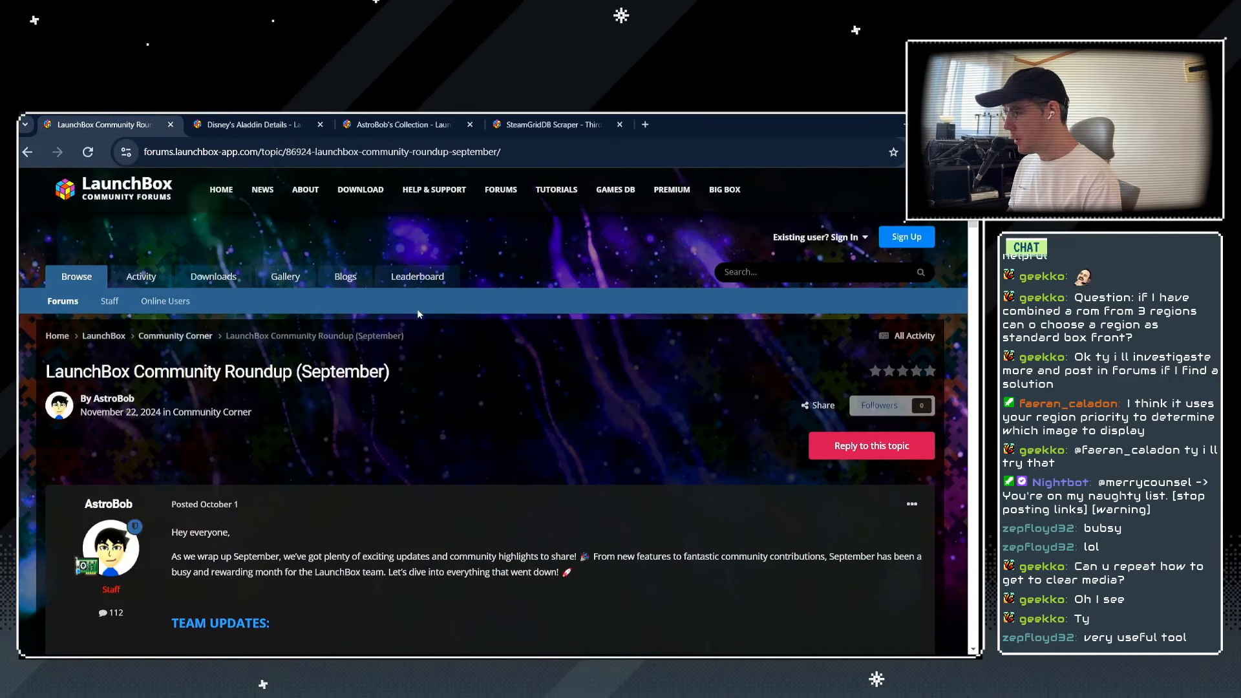
key(alt+Tab)
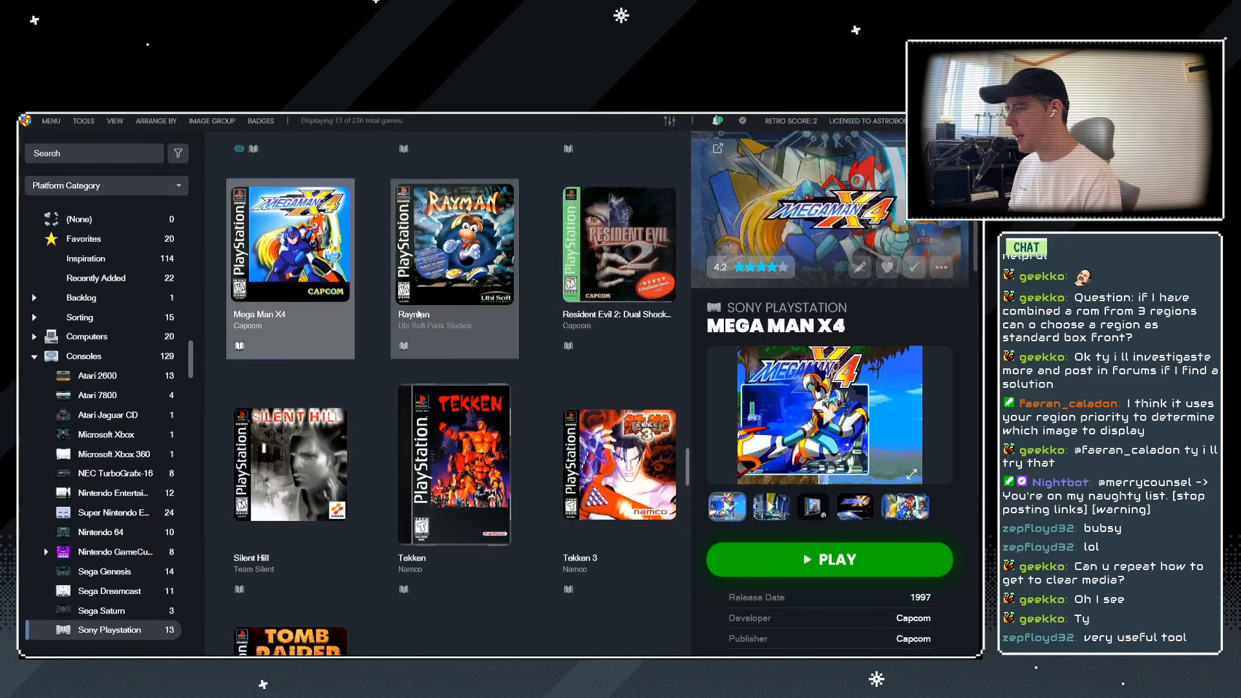
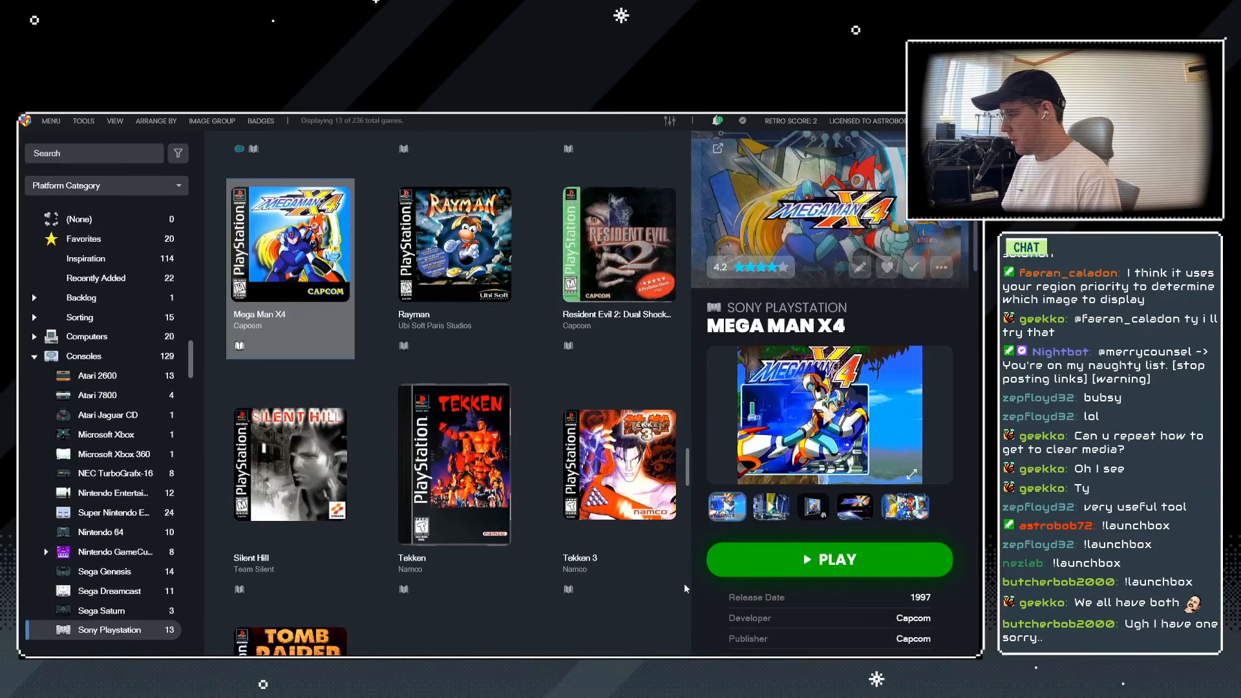
Switch to the browser and view the Disney's Aladdin page in the LaunchBox Games Database.
key(alt+Tab)
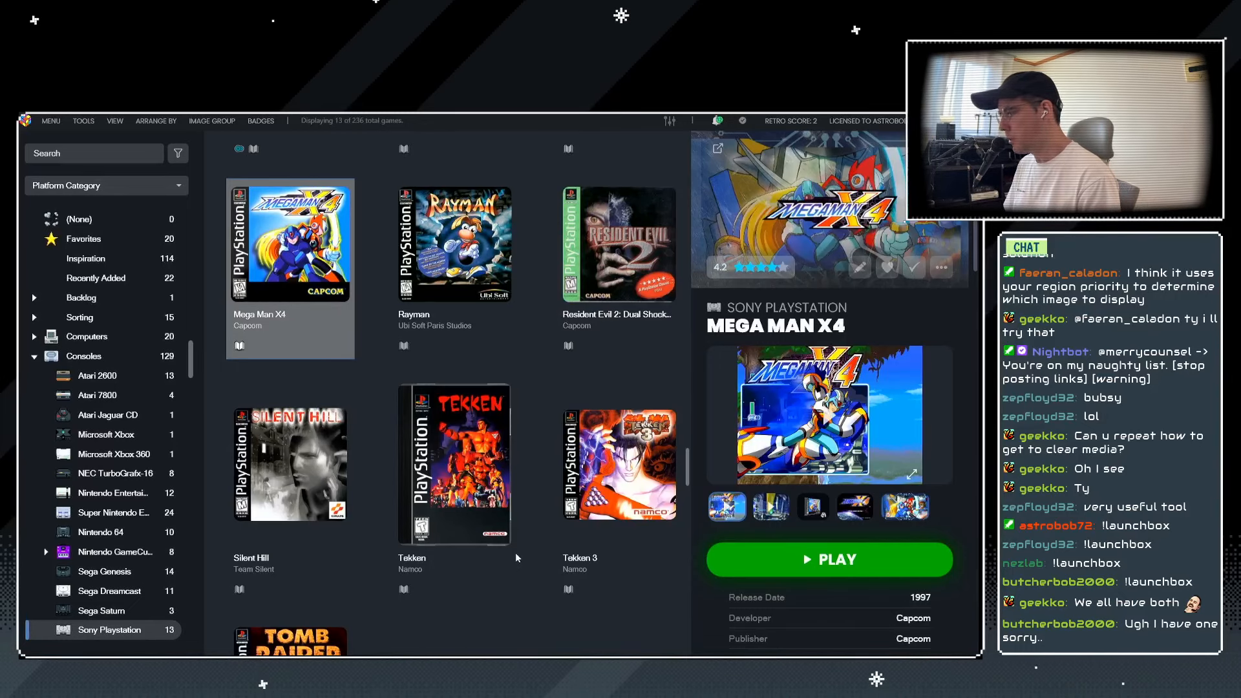
key(alt+Tab)
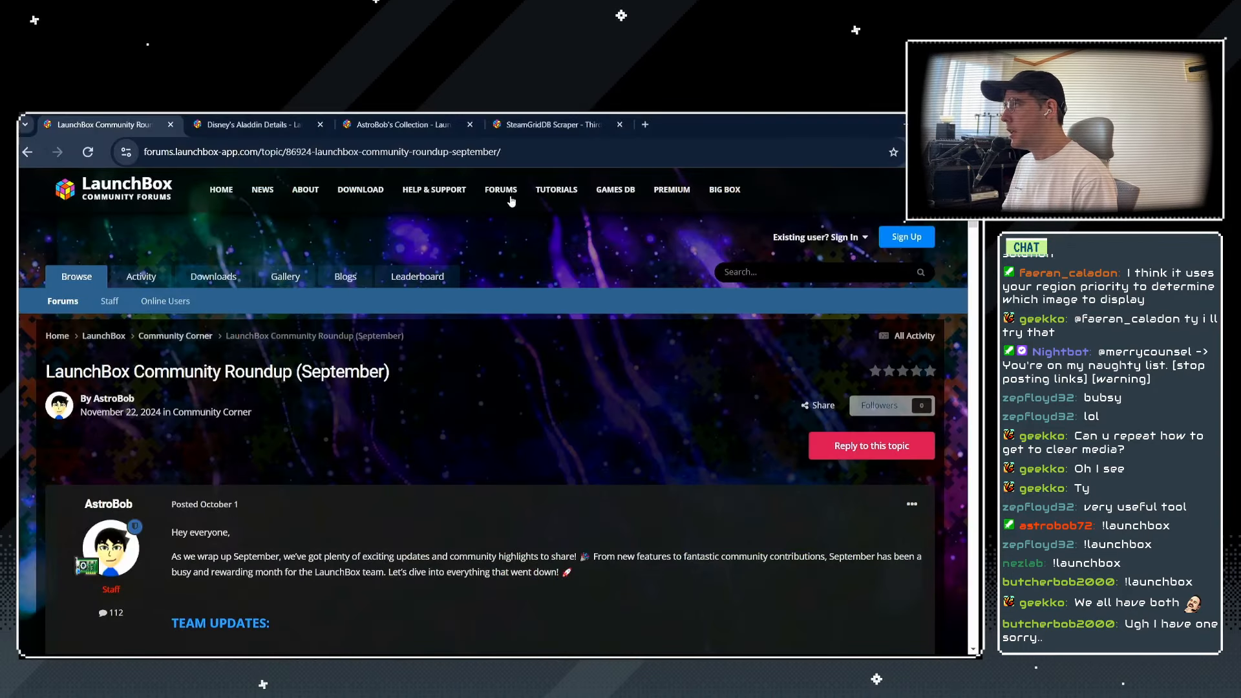
click(246, 124)
click(399, 123)
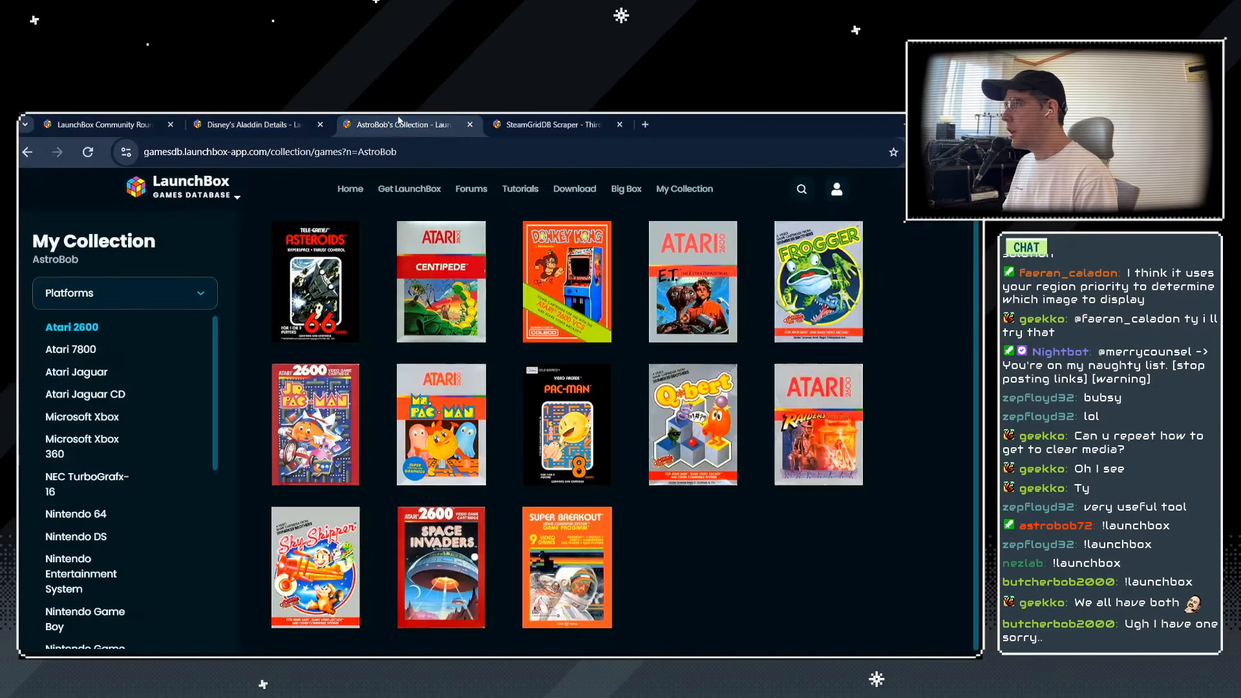
click(552, 127)
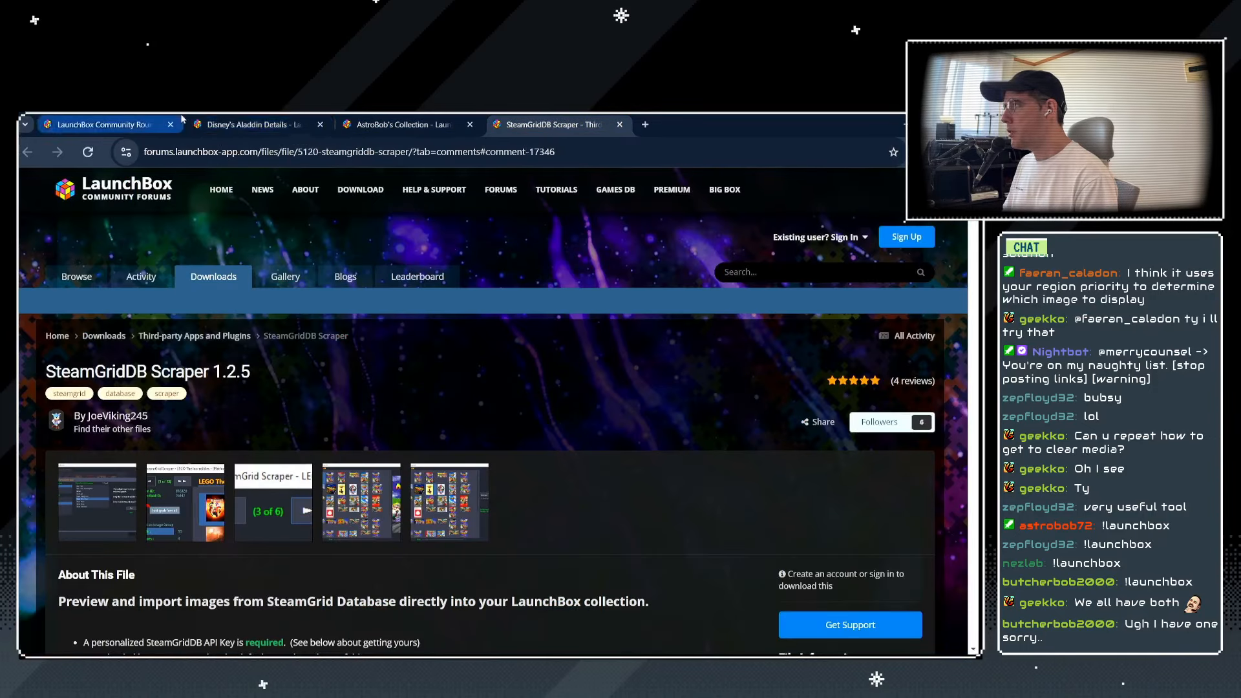
click(246, 126)
scroll(431, 586, down, 2)
scroll(442, 510, up, 5)
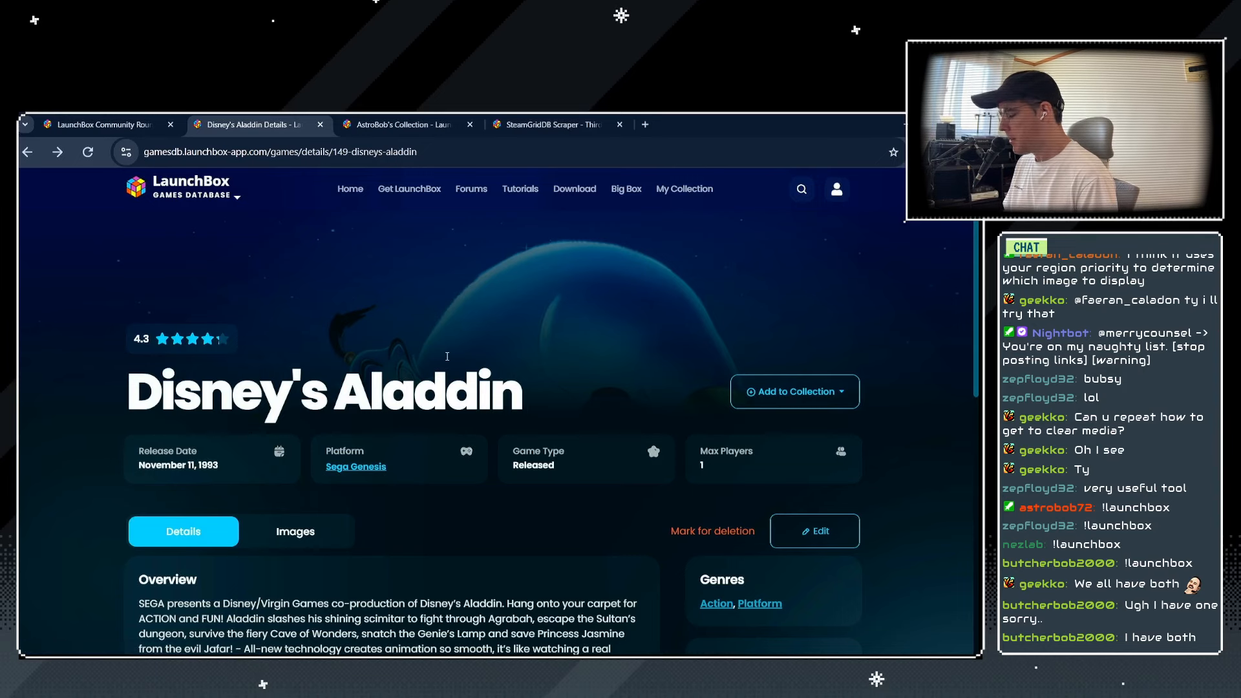
key(alt+Tab)
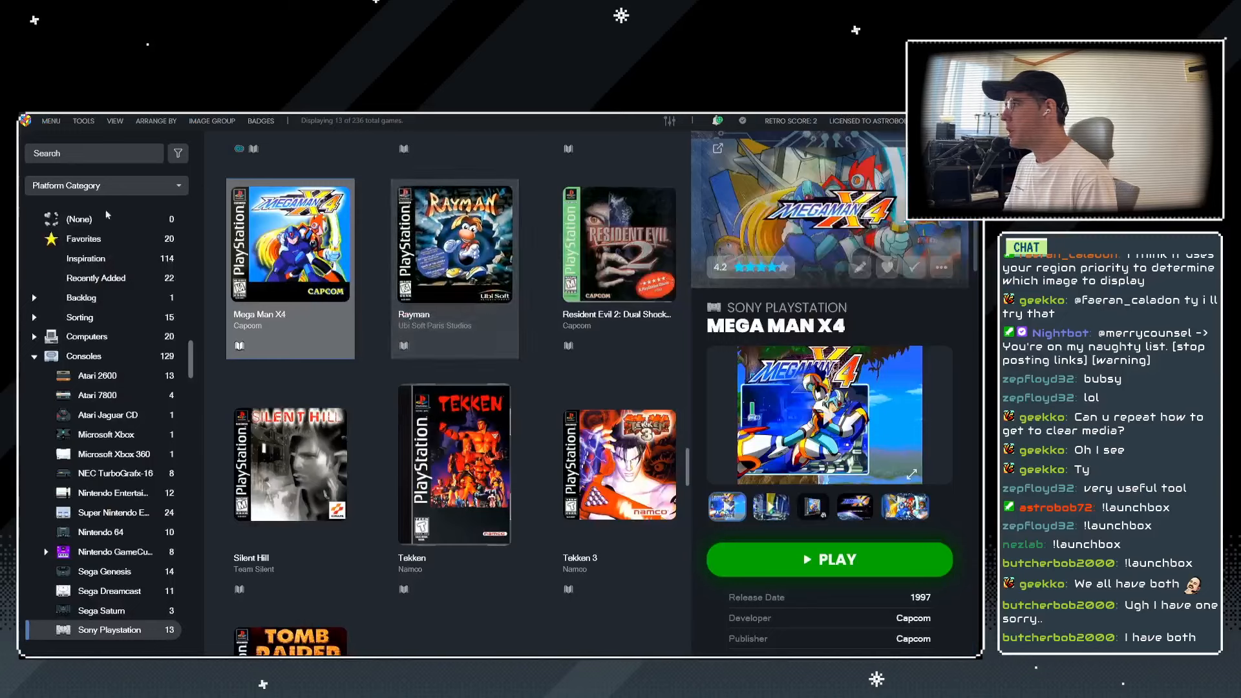
Show all games in LaunchBox, search the library for "tevi" and select the game Tevi.
scroll(89, 279, up, 1)
click(73, 215)
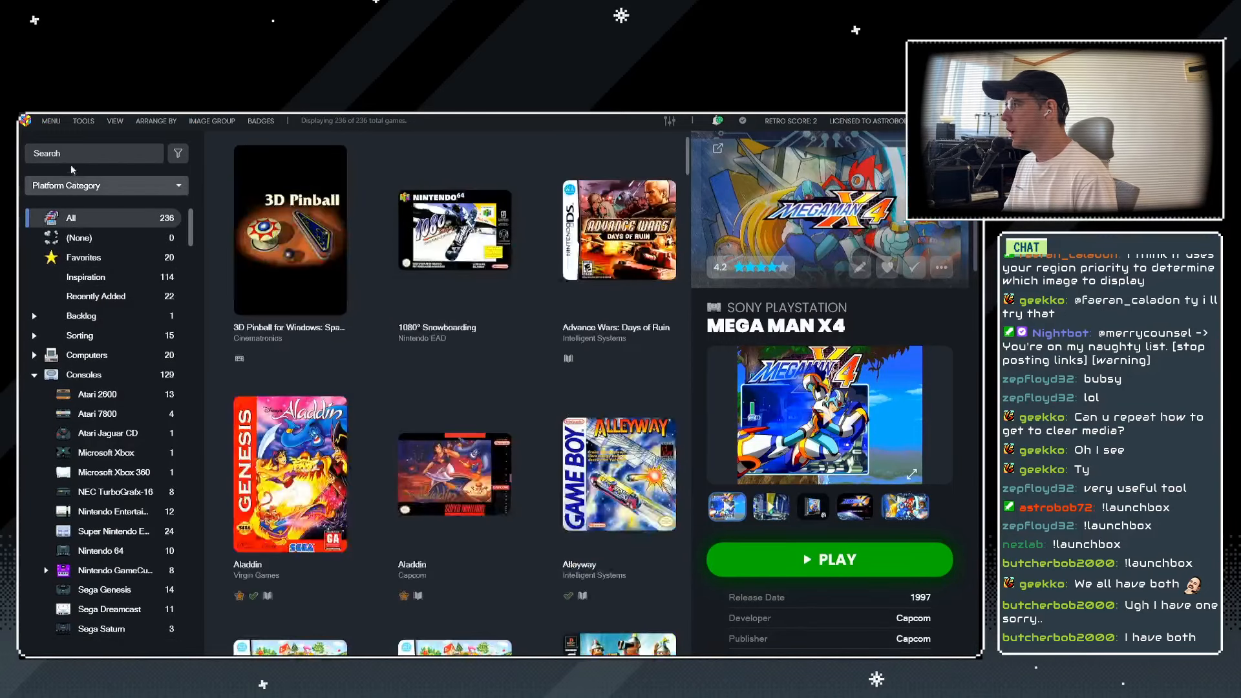
click(69, 156)
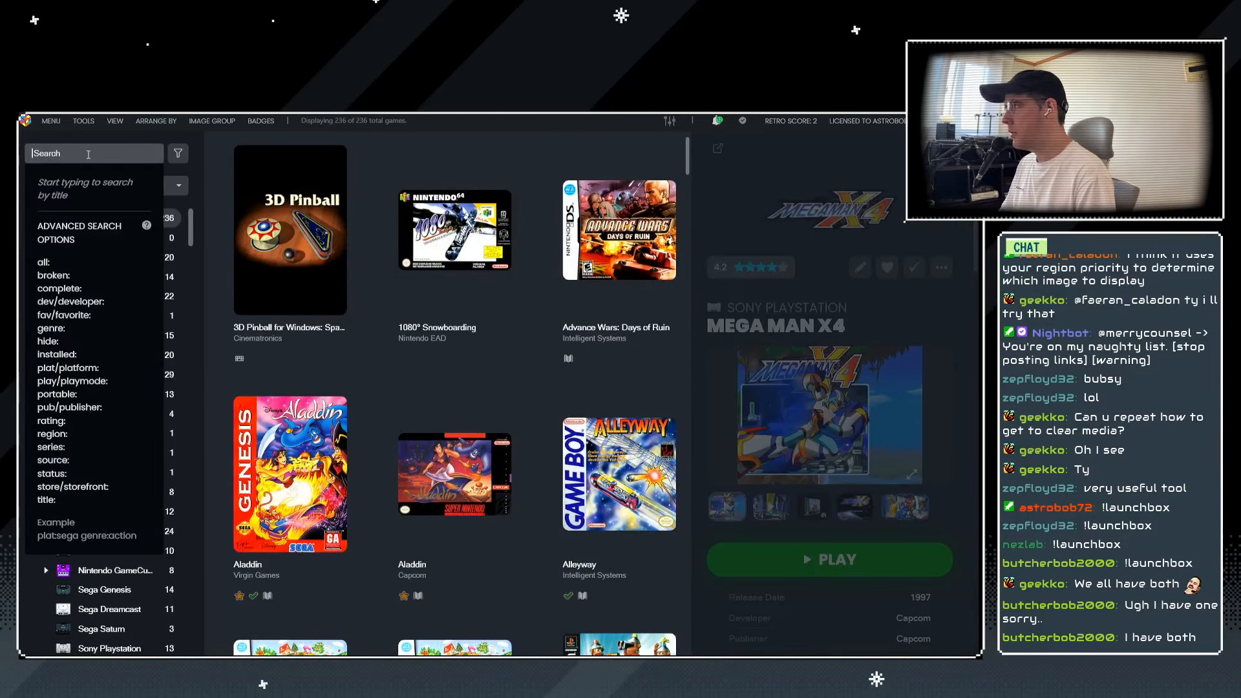
text(tevi)
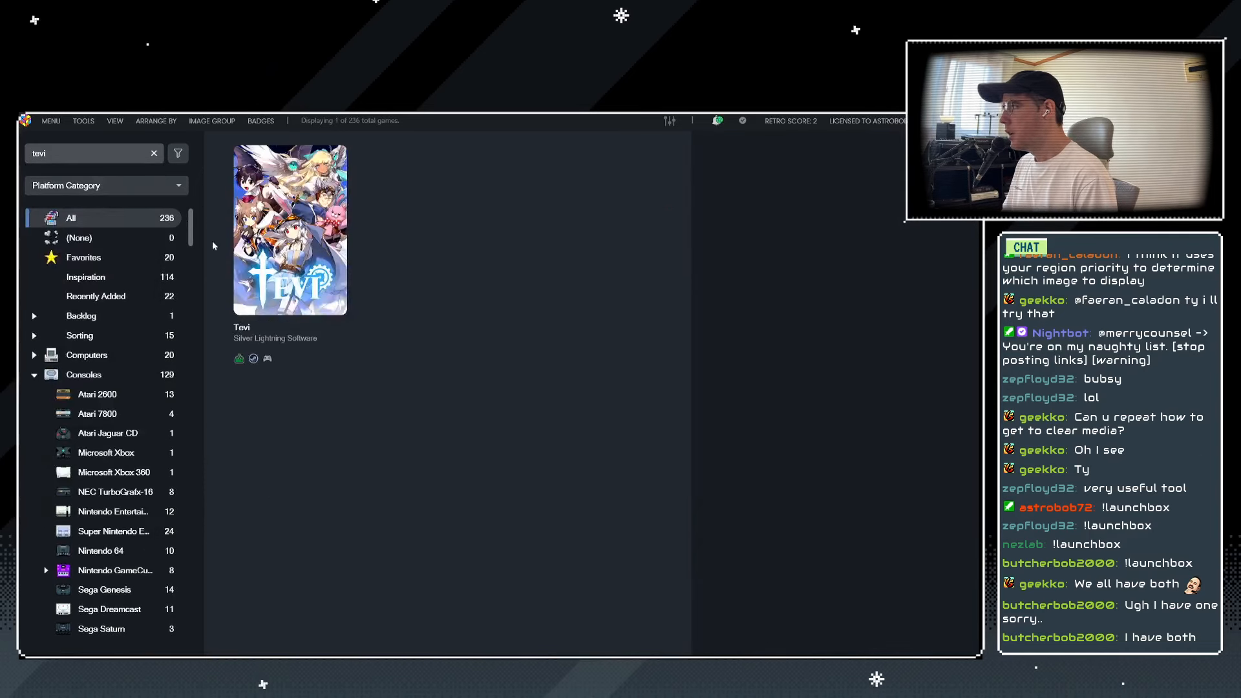
click(292, 239)
Edit Tevi to remove its images, including the Clear Logo, and save the changes.
key(ctrl+e)
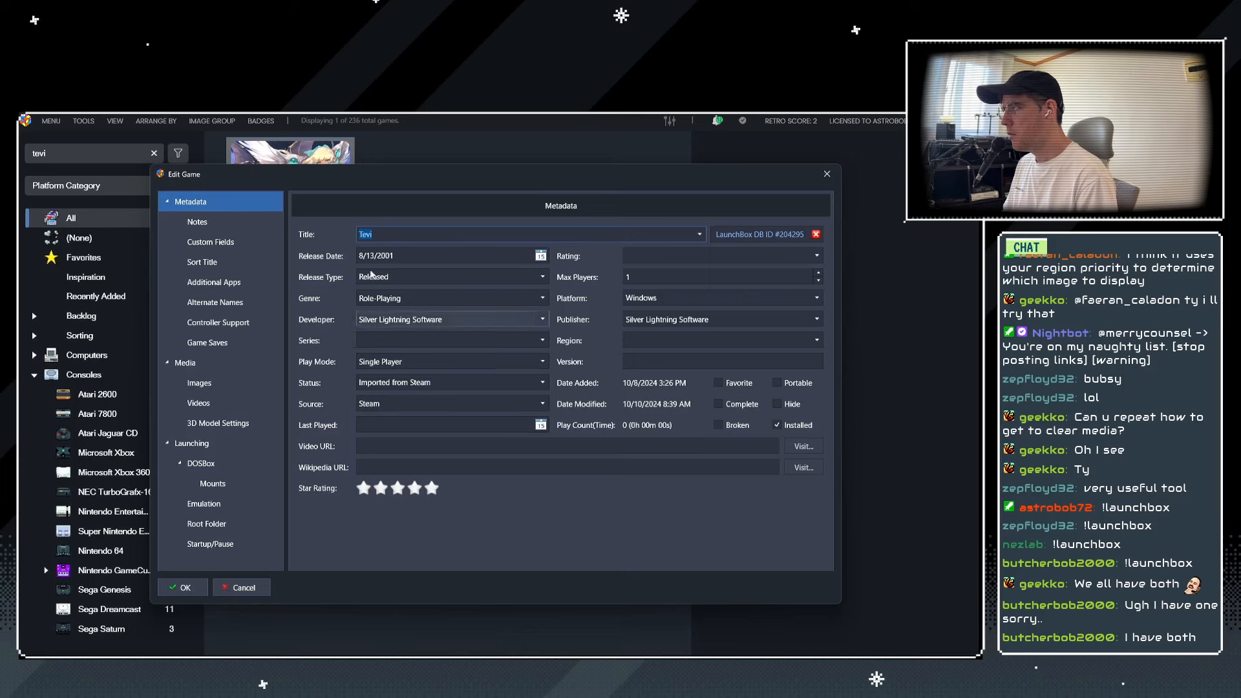
click(199, 383)
click(415, 553)
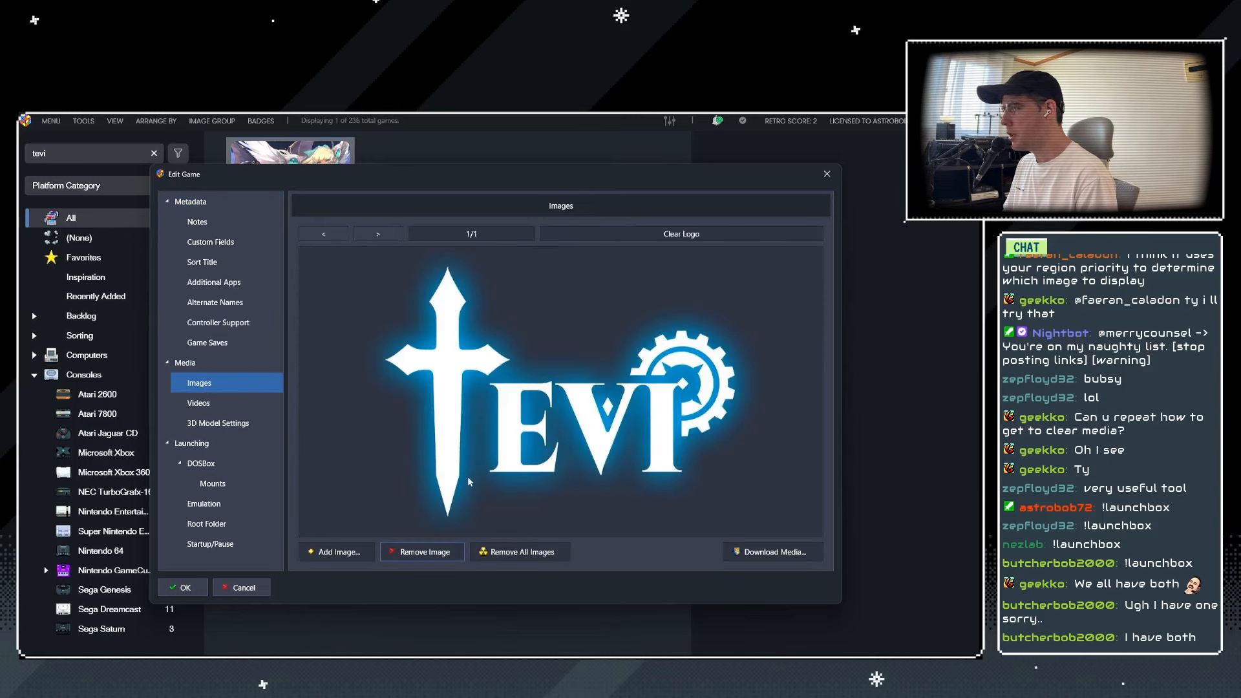
click(416, 554)
click(222, 208)
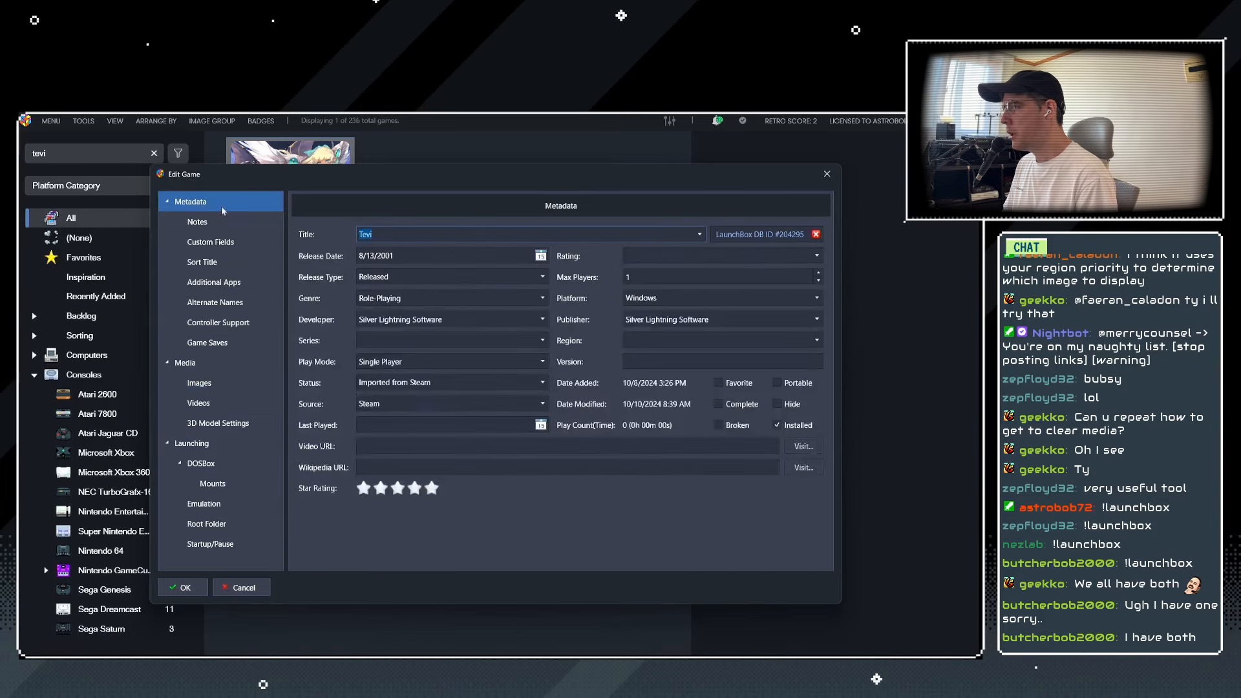
click(185, 587)
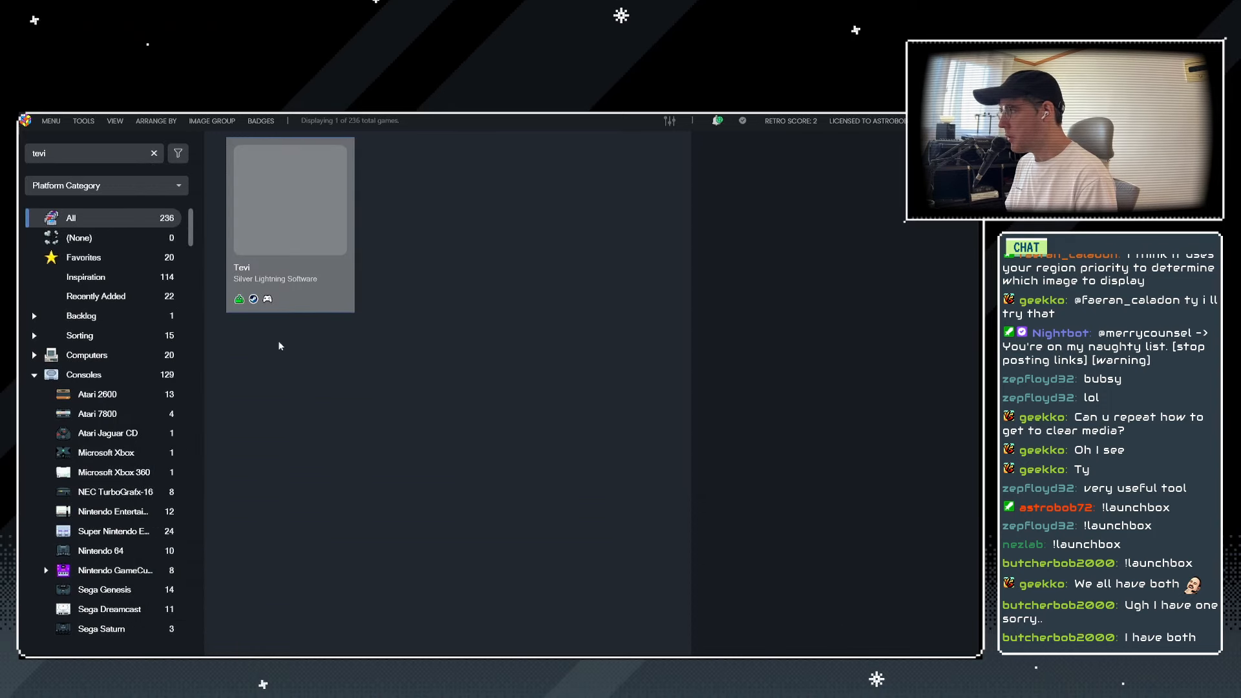
key(alt+Tab)
key(alt+Tab)
key(alt+shift+Tab)
key(Escape)
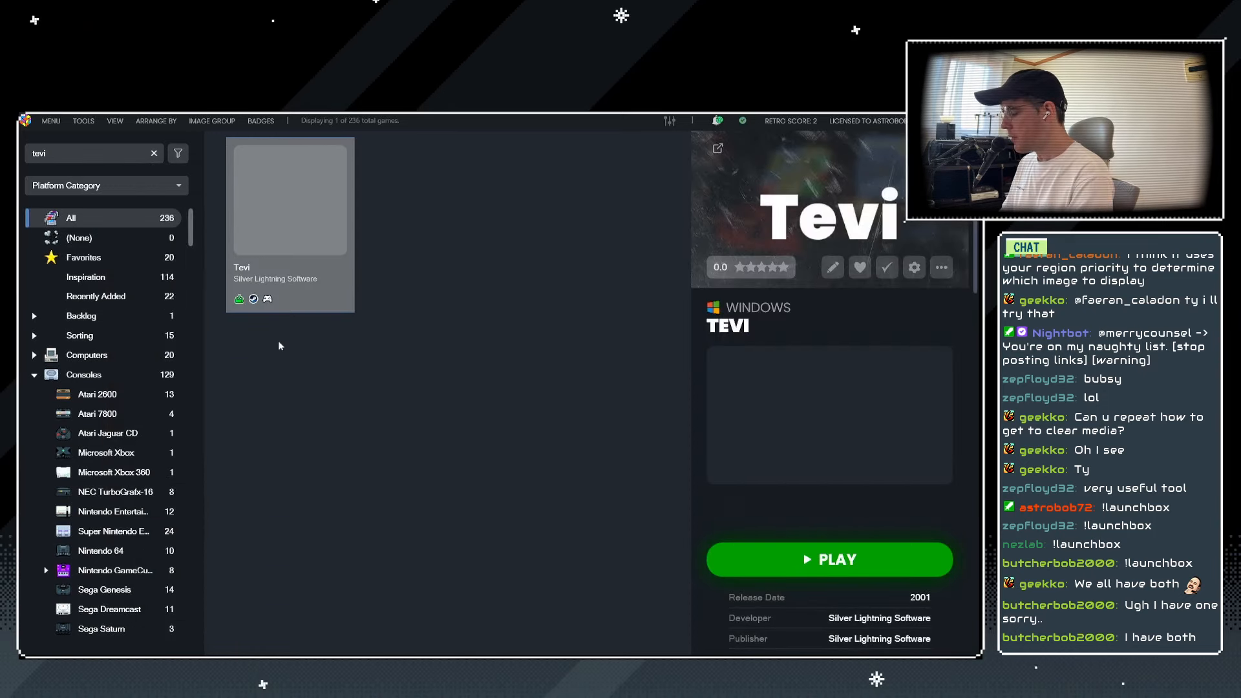
Open Tevi for editing again and remove its LaunchBox DB ID link in the metadata.
key(ctrl+e)
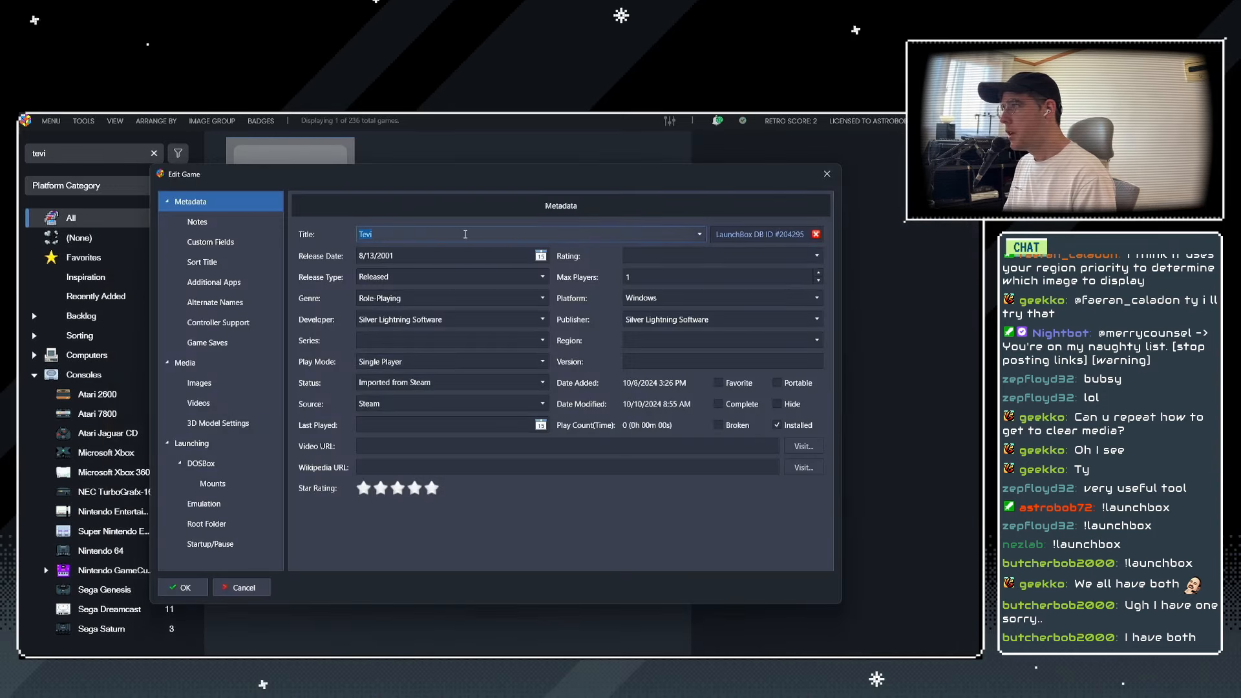
click(816, 234)
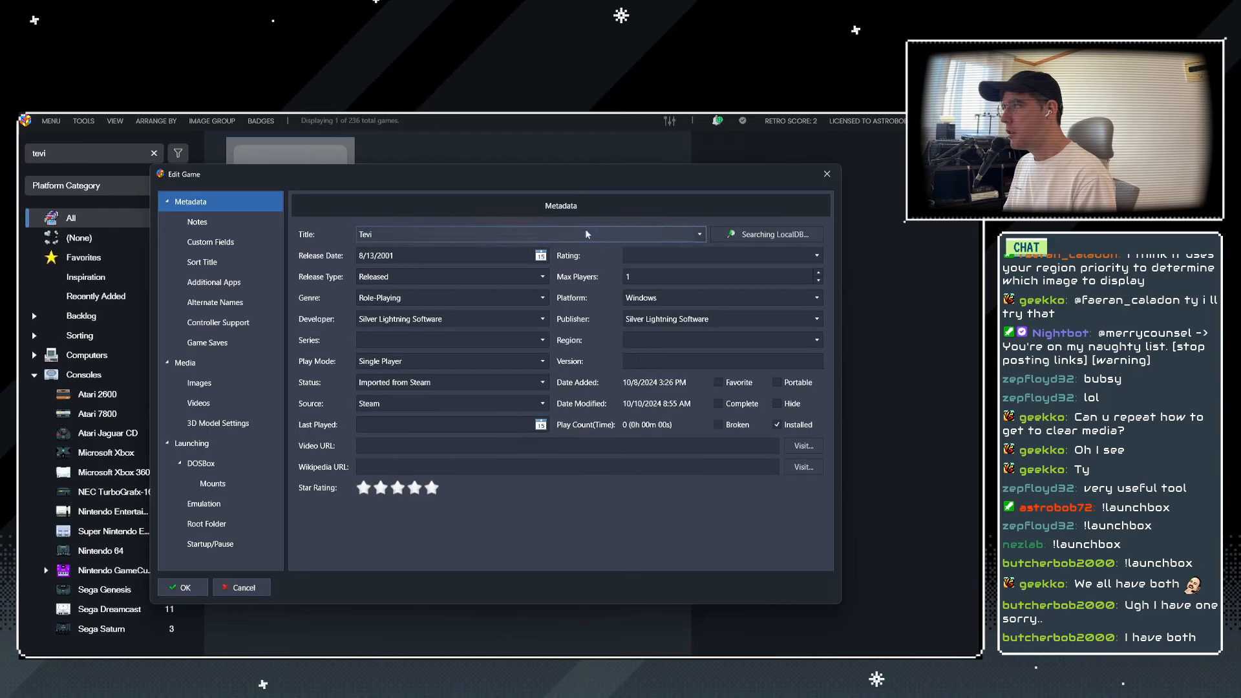
click(637, 297)
click(637, 298)
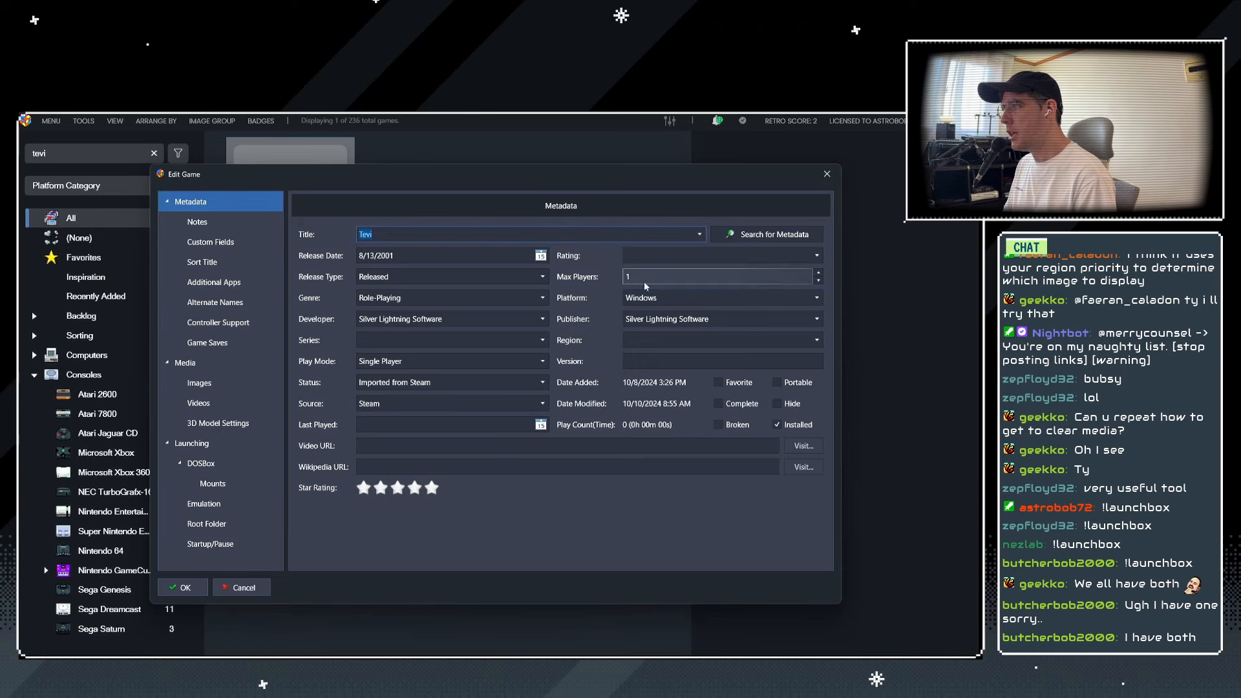
Look through the suggested LaunchBox DB matches for the title Tevi without choosing one.
click(451, 234)
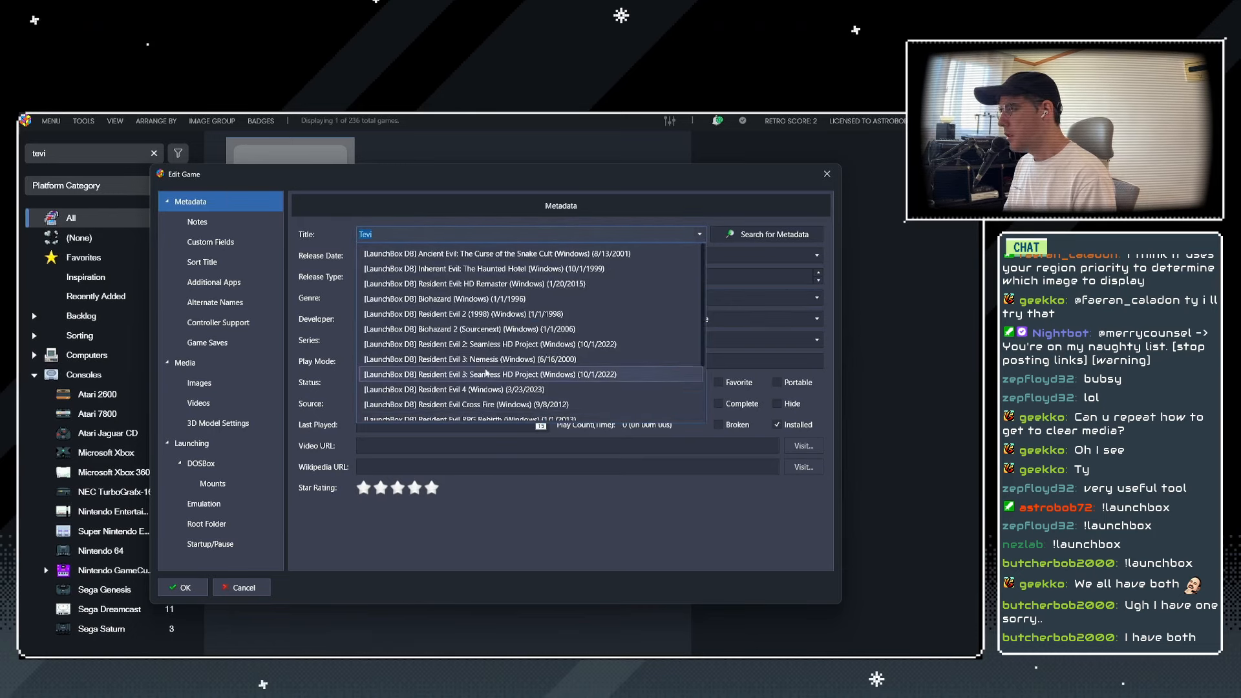
scroll(685, 323, down, 2)
scroll(685, 324, down, 1)
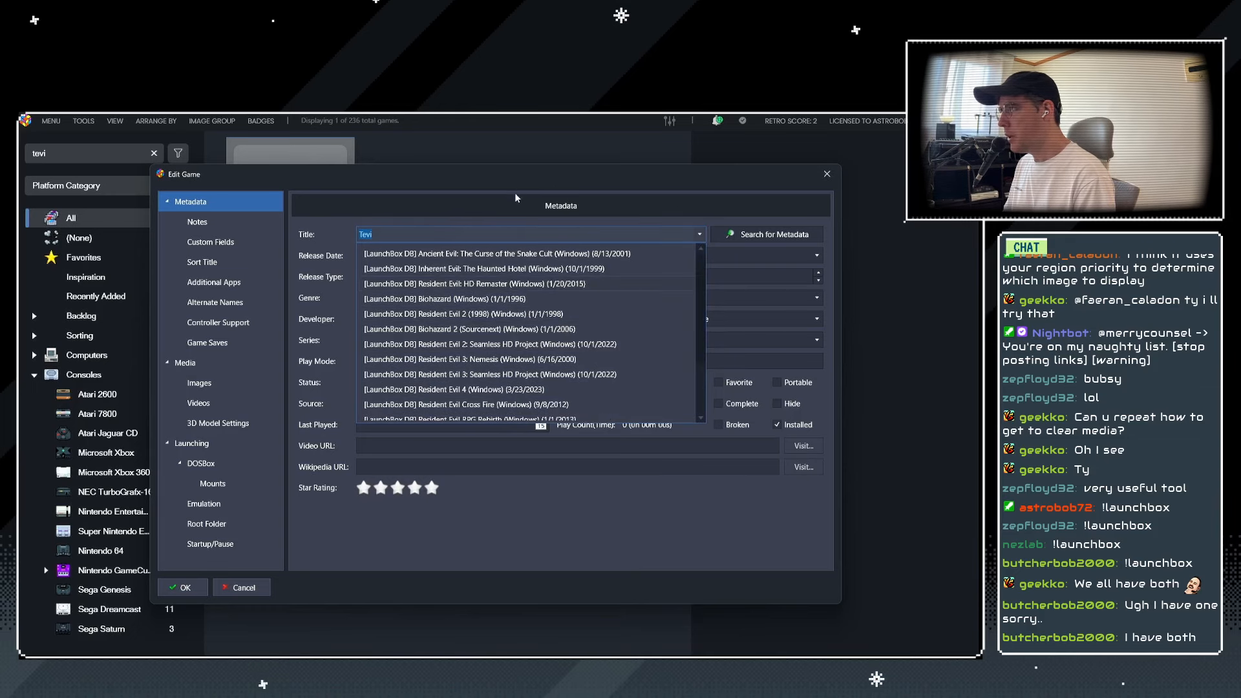
key(Escape)
Switch to the browser, search the LaunchBox Games Database for "Tevi" and look over the results.
key(alt+Tab)
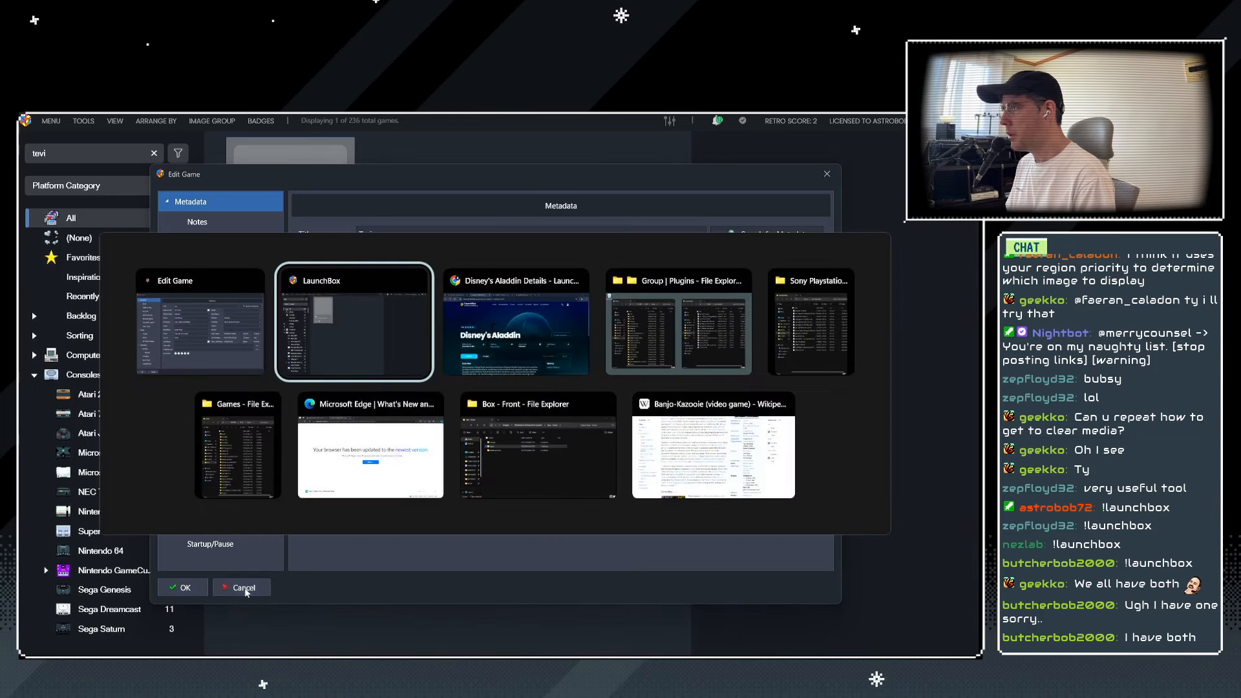
key(alt+Tab)
click(28, 154)
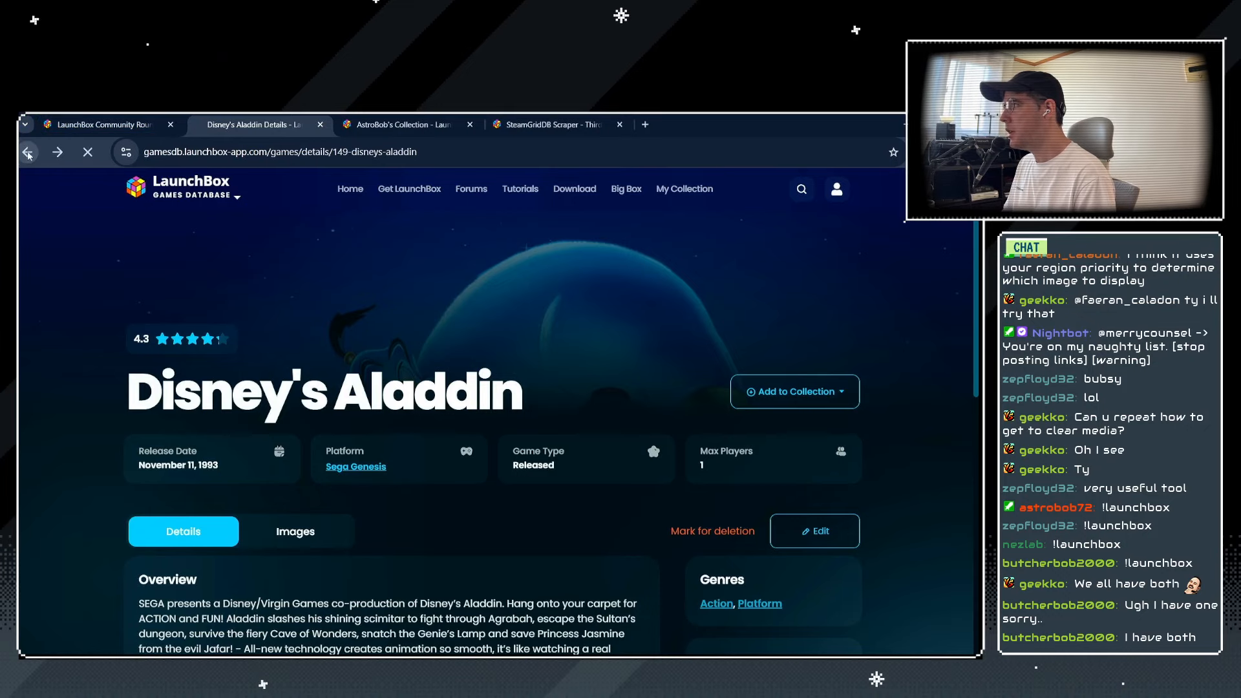
scroll(347, 358, up, 15)
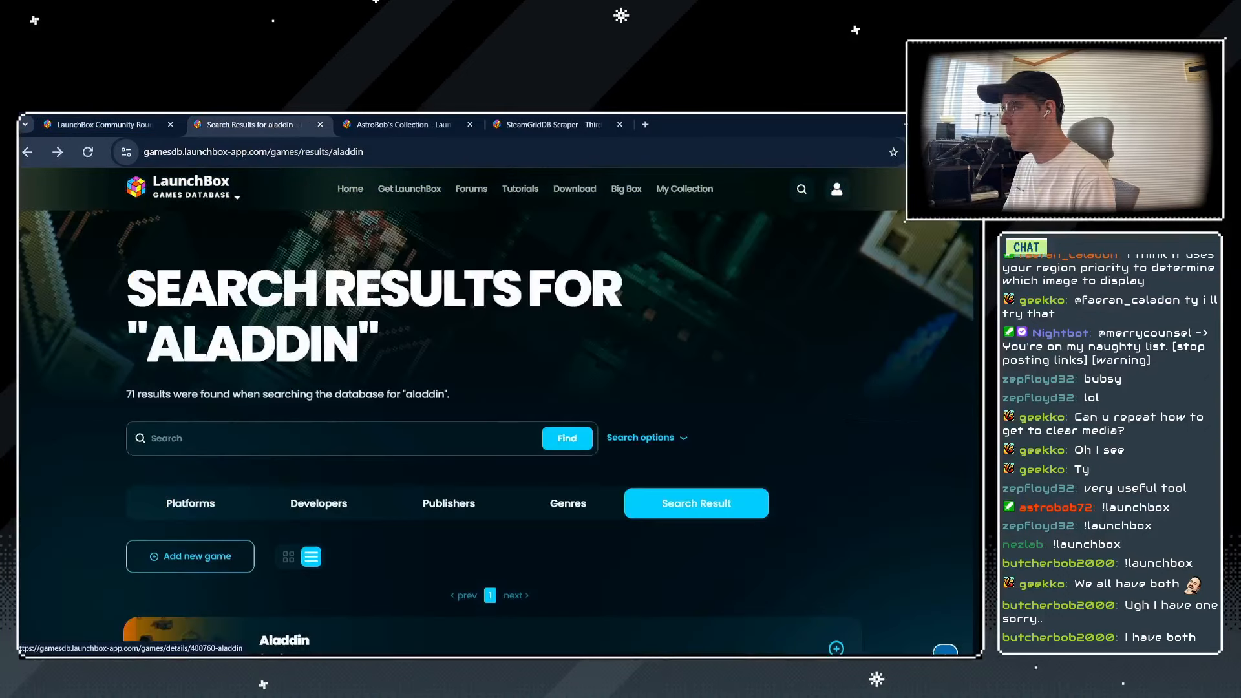
click(254, 438)
text(Tevi)
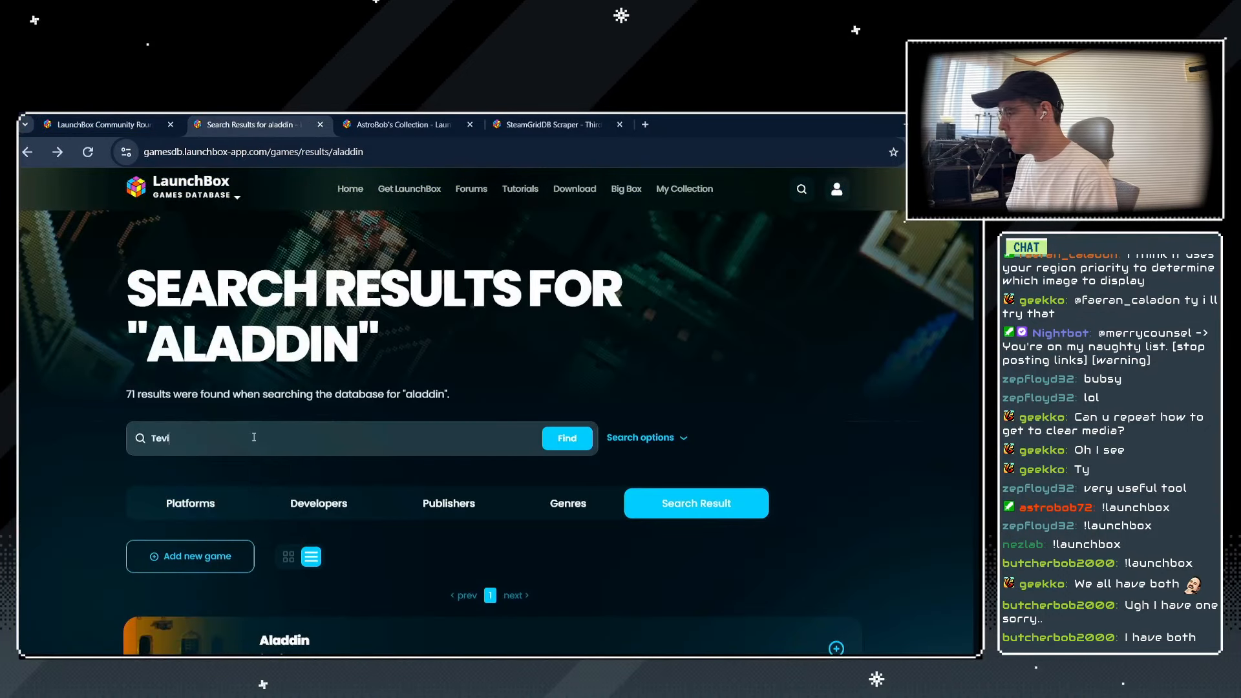
key(Return)
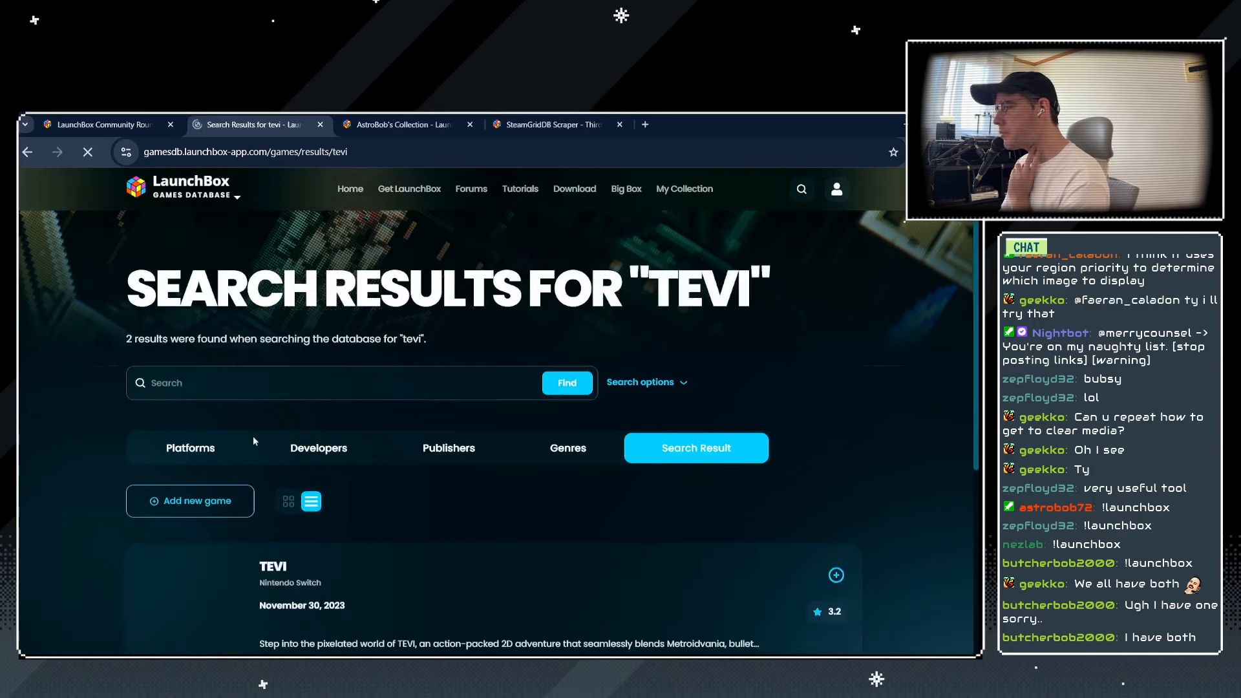
scroll(234, 394, down, 3)
scroll(231, 373, down, 2)
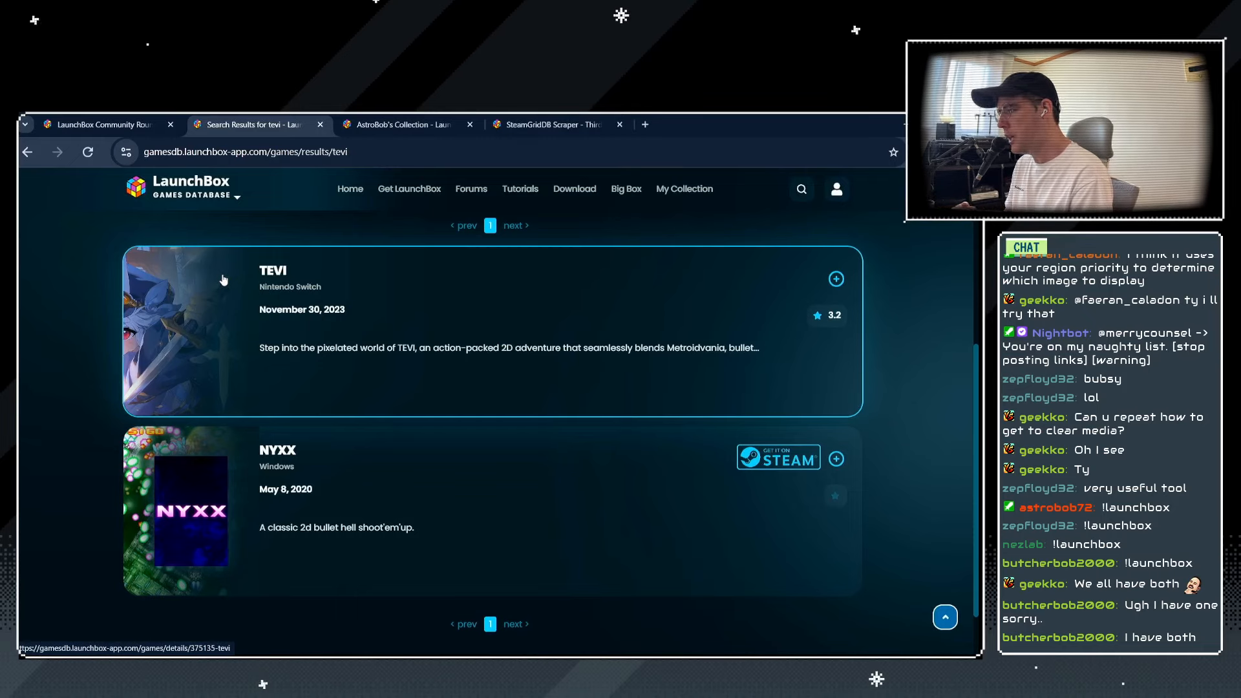
Return to LaunchBox, clear Tevi's notes text, check its custom fields and sort title, and close the edit dialog.
key(alt+Tab)
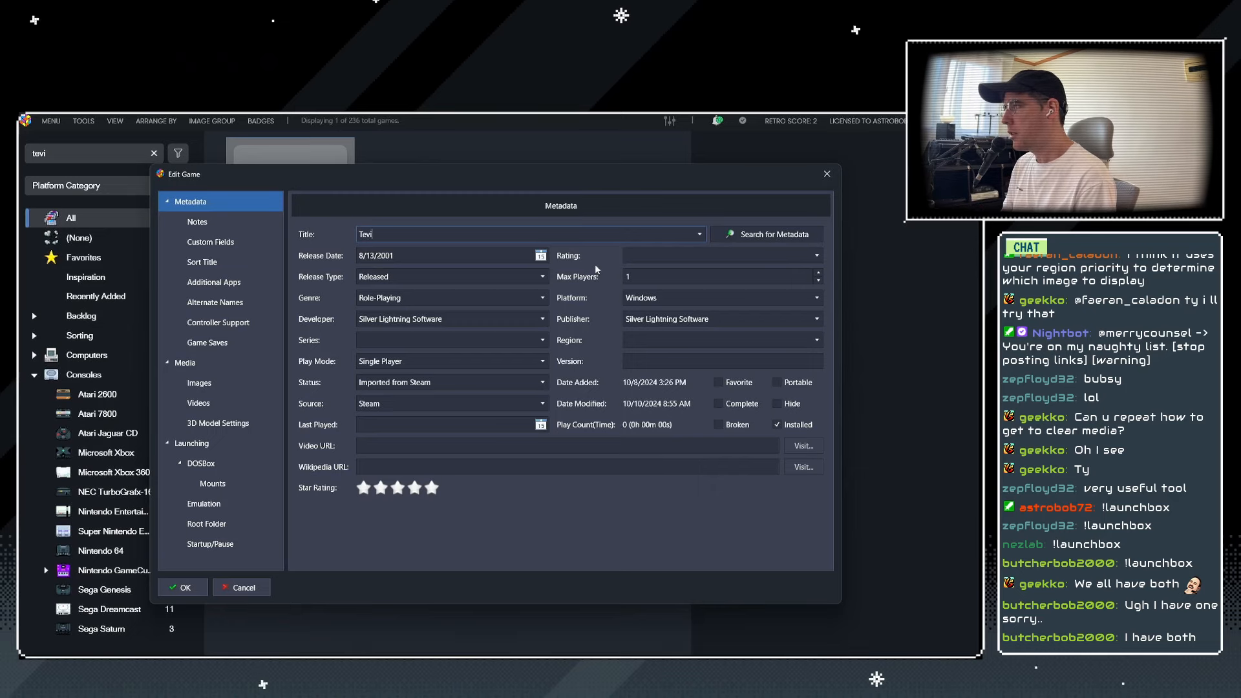
click(206, 225)
key(ctrl+a)
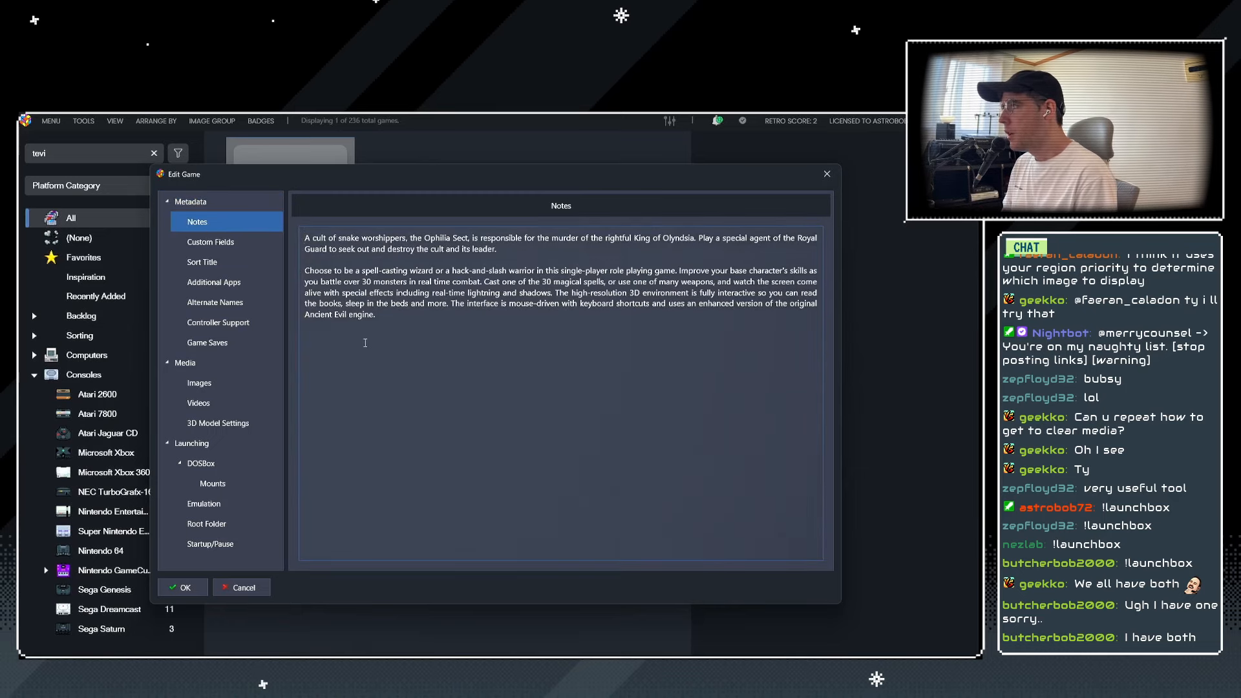
key(Delete)
click(210, 249)
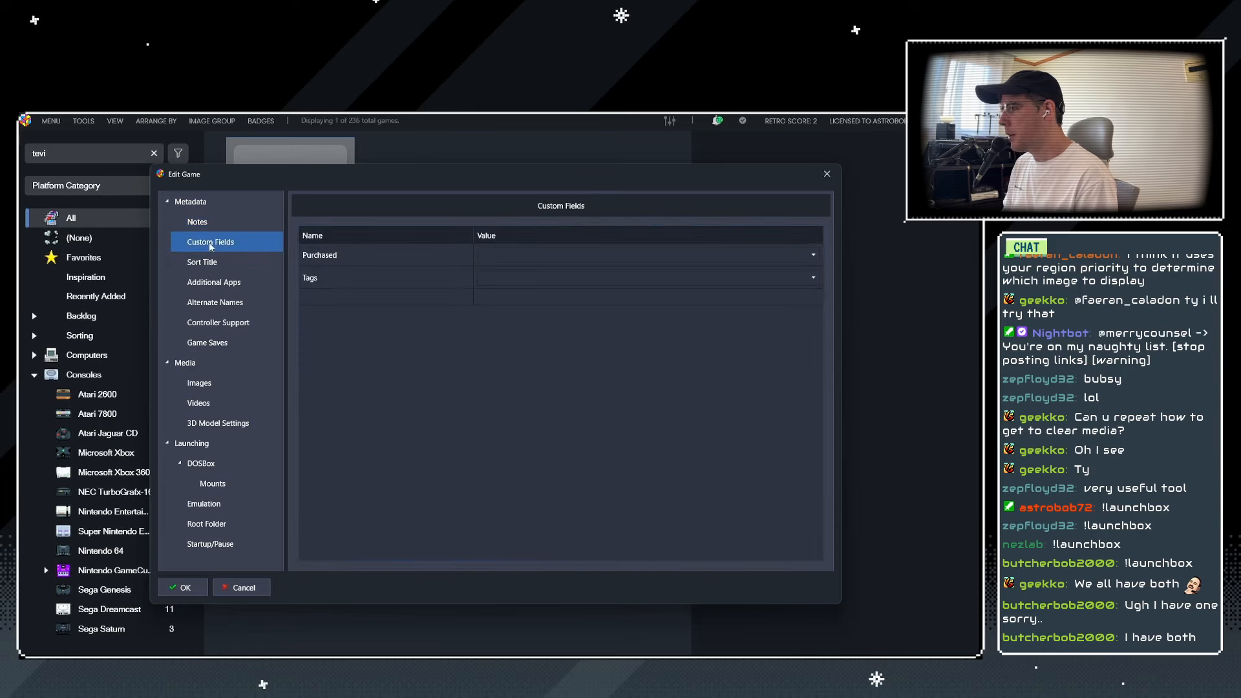
click(204, 262)
click(194, 202)
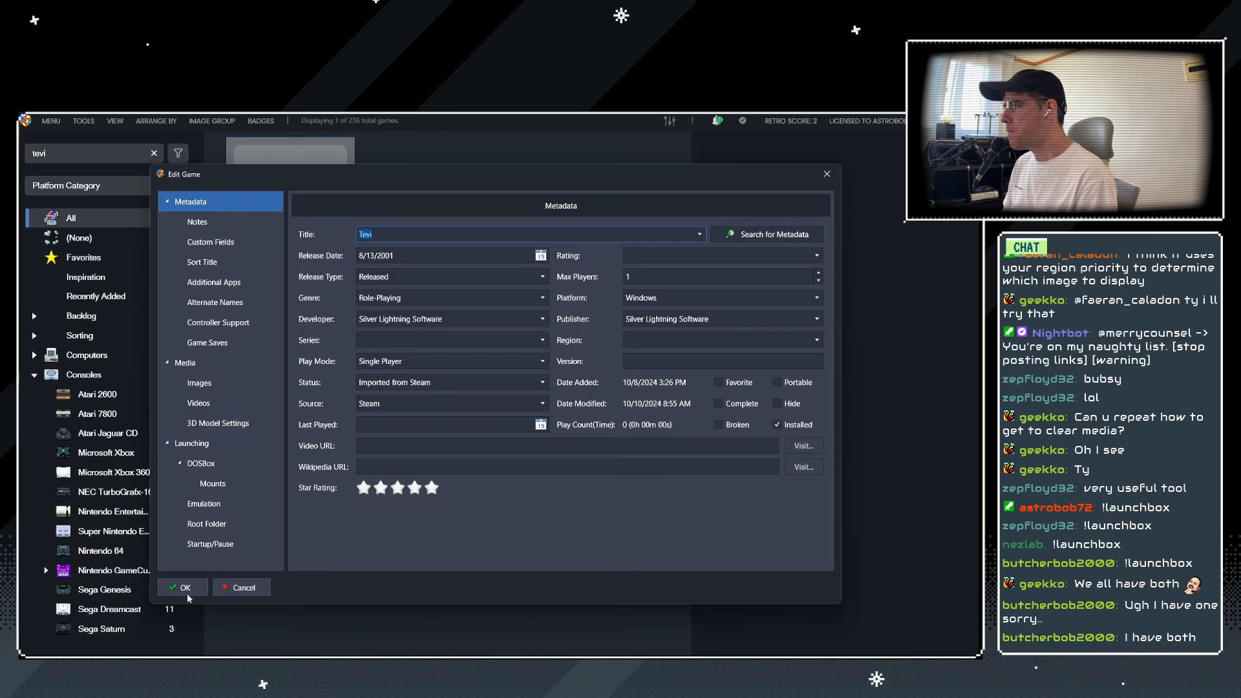
key(Escape)
Switch to File Explorer, open Tevi Metadata.txt from the Media folder under Items, and move its window clear of the folder.
key(alt+Tab)
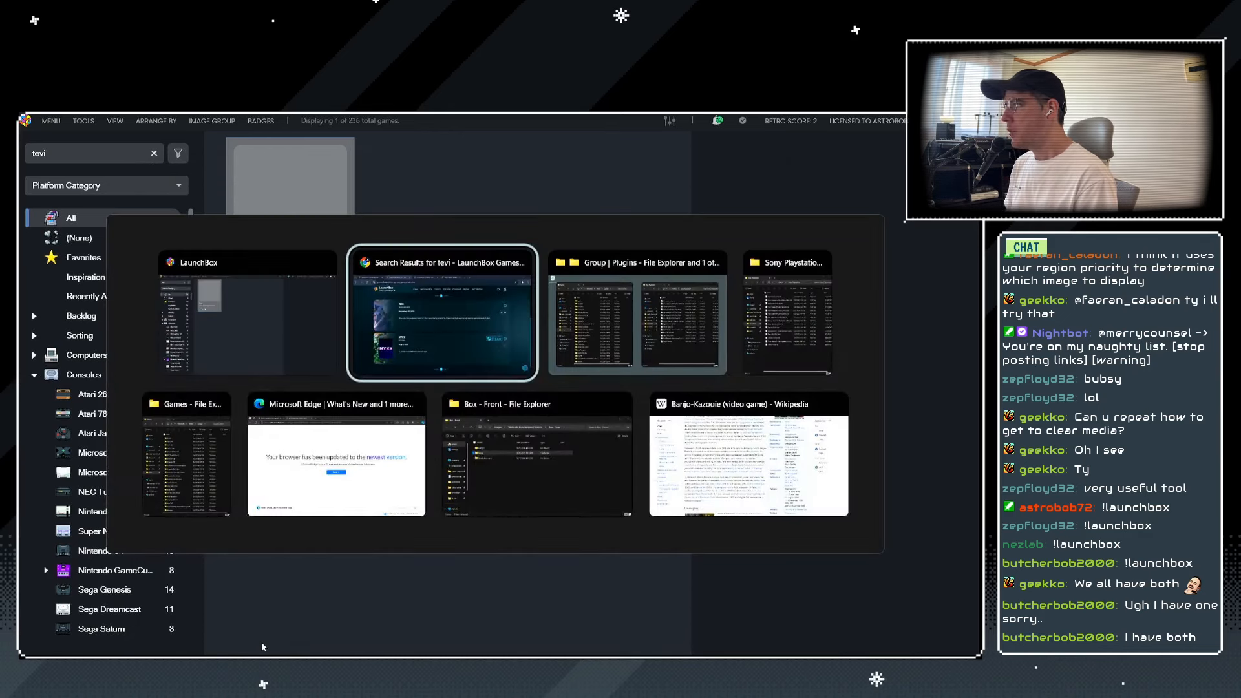
key(alt+Tab)
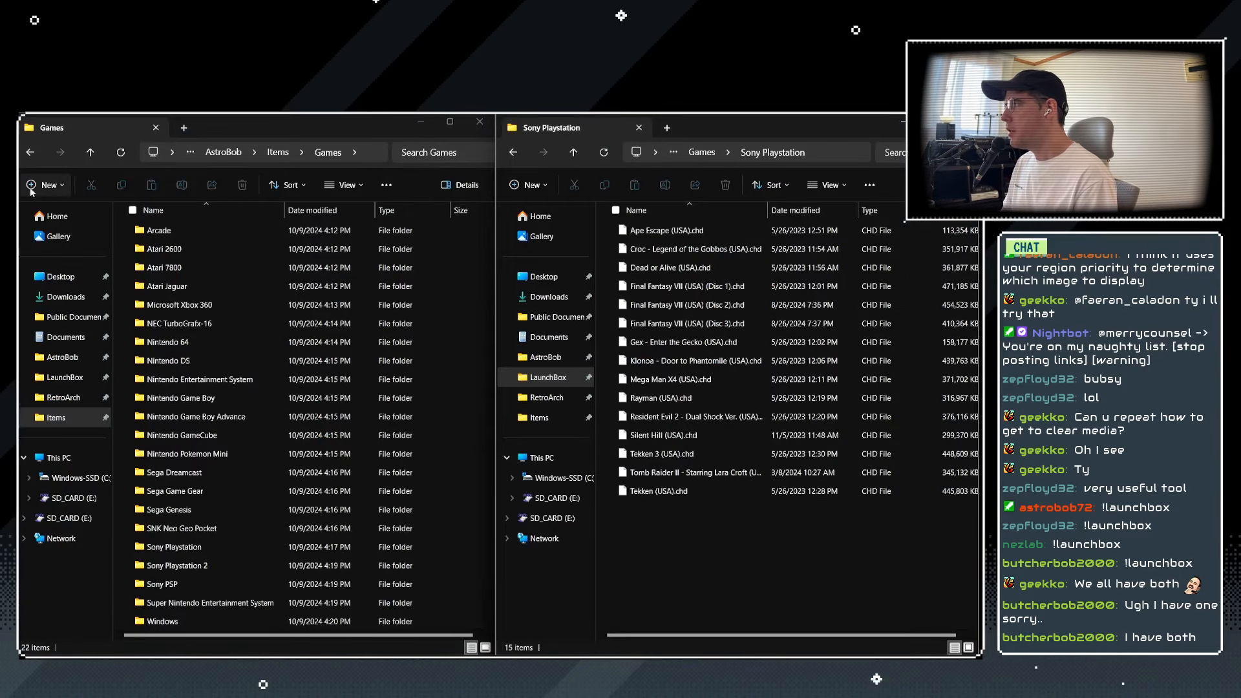
click(30, 152)
click(169, 287)
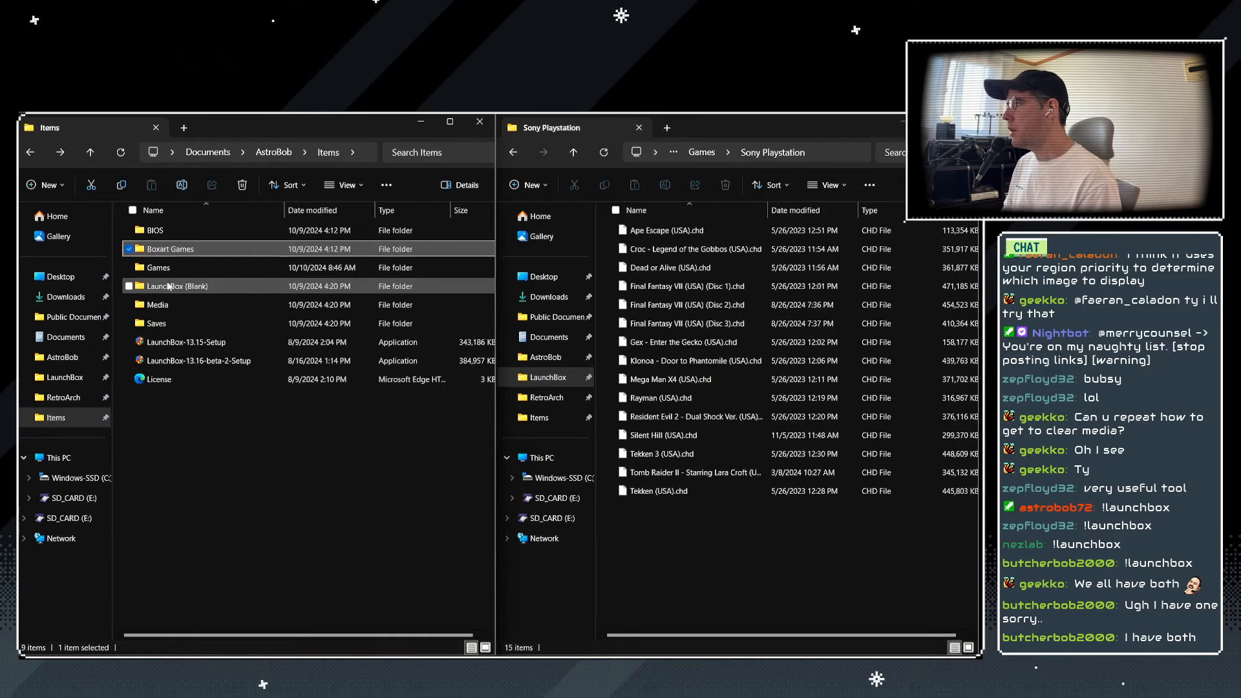
click(153, 304)
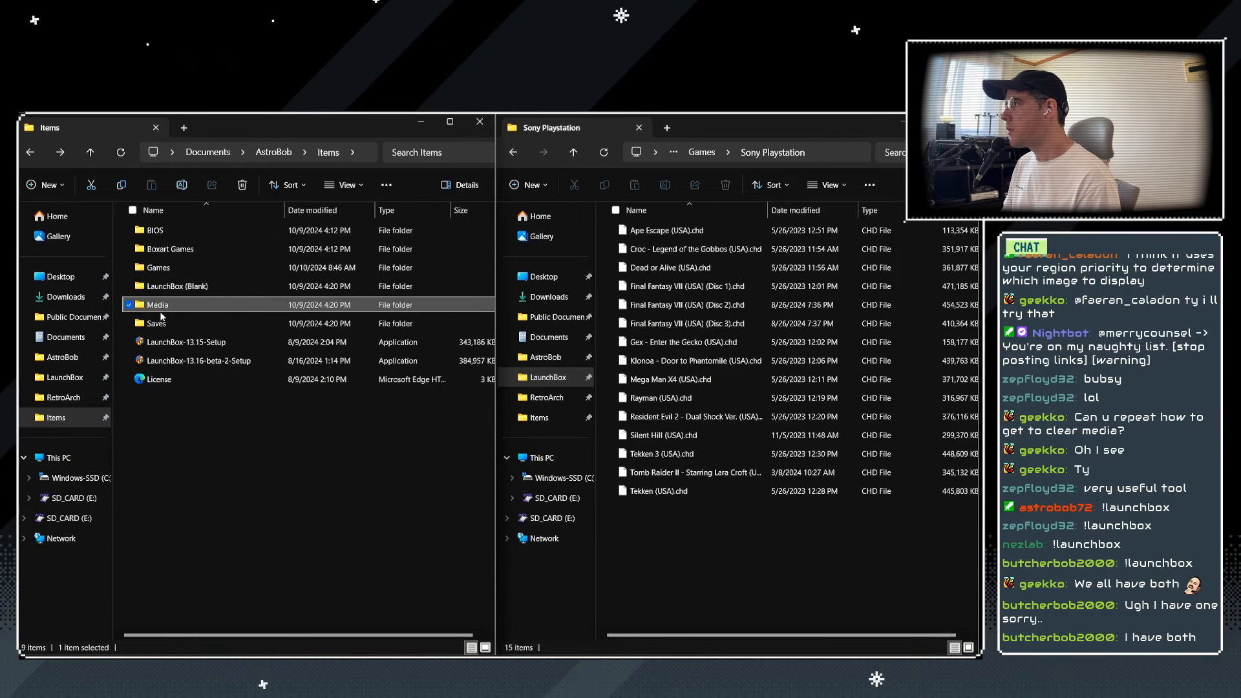
double_click(171, 303)
double_click(169, 250)
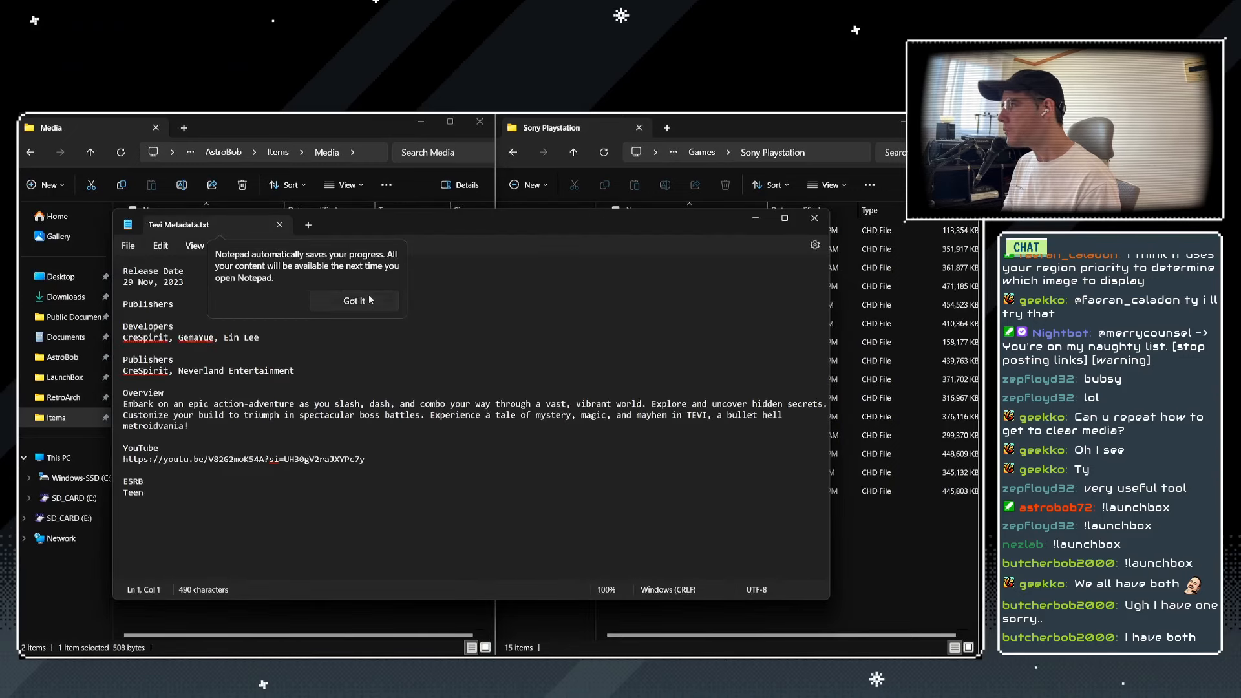
click(370, 300)
drag(148, 493, 123, 326)
drag(368, 222, 692, 223)
Open the Tevi media folder, view the Poster image and close the viewer.
click(211, 324)
double_click(153, 230)
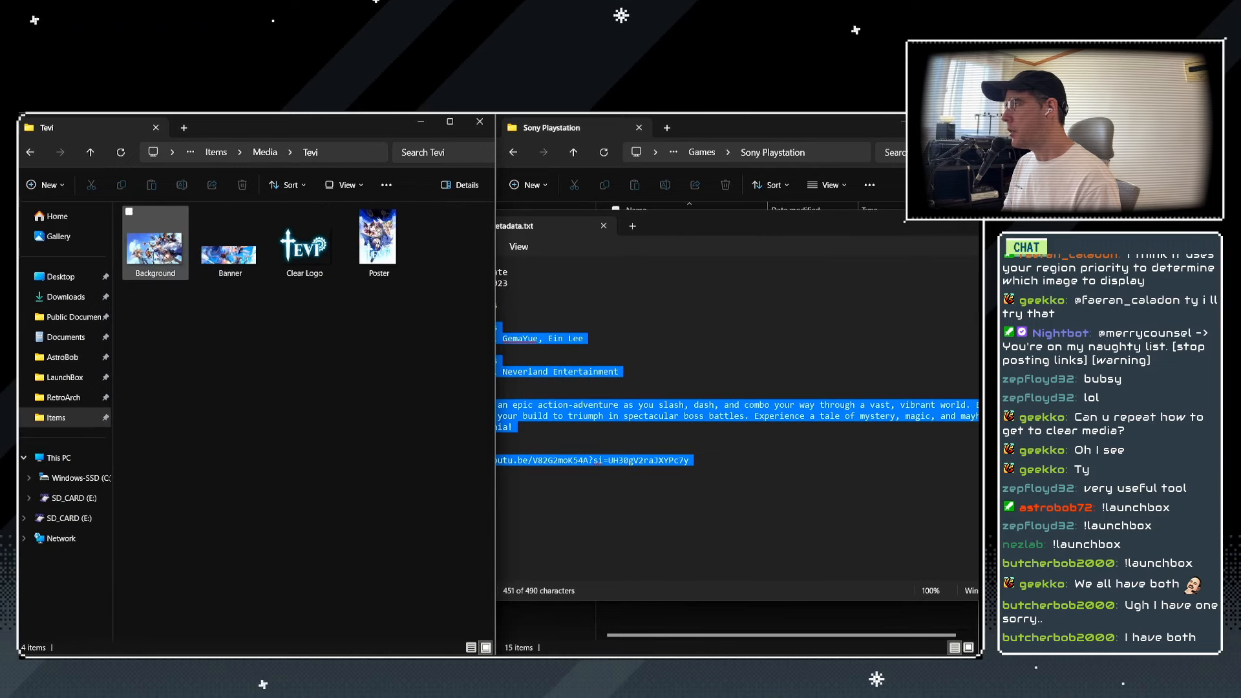
click(348, 227)
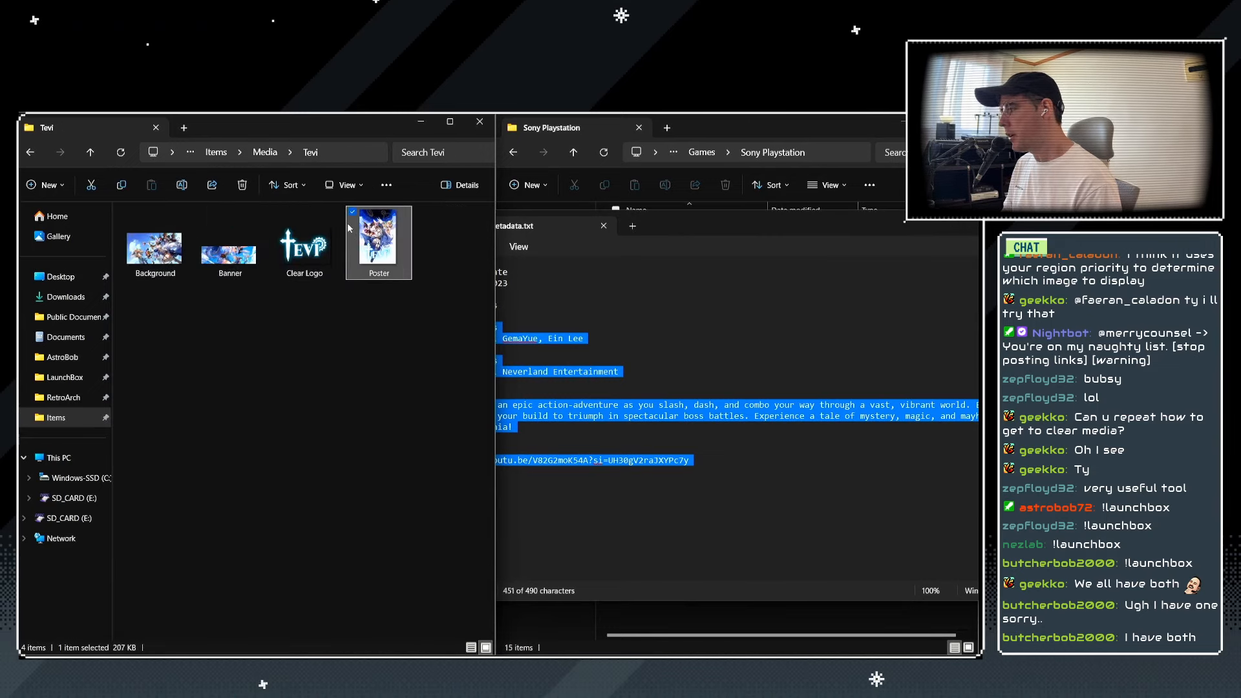
double_click(374, 231)
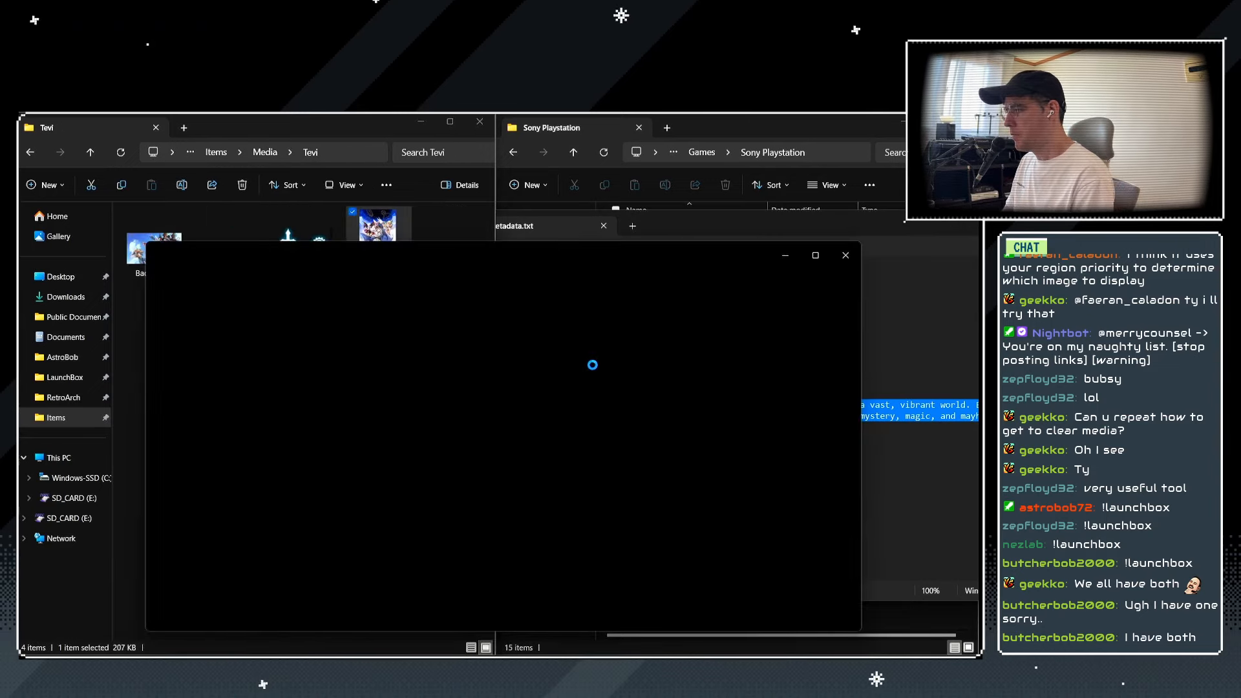
click(846, 259)
click(294, 372)
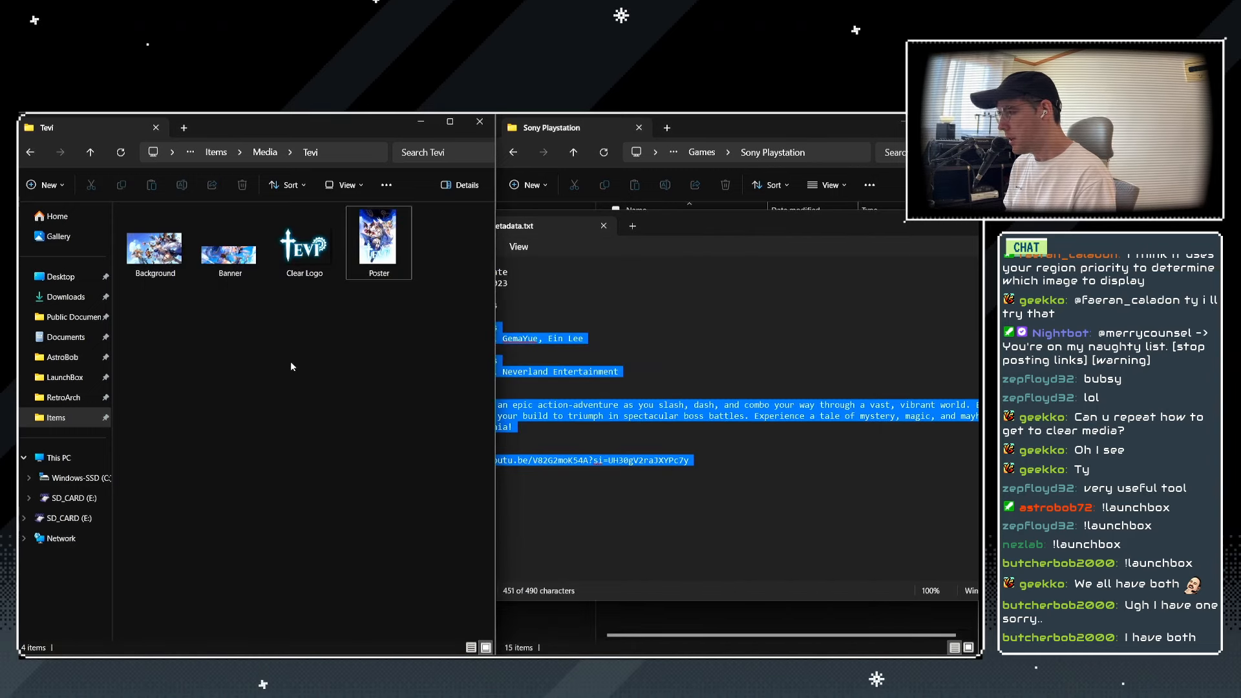
Switch to the browser, recheck the Games Database results for Tevi, and open the form for adding a new game.
key(alt+Tab)
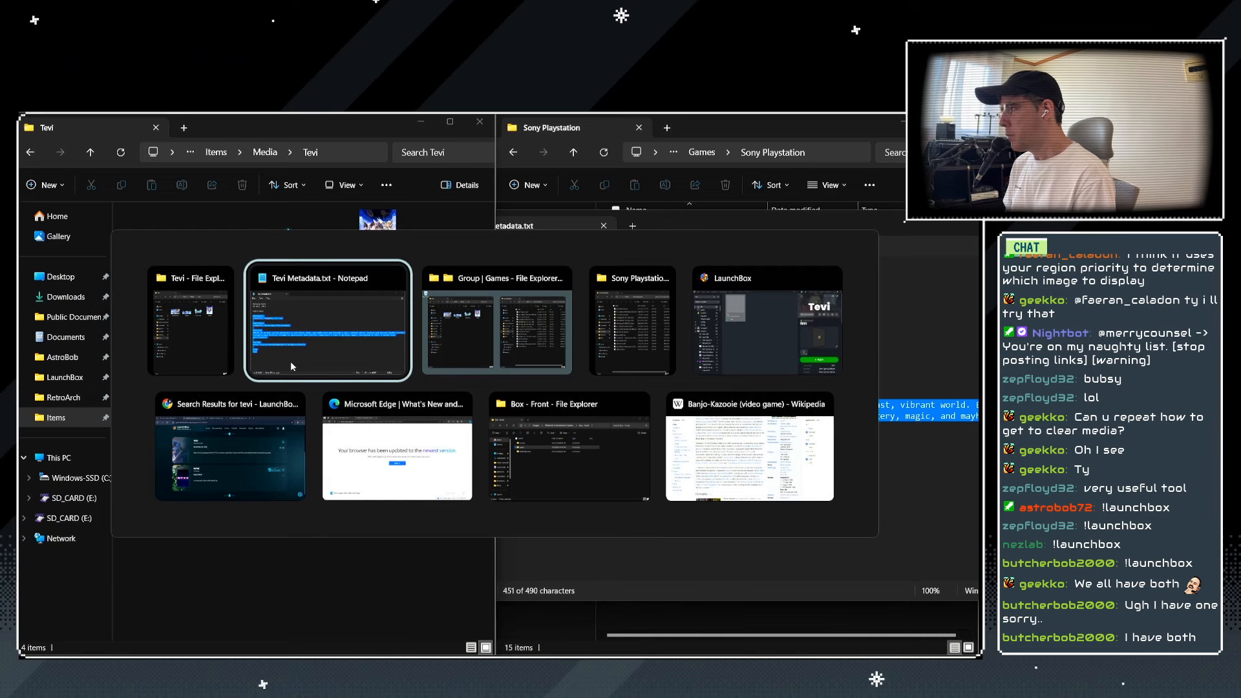
key(alt+Tab)
key(alt+Tab)
key(alt+Tab)
key(alt+Tab)
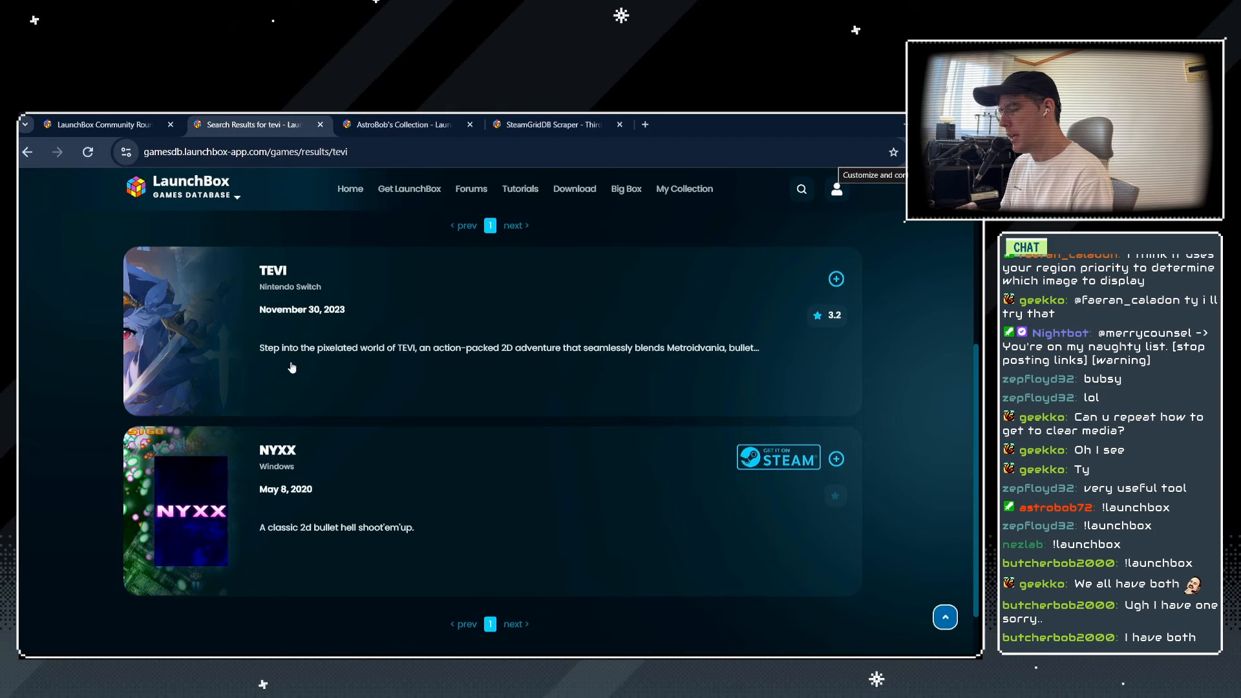
scroll(355, 452, up, 5)
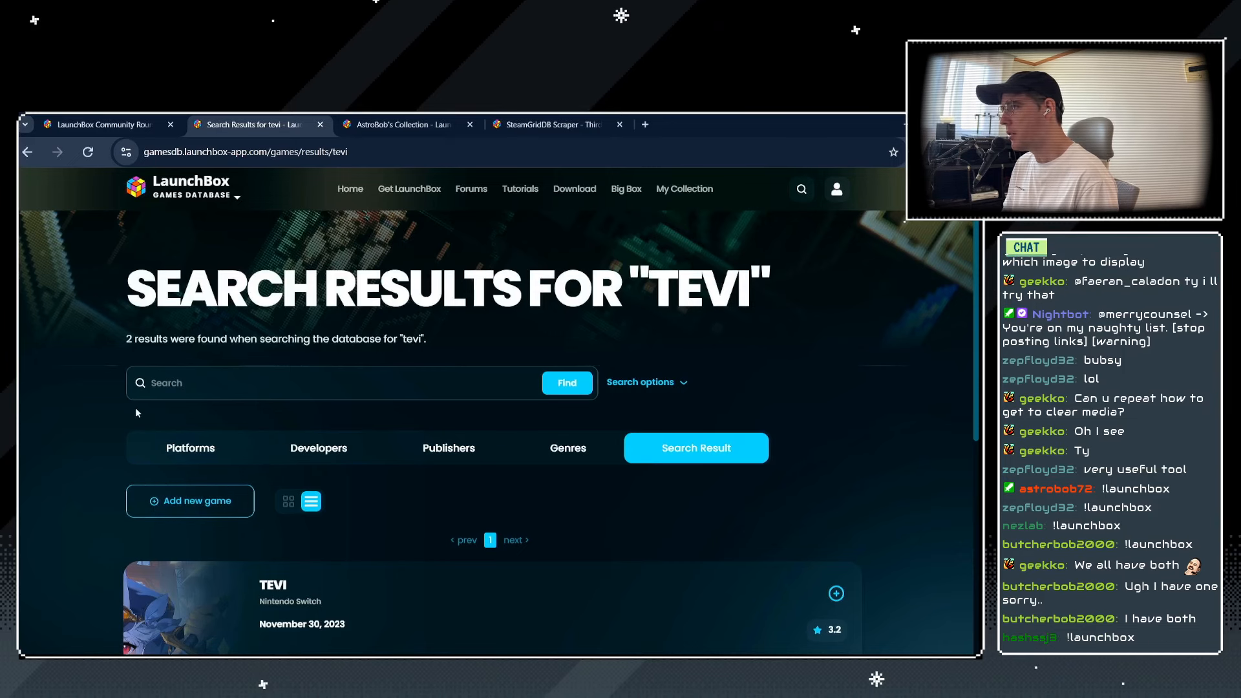
scroll(168, 367, down, 3)
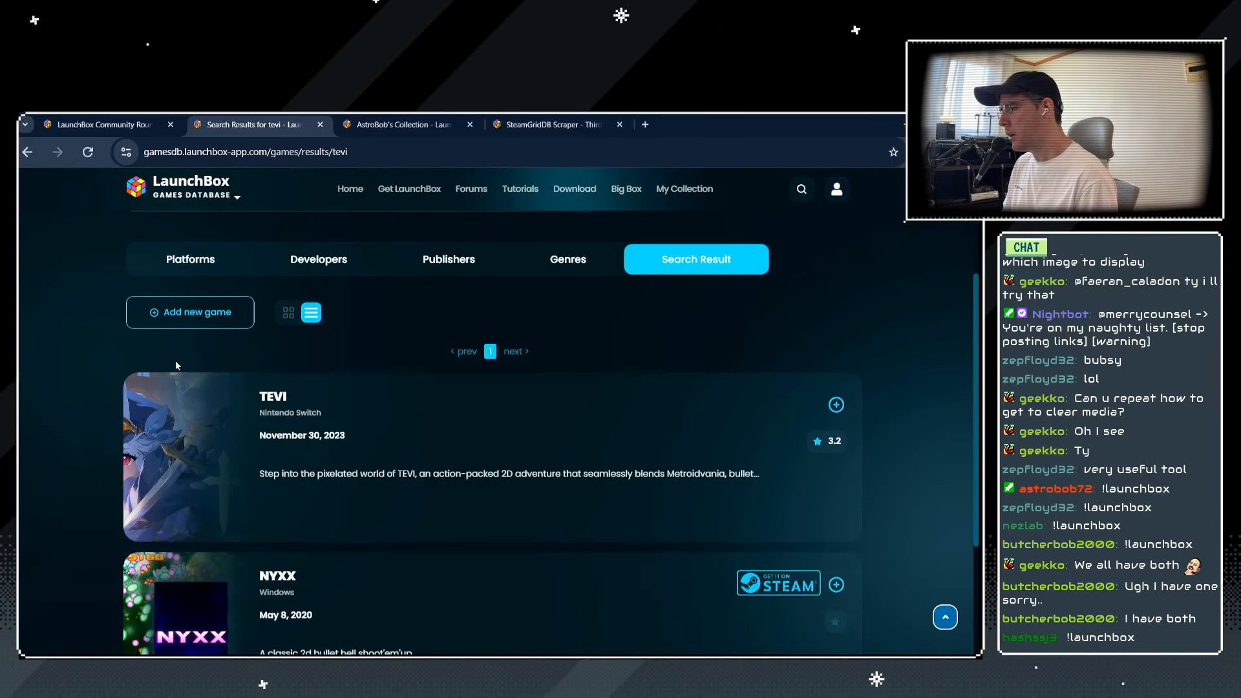
scroll(121, 433, down, 3)
scroll(120, 335, up, 4)
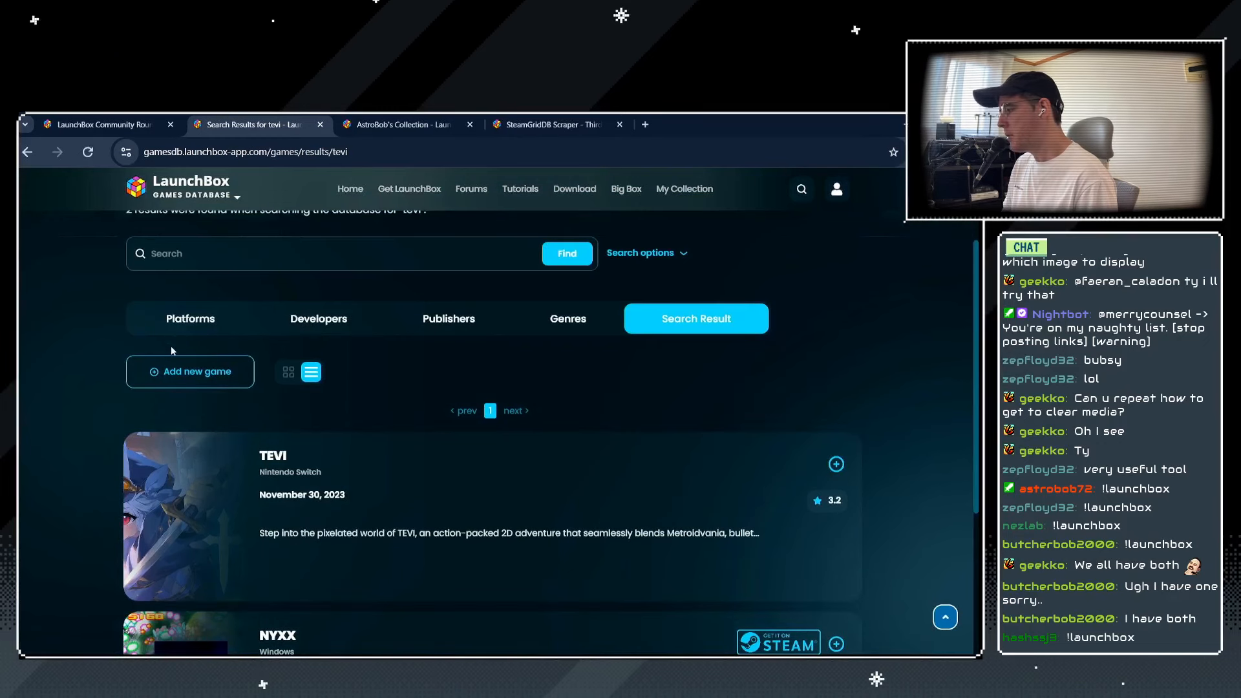
click(187, 372)
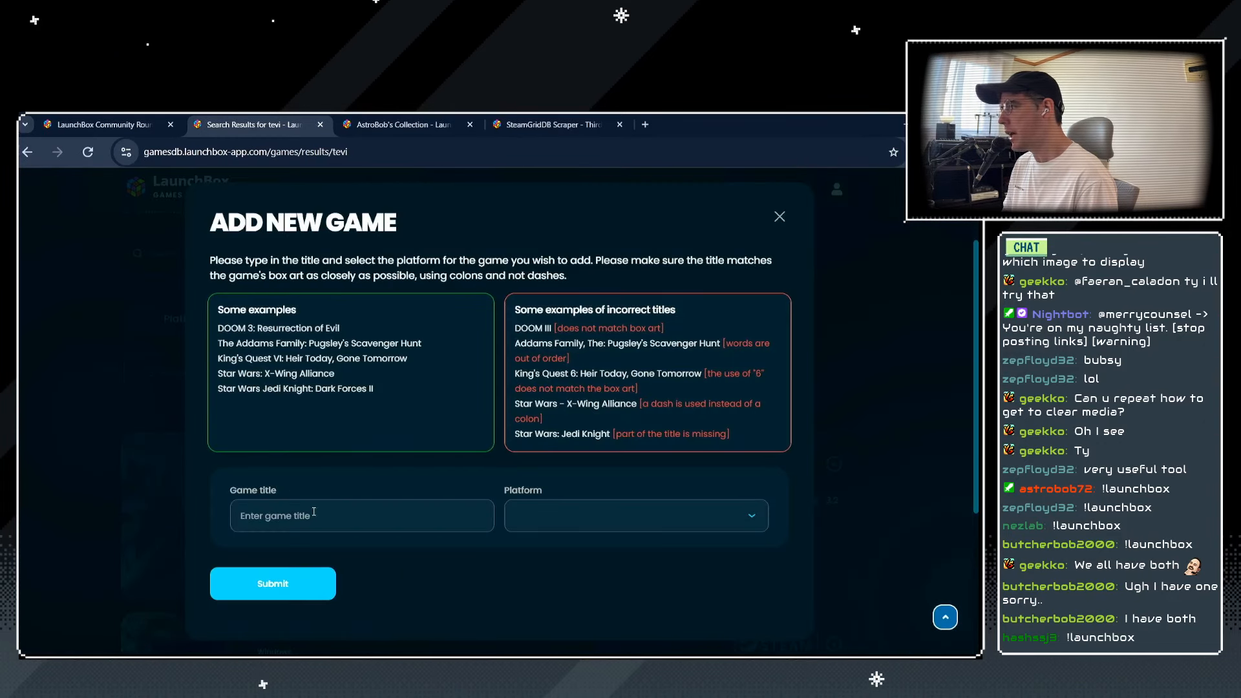
Submit a new game entry titled Tevi for the Windows platform.
click(329, 528)
text(Tevi)
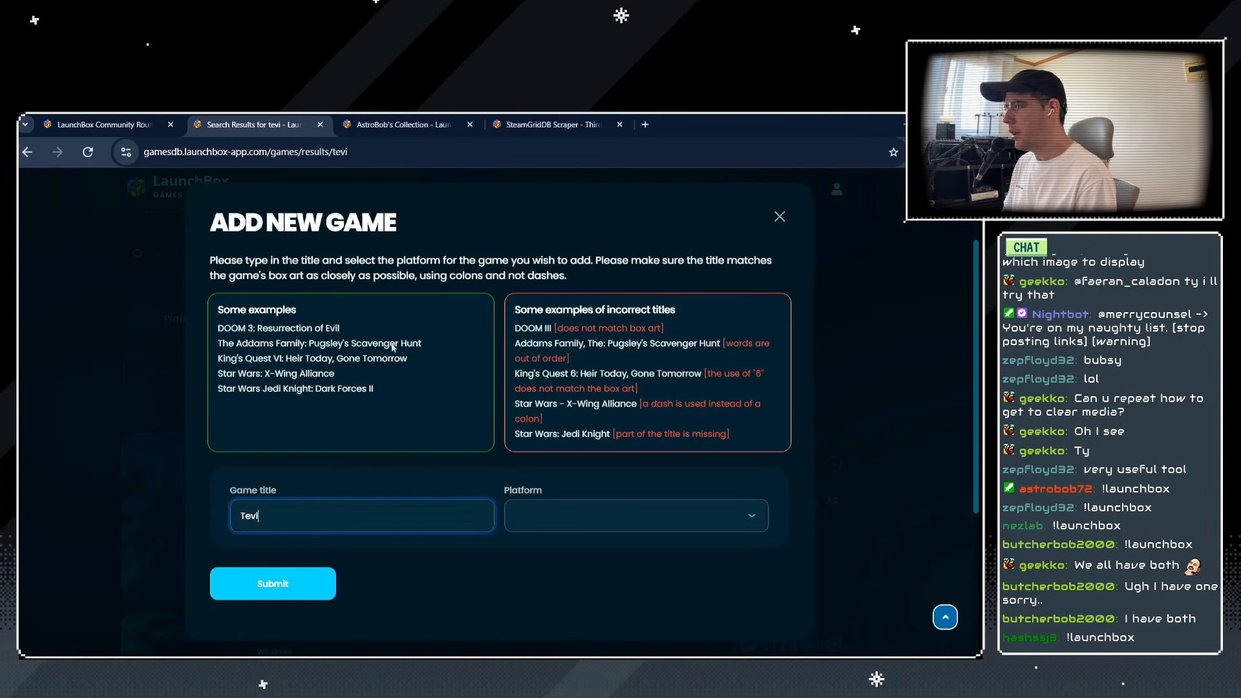
click(635, 517)
text(windows)
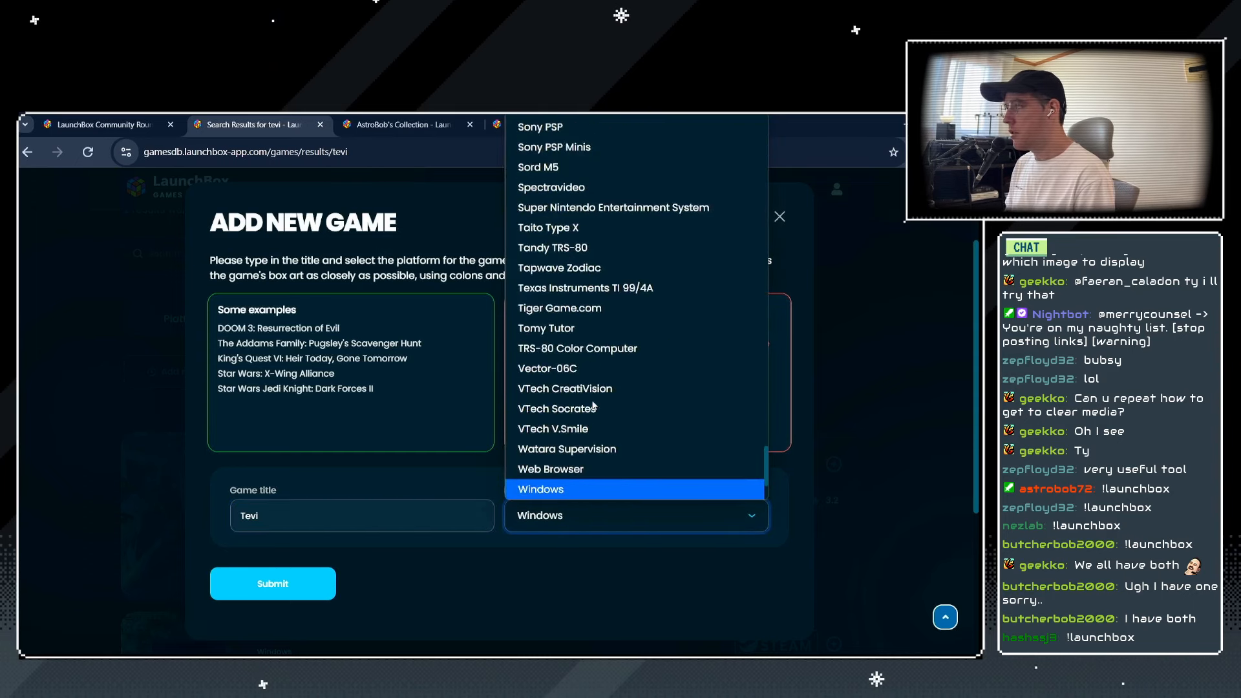
click(569, 490)
click(269, 585)
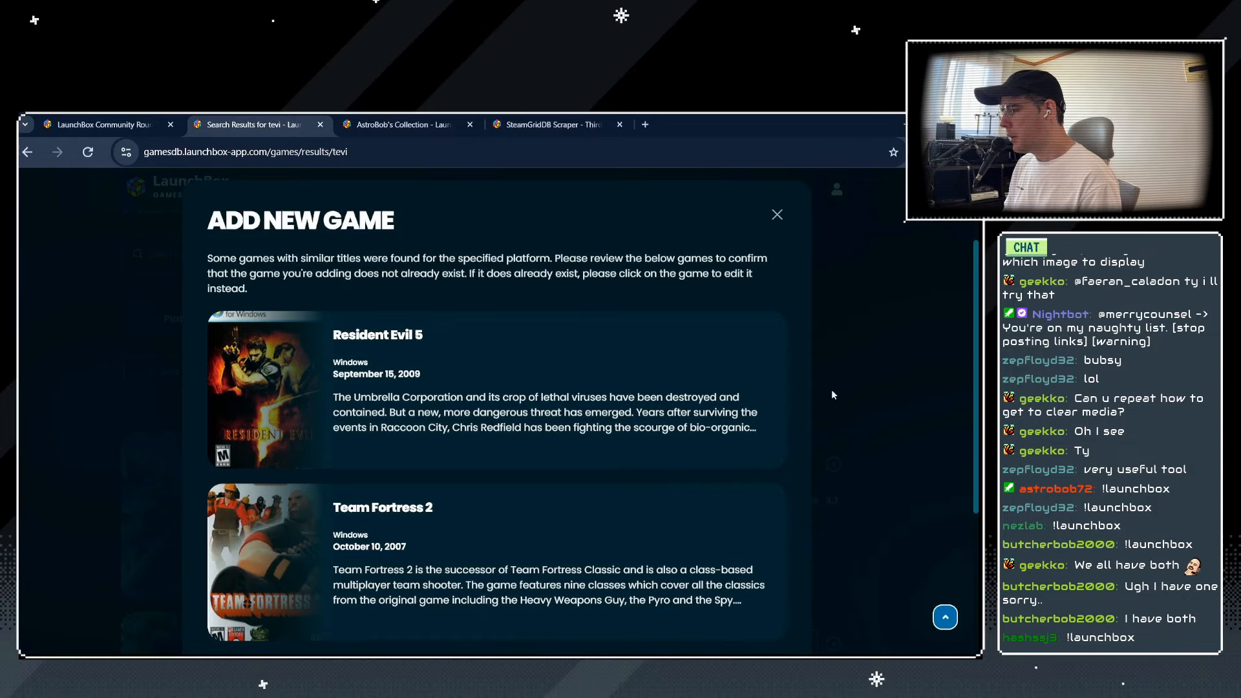
Review the games with similar titles and declare that the game being added is not listed.
scroll(830, 367, down, 1)
scroll(831, 366, down, 15)
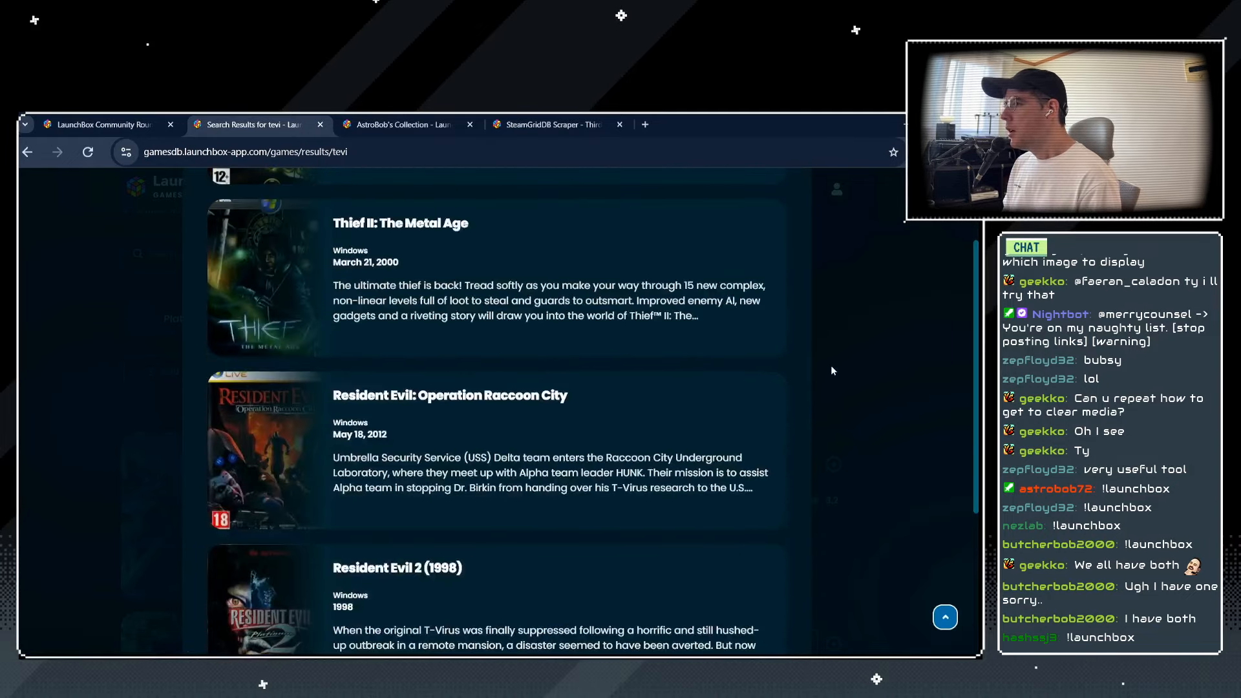
scroll(838, 365, up, 10)
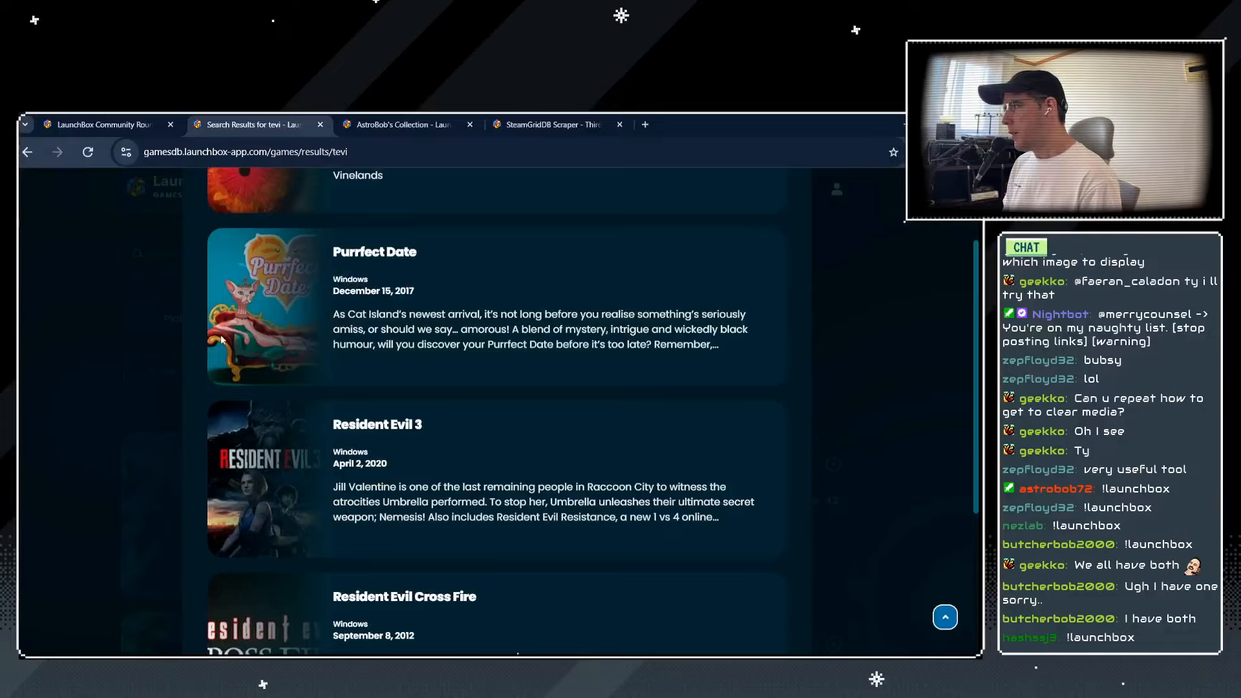
scroll(715, 451, up, 6)
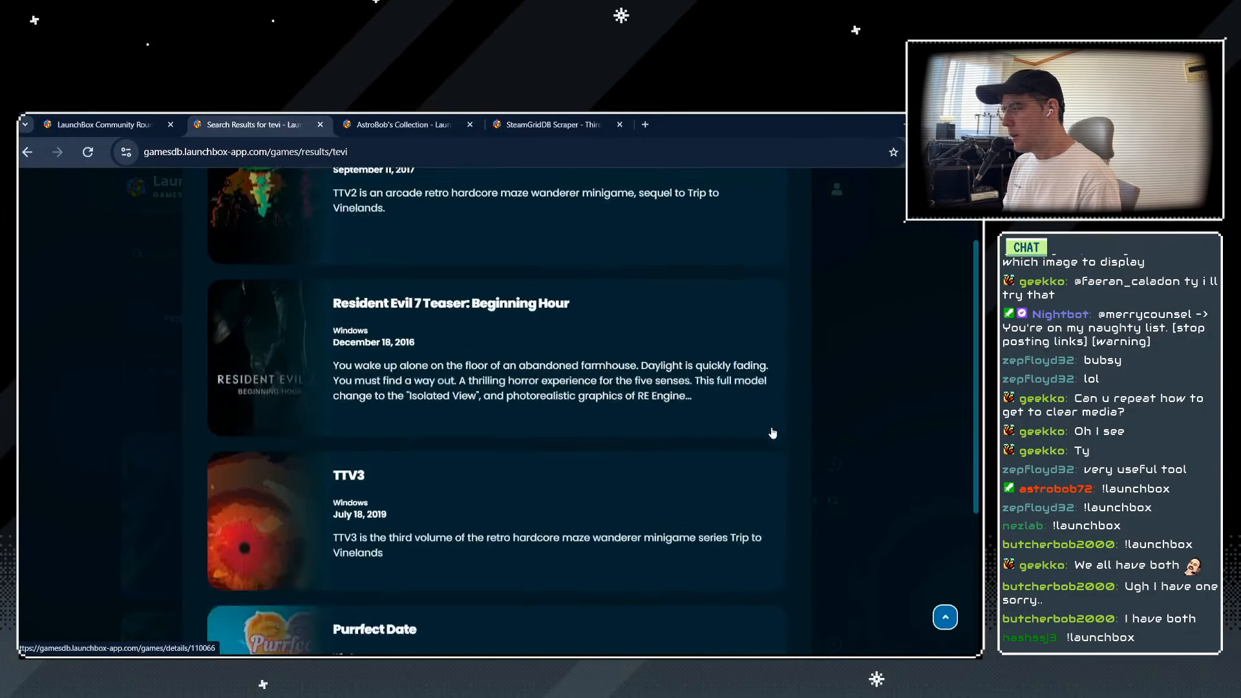
scroll(770, 429, down, 15)
scroll(775, 432, down, 5)
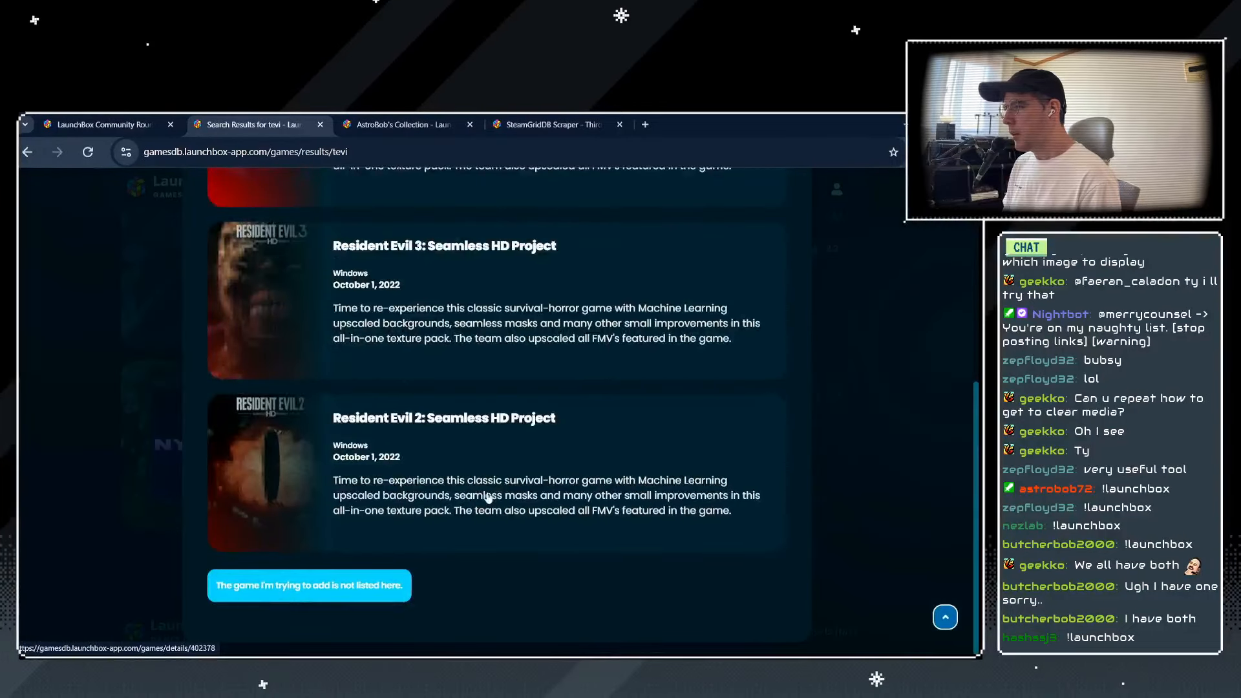
scroll(281, 588, up, 1)
click(281, 589)
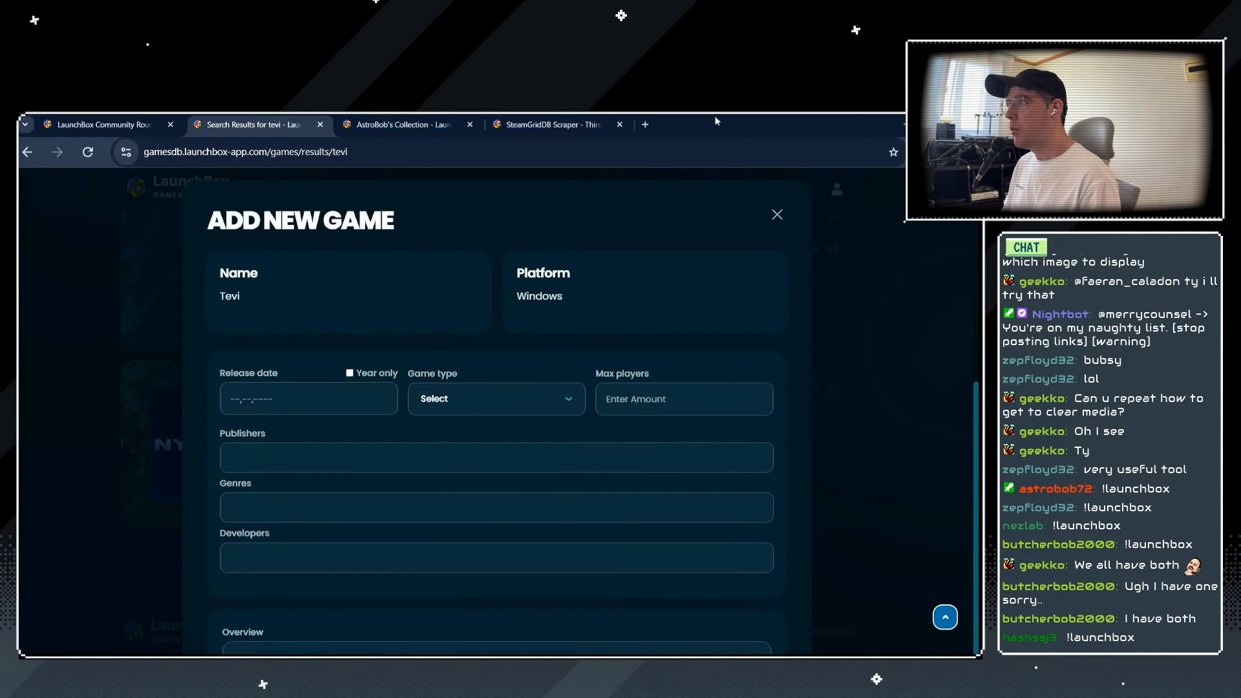
Arrange the browser and the Tevi Metadata.txt window side by side and clear the text selection.
key(super+Left)
click(737, 245)
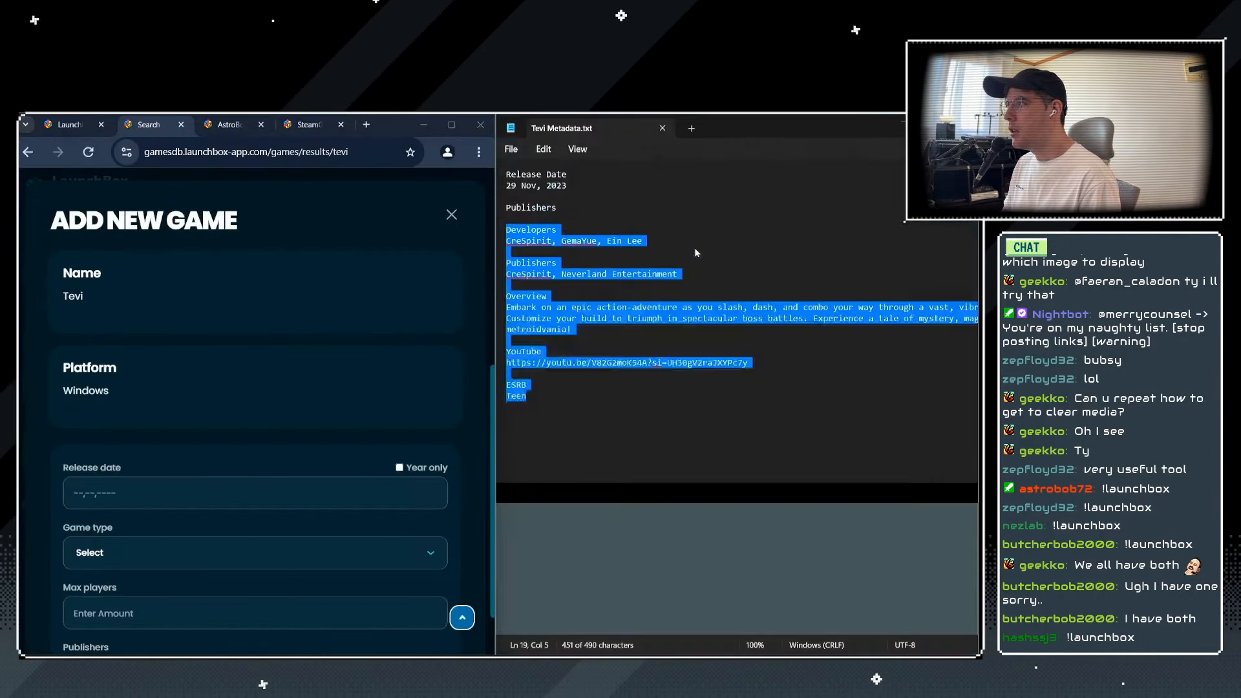
scroll(327, 394, down, 2)
click(566, 438)
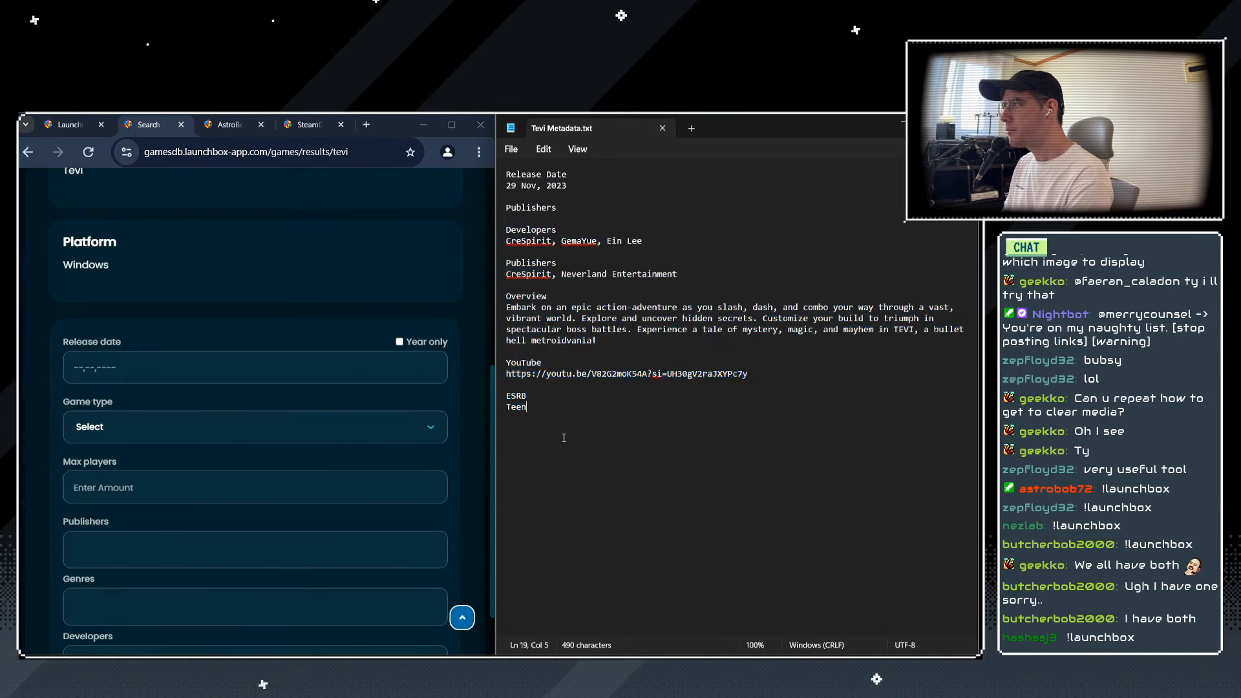
Set the new game's release date to November 29, 2023.
click(217, 368)
click(83, 207)
double_click(83, 207)
triple_click(83, 207)
triple_click(83, 206)
click(83, 207)
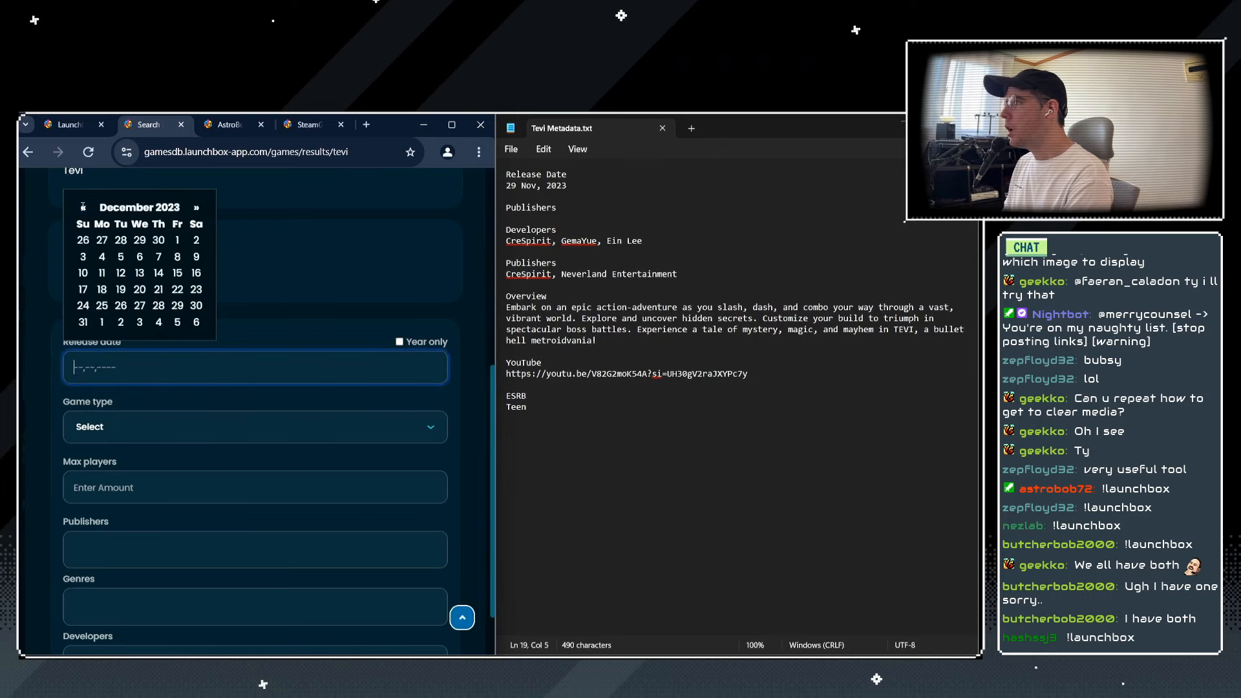
click(83, 207)
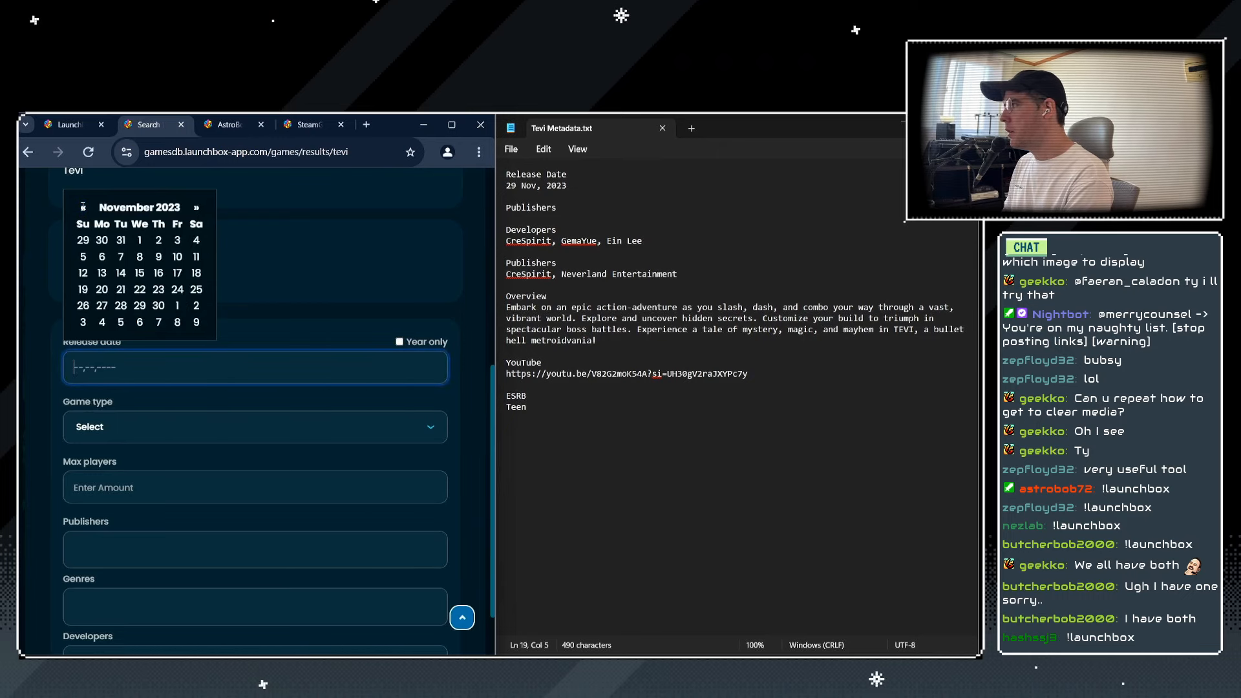
click(139, 304)
Set the game type to Released and the maximum players to 1.
click(274, 430)
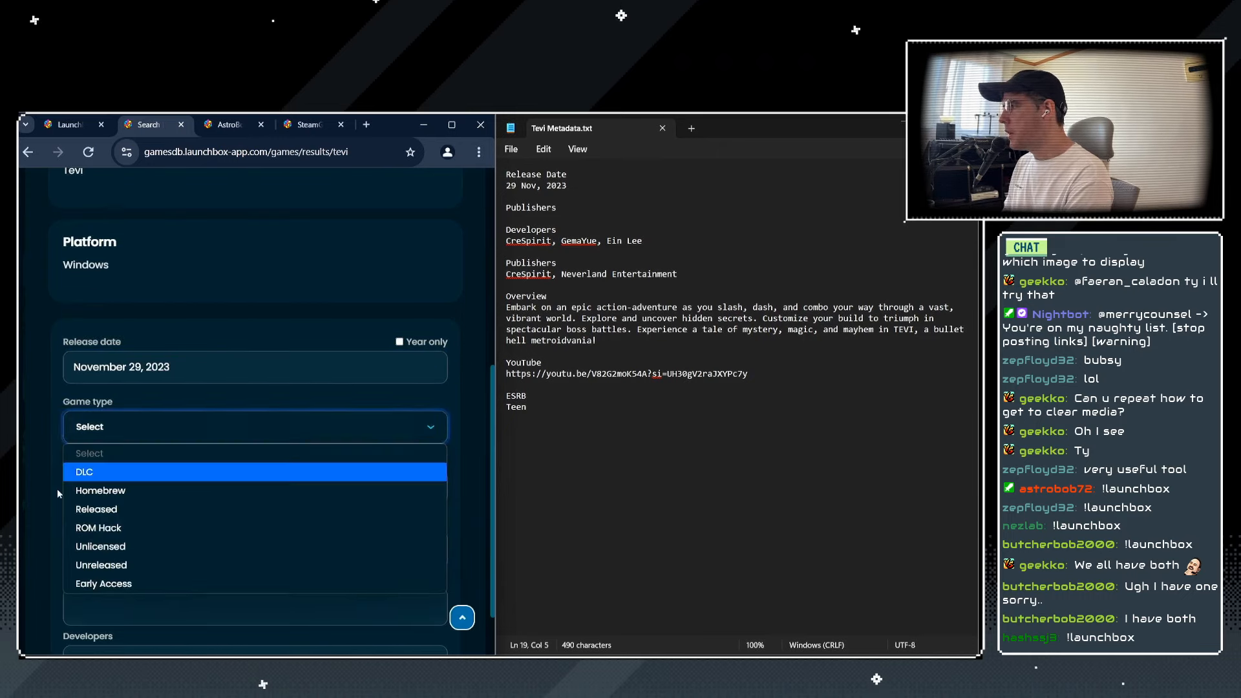
click(112, 512)
scroll(181, 477, up, 2)
scroll(169, 475, down, 2)
click(142, 488)
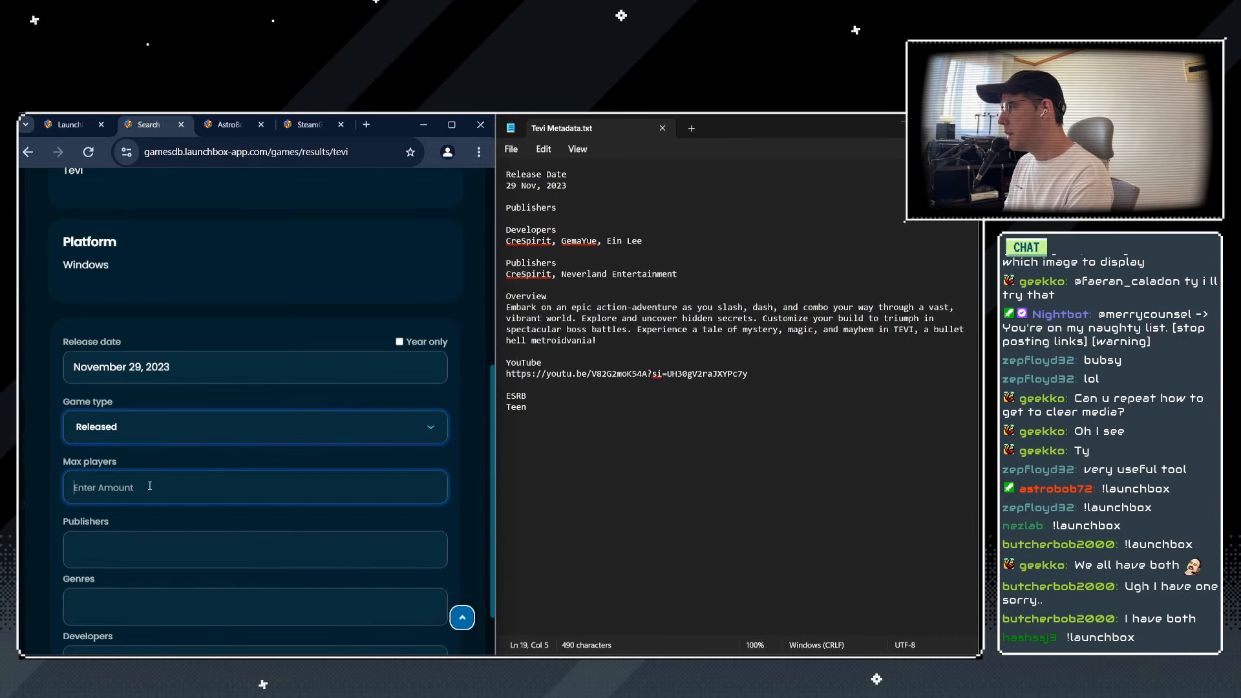
text(1)
scroll(130, 515, down, 2)
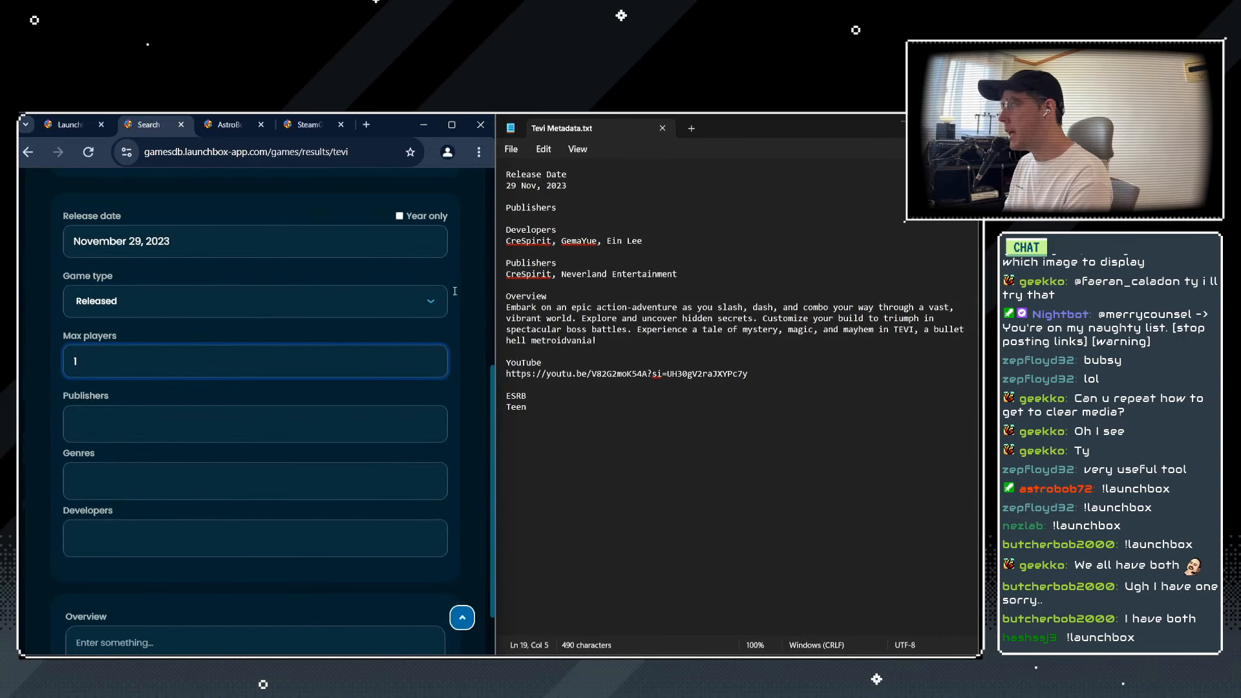
Add CreSpirit and Neverland Entertainment as the game's publishers.
click(587, 240)
click(188, 417)
text(cresp)
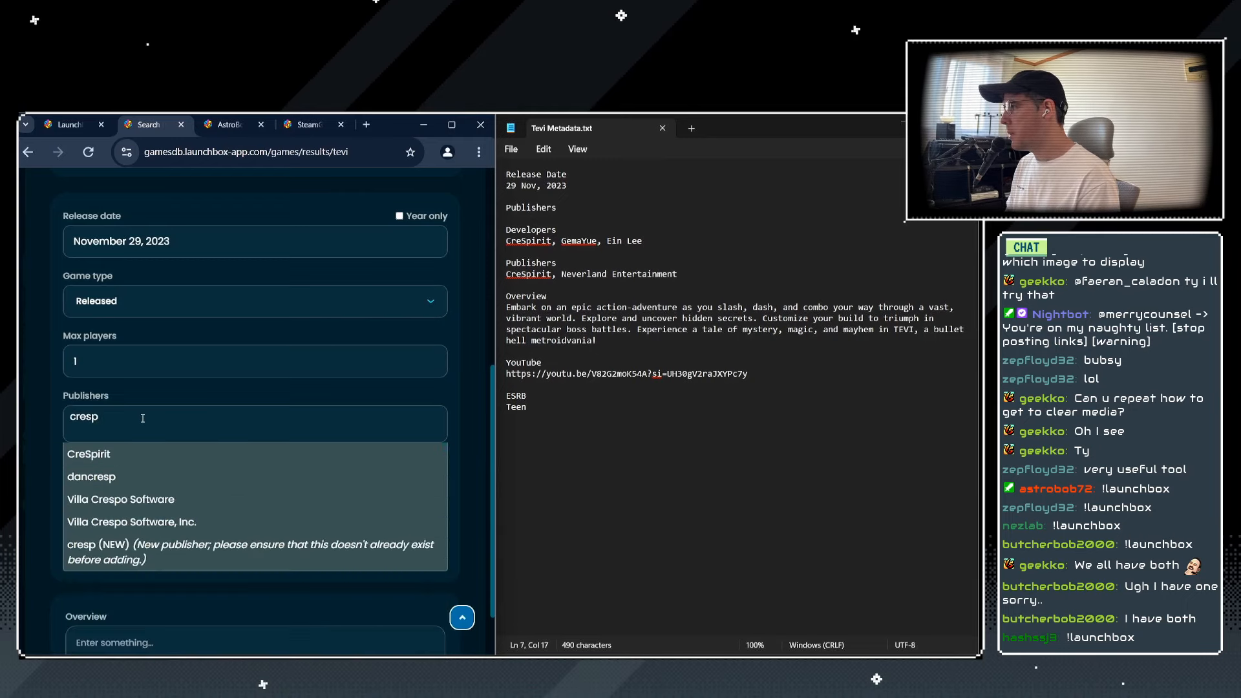
key(BackSpace)
key(BackSpace)
key(BackSpace)
key(BackSpace)
key(BackSpace)
text(C)
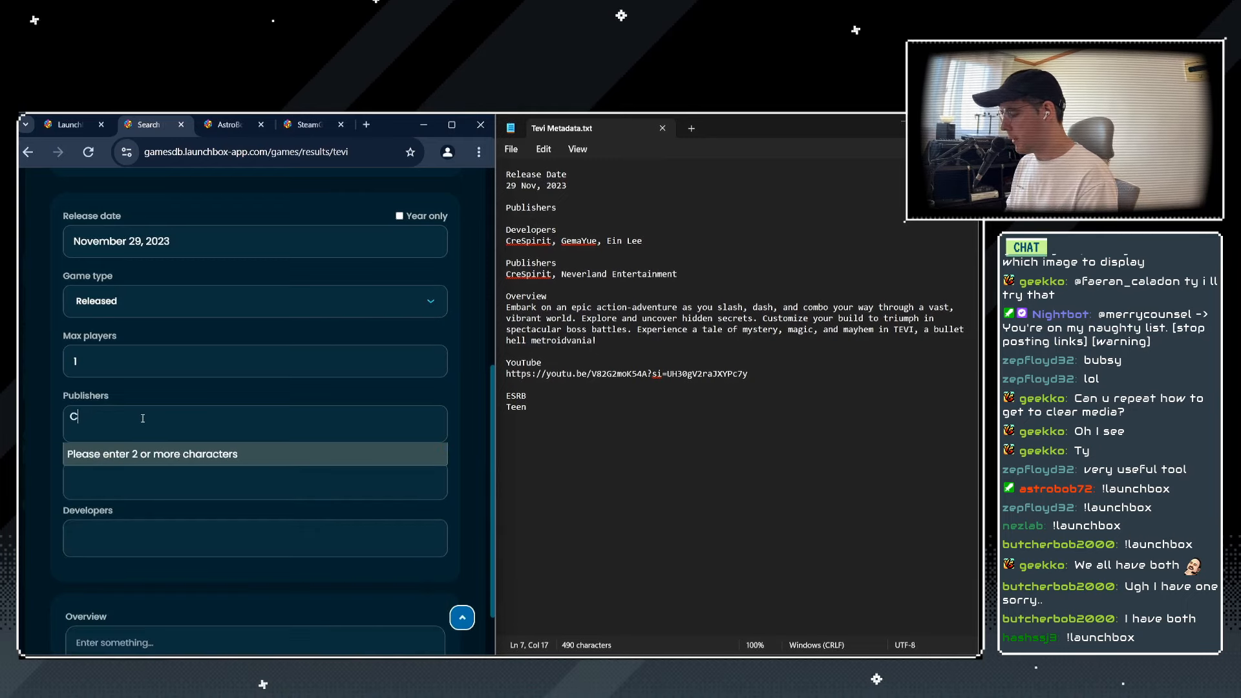
text(resp)
click(102, 454)
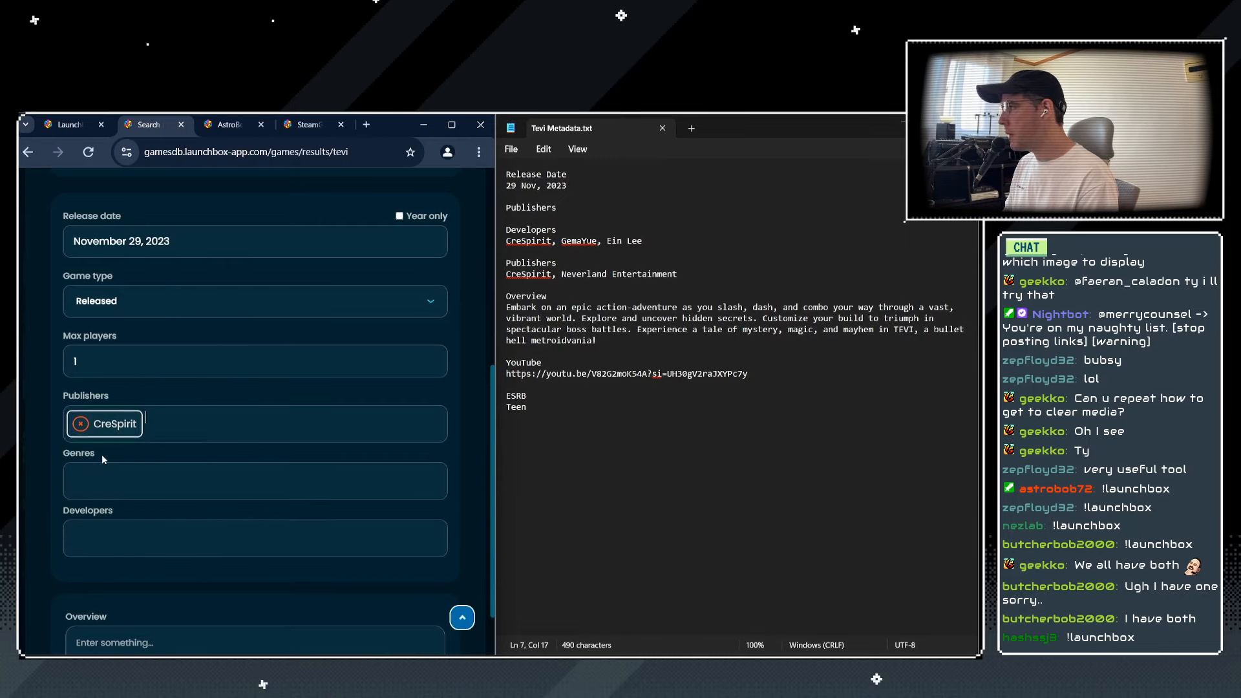
text(Neverland Enter)
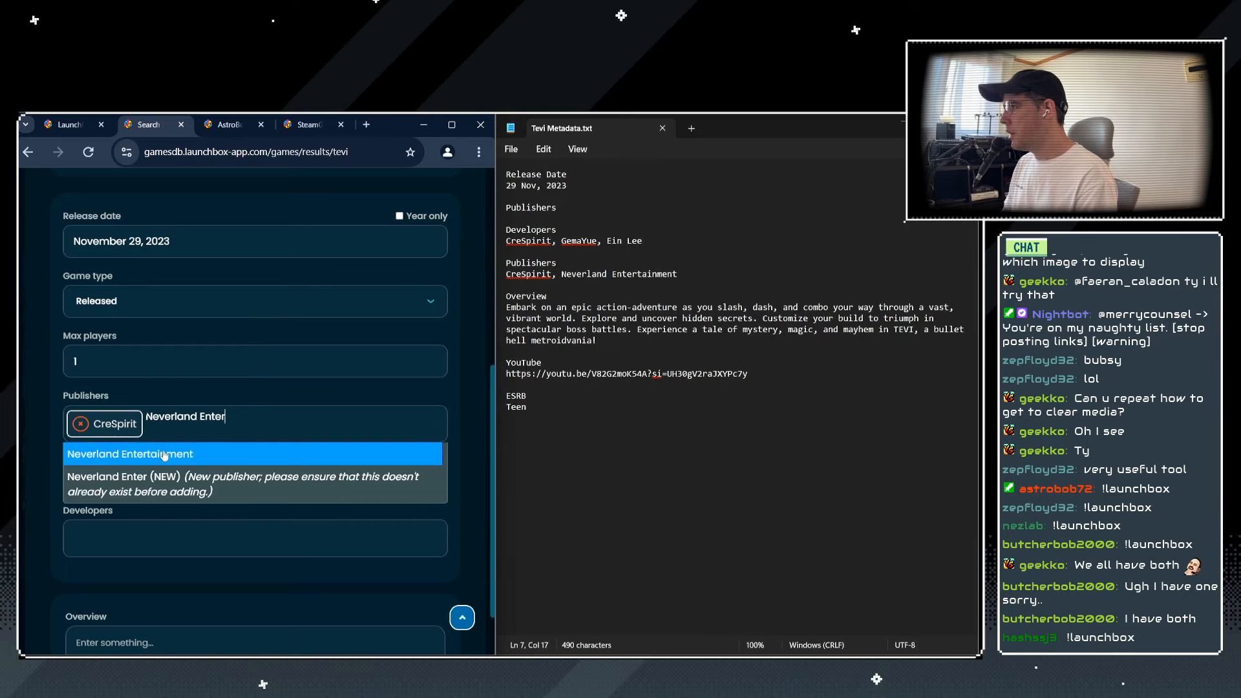
Add Neverland Entertainment as a publisher, and CreSpirit and GemaYue as developers of the game.
click(174, 453)
click(113, 366)
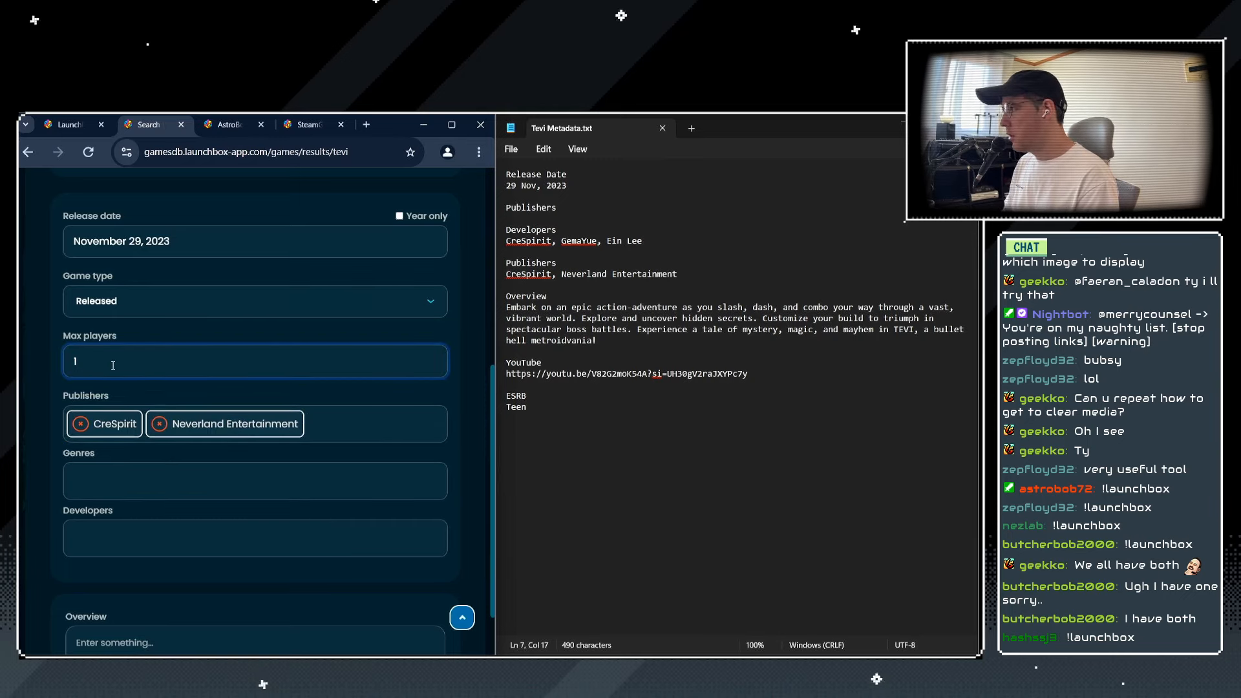
click(112, 533)
text(CreSpirit)
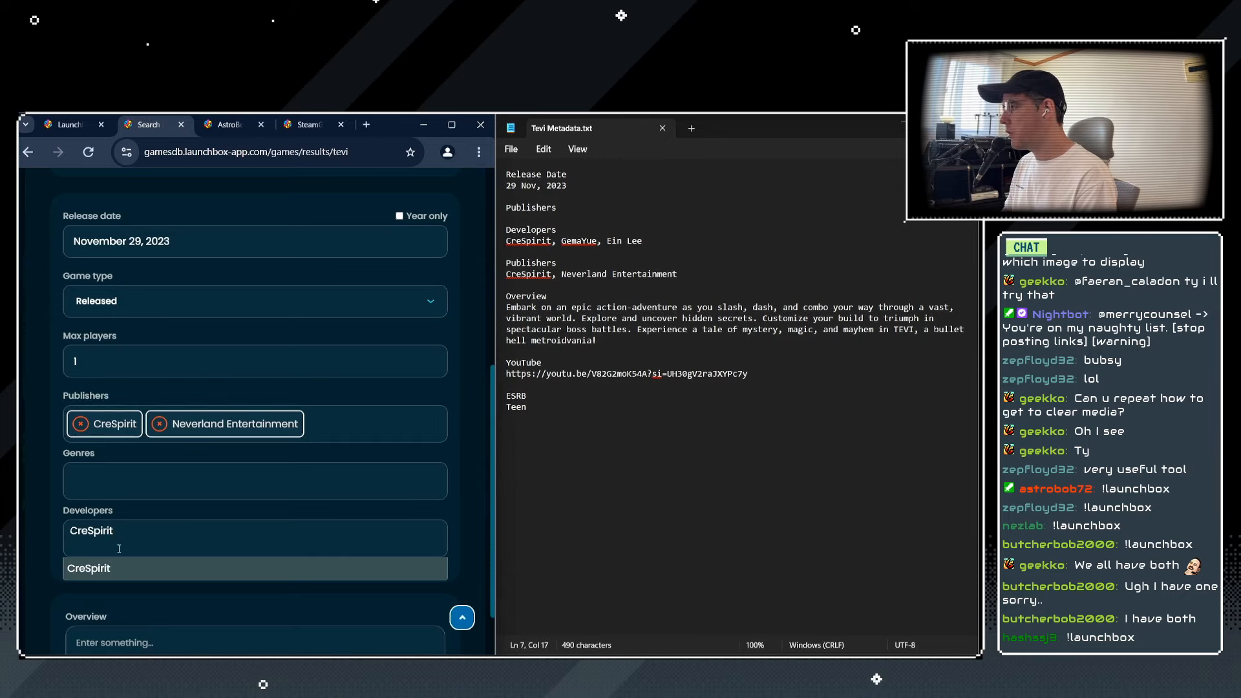
click(121, 567)
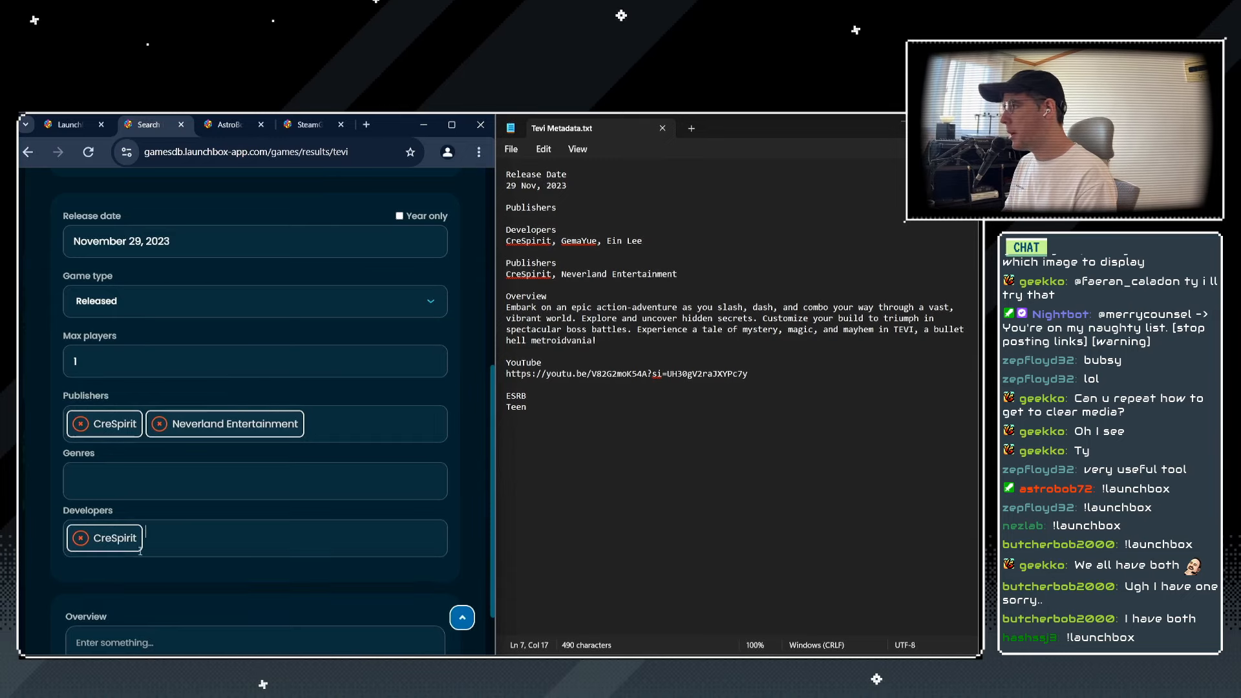
text(GemaYue)
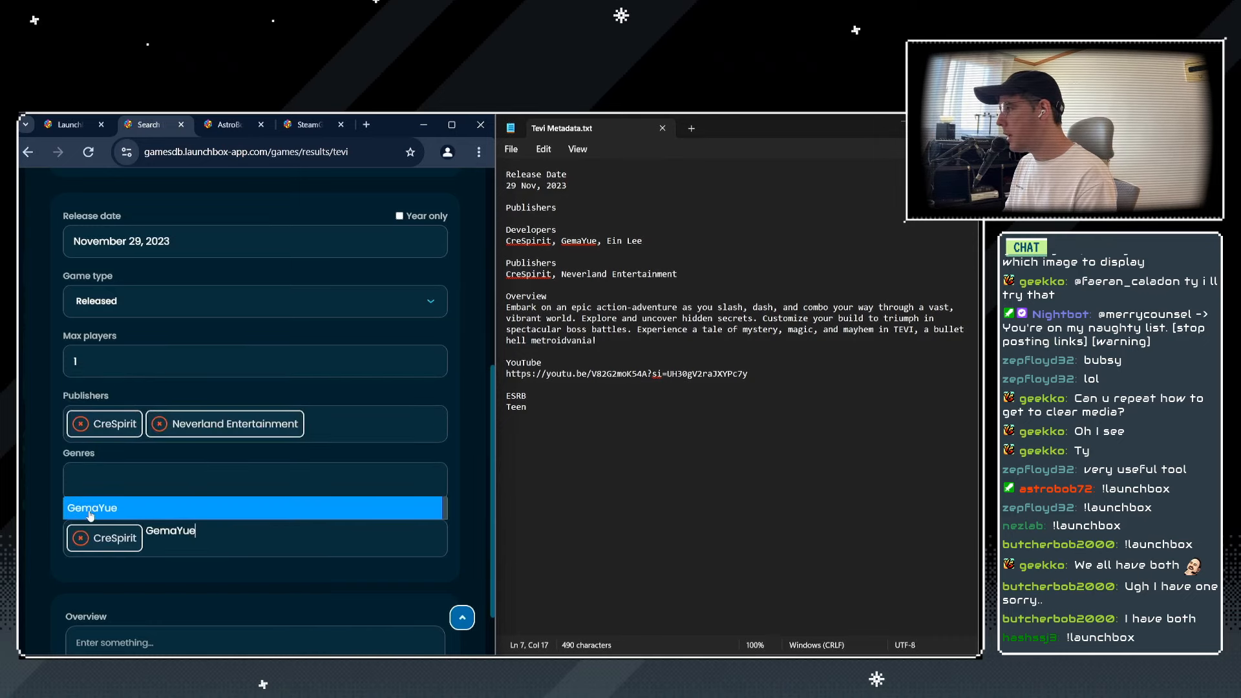
click(91, 514)
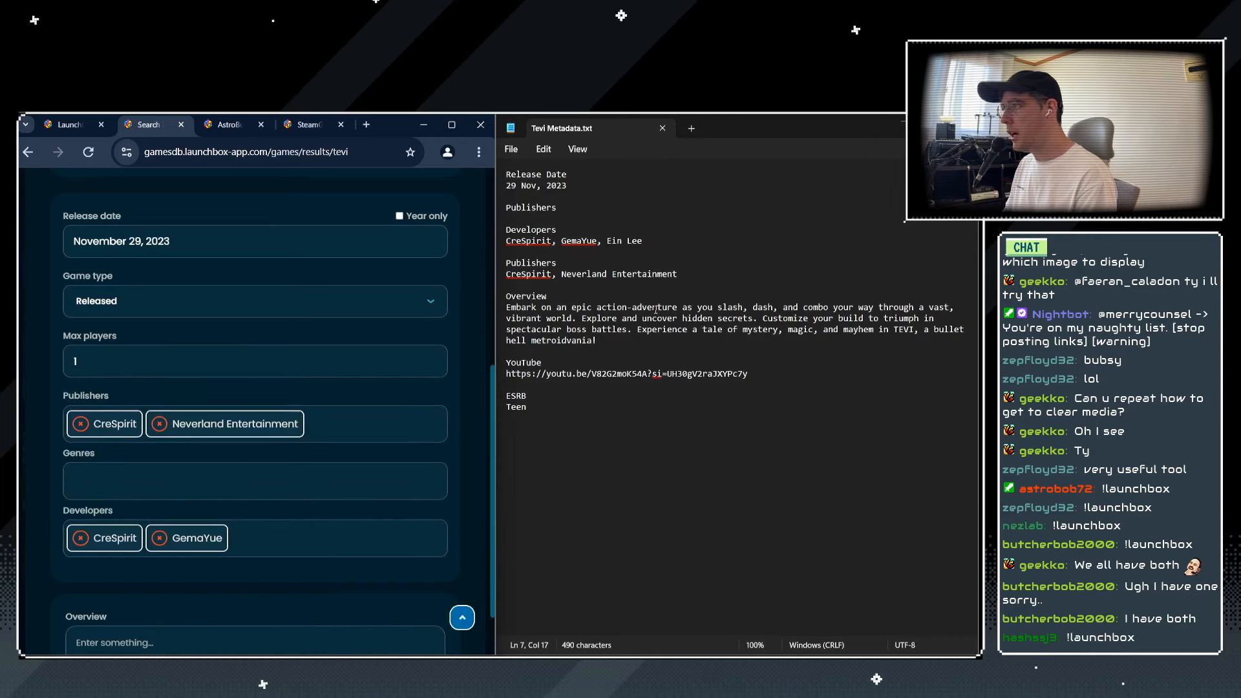
Copy the third developer's name from the metadata notes and add it to the game's developers as a new entry.
drag(606, 240, 659, 245)
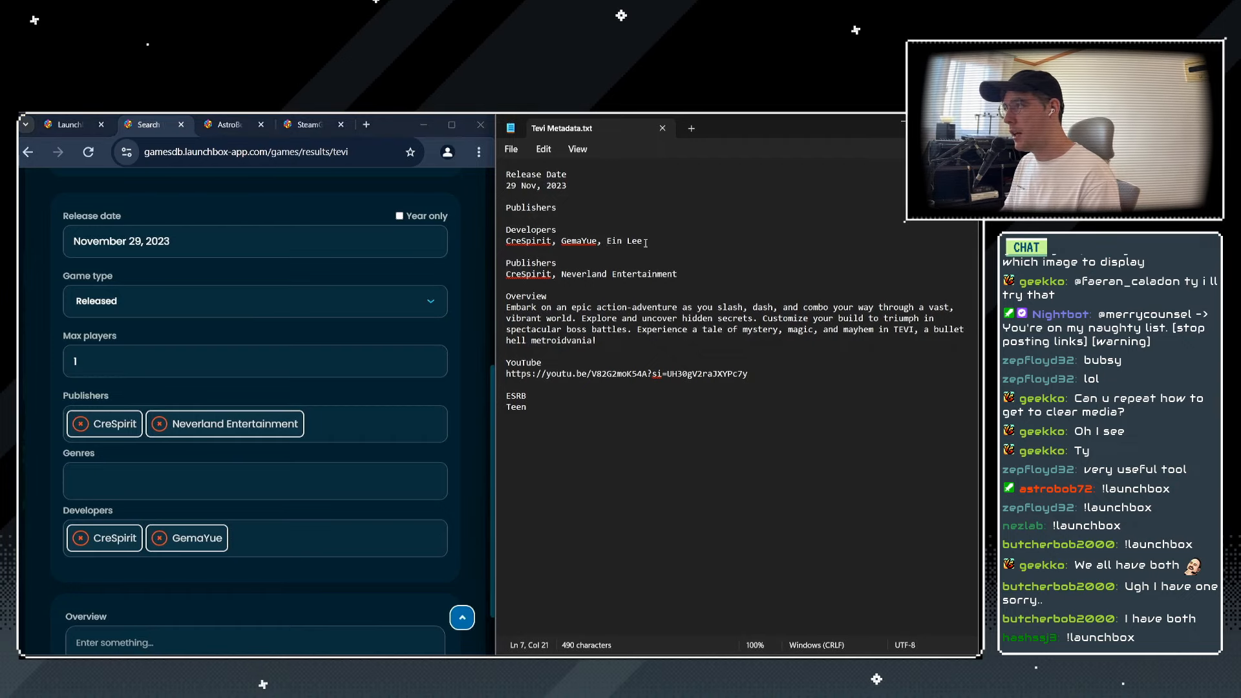
double_click(625, 243)
key(ctrl+c)
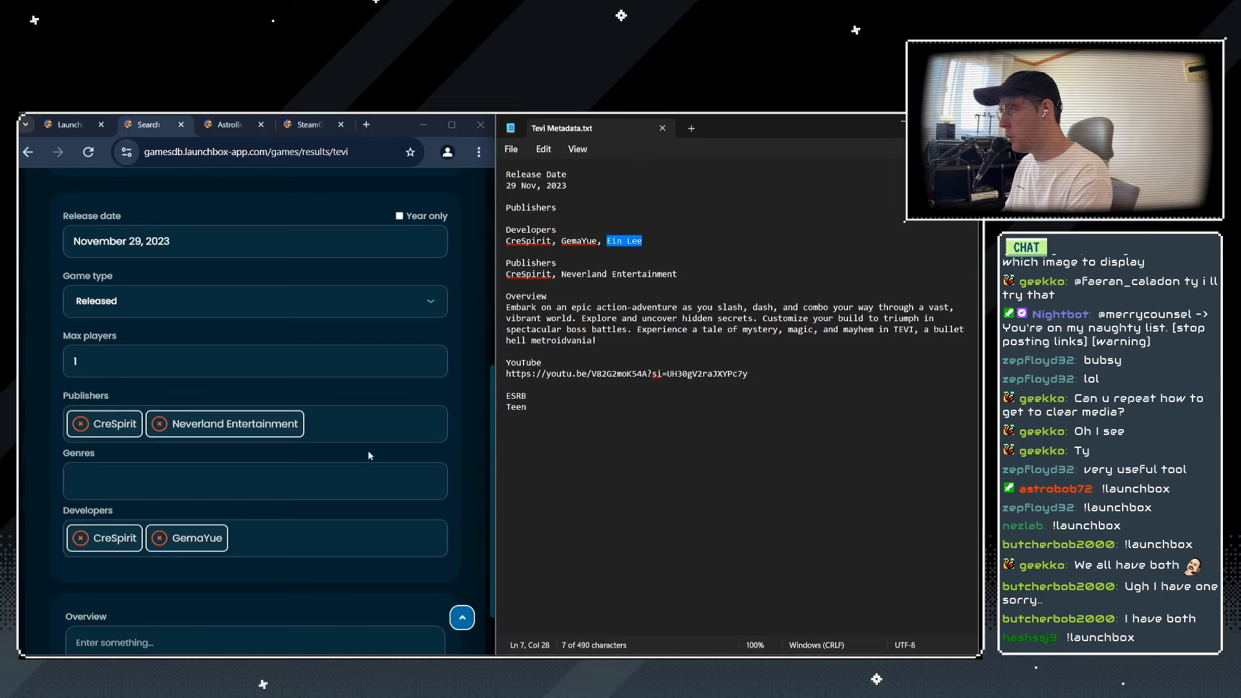
click(278, 539)
key(ctrl+v)
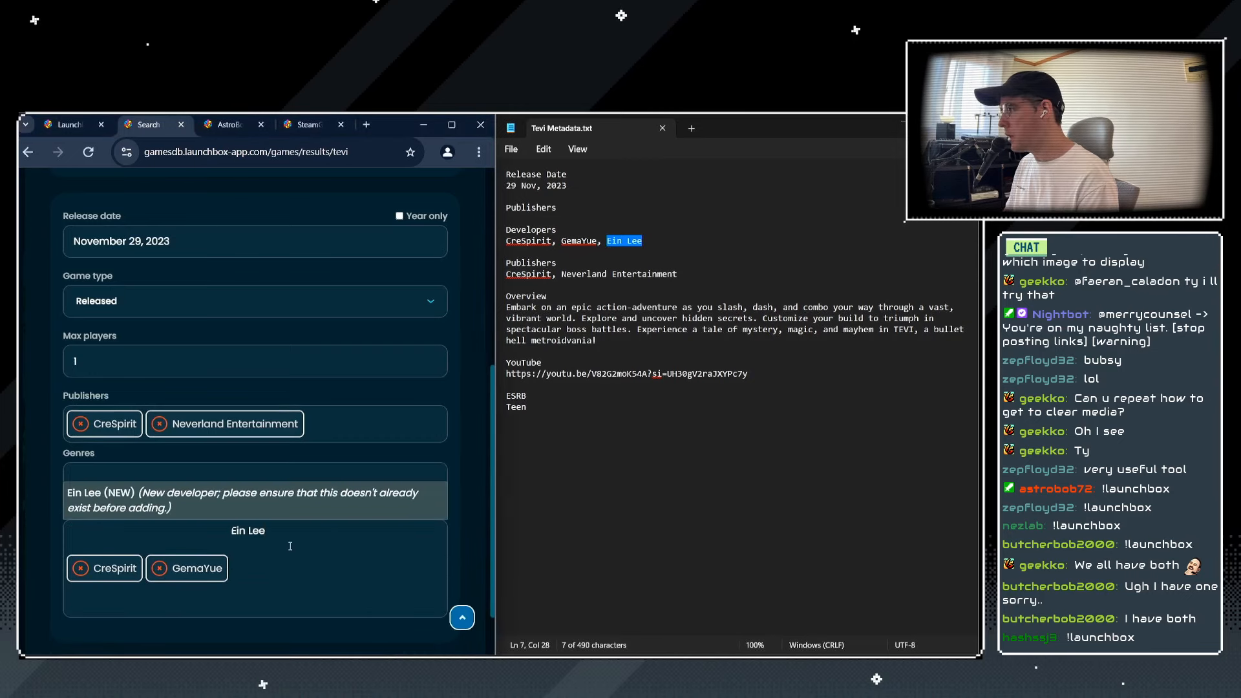
click(164, 495)
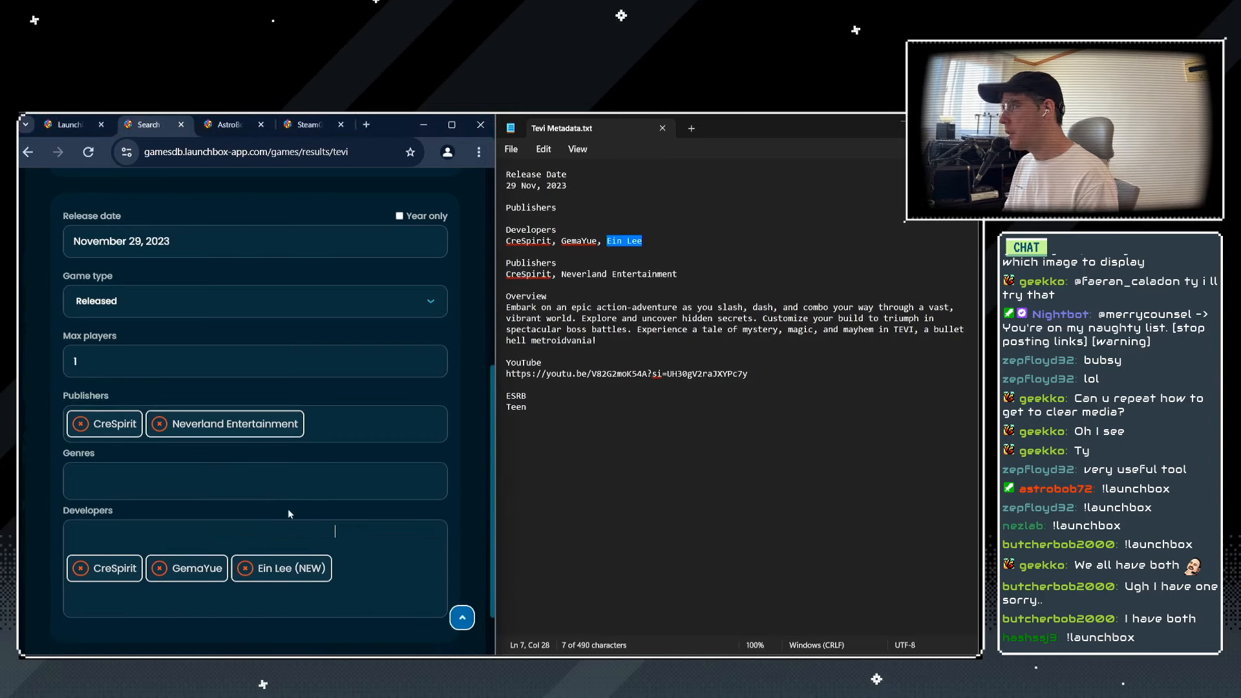
Add Adventure to the game's genres.
click(165, 476)
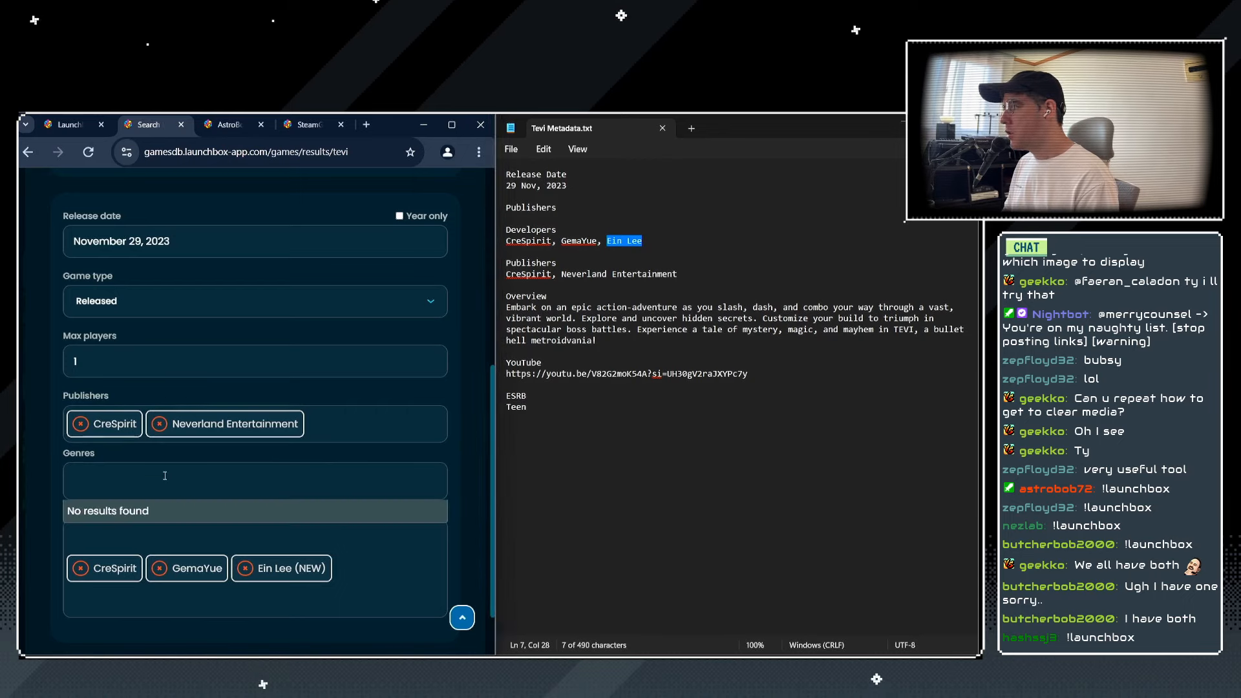
text(A)
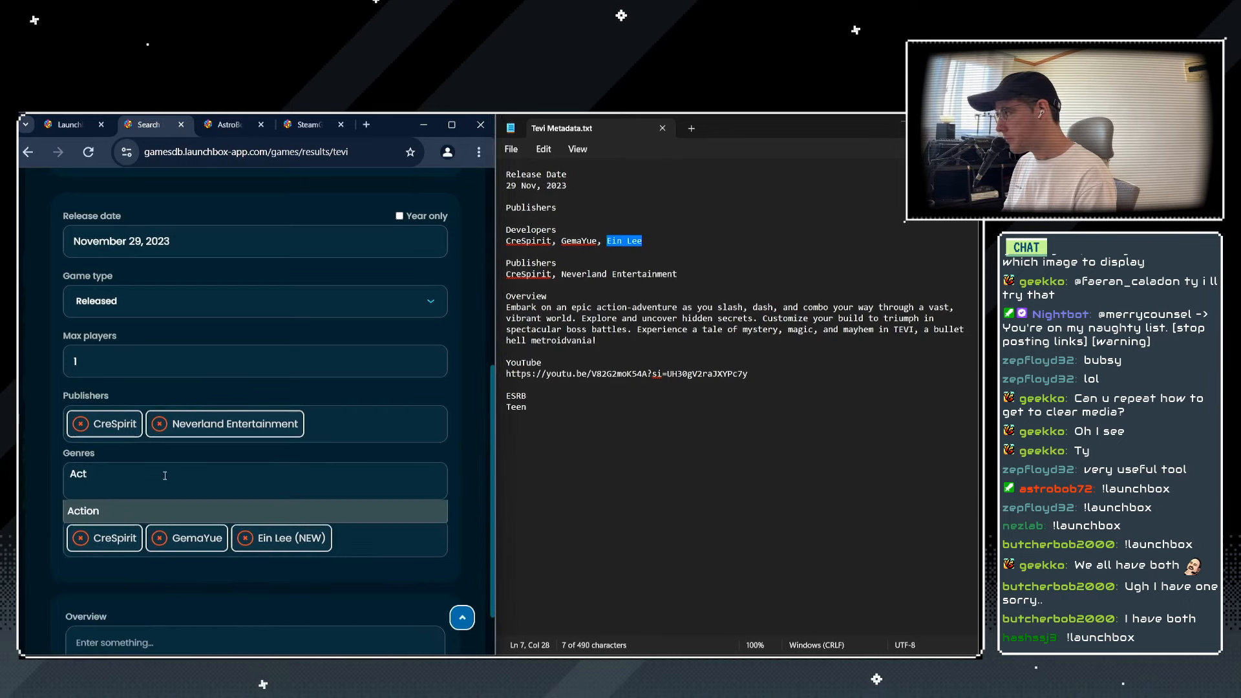
text(dven)
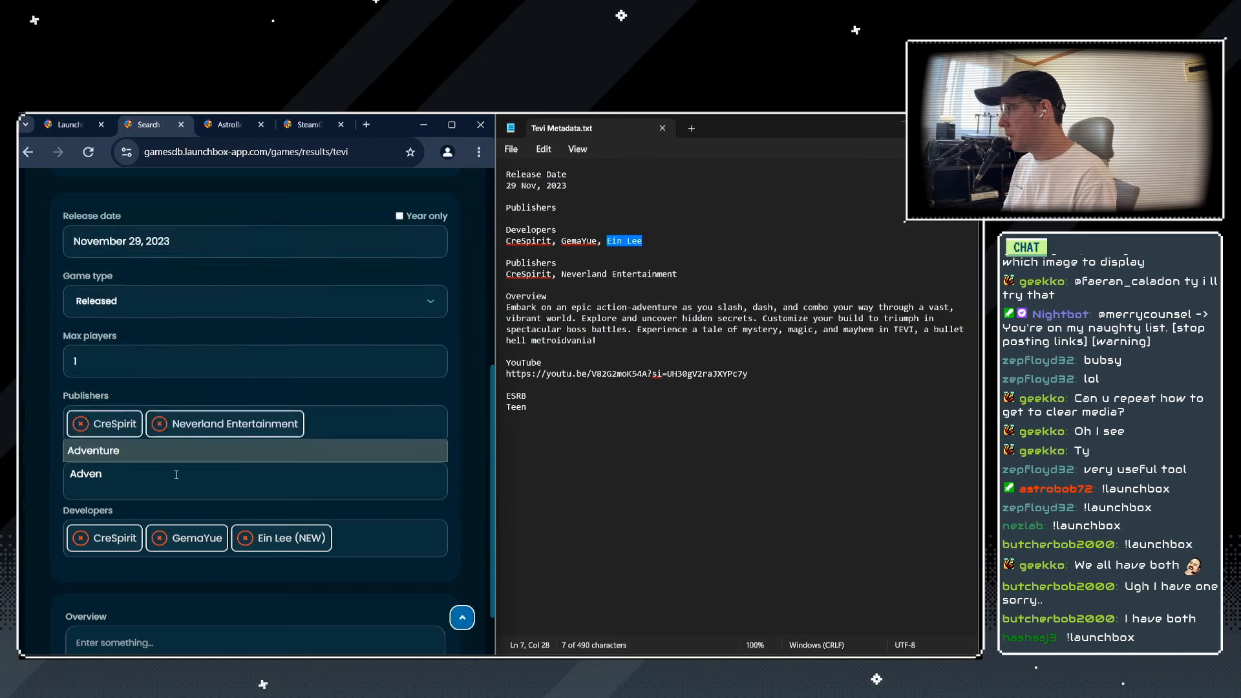
click(72, 455)
Copy the overview paragraph from the metadata notes into the game's Overview.
drag(603, 343, 501, 305)
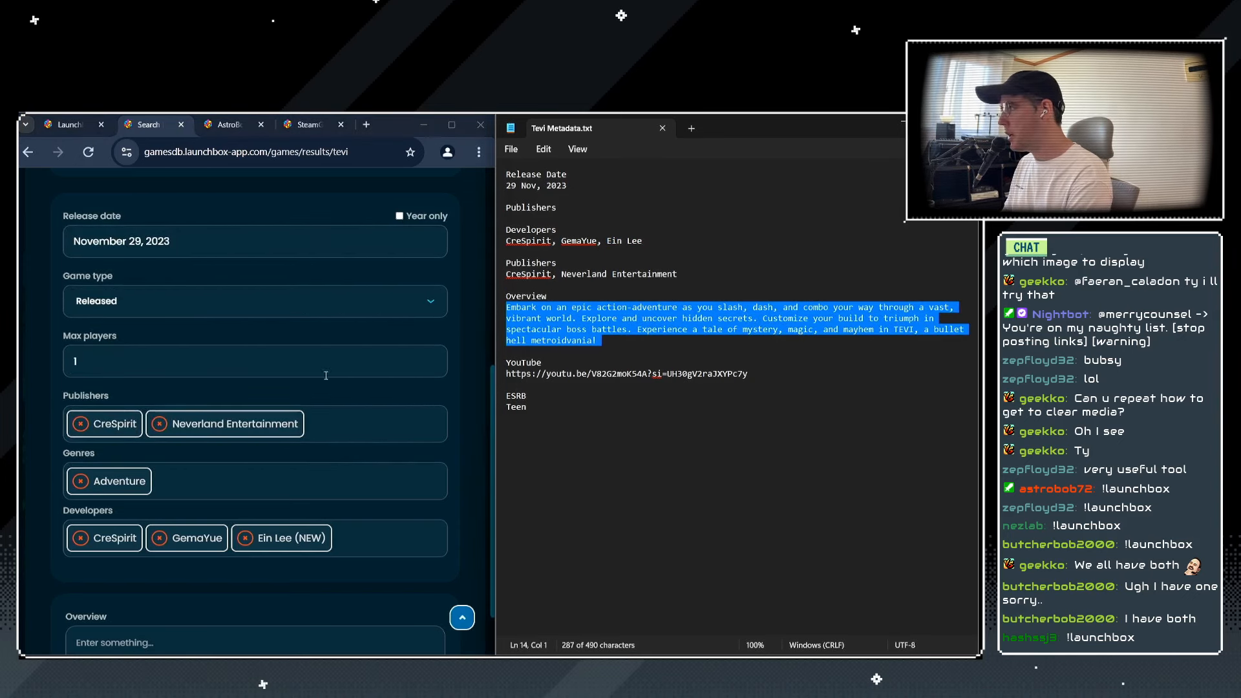
scroll(180, 391, down, 1)
scroll(180, 396, down, 2)
click(125, 467)
key(ctrl+v)
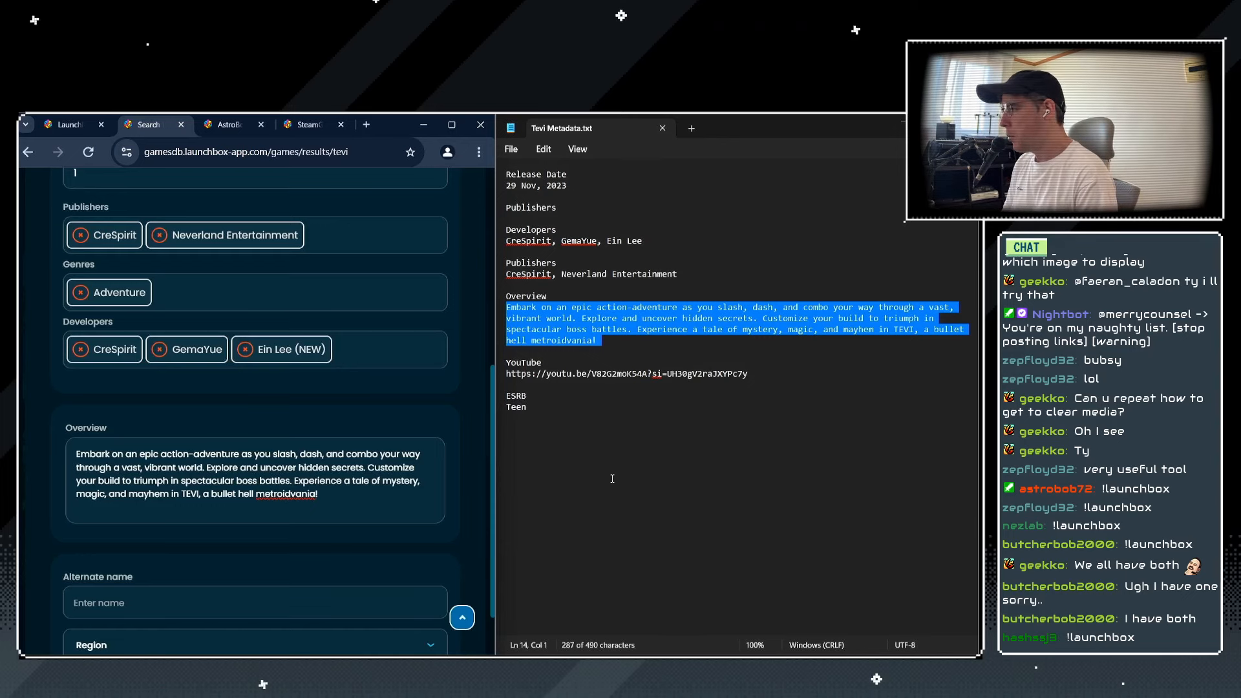
Copy the YouTube link from the metadata notes into the game's Video Link.
scroll(162, 414, down, 3)
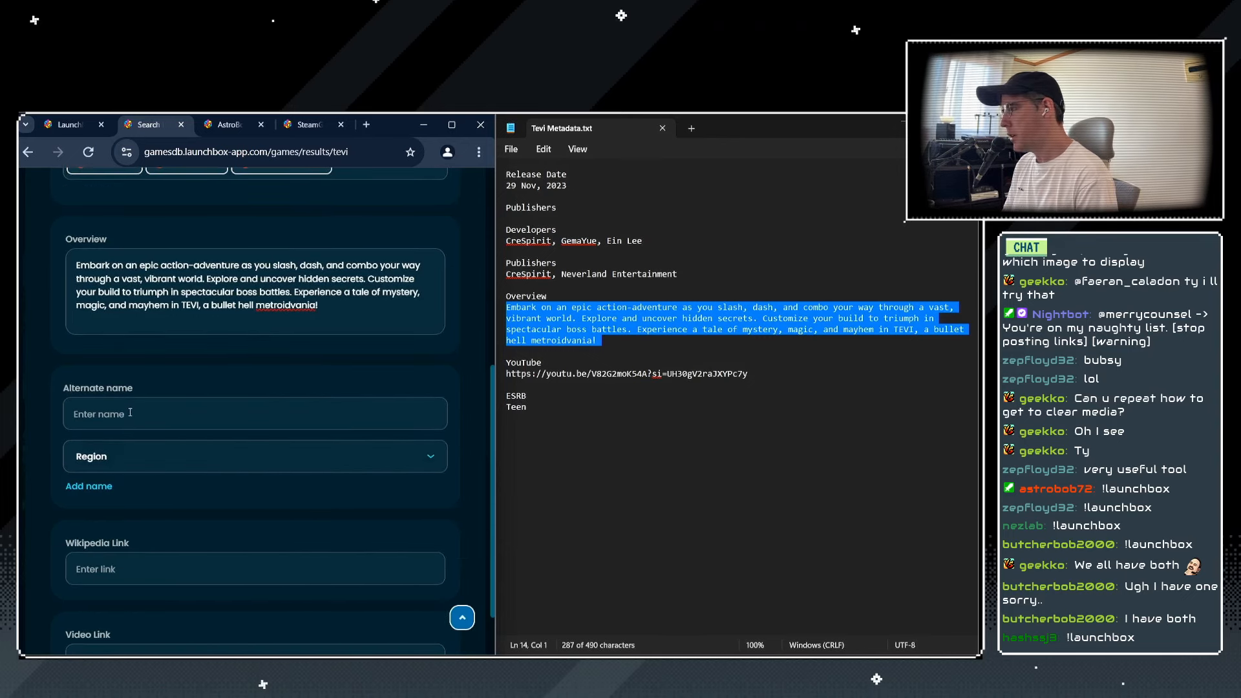
click(179, 416)
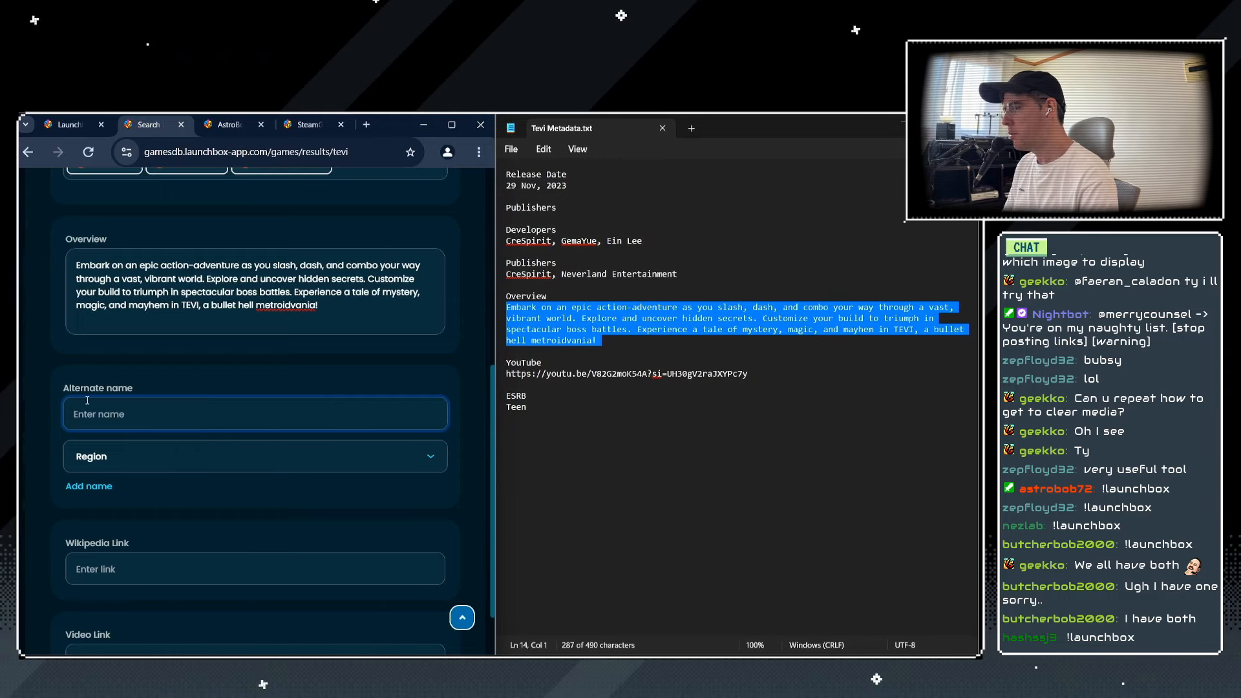
scroll(216, 439, down, 2)
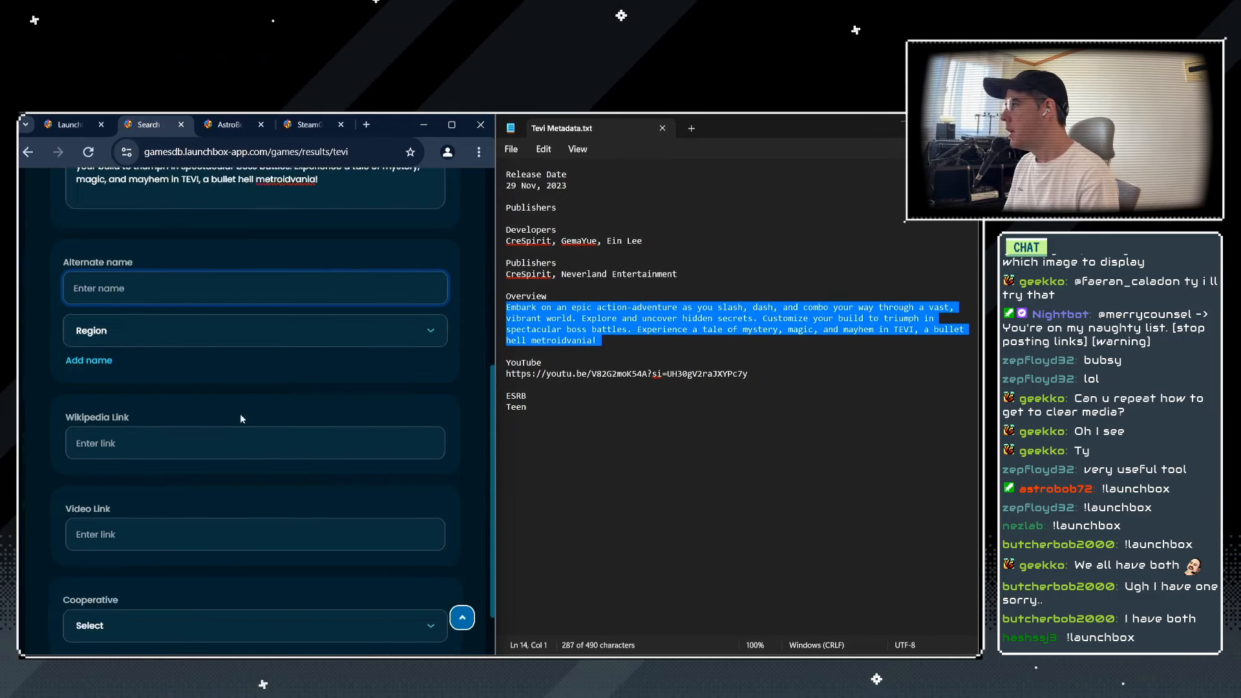
triple_click(647, 374)
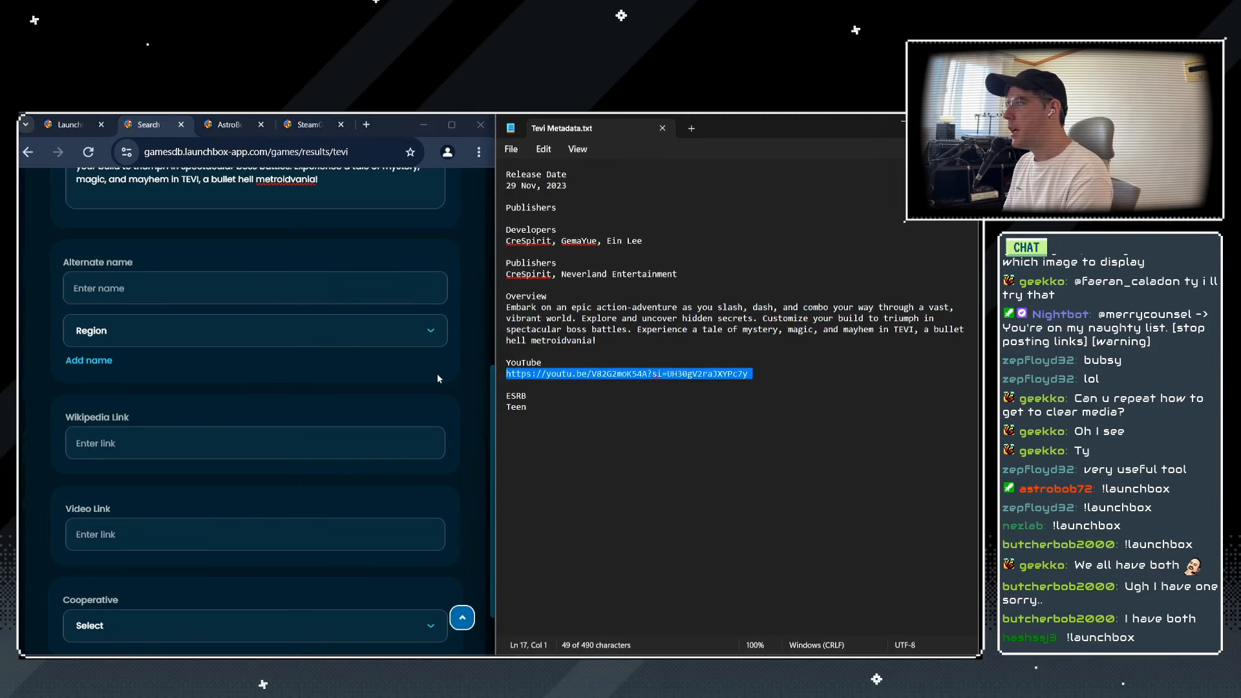
click(115, 538)
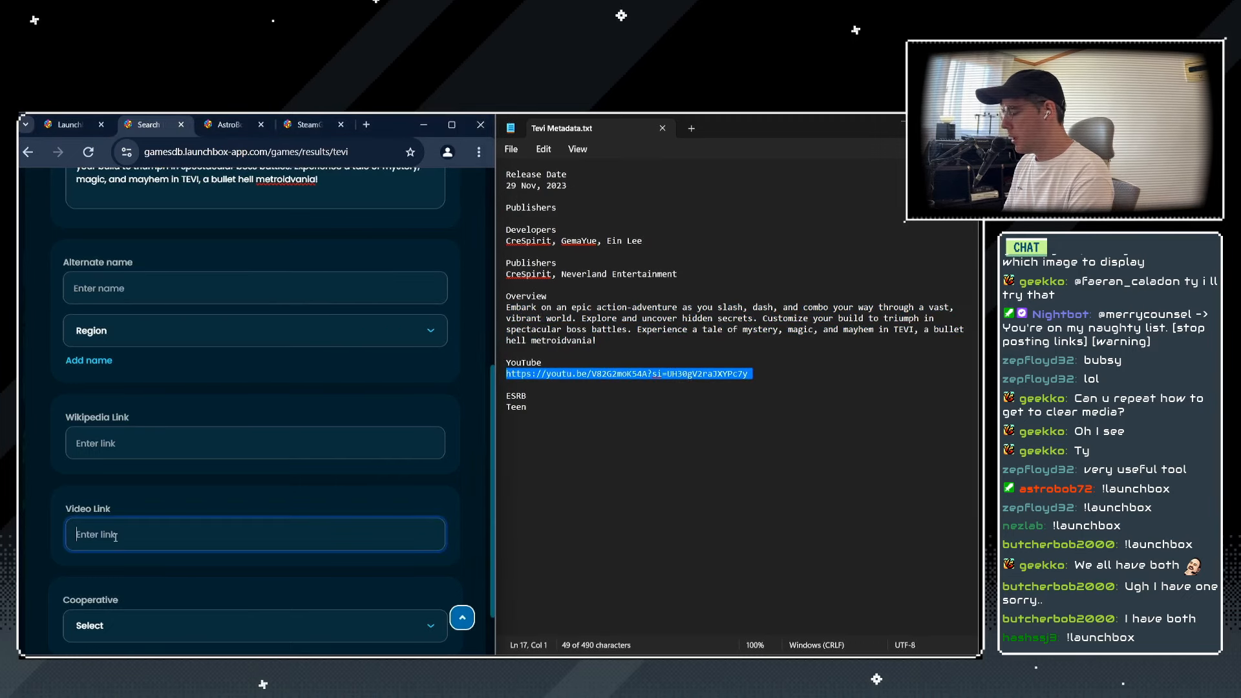
key(ctrl+v)
click(116, 444)
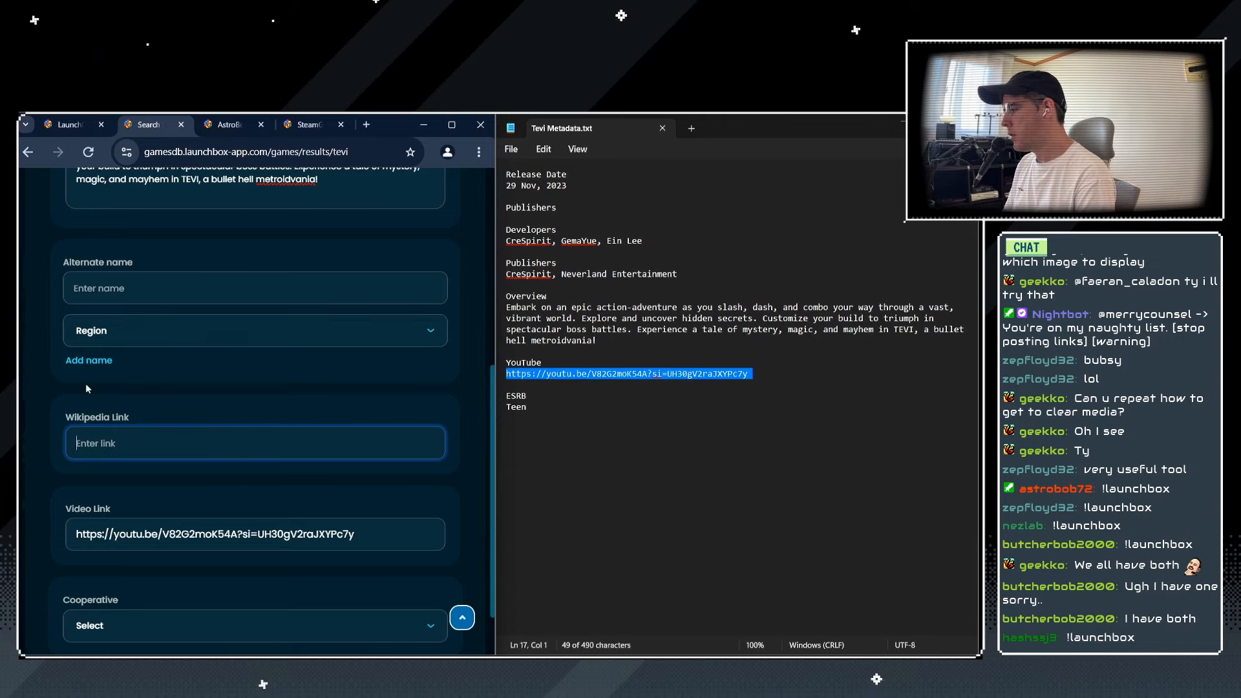
Set Cooperative to No and the ESRB rating to T - Teen.
scroll(145, 448, down, 2)
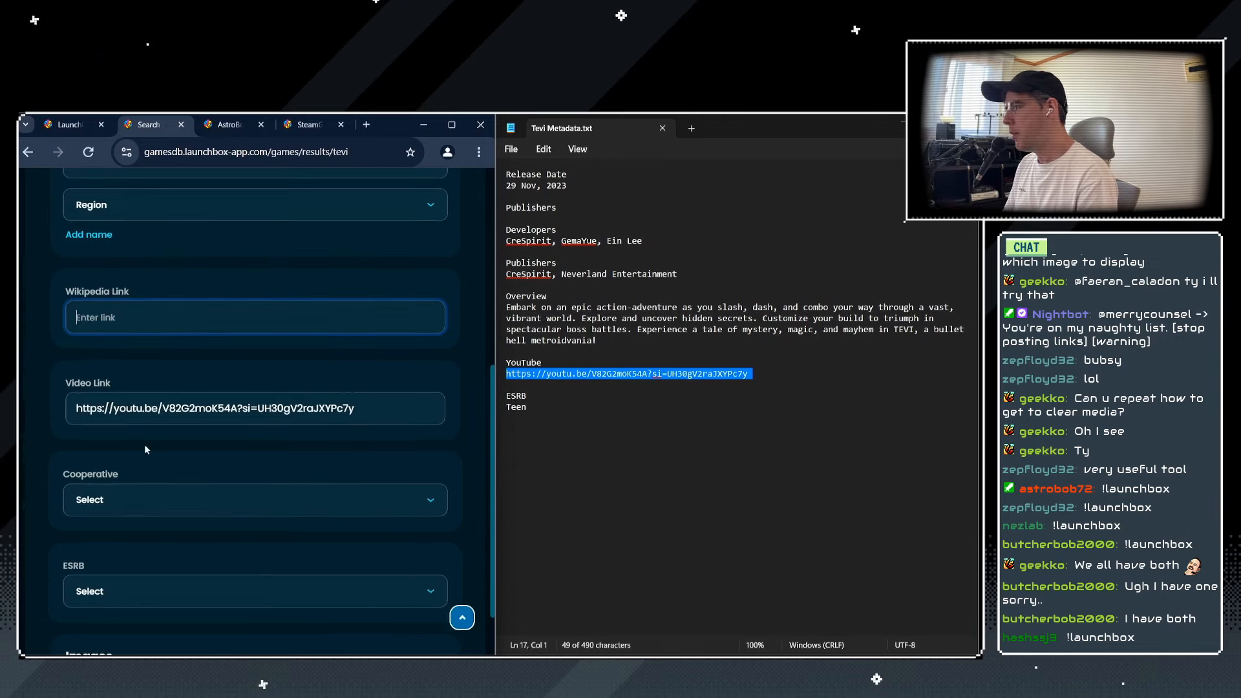
scroll(145, 446, down, 2)
click(129, 378)
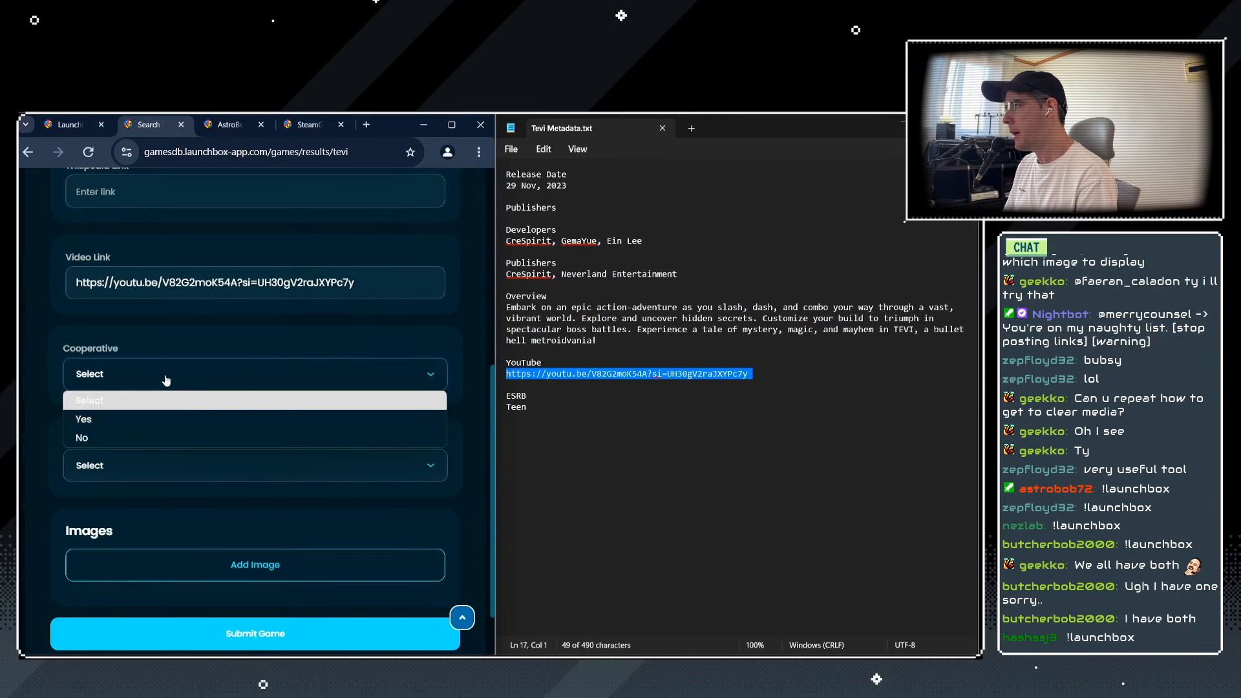
click(80, 437)
click(172, 461)
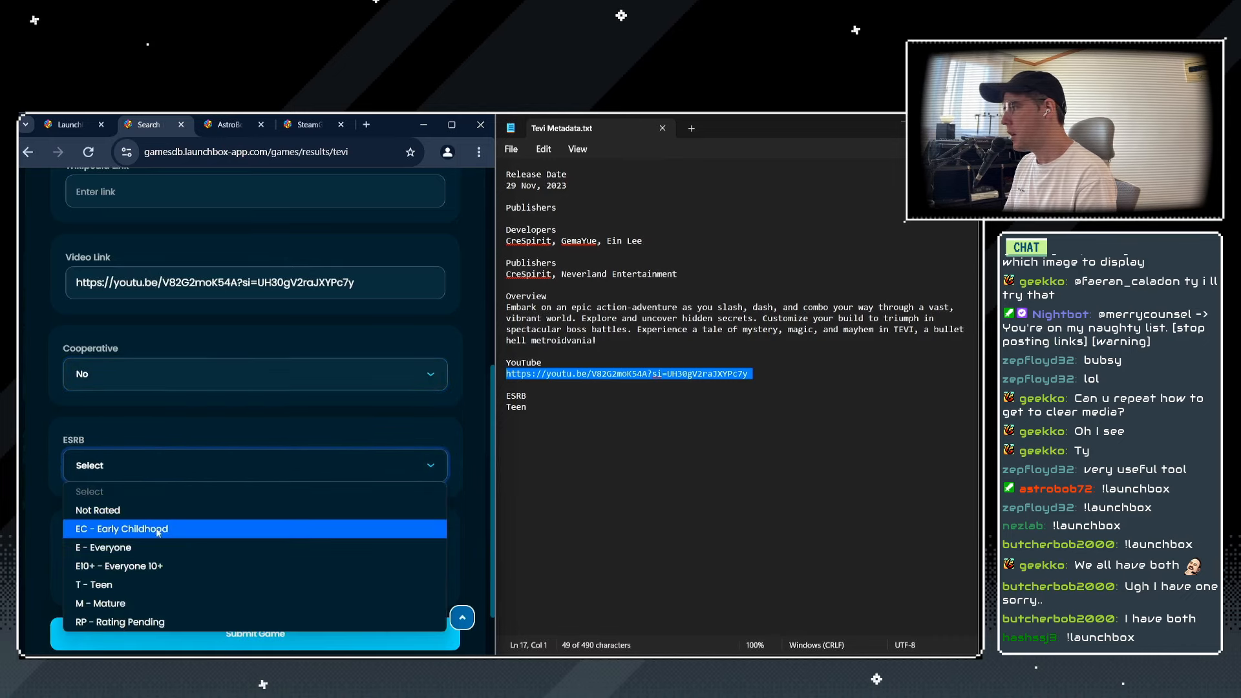
click(97, 585)
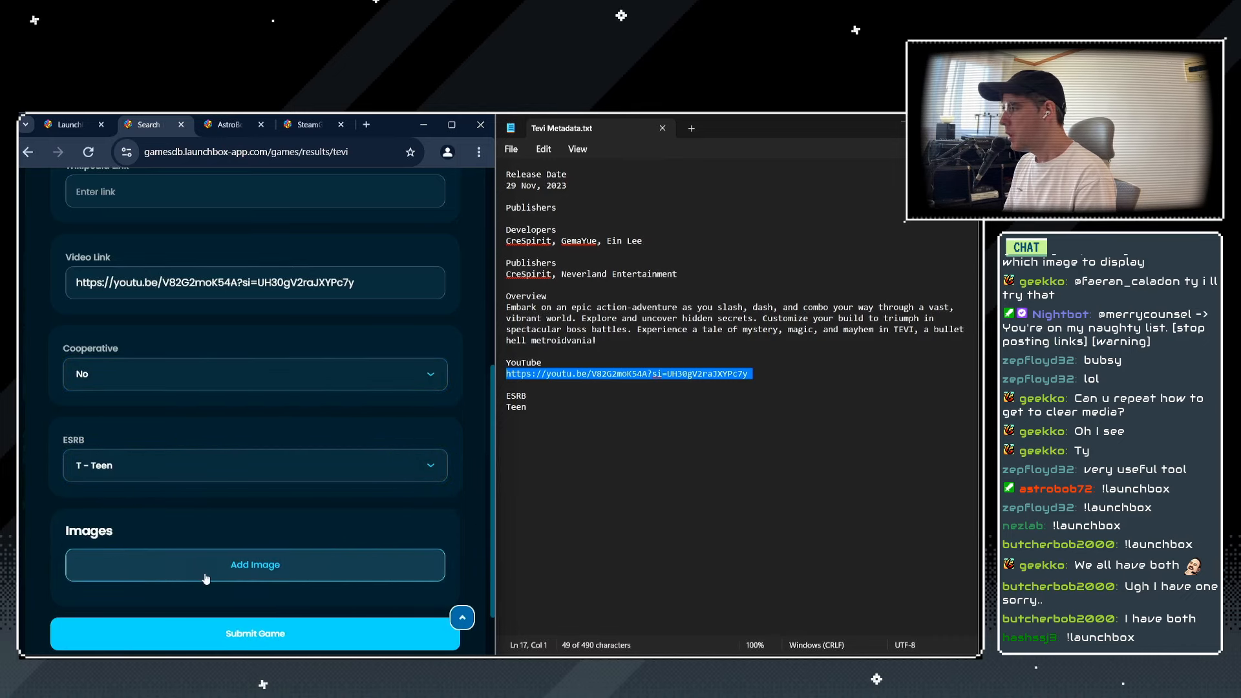
Start a new image entry with image type Box - Front and region World.
click(265, 565)
scroll(271, 542, down, 3)
click(169, 407)
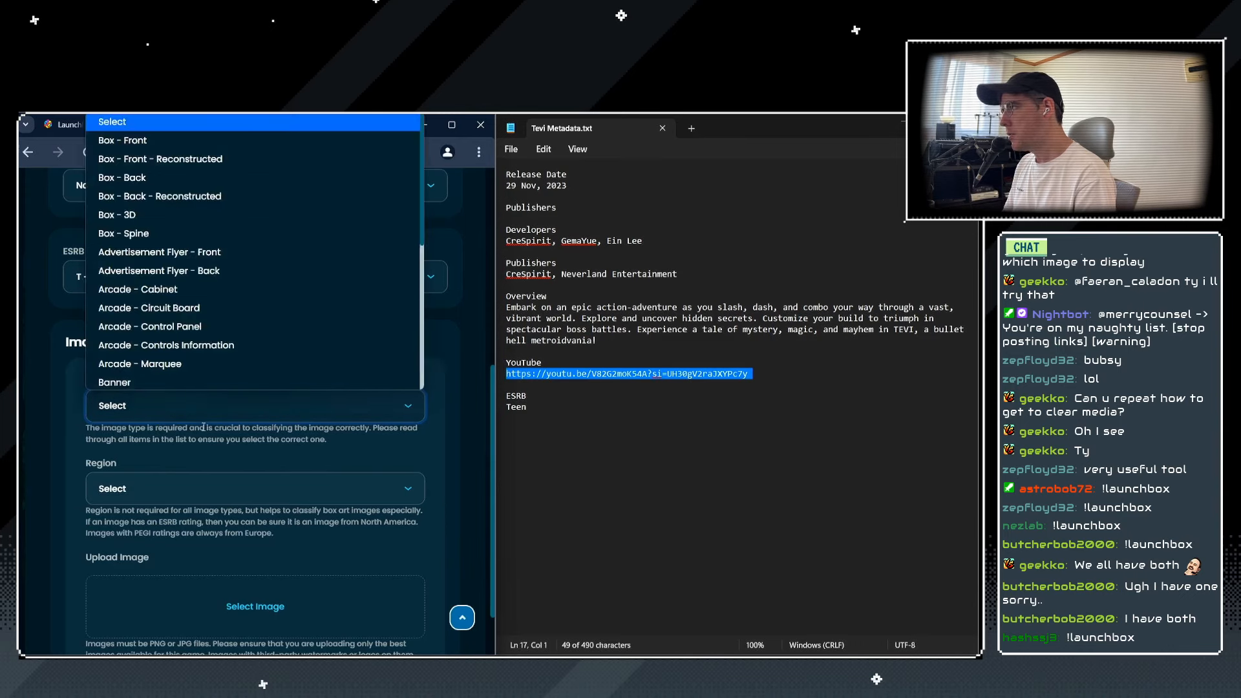
click(130, 138)
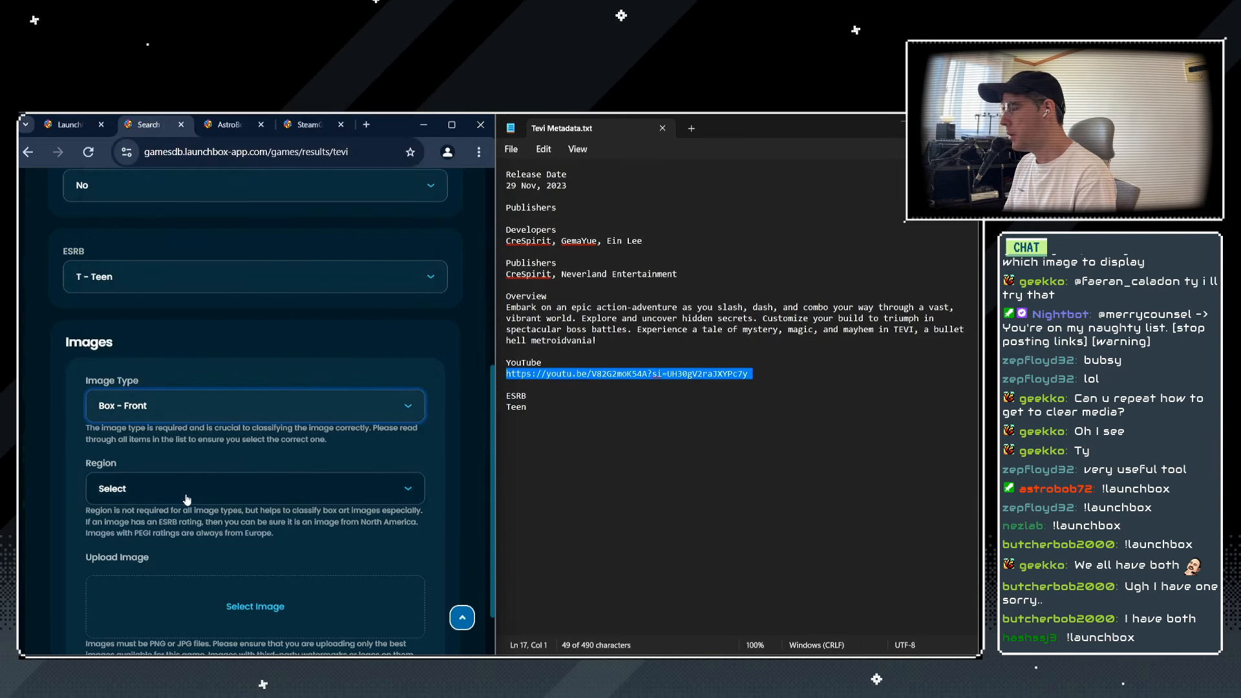
scroll(265, 467, down, 2)
click(227, 360)
scroll(185, 473, down, 3)
click(133, 646)
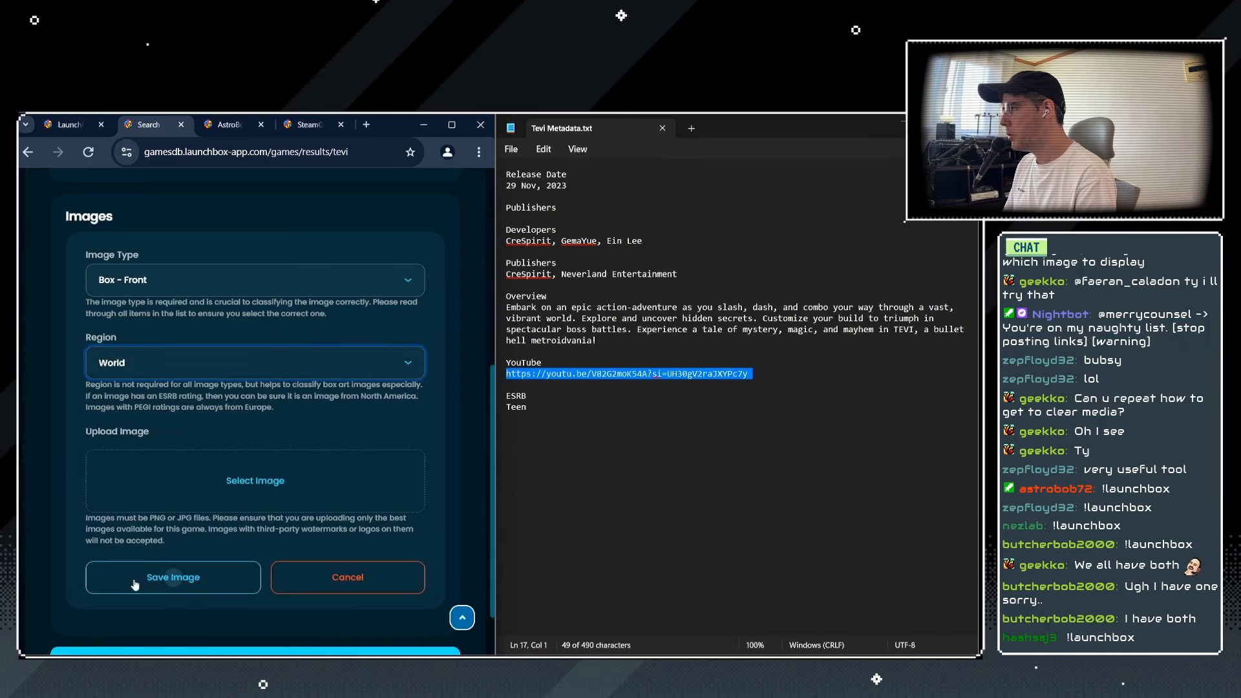
Choose the Poster file from the Items > Media > Tevi folder for the box front and save the image.
click(272, 480)
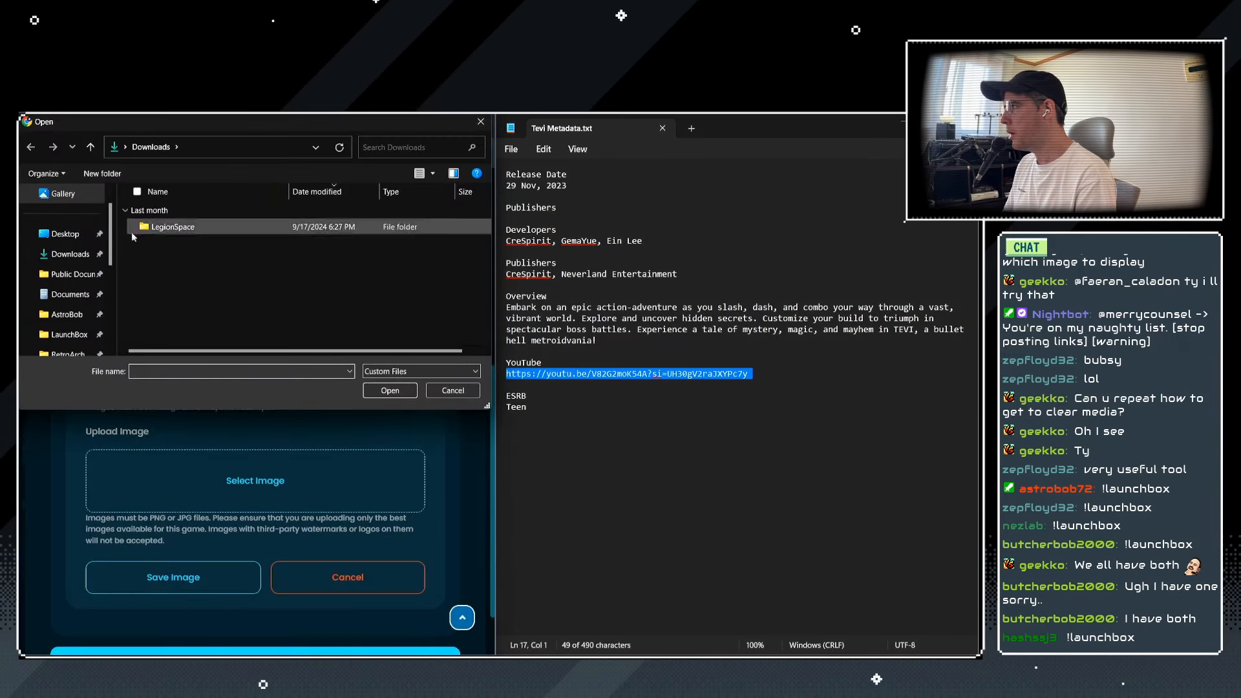
scroll(65, 291, down, 1)
click(60, 314)
click(169, 232)
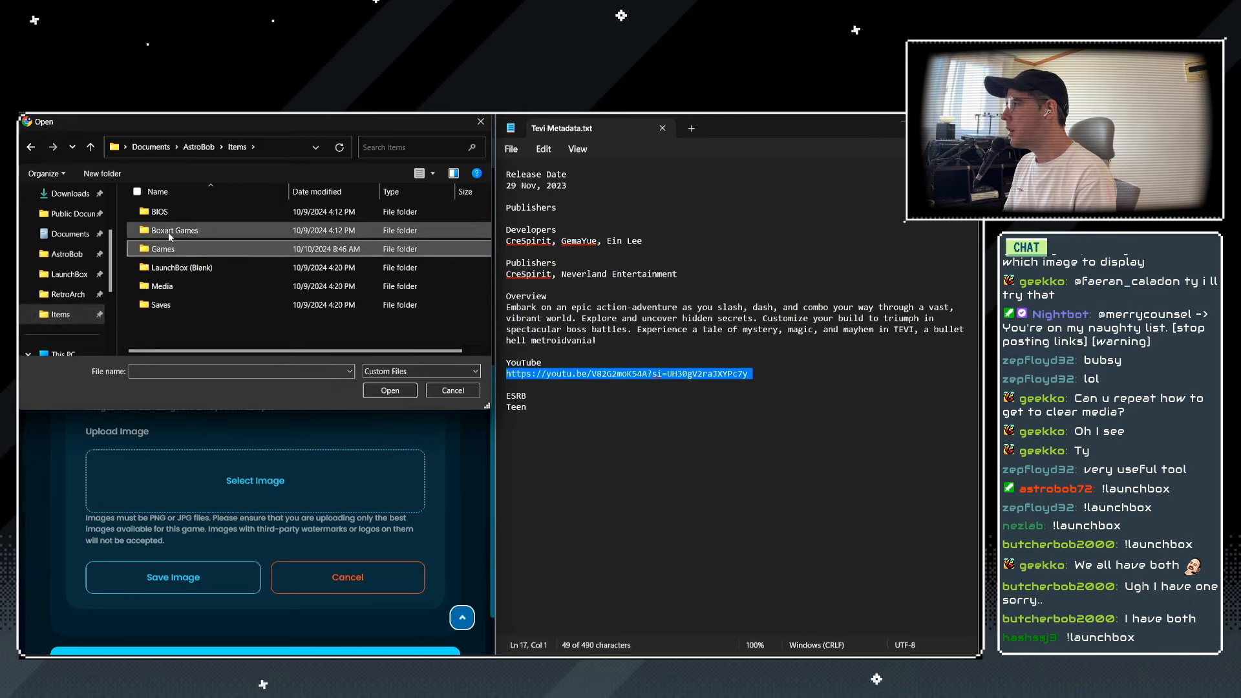
double_click(161, 286)
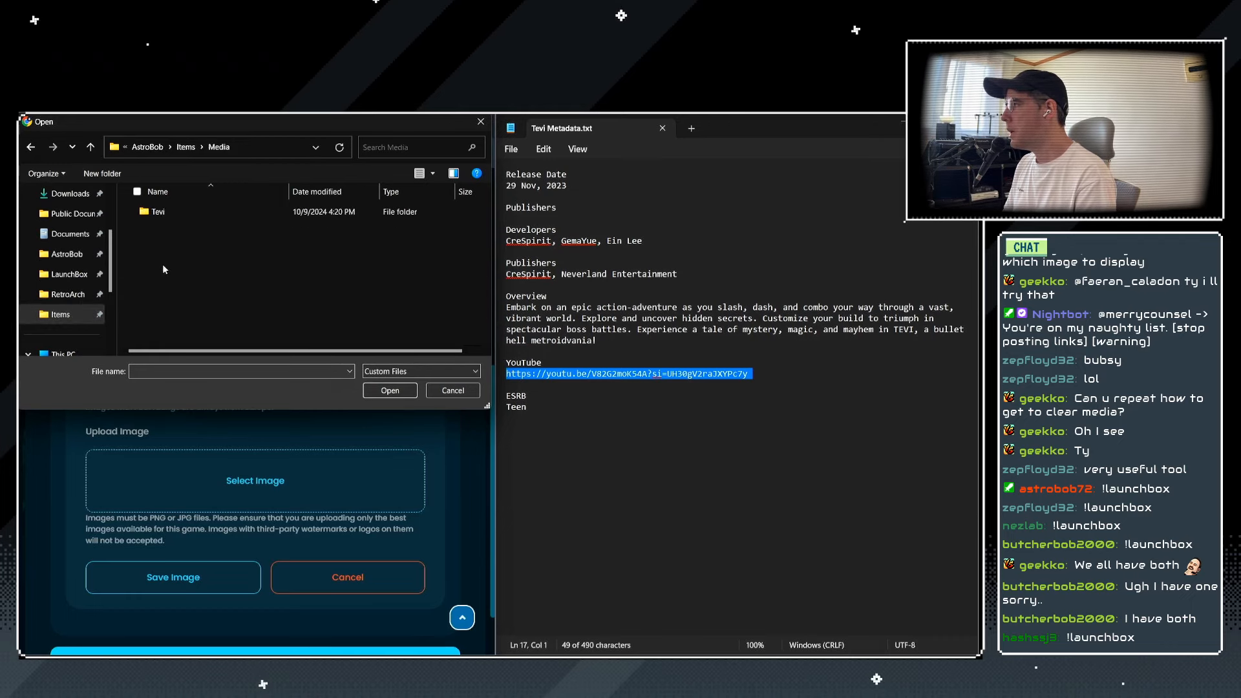
double_click(163, 214)
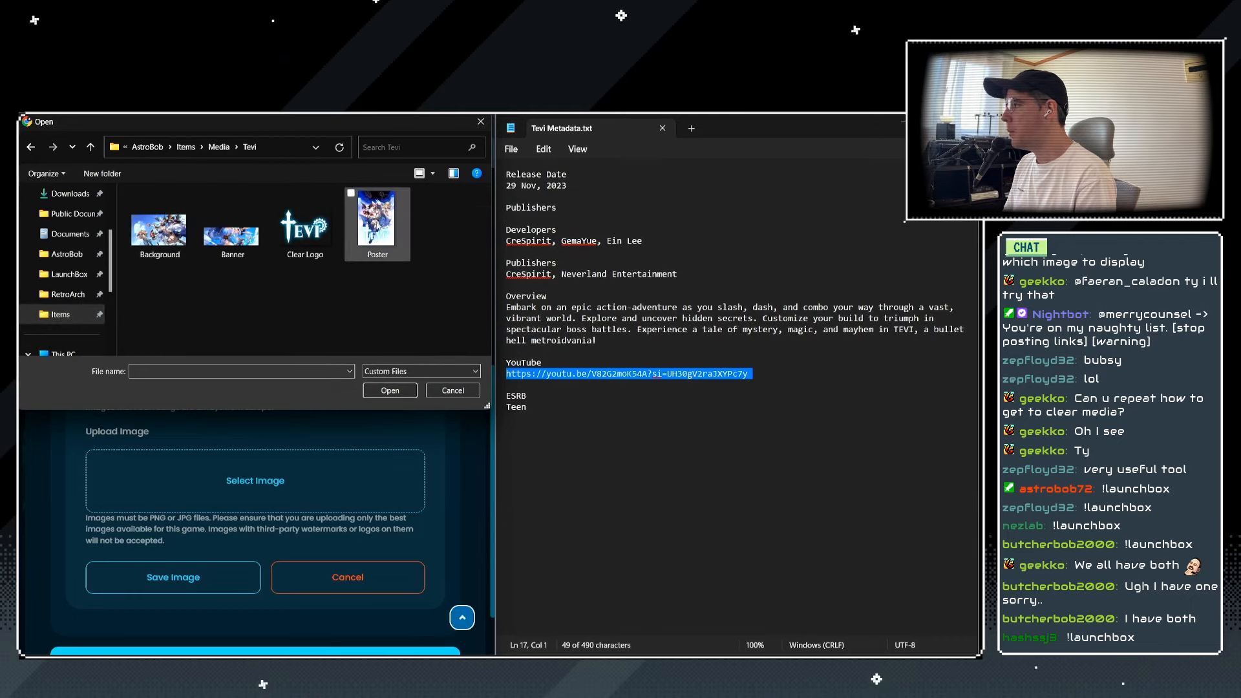
double_click(377, 220)
click(180, 613)
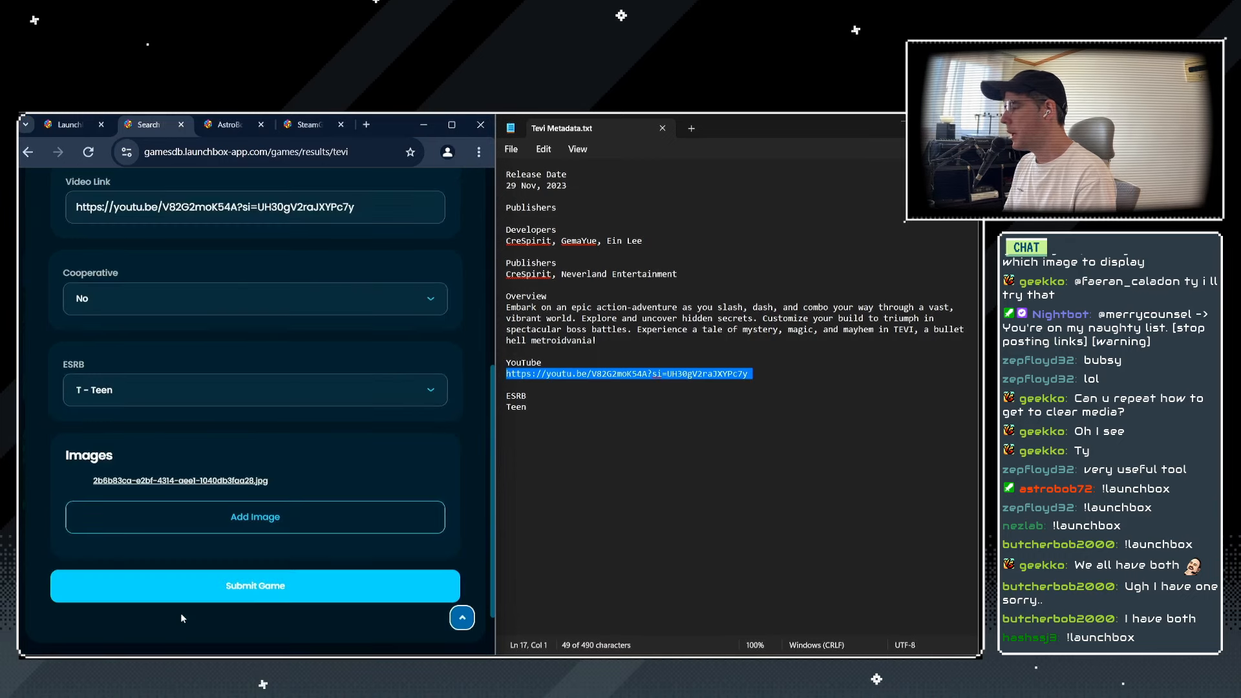
Start a new image entry with image type Fanart - Background, leaving the region unselected.
click(203, 518)
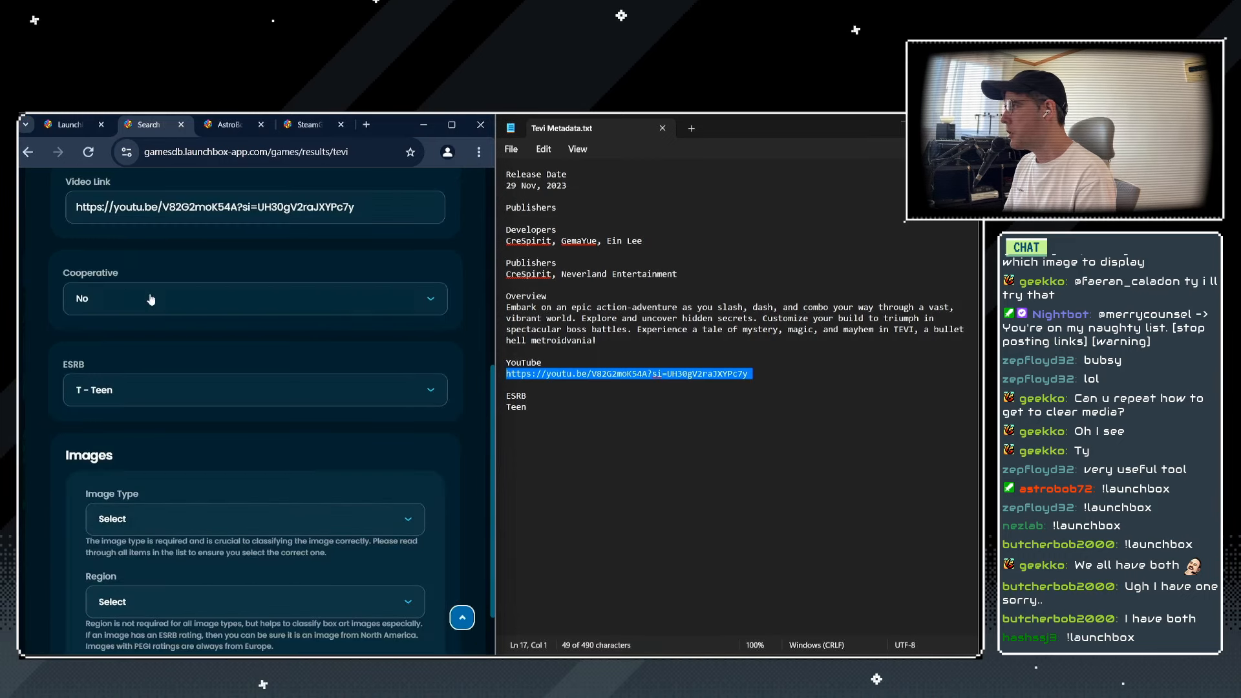
click(174, 522)
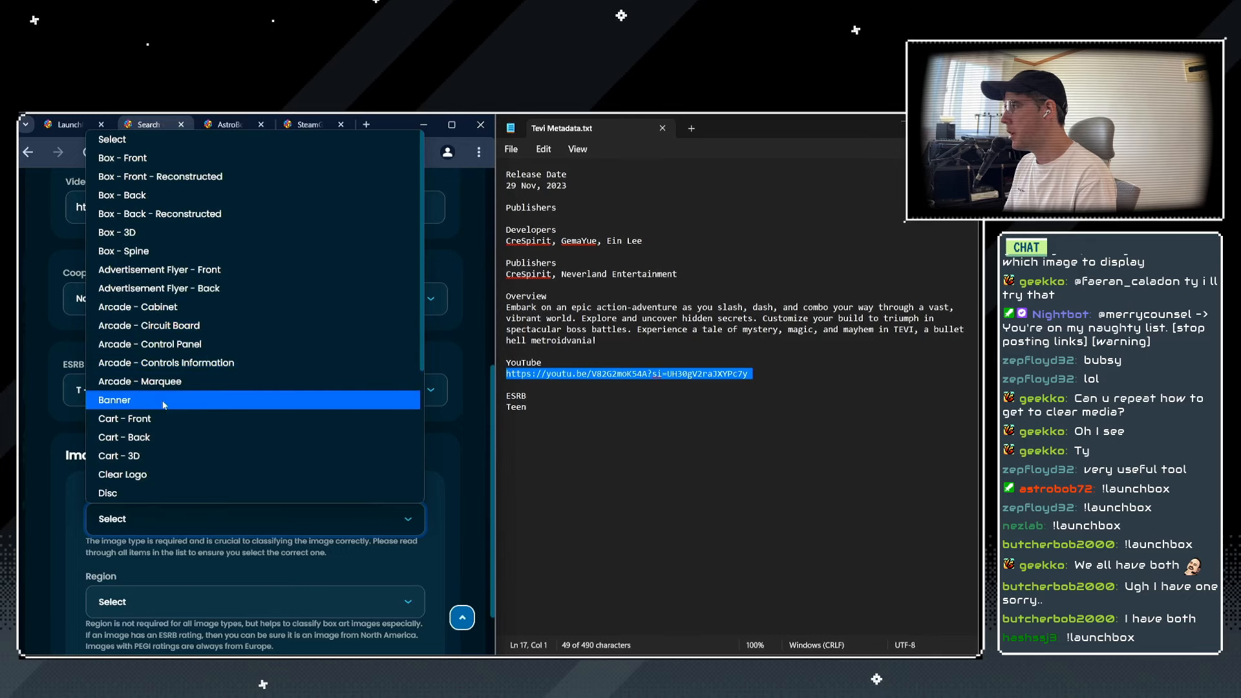
scroll(154, 397, down, 3)
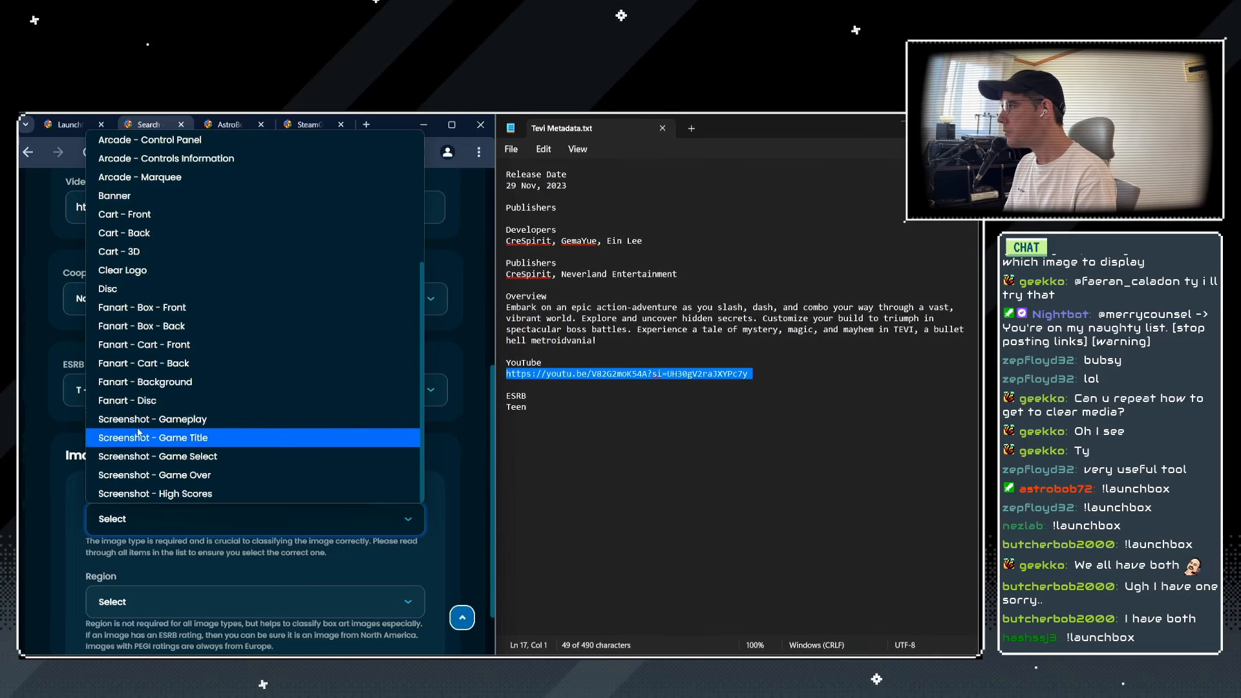
click(143, 388)
scroll(142, 517, down, 2)
click(146, 476)
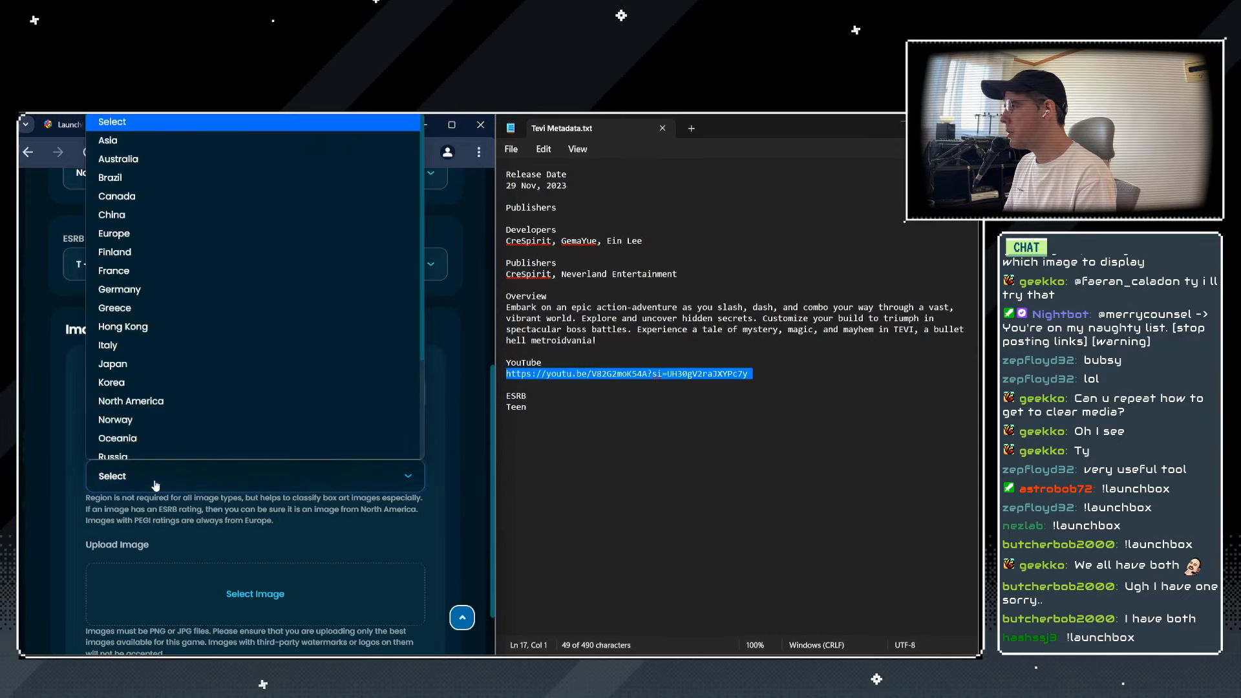
scroll(150, 396, down, 3)
click(72, 527)
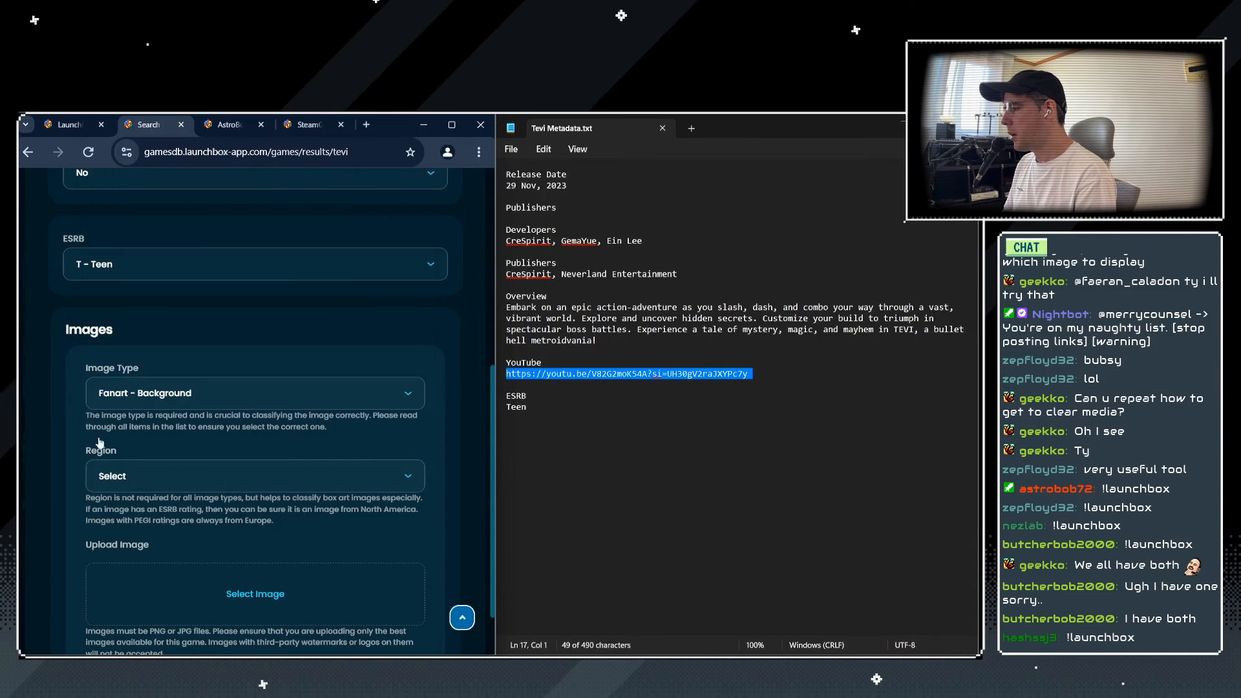
Choose the Background file from the Tevi media folder for the fanart entry and save the image.
scroll(150, 540, down, 3)
click(254, 468)
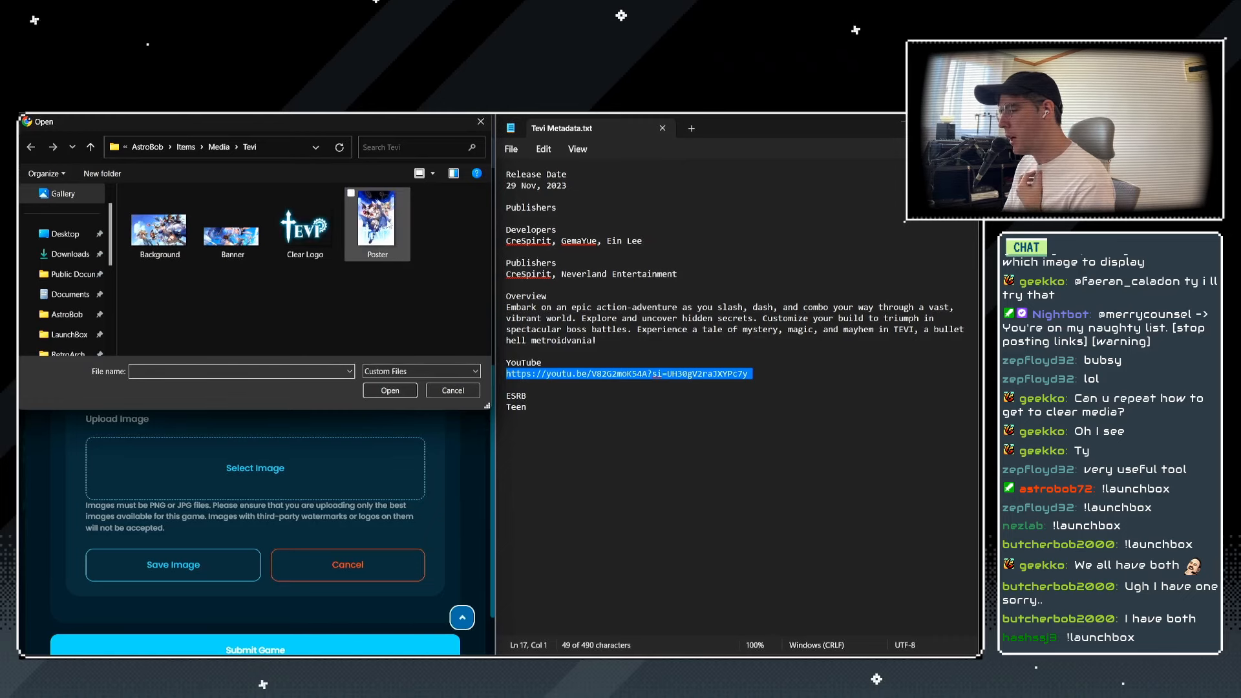
double_click(155, 228)
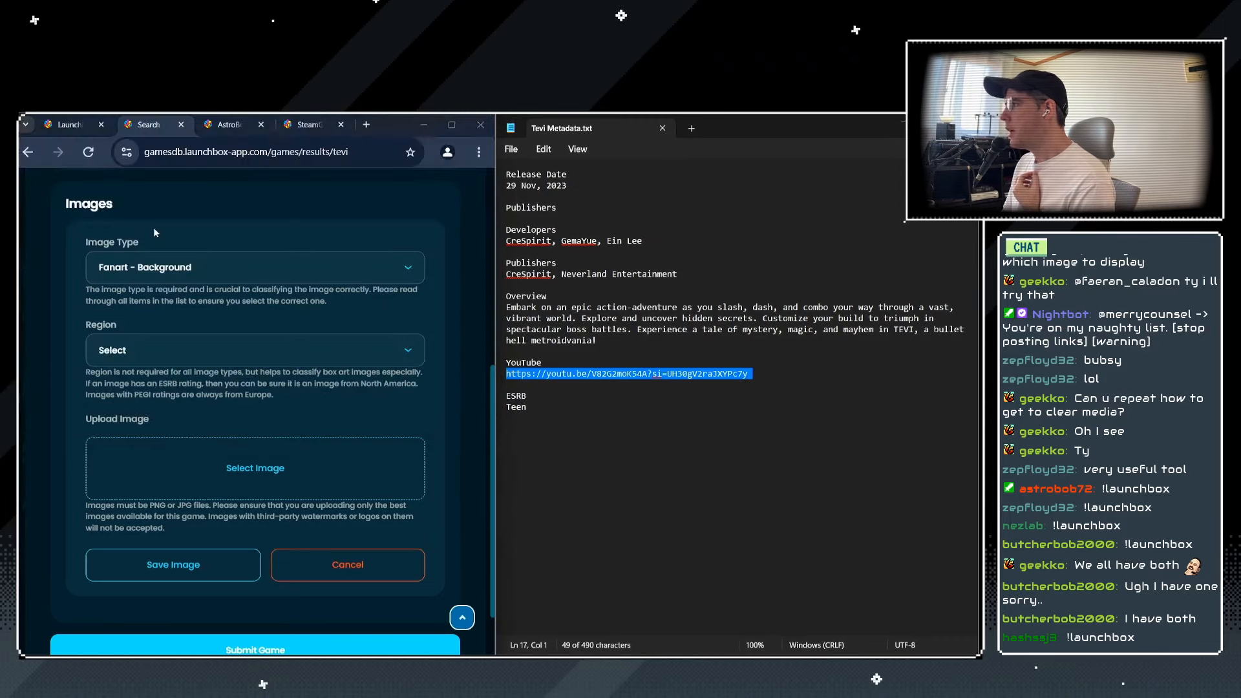
click(157, 594)
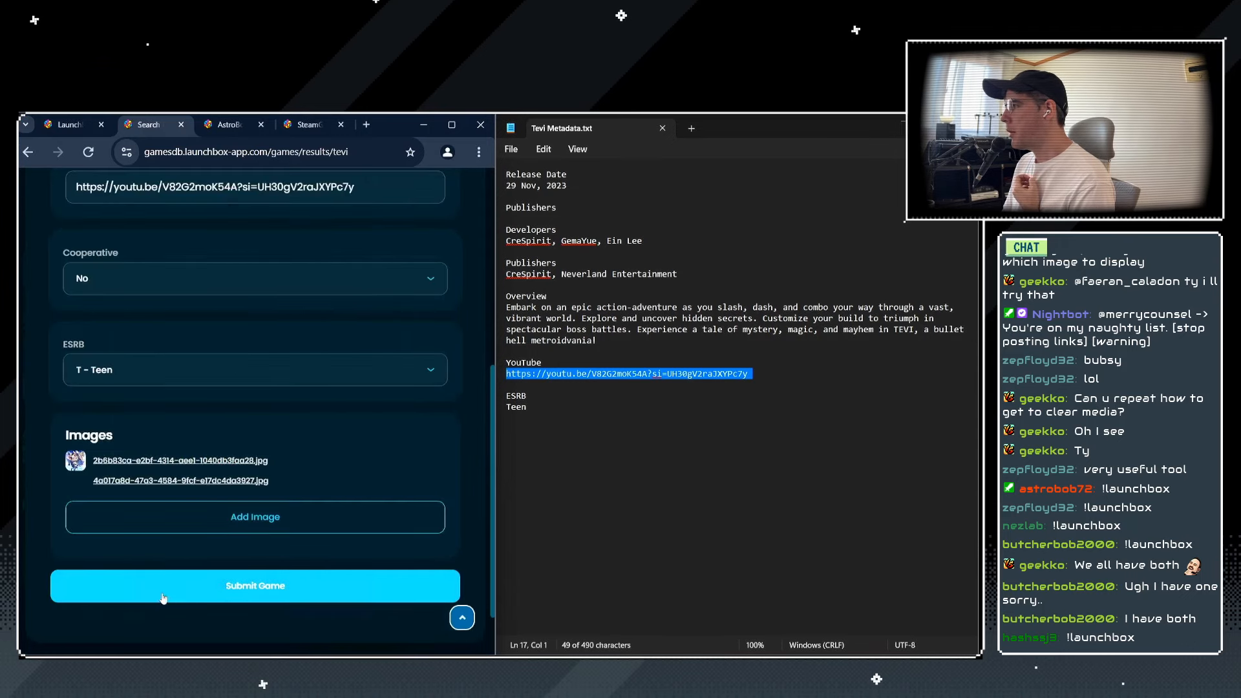
Start another image entry with image type Banner and no region selected.
click(158, 591)
click(146, 496)
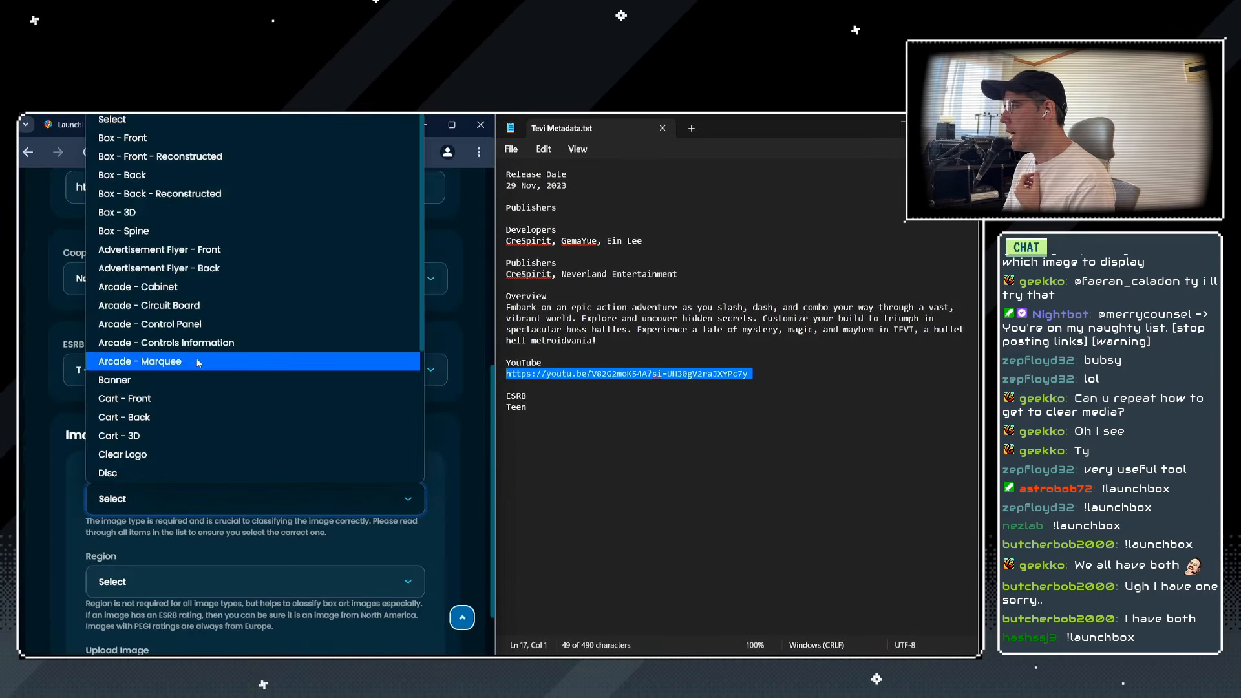
click(171, 386)
click(171, 582)
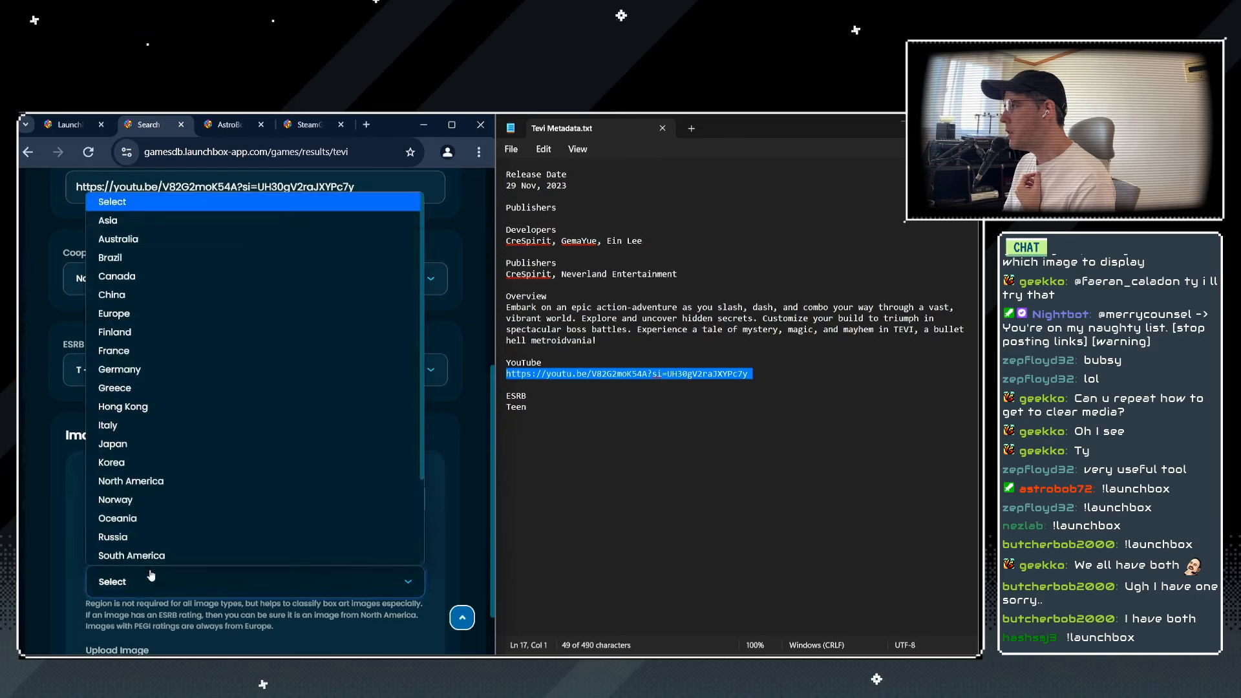
click(60, 541)
scroll(59, 542, down, 3)
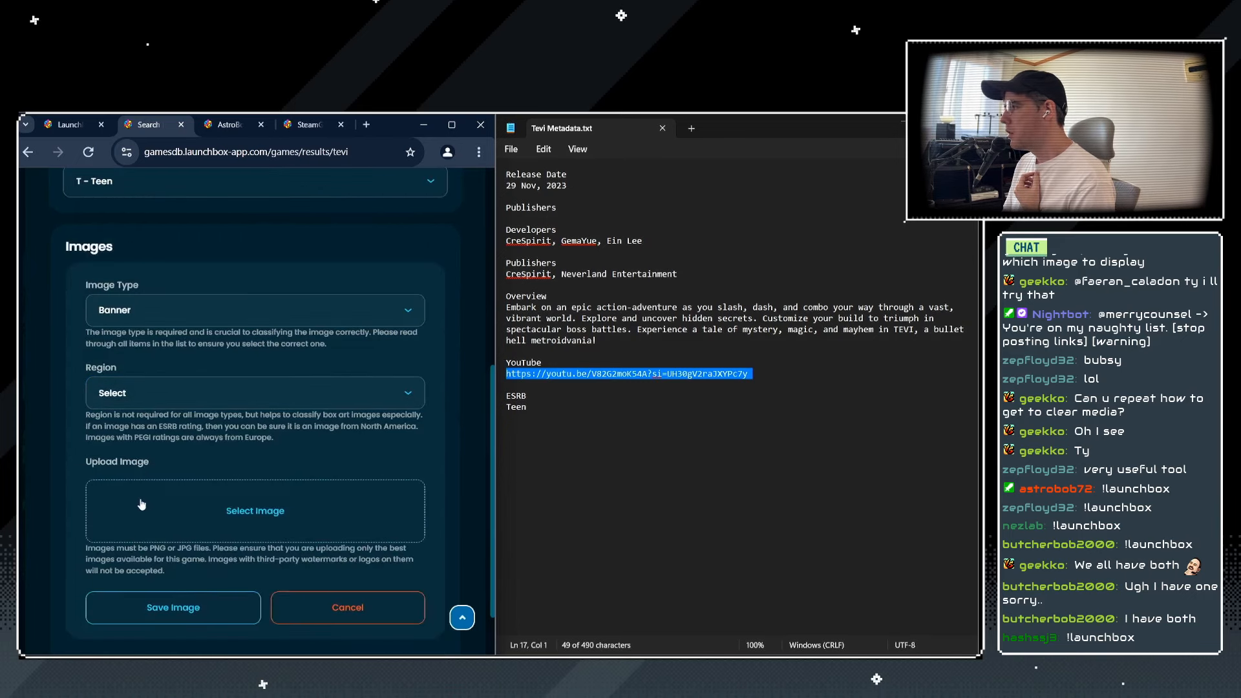
Choose the Banner file from the Tevi media folder for the banner entry and save the image.
click(256, 511)
double_click(231, 233)
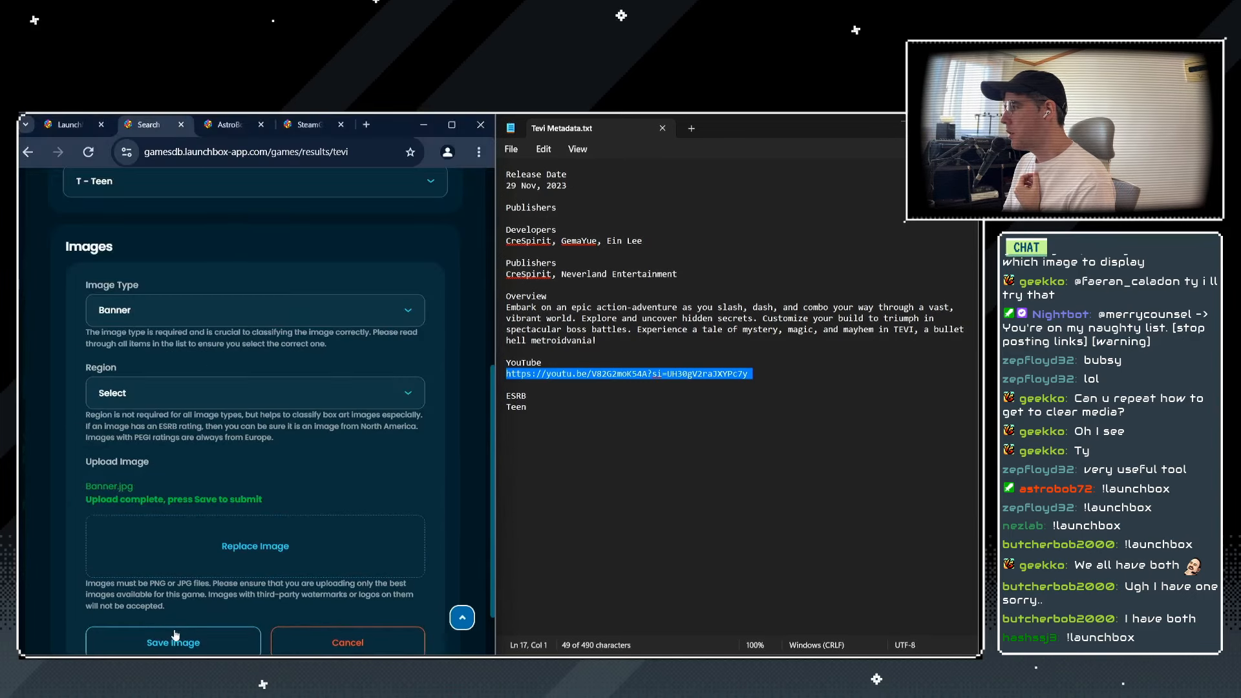
click(167, 640)
Add one more image entry with image type Clear Logo and no region selected.
click(161, 517)
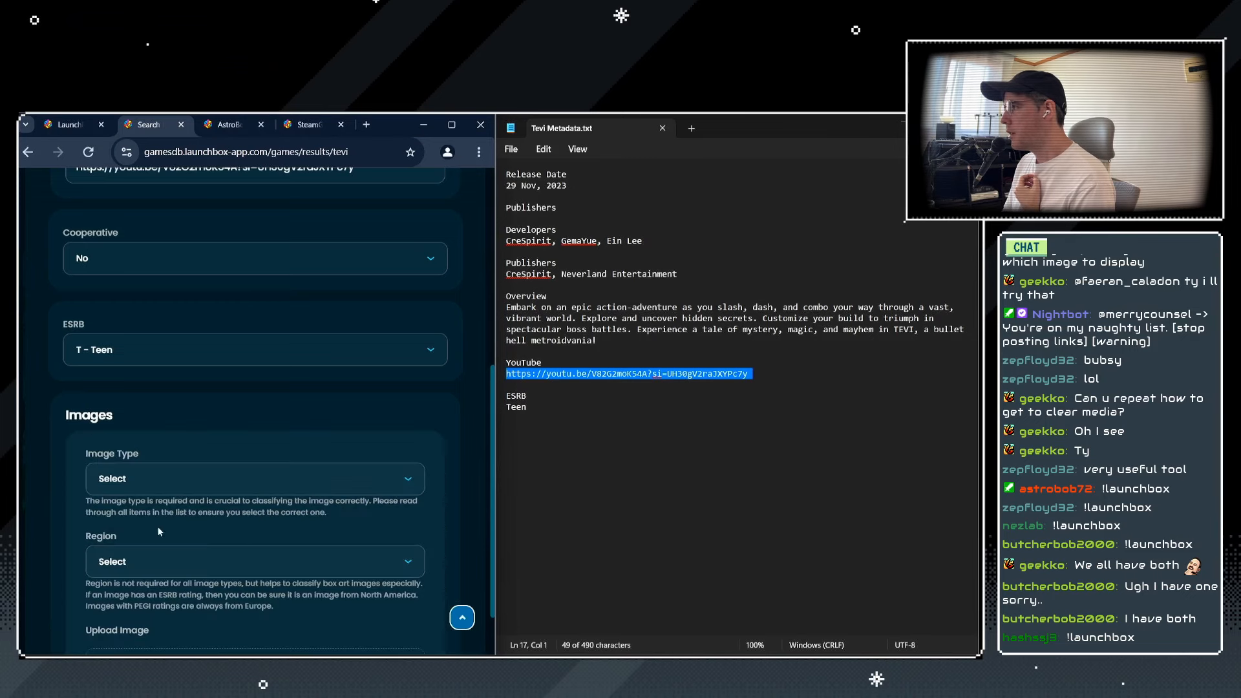
click(189, 477)
scroll(175, 393, down, 2)
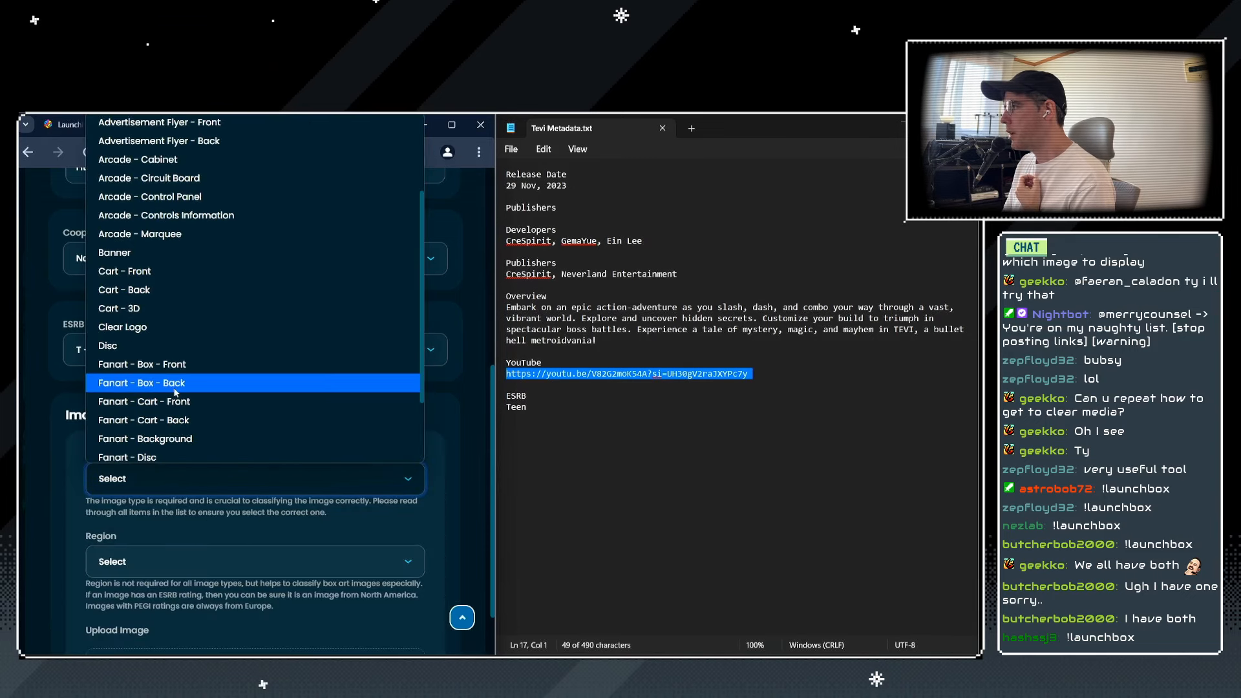
click(123, 327)
click(145, 560)
scroll(68, 506, down, 3)
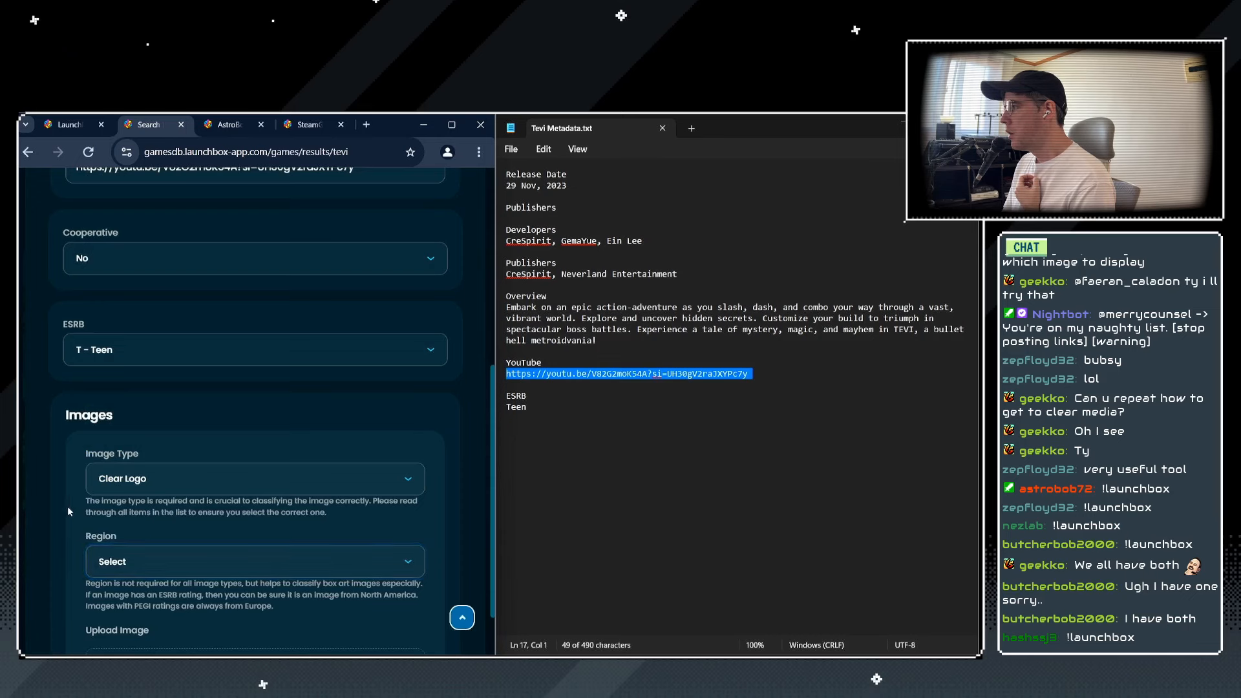
Choose the Clear Logo file from the Tevi media folder for the logo entry and save the image.
click(171, 509)
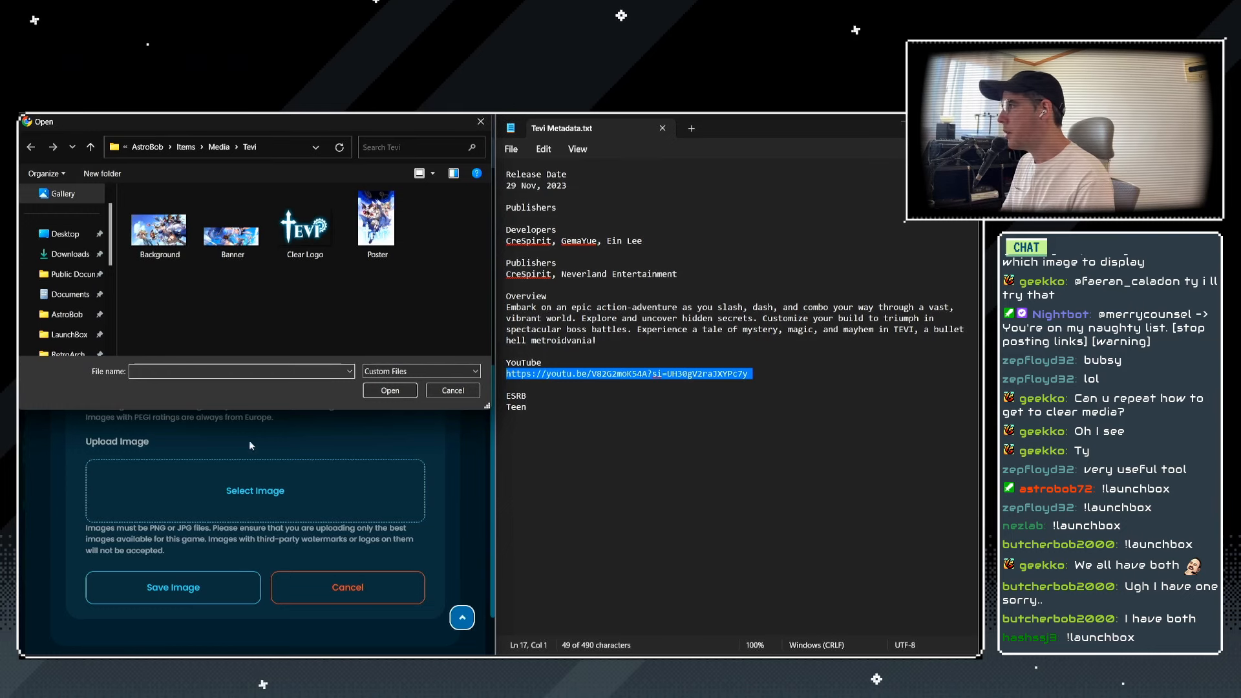
double_click(297, 208)
scroll(164, 517, down, 2)
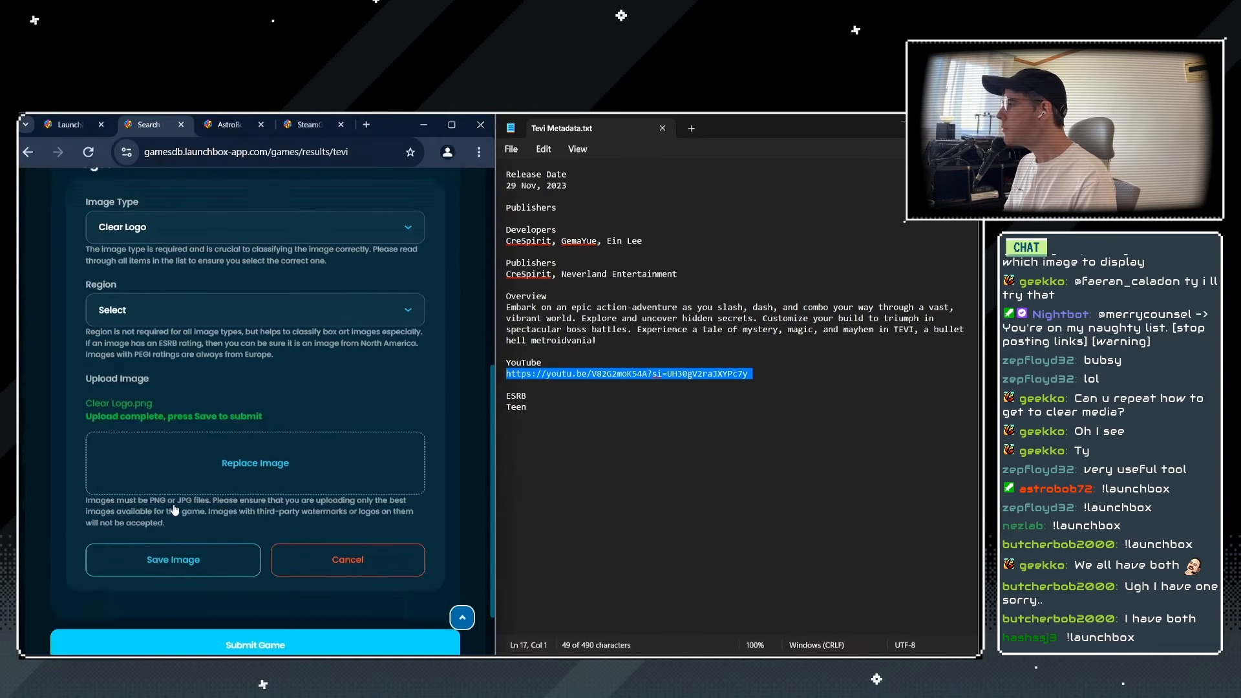
scroll(142, 485, up, 2)
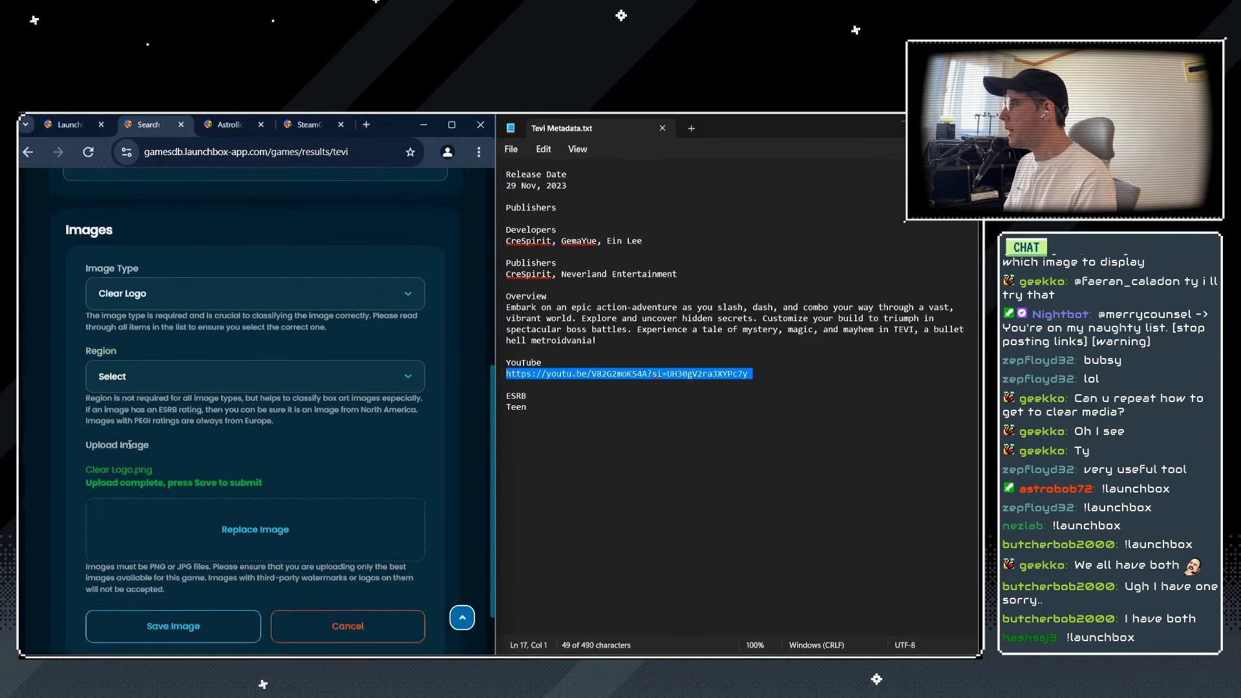
scroll(137, 487, down, 1)
click(143, 560)
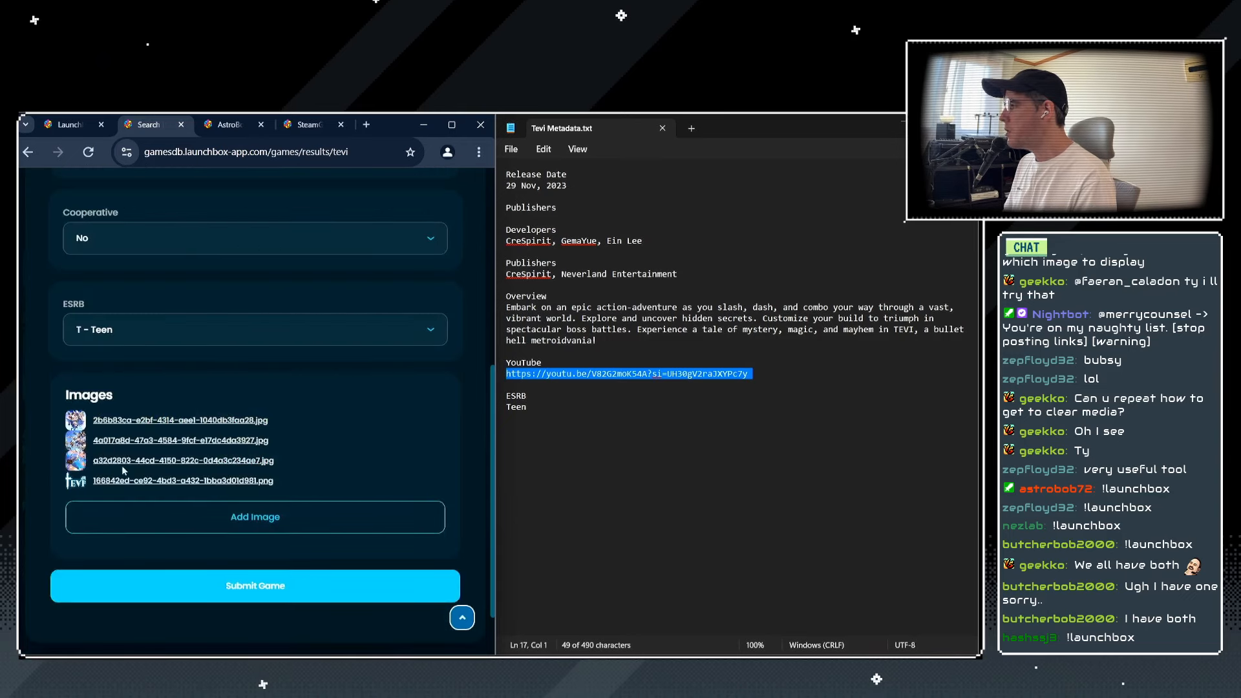
Review the completed form, submit the game, enlarge the browser window to full width and close the Add New Game dialog.
scroll(173, 498, up, 15)
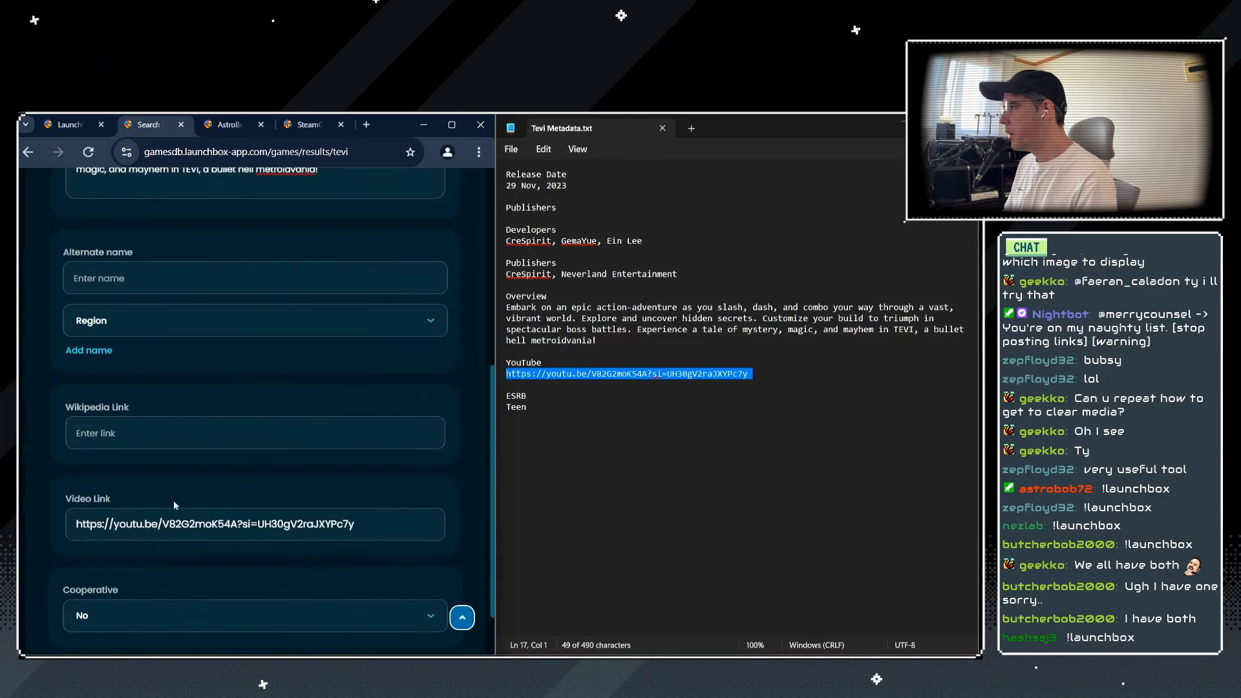
scroll(197, 461, down, 15)
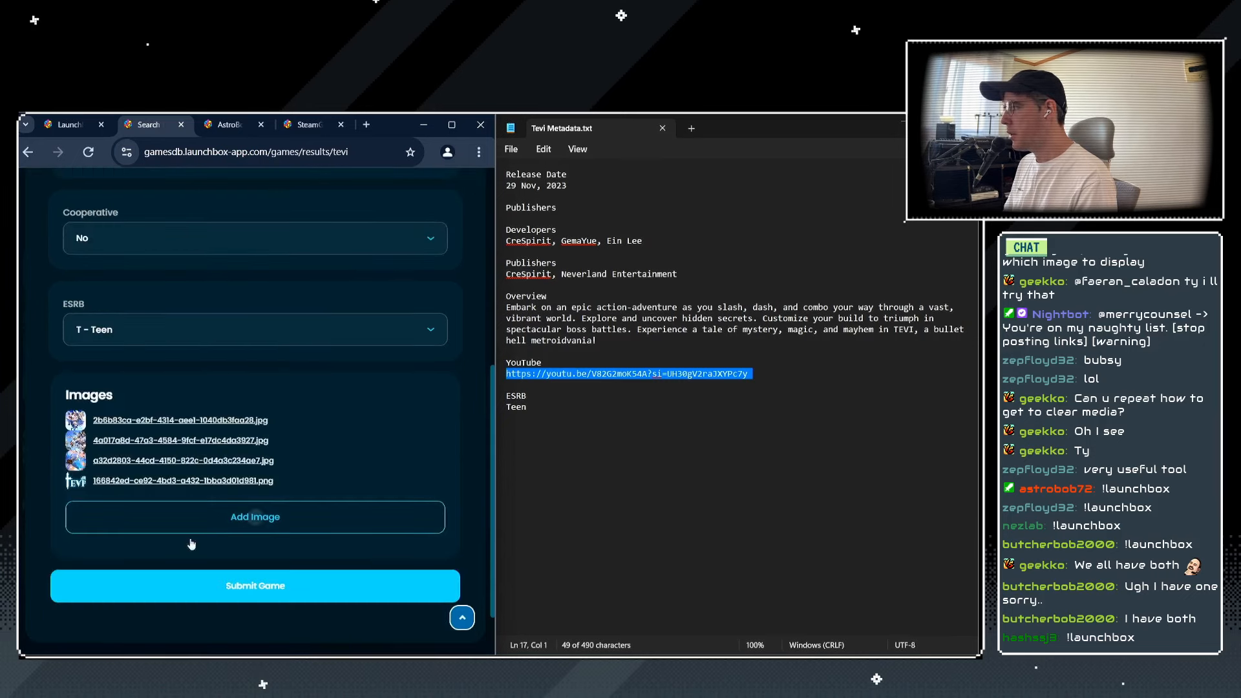
click(227, 590)
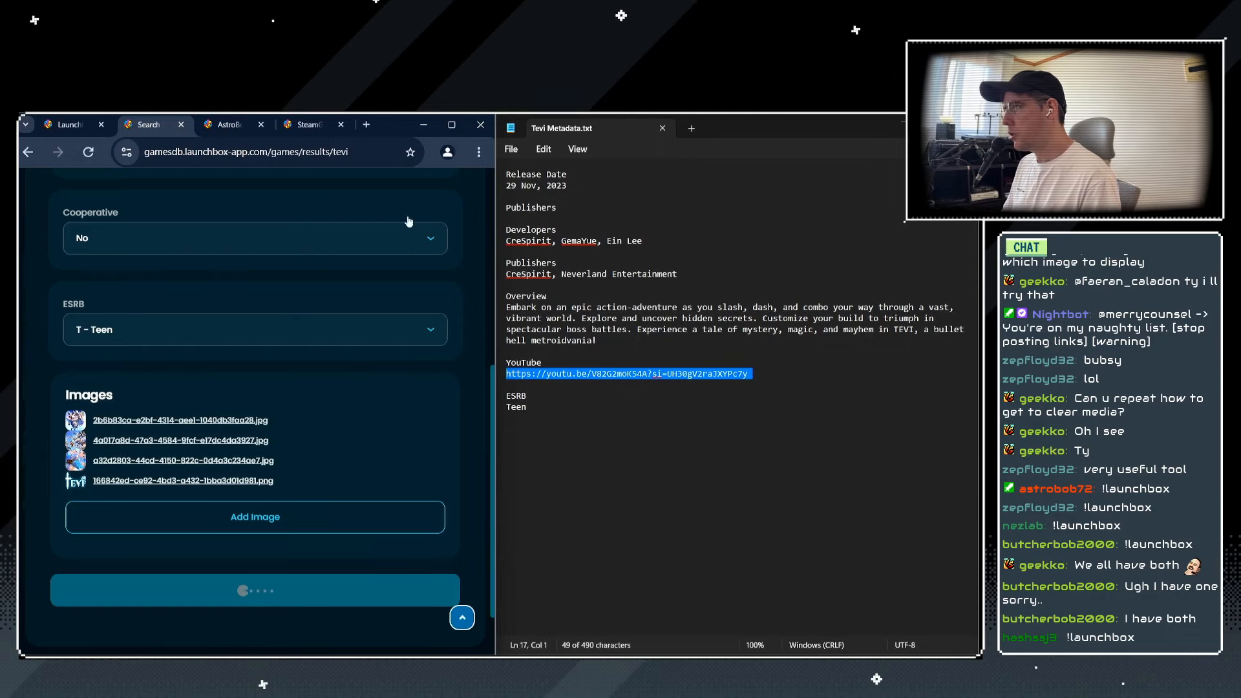
click(452, 125)
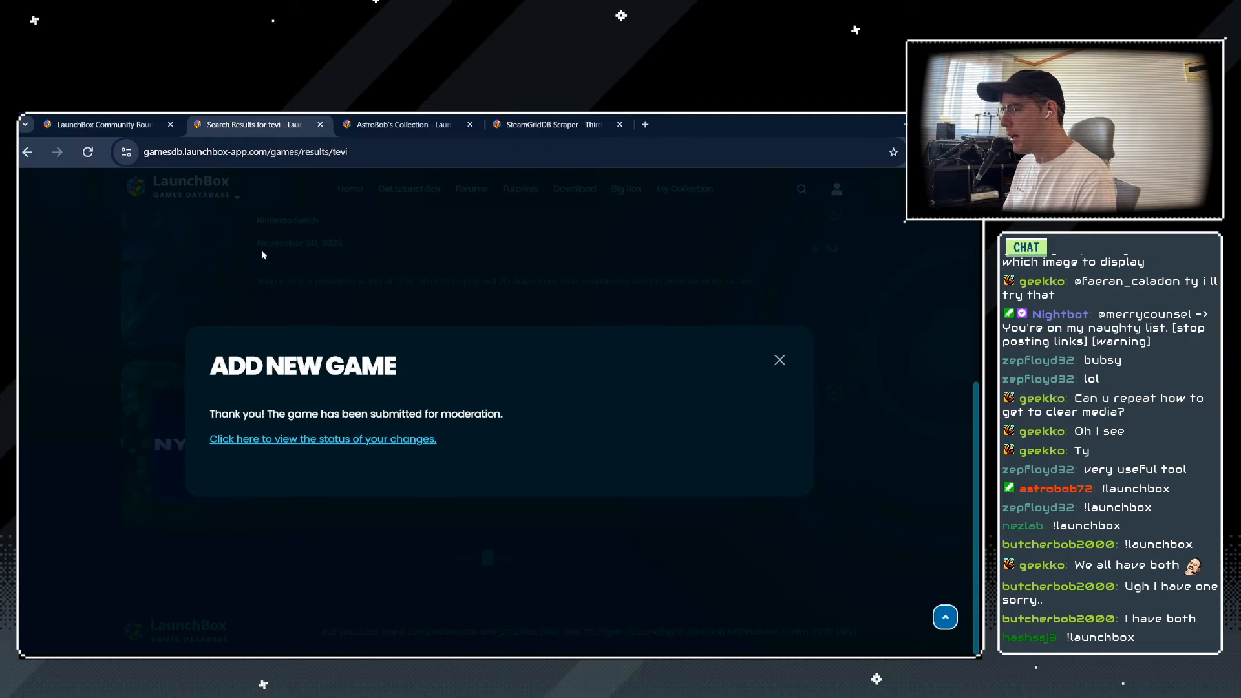
click(780, 361)
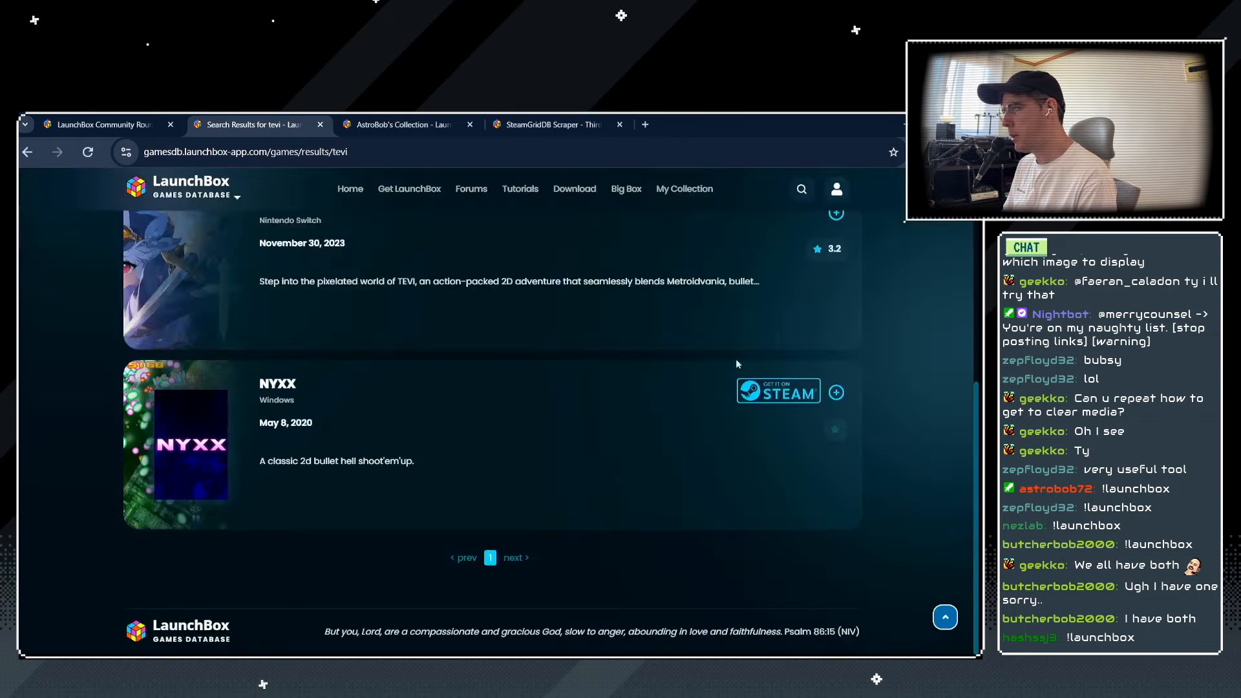
Open the account overview page and review the totals for submitted, pending, approved and rejected changes.
scroll(391, 564, up, 5)
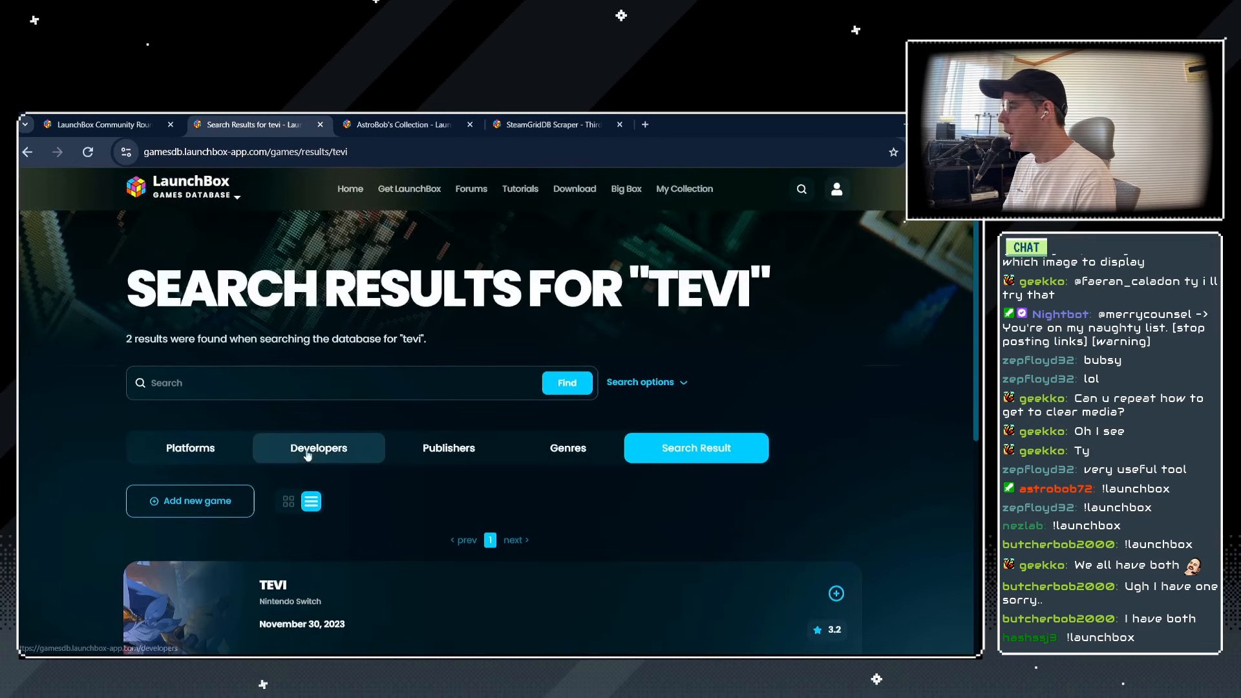
click(836, 188)
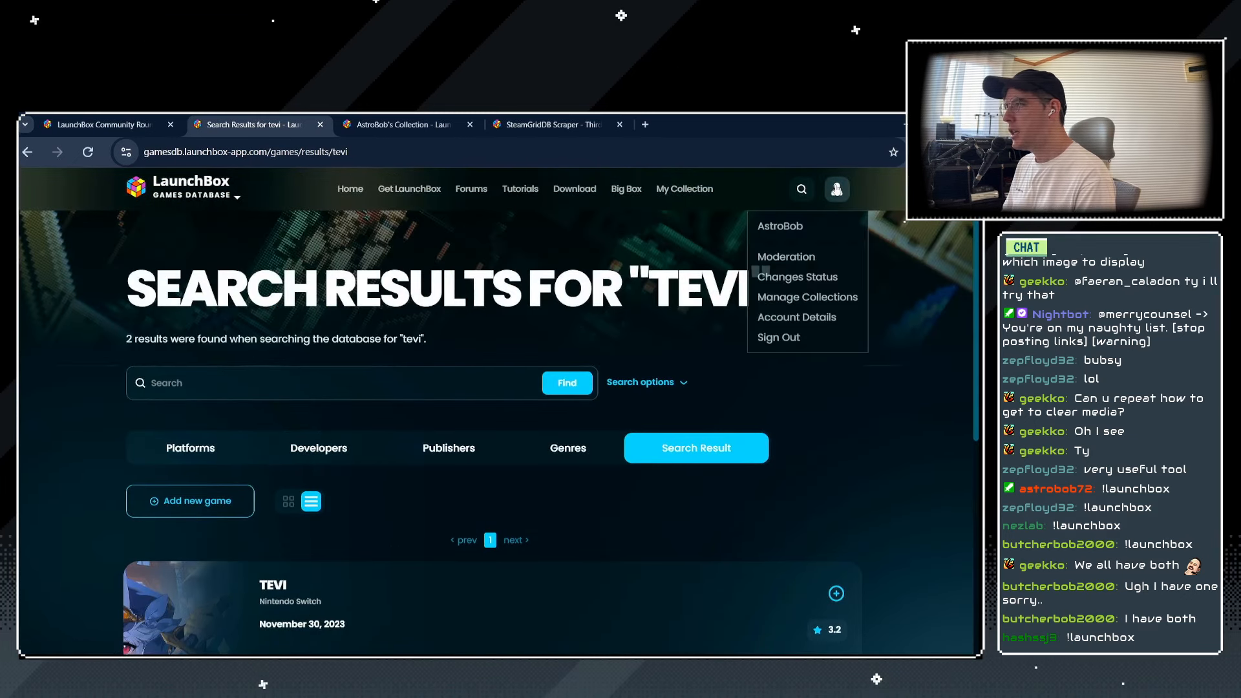
click(783, 225)
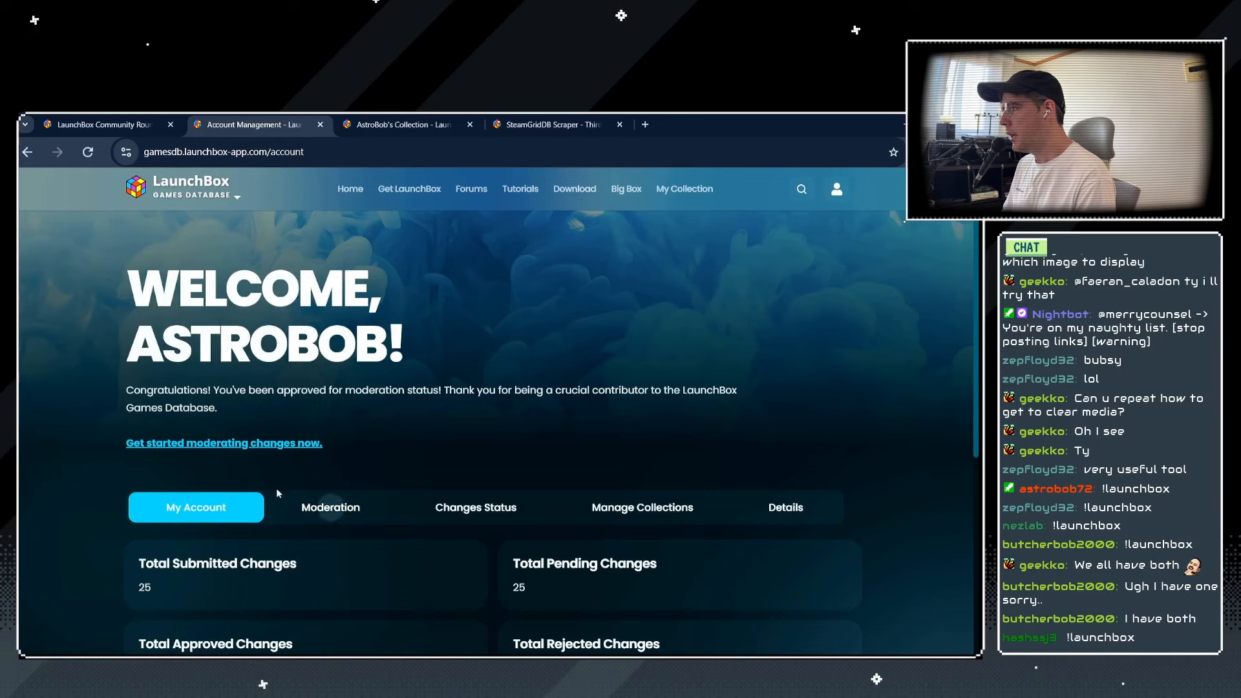
scroll(272, 482, down, 3)
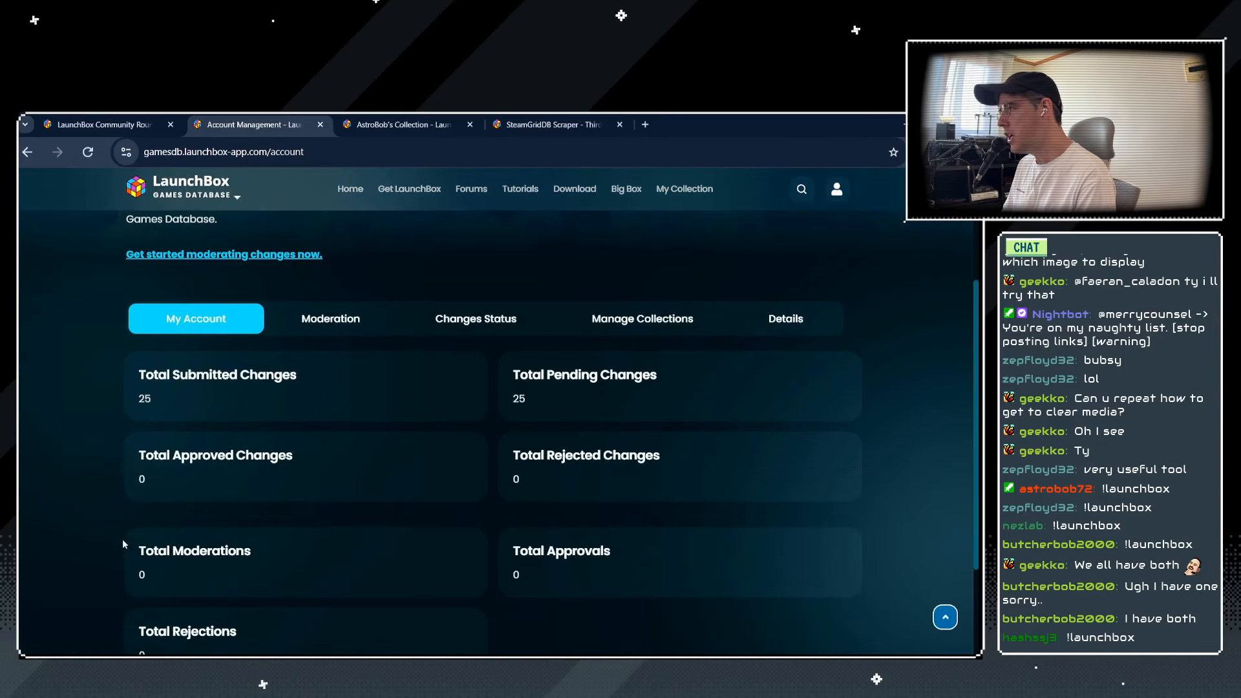
scroll(460, 483, up, 3)
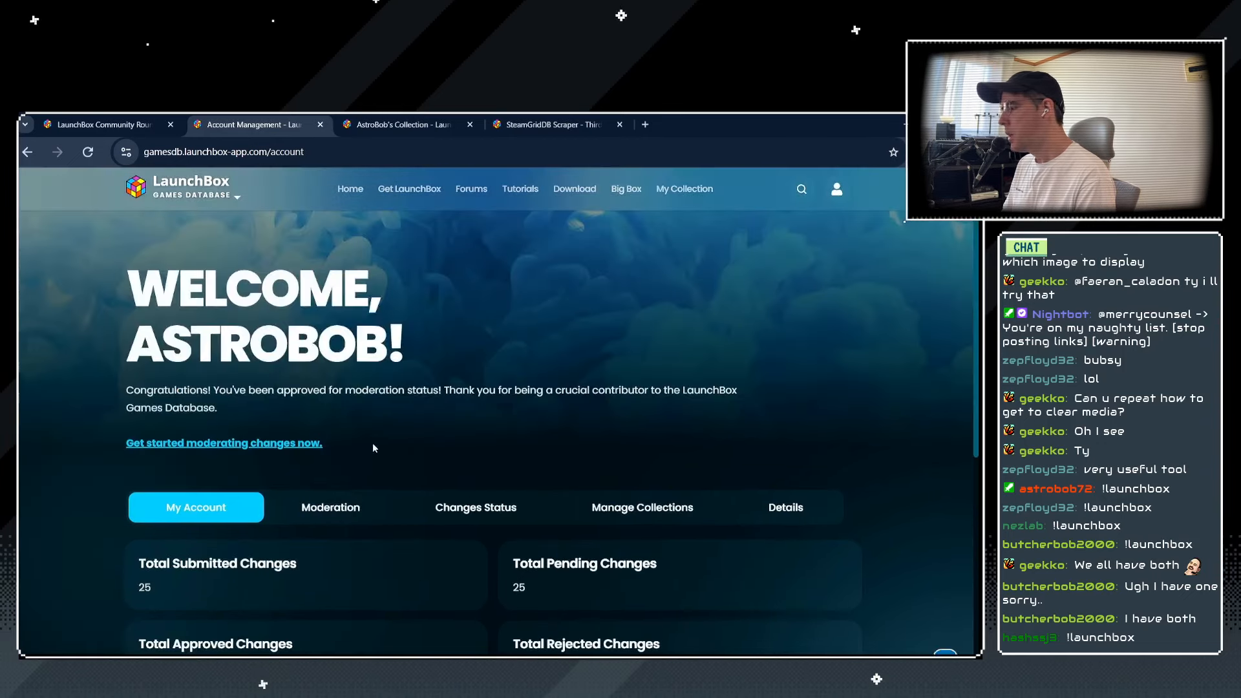
Open the moderation queue and examine the Add New Image request for Man Overboard! on Sega Genesis, including its reason and decision options.
click(328, 510)
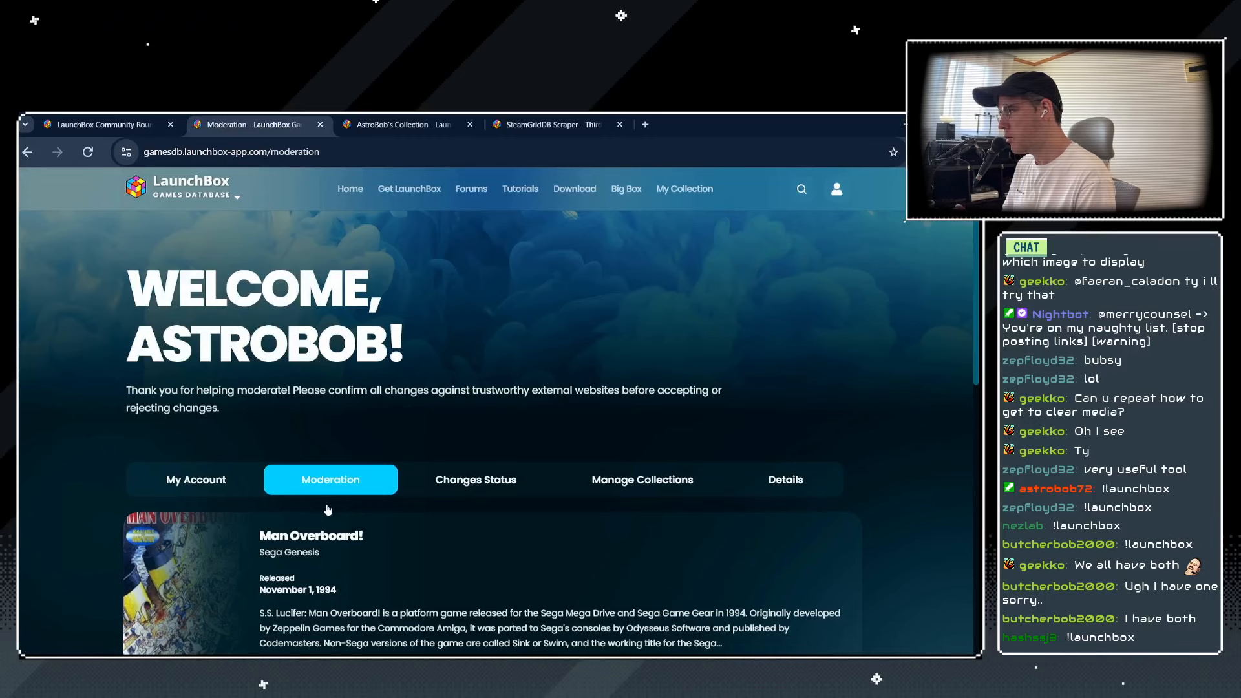
scroll(148, 441, down, 3)
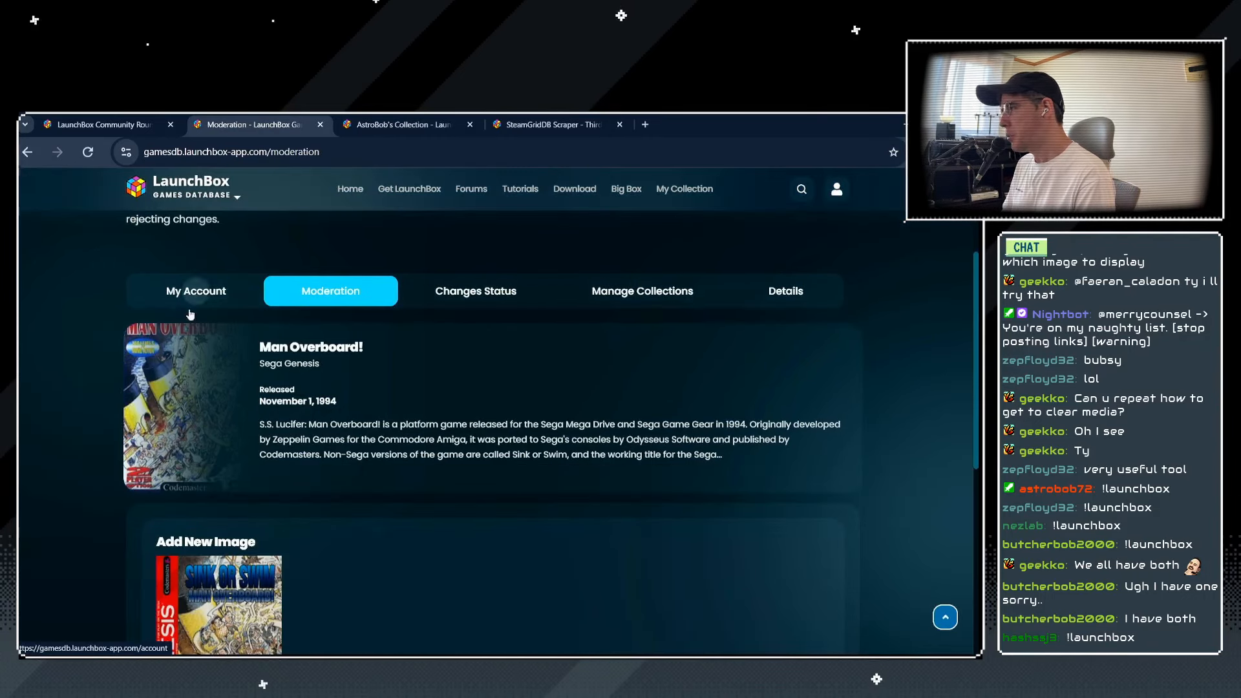
scroll(107, 511, down, 5)
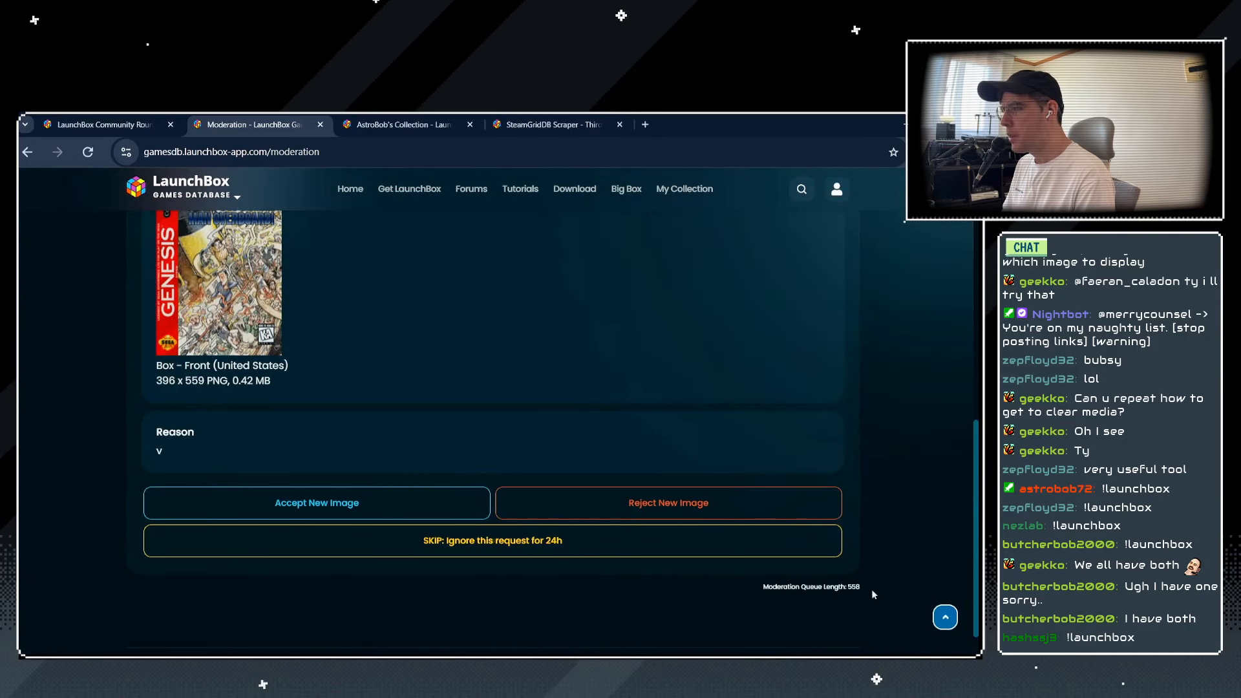
click(684, 553)
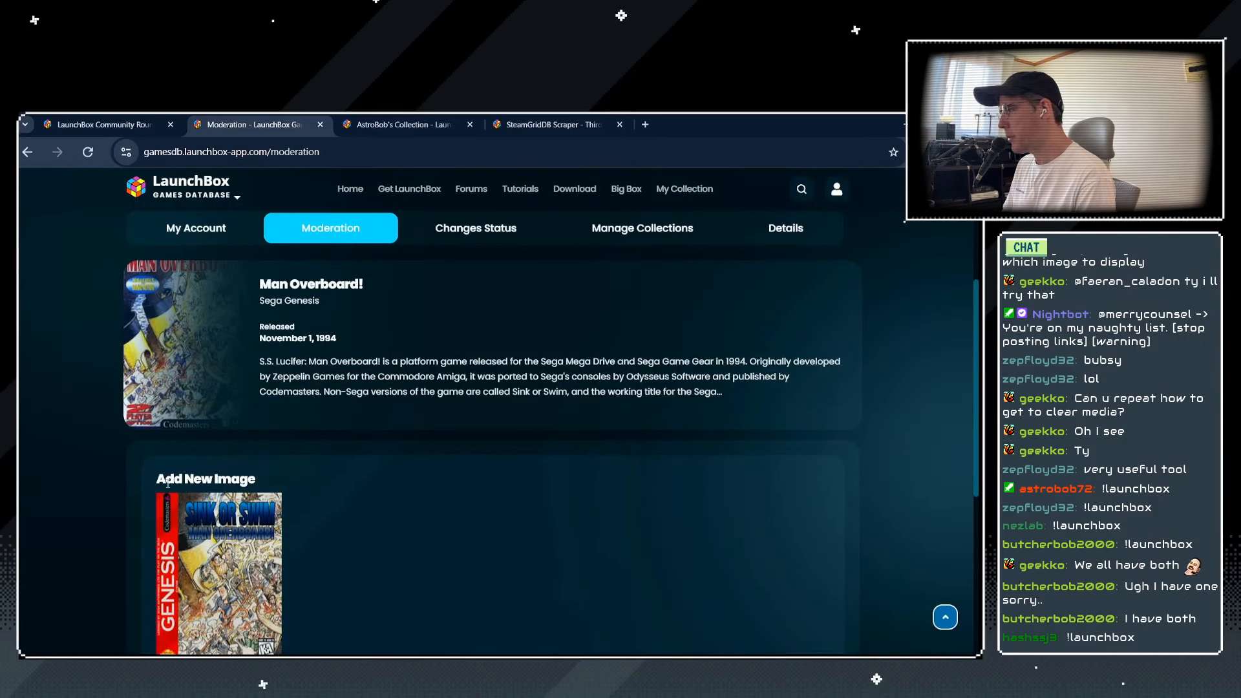
scroll(167, 483, down, 2)
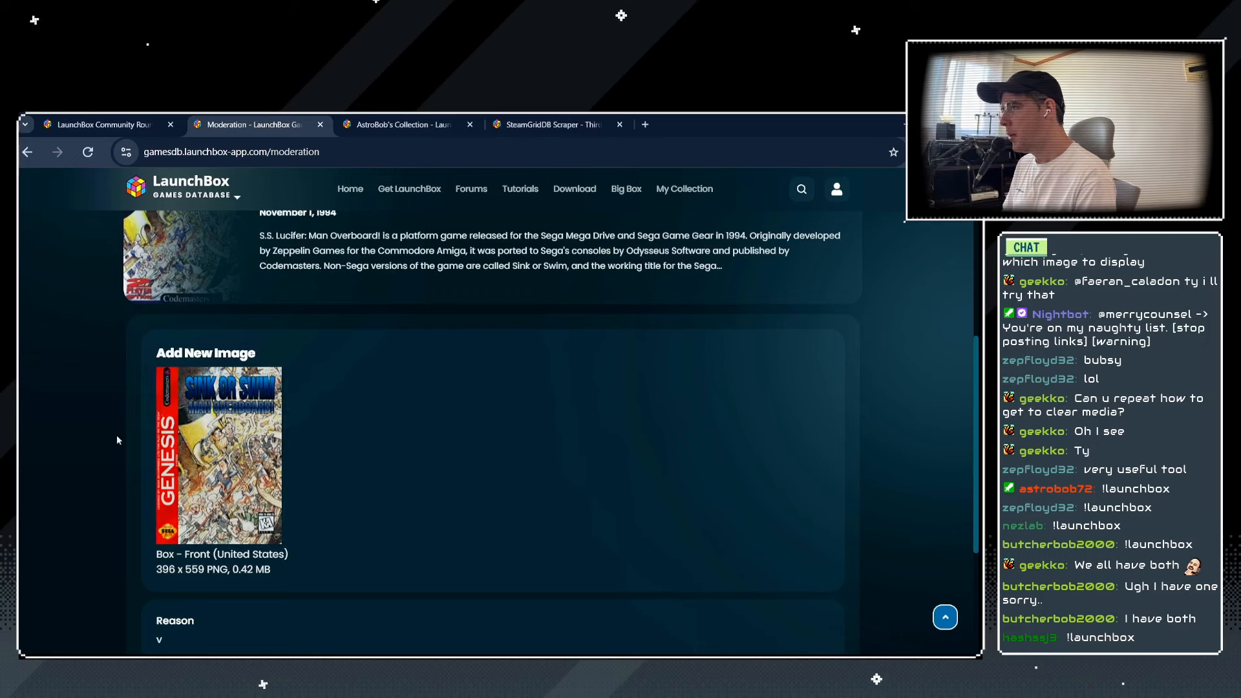
scroll(154, 399, down, 3)
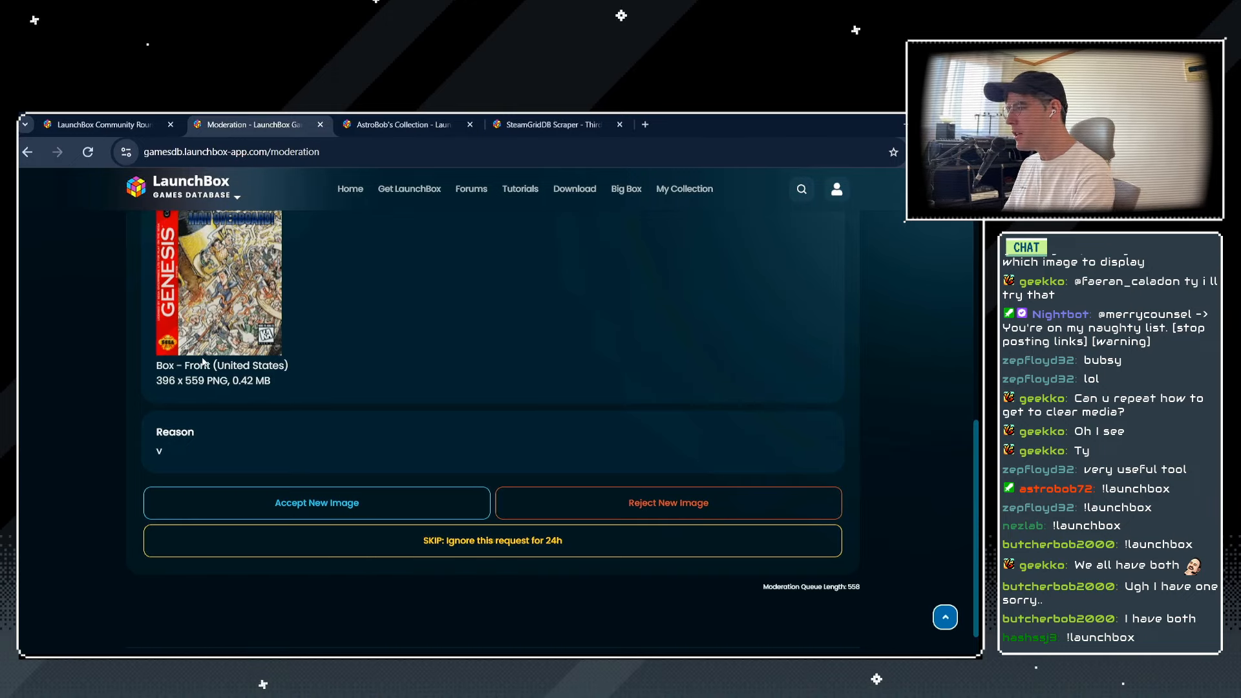
Review the Man Overboard! game details shown with its image request in the moderation queue.
scroll(166, 377, up, 10)
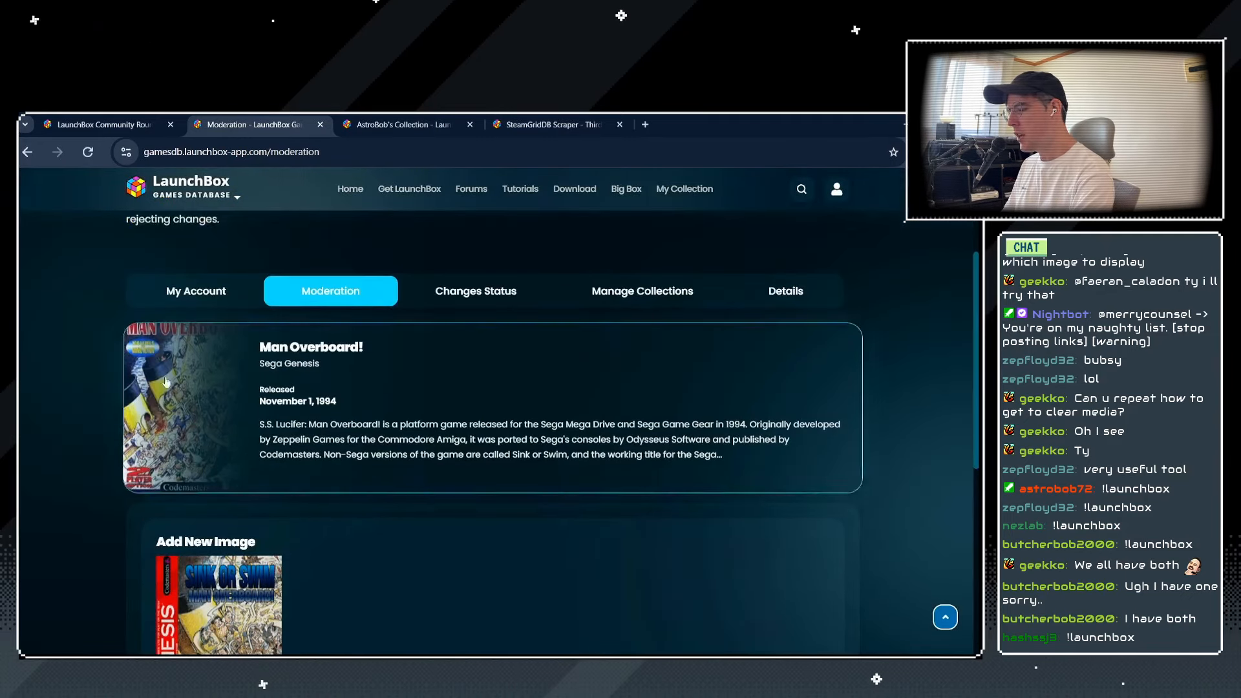
scroll(166, 377, down, 2)
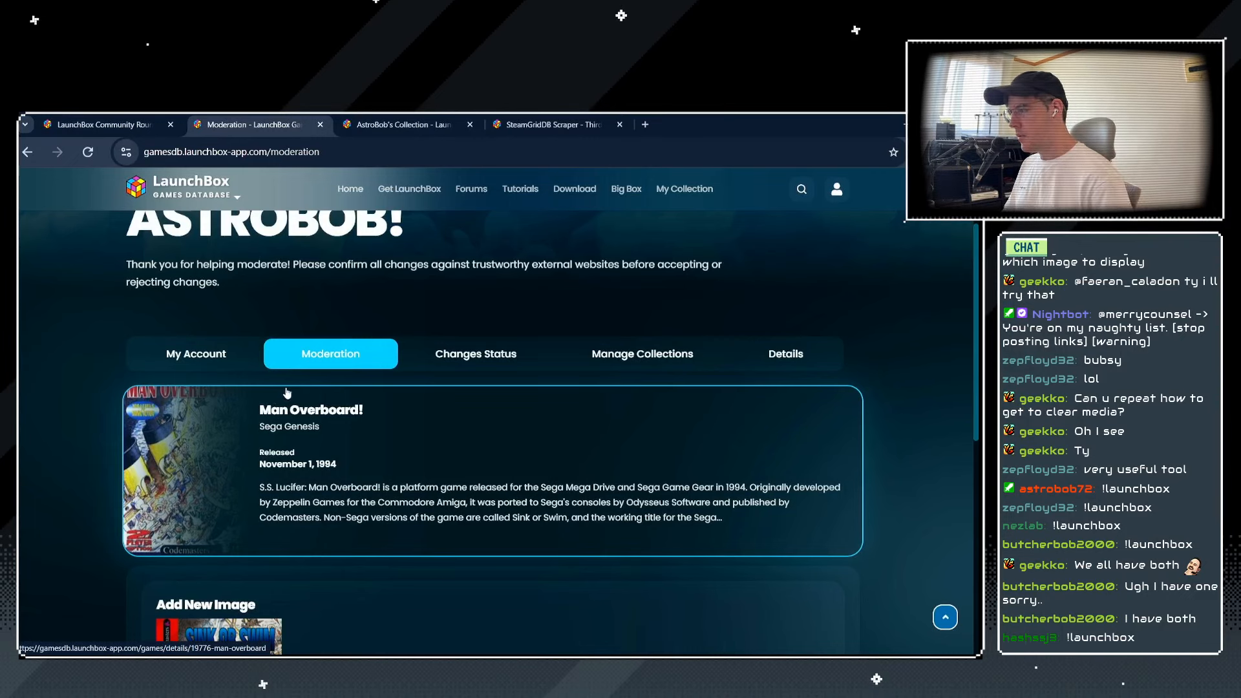
Switch to LaunchBox and check Tevi's metadata in the game editor, leaving it without changes.
key(alt+Tab)
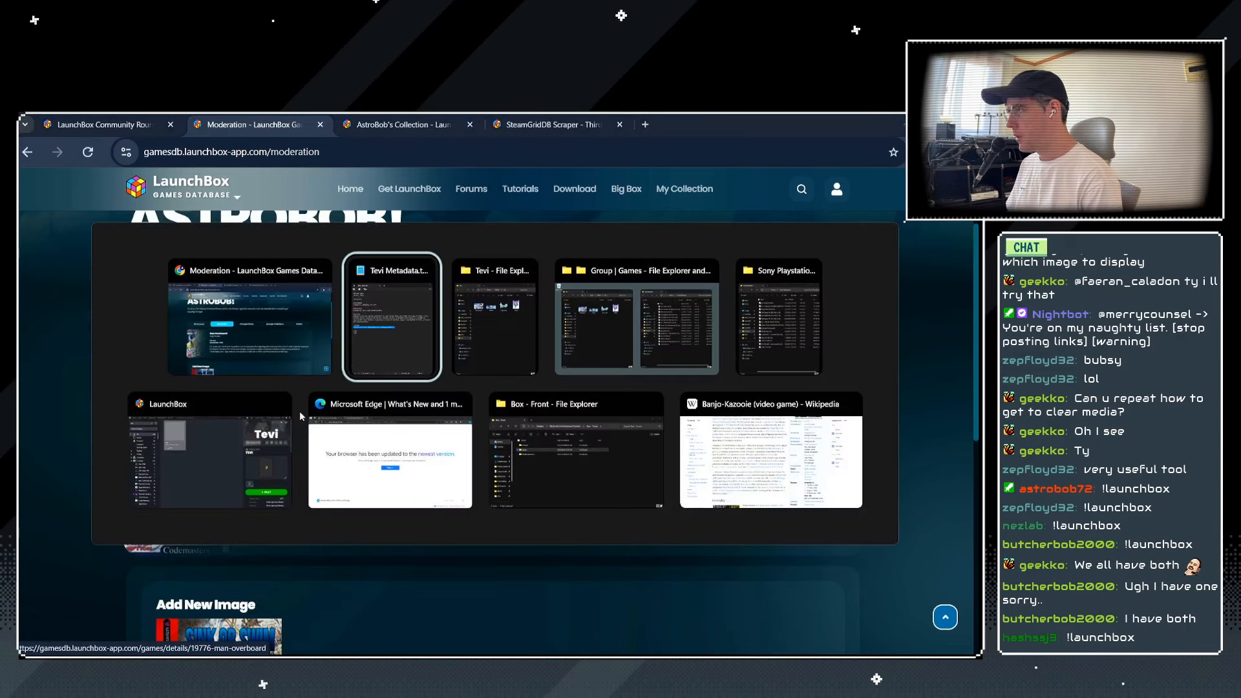
key(alt+Tab)
key(alt+Tab)
key(alt+Tab)
key(alt+Tab)
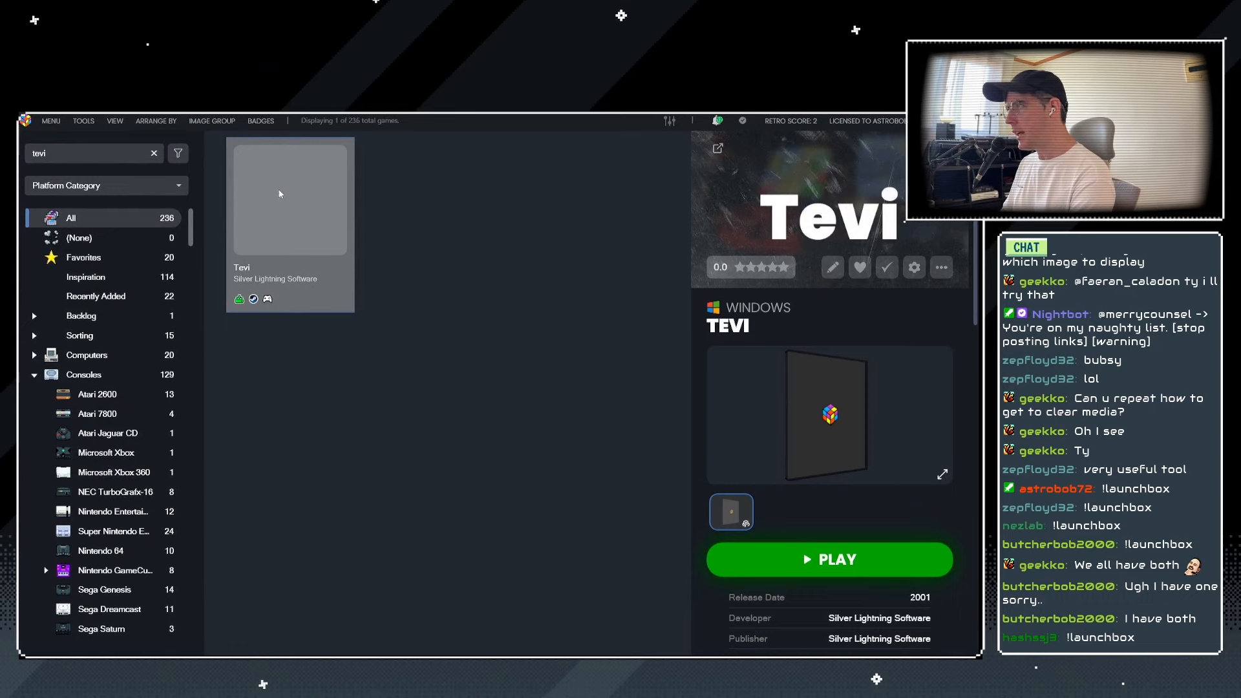
key(ctrl+e)
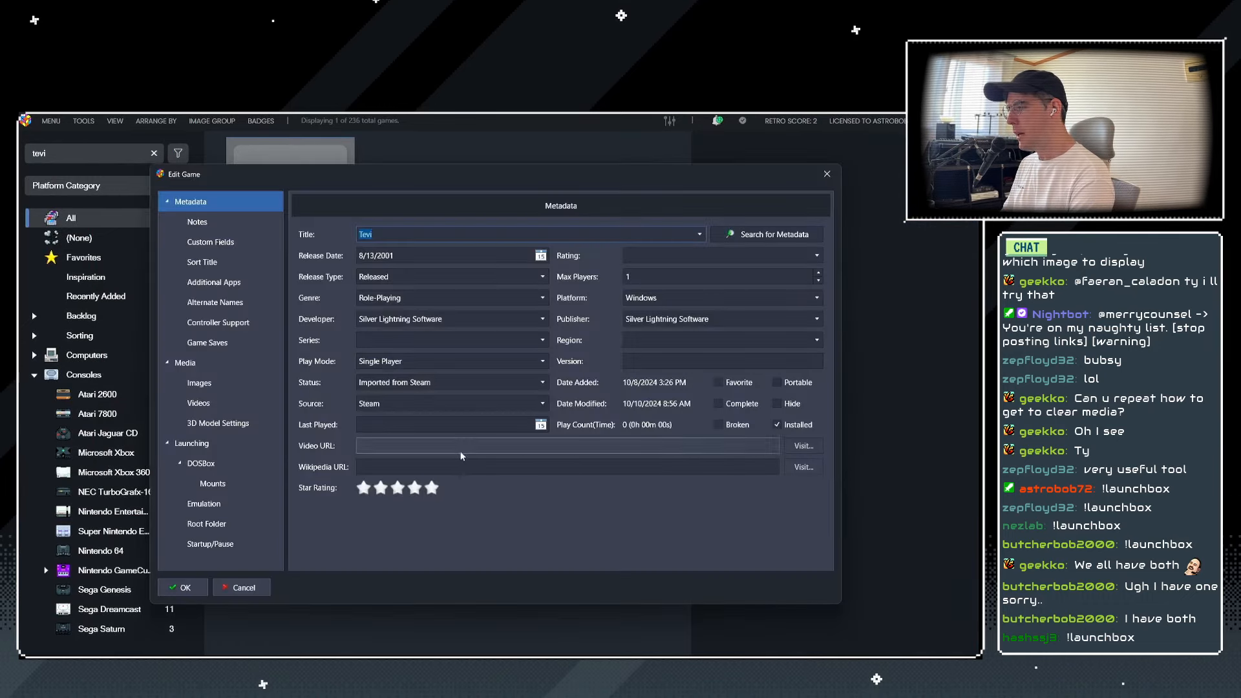
click(237, 587)
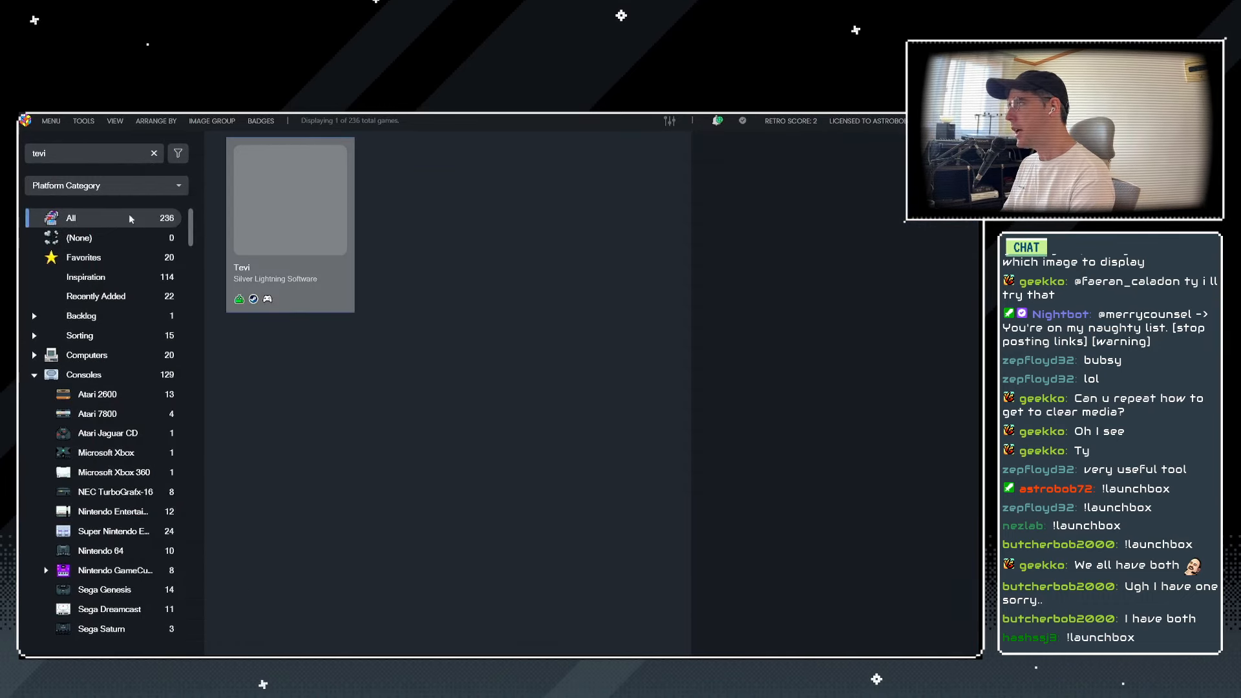
Group the library sidebar by LaunchBox Database ID and show the games that have no database ID.
click(131, 188)
scroll(106, 297, down, 3)
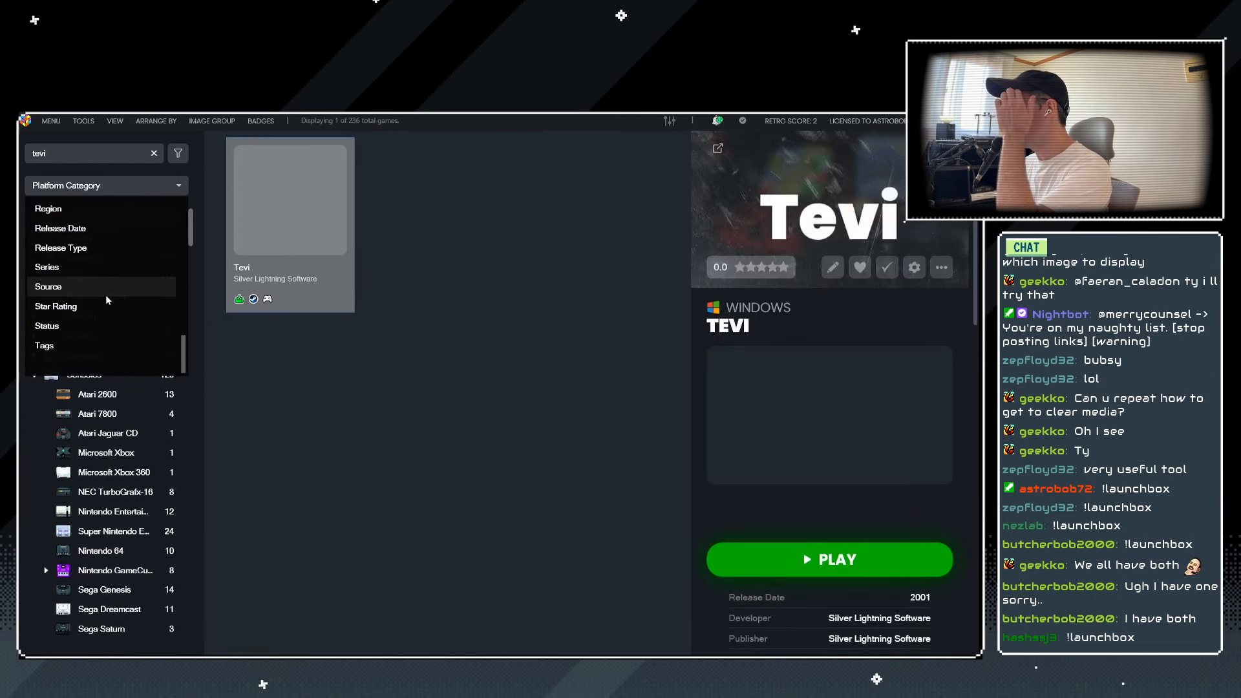
scroll(106, 296, up, 5)
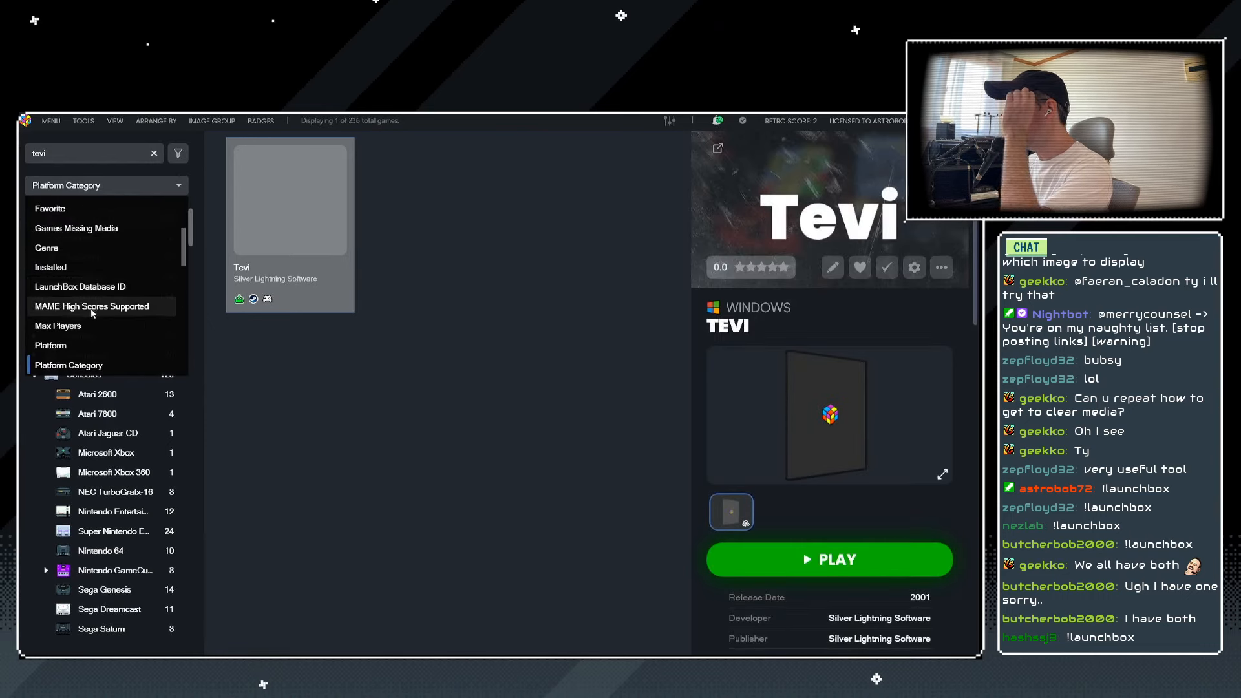
click(76, 288)
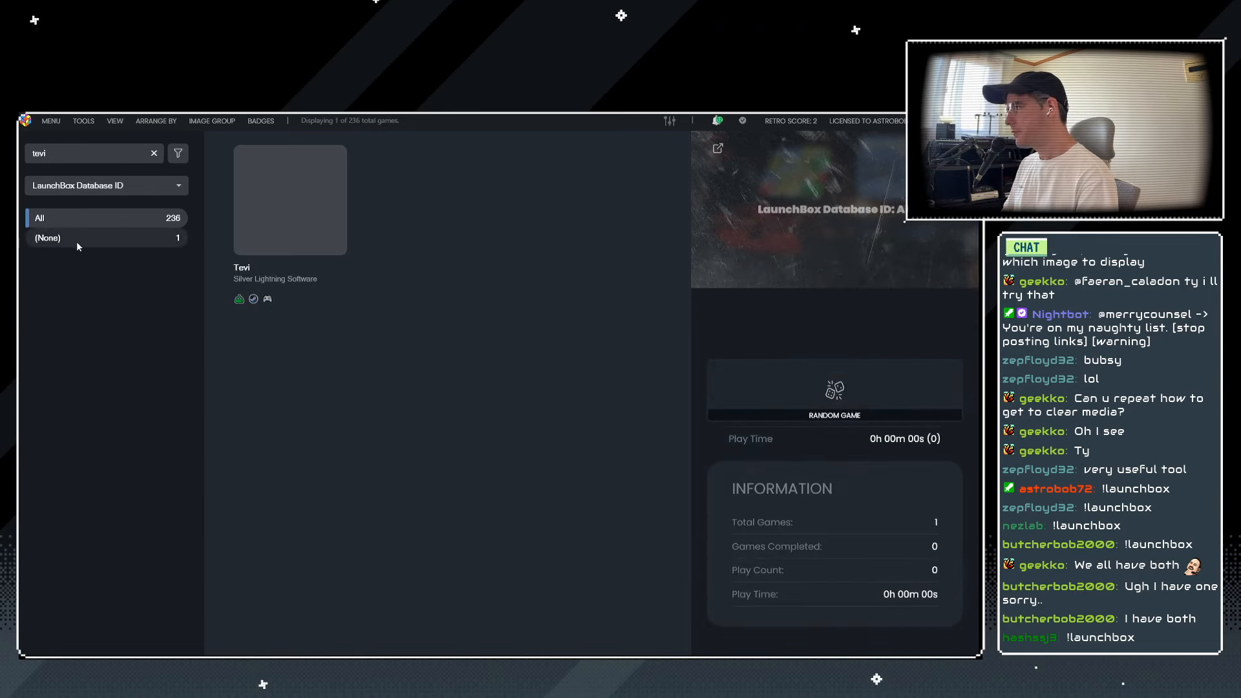
click(269, 195)
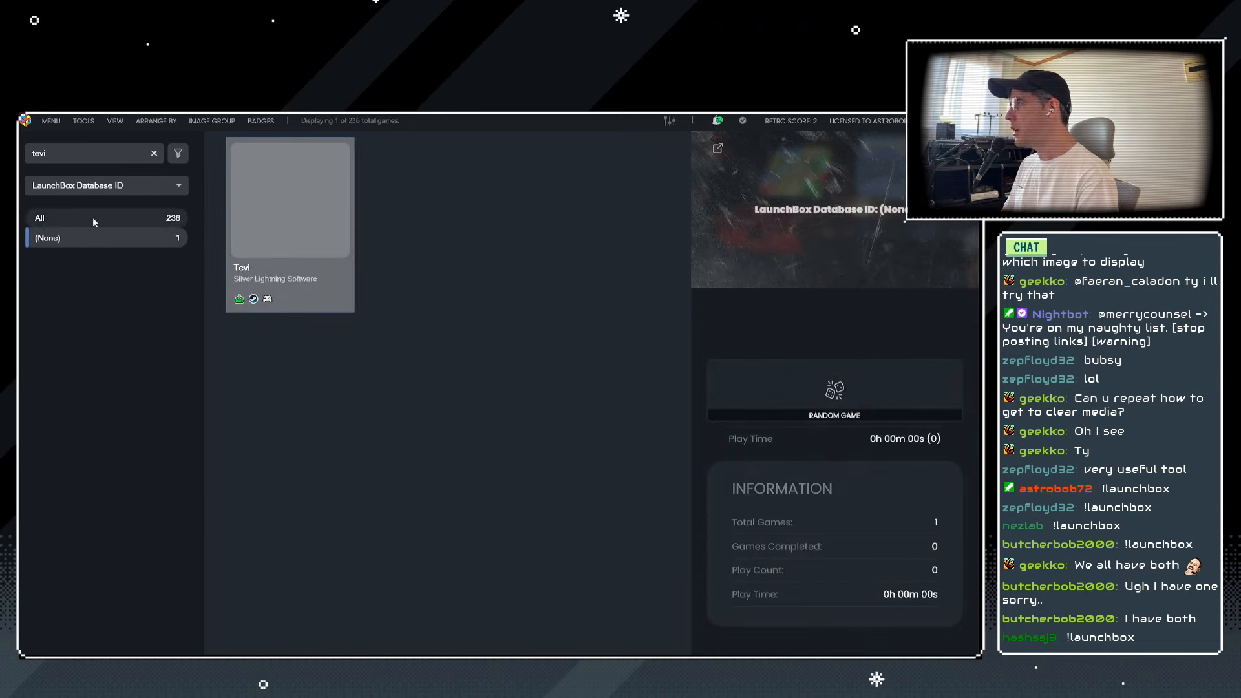
Reopen Tevi's game editor, search the LaunchBox database for metadata matching its title, and close the editor without choosing a match.
double_click(64, 157)
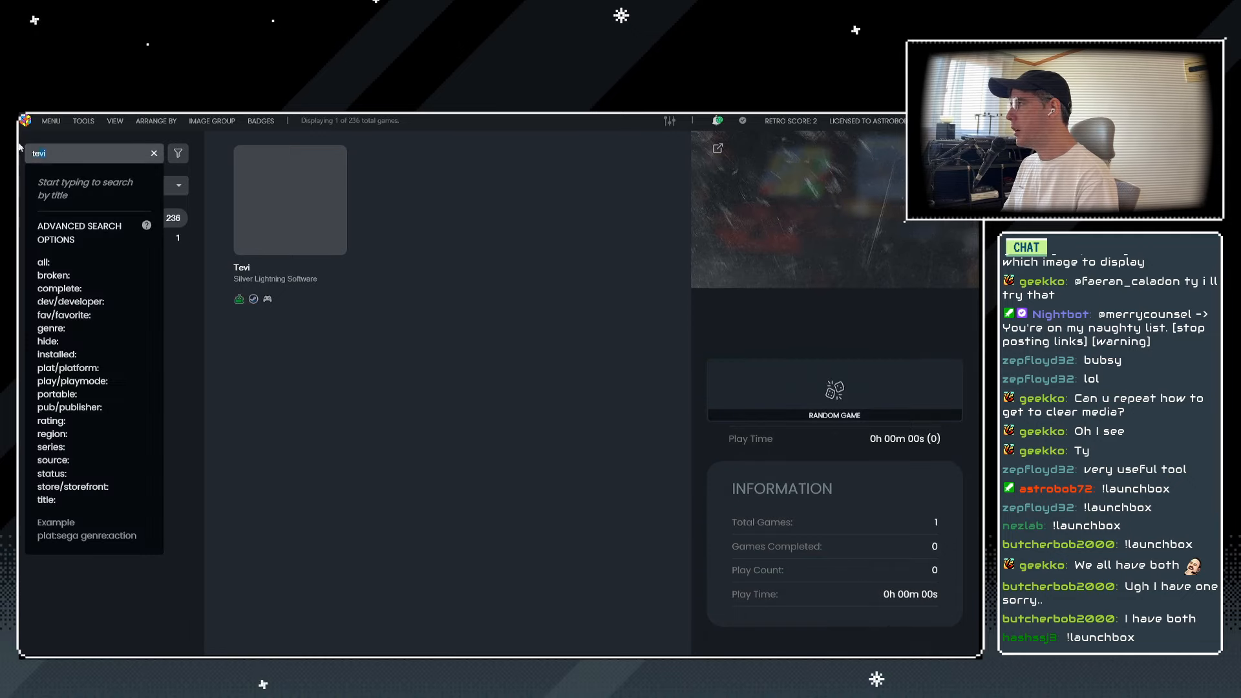
click(367, 404)
click(290, 183)
key(ctrl+e)
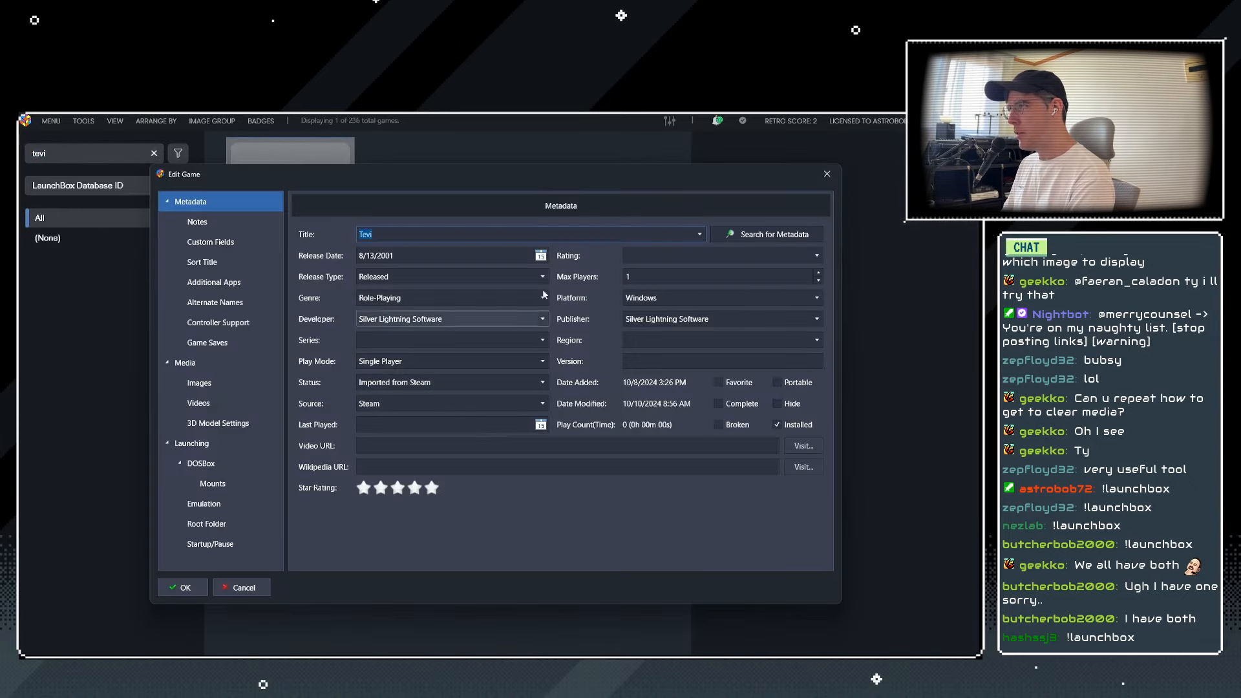
click(723, 237)
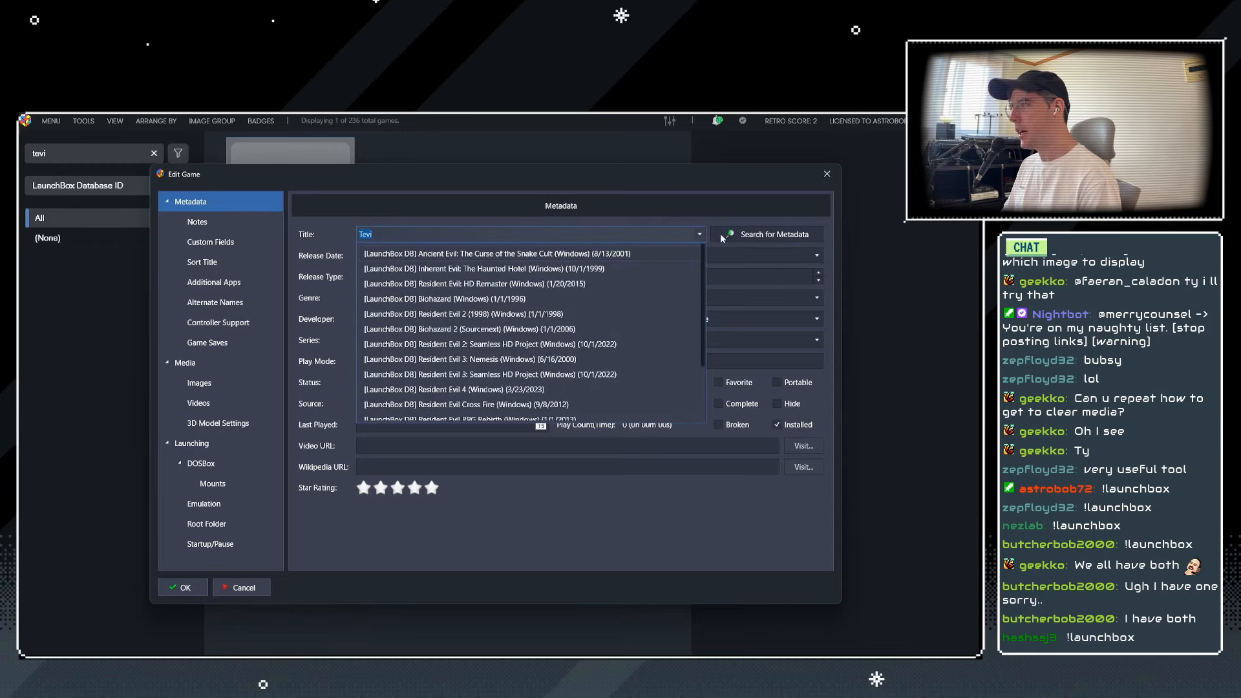
click(674, 232)
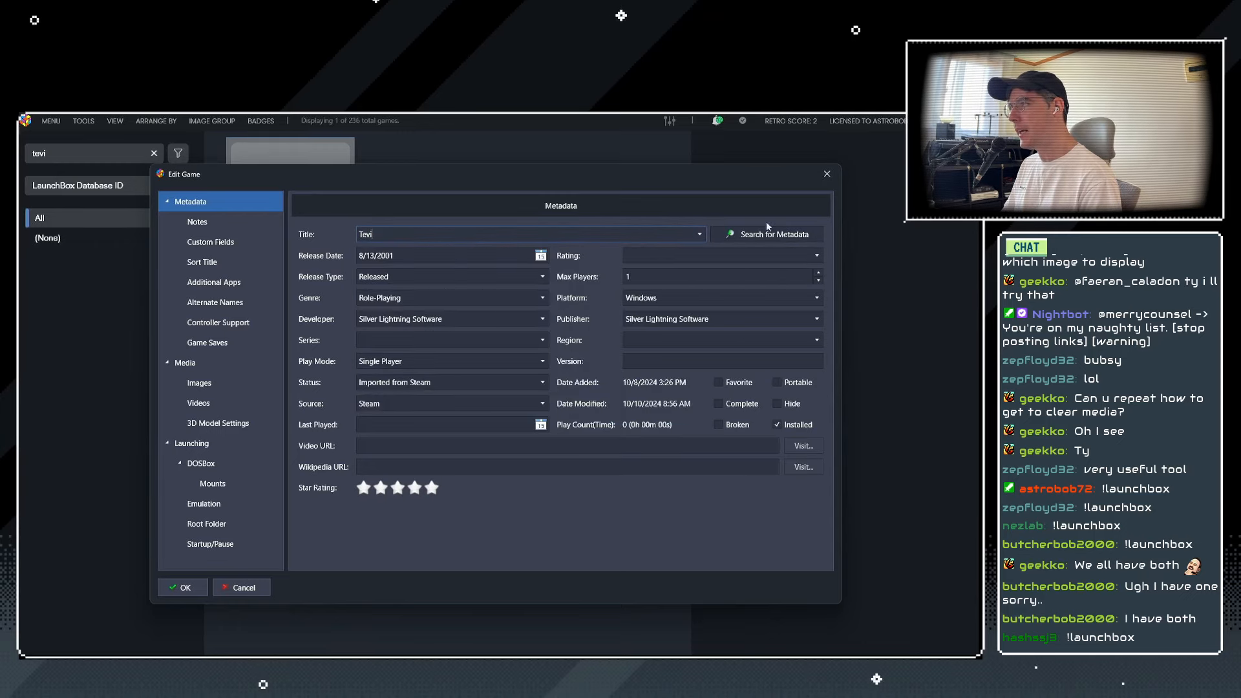
click(825, 173)
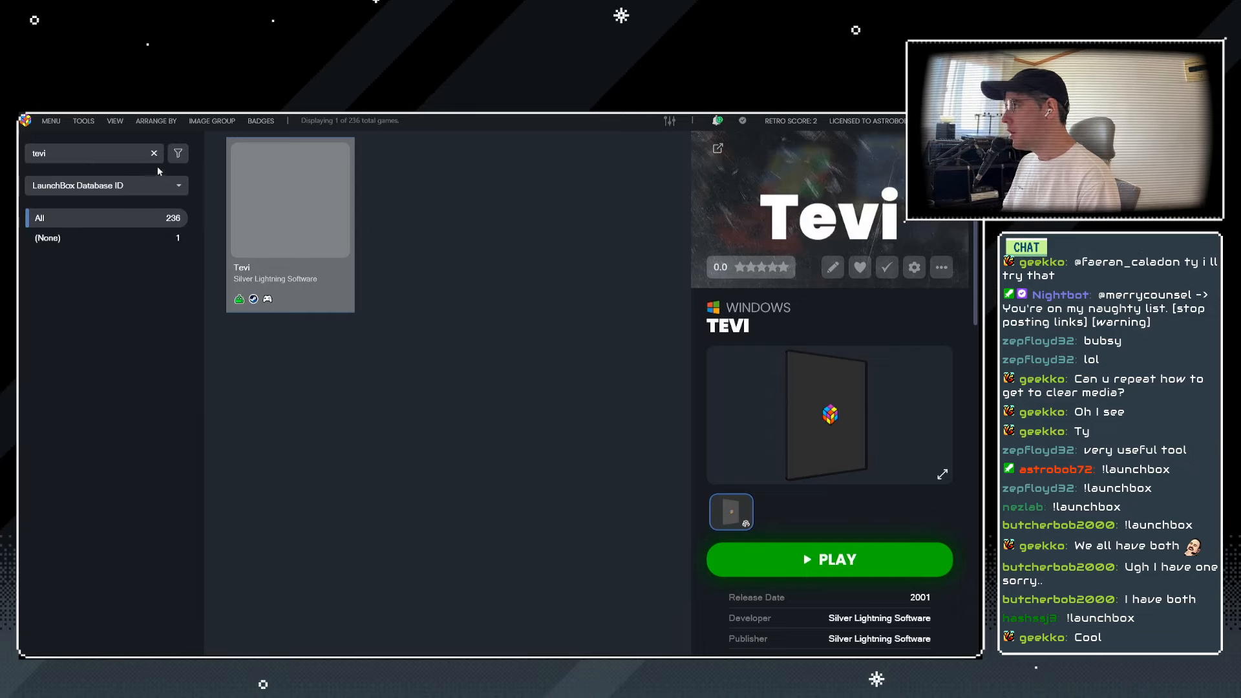
Group the sidebar by Platform Category again and show the Favorites without the tevi search filter.
click(153, 182)
scroll(106, 299, up, 2)
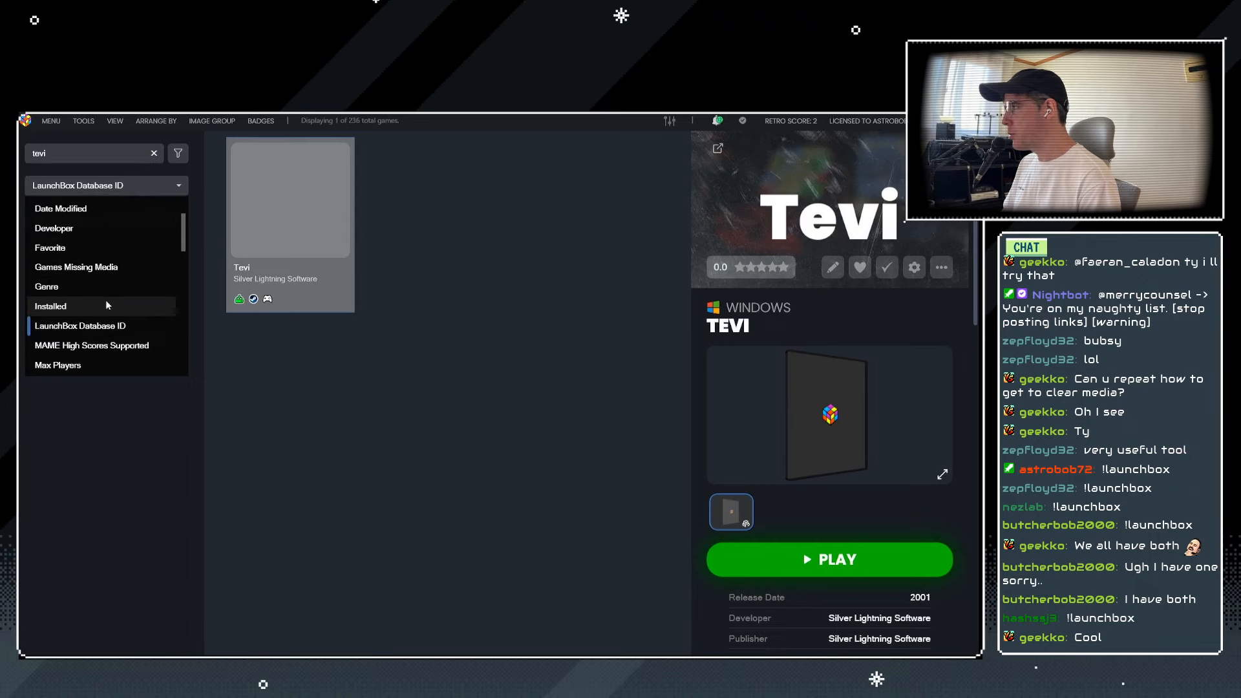
scroll(99, 308, up, 1)
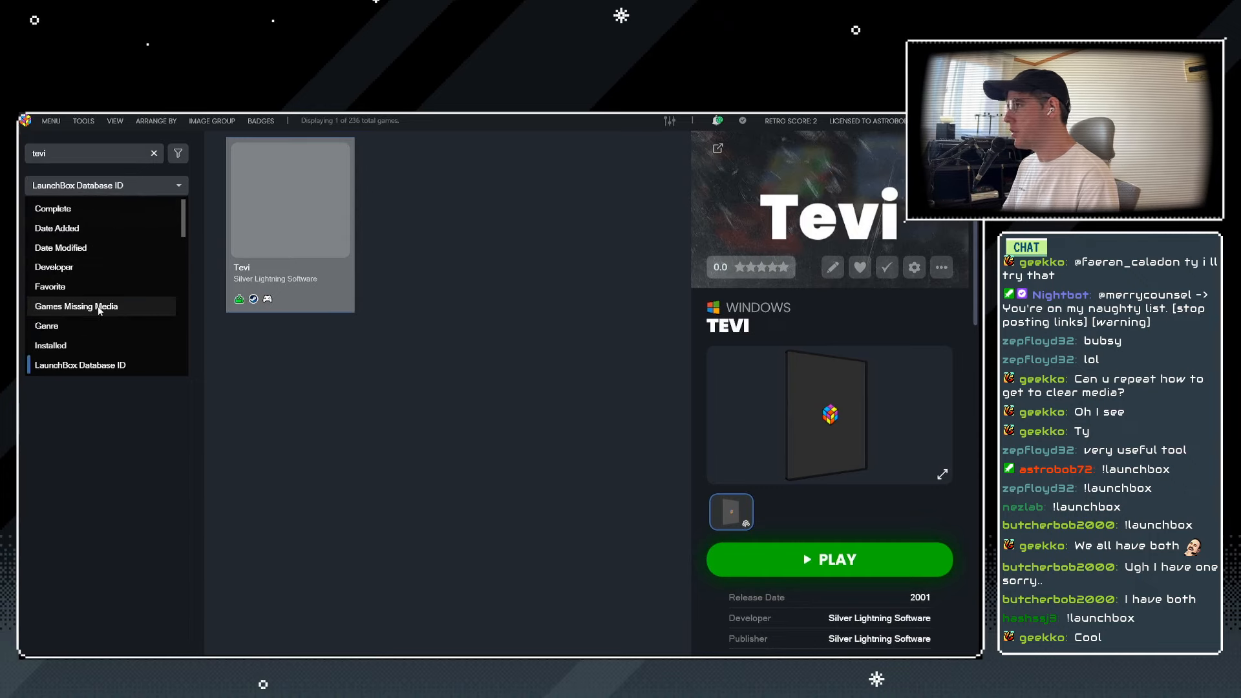
scroll(99, 308, down, 3)
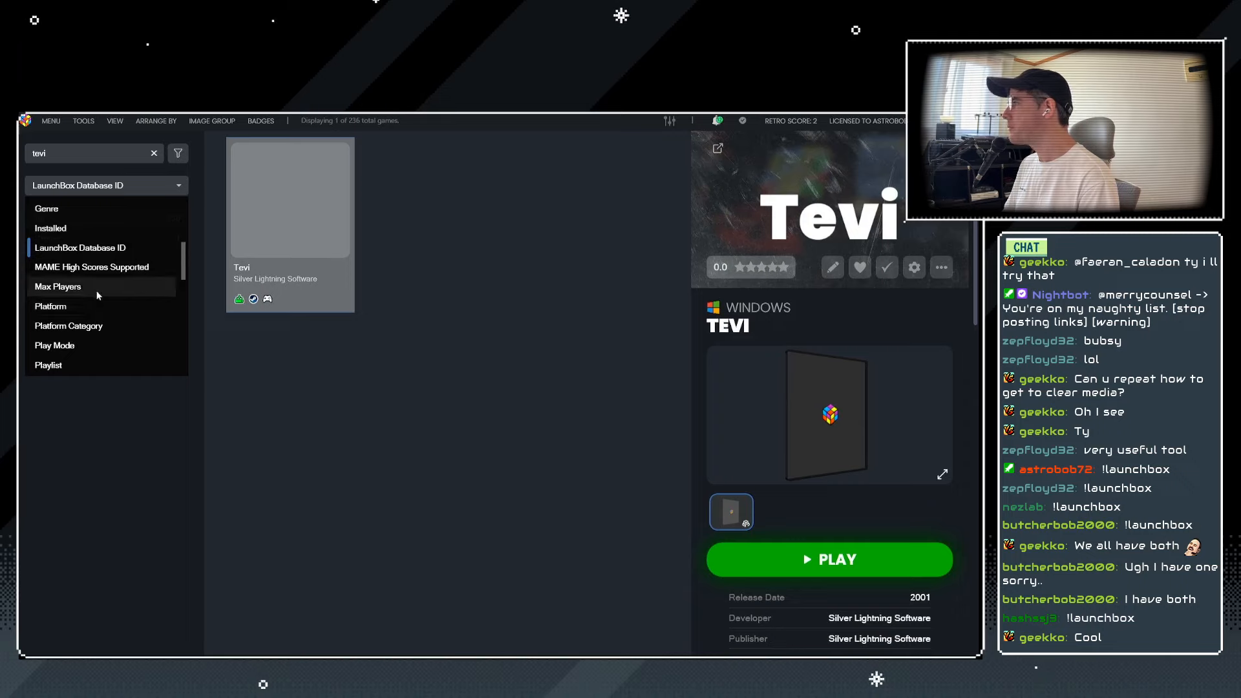
click(84, 324)
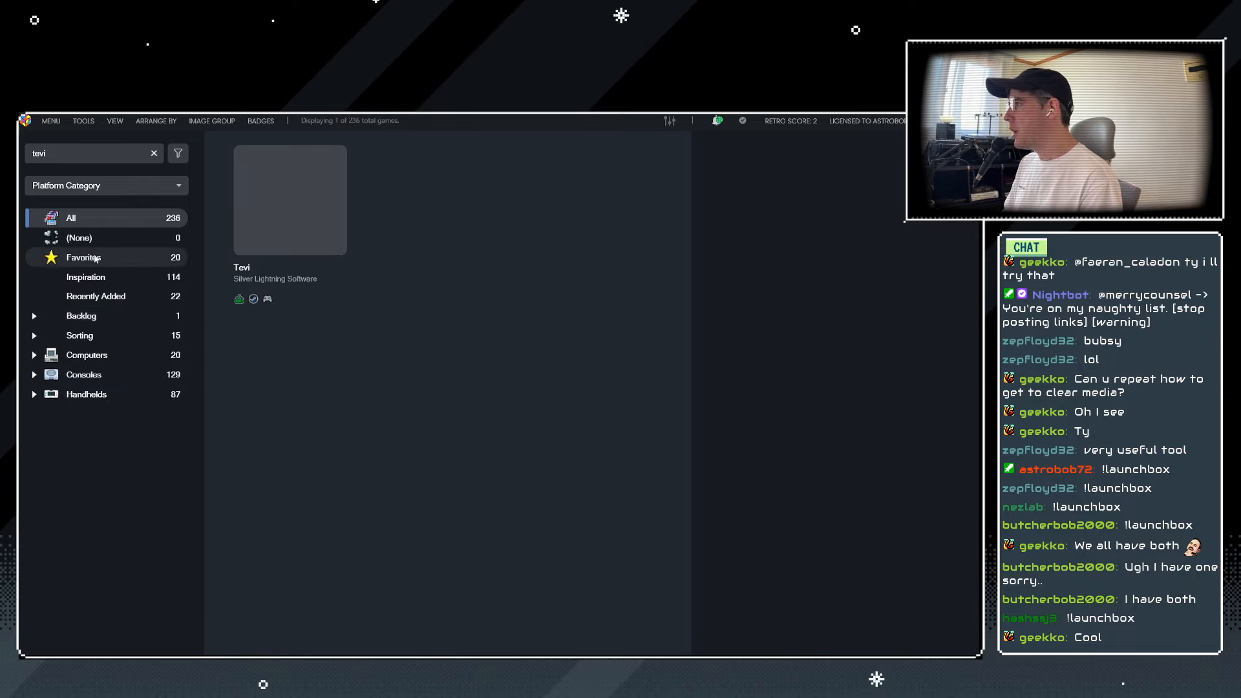
click(127, 258)
click(154, 153)
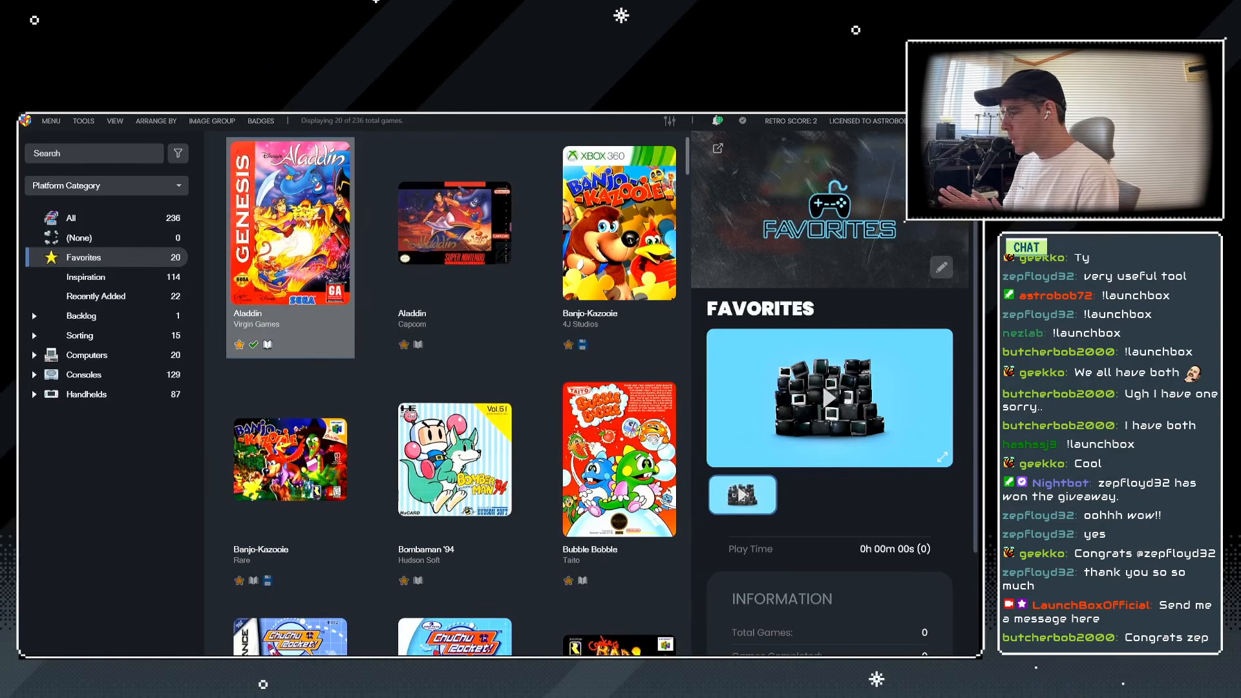
Compare the details and media of the Sega Genesis and Super Nintendo versions of Aladdin.
click(290, 245)
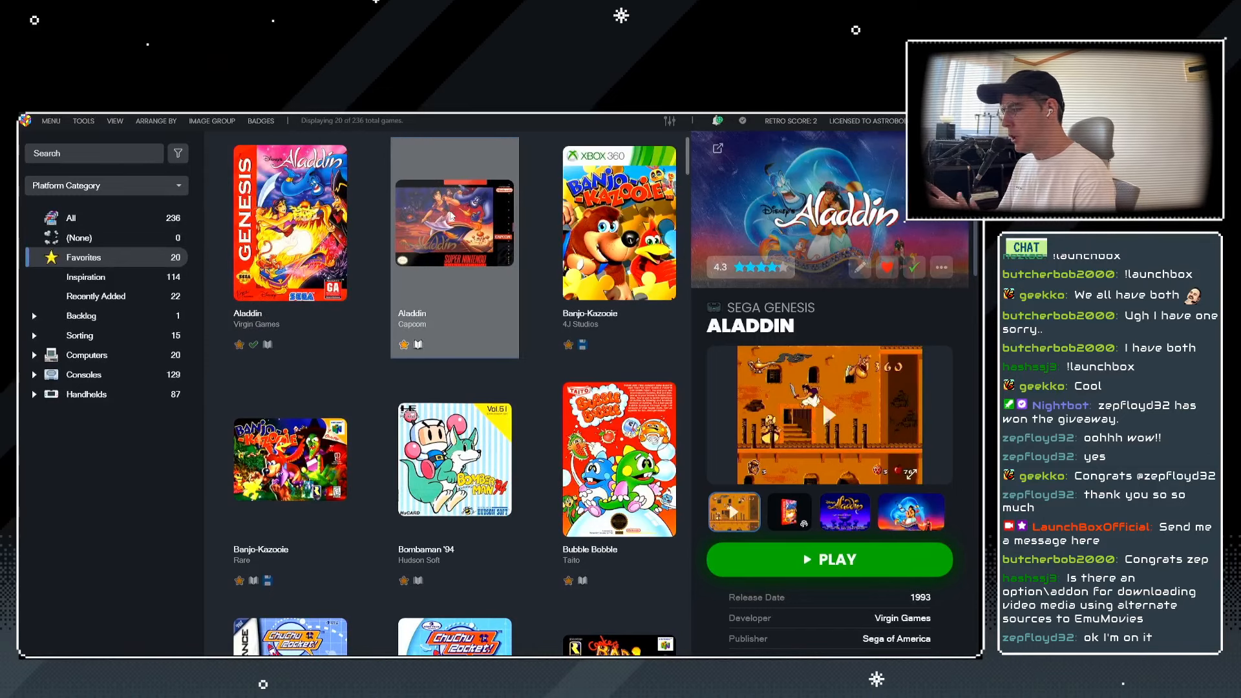
click(451, 217)
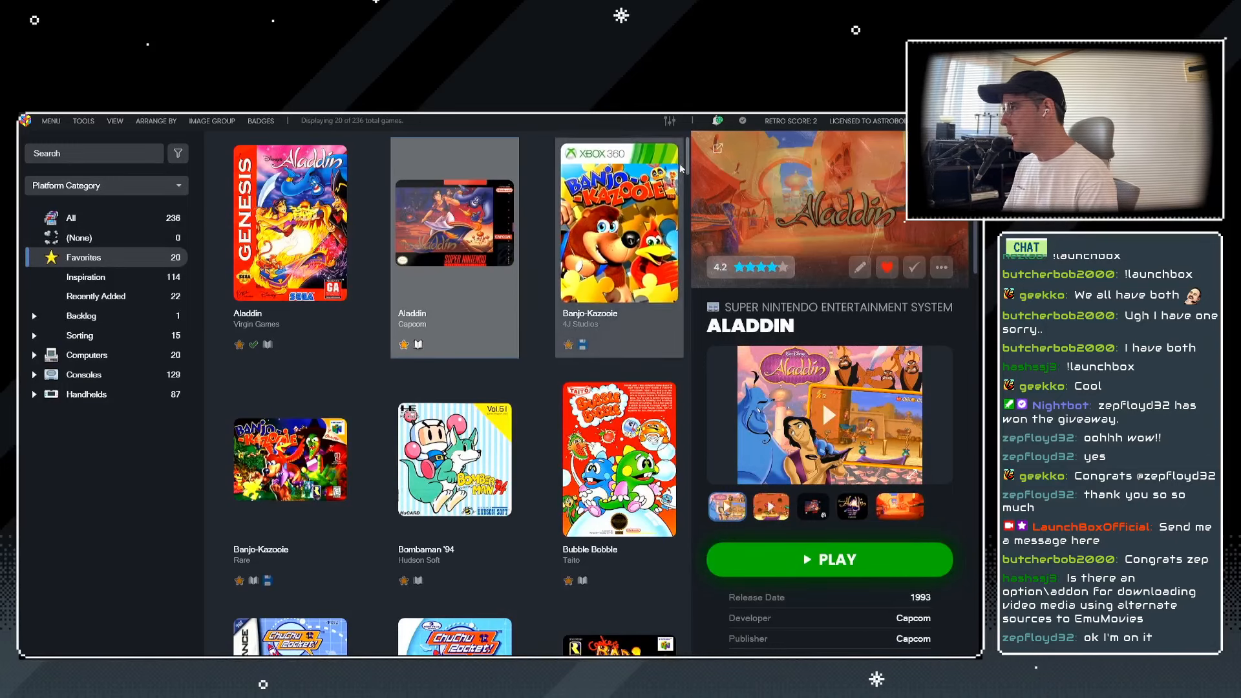
click(290, 220)
Launch Big Box from LaunchBox.
click(51, 121)
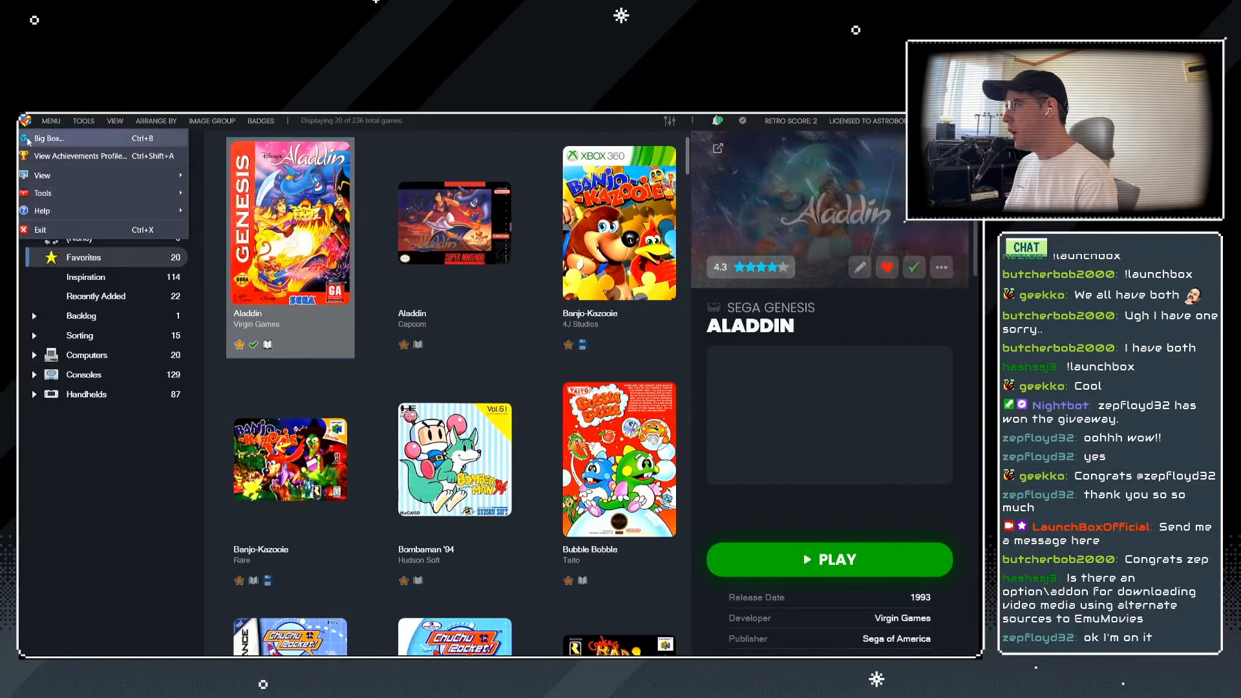
click(38, 133)
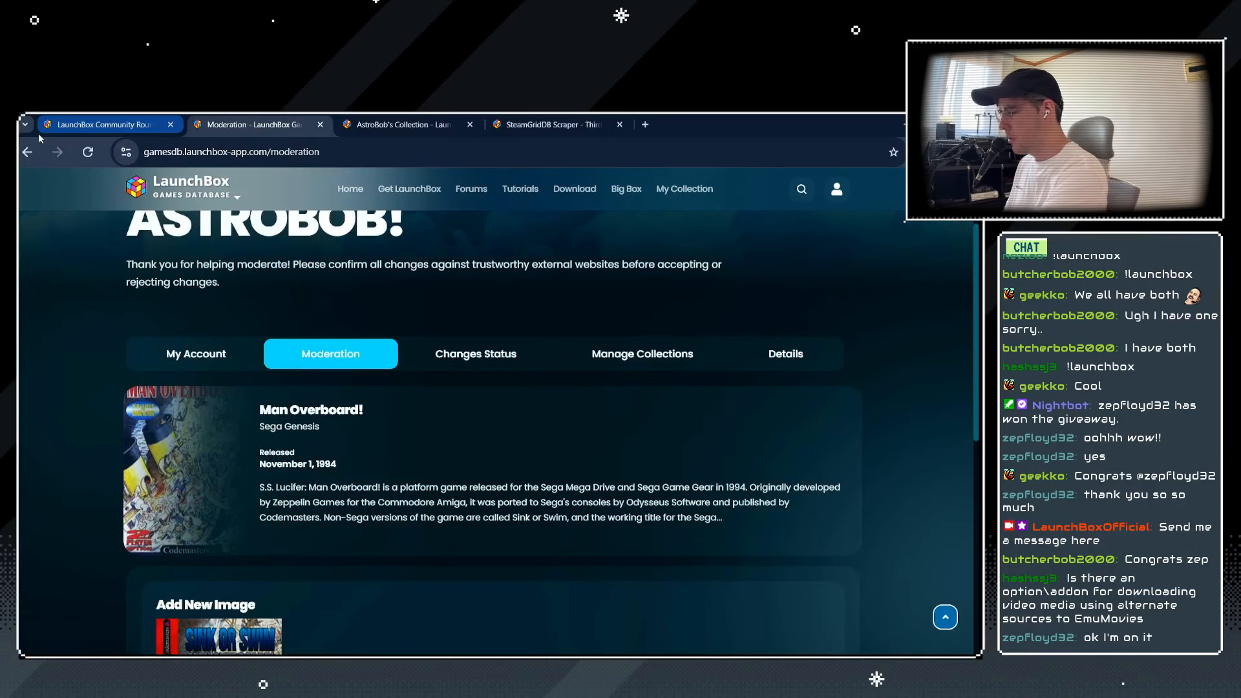
mouse_move(39, 136)
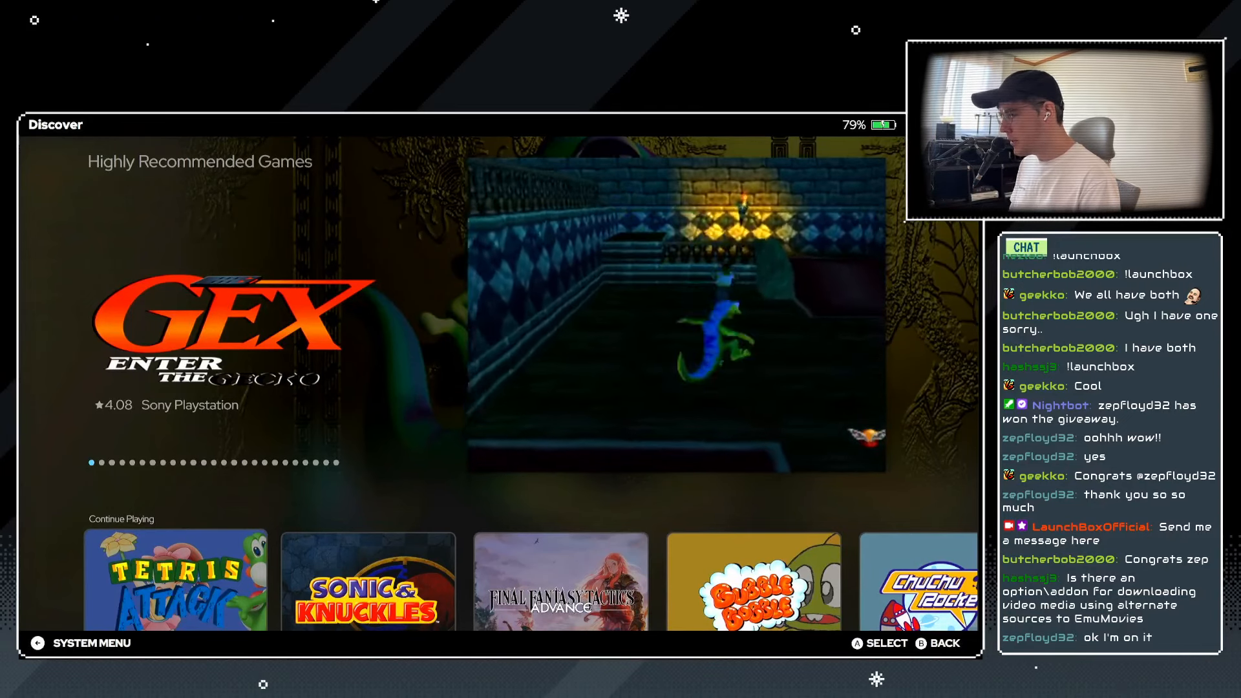
key(alt+Tab)
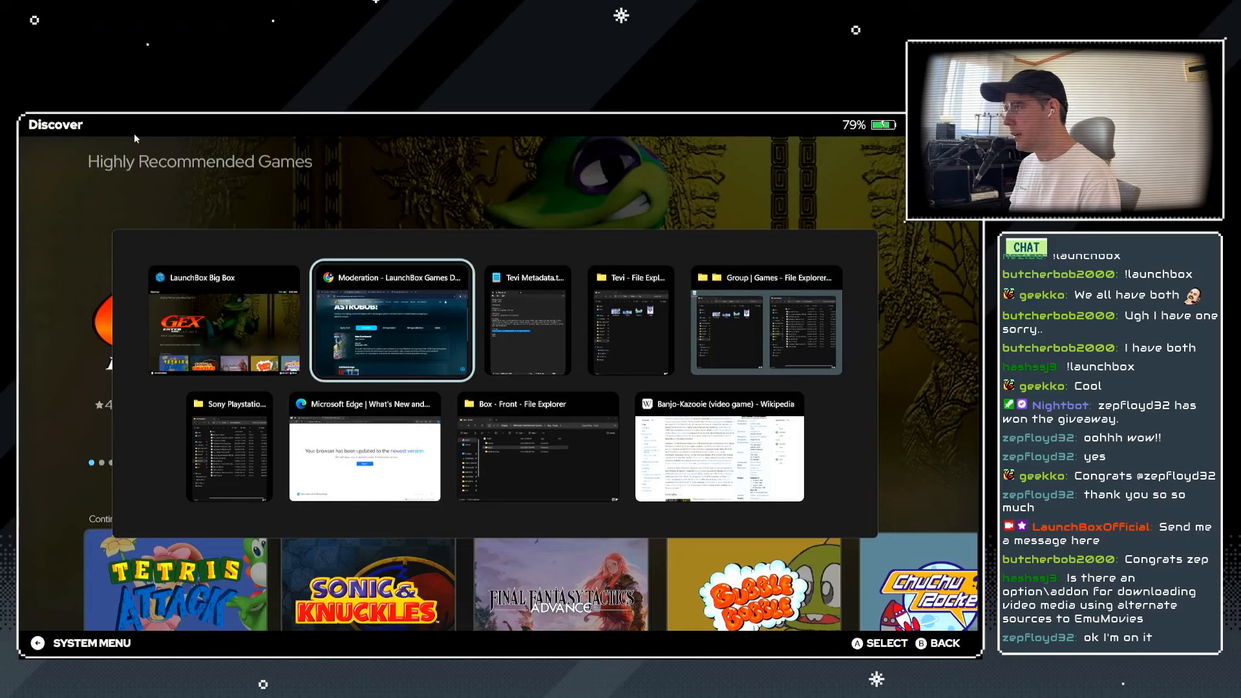
key(alt+Tab)
key(alt+Tab)
key(alt+shift+Tab)
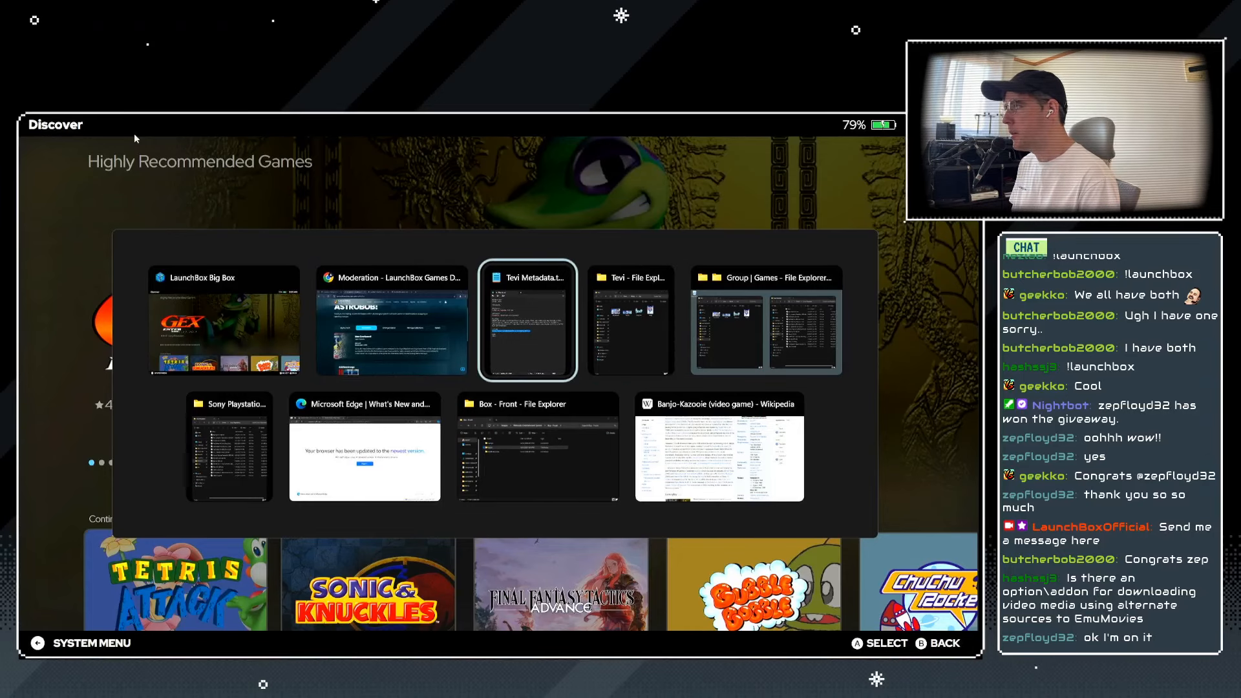
key(alt+shift+Tab)
key(alt+shift+Tab)
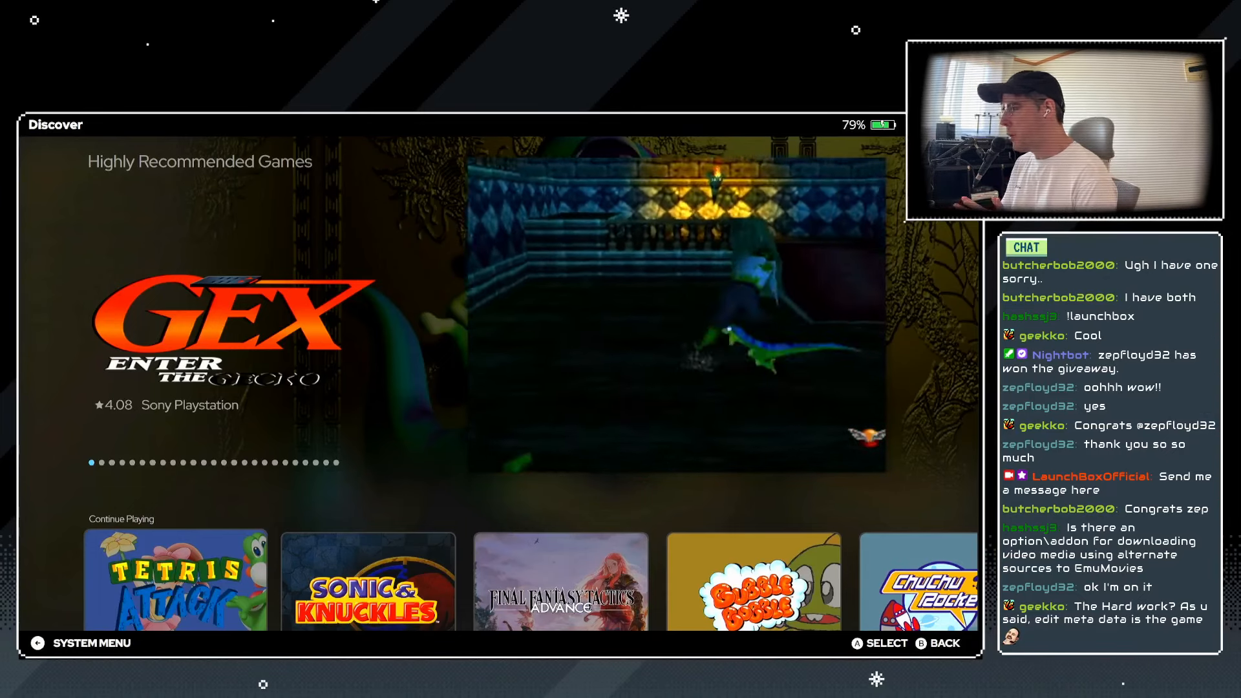
Browse the Continue Playing and Recently Added rows on the Discover page and return to Highly Recommended Games.
key(Down)
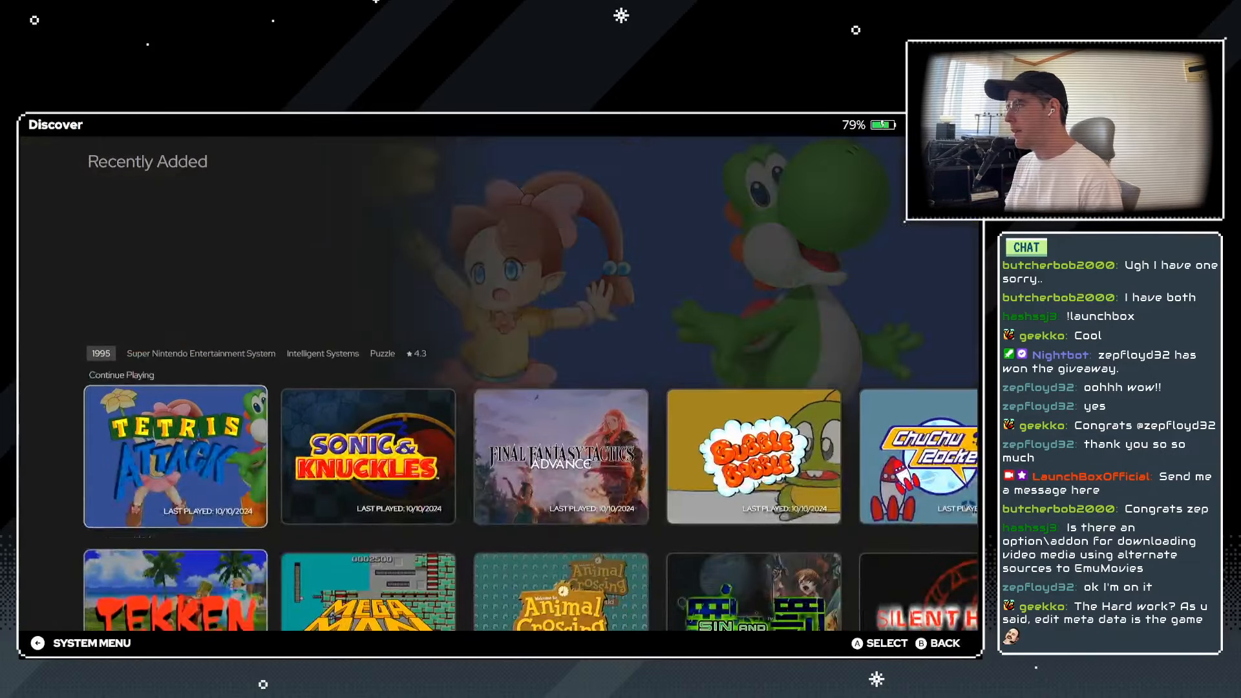
key(Down)
key(Up)
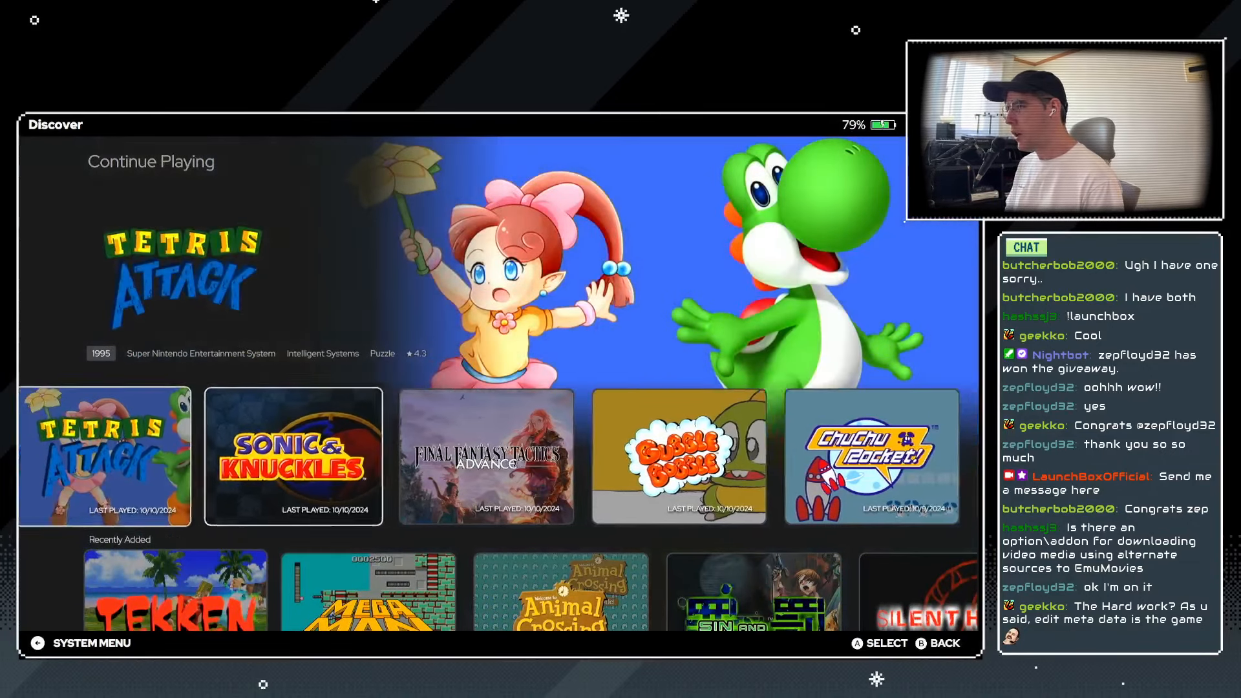
key(Down)
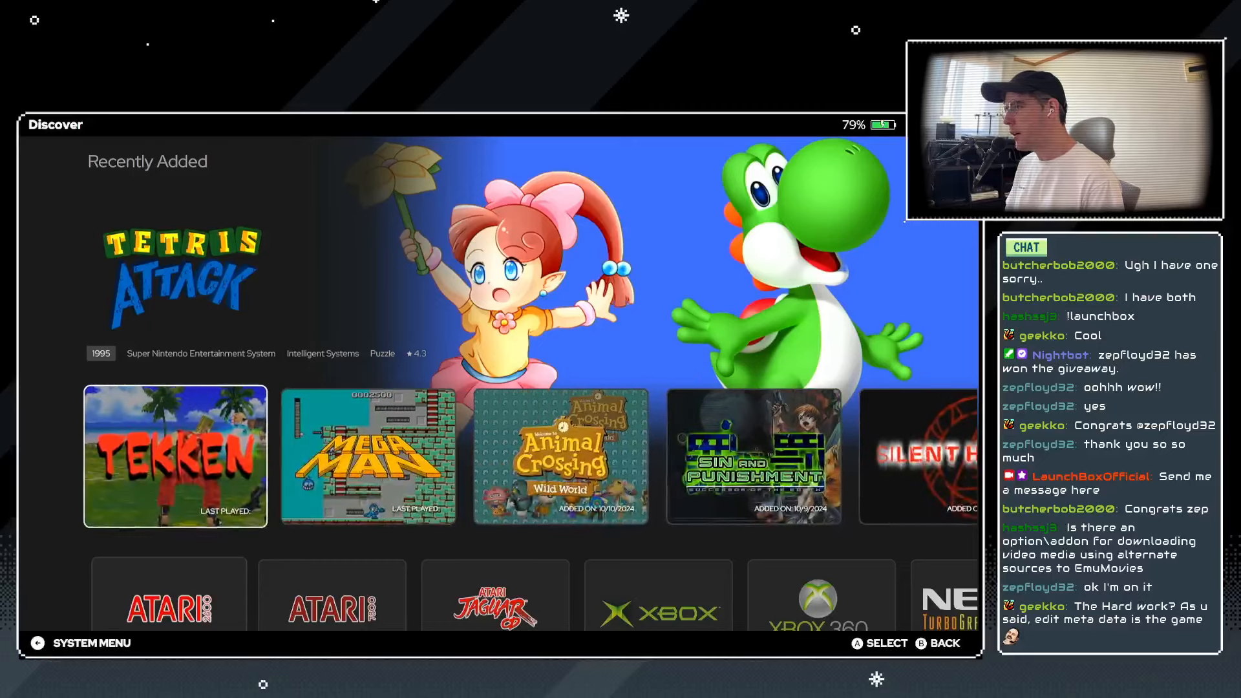
key(Up)
key(Up)
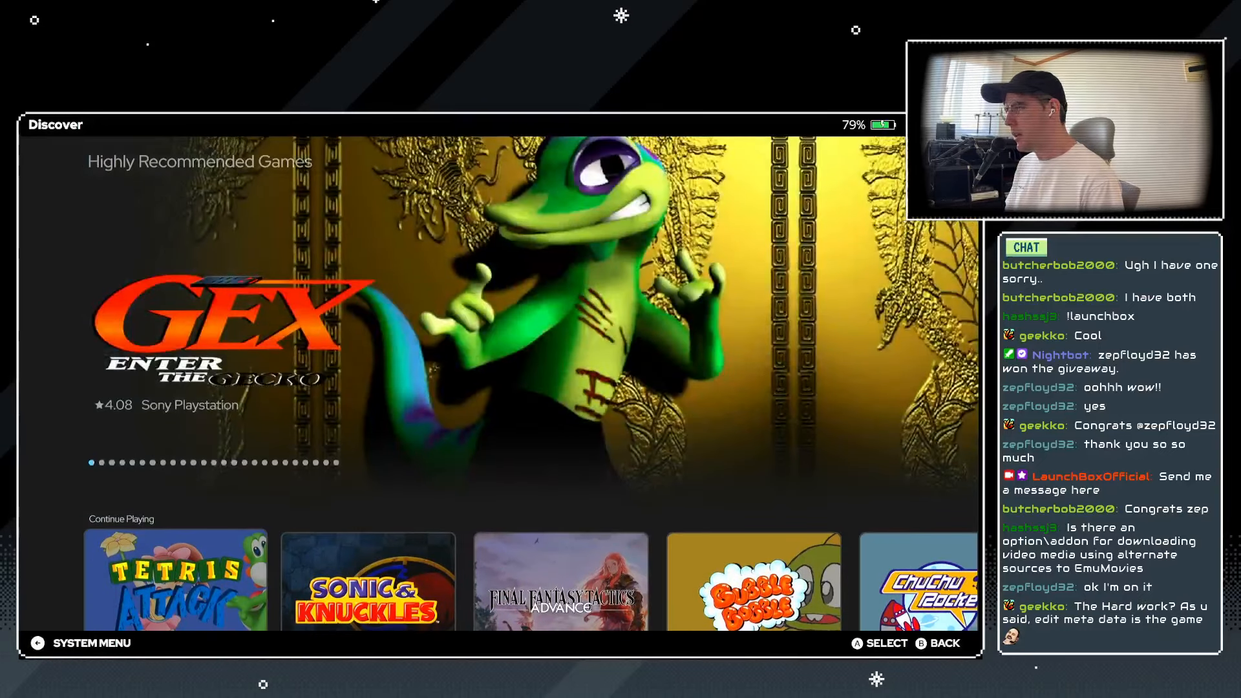
Browse through the Highly Recommended Games carousel, past Secret of Mana and Granblue Fantasy Versus, to Pokémon Breeder Mini.
key(Right)
key(Right)
key(Right)
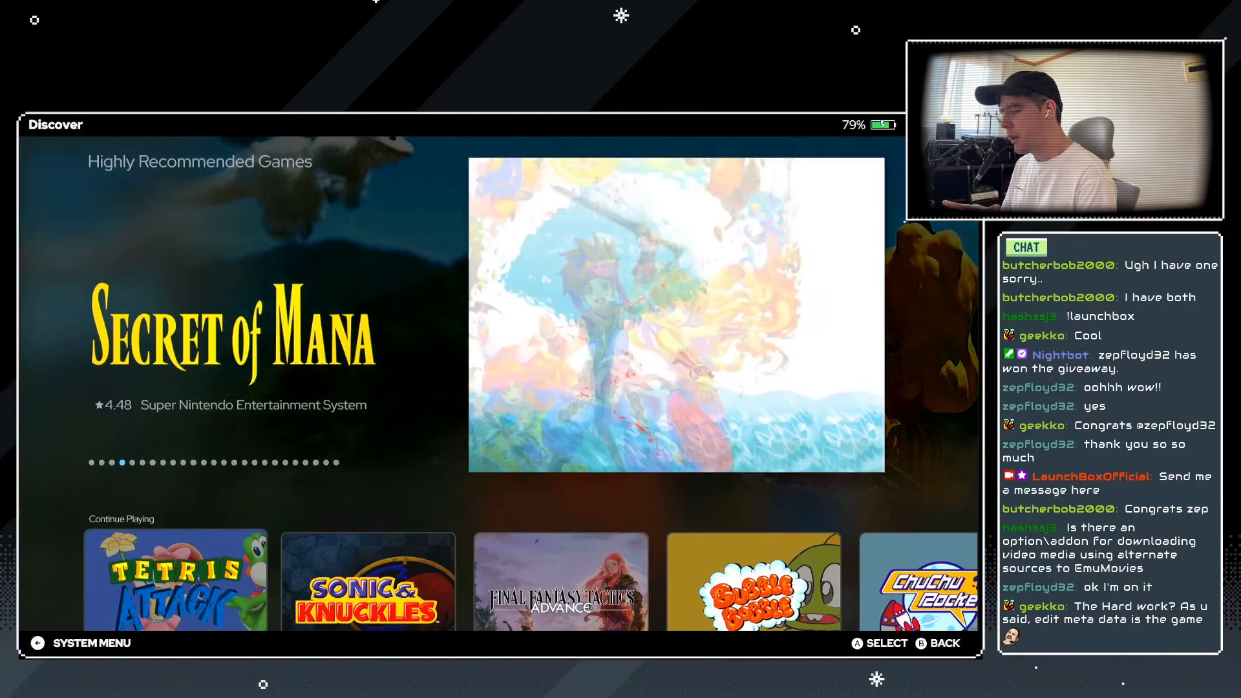
key(Right)
key(Right)
key(Right)
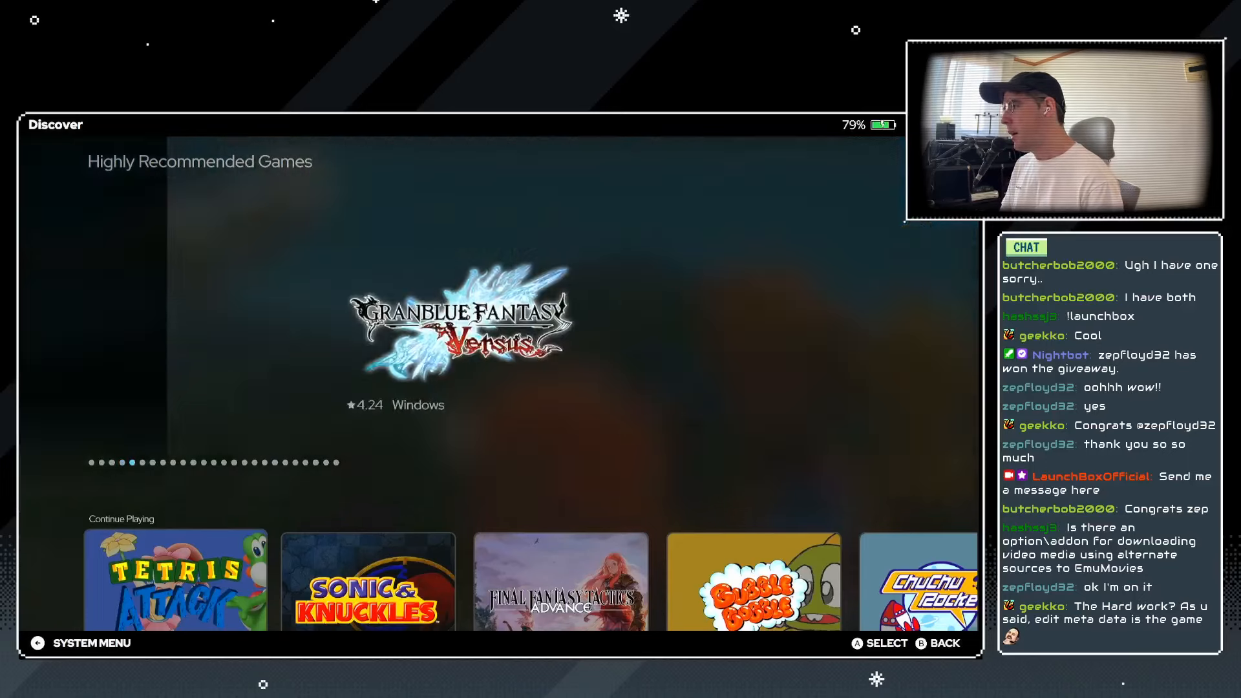
key(Right)
key(Right)
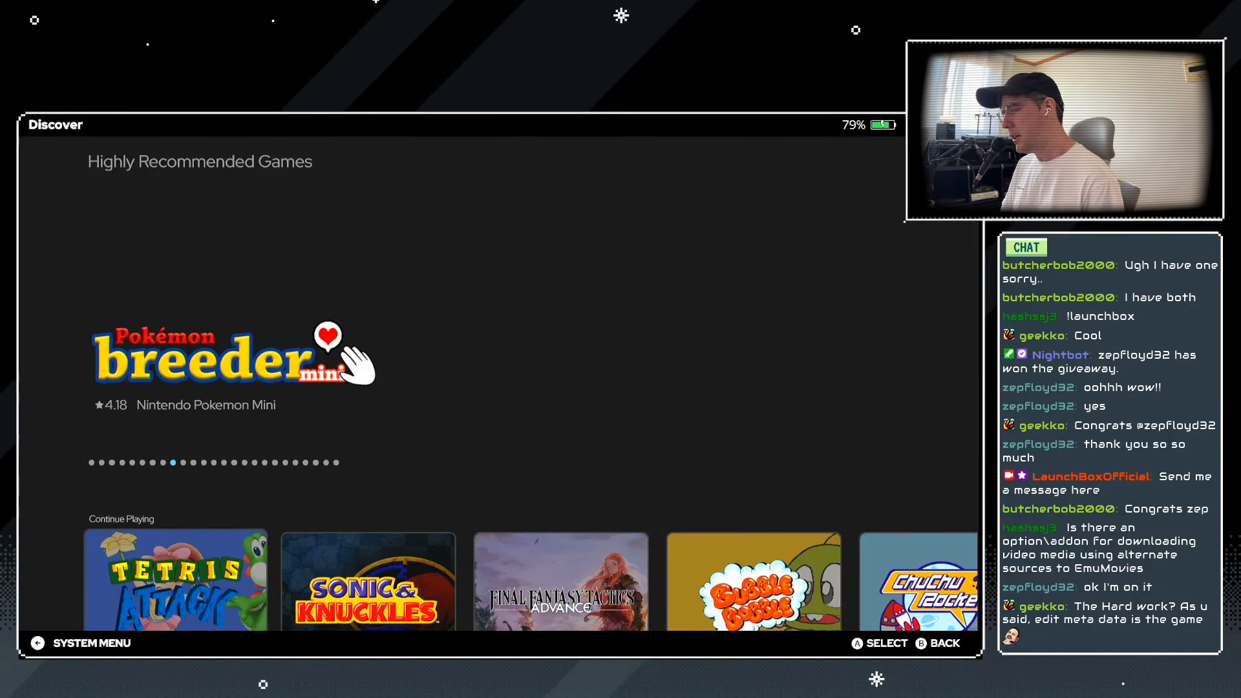
Browse the Highly Recommended Games carousel past Ms. Pac-Man and back to The Legendary Starfy.
key(Right)
key(Right)
key(Right)
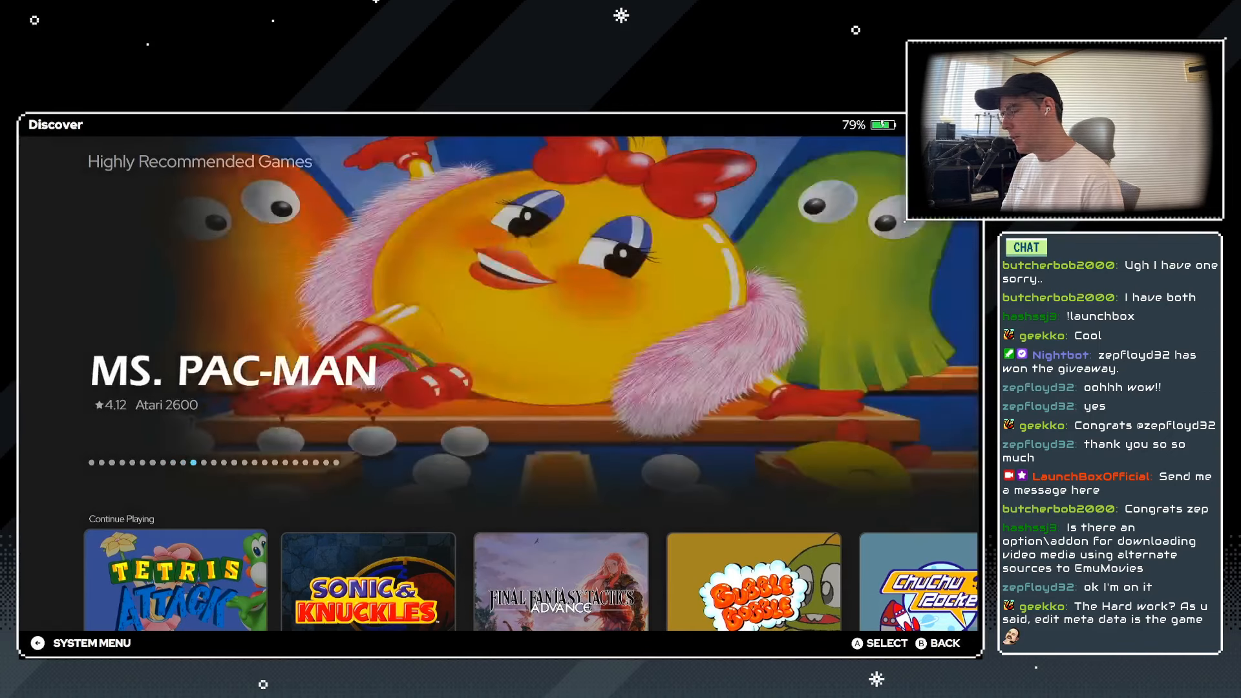
key(Right)
key(Left)
key(Left)
key(Left)
key(Left)
key(Left)
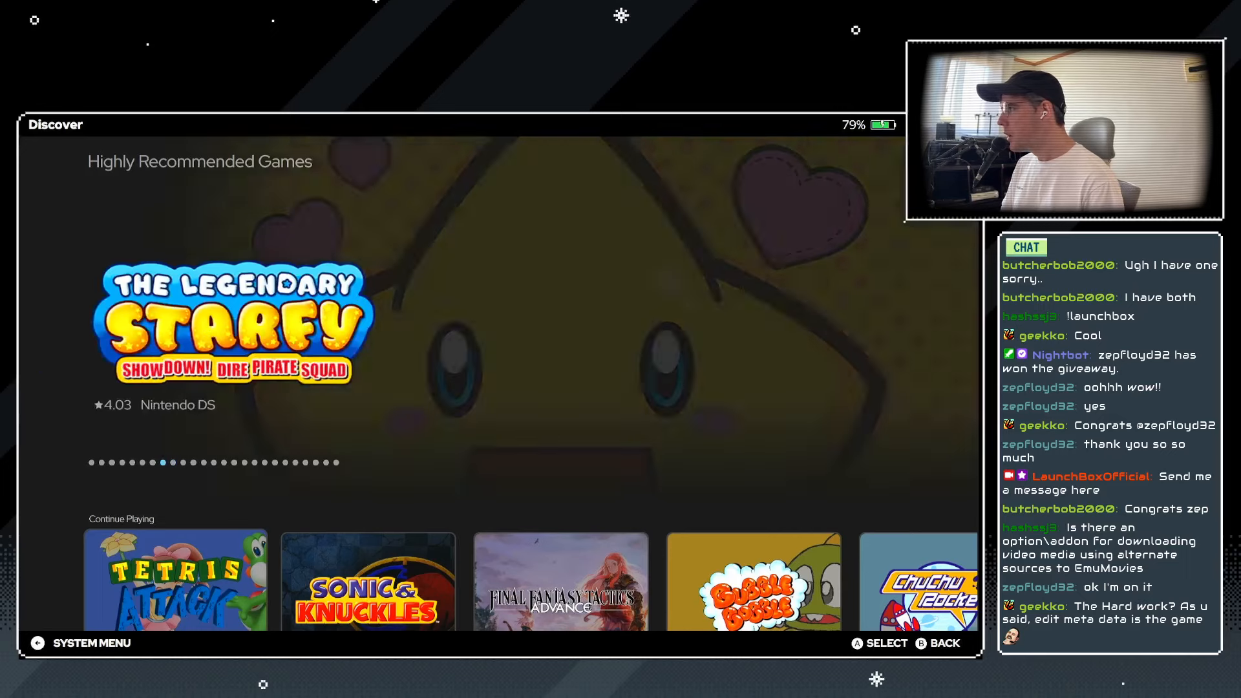
View the game details of Pokémon Breeder Mini and return to the Discover page.
key(Right)
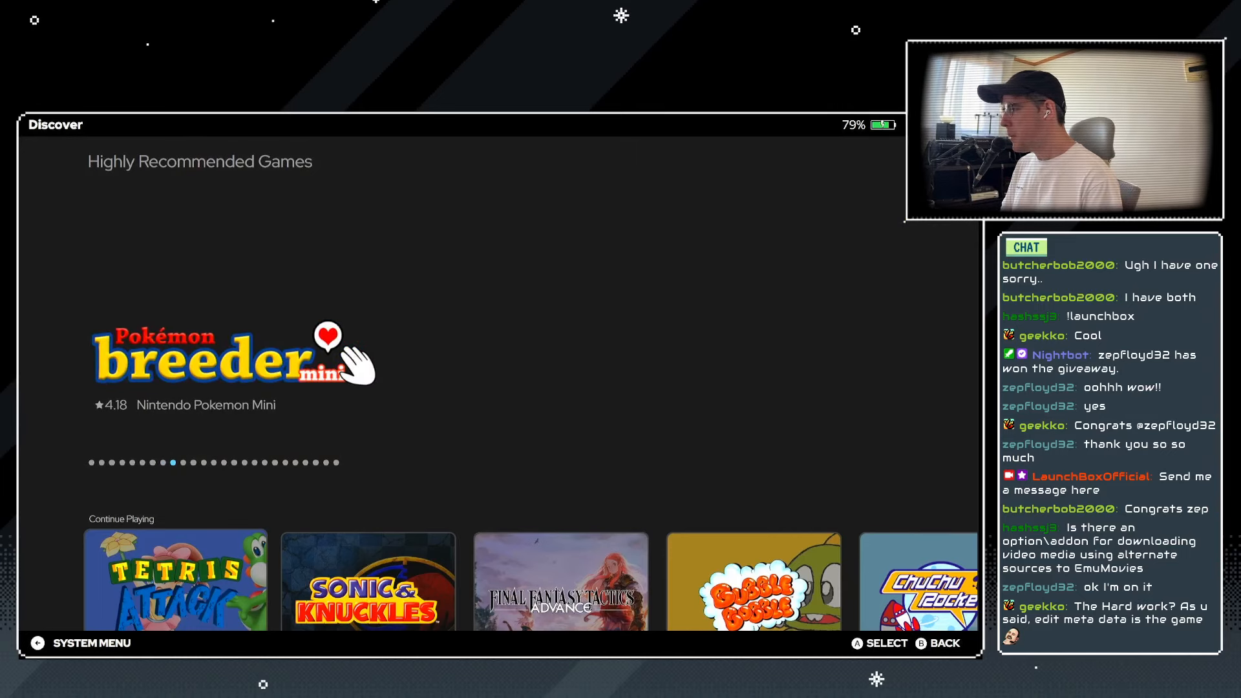
key(Return)
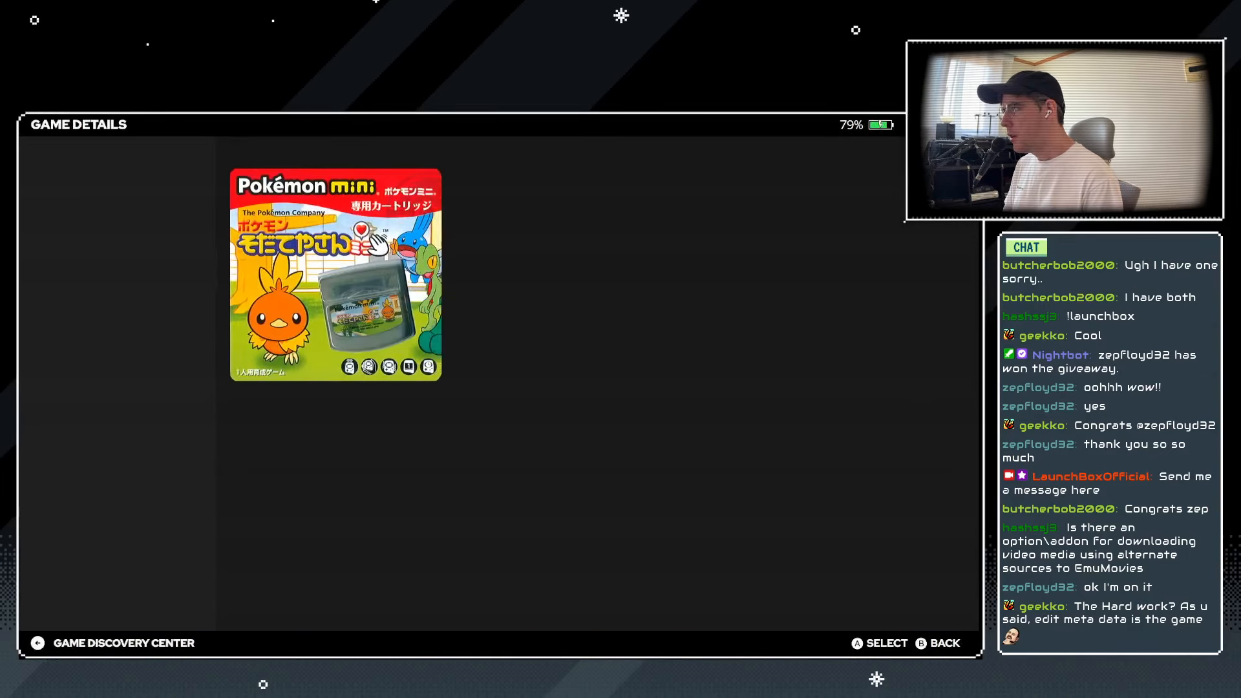
key(Up)
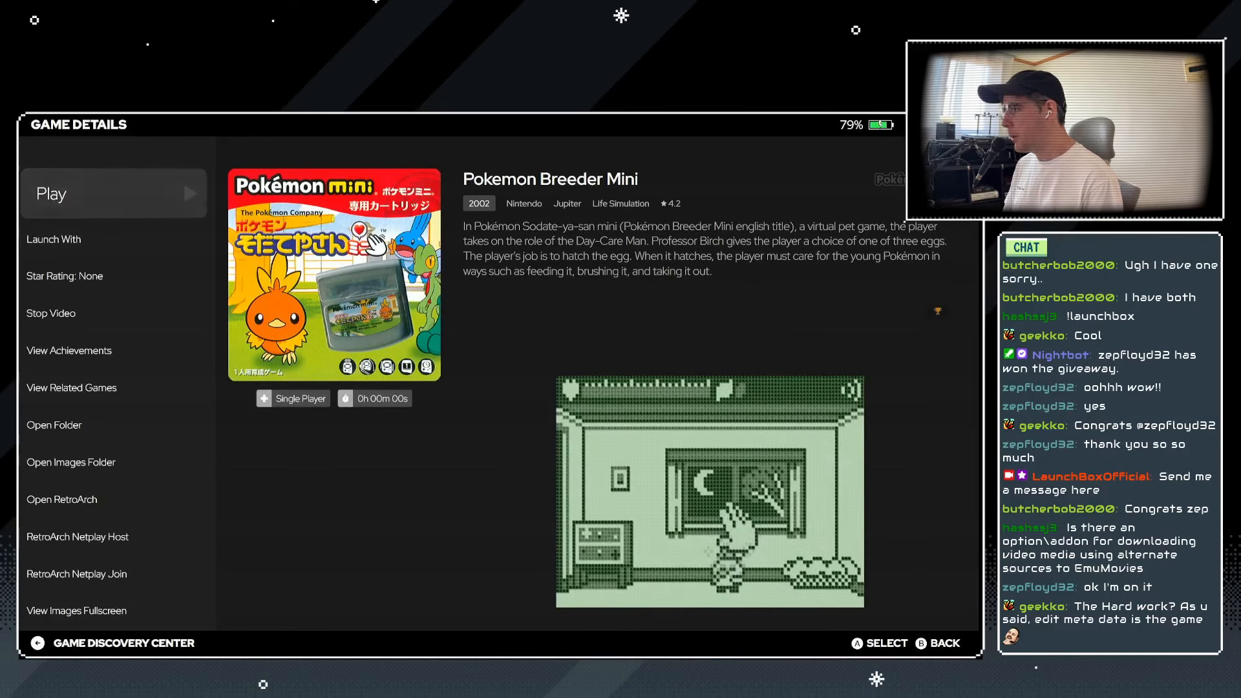
key(Escape)
Browse the Highly Recommended Games carousel through The House of the Dead 2 and Picross 3D to Sonic & Knuckles.
key(Right)
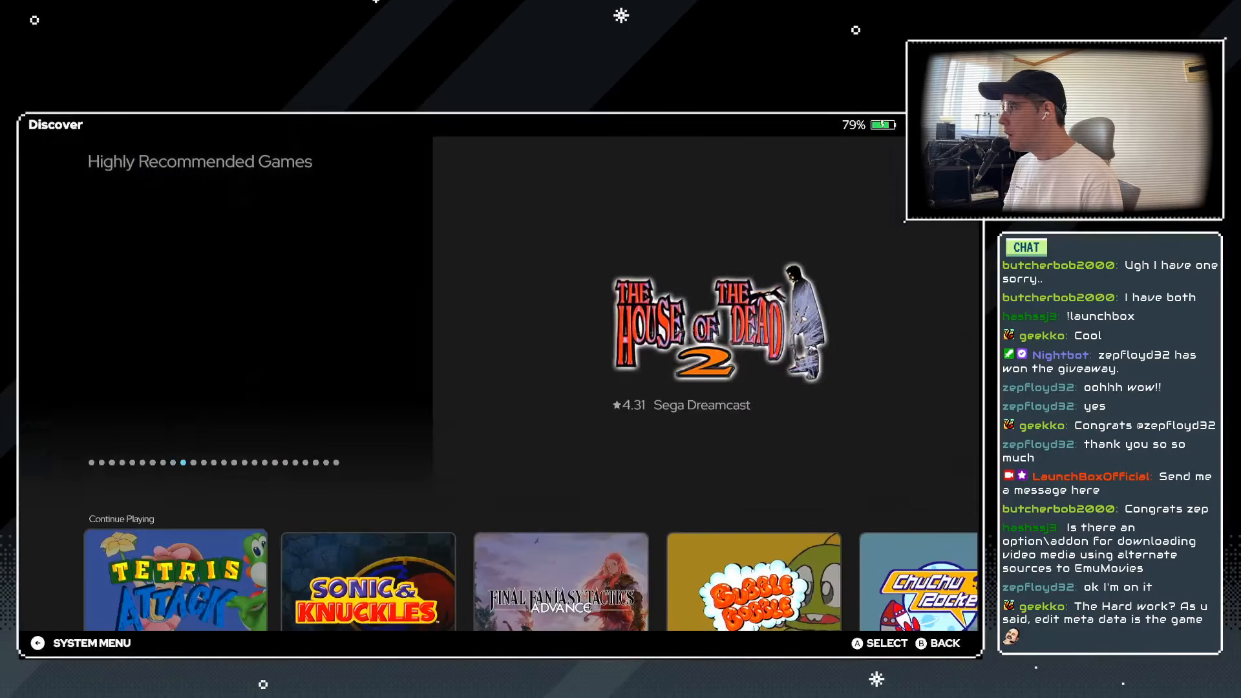
key(Right)
key(Right)
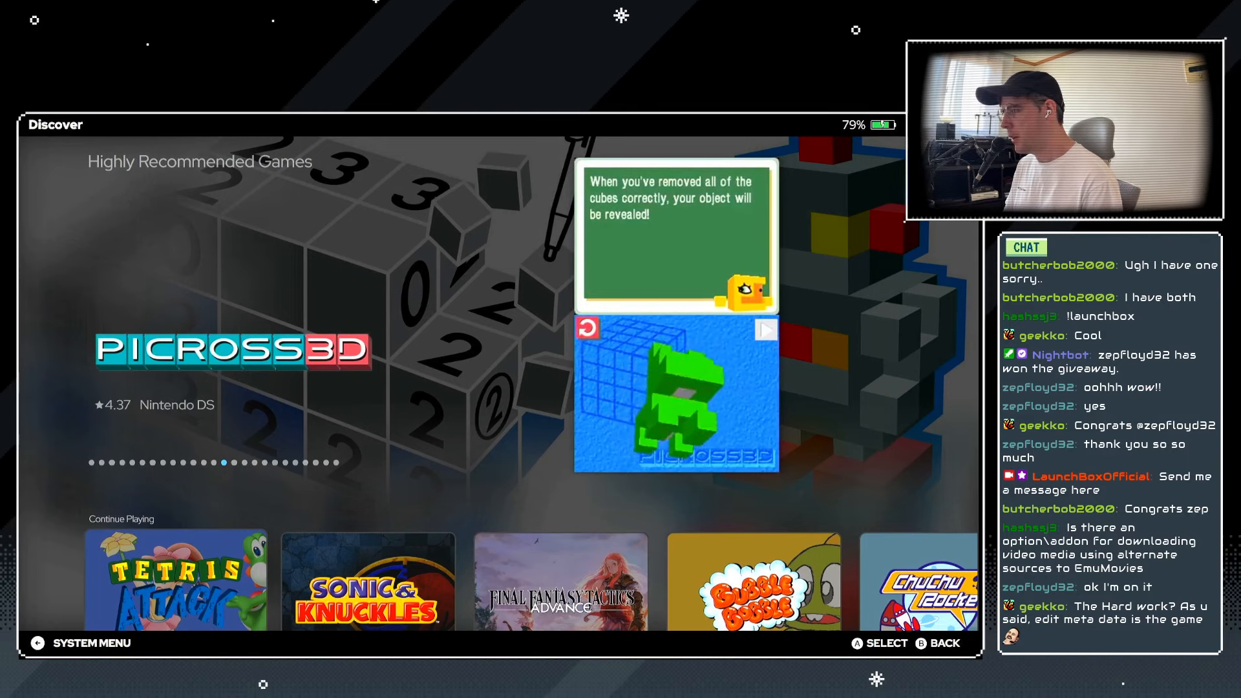
key(Right)
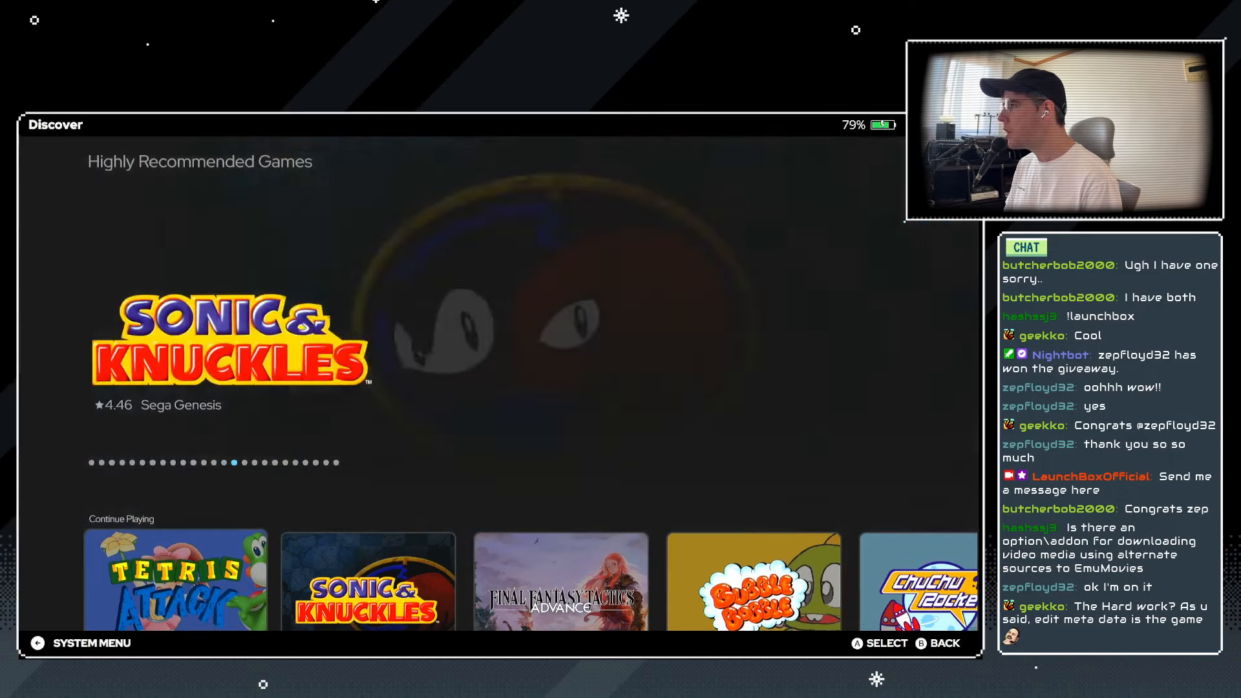
key(Right)
key(Left)
Look through the lower Discover rows around Platforms and Your Favorite Games.
key(Down)
key(Down)
key(Down)
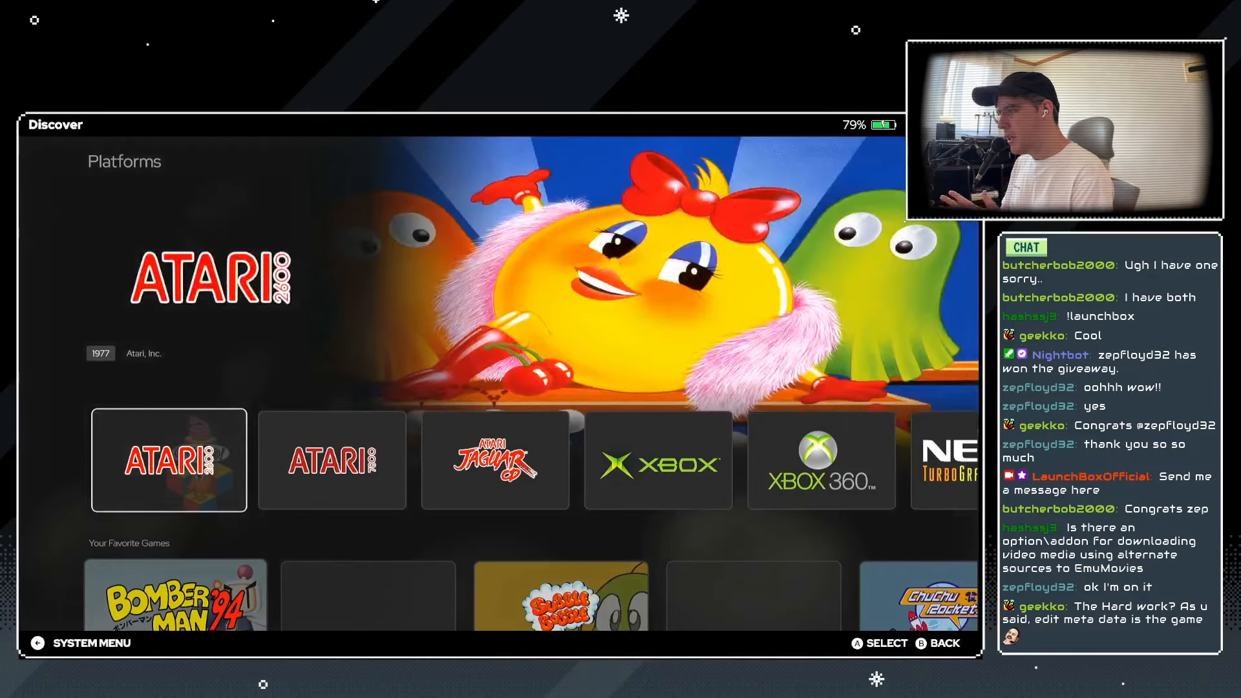
key(Down)
key(Up)
key(Up)
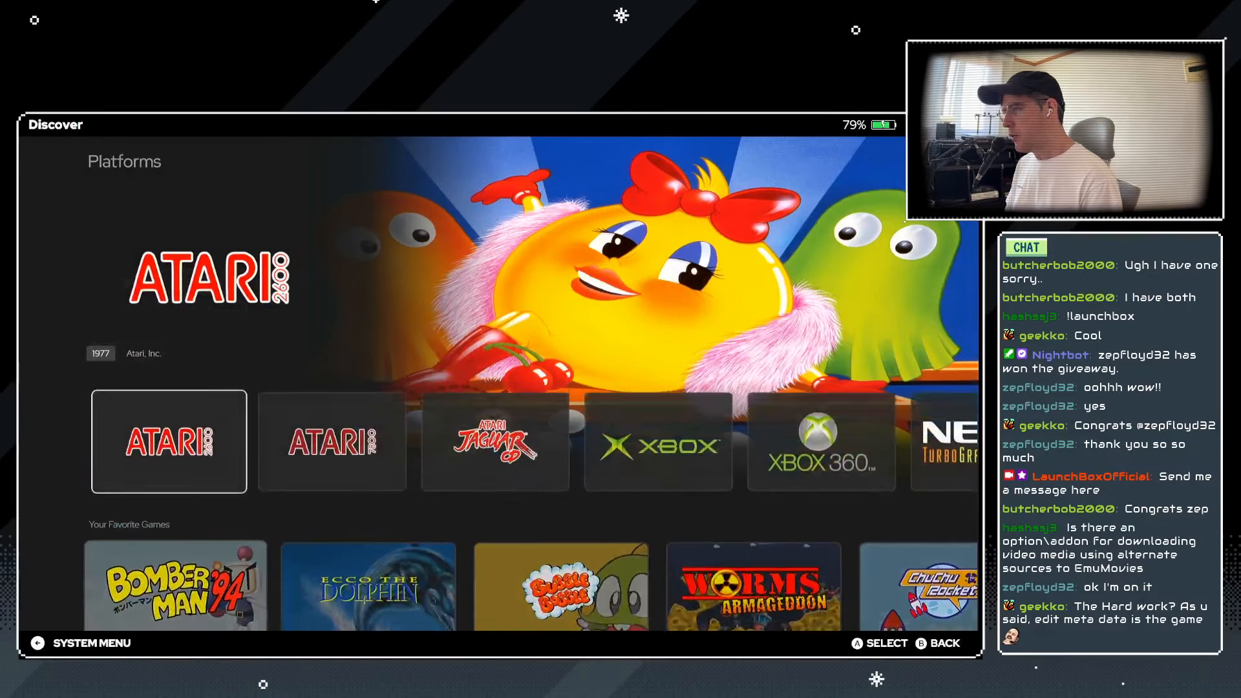
Switch from the Discover page to the platform categories view.
key(Escape)
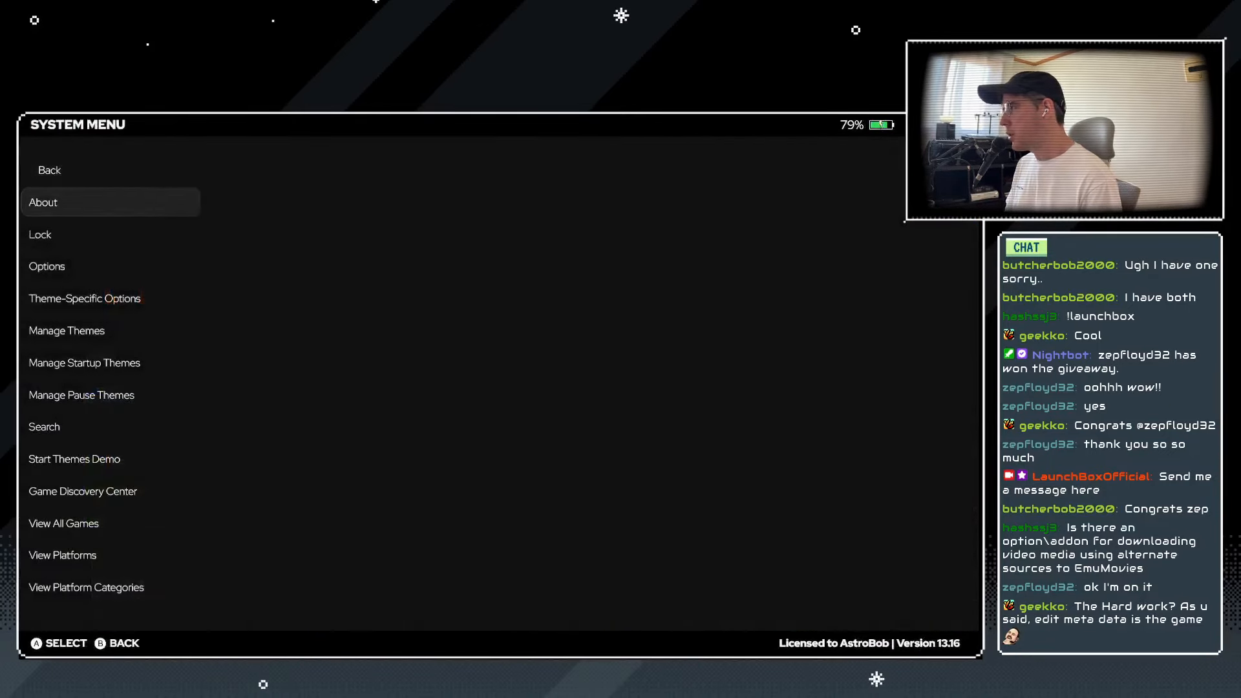
key(Down)
key(Down)
key(Down)
key(Down)
key(Down)
key(Down)
key(Down)
key(Down)
key(Down)
key(Down)
key(Down)
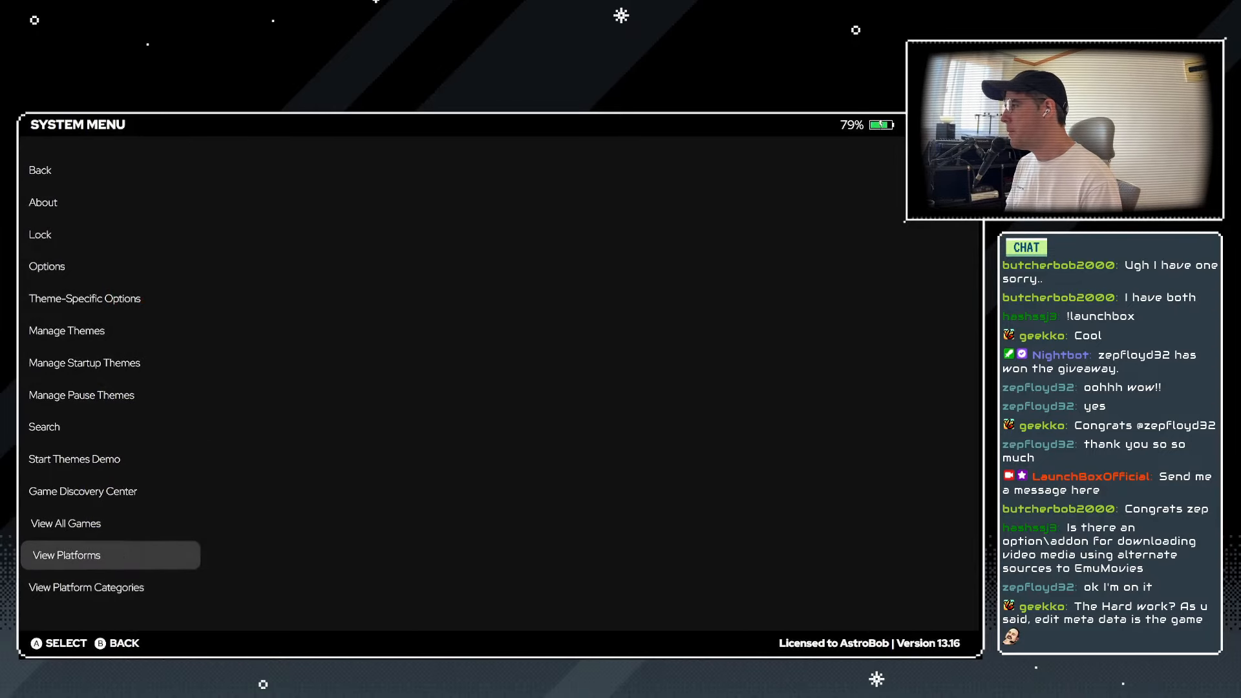
key(Down)
key(Return)
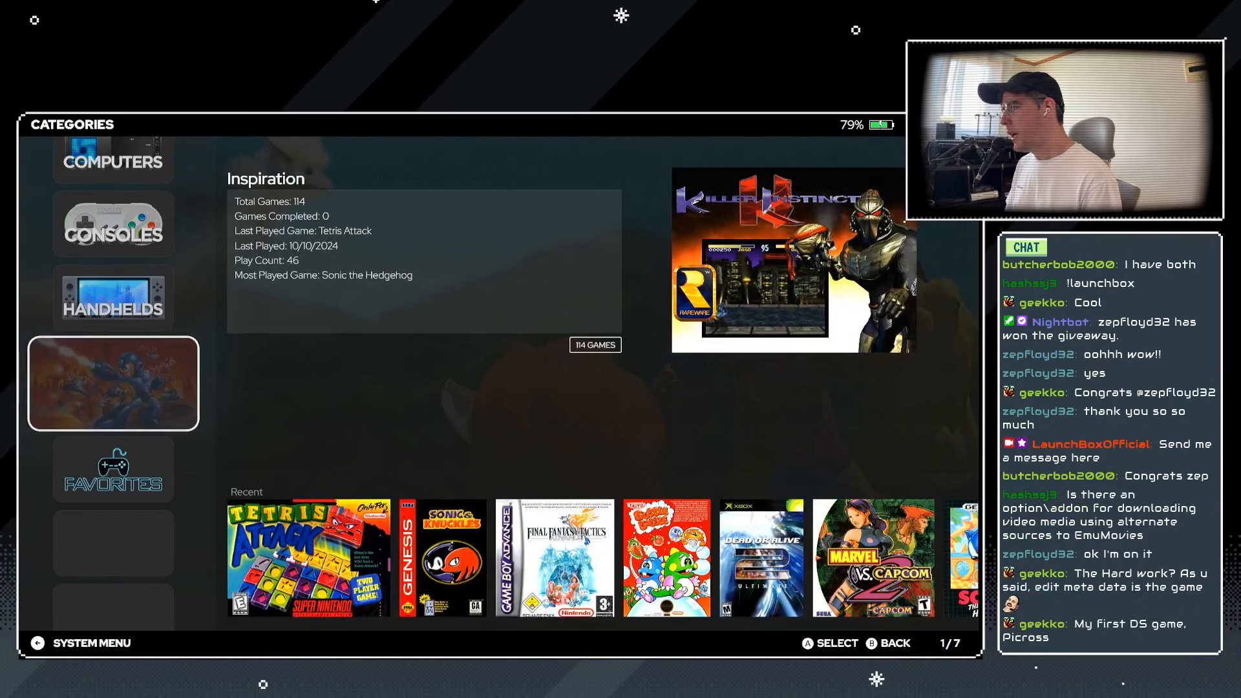
Browse the platform categories from Inspiration and Favorites through Computers and Consoles to Handhelds.
key(Down)
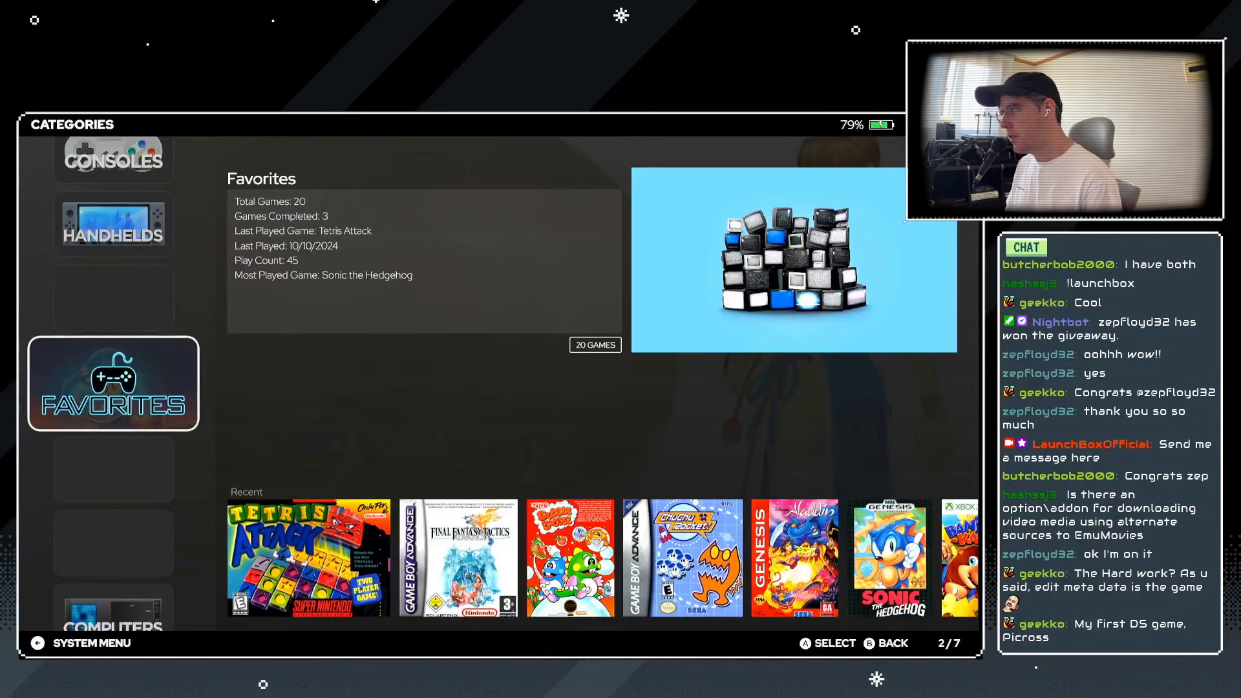
key(Down)
key(Down)
key(Down)
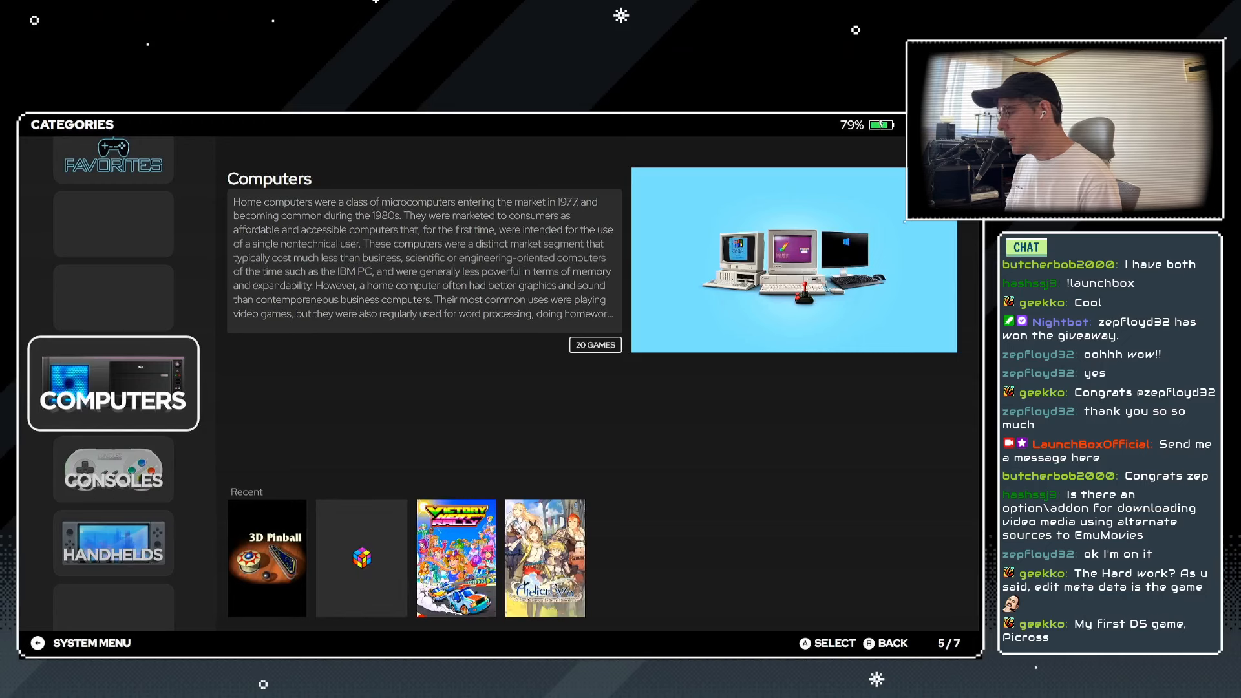
key(Down)
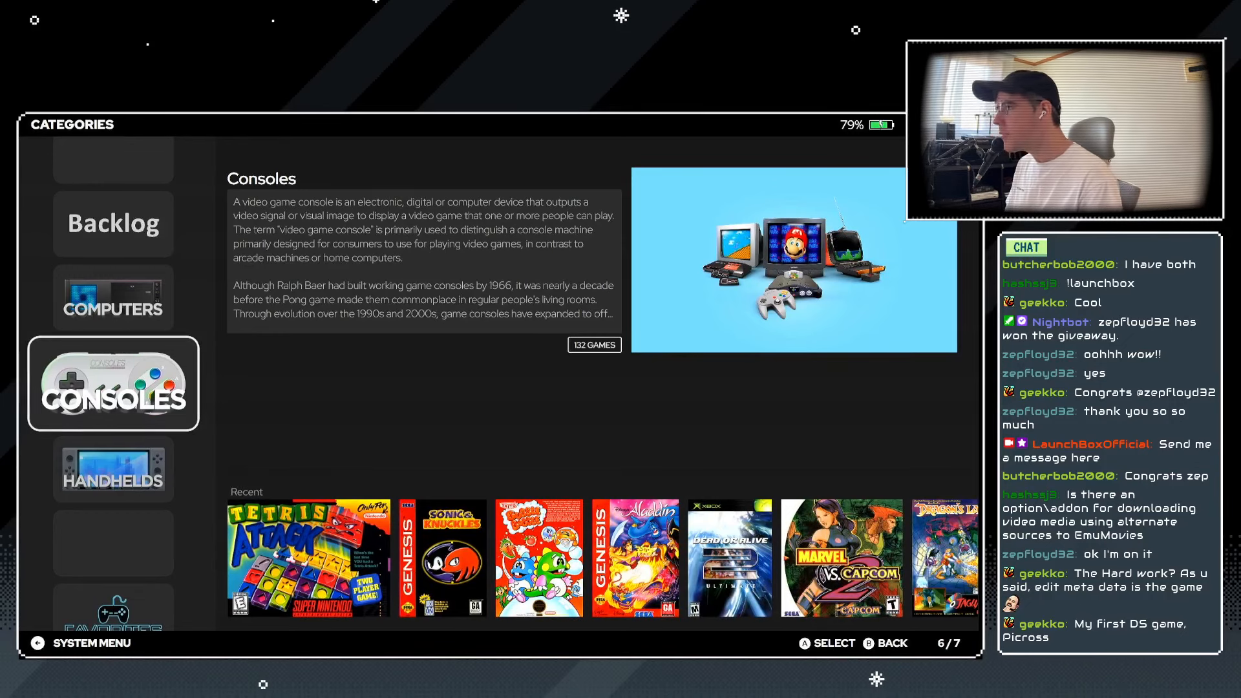
key(Down)
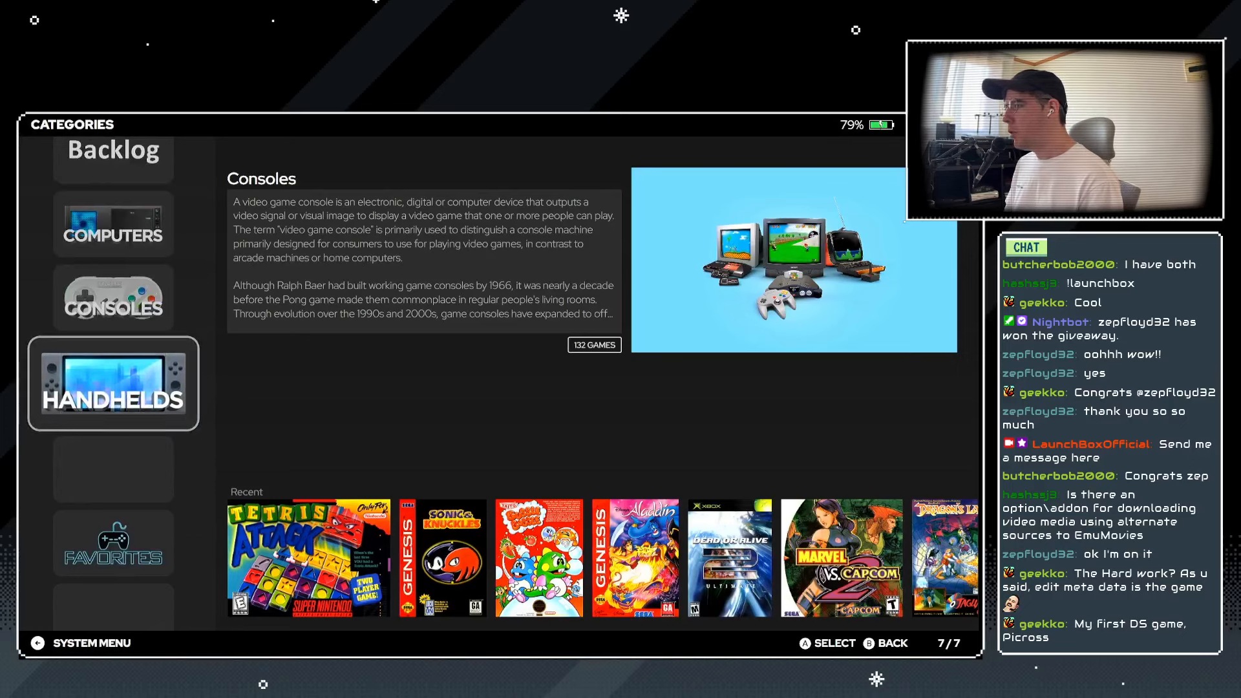
key(Escape)
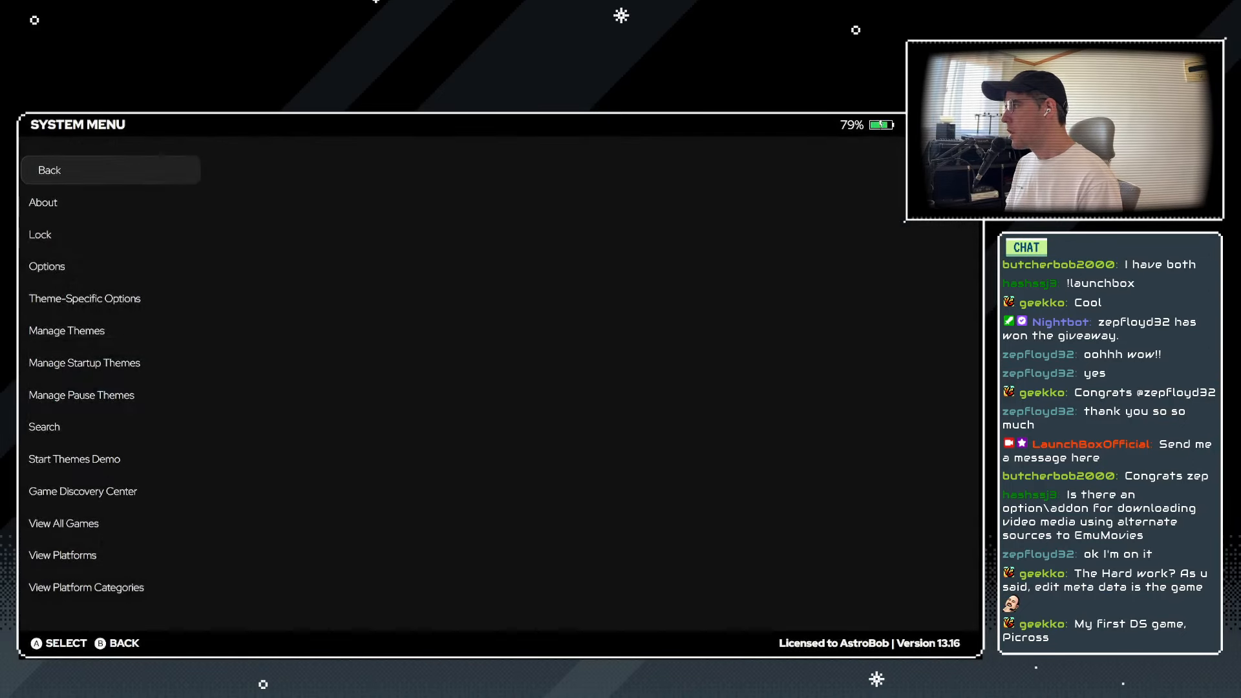
key(Return)
key(Down)
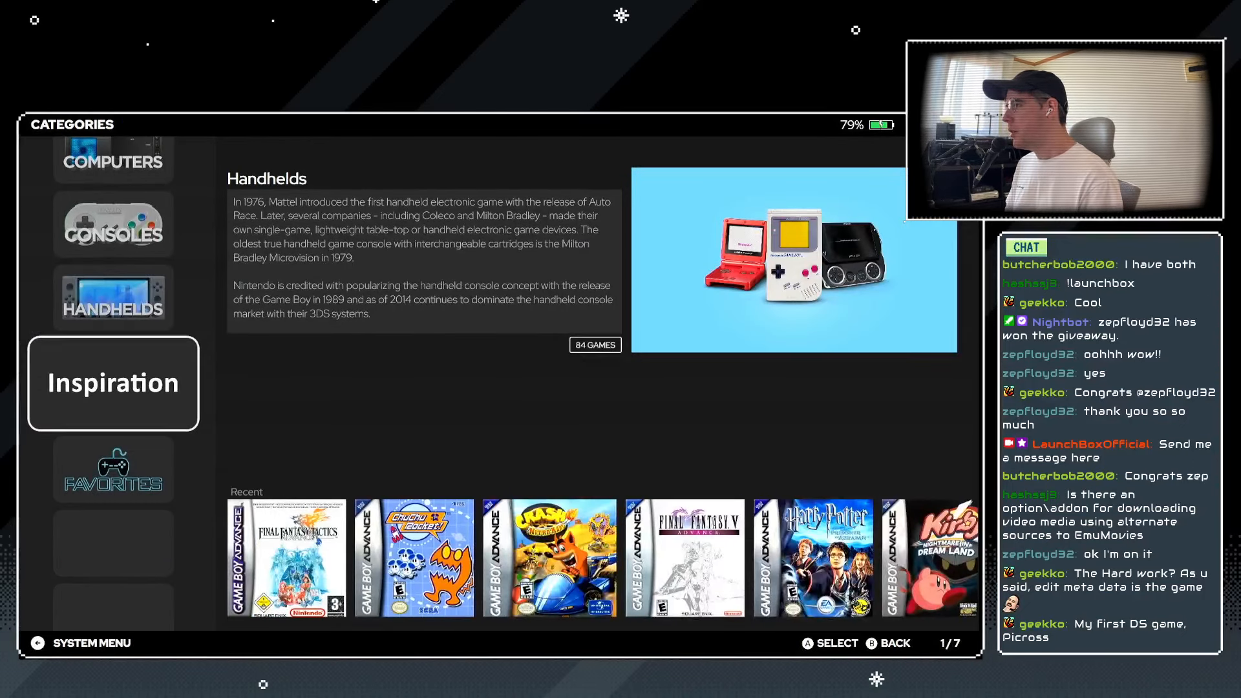
Open the Handhelds category, browse its platforms from Game Boy Advance through Nintendo DS and Pokémon Mini to Game Gear, and return.
key(Return)
key(Down)
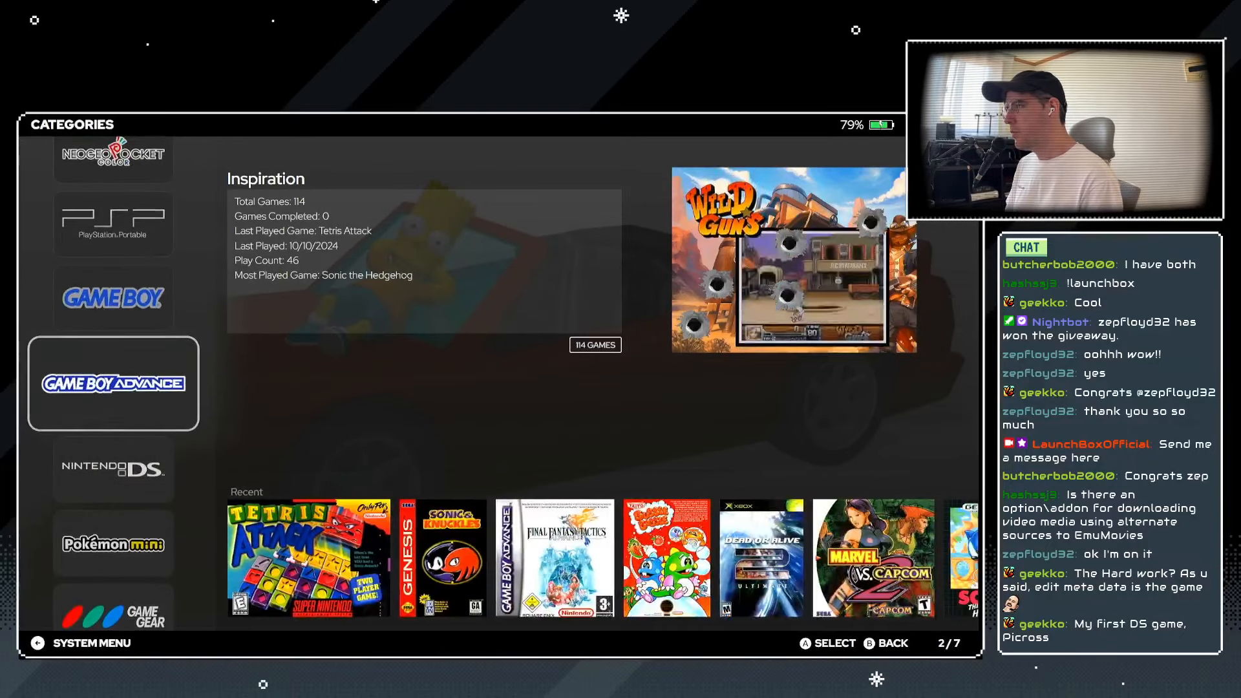
key(Down)
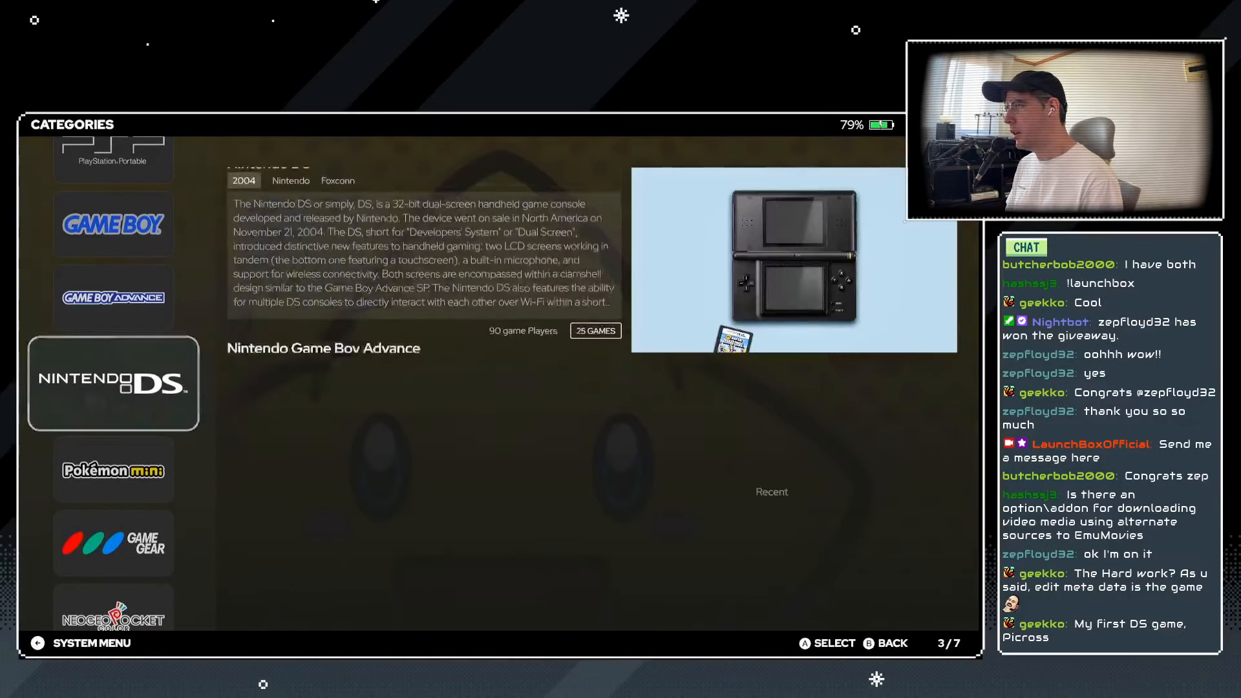
key(Down)
key(Down)
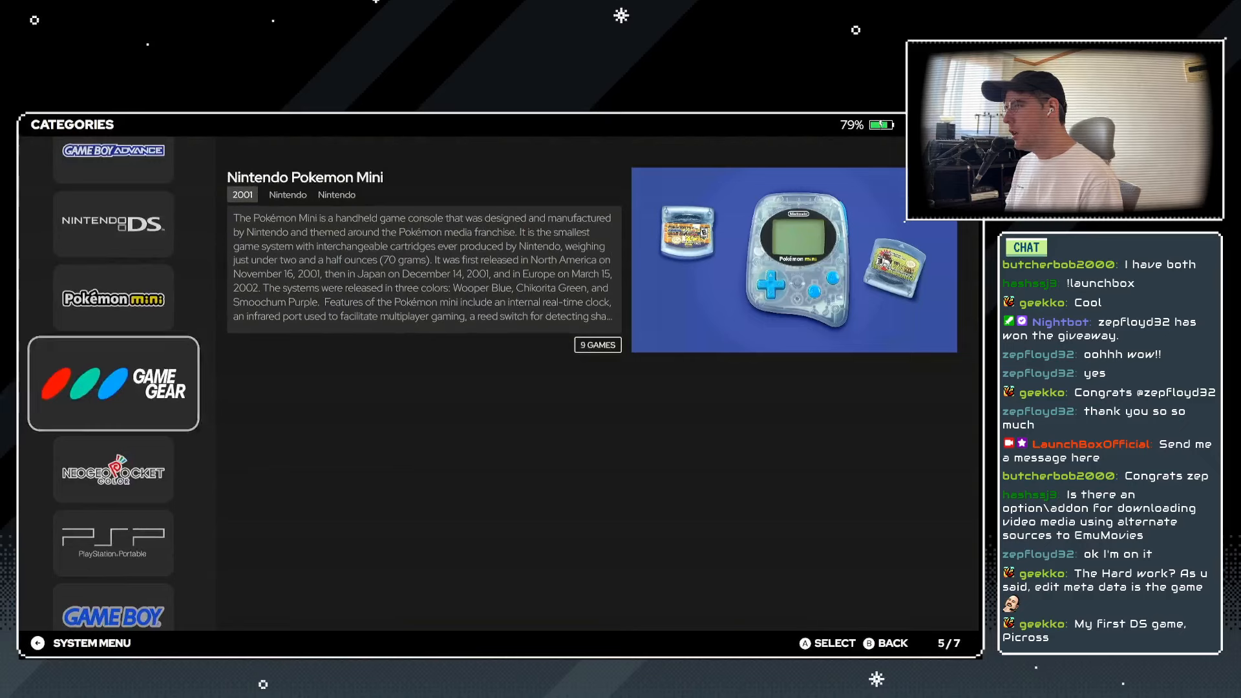
key(Down)
key(Escape)
Switch from Big Box to desktop mode in LaunchBox.
key(Escape)
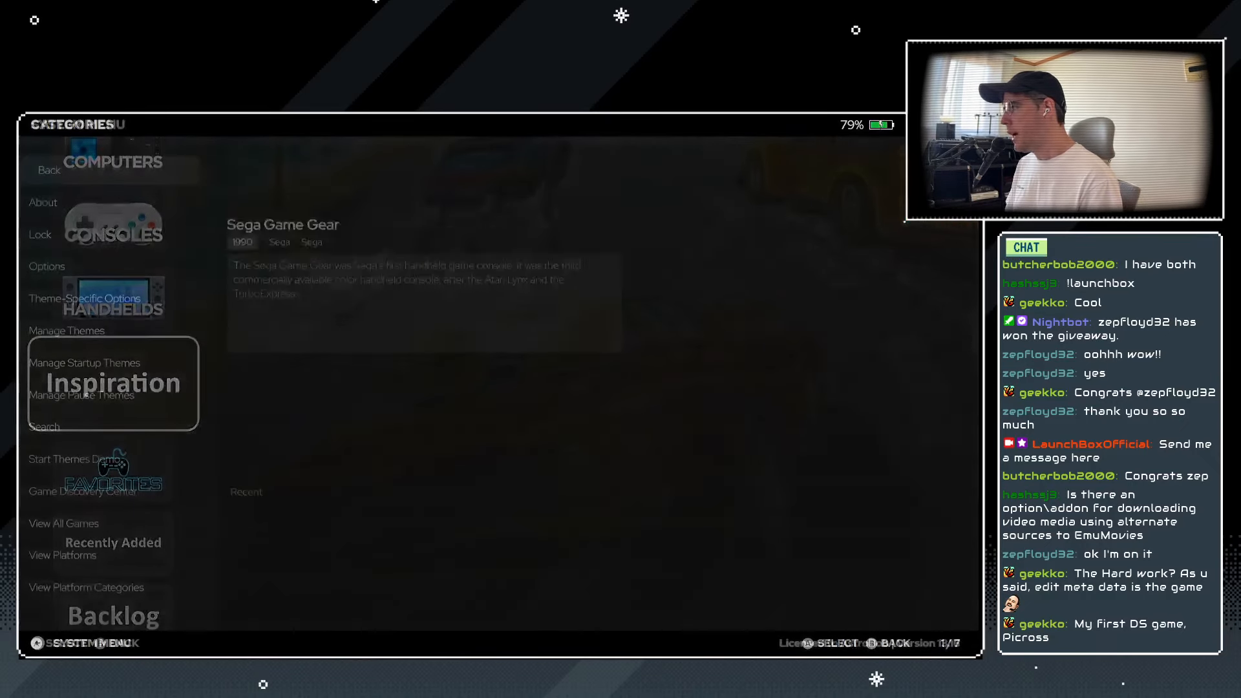
key(Up)
key(Up)
key(Up)
key(Up)
key(Up)
key(Down)
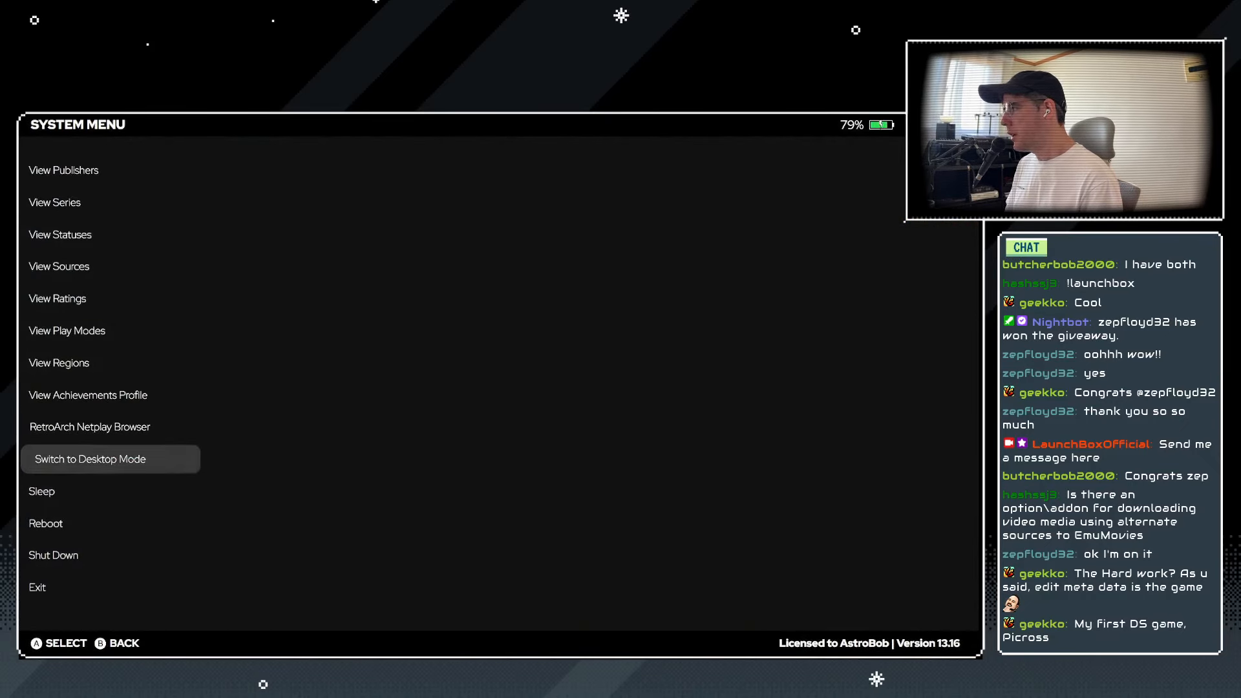
key(Return)
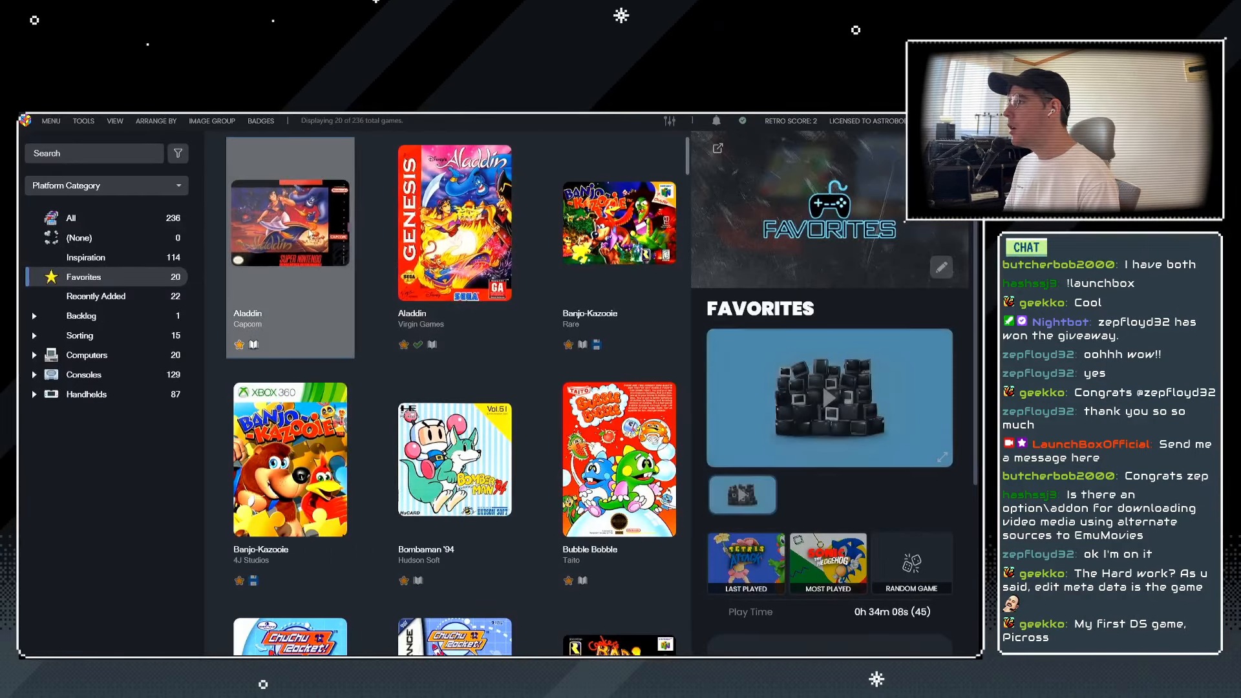
Open the download window for platform, playlist and category theme videos.
click(84, 121)
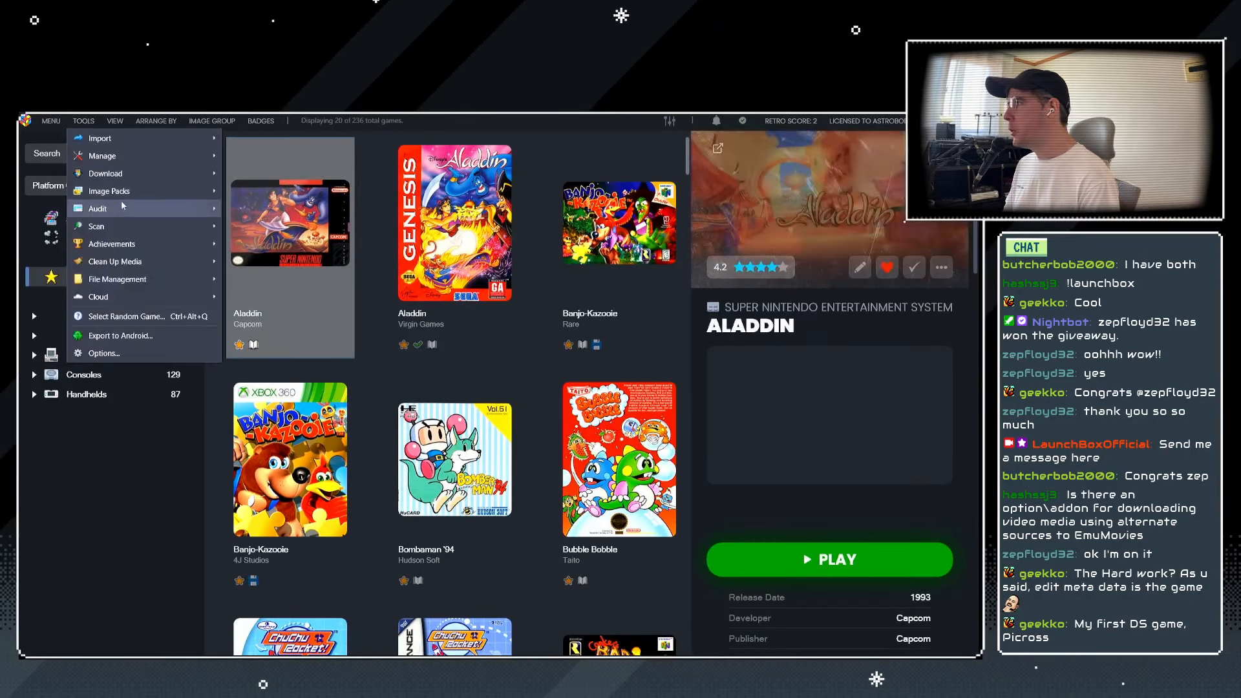
mouse_move(151, 180)
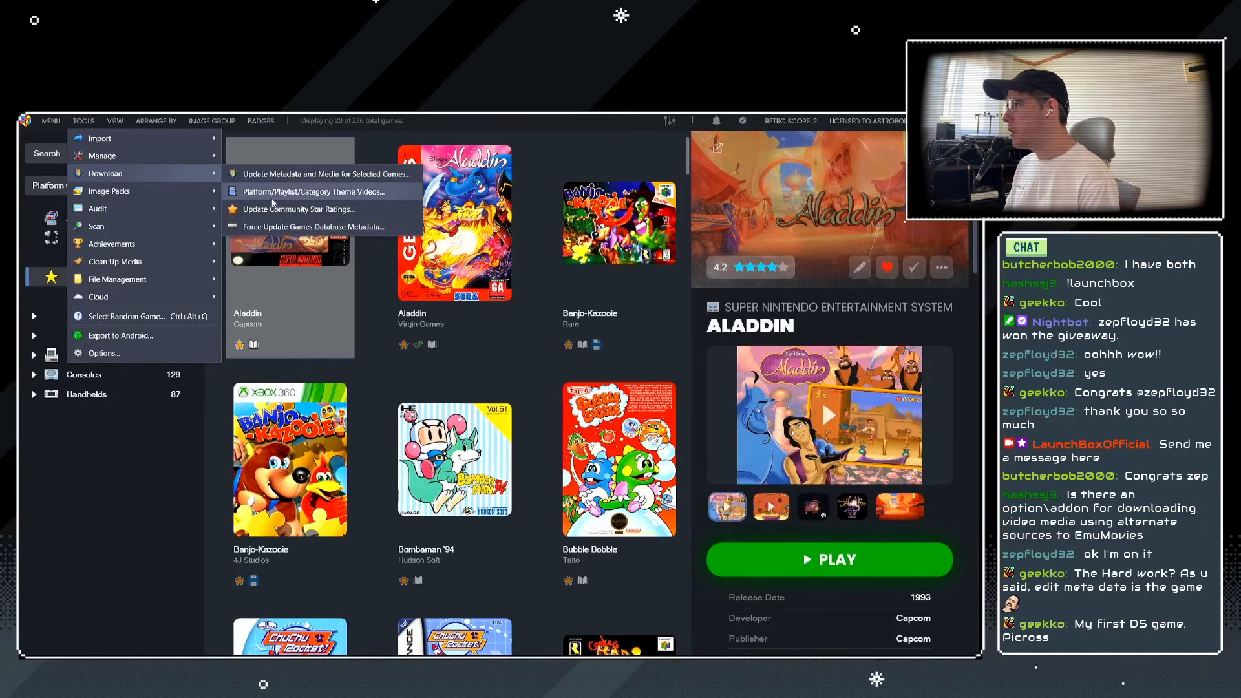
click(314, 192)
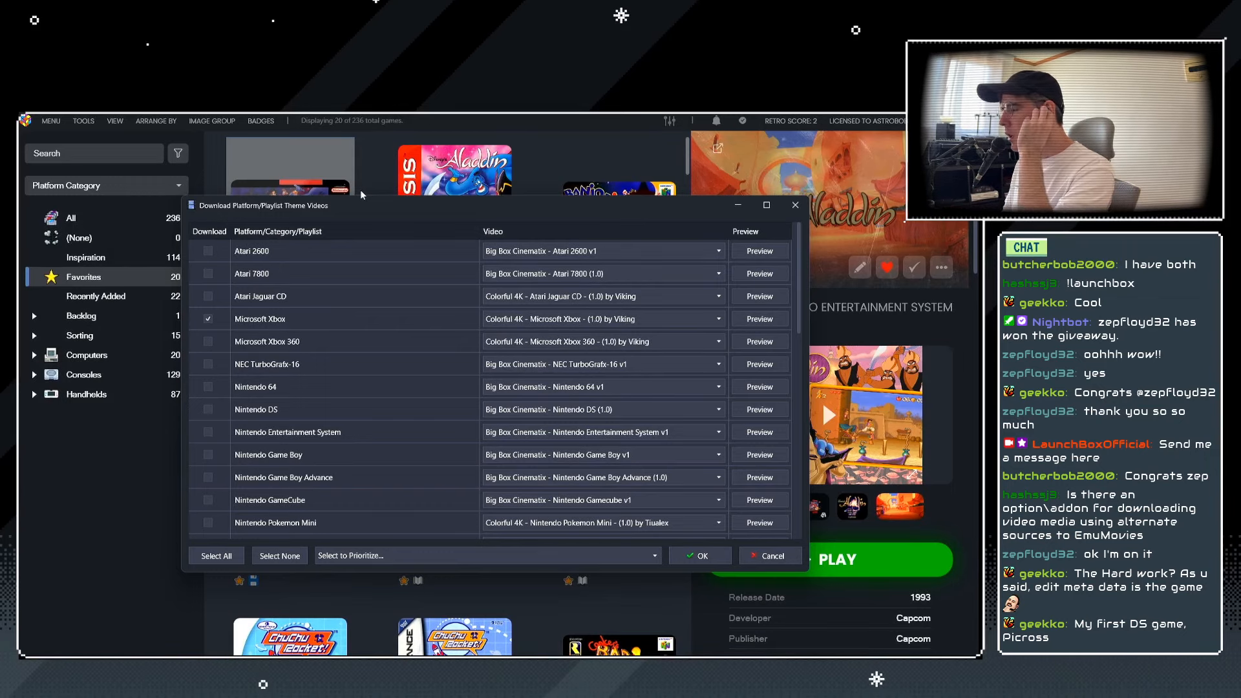
Examine the theme video choices available for Microsoft Xbox 360 and Nintendo 64.
click(560, 343)
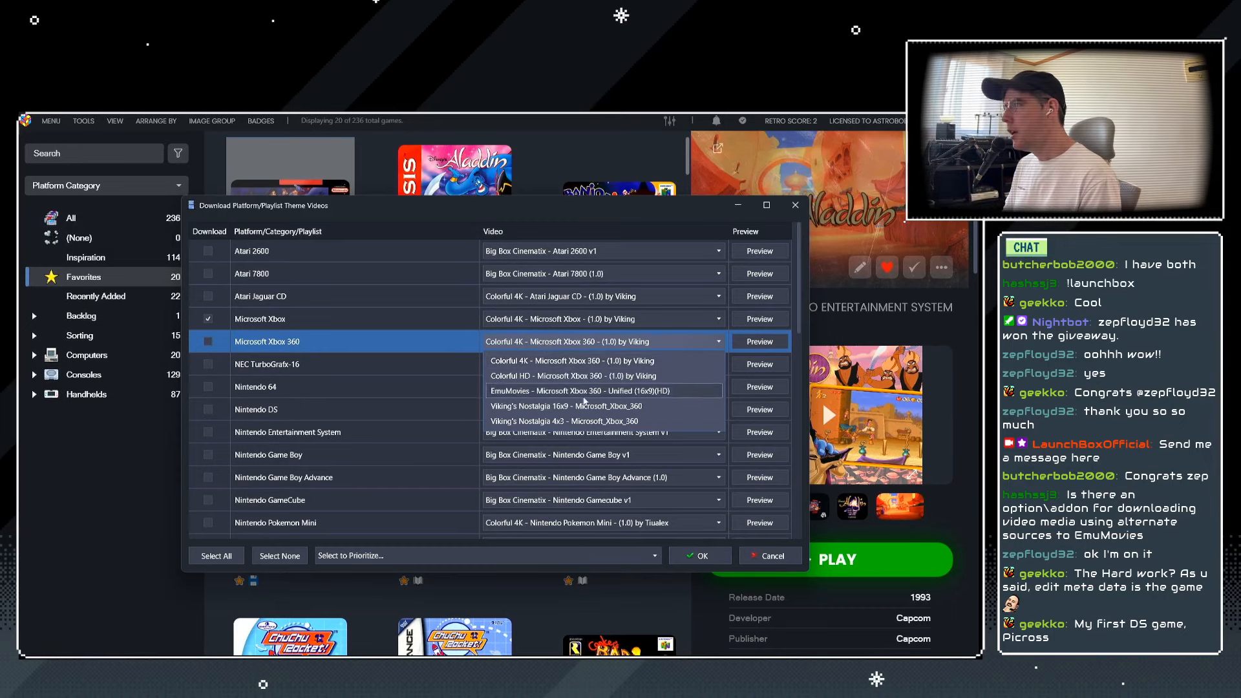
click(543, 298)
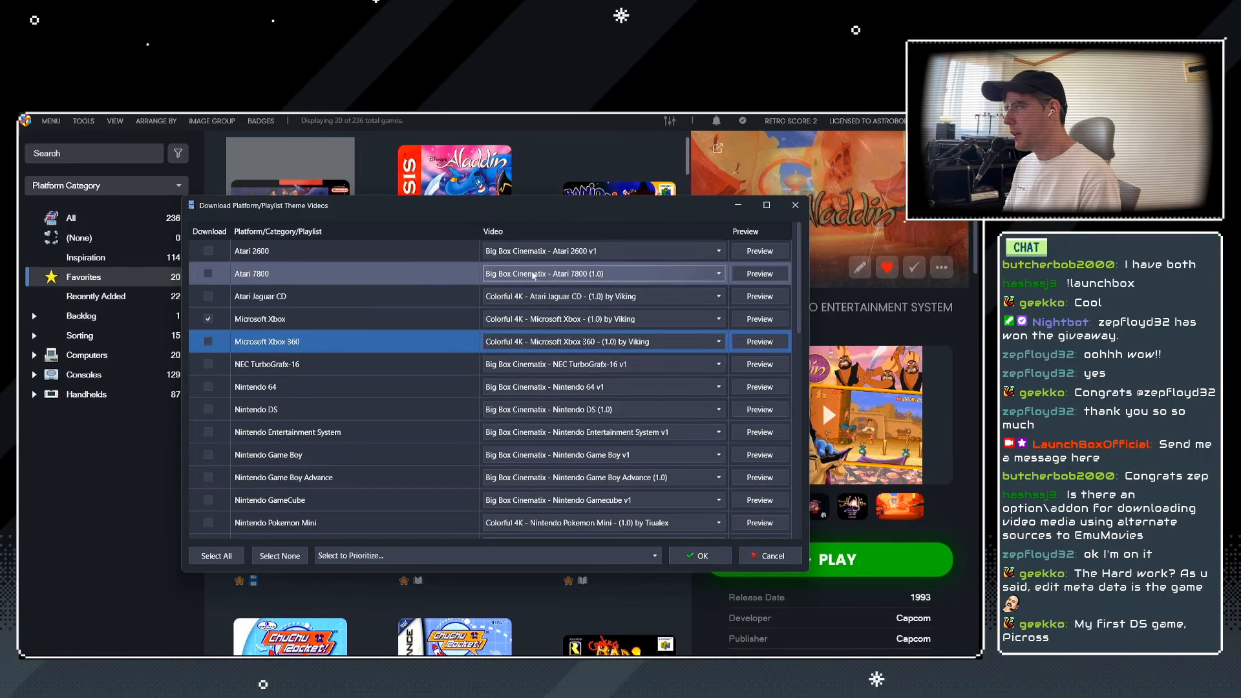
click(601, 387)
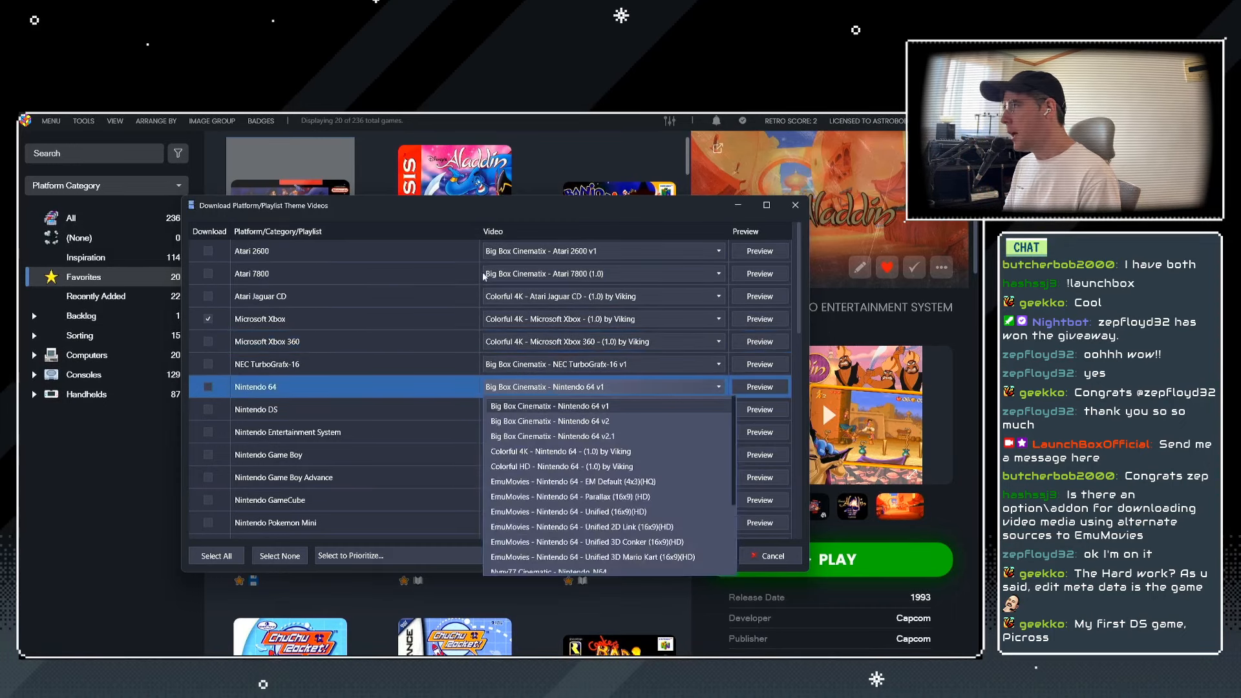
click(467, 208)
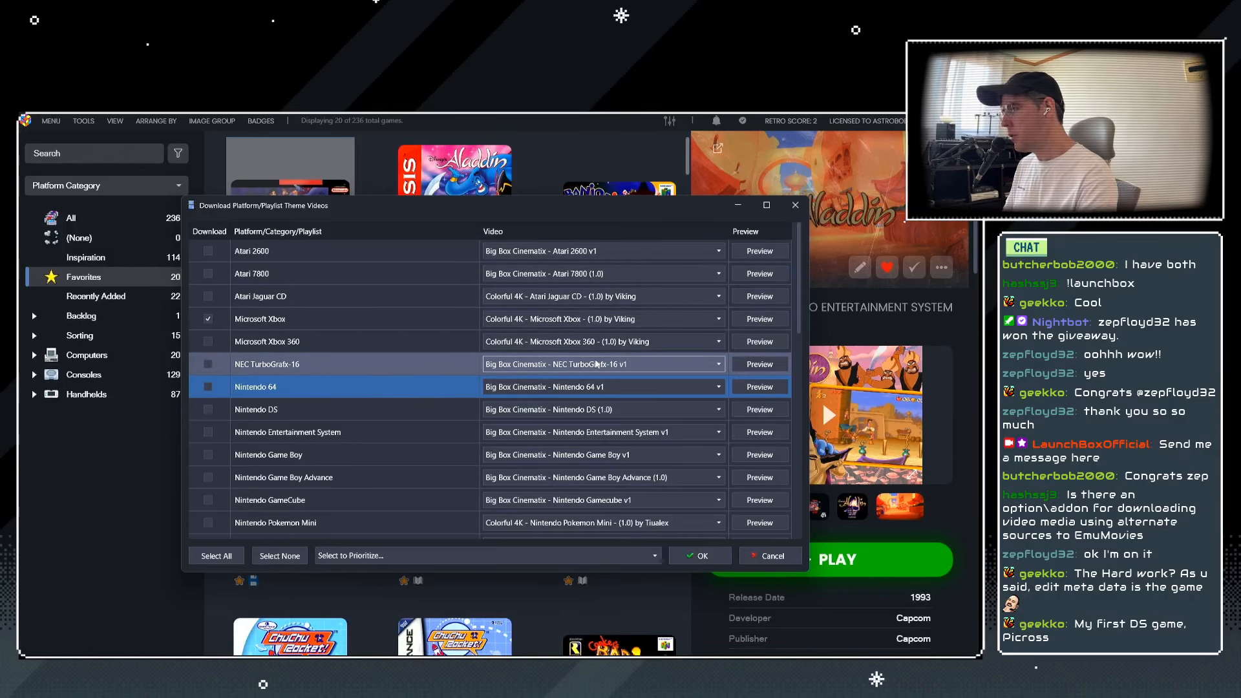
Prioritize the Colorful HD by Viking theme videos for all platforms and review the video assigned to each one.
click(486, 562)
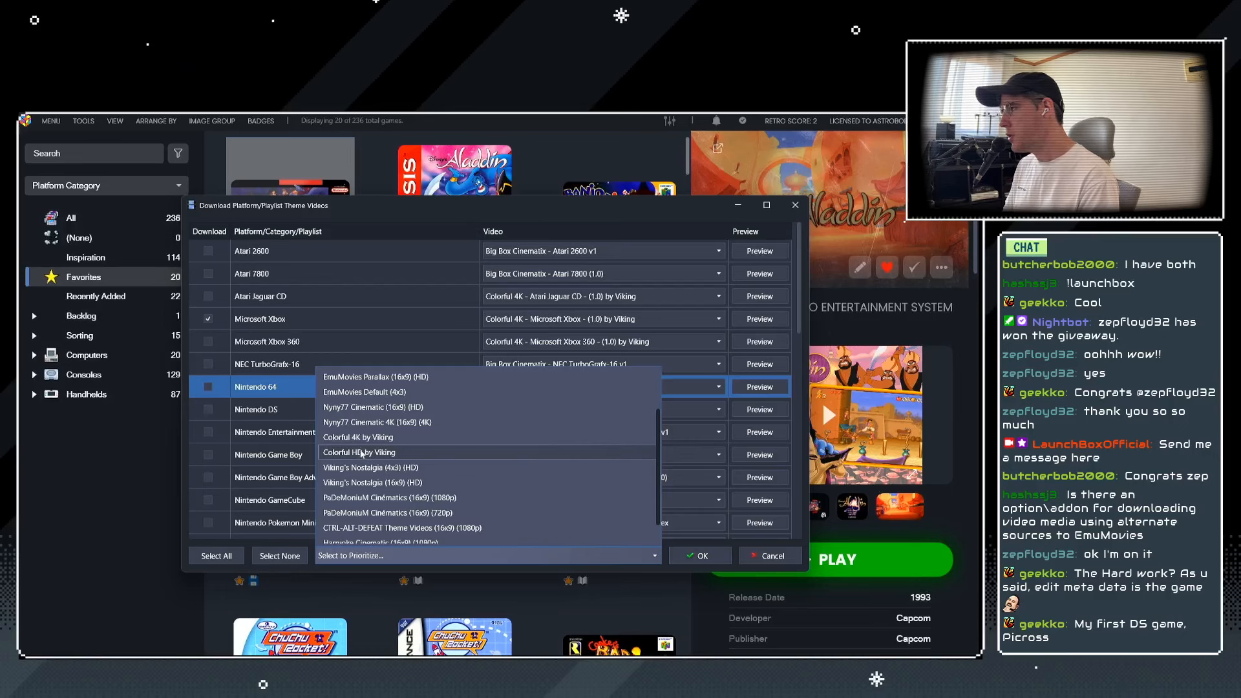
click(362, 452)
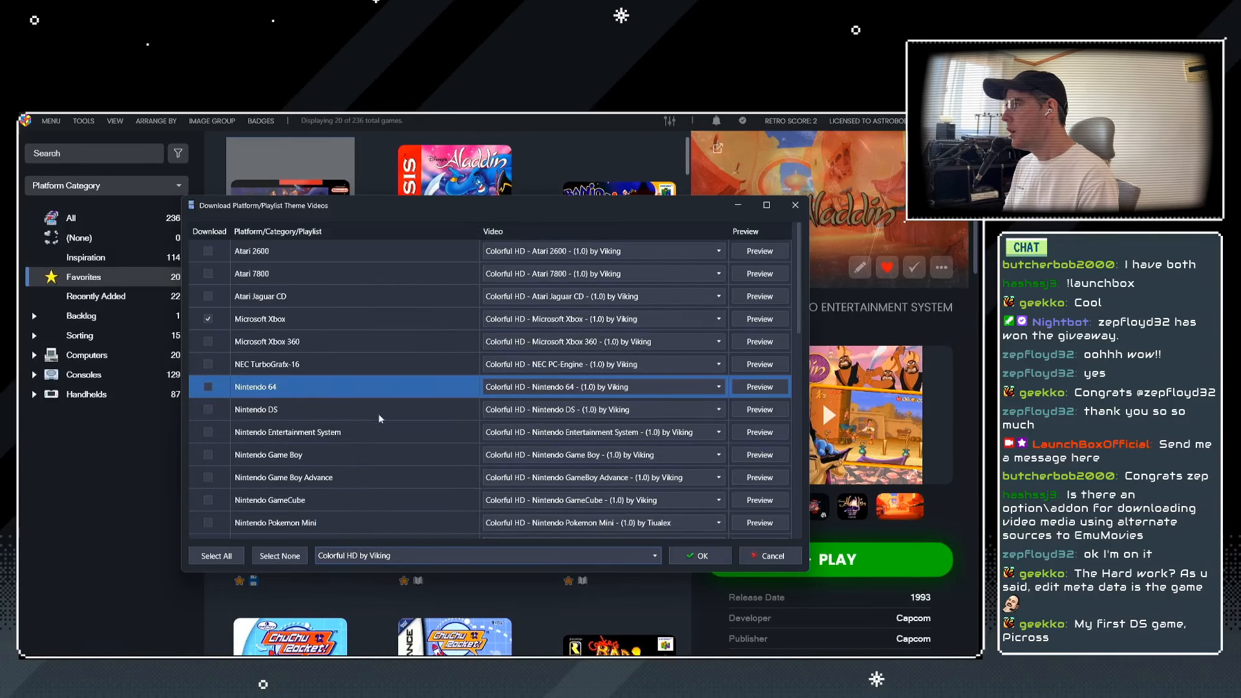
scroll(396, 473, down, 7)
scroll(495, 433, up, 3)
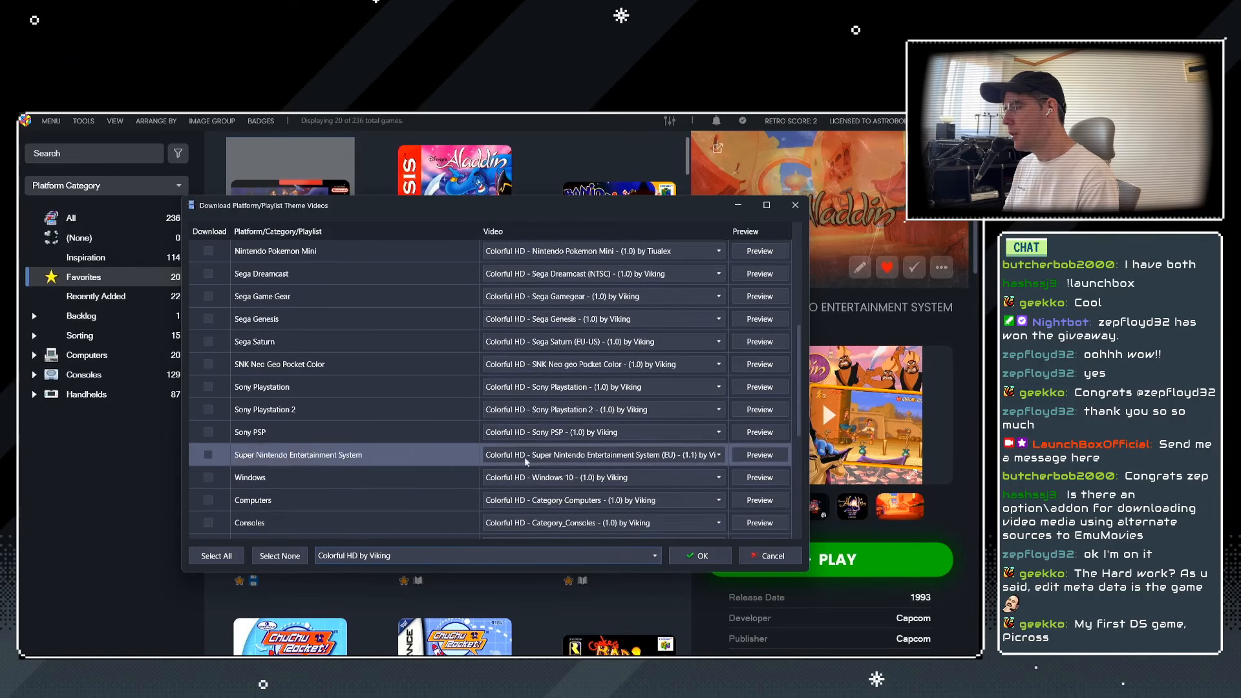
Select all available Colorful HD by Viking theme videos for platforms, categories and playlists, and start the download.
scroll(526, 461, up, 4)
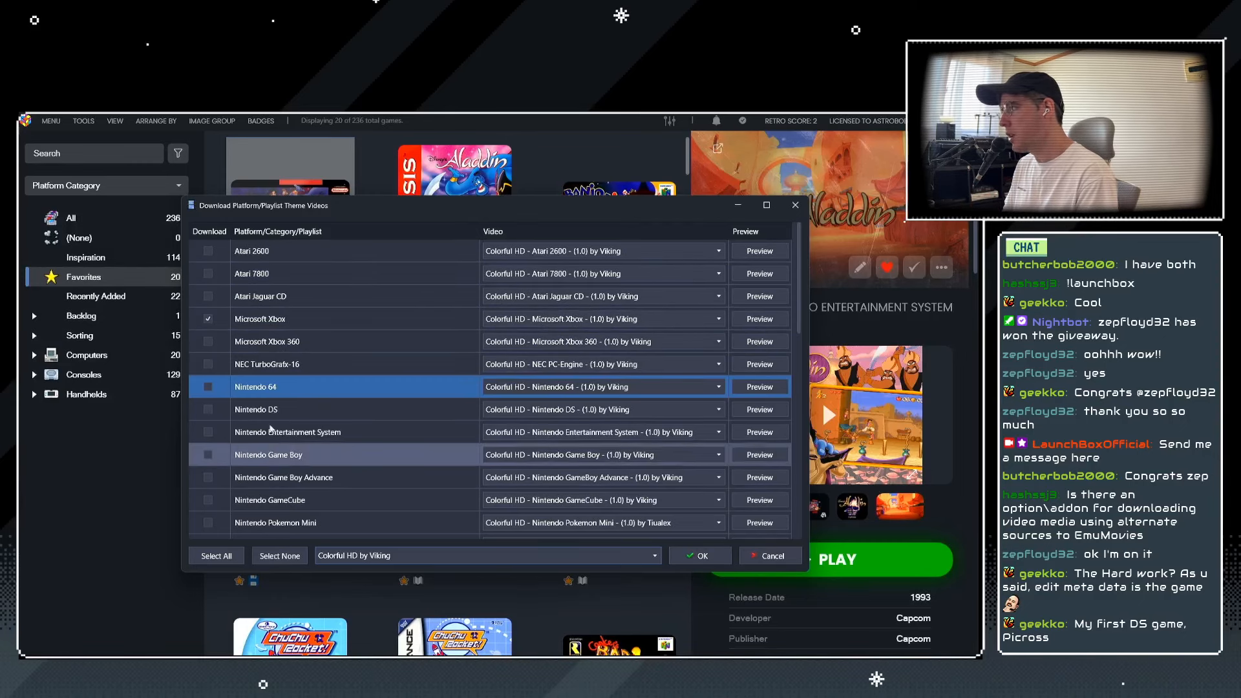
click(219, 557)
scroll(234, 495, down, 10)
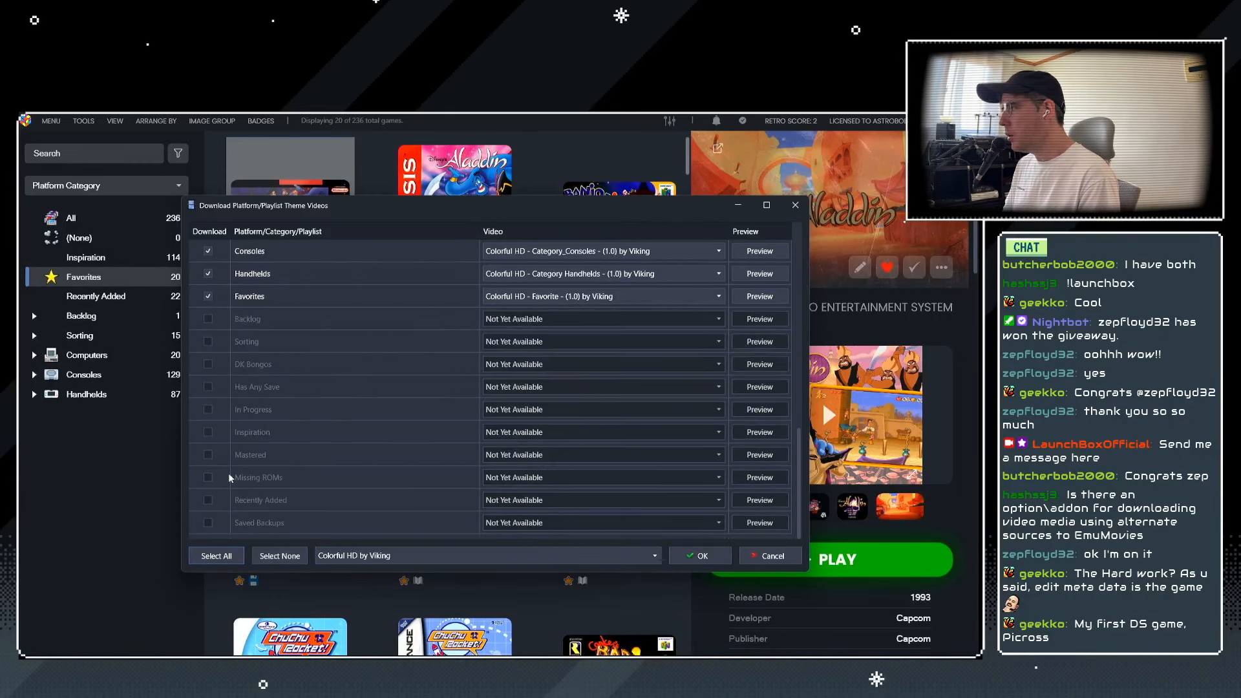
scroll(344, 446, up, 5)
click(700, 556)
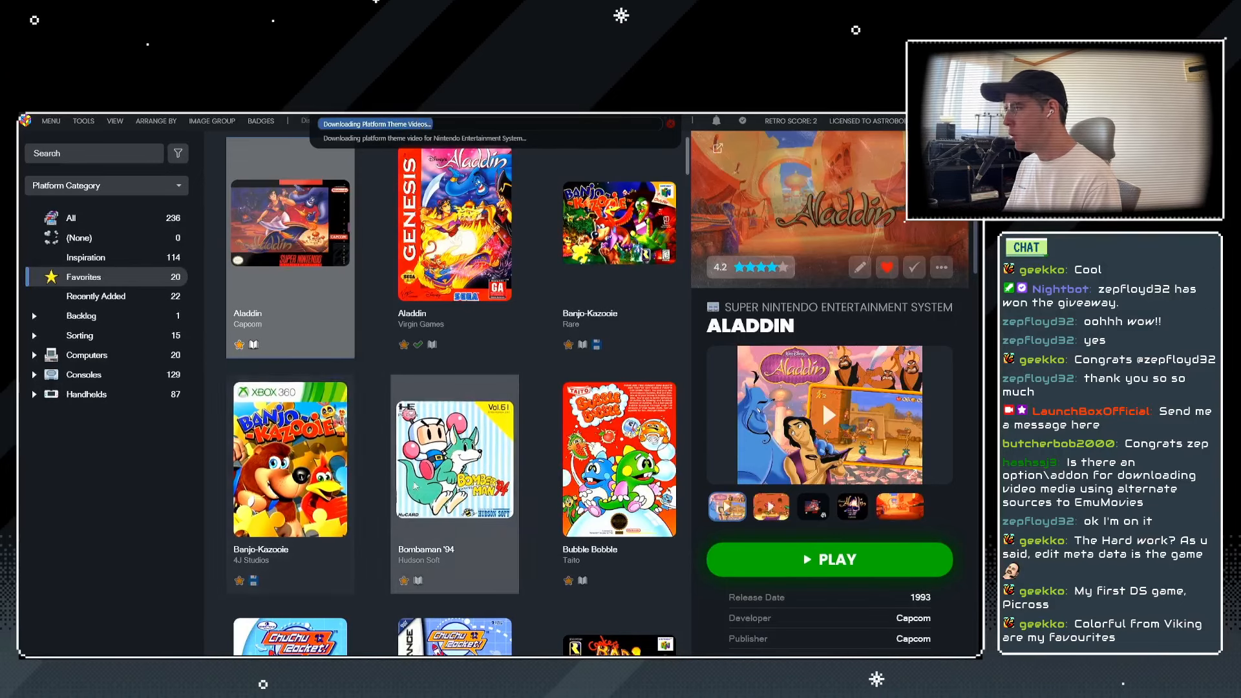
right_click(305, 266)
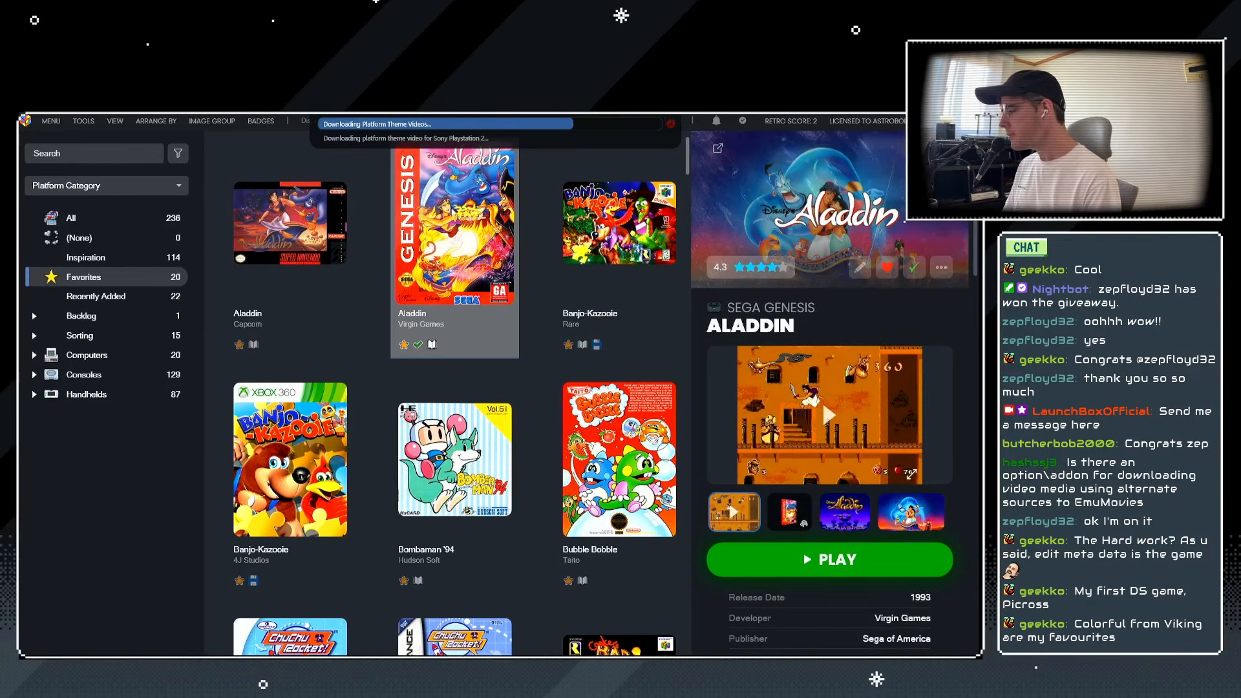
click(314, 220)
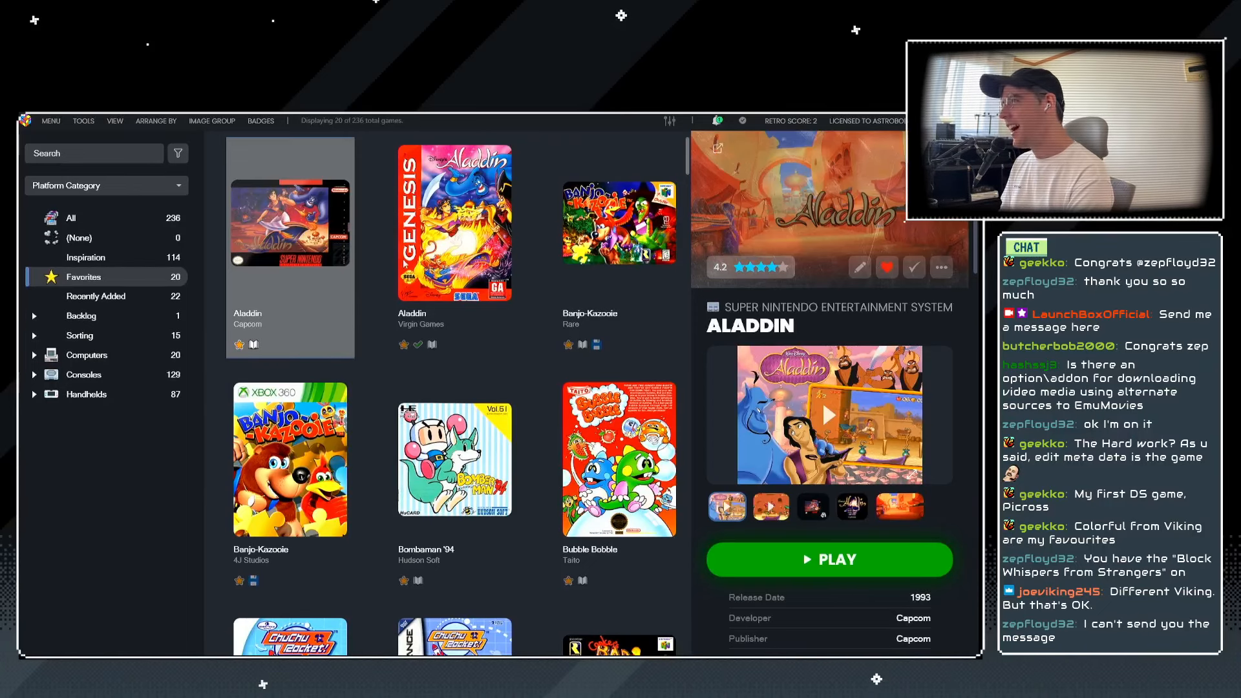
click(422, 227)
click(324, 225)
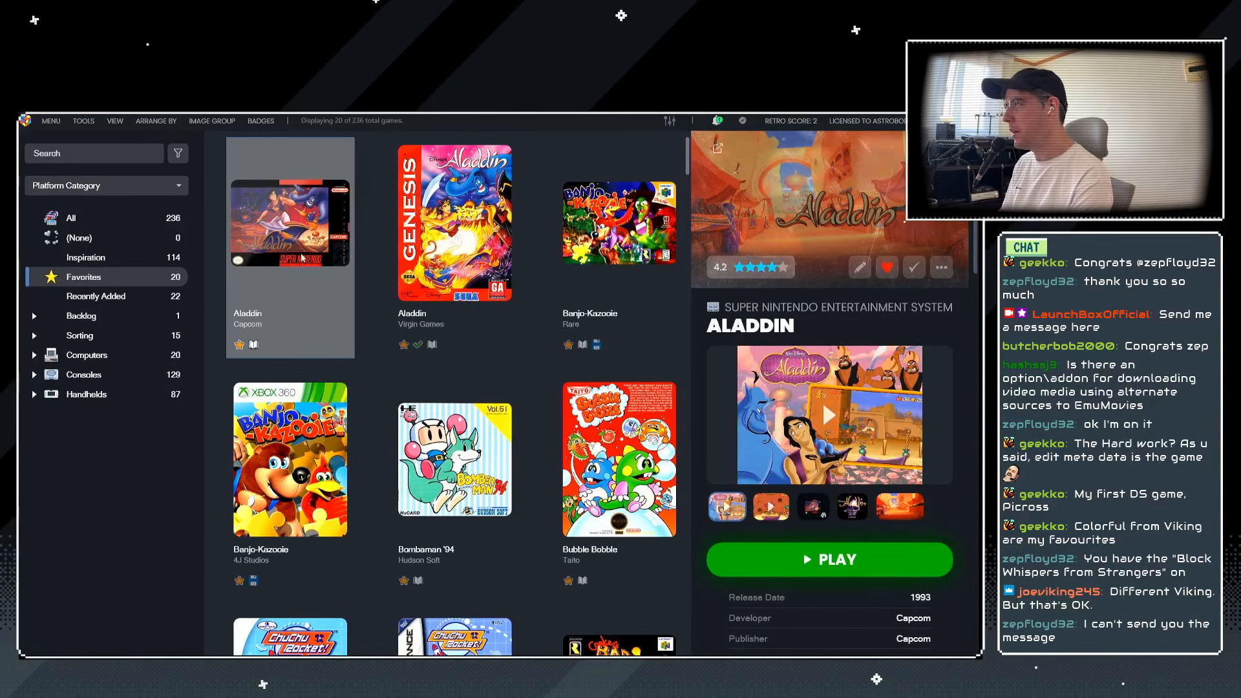
right_click(307, 245)
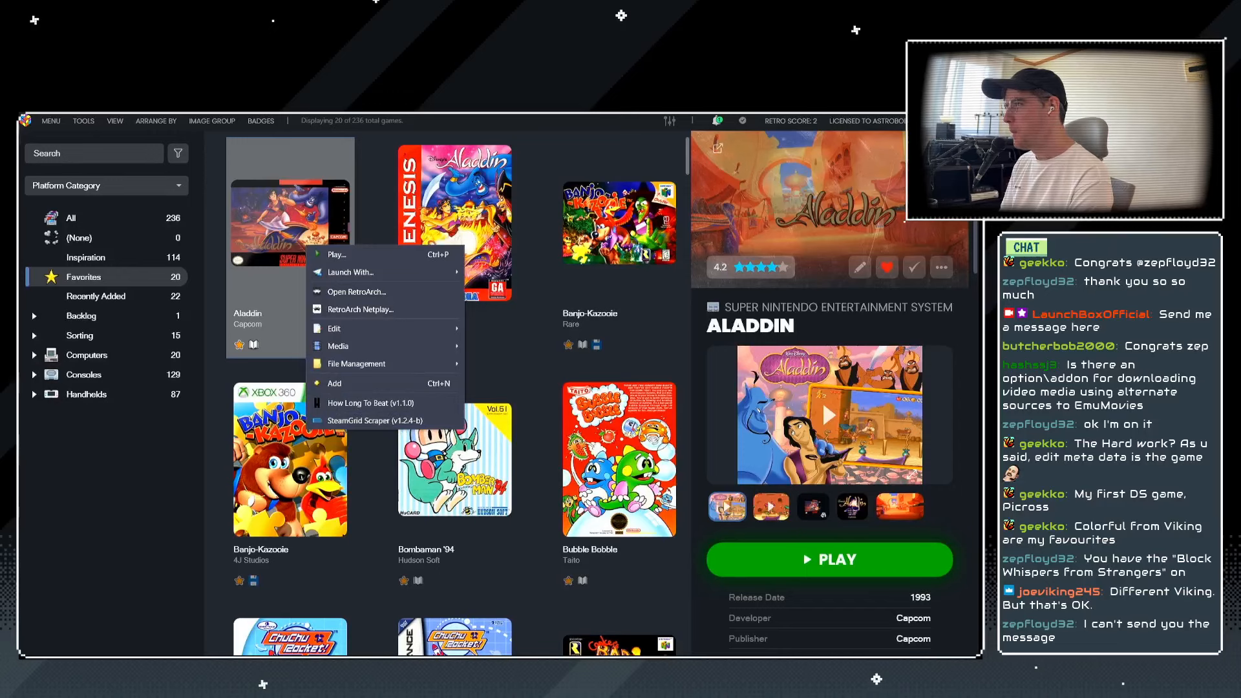
click(471, 183)
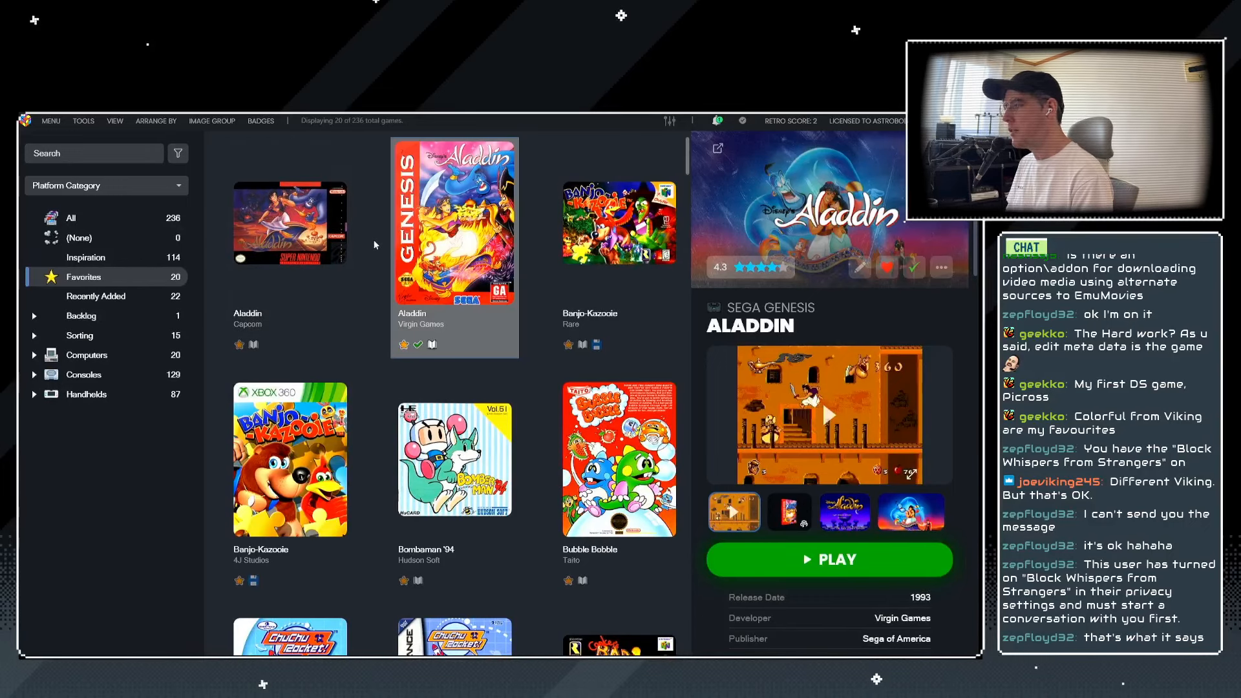
Switch from LaunchBox to Big Box and open the platform categories view.
click(25, 124)
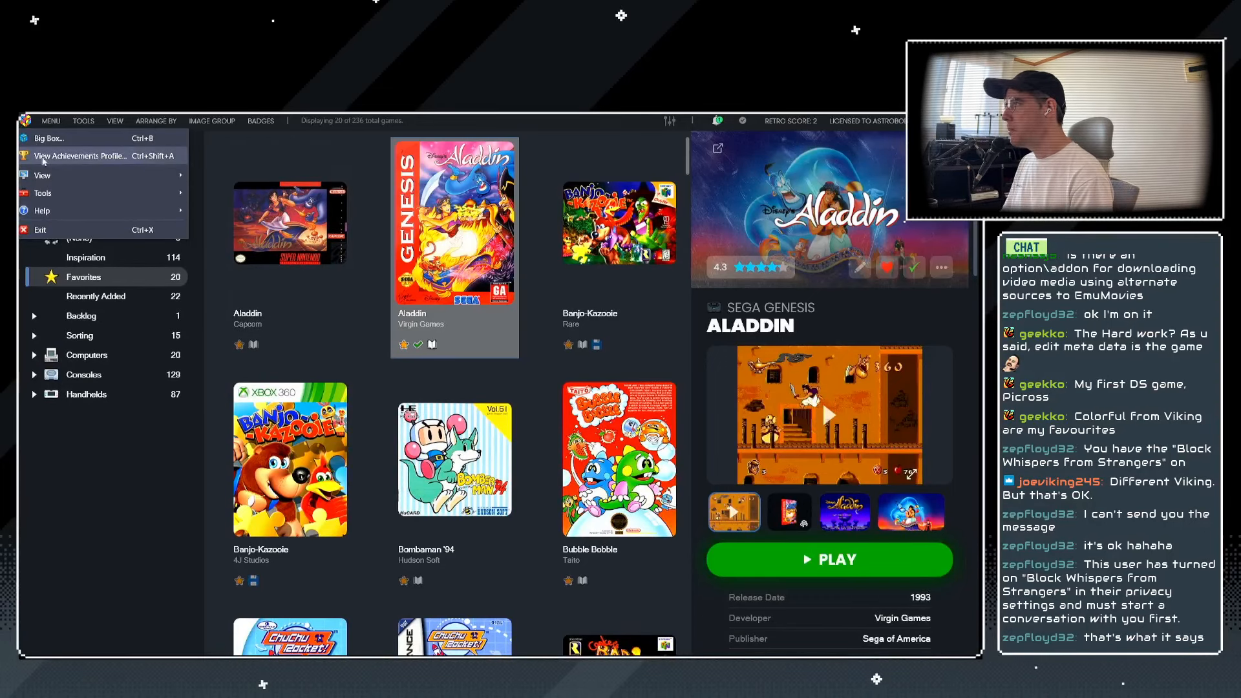
click(41, 138)
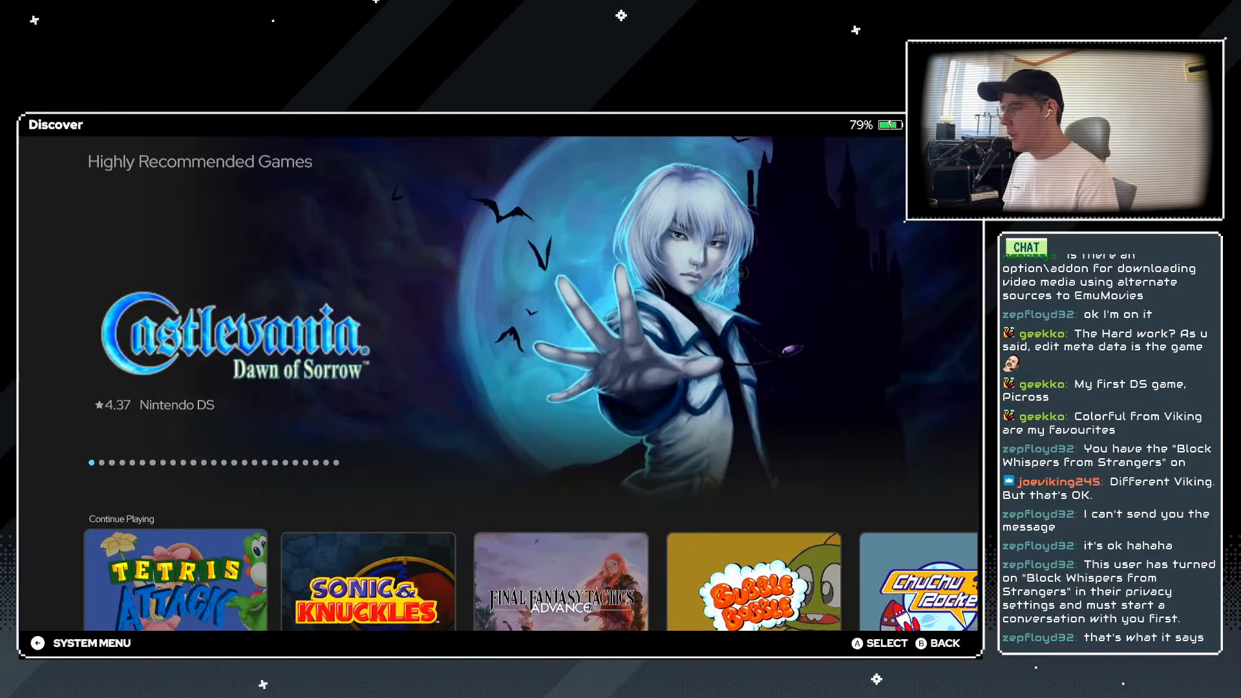
key(Escape)
key(Down)
key(Down)
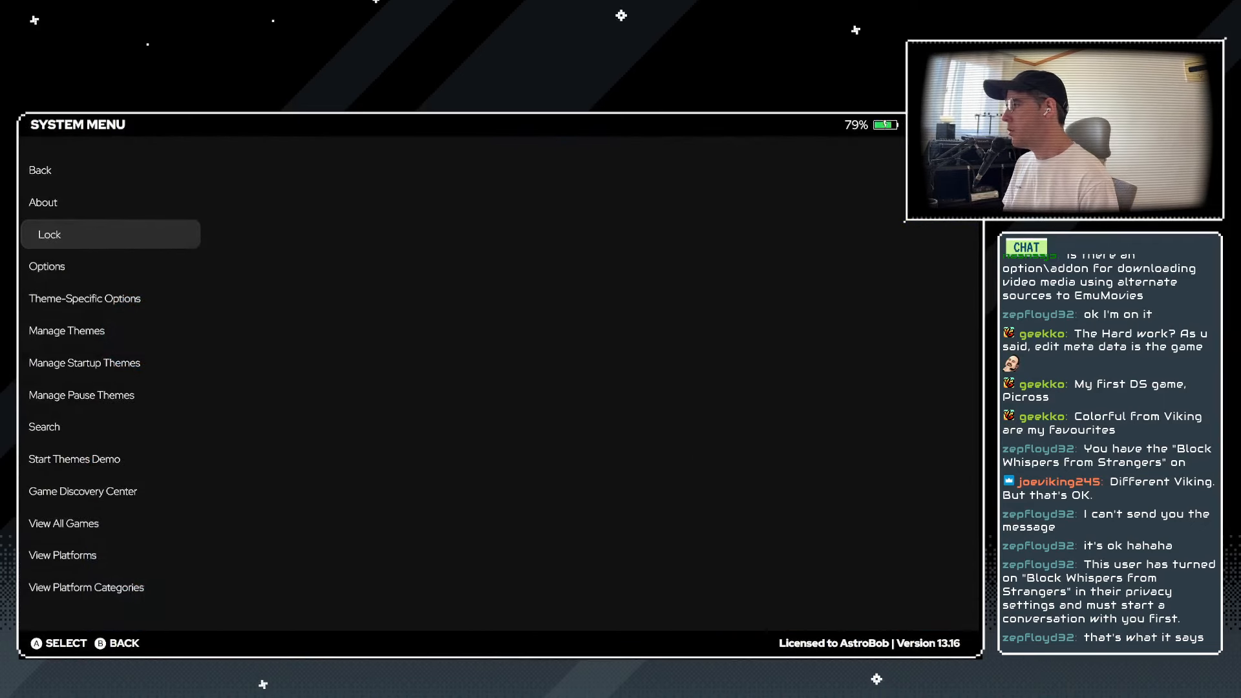
key(Down)
key(Down)
key(Down)
key(Down)
key(Down)
key(Down)
key(Down)
key(Down)
key(Down)
key(Down)
key(Down)
key(Down)
key(Up)
key(Return)
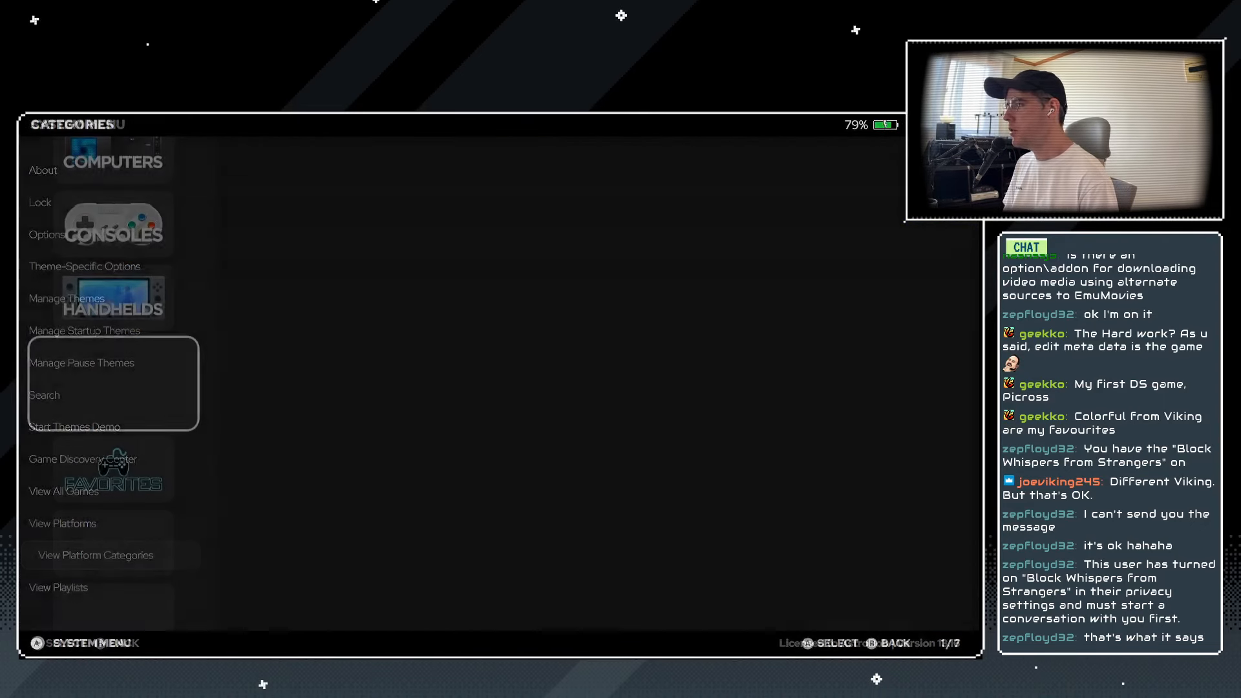
Review the theme videos for the Favorites playlist, the Computers category and the Windows platform.
key(Down)
key(Down)
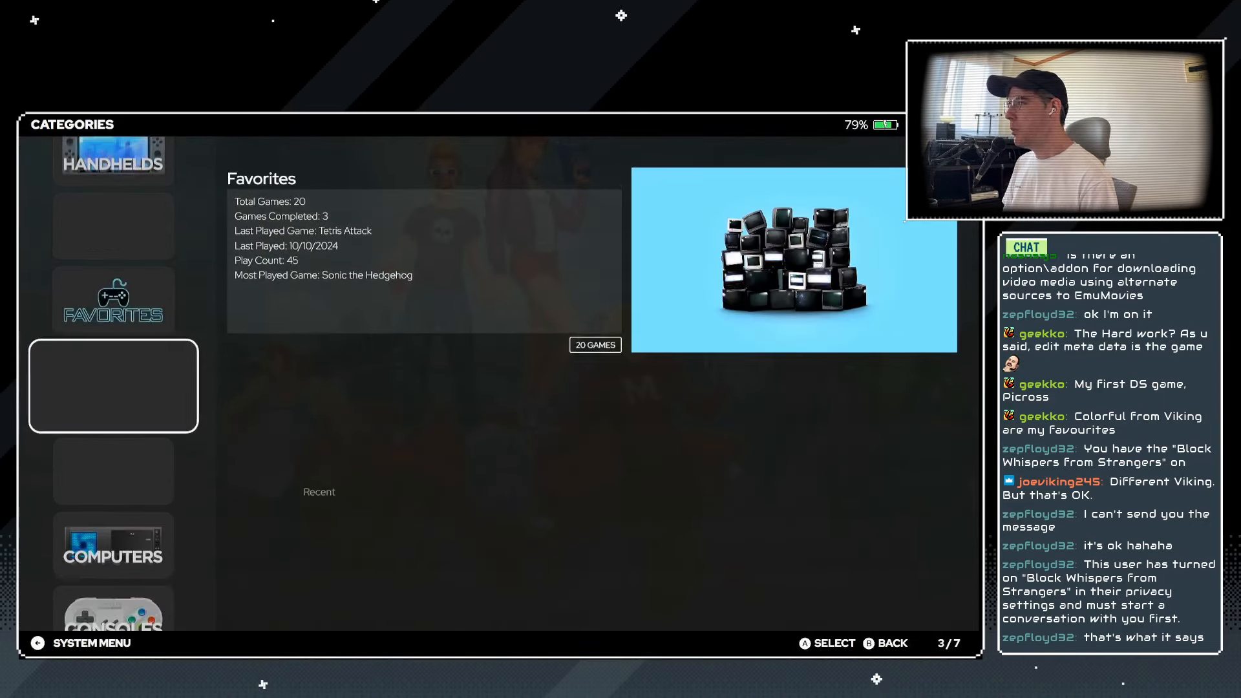
key(Down)
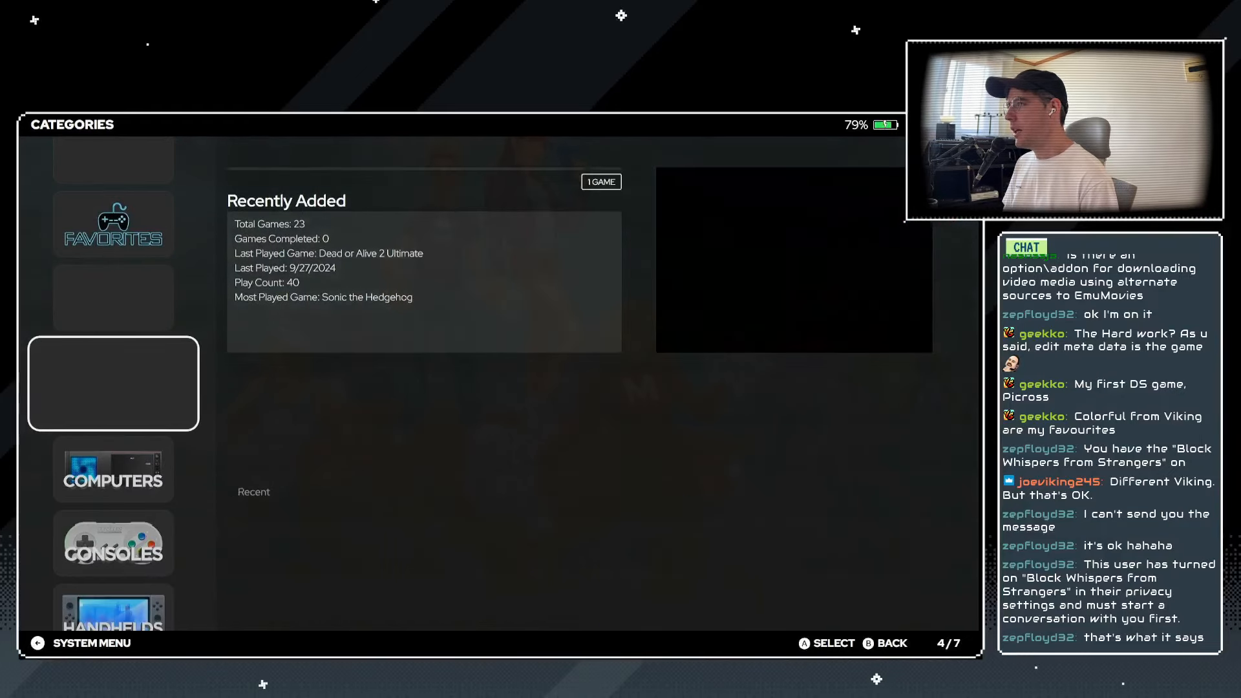
key(Down)
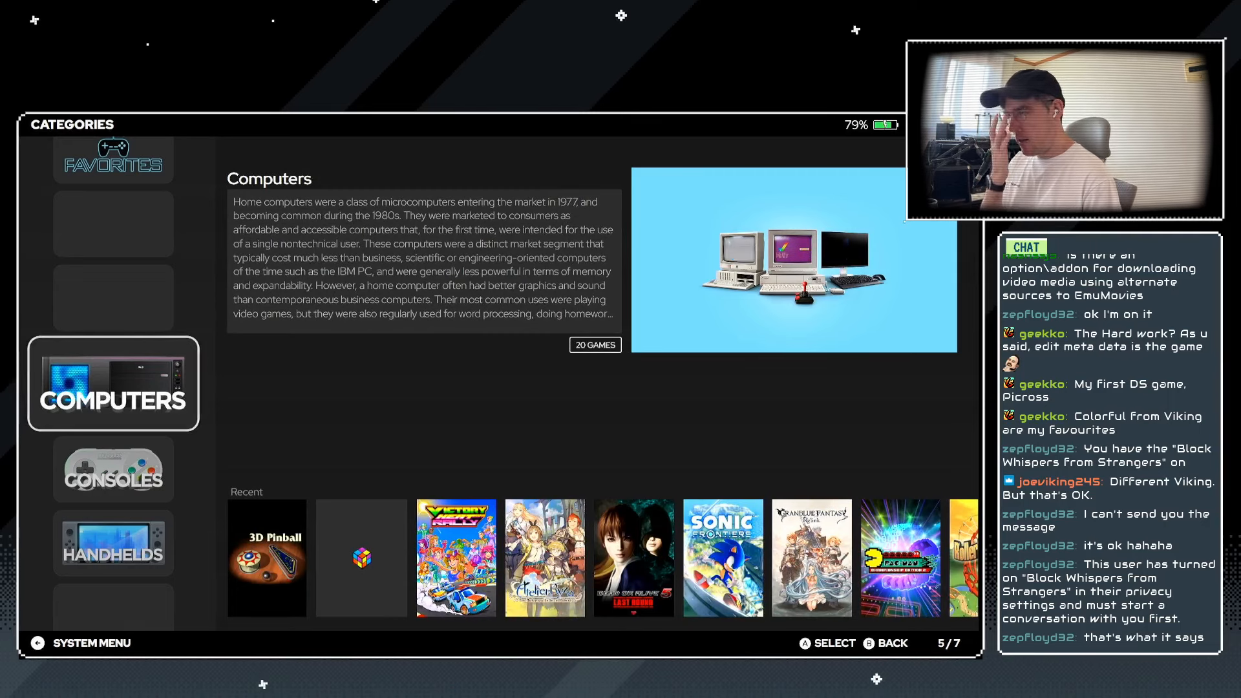
key(Return)
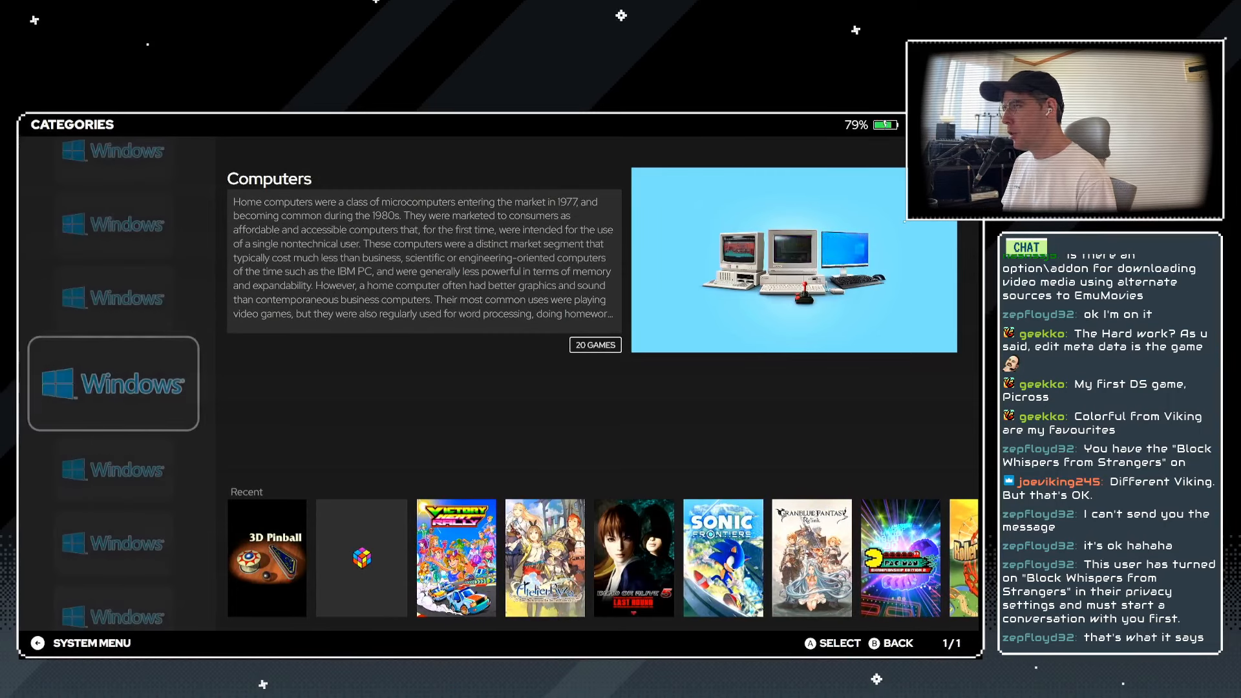
key(Down)
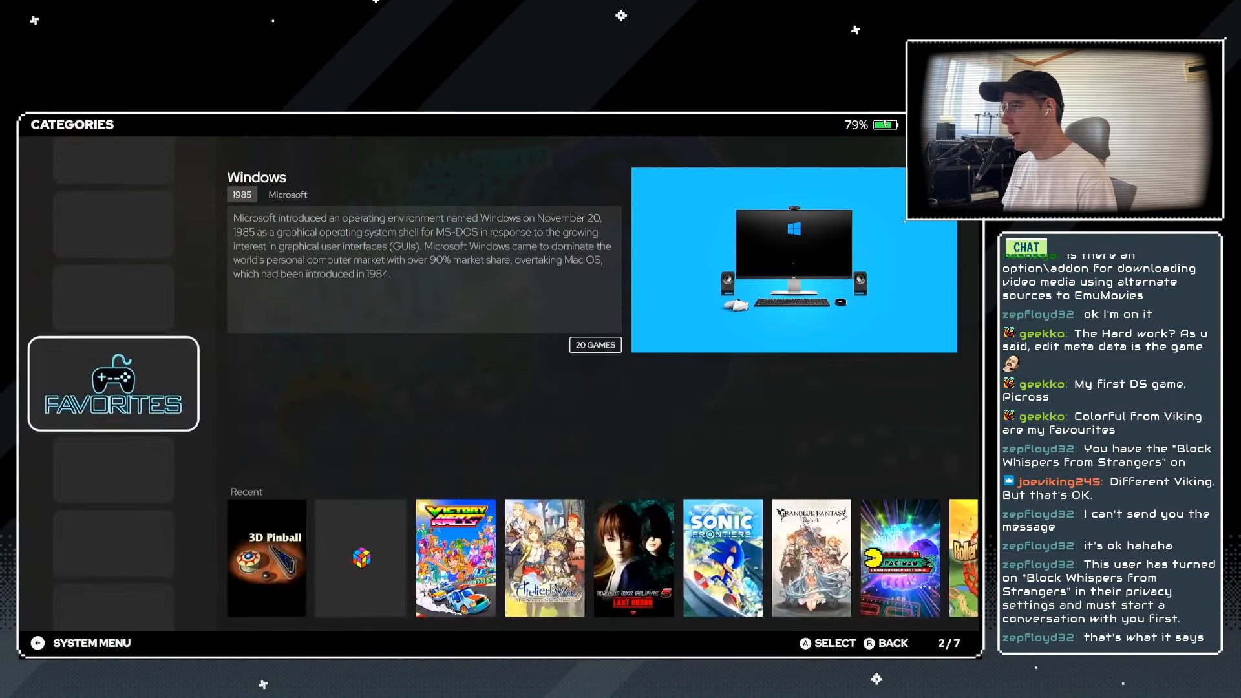
Look into the Favorites game list and compare the videos of the Favorites, Recently Added, Backlog and Inspiration playlists.
key(Return)
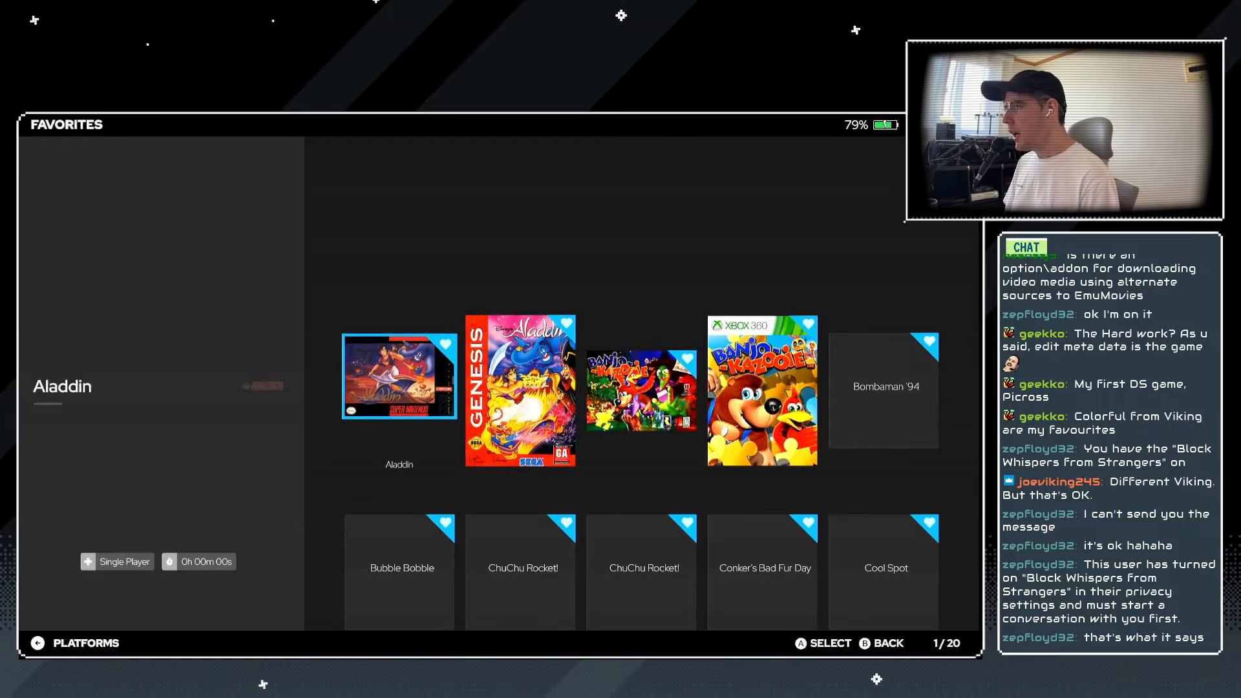
key(BackSpace)
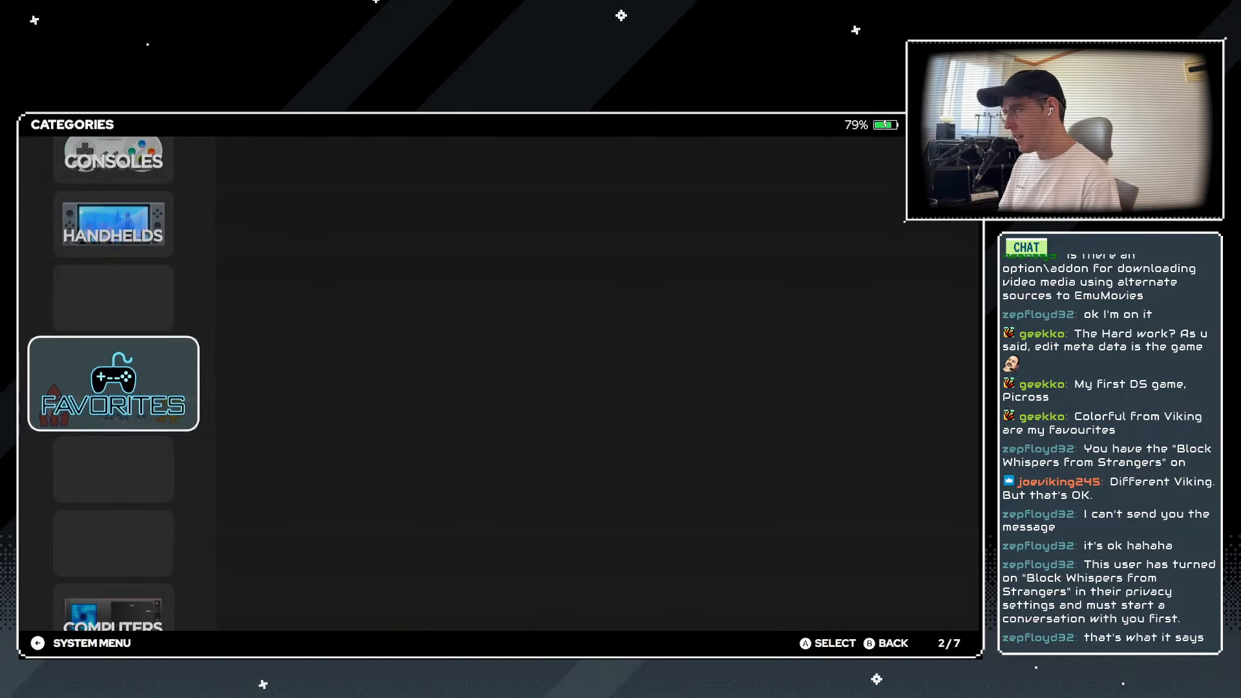
key(Down)
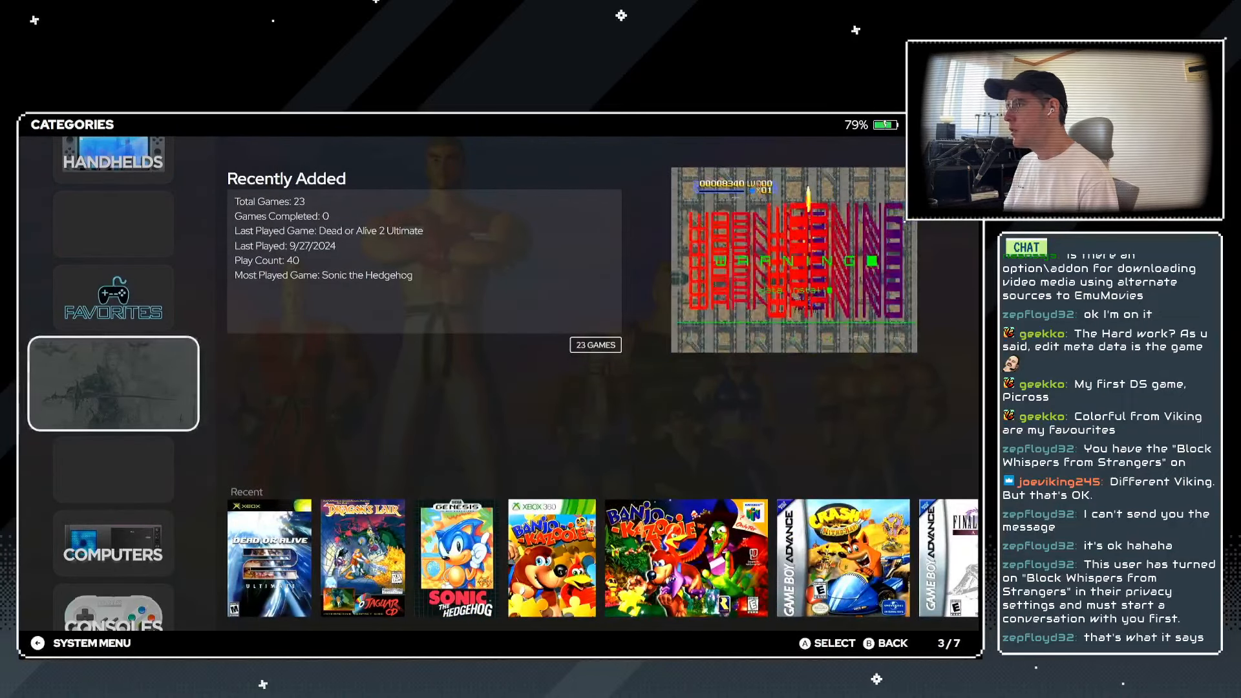
key(Down)
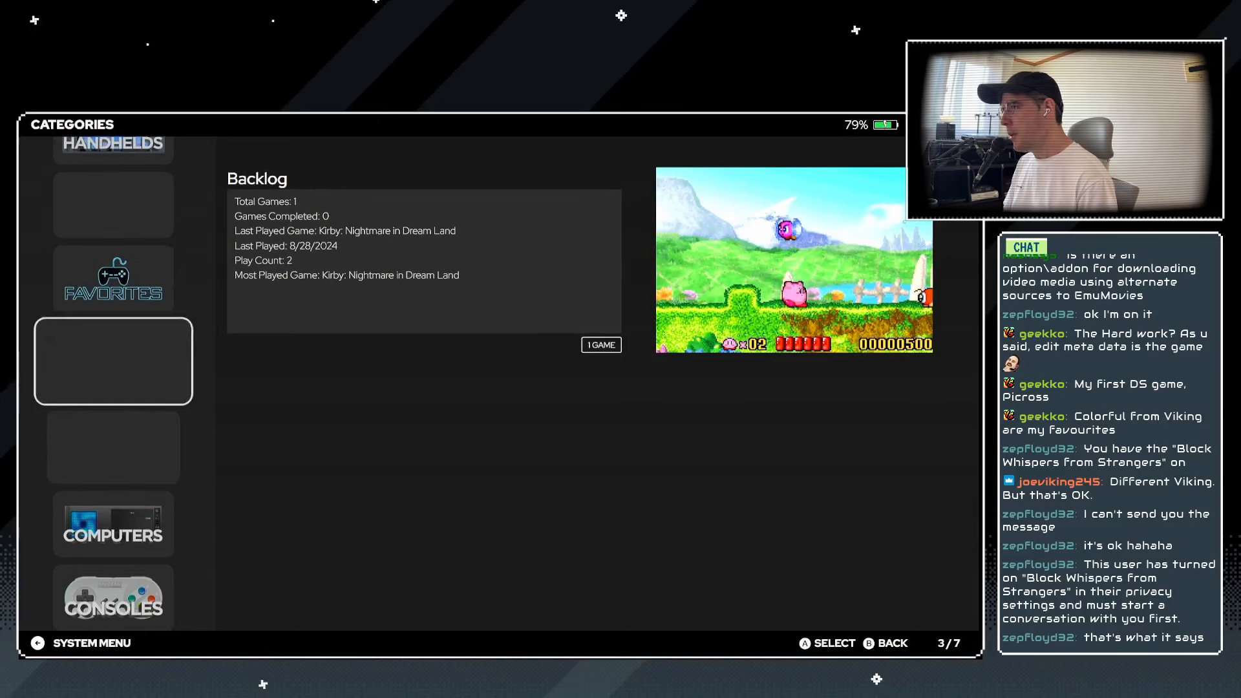
key(Up)
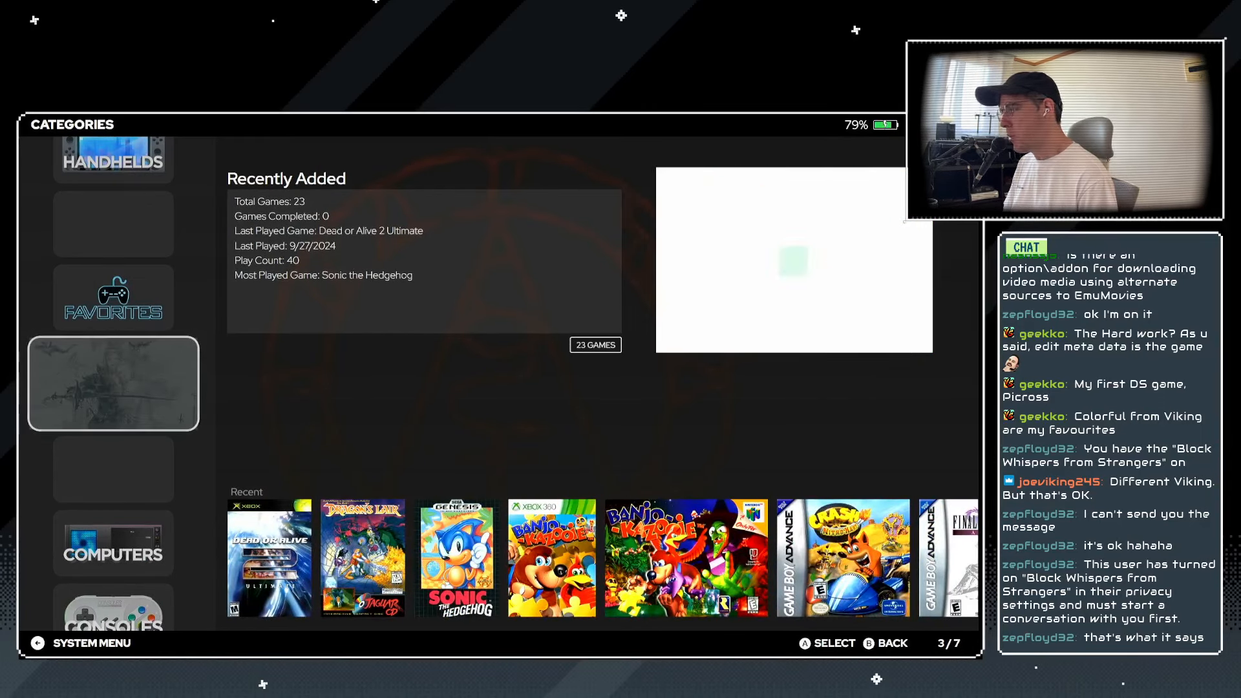
key(Up)
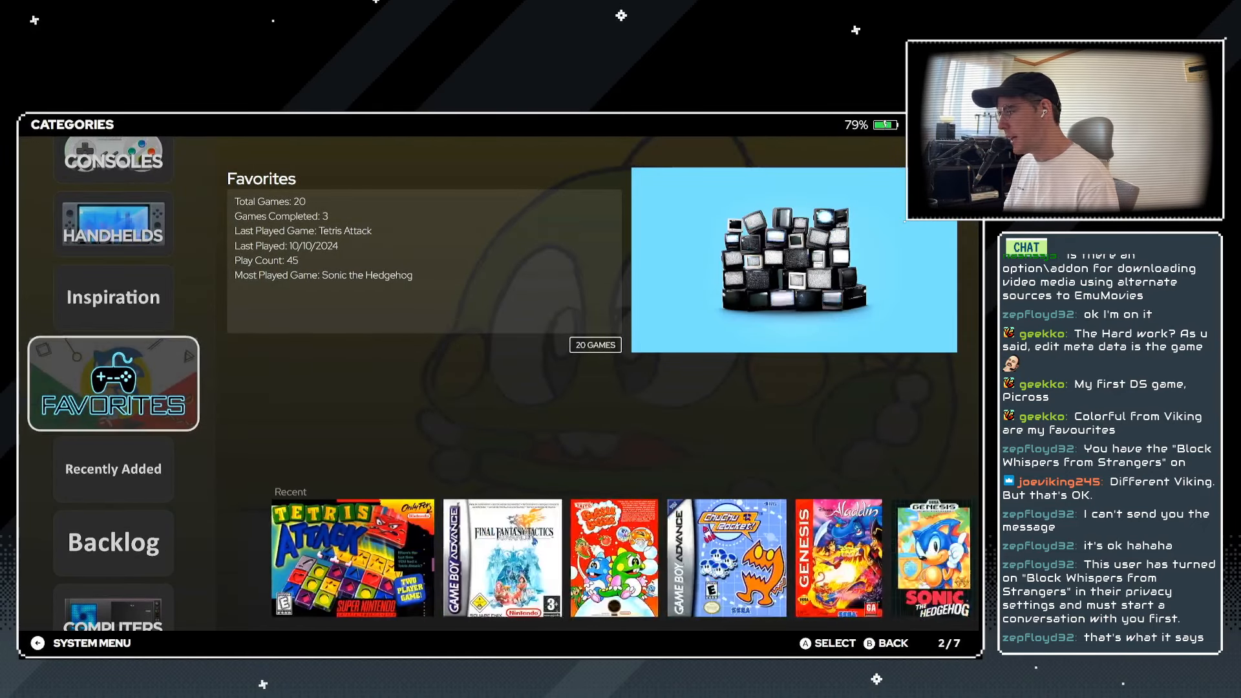
key(Up)
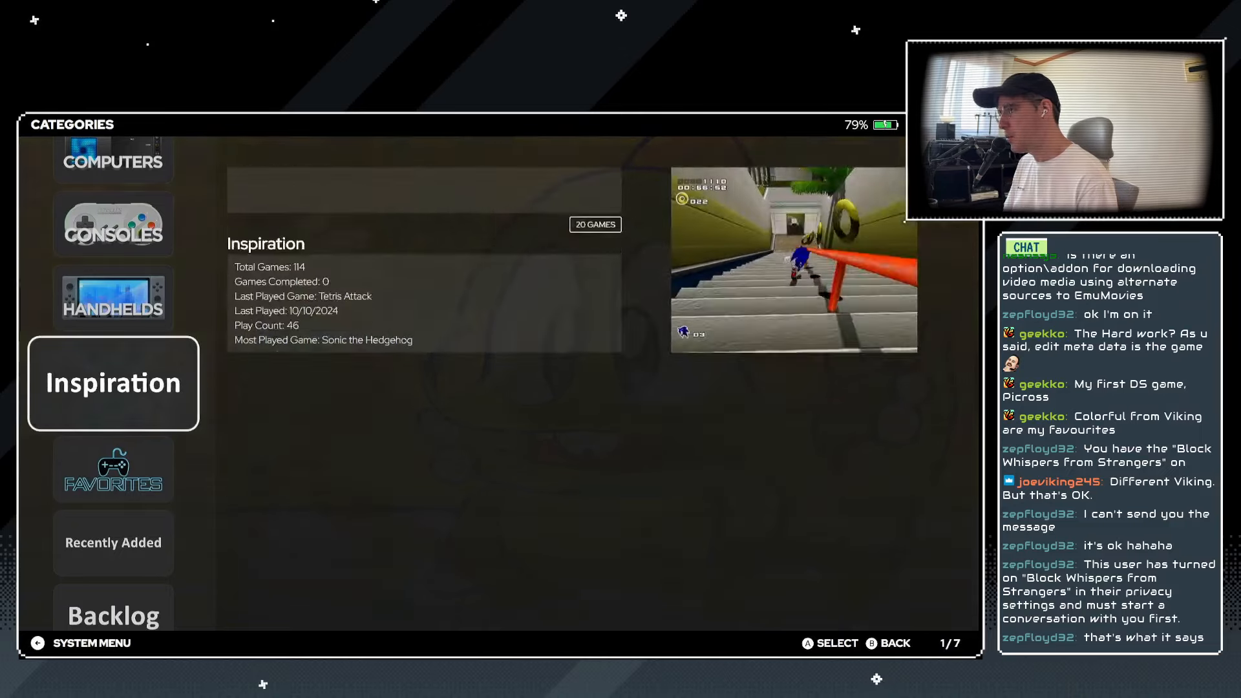
key(Down)
key(Down)
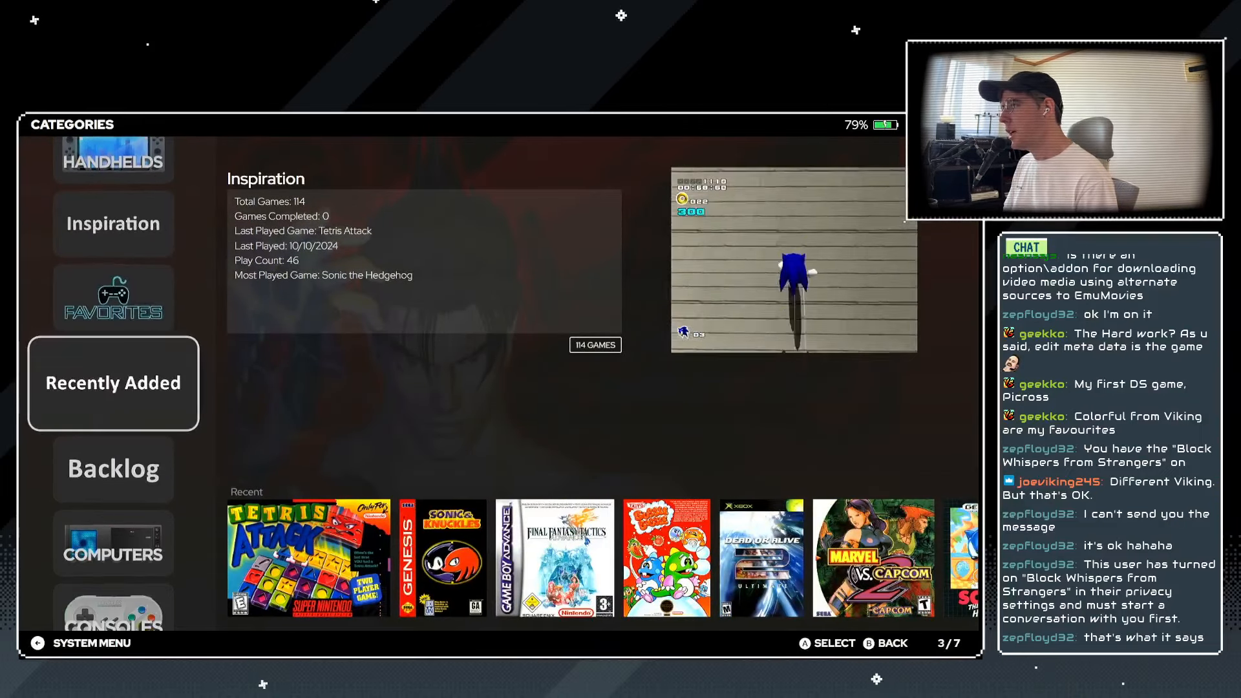
key(Down)
key(Up)
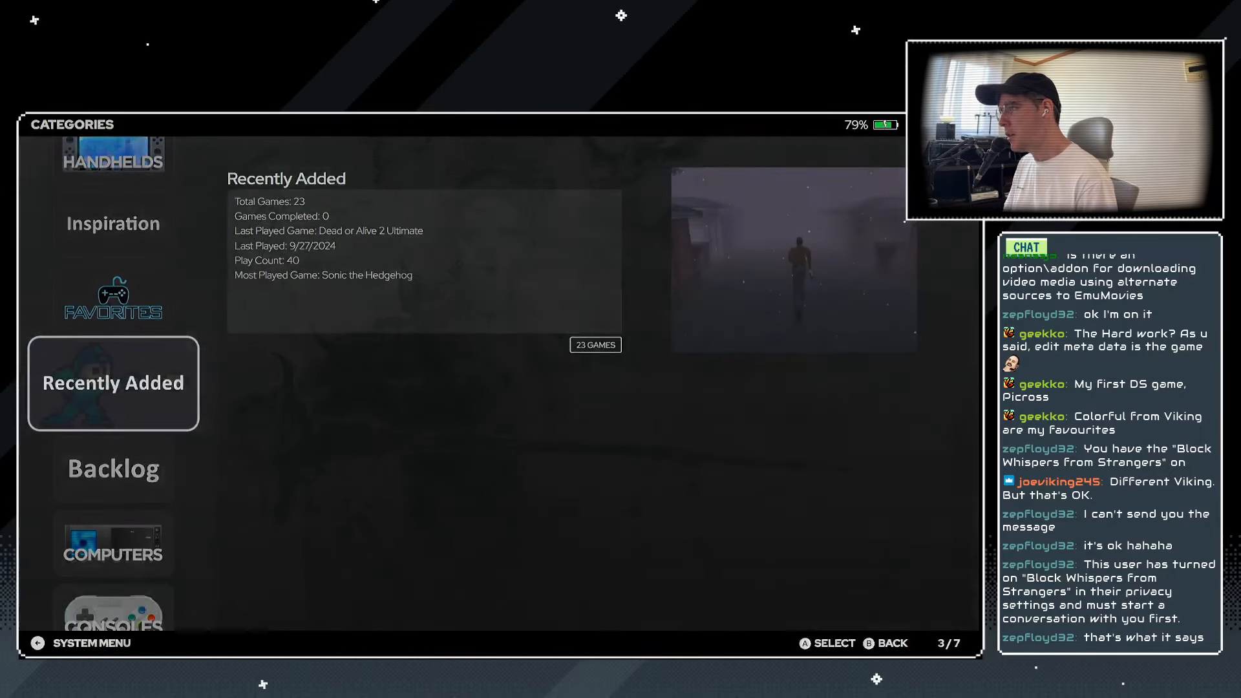
key(Return)
key(BackSpace)
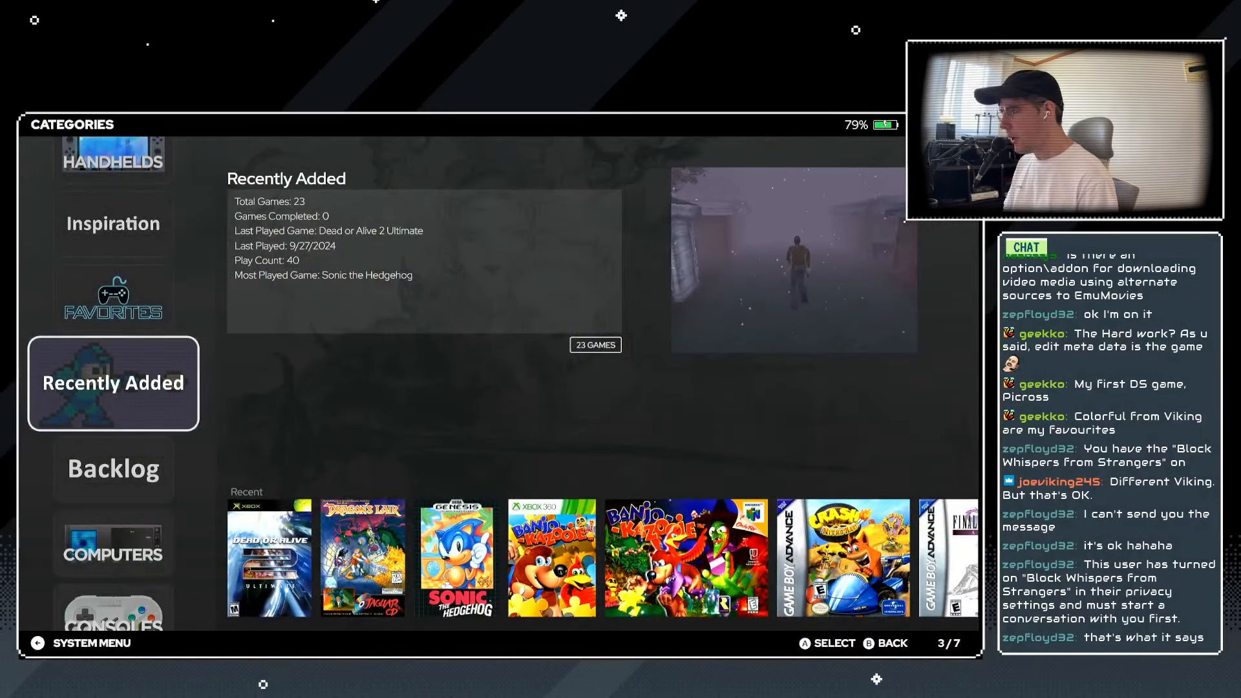
key(BackSpace)
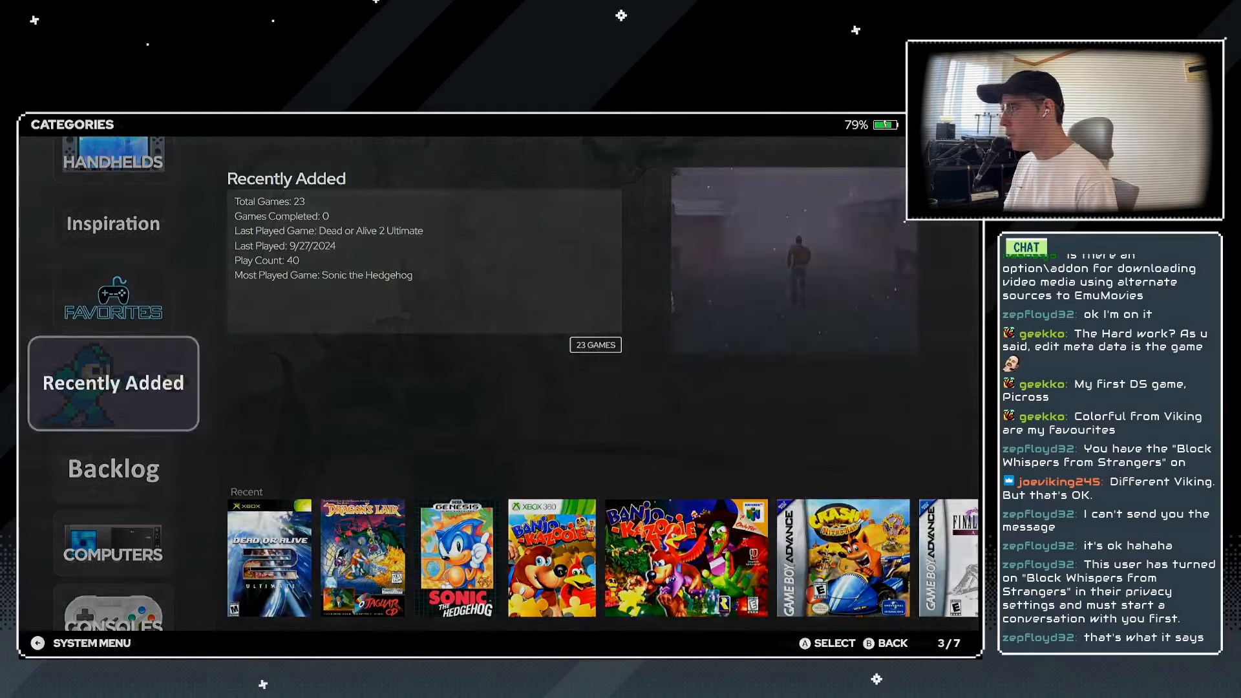
key(Return)
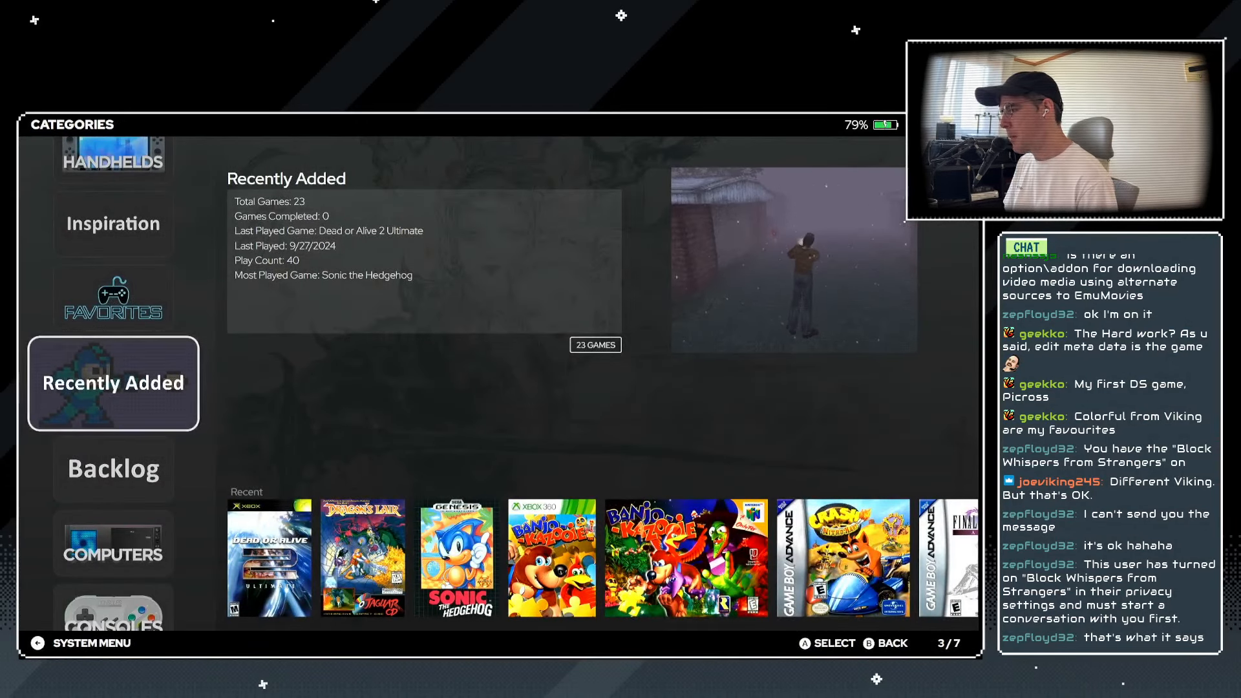
Open the Consoles category from the categories list.
key(Down)
key(Down)
key(Up)
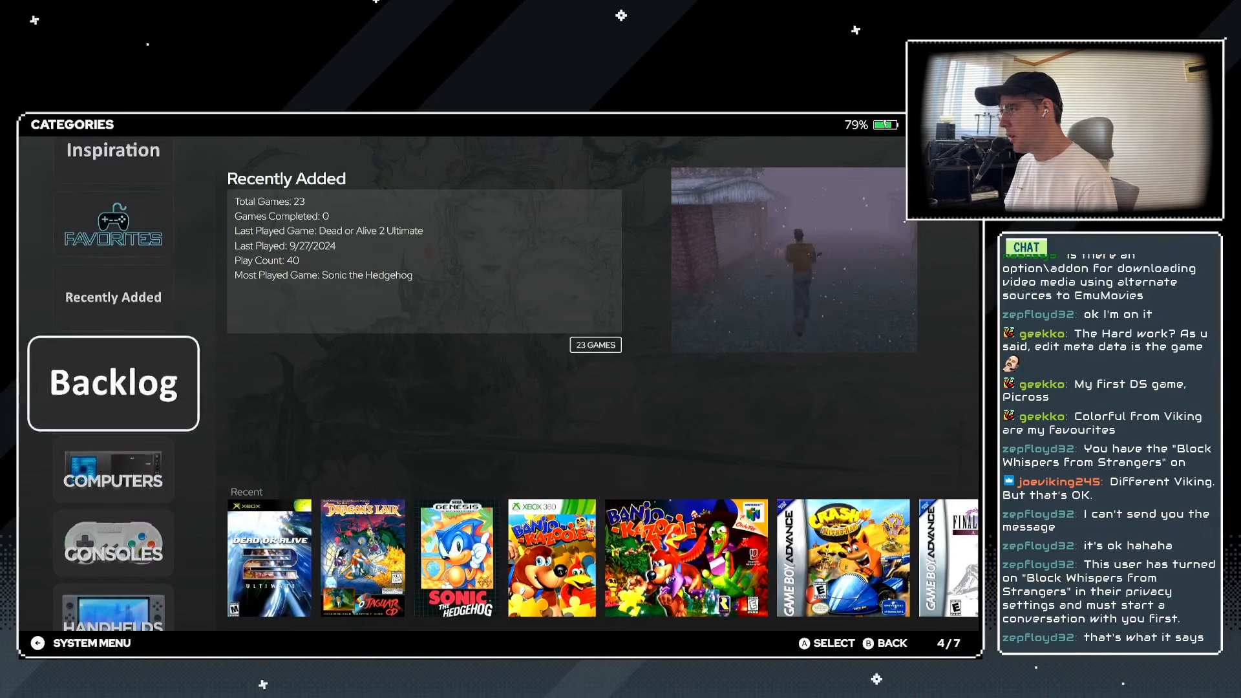
key(Down)
key(Down)
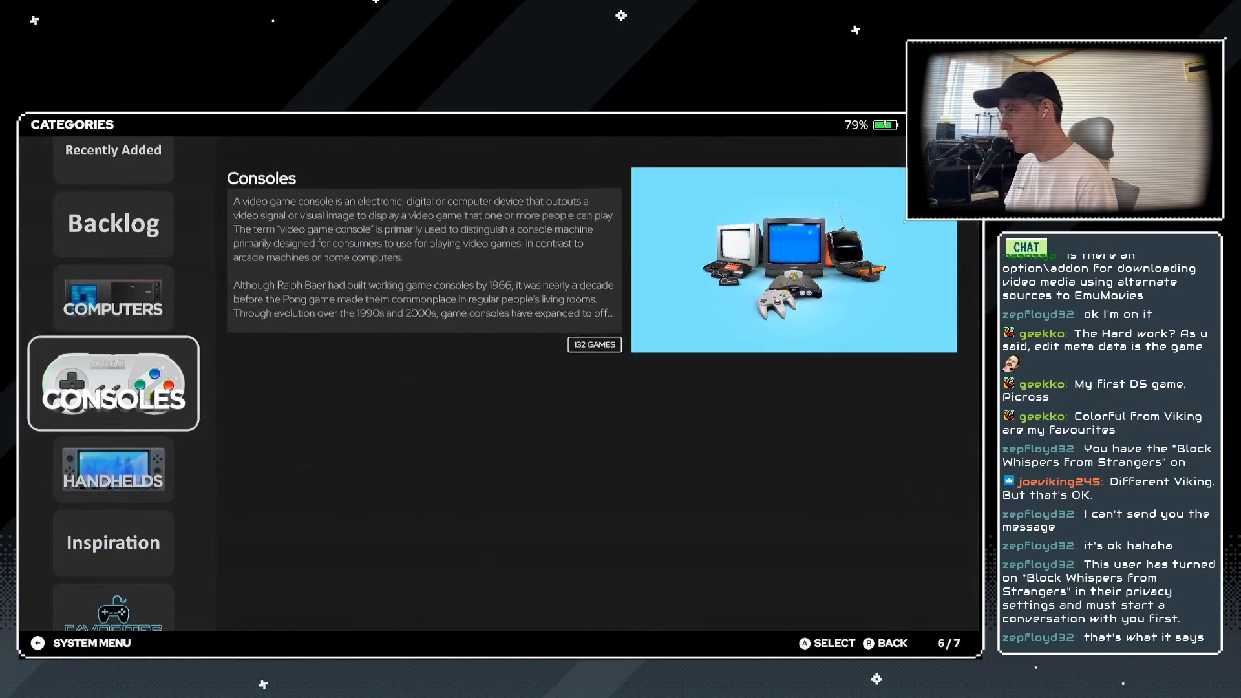
key(Down)
key(Up)
key(Return)
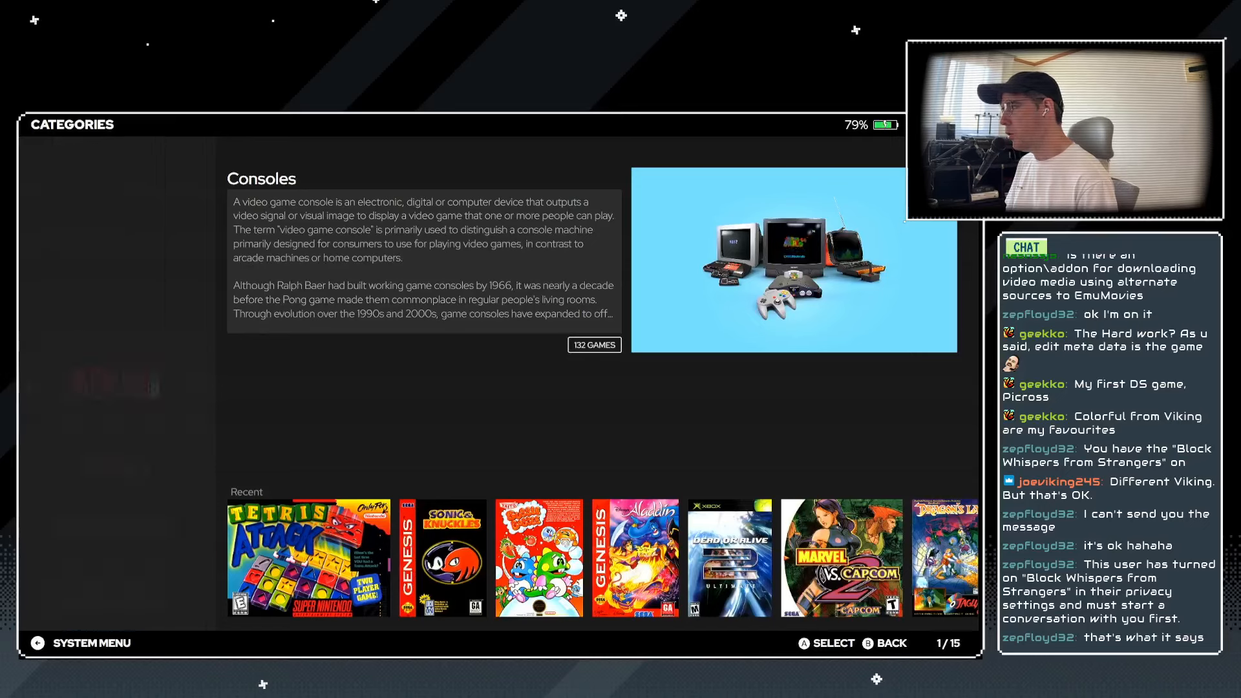
Open the Super Nintendo Entertainment System game list among the console platforms.
key(Down)
key(Down)
key(Down)
key(Down)
key(Down)
key(Down)
key(Down)
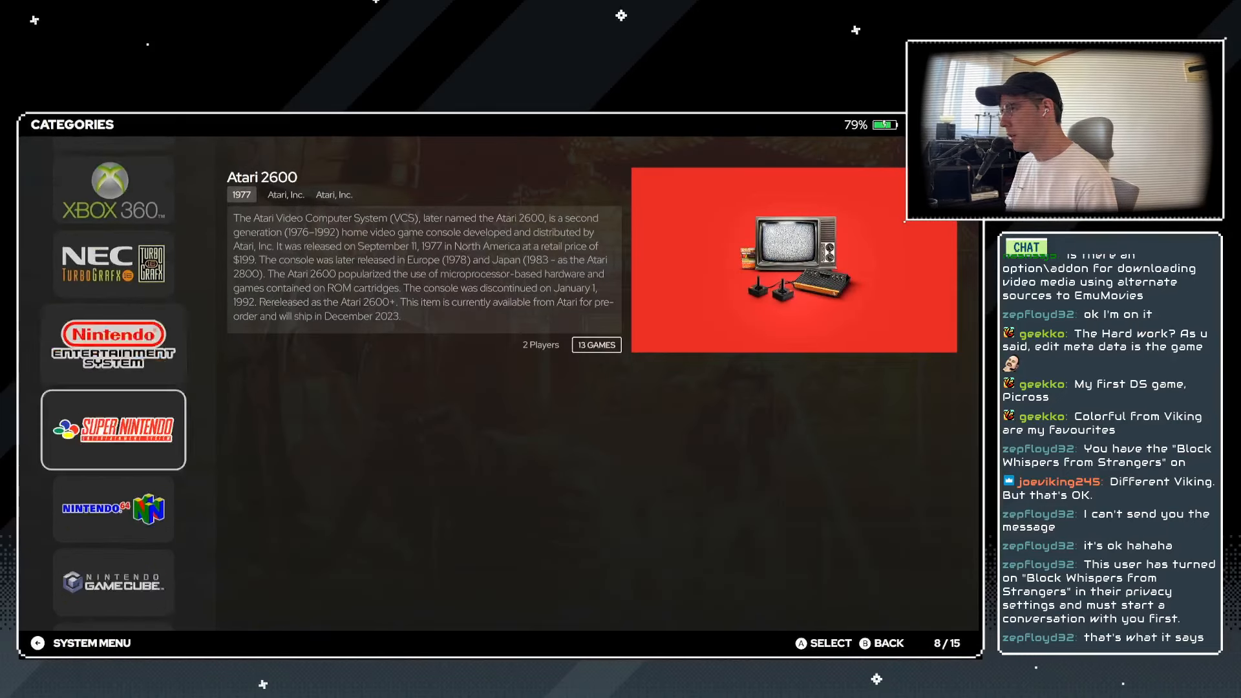
key(Return)
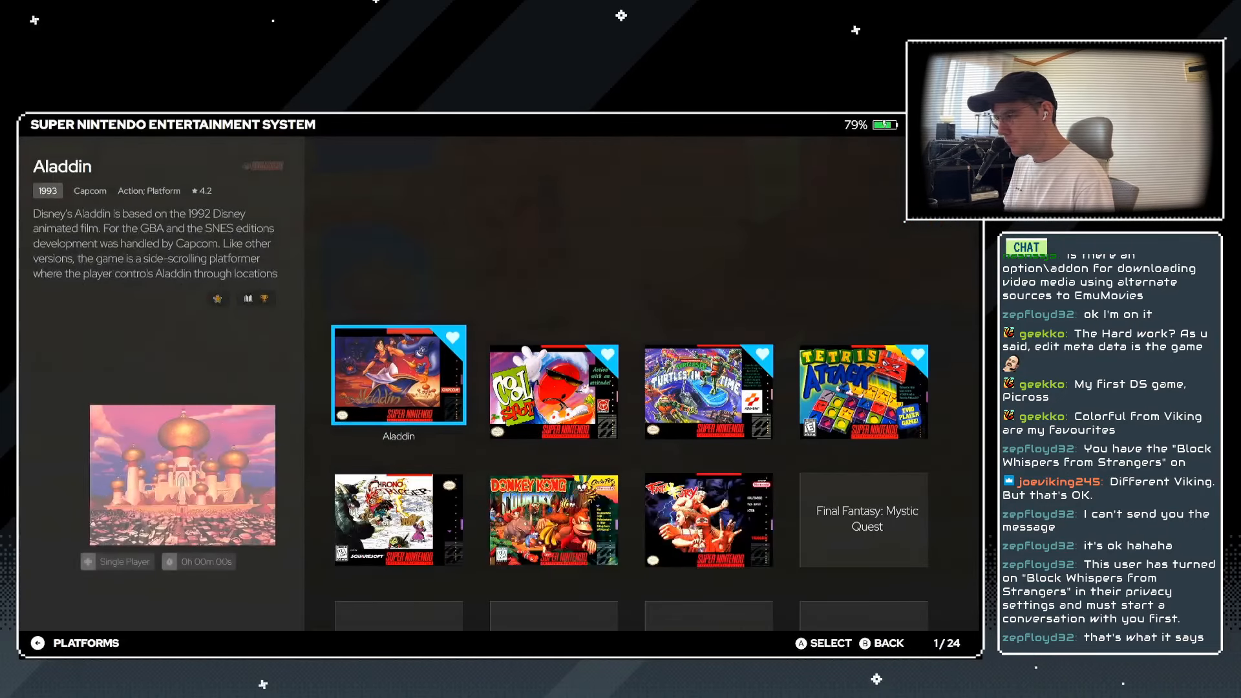
Switch the Super Nintendo Entertainment System game list to the CoverFlow with Details view.
key(v)
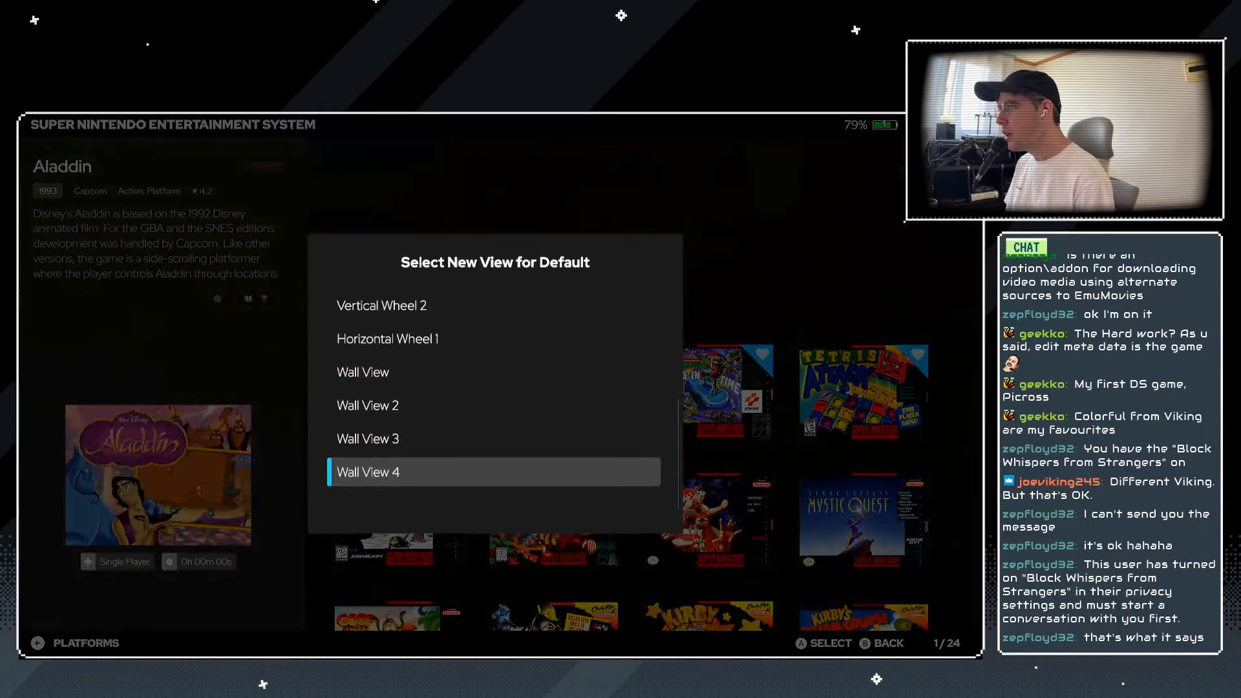
key(Up)
key(Up)
key(Down)
key(Down)
key(Up)
key(Up)
key(Up)
key(Up)
key(Up)
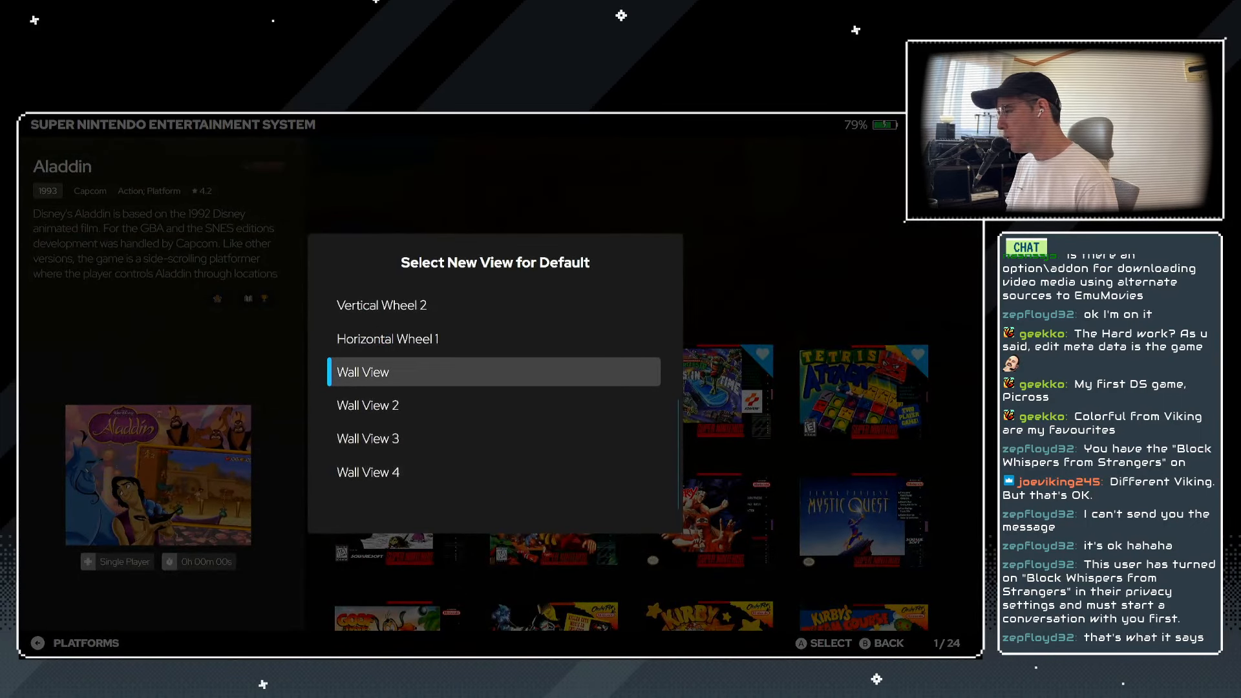
key(Up)
key(Up)
key(Up)
key(Down)
key(Down)
key(Return)
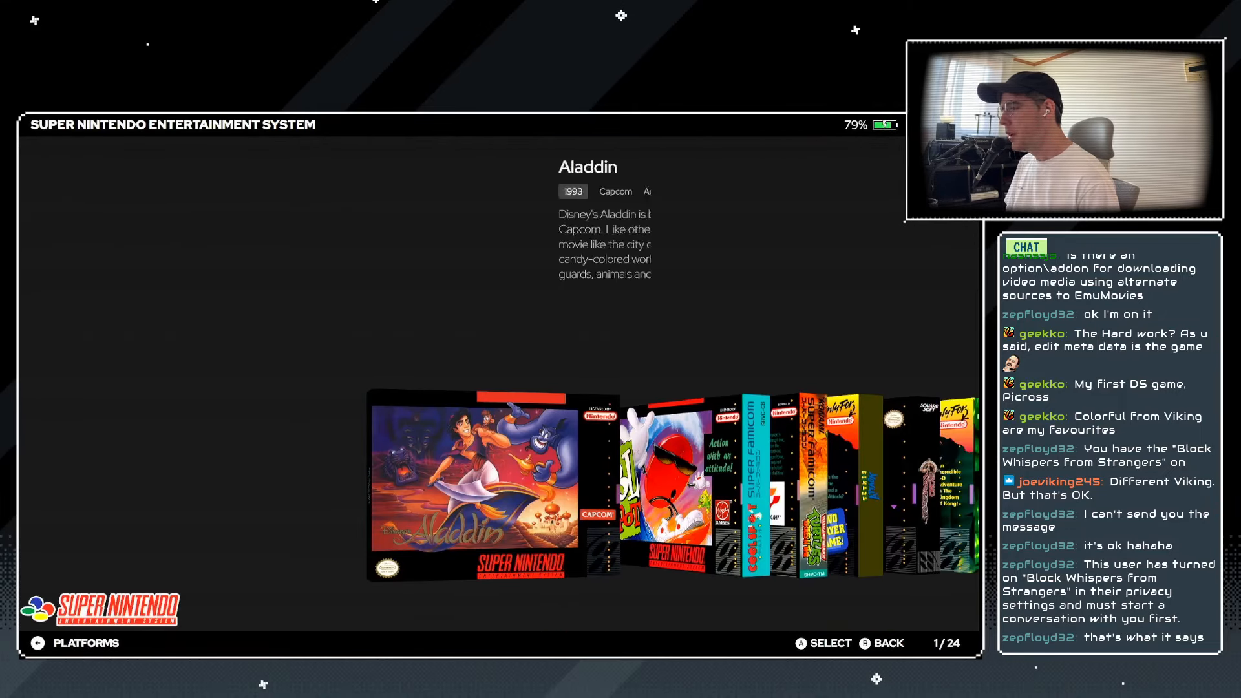
Browse the Super Nintendo games in the cover flow from Aladdin to Kirby's Dream Course, checking the box models and videos.
key(Right)
key(Right)
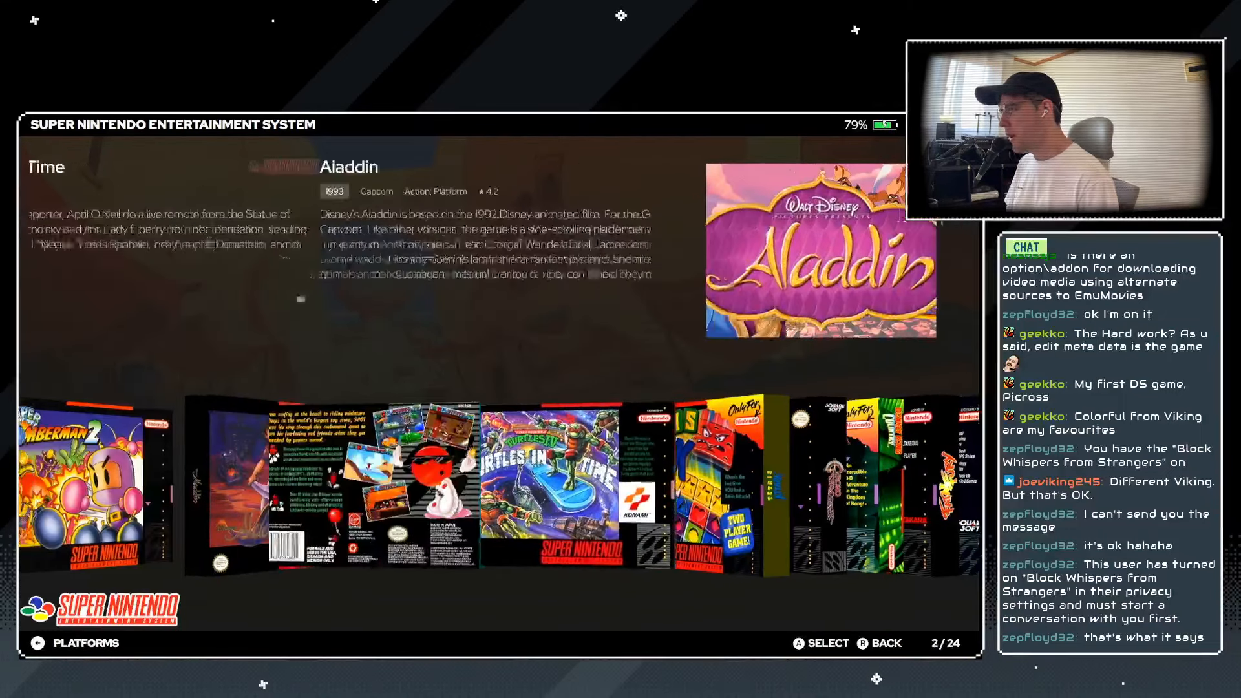
key(Right)
key(Right)
key(Right)
key(Right)
key(Right)
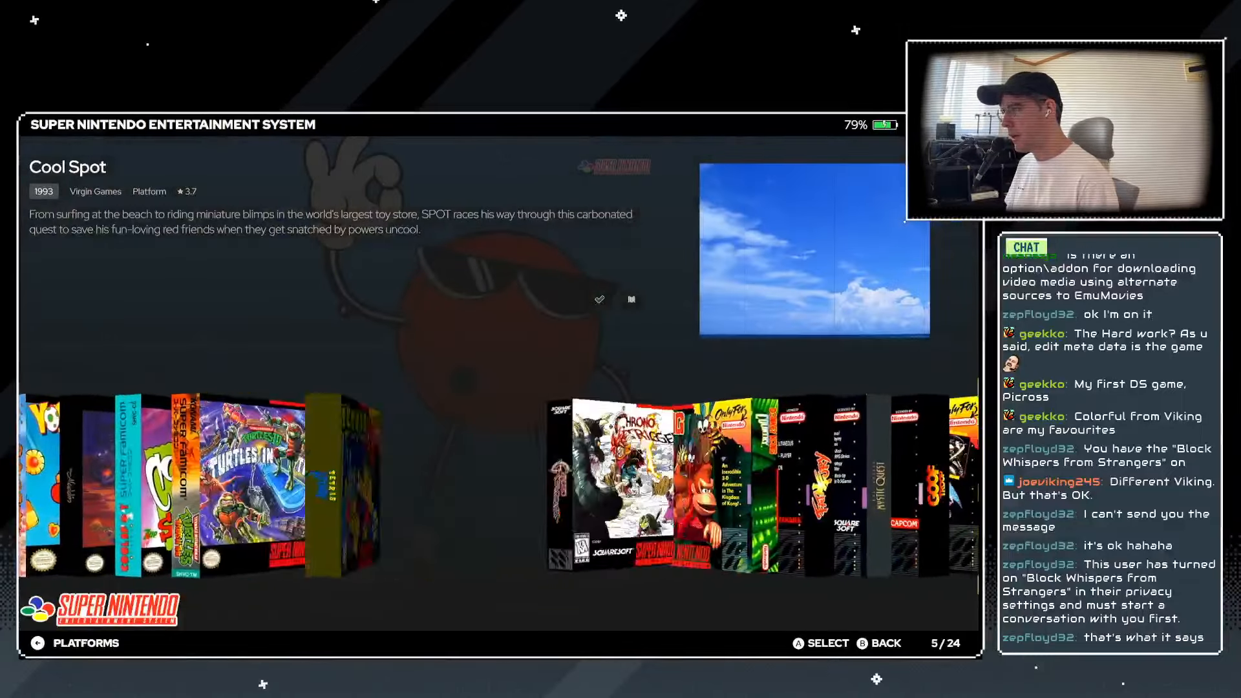
key(Right)
key(Right)
key(Right)
key(Right)
key(Right)
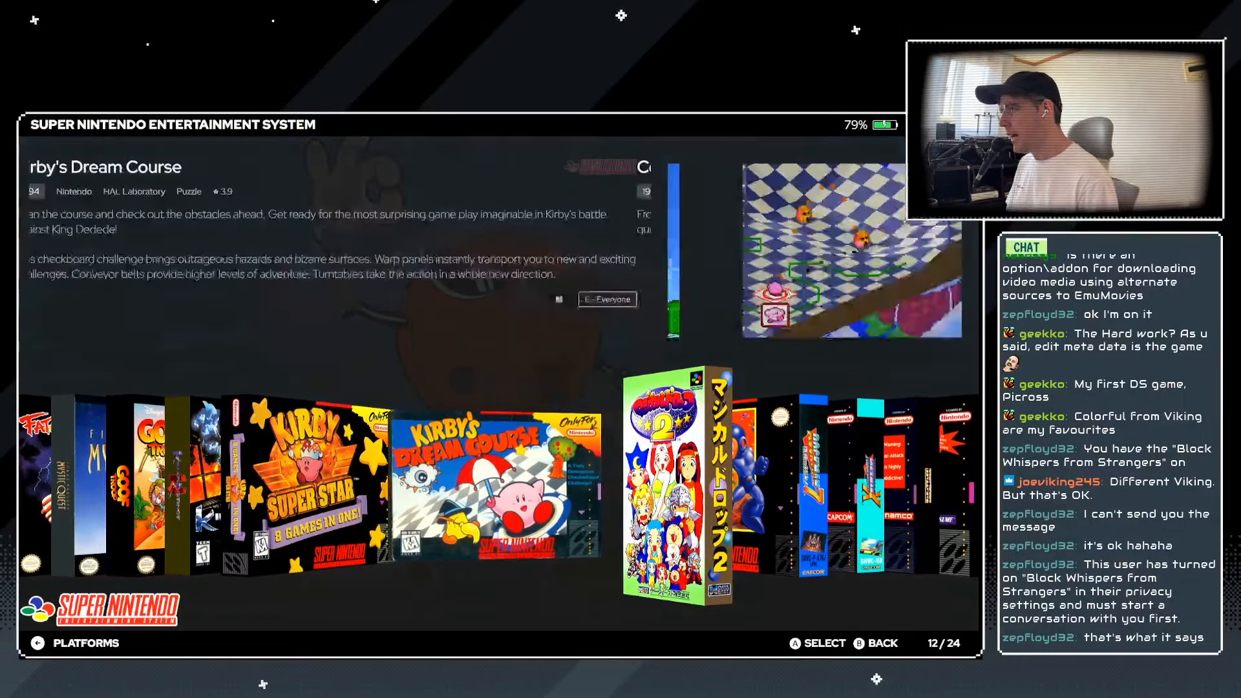
Change the Super Nintendo game list to a vertical wheel view with logos and game details.
key(v)
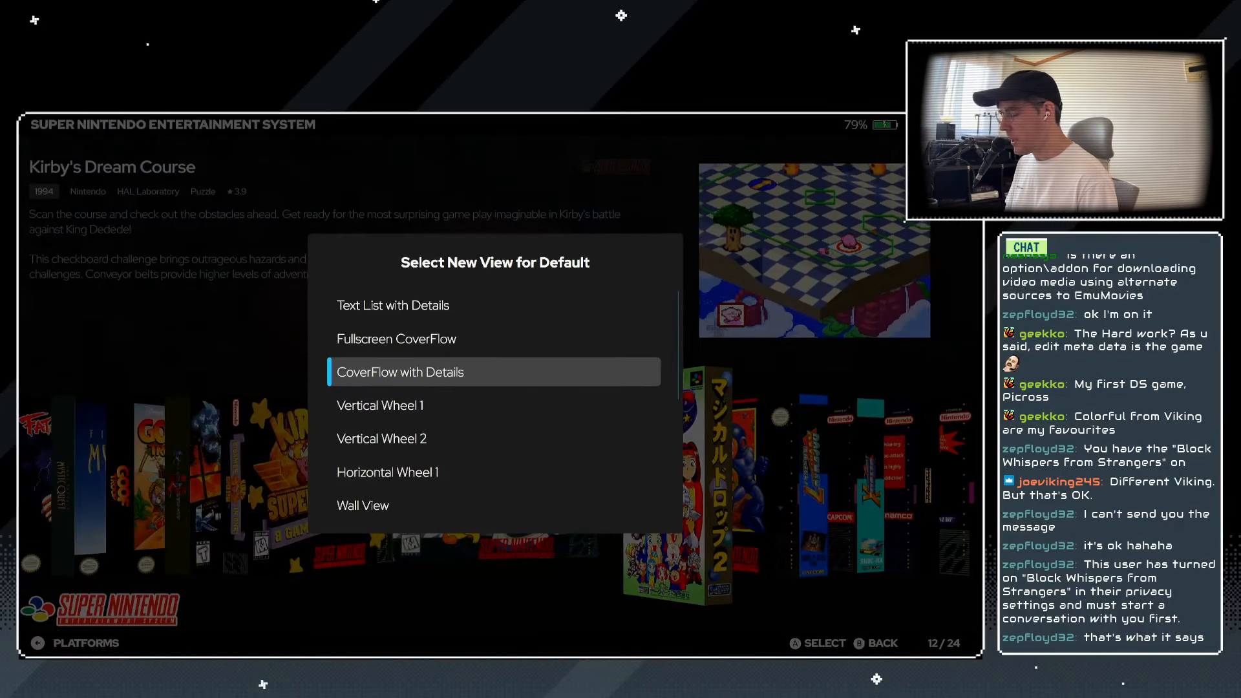
key(Down)
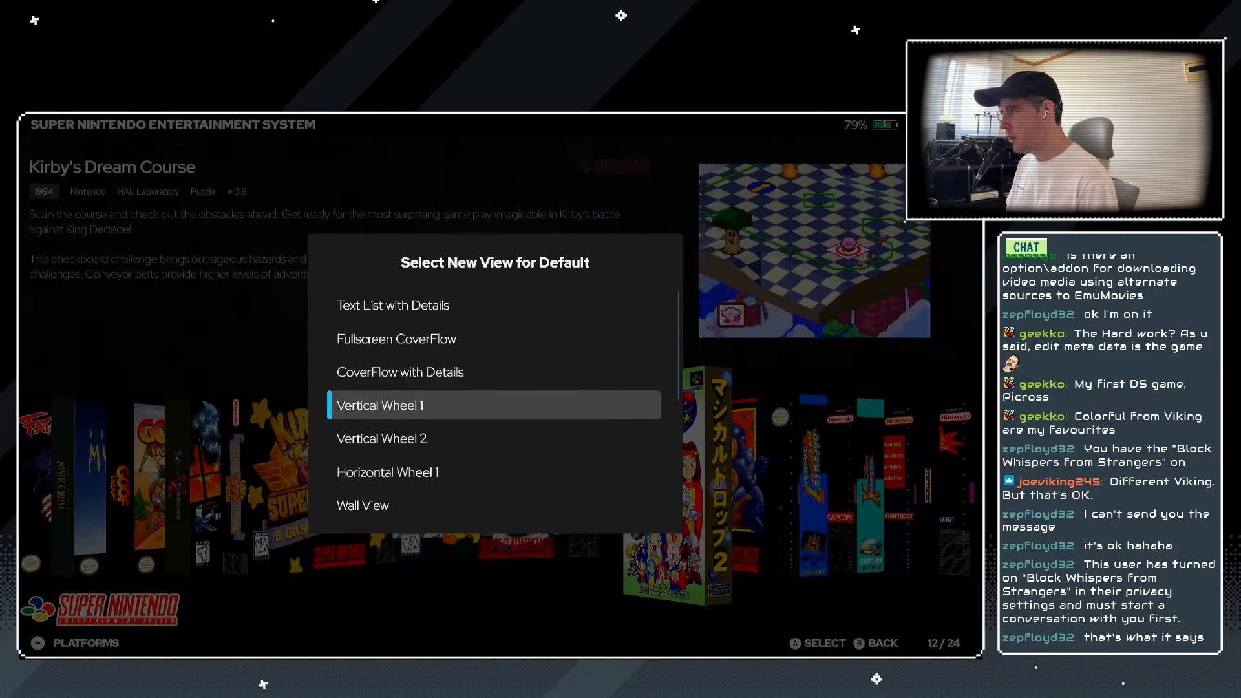
key(Up)
key(Up)
key(Up)
key(Up)
key(Up)
key(Up)
key(Up)
key(Up)
key(Up)
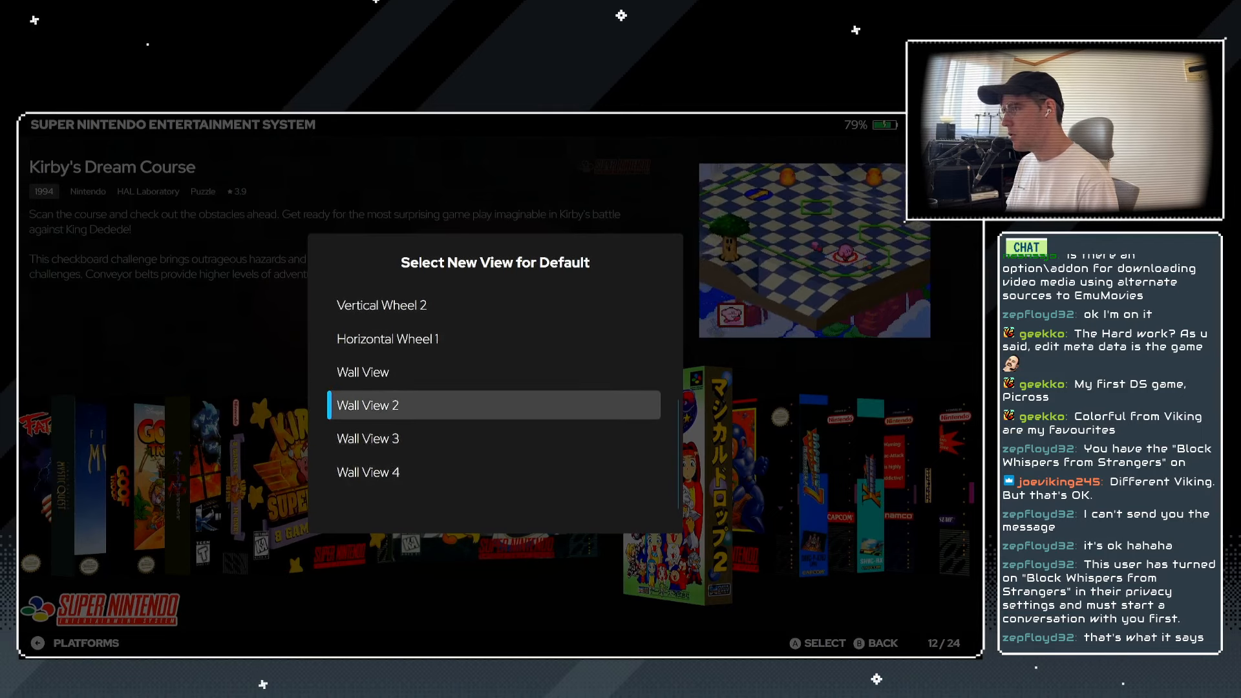
key(Up)
key(Up)
key(Up)
key(Up)
key(Up)
key(Up)
key(Up)
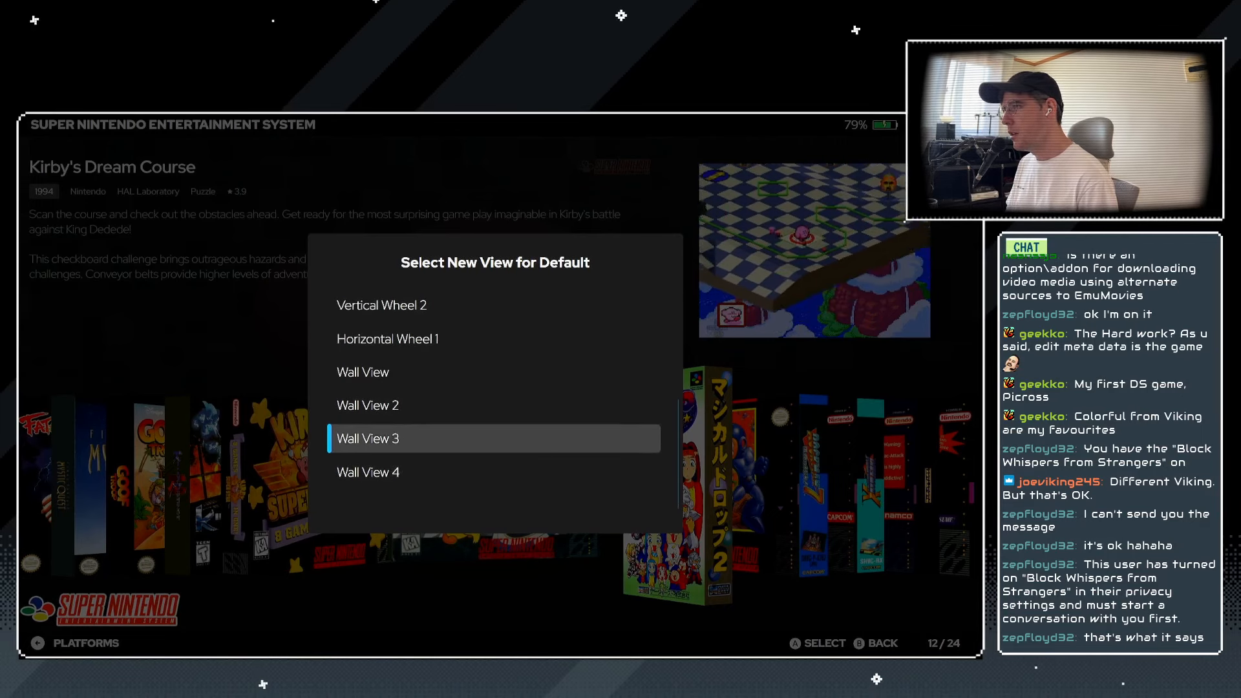
key(Return)
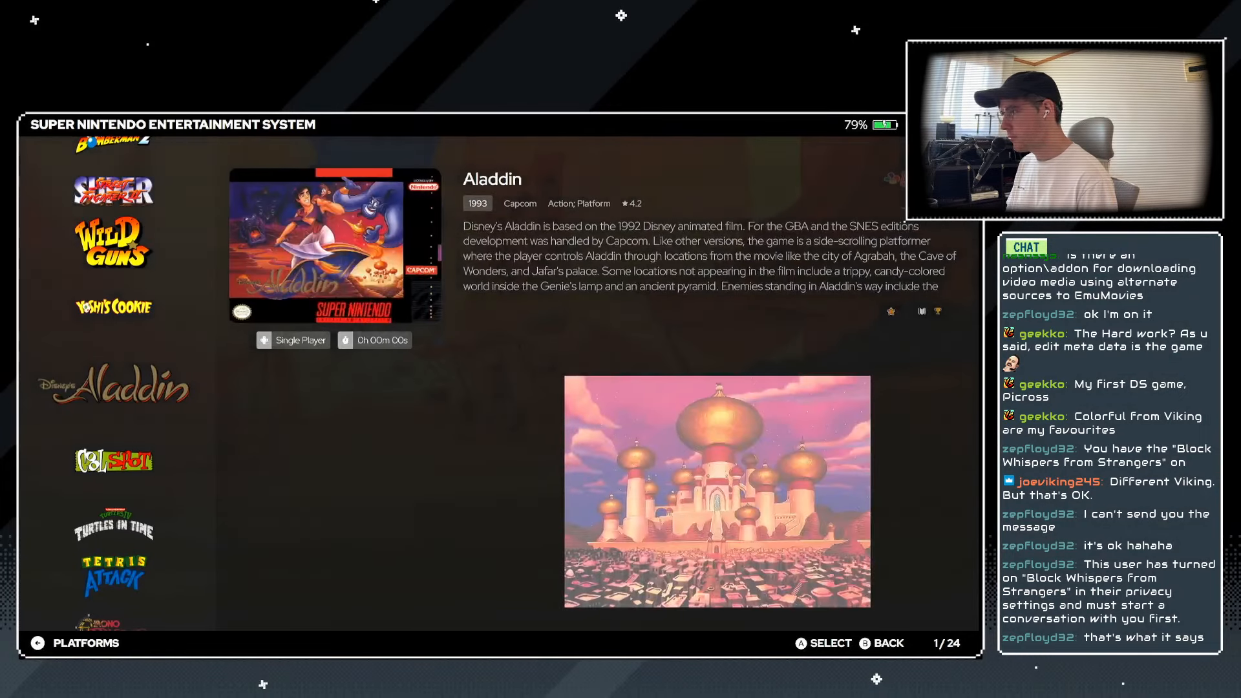
Browse the Super Nintendo games in the wheel from Aladdin to Kirby's Dream Course, checking their box art, details and videos.
key(Down)
key(Down)
key(Down)
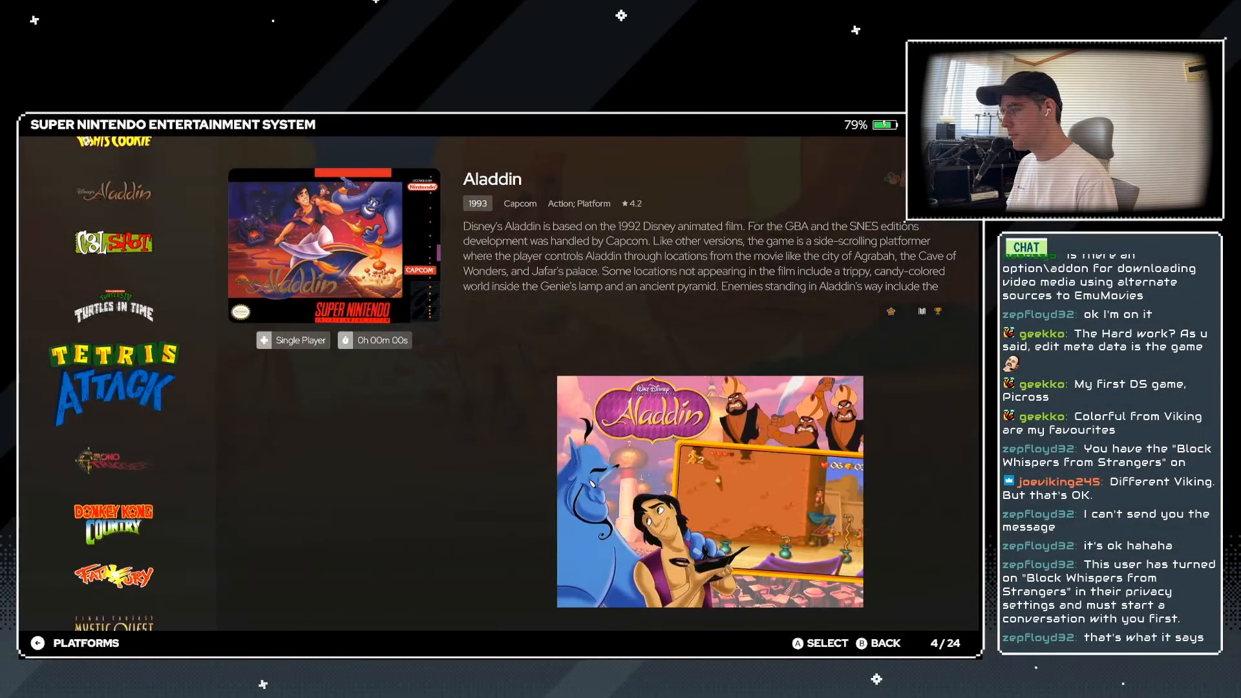
key(Down)
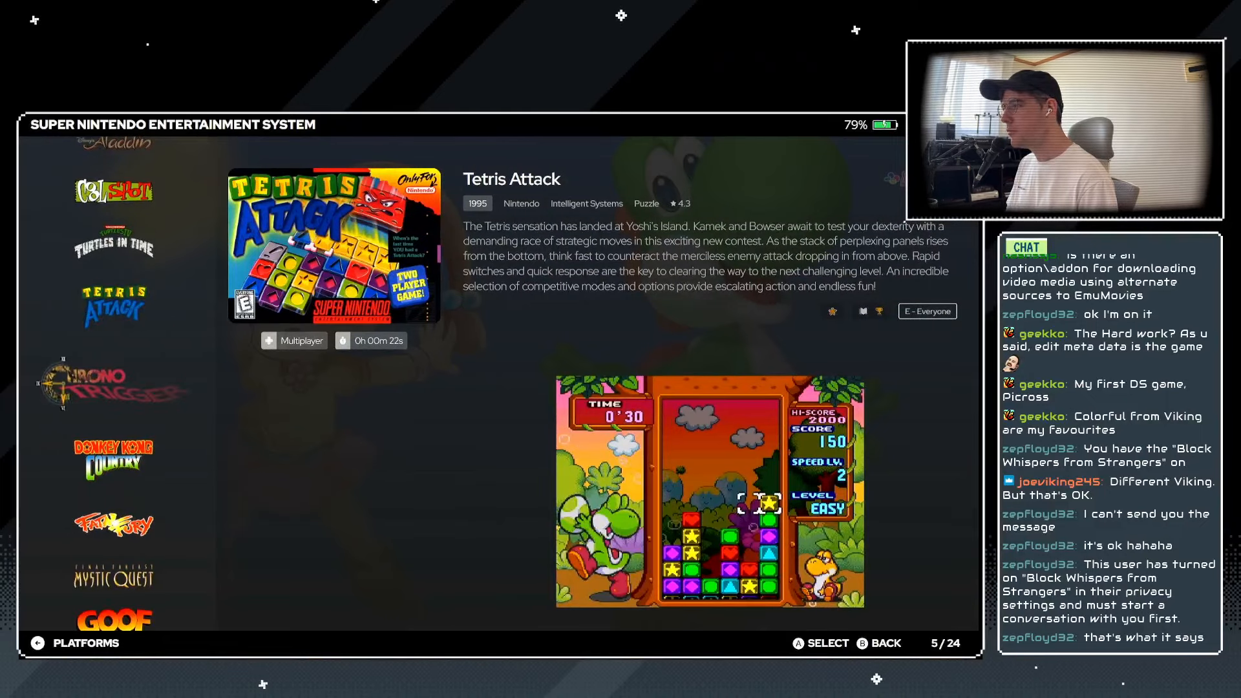
key(Down)
key(Down)
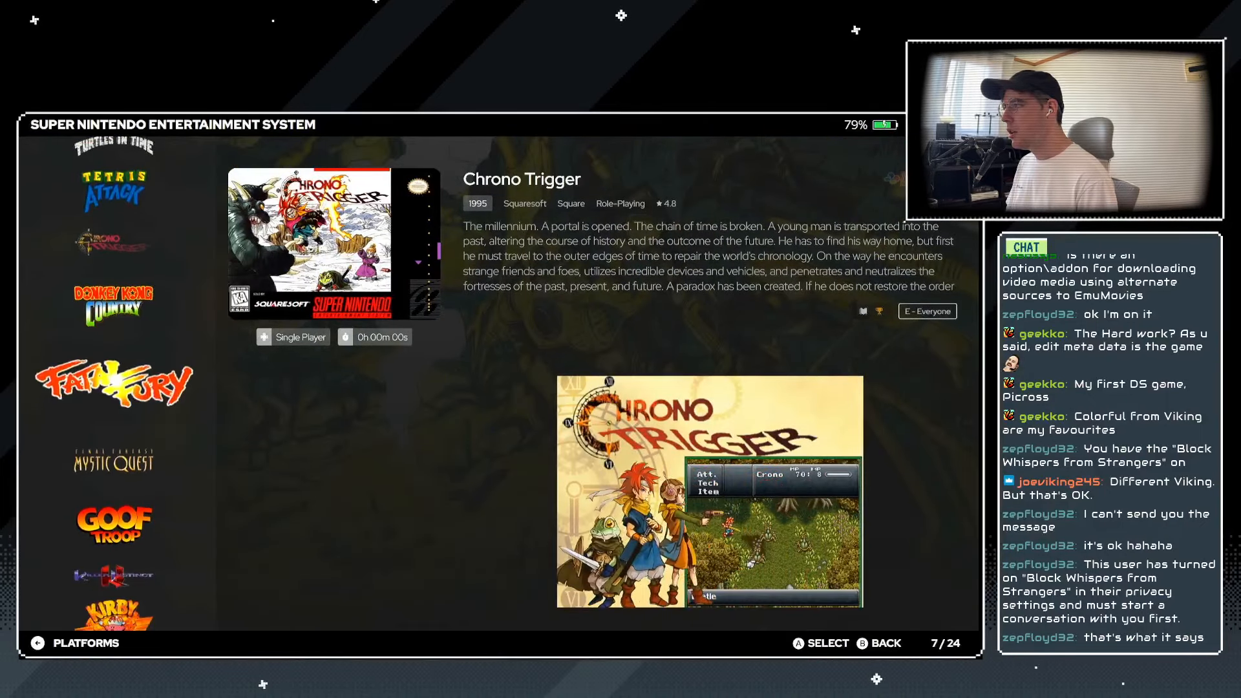
key(Down)
key(Down)
key(Down)
key(Down)
key(Down)
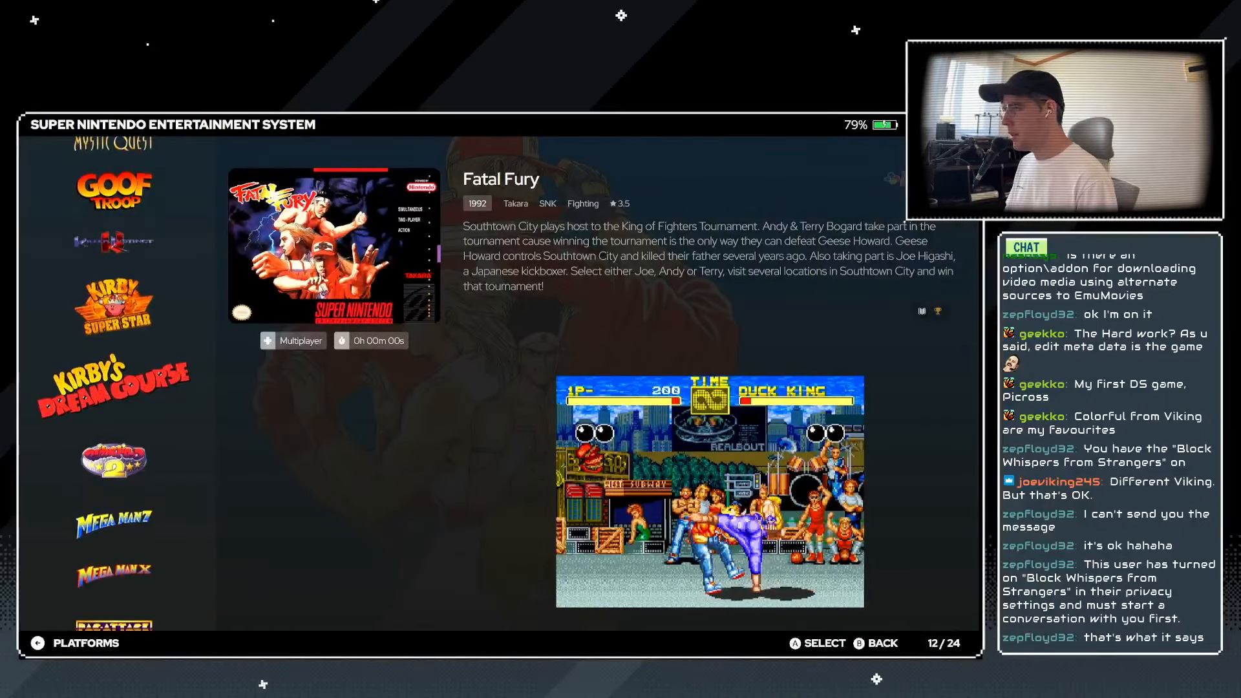
Leave the game list for the system menu and open the Game Discovery Center.
key(BackSpace)
key(BackSpace)
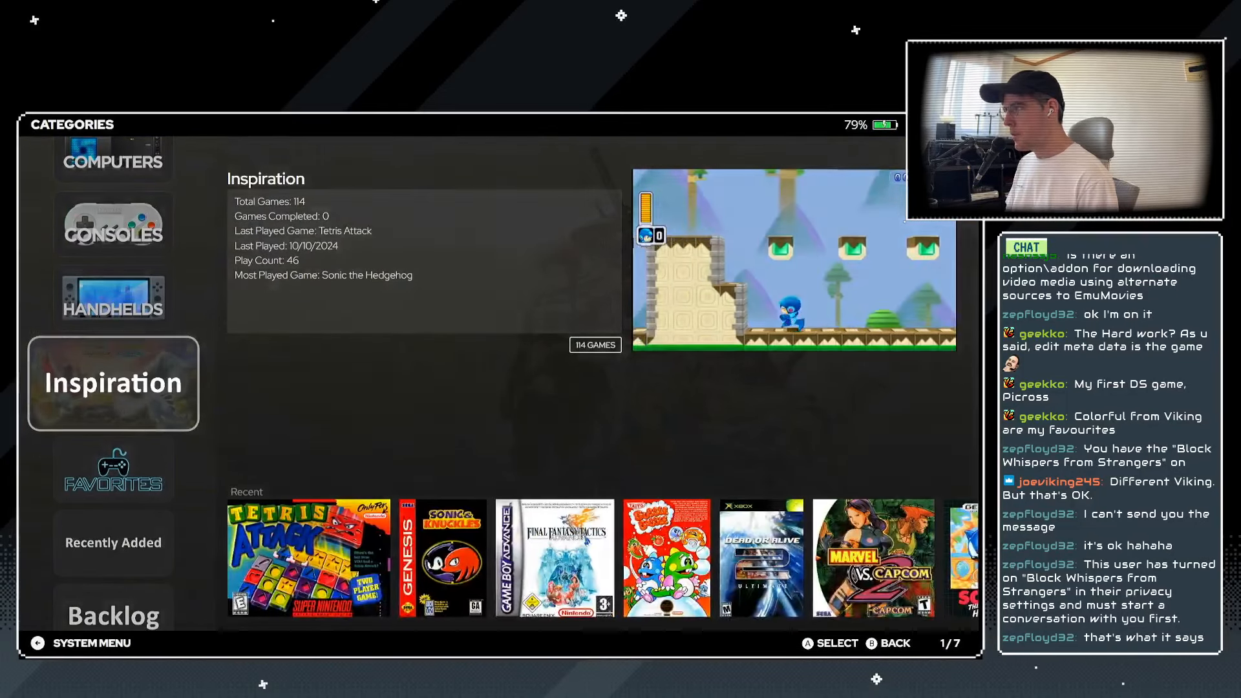
key(BackSpace)
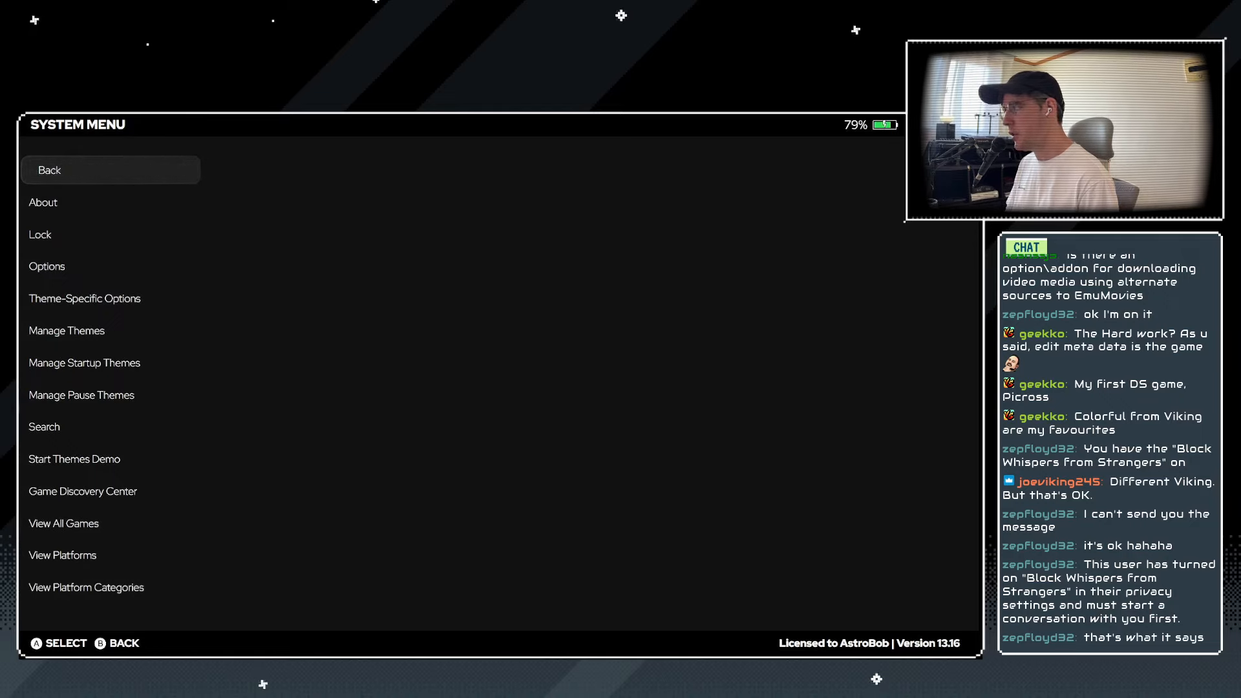
key(Down)
key(Down)
key(Down)
key(Down)
key(Down)
key(Down)
key(Down)
key(Down)
key(Down)
key(Down)
key(Down)
key(Down)
key(Down)
key(Up)
key(Up)
key(Up)
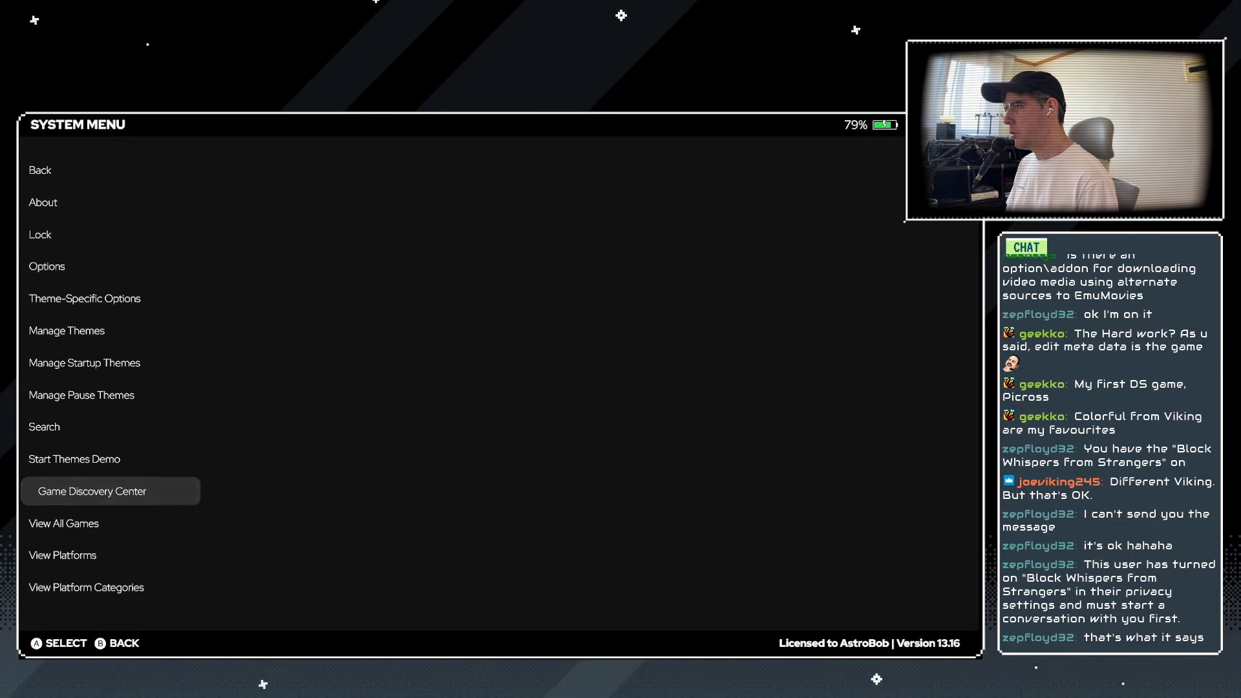
key(Return)
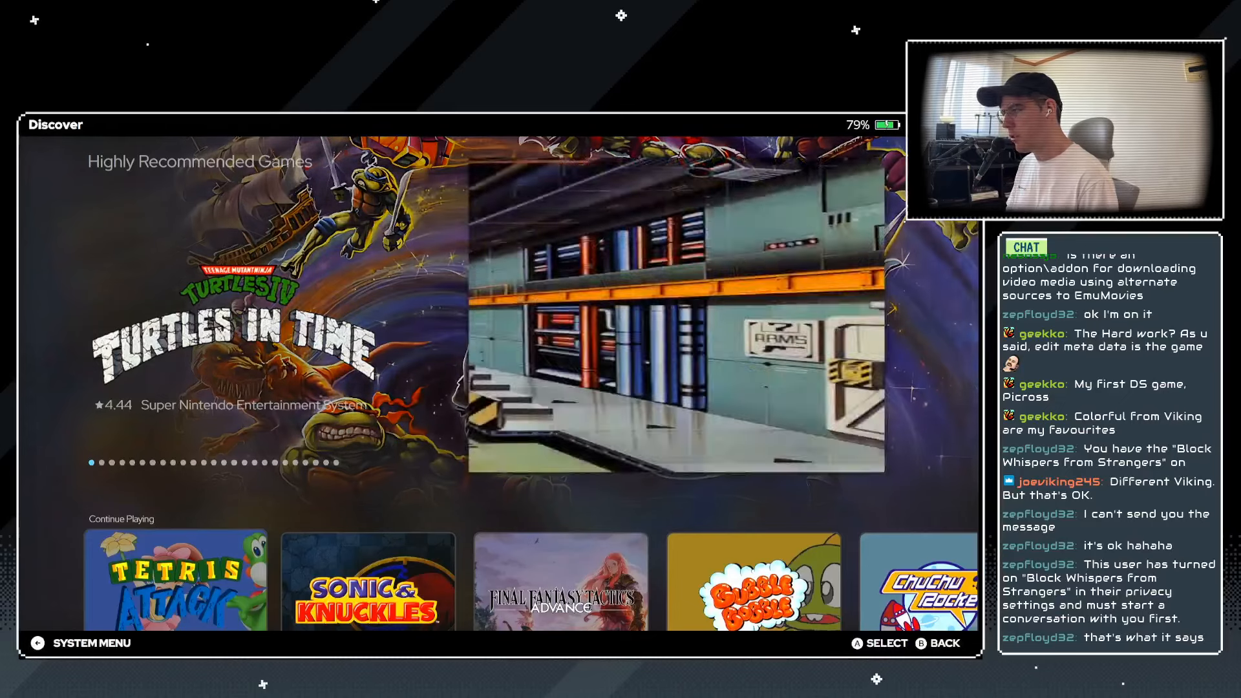
Leave the Game Discovery Center and open the library's list of game series.
key(Escape)
key(Down)
key(Down)
key(Down)
key(Down)
key(Down)
key(Down)
key(Down)
key(Down)
key(Down)
key(Down)
key(Down)
key(Down)
key(Down)
key(Down)
key(Down)
key(Down)
key(Down)
key(Down)
key(Down)
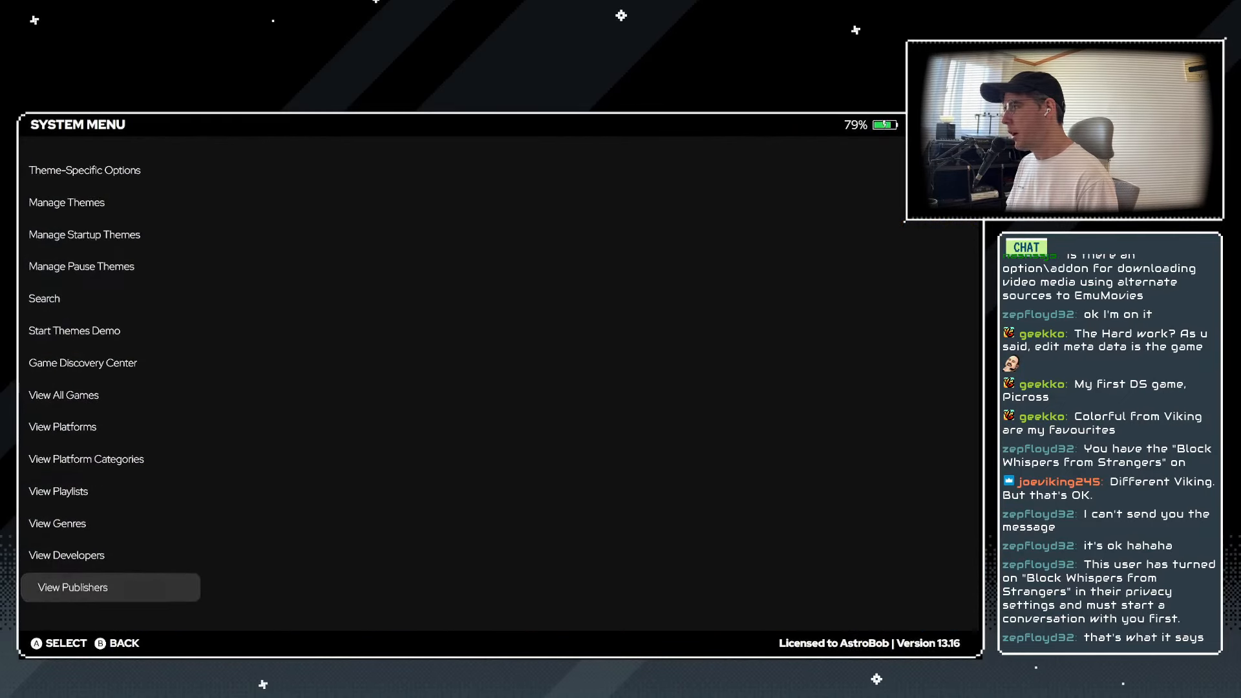
key(Down)
key(Down)
key(Down)
key(Up)
key(Up)
key(Up)
key(Up)
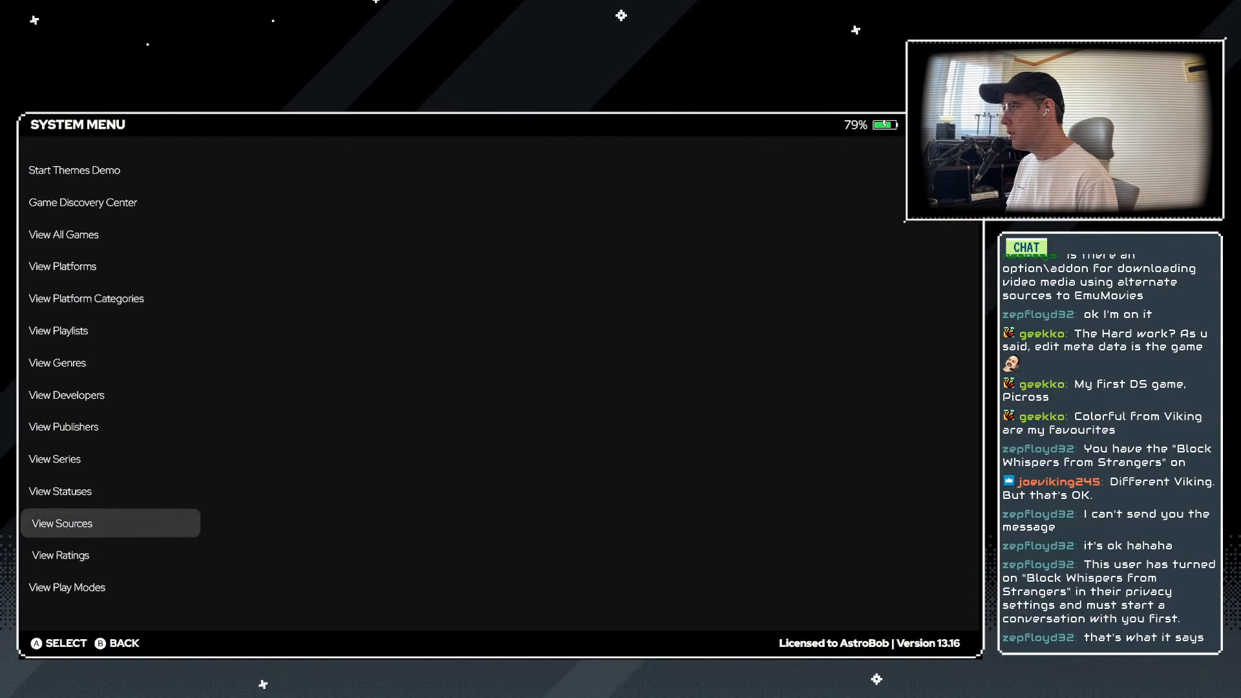
key(Return)
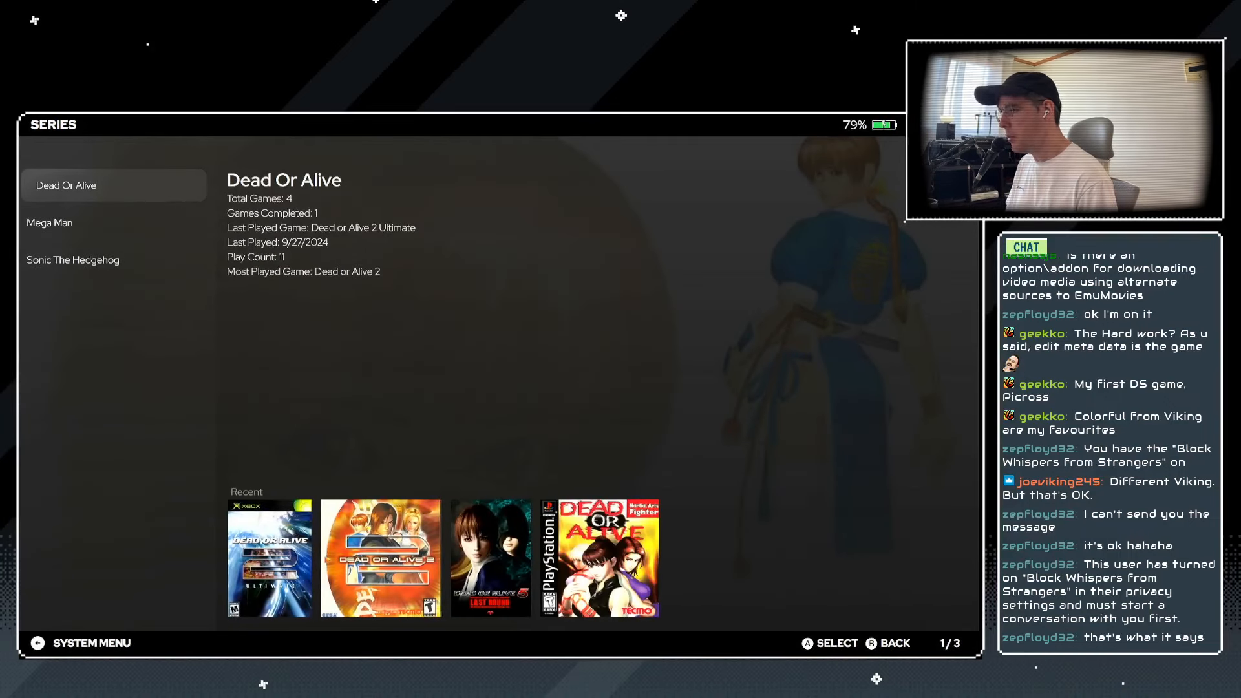
Compare the details and recent games of the Dead Or Alive, Mega Man and Sonic The Hedgehog series.
key(Down)
key(Down)
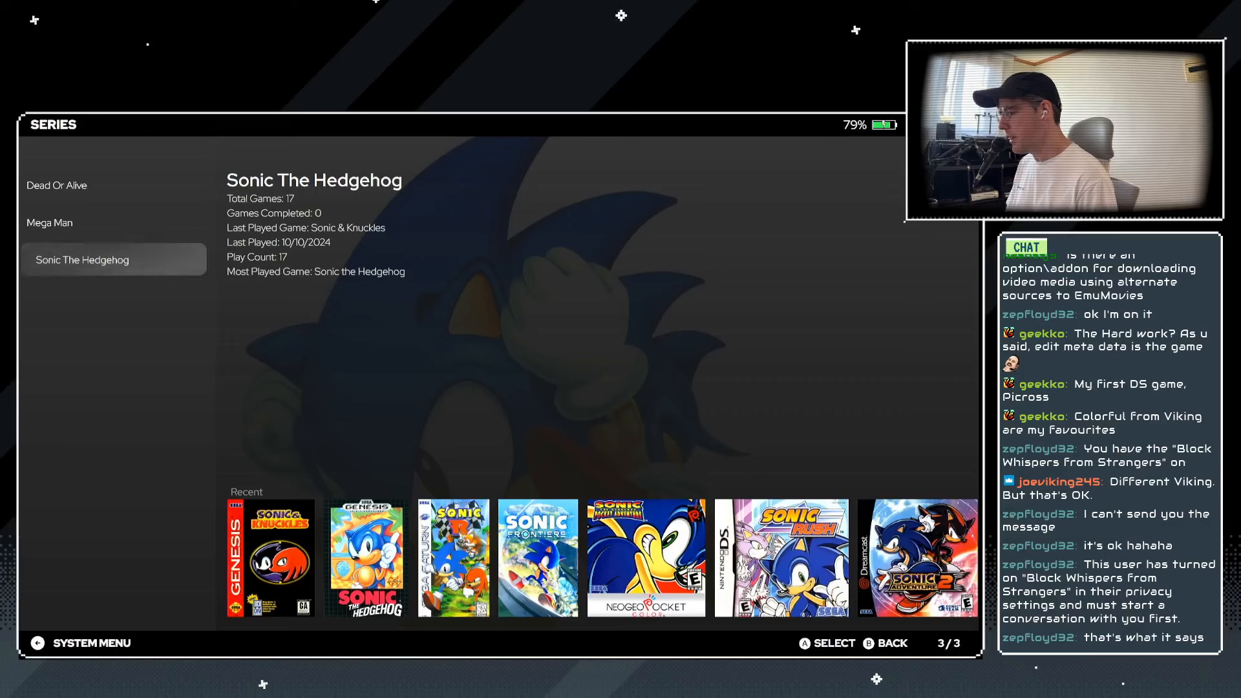
key(Down)
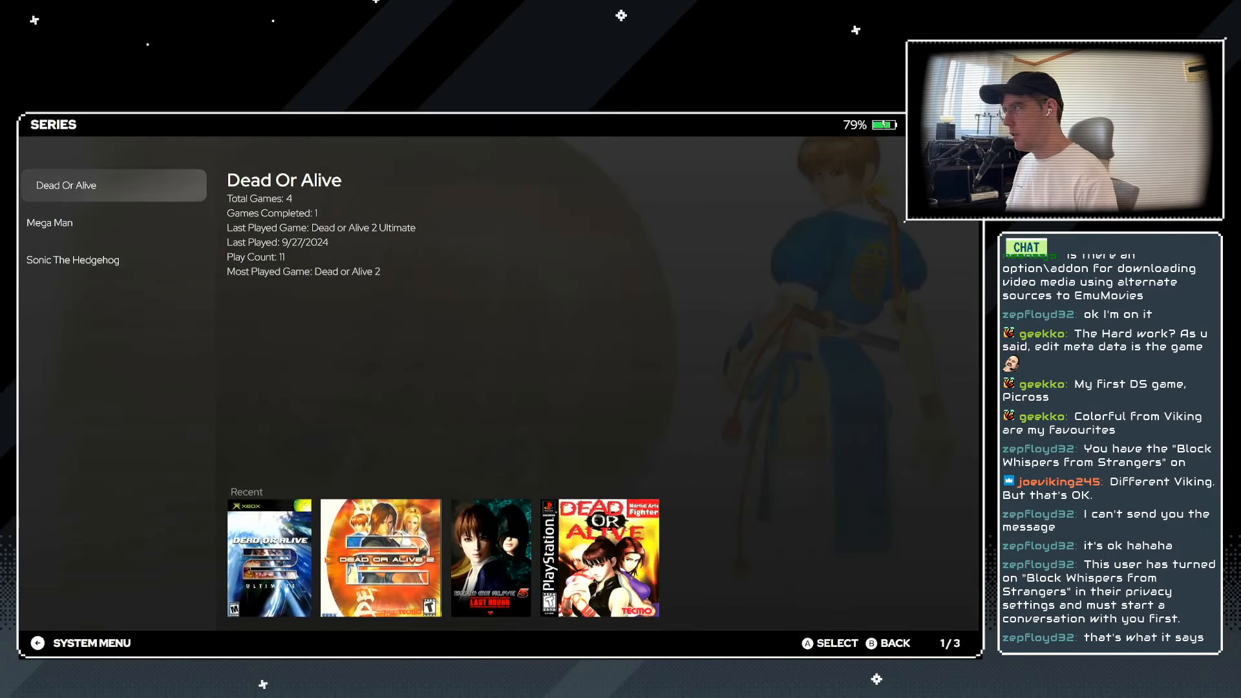
Open the Sonic The Hedgehog series and bring up the game details of Sonic Adventure 2.
key(Down)
key(Down)
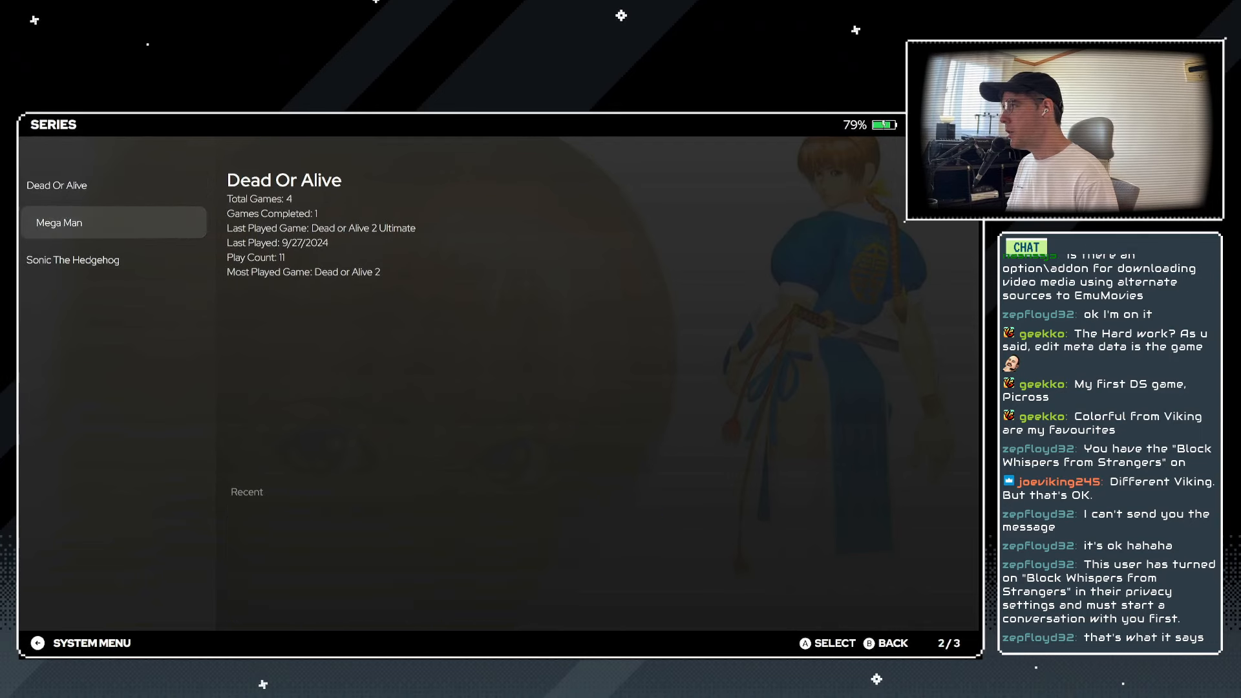
key(Return)
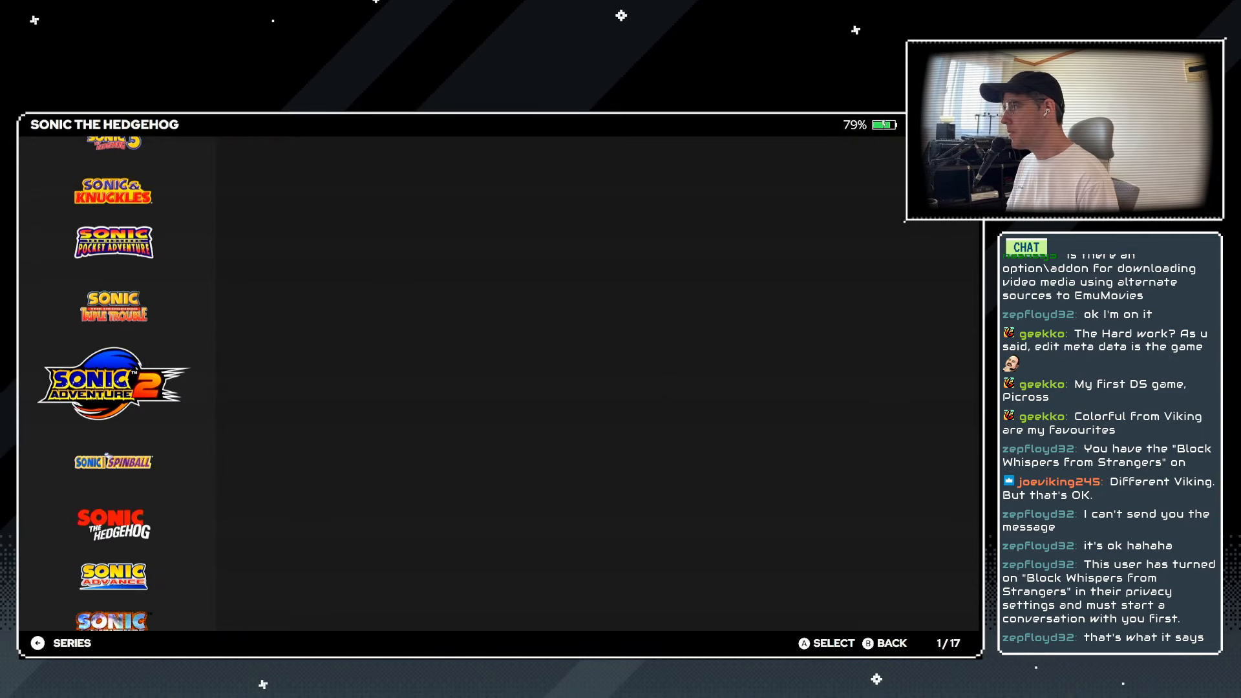
key(Return)
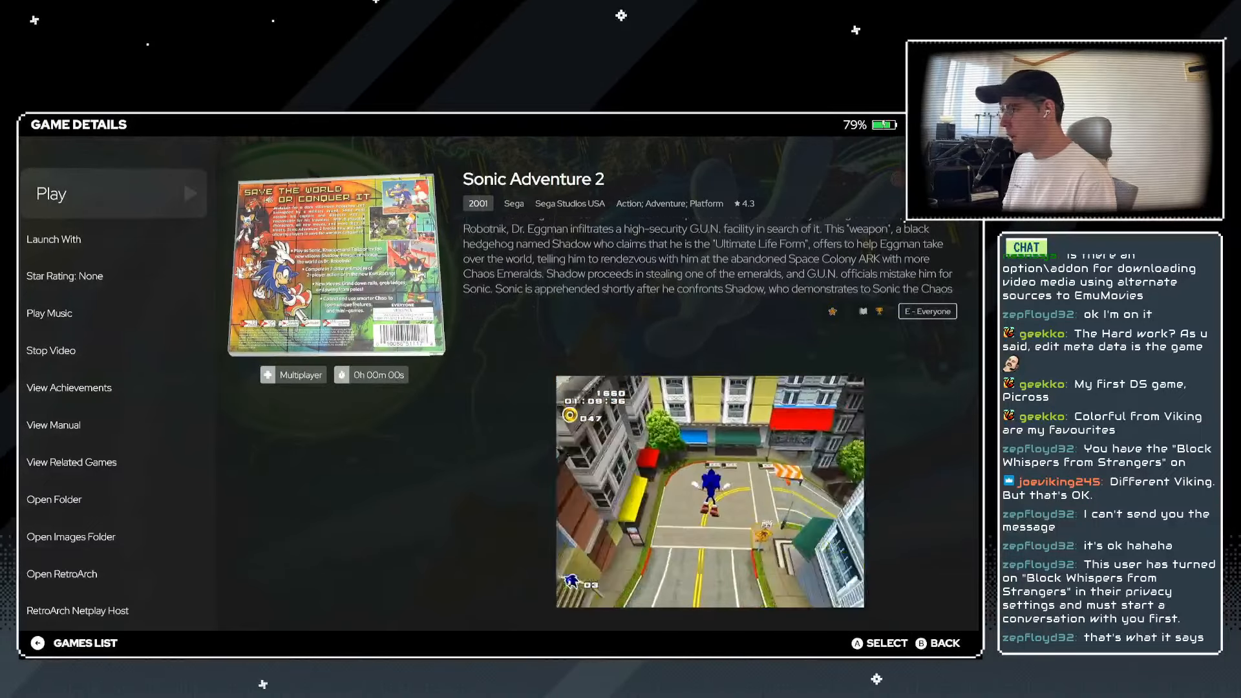
Look through the options for Sonic Adventure 2 and open its images fullscreen.
click(54, 239)
key(Up)
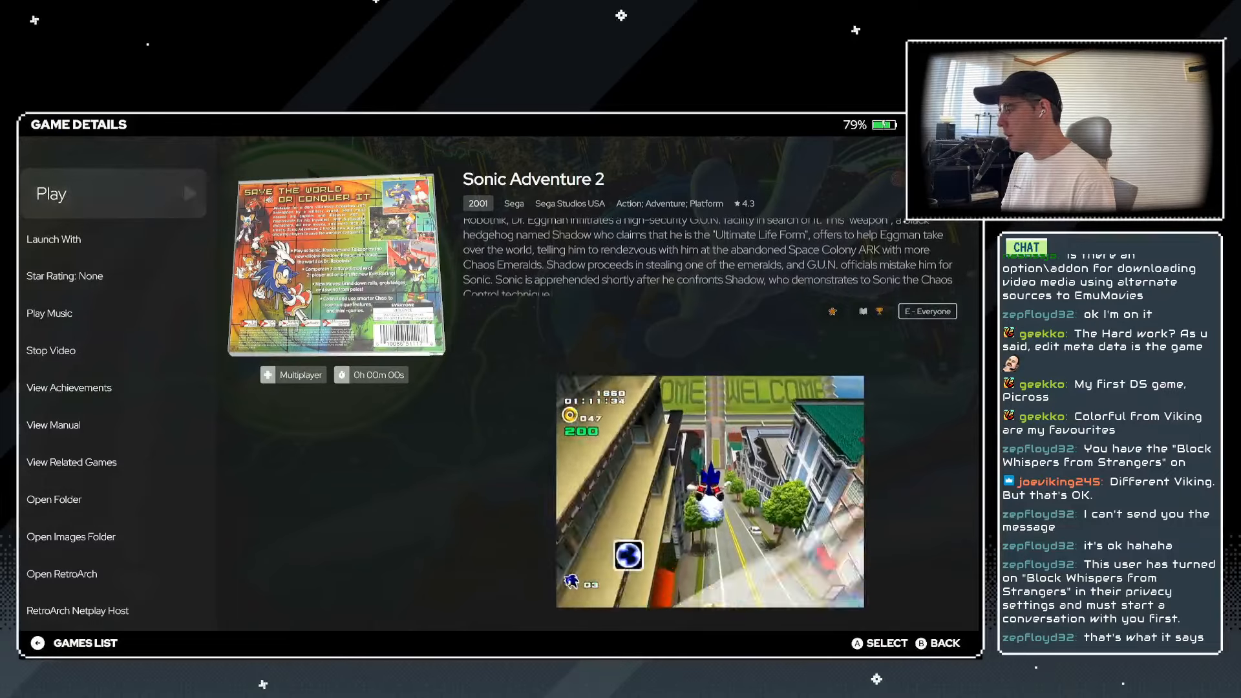
key(Down)
key(Down)
key(Down)
key(Down)
key(Down)
key(Down)
key(Down)
key(Down)
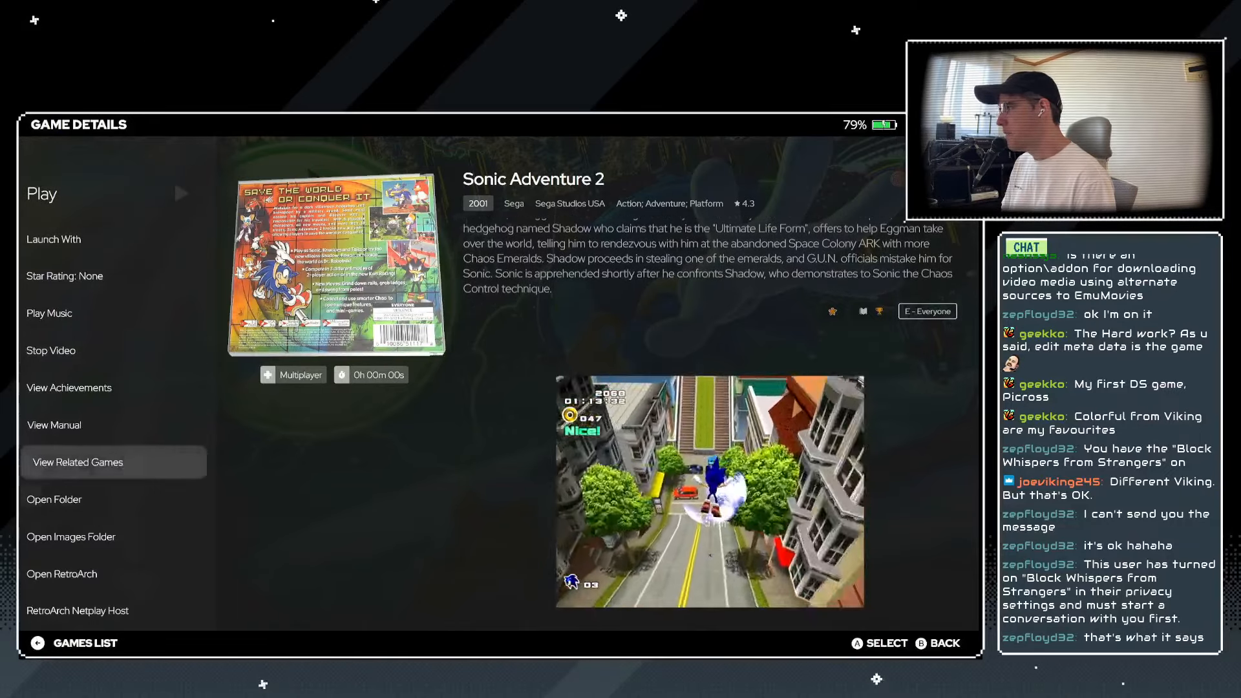
key(Up)
key(Down)
key(Down)
key(Down)
key(Down)
key(Down)
key(Down)
key(Down)
key(Down)
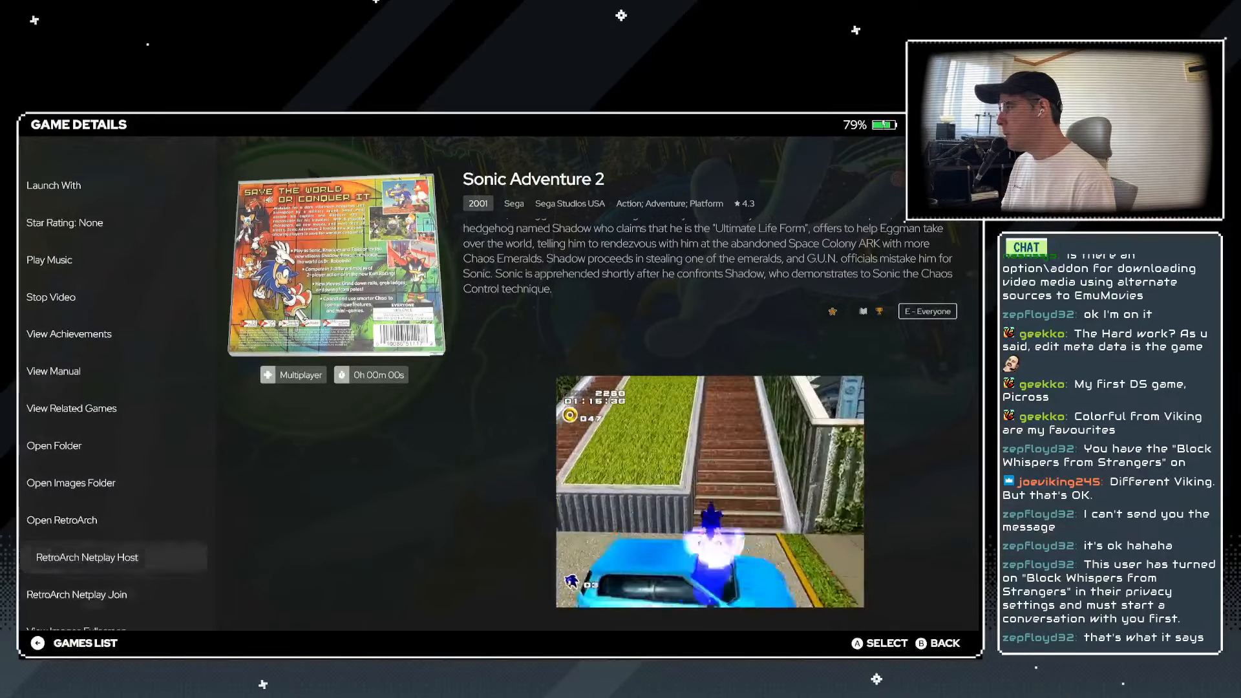
key(Up)
key(Up)
key(Return)
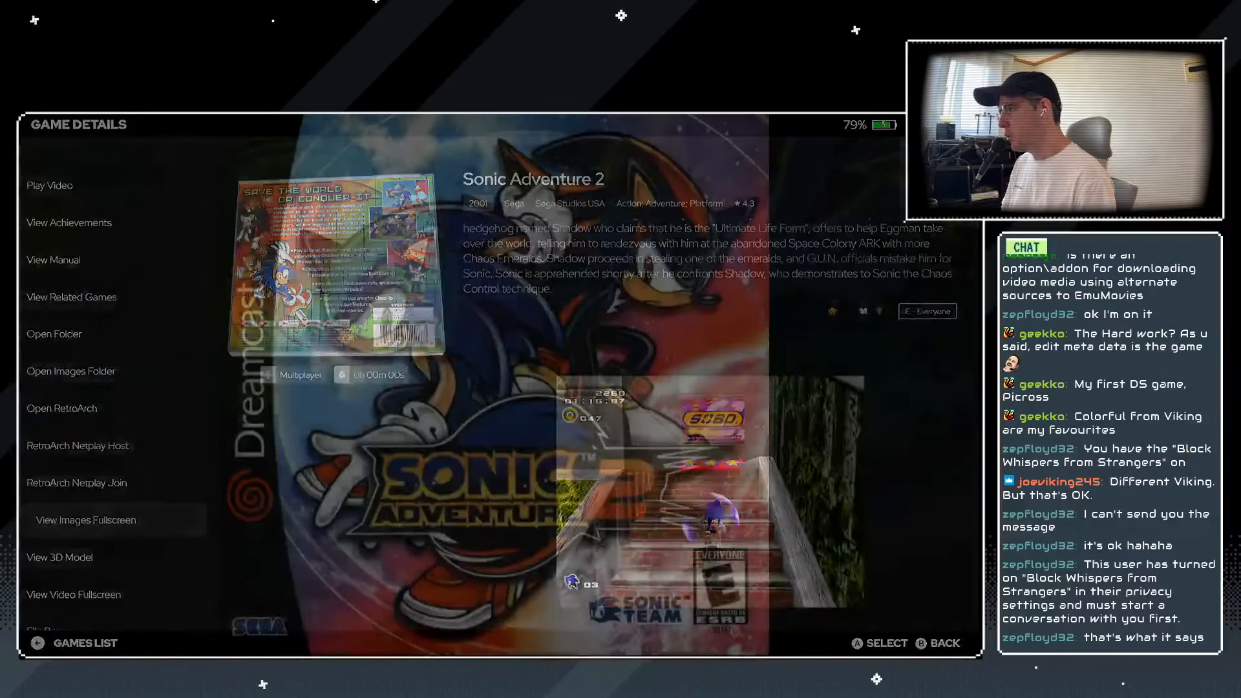
Page through the fullscreen Sonic Adventure 2 images to the clear logo and return to the game details.
key(Right)
key(Right)
key(Right)
key(Right)
key(Right)
key(Right)
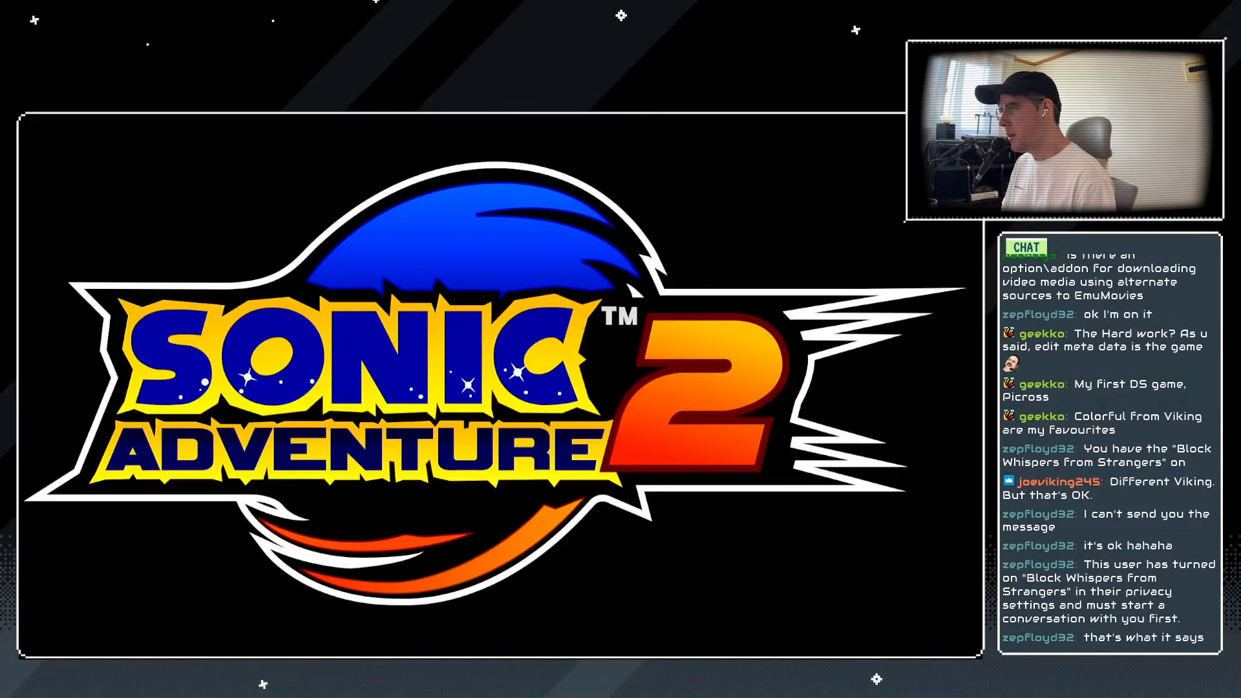
key(Right)
key(Right)
key(Escape)
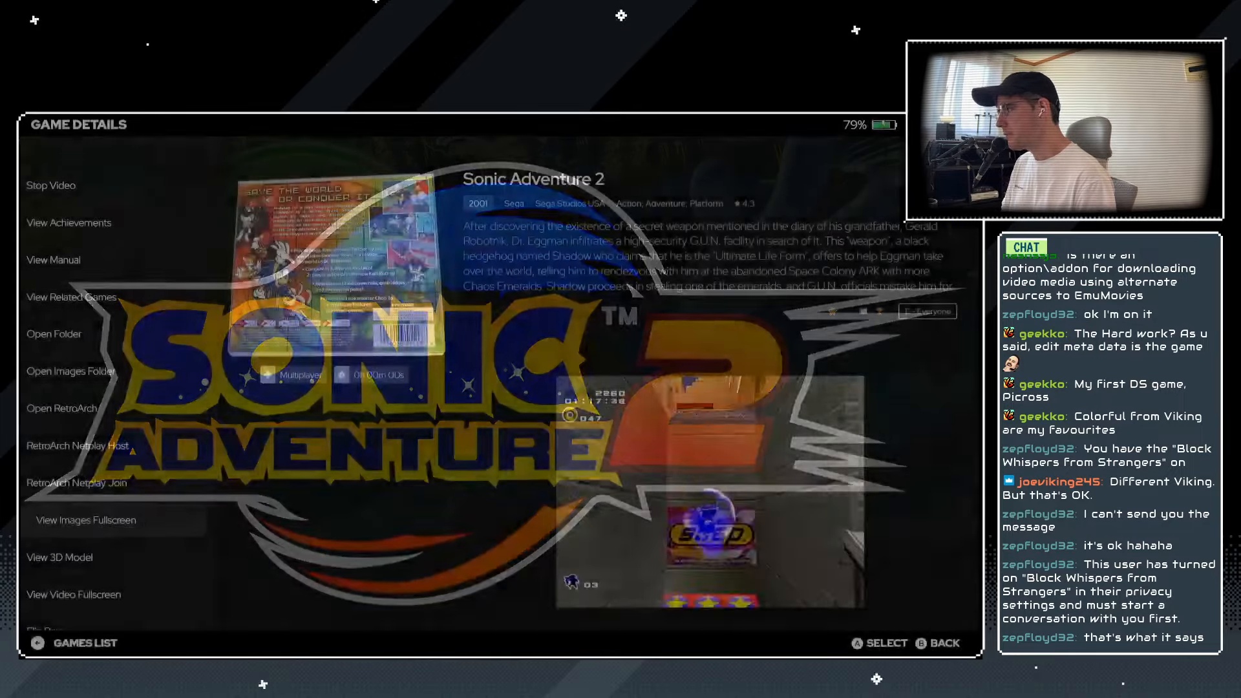
View the 3D box model of Sonic Adventure 2 and return to the game details.
key(Down)
key(Return)
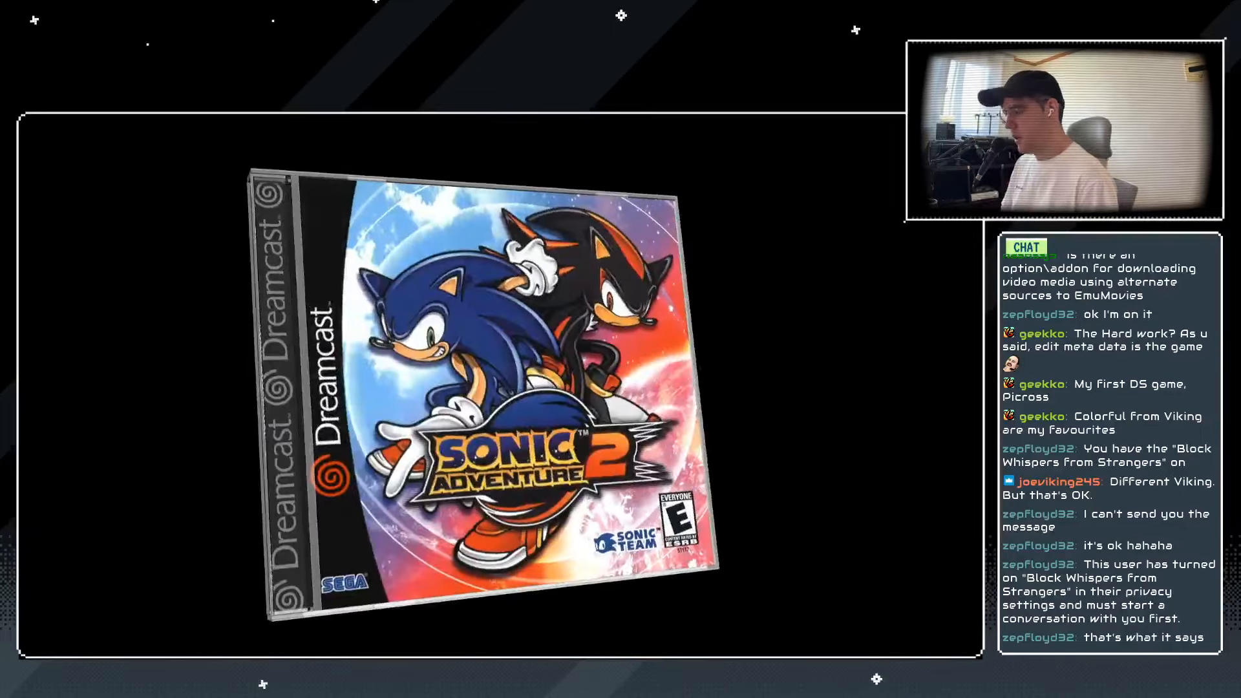
key(Escape)
key(Down)
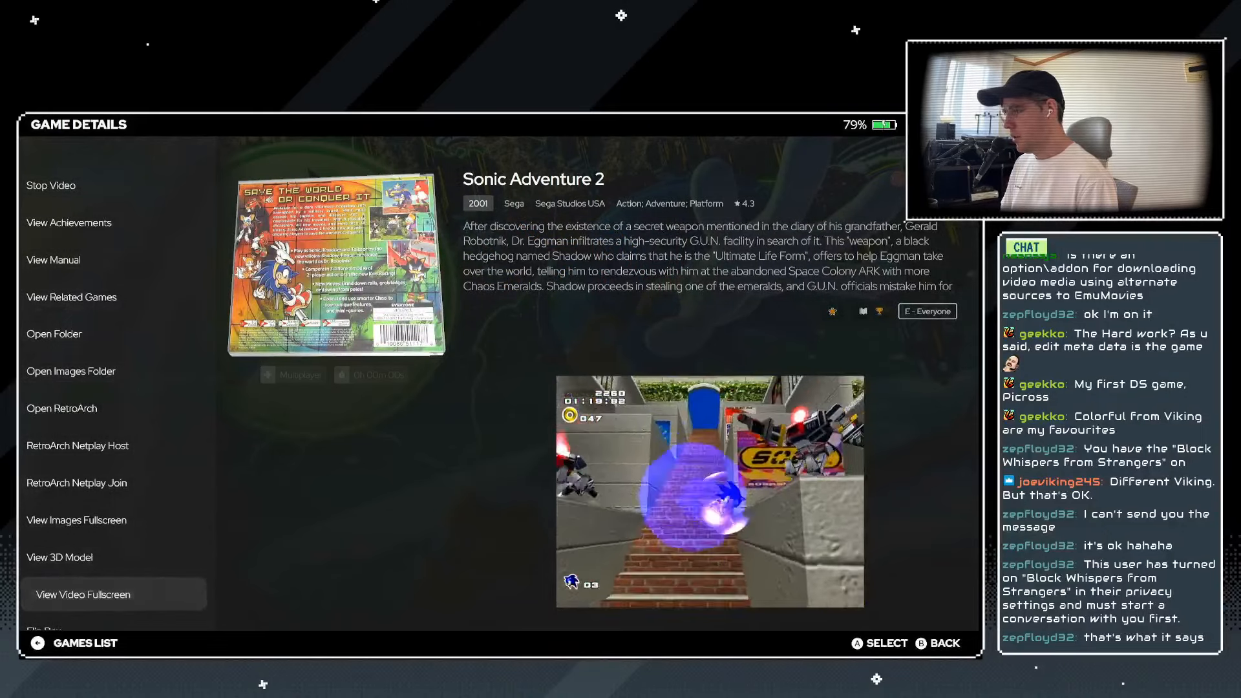
Look through the remaining Sonic Adventure 2 options down to Hide and return to the series' game list.
key(Down)
key(Down)
key(Down)
key(Down)
key(Down)
key(Down)
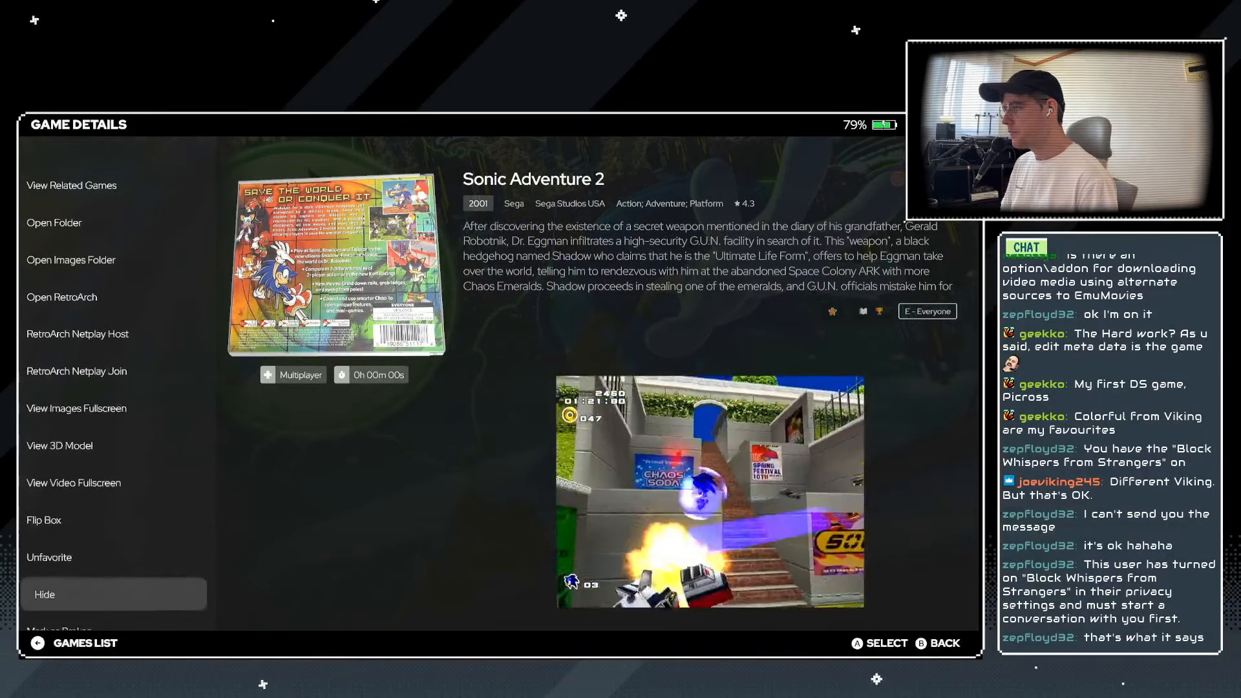
key(Escape)
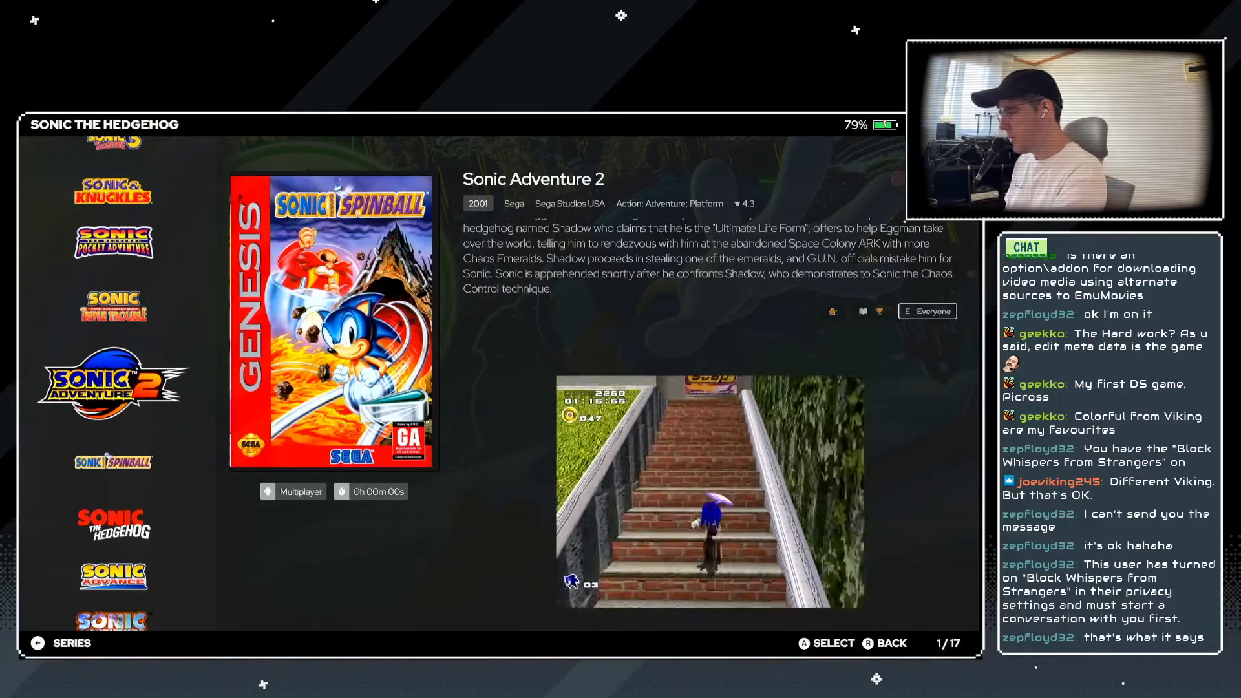
Return to the system menu and switch Big Box to desktop mode.
key(Escape)
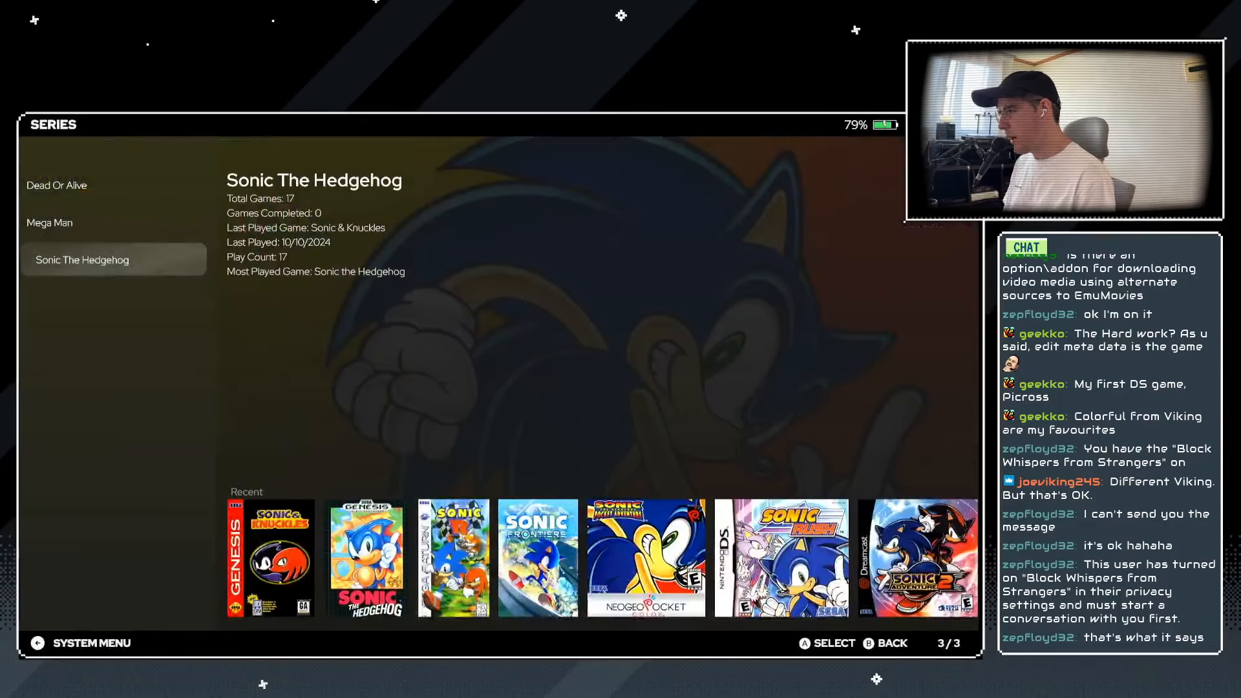
key(Escape)
key(Up)
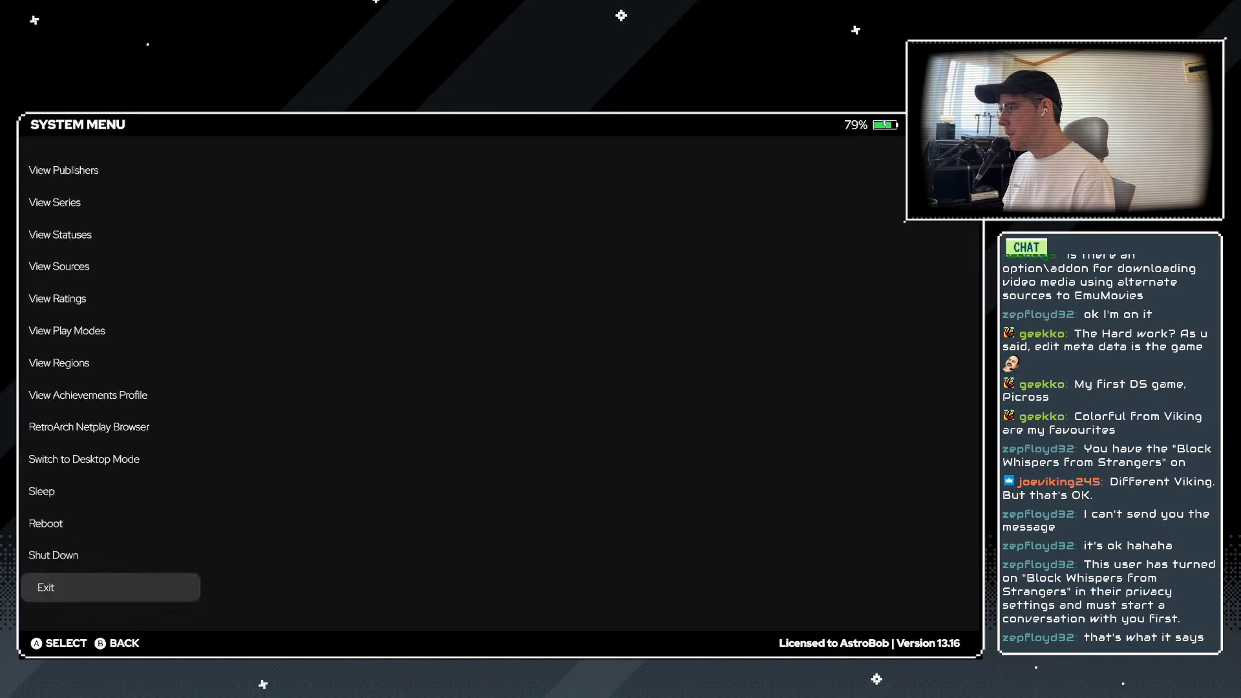
key(Up)
key(Down)
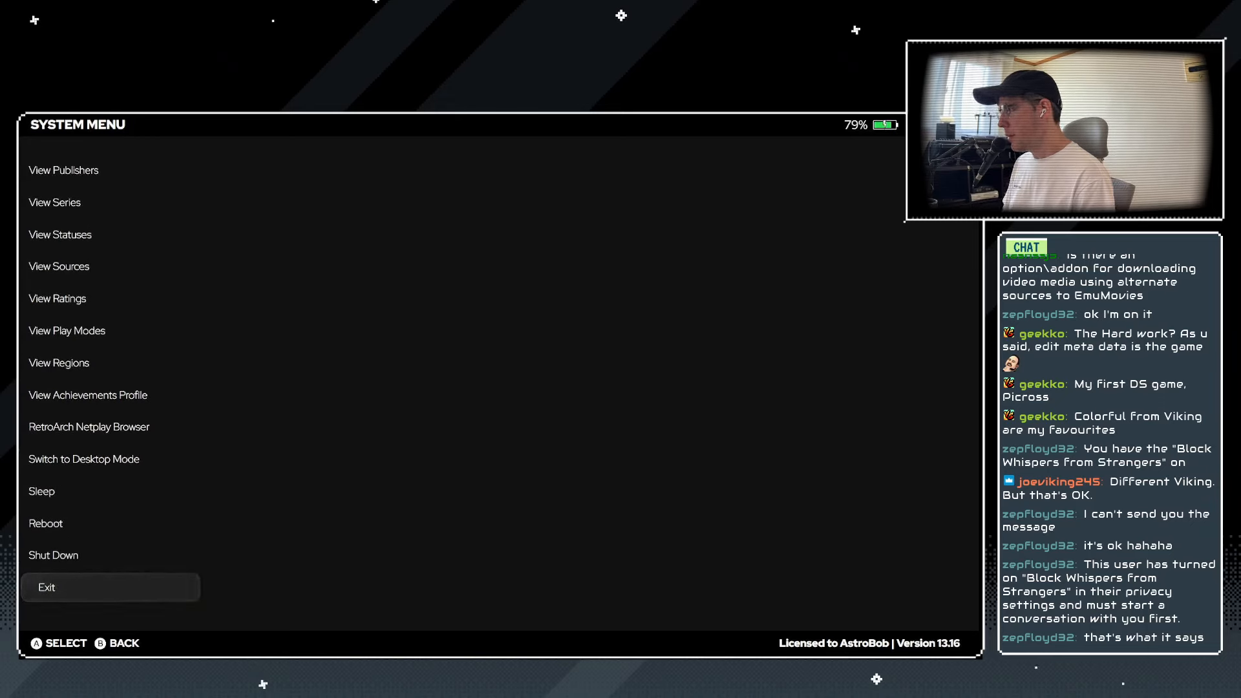
key(Up)
key(Up)
key(Up)
key(Up)
key(Up)
key(Down)
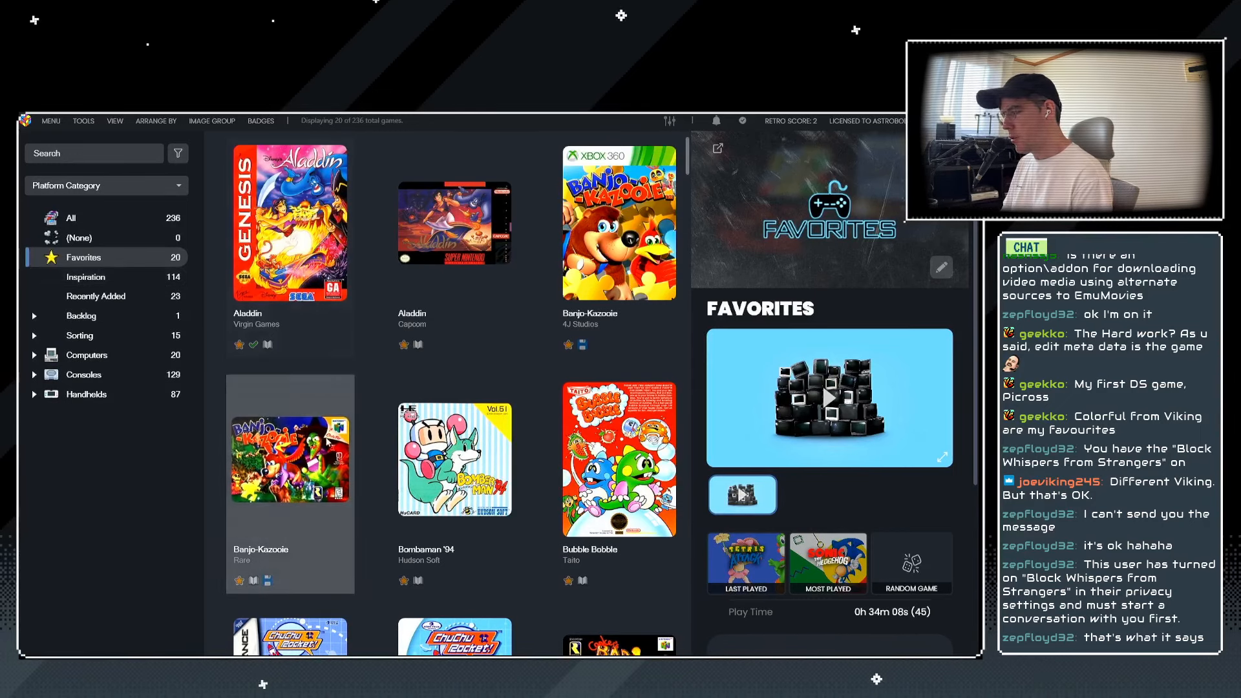
Browse the Favorites in LaunchBox and launch Teenage Mutant Ninja Turtles IV: Turtles in Time.
scroll(428, 473, down, 2)
scroll(427, 473, down, 5)
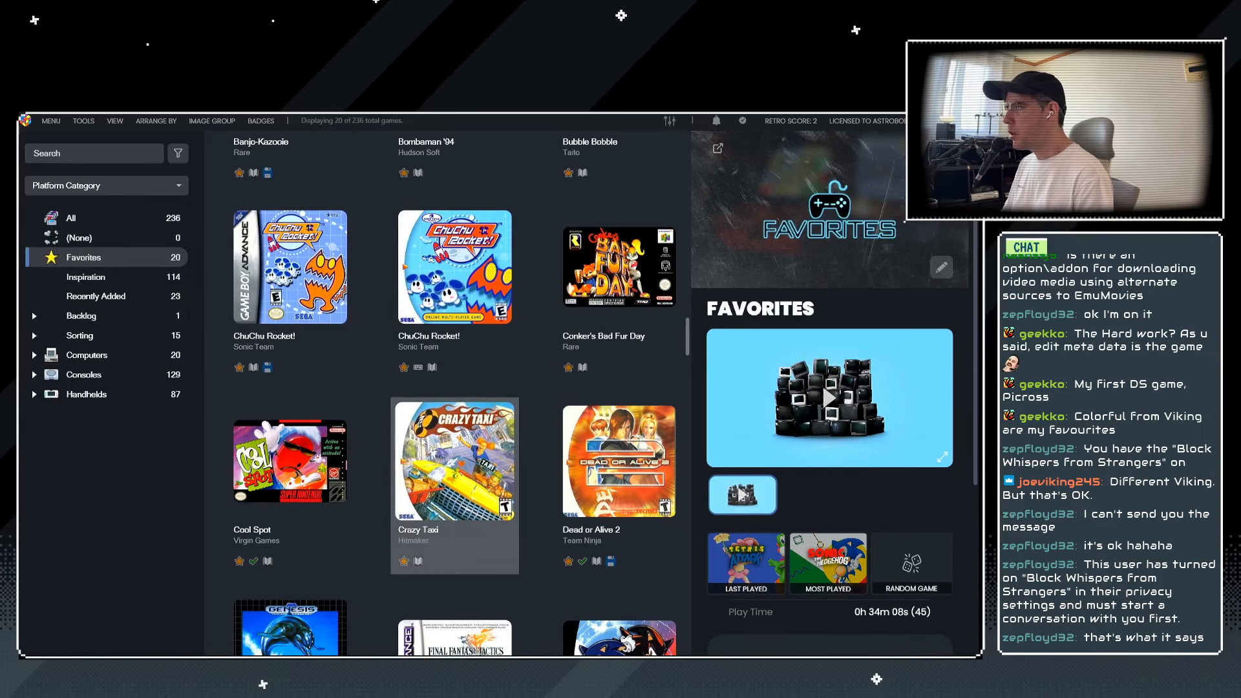
scroll(433, 482, down, 5)
scroll(433, 482, up, 6)
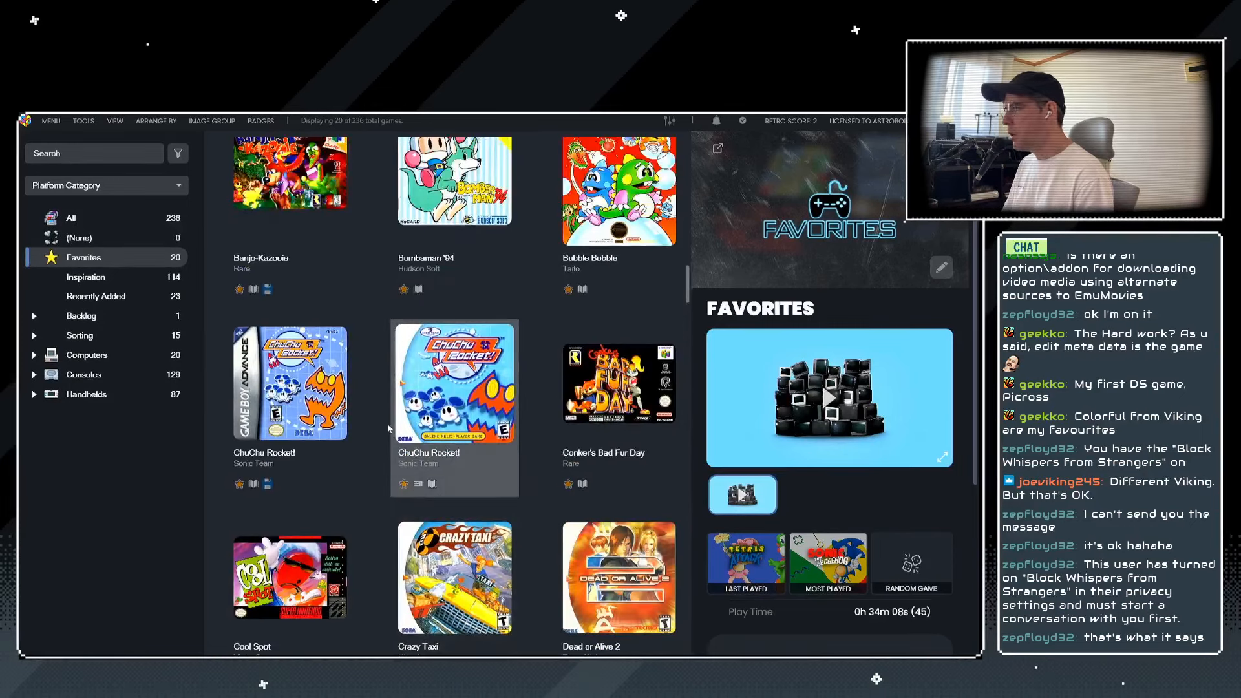
scroll(453, 420, up, 5)
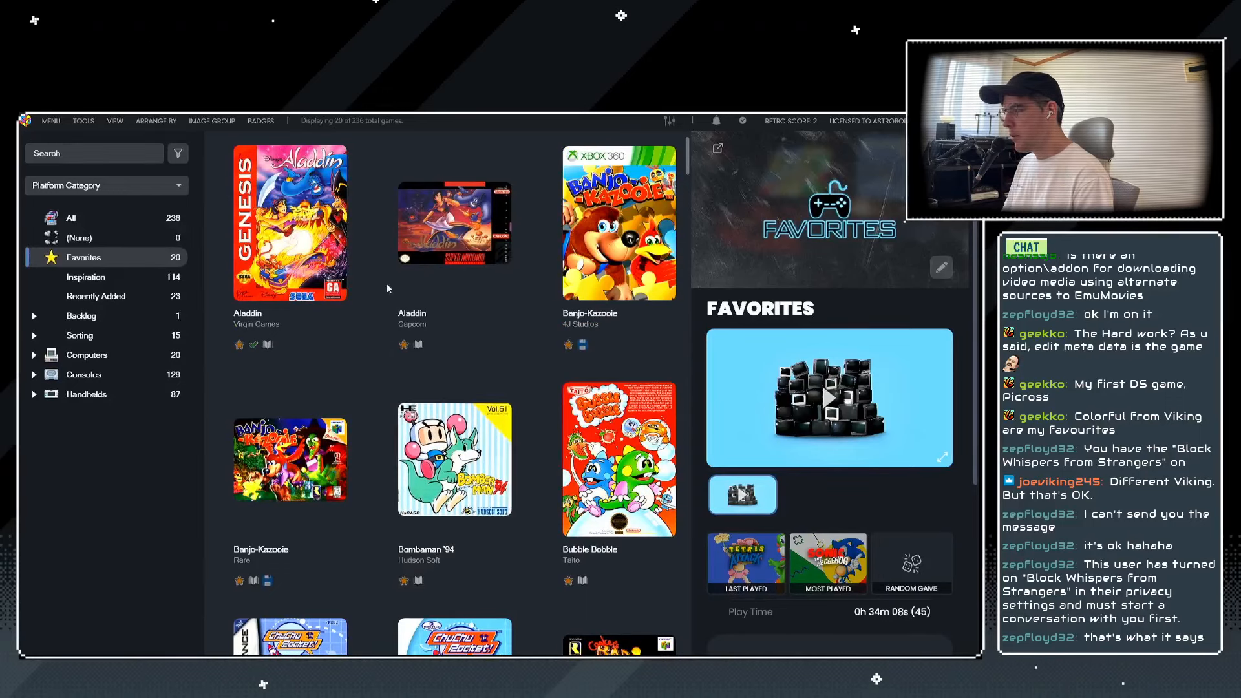
scroll(433, 289, down, 10)
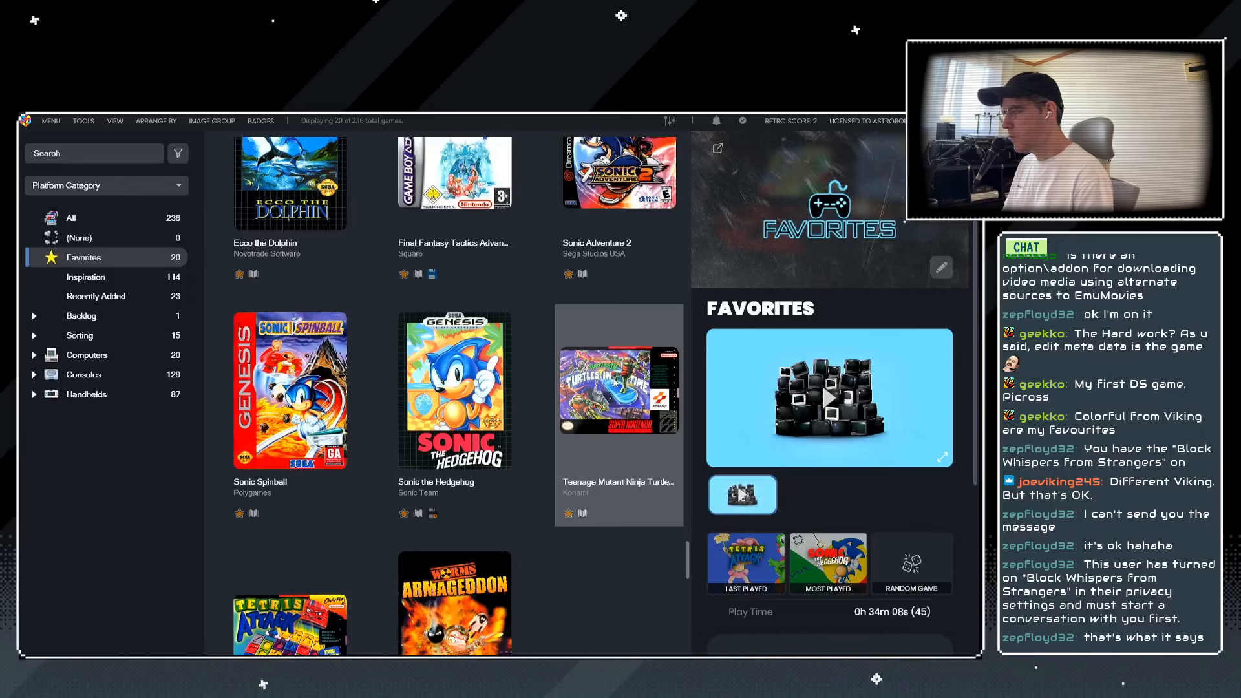
click(620, 400)
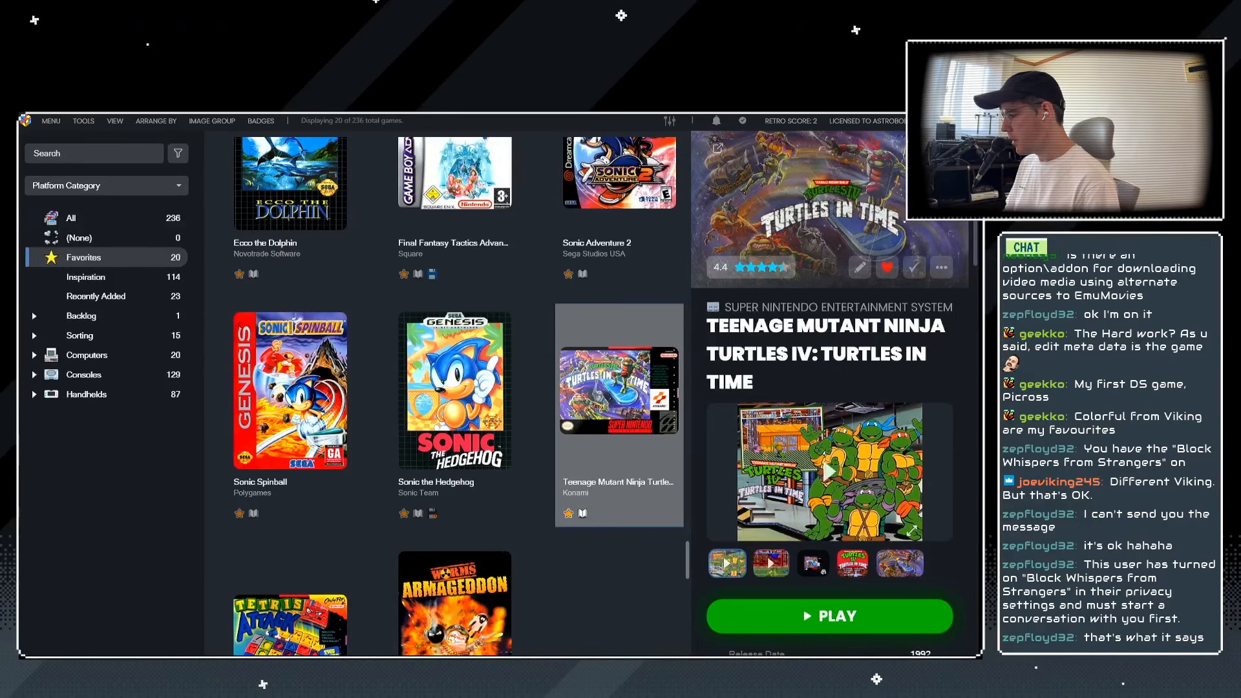
key(Return)
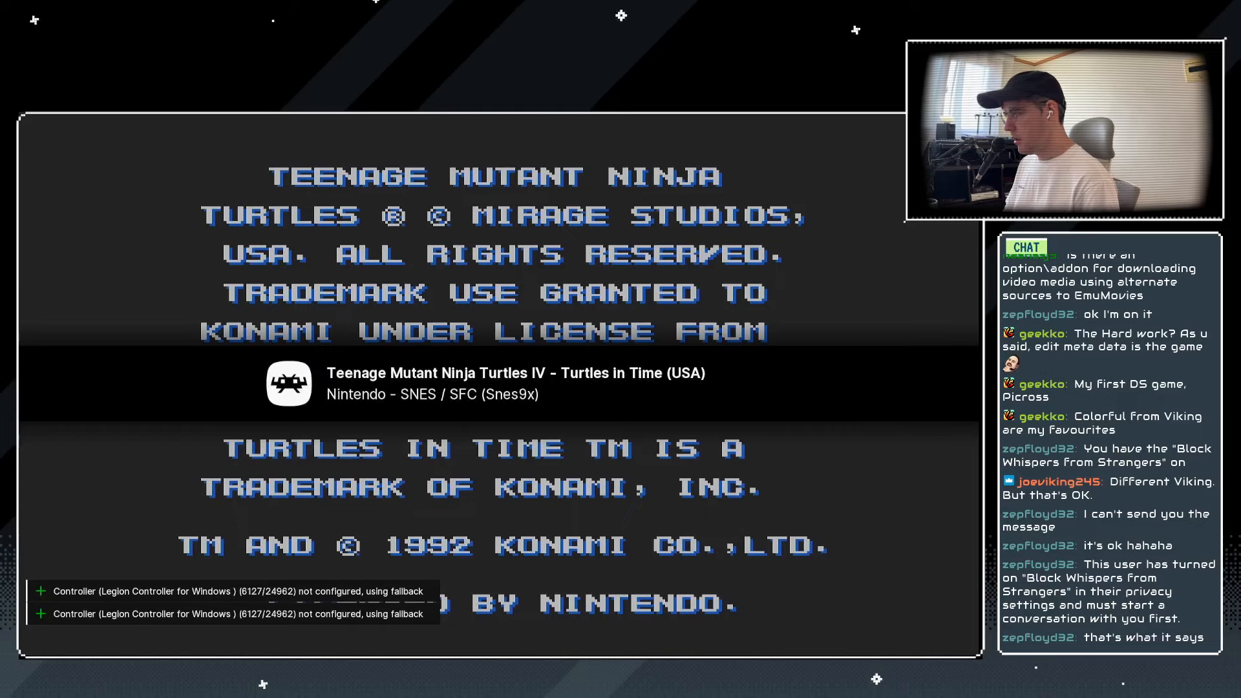
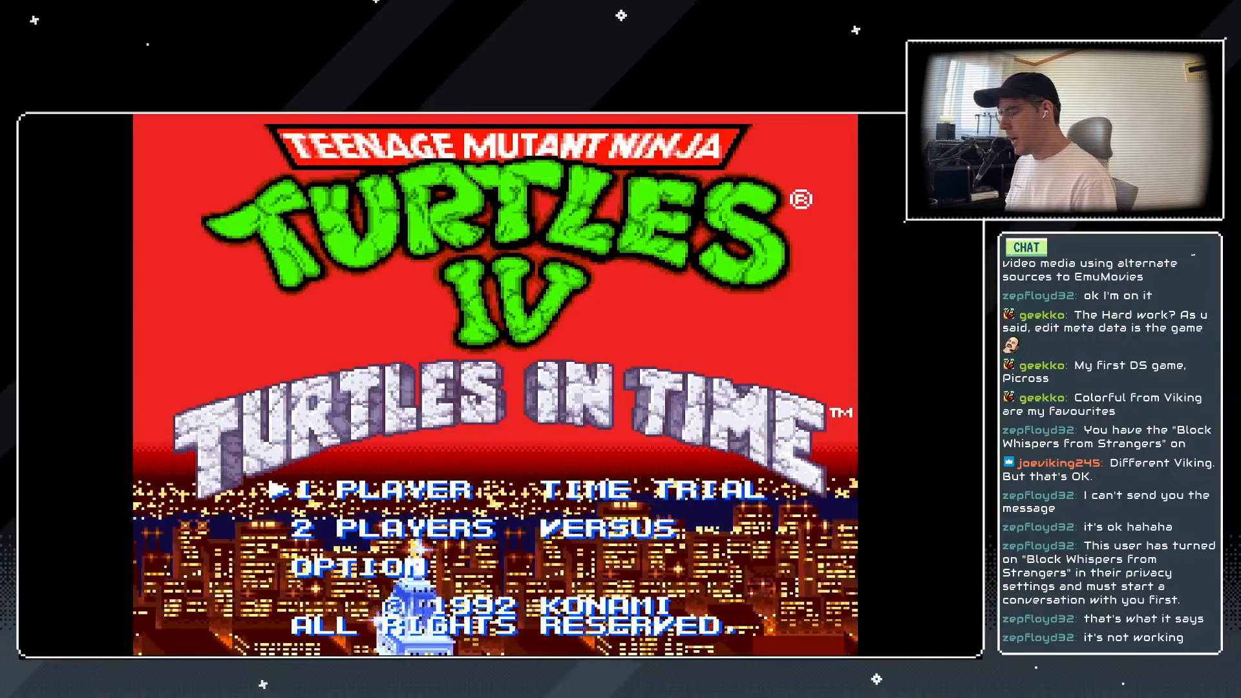
Check RetroArch's quick menu, resume the game and capture a screenshot of its title screen.
key(F1)
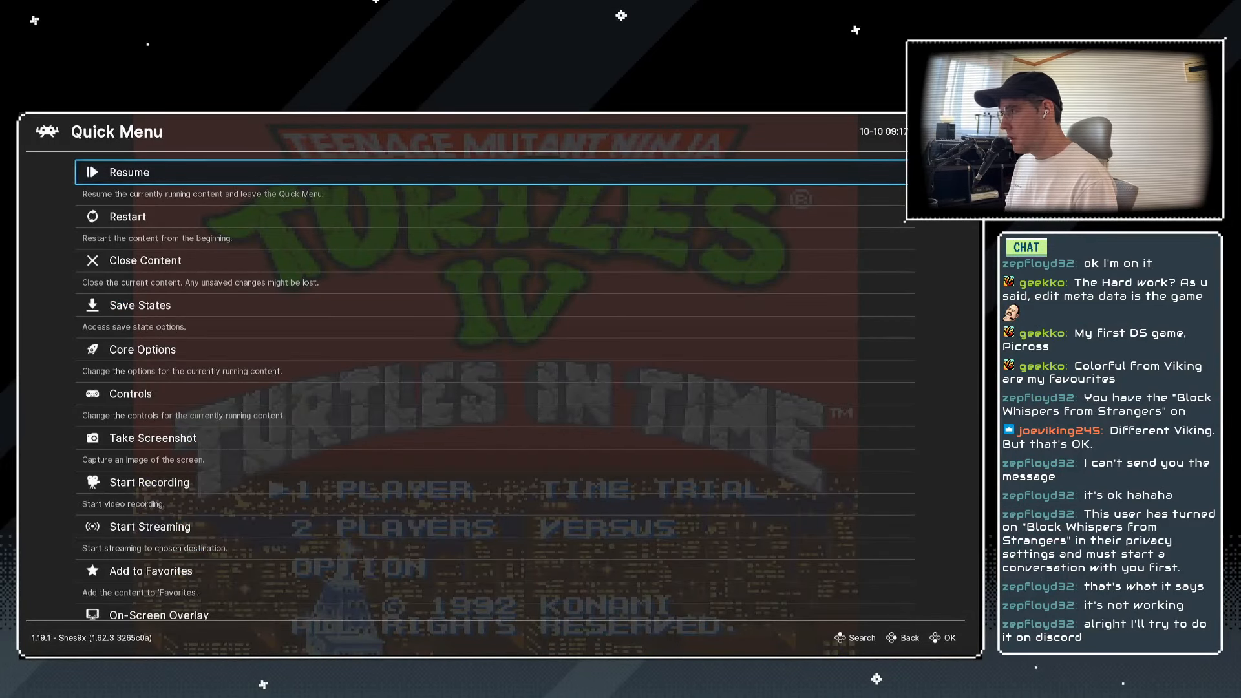
key(F1)
key(F8)
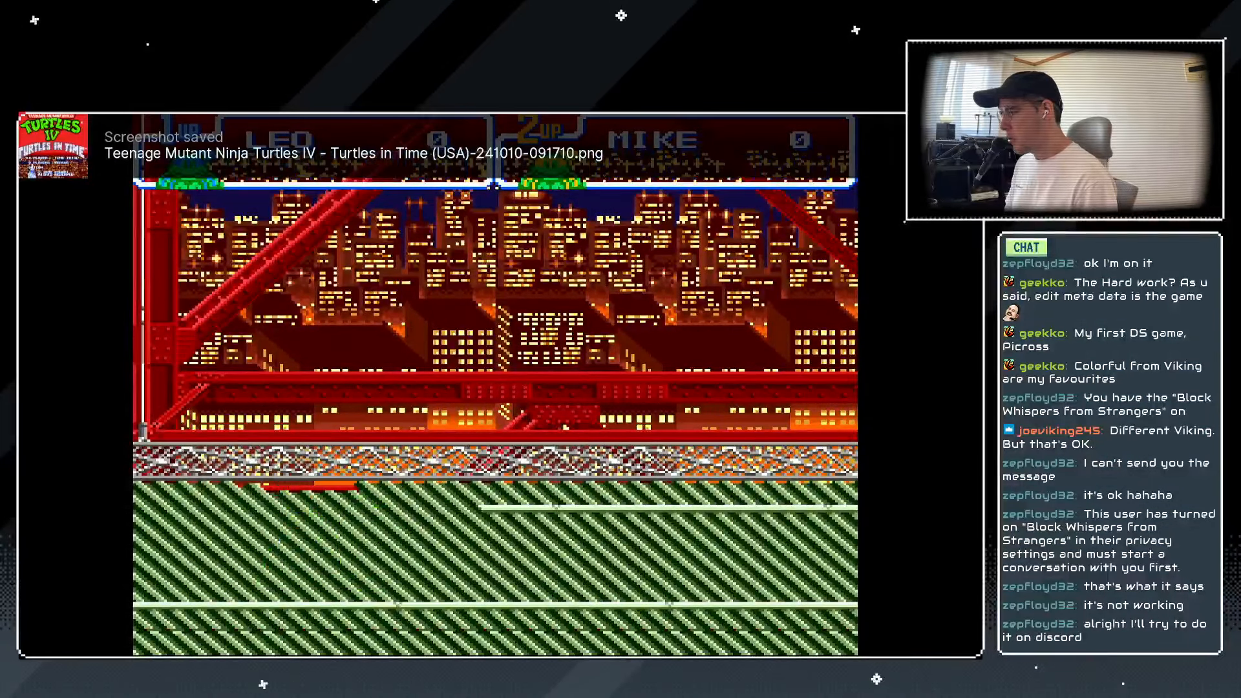
Play the first stage as Leo and capture a gameplay screenshot during the fight.
key(Right)
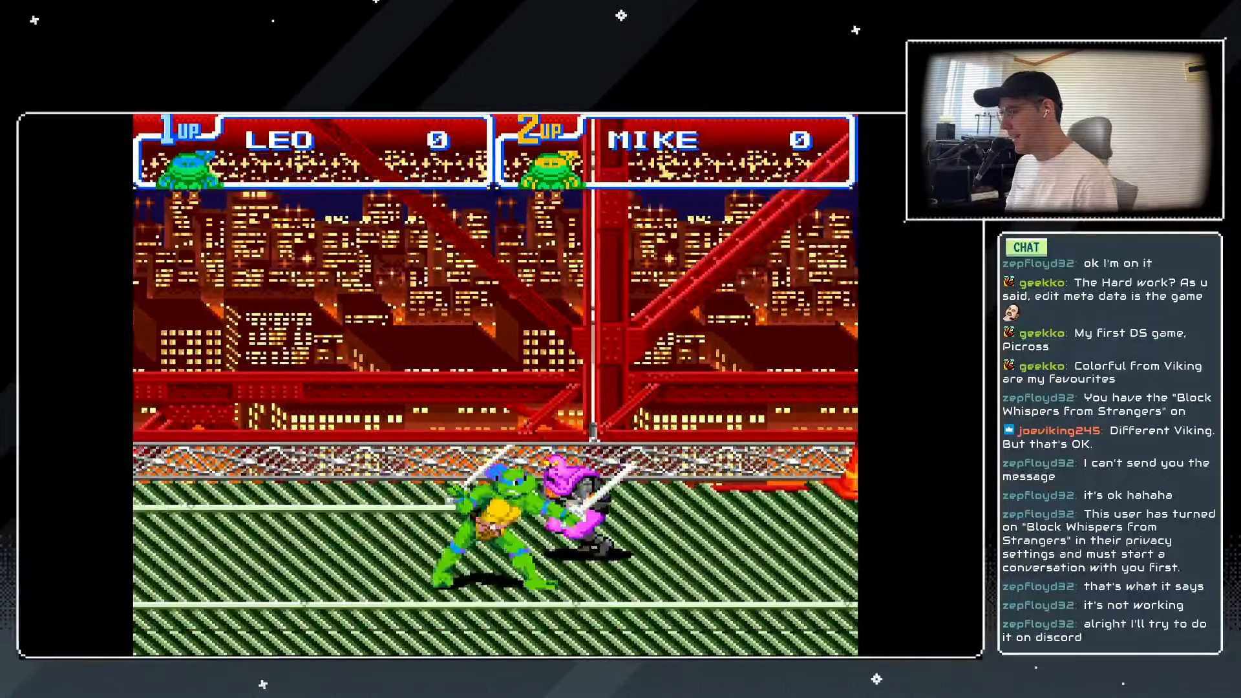
key(Right)
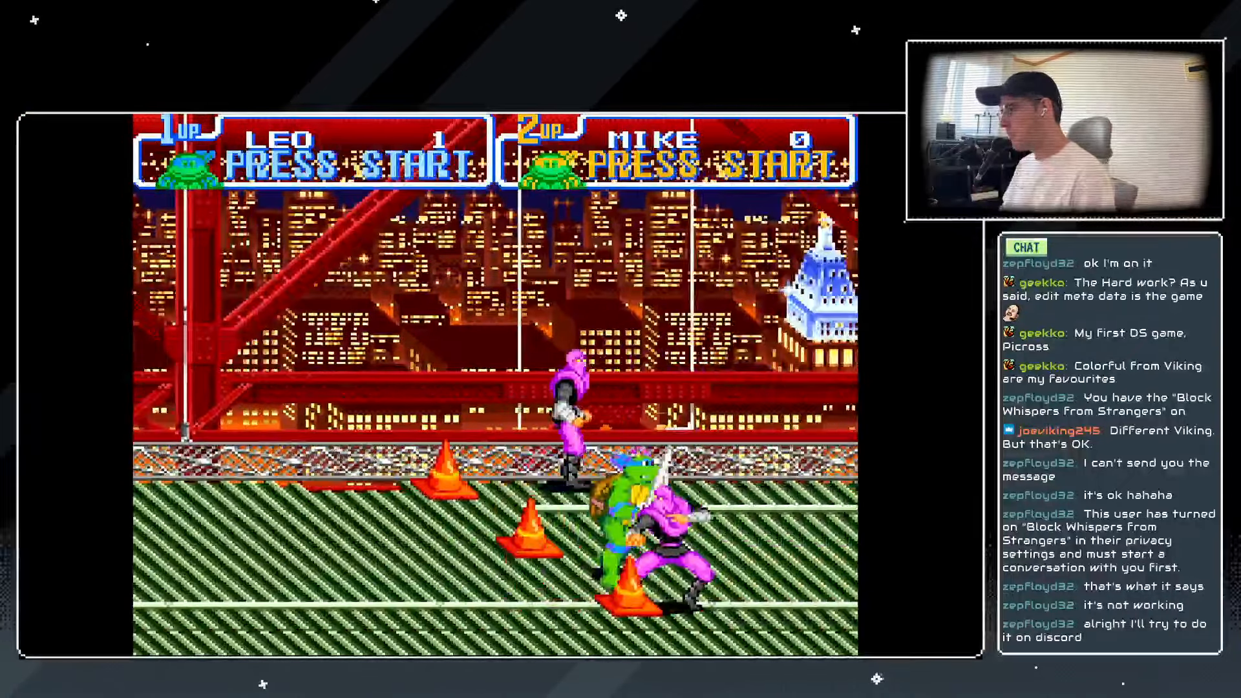
key(Left)
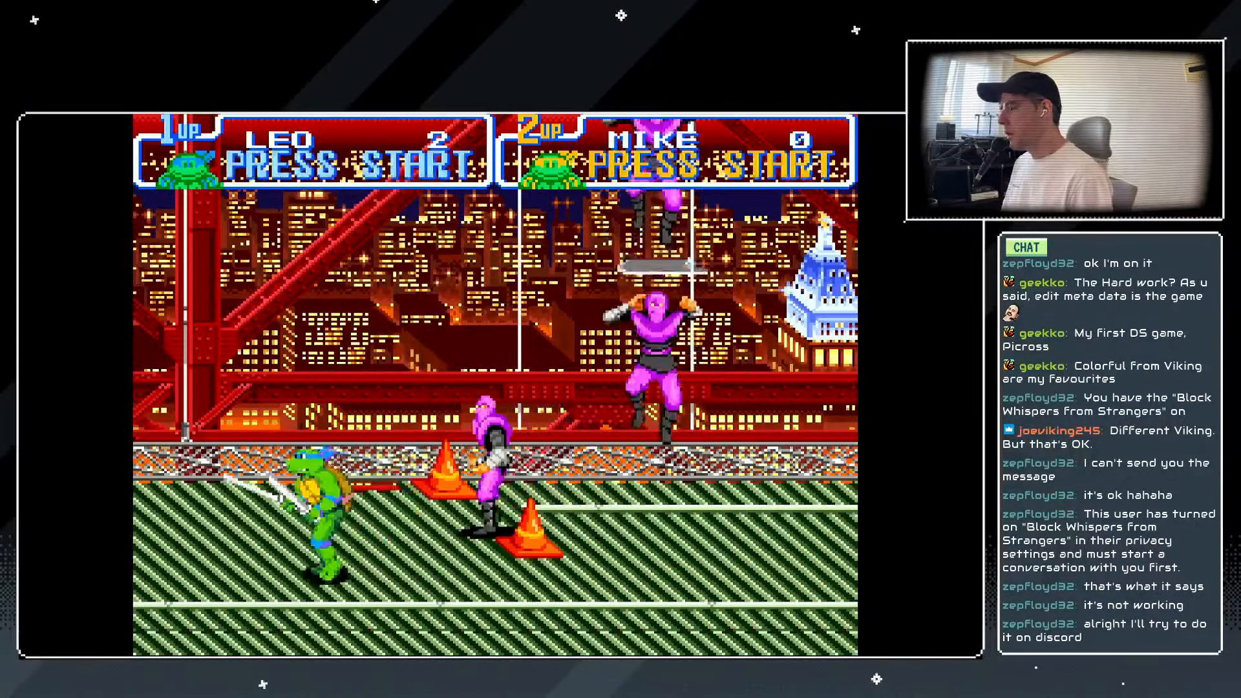
key(F8)
key(Right)
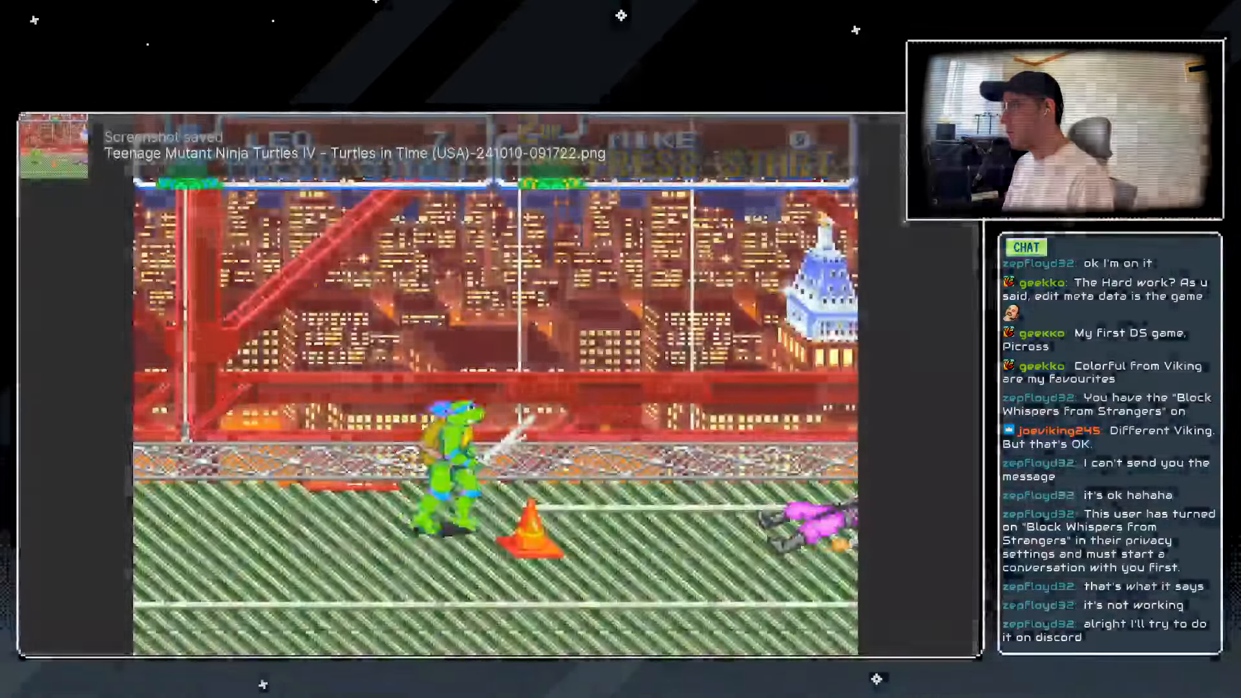
key(Left)
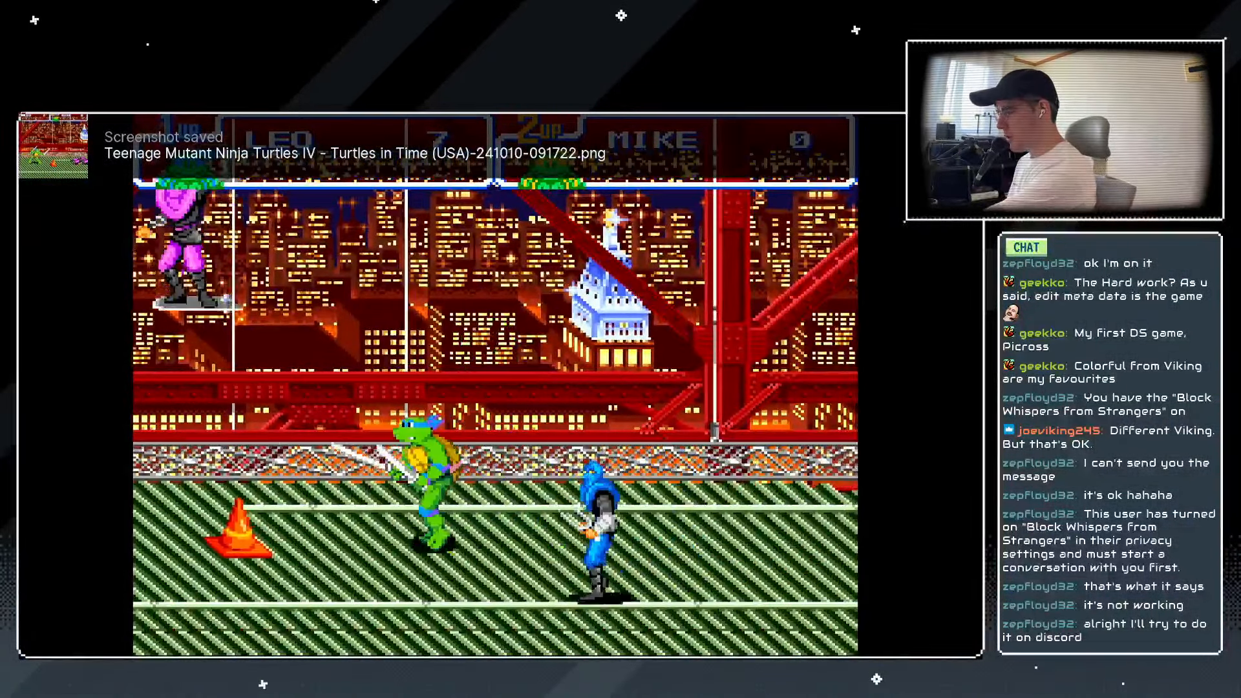
key(Right)
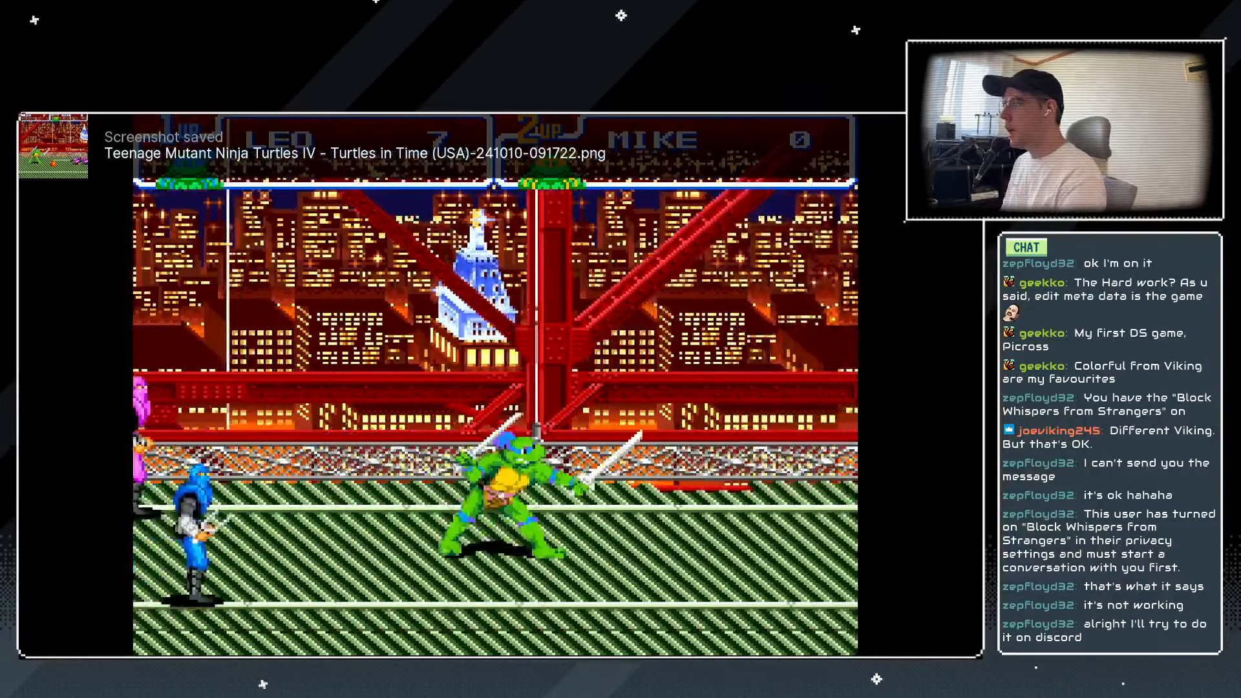
key(Left)
Quit the game and save its two new screenshots to LaunchBox.
key(Escape)
key(Escape)
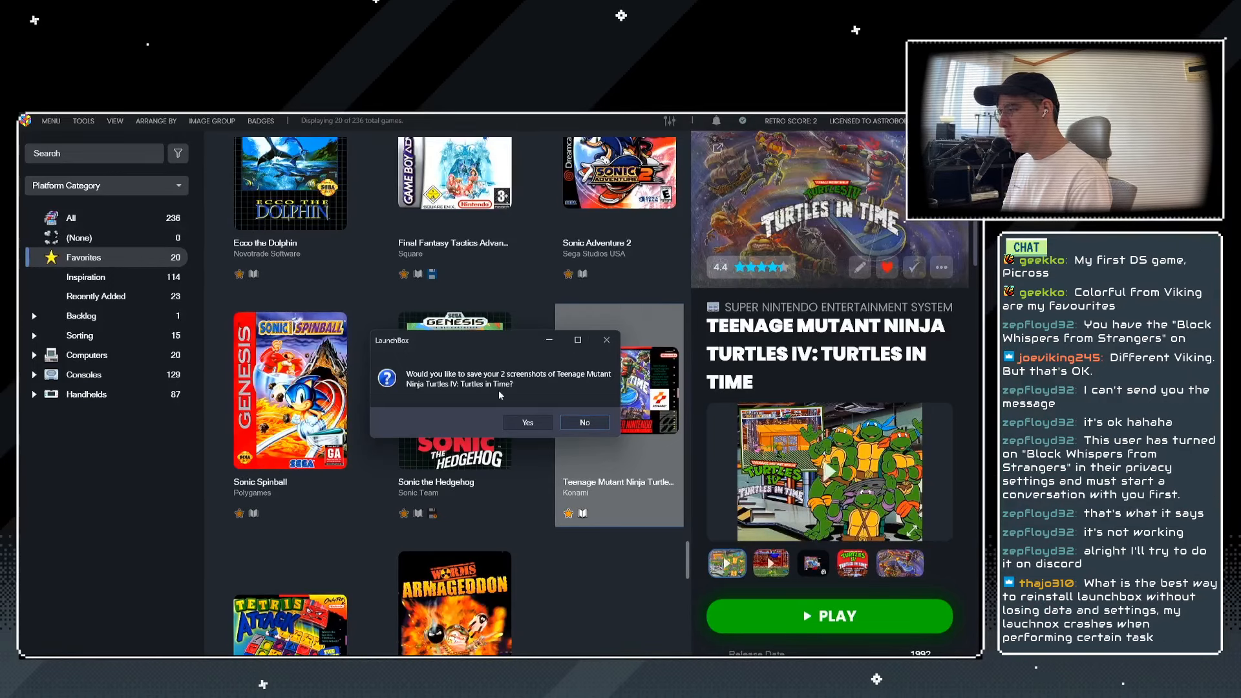
click(527, 422)
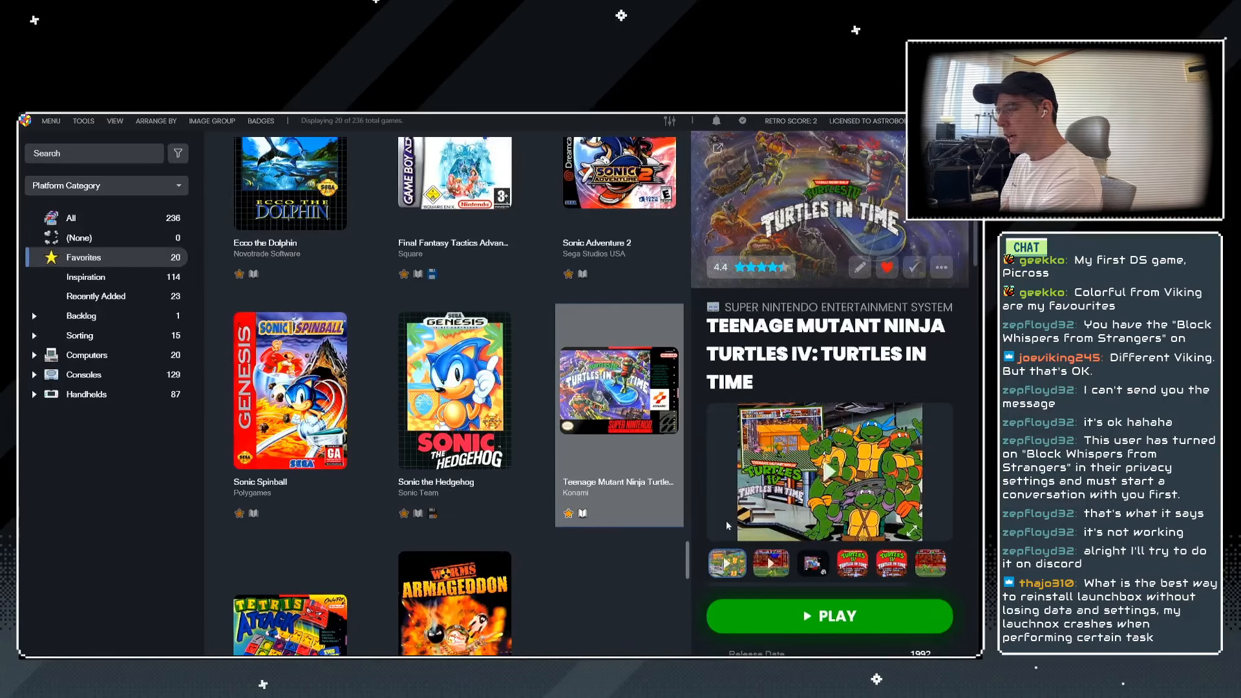
Preview the new title and gameplay screenshots in the Turtles in Time game details.
click(897, 565)
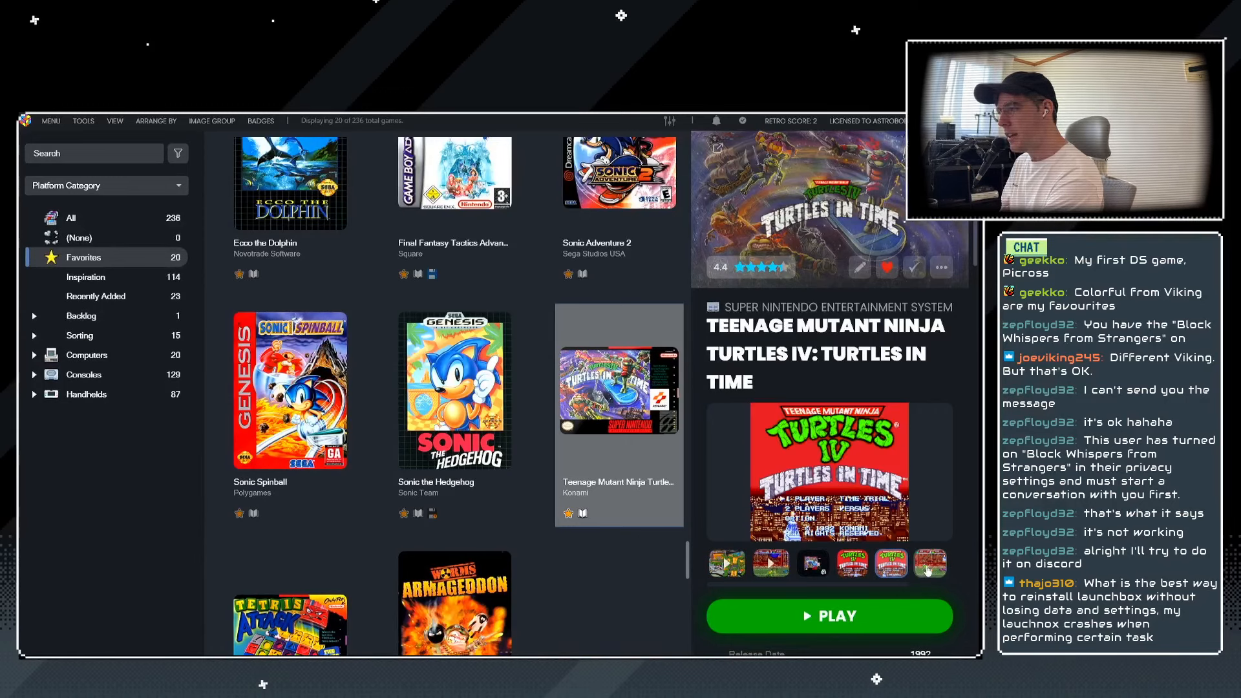
click(932, 567)
click(897, 567)
click(926, 569)
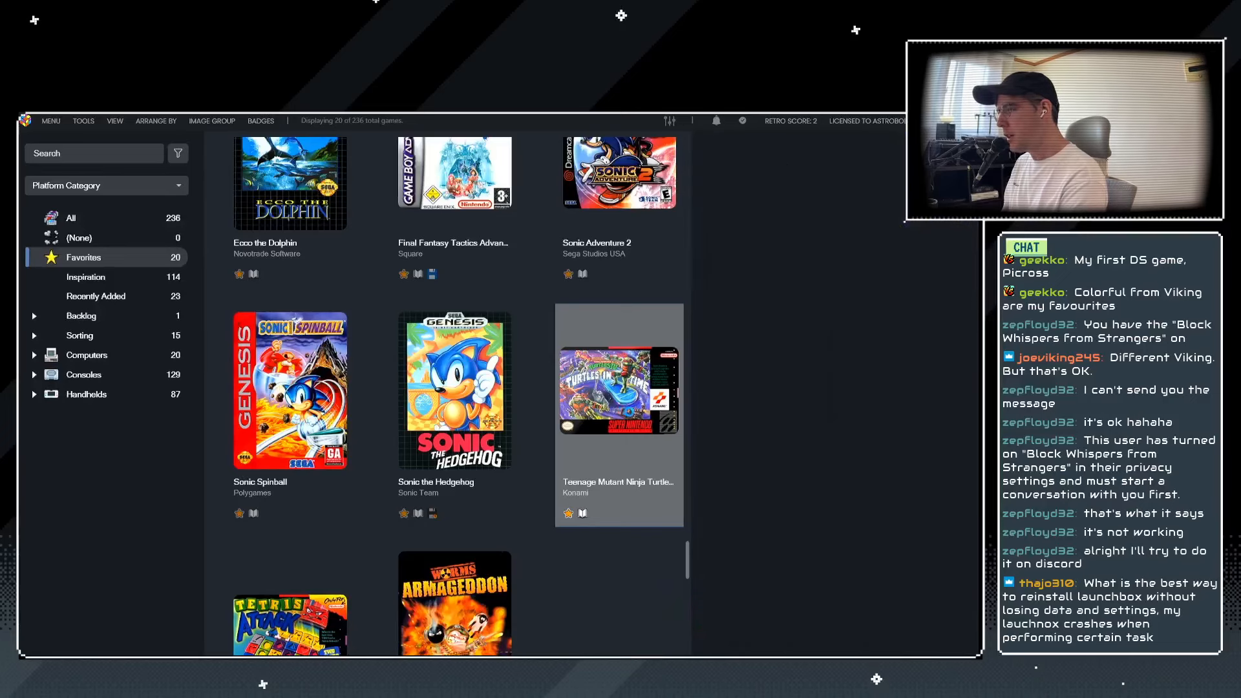
Open the Turtles in Time images for editing and page to the game title and gameplay screenshots.
key(ctrl+e)
click(189, 384)
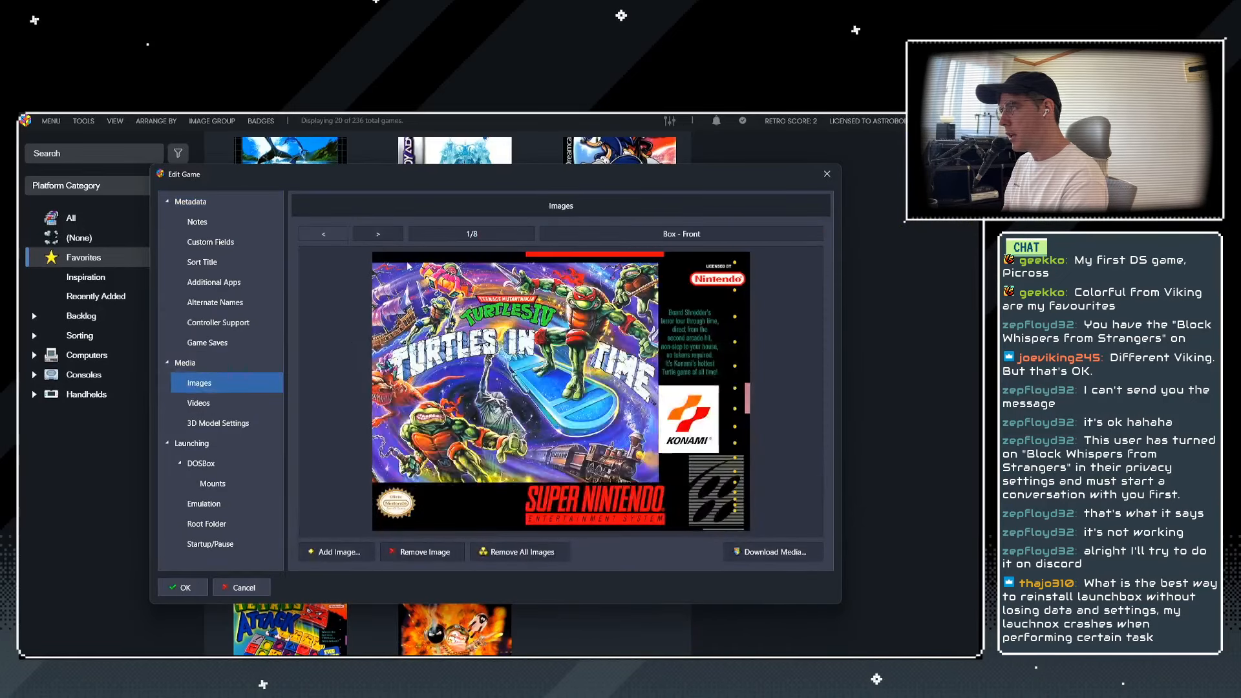
click(366, 234)
click(366, 235)
click(366, 234)
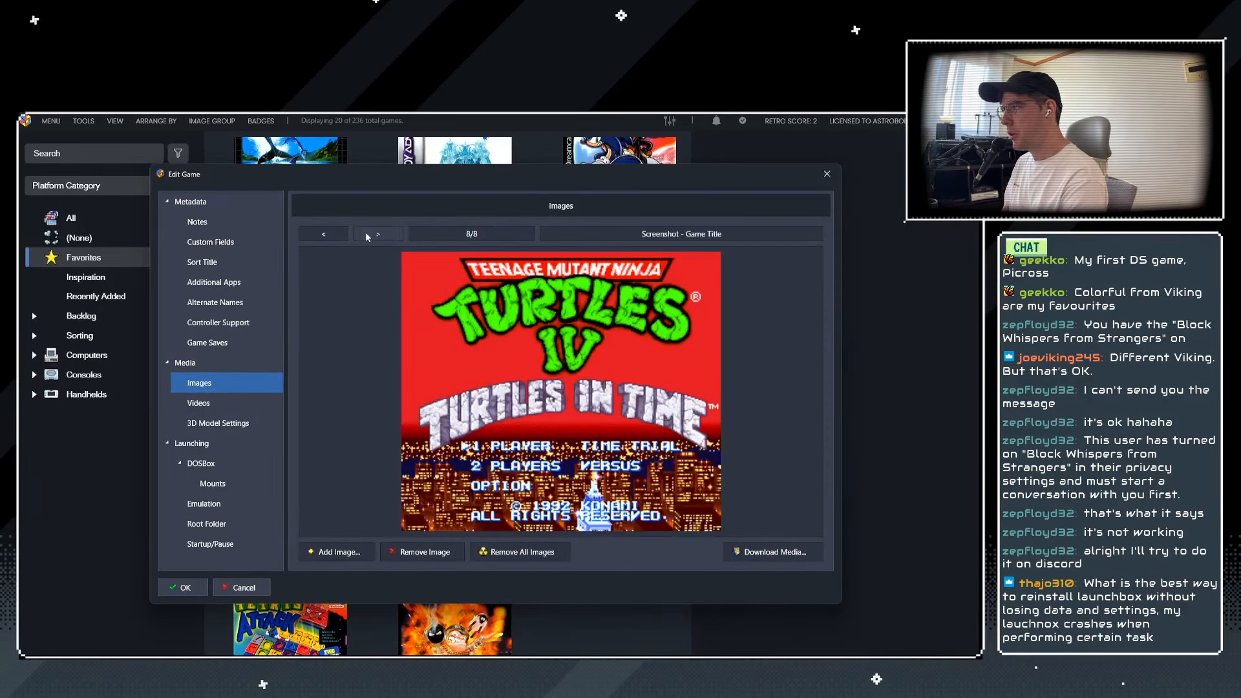
click(337, 234)
click(336, 235)
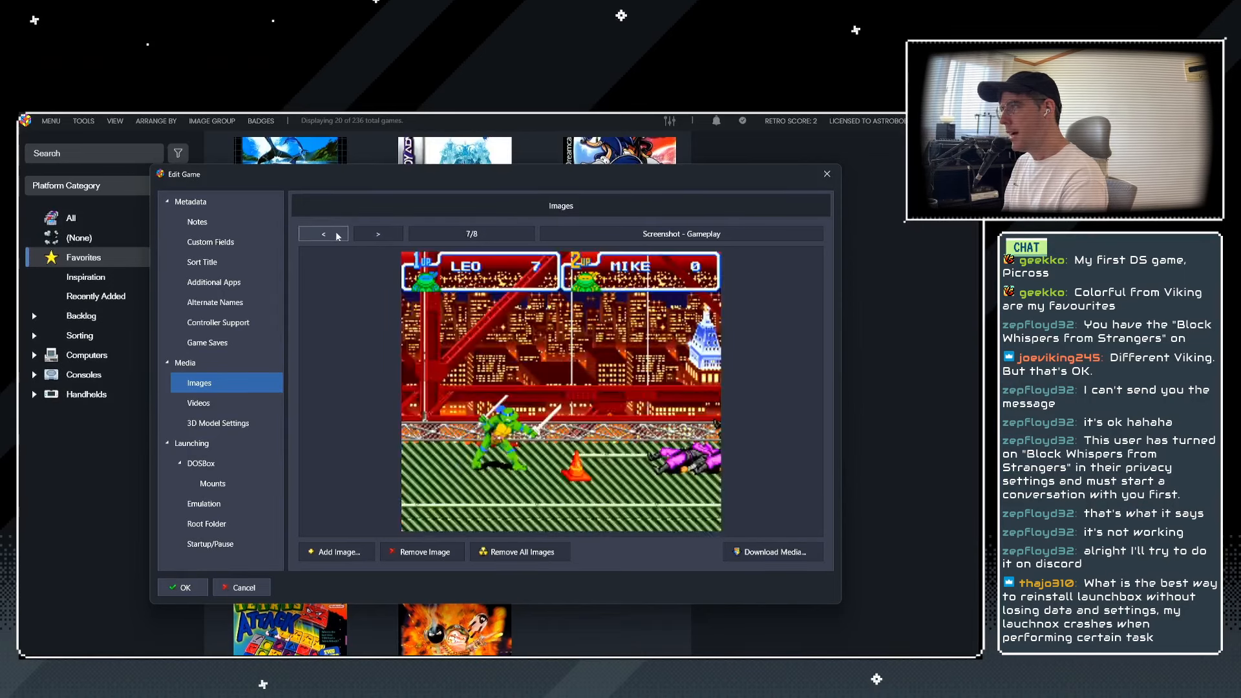
Remove the image that precedes the new gameplay screenshot in the Turtles in Time images.
click(343, 234)
click(348, 235)
click(424, 552)
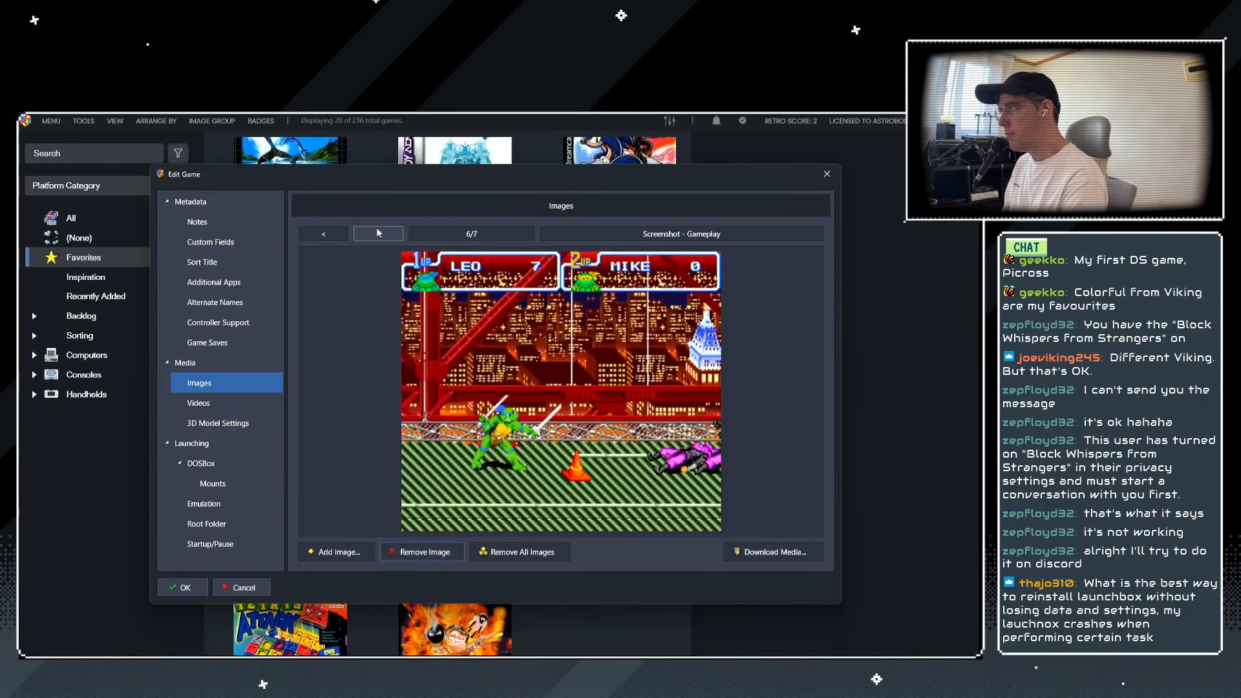
Check the screenshot image types offered for the title screenshot and cancel the game edit.
click(376, 233)
click(590, 239)
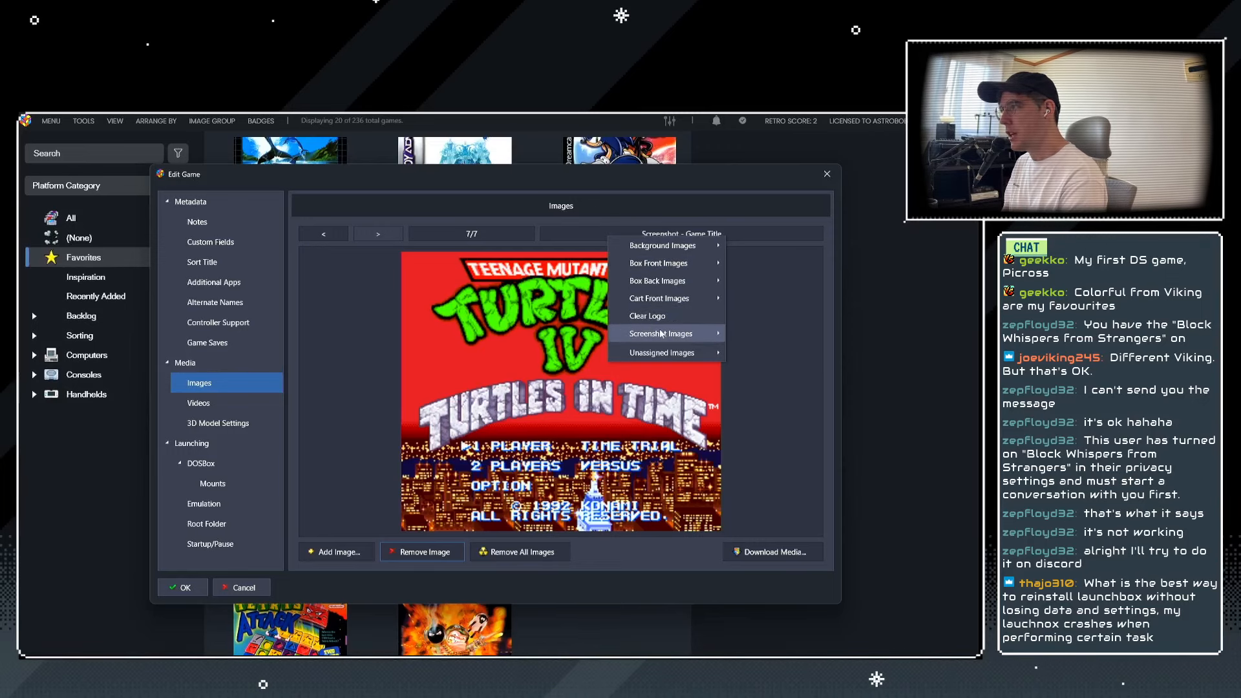
mouse_move(666, 333)
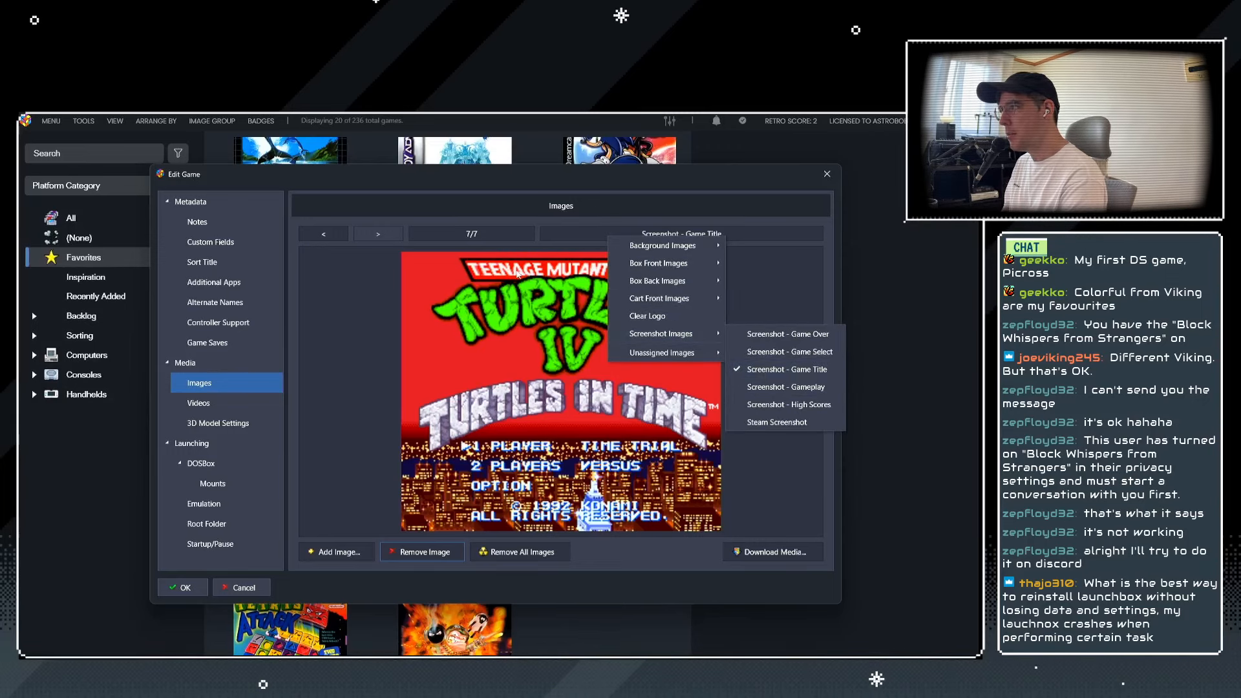
click(318, 234)
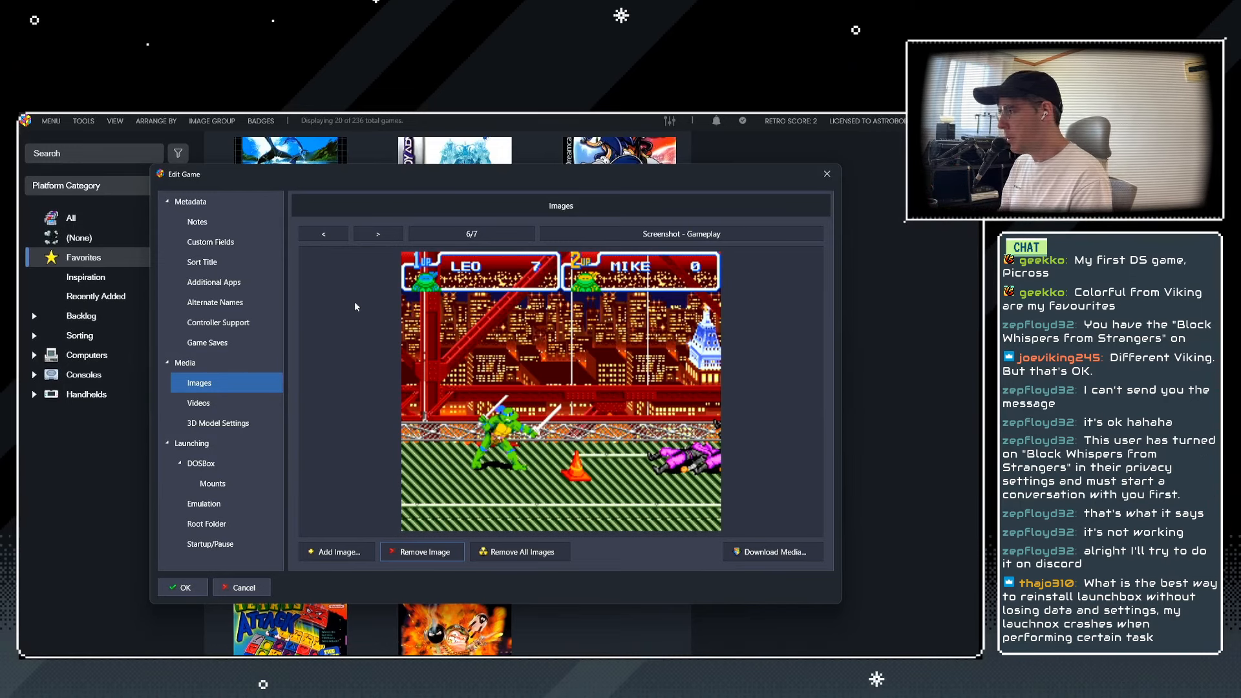
click(239, 588)
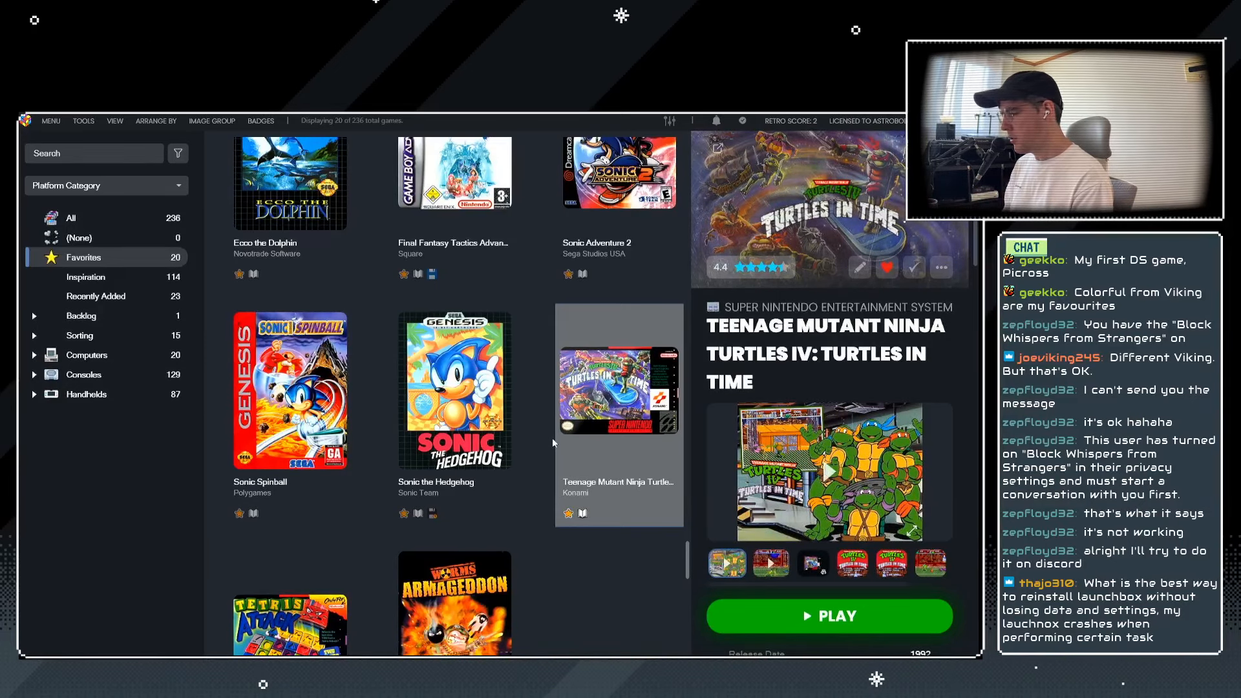
Switch to the Photos app and add the RetroArch screenshots folder to its gallery.
key(super)
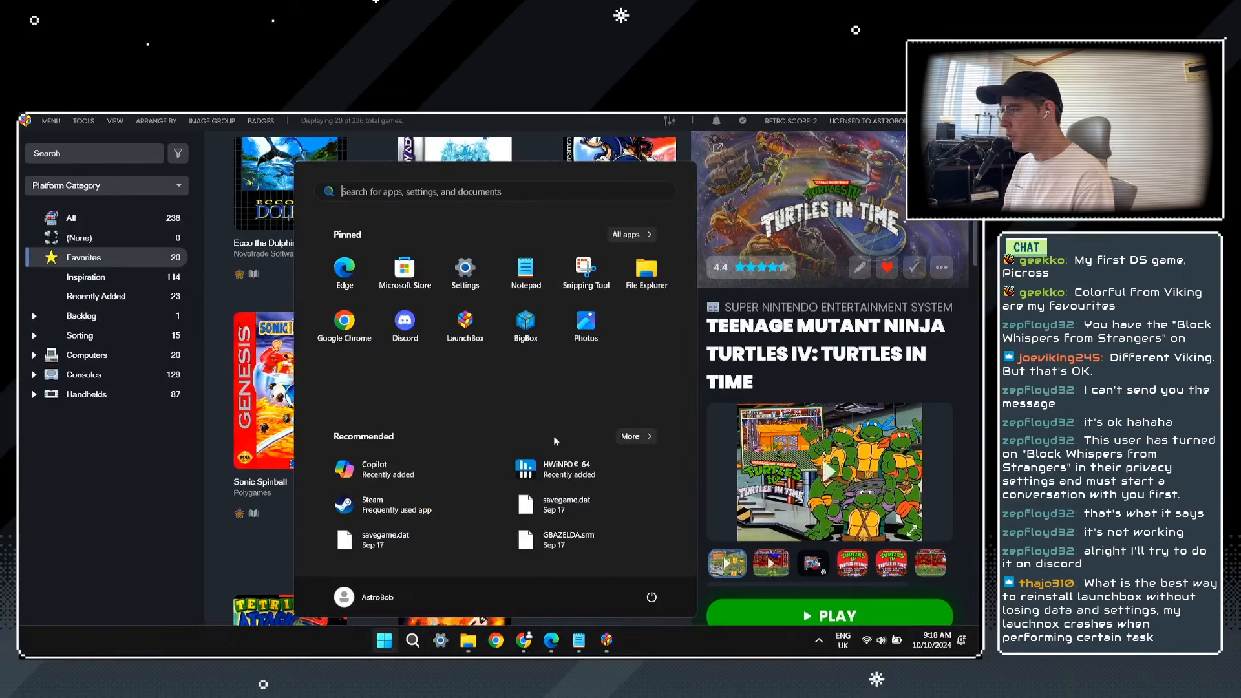
key(super)
key(super)
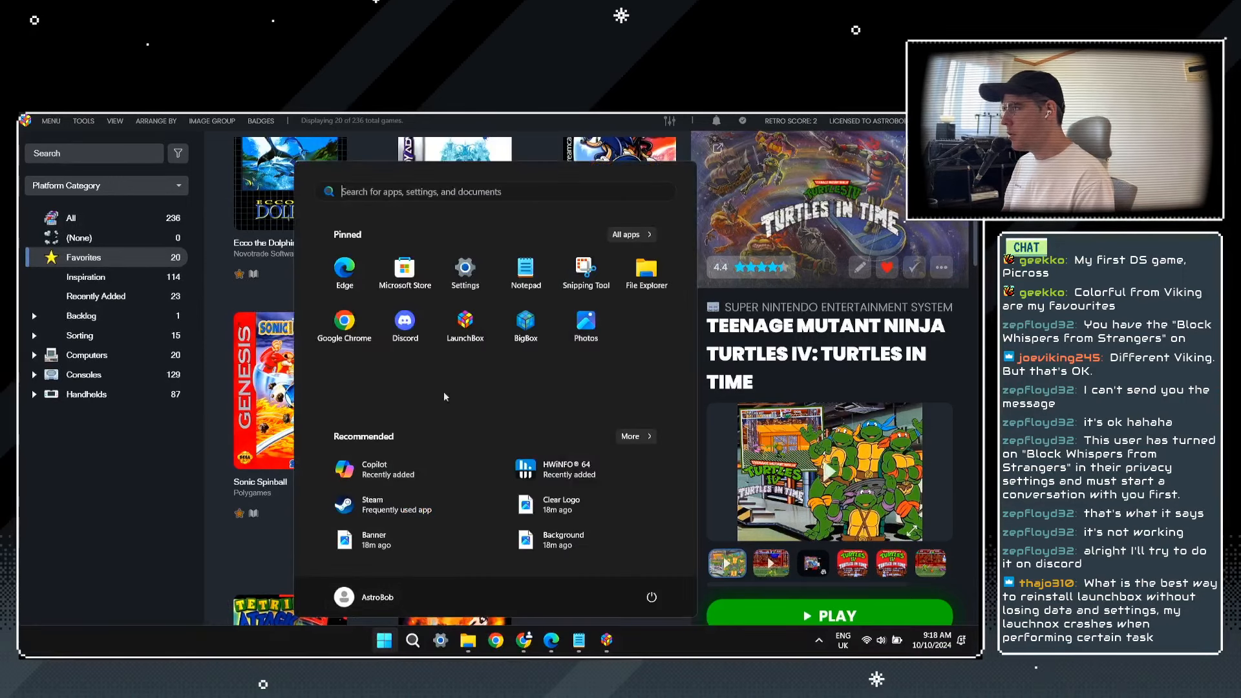
key(super)
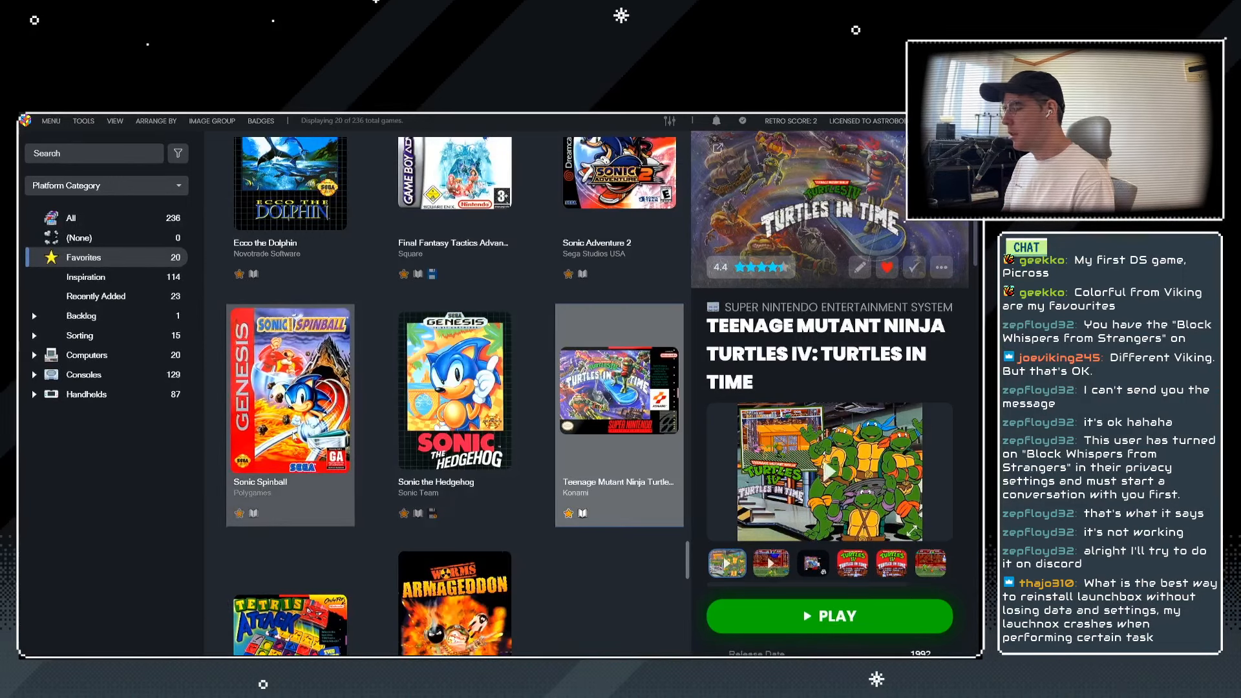
double_click(292, 432)
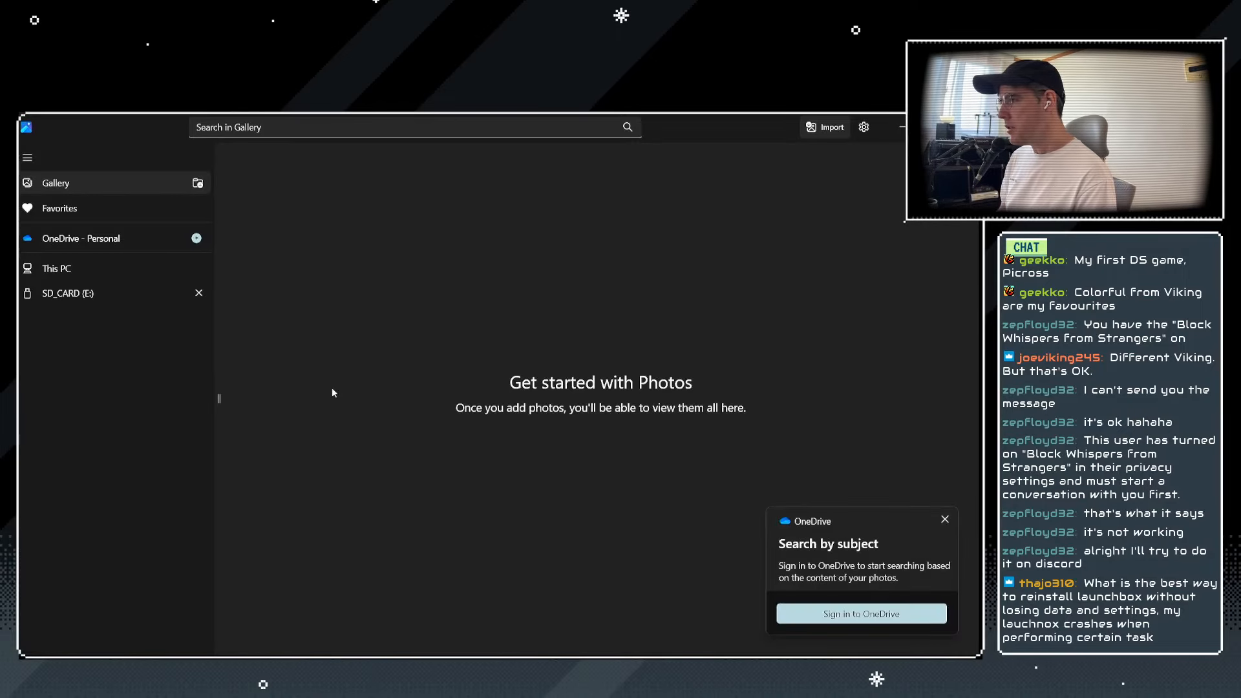
click(946, 521)
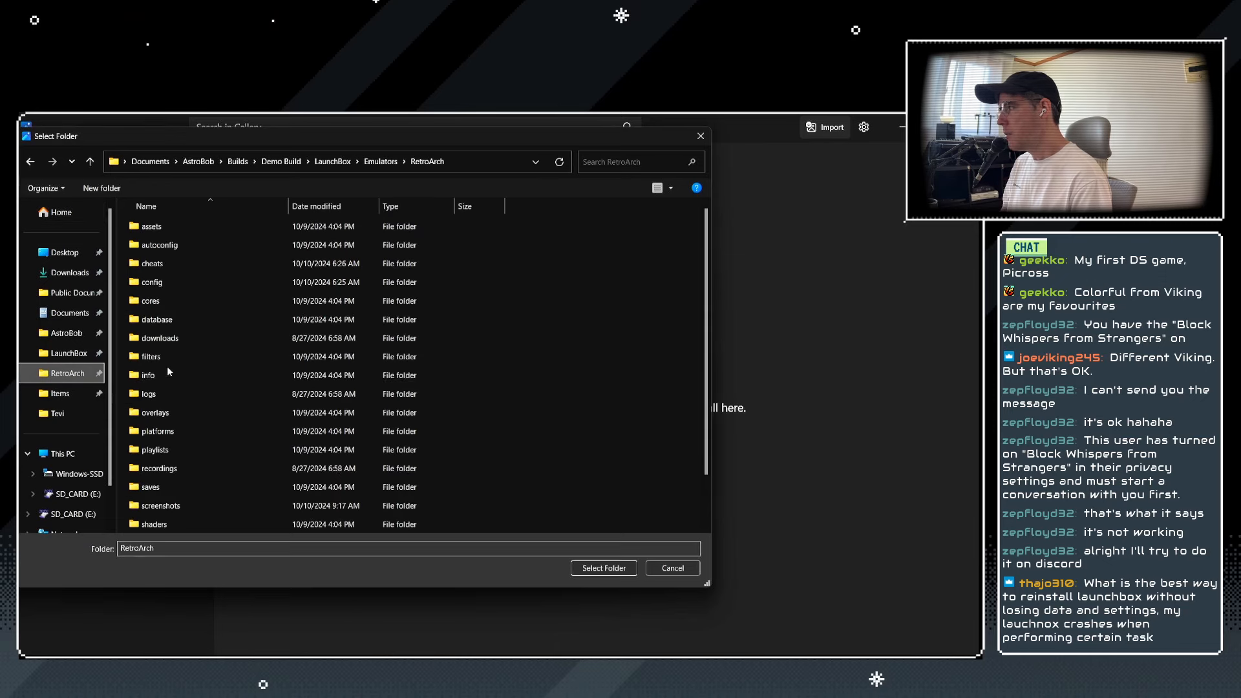
double_click(160, 506)
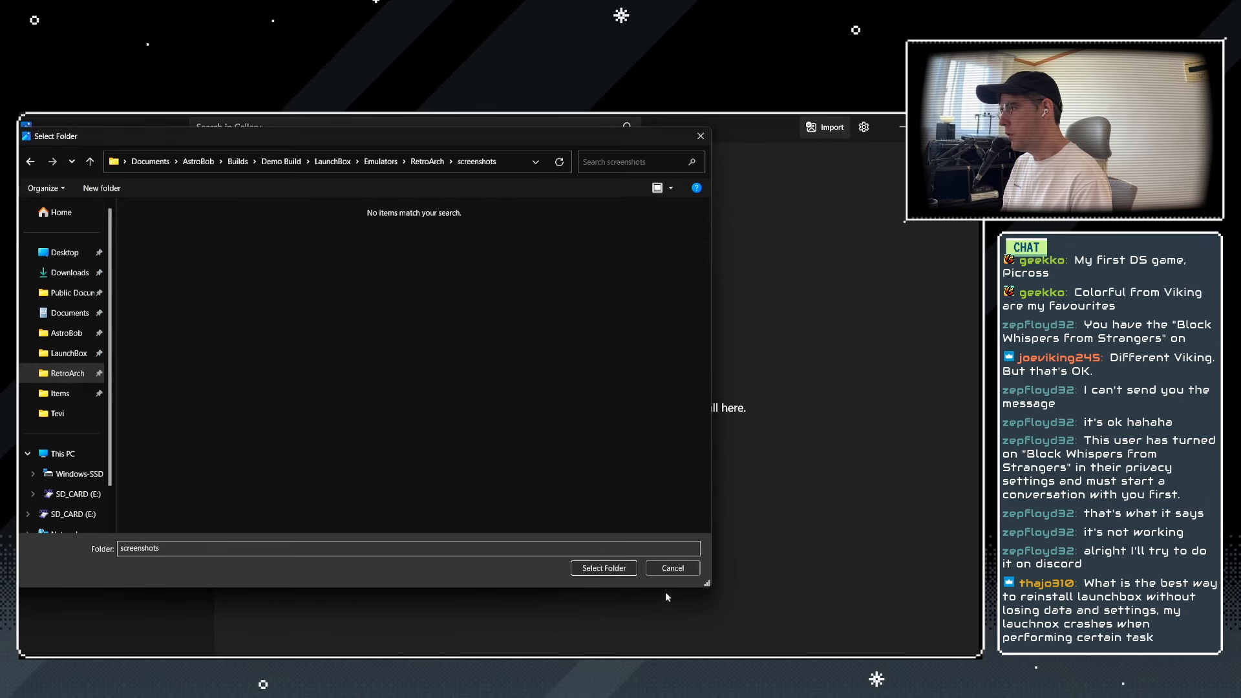
click(595, 568)
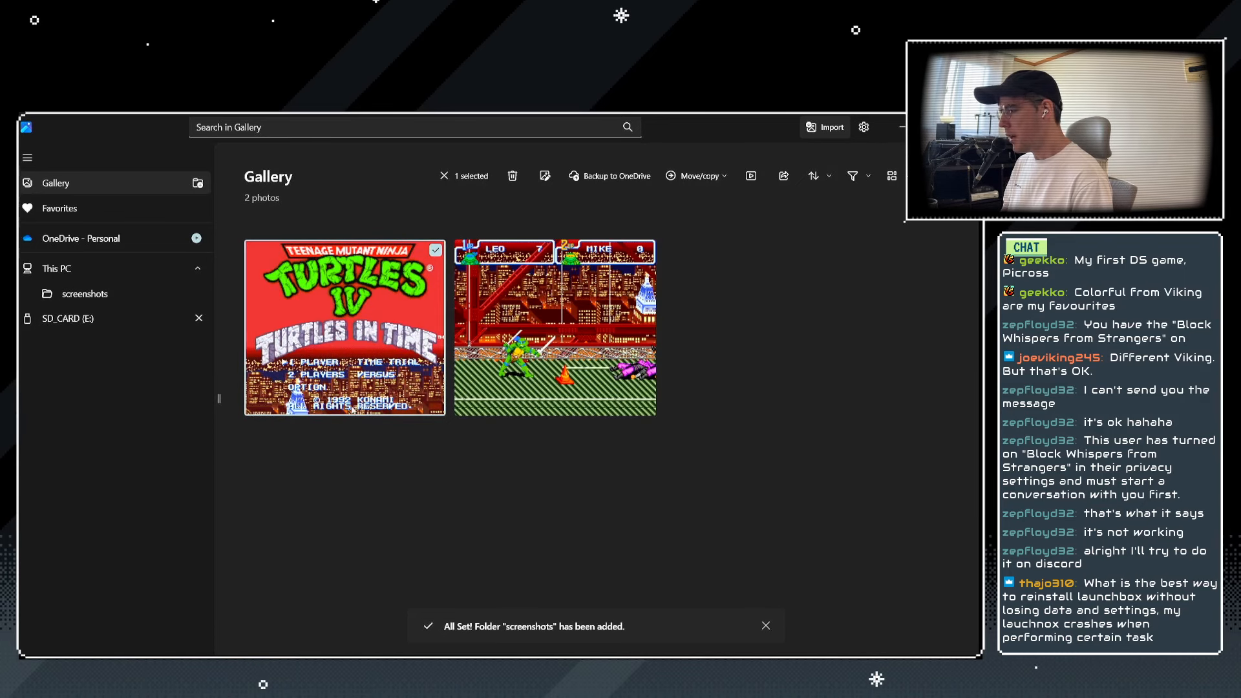
Switch to LaunchBox, launch Sonic the Hedgehog and capture a screenshot of its title screen.
key(alt+Tab)
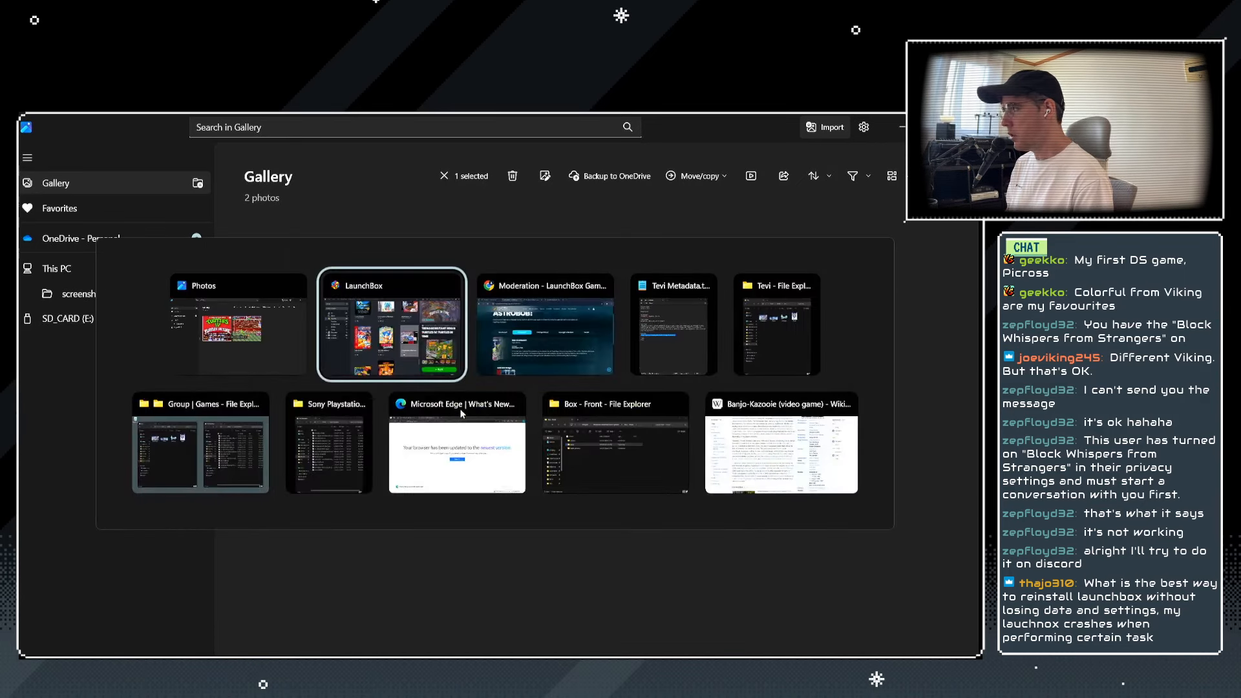
click(460, 414)
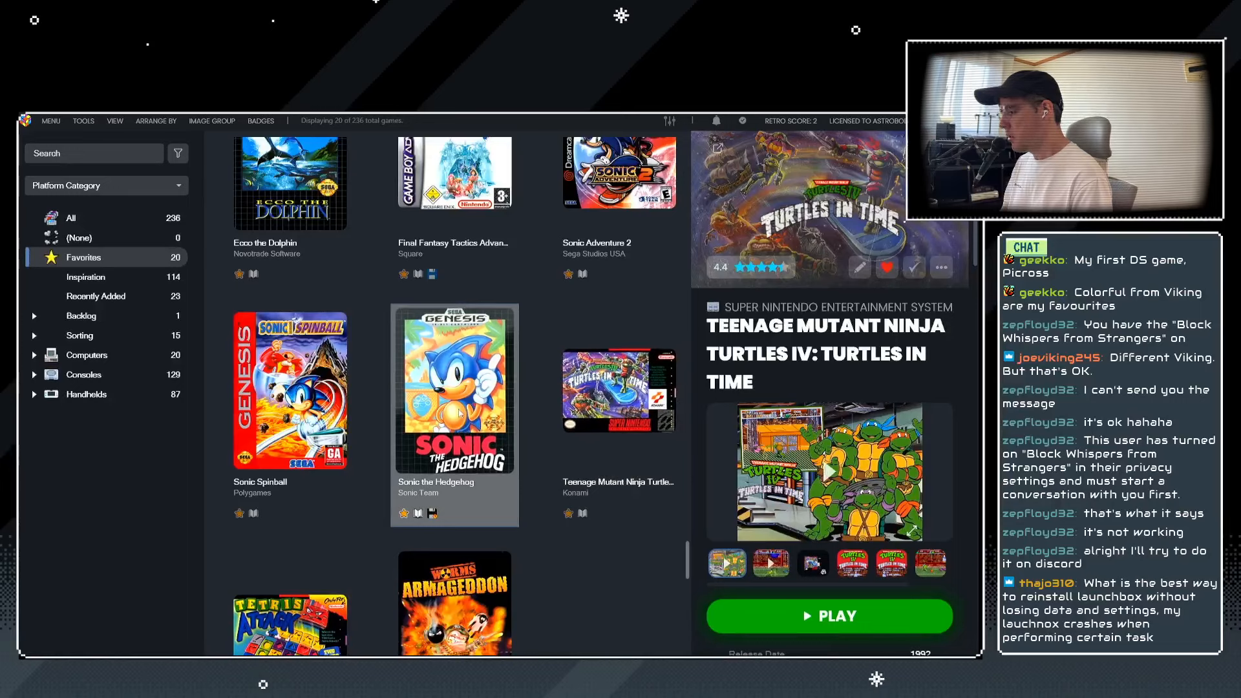
key(Return)
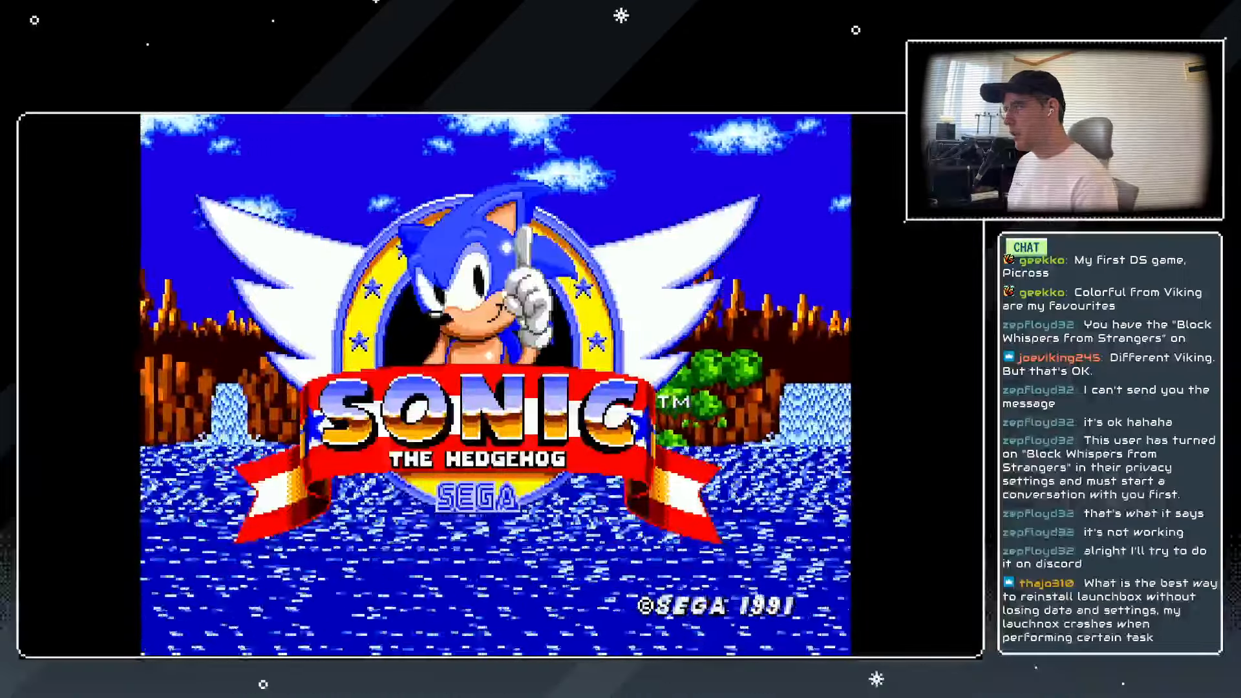
key(F1)
key(F1)
key(F8)
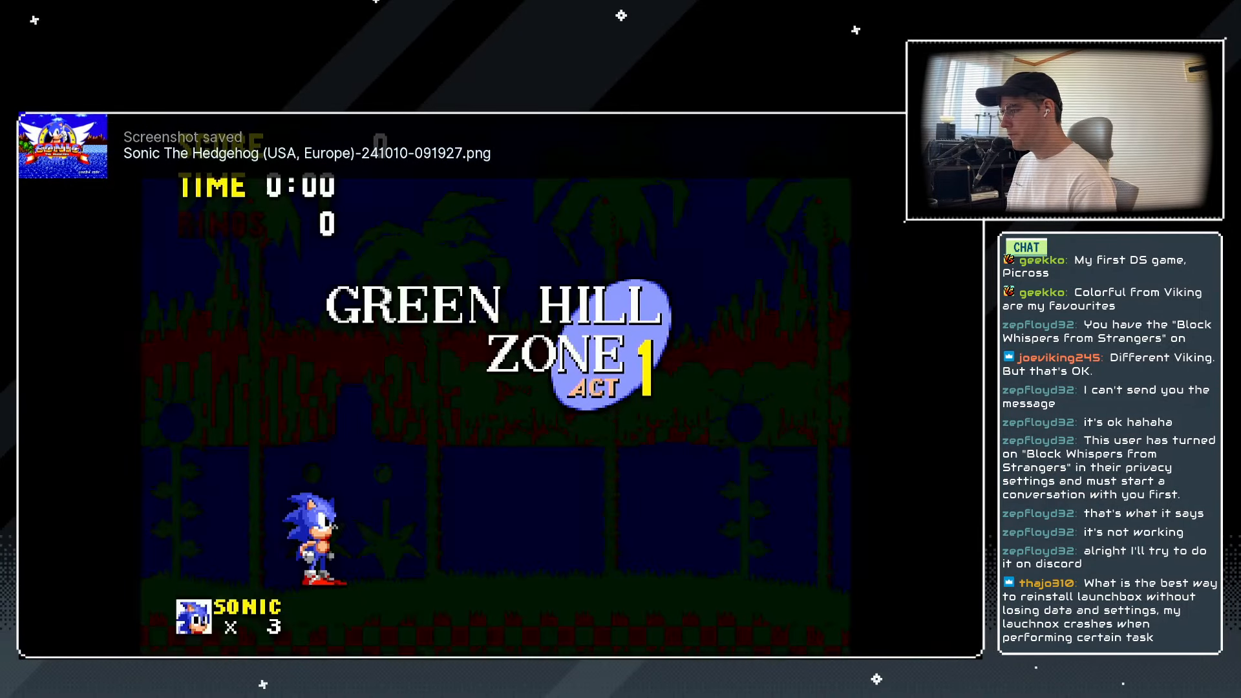
Move Sonic forward in Green Hill Zone Act 1 and capture a gameplay screenshot.
key(Right)
key(z)
key(Right)
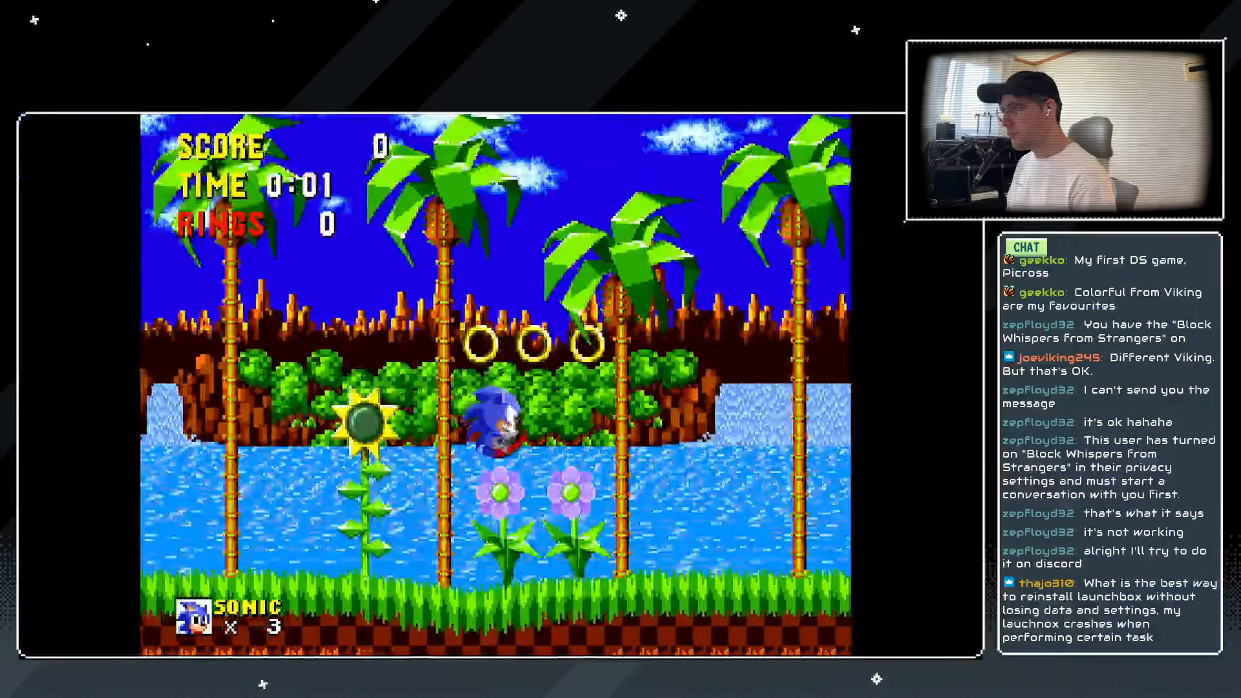
key(F8)
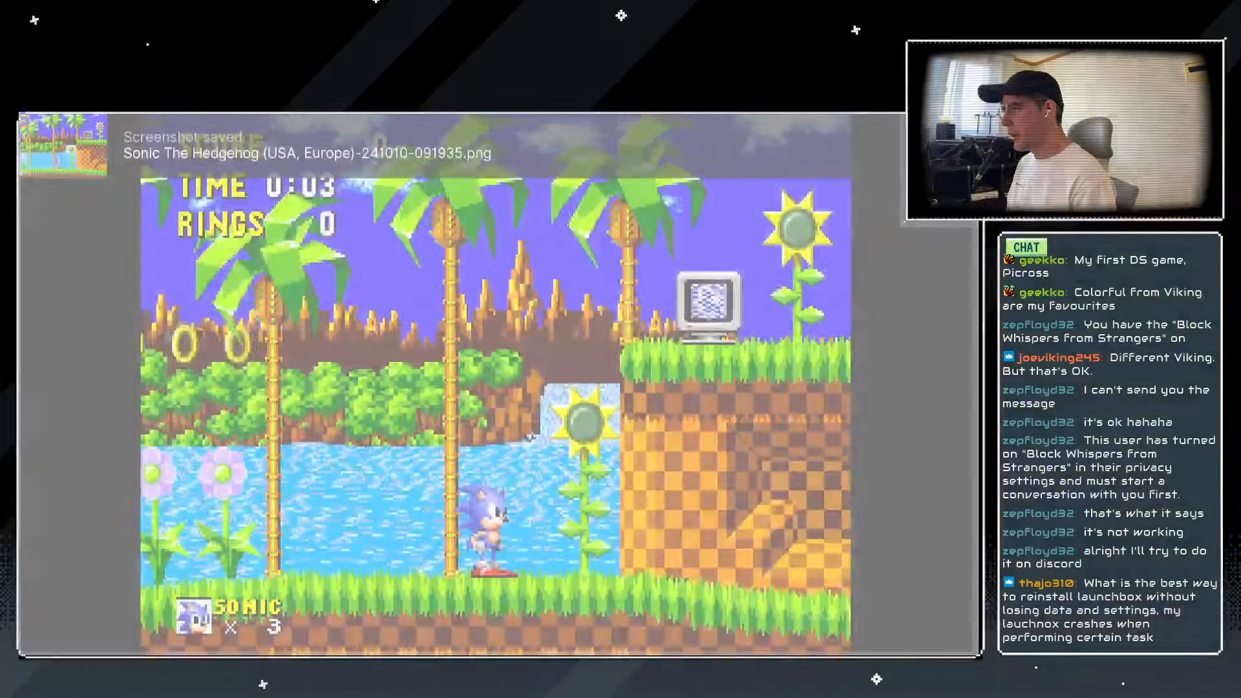
Exit Sonic the Hedgehog and decline saving its screenshots to LaunchBox.
key(Right)
key(z)
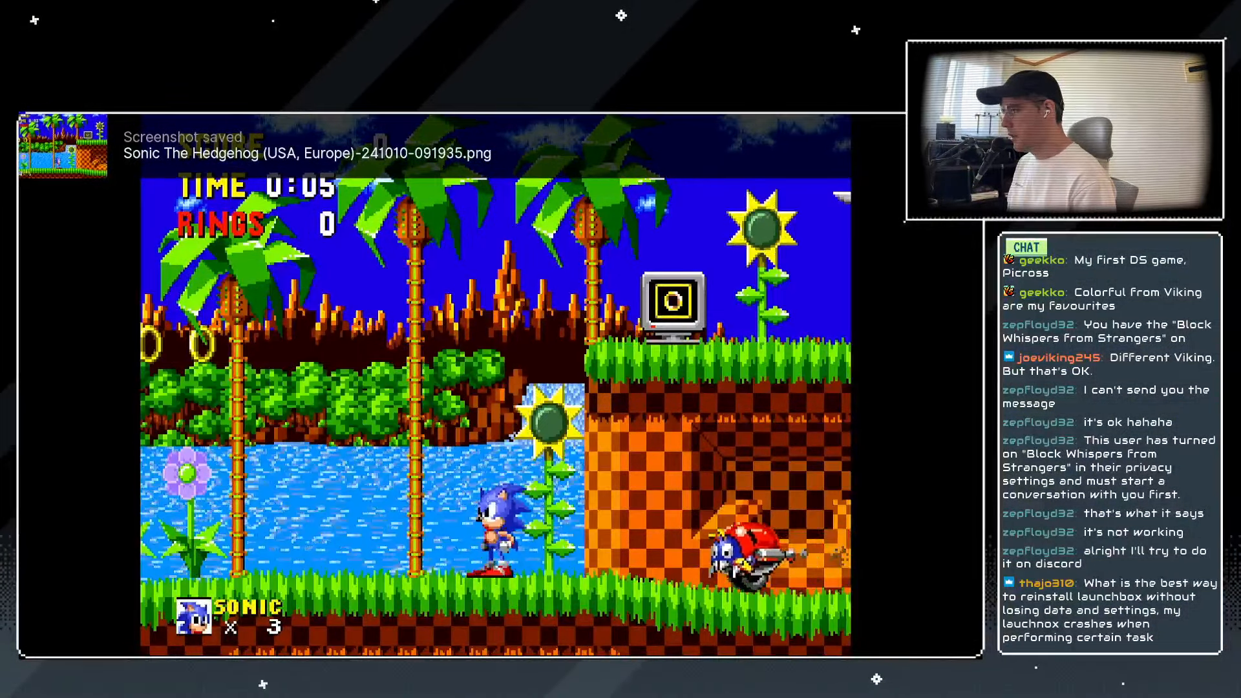
key(Escape)
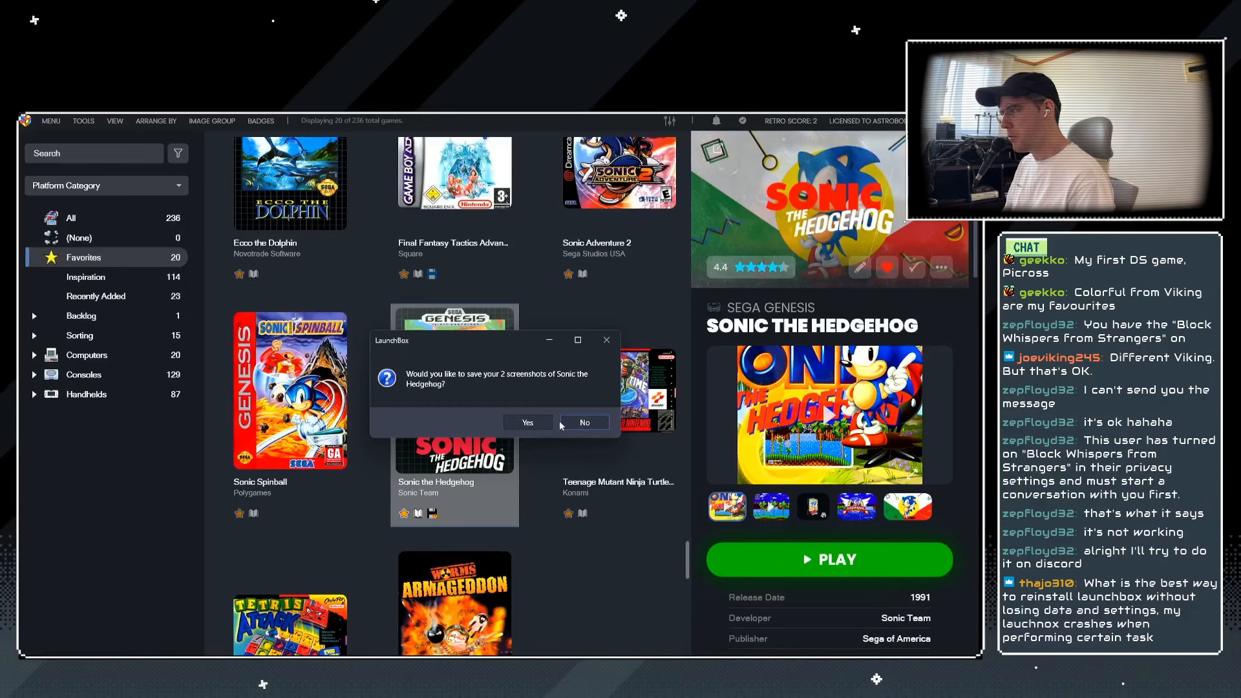
click(585, 424)
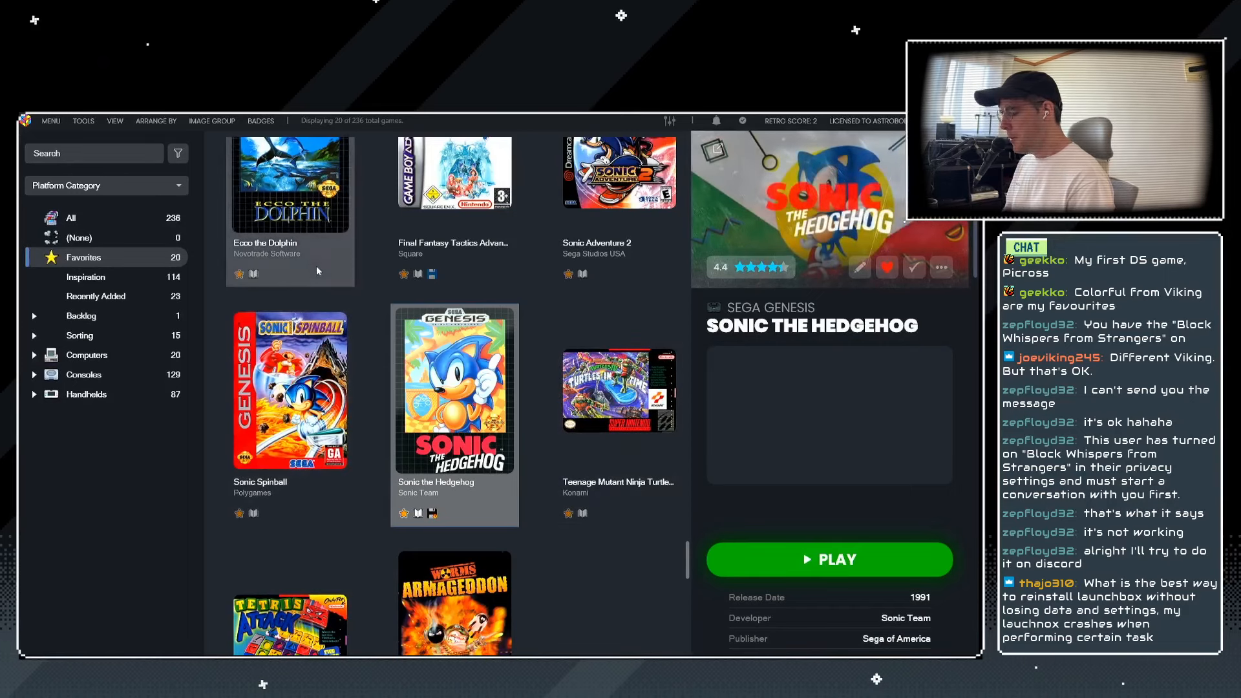
Switch to Photos and delete the Sonic the Hedgehog title screenshot from the gallery.
key(alt+Tab)
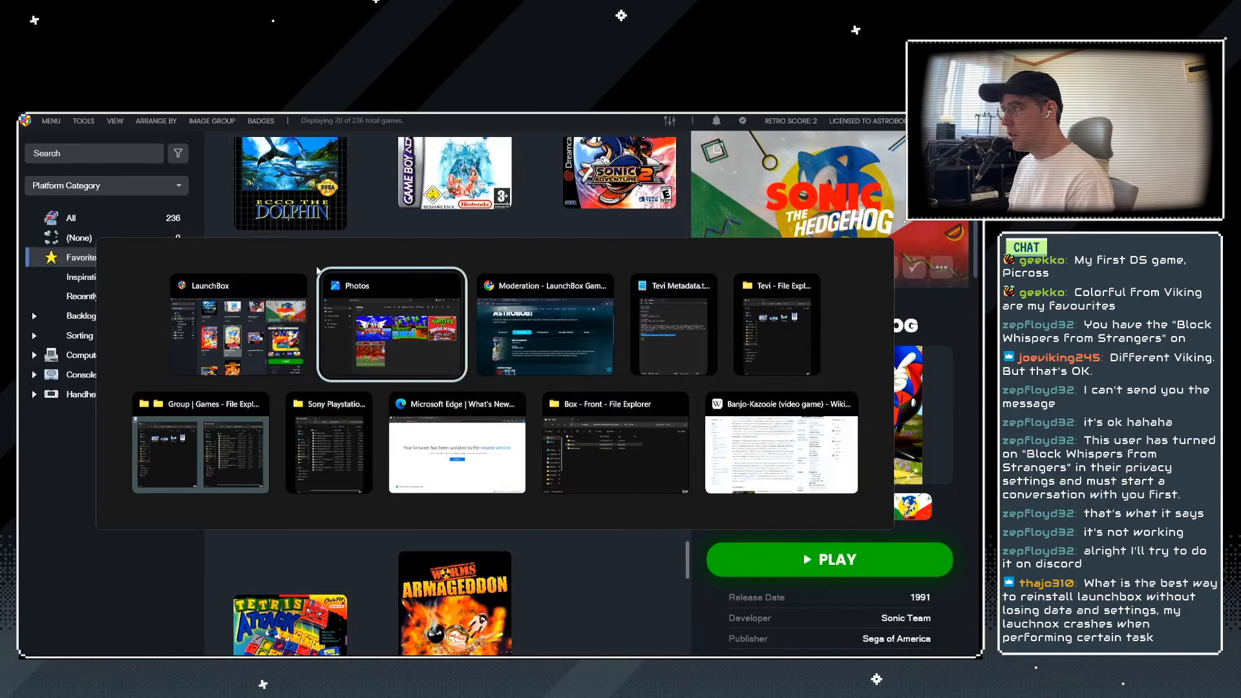
click(318, 272)
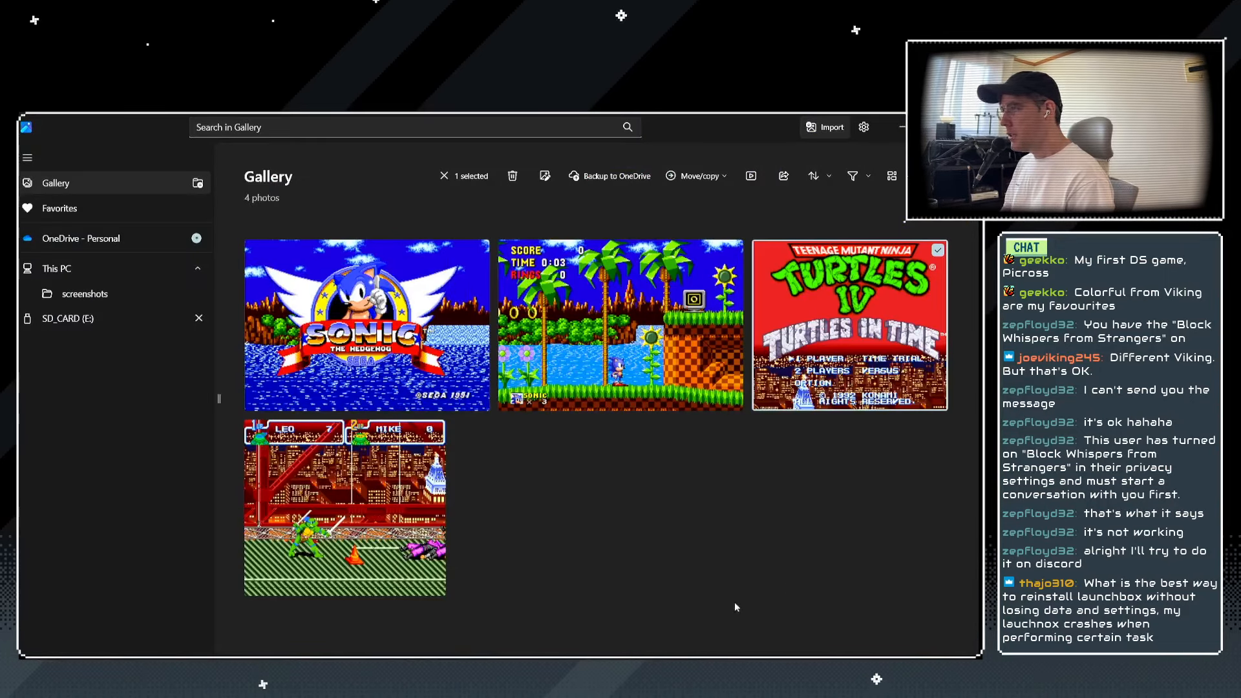
click(938, 250)
click(732, 250)
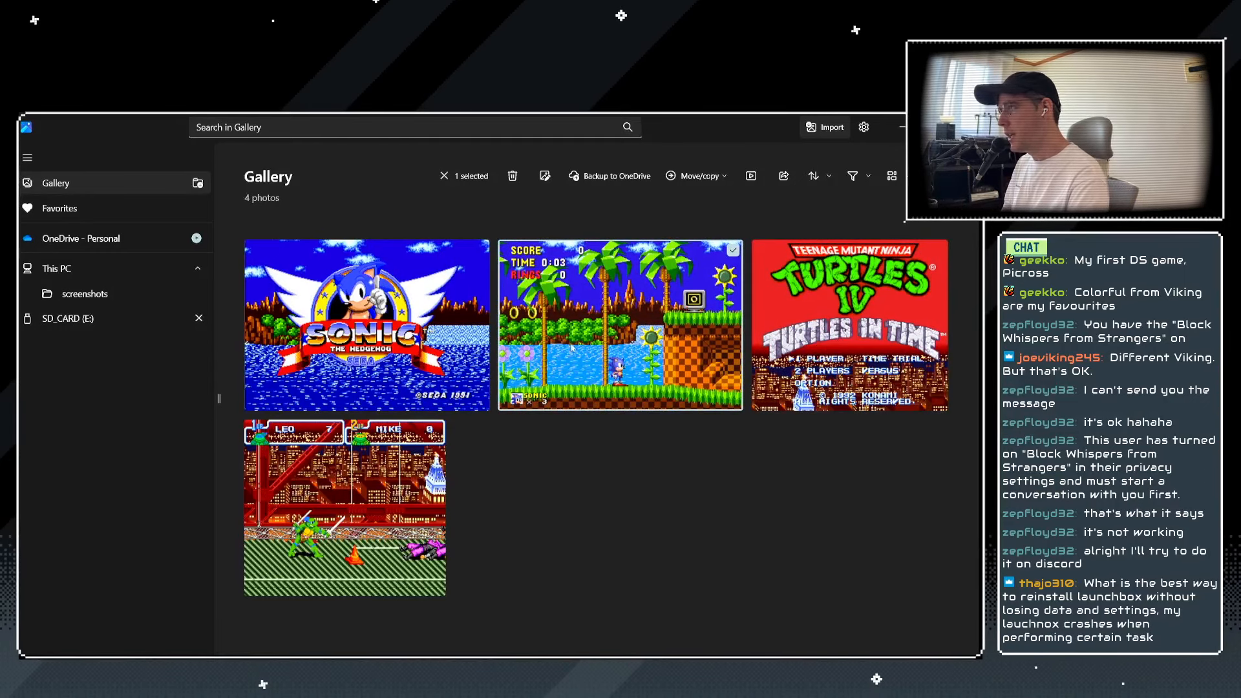
click(414, 334)
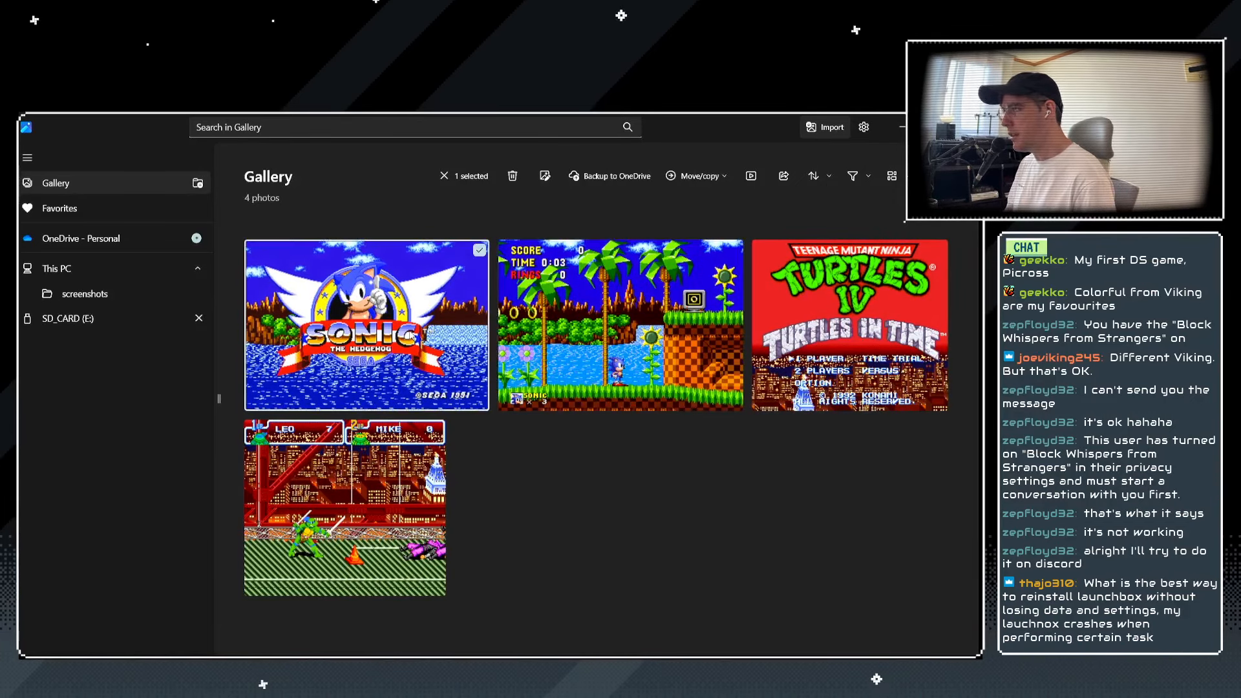
key(Delete)
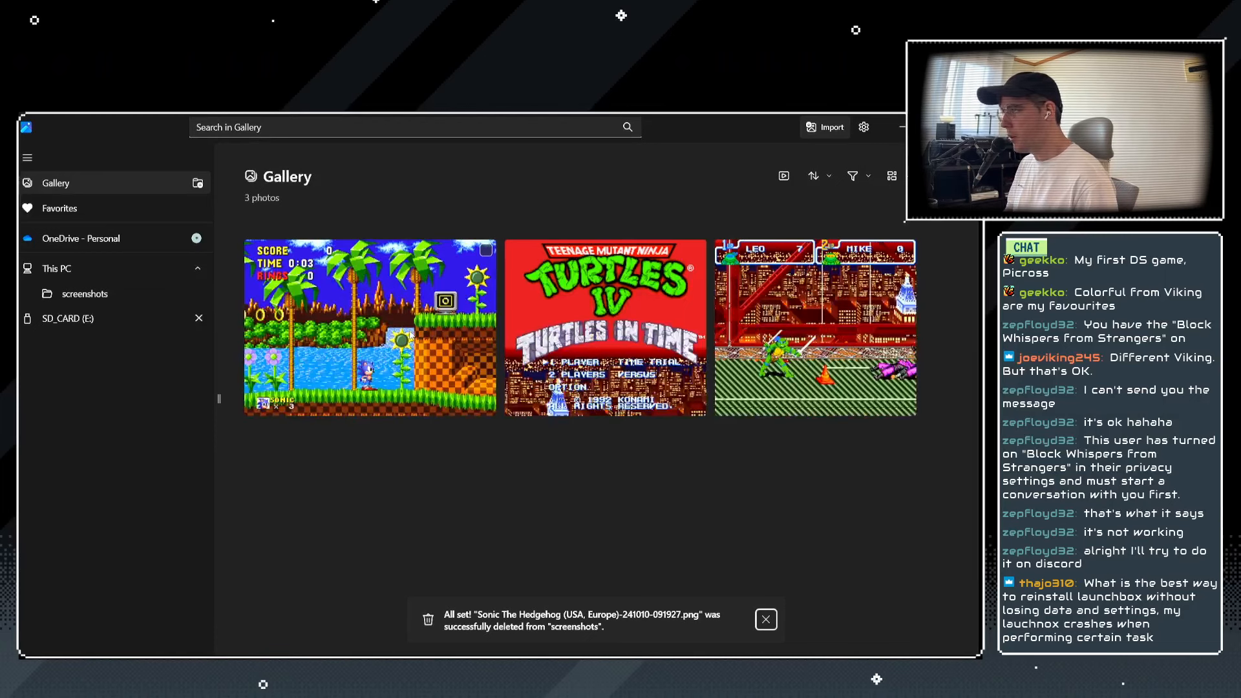
click(396, 368)
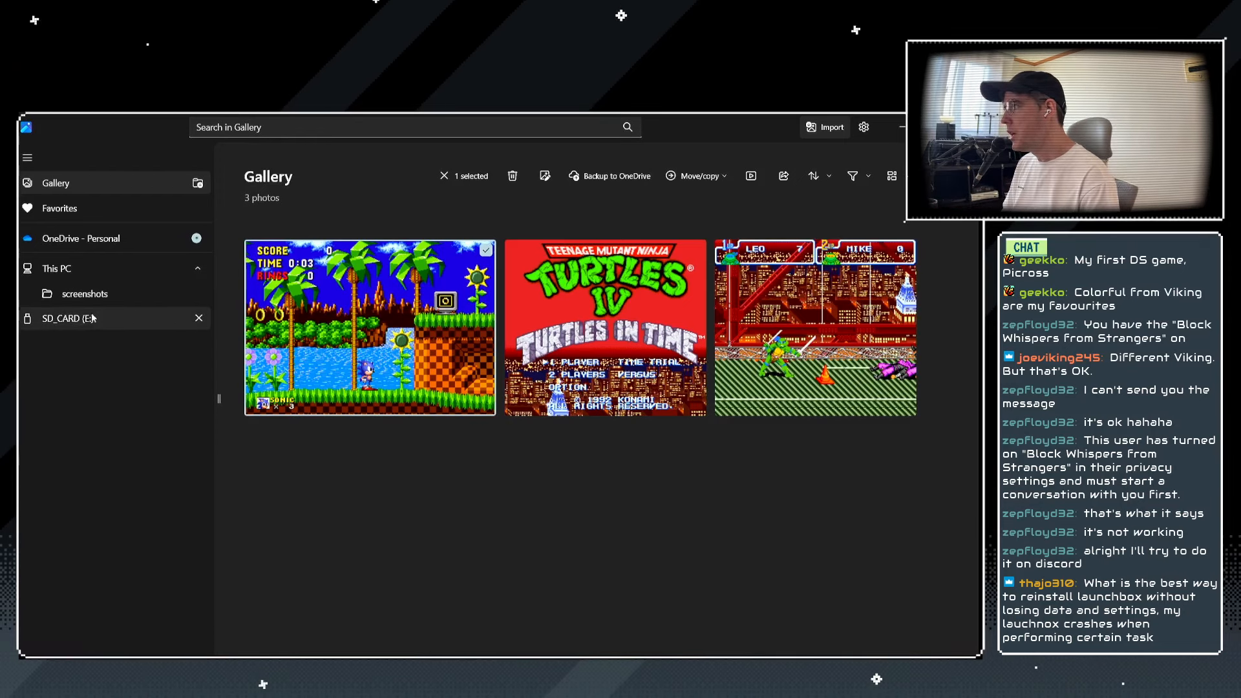
Remove the screenshots folder from the Photos library without deleting the folder itself.
right_click(99, 292)
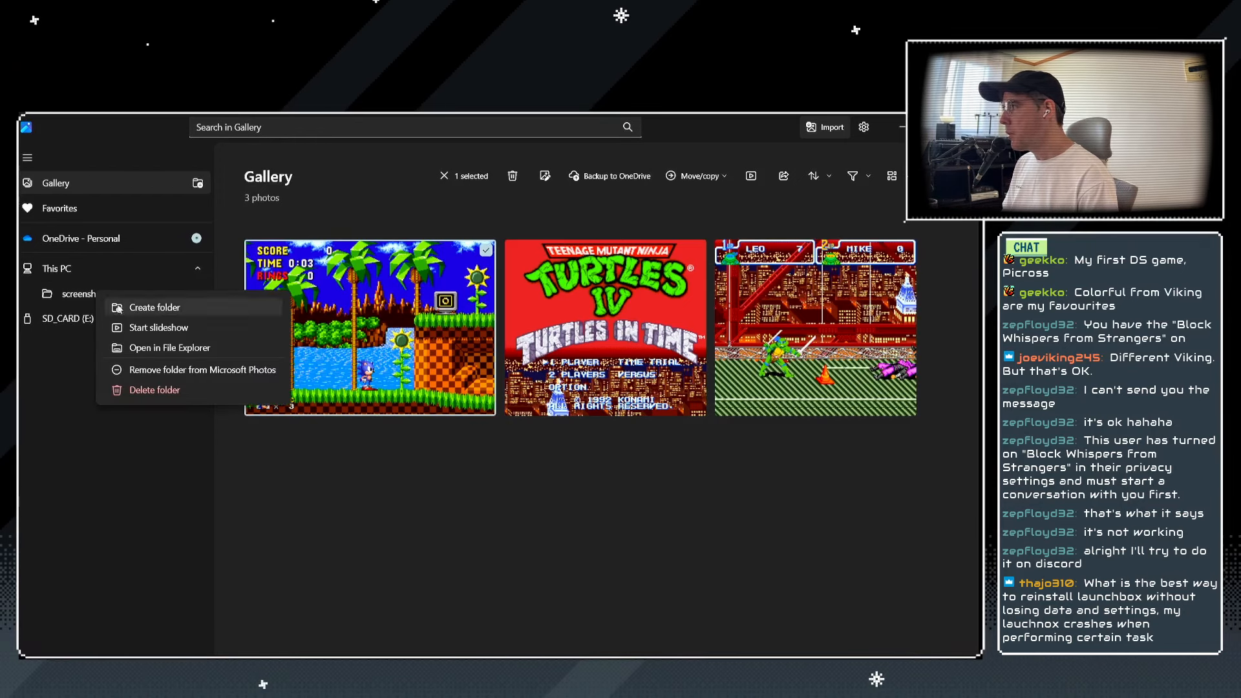
click(146, 370)
click(428, 425)
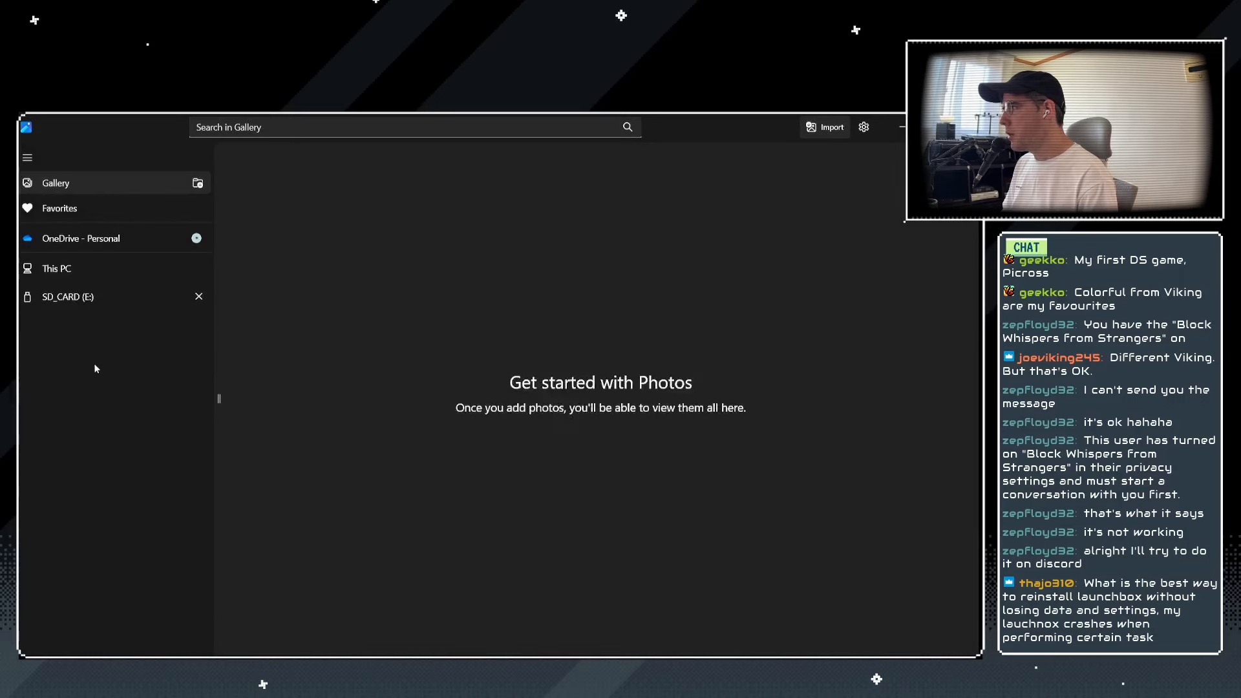
Add the Sega Genesis folder from LaunchBox's Images folder to the Photos library.
right_click(102, 283)
click(158, 282)
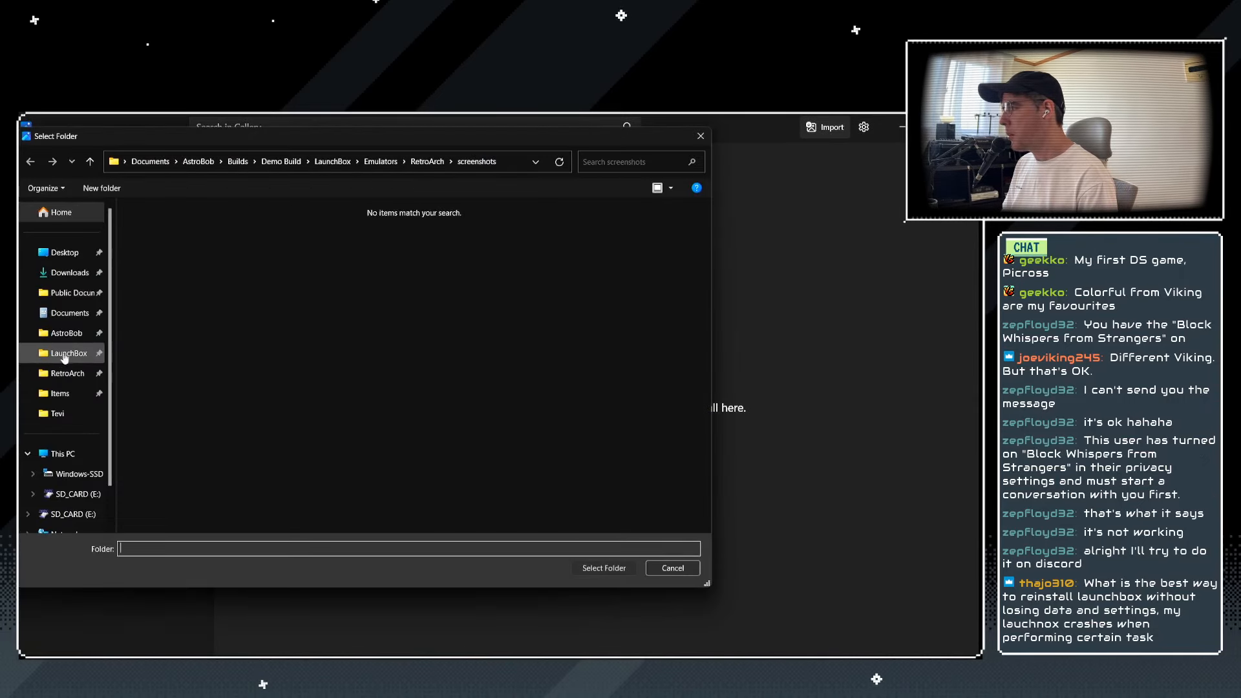
click(64, 354)
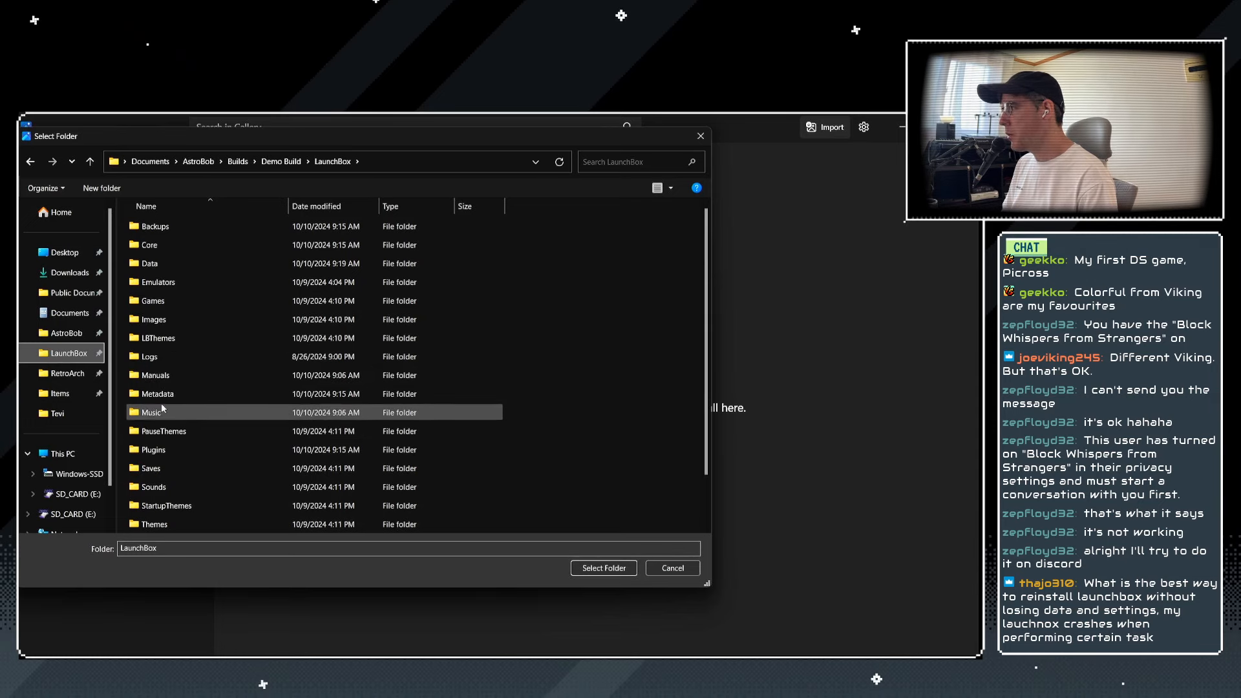
click(148, 321)
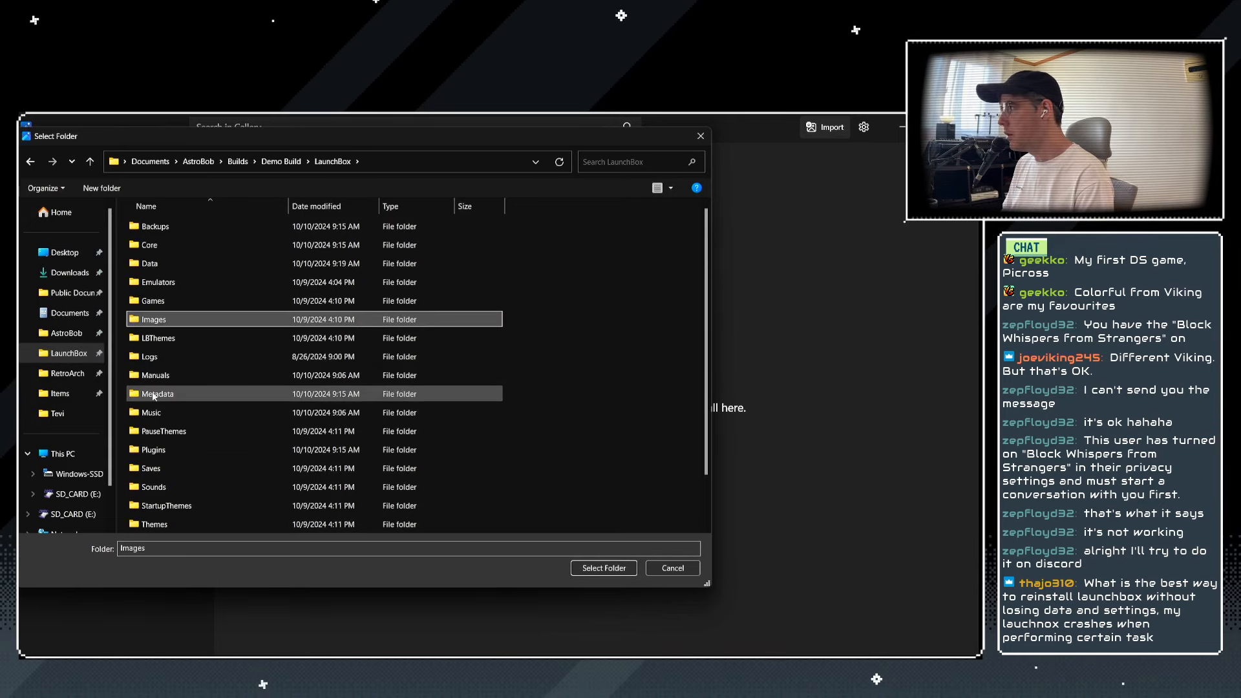
double_click(148, 322)
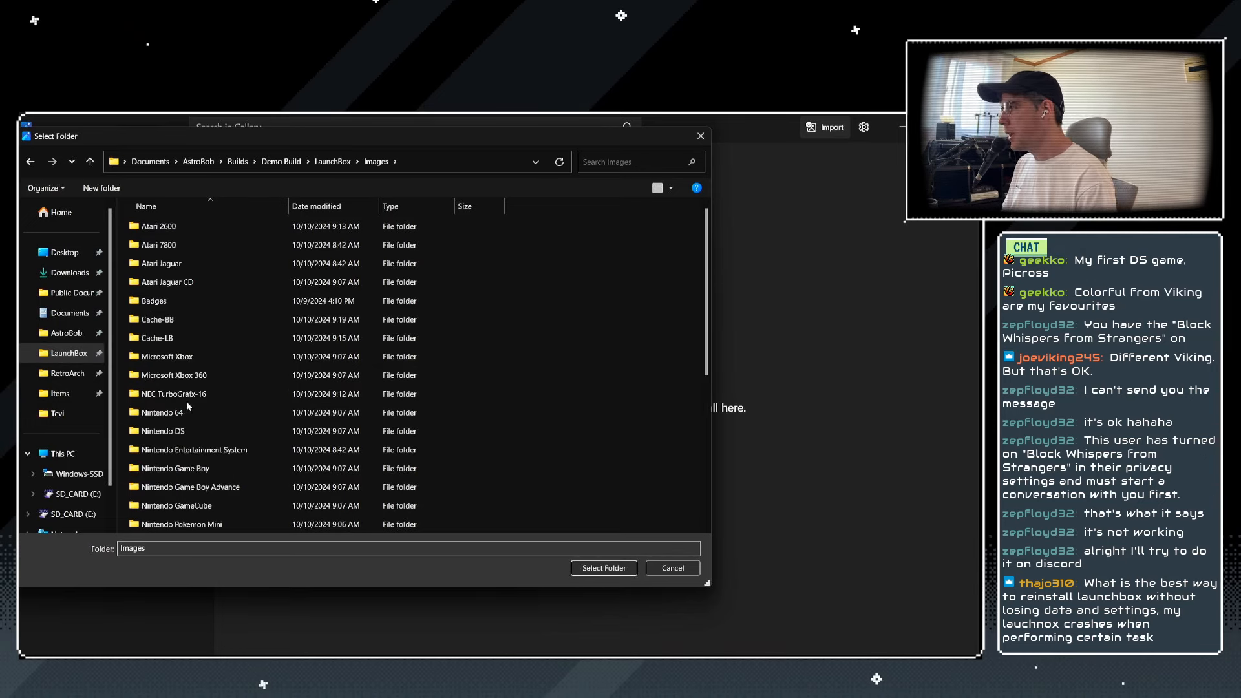
scroll(181, 388, down, 3)
click(165, 359)
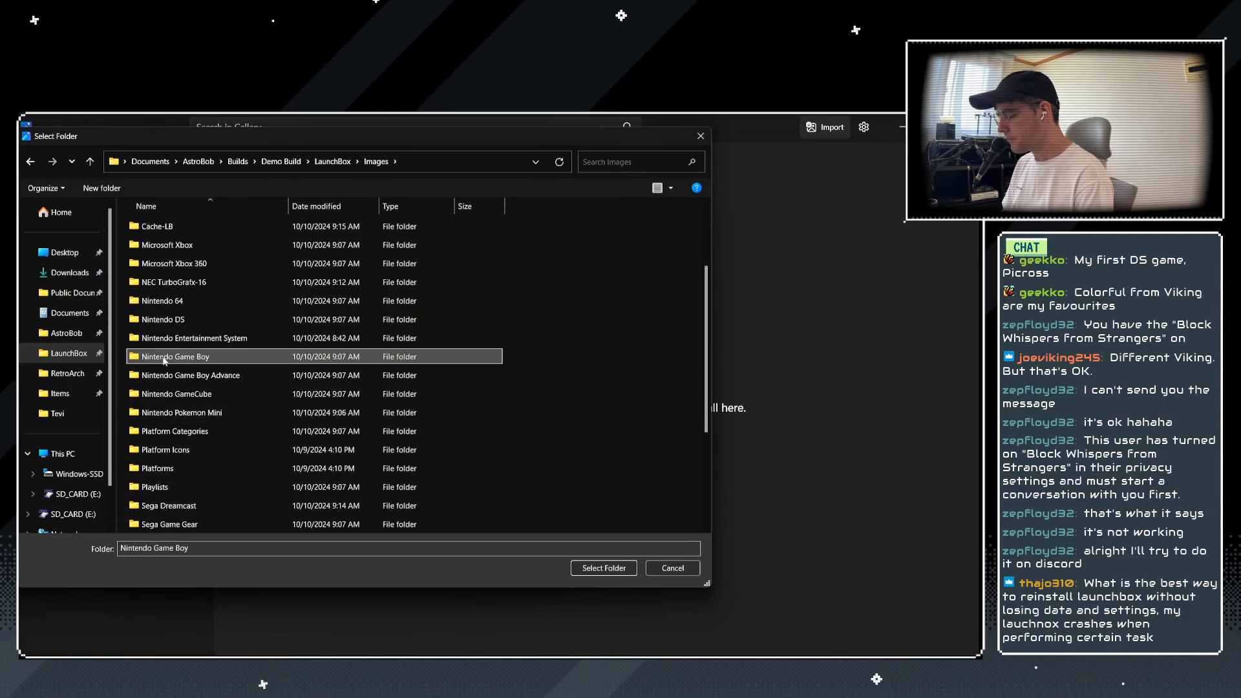
text(su)
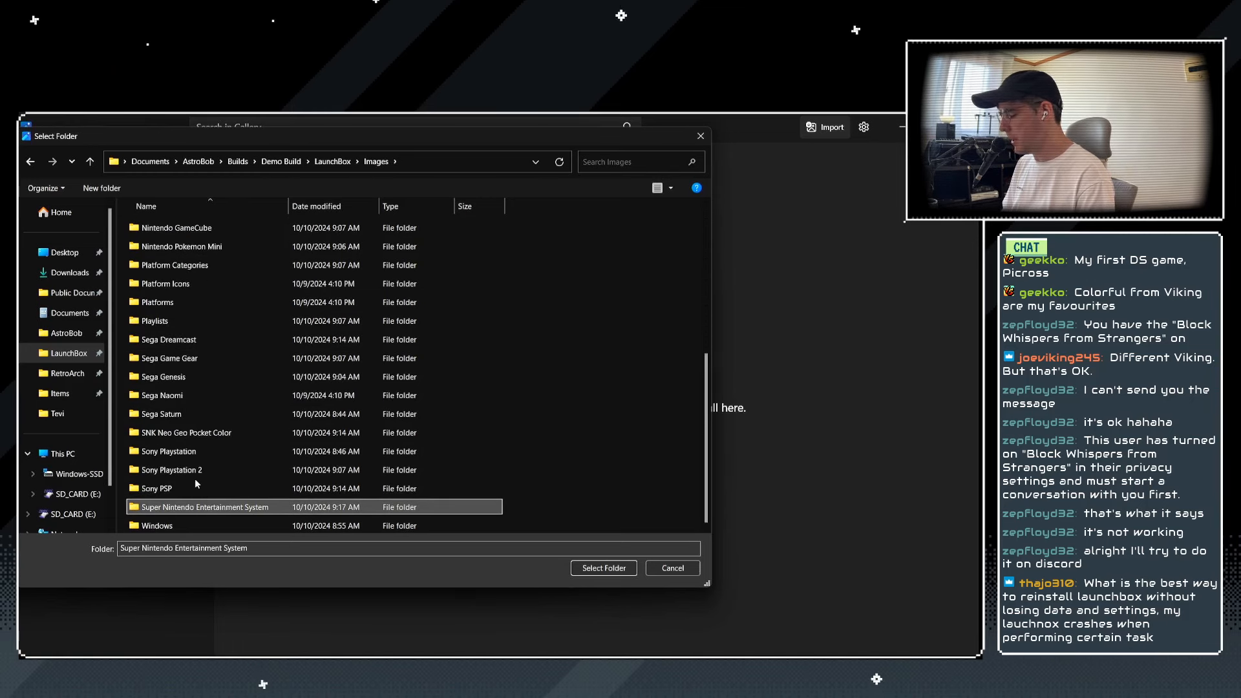
text(se)
click(167, 379)
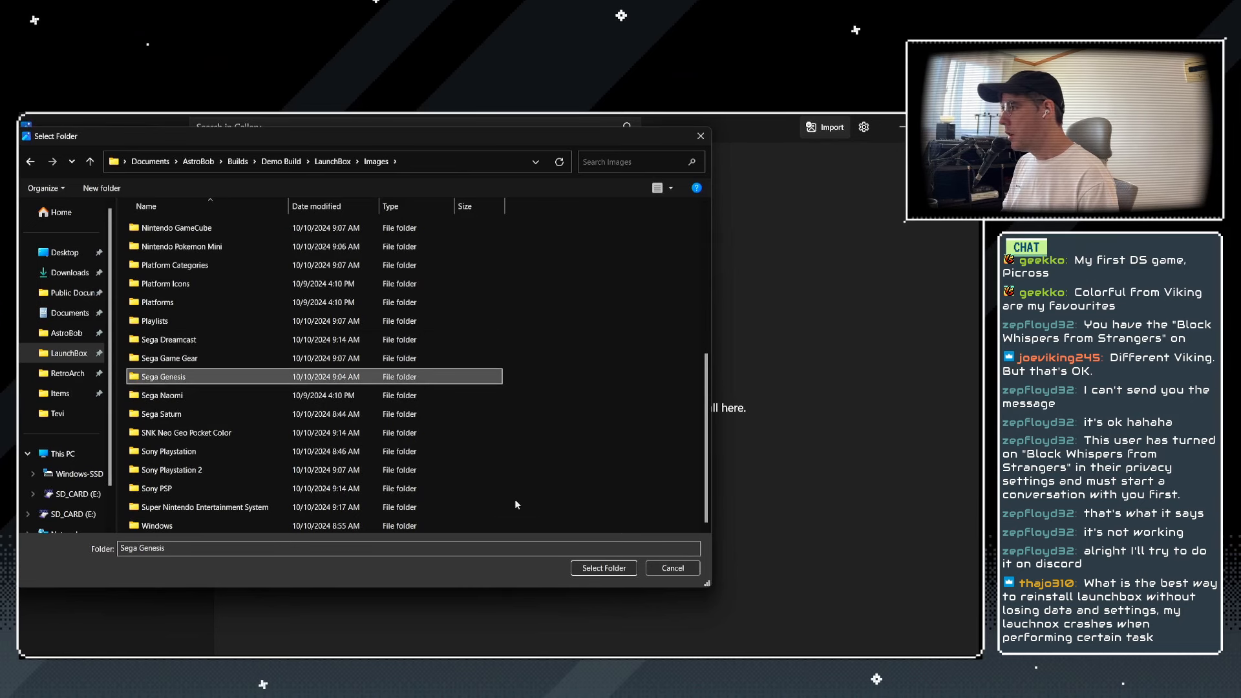
click(604, 568)
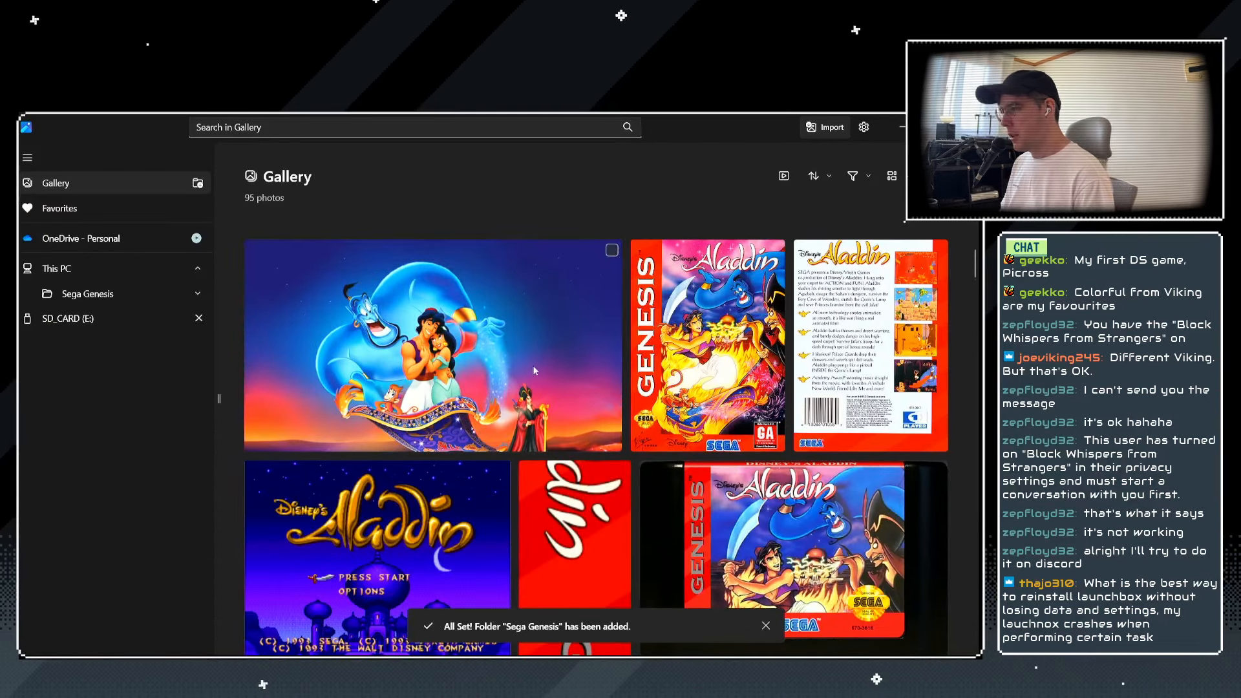
Look through the Sega Genesis images in the Photos gallery from beginning to end and return to the start.
scroll(550, 336, down, 10)
scroll(551, 336, down, 15)
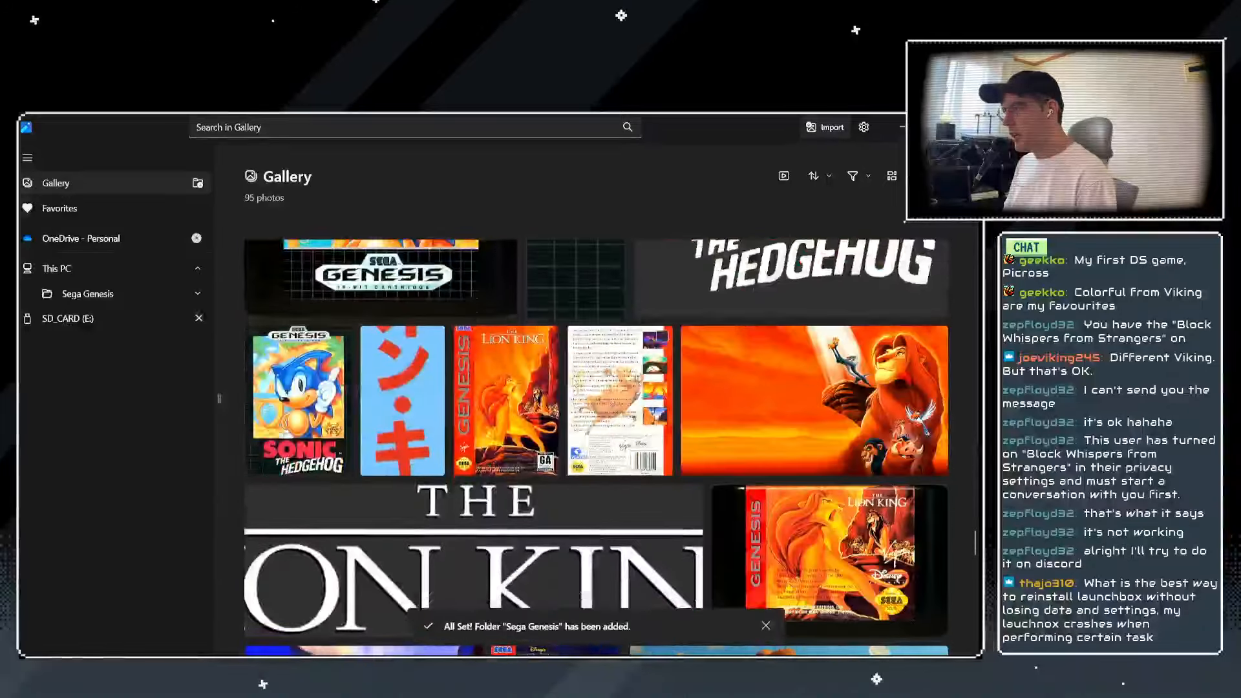
scroll(470, 400, up, 15)
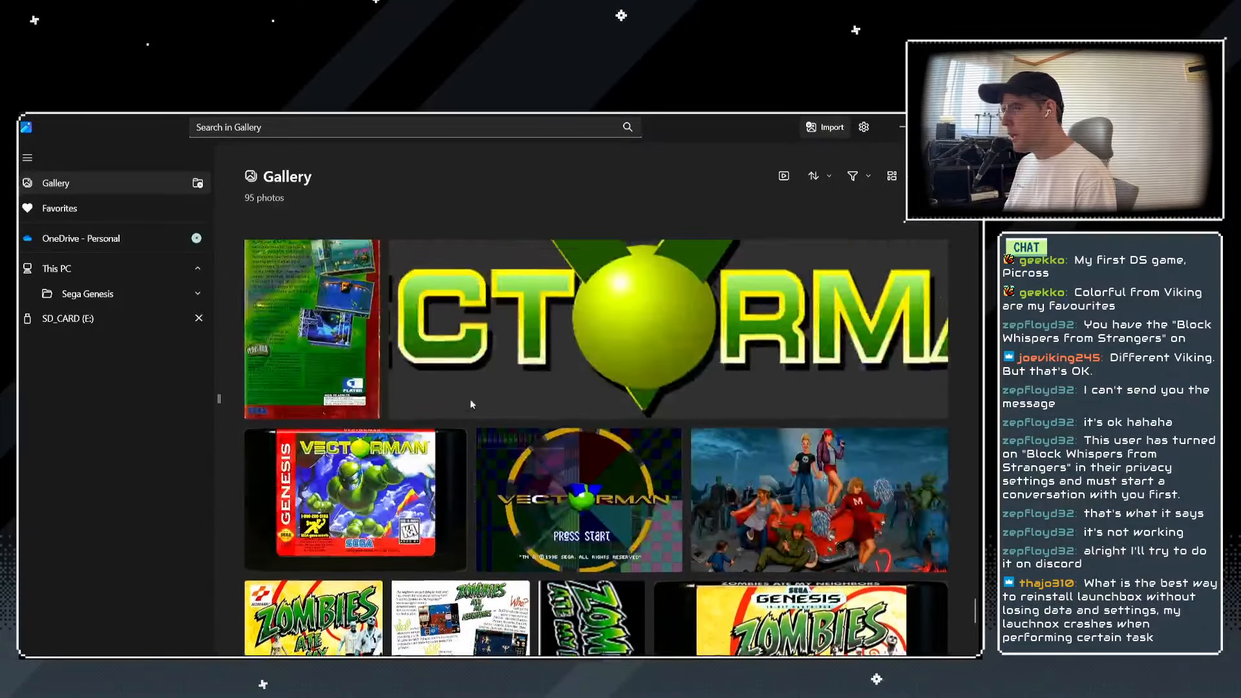
scroll(471, 398, up, 12)
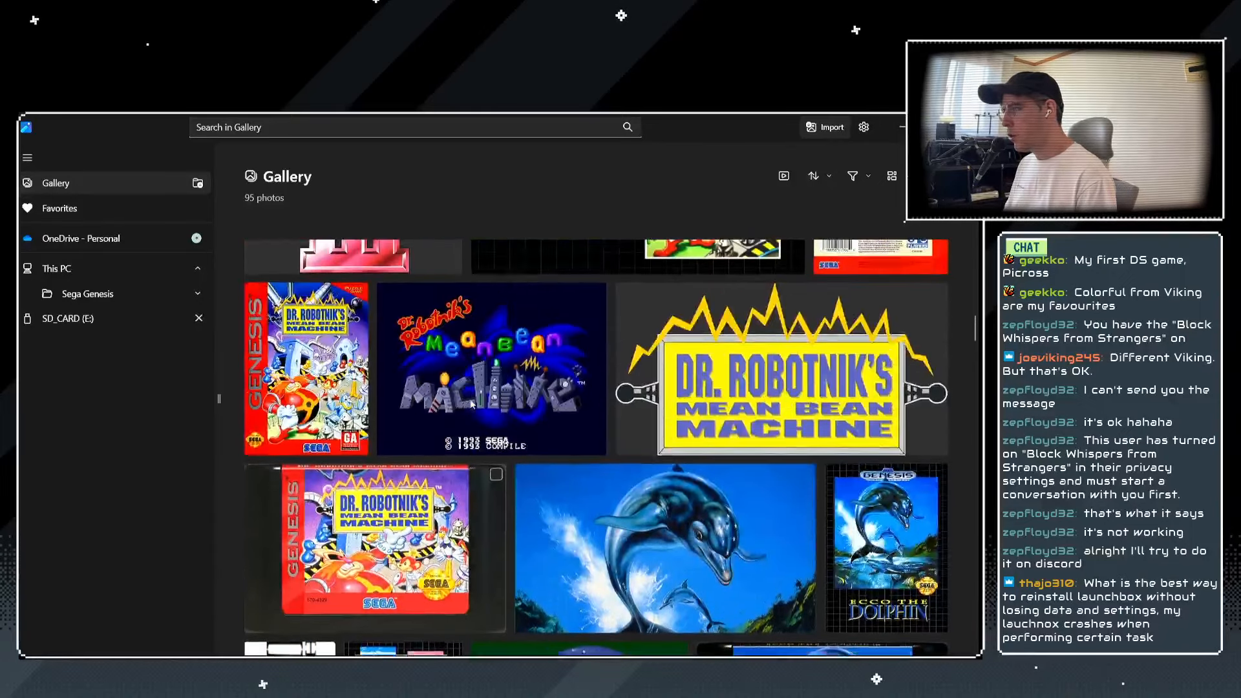
scroll(472, 404, up, 3)
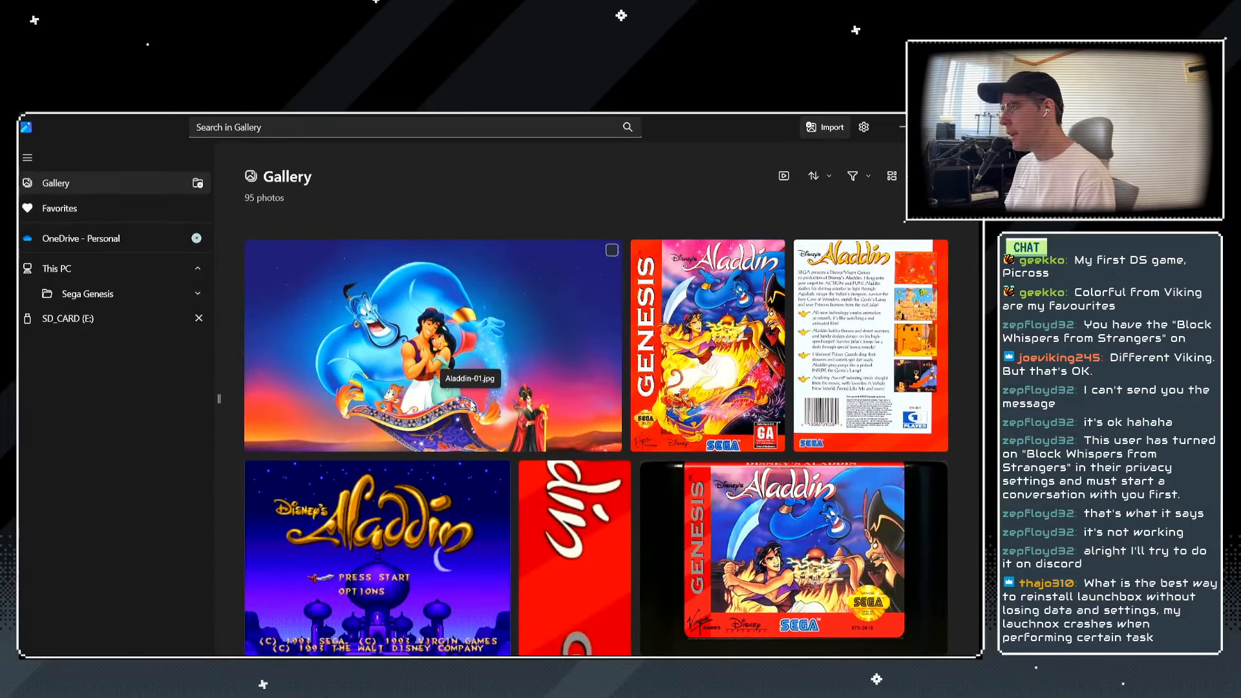
Switch to File Explorer and open the Sega Genesis folder inside LaunchBox's Images folder.
key(alt+Tab)
key(alt+Tab)
key(alt+Tab)
key(alt+Tab)
key(alt+Tab)
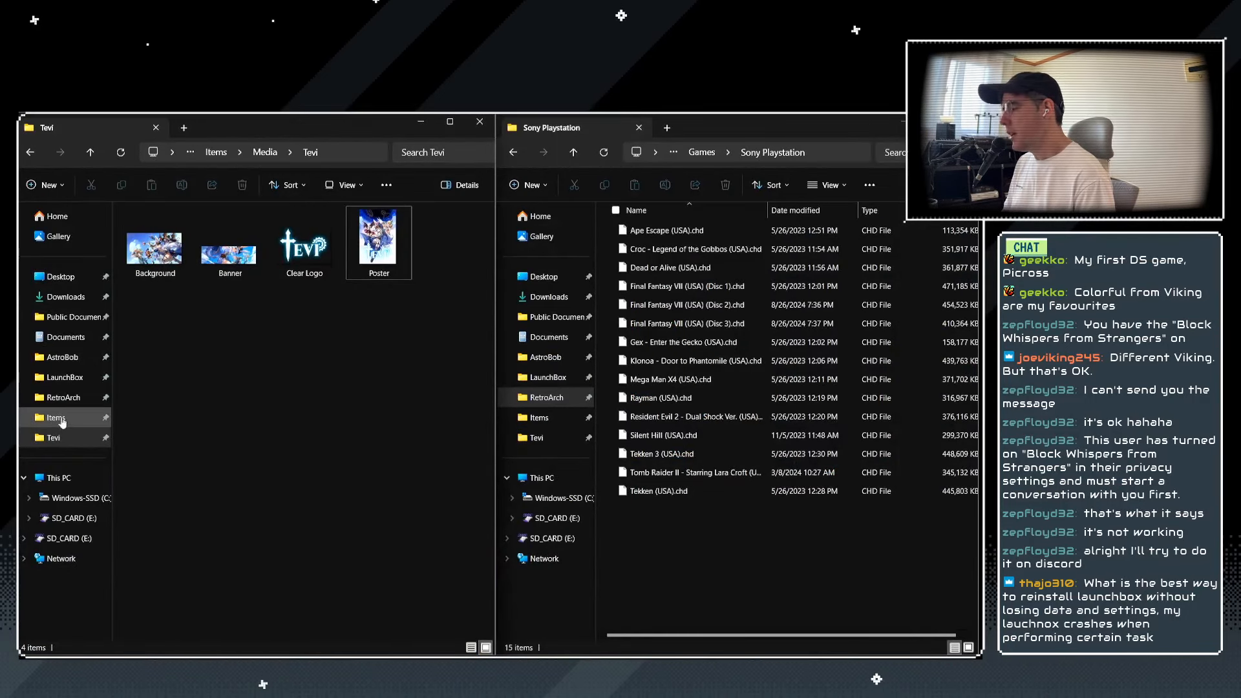
click(64, 377)
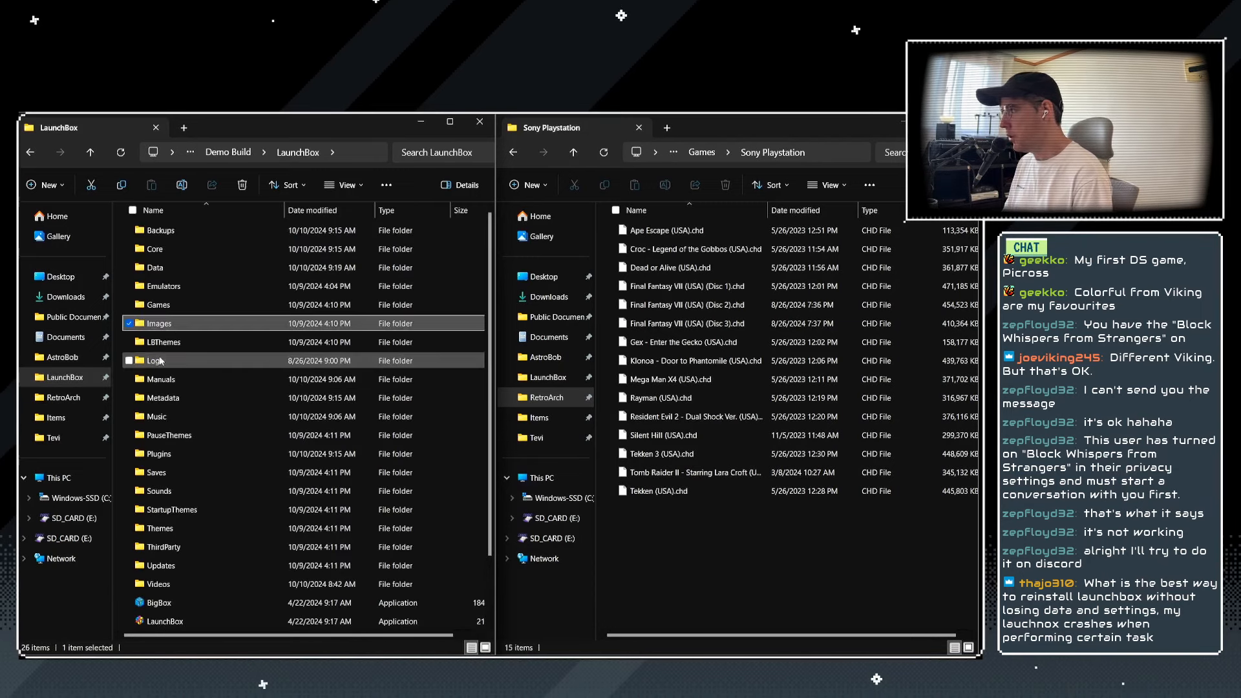
double_click(160, 324)
click(173, 362)
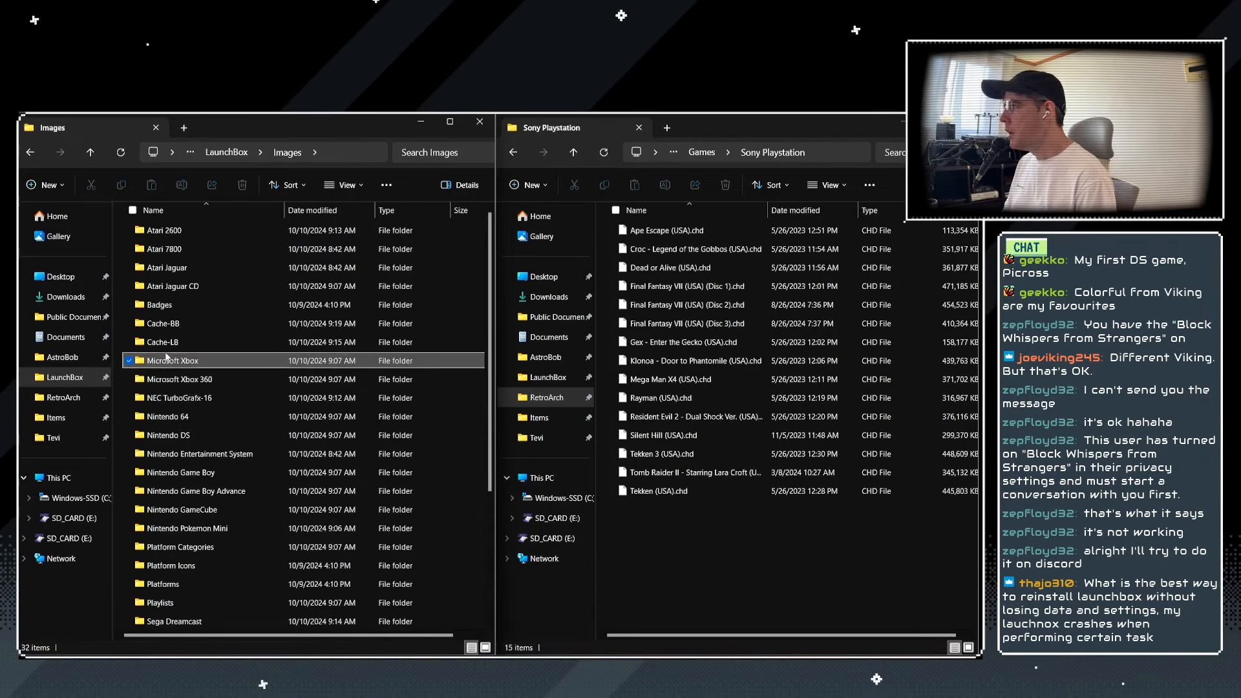
scroll(196, 437, down, 3)
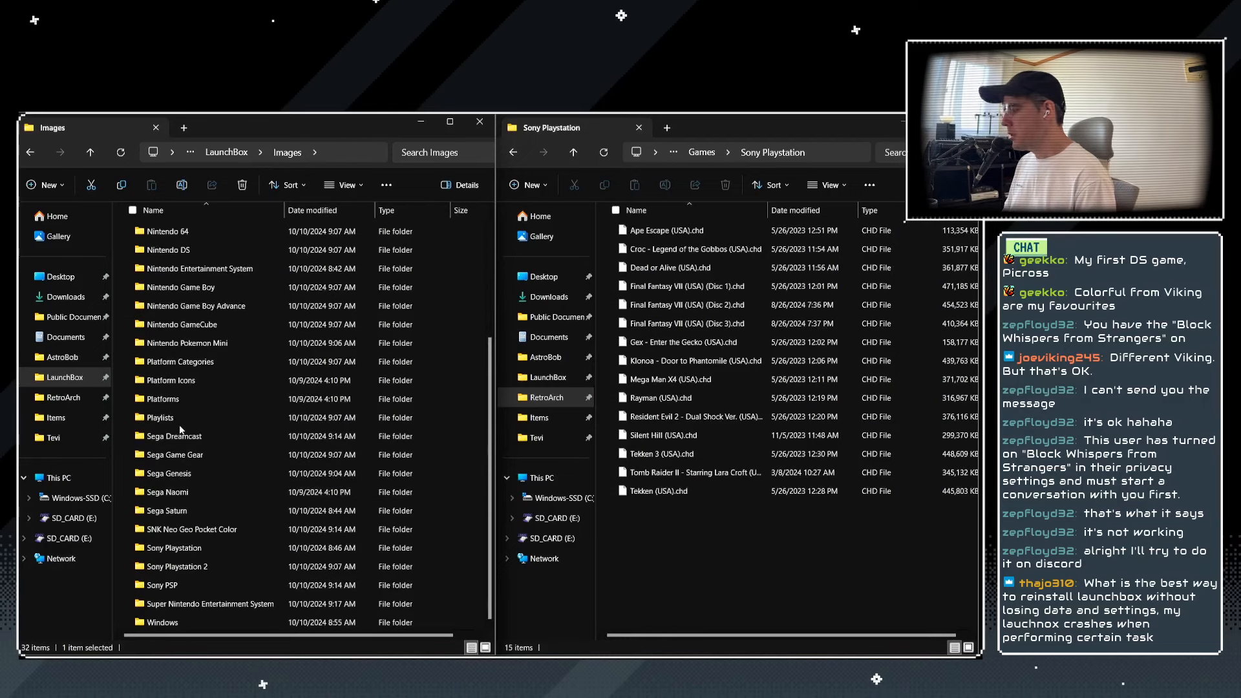
click(176, 454)
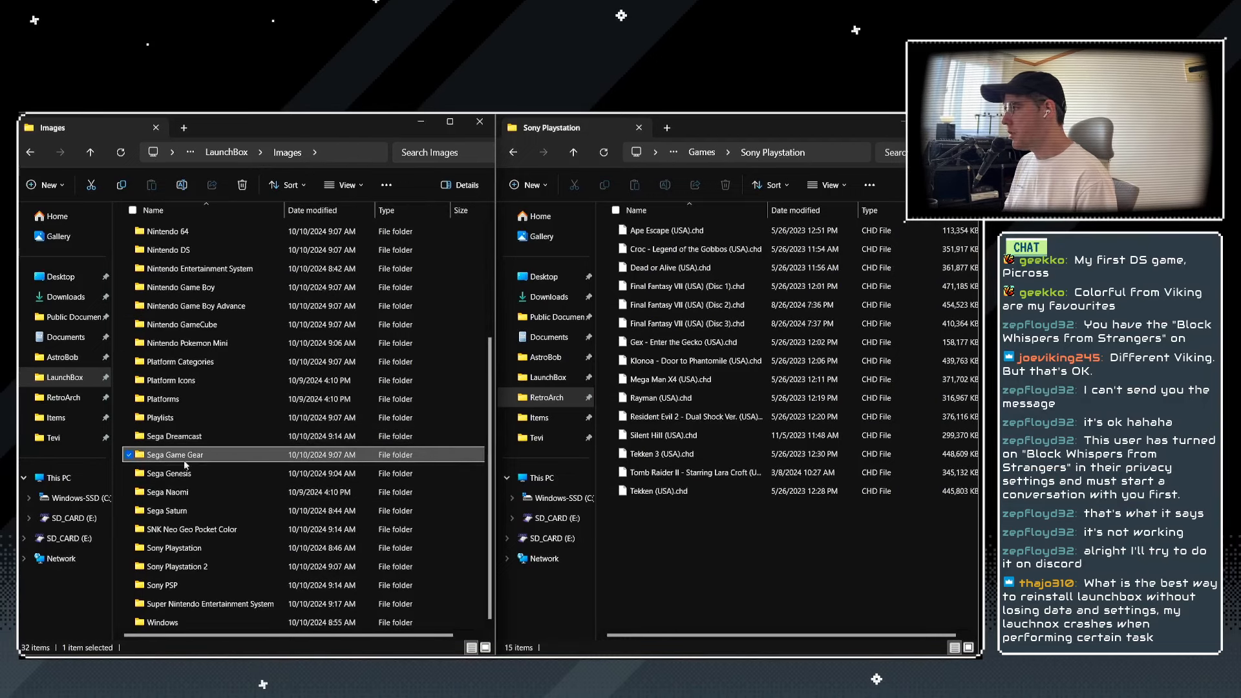
double_click(173, 477)
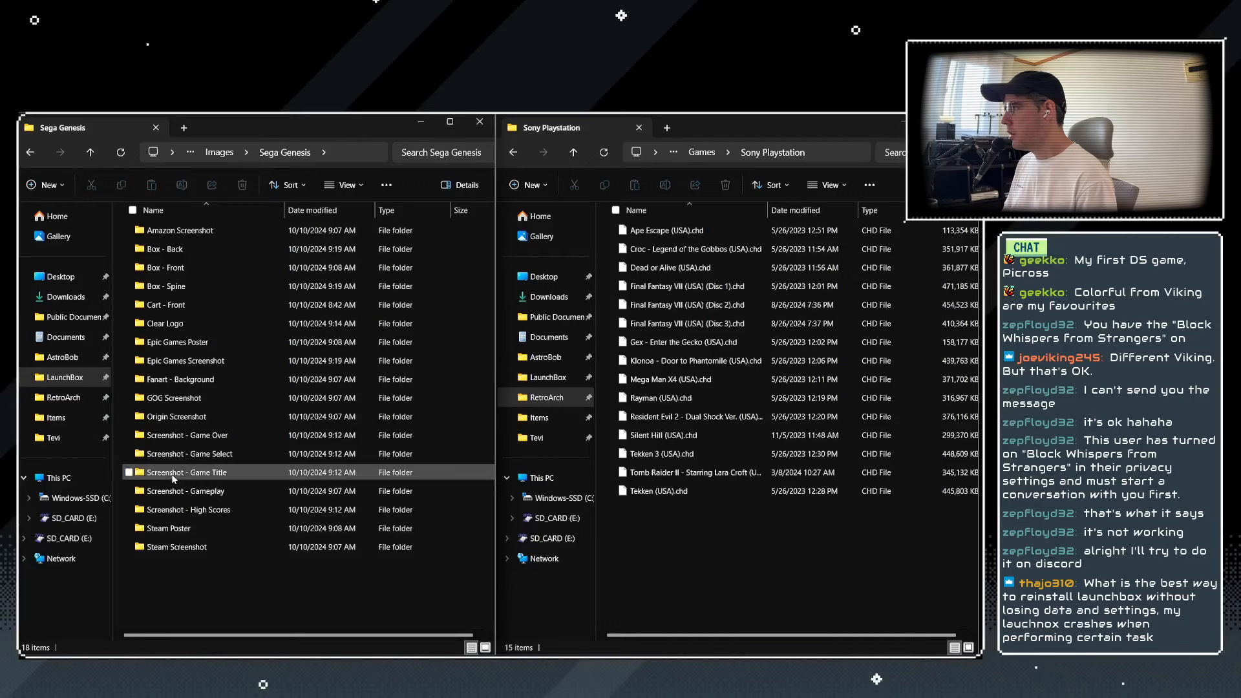
Open the Box - Back subfolder, return to the Sega Genesis folder and check the details of Box - Back.
click(189, 253)
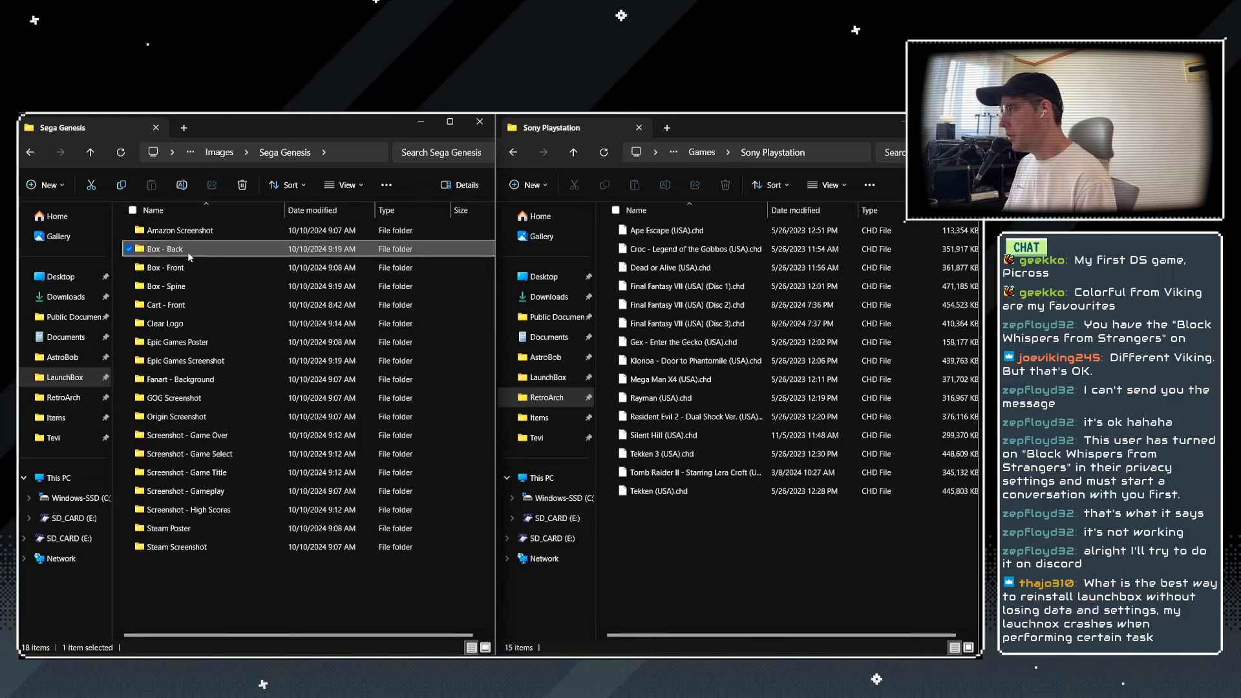
double_click(189, 256)
click(30, 152)
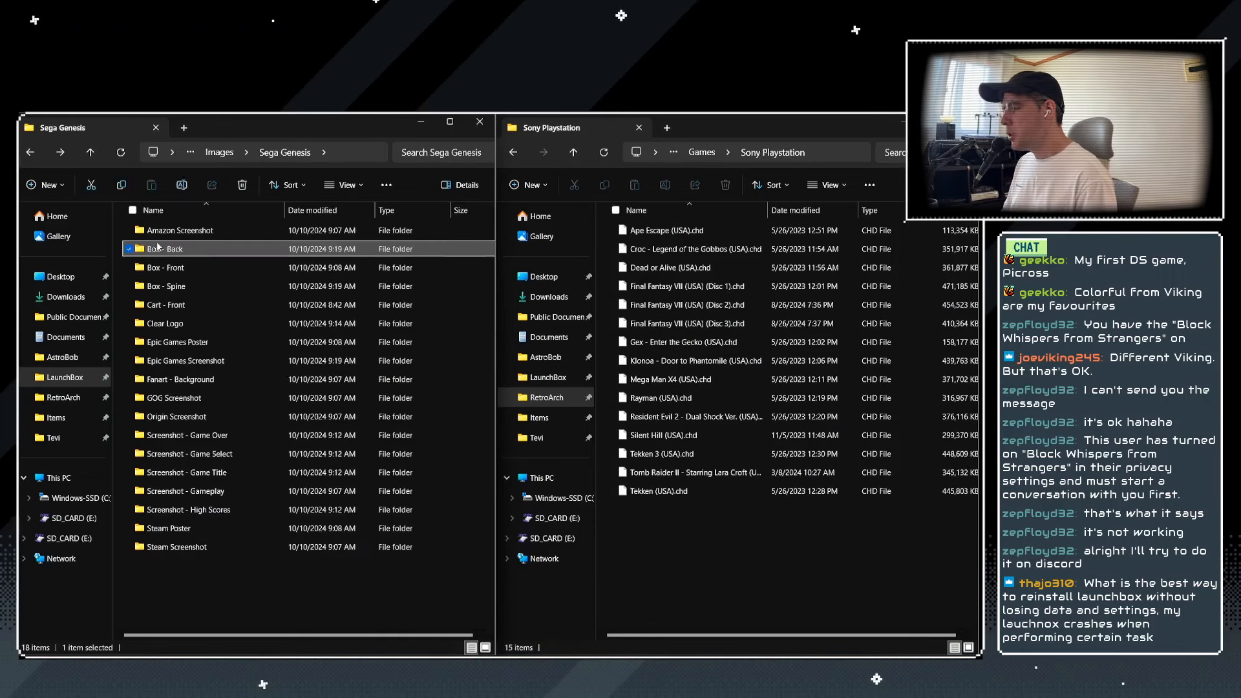
mouse_move(157, 245)
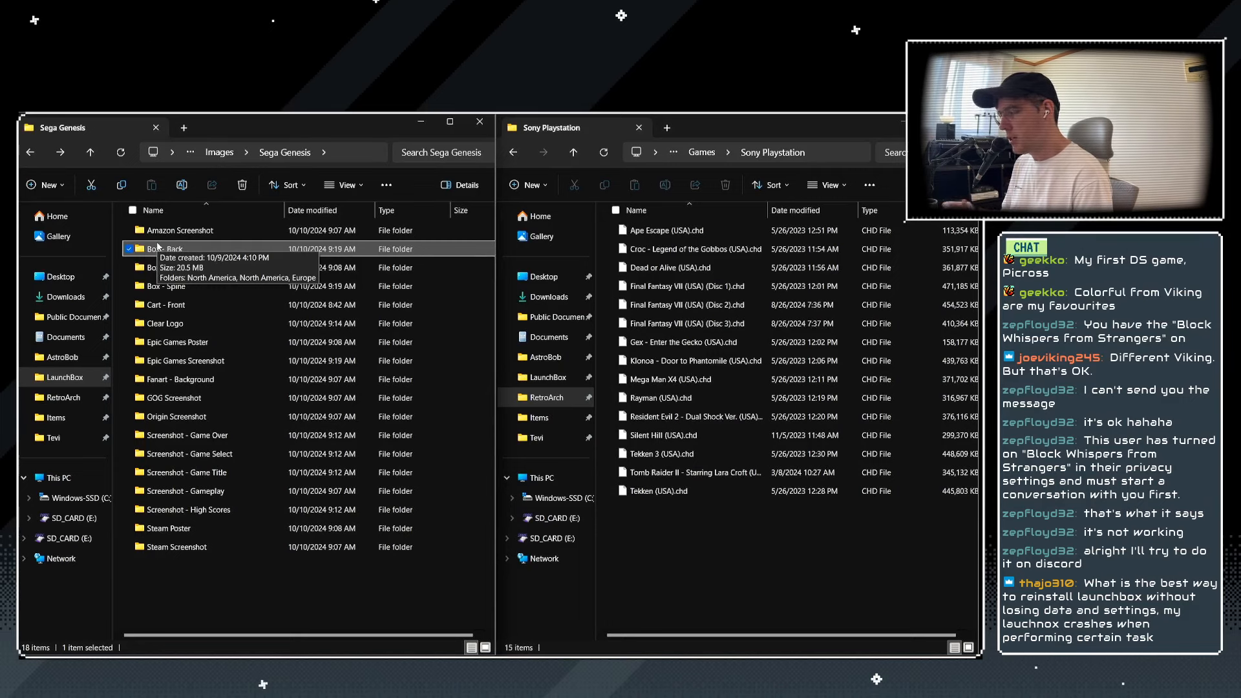
Switch back to Photos and examine the mixed Sega Genesis box art, logos and screenshots in the gallery.
key(alt+Tab)
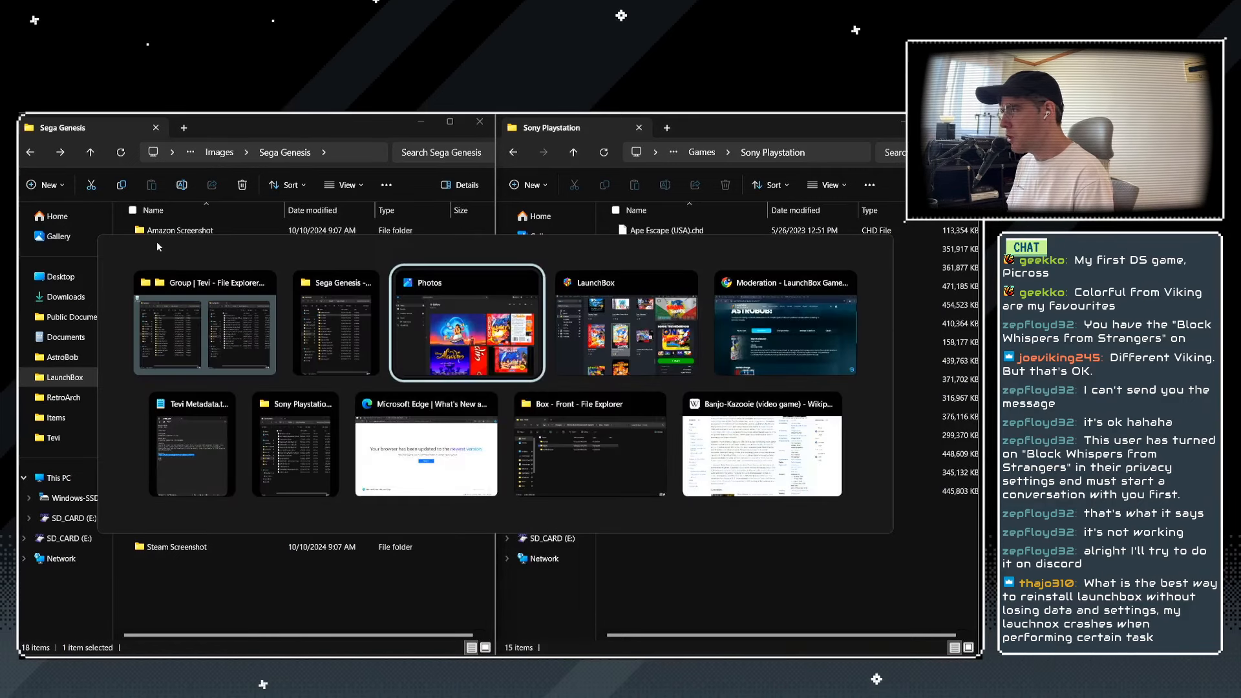
key(alt+Tab)
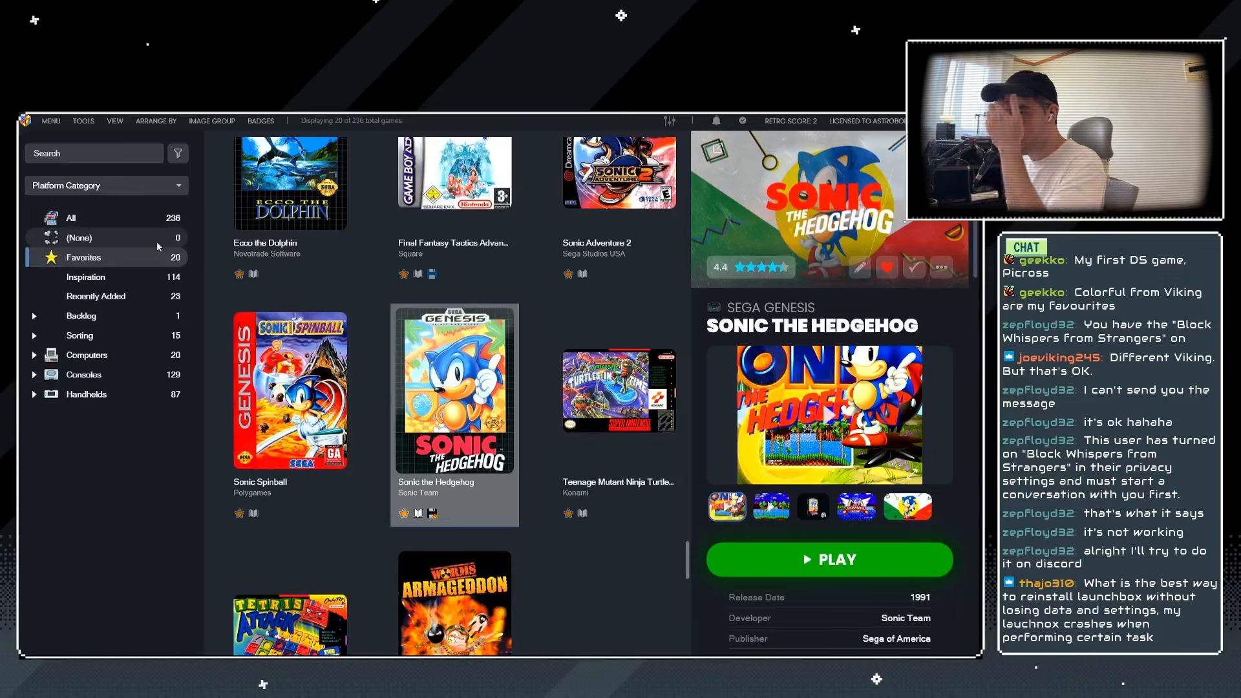
key(alt+Tab)
key(alt+Tab)
key(alt+Tab)
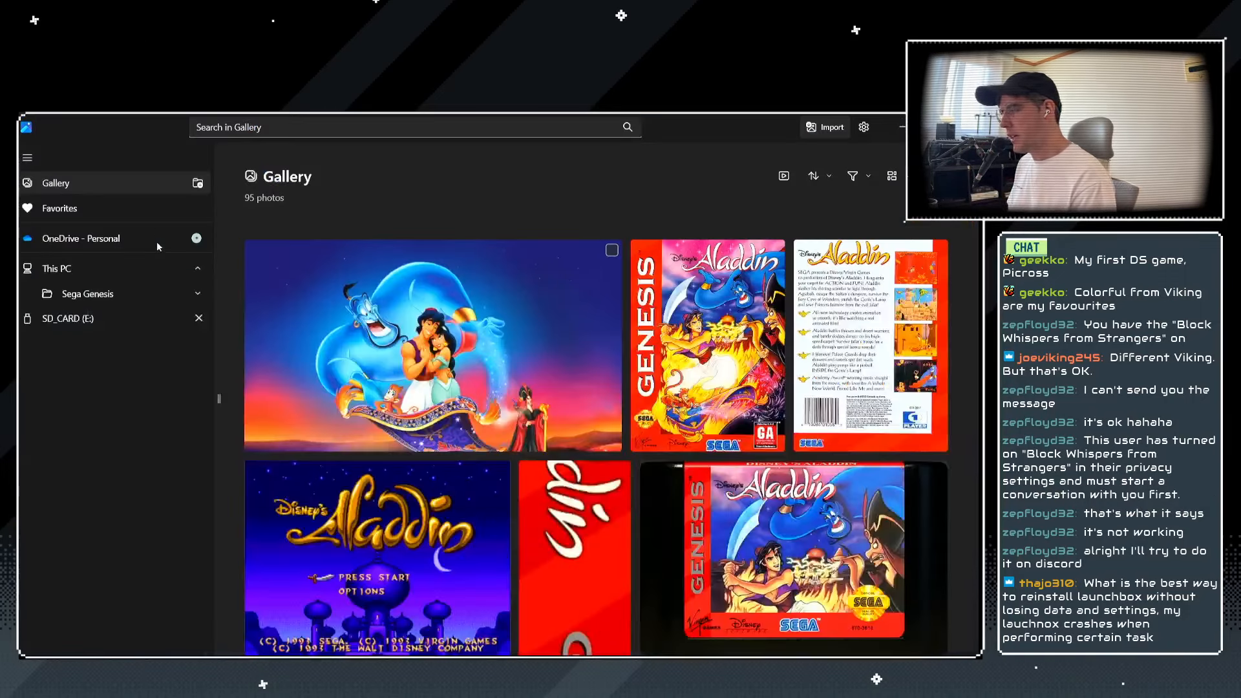
scroll(481, 525, down, 3)
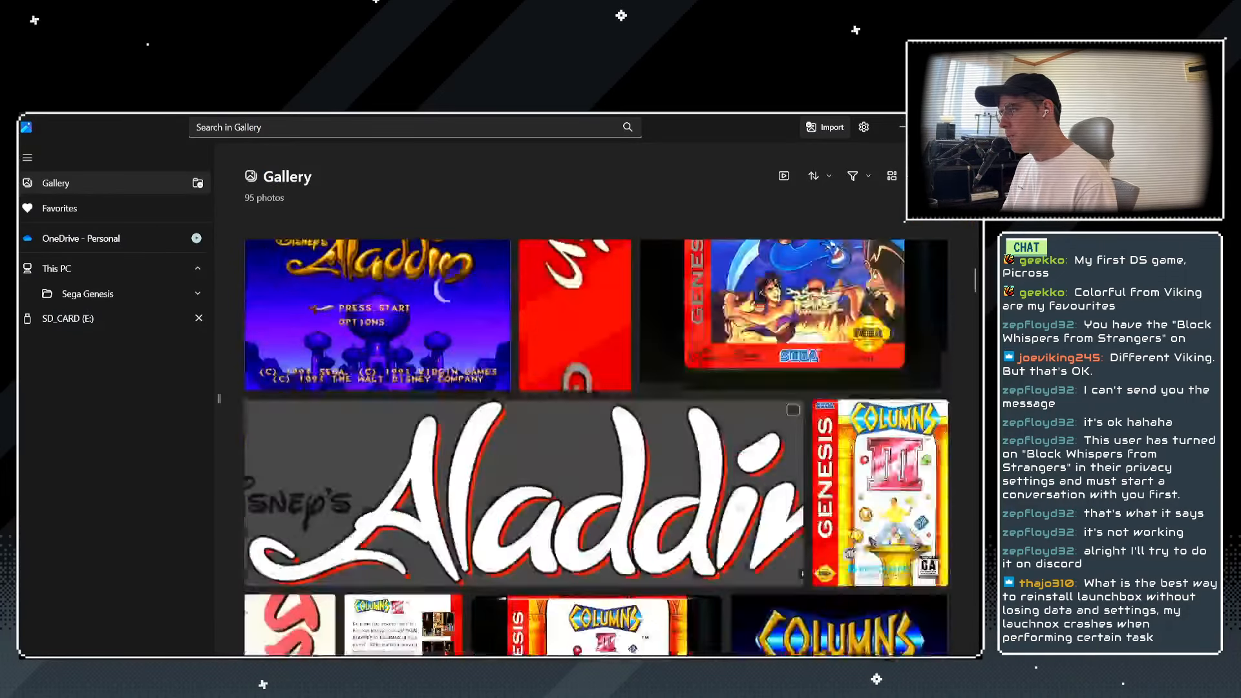
scroll(481, 525, down, 3)
click(403, 372)
scroll(517, 409, down, 5)
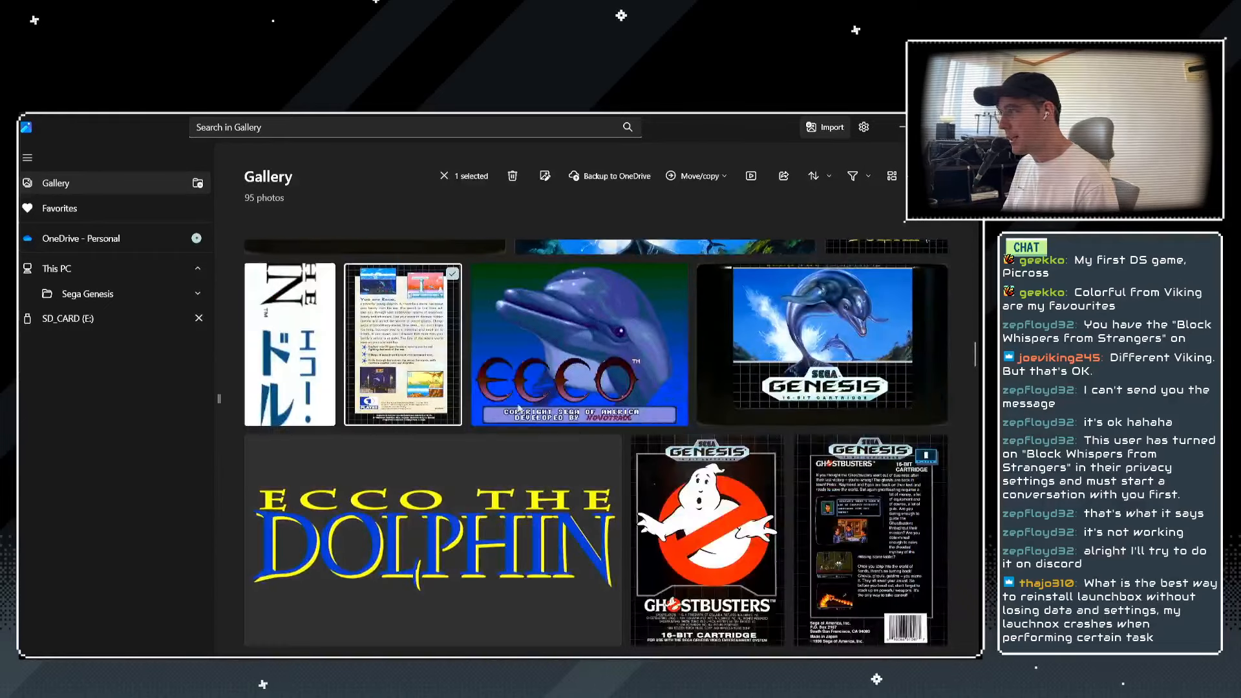
scroll(703, 422, down, 5)
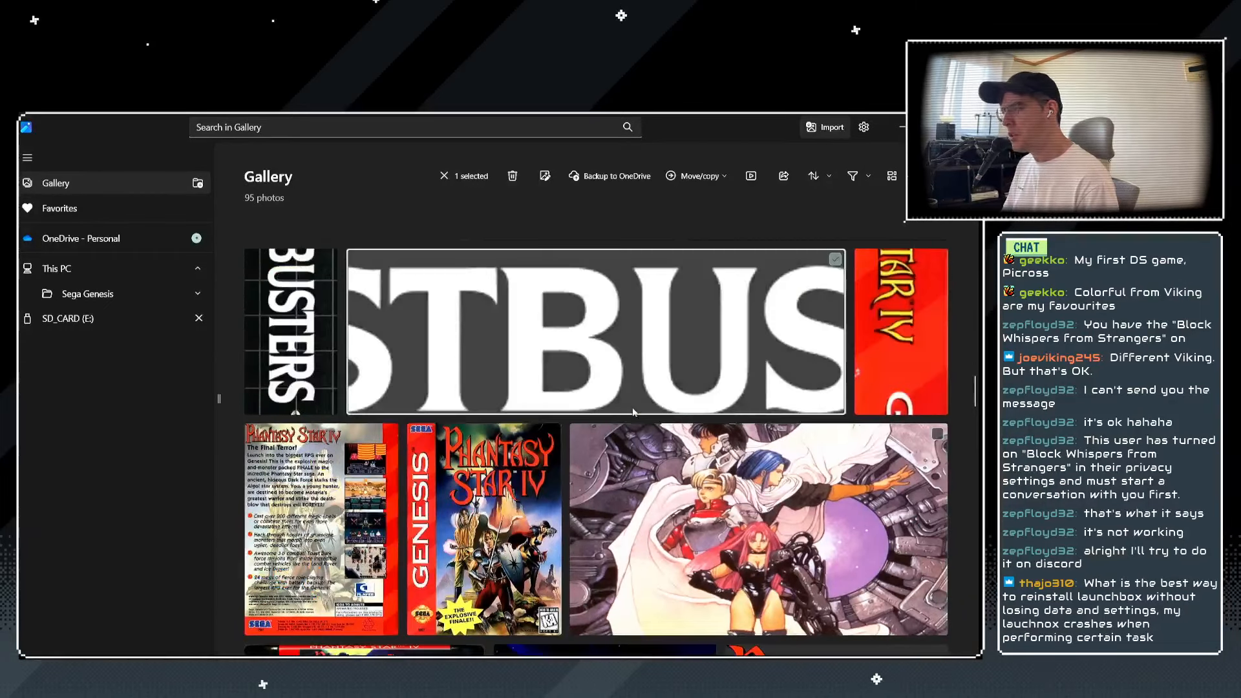
scroll(467, 456, up, 5)
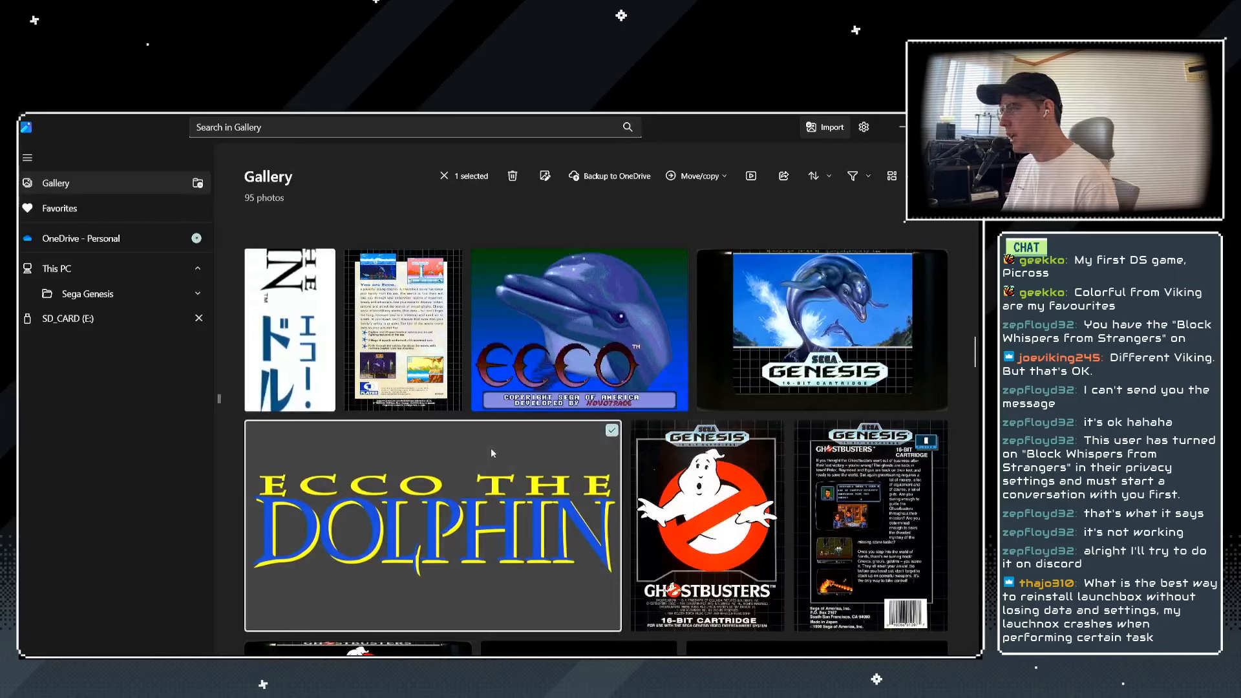
scroll(491, 448, down, 2)
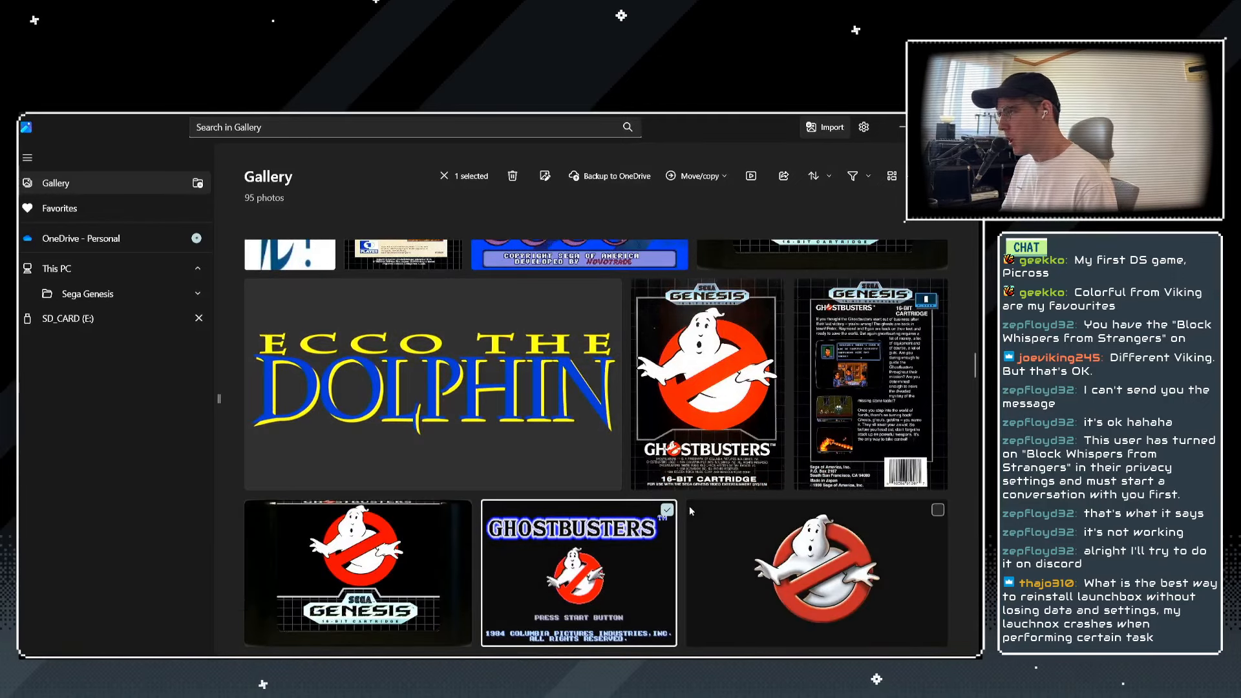
scroll(689, 505, up, 3)
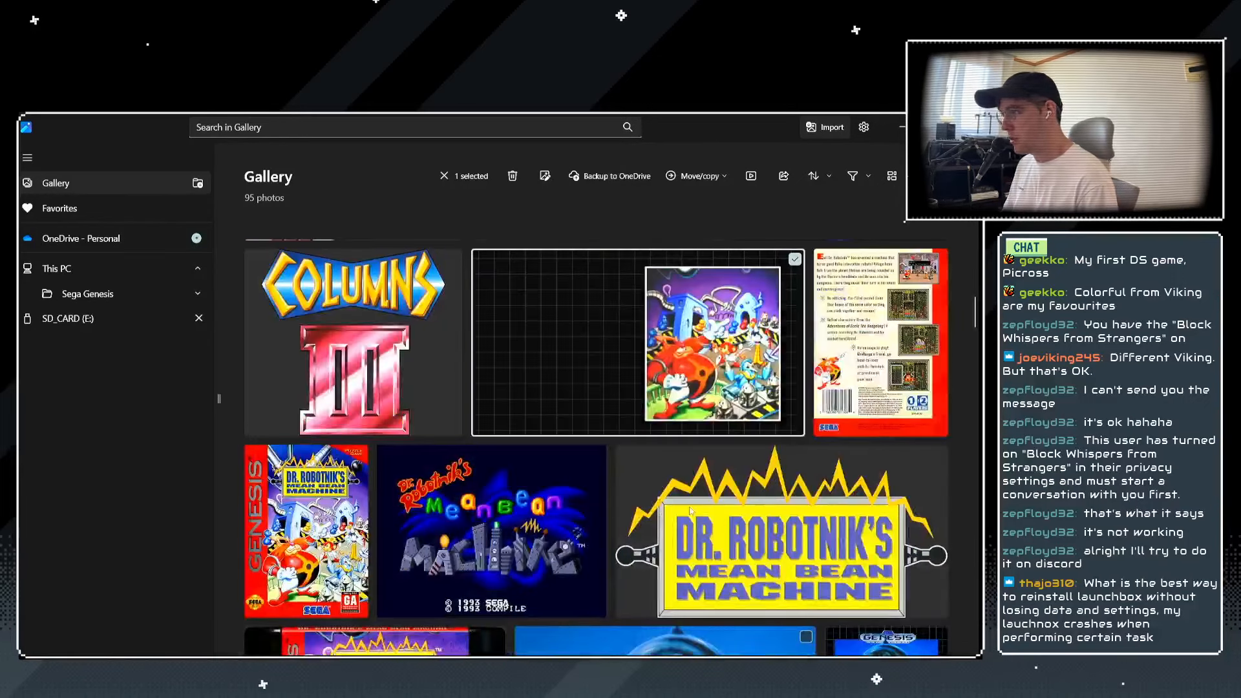
scroll(689, 505, up, 3)
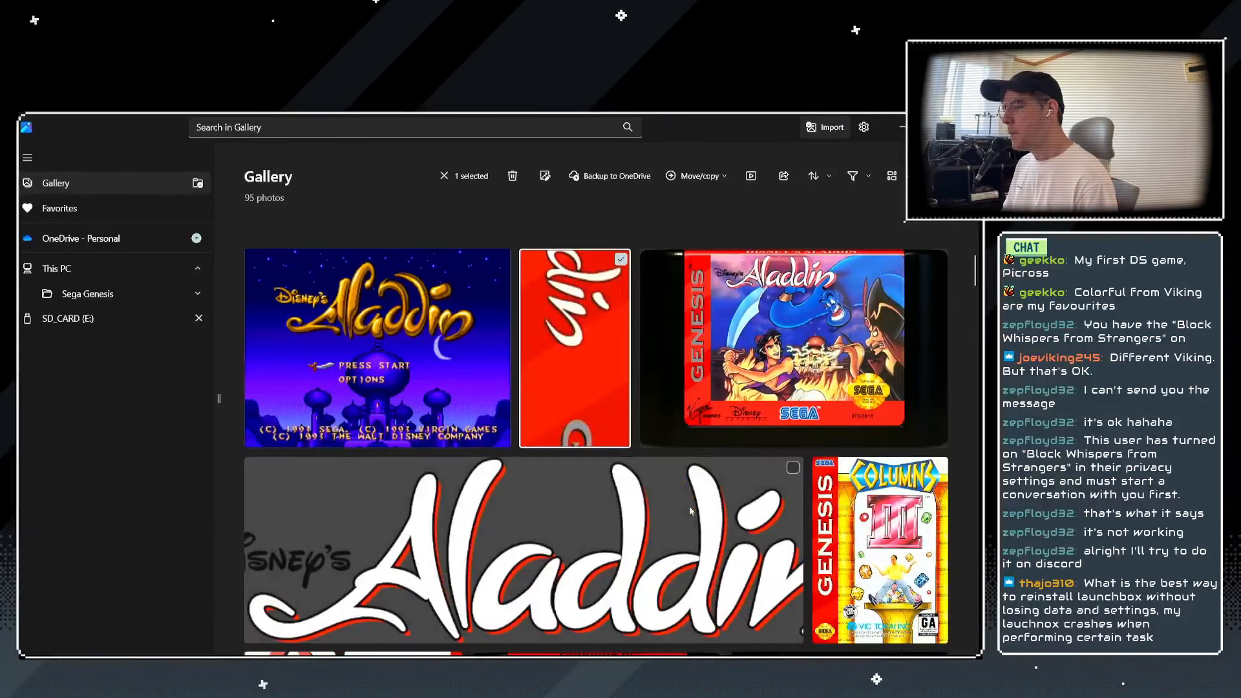
scroll(689, 506, up, 3)
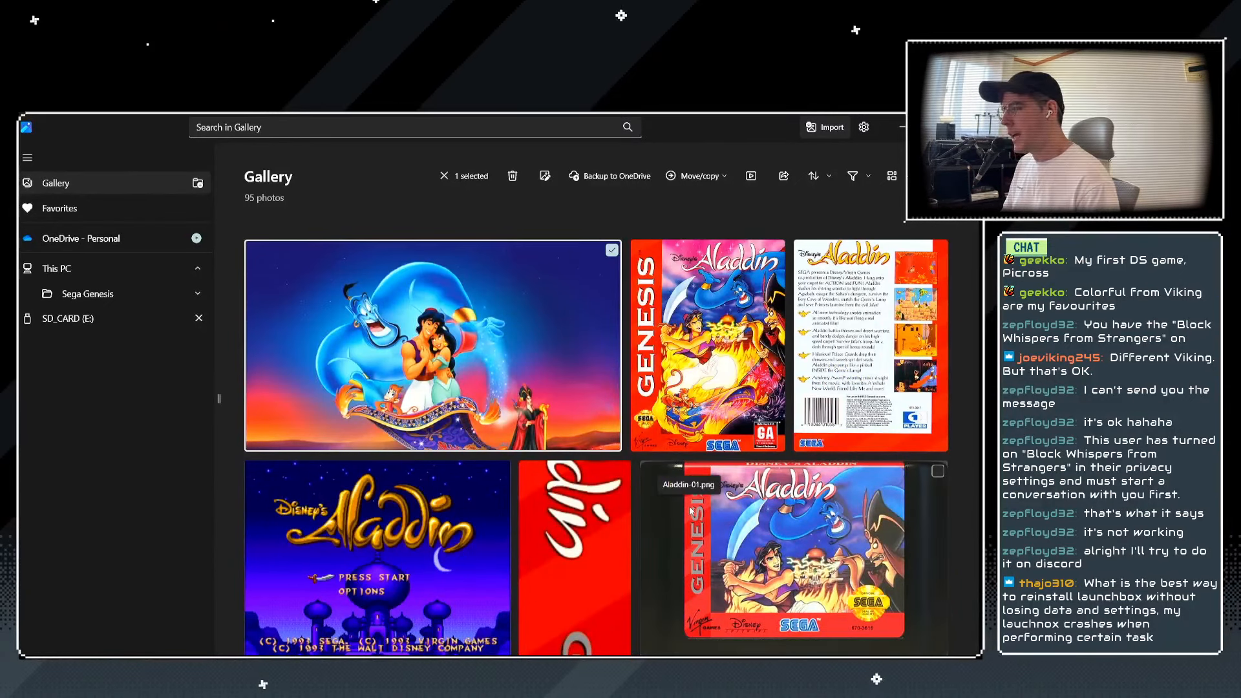
scroll(690, 511, down, 9)
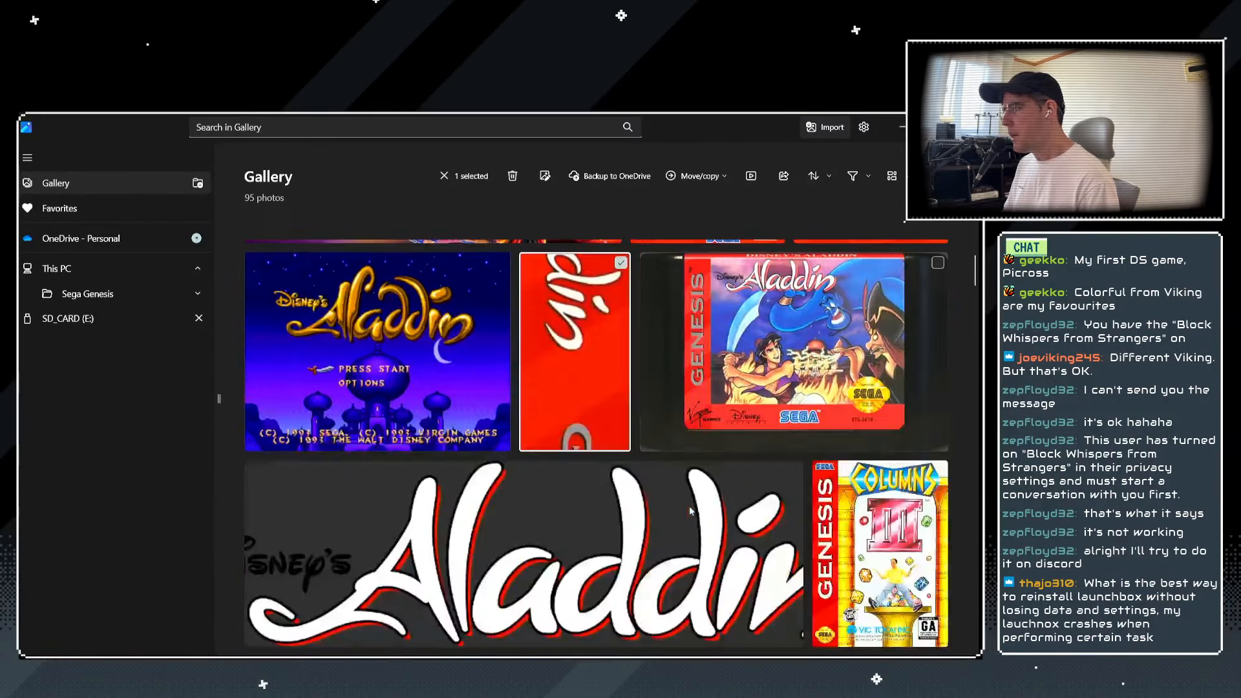
Expand the Sega Genesis folder in Photos, view its Box - Back subfolder and return to the full gallery.
click(198, 295)
click(197, 344)
click(138, 352)
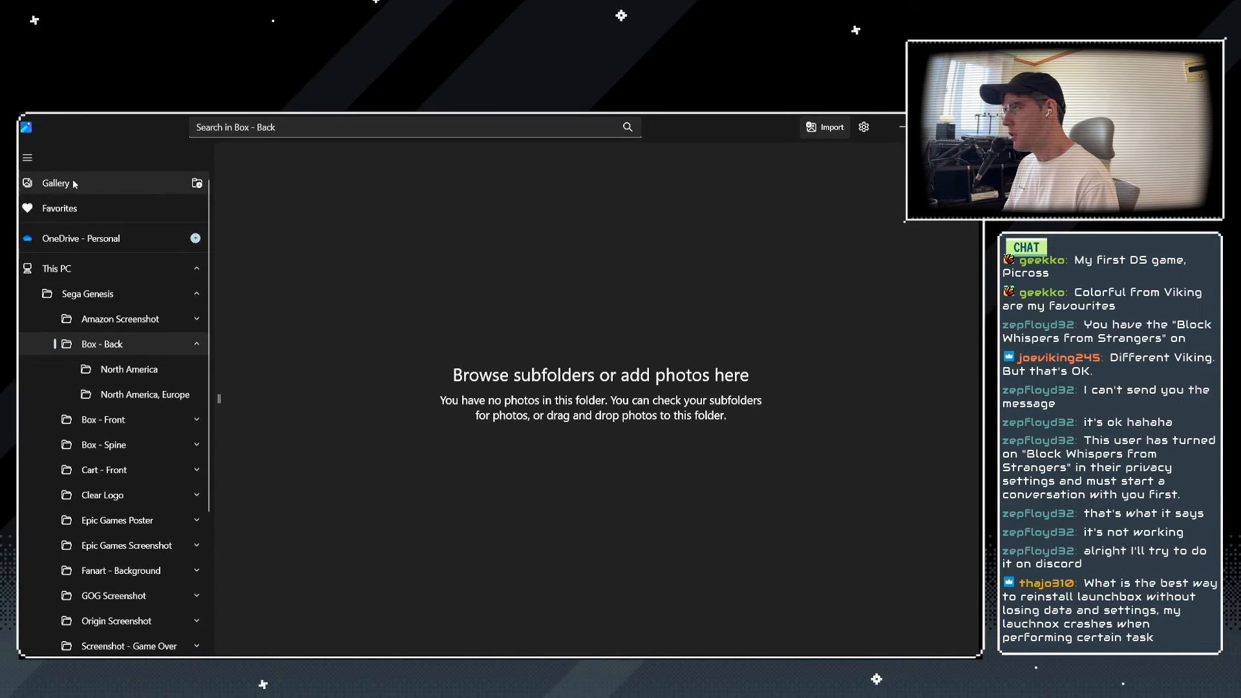
click(73, 184)
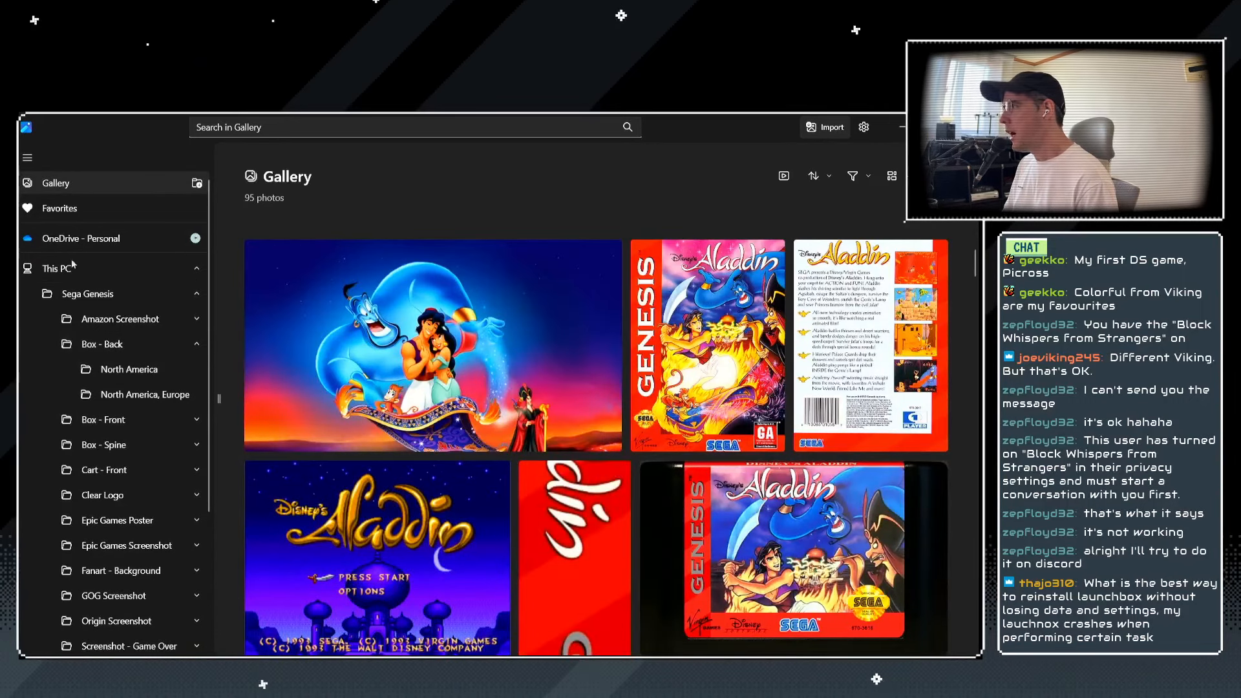
right_click(103, 294)
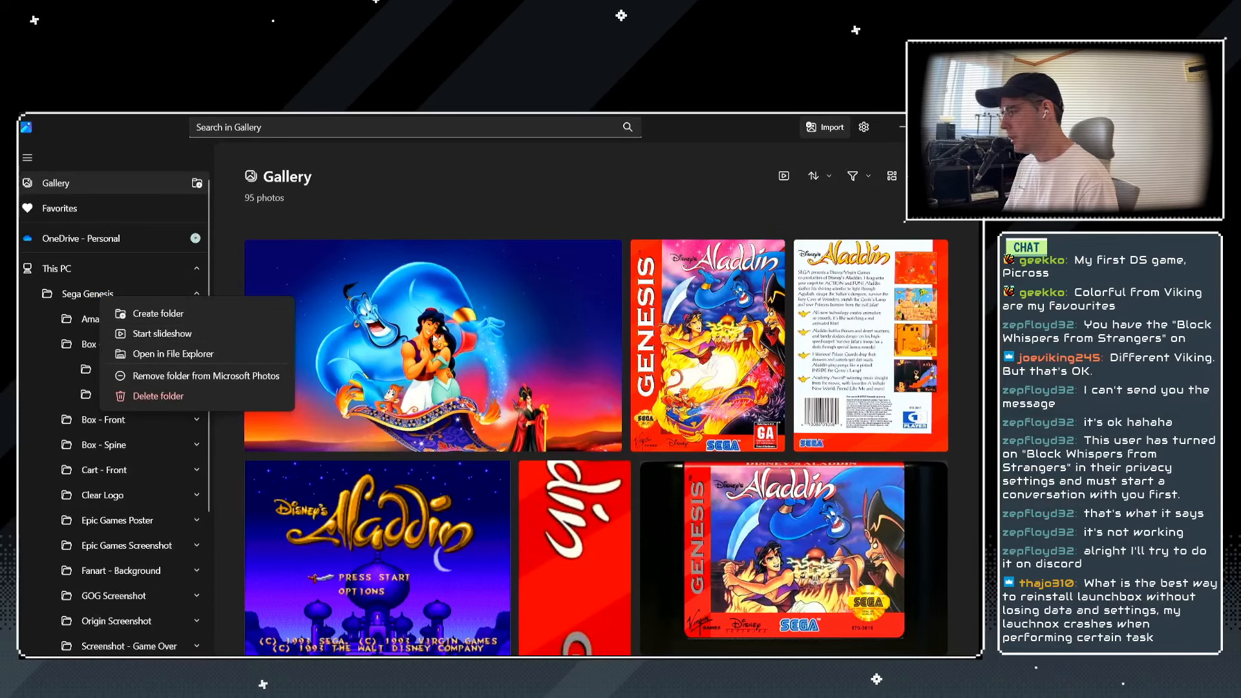
click(433, 338)
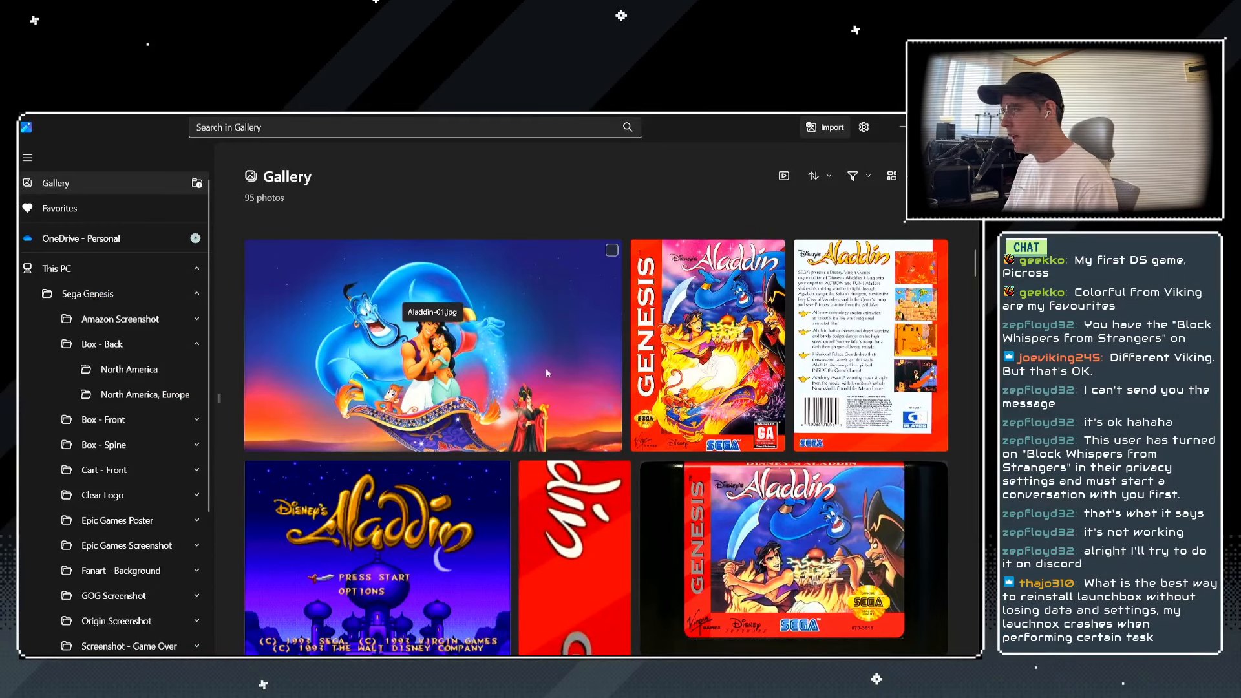
Select the Aladdin-01.jpg image, collapse the This PC folders and look further through the gallery.
click(611, 250)
click(197, 267)
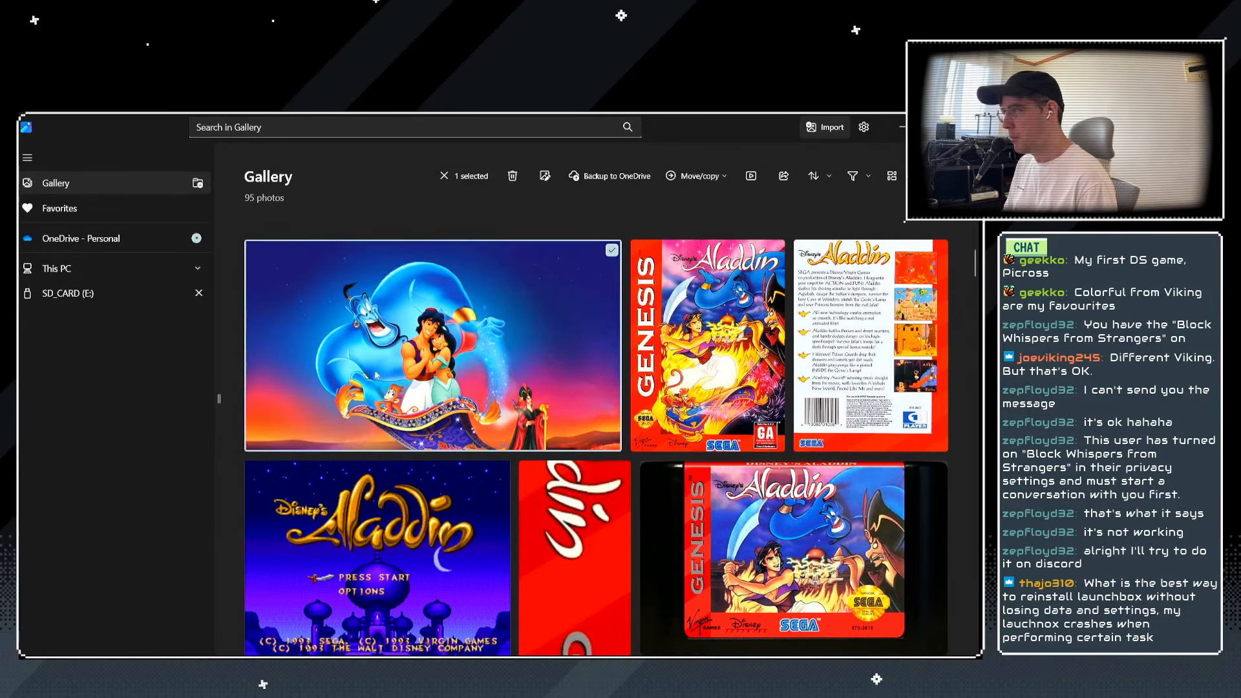
scroll(372, 340, down, 10)
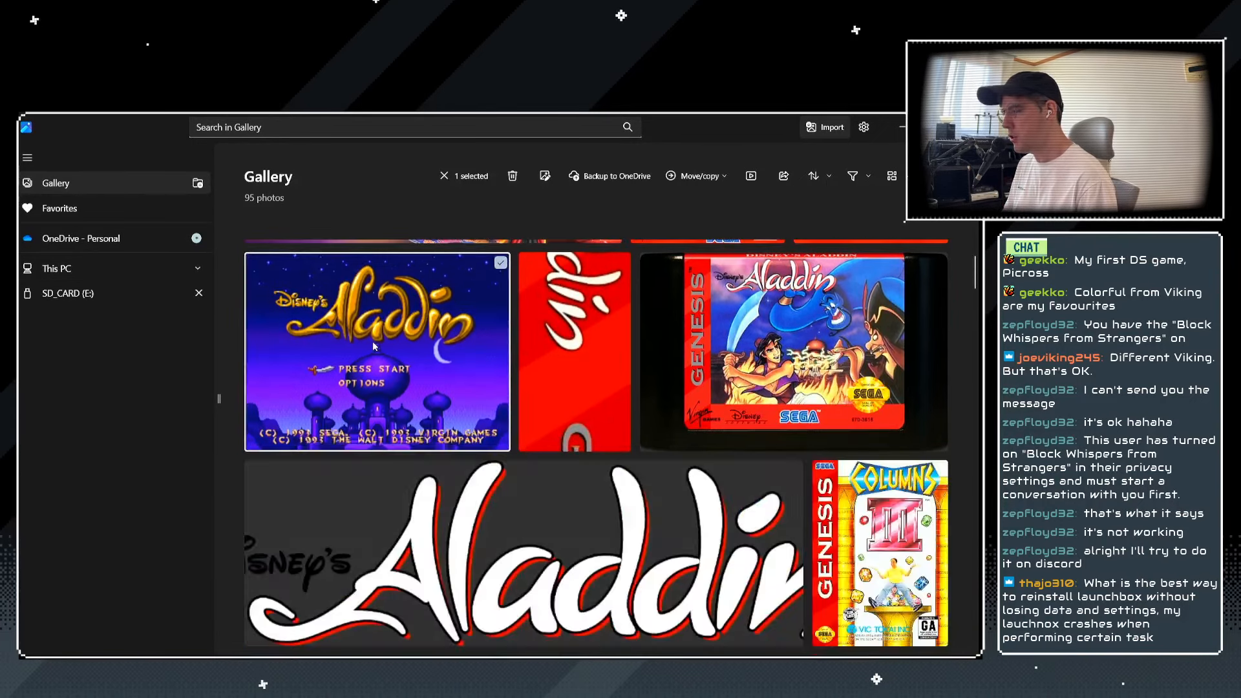
scroll(373, 346, down, 10)
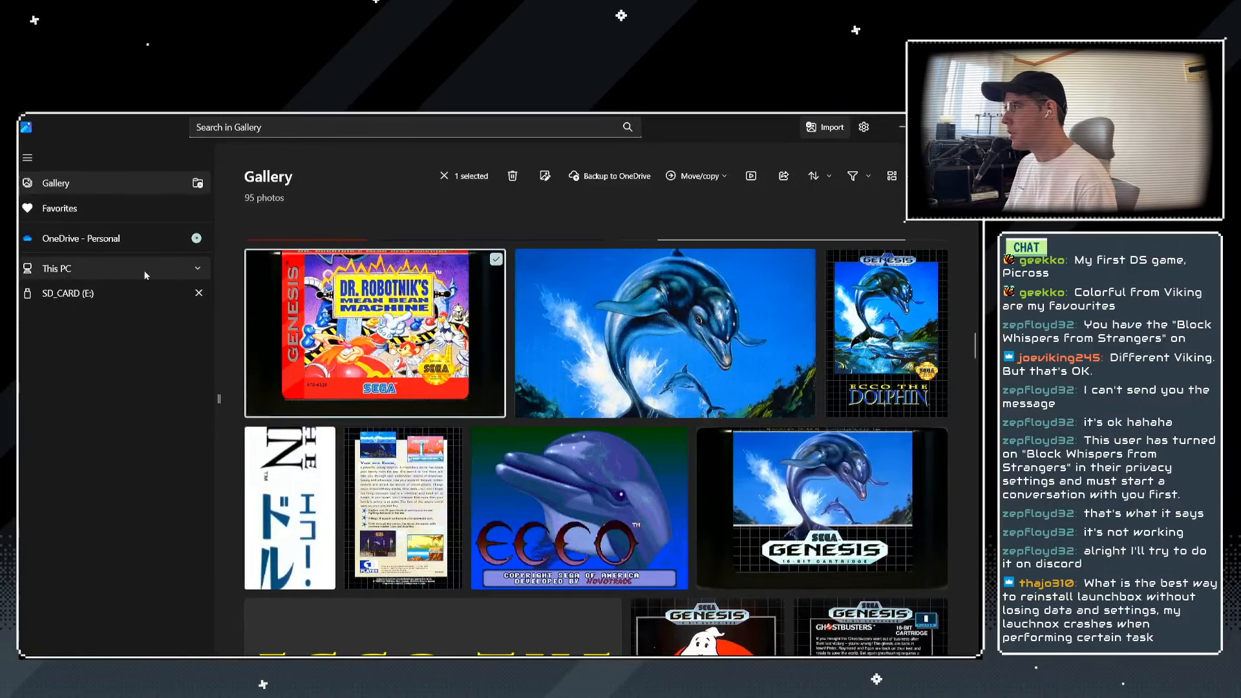
Remove the Sega Genesis folder from the Photos library without deleting the folder itself.
click(119, 270)
right_click(126, 294)
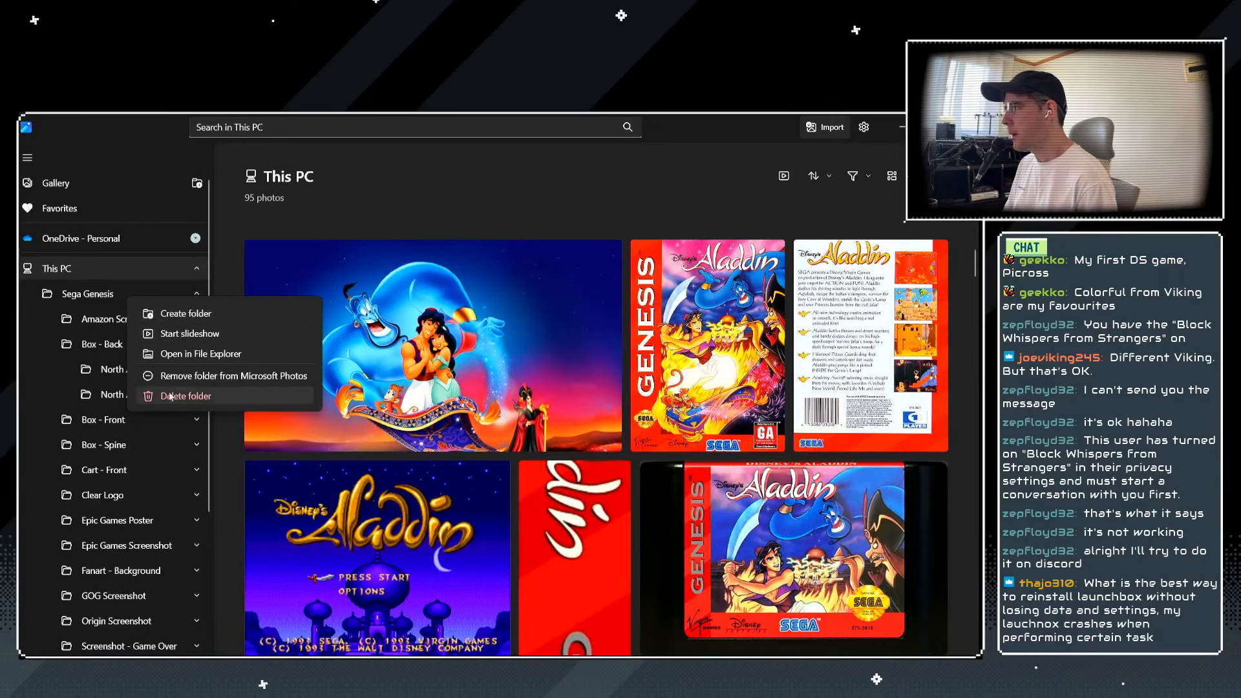
click(222, 375)
click(419, 423)
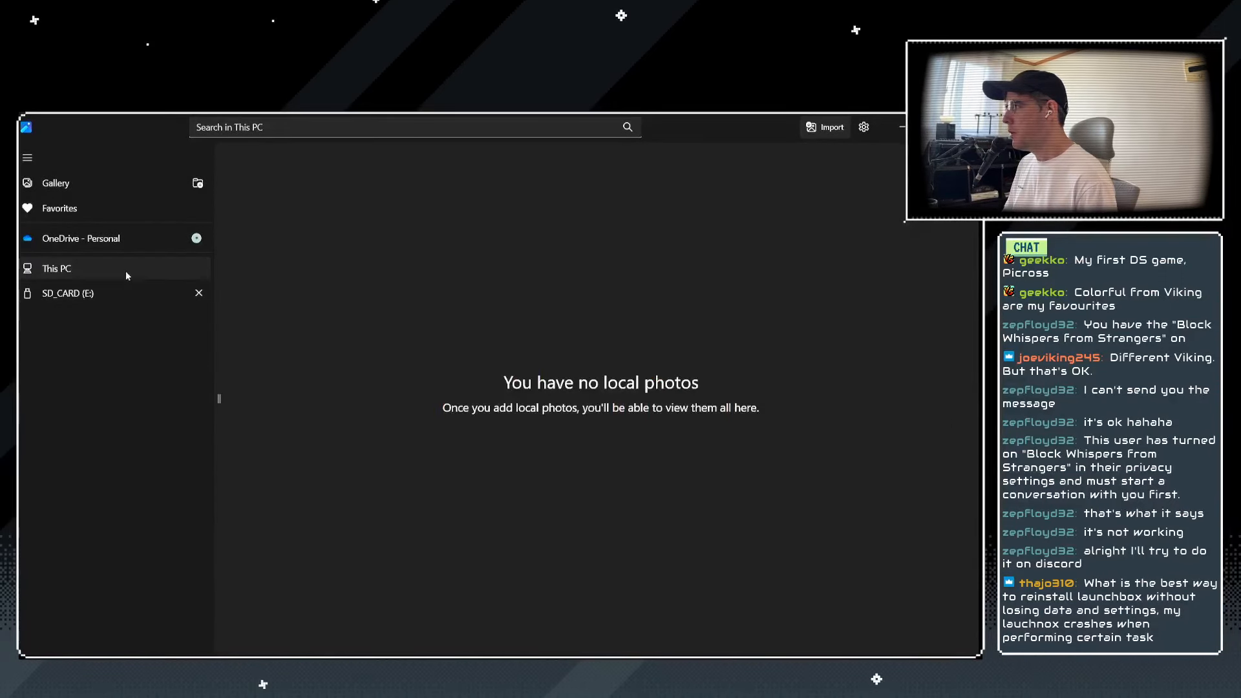
Add the RetroArch screenshots folder to the This PC library in Photos.
click(142, 268)
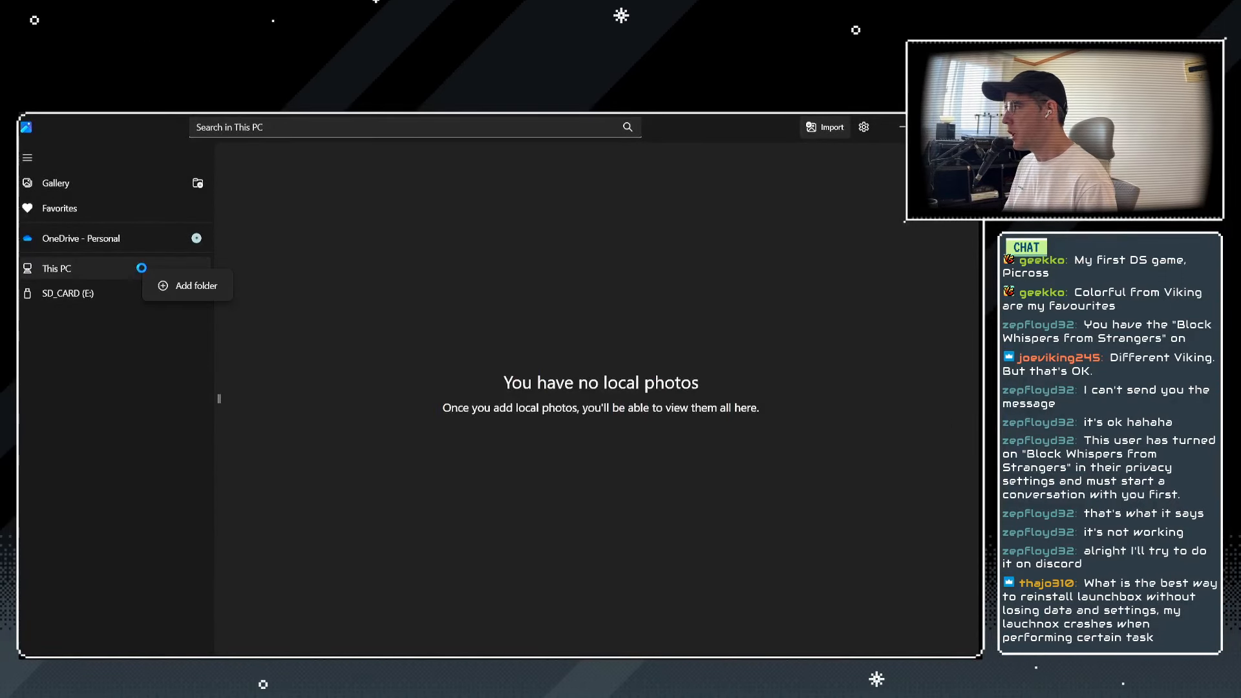
click(173, 286)
click(67, 373)
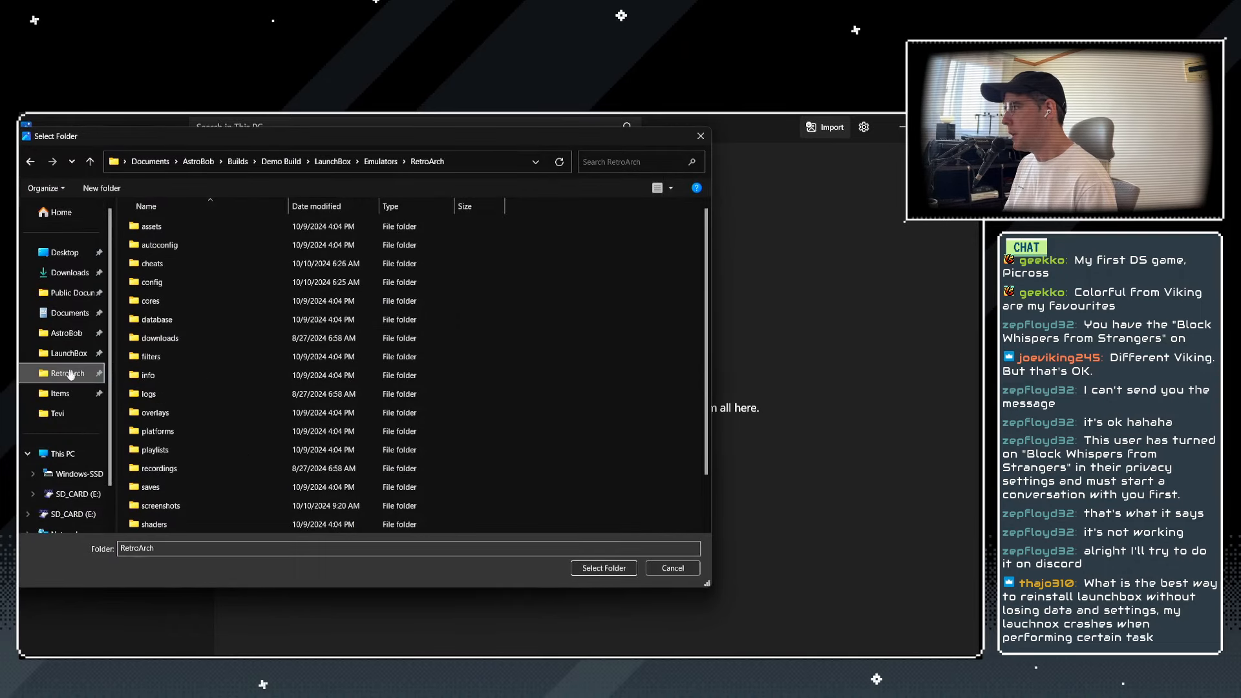
click(160, 434)
key(s)
key(c)
key(Return)
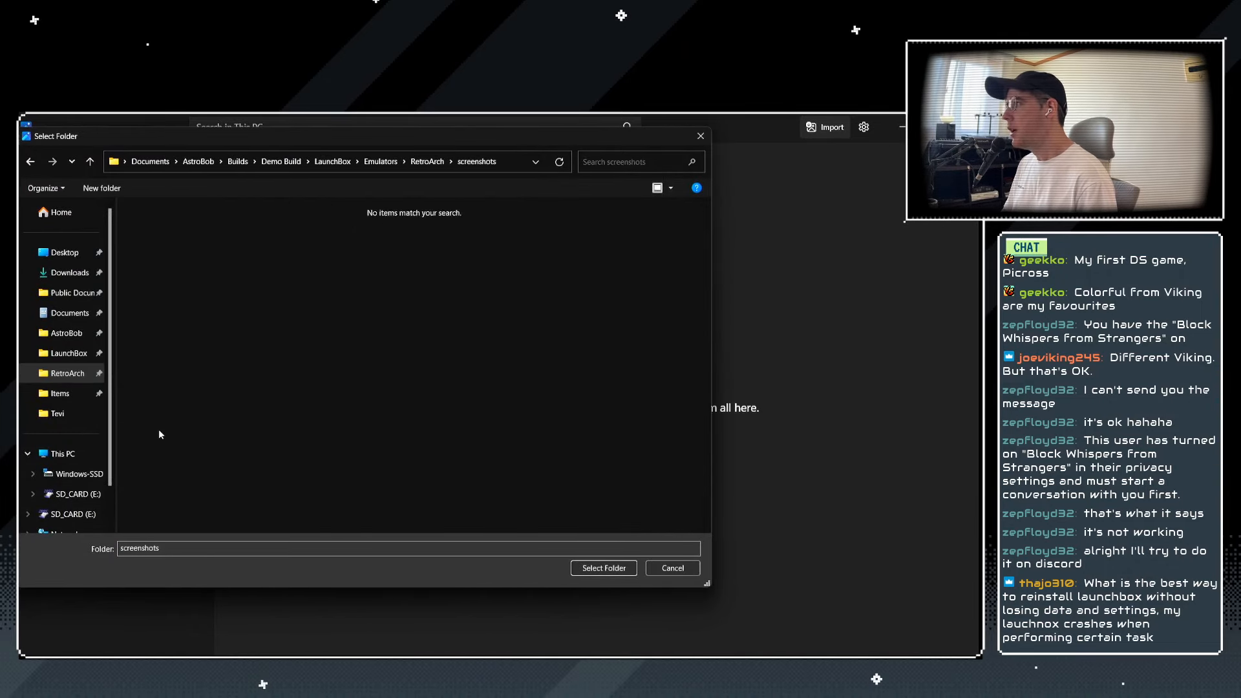
click(606, 572)
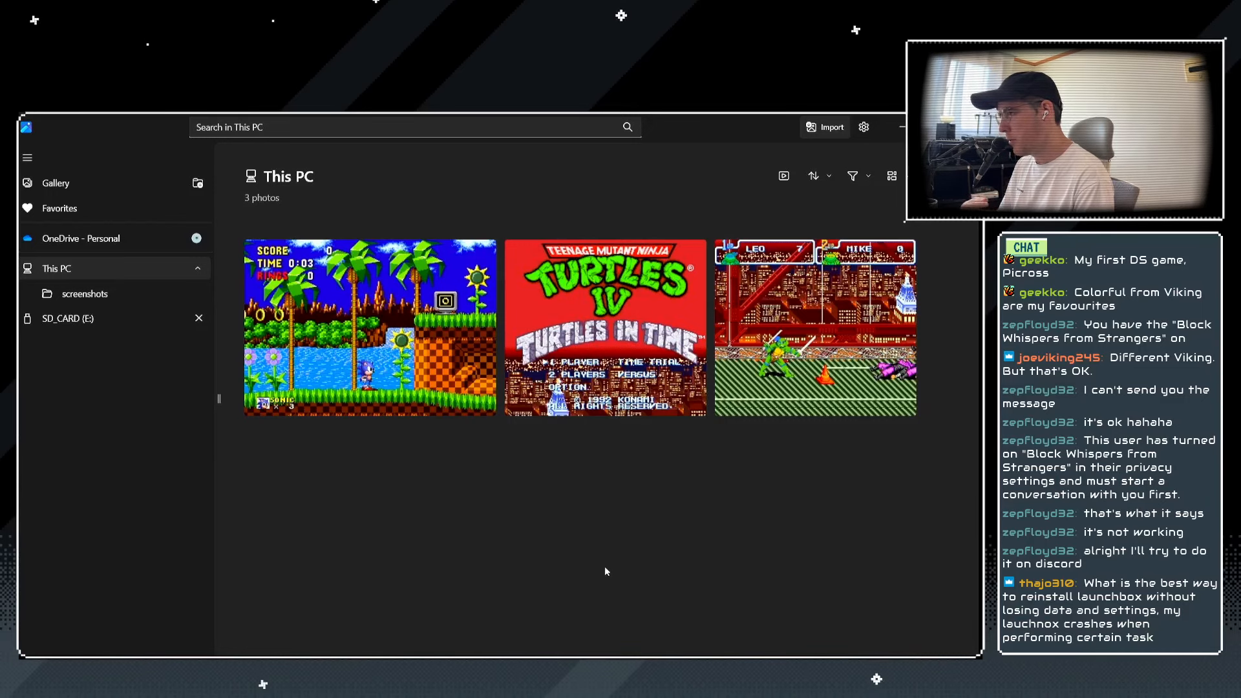
Switch to File Explorer and go back from the Sega Genesis images to the main LaunchBox folder.
key(alt+Tab)
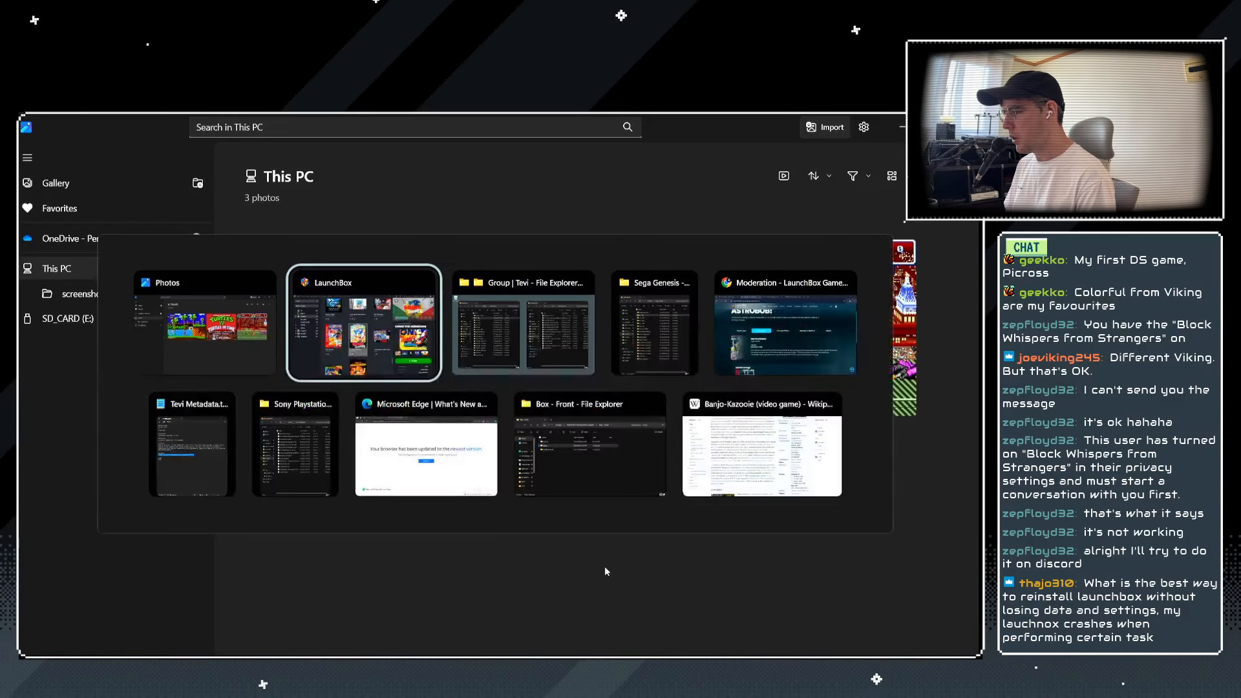
key(alt+Tab)
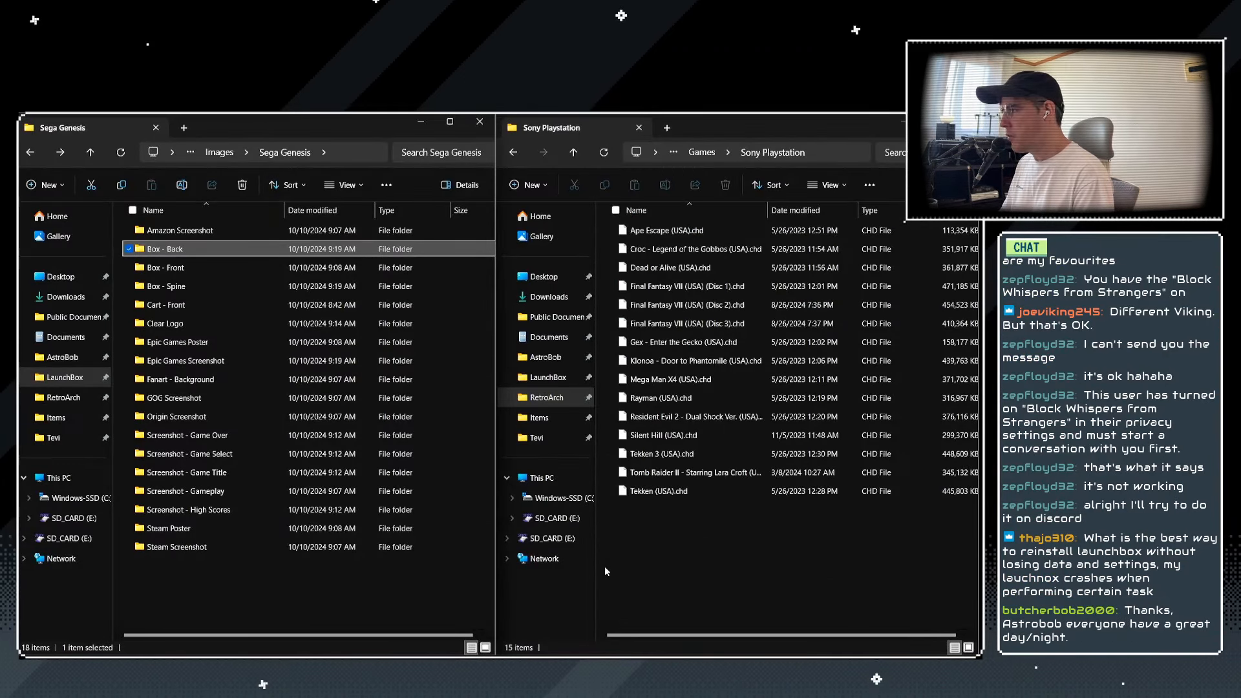
click(220, 586)
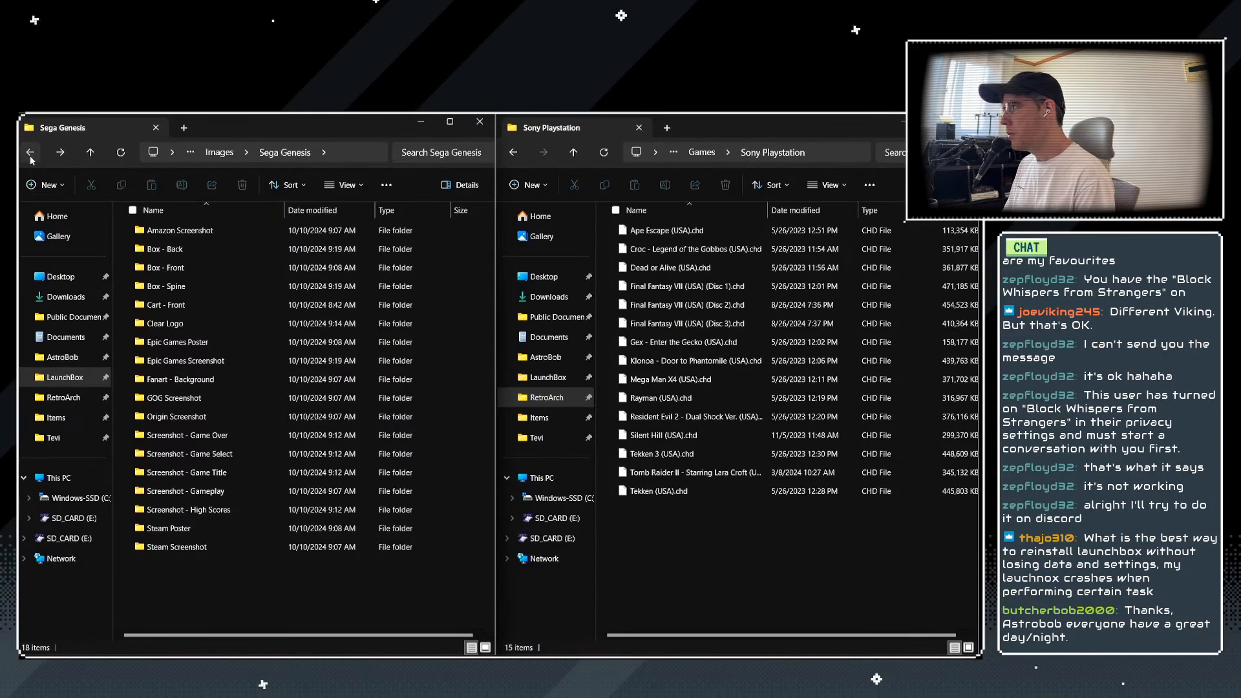
click(30, 153)
click(30, 152)
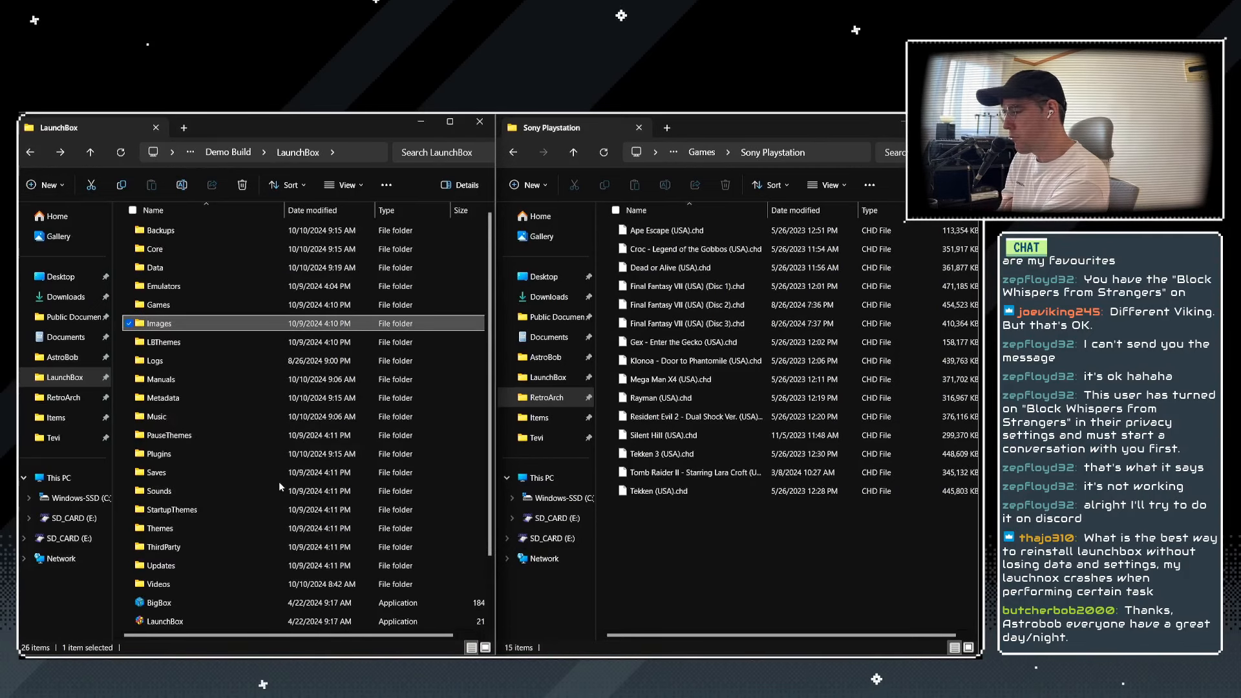
Look through the LaunchBox folder, view the contents of its Updates subfolder and return.
scroll(258, 452, down, 2)
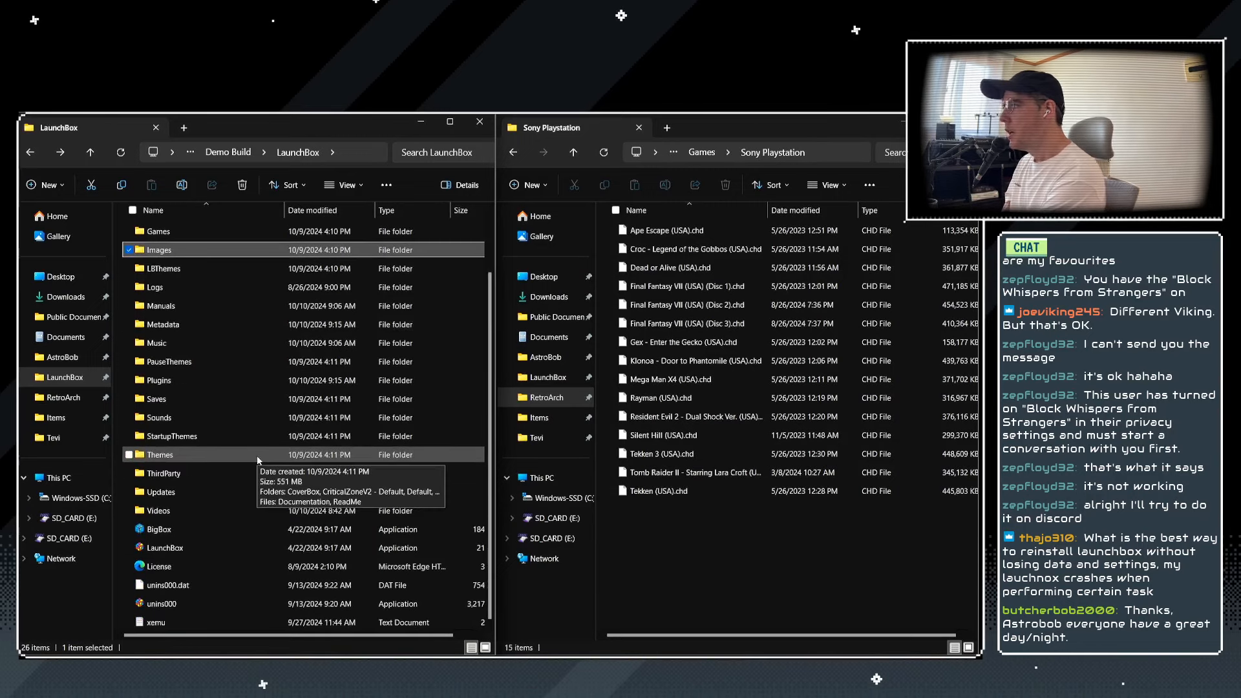
scroll(204, 328, up, 2)
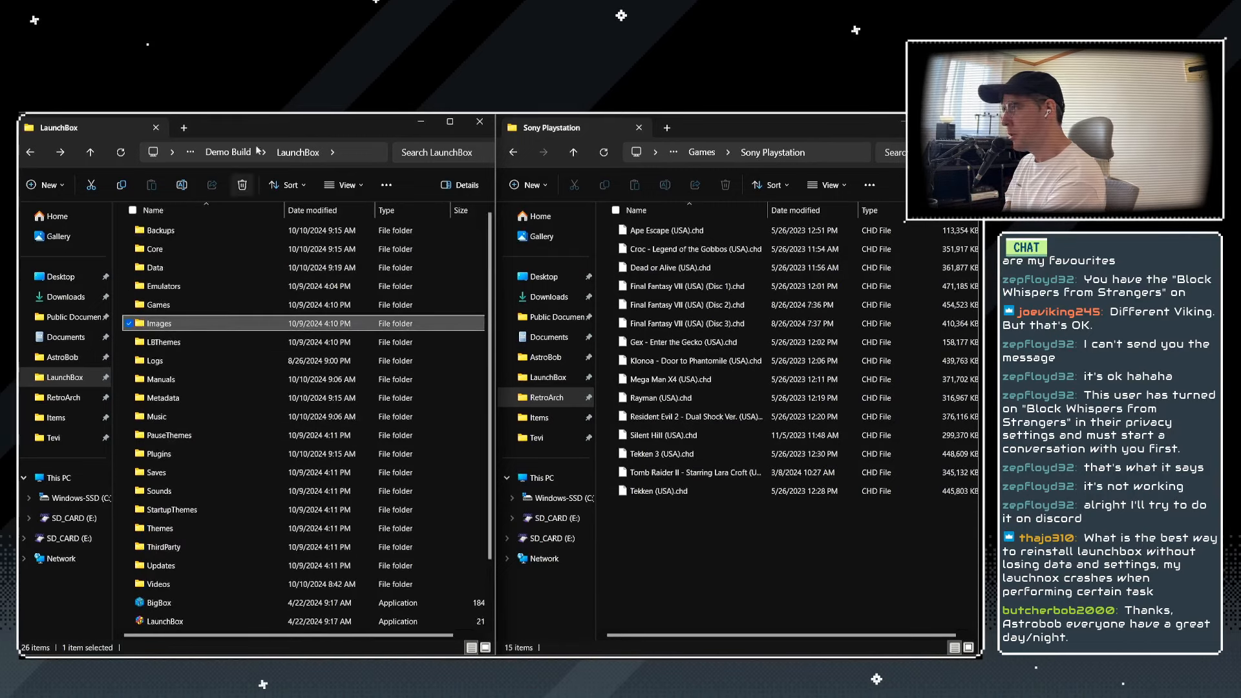
scroll(208, 502, down, 1)
double_click(160, 527)
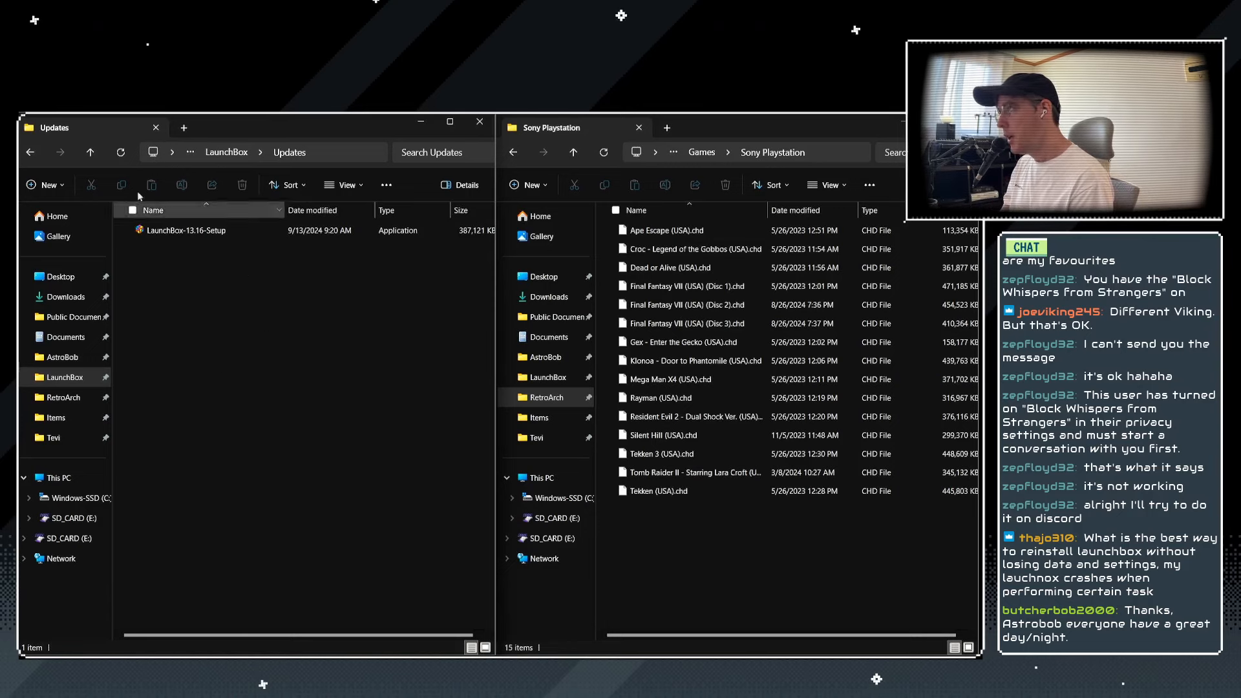
click(36, 155)
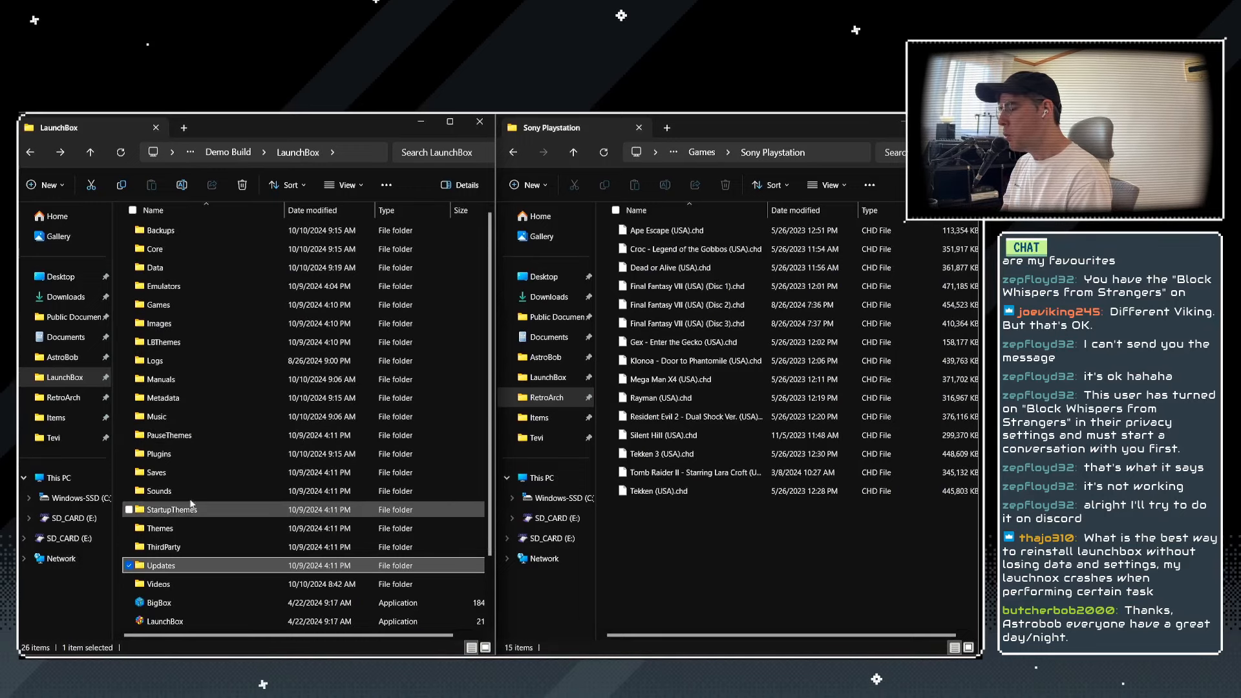
Try to run the LaunchBox-13.16-Setup installer from the Updates folder.
mouse_move(194, 486)
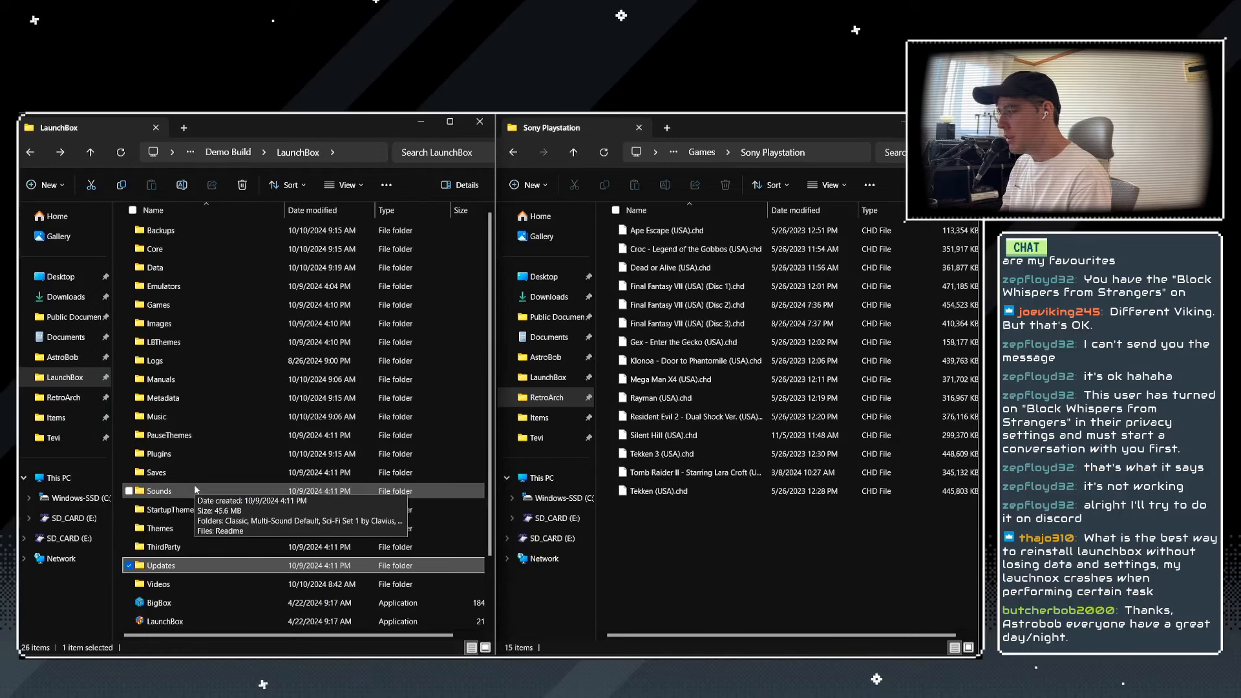
double_click(164, 569)
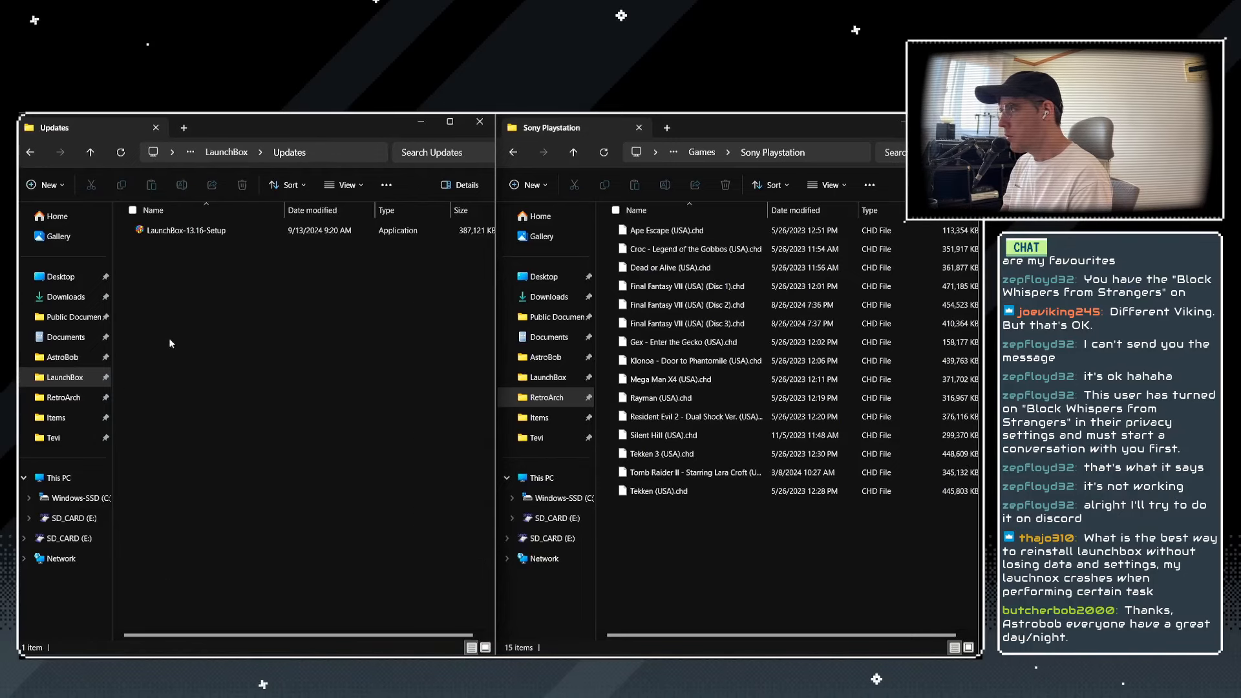
click(204, 230)
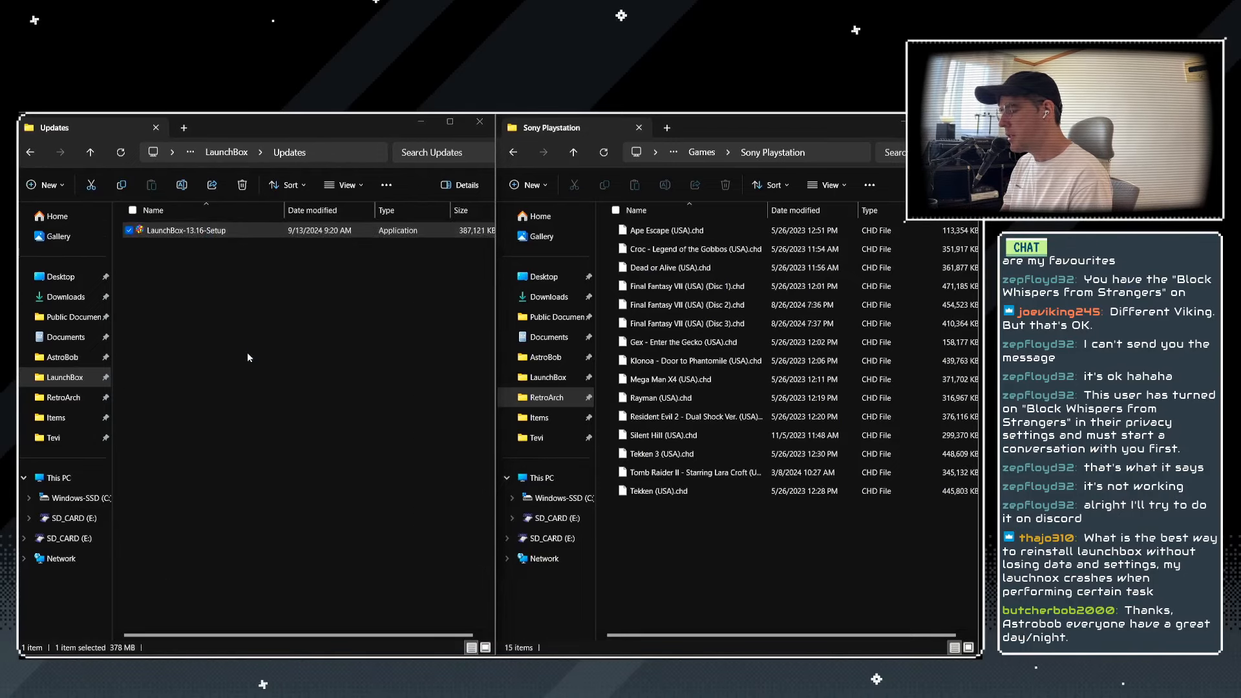
click(527, 423)
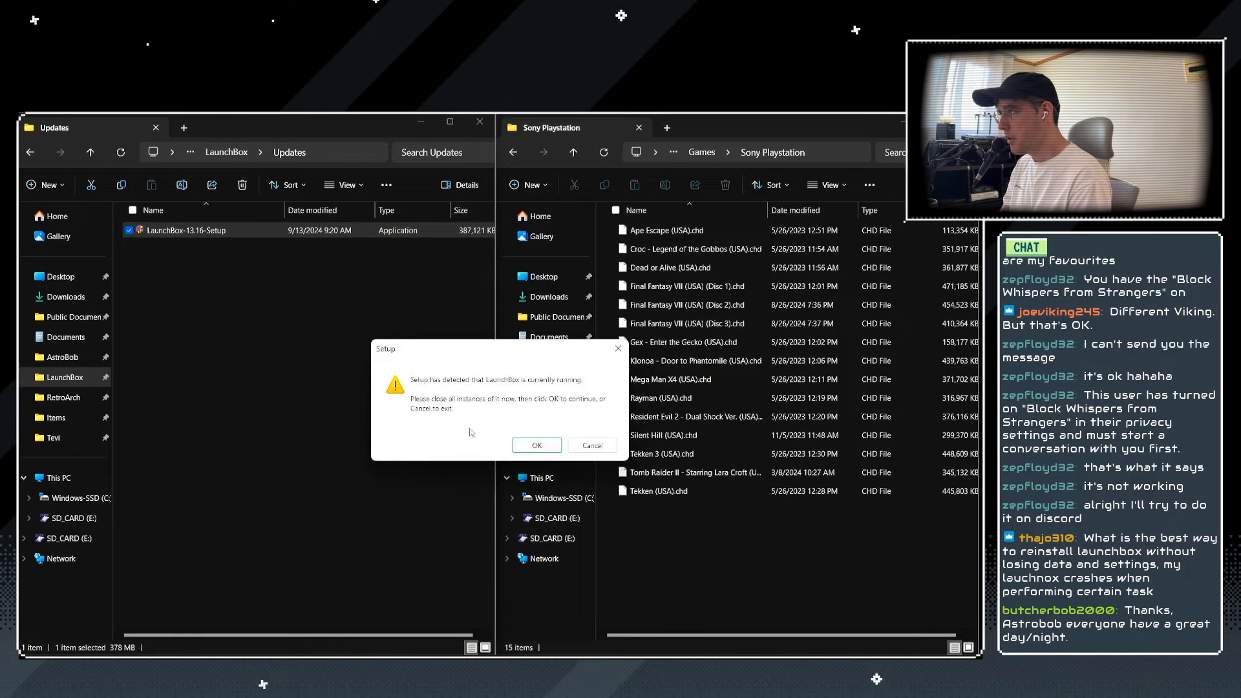
click(592, 445)
click(309, 581)
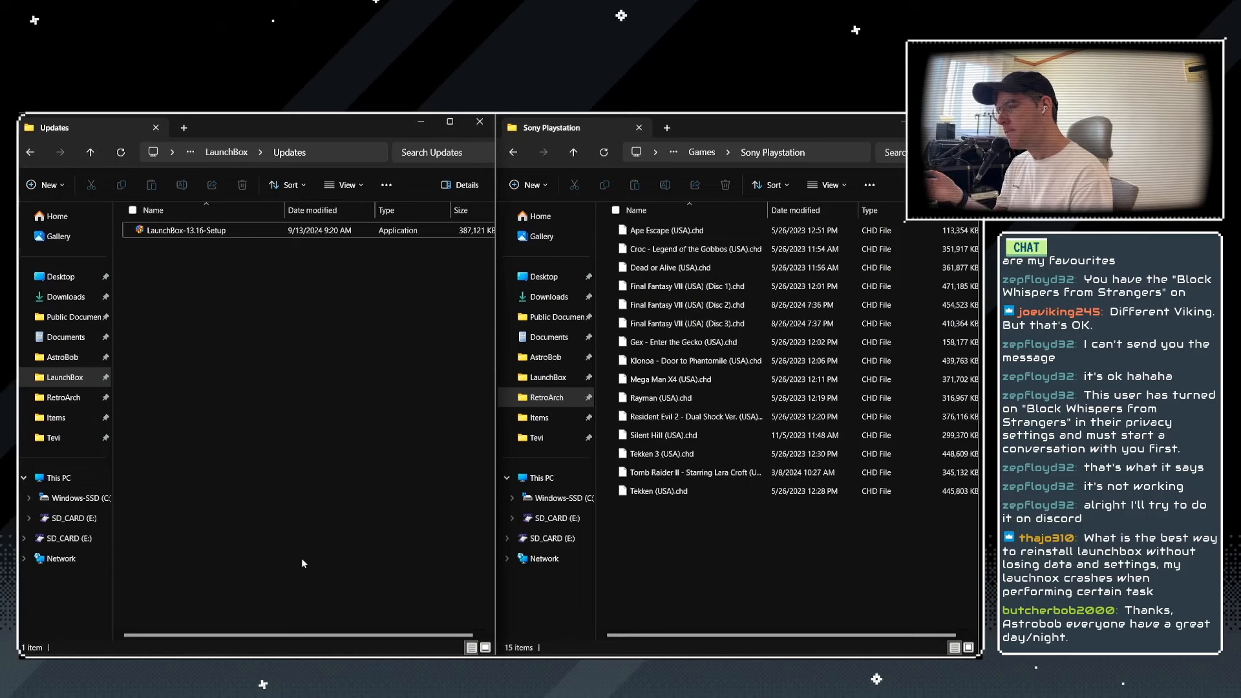
Return to the main LaunchBox folder and examine its subfolders, including Data and Music.
click(30, 152)
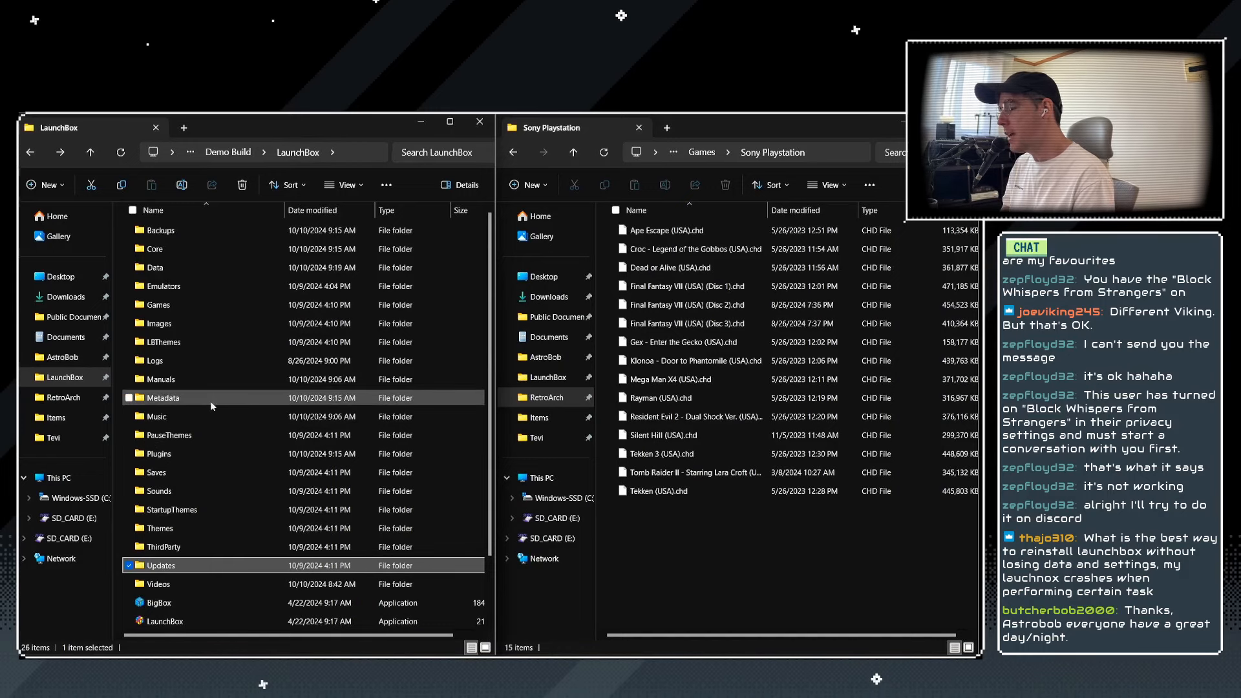
mouse_move(211, 344)
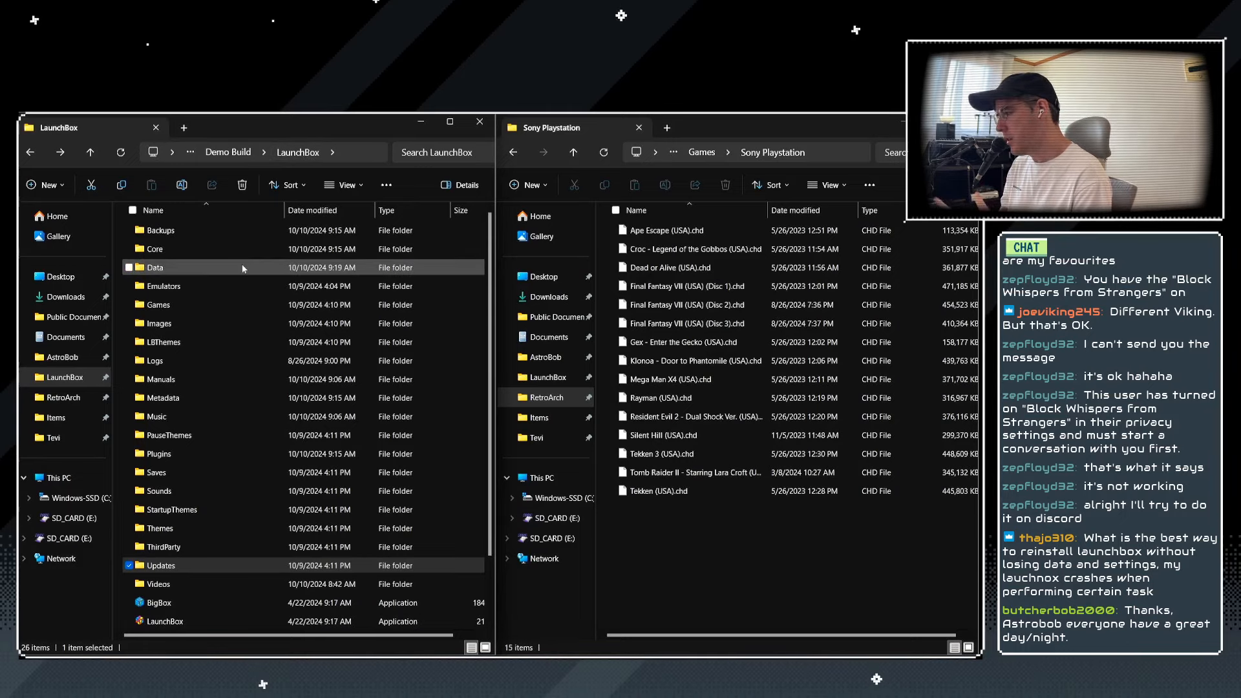
mouse_move(242, 264)
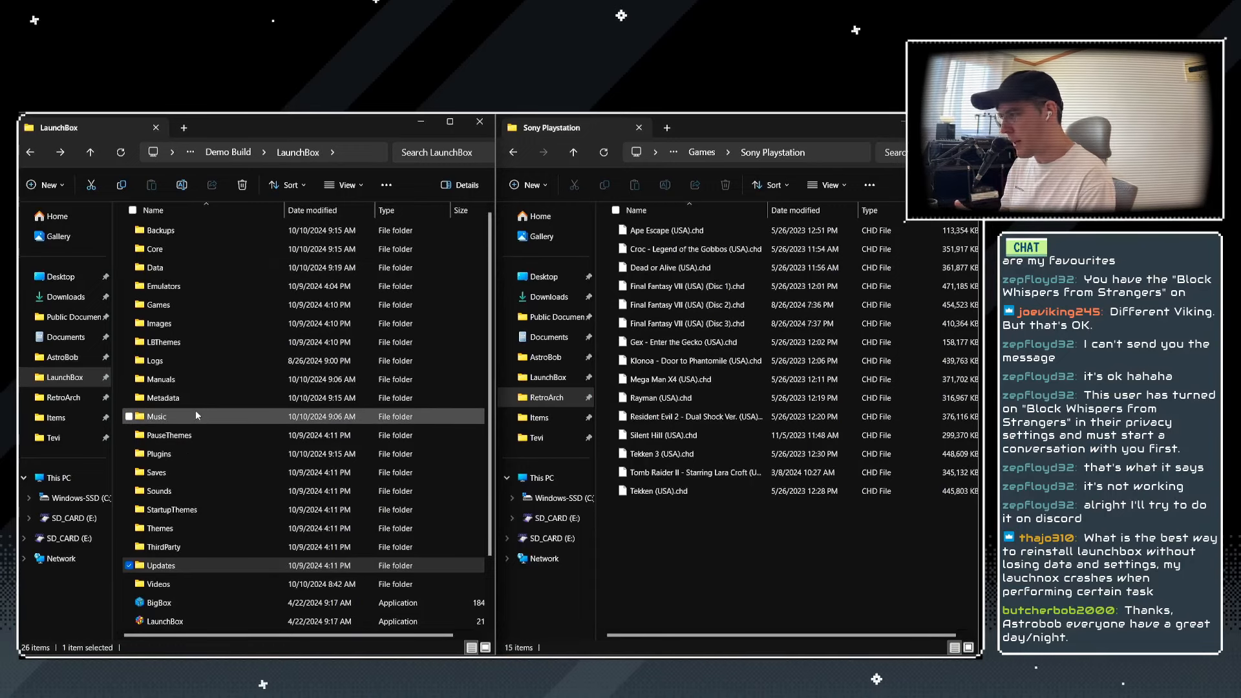
mouse_move(195, 410)
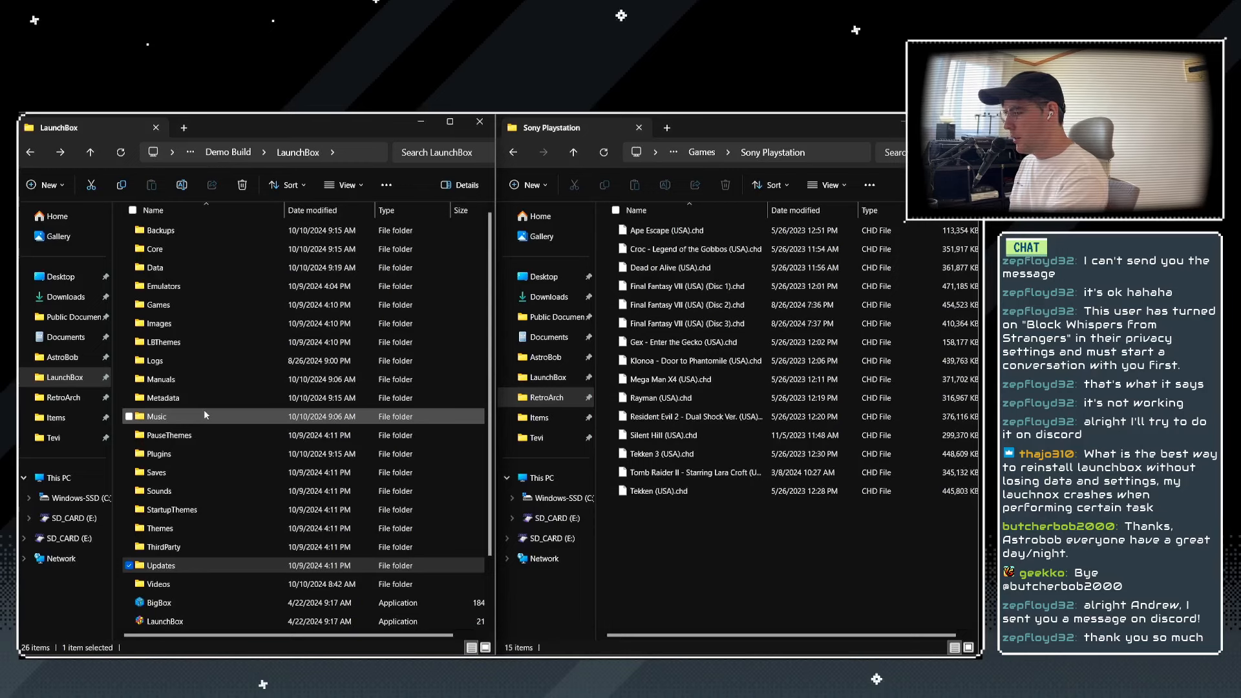
Switch to LaunchBox, look through the Favorites games and view the Sega Genesis and Super Nintendo versions of Aladdin.
key(alt+Tab)
key(alt+Tab)
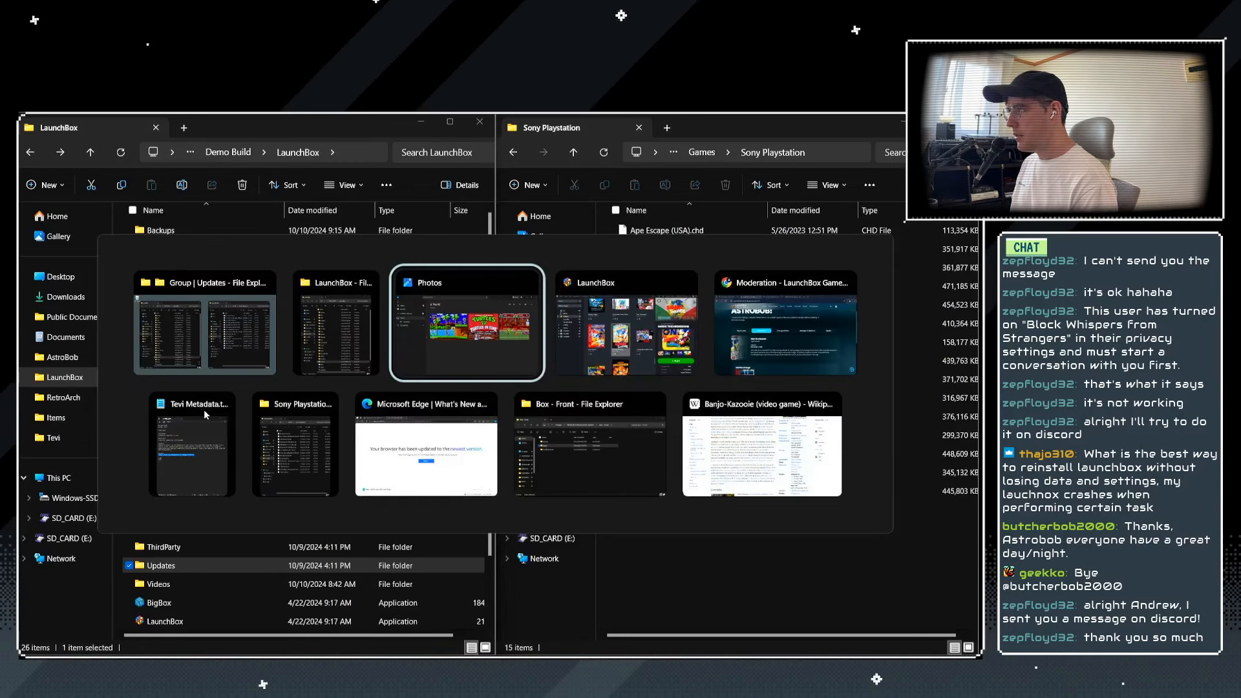
key(alt+Tab)
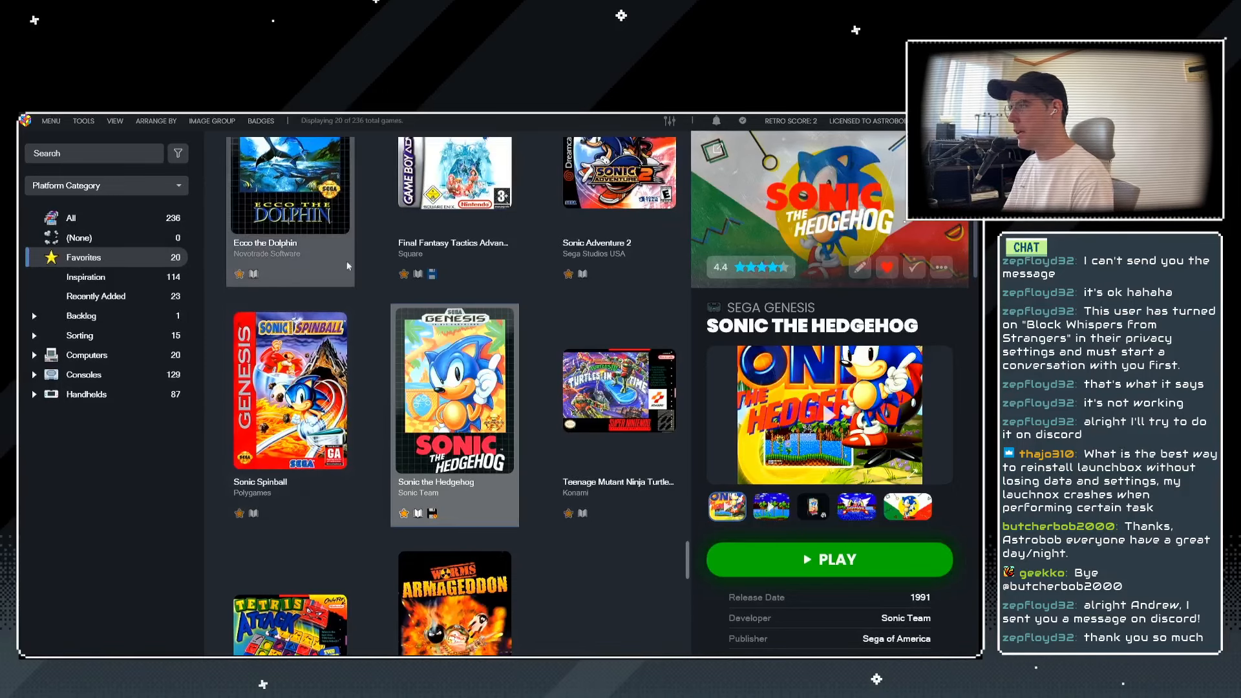
scroll(458, 574, up, 10)
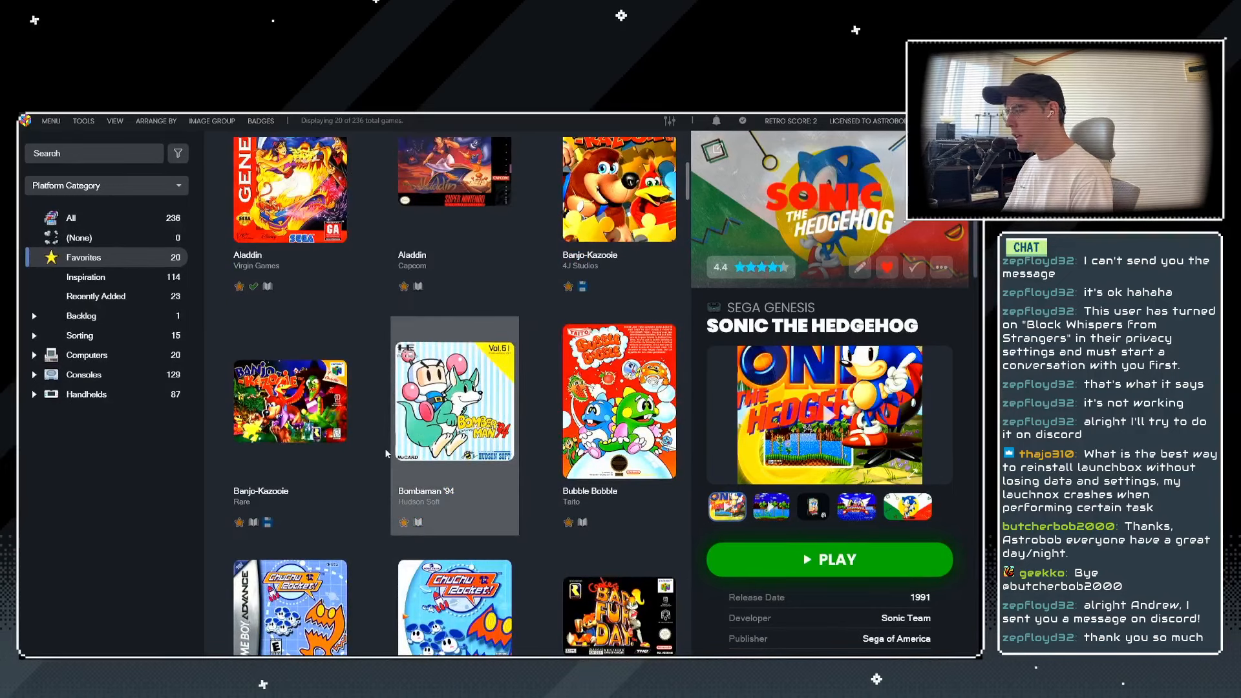
scroll(387, 446, up, 1)
scroll(389, 443, down, 8)
scroll(393, 446, down, 8)
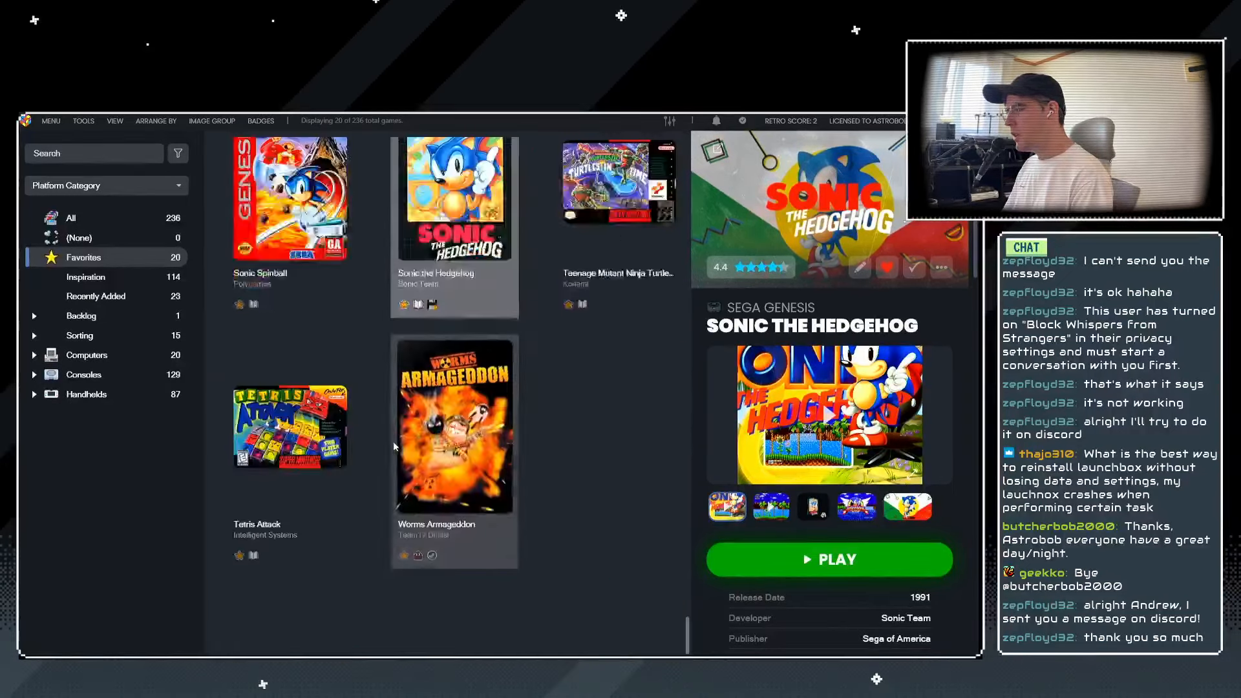
scroll(393, 445, up, 15)
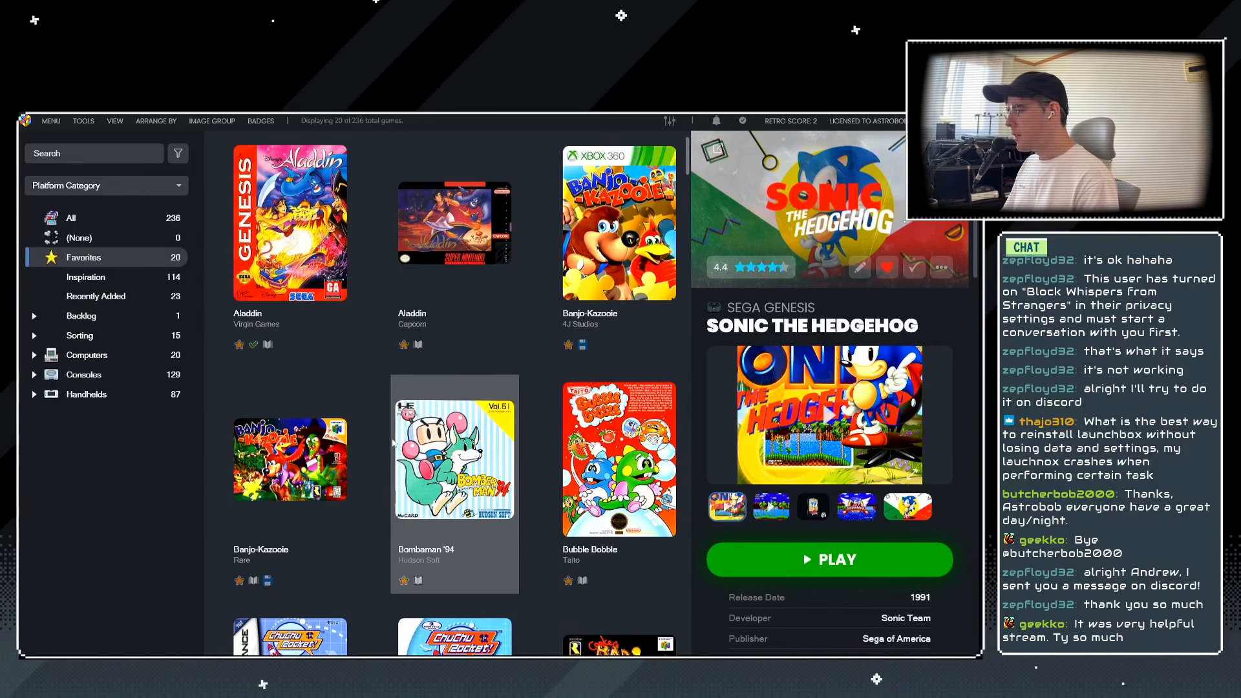
click(291, 246)
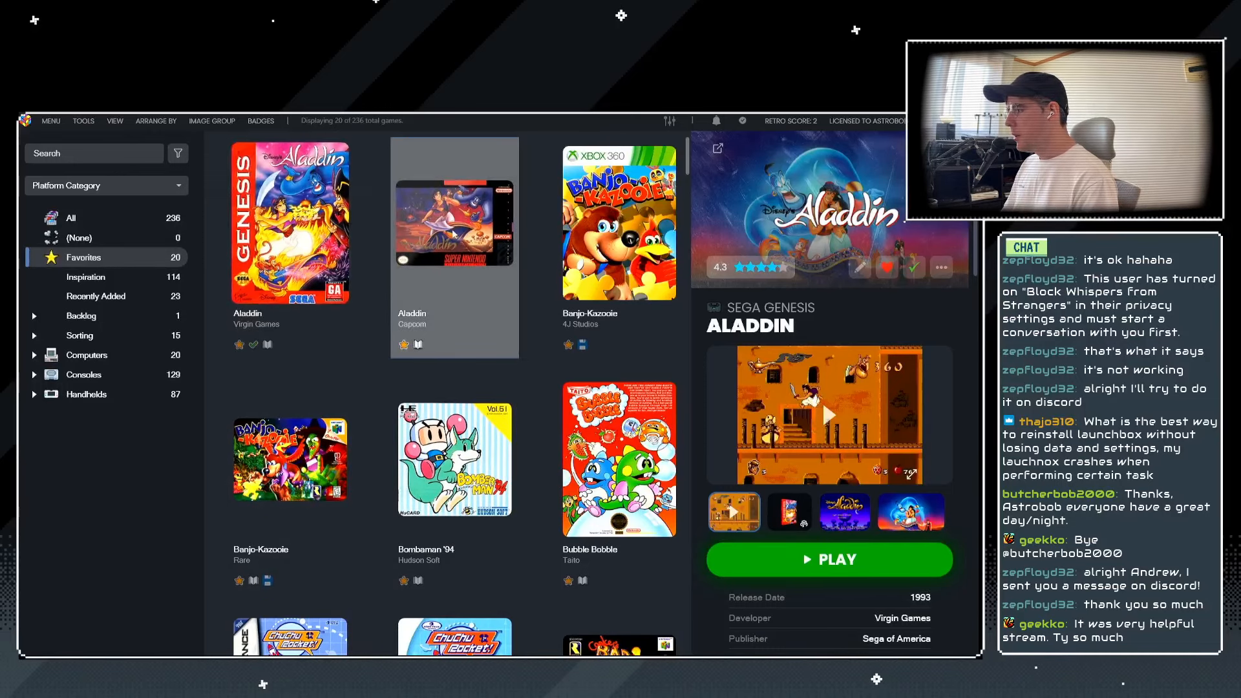
click(454, 234)
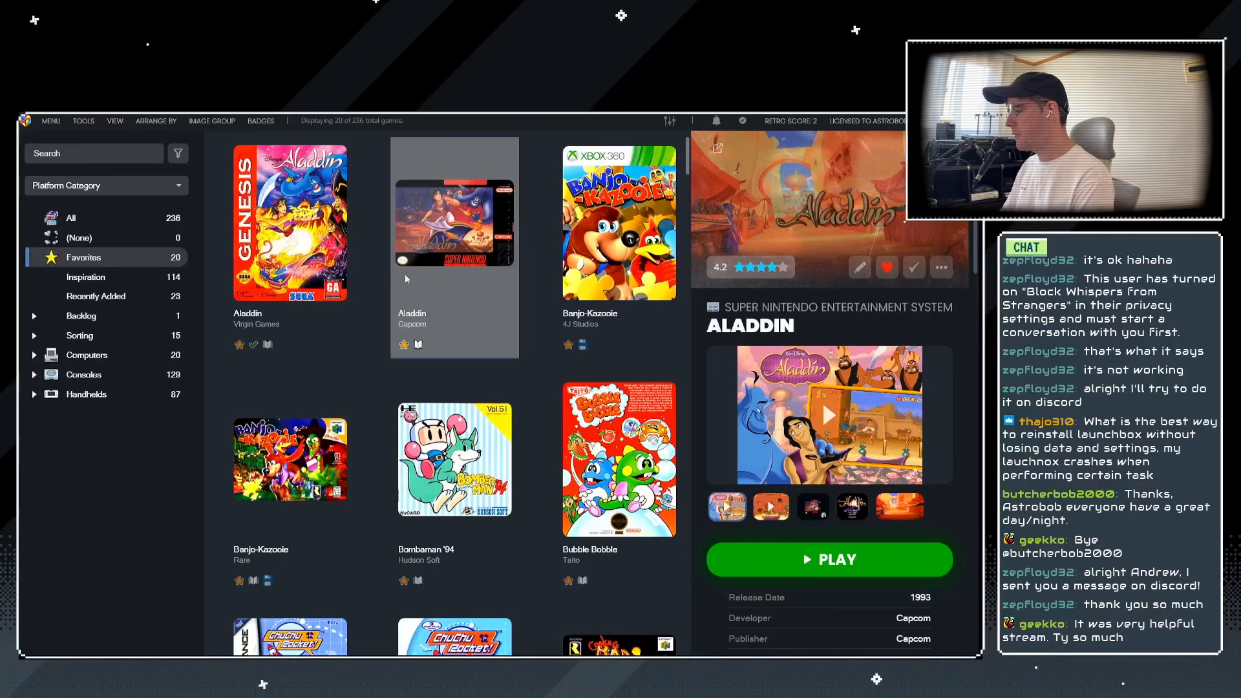
Launch Big Box and browse the Discover page down to the Spooky Games for October row.
click(26, 123)
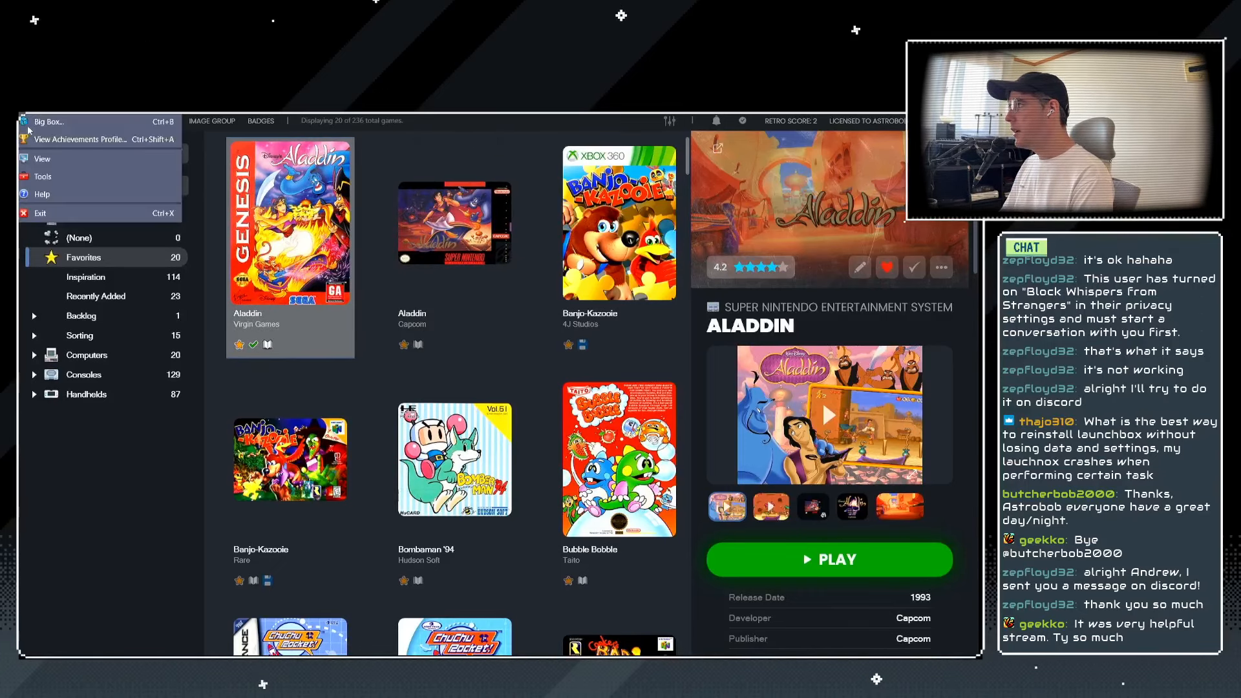
click(45, 143)
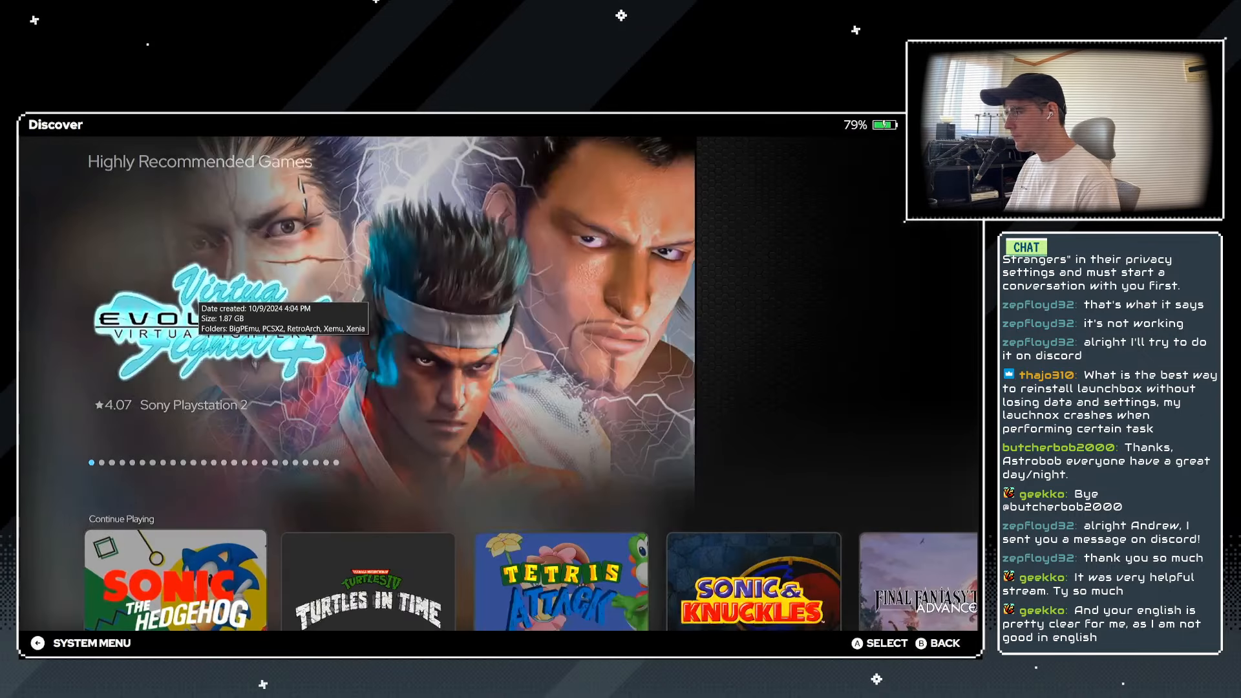
key(Down)
key(Down)
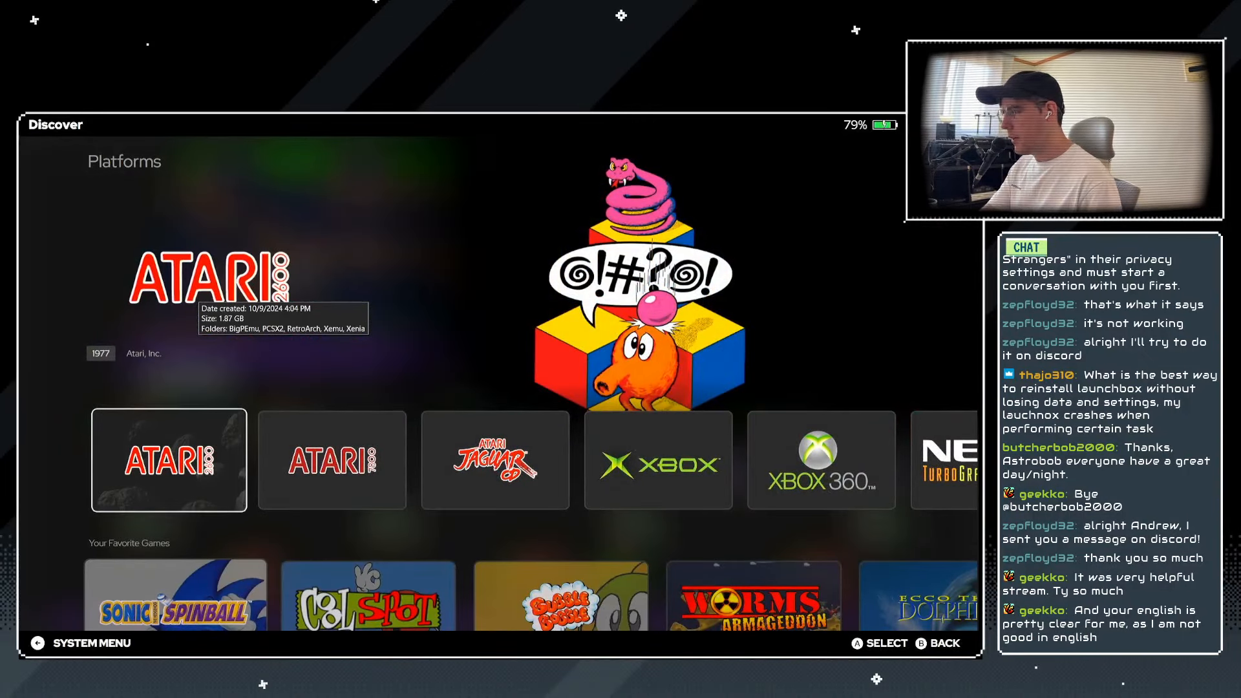
key(Down)
key(Down)
key(Down)
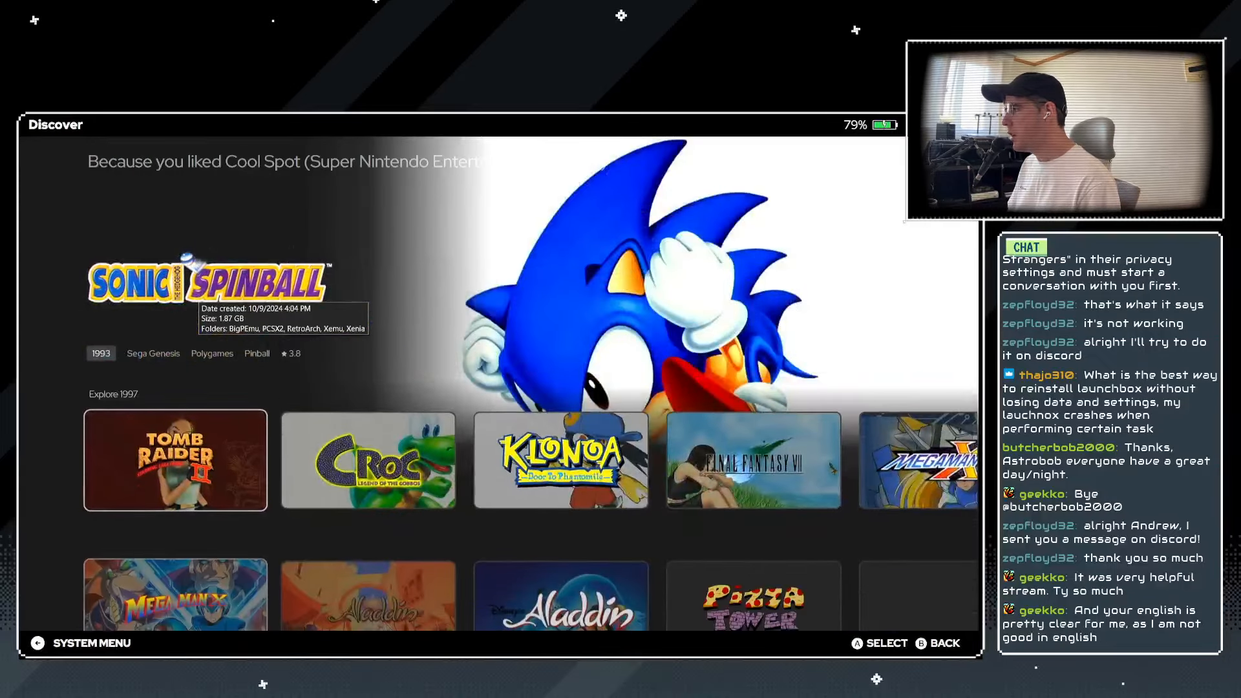
key(Down)
key(Down)
key(Down)
key(Down)
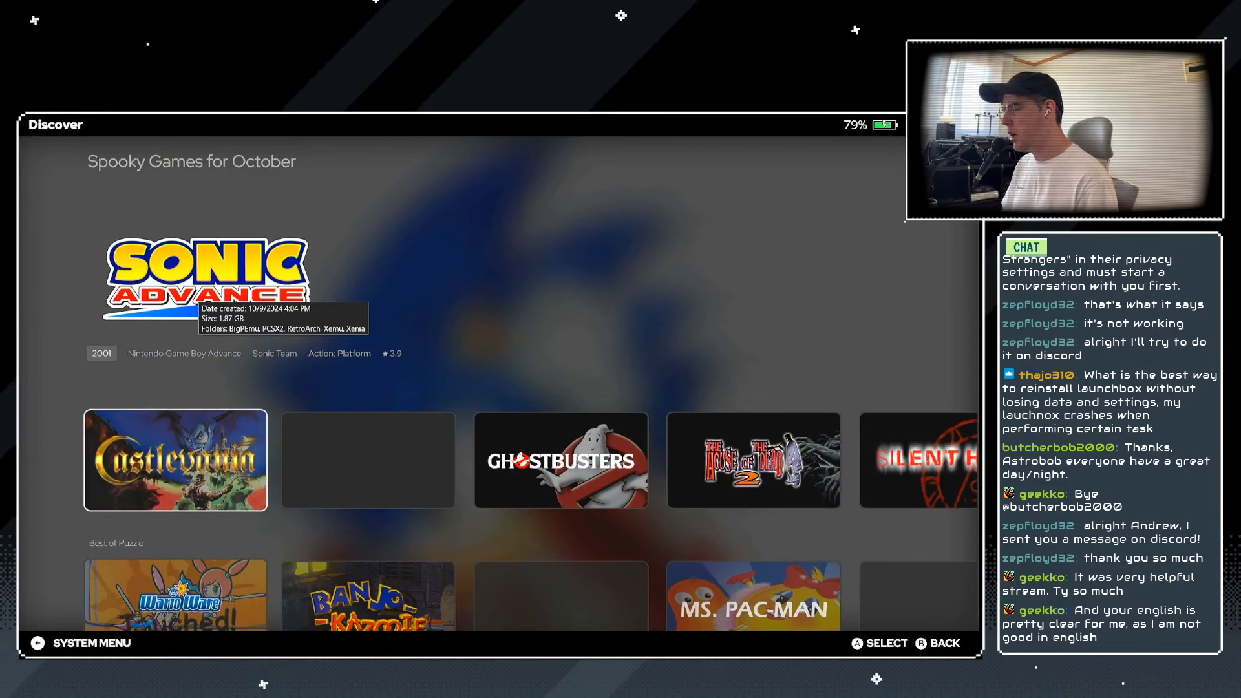
Look through the Spooky Games for October row as far as The House of the Dead 2 and return to Castlevania.
key(Right)
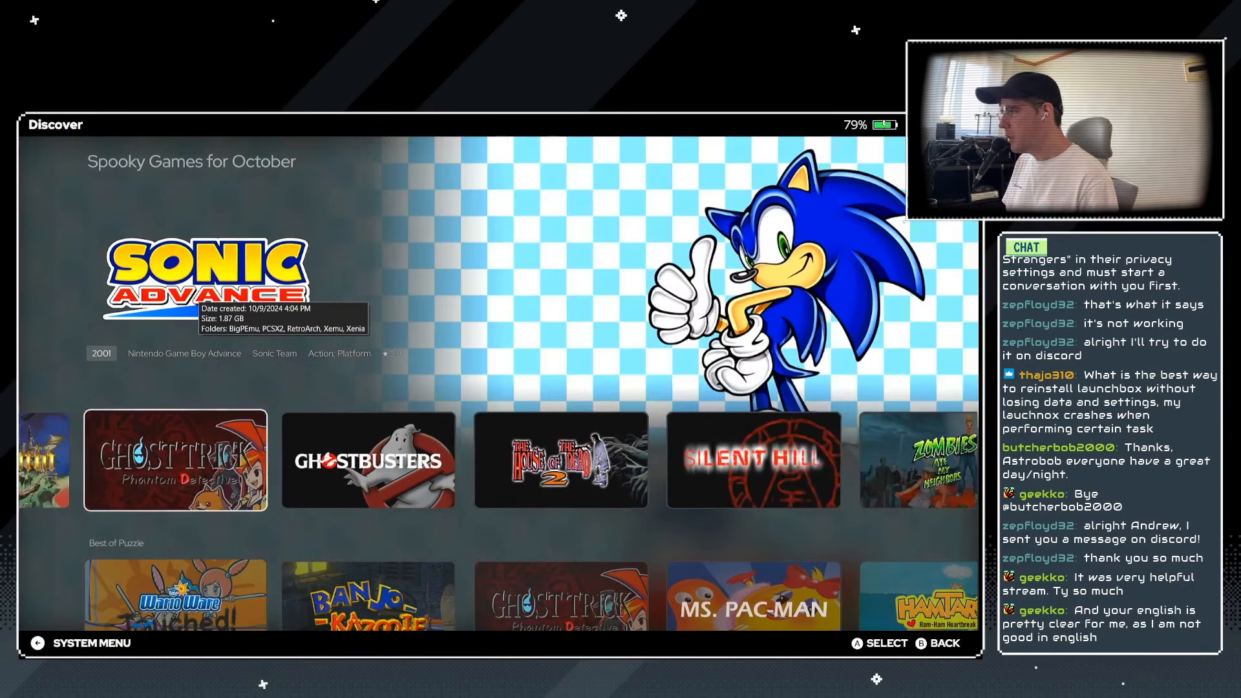
key(Right)
key(Right)
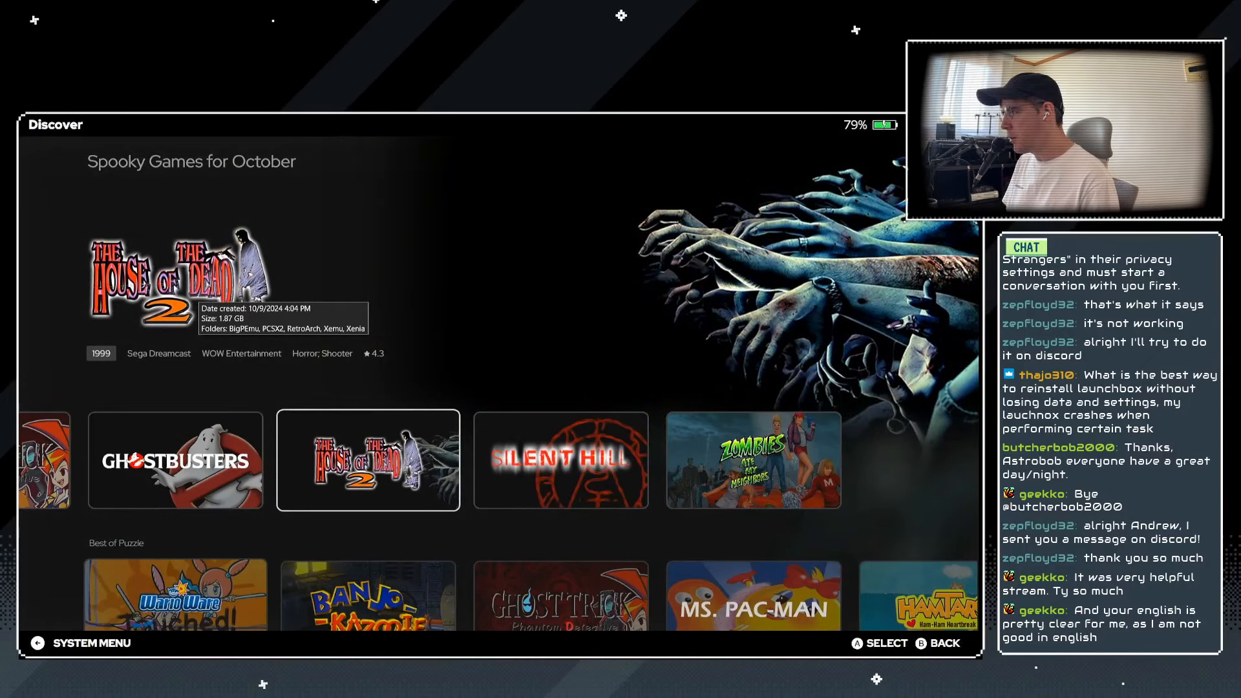
key(Left)
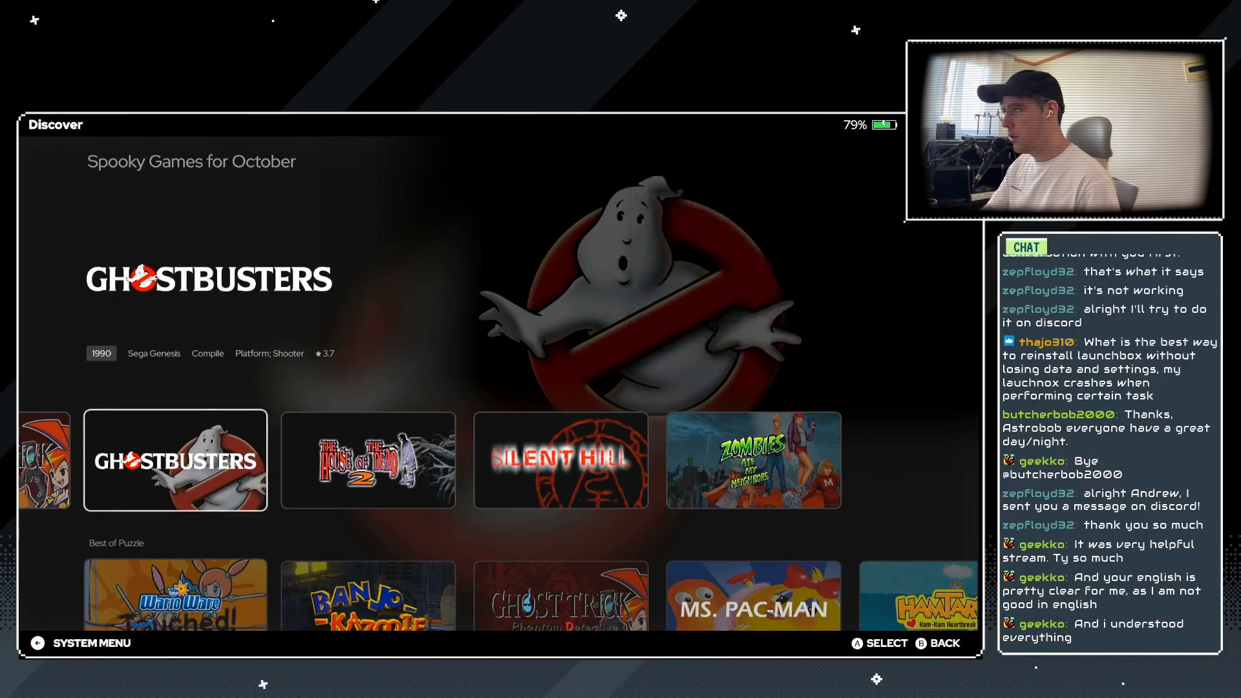
key(Left)
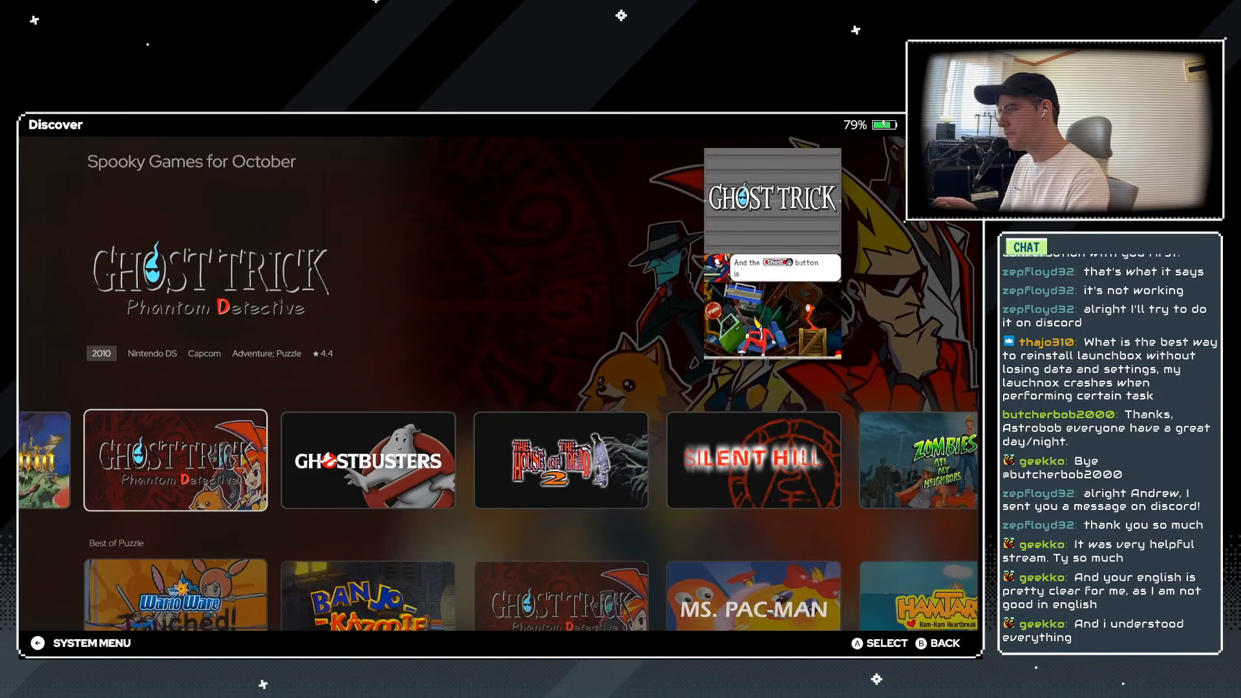
key(Left)
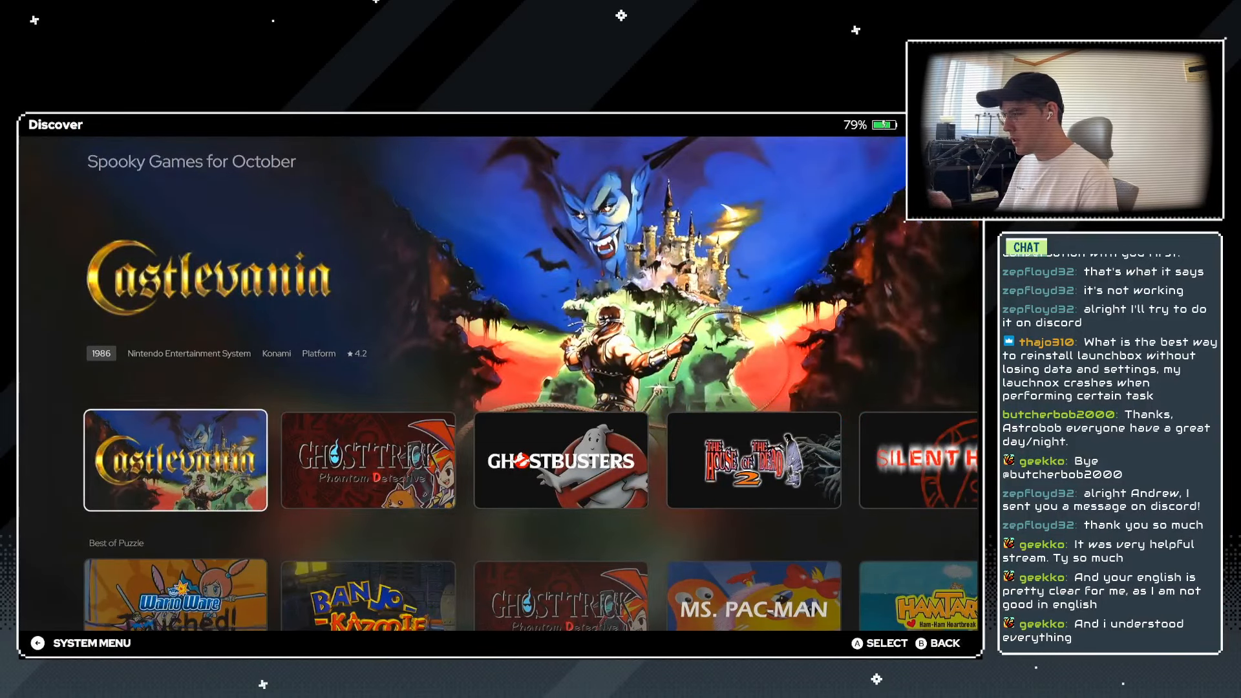